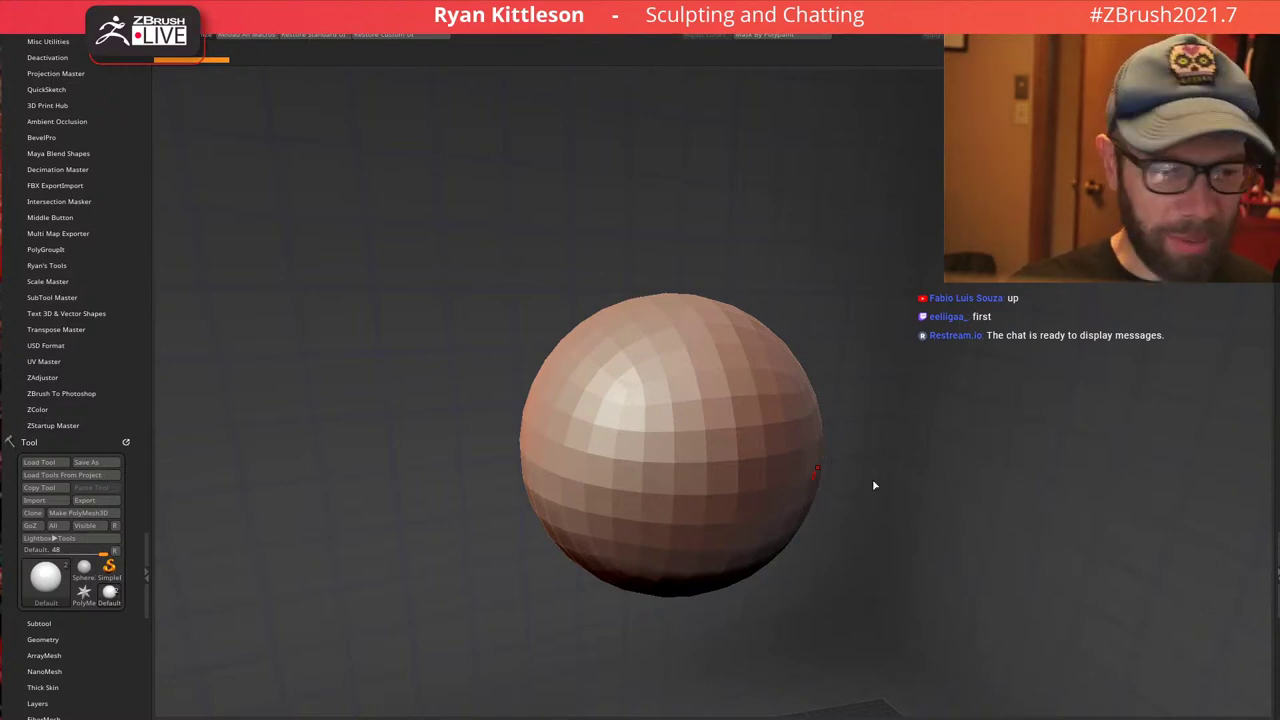
Subdivide the starting sphere twice to get a denser, smoother mesh
{"action": "right_click_drag", "start_coordinate": [803, 346], "coordinate": [790, 318]}
{"action": "mouse_move", "coordinate": [705, 377]}
{"action": "right_mouse_down"}
{"action": "mouse_move", "coordinate": [685, 375]}
{"action": "mouse_move", "coordinate": [763, 343]}
{"action": "mouse_move", "coordinate": [766, 364]}
{"action": "mouse_move", "coordinate": [808, 340]}
{"action": "mouse_move", "coordinate": [775, 319]}
{"action": "mouse_move", "coordinate": [727, 343]}
{"action": "mouse_move", "coordinate": [911, 391]}
{"action": "mouse_move", "coordinate": [891, 323]}
{"action": "mouse_move", "coordinate": [880, 366]}
{"action": "mouse_move", "coordinate": [917, 408]}
{"action": "mouse_move", "coordinate": [915, 390]}
{"action": "right_mouse_up"}
{"action": "key", "text": "ctrl+d"}
{"action": "key", "text": "ctrl+d"}
{"action": "mouse_move", "coordinate": [874, 343]}
{"action": "right_mouse_down"}
{"action": "mouse_move", "coordinate": [886, 301]}
{"action": "mouse_move", "coordinate": [800, 319]}
{"action": "mouse_move", "coordinate": [847, 378]}
{"action": "mouse_move", "coordinate": [908, 399]}
{"action": "mouse_move", "coordinate": [963, 356]}
{"action": "right_mouse_up"}
{"action": "key", "text": "f"}
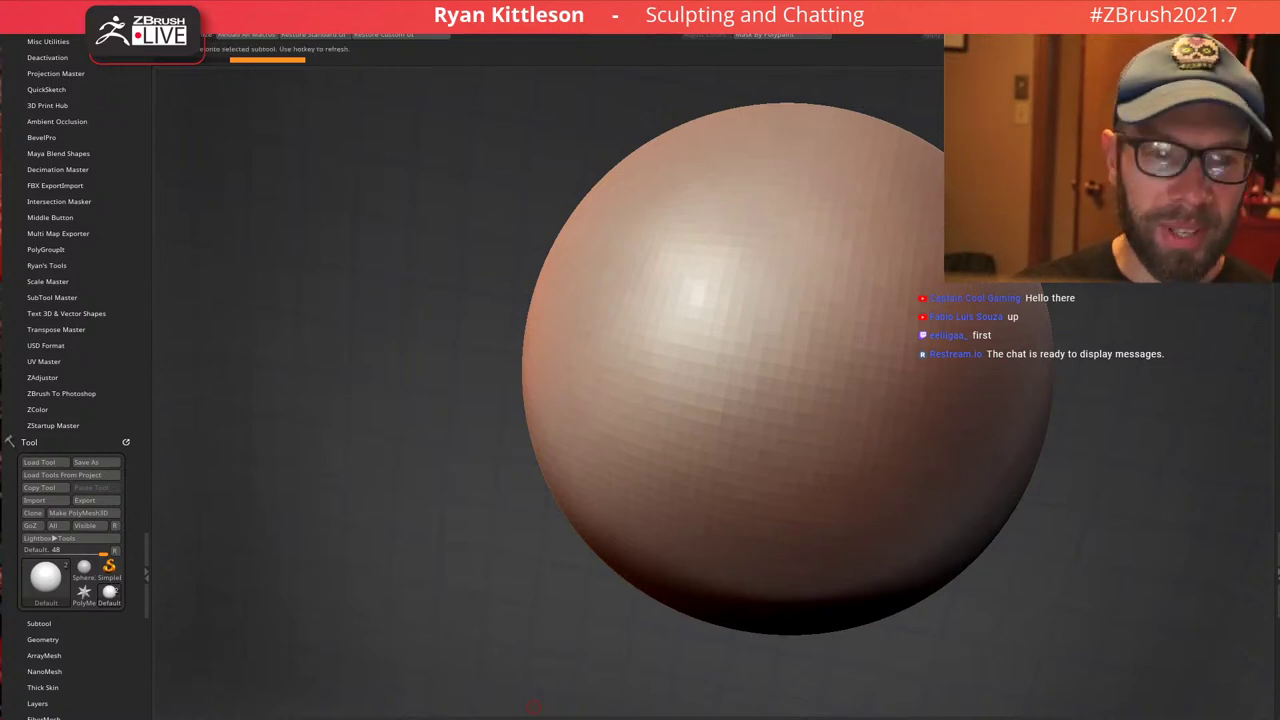
Examine the two water sprite reference paintings beside the sphere and put both image windows away
{"action": "mouse_move", "coordinate": [534, 707]}
{"action": "left_mouse_down"}
{"action": "mouse_move", "coordinate": [440, 103]}
{"action": "mouse_move", "coordinate": [391, 35]}
{"action": "left_mouse_up"}
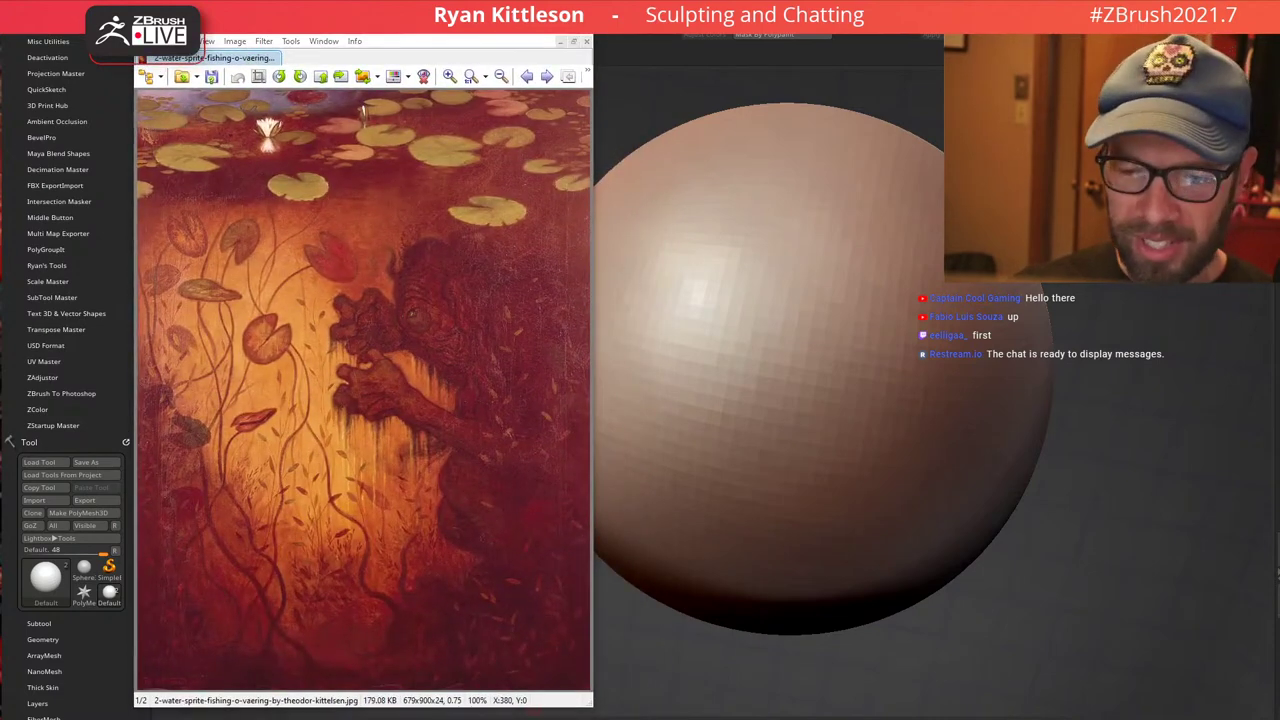
{"action": "left_click_drag", "start_coordinate": [786, 714], "coordinate": [759, 48]}
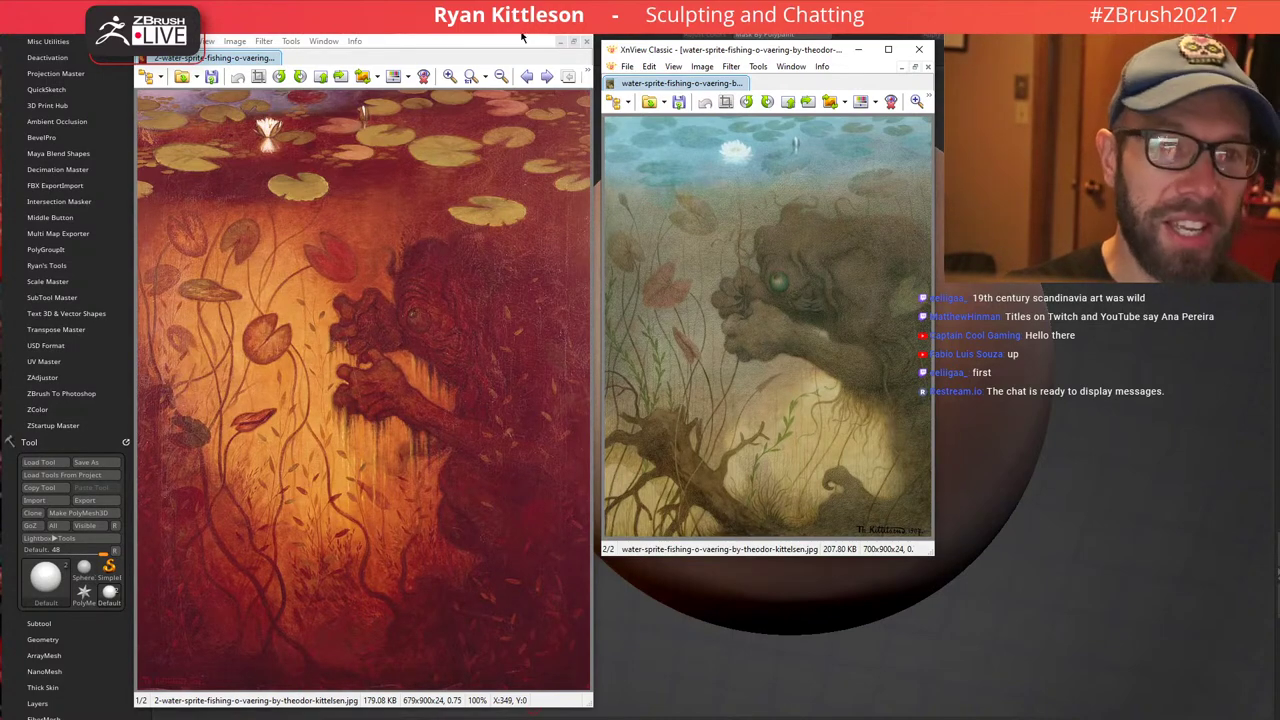
{"action": "left_click_drag", "start_coordinate": [365, 27], "coordinate": [640, 719]}
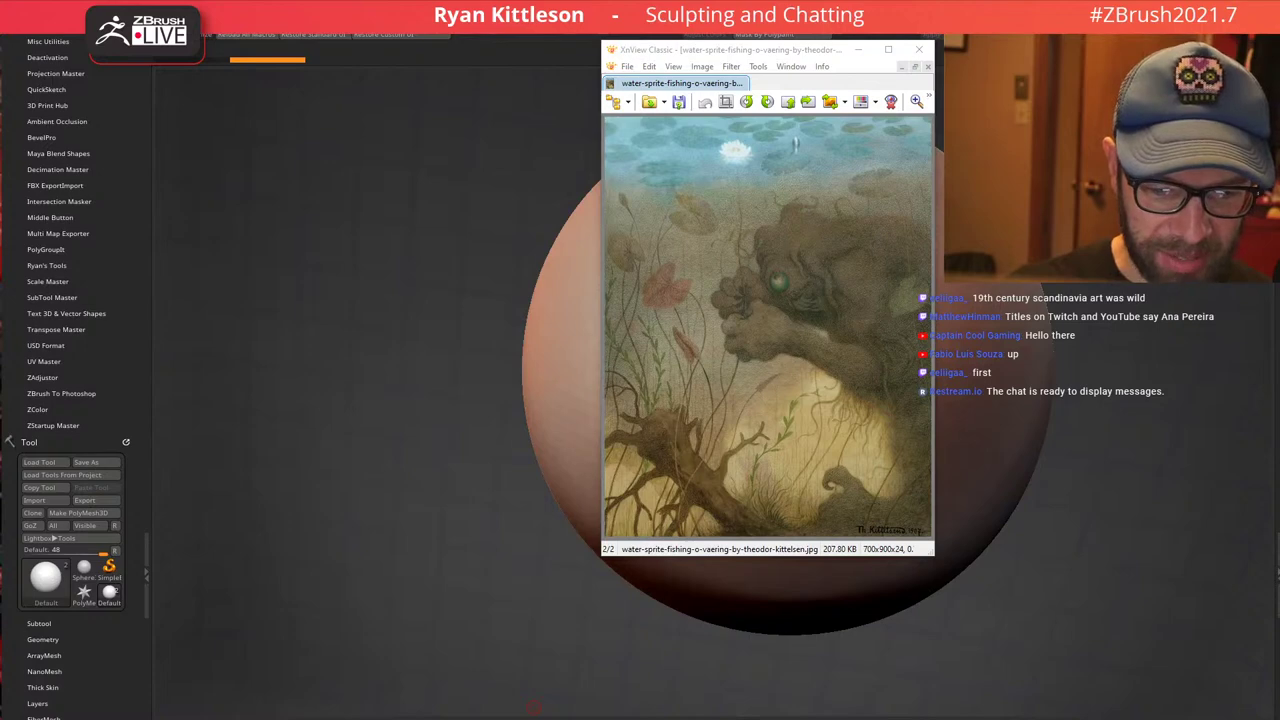
{"action": "left_click_drag", "start_coordinate": [779, 50], "coordinate": [925, 719]}
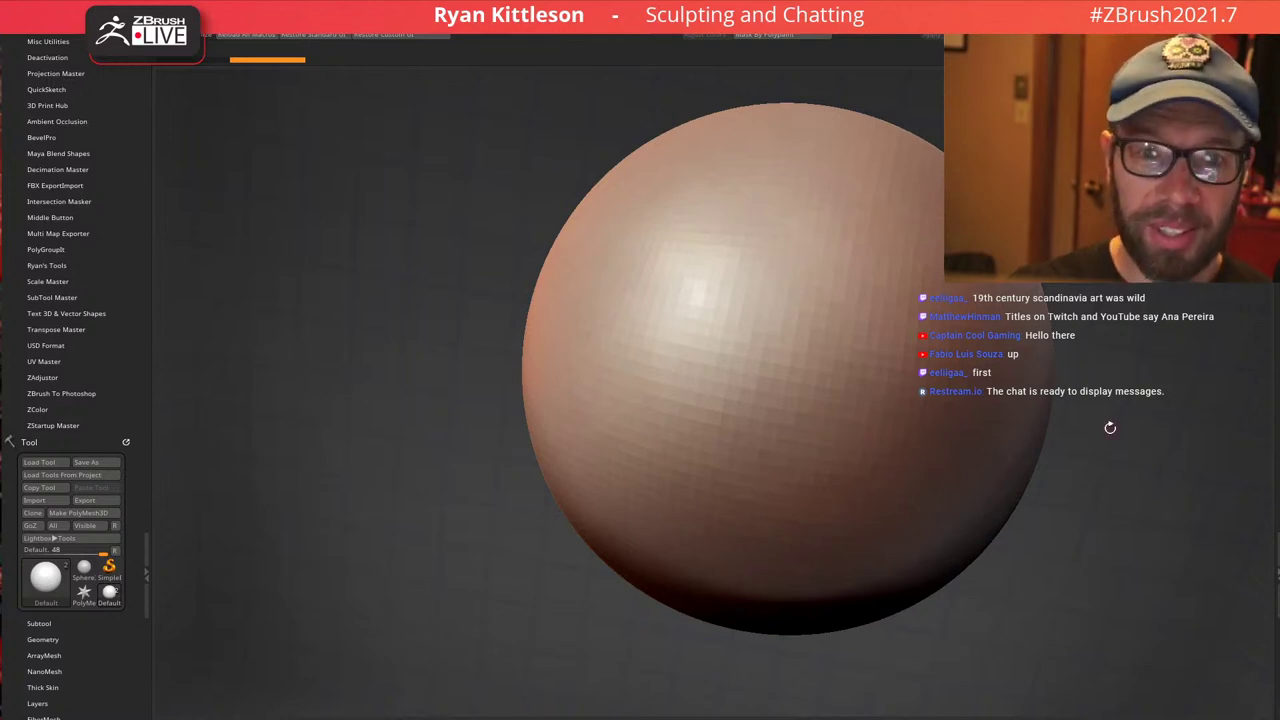
Duplicate the head sphere straight below itself with the Gizmo and stretch the copy vertically into a torso ellipsoid
{"action": "mouse_move", "coordinate": [803, 407]}
{"action": "right_mouse_down"}
{"action": "mouse_move", "coordinate": [811, 366]}
{"action": "mouse_move", "coordinate": [621, 333]}
{"action": "mouse_move", "coordinate": [801, 305]}
{"action": "right_mouse_up"}
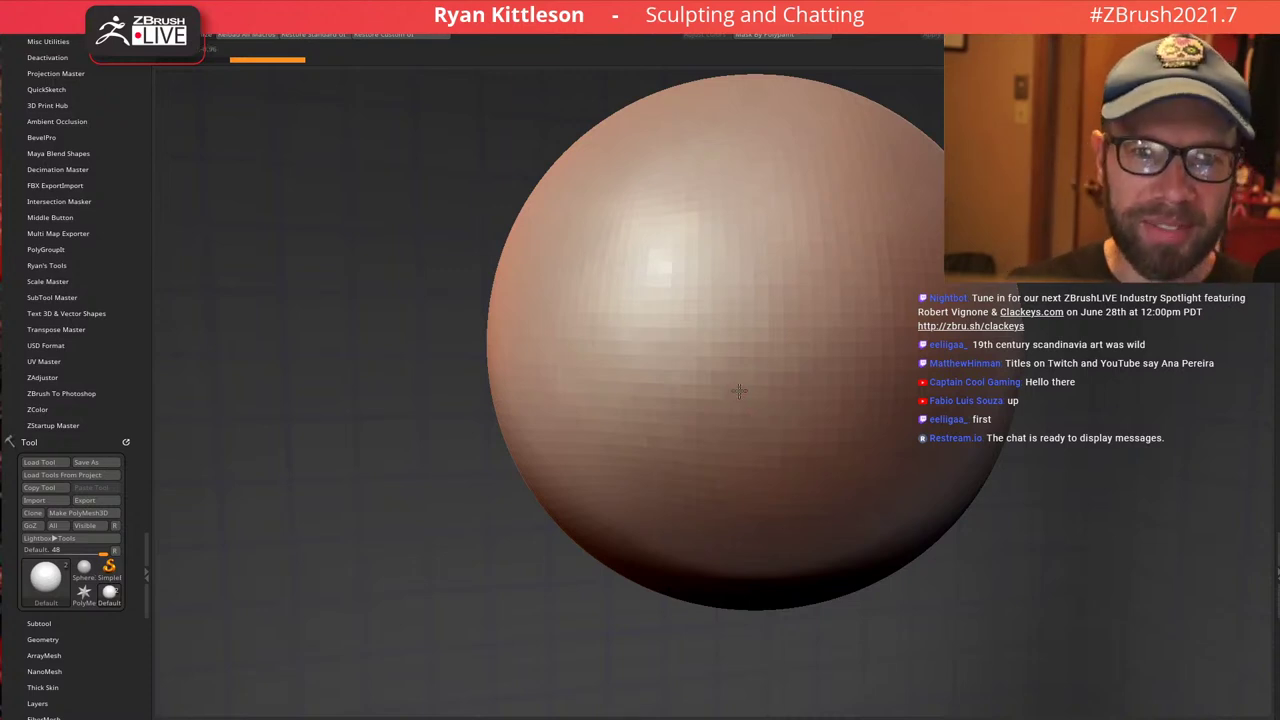
{"action": "right_click_drag", "start_coordinate": [740, 390], "coordinate": [790, 407], "text": "alt"}
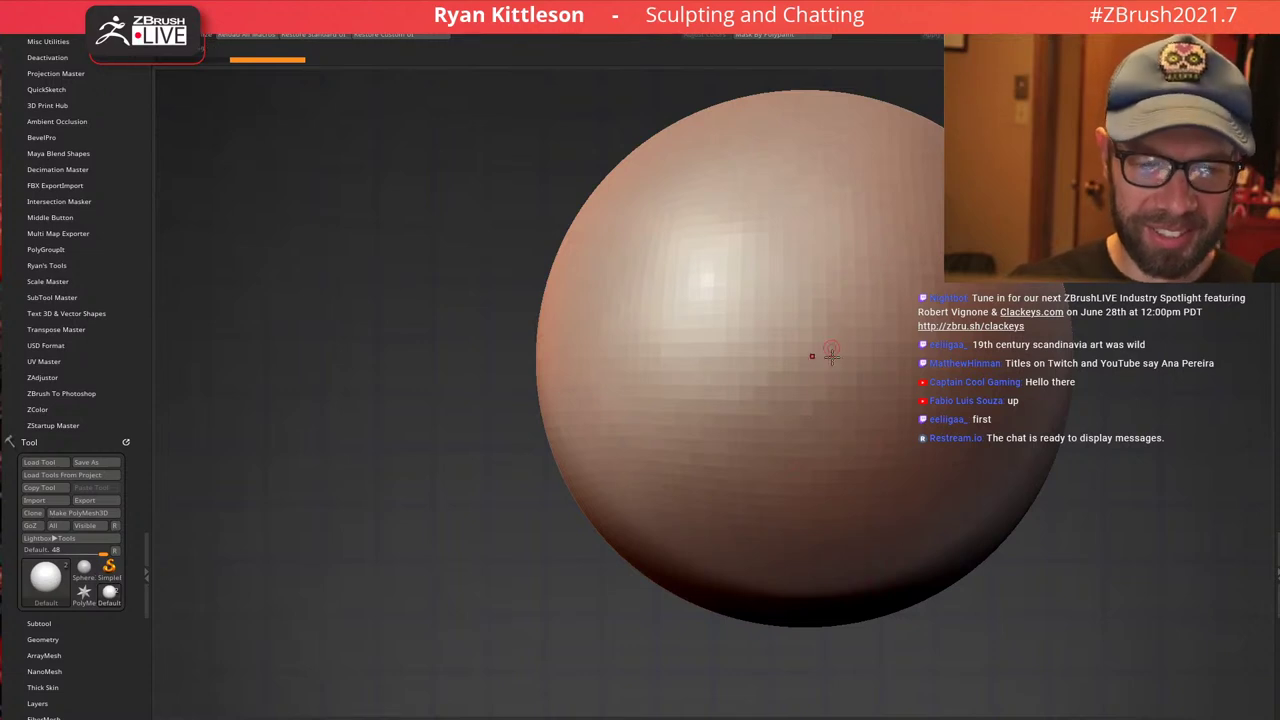
{"action": "right_click_drag", "start_coordinate": [809, 362], "coordinate": [670, 283], "text": "ctrl"}
{"action": "right_click_drag", "start_coordinate": [881, 378], "coordinate": [765, 311], "text": "alt"}
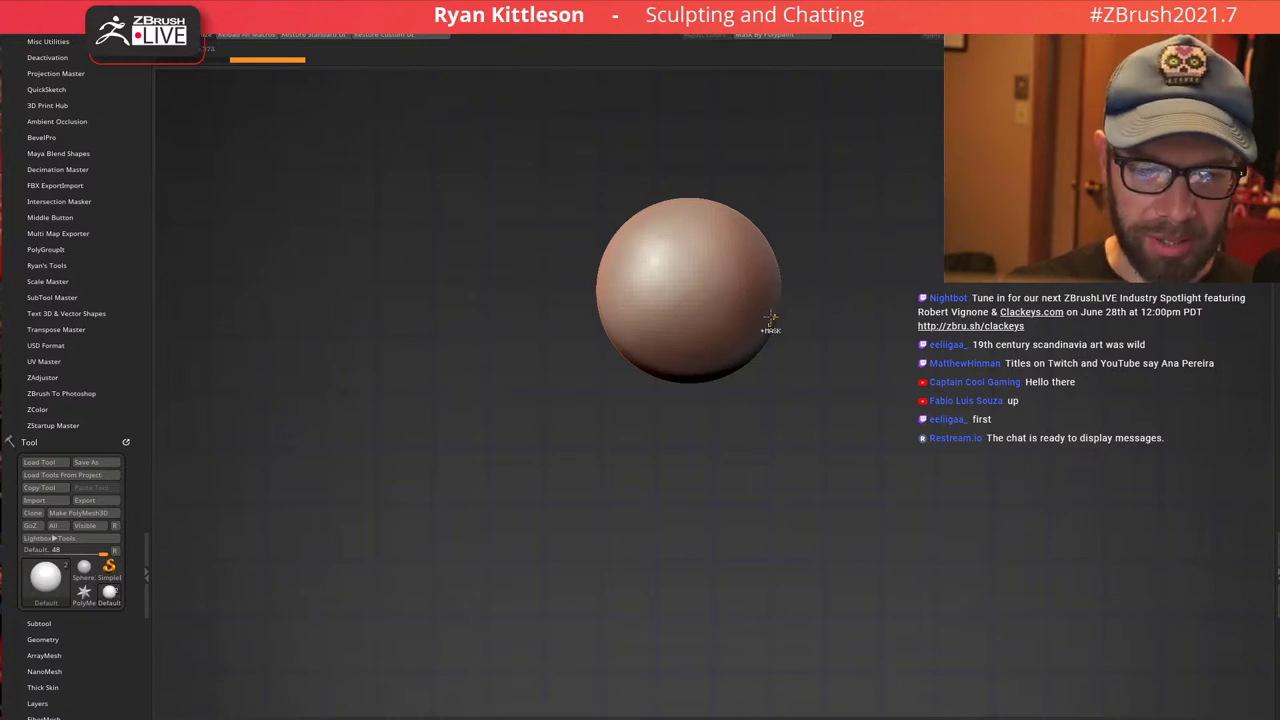
{"action": "right_click_drag", "start_coordinate": [769, 319], "coordinate": [725, 277], "text": "ctrl"}
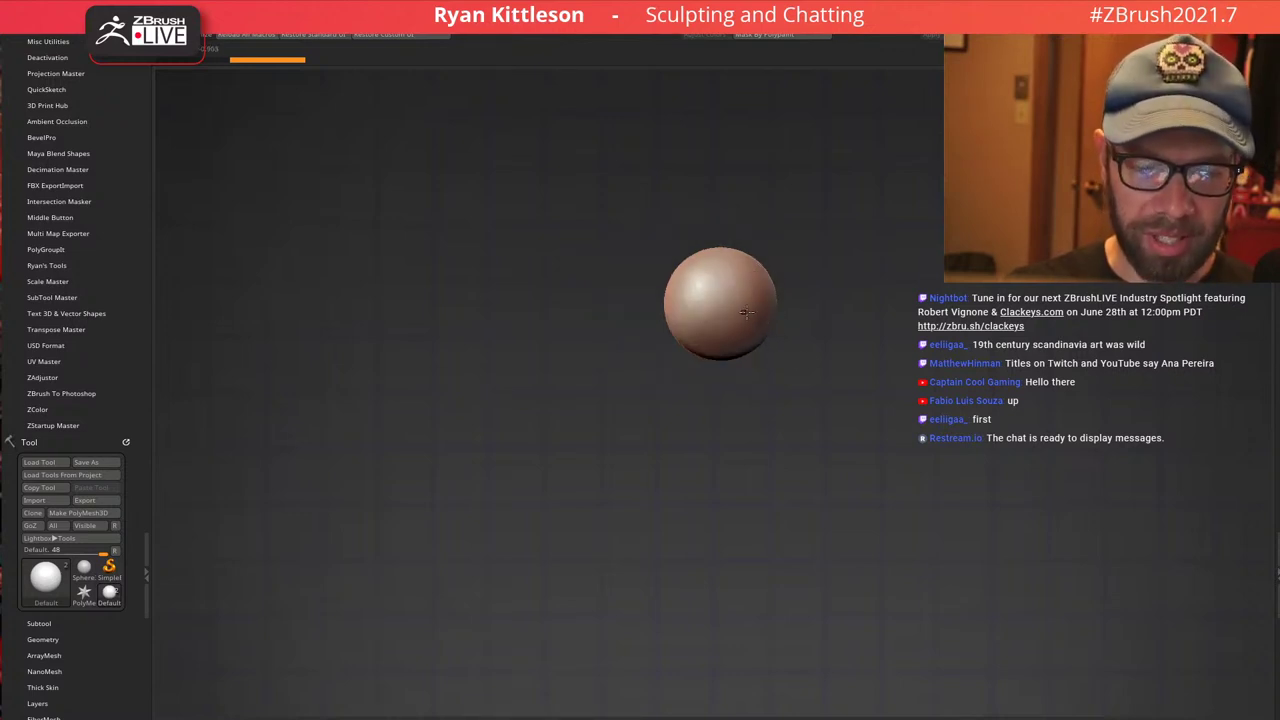
{"action": "right_click_drag", "start_coordinate": [721, 324], "coordinate": [800, 306]}
{"action": "key", "text": "w"}
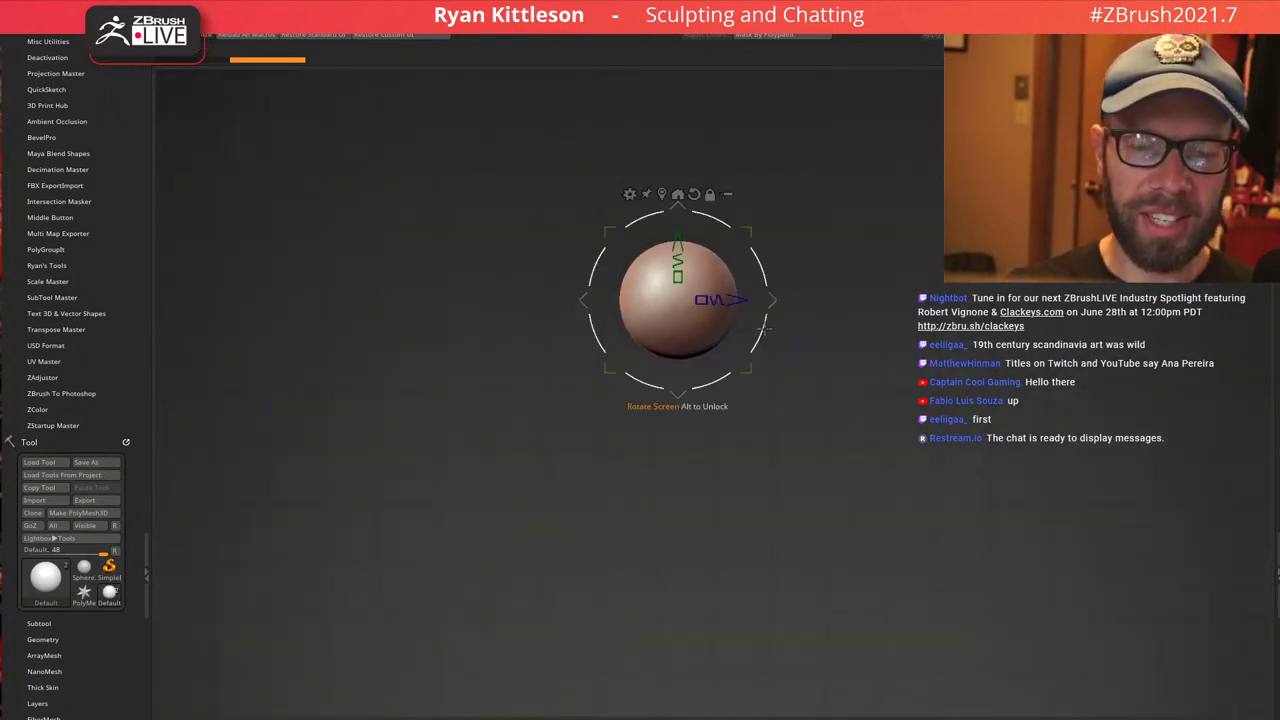
{"action": "left_click_drag", "start_coordinate": [773, 295], "coordinate": [757, 409]}
{"action": "left_click_drag", "start_coordinate": [654, 387], "coordinate": [654, 354]}
{"action": "left_click_drag", "start_coordinate": [749, 410], "coordinate": [740, 459]}
Widen the torso ellipsoid sideways and tilt it to lean forward in the side view, under the head
{"action": "right_click_drag", "start_coordinate": [708, 420], "coordinate": [599, 411]}
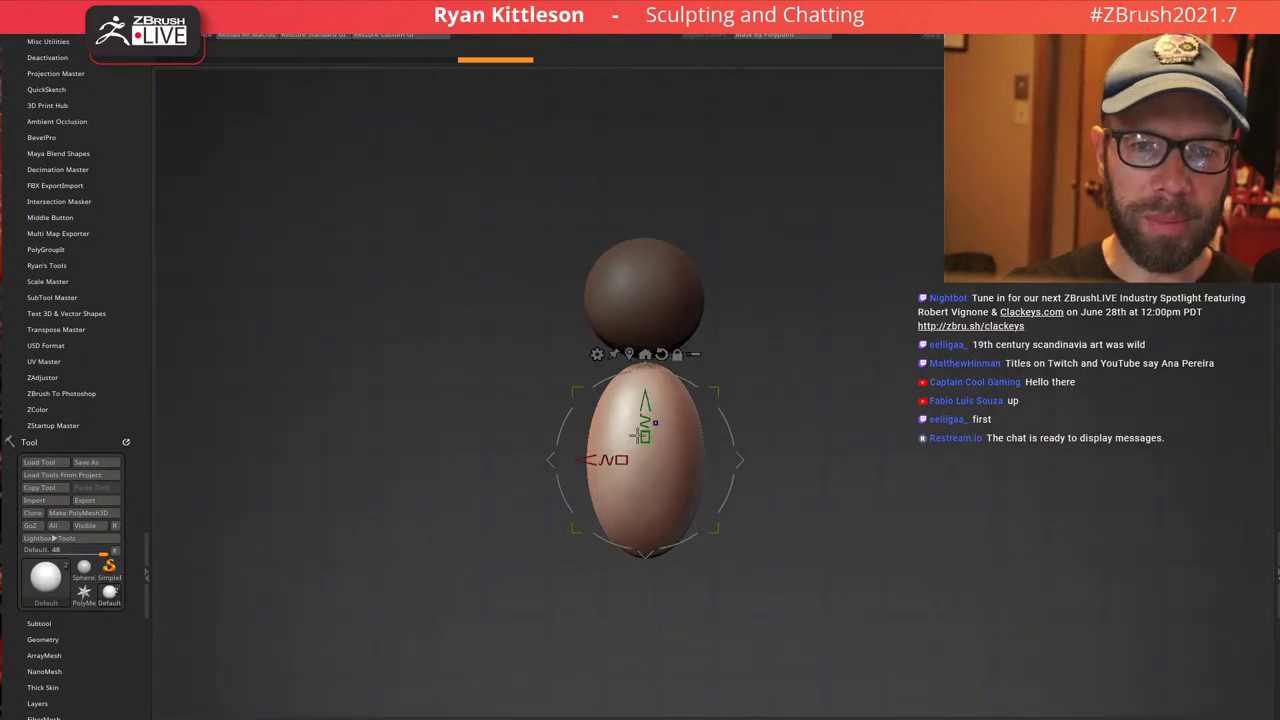
{"action": "left_click_drag", "start_coordinate": [621, 460], "coordinate": [593, 464]}
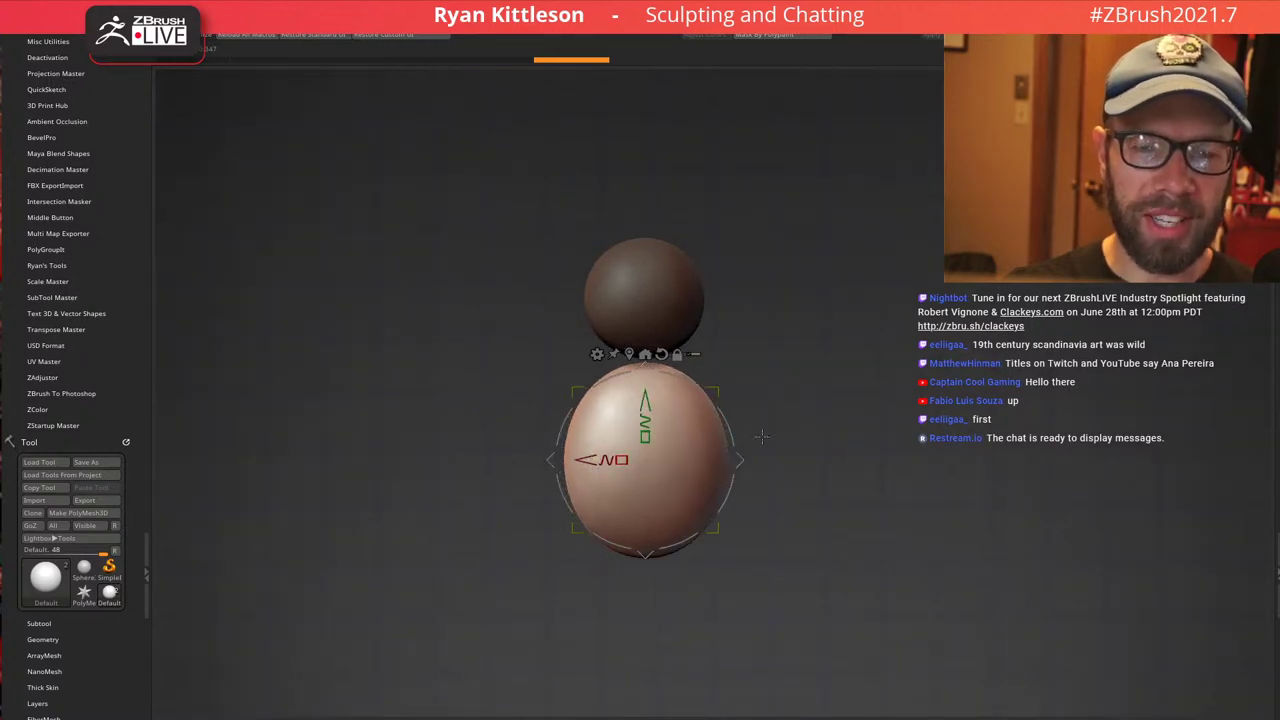
{"action": "right_click_drag", "start_coordinate": [796, 404], "coordinate": [898, 406]}
{"action": "left_click_drag", "start_coordinate": [734, 425], "coordinate": [786, 236]}
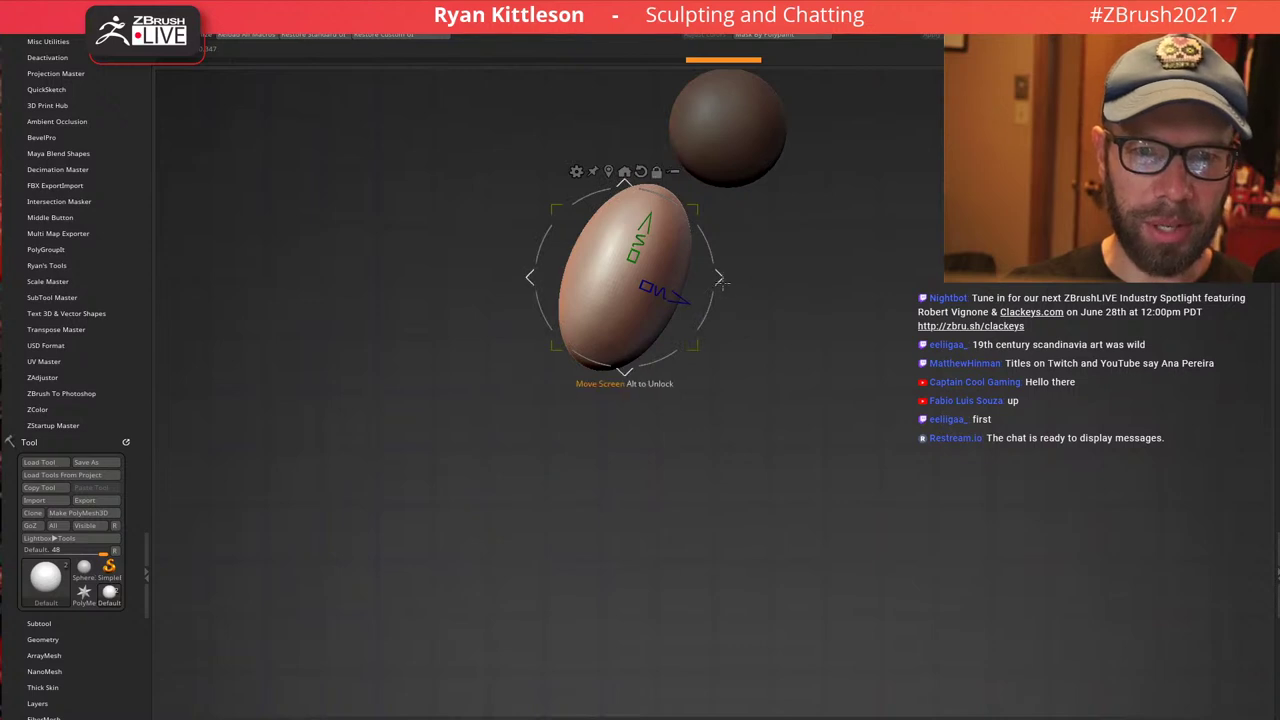
Duplicate the torso below itself and shorten the copy into a rounded pelvis
{"action": "left_click_drag", "start_coordinate": [721, 281], "coordinate": [690, 388], "text": "ctrl"}
{"action": "left_click_drag", "start_coordinate": [605, 405], "coordinate": [585, 423]}
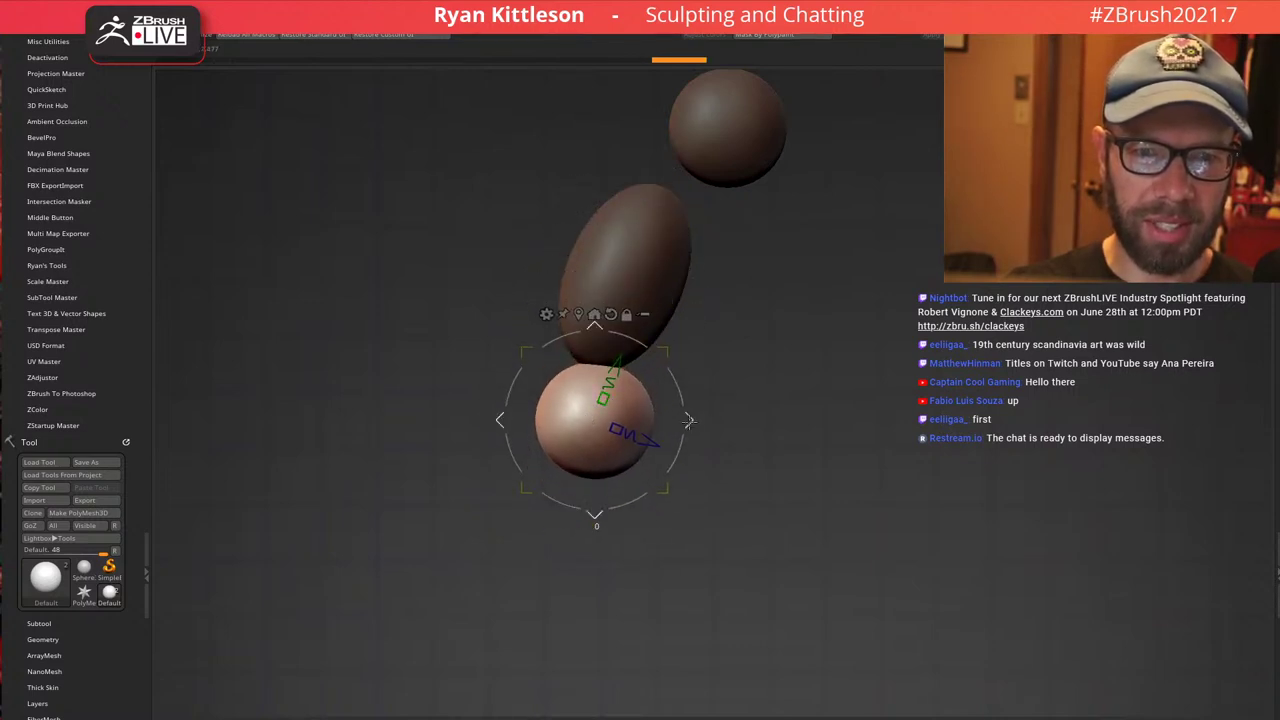
Duplicate the pelvis to one side, shape the copy into a long tapered thigh angled forward, and mirror it to the other side
{"action": "mouse_move", "coordinate": [689, 421]}
{"action": "left_mouse_down"}
{"action": "mouse_move", "coordinate": [688, 408]}
{"action": "mouse_move", "coordinate": [722, 473]}
{"action": "mouse_move", "coordinate": [703, 503]}
{"action": "mouse_move", "coordinate": [608, 458]}
{"action": "left_mouse_up"}
{"action": "left_click_drag", "start_coordinate": [790, 510], "coordinate": [489, 472]}
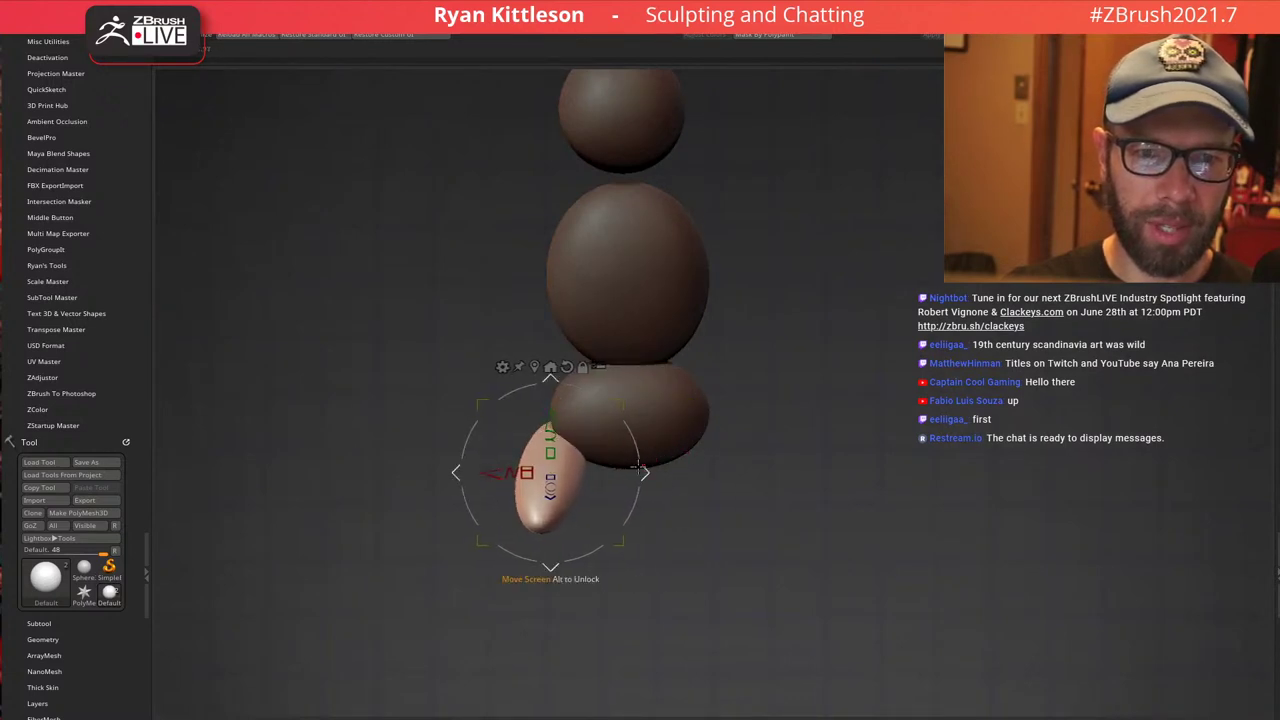
{"action": "left_click_drag", "start_coordinate": [642, 473], "coordinate": [574, 447]}
{"action": "left_click_drag", "start_coordinate": [600, 397], "coordinate": [622, 411]}
{"action": "left_click_drag", "start_coordinate": [766, 377], "coordinate": [708, 396]}
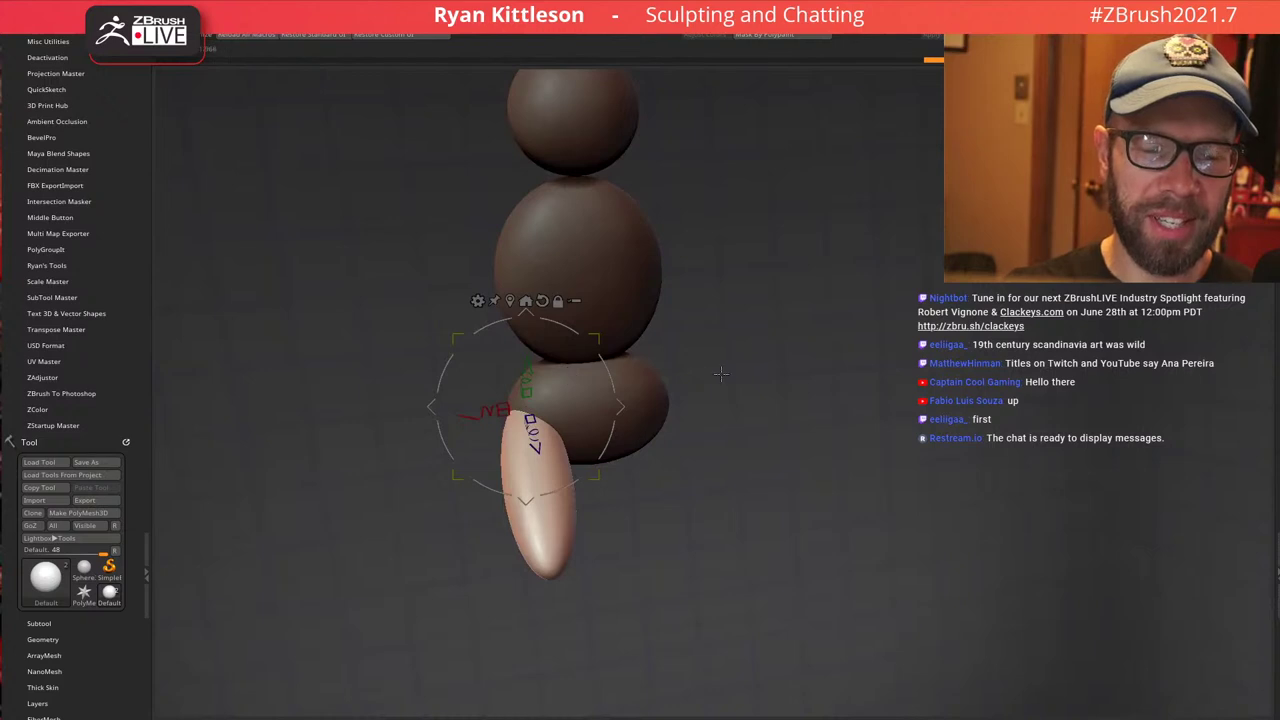
{"action": "left_click_drag", "start_coordinate": [552, 497], "coordinate": [526, 499]}
{"action": "left_click_drag", "start_coordinate": [680, 398], "coordinate": [732, 383]}
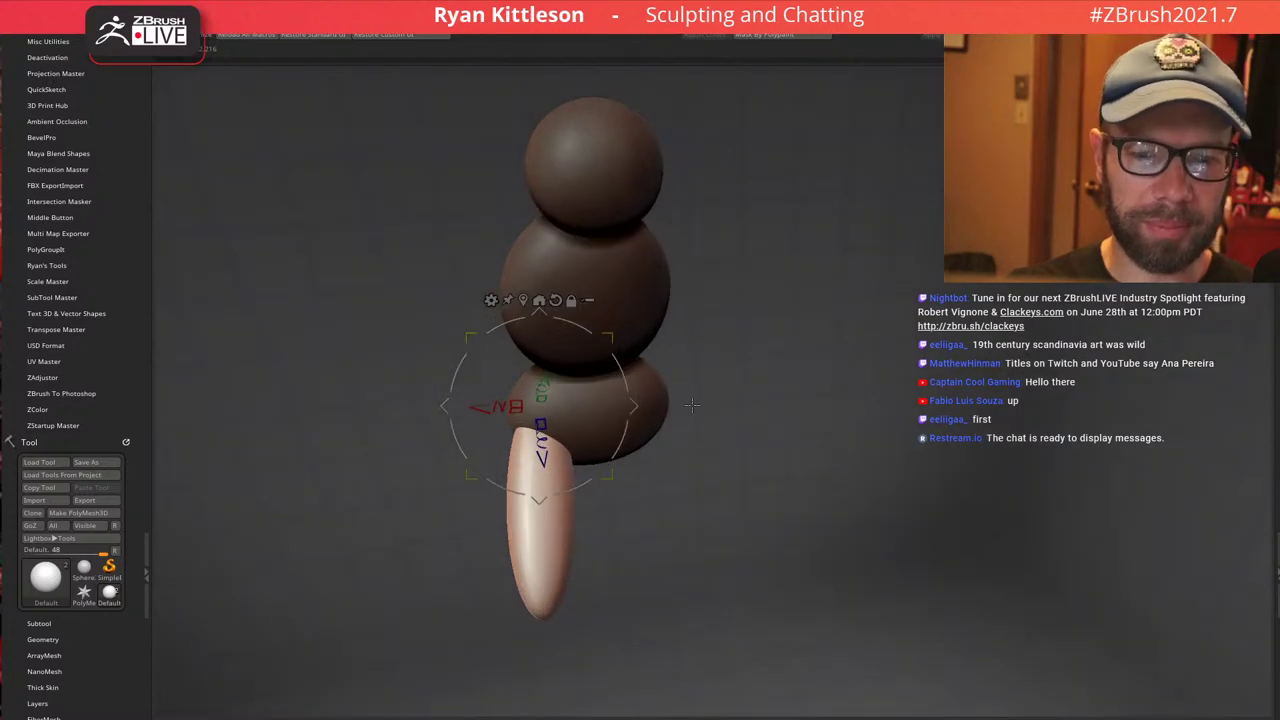
{"action": "left_click", "coordinate": [800, 22]}
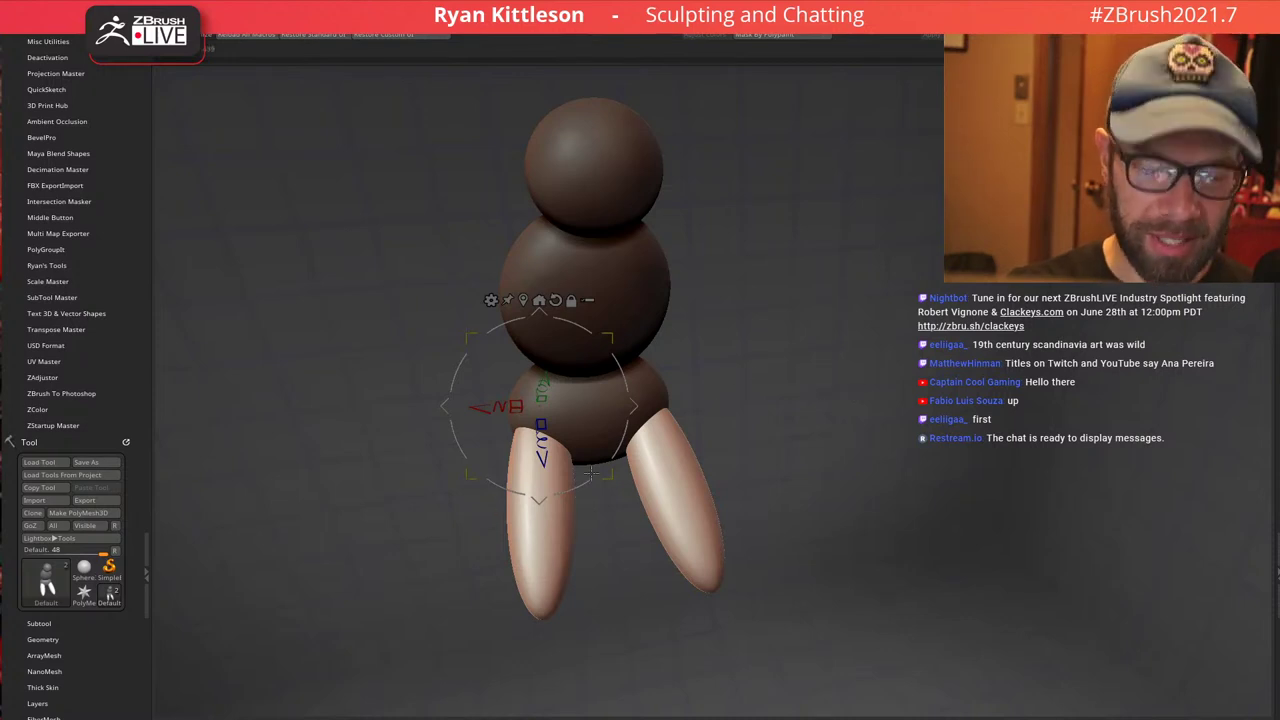
{"action": "key", "text": "q"}
{"action": "key", "text": "space"}
{"action": "left_click_drag", "start_coordinate": [572, 479], "coordinate": [591, 479]}
{"action": "mouse_move", "coordinate": [514, 490]}
{"action": "left_mouse_down"}
{"action": "mouse_move", "coordinate": [493, 498]}
{"action": "mouse_move", "coordinate": [466, 438]}
{"action": "mouse_move", "coordinate": [435, 436]}
{"action": "left_mouse_up"}
{"action": "key", "text": "ctrl+z"}
{"action": "key", "text": "ctrl+z"}
{"action": "key", "text": "ctrl+z"}
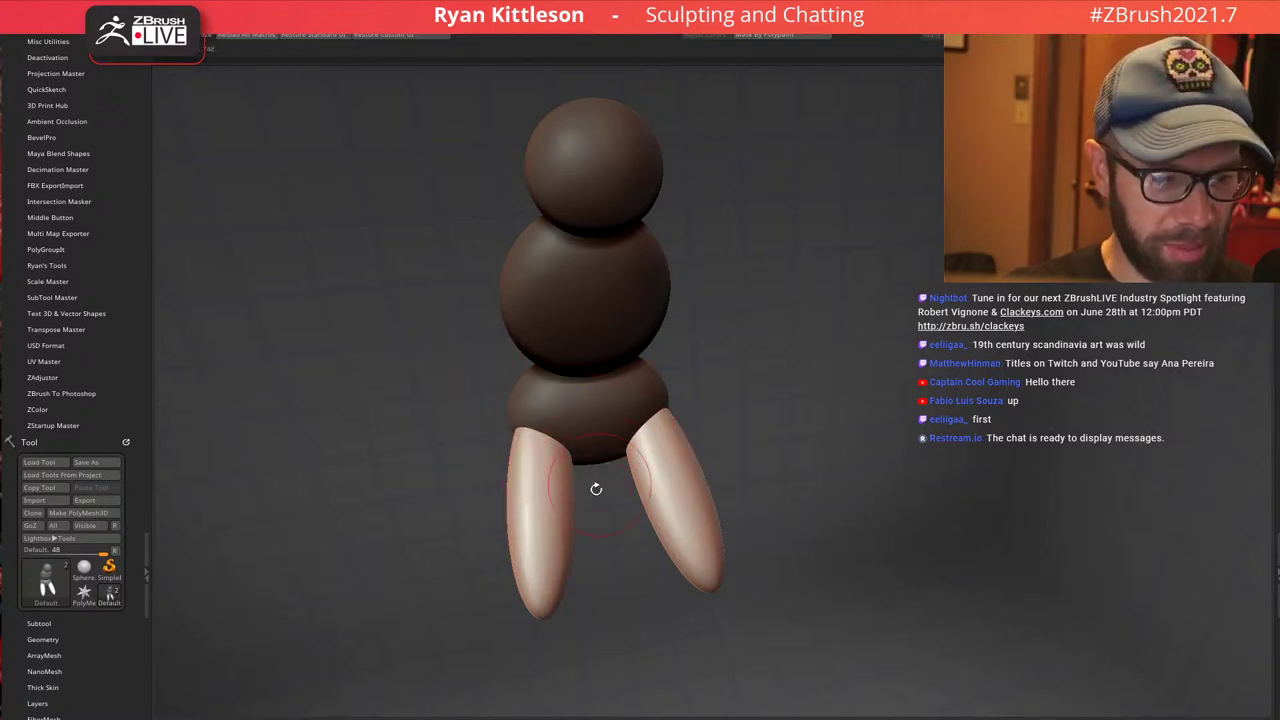
Duplicate the thighs from the knees down as shins, bend them backward, and shorten them
{"action": "left_click_drag", "start_coordinate": [596, 489], "coordinate": [602, 391], "text": "alt"}
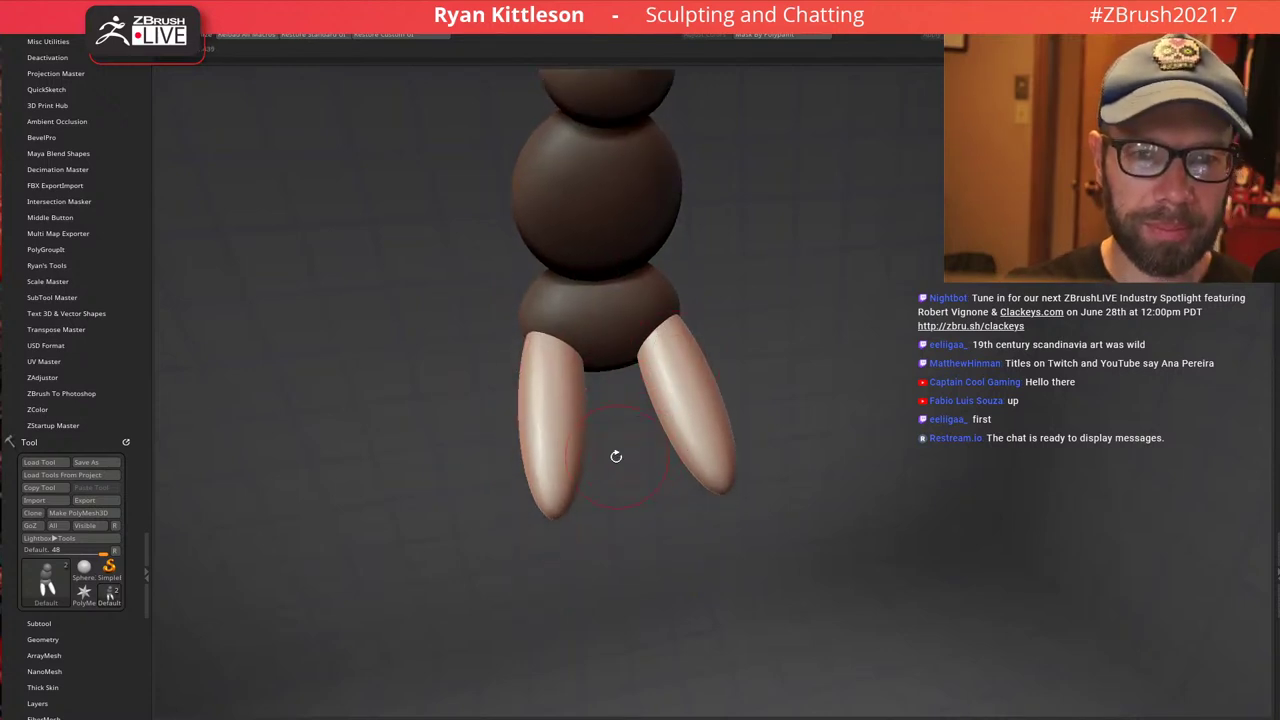
{"action": "left_click_drag", "start_coordinate": [600, 477], "coordinate": [646, 426]}
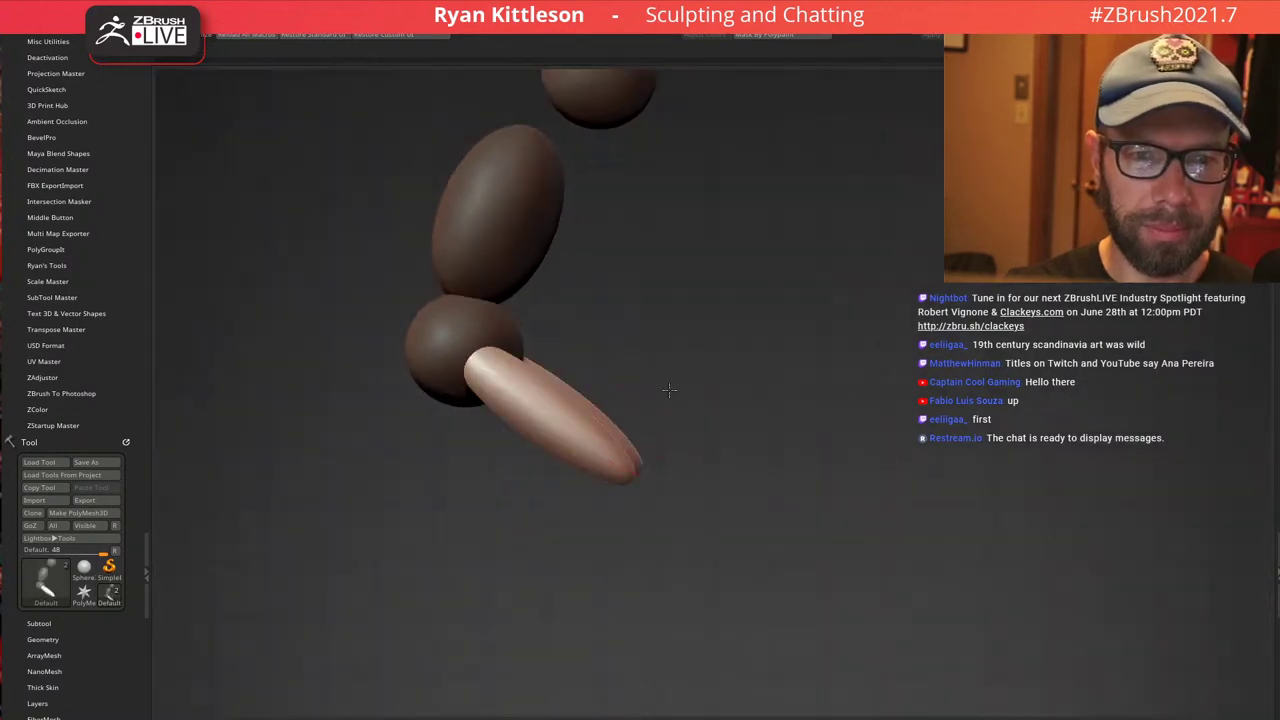
{"action": "left_click_drag", "start_coordinate": [529, 413], "coordinate": [697, 550], "text": "ctrl"}
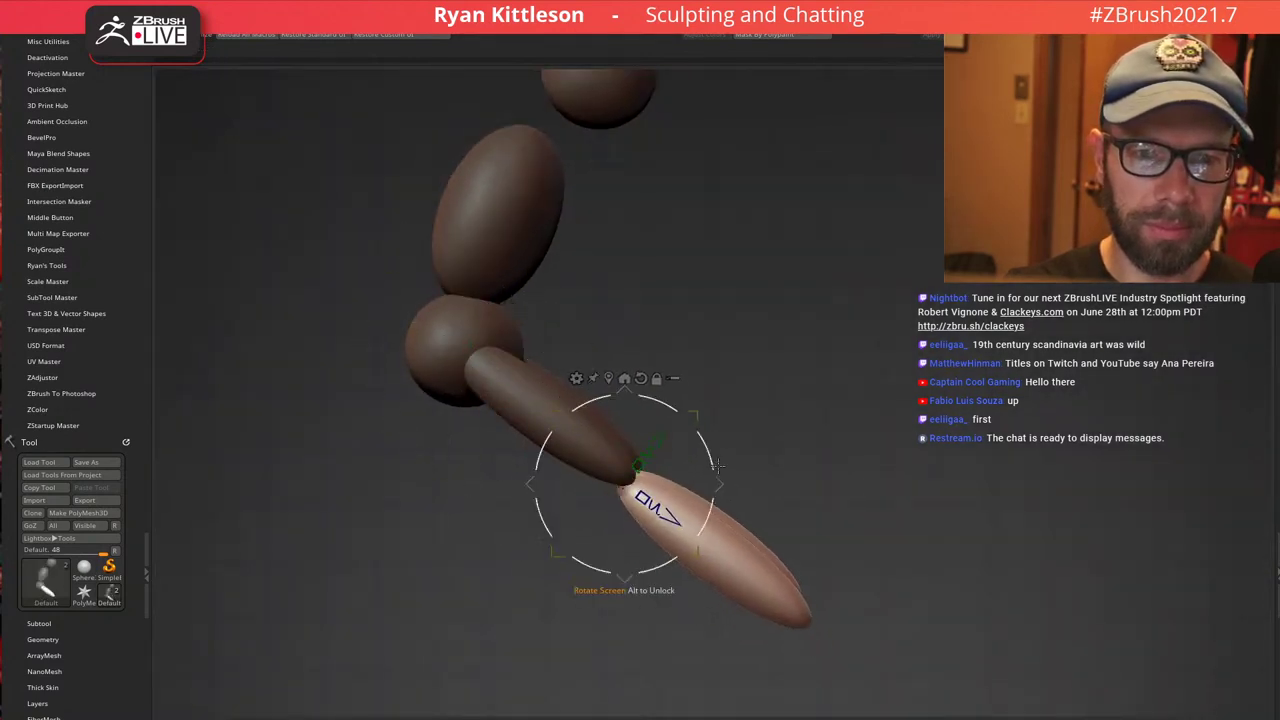
{"action": "left_click_drag", "start_coordinate": [711, 444], "coordinate": [662, 549]}
{"action": "left_click_drag", "start_coordinate": [733, 470], "coordinate": [674, 449]}
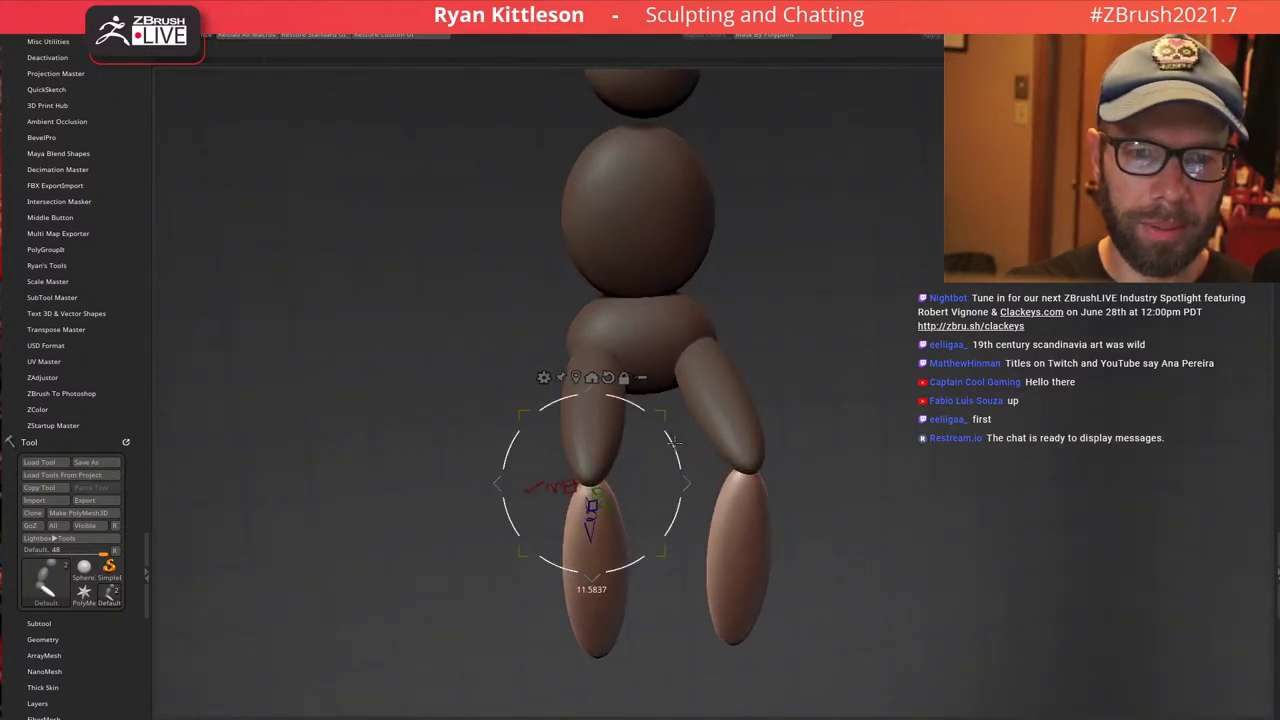
{"action": "left_click_drag", "start_coordinate": [765, 398], "coordinate": [822, 412]}
{"action": "left_click_drag", "start_coordinate": [858, 458], "coordinate": [861, 476]}
{"action": "left_click_drag", "start_coordinate": [905, 405], "coordinate": [824, 298], "text": "alt"}
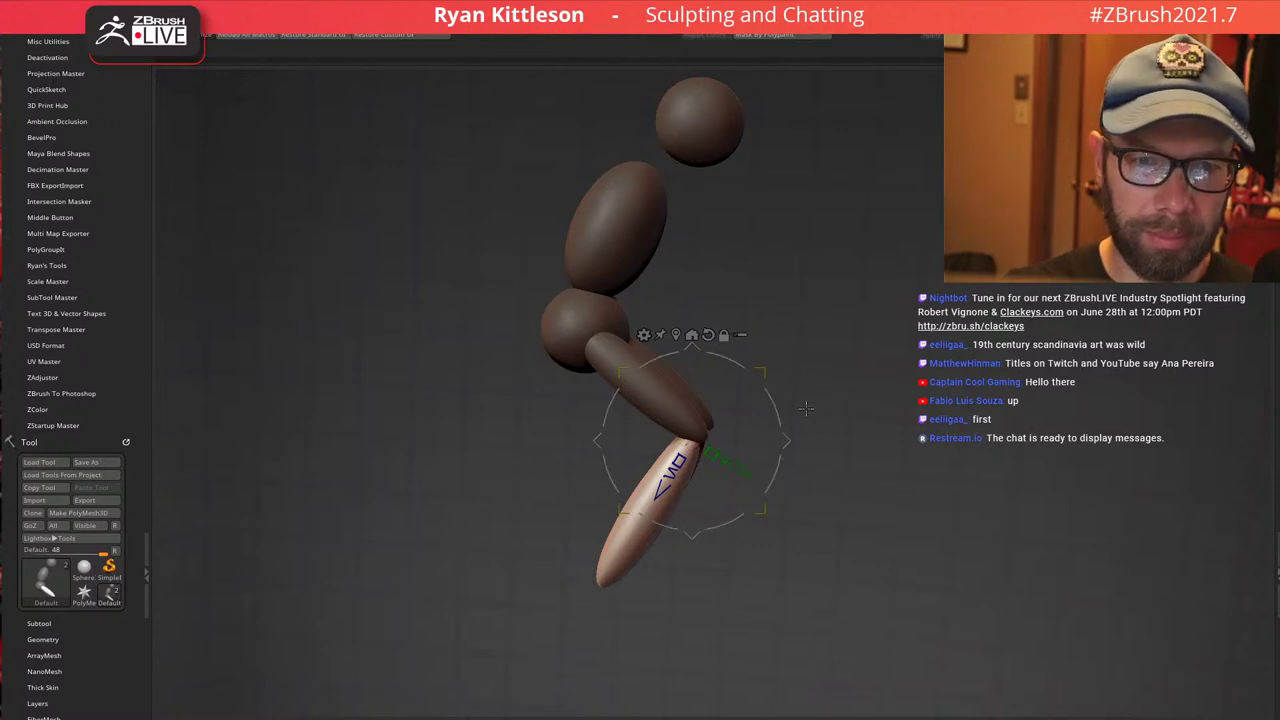
{"action": "left_click_drag", "start_coordinate": [683, 482], "coordinate": [689, 450]}
{"action": "left_click", "coordinate": [673, 414], "text": "alt"}
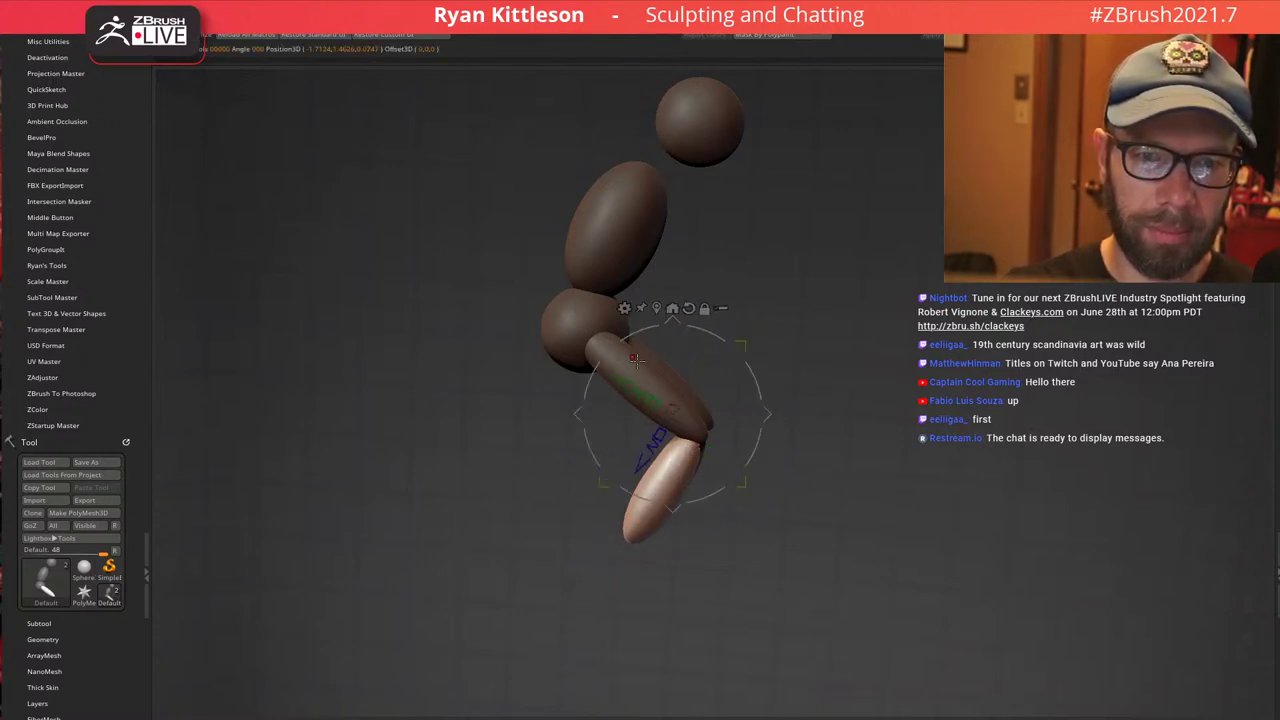
{"action": "left_click", "coordinate": [640, 362], "text": "ctrl"}
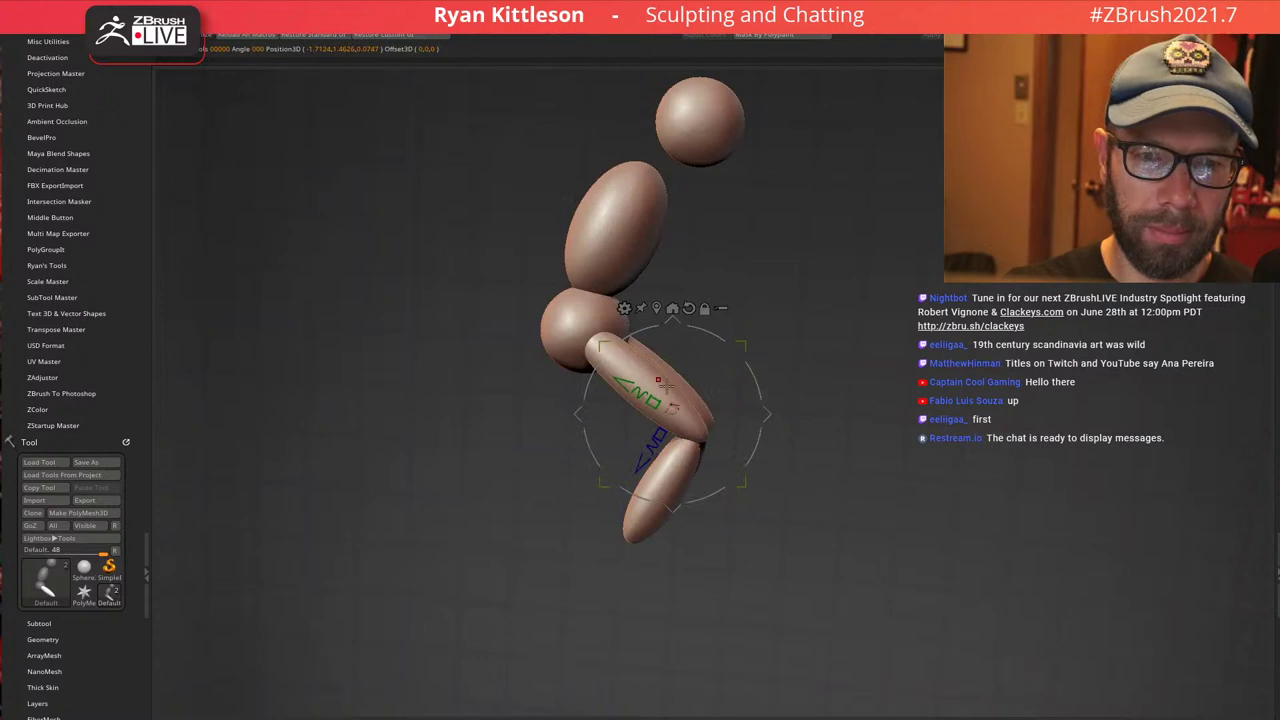
{"action": "left_click", "coordinate": [678, 476], "text": "alt"}
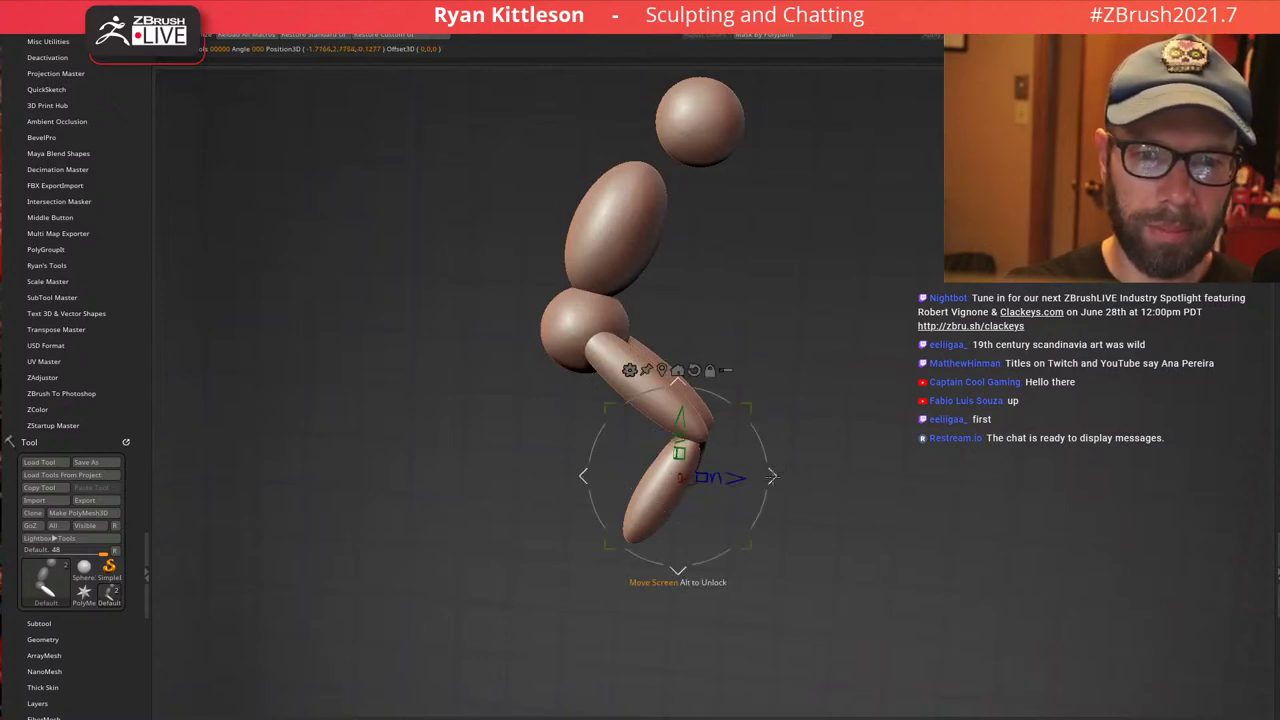
{"action": "left_click_drag", "start_coordinate": [776, 476], "coordinate": [672, 620], "text": "ctrl"}
{"action": "key", "text": "ctrl+z"}
{"action": "left_click", "coordinate": [646, 500], "text": "ctrl"}
{"action": "key", "text": "ctrl+z"}
Add a copy of the shins at the ankles as feet, pointing forward, and shrink them into short, low ellipsoids
{"action": "left_click_drag", "start_coordinate": [725, 534], "coordinate": [777, 538]}
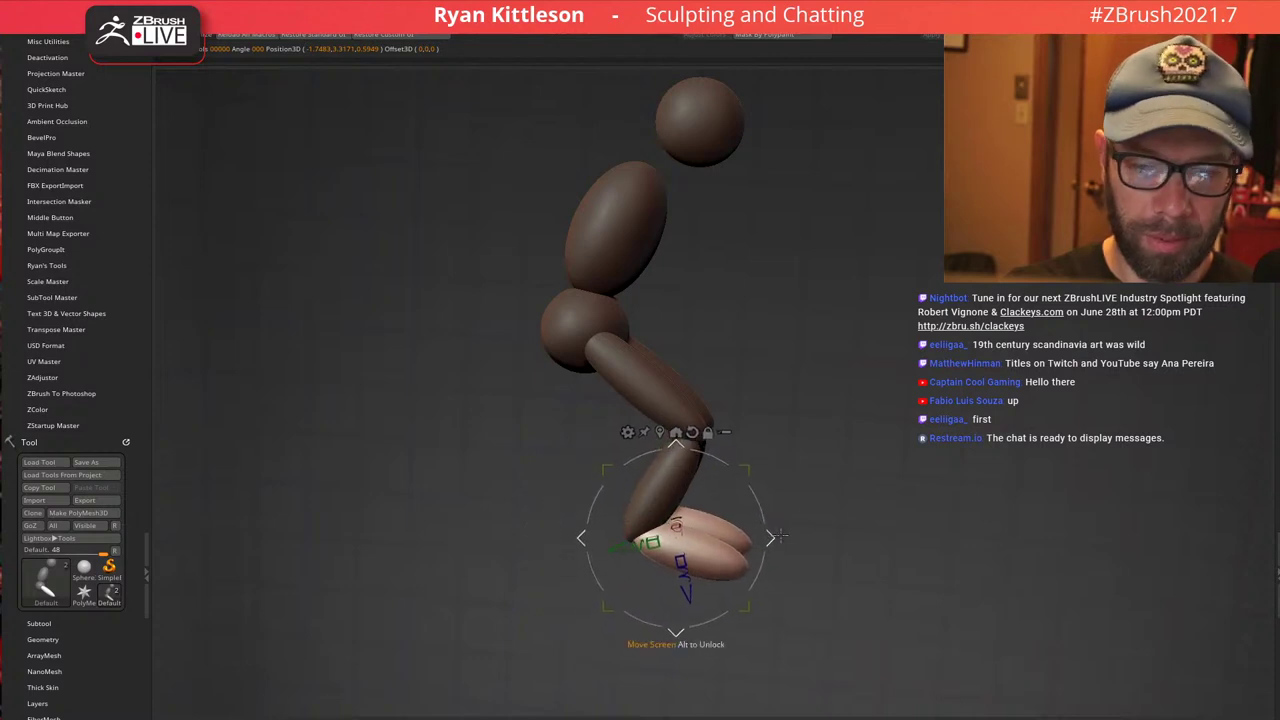
{"action": "mouse_move", "coordinate": [930, 436]}
{"action": "left_mouse_down"}
{"action": "mouse_move", "coordinate": [804, 429]}
{"action": "mouse_move", "coordinate": [934, 440]}
{"action": "left_mouse_up"}
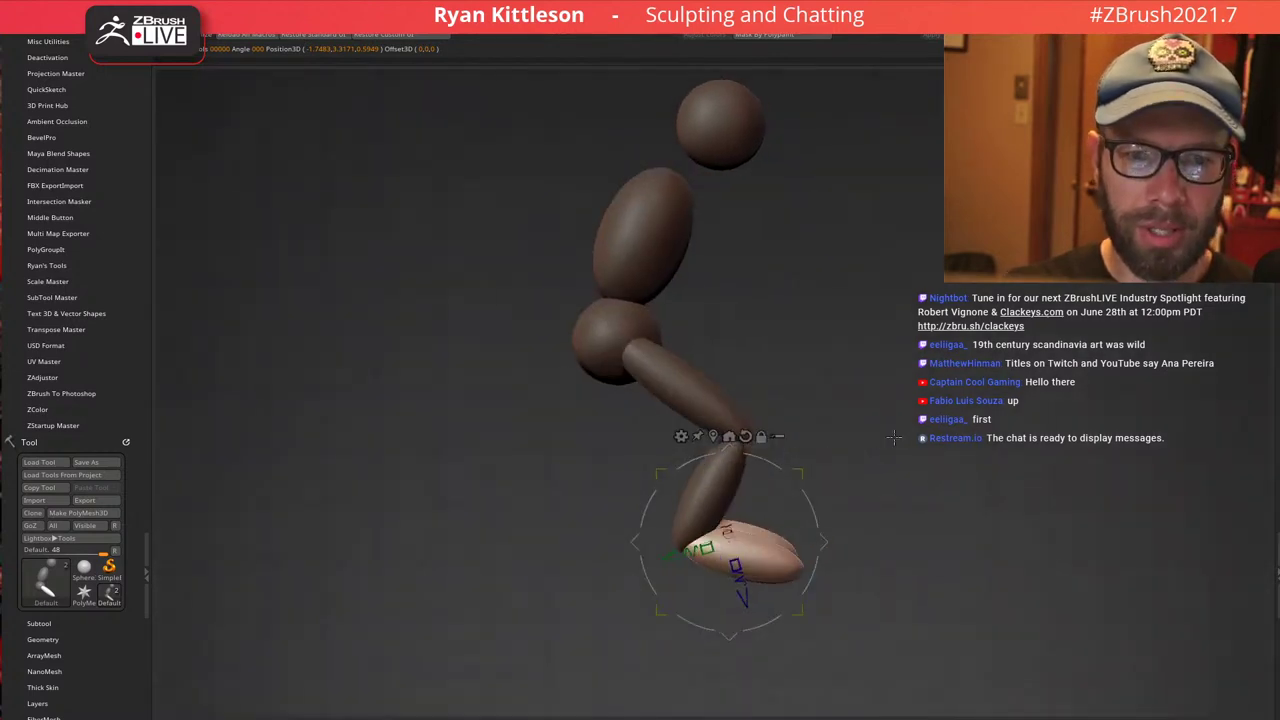
{"action": "left_click_drag", "start_coordinate": [753, 558], "coordinate": [936, 597], "text": "alt"}
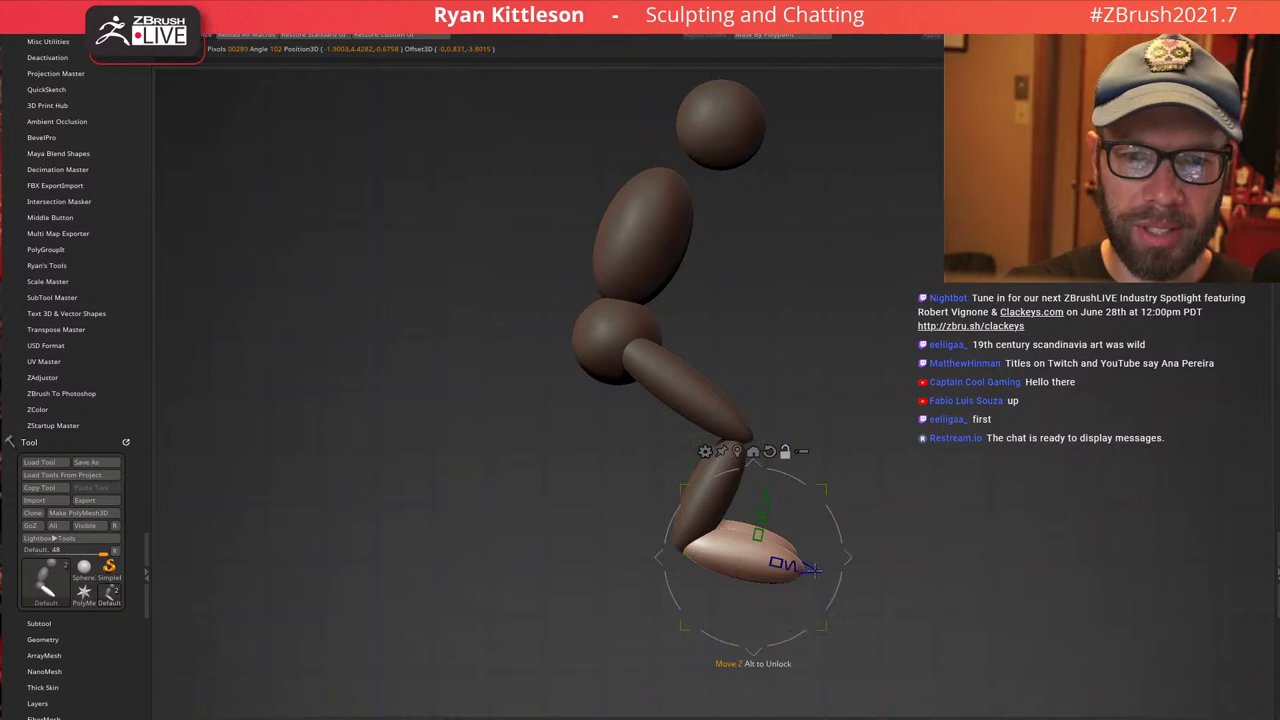
{"action": "left_click_drag", "start_coordinate": [811, 570], "coordinate": [746, 555], "text": "alt"}
{"action": "left_click_drag", "start_coordinate": [760, 474], "coordinate": [738, 477]}
{"action": "left_click_drag", "start_coordinate": [785, 550], "coordinate": [778, 556]}
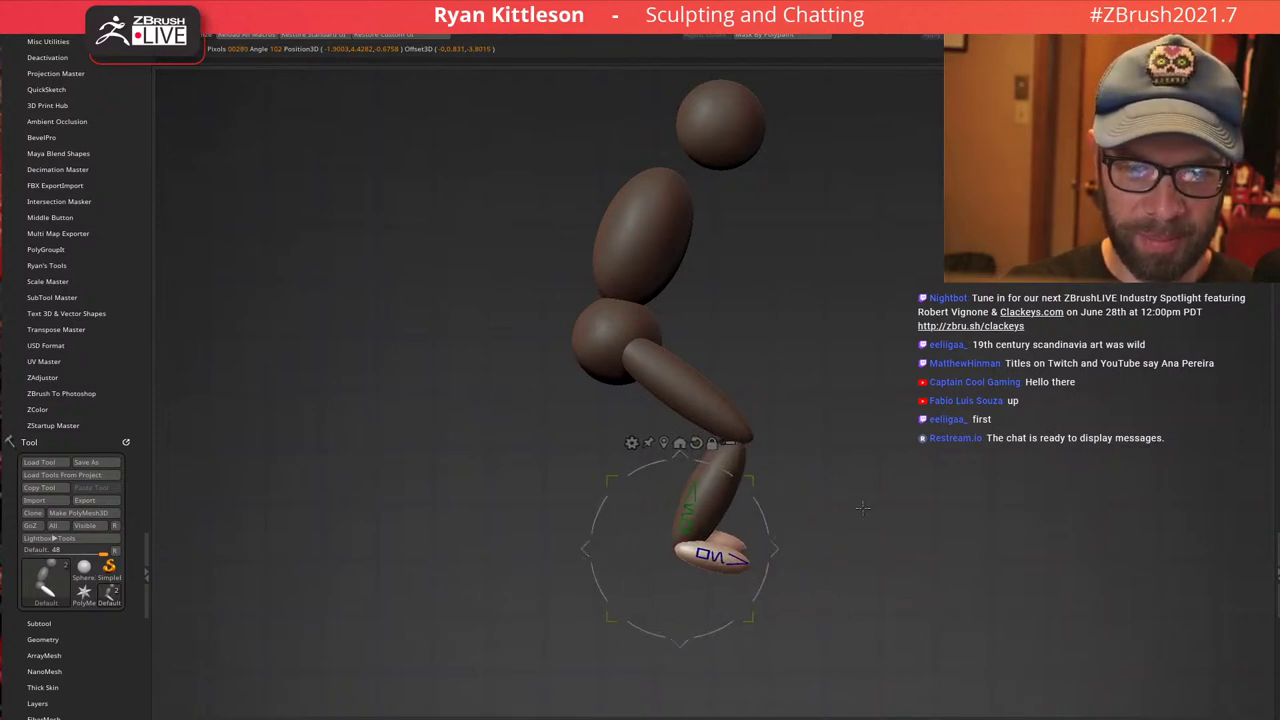
Align the feet beneath the shins, rotate them level with the ground, and widen them sideways
{"action": "left_click_drag", "start_coordinate": [920, 515], "coordinate": [810, 515]}
{"action": "left_click_drag", "start_coordinate": [623, 550], "coordinate": [632, 551]}
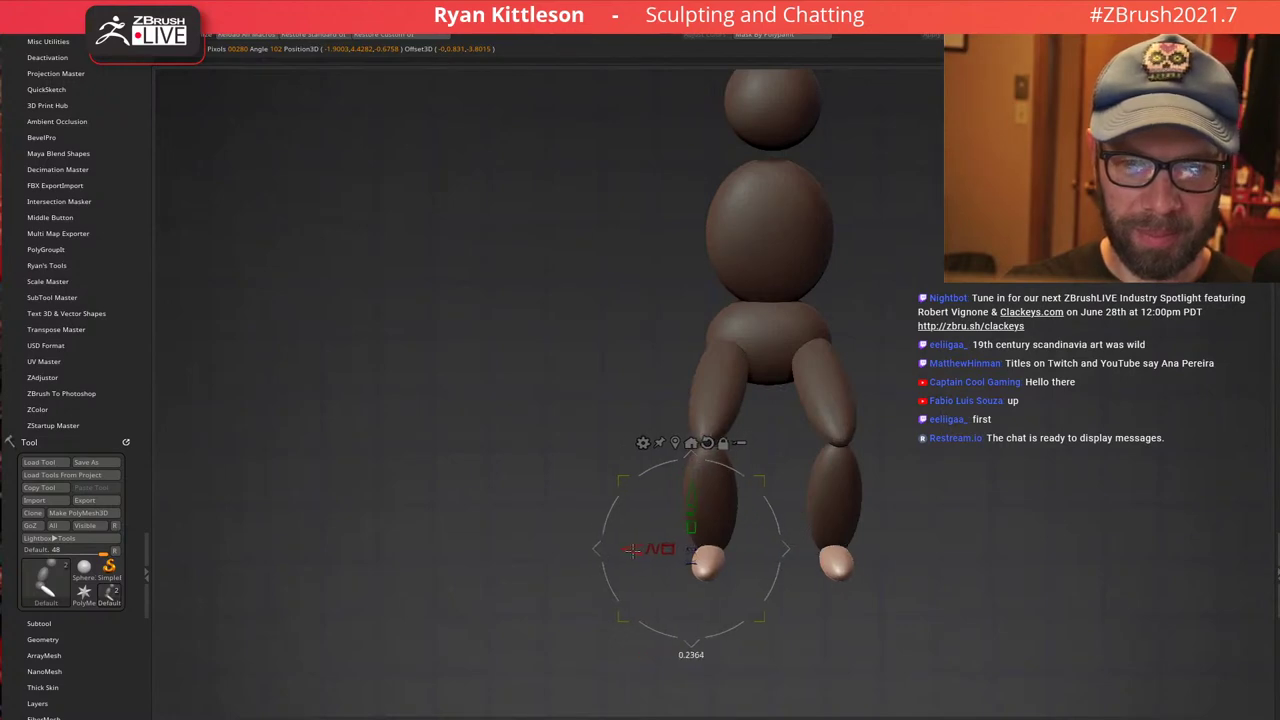
{"action": "left_click_drag", "start_coordinate": [805, 480], "coordinate": [917, 405]}
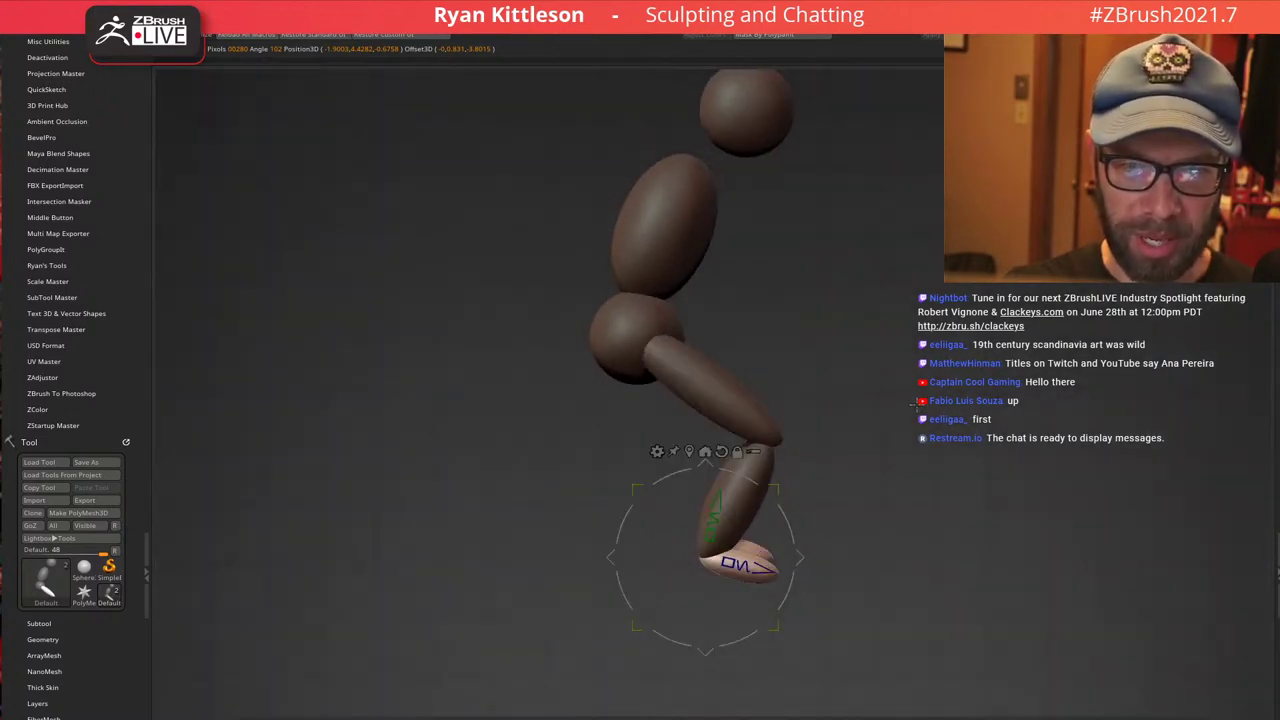
{"action": "left_click_drag", "start_coordinate": [799, 528], "coordinate": [789, 507]}
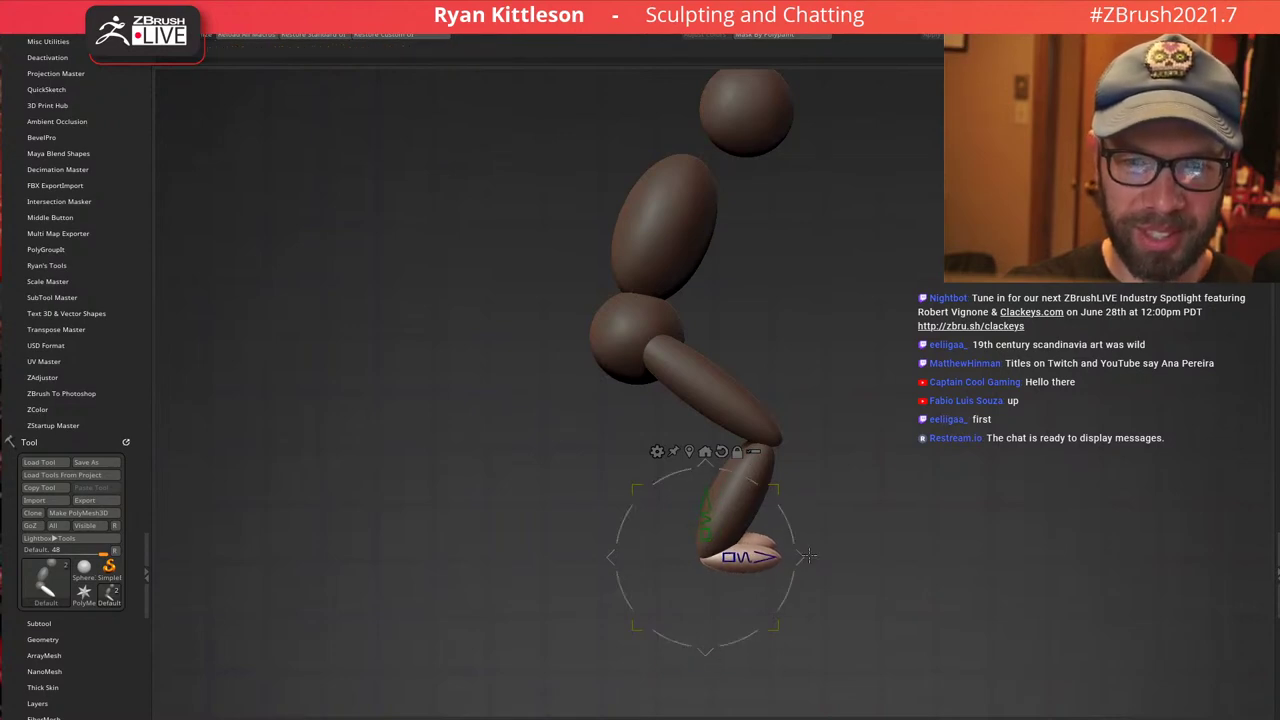
{"action": "left_click_drag", "start_coordinate": [878, 420], "coordinate": [797, 446]}
{"action": "left_click_drag", "start_coordinate": [683, 558], "coordinate": [633, 556]}
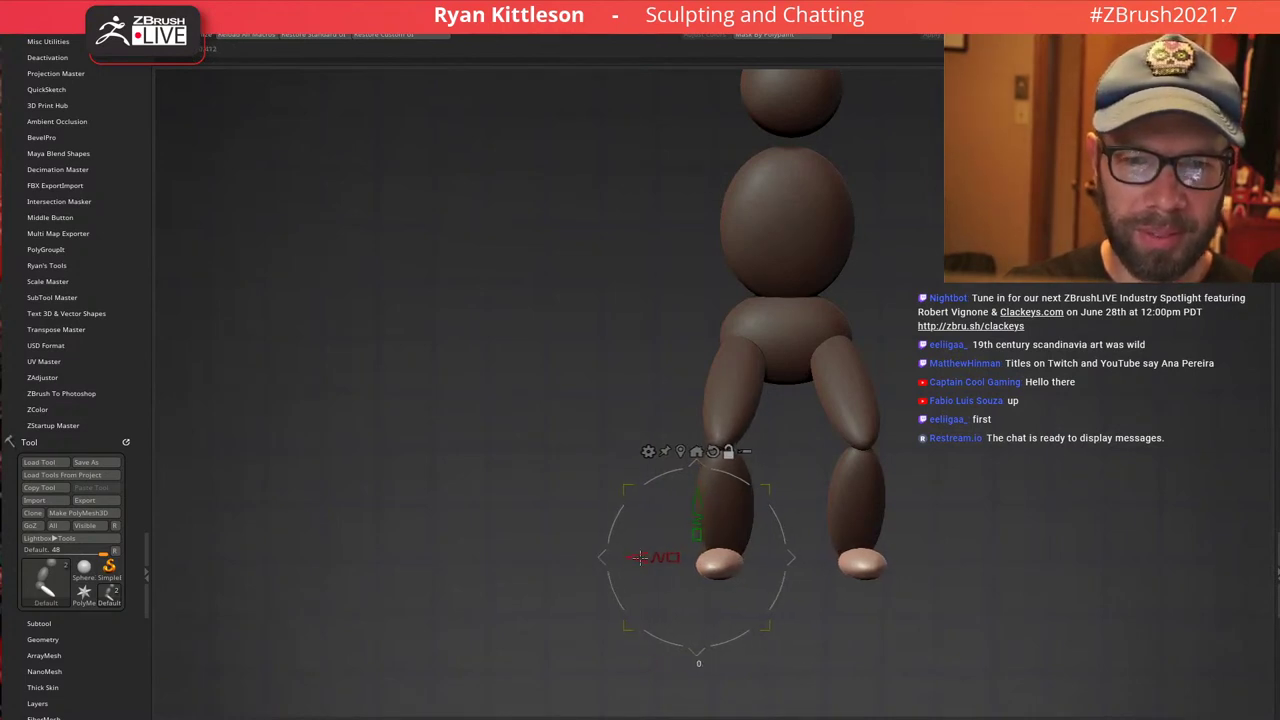
Place a mirrored copy of the feet at shoulder height beside the chest and stretch it vertically into rounded balls
{"action": "left_click", "coordinate": [681, 452]}
{"action": "left_click_drag", "start_coordinate": [855, 303], "coordinate": [851, 380], "text": "alt"}
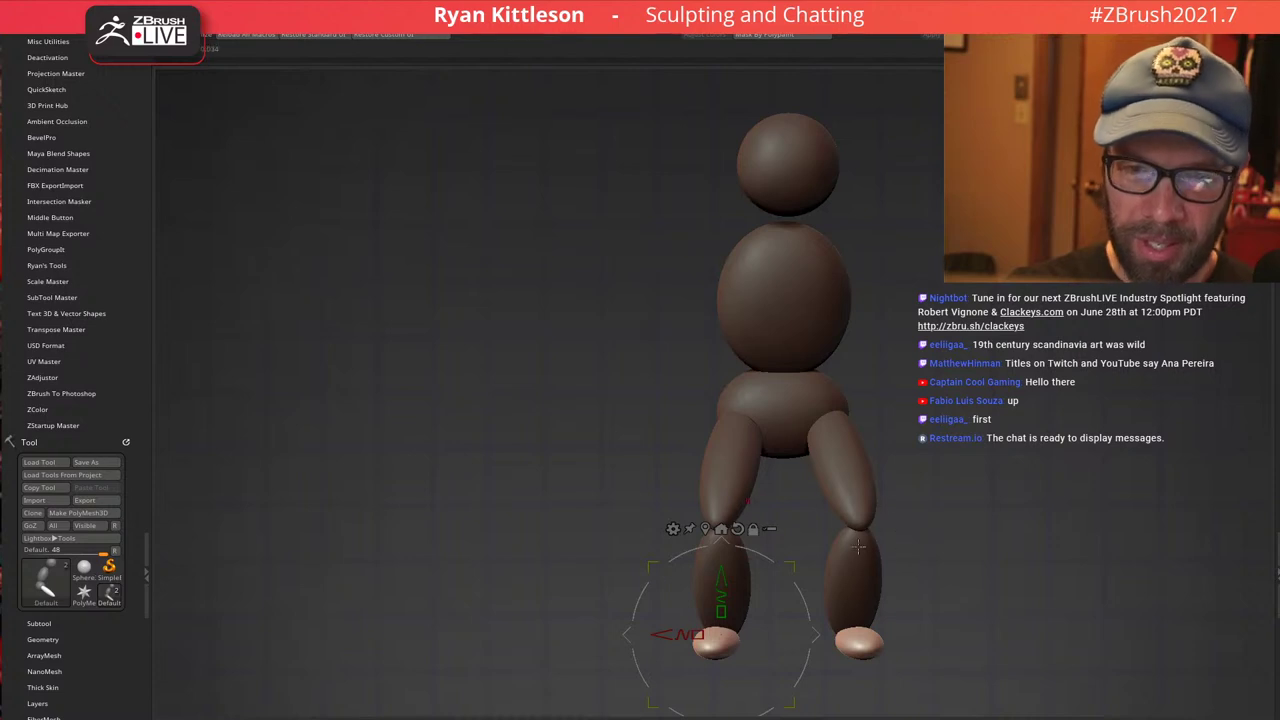
{"action": "left_click_drag", "start_coordinate": [816, 636], "coordinate": [795, 262], "text": "ctrl"}
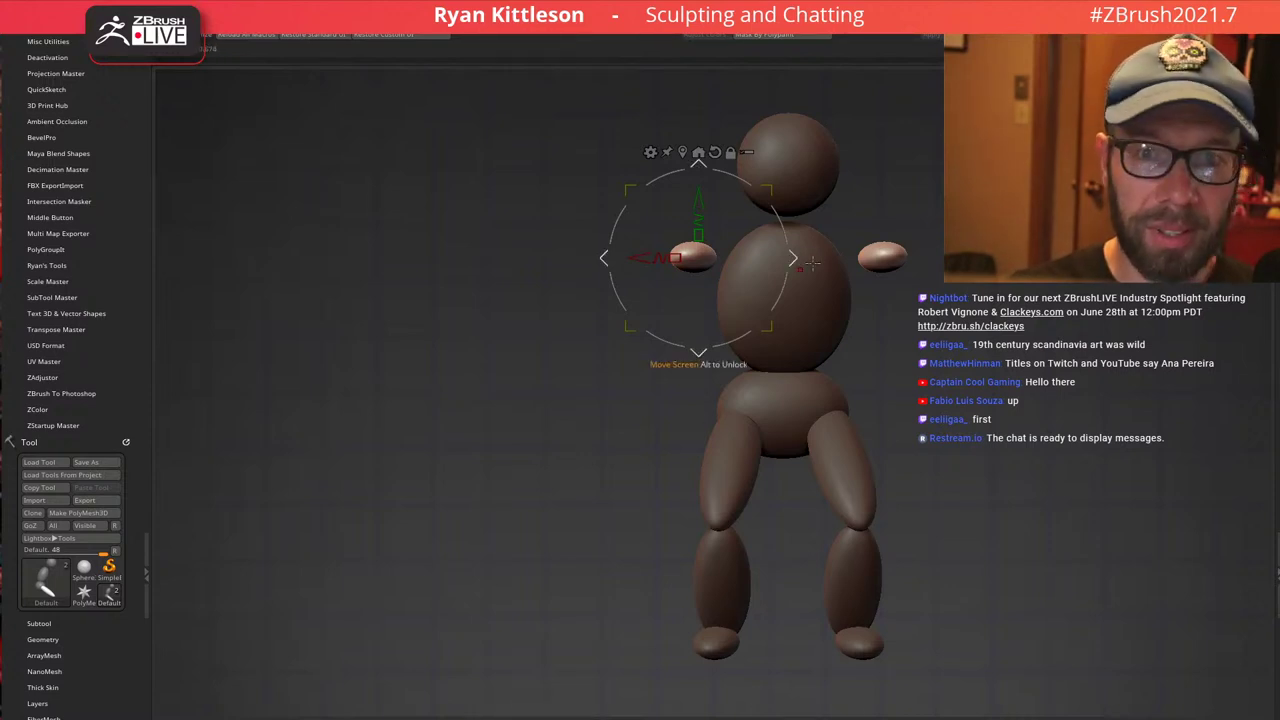
{"action": "left_click_drag", "start_coordinate": [832, 230], "coordinate": [849, 256]}
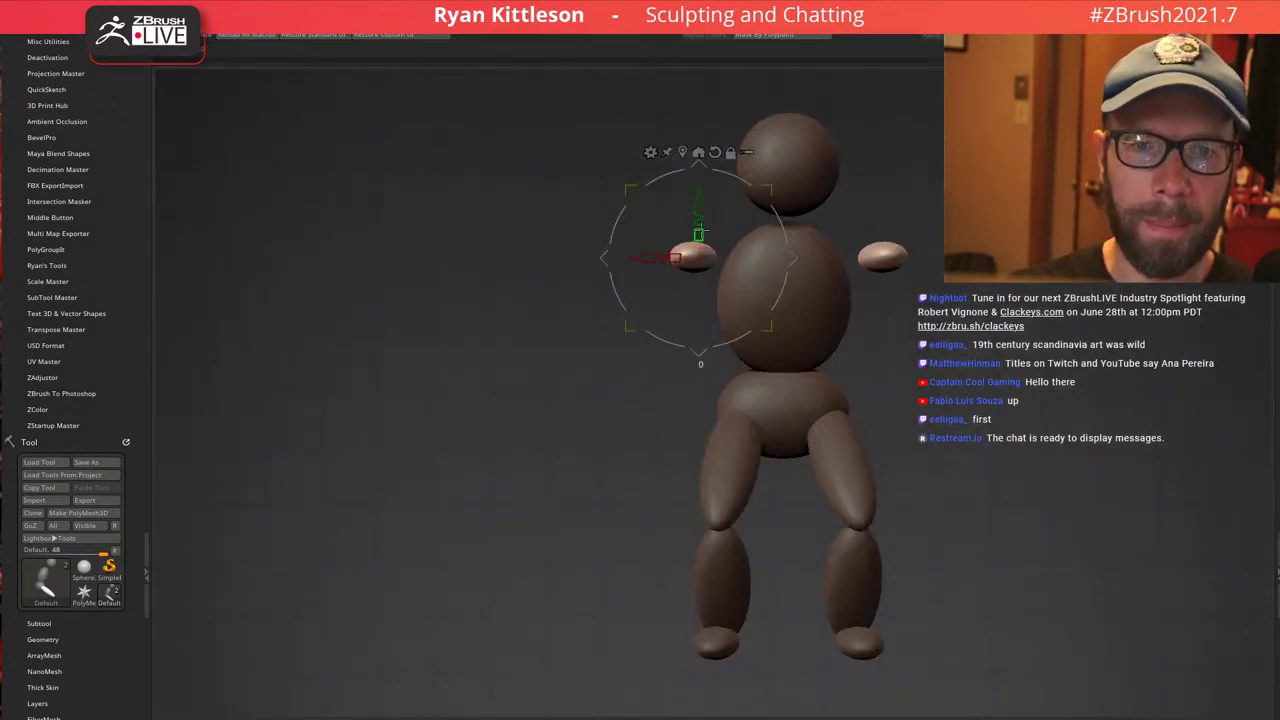
{"action": "left_click_drag", "start_coordinate": [699, 235], "coordinate": [702, 213]}
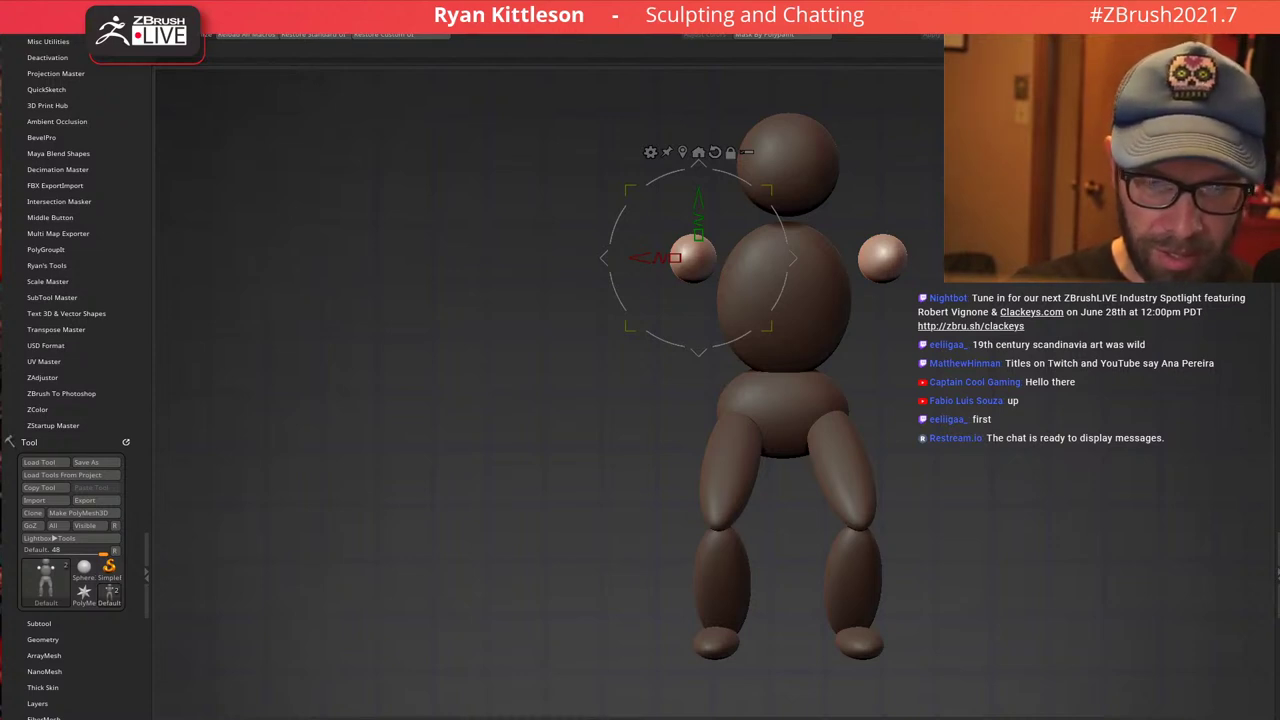
Switch to the web browser, look over the ZBrushLIVE June 2022 schedule in agenda and calendar views, and return to ZBrush
{"action": "left_click_drag", "start_coordinate": [758, 718], "coordinate": [812, 16]}
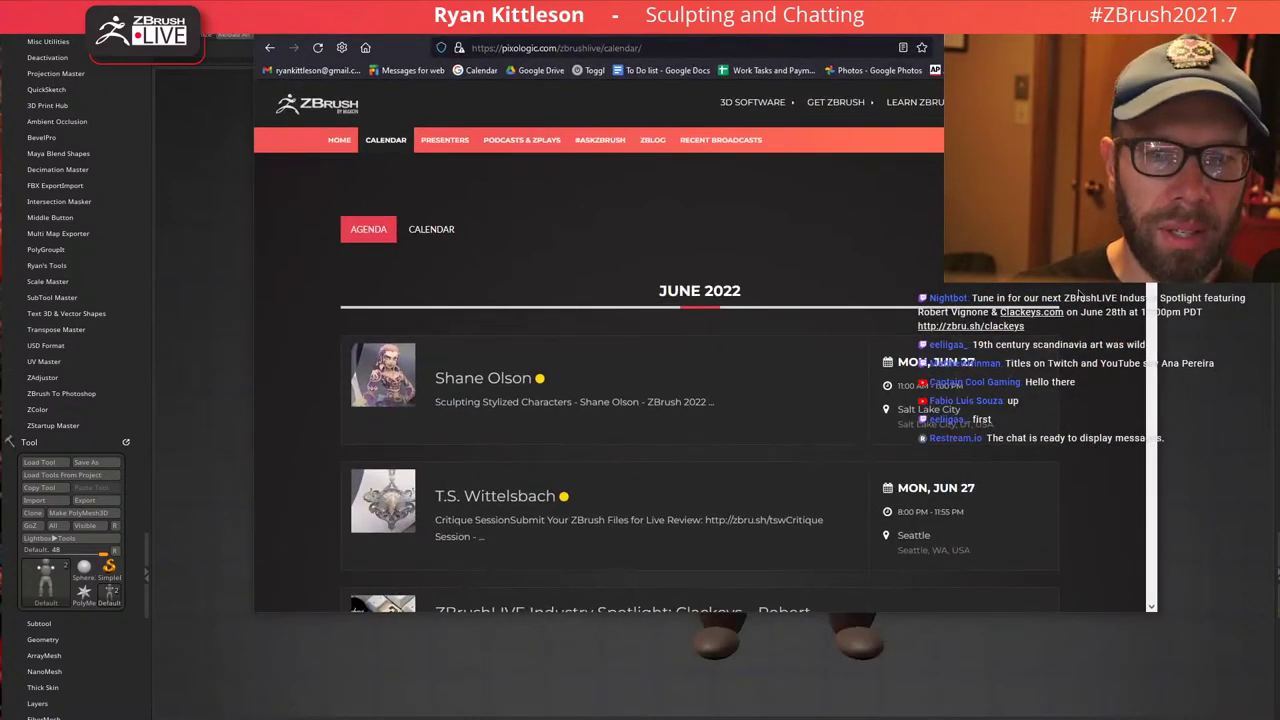
{"action": "left_click_drag", "start_coordinate": [1152, 149], "coordinate": [1166, 320]}
{"action": "scroll", "coordinate": [1165, 320], "scroll_direction": "up", "scroll_amount": 5}
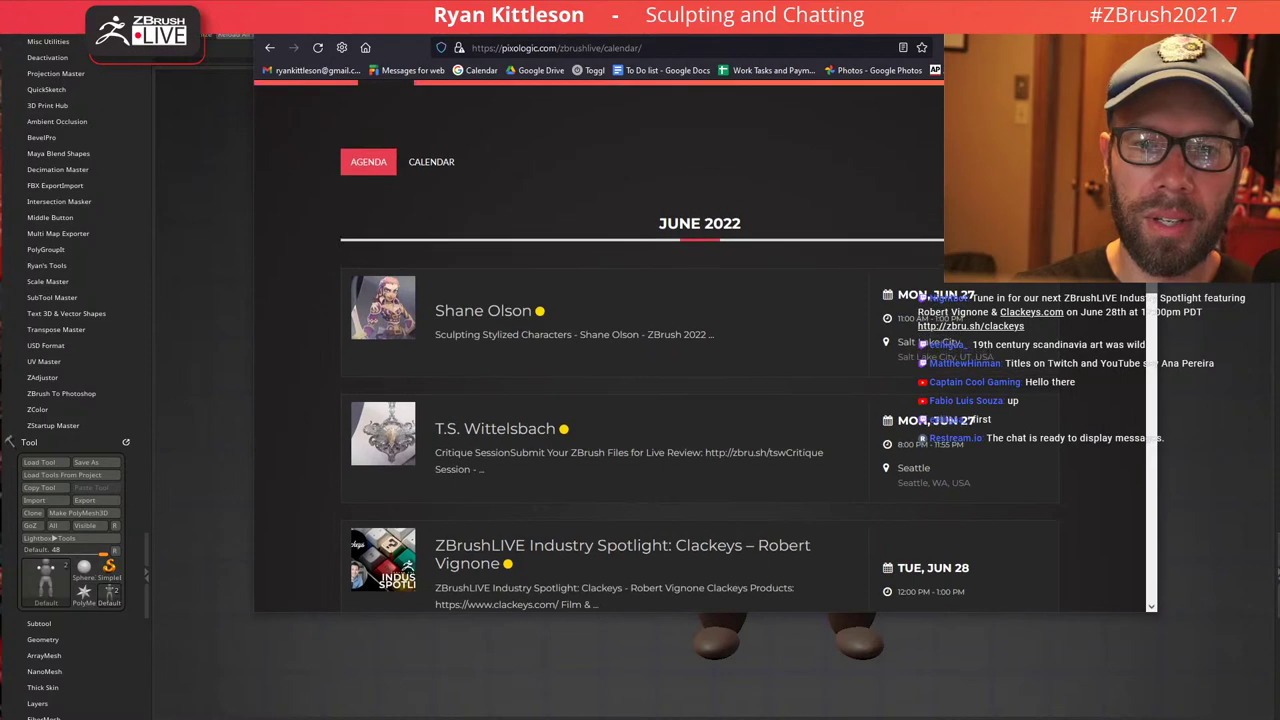
{"action": "scroll", "coordinate": [700, 350], "scroll_direction": "down", "scroll_amount": 3}
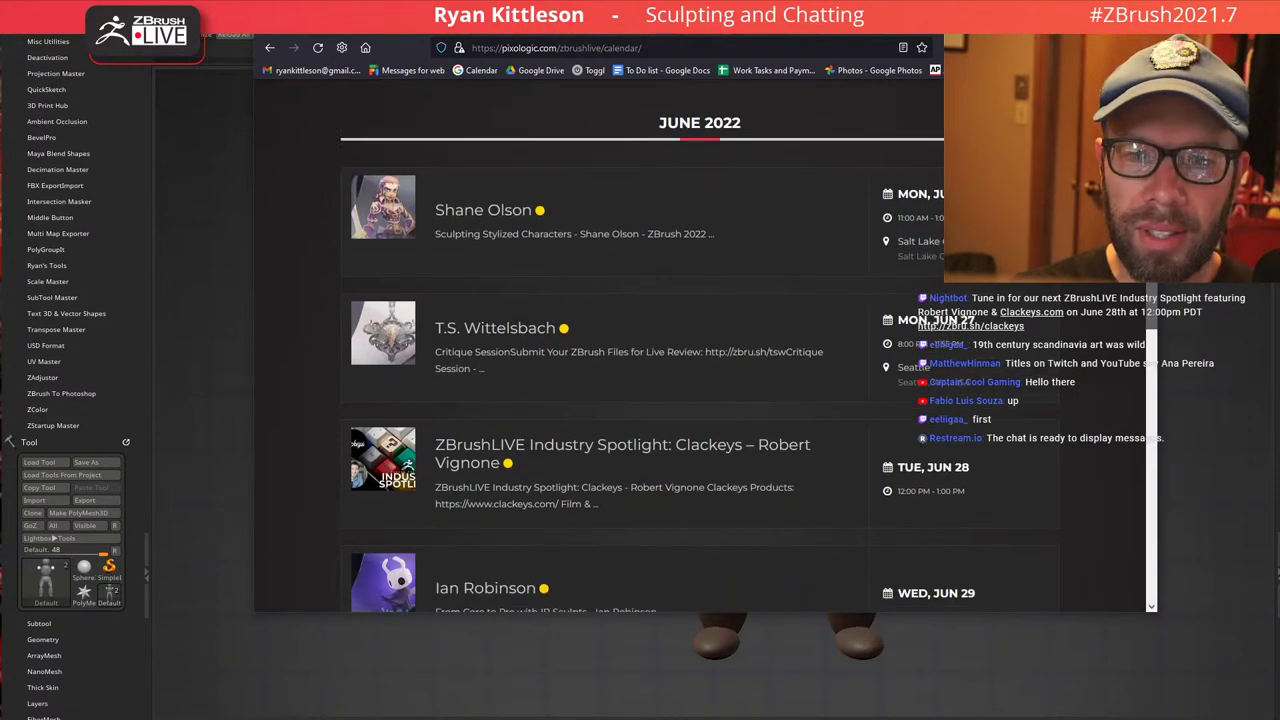
{"action": "scroll", "coordinate": [700, 350], "scroll_direction": "up", "scroll_amount": 4}
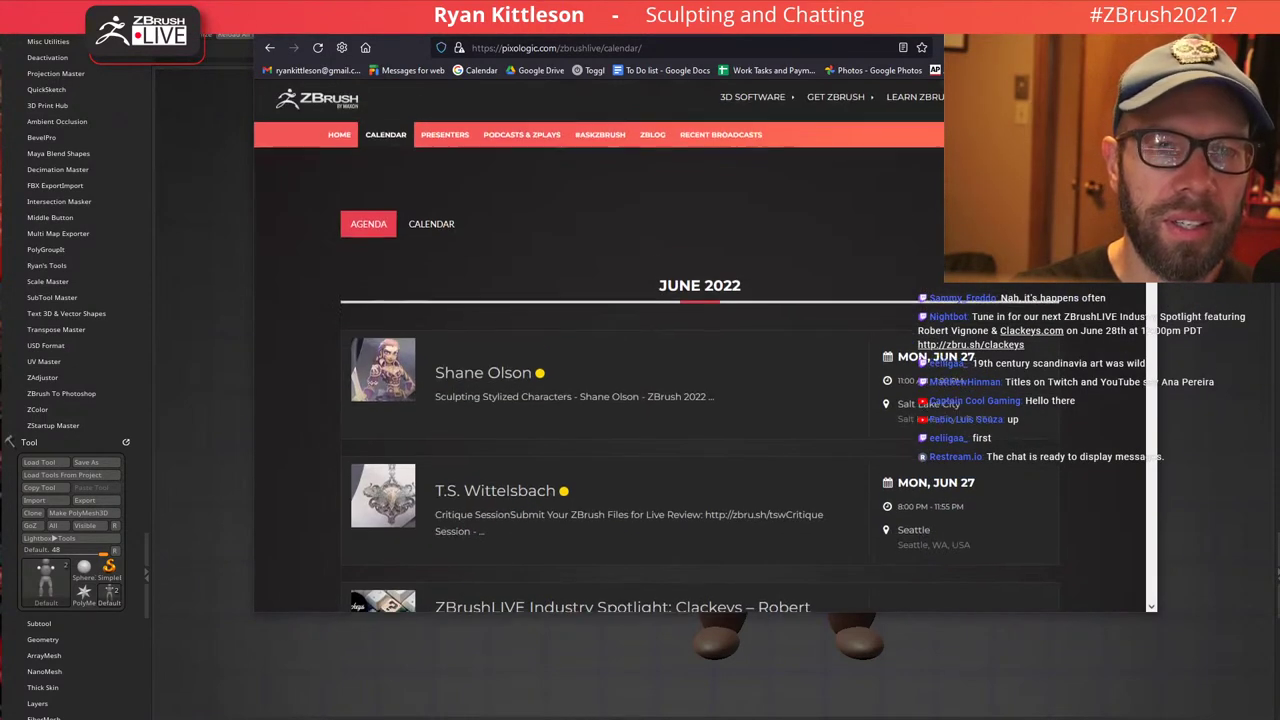
{"action": "left_click", "coordinate": [437, 237]}
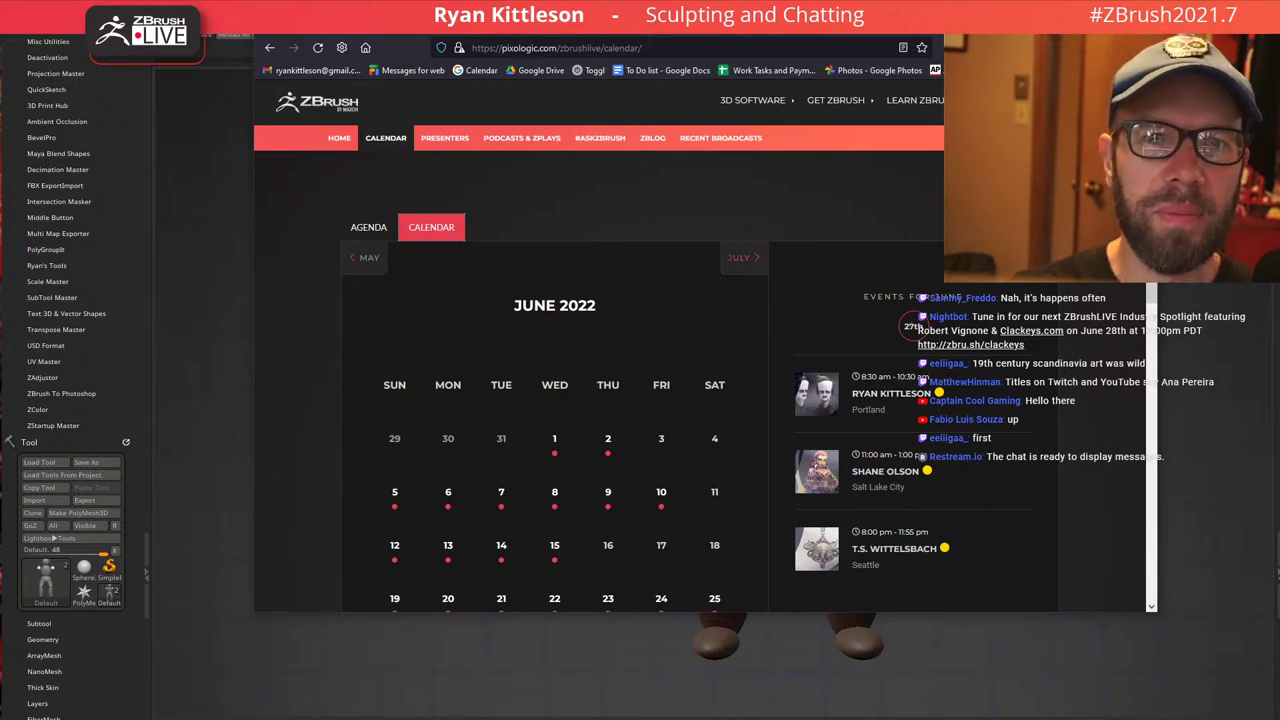
{"action": "left_click_drag", "start_coordinate": [708, 14], "coordinate": [605, 717]}
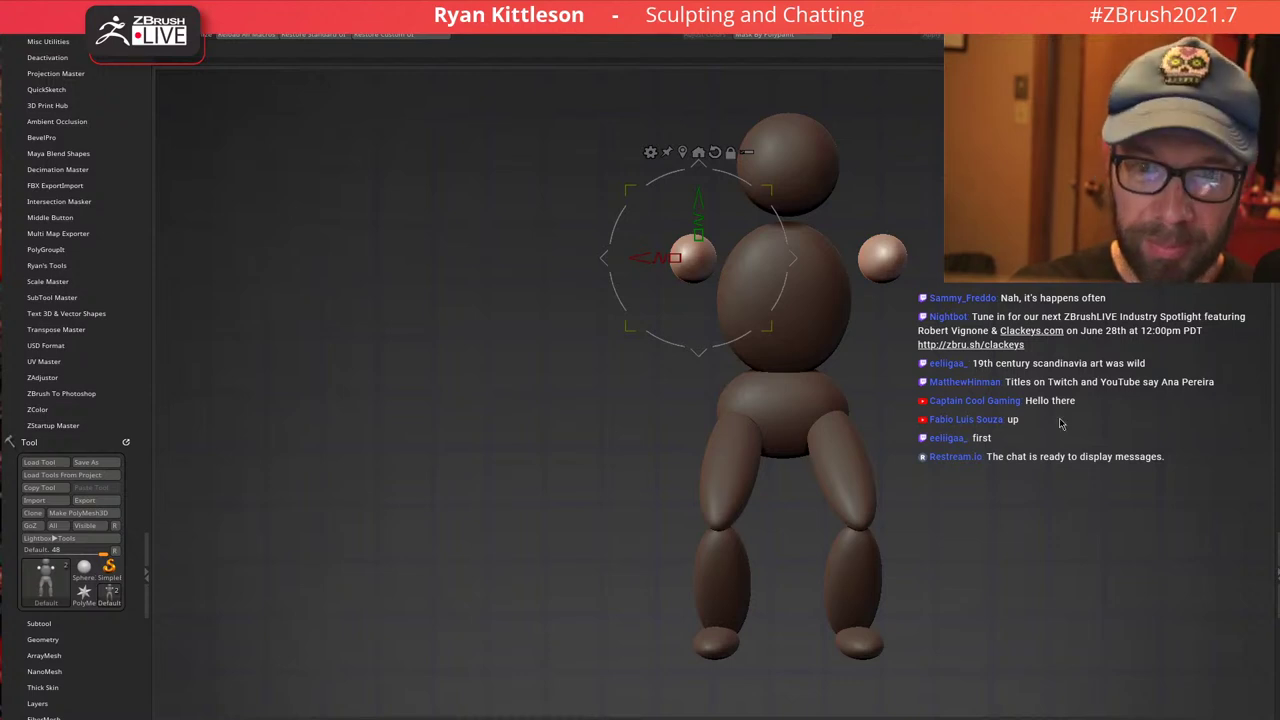
Stretch the balls beside the chest forward into long upper arms and tilt them downward from the shoulders
{"action": "right_click_drag", "start_coordinate": [822, 302], "coordinate": [883, 308]}
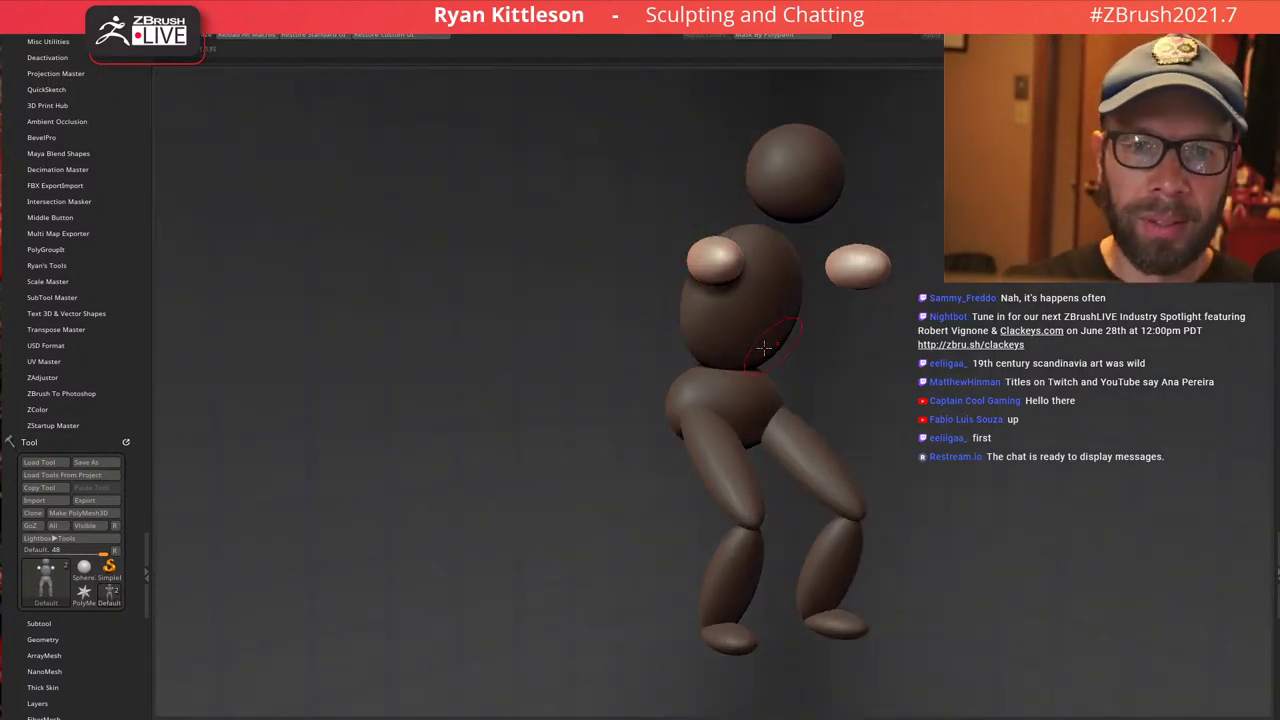
{"action": "right_click_drag", "start_coordinate": [764, 348], "coordinate": [840, 305]}
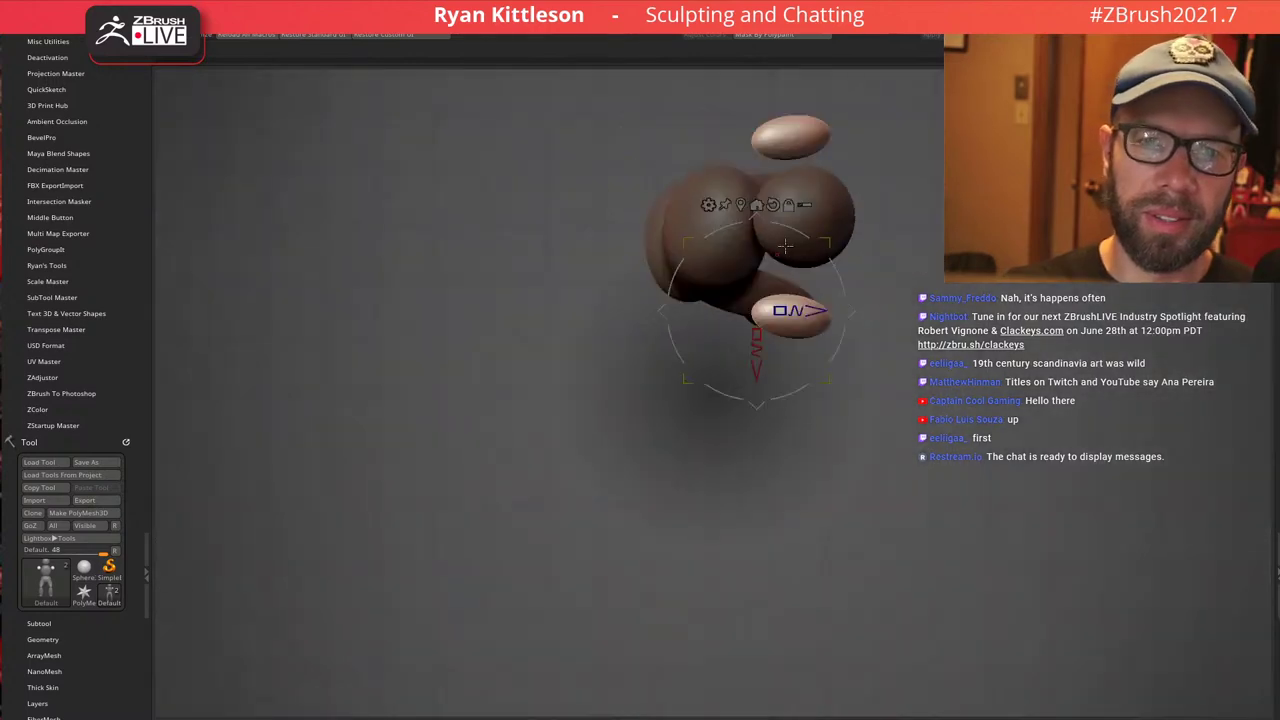
{"action": "left_click_drag", "start_coordinate": [781, 311], "coordinate": [821, 292]}
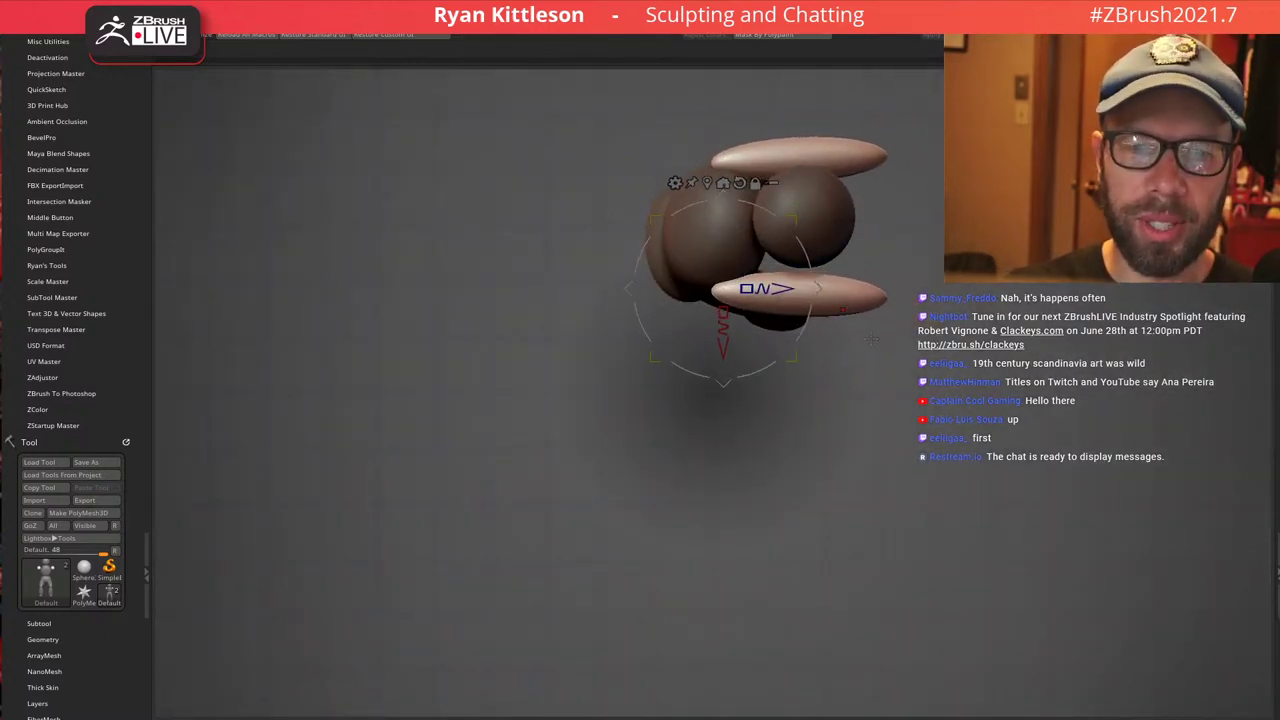
{"action": "right_click_drag", "start_coordinate": [915, 370], "coordinate": [955, 310]}
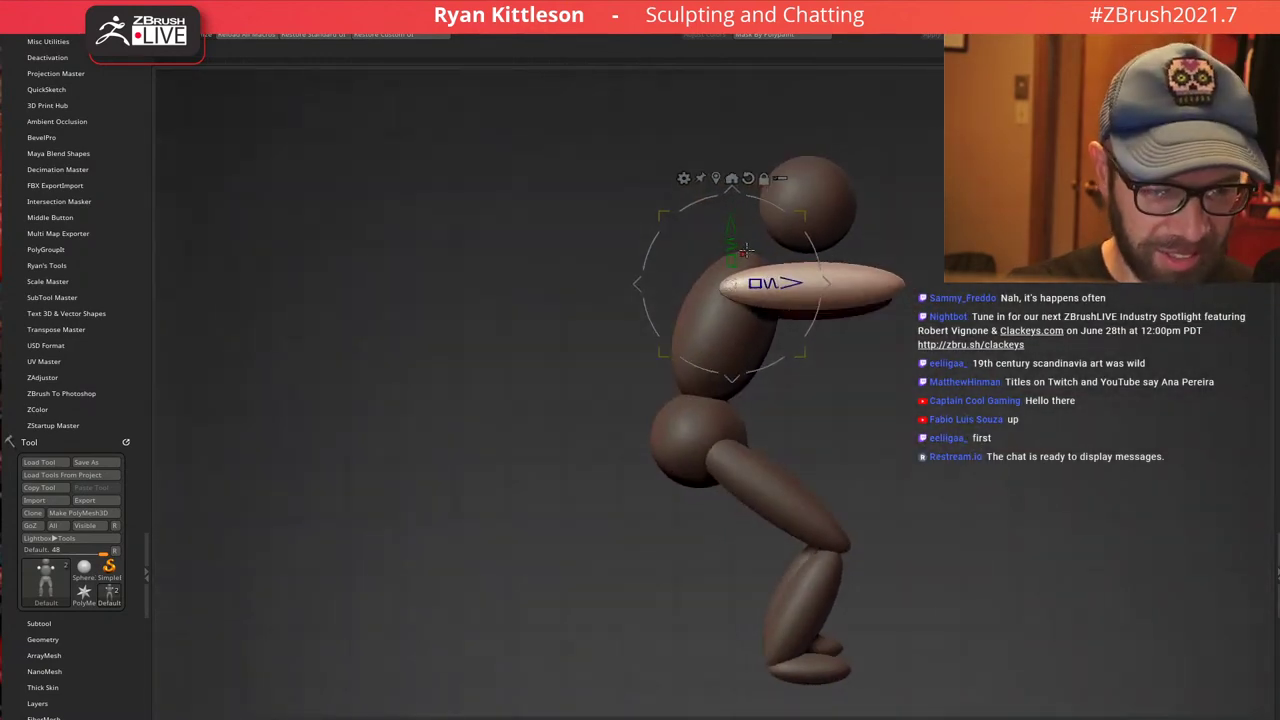
{"action": "left_click_drag", "start_coordinate": [814, 249], "coordinate": [848, 280]}
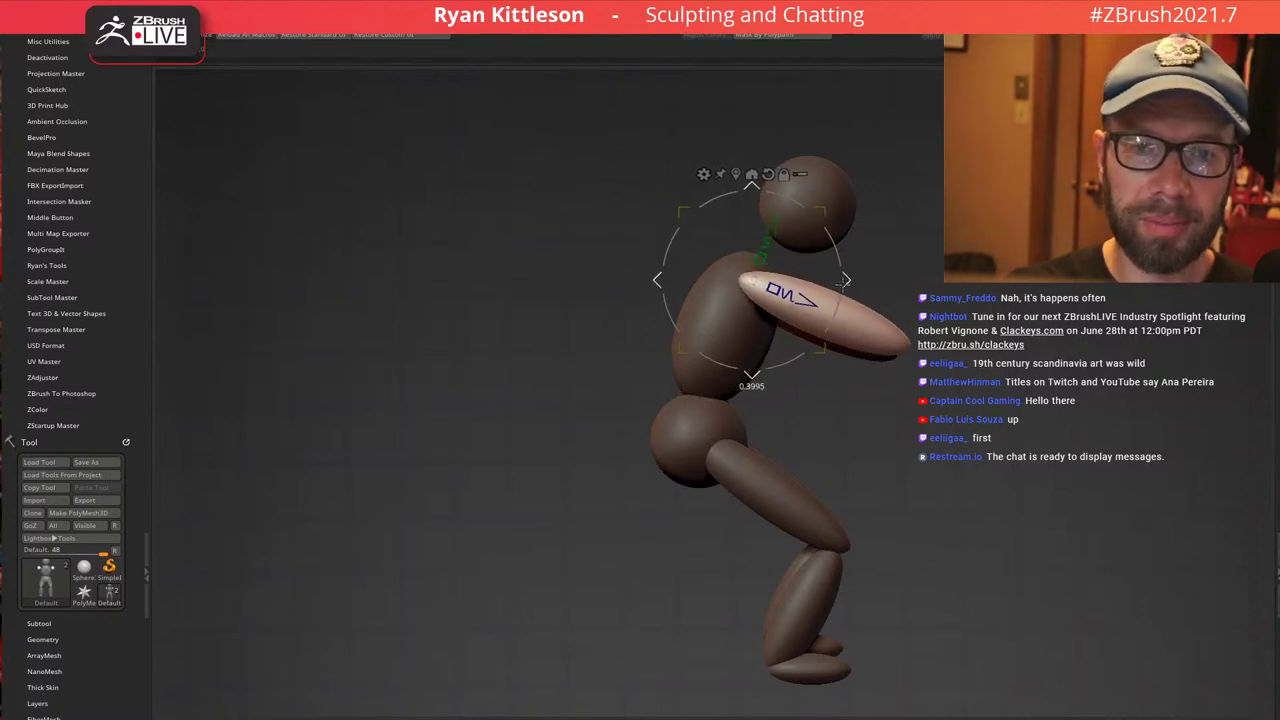
{"action": "mouse_move", "coordinate": [848, 280]}
{"action": "right_mouse_down"}
{"action": "mouse_move", "coordinate": [824, 294]}
{"action": "mouse_move", "coordinate": [847, 281]}
{"action": "right_mouse_up"}
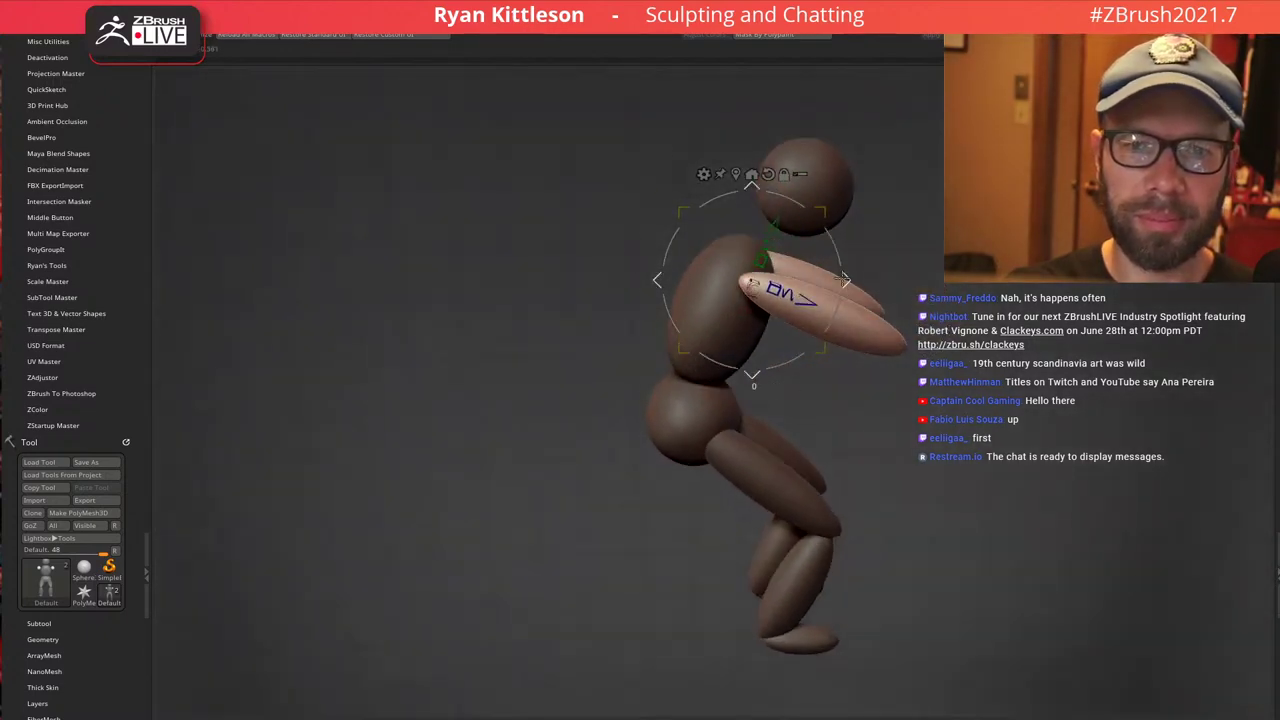
Add a copy of the upper arms as round shoulder balls, enlarge them slightly, and position them at the tops of the arms
{"action": "left_click_drag", "start_coordinate": [847, 280], "coordinate": [709, 248]}
{"action": "right_click_drag", "start_coordinate": [868, 240], "coordinate": [822, 229]}
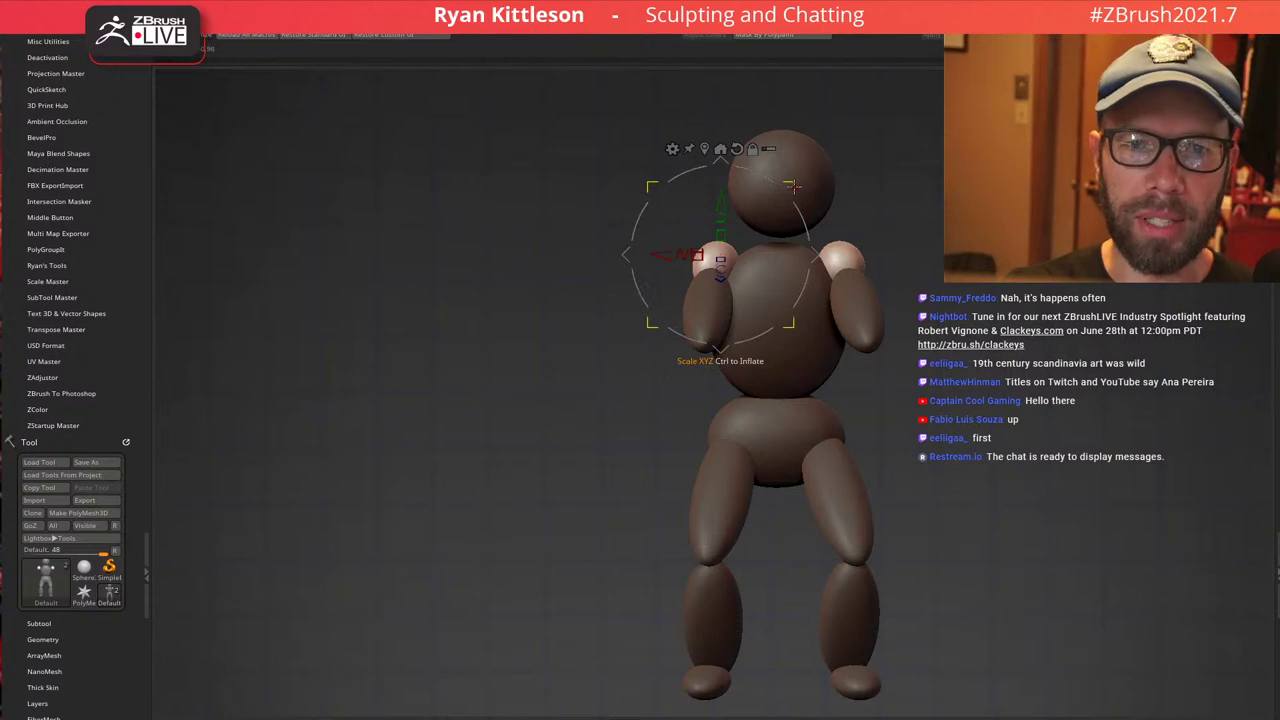
{"action": "left_click_drag", "start_coordinate": [794, 187], "coordinate": [801, 181]}
{"action": "left_click_drag", "start_coordinate": [819, 256], "coordinate": [832, 256]}
{"action": "right_click_drag", "start_coordinate": [822, 250], "coordinate": [856, 248]}
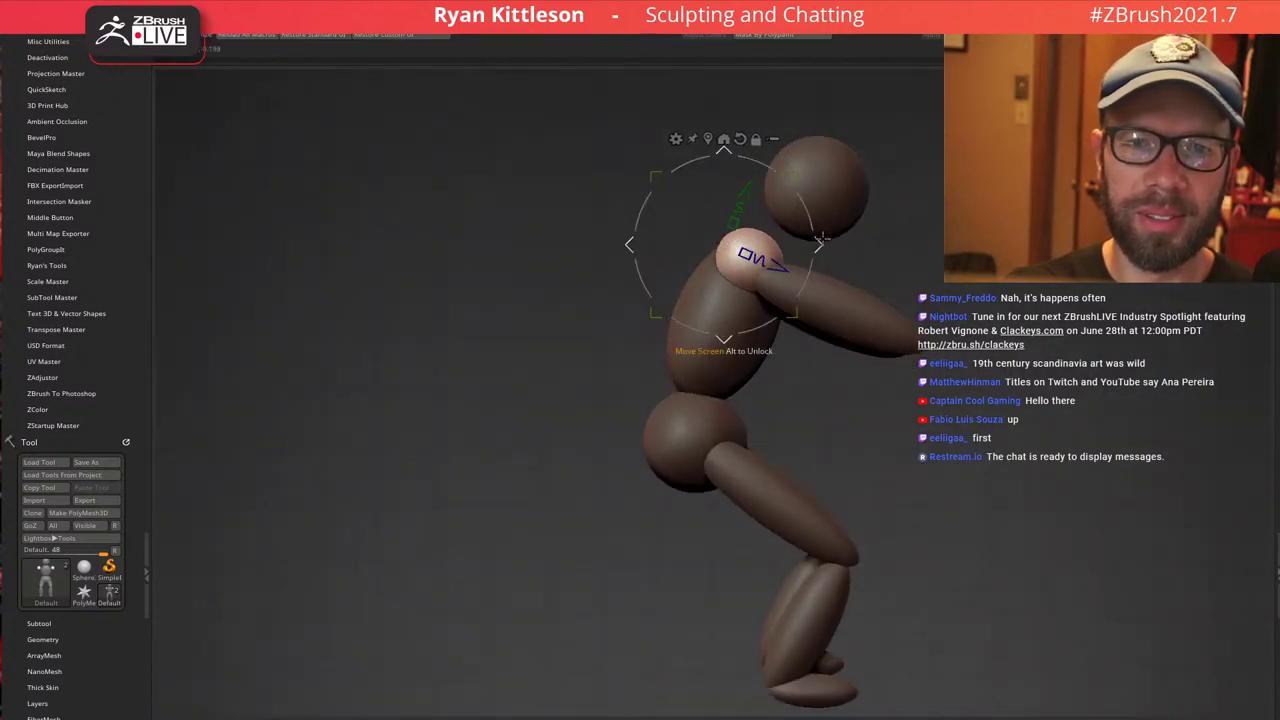
{"action": "left_click_drag", "start_coordinate": [821, 240], "coordinate": [820, 243]}
{"action": "right_click_drag", "start_coordinate": [925, 250], "coordinate": [880, 249]}
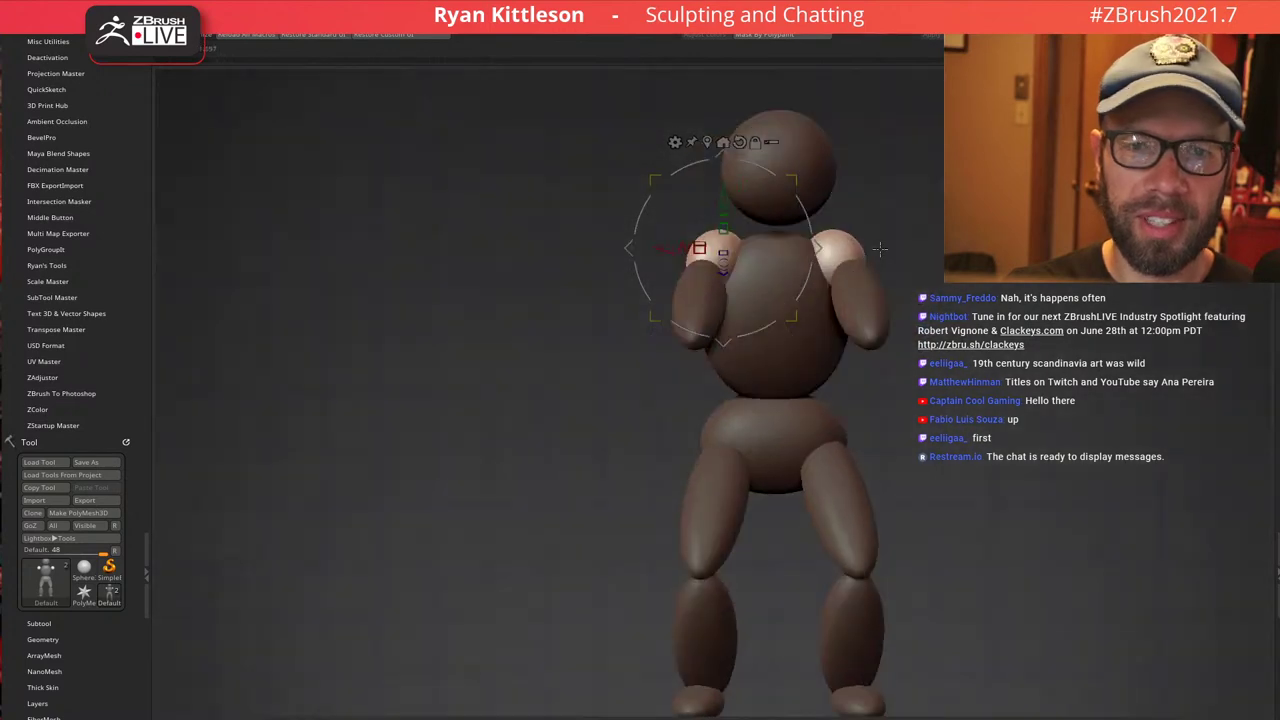
Isolate the upper arms with masking, set the pivot at their shoulder ends, and shorten them lengthwise to about 0.73
{"action": "key", "text": "q"}
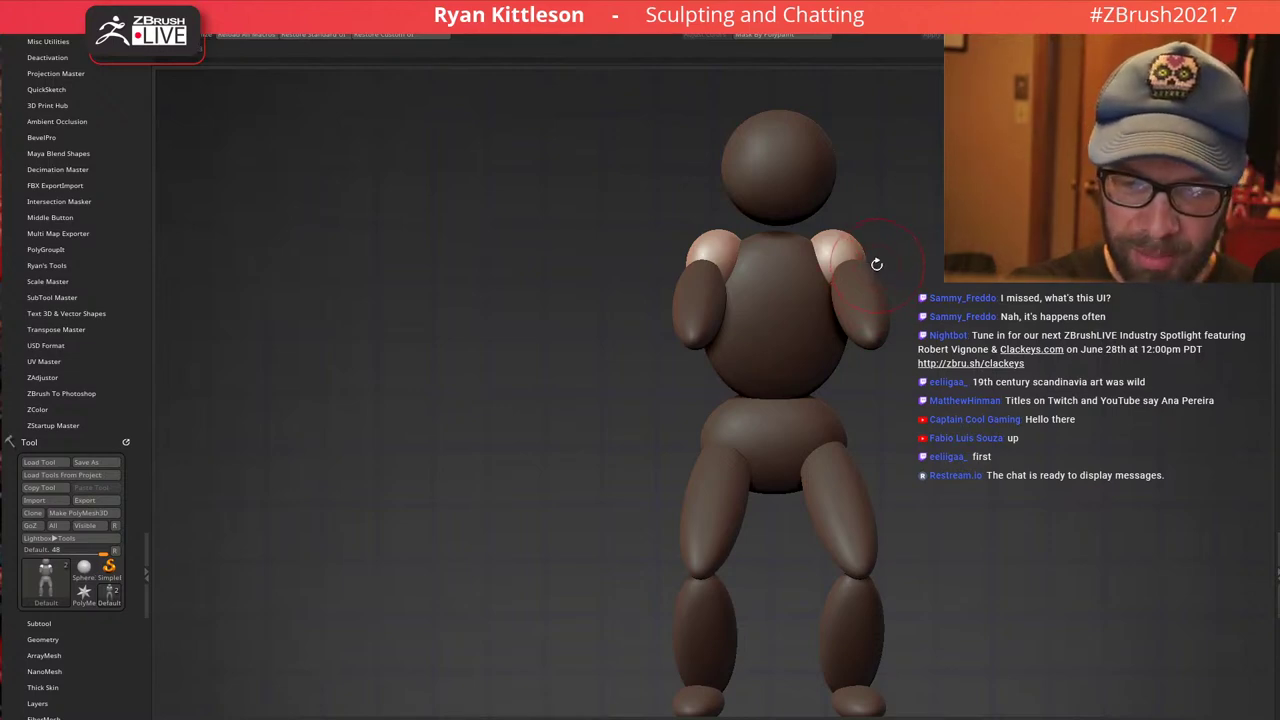
{"action": "mouse_move", "coordinate": [855, 259]}
{"action": "right_mouse_down"}
{"action": "mouse_move", "coordinate": [802, 261]}
{"action": "mouse_move", "coordinate": [864, 263]}
{"action": "right_mouse_up"}
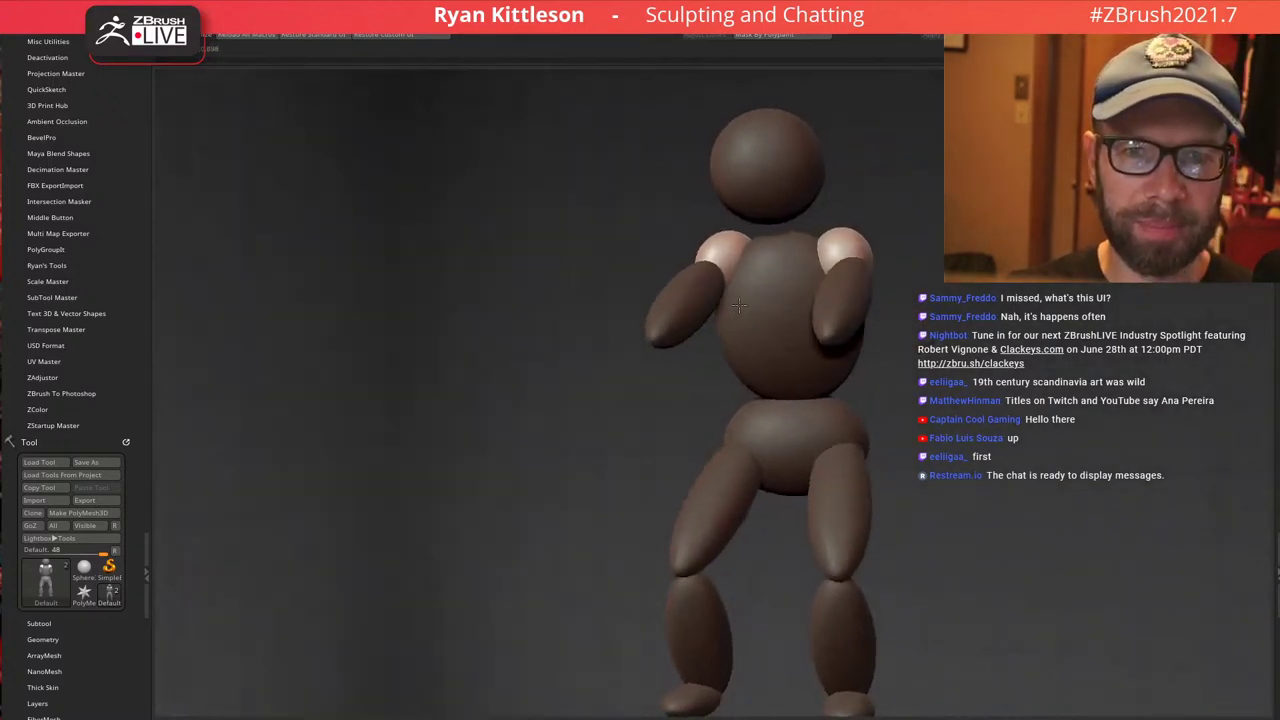
{"action": "right_click_drag", "start_coordinate": [764, 299], "coordinate": [755, 334]}
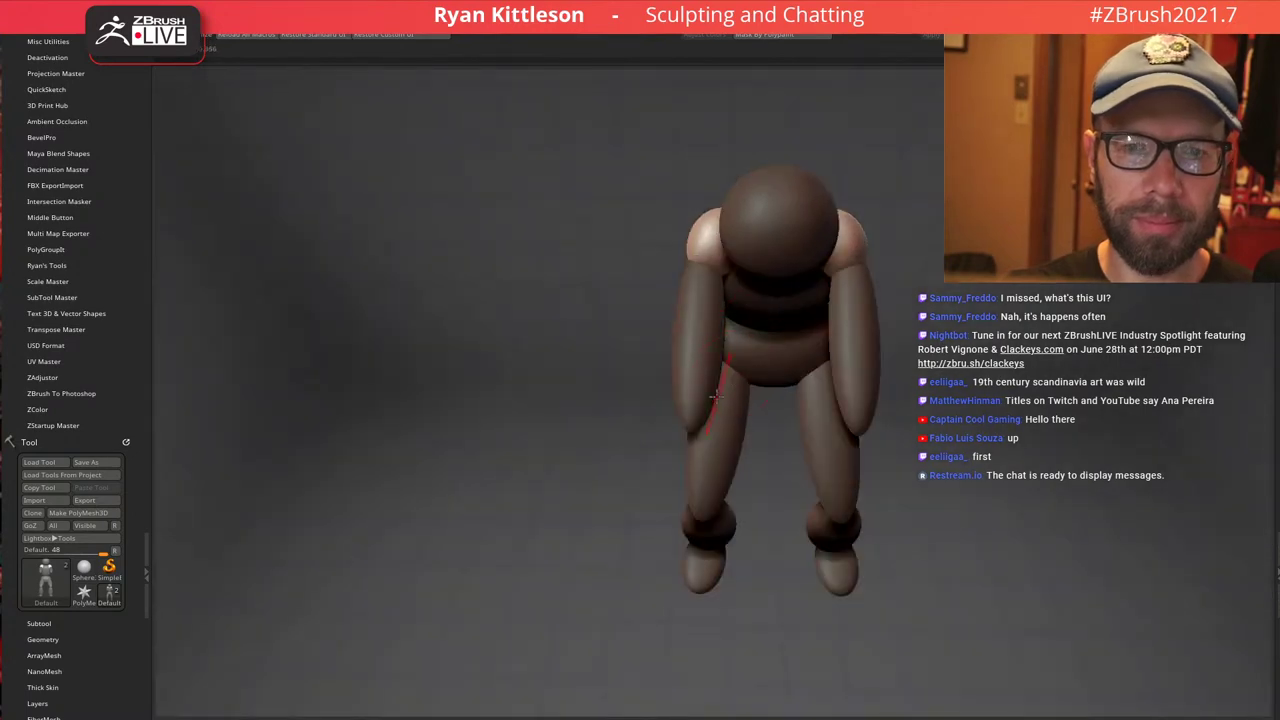
{"action": "right_click_drag", "start_coordinate": [714, 396], "coordinate": [787, 318]}
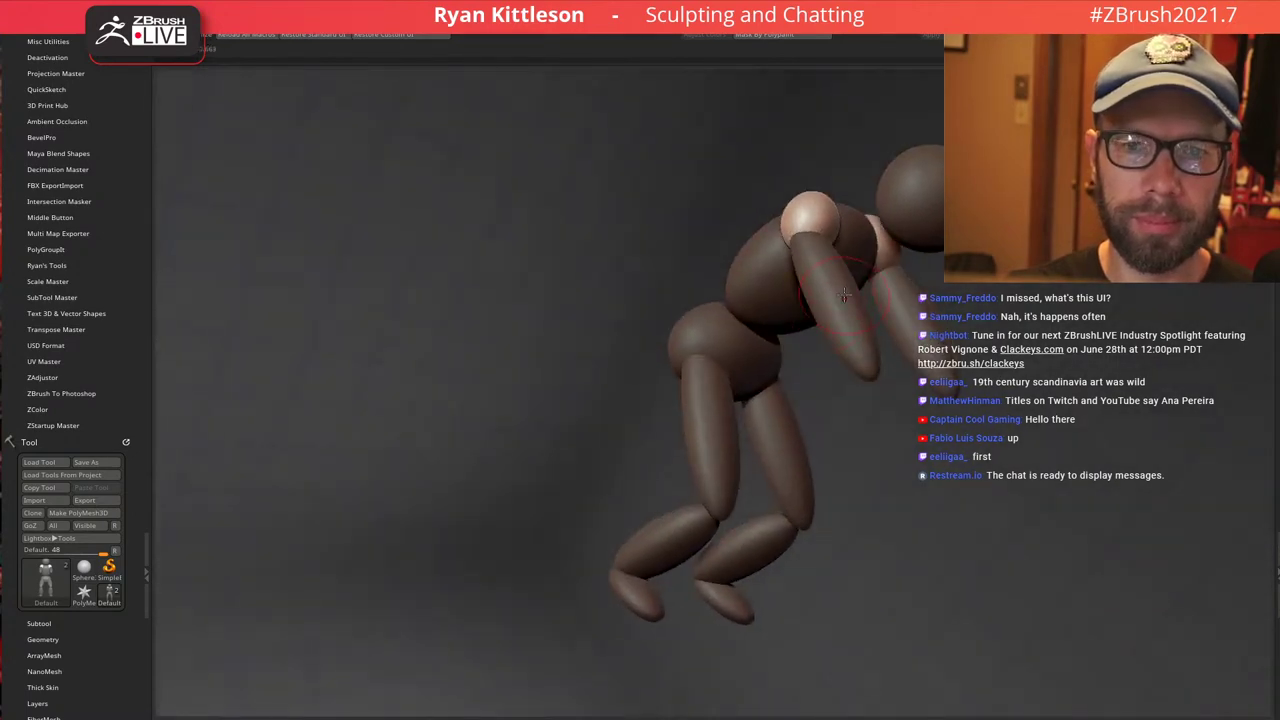
{"action": "key", "text": "ctrl+shift+a"}
{"action": "key", "text": "w"}
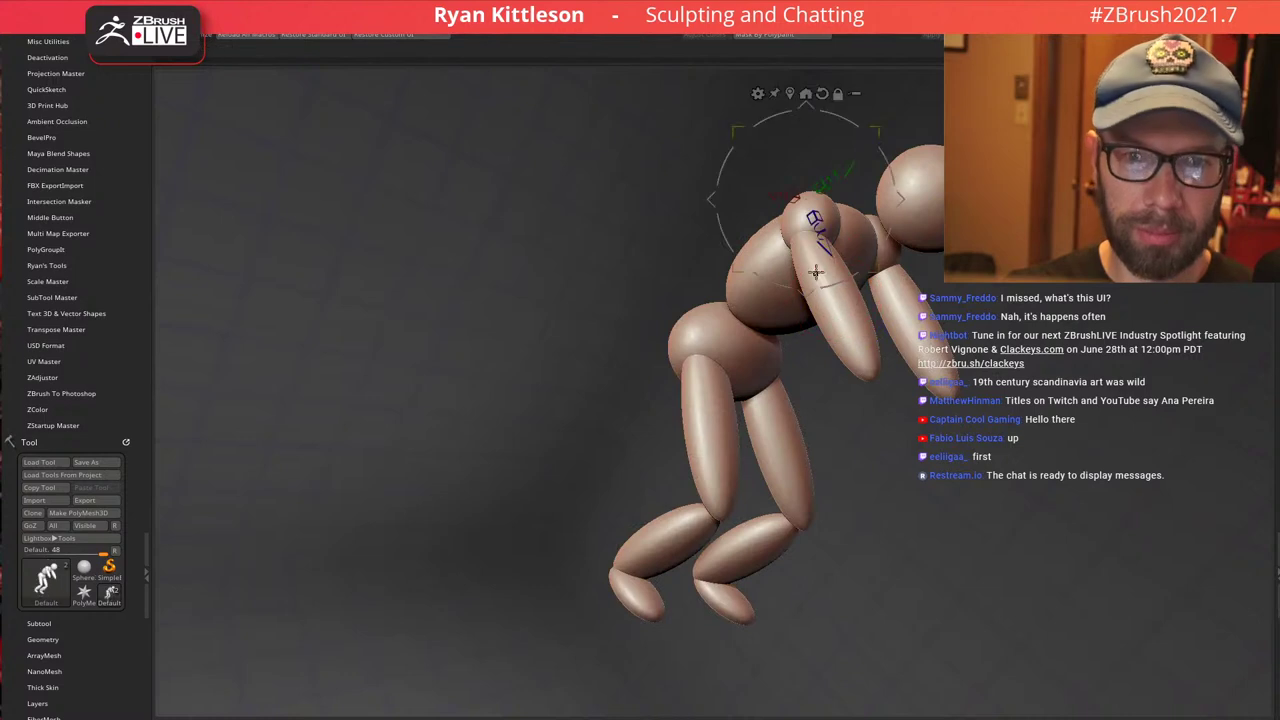
{"action": "left_click", "coordinate": [839, 317], "text": "ctrl"}
{"action": "right_click_drag", "start_coordinate": [850, 317], "coordinate": [872, 312], "text": "shift"}
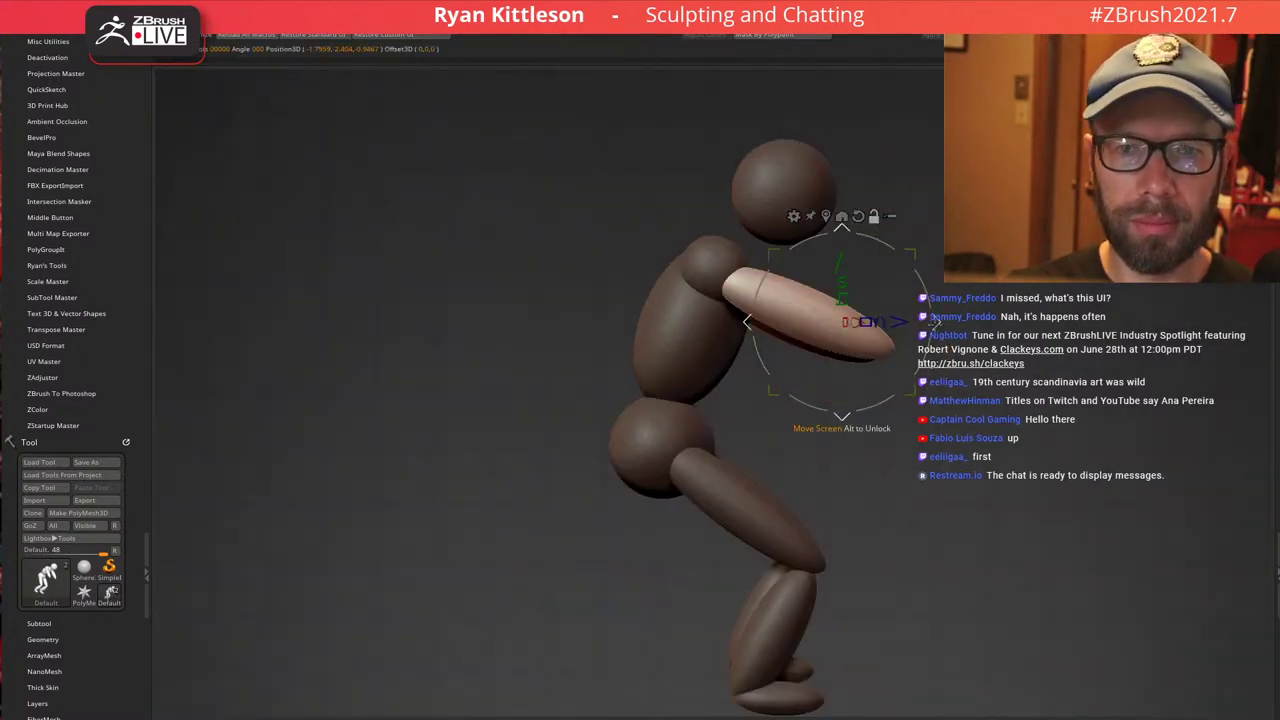
{"action": "left_click_drag", "start_coordinate": [935, 324], "coordinate": [817, 272], "text": "alt"}
{"action": "left_click_drag", "start_coordinate": [745, 297], "coordinate": [965, 388]}
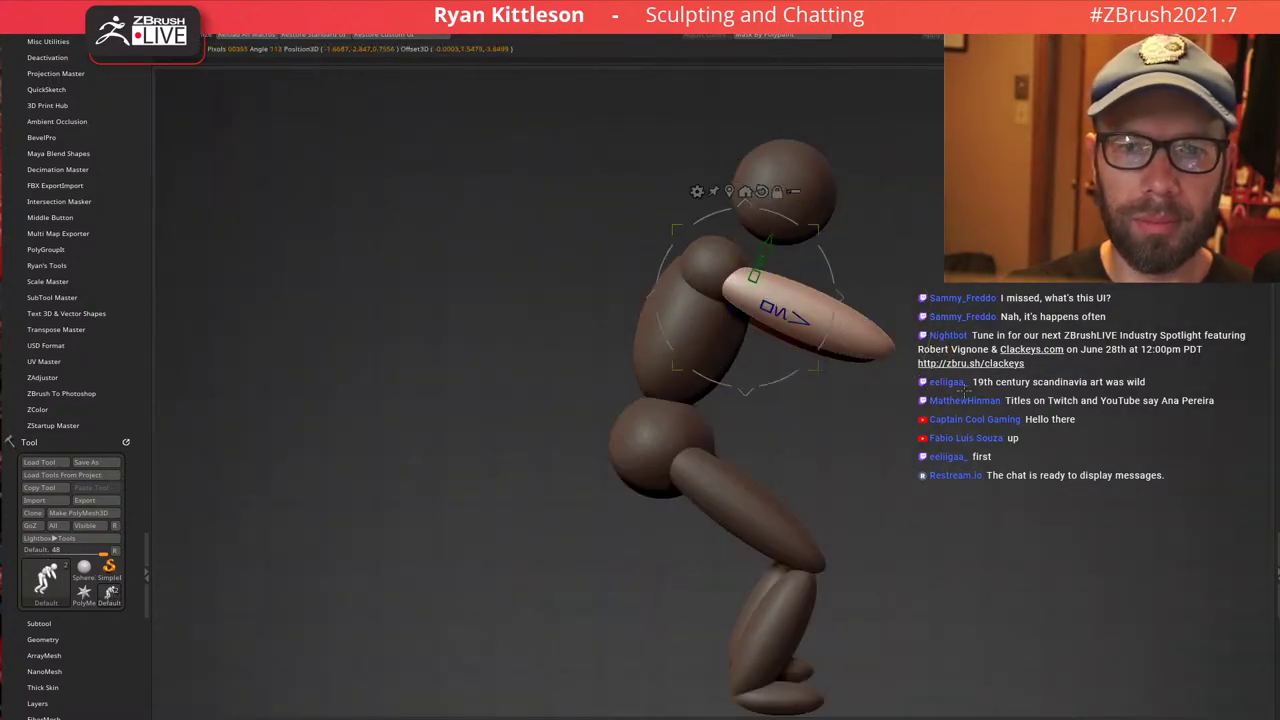
{"action": "left_click_drag", "start_coordinate": [846, 299], "coordinate": [834, 279], "text": "alt"}
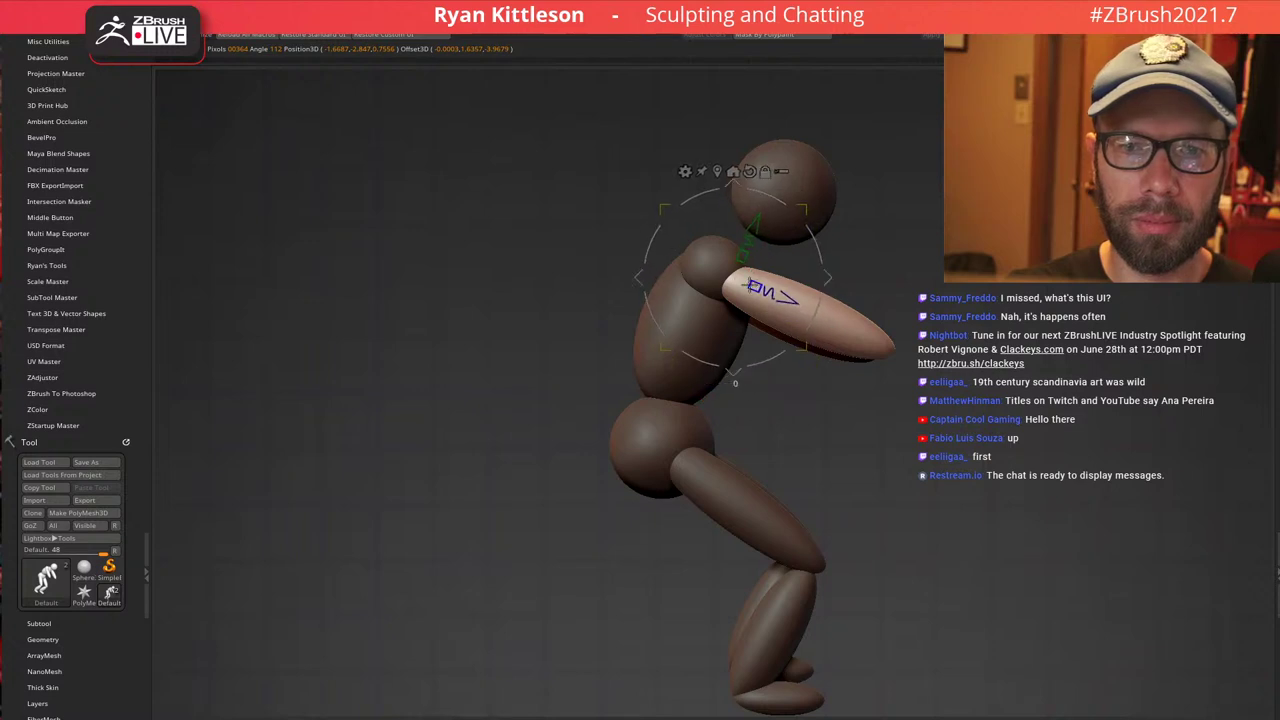
{"action": "mouse_move", "coordinate": [755, 287]}
{"action": "left_mouse_down"}
{"action": "mouse_move", "coordinate": [741, 281]}
{"action": "mouse_move", "coordinate": [749, 243]}
{"action": "mouse_move", "coordinate": [745, 281]}
{"action": "left_mouse_up"}
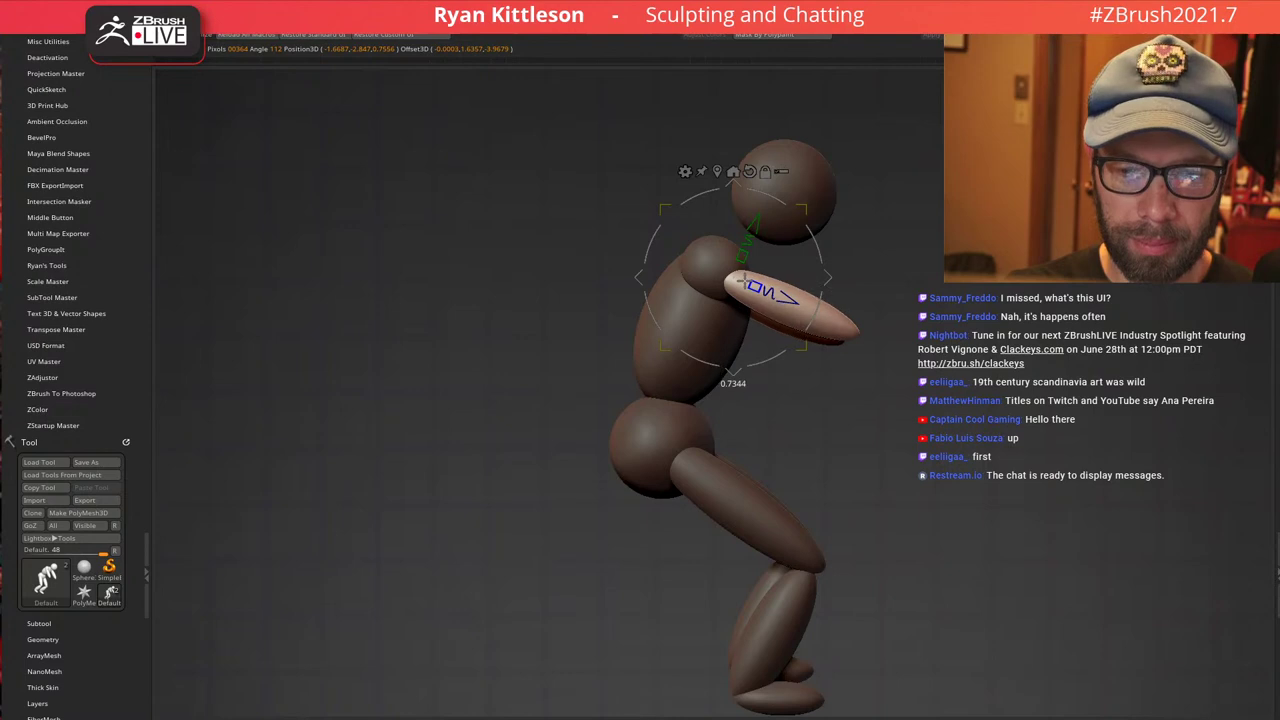
Duplicate the upper arms at the elbows as forearms, angle them forward and upward, and clear the mask
{"action": "left_click_drag", "start_coordinate": [831, 284], "coordinate": [878, 254]}
{"action": "left_click_drag", "start_coordinate": [867, 316], "coordinate": [856, 320]}
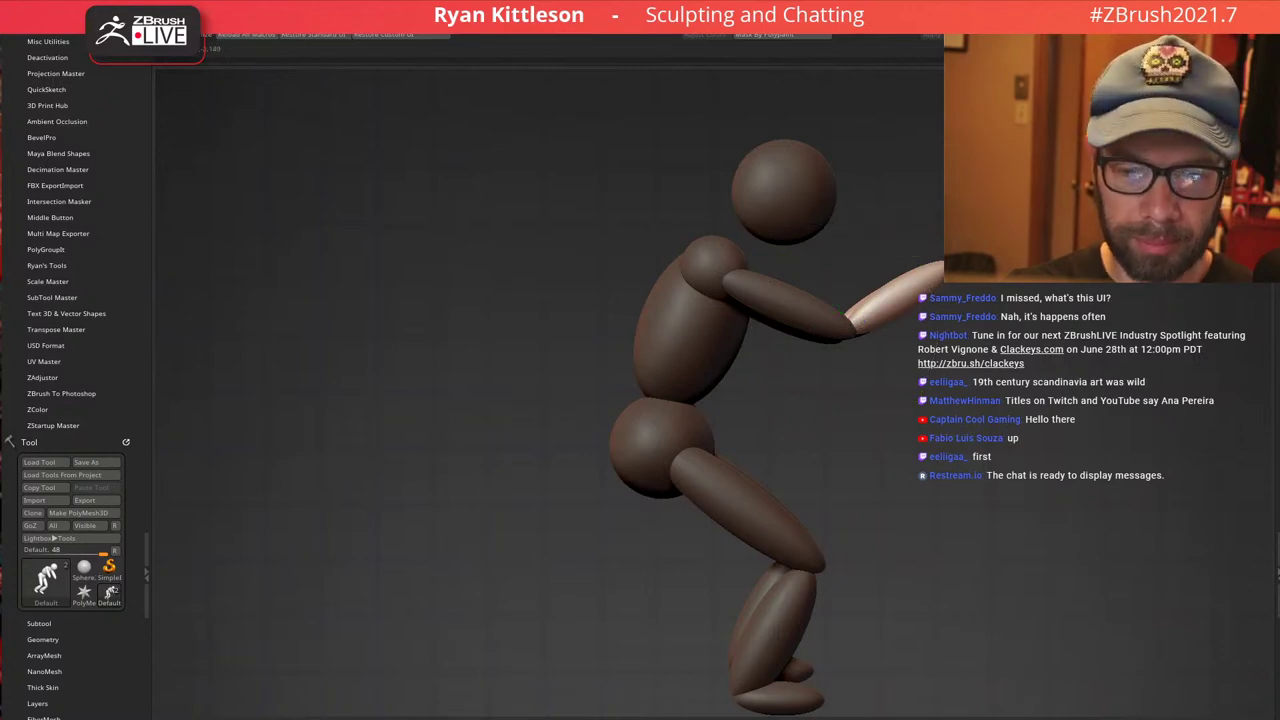
{"action": "left_click_drag", "start_coordinate": [960, 350], "coordinate": [1005, 309]}
{"action": "left_click_drag", "start_coordinate": [1005, 309], "coordinate": [921, 373], "text": "alt"}
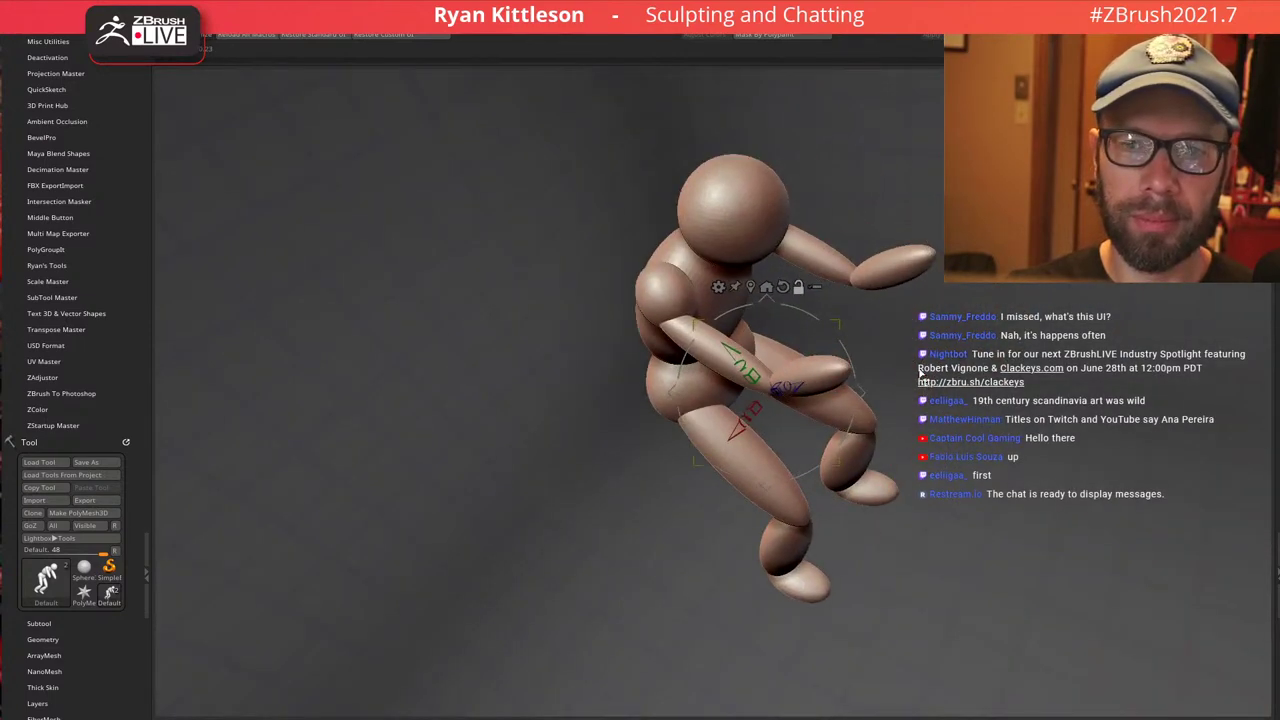
{"action": "key", "text": "q"}
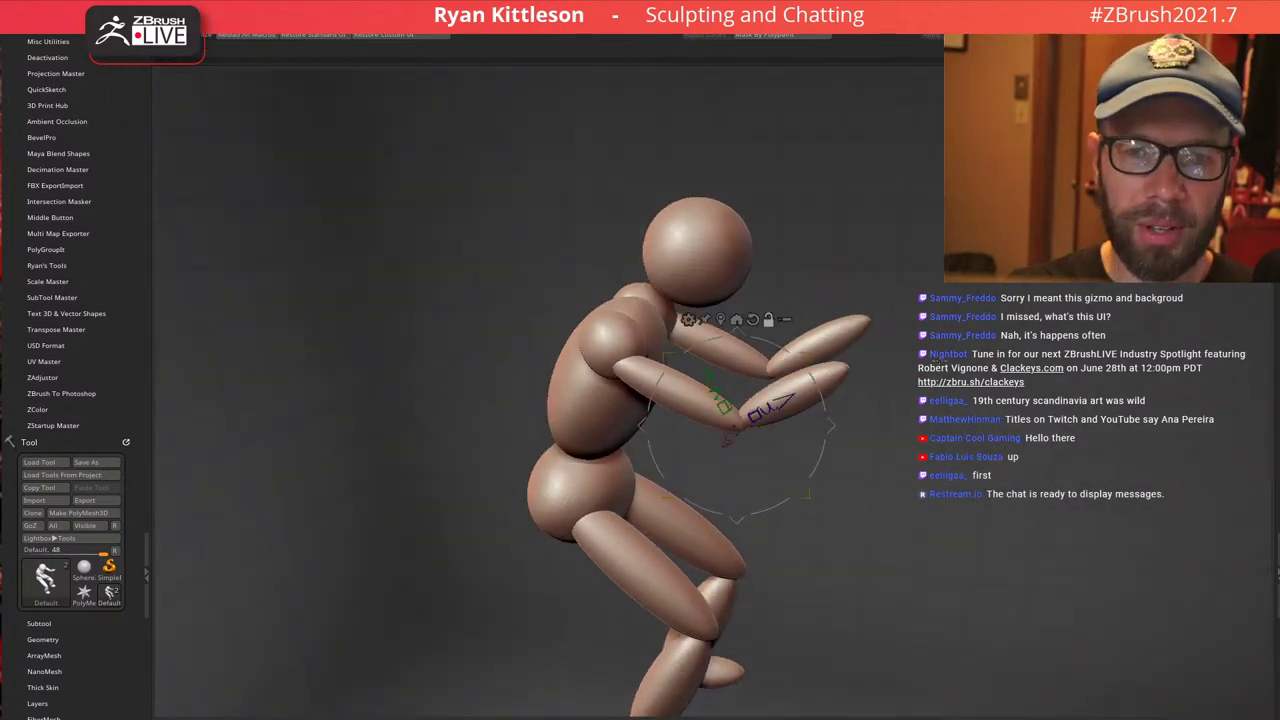
{"action": "left_click_drag", "start_coordinate": [940, 358], "coordinate": [901, 263], "text": "alt"}
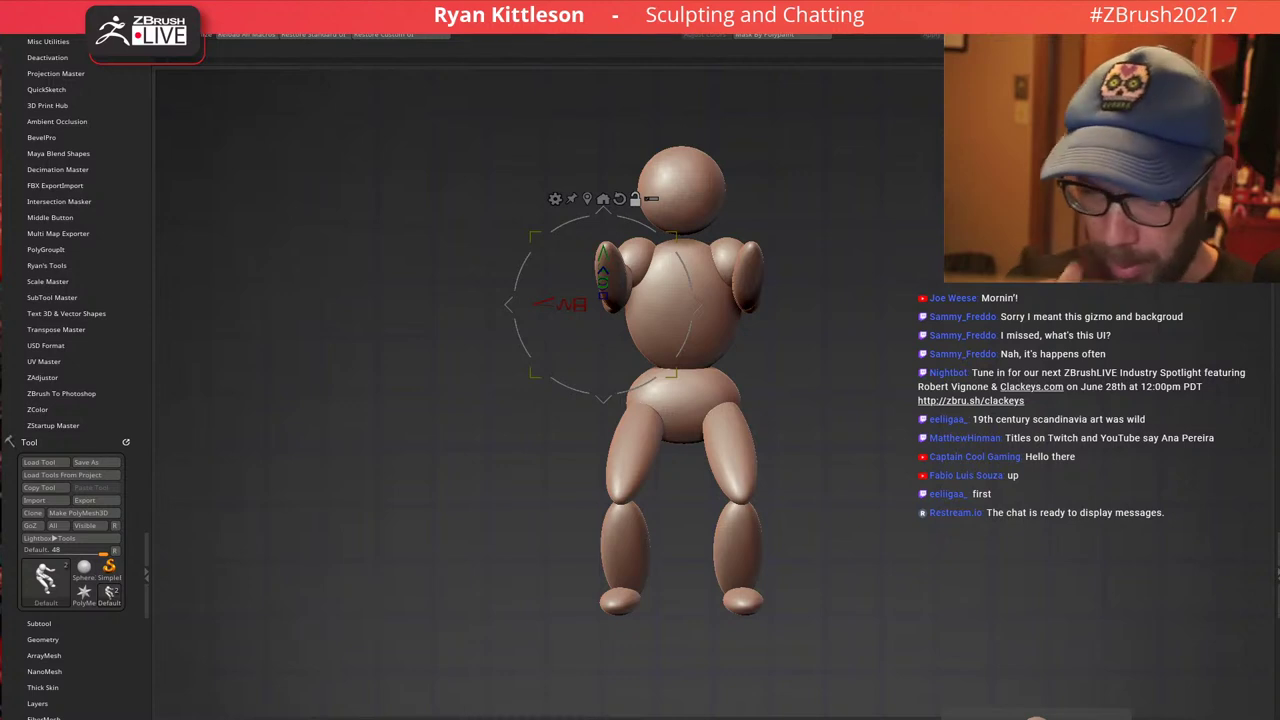
{"action": "mouse_move", "coordinate": [799, 269]}
{"action": "left_mouse_down"}
{"action": "mouse_move", "coordinate": [786, 400]}
{"action": "mouse_move", "coordinate": [823, 360]}
{"action": "mouse_move", "coordinate": [767, 372]}
{"action": "left_mouse_up"}
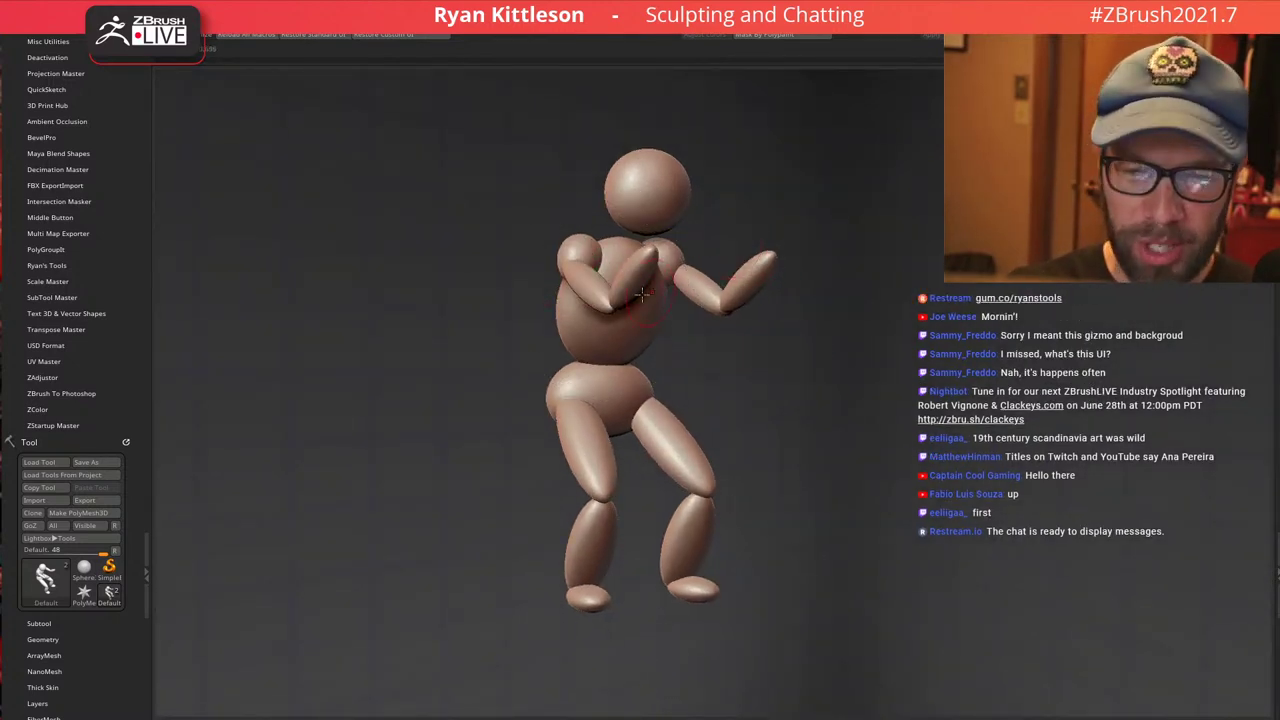
{"action": "mouse_move", "coordinate": [608, 285]}
{"action": "right_mouse_down"}
{"action": "mouse_move", "coordinate": [683, 294]}
{"action": "mouse_move", "coordinate": [668, 289]}
{"action": "mouse_move", "coordinate": [685, 254]}
{"action": "right_mouse_up"}
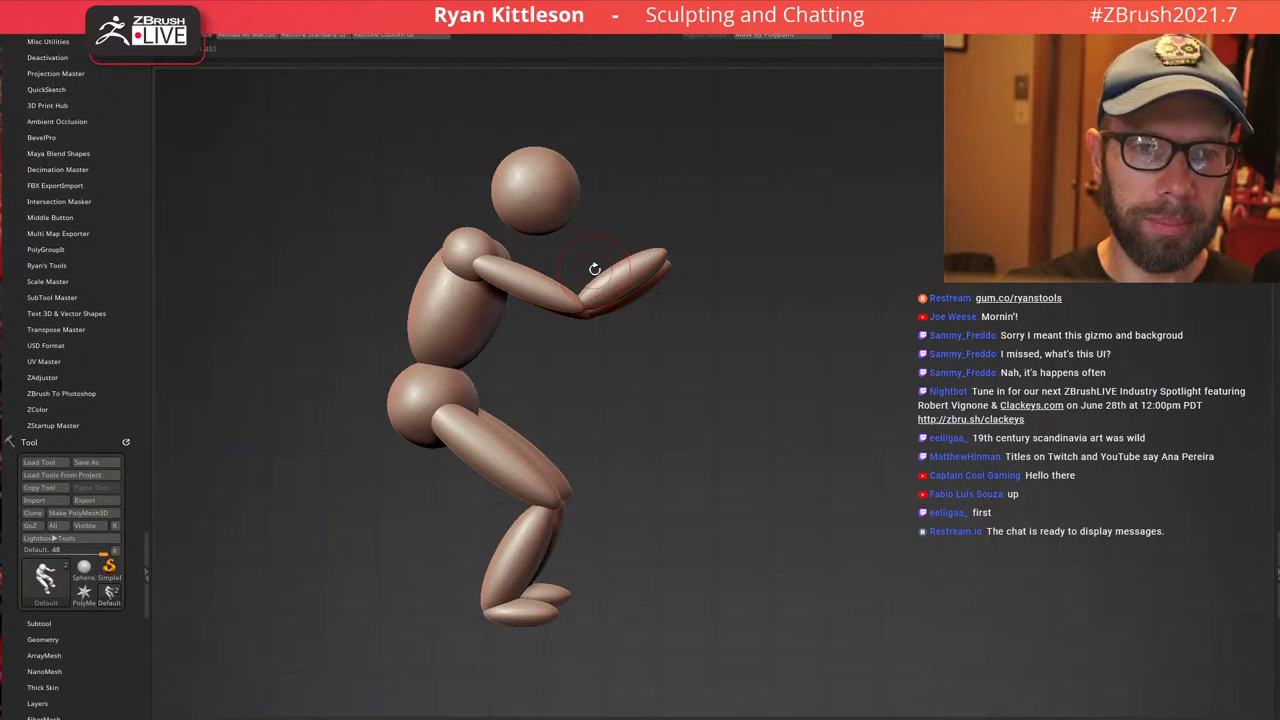
{"action": "right_click_drag", "start_coordinate": [576, 252], "coordinate": [640, 301], "text": "alt"}
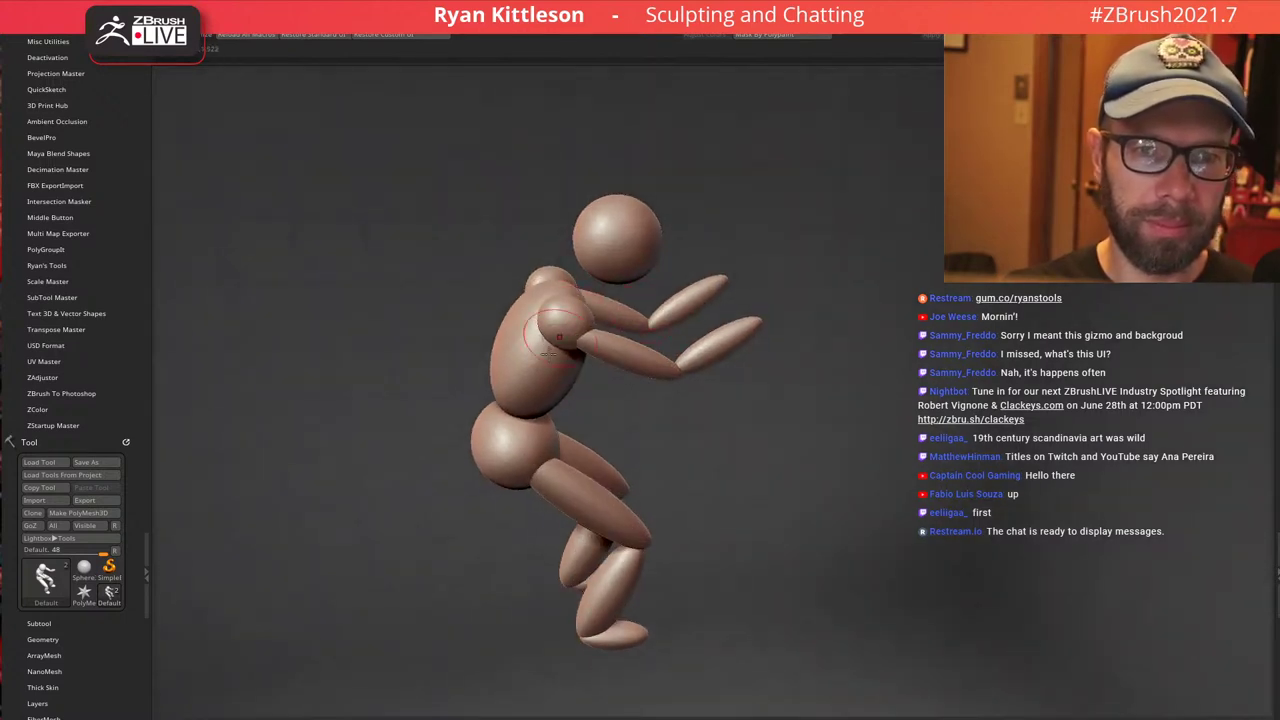
Isolate the chest with masking, copy it up to the base of the head, and scale the copy down for the neck
{"action": "key", "text": "w"}
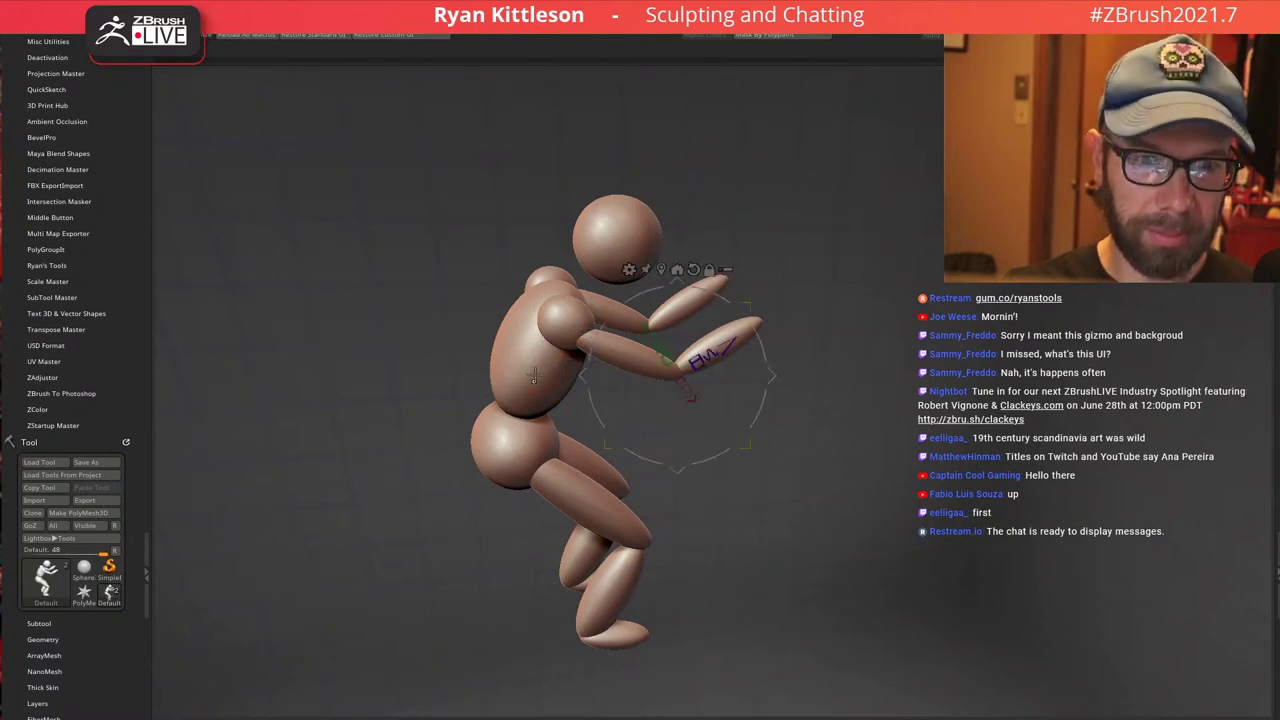
{"action": "left_click", "coordinate": [536, 374], "text": "ctrl"}
{"action": "left_click", "coordinate": [551, 268], "text": "alt"}
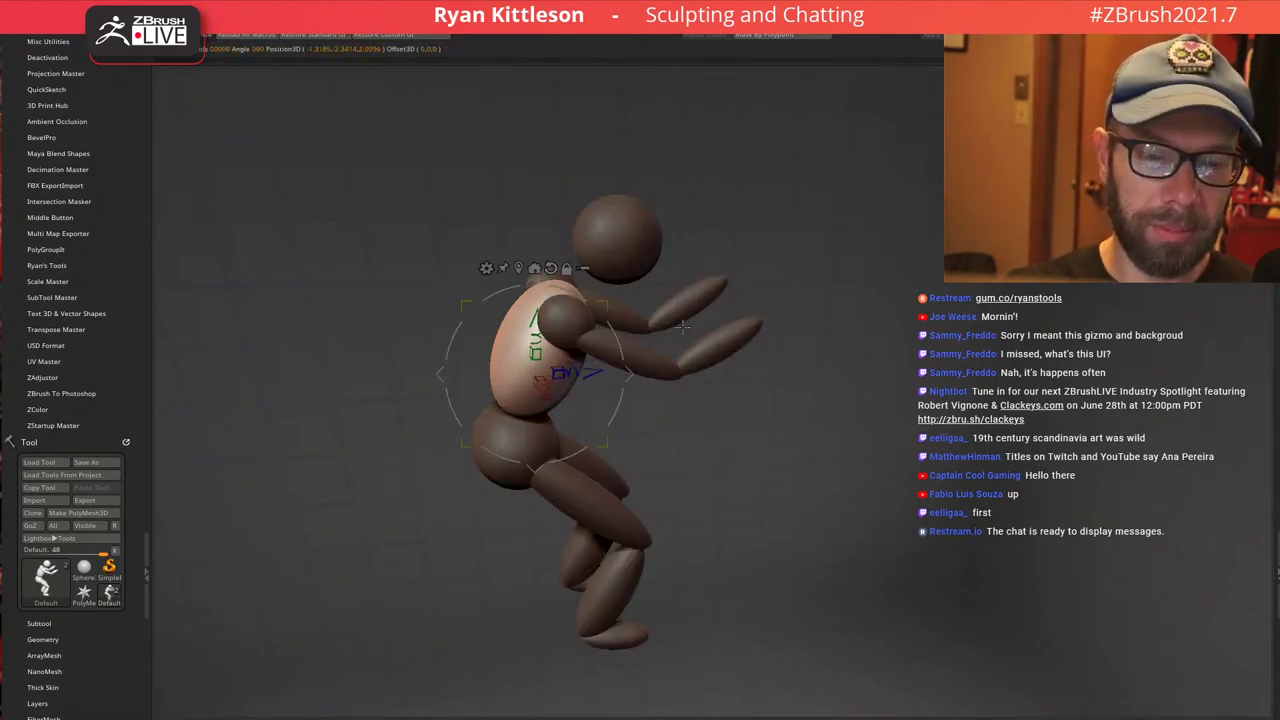
{"action": "right_click_drag", "start_coordinate": [680, 326], "coordinate": [680, 309], "text": "shift"}
{"action": "left_click_drag", "start_coordinate": [629, 372], "coordinate": [661, 290], "text": "ctrl"}
{"action": "left_click_drag", "start_coordinate": [641, 222], "coordinate": [588, 267]}
{"action": "left_click_drag", "start_coordinate": [662, 291], "coordinate": [663, 284]}
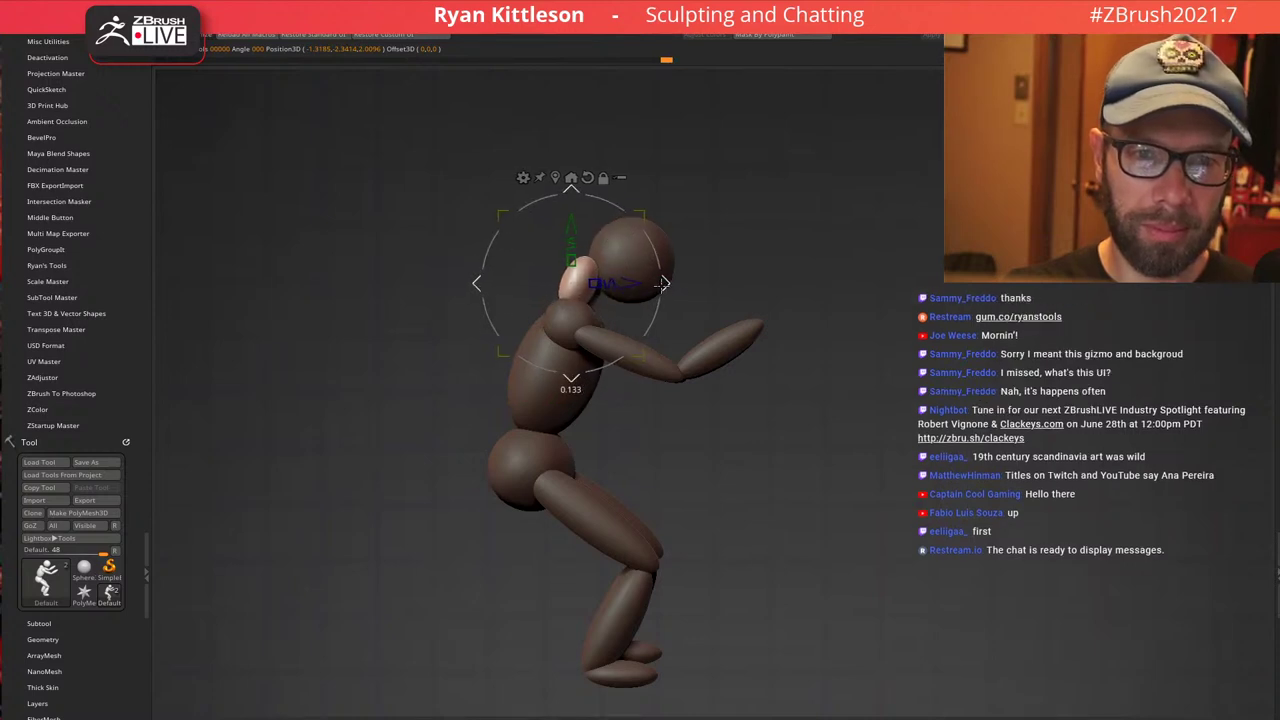
Move the two neck balls inward toward each other, tilt them forward, and adjust their position between the shoulders and head
{"action": "right_click_drag", "start_coordinate": [705, 280], "coordinate": [796, 331], "text": "shift"}
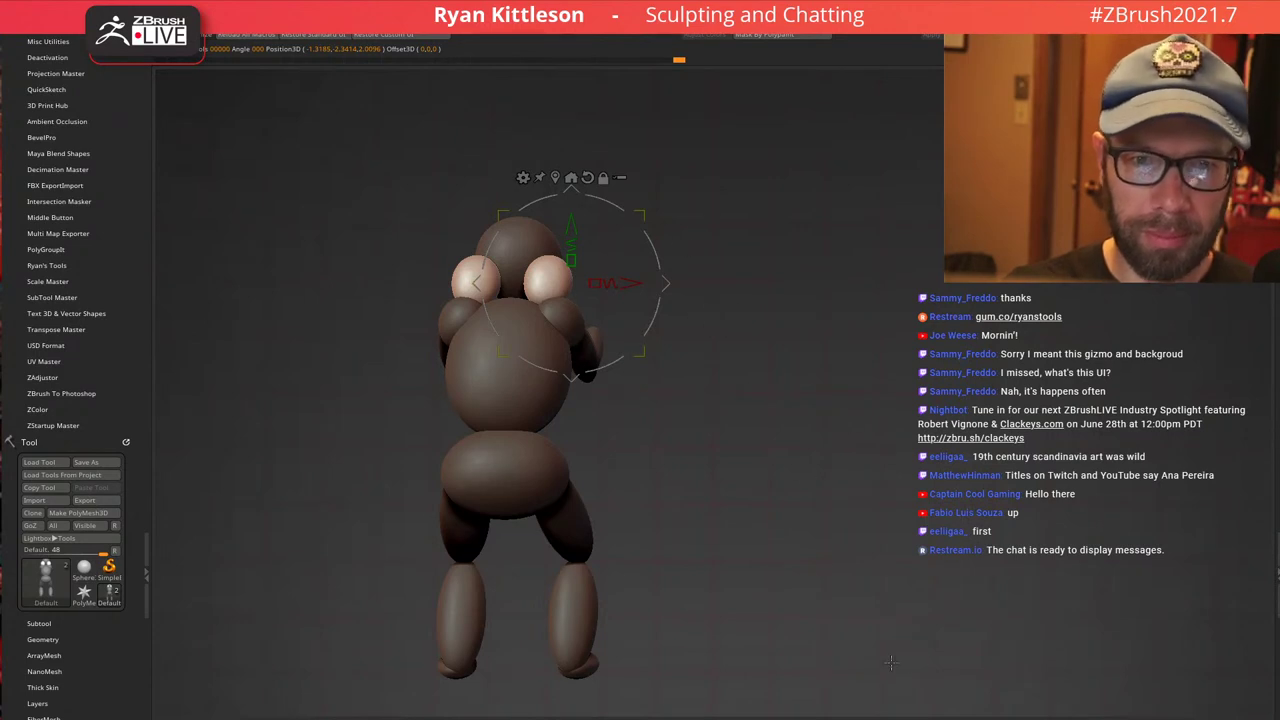
{"action": "left_click_drag", "start_coordinate": [635, 278], "coordinate": [600, 276]}
{"action": "right_click_drag", "start_coordinate": [738, 258], "coordinate": [661, 232], "text": "shift"}
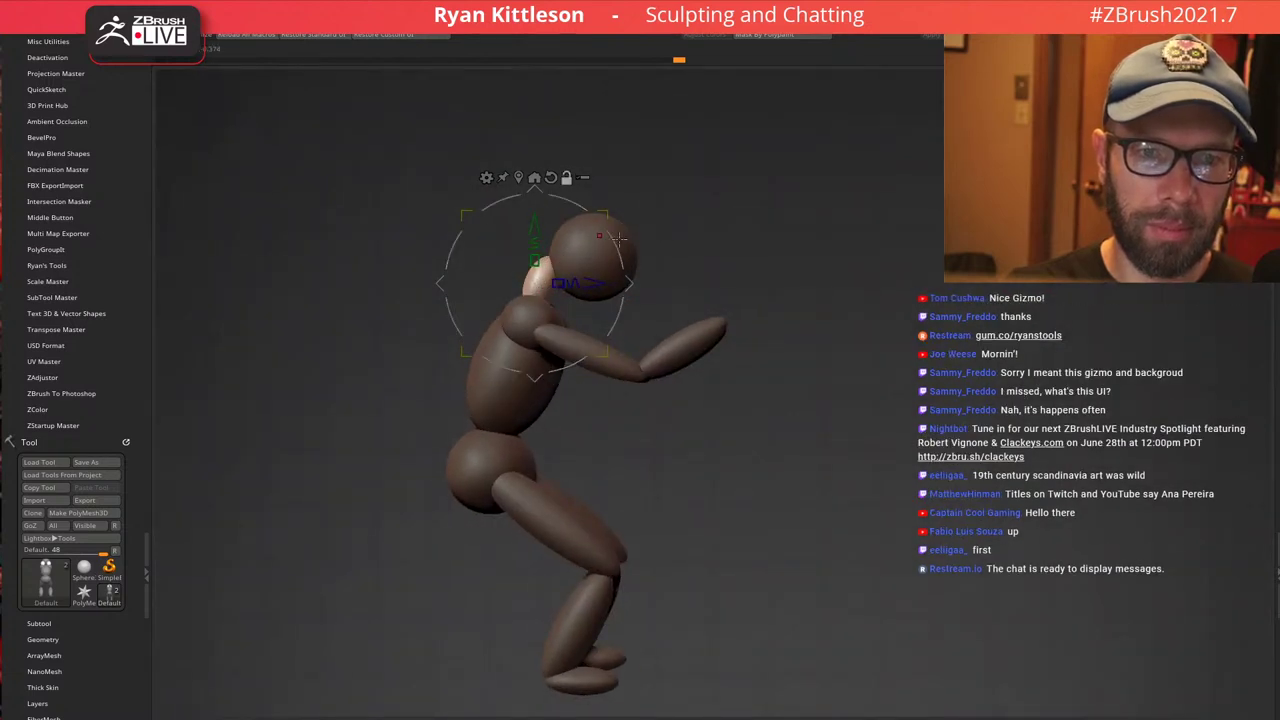
{"action": "left_click_drag", "start_coordinate": [620, 238], "coordinate": [639, 290]}
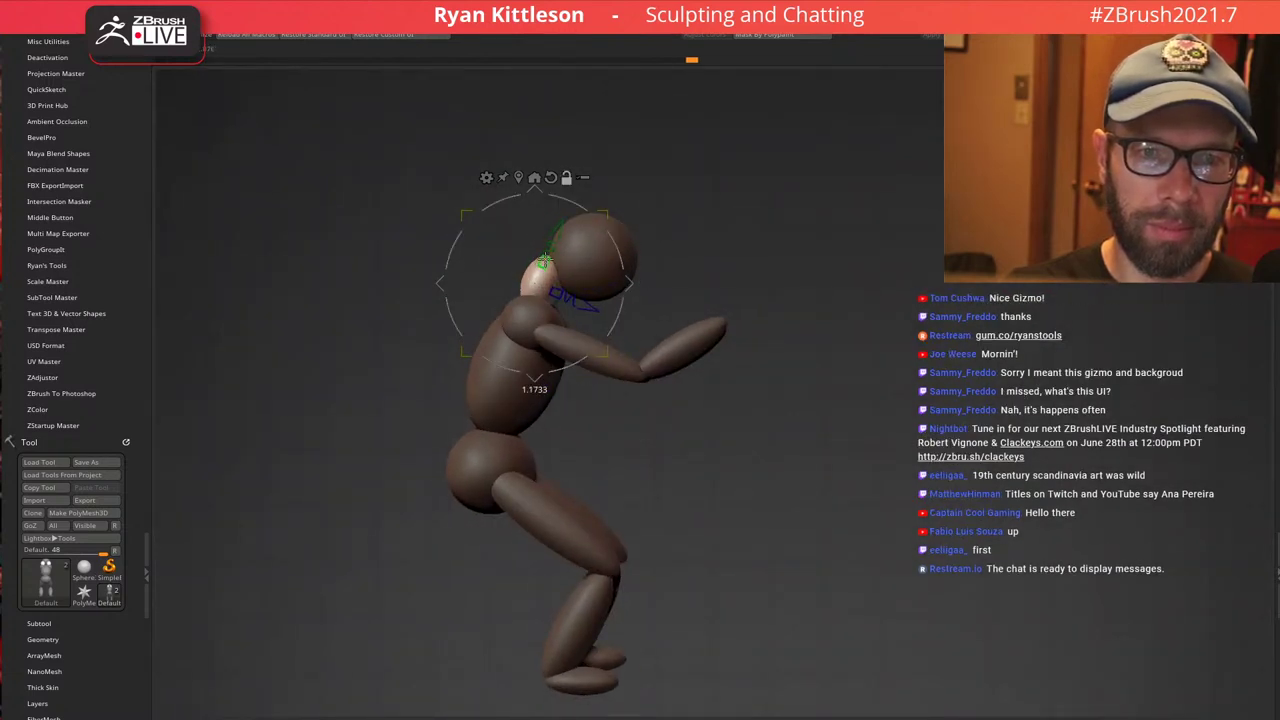
{"action": "left_click_drag", "start_coordinate": [561, 224], "coordinate": [562, 223], "text": "alt"}
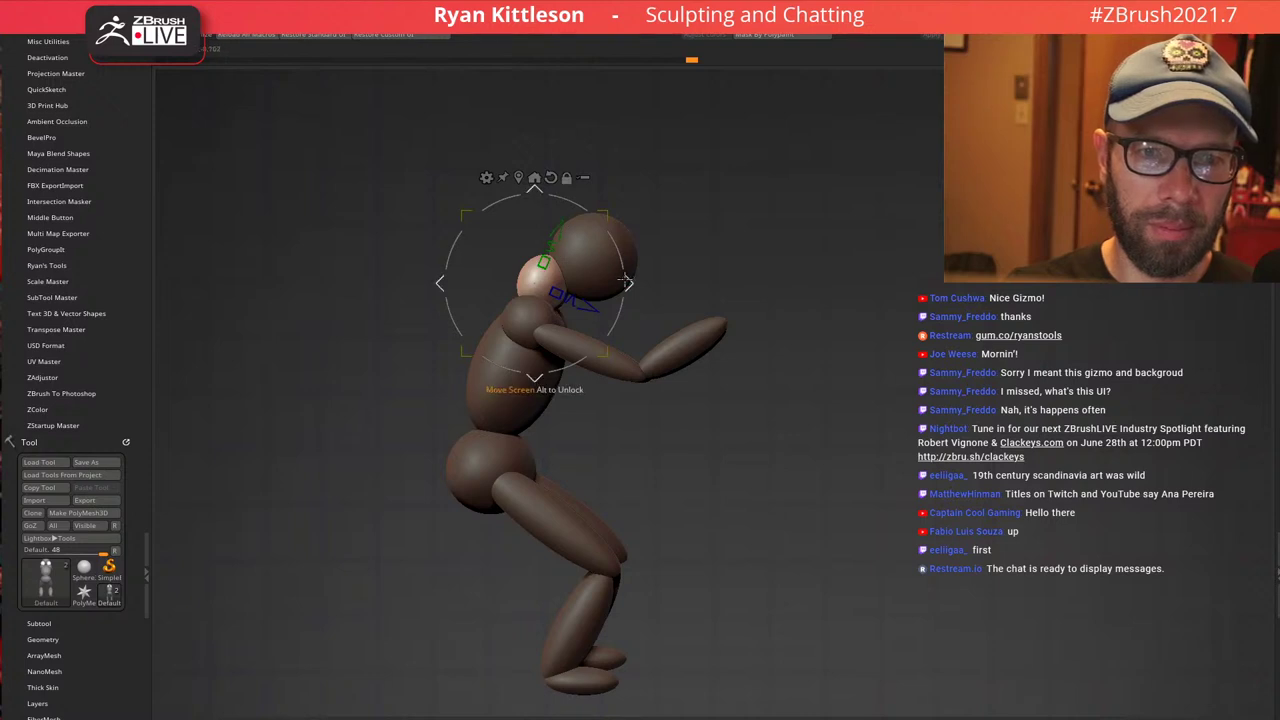
{"action": "left_click_drag", "start_coordinate": [629, 286], "coordinate": [628, 291]}
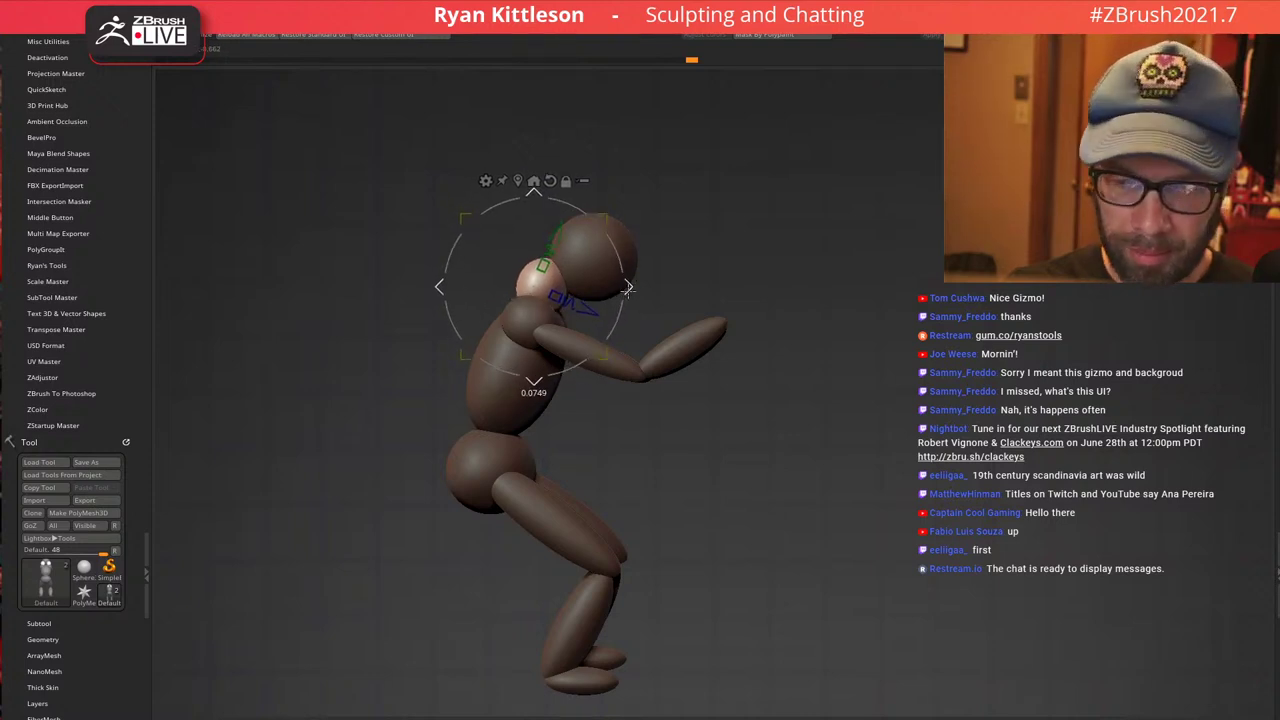
Bring the neck balls together on the body's centre line, recentre the pivot, and narrow them into a single neck
{"action": "left_click_drag", "start_coordinate": [711, 258], "coordinate": [790, 238]}
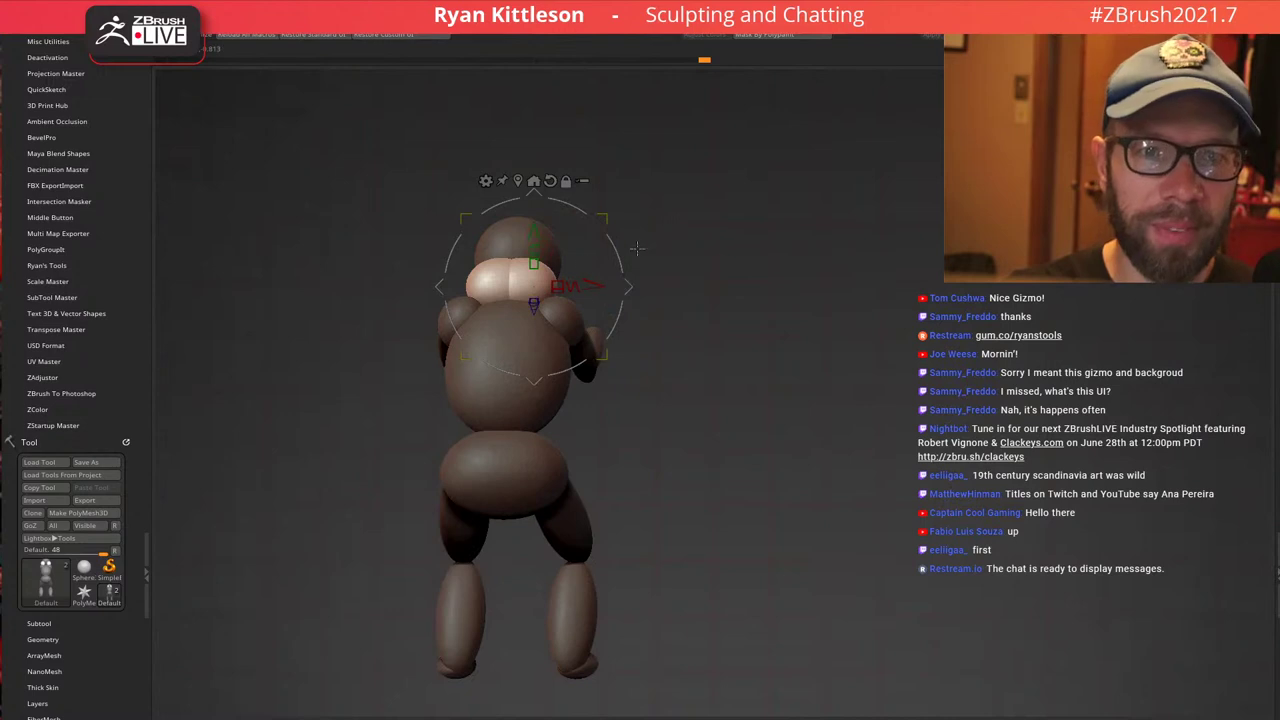
{"action": "left_click_drag", "start_coordinate": [588, 287], "coordinate": [598, 294]}
{"action": "left_click_drag", "start_coordinate": [669, 273], "coordinate": [684, 335]}
{"action": "left_click", "coordinate": [528, 181]}
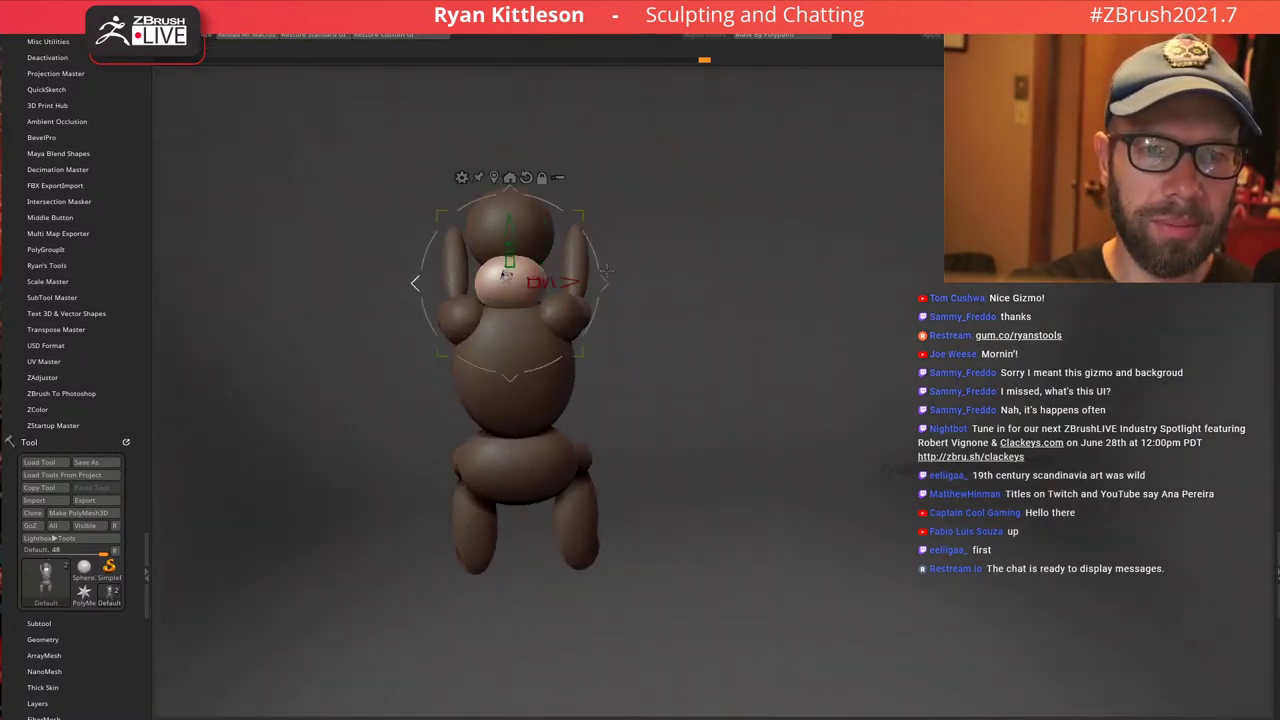
{"action": "mouse_move", "coordinate": [533, 284]}
{"action": "left_mouse_down"}
{"action": "mouse_move", "coordinate": [520, 284]}
{"action": "mouse_move", "coordinate": [533, 284]}
{"action": "left_mouse_up"}
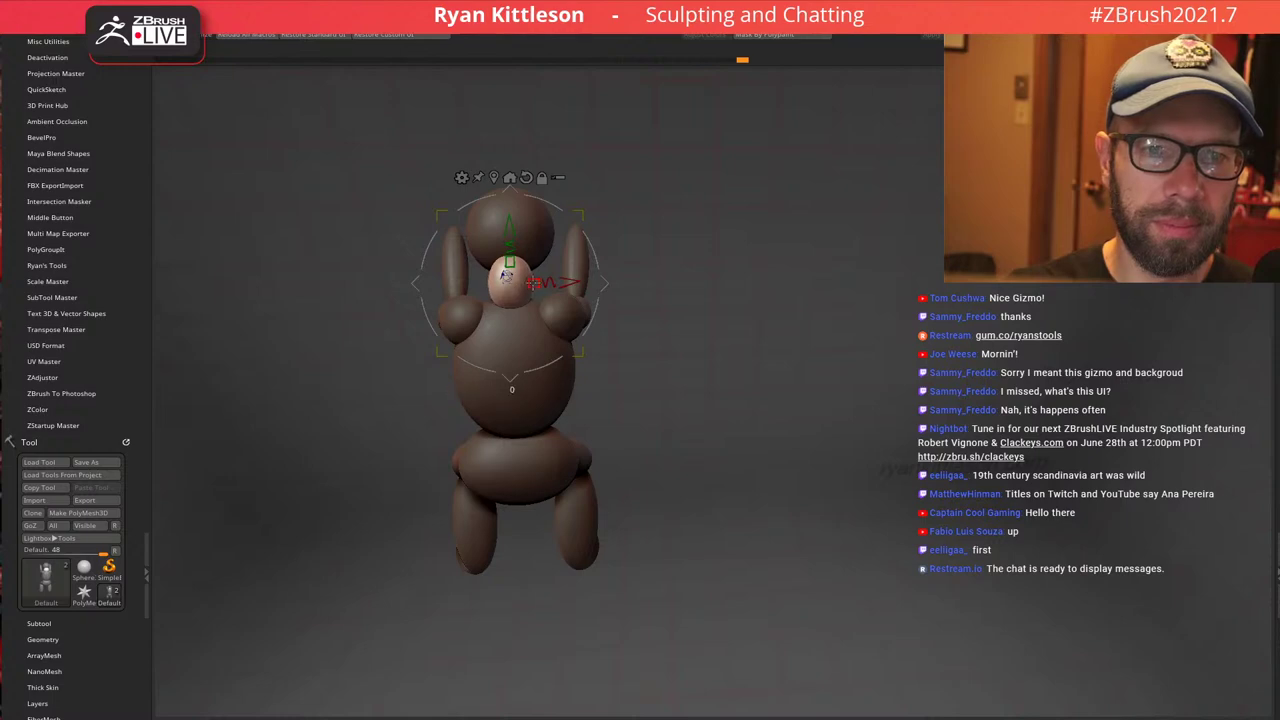
Clear the mask and remesh the whole figure with DynaMesh, fusing the overlapping spheres into one surface
{"action": "left_click_drag", "start_coordinate": [684, 265], "coordinate": [753, 240]}
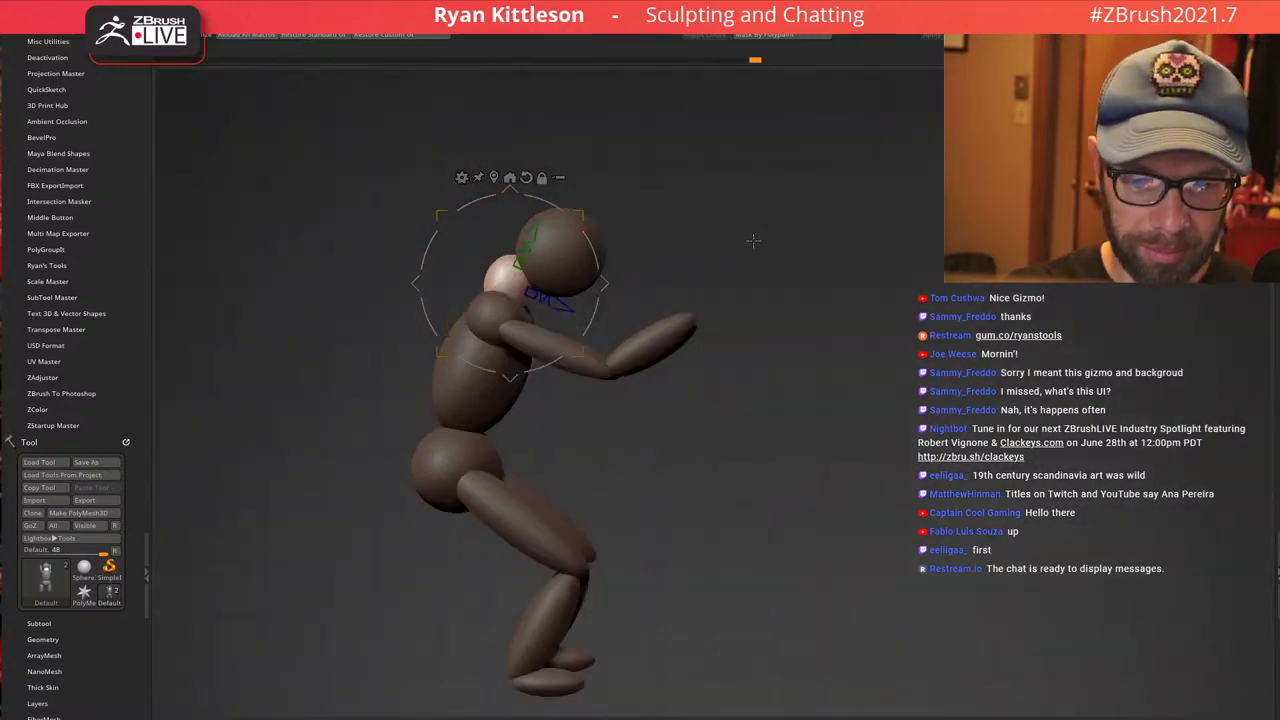
{"action": "left_click_drag", "start_coordinate": [790, 304], "coordinate": [767, 250]}
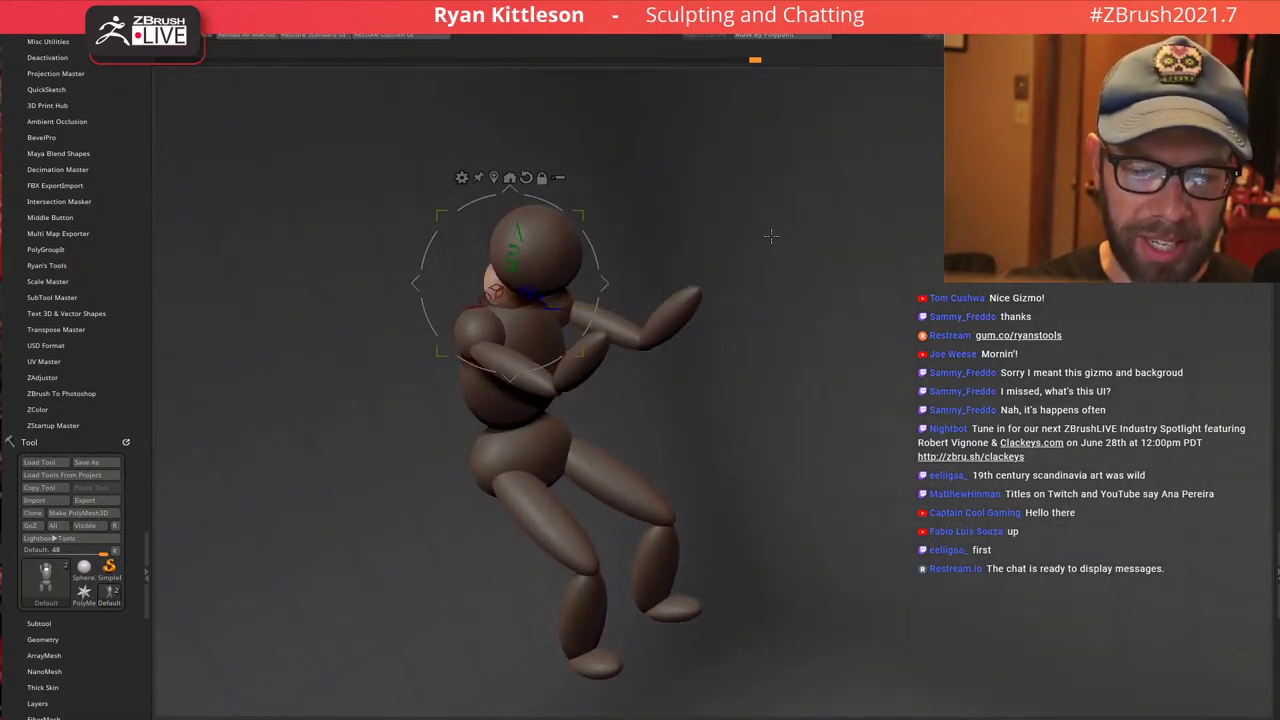
{"action": "left_click_drag", "start_coordinate": [732, 243], "coordinate": [778, 230]}
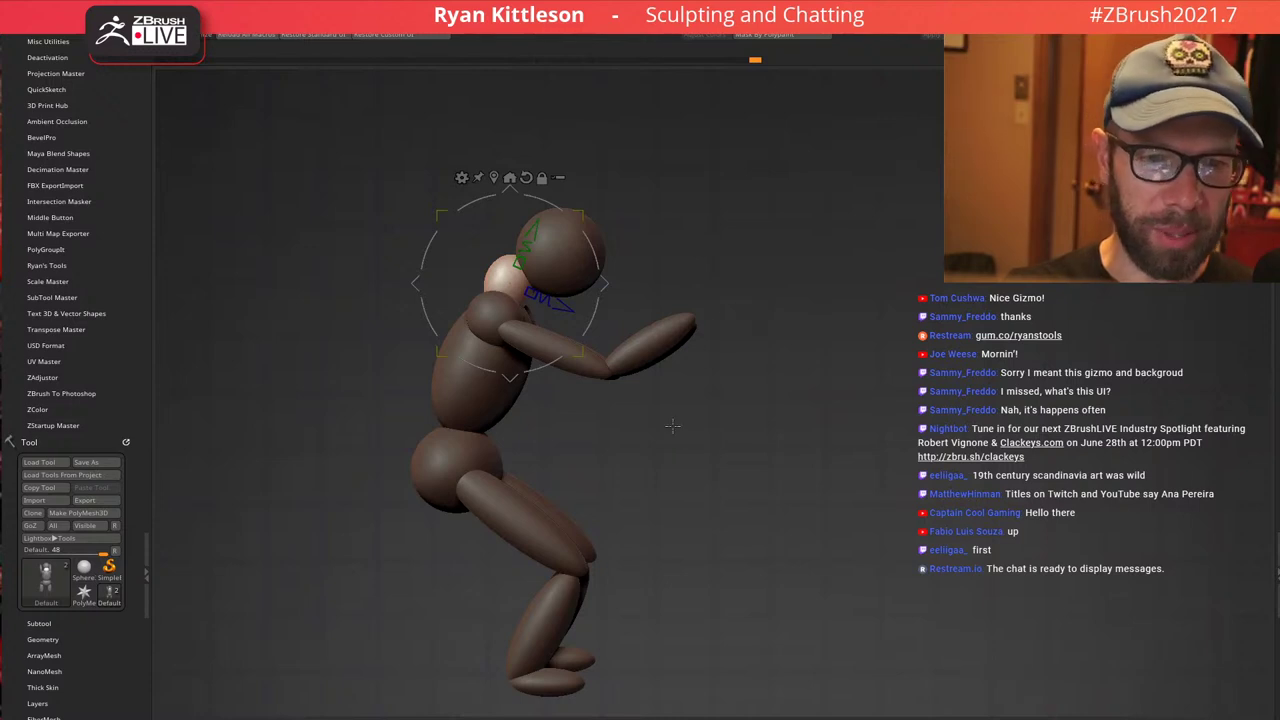
{"action": "left_click_drag", "start_coordinate": [640, 424], "coordinate": [708, 410], "text": "alt"}
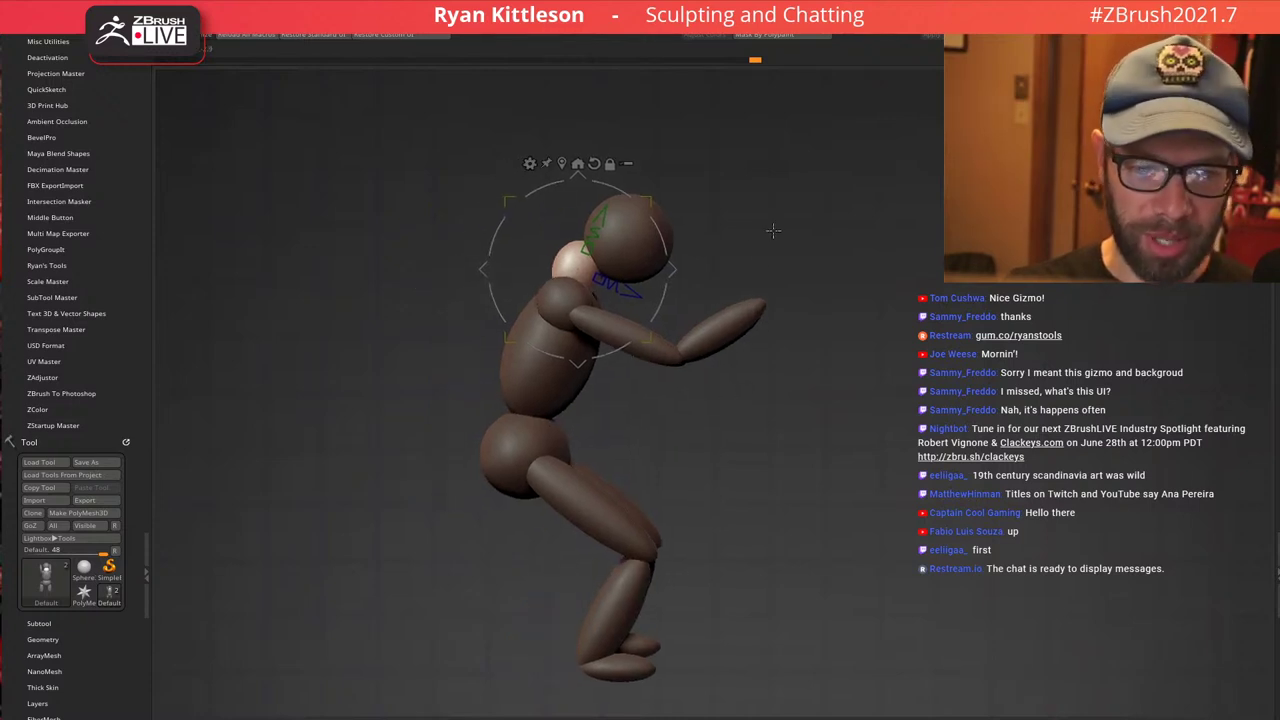
{"action": "left_click_drag", "start_coordinate": [738, 249], "coordinate": [714, 288]}
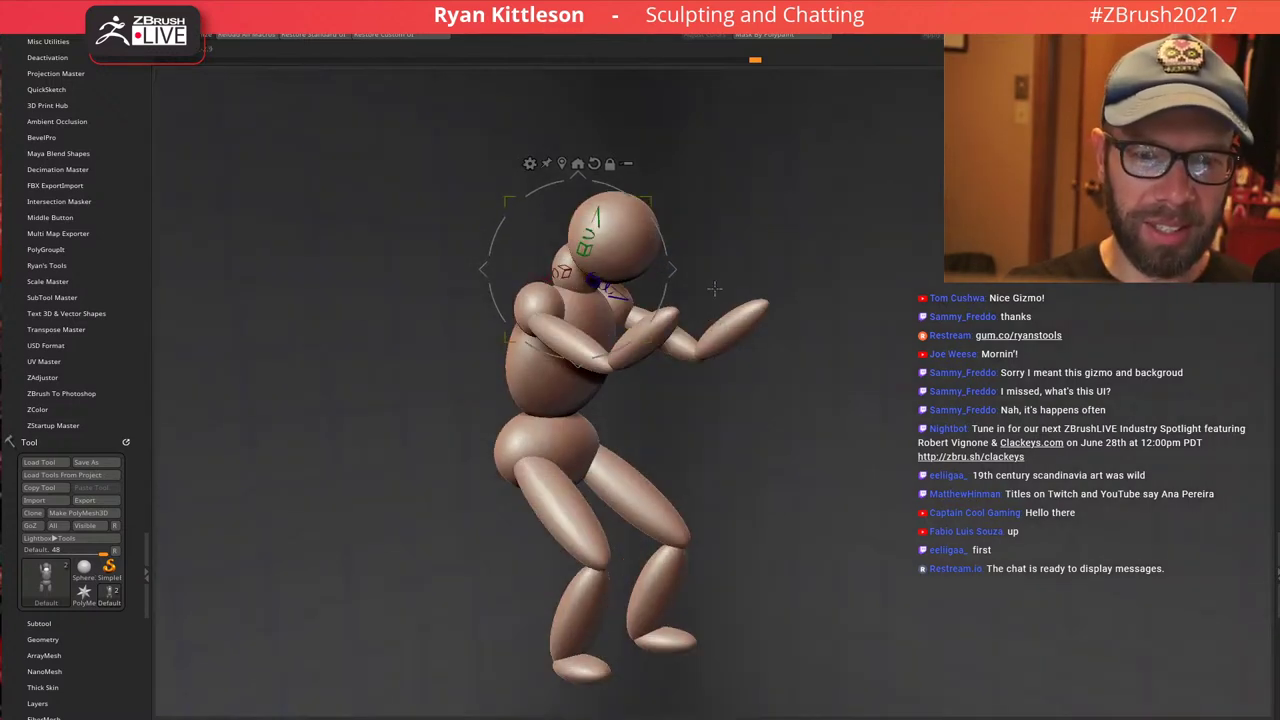
{"action": "key", "text": "q"}
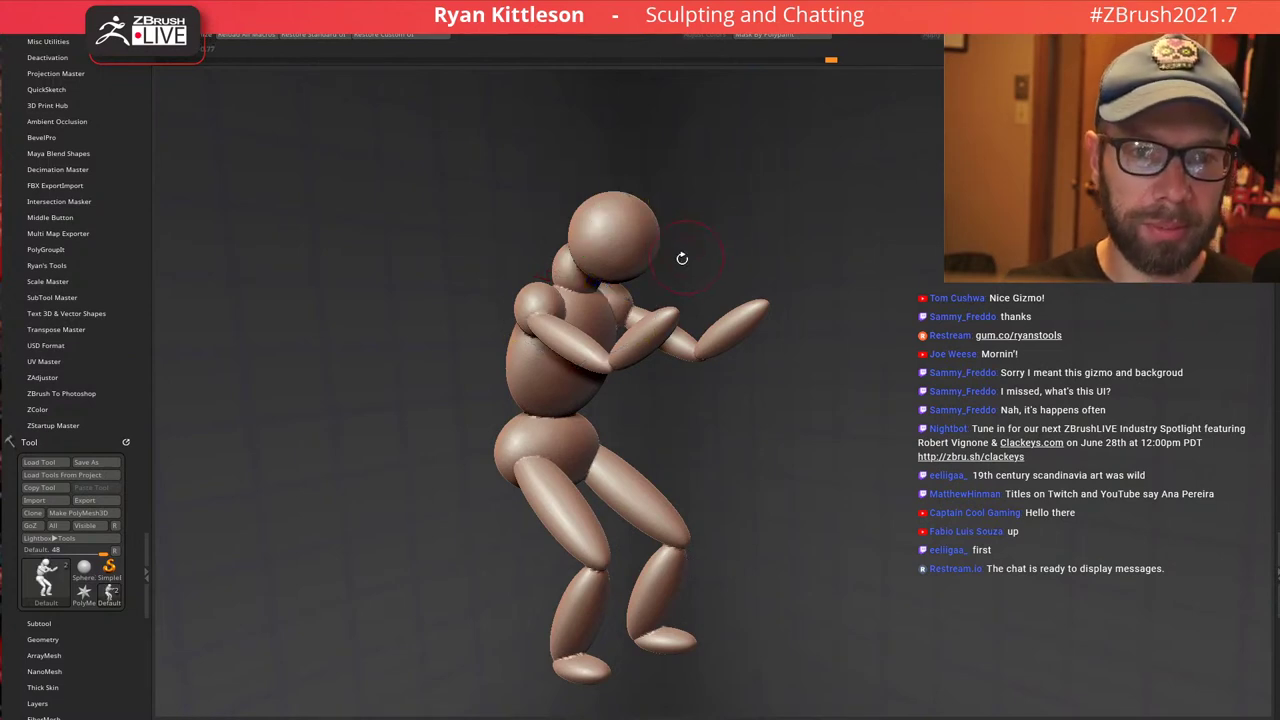
Mirror and weld the remeshed figure across its centre line so both sides match at full body width
{"action": "key", "text": "space"}
{"action": "mouse_move", "coordinate": [624, 265]}
{"action": "left_mouse_down"}
{"action": "mouse_move", "coordinate": [638, 266]}
{"action": "mouse_move", "coordinate": [623, 291]}
{"action": "left_mouse_up"}
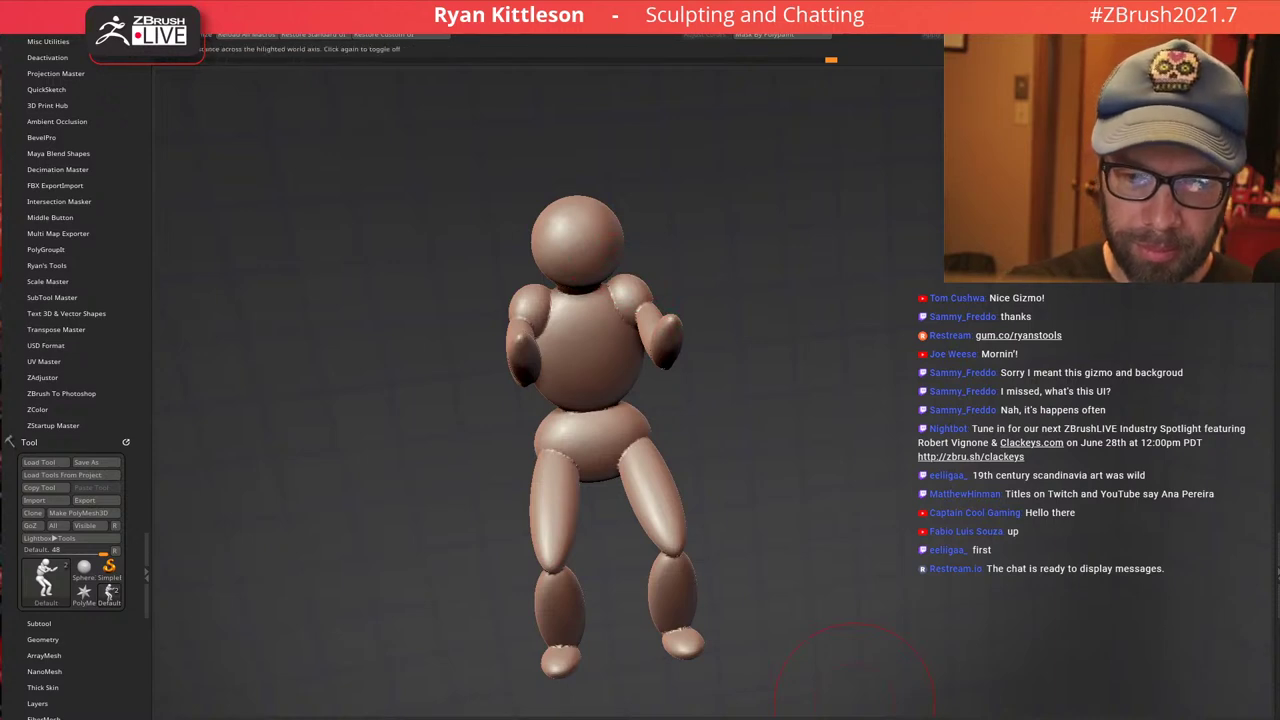
{"action": "left_click", "coordinate": [900, 715]}
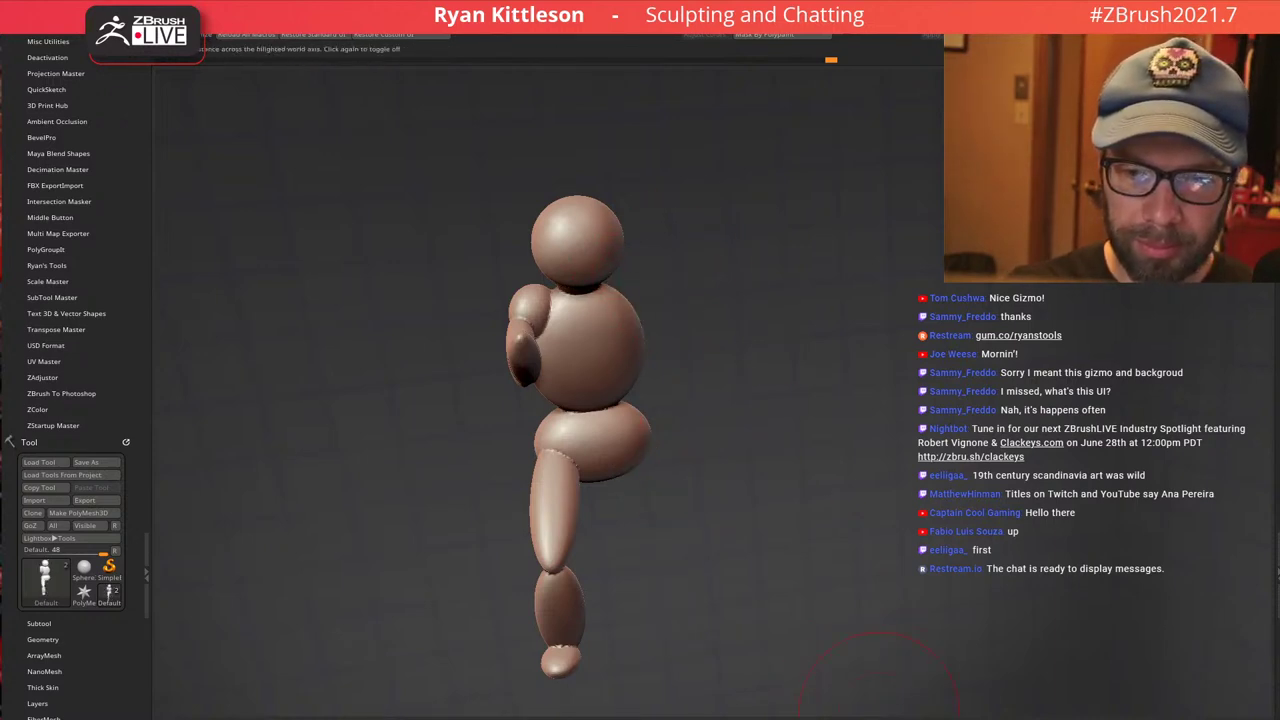
{"action": "left_click", "coordinate": [875, 716]}
{"action": "left_click", "coordinate": [870, 716]}
{"action": "left_click", "coordinate": [870, 716]}
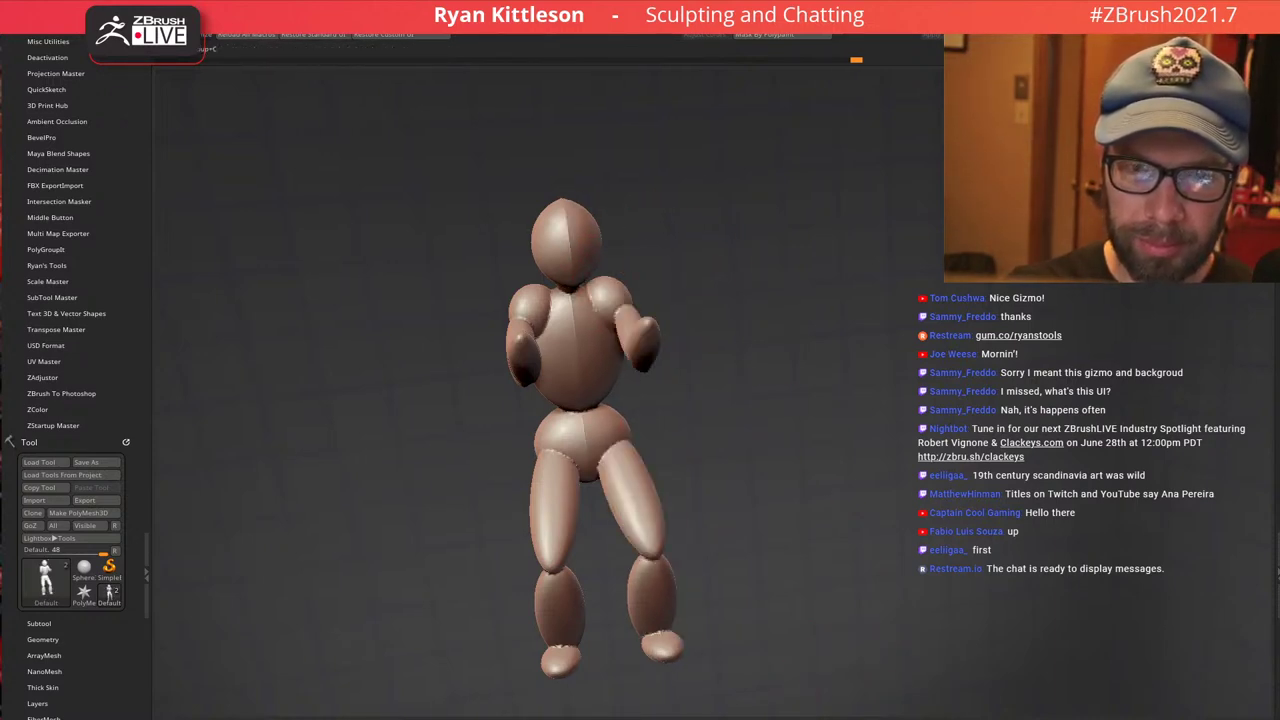
{"action": "left_click", "coordinate": [866, 716]}
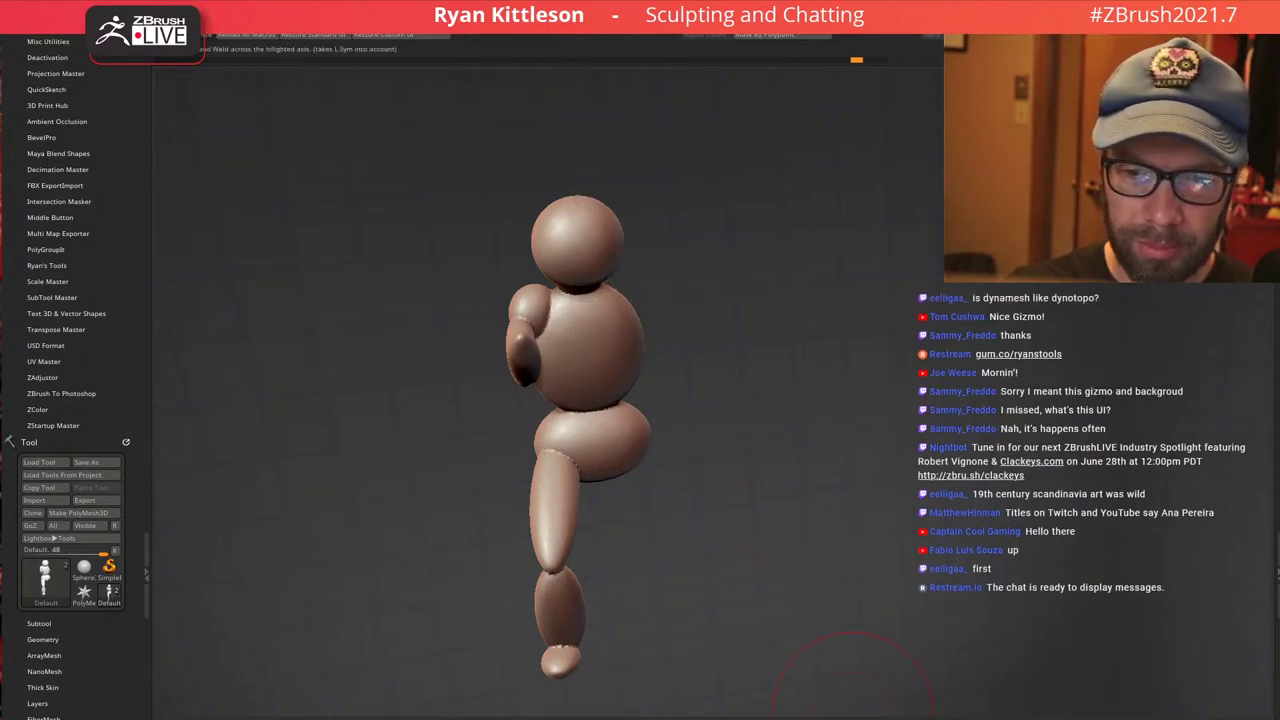
{"action": "left_click", "coordinate": [864, 716]}
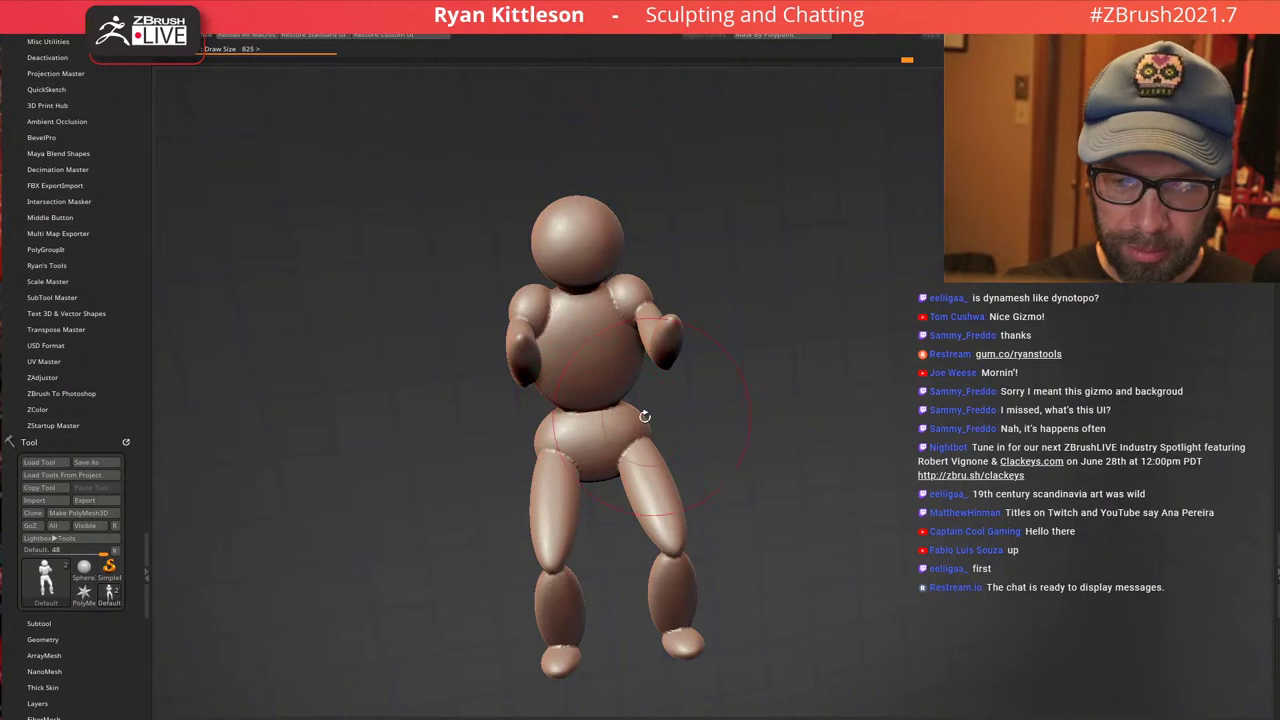
Smooth the seams at the waist, hips, knees and ankles with a draw size of 825
{"action": "right_click_drag", "start_coordinate": [597, 423], "coordinate": [600, 460]}
{"action": "right_click_drag", "start_coordinate": [600, 460], "coordinate": [582, 380], "text": "alt"}
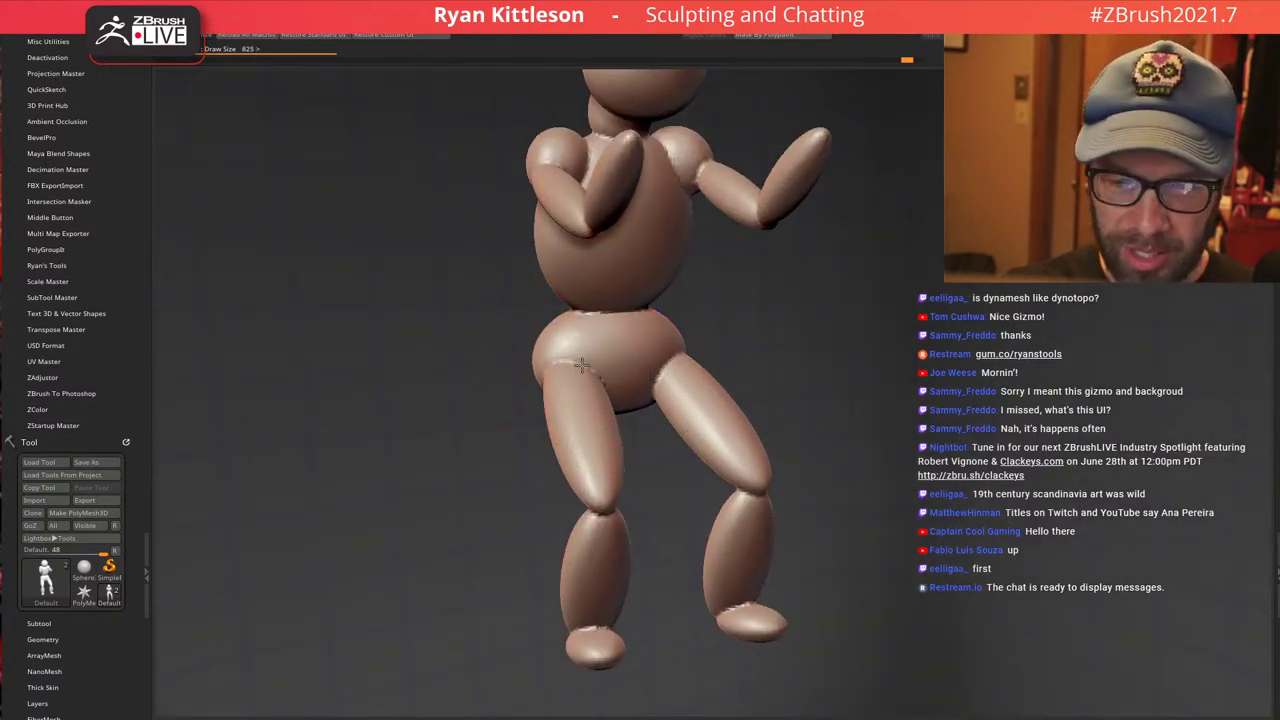
{"action": "mouse_move", "coordinate": [599, 314]}
{"action": "left_mouse_down", "text": "shift"}
{"action": "mouse_move", "coordinate": [600, 375]}
{"action": "mouse_move", "coordinate": [602, 355]}
{"action": "left_mouse_up", "text": "shift"}
{"action": "mouse_move", "coordinate": [597, 486]}
{"action": "left_mouse_down", "text": "shift"}
{"action": "mouse_move", "coordinate": [594, 464]}
{"action": "mouse_move", "coordinate": [598, 615]}
{"action": "left_mouse_up", "text": "shift"}
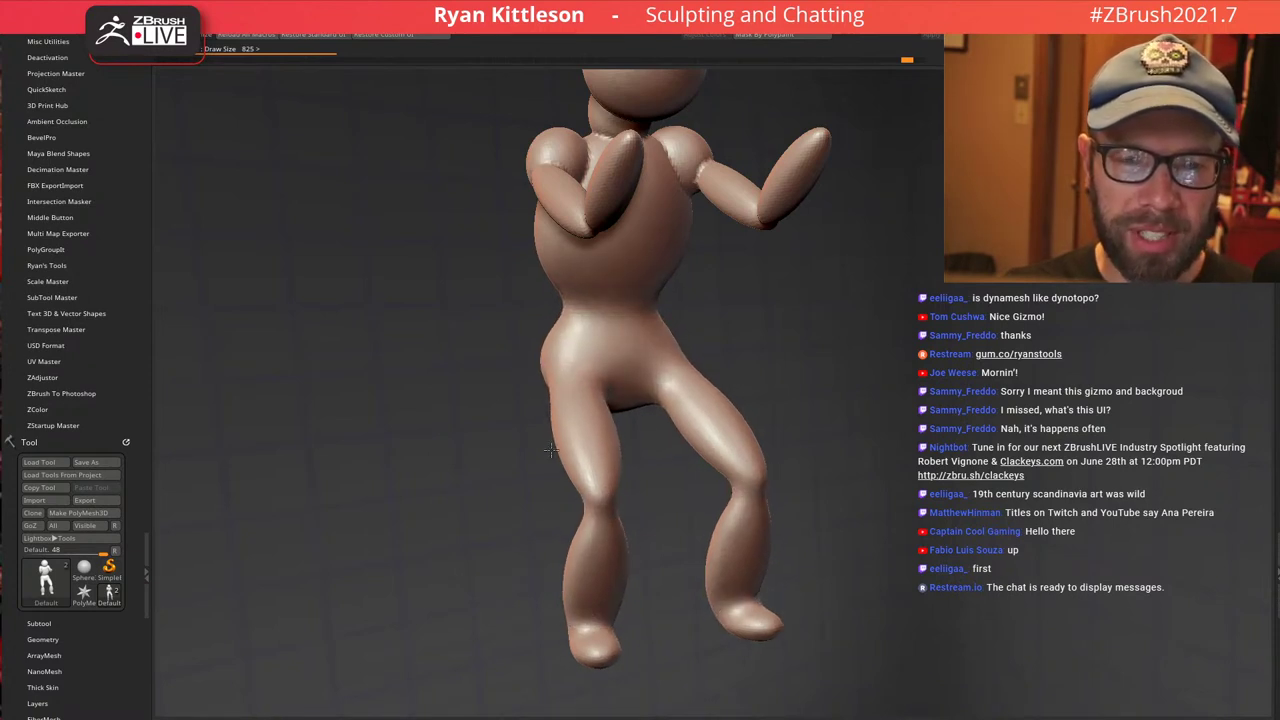
Smooth the seams around the neck, shoulders and elbows, reducing the draw size to 356 for the finer blending
{"action": "mouse_move", "coordinate": [586, 156]}
{"action": "left_mouse_down", "text": "shift"}
{"action": "mouse_move", "coordinate": [582, 176]}
{"action": "mouse_move", "coordinate": [610, 120]}
{"action": "left_mouse_up", "text": "shift"}
{"action": "mouse_move", "coordinate": [615, 114]}
{"action": "right_mouse_down", "text": "alt"}
{"action": "mouse_move", "coordinate": [628, 321]}
{"action": "mouse_move", "coordinate": [537, 281]}
{"action": "right_mouse_up", "text": "alt"}
{"action": "mouse_move", "coordinate": [548, 290]}
{"action": "left_mouse_down", "text": "shift"}
{"action": "mouse_move", "coordinate": [520, 263]}
{"action": "mouse_move", "coordinate": [484, 306]}
{"action": "left_mouse_up", "text": "shift"}
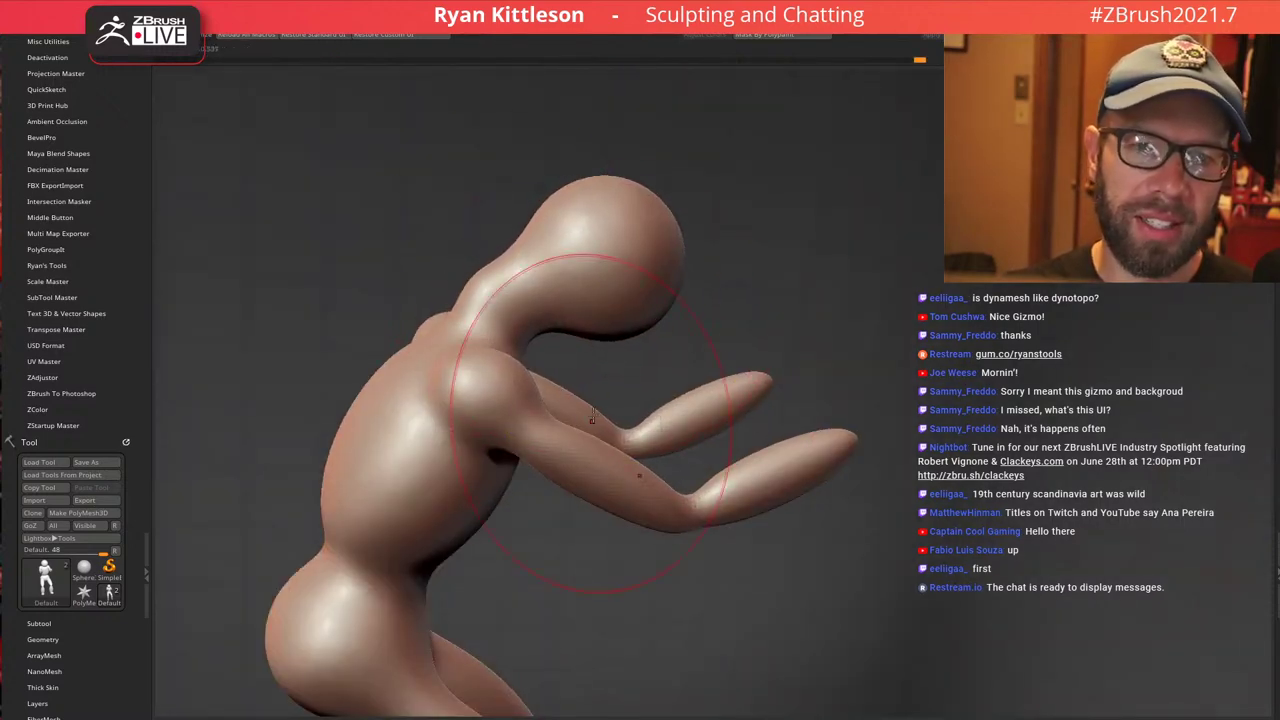
{"action": "right_click_drag", "start_coordinate": [562, 358], "coordinate": [603, 396]}
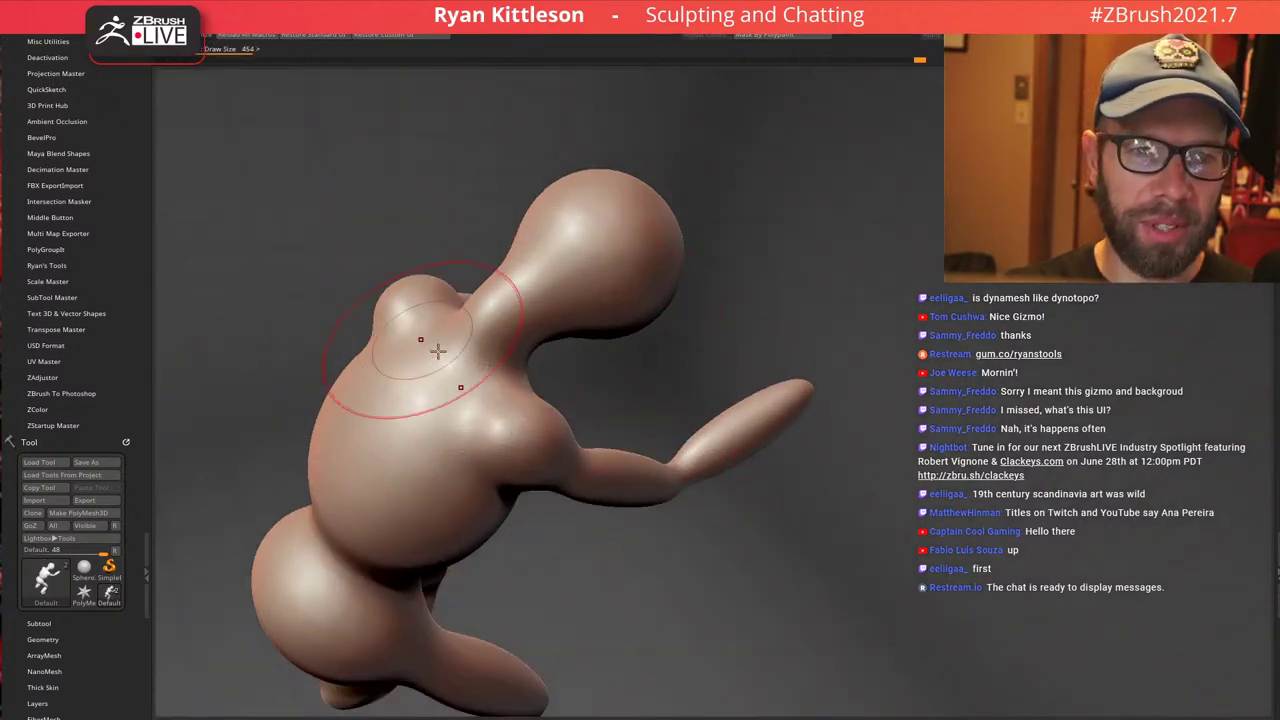
{"action": "left_click_drag", "start_coordinate": [534, 436], "coordinate": [520, 446], "text": "shift"}
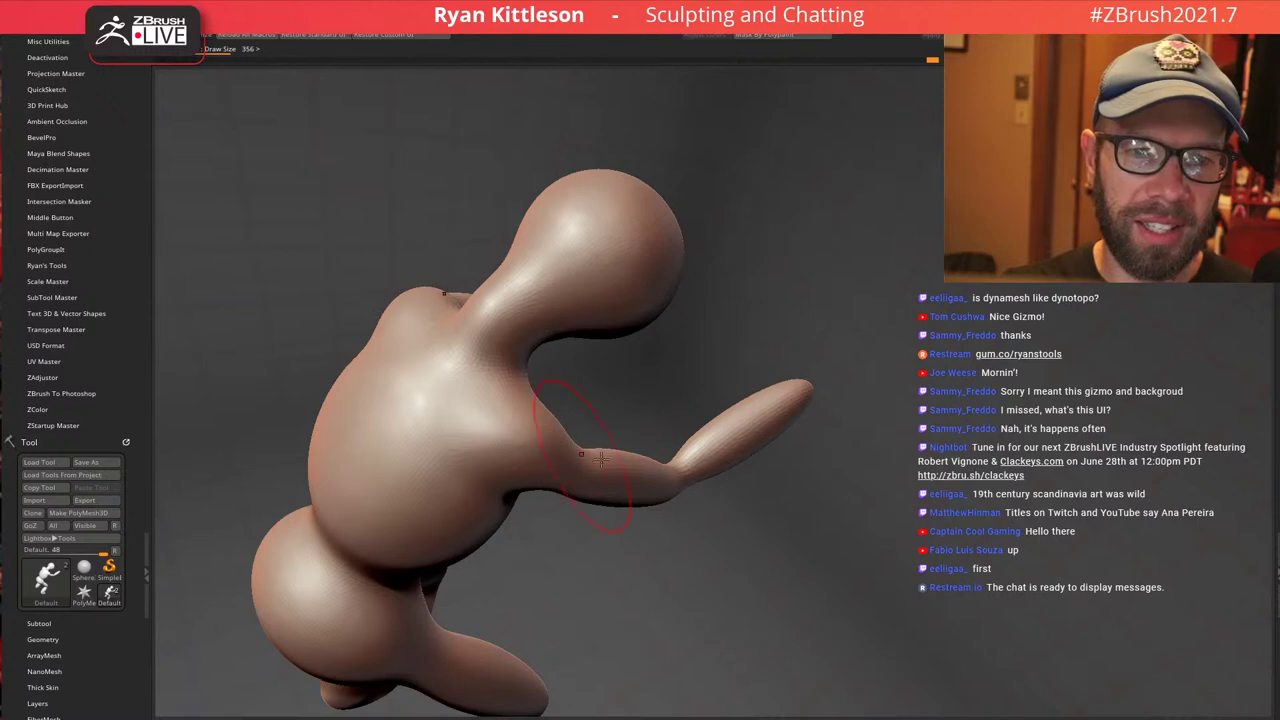
{"action": "right_click_drag", "start_coordinate": [525, 409], "coordinate": [574, 380]}
{"action": "right_click_drag", "start_coordinate": [640, 425], "coordinate": [694, 289], "text": "alt"}
{"action": "right_click_drag", "start_coordinate": [550, 370], "coordinate": [594, 425], "text": "ctrl"}
{"action": "right_click_drag", "start_coordinate": [598, 315], "coordinate": [662, 340], "text": "ctrl"}
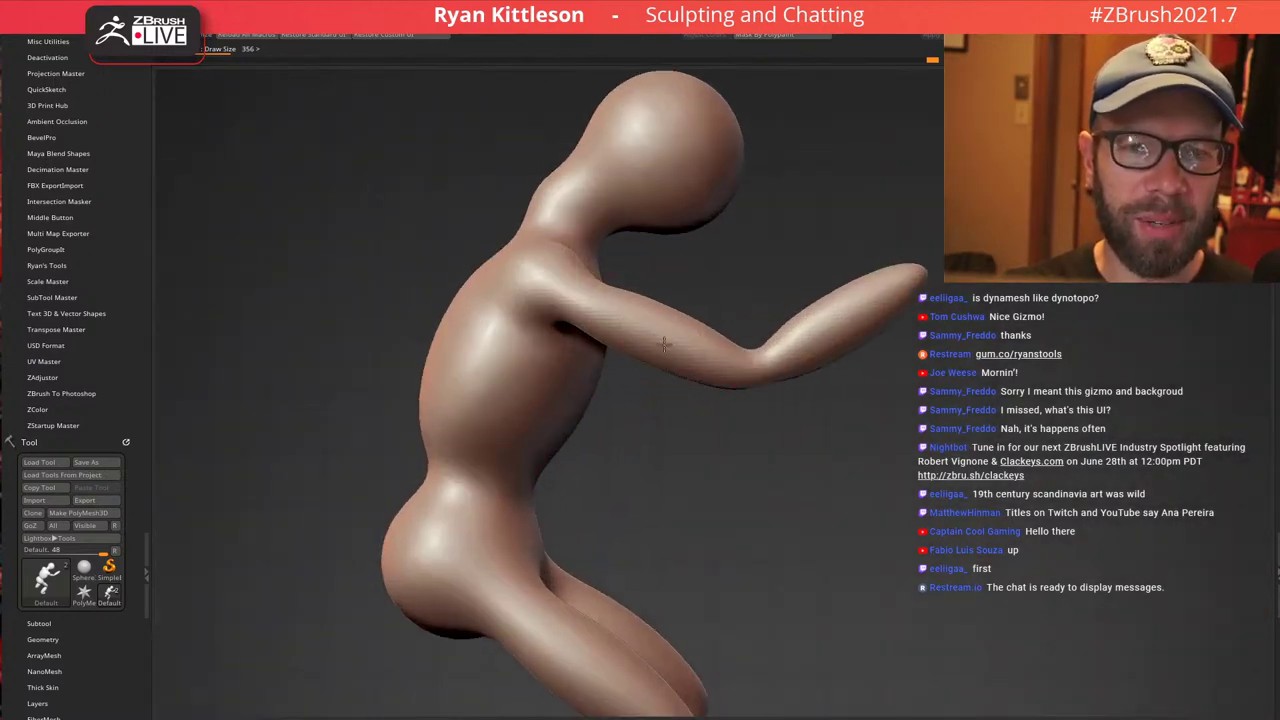
Display the figure's wireframe and step back through the history to examine the topology of the separate spheres before remeshing
{"action": "key", "text": "shift+f"}
{"action": "right_click_drag", "start_coordinate": [603, 287], "coordinate": [815, 305], "text": "ctrl"}
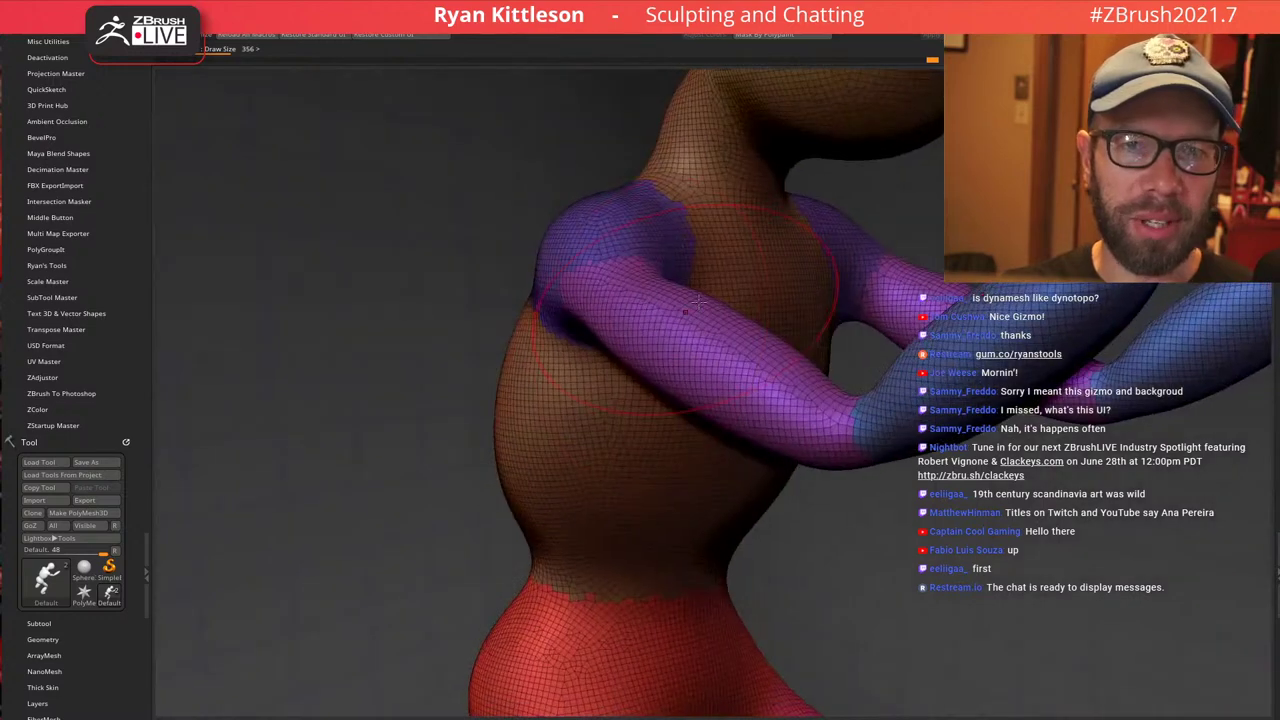
{"action": "key", "text": "ctrl+z"}
{"action": "key", "text": "ctrl+z"}
{"action": "key", "text": "ctrl+z"}
{"action": "key", "text": "ctrl+z"}
{"action": "key", "text": "ctrl+z"}
{"action": "key", "text": "ctrl+z"}
{"action": "key", "text": "ctrl+z"}
{"action": "key", "text": "ctrl+z"}
{"action": "key", "text": "ctrl+z"}
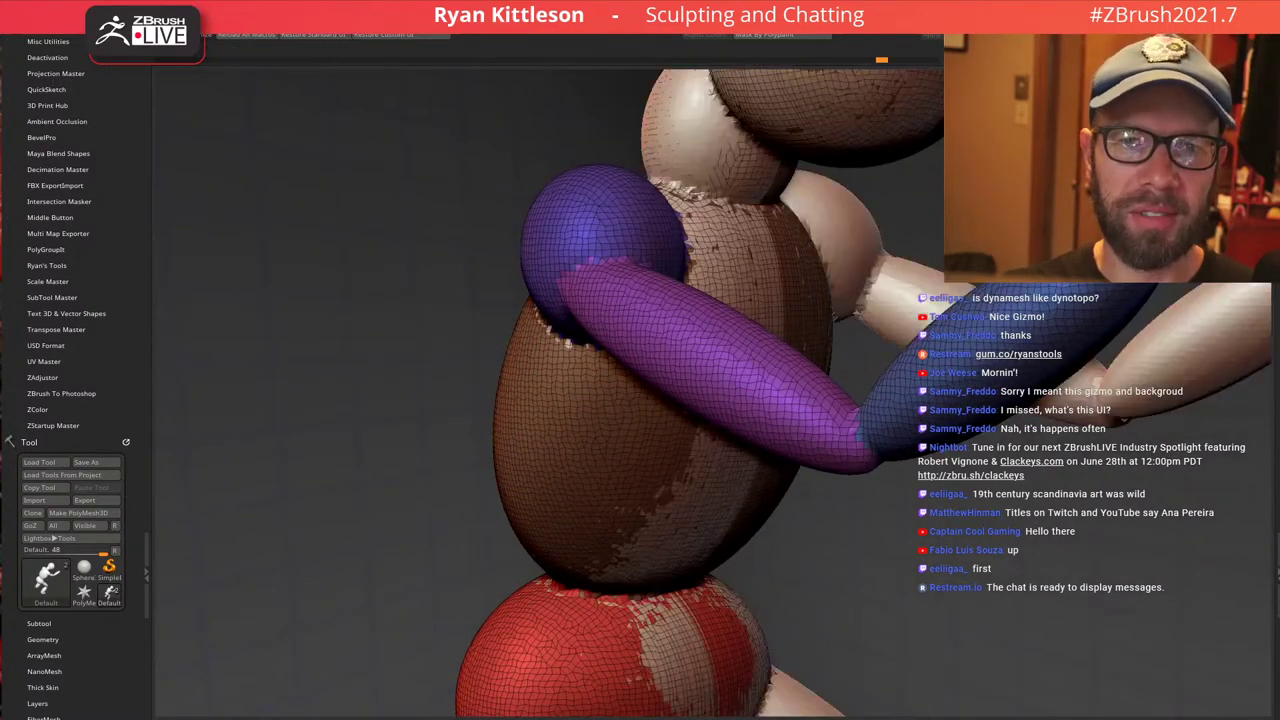
{"action": "key", "text": "ctrl+z"}
{"action": "key", "text": "ctrl+z"}
{"action": "key", "text": "ctrl+z"}
{"action": "key", "text": "ctrl+z"}
{"action": "key", "text": "ctrl+z"}
{"action": "key", "text": "ctrl+z"}
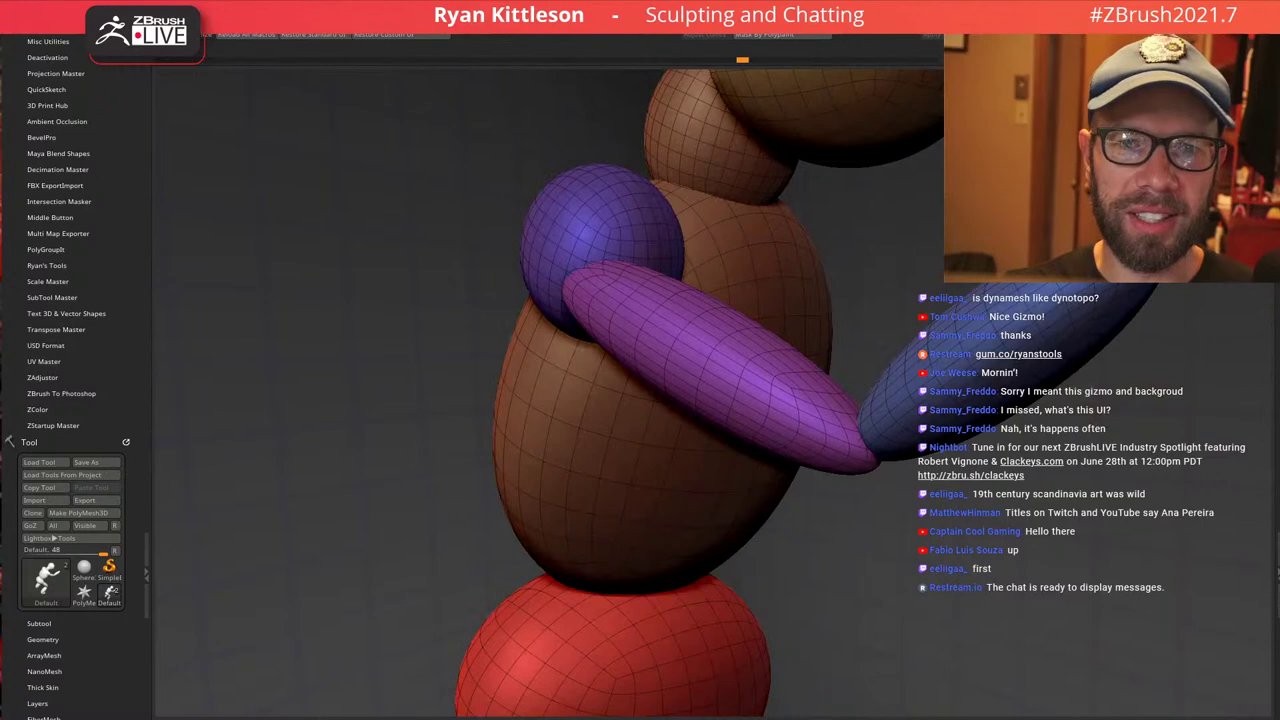
Step forward through the history past the remesh to the smoothed figure, and hide the wireframe
{"action": "key", "text": "ctrl+shift+z"}
{"action": "key", "text": "ctrl+shift+z"}
{"action": "key", "text": "ctrl+shift+z"}
{"action": "key", "text": "ctrl+z"}
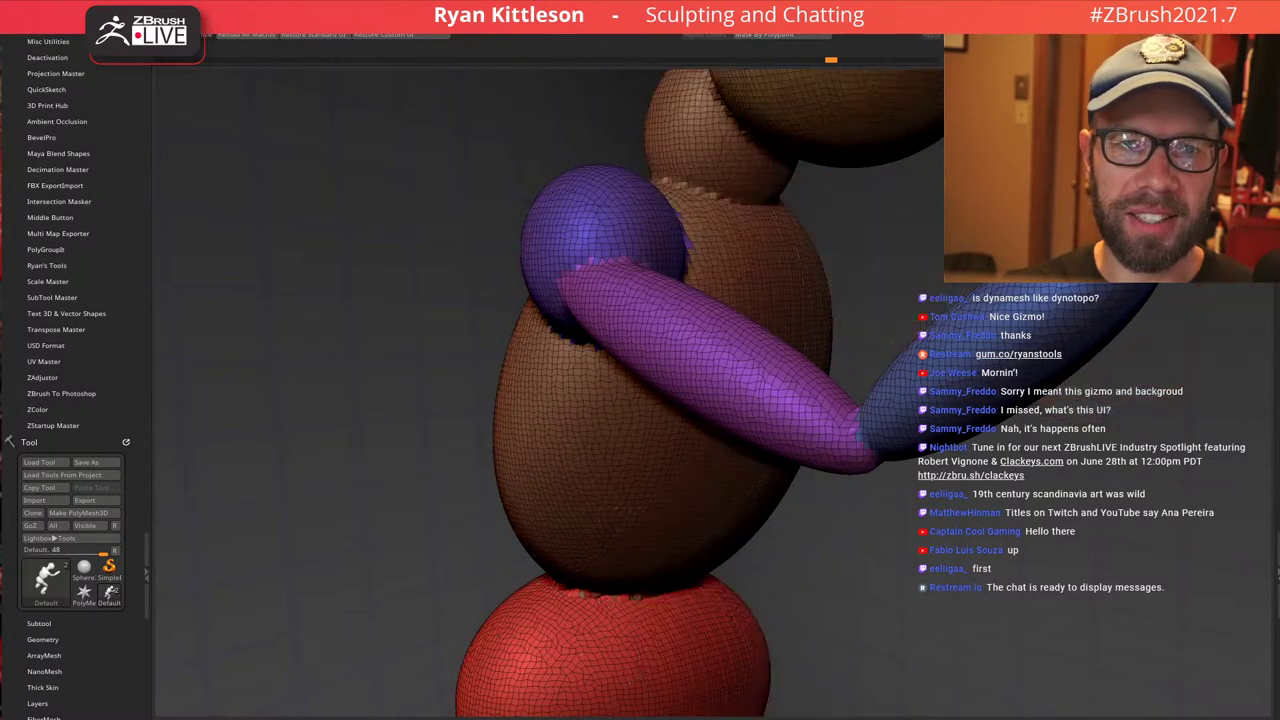
{"action": "mouse_move", "coordinate": [675, 290]}
{"action": "right_mouse_down"}
{"action": "mouse_move", "coordinate": [702, 264]}
{"action": "mouse_move", "coordinate": [735, 262]}
{"action": "mouse_move", "coordinate": [711, 268]}
{"action": "right_mouse_up"}
{"action": "key", "text": "1"}
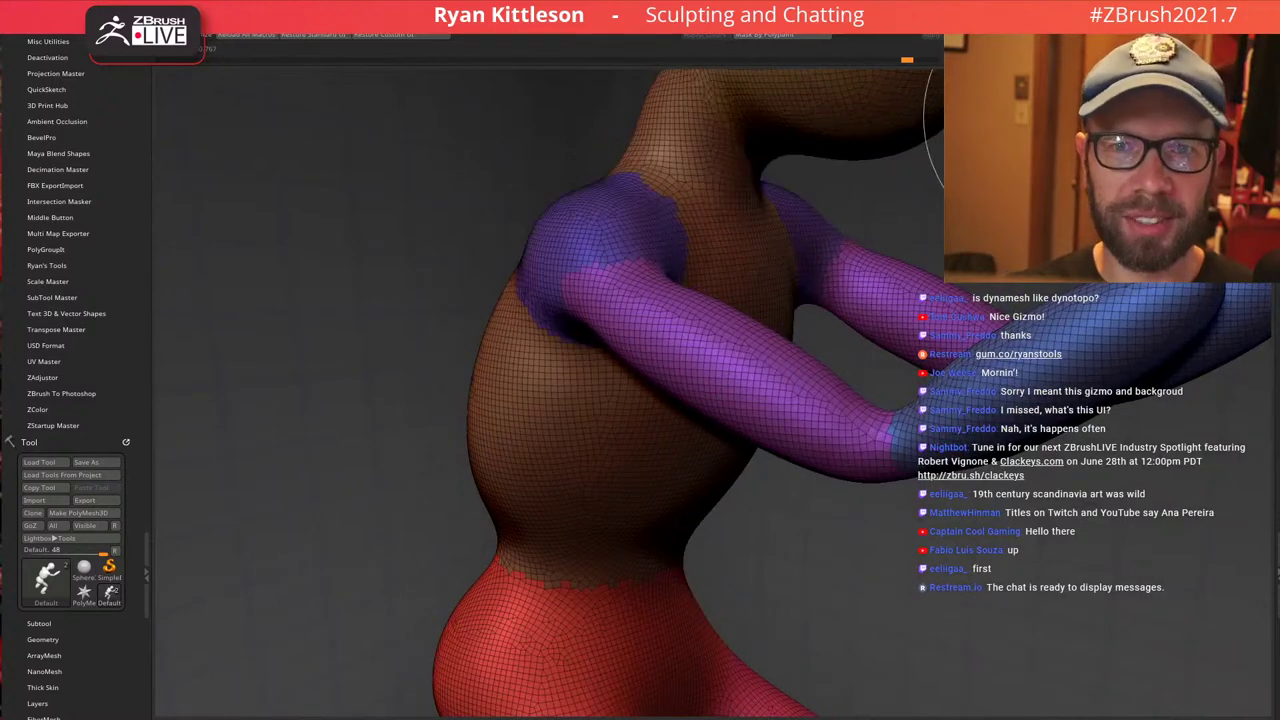
{"action": "right_click_drag", "start_coordinate": [755, 334], "coordinate": [740, 180], "text": "ctrl"}
{"action": "key", "text": "shift+f"}
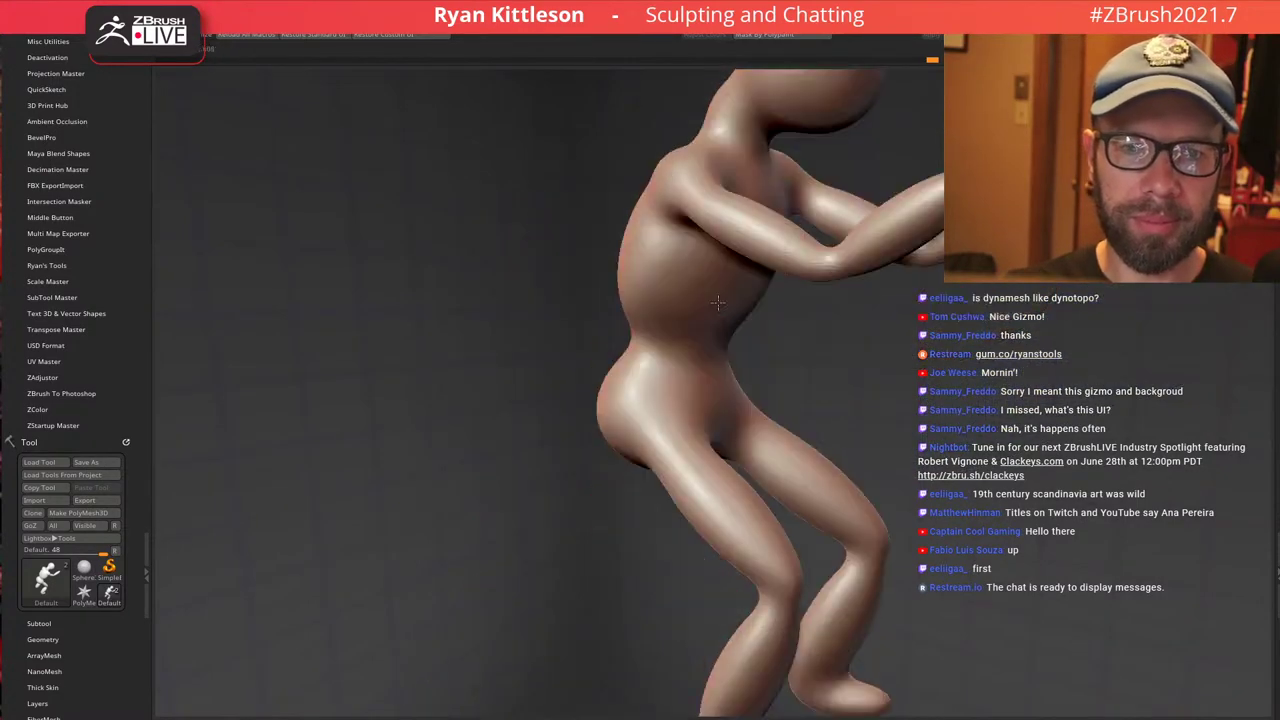
{"action": "right_click_drag", "start_coordinate": [740, 300], "coordinate": [720, 328]}
{"action": "right_click_drag", "start_coordinate": [691, 379], "coordinate": [735, 295]}
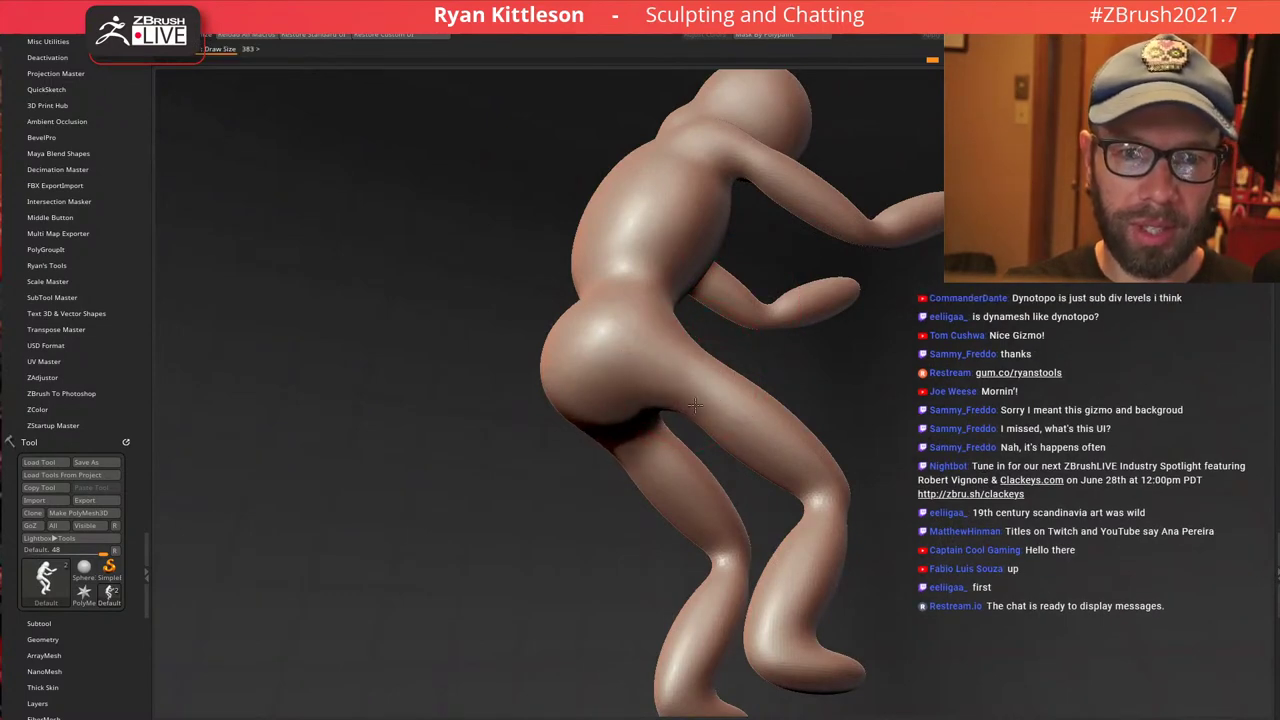
Sculpt the transition from the hips into the upper thighs and up to the waist on the front of the figure
{"action": "right_click_drag", "start_coordinate": [723, 413], "coordinate": [786, 367]}
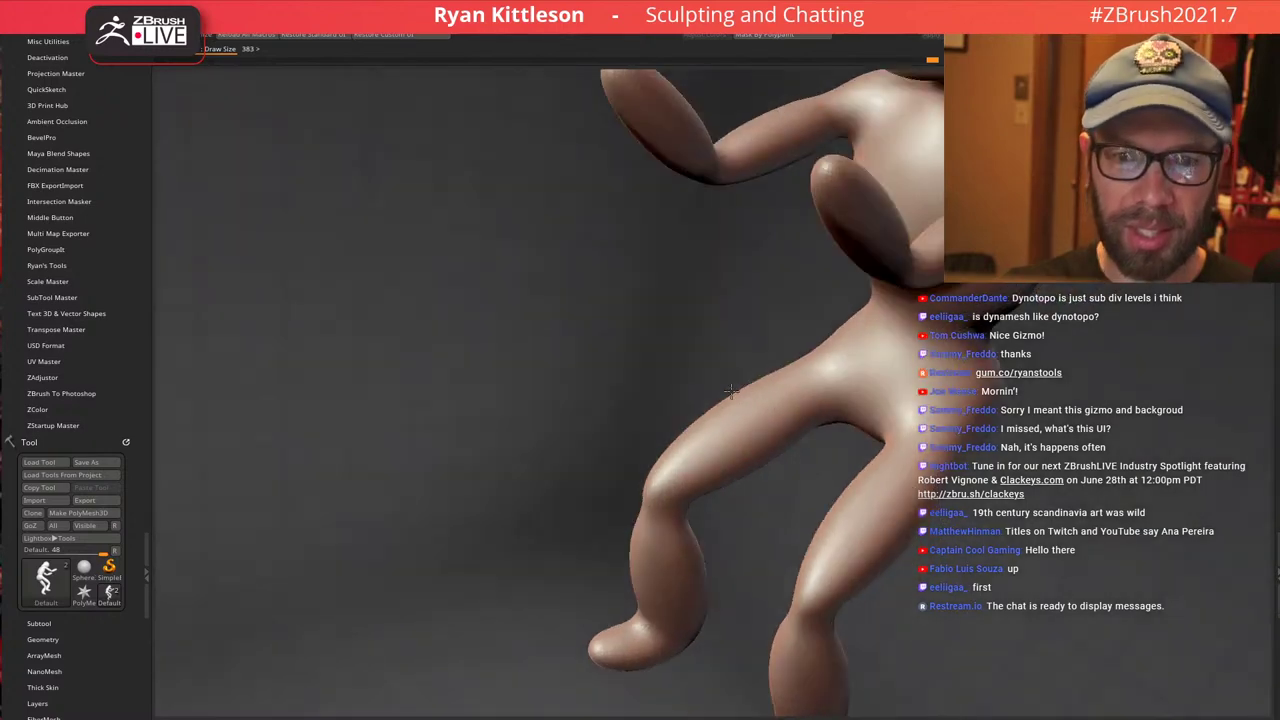
{"action": "mouse_move", "coordinate": [824, 351]}
{"action": "left_mouse_down"}
{"action": "mouse_move", "coordinate": [777, 374]}
{"action": "mouse_move", "coordinate": [795, 358]}
{"action": "left_mouse_up"}
{"action": "mouse_move", "coordinate": [888, 376]}
{"action": "right_mouse_down"}
{"action": "mouse_move", "coordinate": [735, 359]}
{"action": "mouse_move", "coordinate": [794, 339]}
{"action": "mouse_move", "coordinate": [734, 470]}
{"action": "right_mouse_up"}
{"action": "mouse_move", "coordinate": [711, 348]}
{"action": "left_mouse_down"}
{"action": "mouse_move", "coordinate": [709, 420]}
{"action": "mouse_move", "coordinate": [694, 358]}
{"action": "left_mouse_up"}
{"action": "mouse_move", "coordinate": [782, 296]}
{"action": "right_mouse_down"}
{"action": "mouse_move", "coordinate": [706, 293]}
{"action": "mouse_move", "coordinate": [702, 312]}
{"action": "right_mouse_up"}
{"action": "mouse_move", "coordinate": [735, 340]}
{"action": "left_mouse_down"}
{"action": "mouse_move", "coordinate": [763, 214]}
{"action": "mouse_move", "coordinate": [748, 272]}
{"action": "left_mouse_up"}
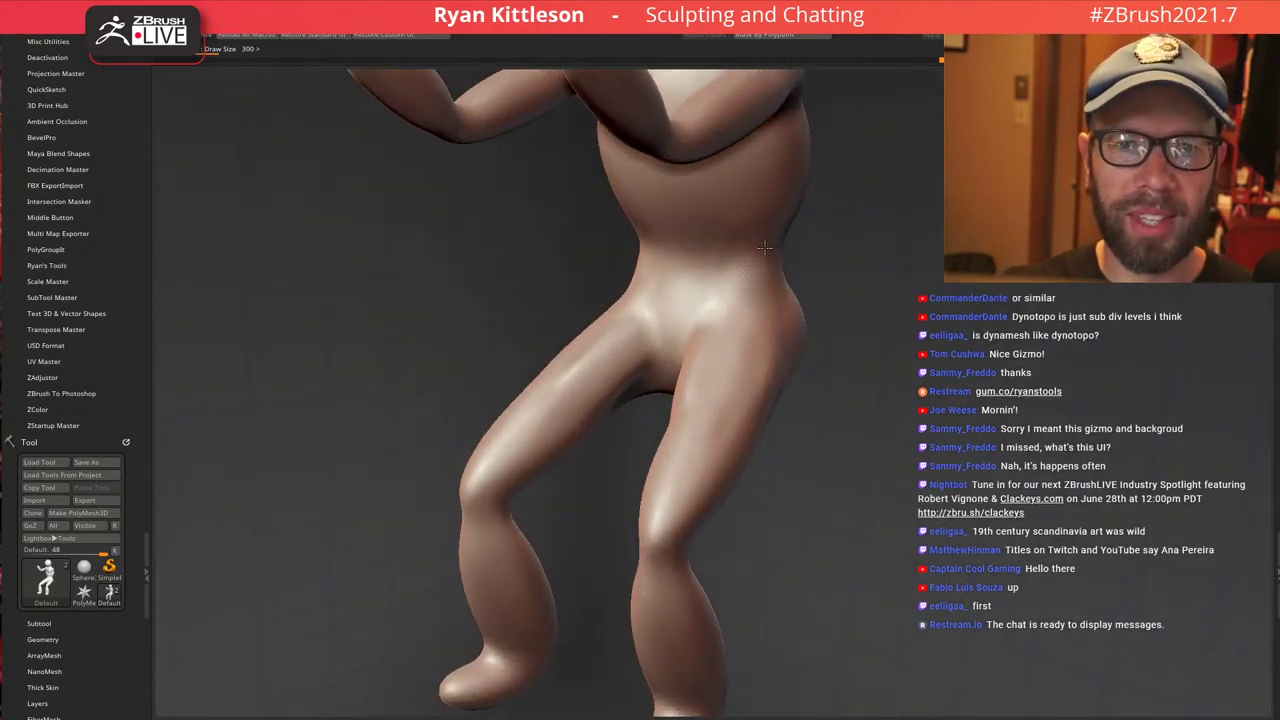
Shape the lower abdomen, the sides of the hips and the outer buttocks where they meet the thighs
{"action": "right_click_drag", "start_coordinate": [800, 262], "coordinate": [740, 257]}
{"action": "mouse_move", "coordinate": [738, 290]}
{"action": "left_mouse_down"}
{"action": "mouse_move", "coordinate": [711, 234]}
{"action": "mouse_move", "coordinate": [709, 298]}
{"action": "left_mouse_up"}
{"action": "right_click_drag", "start_coordinate": [762, 280], "coordinate": [710, 276]}
{"action": "right_click_drag", "start_coordinate": [806, 287], "coordinate": [760, 290]}
{"action": "mouse_move", "coordinate": [850, 222]}
{"action": "left_mouse_down"}
{"action": "mouse_move", "coordinate": [858, 290]}
{"action": "mouse_move", "coordinate": [868, 195]}
{"action": "mouse_move", "coordinate": [863, 237]}
{"action": "mouse_move", "coordinate": [812, 280]}
{"action": "mouse_move", "coordinate": [848, 284]}
{"action": "mouse_move", "coordinate": [874, 240]}
{"action": "left_mouse_up"}
{"action": "mouse_move", "coordinate": [846, 321]}
{"action": "left_mouse_down"}
{"action": "mouse_move", "coordinate": [834, 320]}
{"action": "mouse_move", "coordinate": [858, 326]}
{"action": "left_mouse_up"}
{"action": "right_click_drag", "start_coordinate": [866, 318], "coordinate": [838, 278]}
{"action": "mouse_move", "coordinate": [854, 318]}
{"action": "left_mouse_down"}
{"action": "mouse_move", "coordinate": [862, 370]}
{"action": "mouse_move", "coordinate": [850, 400]}
{"action": "mouse_move", "coordinate": [857, 357]}
{"action": "left_mouse_up"}
{"action": "mouse_move", "coordinate": [857, 357]}
{"action": "right_mouse_down"}
{"action": "mouse_move", "coordinate": [840, 310]}
{"action": "mouse_move", "coordinate": [808, 314]}
{"action": "mouse_move", "coordinate": [815, 342]}
{"action": "right_mouse_up"}
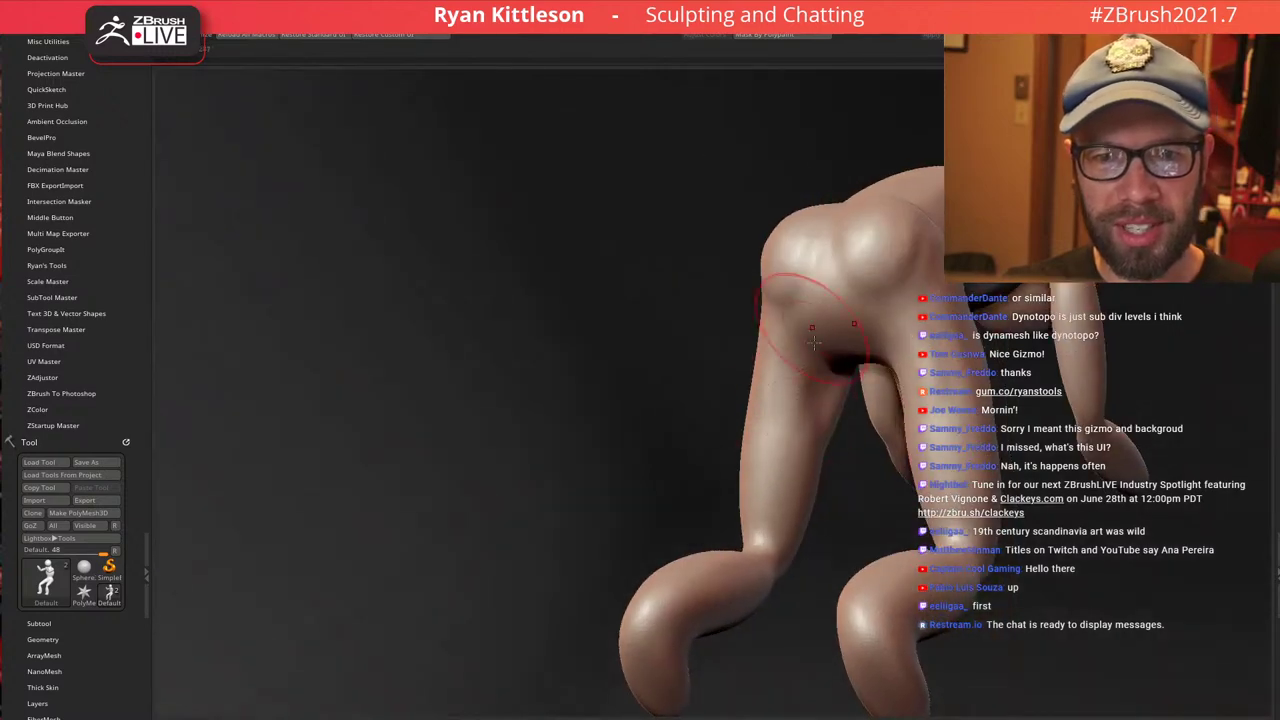
Sculpt the backs of the thighs and the area just below the buttocks
{"action": "mouse_move", "coordinate": [821, 391]}
{"action": "left_mouse_down"}
{"action": "mouse_move", "coordinate": [828, 440]}
{"action": "mouse_move", "coordinate": [838, 390]}
{"action": "left_mouse_up"}
{"action": "right_click_drag", "start_coordinate": [850, 410], "coordinate": [822, 350]}
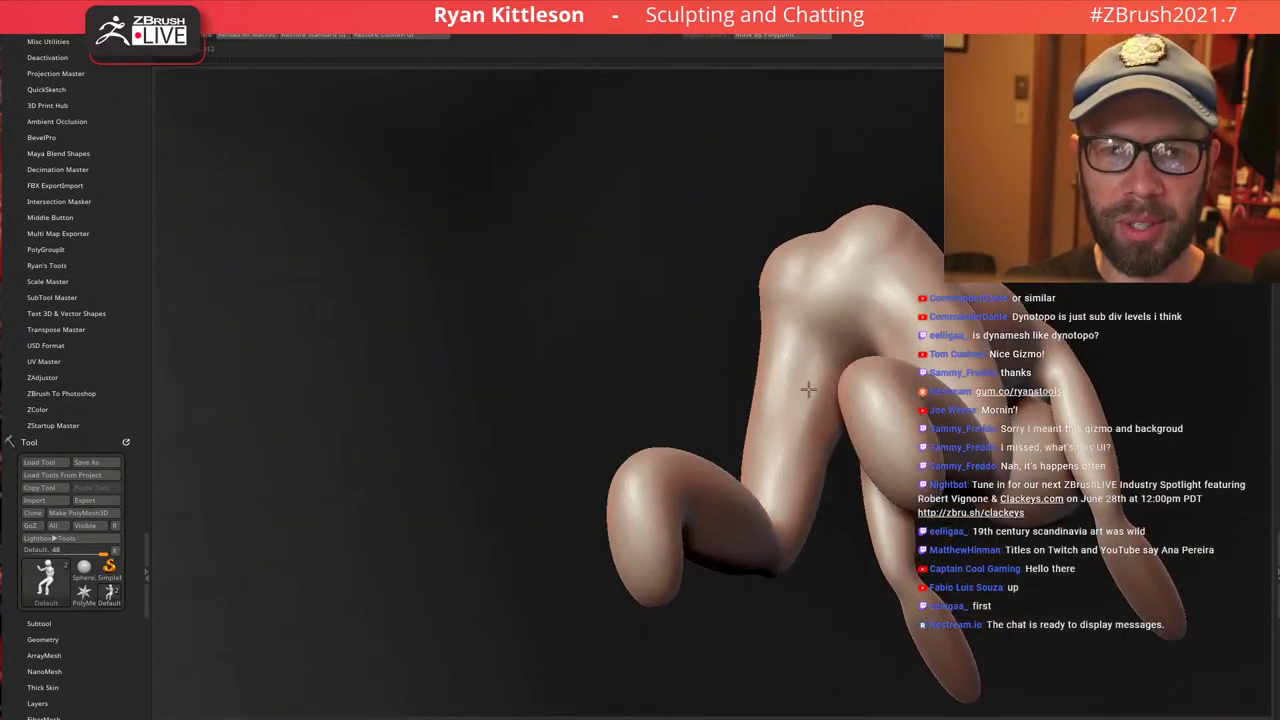
{"action": "left_click_drag", "start_coordinate": [808, 388], "coordinate": [822, 364]}
{"action": "right_click_drag", "start_coordinate": [822, 364], "coordinate": [808, 398]}
{"action": "mouse_move", "coordinate": [806, 365]}
{"action": "left_mouse_down"}
{"action": "mouse_move", "coordinate": [808, 400]}
{"action": "mouse_move", "coordinate": [806, 345]}
{"action": "mouse_move", "coordinate": [820, 359]}
{"action": "left_mouse_up"}
Define the buttocks and their transition into the lower back
{"action": "mouse_move", "coordinate": [812, 290]}
{"action": "left_mouse_down"}
{"action": "mouse_move", "coordinate": [843, 305]}
{"action": "mouse_move", "coordinate": [820, 236]}
{"action": "left_mouse_up"}
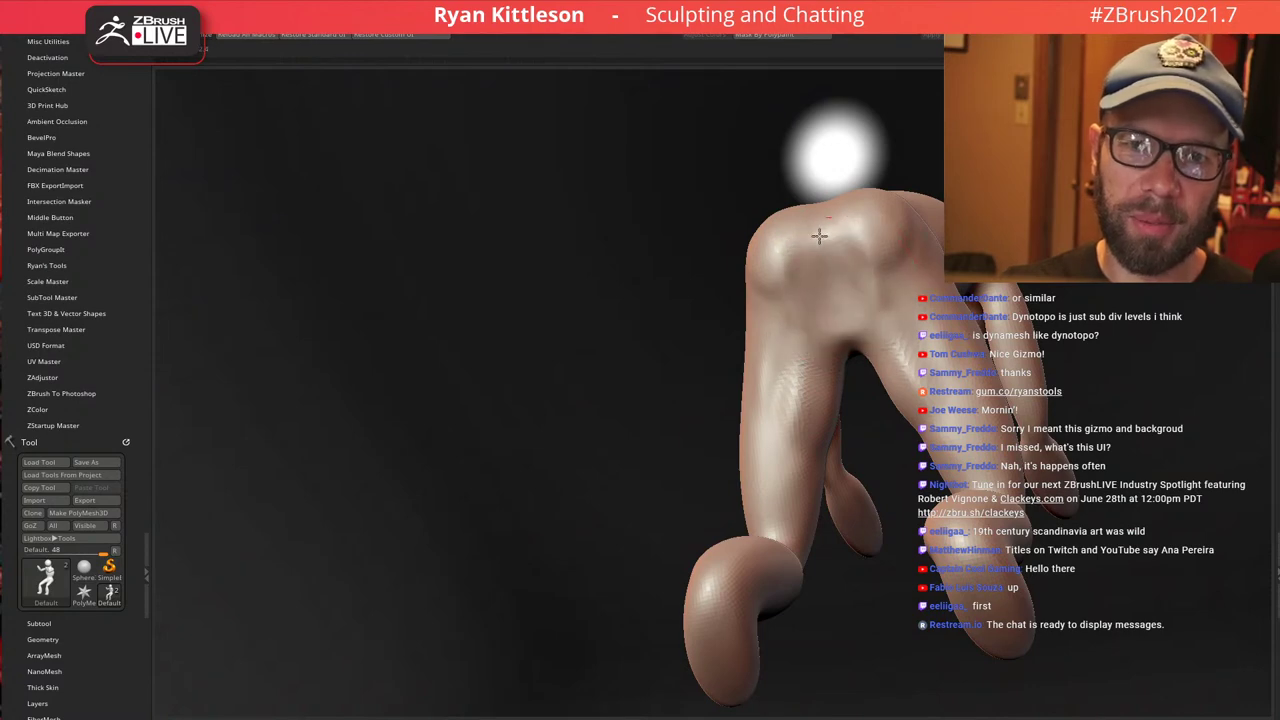
{"action": "mouse_move", "coordinate": [826, 230]}
{"action": "right_mouse_down"}
{"action": "mouse_move", "coordinate": [836, 276]}
{"action": "mouse_move", "coordinate": [830, 258]}
{"action": "right_mouse_up"}
{"action": "mouse_move", "coordinate": [808, 240]}
{"action": "left_mouse_down"}
{"action": "mouse_move", "coordinate": [806, 272]}
{"action": "mouse_move", "coordinate": [800, 244]}
{"action": "left_mouse_up"}
{"action": "mouse_move", "coordinate": [766, 240]}
{"action": "right_mouse_down"}
{"action": "mouse_move", "coordinate": [789, 206]}
{"action": "mouse_move", "coordinate": [826, 363]}
{"action": "mouse_move", "coordinate": [729, 229]}
{"action": "right_mouse_up"}
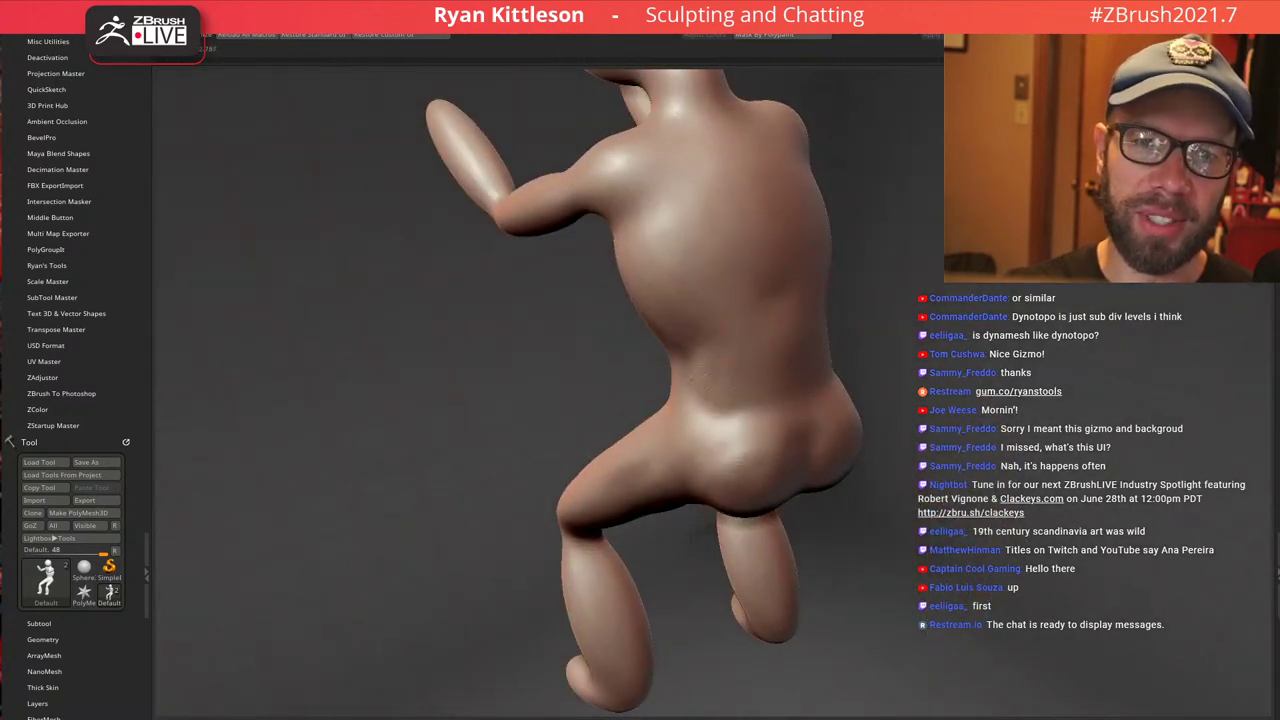
Sculpt the long muscle forms running down the back from the base of the neck
{"action": "right_click_drag", "start_coordinate": [747, 293], "coordinate": [766, 209]}
{"action": "mouse_move", "coordinate": [766, 209]}
{"action": "left_mouse_down"}
{"action": "mouse_move", "coordinate": [797, 298]}
{"action": "mouse_move", "coordinate": [794, 285]}
{"action": "left_mouse_up"}
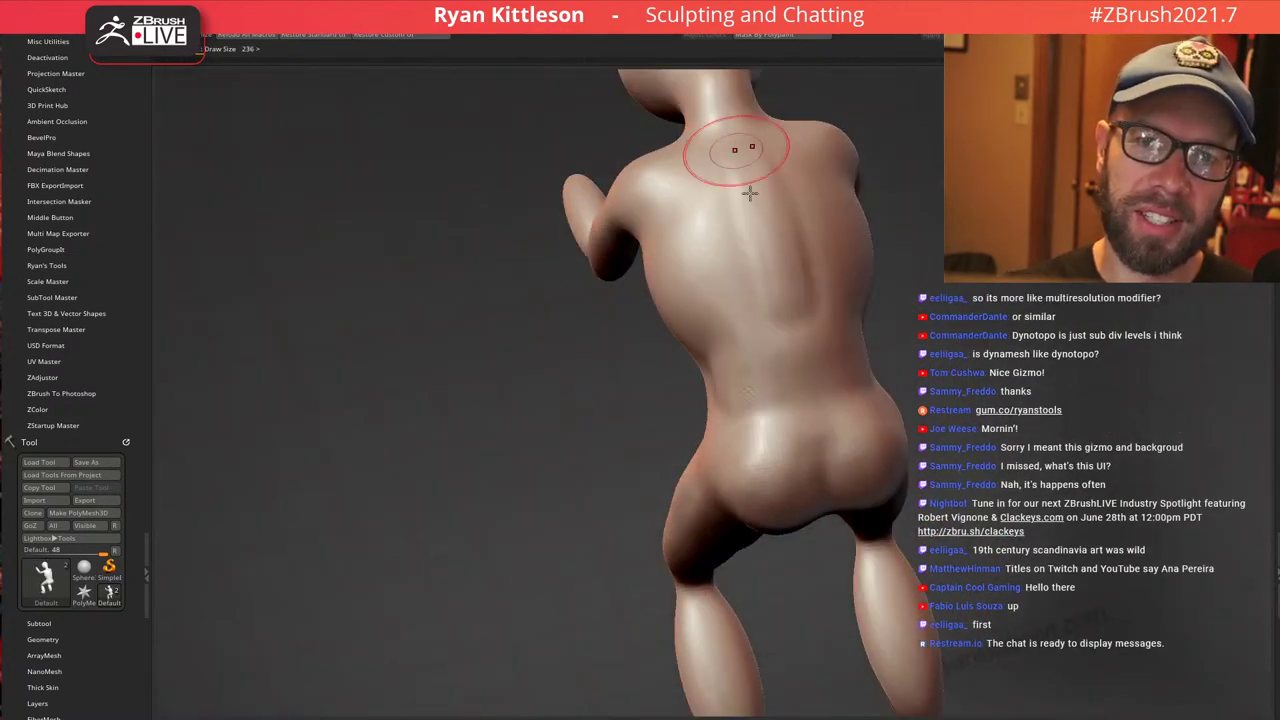
{"action": "mouse_move", "coordinate": [749, 194]}
{"action": "right_mouse_down"}
{"action": "mouse_move", "coordinate": [735, 279]}
{"action": "mouse_move", "coordinate": [697, 259]}
{"action": "right_mouse_up"}
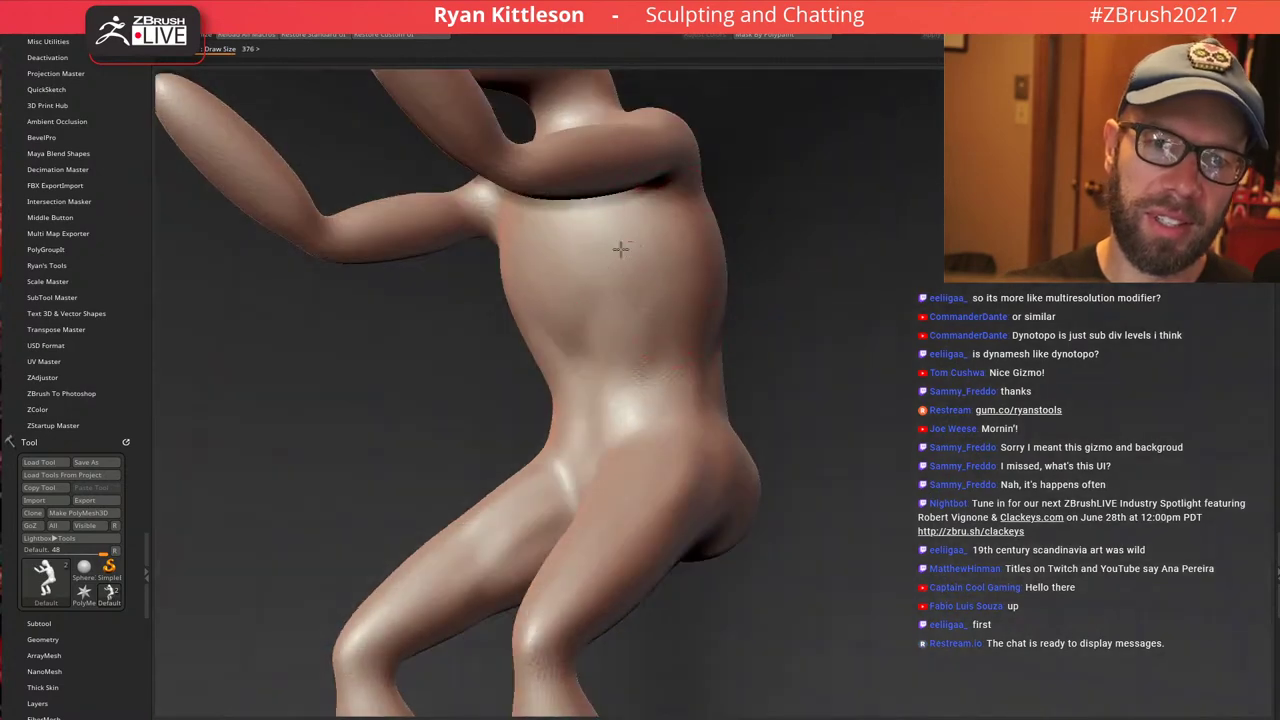
Carve a hollow beneath the rib cage to form the arch above the abdomen
{"action": "right_click_drag", "start_coordinate": [598, 318], "coordinate": [668, 280]}
{"action": "left_click_drag", "start_coordinate": [531, 348], "coordinate": [538, 292]}
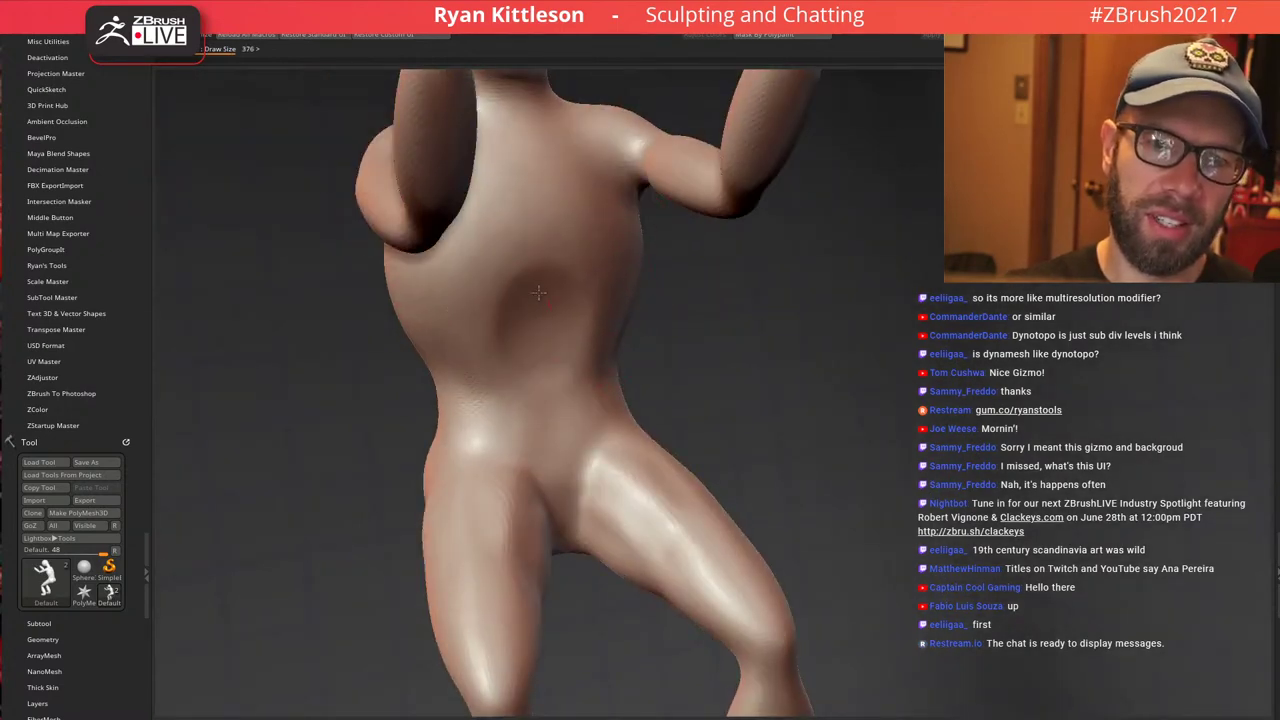
{"action": "right_click_drag", "start_coordinate": [573, 299], "coordinate": [610, 280]}
{"action": "mouse_move", "coordinate": [546, 268]}
{"action": "left_mouse_down"}
{"action": "mouse_move", "coordinate": [526, 231]}
{"action": "mouse_move", "coordinate": [538, 263]}
{"action": "left_mouse_up"}
{"action": "right_click_drag", "start_coordinate": [514, 222], "coordinate": [509, 236]}
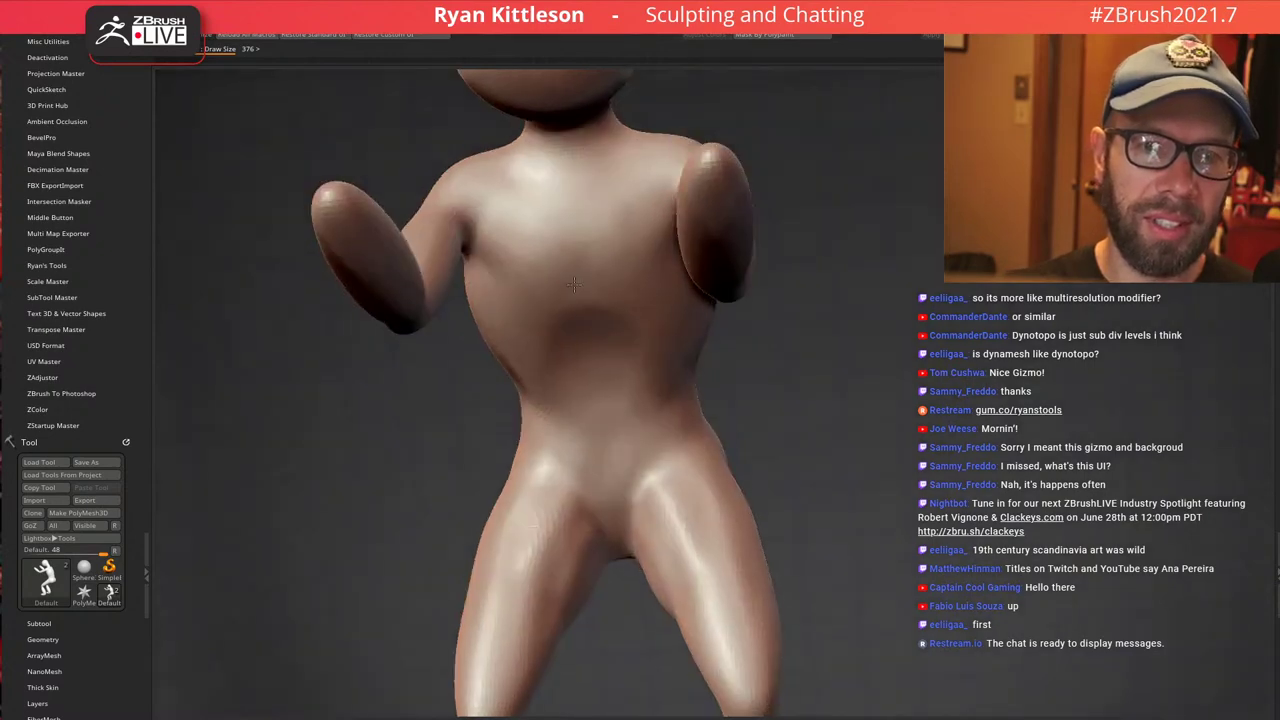
Shape the upper chest toward the armpits to suggest the pectorals
{"action": "left_click_drag", "start_coordinate": [508, 208], "coordinate": [486, 238]}
{"action": "right_click_drag", "start_coordinate": [526, 202], "coordinate": [524, 226]}
{"action": "left_click_drag", "start_coordinate": [510, 182], "coordinate": [493, 211]}
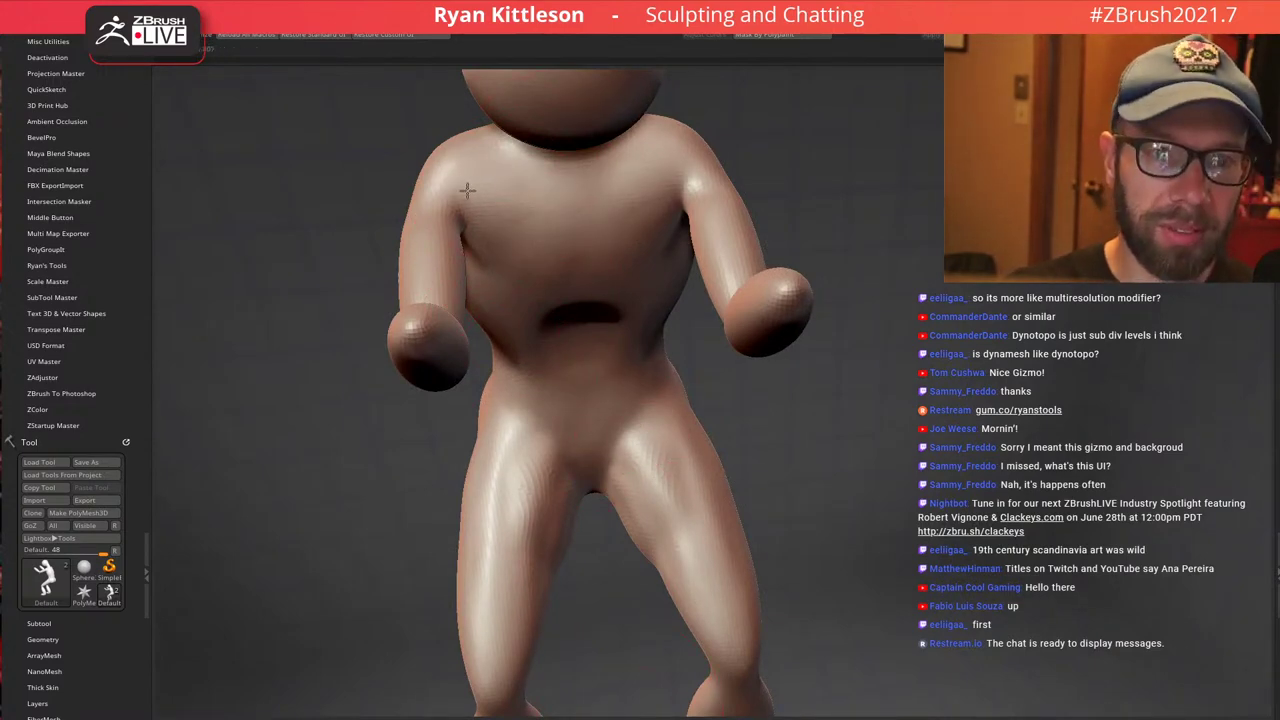
Sculpt rounded shoulder muscles and blend them into the upper arms, upper back and neck
{"action": "mouse_move", "coordinate": [465, 189]}
{"action": "right_mouse_down"}
{"action": "mouse_move", "coordinate": [508, 183]}
{"action": "mouse_move", "coordinate": [409, 172]}
{"action": "right_mouse_up"}
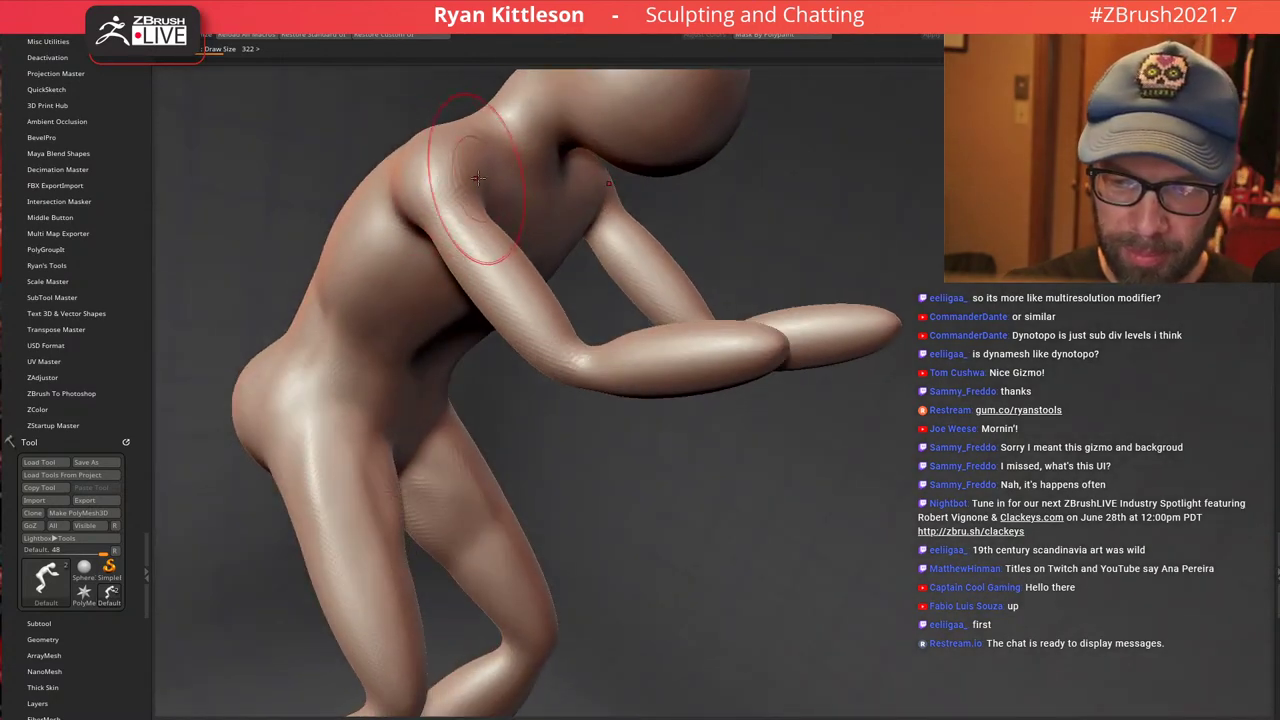
{"action": "right_click_drag", "start_coordinate": [504, 214], "coordinate": [524, 230]}
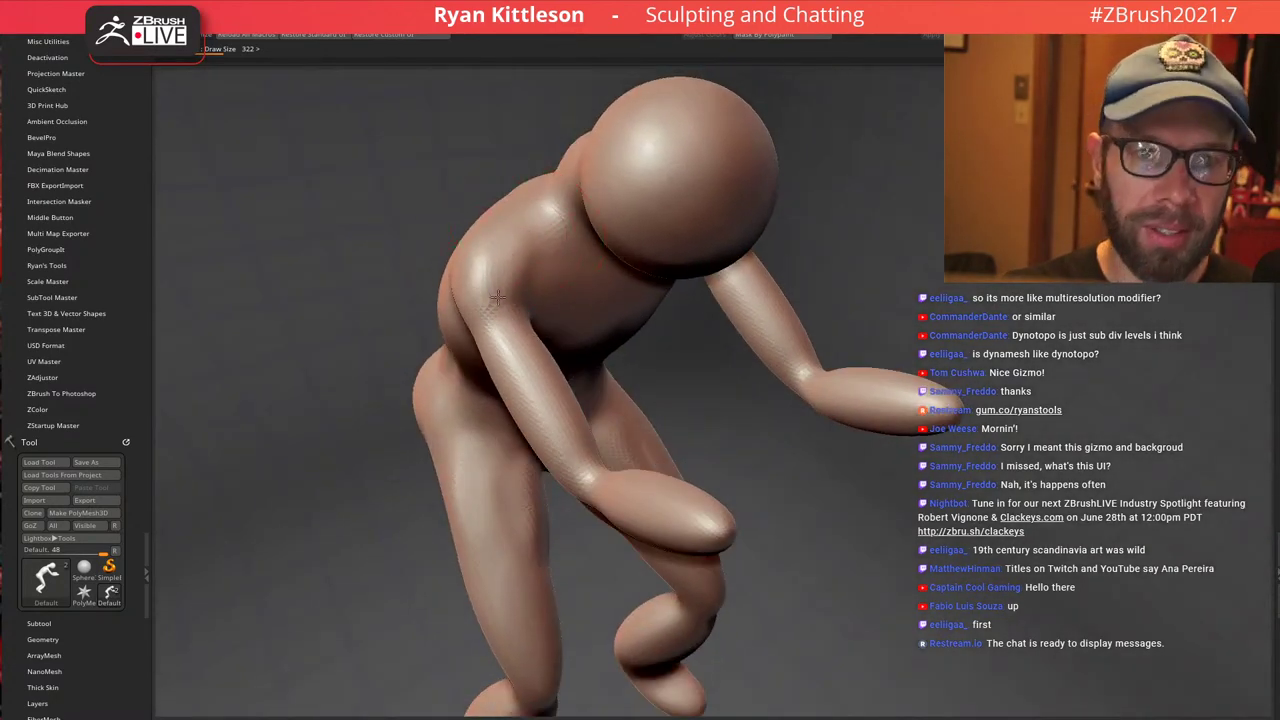
{"action": "right_click_drag", "start_coordinate": [466, 271], "coordinate": [524, 276]}
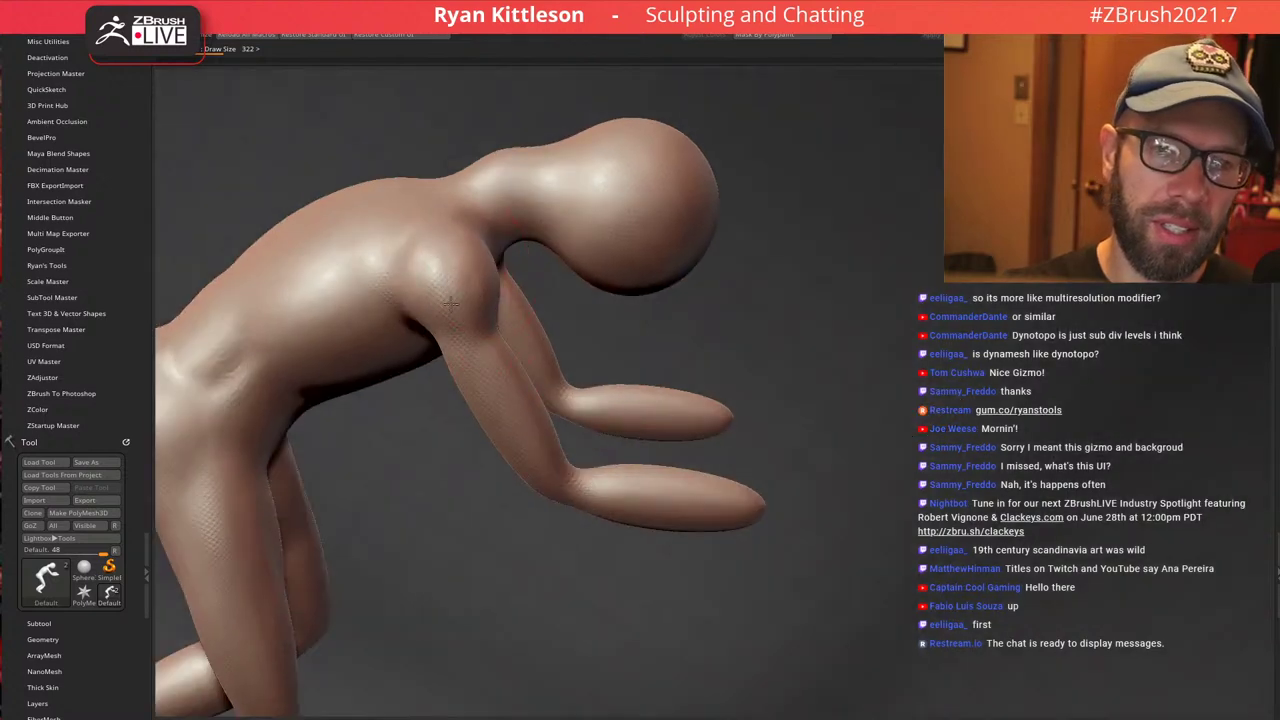
{"action": "mouse_move", "coordinate": [430, 212]}
{"action": "right_mouse_down"}
{"action": "mouse_move", "coordinate": [424, 226]}
{"action": "mouse_move", "coordinate": [468, 180]}
{"action": "mouse_move", "coordinate": [500, 292]}
{"action": "right_mouse_up"}
{"action": "left_click_drag", "start_coordinate": [500, 292], "coordinate": [501, 302]}
{"action": "right_click_drag", "start_coordinate": [494, 234], "coordinate": [486, 264]}
{"action": "left_click_drag", "start_coordinate": [486, 264], "coordinate": [483, 290]}
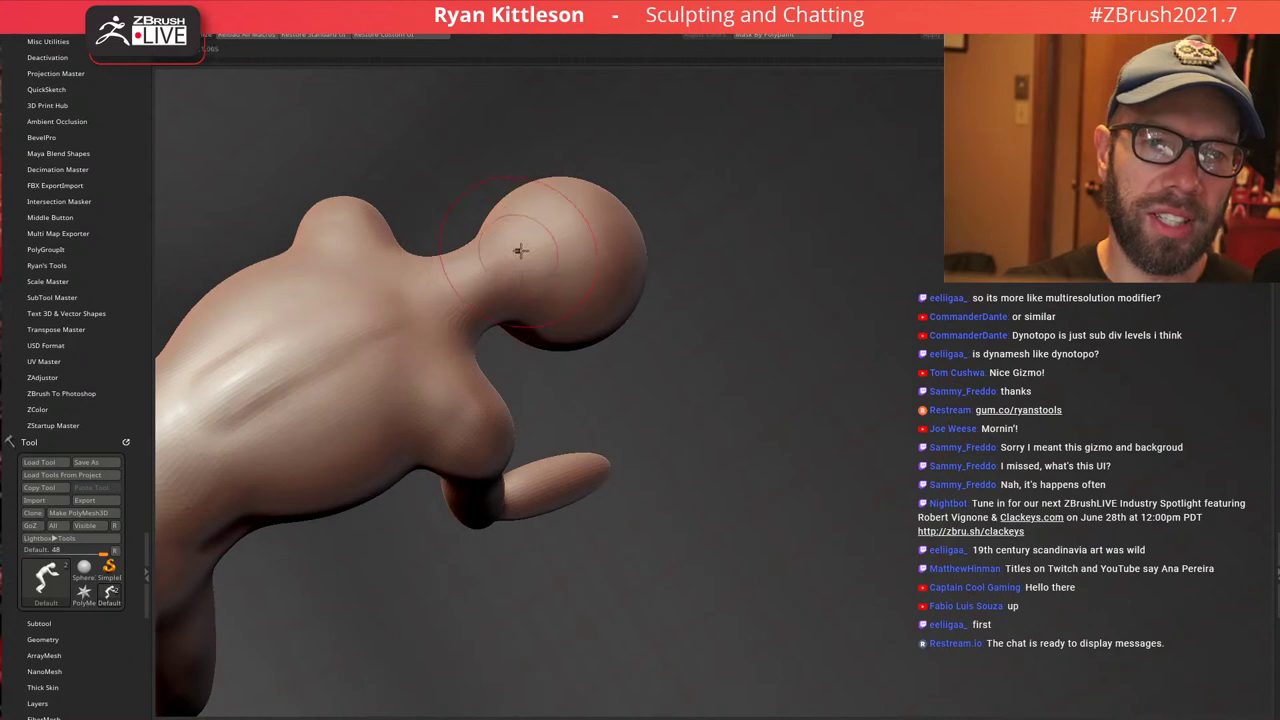
{"action": "right_click_drag", "start_coordinate": [520, 251], "coordinate": [553, 233]}
Display the wireframe, rebuild the mesh with DynaMesh by stepping the detail level up and back down, and hide the wireframe
{"action": "mouse_move", "coordinate": [675, 301]}
{"action": "right_mouse_down", "text": "shift"}
{"action": "mouse_move", "coordinate": [704, 309]}
{"action": "mouse_move", "coordinate": [636, 264]}
{"action": "mouse_move", "coordinate": [710, 282]}
{"action": "mouse_move", "coordinate": [684, 298]}
{"action": "right_mouse_up", "text": "shift"}
{"action": "key", "text": "shift+f"}
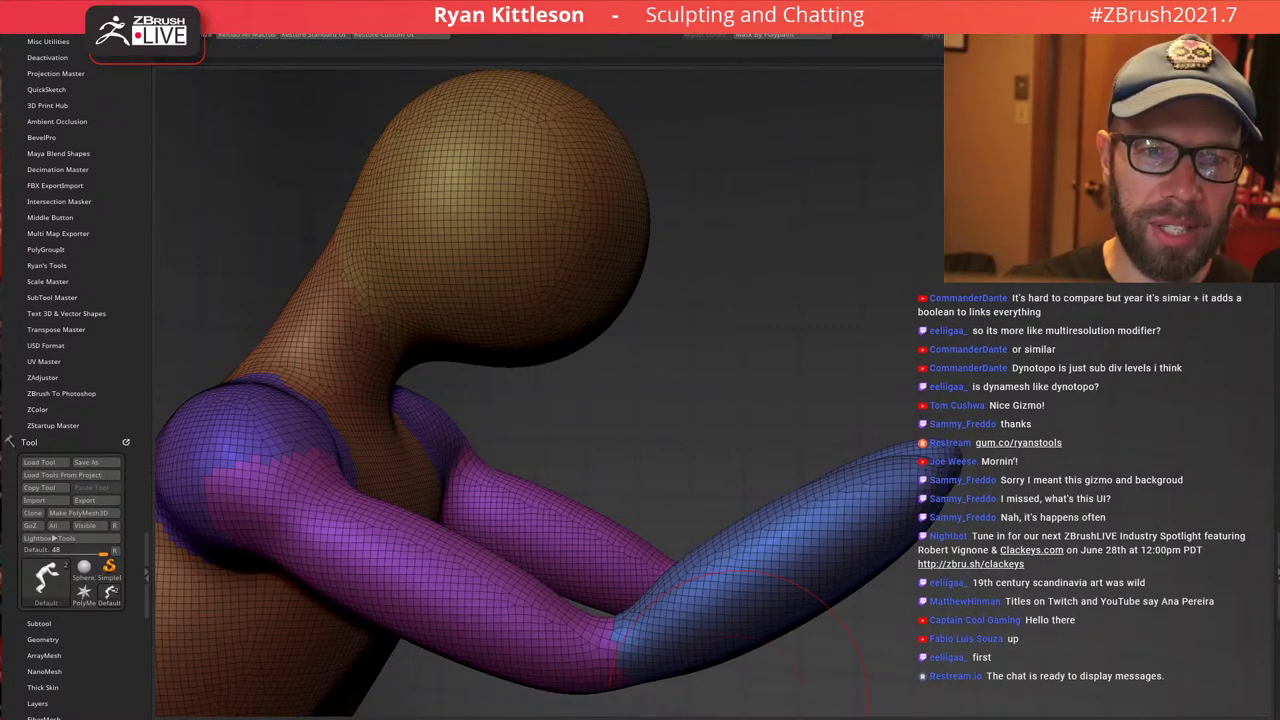
{"action": "left_click", "coordinate": [708, 717]}
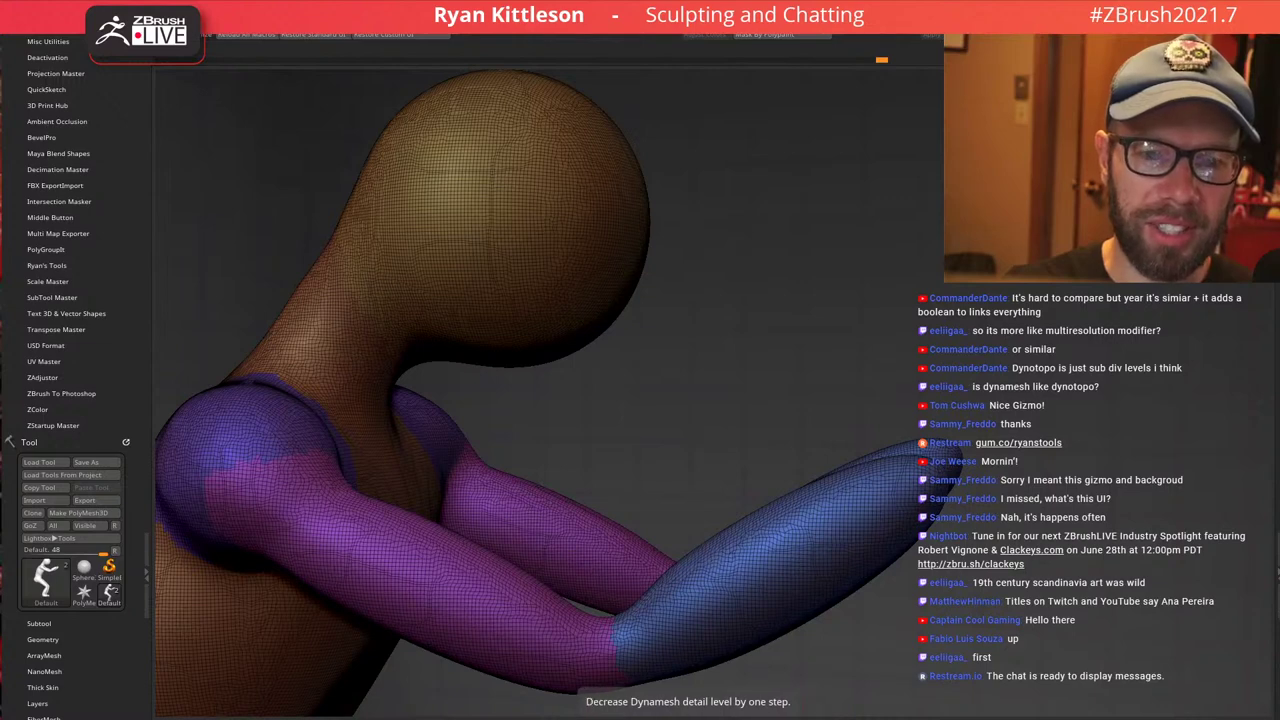
{"action": "left_click", "coordinate": [690, 717]}
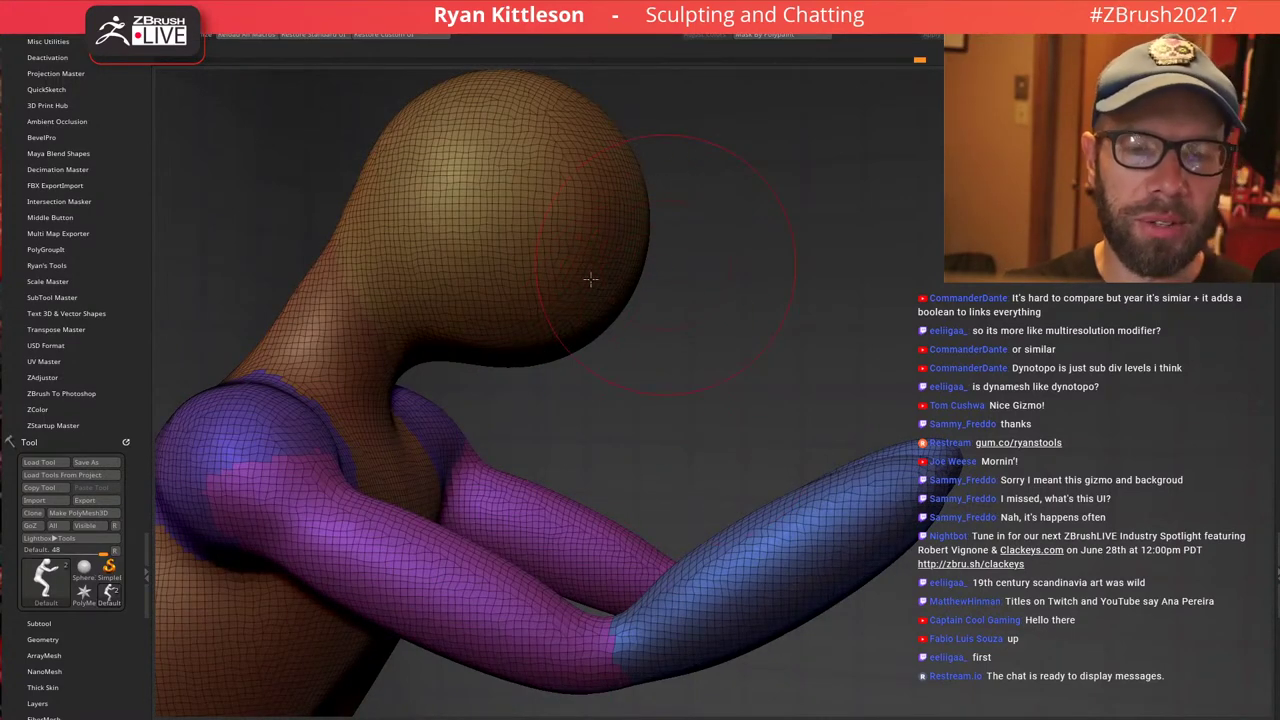
{"action": "right_click_drag", "start_coordinate": [598, 270], "coordinate": [653, 265]}
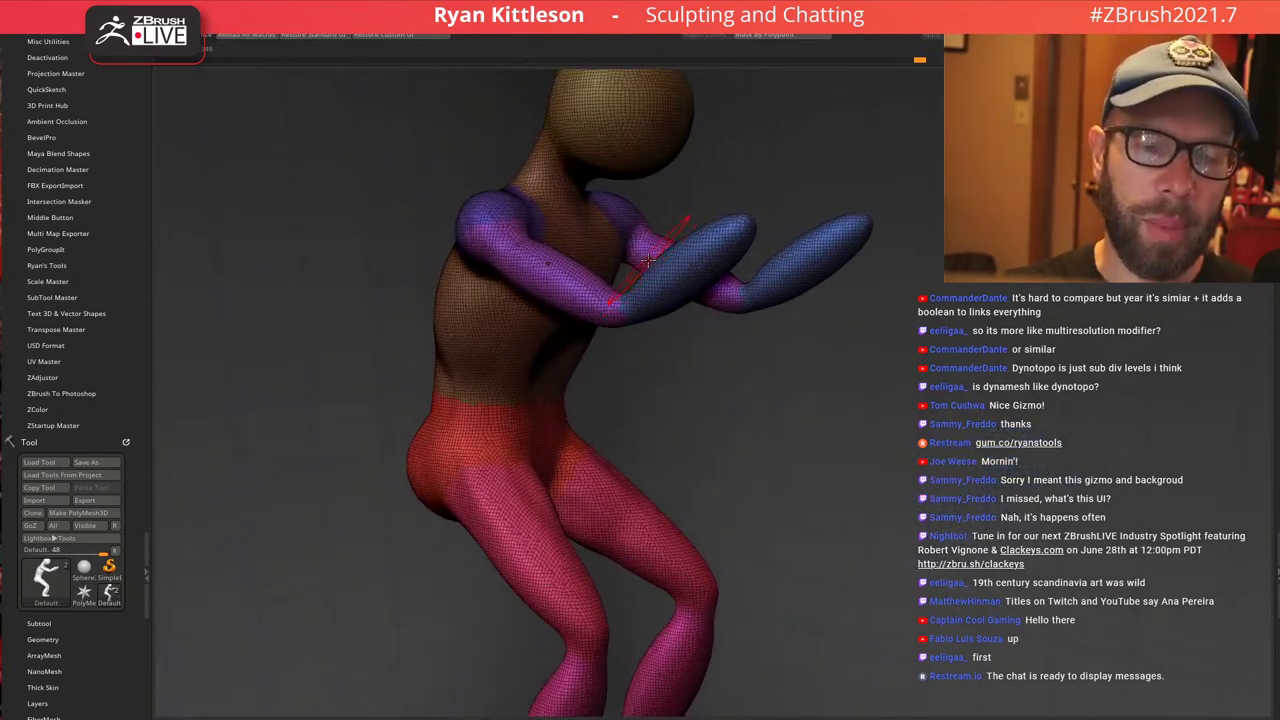
{"action": "right_click_drag", "start_coordinate": [600, 440], "coordinate": [534, 500]}
{"action": "key", "text": "shift+f"}
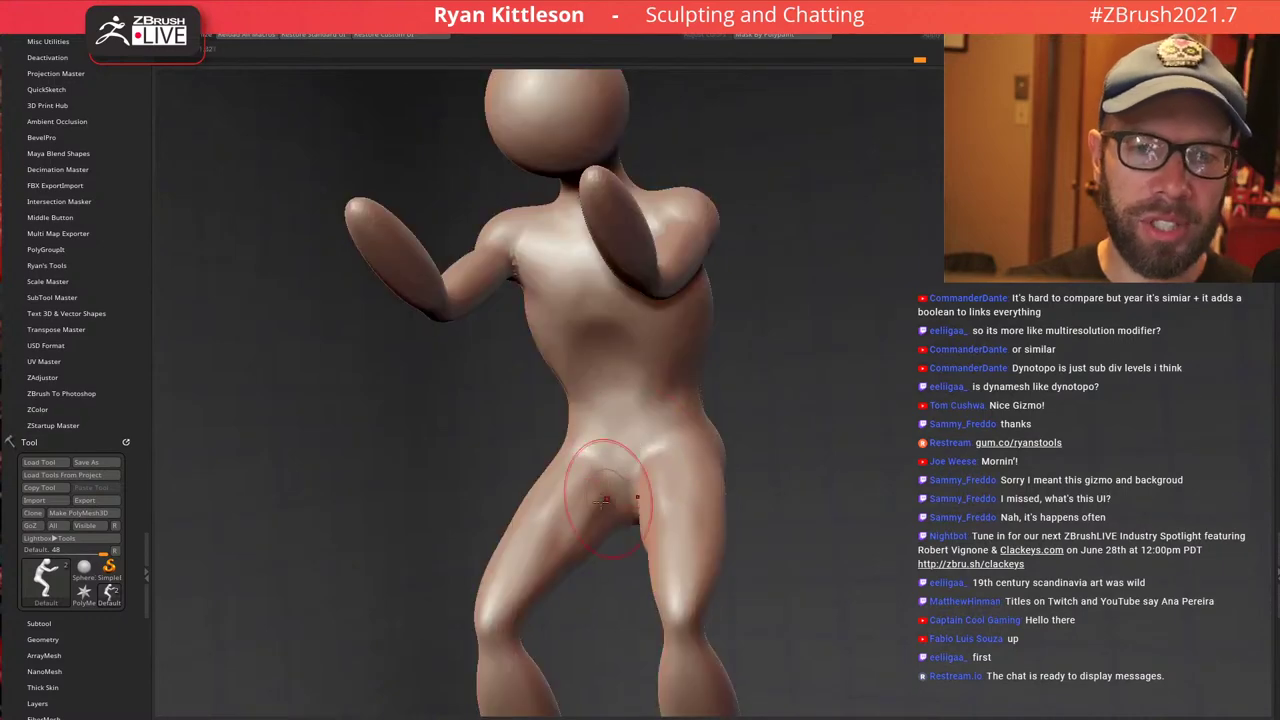
Refine the groin, inner thighs and knees on the remeshed figure
{"action": "right_click_drag", "start_coordinate": [618, 470], "coordinate": [668, 470]}
{"action": "right_click_drag", "start_coordinate": [600, 622], "coordinate": [580, 360], "text": "alt"}
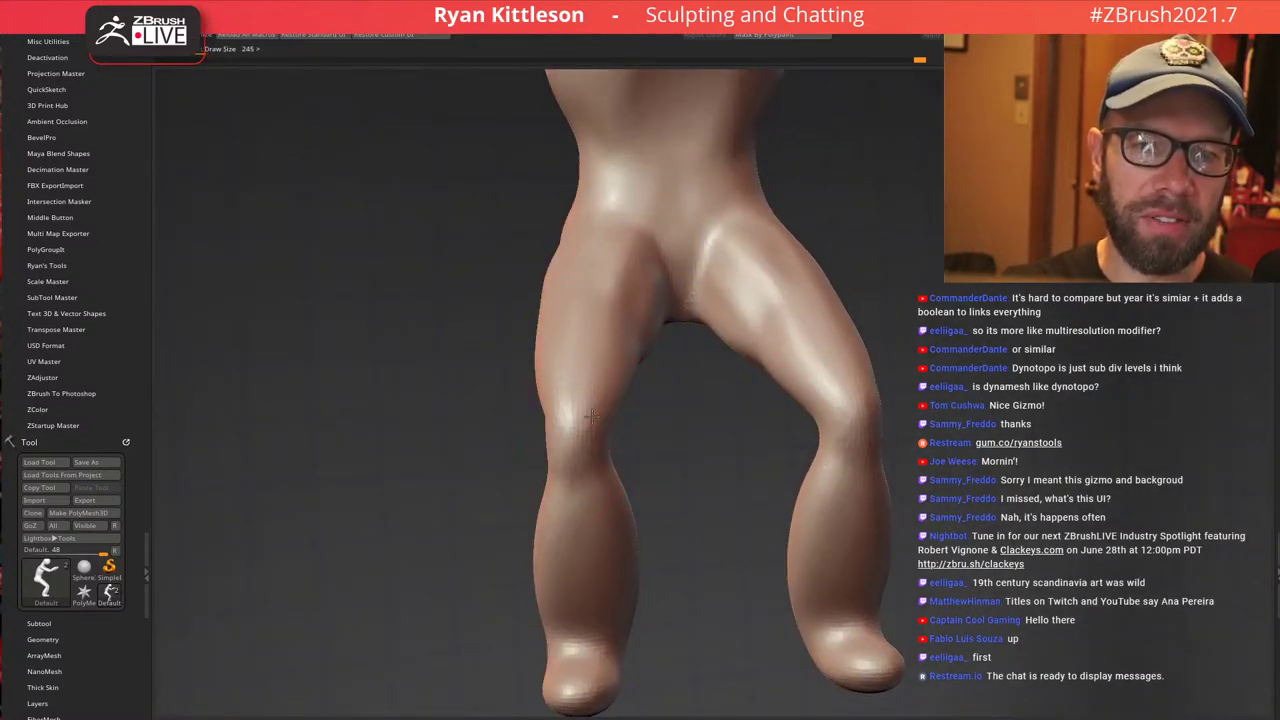
{"action": "mouse_move", "coordinate": [626, 428]}
{"action": "right_mouse_down"}
{"action": "mouse_move", "coordinate": [603, 421]}
{"action": "mouse_move", "coordinate": [627, 455]}
{"action": "mouse_move", "coordinate": [609, 451]}
{"action": "mouse_move", "coordinate": [645, 487]}
{"action": "mouse_move", "coordinate": [593, 487]}
{"action": "right_mouse_up"}
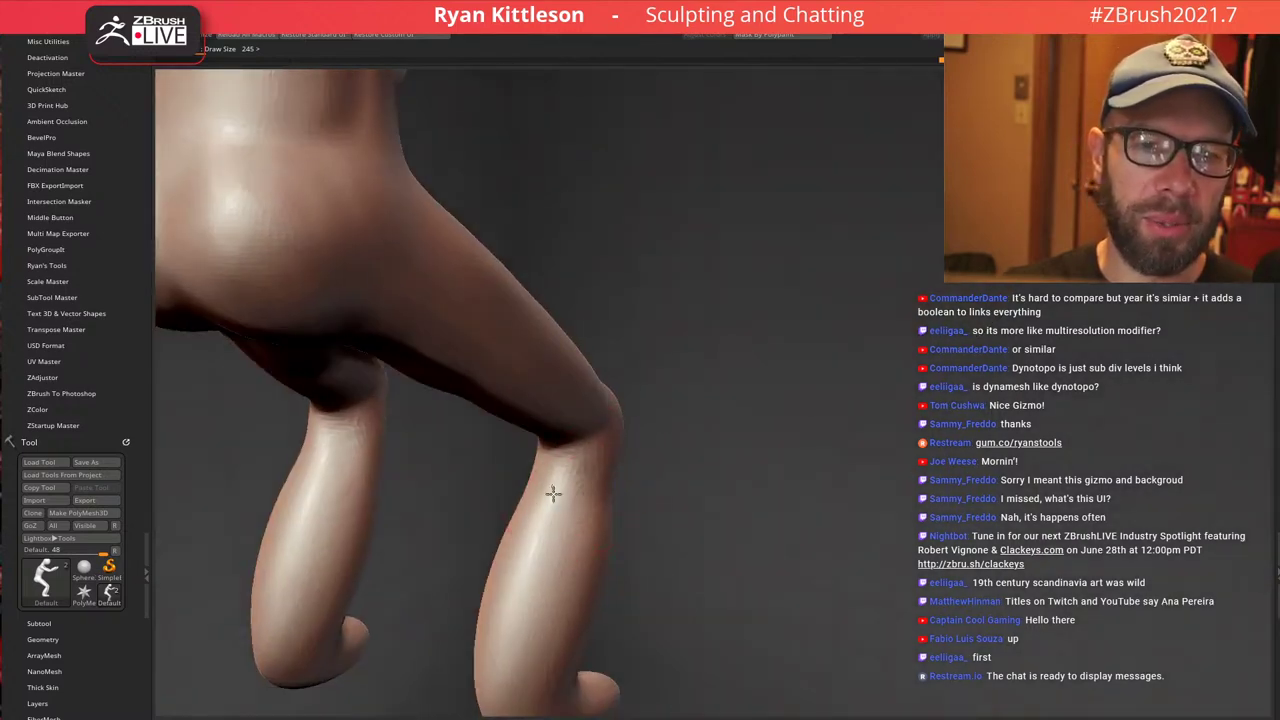
Sculpt bulging calf muscles on the lower legs and carve in the area beneath them
{"action": "mouse_move", "coordinate": [553, 494]}
{"action": "left_mouse_down"}
{"action": "mouse_move", "coordinate": [578, 503]}
{"action": "mouse_move", "coordinate": [514, 580]}
{"action": "mouse_move", "coordinate": [525, 602]}
{"action": "left_mouse_up"}
{"action": "mouse_move", "coordinate": [525, 602]}
{"action": "right_mouse_down", "text": "alt"}
{"action": "mouse_move", "coordinate": [532, 498]}
{"action": "mouse_move", "coordinate": [560, 420]}
{"action": "right_mouse_up", "text": "alt"}
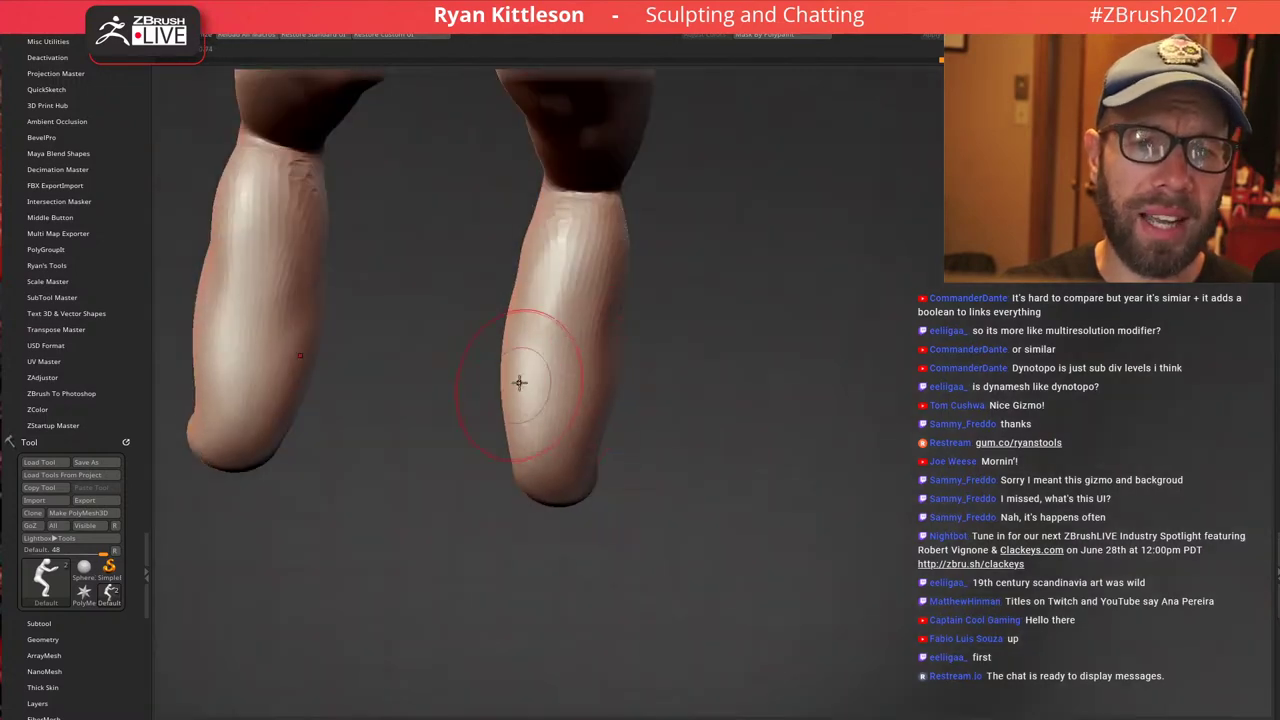
{"action": "right_click_drag", "start_coordinate": [519, 382], "coordinate": [514, 394]}
{"action": "mouse_move", "coordinate": [514, 394]}
{"action": "left_mouse_down"}
{"action": "mouse_move", "coordinate": [470, 374]}
{"action": "mouse_move", "coordinate": [547, 440]}
{"action": "left_mouse_up"}
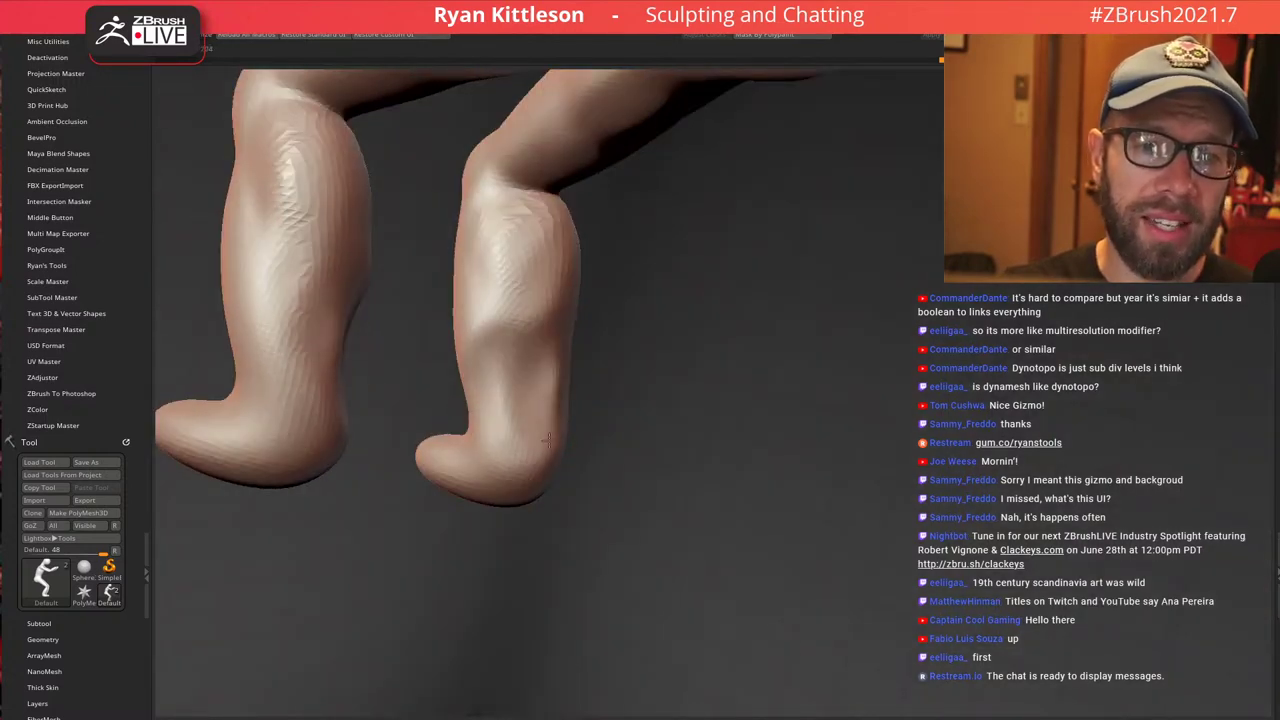
{"action": "right_click_drag", "start_coordinate": [632, 337], "coordinate": [530, 348]}
{"action": "left_click_drag", "start_coordinate": [565, 383], "coordinate": [568, 452]}
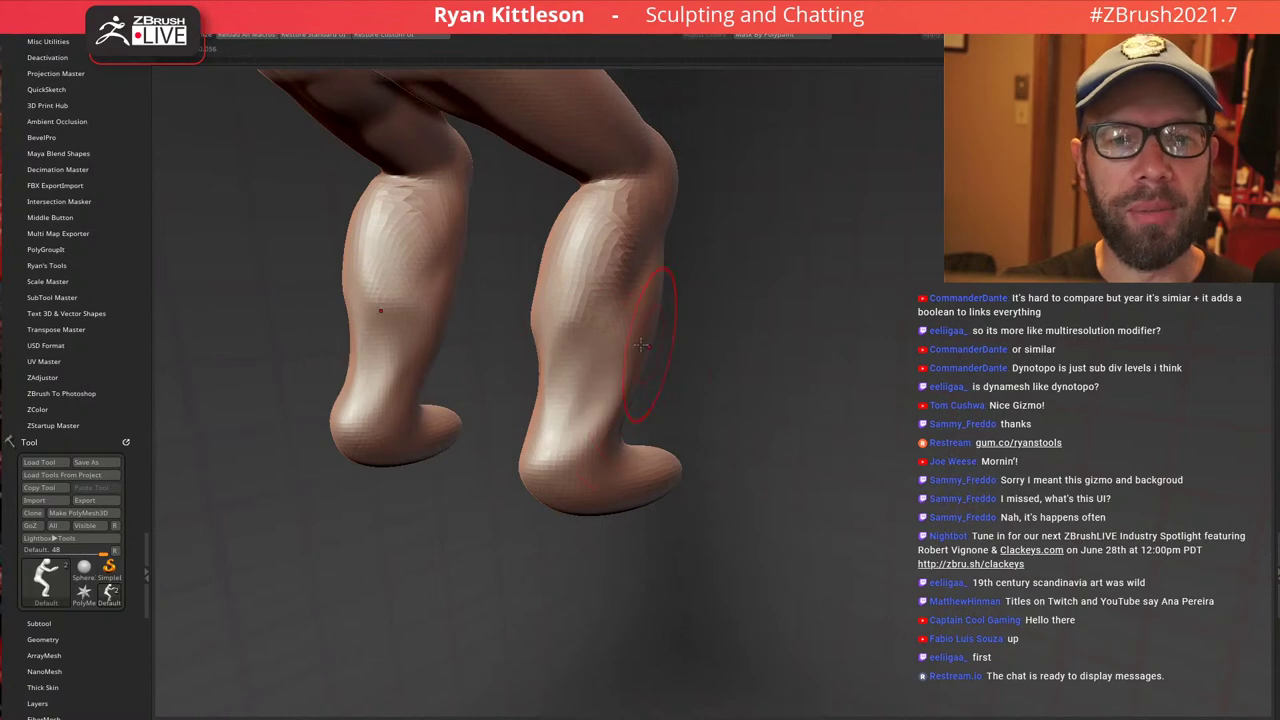
{"action": "right_click_drag", "start_coordinate": [641, 345], "coordinate": [654, 349]}
{"action": "mouse_move", "coordinate": [487, 410]}
{"action": "right_mouse_down"}
{"action": "mouse_move", "coordinate": [557, 349]}
{"action": "mouse_move", "coordinate": [612, 358]}
{"action": "right_mouse_up"}
{"action": "mouse_move", "coordinate": [538, 290]}
{"action": "left_mouse_down"}
{"action": "mouse_move", "coordinate": [504, 328]}
{"action": "mouse_move", "coordinate": [514, 380]}
{"action": "mouse_move", "coordinate": [552, 372]}
{"action": "left_mouse_up"}
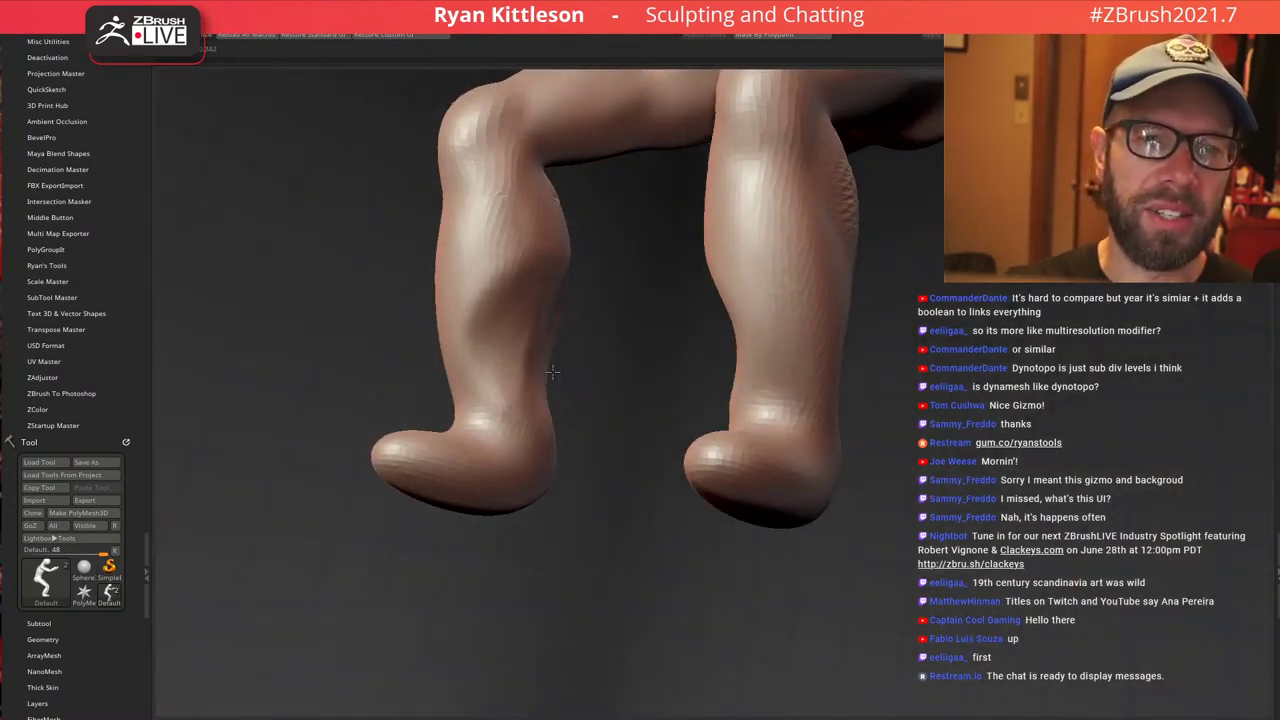
Narrow the lower legs above the heels so that the calves taper into slimmer ankles
{"action": "right_click_drag", "start_coordinate": [581, 293], "coordinate": [524, 308]}
{"action": "left_click_drag", "start_coordinate": [608, 363], "coordinate": [618, 318]}
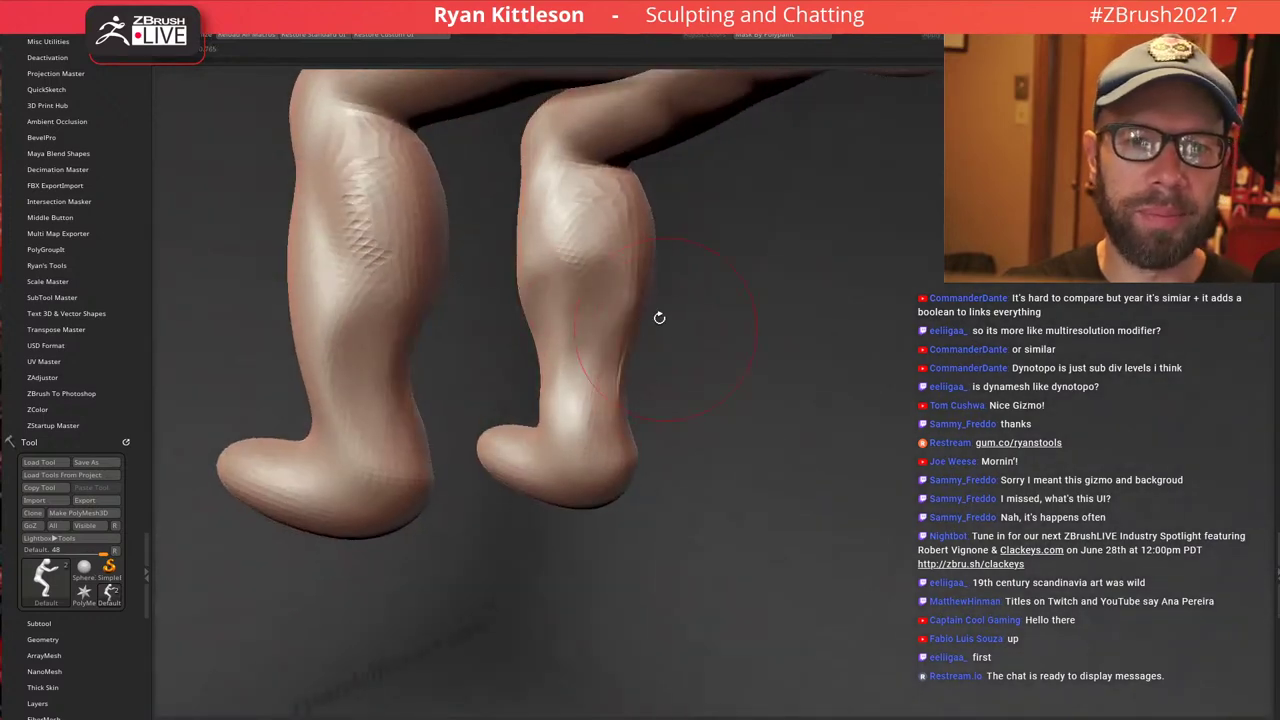
{"action": "right_click_drag", "start_coordinate": [660, 317], "coordinate": [594, 322]}
{"action": "mouse_move", "coordinate": [702, 368]}
{"action": "left_mouse_down"}
{"action": "mouse_move", "coordinate": [692, 430]}
{"action": "mouse_move", "coordinate": [716, 308]}
{"action": "left_mouse_up"}
{"action": "right_click_drag", "start_coordinate": [750, 326], "coordinate": [688, 338]}
{"action": "mouse_move", "coordinate": [742, 368]}
{"action": "left_mouse_down"}
{"action": "mouse_move", "coordinate": [712, 336]}
{"action": "mouse_move", "coordinate": [694, 352]}
{"action": "left_mouse_up"}
{"action": "right_click_drag", "start_coordinate": [722, 342], "coordinate": [662, 334]}
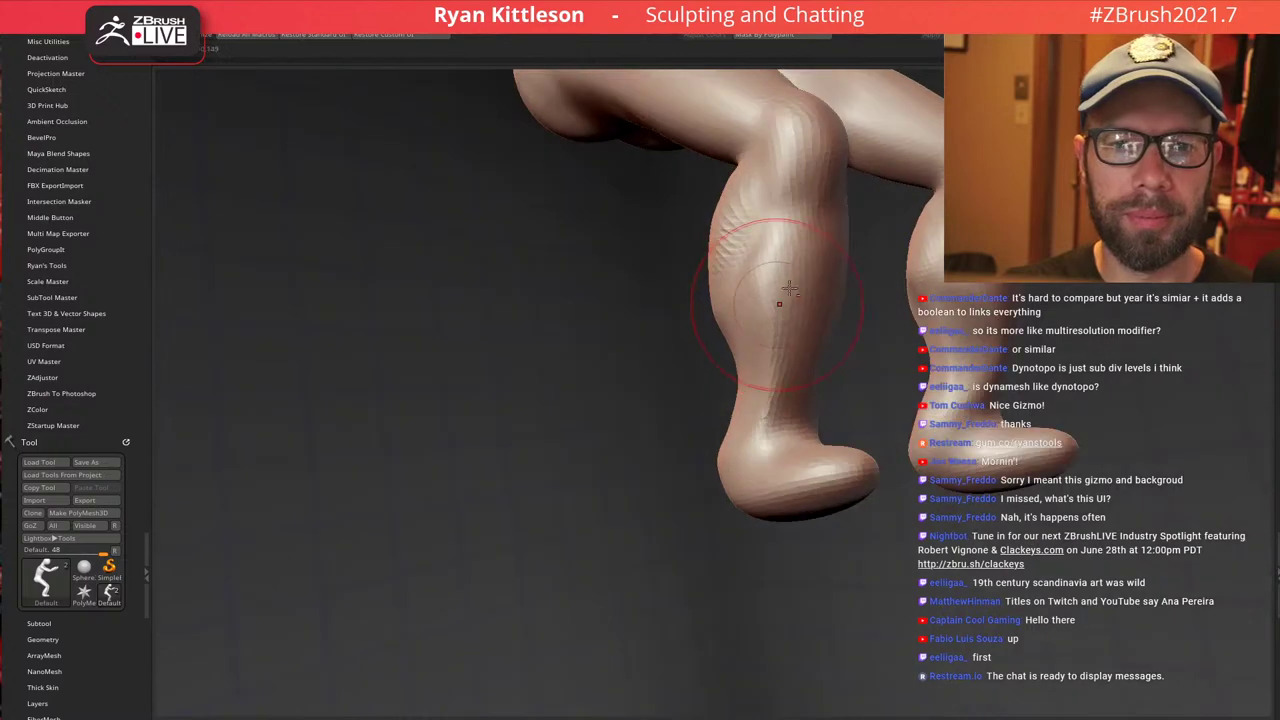
Shape the shins and the sides of the calves down to the ankles
{"action": "left_click_drag", "start_coordinate": [776, 360], "coordinate": [801, 262]}
{"action": "right_click_drag", "start_coordinate": [793, 273], "coordinate": [722, 277]}
{"action": "mouse_move", "coordinate": [820, 266]}
{"action": "left_mouse_down"}
{"action": "mouse_move", "coordinate": [846, 274]}
{"action": "mouse_move", "coordinate": [880, 240]}
{"action": "left_mouse_up"}
{"action": "right_click_drag", "start_coordinate": [784, 298], "coordinate": [860, 306]}
{"action": "mouse_move", "coordinate": [826, 236]}
{"action": "left_mouse_down"}
{"action": "mouse_move", "coordinate": [788, 312]}
{"action": "mouse_move", "coordinate": [821, 265]}
{"action": "mouse_move", "coordinate": [826, 400]}
{"action": "left_mouse_up"}
{"action": "right_click_drag", "start_coordinate": [784, 298], "coordinate": [846, 290]}
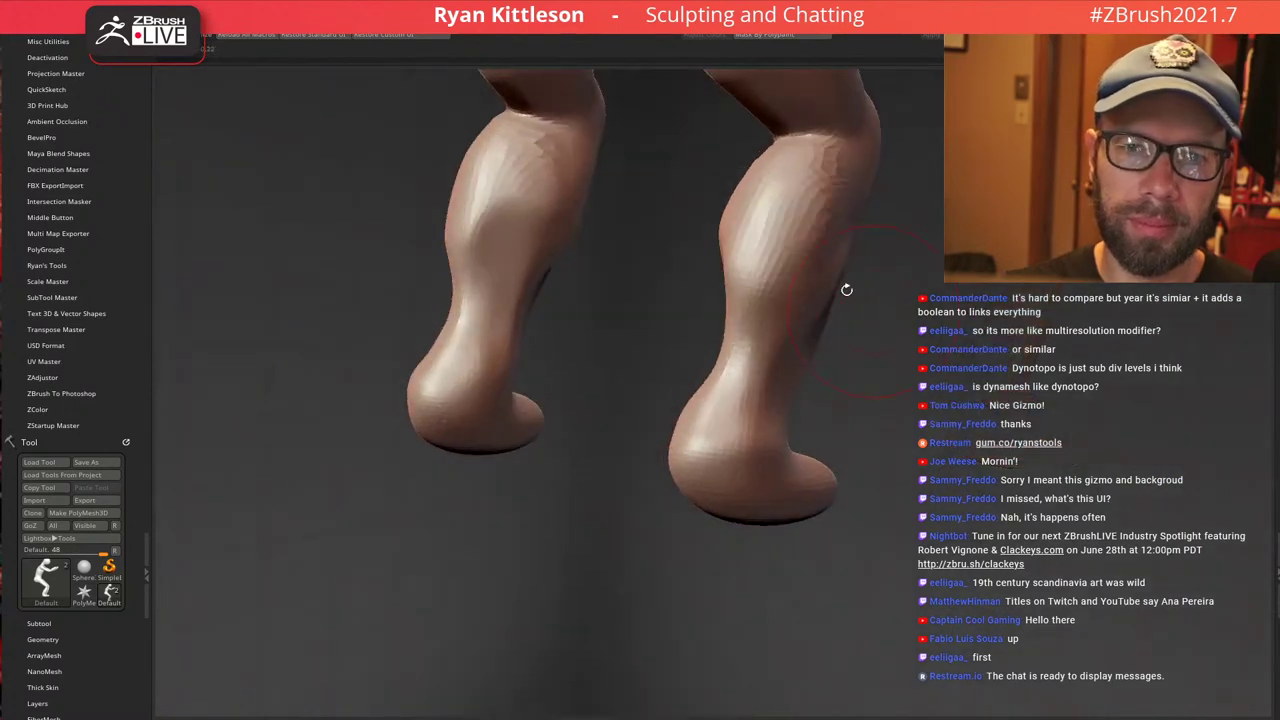
{"action": "right_click_drag", "start_coordinate": [772, 248], "coordinate": [760, 300]}
Build up rounded heels at the back of the feet and refine the backs of the lower legs
{"action": "right_click_drag", "start_coordinate": [731, 449], "coordinate": [776, 494]}
{"action": "mouse_move", "coordinate": [730, 475]}
{"action": "left_mouse_down"}
{"action": "mouse_move", "coordinate": [712, 478]}
{"action": "mouse_move", "coordinate": [712, 446]}
{"action": "left_mouse_up"}
{"action": "mouse_move", "coordinate": [724, 414]}
{"action": "right_mouse_down"}
{"action": "mouse_move", "coordinate": [752, 433]}
{"action": "mouse_move", "coordinate": [842, 403]}
{"action": "mouse_move", "coordinate": [843, 360]}
{"action": "mouse_move", "coordinate": [790, 405]}
{"action": "right_mouse_up"}
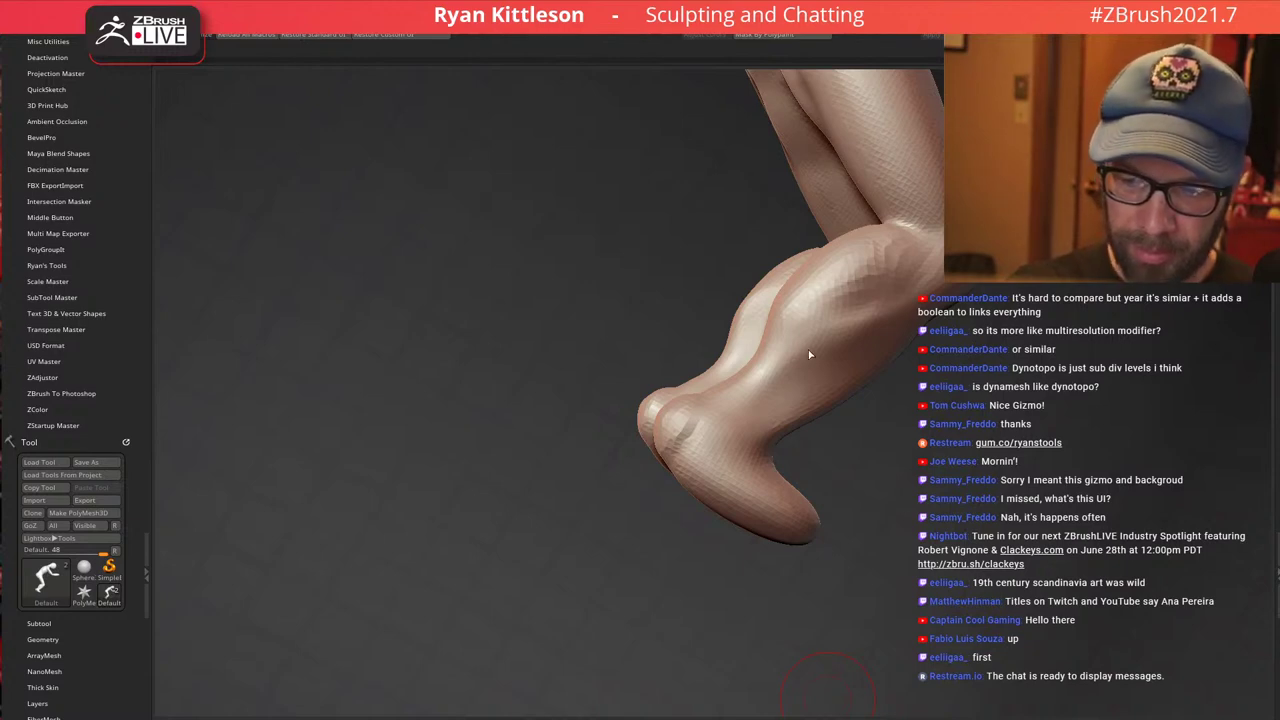
{"action": "mouse_move", "coordinate": [810, 355]}
{"action": "right_mouse_down"}
{"action": "mouse_move", "coordinate": [850, 350]}
{"action": "mouse_move", "coordinate": [822, 338]}
{"action": "right_mouse_up"}
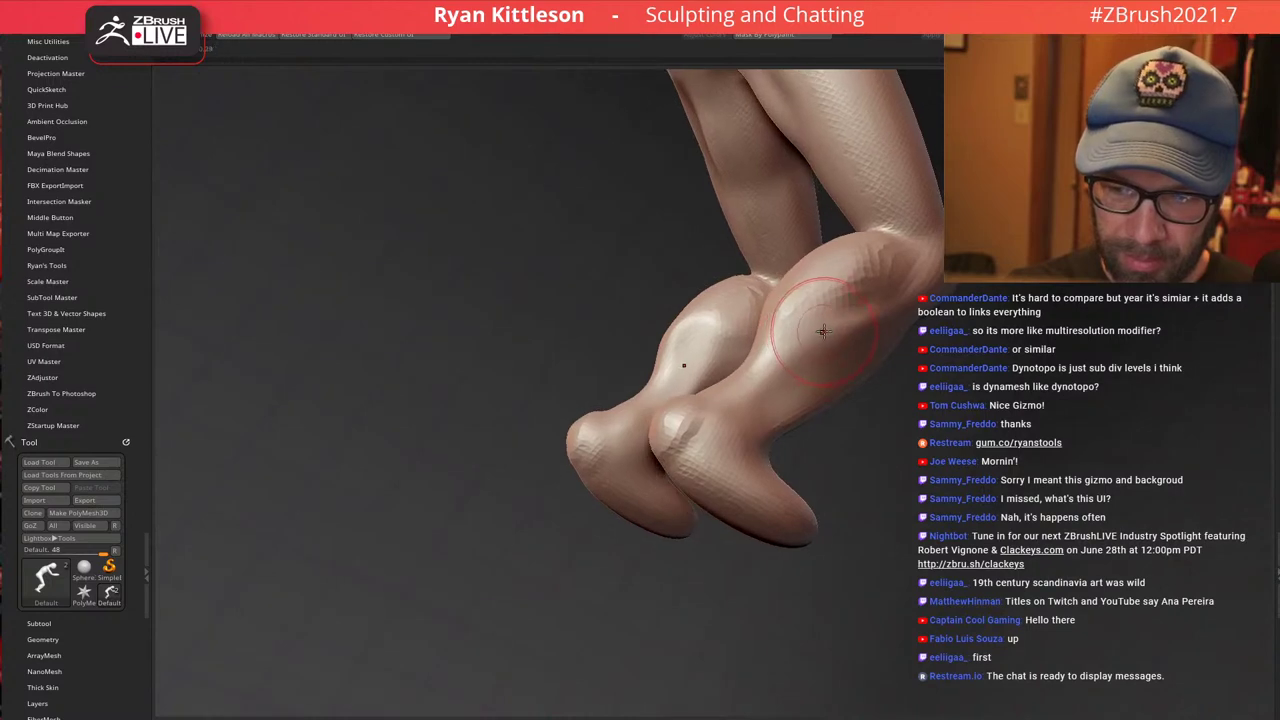
{"action": "mouse_move", "coordinate": [829, 326]}
{"action": "right_mouse_down"}
{"action": "mouse_move", "coordinate": [803, 328]}
{"action": "mouse_move", "coordinate": [850, 350]}
{"action": "right_mouse_up"}
{"action": "right_click_drag", "start_coordinate": [728, 432], "coordinate": [755, 445]}
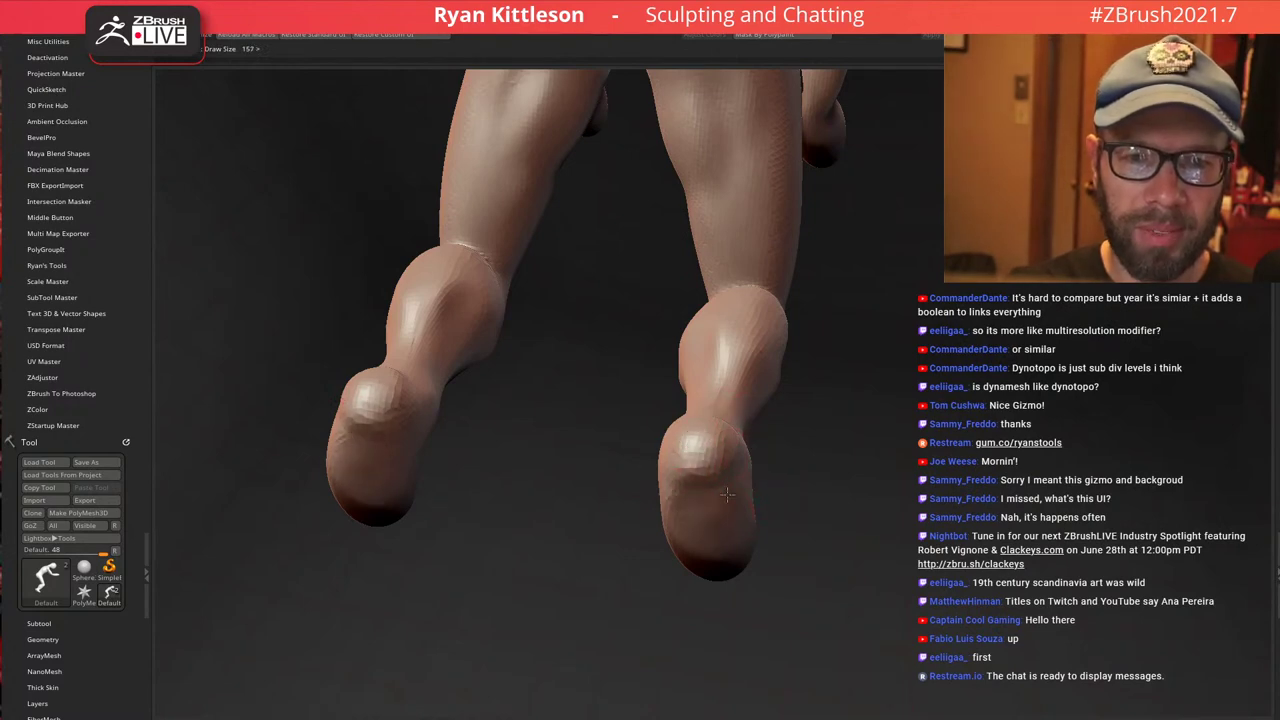
Carve a hollow in front of each heel and flatten the soles of the feet
{"action": "left_click_drag", "start_coordinate": [727, 495], "coordinate": [708, 548]}
{"action": "left_click_drag", "start_coordinate": [692, 482], "coordinate": [688, 540]}
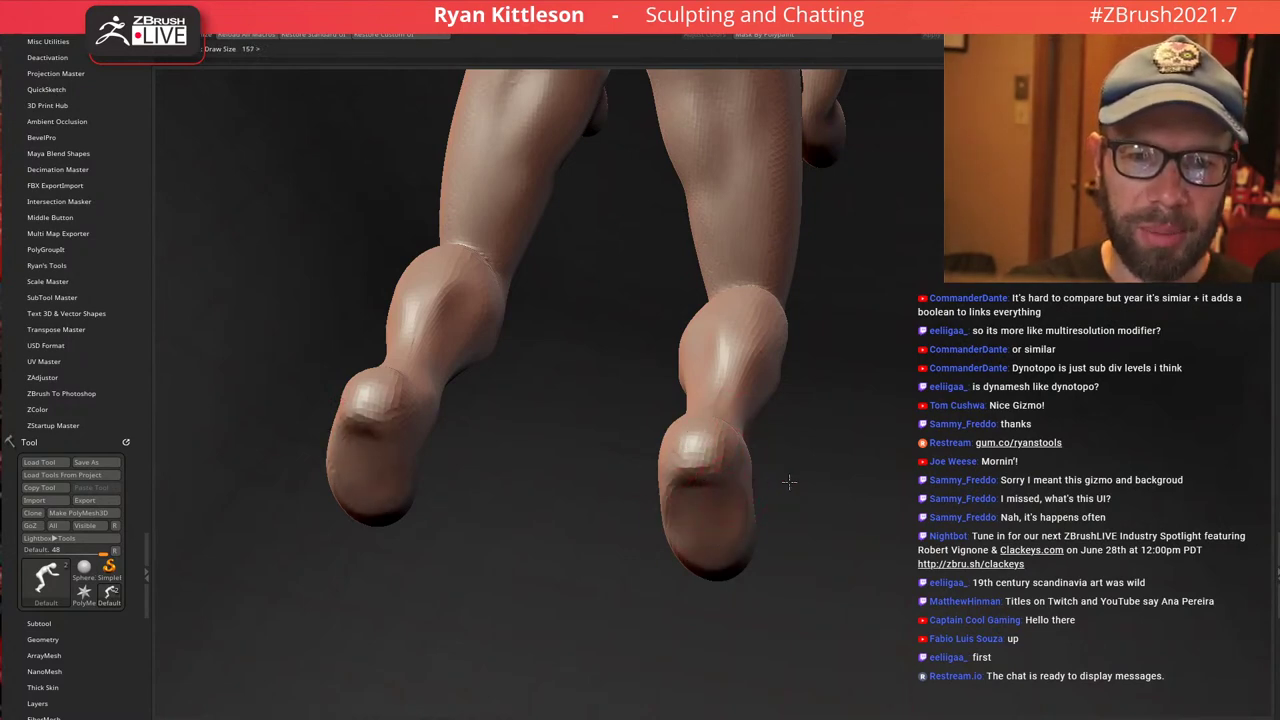
{"action": "mouse_move", "coordinate": [789, 482]}
{"action": "right_mouse_down"}
{"action": "mouse_move", "coordinate": [850, 465]}
{"action": "mouse_move", "coordinate": [690, 437]}
{"action": "mouse_move", "coordinate": [711, 389]}
{"action": "mouse_move", "coordinate": [775, 432]}
{"action": "mouse_move", "coordinate": [729, 413]}
{"action": "mouse_move", "coordinate": [747, 393]}
{"action": "mouse_move", "coordinate": [836, 378]}
{"action": "mouse_move", "coordinate": [776, 400]}
{"action": "right_mouse_up"}
{"action": "left_click_drag", "start_coordinate": [700, 478], "coordinate": [774, 452]}
{"action": "mouse_move", "coordinate": [774, 452]}
{"action": "right_mouse_down"}
{"action": "mouse_move", "coordinate": [842, 475]}
{"action": "mouse_move", "coordinate": [838, 405]}
{"action": "right_mouse_up"}
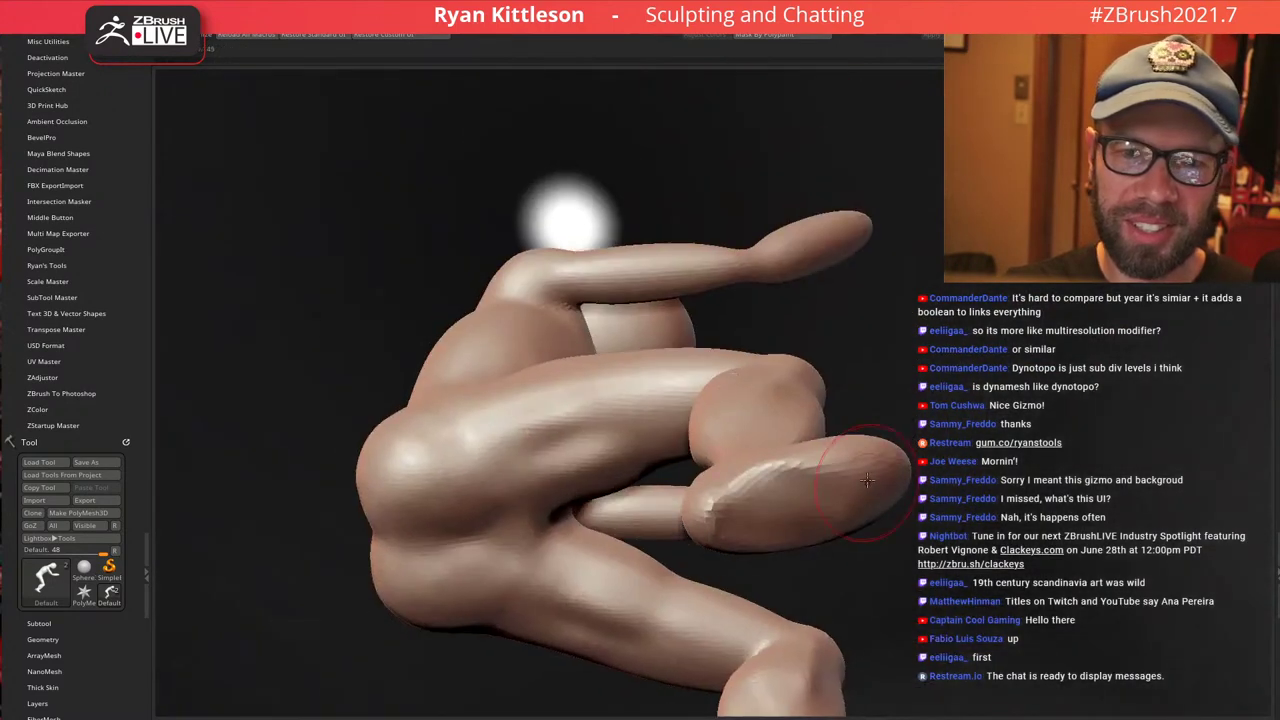
{"action": "left_click_drag", "start_coordinate": [858, 478], "coordinate": [778, 516]}
{"action": "right_click_drag", "start_coordinate": [866, 432], "coordinate": [838, 520]}
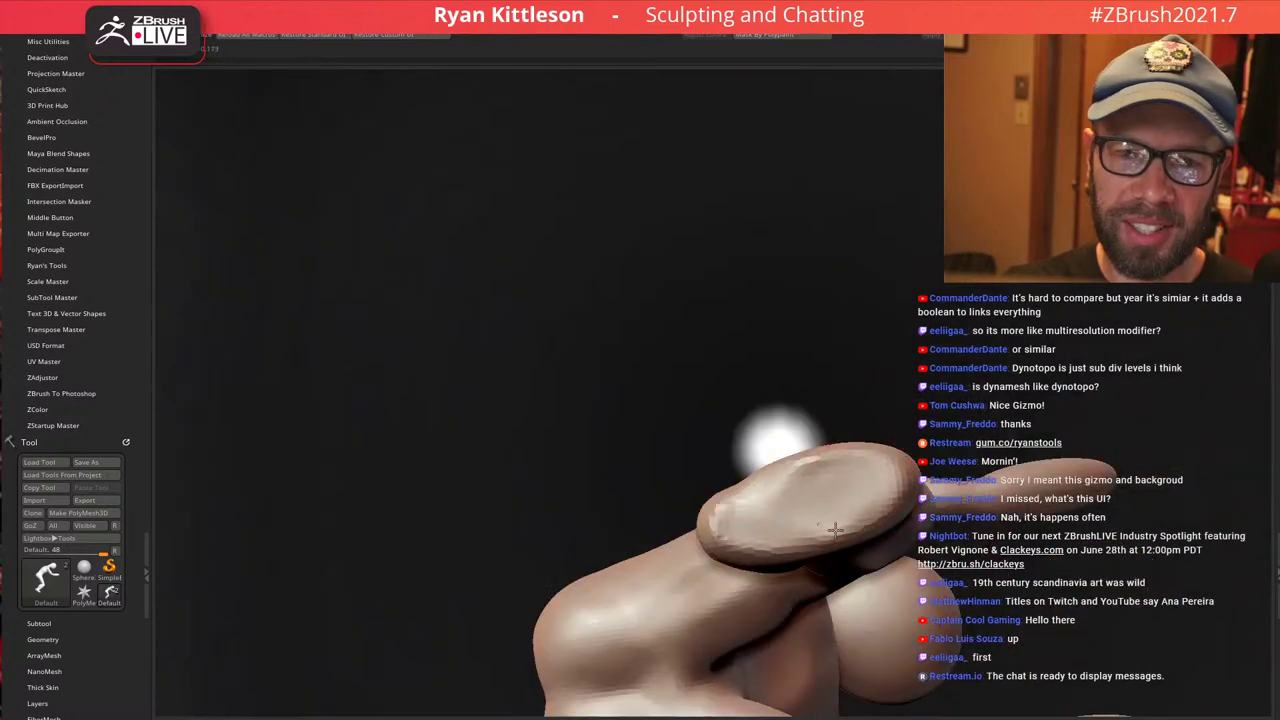
Refine the soles and the side contours of the feet between the heels and the toes
{"action": "left_click_drag", "start_coordinate": [831, 526], "coordinate": [880, 463]}
{"action": "mouse_move", "coordinate": [880, 463]}
{"action": "right_mouse_down"}
{"action": "mouse_move", "coordinate": [914, 422]}
{"action": "mouse_move", "coordinate": [880, 416]}
{"action": "right_mouse_up"}
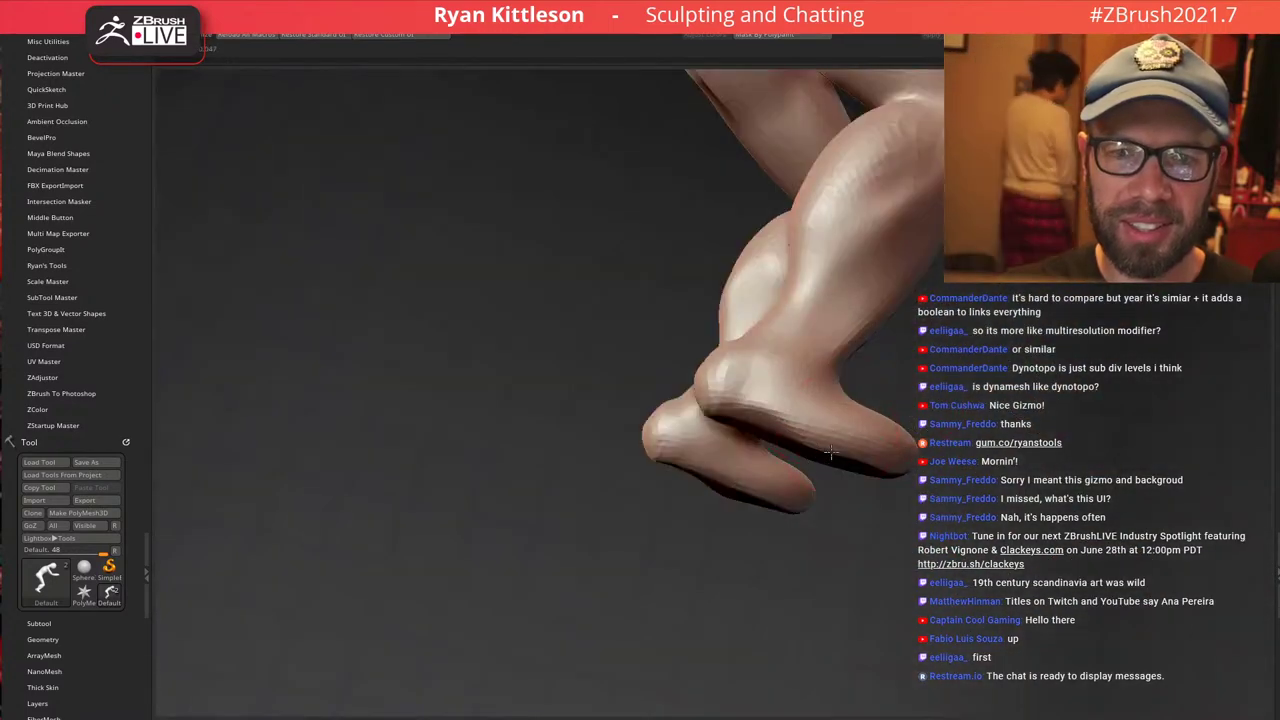
{"action": "left_click_drag", "start_coordinate": [770, 420], "coordinate": [808, 424]}
{"action": "right_click_drag", "start_coordinate": [850, 372], "coordinate": [870, 321]}
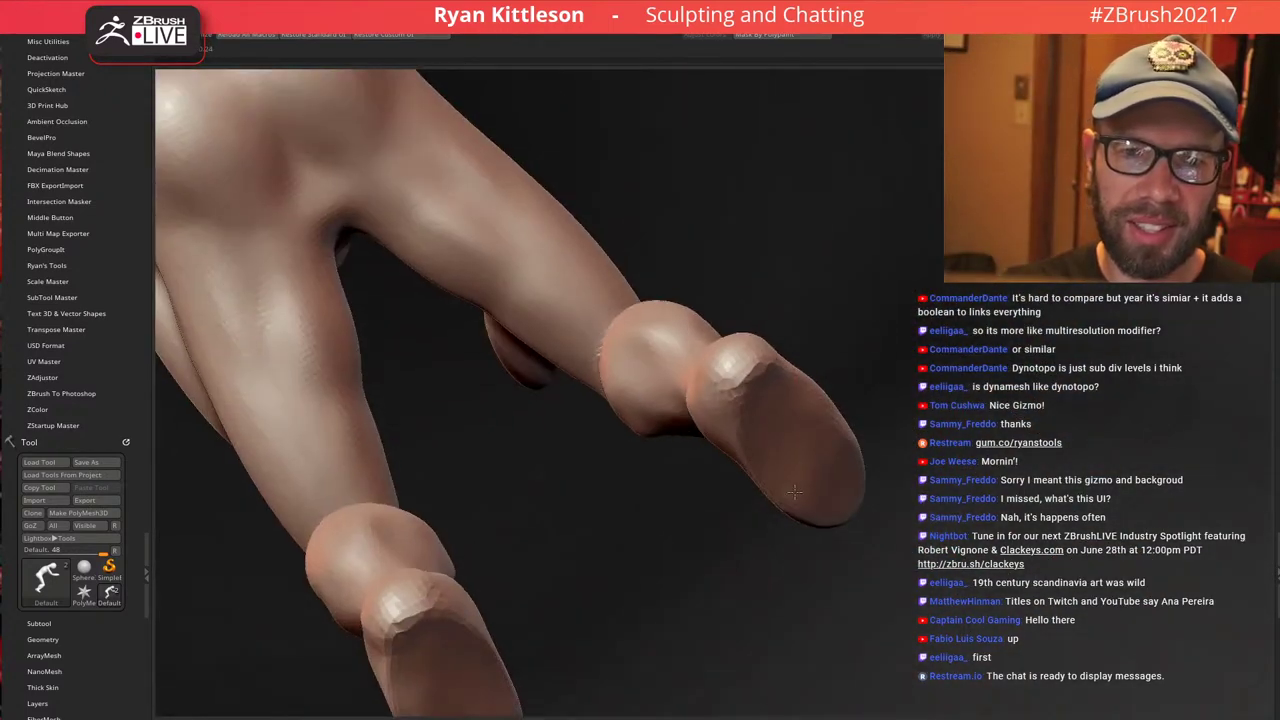
{"action": "mouse_move", "coordinate": [795, 491]}
{"action": "right_mouse_down"}
{"action": "mouse_move", "coordinate": [756, 518]}
{"action": "mouse_move", "coordinate": [813, 467]}
{"action": "right_mouse_up"}
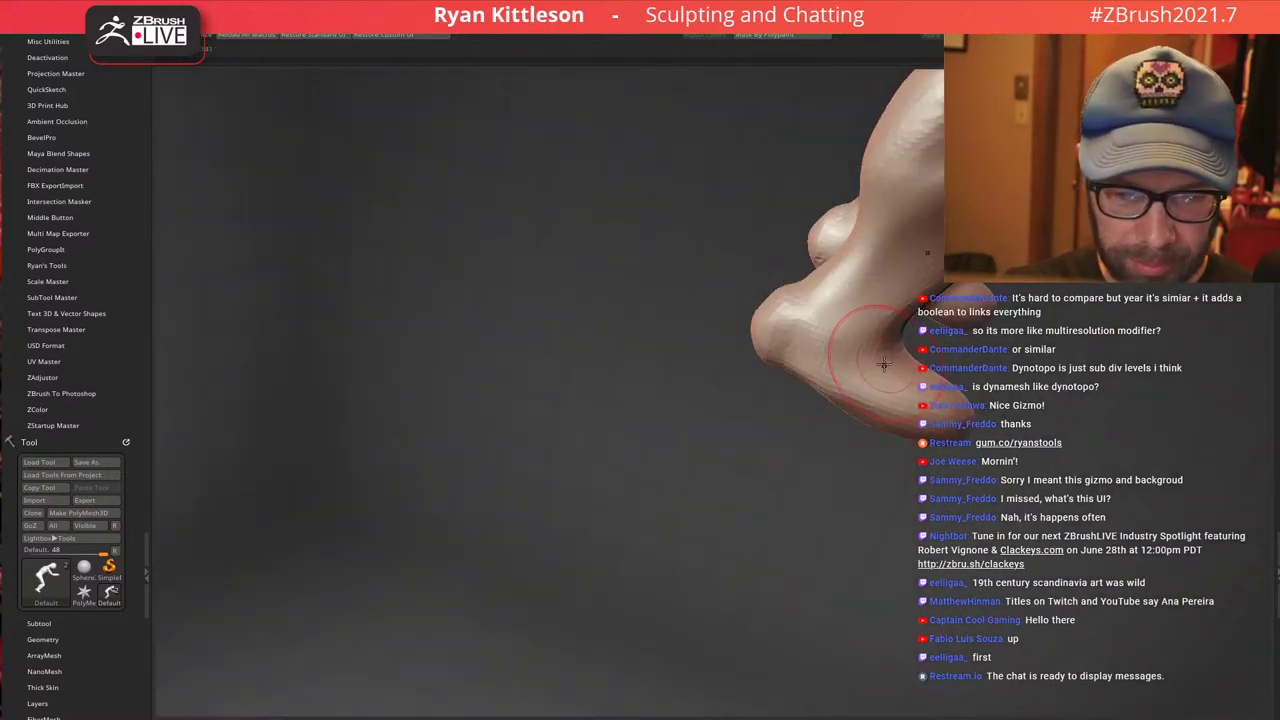
{"action": "right_click_drag", "start_coordinate": [905, 328], "coordinate": [962, 352]}
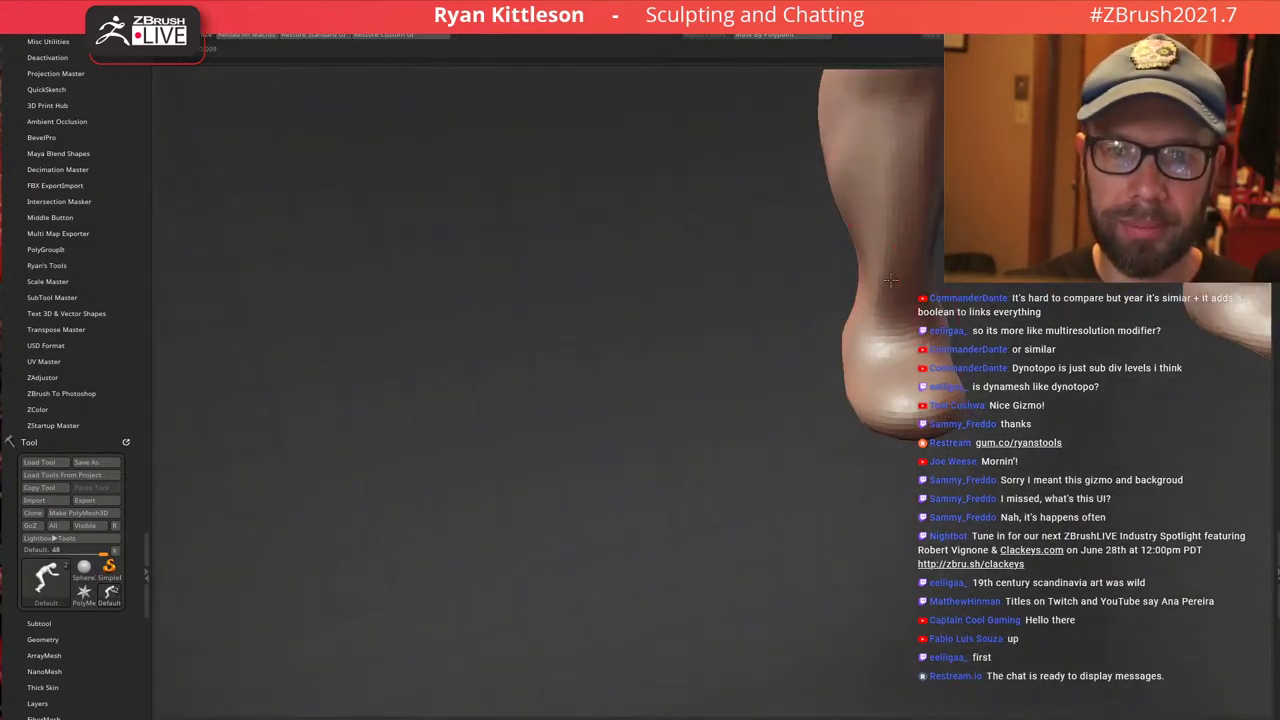
Shape the backs of the ankles where the calves run down into the heels
{"action": "mouse_move", "coordinate": [888, 316]}
{"action": "left_mouse_down"}
{"action": "mouse_move", "coordinate": [892, 222]}
{"action": "mouse_move", "coordinate": [892, 268]}
{"action": "left_mouse_up"}
{"action": "right_click_drag", "start_coordinate": [933, 376], "coordinate": [757, 352]}
{"action": "right_click_drag", "start_coordinate": [825, 380], "coordinate": [767, 394]}
{"action": "left_click_drag", "start_coordinate": [767, 395], "coordinate": [828, 375]}
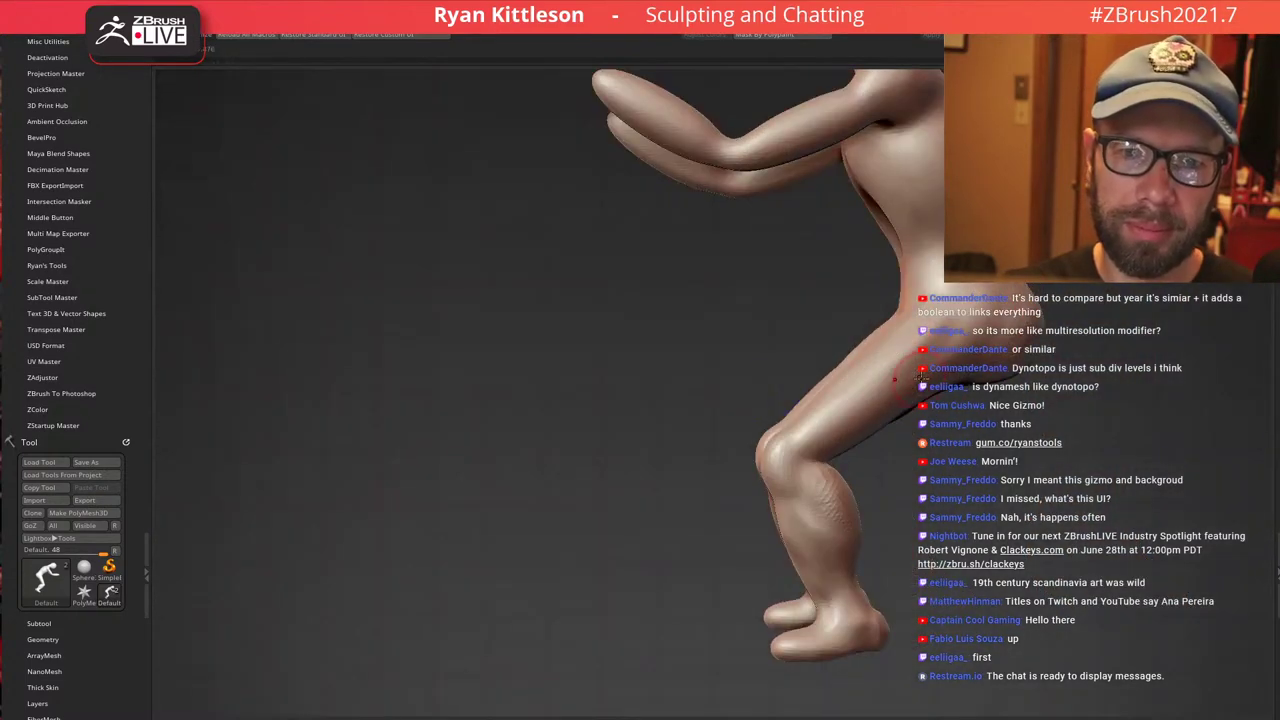
Straighten the front contour of the shins and adjust the lower calf profile with a large brush
{"action": "mouse_move", "coordinate": [863, 548]}
{"action": "right_mouse_down"}
{"action": "mouse_move", "coordinate": [820, 386]}
{"action": "mouse_move", "coordinate": [812, 500]}
{"action": "right_mouse_up"}
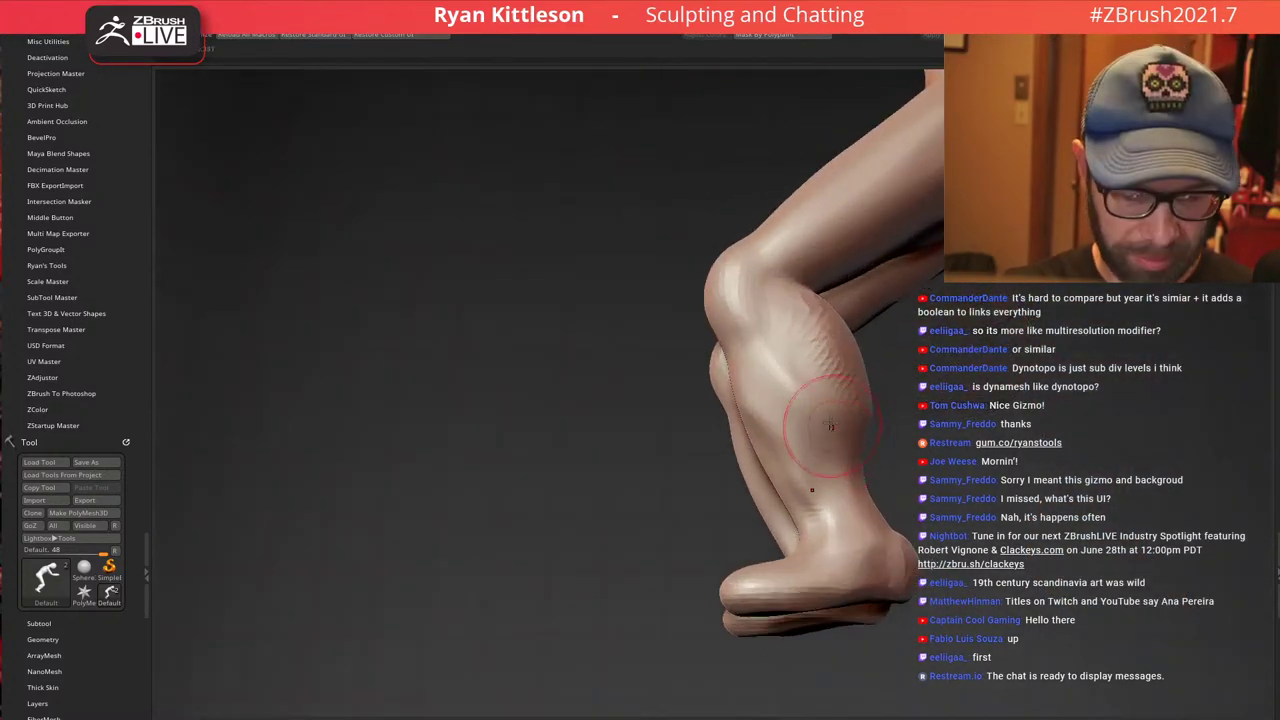
{"action": "key", "text": "space"}
{"action": "left_click_drag", "start_coordinate": [820, 424], "coordinate": [834, 424]}
{"action": "right_click_drag", "start_coordinate": [825, 415], "coordinate": [812, 474]}
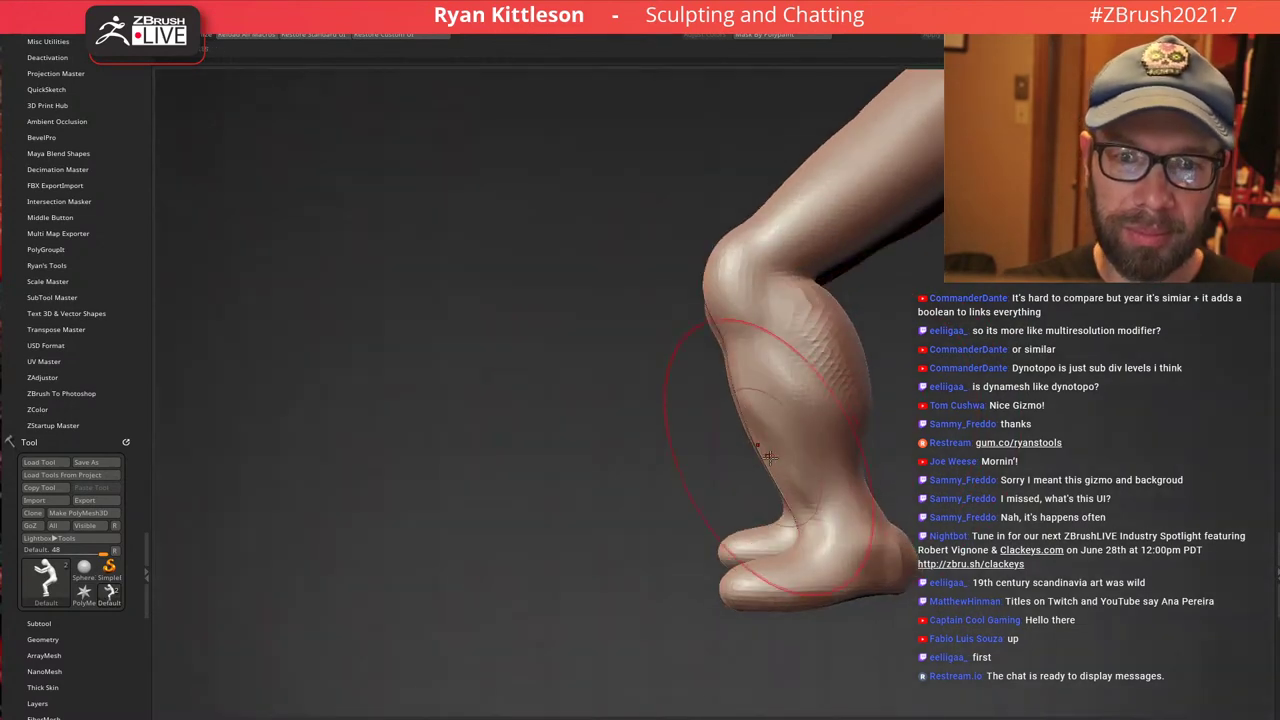
{"action": "left_click_drag", "start_coordinate": [798, 462], "coordinate": [828, 456]}
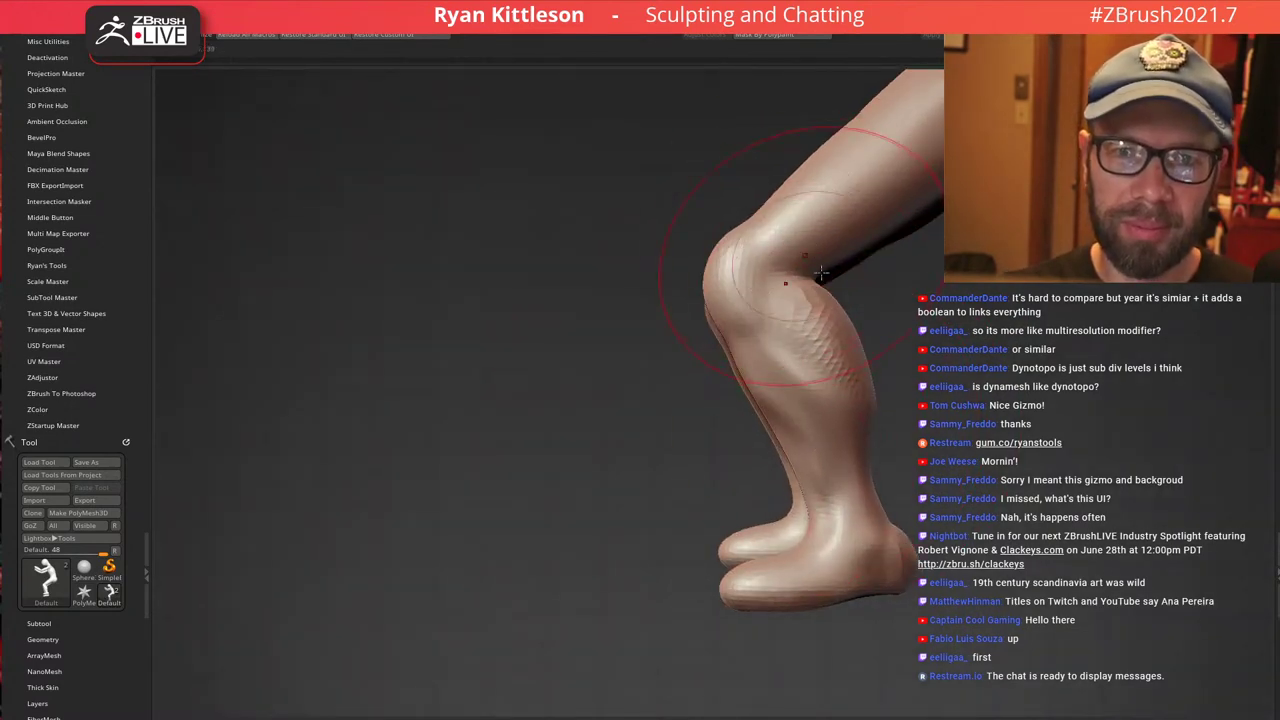
Mask the body above the mid-thighs, adjust the pose of the unmasked legs in side view, and clear the mask
{"action": "right_click_drag", "start_coordinate": [821, 273], "coordinate": [715, 486], "text": "ctrl"}
{"action": "key", "text": "w"}
{"action": "left_click_drag", "start_coordinate": [787, 380], "coordinate": [767, 414], "text": "ctrl"}
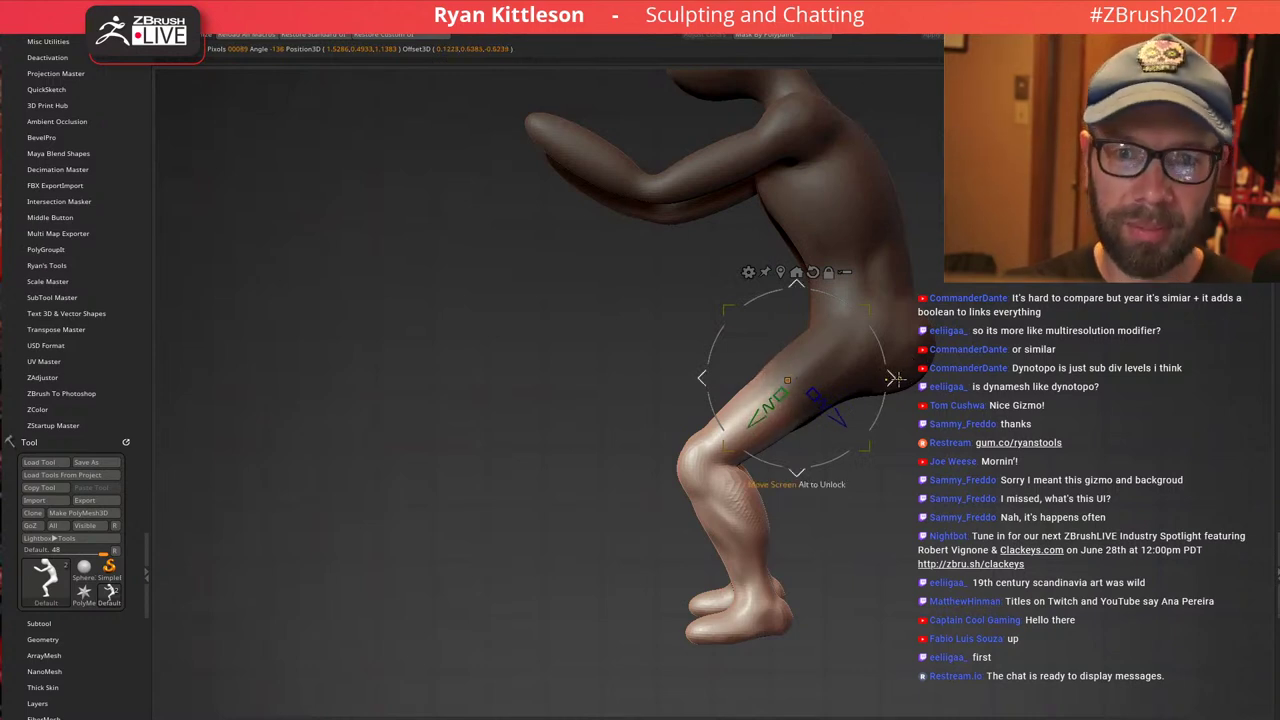
{"action": "mouse_move", "coordinate": [896, 379]}
{"action": "left_mouse_down"}
{"action": "mouse_move", "coordinate": [945, 348]}
{"action": "mouse_move", "coordinate": [907, 351]}
{"action": "left_mouse_up"}
{"action": "key", "text": "q"}
{"action": "key", "text": "space"}
{"action": "right_click_drag", "start_coordinate": [829, 247], "coordinate": [846, 268], "text": "alt"}
Mask everything except the arms and rotate them slightly at the shoulders
{"action": "key", "text": "w"}
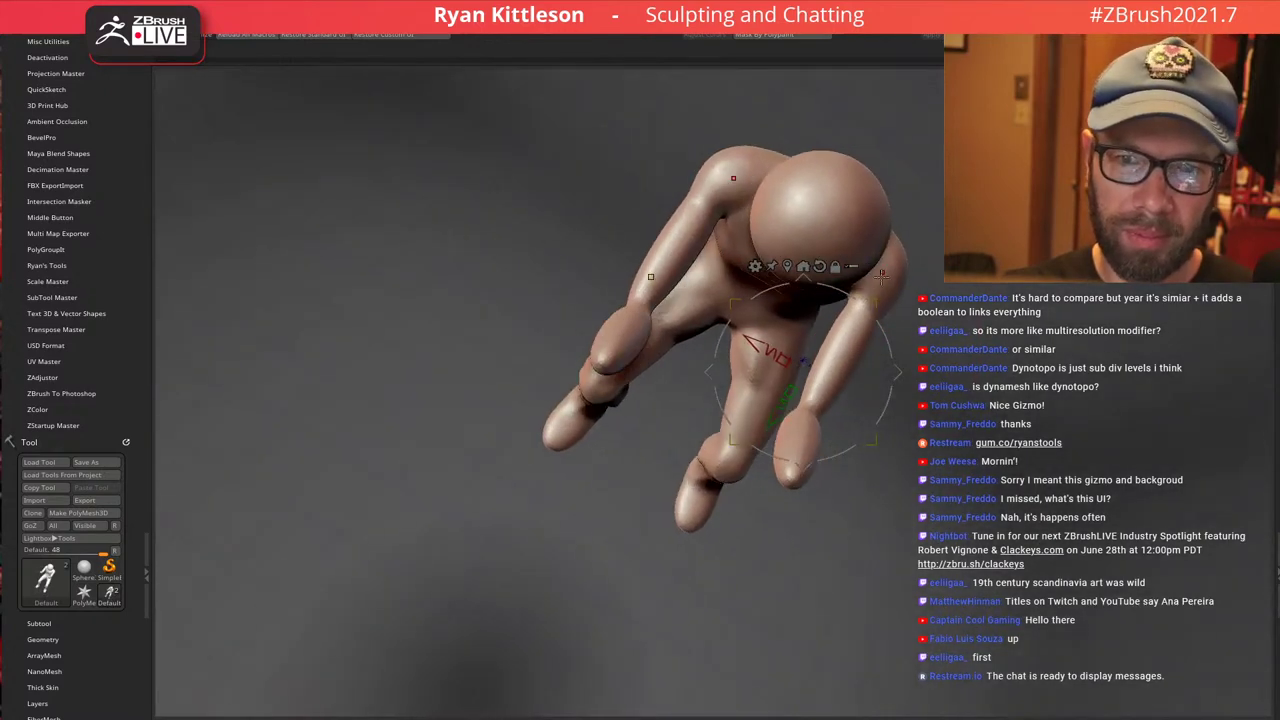
{"action": "mouse_move", "coordinate": [880, 275]}
{"action": "left_mouse_down", "text": "ctrl"}
{"action": "mouse_move", "coordinate": [852, 350]}
{"action": "mouse_move", "coordinate": [871, 287]}
{"action": "left_mouse_up", "text": "ctrl"}
{"action": "right_click_drag", "start_coordinate": [836, 360], "coordinate": [896, 298]}
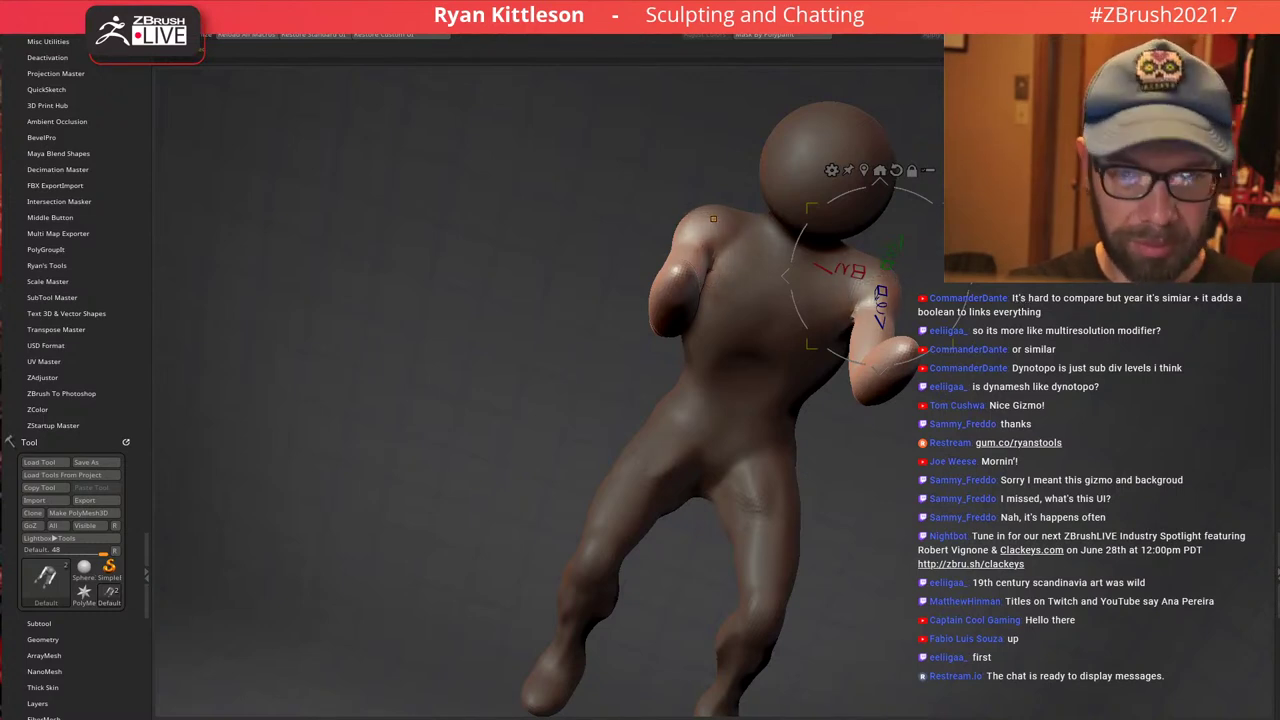
{"action": "left_click", "coordinate": [713, 218], "text": "ctrl"}
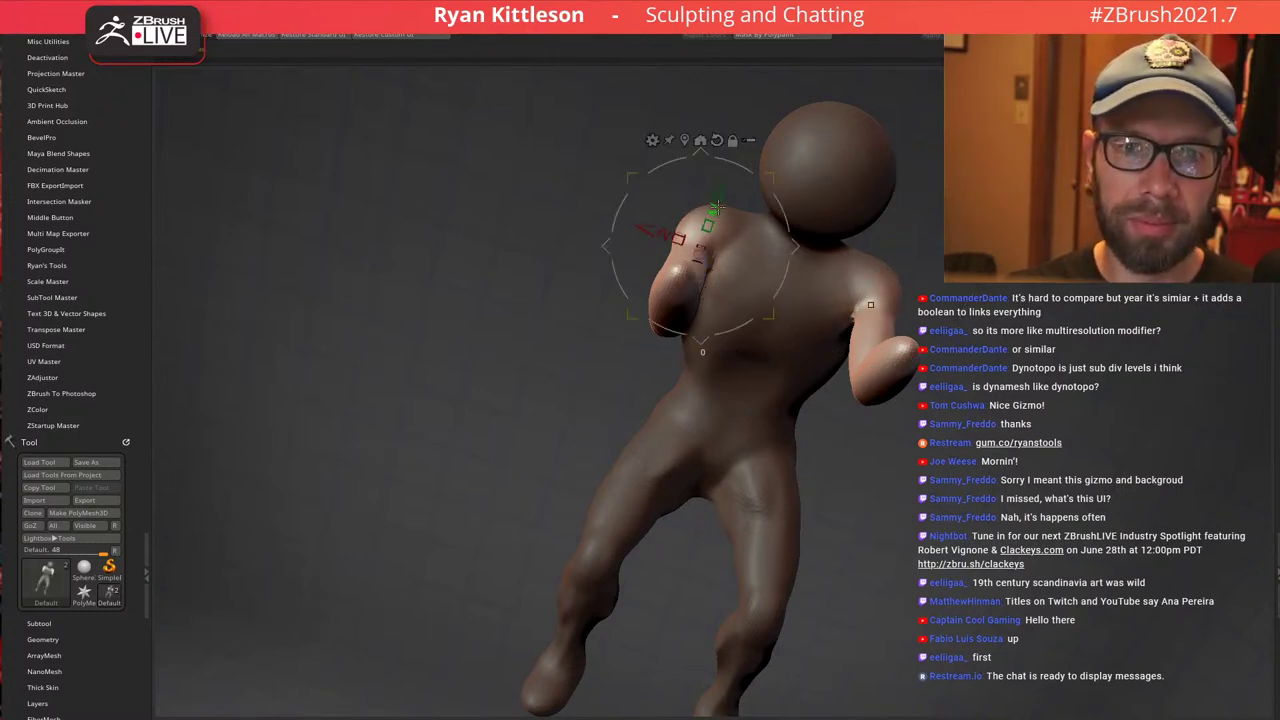
{"action": "left_click_drag", "start_coordinate": [717, 207], "coordinate": [690, 203]}
Try to rotate the unmasked arms further about the shoulders in side view
{"action": "right_click_drag", "start_coordinate": [896, 236], "coordinate": [836, 205]}
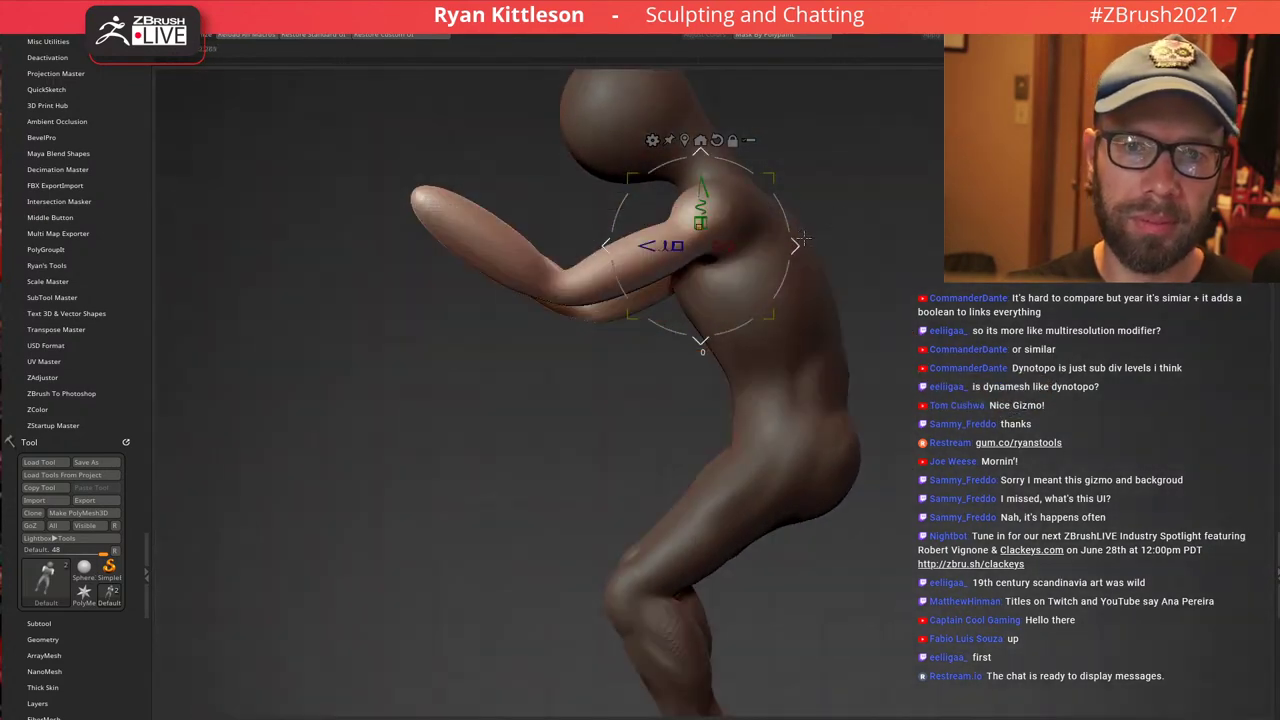
{"action": "mouse_move", "coordinate": [804, 238]}
{"action": "left_mouse_down"}
{"action": "mouse_move", "coordinate": [822, 233]}
{"action": "mouse_move", "coordinate": [807, 204]}
{"action": "mouse_move", "coordinate": [770, 221]}
{"action": "left_mouse_up"}
{"action": "key", "text": "ctrl+z"}
Clear the arm mask and refine the transition from the shoulders into the upper back and armpits
{"action": "key", "text": "q"}
{"action": "key", "text": "space"}
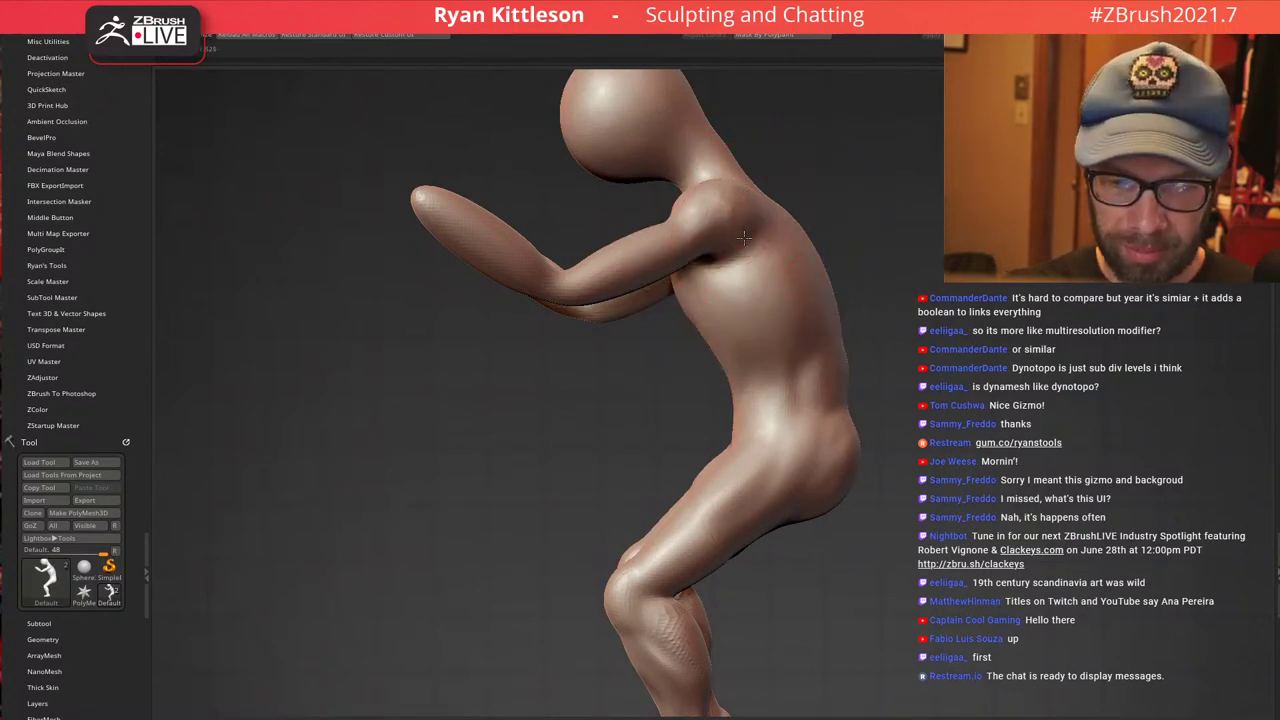
{"action": "right_click_drag", "start_coordinate": [744, 238], "coordinate": [752, 284]}
{"action": "right_click_drag", "start_coordinate": [746, 205], "coordinate": [748, 329]}
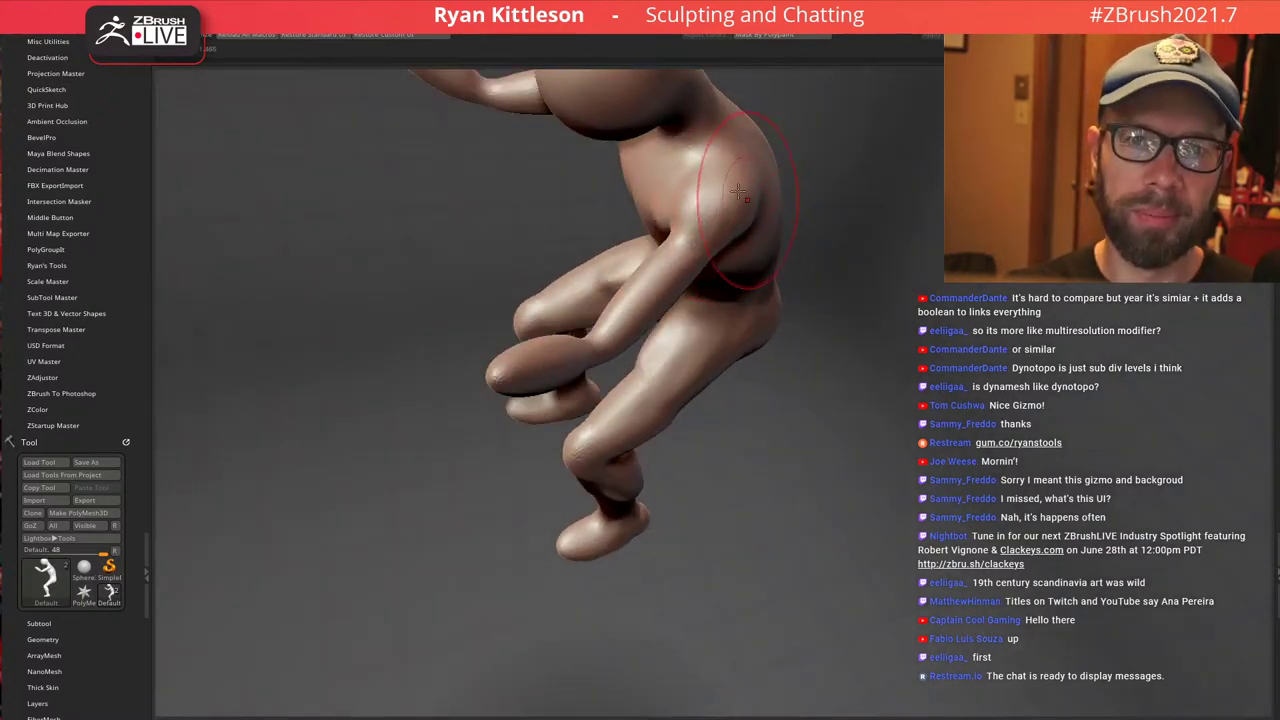
{"action": "right_click_drag", "start_coordinate": [738, 192], "coordinate": [690, 250]}
{"action": "right_click_drag", "start_coordinate": [690, 300], "coordinate": [643, 199]}
Sharpen the elbows with a smaller brush so that the upper arms and forearms meet at defined bony corners
{"action": "right_click_drag", "start_coordinate": [645, 311], "coordinate": [622, 334], "text": "ctrl"}
{"action": "key", "text": "["}
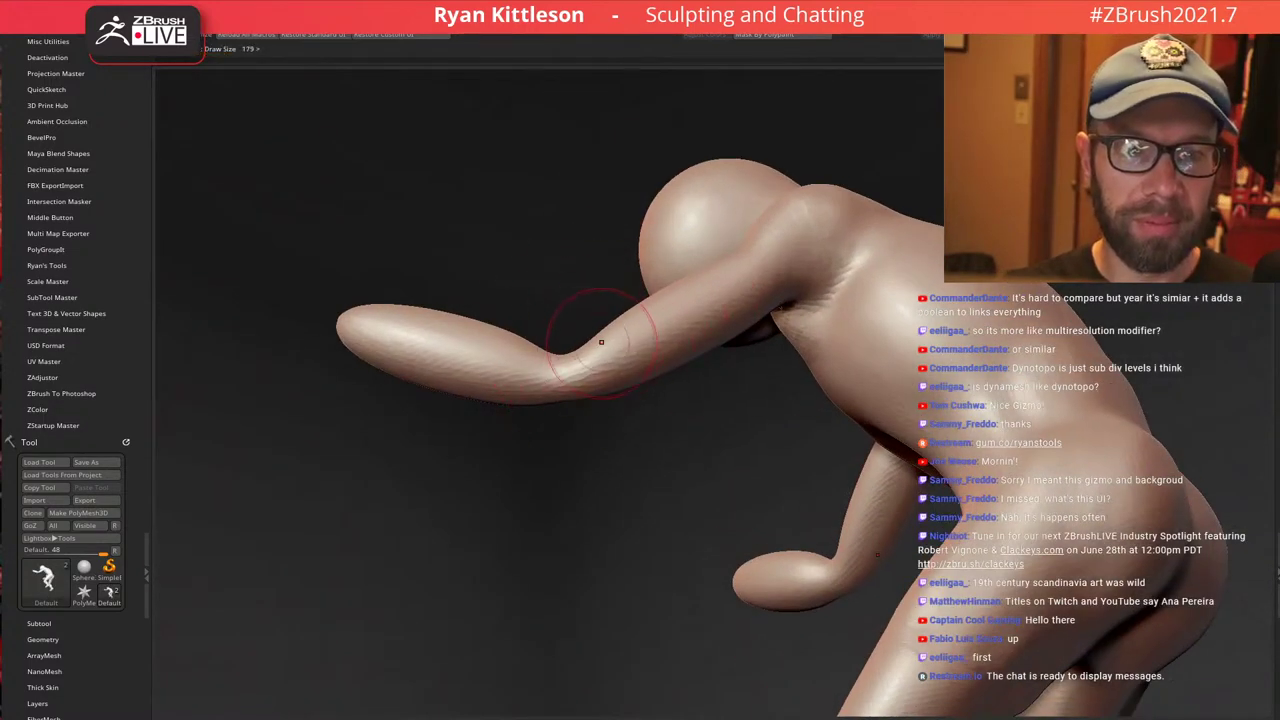
{"action": "right_click_drag", "start_coordinate": [549, 388], "coordinate": [574, 286]}
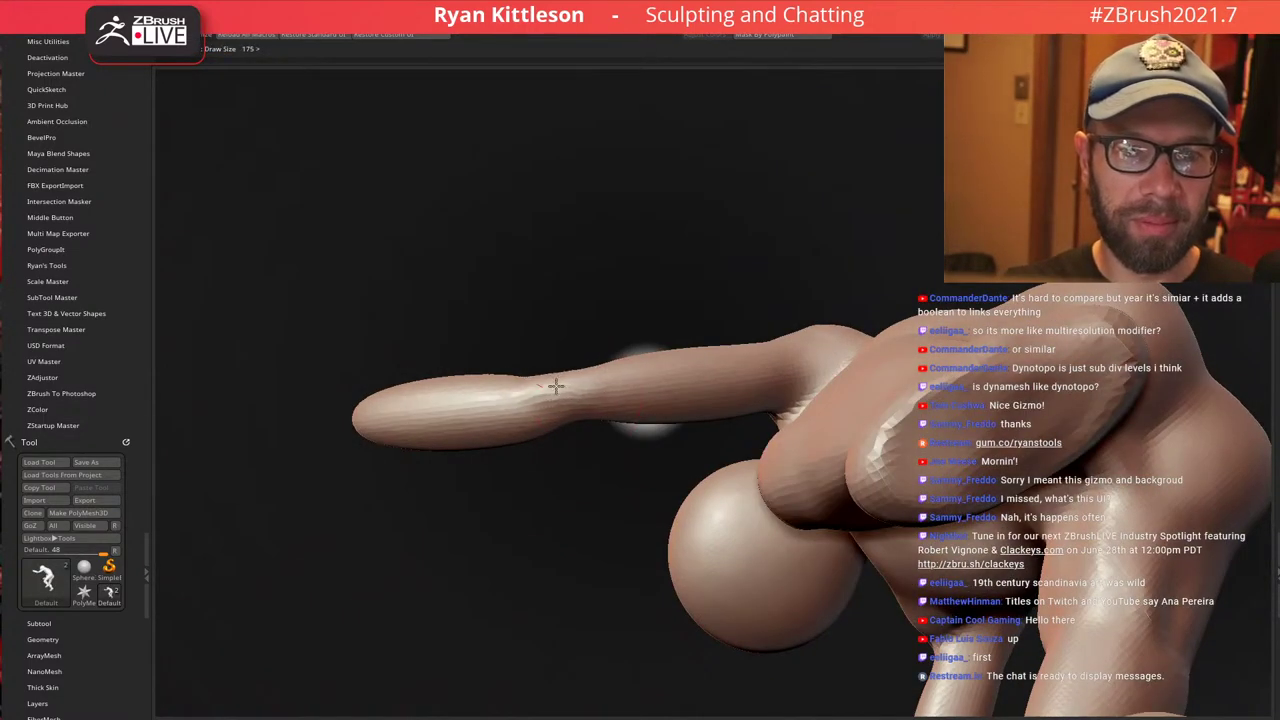
{"action": "right_click_drag", "start_coordinate": [616, 376], "coordinate": [687, 516]}
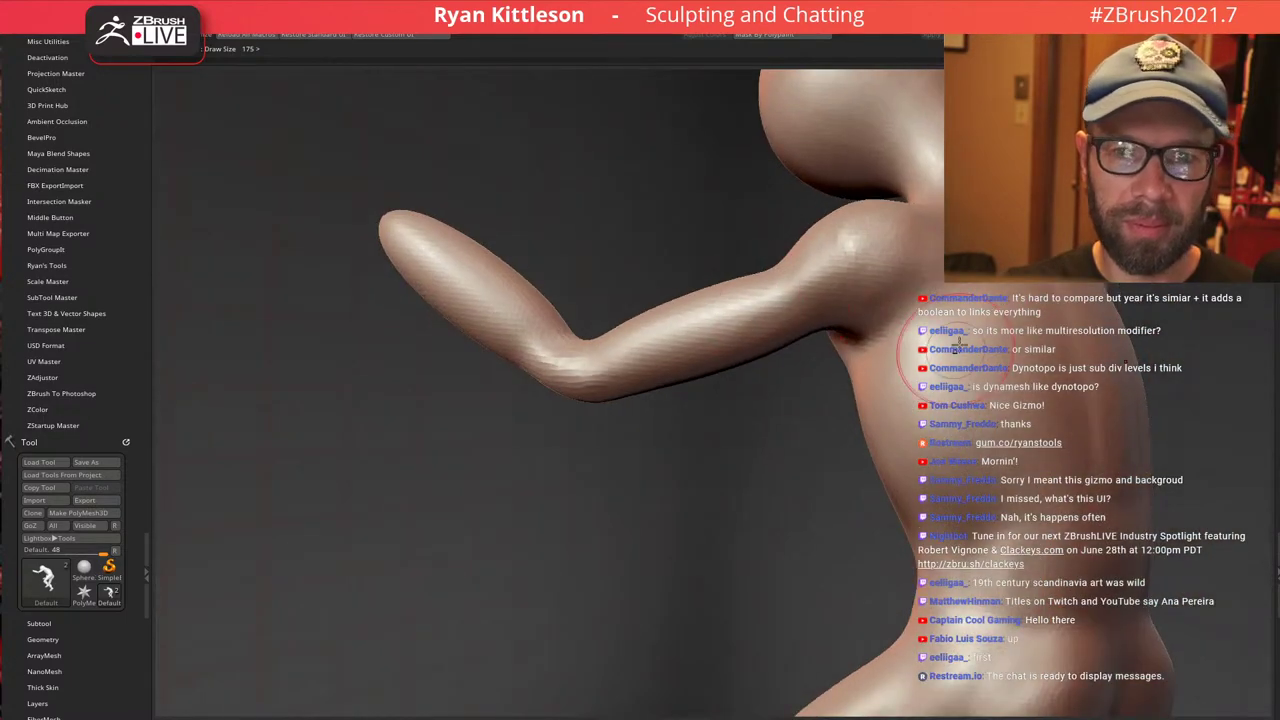
Squeeze the sides of the spherical head inward with a large brush to form a narrow egg shape
{"action": "mouse_move", "coordinate": [957, 347]}
{"action": "right_mouse_down", "text": "ctrl"}
{"action": "mouse_move", "coordinate": [834, 329]}
{"action": "mouse_move", "coordinate": [943, 352]}
{"action": "right_mouse_up", "text": "ctrl"}
{"action": "right_click_drag", "start_coordinate": [821, 375], "coordinate": [830, 340]}
{"action": "right_click_drag", "start_coordinate": [766, 261], "coordinate": [726, 502], "text": "alt"}
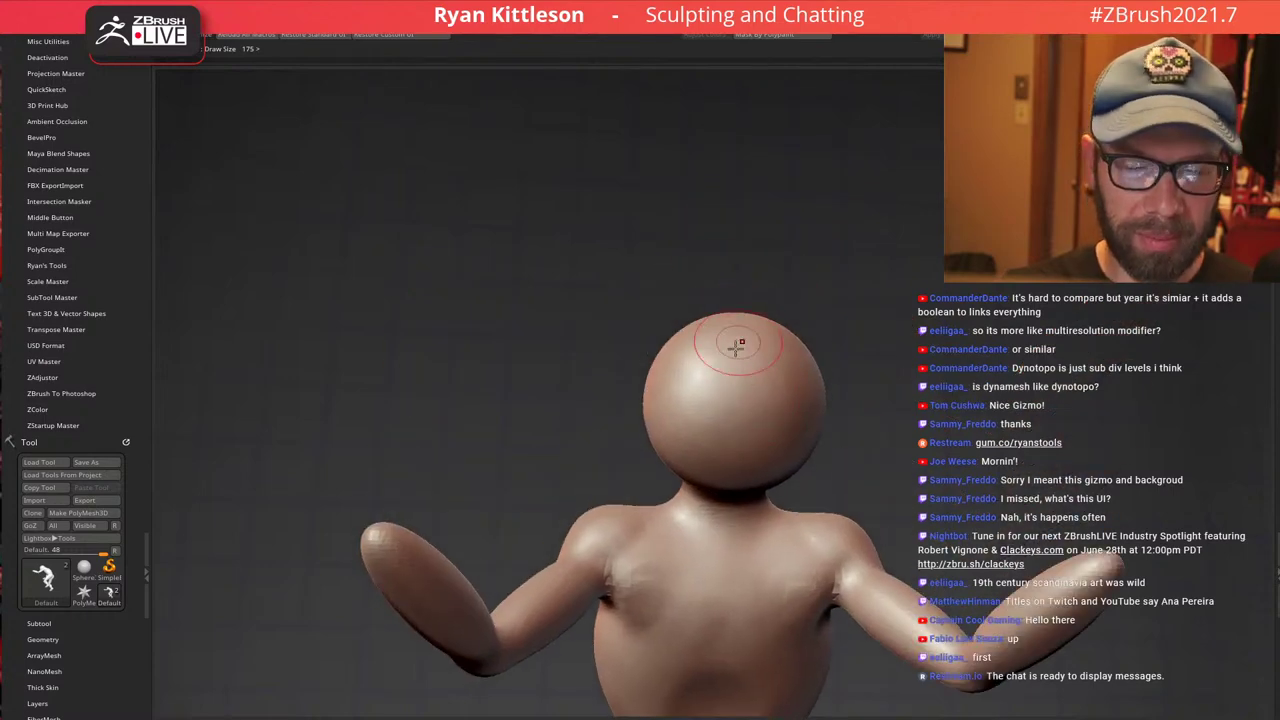
{"action": "key", "text": "space"}
{"action": "left_click_drag", "start_coordinate": [726, 360], "coordinate": [740, 363]}
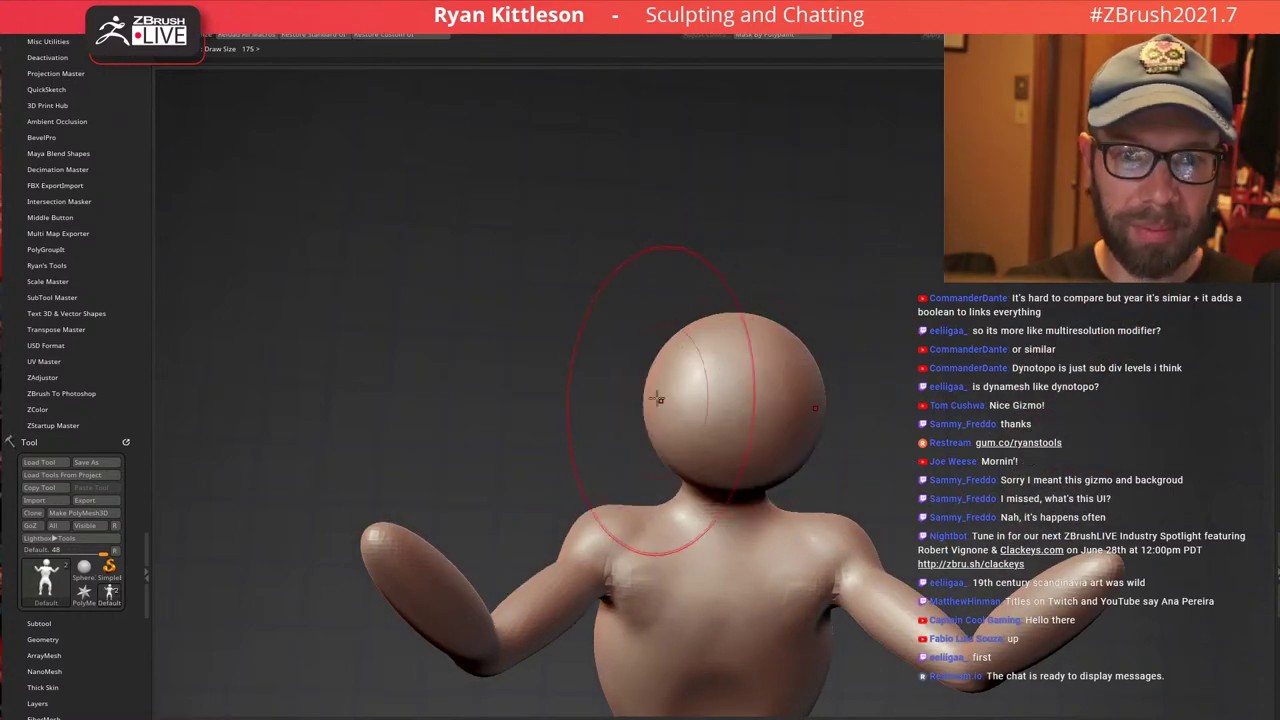
{"action": "left_click_drag", "start_coordinate": [660, 400], "coordinate": [705, 386]}
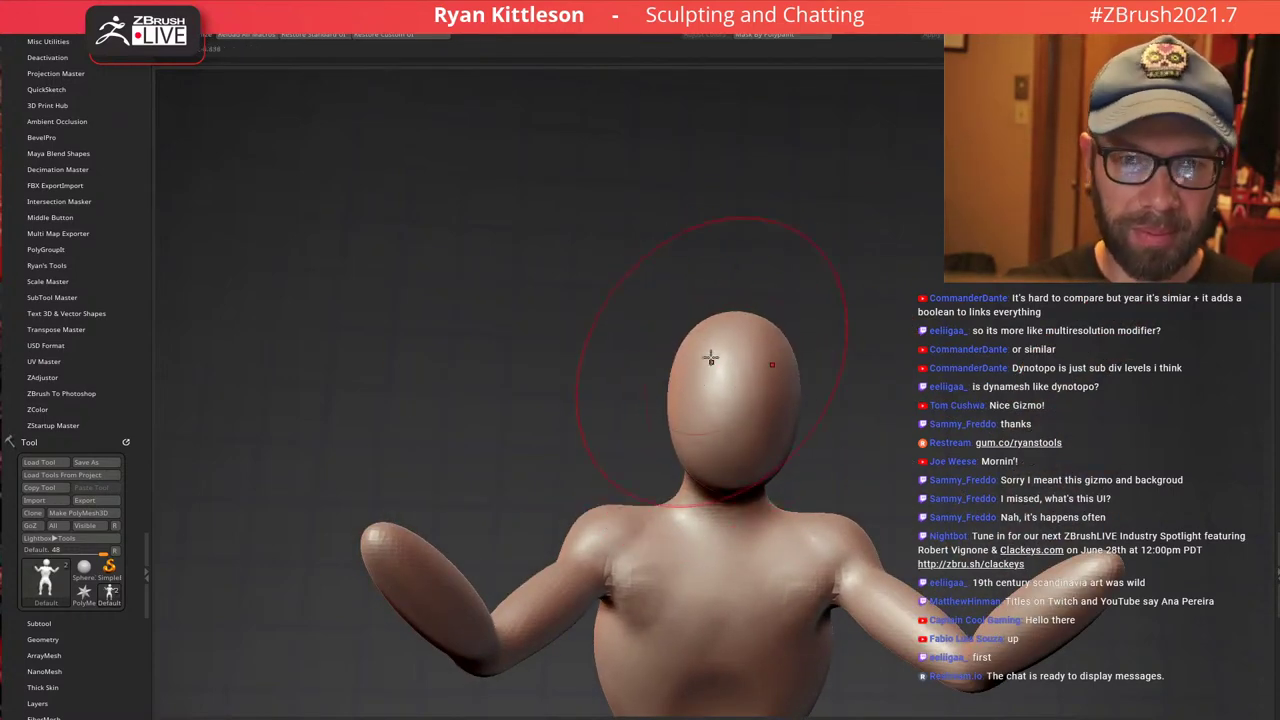
Carve two deep eye sockets into the front of the head, leaving a nose ridge between them
{"action": "right_click_drag", "start_coordinate": [733, 408], "coordinate": [742, 450], "text": "ctrl"}
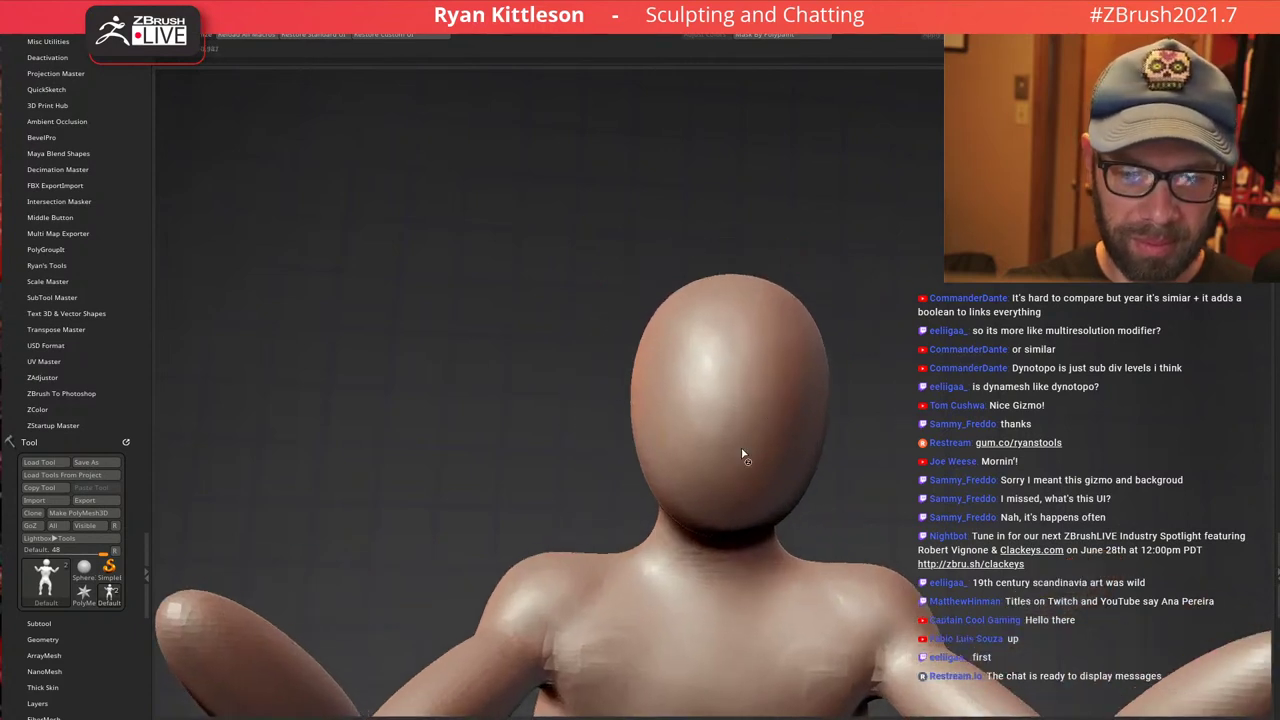
{"action": "key", "text": "bracketleft"}
{"action": "key", "text": "bracketleft"}
{"action": "key", "text": "bracketleft"}
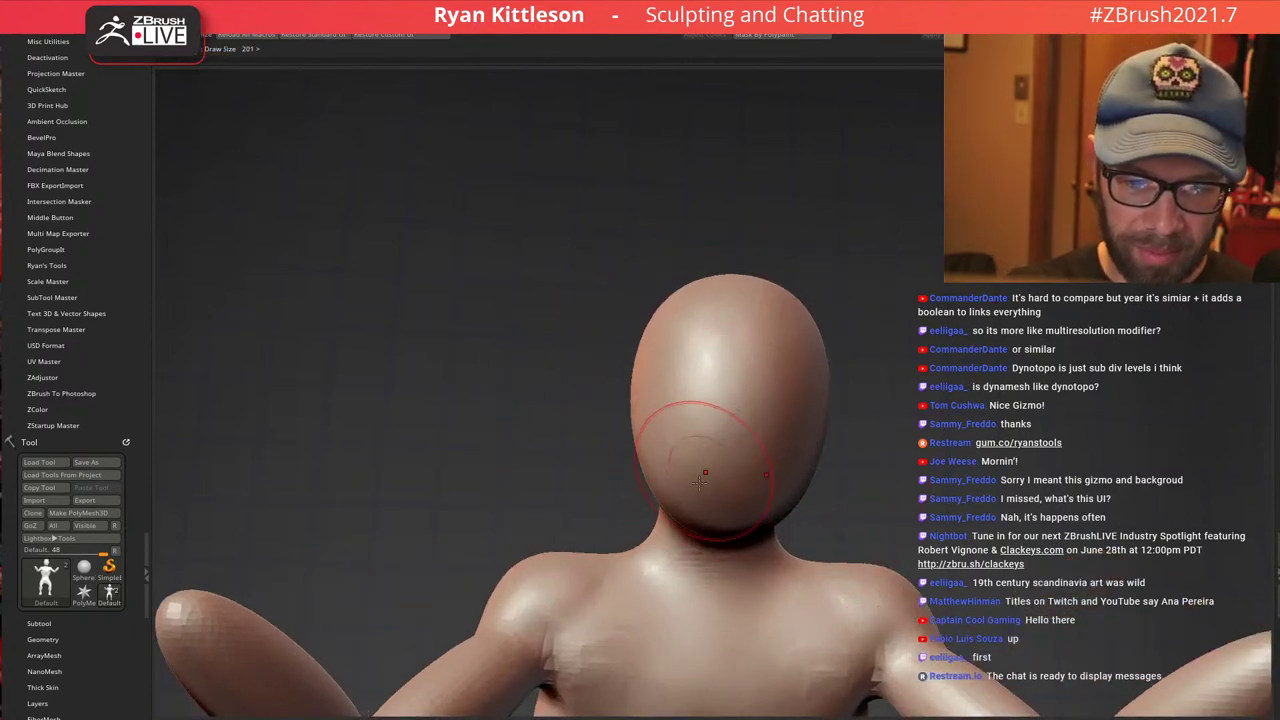
{"action": "mouse_move", "coordinate": [699, 496]}
{"action": "left_mouse_down"}
{"action": "mouse_move", "coordinate": [718, 504]}
{"action": "mouse_move", "coordinate": [722, 488]}
{"action": "left_mouse_up"}
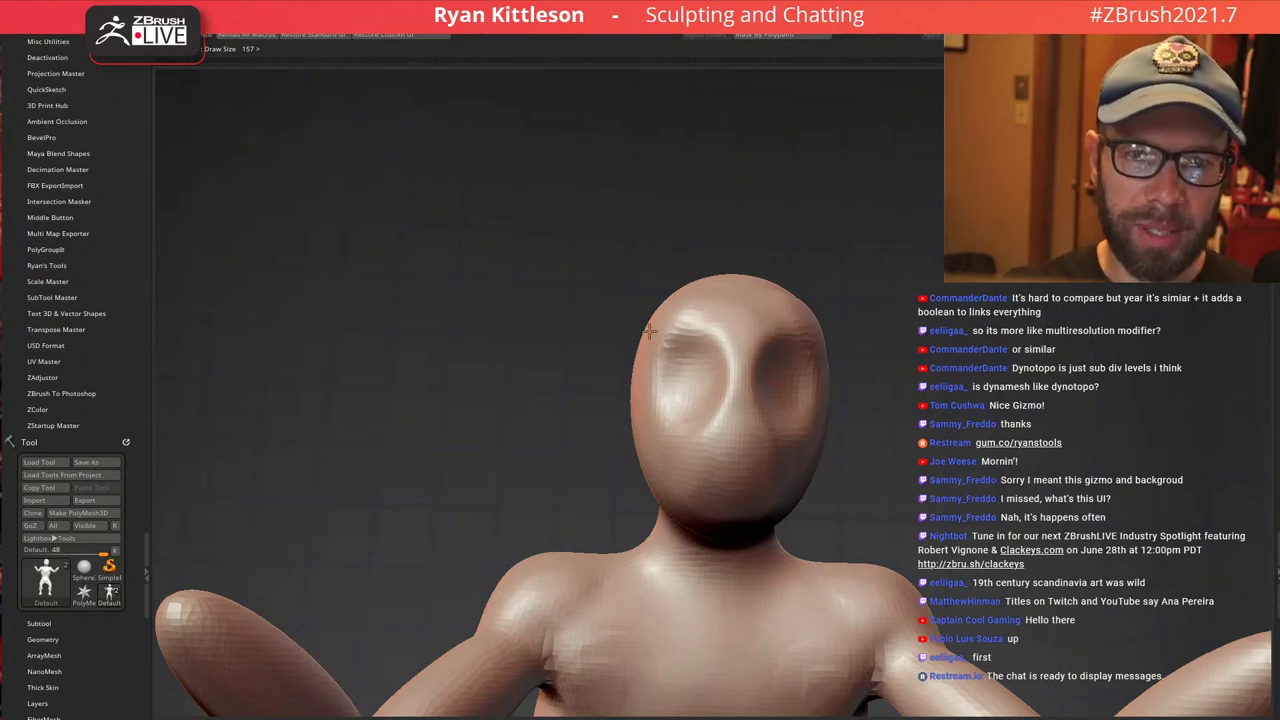
Shape the forehead and the brow ridge above the eye sockets with a larger brush
{"action": "right_click_drag", "start_coordinate": [701, 290], "coordinate": [747, 345]}
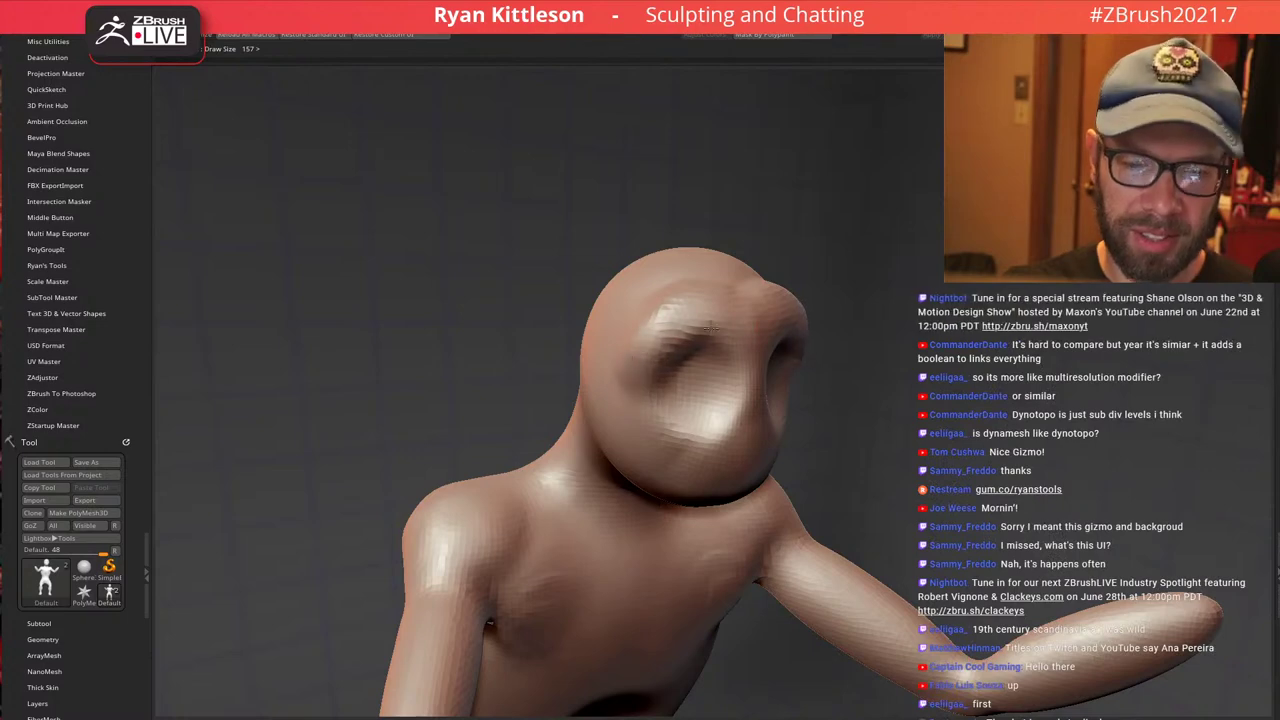
{"action": "key", "text": "]"}
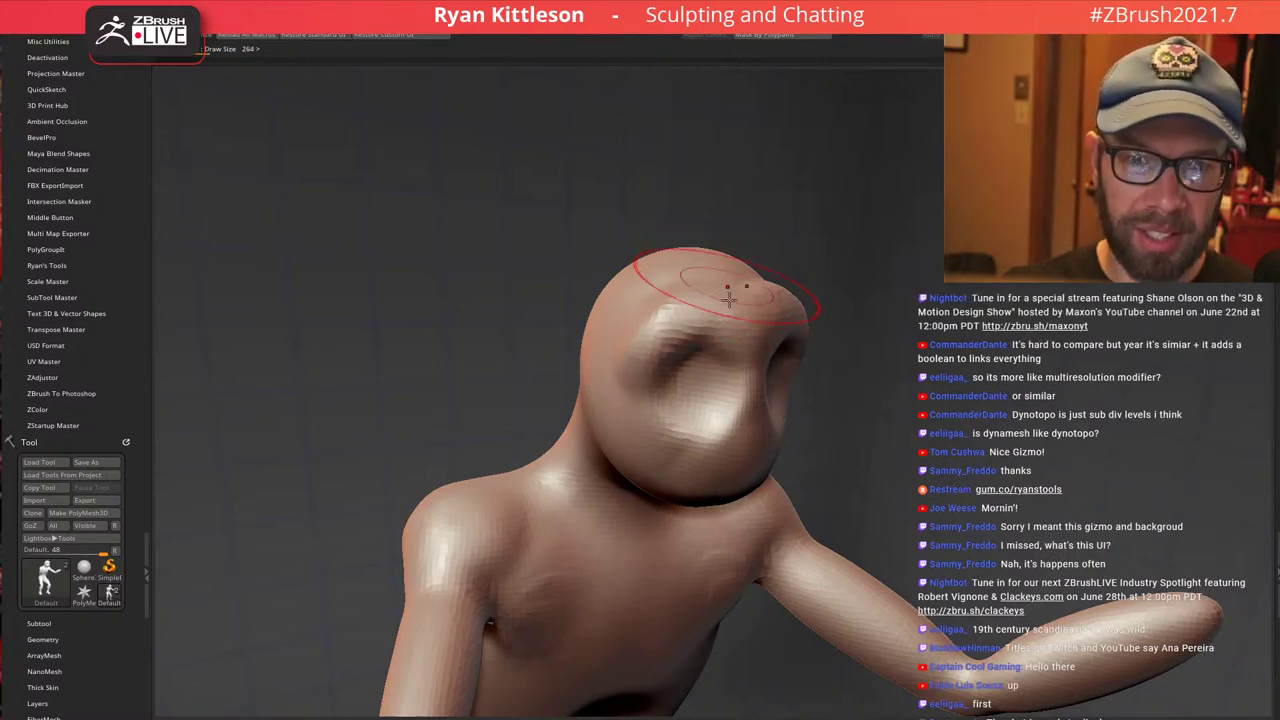
{"action": "right_click_drag", "start_coordinate": [727, 286], "coordinate": [715, 345]}
{"action": "mouse_move", "coordinate": [637, 295]}
{"action": "left_mouse_down"}
{"action": "mouse_move", "coordinate": [663, 207]}
{"action": "mouse_move", "coordinate": [609, 274]}
{"action": "mouse_move", "coordinate": [640, 245]}
{"action": "left_mouse_up"}
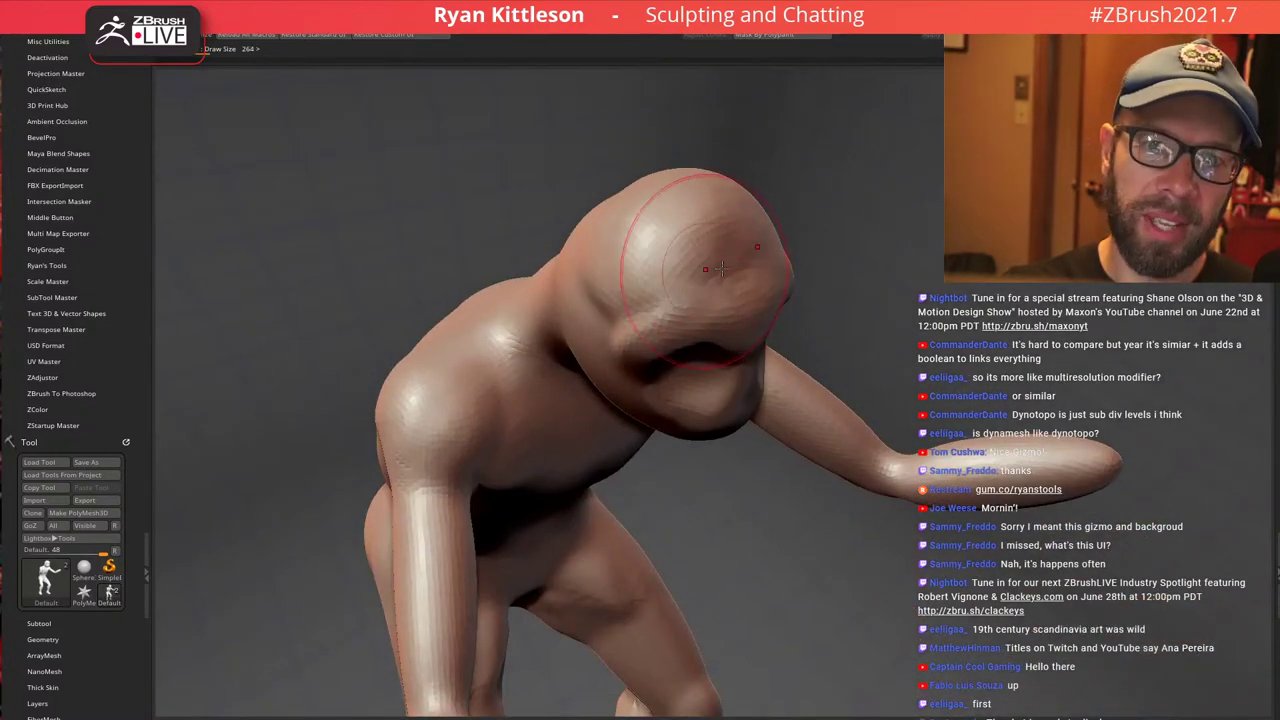
{"action": "mouse_move", "coordinate": [706, 262]}
{"action": "right_mouse_down"}
{"action": "mouse_move", "coordinate": [640, 240]}
{"action": "mouse_move", "coordinate": [697, 294]}
{"action": "mouse_move", "coordinate": [770, 310]}
{"action": "right_mouse_up"}
Reshape the sides of the head and pull the chin down to lengthen the lower face
{"action": "mouse_move", "coordinate": [511, 366]}
{"action": "left_mouse_down"}
{"action": "mouse_move", "coordinate": [460, 386]}
{"action": "mouse_move", "coordinate": [470, 402]}
{"action": "left_mouse_up"}
{"action": "right_click_drag", "start_coordinate": [715, 345], "coordinate": [586, 346]}
{"action": "left_click_drag", "start_coordinate": [620, 367], "coordinate": [562, 424]}
{"action": "mouse_move", "coordinate": [734, 441]}
{"action": "right_mouse_down", "text": "alt"}
{"action": "mouse_move", "coordinate": [714, 346]}
{"action": "mouse_move", "coordinate": [677, 326]}
{"action": "mouse_move", "coordinate": [678, 340]}
{"action": "right_mouse_up", "text": "alt"}
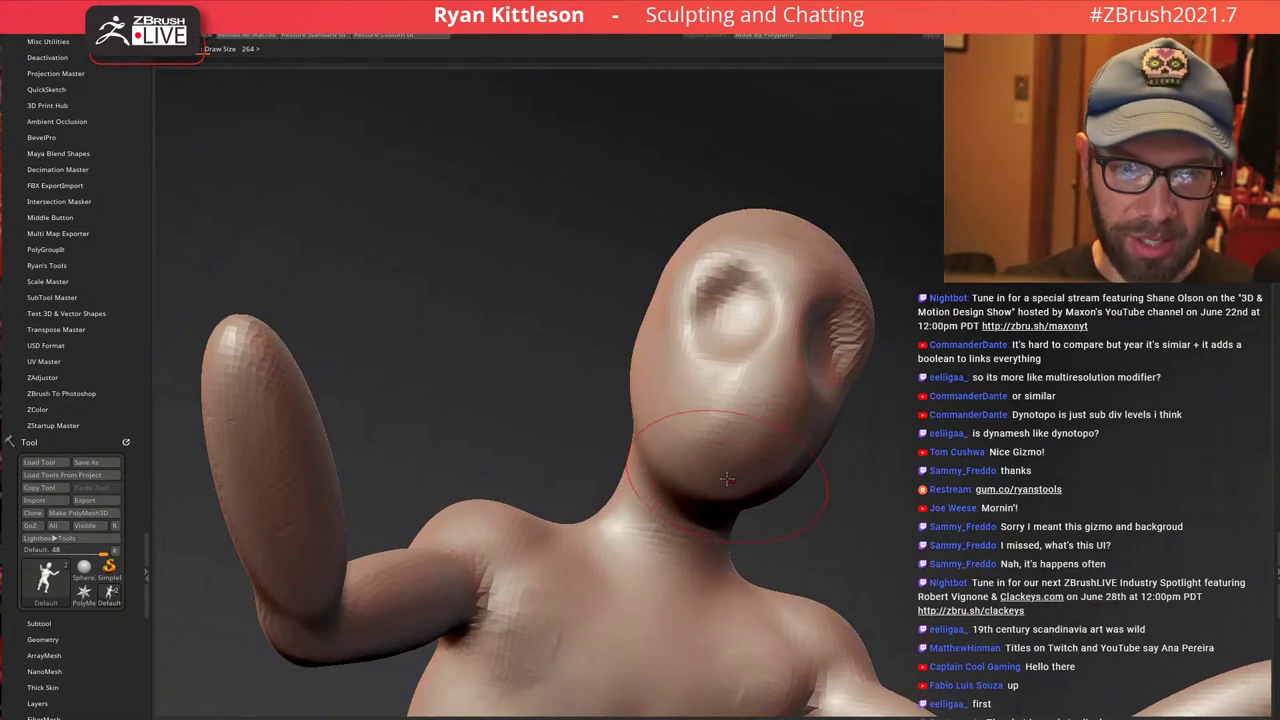
{"action": "left_click_drag", "start_coordinate": [734, 476], "coordinate": [721, 525]}
Sculpt the neck muscles running down the sides of the neck from behind the jaw to the chest
{"action": "right_click_drag", "start_coordinate": [722, 400], "coordinate": [855, 410]}
{"action": "mouse_move", "coordinate": [575, 425]}
{"action": "right_mouse_down"}
{"action": "mouse_move", "coordinate": [600, 425]}
{"action": "mouse_move", "coordinate": [529, 409]}
{"action": "mouse_move", "coordinate": [592, 415]}
{"action": "right_mouse_up"}
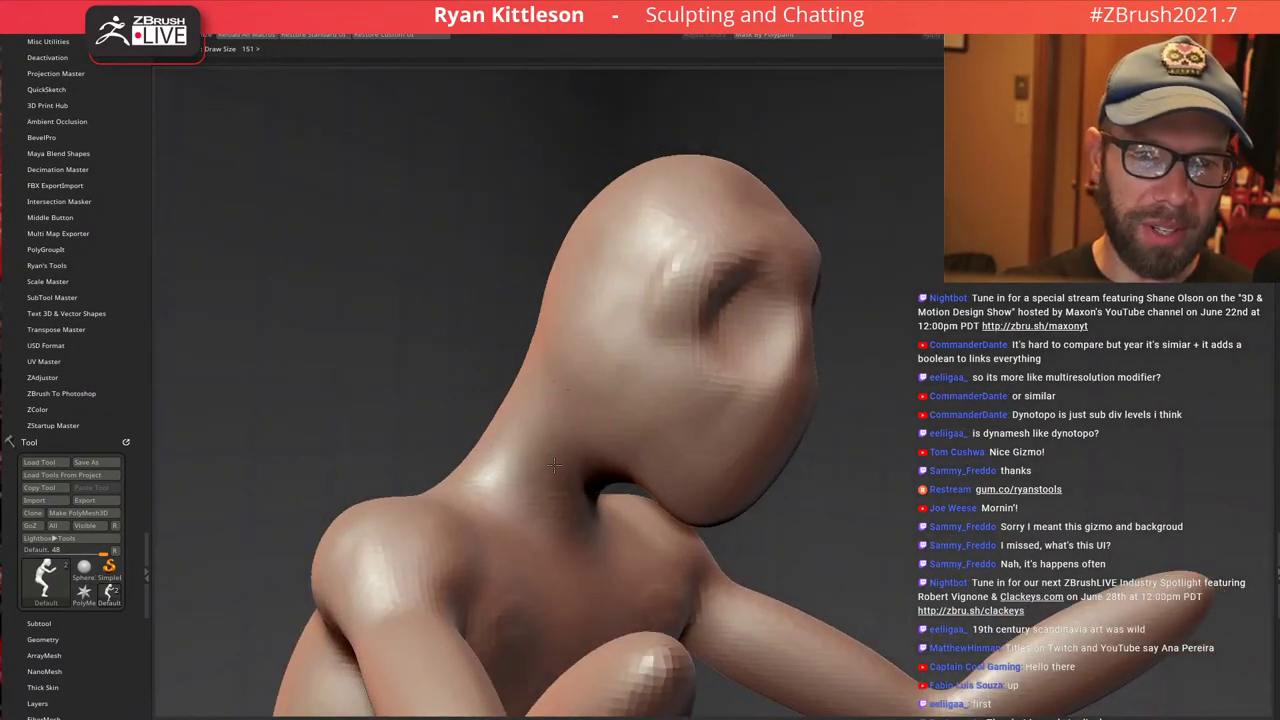
{"action": "left_click_drag", "start_coordinate": [562, 450], "coordinate": [546, 531]}
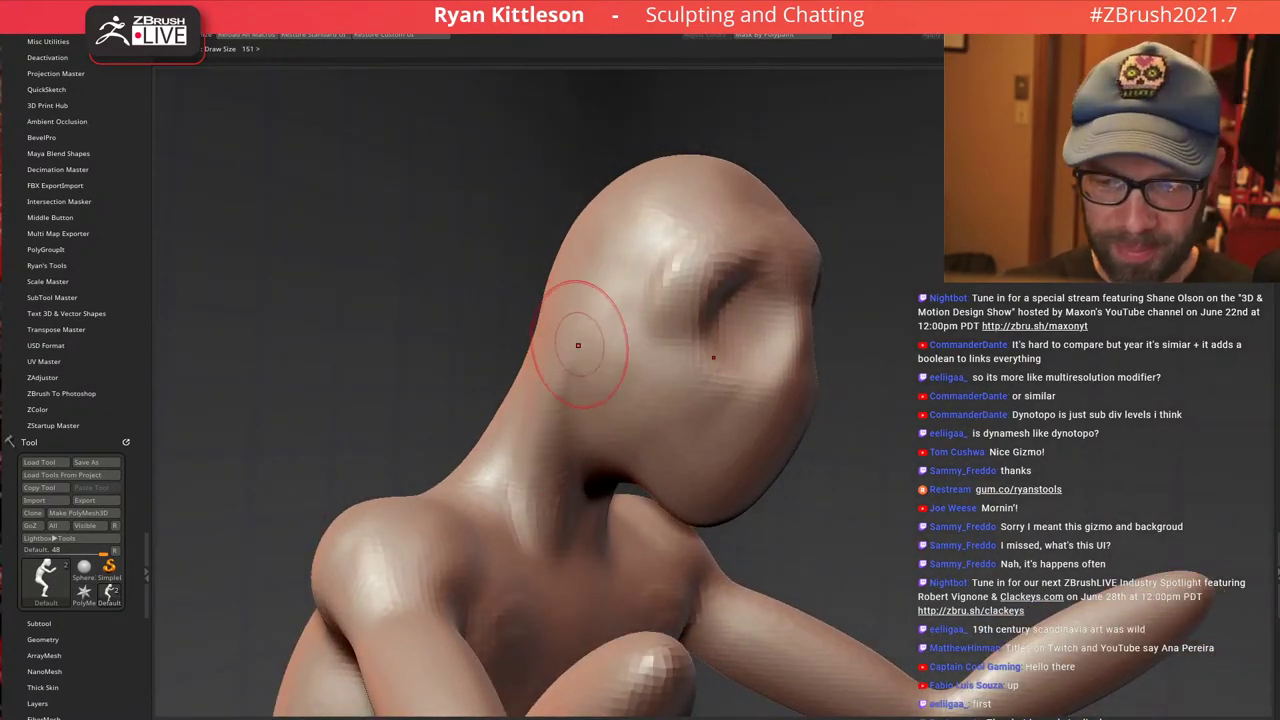
Pull out the back and the top of the skull with a large brush to form a fuller, rounded cranium
{"action": "key", "text": "]"}
{"action": "right_click_drag", "start_coordinate": [643, 337], "coordinate": [580, 266]}
{"action": "mouse_move", "coordinate": [580, 266]}
{"action": "left_mouse_down"}
{"action": "mouse_move", "coordinate": [529, 303]}
{"action": "mouse_move", "coordinate": [551, 280]}
{"action": "left_mouse_up"}
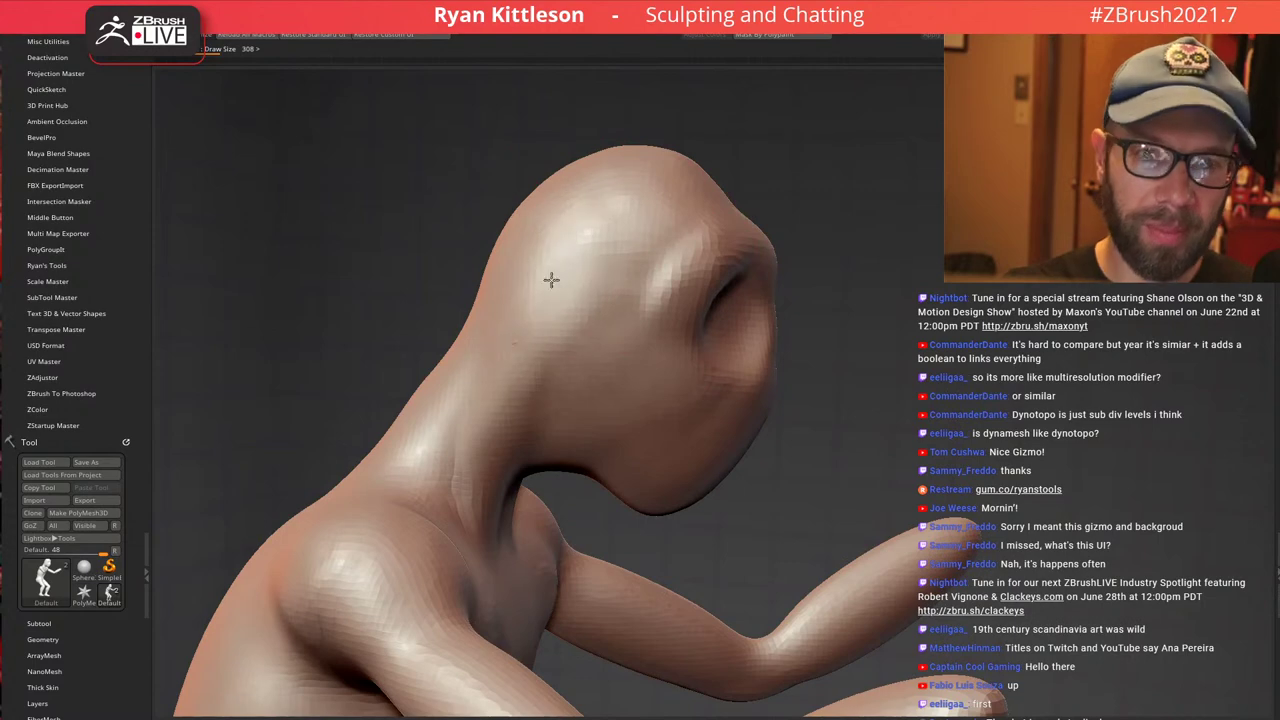
{"action": "right_click_drag", "start_coordinate": [551, 280], "coordinate": [612, 272]}
{"action": "mouse_move", "coordinate": [515, 185]}
{"action": "left_mouse_down"}
{"action": "mouse_move", "coordinate": [511, 163]}
{"action": "mouse_move", "coordinate": [490, 158]}
{"action": "left_mouse_up"}
{"action": "left_click_drag", "start_coordinate": [472, 208], "coordinate": [456, 187]}
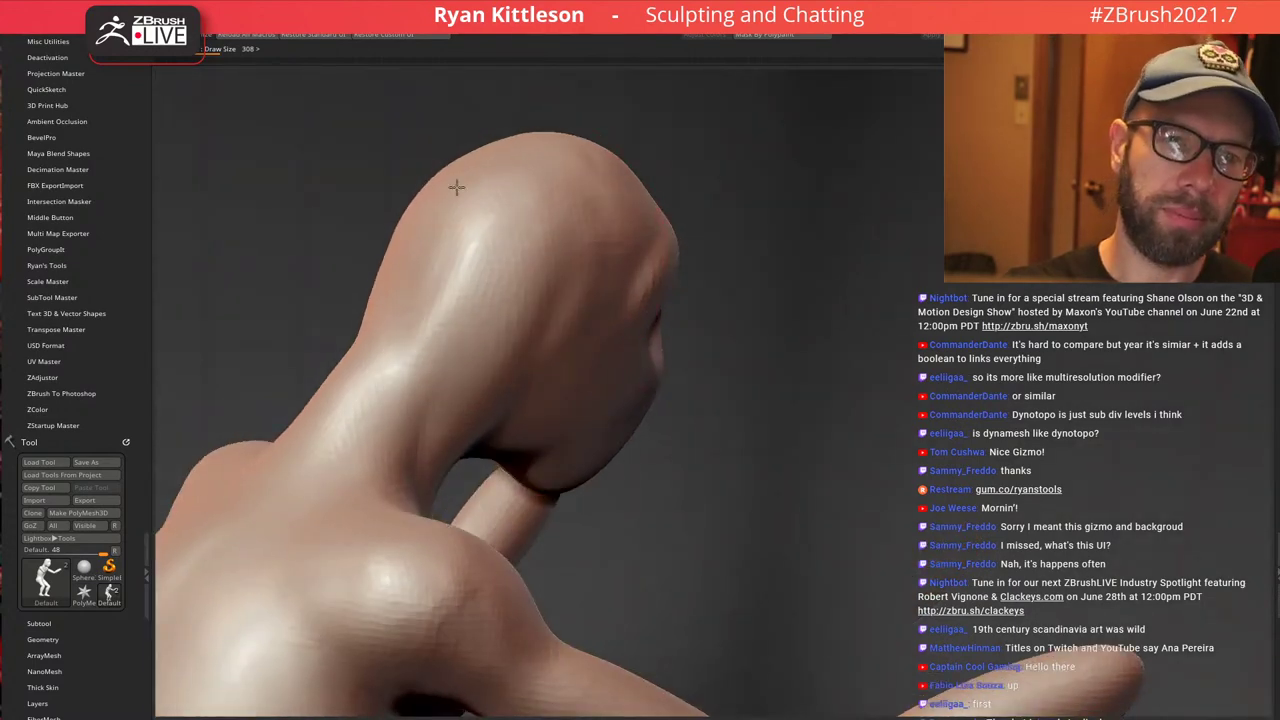
{"action": "left_click_drag", "start_coordinate": [553, 168], "coordinate": [568, 111]}
{"action": "right_click_drag", "start_coordinate": [670, 115], "coordinate": [604, 191]}
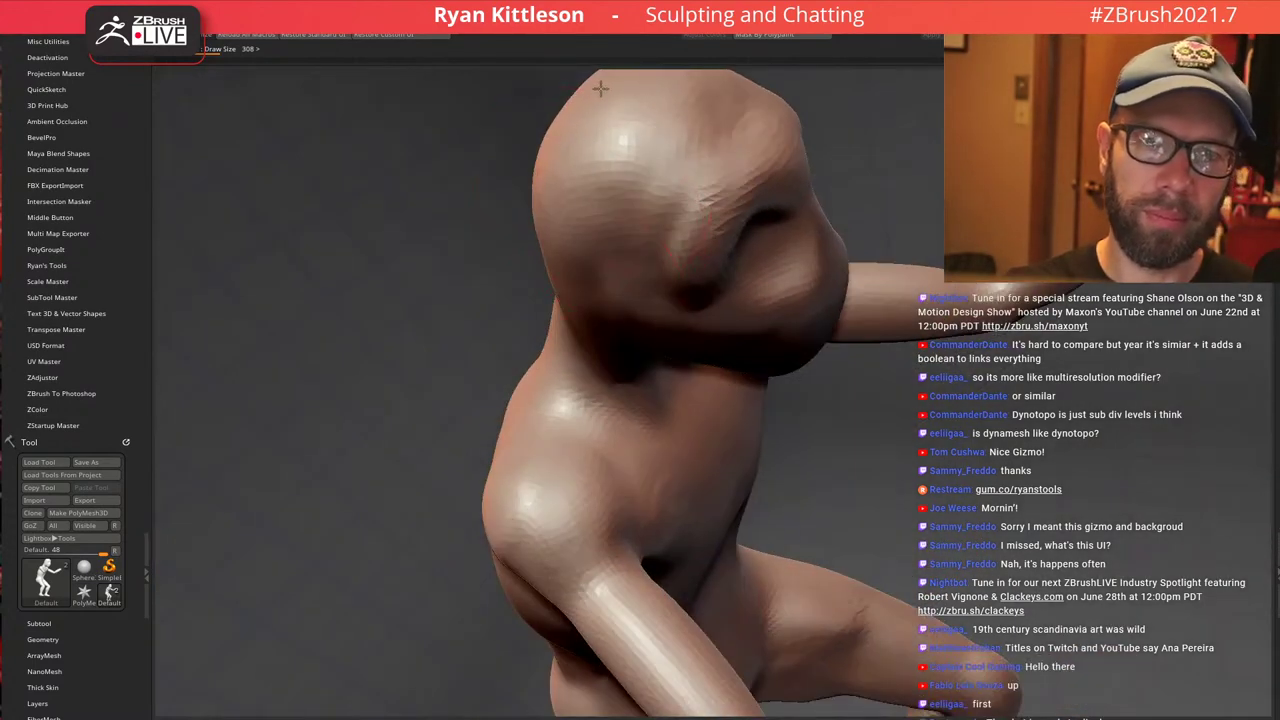
{"action": "right_click_drag", "start_coordinate": [643, 235], "coordinate": [650, 264]}
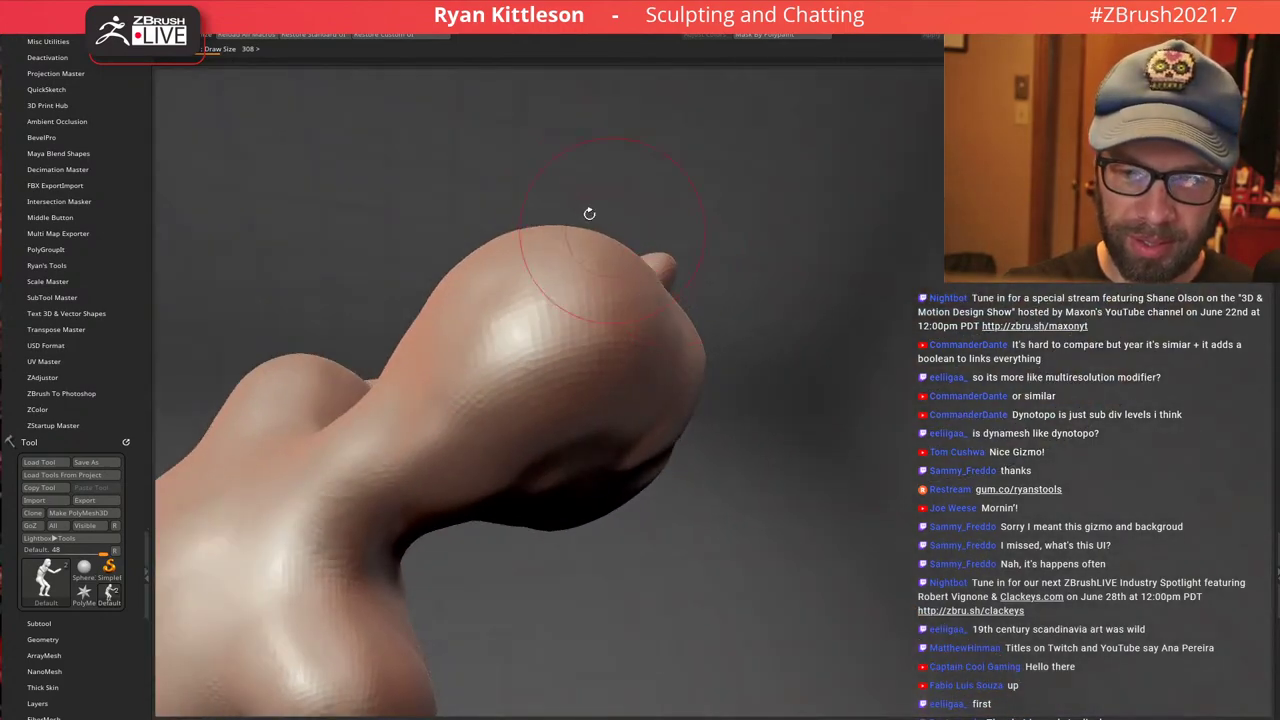
{"action": "mouse_move", "coordinate": [589, 211]}
{"action": "right_mouse_down"}
{"action": "mouse_move", "coordinate": [542, 245]}
{"action": "mouse_move", "coordinate": [623, 277]}
{"action": "mouse_move", "coordinate": [651, 268]}
{"action": "mouse_move", "coordinate": [703, 306]}
{"action": "right_mouse_up"}
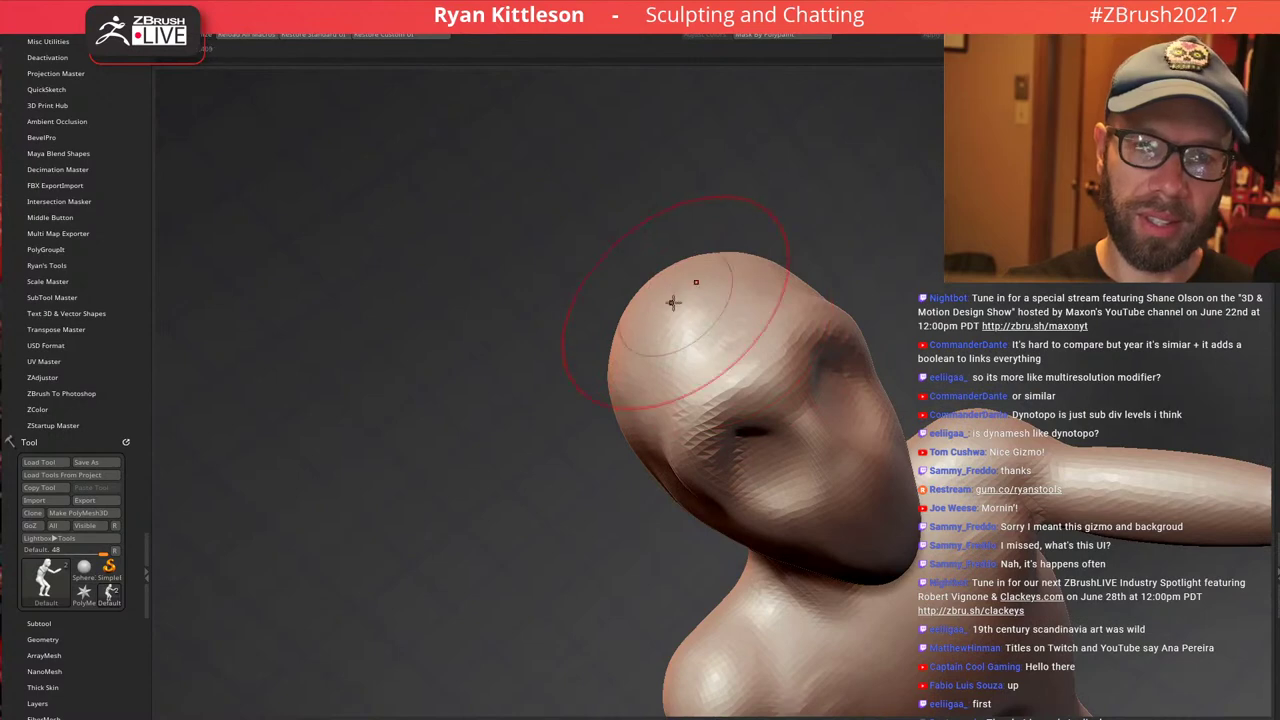
Shape the lower edge of the rib cage and pull in the sides of the waist above the hips
{"action": "mouse_move", "coordinate": [670, 355]}
{"action": "right_mouse_down"}
{"action": "mouse_move", "coordinate": [576, 346]}
{"action": "mouse_move", "coordinate": [606, 260]}
{"action": "mouse_move", "coordinate": [715, 372]}
{"action": "right_mouse_up"}
{"action": "right_click_drag", "start_coordinate": [759, 437], "coordinate": [704, 211], "text": "alt"}
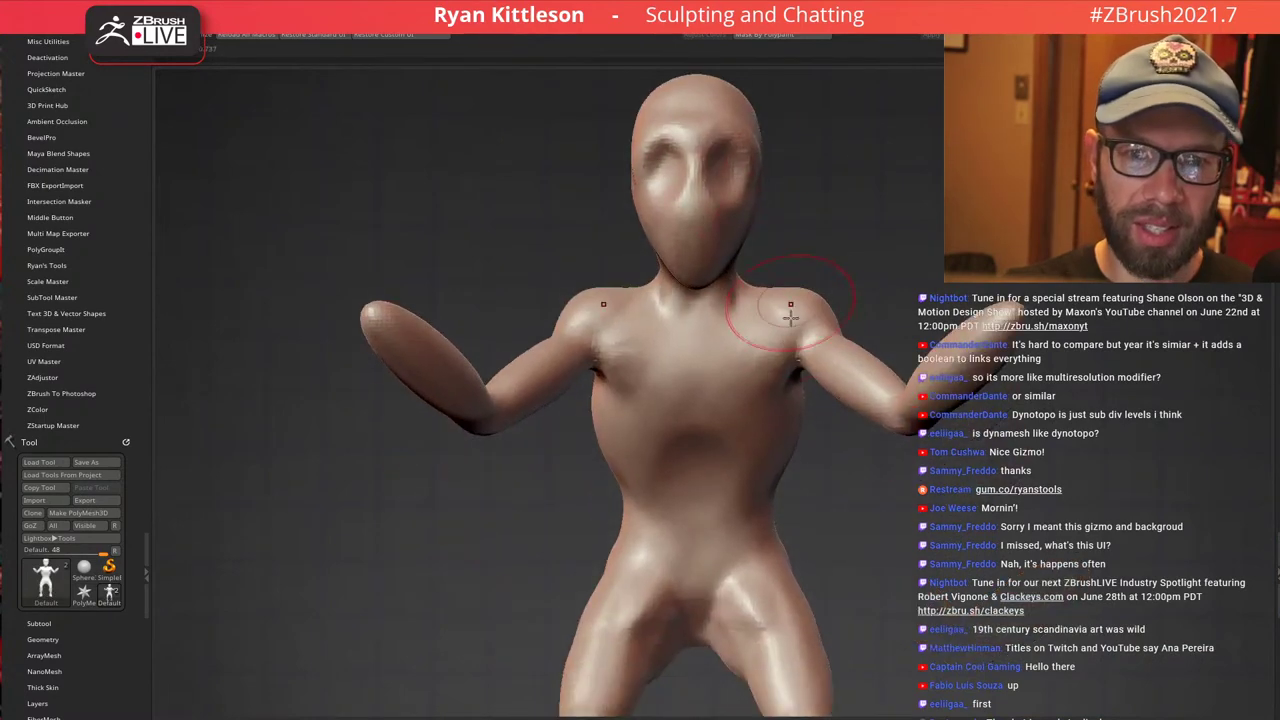
{"action": "right_click_drag", "start_coordinate": [681, 420], "coordinate": [704, 513], "text": "ctrl"}
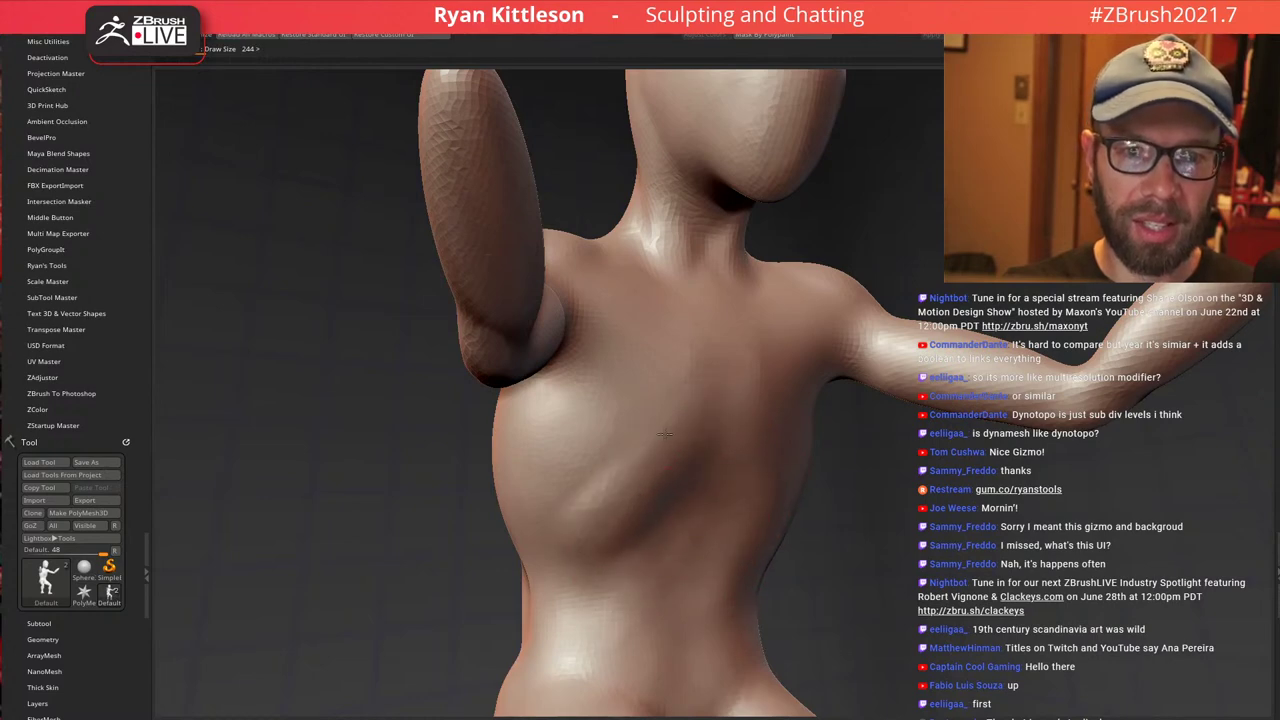
{"action": "left_click_drag", "start_coordinate": [665, 433], "coordinate": [625, 462]}
{"action": "mouse_move", "coordinate": [602, 468]}
{"action": "right_mouse_down"}
{"action": "mouse_move", "coordinate": [715, 470]}
{"action": "mouse_move", "coordinate": [690, 480]}
{"action": "right_mouse_up"}
{"action": "left_click_drag", "start_coordinate": [572, 562], "coordinate": [482, 554]}
{"action": "mouse_move", "coordinate": [490, 540]}
{"action": "right_mouse_down"}
{"action": "mouse_move", "coordinate": [637, 491]}
{"action": "mouse_move", "coordinate": [669, 337]}
{"action": "mouse_move", "coordinate": [617, 391]}
{"action": "right_mouse_up"}
{"action": "mouse_move", "coordinate": [617, 391]}
{"action": "left_mouse_down"}
{"action": "mouse_move", "coordinate": [537, 371]}
{"action": "mouse_move", "coordinate": [586, 366]}
{"action": "mouse_move", "coordinate": [634, 420]}
{"action": "mouse_move", "coordinate": [552, 369]}
{"action": "mouse_move", "coordinate": [552, 326]}
{"action": "left_mouse_up"}
{"action": "right_click_drag", "start_coordinate": [580, 300], "coordinate": [703, 300]}
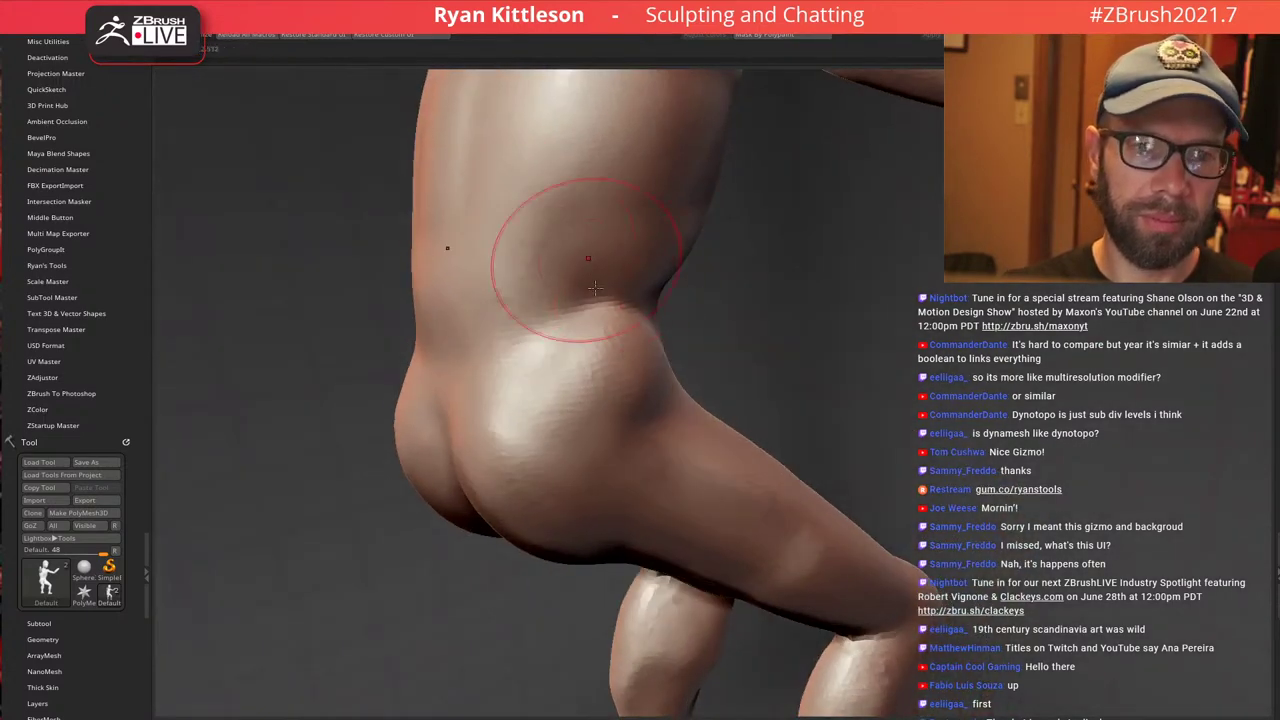
Sculpt the spine and the long muscles beside it down the upper and middle back with a smaller brush
{"action": "mouse_move", "coordinate": [586, 275]}
{"action": "right_mouse_down", "text": "alt"}
{"action": "mouse_move", "coordinate": [614, 409]}
{"action": "mouse_move", "coordinate": [621, 329]}
{"action": "mouse_move", "coordinate": [600, 351]}
{"action": "right_mouse_up", "text": "alt"}
{"action": "key", "text": "bracketleft"}
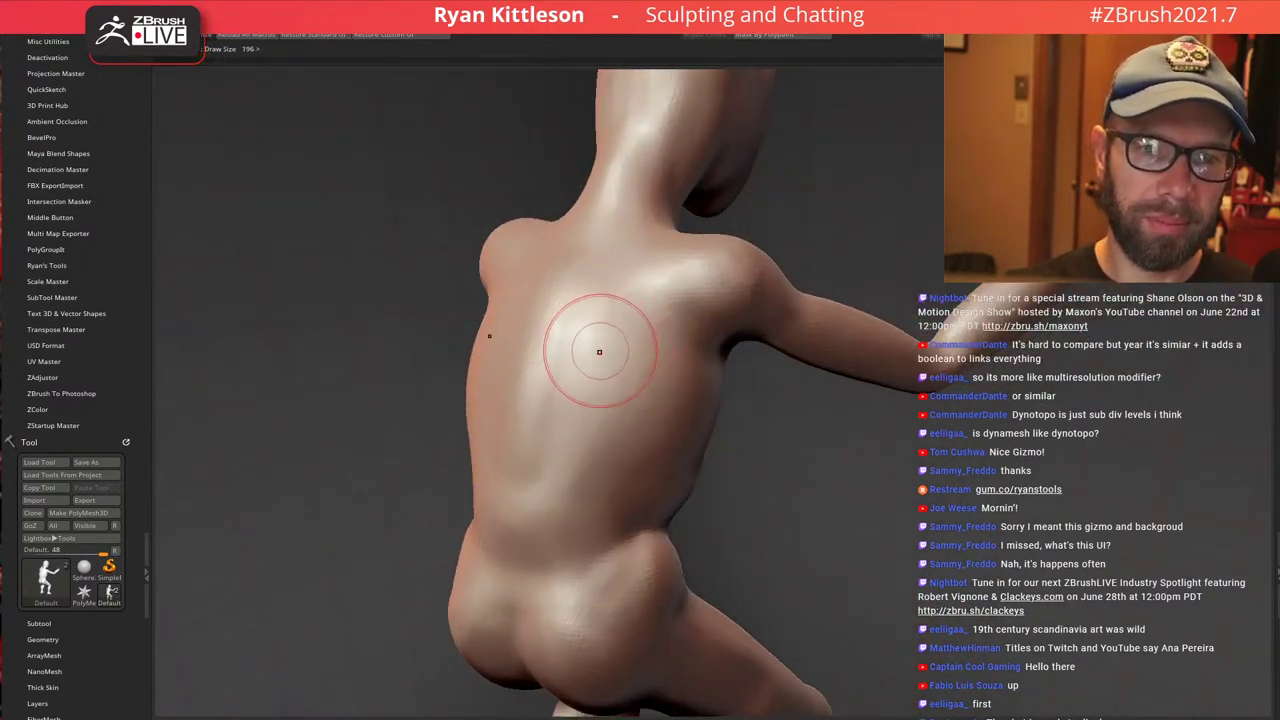
{"action": "mouse_move", "coordinate": [548, 350]}
{"action": "left_mouse_down"}
{"action": "mouse_move", "coordinate": [515, 461]}
{"action": "mouse_move", "coordinate": [519, 519]}
{"action": "left_mouse_up"}
{"action": "left_click_drag", "start_coordinate": [548, 324], "coordinate": [514, 580]}
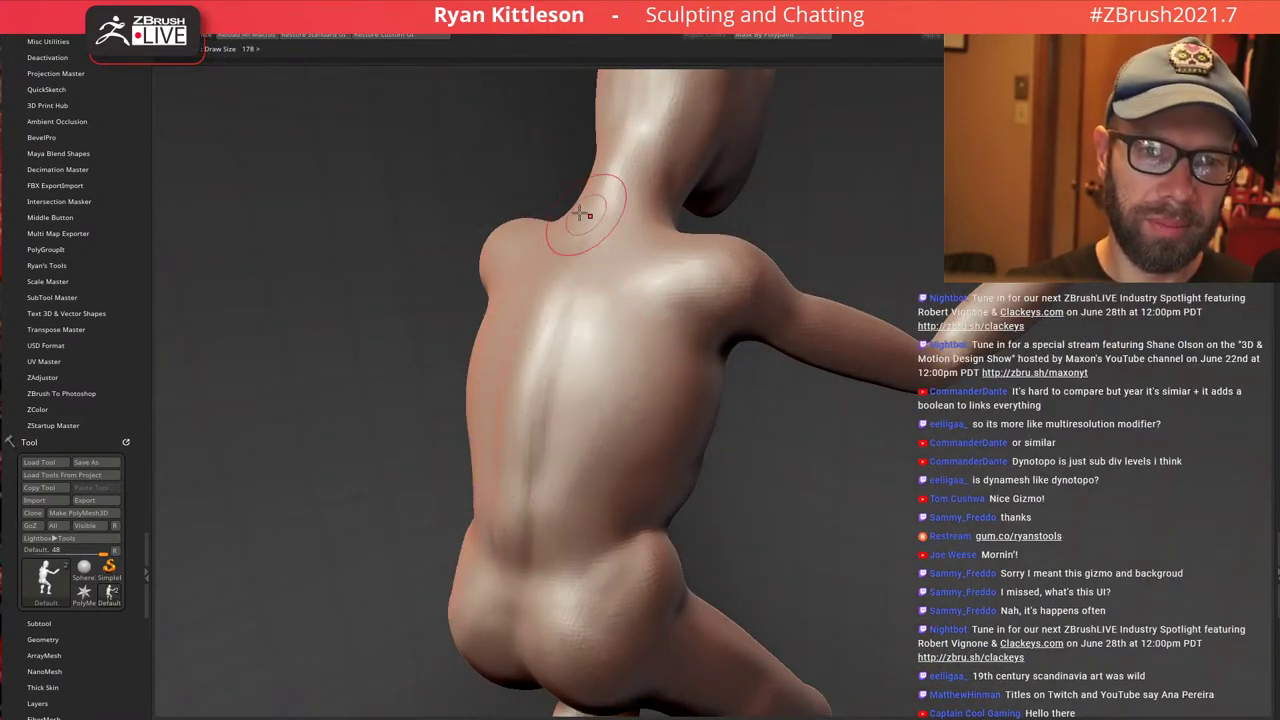
{"action": "mouse_move", "coordinate": [566, 302]}
{"action": "left_mouse_down"}
{"action": "mouse_move", "coordinate": [527, 514]}
{"action": "mouse_move", "coordinate": [547, 476]}
{"action": "left_mouse_up"}
{"action": "left_click_drag", "start_coordinate": [574, 322], "coordinate": [580, 372]}
{"action": "left_click_drag", "start_coordinate": [580, 422], "coordinate": [611, 485]}
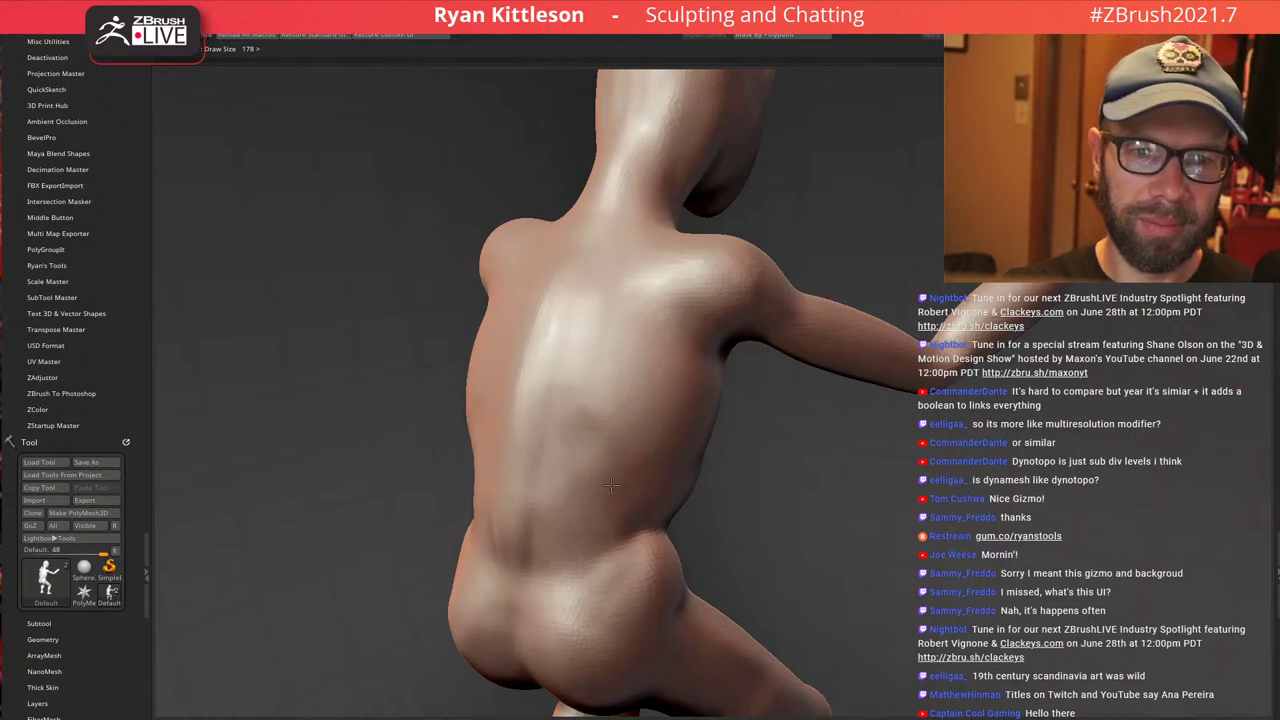
Carve the lower back on both sides of the spine and define the sacrum area above the buttocks
{"action": "mouse_move", "coordinate": [548, 452]}
{"action": "left_mouse_down"}
{"action": "mouse_move", "coordinate": [550, 548]}
{"action": "mouse_move", "coordinate": [575, 558]}
{"action": "left_mouse_up"}
{"action": "left_click_drag", "start_coordinate": [570, 482], "coordinate": [602, 556]}
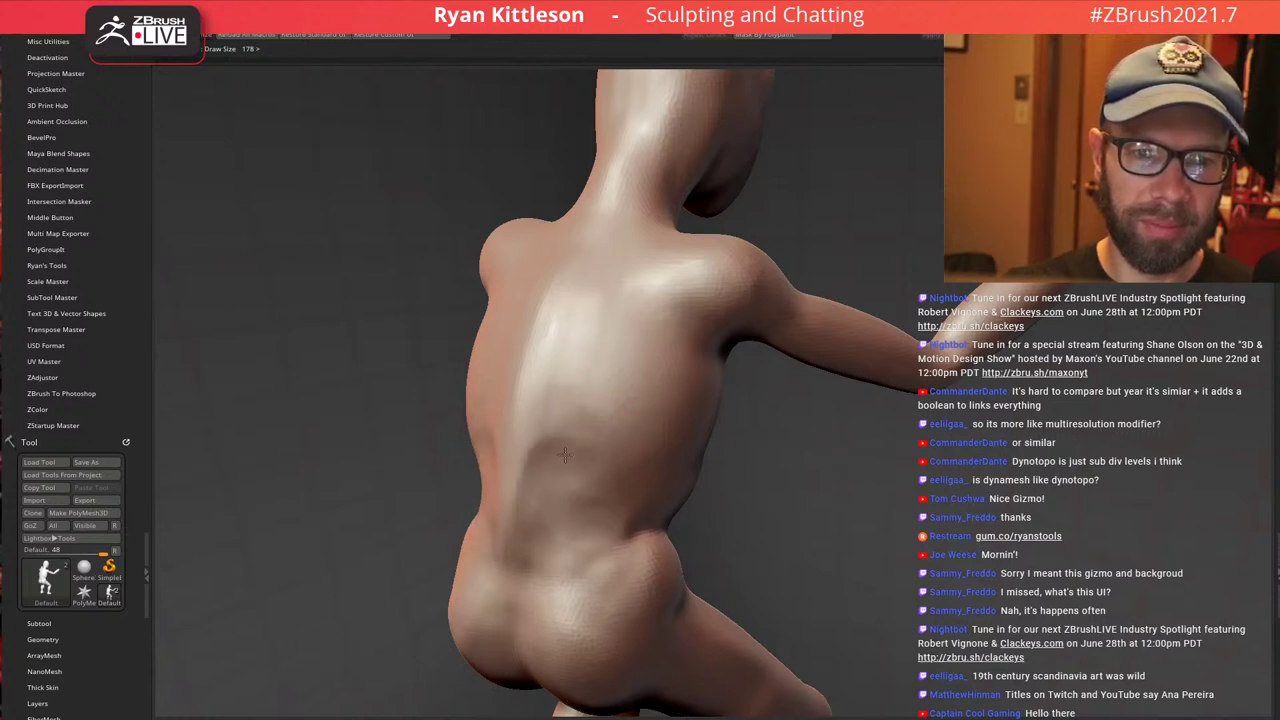
{"action": "left_click_drag", "start_coordinate": [579, 424], "coordinate": [598, 554]}
{"action": "mouse_move", "coordinate": [572, 484]}
{"action": "left_mouse_down"}
{"action": "mouse_move", "coordinate": [556, 556]}
{"action": "mouse_move", "coordinate": [626, 562]}
{"action": "mouse_move", "coordinate": [563, 629]}
{"action": "left_mouse_up"}
{"action": "right_click_drag", "start_coordinate": [575, 620], "coordinate": [651, 349], "text": "alt"}
{"action": "mouse_move", "coordinate": [571, 394]}
{"action": "left_mouse_down"}
{"action": "mouse_move", "coordinate": [580, 459]}
{"action": "mouse_move", "coordinate": [577, 406]}
{"action": "mouse_move", "coordinate": [585, 431]}
{"action": "left_mouse_up"}
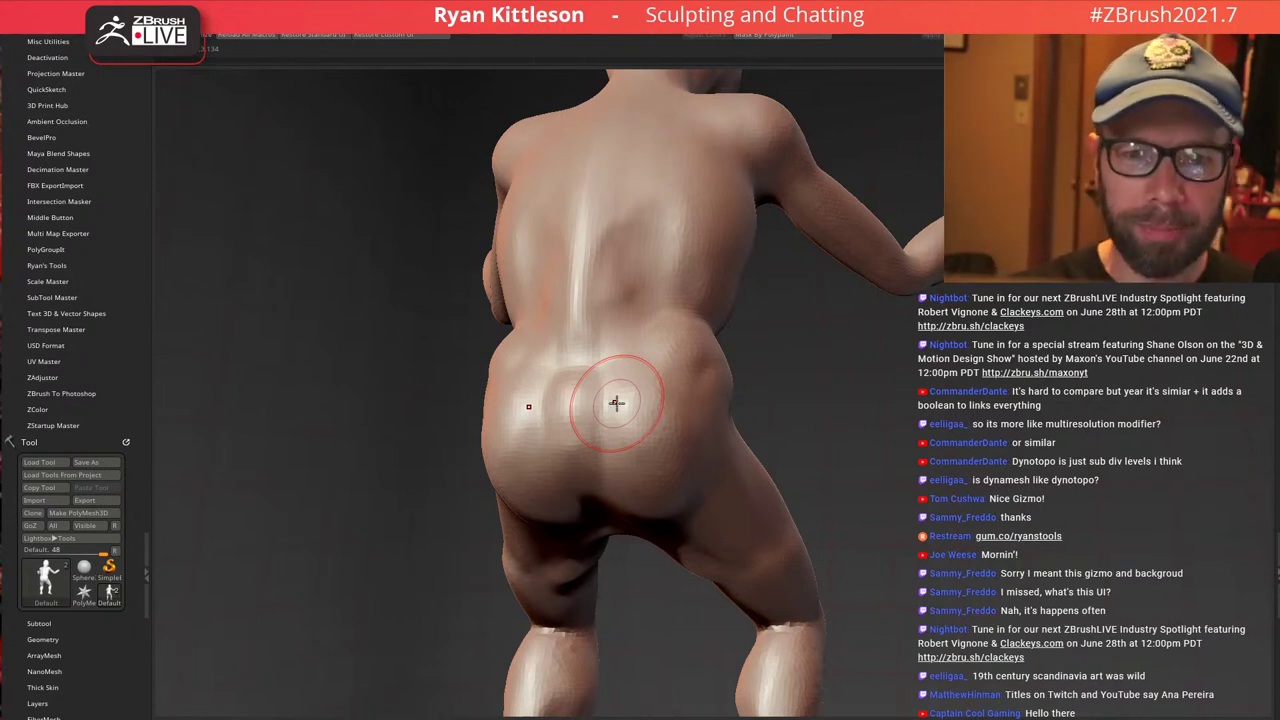
Define the crease between the inner thigh and the groin and shape the lower front of the pelvis
{"action": "mouse_move", "coordinate": [655, 353]}
{"action": "right_mouse_down", "text": "alt"}
{"action": "mouse_move", "coordinate": [637, 231]}
{"action": "mouse_move", "coordinate": [620, 263]}
{"action": "mouse_move", "coordinate": [648, 453]}
{"action": "right_mouse_up", "text": "alt"}
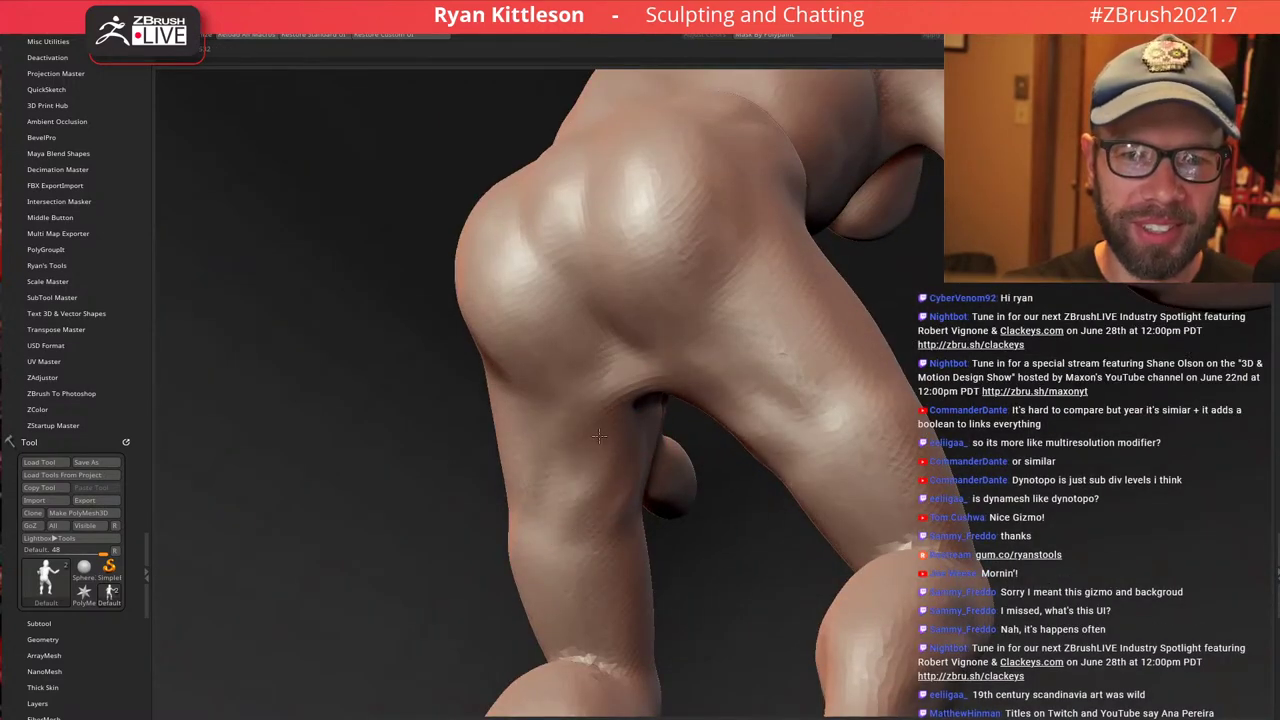
{"action": "right_click_drag", "start_coordinate": [622, 437], "coordinate": [571, 414]}
{"action": "mouse_move", "coordinate": [750, 368]}
{"action": "right_mouse_down"}
{"action": "mouse_move", "coordinate": [783, 426]}
{"action": "mouse_move", "coordinate": [816, 400]}
{"action": "mouse_move", "coordinate": [843, 323]}
{"action": "mouse_move", "coordinate": [762, 421]}
{"action": "right_mouse_up"}
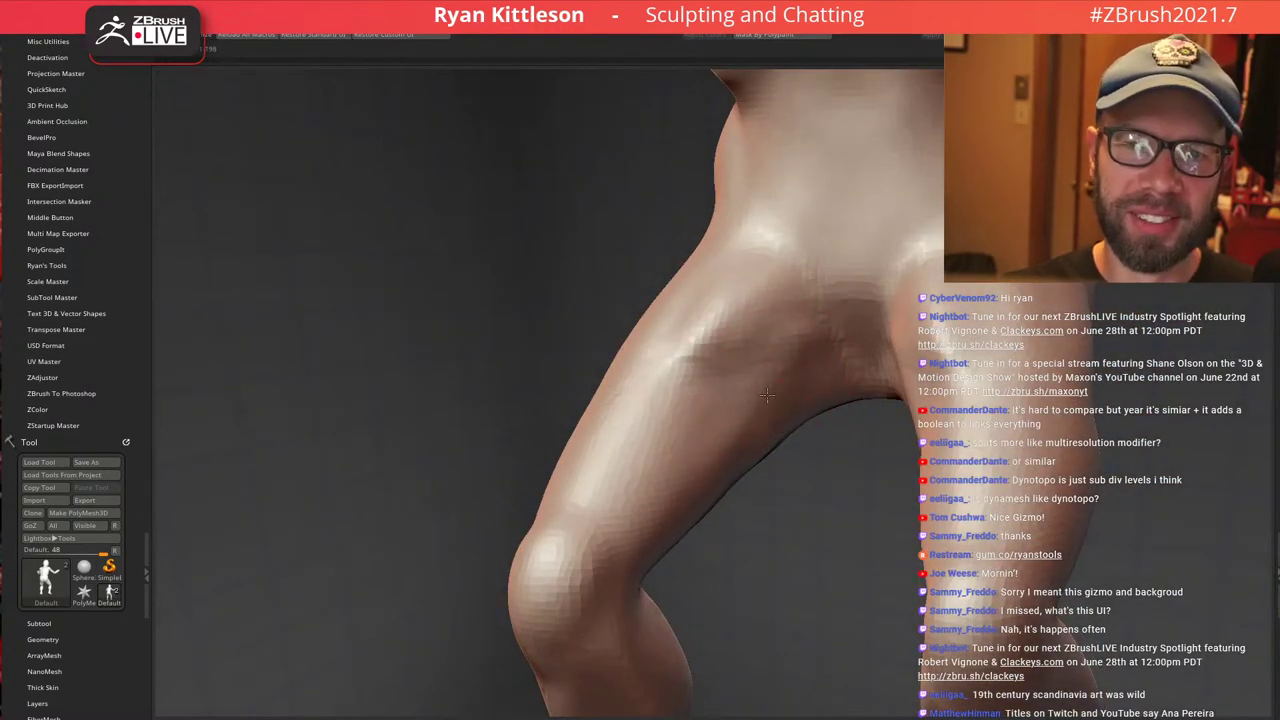
{"action": "mouse_move", "coordinate": [767, 395]}
{"action": "left_mouse_down"}
{"action": "mouse_move", "coordinate": [752, 325]}
{"action": "mouse_move", "coordinate": [714, 343]}
{"action": "left_mouse_up"}
{"action": "mouse_move", "coordinate": [714, 343]}
{"action": "right_mouse_down"}
{"action": "mouse_move", "coordinate": [828, 314]}
{"action": "mouse_move", "coordinate": [850, 285]}
{"action": "right_mouse_up"}
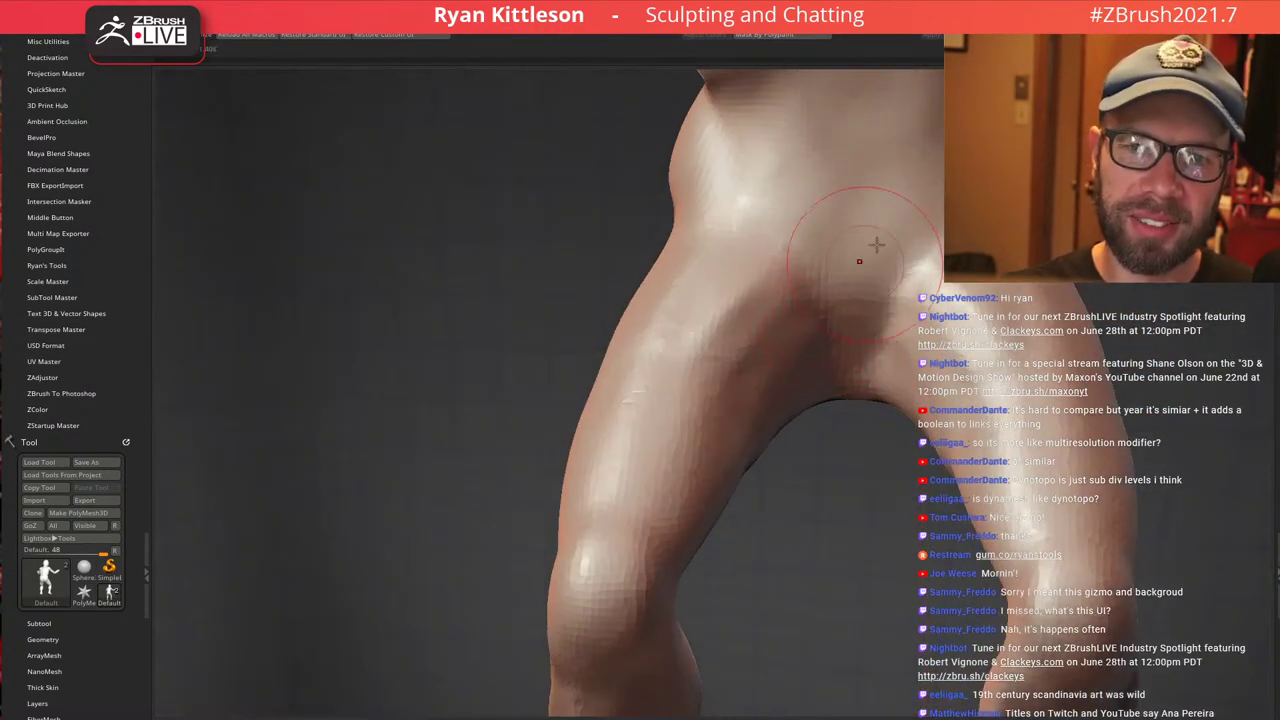
{"action": "mouse_move", "coordinate": [876, 244]}
{"action": "left_mouse_down"}
{"action": "mouse_move", "coordinate": [862, 312]}
{"action": "mouse_move", "coordinate": [858, 243]}
{"action": "left_mouse_up"}
{"action": "mouse_move", "coordinate": [858, 243]}
{"action": "right_mouse_down", "text": "ctrl"}
{"action": "mouse_move", "coordinate": [750, 374]}
{"action": "mouse_move", "coordinate": [716, 296]}
{"action": "right_mouse_up", "text": "ctrl"}
Build up the muscle mass along the front of the thigh from the hip down toward the knee
{"action": "right_click_drag", "start_coordinate": [772, 365], "coordinate": [863, 380]}
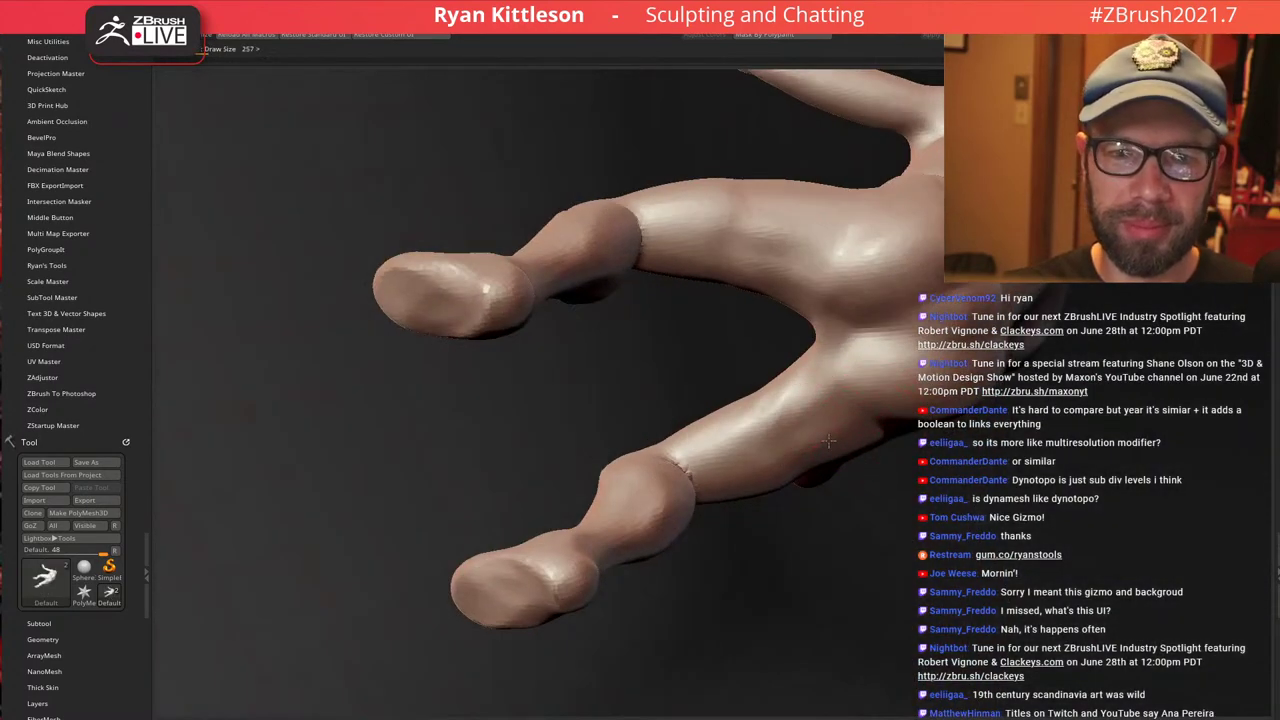
{"action": "right_click_drag", "start_coordinate": [723, 420], "coordinate": [842, 513]}
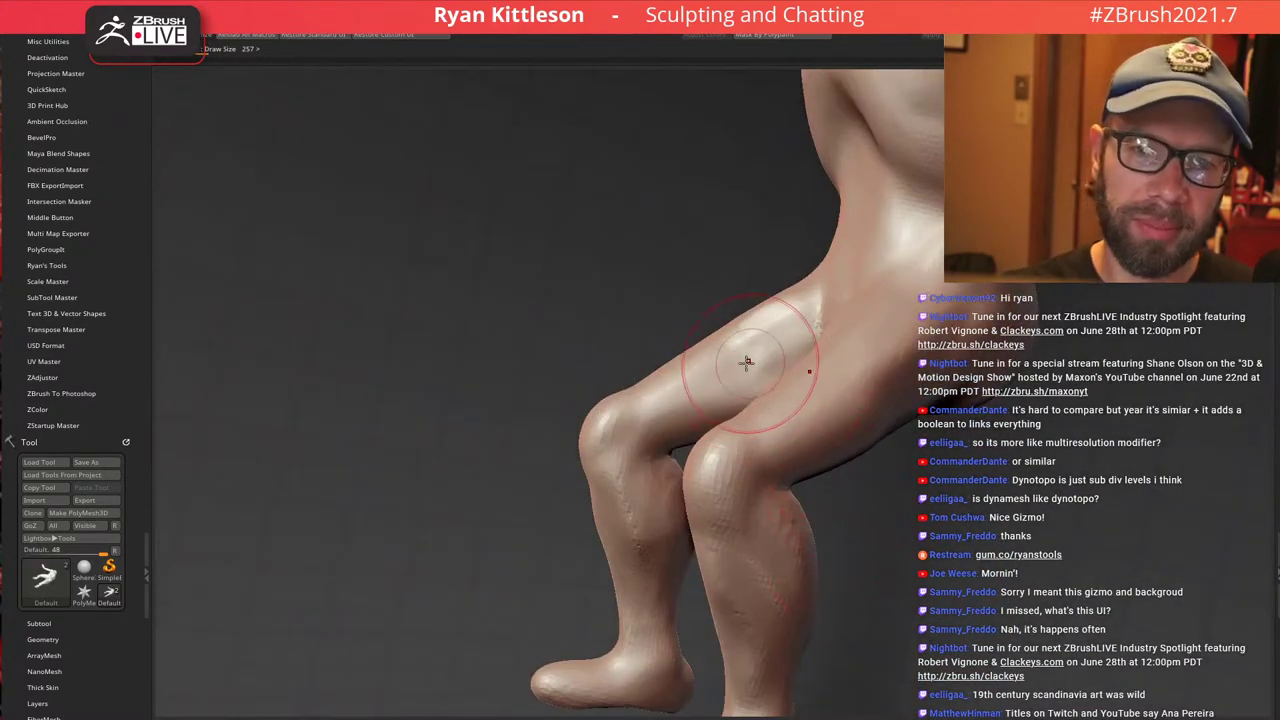
{"action": "right_click_drag", "start_coordinate": [747, 363], "coordinate": [714, 413]}
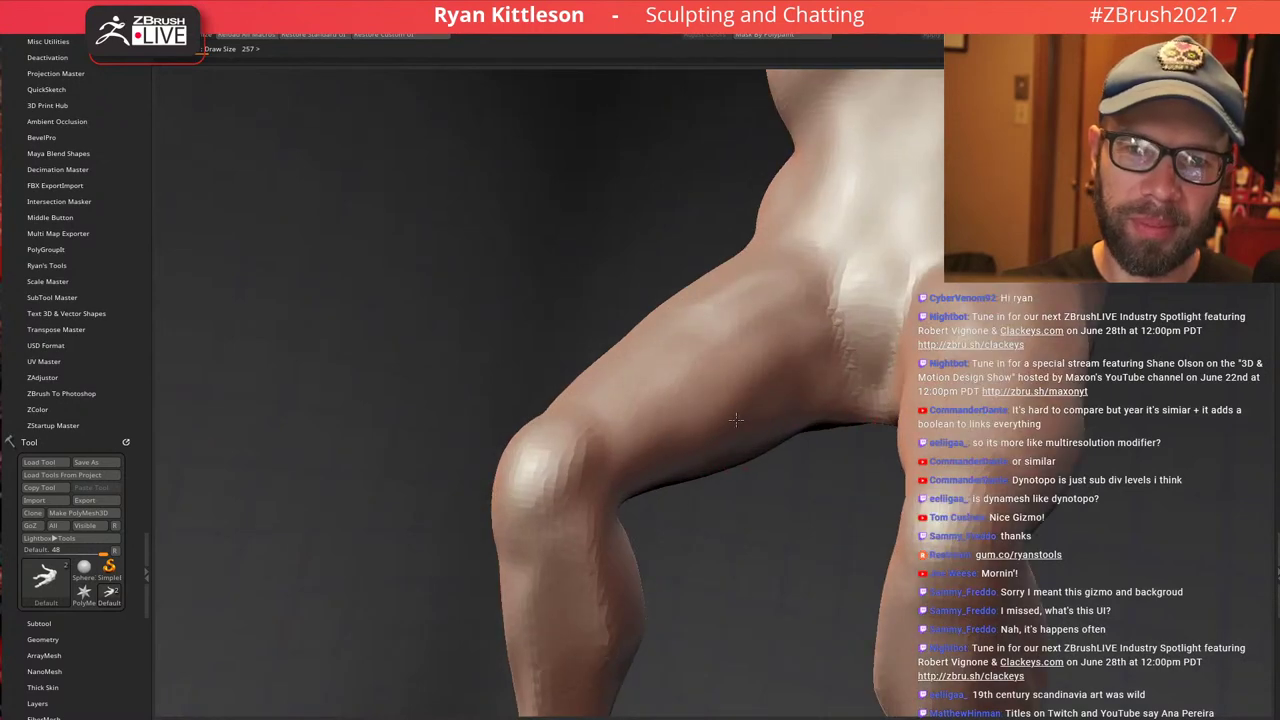
{"action": "mouse_move", "coordinate": [797, 345]}
{"action": "right_mouse_down"}
{"action": "mouse_move", "coordinate": [776, 306]}
{"action": "mouse_move", "coordinate": [763, 331]}
{"action": "right_mouse_up"}
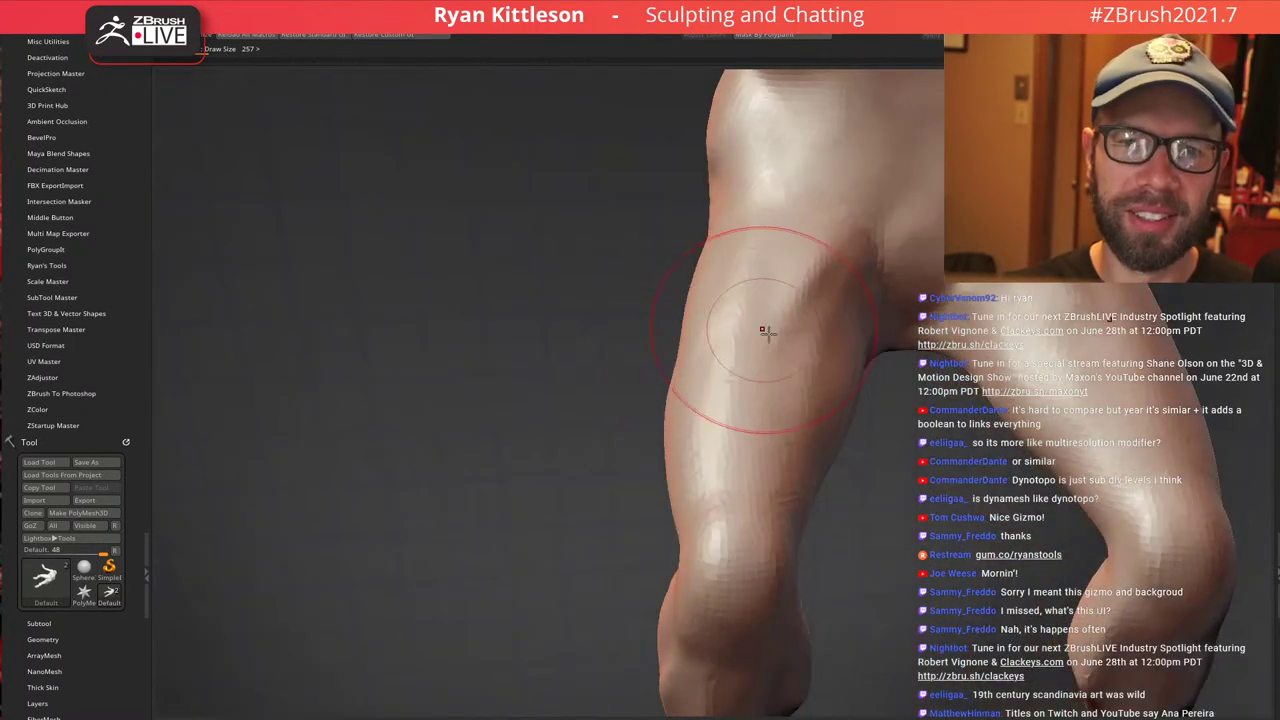
{"action": "mouse_move", "coordinate": [794, 275]}
{"action": "left_mouse_down"}
{"action": "mouse_move", "coordinate": [748, 374]}
{"action": "mouse_move", "coordinate": [778, 398]}
{"action": "left_mouse_up"}
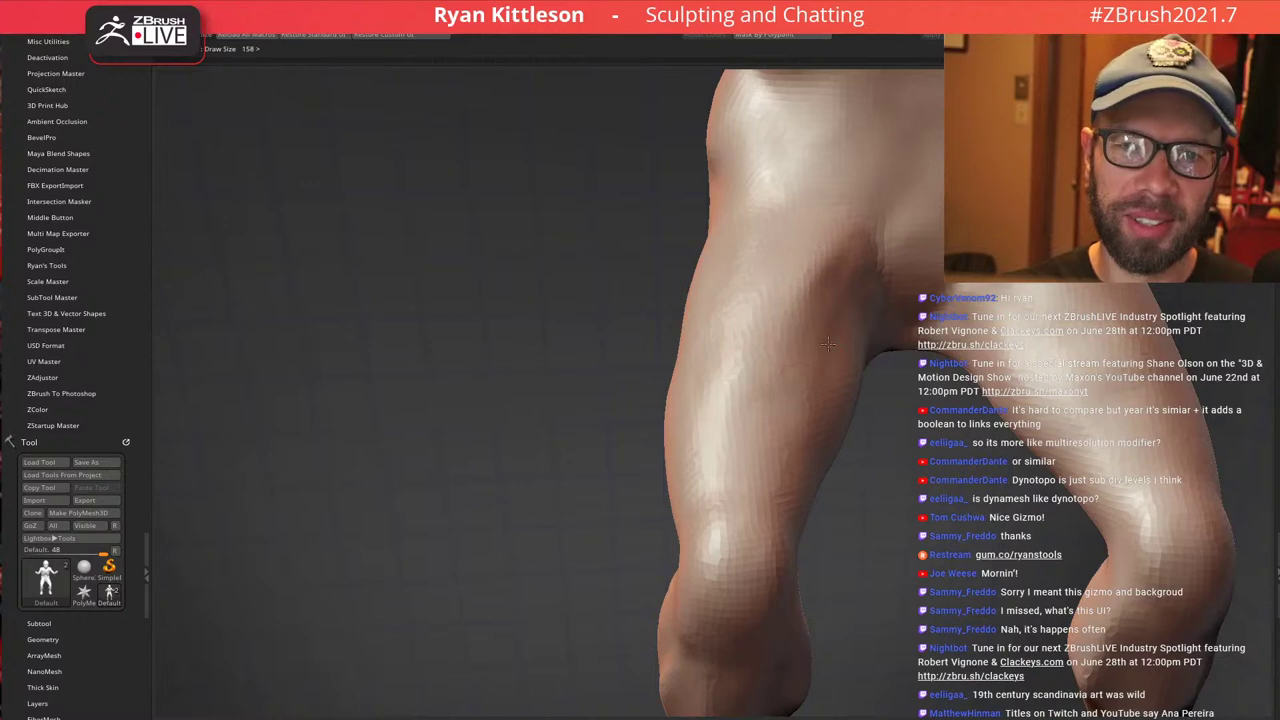
Shape the outer side of the thigh and the hamstrings on its back with a larger brush
{"action": "right_click_drag", "start_coordinate": [768, 380], "coordinate": [720, 335]}
{"action": "left_click_drag", "start_coordinate": [687, 331], "coordinate": [664, 330]}
{"action": "right_click_drag", "start_coordinate": [650, 328], "coordinate": [712, 320]}
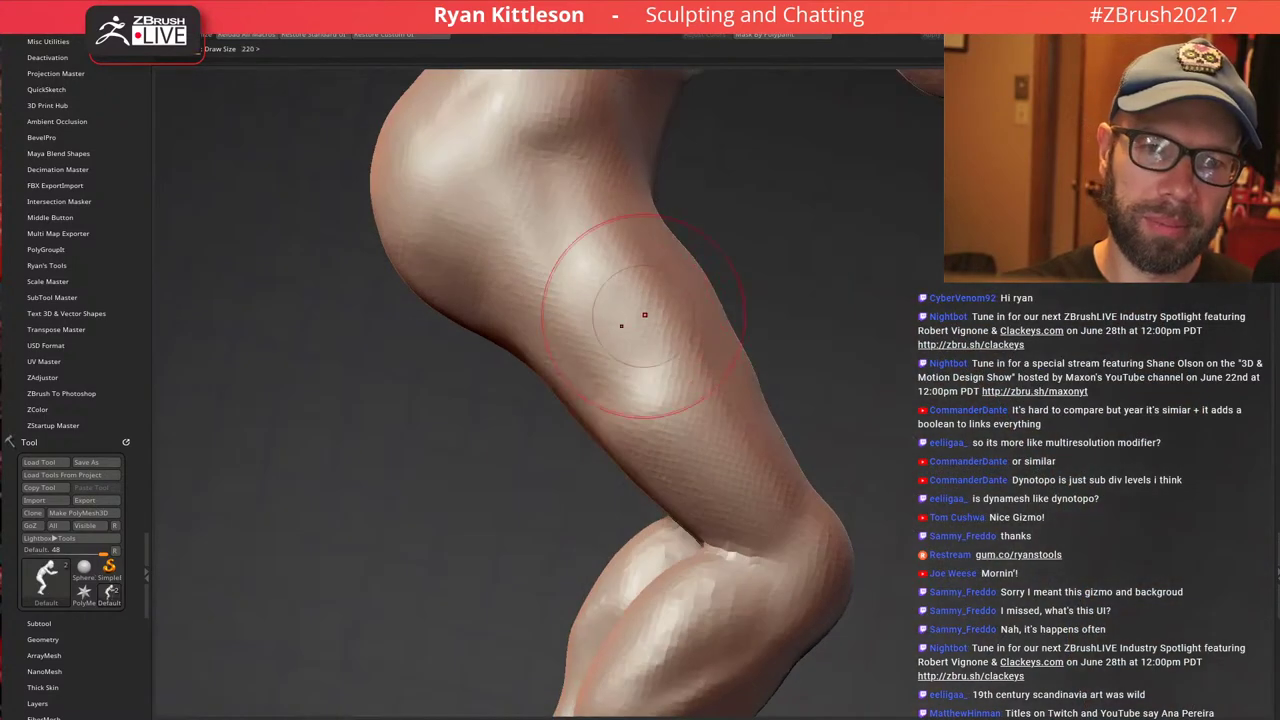
{"action": "left_click_drag", "start_coordinate": [600, 275], "coordinate": [637, 395]}
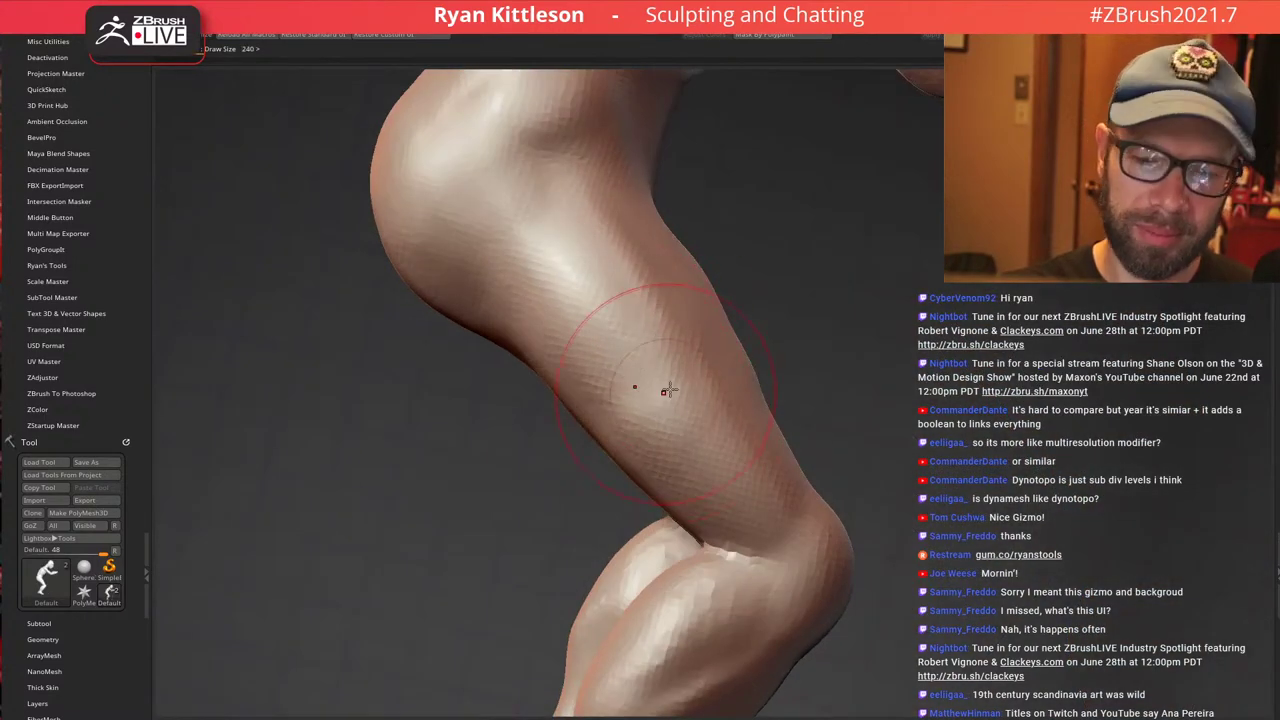
{"action": "right_click_drag", "start_coordinate": [670, 390], "coordinate": [805, 387]}
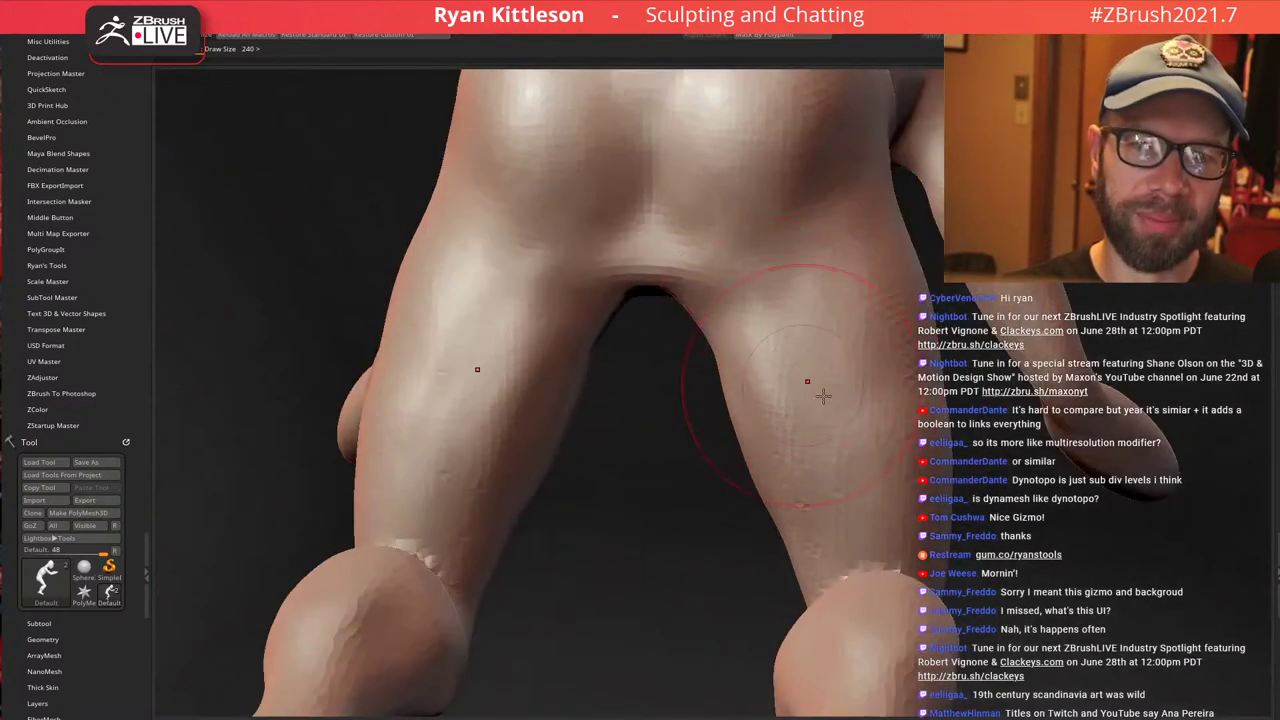
{"action": "mouse_move", "coordinate": [823, 396]}
{"action": "left_mouse_down"}
{"action": "mouse_move", "coordinate": [820, 438]}
{"action": "mouse_move", "coordinate": [820, 370]}
{"action": "left_mouse_up"}
Sculpt the kneecap and the front of the lower leg just below the knee
{"action": "mouse_move", "coordinate": [817, 351]}
{"action": "right_mouse_down", "text": "ctrl"}
{"action": "mouse_move", "coordinate": [838, 300]}
{"action": "mouse_move", "coordinate": [868, 391]}
{"action": "mouse_move", "coordinate": [862, 432]}
{"action": "right_mouse_up", "text": "ctrl"}
{"action": "right_click_drag", "start_coordinate": [712, 410], "coordinate": [863, 471], "text": "ctrl"}
{"action": "mouse_move", "coordinate": [697, 438]}
{"action": "right_mouse_down"}
{"action": "mouse_move", "coordinate": [752, 440]}
{"action": "mouse_move", "coordinate": [800, 418]}
{"action": "right_mouse_up"}
{"action": "left_click_drag", "start_coordinate": [650, 430], "coordinate": [662, 535]}
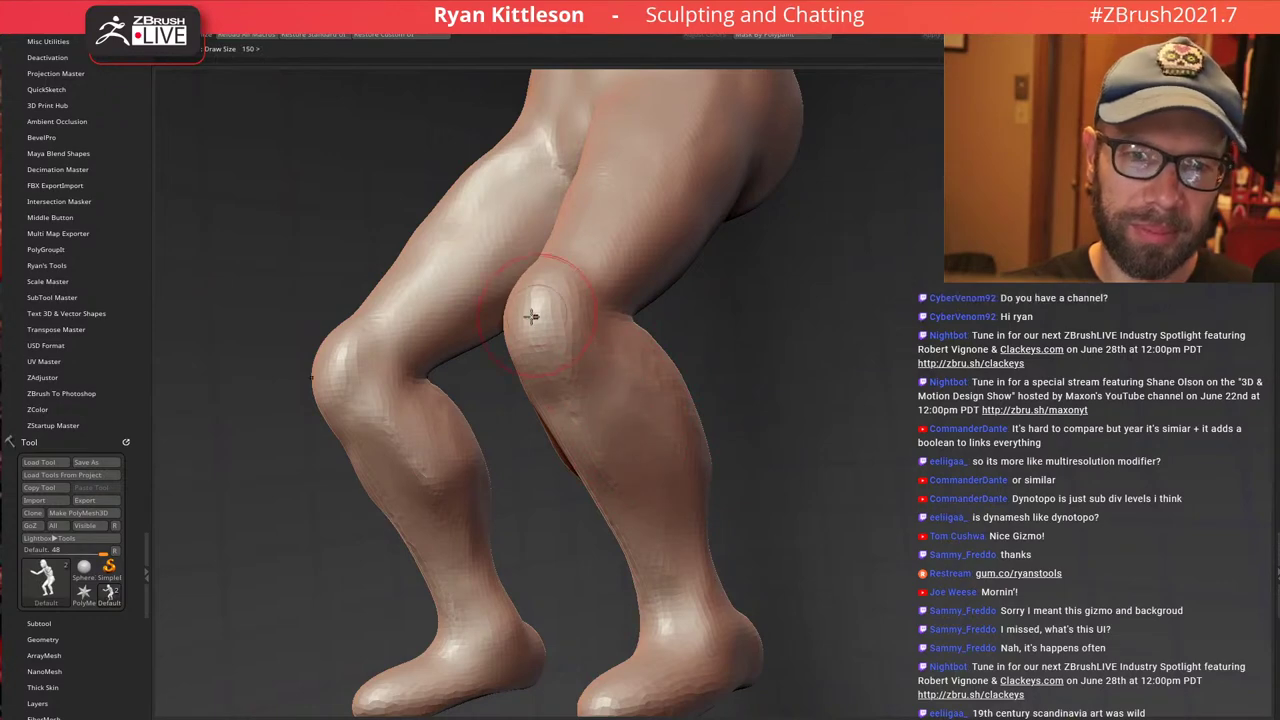
{"action": "mouse_move", "coordinate": [531, 317]}
{"action": "right_mouse_down"}
{"action": "mouse_move", "coordinate": [598, 363]}
{"action": "mouse_move", "coordinate": [548, 387]}
{"action": "right_mouse_up"}
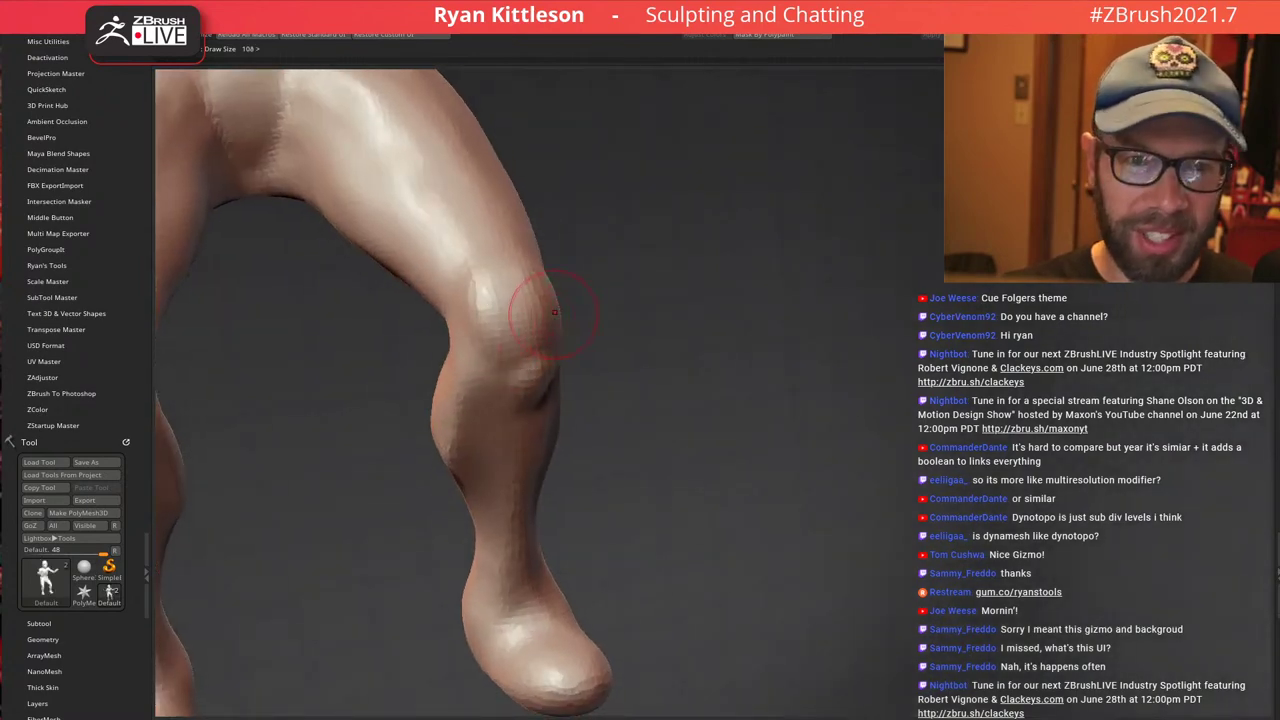
Refine the outer side of the calf muscle and blend it into the shin below the knee
{"action": "right_click_drag", "start_coordinate": [530, 296], "coordinate": [453, 445]}
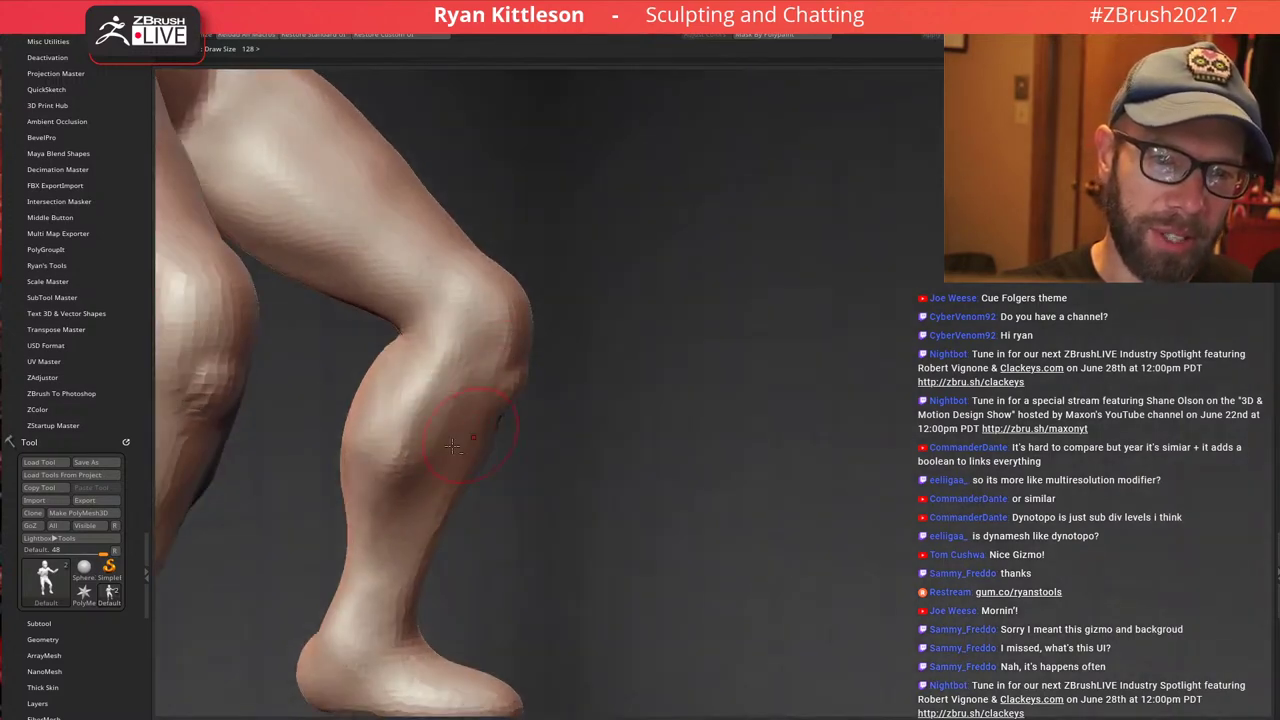
{"action": "left_click_drag", "start_coordinate": [407, 425], "coordinate": [412, 472]}
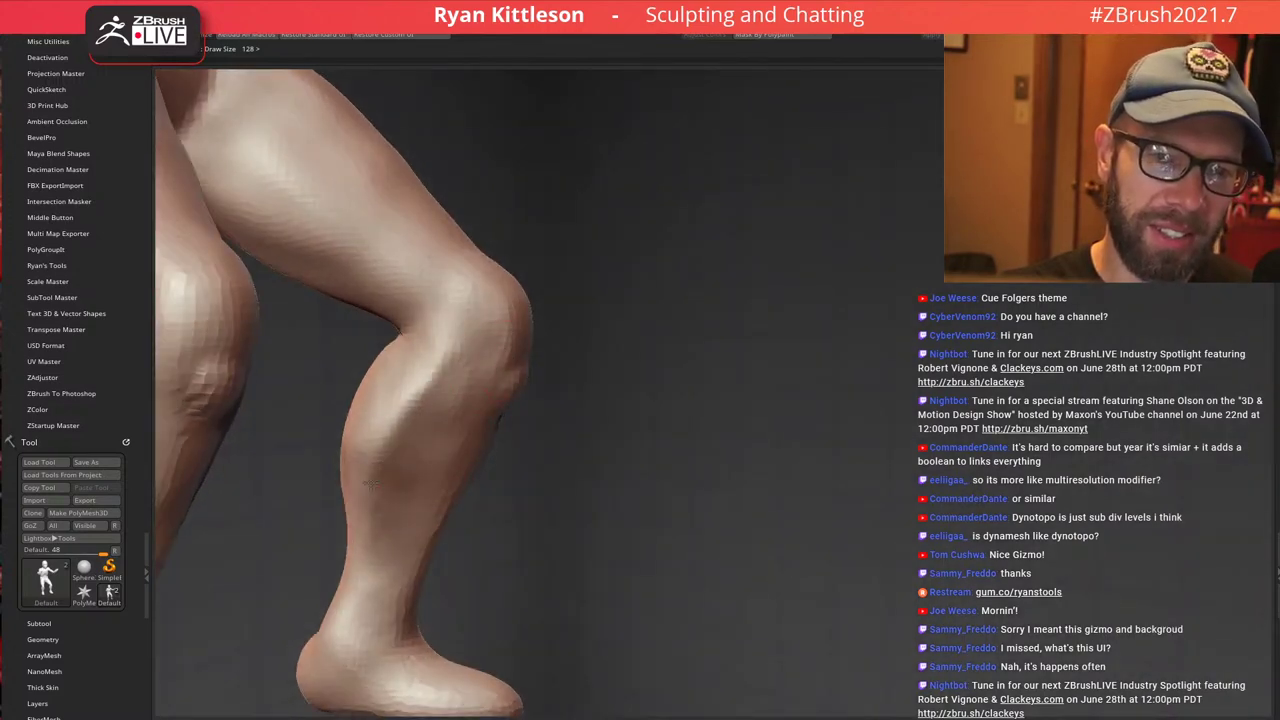
{"action": "left_click_drag", "start_coordinate": [394, 421], "coordinate": [411, 372]}
{"action": "right_click_drag", "start_coordinate": [437, 337], "coordinate": [440, 365], "text": "ctrl"}
{"action": "right_click_drag", "start_coordinate": [440, 365], "coordinate": [449, 371]}
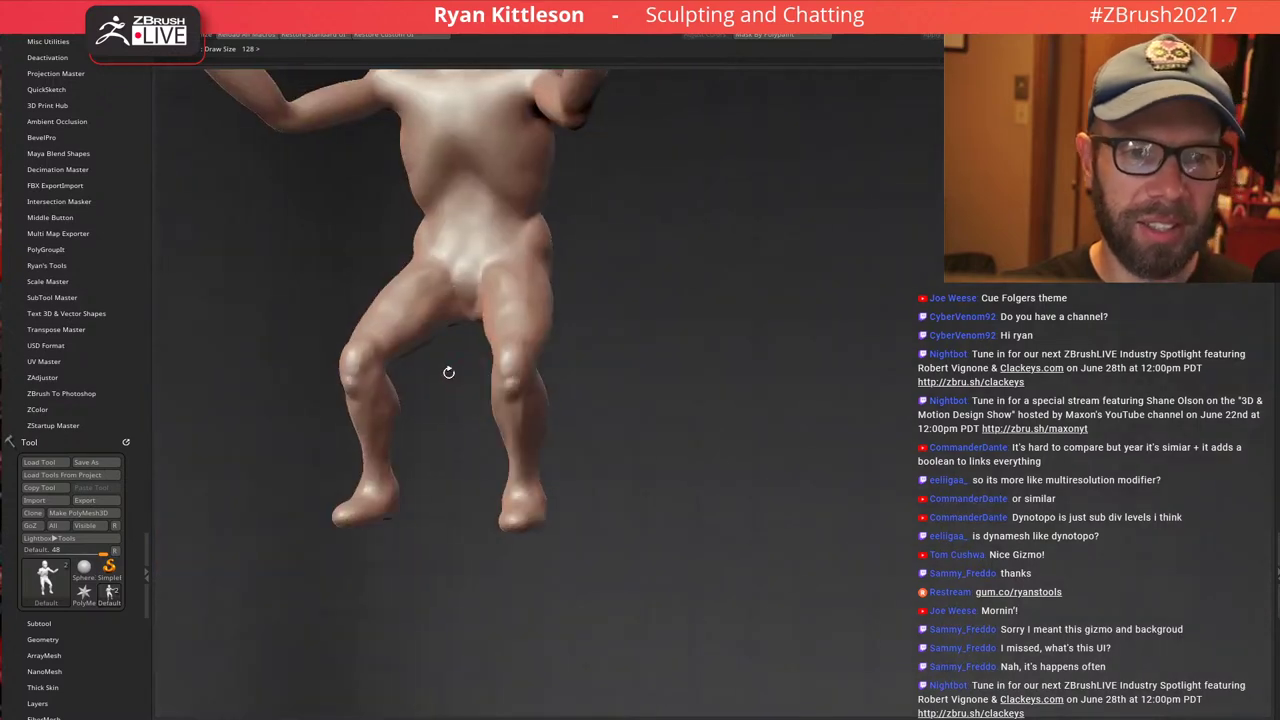
Form the ankle bone on the side of the foot and shape the transition into the heel
{"action": "mouse_move", "coordinate": [531, 380]}
{"action": "right_mouse_down", "text": "ctrl"}
{"action": "mouse_move", "coordinate": [535, 450]}
{"action": "mouse_move", "coordinate": [609, 391]}
{"action": "mouse_move", "coordinate": [557, 443]}
{"action": "mouse_move", "coordinate": [608, 431]}
{"action": "mouse_move", "coordinate": [535, 478]}
{"action": "right_mouse_up", "text": "ctrl"}
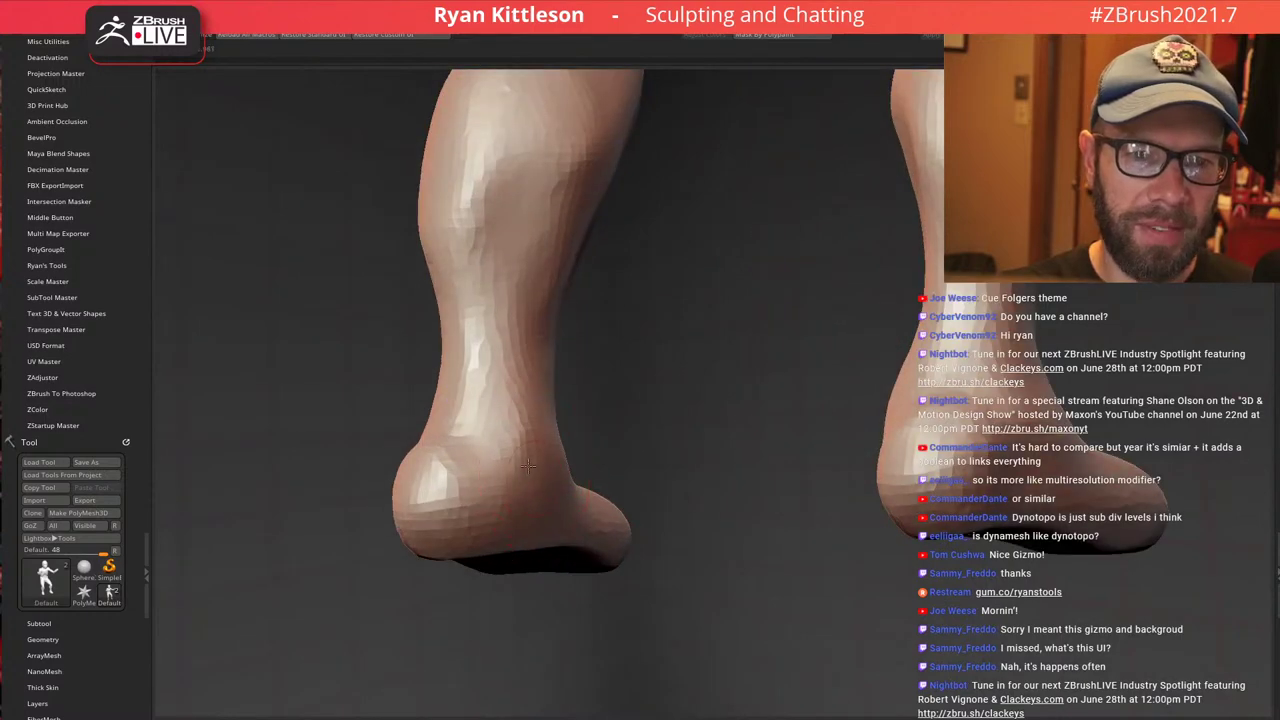
{"action": "mouse_move", "coordinate": [515, 452]}
{"action": "left_mouse_down"}
{"action": "mouse_move", "coordinate": [526, 480]}
{"action": "mouse_move", "coordinate": [557, 475]}
{"action": "left_mouse_up"}
{"action": "right_click_drag", "start_coordinate": [544, 455], "coordinate": [490, 470]}
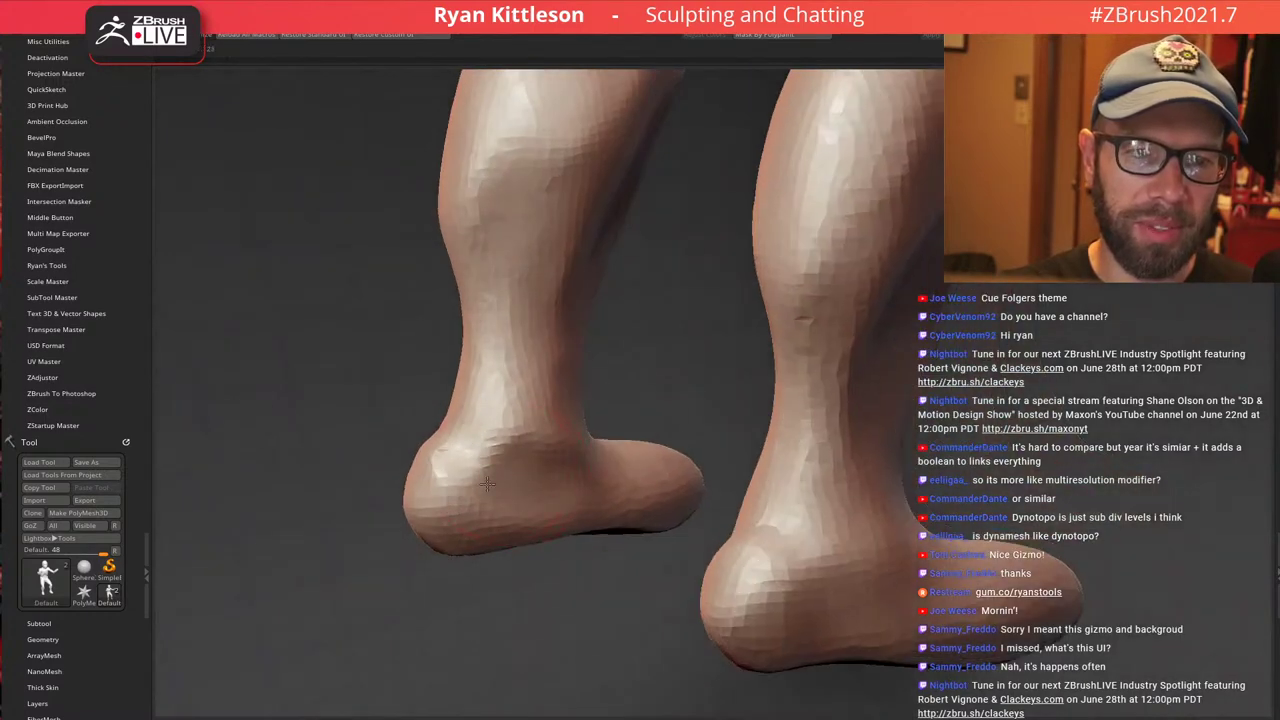
{"action": "left_click_drag", "start_coordinate": [488, 463], "coordinate": [519, 480]}
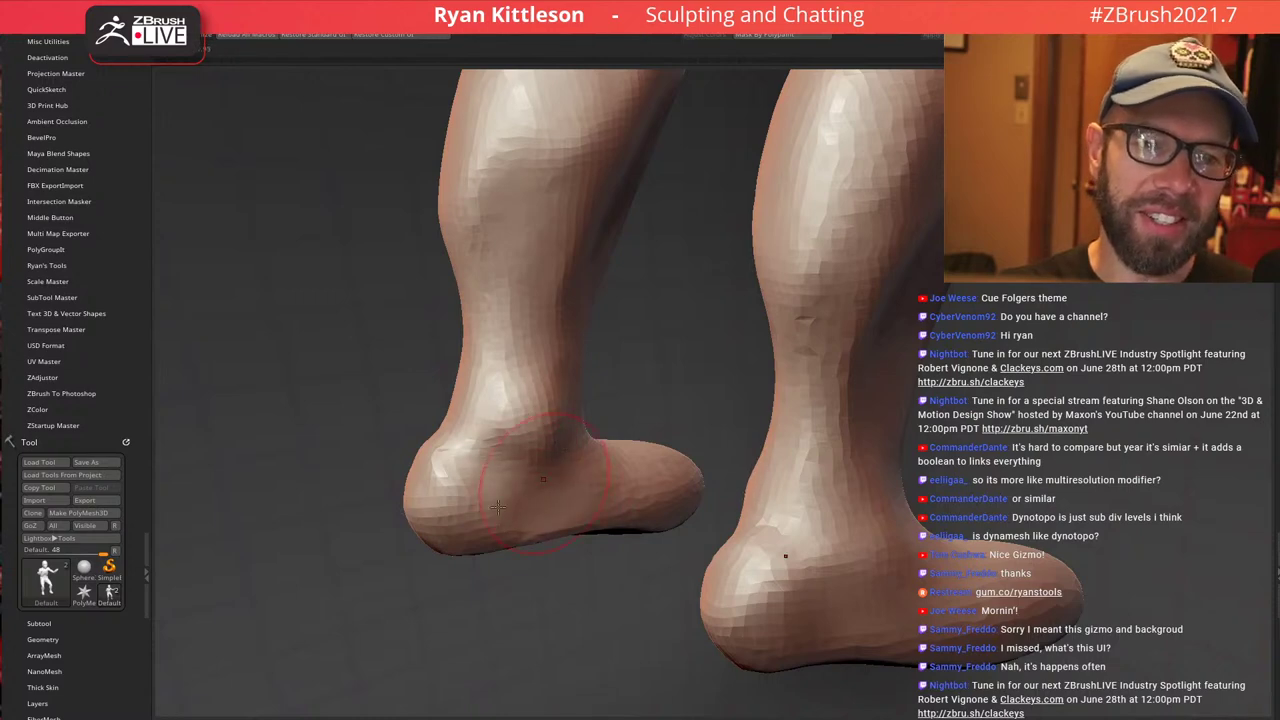
{"action": "left_click_drag", "start_coordinate": [498, 507], "coordinate": [434, 463]}
Sculpt the Achilles tendon above the heel and carve the hollow between the ankle bone and the heel
{"action": "right_click_drag", "start_coordinate": [494, 449], "coordinate": [595, 420]}
{"action": "left_click_drag", "start_coordinate": [452, 458], "coordinate": [440, 403]}
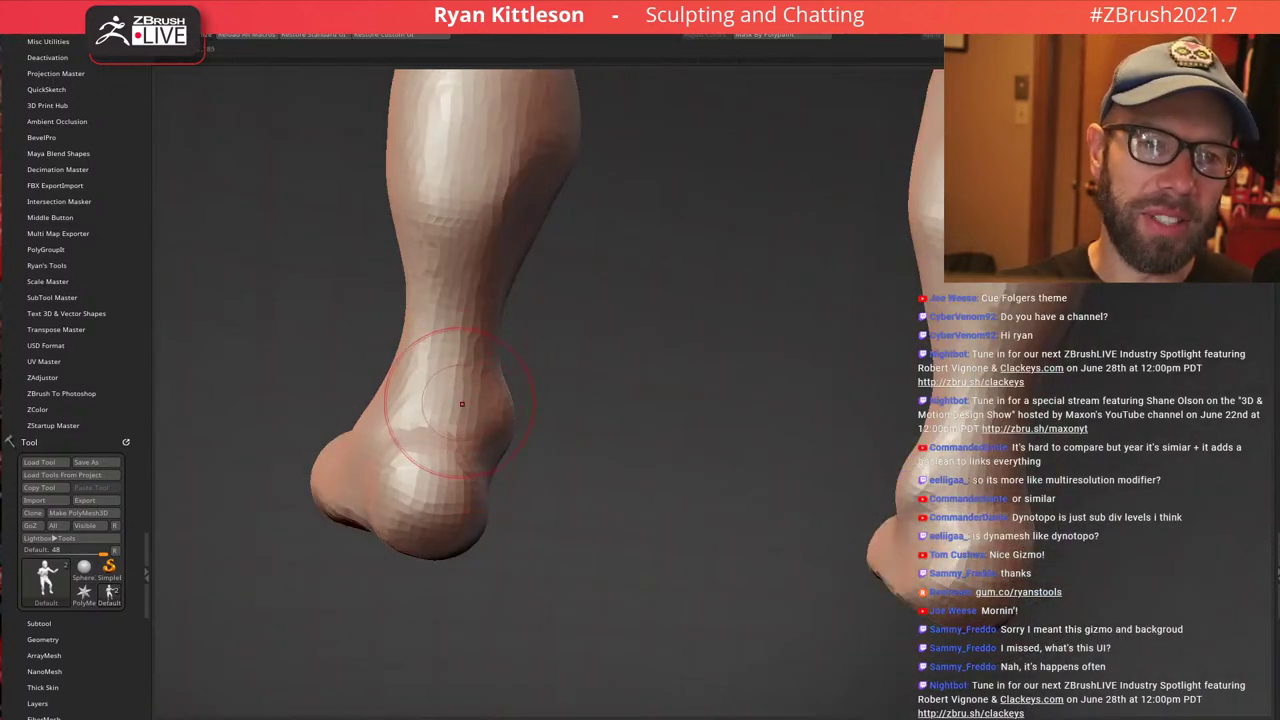
{"action": "key", "text": "bracketleft"}
{"action": "mouse_move", "coordinate": [459, 325]}
{"action": "left_mouse_down"}
{"action": "mouse_move", "coordinate": [442, 448]}
{"action": "mouse_move", "coordinate": [453, 300]}
{"action": "left_mouse_up"}
{"action": "mouse_move", "coordinate": [477, 383]}
{"action": "right_mouse_down"}
{"action": "mouse_move", "coordinate": [558, 369]}
{"action": "mouse_move", "coordinate": [518, 354]}
{"action": "mouse_move", "coordinate": [534, 362]}
{"action": "right_mouse_up"}
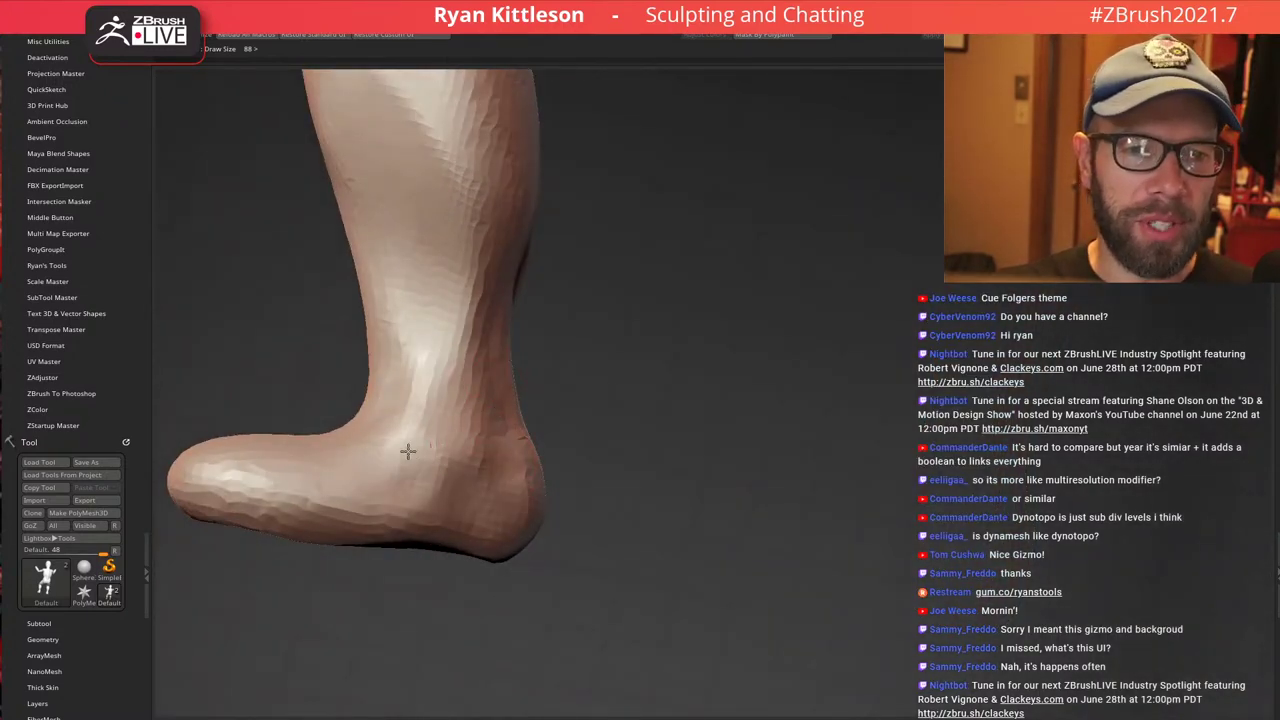
{"action": "left_click_drag", "start_coordinate": [429, 495], "coordinate": [464, 494]}
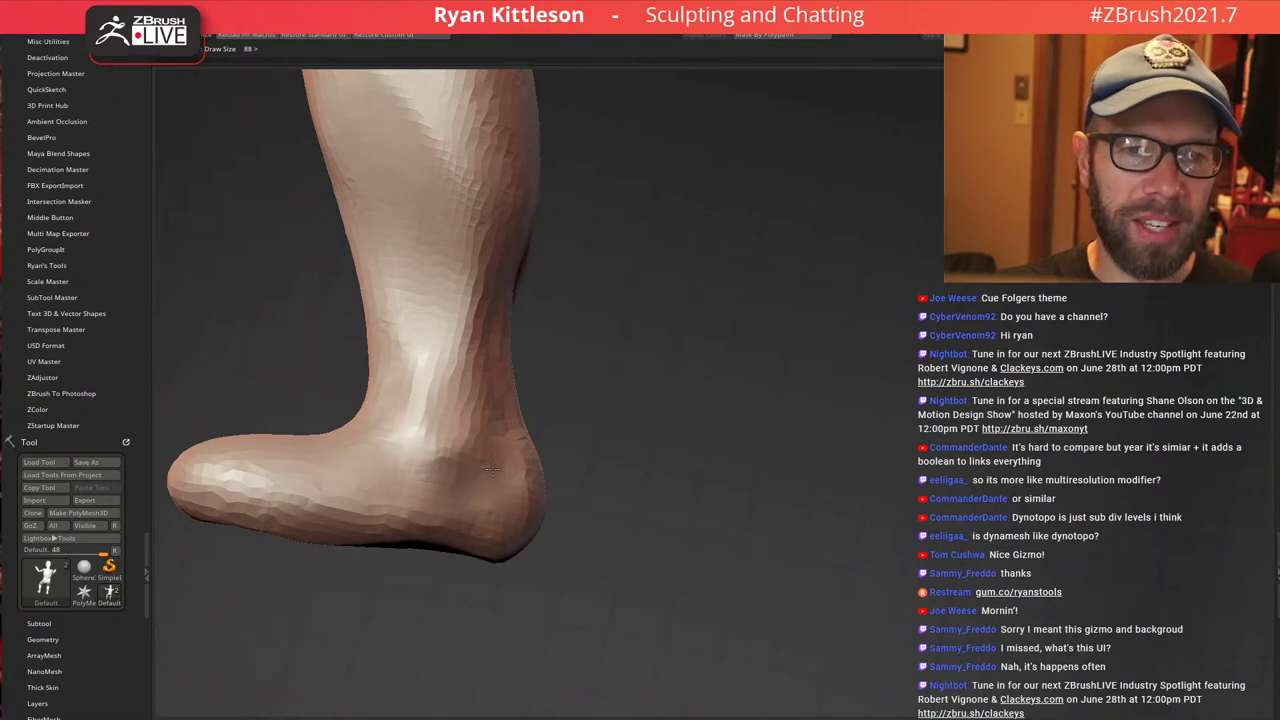
Flatten and shape the sole of the foot from the heel to the arch
{"action": "right_click_drag", "start_coordinate": [510, 410], "coordinate": [570, 355]}
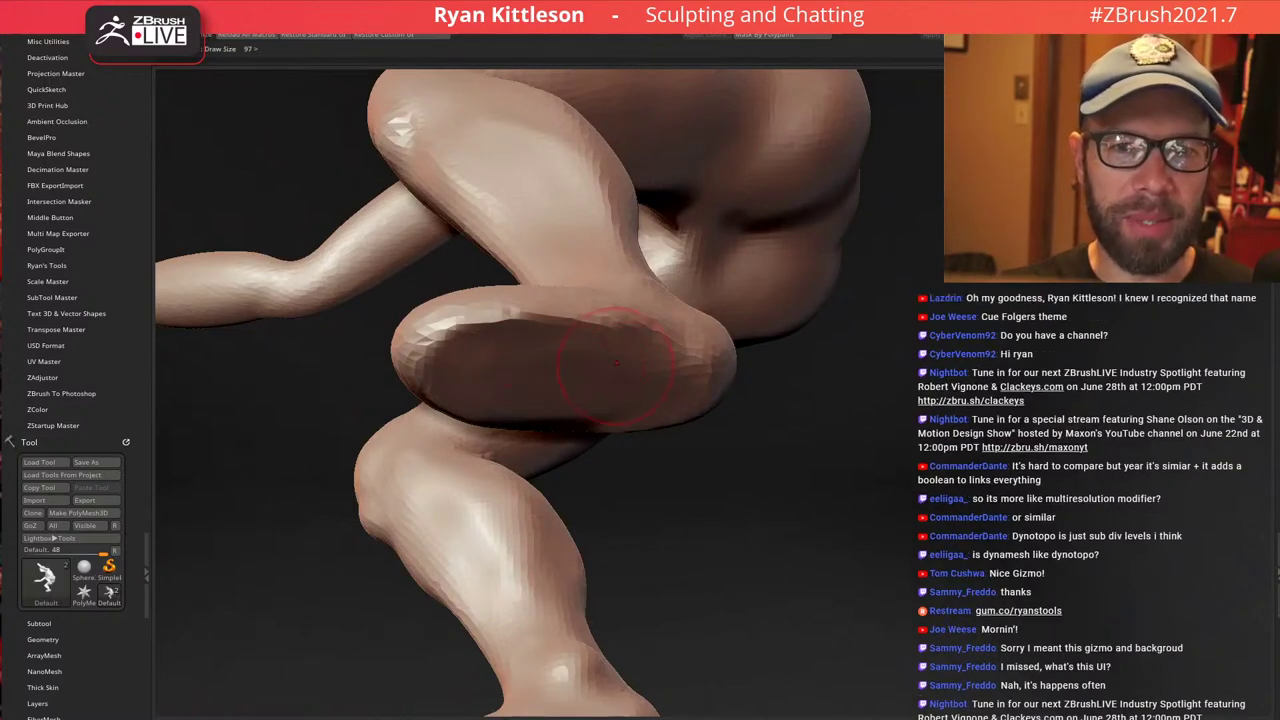
{"action": "right_click_drag", "start_coordinate": [642, 363], "coordinate": [585, 335]}
{"action": "mouse_move", "coordinate": [640, 385]}
{"action": "left_mouse_down"}
{"action": "mouse_move", "coordinate": [588, 416]}
{"action": "mouse_move", "coordinate": [552, 370]}
{"action": "left_mouse_up"}
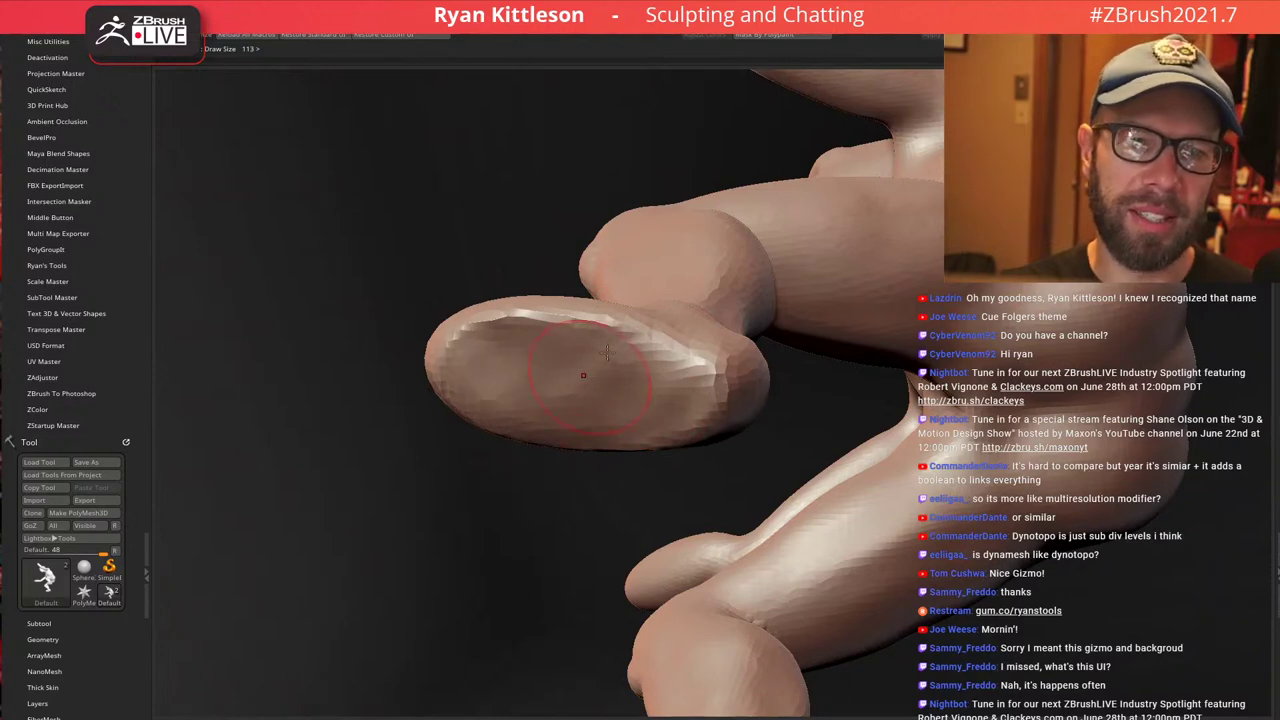
Pull out the front end and corners of the foot with the Move brush to make a broad, squared toe area
{"action": "right_click_drag", "start_coordinate": [607, 352], "coordinate": [608, 314]}
{"action": "key", "text": "space"}
{"action": "left_click_drag", "start_coordinate": [528, 325], "coordinate": [538, 325]}
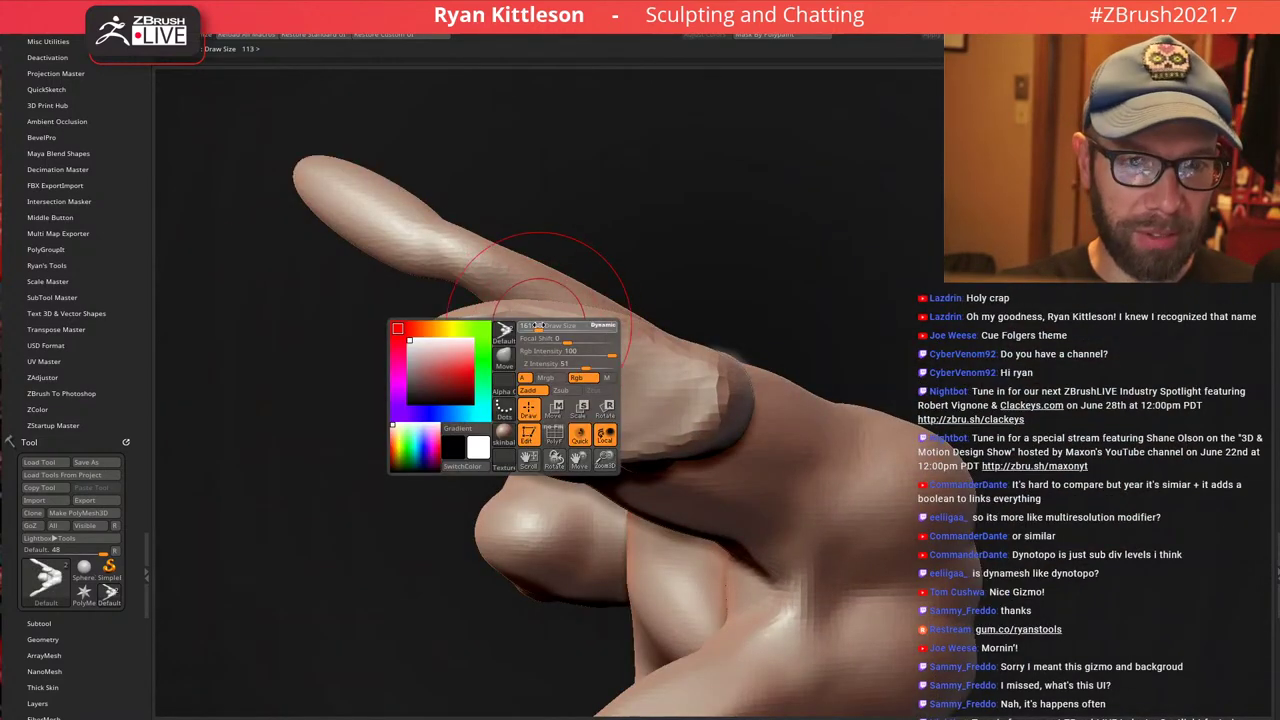
{"action": "left_click_drag", "start_coordinate": [448, 315], "coordinate": [416, 281]}
{"action": "left_click_drag", "start_coordinate": [448, 424], "coordinate": [414, 476]}
{"action": "left_click_drag", "start_coordinate": [508, 440], "coordinate": [507, 456]}
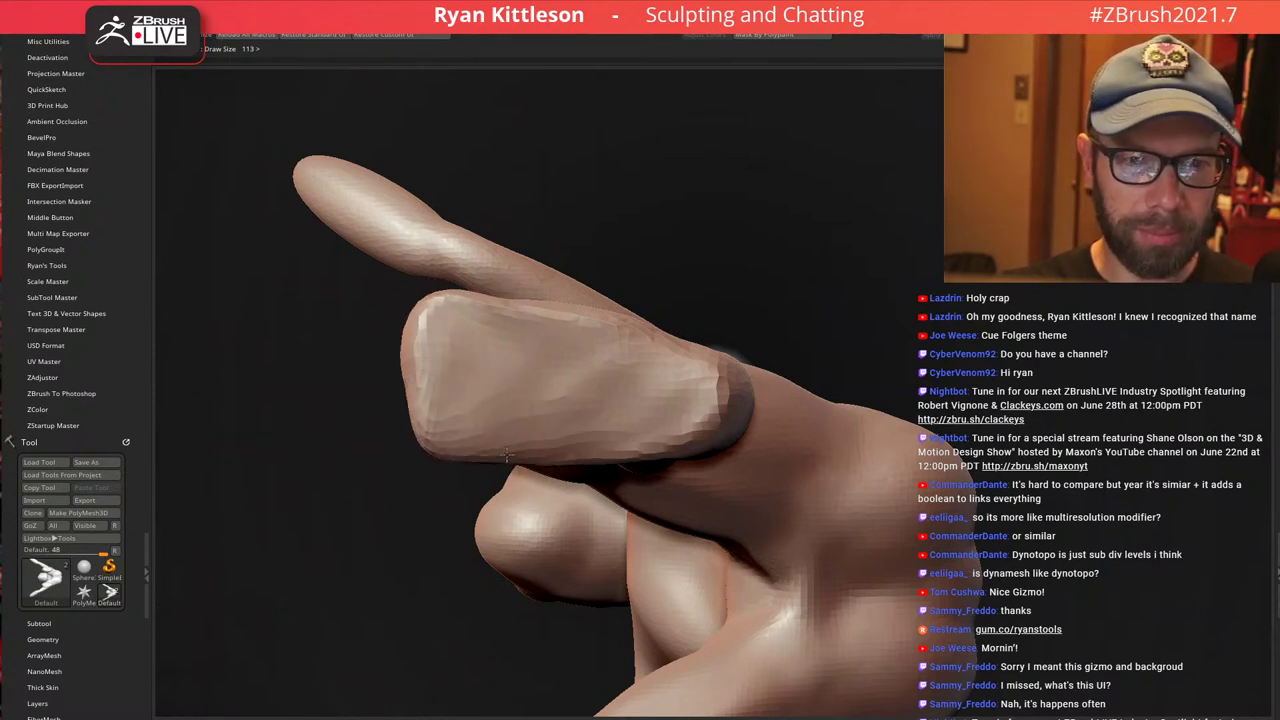
{"action": "left_click_drag", "start_coordinate": [434, 440], "coordinate": [430, 420]}
{"action": "left_click_drag", "start_coordinate": [426, 312], "coordinate": [405, 292]}
{"action": "left_click_drag", "start_coordinate": [432, 382], "coordinate": [413, 393]}
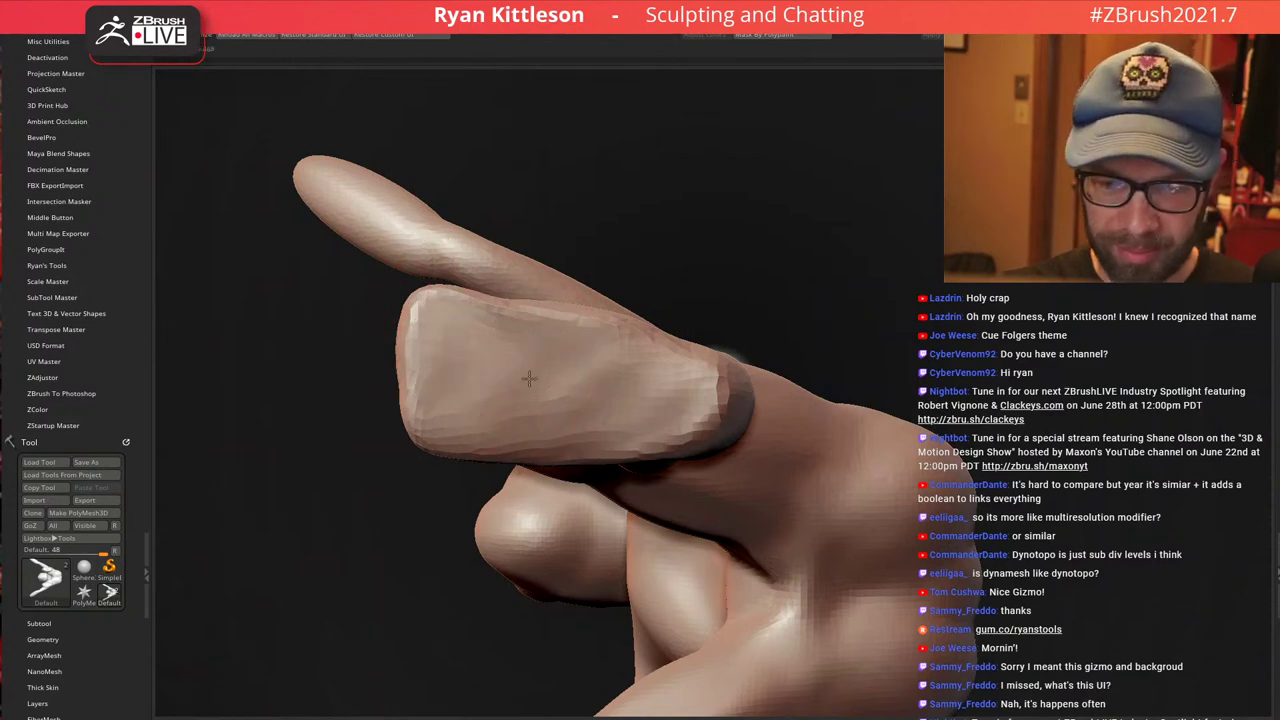
Examine the foot, lower leg and overall figure from several sides, ending on the upper body
{"action": "right_click_drag", "start_coordinate": [517, 365], "coordinate": [595, 364]}
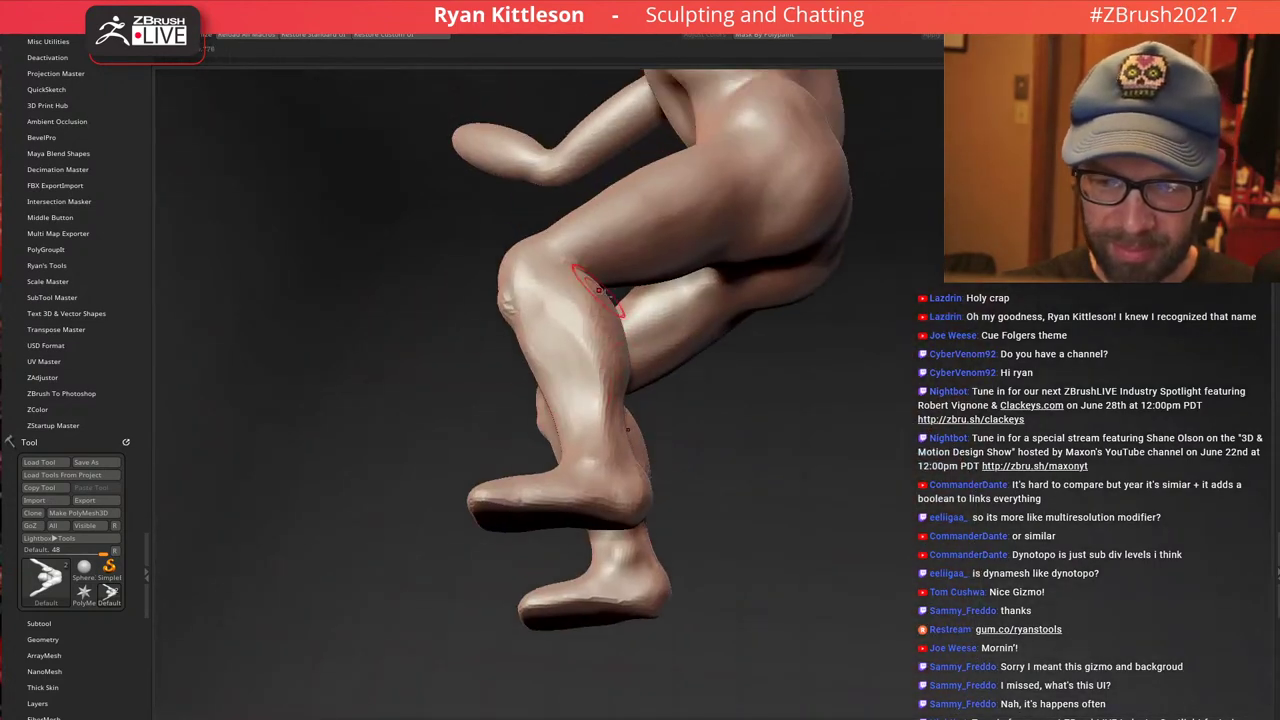
{"action": "right_click_drag", "start_coordinate": [585, 317], "coordinate": [619, 285]}
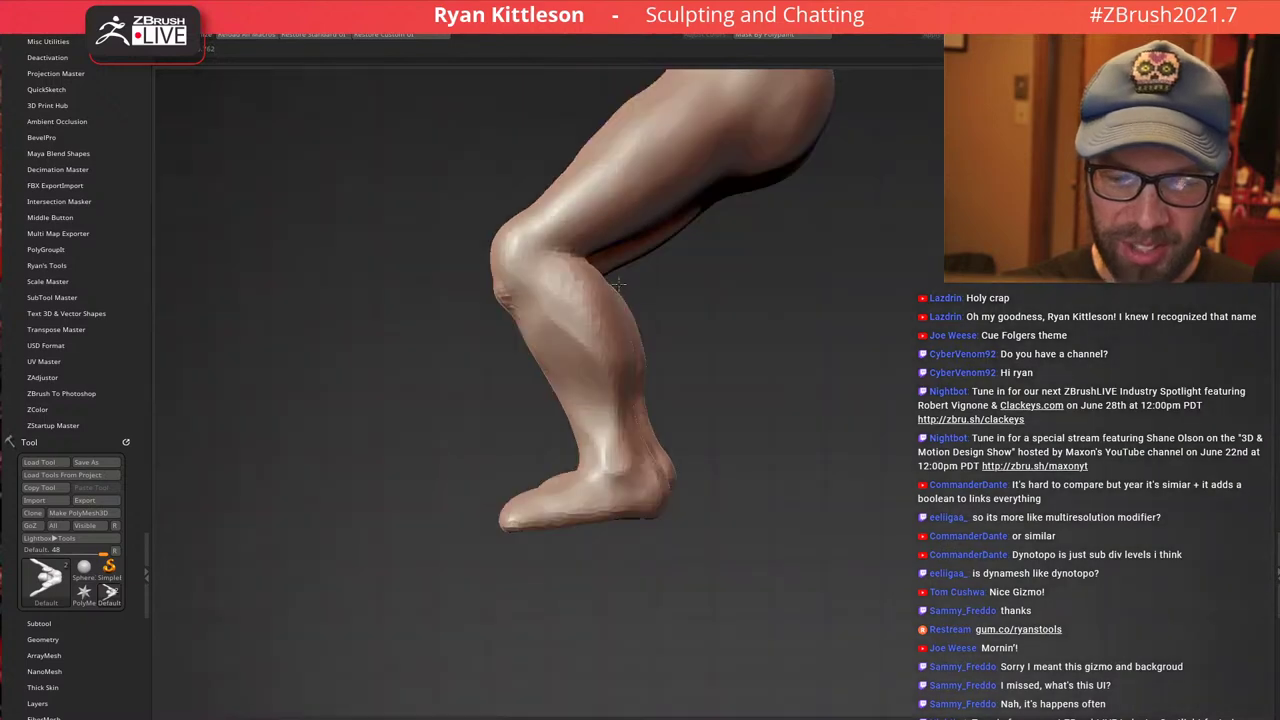
{"action": "right_click_drag", "start_coordinate": [627, 402], "coordinate": [590, 338], "text": "ctrl"}
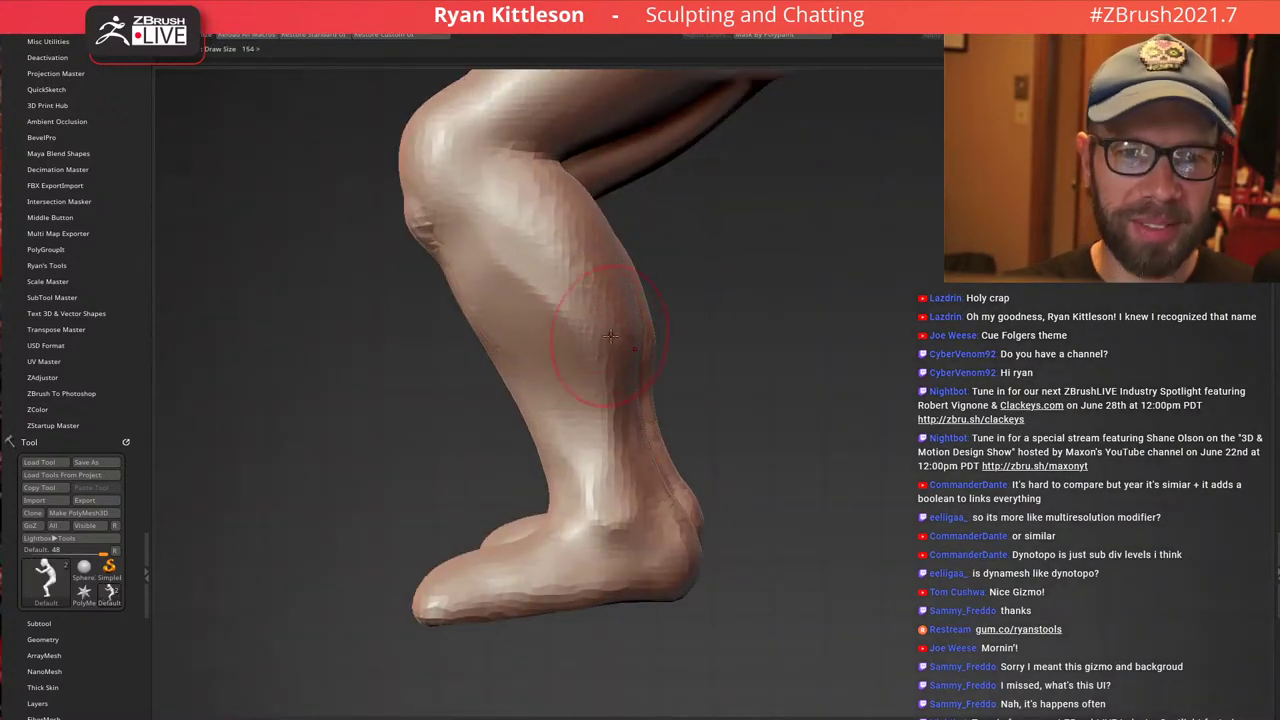
{"action": "right_click_drag", "start_coordinate": [547, 239], "coordinate": [645, 256]}
{"action": "mouse_move", "coordinate": [495, 305]}
{"action": "right_mouse_down"}
{"action": "mouse_move", "coordinate": [558, 284]}
{"action": "mouse_move", "coordinate": [680, 434]}
{"action": "right_mouse_up"}
{"action": "right_click_drag", "start_coordinate": [622, 305], "coordinate": [582, 315], "text": "ctrl"}
{"action": "right_click_drag", "start_coordinate": [609, 408], "coordinate": [692, 424]}
{"action": "right_click_drag", "start_coordinate": [568, 343], "coordinate": [694, 477], "text": "ctrl"}
{"action": "right_click_drag", "start_coordinate": [508, 377], "coordinate": [645, 375]}
{"action": "right_click_drag", "start_coordinate": [550, 390], "coordinate": [550, 444]}
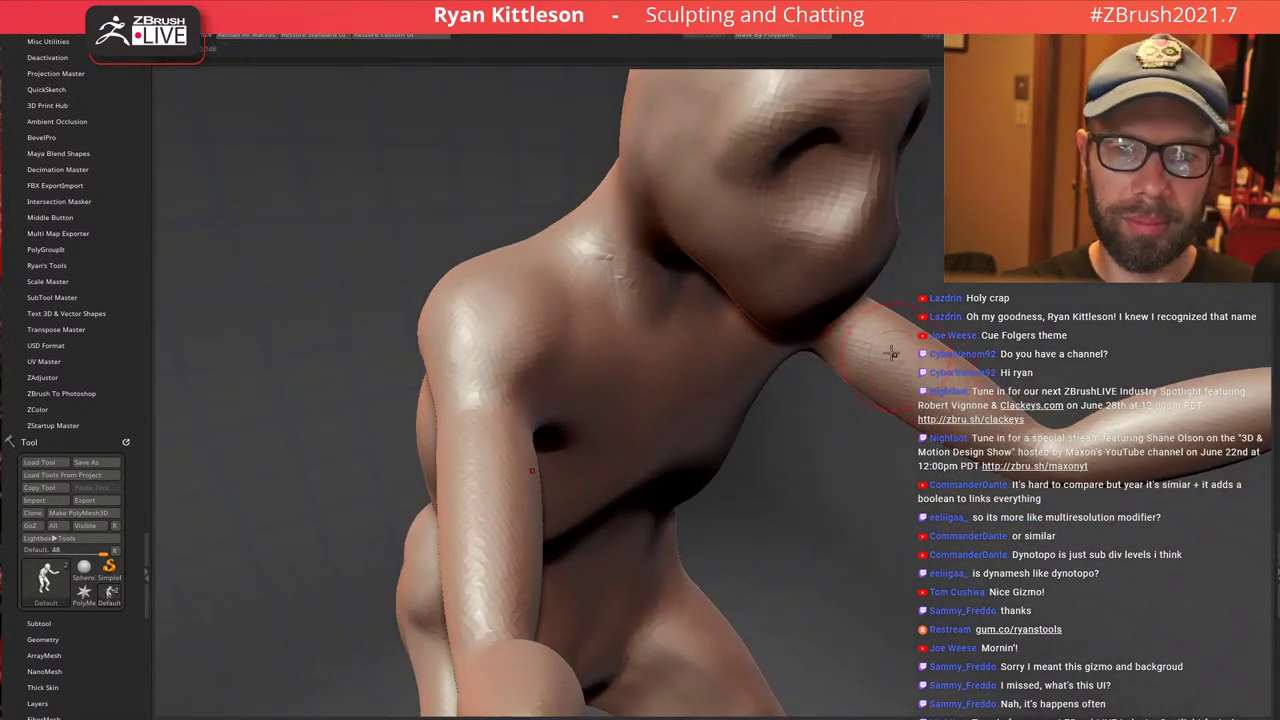
Shape the upper arm between the elbow and the shoulder, giving the plain tube some muscle mass
{"action": "right_click_drag", "start_coordinate": [891, 353], "coordinate": [880, 312]}
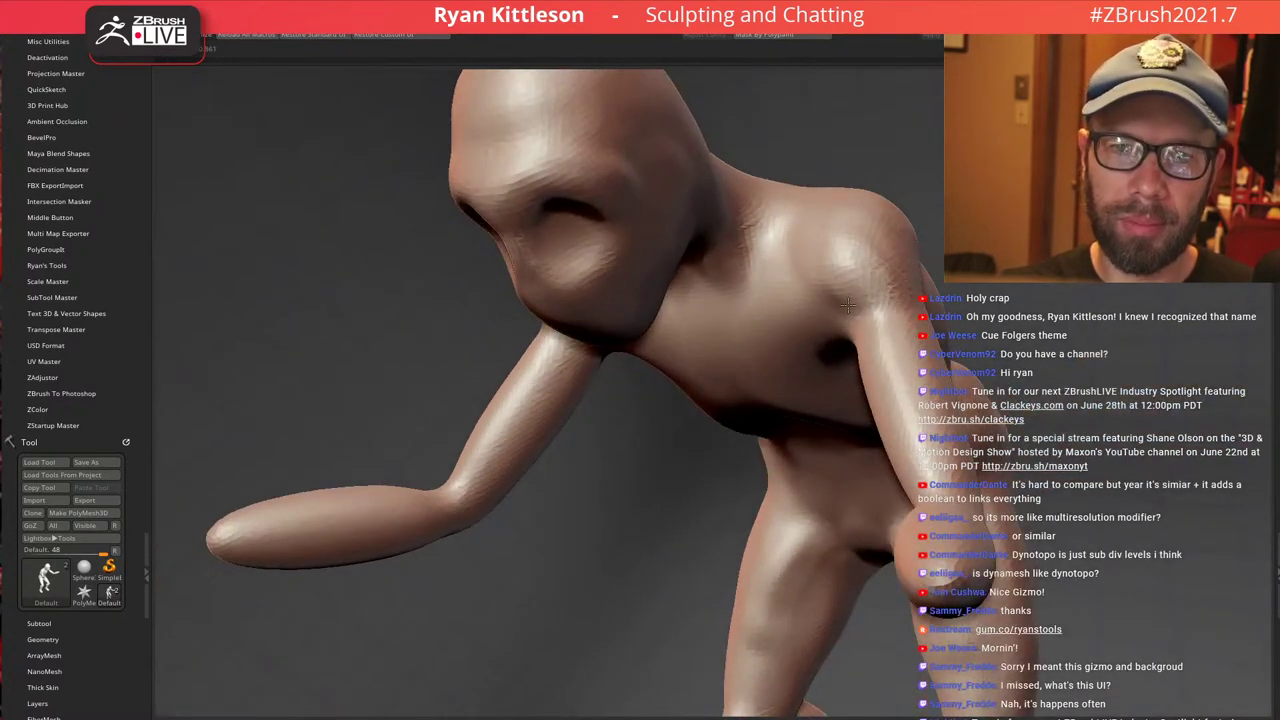
{"action": "right_click_drag", "start_coordinate": [879, 268], "coordinate": [848, 361]}
{"action": "right_click_drag", "start_coordinate": [936, 281], "coordinate": [898, 254], "text": "alt"}
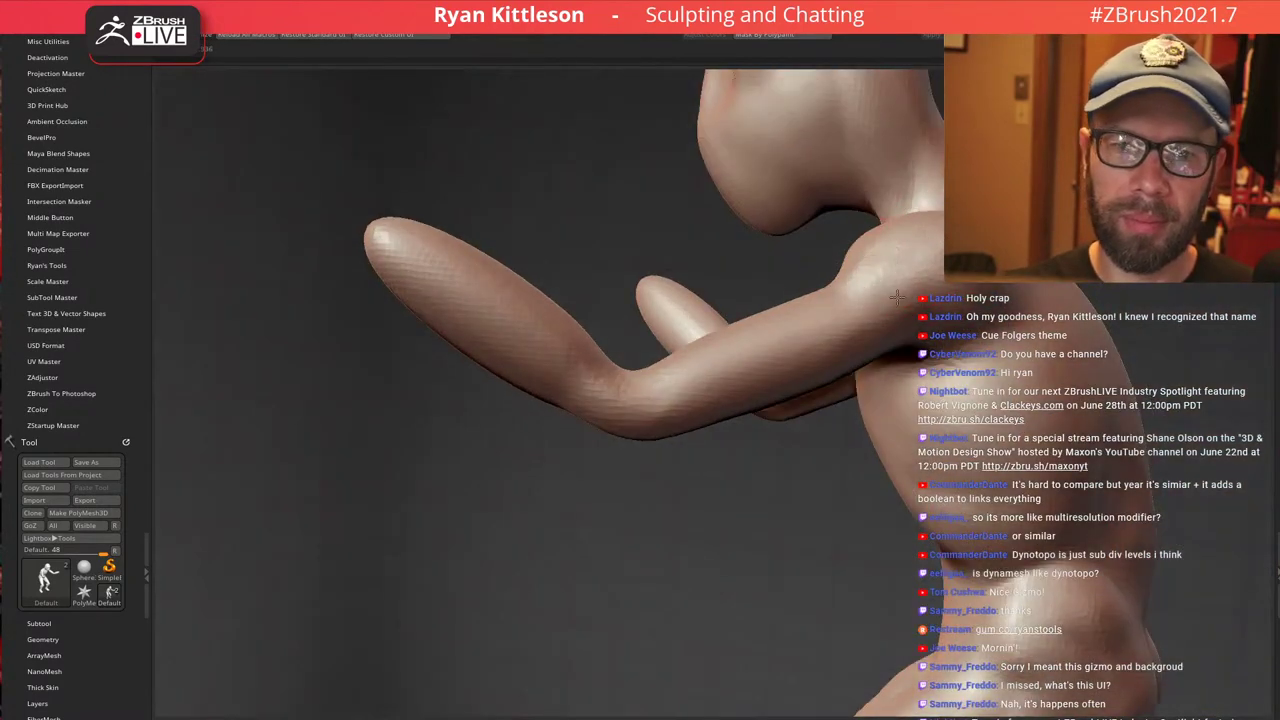
{"action": "right_click_drag", "start_coordinate": [789, 322], "coordinate": [903, 305]}
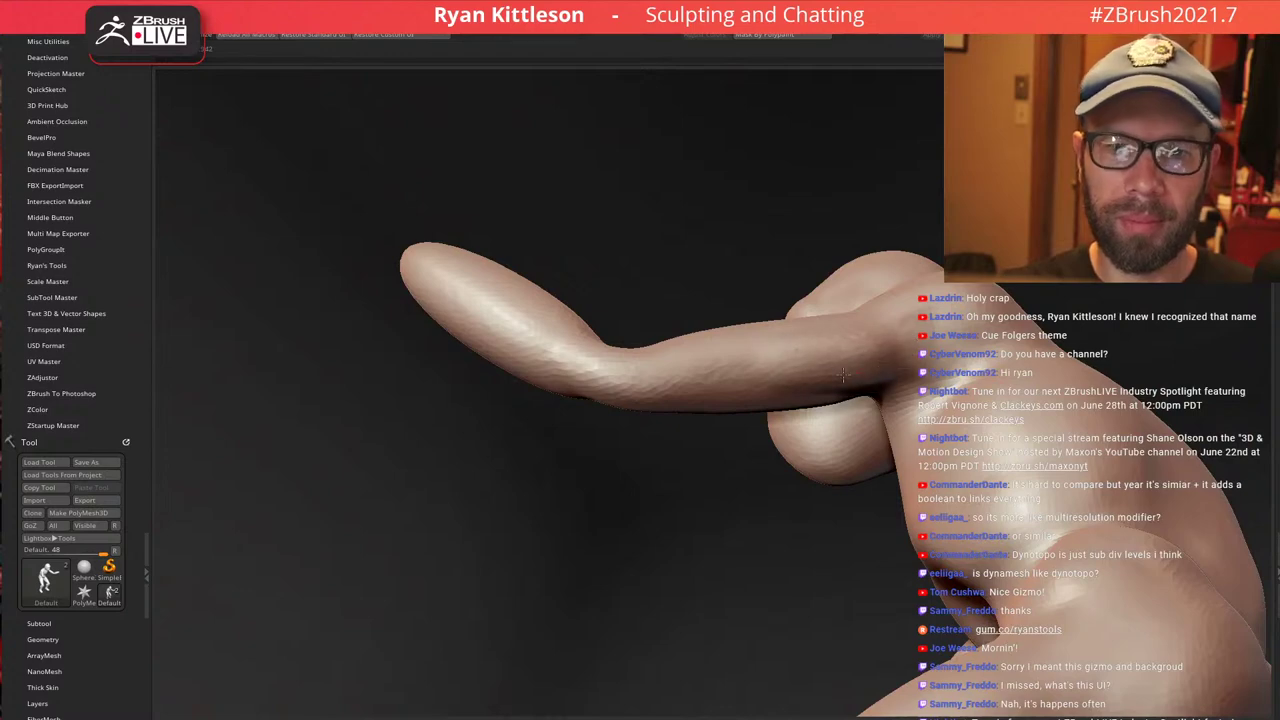
{"action": "mouse_move", "coordinate": [762, 354]}
{"action": "right_mouse_down"}
{"action": "mouse_move", "coordinate": [820, 322]}
{"action": "mouse_move", "coordinate": [763, 332]}
{"action": "mouse_move", "coordinate": [840, 252]}
{"action": "mouse_move", "coordinate": [795, 355]}
{"action": "mouse_move", "coordinate": [852, 206]}
{"action": "mouse_move", "coordinate": [843, 353]}
{"action": "right_mouse_up"}
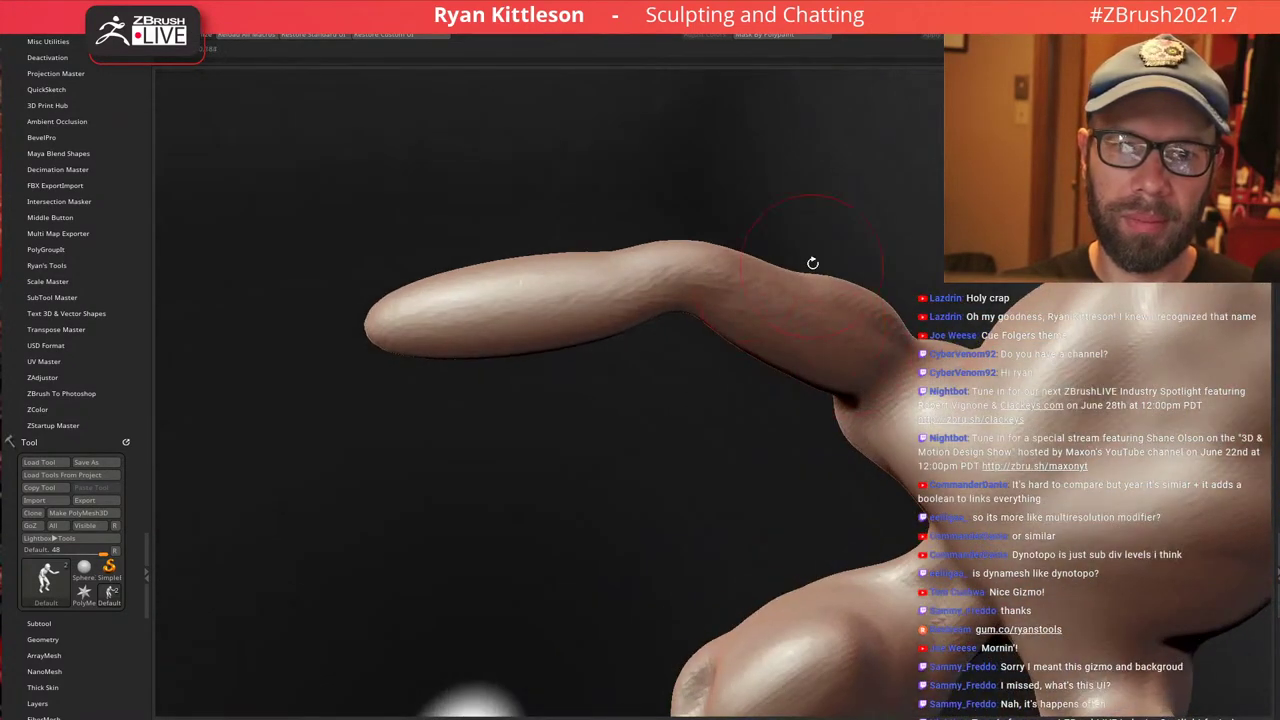
{"action": "left_click_drag", "start_coordinate": [812, 263], "coordinate": [841, 288]}
{"action": "left_click_drag", "start_coordinate": [872, 185], "coordinate": [799, 242]}
{"action": "right_click_drag", "start_coordinate": [854, 193], "coordinate": [907, 224]}
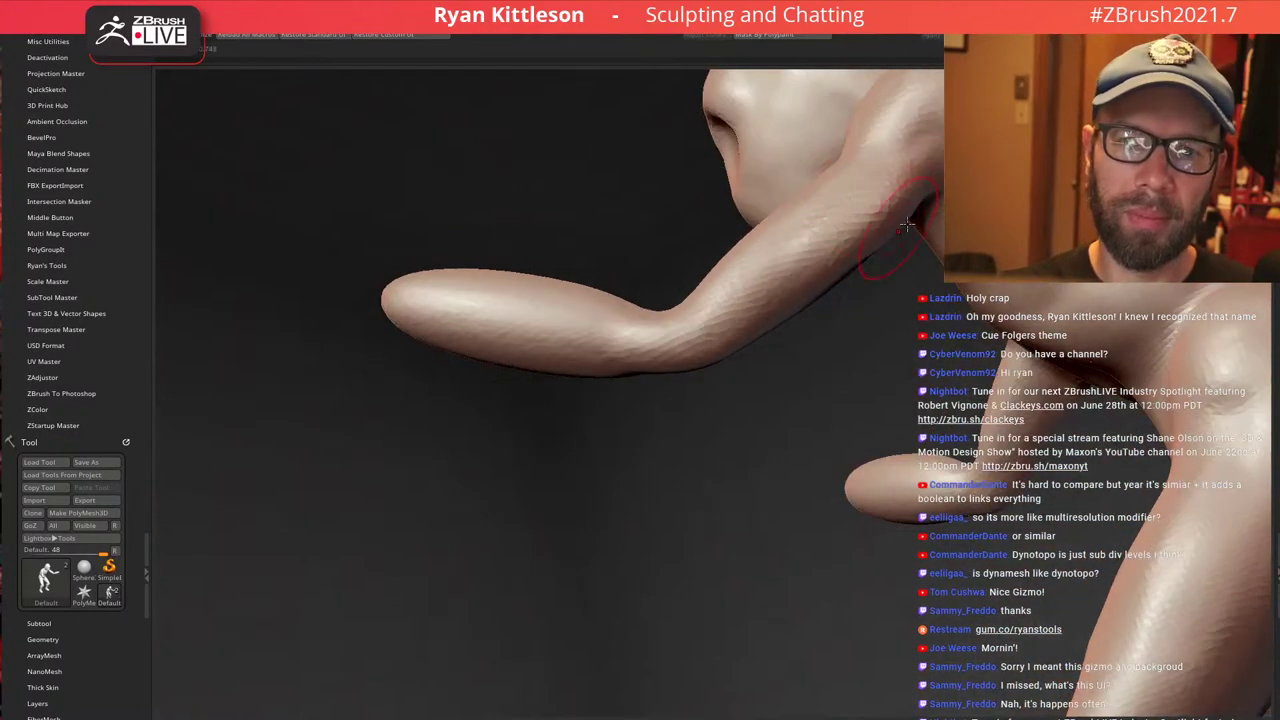
{"action": "left_click_drag", "start_coordinate": [873, 263], "coordinate": [911, 250]}
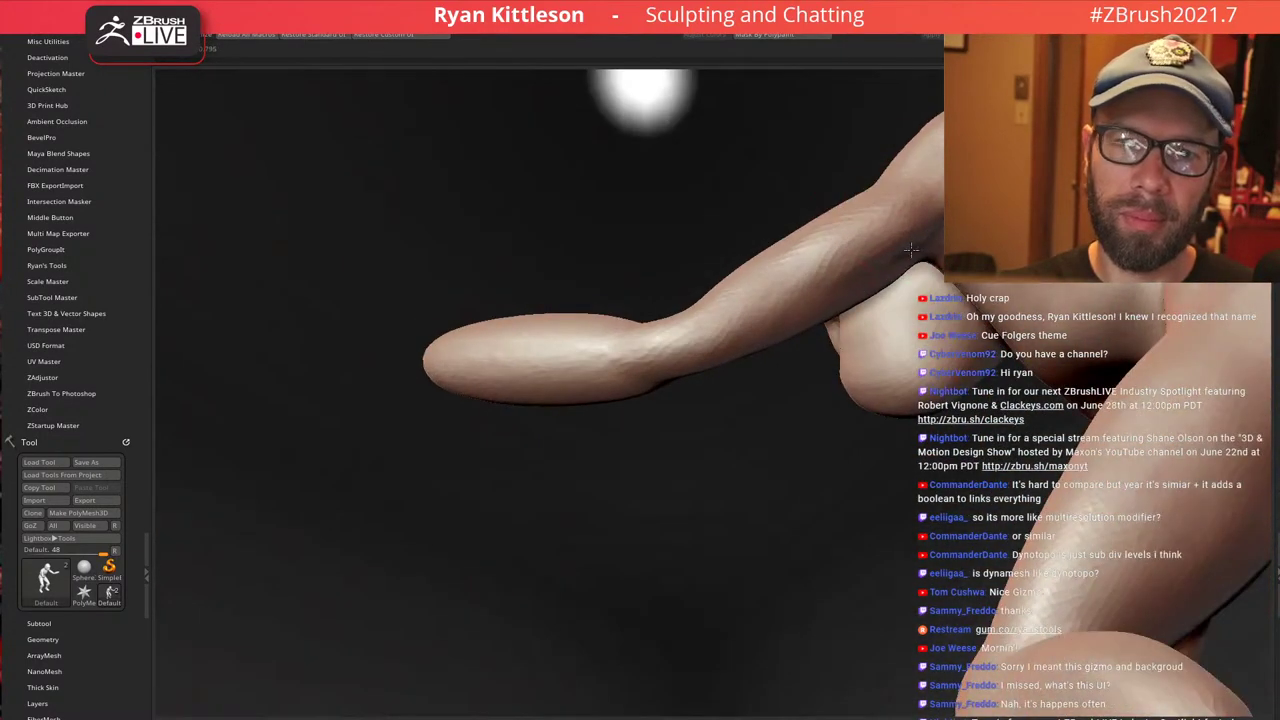
Build up the triceps along the underside of the upper arm near the shoulder
{"action": "mouse_move", "coordinate": [887, 190]}
{"action": "right_mouse_down"}
{"action": "mouse_move", "coordinate": [880, 258]}
{"action": "mouse_move", "coordinate": [908, 252]}
{"action": "right_mouse_up"}
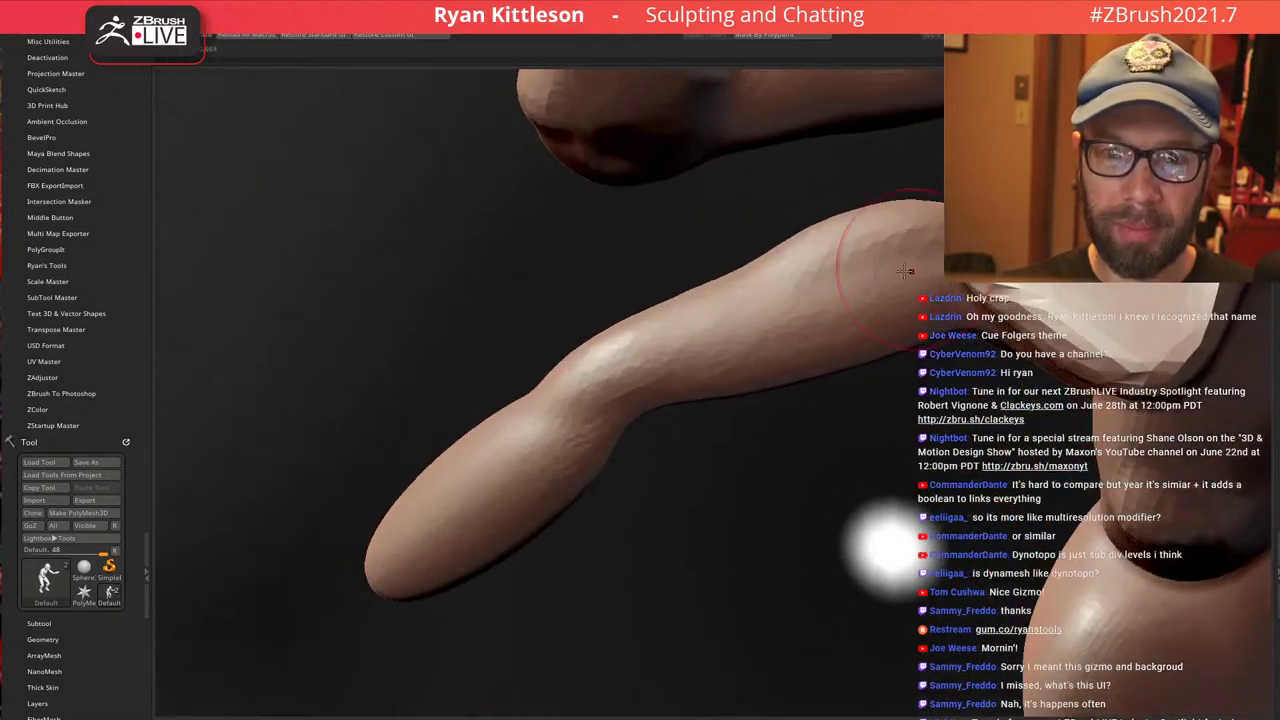
{"action": "left_click_drag", "start_coordinate": [893, 242], "coordinate": [915, 270]}
{"action": "right_click_drag", "start_coordinate": [915, 262], "coordinate": [923, 277]}
{"action": "left_click_drag", "start_coordinate": [922, 276], "coordinate": [887, 262]}
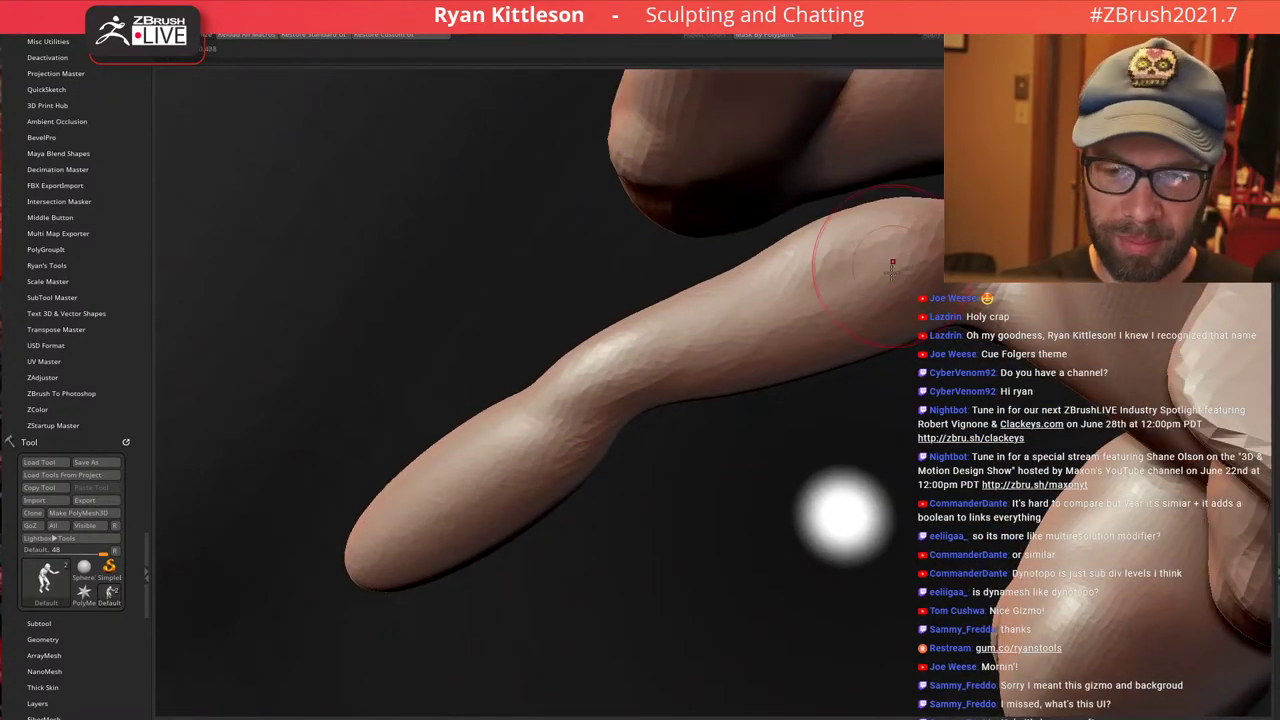
Sculpt the biceps on the front of the upper arm and carve the groove separating it from the triceps
{"action": "mouse_move", "coordinate": [907, 241]}
{"action": "right_mouse_down"}
{"action": "mouse_move", "coordinate": [890, 215]}
{"action": "mouse_move", "coordinate": [901, 208]}
{"action": "mouse_move", "coordinate": [400, 210]}
{"action": "right_mouse_up"}
{"action": "mouse_move", "coordinate": [843, 186]}
{"action": "right_mouse_down", "text": "alt"}
{"action": "mouse_move", "coordinate": [654, 226]}
{"action": "mouse_move", "coordinate": [846, 296]}
{"action": "right_mouse_up", "text": "alt"}
{"action": "right_click_drag", "start_coordinate": [846, 296], "coordinate": [771, 317], "text": "ctrl"}
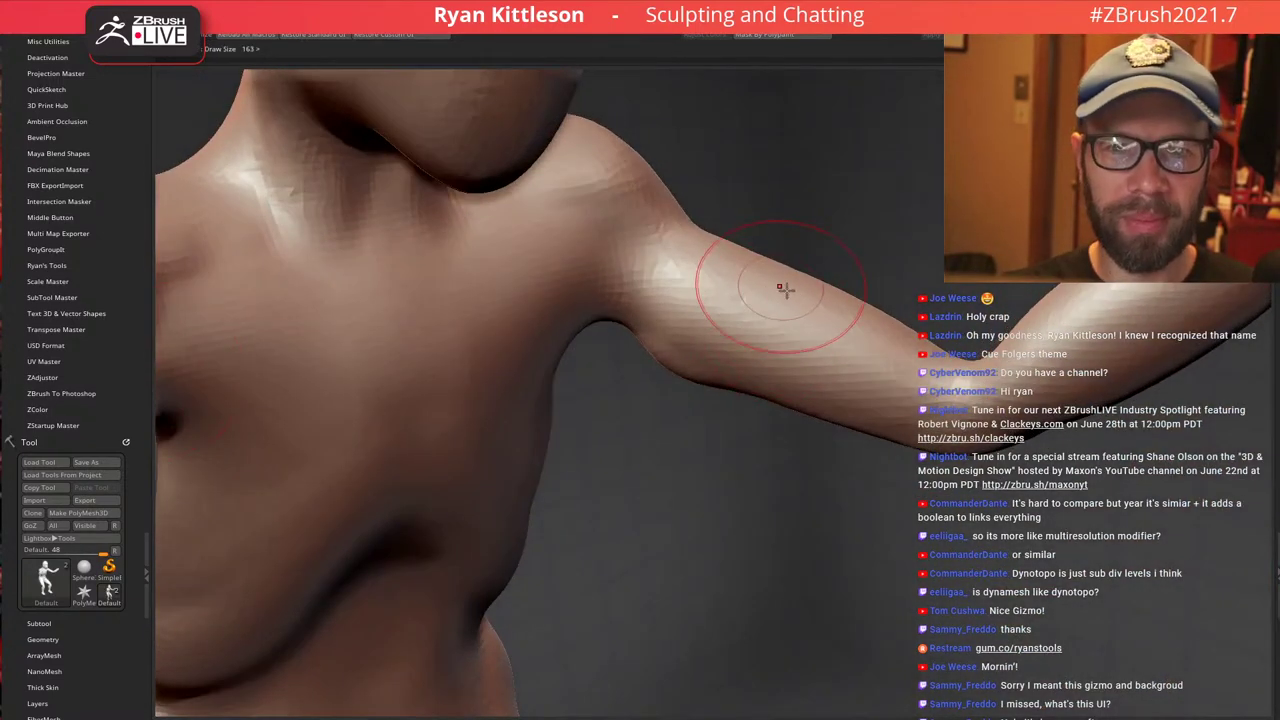
{"action": "mouse_move", "coordinate": [768, 284]}
{"action": "left_mouse_down"}
{"action": "mouse_move", "coordinate": [774, 268]}
{"action": "mouse_move", "coordinate": [734, 263]}
{"action": "mouse_move", "coordinate": [766, 305]}
{"action": "mouse_move", "coordinate": [902, 368]}
{"action": "left_mouse_up"}
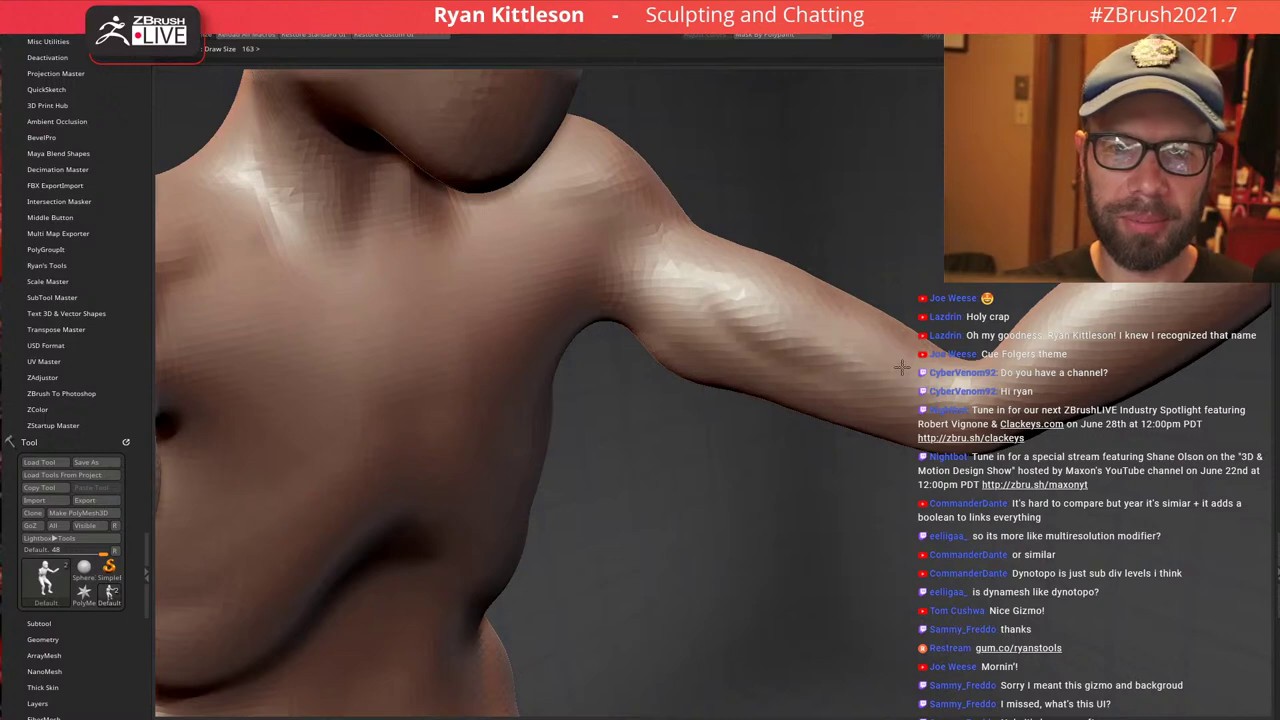
{"action": "mouse_move", "coordinate": [862, 320]}
{"action": "left_mouse_down"}
{"action": "mouse_move", "coordinate": [704, 296]}
{"action": "mouse_move", "coordinate": [766, 332]}
{"action": "left_mouse_up"}
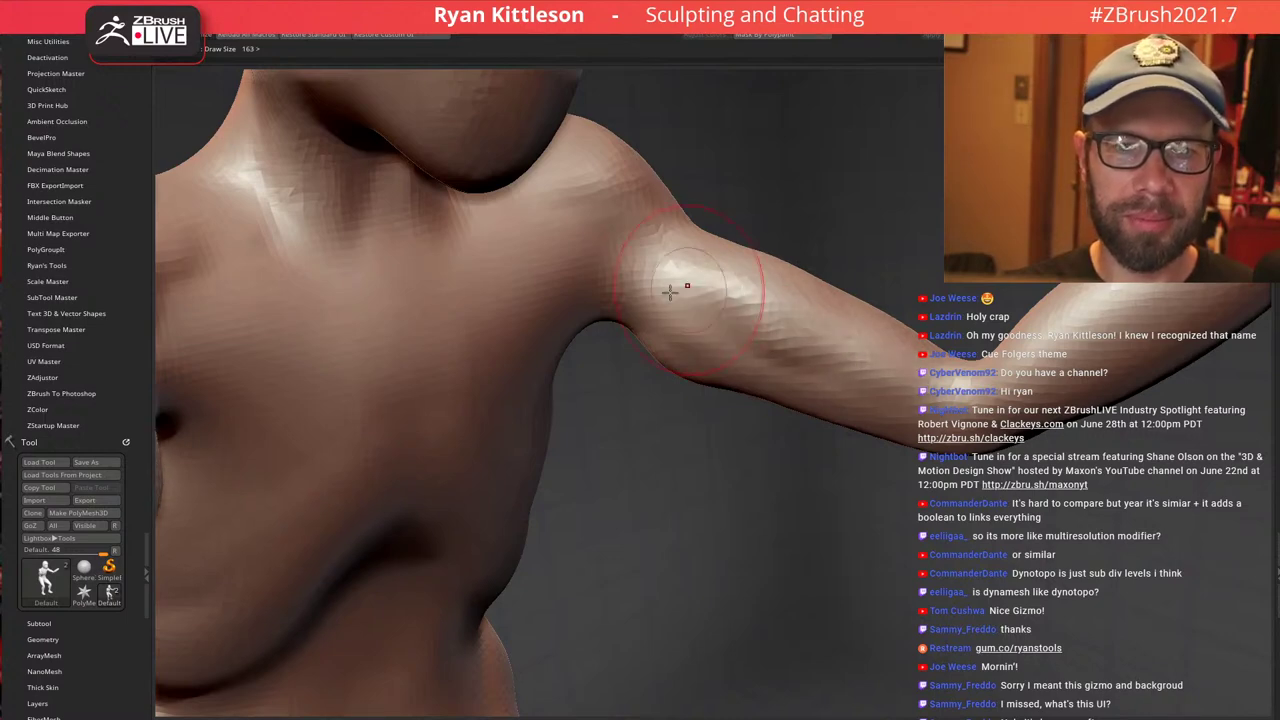
Form the pectoral muscles across the chest and blend them into the front of the shoulder and armpit
{"action": "right_click_drag", "start_coordinate": [676, 289], "coordinate": [660, 261]}
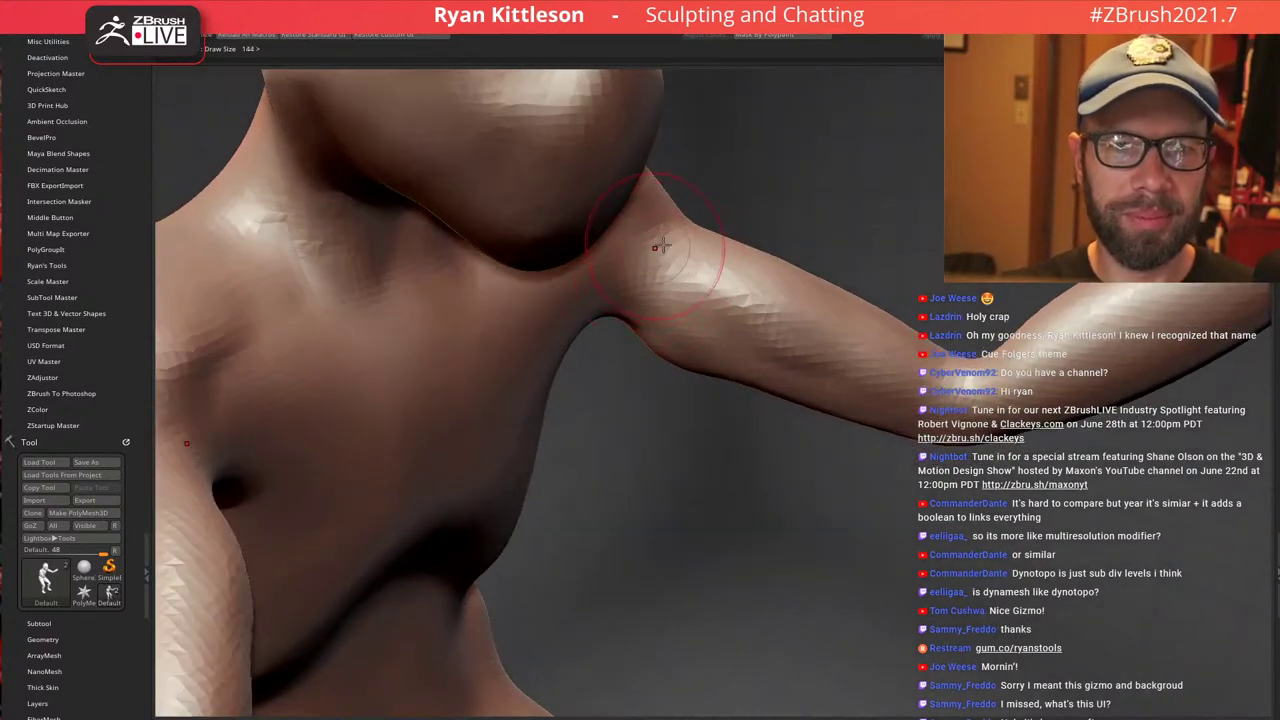
{"action": "mouse_move", "coordinate": [662, 245]}
{"action": "left_mouse_down"}
{"action": "mouse_move", "coordinate": [644, 218]}
{"action": "mouse_move", "coordinate": [664, 274]}
{"action": "mouse_move", "coordinate": [630, 254]}
{"action": "left_mouse_up"}
{"action": "right_click_drag", "start_coordinate": [664, 306], "coordinate": [604, 336]}
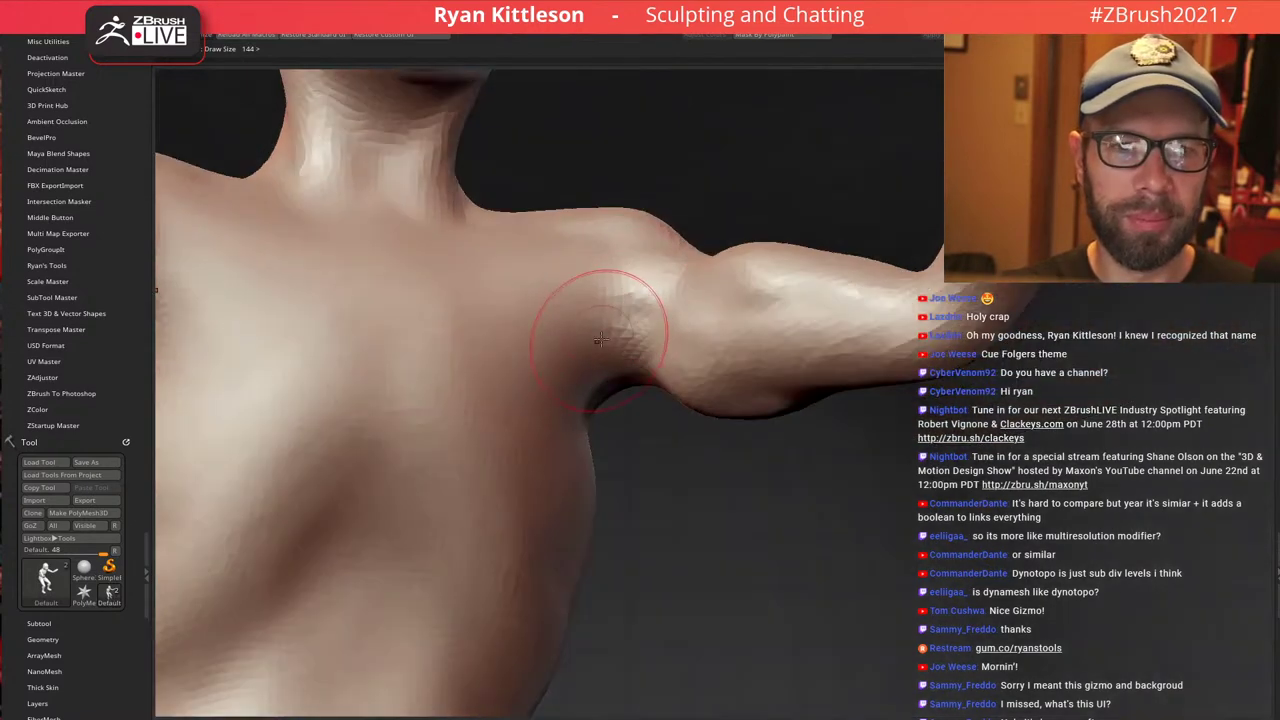
{"action": "mouse_move", "coordinate": [600, 340]}
{"action": "left_mouse_down"}
{"action": "mouse_move", "coordinate": [464, 410]}
{"action": "mouse_move", "coordinate": [557, 328]}
{"action": "mouse_move", "coordinate": [480, 312]}
{"action": "mouse_move", "coordinate": [488, 256]}
{"action": "mouse_move", "coordinate": [511, 307]}
{"action": "left_mouse_up"}
{"action": "right_click_drag", "start_coordinate": [511, 307], "coordinate": [504, 384]}
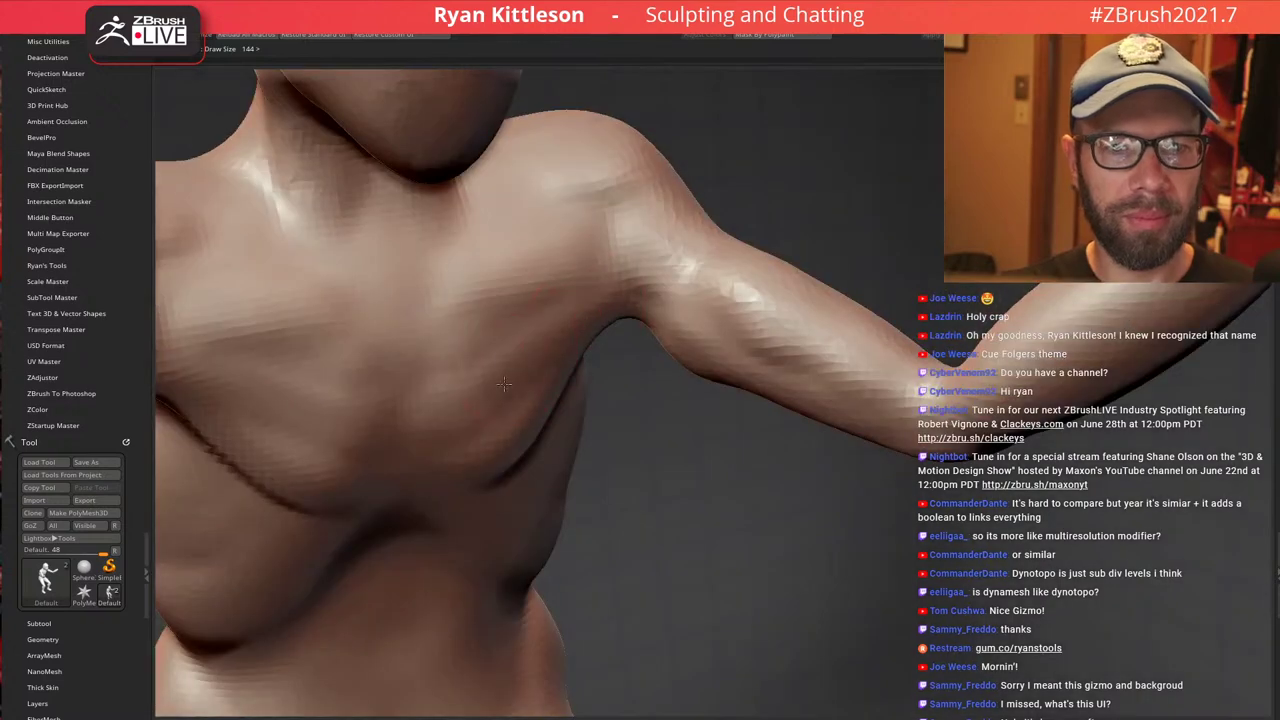
{"action": "left_click_drag", "start_coordinate": [504, 384], "coordinate": [532, 284]}
{"action": "right_click_drag", "start_coordinate": [534, 283], "coordinate": [600, 290]}
{"action": "mouse_move", "coordinate": [600, 290]}
{"action": "left_mouse_down"}
{"action": "mouse_move", "coordinate": [584, 400]}
{"action": "mouse_move", "coordinate": [509, 371]}
{"action": "mouse_move", "coordinate": [550, 302]}
{"action": "left_mouse_up"}
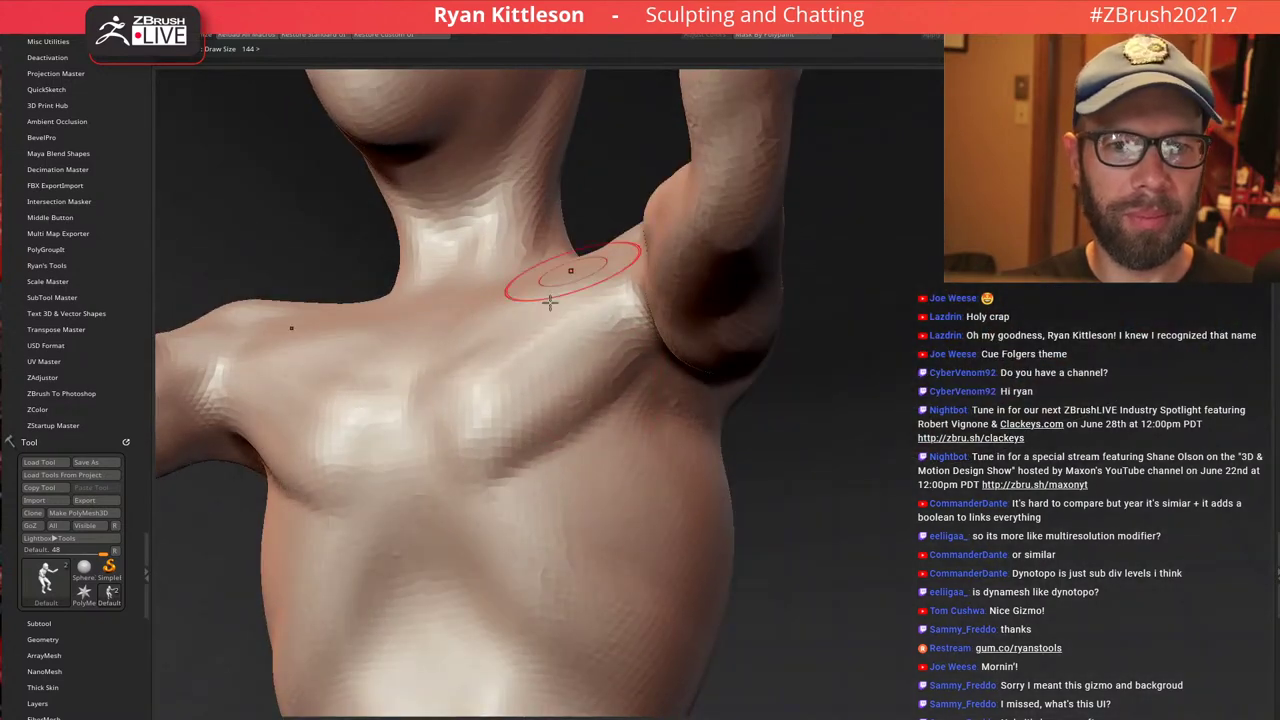
Carve the collarbone area between the shoulders and the base of the neck using a smaller brush
{"action": "right_click_drag", "start_coordinate": [550, 302], "coordinate": [614, 266]}
{"action": "left_click_drag", "start_coordinate": [614, 266], "coordinate": [477, 257]}
{"action": "mouse_move", "coordinate": [549, 290]}
{"action": "right_mouse_down"}
{"action": "mouse_move", "coordinate": [621, 327]}
{"action": "mouse_move", "coordinate": [614, 291]}
{"action": "mouse_move", "coordinate": [628, 314]}
{"action": "right_mouse_up"}
{"action": "key", "text": "["}
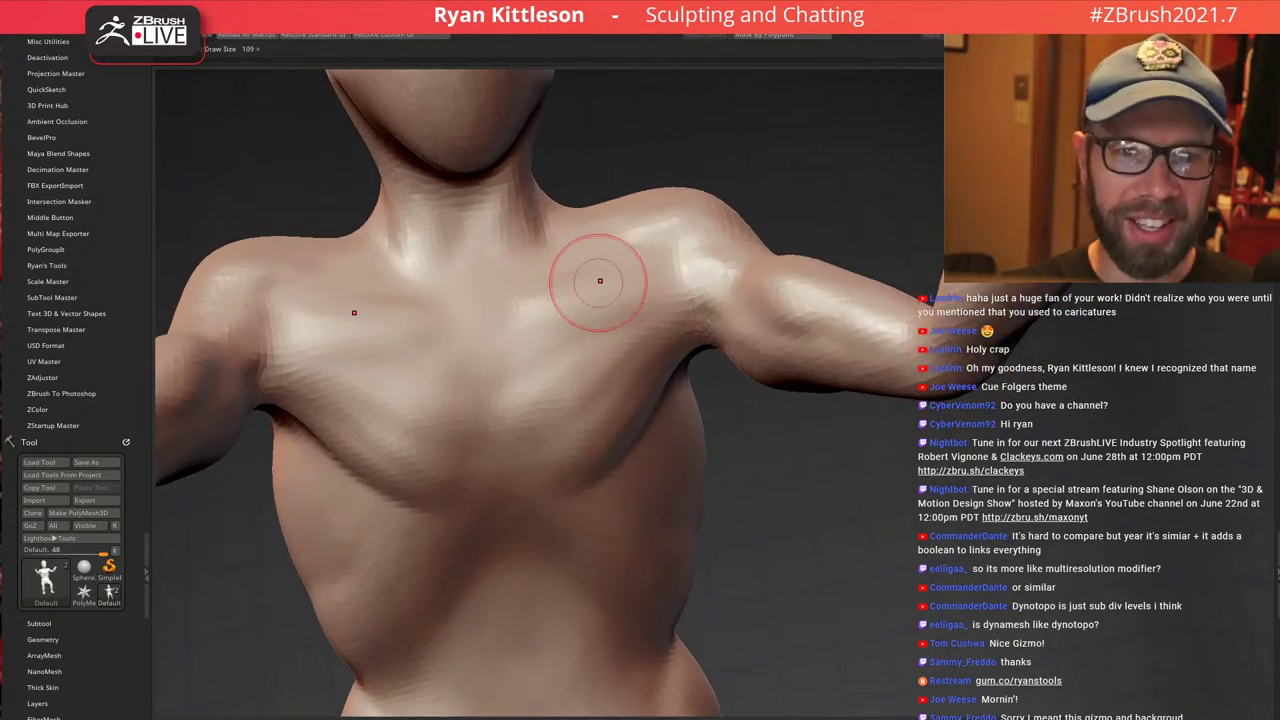
{"action": "mouse_move", "coordinate": [569, 251]}
{"action": "right_mouse_down"}
{"action": "mouse_move", "coordinate": [600, 334]}
{"action": "mouse_move", "coordinate": [564, 368]}
{"action": "right_mouse_up"}
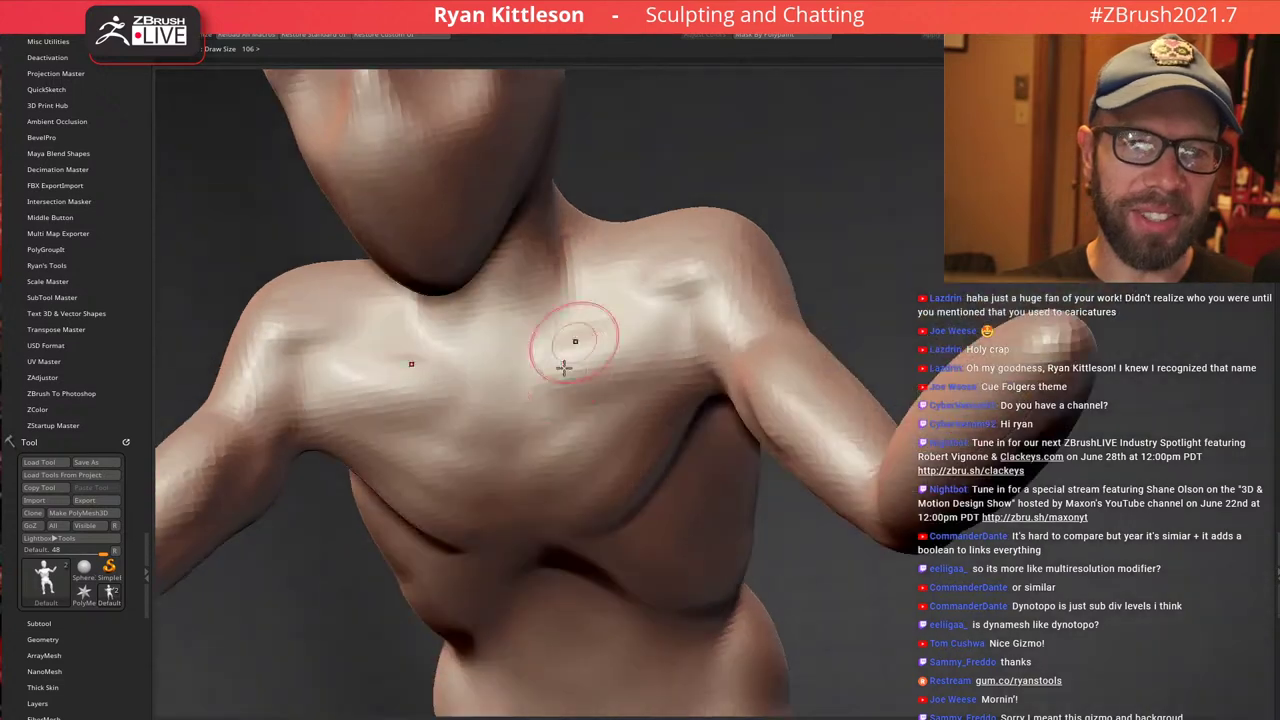
{"action": "mouse_move", "coordinate": [537, 340]}
{"action": "left_mouse_down"}
{"action": "mouse_move", "coordinate": [528, 322]}
{"action": "mouse_move", "coordinate": [571, 317]}
{"action": "mouse_move", "coordinate": [557, 334]}
{"action": "mouse_move", "coordinate": [610, 280]}
{"action": "mouse_move", "coordinate": [674, 257]}
{"action": "mouse_move", "coordinate": [582, 316]}
{"action": "left_mouse_up"}
Define the front neck muscles and sharpen the collarbones and breastbone between the pectorals
{"action": "right_click_drag", "start_coordinate": [548, 268], "coordinate": [543, 260]}
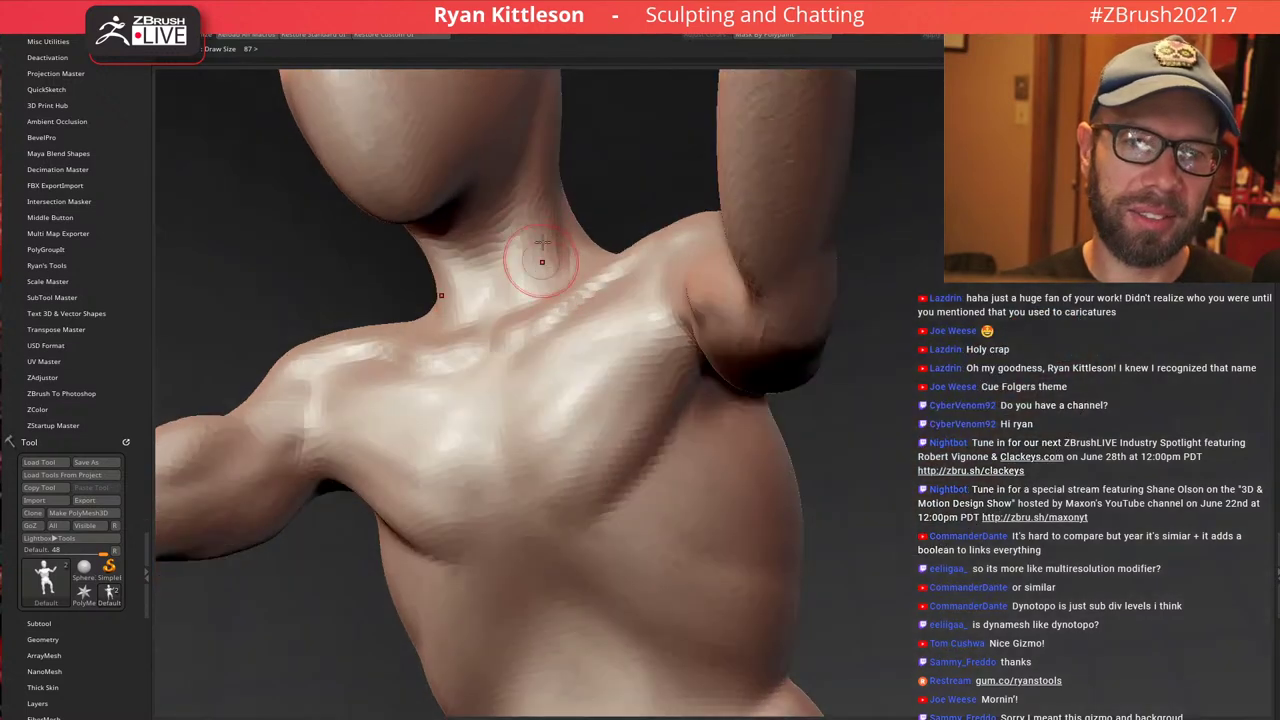
{"action": "left_click_drag", "start_coordinate": [543, 260], "coordinate": [543, 215]}
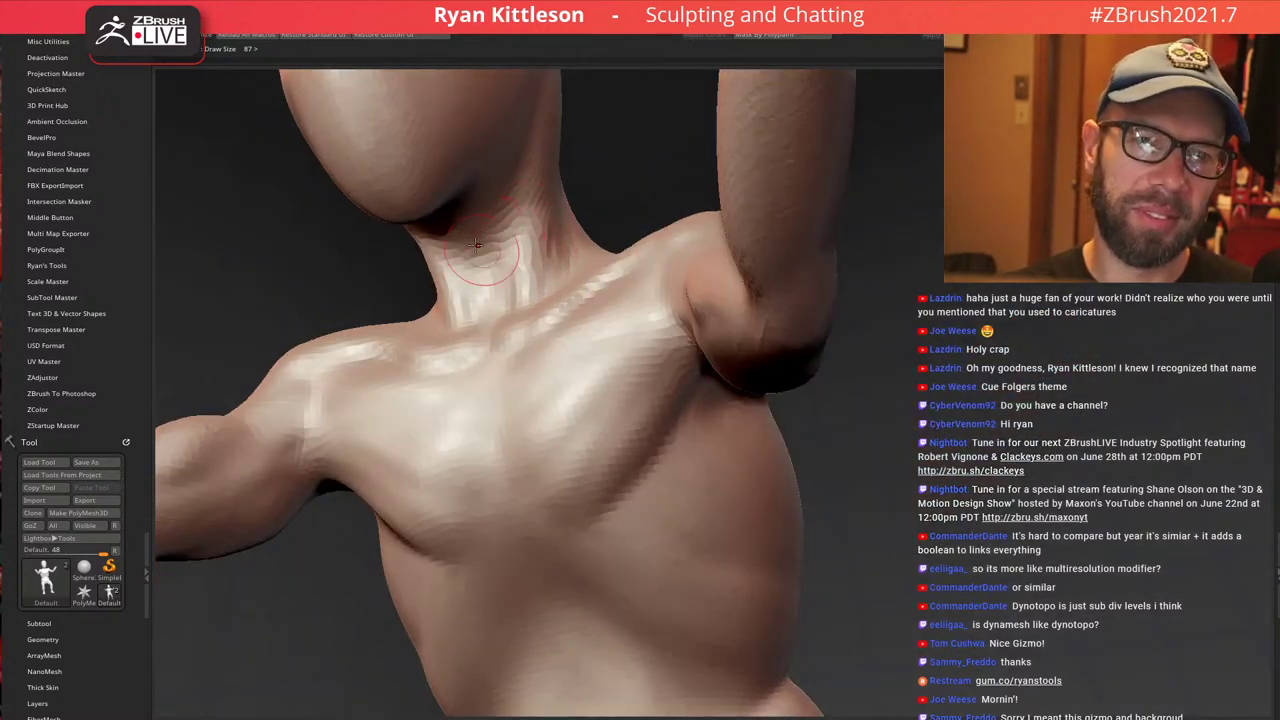
{"action": "left_click_drag", "start_coordinate": [476, 244], "coordinate": [478, 262]}
{"action": "mouse_move", "coordinate": [565, 250]}
{"action": "right_mouse_down"}
{"action": "mouse_move", "coordinate": [532, 325]}
{"action": "mouse_move", "coordinate": [577, 293]}
{"action": "mouse_move", "coordinate": [591, 303]}
{"action": "right_mouse_up"}
{"action": "mouse_move", "coordinate": [580, 371]}
{"action": "left_mouse_down"}
{"action": "mouse_move", "coordinate": [551, 368]}
{"action": "mouse_move", "coordinate": [513, 411]}
{"action": "left_mouse_up"}
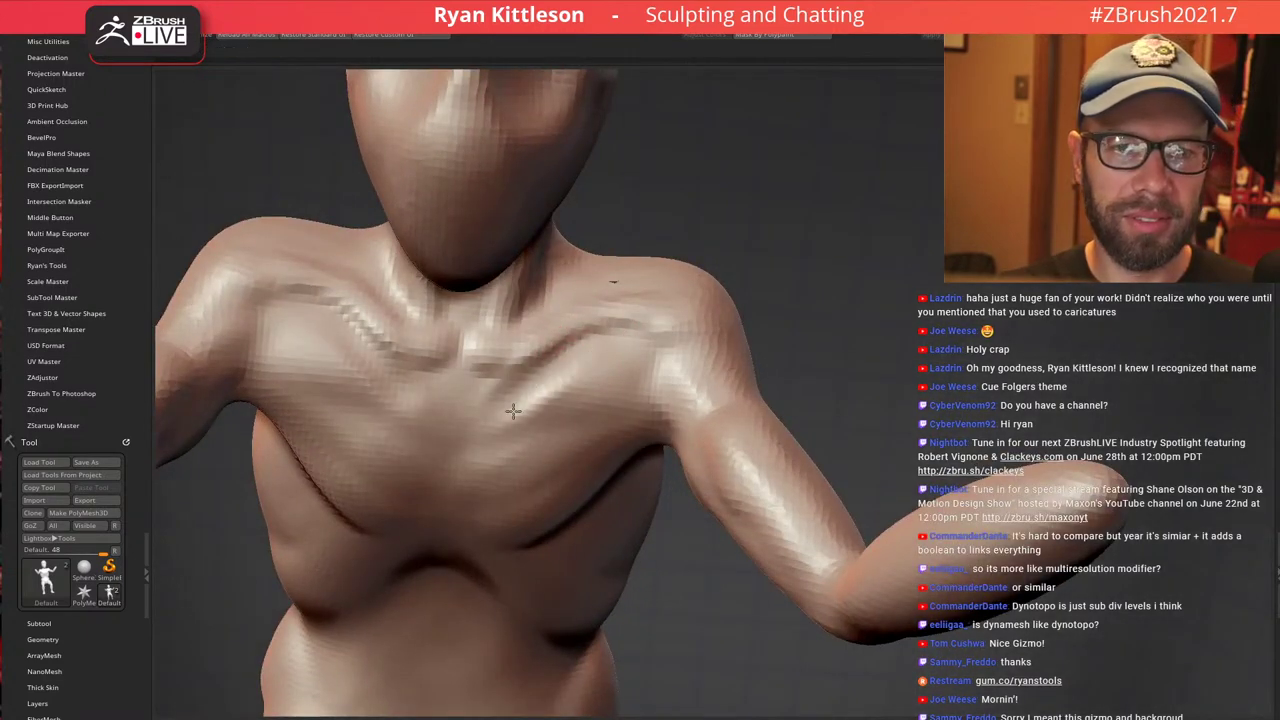
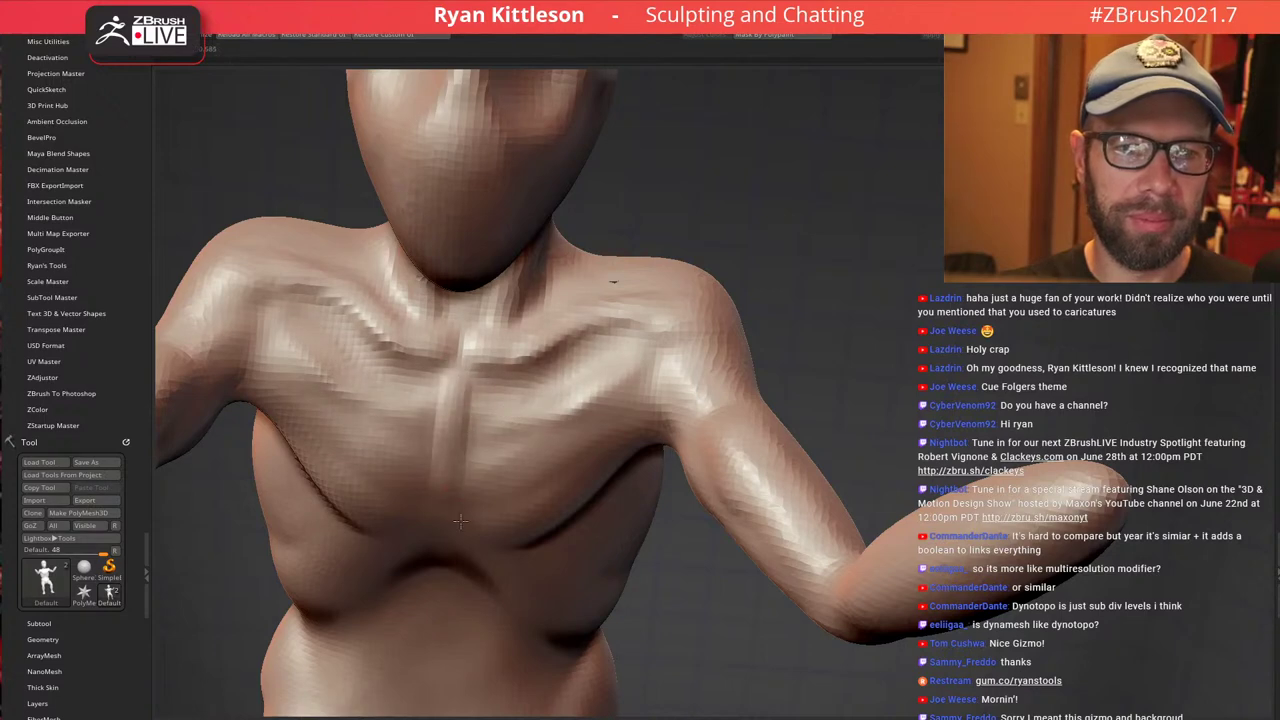
Enlarge the brush and shape the top of the shoulder and the shoulder blade area of the upper back
{"action": "mouse_move", "coordinate": [549, 283]}
{"action": "right_mouse_down"}
{"action": "mouse_move", "coordinate": [541, 272]}
{"action": "mouse_move", "coordinate": [588, 262]}
{"action": "mouse_move", "coordinate": [610, 317]}
{"action": "mouse_move", "coordinate": [618, 290]}
{"action": "right_mouse_up"}
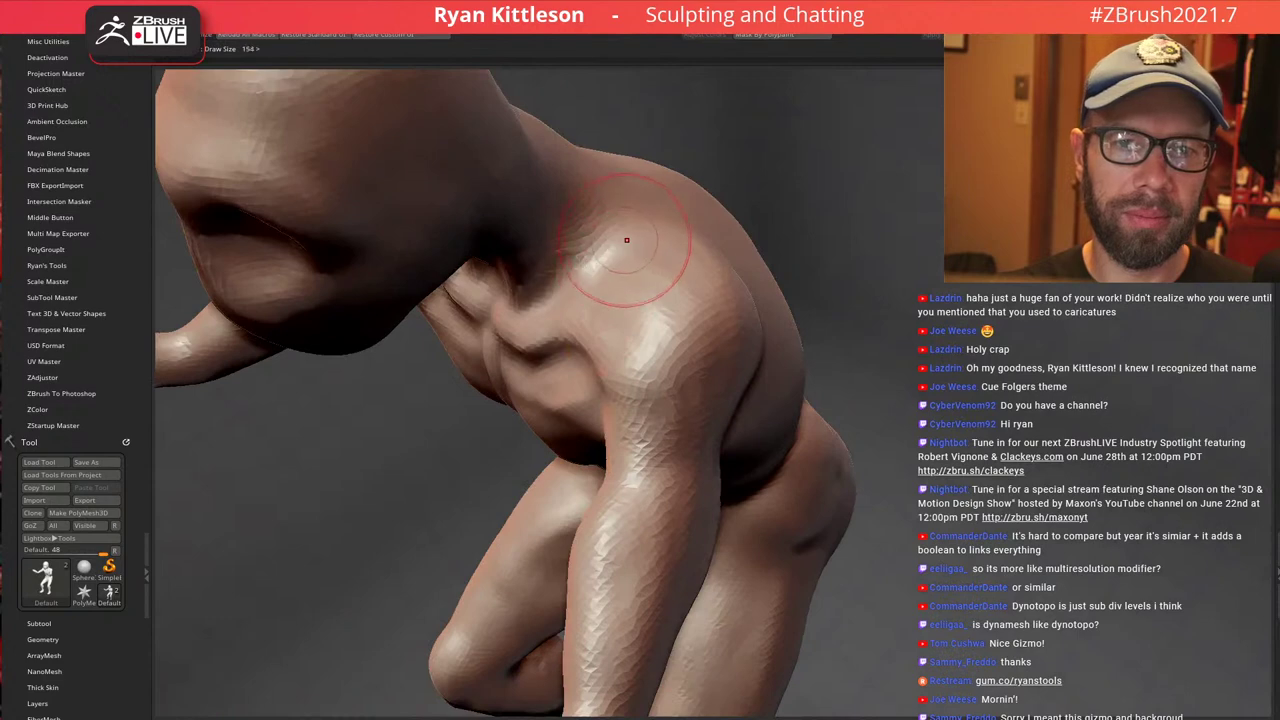
{"action": "mouse_move", "coordinate": [626, 240]}
{"action": "left_mouse_down"}
{"action": "mouse_move", "coordinate": [606, 270]}
{"action": "mouse_move", "coordinate": [592, 258]}
{"action": "mouse_move", "coordinate": [630, 286]}
{"action": "mouse_move", "coordinate": [657, 265]}
{"action": "left_mouse_up"}
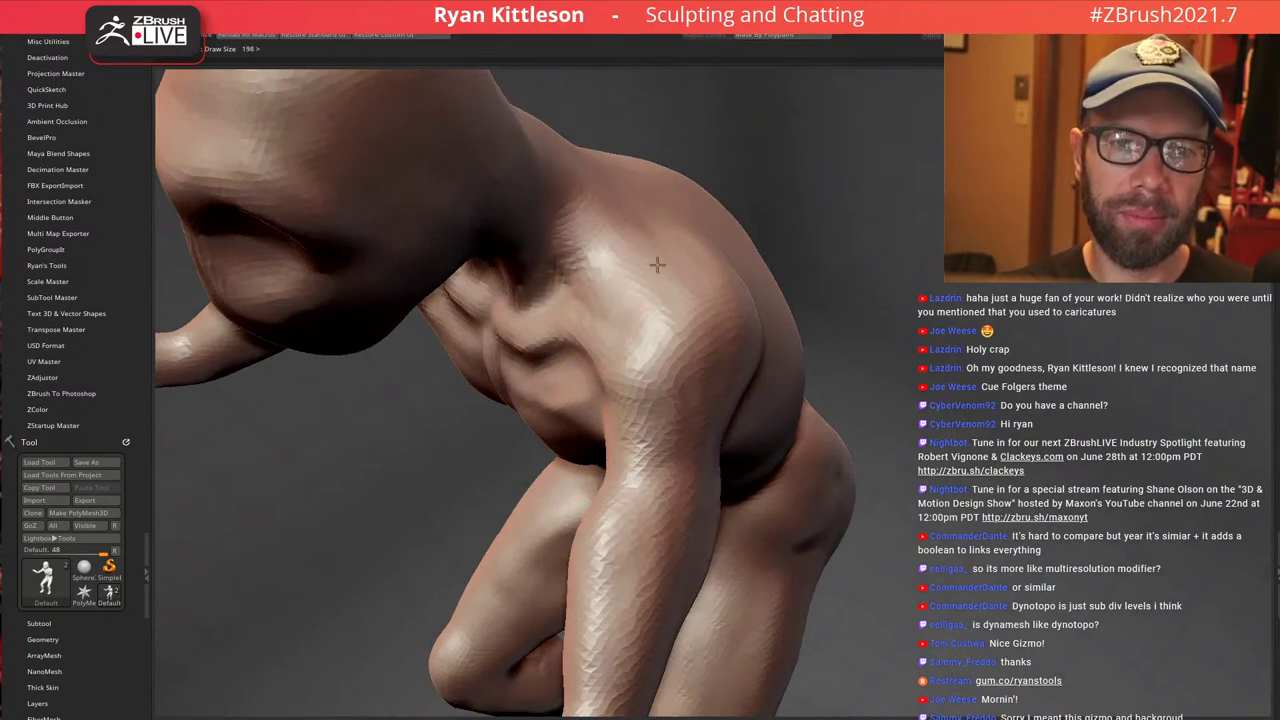
{"action": "mouse_move", "coordinate": [628, 191]}
{"action": "right_mouse_down"}
{"action": "mouse_move", "coordinate": [711, 209]}
{"action": "mouse_move", "coordinate": [603, 254]}
{"action": "mouse_move", "coordinate": [674, 257]}
{"action": "right_mouse_up"}
{"action": "mouse_move", "coordinate": [674, 257]}
{"action": "left_mouse_down"}
{"action": "mouse_move", "coordinate": [657, 193]}
{"action": "mouse_move", "coordinate": [686, 220]}
{"action": "mouse_move", "coordinate": [690, 280]}
{"action": "left_mouse_up"}
{"action": "right_click_drag", "start_coordinate": [690, 280], "coordinate": [670, 390]}
{"action": "mouse_move", "coordinate": [690, 300]}
{"action": "left_mouse_down"}
{"action": "mouse_move", "coordinate": [650, 335]}
{"action": "mouse_move", "coordinate": [731, 380]}
{"action": "mouse_move", "coordinate": [674, 437]}
{"action": "mouse_move", "coordinate": [722, 438]}
{"action": "left_mouse_up"}
{"action": "mouse_move", "coordinate": [698, 345]}
{"action": "left_mouse_down"}
{"action": "mouse_move", "coordinate": [664, 380]}
{"action": "mouse_move", "coordinate": [715, 463]}
{"action": "left_mouse_up"}
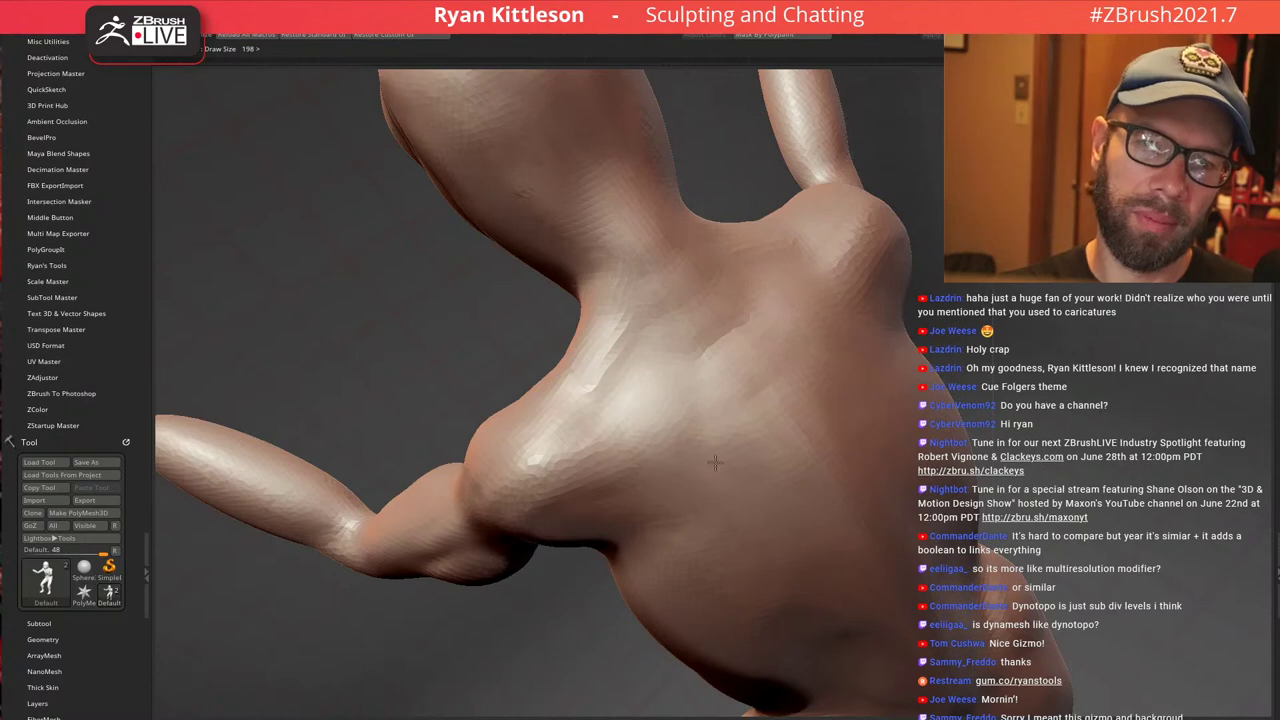
Sculpt the trapezius from the shoulder up the side of the neck toward the skull
{"action": "right_click_drag", "start_coordinate": [607, 268], "coordinate": [620, 310]}
{"action": "left_click_drag", "start_coordinate": [583, 366], "coordinate": [606, 280]}
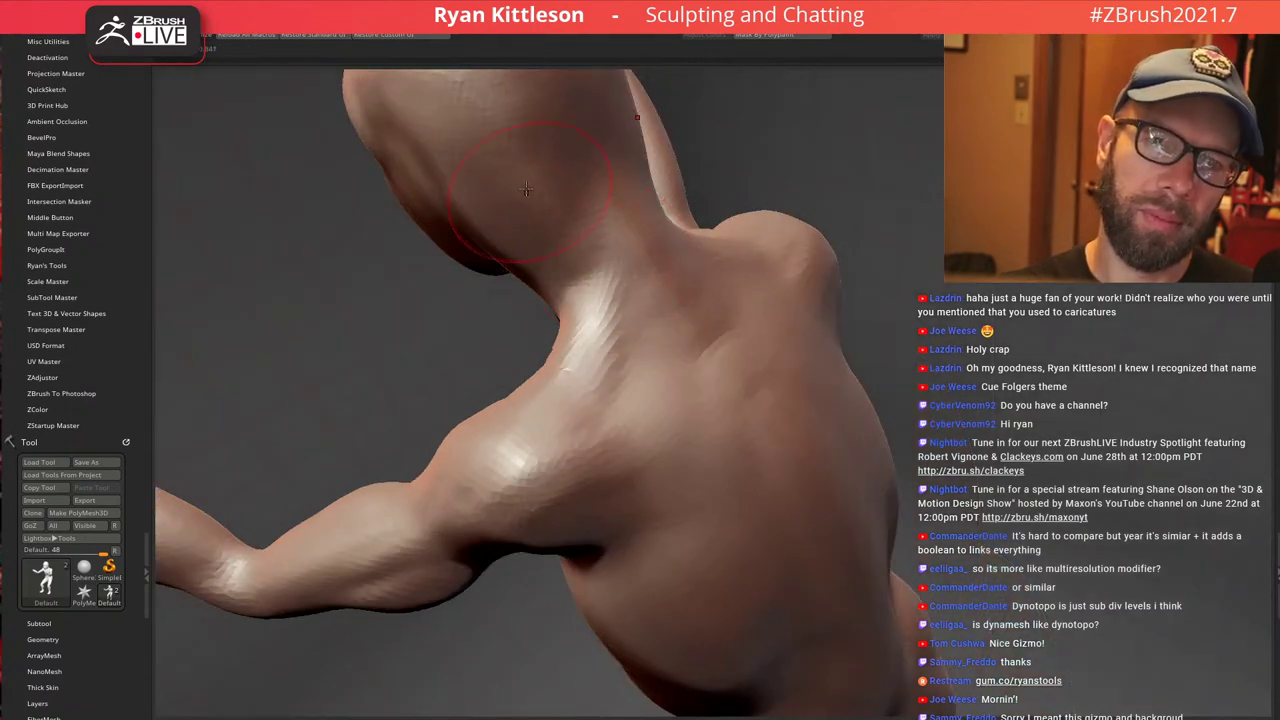
{"action": "right_click_drag", "start_coordinate": [590, 240], "coordinate": [625, 270]}
{"action": "mouse_move", "coordinate": [580, 325]}
{"action": "left_mouse_down"}
{"action": "mouse_move", "coordinate": [536, 285]}
{"action": "mouse_move", "coordinate": [505, 212]}
{"action": "mouse_move", "coordinate": [573, 184]}
{"action": "left_mouse_up"}
Shape the back of the skull and carve the transition behind the jaw down into the neck
{"action": "right_click_drag", "start_coordinate": [467, 155], "coordinate": [547, 330], "text": "alt"}
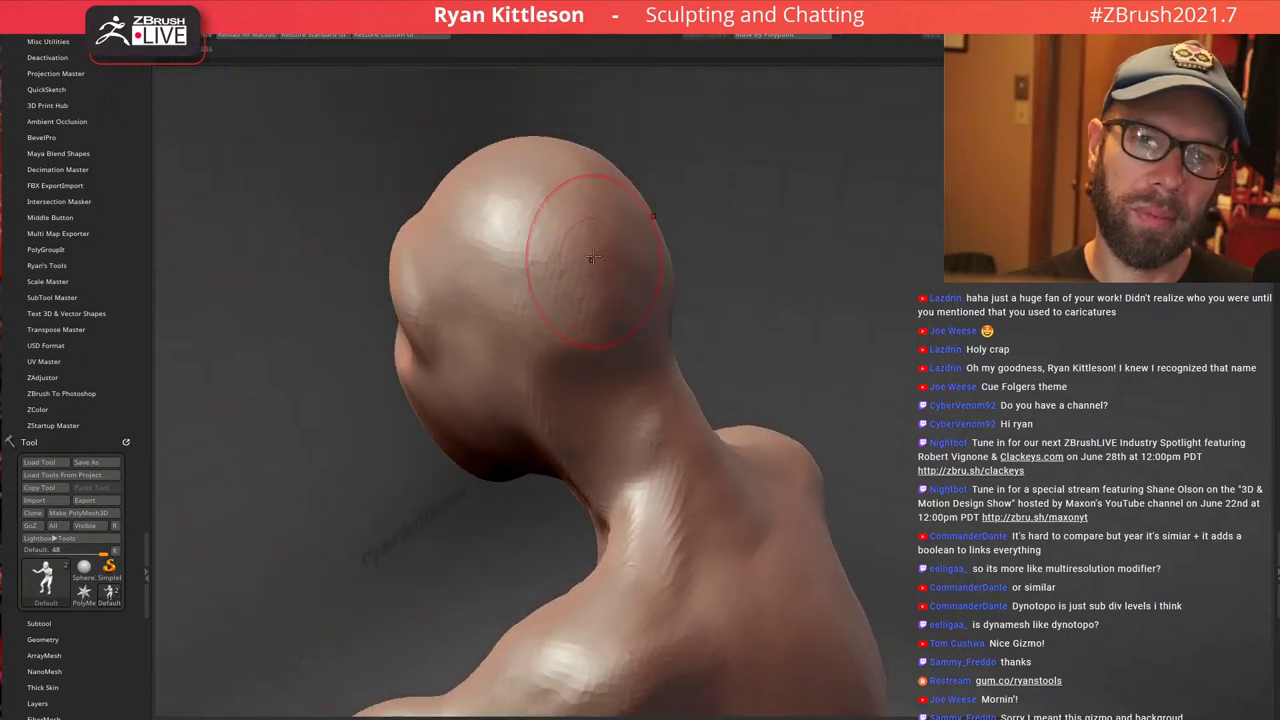
{"action": "mouse_move", "coordinate": [596, 303]}
{"action": "left_mouse_down"}
{"action": "mouse_move", "coordinate": [550, 288]}
{"action": "mouse_move", "coordinate": [511, 218]}
{"action": "left_mouse_up"}
{"action": "right_click_drag", "start_coordinate": [509, 217], "coordinate": [666, 379]}
{"action": "mouse_move", "coordinate": [645, 352]}
{"action": "left_mouse_down"}
{"action": "mouse_move", "coordinate": [688, 346]}
{"action": "mouse_move", "coordinate": [640, 362]}
{"action": "left_mouse_up"}
{"action": "right_click_drag", "start_coordinate": [622, 373], "coordinate": [680, 378]}
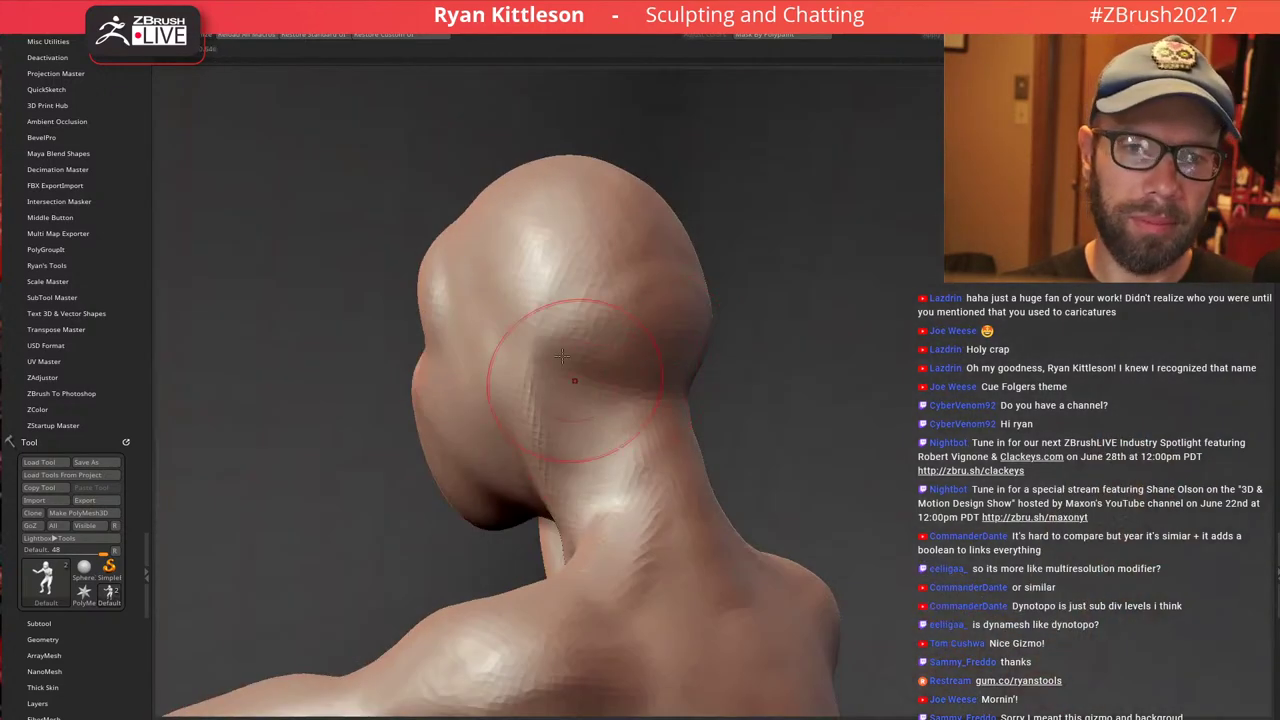
{"action": "mouse_move", "coordinate": [543, 362]}
{"action": "left_mouse_down"}
{"action": "mouse_move", "coordinate": [536, 407]}
{"action": "mouse_move", "coordinate": [571, 513]}
{"action": "left_mouse_up"}
Pull out the upper contour of the upper arm with the Move brush to thicken it from shoulder to elbow
{"action": "mouse_move", "coordinate": [530, 390]}
{"action": "right_mouse_down"}
{"action": "mouse_move", "coordinate": [637, 363]}
{"action": "mouse_move", "coordinate": [690, 378]}
{"action": "right_mouse_up"}
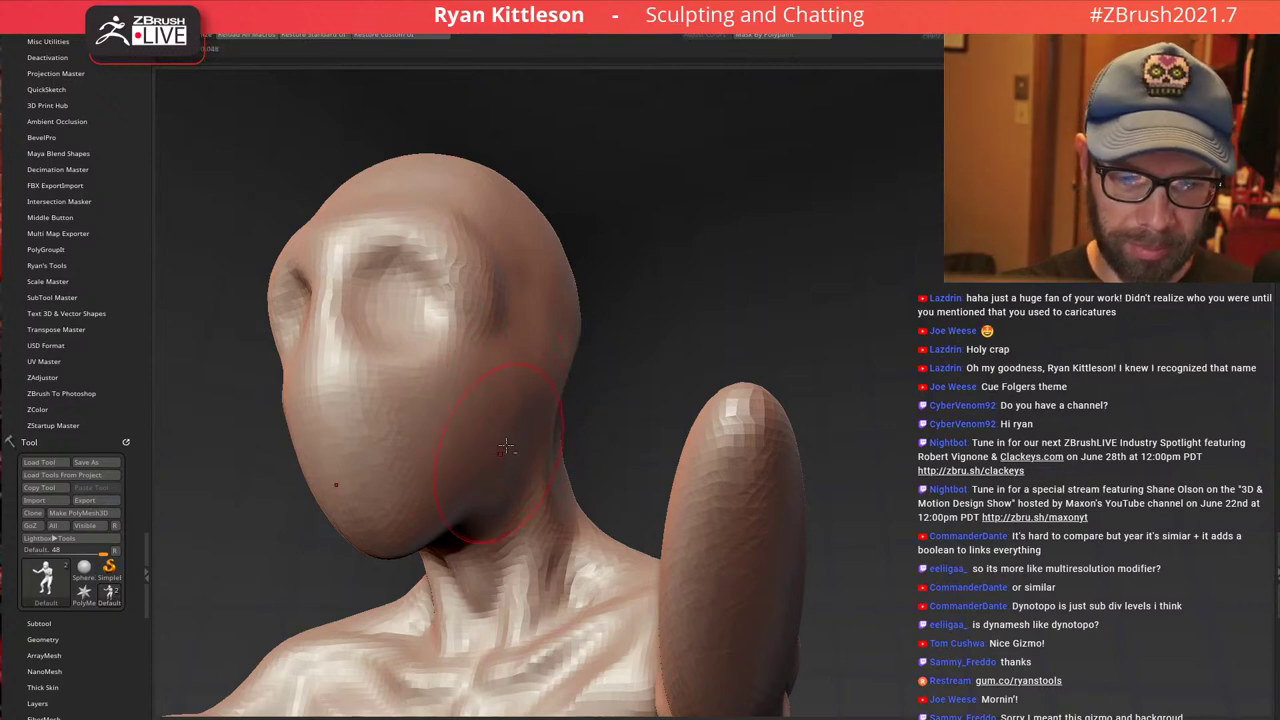
{"action": "right_click_drag", "start_coordinate": [506, 446], "coordinate": [543, 433], "text": "alt"}
{"action": "right_click_drag", "start_coordinate": [609, 369], "coordinate": [523, 297], "text": "ctrl"}
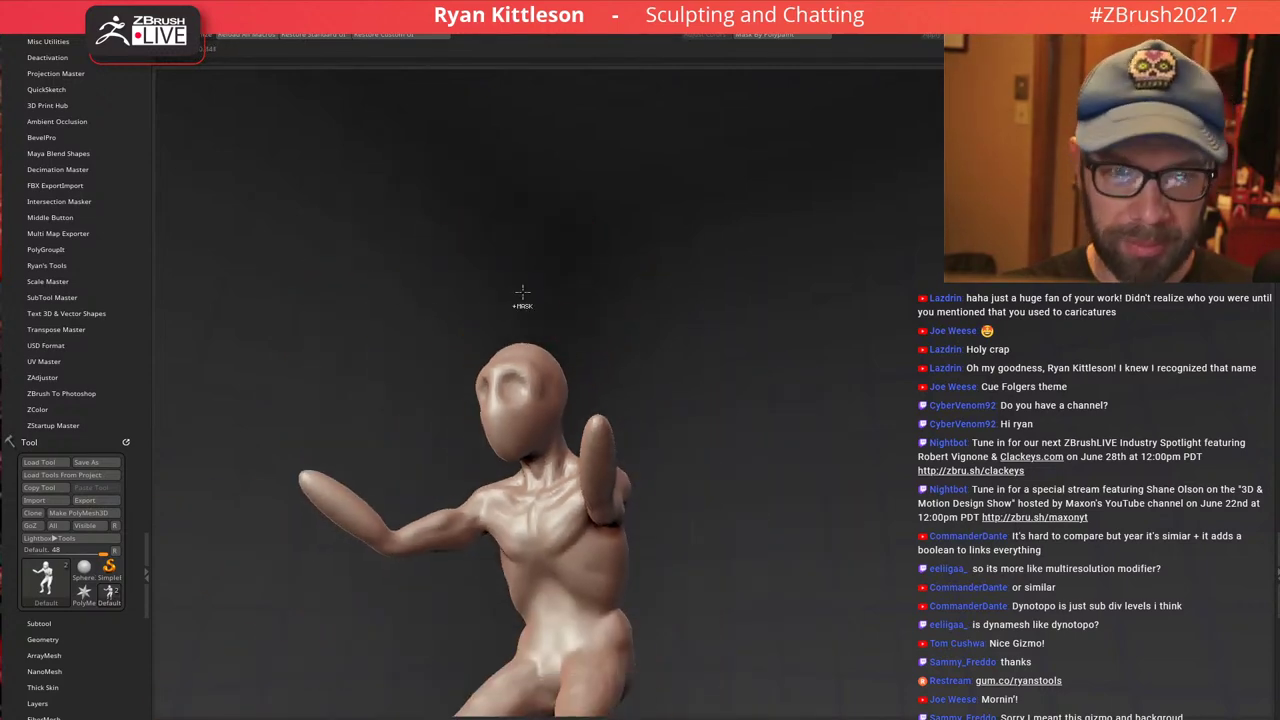
{"action": "right_click_drag", "start_coordinate": [530, 390], "coordinate": [620, 312]}
{"action": "key", "text": "space"}
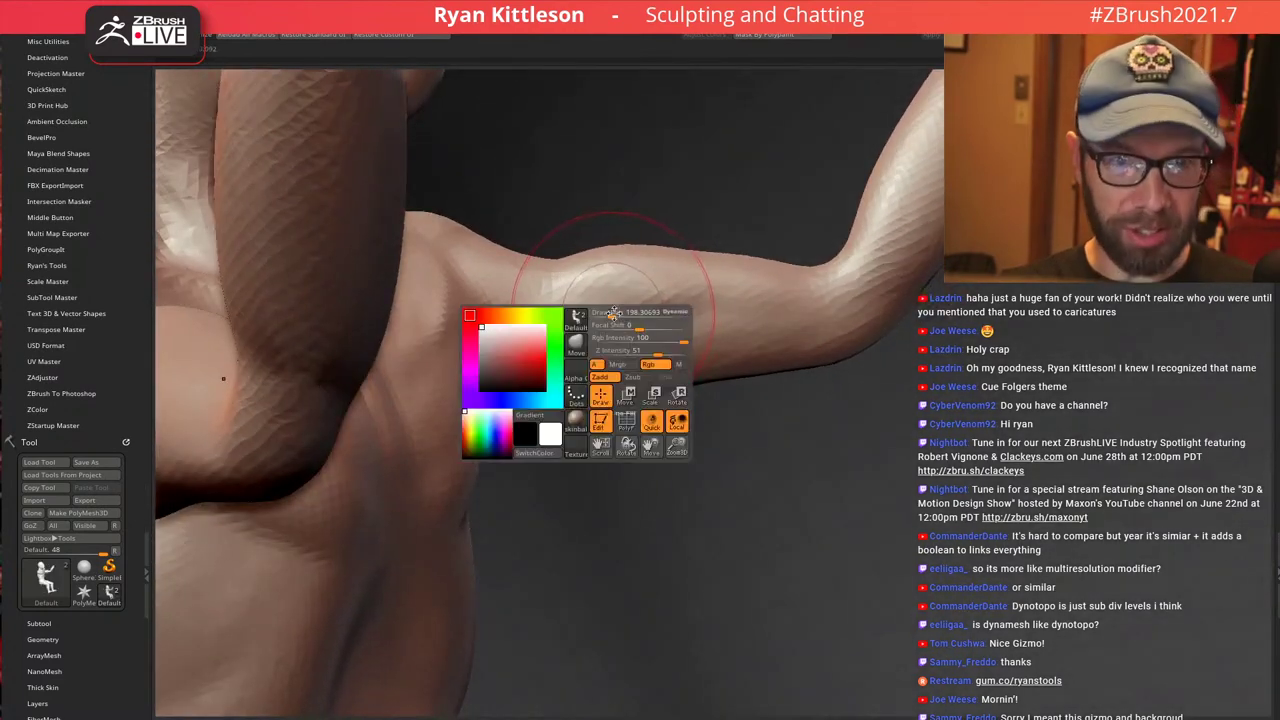
{"action": "left_click_drag", "start_coordinate": [620, 312], "coordinate": [634, 312]}
{"action": "mouse_move", "coordinate": [535, 264]}
{"action": "left_mouse_down"}
{"action": "mouse_move", "coordinate": [541, 234]}
{"action": "mouse_move", "coordinate": [556, 240]}
{"action": "left_mouse_up"}
{"action": "key", "text": "space"}
{"action": "left_click_drag", "start_coordinate": [702, 256], "coordinate": [716, 228]}
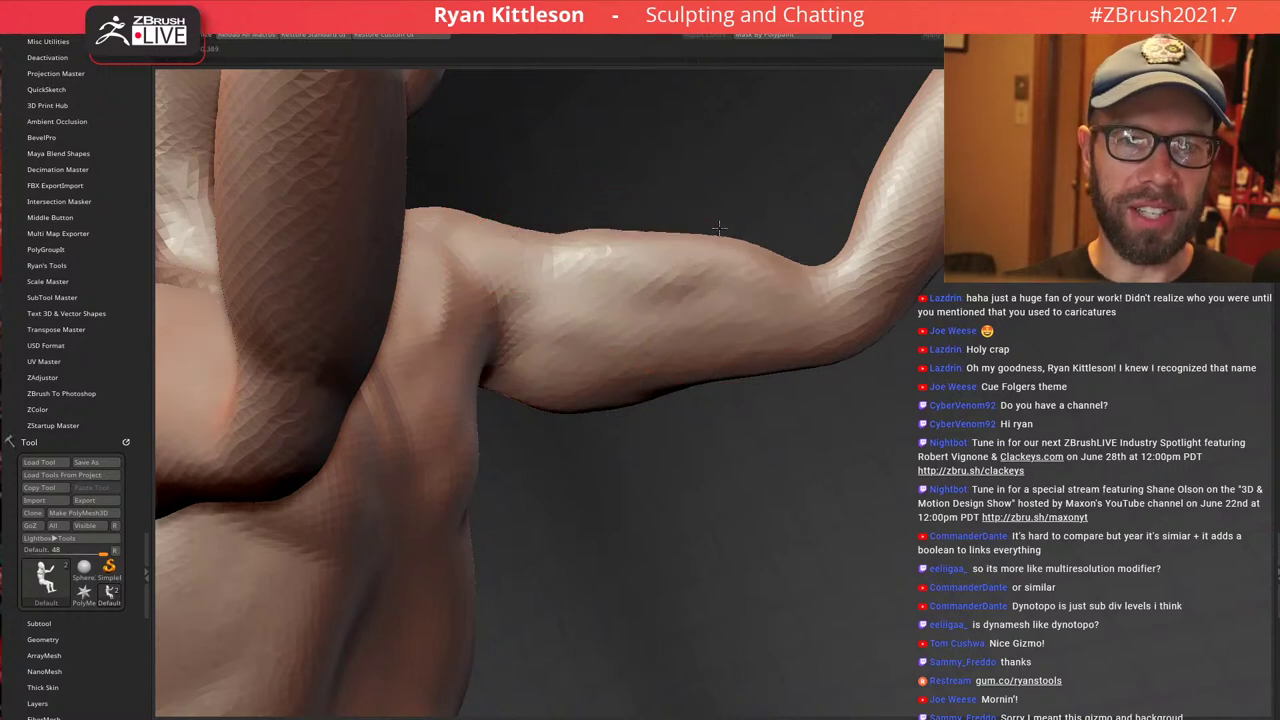
Push the underside of the upper arm inward with the Move brush and reshape the contour around the elbow
{"action": "right_click_drag", "start_coordinate": [703, 229], "coordinate": [550, 224]}
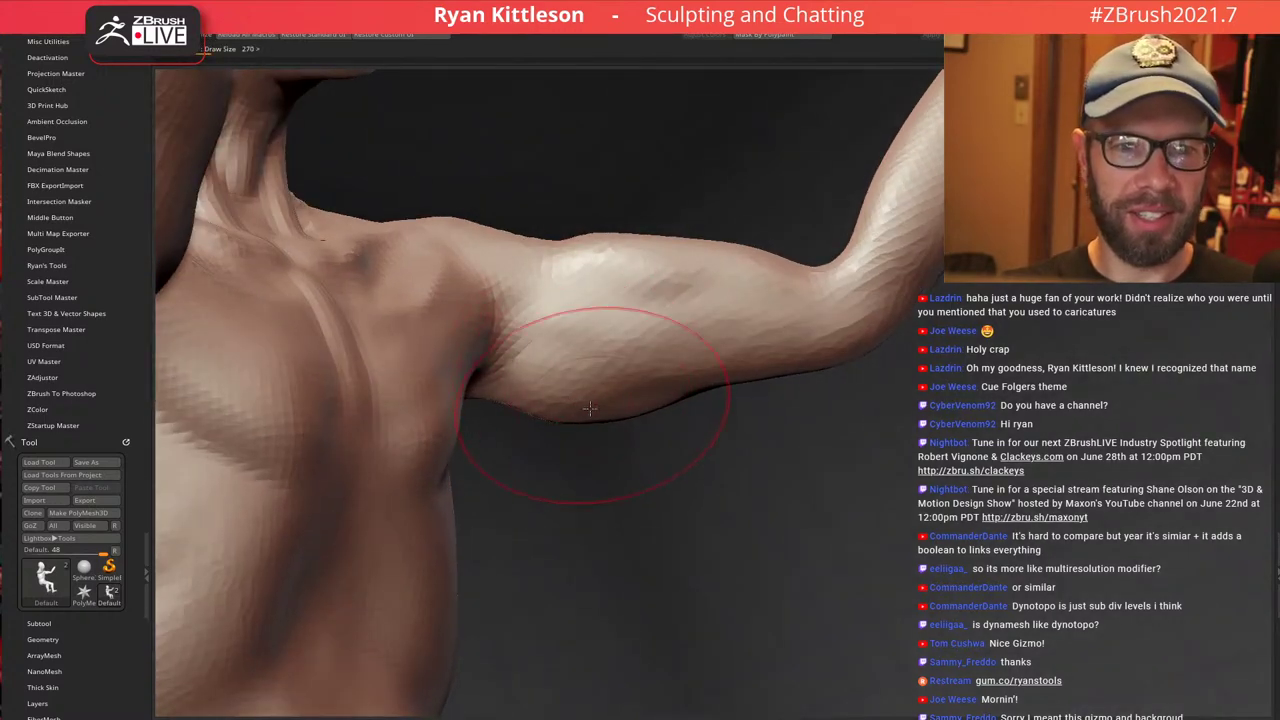
{"action": "left_click_drag", "start_coordinate": [578, 409], "coordinate": [577, 384]}
{"action": "left_click_drag", "start_coordinate": [684, 392], "coordinate": [675, 366]}
{"action": "mouse_move", "coordinate": [900, 284]}
{"action": "right_mouse_down"}
{"action": "mouse_move", "coordinate": [841, 282]}
{"action": "mouse_move", "coordinate": [877, 297]}
{"action": "mouse_move", "coordinate": [864, 322]}
{"action": "right_mouse_up"}
{"action": "left_click_drag", "start_coordinate": [862, 334], "coordinate": [862, 310]}
{"action": "right_click_drag", "start_coordinate": [893, 284], "coordinate": [835, 262]}
{"action": "left_click_drag", "start_coordinate": [835, 255], "coordinate": [866, 236]}
{"action": "right_click_drag", "start_coordinate": [881, 240], "coordinate": [821, 428]}
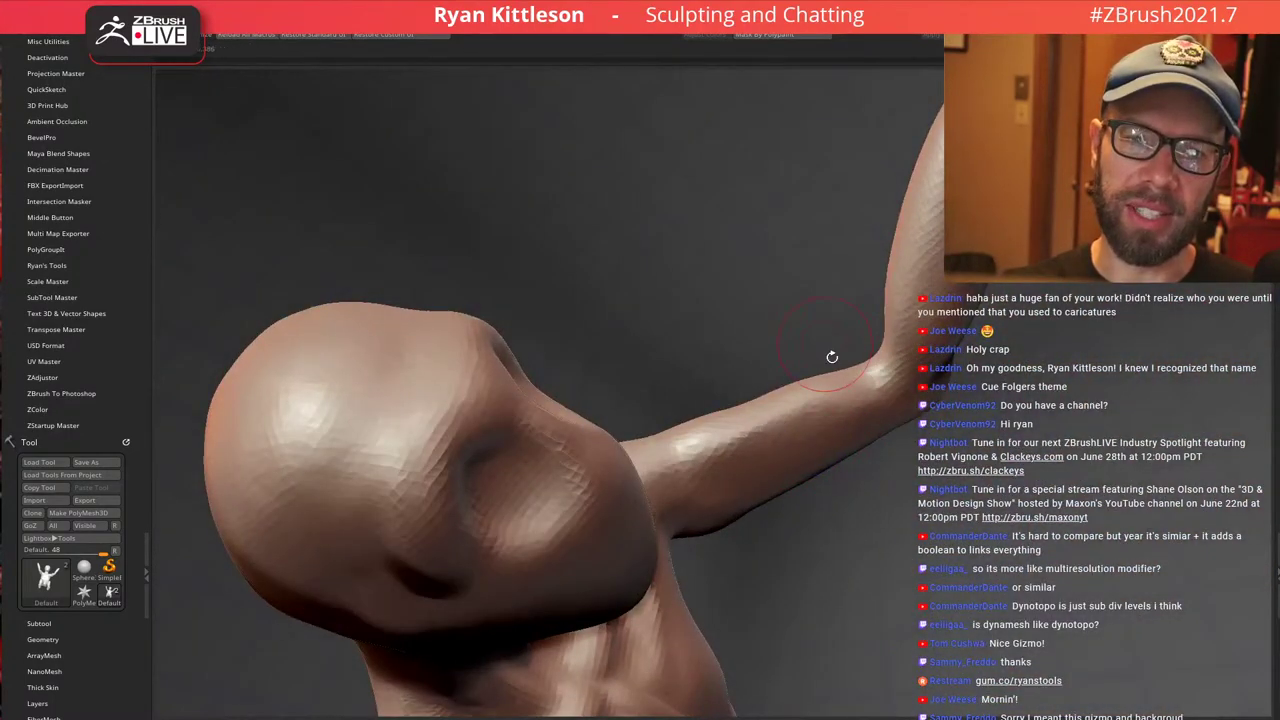
Adjust the contour of the elbow and forearm from several angles, refining the taper toward the hand end
{"action": "right_click_drag", "start_coordinate": [832, 356], "coordinate": [802, 368]}
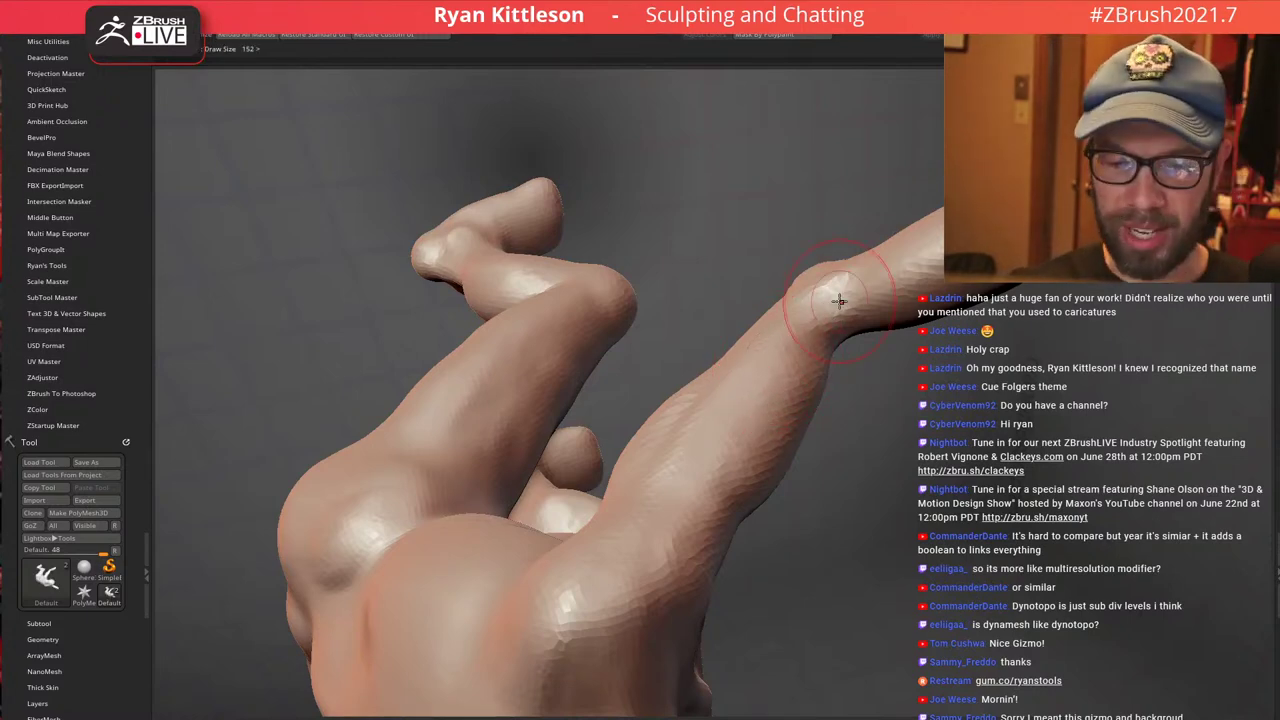
{"action": "left_click_drag", "start_coordinate": [800, 160], "coordinate": [903, 391]}
{"action": "mouse_move", "coordinate": [750, 470]}
{"action": "left_mouse_down", "text": "alt"}
{"action": "mouse_move", "coordinate": [850, 290]}
{"action": "mouse_move", "coordinate": [737, 322]}
{"action": "mouse_move", "coordinate": [742, 341]}
{"action": "mouse_move", "coordinate": [700, 352]}
{"action": "mouse_move", "coordinate": [720, 333]}
{"action": "left_mouse_up", "text": "alt"}
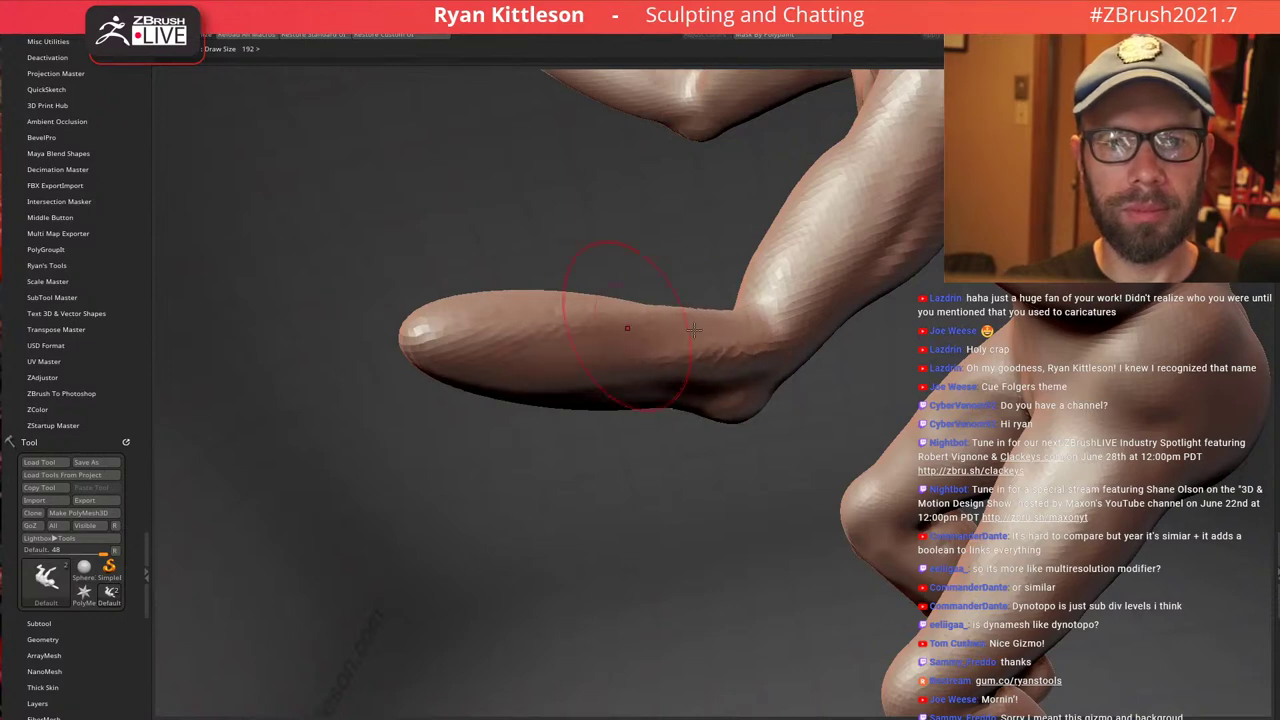
{"action": "mouse_move", "coordinate": [737, 303]}
{"action": "right_mouse_down"}
{"action": "mouse_move", "coordinate": [723, 297]}
{"action": "mouse_move", "coordinate": [700, 369]}
{"action": "mouse_move", "coordinate": [674, 338]}
{"action": "right_mouse_up"}
{"action": "left_click_drag", "start_coordinate": [645, 325], "coordinate": [480, 382]}
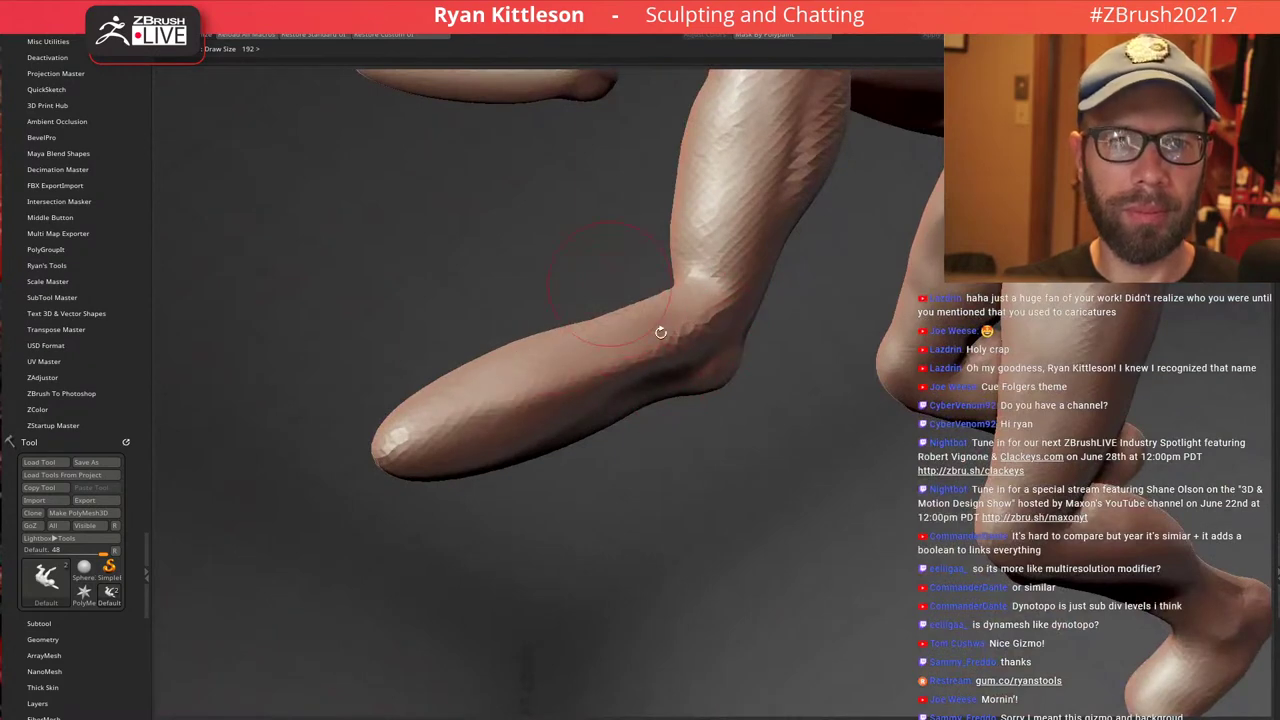
{"action": "right_click_drag", "start_coordinate": [660, 332], "coordinate": [712, 245]}
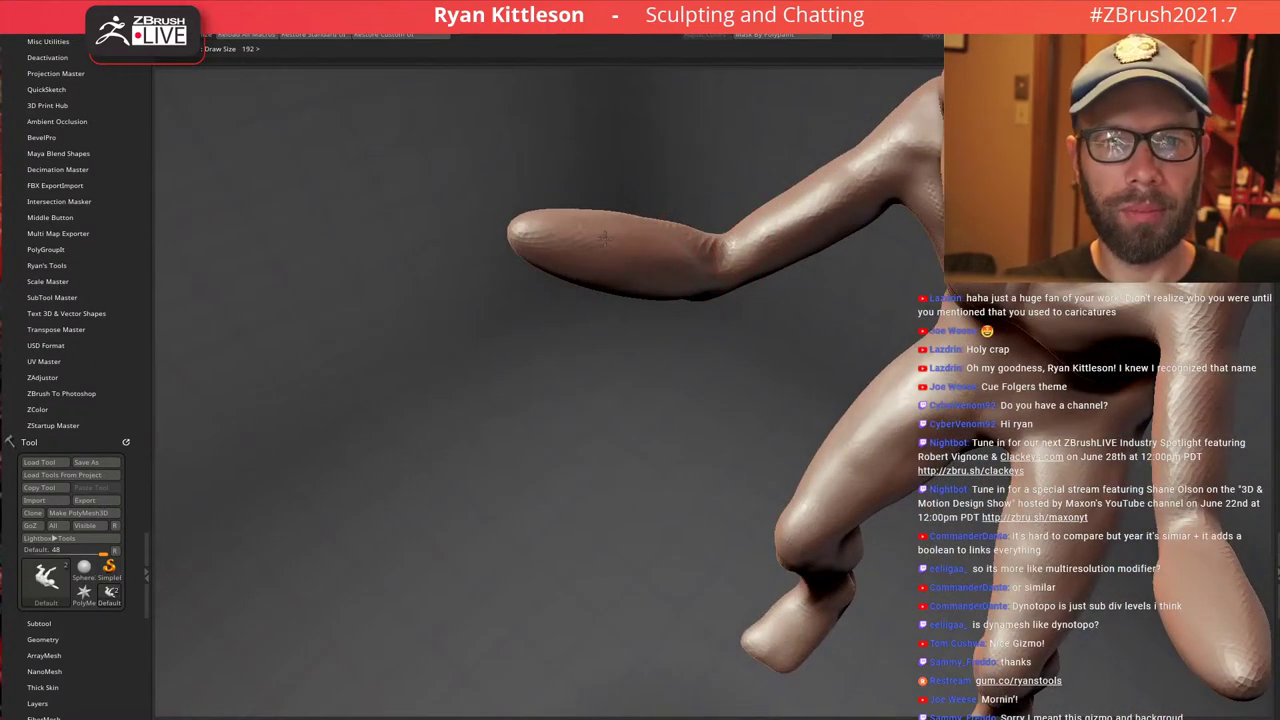
{"action": "left_click_drag", "start_coordinate": [705, 226], "coordinate": [697, 222]}
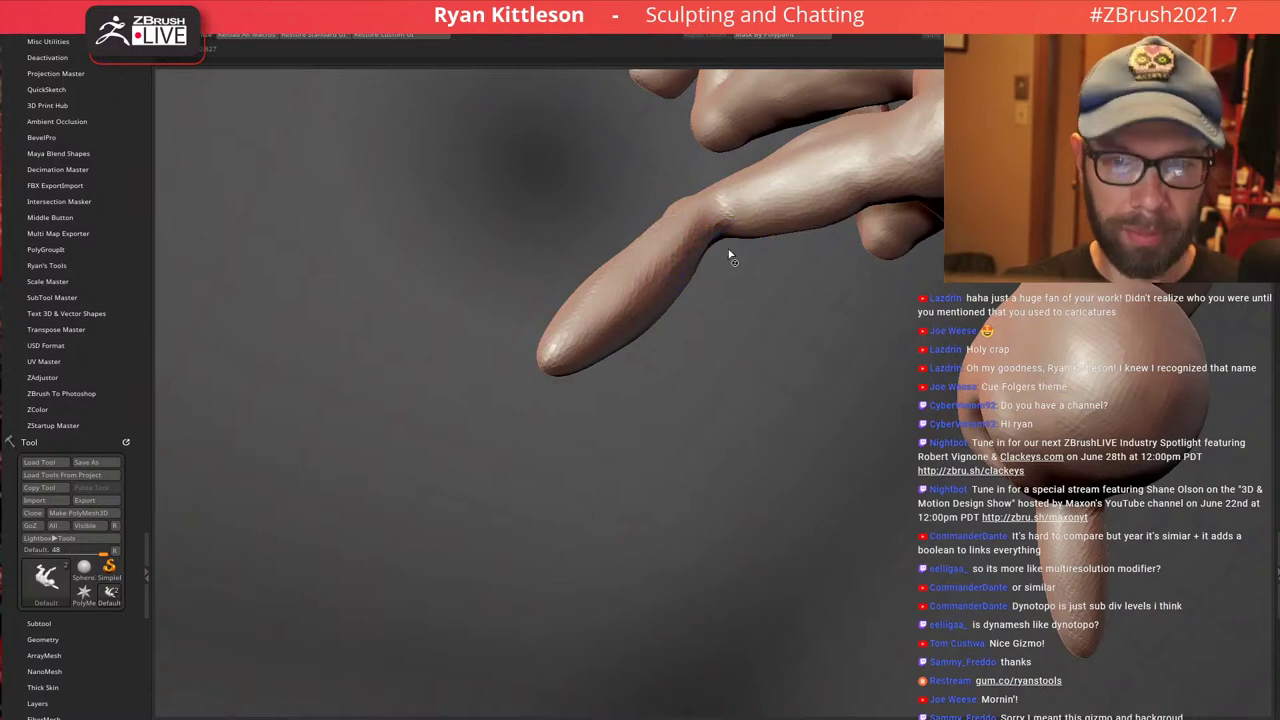
{"action": "right_click_drag", "start_coordinate": [752, 268], "coordinate": [728, 190]}
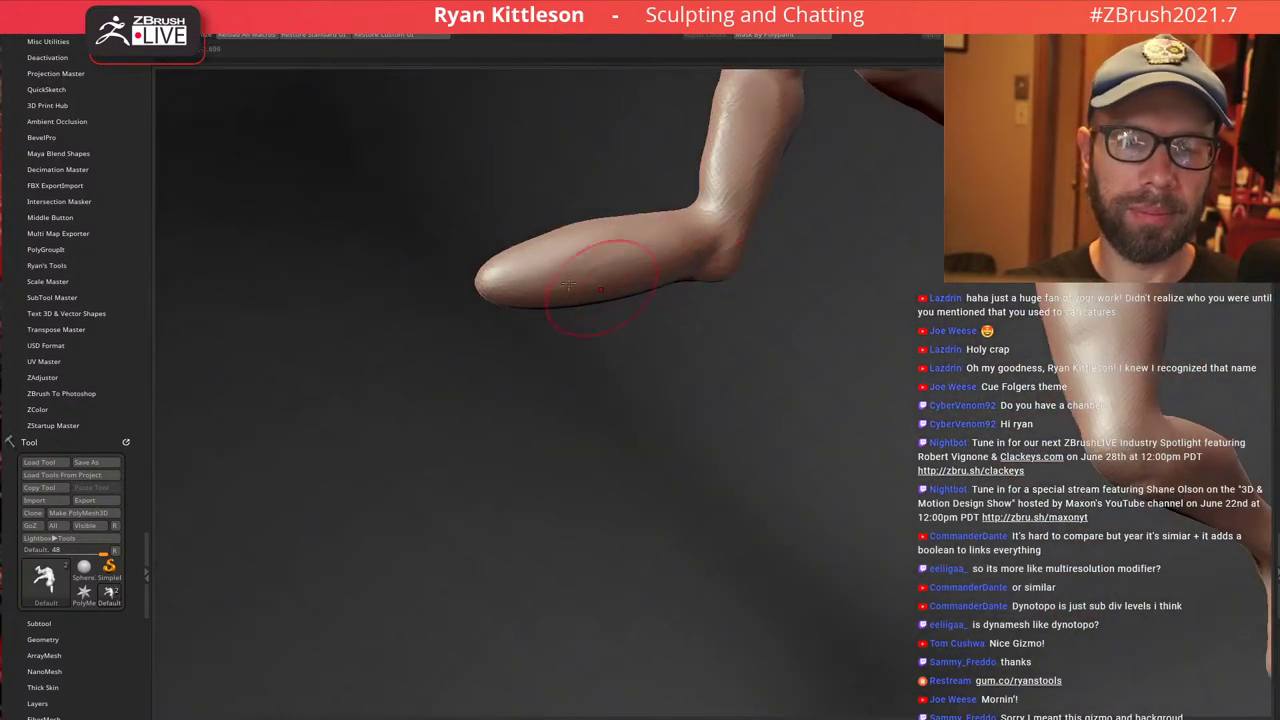
Shape the inner side of the upper arm and carve a deeper crease where the chest meets the armpit
{"action": "right_click_drag", "start_coordinate": [770, 252], "coordinate": [680, 480]}
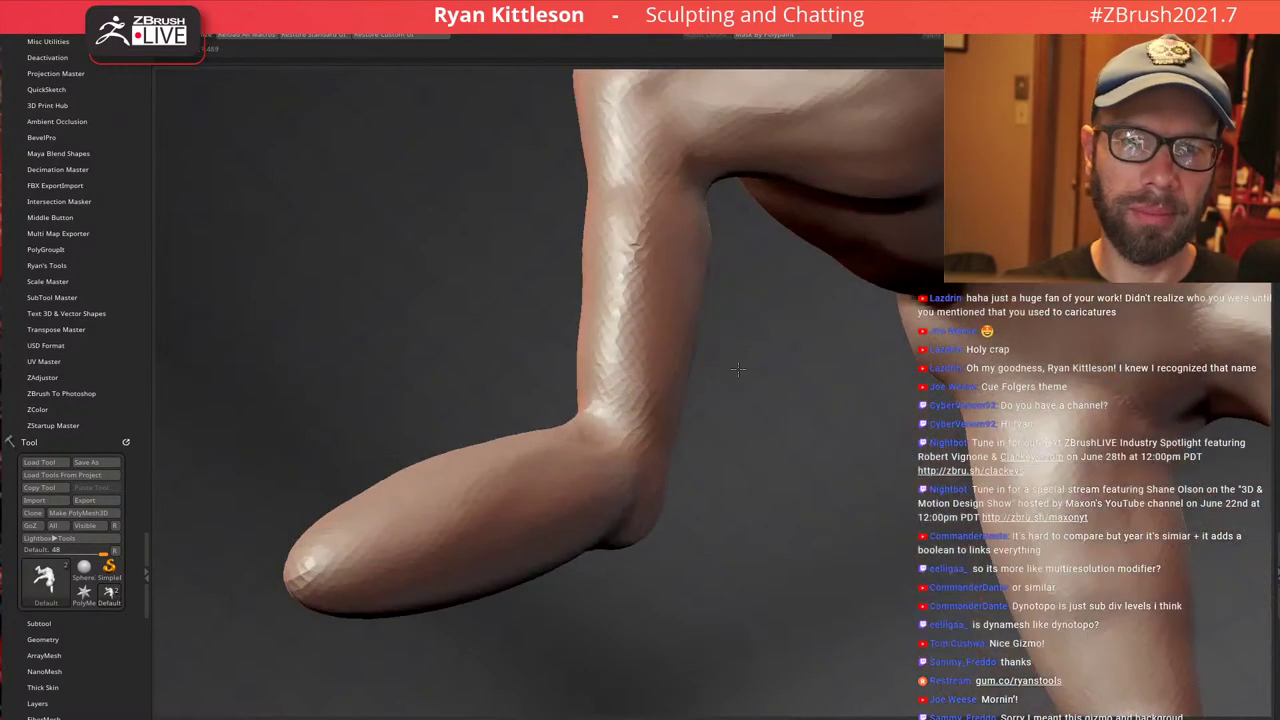
{"action": "right_click_drag", "start_coordinate": [680, 340], "coordinate": [677, 297]}
{"action": "mouse_move", "coordinate": [672, 268]}
{"action": "left_mouse_down"}
{"action": "mouse_move", "coordinate": [652, 243]}
{"action": "mouse_move", "coordinate": [620, 357]}
{"action": "mouse_move", "coordinate": [664, 283]}
{"action": "left_mouse_up"}
{"action": "right_click_drag", "start_coordinate": [671, 265], "coordinate": [716, 271]}
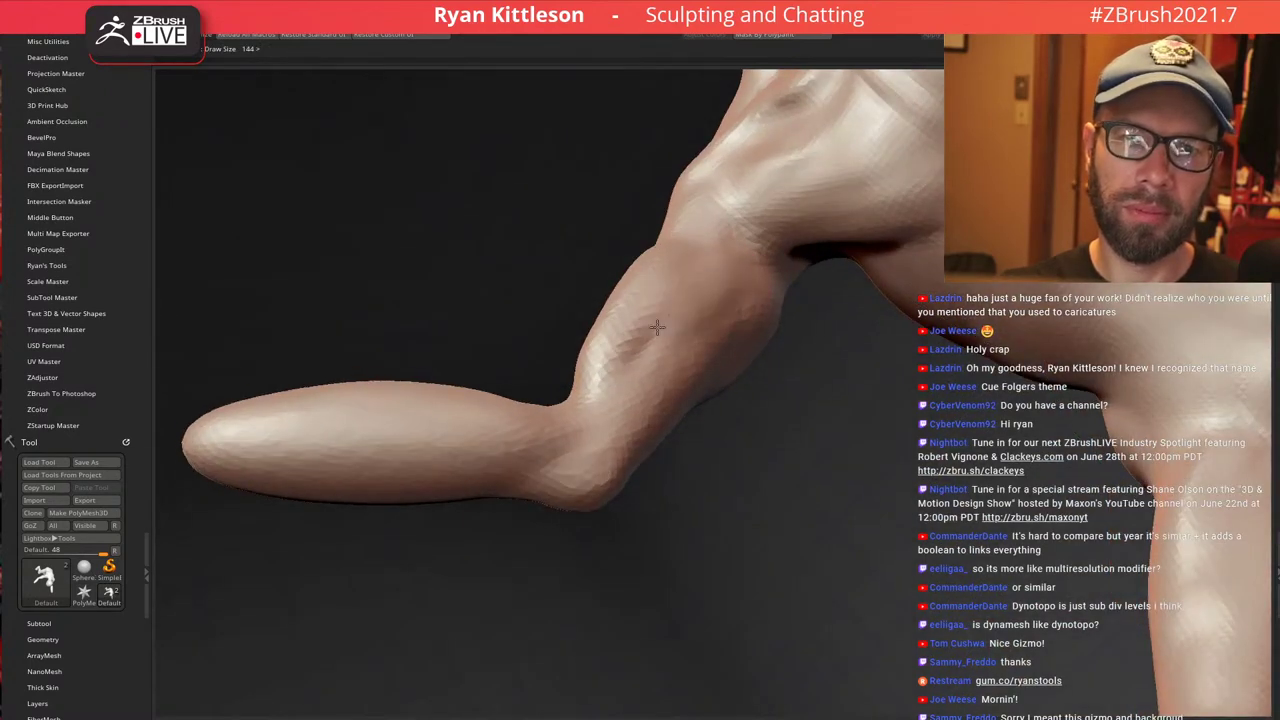
{"action": "right_click_drag", "start_coordinate": [785, 249], "coordinate": [820, 243]}
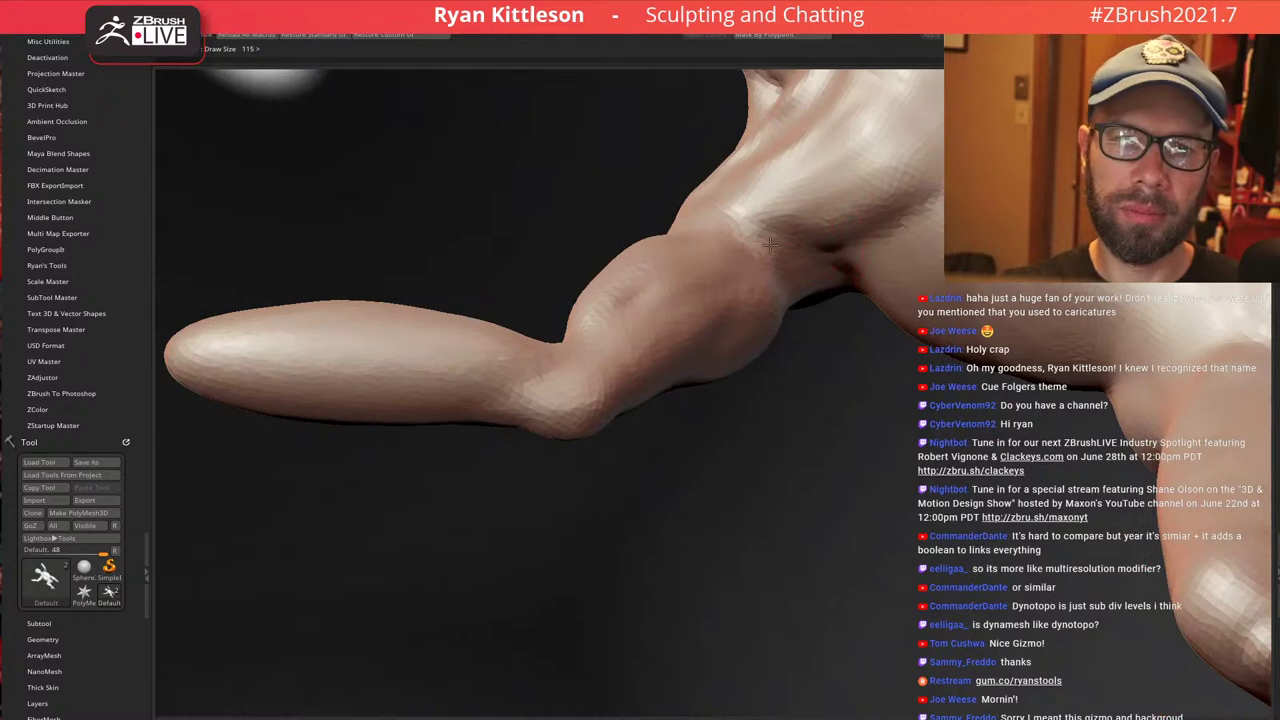
{"action": "mouse_move", "coordinate": [826, 242]}
{"action": "left_mouse_down", "text": "alt"}
{"action": "mouse_move", "coordinate": [880, 222]}
{"action": "mouse_move", "coordinate": [734, 225]}
{"action": "left_mouse_up", "text": "alt"}
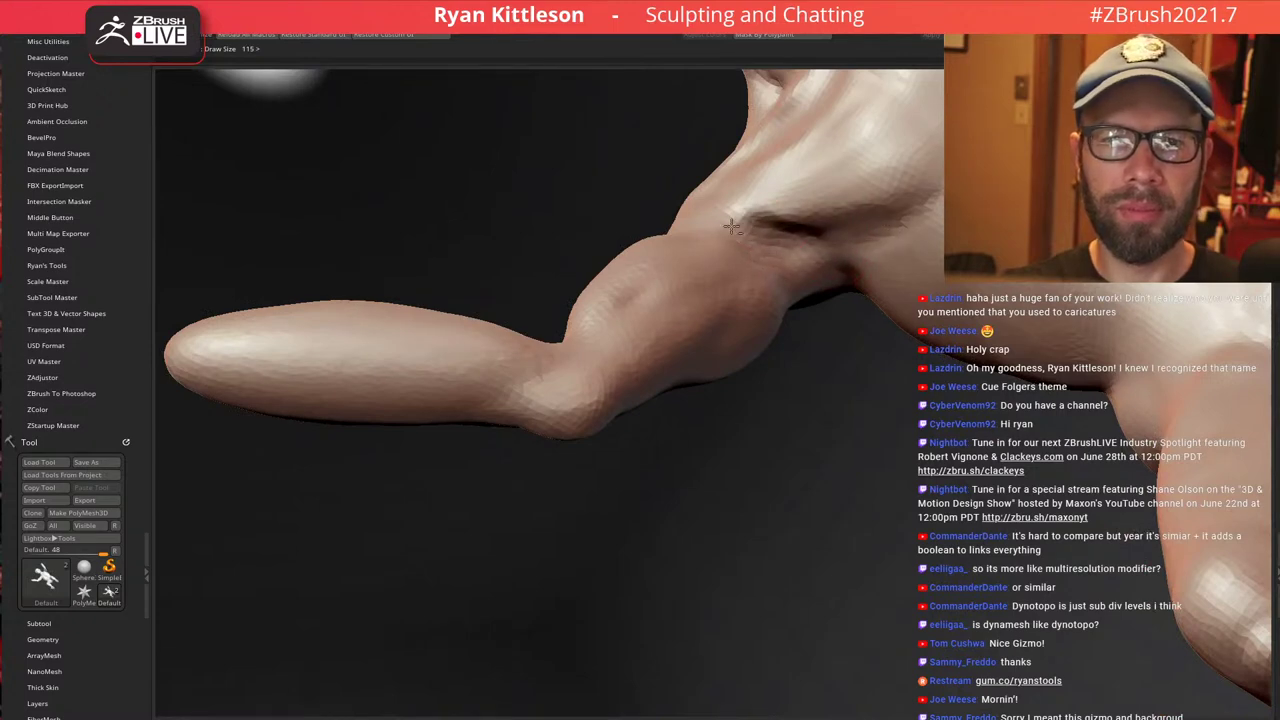
Sculpt the biceps form down the front of the upper arm from the shoulder toward the elbow
{"action": "right_click_drag", "start_coordinate": [732, 272], "coordinate": [778, 236]}
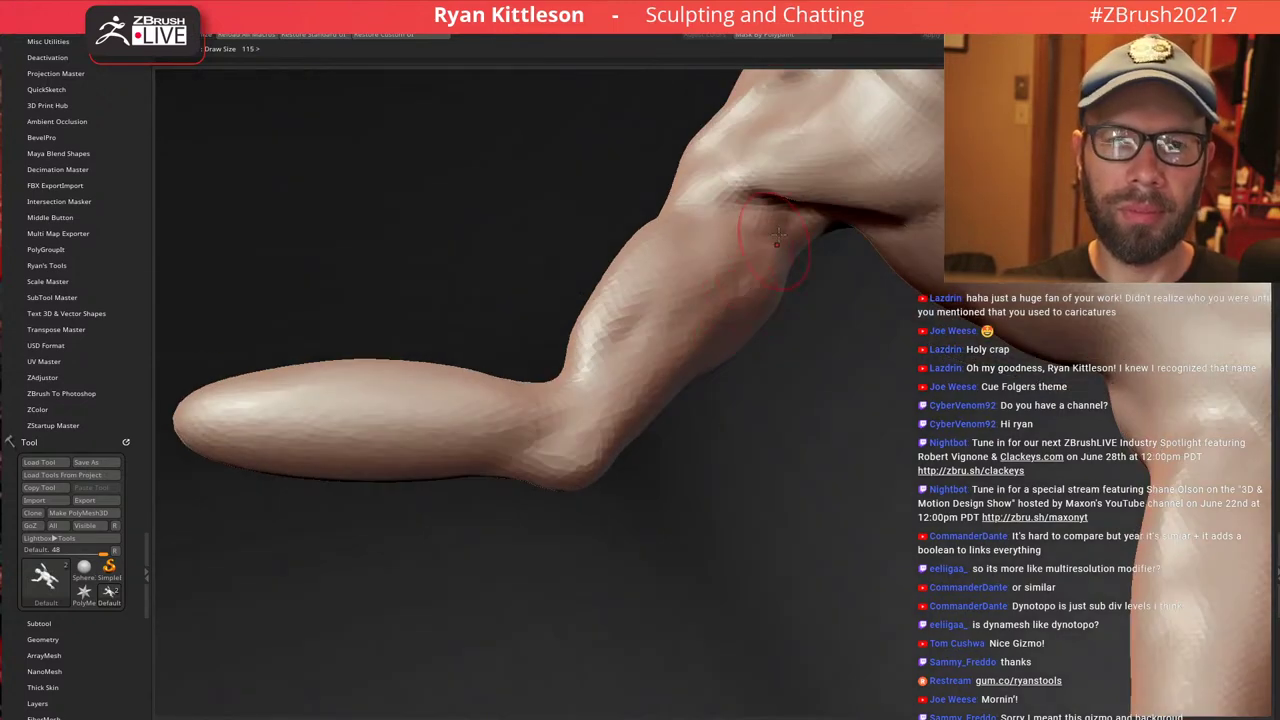
{"action": "left_click_drag", "start_coordinate": [720, 265], "coordinate": [641, 317]}
{"action": "mouse_move", "coordinate": [686, 276]}
{"action": "left_mouse_down"}
{"action": "mouse_move", "coordinate": [601, 347]}
{"action": "mouse_move", "coordinate": [630, 344]}
{"action": "mouse_move", "coordinate": [610, 362]}
{"action": "left_mouse_up"}
{"action": "mouse_move", "coordinate": [717, 270]}
{"action": "right_mouse_down"}
{"action": "mouse_move", "coordinate": [791, 317]}
{"action": "mouse_move", "coordinate": [762, 318]}
{"action": "right_mouse_up"}
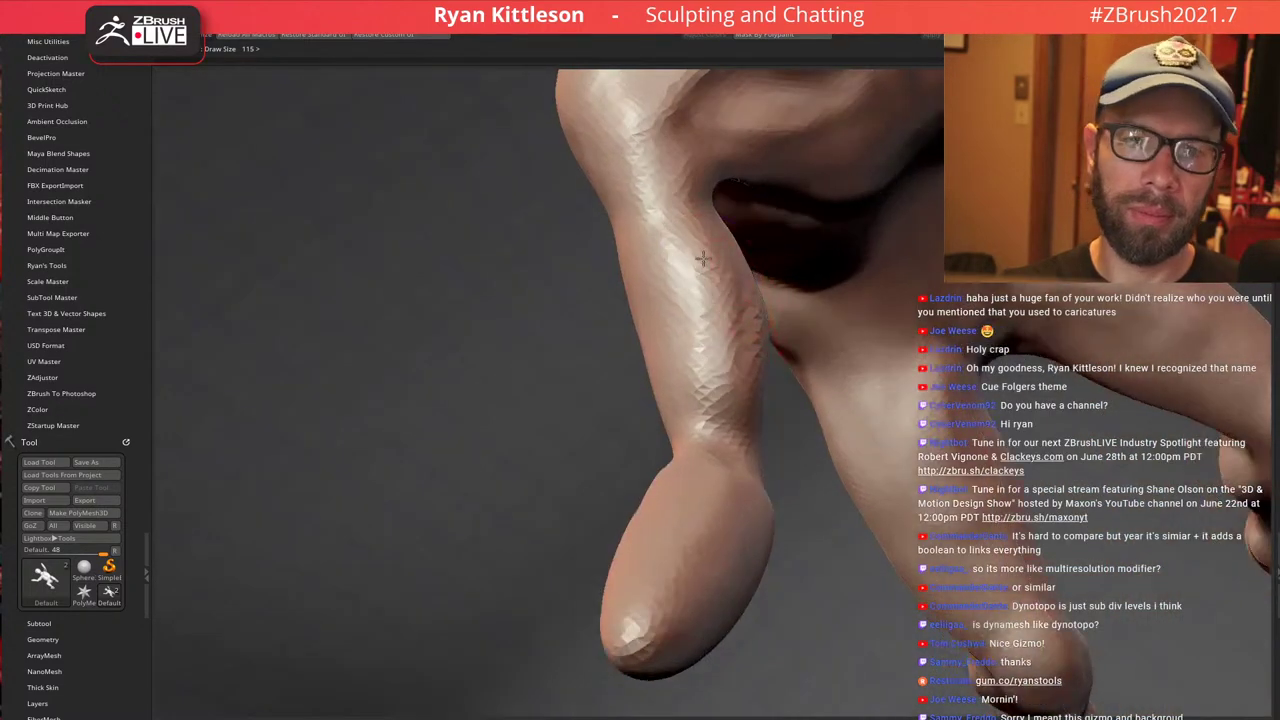
{"action": "left_click_drag", "start_coordinate": [703, 264], "coordinate": [724, 335]}
Mask the whole body except the arms below the shoulders and place the transform gizmo at the top of the arm
{"action": "mouse_move", "coordinate": [723, 248]}
{"action": "right_mouse_down"}
{"action": "mouse_move", "coordinate": [671, 231]}
{"action": "mouse_move", "coordinate": [713, 353]}
{"action": "mouse_move", "coordinate": [748, 290]}
{"action": "mouse_move", "coordinate": [818, 305]}
{"action": "mouse_move", "coordinate": [790, 372]}
{"action": "mouse_move", "coordinate": [802, 387]}
{"action": "mouse_move", "coordinate": [690, 348]}
{"action": "mouse_move", "coordinate": [662, 352]}
{"action": "right_mouse_up"}
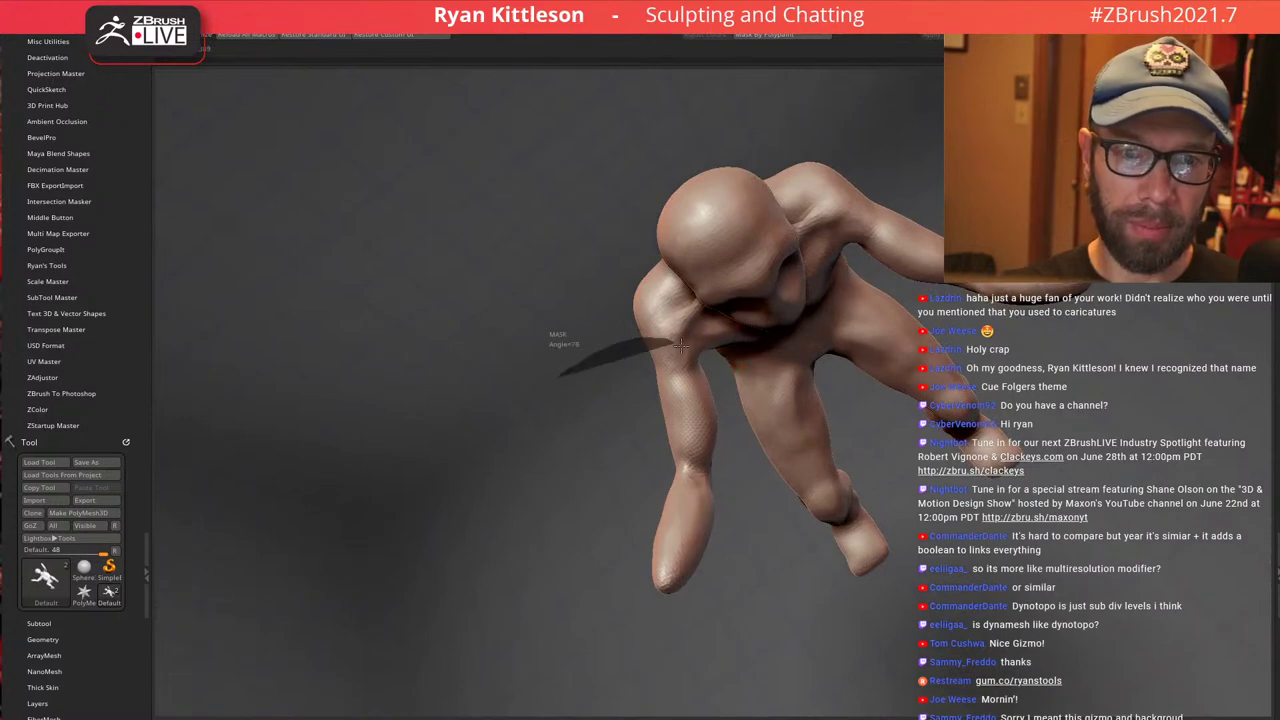
{"action": "mouse_move", "coordinate": [681, 346]}
{"action": "left_mouse_down", "text": "ctrl"}
{"action": "mouse_move", "coordinate": [729, 400]}
{"action": "mouse_move", "coordinate": [558, 680]}
{"action": "left_mouse_up", "text": "ctrl"}
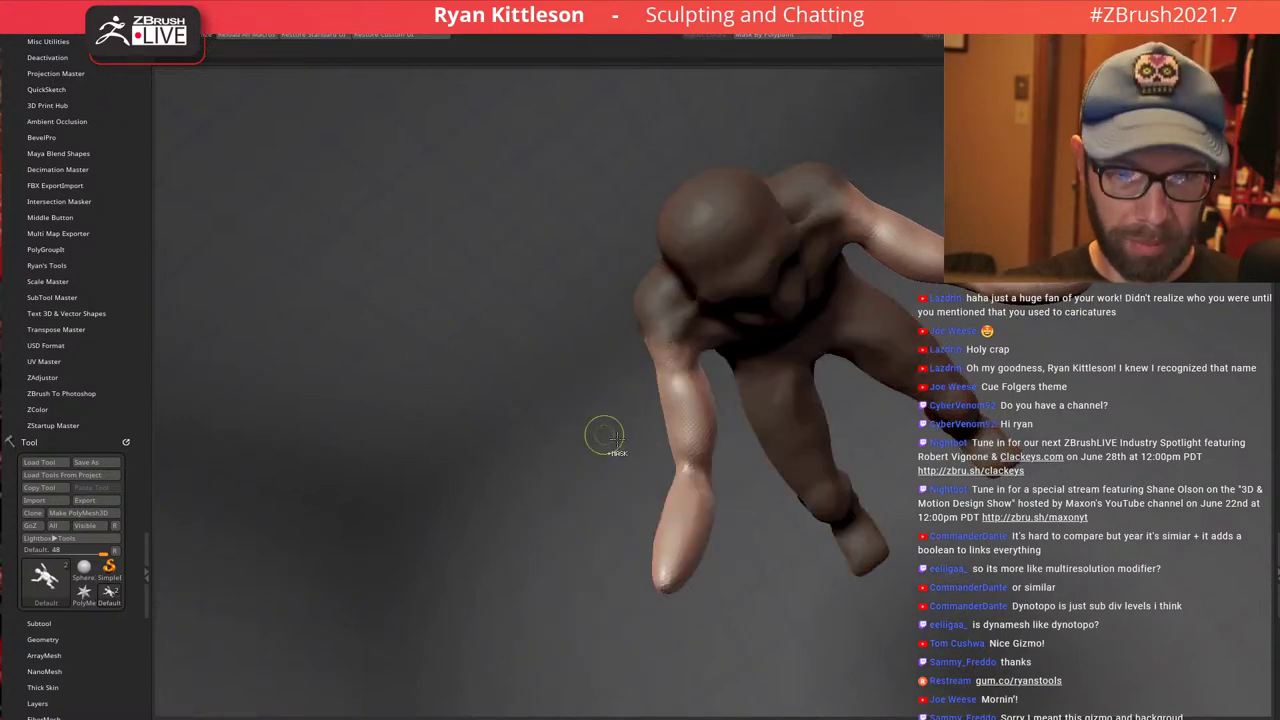
{"action": "right_click_drag", "start_coordinate": [687, 320], "coordinate": [752, 312]}
{"action": "left_click_drag", "start_coordinate": [739, 303], "coordinate": [743, 329]}
{"action": "left_click_drag", "start_coordinate": [751, 327], "coordinate": [716, 315]}
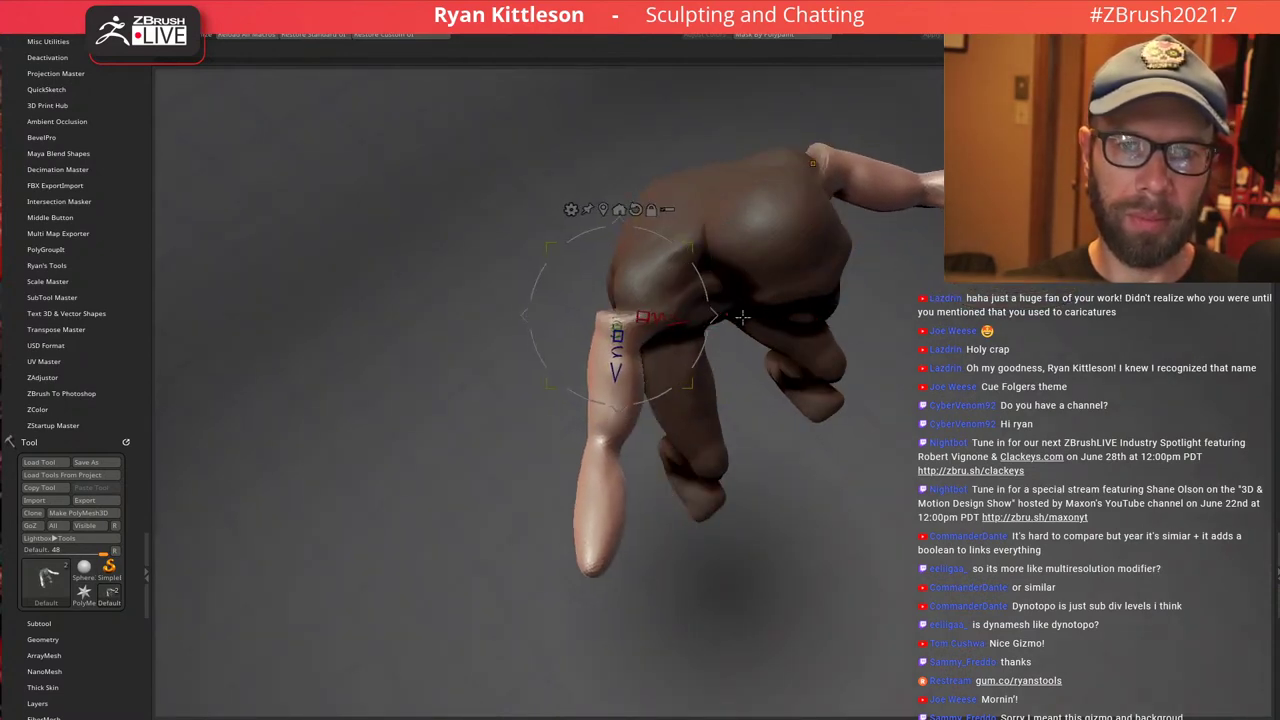
Rotate the unmasked arms about the shoulders with the gizmo and return to sculpting
{"action": "right_click_drag", "start_coordinate": [743, 317], "coordinate": [802, 398]}
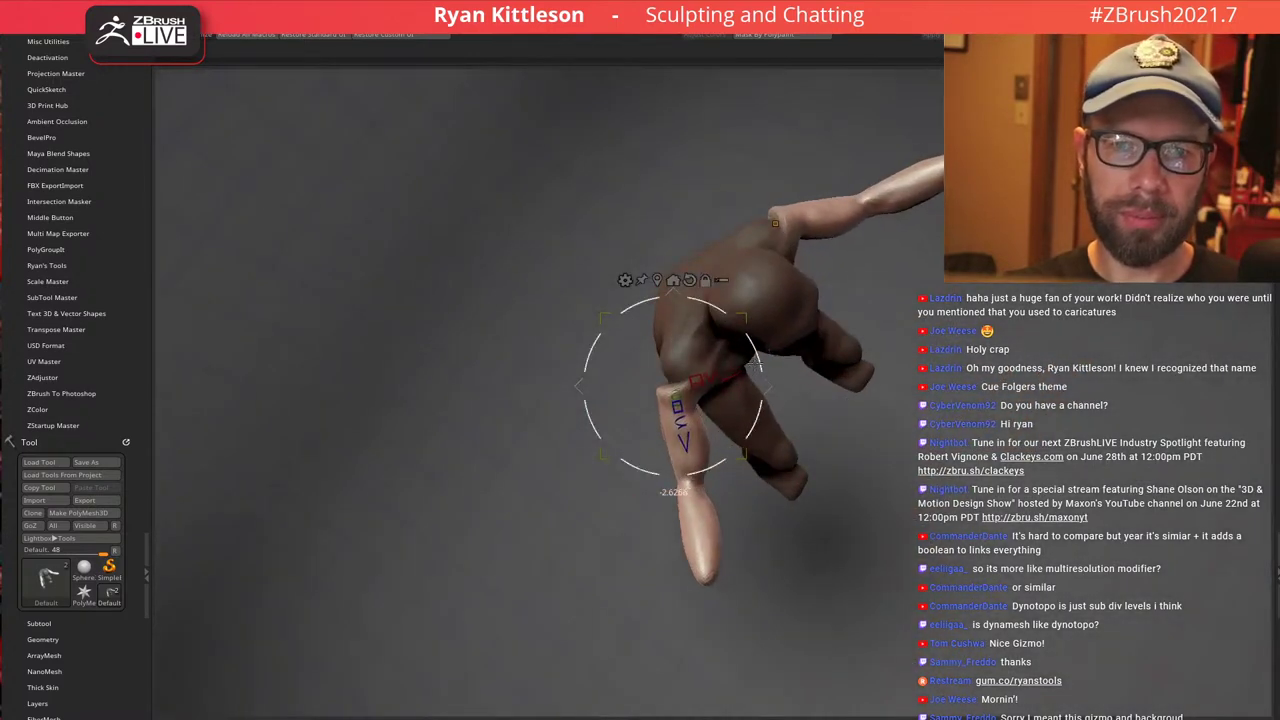
{"action": "mouse_move", "coordinate": [755, 363]}
{"action": "left_mouse_down"}
{"action": "mouse_move", "coordinate": [762, 399]}
{"action": "mouse_move", "coordinate": [766, 384]}
{"action": "left_mouse_up"}
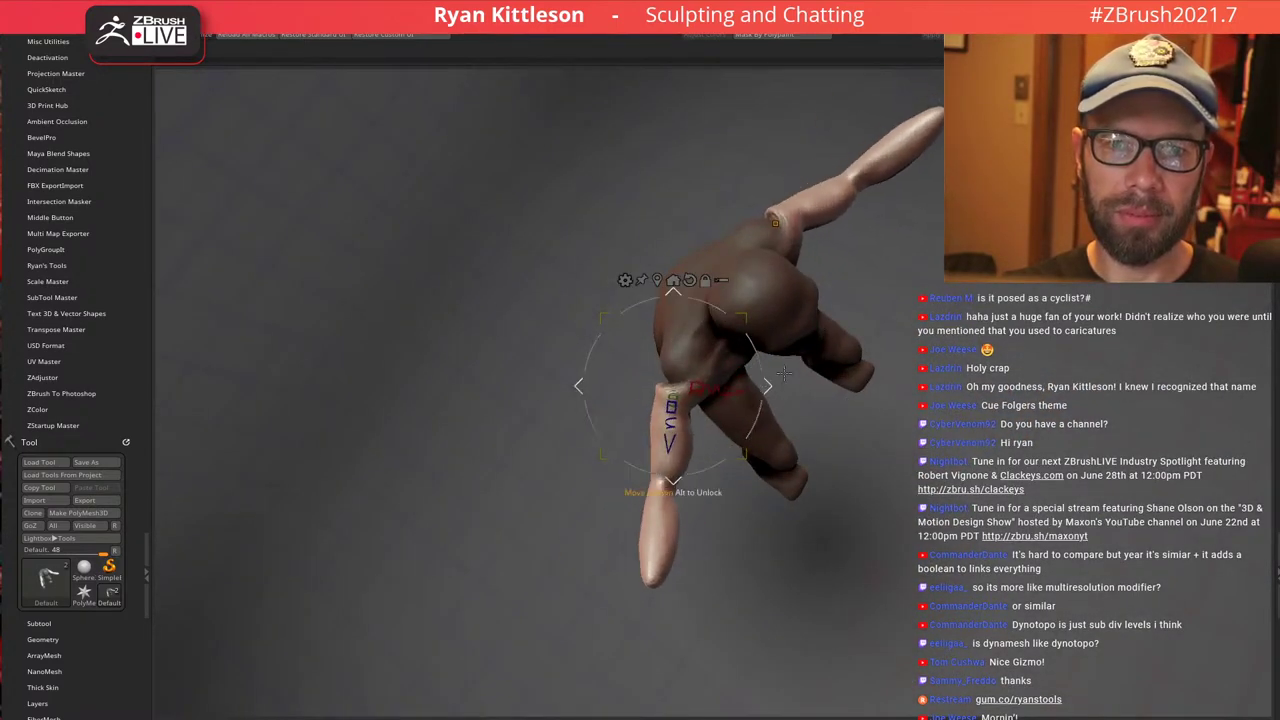
{"action": "right_click_drag", "start_coordinate": [776, 386], "coordinate": [835, 311]}
{"action": "mouse_move", "coordinate": [823, 369]}
{"action": "right_mouse_down"}
{"action": "mouse_move", "coordinate": [876, 265]}
{"action": "mouse_move", "coordinate": [868, 256]}
{"action": "mouse_move", "coordinate": [930, 358]}
{"action": "mouse_move", "coordinate": [922, 372]}
{"action": "mouse_move", "coordinate": [931, 249]}
{"action": "mouse_move", "coordinate": [868, 262]}
{"action": "mouse_move", "coordinate": [806, 331]}
{"action": "mouse_move", "coordinate": [786, 274]}
{"action": "mouse_move", "coordinate": [807, 303]}
{"action": "mouse_move", "coordinate": [783, 297]}
{"action": "mouse_move", "coordinate": [750, 393]}
{"action": "right_mouse_up"}
{"action": "key", "text": "q"}
{"action": "key", "text": "q"}
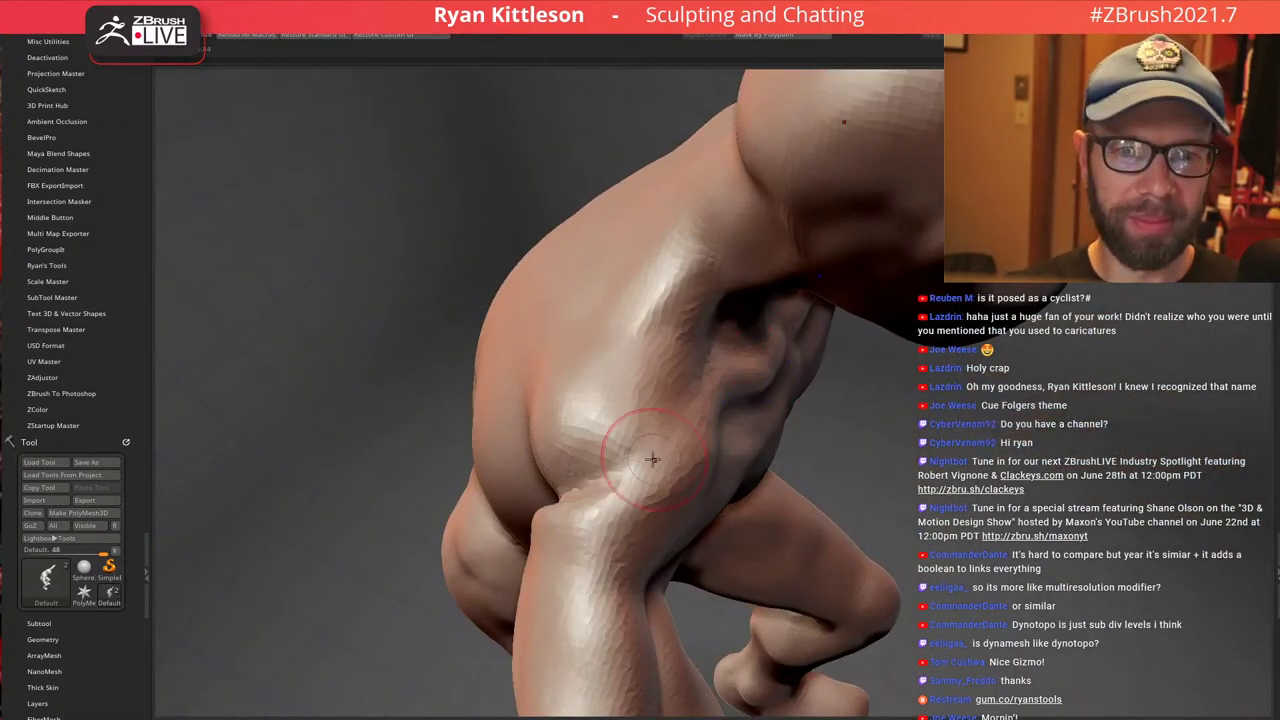
Reshape the deltoid and the back of the shoulder to blend them into the rotated arm
{"action": "mouse_move", "coordinate": [615, 481]}
{"action": "right_mouse_down"}
{"action": "mouse_move", "coordinate": [584, 491]}
{"action": "mouse_move", "coordinate": [608, 466]}
{"action": "mouse_move", "coordinate": [620, 472]}
{"action": "right_mouse_up"}
{"action": "mouse_move", "coordinate": [465, 480]}
{"action": "left_mouse_down"}
{"action": "mouse_move", "coordinate": [490, 530]}
{"action": "mouse_move", "coordinate": [510, 470]}
{"action": "left_mouse_up"}
{"action": "right_click_drag", "start_coordinate": [565, 474], "coordinate": [620, 438]}
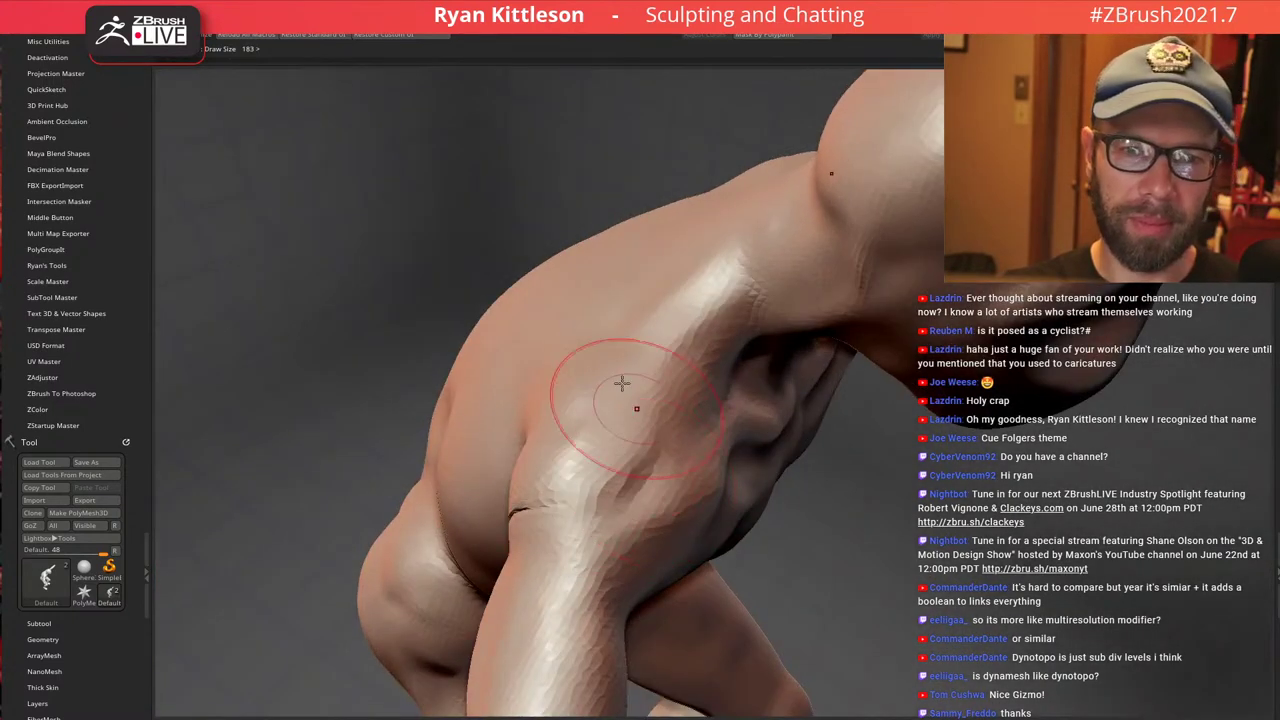
{"action": "mouse_move", "coordinate": [622, 383]}
{"action": "right_mouse_down"}
{"action": "mouse_move", "coordinate": [586, 423]}
{"action": "mouse_move", "coordinate": [651, 465]}
{"action": "mouse_move", "coordinate": [660, 431]}
{"action": "mouse_move", "coordinate": [691, 420]}
{"action": "right_mouse_up"}
{"action": "mouse_move", "coordinate": [701, 377]}
{"action": "right_mouse_down"}
{"action": "mouse_move", "coordinate": [666, 384]}
{"action": "mouse_move", "coordinate": [685, 396]}
{"action": "mouse_move", "coordinate": [654, 331]}
{"action": "mouse_move", "coordinate": [691, 429]}
{"action": "mouse_move", "coordinate": [660, 400]}
{"action": "right_mouse_up"}
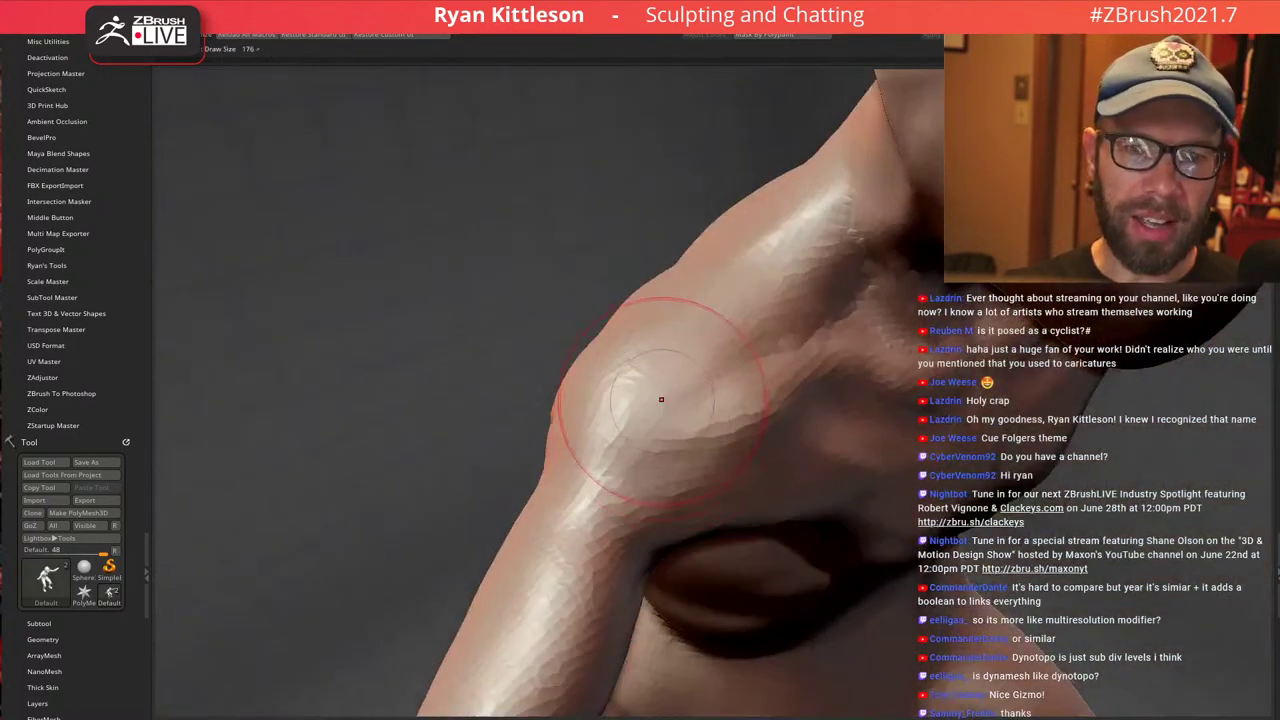
{"action": "mouse_move", "coordinate": [723, 338]}
{"action": "left_mouse_down"}
{"action": "mouse_move", "coordinate": [691, 366]}
{"action": "mouse_move", "coordinate": [690, 400]}
{"action": "left_mouse_up"}
{"action": "right_click_drag", "start_coordinate": [675, 358], "coordinate": [732, 393]}
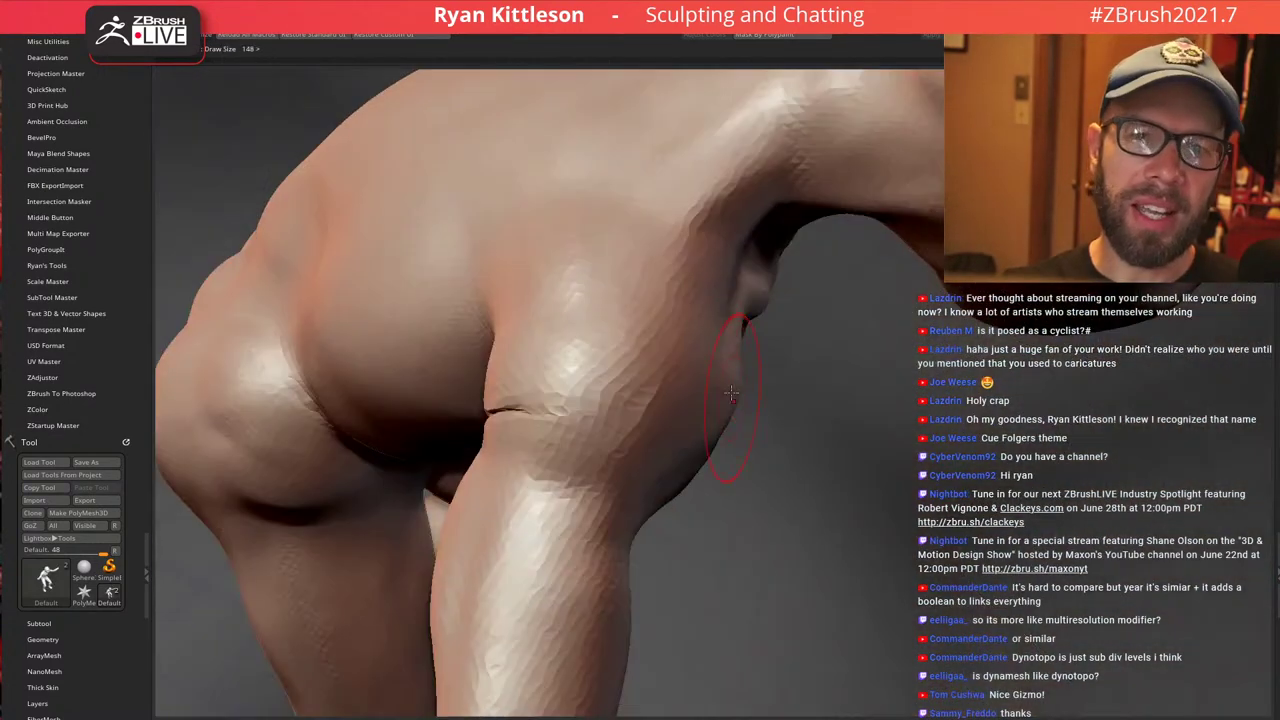
Undo the last stroke and smooth out the crease between the deltoid and the outer upper arm
{"action": "right_click_drag", "start_coordinate": [580, 452], "coordinate": [518, 382]}
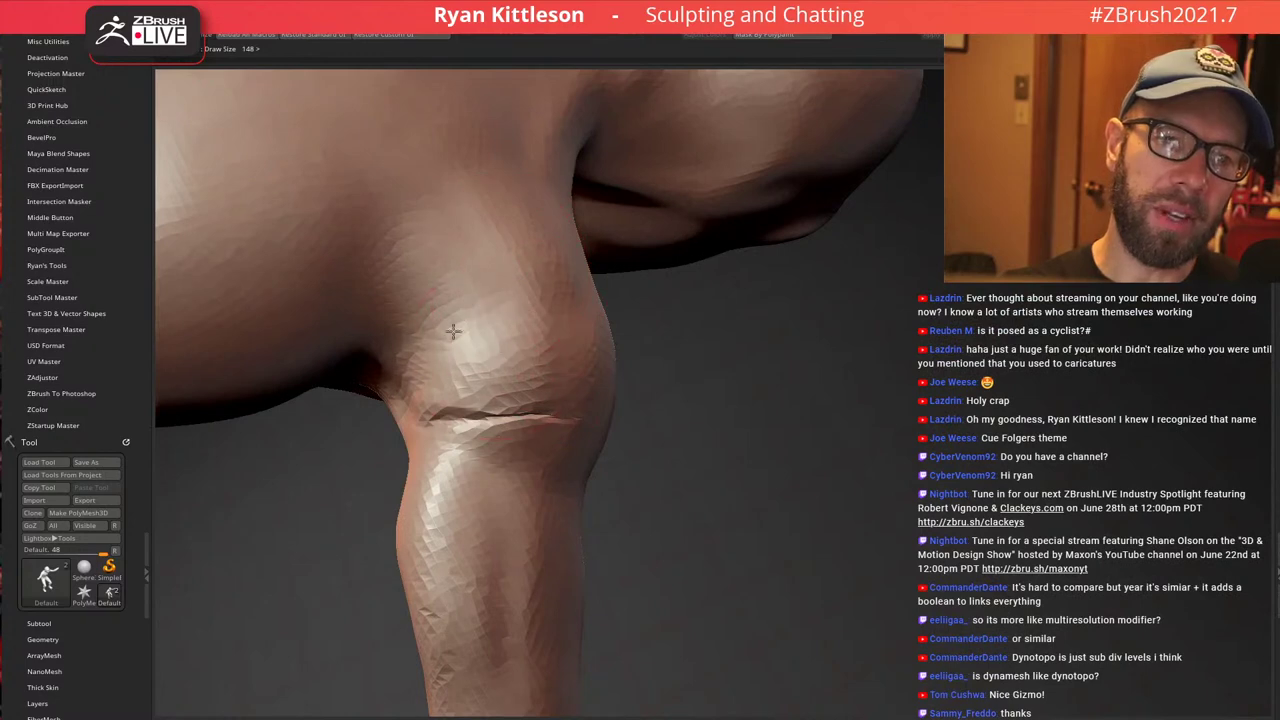
{"action": "key", "text": "ctrl+z"}
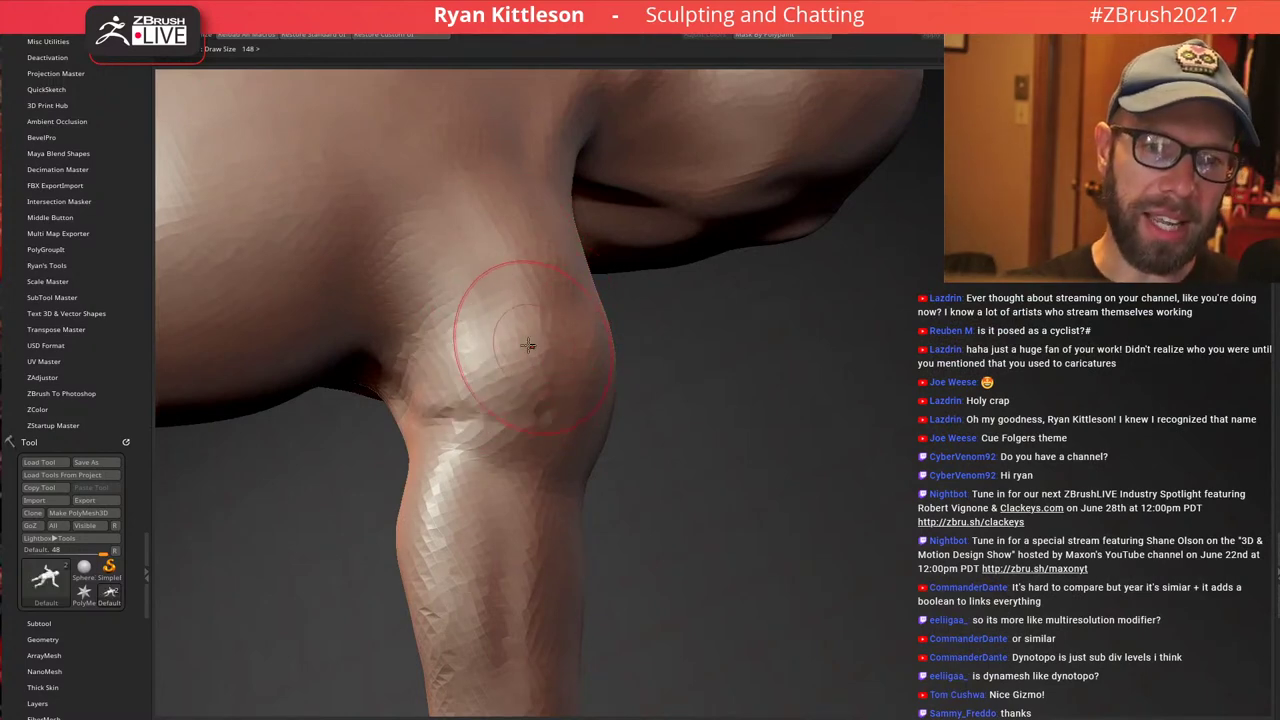
{"action": "mouse_move", "coordinate": [528, 345]}
{"action": "left_mouse_down"}
{"action": "mouse_move", "coordinate": [451, 371]}
{"action": "mouse_move", "coordinate": [500, 320]}
{"action": "mouse_move", "coordinate": [525, 345]}
{"action": "left_mouse_up"}
{"action": "right_click_drag", "start_coordinate": [589, 357], "coordinate": [619, 247]}
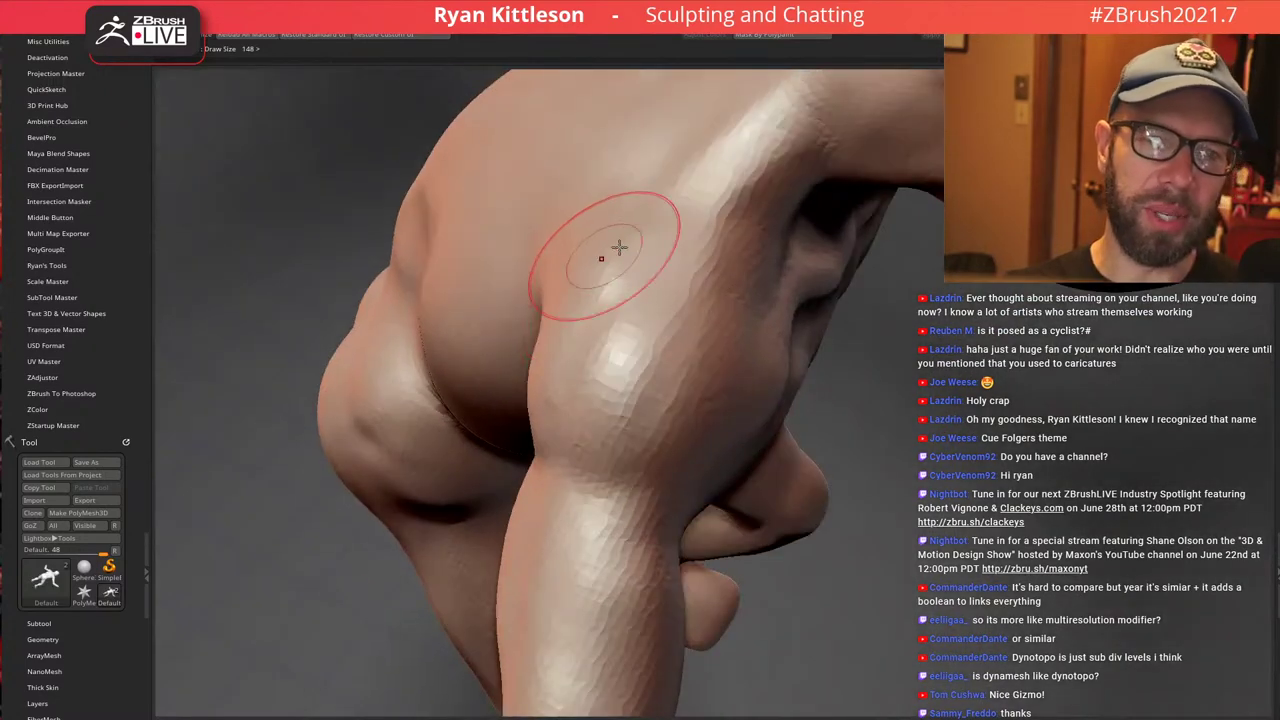
{"action": "mouse_move", "coordinate": [605, 345]}
{"action": "left_mouse_down"}
{"action": "mouse_move", "coordinate": [611, 386]}
{"action": "mouse_move", "coordinate": [665, 375]}
{"action": "left_mouse_up"}
Deepen the fold between the pectoral and the armpit, working from the front of the shoulder
{"action": "mouse_move", "coordinate": [716, 384]}
{"action": "right_mouse_down"}
{"action": "mouse_move", "coordinate": [748, 339]}
{"action": "mouse_move", "coordinate": [800, 314]}
{"action": "right_mouse_up"}
{"action": "right_click_drag", "start_coordinate": [803, 375], "coordinate": [875, 370], "text": "ctrl"}
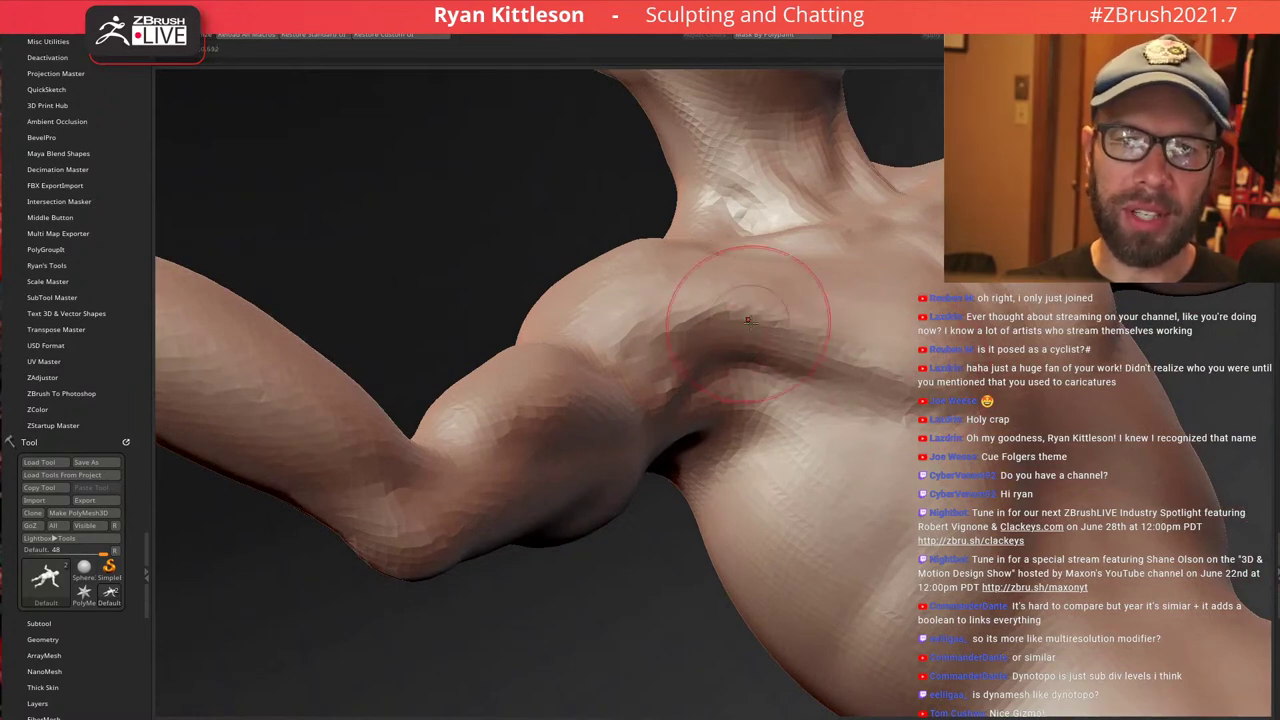
{"action": "right_click_drag", "start_coordinate": [779, 346], "coordinate": [788, 381]}
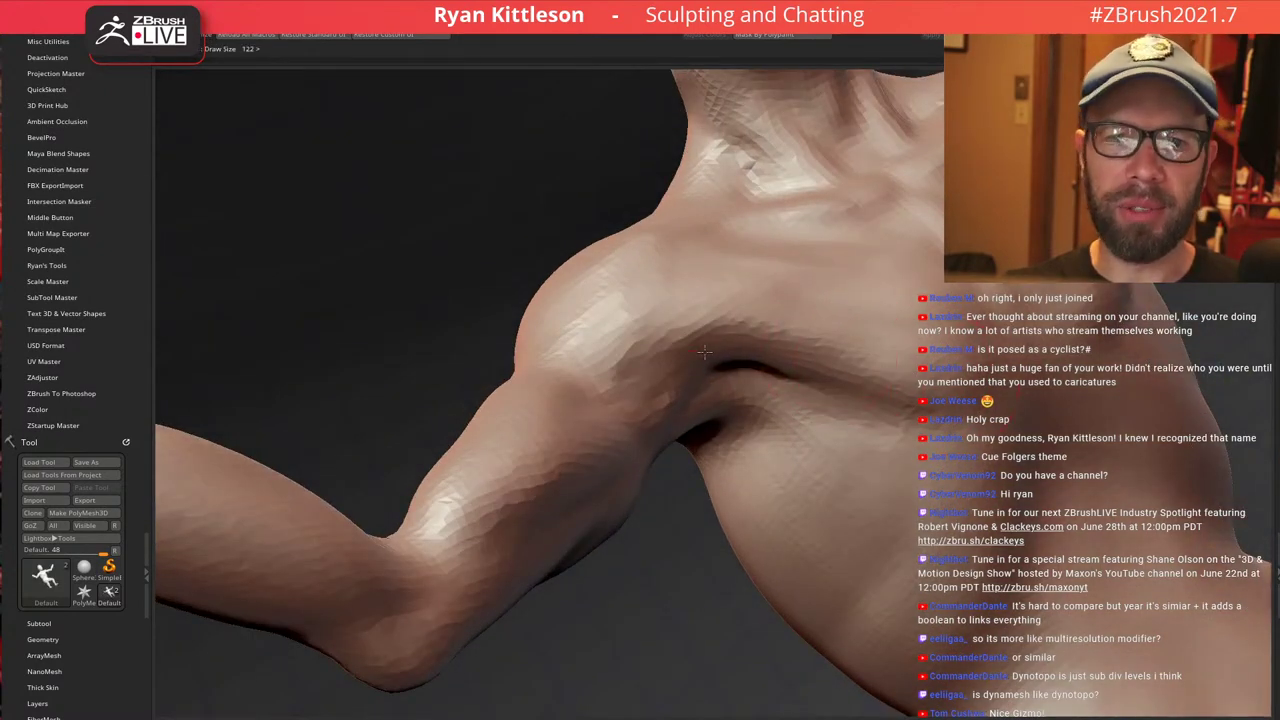
{"action": "right_click_drag", "start_coordinate": [847, 342], "coordinate": [851, 352]}
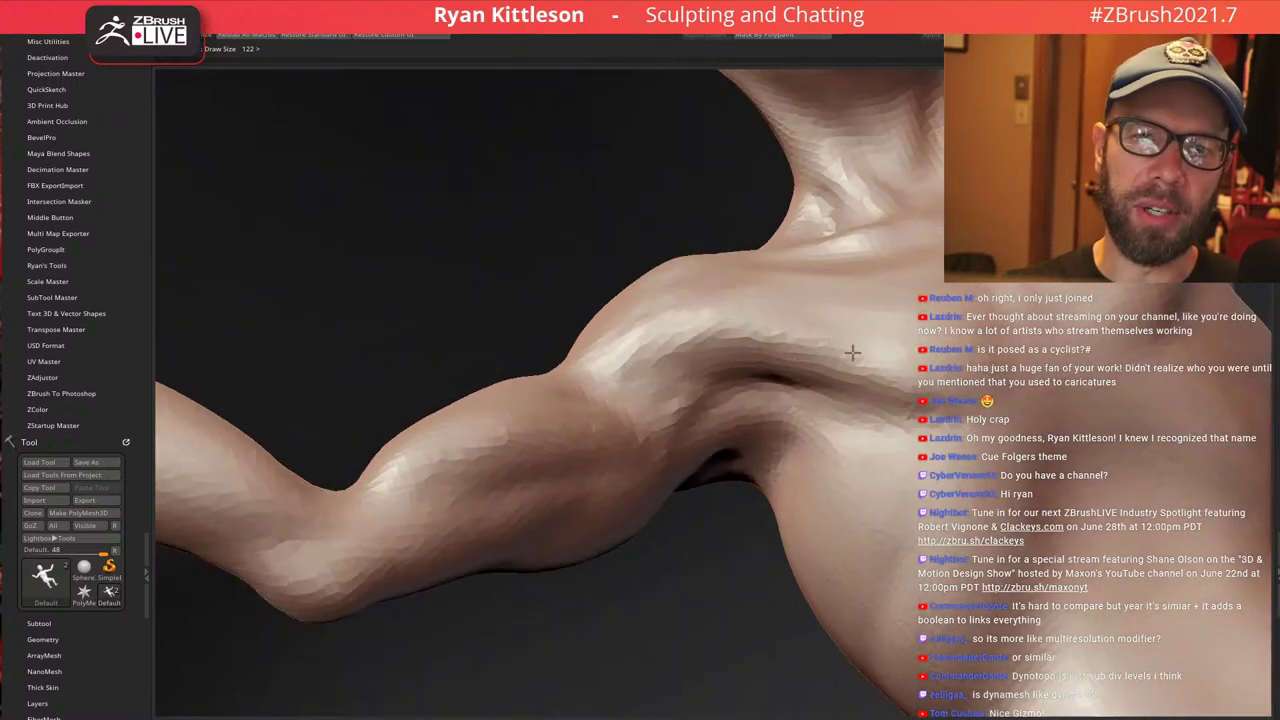
{"action": "right_click_drag", "start_coordinate": [903, 286], "coordinate": [931, 395]}
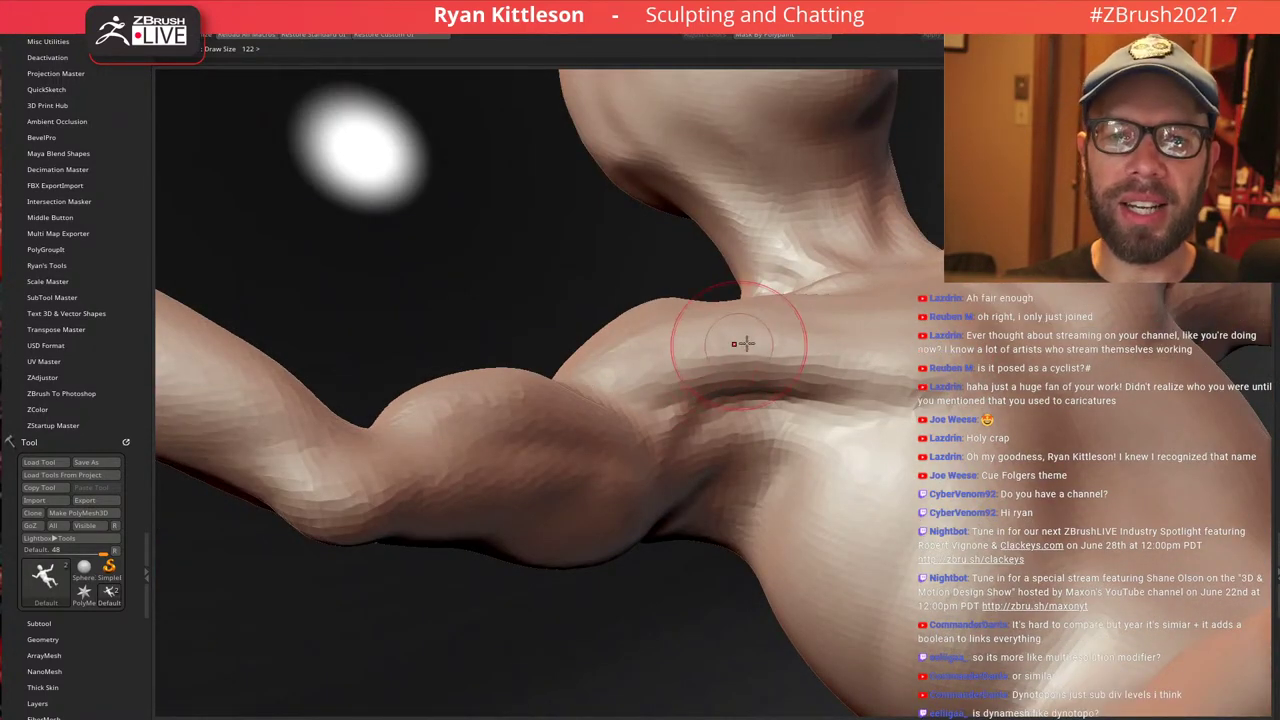
{"action": "right_click_drag", "start_coordinate": [741, 344], "coordinate": [798, 384]}
{"action": "mouse_move", "coordinate": [660, 364]}
{"action": "right_mouse_down"}
{"action": "mouse_move", "coordinate": [685, 361]}
{"action": "mouse_move", "coordinate": [680, 334]}
{"action": "mouse_move", "coordinate": [665, 342]}
{"action": "right_mouse_up"}
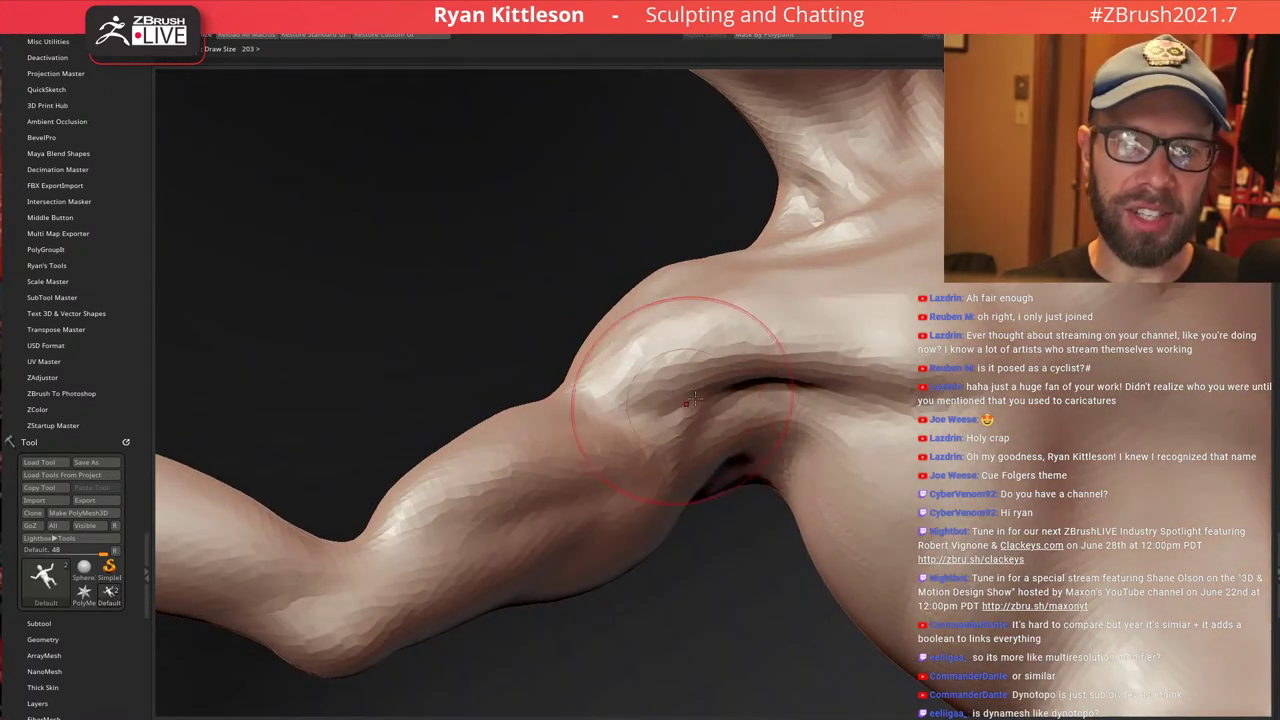
Enlarge the brush and carve the crease from the front of the deltoid along the lower edge of the pectoral
{"action": "left_click_drag", "start_coordinate": [704, 388], "coordinate": [577, 394]}
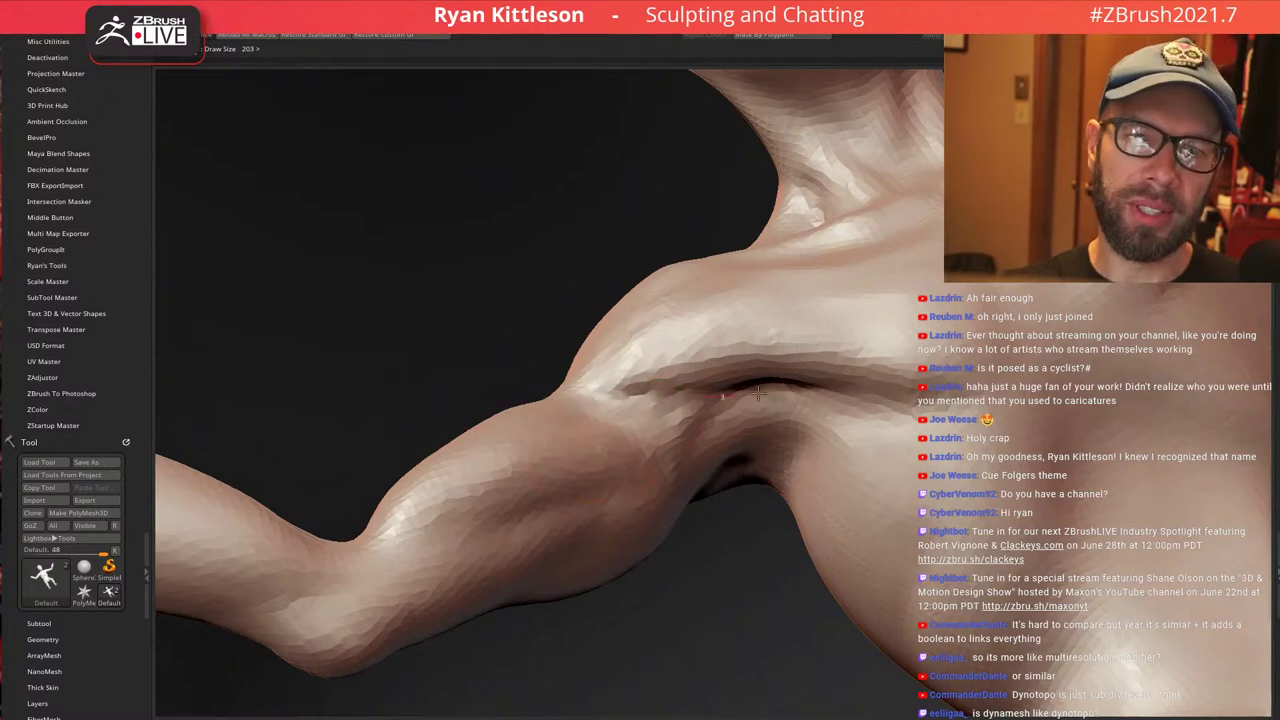
{"action": "left_click_drag", "start_coordinate": [758, 393], "coordinate": [784, 391]}
{"action": "right_click_drag", "start_coordinate": [818, 388], "coordinate": [797, 388]}
{"action": "left_click_drag", "start_coordinate": [797, 391], "coordinate": [903, 402]}
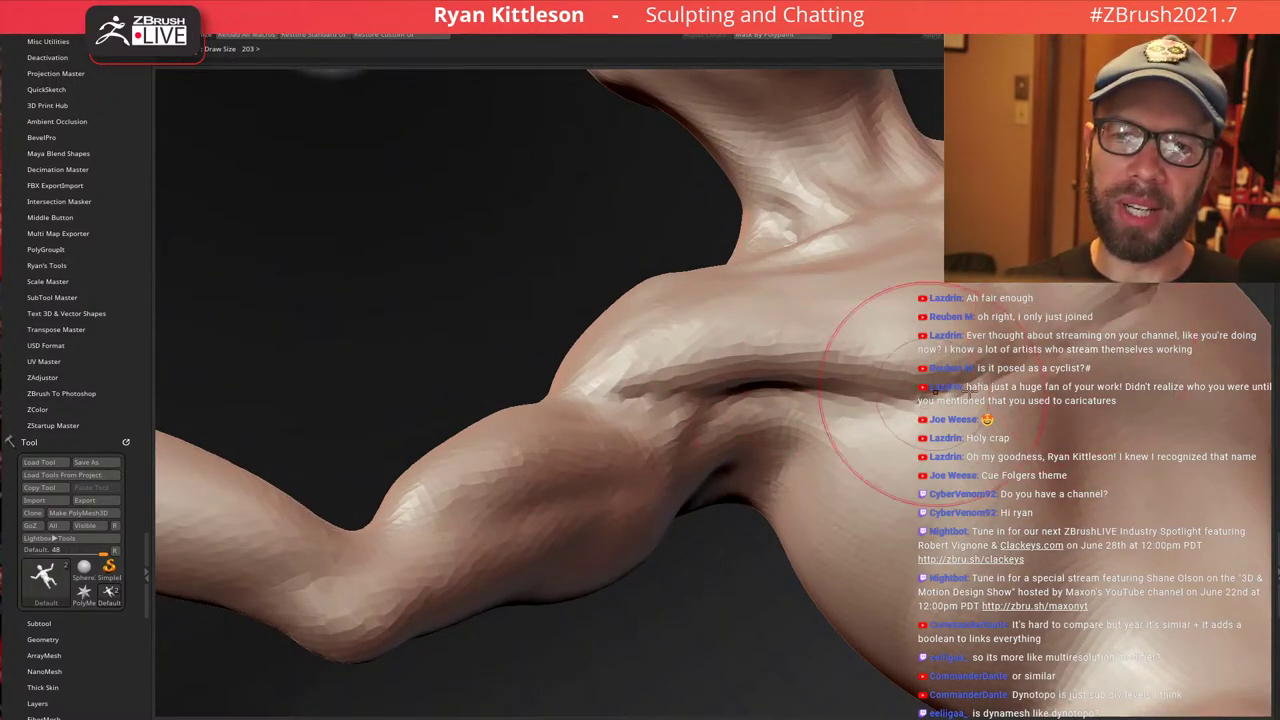
Shrink the brush to 150 and refine the top and back of the deltoid where it meets the upper arm
{"action": "mouse_move", "coordinate": [900, 362]}
{"action": "right_mouse_down", "text": "ctrl"}
{"action": "mouse_move", "coordinate": [940, 326]}
{"action": "mouse_move", "coordinate": [974, 356]}
{"action": "mouse_move", "coordinate": [840, 263]}
{"action": "right_mouse_up", "text": "ctrl"}
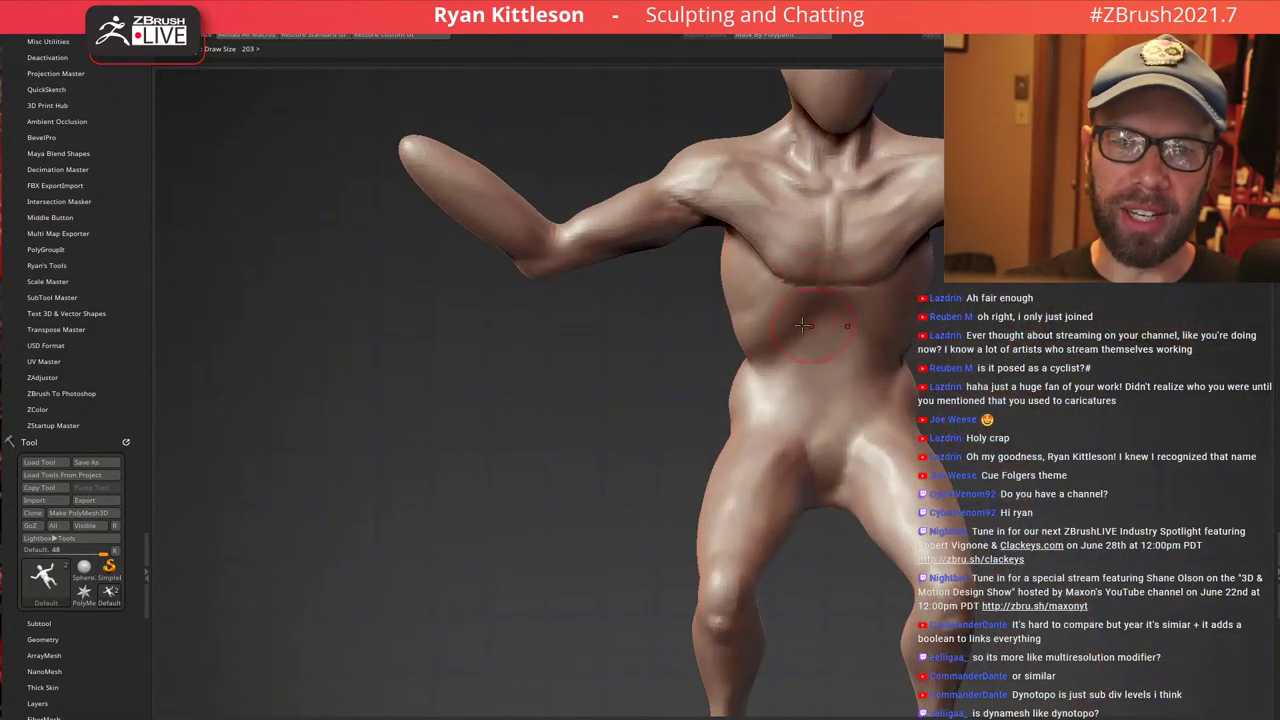
{"action": "mouse_move", "coordinate": [800, 325]}
{"action": "right_mouse_down", "text": "ctrl"}
{"action": "mouse_move", "coordinate": [752, 300]}
{"action": "mouse_move", "coordinate": [794, 283]}
{"action": "mouse_move", "coordinate": [738, 263]}
{"action": "mouse_move", "coordinate": [722, 223]}
{"action": "right_mouse_up", "text": "ctrl"}
{"action": "key", "text": "bracketleft"}
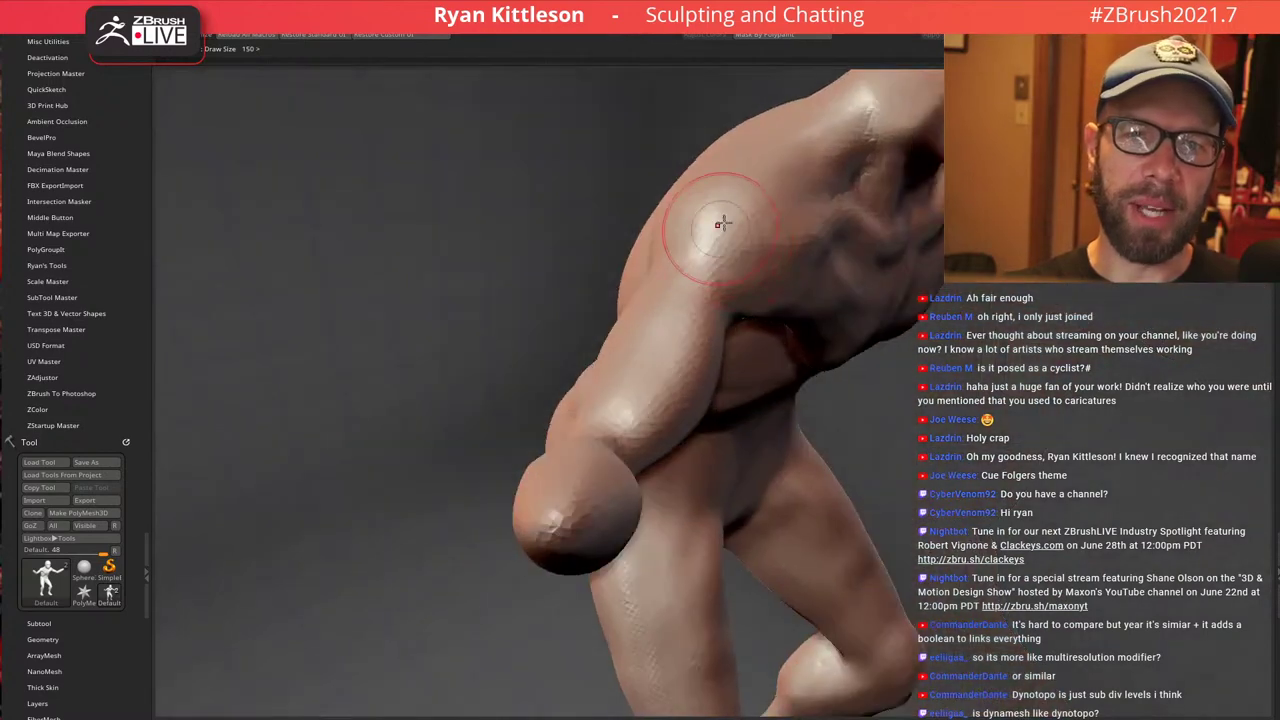
{"action": "left_click_drag", "start_coordinate": [722, 223], "coordinate": [738, 231]}
{"action": "right_click_drag", "start_coordinate": [766, 259], "coordinate": [706, 214]}
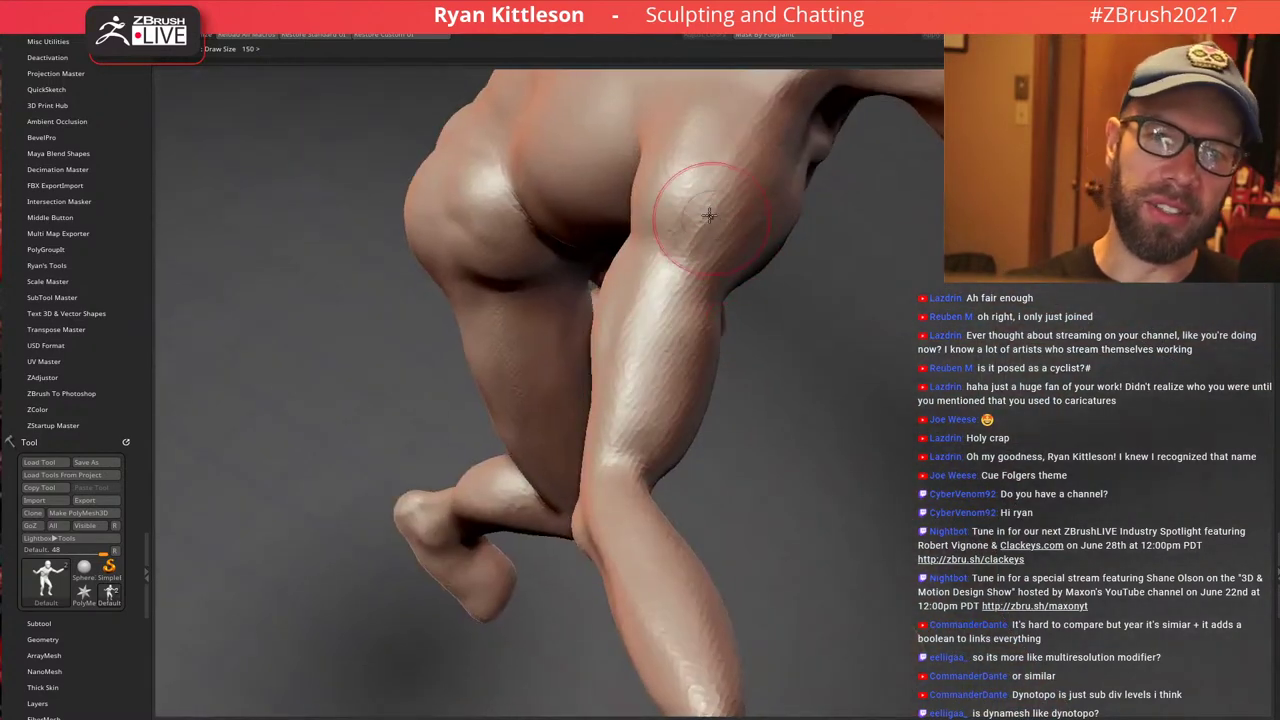
{"action": "mouse_move", "coordinate": [694, 114]}
{"action": "right_mouse_down"}
{"action": "mouse_move", "coordinate": [724, 268]}
{"action": "mouse_move", "coordinate": [680, 171]}
{"action": "mouse_move", "coordinate": [763, 234]}
{"action": "right_mouse_up"}
{"action": "mouse_move", "coordinate": [773, 325]}
{"action": "left_mouse_down"}
{"action": "mouse_move", "coordinate": [743, 343]}
{"action": "mouse_move", "coordinate": [778, 364]}
{"action": "left_mouse_up"}
Sculpt the inner elbow with a brush size of 97, shaping the transition from the elbow crease into the forearm
{"action": "mouse_move", "coordinate": [778, 364]}
{"action": "right_mouse_down", "text": "alt"}
{"action": "mouse_move", "coordinate": [823, 368]}
{"action": "mouse_move", "coordinate": [610, 352]}
{"action": "mouse_move", "coordinate": [598, 376]}
{"action": "right_mouse_up", "text": "alt"}
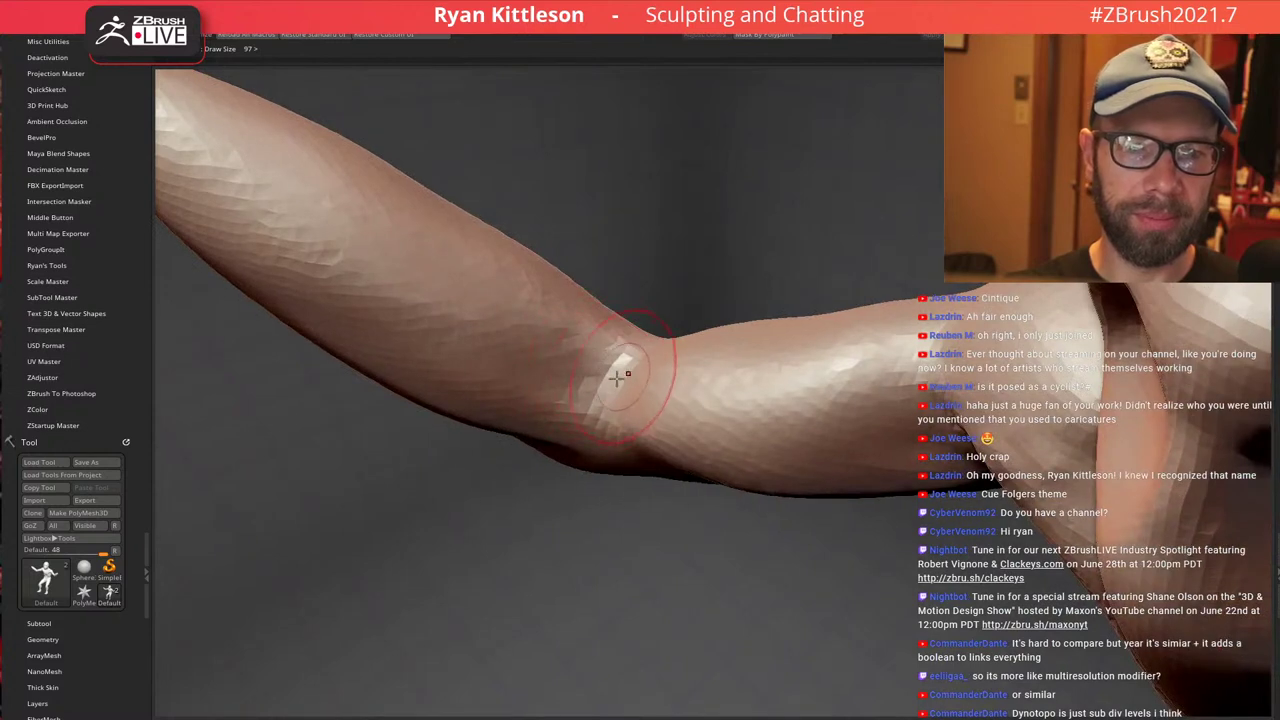
{"action": "mouse_move", "coordinate": [617, 378]}
{"action": "left_mouse_down"}
{"action": "mouse_move", "coordinate": [604, 386]}
{"action": "mouse_move", "coordinate": [587, 350]}
{"action": "mouse_move", "coordinate": [579, 365]}
{"action": "left_mouse_up"}
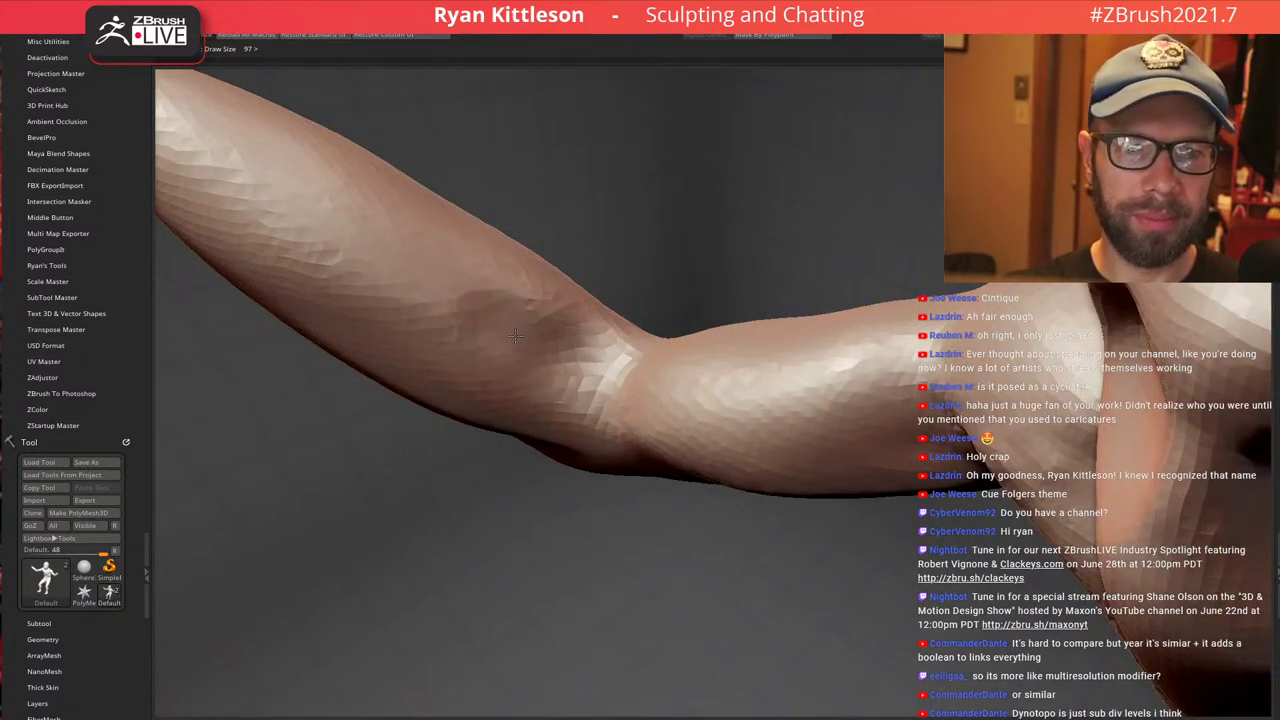
{"action": "mouse_move", "coordinate": [754, 442]}
{"action": "right_mouse_down", "text": "ctrl"}
{"action": "mouse_move", "coordinate": [689, 289]}
{"action": "mouse_move", "coordinate": [840, 334]}
{"action": "mouse_move", "coordinate": [708, 311]}
{"action": "mouse_move", "coordinate": [790, 290]}
{"action": "right_mouse_up", "text": "ctrl"}
Enlarge the brush to 288, push the side of the ribcage outward below the armpit, and reduce the brush to 211
{"action": "right_click_drag", "start_coordinate": [858, 376], "coordinate": [774, 277]}
{"action": "mouse_move", "coordinate": [856, 338]}
{"action": "right_mouse_down", "text": "ctrl"}
{"action": "mouse_move", "coordinate": [848, 309]}
{"action": "mouse_move", "coordinate": [840, 358]}
{"action": "right_mouse_up", "text": "ctrl"}
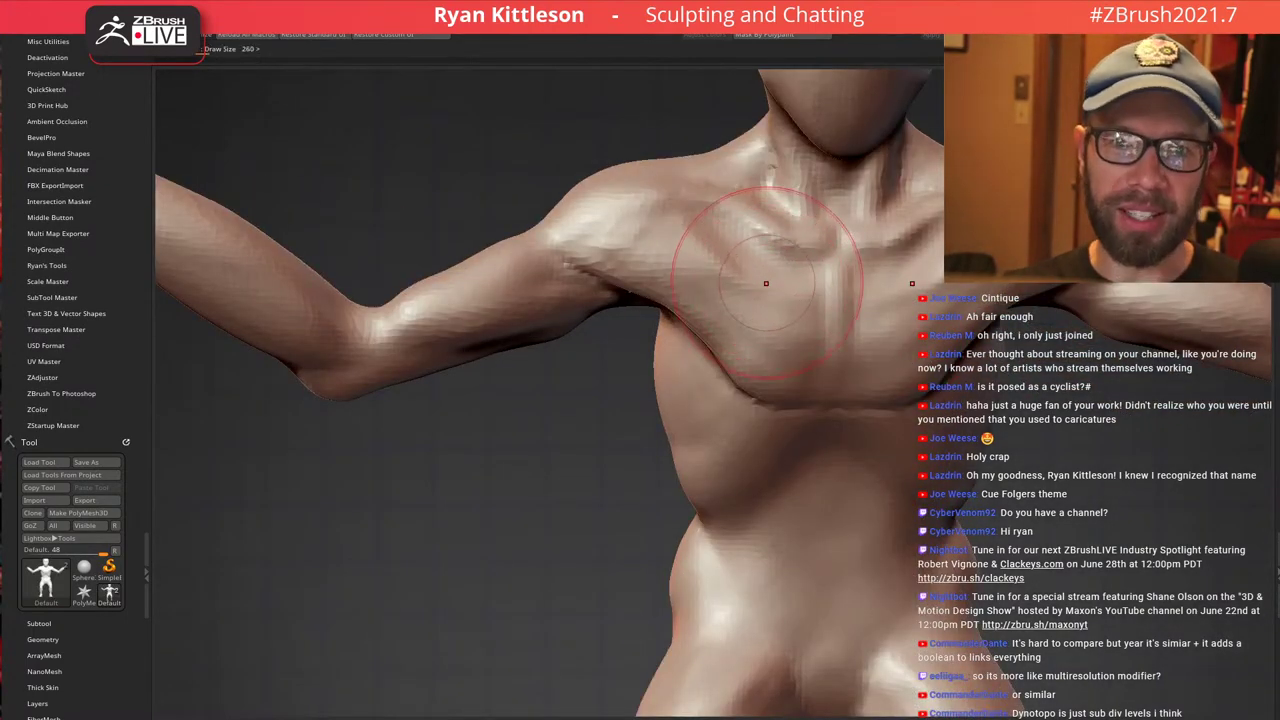
{"action": "right_click_drag", "start_coordinate": [766, 284], "coordinate": [782, 290]}
{"action": "left_click_drag", "start_coordinate": [711, 314], "coordinate": [678, 341]}
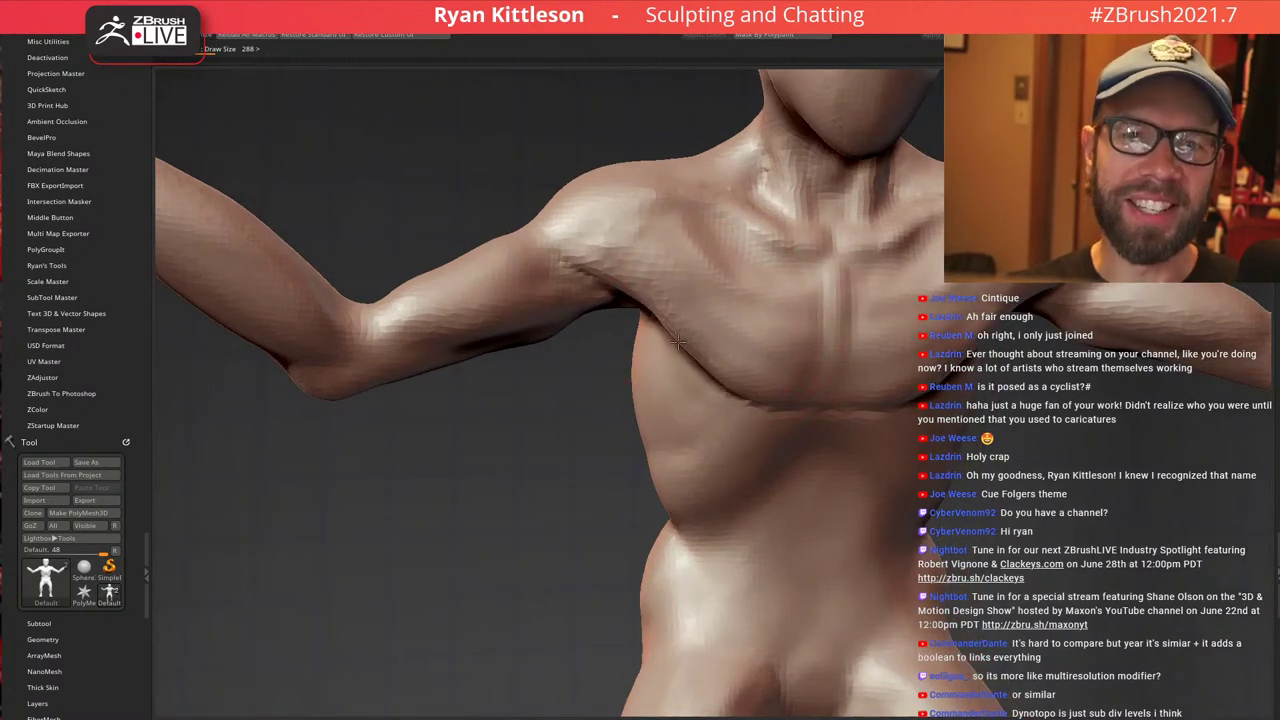
{"action": "key", "text": "["}
{"action": "key", "text": "["}
{"action": "key", "text": "["}
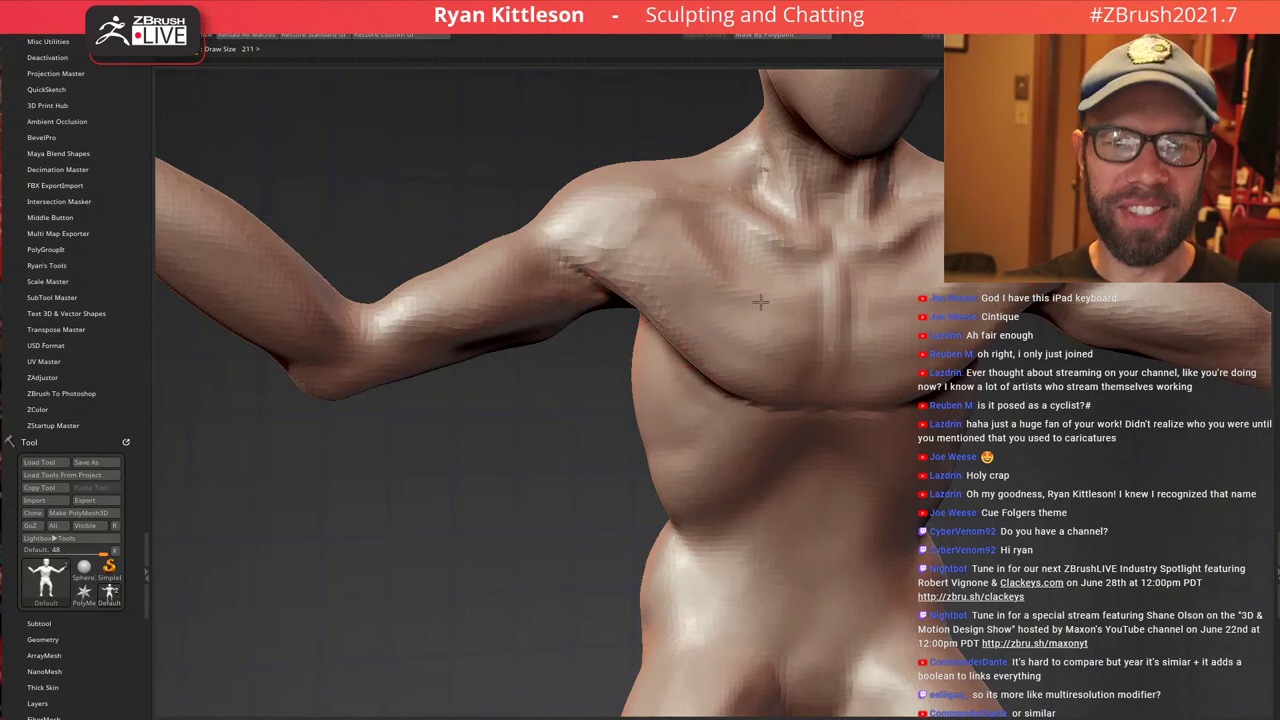
Examine the proportions of the back, shoulders, neck and chest from behind and in front
{"action": "right_click_drag", "start_coordinate": [760, 302], "coordinate": [764, 340]}
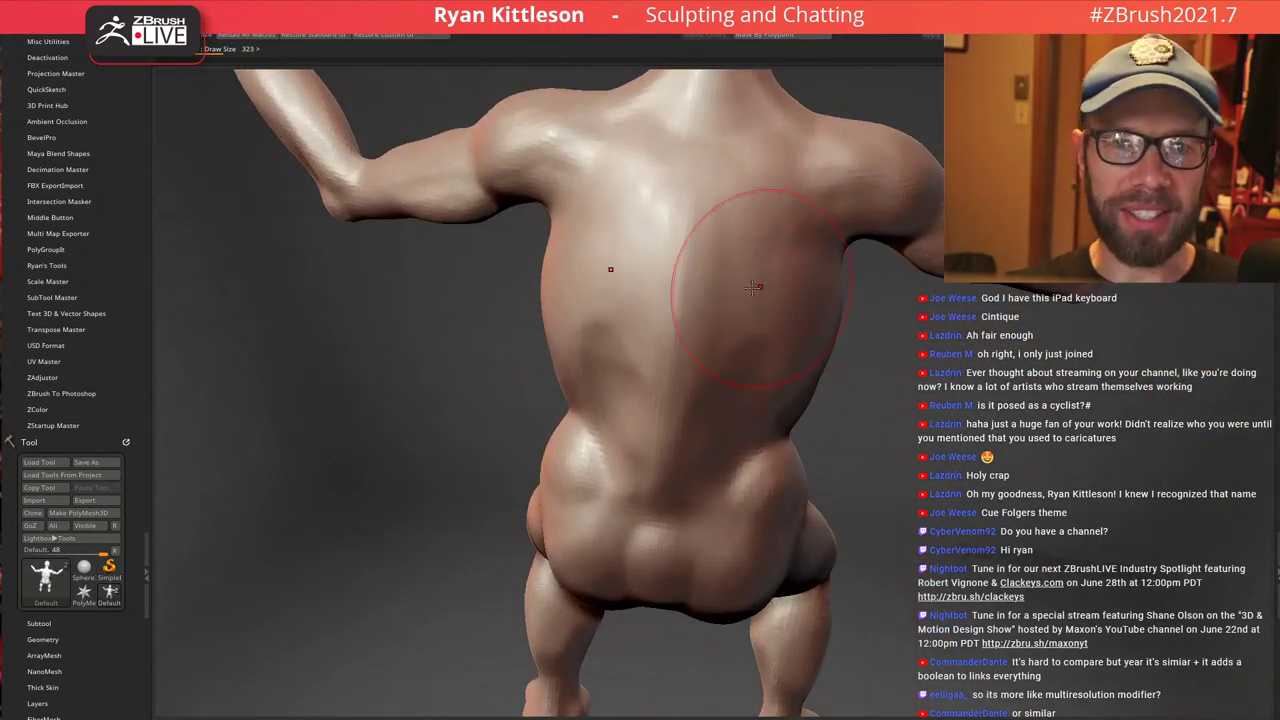
{"action": "mouse_move", "coordinate": [753, 288]}
{"action": "right_mouse_down"}
{"action": "mouse_move", "coordinate": [780, 291]}
{"action": "mouse_move", "coordinate": [757, 188]}
{"action": "mouse_move", "coordinate": [782, 288]}
{"action": "mouse_move", "coordinate": [761, 249]}
{"action": "right_mouse_up"}
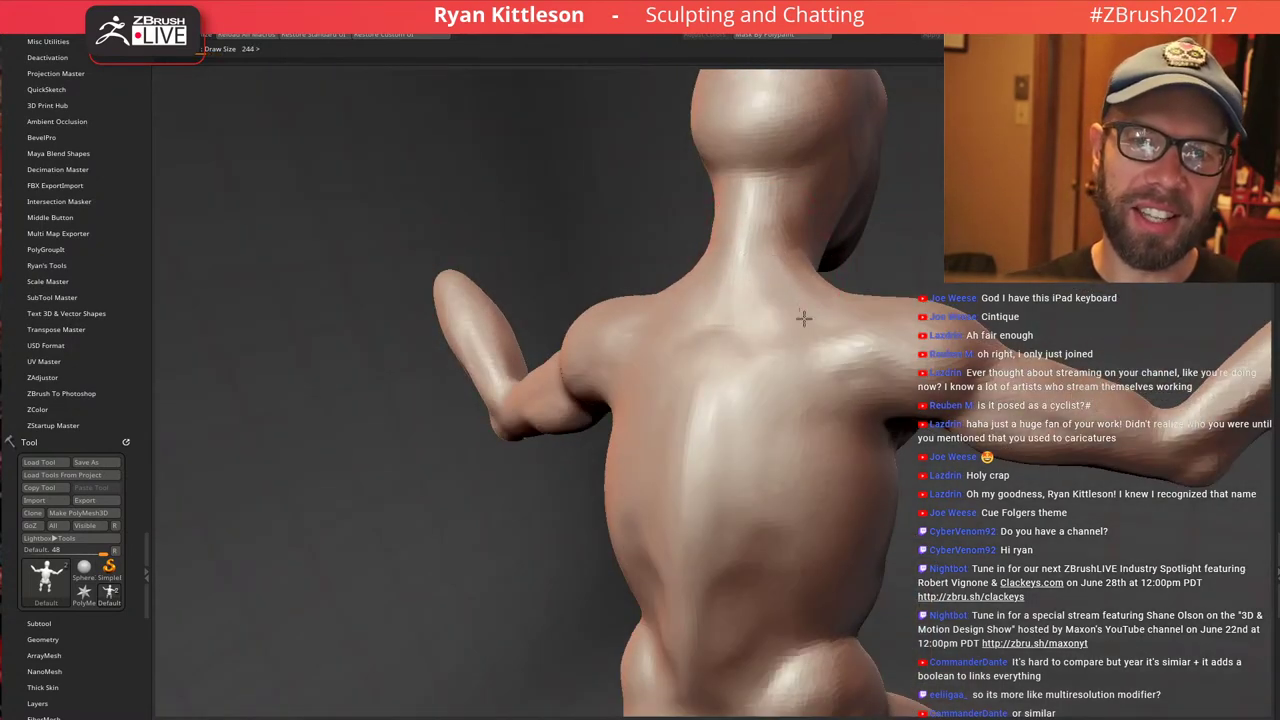
{"action": "right_click_drag", "start_coordinate": [764, 262], "coordinate": [766, 279]}
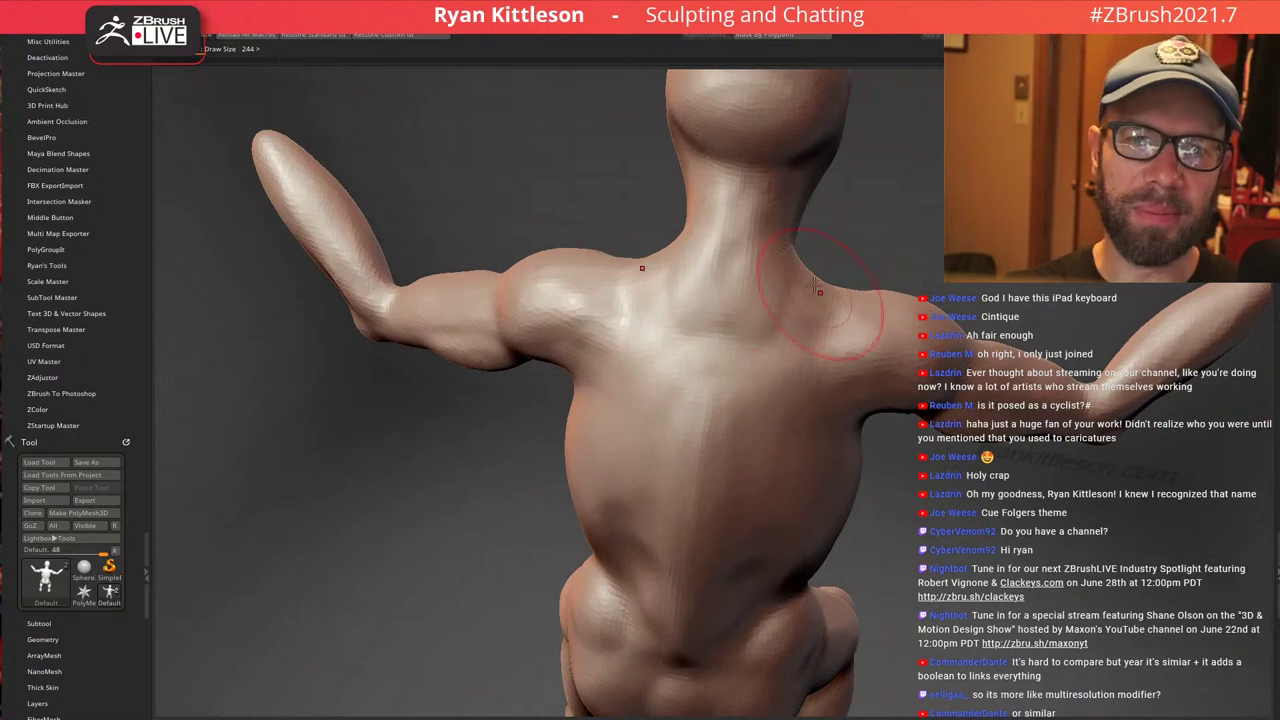
{"action": "right_click_drag", "start_coordinate": [853, 307], "coordinate": [840, 283]}
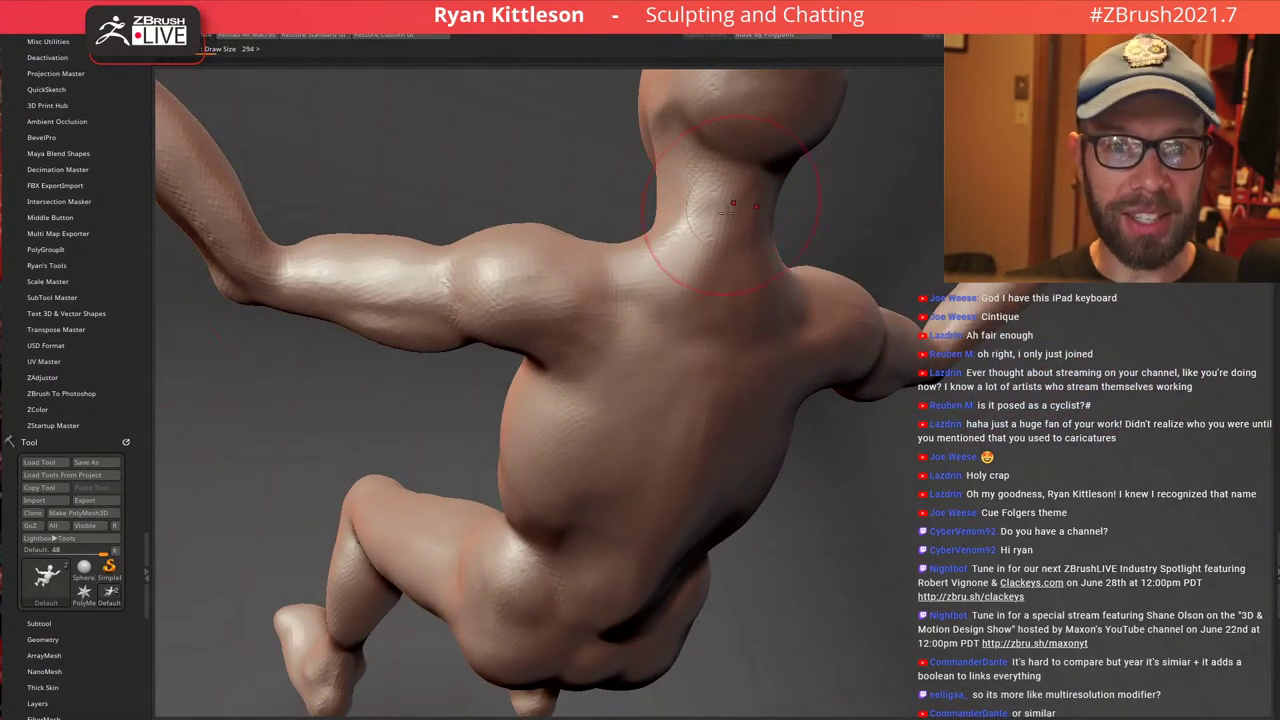
{"action": "right_click_drag", "start_coordinate": [705, 233], "coordinate": [686, 212]}
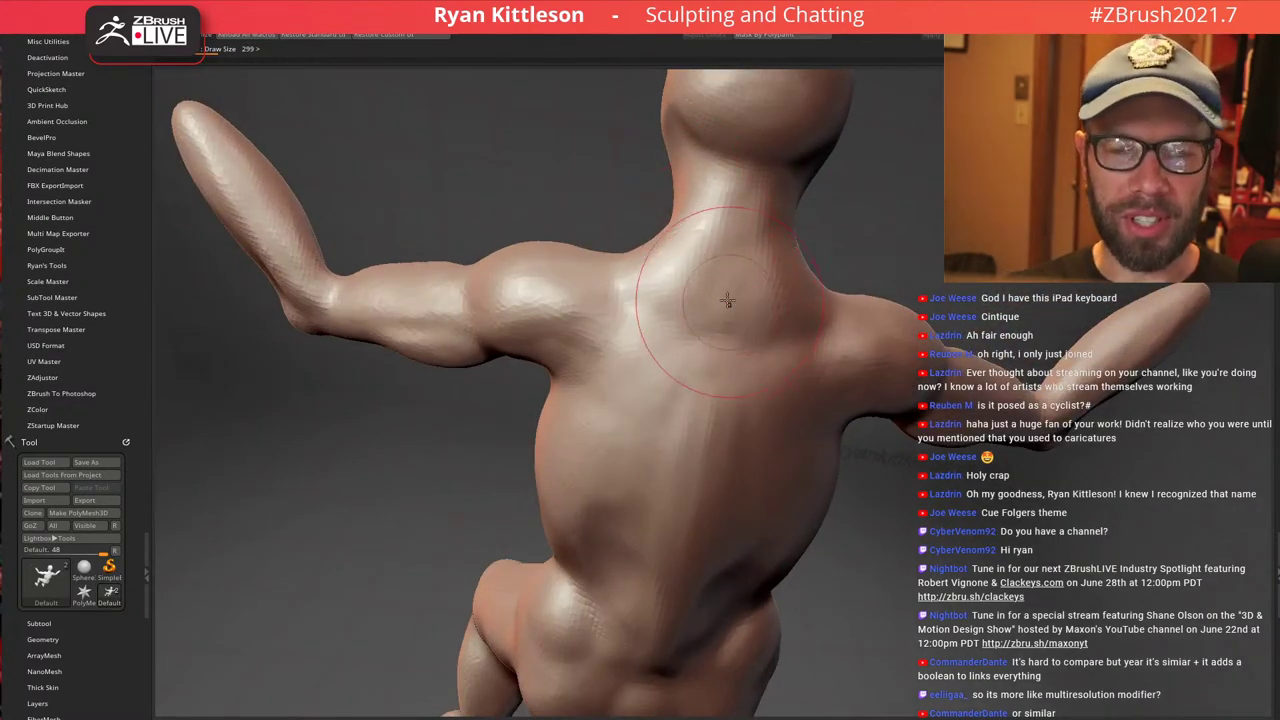
{"action": "right_click_drag", "start_coordinate": [728, 302], "coordinate": [751, 303]}
{"action": "mouse_move", "coordinate": [766, 366]}
{"action": "right_mouse_down"}
{"action": "mouse_move", "coordinate": [744, 343]}
{"action": "mouse_move", "coordinate": [765, 314]}
{"action": "mouse_move", "coordinate": [722, 304]}
{"action": "right_mouse_up"}
{"action": "mouse_move", "coordinate": [845, 275]}
{"action": "right_mouse_down"}
{"action": "mouse_move", "coordinate": [822, 239]}
{"action": "mouse_move", "coordinate": [841, 312]}
{"action": "mouse_move", "coordinate": [813, 315]}
{"action": "right_mouse_up"}
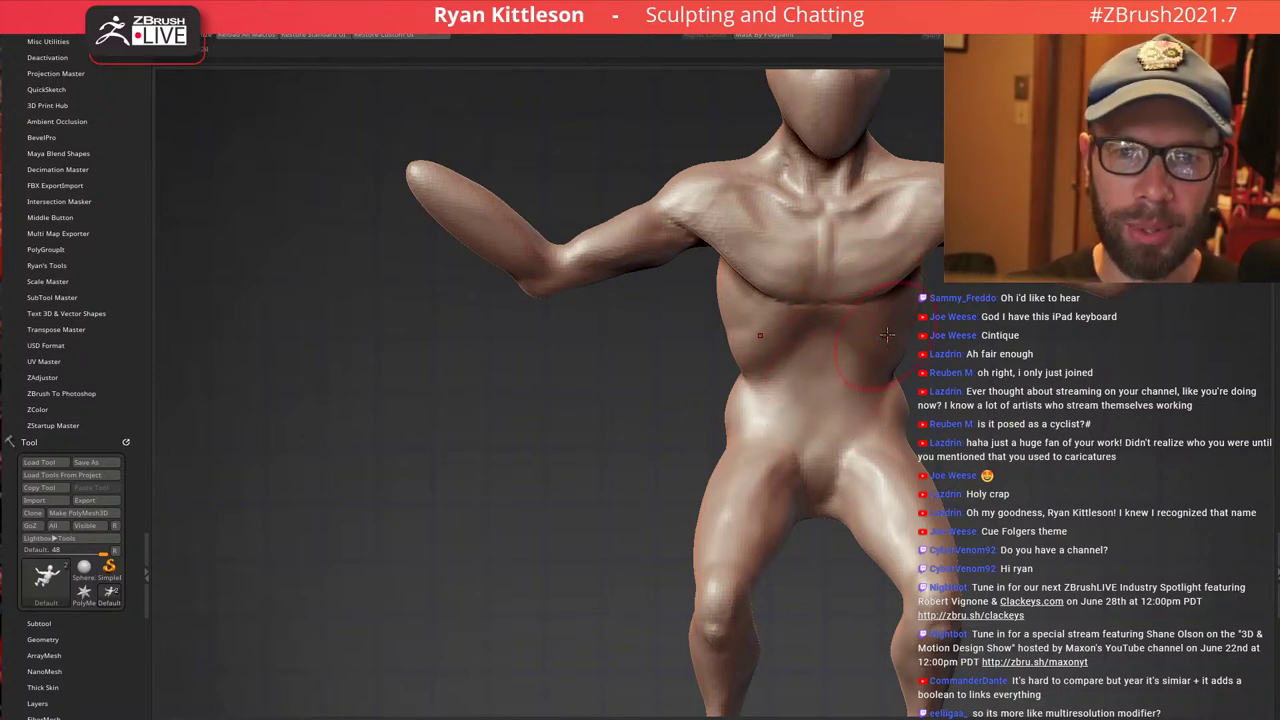
{"action": "right_click_drag", "start_coordinate": [871, 290], "coordinate": [904, 284]}
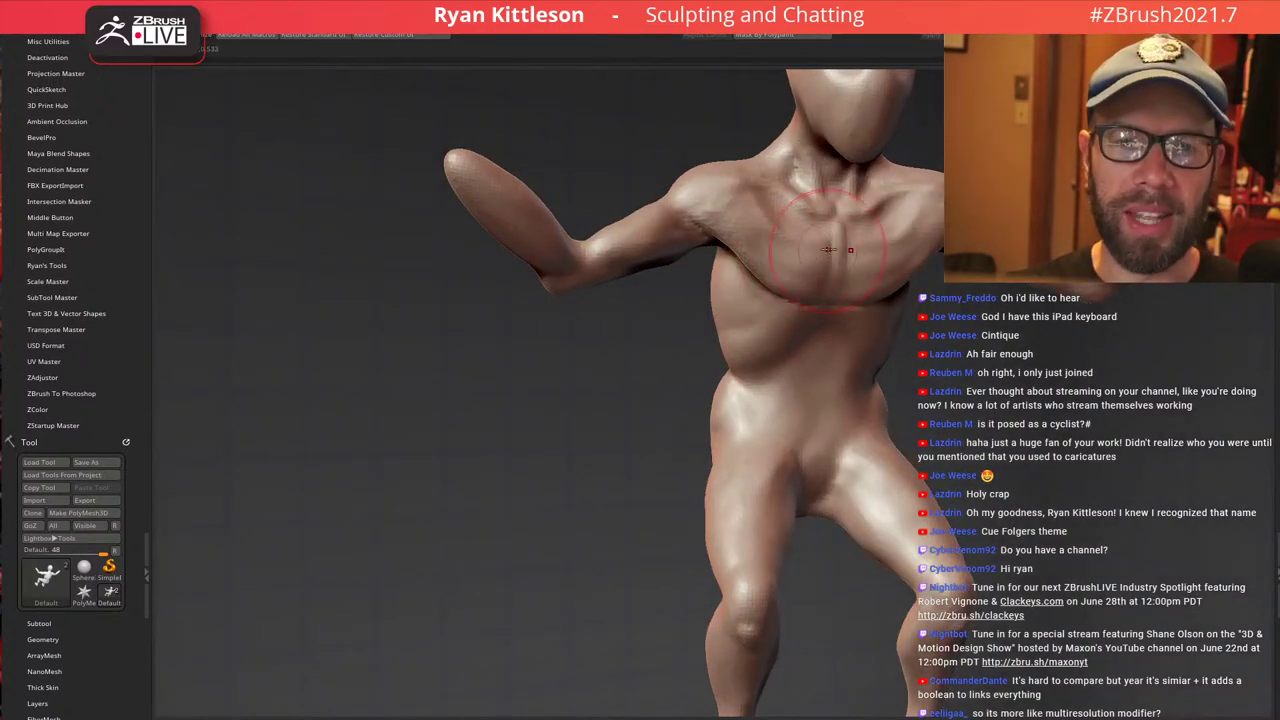
{"action": "right_click_drag", "start_coordinate": [787, 258], "coordinate": [866, 252]}
Set the brush to 190 and shape the muscle mass beside the spine in the middle of the back
{"action": "mouse_move", "coordinate": [717, 276]}
{"action": "right_mouse_down", "text": "ctrl"}
{"action": "mouse_move", "coordinate": [757, 289]}
{"action": "mouse_move", "coordinate": [740, 266]}
{"action": "right_mouse_up", "text": "ctrl"}
{"action": "left_click_drag", "start_coordinate": [740, 266], "coordinate": [740, 313]}
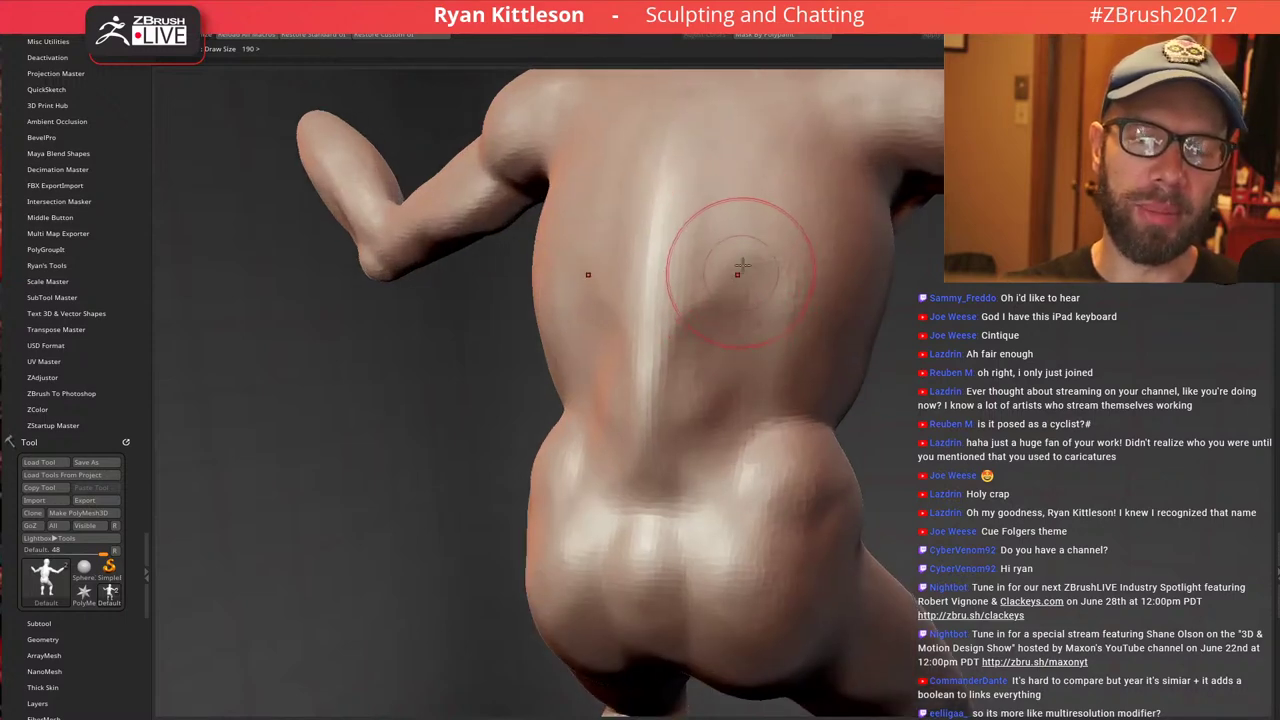
{"action": "right_click_drag", "start_coordinate": [724, 287], "coordinate": [762, 274]}
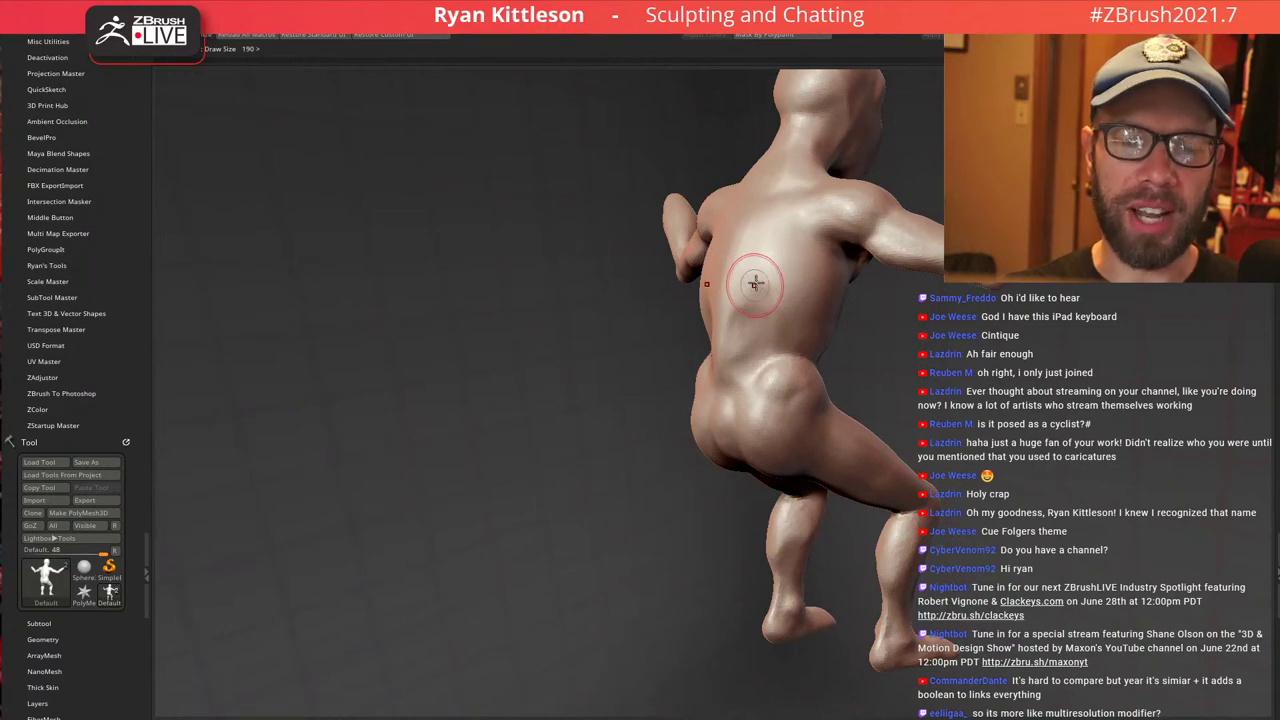
{"action": "mouse_move", "coordinate": [758, 319]}
{"action": "right_mouse_down"}
{"action": "mouse_move", "coordinate": [686, 303]}
{"action": "mouse_move", "coordinate": [763, 286]}
{"action": "right_mouse_up"}
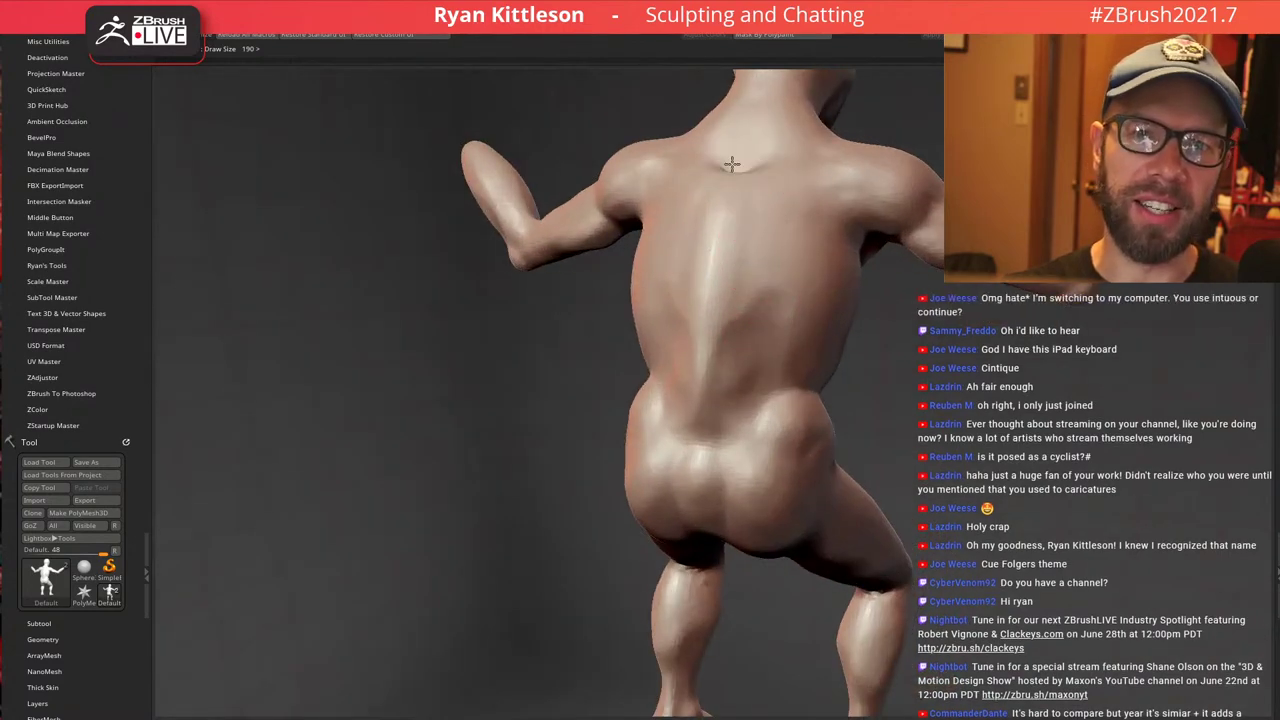
Undo the stroke at the base of the neck and smooth the muscle grooves along the upper spine
{"action": "mouse_move", "coordinate": [731, 166]}
{"action": "left_mouse_down"}
{"action": "mouse_move", "coordinate": [754, 161]}
{"action": "mouse_move", "coordinate": [734, 157]}
{"action": "mouse_move", "coordinate": [754, 115]}
{"action": "mouse_move", "coordinate": [742, 200]}
{"action": "left_mouse_up"}
{"action": "key", "text": "ctrl+z"}
{"action": "mouse_move", "coordinate": [789, 217]}
{"action": "right_mouse_down", "text": "alt"}
{"action": "mouse_move", "coordinate": [787, 398]}
{"action": "mouse_move", "coordinate": [717, 418]}
{"action": "right_mouse_up", "text": "alt"}
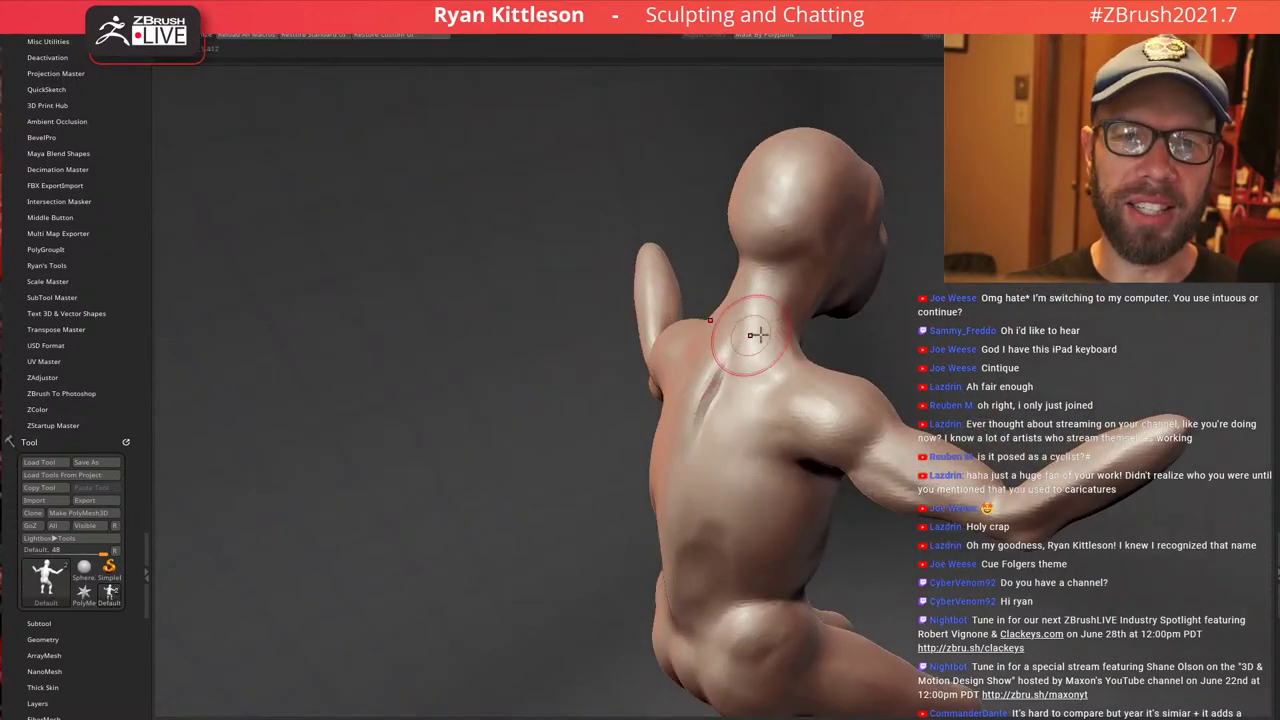
{"action": "right_click_drag", "start_coordinate": [760, 335], "coordinate": [735, 313]}
{"action": "mouse_move", "coordinate": [692, 388]}
{"action": "left_mouse_down", "text": "shift"}
{"action": "mouse_move", "coordinate": [738, 334]}
{"action": "mouse_move", "coordinate": [663, 490]}
{"action": "mouse_move", "coordinate": [711, 380]}
{"action": "mouse_move", "coordinate": [684, 442]}
{"action": "left_mouse_up", "text": "shift"}
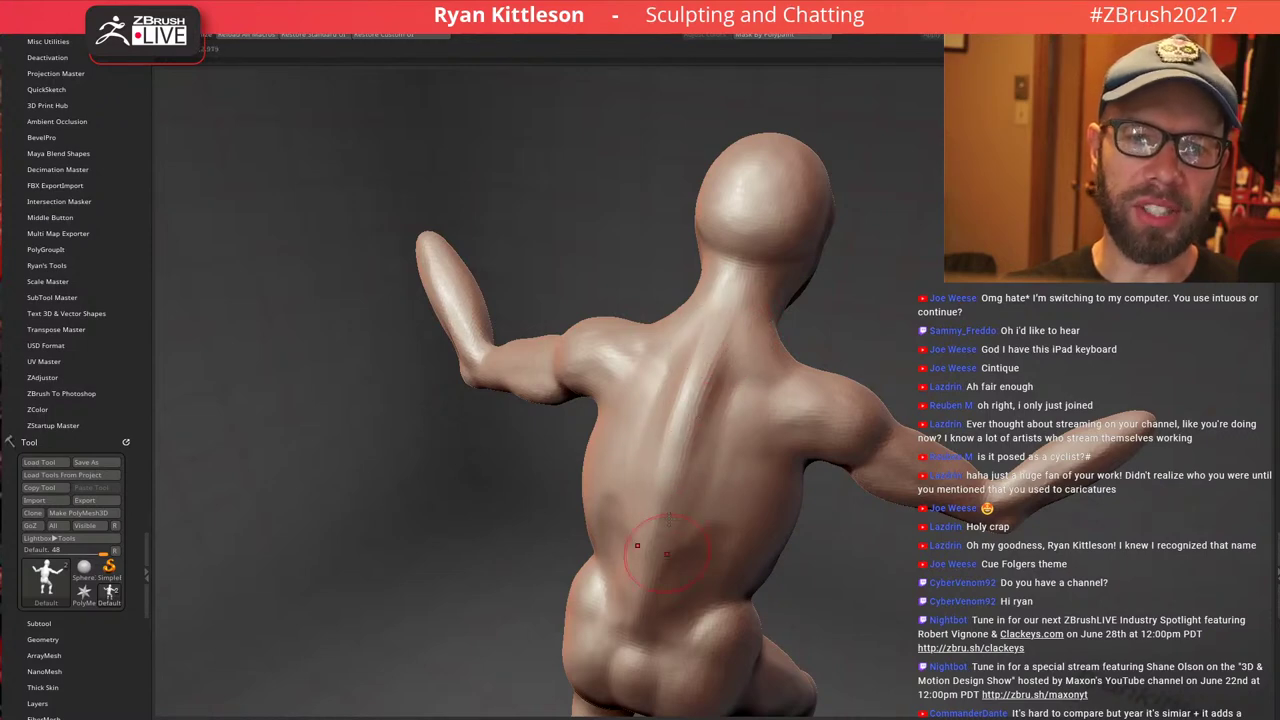
Build up the long muscle column beside the spine from the middle back down to the lower back
{"action": "mouse_move", "coordinate": [670, 519]}
{"action": "right_mouse_down", "text": "alt"}
{"action": "mouse_move", "coordinate": [735, 305]}
{"action": "mouse_move", "coordinate": [670, 315]}
{"action": "mouse_move", "coordinate": [740, 334]}
{"action": "mouse_move", "coordinate": [806, 295]}
{"action": "mouse_move", "coordinate": [777, 327]}
{"action": "right_mouse_up", "text": "alt"}
{"action": "left_click_drag", "start_coordinate": [743, 321], "coordinate": [787, 356]}
{"action": "right_click_drag", "start_coordinate": [771, 312], "coordinate": [746, 307]}
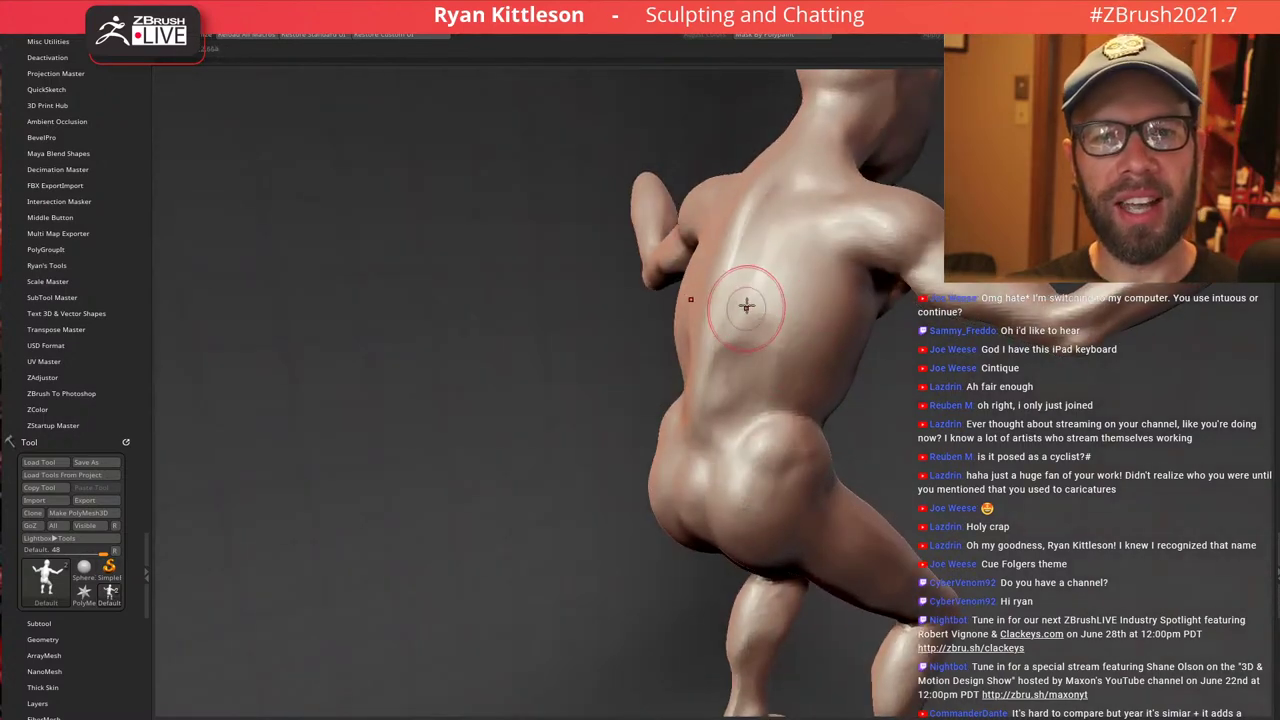
{"action": "mouse_move", "coordinate": [757, 318]}
{"action": "left_mouse_down"}
{"action": "mouse_move", "coordinate": [729, 347]}
{"action": "mouse_move", "coordinate": [727, 324]}
{"action": "left_mouse_up"}
{"action": "left_click_drag", "start_coordinate": [738, 374], "coordinate": [750, 359]}
Carve the waist above the hip and hollow the lower back beside the spine with a brush size of 152
{"action": "mouse_move", "coordinate": [784, 348]}
{"action": "right_mouse_down"}
{"action": "mouse_move", "coordinate": [744, 345]}
{"action": "mouse_move", "coordinate": [808, 425]}
{"action": "right_mouse_up"}
{"action": "left_click_drag", "start_coordinate": [862, 448], "coordinate": [751, 443]}
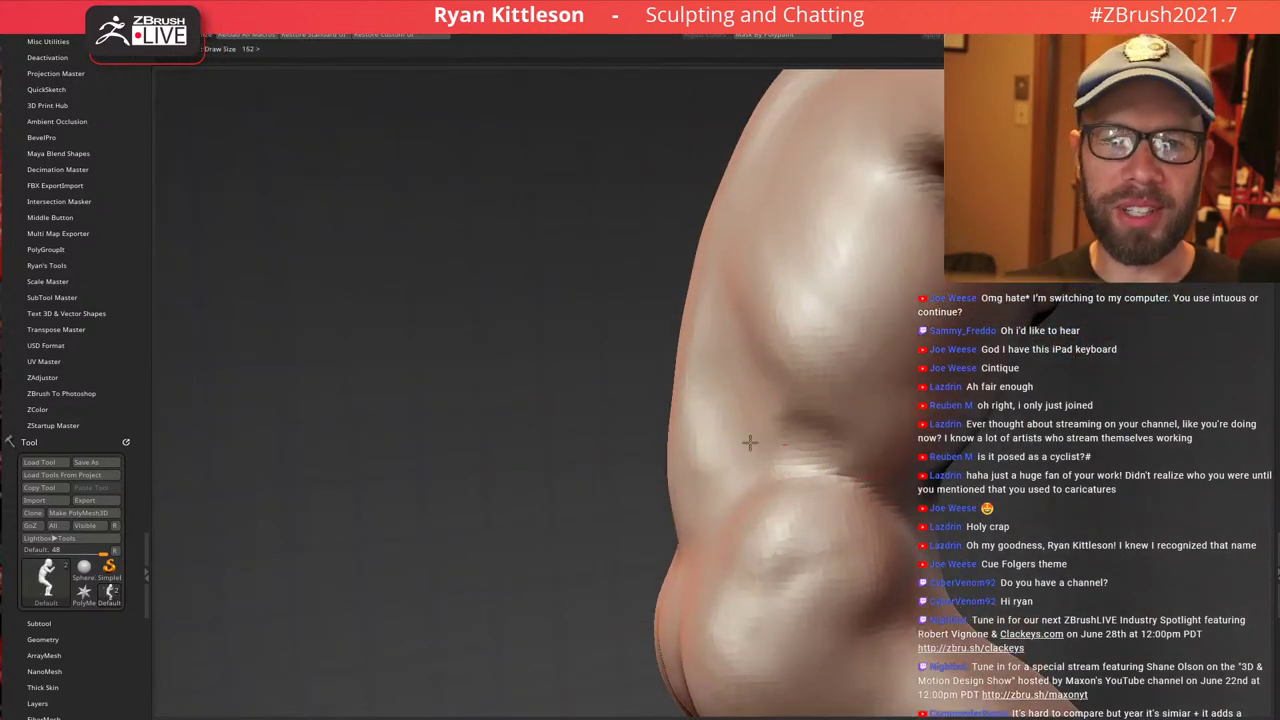
{"action": "right_click_drag", "start_coordinate": [745, 352], "coordinate": [792, 352]}
{"action": "mouse_move", "coordinate": [740, 376]}
{"action": "left_mouse_down"}
{"action": "mouse_move", "coordinate": [743, 411]}
{"action": "mouse_move", "coordinate": [744, 361]}
{"action": "mouse_move", "coordinate": [694, 302]}
{"action": "mouse_move", "coordinate": [706, 345]}
{"action": "left_mouse_up"}
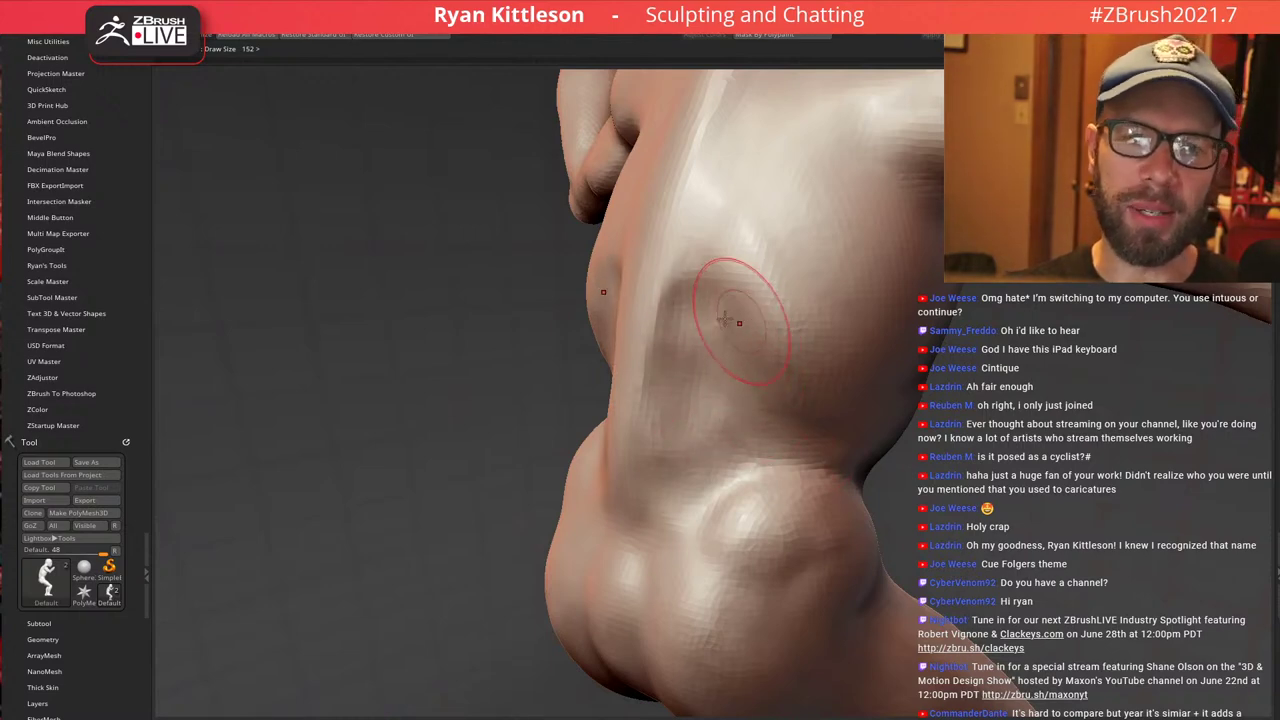
{"action": "right_click_drag", "start_coordinate": [725, 318], "coordinate": [665, 322]}
Enlarge the brush to 137 and carve the lower edge of the ribcage, adding rib forms along the side of the torso
{"action": "mouse_move", "coordinate": [847, 315]}
{"action": "right_mouse_down"}
{"action": "mouse_move", "coordinate": [806, 342]}
{"action": "mouse_move", "coordinate": [810, 374]}
{"action": "right_mouse_up"}
{"action": "mouse_move", "coordinate": [908, 344]}
{"action": "right_mouse_down"}
{"action": "mouse_move", "coordinate": [924, 322]}
{"action": "mouse_move", "coordinate": [916, 302]}
{"action": "right_mouse_up"}
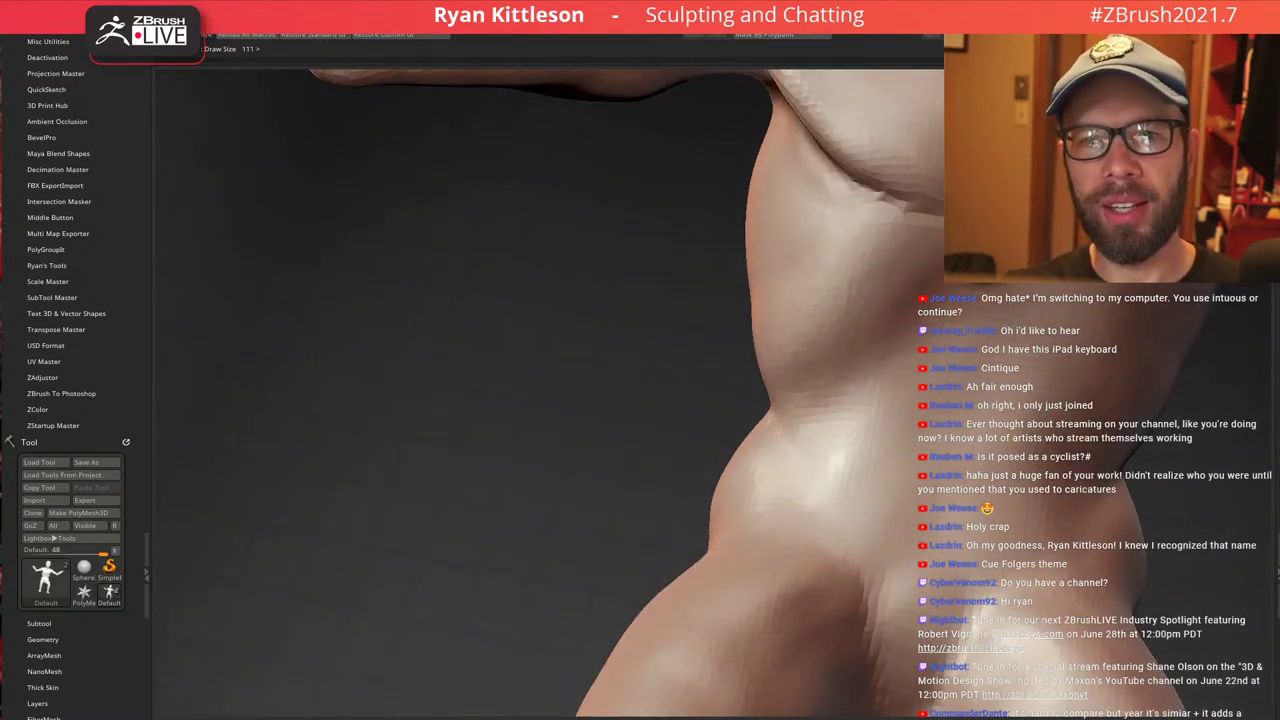
{"action": "key", "text": "bracketright"}
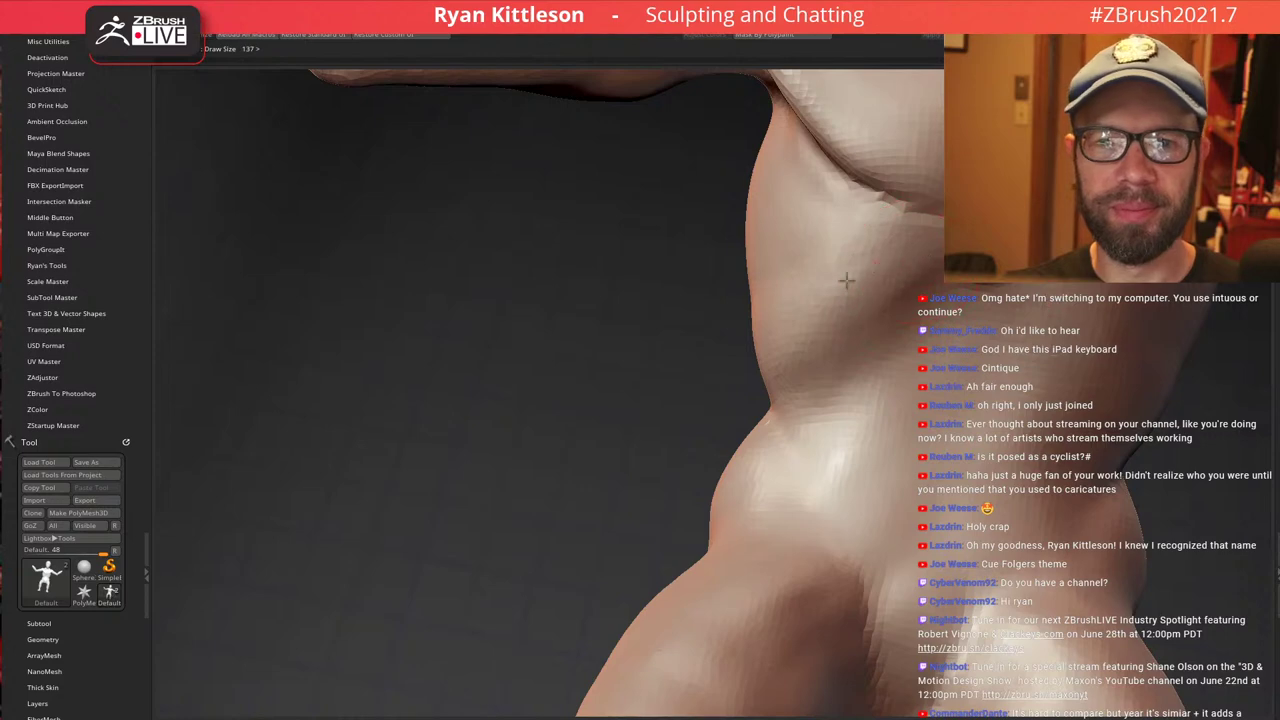
{"action": "mouse_move", "coordinate": [893, 258]}
{"action": "left_mouse_down"}
{"action": "mouse_move", "coordinate": [808, 345]}
{"action": "mouse_move", "coordinate": [838, 376]}
{"action": "mouse_move", "coordinate": [876, 372]}
{"action": "left_mouse_up"}
{"action": "mouse_move", "coordinate": [876, 372]}
{"action": "right_mouse_down"}
{"action": "mouse_move", "coordinate": [817, 303]}
{"action": "mouse_move", "coordinate": [875, 218]}
{"action": "right_mouse_up"}
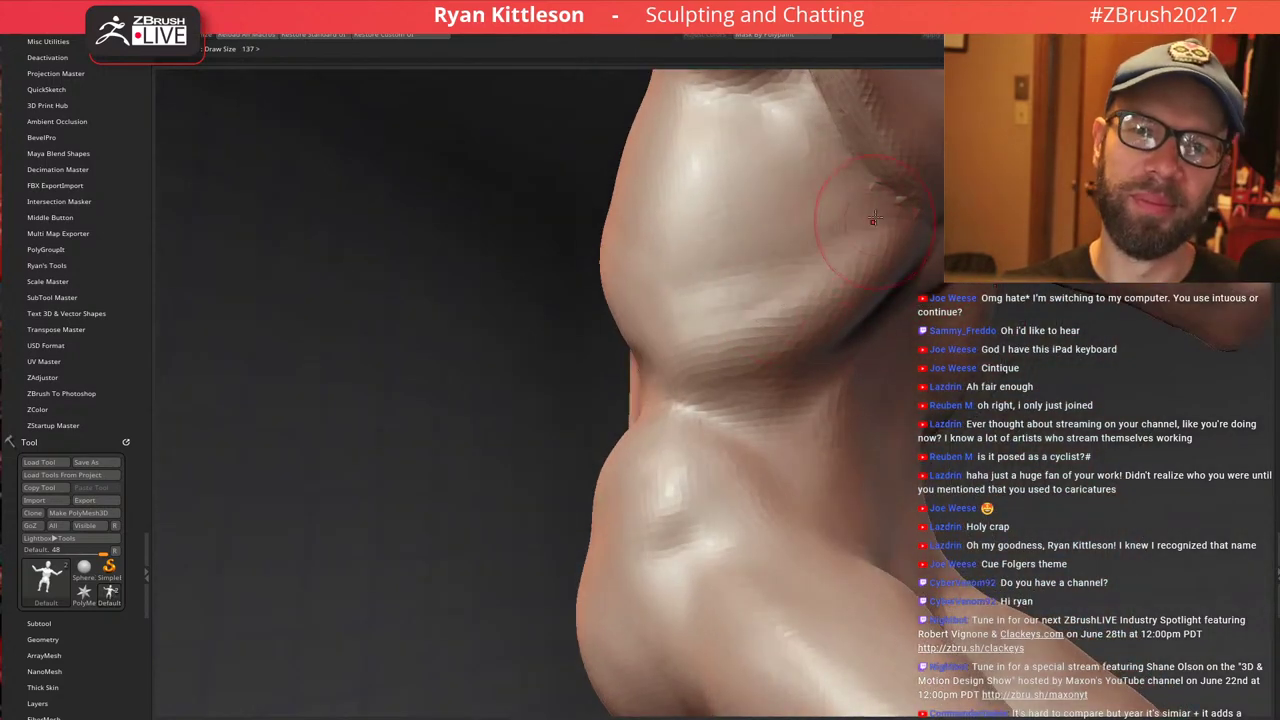
{"action": "left_click_drag", "start_coordinate": [875, 218], "coordinate": [674, 209]}
{"action": "mouse_move", "coordinate": [798, 255]}
{"action": "right_mouse_down", "text": "alt"}
{"action": "mouse_move", "coordinate": [802, 323]}
{"action": "mouse_move", "coordinate": [780, 302]}
{"action": "mouse_move", "coordinate": [792, 300]}
{"action": "right_mouse_up", "text": "alt"}
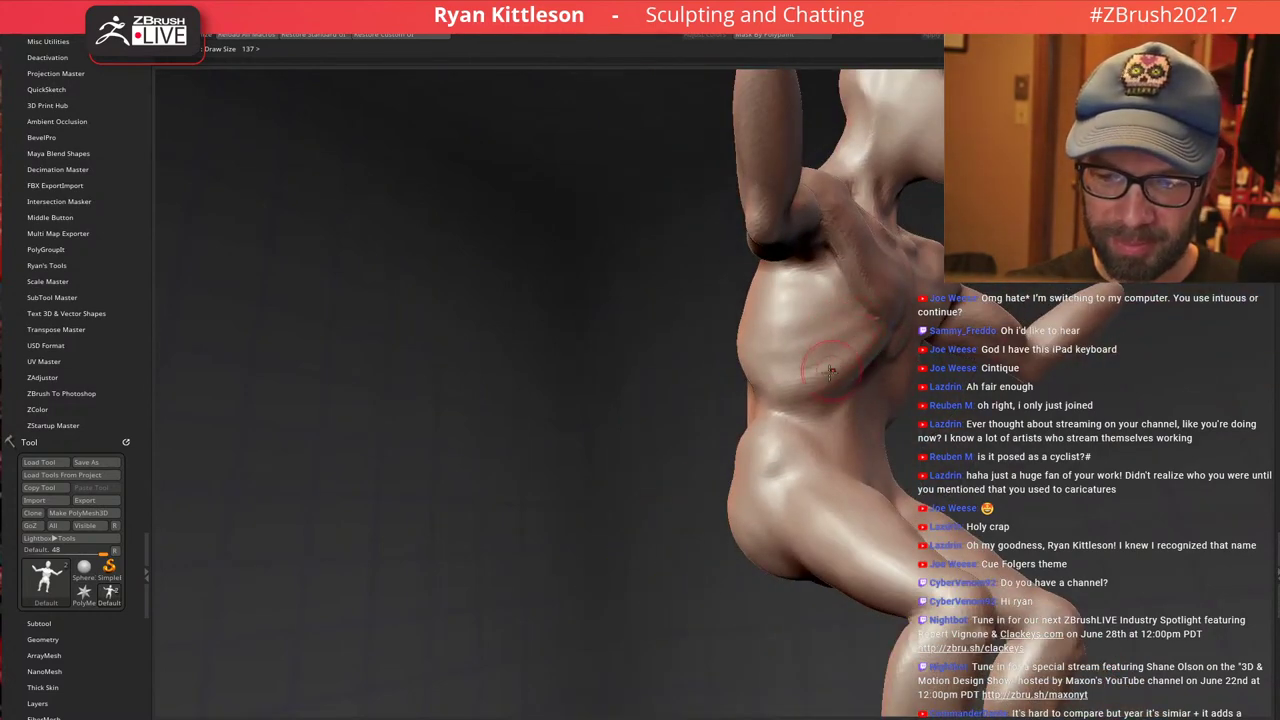
{"action": "right_click_drag", "start_coordinate": [810, 368], "coordinate": [776, 334], "text": "alt"}
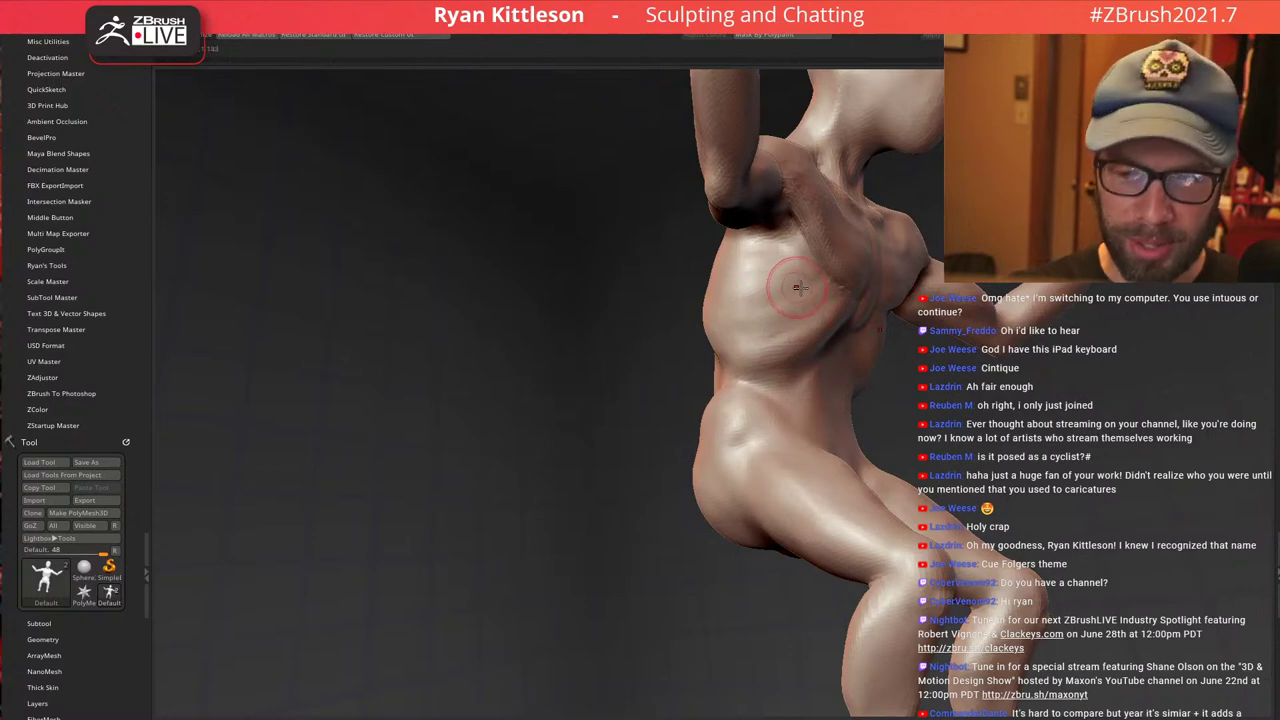
Enlarge the brush to 362 and push in the sides of the ribcage from behind to narrow the upper torso
{"action": "mouse_move", "coordinate": [800, 288]}
{"action": "right_mouse_down"}
{"action": "mouse_move", "coordinate": [736, 280]}
{"action": "mouse_move", "coordinate": [715, 315]}
{"action": "mouse_move", "coordinate": [790, 295]}
{"action": "right_mouse_up"}
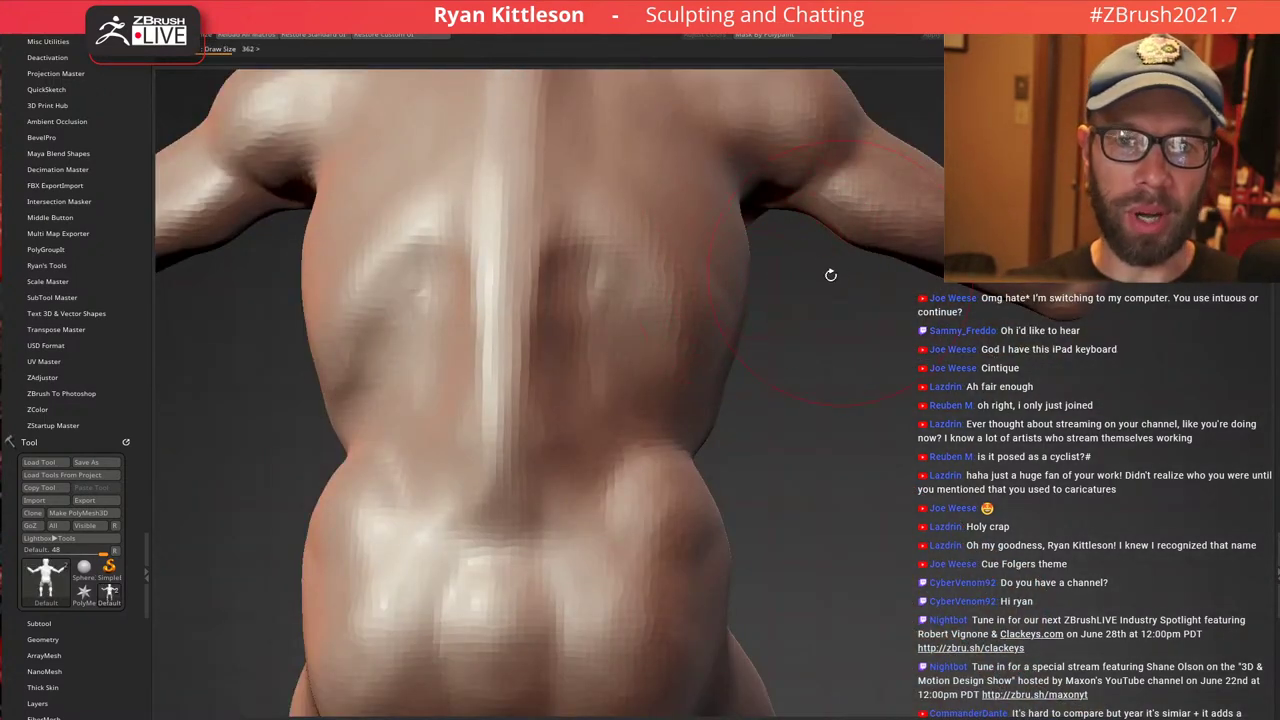
{"action": "left_click_drag", "start_coordinate": [750, 264], "coordinate": [730, 262]}
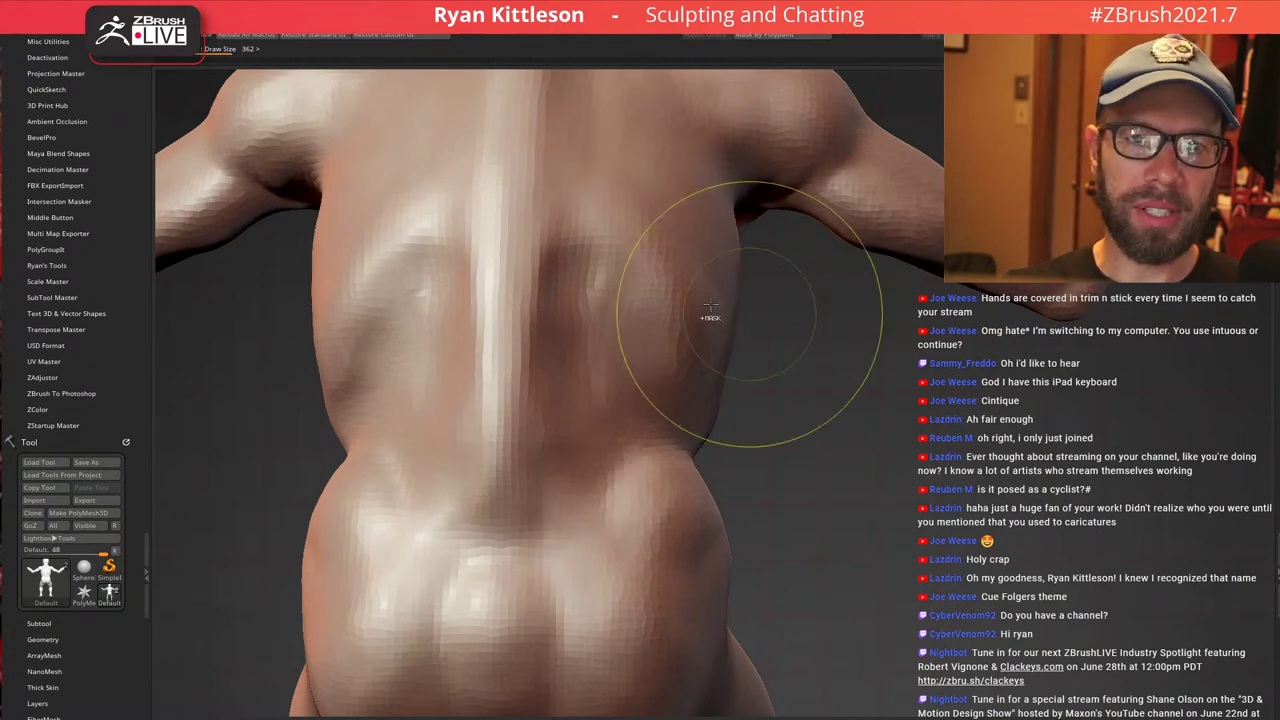
{"action": "right_click_drag", "start_coordinate": [750, 314], "coordinate": [600, 300], "text": "ctrl"}
{"action": "left_click_drag", "start_coordinate": [600, 299], "coordinate": [621, 292]}
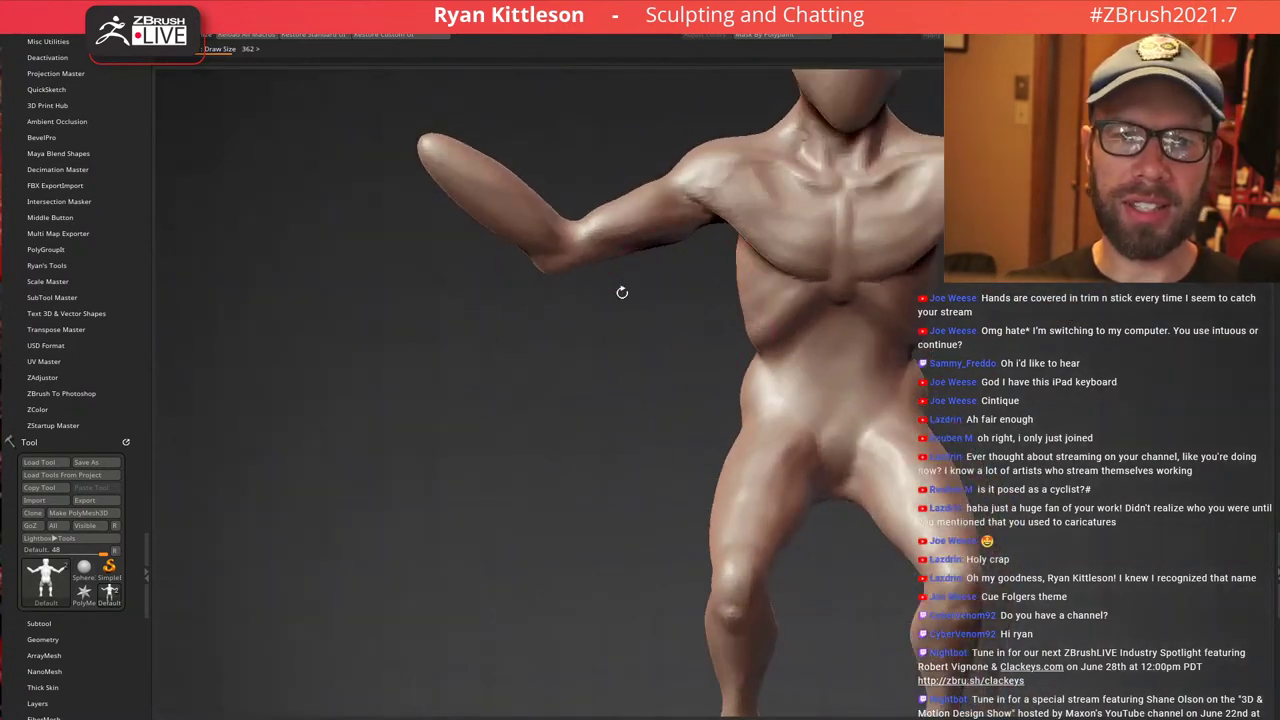
{"action": "left_click_drag", "start_coordinate": [899, 325], "coordinate": [789, 269]}
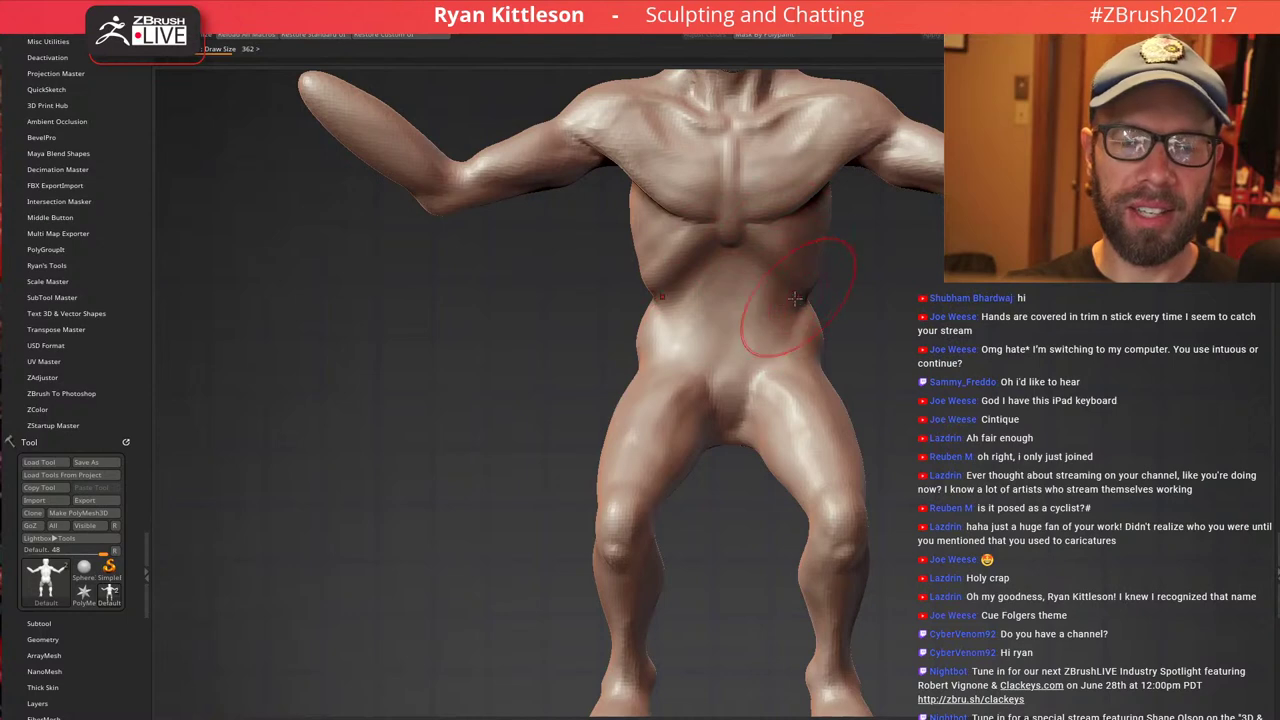
Shrink the brush to 229 and build up a rounded belly between the ribcage and the pelvis
{"action": "right_click_drag", "start_coordinate": [795, 298], "coordinate": [764, 323]}
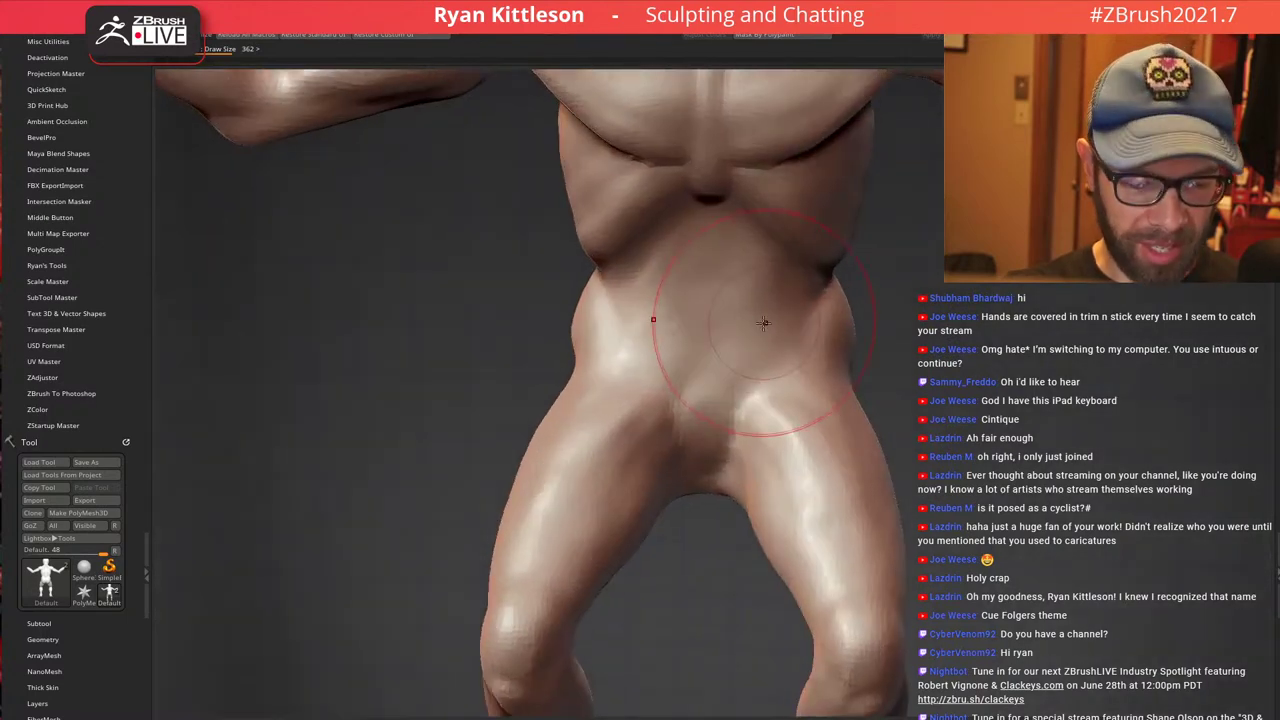
{"action": "key", "text": "bracketleft"}
{"action": "key", "text": "bracketleft"}
{"action": "key", "text": "bracketleft"}
{"action": "mouse_move", "coordinate": [708, 335]}
{"action": "left_mouse_down"}
{"action": "mouse_move", "coordinate": [677, 349]}
{"action": "mouse_move", "coordinate": [769, 350]}
{"action": "mouse_move", "coordinate": [712, 372]}
{"action": "mouse_move", "coordinate": [680, 326]}
{"action": "mouse_move", "coordinate": [712, 300]}
{"action": "mouse_move", "coordinate": [727, 311]}
{"action": "mouse_move", "coordinate": [717, 348]}
{"action": "mouse_move", "coordinate": [772, 395]}
{"action": "left_mouse_up"}
{"action": "mouse_move", "coordinate": [786, 334]}
{"action": "right_mouse_down"}
{"action": "mouse_move", "coordinate": [750, 329]}
{"action": "mouse_move", "coordinate": [790, 323]}
{"action": "mouse_move", "coordinate": [784, 350]}
{"action": "right_mouse_up"}
{"action": "mouse_move", "coordinate": [766, 385]}
{"action": "left_mouse_down"}
{"action": "mouse_move", "coordinate": [742, 312]}
{"action": "mouse_move", "coordinate": [690, 316]}
{"action": "left_mouse_up"}
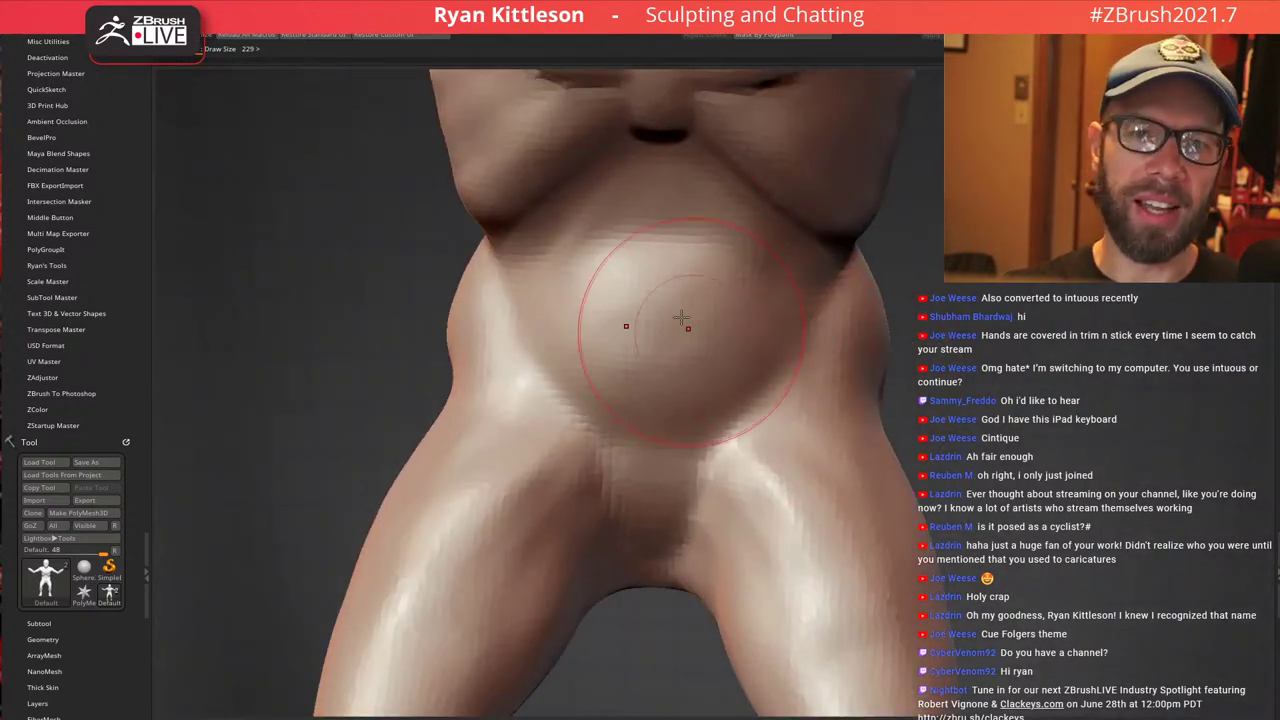
{"action": "right_click_drag", "start_coordinate": [681, 317], "coordinate": [660, 300]}
{"action": "mouse_move", "coordinate": [690, 280]}
{"action": "left_mouse_down"}
{"action": "mouse_move", "coordinate": [652, 203]}
{"action": "mouse_move", "coordinate": [630, 205]}
{"action": "left_mouse_up"}
{"action": "mouse_move", "coordinate": [680, 290]}
{"action": "right_mouse_down", "text": "ctrl"}
{"action": "mouse_move", "coordinate": [764, 318]}
{"action": "mouse_move", "coordinate": [720, 341]}
{"action": "mouse_move", "coordinate": [732, 306]}
{"action": "mouse_move", "coordinate": [826, 331]}
{"action": "right_mouse_up", "text": "ctrl"}
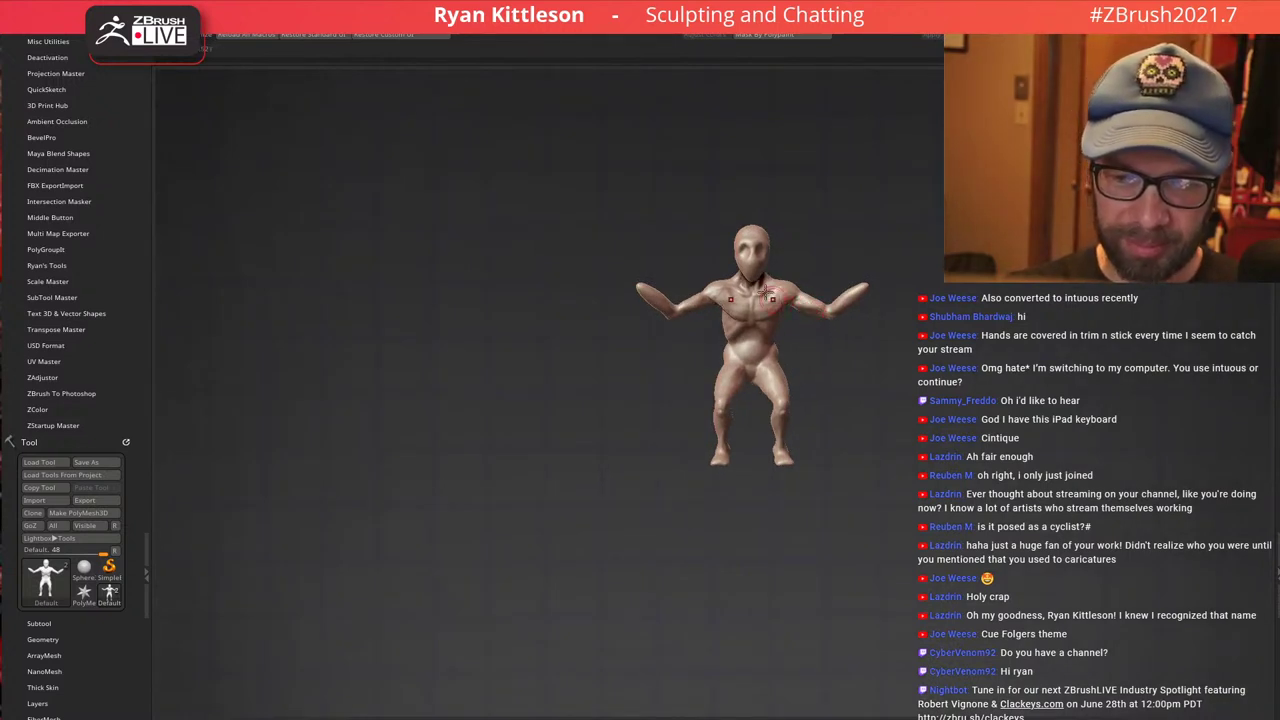
Refine the neck tendons and the hollow above the collarbone at the base of the neck with a brush size of 128
{"action": "right_click_drag", "start_coordinate": [738, 264], "coordinate": [824, 327], "text": "ctrl"}
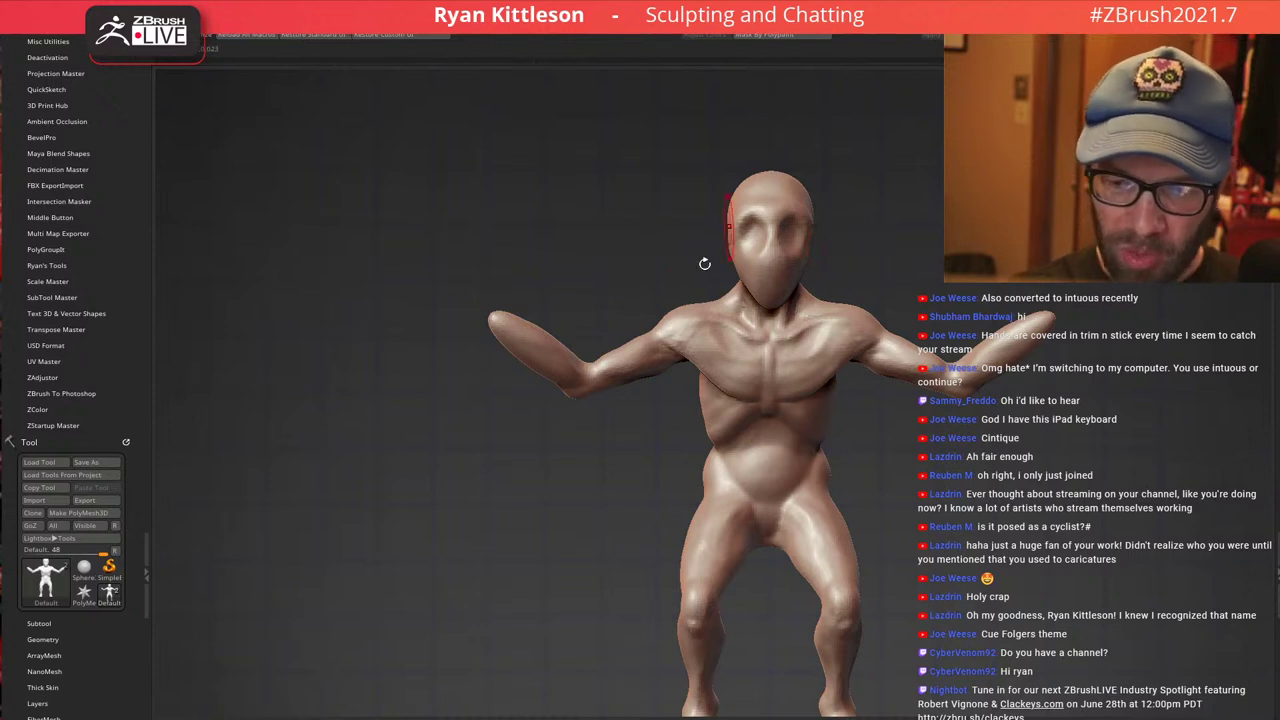
{"action": "right_click_drag", "start_coordinate": [770, 380], "coordinate": [744, 300], "text": "alt"}
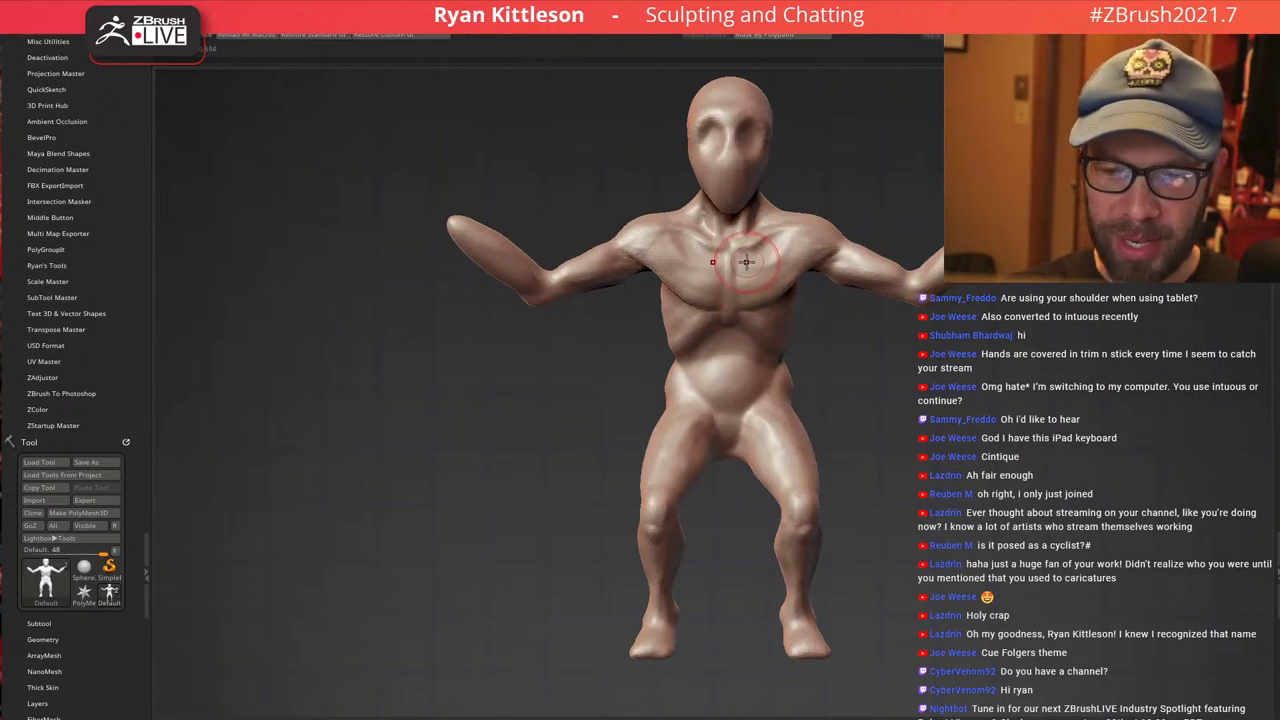
{"action": "mouse_move", "coordinate": [749, 260]}
{"action": "right_mouse_down"}
{"action": "mouse_move", "coordinate": [930, 285]}
{"action": "mouse_move", "coordinate": [756, 277]}
{"action": "mouse_move", "coordinate": [705, 250]}
{"action": "mouse_move", "coordinate": [666, 313]}
{"action": "mouse_move", "coordinate": [806, 270]}
{"action": "mouse_move", "coordinate": [830, 308]}
{"action": "mouse_move", "coordinate": [808, 295]}
{"action": "right_mouse_up"}
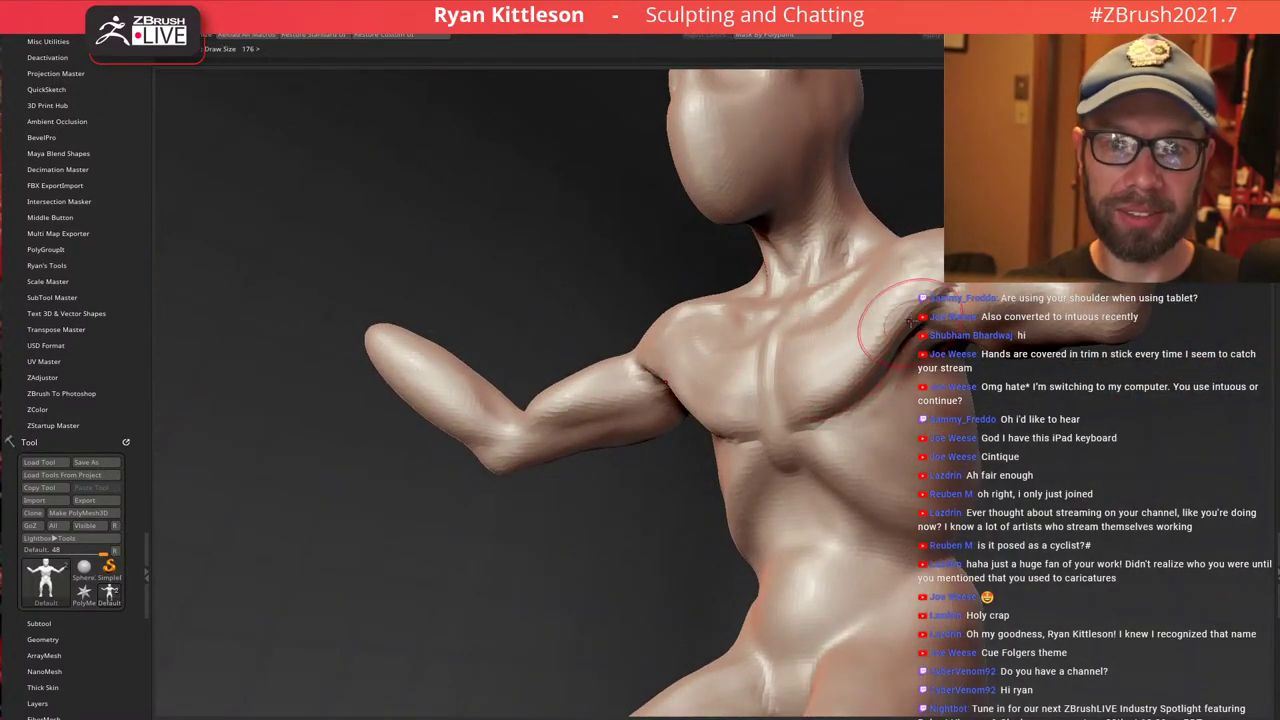
{"action": "mouse_move", "coordinate": [845, 300]}
{"action": "right_mouse_down"}
{"action": "mouse_move", "coordinate": [828, 338]}
{"action": "mouse_move", "coordinate": [857, 303]}
{"action": "mouse_move", "coordinate": [790, 281]}
{"action": "right_mouse_up"}
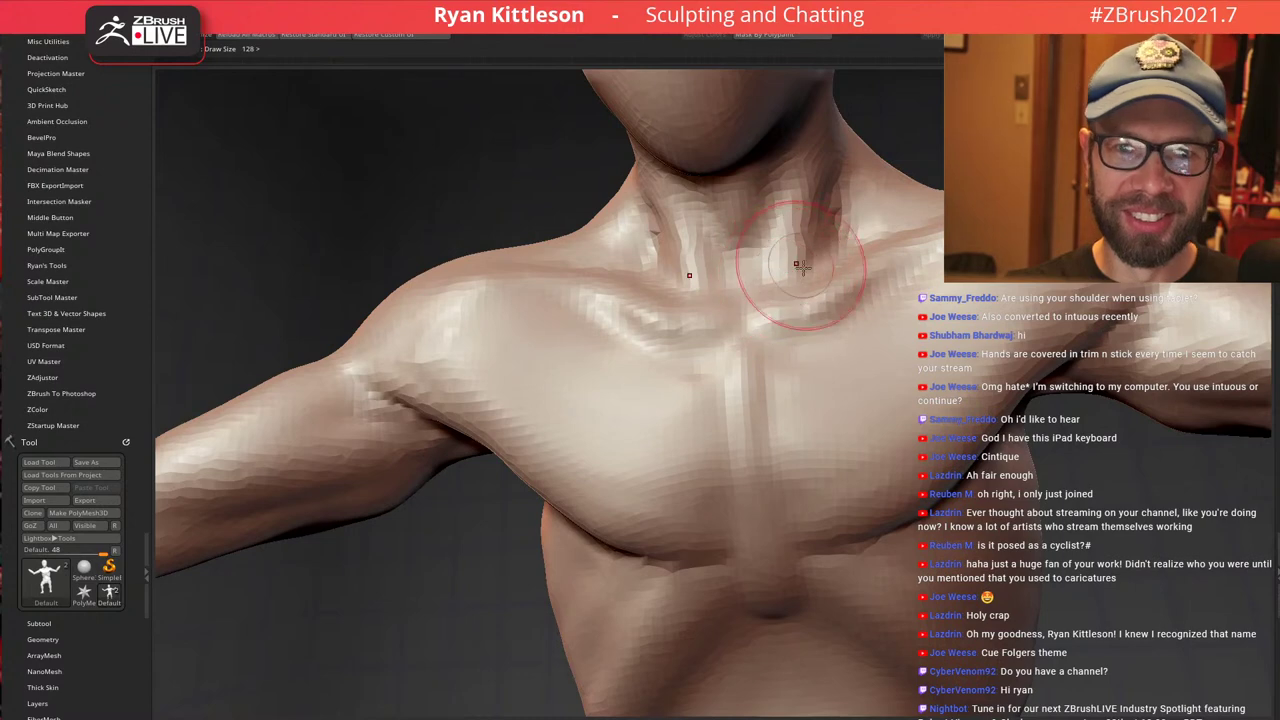
{"action": "left_click_drag", "start_coordinate": [803, 268], "coordinate": [778, 279]}
{"action": "left_click_drag", "start_coordinate": [818, 236], "coordinate": [832, 164]}
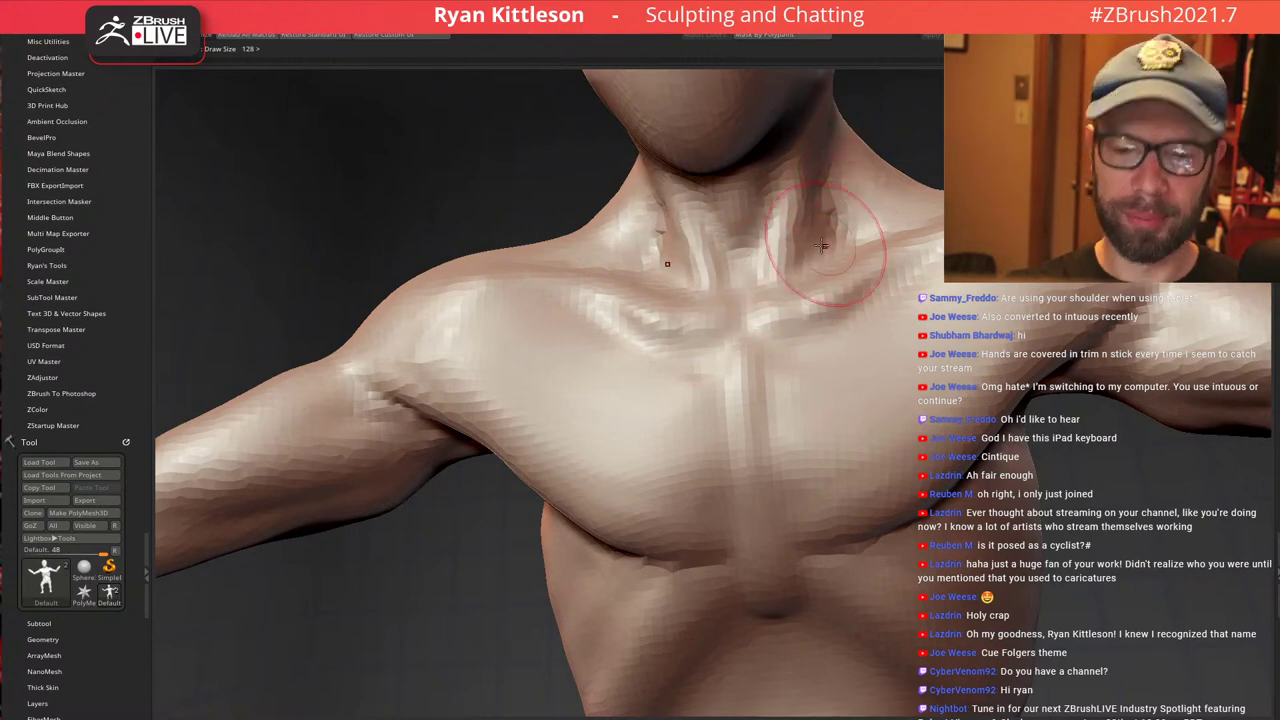
Enlarge the brush to 213 and adjust the contour of the side of the neck below the jaw
{"action": "right_click_drag", "start_coordinate": [821, 245], "coordinate": [784, 310]}
{"action": "key", "text": "]"}
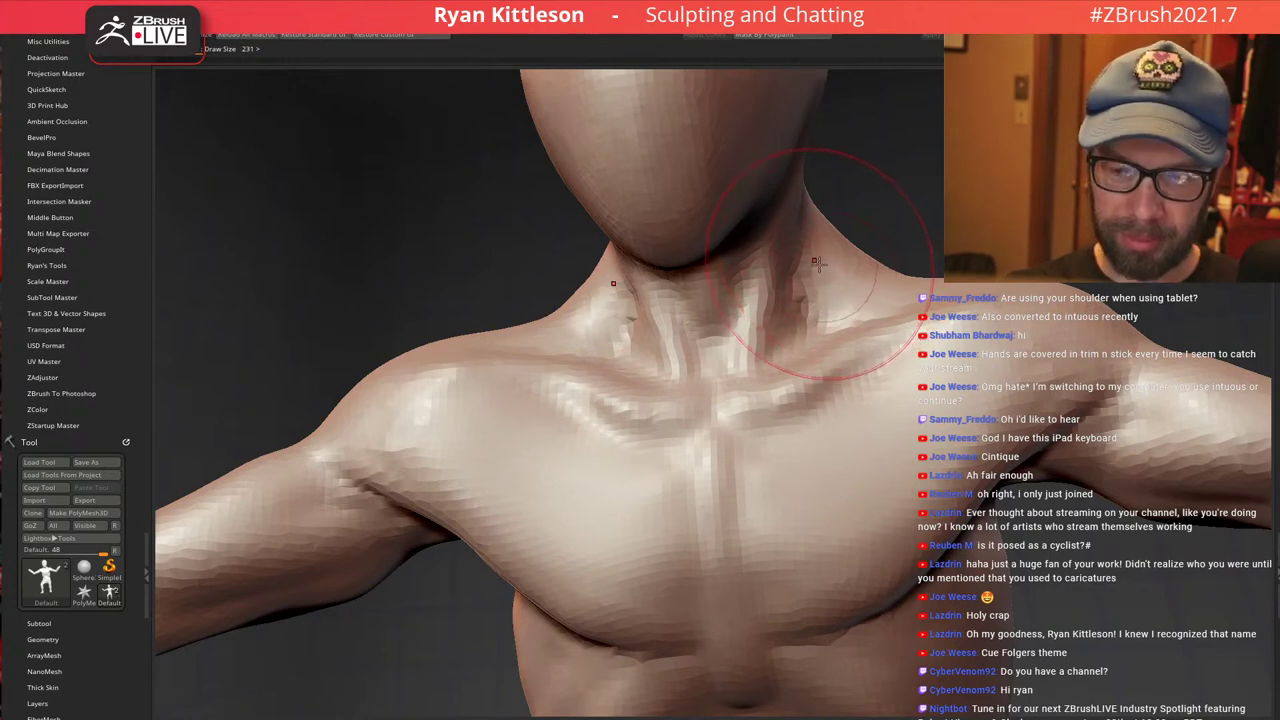
{"action": "mouse_move", "coordinate": [812, 262]}
{"action": "right_mouse_down"}
{"action": "mouse_move", "coordinate": [796, 222]}
{"action": "mouse_move", "coordinate": [811, 181]}
{"action": "right_mouse_up"}
{"action": "key", "text": "["}
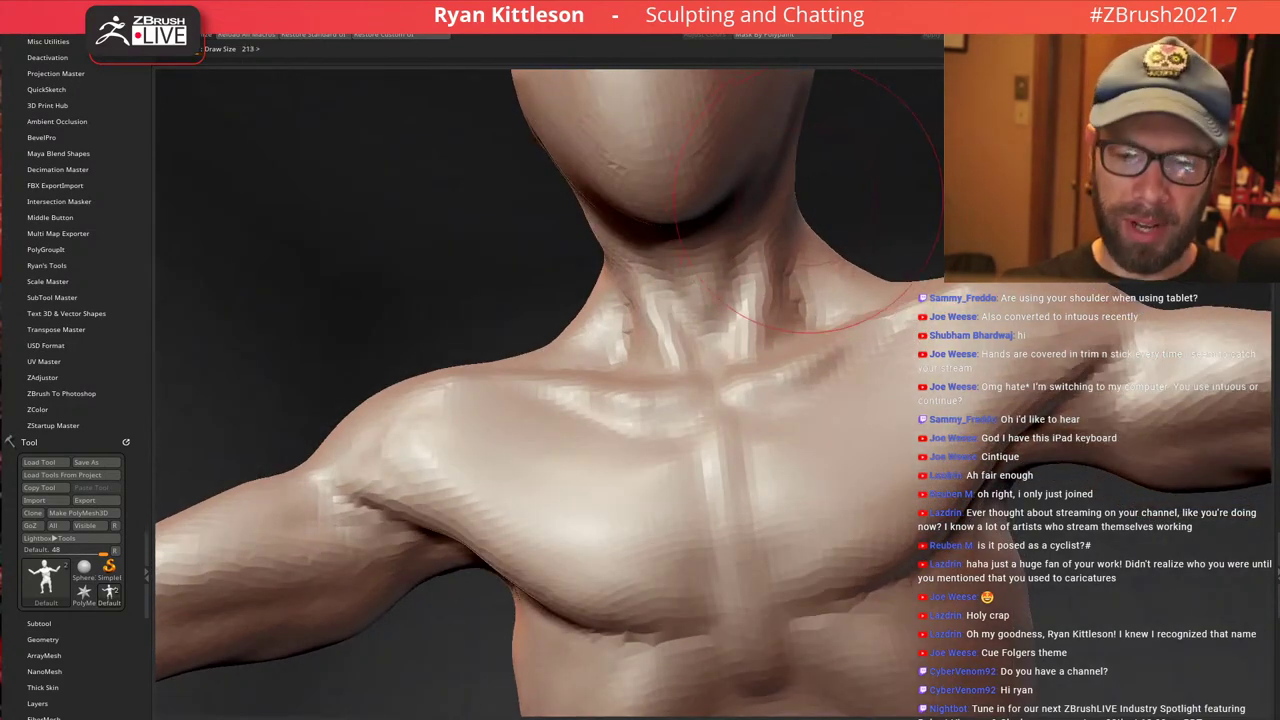
{"action": "left_click_drag", "start_coordinate": [795, 193], "coordinate": [785, 192]}
{"action": "right_click_drag", "start_coordinate": [811, 205], "coordinate": [842, 246], "text": "ctrl"}
{"action": "left_click_drag", "start_coordinate": [851, 263], "coordinate": [856, 251]}
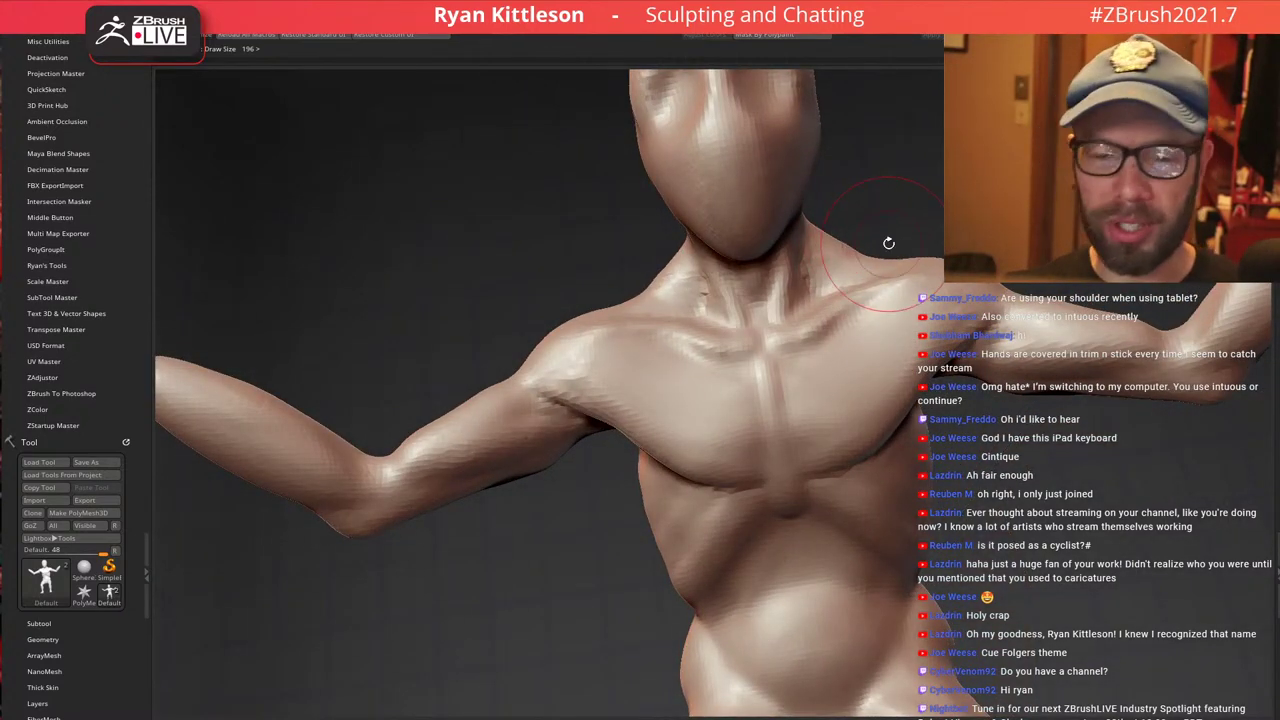
Shape the shoulder and the trapezius slope between neck and shoulder from front and back with a brush size of 167
{"action": "right_click_drag", "start_coordinate": [866, 270], "coordinate": [665, 365]}
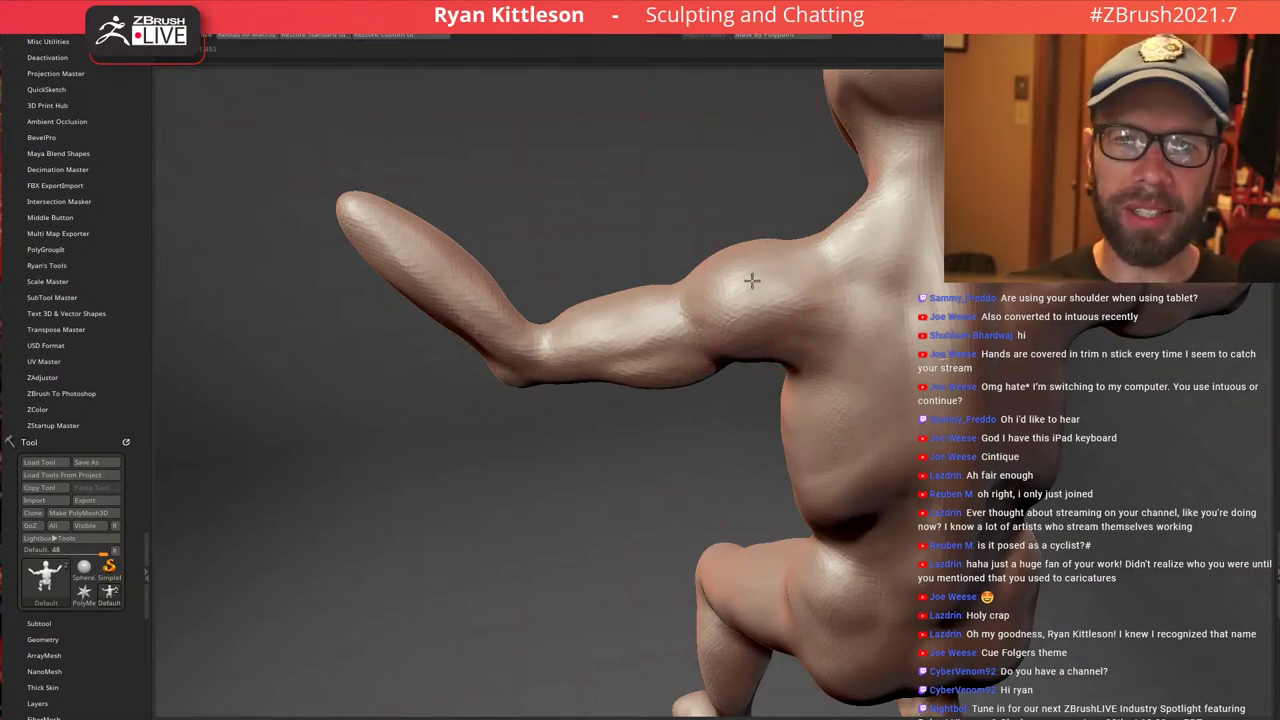
{"action": "mouse_move", "coordinate": [752, 281]}
{"action": "right_mouse_down"}
{"action": "mouse_move", "coordinate": [777, 291]}
{"action": "mouse_move", "coordinate": [723, 272]}
{"action": "mouse_move", "coordinate": [734, 294]}
{"action": "right_mouse_up"}
{"action": "left_click_drag", "start_coordinate": [734, 294], "coordinate": [734, 263]}
{"action": "right_click_drag", "start_coordinate": [734, 263], "coordinate": [741, 273]}
{"action": "left_click_drag", "start_coordinate": [731, 289], "coordinate": [742, 258]}
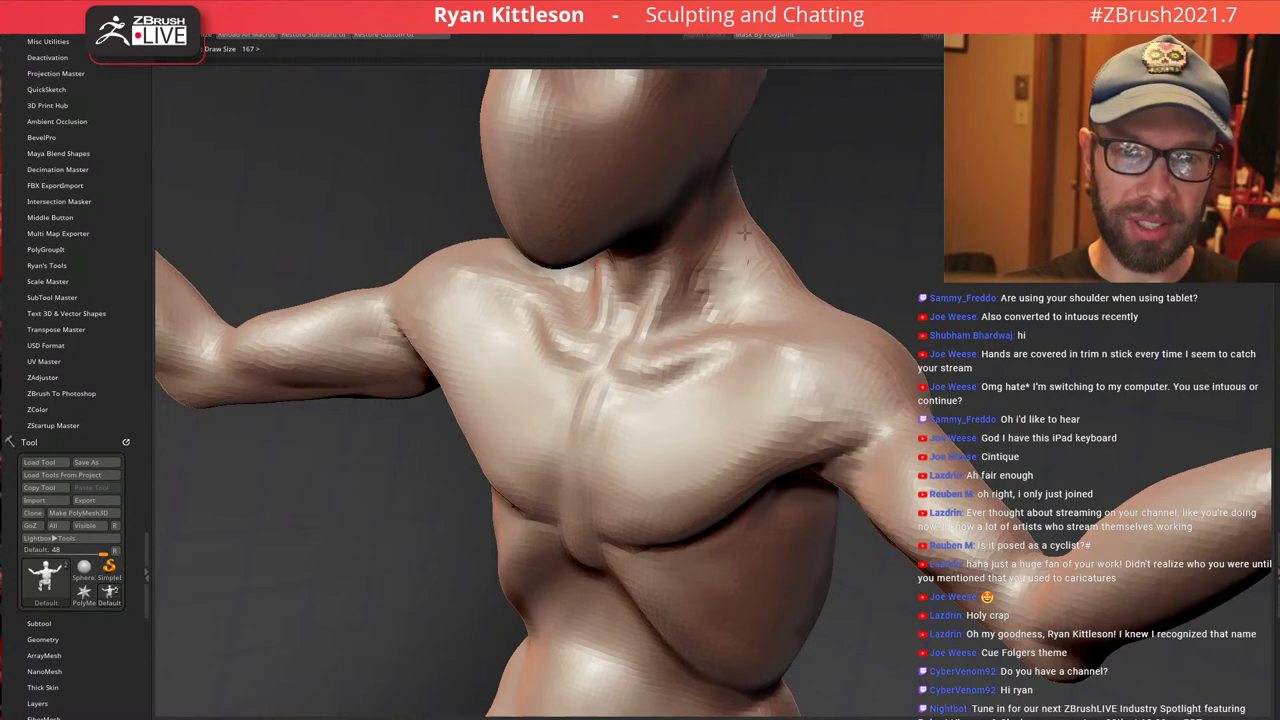
{"action": "right_click_drag", "start_coordinate": [757, 282], "coordinate": [771, 257]}
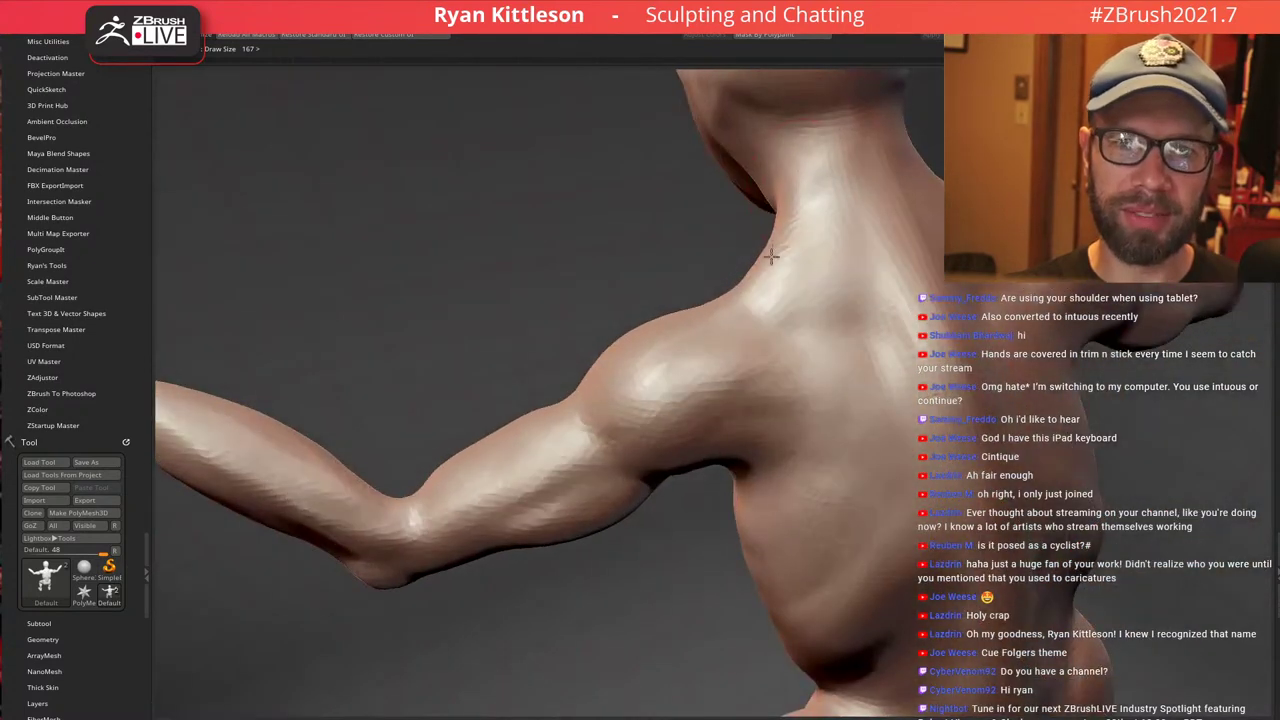
{"action": "left_click_drag", "start_coordinate": [805, 198], "coordinate": [806, 249]}
{"action": "mouse_move", "coordinate": [848, 249]}
{"action": "right_mouse_down"}
{"action": "mouse_move", "coordinate": [897, 277]}
{"action": "mouse_move", "coordinate": [790, 263]}
{"action": "mouse_move", "coordinate": [846, 293]}
{"action": "mouse_move", "coordinate": [829, 320]}
{"action": "right_mouse_up"}
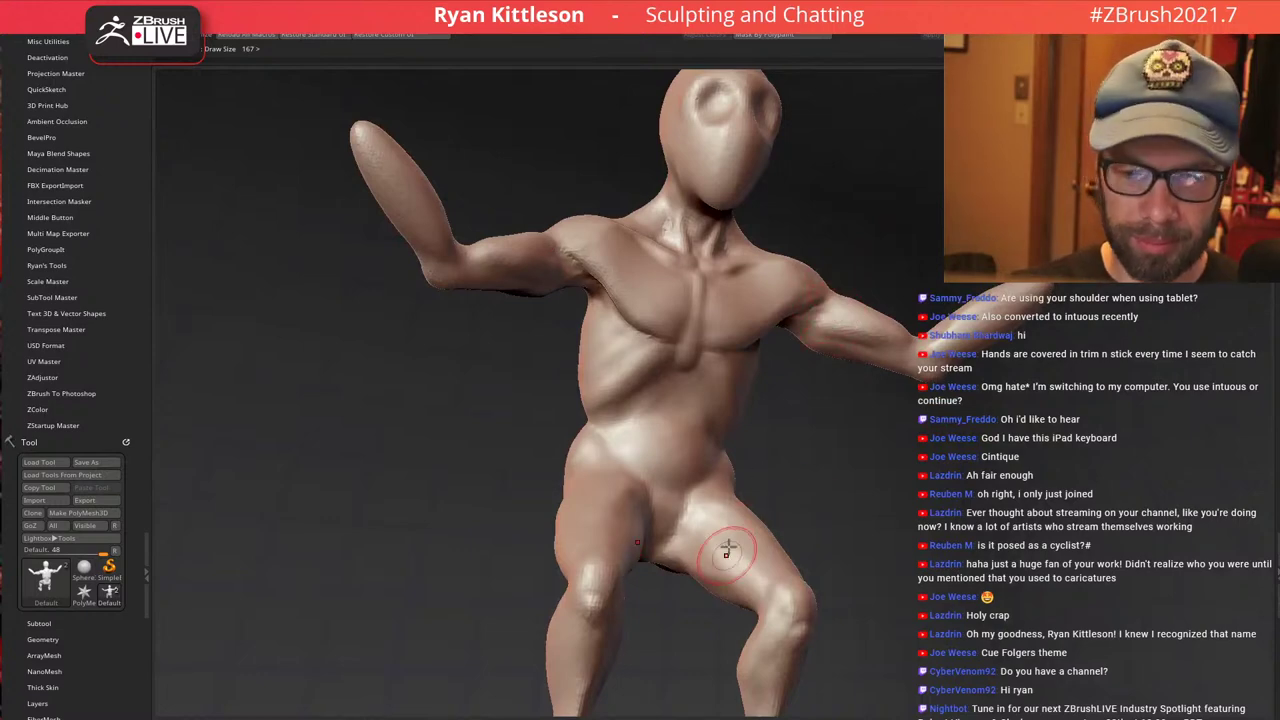
Mask the body down to the lower shins with a soft edge and move the feet down and back to lengthen the lower legs
{"action": "mouse_move", "coordinate": [733, 541]}
{"action": "right_mouse_down", "text": "ctrl"}
{"action": "mouse_move", "coordinate": [674, 479]}
{"action": "mouse_move", "coordinate": [692, 452]}
{"action": "mouse_move", "coordinate": [690, 374]}
{"action": "mouse_move", "coordinate": [681, 381]}
{"action": "mouse_move", "coordinate": [708, 287]}
{"action": "mouse_move", "coordinate": [757, 408]}
{"action": "right_mouse_up", "text": "ctrl"}
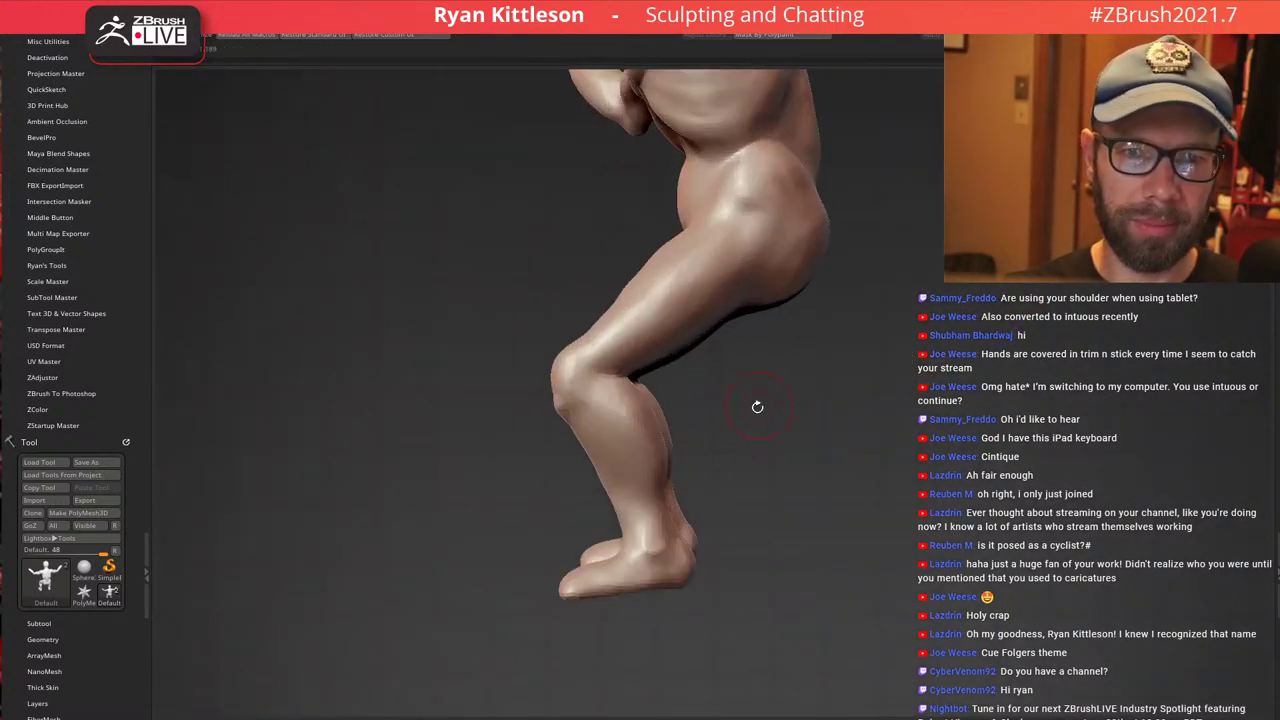
{"action": "mouse_move", "coordinate": [789, 407]}
{"action": "left_mouse_down", "text": "ctrl"}
{"action": "mouse_move", "coordinate": [705, 438]}
{"action": "mouse_move", "coordinate": [707, 668]}
{"action": "left_mouse_up", "text": "ctrl"}
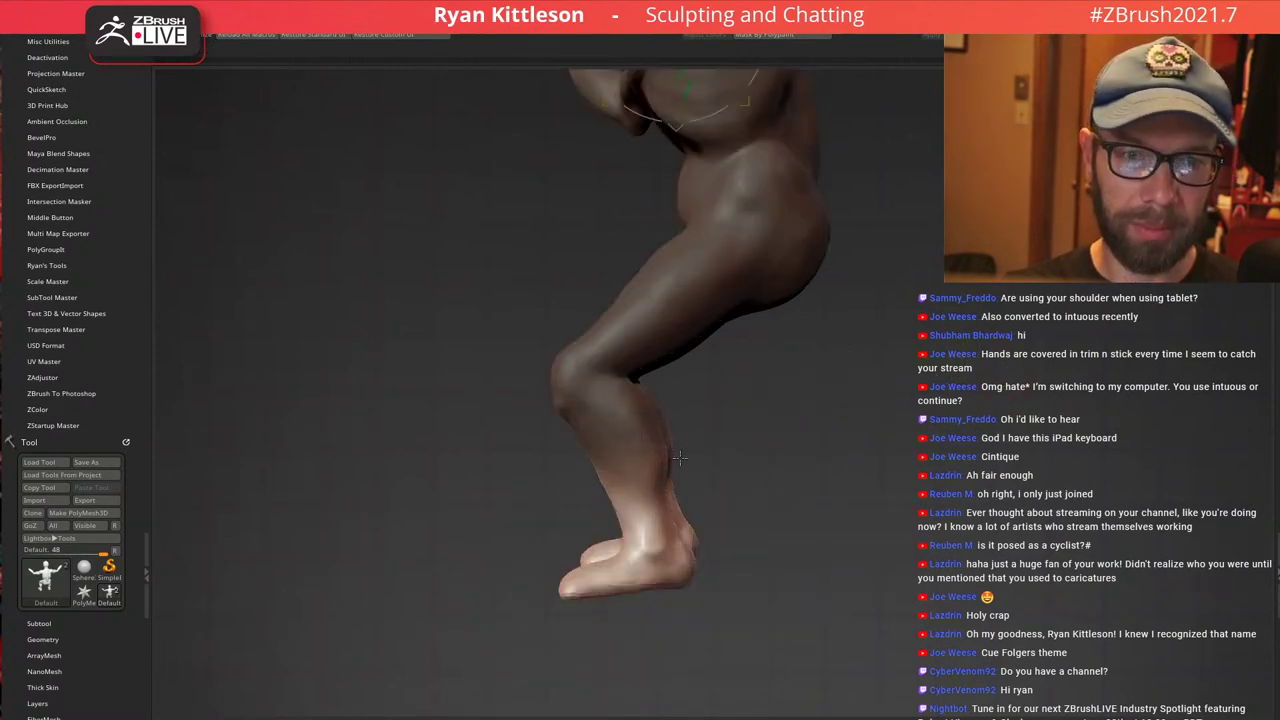
{"action": "left_click", "coordinate": [639, 481], "text": "alt"}
{"action": "left_click_drag", "start_coordinate": [731, 479], "coordinate": [748, 507]}
{"action": "key", "text": "q"}
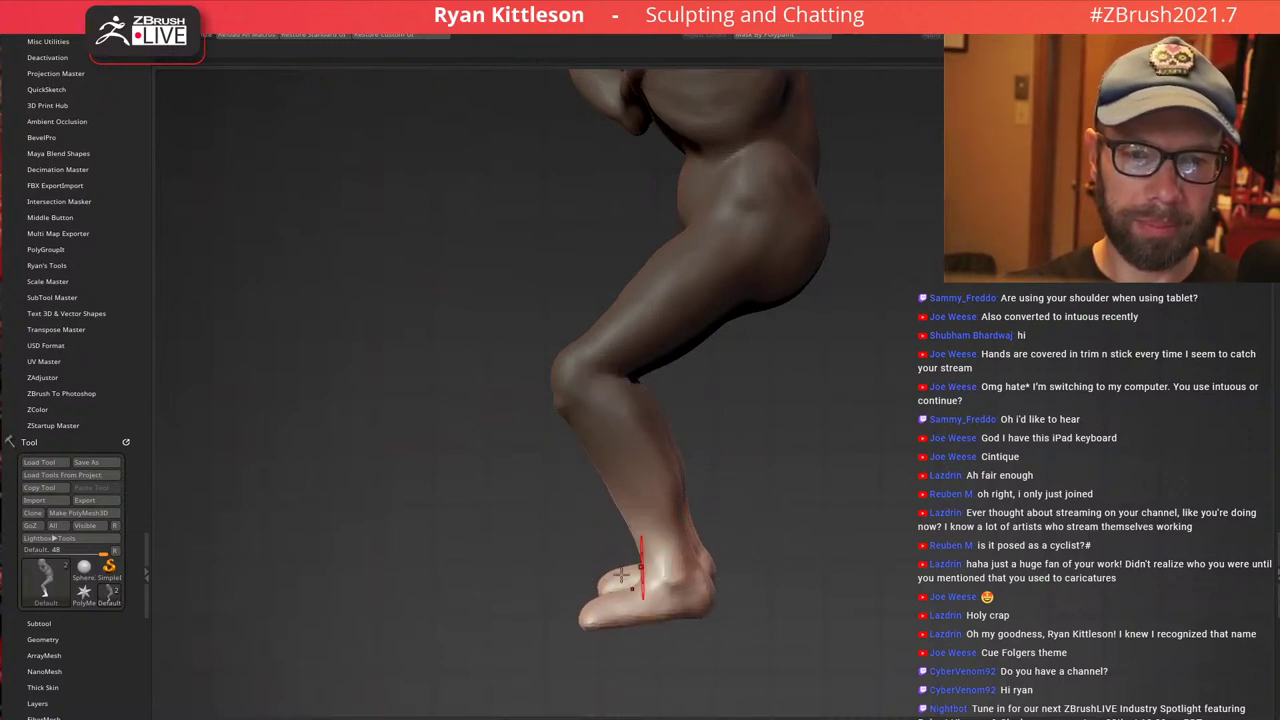
Examine the Theodor Kittelsen water sprite painting in XnView as reference, then return to the sculpt
{"action": "left_click_drag", "start_coordinate": [700, 639], "coordinate": [780, 377], "text": "alt"}
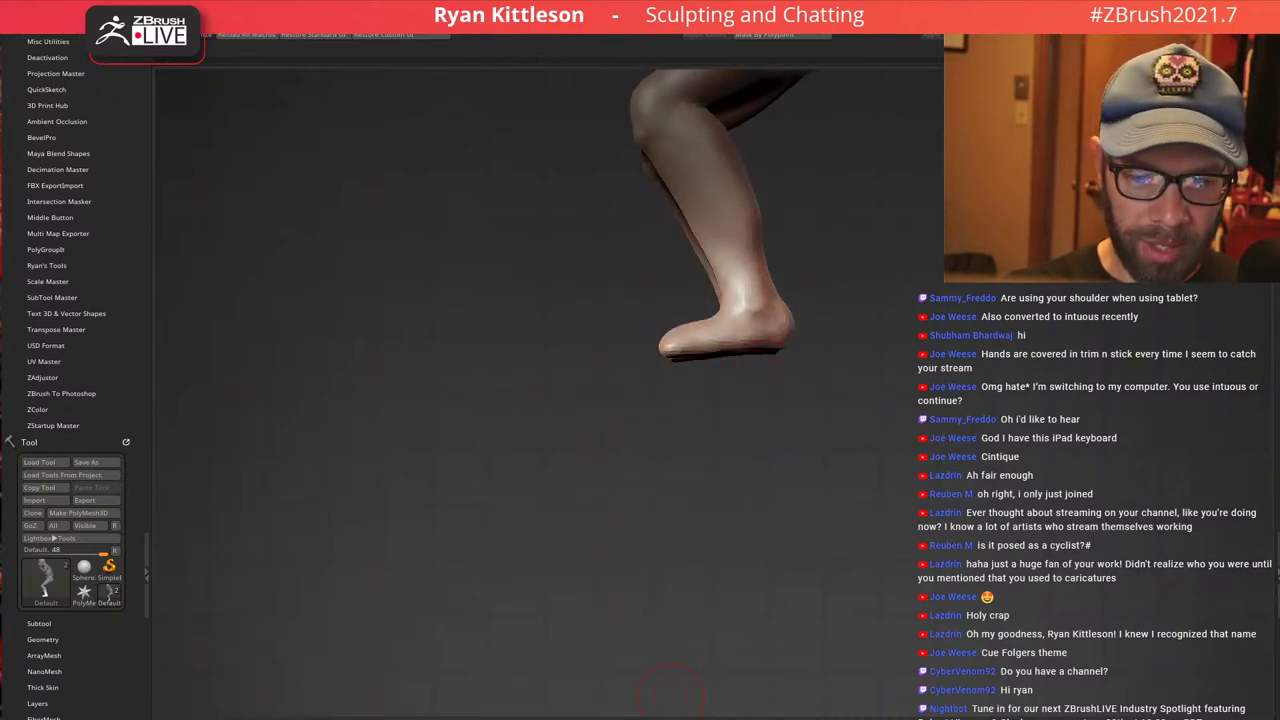
{"action": "left_click_drag", "start_coordinate": [570, 718], "coordinate": [499, 40]}
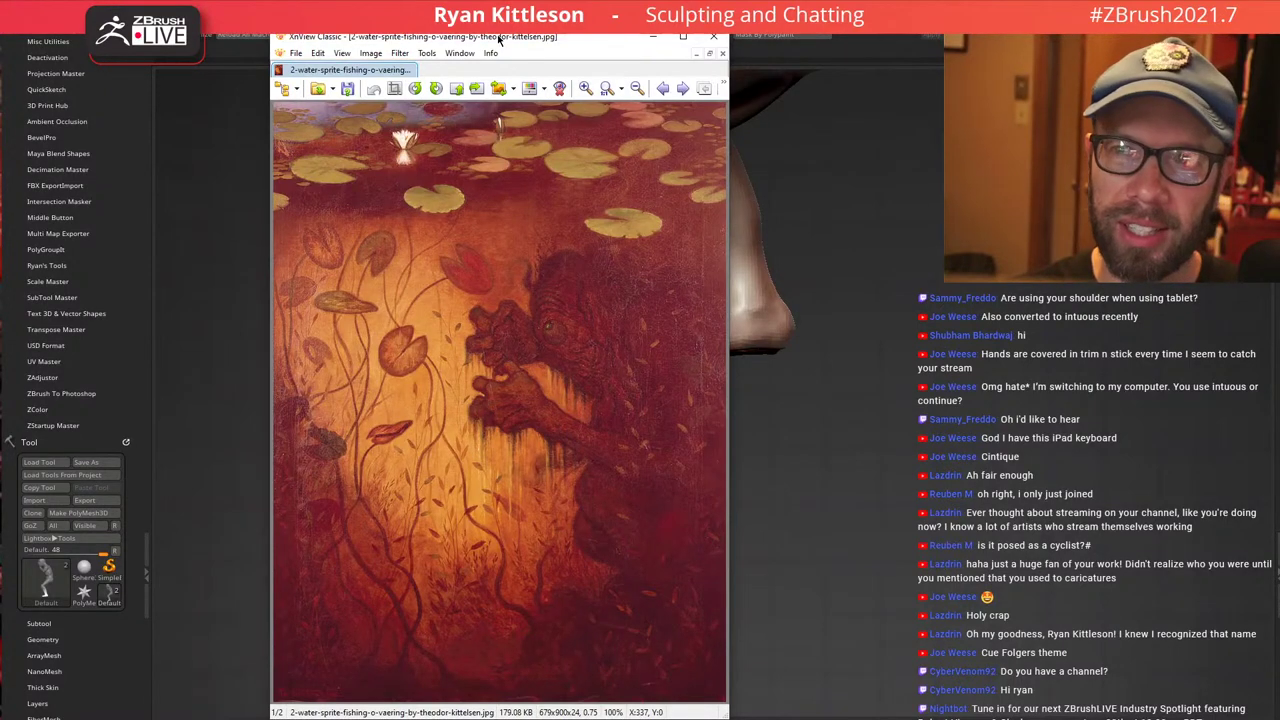
{"action": "left_click_drag", "start_coordinate": [499, 40], "coordinate": [625, 719]}
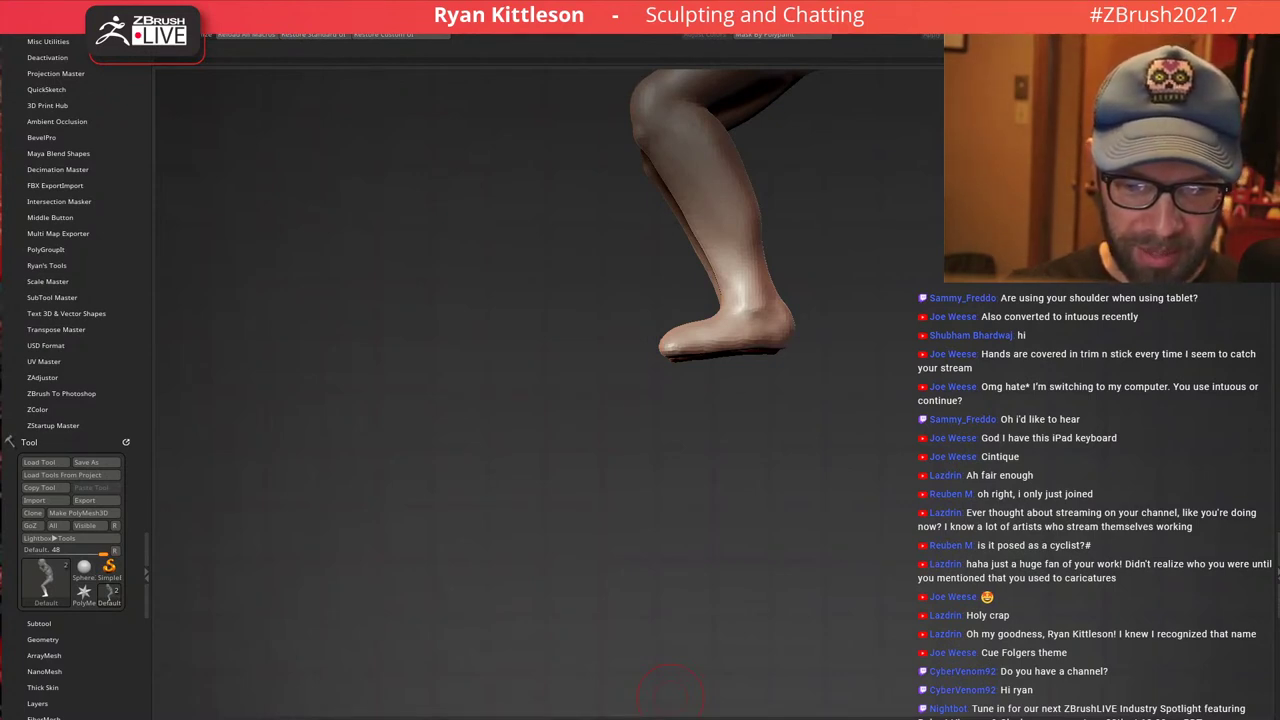
Clear the old mask, mask the foot up to the ankle, soften the mask edge and invert it so only the foot is editable
{"action": "mouse_move", "coordinate": [721, 341]}
{"action": "right_mouse_down"}
{"action": "mouse_move", "coordinate": [742, 358]}
{"action": "mouse_move", "coordinate": [735, 334]}
{"action": "right_mouse_up"}
{"action": "mouse_move", "coordinate": [720, 207]}
{"action": "right_mouse_down"}
{"action": "mouse_move", "coordinate": [732, 331]}
{"action": "mouse_move", "coordinate": [741, 316]}
{"action": "mouse_move", "coordinate": [795, 308]}
{"action": "right_mouse_up"}
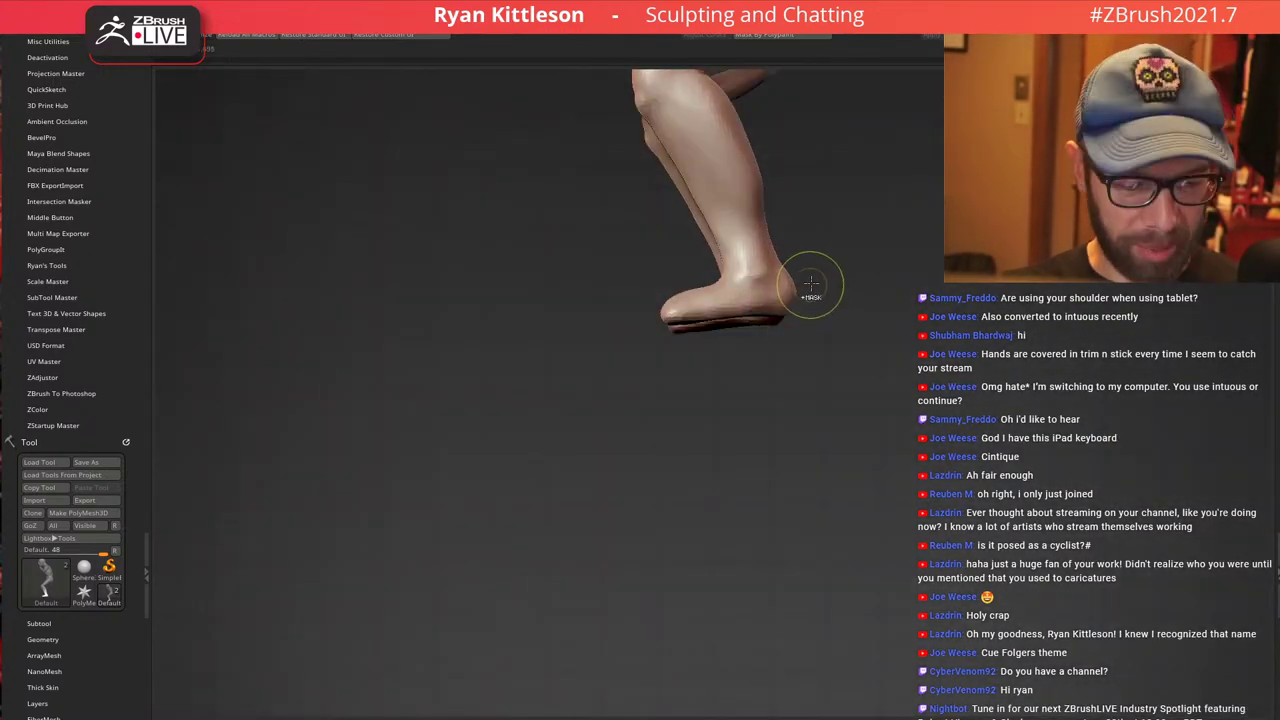
{"action": "right_click_drag", "start_coordinate": [745, 272], "coordinate": [764, 296], "text": "ctrl"}
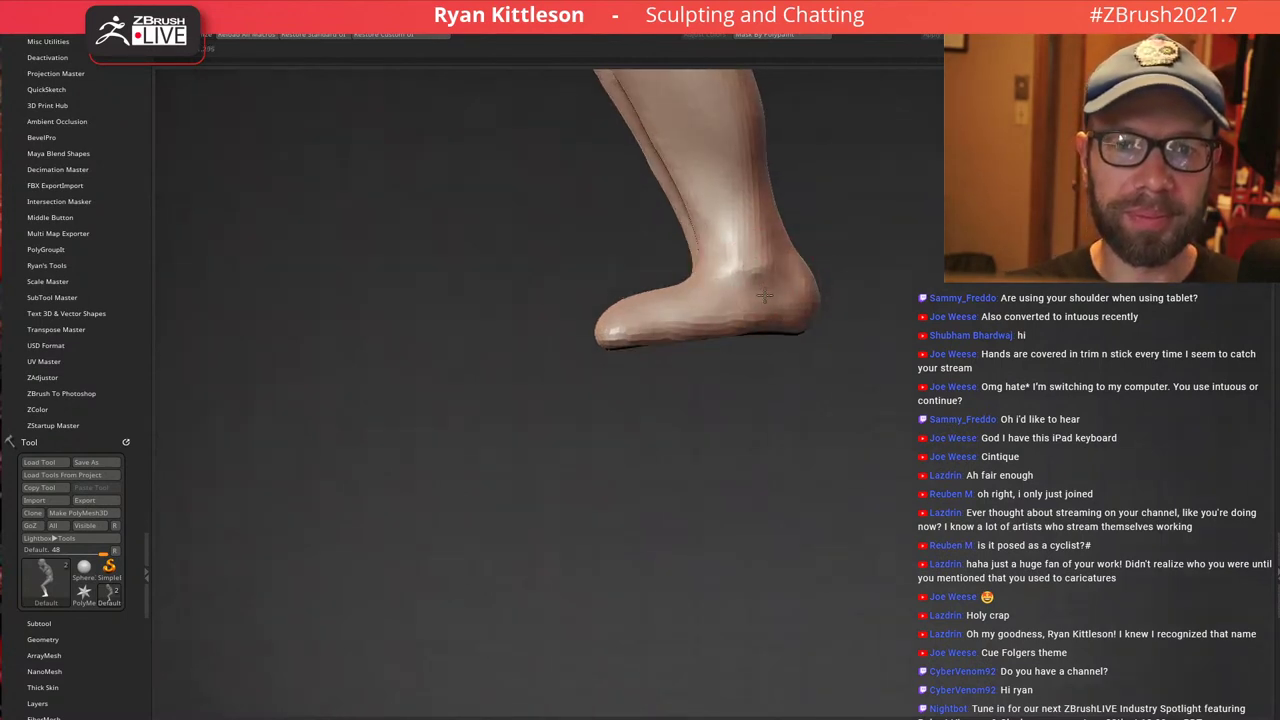
{"action": "left_click_drag", "start_coordinate": [789, 262], "coordinate": [420, 260], "text": "ctrl"}
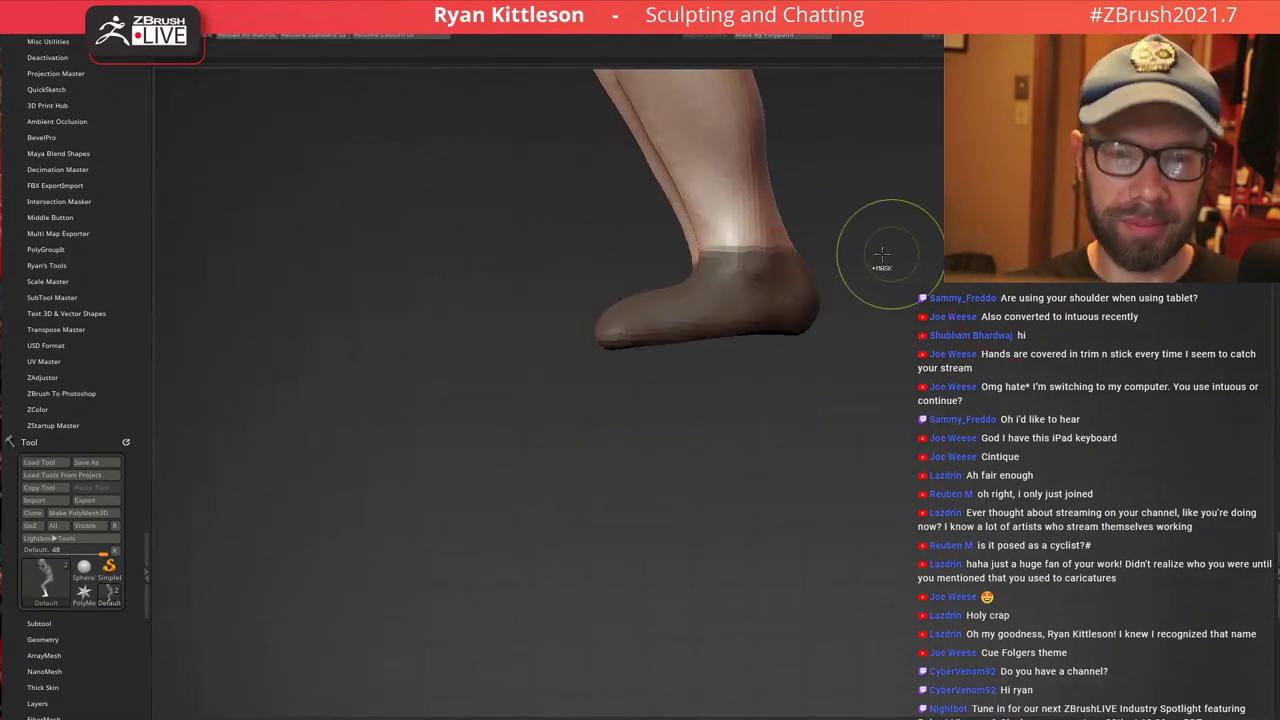
{"action": "left_click", "coordinate": [804, 199], "text": "ctrl"}
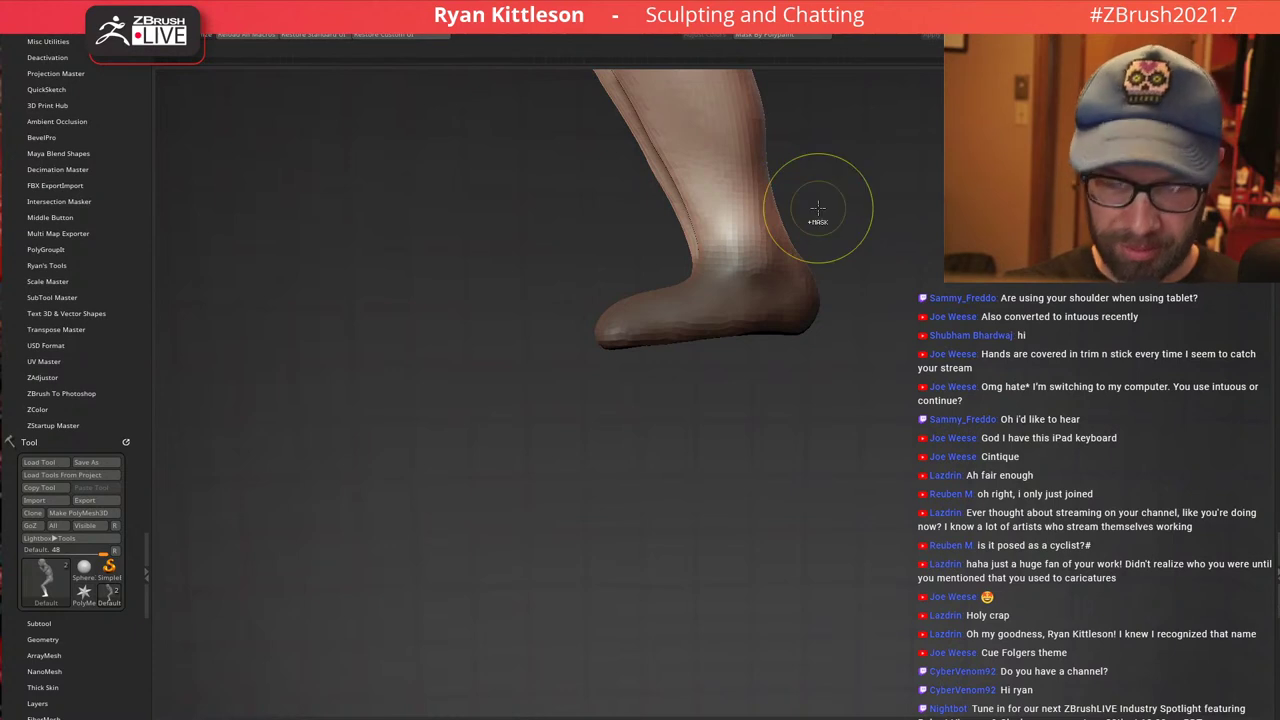
{"action": "left_click", "coordinate": [1012, 377], "text": "ctrl"}
{"action": "key", "text": "ctrl+g"}
{"action": "key", "text": "ctrl+g"}
{"action": "key", "text": "ctrl+g"}
{"action": "key", "text": "ctrl+g"}
{"action": "key", "text": "ctrl+g"}
{"action": "key", "text": "ctrl+g"}
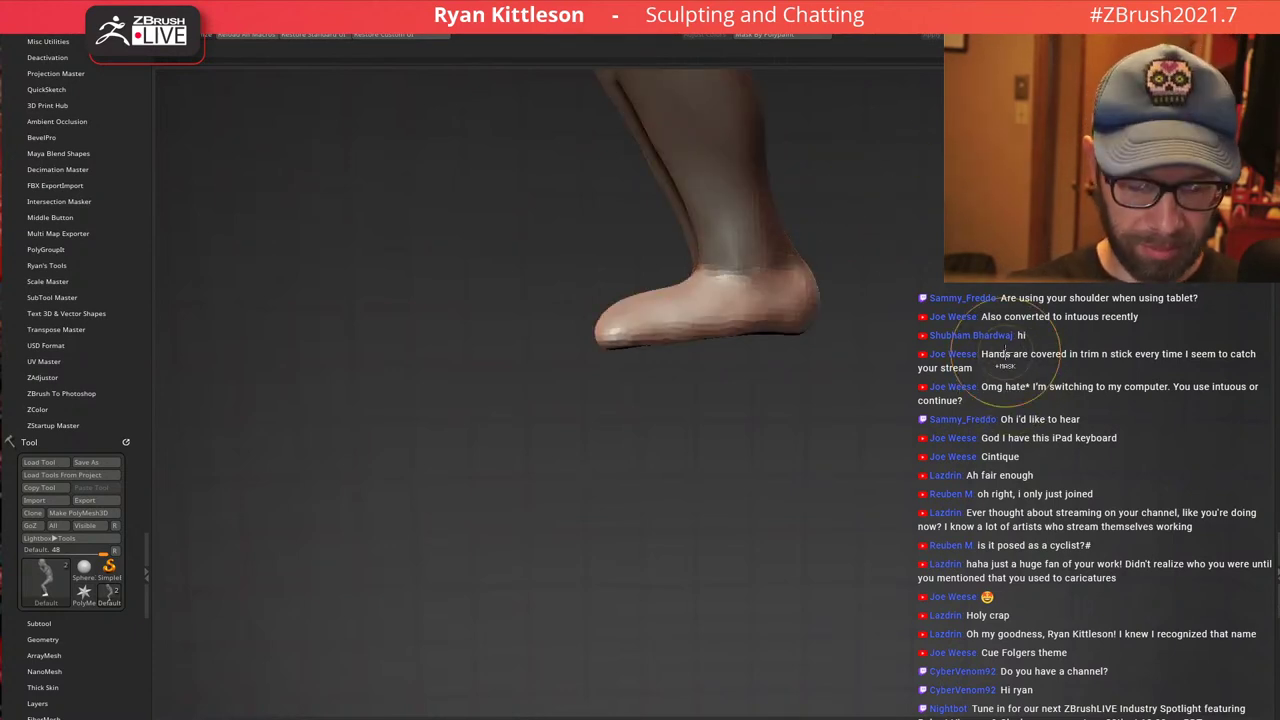
{"action": "key", "text": "ctrl+b"}
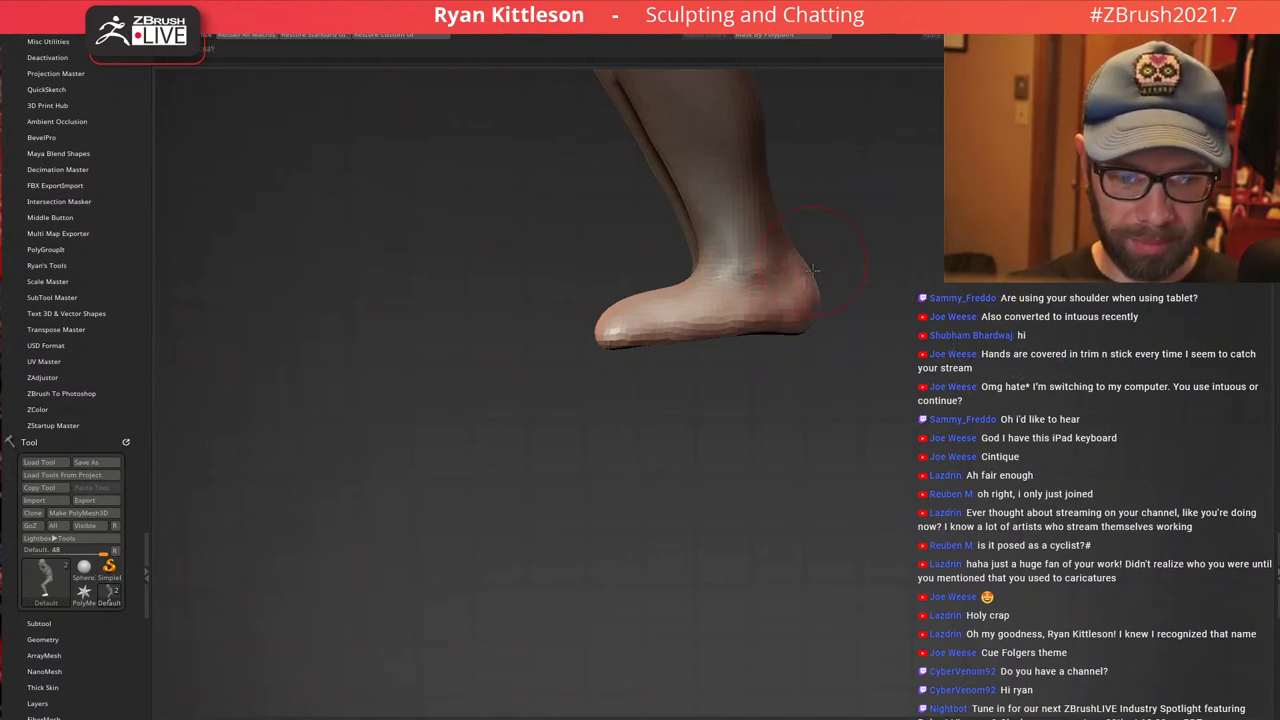
Enlarge the brush to 391 and pull the front side of the foot outward from below to widen it into a flipper shape
{"action": "mouse_move", "coordinate": [692, 490]}
{"action": "left_mouse_down"}
{"action": "mouse_move", "coordinate": [648, 367]}
{"action": "mouse_move", "coordinate": [500, 263]}
{"action": "left_mouse_up"}
{"action": "key", "text": "bracketright"}
{"action": "key", "text": "bracketright"}
{"action": "key", "text": "bracketright"}
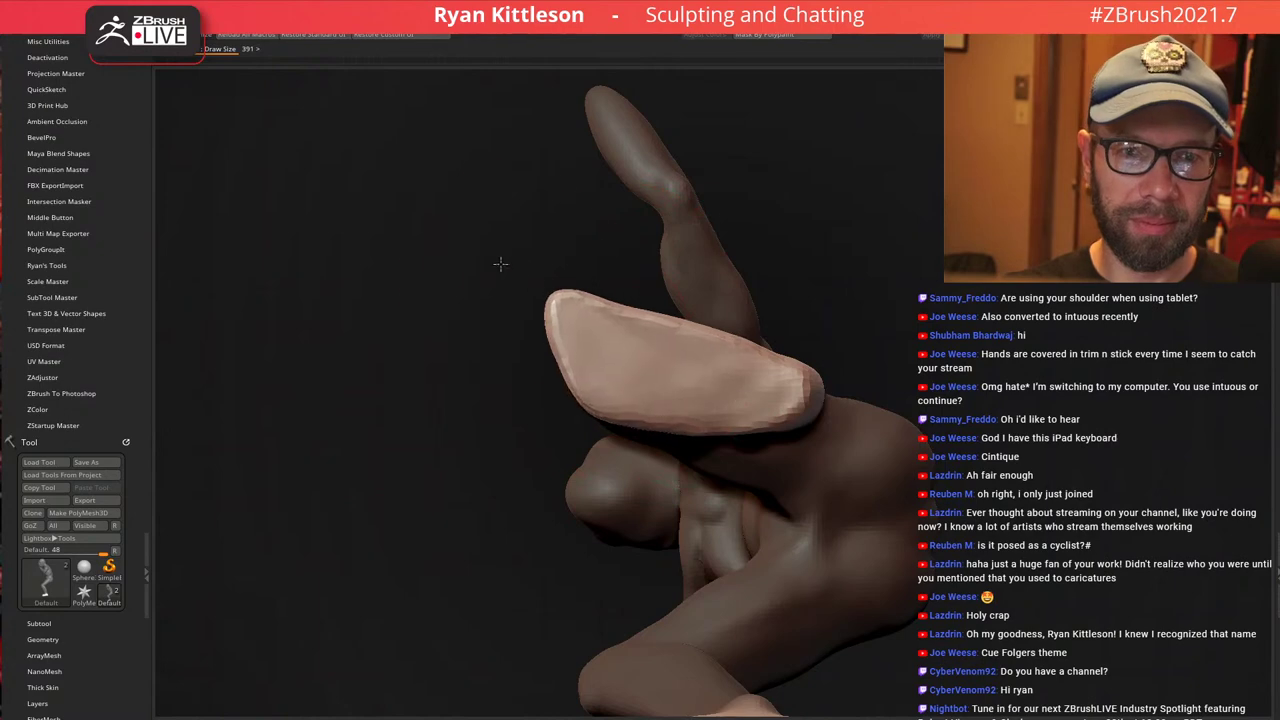
{"action": "left_click_drag", "start_coordinate": [609, 429], "coordinate": [536, 533]}
{"action": "left_click_drag", "start_coordinate": [615, 432], "coordinate": [534, 466]}
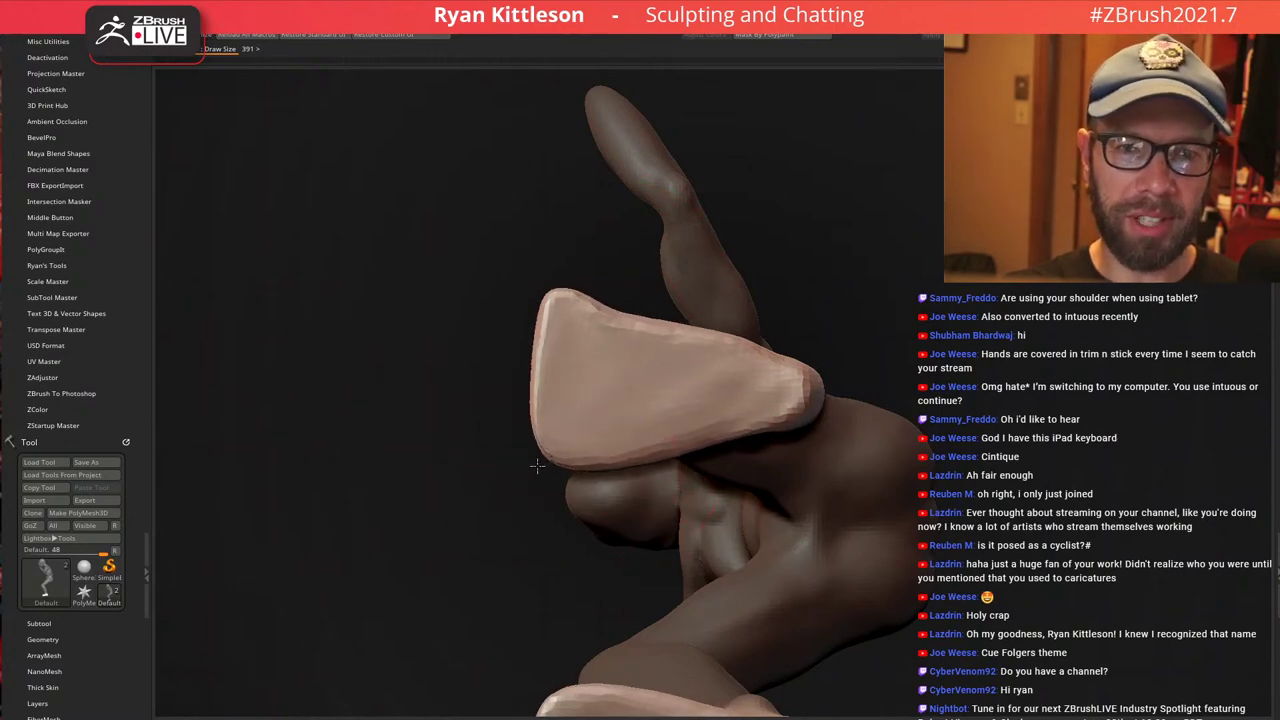
Pull the two front corners of the widened foot forward into pointed outer toes
{"action": "right_click_drag", "start_coordinate": [683, 335], "coordinate": [665, 275]}
{"action": "mouse_move", "coordinate": [608, 349]}
{"action": "right_mouse_down"}
{"action": "mouse_move", "coordinate": [626, 353]}
{"action": "mouse_move", "coordinate": [606, 352]}
{"action": "right_mouse_up"}
{"action": "right_click", "coordinate": [540, 285]}
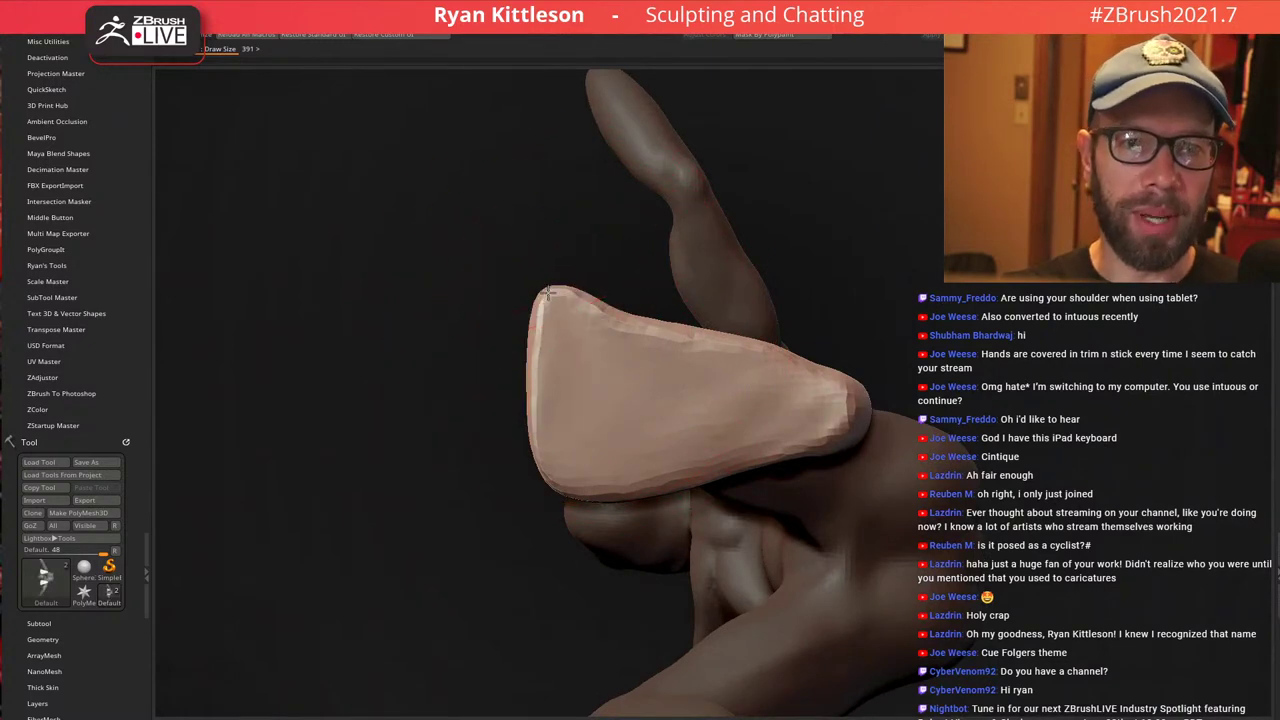
{"action": "left_click_drag", "start_coordinate": [543, 288], "coordinate": [431, 247]}
{"action": "left_click_drag", "start_coordinate": [564, 476], "coordinate": [451, 551]}
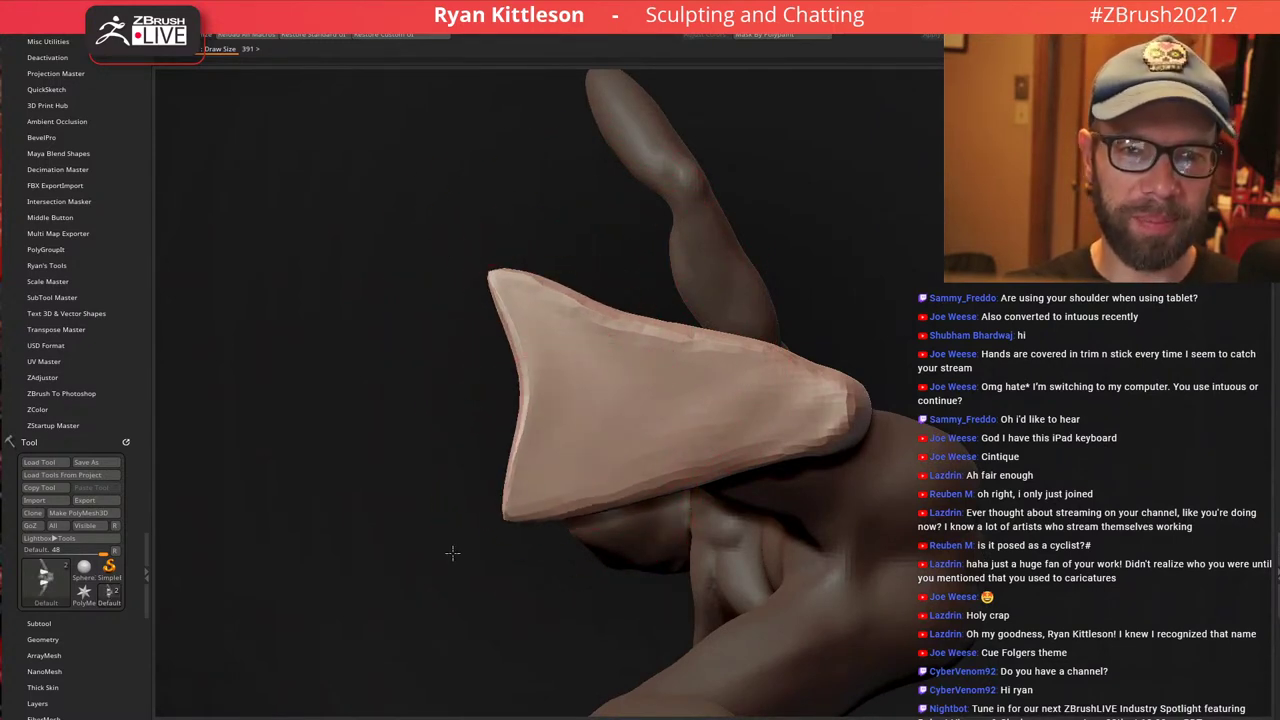
Shrink the brush to 224 and pull the middle of the foot's front edge forward into a pointed central toe
{"action": "key", "text": "space"}
{"action": "left_click", "coordinate": [541, 399]}
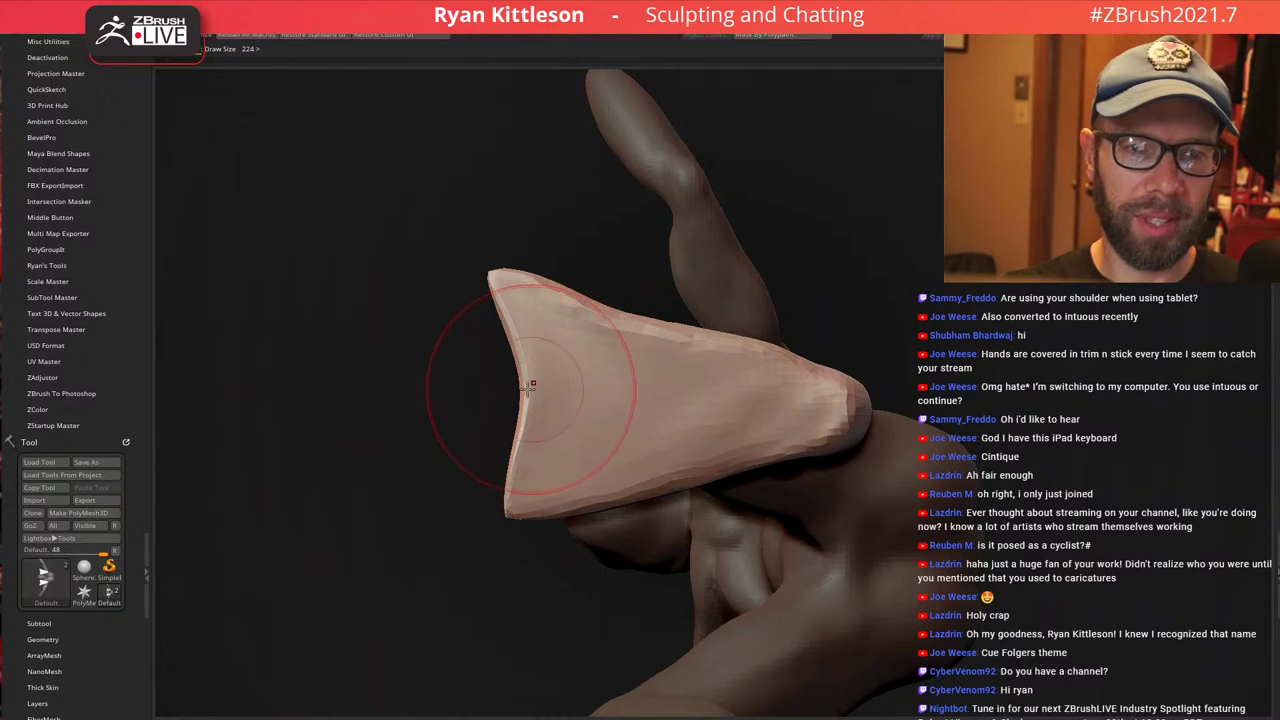
{"action": "mouse_move", "coordinate": [529, 383]}
{"action": "left_mouse_down"}
{"action": "mouse_move", "coordinate": [354, 357]}
{"action": "mouse_move", "coordinate": [320, 383]}
{"action": "mouse_move", "coordinate": [278, 367]}
{"action": "left_mouse_up"}
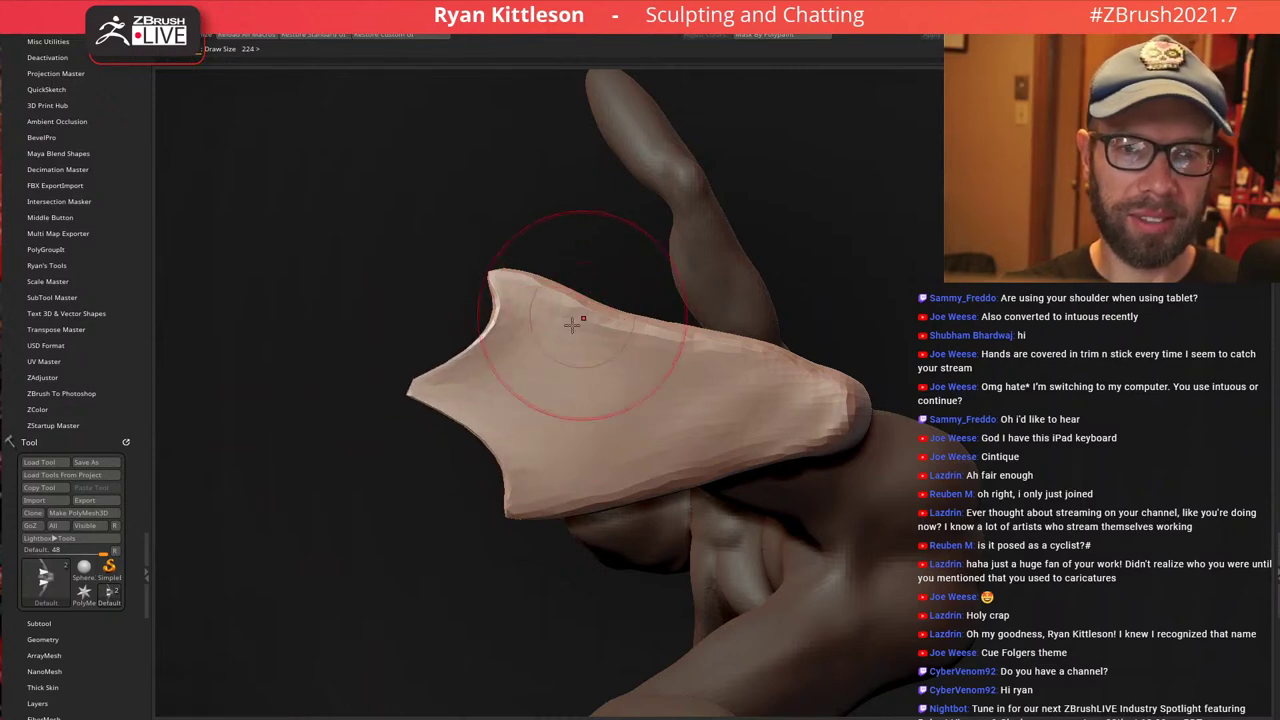
Carve webbing grooves between the toes on top of the foot, using a brush size of 154
{"action": "mouse_move", "coordinate": [572, 325]}
{"action": "right_mouse_down"}
{"action": "mouse_move", "coordinate": [617, 471]}
{"action": "mouse_move", "coordinate": [639, 338]}
{"action": "right_mouse_up"}
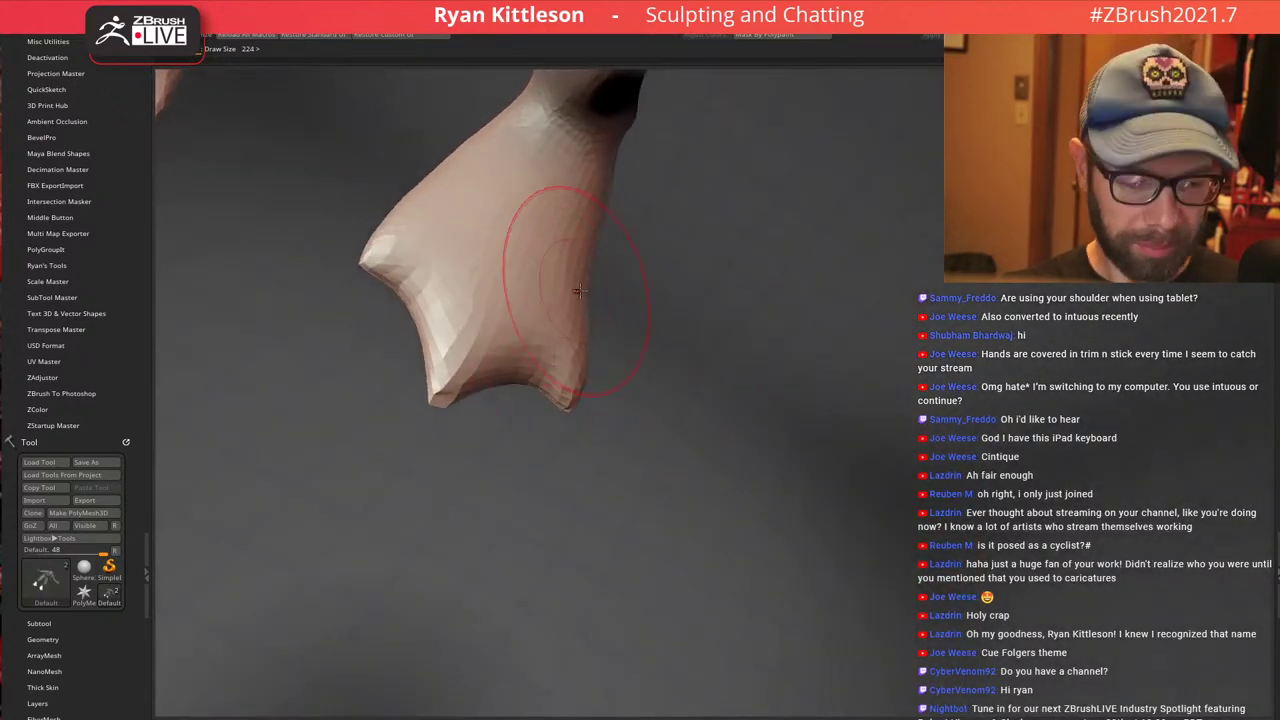
{"action": "mouse_move", "coordinate": [550, 277]}
{"action": "left_mouse_down"}
{"action": "mouse_move", "coordinate": [538, 342]}
{"action": "mouse_move", "coordinate": [556, 323]}
{"action": "mouse_move", "coordinate": [469, 274]}
{"action": "mouse_move", "coordinate": [455, 251]}
{"action": "mouse_move", "coordinate": [449, 284]}
{"action": "left_mouse_up"}
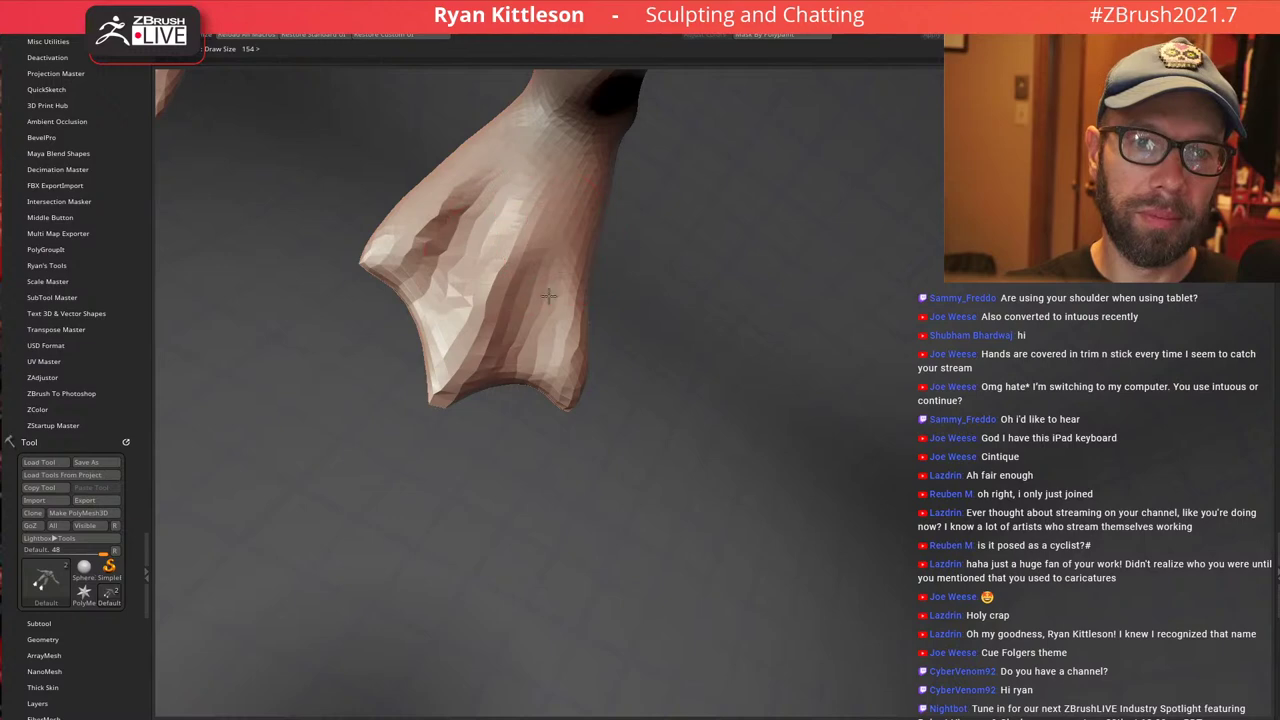
{"action": "left_click_drag", "start_coordinate": [548, 296], "coordinate": [568, 296]}
{"action": "left_click_drag", "start_coordinate": [634, 395], "coordinate": [634, 234]}
{"action": "right_click_drag", "start_coordinate": [611, 275], "coordinate": [671, 460]}
{"action": "left_click_drag", "start_coordinate": [670, 460], "coordinate": [703, 415]}
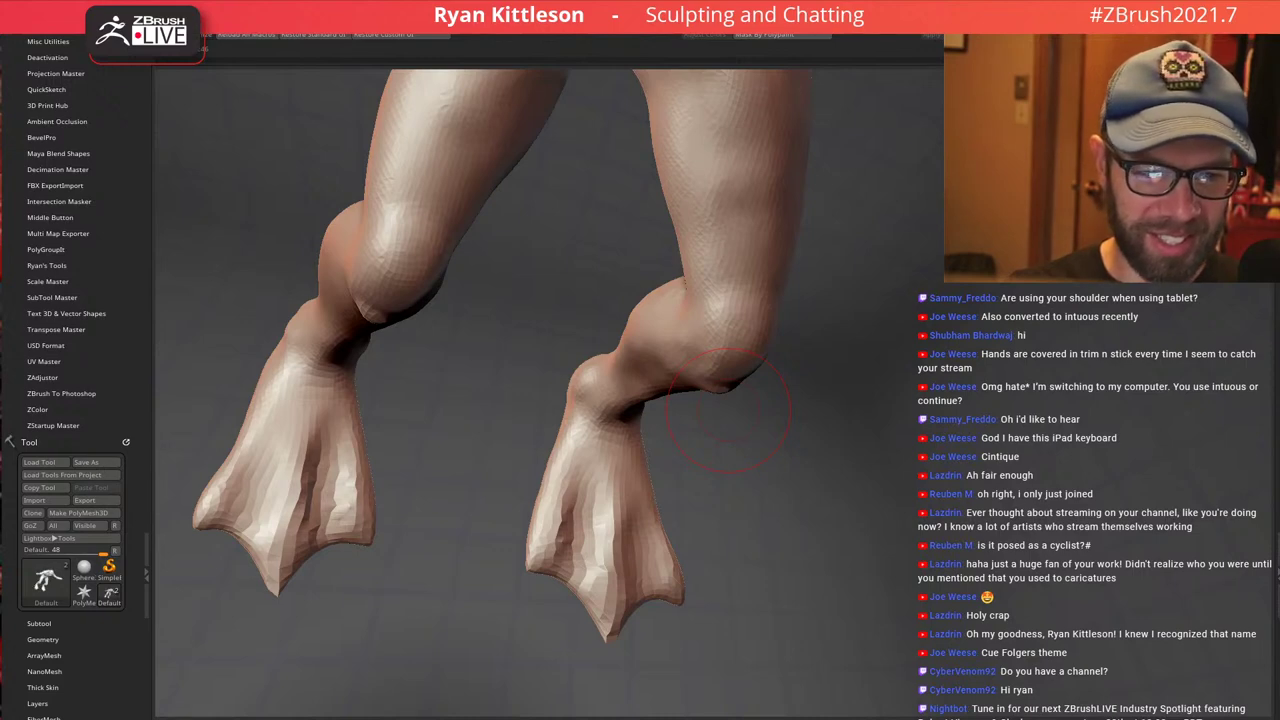
Enlarge the brush to 346 and pull an additional pointed toe out of the side of the webbed foot
{"action": "left_click_drag", "start_coordinate": [747, 439], "coordinate": [766, 348]}
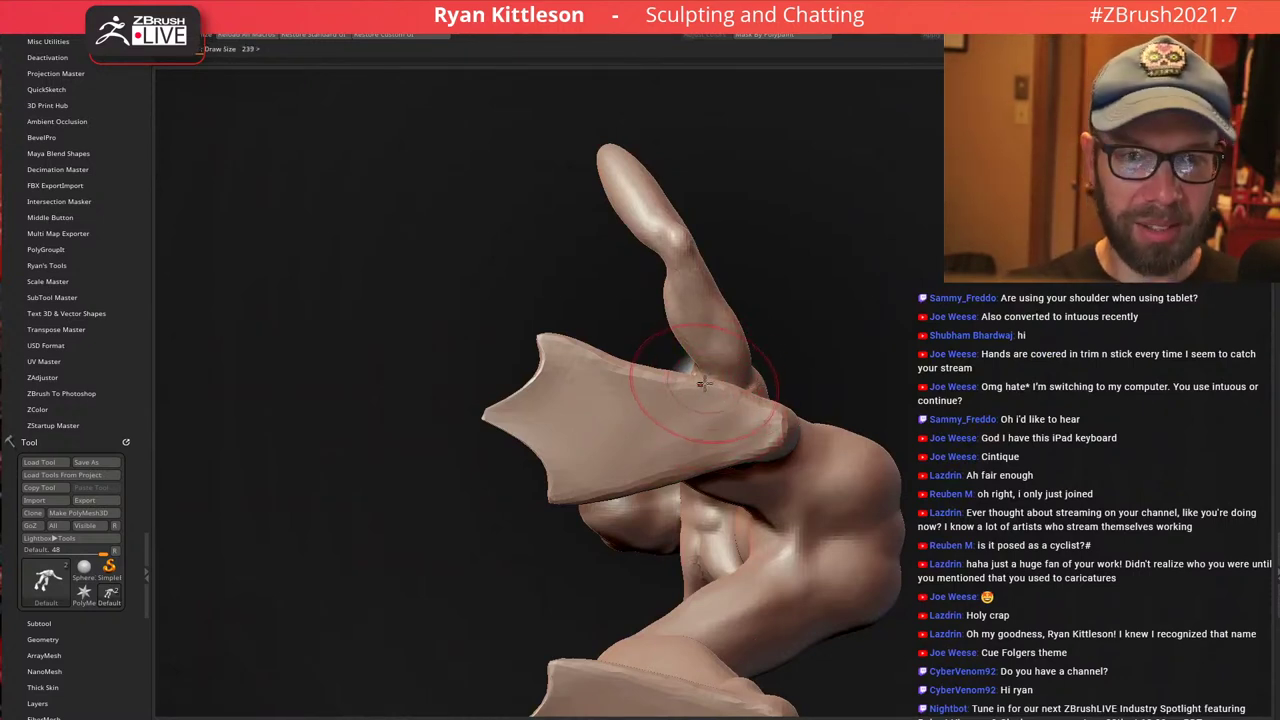
{"action": "key", "text": "bracketright"}
{"action": "mouse_move", "coordinate": [703, 379]}
{"action": "left_mouse_down"}
{"action": "mouse_move", "coordinate": [526, 191]}
{"action": "mouse_move", "coordinate": [712, 370]}
{"action": "mouse_move", "coordinate": [670, 354]}
{"action": "mouse_move", "coordinate": [529, 200]}
{"action": "mouse_move", "coordinate": [523, 174]}
{"action": "mouse_move", "coordinate": [545, 174]}
{"action": "left_mouse_up"}
{"action": "mouse_move", "coordinate": [640, 328]}
{"action": "right_mouse_down"}
{"action": "mouse_move", "coordinate": [663, 374]}
{"action": "mouse_move", "coordinate": [642, 358]}
{"action": "mouse_move", "coordinate": [667, 341]}
{"action": "mouse_move", "coordinate": [655, 325]}
{"action": "right_mouse_up"}
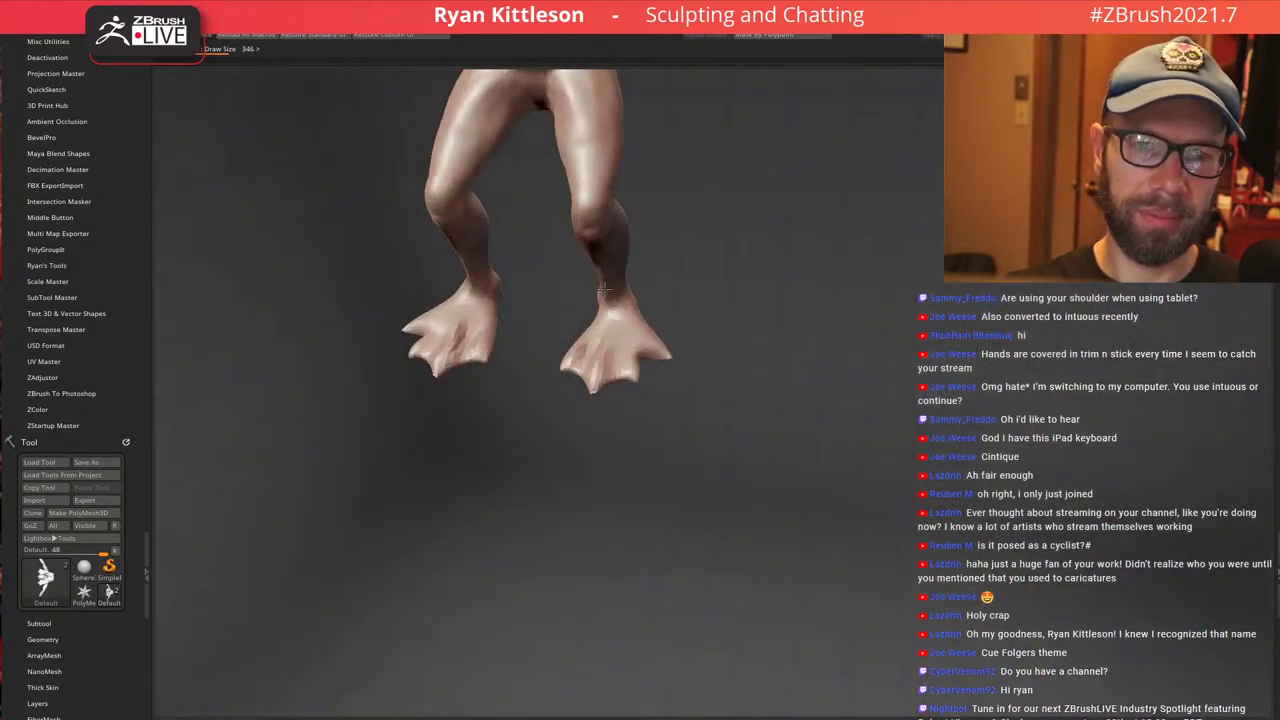
Isolate the two webbed feet by hiding the rest of the body and view them from above
{"action": "right_click_drag", "start_coordinate": [655, 380], "coordinate": [655, 325], "text": "shift"}
{"action": "left_click_drag", "start_coordinate": [283, 535], "coordinate": [799, 310], "text": "ctrl+shift"}
{"action": "right_click_drag", "start_coordinate": [630, 400], "coordinate": [614, 534]}
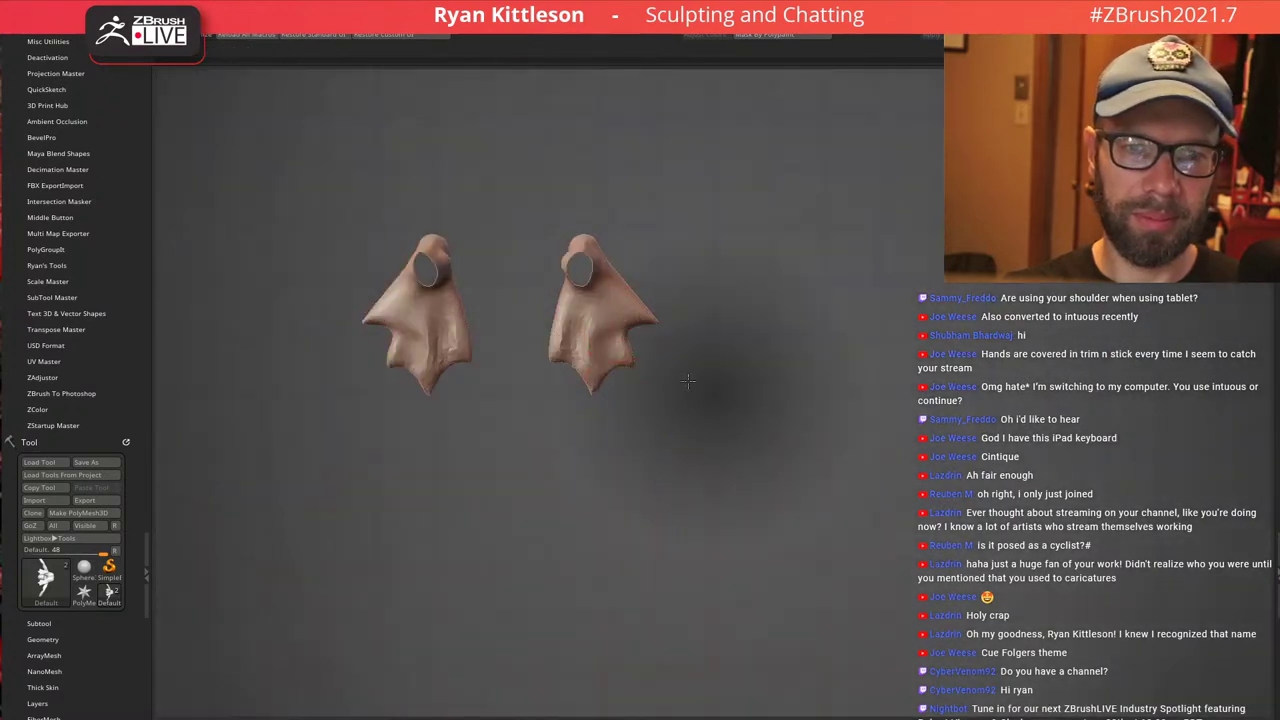
{"action": "right_click_drag", "start_coordinate": [638, 433], "coordinate": [650, 500], "text": "ctrl"}
Reshape the foot's outline by filling out the web beside the outer toe and spreading the side toes outward, using brush sizes up to 382
{"action": "left_click_drag", "start_coordinate": [686, 321], "coordinate": [723, 455]}
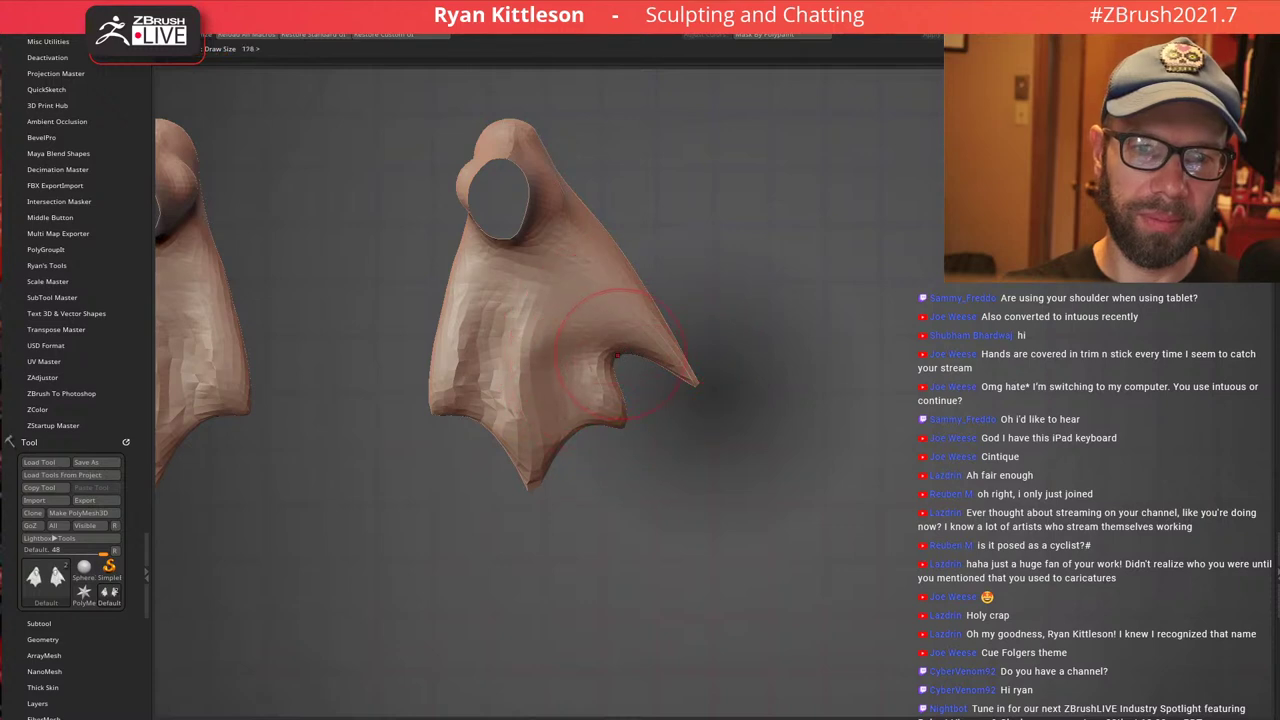
{"action": "left_click_drag", "start_coordinate": [610, 353], "coordinate": [651, 371]}
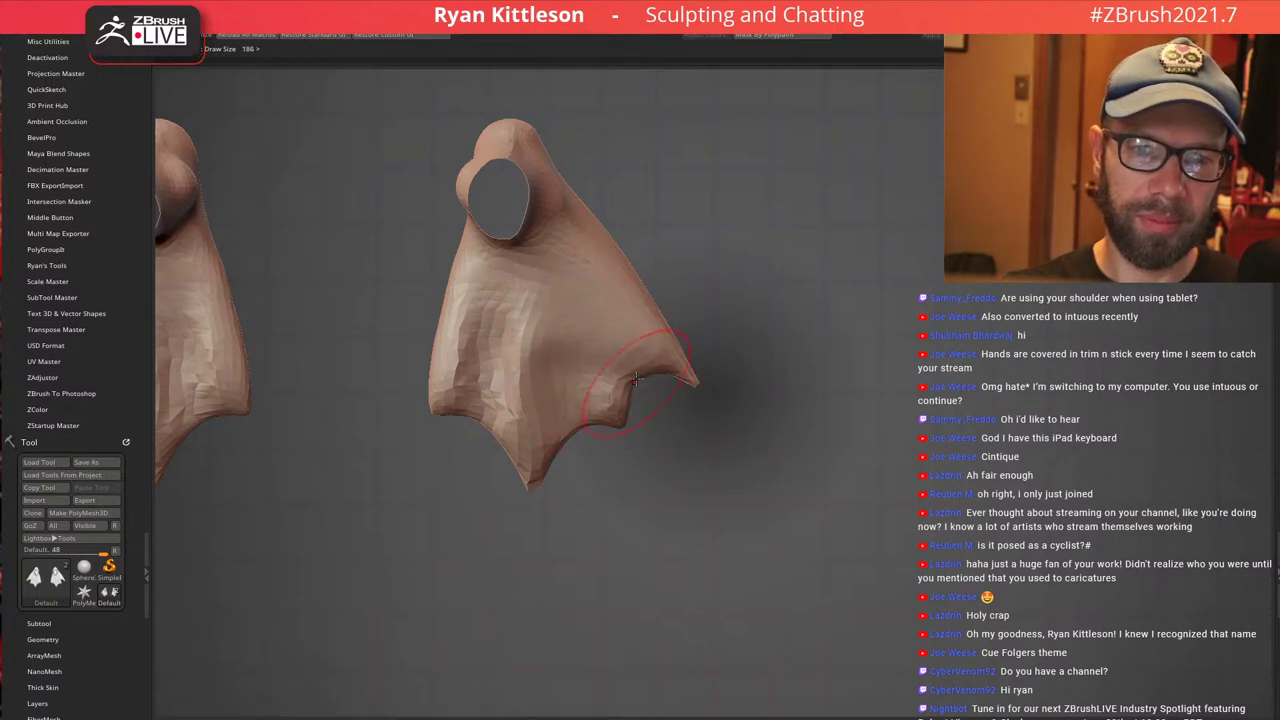
{"action": "left_click_drag", "start_coordinate": [637, 268], "coordinate": [609, 277]}
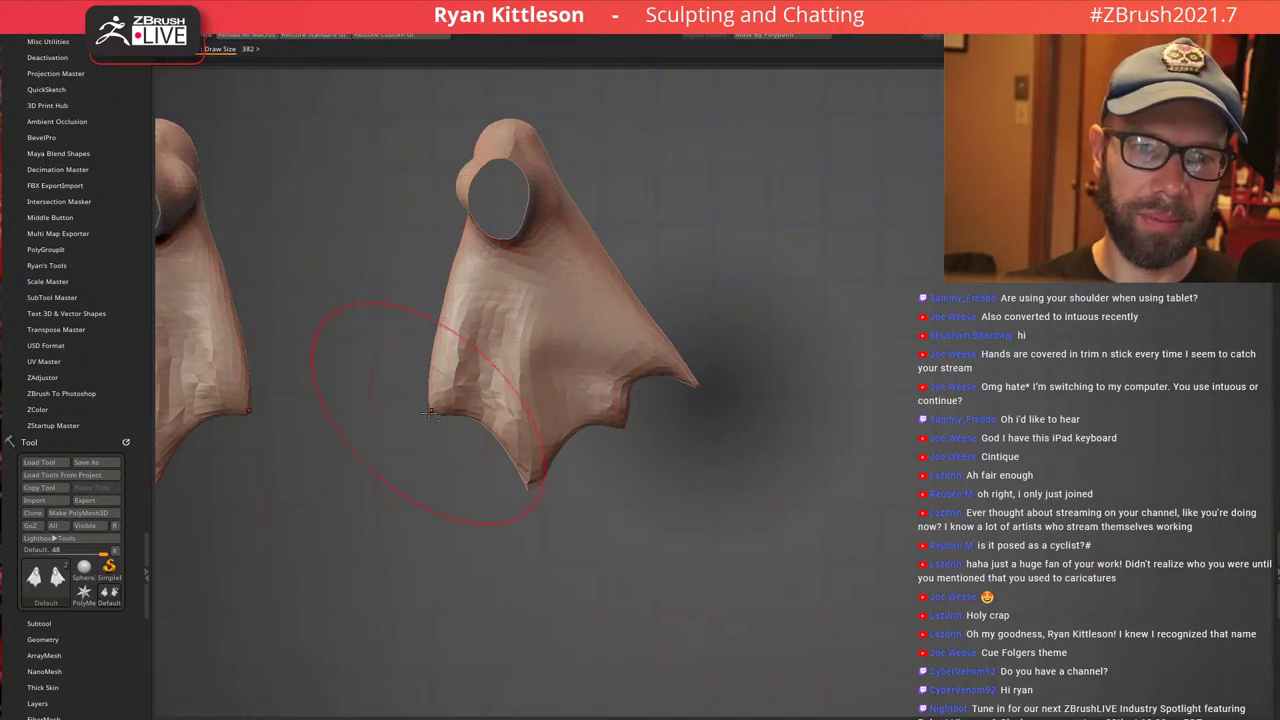
{"action": "left_click_drag", "start_coordinate": [430, 413], "coordinate": [373, 430]}
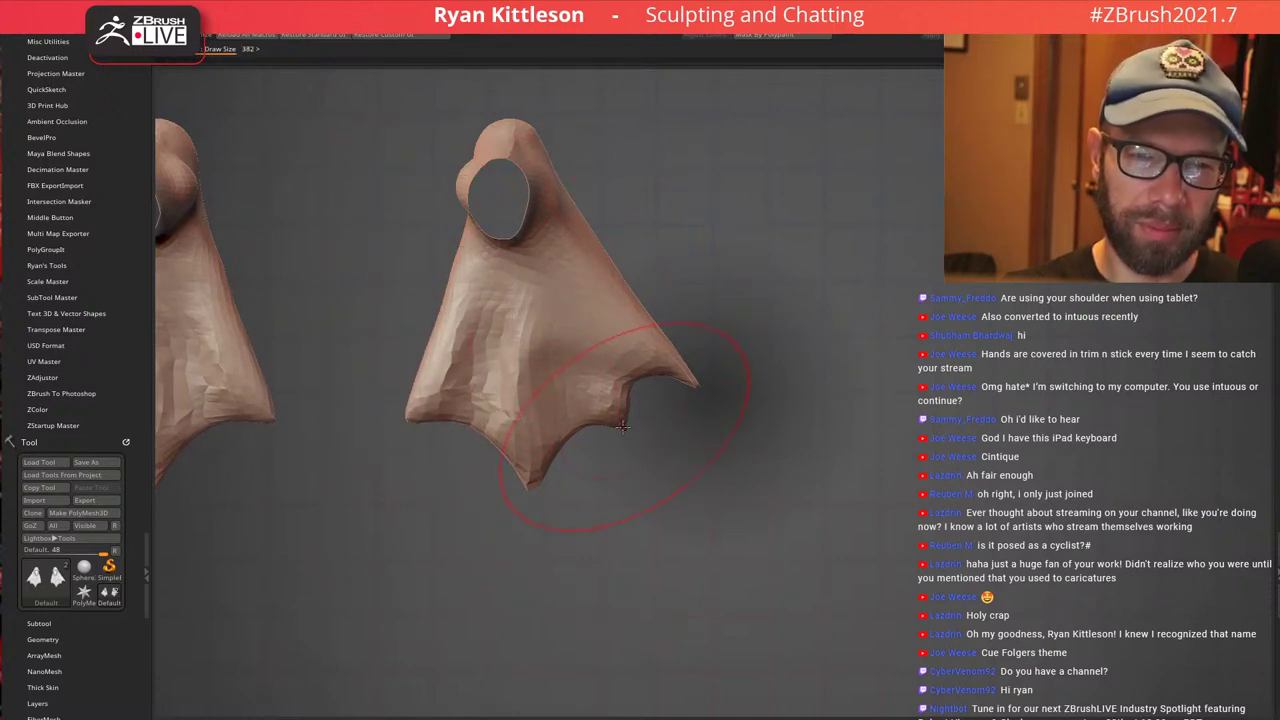
{"action": "left_click_drag", "start_coordinate": [622, 427], "coordinate": [648, 453]}
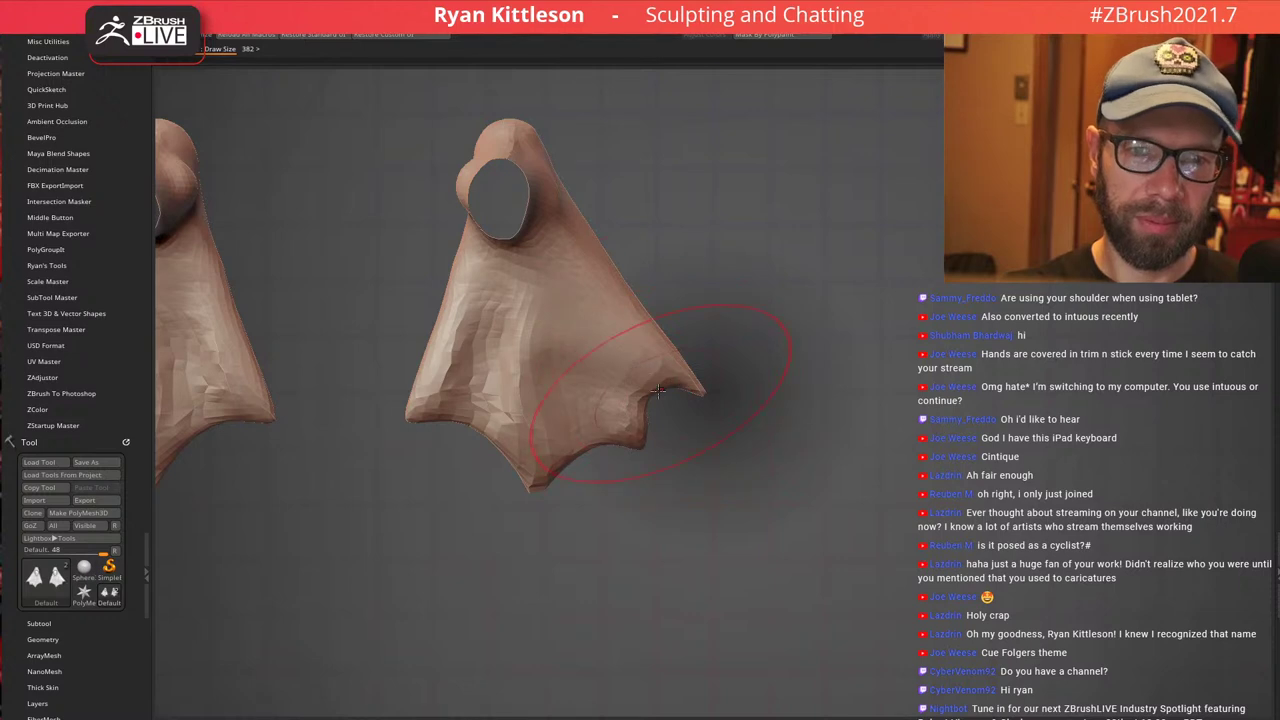
Reduce the brush size to 257, unhide the whole body, and go up one subdivision level
{"action": "key", "text": "["}
{"action": "left_click", "coordinate": [808, 382]}
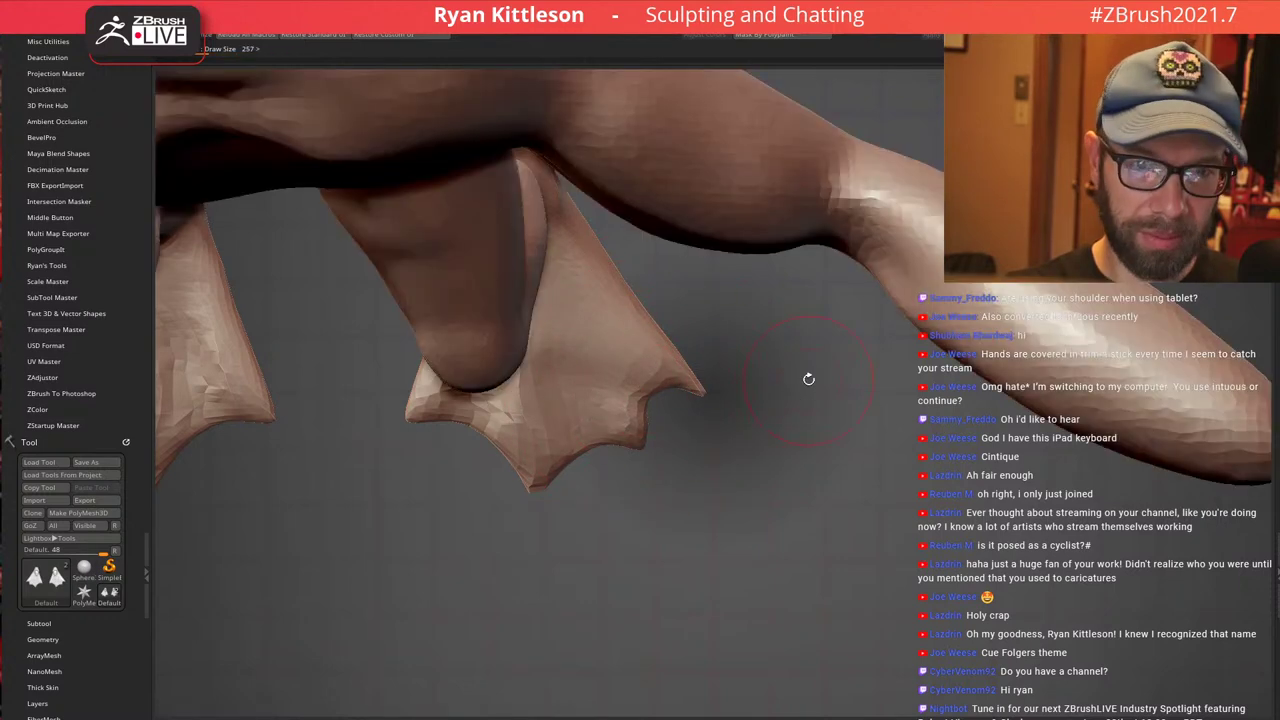
{"action": "key", "text": "d"}
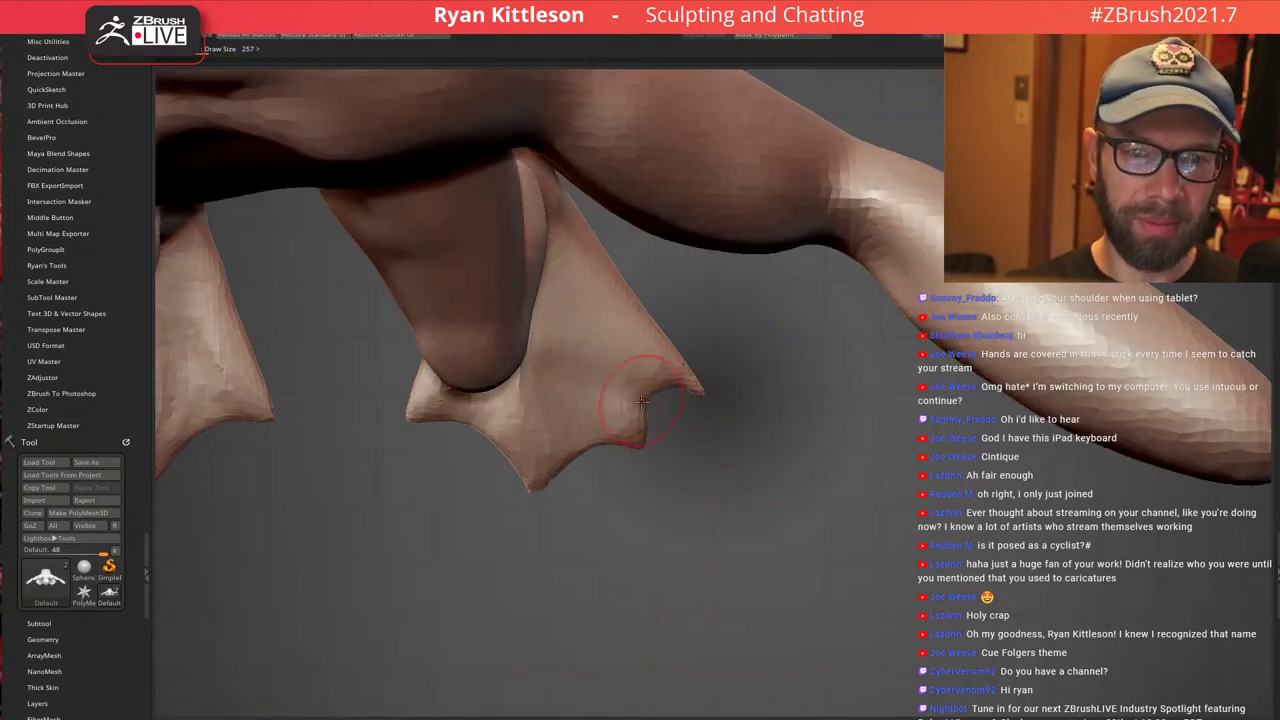
Carve a webbing groove along the outer toe on top of the foot, using a brush size of 84
{"action": "right_click_drag", "start_coordinate": [632, 409], "coordinate": [645, 414], "text": "ctrl"}
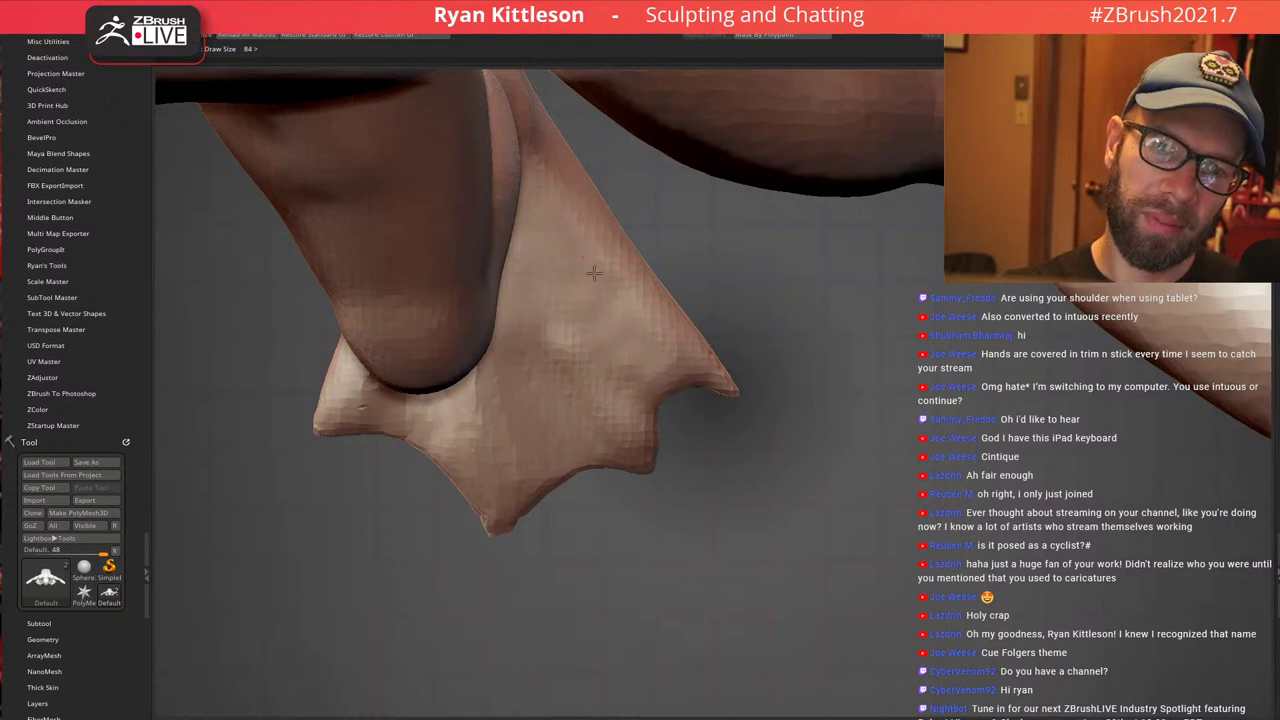
{"action": "mouse_move", "coordinate": [594, 273]}
{"action": "left_mouse_down"}
{"action": "mouse_move", "coordinate": [666, 353]}
{"action": "mouse_move", "coordinate": [650, 378]}
{"action": "left_mouse_up"}
{"action": "mouse_move", "coordinate": [600, 298]}
{"action": "left_mouse_down"}
{"action": "mouse_move", "coordinate": [627, 329]}
{"action": "mouse_move", "coordinate": [585, 266]}
{"action": "left_mouse_up"}
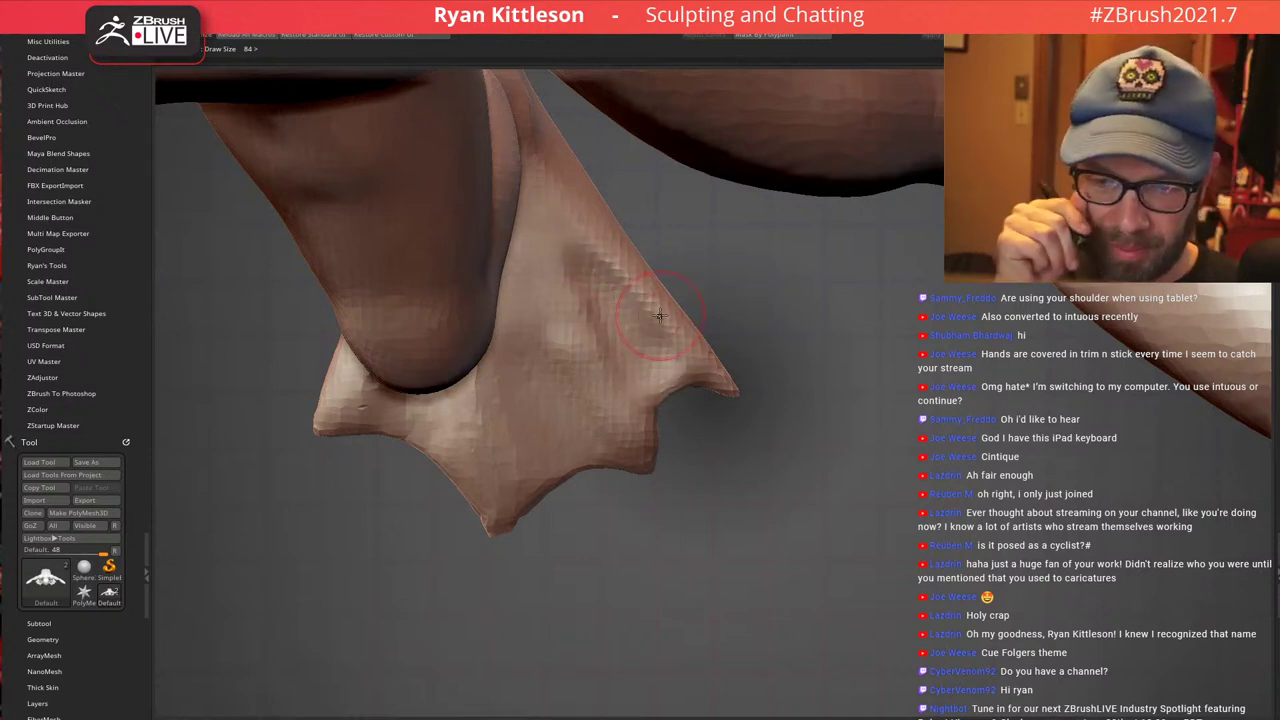
Sculpt the inner web and the middle toe's ridge on top of the foot, with brush sizes between 158 and 86
{"action": "right_click_drag", "start_coordinate": [579, 411], "coordinate": [576, 388]}
{"action": "key", "text": "]"}
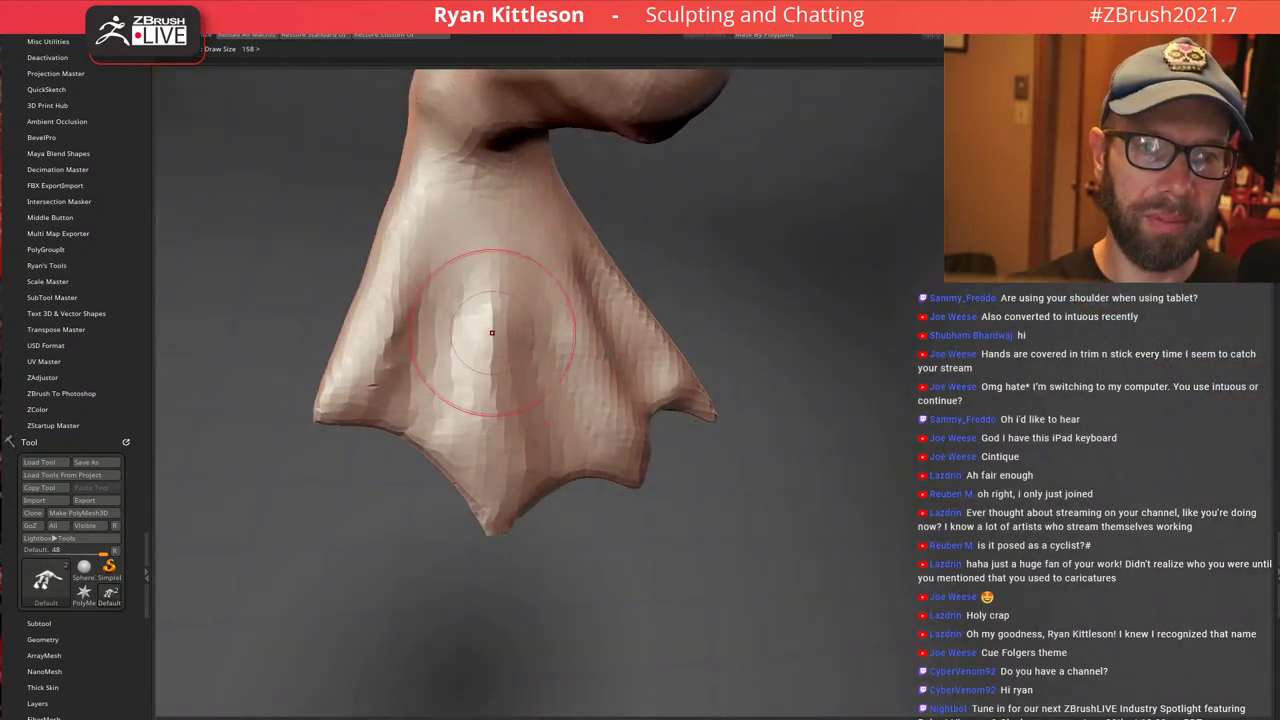
{"action": "mouse_move", "coordinate": [460, 294]}
{"action": "left_mouse_down"}
{"action": "mouse_move", "coordinate": [441, 417]}
{"action": "mouse_move", "coordinate": [425, 404]}
{"action": "mouse_move", "coordinate": [408, 318]}
{"action": "mouse_move", "coordinate": [396, 362]}
{"action": "left_mouse_up"}
{"action": "key", "text": "["}
{"action": "key", "text": "["}
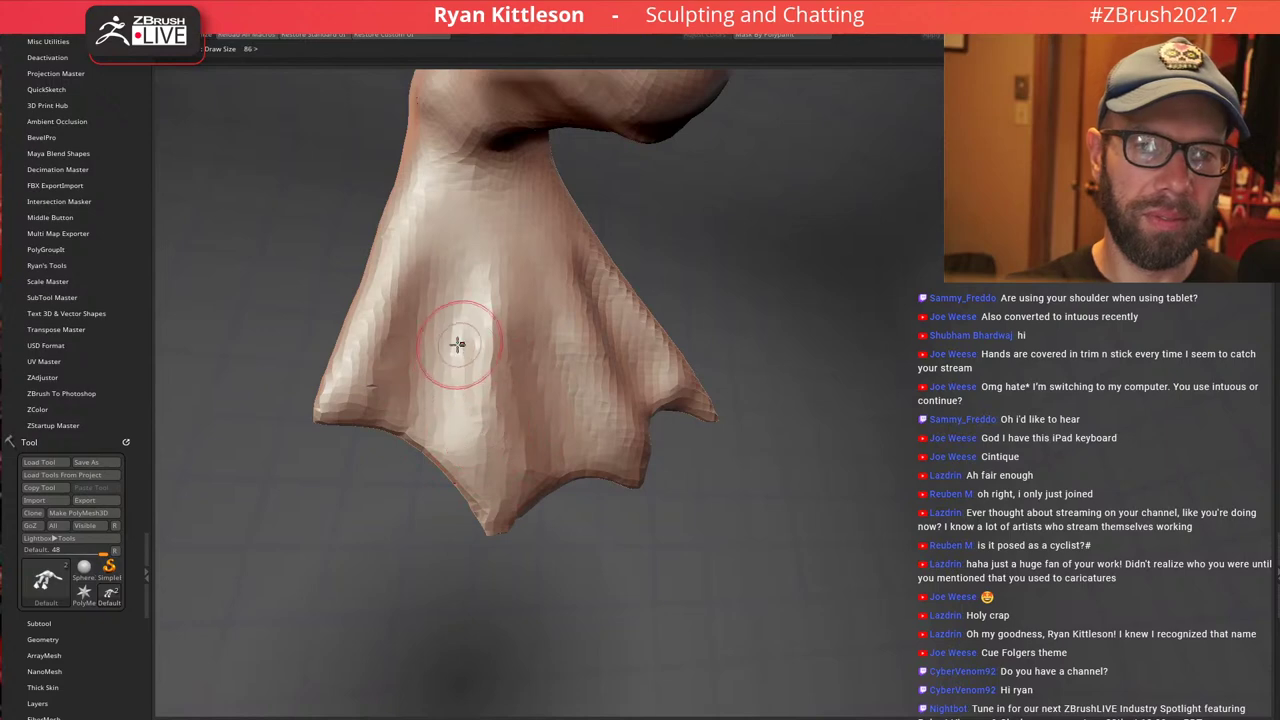
{"action": "mouse_move", "coordinate": [467, 336]}
{"action": "left_mouse_down"}
{"action": "mouse_move", "coordinate": [465, 438]}
{"action": "mouse_move", "coordinate": [462, 326]}
{"action": "mouse_move", "coordinate": [464, 400]}
{"action": "left_mouse_up"}
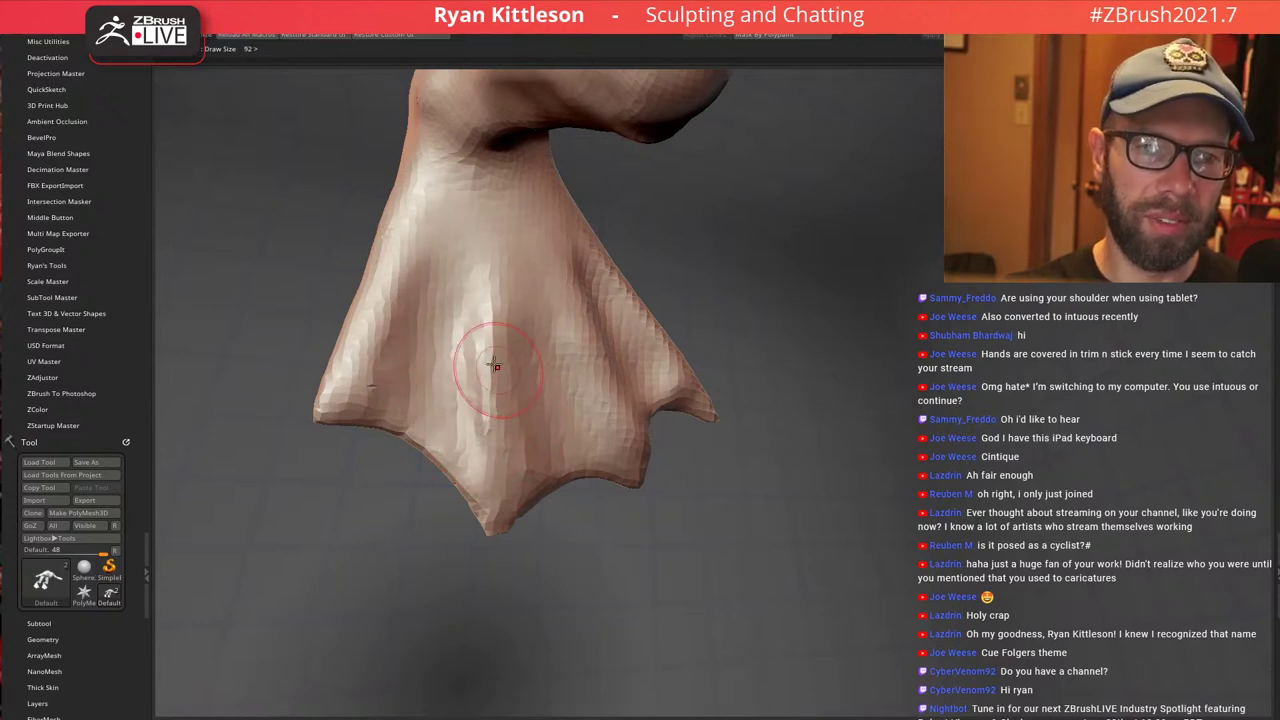
Deepen the groove beside the middle toe and extend the toe ridges up the instep toward the ankle
{"action": "right_click_drag", "start_coordinate": [494, 363], "coordinate": [522, 350]}
{"action": "mouse_move", "coordinate": [541, 288]}
{"action": "left_mouse_down"}
{"action": "mouse_move", "coordinate": [522, 470]}
{"action": "mouse_move", "coordinate": [529, 321]}
{"action": "mouse_move", "coordinate": [566, 443]}
{"action": "mouse_move", "coordinate": [561, 385]}
{"action": "left_mouse_up"}
{"action": "mouse_move", "coordinate": [537, 233]}
{"action": "left_mouse_down"}
{"action": "mouse_move", "coordinate": [551, 331]}
{"action": "mouse_move", "coordinate": [541, 226]}
{"action": "left_mouse_up"}
{"action": "mouse_move", "coordinate": [488, 228]}
{"action": "left_mouse_down"}
{"action": "mouse_move", "coordinate": [483, 283]}
{"action": "mouse_move", "coordinate": [484, 213]}
{"action": "mouse_move", "coordinate": [462, 272]}
{"action": "left_mouse_up"}
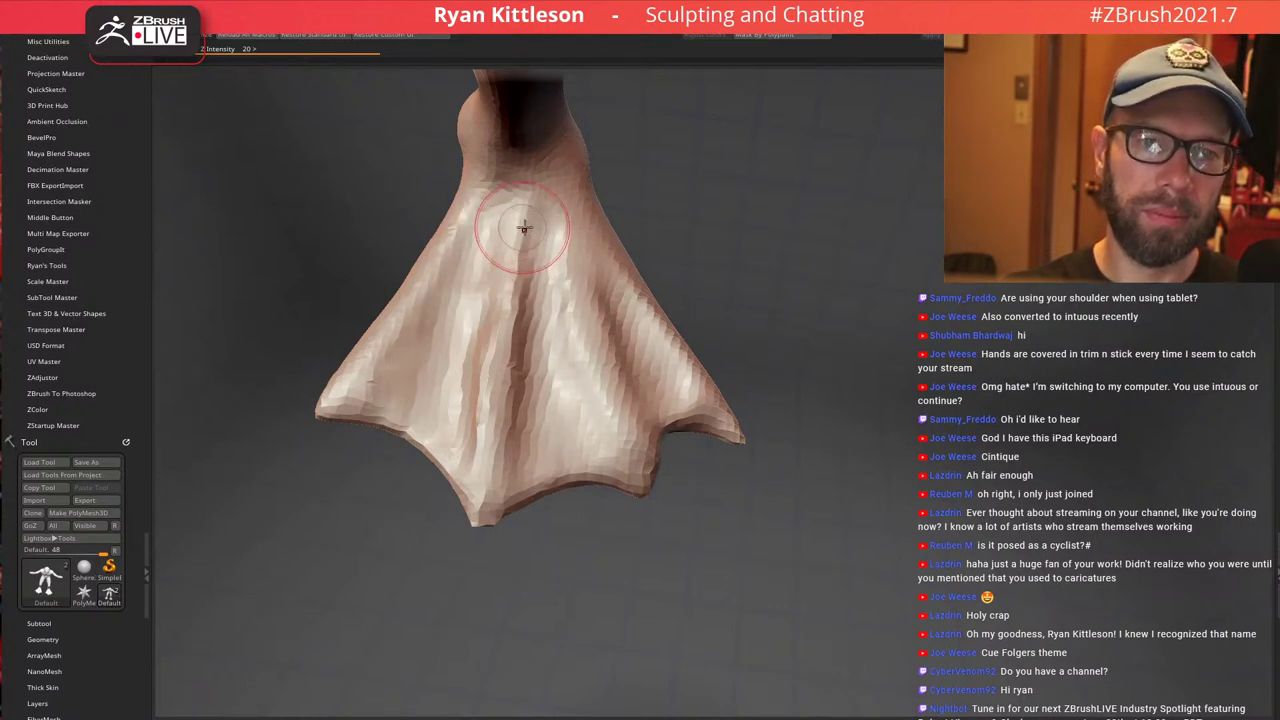
{"action": "mouse_move", "coordinate": [575, 244]}
{"action": "left_mouse_down"}
{"action": "mouse_move", "coordinate": [598, 272]}
{"action": "mouse_move", "coordinate": [572, 226]}
{"action": "mouse_move", "coordinate": [561, 262]}
{"action": "left_mouse_up"}
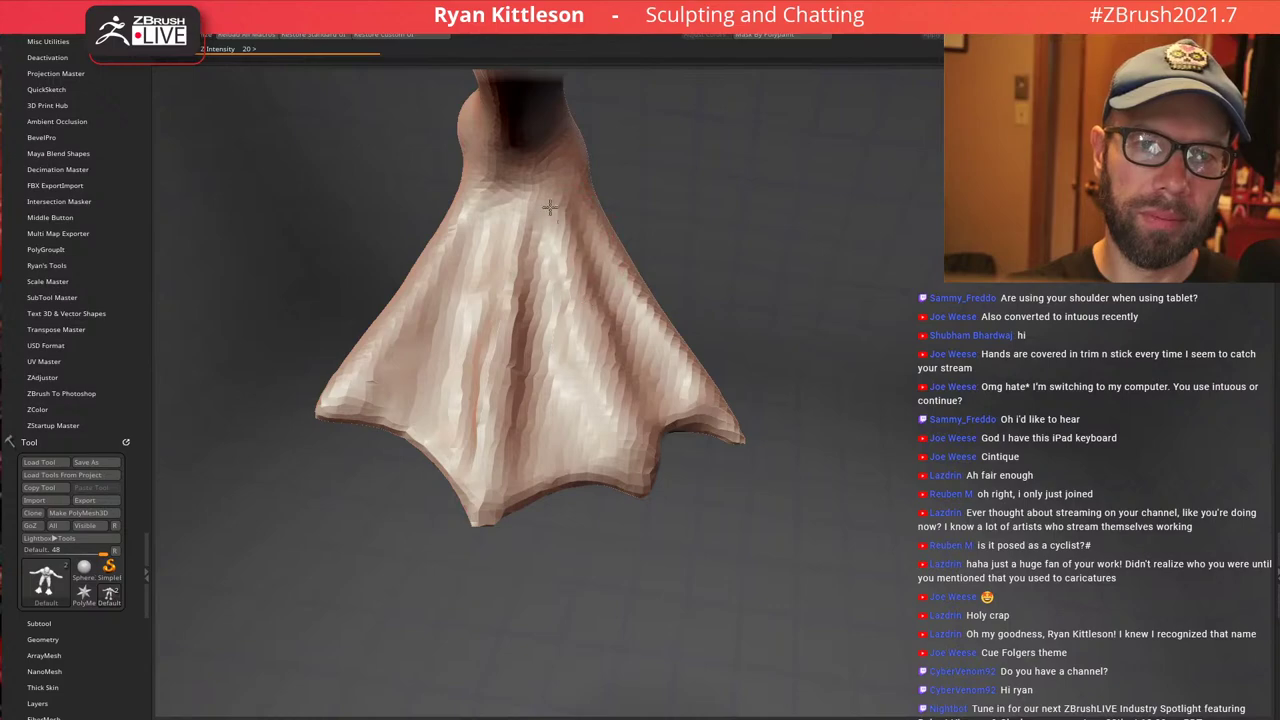
Build up the rounded ankle bone on the side of the foot
{"action": "mouse_move", "coordinate": [609, 331]}
{"action": "right_mouse_down"}
{"action": "mouse_move", "coordinate": [591, 331]}
{"action": "mouse_move", "coordinate": [677, 549]}
{"action": "mouse_move", "coordinate": [631, 224]}
{"action": "mouse_move", "coordinate": [630, 346]}
{"action": "right_mouse_up"}
{"action": "right_click_drag", "start_coordinate": [690, 290], "coordinate": [668, 285], "text": "ctrl"}
{"action": "mouse_move", "coordinate": [668, 285]}
{"action": "left_mouse_down"}
{"action": "mouse_move", "coordinate": [681, 300]}
{"action": "mouse_move", "coordinate": [667, 293]}
{"action": "left_mouse_up"}
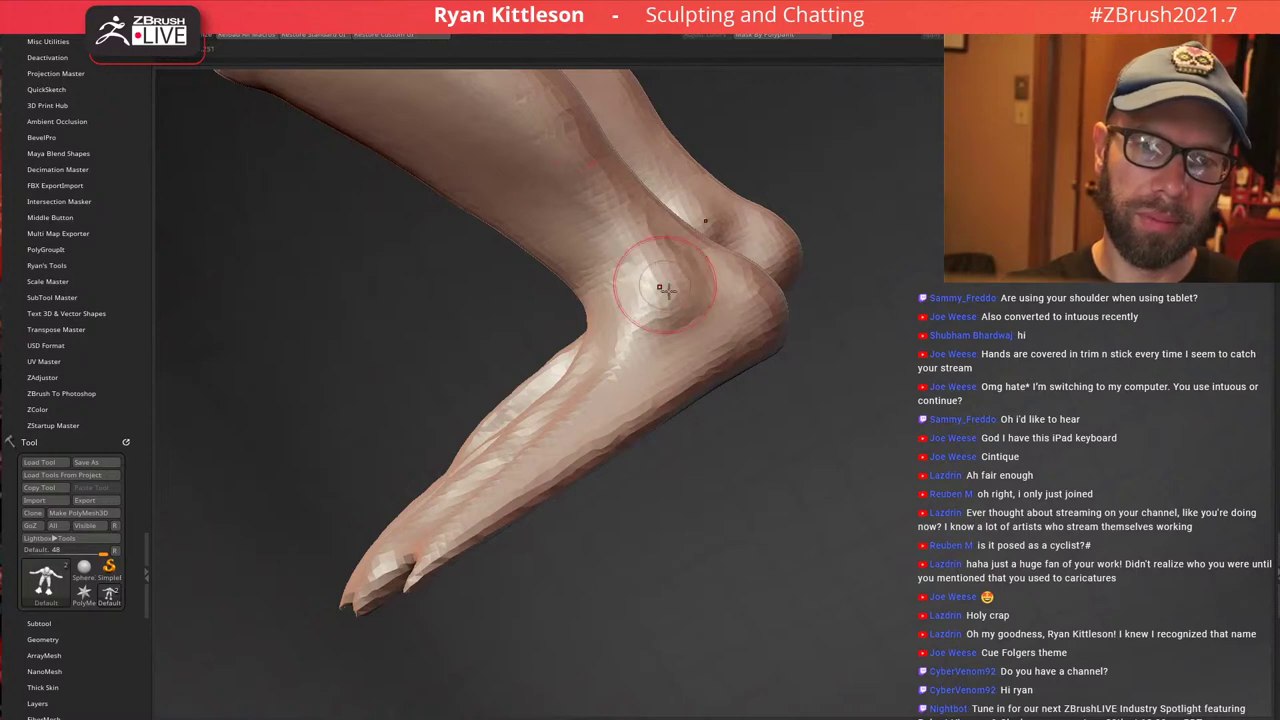
{"action": "right_click_drag", "start_coordinate": [663, 286], "coordinate": [674, 303]}
{"action": "left_click_drag", "start_coordinate": [705, 303], "coordinate": [719, 306]}
Sculpt the Achilles tendon down the back of the lower leg to the heel
{"action": "mouse_move", "coordinate": [722, 256]}
{"action": "right_mouse_down"}
{"action": "mouse_move", "coordinate": [763, 217]}
{"action": "mouse_move", "coordinate": [754, 246]}
{"action": "mouse_move", "coordinate": [731, 186]}
{"action": "right_mouse_up"}
{"action": "left_click_drag", "start_coordinate": [715, 120], "coordinate": [712, 262]}
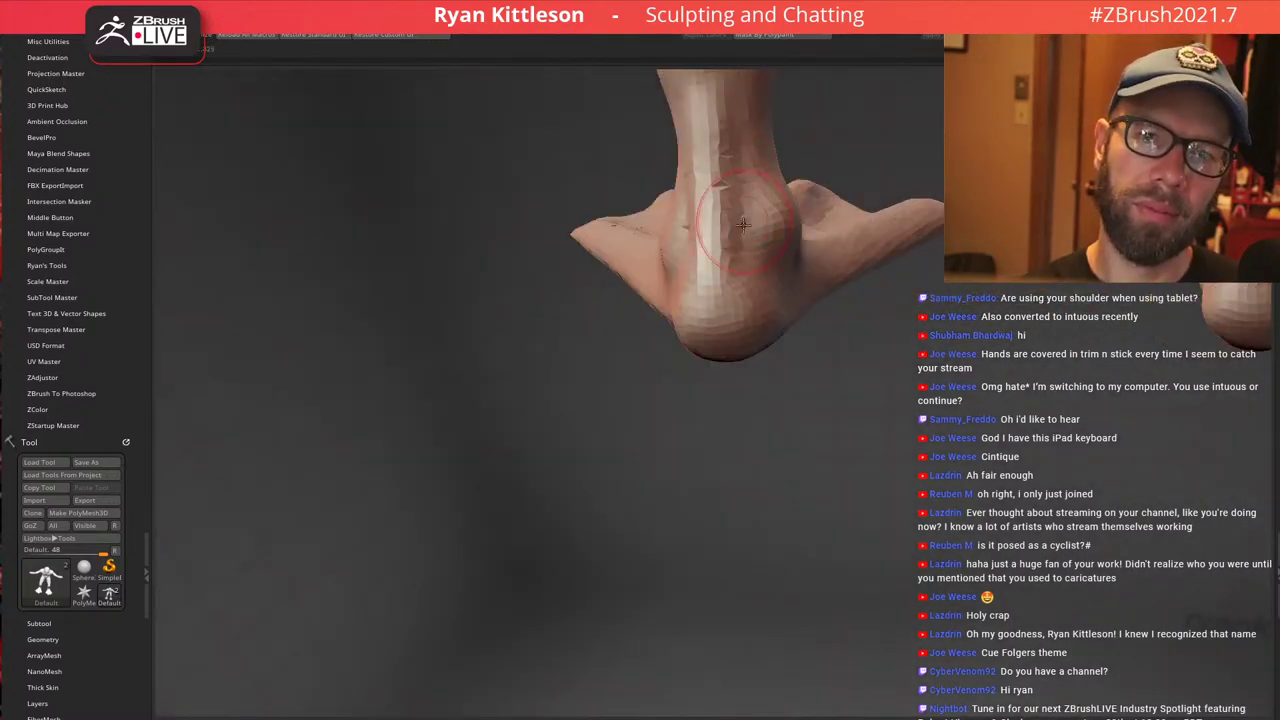
{"action": "right_click_drag", "start_coordinate": [716, 222], "coordinate": [712, 376], "text": "alt"}
{"action": "left_click_drag", "start_coordinate": [704, 288], "coordinate": [707, 425]}
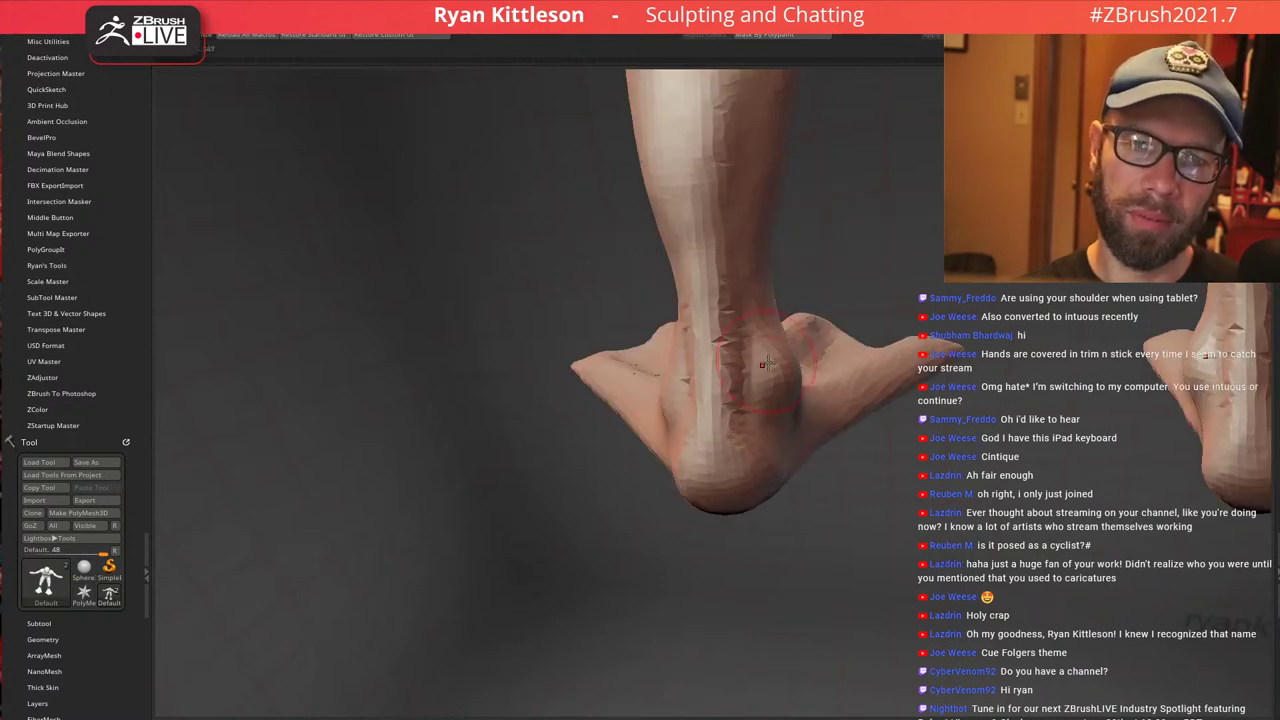
{"action": "right_click_drag", "start_coordinate": [768, 363], "coordinate": [805, 380]}
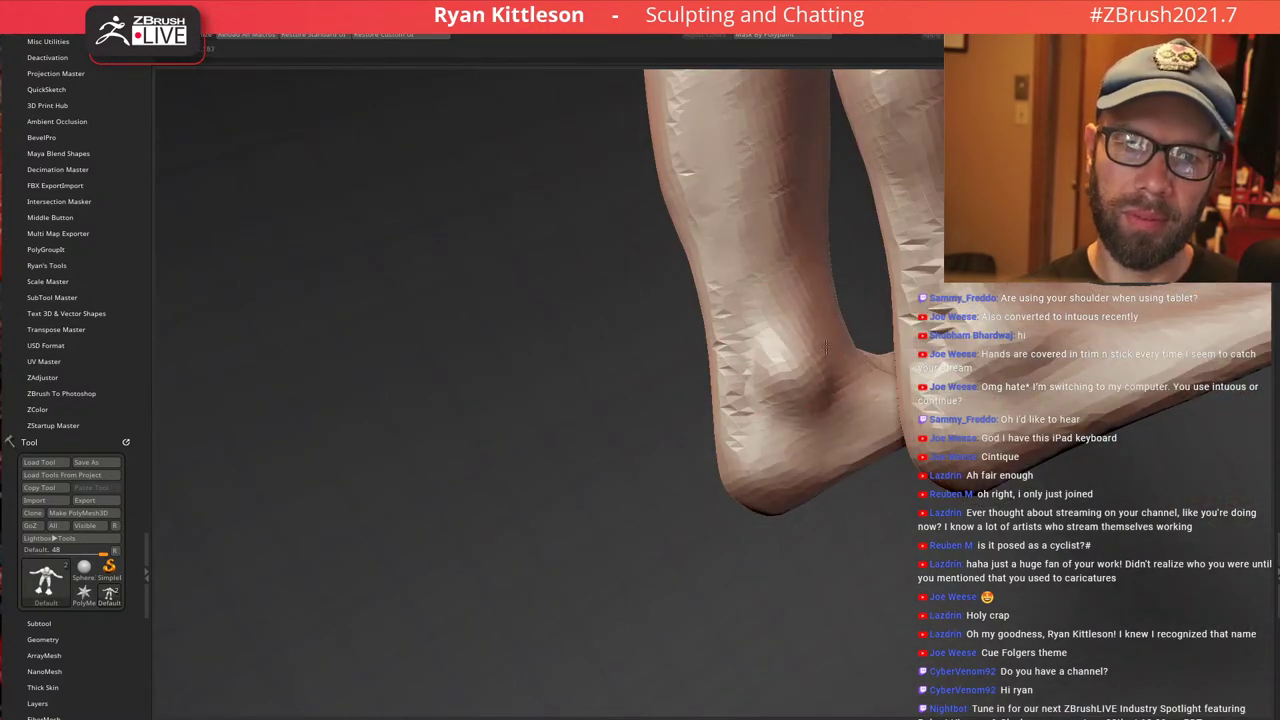
Define the shin ridge and calf muscle on the lower leg, using a brush size of 151
{"action": "right_click_drag", "start_coordinate": [826, 303], "coordinate": [850, 245], "text": "ctrl"}
{"action": "right_click_drag", "start_coordinate": [890, 258], "coordinate": [778, 293]}
{"action": "mouse_move", "coordinate": [736, 240]}
{"action": "right_mouse_down"}
{"action": "mouse_move", "coordinate": [613, 265]}
{"action": "mouse_move", "coordinate": [640, 285]}
{"action": "right_mouse_up"}
{"action": "mouse_move", "coordinate": [826, 277]}
{"action": "right_mouse_down"}
{"action": "mouse_move", "coordinate": [860, 305]}
{"action": "mouse_move", "coordinate": [983, 285]}
{"action": "mouse_move", "coordinate": [936, 266]}
{"action": "mouse_move", "coordinate": [832, 306]}
{"action": "right_mouse_up"}
{"action": "key", "text": "]"}
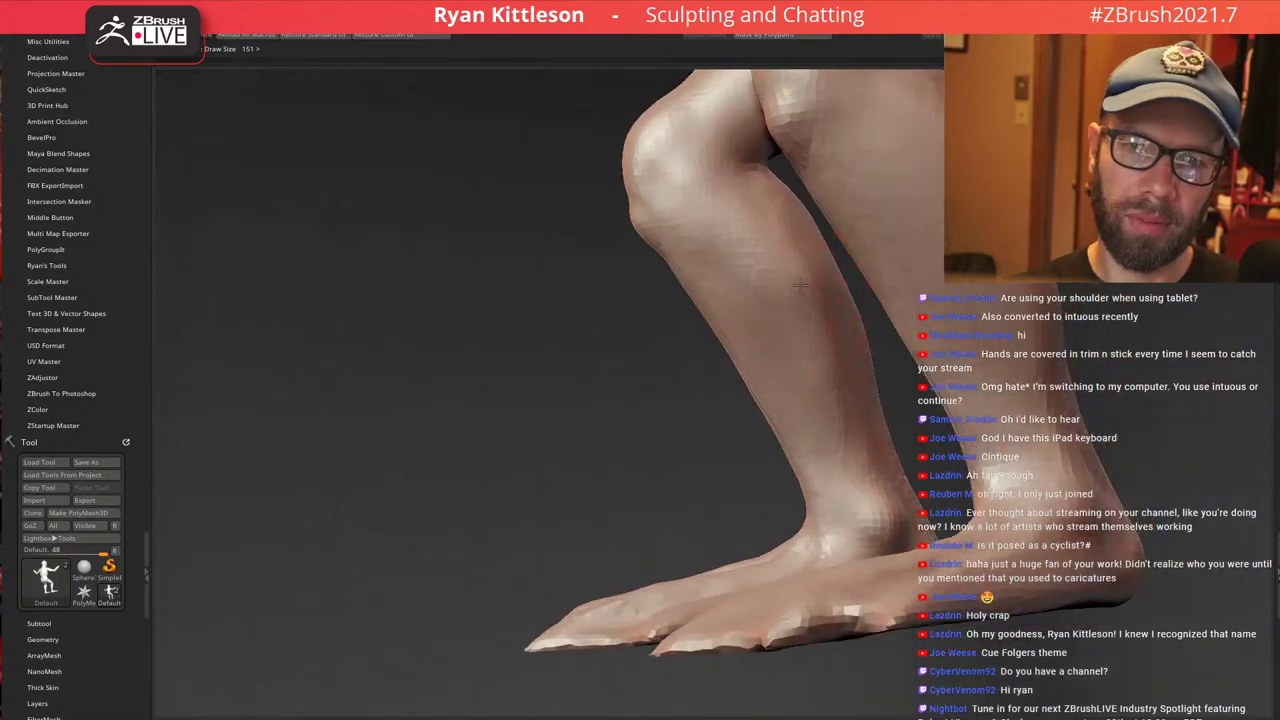
{"action": "right_click_drag", "start_coordinate": [819, 364], "coordinate": [760, 285]}
{"action": "right_click_drag", "start_coordinate": [836, 315], "coordinate": [892, 312]}
{"action": "right_click_drag", "start_coordinate": [796, 338], "coordinate": [739, 297]}
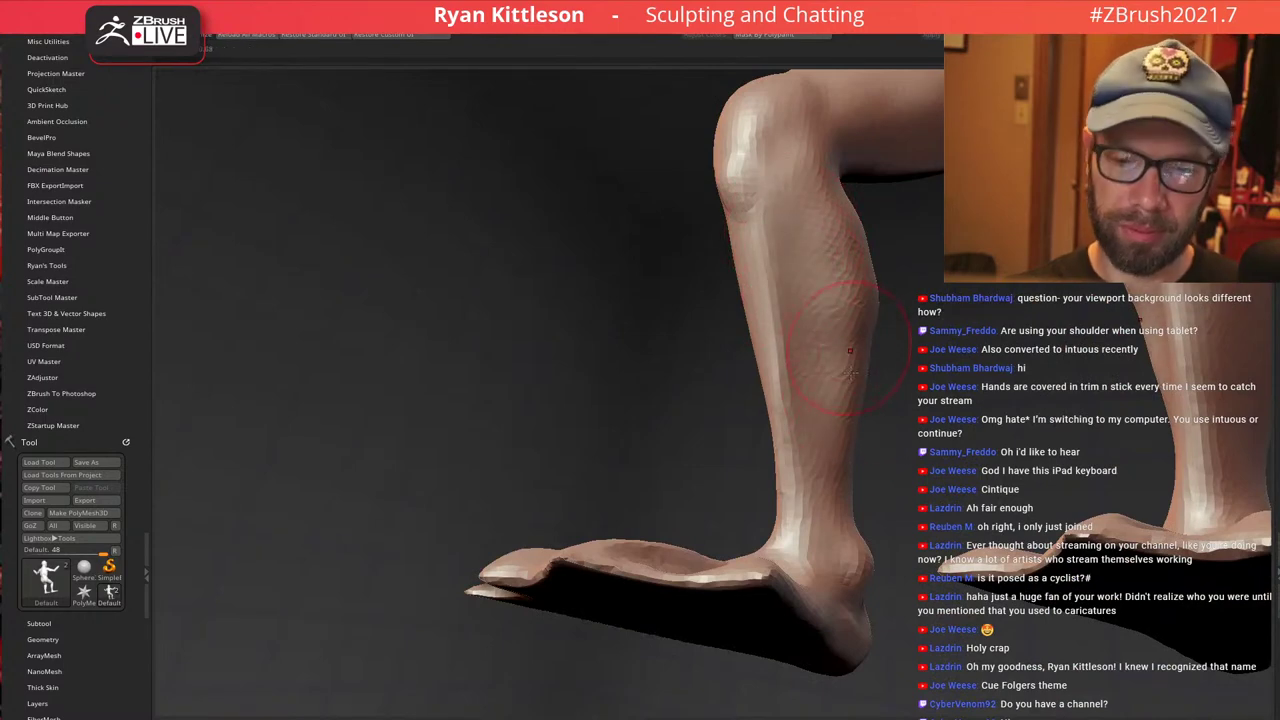
Examine the whole figure's pose and proportions from the front, back, above and below, then inspect the chest up close
{"action": "right_click_drag", "start_coordinate": [838, 390], "coordinate": [789, 400]}
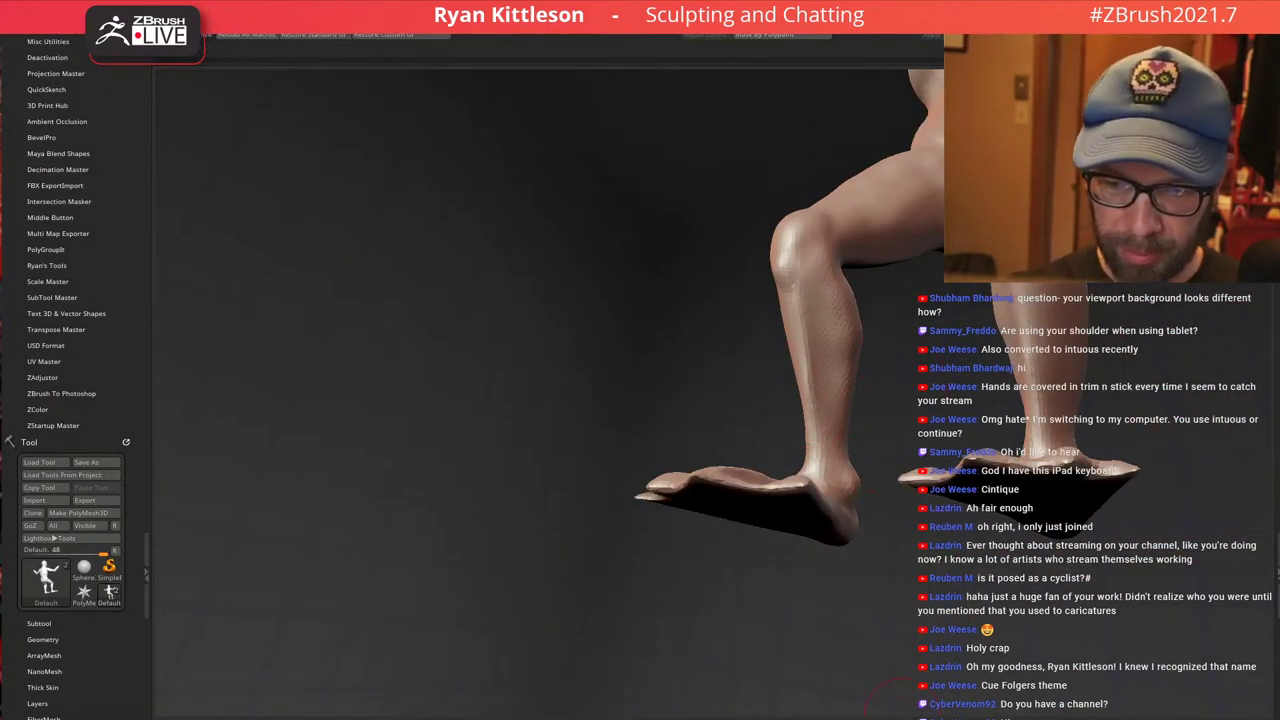
{"action": "right_click_drag", "start_coordinate": [800, 320], "coordinate": [863, 312]}
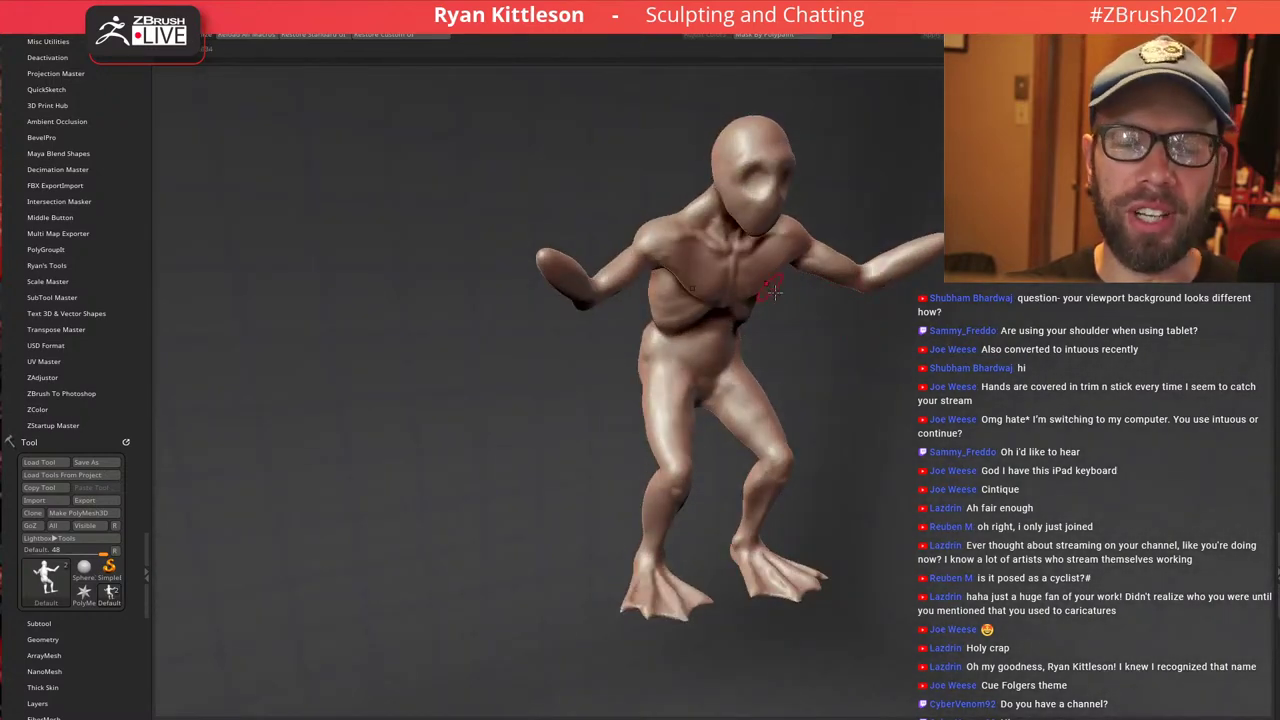
{"action": "right_click_drag", "start_coordinate": [775, 292], "coordinate": [850, 289]}
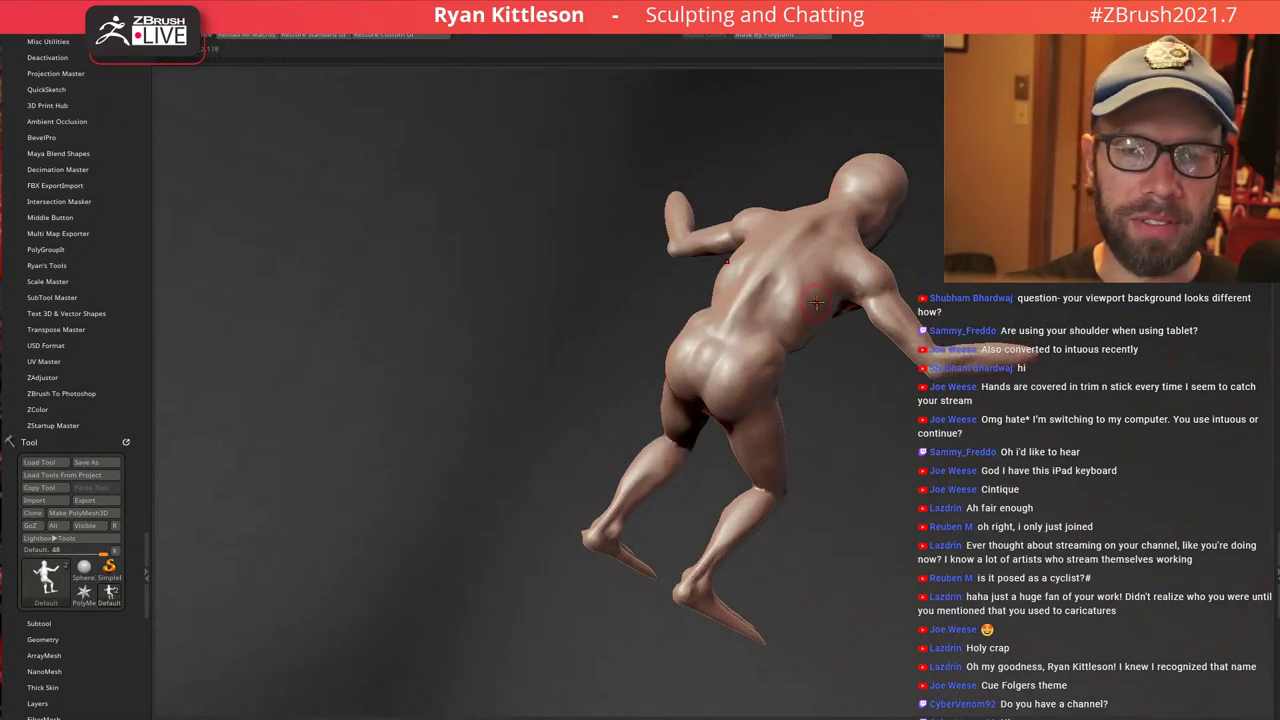
{"action": "right_click_drag", "start_coordinate": [794, 278], "coordinate": [926, 262]}
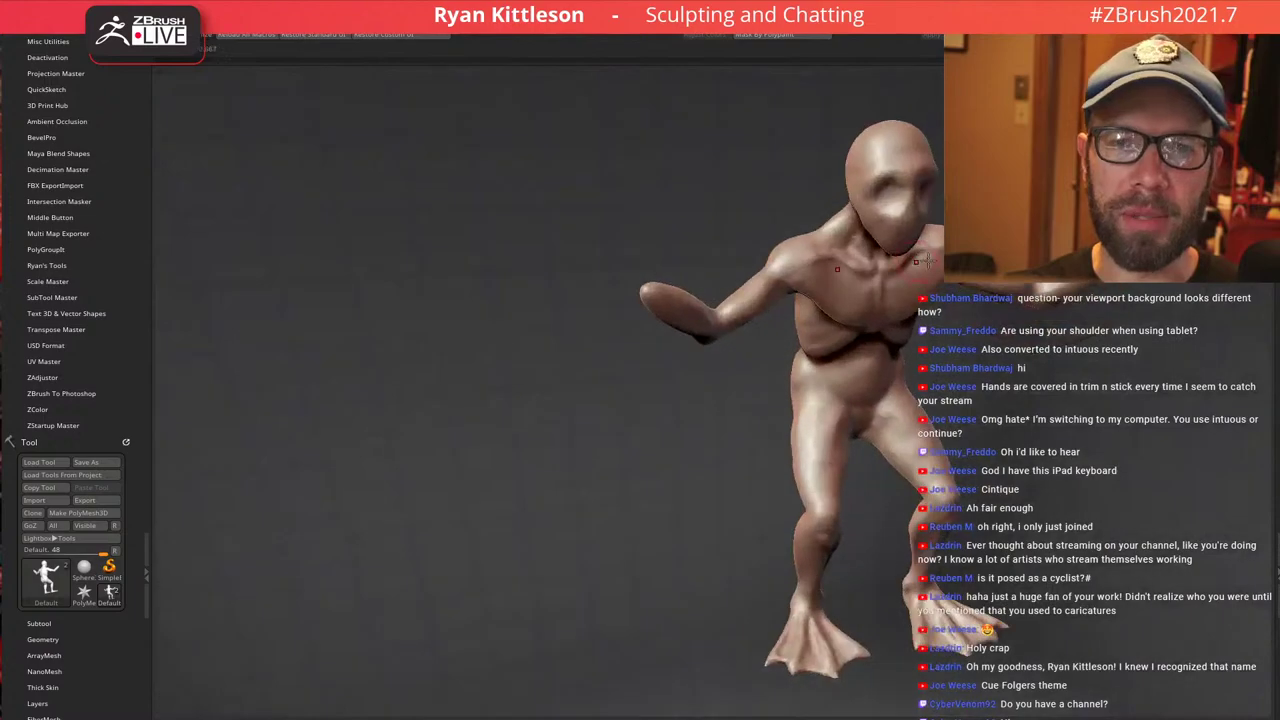
{"action": "right_click_drag", "start_coordinate": [830, 288], "coordinate": [879, 268]}
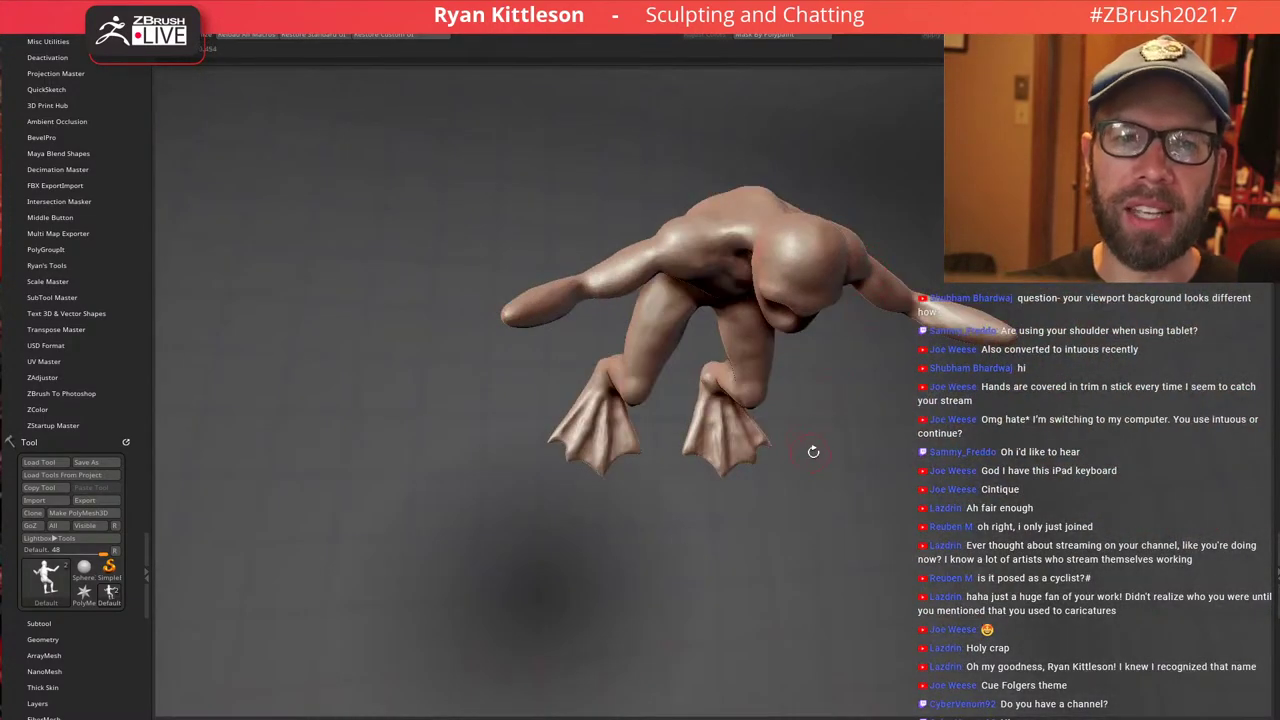
{"action": "right_click_drag", "start_coordinate": [813, 452], "coordinate": [769, 292]}
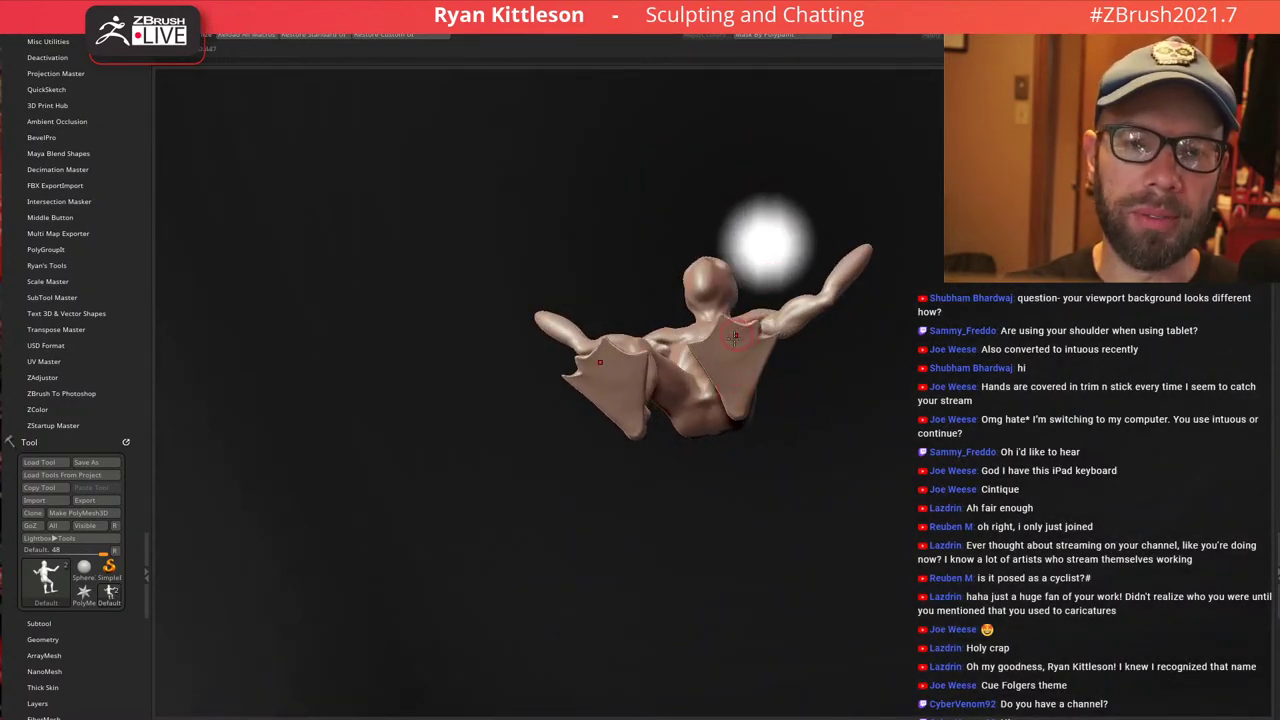
{"action": "mouse_move", "coordinate": [751, 248]}
{"action": "right_mouse_down"}
{"action": "mouse_move", "coordinate": [762, 360]}
{"action": "mouse_move", "coordinate": [800, 342]}
{"action": "mouse_move", "coordinate": [775, 328]}
{"action": "mouse_move", "coordinate": [742, 393]}
{"action": "mouse_move", "coordinate": [815, 372]}
{"action": "mouse_move", "coordinate": [827, 332]}
{"action": "right_mouse_up"}
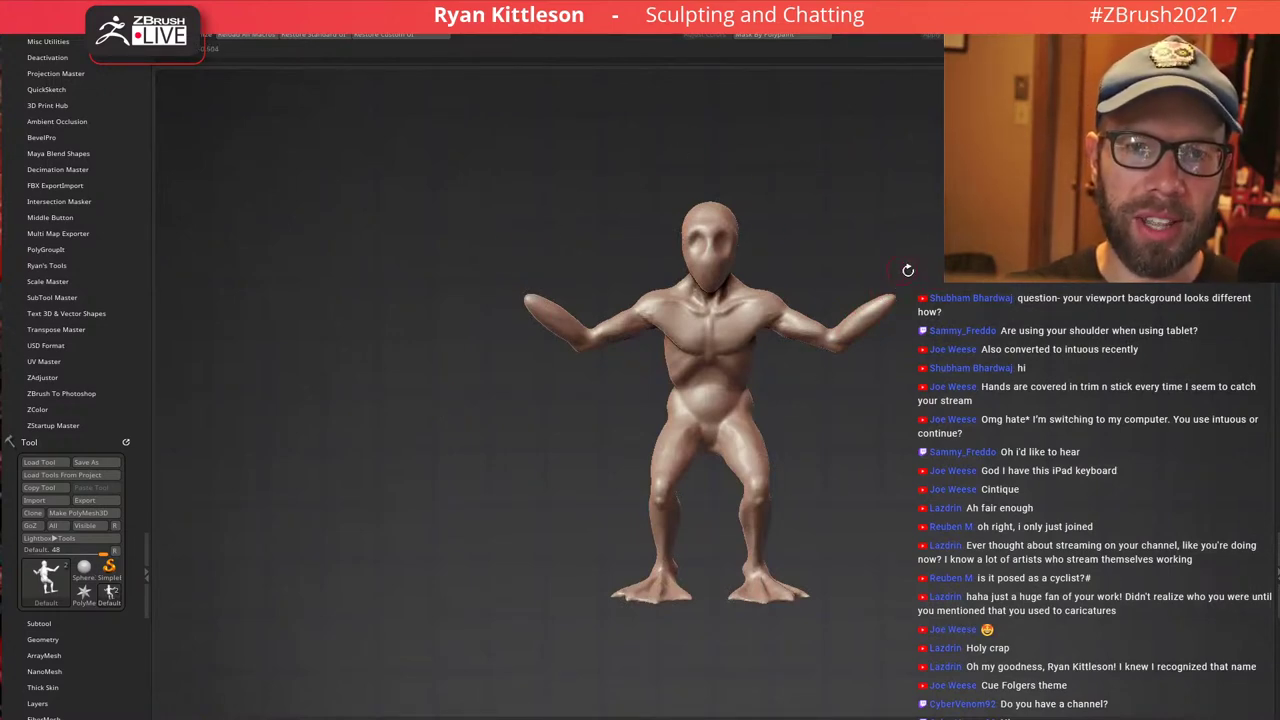
{"action": "right_click_drag", "start_coordinate": [900, 325], "coordinate": [819, 277]}
{"action": "right_click_drag", "start_coordinate": [736, 268], "coordinate": [780, 320]}
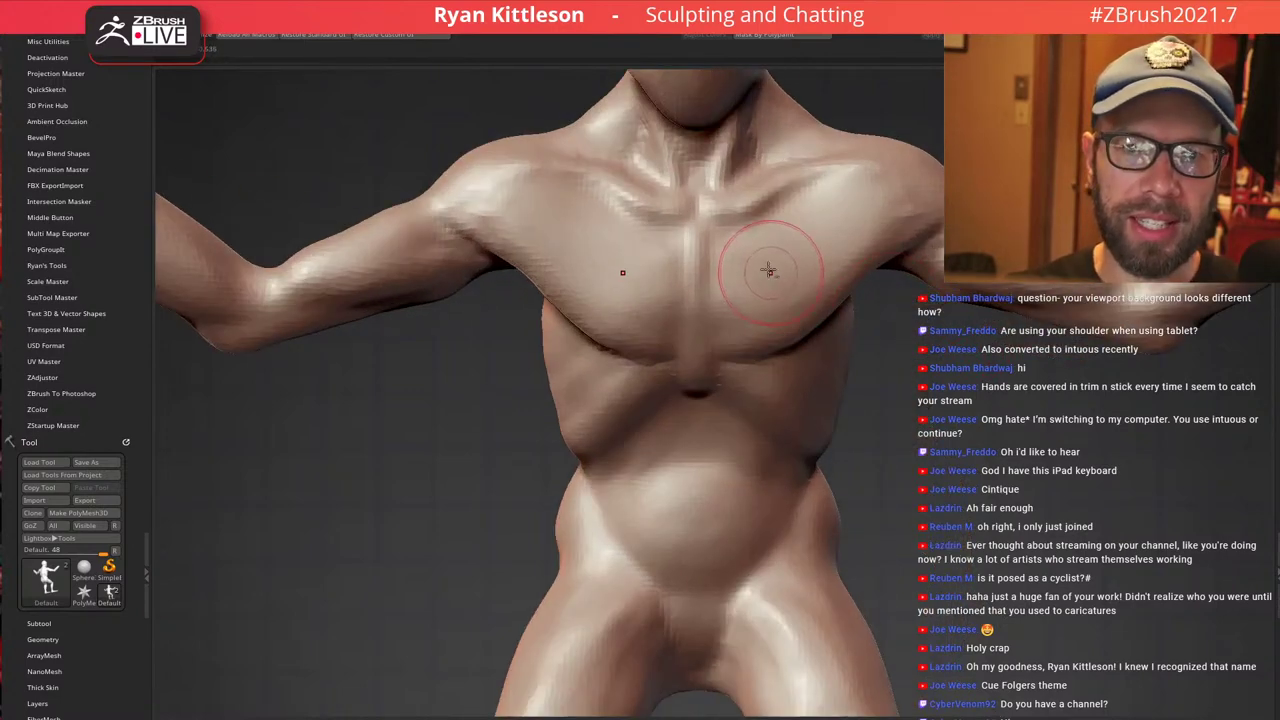
{"action": "right_click_drag", "start_coordinate": [766, 269], "coordinate": [795, 313]}
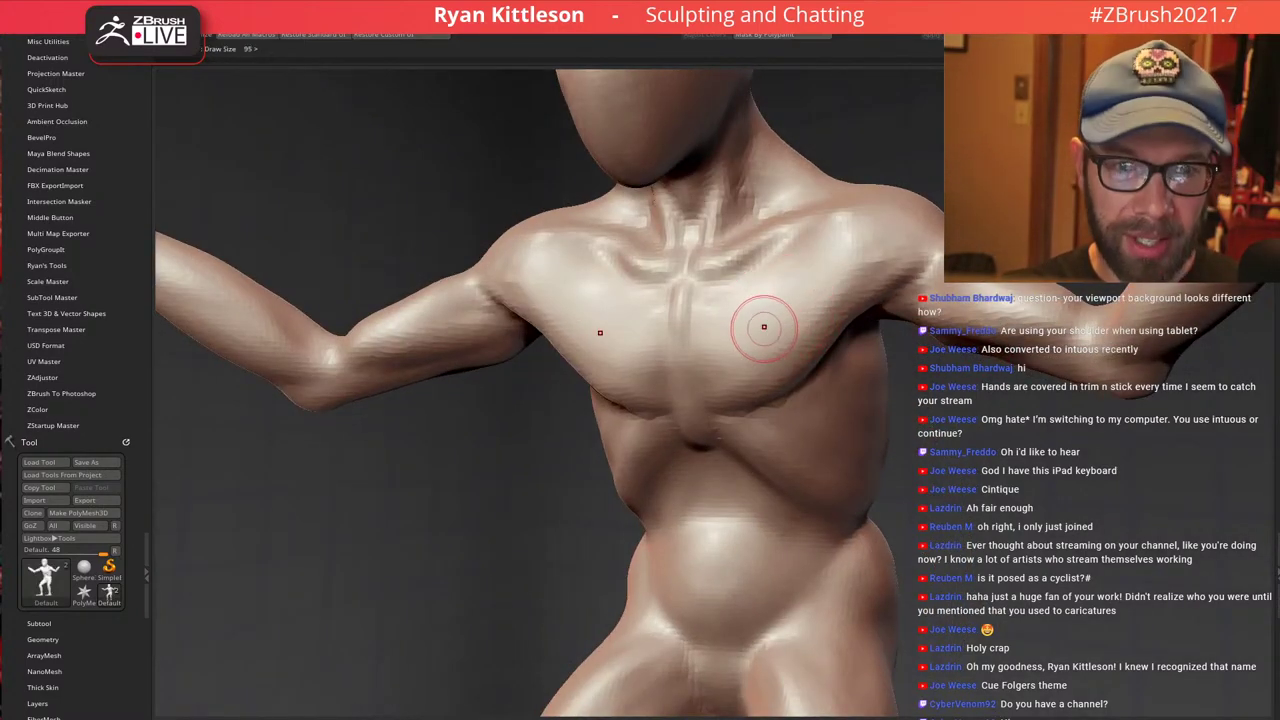
Reshape the pectoral ridge where it runs into the armpit, seen from below, with a large brush
{"action": "right_click_drag", "start_coordinate": [730, 367], "coordinate": [707, 393], "text": "ctrl"}
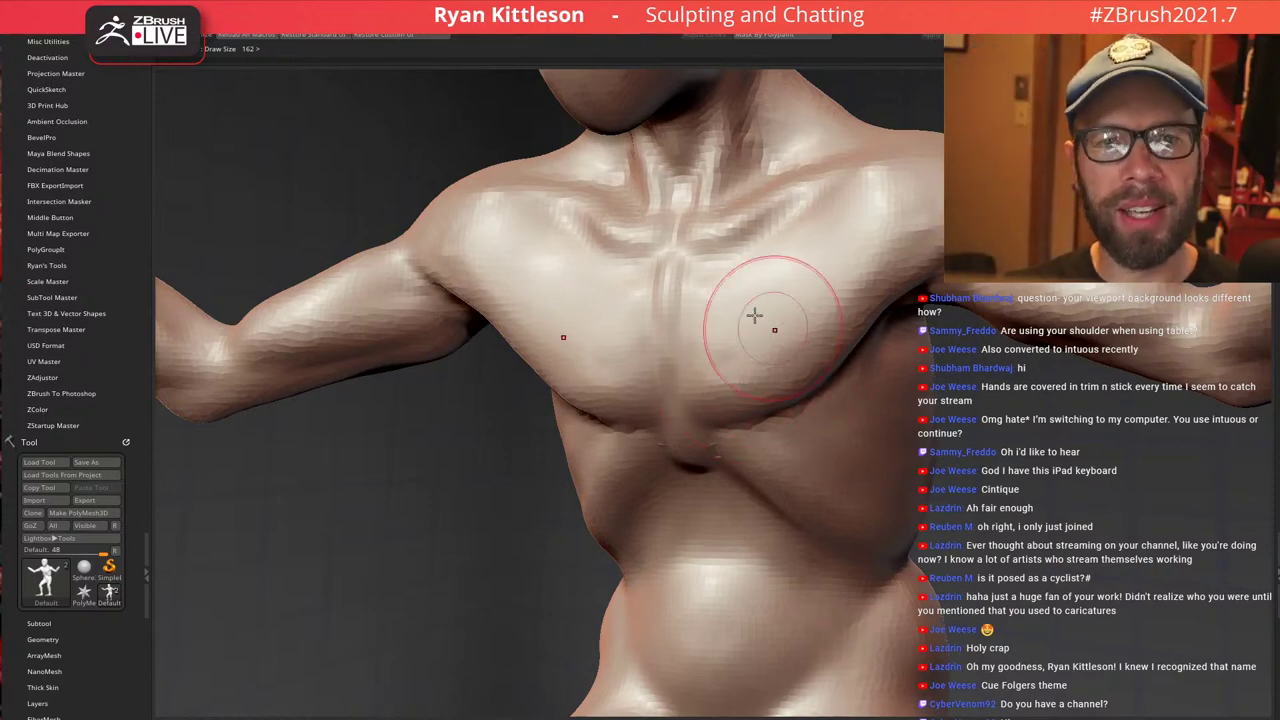
{"action": "mouse_move", "coordinate": [754, 315]}
{"action": "right_mouse_down"}
{"action": "mouse_move", "coordinate": [772, 301]}
{"action": "mouse_move", "coordinate": [740, 295]}
{"action": "right_mouse_up"}
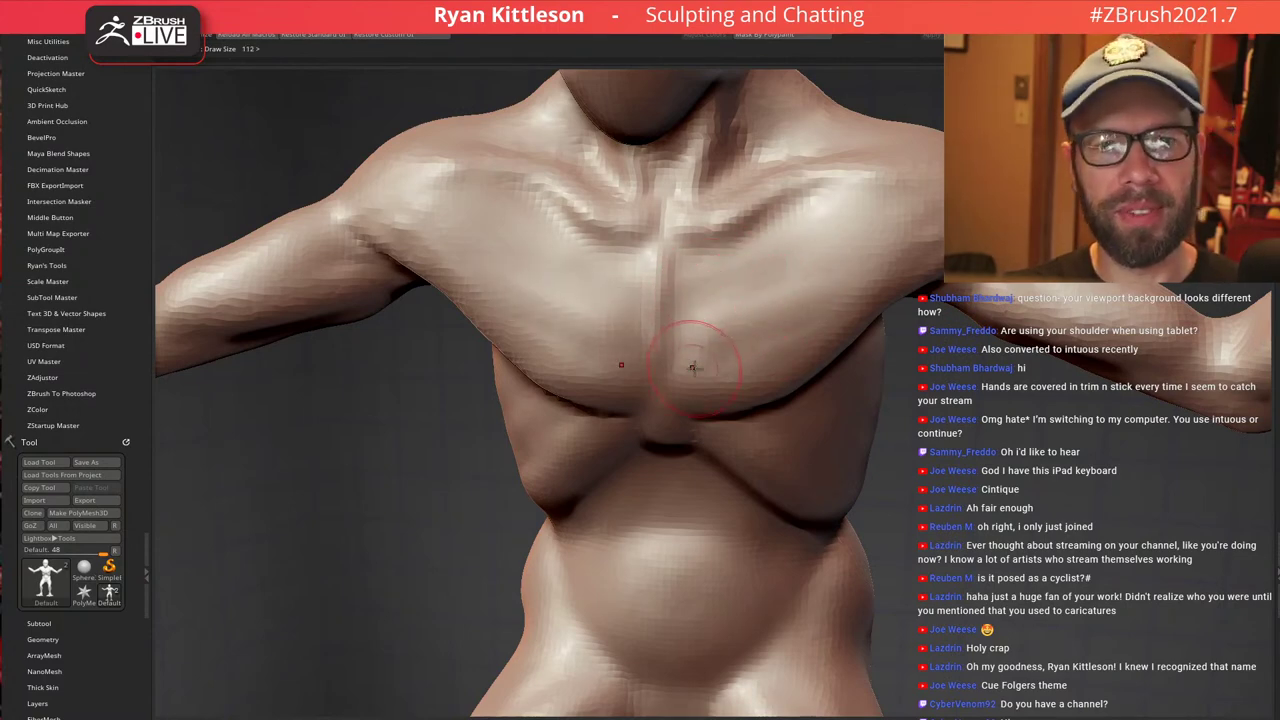
{"action": "mouse_move", "coordinate": [761, 314]}
{"action": "right_mouse_down"}
{"action": "mouse_move", "coordinate": [858, 318]}
{"action": "mouse_move", "coordinate": [833, 299]}
{"action": "mouse_move", "coordinate": [868, 301]}
{"action": "right_mouse_up"}
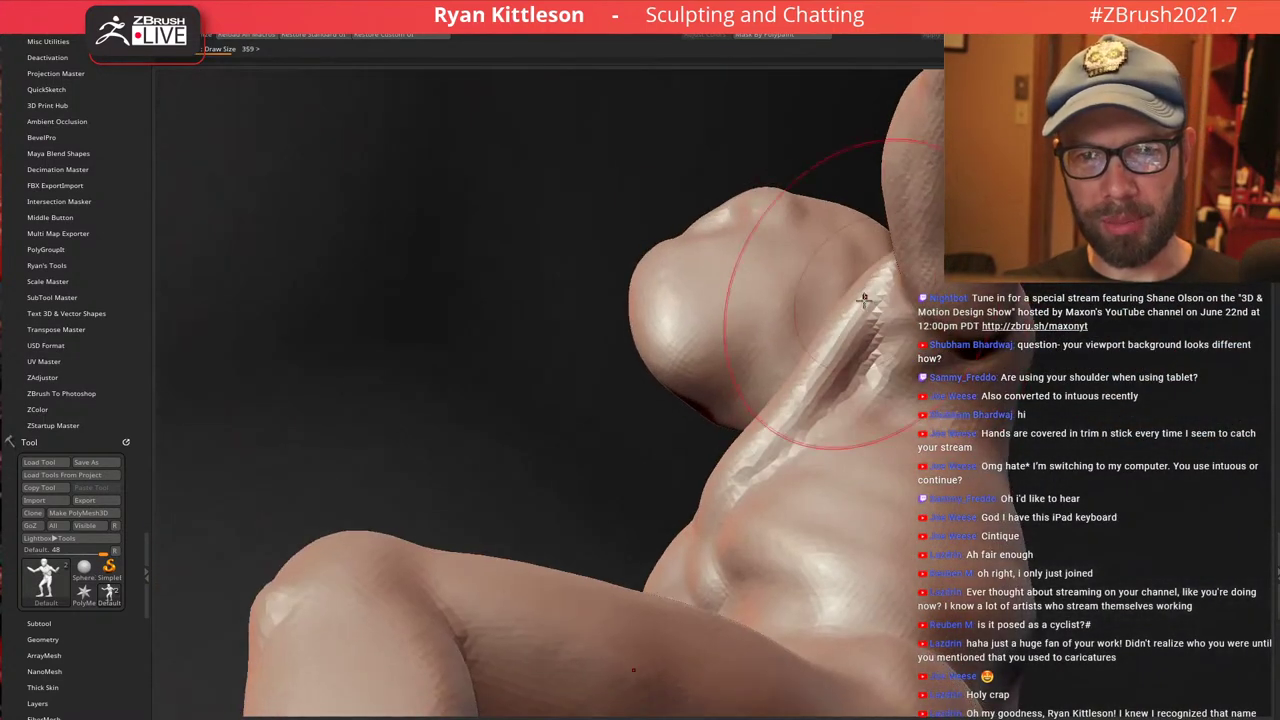
{"action": "left_click_drag", "start_coordinate": [866, 312], "coordinate": [892, 274]}
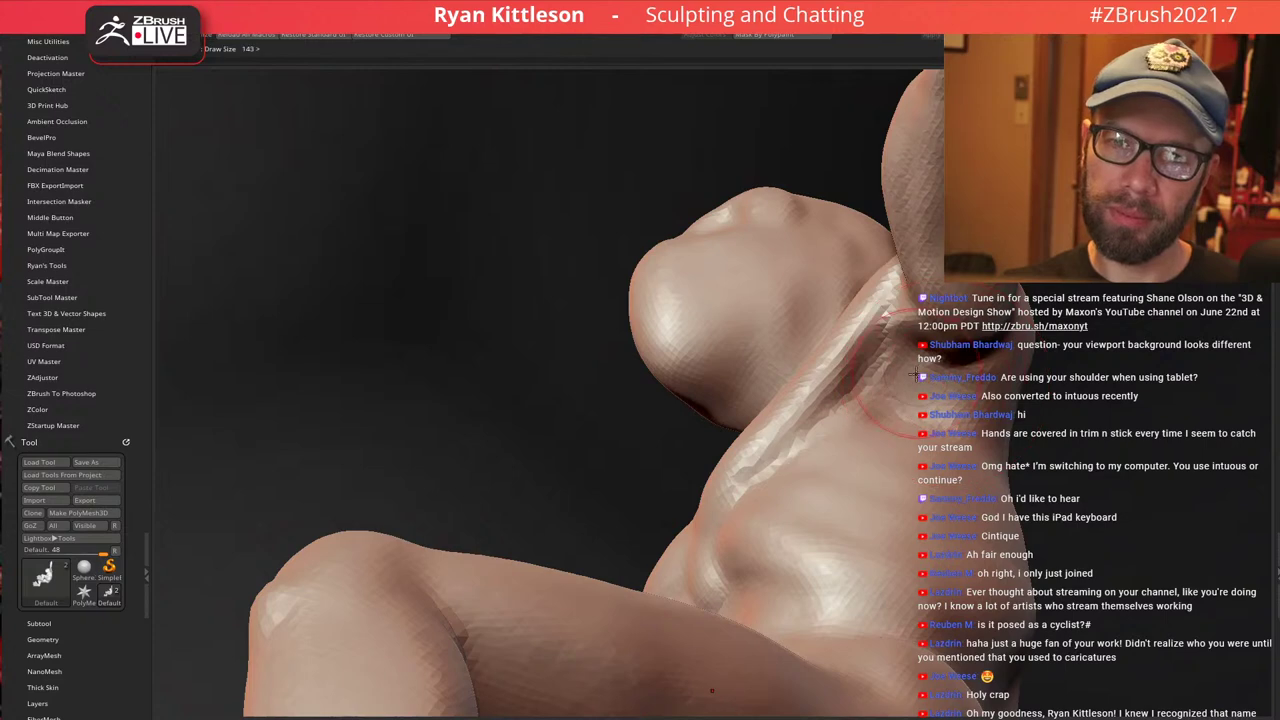
Sculpt the side of the ribcage below the armpit to smooth its flow into the torso
{"action": "mouse_move", "coordinate": [965, 370]}
{"action": "right_mouse_down"}
{"action": "mouse_move", "coordinate": [1047, 361]}
{"action": "mouse_move", "coordinate": [990, 416]}
{"action": "right_mouse_up"}
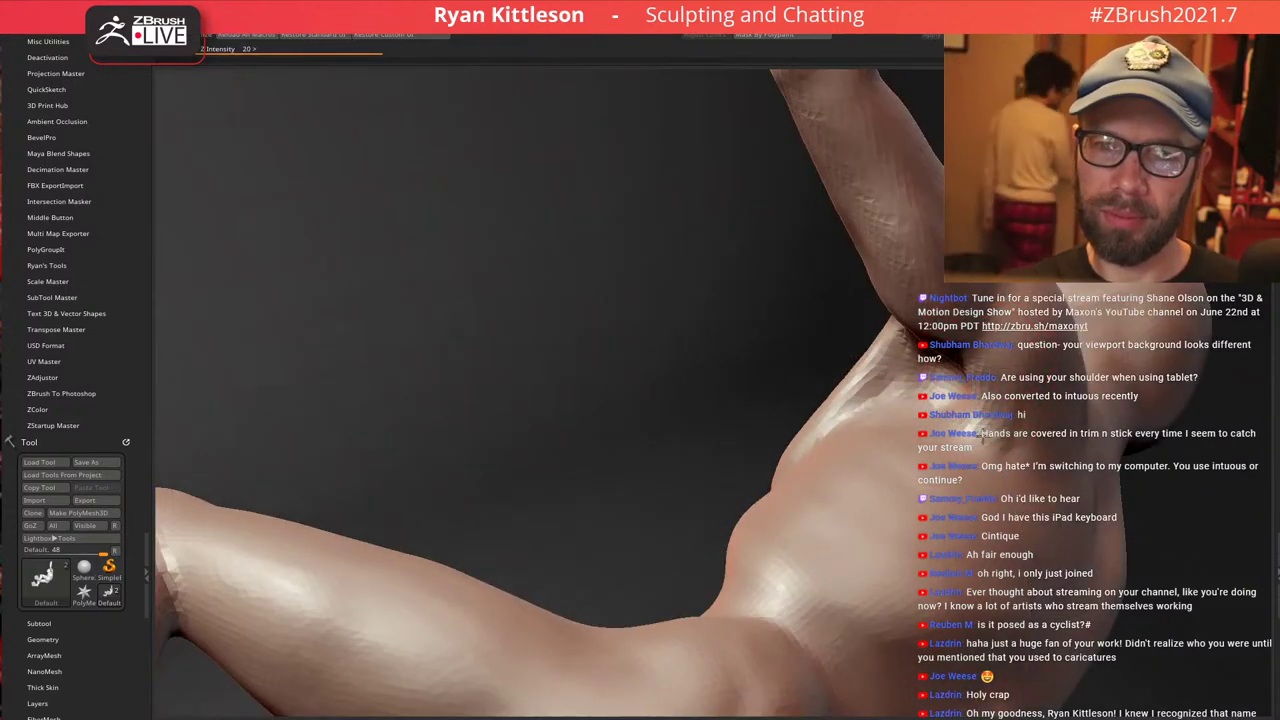
{"action": "left_click_drag", "start_coordinate": [971, 428], "coordinate": [990, 422]}
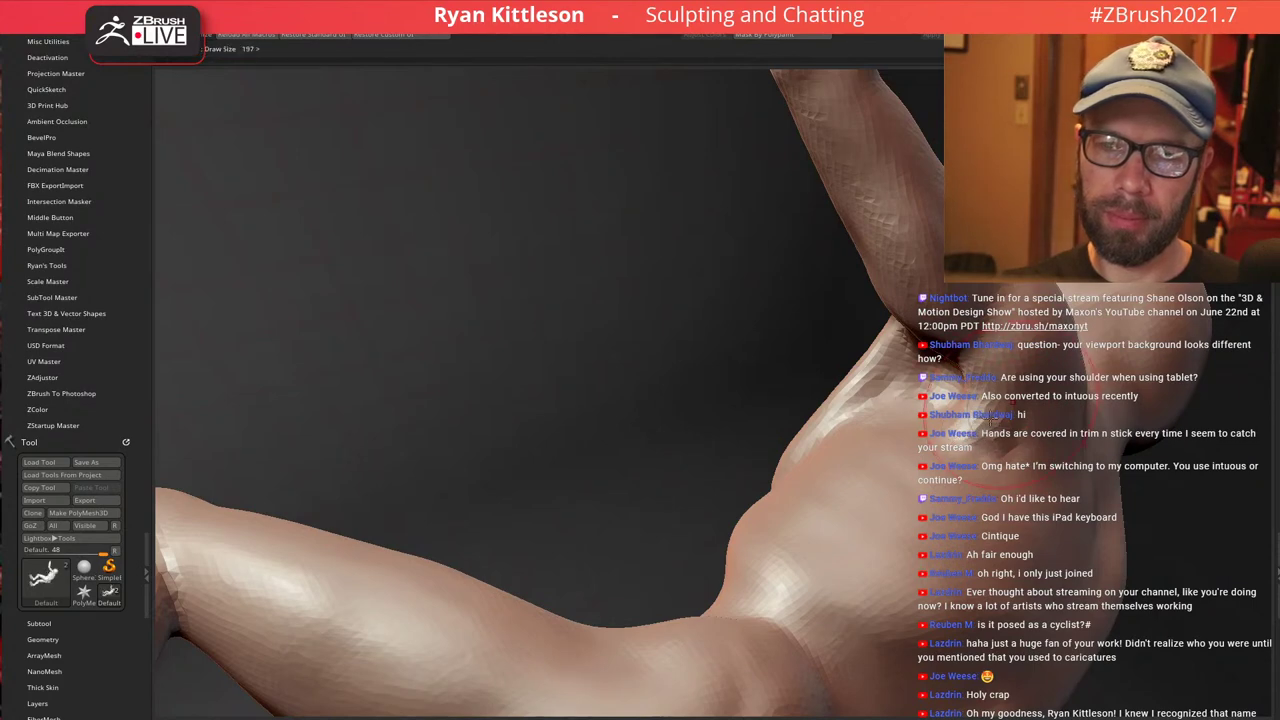
{"action": "mouse_move", "coordinate": [975, 500]}
{"action": "right_mouse_down"}
{"action": "mouse_move", "coordinate": [1080, 460]}
{"action": "mouse_move", "coordinate": [909, 409]}
{"action": "mouse_move", "coordinate": [975, 400]}
{"action": "right_mouse_up"}
{"action": "mouse_move", "coordinate": [975, 400]}
{"action": "left_mouse_down"}
{"action": "mouse_move", "coordinate": [1005, 425]}
{"action": "mouse_move", "coordinate": [985, 455]}
{"action": "mouse_move", "coordinate": [1020, 470]}
{"action": "left_mouse_up"}
Reshape the flank and the lower outer border of the chest muscle with a brush of draw size 300
{"action": "mouse_move", "coordinate": [1025, 465]}
{"action": "right_mouse_down", "text": "alt"}
{"action": "mouse_move", "coordinate": [919, 383]}
{"action": "mouse_move", "coordinate": [925, 440]}
{"action": "mouse_move", "coordinate": [900, 425]}
{"action": "mouse_move", "coordinate": [985, 365]}
{"action": "mouse_move", "coordinate": [965, 357]}
{"action": "mouse_move", "coordinate": [884, 400]}
{"action": "mouse_move", "coordinate": [963, 342]}
{"action": "right_mouse_up", "text": "alt"}
{"action": "key", "text": "s"}
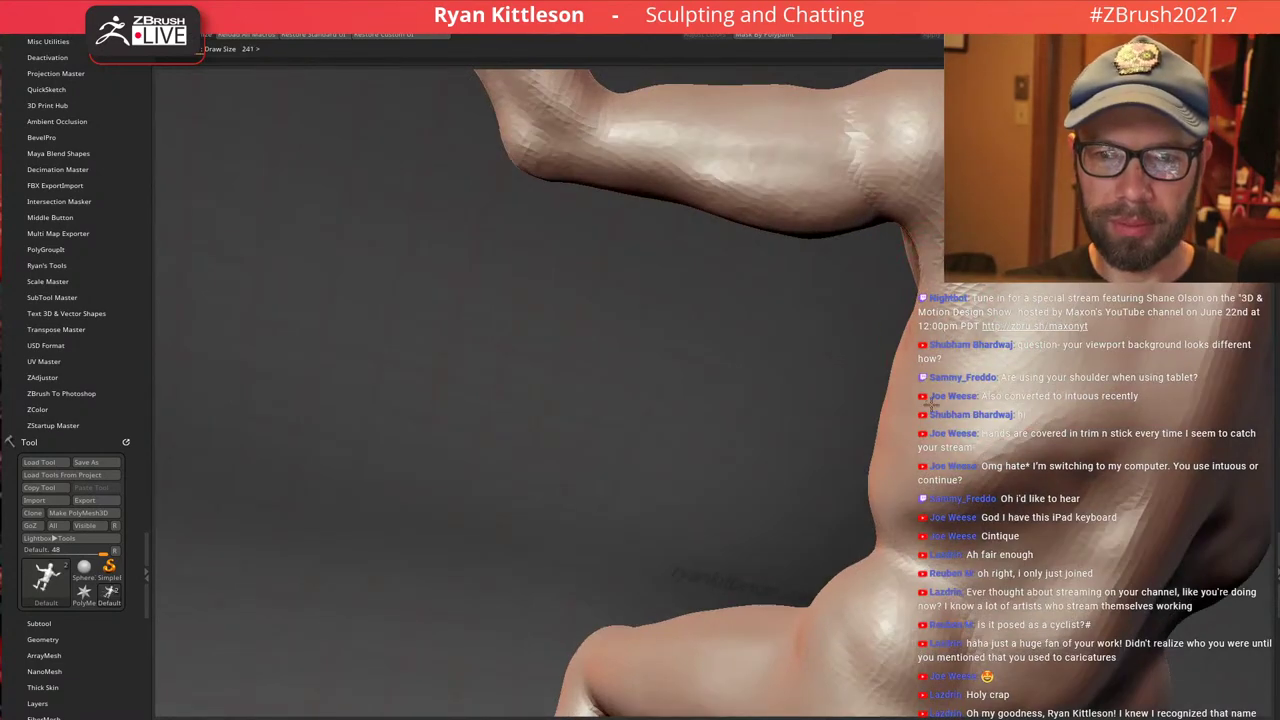
{"action": "mouse_move", "coordinate": [890, 410]}
{"action": "right_mouse_down"}
{"action": "mouse_move", "coordinate": [950, 398]}
{"action": "mouse_move", "coordinate": [817, 404]}
{"action": "mouse_move", "coordinate": [880, 396]}
{"action": "mouse_move", "coordinate": [851, 423]}
{"action": "mouse_move", "coordinate": [839, 381]}
{"action": "mouse_move", "coordinate": [795, 392]}
{"action": "mouse_move", "coordinate": [780, 375]}
{"action": "right_mouse_up"}
{"action": "mouse_move", "coordinate": [728, 360]}
{"action": "left_mouse_down"}
{"action": "mouse_move", "coordinate": [770, 408]}
{"action": "mouse_move", "coordinate": [789, 341]}
{"action": "mouse_move", "coordinate": [726, 354]}
{"action": "mouse_move", "coordinate": [778, 368]}
{"action": "left_mouse_up"}
{"action": "right_click_drag", "start_coordinate": [862, 283], "coordinate": [824, 438], "text": "alt"}
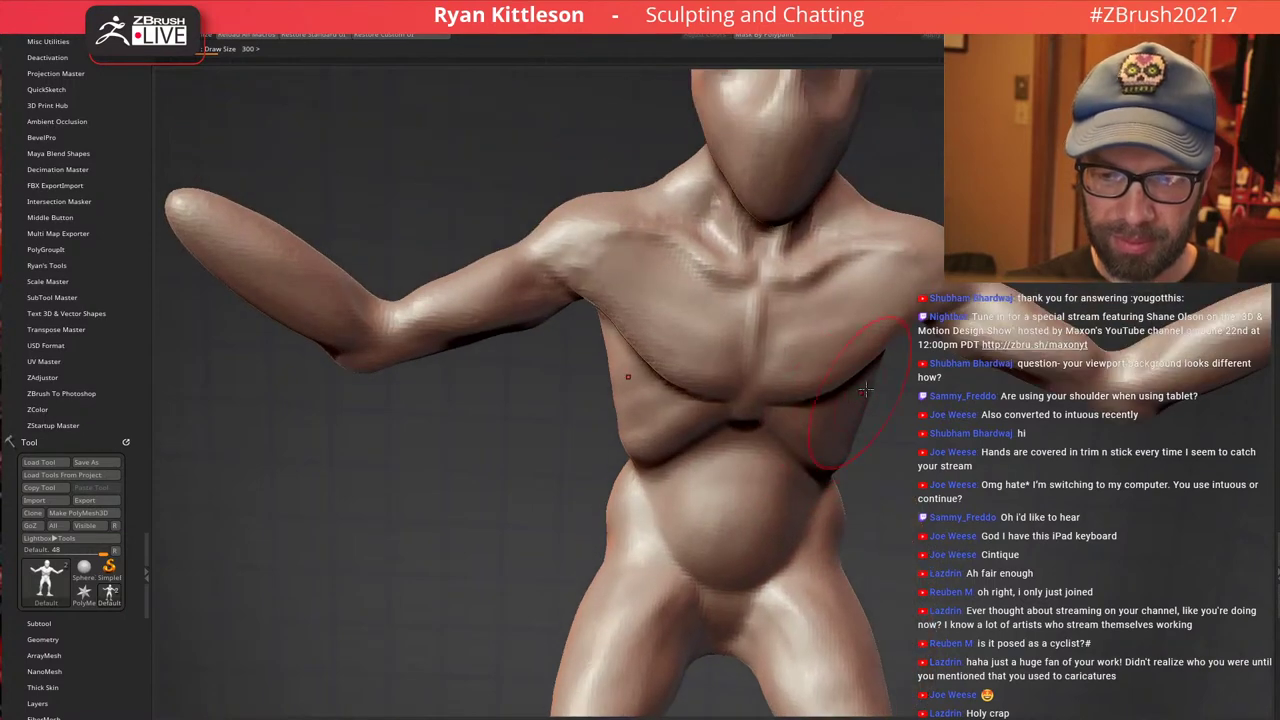
{"action": "mouse_move", "coordinate": [868, 330]}
{"action": "right_mouse_down"}
{"action": "mouse_move", "coordinate": [840, 312]}
{"action": "mouse_move", "coordinate": [880, 329]}
{"action": "mouse_move", "coordinate": [922, 320]}
{"action": "mouse_move", "coordinate": [883, 284]}
{"action": "mouse_move", "coordinate": [906, 335]}
{"action": "mouse_move", "coordinate": [880, 320]}
{"action": "right_mouse_up"}
{"action": "mouse_move", "coordinate": [882, 324]}
{"action": "left_mouse_down"}
{"action": "mouse_move", "coordinate": [838, 412]}
{"action": "mouse_move", "coordinate": [870, 288]}
{"action": "mouse_move", "coordinate": [836, 428]}
{"action": "mouse_move", "coordinate": [752, 458]}
{"action": "left_mouse_up"}
Shape the outer edge of the chest muscle where it meets the armpit and the front of the shoulder
{"action": "mouse_move", "coordinate": [840, 377]}
{"action": "right_mouse_down"}
{"action": "mouse_move", "coordinate": [870, 383]}
{"action": "mouse_move", "coordinate": [876, 400]}
{"action": "right_mouse_up"}
{"action": "left_click_drag", "start_coordinate": [872, 452], "coordinate": [866, 322]}
{"action": "right_click_drag", "start_coordinate": [857, 335], "coordinate": [894, 322]}
{"action": "mouse_move", "coordinate": [846, 272]}
{"action": "left_mouse_down"}
{"action": "mouse_move", "coordinate": [809, 323]}
{"action": "mouse_move", "coordinate": [834, 272]}
{"action": "mouse_move", "coordinate": [863, 303]}
{"action": "mouse_move", "coordinate": [856, 334]}
{"action": "left_mouse_up"}
{"action": "right_click_drag", "start_coordinate": [872, 338], "coordinate": [837, 301]}
{"action": "left_click_drag", "start_coordinate": [845, 300], "coordinate": [855, 344]}
{"action": "right_click_drag", "start_coordinate": [892, 244], "coordinate": [863, 277]}
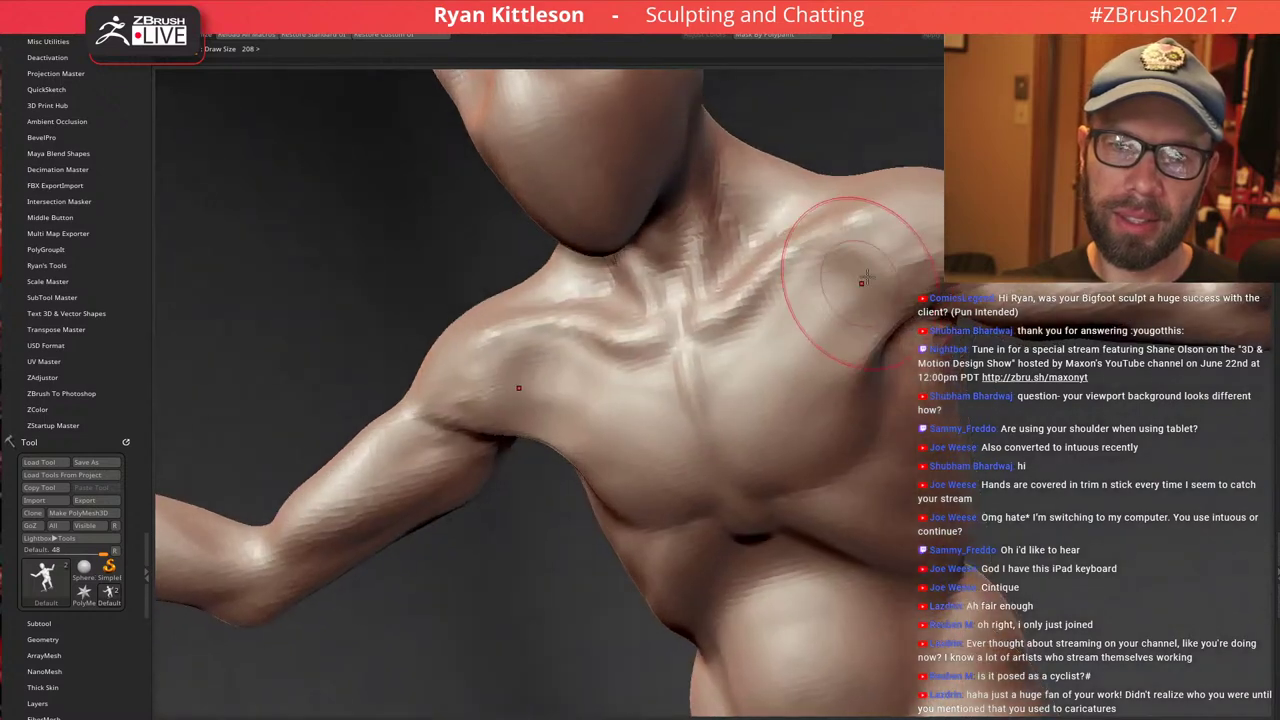
{"action": "left_click_drag", "start_coordinate": [892, 304], "coordinate": [889, 304]}
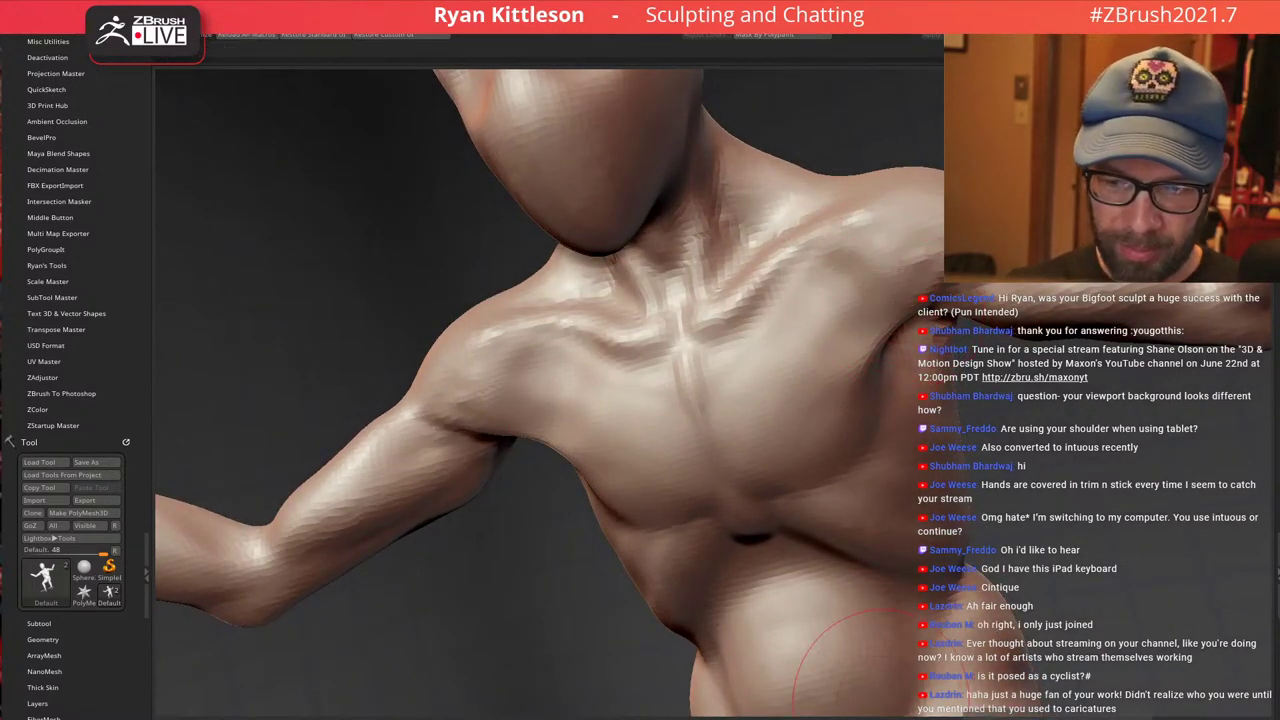
Stroke from the upper chest muscle toward the shoulder with a smaller brush of draw size 136
{"action": "mouse_move", "coordinate": [783, 288]}
{"action": "right_mouse_down"}
{"action": "mouse_move", "coordinate": [790, 315]}
{"action": "mouse_move", "coordinate": [795, 250]}
{"action": "mouse_move", "coordinate": [805, 315]}
{"action": "mouse_move", "coordinate": [843, 339]}
{"action": "mouse_move", "coordinate": [766, 293]}
{"action": "right_mouse_up"}
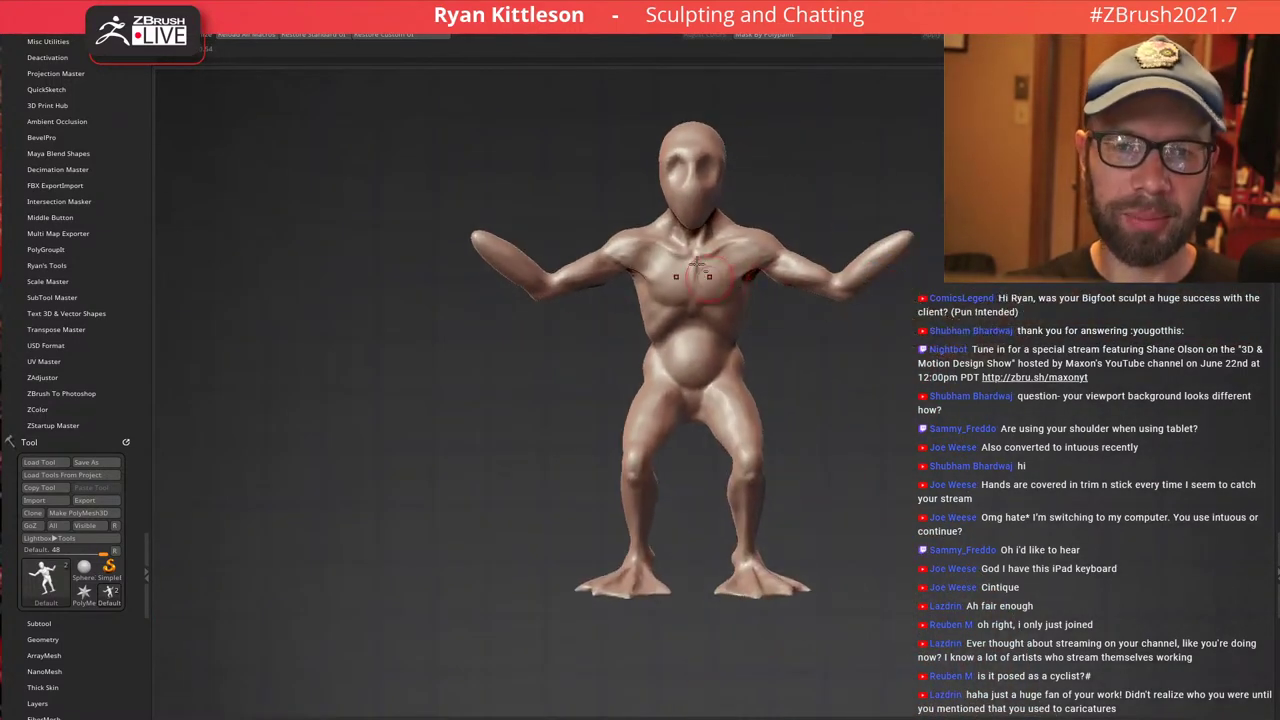
{"action": "right_click_drag", "start_coordinate": [698, 270], "coordinate": [814, 314], "text": "ctrl"}
{"action": "right_click_drag", "start_coordinate": [738, 259], "coordinate": [780, 256], "text": "ctrl"}
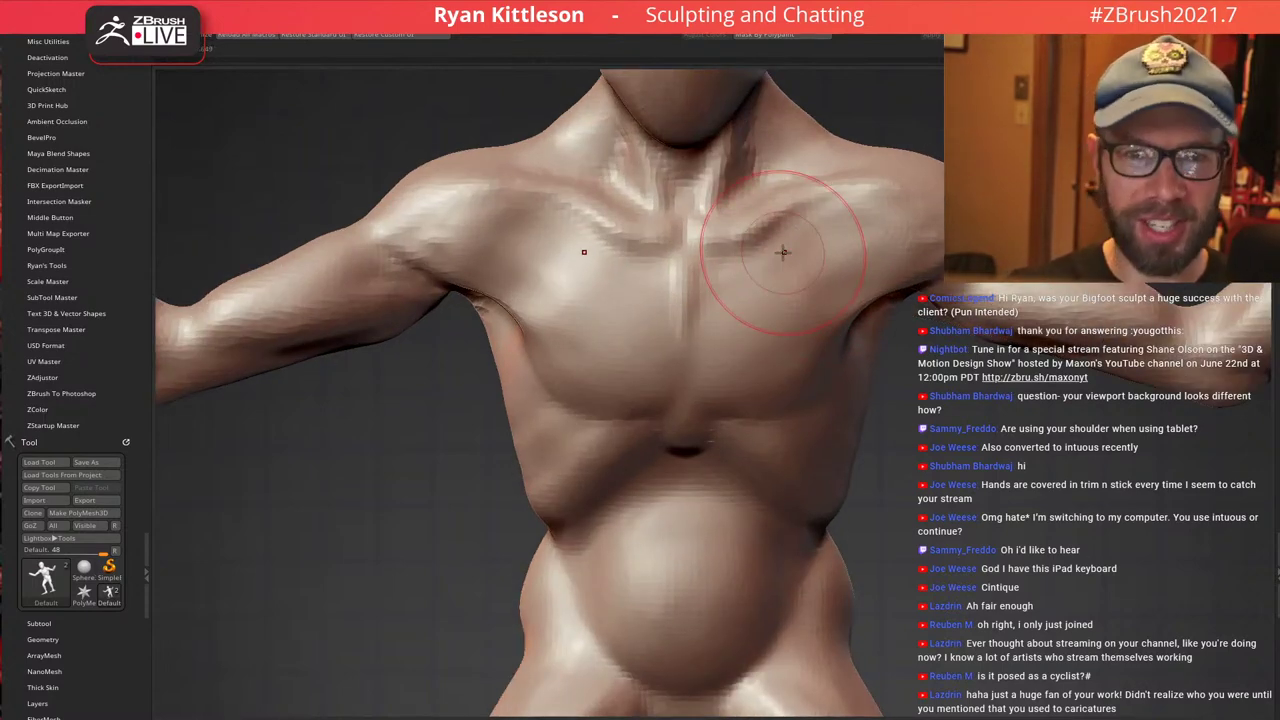
{"action": "mouse_move", "coordinate": [783, 252]}
{"action": "right_mouse_down"}
{"action": "mouse_move", "coordinate": [805, 232]}
{"action": "mouse_move", "coordinate": [872, 244]}
{"action": "right_mouse_up"}
{"action": "key", "text": "bracketleft"}
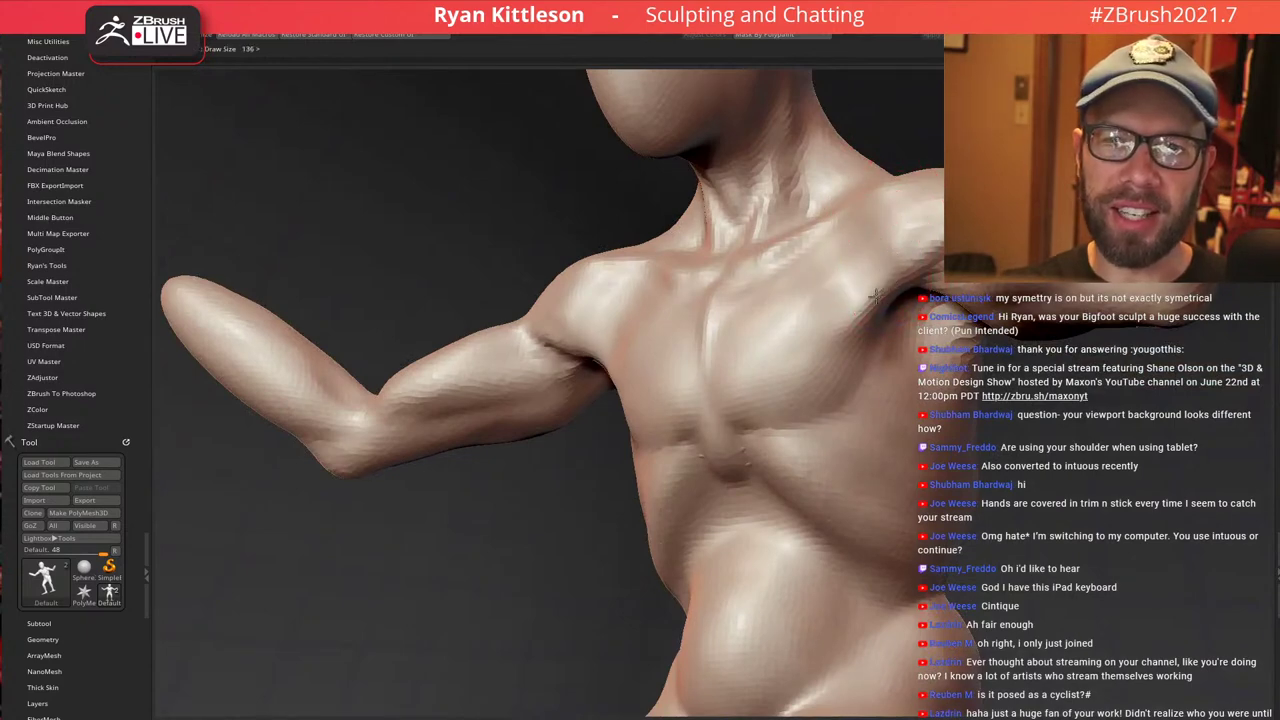
{"action": "mouse_move", "coordinate": [775, 319]}
{"action": "left_mouse_down"}
{"action": "mouse_move", "coordinate": [878, 252]}
{"action": "mouse_move", "coordinate": [891, 228]}
{"action": "left_mouse_up"}
{"action": "mouse_move", "coordinate": [847, 286]}
{"action": "right_mouse_down"}
{"action": "mouse_move", "coordinate": [889, 305]}
{"action": "mouse_move", "coordinate": [902, 263]}
{"action": "right_mouse_up"}
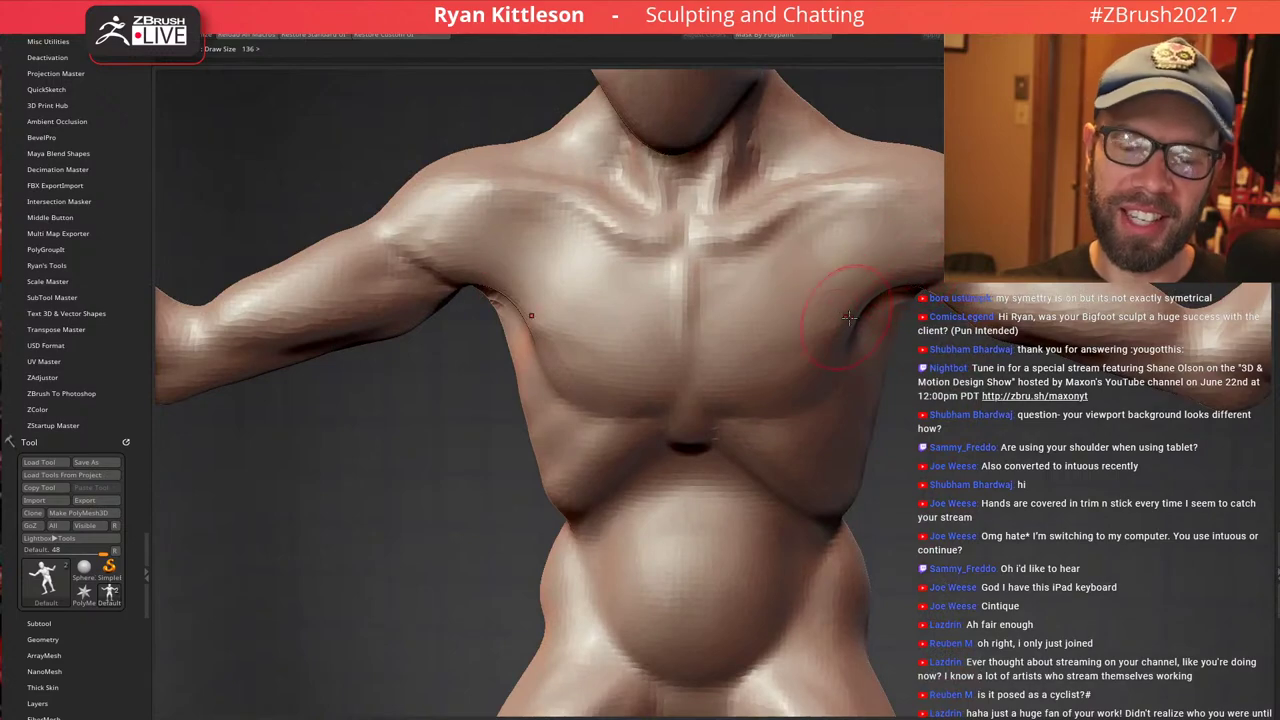
Sculpt a row of vertebra bumps down the spine on the back with a brush of draw size 103
{"action": "right_click_drag", "start_coordinate": [849, 318], "coordinate": [752, 300]}
{"action": "mouse_move", "coordinate": [674, 409]}
{"action": "right_mouse_down", "text": "ctrl"}
{"action": "mouse_move", "coordinate": [676, 310]}
{"action": "mouse_move", "coordinate": [797, 303]}
{"action": "mouse_move", "coordinate": [885, 330]}
{"action": "mouse_move", "coordinate": [857, 280]}
{"action": "mouse_move", "coordinate": [916, 375]}
{"action": "mouse_move", "coordinate": [912, 343]}
{"action": "mouse_move", "coordinate": [878, 318]}
{"action": "right_mouse_up", "text": "ctrl"}
{"action": "mouse_move", "coordinate": [1080, 312]}
{"action": "right_mouse_down", "text": "alt"}
{"action": "mouse_move", "coordinate": [822, 280]}
{"action": "mouse_move", "coordinate": [802, 318]}
{"action": "mouse_move", "coordinate": [826, 318]}
{"action": "right_mouse_up", "text": "alt"}
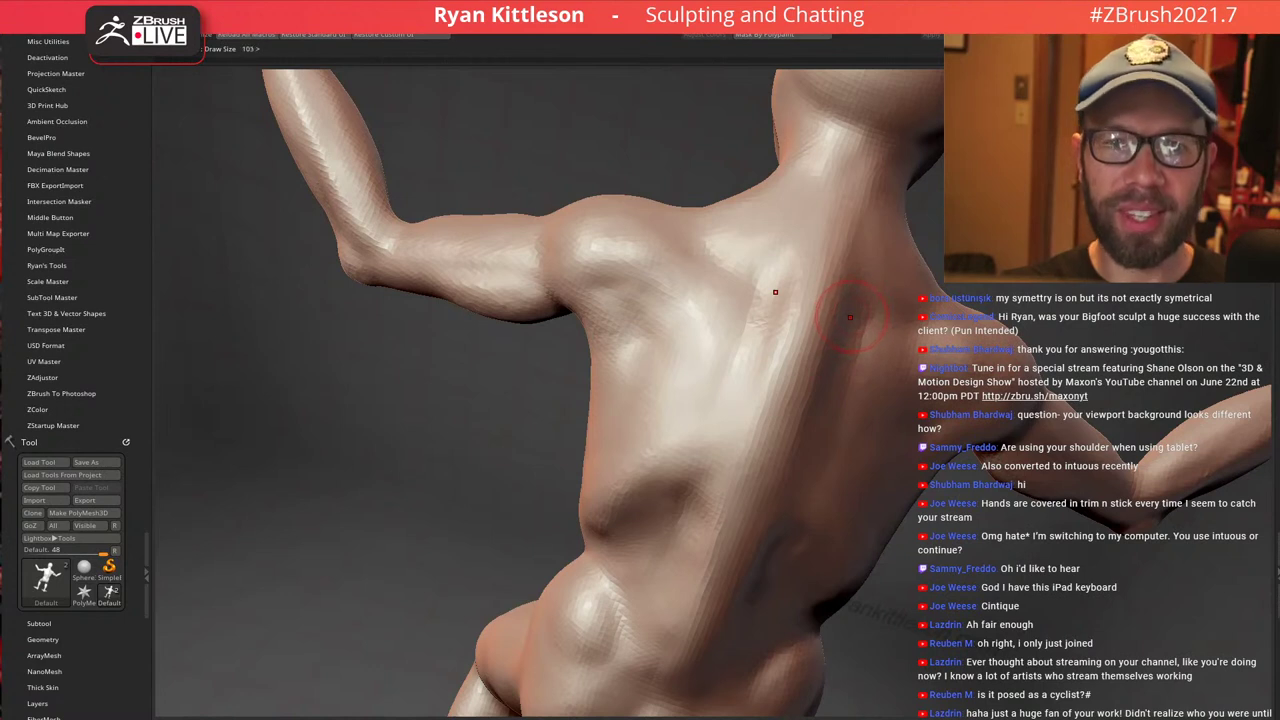
{"action": "mouse_move", "coordinate": [790, 318]}
{"action": "left_mouse_down"}
{"action": "mouse_move", "coordinate": [820, 334]}
{"action": "mouse_move", "coordinate": [808, 322]}
{"action": "left_mouse_up"}
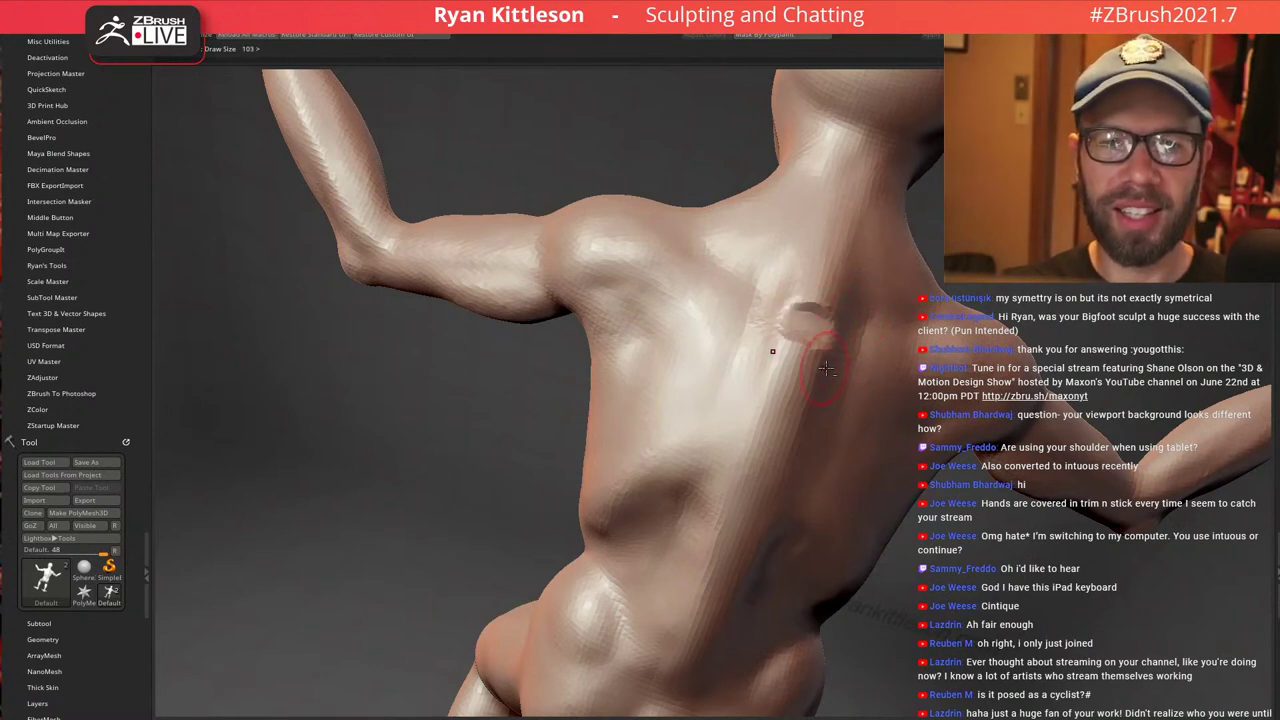
{"action": "mouse_move", "coordinate": [774, 362]}
{"action": "left_mouse_down"}
{"action": "mouse_move", "coordinate": [800, 386]}
{"action": "mouse_move", "coordinate": [790, 438]}
{"action": "mouse_move", "coordinate": [694, 632]}
{"action": "left_mouse_up"}
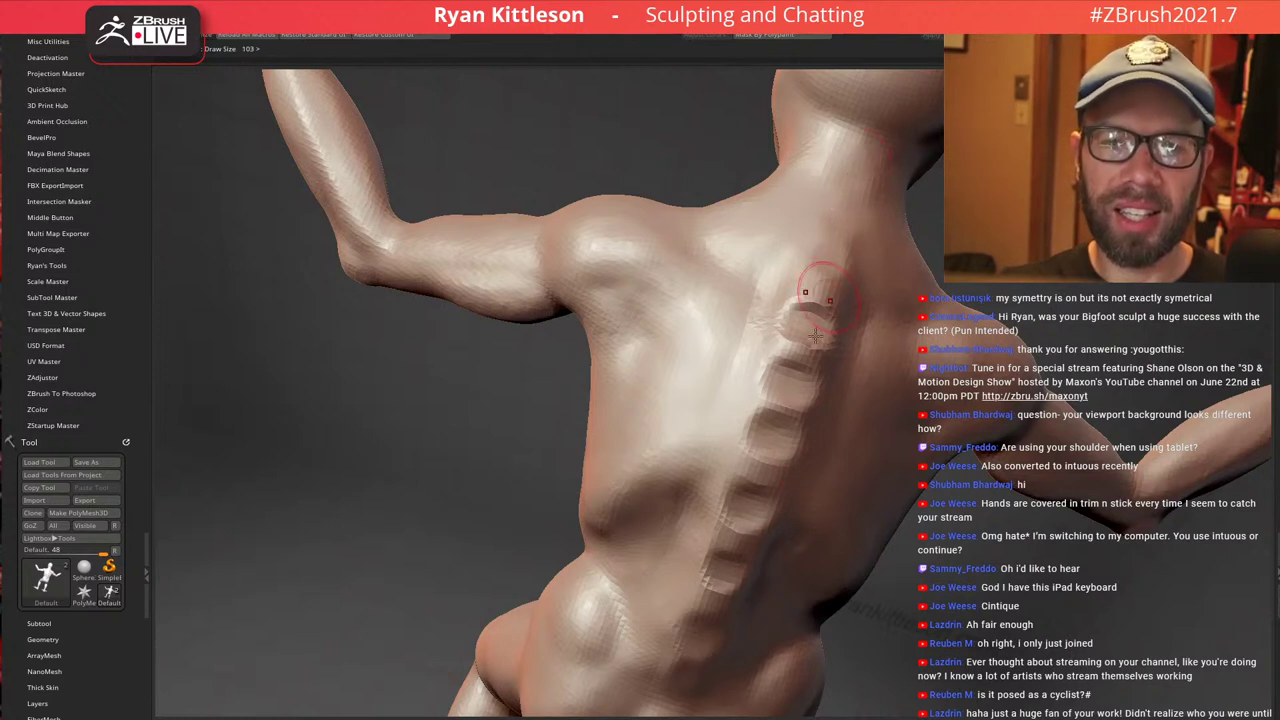
Smooth the vertebra bumps along the spine and rebuild them as softer knobs between the shoulder blades and lower back
{"action": "mouse_move", "coordinate": [806, 275]}
{"action": "left_mouse_down", "text": "shift"}
{"action": "mouse_move", "coordinate": [810, 310]}
{"action": "mouse_move", "coordinate": [725, 532]}
{"action": "left_mouse_up", "text": "shift"}
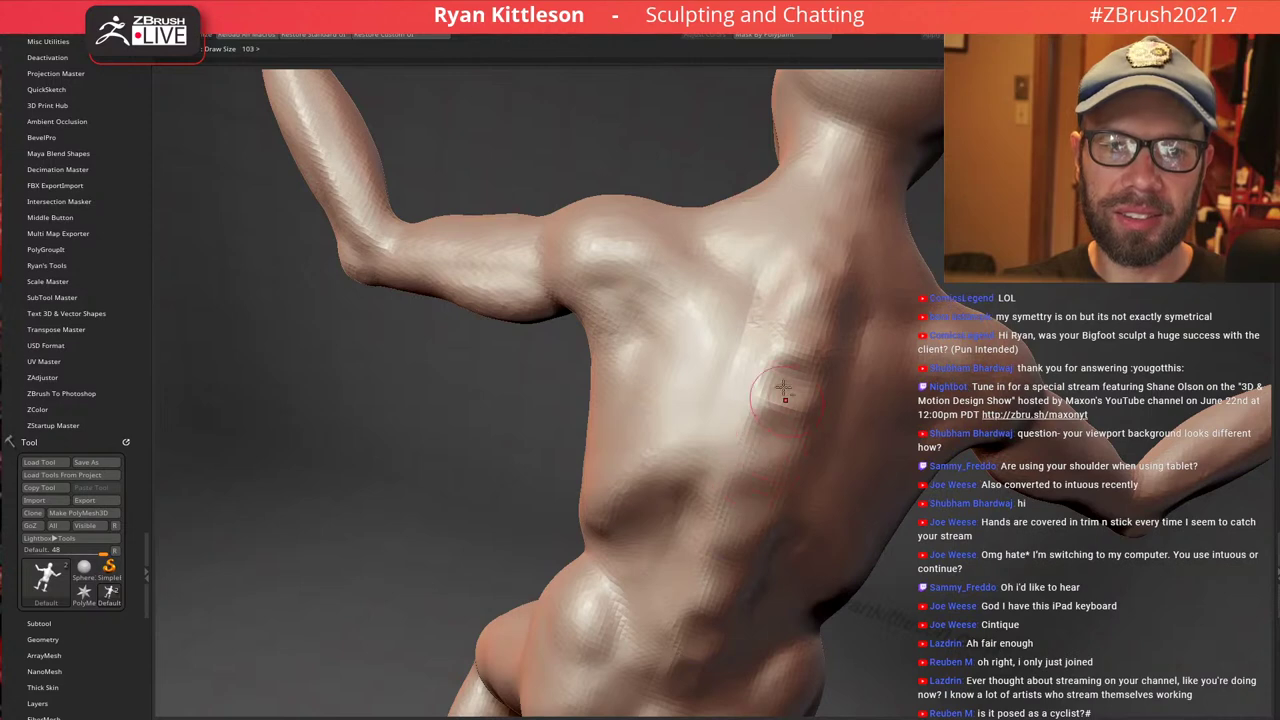
{"action": "right_click_drag", "start_coordinate": [783, 388], "coordinate": [771, 307], "text": "alt"}
{"action": "left_click_drag", "start_coordinate": [788, 264], "coordinate": [777, 257]}
{"action": "mouse_move", "coordinate": [754, 302]}
{"action": "left_mouse_down"}
{"action": "mouse_move", "coordinate": [772, 338]}
{"action": "mouse_move", "coordinate": [737, 387]}
{"action": "left_mouse_up"}
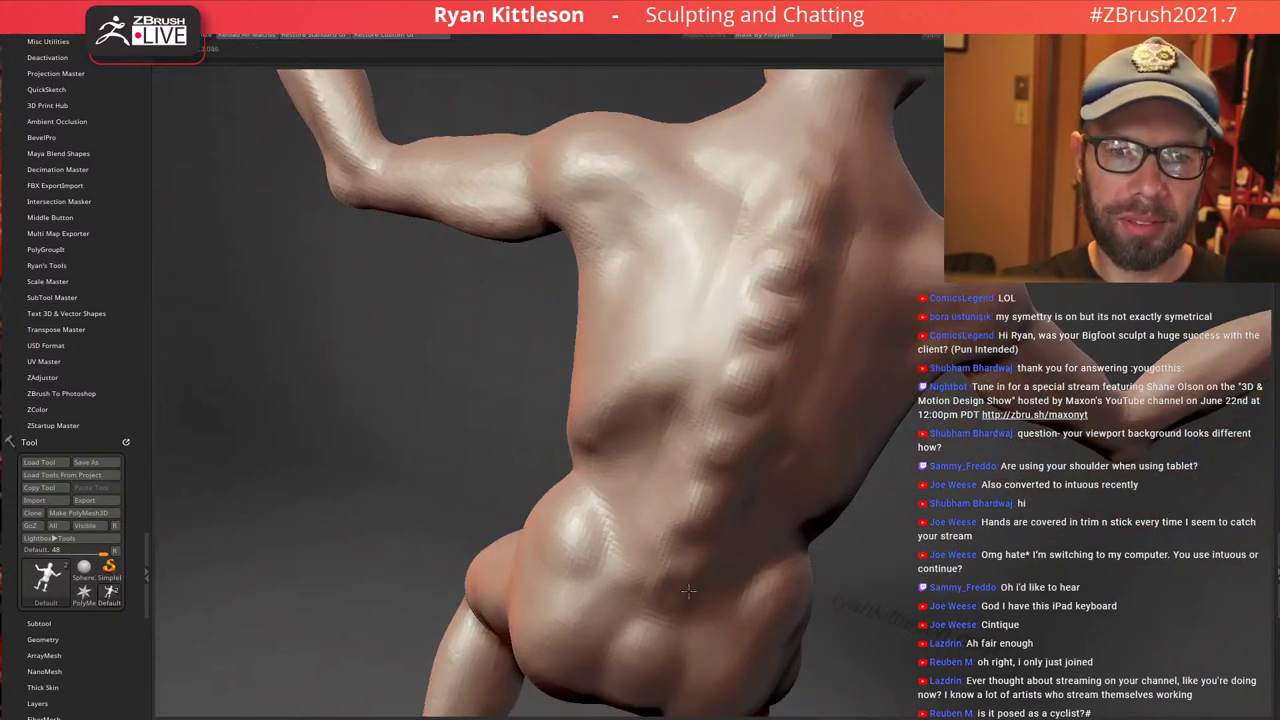
Examine the whole figure from the side and the head and torso from the front
{"action": "mouse_move", "coordinate": [793, 287]}
{"action": "right_mouse_down", "text": "ctrl"}
{"action": "mouse_move", "coordinate": [757, 283]}
{"action": "mouse_move", "coordinate": [761, 266]}
{"action": "mouse_move", "coordinate": [764, 316]}
{"action": "mouse_move", "coordinate": [793, 312]}
{"action": "mouse_move", "coordinate": [786, 302]}
{"action": "mouse_move", "coordinate": [808, 281]}
{"action": "mouse_move", "coordinate": [826, 307]}
{"action": "mouse_move", "coordinate": [905, 316]}
{"action": "mouse_move", "coordinate": [817, 297]}
{"action": "mouse_move", "coordinate": [779, 337]}
{"action": "right_mouse_up", "text": "ctrl"}
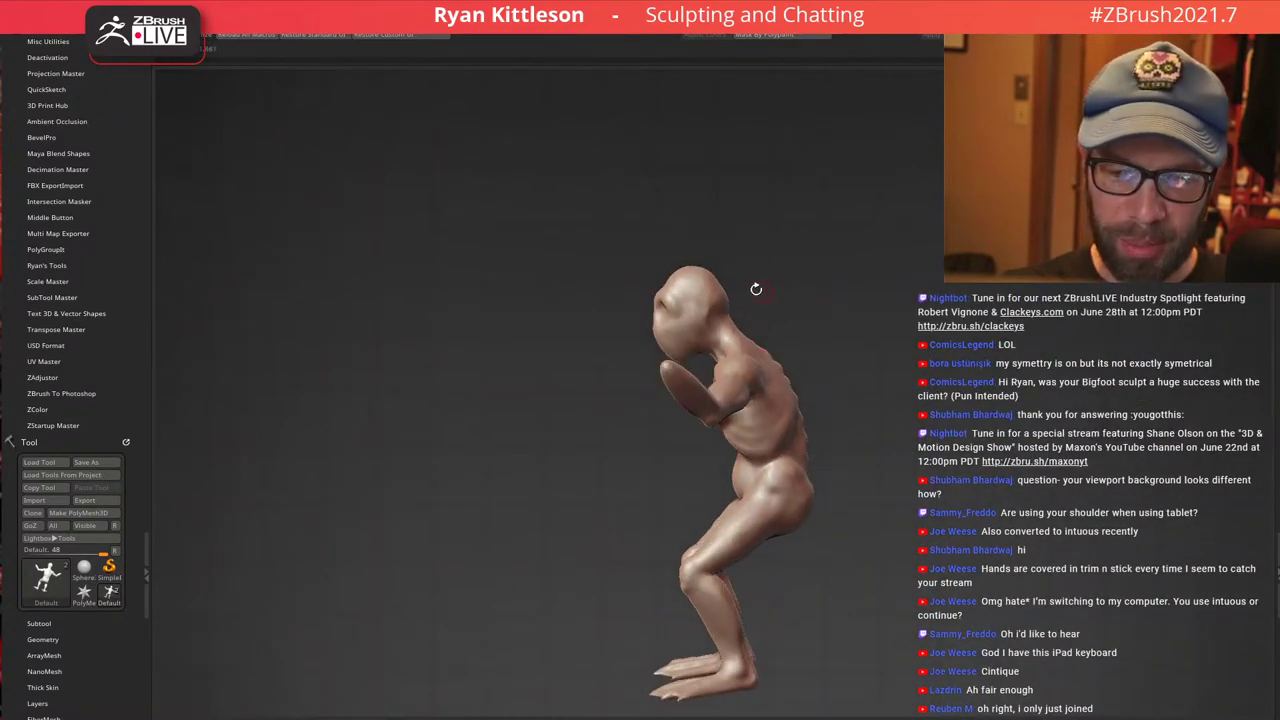
{"action": "mouse_move", "coordinate": [756, 289]}
{"action": "right_mouse_down"}
{"action": "mouse_move", "coordinate": [783, 291]}
{"action": "mouse_move", "coordinate": [726, 283]}
{"action": "mouse_move", "coordinate": [753, 277]}
{"action": "right_mouse_up"}
{"action": "right_click_drag", "start_coordinate": [694, 373], "coordinate": [768, 393], "text": "ctrl"}
{"action": "mouse_move", "coordinate": [772, 398]}
{"action": "right_mouse_down"}
{"action": "mouse_move", "coordinate": [756, 404]}
{"action": "mouse_move", "coordinate": [768, 464]}
{"action": "right_mouse_up"}
{"action": "mouse_move", "coordinate": [778, 316]}
{"action": "right_mouse_down"}
{"action": "mouse_move", "coordinate": [794, 343]}
{"action": "mouse_move", "coordinate": [766, 243]}
{"action": "right_mouse_up"}
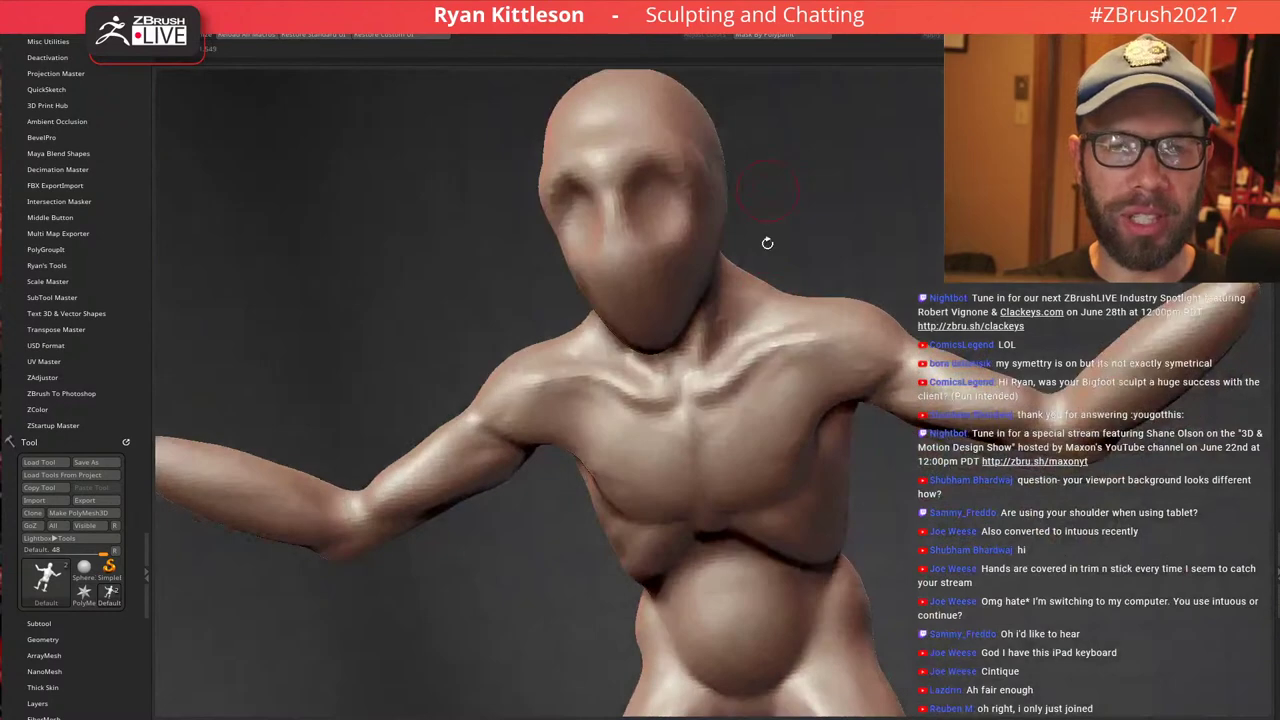
{"action": "mouse_move", "coordinate": [822, 320]}
{"action": "right_mouse_down", "text": "ctrl"}
{"action": "mouse_move", "coordinate": [787, 290]}
{"action": "mouse_move", "coordinate": [806, 289]}
{"action": "mouse_move", "coordinate": [815, 317]}
{"action": "mouse_move", "coordinate": [772, 232]}
{"action": "mouse_move", "coordinate": [797, 258]}
{"action": "mouse_move", "coordinate": [879, 258]}
{"action": "right_mouse_up", "text": "ctrl"}
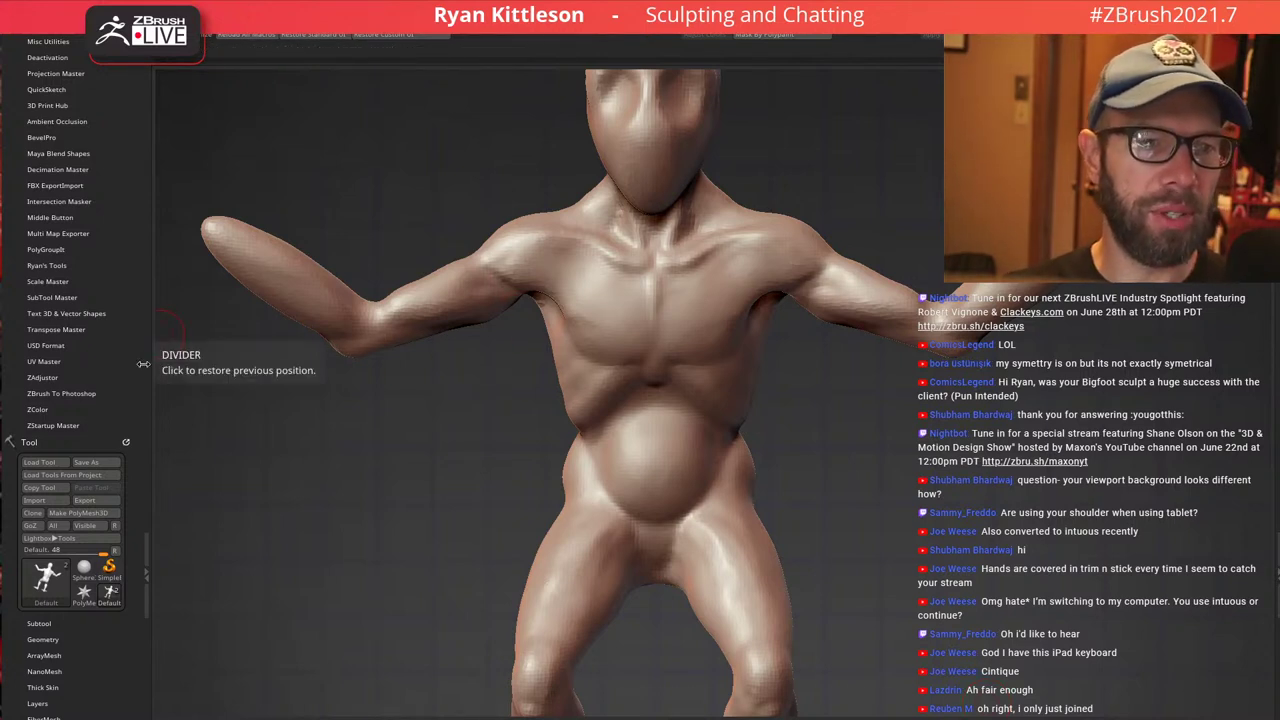
{"action": "left_click_drag", "start_coordinate": [138, 375], "coordinate": [148, 272]}
{"action": "scroll", "coordinate": [148, 265], "scroll_direction": "down", "scroll_amount": 3}
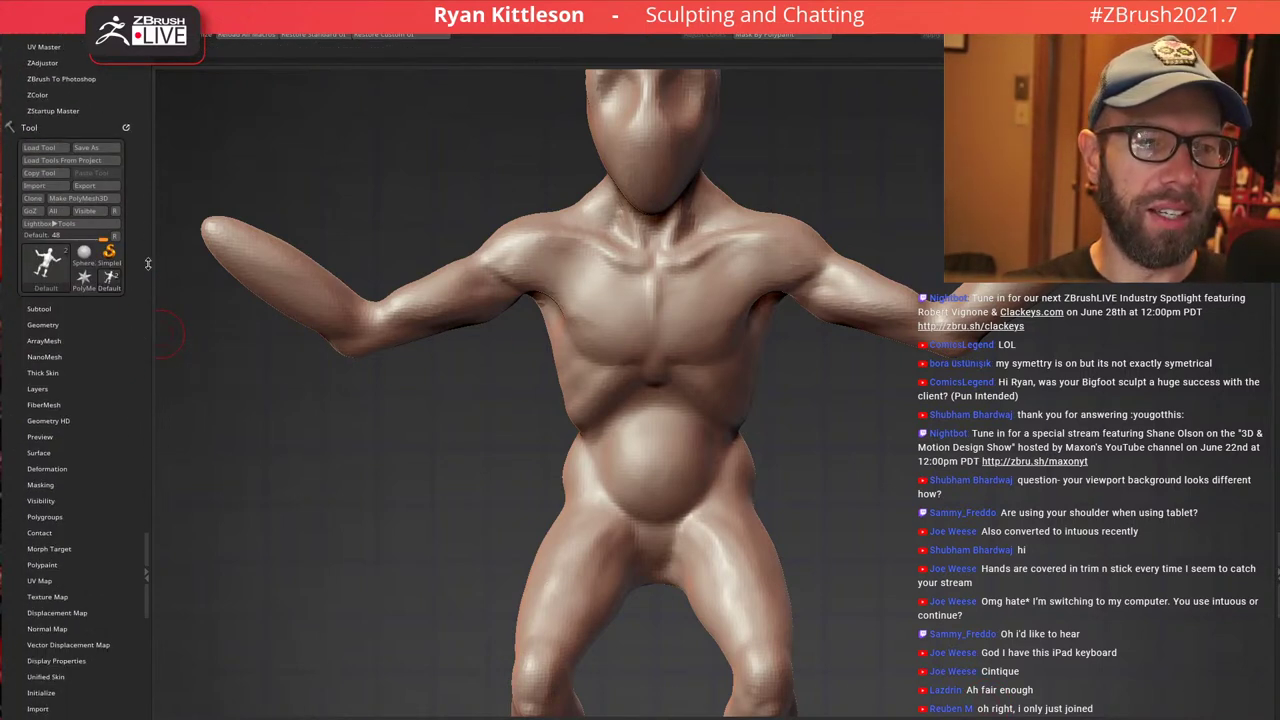
{"action": "scroll", "coordinate": [148, 249], "scroll_direction": "up", "scroll_amount": 7}
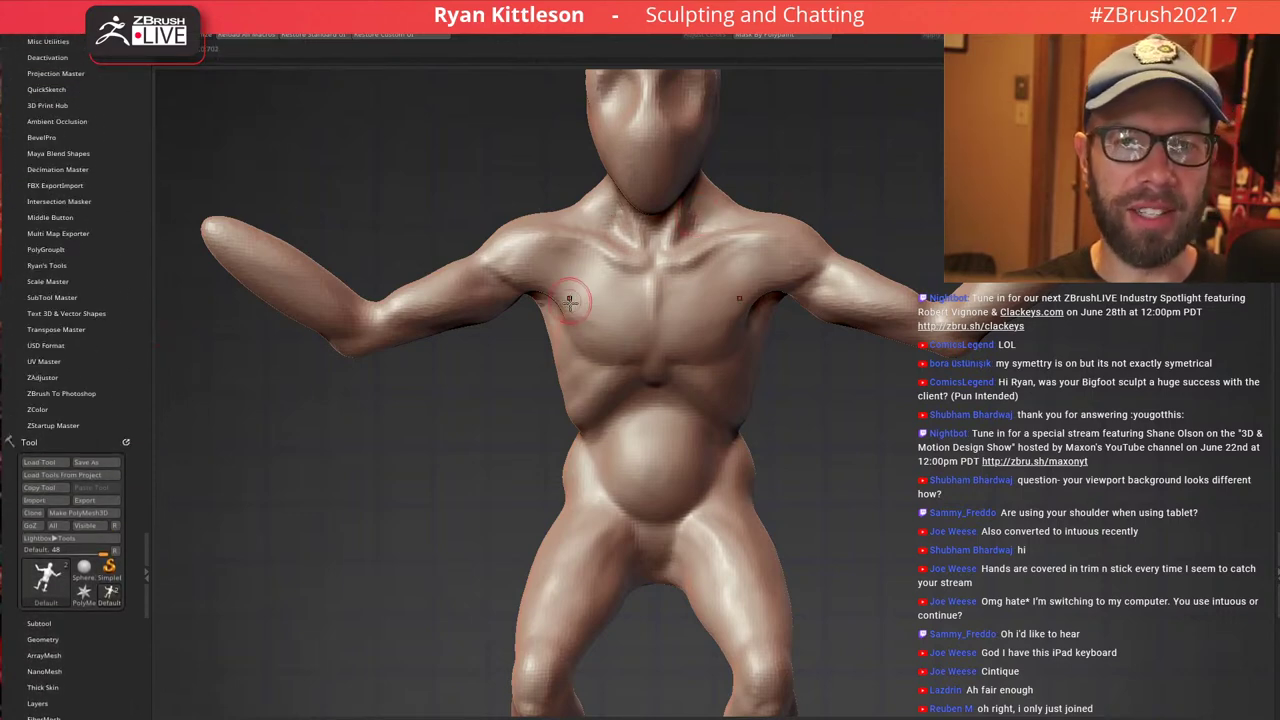
Sculpt the side of the neck down into the trapezius slope from behind, enlarging the brush to draw size 173
{"action": "mouse_move", "coordinate": [570, 303]}
{"action": "right_mouse_down"}
{"action": "mouse_move", "coordinate": [583, 274]}
{"action": "mouse_move", "coordinate": [500, 210]}
{"action": "mouse_move", "coordinate": [566, 183]}
{"action": "mouse_move", "coordinate": [678, 252]}
{"action": "mouse_move", "coordinate": [717, 197]}
{"action": "mouse_move", "coordinate": [714, 300]}
{"action": "right_mouse_up"}
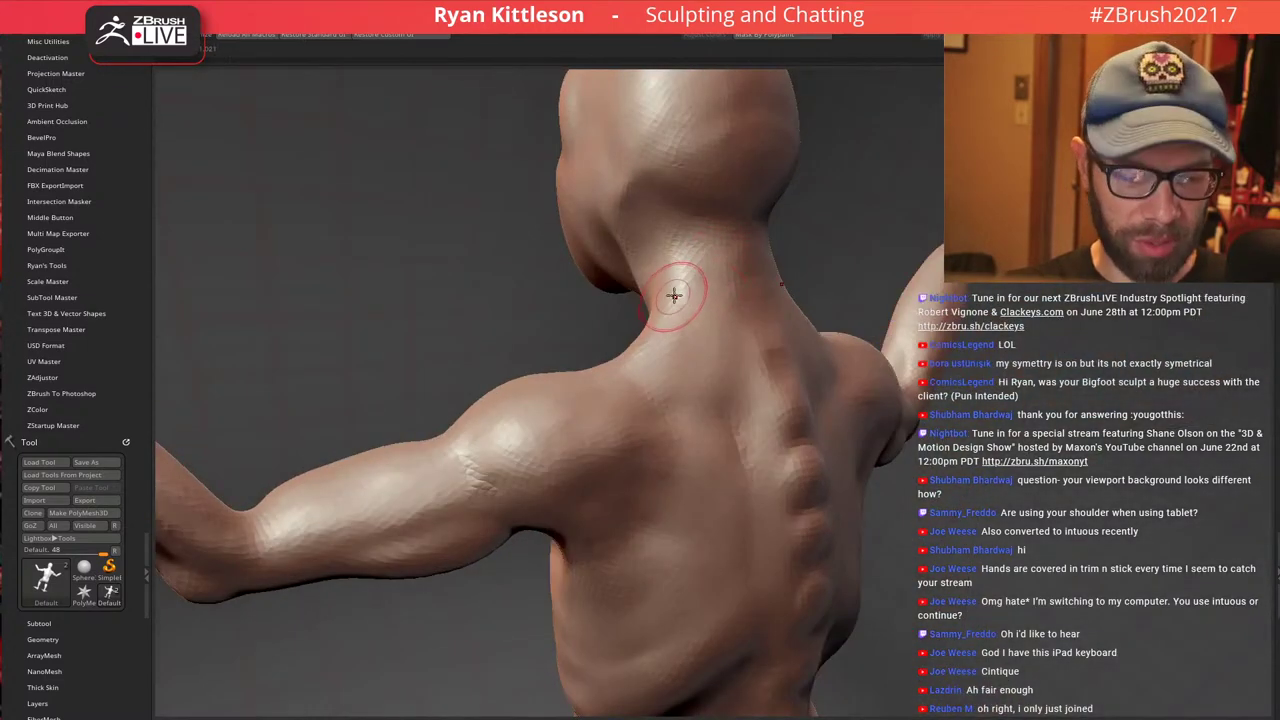
{"action": "left_click_drag", "start_coordinate": [666, 283], "coordinate": [658, 280]}
{"action": "key", "text": "]"}
{"action": "key", "text": "]"}
{"action": "key", "text": "]"}
{"action": "key", "text": "]"}
{"action": "key", "text": "]"}
{"action": "key", "text": "]"}
{"action": "key", "text": "]"}
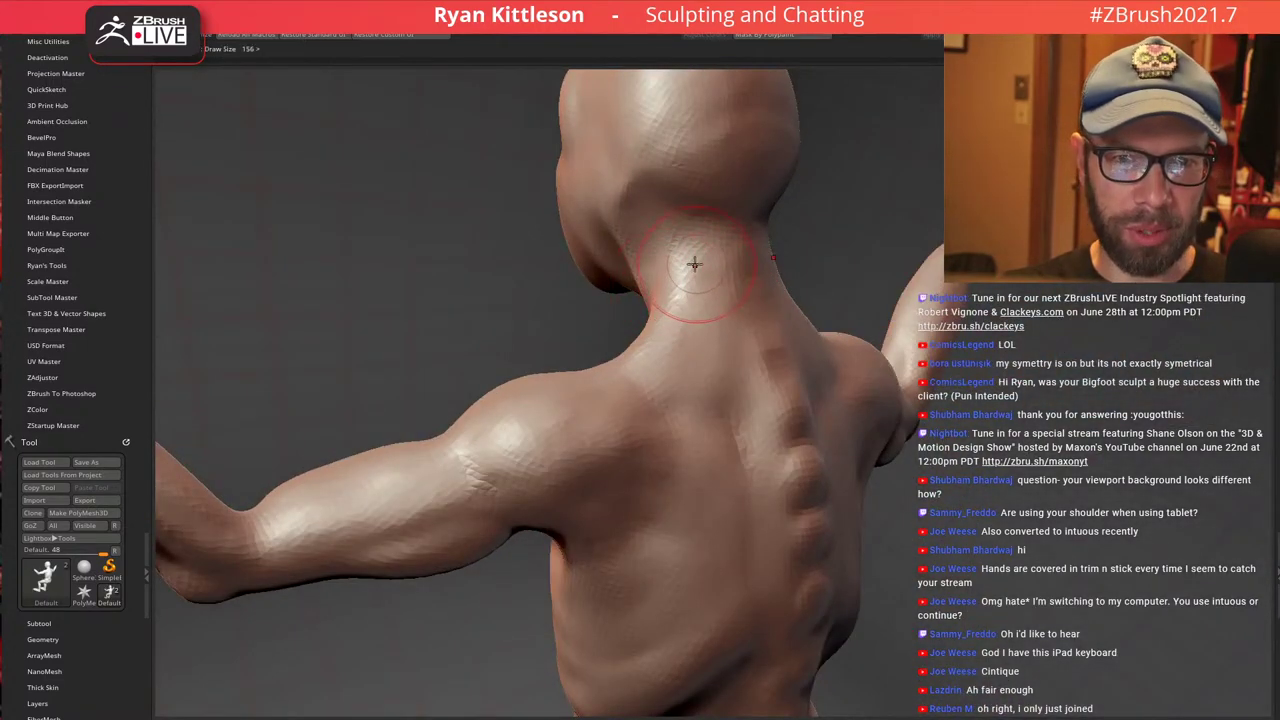
{"action": "key", "text": "]"}
{"action": "right_click_drag", "start_coordinate": [695, 265], "coordinate": [676, 246]}
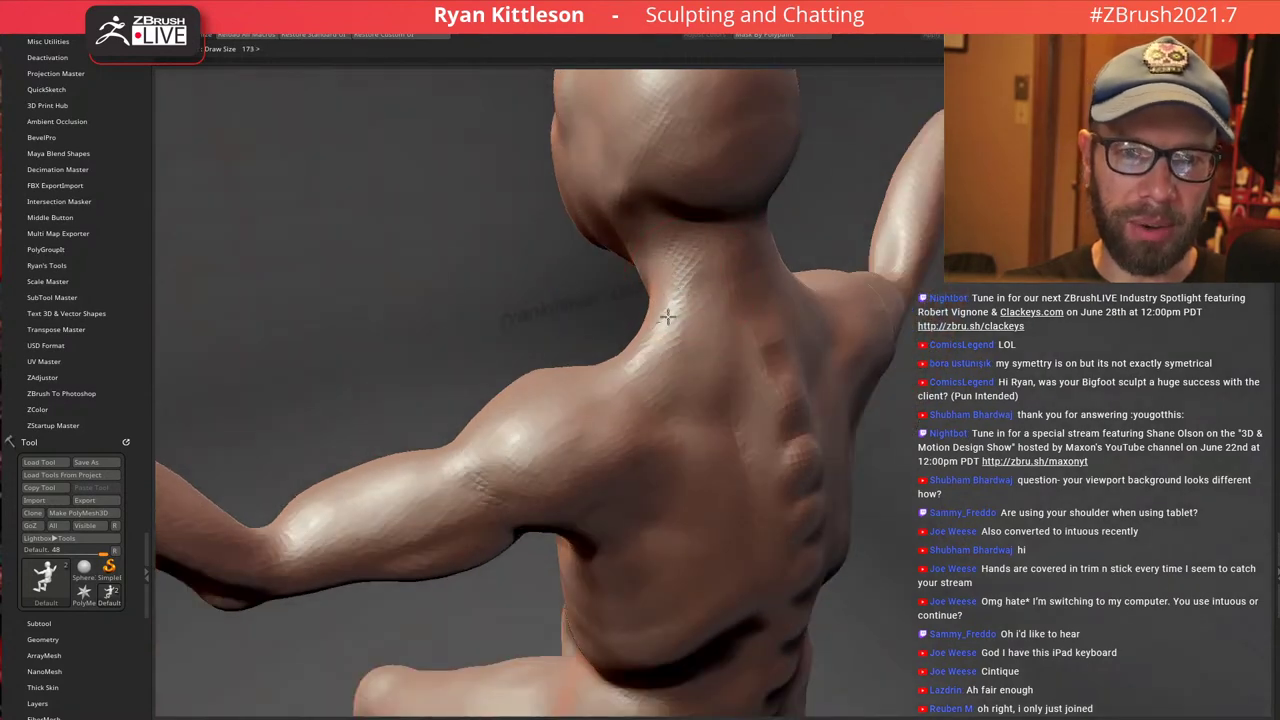
{"action": "left_click_drag", "start_coordinate": [667, 317], "coordinate": [660, 373]}
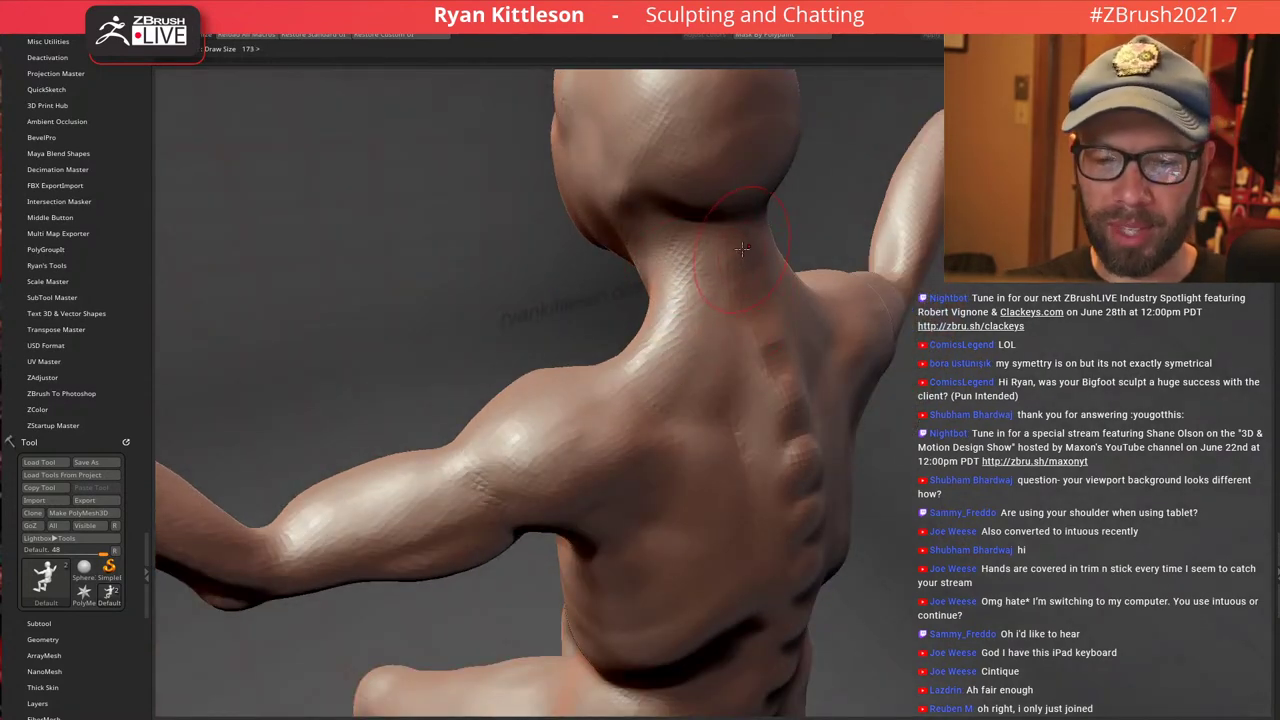
Examine the full figure's proportions, torso and head from the front
{"action": "right_click_drag", "start_coordinate": [670, 261], "coordinate": [655, 285], "text": "ctrl"}
{"action": "mouse_move", "coordinate": [655, 285]}
{"action": "right_mouse_down"}
{"action": "mouse_move", "coordinate": [706, 297]}
{"action": "mouse_move", "coordinate": [487, 338]}
{"action": "mouse_move", "coordinate": [691, 275]}
{"action": "right_mouse_up"}
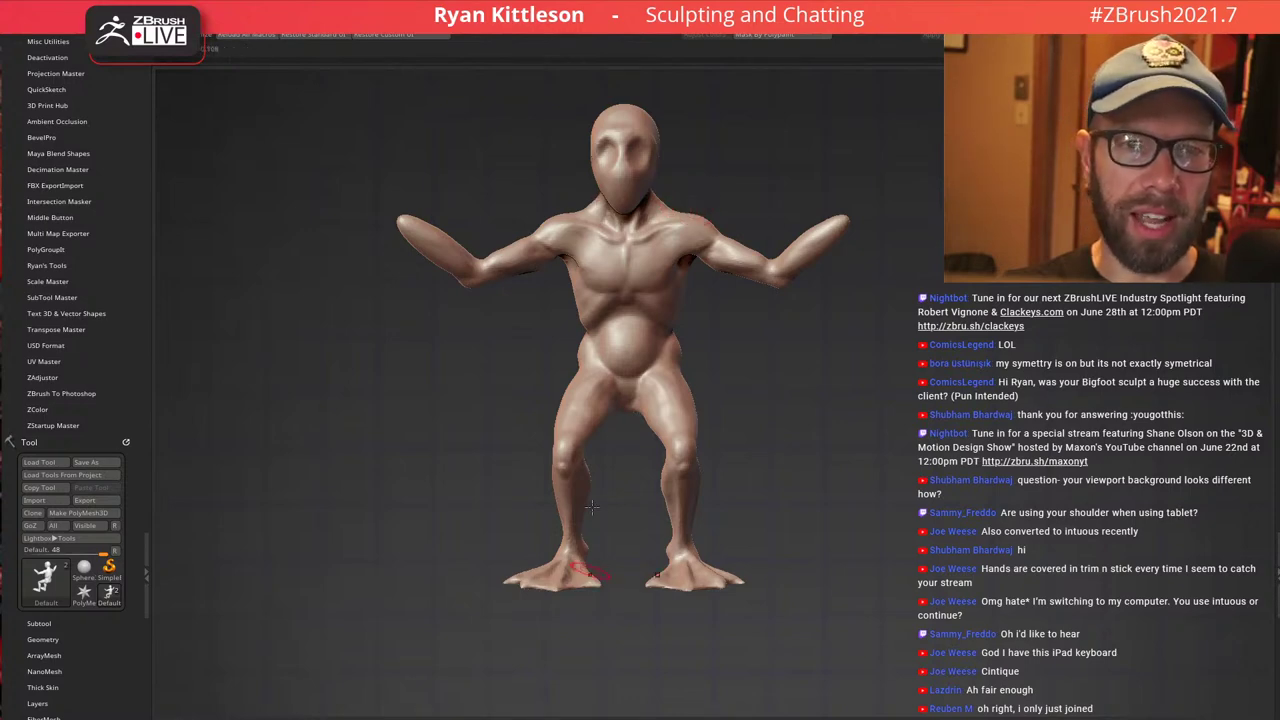
{"action": "right_click_drag", "start_coordinate": [595, 259], "coordinate": [717, 260], "text": "ctrl"}
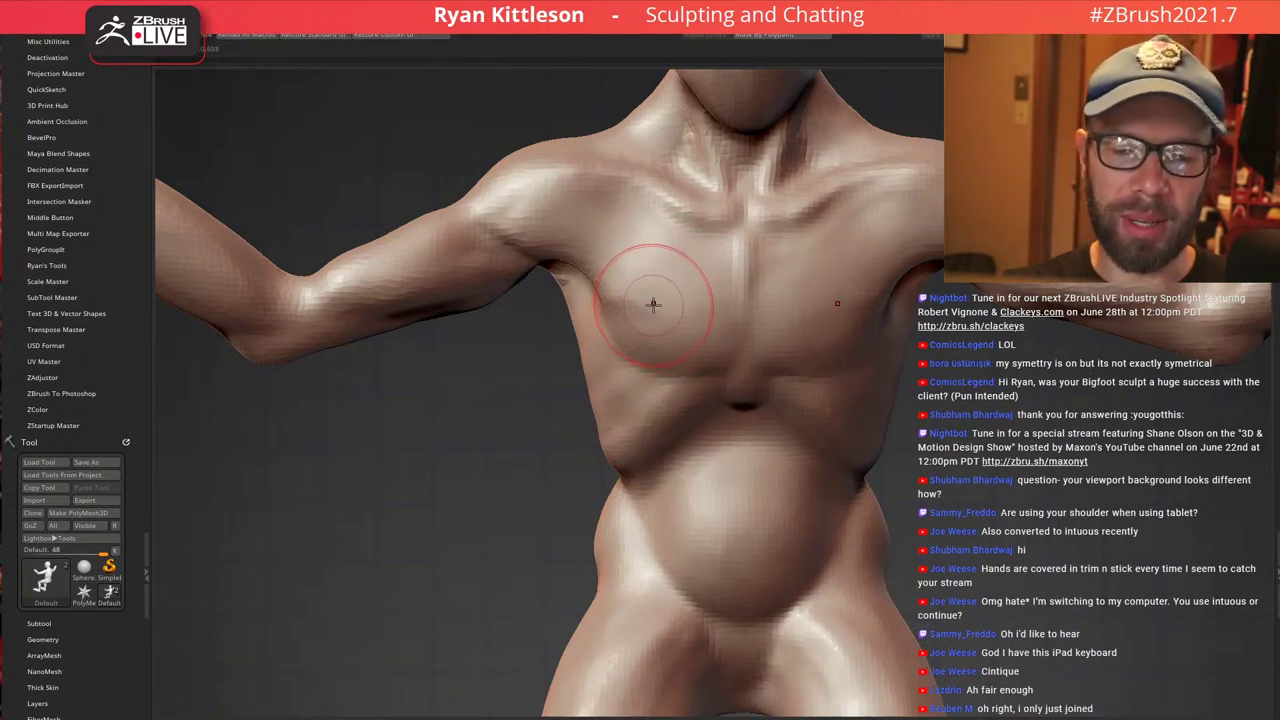
{"action": "right_click_drag", "start_coordinate": [752, 308], "coordinate": [681, 257], "text": "ctrl"}
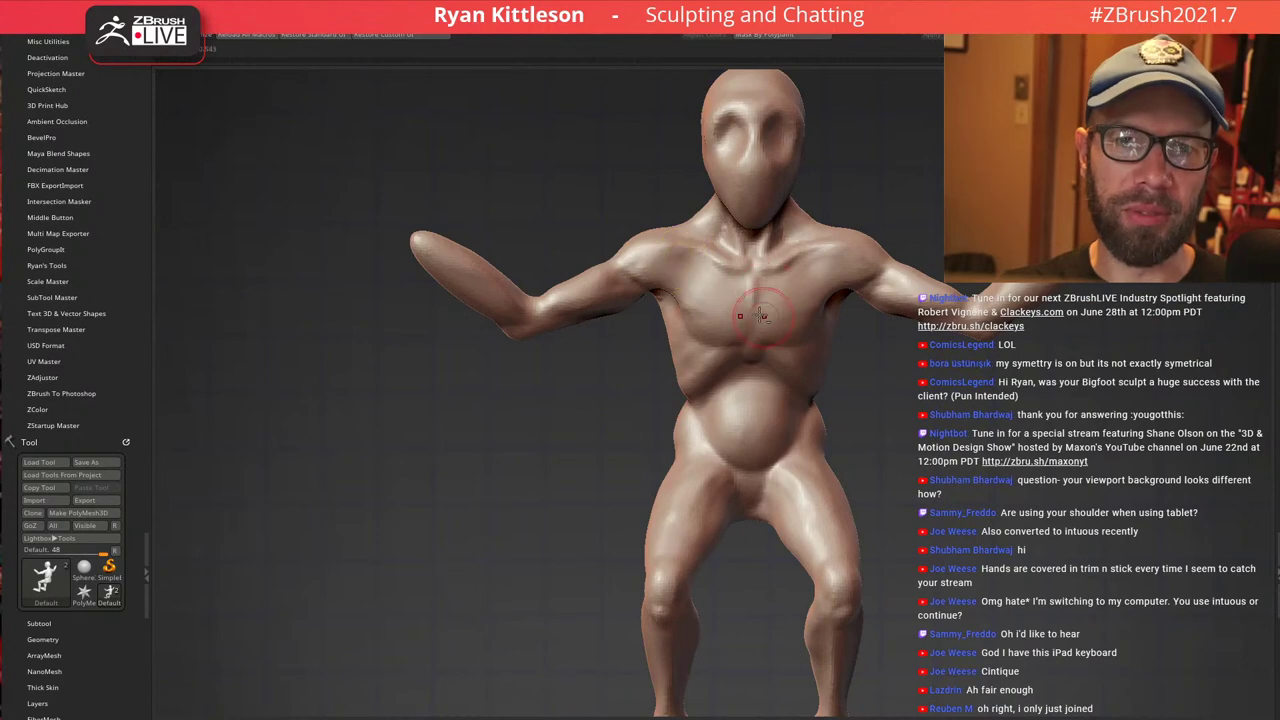
{"action": "right_click_drag", "start_coordinate": [760, 316], "coordinate": [691, 280], "text": "ctrl"}
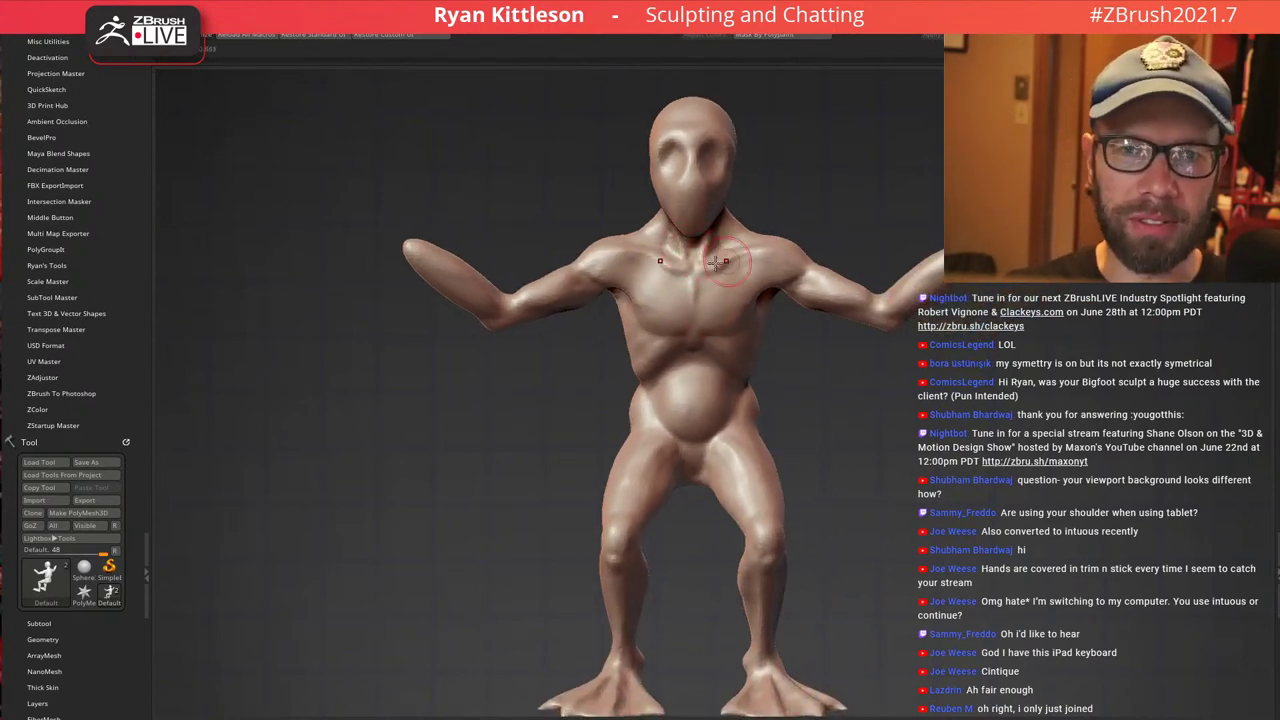
{"action": "mouse_move", "coordinate": [715, 262]}
{"action": "right_mouse_down"}
{"action": "mouse_move", "coordinate": [749, 216]}
{"action": "mouse_move", "coordinate": [762, 222]}
{"action": "mouse_move", "coordinate": [618, 272]}
{"action": "mouse_move", "coordinate": [748, 280]}
{"action": "mouse_move", "coordinate": [585, 325]}
{"action": "mouse_move", "coordinate": [603, 314]}
{"action": "right_mouse_up"}
{"action": "key", "text": "bracketright"}
{"action": "key", "text": "bracketright"}
{"action": "key", "text": "bracketleft"}
{"action": "key", "text": "bracketleft"}
{"action": "mouse_move", "coordinate": [558, 358]}
{"action": "right_mouse_down"}
{"action": "mouse_move", "coordinate": [571, 294]}
{"action": "mouse_move", "coordinate": [495, 282]}
{"action": "mouse_move", "coordinate": [566, 326]}
{"action": "right_mouse_up"}
{"action": "right_click_drag", "start_coordinate": [503, 300], "coordinate": [530, 306], "text": "ctrl"}
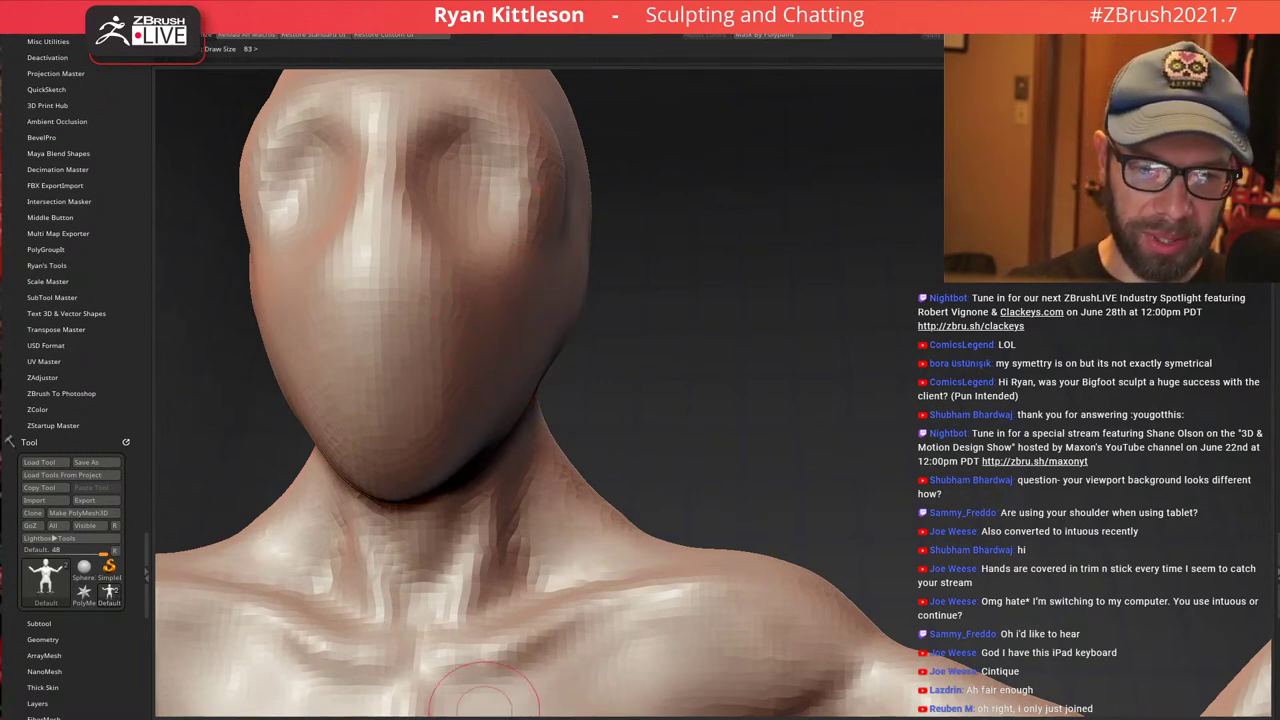
Bring the XnView reference painting 2-water-sprite-fishing-o-vaering-by-theodor-kittelsen.jpg over the model to study it, and move it back out of view
{"action": "left_click_drag", "start_coordinate": [757, 717], "coordinate": [754, 107]}
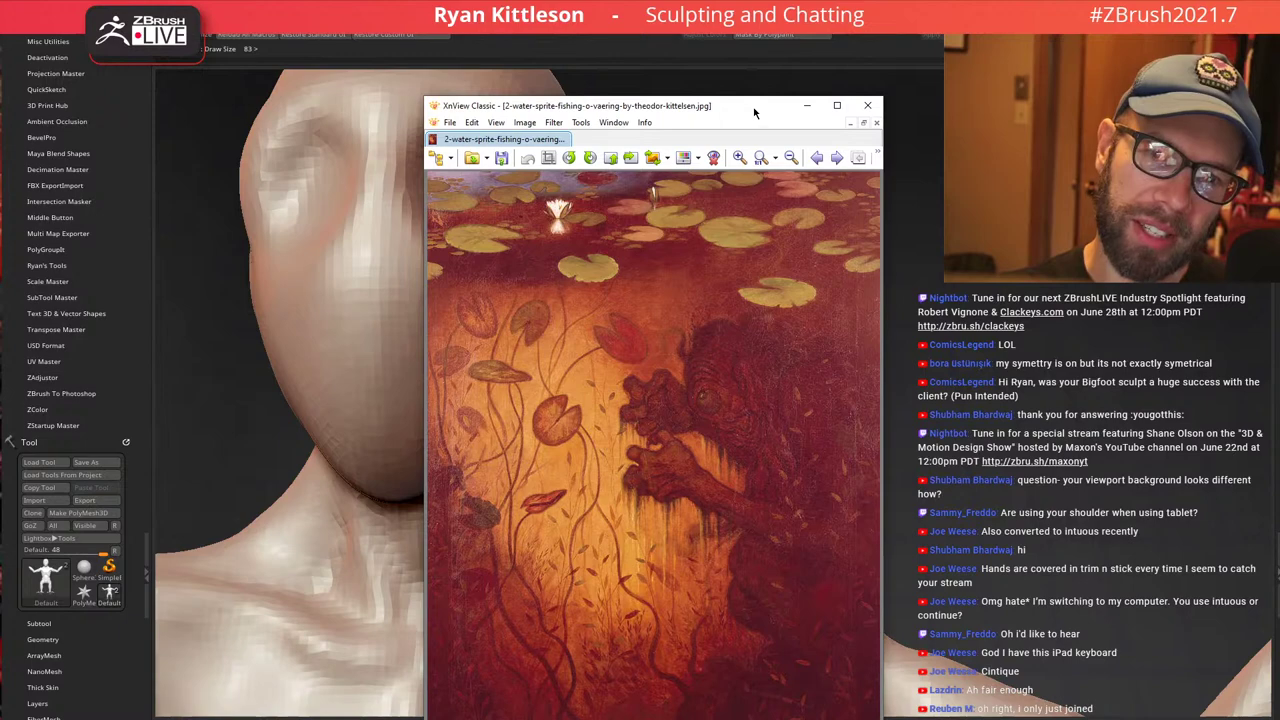
{"action": "left_click_drag", "start_coordinate": [754, 108], "coordinate": [600, 718]}
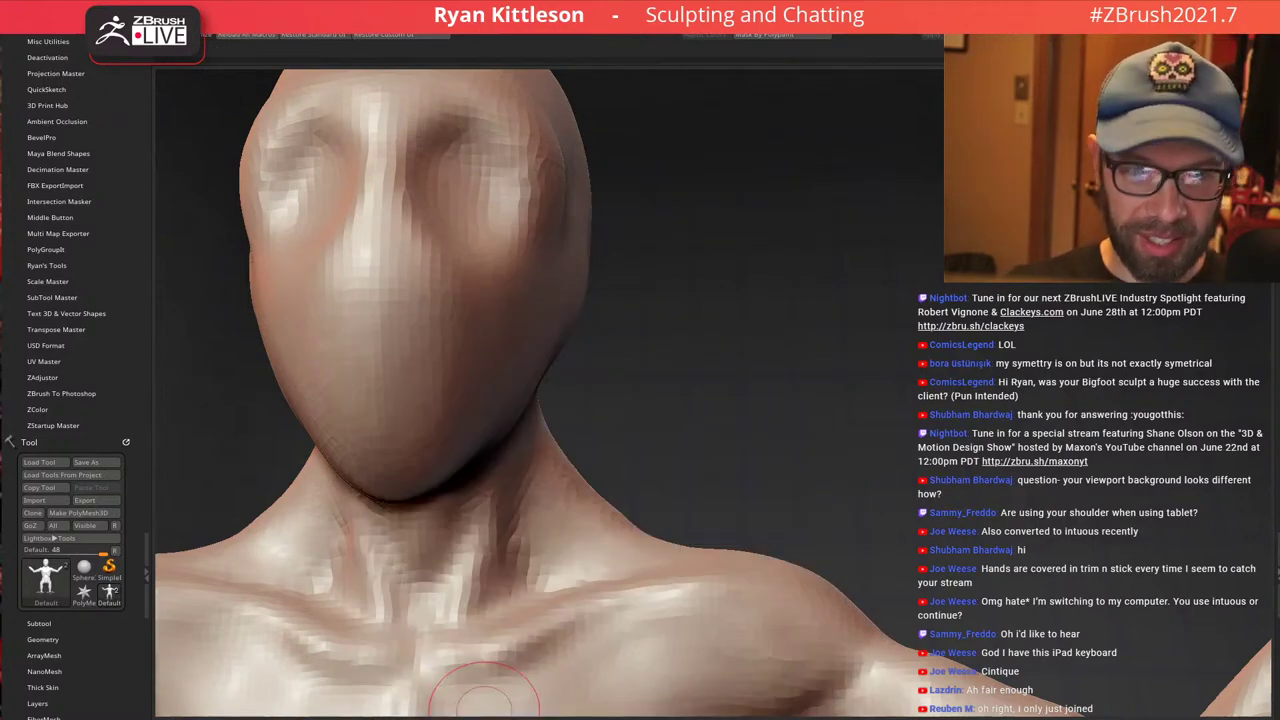
Carve mirrored diagonal creases from the sides of the nose down into the cheeks, enlarging the brush to draw size 182
{"action": "mouse_move", "coordinate": [496, 306]}
{"action": "right_mouse_down", "text": "alt"}
{"action": "mouse_move", "coordinate": [632, 278]}
{"action": "mouse_move", "coordinate": [596, 242]}
{"action": "mouse_move", "coordinate": [622, 189]}
{"action": "right_mouse_up", "text": "alt"}
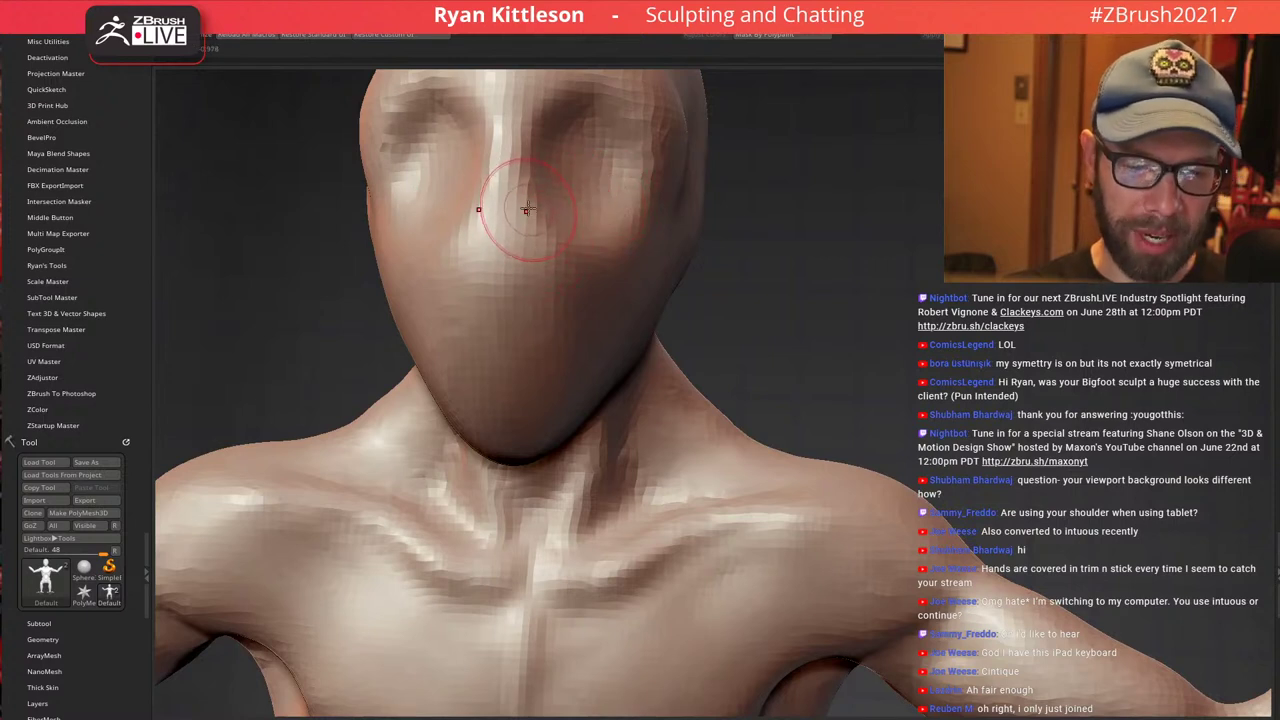
{"action": "key", "text": "bracketright"}
{"action": "key", "text": "bracketright"}
{"action": "key", "text": "bracketright"}
{"action": "key", "text": "bracketright"}
{"action": "key", "text": "bracketright"}
{"action": "key", "text": "bracketright"}
{"action": "key", "text": "bracketright"}
{"action": "key", "text": "bracketright"}
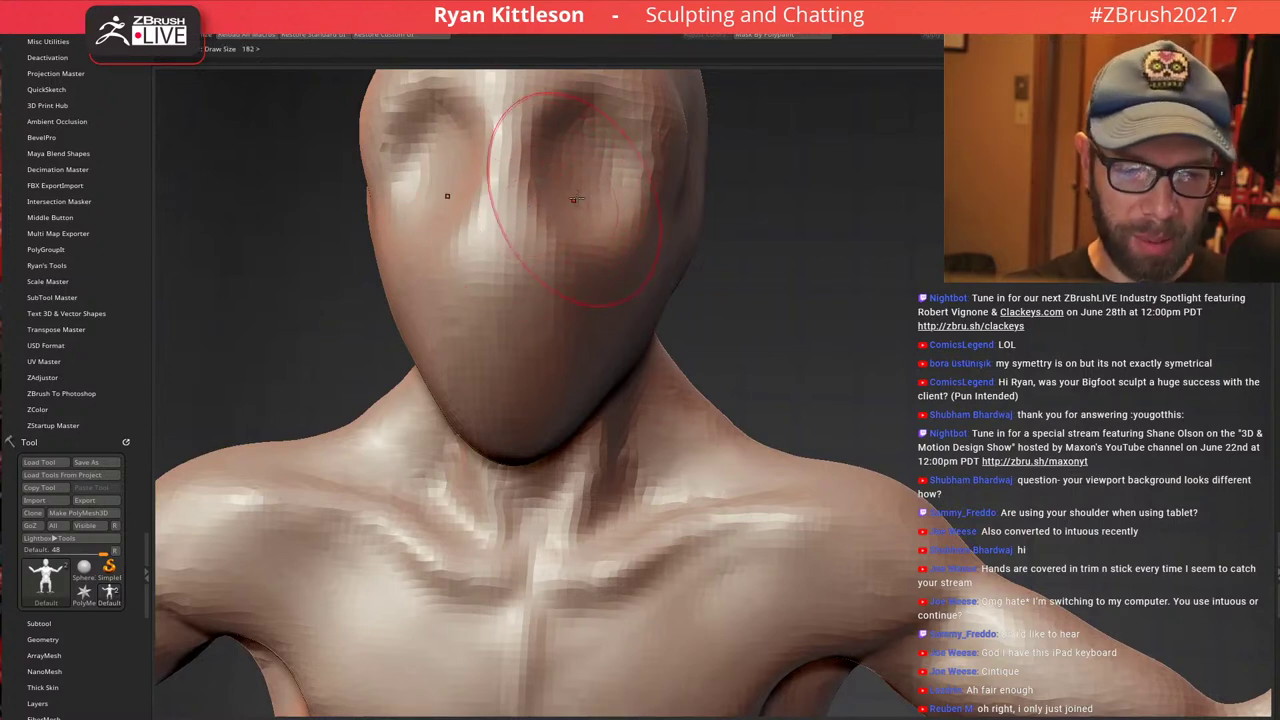
{"action": "key", "text": "bracketright"}
{"action": "key", "text": "bracketright"}
{"action": "mouse_move", "coordinate": [522, 188]}
{"action": "left_mouse_down"}
{"action": "mouse_move", "coordinate": [521, 230]}
{"action": "mouse_move", "coordinate": [566, 300]}
{"action": "left_mouse_up"}
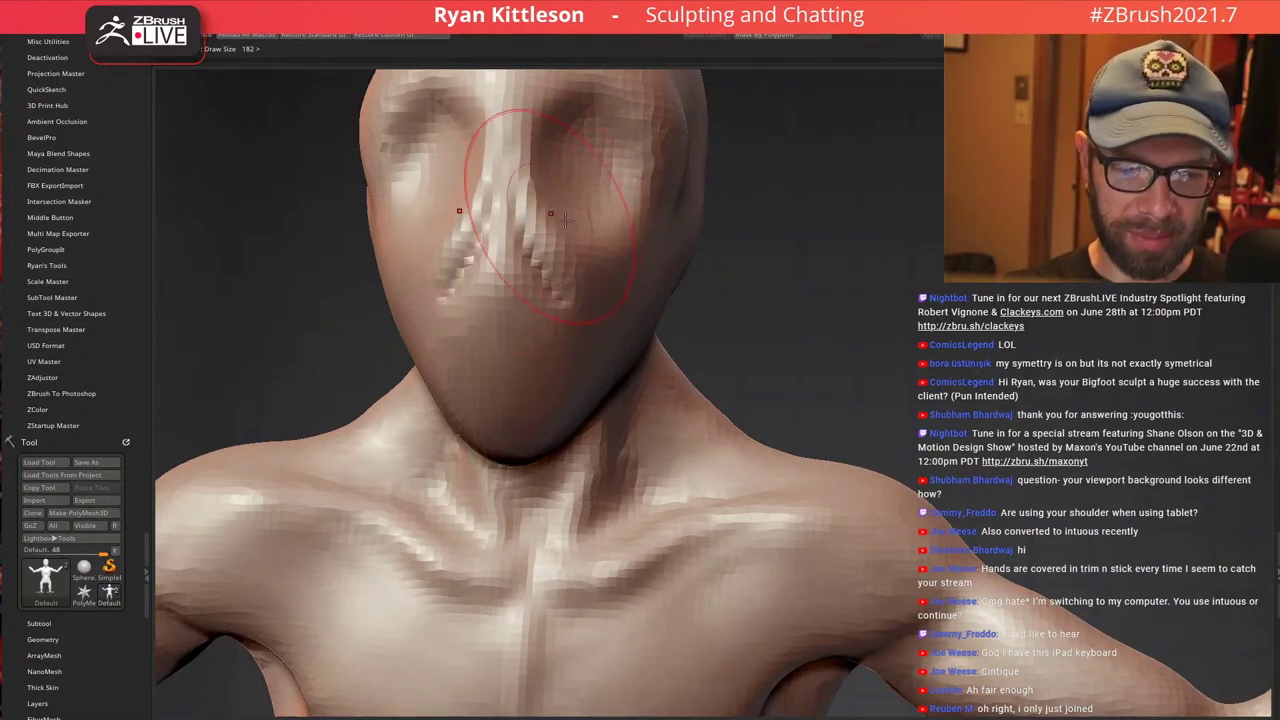
{"action": "mouse_move", "coordinate": [523, 232]}
{"action": "left_mouse_down"}
{"action": "mouse_move", "coordinate": [572, 302]}
{"action": "mouse_move", "coordinate": [555, 307]}
{"action": "left_mouse_up"}
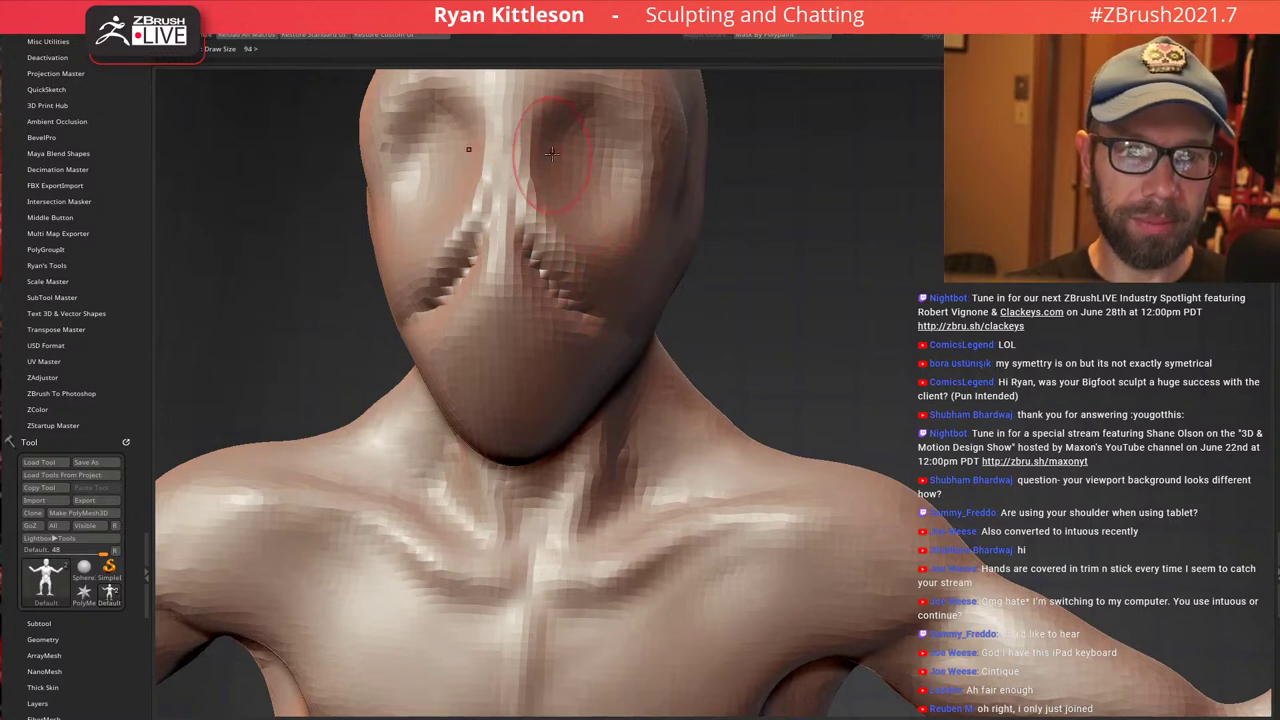
Shape the sides of the nose, the upper lip area and the cheeks around the diagonal creases
{"action": "mouse_move", "coordinate": [517, 146]}
{"action": "left_mouse_down"}
{"action": "mouse_move", "coordinate": [541, 203]}
{"action": "mouse_move", "coordinate": [597, 267]}
{"action": "left_mouse_up"}
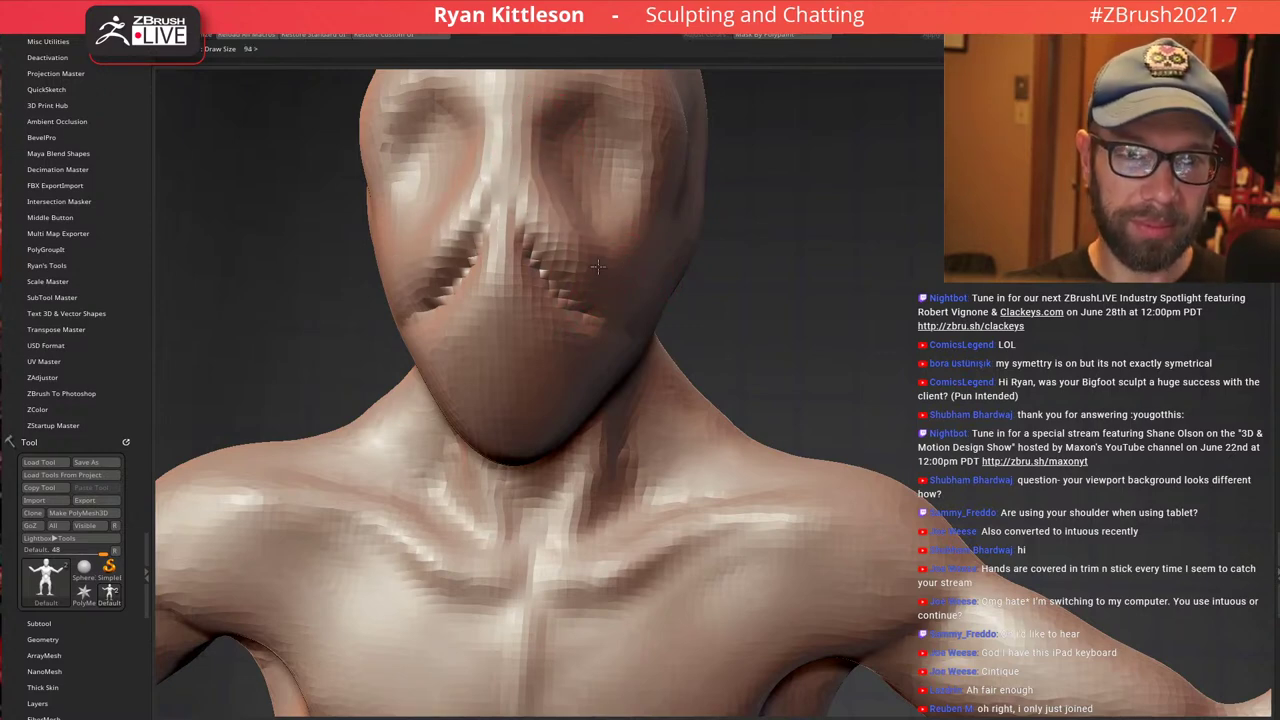
{"action": "mouse_move", "coordinate": [628, 290]}
{"action": "right_mouse_down"}
{"action": "mouse_move", "coordinate": [502, 256]}
{"action": "mouse_move", "coordinate": [614, 266]}
{"action": "right_mouse_up"}
{"action": "mouse_move", "coordinate": [488, 240]}
{"action": "left_mouse_down"}
{"action": "mouse_move", "coordinate": [469, 311]}
{"action": "mouse_move", "coordinate": [486, 222]}
{"action": "mouse_move", "coordinate": [482, 312]}
{"action": "mouse_move", "coordinate": [506, 326]}
{"action": "mouse_move", "coordinate": [449, 357]}
{"action": "mouse_move", "coordinate": [505, 340]}
{"action": "mouse_move", "coordinate": [457, 334]}
{"action": "mouse_move", "coordinate": [477, 380]}
{"action": "mouse_move", "coordinate": [471, 351]}
{"action": "mouse_move", "coordinate": [490, 338]}
{"action": "left_mouse_up"}
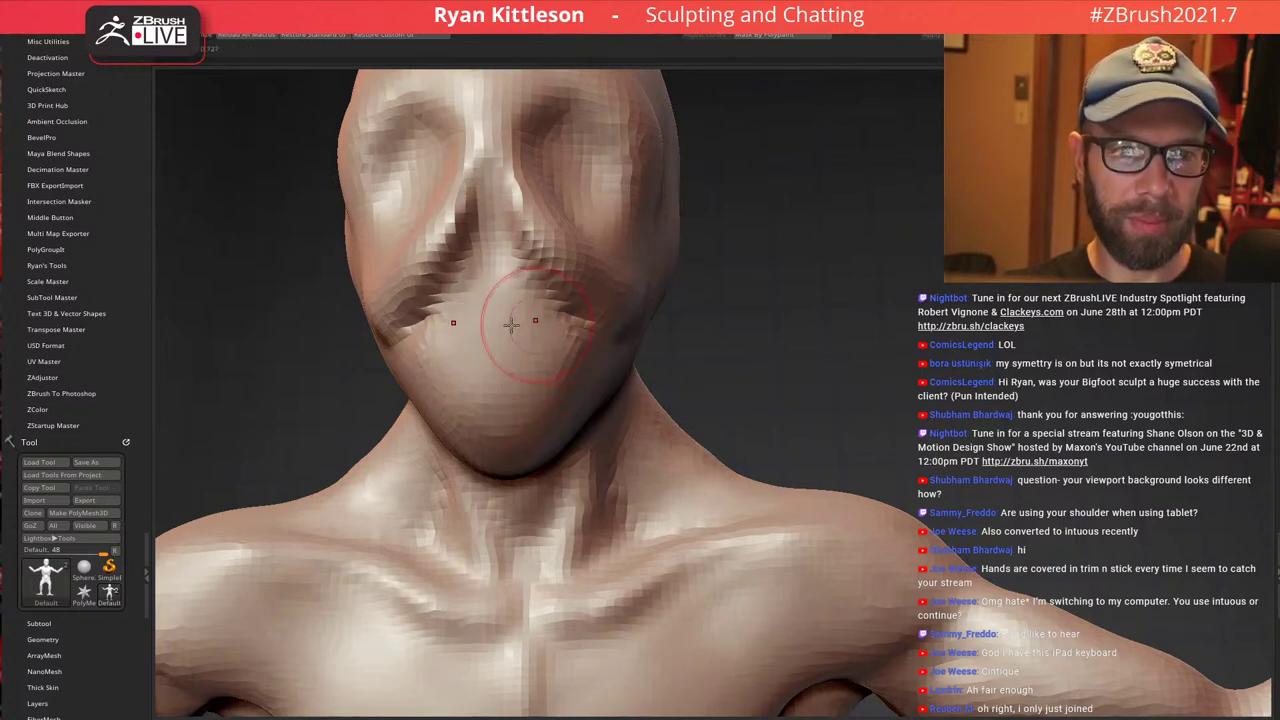
{"action": "mouse_move", "coordinate": [730, 285]}
{"action": "right_mouse_down"}
{"action": "mouse_move", "coordinate": [671, 263]}
{"action": "mouse_move", "coordinate": [646, 289]}
{"action": "mouse_move", "coordinate": [694, 260]}
{"action": "mouse_move", "coordinate": [667, 259]}
{"action": "mouse_move", "coordinate": [685, 283]}
{"action": "mouse_move", "coordinate": [648, 289]}
{"action": "right_mouse_up"}
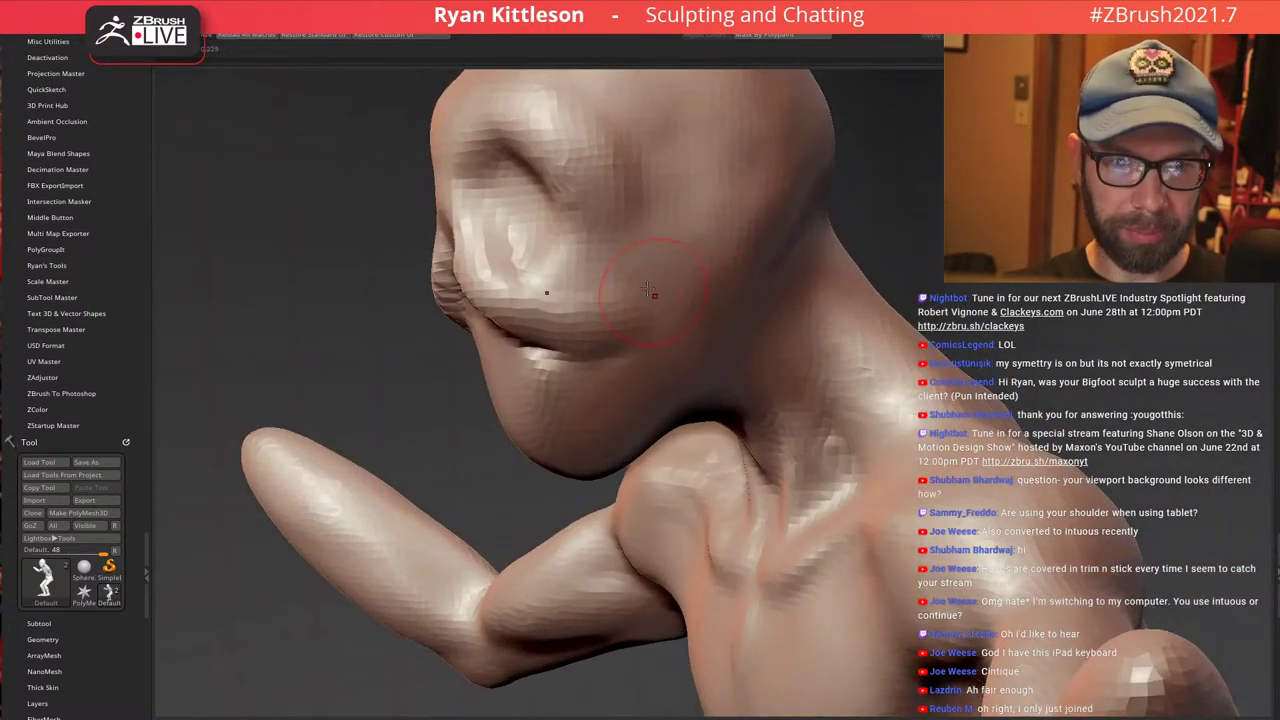
{"action": "left_click_drag", "start_coordinate": [650, 295], "coordinate": [650, 342]}
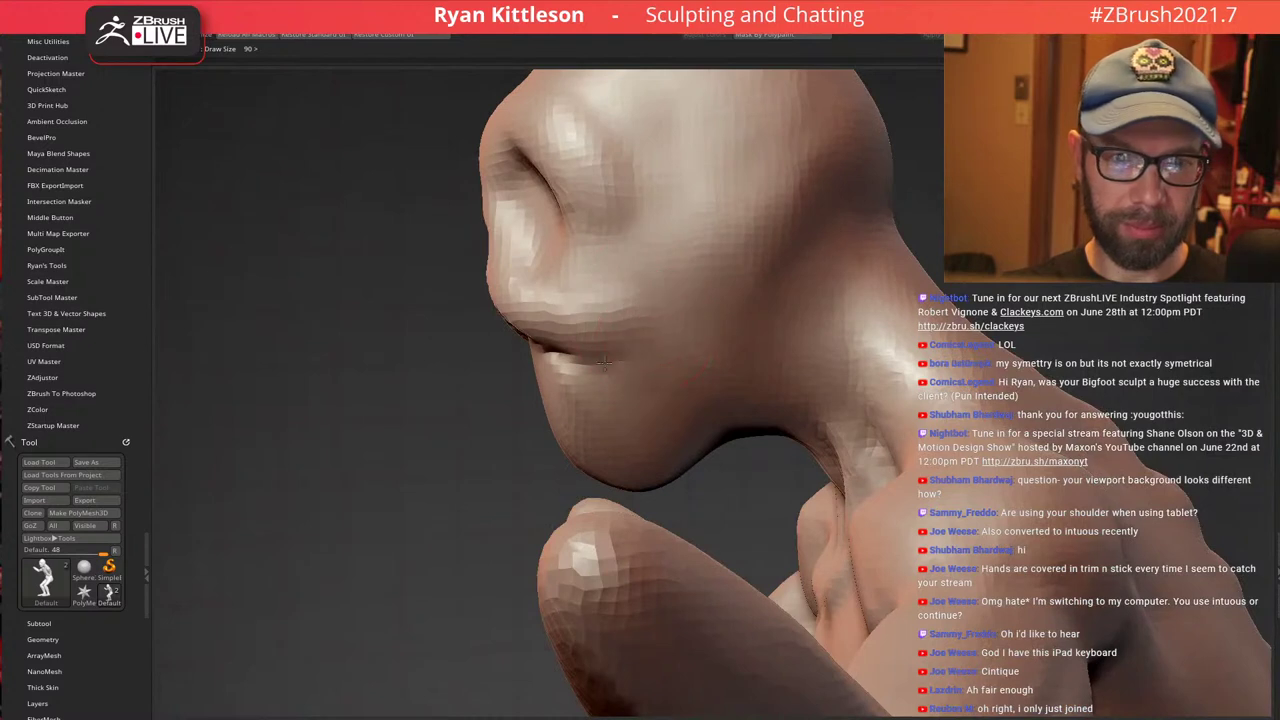
Sculpt a recessed ear area on the side of the head behind the jaw
{"action": "mouse_move", "coordinate": [727, 246]}
{"action": "left_mouse_down"}
{"action": "mouse_move", "coordinate": [737, 254]}
{"action": "mouse_move", "coordinate": [714, 304]}
{"action": "mouse_move", "coordinate": [708, 293]}
{"action": "mouse_move", "coordinate": [788, 158]}
{"action": "mouse_move", "coordinate": [749, 310]}
{"action": "mouse_move", "coordinate": [797, 190]}
{"action": "mouse_move", "coordinate": [770, 318]}
{"action": "mouse_move", "coordinate": [806, 192]}
{"action": "mouse_move", "coordinate": [724, 264]}
{"action": "mouse_move", "coordinate": [832, 150]}
{"action": "left_mouse_up"}
{"action": "right_click_drag", "start_coordinate": [802, 204], "coordinate": [787, 291], "text": "ctrl"}
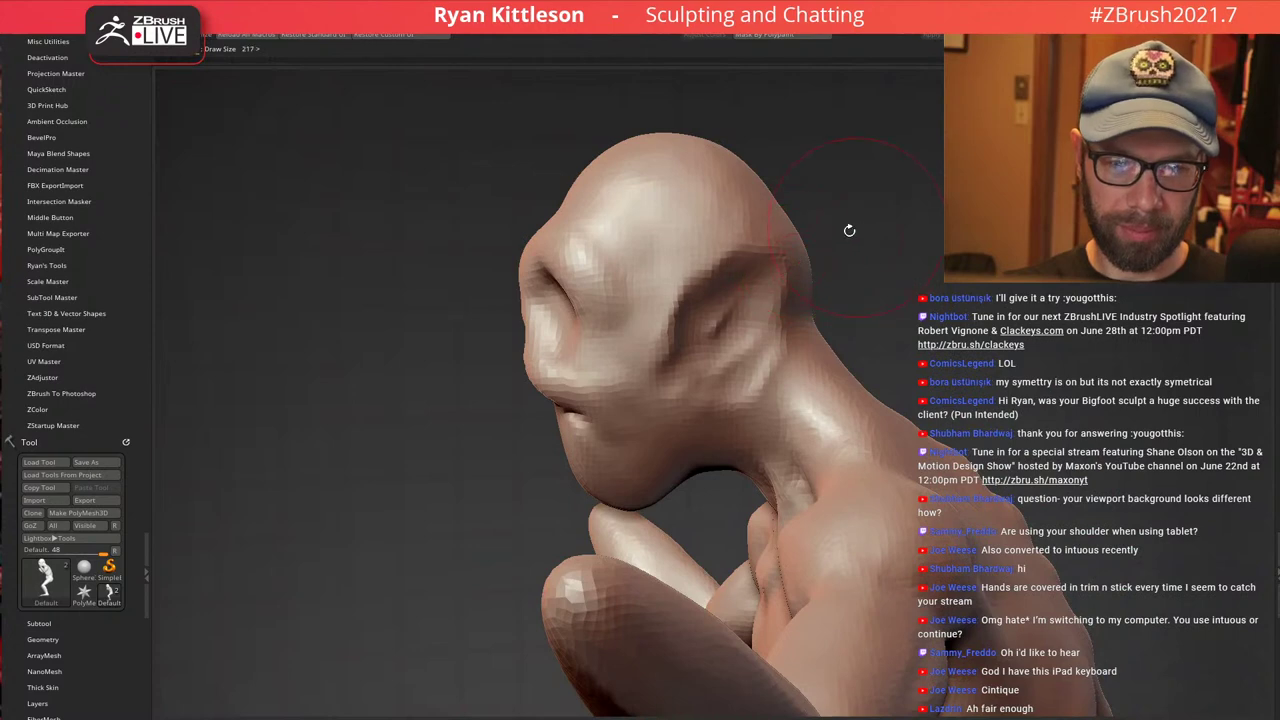
{"action": "left_click_drag", "start_coordinate": [849, 230], "coordinate": [786, 236]}
{"action": "left_click_drag", "start_coordinate": [830, 288], "coordinate": [834, 292]}
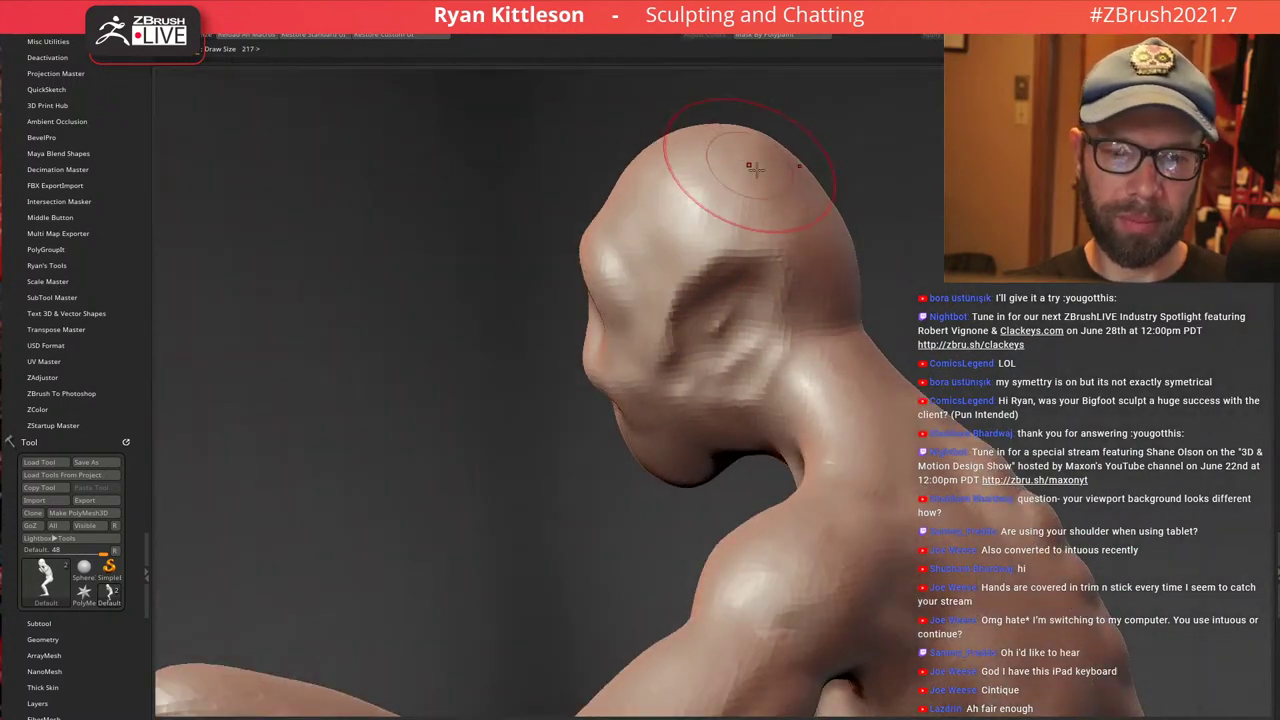
Shape the crown and back of the skull with a brush of draw size 217
{"action": "right_click_drag", "start_coordinate": [757, 170], "coordinate": [708, 277]}
{"action": "mouse_move", "coordinate": [704, 290]}
{"action": "left_mouse_down"}
{"action": "mouse_move", "coordinate": [680, 243]}
{"action": "mouse_move", "coordinate": [691, 224]}
{"action": "mouse_move", "coordinate": [668, 232]}
{"action": "mouse_move", "coordinate": [706, 304]}
{"action": "left_mouse_up"}
{"action": "right_click_drag", "start_coordinate": [735, 263], "coordinate": [764, 240]}
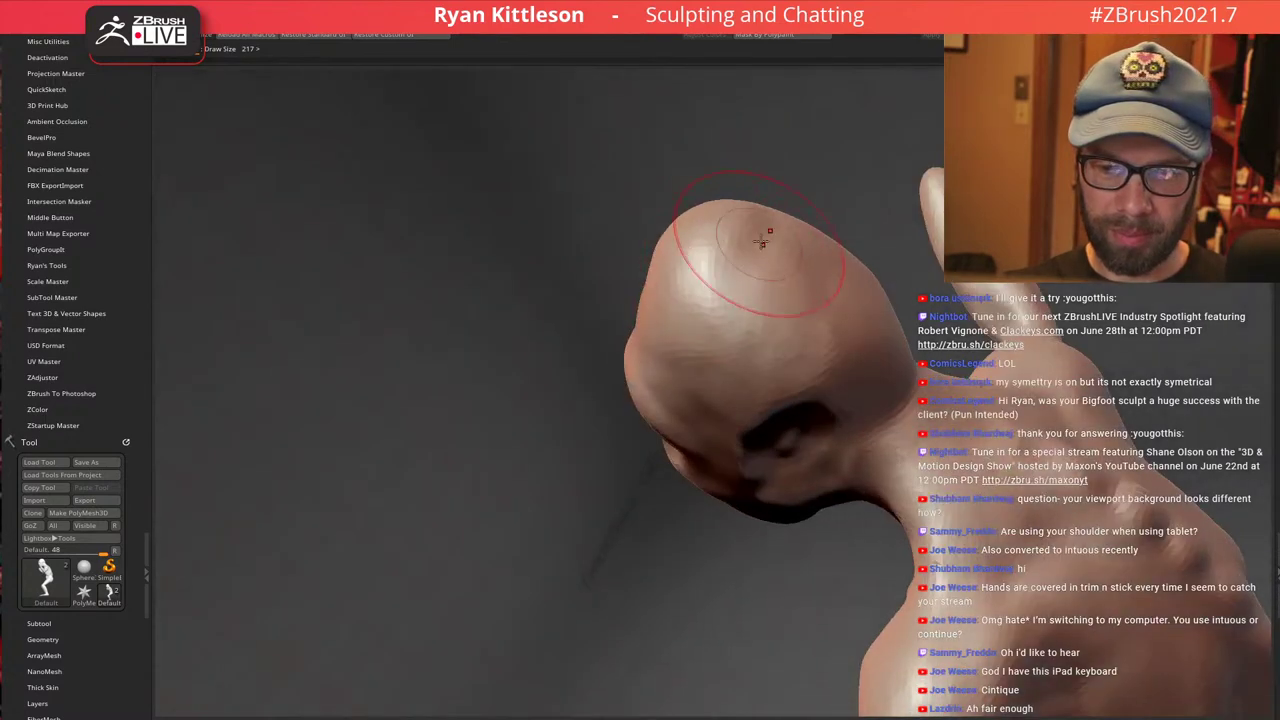
{"action": "left_click_drag", "start_coordinate": [771, 229], "coordinate": [772, 262]}
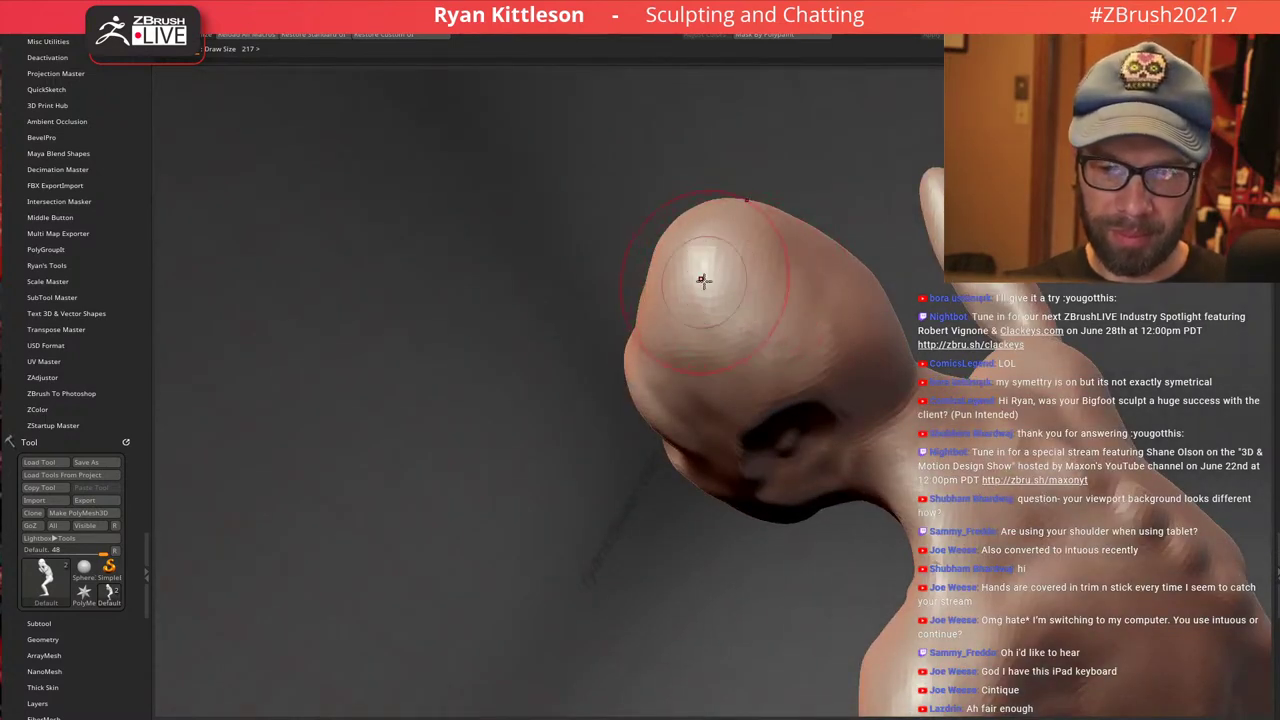
{"action": "right_click_drag", "start_coordinate": [703, 282], "coordinate": [748, 306]}
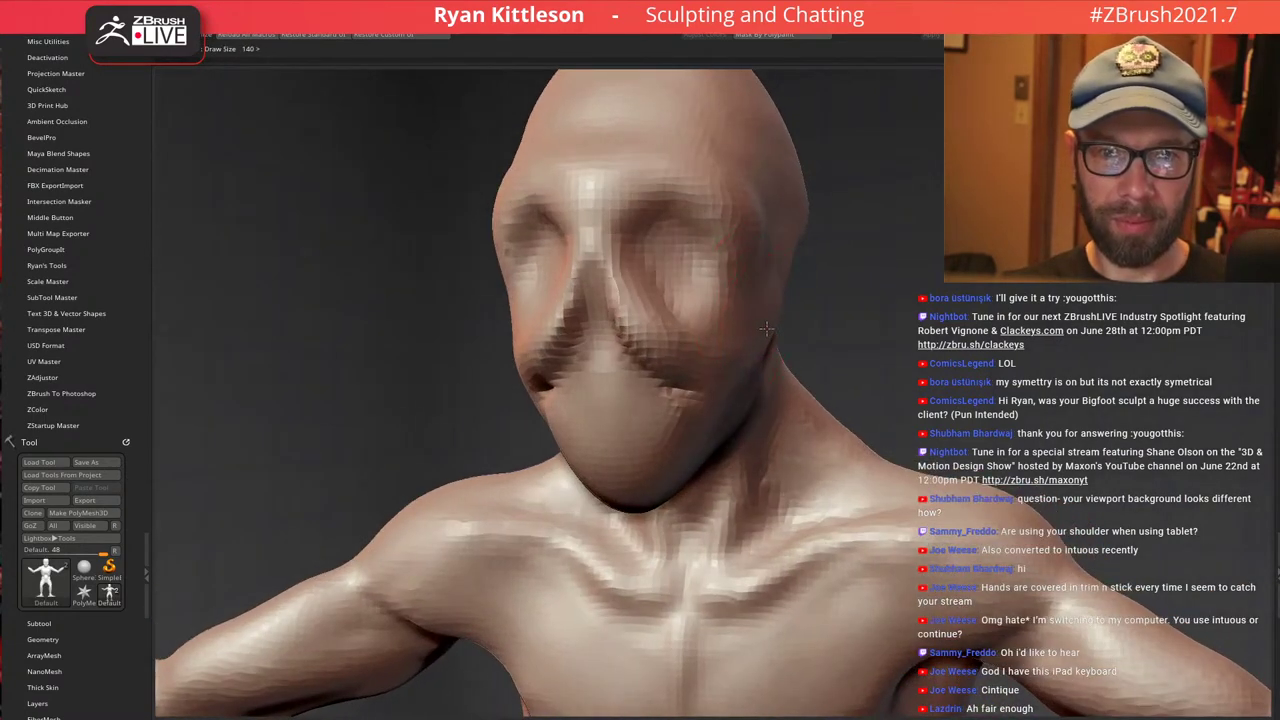
Sculpt the outer cheeks and the transition between cheekbone, jaw and ear, using draw sizes 140 and 114
{"action": "left_click_drag", "start_coordinate": [780, 303], "coordinate": [770, 330]}
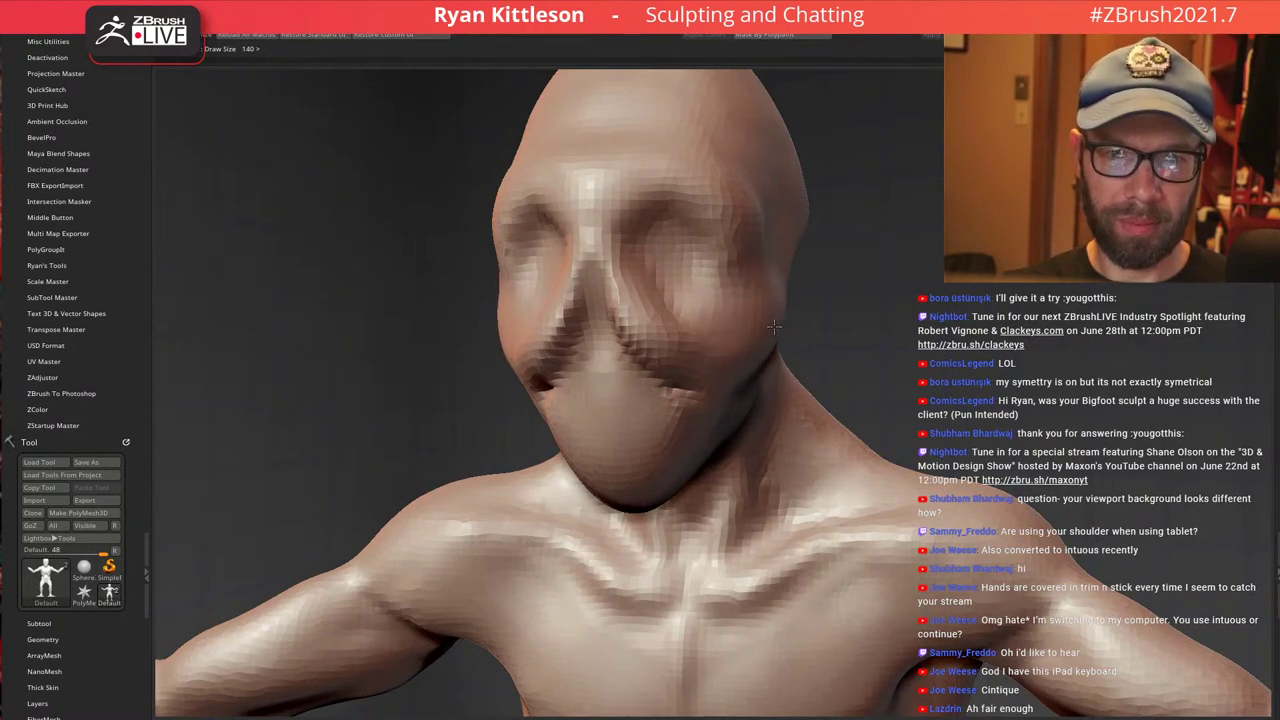
{"action": "mouse_move", "coordinate": [795, 254]}
{"action": "right_mouse_down"}
{"action": "mouse_move", "coordinate": [745, 246]}
{"action": "mouse_move", "coordinate": [760, 258]}
{"action": "right_mouse_up"}
{"action": "mouse_move", "coordinate": [803, 263]}
{"action": "left_mouse_down"}
{"action": "mouse_move", "coordinate": [862, 263]}
{"action": "mouse_move", "coordinate": [833, 343]}
{"action": "left_mouse_up"}
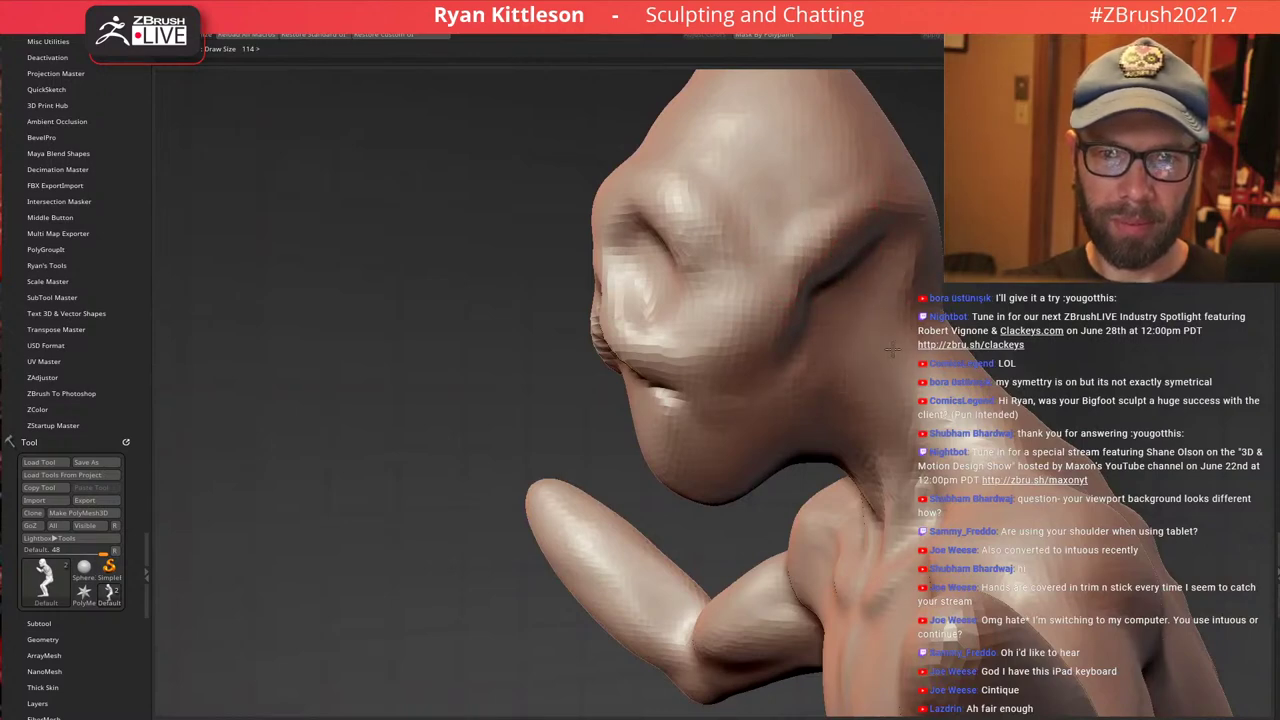
{"action": "mouse_move", "coordinate": [914, 273]}
{"action": "right_mouse_down"}
{"action": "mouse_move", "coordinate": [866, 240]}
{"action": "mouse_move", "coordinate": [878, 238]}
{"action": "right_mouse_up"}
{"action": "mouse_move", "coordinate": [915, 248]}
{"action": "left_mouse_down"}
{"action": "mouse_move", "coordinate": [907, 216]}
{"action": "mouse_move", "coordinate": [891, 268]}
{"action": "left_mouse_up"}
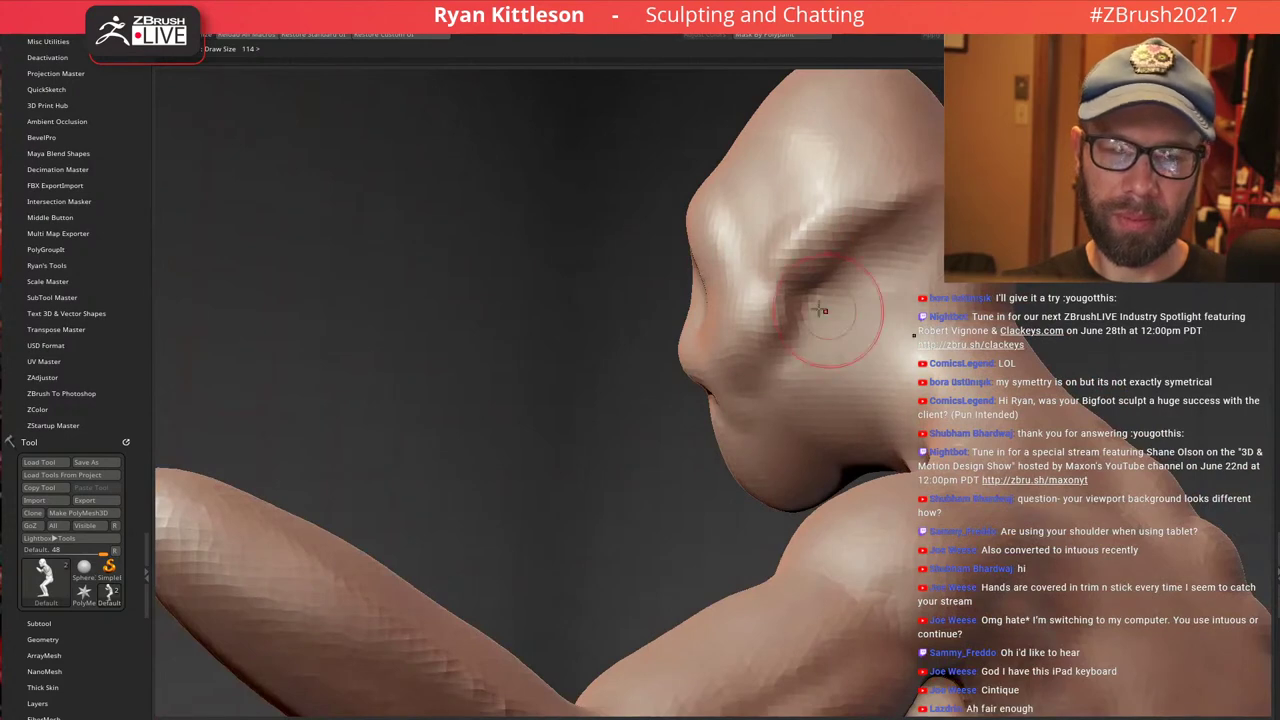
Hollow out the eye sockets beneath the brow
{"action": "right_click_drag", "start_coordinate": [823, 308], "coordinate": [794, 319]}
{"action": "right_click_drag", "start_coordinate": [807, 260], "coordinate": [812, 249], "text": "ctrl"}
{"action": "mouse_move", "coordinate": [775, 266]}
{"action": "left_mouse_down"}
{"action": "mouse_move", "coordinate": [800, 282]}
{"action": "mouse_move", "coordinate": [755, 272]}
{"action": "mouse_move", "coordinate": [752, 203]}
{"action": "mouse_move", "coordinate": [716, 198]}
{"action": "mouse_move", "coordinate": [684, 223]}
{"action": "left_mouse_up"}
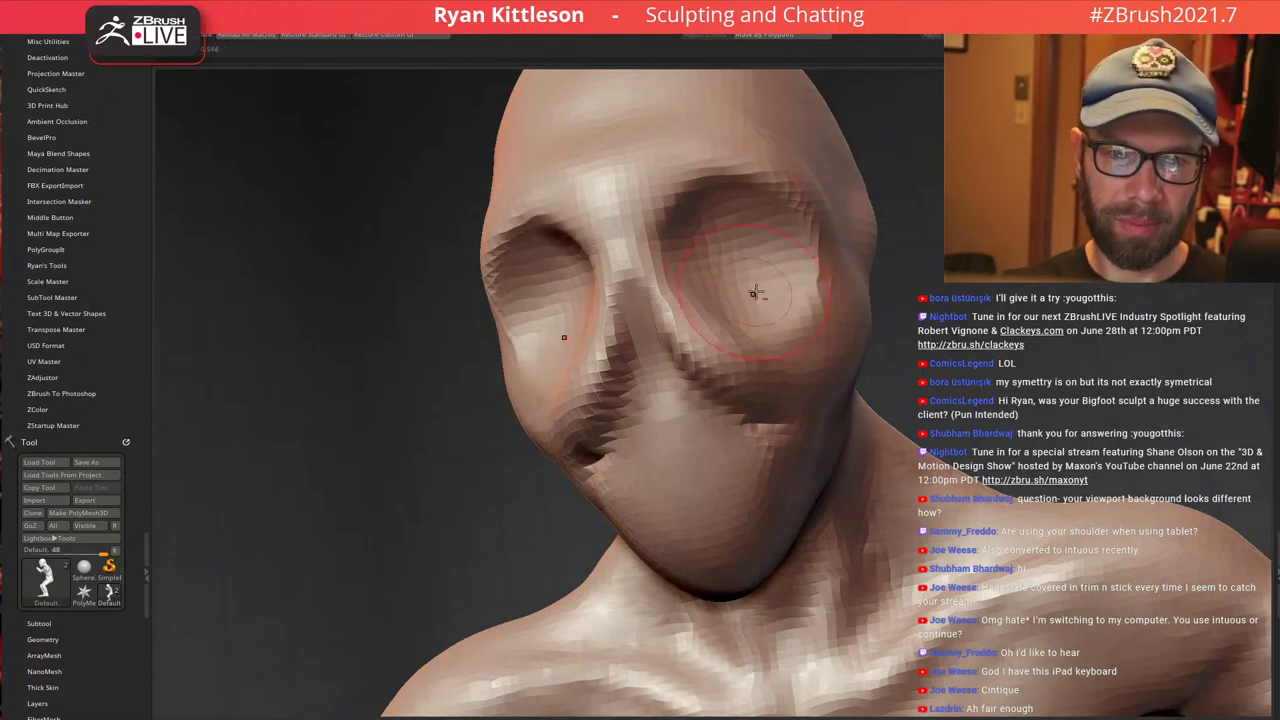
Sculpt the brow ridge above the eye sockets with a brush of draw size 116
{"action": "right_click_drag", "start_coordinate": [752, 300], "coordinate": [745, 130], "text": "alt"}
{"action": "right_click_drag", "start_coordinate": [760, 240], "coordinate": [728, 433]}
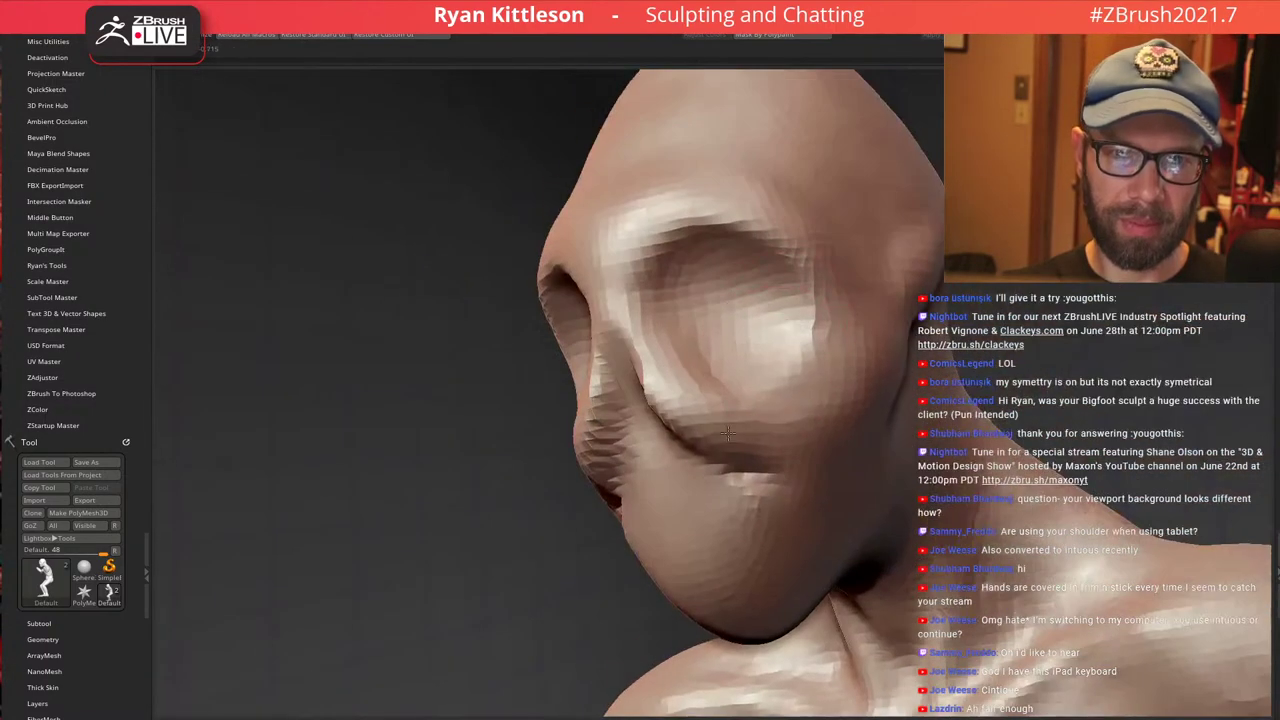
{"action": "mouse_move", "coordinate": [700, 240]}
{"action": "right_mouse_down"}
{"action": "mouse_move", "coordinate": [729, 268]}
{"action": "mouse_move", "coordinate": [755, 396]}
{"action": "right_mouse_up"}
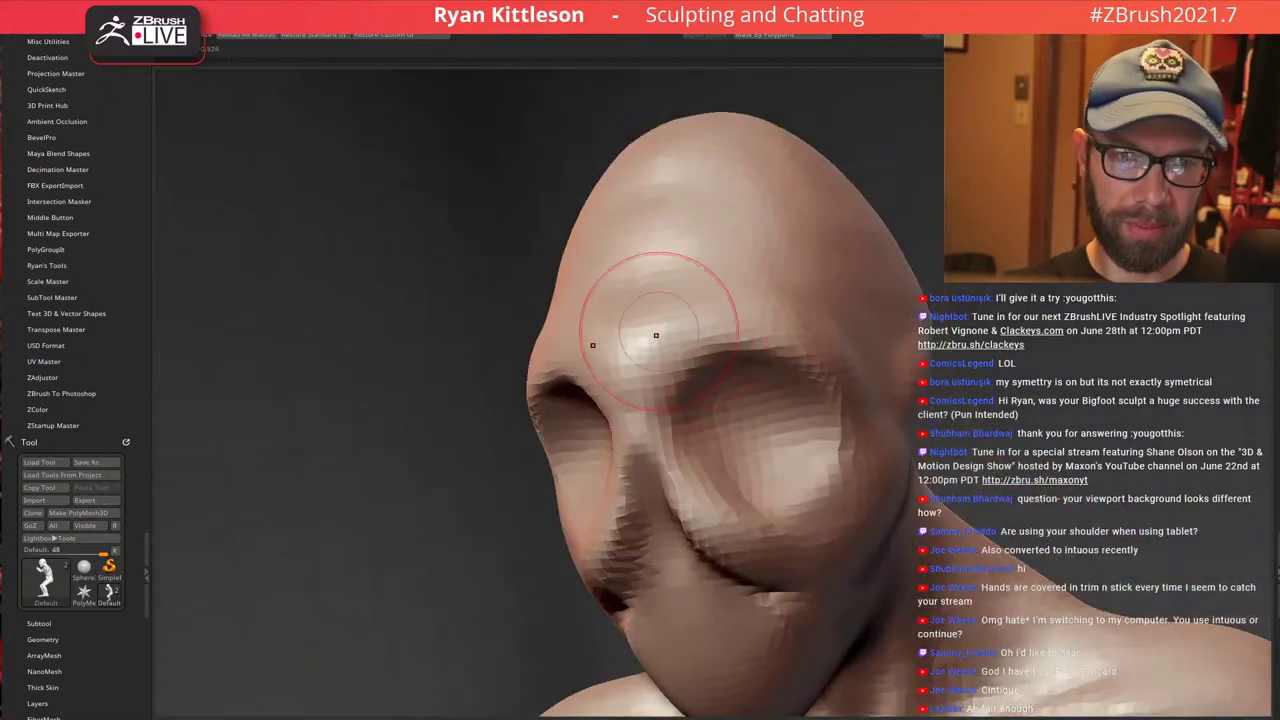
{"action": "key", "text": "["}
{"action": "key", "text": "]"}
{"action": "left_click_drag", "start_coordinate": [649, 338], "coordinate": [693, 334]}
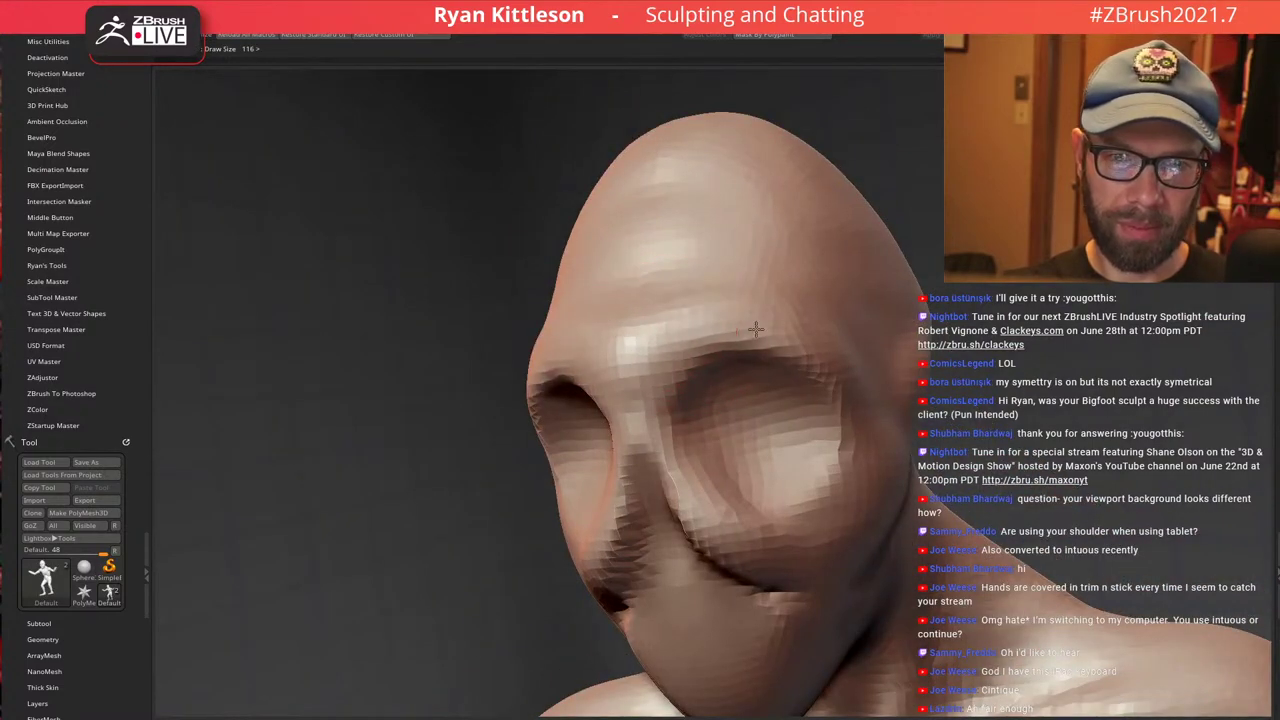
Shape the forehead above the brow and the temples with a brush of draw size 148
{"action": "right_click_drag", "start_coordinate": [746, 365], "coordinate": [742, 467], "text": "alt"}
{"action": "key", "text": "]"}
{"action": "mouse_move", "coordinate": [643, 329]}
{"action": "left_mouse_down"}
{"action": "mouse_move", "coordinate": [640, 363]}
{"action": "mouse_move", "coordinate": [680, 291]}
{"action": "mouse_move", "coordinate": [727, 303]}
{"action": "left_mouse_up"}
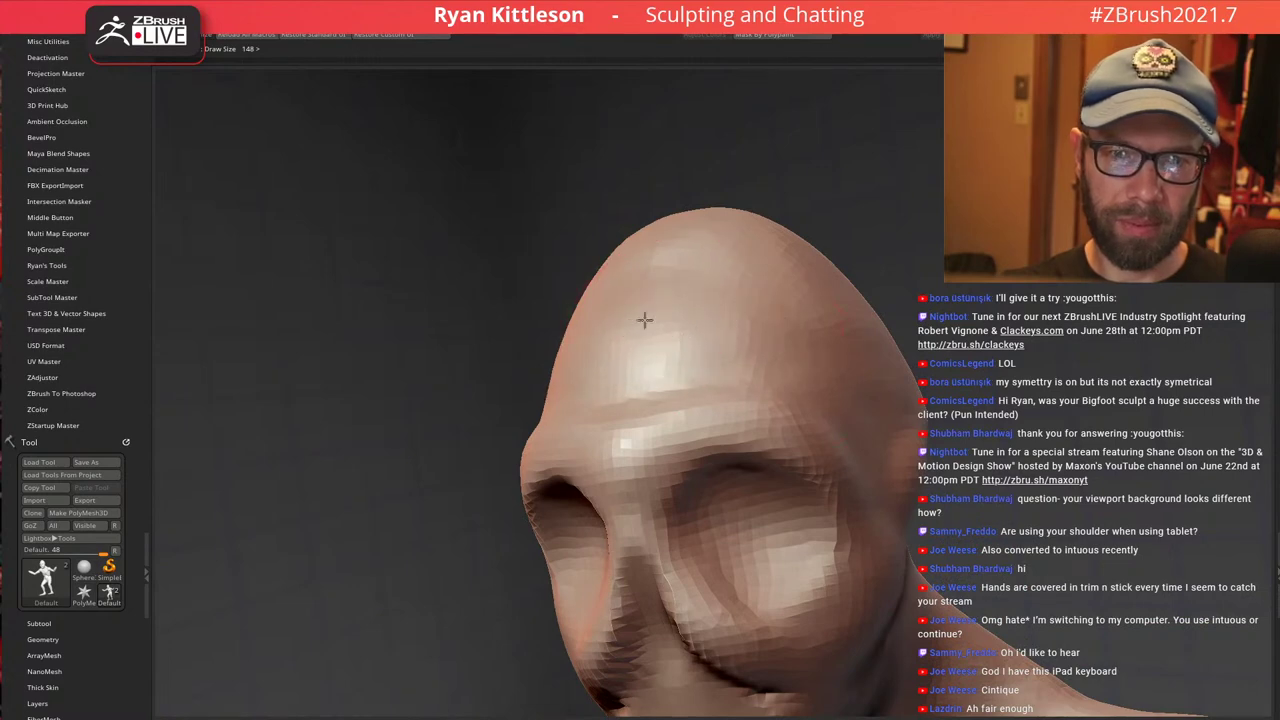
{"action": "mouse_move", "coordinate": [762, 264]}
{"action": "right_mouse_down"}
{"action": "mouse_move", "coordinate": [700, 303]}
{"action": "mouse_move", "coordinate": [728, 278]}
{"action": "right_mouse_up"}
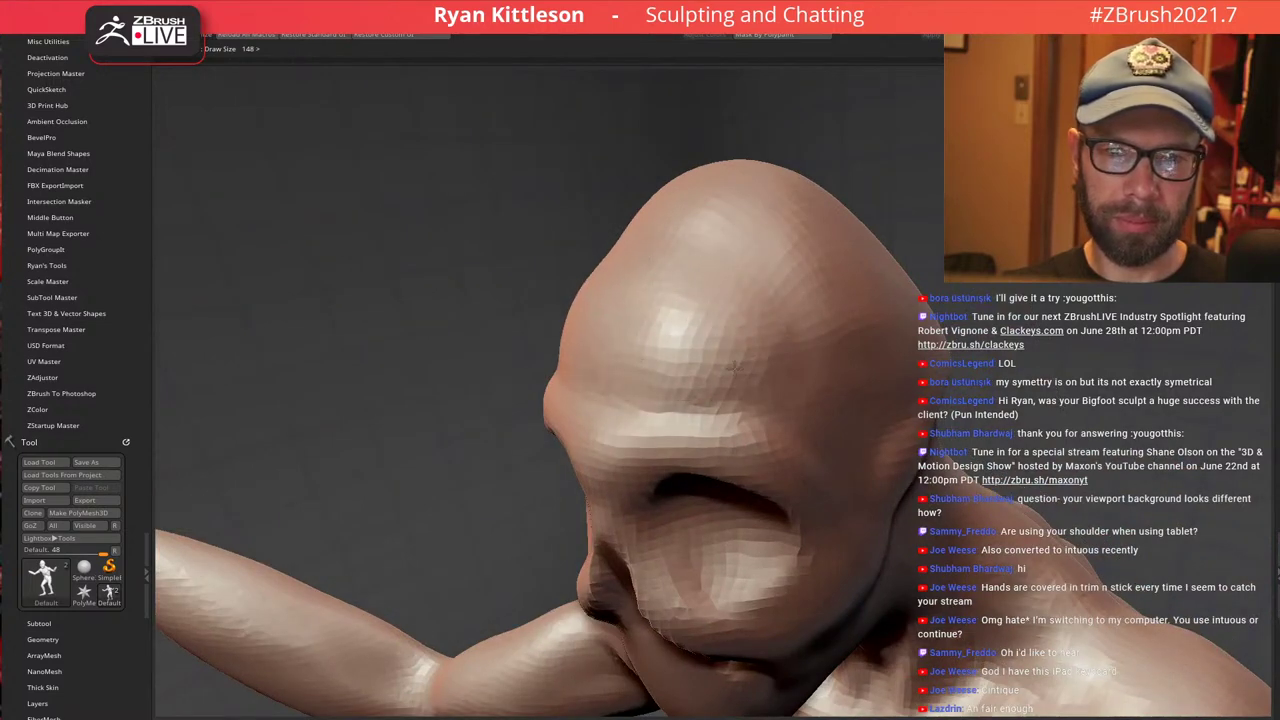
{"action": "right_click_drag", "start_coordinate": [820, 325], "coordinate": [787, 279]}
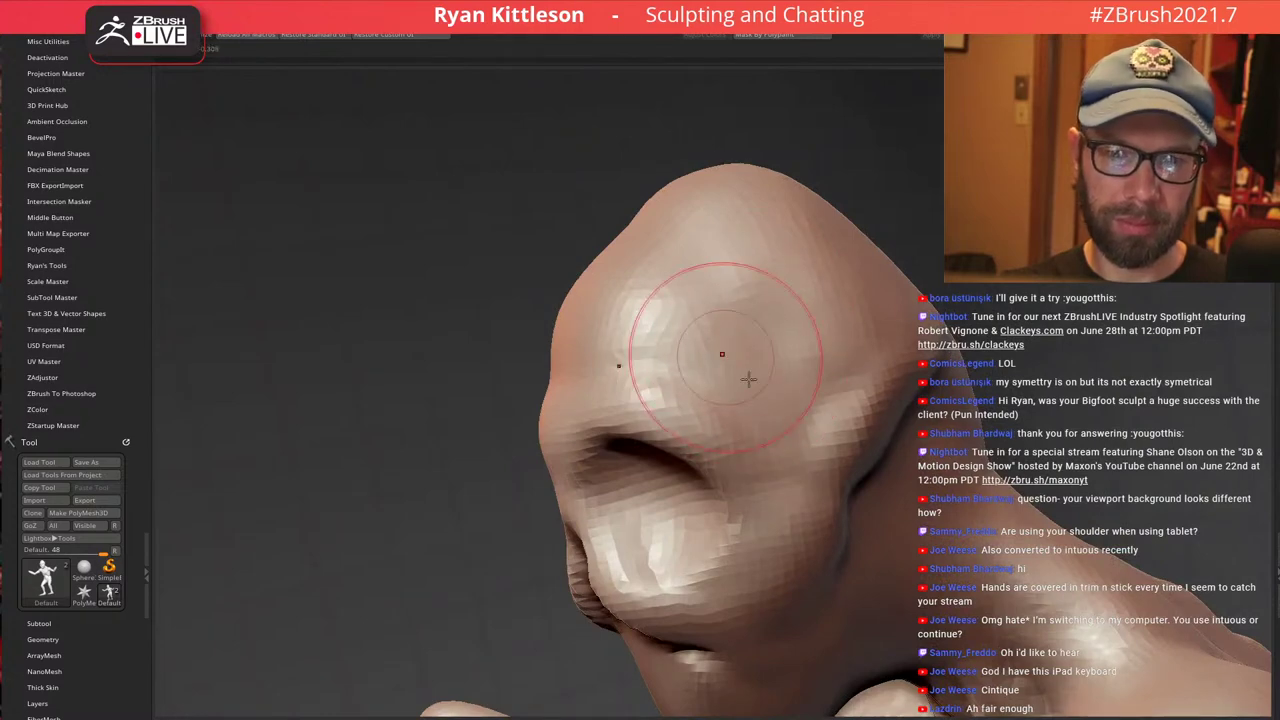
Sculpt the muzzle and chin below the creases with a brush of draw size 96
{"action": "right_click_drag", "start_coordinate": [748, 379], "coordinate": [730, 338]}
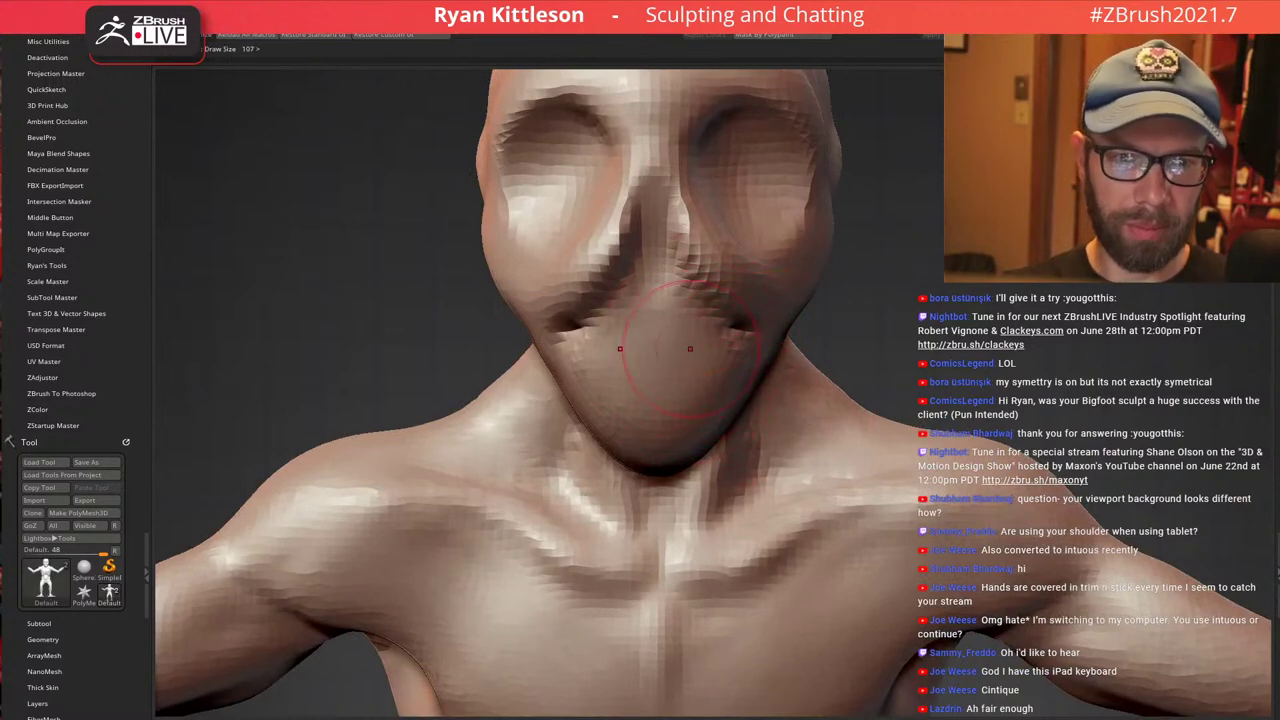
{"action": "mouse_move", "coordinate": [648, 306]}
{"action": "right_mouse_down", "text": "ctrl"}
{"action": "mouse_move", "coordinate": [652, 354]}
{"action": "mouse_move", "coordinate": [668, 343]}
{"action": "mouse_move", "coordinate": [635, 324]}
{"action": "right_mouse_up", "text": "ctrl"}
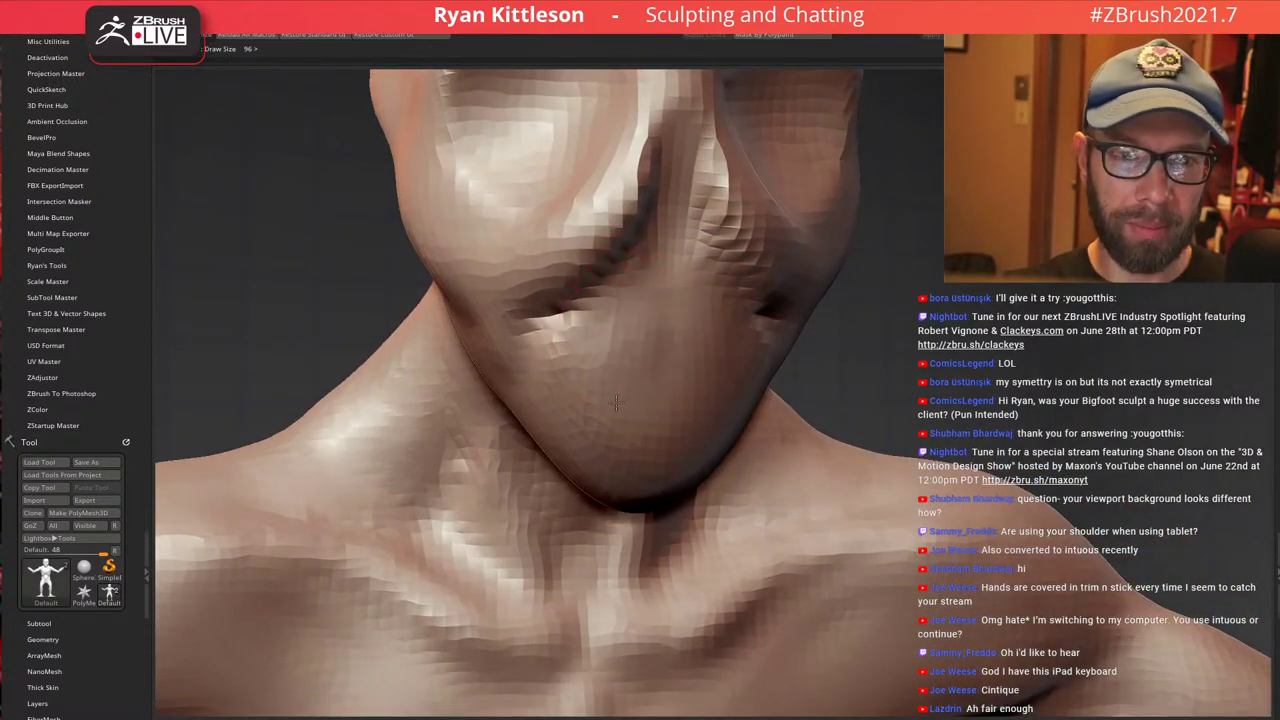
{"action": "mouse_move", "coordinate": [616, 403]}
{"action": "left_mouse_down"}
{"action": "mouse_move", "coordinate": [612, 335]}
{"action": "mouse_move", "coordinate": [650, 345]}
{"action": "mouse_move", "coordinate": [643, 312]}
{"action": "mouse_move", "coordinate": [606, 340]}
{"action": "left_mouse_up"}
Shape the underside of the jaw and its transition into the throat with a brush of draw size 192
{"action": "mouse_move", "coordinate": [690, 342]}
{"action": "right_mouse_down"}
{"action": "mouse_move", "coordinate": [591, 349]}
{"action": "mouse_move", "coordinate": [671, 330]}
{"action": "mouse_move", "coordinate": [671, 342]}
{"action": "mouse_move", "coordinate": [615, 203]}
{"action": "right_mouse_up"}
{"action": "mouse_move", "coordinate": [728, 374]}
{"action": "right_mouse_down"}
{"action": "mouse_move", "coordinate": [703, 284]}
{"action": "mouse_move", "coordinate": [712, 318]}
{"action": "right_mouse_up"}
{"action": "right_click_drag", "start_coordinate": [761, 284], "coordinate": [755, 299]}
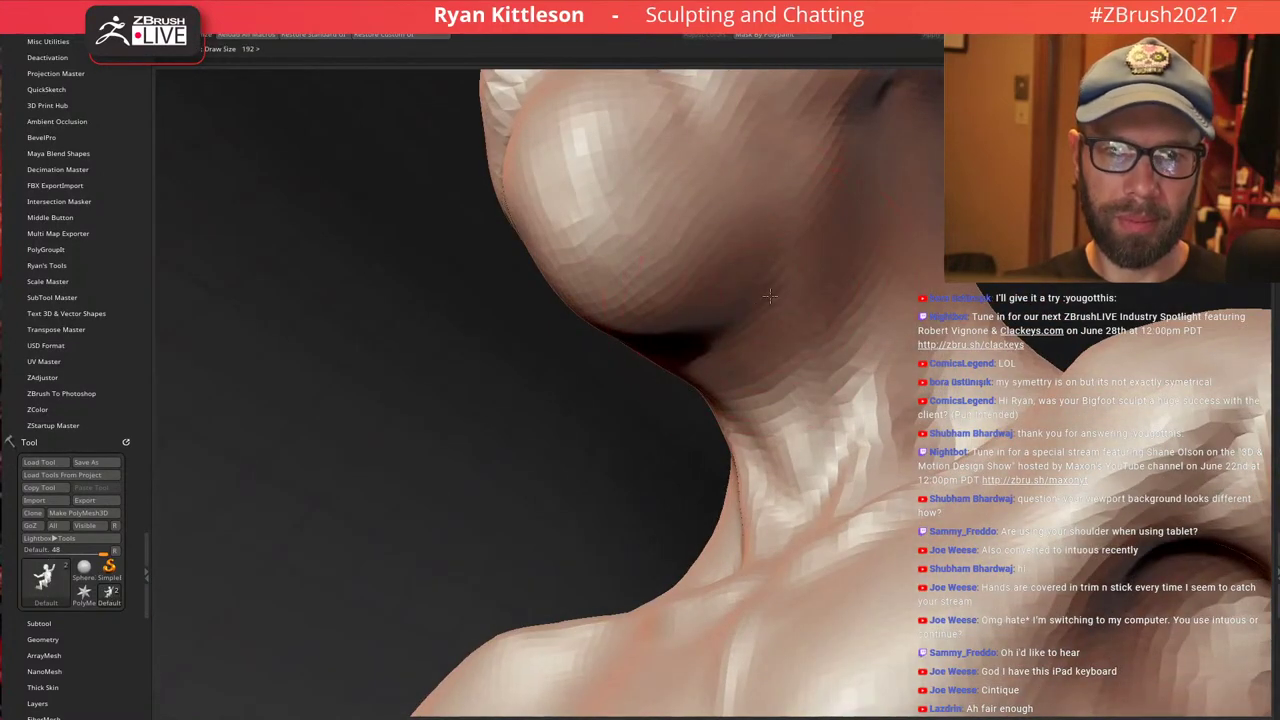
{"action": "mouse_move", "coordinate": [735, 352]}
{"action": "left_mouse_down"}
{"action": "mouse_move", "coordinate": [770, 366]}
{"action": "mouse_move", "coordinate": [785, 442]}
{"action": "mouse_move", "coordinate": [690, 372]}
{"action": "mouse_move", "coordinate": [709, 365]}
{"action": "mouse_move", "coordinate": [790, 490]}
{"action": "mouse_move", "coordinate": [862, 466]}
{"action": "left_mouse_up"}
{"action": "mouse_move", "coordinate": [782, 445]}
{"action": "right_mouse_down", "text": "ctrl"}
{"action": "mouse_move", "coordinate": [786, 278]}
{"action": "mouse_move", "coordinate": [873, 299]}
{"action": "mouse_move", "coordinate": [886, 334]}
{"action": "mouse_move", "coordinate": [880, 440]}
{"action": "right_mouse_up", "text": "ctrl"}
{"action": "mouse_move", "coordinate": [870, 435]}
{"action": "left_mouse_down"}
{"action": "mouse_move", "coordinate": [890, 445]}
{"action": "mouse_move", "coordinate": [884, 481]}
{"action": "mouse_move", "coordinate": [880, 430]}
{"action": "mouse_move", "coordinate": [852, 405]}
{"action": "left_mouse_up"}
Examine the head from above and the face, neck and chest from the front
{"action": "mouse_move", "coordinate": [883, 333]}
{"action": "right_mouse_down"}
{"action": "mouse_move", "coordinate": [904, 341]}
{"action": "mouse_move", "coordinate": [880, 362]}
{"action": "mouse_move", "coordinate": [893, 423]}
{"action": "right_mouse_up"}
{"action": "mouse_move", "coordinate": [972, 457]}
{"action": "right_mouse_down", "text": "ctrl"}
{"action": "mouse_move", "coordinate": [863, 149]}
{"action": "mouse_move", "coordinate": [945, 205]}
{"action": "mouse_move", "coordinate": [970, 262]}
{"action": "right_mouse_up", "text": "ctrl"}
{"action": "mouse_move", "coordinate": [851, 261]}
{"action": "right_mouse_down", "text": "ctrl"}
{"action": "mouse_move", "coordinate": [909, 258]}
{"action": "mouse_move", "coordinate": [840, 355]}
{"action": "mouse_move", "coordinate": [851, 260]}
{"action": "mouse_move", "coordinate": [880, 270]}
{"action": "right_mouse_up", "text": "ctrl"}
{"action": "mouse_move", "coordinate": [966, 282]}
{"action": "right_mouse_down", "text": "ctrl"}
{"action": "mouse_move", "coordinate": [950, 290]}
{"action": "mouse_move", "coordinate": [880, 262]}
{"action": "mouse_move", "coordinate": [897, 395]}
{"action": "mouse_move", "coordinate": [877, 468]}
{"action": "mouse_move", "coordinate": [888, 522]}
{"action": "mouse_move", "coordinate": [905, 490]}
{"action": "right_mouse_up", "text": "ctrl"}
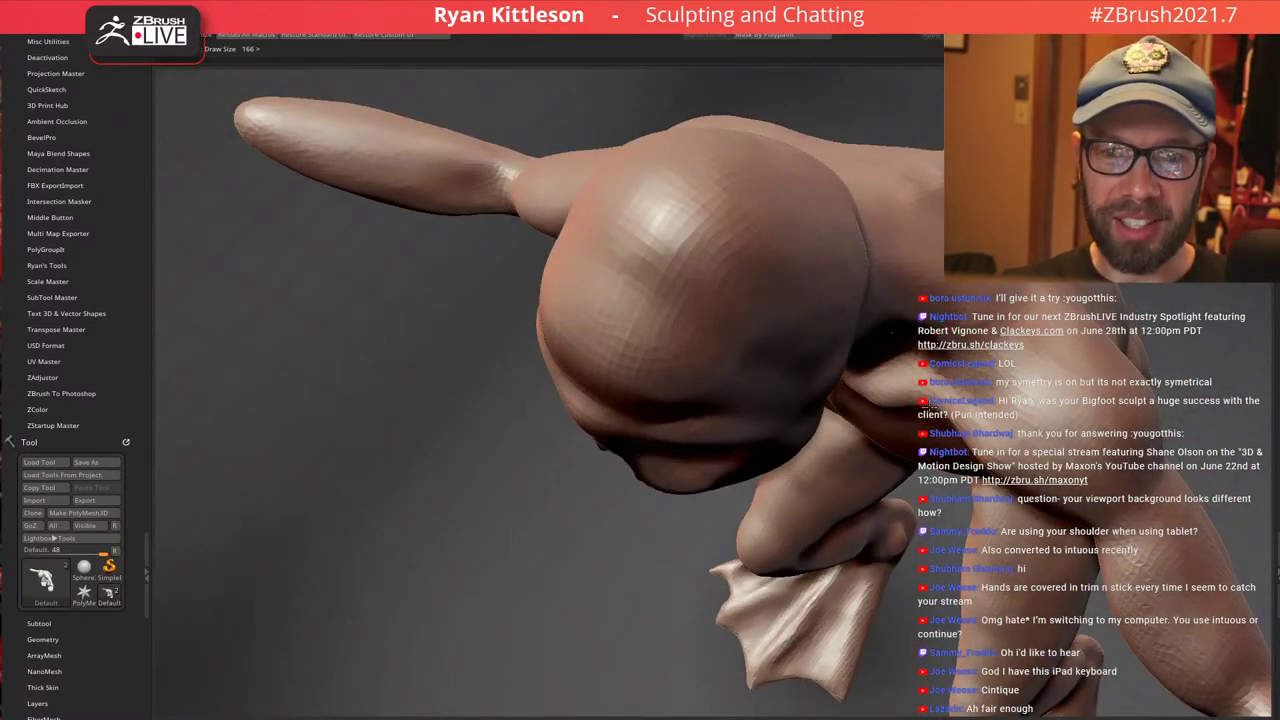
{"action": "right_click_drag", "start_coordinate": [942, 405], "coordinate": [912, 280]}
{"action": "mouse_move", "coordinate": [892, 449]}
{"action": "right_mouse_down"}
{"action": "mouse_move", "coordinate": [891, 417]}
{"action": "mouse_move", "coordinate": [977, 337]}
{"action": "mouse_move", "coordinate": [967, 428]}
{"action": "right_mouse_up"}
{"action": "right_click_drag", "start_coordinate": [833, 289], "coordinate": [758, 320]}
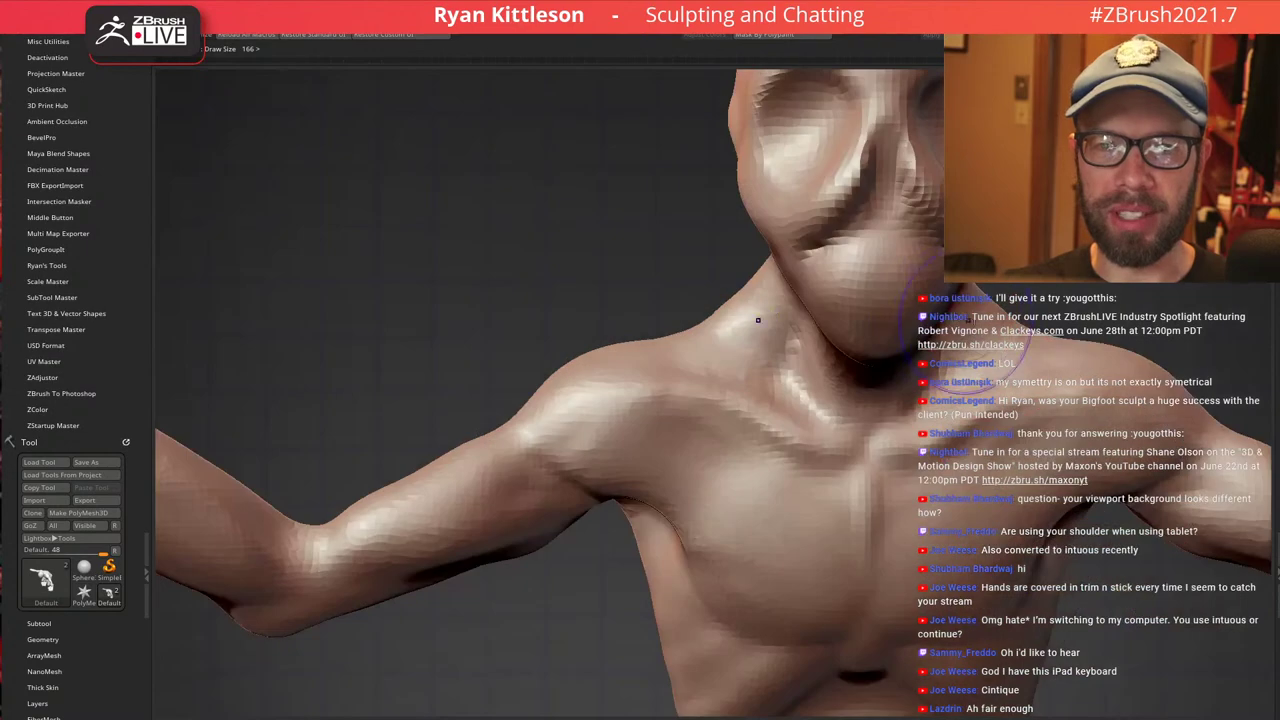
{"action": "mouse_move", "coordinate": [958, 384]}
{"action": "right_mouse_down", "text": "alt"}
{"action": "mouse_move", "coordinate": [868, 312]}
{"action": "mouse_move", "coordinate": [924, 362]}
{"action": "right_mouse_up", "text": "alt"}
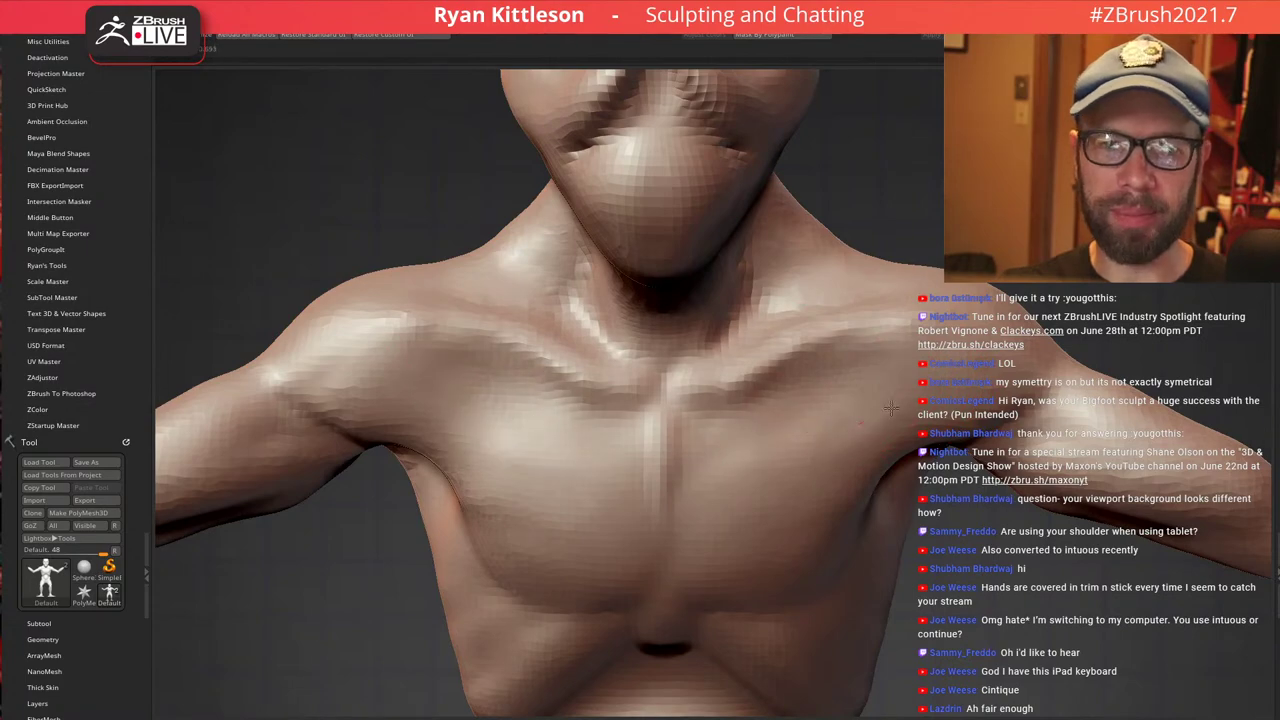
Sculpt the base of the neck around the collarbone from the side, enlarging the brush to draw size 230
{"action": "right_click_drag", "start_coordinate": [891, 408], "coordinate": [847, 393]}
{"action": "mouse_move", "coordinate": [921, 425]}
{"action": "right_mouse_down"}
{"action": "mouse_move", "coordinate": [840, 397]}
{"action": "mouse_move", "coordinate": [822, 520]}
{"action": "mouse_move", "coordinate": [790, 500]}
{"action": "right_mouse_up"}
{"action": "right_click_drag", "start_coordinate": [789, 257], "coordinate": [787, 279]}
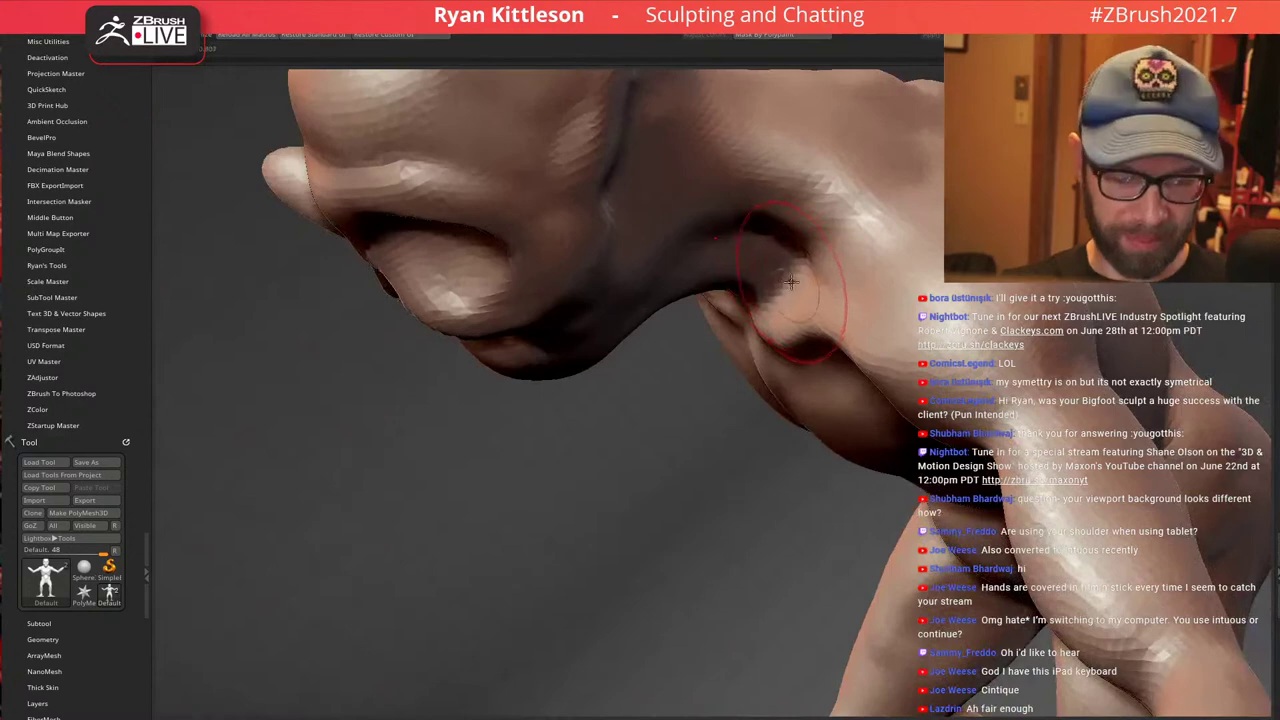
{"action": "key", "text": "bracketright"}
{"action": "left_click_drag", "start_coordinate": [750, 345], "coordinate": [762, 335]}
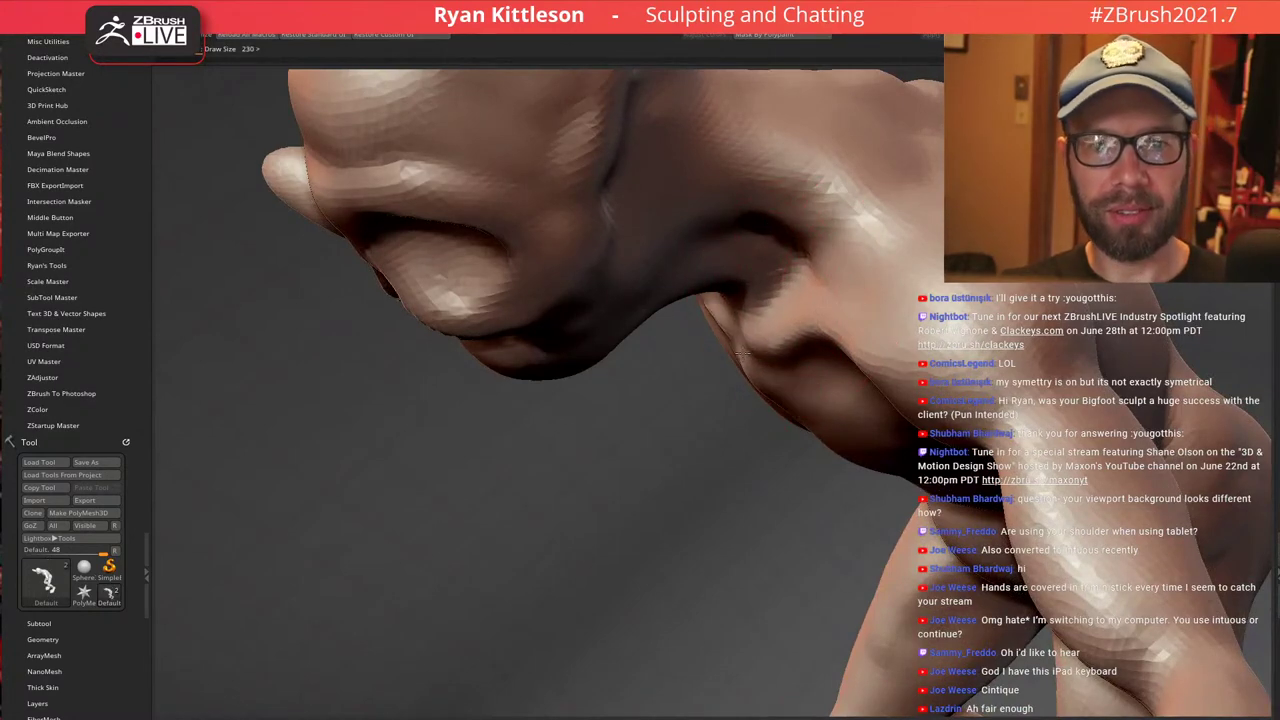
Sculpt the upper chest beside the breastbone, reducing the brush to draw size 179
{"action": "right_click_drag", "start_coordinate": [771, 312], "coordinate": [857, 340]}
{"action": "right_click_drag", "start_coordinate": [779, 377], "coordinate": [785, 310], "text": "ctrl"}
{"action": "mouse_move", "coordinate": [785, 310]}
{"action": "right_mouse_down"}
{"action": "mouse_move", "coordinate": [862, 370]}
{"action": "mouse_move", "coordinate": [867, 440]}
{"action": "right_mouse_up"}
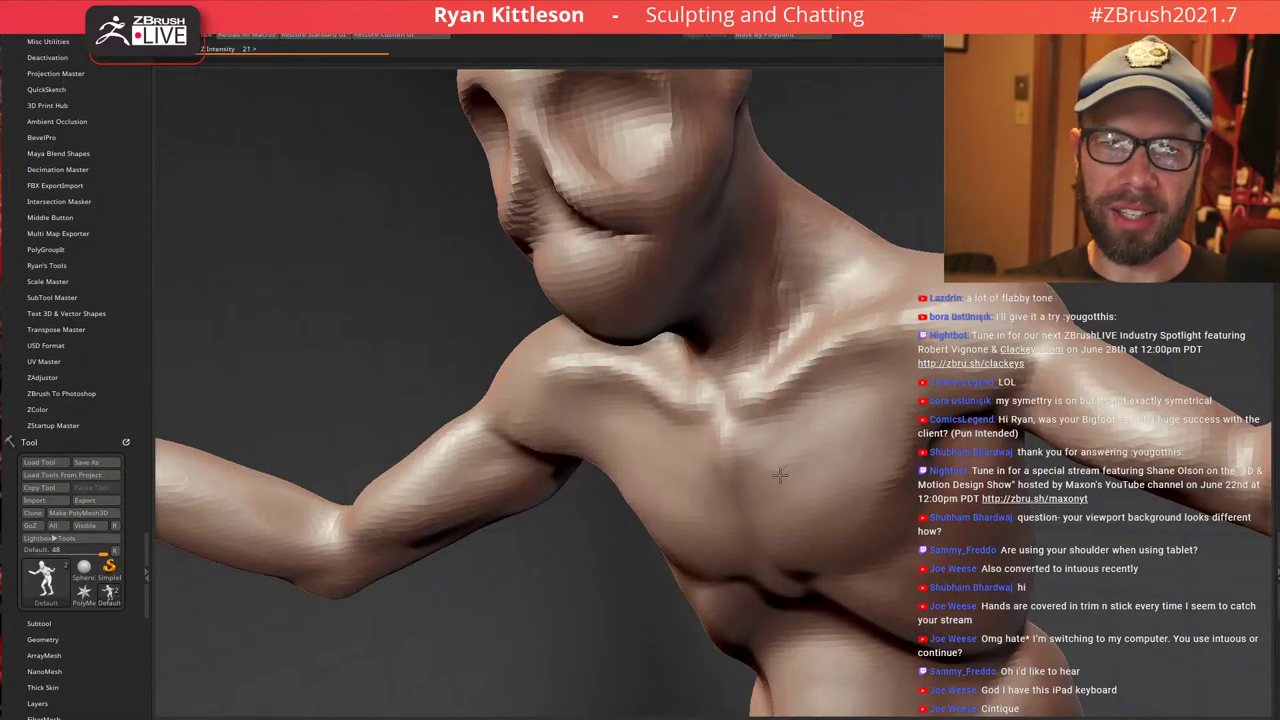
{"action": "right_click_drag", "start_coordinate": [826, 423], "coordinate": [885, 445]}
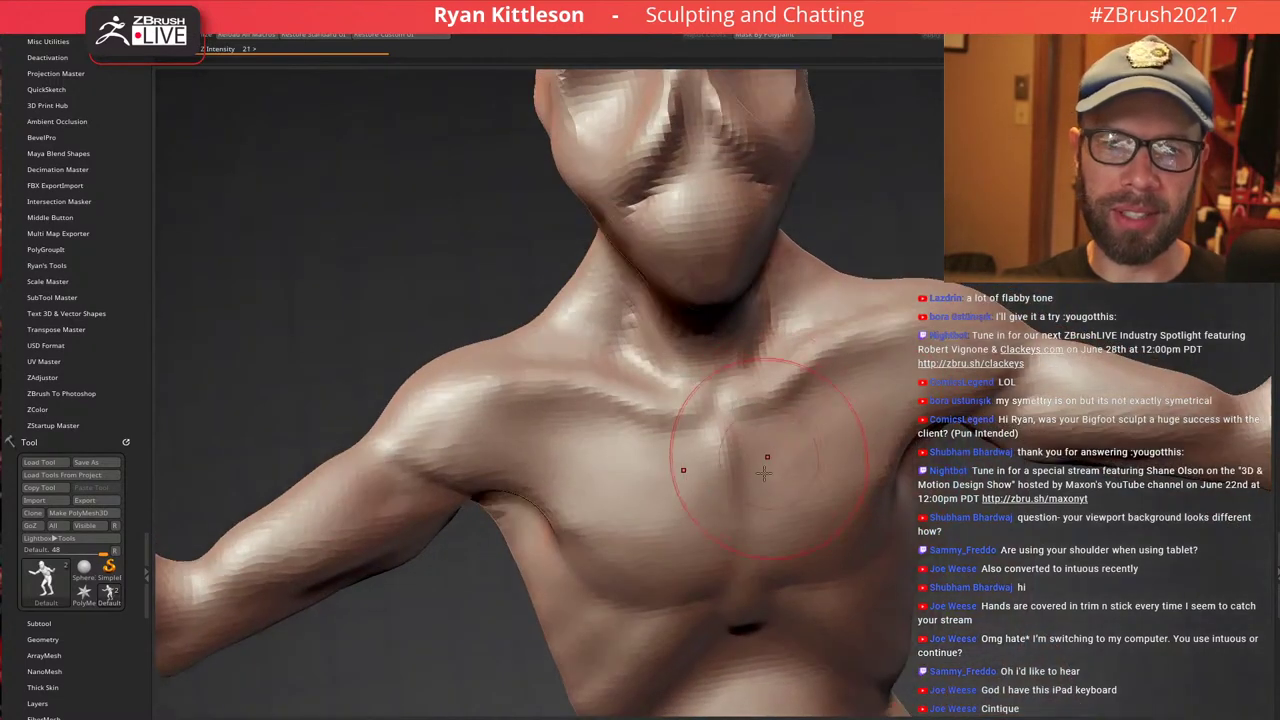
{"action": "key", "text": "bracketleft"}
{"action": "left_click_drag", "start_coordinate": [731, 452], "coordinate": [737, 467]}
Examine the full figure from the front and the hips and legs up close
{"action": "right_click_drag", "start_coordinate": [750, 495], "coordinate": [746, 310], "text": "ctrl"}
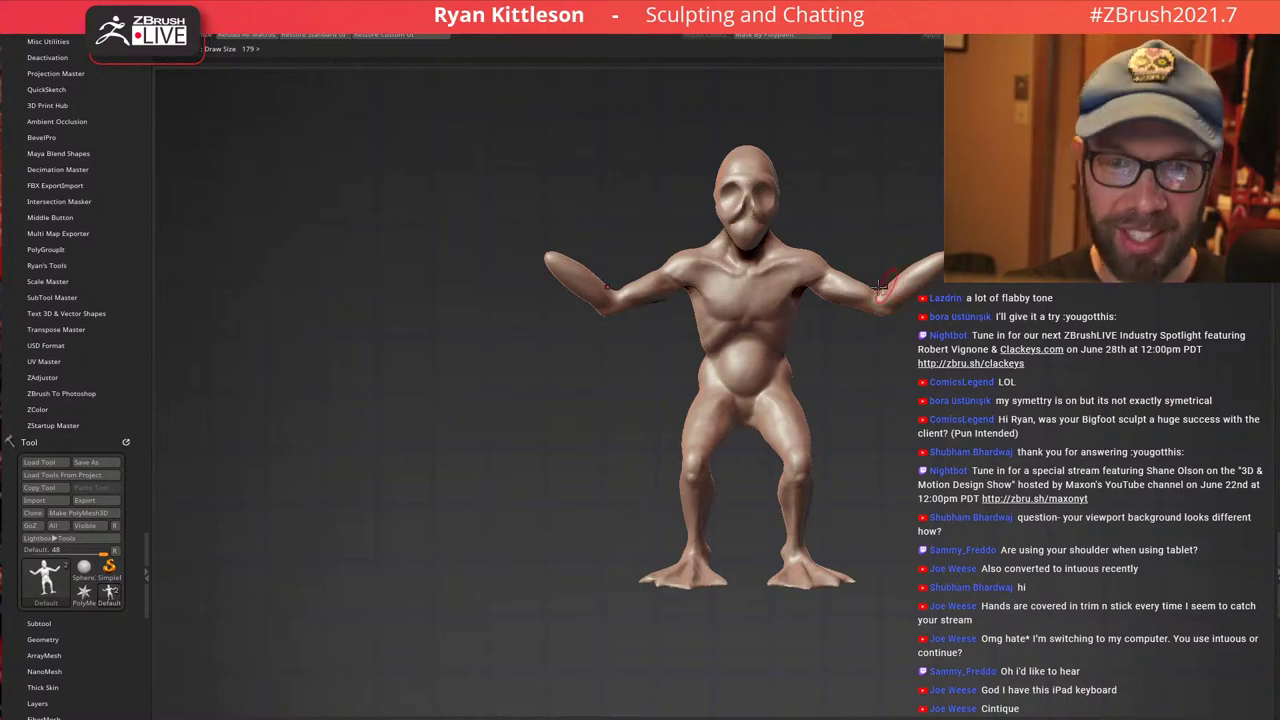
{"action": "mouse_move", "coordinate": [880, 288]}
{"action": "right_mouse_down"}
{"action": "mouse_move", "coordinate": [792, 285]}
{"action": "mouse_move", "coordinate": [880, 315]}
{"action": "right_mouse_up"}
{"action": "right_click_drag", "start_coordinate": [880, 315], "coordinate": [669, 240], "text": "alt"}
{"action": "mouse_move", "coordinate": [800, 303]}
{"action": "right_mouse_down", "text": "ctrl"}
{"action": "mouse_move", "coordinate": [1008, 372]}
{"action": "mouse_move", "coordinate": [925, 288]}
{"action": "mouse_move", "coordinate": [888, 314]}
{"action": "mouse_move", "coordinate": [936, 315]}
{"action": "right_mouse_up", "text": "ctrl"}
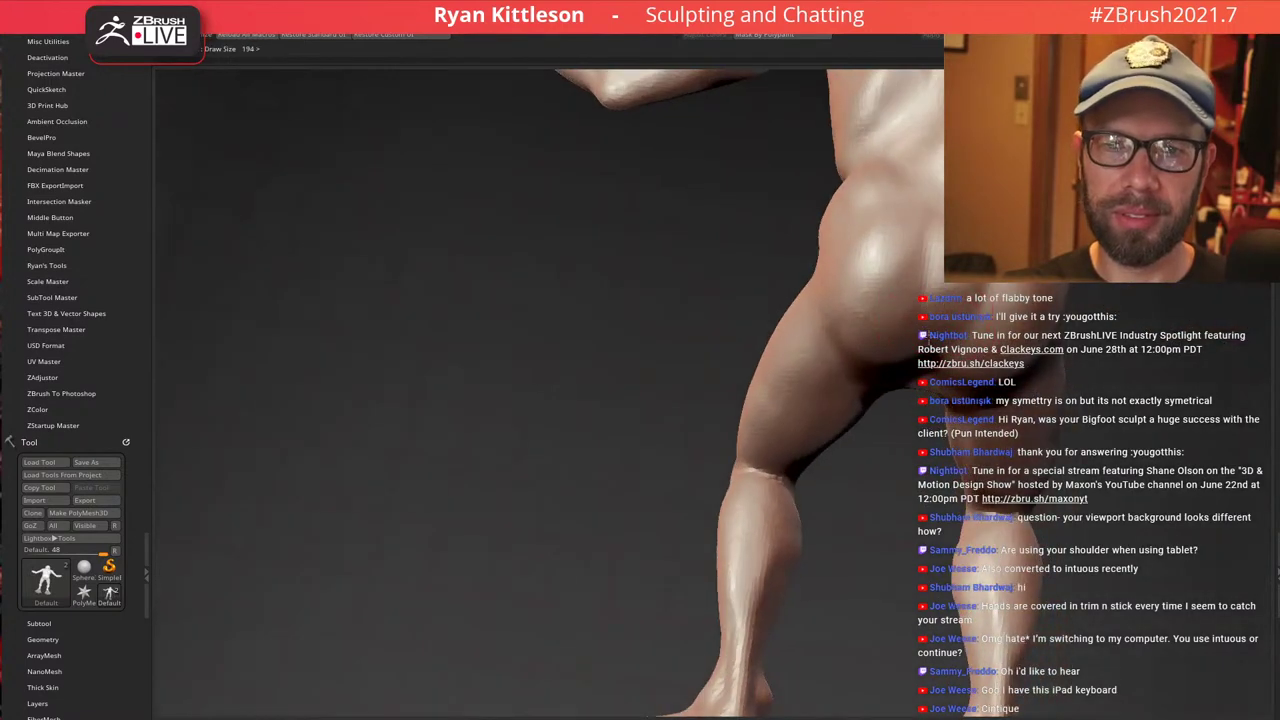
Sculpt the outer hip and upper thigh from the side at draw size 194
{"action": "left_click_drag", "start_coordinate": [938, 248], "coordinate": [914, 275]}
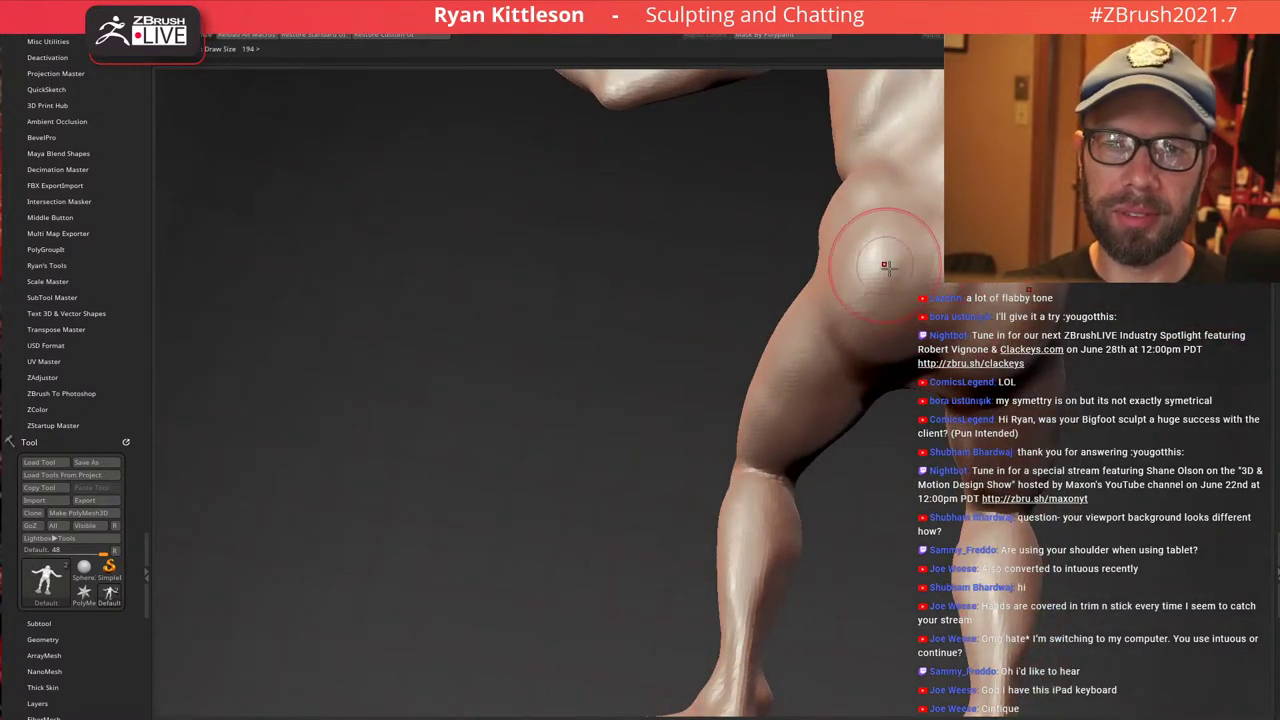
{"action": "right_click_drag", "start_coordinate": [888, 268], "coordinate": [874, 291]}
{"action": "left_click_drag", "start_coordinate": [903, 321], "coordinate": [886, 375]}
{"action": "mouse_move", "coordinate": [872, 318]}
{"action": "right_mouse_down"}
{"action": "mouse_move", "coordinate": [843, 314]}
{"action": "mouse_move", "coordinate": [858, 335]}
{"action": "right_mouse_up"}
{"action": "left_click_drag", "start_coordinate": [802, 352], "coordinate": [739, 445]}
{"action": "mouse_move", "coordinate": [782, 340]}
{"action": "right_mouse_down"}
{"action": "mouse_move", "coordinate": [846, 403]}
{"action": "mouse_move", "coordinate": [777, 383]}
{"action": "right_mouse_up"}
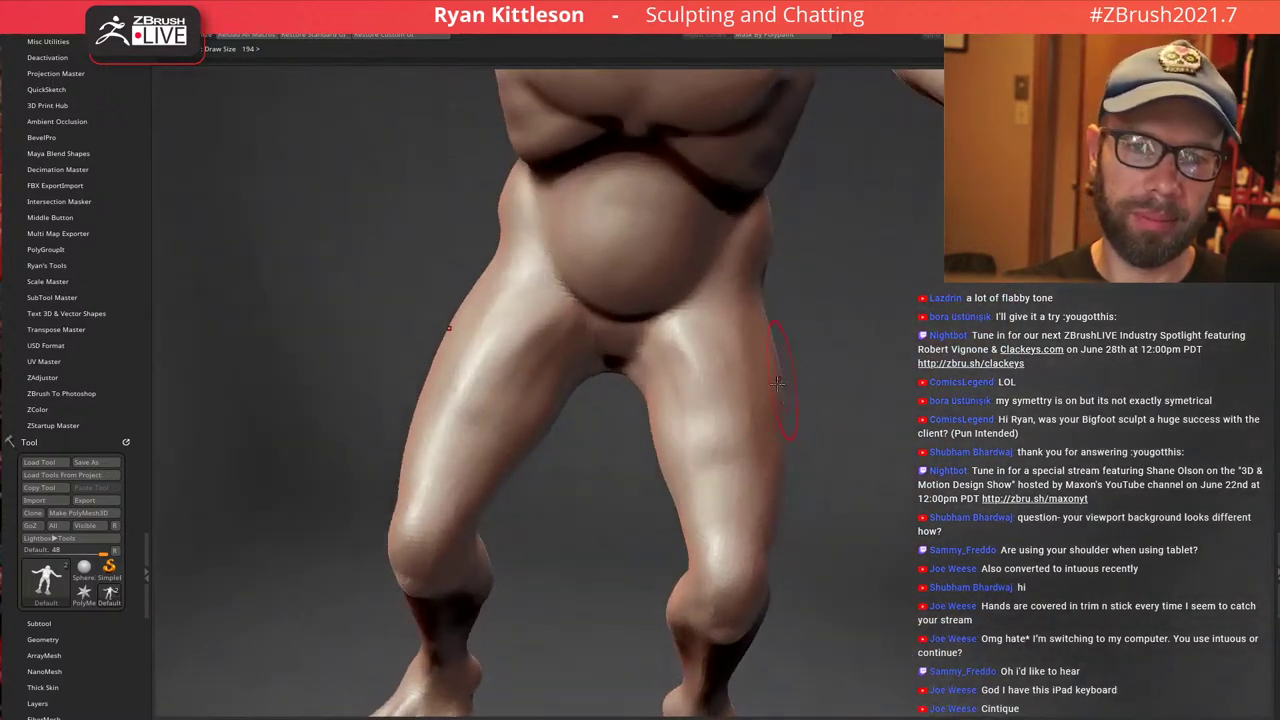
Reshape the front and outer side of the thigh down to the knee from the front
{"action": "left_click_drag", "start_coordinate": [709, 428], "coordinate": [717, 490]}
{"action": "left_click_drag", "start_coordinate": [719, 366], "coordinate": [711, 486]}
{"action": "right_click_drag", "start_coordinate": [714, 460], "coordinate": [775, 470]}
{"action": "mouse_move", "coordinate": [709, 534]}
{"action": "left_mouse_down"}
{"action": "mouse_move", "coordinate": [662, 392]}
{"action": "mouse_move", "coordinate": [676, 418]}
{"action": "left_mouse_up"}
{"action": "right_click_drag", "start_coordinate": [730, 464], "coordinate": [770, 478]}
{"action": "left_click_drag", "start_coordinate": [768, 500], "coordinate": [782, 420]}
{"action": "mouse_move", "coordinate": [774, 465]}
{"action": "left_mouse_down"}
{"action": "mouse_move", "coordinate": [808, 401]}
{"action": "mouse_move", "coordinate": [790, 450]}
{"action": "left_mouse_up"}
Sculpt and smooth the shin and calf between the knee and ankle, checking them from several angles
{"action": "mouse_move", "coordinate": [797, 441]}
{"action": "right_mouse_down", "text": "alt"}
{"action": "mouse_move", "coordinate": [805, 265]}
{"action": "mouse_move", "coordinate": [695, 325]}
{"action": "mouse_move", "coordinate": [804, 348]}
{"action": "mouse_move", "coordinate": [759, 311]}
{"action": "right_mouse_up", "text": "alt"}
{"action": "mouse_move", "coordinate": [757, 318]}
{"action": "left_mouse_down"}
{"action": "mouse_move", "coordinate": [753, 277]}
{"action": "mouse_move", "coordinate": [763, 353]}
{"action": "left_mouse_up"}
{"action": "mouse_move", "coordinate": [735, 352]}
{"action": "right_mouse_down"}
{"action": "mouse_move", "coordinate": [709, 334]}
{"action": "mouse_move", "coordinate": [765, 480]}
{"action": "mouse_move", "coordinate": [792, 363]}
{"action": "mouse_move", "coordinate": [870, 381]}
{"action": "right_mouse_up"}
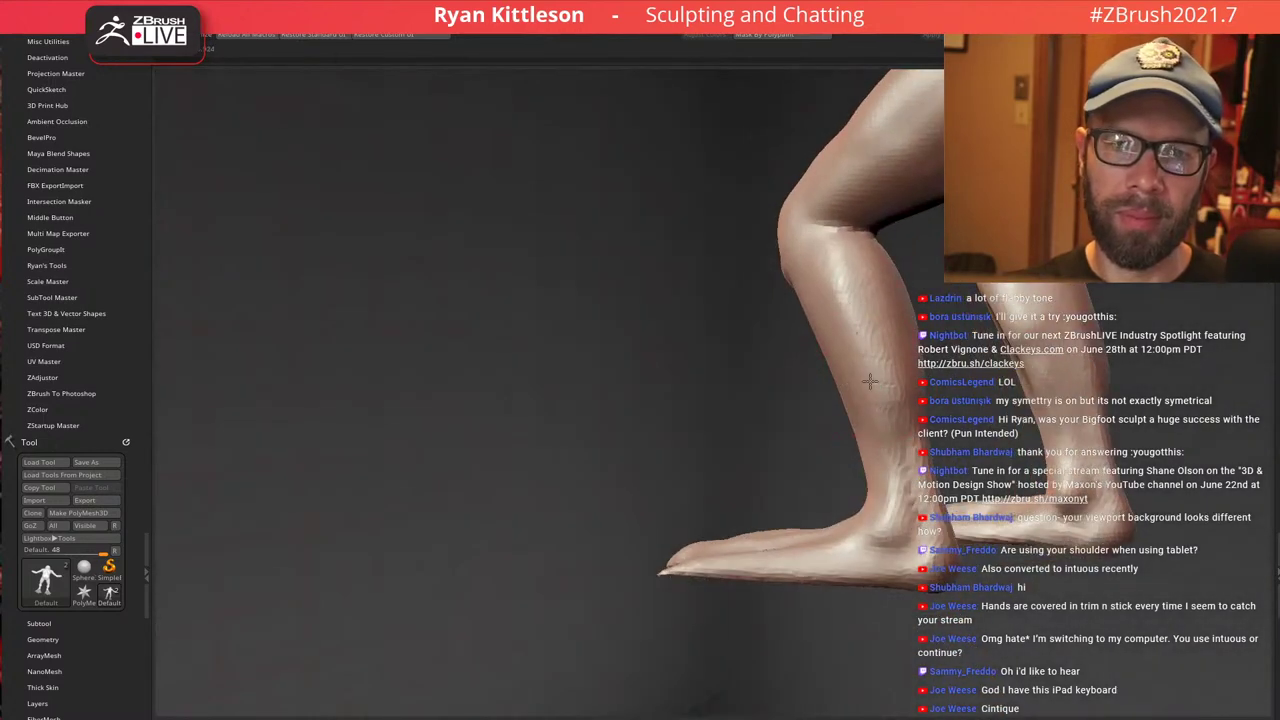
{"action": "mouse_move", "coordinate": [866, 314]}
{"action": "right_mouse_down"}
{"action": "mouse_move", "coordinate": [849, 297]}
{"action": "mouse_move", "coordinate": [858, 290]}
{"action": "right_mouse_up"}
{"action": "mouse_move", "coordinate": [849, 286]}
{"action": "left_mouse_down"}
{"action": "mouse_move", "coordinate": [883, 289]}
{"action": "mouse_move", "coordinate": [880, 374]}
{"action": "mouse_move", "coordinate": [912, 352]}
{"action": "left_mouse_up"}
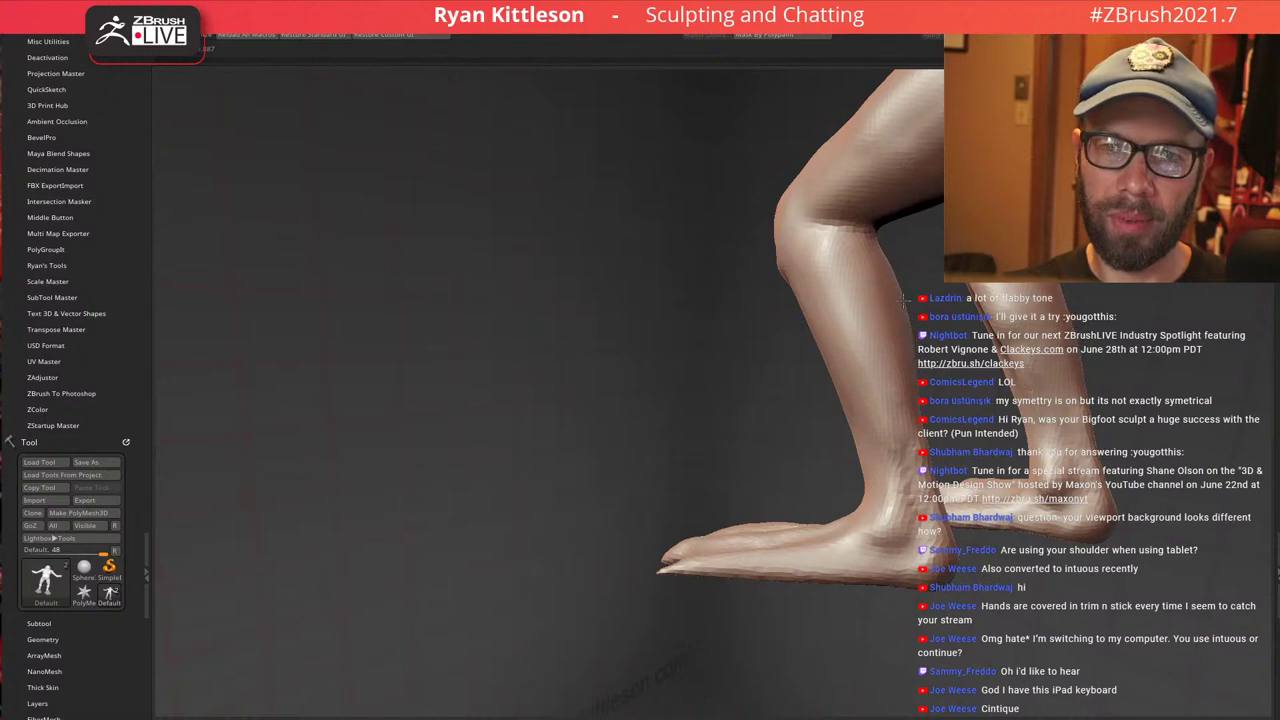
{"action": "right_click_drag", "start_coordinate": [802, 356], "coordinate": [860, 330]}
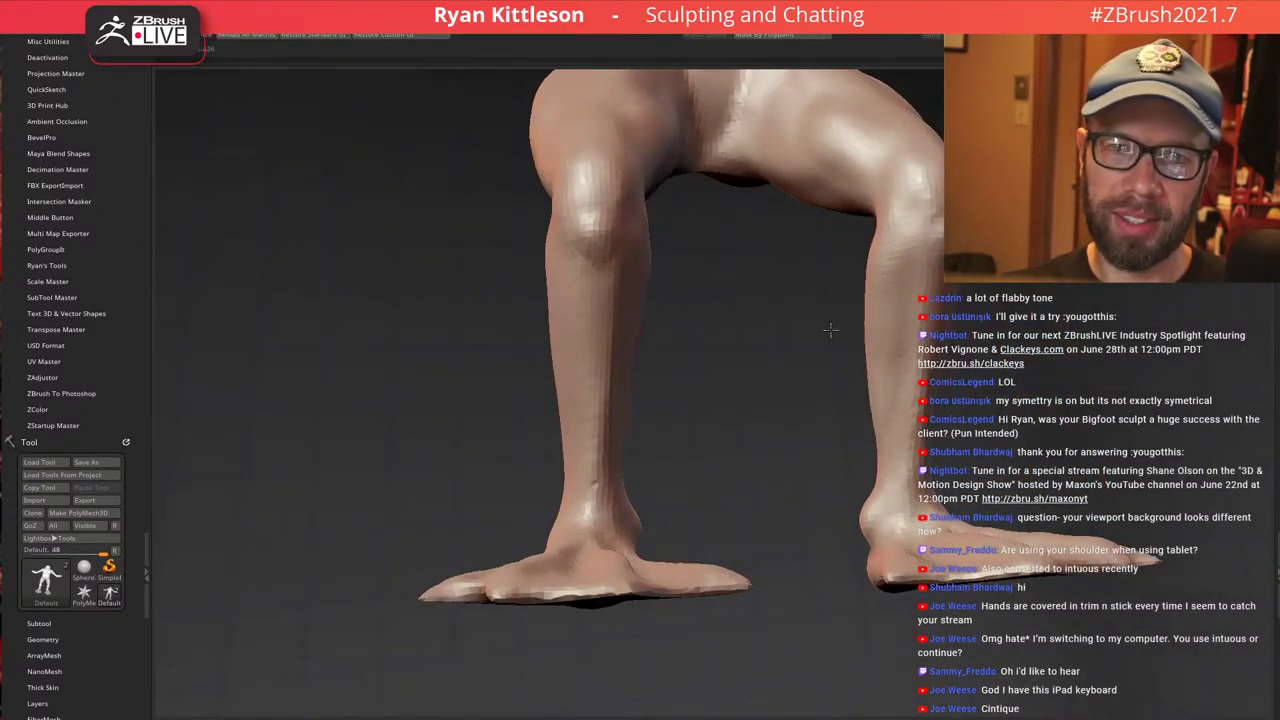
{"action": "right_click_drag", "start_coordinate": [866, 318], "coordinate": [935, 308]}
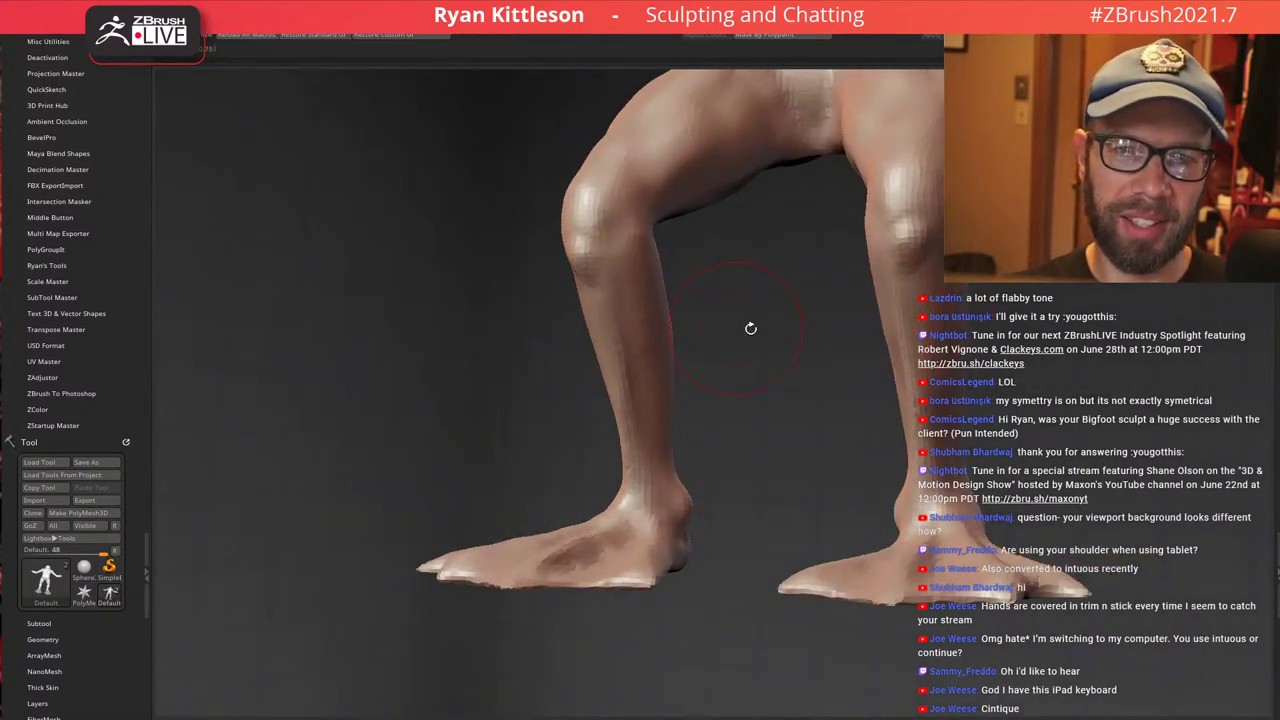
{"action": "mouse_move", "coordinate": [783, 293]}
{"action": "right_mouse_down"}
{"action": "mouse_move", "coordinate": [797, 286]}
{"action": "mouse_move", "coordinate": [777, 328]}
{"action": "mouse_move", "coordinate": [787, 268]}
{"action": "mouse_move", "coordinate": [822, 312]}
{"action": "mouse_move", "coordinate": [866, 270]}
{"action": "mouse_move", "coordinate": [885, 289]}
{"action": "mouse_move", "coordinate": [822, 325]}
{"action": "mouse_move", "coordinate": [791, 243]}
{"action": "mouse_move", "coordinate": [830, 302]}
{"action": "right_mouse_up"}
Reduce the brush to draw size 37 and carve lengthwise planes over the upper and lower parts of the mouth mound
{"action": "mouse_move", "coordinate": [800, 298]}
{"action": "right_mouse_down"}
{"action": "mouse_move", "coordinate": [868, 328]}
{"action": "mouse_move", "coordinate": [820, 314]}
{"action": "right_mouse_up"}
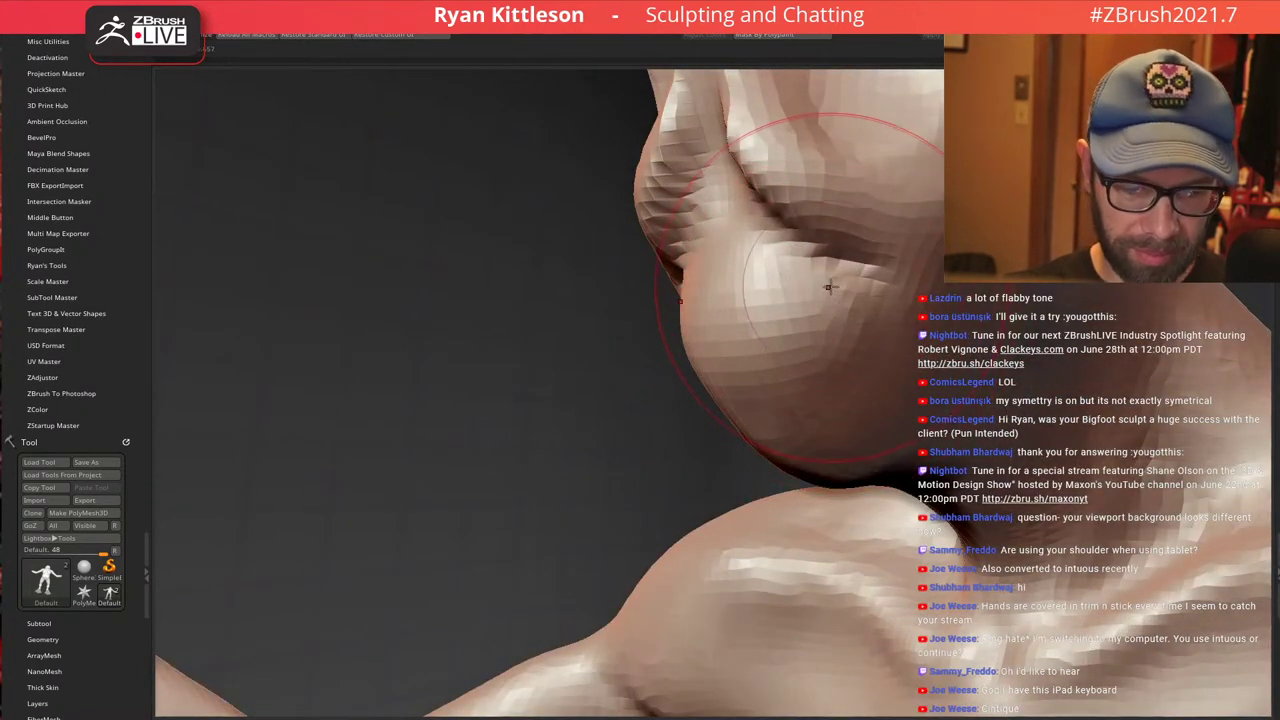
{"action": "key", "text": "bracketleft"}
{"action": "key", "text": "bracketleft"}
{"action": "key", "text": "bracketleft"}
{"action": "key", "text": "bracketleft"}
{"action": "key", "text": "bracketleft"}
{"action": "key", "text": "bracketleft"}
{"action": "key", "text": "bracketleft"}
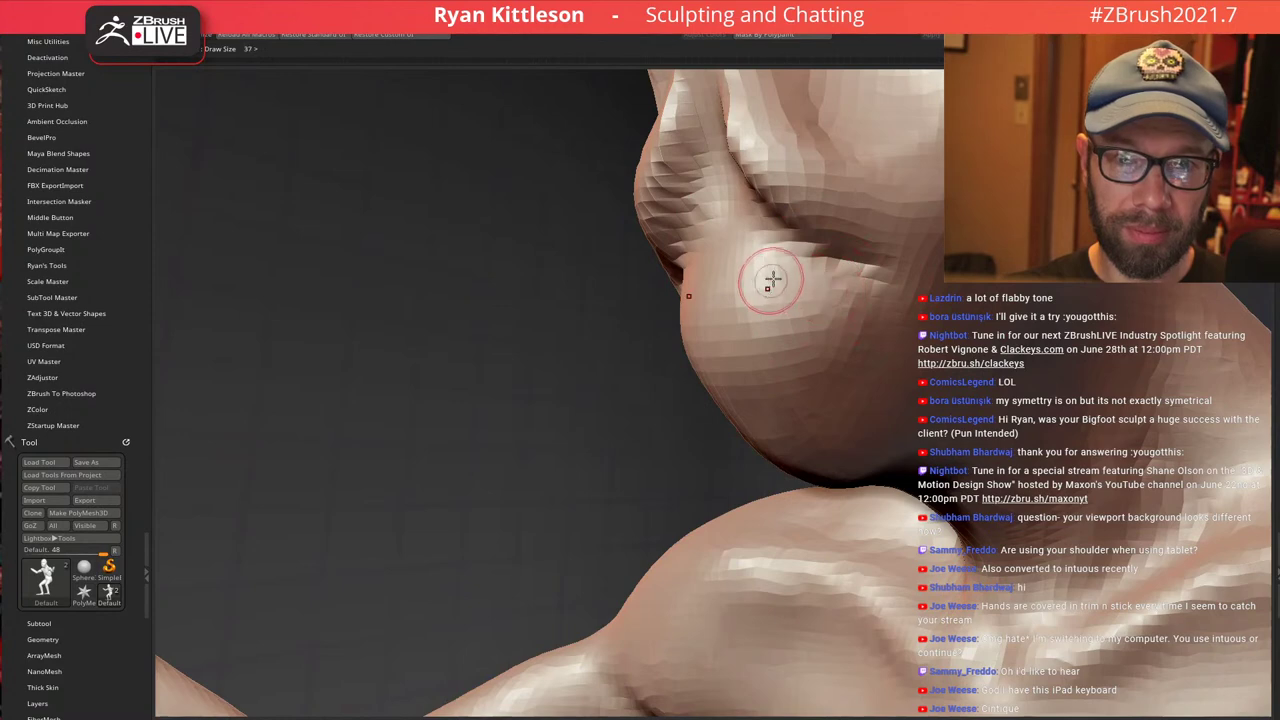
{"action": "mouse_move", "coordinate": [757, 313]}
{"action": "right_mouse_down"}
{"action": "mouse_move", "coordinate": [769, 314]}
{"action": "mouse_move", "coordinate": [767, 283]}
{"action": "right_mouse_up"}
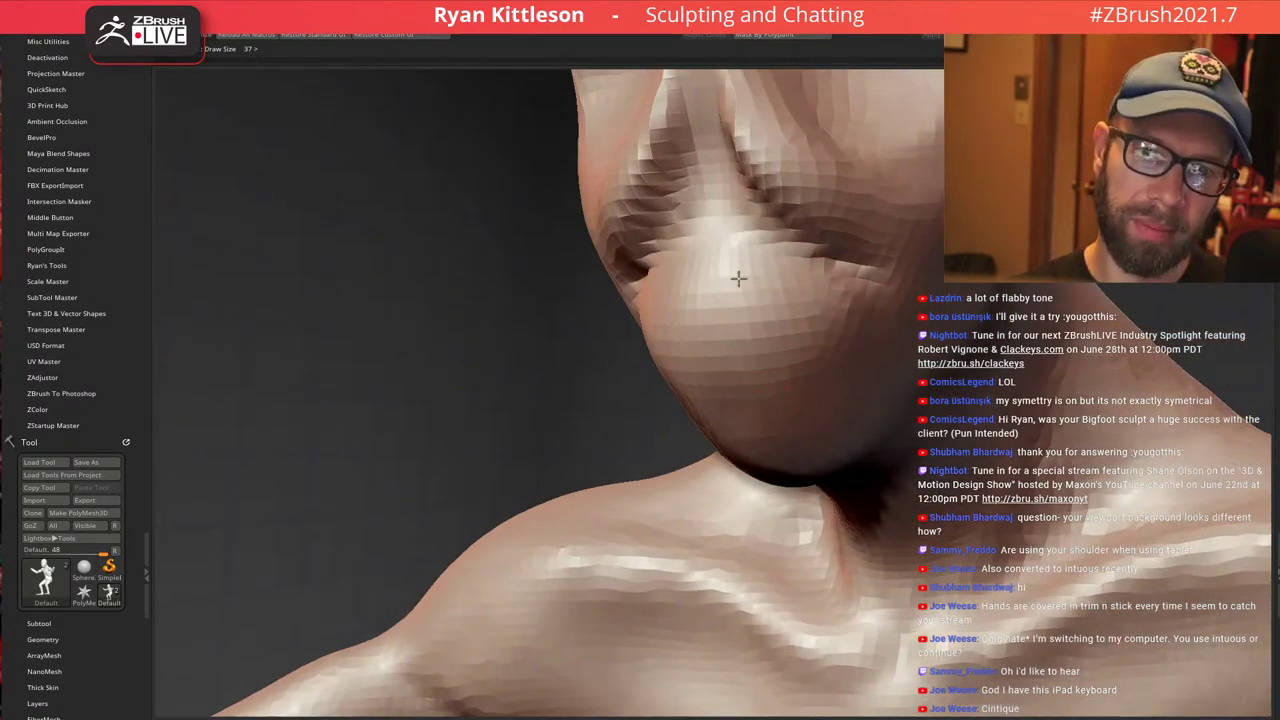
{"action": "left_click_drag", "start_coordinate": [738, 279], "coordinate": [758, 383]}
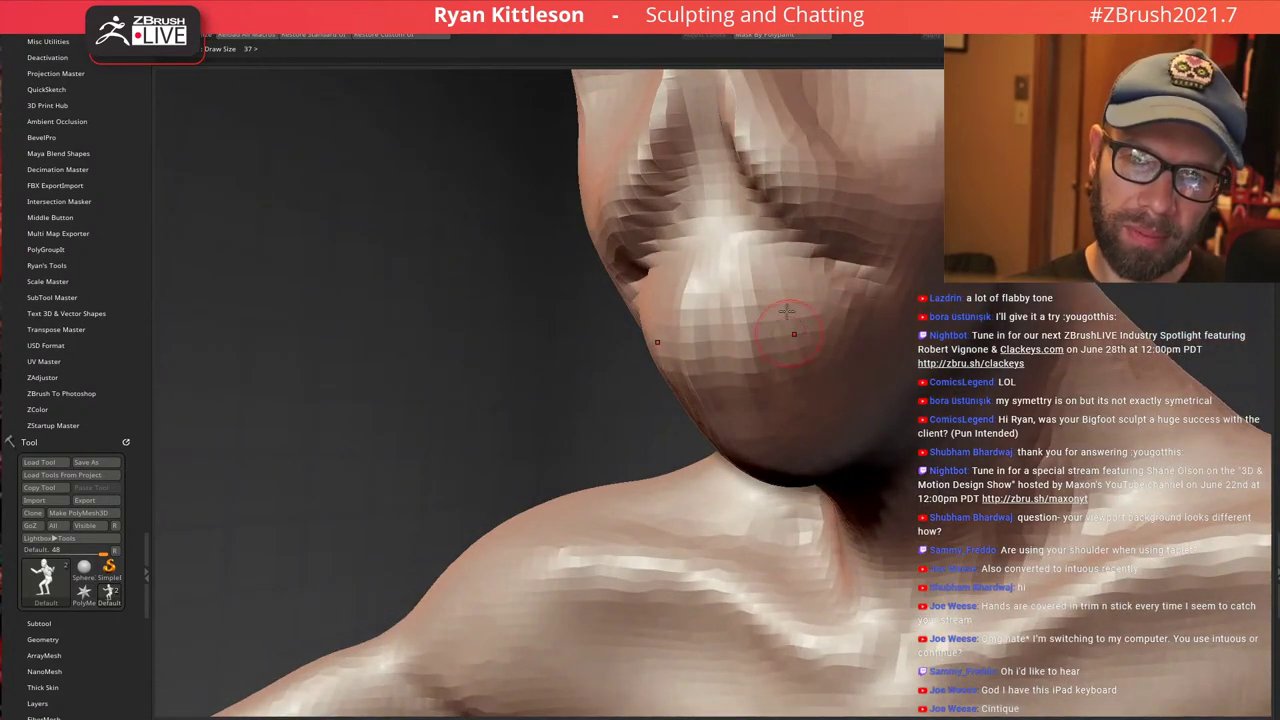
{"action": "left_click_drag", "start_coordinate": [782, 288], "coordinate": [806, 346]}
{"action": "left_click_drag", "start_coordinate": [828, 282], "coordinate": [842, 342]}
{"action": "right_click_drag", "start_coordinate": [872, 358], "coordinate": [783, 415]}
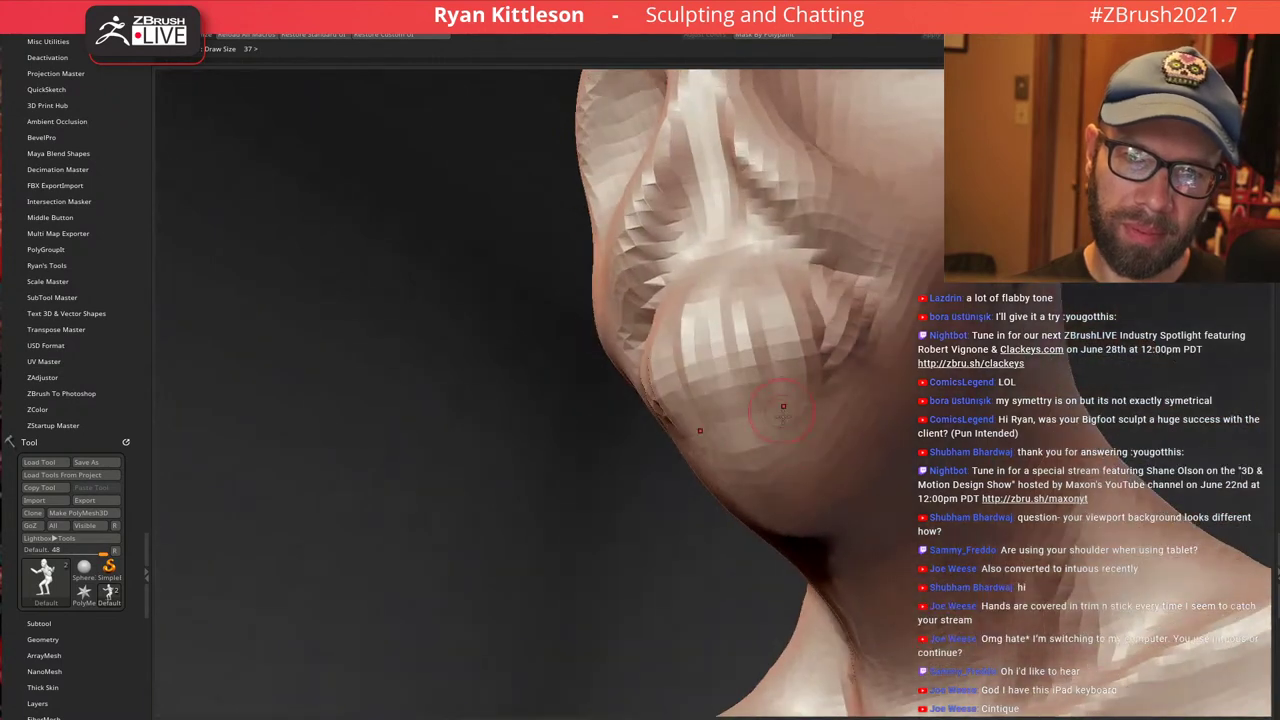
{"action": "mouse_move", "coordinate": [776, 402]}
{"action": "left_mouse_down"}
{"action": "mouse_move", "coordinate": [788, 434]}
{"action": "mouse_move", "coordinate": [762, 438]}
{"action": "left_mouse_up"}
{"action": "left_click_drag", "start_coordinate": [816, 402], "coordinate": [834, 408]}
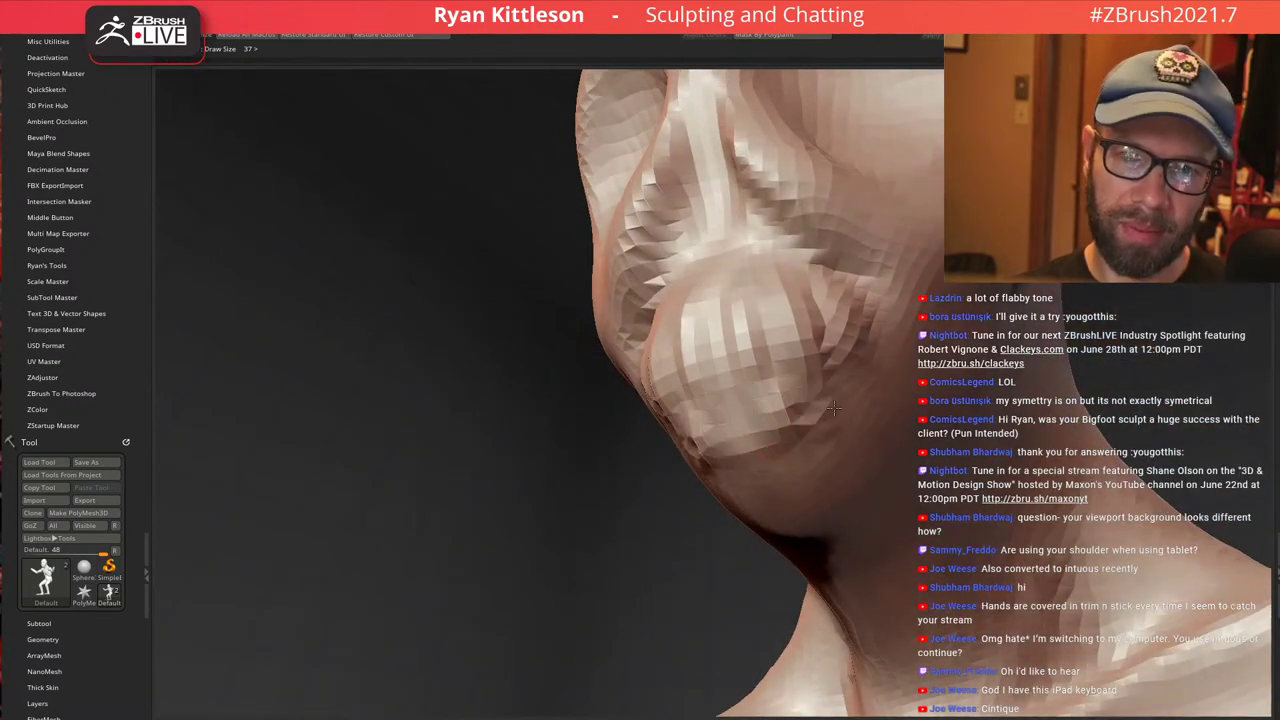
Enlarge the brush to draw size 98 and shape the chin and underside of the jaw in profile
{"action": "right_click_drag", "start_coordinate": [850, 488], "coordinate": [868, 520]}
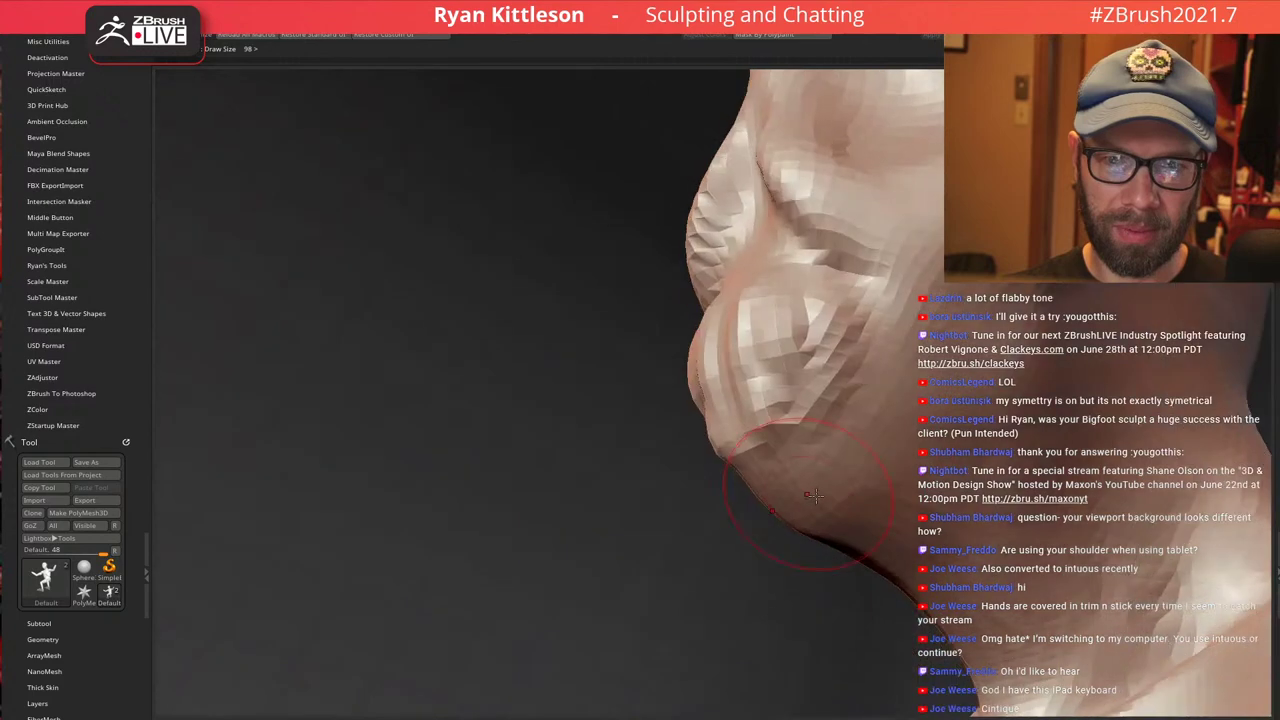
{"action": "mouse_move", "coordinate": [800, 478]}
{"action": "left_mouse_down"}
{"action": "mouse_move", "coordinate": [780, 512]}
{"action": "mouse_move", "coordinate": [796, 518]}
{"action": "mouse_move", "coordinate": [818, 500]}
{"action": "left_mouse_up"}
{"action": "left_click_drag", "start_coordinate": [842, 466], "coordinate": [862, 504]}
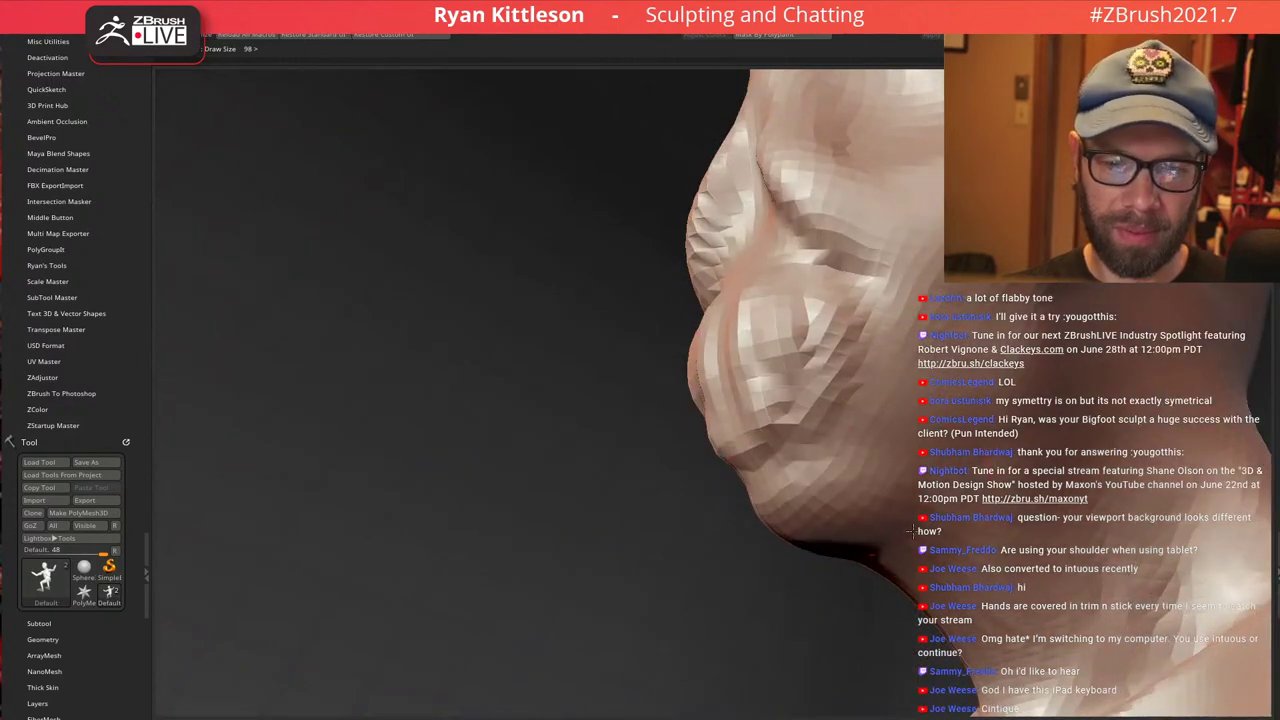
{"action": "mouse_move", "coordinate": [890, 545]}
{"action": "left_mouse_down"}
{"action": "mouse_move", "coordinate": [998, 632]}
{"action": "mouse_move", "coordinate": [1024, 626]}
{"action": "left_mouse_up"}
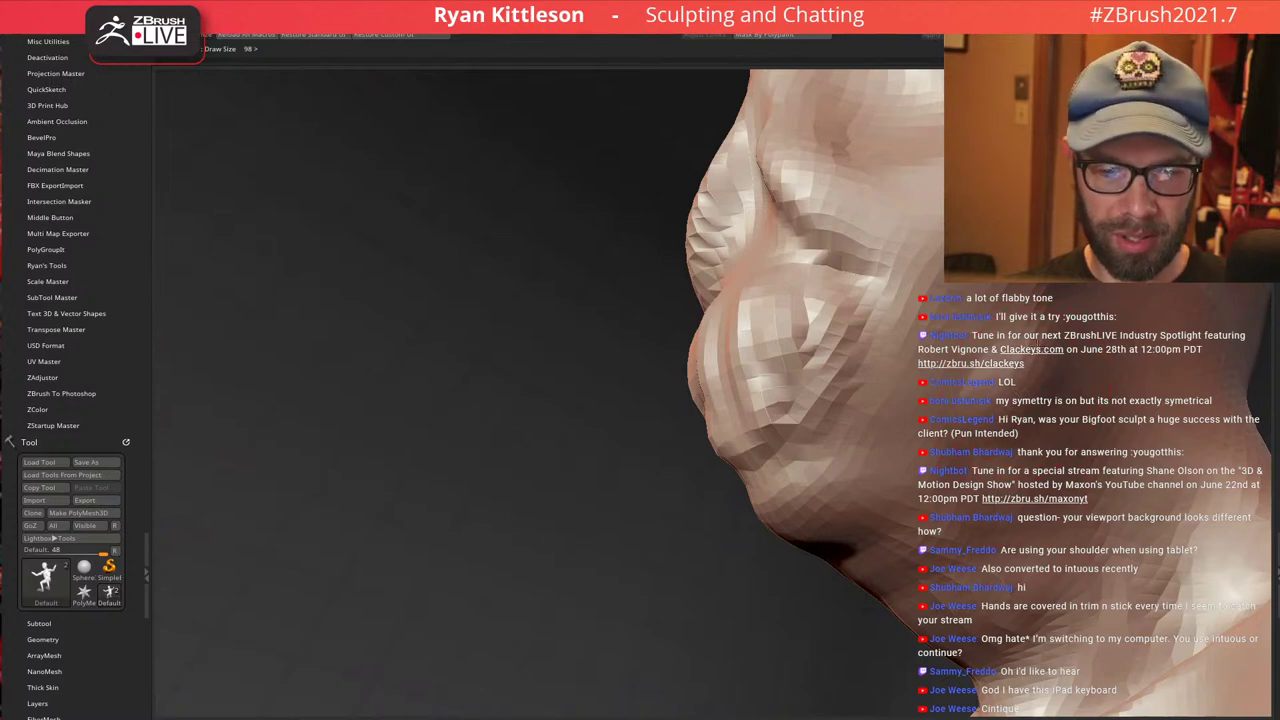
Sculpt the inner edge of the eye socket beside the nose bridge at draw size 63
{"action": "right_click_drag", "start_coordinate": [1083, 367], "coordinate": [1085, 384], "text": "ctrl"}
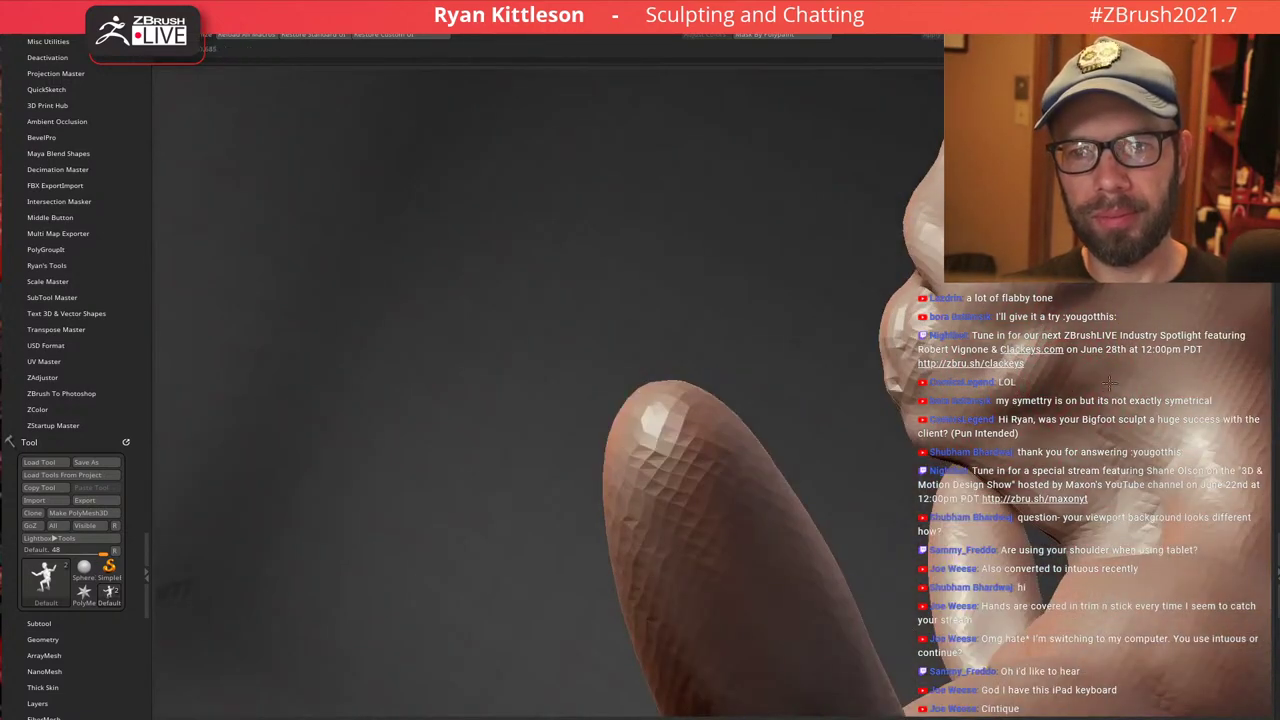
{"action": "mouse_move", "coordinate": [1218, 487]}
{"action": "right_mouse_down", "text": "ctrl"}
{"action": "mouse_move", "coordinate": [1190, 440]}
{"action": "mouse_move", "coordinate": [1039, 372]}
{"action": "mouse_move", "coordinate": [629, 347]}
{"action": "mouse_move", "coordinate": [602, 400]}
{"action": "right_mouse_up", "text": "ctrl"}
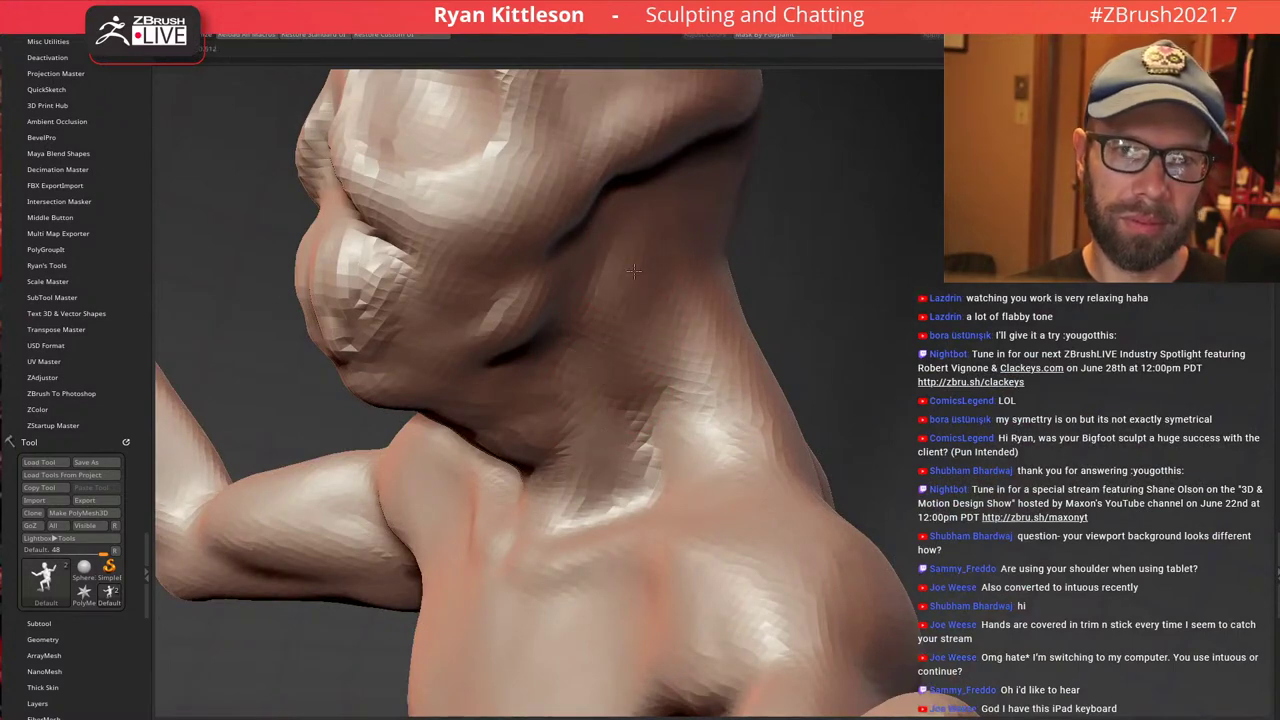
{"action": "mouse_move", "coordinate": [671, 316]}
{"action": "right_mouse_down", "text": "ctrl"}
{"action": "mouse_move", "coordinate": [649, 223]}
{"action": "mouse_move", "coordinate": [703, 257]}
{"action": "mouse_move", "coordinate": [629, 282]}
{"action": "mouse_move", "coordinate": [603, 266]}
{"action": "mouse_move", "coordinate": [690, 272]}
{"action": "mouse_move", "coordinate": [718, 231]}
{"action": "mouse_move", "coordinate": [735, 318]}
{"action": "mouse_move", "coordinate": [709, 340]}
{"action": "right_mouse_up", "text": "ctrl"}
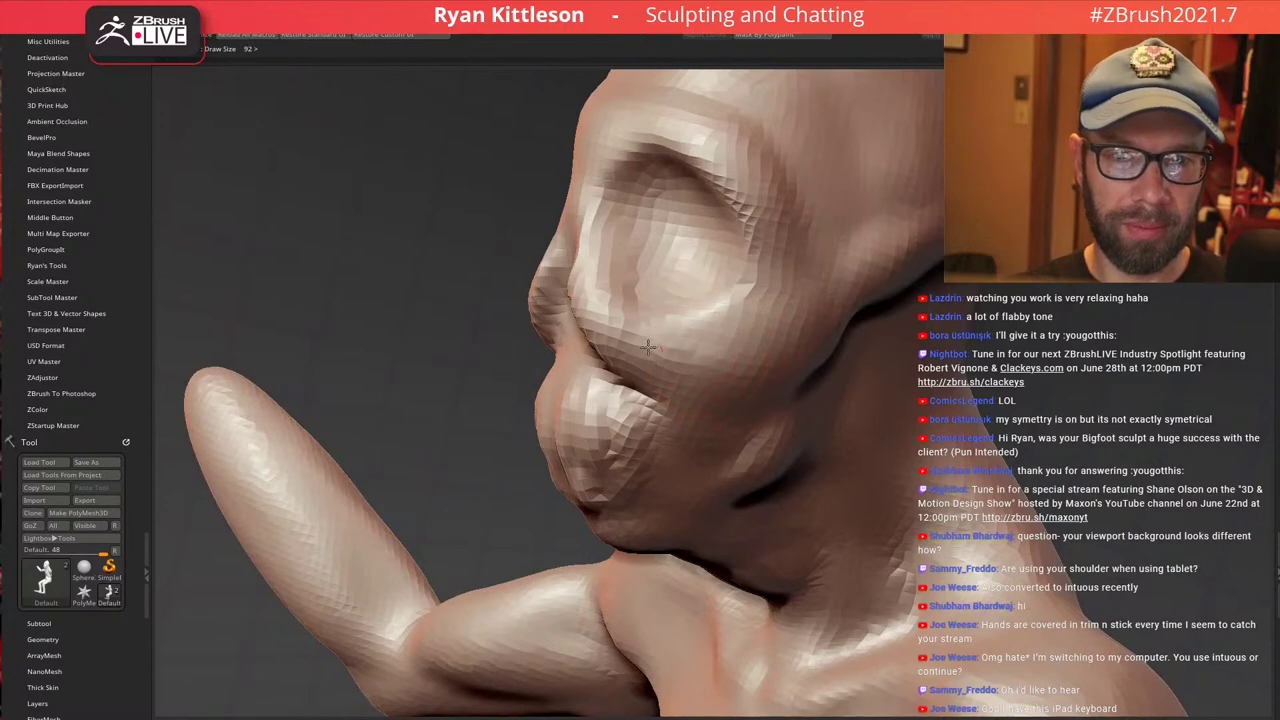
{"action": "mouse_move", "coordinate": [656, 313]}
{"action": "right_mouse_down"}
{"action": "mouse_move", "coordinate": [677, 286]}
{"action": "mouse_move", "coordinate": [640, 330]}
{"action": "mouse_move", "coordinate": [700, 300]}
{"action": "right_mouse_up"}
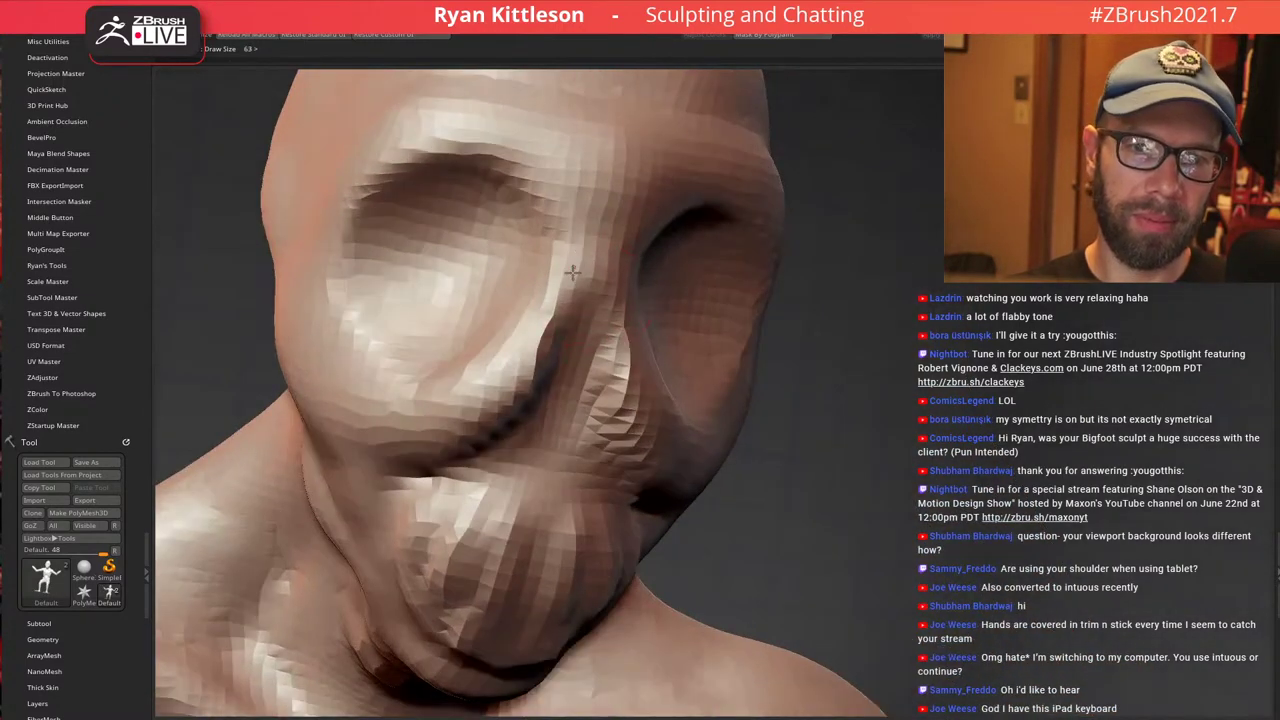
{"action": "left_click_drag", "start_coordinate": [574, 274], "coordinate": [558, 316]}
{"action": "mouse_move", "coordinate": [612, 270]}
{"action": "right_mouse_down"}
{"action": "mouse_move", "coordinate": [603, 294]}
{"action": "mouse_move", "coordinate": [575, 290]}
{"action": "mouse_move", "coordinate": [606, 293]}
{"action": "right_mouse_up"}
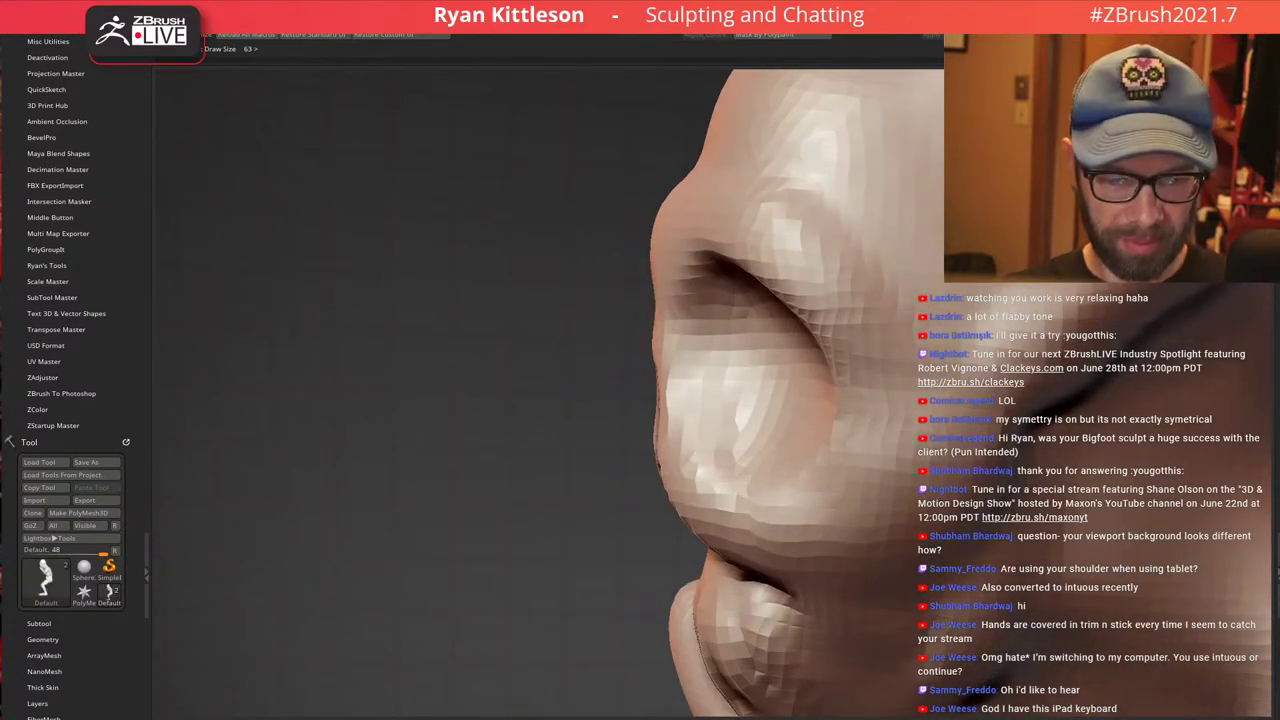
Mask both eye sockets with round patches and create a matching pair of sphere eyeballs there
{"action": "mouse_move", "coordinate": [735, 304]}
{"action": "right_mouse_down", "text": "ctrl"}
{"action": "mouse_move", "coordinate": [686, 277]}
{"action": "mouse_move", "coordinate": [694, 266]}
{"action": "mouse_move", "coordinate": [713, 335]}
{"action": "right_mouse_up", "text": "ctrl"}
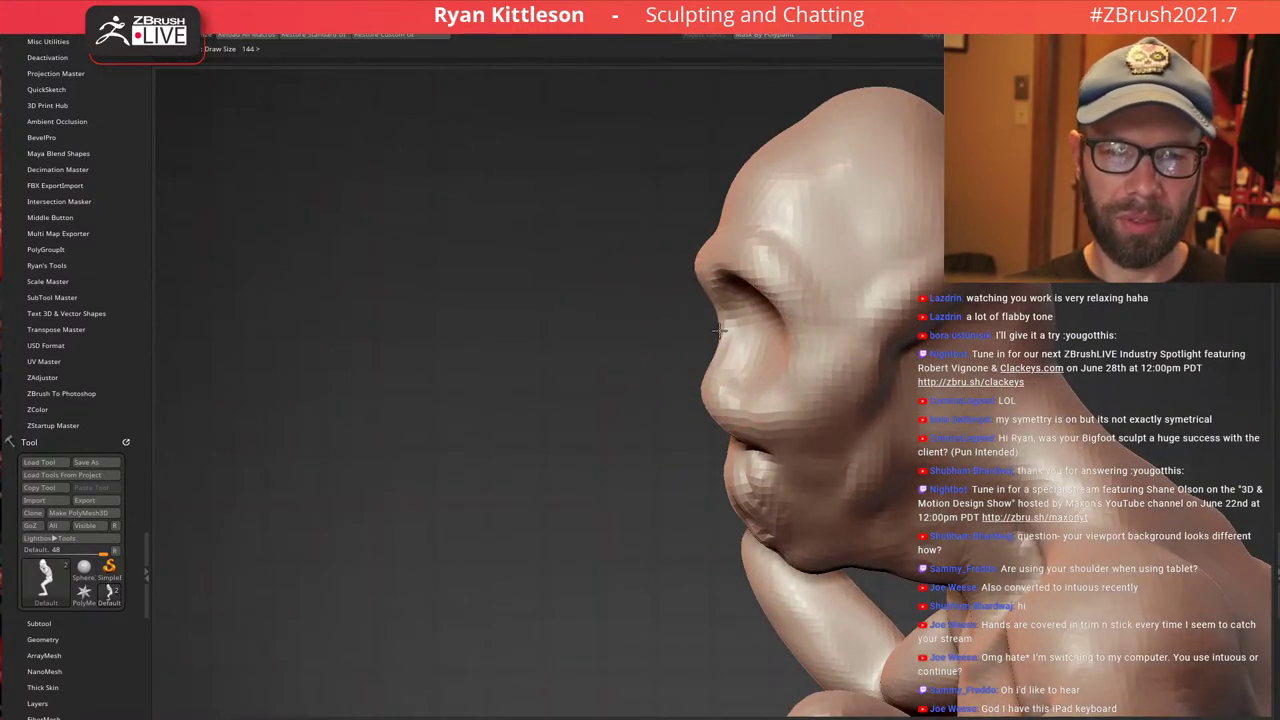
{"action": "mouse_move", "coordinate": [740, 310]}
{"action": "right_mouse_down"}
{"action": "mouse_move", "coordinate": [860, 284]}
{"action": "mouse_move", "coordinate": [739, 323]}
{"action": "mouse_move", "coordinate": [729, 235]}
{"action": "right_mouse_up"}
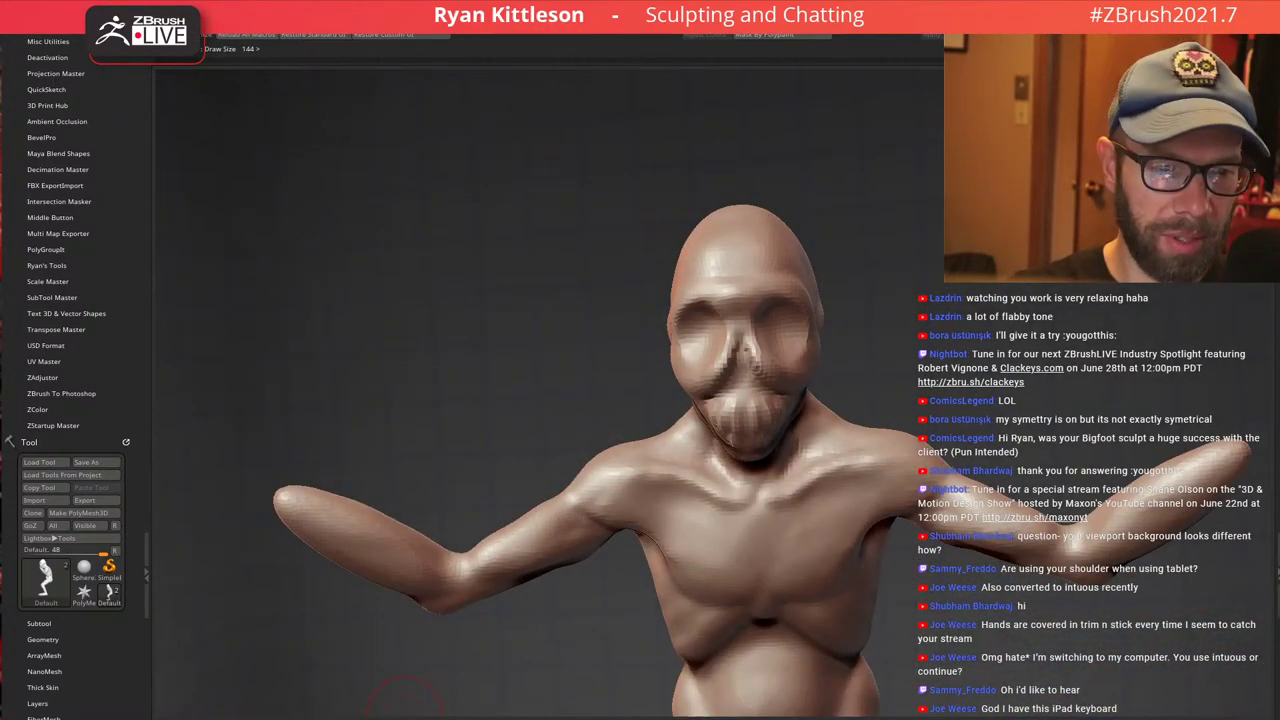
{"action": "right_click_drag", "start_coordinate": [806, 331], "coordinate": [772, 364], "text": "ctrl"}
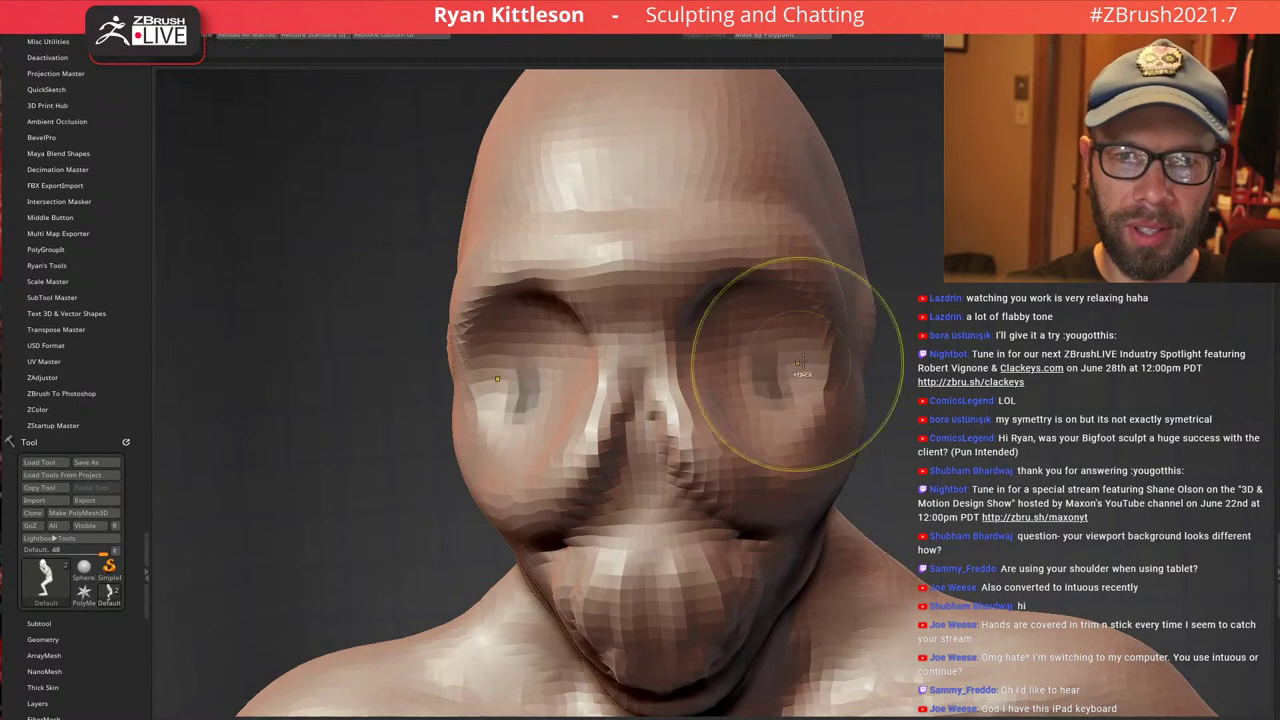
{"action": "left_click_drag", "start_coordinate": [776, 368], "coordinate": [780, 372], "text": "ctrl"}
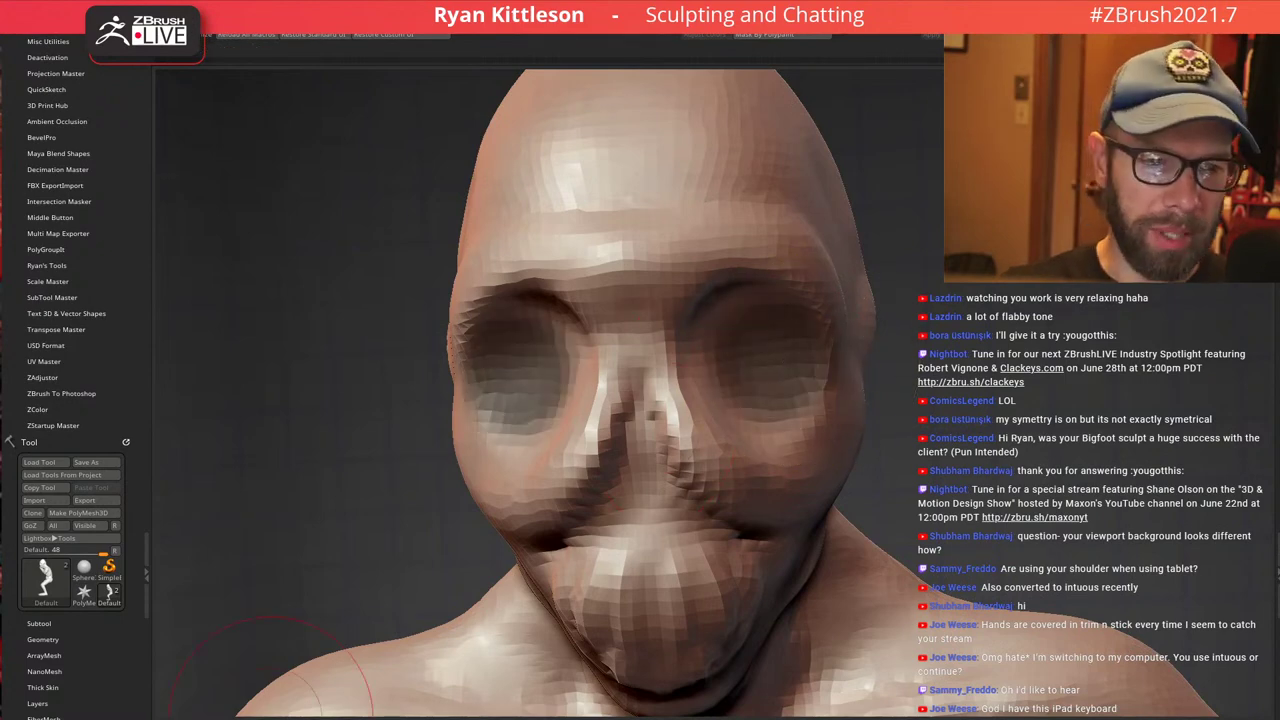
{"action": "key", "text": "ctrl+h"}
{"action": "left_click", "coordinate": [958, 302]}
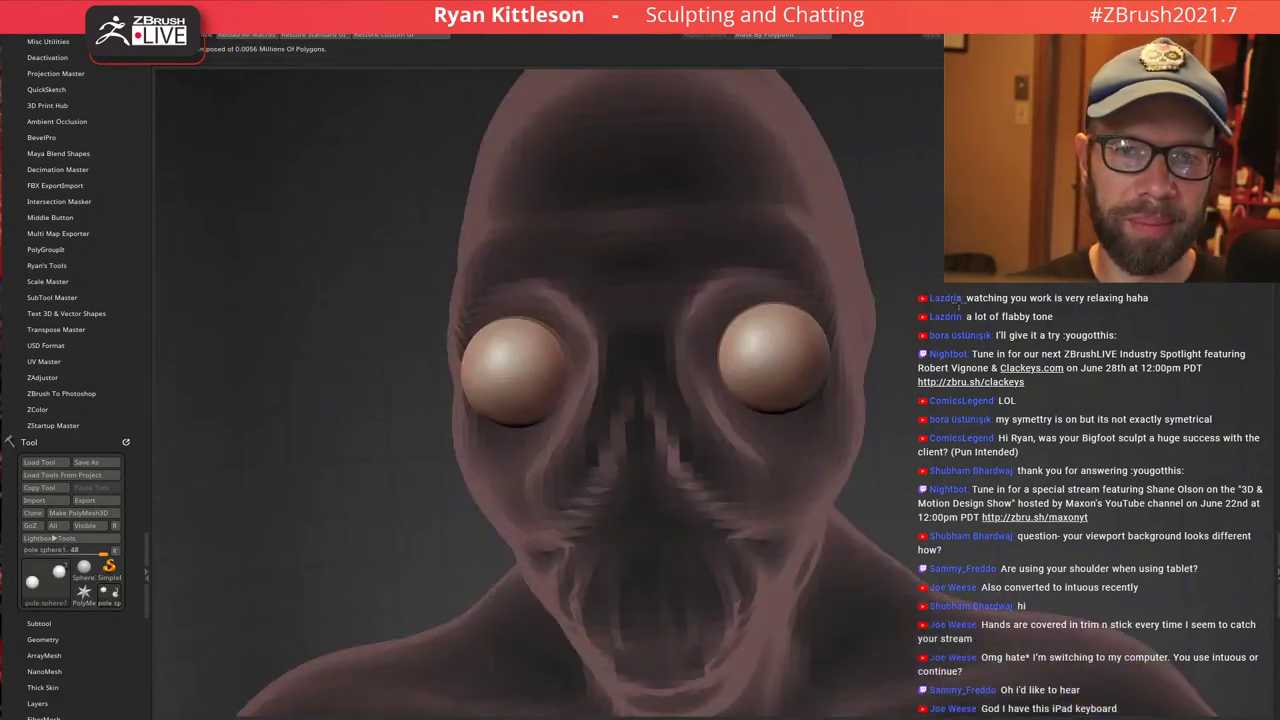
Rotate the mirrored eyeballs about their own centre and scale them up uniformly
{"action": "key", "text": "w"}
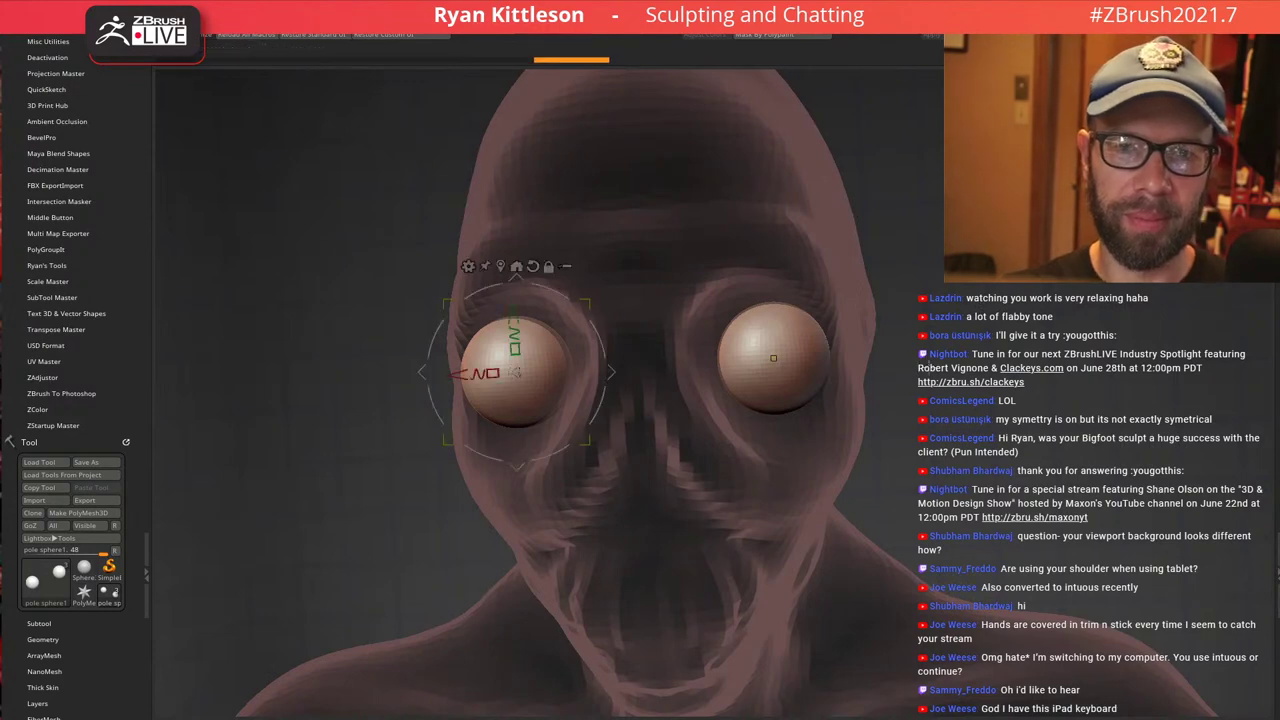
{"action": "left_click_drag", "start_coordinate": [909, 360], "coordinate": [850, 365]}
{"action": "left_click_drag", "start_coordinate": [476, 374], "coordinate": [481, 449]}
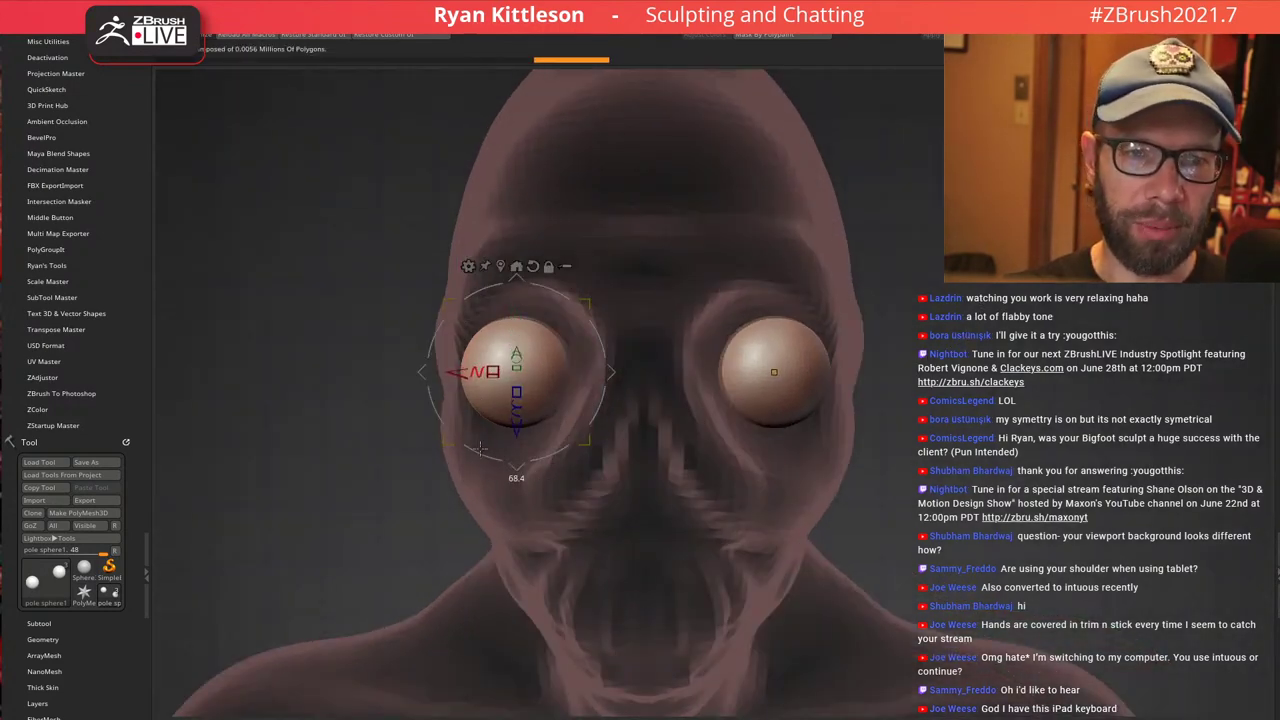
{"action": "left_click", "coordinate": [776, 360]}
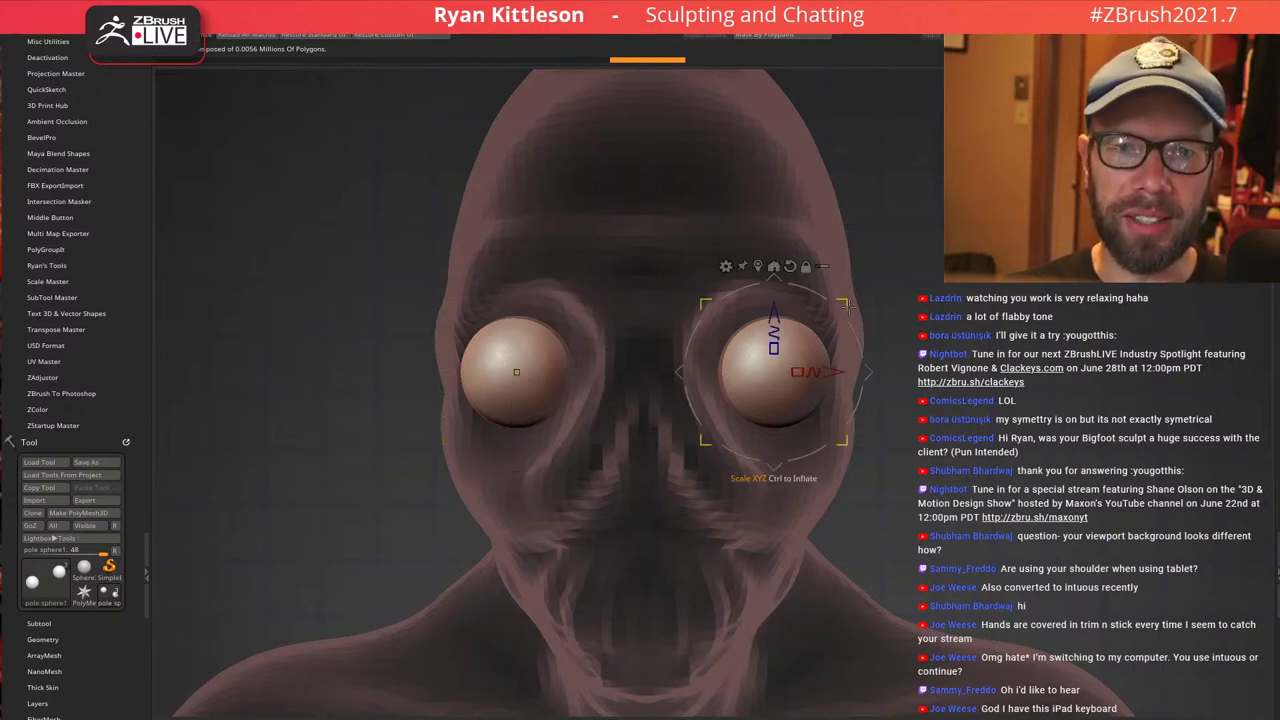
{"action": "left_click_drag", "start_coordinate": [848, 307], "coordinate": [896, 294]}
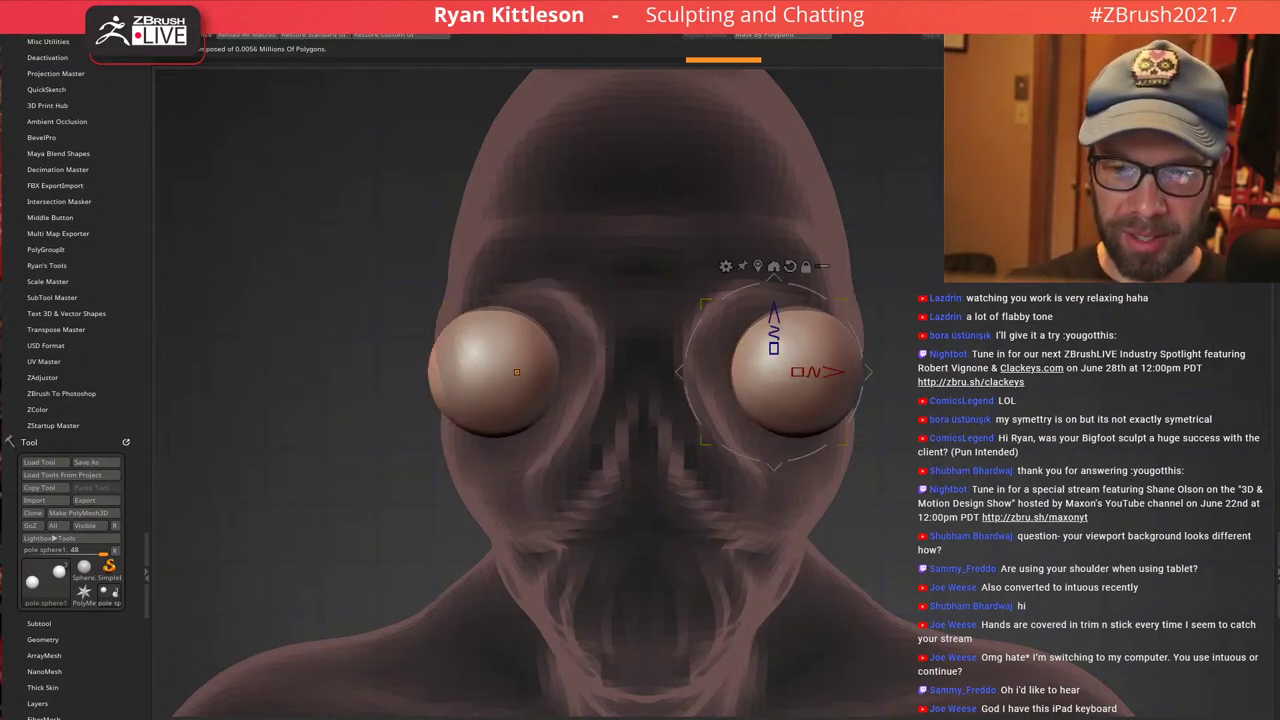
Recentre the transform gizmo on the eyeball, then move both eyeballs inward and seat them in the sockets
{"action": "left_click", "coordinate": [843, 383], "text": "alt"}
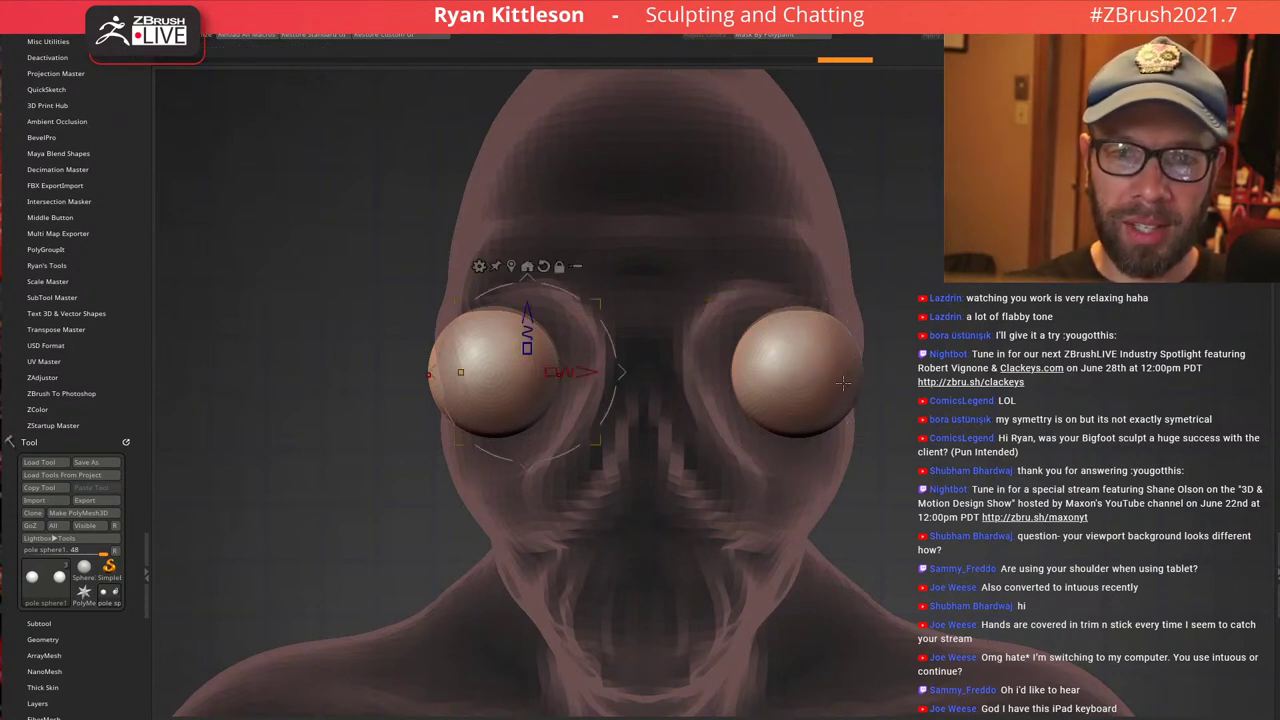
{"action": "left_click", "coordinate": [626, 368]}
{"action": "left_click_drag", "start_coordinate": [553, 374], "coordinate": [597, 370]}
{"action": "mouse_move", "coordinate": [689, 296]}
{"action": "right_mouse_down"}
{"action": "mouse_move", "coordinate": [763, 287]}
{"action": "mouse_move", "coordinate": [710, 268]}
{"action": "right_mouse_up"}
{"action": "left_click_drag", "start_coordinate": [602, 302], "coordinate": [615, 292]}
{"action": "left_click_drag", "start_coordinate": [629, 372], "coordinate": [645, 365]}
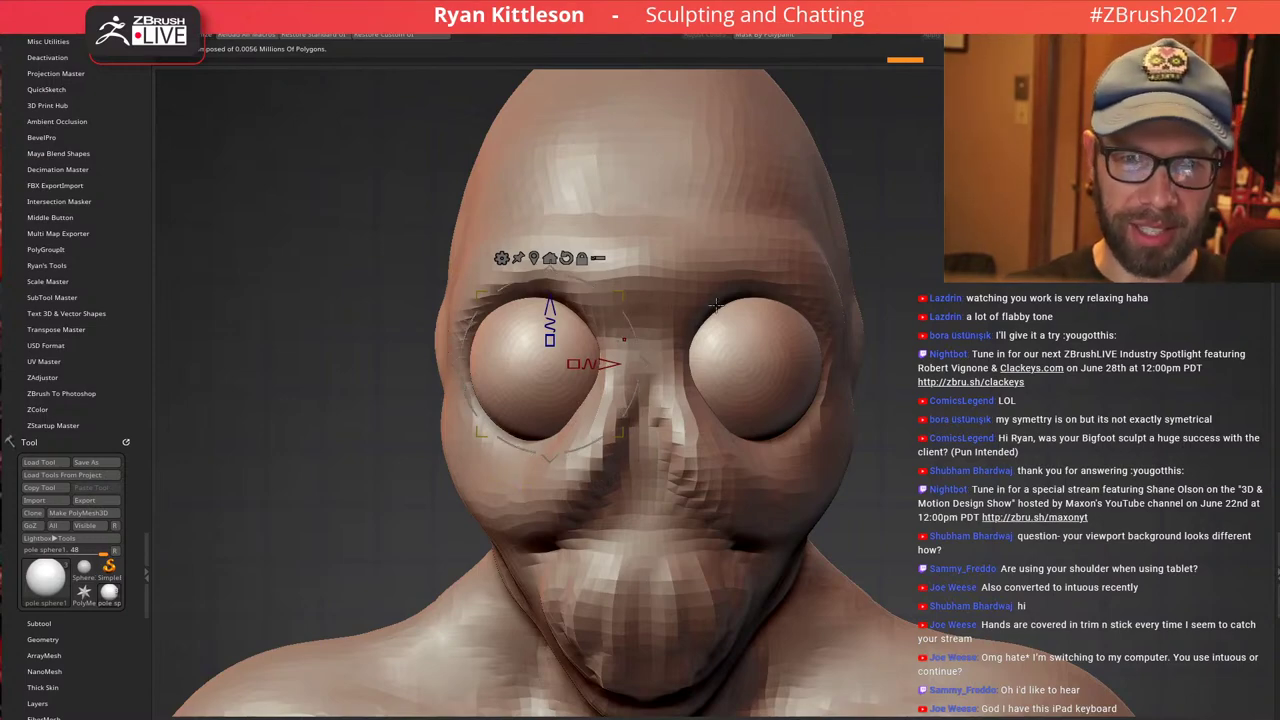
{"action": "mouse_move", "coordinate": [722, 272]}
{"action": "right_mouse_down"}
{"action": "mouse_move", "coordinate": [746, 231]}
{"action": "mouse_move", "coordinate": [734, 169]}
{"action": "mouse_move", "coordinate": [706, 197]}
{"action": "mouse_move", "coordinate": [683, 291]}
{"action": "mouse_move", "coordinate": [651, 346]}
{"action": "mouse_move", "coordinate": [744, 264]}
{"action": "right_mouse_up"}
{"action": "key", "text": "q"}
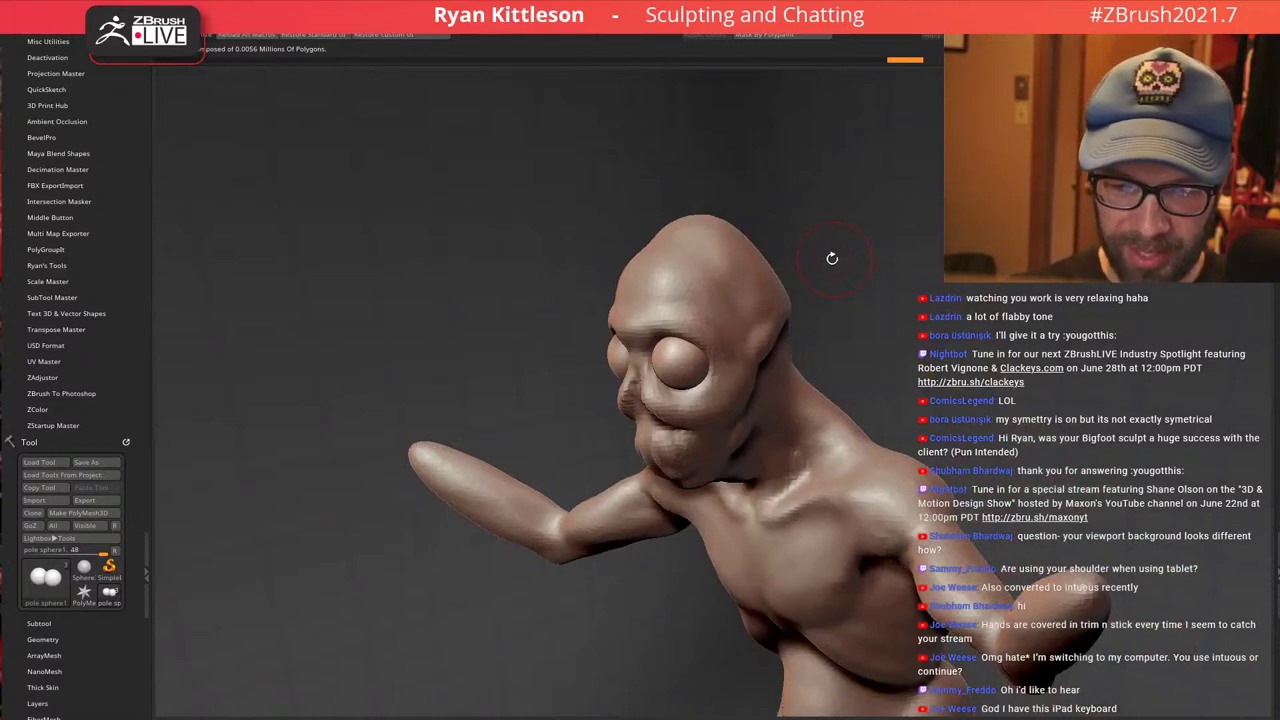
Select the body mesh and soften the groove across the temple and side of the head at draw size 188
{"action": "right_click_drag", "start_coordinate": [831, 282], "coordinate": [672, 275]}
{"action": "right_click_drag", "start_coordinate": [762, 298], "coordinate": [714, 304]}
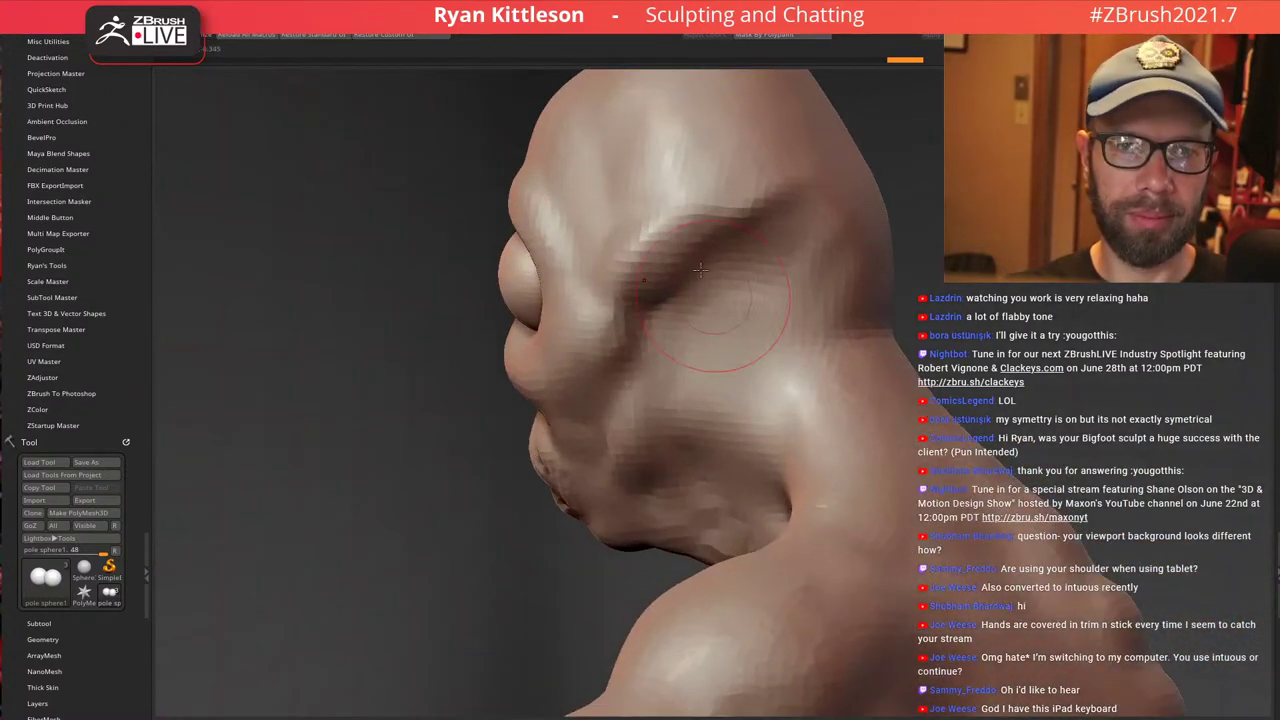
{"action": "left_click", "coordinate": [760, 217], "text": "alt"}
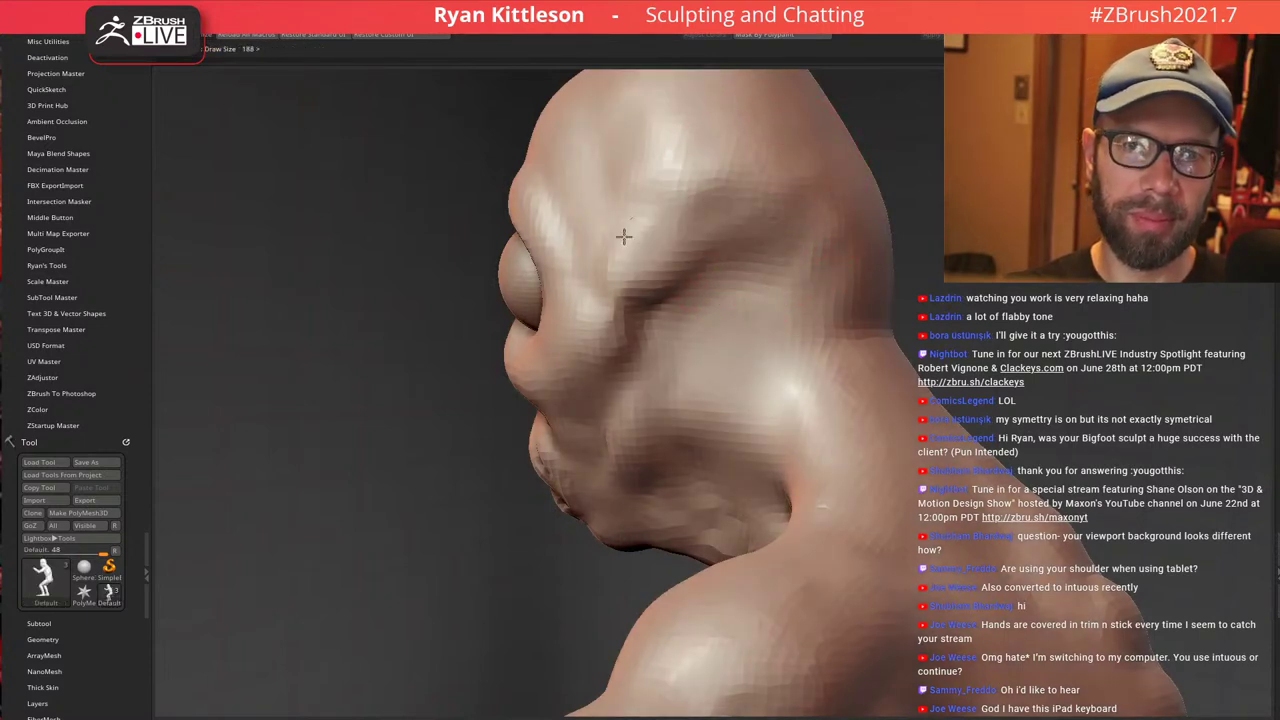
{"action": "left_click_drag", "start_coordinate": [838, 262], "coordinate": [812, 270]}
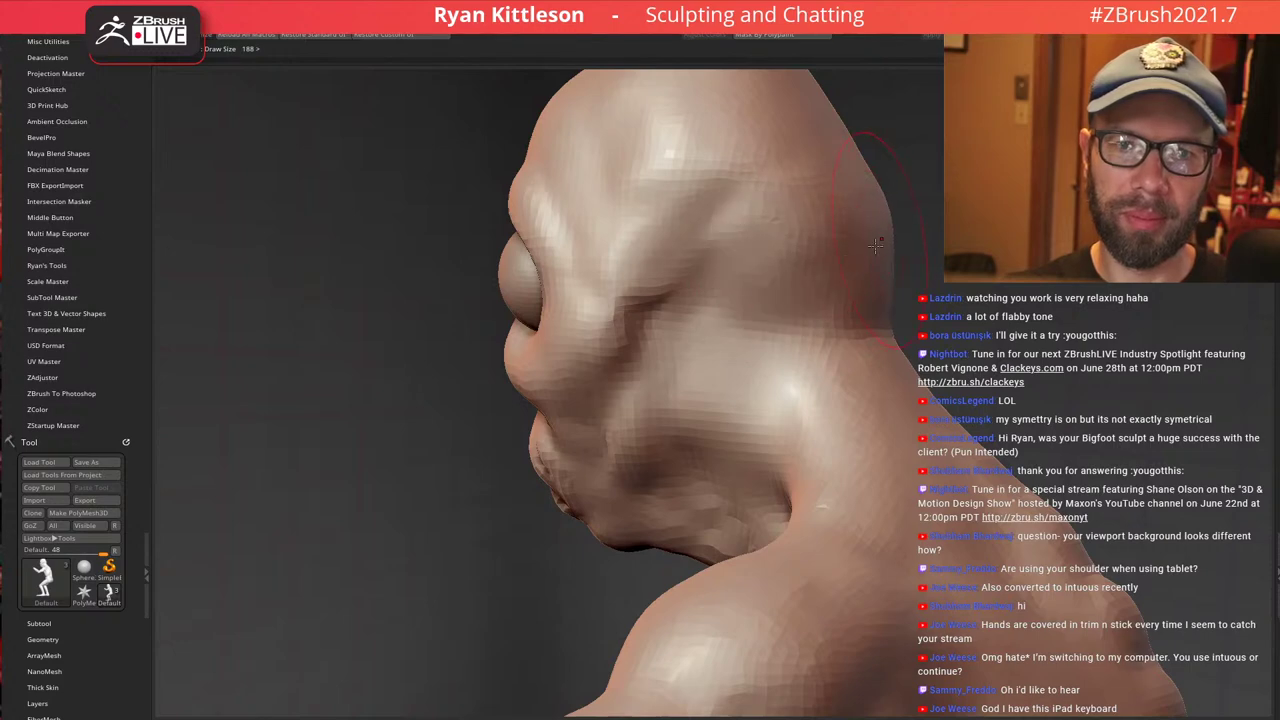
Reshape the contour of the back of the head at draw size 188
{"action": "mouse_move", "coordinate": [886, 290]}
{"action": "right_mouse_down"}
{"action": "mouse_move", "coordinate": [843, 294]}
{"action": "mouse_move", "coordinate": [886, 284]}
{"action": "right_mouse_up"}
{"action": "right_click_drag", "start_coordinate": [886, 284], "coordinate": [890, 204], "text": "ctrl"}
{"action": "left_click_drag", "start_coordinate": [889, 204], "coordinate": [817, 238]}
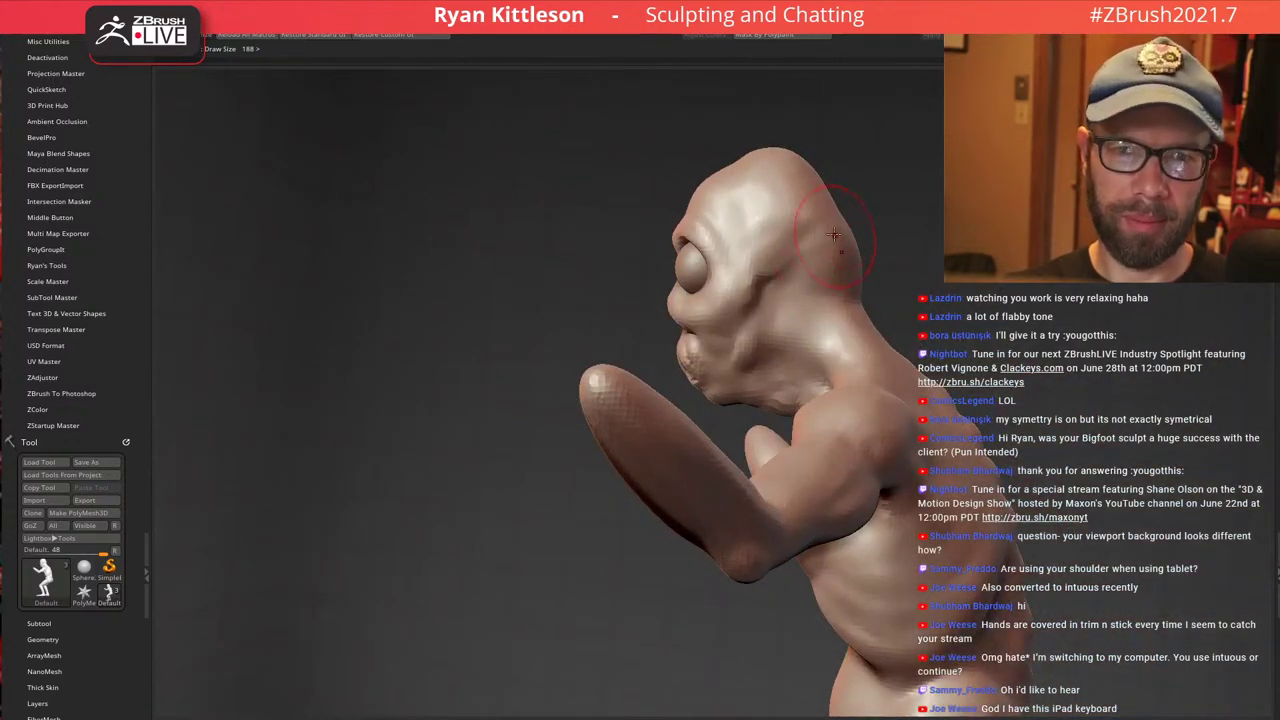
Deepen the groove behind the cheek and extend it up toward the back of the head at draw size 102
{"action": "mouse_move", "coordinate": [834, 235]}
{"action": "right_mouse_down", "text": "ctrl"}
{"action": "mouse_move", "coordinate": [868, 320]}
{"action": "mouse_move", "coordinate": [766, 257]}
{"action": "right_mouse_up", "text": "ctrl"}
{"action": "key", "text": "shift+d"}
{"action": "key", "text": "bracketleft"}
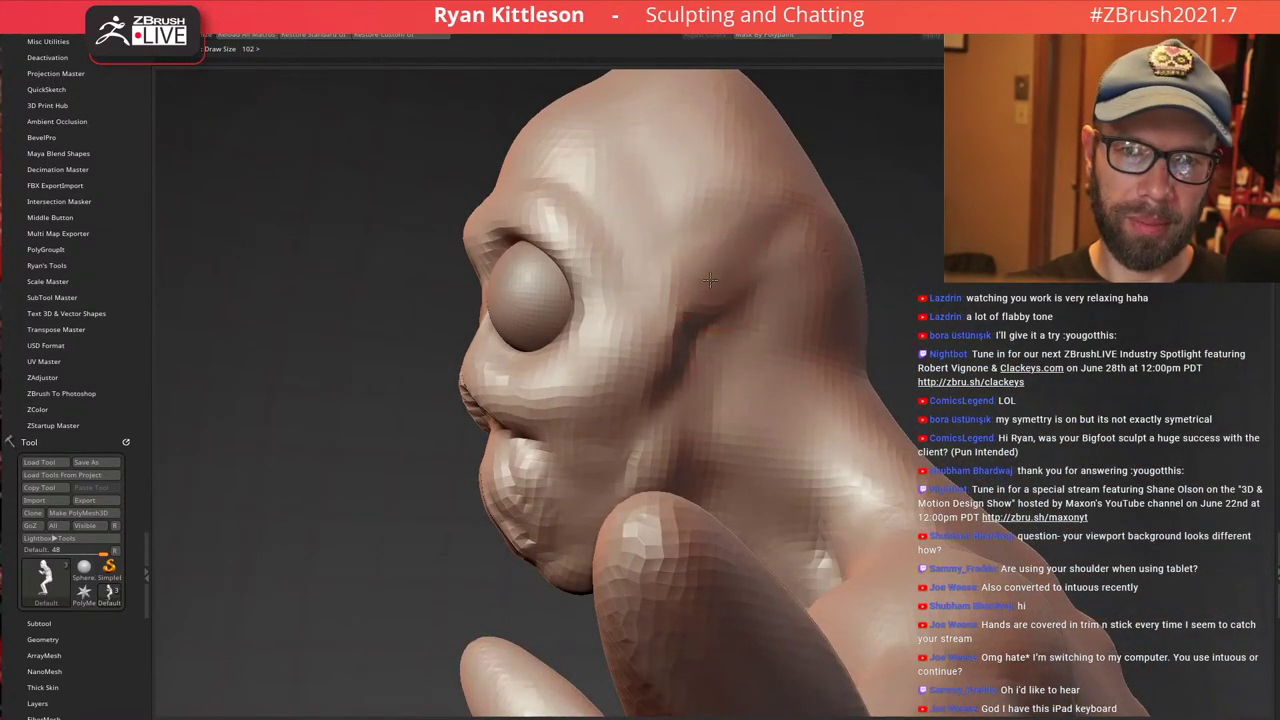
{"action": "mouse_move", "coordinate": [709, 280]}
{"action": "left_mouse_down"}
{"action": "mouse_move", "coordinate": [694, 292]}
{"action": "mouse_move", "coordinate": [698, 274]}
{"action": "mouse_move", "coordinate": [660, 277]}
{"action": "left_mouse_up"}
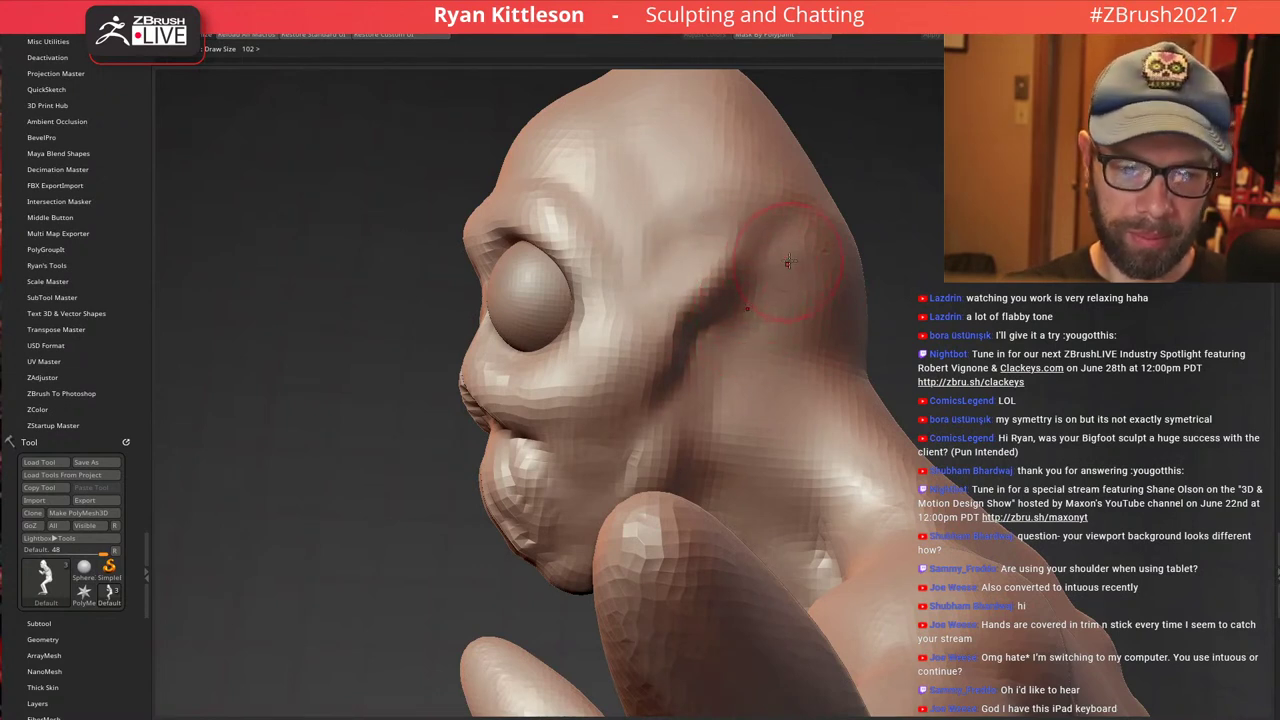
{"action": "right_click_drag", "start_coordinate": [704, 352], "coordinate": [748, 321]}
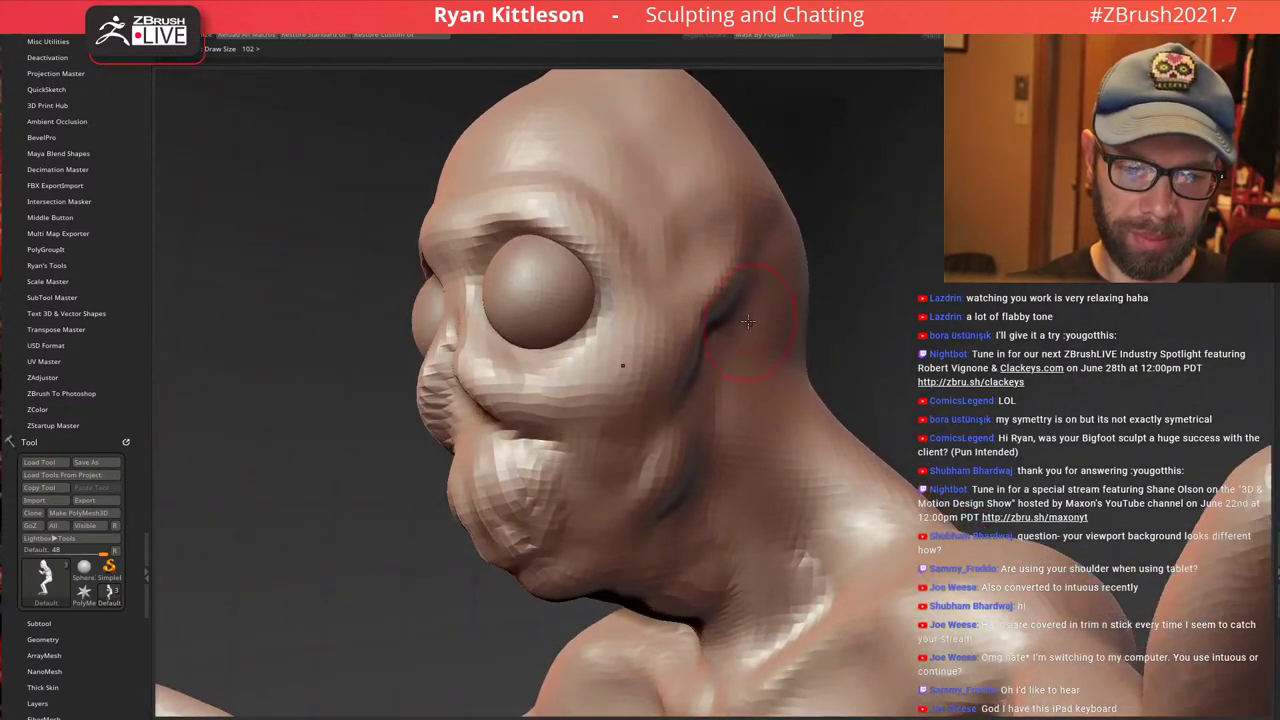
Carve the crease across the cheek and cut skin folds around the outer side of the eye socket
{"action": "mouse_move", "coordinate": [707, 399]}
{"action": "right_mouse_down"}
{"action": "mouse_move", "coordinate": [686, 388]}
{"action": "mouse_move", "coordinate": [701, 376]}
{"action": "right_mouse_up"}
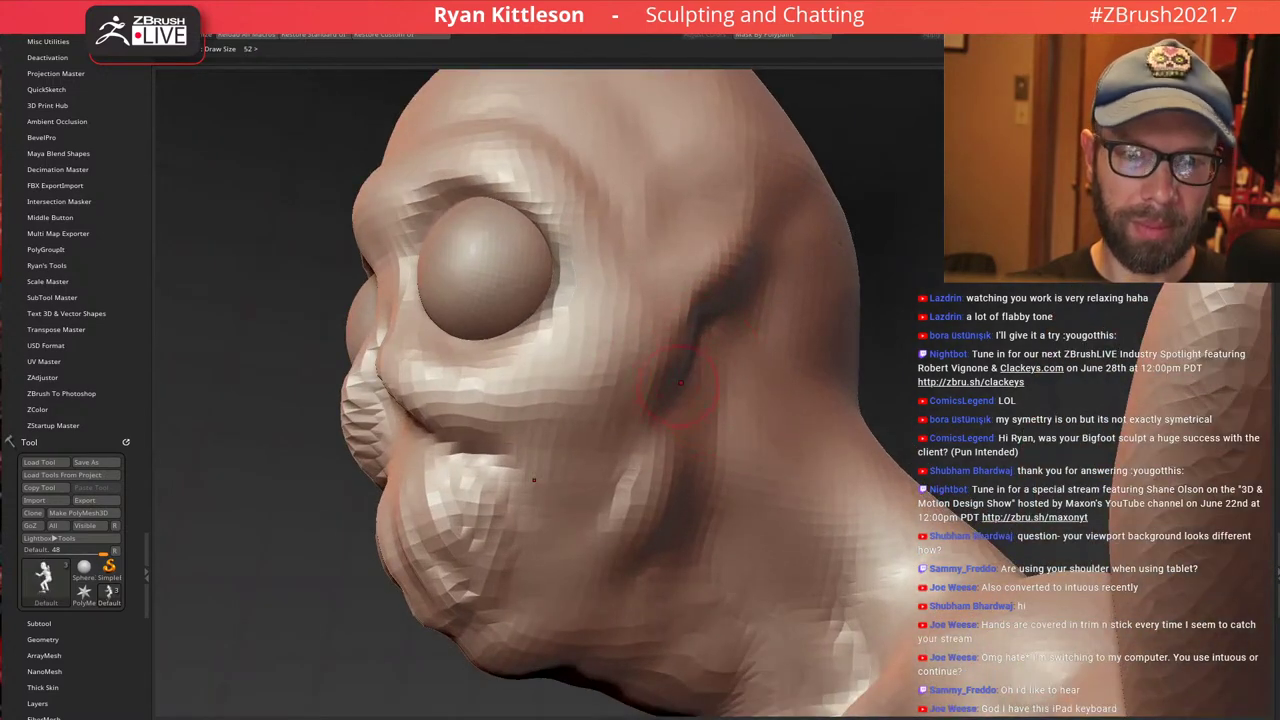
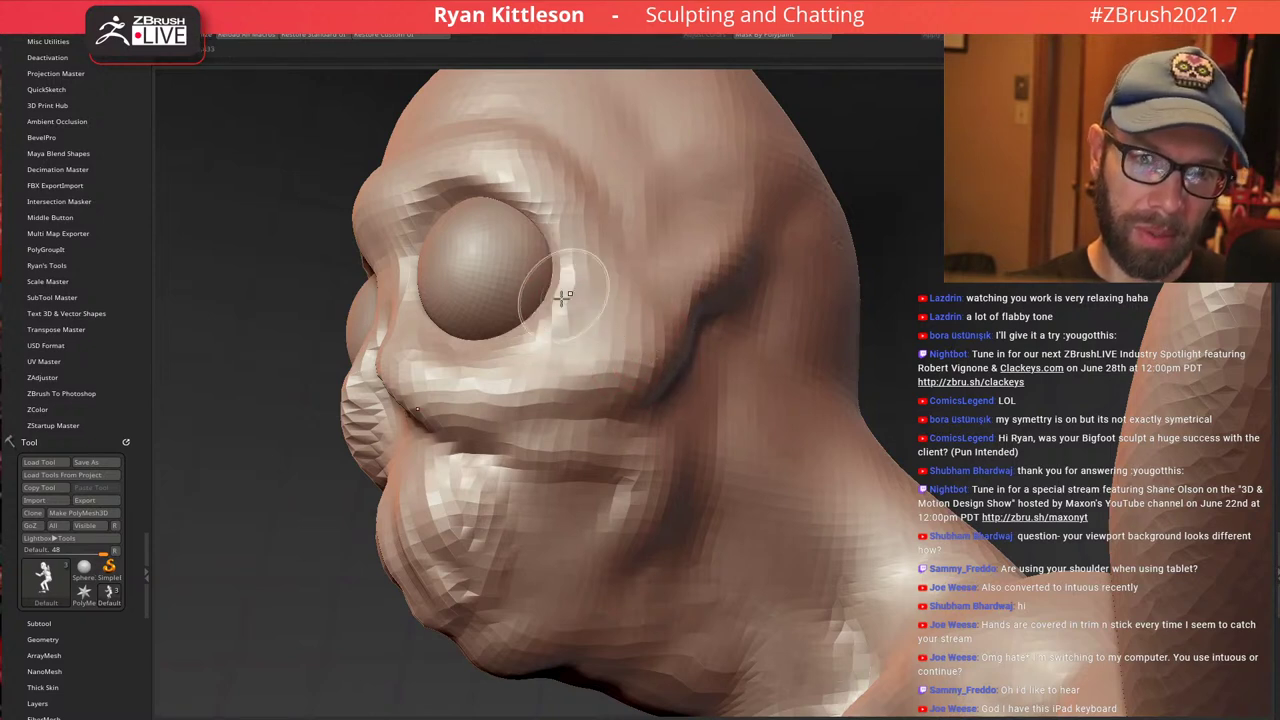
{"action": "mouse_move", "coordinate": [562, 298]}
{"action": "left_mouse_down"}
{"action": "mouse_move", "coordinate": [537, 326]}
{"action": "mouse_move", "coordinate": [544, 302]}
{"action": "mouse_move", "coordinate": [532, 334]}
{"action": "mouse_move", "coordinate": [568, 300]}
{"action": "mouse_move", "coordinate": [563, 210]}
{"action": "mouse_move", "coordinate": [508, 340]}
{"action": "mouse_move", "coordinate": [575, 268]}
{"action": "mouse_move", "coordinate": [568, 248]}
{"action": "left_mouse_up"}
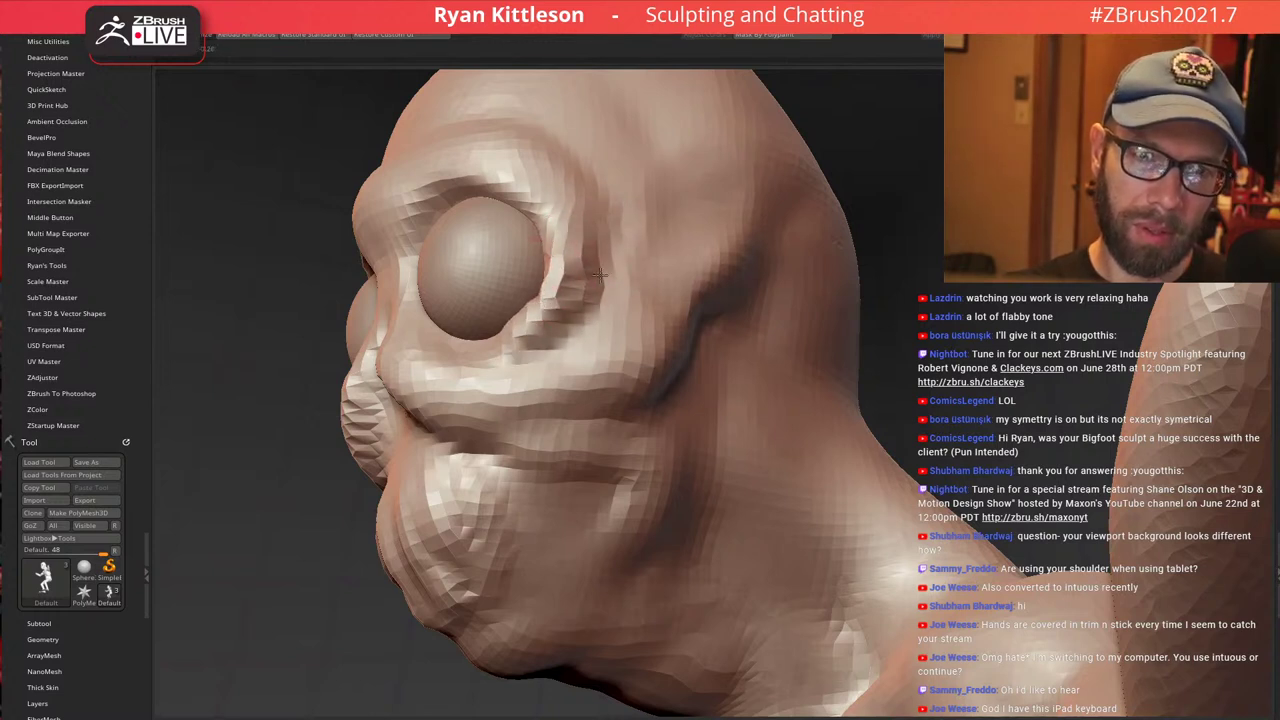
{"action": "left_click_drag", "start_coordinate": [583, 136], "coordinate": [600, 250]}
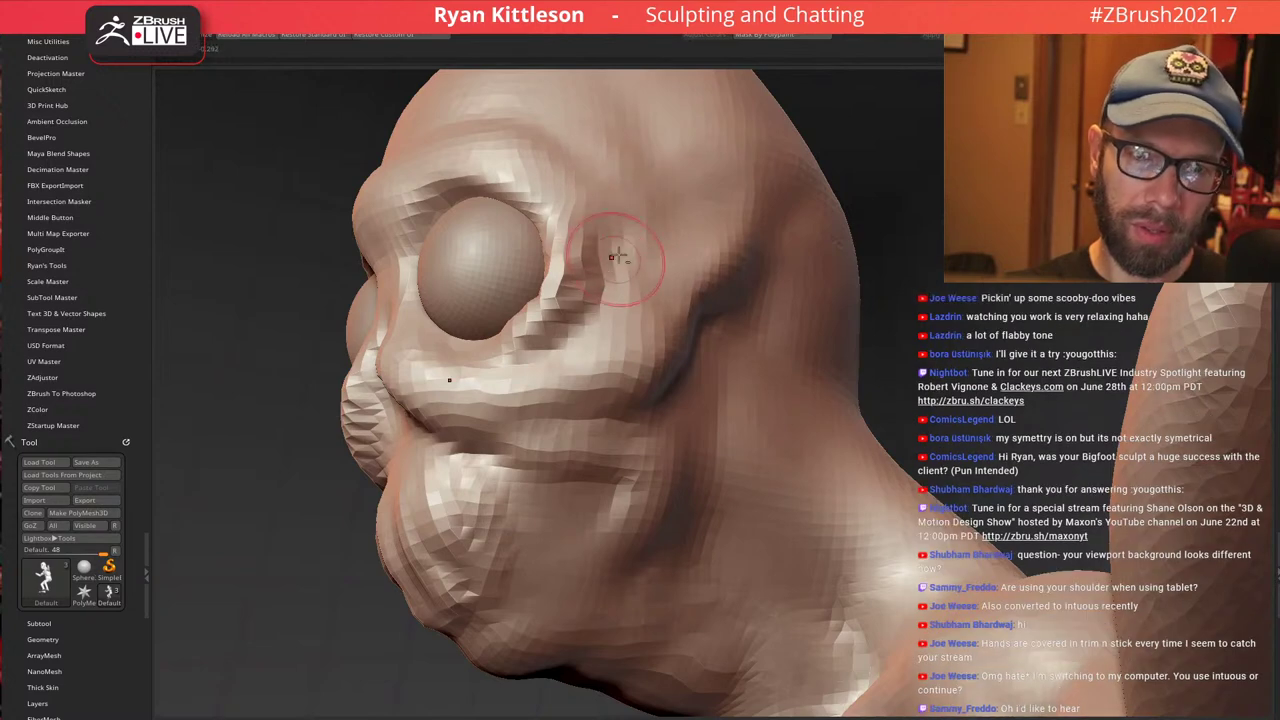
Reshape the round belly at draw size 181, forming separate bulges at the flanks beside the navel
{"action": "mouse_move", "coordinate": [600, 266]}
{"action": "right_mouse_down"}
{"action": "mouse_move", "coordinate": [610, 235]}
{"action": "mouse_move", "coordinate": [672, 284]}
{"action": "mouse_move", "coordinate": [672, 220]}
{"action": "right_mouse_up"}
{"action": "right_click_drag", "start_coordinate": [672, 270], "coordinate": [736, 190]}
{"action": "mouse_move", "coordinate": [780, 234]}
{"action": "right_mouse_down"}
{"action": "mouse_move", "coordinate": [712, 237]}
{"action": "mouse_move", "coordinate": [766, 236]}
{"action": "right_mouse_up"}
{"action": "right_click_drag", "start_coordinate": [728, 336], "coordinate": [760, 383]}
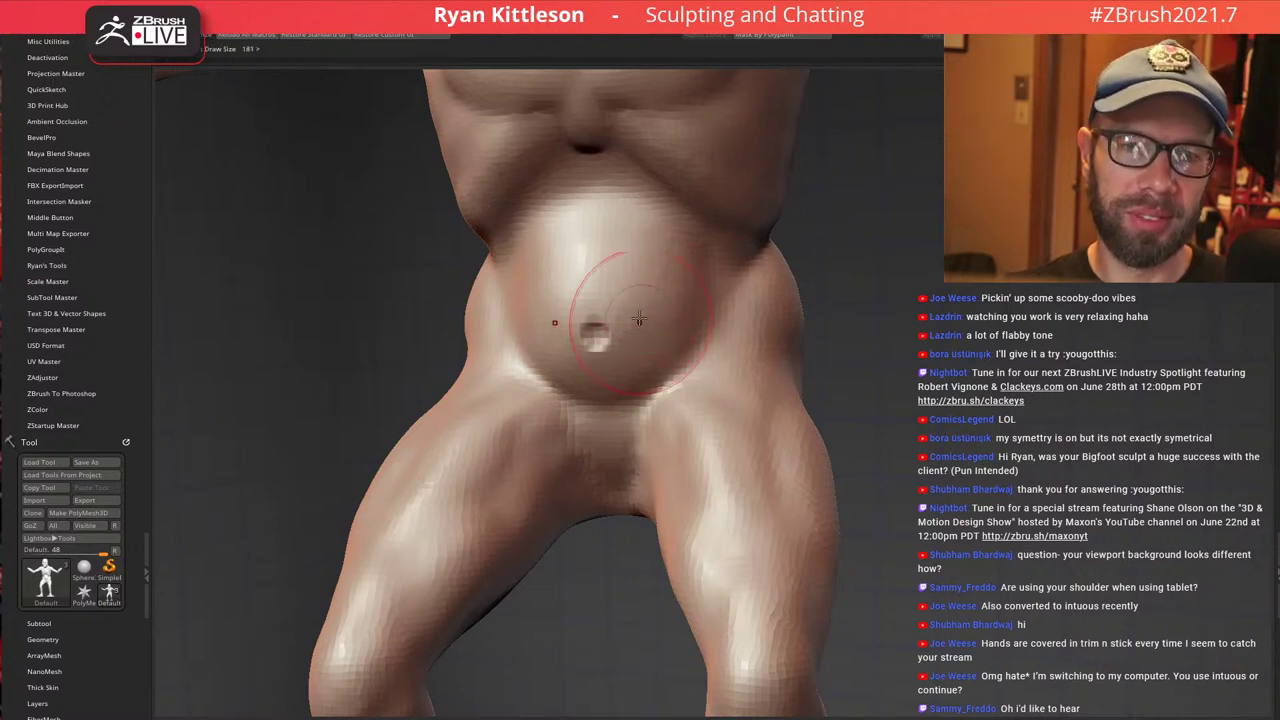
{"action": "mouse_move", "coordinate": [634, 358]}
{"action": "left_mouse_down"}
{"action": "mouse_move", "coordinate": [680, 334]}
{"action": "mouse_move", "coordinate": [692, 296]}
{"action": "left_mouse_up"}
{"action": "mouse_move", "coordinate": [648, 376]}
{"action": "left_mouse_down"}
{"action": "mouse_move", "coordinate": [684, 358]}
{"action": "mouse_move", "coordinate": [694, 303]}
{"action": "mouse_move", "coordinate": [720, 328]}
{"action": "mouse_move", "coordinate": [726, 295]}
{"action": "mouse_move", "coordinate": [668, 209]}
{"action": "left_mouse_up"}
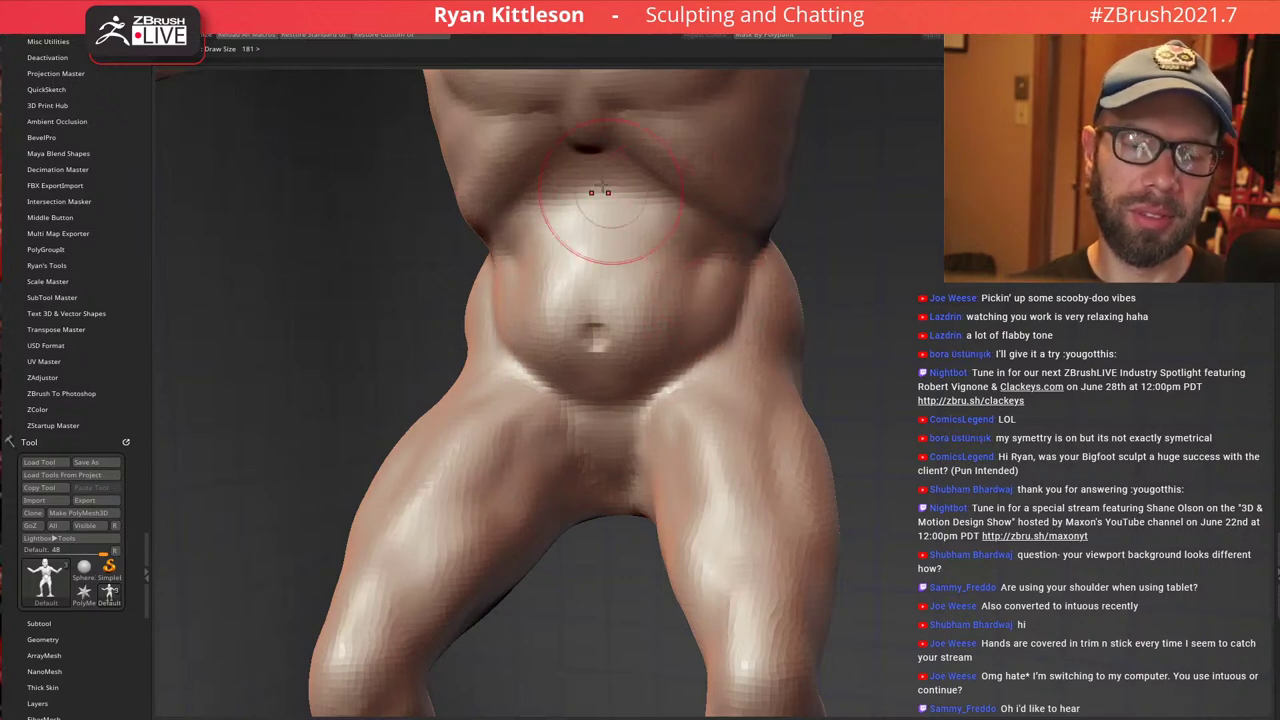
Refine the upper abdomen and the lower edge of the ribcage at draw size 133
{"action": "right_click_drag", "start_coordinate": [560, 222], "coordinate": [680, 180]}
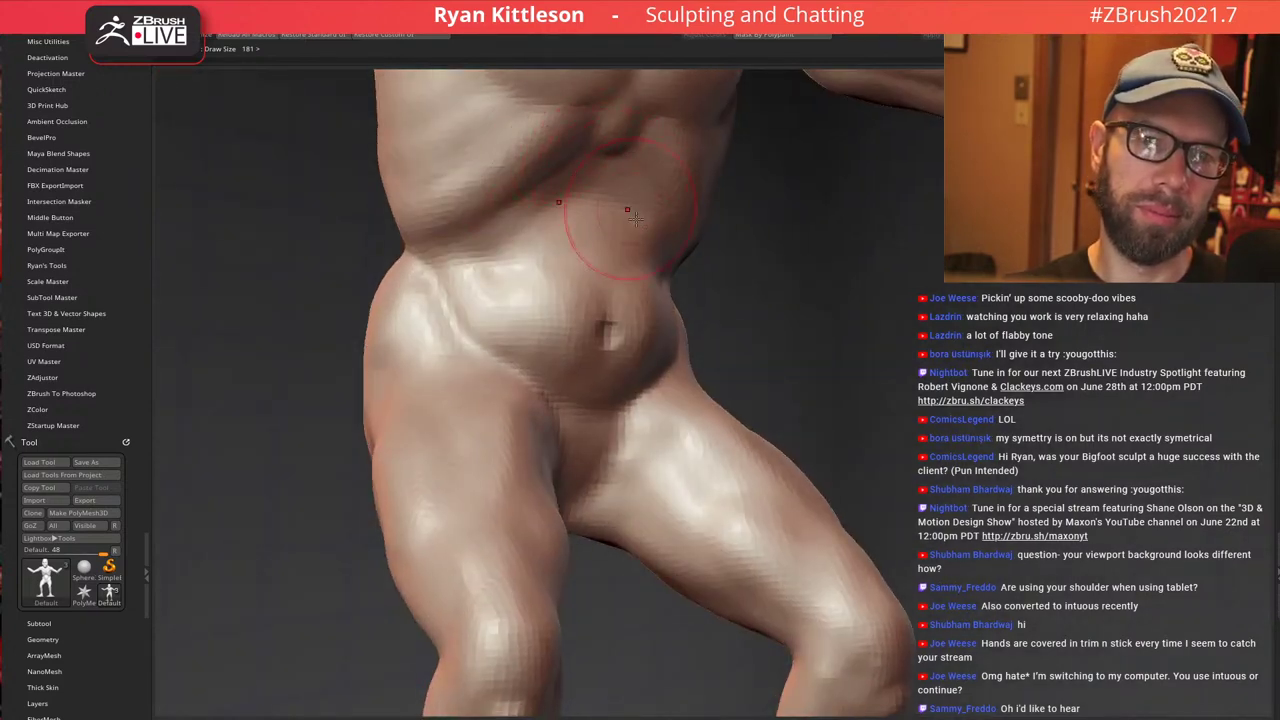
{"action": "right_click_drag", "start_coordinate": [636, 218], "coordinate": [548, 230]}
{"action": "mouse_move", "coordinate": [552, 182]}
{"action": "left_mouse_down"}
{"action": "mouse_move", "coordinate": [585, 222]}
{"action": "mouse_move", "coordinate": [556, 210]}
{"action": "mouse_move", "coordinate": [604, 222]}
{"action": "mouse_move", "coordinate": [580, 222]}
{"action": "mouse_move", "coordinate": [589, 195]}
{"action": "left_mouse_up"}
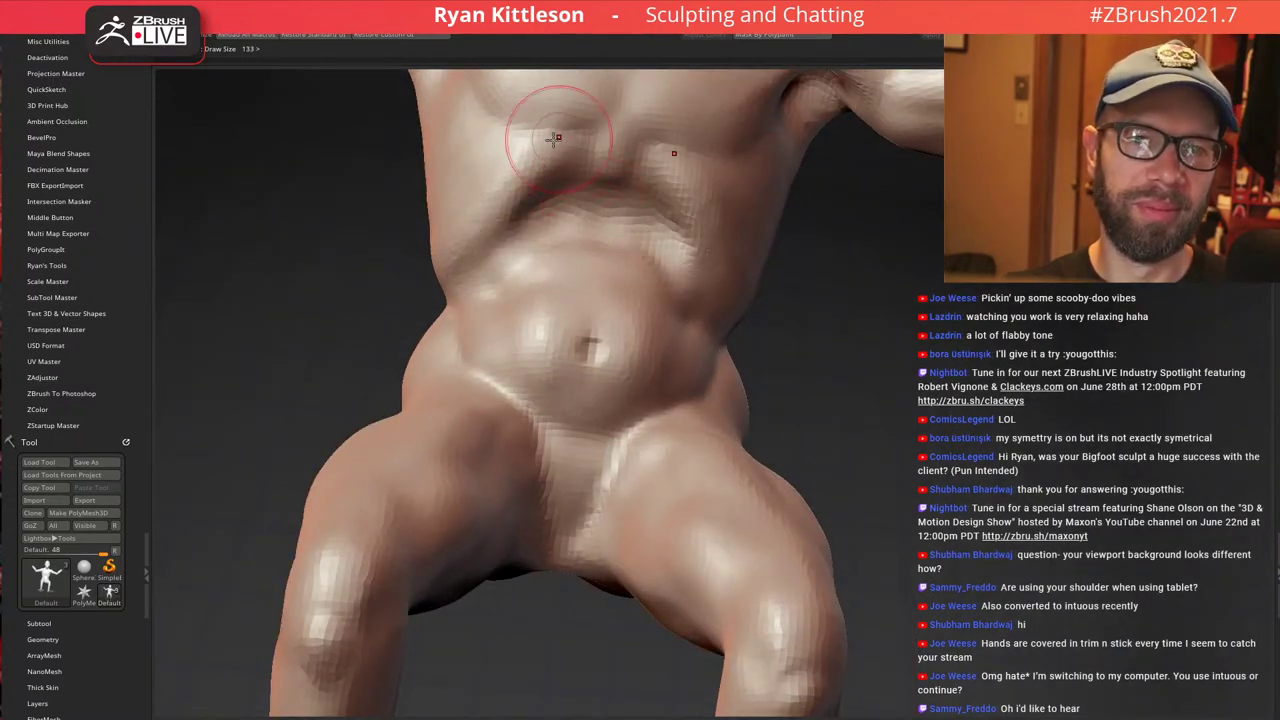
Carve a hollow below the hip bone on the side of the pelvis at draw size 133
{"action": "right_click_drag", "start_coordinate": [553, 279], "coordinate": [506, 123]}
{"action": "mouse_move", "coordinate": [662, 192]}
{"action": "right_mouse_down"}
{"action": "mouse_move", "coordinate": [647, 160]}
{"action": "mouse_move", "coordinate": [681, 207]}
{"action": "mouse_move", "coordinate": [650, 314]}
{"action": "right_mouse_up"}
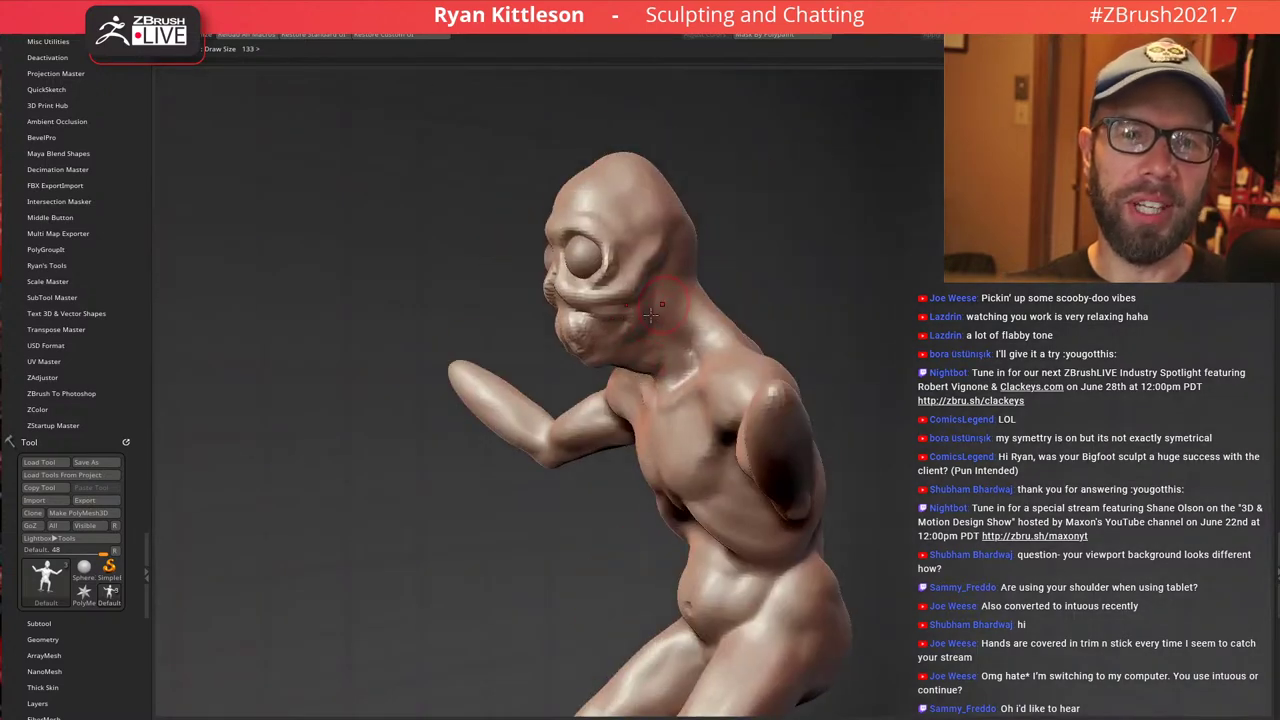
{"action": "mouse_move", "coordinate": [632, 376]}
{"action": "right_mouse_down"}
{"action": "mouse_move", "coordinate": [709, 376]}
{"action": "mouse_move", "coordinate": [670, 306]}
{"action": "mouse_move", "coordinate": [652, 404]}
{"action": "mouse_move", "coordinate": [700, 391]}
{"action": "mouse_move", "coordinate": [650, 345]}
{"action": "mouse_move", "coordinate": [766, 297]}
{"action": "mouse_move", "coordinate": [806, 305]}
{"action": "mouse_move", "coordinate": [823, 281]}
{"action": "right_mouse_up"}
{"action": "right_click_drag", "start_coordinate": [818, 236], "coordinate": [858, 240]}
{"action": "mouse_move", "coordinate": [858, 240]}
{"action": "right_mouse_down", "text": "ctrl"}
{"action": "mouse_move", "coordinate": [830, 275]}
{"action": "mouse_move", "coordinate": [790, 240]}
{"action": "right_mouse_up", "text": "ctrl"}
{"action": "mouse_move", "coordinate": [803, 191]}
{"action": "left_mouse_down"}
{"action": "mouse_move", "coordinate": [757, 209]}
{"action": "mouse_move", "coordinate": [762, 236]}
{"action": "mouse_move", "coordinate": [786, 280]}
{"action": "mouse_move", "coordinate": [828, 276]}
{"action": "left_mouse_up"}
{"action": "right_click_drag", "start_coordinate": [890, 268], "coordinate": [830, 248]}
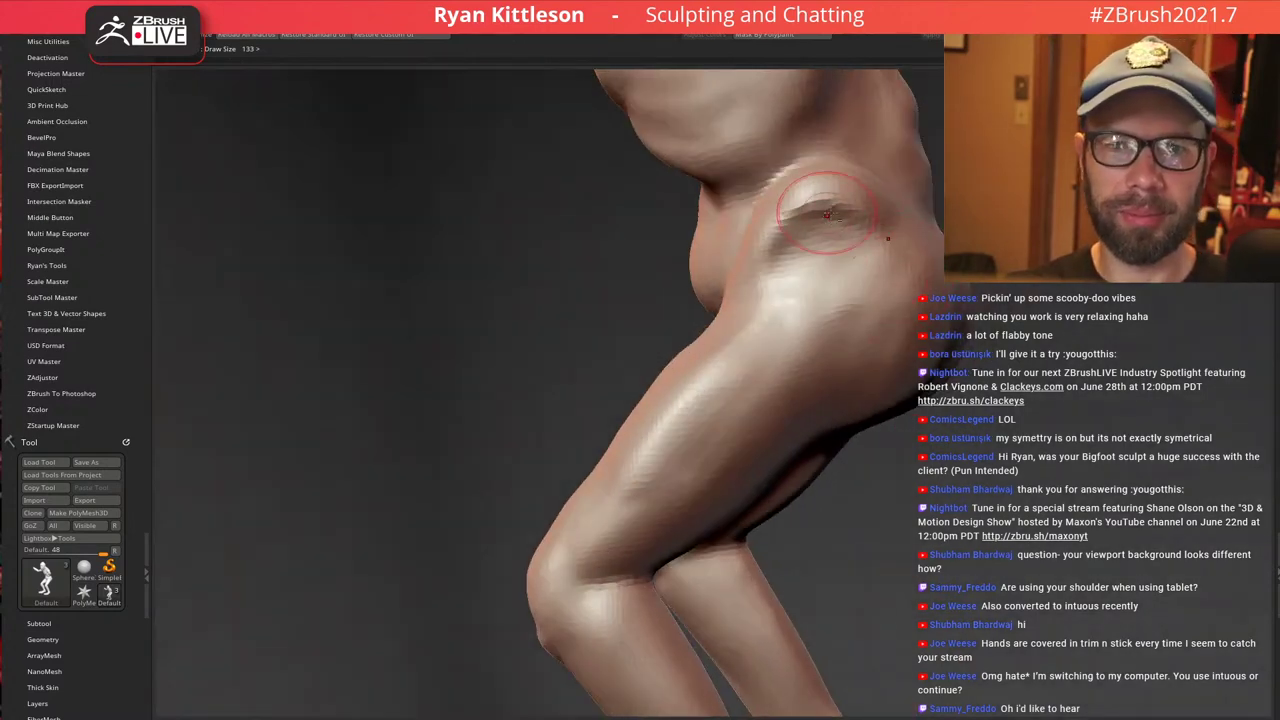
Build up the toe knuckles and deepen the web folds on top of the webbed foot at draw size 79
{"action": "mouse_move", "coordinate": [859, 222]}
{"action": "right_mouse_down"}
{"action": "mouse_move", "coordinate": [897, 157]}
{"action": "mouse_move", "coordinate": [887, 232]}
{"action": "right_mouse_up"}
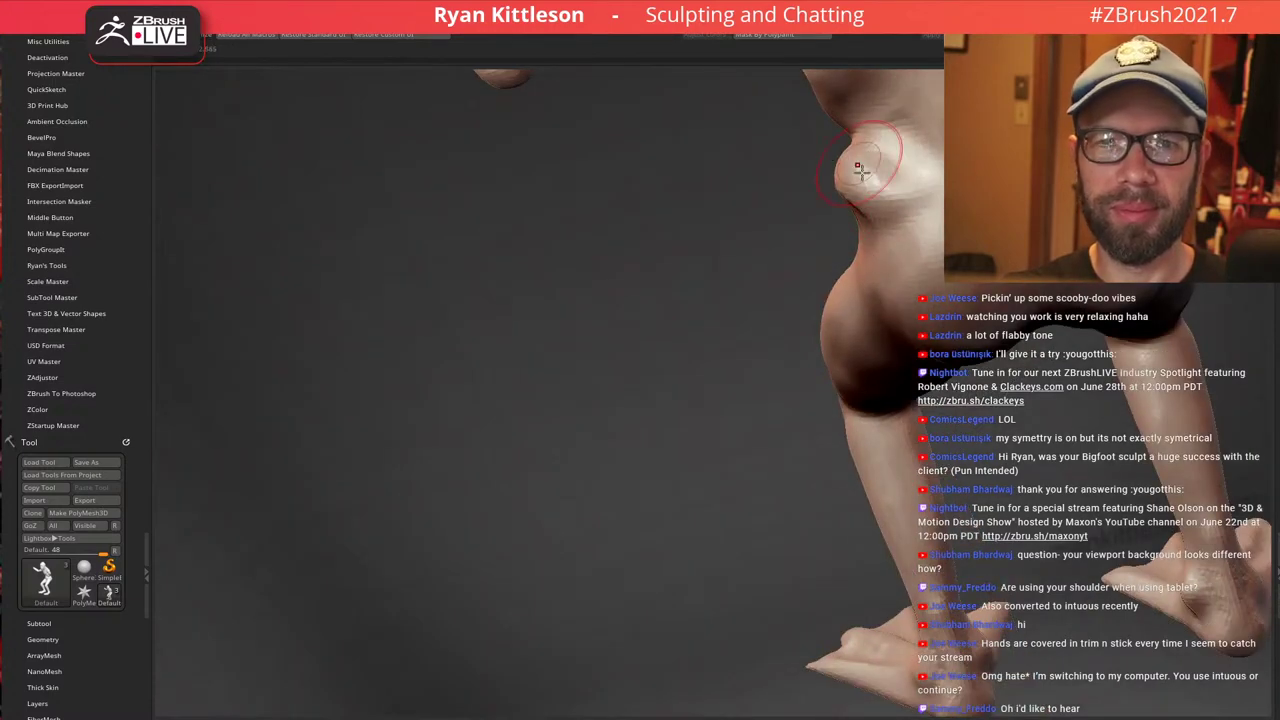
{"action": "mouse_move", "coordinate": [938, 209]}
{"action": "right_mouse_down"}
{"action": "mouse_move", "coordinate": [942, 234]}
{"action": "mouse_move", "coordinate": [831, 272]}
{"action": "mouse_move", "coordinate": [794, 263]}
{"action": "mouse_move", "coordinate": [885, 285]}
{"action": "mouse_move", "coordinate": [921, 211]}
{"action": "mouse_move", "coordinate": [840, 374]}
{"action": "mouse_move", "coordinate": [828, 264]}
{"action": "right_mouse_up"}
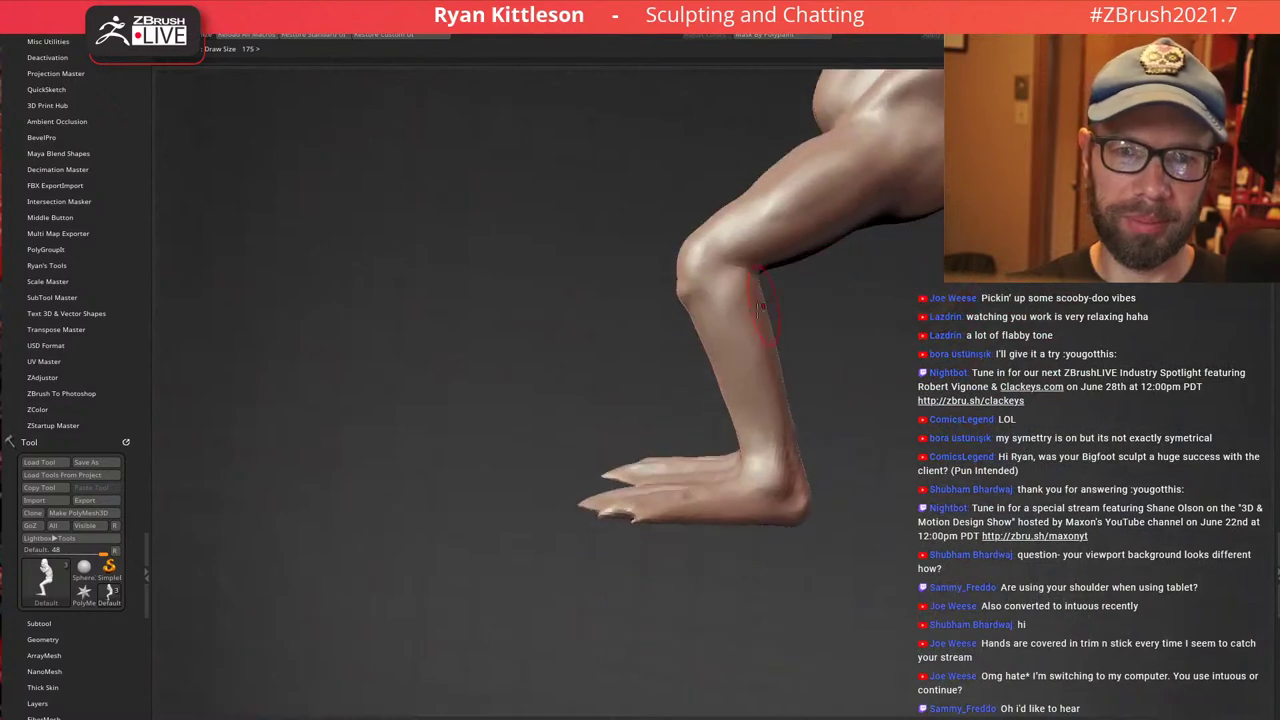
{"action": "mouse_move", "coordinate": [738, 322]}
{"action": "right_mouse_down"}
{"action": "mouse_move", "coordinate": [765, 348]}
{"action": "mouse_move", "coordinate": [852, 357]}
{"action": "mouse_move", "coordinate": [812, 360]}
{"action": "mouse_move", "coordinate": [742, 446]}
{"action": "right_mouse_up"}
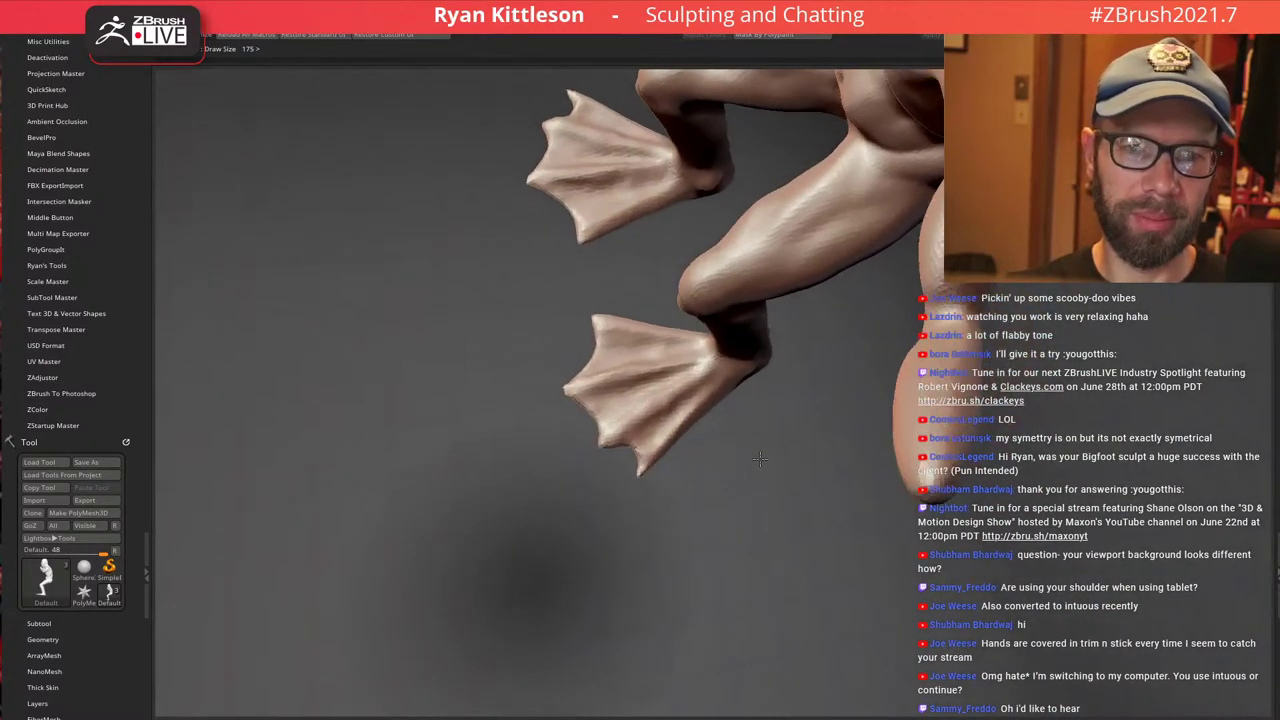
{"action": "right_click_drag", "start_coordinate": [652, 420], "coordinate": [768, 442], "text": "ctrl"}
{"action": "key", "text": "bracketleft"}
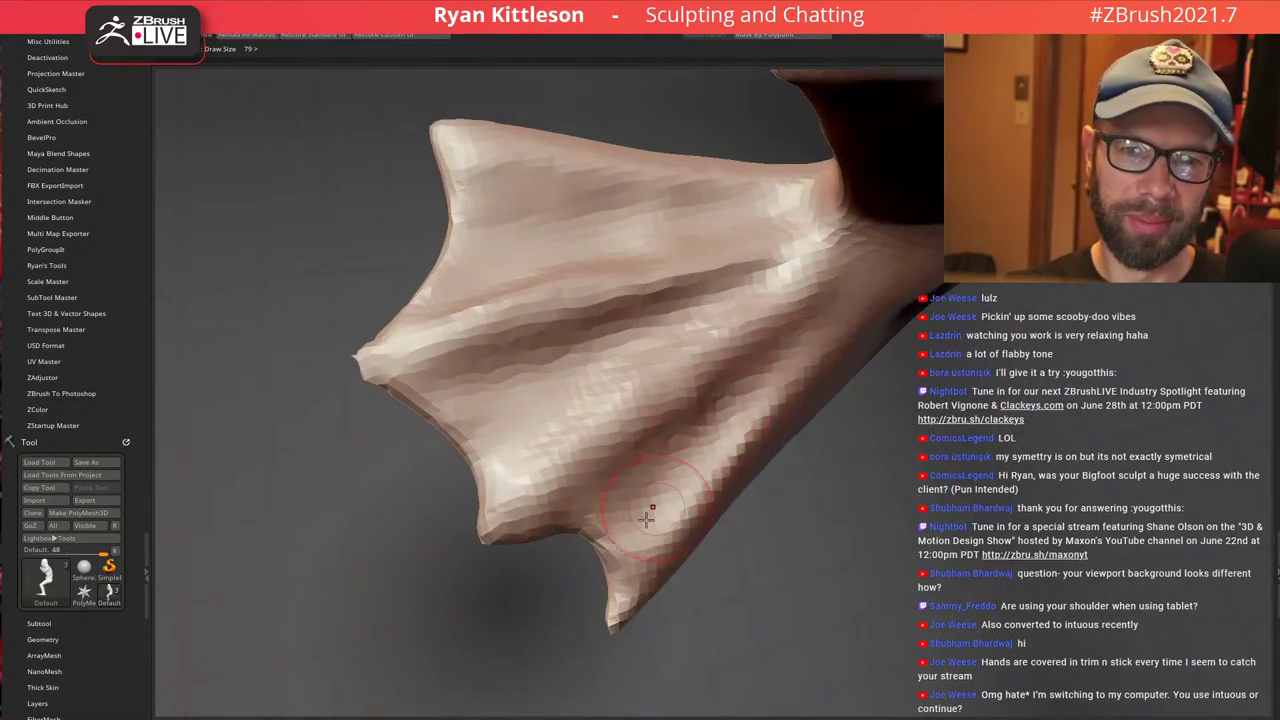
{"action": "right_click_drag", "start_coordinate": [679, 486], "coordinate": [706, 329]}
{"action": "mouse_move", "coordinate": [762, 462]}
{"action": "right_mouse_down", "text": "ctrl"}
{"action": "mouse_move", "coordinate": [763, 269]}
{"action": "mouse_move", "coordinate": [810, 588]}
{"action": "right_mouse_up", "text": "ctrl"}
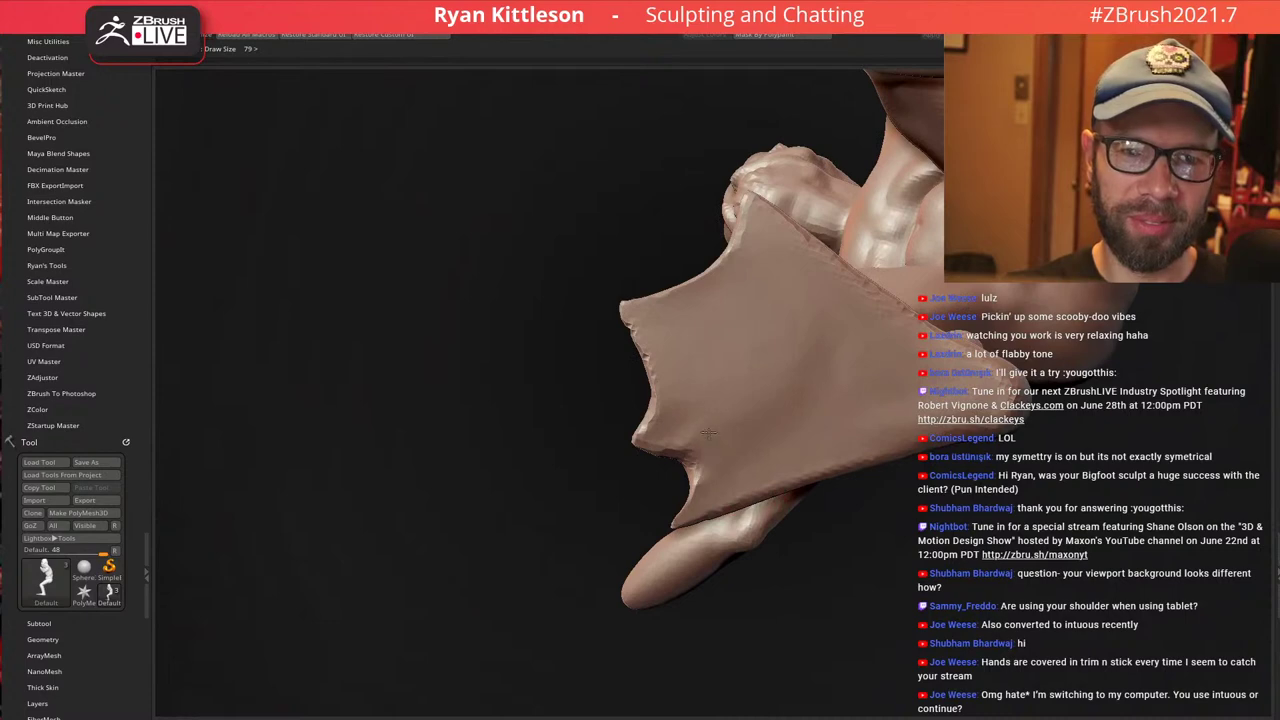
{"action": "right_click_drag", "start_coordinate": [833, 245], "coordinate": [796, 462]}
{"action": "mouse_move", "coordinate": [652, 260]}
{"action": "right_mouse_down", "text": "ctrl"}
{"action": "mouse_move", "coordinate": [666, 420]}
{"action": "mouse_move", "coordinate": [694, 212]}
{"action": "right_mouse_up", "text": "ctrl"}
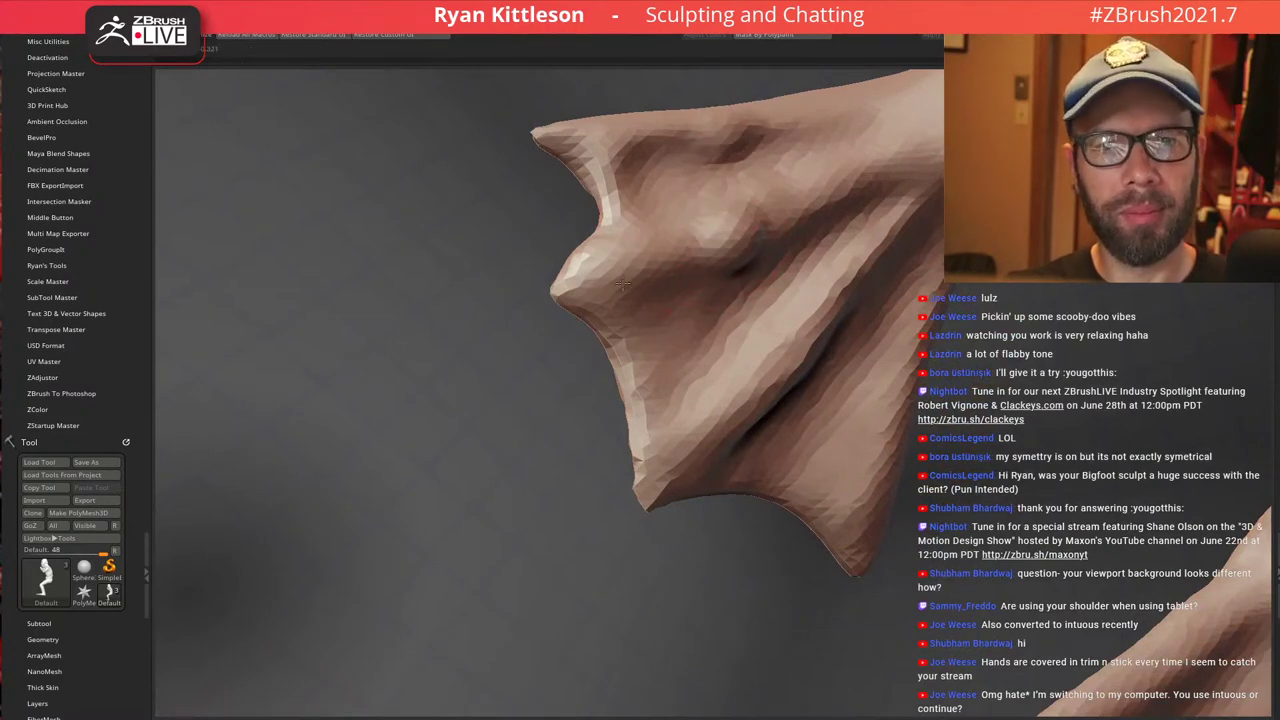
Pull the toe tips out beyond the webbing into longer points at draw size 107
{"action": "right_click_drag", "start_coordinate": [589, 277], "coordinate": [572, 286]}
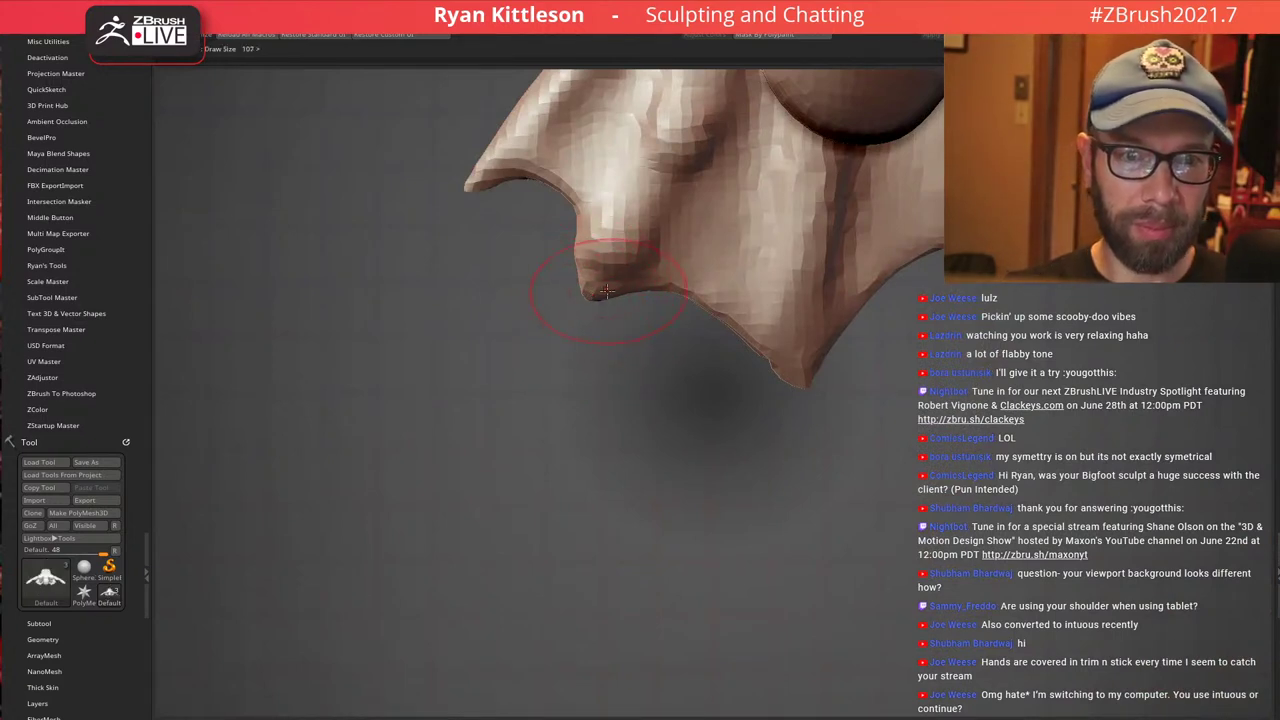
{"action": "left_click_drag", "start_coordinate": [606, 290], "coordinate": [597, 352]}
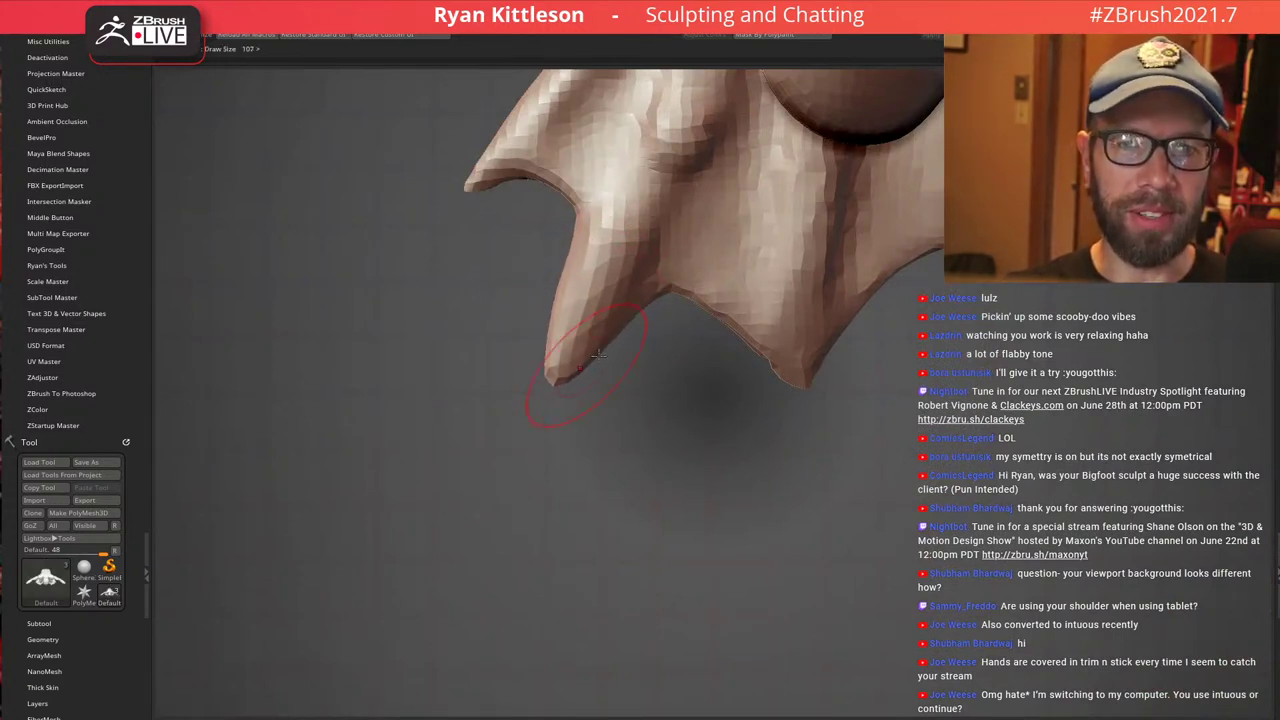
{"action": "left_click_drag", "start_coordinate": [804, 376], "coordinate": [799, 436]}
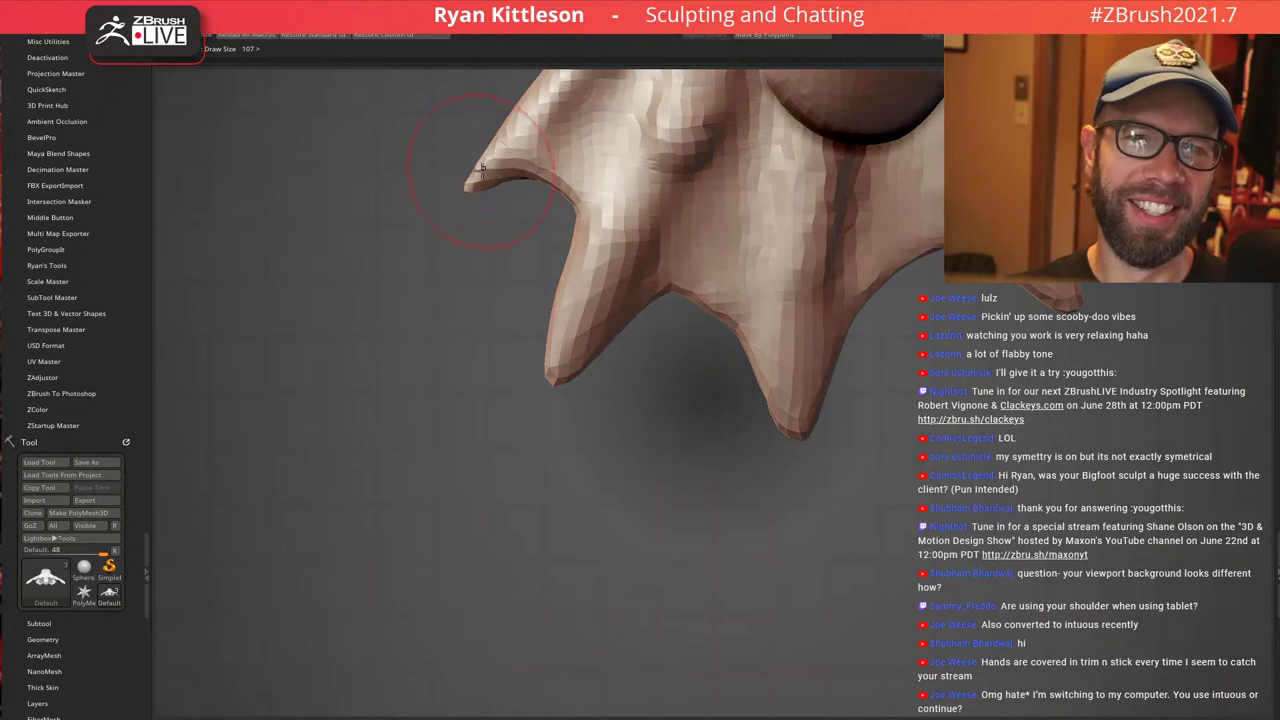
{"action": "left_click_drag", "start_coordinate": [484, 174], "coordinate": [459, 199]}
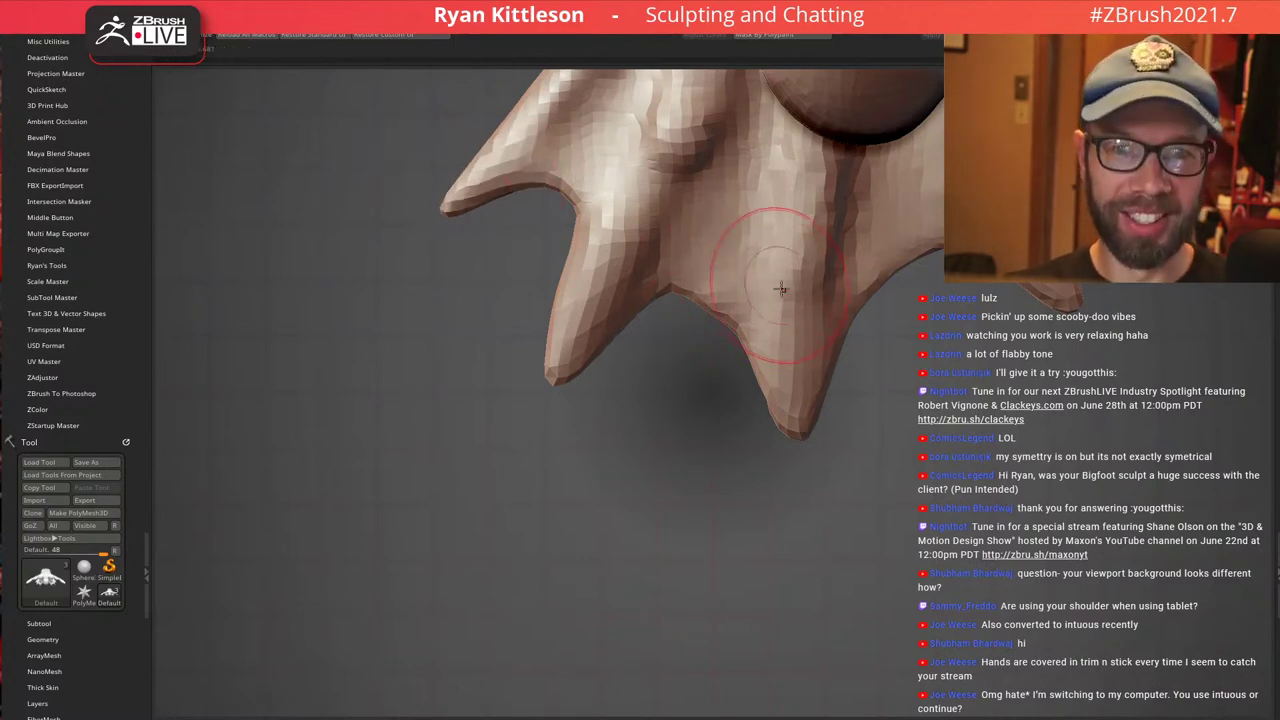
Sculpt the knuckle and the recess beside the long toe on top of the foot at draw size 89
{"action": "key", "text": "["}
{"action": "key", "text": "["}
{"action": "right_click_drag", "start_coordinate": [824, 288], "coordinate": [828, 192]}
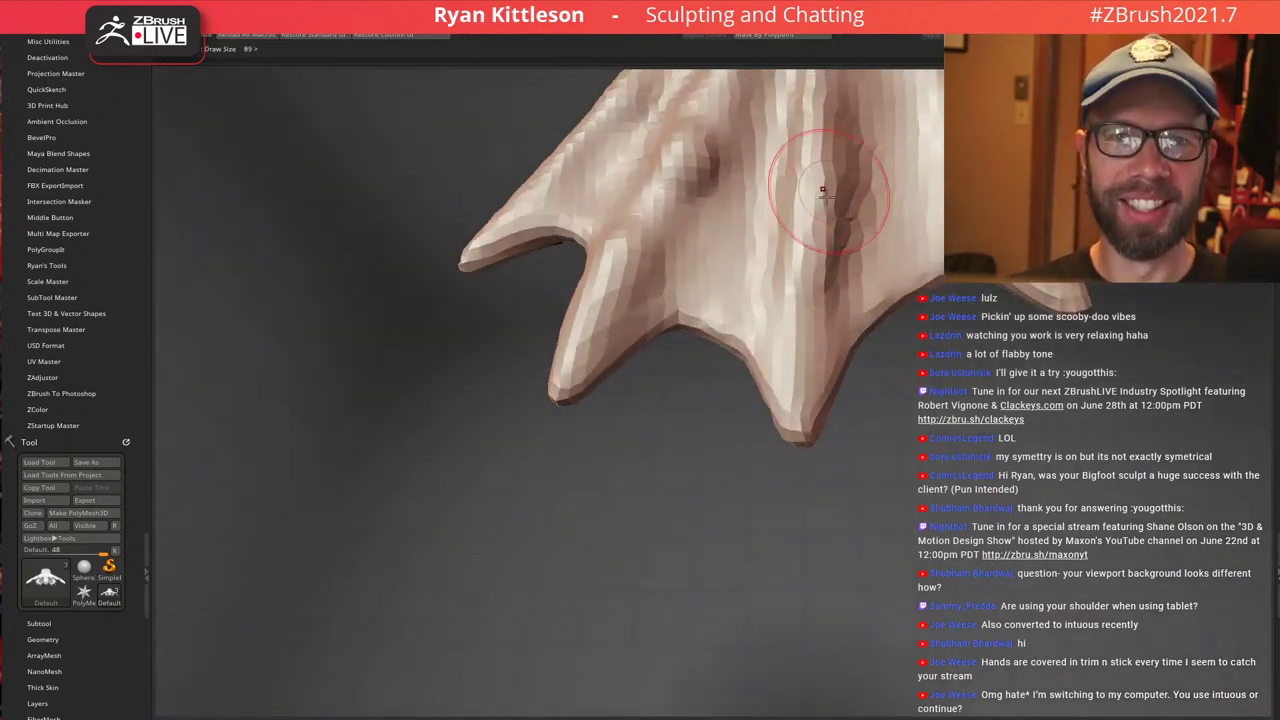
{"action": "left_click_drag", "start_coordinate": [828, 191], "coordinate": [803, 180], "text": "alt"}
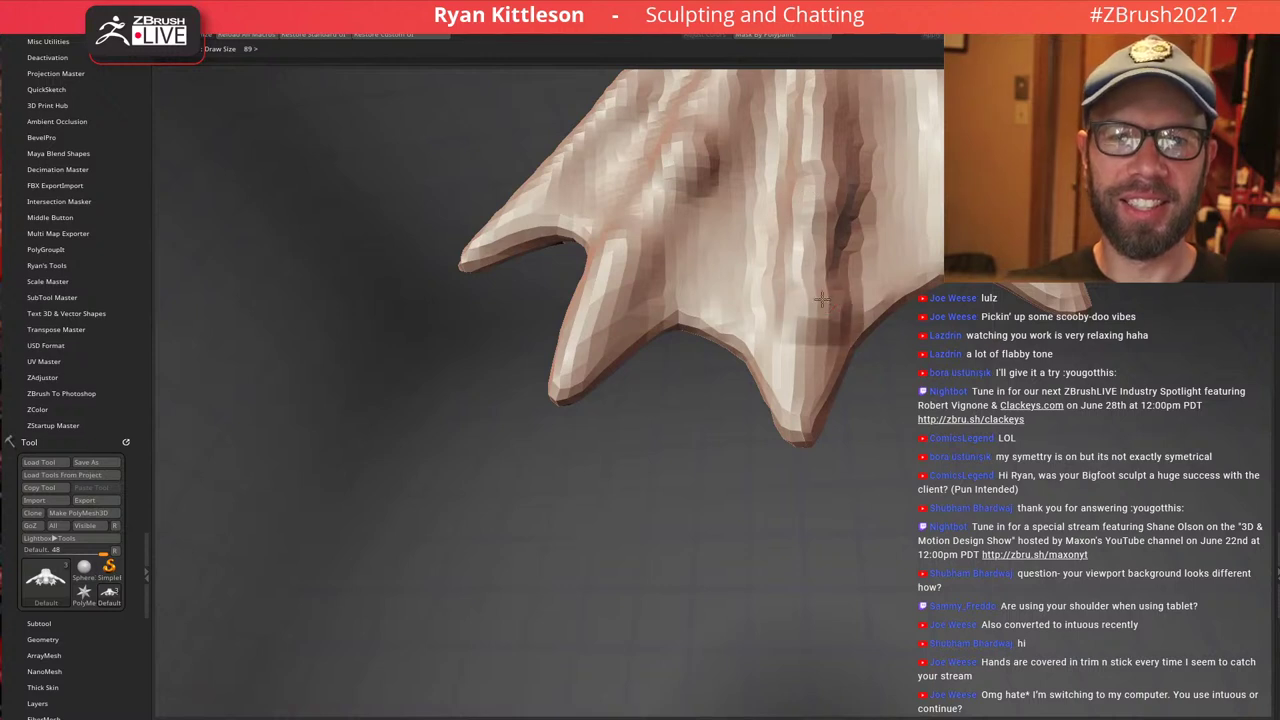
{"action": "right_click_drag", "start_coordinate": [986, 219], "coordinate": [956, 330], "text": "alt"}
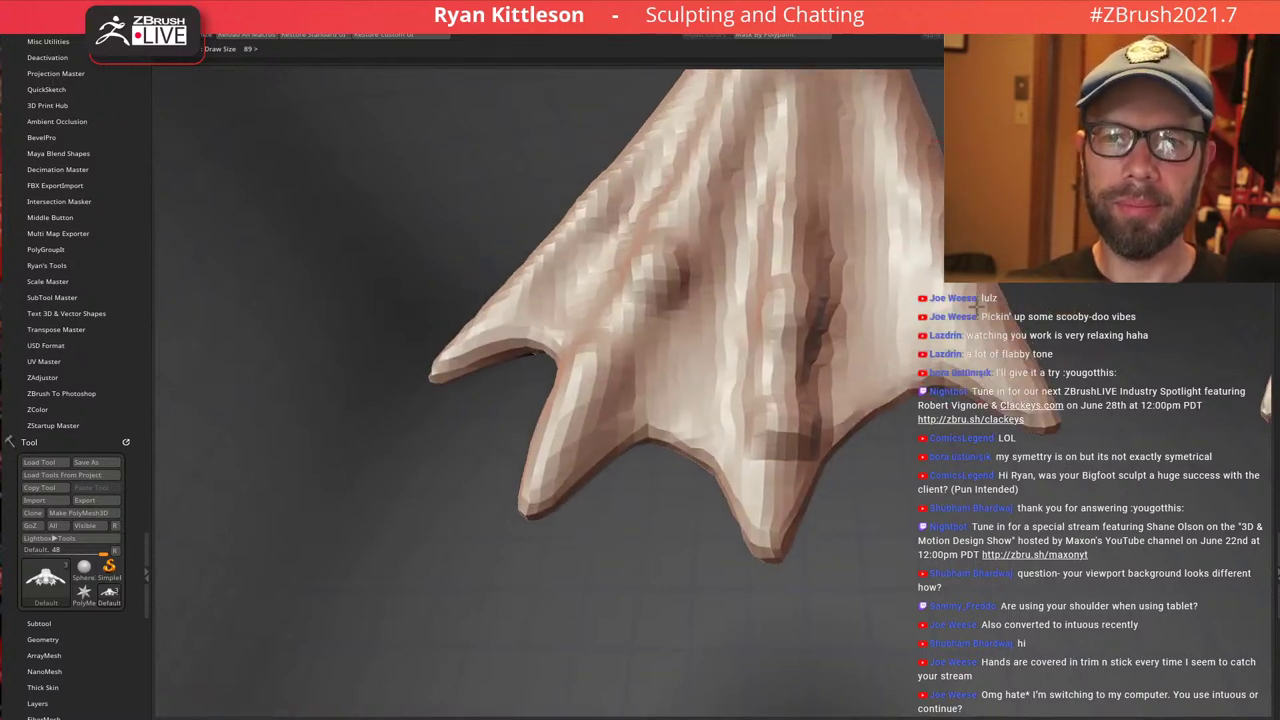
{"action": "right_click_drag", "start_coordinate": [840, 279], "coordinate": [828, 419], "text": "alt"}
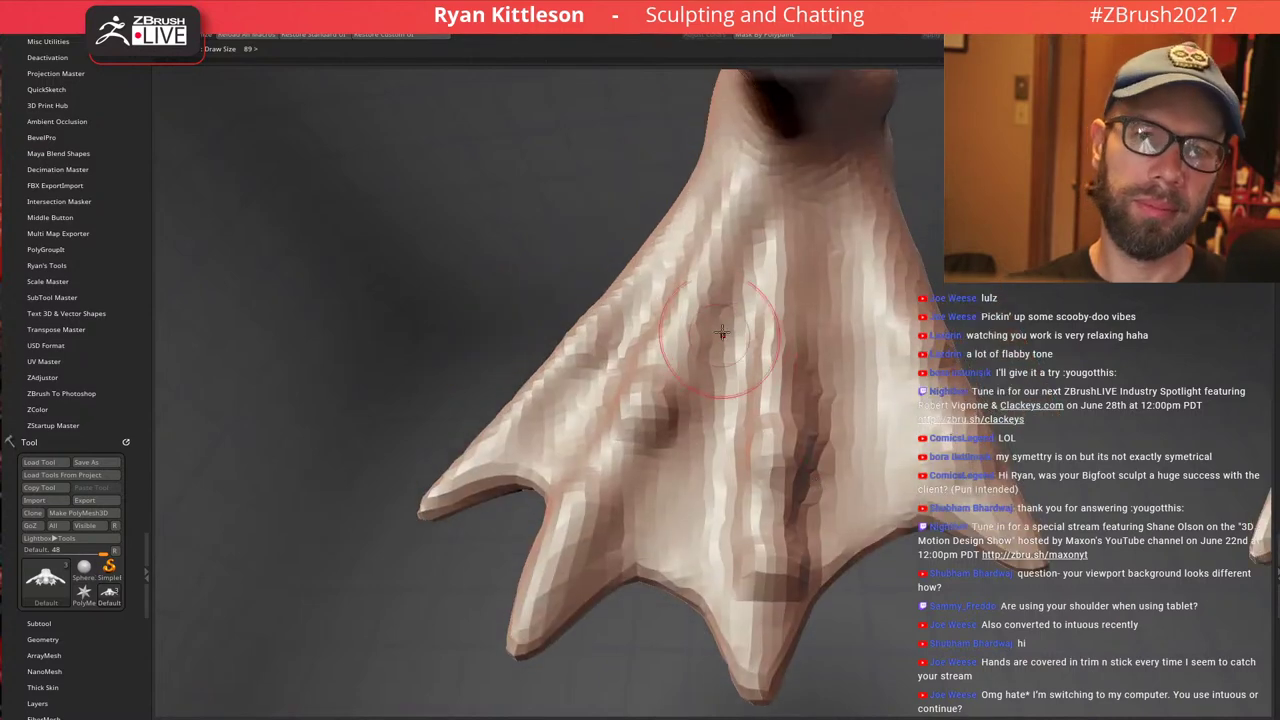
Deepen the valley between the toe tendons and refine the knuckles of the two neighbouring toes
{"action": "left_click_drag", "start_coordinate": [720, 324], "coordinate": [698, 378]}
{"action": "left_click_drag", "start_coordinate": [632, 446], "coordinate": [644, 488]}
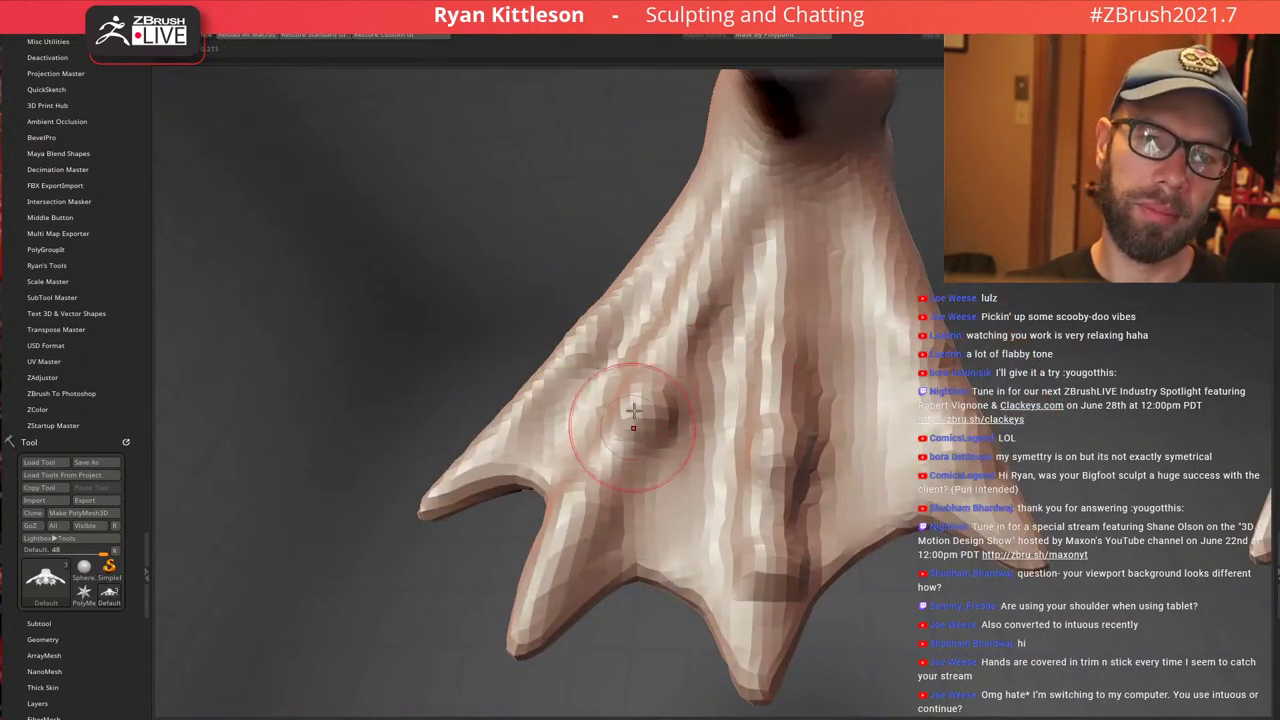
{"action": "left_click_drag", "start_coordinate": [634, 411], "coordinate": [646, 465]}
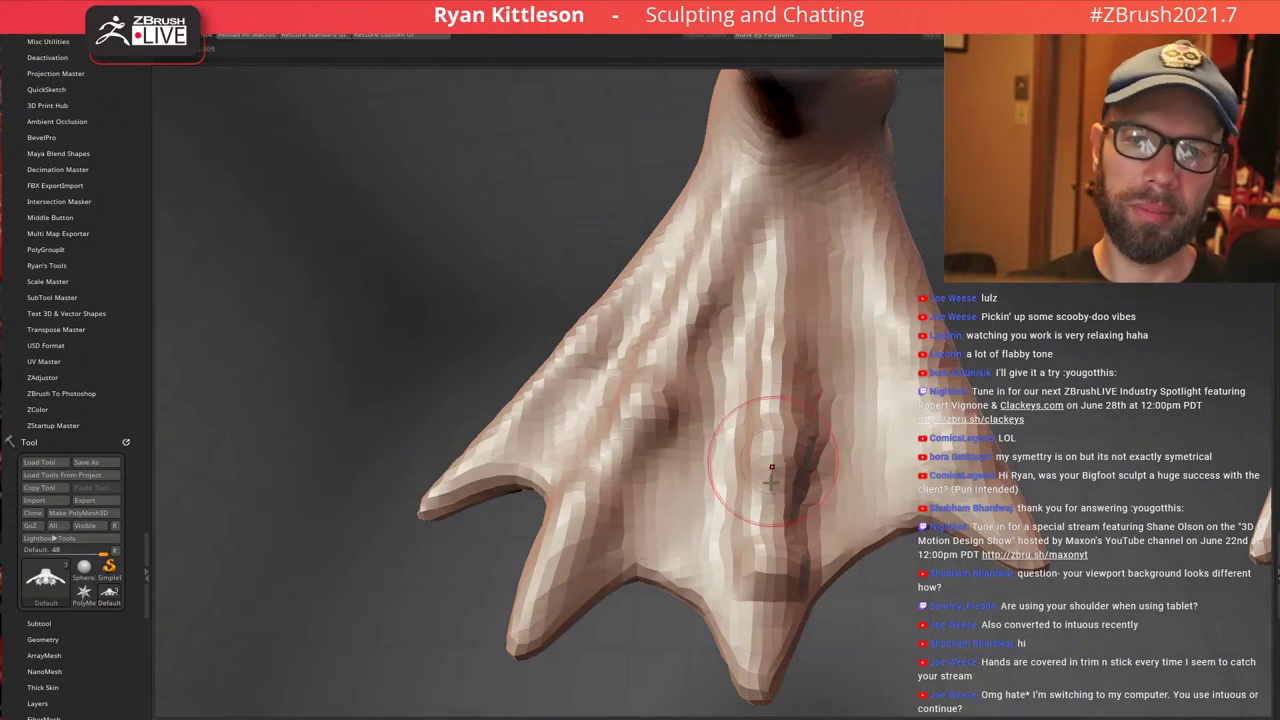
{"action": "mouse_move", "coordinate": [772, 467]}
{"action": "left_mouse_down"}
{"action": "mouse_move", "coordinate": [764, 572]}
{"action": "mouse_move", "coordinate": [784, 480]}
{"action": "left_mouse_up"}
{"action": "right_click_drag", "start_coordinate": [816, 416], "coordinate": [795, 280], "text": "alt"}
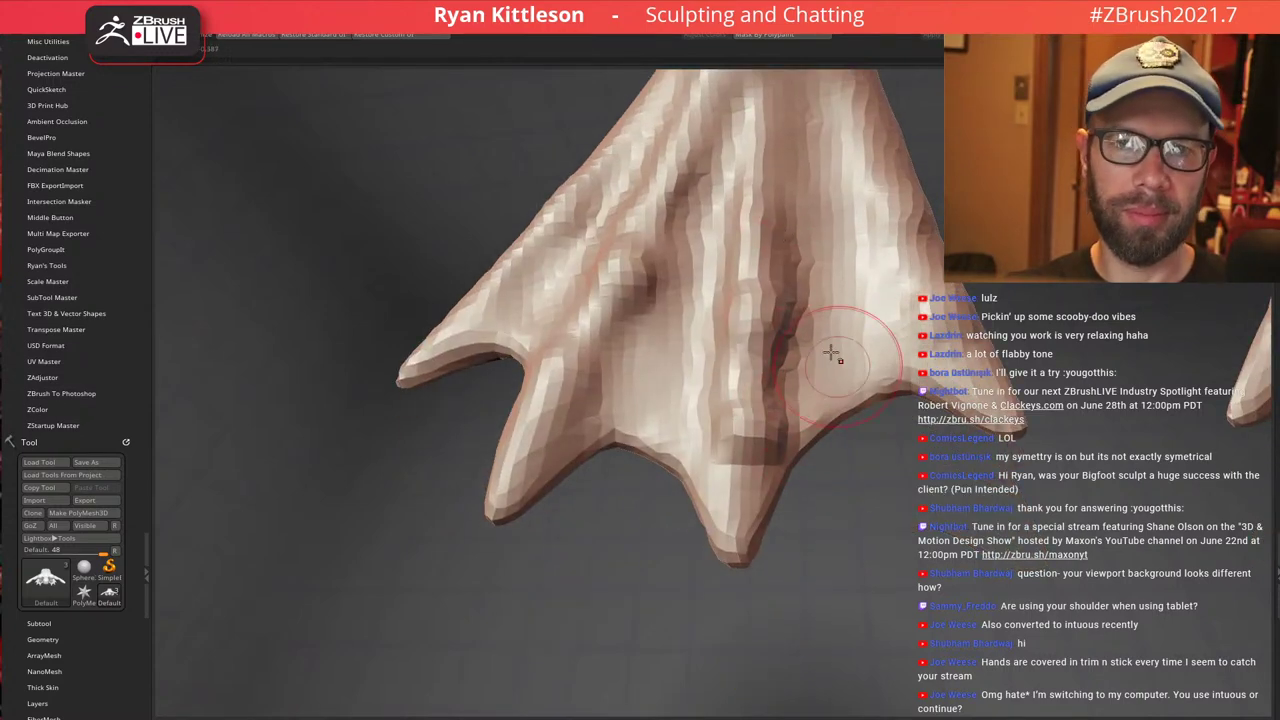
Shape the tendons running from the ankle across the top of the foot toward the toes at draw size 81
{"action": "right_click_drag", "start_coordinate": [831, 353], "coordinate": [890, 280], "text": "ctrl"}
{"action": "right_click_drag", "start_coordinate": [930, 362], "coordinate": [915, 440], "text": "ctrl"}
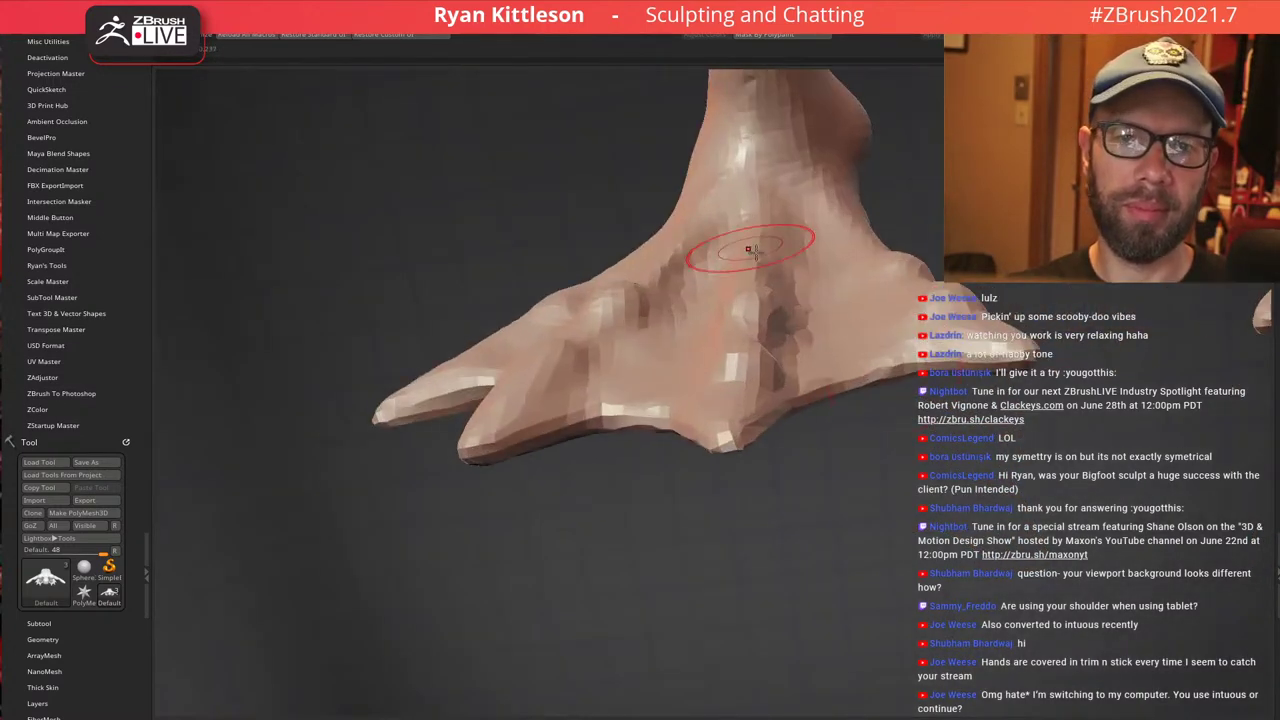
{"action": "right_click_drag", "start_coordinate": [749, 249], "coordinate": [738, 335]}
{"action": "mouse_move", "coordinate": [724, 207]}
{"action": "right_mouse_down", "text": "alt"}
{"action": "mouse_move", "coordinate": [737, 335]}
{"action": "mouse_move", "coordinate": [725, 385]}
{"action": "right_mouse_up", "text": "alt"}
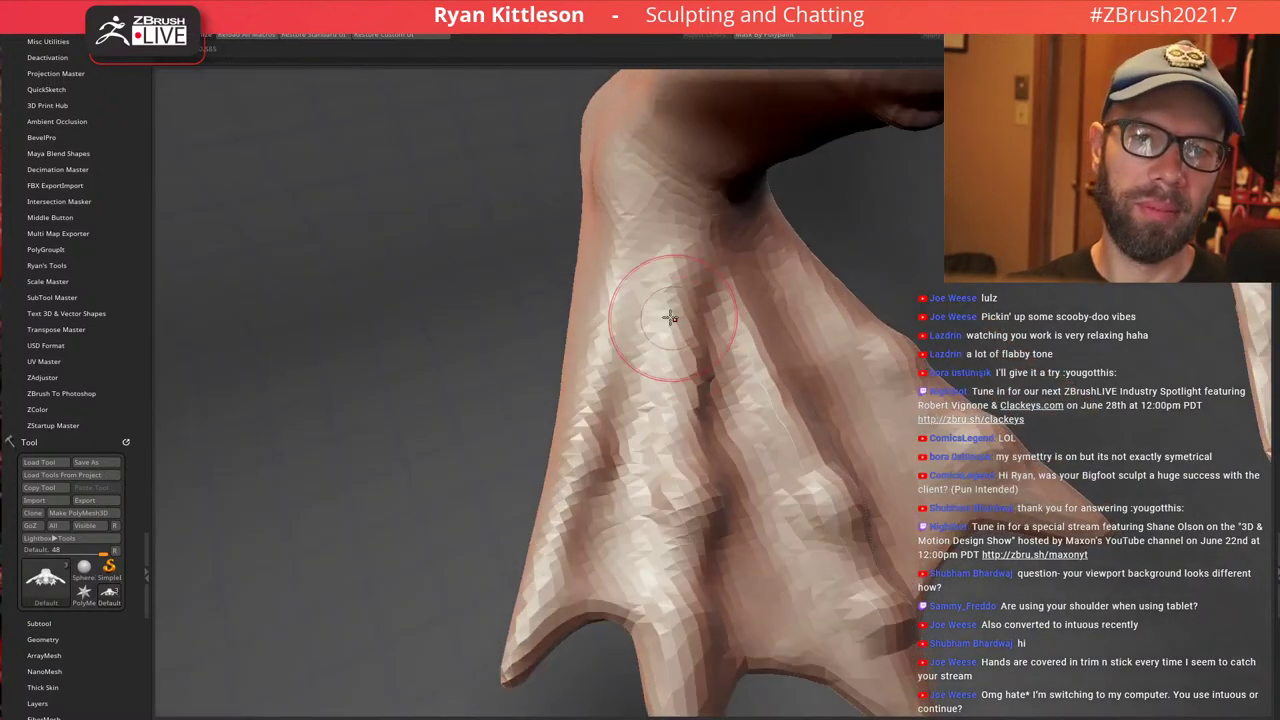
{"action": "mouse_move", "coordinate": [654, 311]}
{"action": "left_mouse_down"}
{"action": "mouse_move", "coordinate": [637, 349]}
{"action": "mouse_move", "coordinate": [652, 249]}
{"action": "mouse_move", "coordinate": [657, 334]}
{"action": "left_mouse_up"}
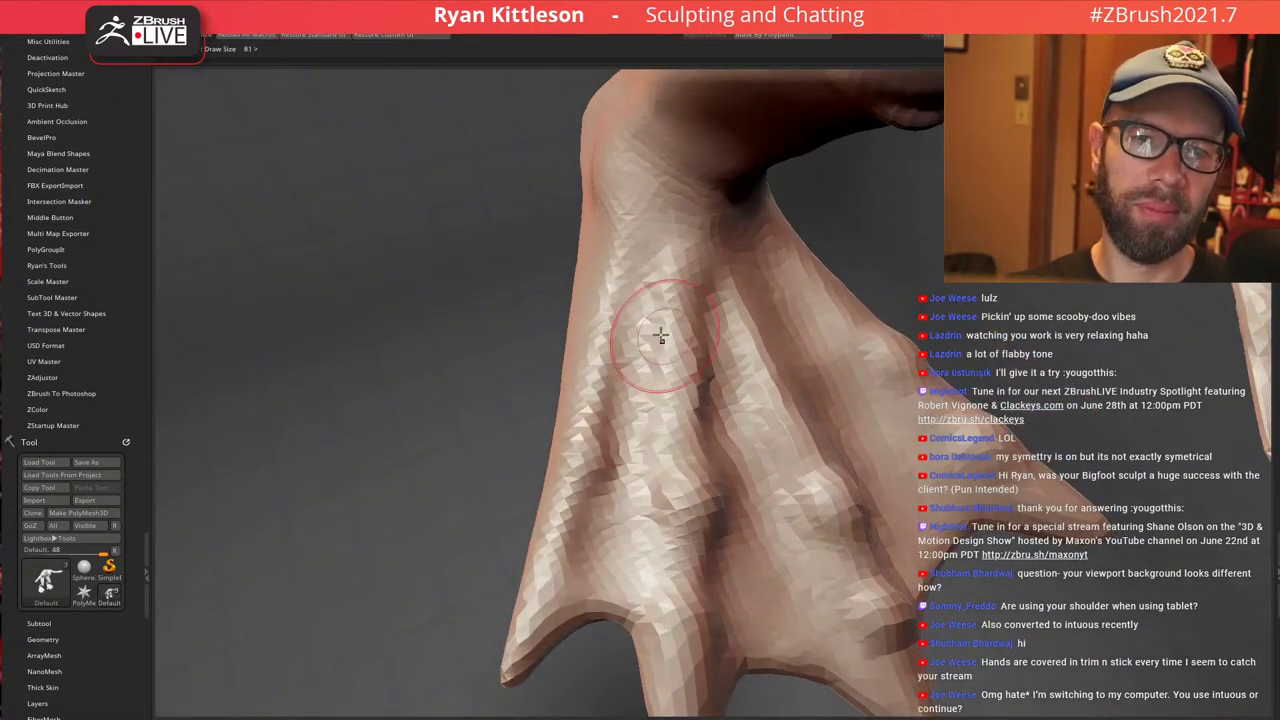
{"action": "right_click_drag", "start_coordinate": [657, 334], "coordinate": [769, 291]}
{"action": "mouse_move", "coordinate": [769, 291]}
{"action": "left_mouse_down"}
{"action": "mouse_move", "coordinate": [791, 383]}
{"action": "mouse_move", "coordinate": [803, 226]}
{"action": "mouse_move", "coordinate": [812, 272]}
{"action": "left_mouse_up"}
{"action": "mouse_move", "coordinate": [805, 262]}
{"action": "right_mouse_down", "text": "alt"}
{"action": "mouse_move", "coordinate": [814, 391]}
{"action": "mouse_move", "coordinate": [665, 195]}
{"action": "right_mouse_up", "text": "alt"}
{"action": "mouse_move", "coordinate": [665, 195]}
{"action": "right_mouse_down"}
{"action": "mouse_move", "coordinate": [684, 222]}
{"action": "mouse_move", "coordinate": [863, 271]}
{"action": "mouse_move", "coordinate": [859, 470]}
{"action": "mouse_move", "coordinate": [840, 340]}
{"action": "mouse_move", "coordinate": [862, 165]}
{"action": "mouse_move", "coordinate": [843, 351]}
{"action": "mouse_move", "coordinate": [804, 421]}
{"action": "right_mouse_up"}
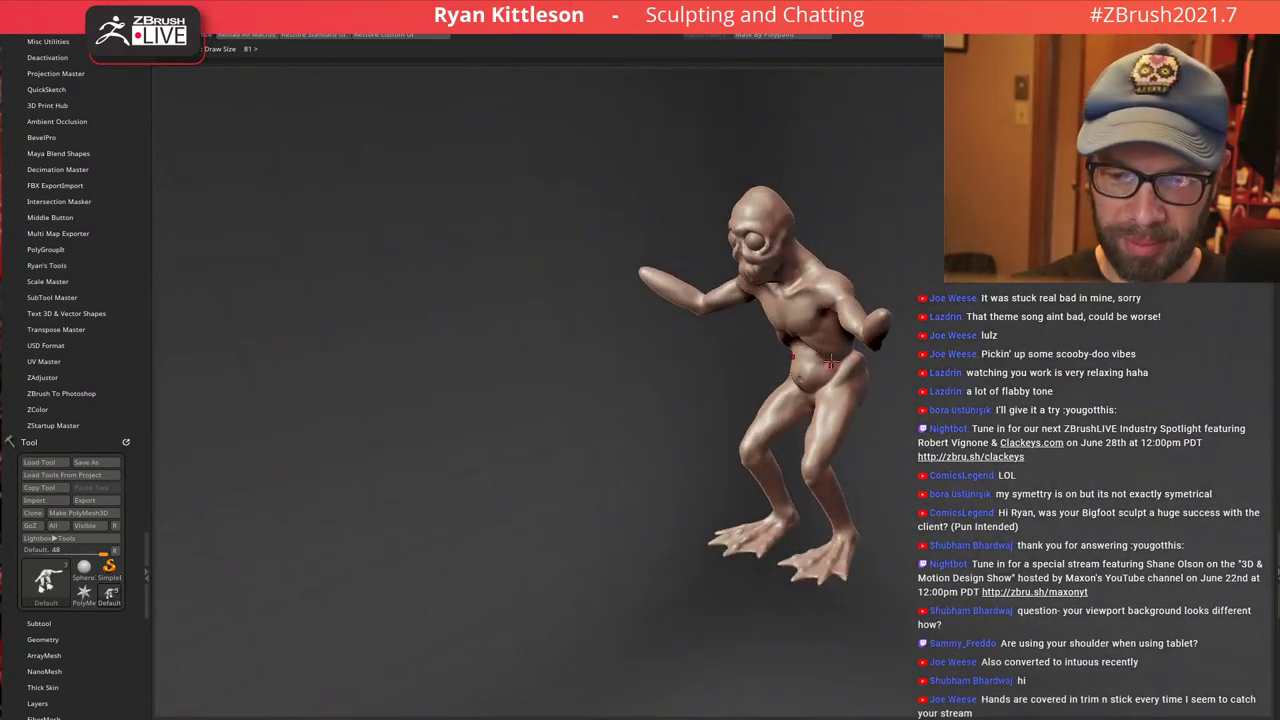
Shape the muscles running from the neck over the shoulder into the upper back
{"action": "right_click_drag", "start_coordinate": [822, 350], "coordinate": [904, 313], "text": "ctrl"}
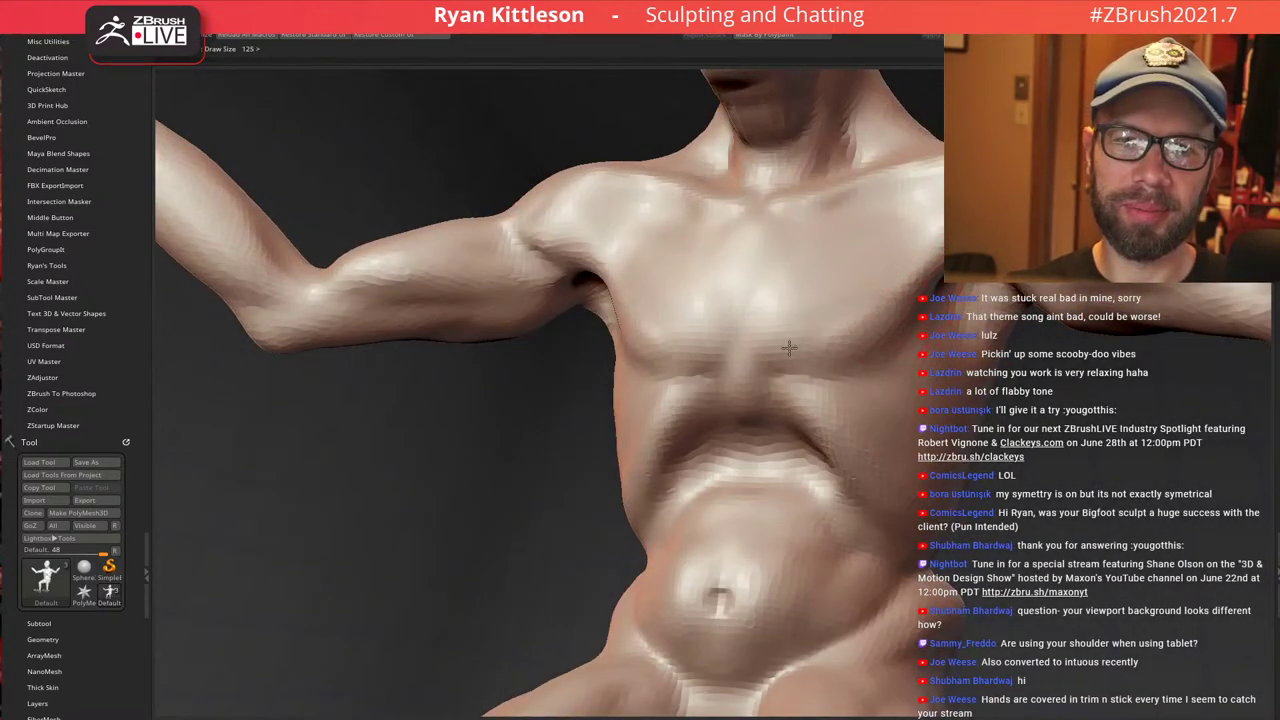
{"action": "right_click_drag", "start_coordinate": [873, 267], "coordinate": [803, 250]}
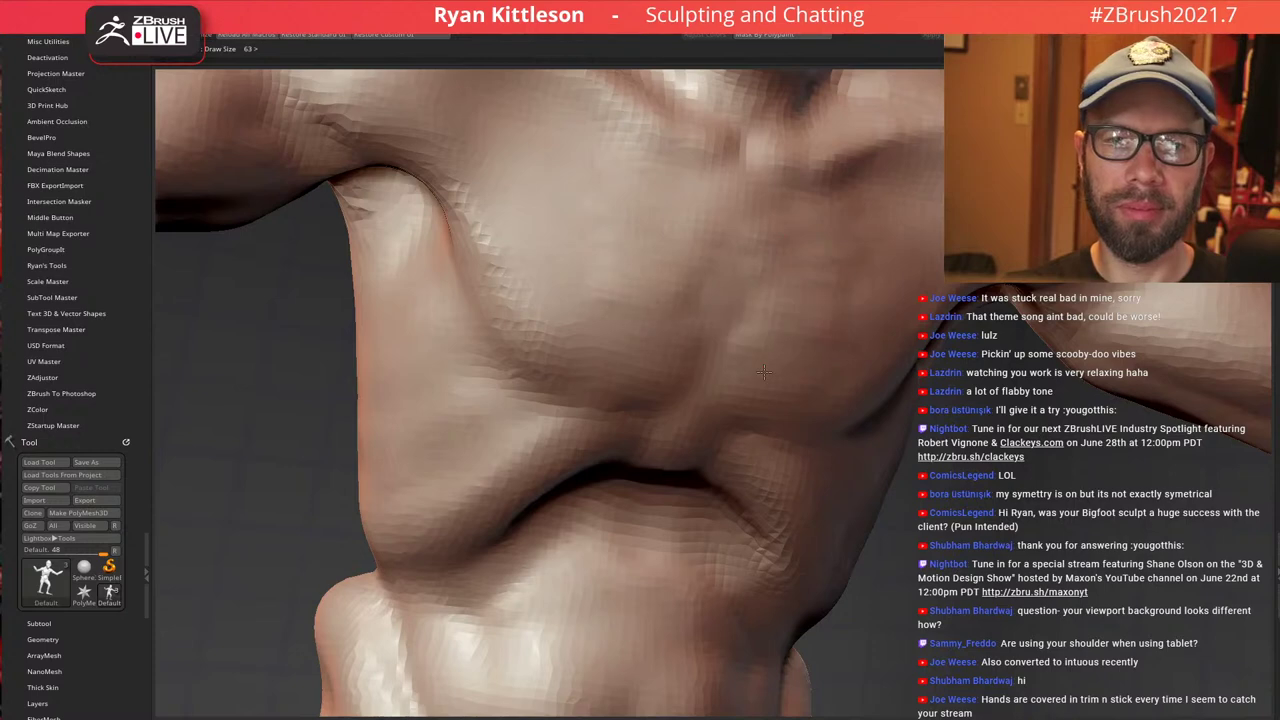
{"action": "mouse_move", "coordinate": [914, 237]}
{"action": "right_mouse_down", "text": "ctrl"}
{"action": "mouse_move", "coordinate": [886, 239]}
{"action": "mouse_move", "coordinate": [882, 262]}
{"action": "mouse_move", "coordinate": [781, 275]}
{"action": "mouse_move", "coordinate": [806, 258]}
{"action": "mouse_move", "coordinate": [811, 160]}
{"action": "mouse_move", "coordinate": [828, 228]}
{"action": "mouse_move", "coordinate": [817, 293]}
{"action": "mouse_move", "coordinate": [823, 249]}
{"action": "right_mouse_up", "text": "ctrl"}
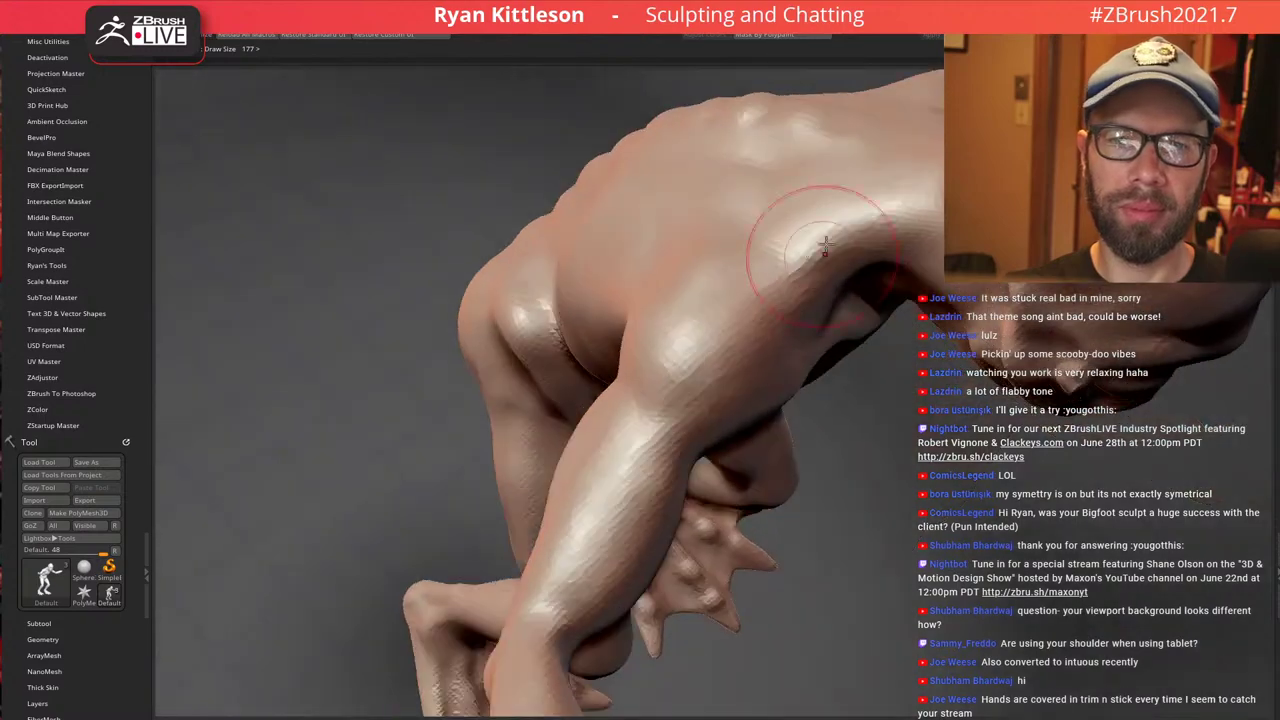
{"action": "mouse_move", "coordinate": [779, 186]}
{"action": "right_mouse_down"}
{"action": "mouse_move", "coordinate": [716, 99]}
{"action": "mouse_move", "coordinate": [769, 203]}
{"action": "right_mouse_up"}
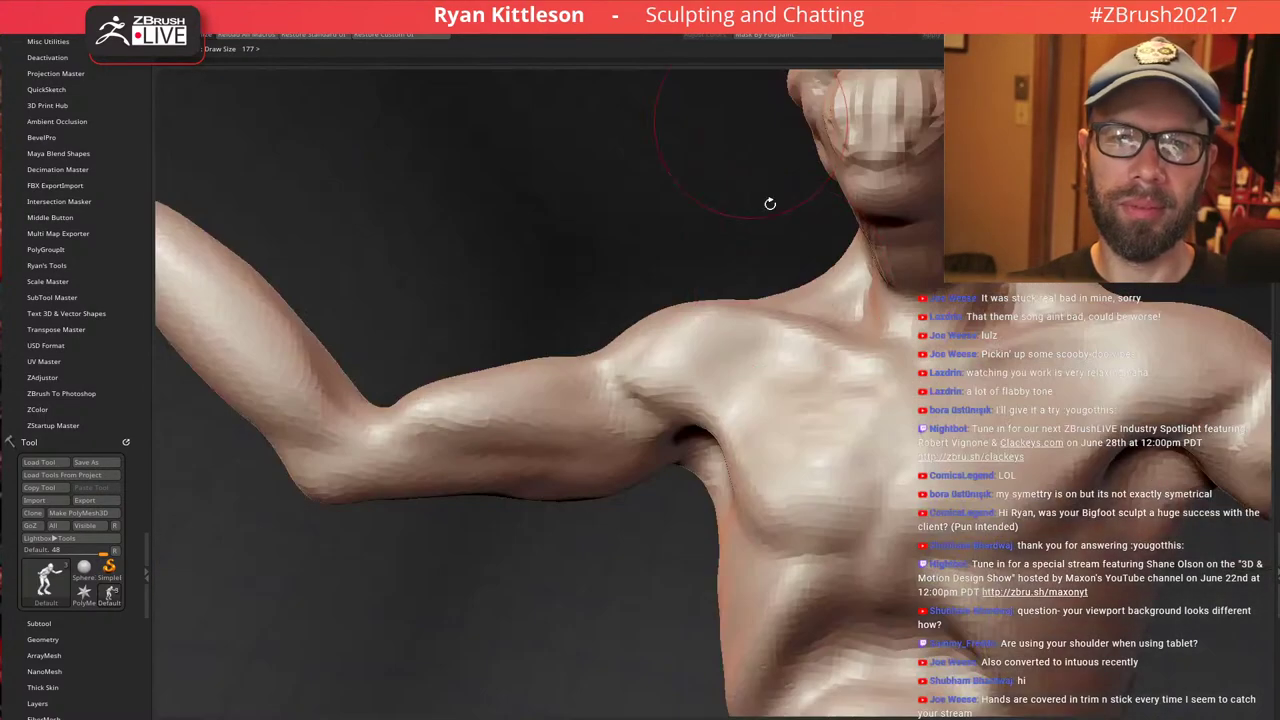
{"action": "right_click_drag", "start_coordinate": [800, 275], "coordinate": [880, 247]}
{"action": "left_click_drag", "start_coordinate": [880, 247], "coordinate": [820, 155]}
{"action": "mouse_move", "coordinate": [849, 247]}
{"action": "right_mouse_down"}
{"action": "mouse_move", "coordinate": [799, 350]}
{"action": "mouse_move", "coordinate": [858, 372]}
{"action": "mouse_move", "coordinate": [815, 400]}
{"action": "right_mouse_up"}
{"action": "mouse_move", "coordinate": [672, 362]}
{"action": "left_mouse_down"}
{"action": "mouse_move", "coordinate": [667, 405]}
{"action": "mouse_move", "coordinate": [686, 423]}
{"action": "mouse_move", "coordinate": [629, 460]}
{"action": "left_mouse_up"}
{"action": "left_click_drag", "start_coordinate": [612, 395], "coordinate": [598, 459]}
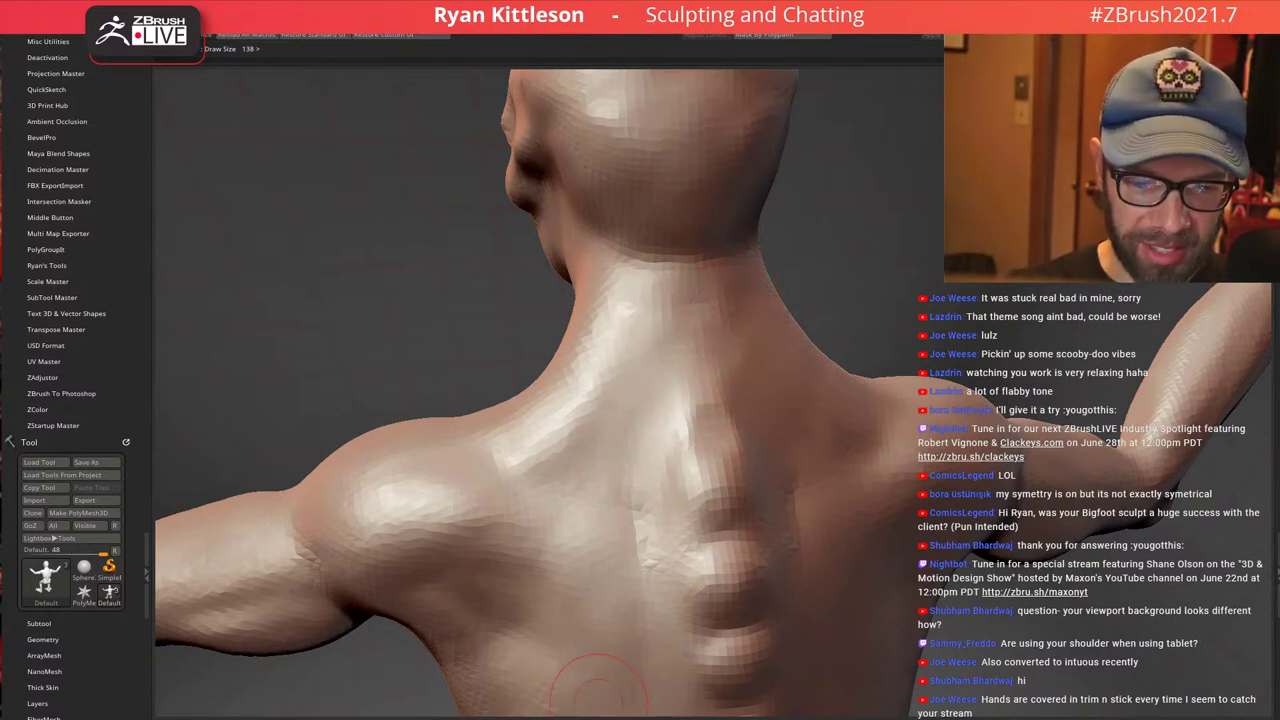
Refine the trapezius slope between the back of the neck and the shoulder, enlarging the brush to draw size 230
{"action": "right_click_drag", "start_coordinate": [681, 271], "coordinate": [732, 294]}
{"action": "left_click_drag", "start_coordinate": [732, 293], "coordinate": [665, 315]}
{"action": "right_click_drag", "start_coordinate": [633, 377], "coordinate": [593, 345]}
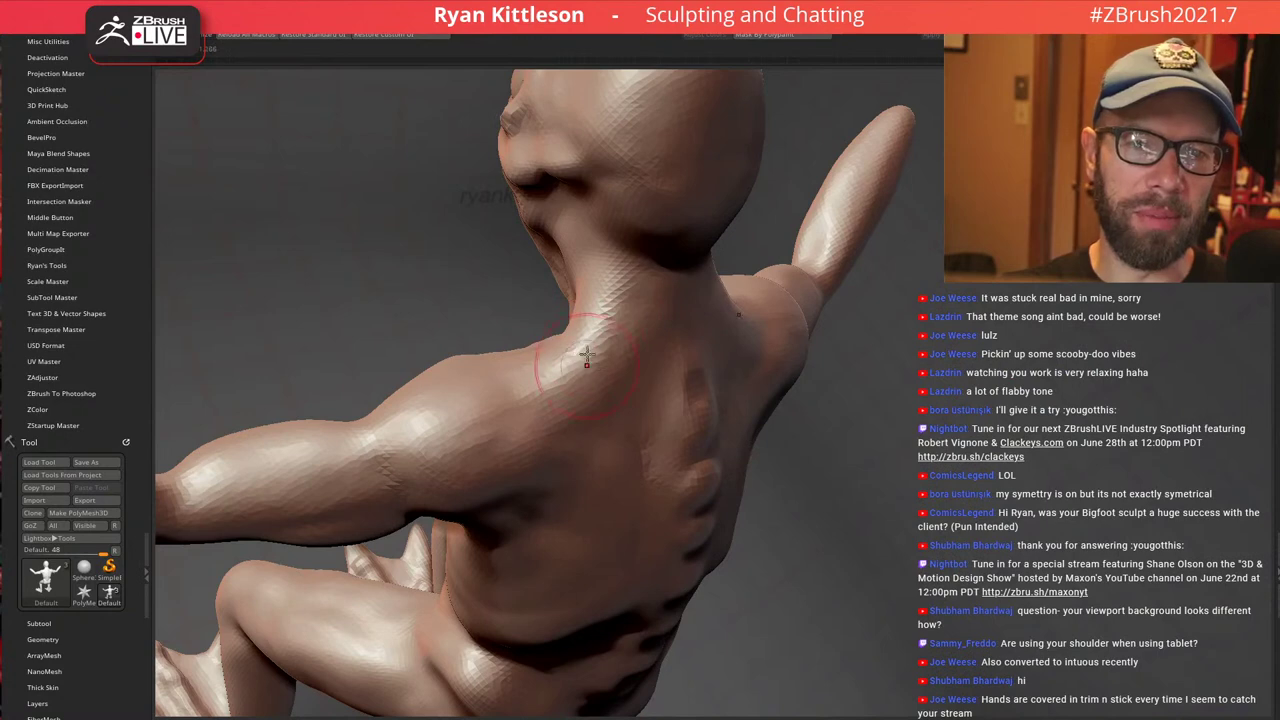
{"action": "key", "text": "]"}
{"action": "key", "text": "]"}
{"action": "left_click_drag", "start_coordinate": [590, 328], "coordinate": [553, 367]}
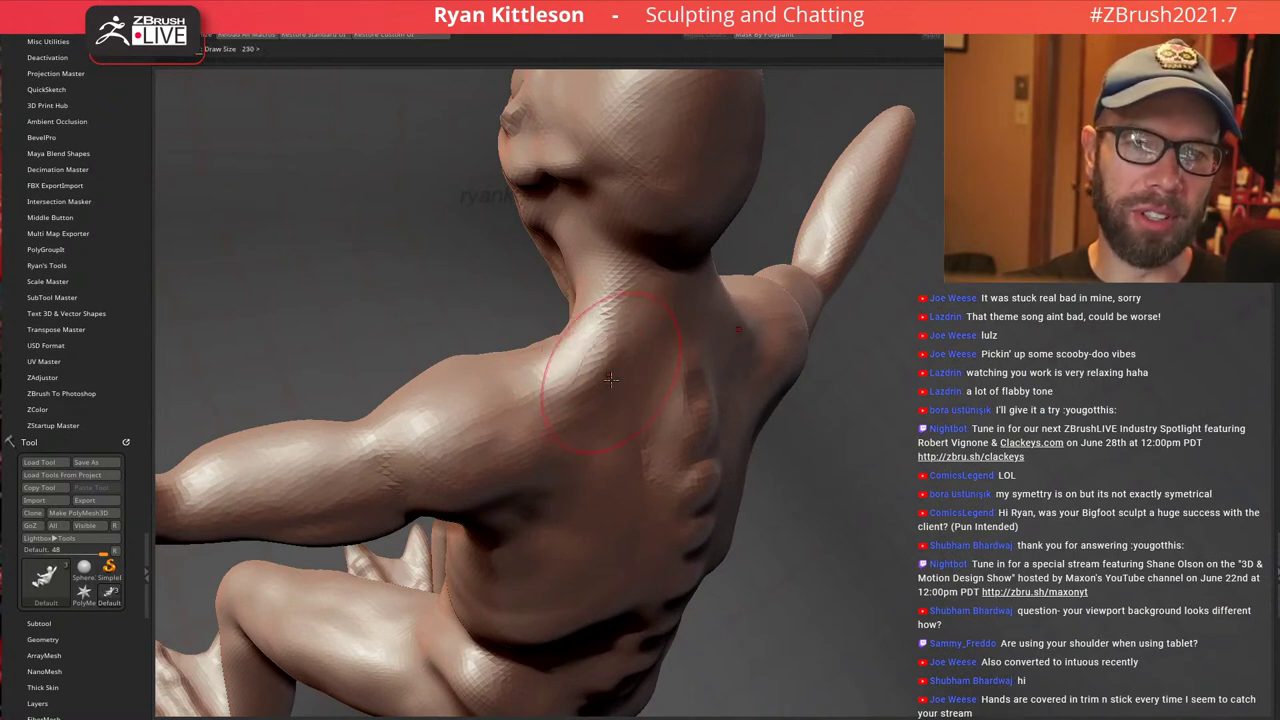
Shape the side of the neck and the transition from the trapezius into the collarbone
{"action": "right_click_drag", "start_coordinate": [611, 380], "coordinate": [594, 338]}
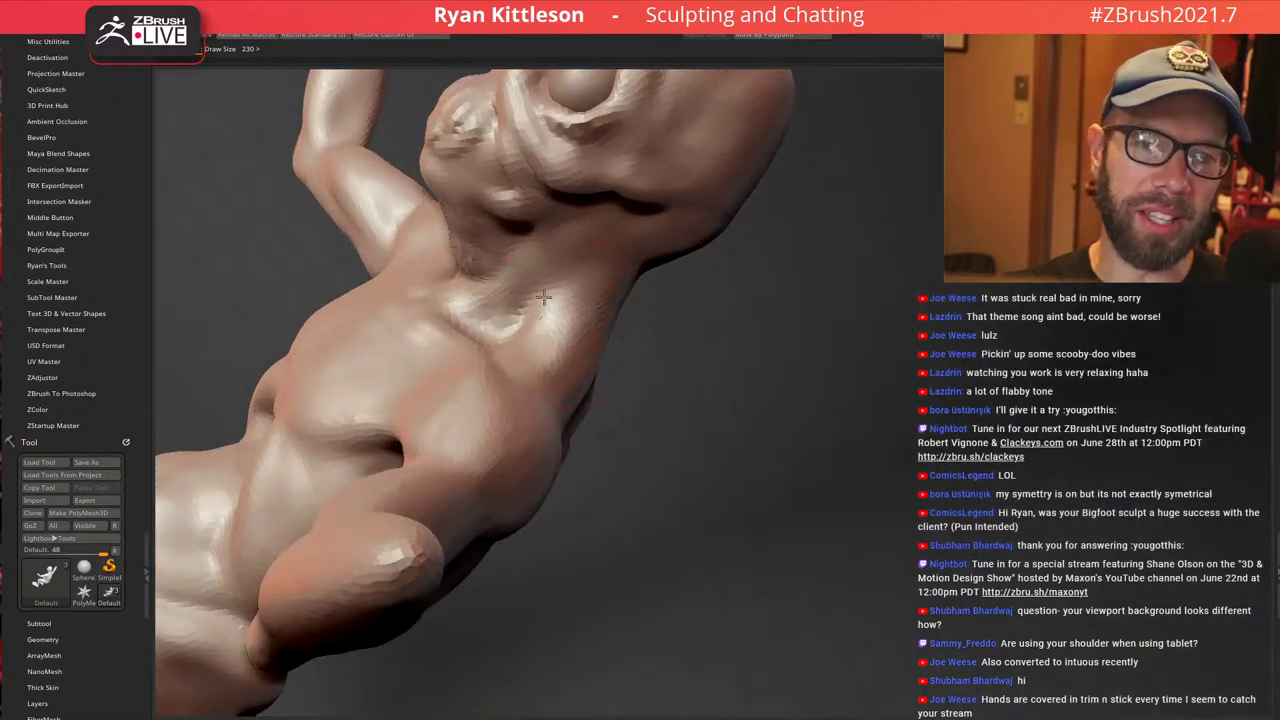
{"action": "mouse_move", "coordinate": [531, 318]}
{"action": "left_mouse_down"}
{"action": "mouse_move", "coordinate": [503, 323]}
{"action": "mouse_move", "coordinate": [512, 308]}
{"action": "left_mouse_up"}
{"action": "mouse_move", "coordinate": [530, 320]}
{"action": "right_mouse_down"}
{"action": "mouse_move", "coordinate": [618, 326]}
{"action": "mouse_move", "coordinate": [612, 371]}
{"action": "mouse_move", "coordinate": [616, 275]}
{"action": "mouse_move", "coordinate": [651, 200]}
{"action": "mouse_move", "coordinate": [679, 254]}
{"action": "right_mouse_up"}
{"action": "left_click_drag", "start_coordinate": [679, 254], "coordinate": [679, 298]}
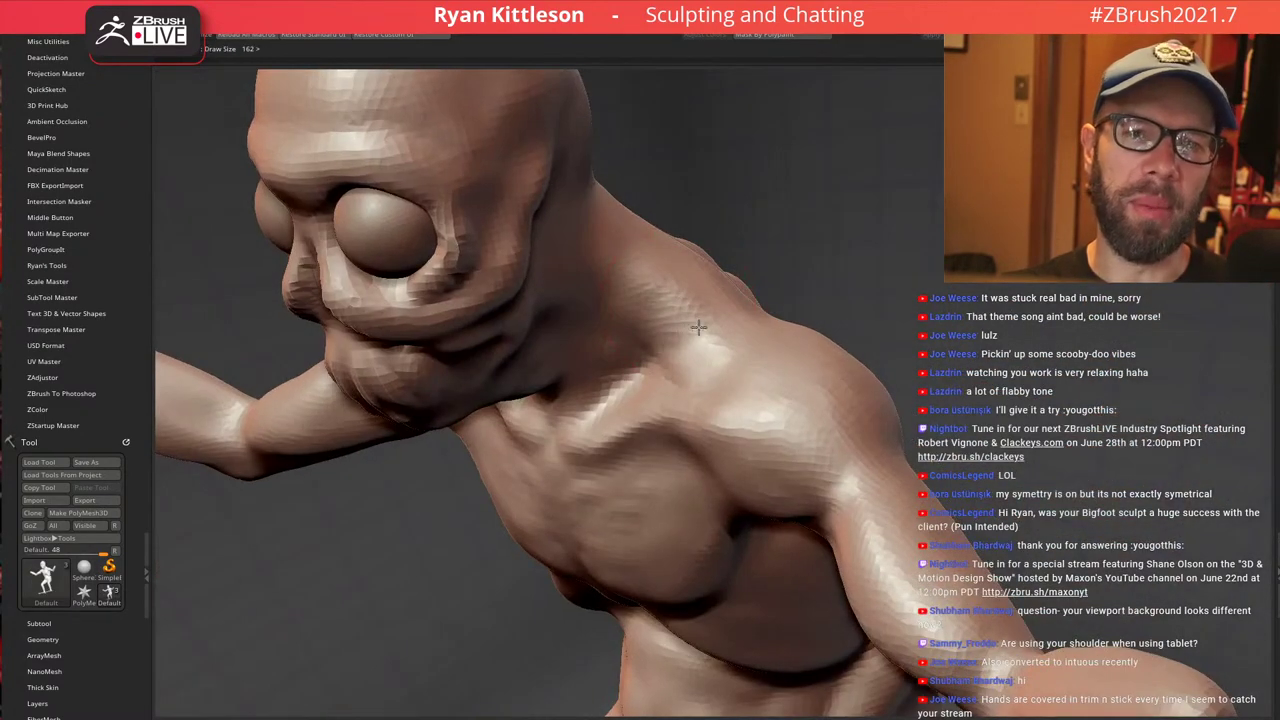
{"action": "mouse_move", "coordinate": [668, 275]}
{"action": "right_mouse_down"}
{"action": "mouse_move", "coordinate": [631, 302]}
{"action": "mouse_move", "coordinate": [690, 253]}
{"action": "mouse_move", "coordinate": [690, 278]}
{"action": "right_mouse_up"}
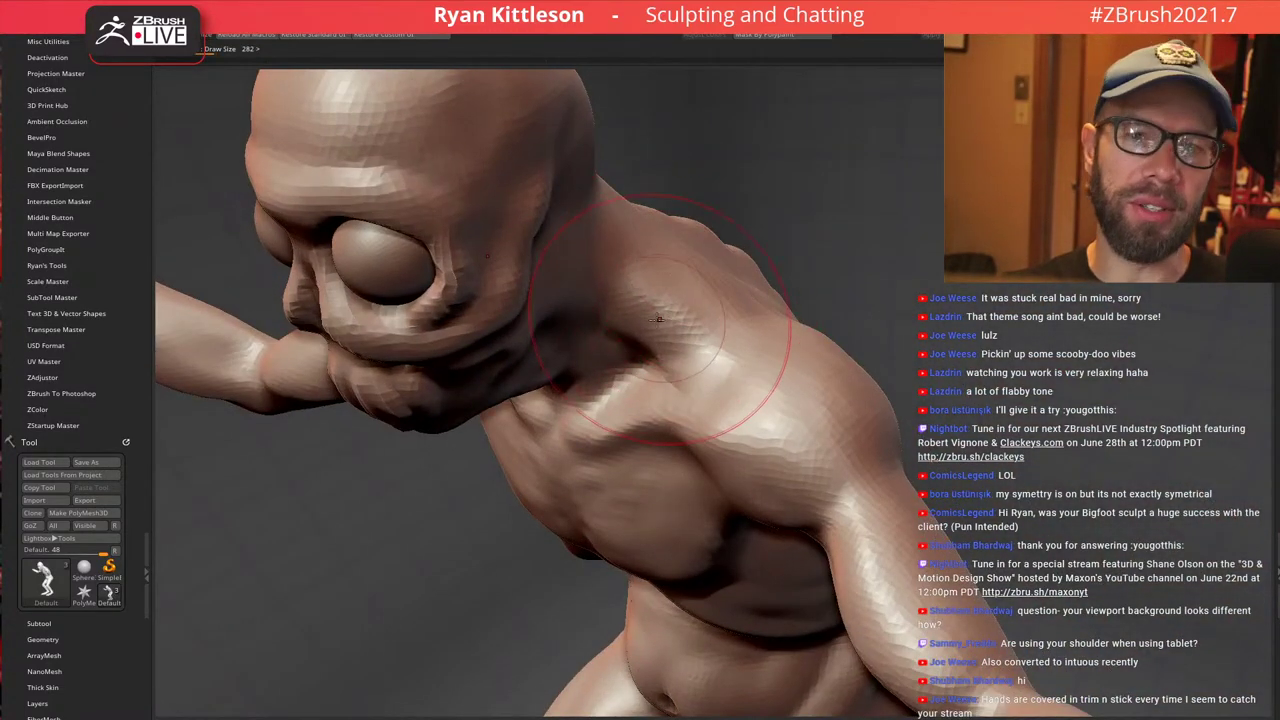
{"action": "right_click_drag", "start_coordinate": [665, 302], "coordinate": [660, 372]}
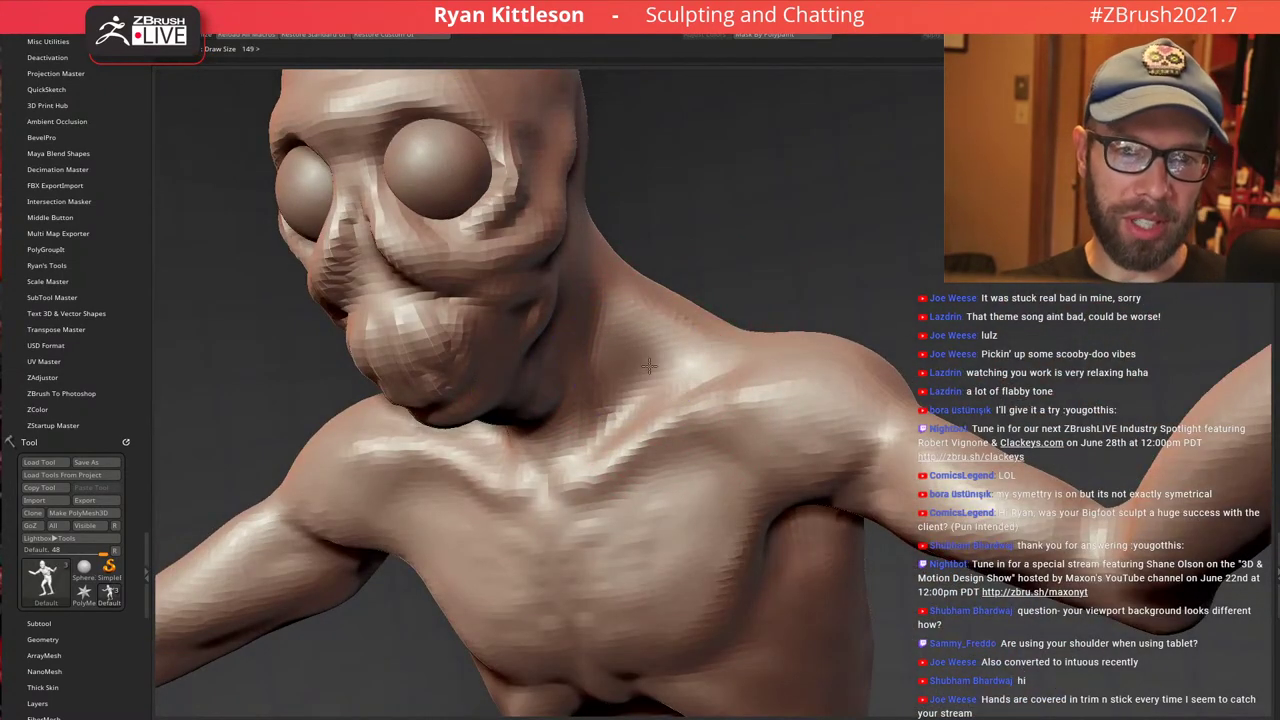
{"action": "mouse_move", "coordinate": [678, 329]}
{"action": "right_mouse_down"}
{"action": "mouse_move", "coordinate": [645, 370]}
{"action": "mouse_move", "coordinate": [682, 331]}
{"action": "mouse_move", "coordinate": [670, 215]}
{"action": "mouse_move", "coordinate": [697, 191]}
{"action": "mouse_move", "coordinate": [660, 400]}
{"action": "mouse_move", "coordinate": [670, 515]}
{"action": "mouse_move", "coordinate": [786, 166]}
{"action": "mouse_move", "coordinate": [850, 190]}
{"action": "mouse_move", "coordinate": [720, 354]}
{"action": "mouse_move", "coordinate": [711, 276]}
{"action": "right_mouse_up"}
{"action": "right_click_drag", "start_coordinate": [727, 229], "coordinate": [779, 193], "text": "ctrl"}
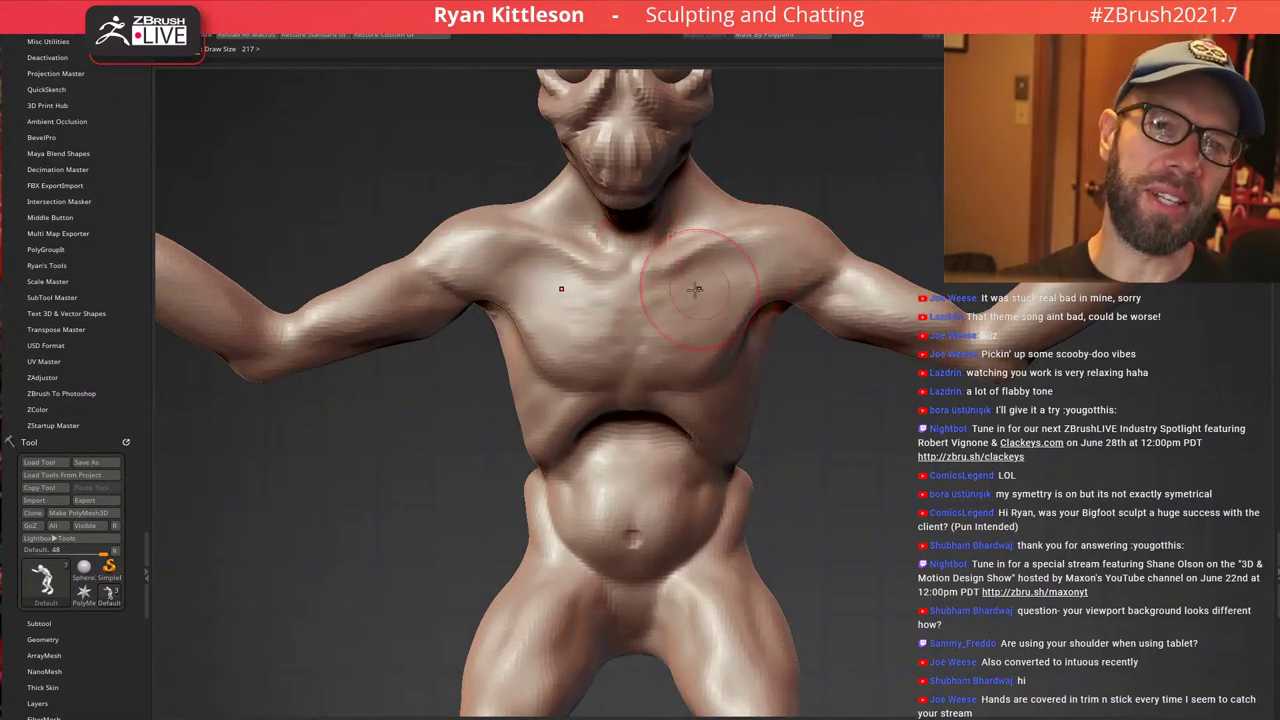
Carve the groove separating the biceps and triceps on the inner upper arm at draw size 105
{"action": "right_click_drag", "start_coordinate": [695, 264], "coordinate": [740, 269]}
{"action": "mouse_move", "coordinate": [860, 296]}
{"action": "right_mouse_down"}
{"action": "mouse_move", "coordinate": [854, 214]}
{"action": "mouse_move", "coordinate": [878, 287]}
{"action": "mouse_move", "coordinate": [826, 326]}
{"action": "mouse_move", "coordinate": [852, 325]}
{"action": "mouse_move", "coordinate": [834, 343]}
{"action": "mouse_move", "coordinate": [829, 306]}
{"action": "mouse_move", "coordinate": [826, 360]}
{"action": "right_mouse_up"}
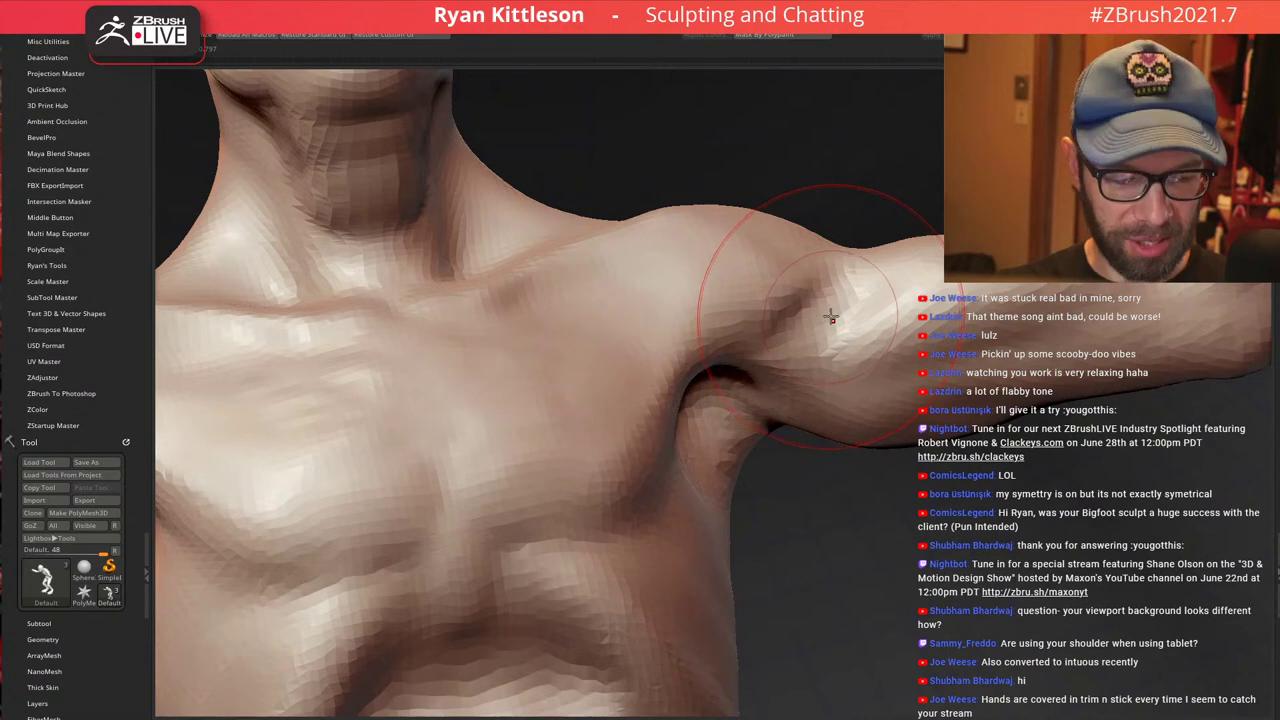
{"action": "right_click_drag", "start_coordinate": [830, 315], "coordinate": [826, 339]}
{"action": "key", "text": "["}
{"action": "key", "text": "["}
{"action": "key", "text": "["}
{"action": "key", "text": "["}
{"action": "key", "text": "["}
{"action": "key", "text": "["}
{"action": "key", "text": "["}
{"action": "key", "text": "["}
{"action": "key", "text": "["}
{"action": "key", "text": "["}
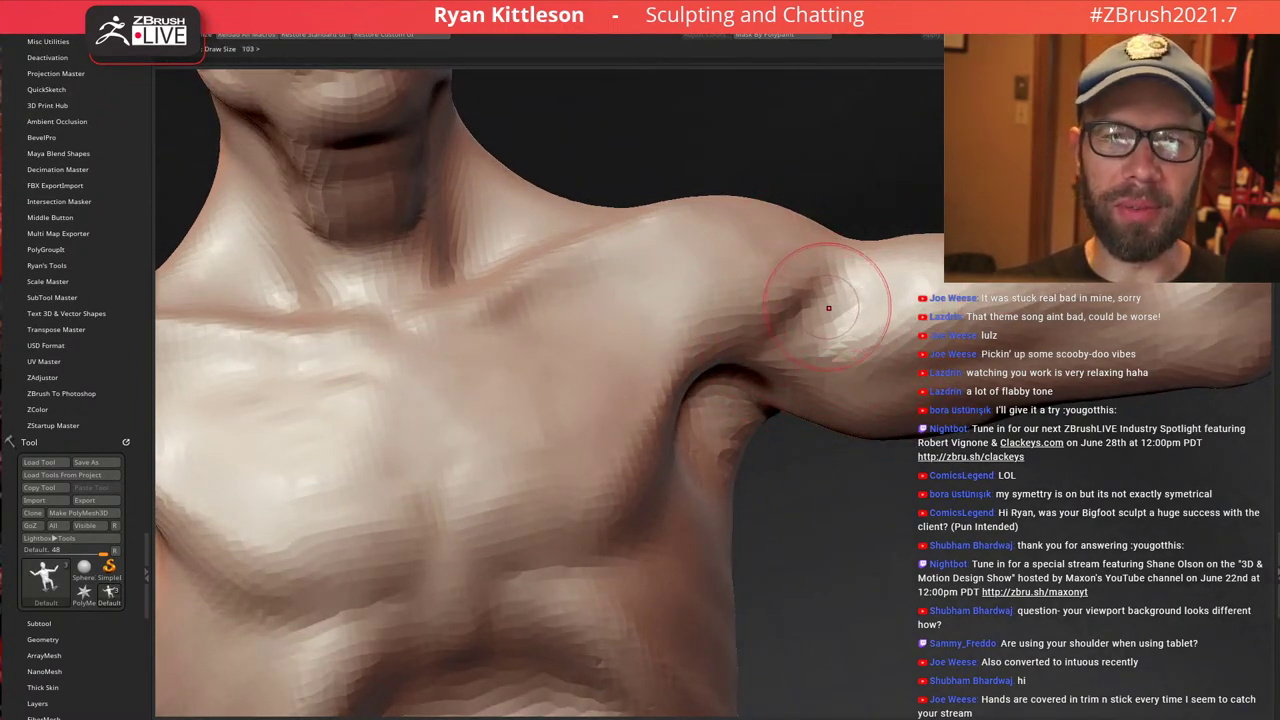
{"action": "mouse_move", "coordinate": [828, 308]}
{"action": "right_mouse_down"}
{"action": "mouse_move", "coordinate": [883, 325]}
{"action": "mouse_move", "coordinate": [849, 328]}
{"action": "right_mouse_up"}
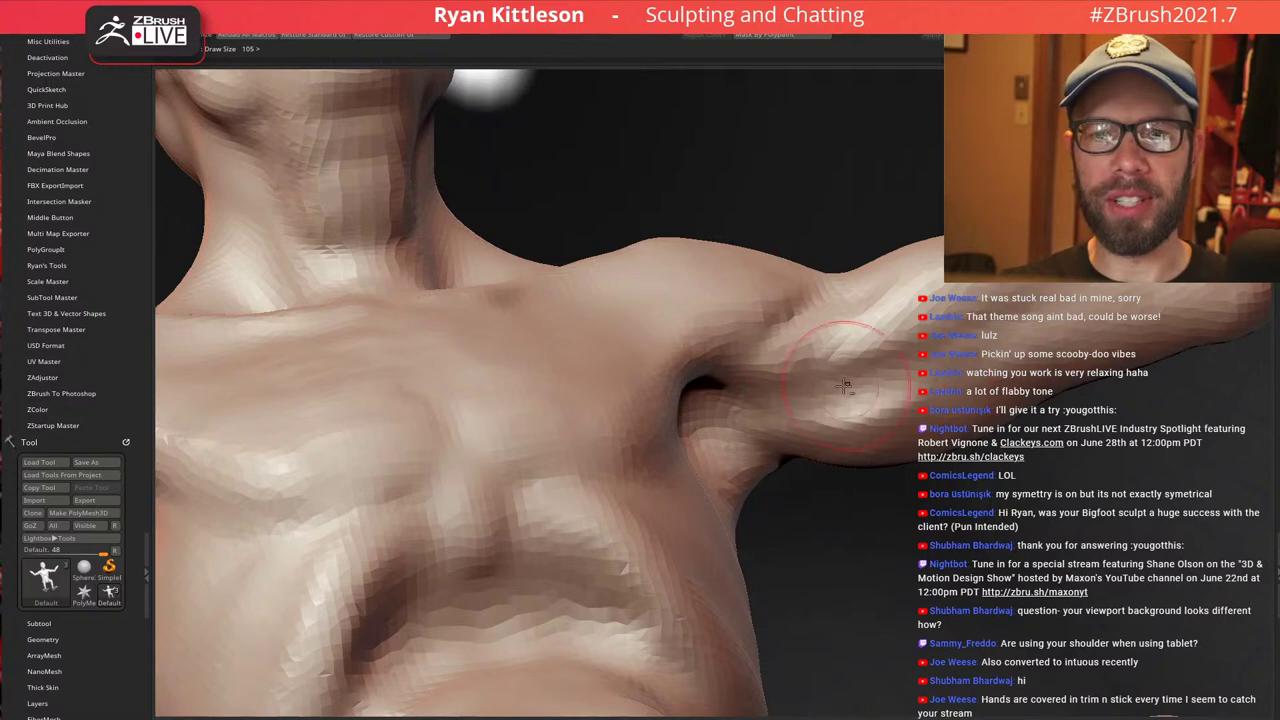
{"action": "right_click_drag", "start_coordinate": [853, 370], "coordinate": [928, 382]}
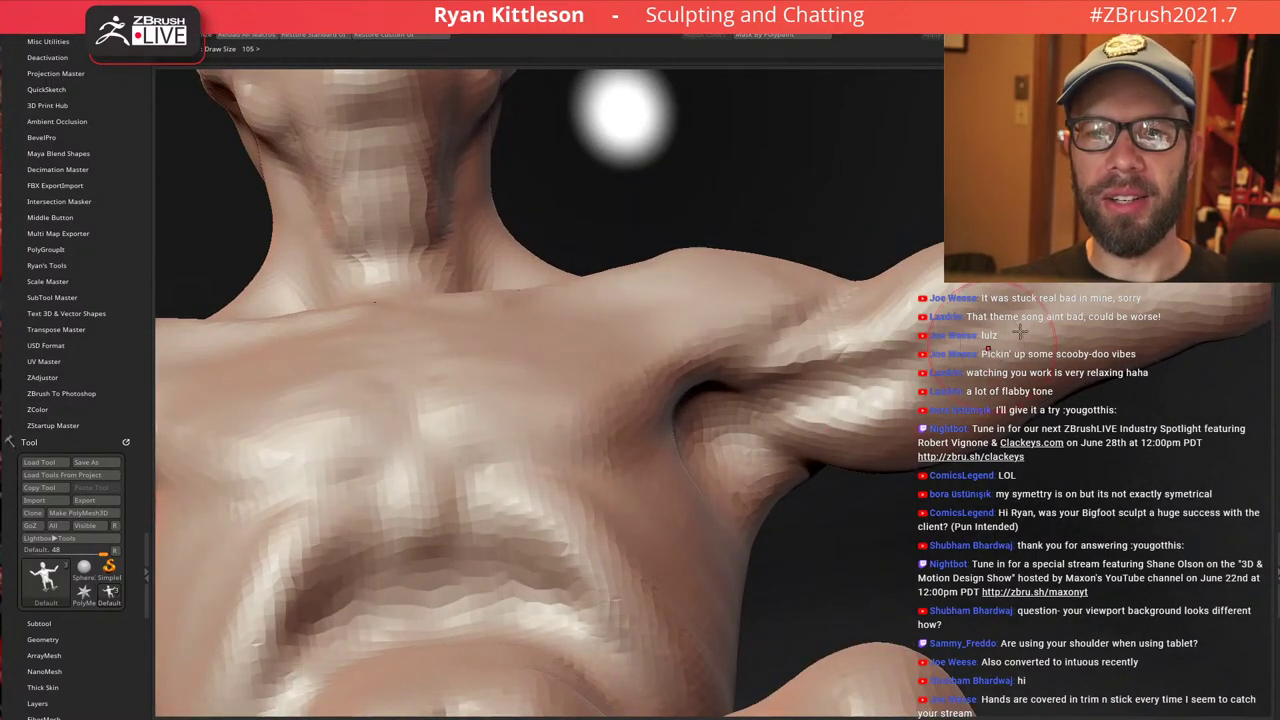
{"action": "left_click_drag", "start_coordinate": [866, 402], "coordinate": [867, 378]}
{"action": "right_click_drag", "start_coordinate": [867, 378], "coordinate": [880, 320]}
{"action": "left_click_drag", "start_coordinate": [880, 320], "coordinate": [865, 305]}
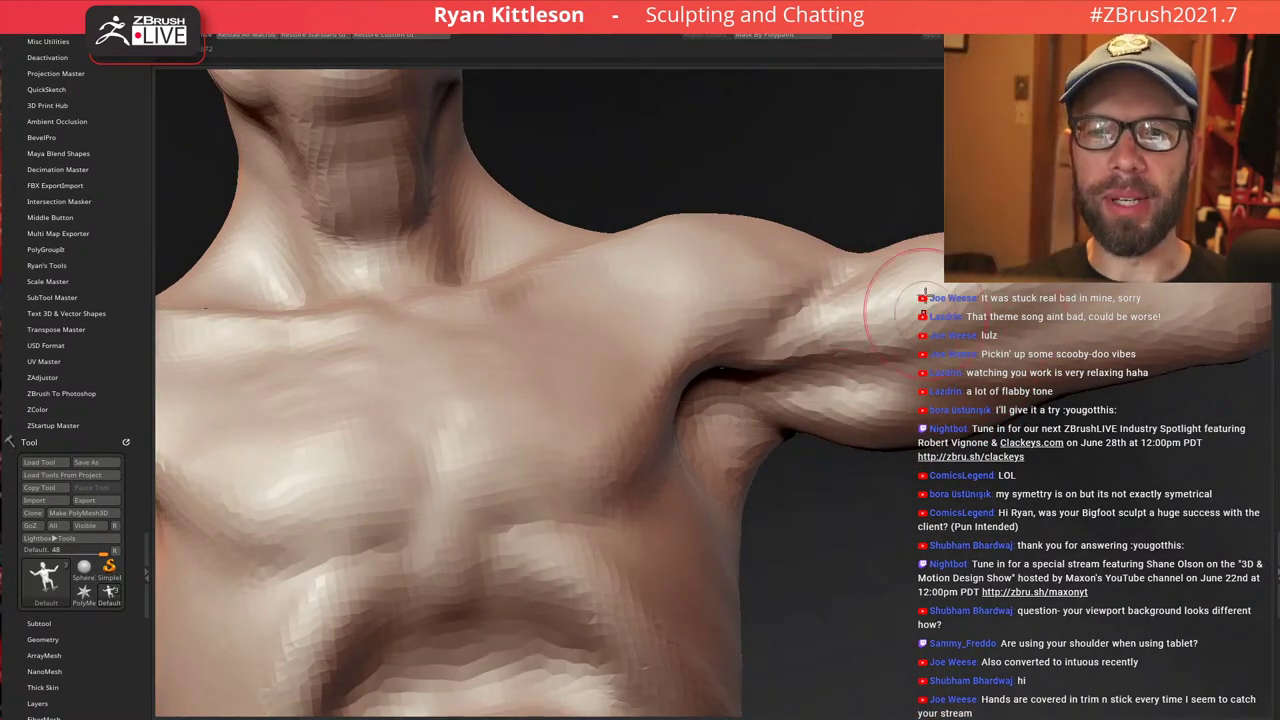
Deepen the crease between the front of the shoulder and the biceps down into the armpit, starting at draw size 181
{"action": "mouse_move", "coordinate": [925, 293]}
{"action": "right_mouse_down"}
{"action": "mouse_move", "coordinate": [917, 240]}
{"action": "mouse_move", "coordinate": [910, 262]}
{"action": "right_mouse_up"}
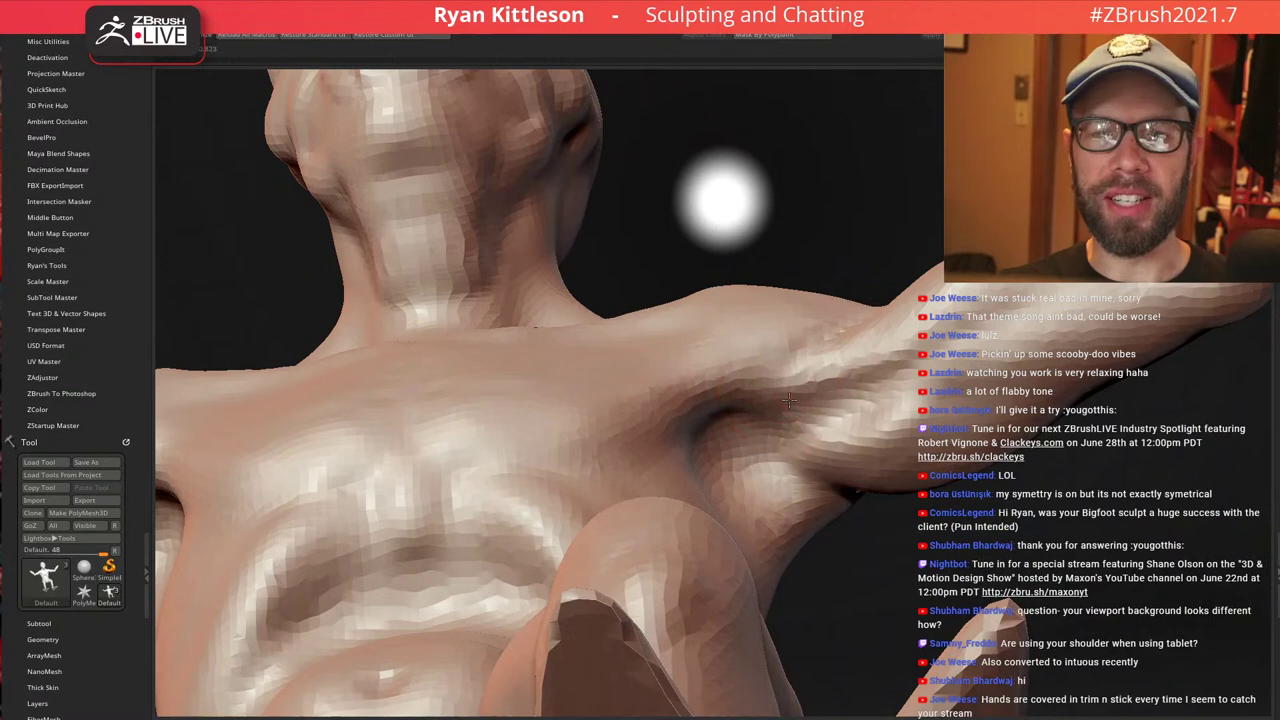
{"action": "right_click_drag", "start_coordinate": [831, 409], "coordinate": [822, 460]}
{"action": "key", "text": "bracketright"}
{"action": "key", "text": "bracketright"}
{"action": "key", "text": "bracketright"}
{"action": "key", "text": "bracketright"}
{"action": "key", "text": "bracketright"}
{"action": "key", "text": "bracketright"}
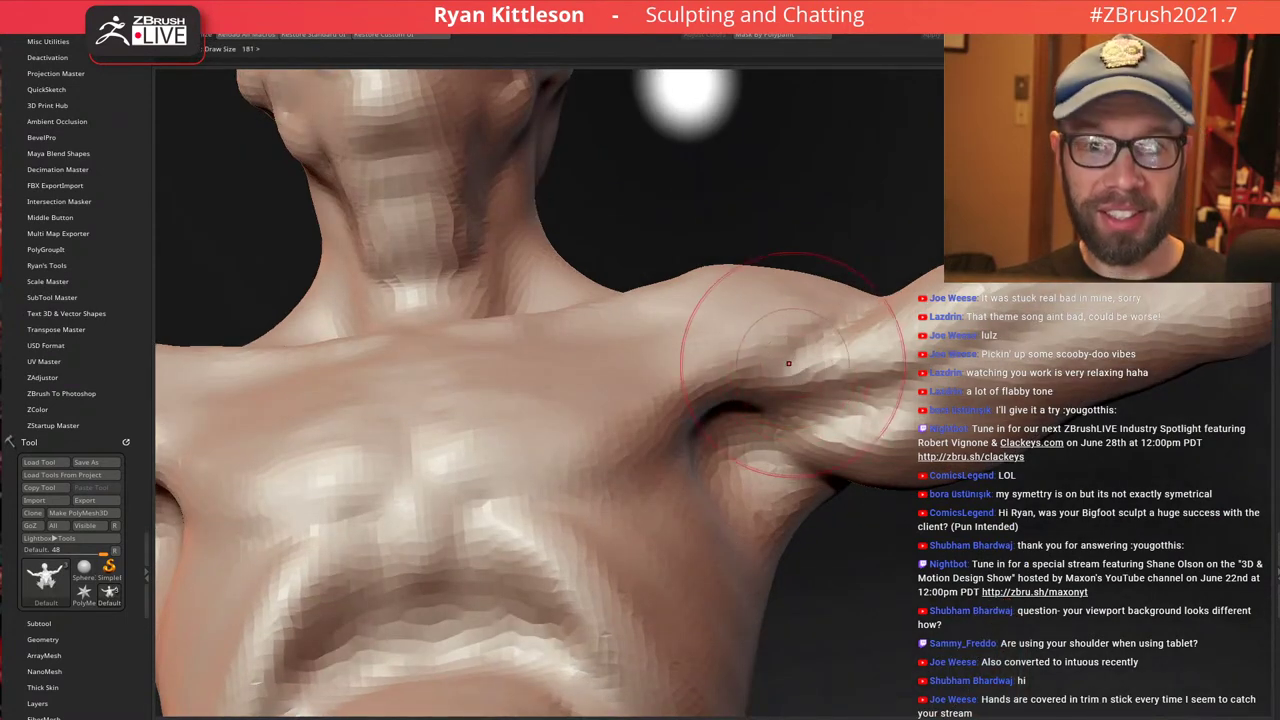
{"action": "mouse_move", "coordinate": [726, 419]}
{"action": "left_mouse_down"}
{"action": "mouse_move", "coordinate": [721, 400]}
{"action": "mouse_move", "coordinate": [826, 345]}
{"action": "left_mouse_up"}
{"action": "mouse_move", "coordinate": [735, 400]}
{"action": "left_mouse_down"}
{"action": "mouse_move", "coordinate": [785, 370]}
{"action": "mouse_move", "coordinate": [712, 414]}
{"action": "left_mouse_up"}
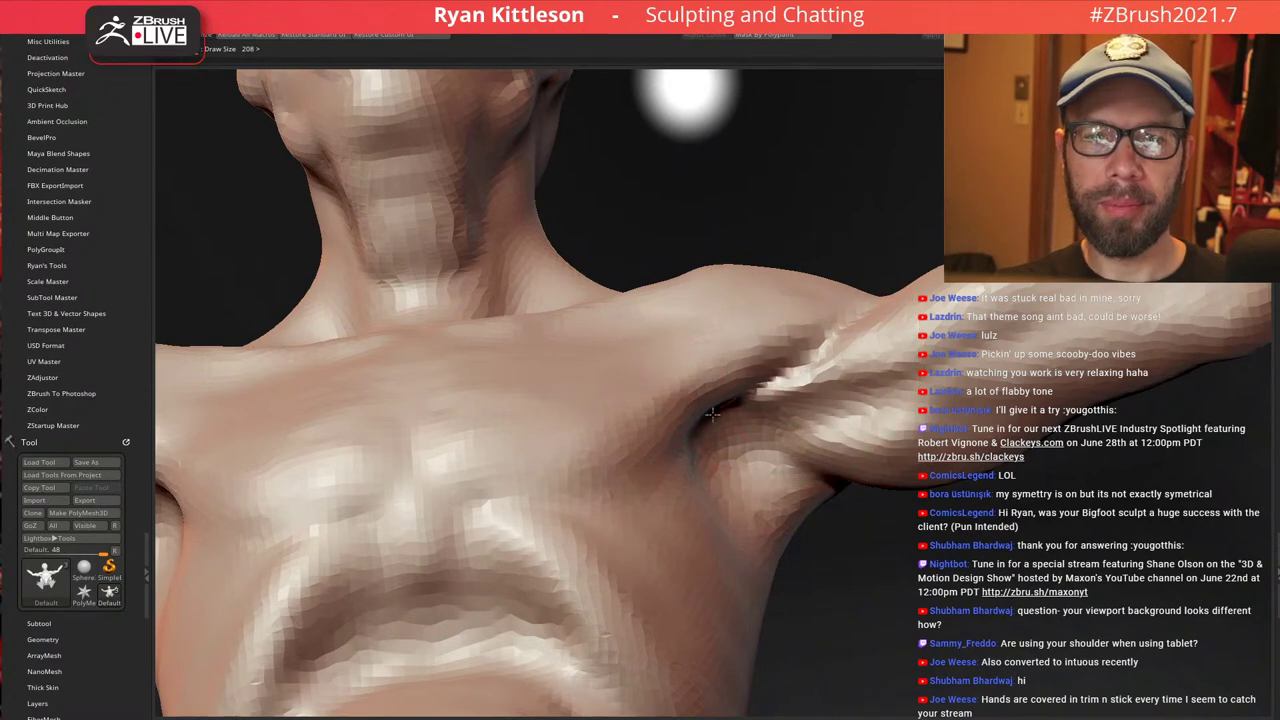
Define the folds where the biceps and triceps tuck in under the shoulder muscle
{"action": "mouse_move", "coordinate": [795, 420]}
{"action": "right_mouse_down"}
{"action": "mouse_move", "coordinate": [864, 392]}
{"action": "mouse_move", "coordinate": [820, 424]}
{"action": "right_mouse_up"}
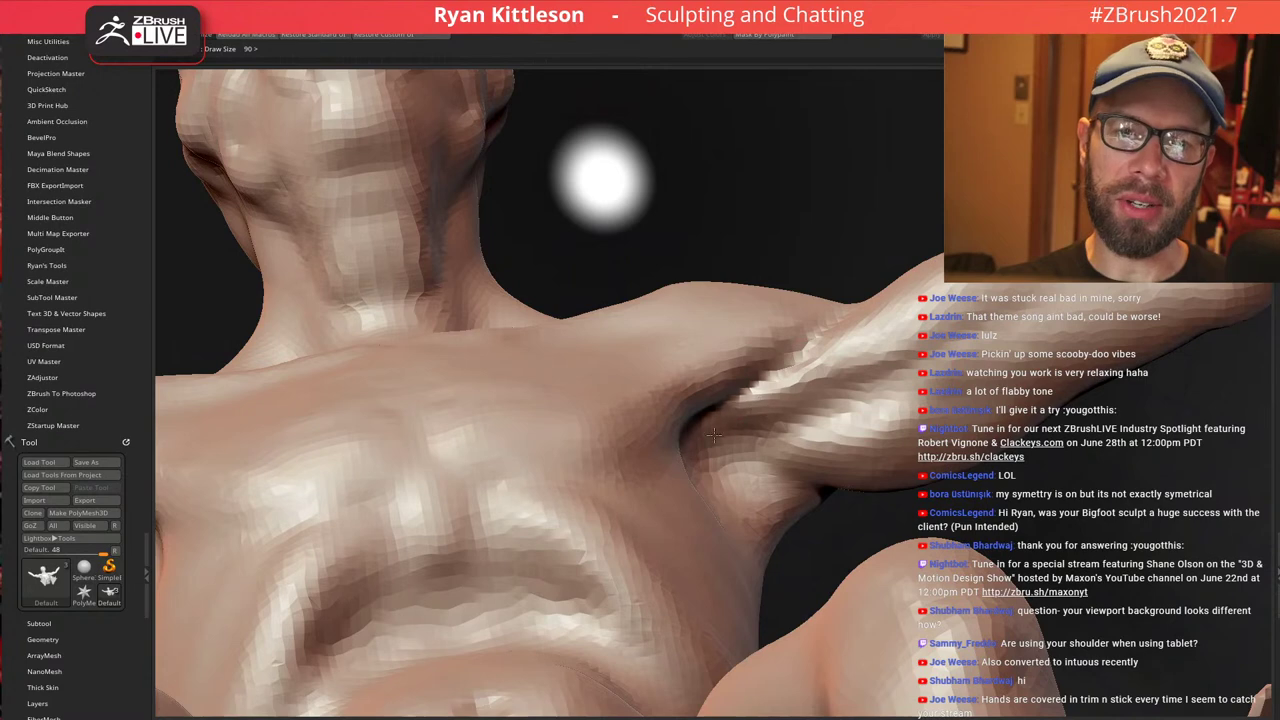
{"action": "right_click_drag", "start_coordinate": [834, 368], "coordinate": [815, 390]}
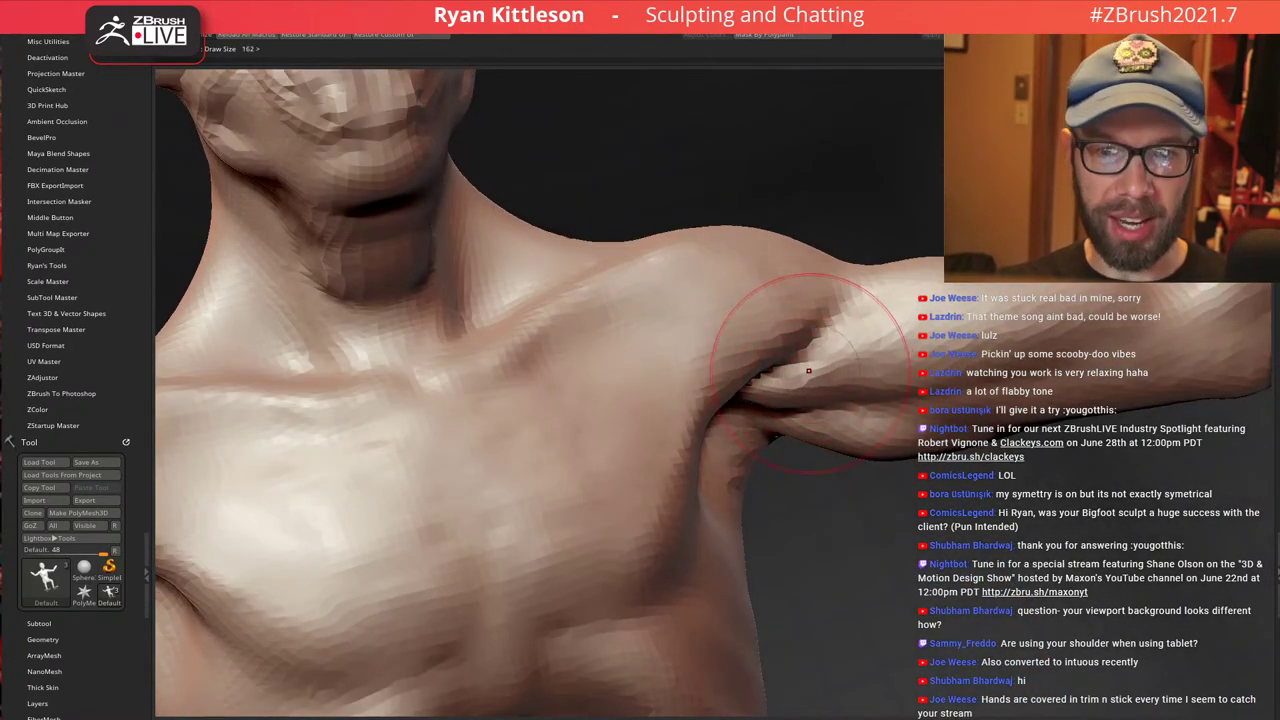
{"action": "key", "text": "bracketright"}
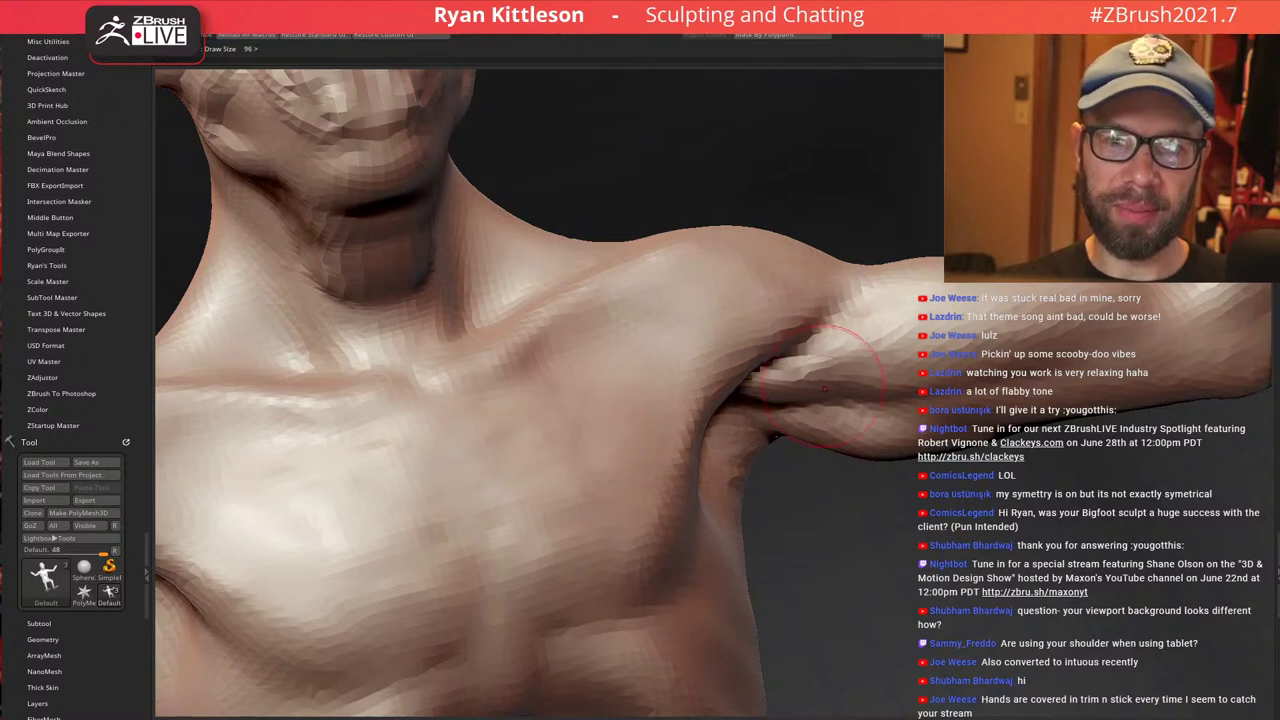
{"action": "mouse_move", "coordinate": [793, 382]}
{"action": "left_mouse_down"}
{"action": "mouse_move", "coordinate": [776, 372]}
{"action": "mouse_move", "coordinate": [792, 382]}
{"action": "left_mouse_up"}
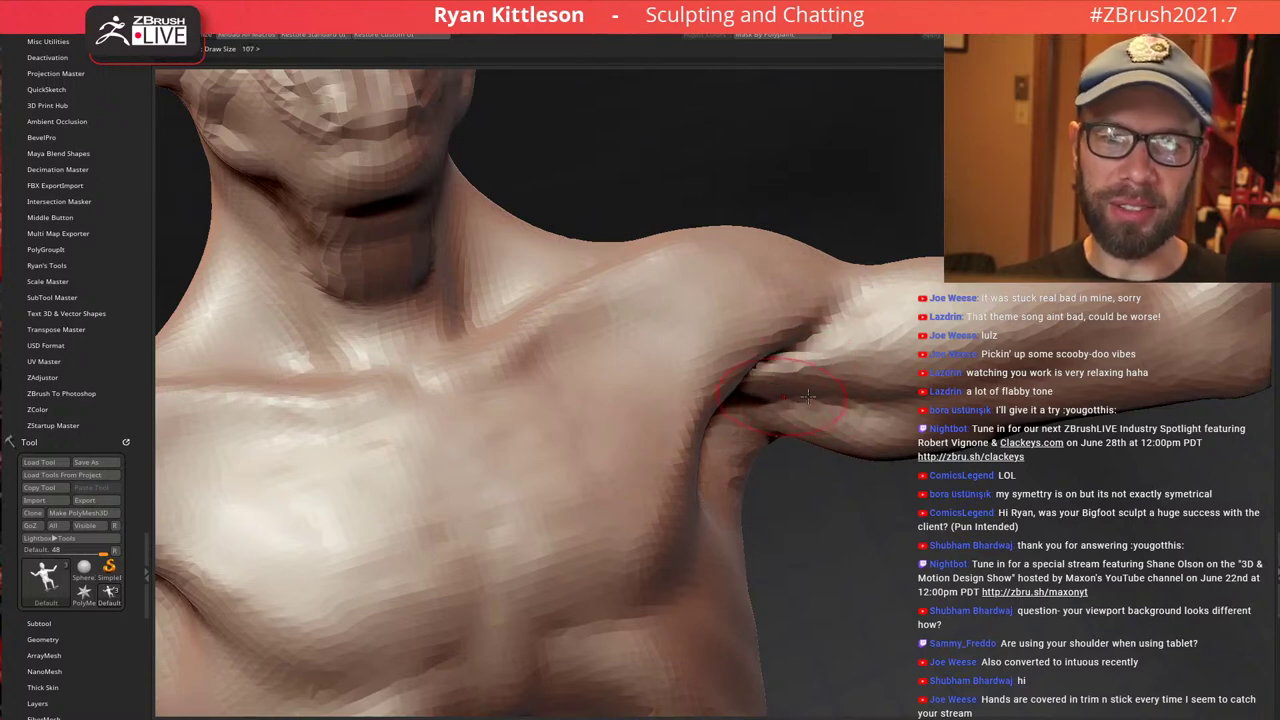
Shape the armpit hollow and the muscle along its rear edge at draw size 107
{"action": "right_click_drag", "start_coordinate": [843, 343], "coordinate": [804, 420]}
{"action": "left_click_drag", "start_coordinate": [780, 447], "coordinate": [757, 439]}
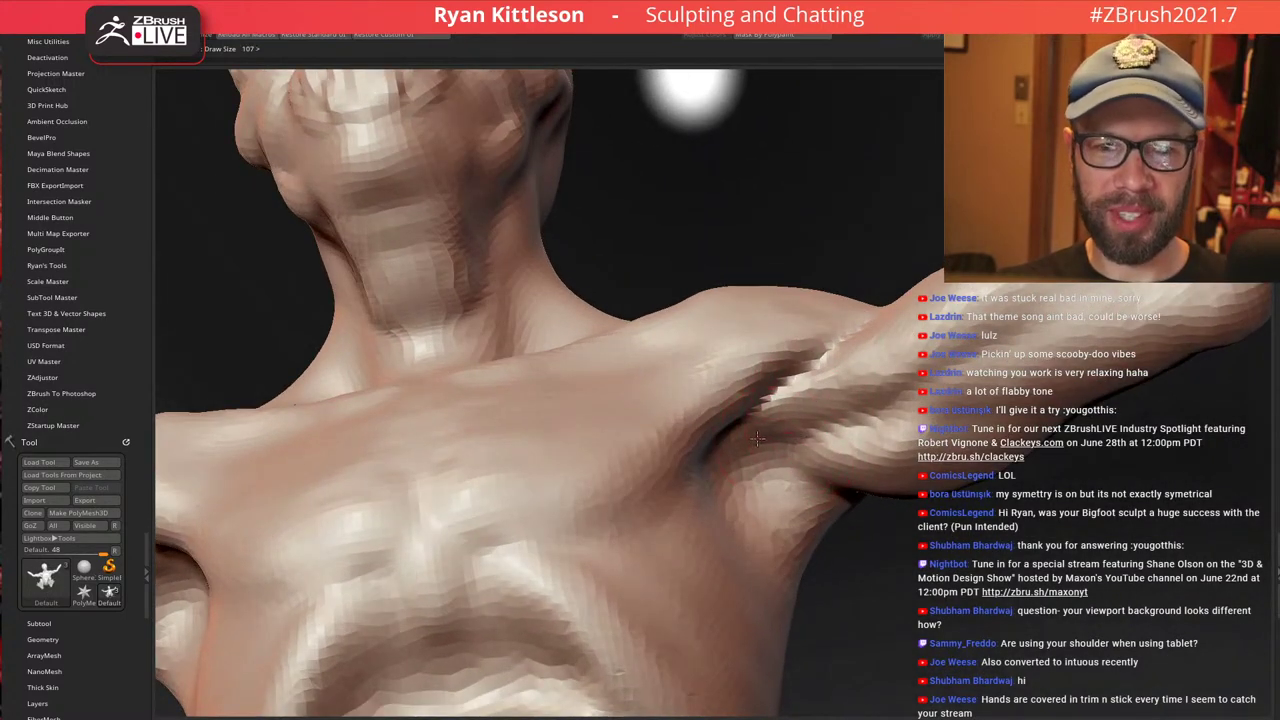
{"action": "left_click_drag", "start_coordinate": [882, 393], "coordinate": [782, 458]}
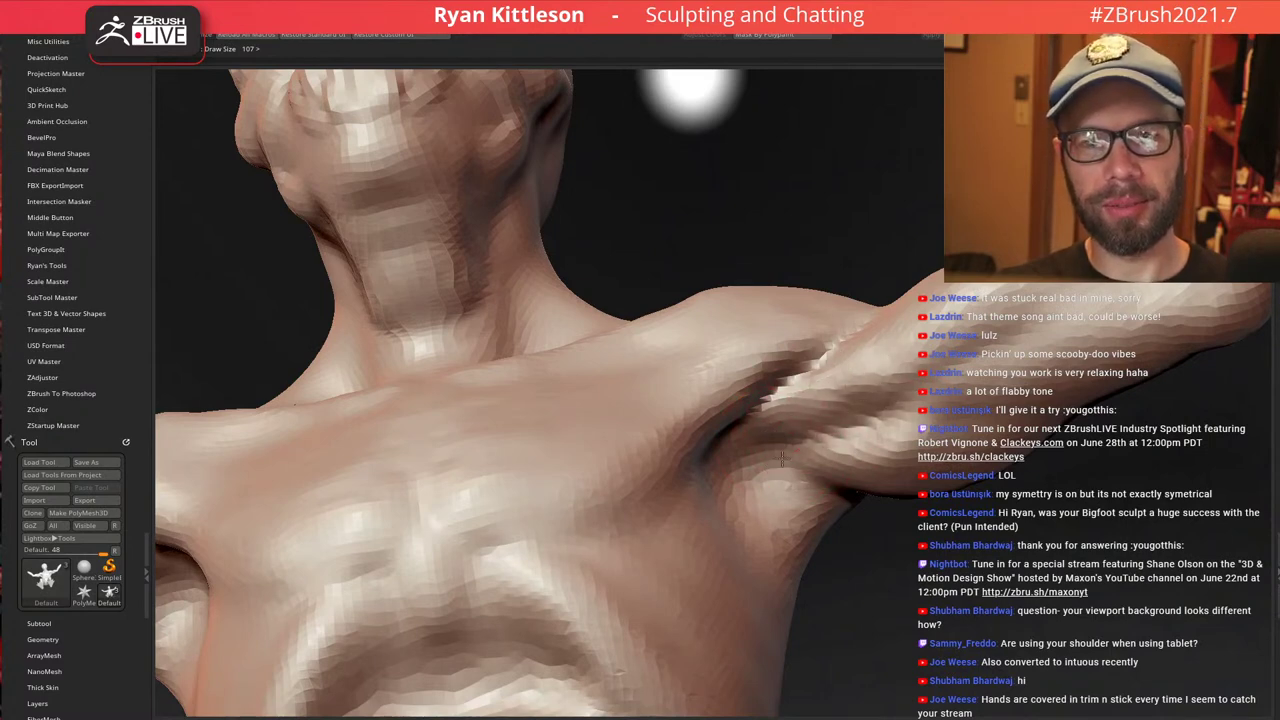
{"action": "right_click_drag", "start_coordinate": [774, 491], "coordinate": [785, 523]}
{"action": "left_click_drag", "start_coordinate": [757, 520], "coordinate": [751, 537]}
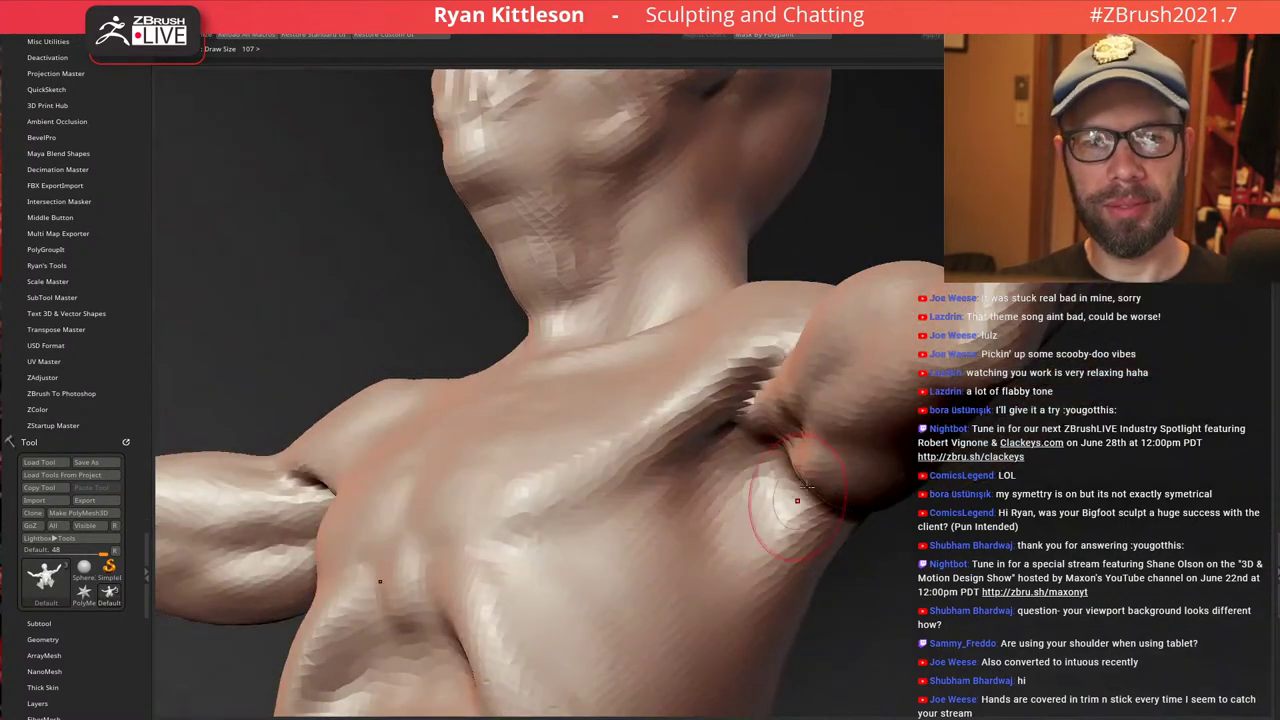
Sculpt slanting ribs down the side of the chest below the armpit at draw size 78
{"action": "mouse_move", "coordinate": [777, 510]}
{"action": "right_mouse_down", "text": "ctrl"}
{"action": "mouse_move", "coordinate": [760, 426]}
{"action": "mouse_move", "coordinate": [740, 438]}
{"action": "mouse_move", "coordinate": [758, 423]}
{"action": "mouse_move", "coordinate": [764, 446]}
{"action": "right_mouse_up", "text": "ctrl"}
{"action": "right_click_drag", "start_coordinate": [764, 446], "coordinate": [808, 436]}
{"action": "mouse_move", "coordinate": [650, 420]}
{"action": "left_mouse_down"}
{"action": "mouse_move", "coordinate": [557, 494]}
{"action": "mouse_move", "coordinate": [646, 423]}
{"action": "left_mouse_up"}
{"action": "key", "text": "["}
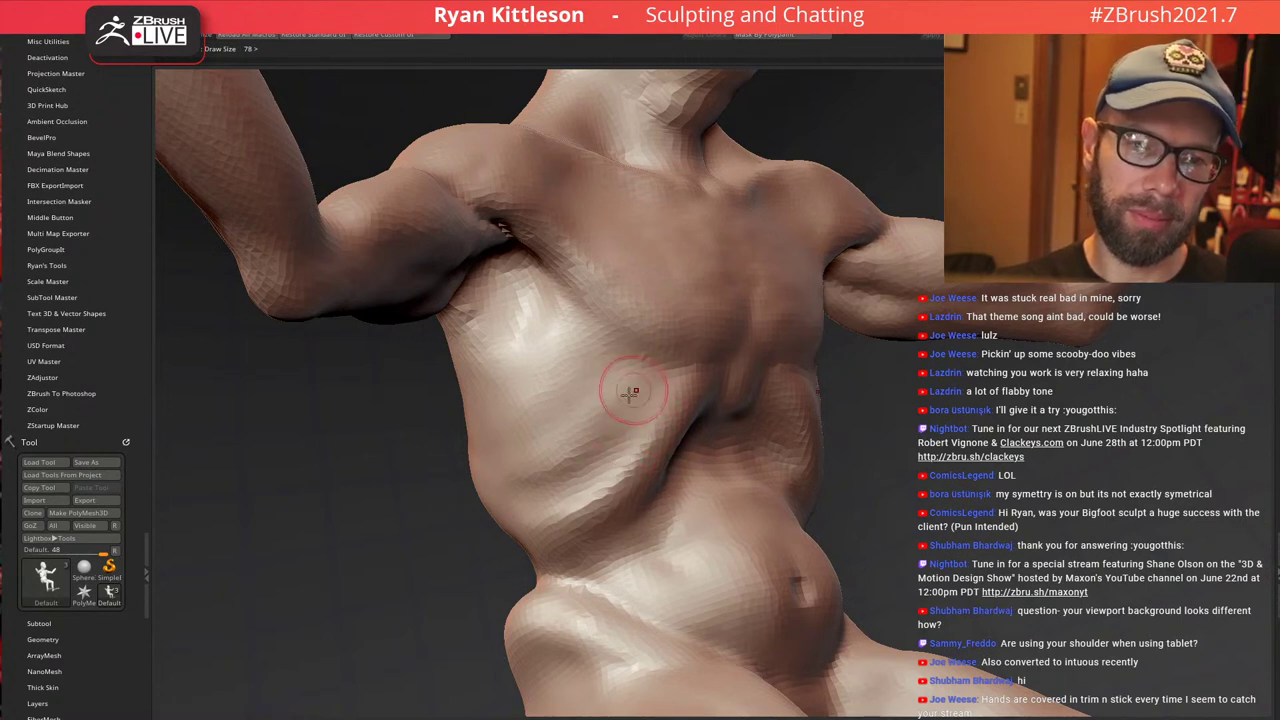
{"action": "mouse_move", "coordinate": [629, 382]}
{"action": "left_mouse_down"}
{"action": "mouse_move", "coordinate": [540, 478]}
{"action": "mouse_move", "coordinate": [496, 460]}
{"action": "left_mouse_up"}
{"action": "left_click_drag", "start_coordinate": [585, 356], "coordinate": [525, 412]}
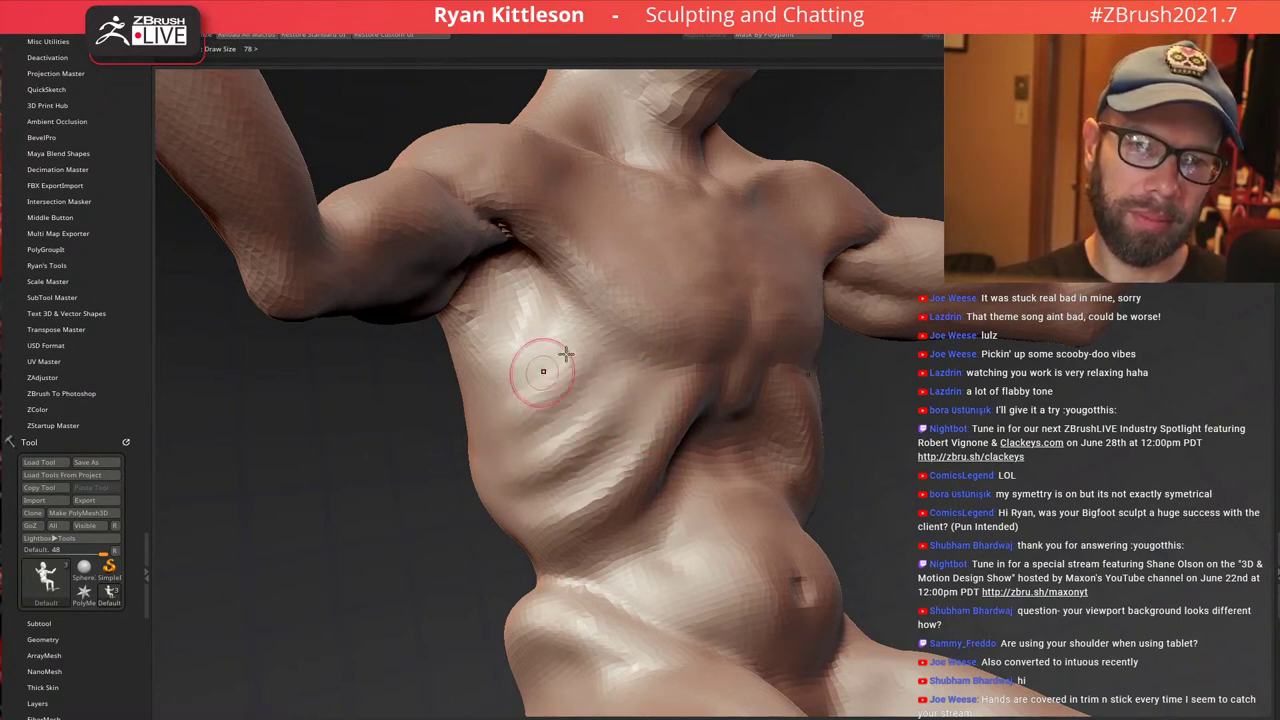
{"action": "mouse_move", "coordinate": [549, 329]}
{"action": "left_mouse_down"}
{"action": "mouse_move", "coordinate": [502, 380]}
{"action": "mouse_move", "coordinate": [507, 349]}
{"action": "left_mouse_up"}
{"action": "left_click_drag", "start_coordinate": [540, 288], "coordinate": [501, 325]}
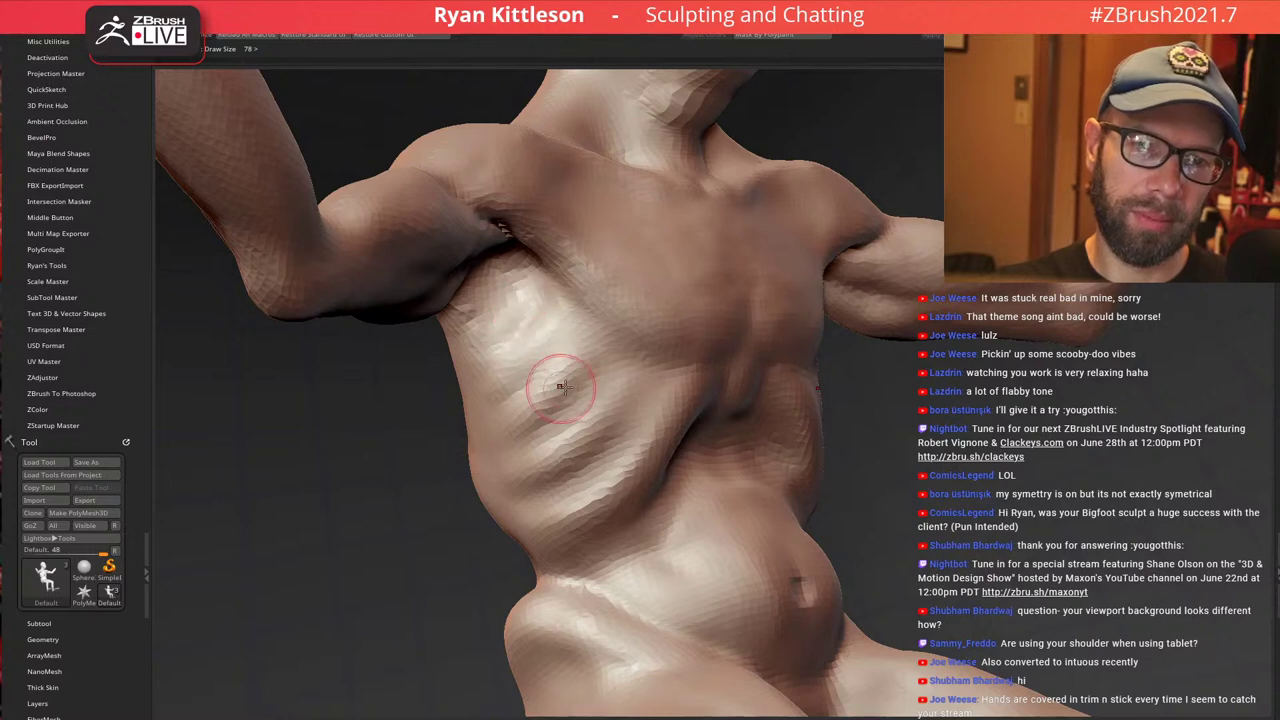
Refine the uppermost ribs on the side of the chest directly beneath the armpit
{"action": "mouse_move", "coordinate": [562, 388]}
{"action": "right_mouse_down"}
{"action": "mouse_move", "coordinate": [660, 380]}
{"action": "mouse_move", "coordinate": [590, 345]}
{"action": "right_mouse_up"}
{"action": "mouse_move", "coordinate": [554, 287]}
{"action": "left_mouse_down"}
{"action": "mouse_move", "coordinate": [513, 322]}
{"action": "mouse_move", "coordinate": [526, 289]}
{"action": "mouse_move", "coordinate": [490, 325]}
{"action": "left_mouse_up"}
{"action": "mouse_move", "coordinate": [530, 297]}
{"action": "left_mouse_down"}
{"action": "mouse_move", "coordinate": [492, 286]}
{"action": "mouse_move", "coordinate": [511, 352]}
{"action": "left_mouse_up"}
{"action": "right_click_drag", "start_coordinate": [580, 430], "coordinate": [690, 440]}
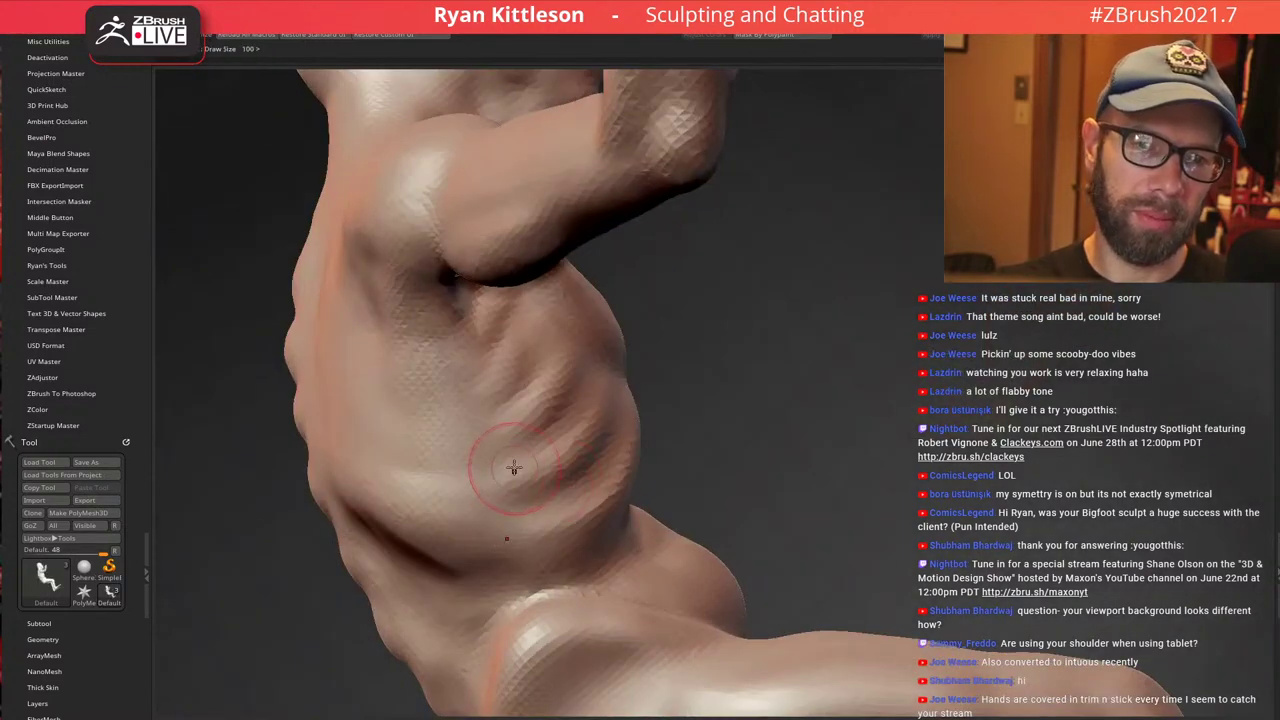
Sculpt the lower rib line across the back from the spine to the flank at draw size 78
{"action": "right_click_drag", "start_coordinate": [514, 467], "coordinate": [445, 388]}
{"action": "key", "text": "bracketleft"}
{"action": "key", "text": "bracketleft"}
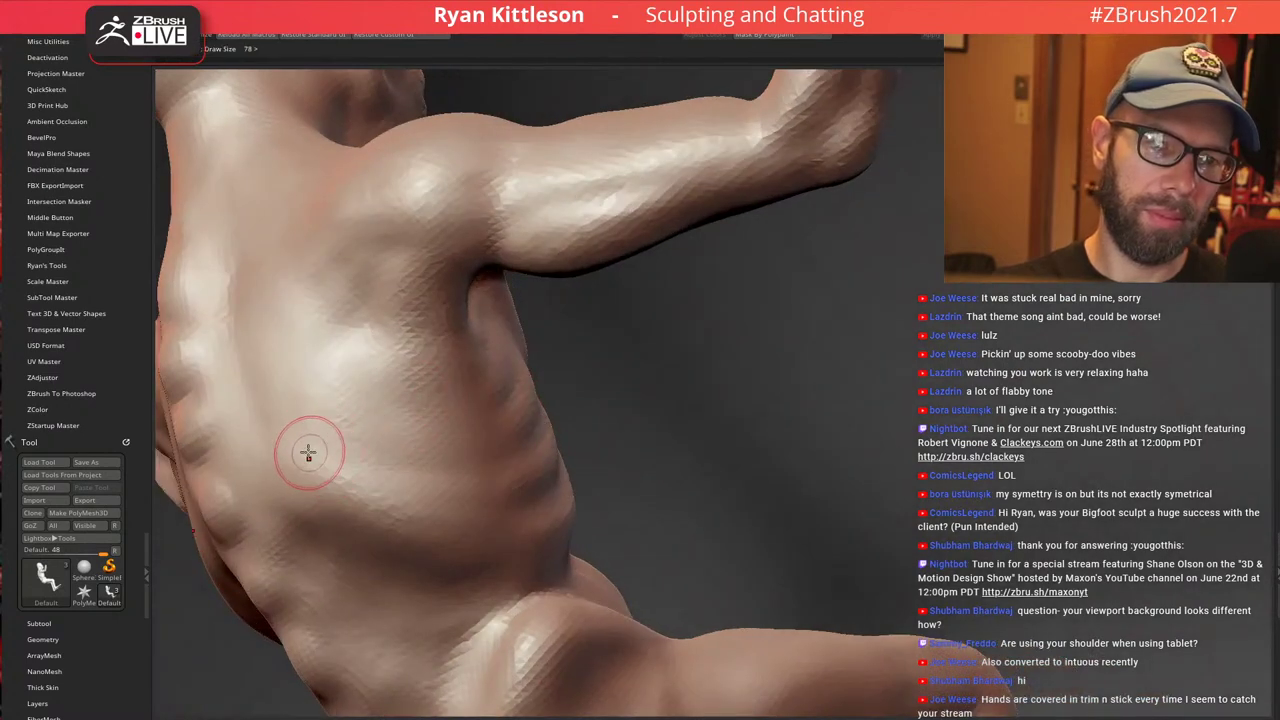
{"action": "mouse_move", "coordinate": [308, 453]}
{"action": "right_mouse_down"}
{"action": "mouse_move", "coordinate": [486, 371]}
{"action": "mouse_move", "coordinate": [455, 420]}
{"action": "right_mouse_up"}
{"action": "mouse_move", "coordinate": [433, 412]}
{"action": "left_mouse_down"}
{"action": "mouse_move", "coordinate": [457, 400]}
{"action": "mouse_move", "coordinate": [648, 424]}
{"action": "left_mouse_up"}
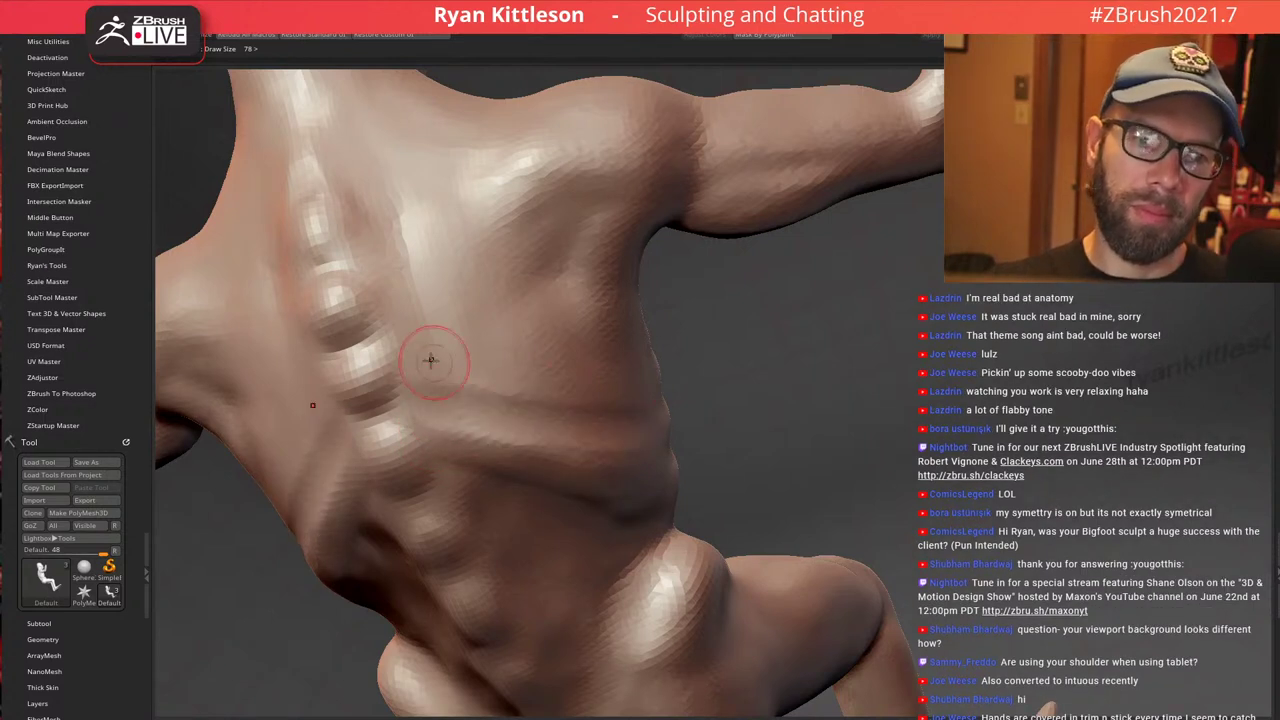
Sculpt four more rib lines from the spine outward, working up the back toward the shoulder blade
{"action": "left_click_drag", "start_coordinate": [431, 362], "coordinate": [596, 382]}
{"action": "left_click_drag", "start_coordinate": [405, 334], "coordinate": [578, 372]}
{"action": "mouse_move", "coordinate": [414, 308]}
{"action": "left_mouse_down"}
{"action": "mouse_move", "coordinate": [600, 348]}
{"action": "mouse_move", "coordinate": [426, 294]}
{"action": "mouse_move", "coordinate": [578, 312]}
{"action": "left_mouse_up"}
{"action": "mouse_move", "coordinate": [399, 262]}
{"action": "left_mouse_down"}
{"action": "mouse_move", "coordinate": [578, 284]}
{"action": "mouse_move", "coordinate": [545, 245]}
{"action": "left_mouse_up"}
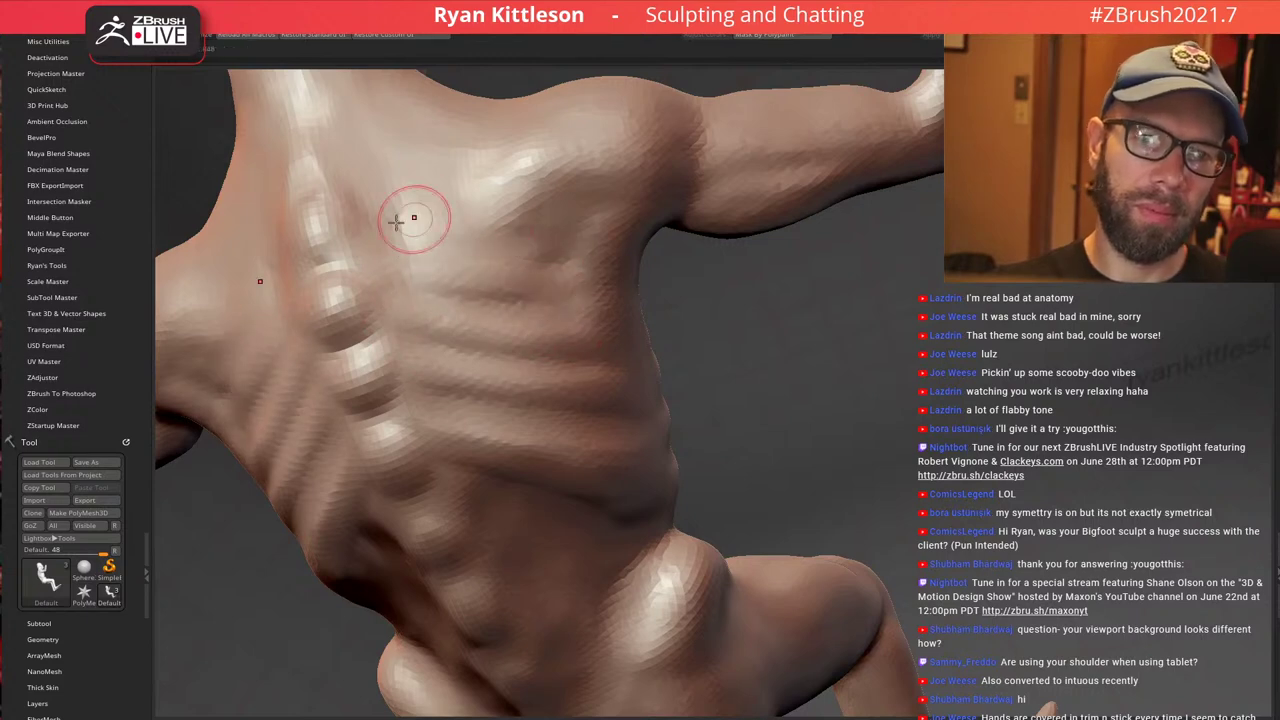
{"action": "key", "text": "f"}
{"action": "mouse_move", "coordinate": [523, 324]}
{"action": "right_mouse_down"}
{"action": "mouse_move", "coordinate": [673, 321]}
{"action": "mouse_move", "coordinate": [589, 311]}
{"action": "mouse_move", "coordinate": [646, 306]}
{"action": "mouse_move", "coordinate": [646, 277]}
{"action": "mouse_move", "coordinate": [772, 221]}
{"action": "right_mouse_up"}
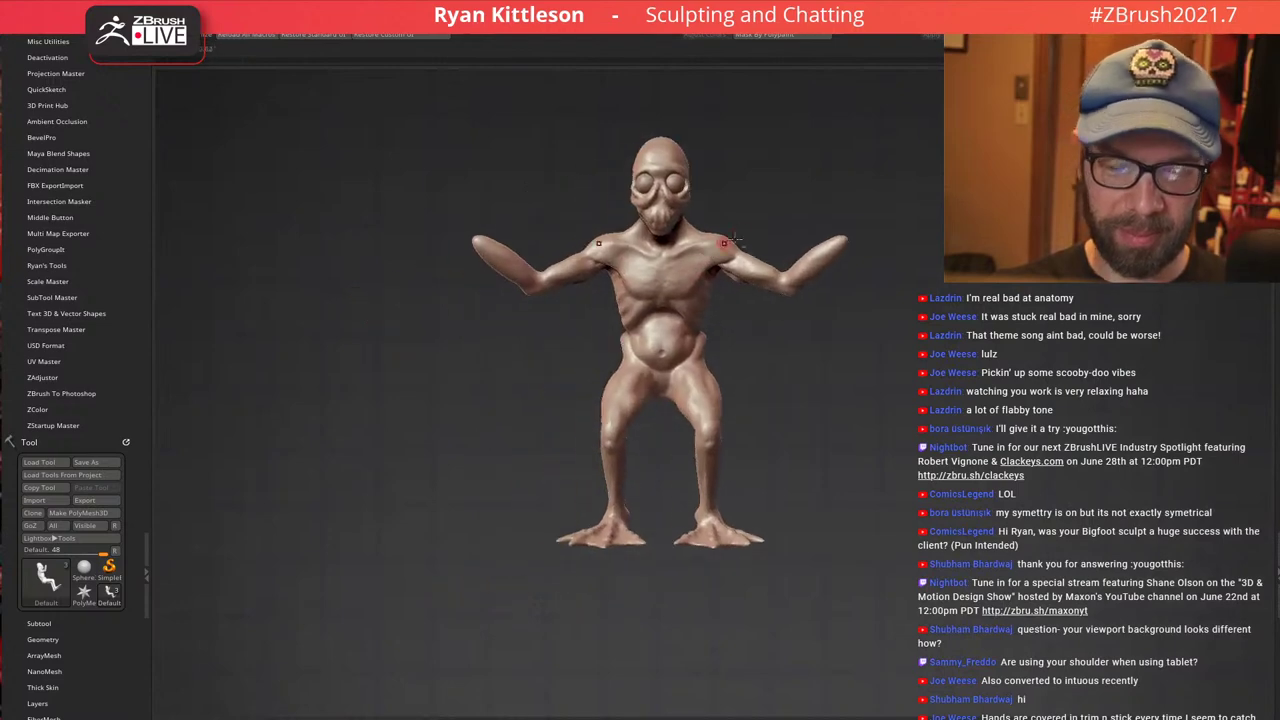
Build up a small bony bump at the base of the sternum, starting at draw size 61
{"action": "right_click_drag", "start_coordinate": [656, 283], "coordinate": [779, 312], "text": "ctrl"}
{"action": "mouse_move", "coordinate": [687, 298]}
{"action": "right_mouse_down"}
{"action": "mouse_move", "coordinate": [603, 331]}
{"action": "mouse_move", "coordinate": [737, 350]}
{"action": "mouse_move", "coordinate": [700, 347]}
{"action": "mouse_move", "coordinate": [806, 318]}
{"action": "right_mouse_up"}
{"action": "left_click_drag", "start_coordinate": [799, 310], "coordinate": [776, 330]}
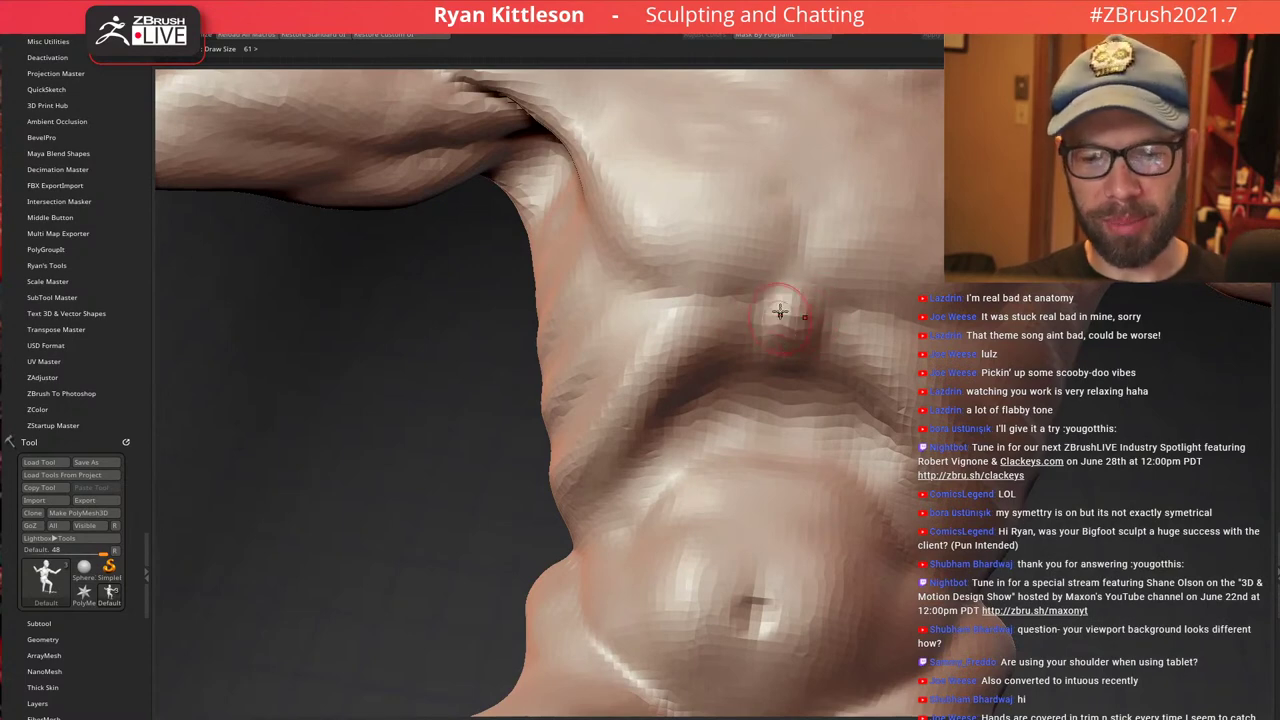
{"action": "mouse_move", "coordinate": [782, 326]}
{"action": "right_mouse_down"}
{"action": "mouse_move", "coordinate": [789, 312]}
{"action": "mouse_move", "coordinate": [764, 465]}
{"action": "right_mouse_up"}
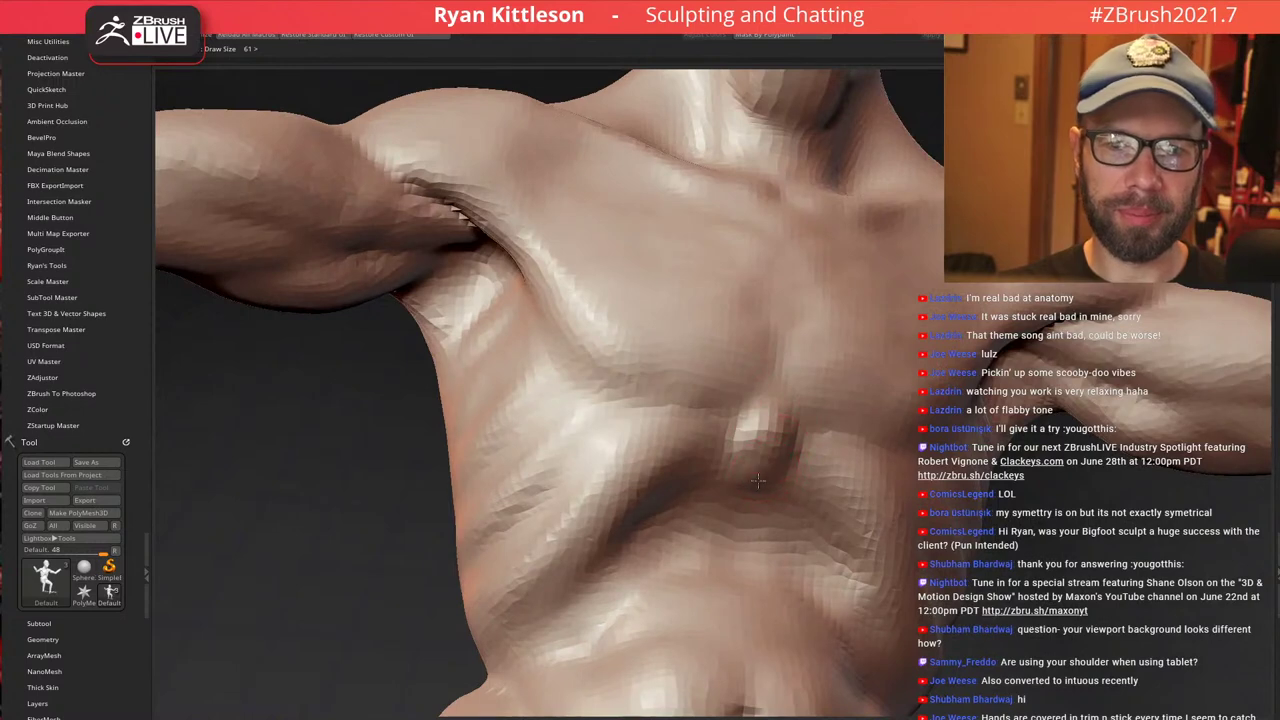
{"action": "left_click_drag", "start_coordinate": [758, 481], "coordinate": [768, 464]}
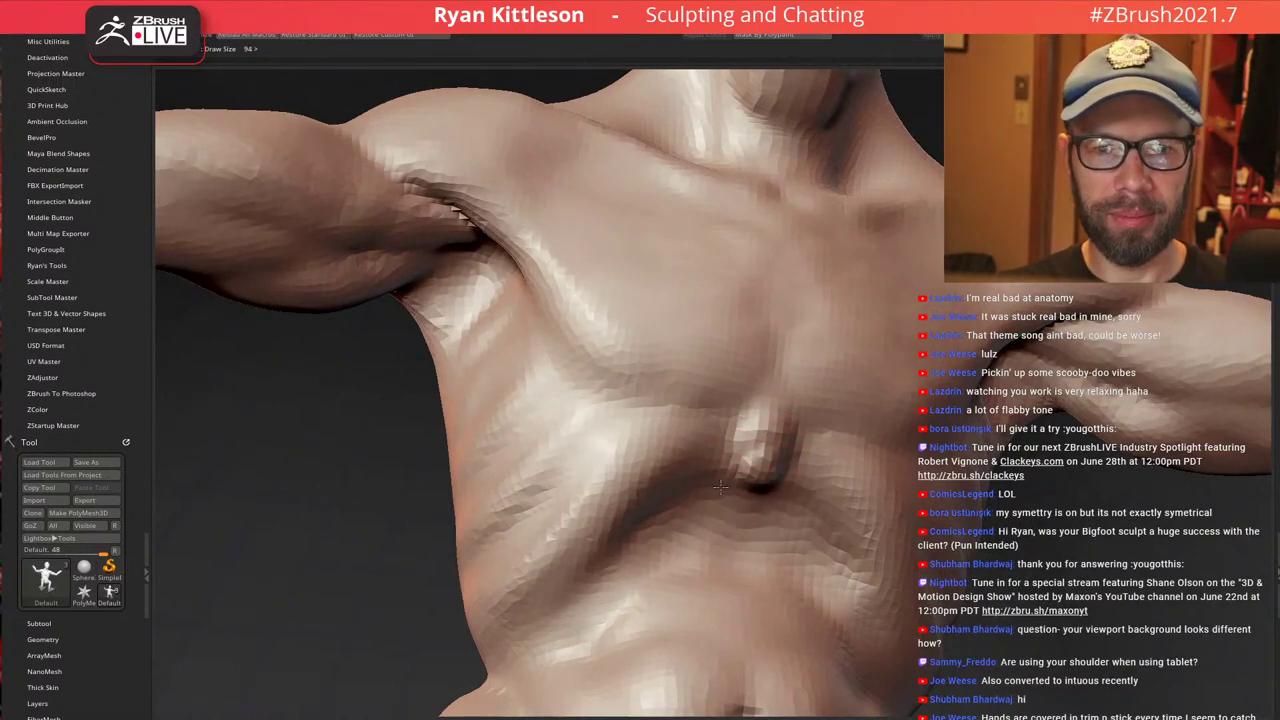
Refine the underside of the sternum bump and the hollow beneath the rib arch at draw size 94
{"action": "right_click_drag", "start_coordinate": [688, 527], "coordinate": [669, 434]}
{"action": "mouse_move", "coordinate": [694, 512]}
{"action": "left_mouse_down"}
{"action": "mouse_move", "coordinate": [692, 488]}
{"action": "mouse_move", "coordinate": [686, 501]}
{"action": "mouse_move", "coordinate": [640, 496]}
{"action": "left_mouse_up"}
{"action": "right_click_drag", "start_coordinate": [722, 465], "coordinate": [715, 550]}
{"action": "left_click_drag", "start_coordinate": [711, 433], "coordinate": [692, 429]}
{"action": "mouse_move", "coordinate": [744, 407]}
{"action": "right_mouse_down"}
{"action": "mouse_move", "coordinate": [746, 432]}
{"action": "mouse_move", "coordinate": [662, 500]}
{"action": "mouse_move", "coordinate": [720, 466]}
{"action": "mouse_move", "coordinate": [723, 371]}
{"action": "mouse_move", "coordinate": [709, 382]}
{"action": "right_mouse_up"}
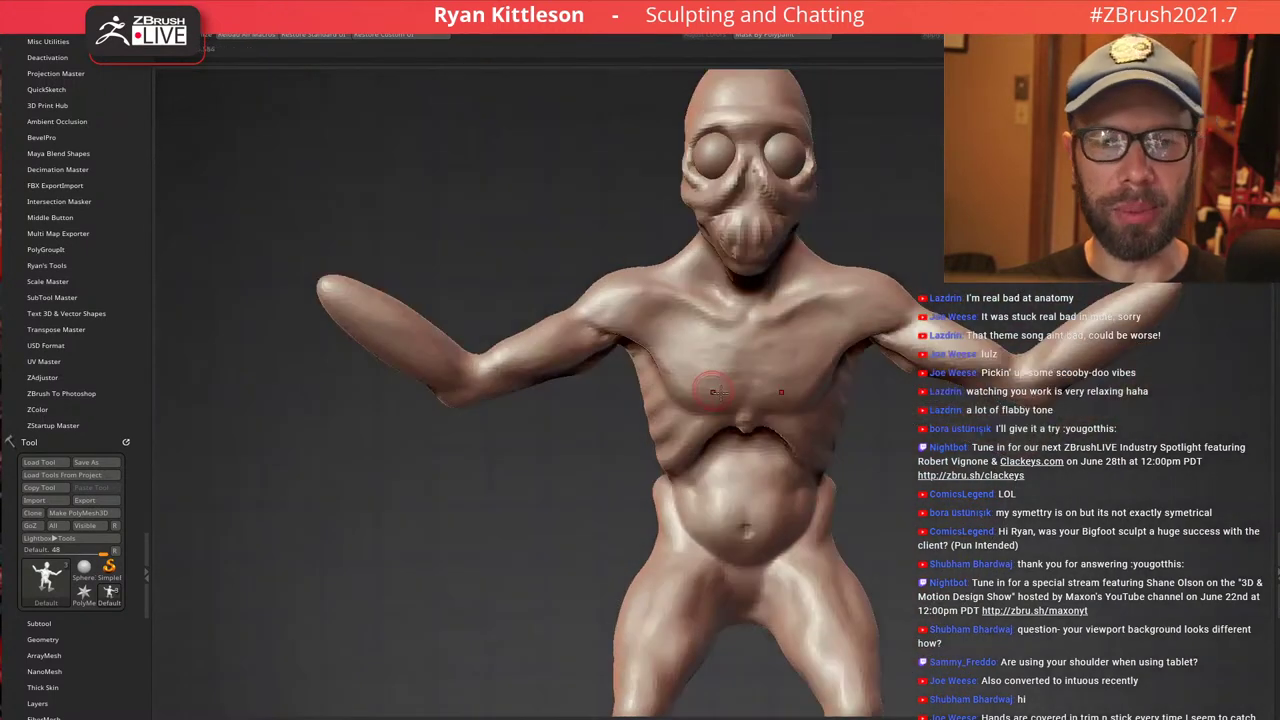
Refine the underside of the jaw where it meets the neck at draw size 94
{"action": "mouse_move", "coordinate": [802, 391]}
{"action": "right_mouse_down", "text": "ctrl"}
{"action": "mouse_move", "coordinate": [809, 408]}
{"action": "mouse_move", "coordinate": [770, 424]}
{"action": "mouse_move", "coordinate": [817, 447]}
{"action": "mouse_move", "coordinate": [856, 389]}
{"action": "right_mouse_up", "text": "ctrl"}
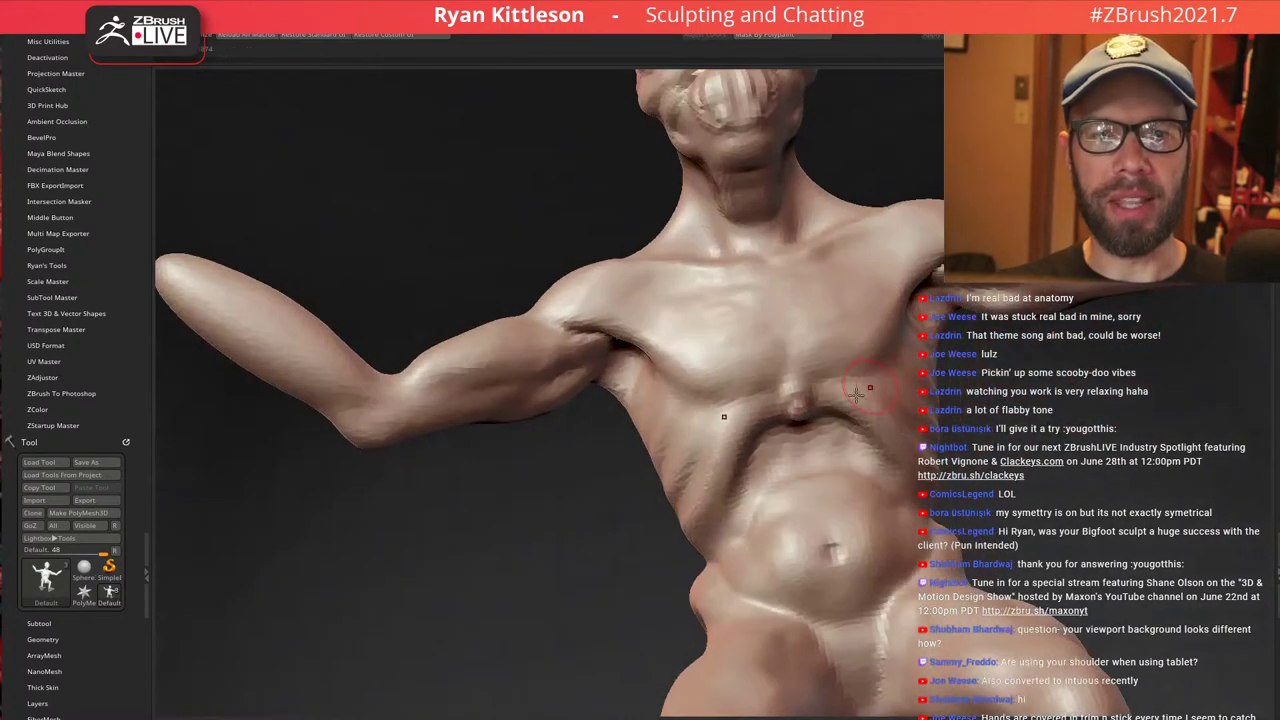
{"action": "right_click_drag", "start_coordinate": [818, 325], "coordinate": [810, 286]}
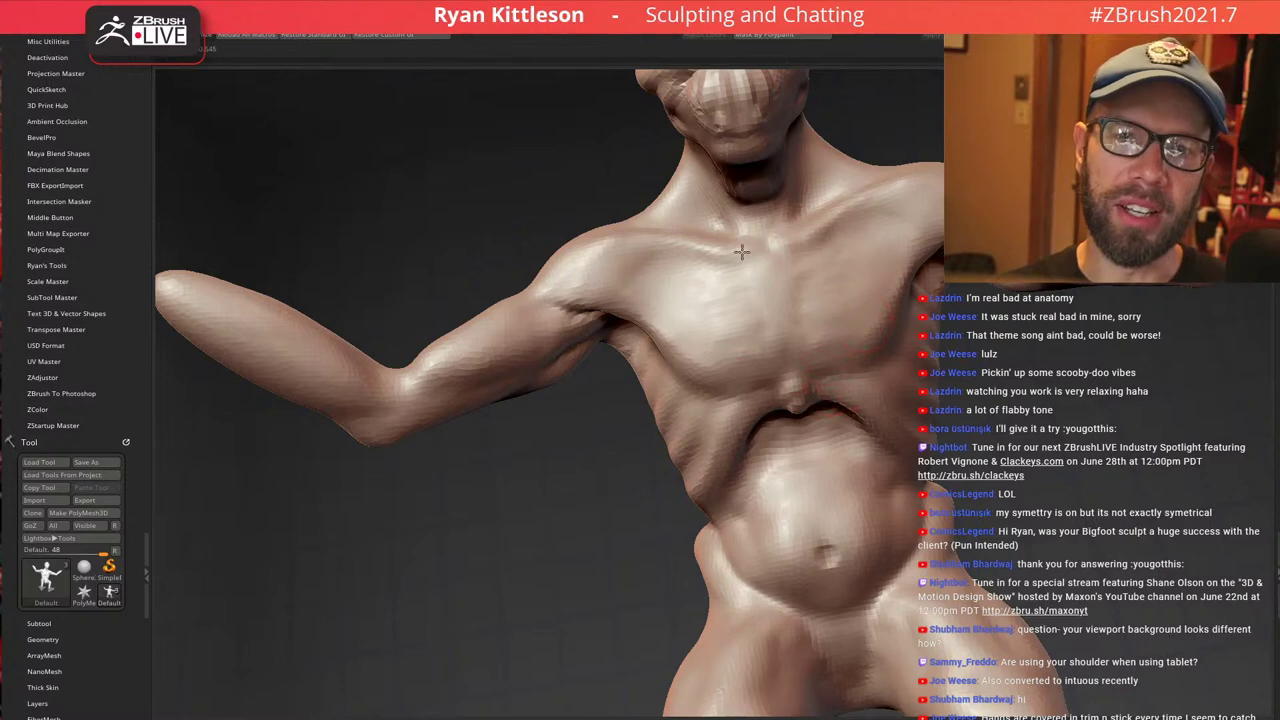
{"action": "right_click_drag", "start_coordinate": [742, 252], "coordinate": [936, 269], "text": "ctrl"}
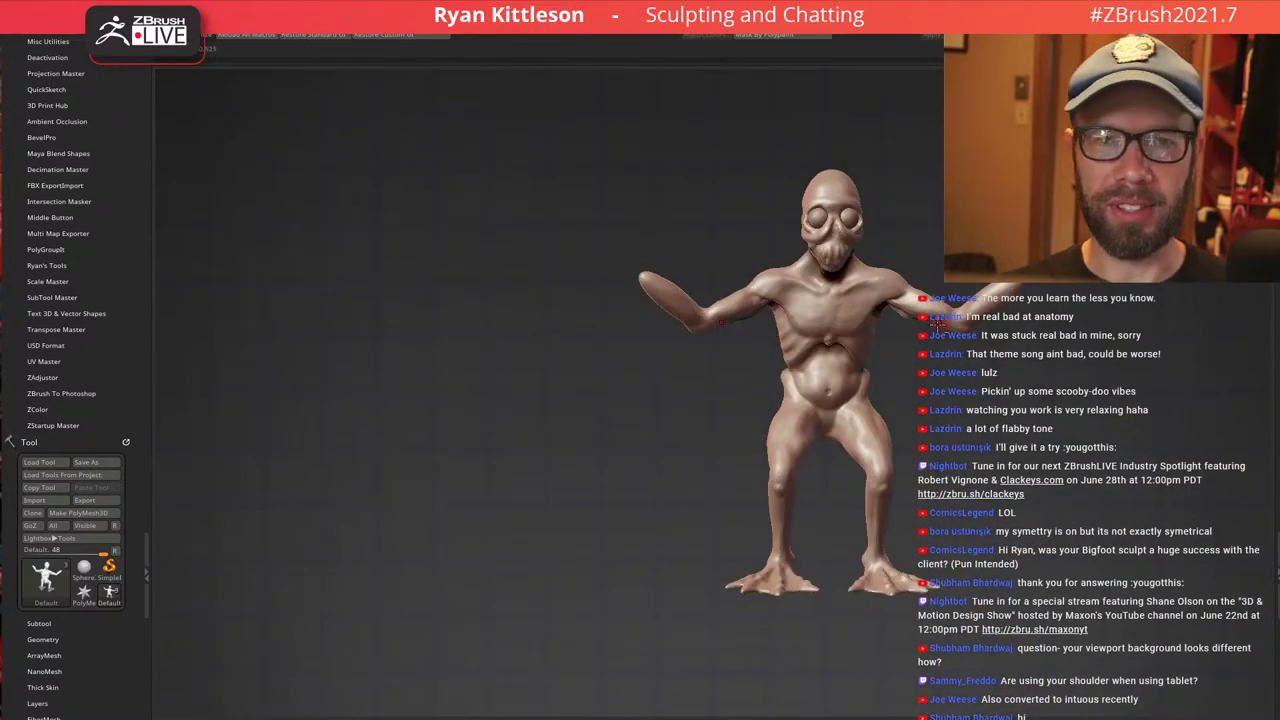
{"action": "left_click_drag", "start_coordinate": [935, 322], "coordinate": [689, 293]}
{"action": "right_click_drag", "start_coordinate": [671, 213], "coordinate": [688, 250], "text": "ctrl"}
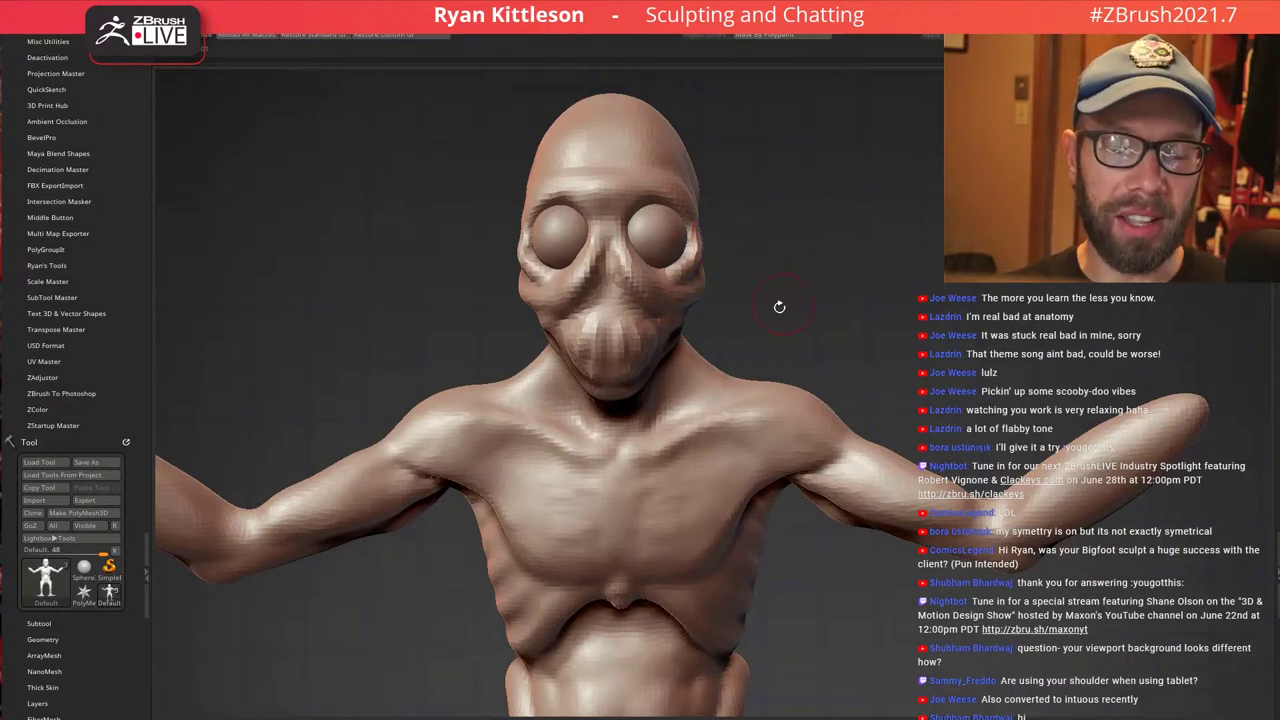
{"action": "mouse_move", "coordinate": [706, 346]}
{"action": "left_mouse_down"}
{"action": "mouse_move", "coordinate": [786, 306]}
{"action": "mouse_move", "coordinate": [764, 300]}
{"action": "left_mouse_up"}
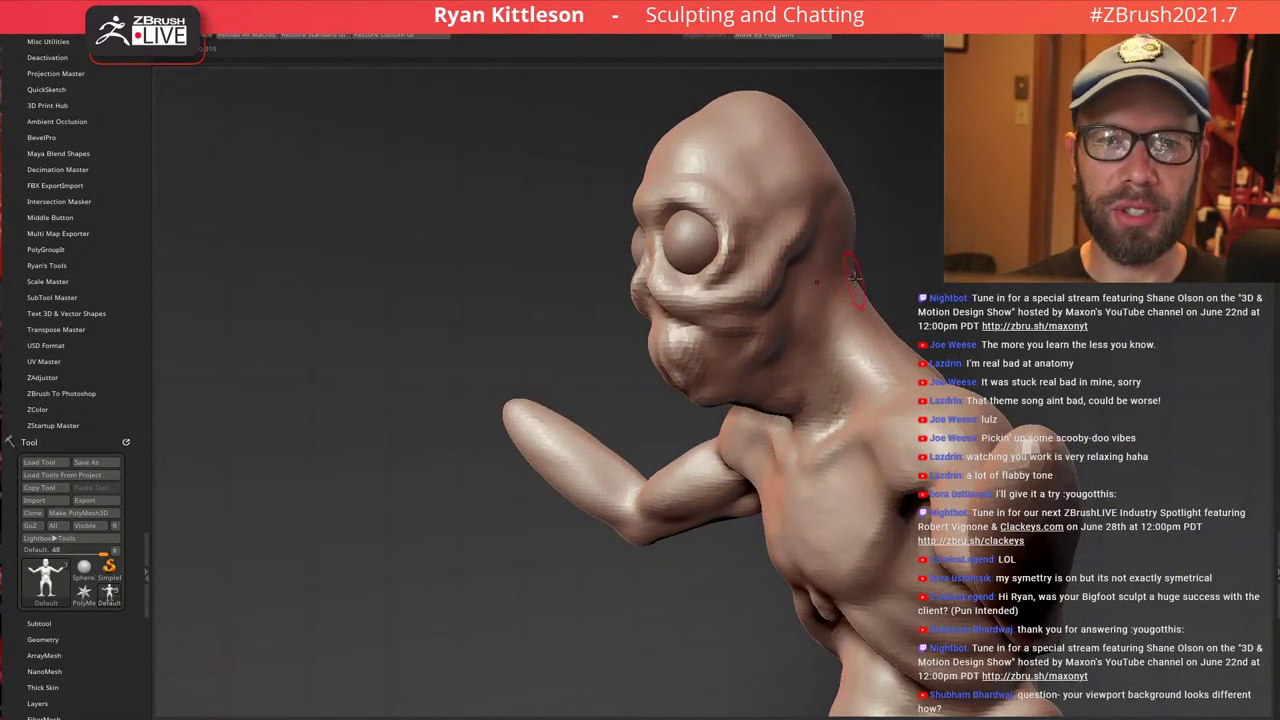
{"action": "mouse_move", "coordinate": [820, 356]}
{"action": "right_mouse_down"}
{"action": "mouse_move", "coordinate": [776, 318]}
{"action": "mouse_move", "coordinate": [786, 290]}
{"action": "mouse_move", "coordinate": [771, 337]}
{"action": "mouse_move", "coordinate": [790, 336]}
{"action": "right_mouse_up"}
{"action": "key", "text": "bracketright"}
{"action": "key", "text": "bracketright"}
{"action": "left_click_drag", "start_coordinate": [742, 380], "coordinate": [757, 346]}
{"action": "mouse_move", "coordinate": [768, 310]}
{"action": "right_mouse_down"}
{"action": "mouse_move", "coordinate": [790, 336]}
{"action": "mouse_move", "coordinate": [767, 276]}
{"action": "mouse_move", "coordinate": [660, 309]}
{"action": "mouse_move", "coordinate": [688, 289]}
{"action": "right_mouse_up"}
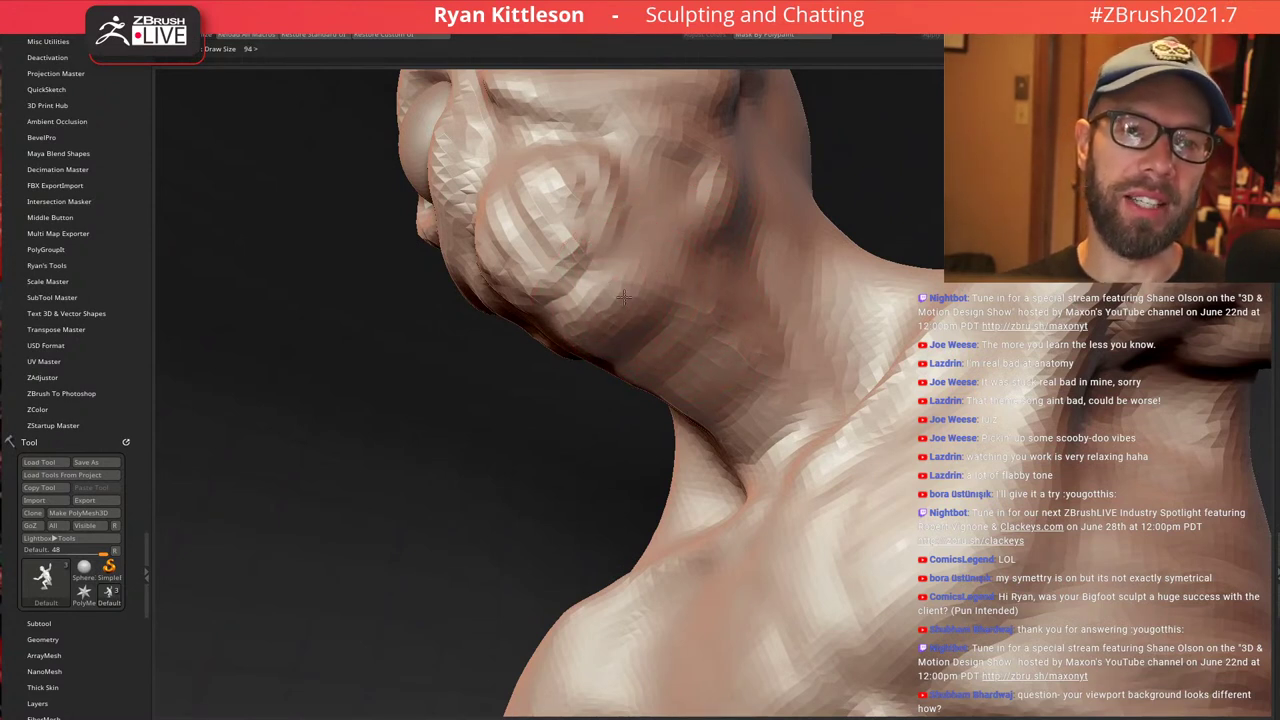
Examine the creature's neck, shoulder, raised arm and overall proportions from several angles
{"action": "mouse_move", "coordinate": [678, 285]}
{"action": "right_mouse_down", "text": "ctrl"}
{"action": "mouse_move", "coordinate": [677, 217]}
{"action": "mouse_move", "coordinate": [752, 205]}
{"action": "mouse_move", "coordinate": [796, 178]}
{"action": "right_mouse_up", "text": "ctrl"}
{"action": "mouse_move", "coordinate": [796, 178]}
{"action": "right_mouse_down", "text": "ctrl"}
{"action": "mouse_move", "coordinate": [790, 200]}
{"action": "mouse_move", "coordinate": [847, 223]}
{"action": "mouse_move", "coordinate": [821, 263]}
{"action": "right_mouse_up", "text": "ctrl"}
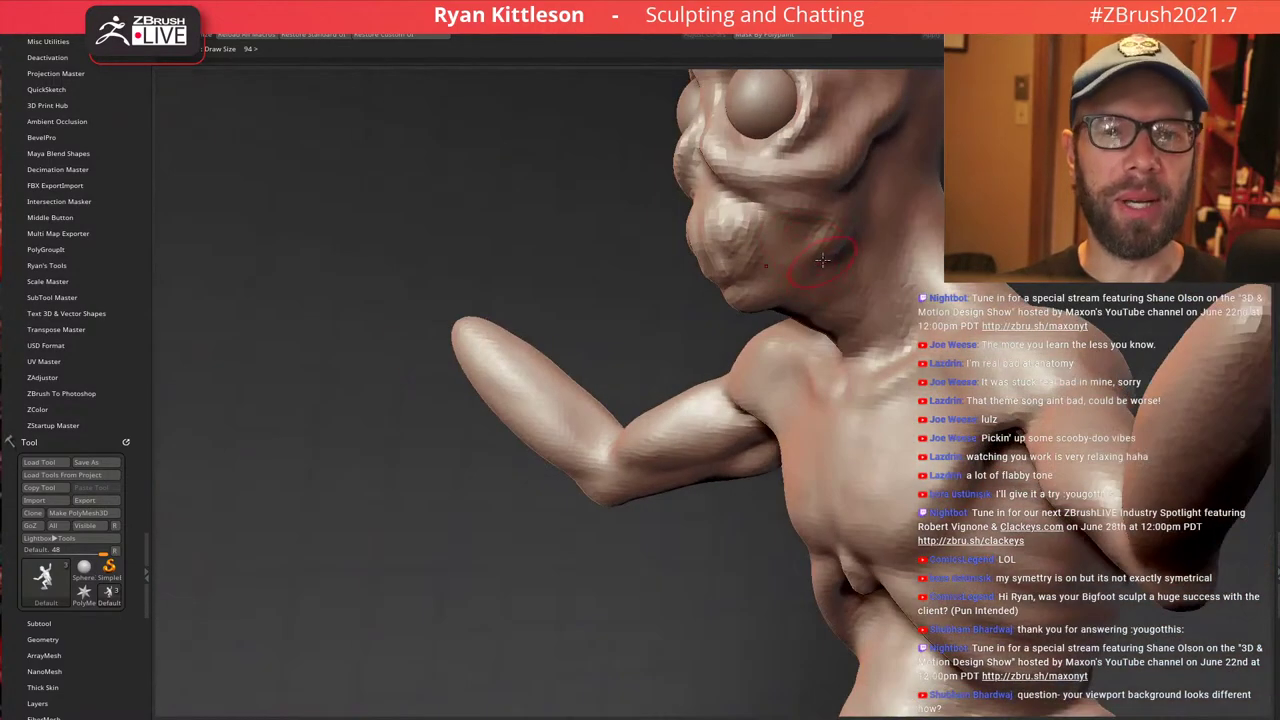
{"action": "right_click_drag", "start_coordinate": [730, 247], "coordinate": [734, 195], "text": "ctrl"}
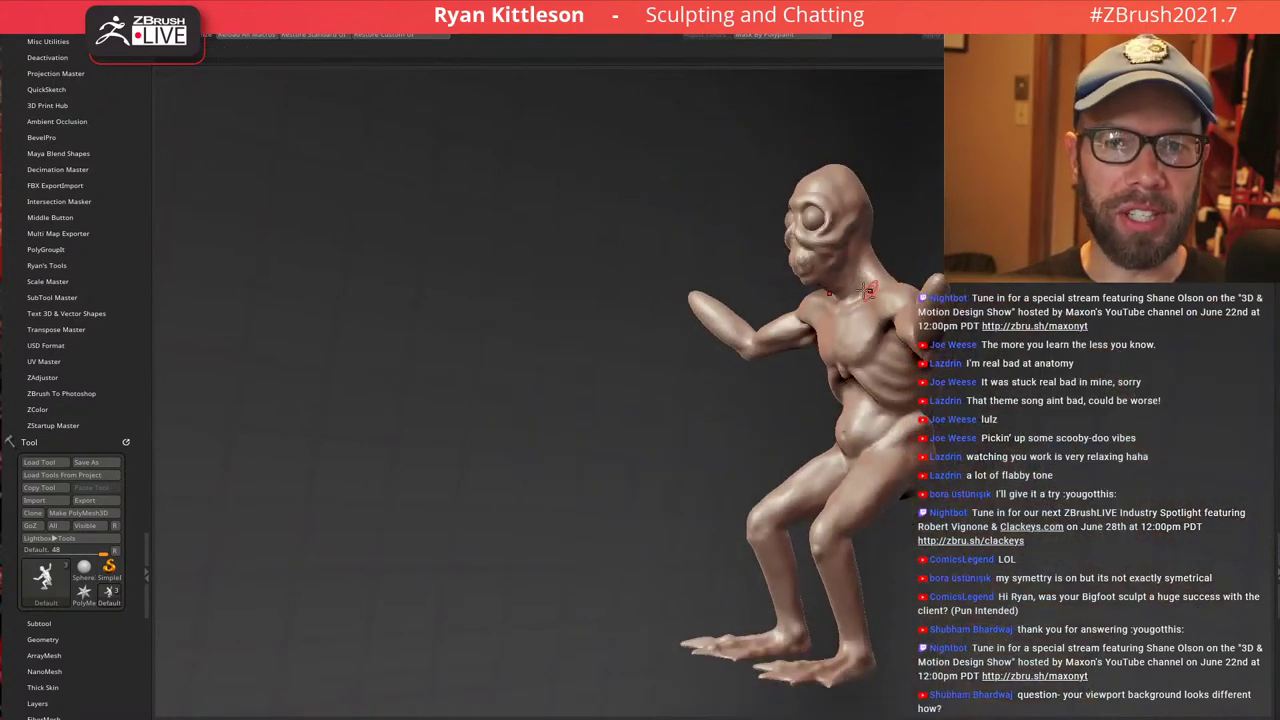
{"action": "right_click_drag", "start_coordinate": [867, 291], "coordinate": [915, 290]}
{"action": "right_click_drag", "start_coordinate": [735, 300], "coordinate": [772, 311]}
{"action": "right_click_drag", "start_coordinate": [691, 287], "coordinate": [843, 410], "text": "ctrl"}
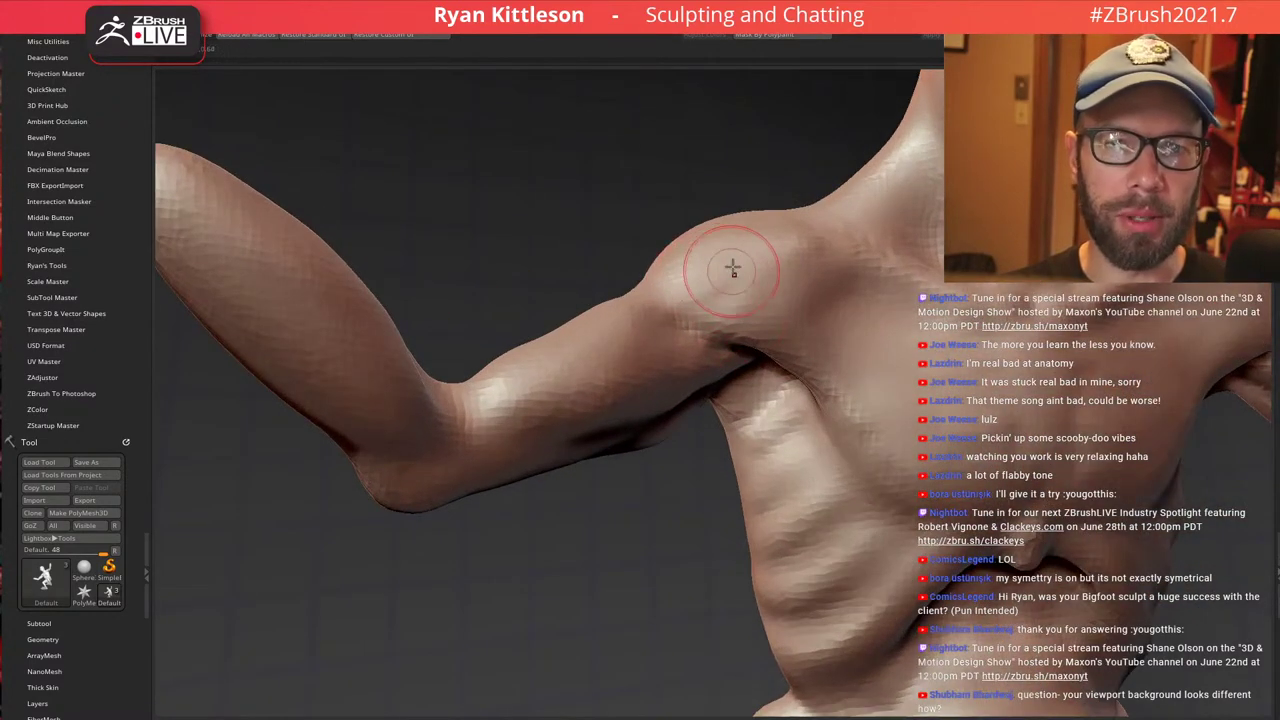
{"action": "mouse_move", "coordinate": [731, 266]}
{"action": "right_mouse_down"}
{"action": "mouse_move", "coordinate": [771, 273]}
{"action": "mouse_move", "coordinate": [757, 322]}
{"action": "mouse_move", "coordinate": [766, 226]}
{"action": "mouse_move", "coordinate": [698, 269]}
{"action": "mouse_move", "coordinate": [674, 223]}
{"action": "mouse_move", "coordinate": [606, 208]}
{"action": "mouse_move", "coordinate": [611, 197]}
{"action": "mouse_move", "coordinate": [618, 240]}
{"action": "mouse_move", "coordinate": [556, 256]}
{"action": "right_mouse_up"}
{"action": "mouse_move", "coordinate": [654, 306]}
{"action": "right_mouse_down"}
{"action": "mouse_move", "coordinate": [674, 360]}
{"action": "mouse_move", "coordinate": [777, 400]}
{"action": "mouse_move", "coordinate": [820, 325]}
{"action": "mouse_move", "coordinate": [888, 275]}
{"action": "right_mouse_up"}
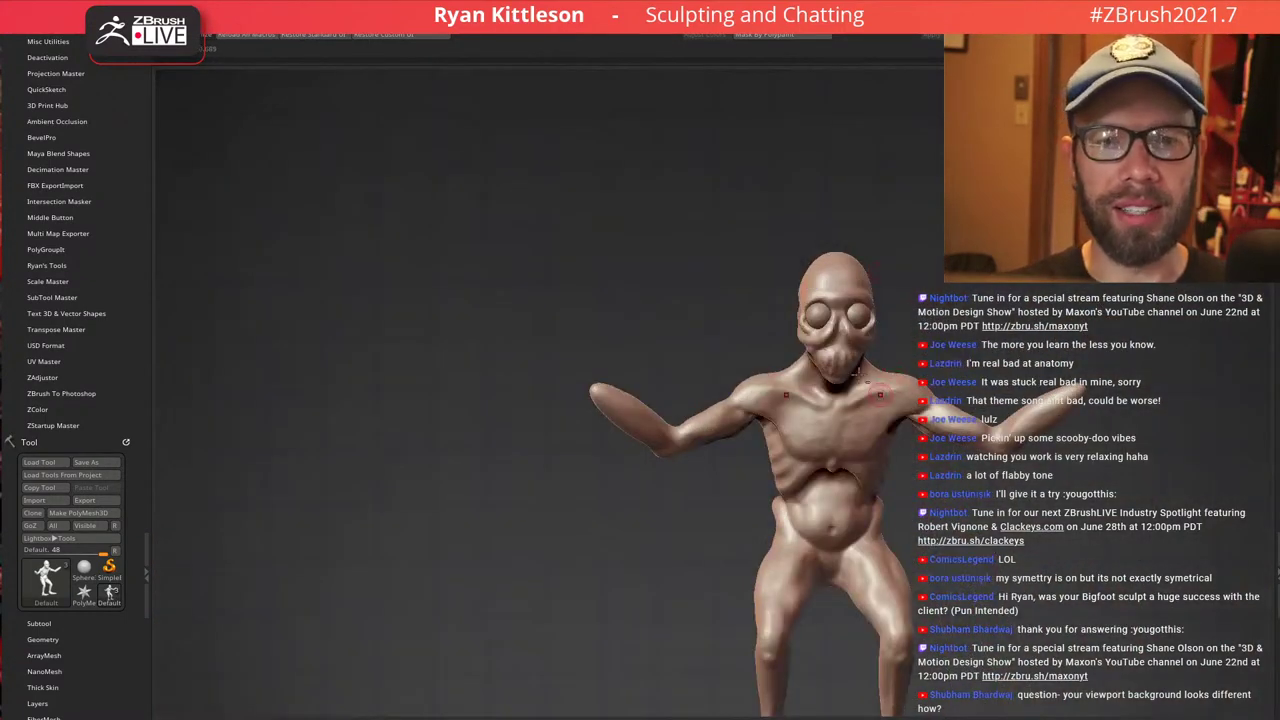
Carve the crease beneath the collarbone from the sternum toward the shoulder at draw size 72
{"action": "right_click_drag", "start_coordinate": [868, 381], "coordinate": [688, 247], "text": "alt"}
{"action": "mouse_move", "coordinate": [677, 293]}
{"action": "right_mouse_down"}
{"action": "mouse_move", "coordinate": [658, 286]}
{"action": "mouse_move", "coordinate": [631, 317]}
{"action": "mouse_move", "coordinate": [733, 215]}
{"action": "mouse_move", "coordinate": [797, 287]}
{"action": "mouse_move", "coordinate": [752, 255]}
{"action": "right_mouse_up"}
{"action": "right_click_drag", "start_coordinate": [678, 281], "coordinate": [746, 286]}
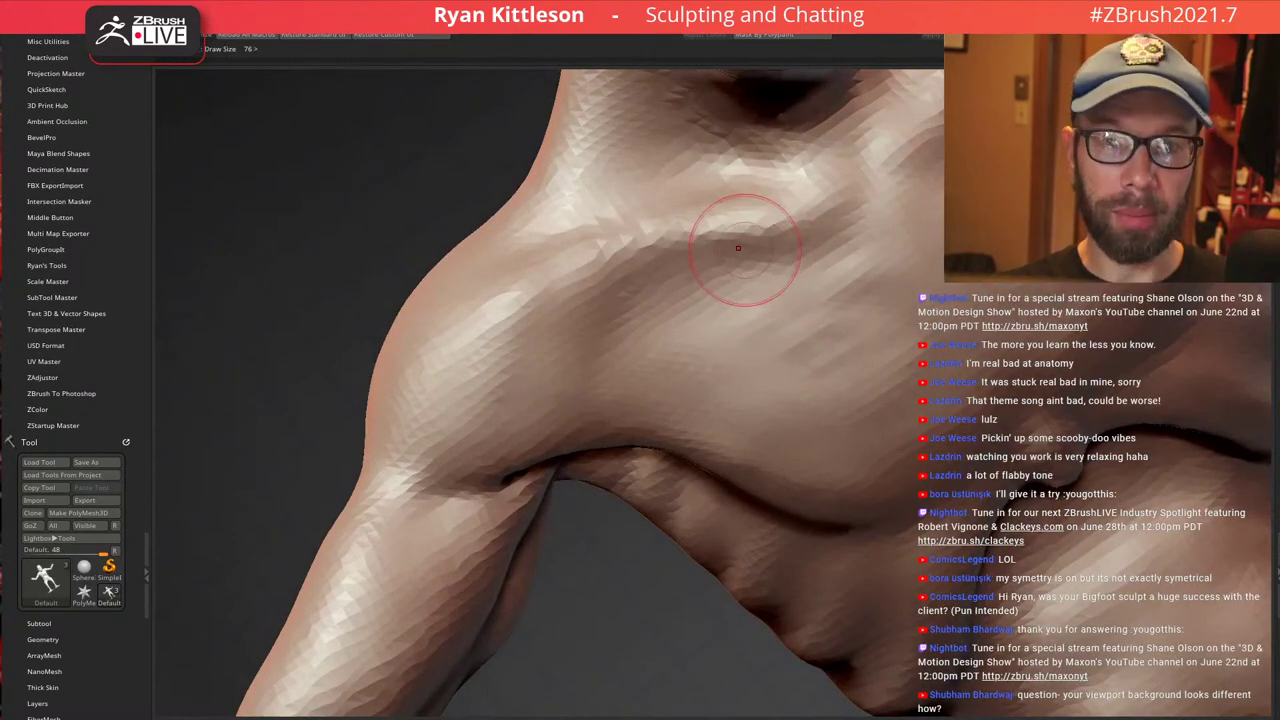
{"action": "key", "text": "s"}
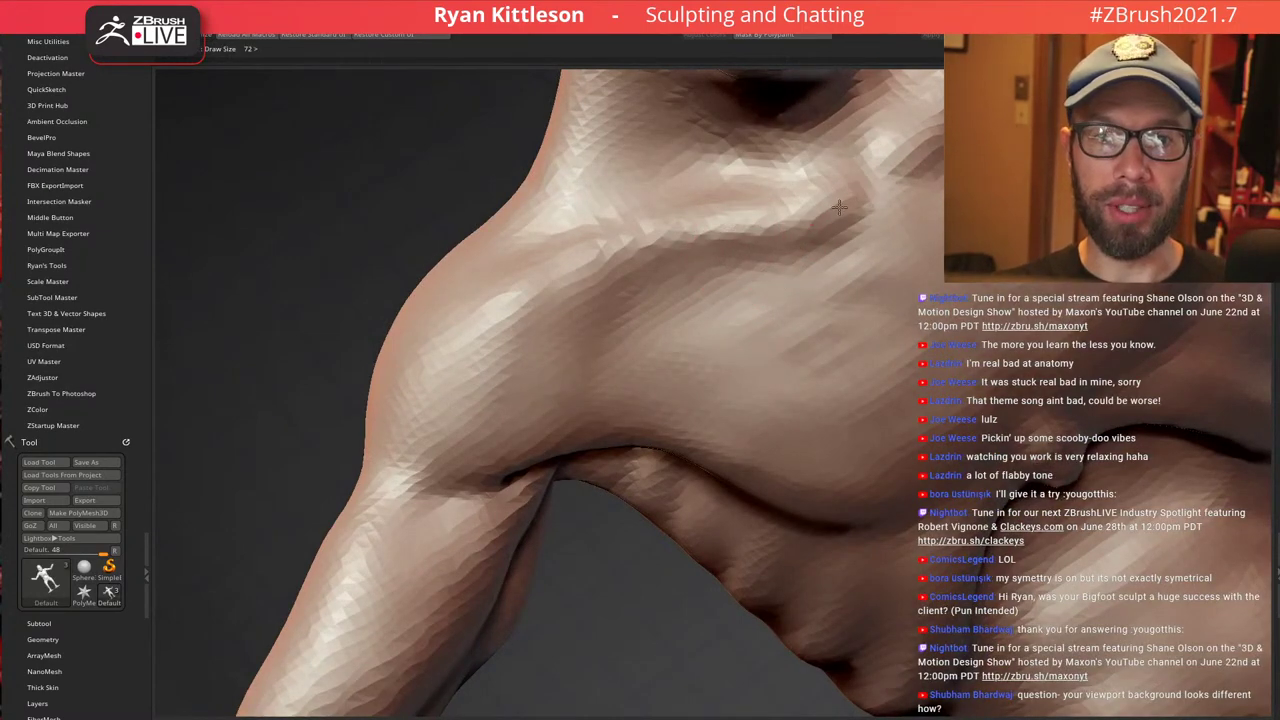
{"action": "right_click_drag", "start_coordinate": [798, 206], "coordinate": [745, 238]}
{"action": "mouse_move", "coordinate": [678, 275]}
{"action": "left_mouse_down"}
{"action": "mouse_move", "coordinate": [661, 295]}
{"action": "mouse_move", "coordinate": [608, 305]}
{"action": "left_mouse_up"}
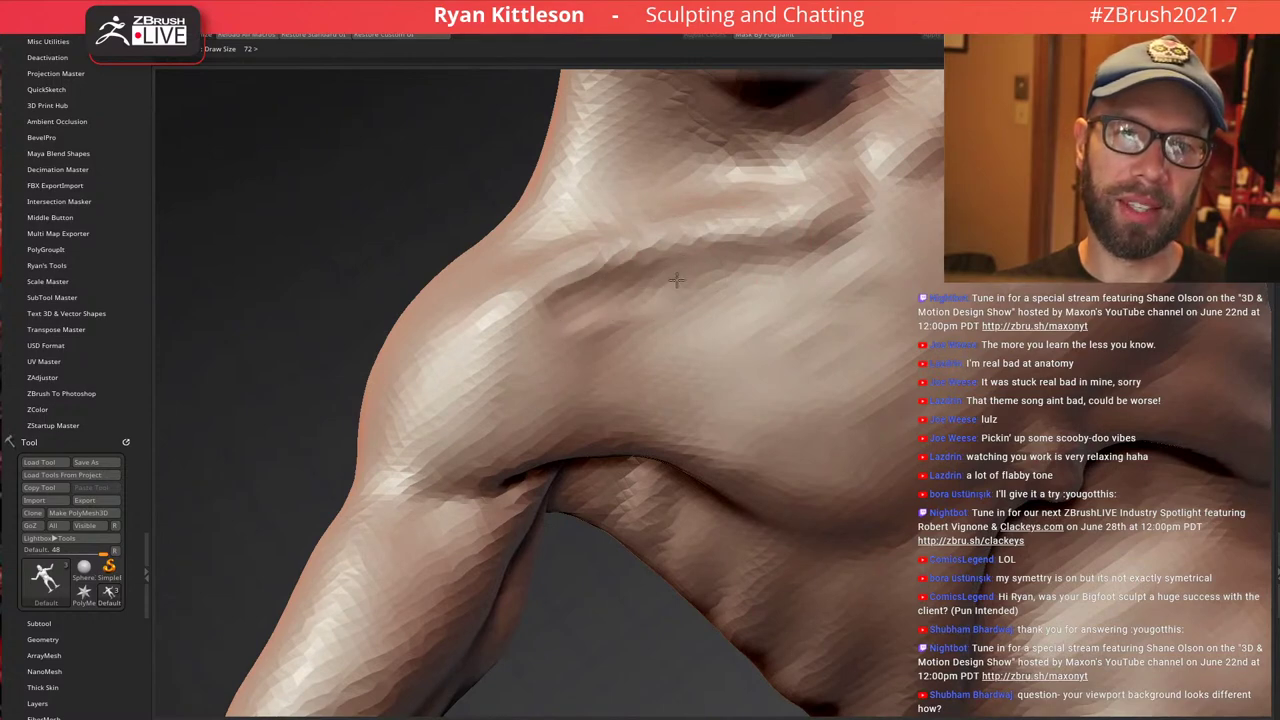
Shape the upper edge of the collarbone and the transition into the front of the shoulder
{"action": "right_click_drag", "start_coordinate": [634, 217], "coordinate": [671, 214]}
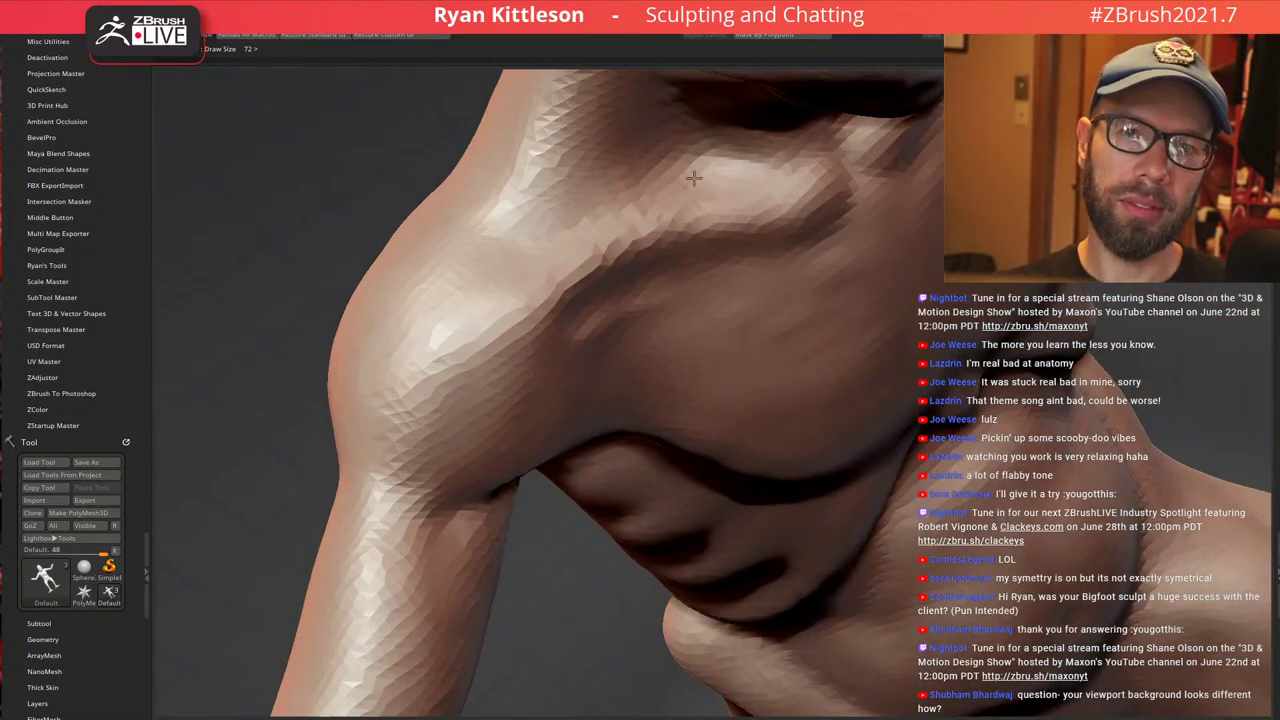
{"action": "left_click_drag", "start_coordinate": [636, 198], "coordinate": [690, 202]}
{"action": "mouse_move", "coordinate": [699, 205]}
{"action": "right_mouse_down"}
{"action": "mouse_move", "coordinate": [734, 194]}
{"action": "mouse_move", "coordinate": [664, 331]}
{"action": "right_mouse_up"}
{"action": "mouse_move", "coordinate": [660, 328]}
{"action": "left_mouse_down"}
{"action": "mouse_move", "coordinate": [617, 297]}
{"action": "mouse_move", "coordinate": [615, 318]}
{"action": "left_mouse_up"}
{"action": "mouse_move", "coordinate": [621, 316]}
{"action": "right_mouse_down"}
{"action": "mouse_move", "coordinate": [609, 382]}
{"action": "mouse_move", "coordinate": [640, 245]}
{"action": "right_mouse_up"}
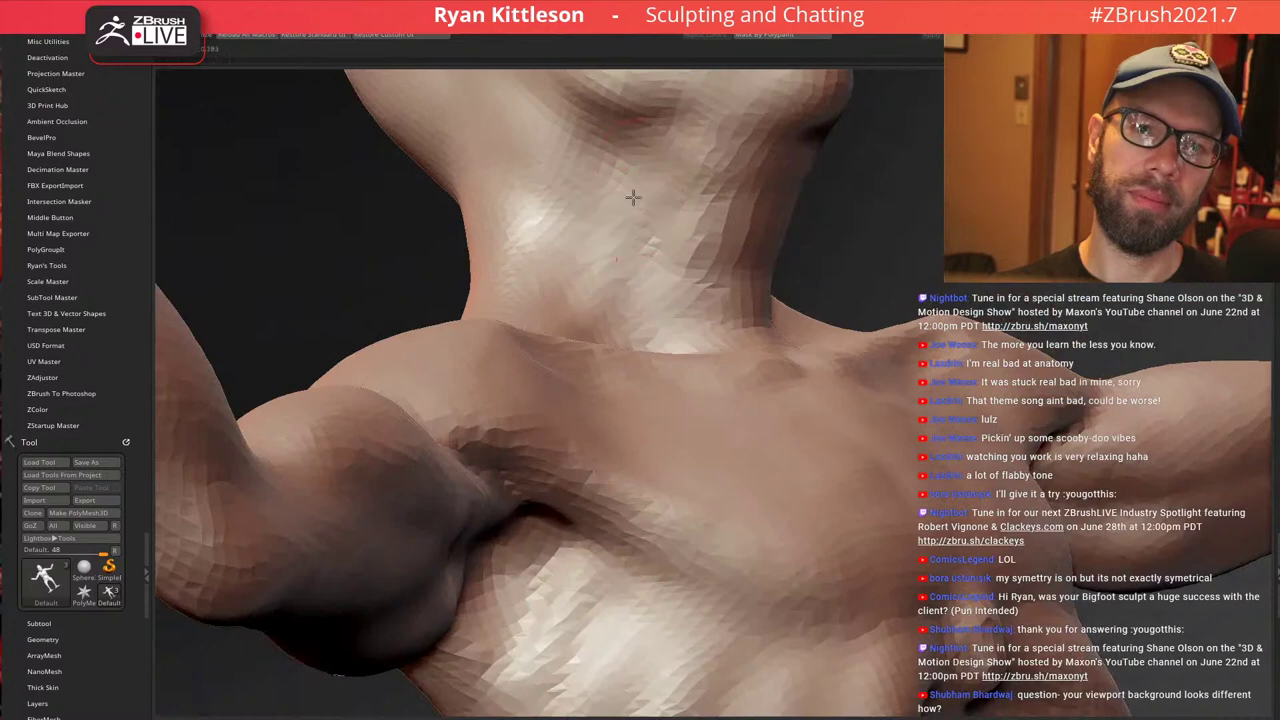
Refine the side of the neck down to the inner end of the collarbone
{"action": "mouse_move", "coordinate": [631, 197]}
{"action": "left_mouse_down"}
{"action": "mouse_move", "coordinate": [598, 275]}
{"action": "mouse_move", "coordinate": [584, 265]}
{"action": "left_mouse_up"}
{"action": "right_click_drag", "start_coordinate": [654, 240], "coordinate": [677, 346]}
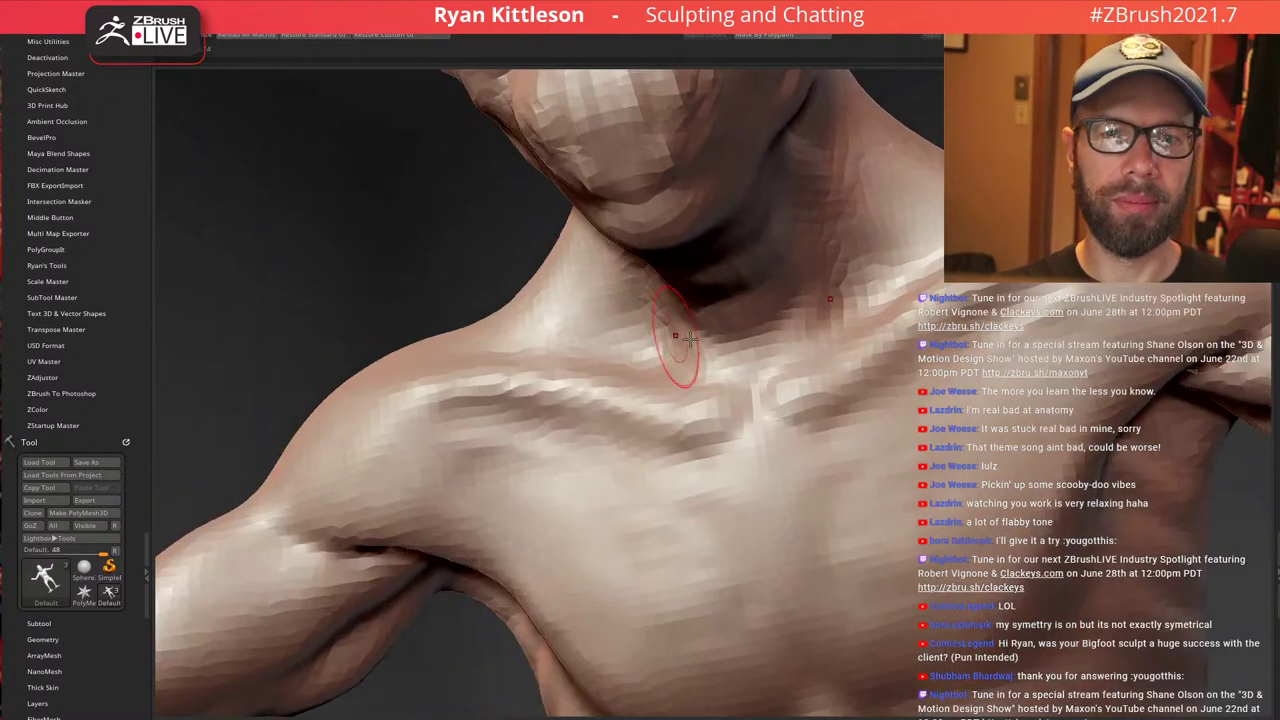
{"action": "right_click_drag", "start_coordinate": [784, 370], "coordinate": [580, 276], "text": "ctrl"}
{"action": "right_click_drag", "start_coordinate": [844, 357], "coordinate": [842, 335]}
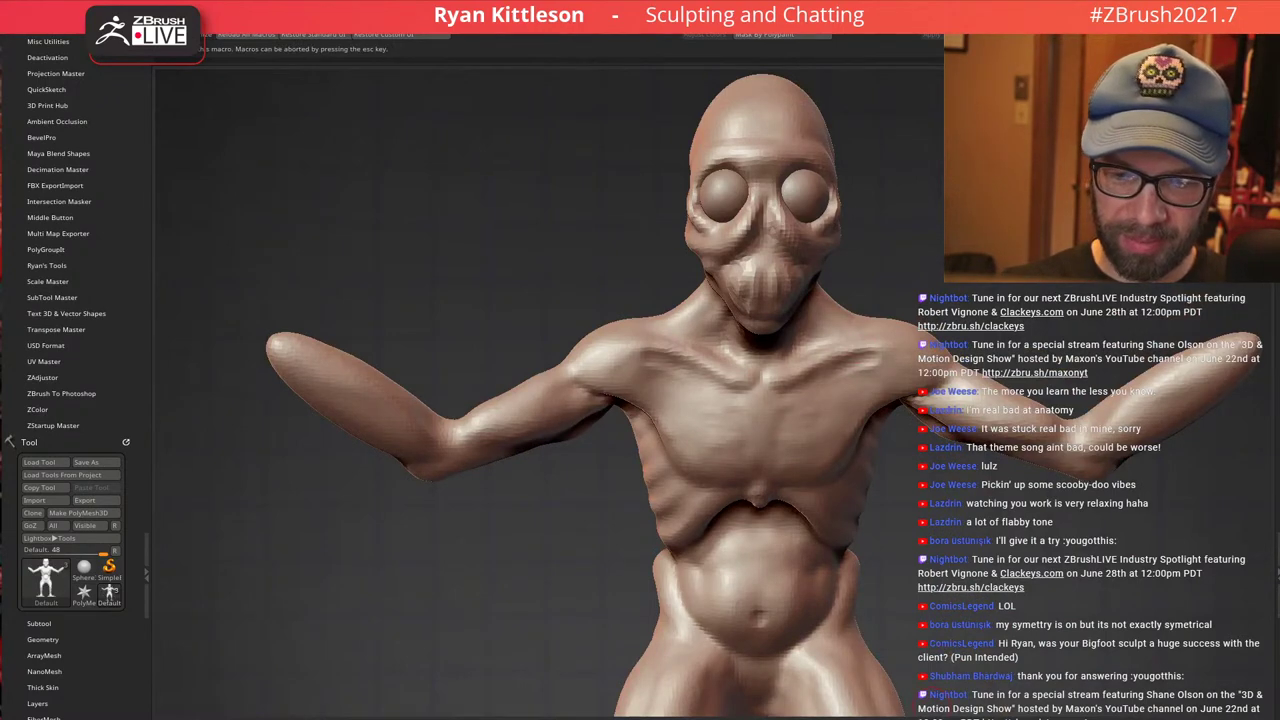
Adjust the top of the shoulder and the base of the neck at draw size 164
{"action": "right_click_drag", "start_coordinate": [738, 343], "coordinate": [655, 272], "text": "alt"}
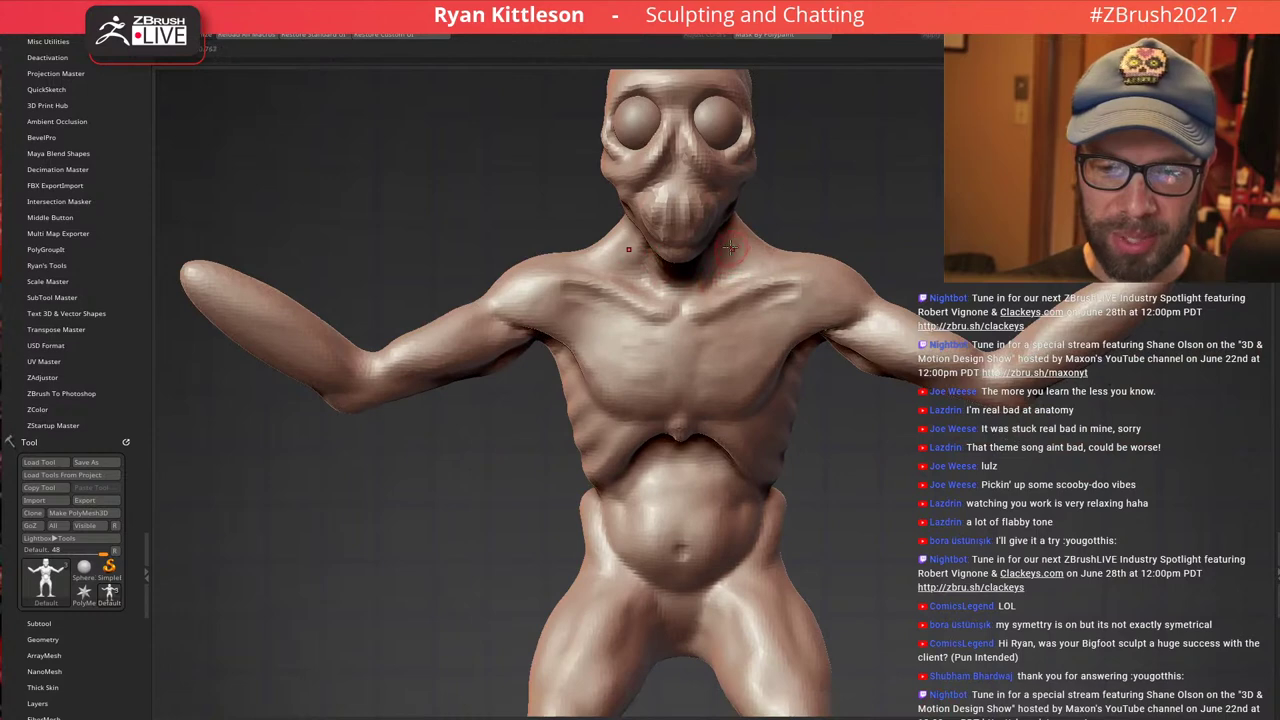
{"action": "mouse_move", "coordinate": [737, 231]}
{"action": "right_mouse_down"}
{"action": "mouse_move", "coordinate": [740, 265]}
{"action": "mouse_move", "coordinate": [640, 180]}
{"action": "mouse_move", "coordinate": [720, 190]}
{"action": "mouse_move", "coordinate": [797, 294]}
{"action": "mouse_move", "coordinate": [798, 400]}
{"action": "mouse_move", "coordinate": [845, 385]}
{"action": "mouse_move", "coordinate": [867, 322]}
{"action": "right_mouse_up"}
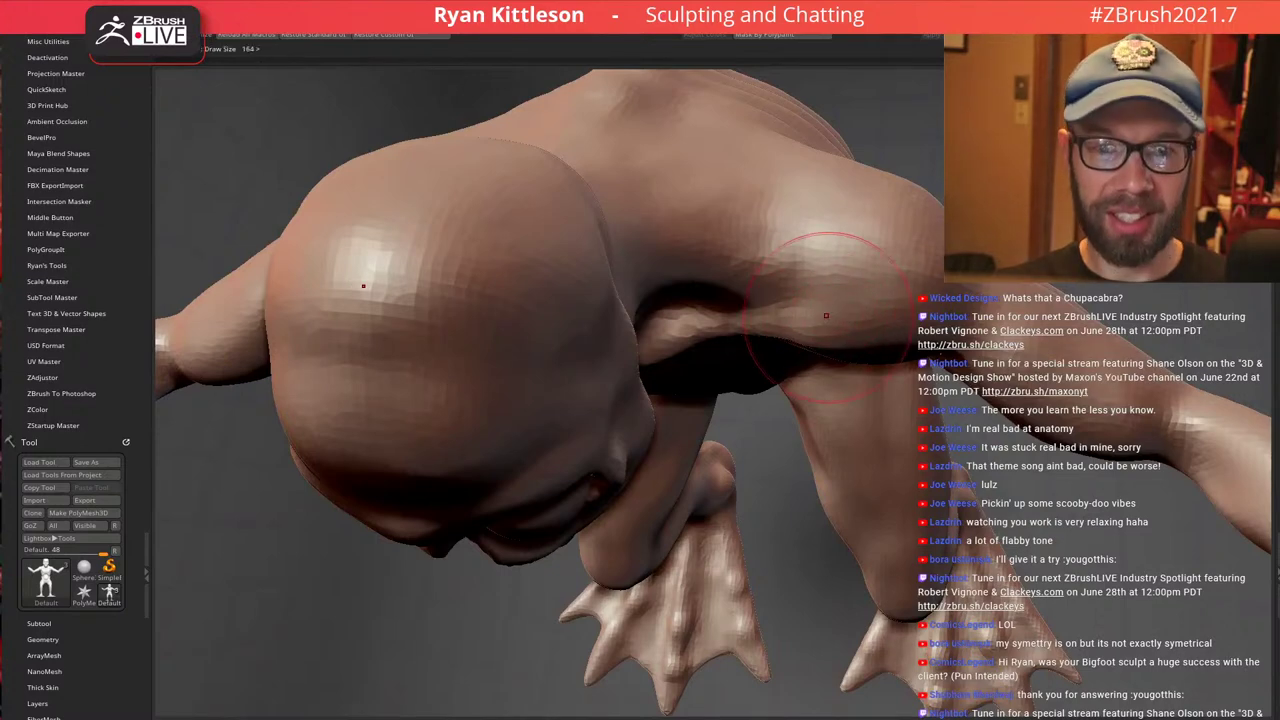
{"action": "mouse_move", "coordinate": [817, 318]}
{"action": "left_mouse_down"}
{"action": "mouse_move", "coordinate": [799, 338]}
{"action": "mouse_move", "coordinate": [818, 305]}
{"action": "mouse_move", "coordinate": [814, 323]}
{"action": "left_mouse_up"}
{"action": "mouse_move", "coordinate": [789, 331]}
{"action": "right_mouse_down"}
{"action": "mouse_move", "coordinate": [809, 306]}
{"action": "mouse_move", "coordinate": [800, 277]}
{"action": "mouse_move", "coordinate": [780, 280]}
{"action": "right_mouse_up"}
{"action": "left_click_drag", "start_coordinate": [700, 406], "coordinate": [689, 398]}
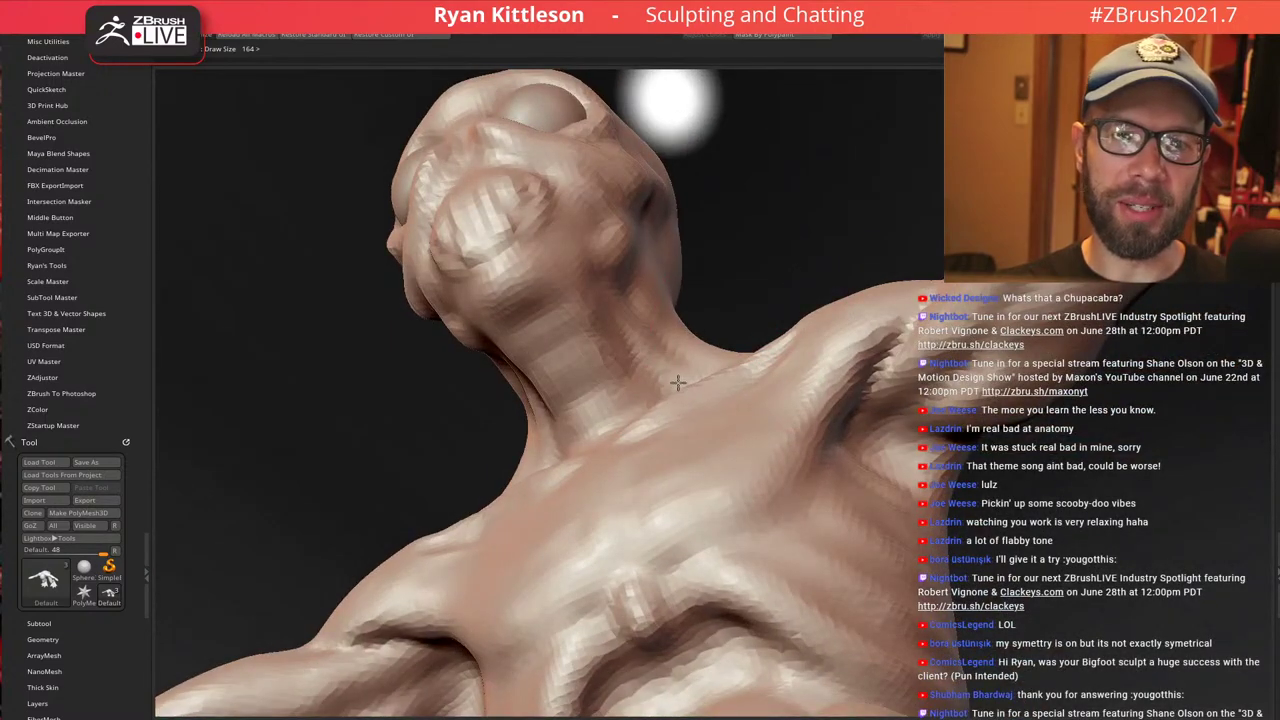
{"action": "mouse_move", "coordinate": [710, 432]}
{"action": "right_mouse_down"}
{"action": "mouse_move", "coordinate": [737, 351]}
{"action": "mouse_move", "coordinate": [755, 340]}
{"action": "right_mouse_up"}
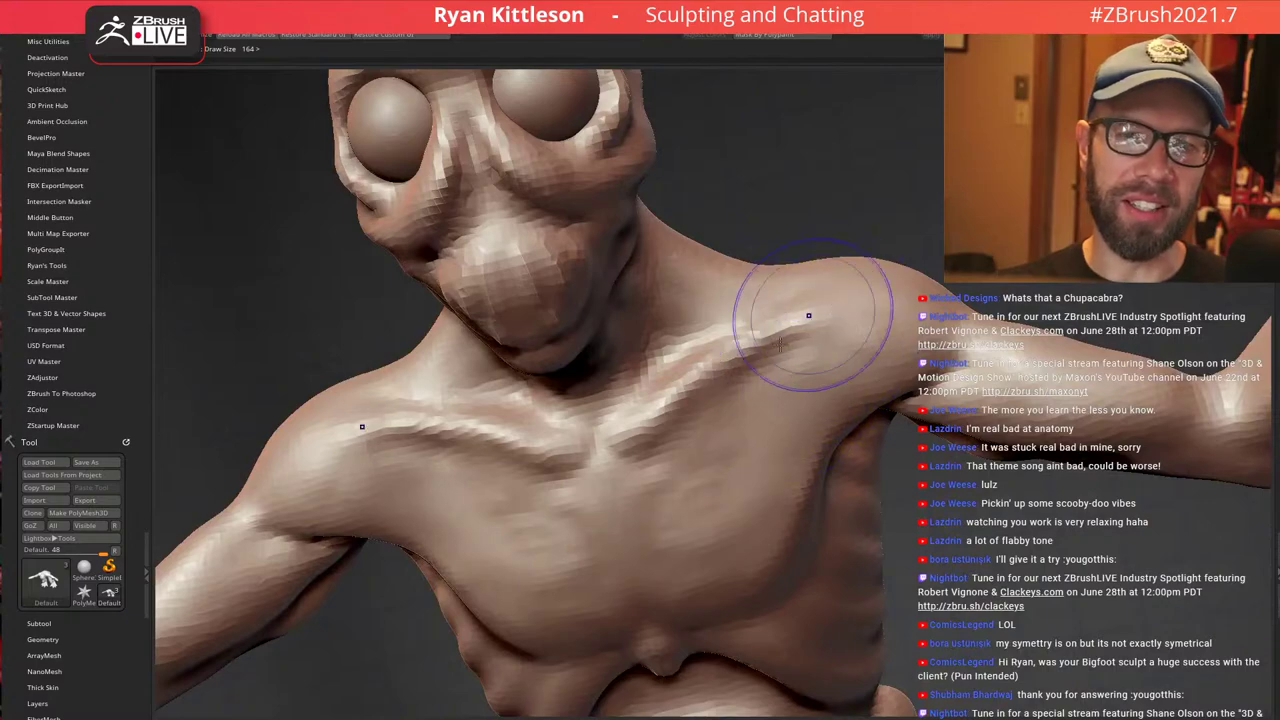
{"action": "mouse_move", "coordinate": [790, 374]}
{"action": "right_mouse_down"}
{"action": "mouse_move", "coordinate": [757, 415]}
{"action": "mouse_move", "coordinate": [752, 478]}
{"action": "mouse_move", "coordinate": [765, 365]}
{"action": "mouse_move", "coordinate": [754, 250]}
{"action": "mouse_move", "coordinate": [746, 272]}
{"action": "right_mouse_up"}
Refine the junction of the neck and inner collarbone, reducing the draw size to 83
{"action": "right_click_drag", "start_coordinate": [671, 386], "coordinate": [669, 424], "text": "ctrl"}
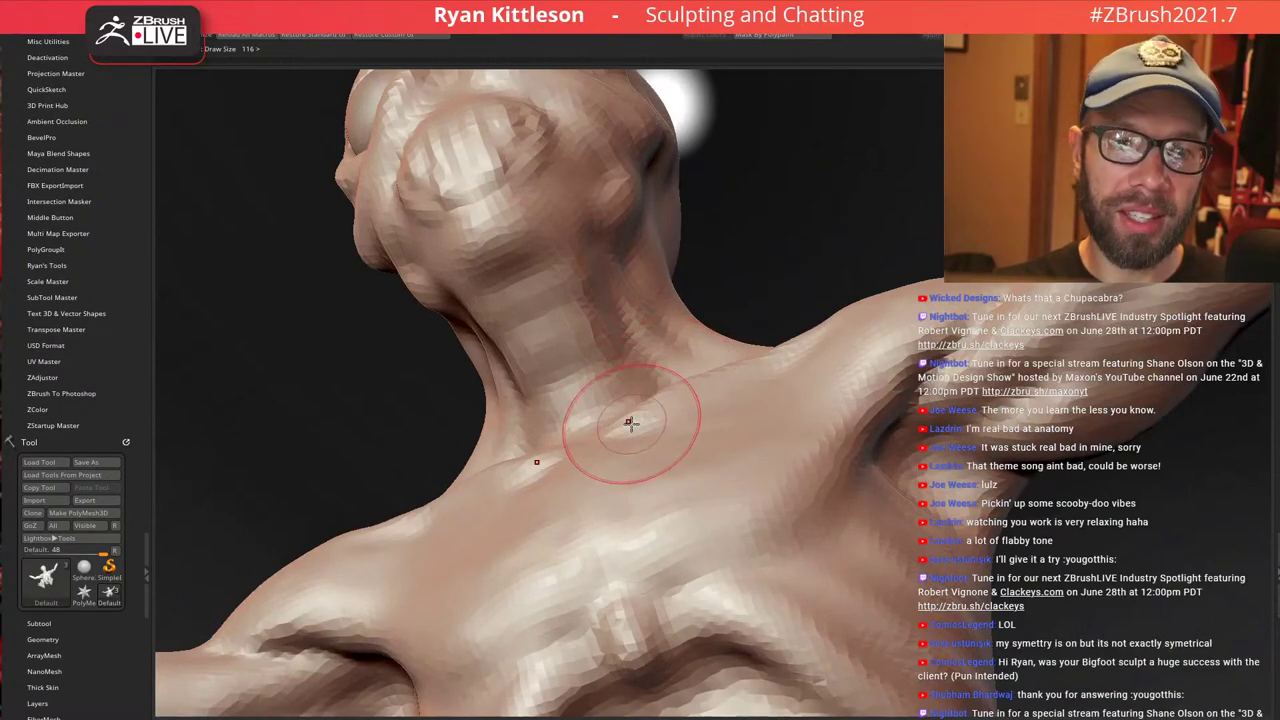
{"action": "key", "text": "bracketleft"}
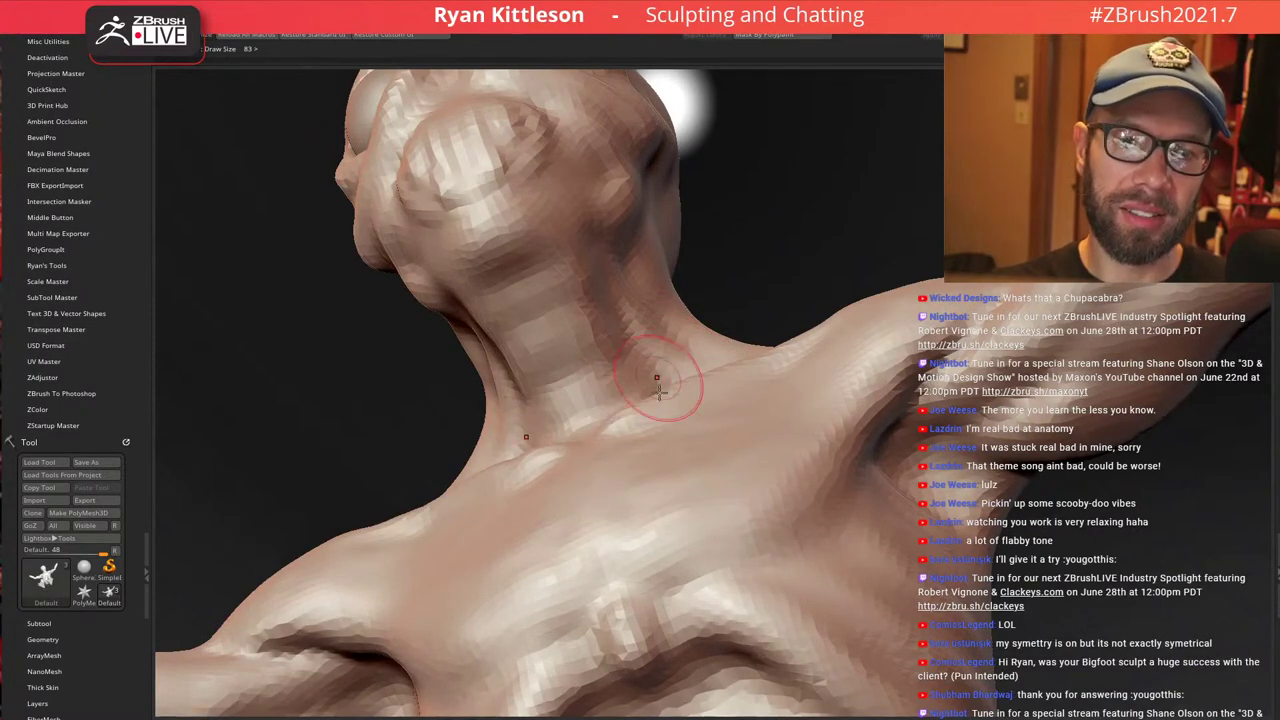
{"action": "mouse_move", "coordinate": [657, 390]}
{"action": "right_mouse_down"}
{"action": "mouse_move", "coordinate": [667, 469]}
{"action": "mouse_move", "coordinate": [600, 291]}
{"action": "right_mouse_up"}
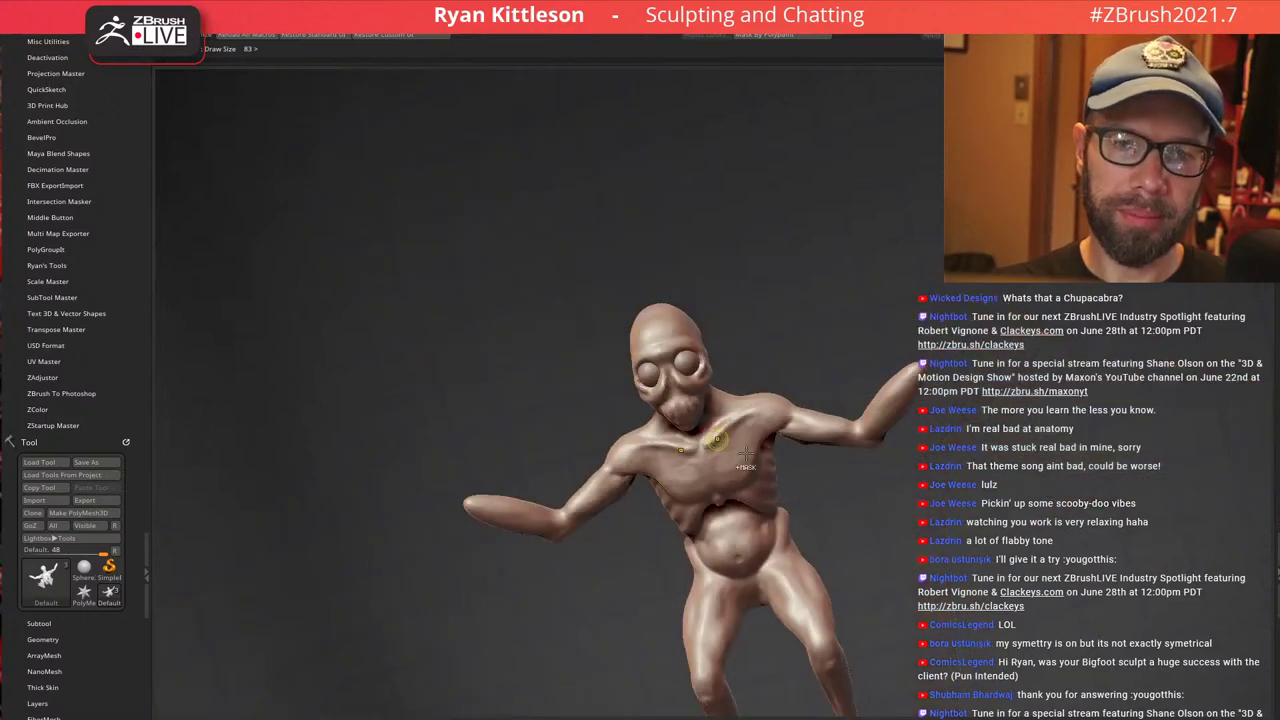
Refine the inner half of the collarbone and the crease beneath it with a larger brush
{"action": "right_click_drag", "start_coordinate": [717, 440], "coordinate": [780, 520], "text": "ctrl"}
{"action": "key", "text": "bracketright"}
{"action": "key", "text": "bracketright"}
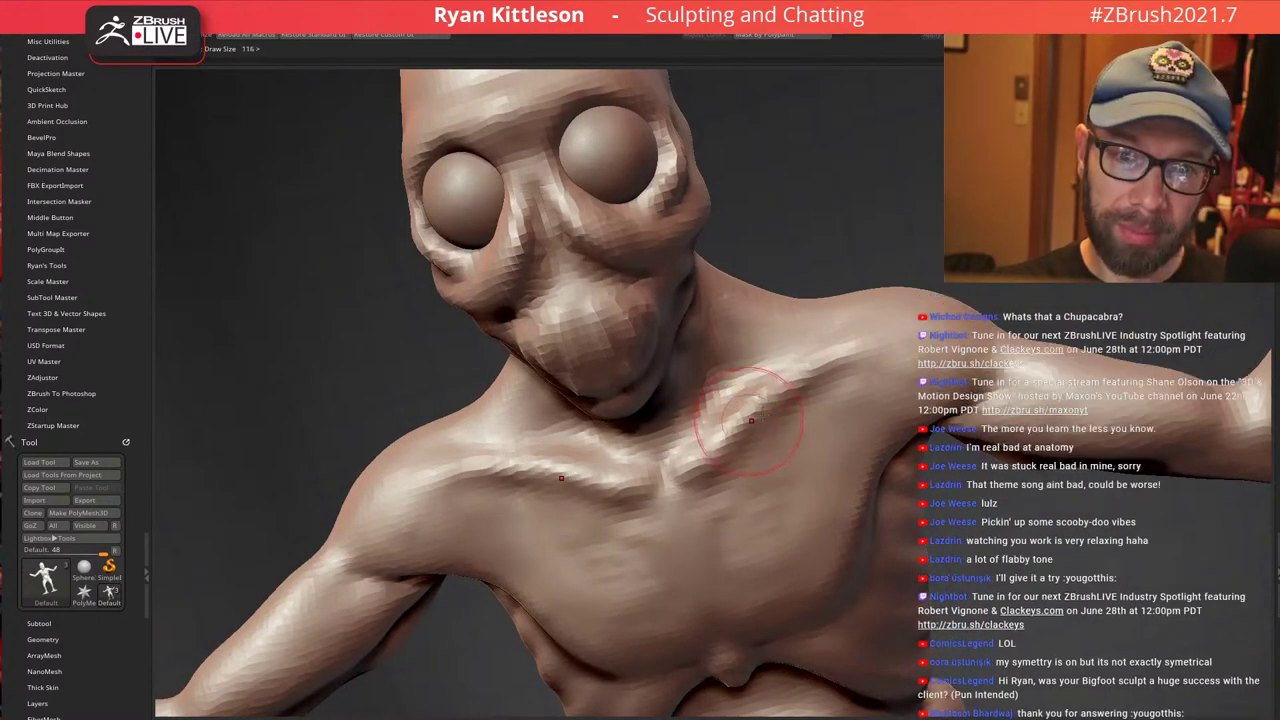
{"action": "left_click_drag", "start_coordinate": [733, 433], "coordinate": [739, 437]}
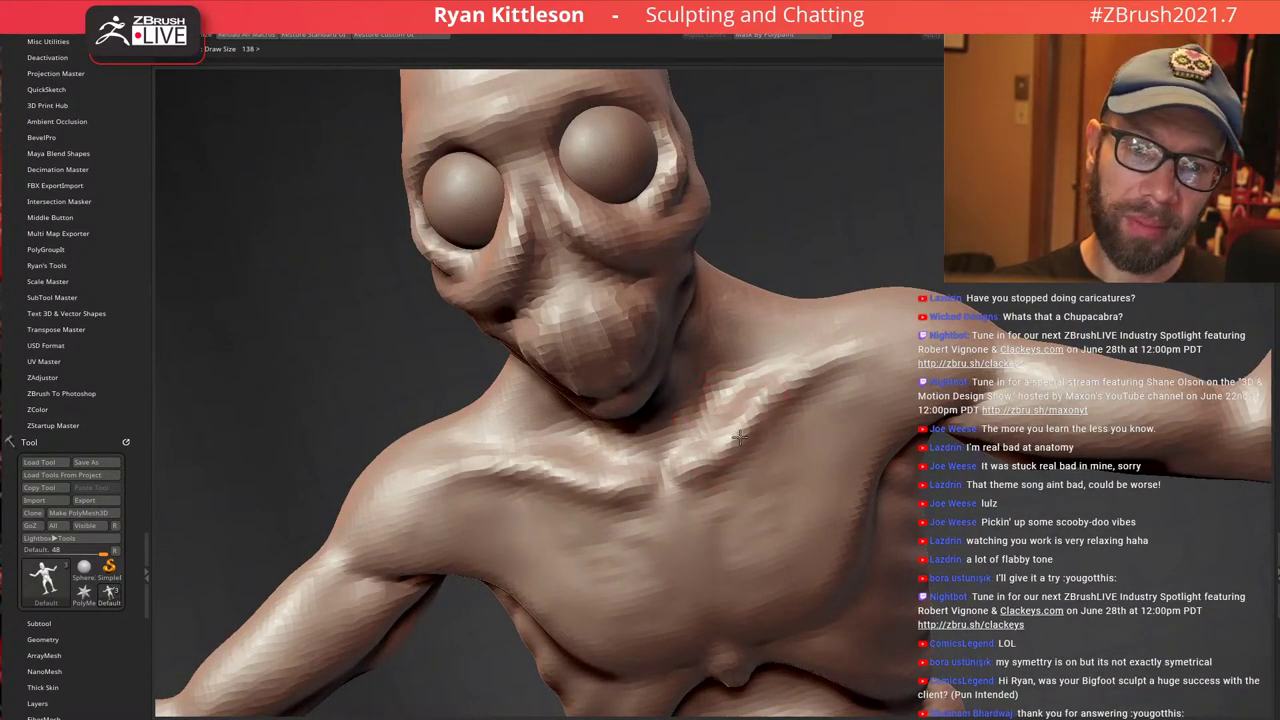
Shape the trapezius from the back of the neck to the shoulder at draw size 160
{"action": "mouse_move", "coordinate": [755, 417]}
{"action": "right_mouse_down"}
{"action": "mouse_move", "coordinate": [768, 400]}
{"action": "mouse_move", "coordinate": [700, 386]}
{"action": "mouse_move", "coordinate": [573, 403]}
{"action": "mouse_move", "coordinate": [667, 366]}
{"action": "mouse_move", "coordinate": [735, 385]}
{"action": "mouse_move", "coordinate": [669, 418]}
{"action": "right_mouse_up"}
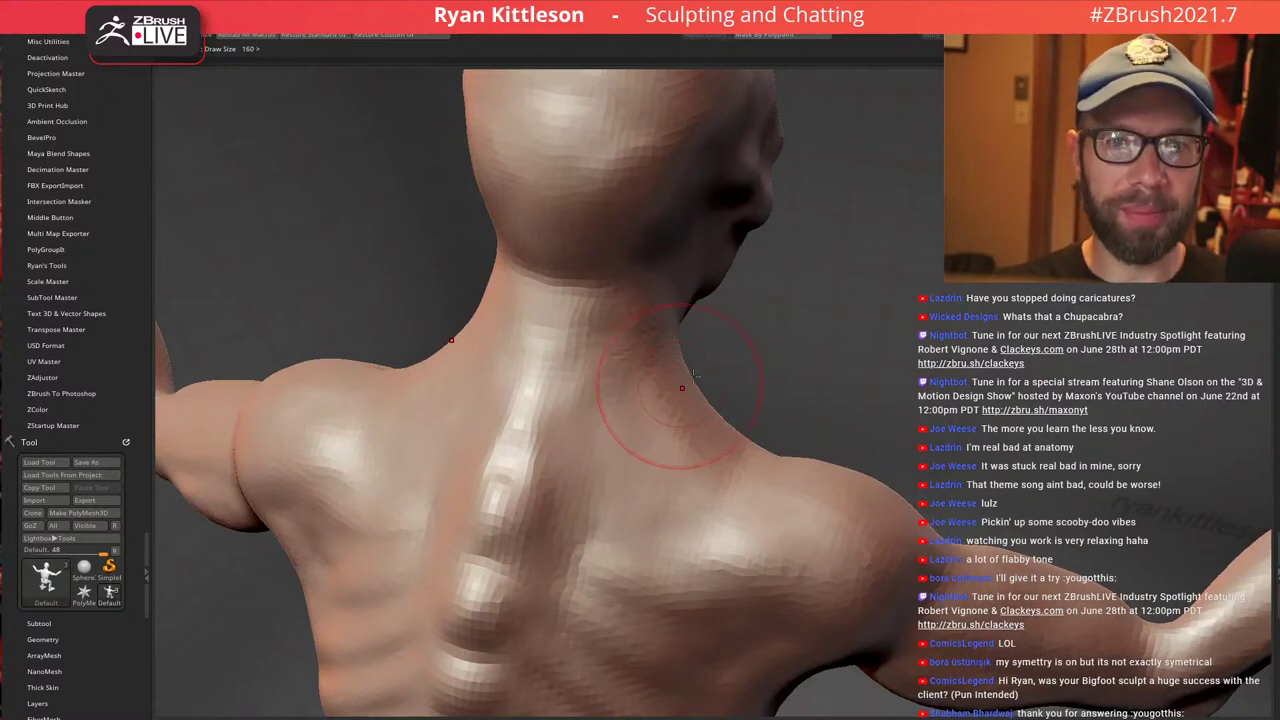
{"action": "mouse_move", "coordinate": [693, 375]}
{"action": "right_mouse_down"}
{"action": "mouse_move", "coordinate": [674, 349]}
{"action": "mouse_move", "coordinate": [625, 352]}
{"action": "right_mouse_up"}
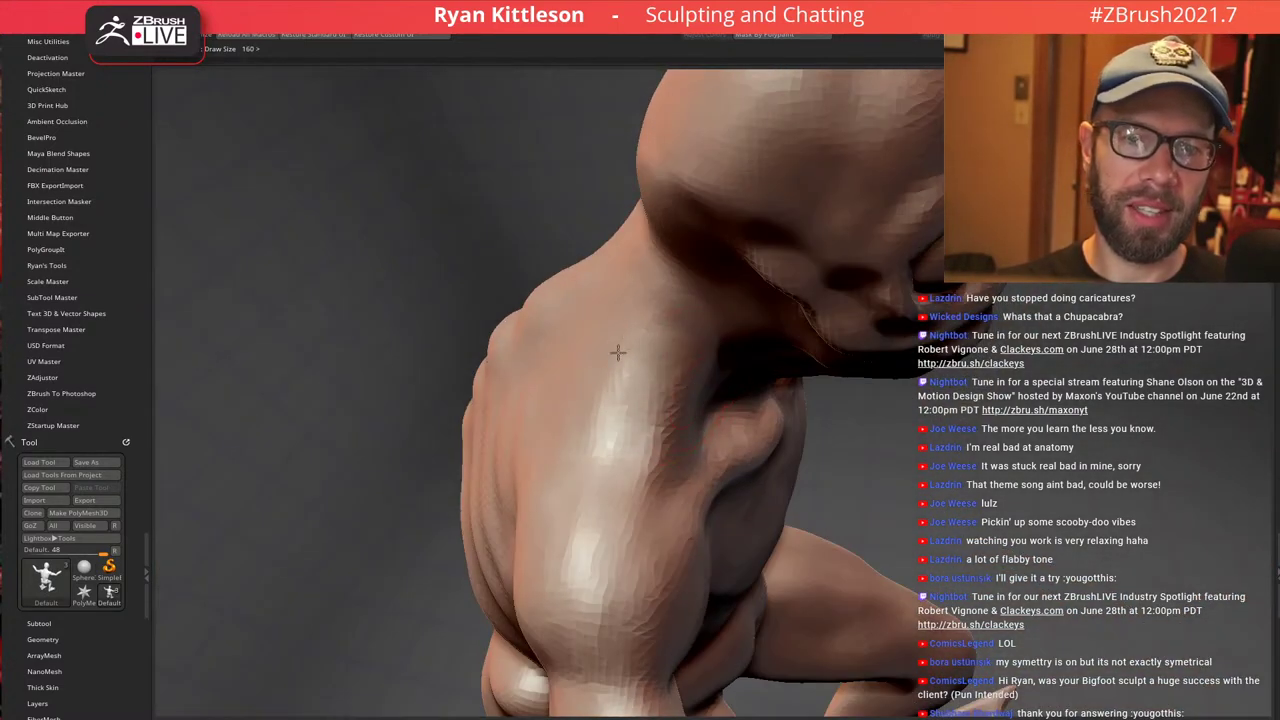
{"action": "left_click_drag", "start_coordinate": [618, 352], "coordinate": [626, 443]}
{"action": "right_click_drag", "start_coordinate": [626, 443], "coordinate": [720, 371]}
{"action": "left_click_drag", "start_coordinate": [602, 341], "coordinate": [646, 311]}
{"action": "mouse_move", "coordinate": [646, 311]}
{"action": "right_mouse_down"}
{"action": "mouse_move", "coordinate": [634, 337]}
{"action": "mouse_move", "coordinate": [663, 320]}
{"action": "right_mouse_up"}
{"action": "left_click_drag", "start_coordinate": [631, 340], "coordinate": [643, 317]}
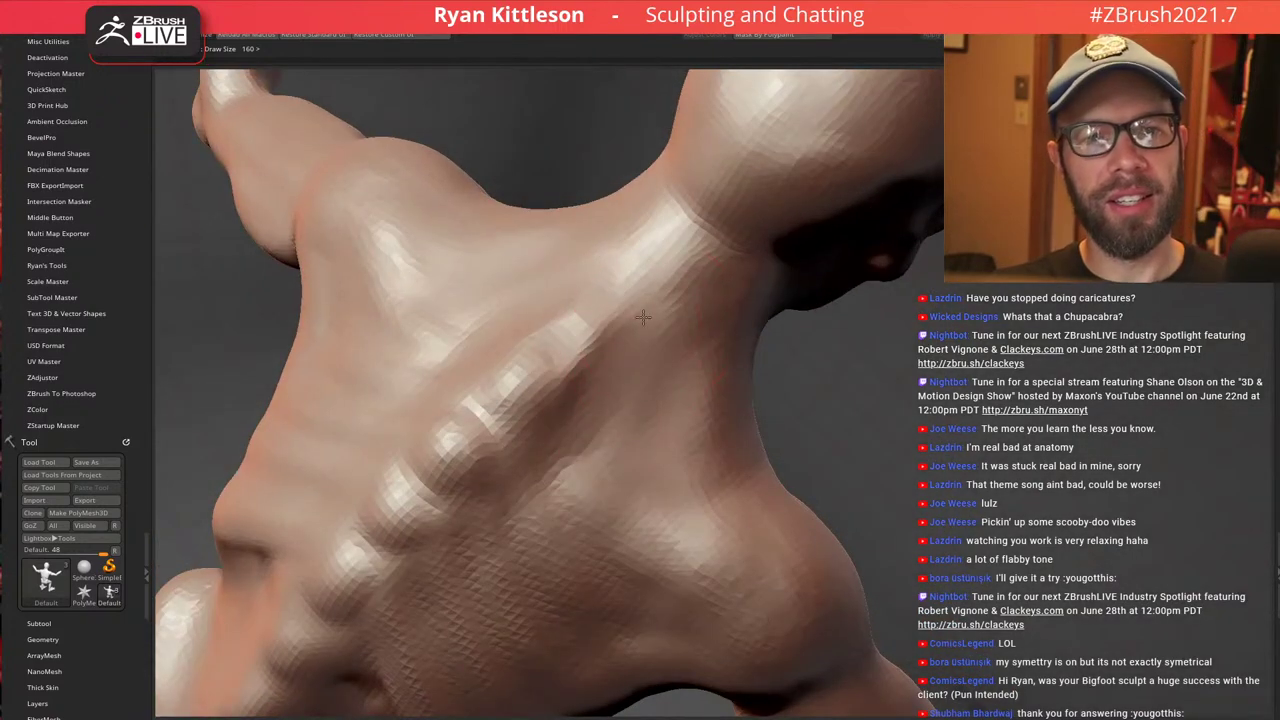
Sculpt the back of the knee where the thigh meets the calf, reducing the draw size to 81
{"action": "key", "text": "f"}
{"action": "right_click_drag", "start_coordinate": [486, 206], "coordinate": [826, 283]}
{"action": "mouse_move", "coordinate": [796, 337]}
{"action": "right_mouse_down", "text": "shift"}
{"action": "mouse_move", "coordinate": [757, 343]}
{"action": "mouse_move", "coordinate": [702, 277]}
{"action": "mouse_move", "coordinate": [701, 323]}
{"action": "mouse_move", "coordinate": [683, 329]}
{"action": "mouse_move", "coordinate": [737, 314]}
{"action": "right_mouse_up", "text": "shift"}
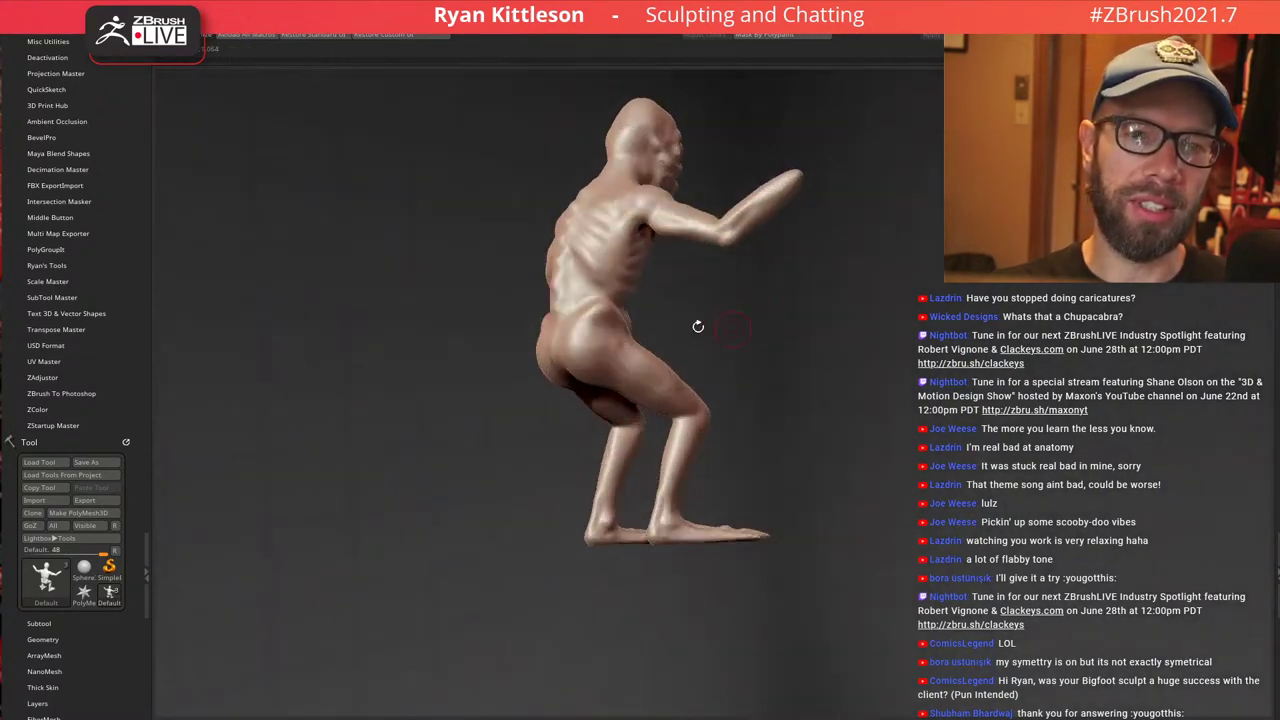
{"action": "mouse_move", "coordinate": [686, 372]}
{"action": "right_mouse_down"}
{"action": "mouse_move", "coordinate": [707, 345]}
{"action": "mouse_move", "coordinate": [654, 388]}
{"action": "right_mouse_up"}
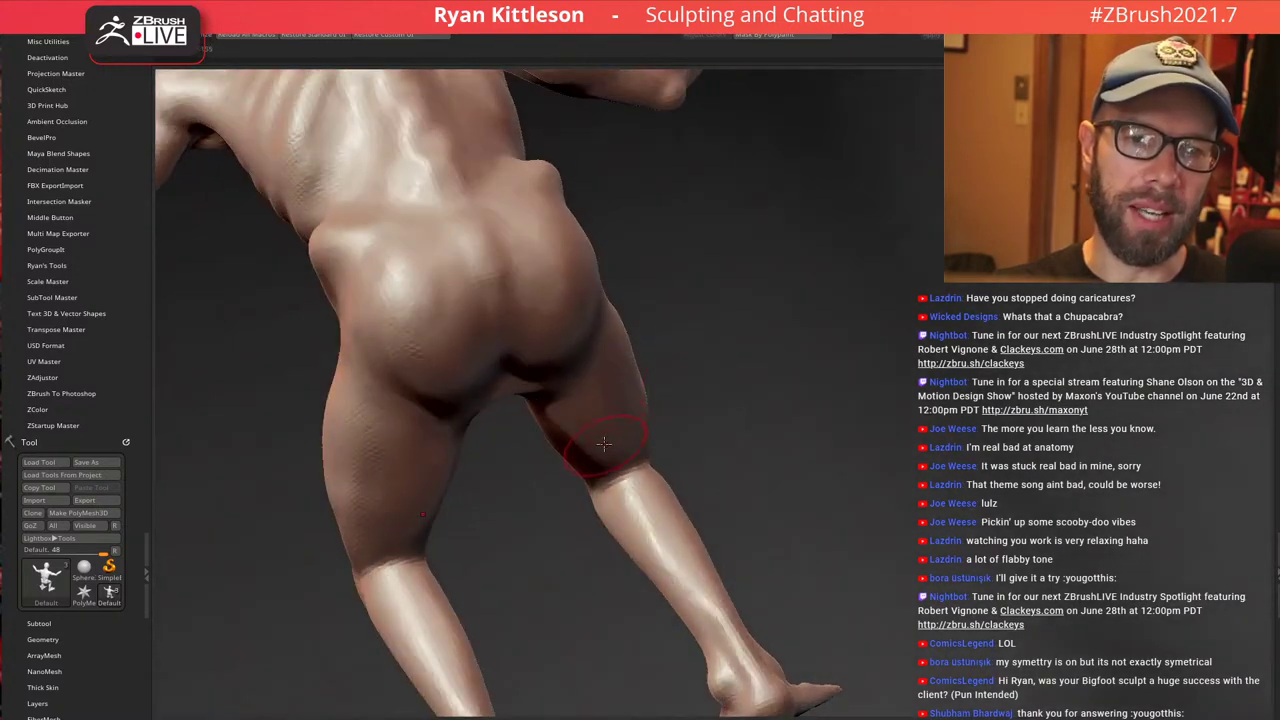
{"action": "right_click_drag", "start_coordinate": [620, 485], "coordinate": [555, 332]}
{"action": "key", "text": "bracketleft"}
{"action": "key", "text": "bracketleft"}
{"action": "key", "text": "bracketleft"}
{"action": "key", "text": "bracketleft"}
{"action": "key", "text": "bracketleft"}
{"action": "key", "text": "bracketleft"}
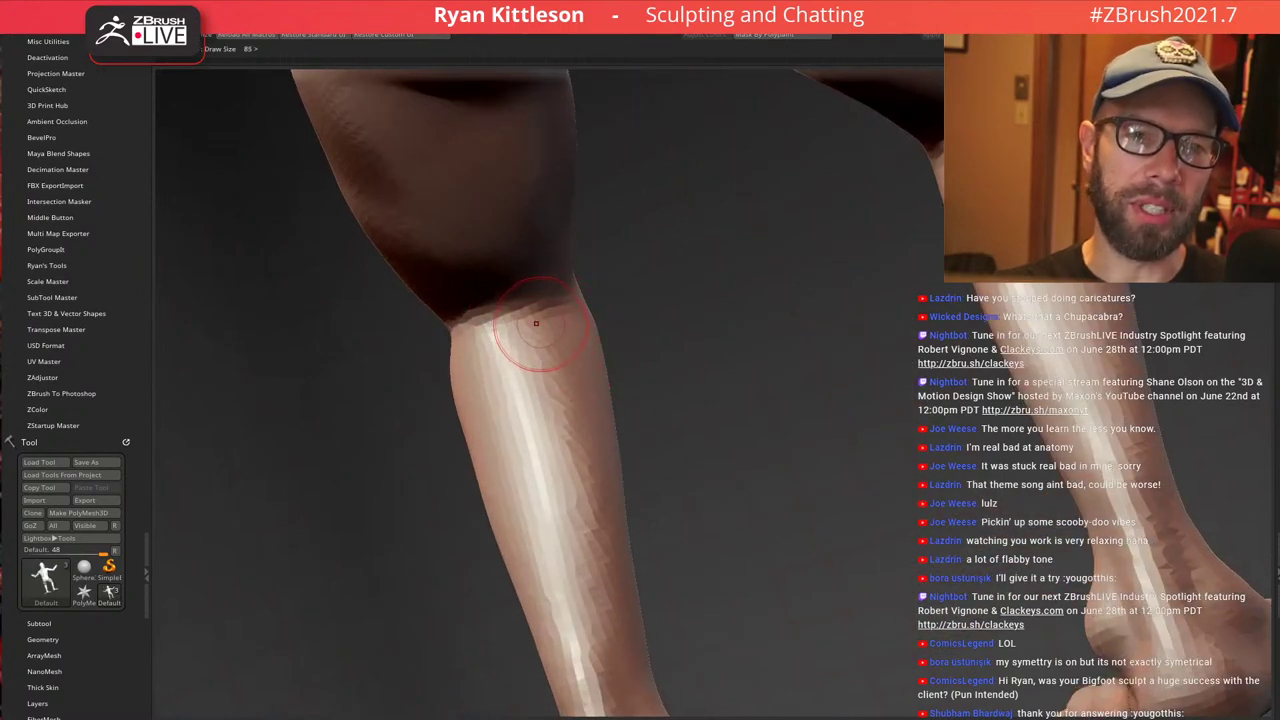
{"action": "right_click_drag", "start_coordinate": [525, 291], "coordinate": [536, 252]}
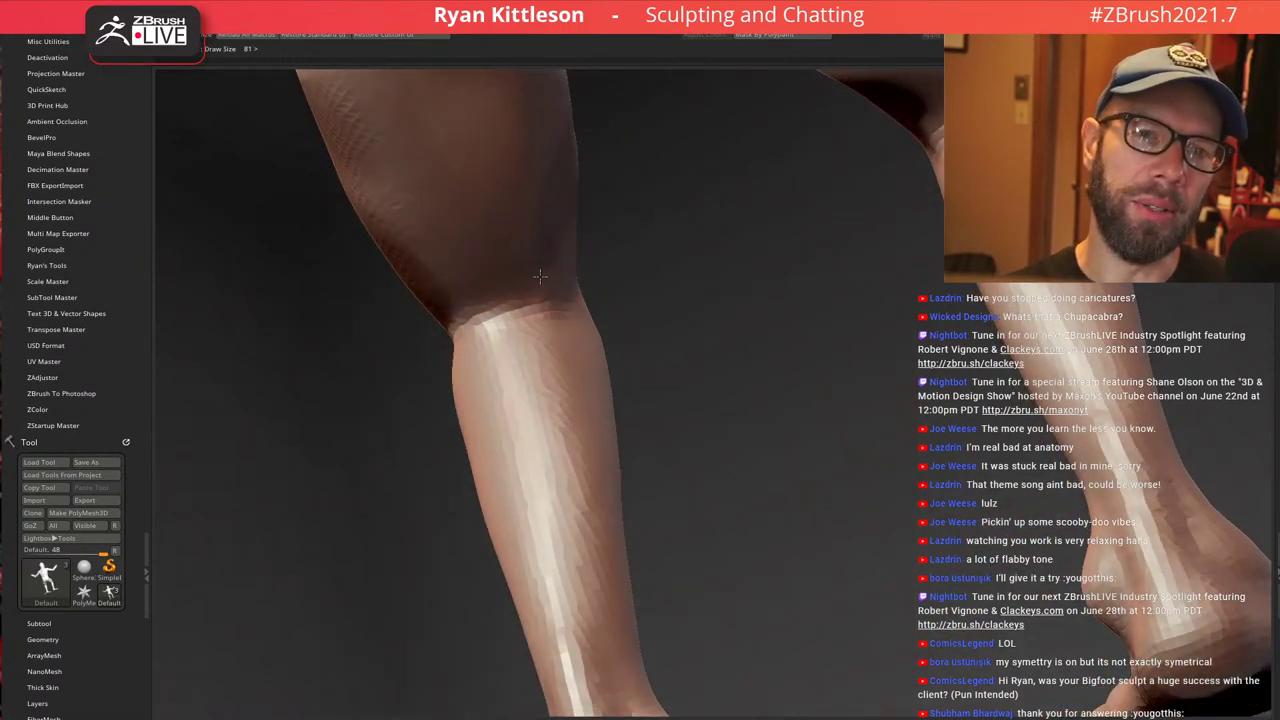
{"action": "left_click_drag", "start_coordinate": [540, 276], "coordinate": [552, 313]}
Build up the tendons and hollow behind the knee at draw size 120
{"action": "right_click_drag", "start_coordinate": [554, 284], "coordinate": [528, 326]}
{"action": "right_click_drag", "start_coordinate": [532, 273], "coordinate": [490, 322]}
{"action": "left_click_drag", "start_coordinate": [490, 324], "coordinate": [470, 320]}
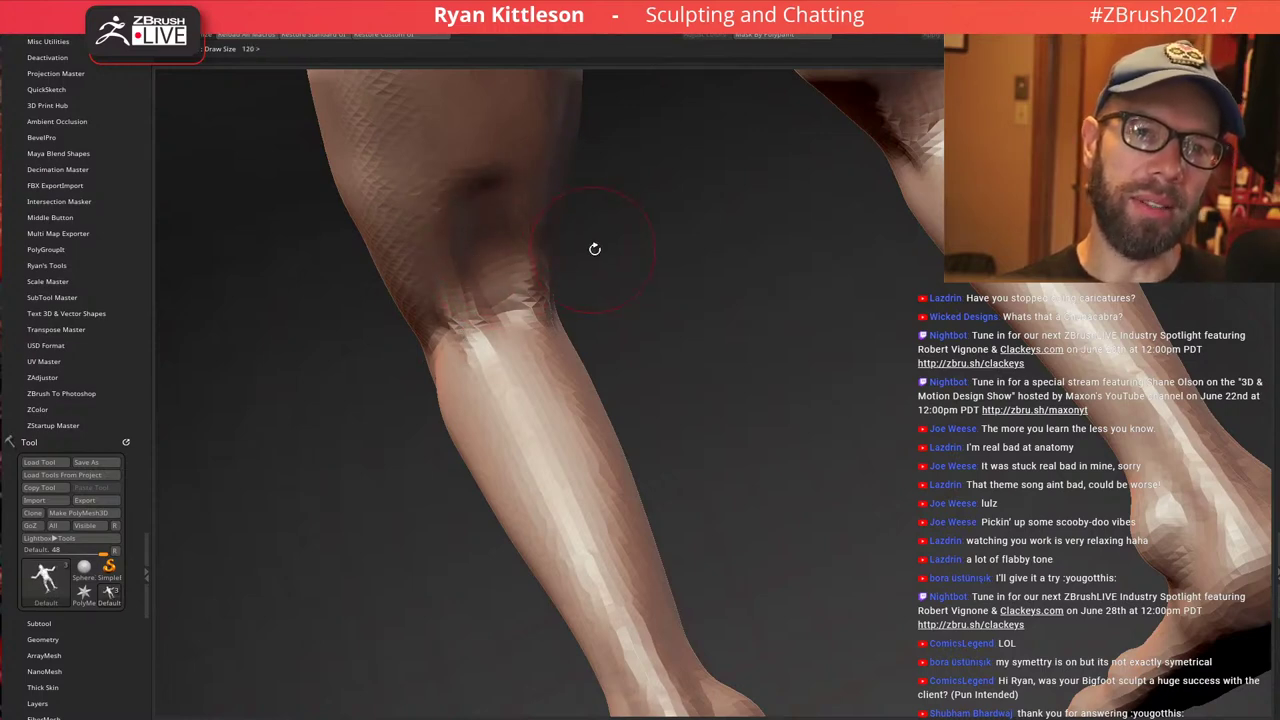
{"action": "left_click_drag", "start_coordinate": [594, 248], "coordinate": [563, 351]}
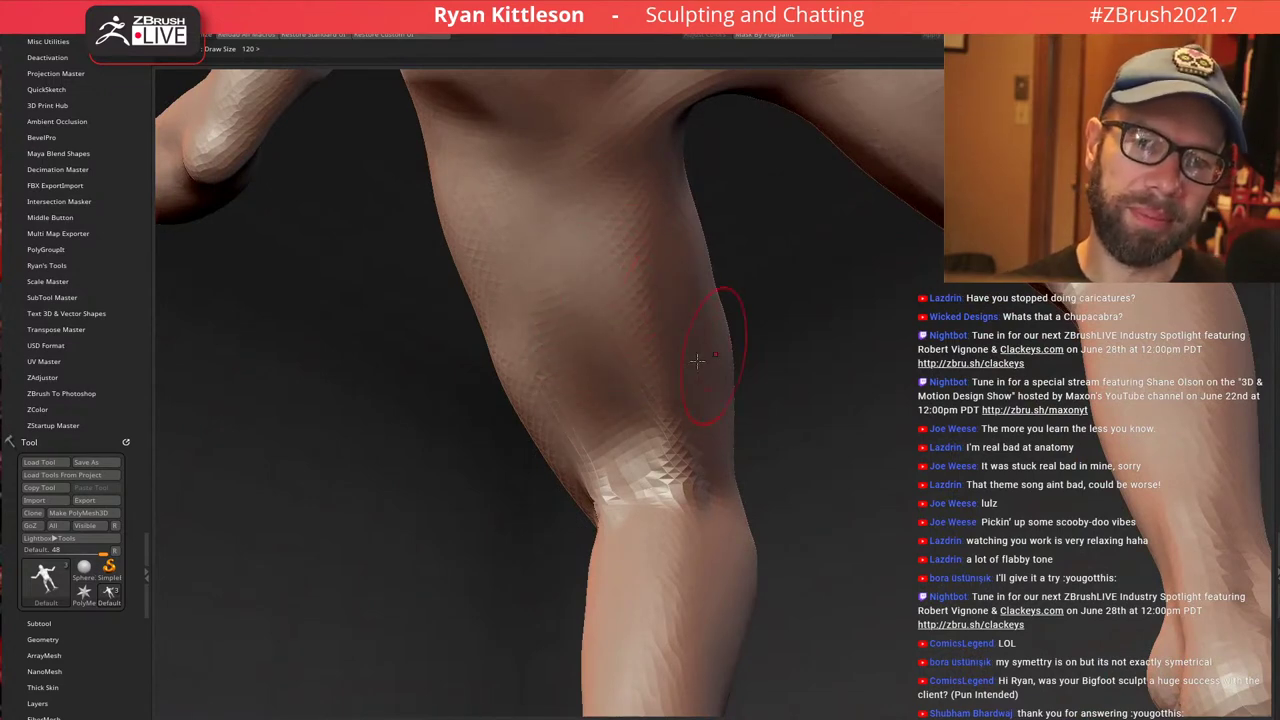
{"action": "right_click_drag", "start_coordinate": [697, 361], "coordinate": [671, 312]}
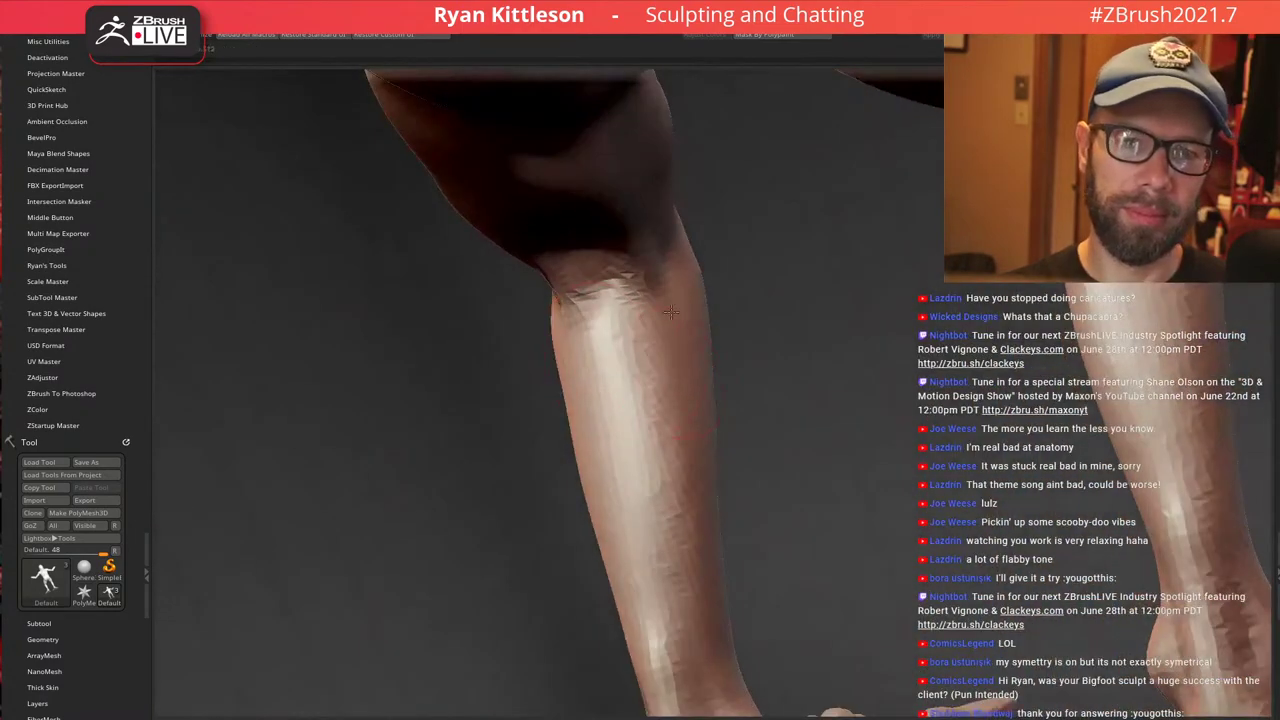
Shape the upper calf muscle just below the back of the knee
{"action": "mouse_move", "coordinate": [712, 389]}
{"action": "left_mouse_down"}
{"action": "mouse_move", "coordinate": [642, 349]}
{"action": "mouse_move", "coordinate": [630, 378]}
{"action": "mouse_move", "coordinate": [682, 432]}
{"action": "left_mouse_up"}
{"action": "right_click_drag", "start_coordinate": [701, 346], "coordinate": [670, 358]}
{"action": "mouse_move", "coordinate": [587, 357]}
{"action": "left_mouse_down"}
{"action": "mouse_move", "coordinate": [591, 346]}
{"action": "mouse_move", "coordinate": [656, 415]}
{"action": "left_mouse_up"}
{"action": "left_click_drag", "start_coordinate": [548, 368], "coordinate": [642, 424]}
{"action": "left_click_drag", "start_coordinate": [589, 371], "coordinate": [616, 390]}
{"action": "right_click_drag", "start_coordinate": [623, 363], "coordinate": [660, 364]}
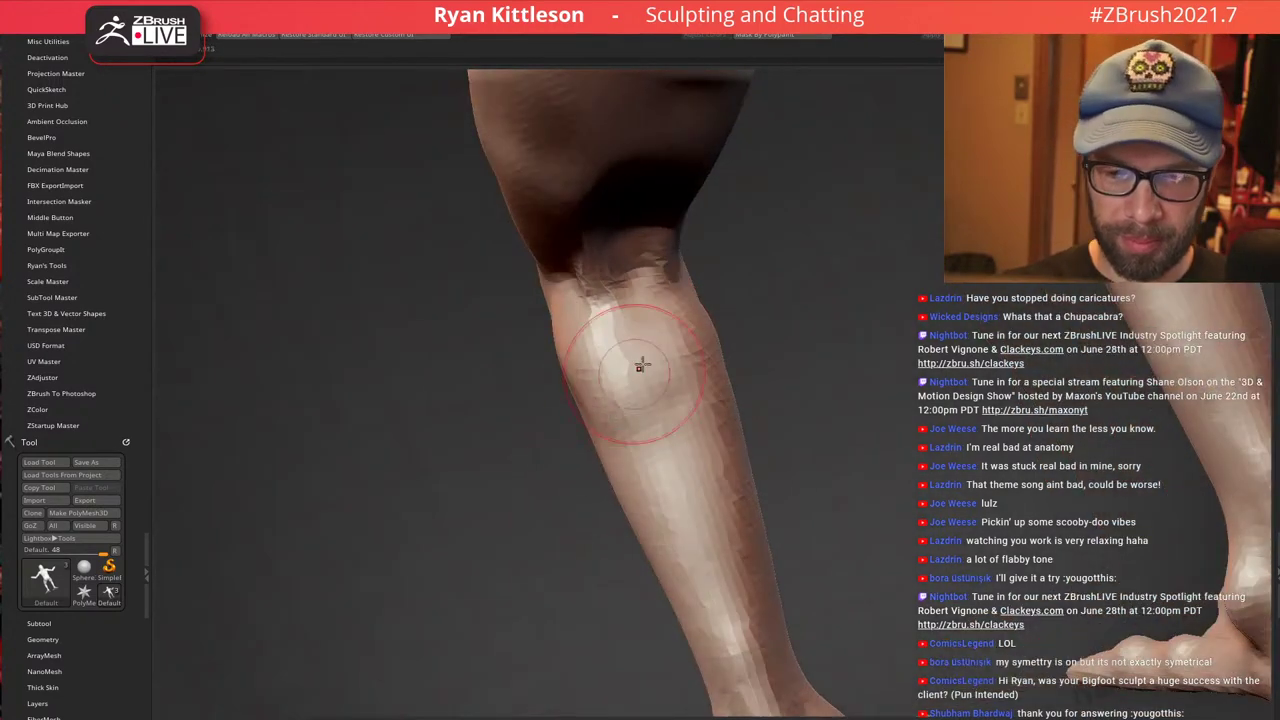
{"action": "mouse_move", "coordinate": [640, 366]}
{"action": "left_mouse_down"}
{"action": "mouse_move", "coordinate": [680, 346]}
{"action": "mouse_move", "coordinate": [674, 335]}
{"action": "left_mouse_up"}
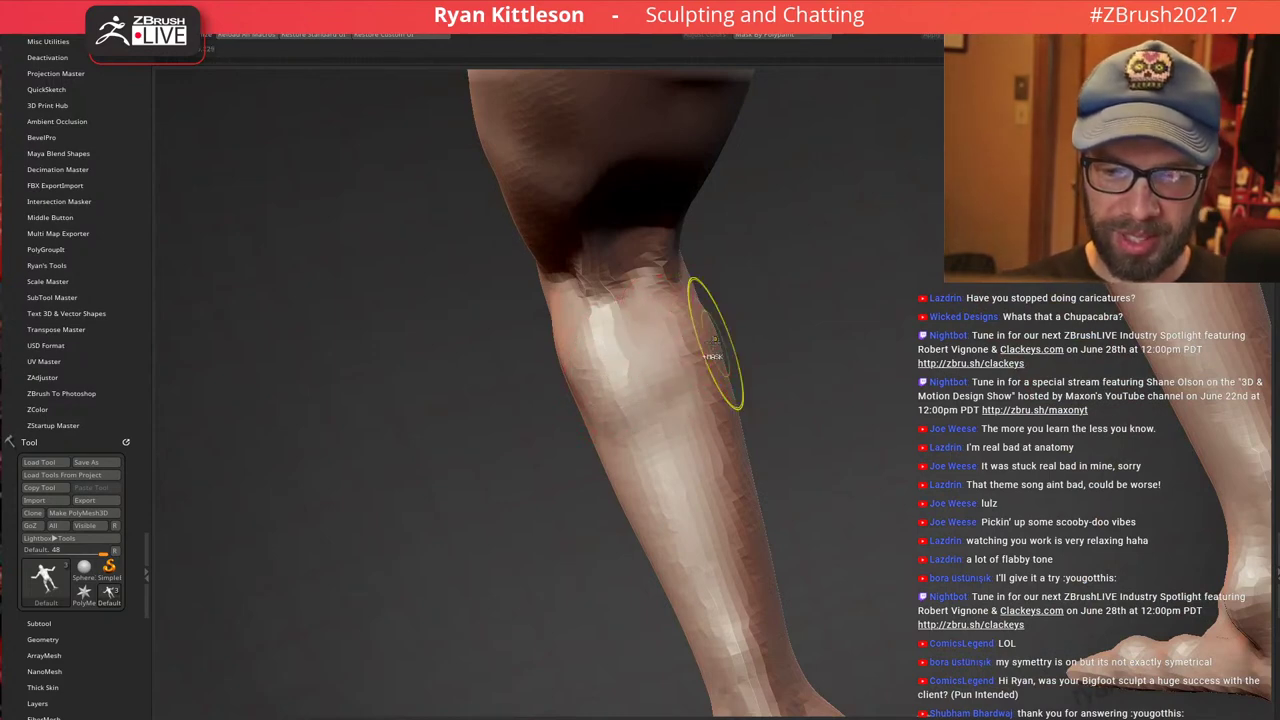
Refine the side of the knee and the rear of the calf at draw size 146
{"action": "mouse_move", "coordinate": [714, 344]}
{"action": "right_mouse_down", "text": "ctrl"}
{"action": "mouse_move", "coordinate": [697, 312]}
{"action": "mouse_move", "coordinate": [679, 316]}
{"action": "mouse_move", "coordinate": [694, 332]}
{"action": "mouse_move", "coordinate": [762, 343]}
{"action": "mouse_move", "coordinate": [643, 266]}
{"action": "mouse_move", "coordinate": [697, 323]}
{"action": "mouse_move", "coordinate": [737, 460]}
{"action": "right_mouse_up", "text": "ctrl"}
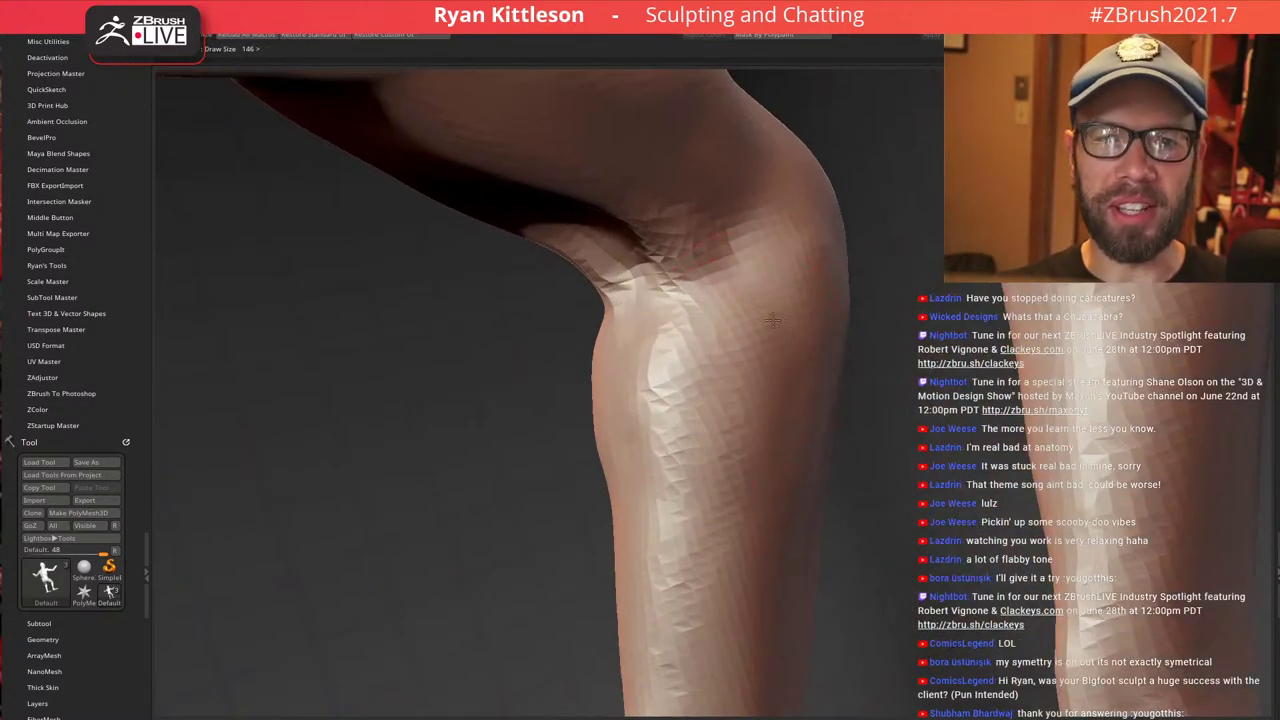
{"action": "left_click_drag", "start_coordinate": [756, 248], "coordinate": [752, 212]}
{"action": "right_click_drag", "start_coordinate": [665, 350], "coordinate": [738, 368]}
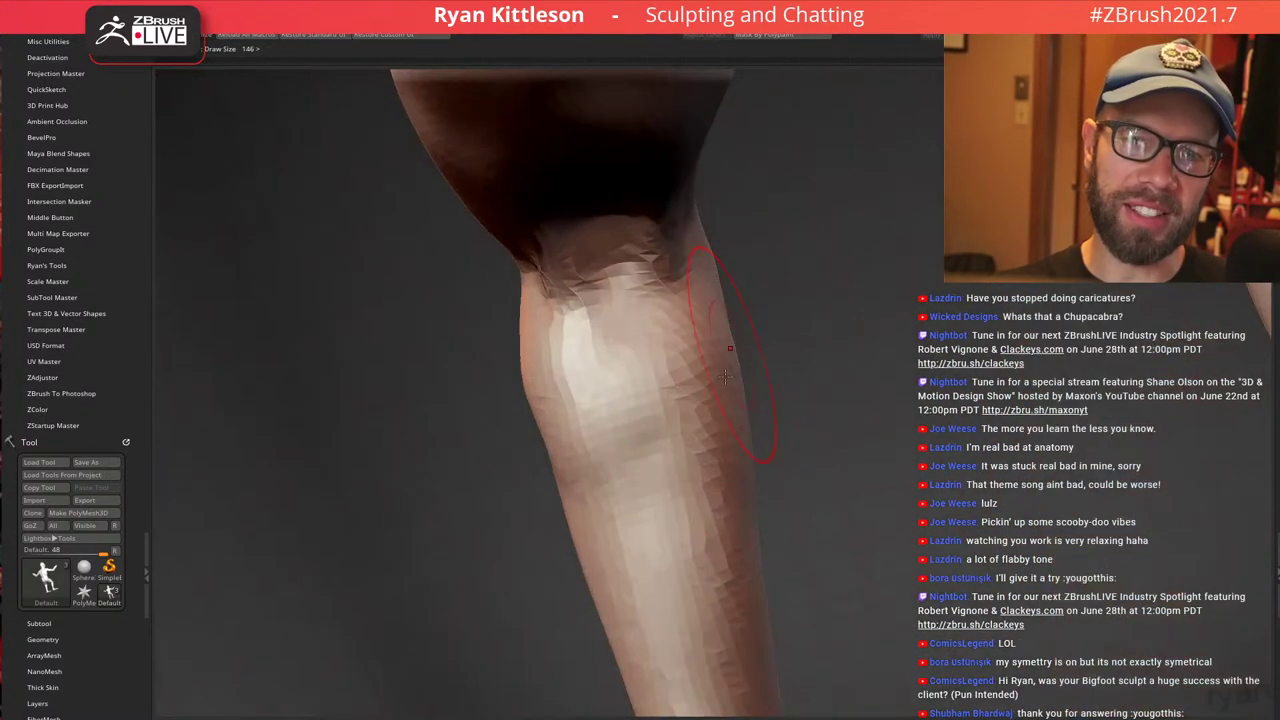
{"action": "left_click_drag", "start_coordinate": [648, 384], "coordinate": [636, 495]}
Examine the water-sprite reference painting beside the sculpted legs, then return to the model
{"action": "right_click_drag", "start_coordinate": [708, 428], "coordinate": [750, 400], "text": "ctrl"}
{"action": "left_click_drag", "start_coordinate": [618, 716], "coordinate": [500, 30]}
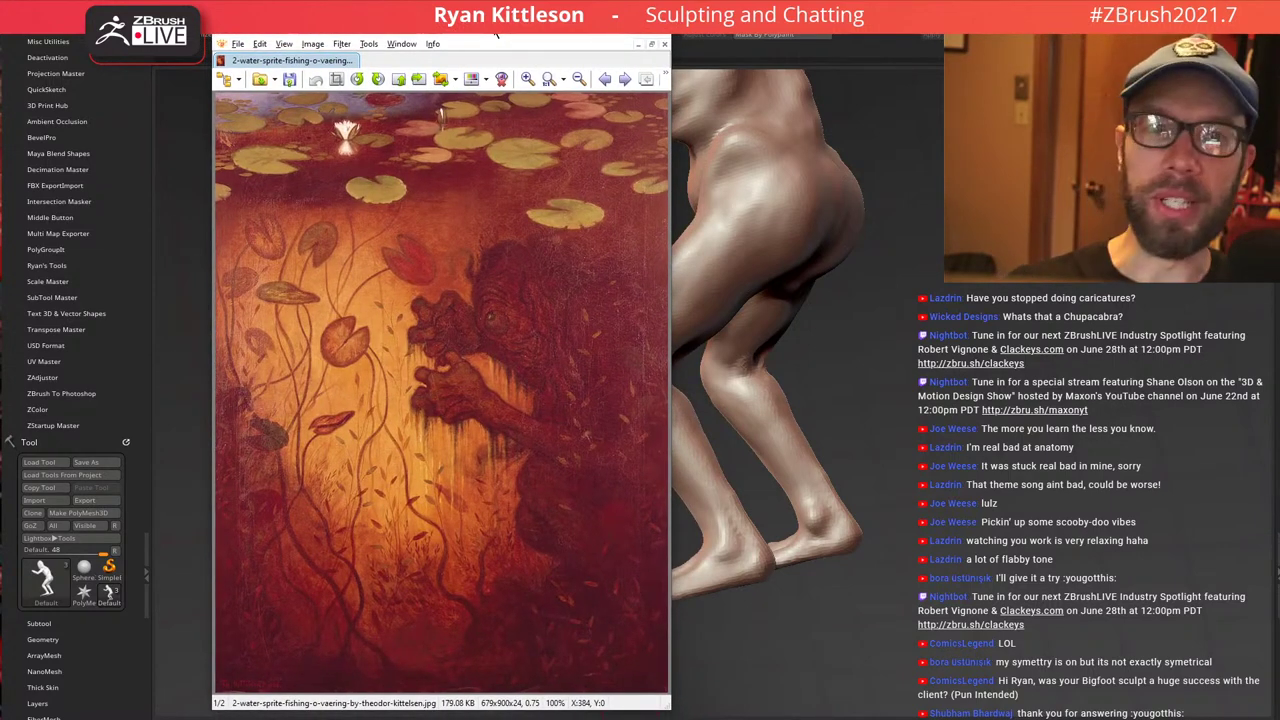
{"action": "left_click_drag", "start_coordinate": [505, 33], "coordinate": [690, 718]}
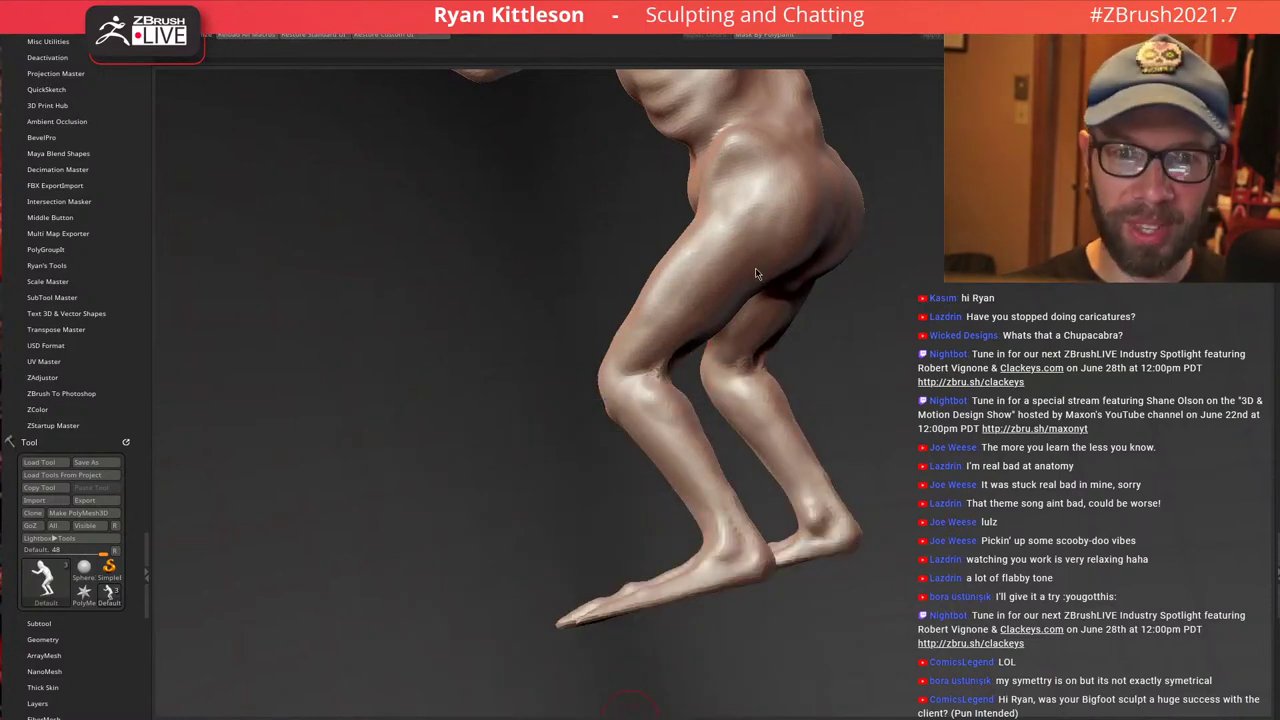
Shape the shin and inner calf from the knee down to the ankle, reducing the draw size to 109
{"action": "mouse_move", "coordinate": [757, 273]}
{"action": "right_mouse_down"}
{"action": "mouse_move", "coordinate": [771, 303]}
{"action": "mouse_move", "coordinate": [843, 309]}
{"action": "mouse_move", "coordinate": [763, 243]}
{"action": "mouse_move", "coordinate": [675, 272]}
{"action": "mouse_move", "coordinate": [760, 347]}
{"action": "mouse_move", "coordinate": [685, 319]}
{"action": "right_mouse_up"}
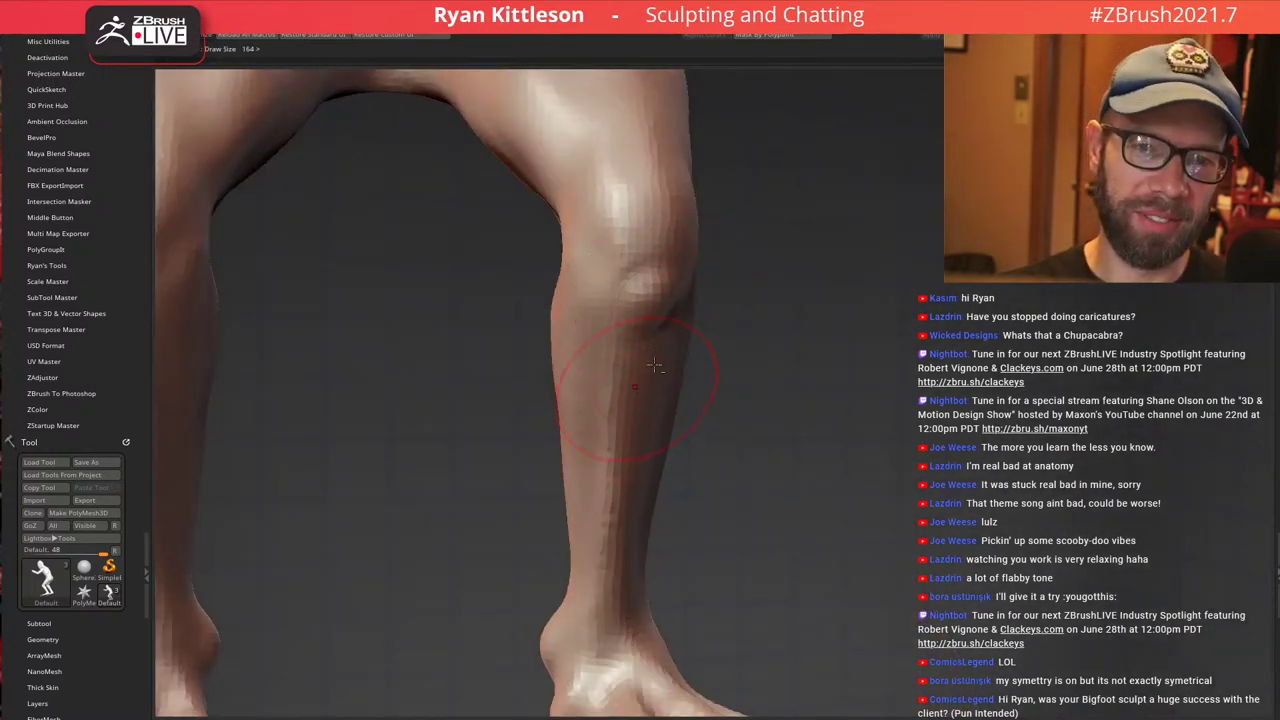
{"action": "mouse_move", "coordinate": [653, 366]}
{"action": "right_mouse_down"}
{"action": "mouse_move", "coordinate": [664, 264]}
{"action": "mouse_move", "coordinate": [675, 254]}
{"action": "mouse_move", "coordinate": [703, 271]}
{"action": "mouse_move", "coordinate": [692, 283]}
{"action": "right_mouse_up"}
{"action": "left_click_drag", "start_coordinate": [682, 230], "coordinate": [638, 398]}
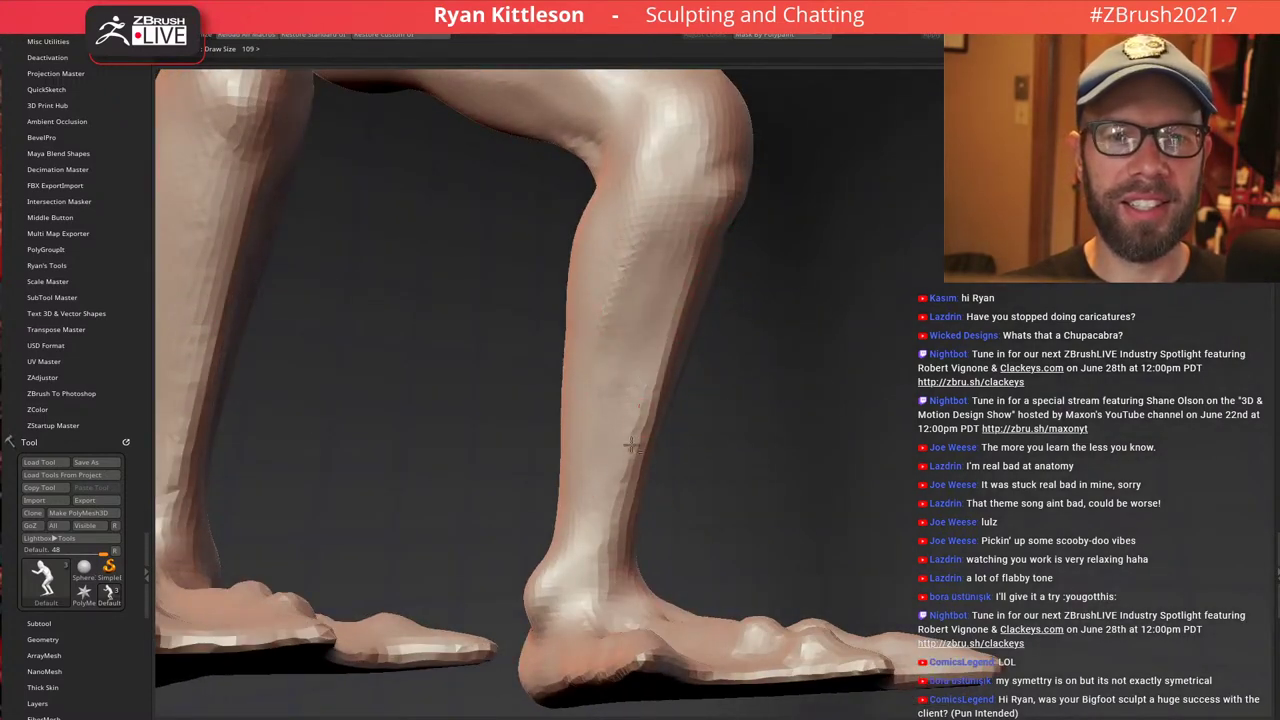
{"action": "mouse_move", "coordinate": [638, 370]}
{"action": "right_mouse_down"}
{"action": "mouse_move", "coordinate": [660, 323]}
{"action": "mouse_move", "coordinate": [644, 349]}
{"action": "right_mouse_up"}
{"action": "right_click_drag", "start_coordinate": [665, 237], "coordinate": [671, 252]}
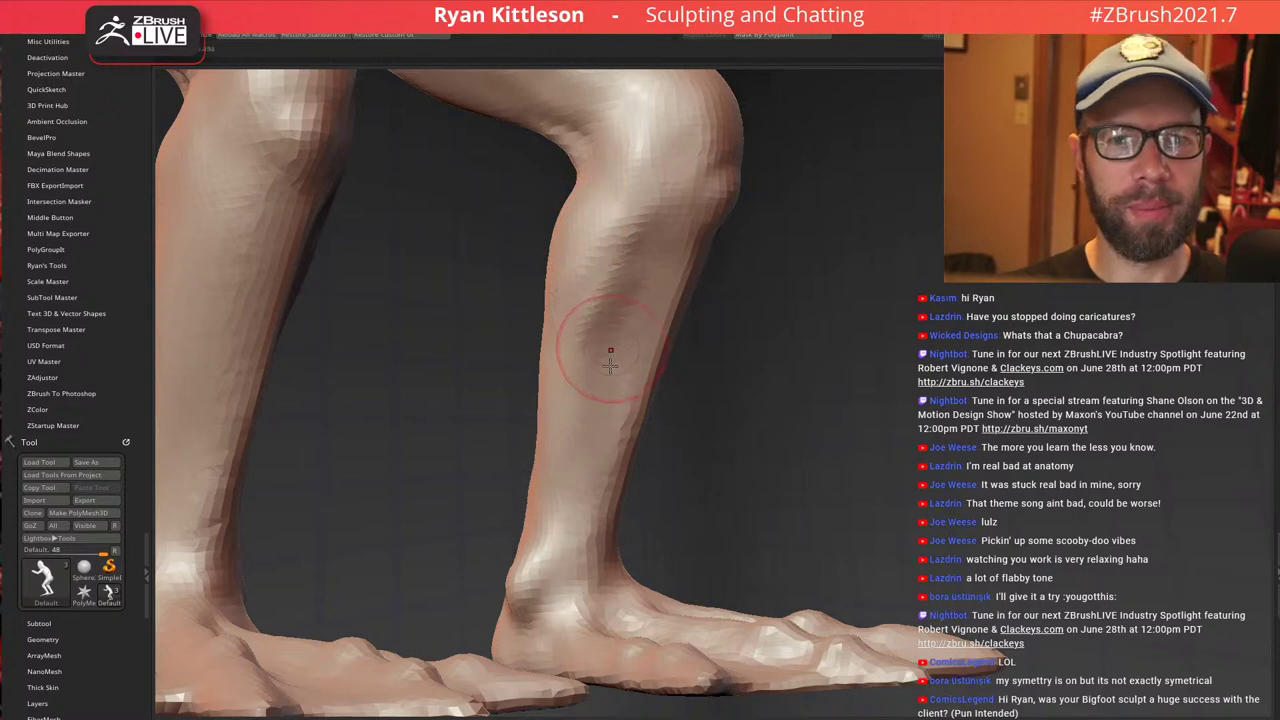
Refine the outer calf and the back of the lower leg down to the heel
{"action": "mouse_move", "coordinate": [700, 400]}
{"action": "right_mouse_down"}
{"action": "mouse_move", "coordinate": [586, 323]}
{"action": "mouse_move", "coordinate": [480, 300]}
{"action": "right_mouse_up"}
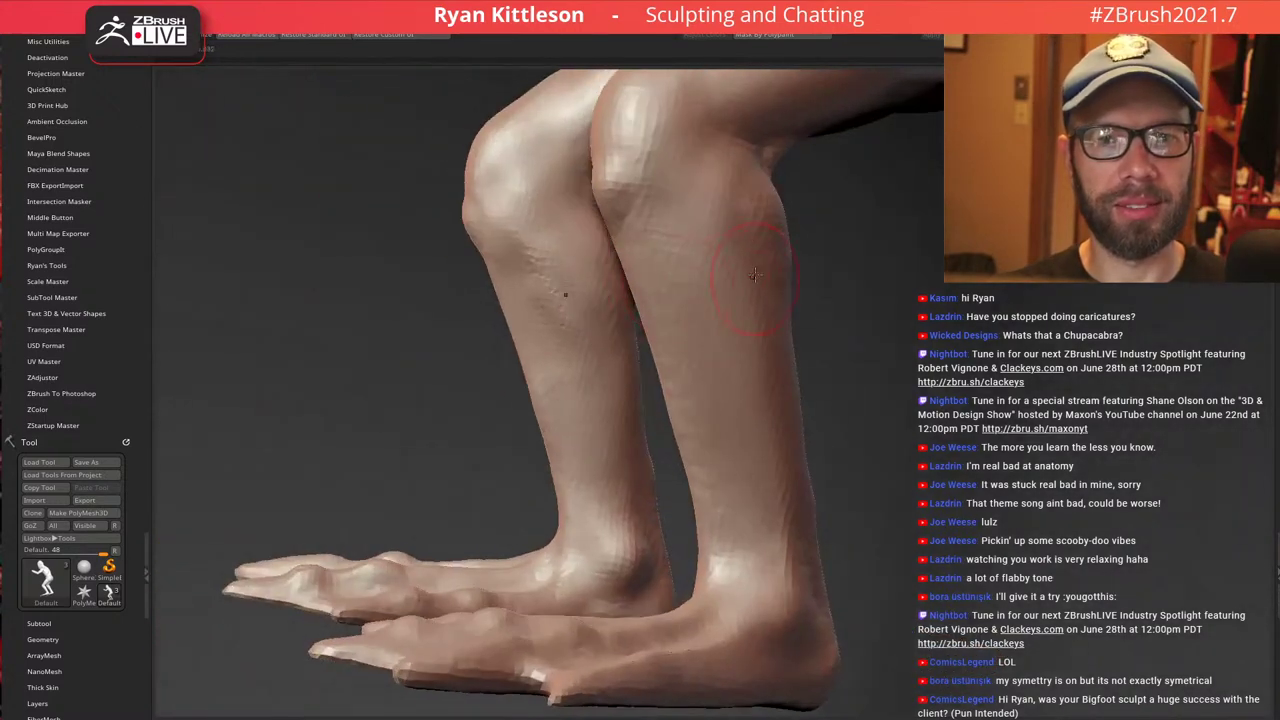
{"action": "right_click_drag", "start_coordinate": [801, 357], "coordinate": [735, 355]}
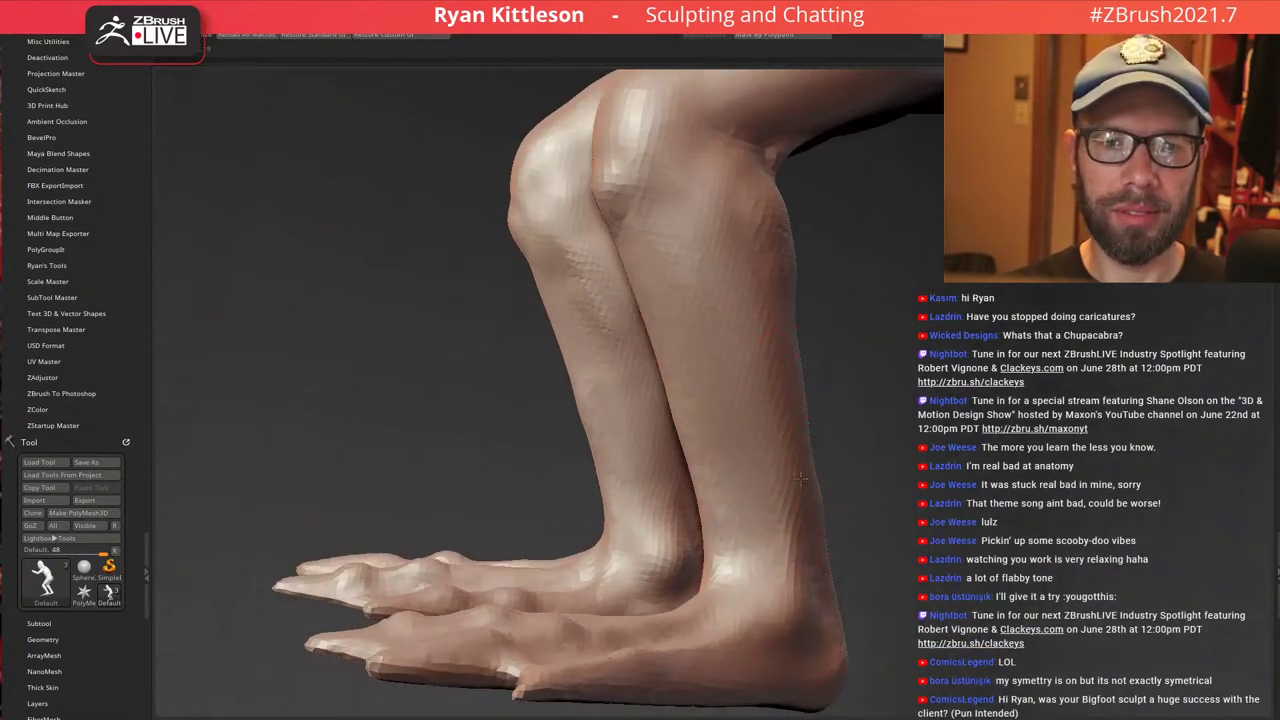
{"action": "right_click_drag", "start_coordinate": [800, 479], "coordinate": [757, 477]}
{"action": "left_click_drag", "start_coordinate": [757, 477], "coordinate": [818, 566]}
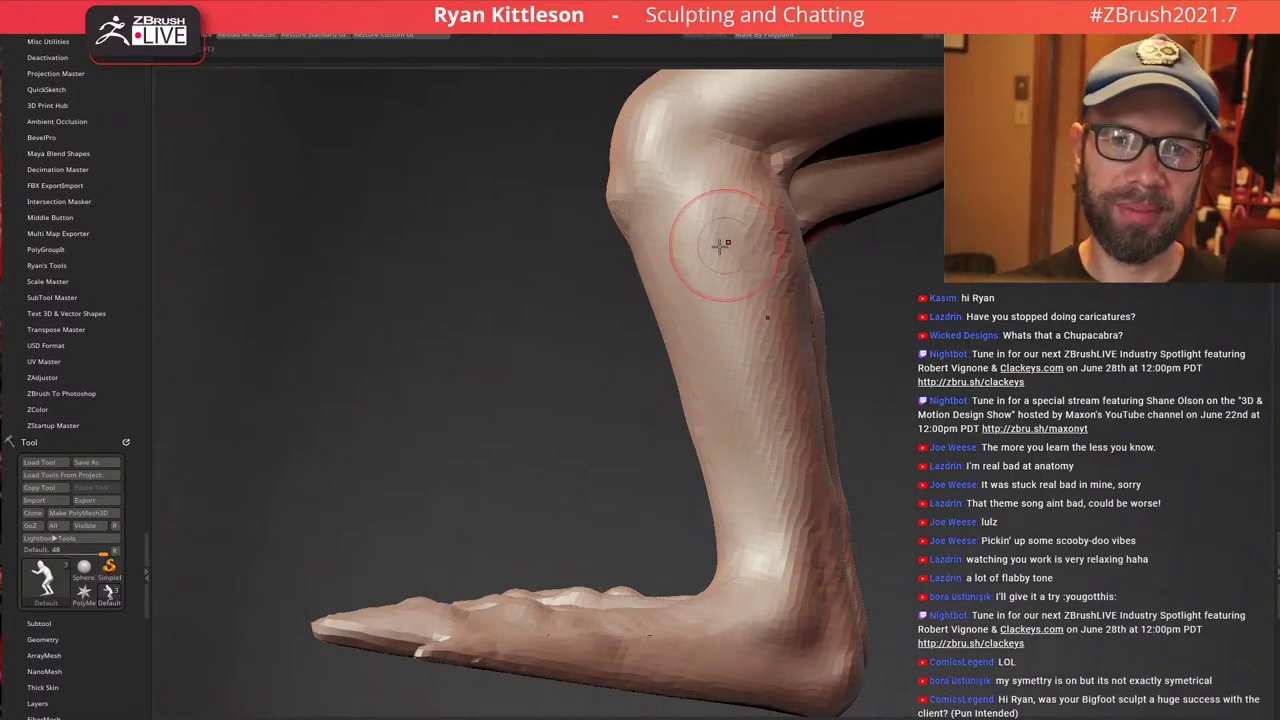
{"action": "right_click_drag", "start_coordinate": [742, 370], "coordinate": [866, 408]}
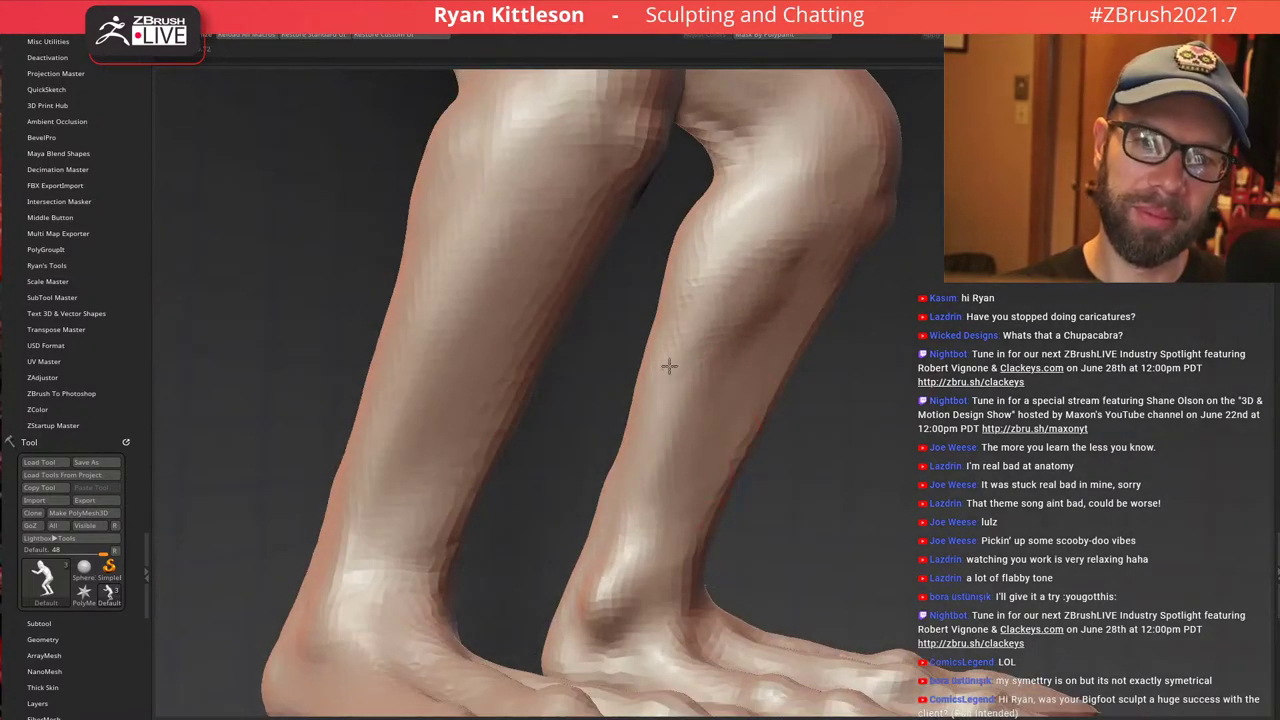
{"action": "right_click_drag", "start_coordinate": [708, 350], "coordinate": [692, 351]}
Shape the creases between the lower belly and the thighs at draw size 295
{"action": "right_click_drag", "start_coordinate": [774, 344], "coordinate": [648, 282], "text": "ctrl"}
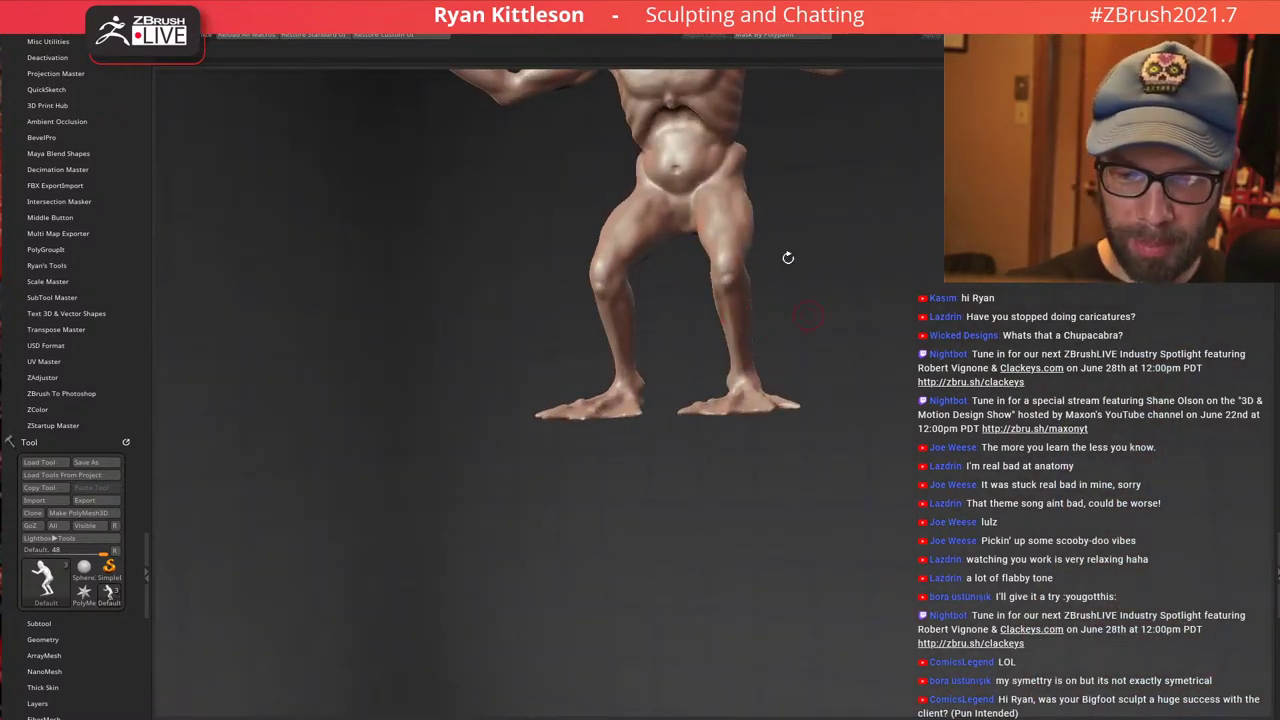
{"action": "right_click_drag", "start_coordinate": [671, 261], "coordinate": [673, 252]}
{"action": "mouse_move", "coordinate": [699, 200]}
{"action": "right_mouse_down", "text": "alt"}
{"action": "mouse_move", "coordinate": [664, 371]}
{"action": "mouse_move", "coordinate": [708, 361]}
{"action": "mouse_move", "coordinate": [711, 390]}
{"action": "mouse_move", "coordinate": [708, 165]}
{"action": "mouse_move", "coordinate": [745, 255]}
{"action": "mouse_move", "coordinate": [694, 264]}
{"action": "mouse_move", "coordinate": [756, 286]}
{"action": "right_mouse_up", "text": "alt"}
{"action": "left_click_drag", "start_coordinate": [770, 286], "coordinate": [660, 360]}
{"action": "left_click_drag", "start_coordinate": [728, 325], "coordinate": [664, 359]}
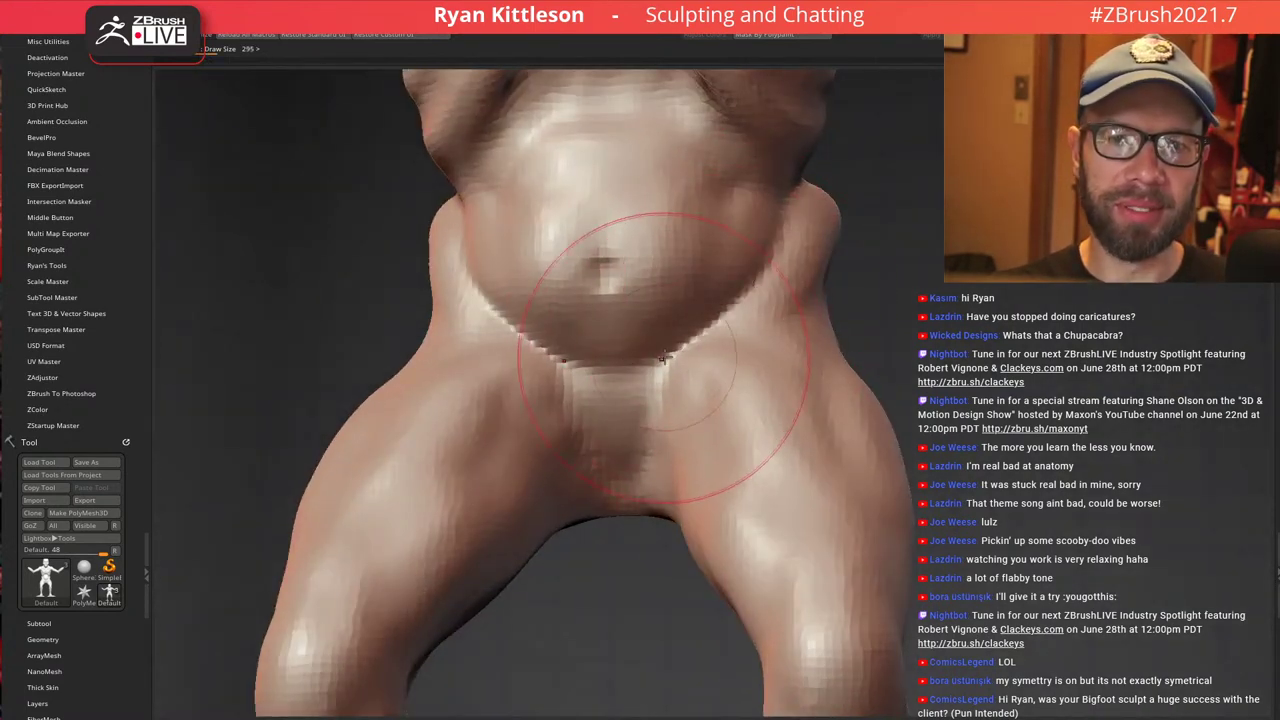
Define the groin area and its edges against the inner thighs, reducing the draw size to 92
{"action": "right_click_drag", "start_coordinate": [657, 334], "coordinate": [641, 330]}
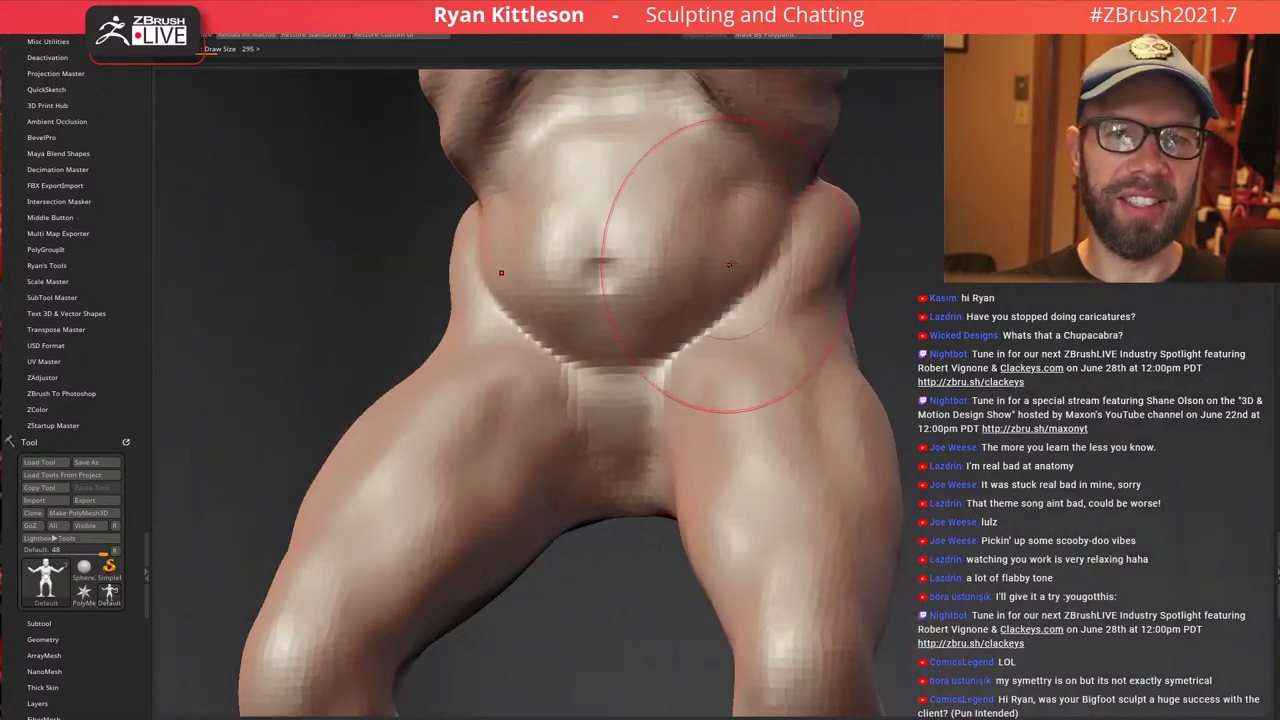
{"action": "mouse_move", "coordinate": [729, 265]}
{"action": "right_mouse_down"}
{"action": "mouse_move", "coordinate": [691, 277]}
{"action": "mouse_move", "coordinate": [738, 306]}
{"action": "right_mouse_up"}
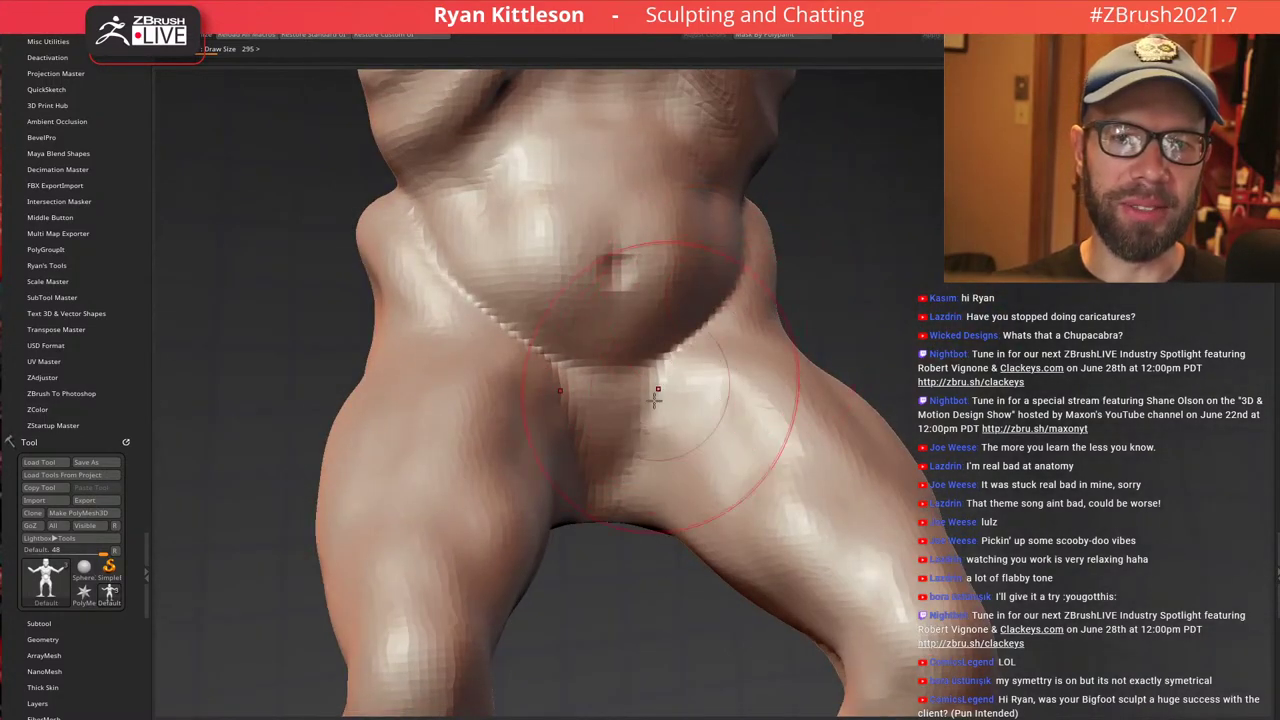
{"action": "right_click_drag", "start_coordinate": [654, 401], "coordinate": [618, 392]}
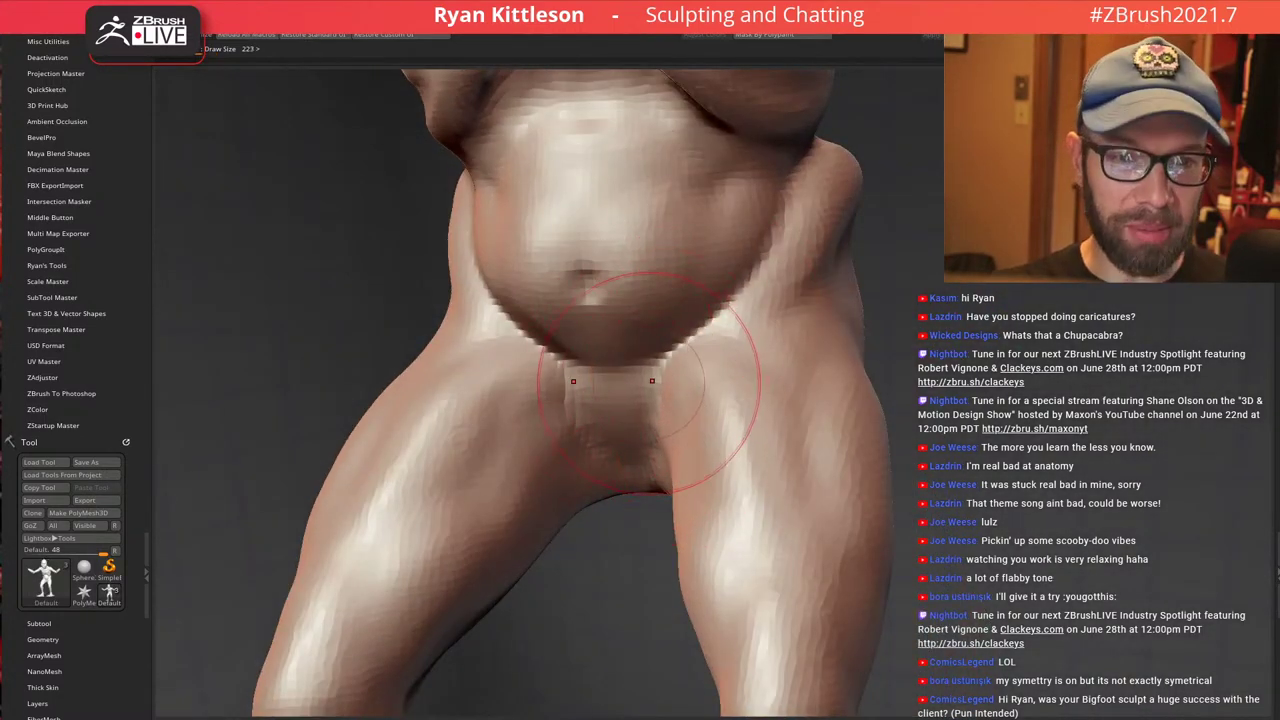
{"action": "right_click_drag", "start_coordinate": [622, 423], "coordinate": [615, 362]}
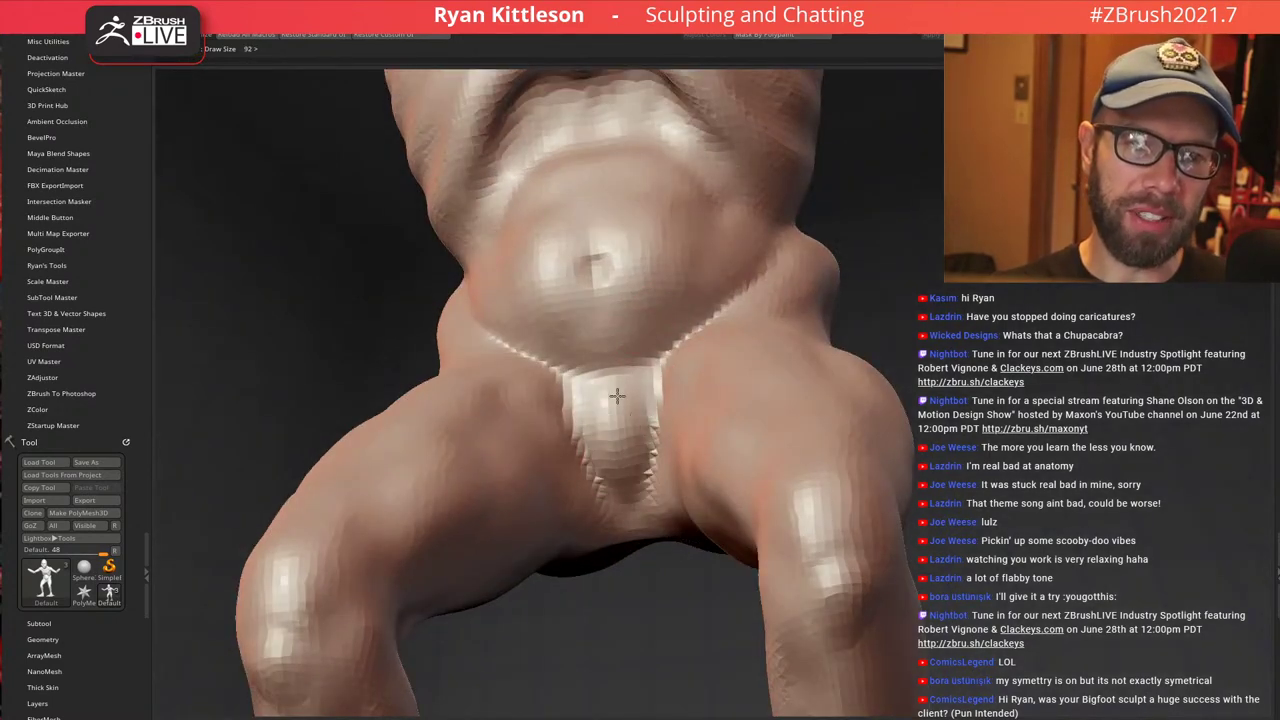
{"action": "right_click_drag", "start_coordinate": [598, 426], "coordinate": [612, 488]}
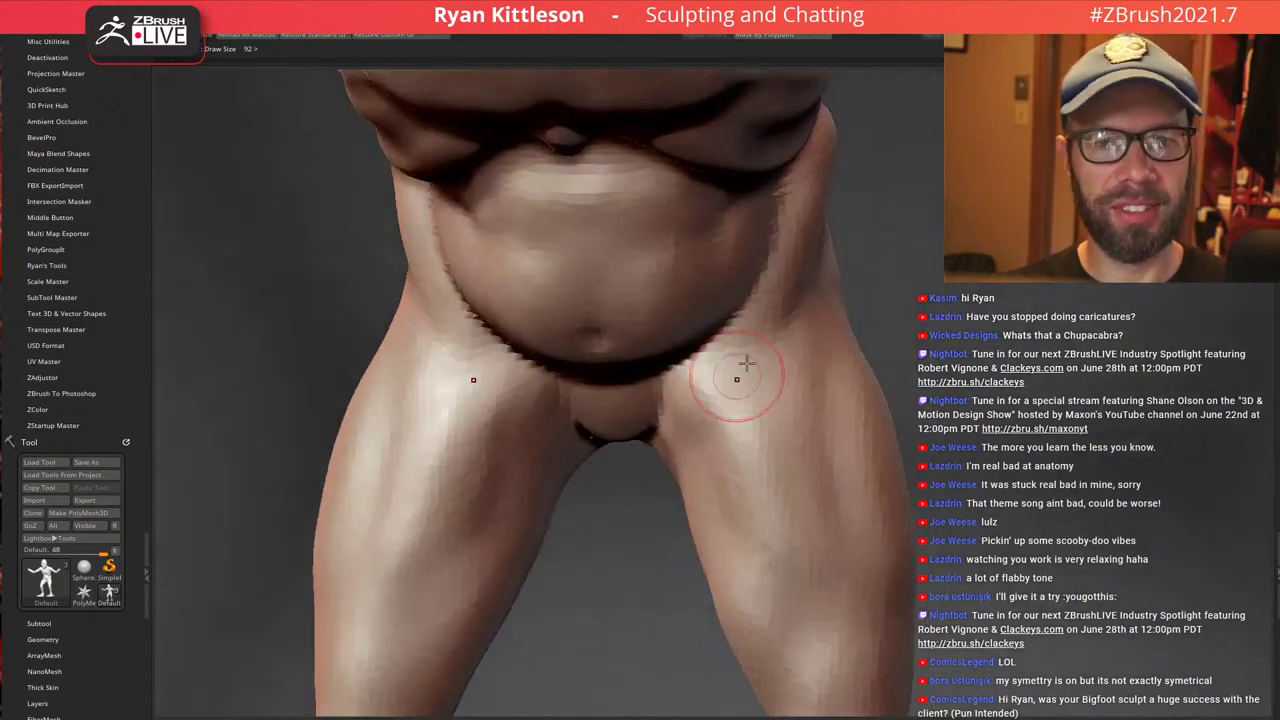
Refine the outer lower rim of the eye sockets, reducing the draw size from 96 to 72
{"action": "right_click_drag", "start_coordinate": [746, 363], "coordinate": [800, 175], "text": "ctrl"}
{"action": "right_click_drag", "start_coordinate": [835, 226], "coordinate": [795, 252]}
{"action": "right_click_drag", "start_coordinate": [722, 156], "coordinate": [590, 320]}
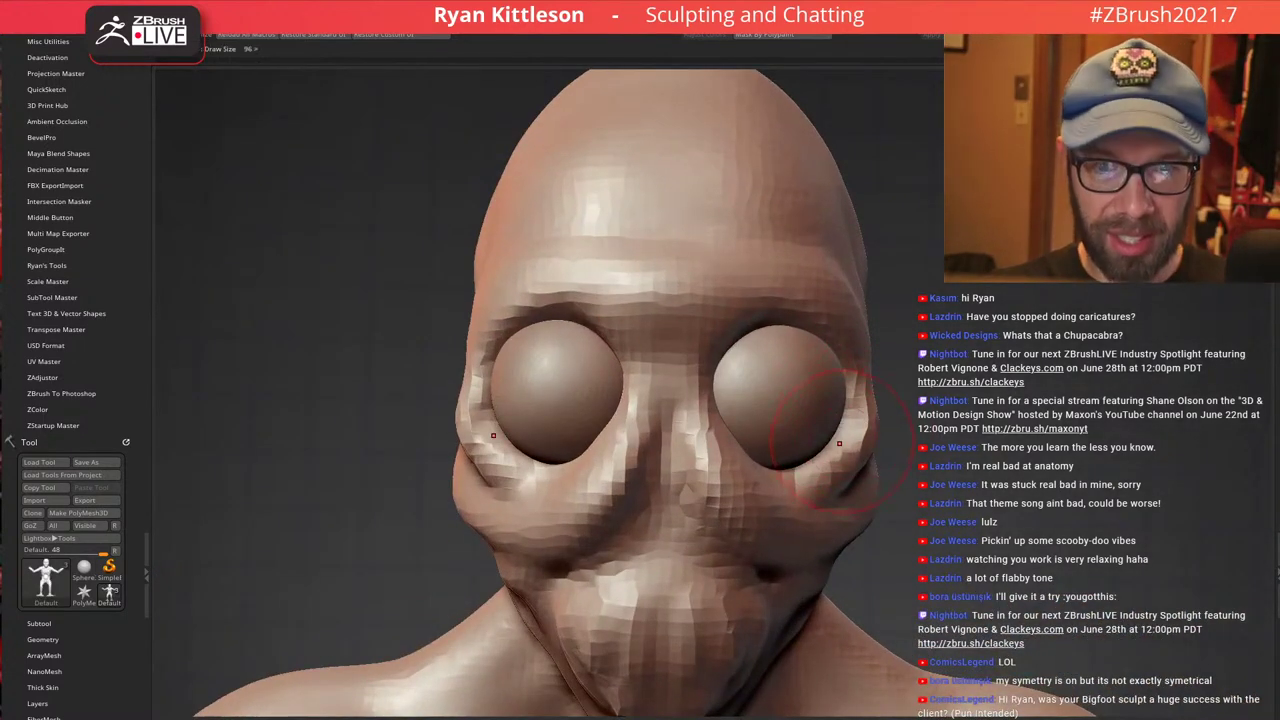
{"action": "left_click_drag", "start_coordinate": [841, 461], "coordinate": [867, 418]}
{"action": "mouse_move", "coordinate": [867, 418]}
{"action": "right_mouse_down"}
{"action": "mouse_move", "coordinate": [849, 406]}
{"action": "mouse_move", "coordinate": [853, 440]}
{"action": "mouse_move", "coordinate": [832, 444]}
{"action": "mouse_move", "coordinate": [830, 463]}
{"action": "right_mouse_up"}
{"action": "key", "text": "bracketleft"}
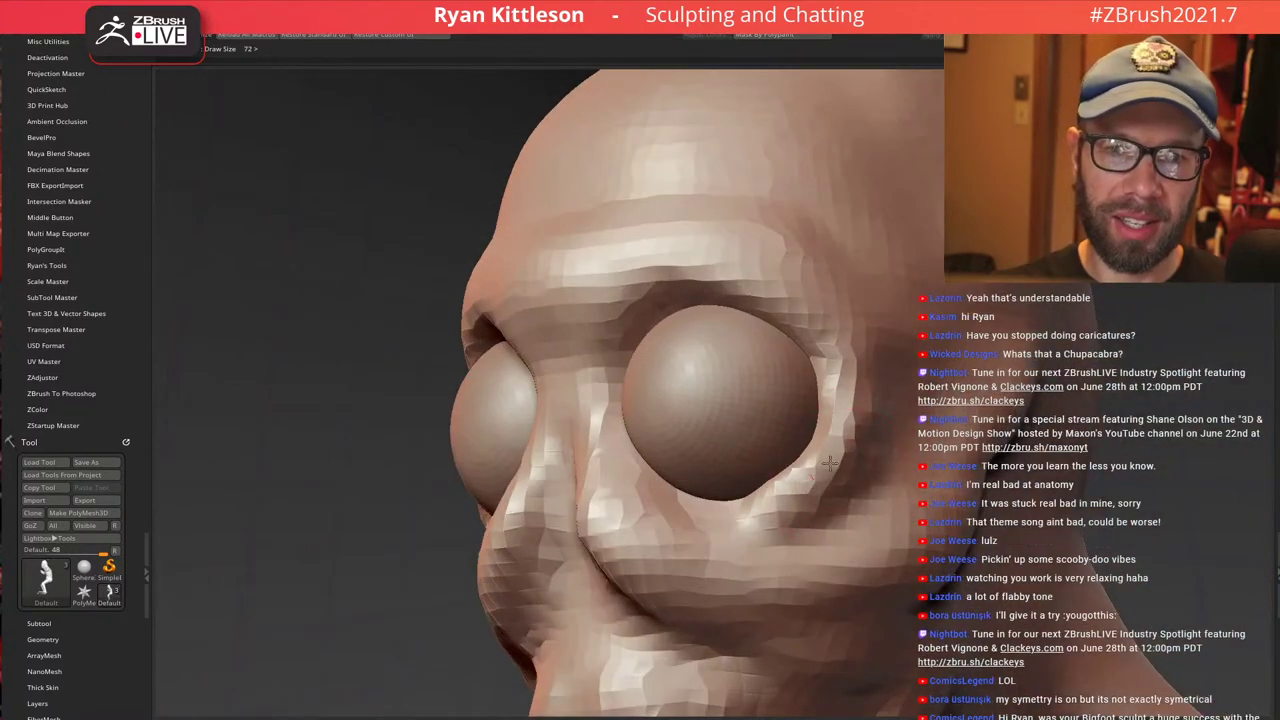
{"action": "right_click_drag", "start_coordinate": [857, 388], "coordinate": [858, 350]}
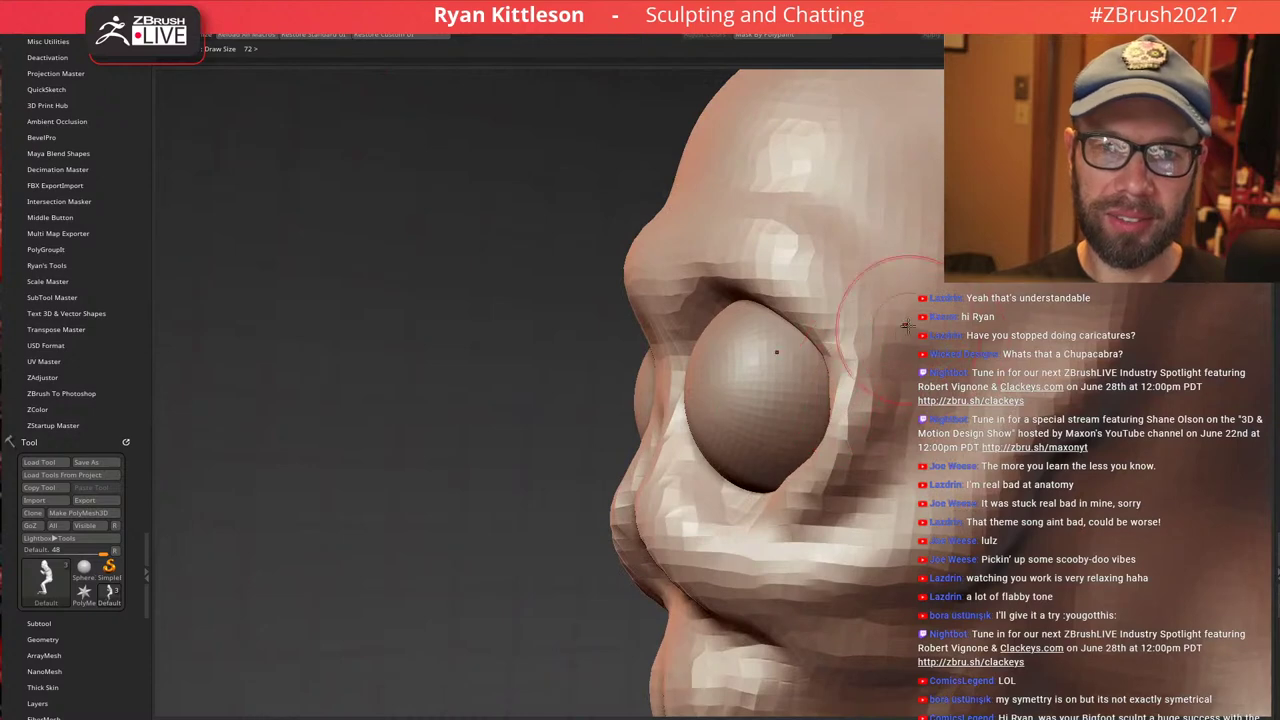
Shape the side of the forehead above the outer brow, using draw sizes from 78 to 95
{"action": "mouse_move", "coordinate": [942, 293]}
{"action": "right_mouse_down"}
{"action": "mouse_move", "coordinate": [870, 227]}
{"action": "mouse_move", "coordinate": [837, 331]}
{"action": "right_mouse_up"}
{"action": "key", "text": "bracketright"}
{"action": "key", "text": "bracketleft"}
{"action": "key", "text": "bracketleft"}
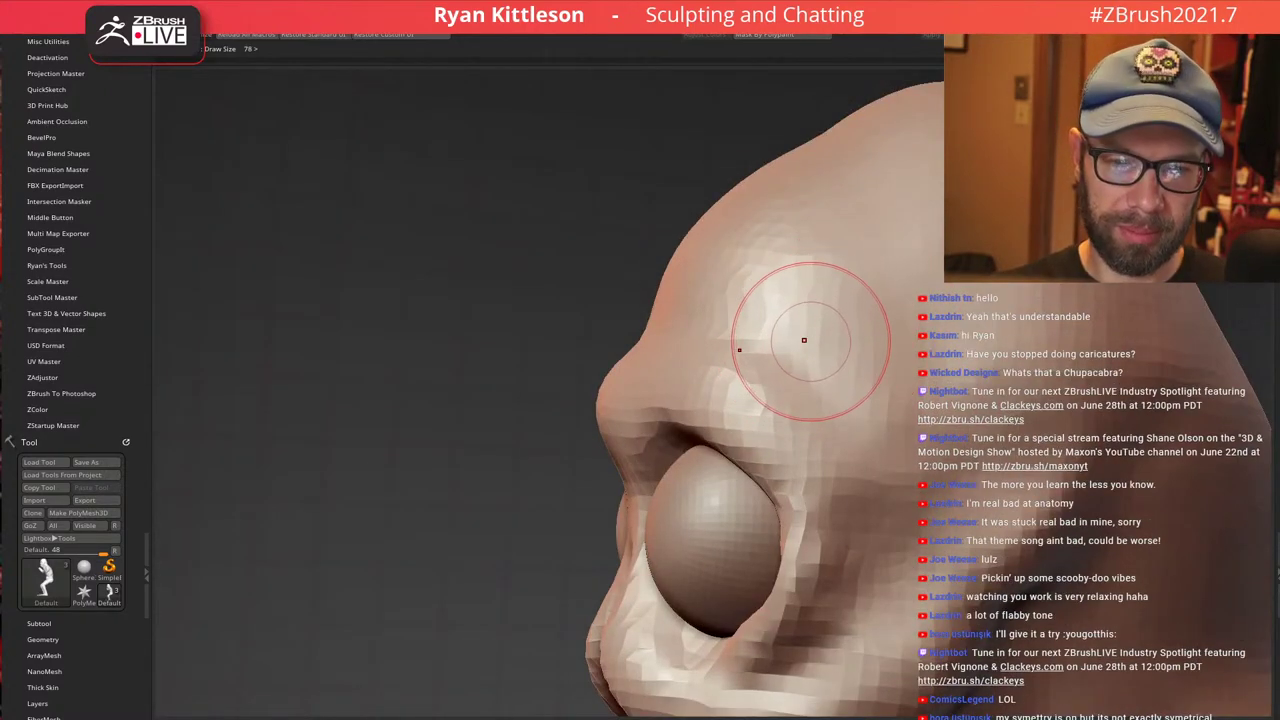
{"action": "mouse_move", "coordinate": [800, 328]}
{"action": "left_mouse_down"}
{"action": "mouse_move", "coordinate": [766, 306]}
{"action": "mouse_move", "coordinate": [806, 374]}
{"action": "left_mouse_up"}
{"action": "left_click_drag", "start_coordinate": [776, 278], "coordinate": [760, 318]}
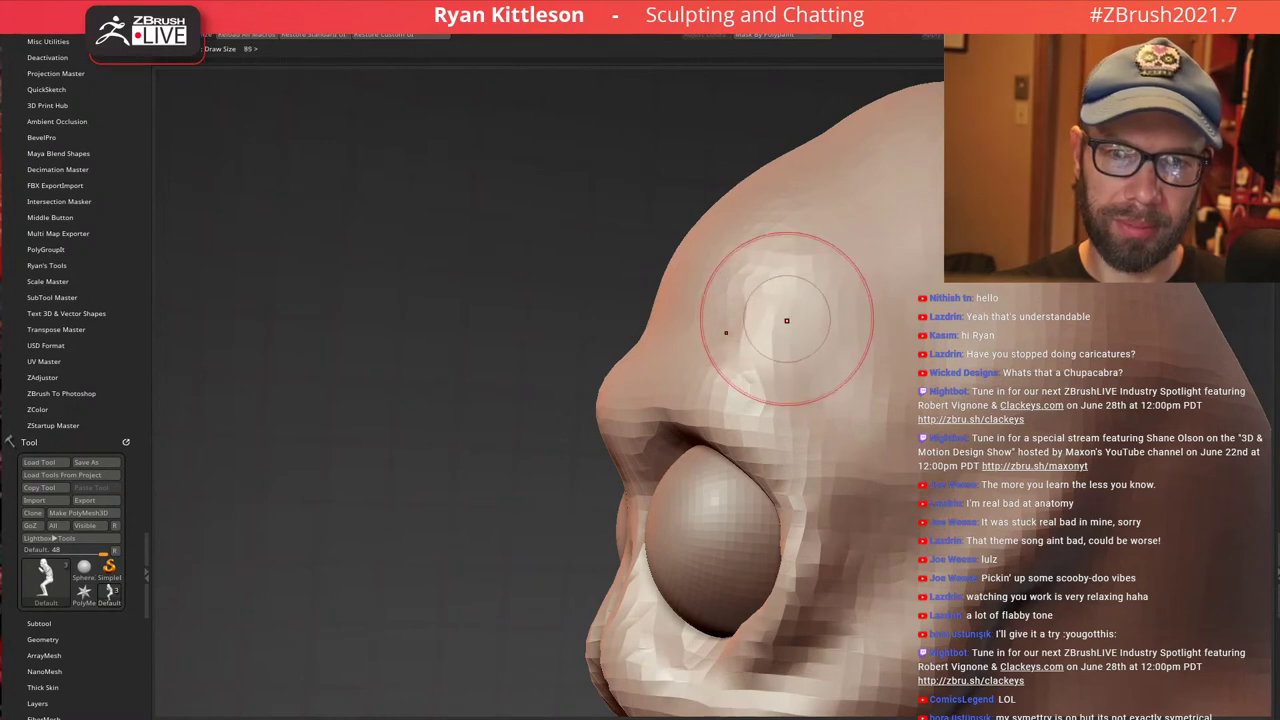
{"action": "mouse_move", "coordinate": [850, 338]}
{"action": "left_mouse_down"}
{"action": "mouse_move", "coordinate": [857, 309]}
{"action": "mouse_move", "coordinate": [866, 389]}
{"action": "left_mouse_up"}
Refine the side of the forehead above the outer brow, reducing the draw size from 98 to 68
{"action": "right_click_drag", "start_coordinate": [868, 393], "coordinate": [982, 384]}
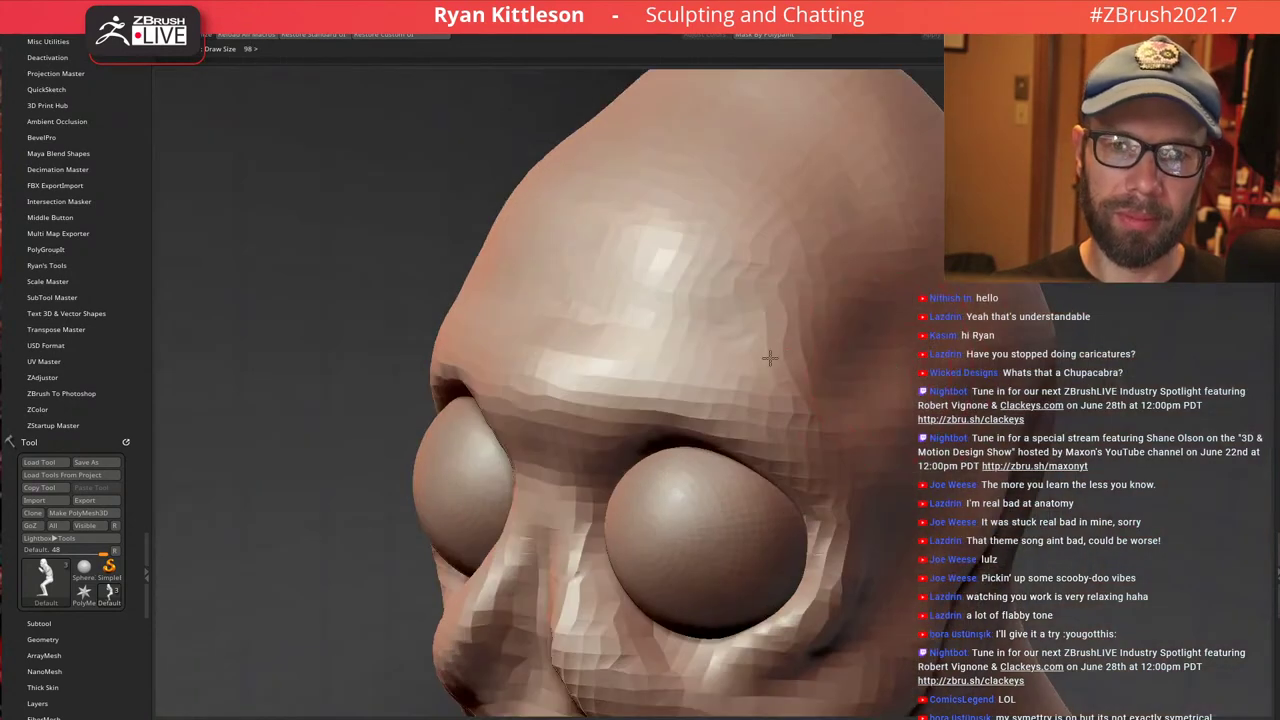
{"action": "key", "text": "bracketleft"}
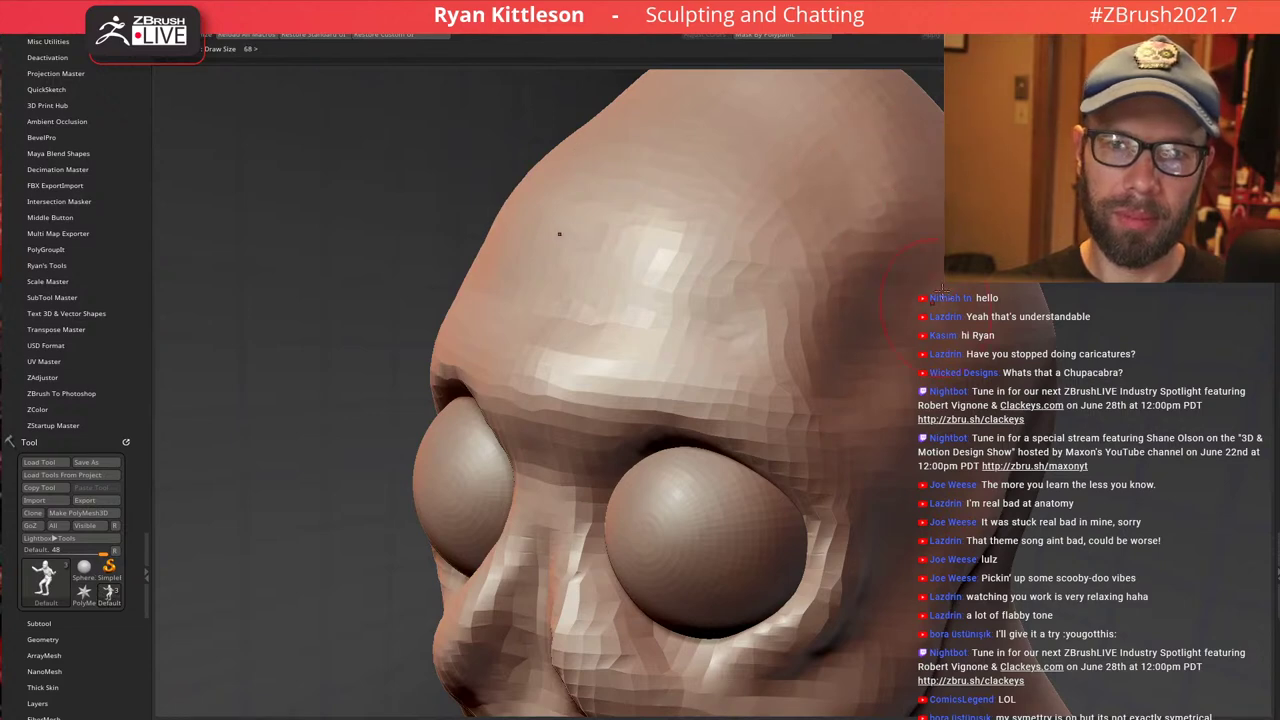
{"action": "right_click_drag", "start_coordinate": [799, 295], "coordinate": [763, 372]}
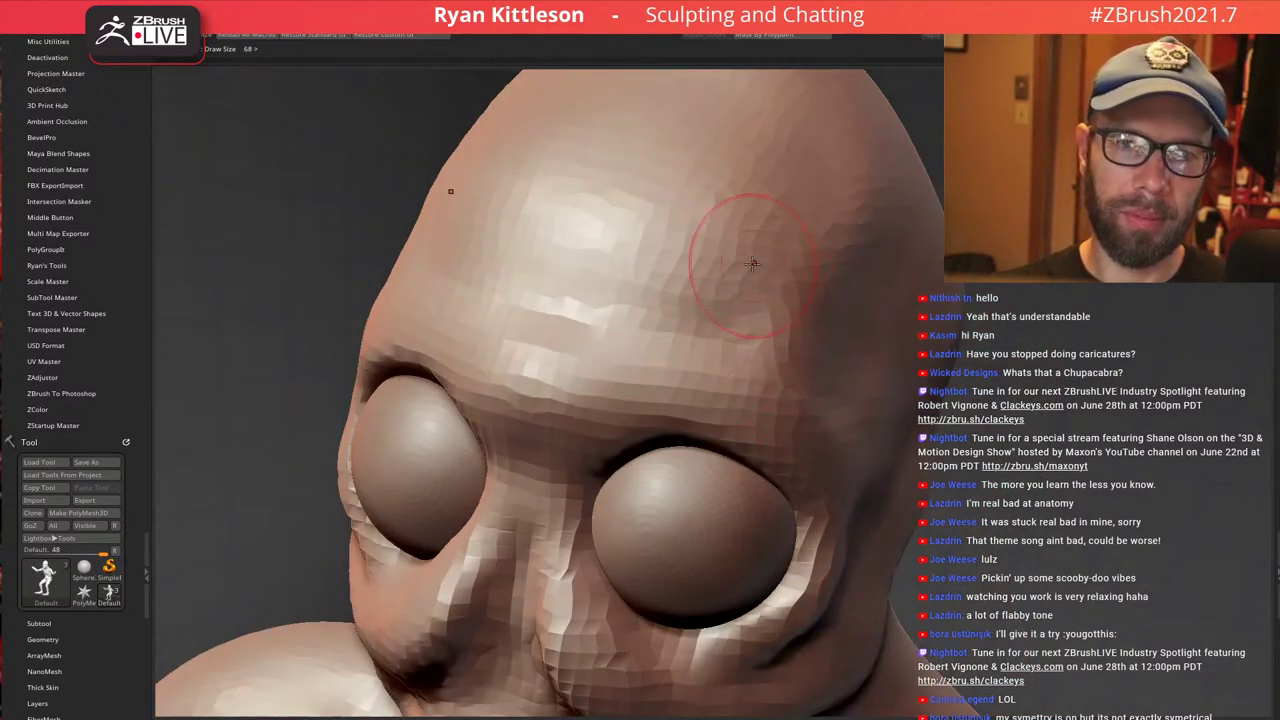
{"action": "right_click_drag", "start_coordinate": [680, 306], "coordinate": [690, 494], "text": "alt"}
{"action": "mouse_move", "coordinate": [604, 404]}
{"action": "left_mouse_down"}
{"action": "mouse_move", "coordinate": [594, 417]}
{"action": "mouse_move", "coordinate": [662, 438]}
{"action": "mouse_move", "coordinate": [732, 308]}
{"action": "left_mouse_up"}
{"action": "mouse_move", "coordinate": [765, 385]}
{"action": "right_mouse_down", "text": "ctrl"}
{"action": "mouse_move", "coordinate": [706, 294]}
{"action": "mouse_move", "coordinate": [786, 334]}
{"action": "mouse_move", "coordinate": [789, 312]}
{"action": "right_mouse_up", "text": "ctrl"}
{"action": "mouse_move", "coordinate": [802, 396]}
{"action": "right_mouse_down", "text": "alt"}
{"action": "mouse_move", "coordinate": [764, 223]}
{"action": "mouse_move", "coordinate": [788, 218]}
{"action": "right_mouse_up", "text": "alt"}
{"action": "right_click_drag", "start_coordinate": [786, 280], "coordinate": [758, 234], "text": "alt"}
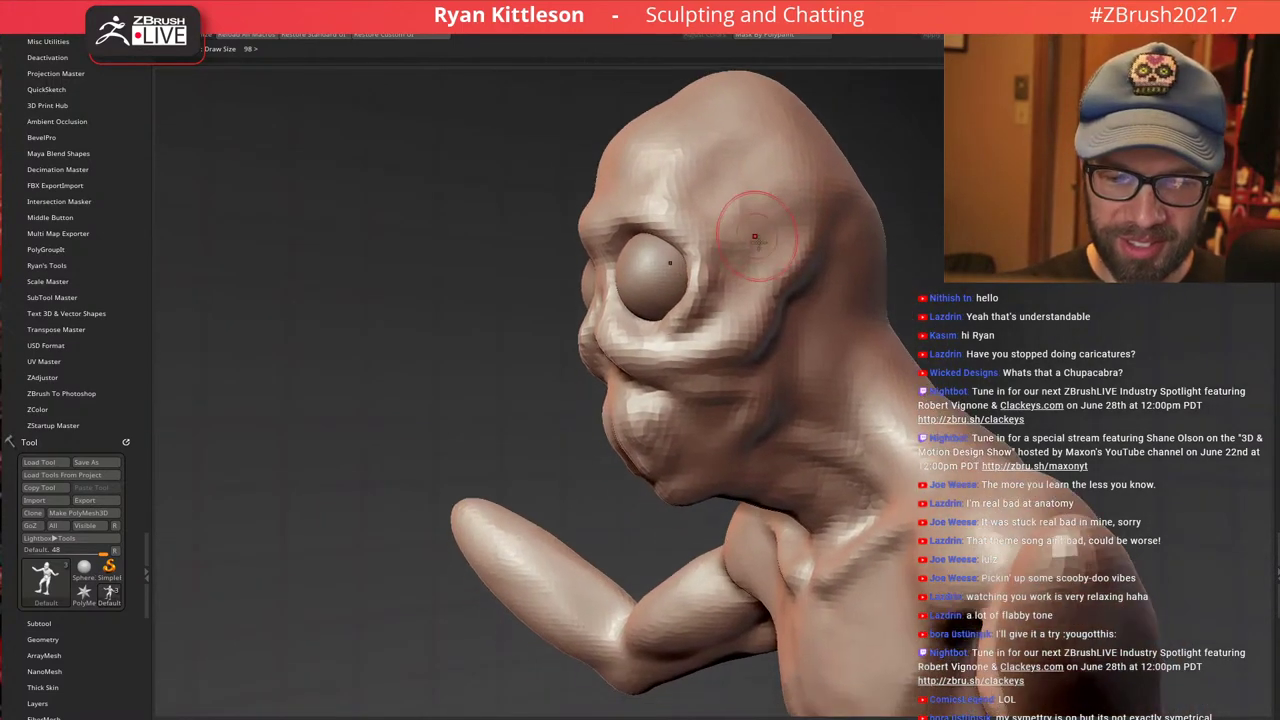
Shape the lower rim of the eye socket and the upper cheek beneath it at draw size 63
{"action": "mouse_move", "coordinate": [749, 191]}
{"action": "right_mouse_down"}
{"action": "mouse_move", "coordinate": [797, 183]}
{"action": "mouse_move", "coordinate": [752, 200]}
{"action": "right_mouse_up"}
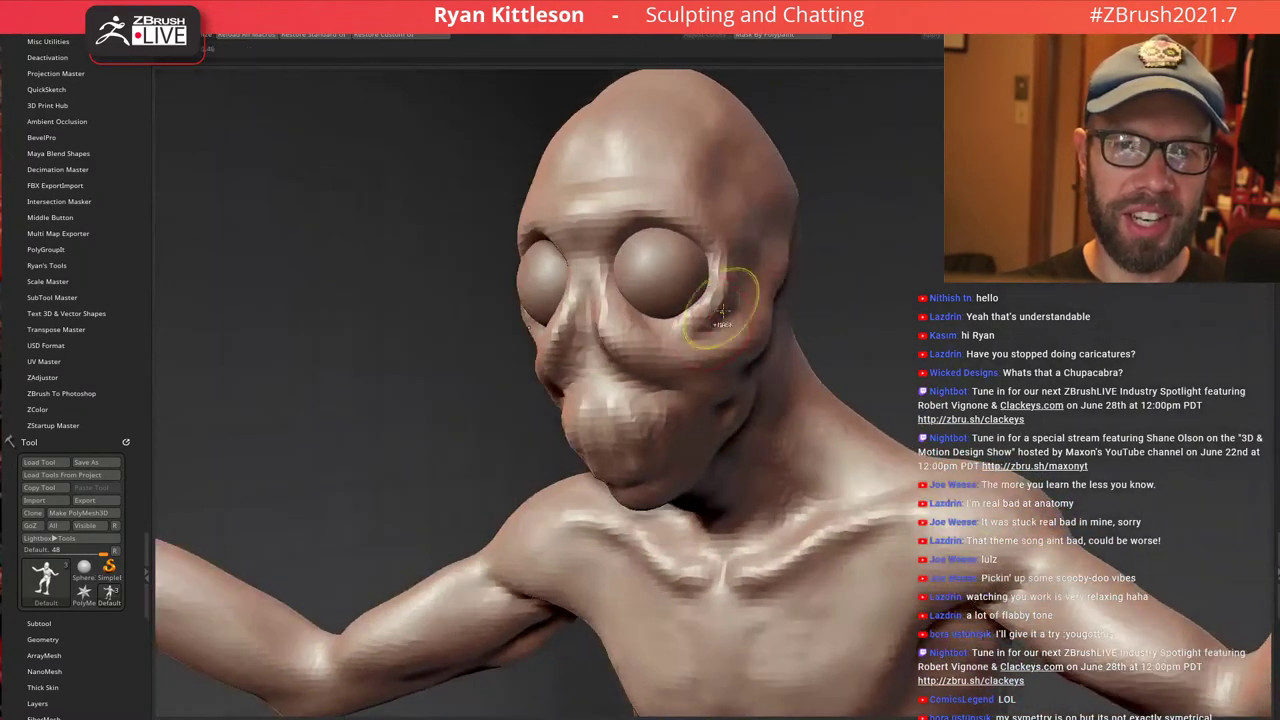
{"action": "right_click_drag", "start_coordinate": [734, 294], "coordinate": [668, 362], "text": "ctrl"}
{"action": "mouse_move", "coordinate": [643, 338]}
{"action": "left_mouse_down"}
{"action": "mouse_move", "coordinate": [566, 346]}
{"action": "mouse_move", "coordinate": [661, 338]}
{"action": "mouse_move", "coordinate": [657, 359]}
{"action": "left_mouse_up"}
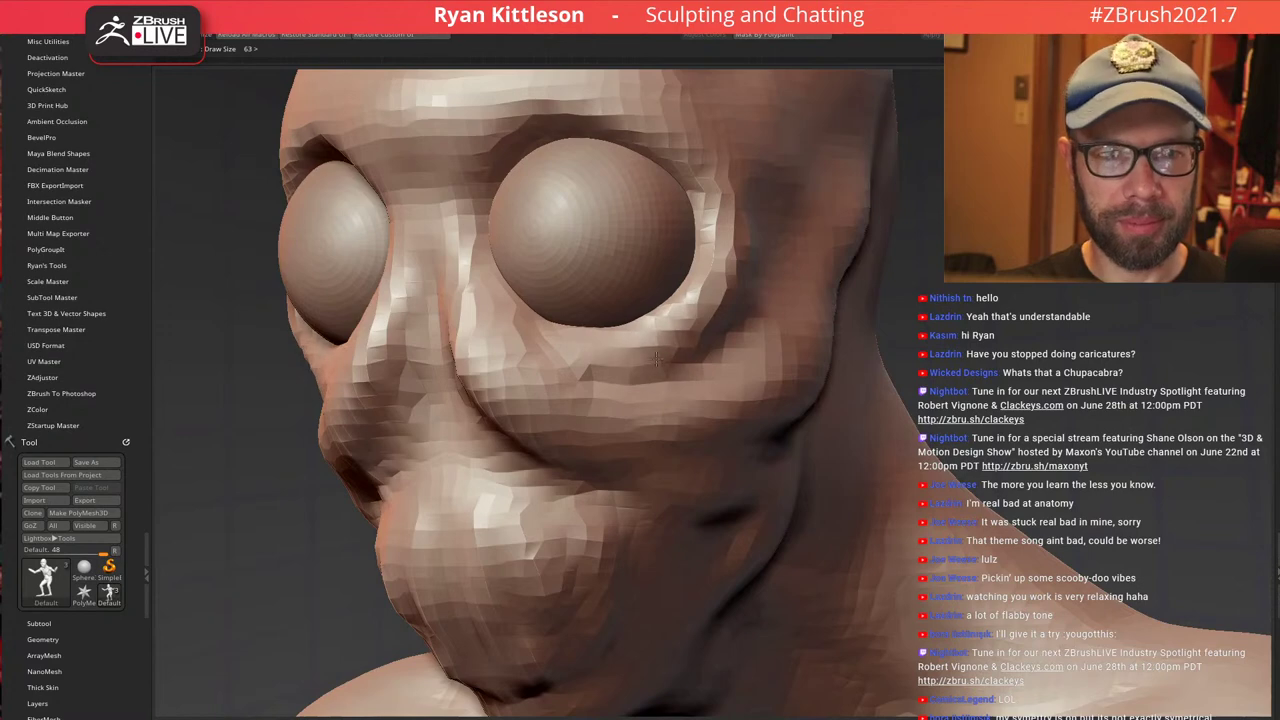
{"action": "left_click_drag", "start_coordinate": [558, 330], "coordinate": [601, 328]}
{"action": "mouse_move", "coordinate": [603, 340]}
{"action": "right_mouse_down"}
{"action": "mouse_move", "coordinate": [631, 360]}
{"action": "mouse_move", "coordinate": [655, 346]}
{"action": "mouse_move", "coordinate": [568, 338]}
{"action": "right_mouse_up"}
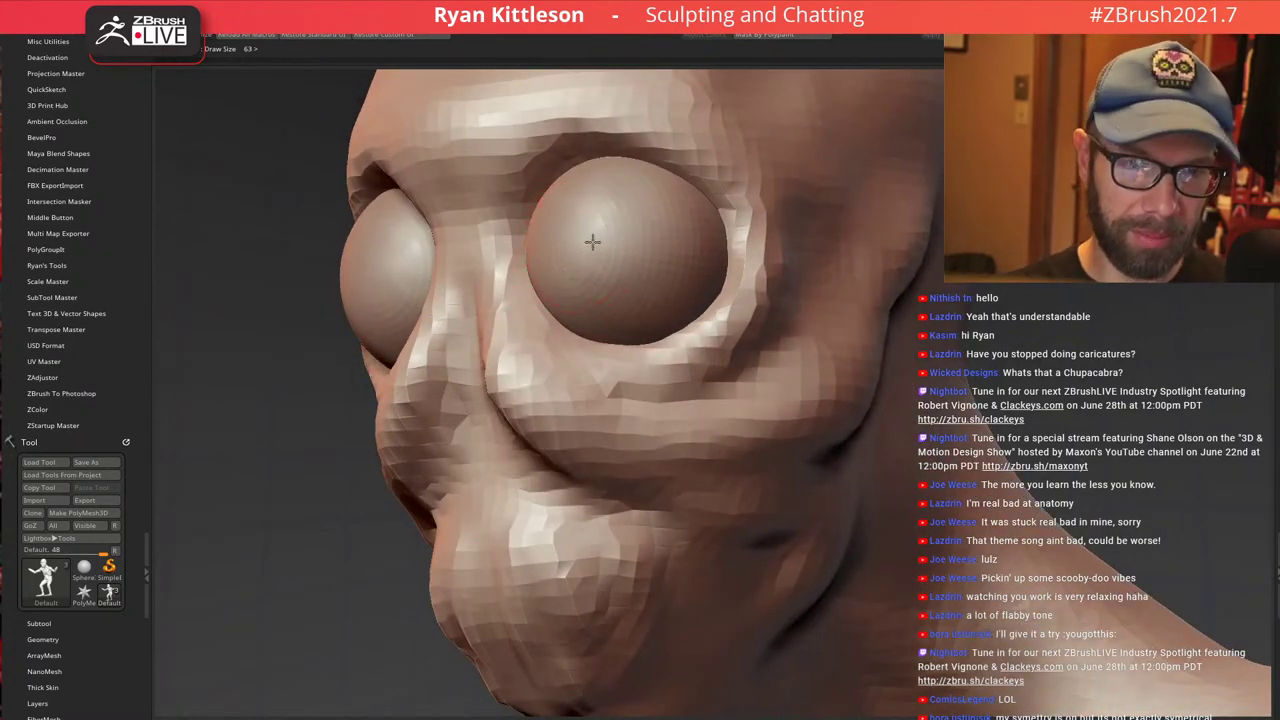
Sculpt the brow edge above the eye and smooth the area between the brows
{"action": "right_click_drag", "start_coordinate": [591, 243], "coordinate": [510, 202]}
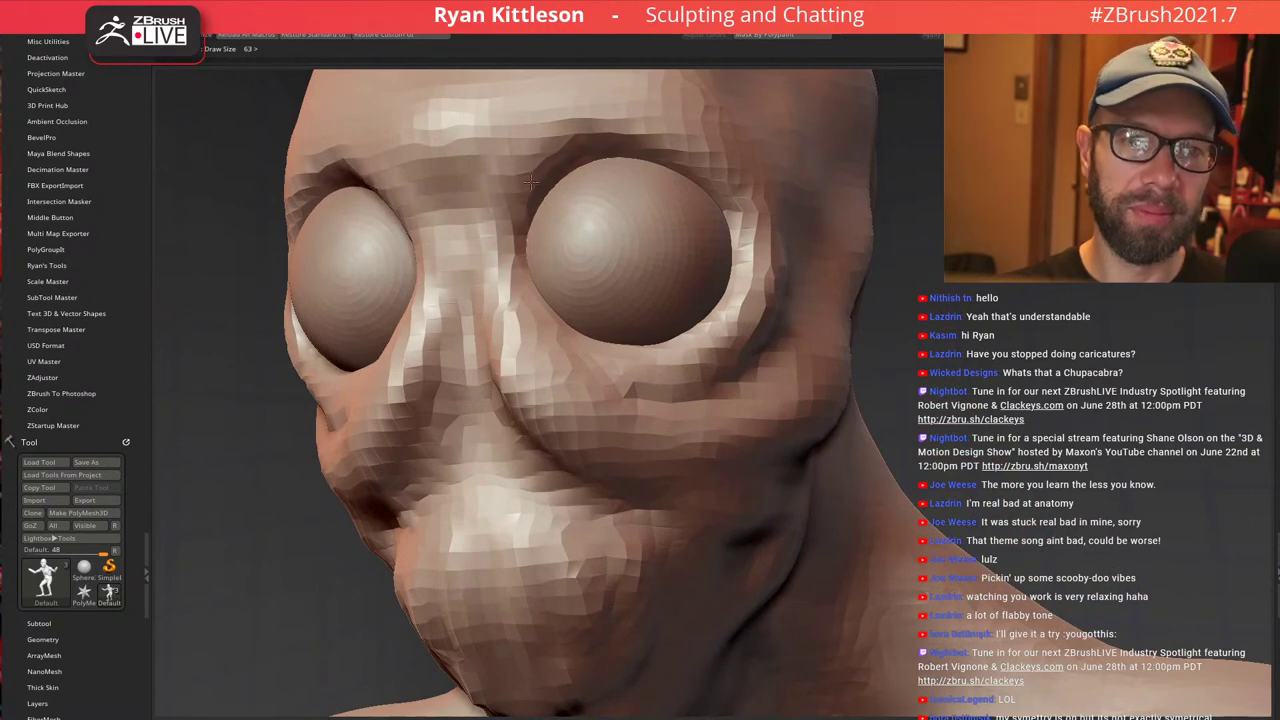
{"action": "mouse_move", "coordinate": [661, 143]}
{"action": "left_mouse_down"}
{"action": "mouse_move", "coordinate": [602, 136]}
{"action": "mouse_move", "coordinate": [508, 154]}
{"action": "left_mouse_up"}
{"action": "right_click_drag", "start_coordinate": [511, 177], "coordinate": [573, 296], "text": "alt"}
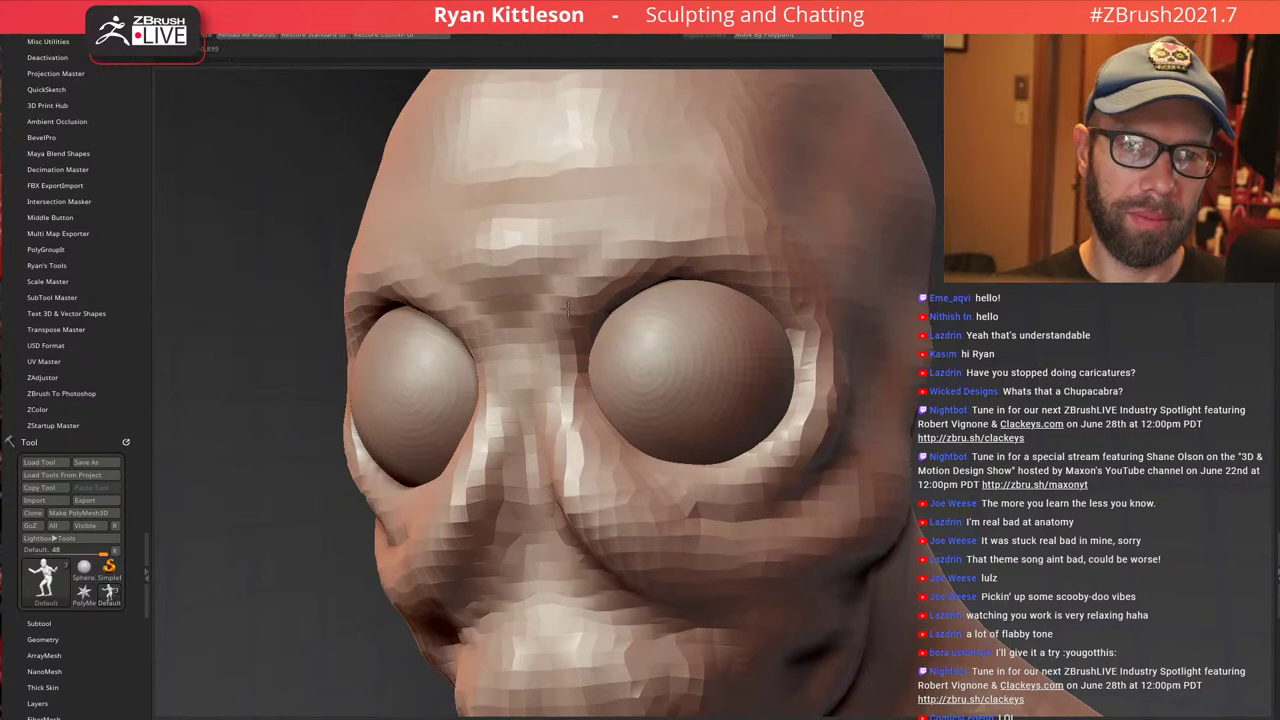
{"action": "left_click_drag", "start_coordinate": [520, 252], "coordinate": [561, 244], "text": "shift"}
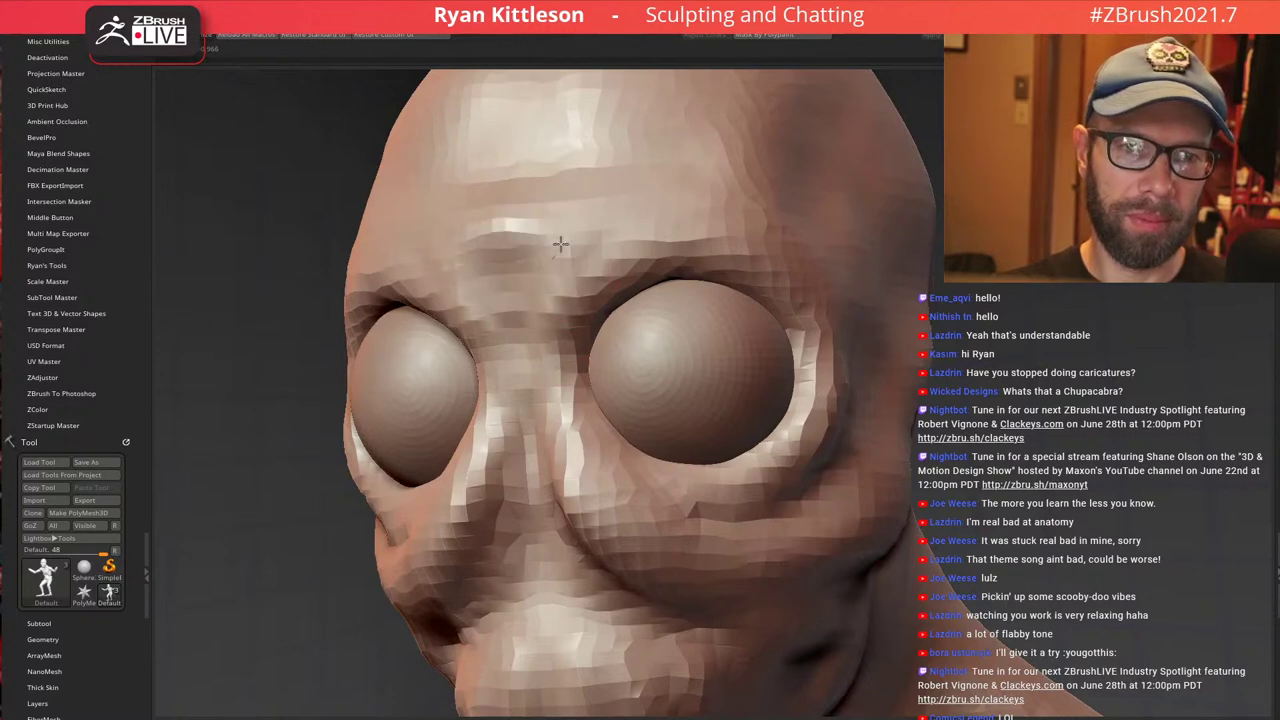
Build up the inner ends of the brow ridges and blend them into the lower centre of the forehead
{"action": "mouse_move", "coordinate": [560, 231]}
{"action": "right_mouse_down"}
{"action": "mouse_move", "coordinate": [571, 240]}
{"action": "mouse_move", "coordinate": [562, 235]}
{"action": "right_mouse_up"}
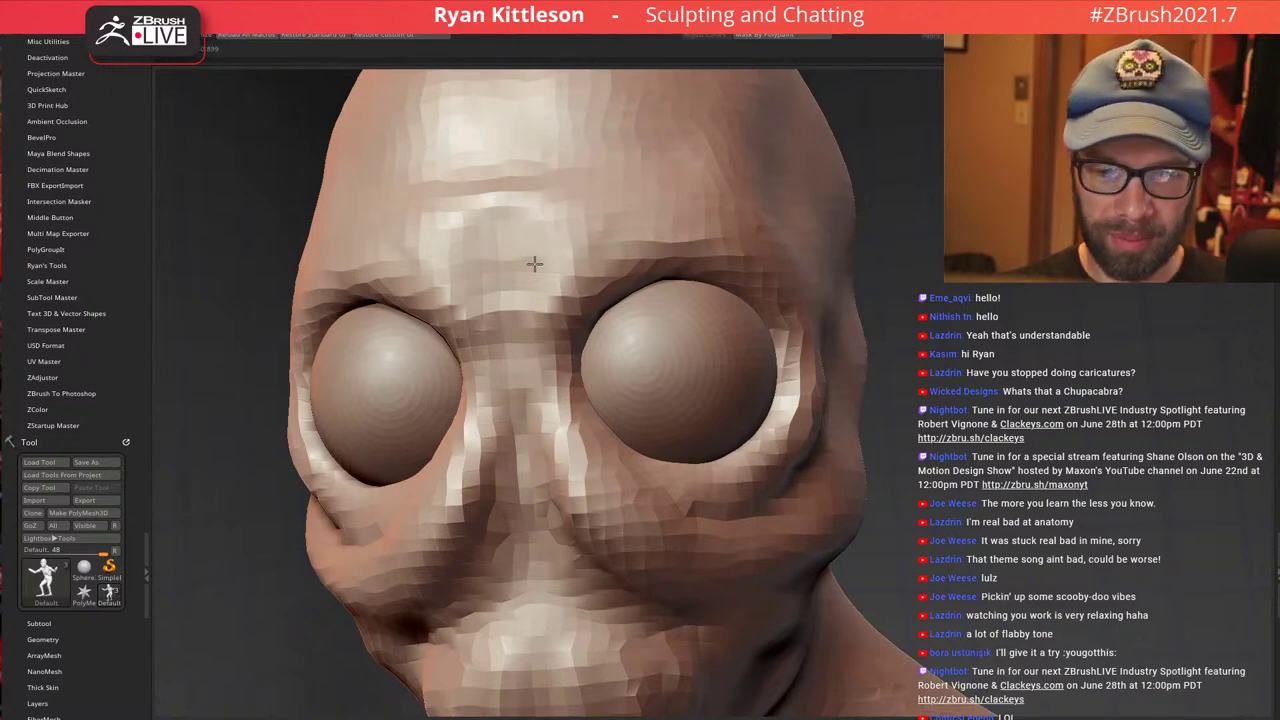
{"action": "right_click_drag", "start_coordinate": [563, 212], "coordinate": [571, 223]}
{"action": "mouse_move", "coordinate": [571, 223]}
{"action": "left_mouse_down"}
{"action": "mouse_move", "coordinate": [602, 215]}
{"action": "mouse_move", "coordinate": [560, 205]}
{"action": "left_mouse_up"}
{"action": "mouse_move", "coordinate": [630, 185]}
{"action": "right_mouse_down"}
{"action": "mouse_move", "coordinate": [583, 197]}
{"action": "mouse_move", "coordinate": [636, 210]}
{"action": "right_mouse_up"}
{"action": "left_click_drag", "start_coordinate": [570, 235], "coordinate": [520, 256]}
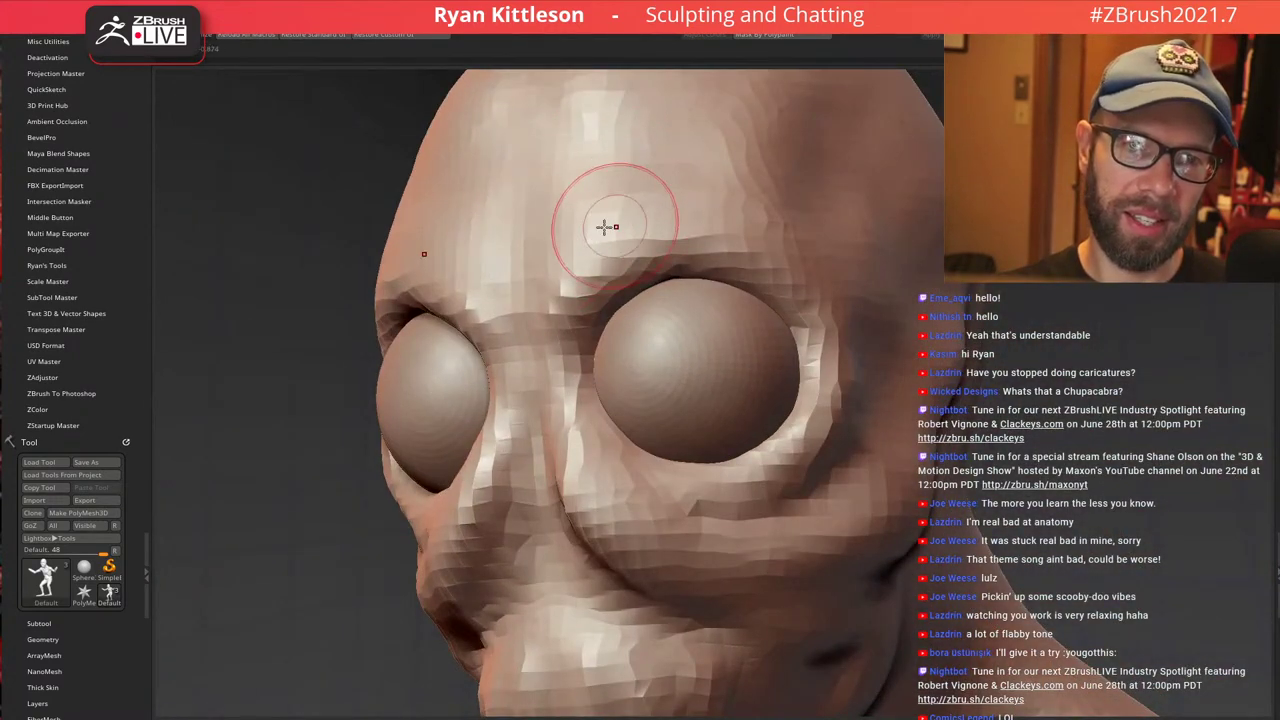
{"action": "mouse_move", "coordinate": [604, 227]}
{"action": "right_mouse_down"}
{"action": "mouse_move", "coordinate": [657, 214]}
{"action": "mouse_move", "coordinate": [683, 340]}
{"action": "mouse_move", "coordinate": [655, 316]}
{"action": "right_mouse_up"}
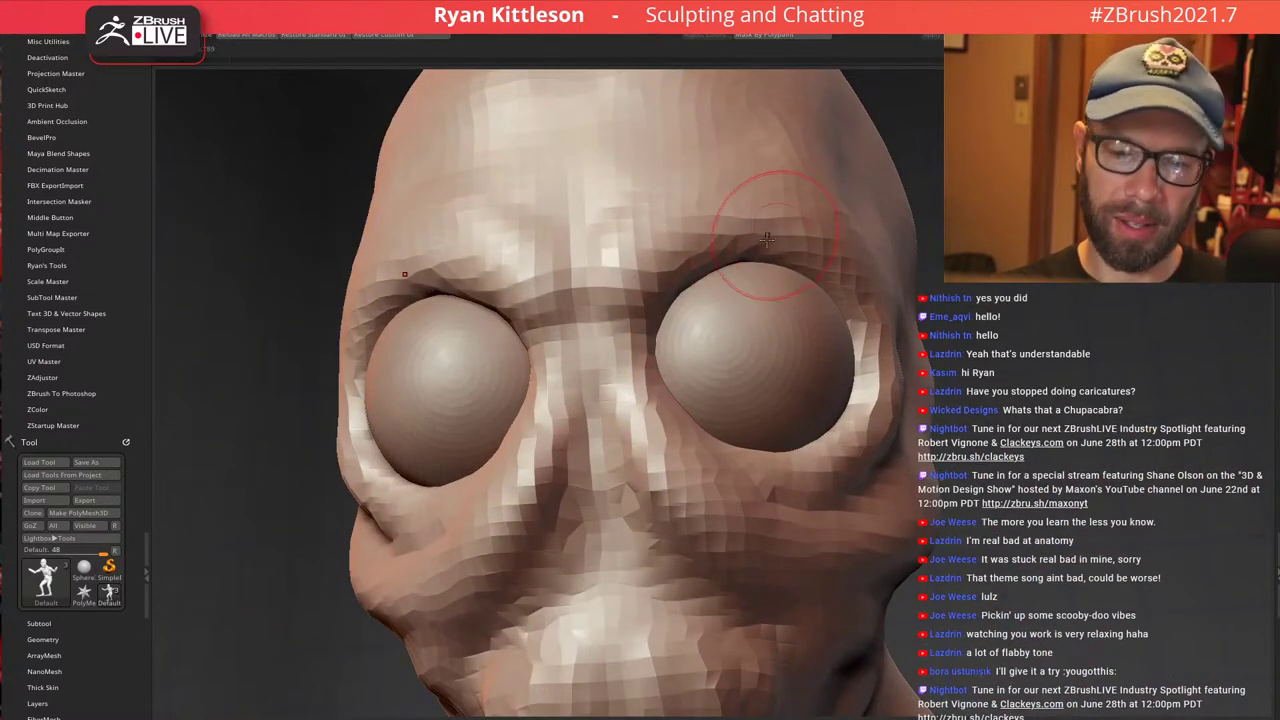
Shape the upper forehead with broad strokes at draw sizes 182 and 142
{"action": "mouse_move", "coordinate": [780, 234]}
{"action": "right_mouse_down", "text": "ctrl"}
{"action": "mouse_move", "coordinate": [743, 211]}
{"action": "mouse_move", "coordinate": [758, 240]}
{"action": "mouse_move", "coordinate": [771, 190]}
{"action": "mouse_move", "coordinate": [785, 198]}
{"action": "mouse_move", "coordinate": [764, 223]}
{"action": "mouse_move", "coordinate": [787, 218]}
{"action": "mouse_move", "coordinate": [762, 216]}
{"action": "mouse_move", "coordinate": [712, 258]}
{"action": "right_mouse_up", "text": "ctrl"}
{"action": "key", "text": "bracketright"}
{"action": "key", "text": "bracketright"}
{"action": "left_click_drag", "start_coordinate": [697, 281], "coordinate": [694, 300]}
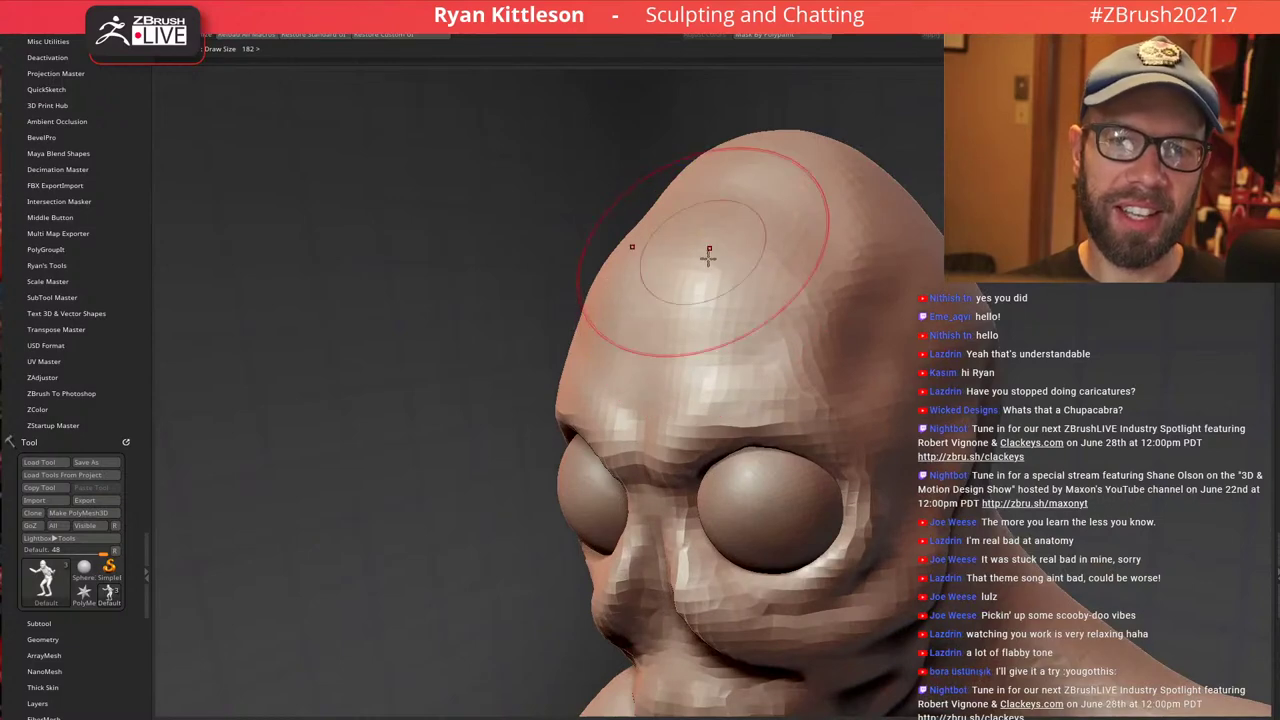
{"action": "mouse_move", "coordinate": [730, 268]}
{"action": "right_mouse_down"}
{"action": "mouse_move", "coordinate": [692, 262]}
{"action": "mouse_move", "coordinate": [736, 283]}
{"action": "right_mouse_up"}
{"action": "key", "text": "bracketleft"}
{"action": "key", "text": "bracketleft"}
{"action": "key", "text": "bracketleft"}
{"action": "key", "text": "bracketleft"}
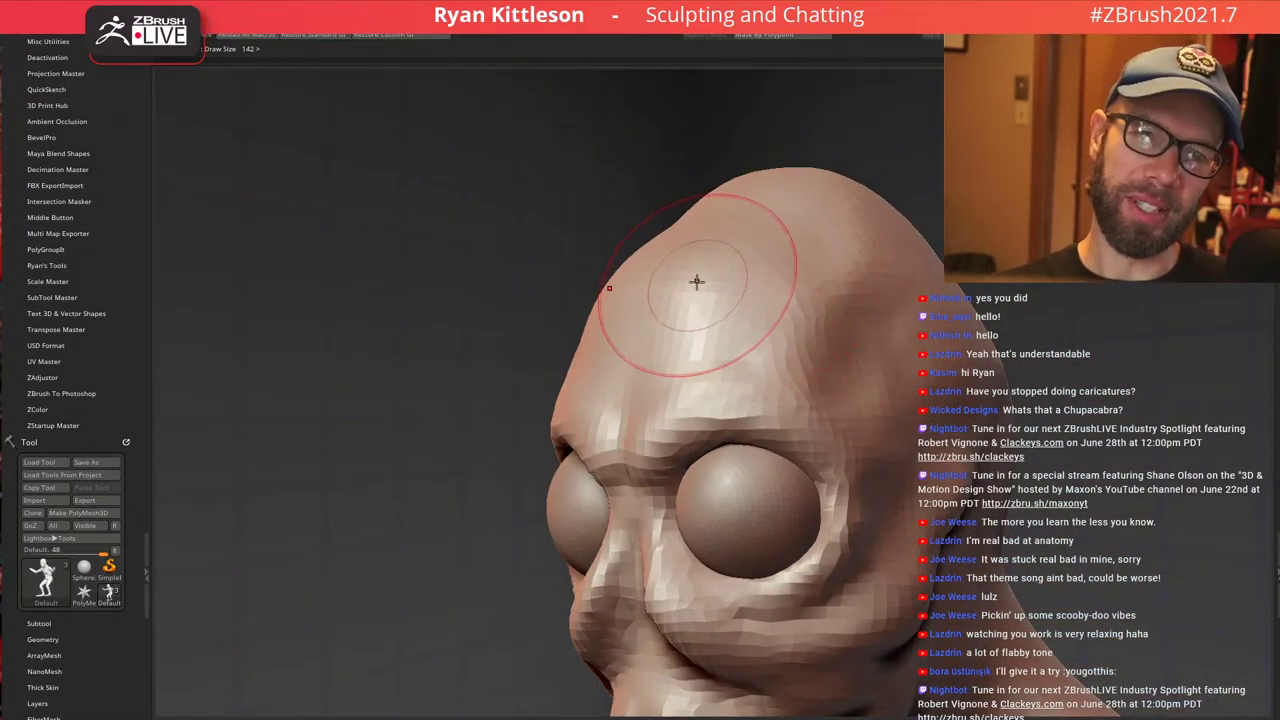
{"action": "left_click_drag", "start_coordinate": [697, 283], "coordinate": [690, 271]}
{"action": "right_click_drag", "start_coordinate": [756, 276], "coordinate": [768, 335]}
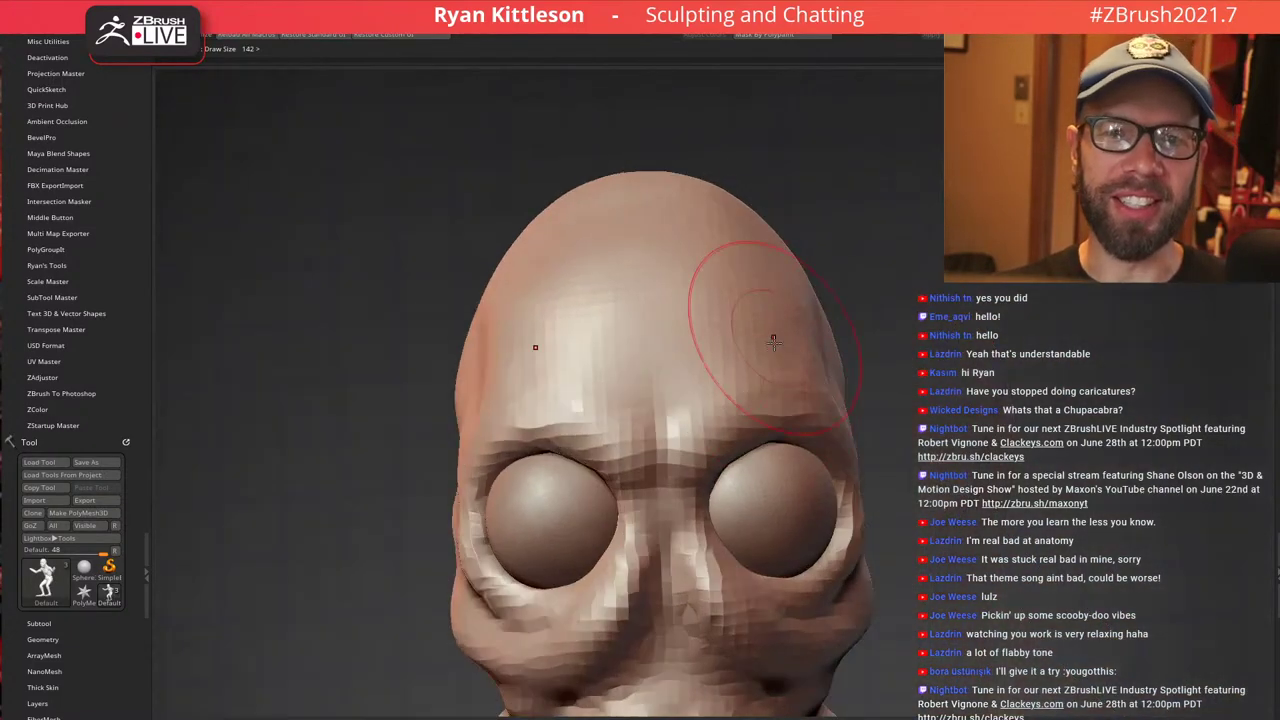
Shape the back of the neck from the base of the skull to the shoulders at draw size 149
{"action": "right_click_drag", "start_coordinate": [669, 323], "coordinate": [672, 260], "text": "ctrl"}
{"action": "right_click_drag", "start_coordinate": [868, 392], "coordinate": [705, 425]}
{"action": "right_click_drag", "start_coordinate": [940, 390], "coordinate": [948, 447], "text": "ctrl"}
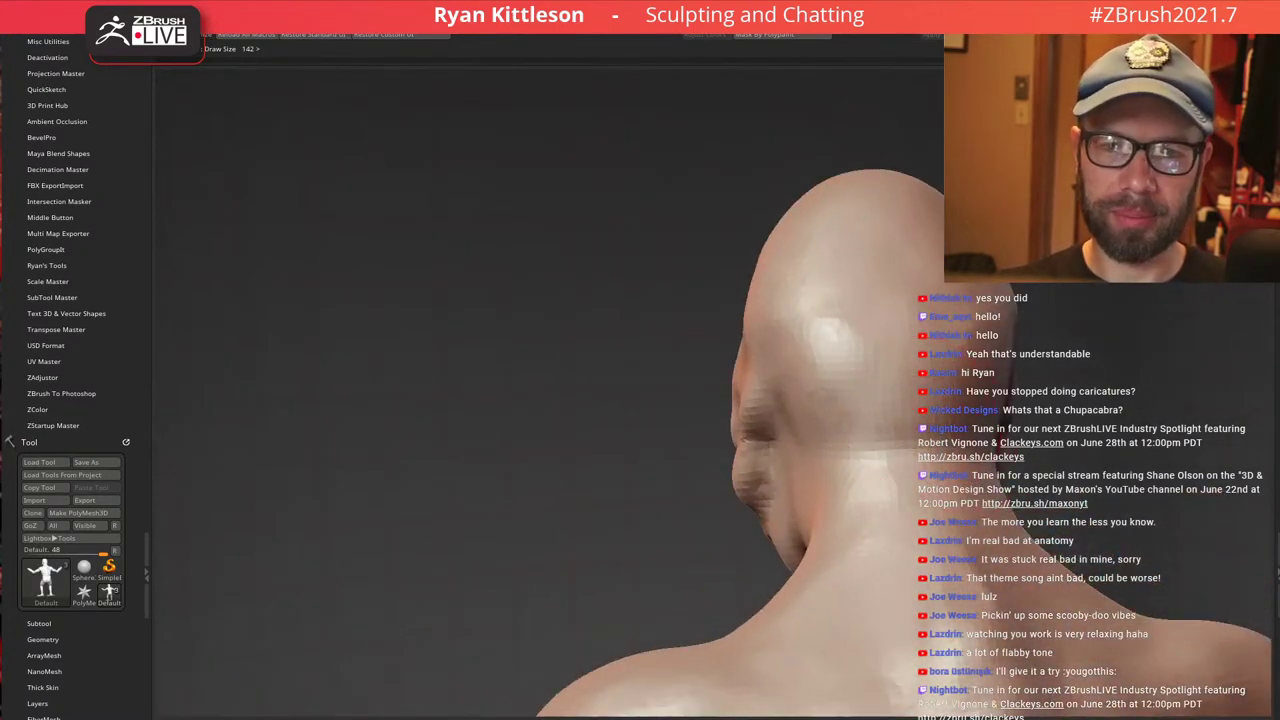
{"action": "mouse_move", "coordinate": [890, 481]}
{"action": "right_mouse_down"}
{"action": "mouse_move", "coordinate": [886, 511]}
{"action": "mouse_move", "coordinate": [948, 495]}
{"action": "right_mouse_up"}
{"action": "mouse_move", "coordinate": [845, 442]}
{"action": "left_mouse_down"}
{"action": "mouse_move", "coordinate": [875, 544]}
{"action": "mouse_move", "coordinate": [908, 560]}
{"action": "left_mouse_up"}
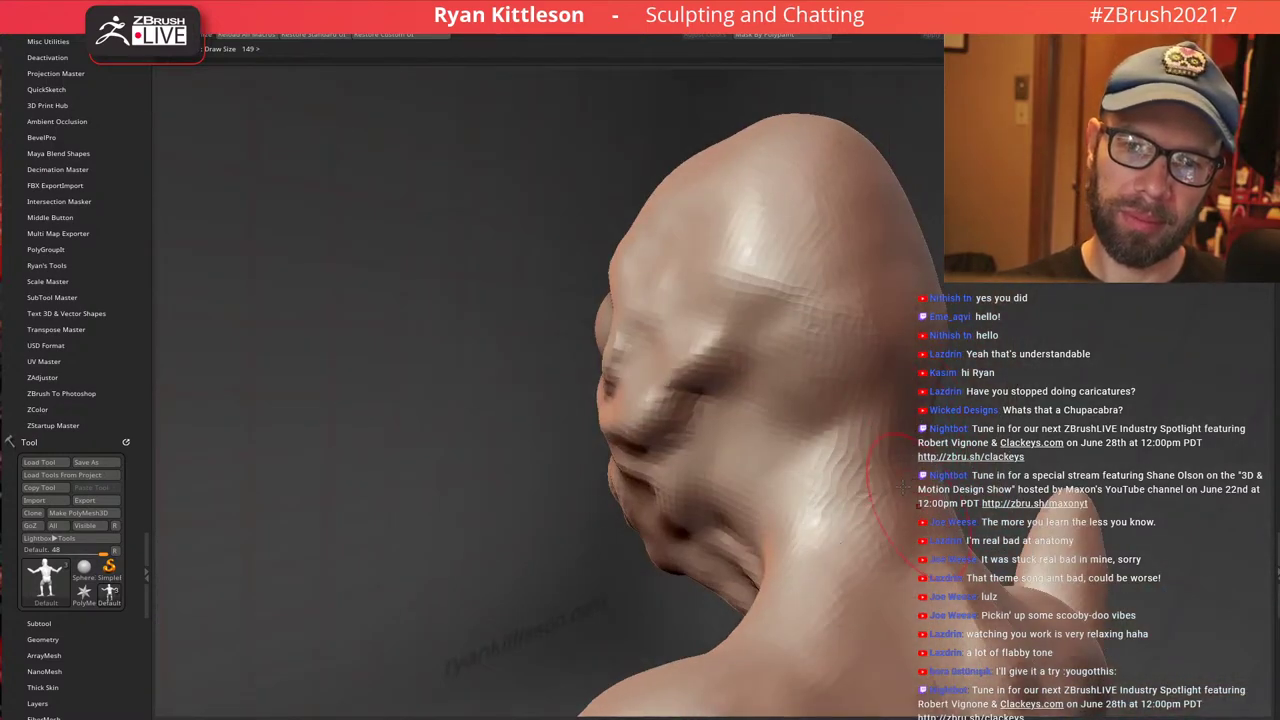
{"action": "right_click_drag", "start_coordinate": [917, 569], "coordinate": [868, 566]}
{"action": "left_click_drag", "start_coordinate": [885, 510], "coordinate": [862, 592]}
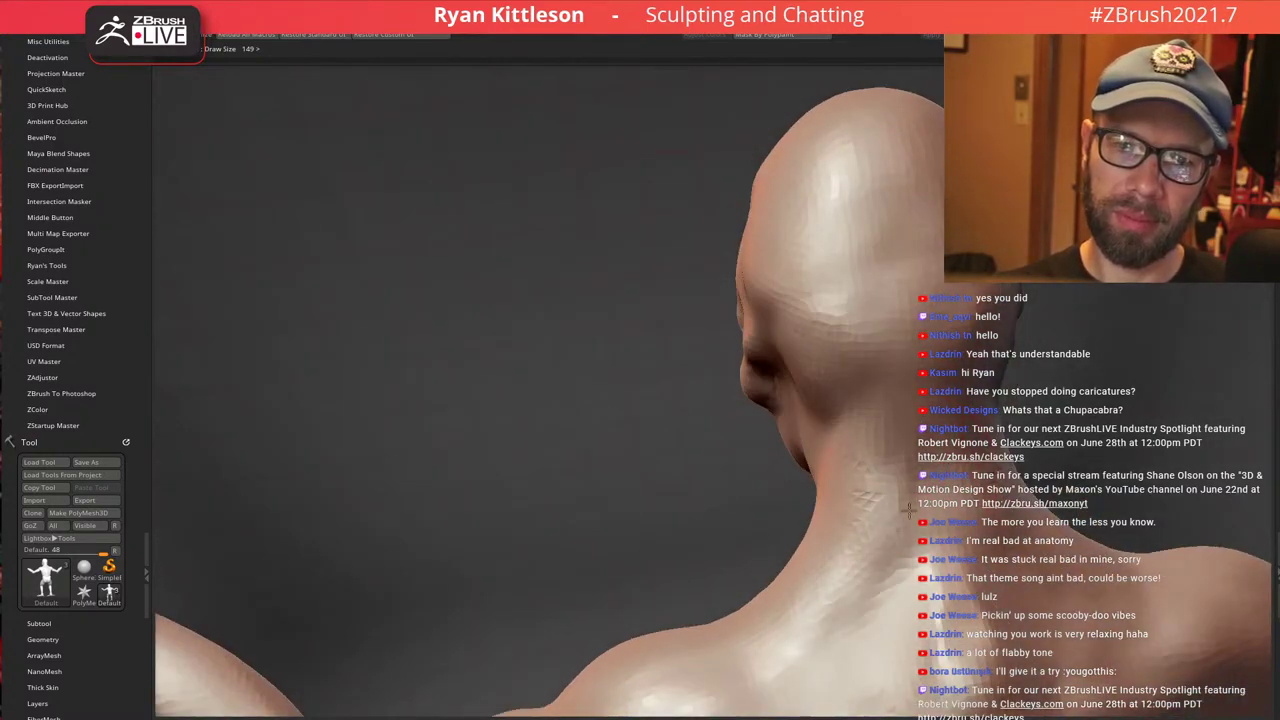
Reduce the draw size to 68 and smooth the nape just below the base of the skull
{"action": "key", "text": "bracketleft"}
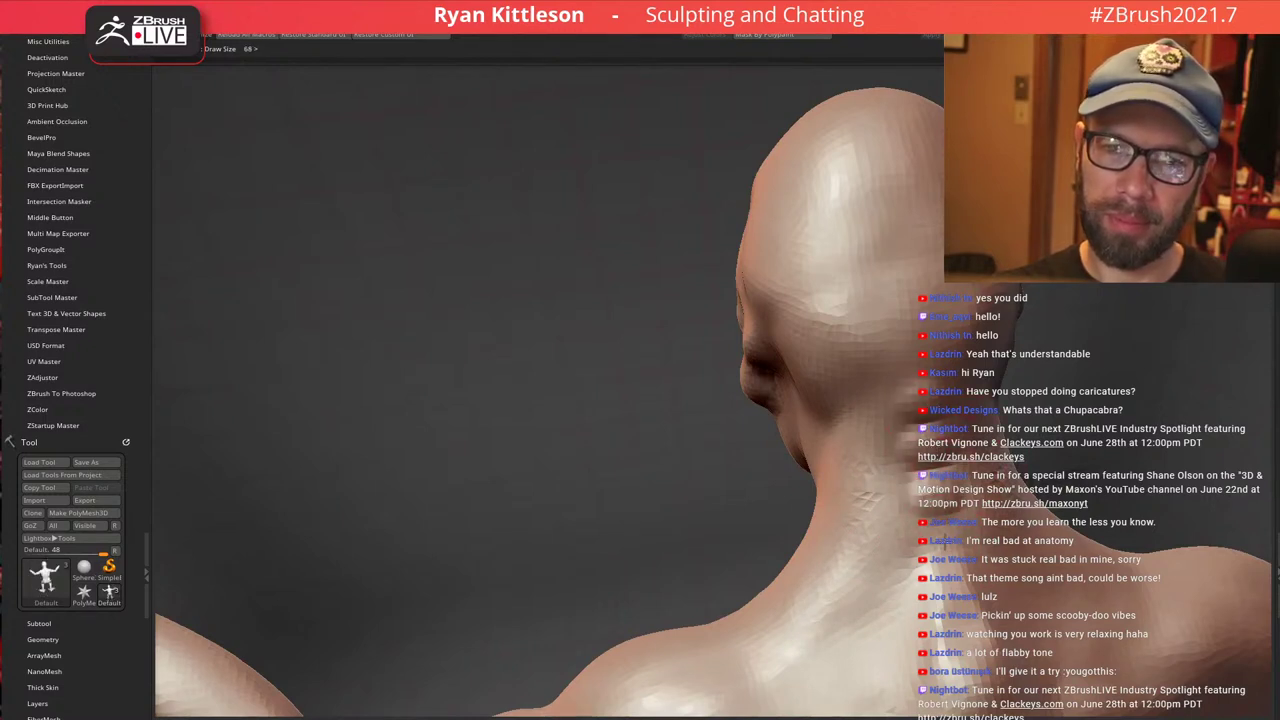
{"action": "right_click_drag", "start_coordinate": [899, 379], "coordinate": [890, 394]}
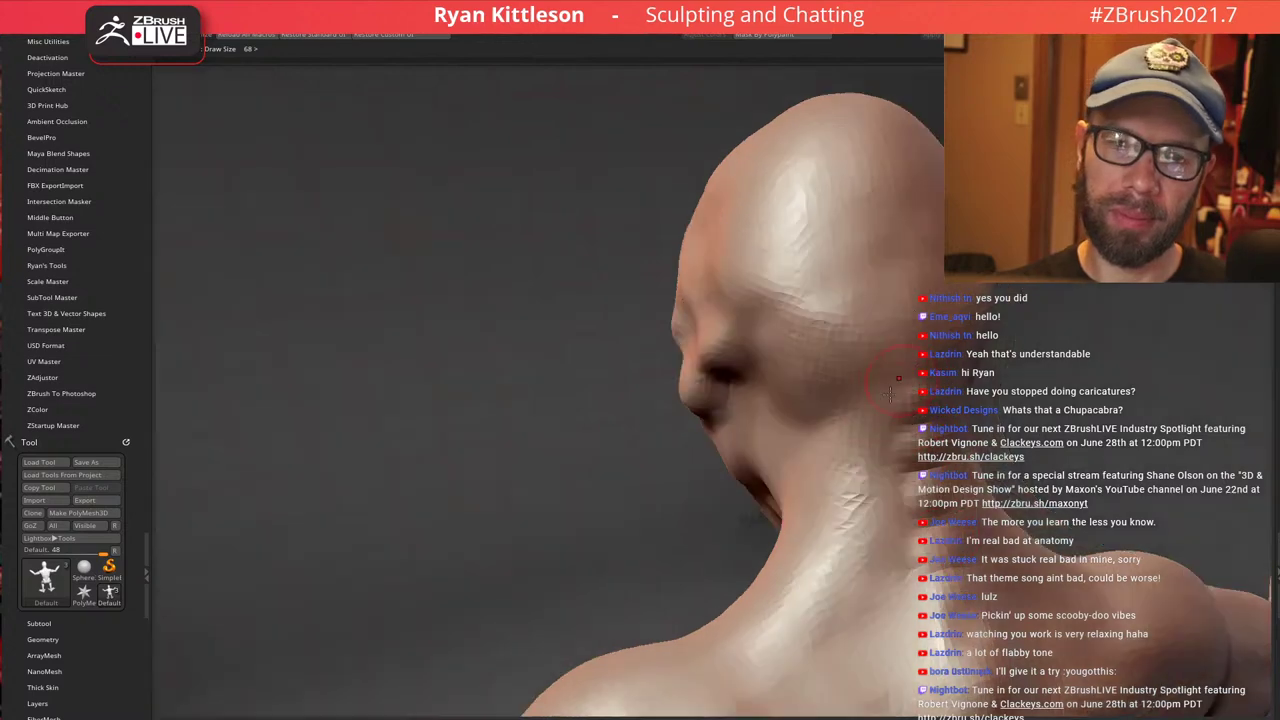
{"action": "mouse_move", "coordinate": [917, 453]}
{"action": "right_mouse_down"}
{"action": "mouse_move", "coordinate": [948, 434]}
{"action": "mouse_move", "coordinate": [951, 398]}
{"action": "mouse_move", "coordinate": [941, 445]}
{"action": "mouse_move", "coordinate": [919, 466]}
{"action": "right_mouse_up"}
{"action": "mouse_move", "coordinate": [901, 449]}
{"action": "left_mouse_down", "text": "shift"}
{"action": "mouse_move", "coordinate": [893, 482]}
{"action": "mouse_move", "coordinate": [896, 446]}
{"action": "left_mouse_up", "text": "shift"}
{"action": "mouse_move", "coordinate": [914, 457]}
{"action": "right_mouse_down"}
{"action": "mouse_move", "coordinate": [940, 425]}
{"action": "mouse_move", "coordinate": [1011, 433]}
{"action": "mouse_move", "coordinate": [898, 288]}
{"action": "right_mouse_up"}
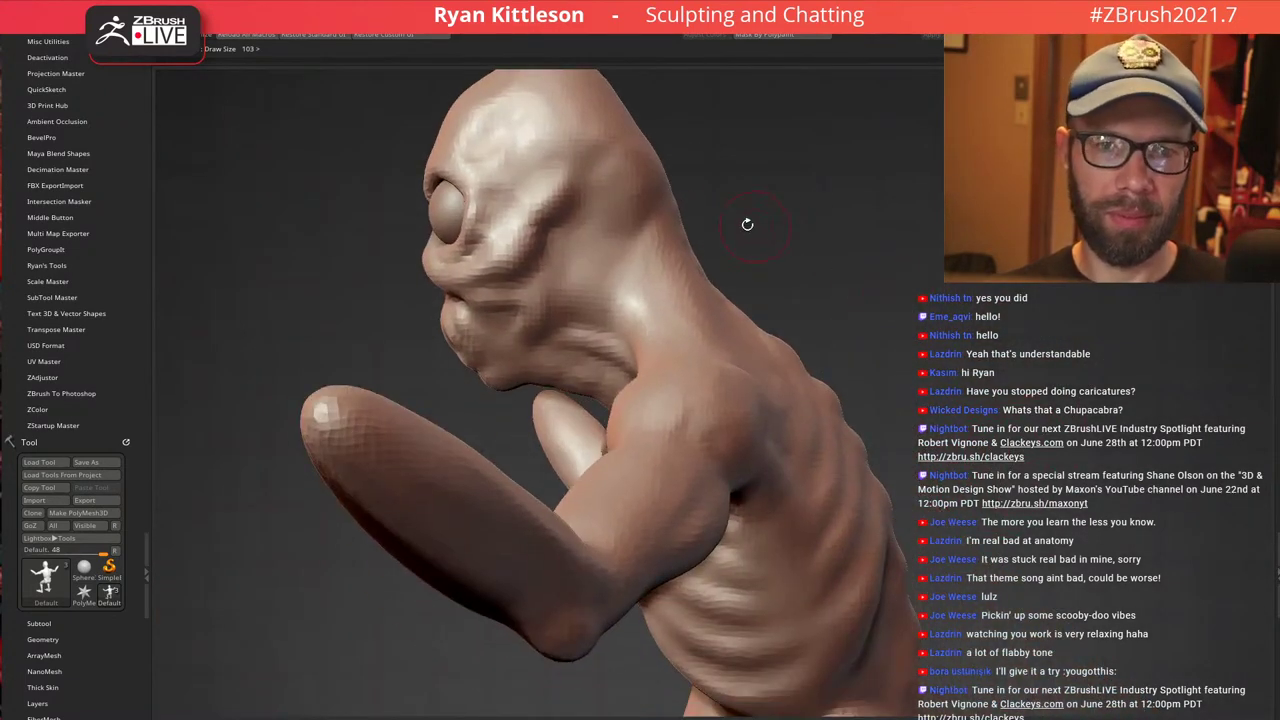
Define the rear contour of the neck down to the upper back, reducing the draw size to 120
{"action": "key", "text": "bracketright"}
{"action": "right_click_drag", "start_coordinate": [760, 233], "coordinate": [660, 232]}
{"action": "left_click_drag", "start_coordinate": [674, 198], "coordinate": [738, 312]}
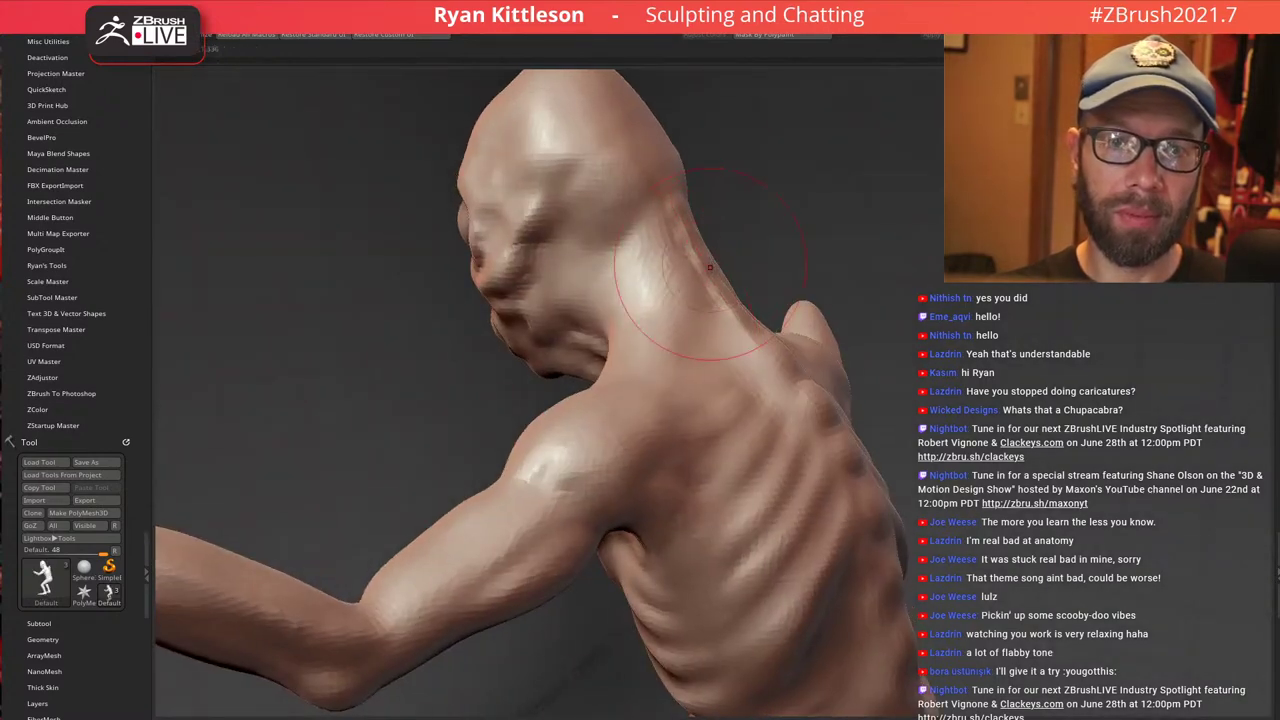
{"action": "key", "text": "bracketleft"}
{"action": "left_click_drag", "start_coordinate": [684, 264], "coordinate": [738, 310]}
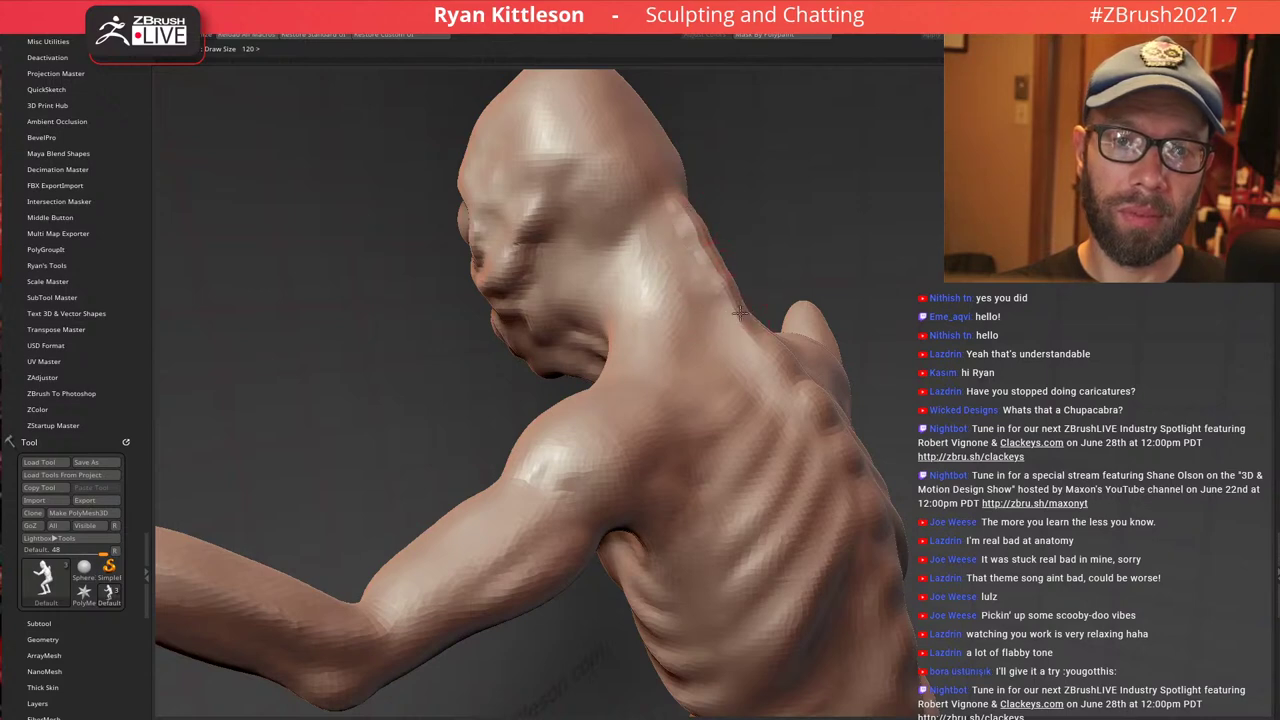
Shape the side of the waist above the hip bone with broad strokes at draw sizes 332 and 389
{"action": "mouse_move", "coordinate": [757, 228]}
{"action": "right_mouse_down", "text": "ctrl"}
{"action": "mouse_move", "coordinate": [750, 185]}
{"action": "mouse_move", "coordinate": [797, 254]}
{"action": "mouse_move", "coordinate": [785, 290]}
{"action": "mouse_move", "coordinate": [738, 245]}
{"action": "mouse_move", "coordinate": [664, 208]}
{"action": "mouse_move", "coordinate": [733, 158]}
{"action": "right_mouse_up", "text": "ctrl"}
{"action": "right_click_drag", "start_coordinate": [733, 158], "coordinate": [786, 211]}
{"action": "right_click_drag", "start_coordinate": [722, 273], "coordinate": [778, 308]}
{"action": "right_click_drag", "start_coordinate": [836, 448], "coordinate": [854, 523], "text": "ctrl"}
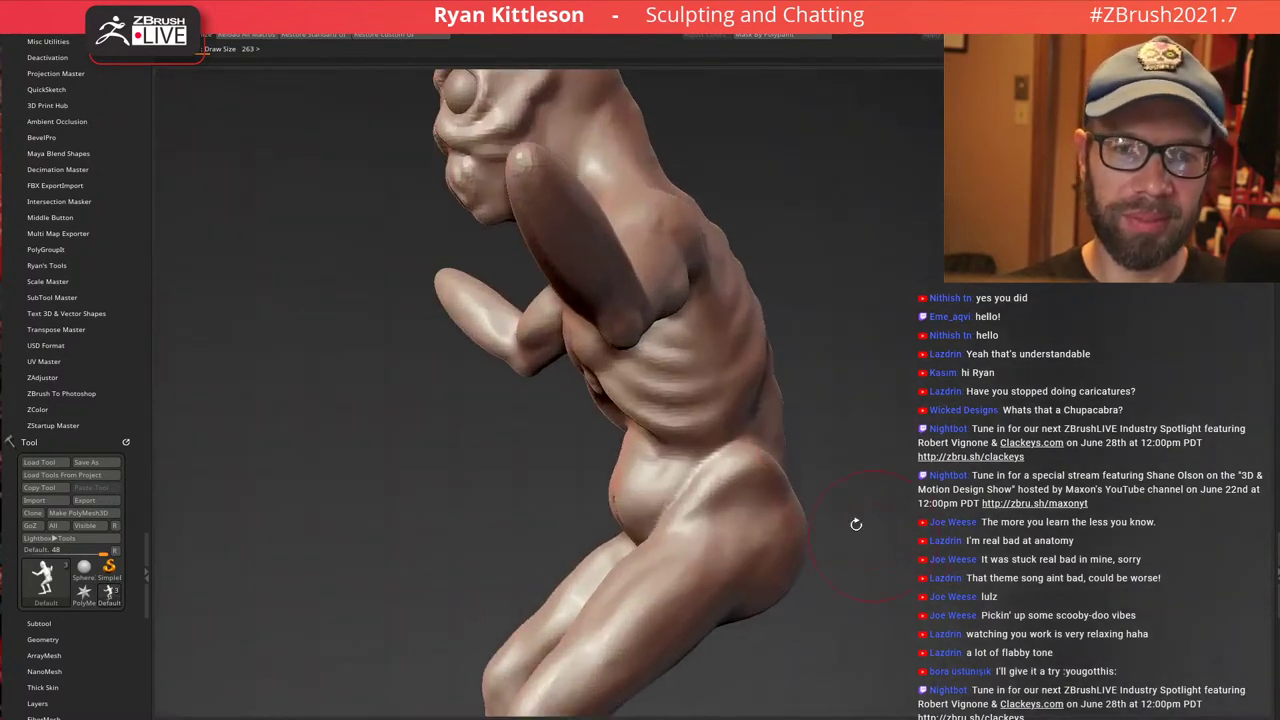
{"action": "mouse_move", "coordinate": [735, 453]}
{"action": "right_mouse_down"}
{"action": "mouse_move", "coordinate": [757, 463]}
{"action": "mouse_move", "coordinate": [783, 336]}
{"action": "mouse_move", "coordinate": [734, 337]}
{"action": "mouse_move", "coordinate": [782, 329]}
{"action": "right_mouse_up"}
{"action": "key", "text": "bracketright"}
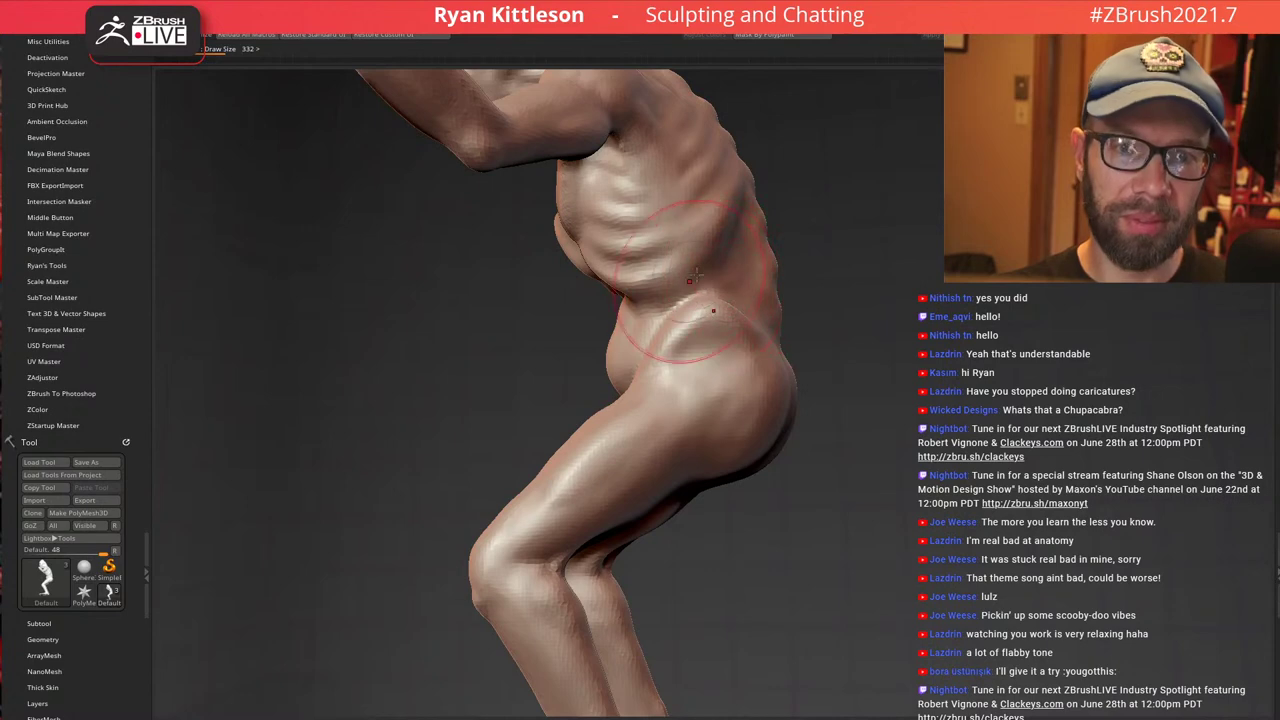
{"action": "left_click_drag", "start_coordinate": [712, 308], "coordinate": [708, 268]}
{"action": "mouse_move", "coordinate": [703, 251]}
{"action": "right_mouse_down"}
{"action": "mouse_move", "coordinate": [655, 252]}
{"action": "mouse_move", "coordinate": [790, 284]}
{"action": "right_mouse_up"}
{"action": "key", "text": "bracketright"}
{"action": "mouse_move", "coordinate": [700, 278]}
{"action": "left_mouse_down"}
{"action": "mouse_move", "coordinate": [640, 290]}
{"action": "mouse_move", "coordinate": [710, 281]}
{"action": "left_mouse_up"}
Blend the lower belly into the groin and soften the crease between them at draw size 216
{"action": "mouse_move", "coordinate": [785, 284]}
{"action": "right_mouse_down"}
{"action": "mouse_move", "coordinate": [721, 281]}
{"action": "mouse_move", "coordinate": [754, 246]}
{"action": "mouse_move", "coordinate": [775, 325]}
{"action": "right_mouse_up"}
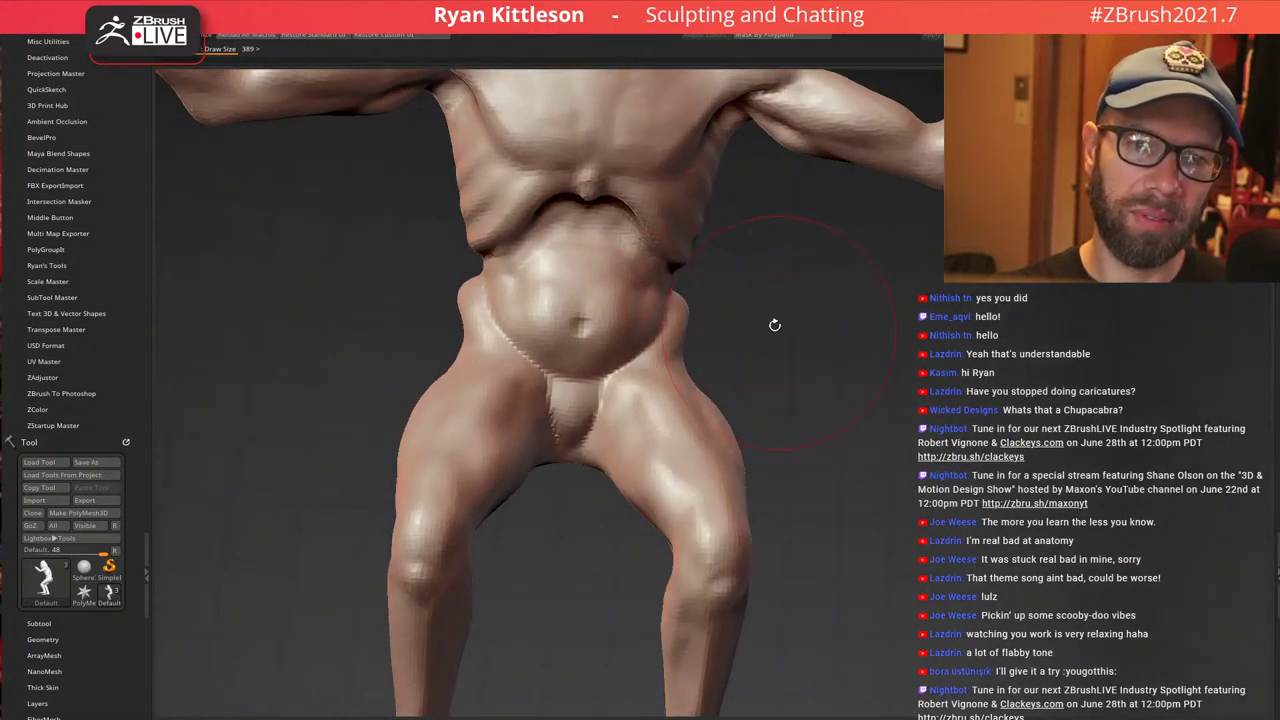
{"action": "key", "text": "bracketleft"}
{"action": "left_click_drag", "start_coordinate": [568, 366], "coordinate": [560, 372]}
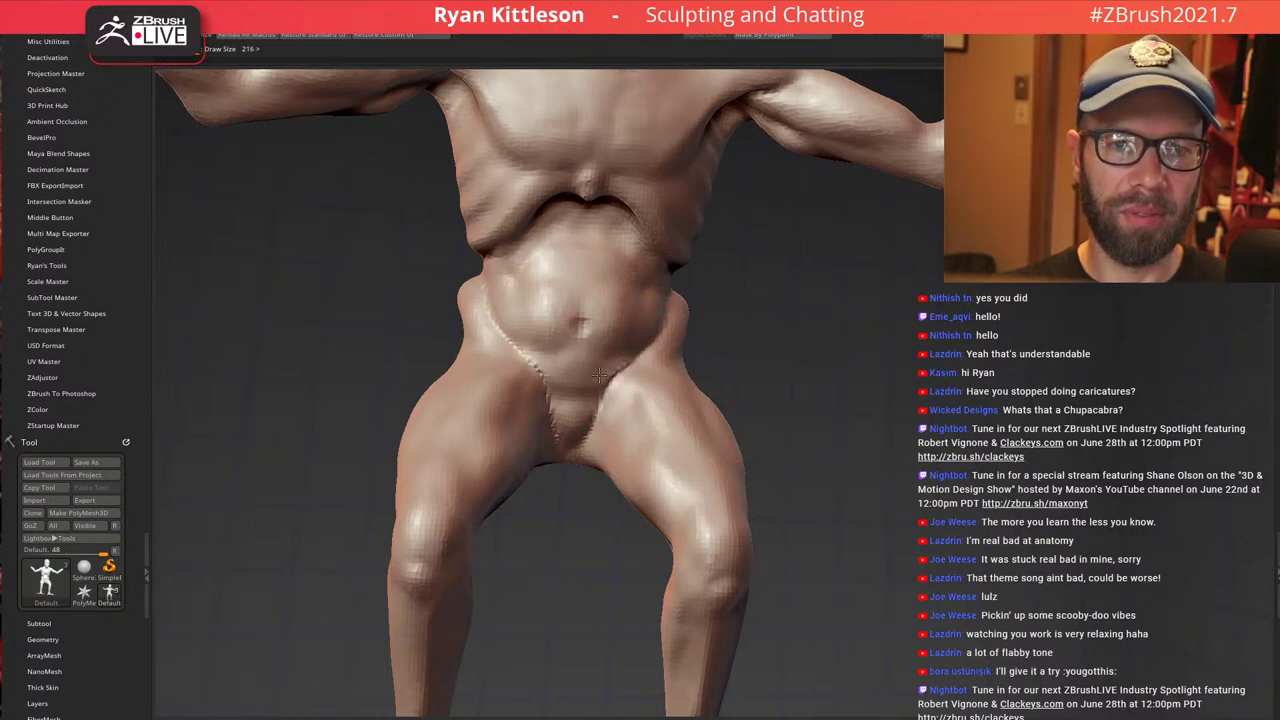
{"action": "mouse_move", "coordinate": [617, 371]}
{"action": "left_mouse_down"}
{"action": "mouse_move", "coordinate": [621, 381]}
{"action": "mouse_move", "coordinate": [606, 340]}
{"action": "left_mouse_up"}
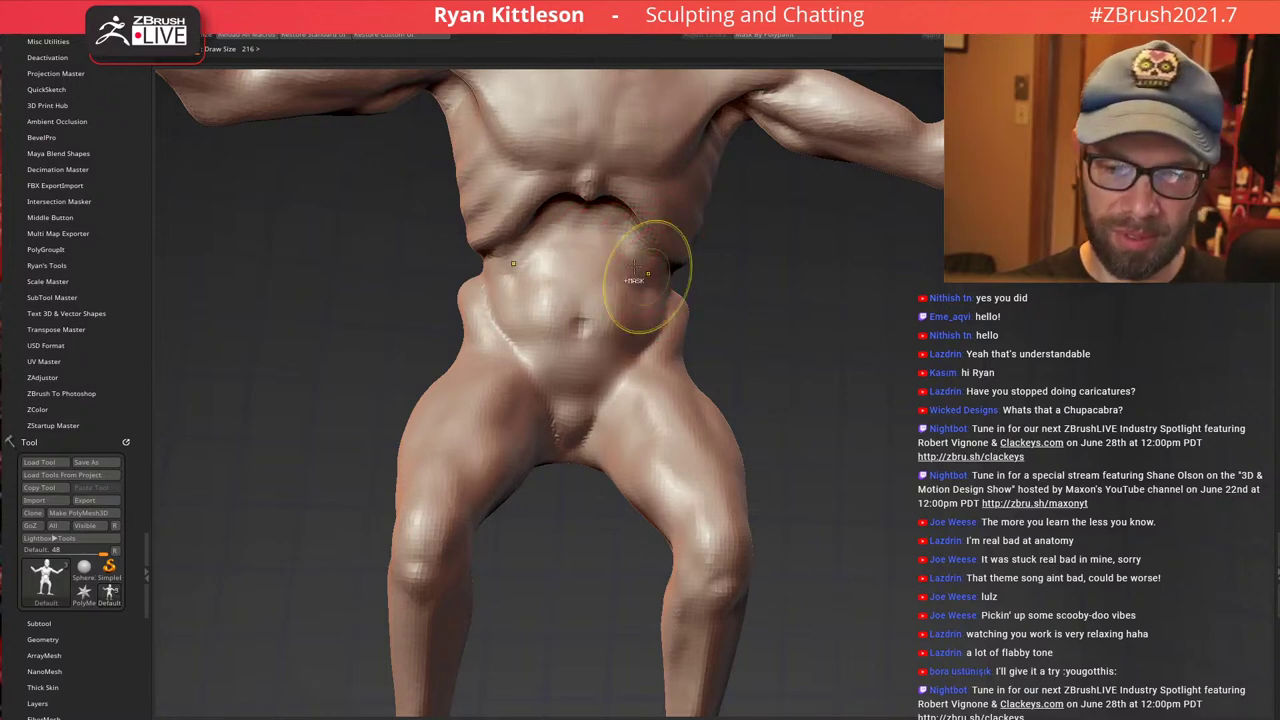
Adjust the front contour of the lower thigh above the knee, enlarging the draw size to 346
{"action": "mouse_move", "coordinate": [634, 267]}
{"action": "right_mouse_down", "text": "ctrl"}
{"action": "mouse_move", "coordinate": [677, 257]}
{"action": "mouse_move", "coordinate": [635, 260]}
{"action": "right_mouse_up", "text": "ctrl"}
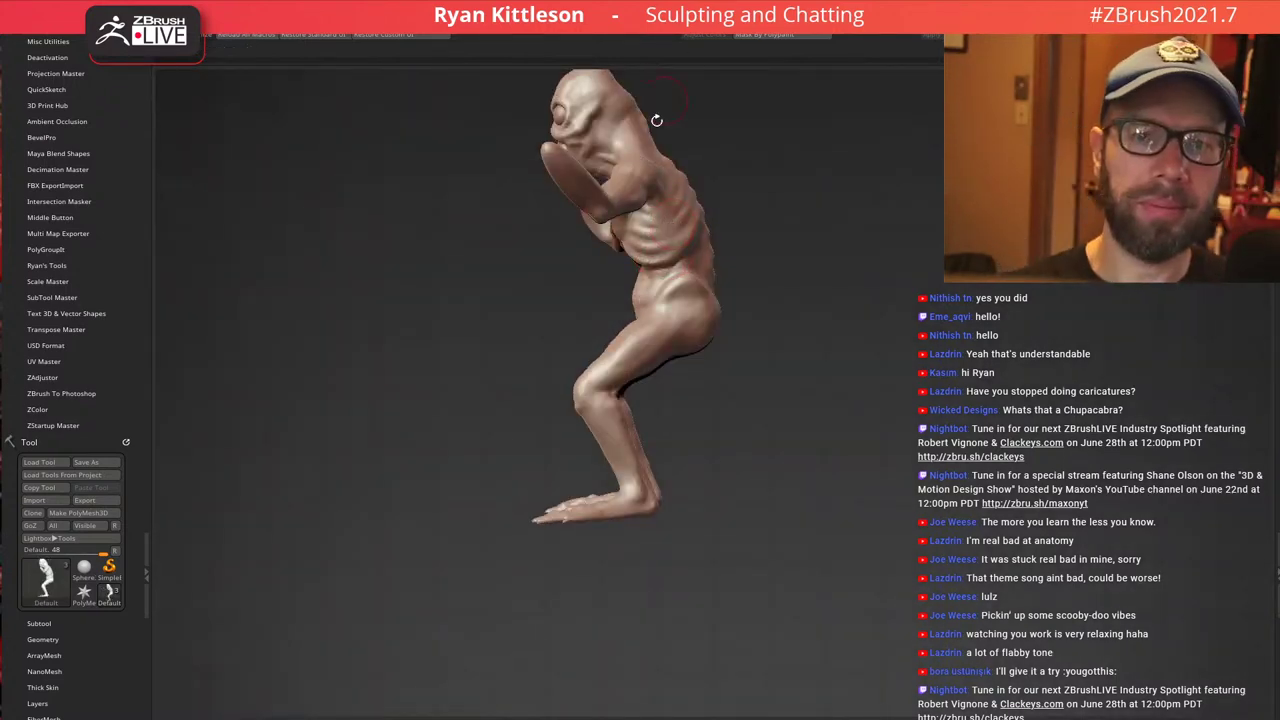
{"action": "right_click_drag", "start_coordinate": [594, 369], "coordinate": [600, 403], "text": "ctrl"}
{"action": "left_click_drag", "start_coordinate": [612, 377], "coordinate": [611, 341]}
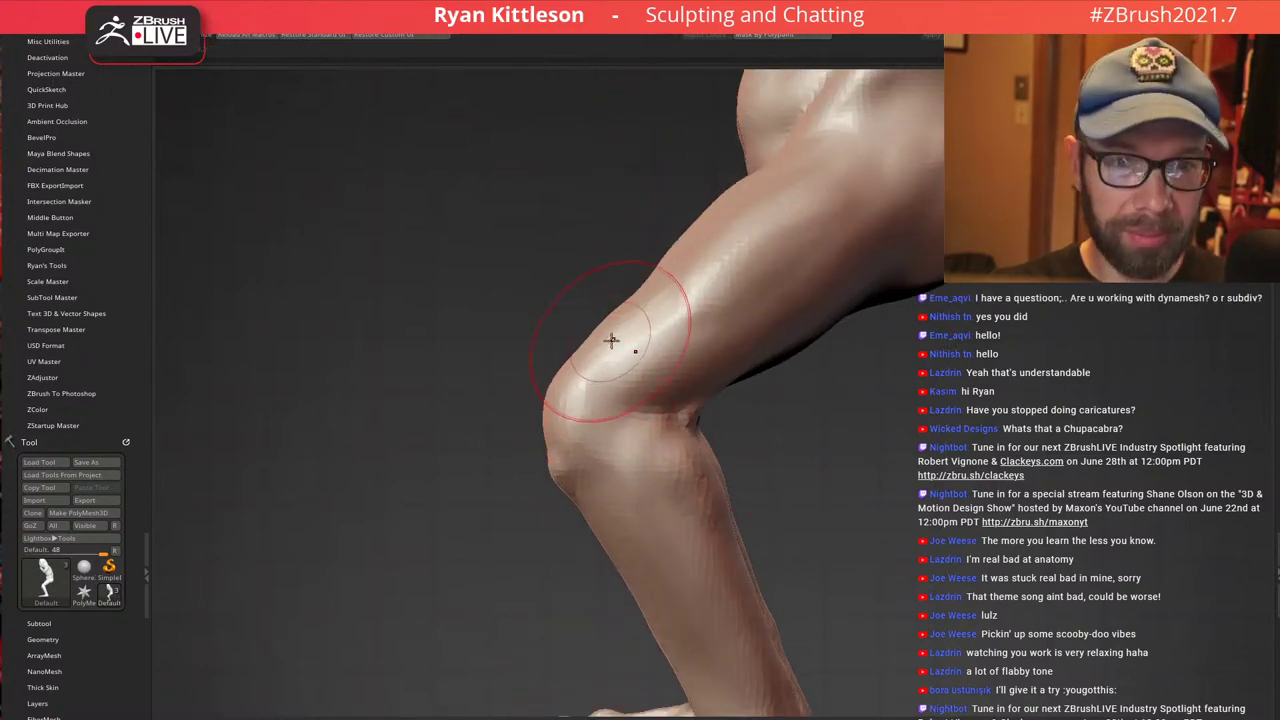
{"action": "key", "text": "]"}
{"action": "mouse_move", "coordinate": [611, 341]}
{"action": "right_mouse_down"}
{"action": "mouse_move", "coordinate": [591, 363]}
{"action": "mouse_move", "coordinate": [602, 332]}
{"action": "right_mouse_up"}
{"action": "key", "text": "]"}
{"action": "left_click_drag", "start_coordinate": [638, 298], "coordinate": [616, 273]}
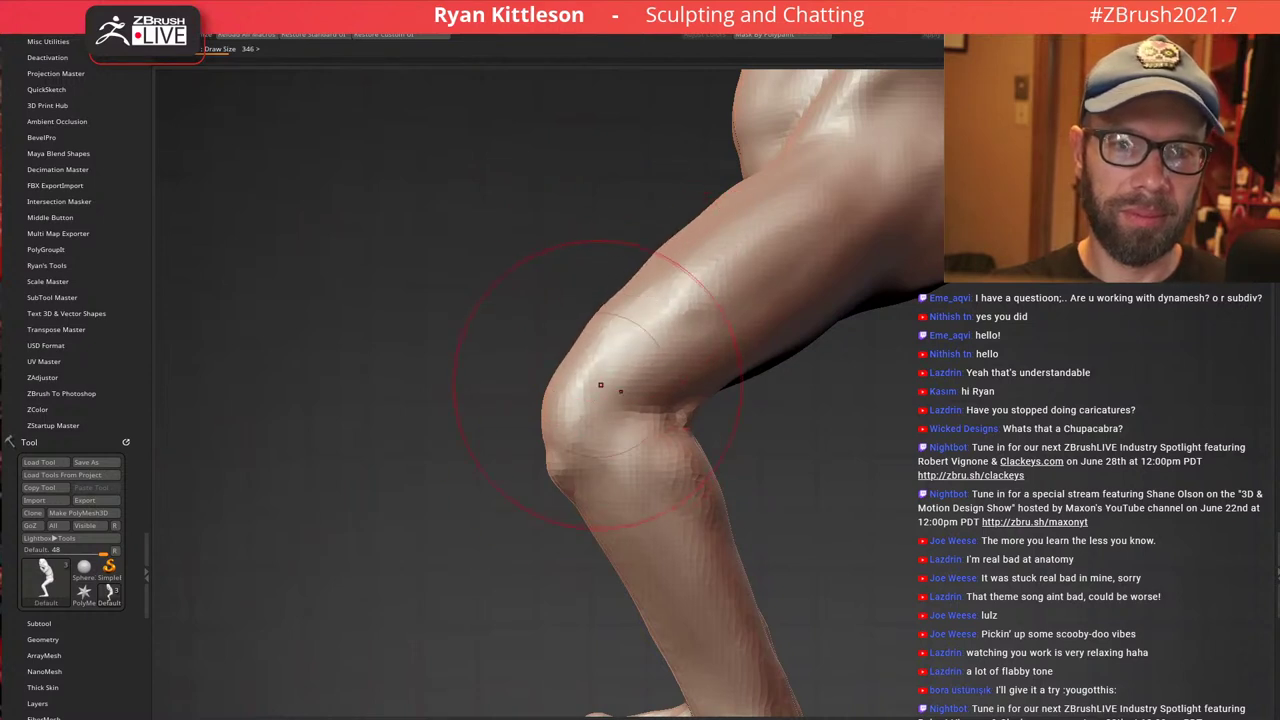
Refine the inner side of the knee where the thigh meets the calf at draw size 98
{"action": "key", "text": "["}
{"action": "mouse_move", "coordinate": [601, 384]}
{"action": "right_mouse_down"}
{"action": "mouse_move", "coordinate": [563, 380]}
{"action": "mouse_move", "coordinate": [680, 349]}
{"action": "mouse_move", "coordinate": [654, 360]}
{"action": "mouse_move", "coordinate": [682, 362]}
{"action": "right_mouse_up"}
{"action": "key", "text": "["}
{"action": "key", "text": "["}
{"action": "key", "text": "["}
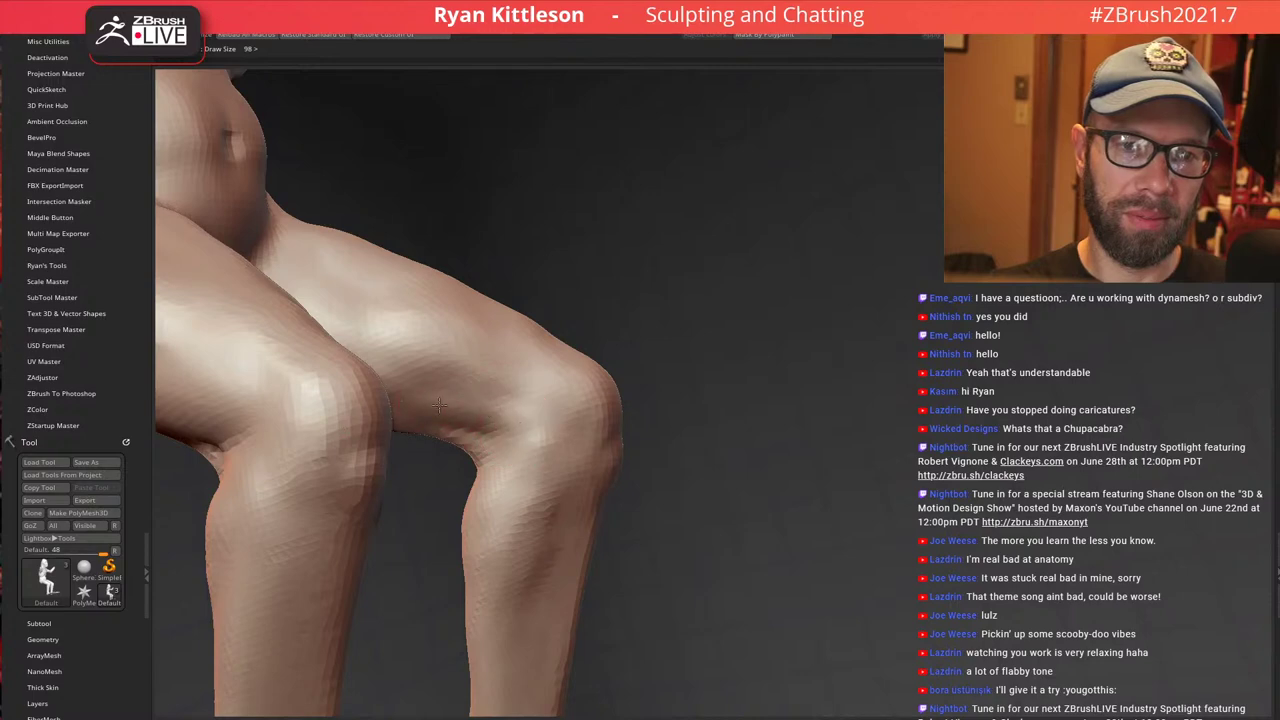
{"action": "mouse_move", "coordinate": [440, 405]}
{"action": "right_mouse_down"}
{"action": "mouse_move", "coordinate": [511, 374]}
{"action": "mouse_move", "coordinate": [513, 293]}
{"action": "mouse_move", "coordinate": [560, 233]}
{"action": "mouse_move", "coordinate": [497, 390]}
{"action": "right_mouse_up"}
{"action": "mouse_move", "coordinate": [494, 456]}
{"action": "left_mouse_down"}
{"action": "mouse_move", "coordinate": [486, 420]}
{"action": "mouse_move", "coordinate": [480, 430]}
{"action": "left_mouse_up"}
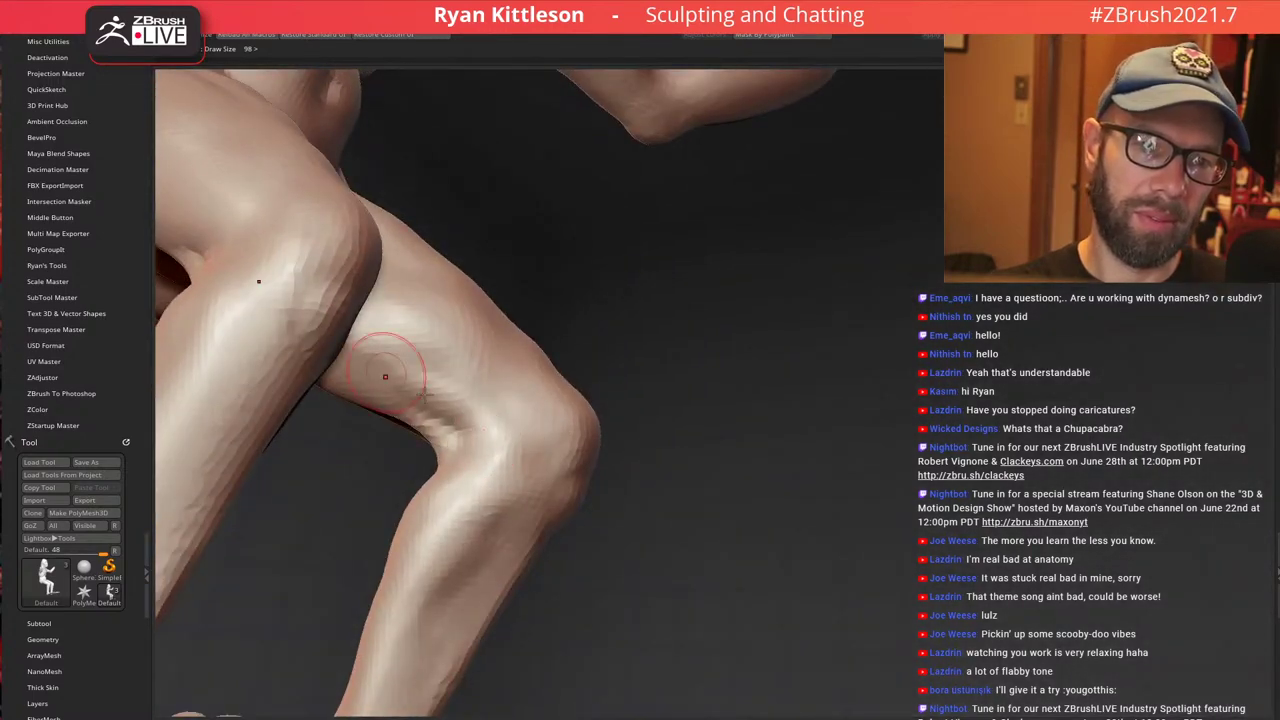
{"action": "mouse_move", "coordinate": [471, 394]}
{"action": "right_mouse_down"}
{"action": "mouse_move", "coordinate": [518, 370]}
{"action": "mouse_move", "coordinate": [538, 393]}
{"action": "mouse_move", "coordinate": [485, 430]}
{"action": "right_mouse_up"}
Refine the leg contours around the knee and thigh from several angles with a larger draw size
{"action": "mouse_move", "coordinate": [508, 372]}
{"action": "right_mouse_down"}
{"action": "mouse_move", "coordinate": [449, 381]}
{"action": "mouse_move", "coordinate": [592, 397]}
{"action": "right_mouse_up"}
{"action": "key", "text": "]"}
{"action": "mouse_move", "coordinate": [674, 413]}
{"action": "left_mouse_down"}
{"action": "mouse_move", "coordinate": [734, 376]}
{"action": "mouse_move", "coordinate": [660, 412]}
{"action": "mouse_move", "coordinate": [737, 376]}
{"action": "left_mouse_up"}
{"action": "right_click_drag", "start_coordinate": [801, 377], "coordinate": [712, 328]}
{"action": "mouse_move", "coordinate": [765, 304]}
{"action": "left_mouse_down"}
{"action": "mouse_move", "coordinate": [708, 375]}
{"action": "mouse_move", "coordinate": [684, 378]}
{"action": "left_mouse_up"}
{"action": "left_click_drag", "start_coordinate": [708, 430], "coordinate": [779, 376]}
{"action": "mouse_move", "coordinate": [791, 314]}
{"action": "right_mouse_down"}
{"action": "mouse_move", "coordinate": [829, 334]}
{"action": "mouse_move", "coordinate": [792, 278]}
{"action": "mouse_move", "coordinate": [821, 282]}
{"action": "mouse_move", "coordinate": [749, 280]}
{"action": "mouse_move", "coordinate": [737, 246]}
{"action": "mouse_move", "coordinate": [811, 255]}
{"action": "mouse_move", "coordinate": [755, 380]}
{"action": "right_mouse_up"}
{"action": "right_click_drag", "start_coordinate": [683, 309], "coordinate": [725, 310]}
{"action": "right_click_drag", "start_coordinate": [780, 320], "coordinate": [832, 458], "text": "ctrl"}
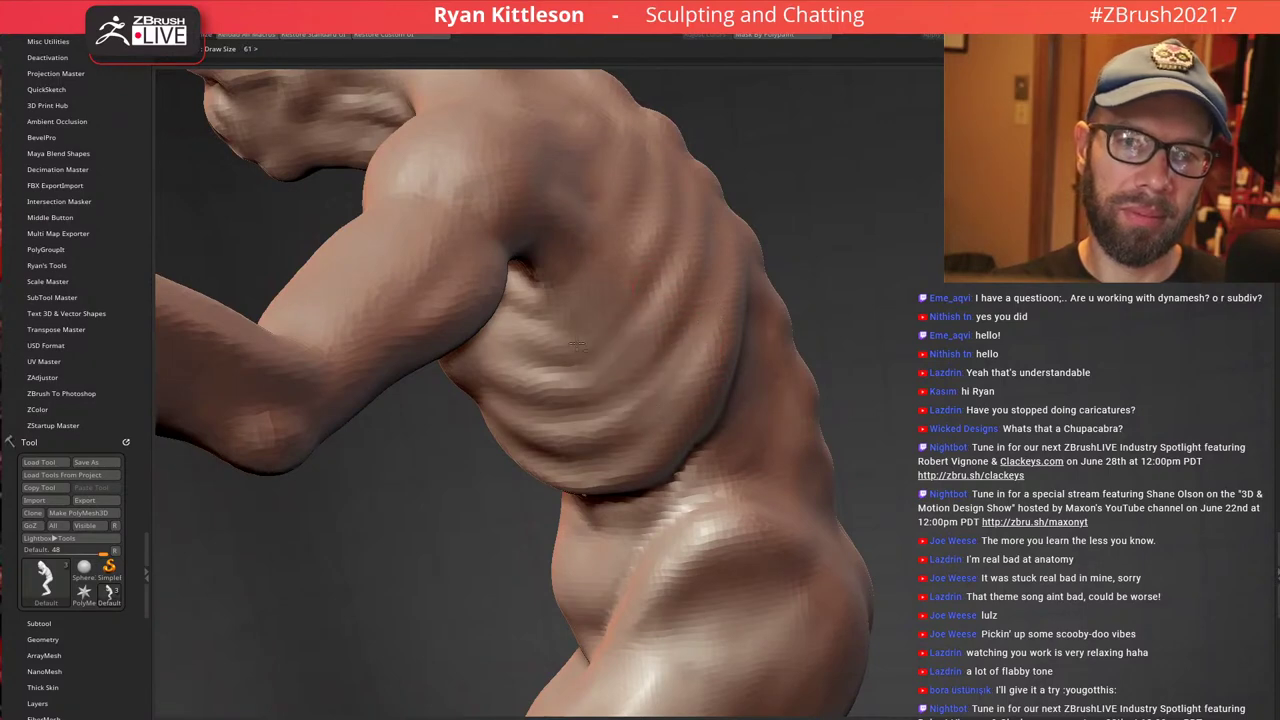
Examine the creature's ribcage, full front figure and upper back, including the polygroup wireframe around the shoulder
{"action": "right_click_drag", "start_coordinate": [639, 312], "coordinate": [723, 289]}
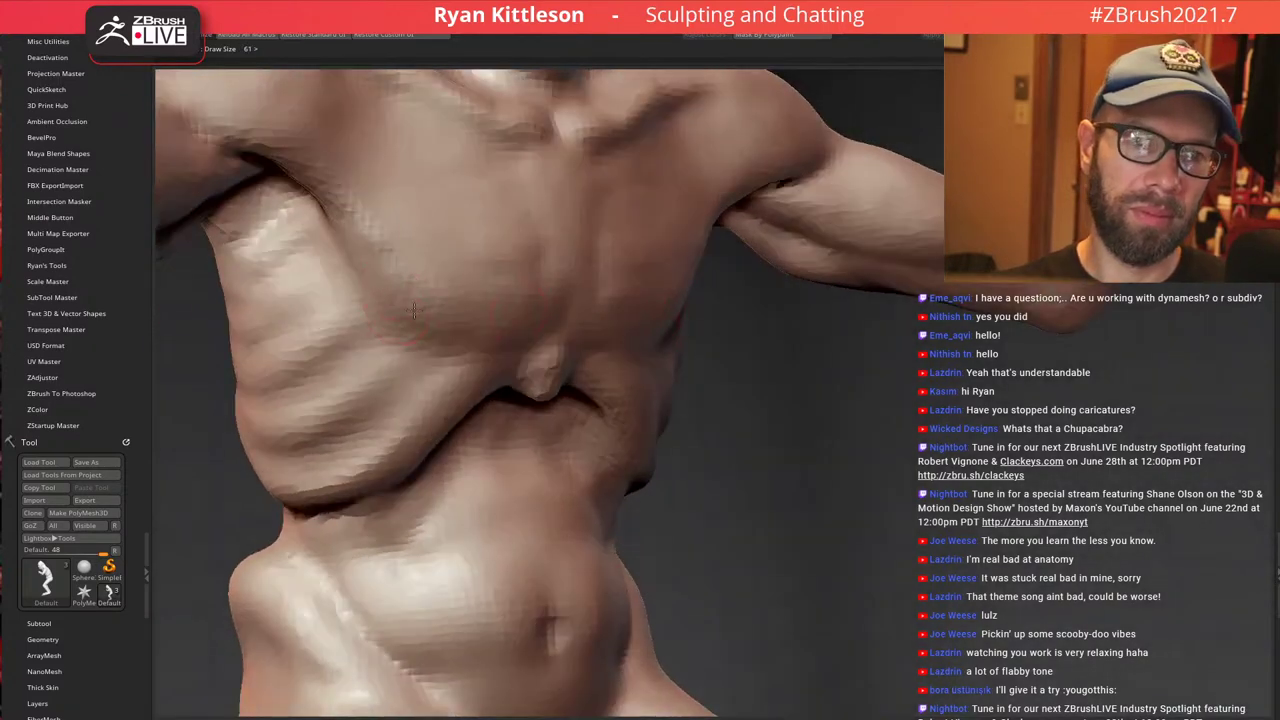
{"action": "right_click_drag", "start_coordinate": [414, 311], "coordinate": [448, 306]}
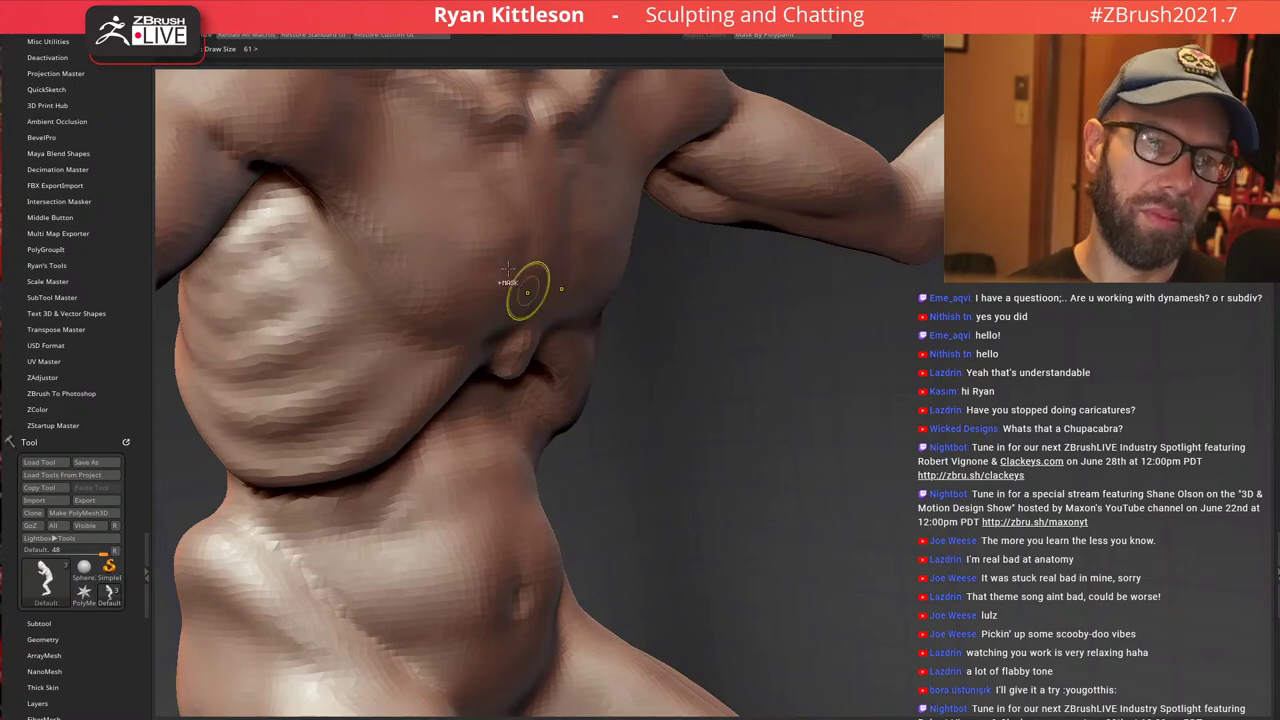
{"action": "right_click_drag", "start_coordinate": [508, 268], "coordinate": [498, 160], "text": "ctrl"}
{"action": "right_click_drag", "start_coordinate": [622, 245], "coordinate": [758, 287], "text": "shift"}
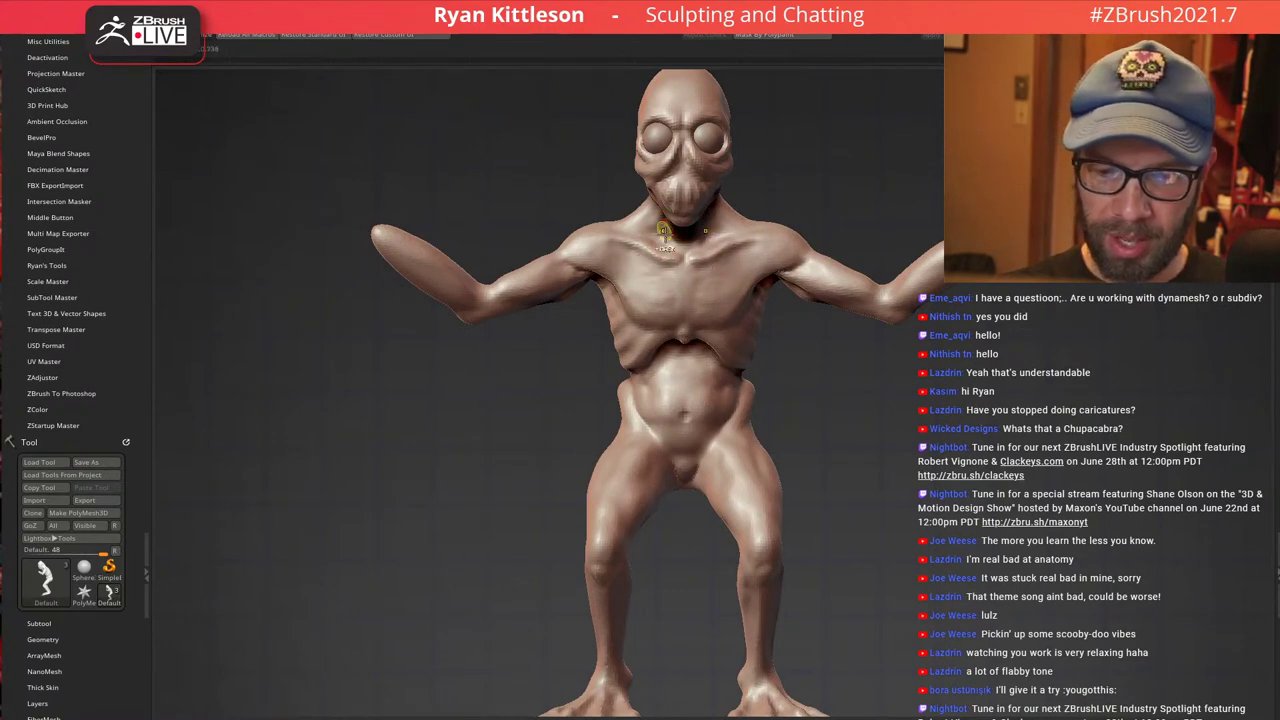
{"action": "mouse_move", "coordinate": [664, 232]}
{"action": "right_mouse_down", "text": "ctrl"}
{"action": "mouse_move", "coordinate": [744, 352]}
{"action": "mouse_move", "coordinate": [688, 303]}
{"action": "mouse_move", "coordinate": [655, 220]}
{"action": "mouse_move", "coordinate": [756, 260]}
{"action": "mouse_move", "coordinate": [820, 262]}
{"action": "right_mouse_up", "text": "ctrl"}
{"action": "key", "text": "shift+f"}
{"action": "right_click_drag", "start_coordinate": [820, 262], "coordinate": [1016, 336], "text": "ctrl"}
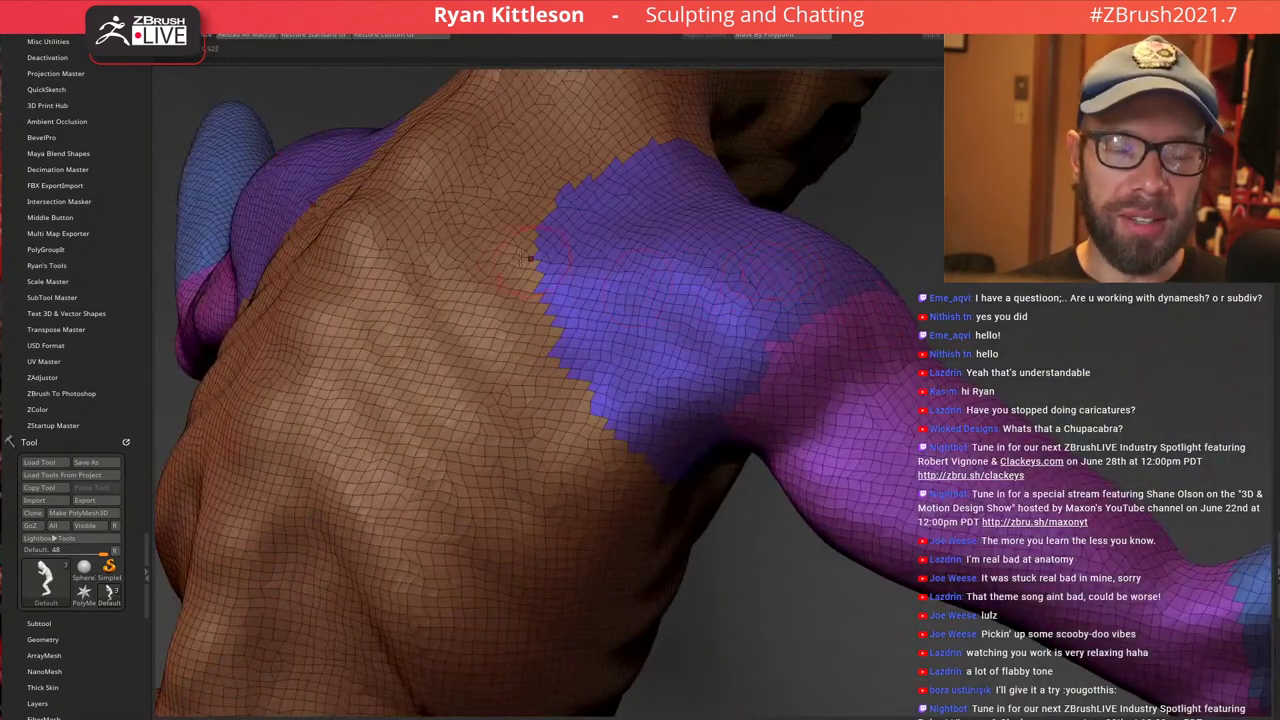
{"action": "key", "text": "shift+f"}
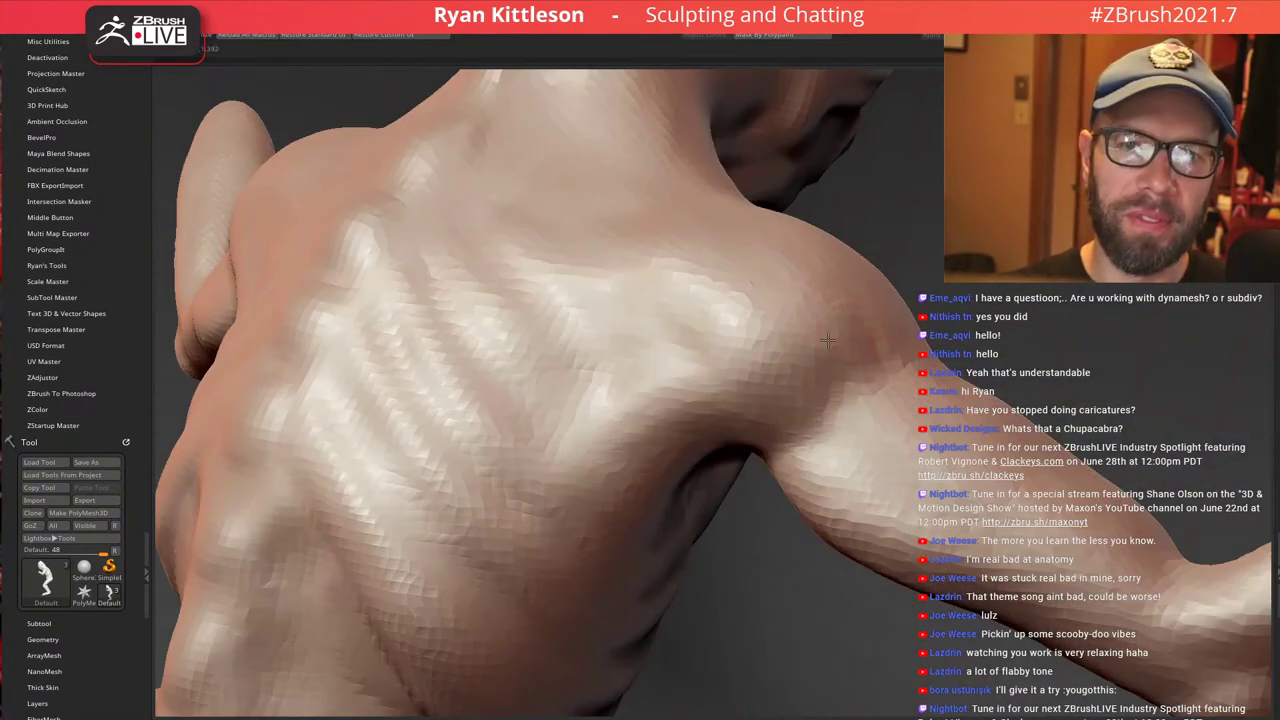
Examine the shoulder, armpit and unfinished arms at close range and within the full figure
{"action": "right_click_drag", "start_coordinate": [828, 340], "coordinate": [814, 312]}
{"action": "mouse_move", "coordinate": [847, 277]}
{"action": "left_mouse_down", "text": "shift"}
{"action": "mouse_move", "coordinate": [863, 280]}
{"action": "mouse_move", "coordinate": [835, 284]}
{"action": "left_mouse_up", "text": "shift"}
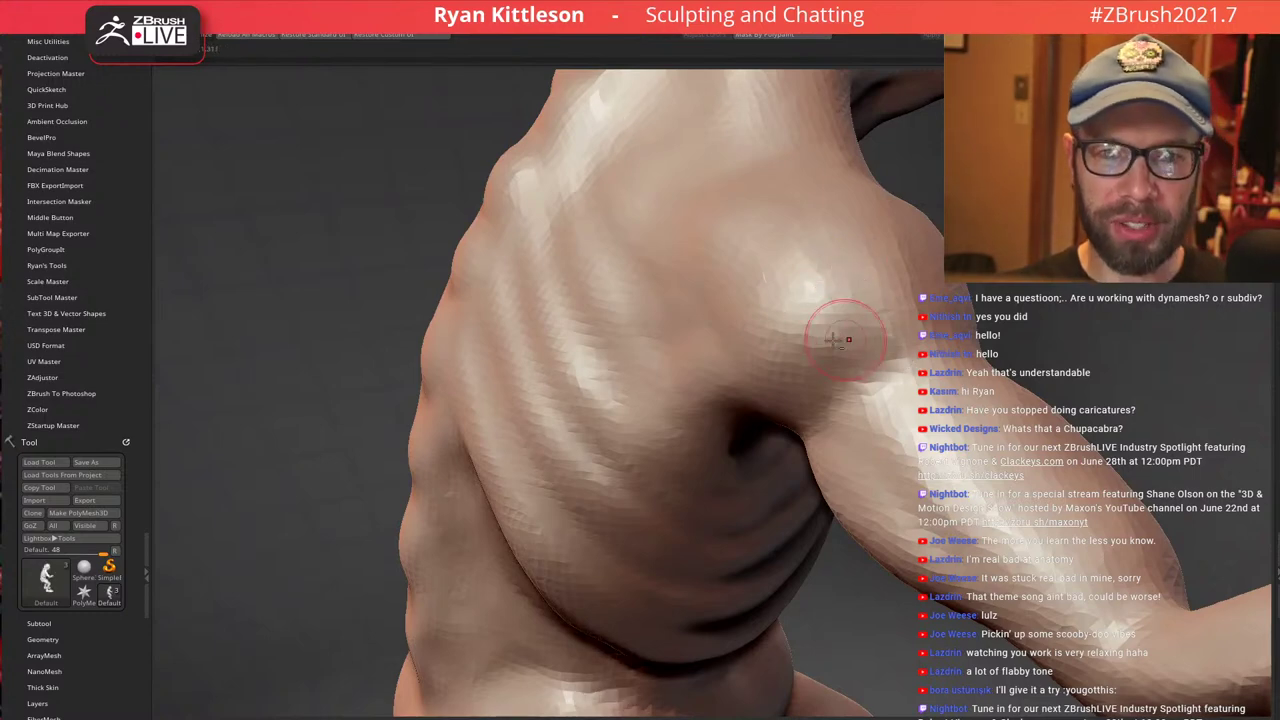
{"action": "mouse_move", "coordinate": [845, 340]}
{"action": "right_mouse_down", "text": "ctrl"}
{"action": "mouse_move", "coordinate": [754, 280]}
{"action": "mouse_move", "coordinate": [872, 203]}
{"action": "right_mouse_up", "text": "ctrl"}
{"action": "key", "text": "shift+f"}
{"action": "key", "text": "shift+f"}
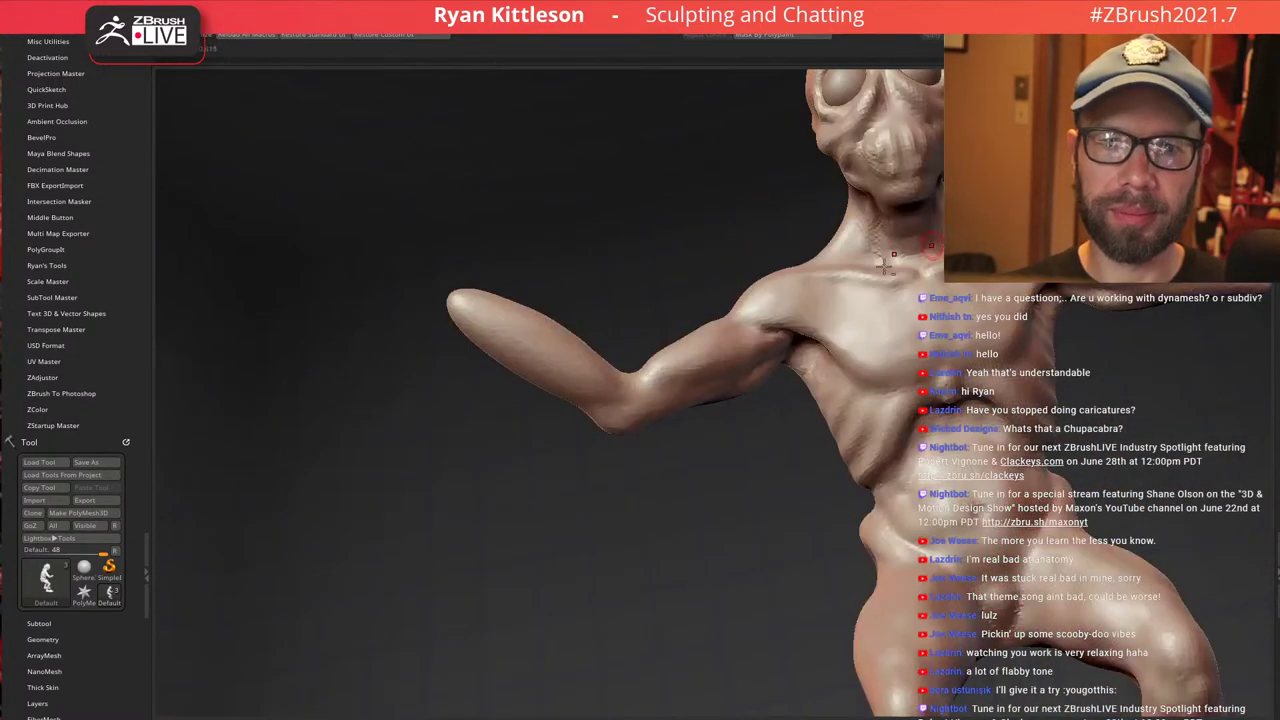
{"action": "right_click_drag", "start_coordinate": [890, 260], "coordinate": [772, 340], "text": "ctrl"}
{"action": "right_click_drag", "start_coordinate": [713, 308], "coordinate": [767, 289]}
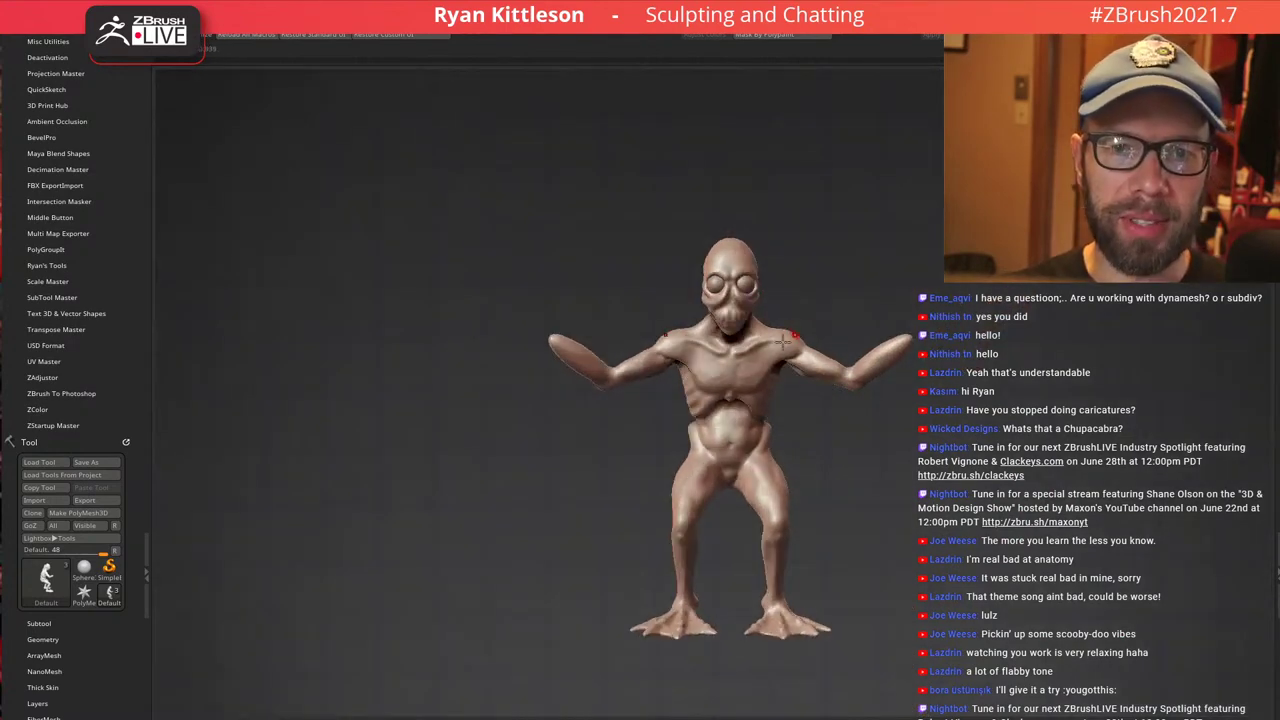
{"action": "mouse_move", "coordinate": [783, 342]}
{"action": "right_mouse_down"}
{"action": "mouse_move", "coordinate": [915, 345]}
{"action": "mouse_move", "coordinate": [749, 341]}
{"action": "right_mouse_up"}
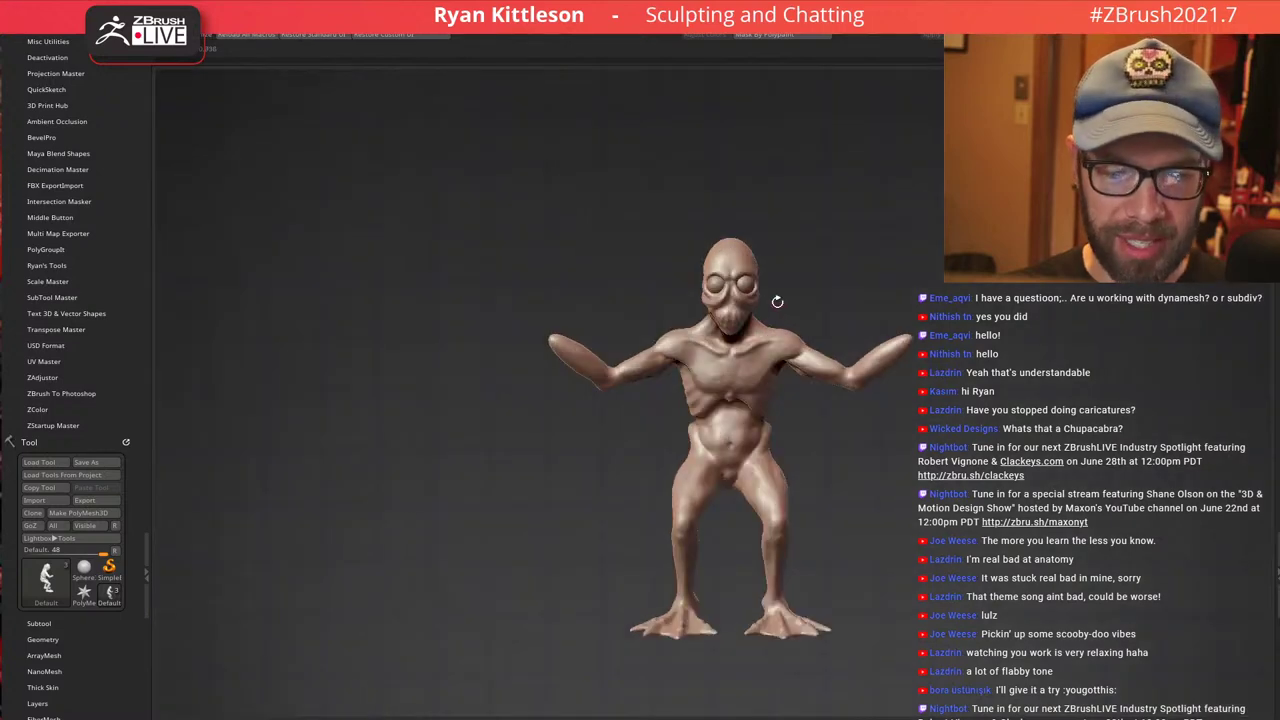
Compare the full figure with the water-sprite reference painting in XnView, checking how its hands are drawn
{"action": "left_click_drag", "start_coordinate": [587, 688], "coordinate": [629, 74]}
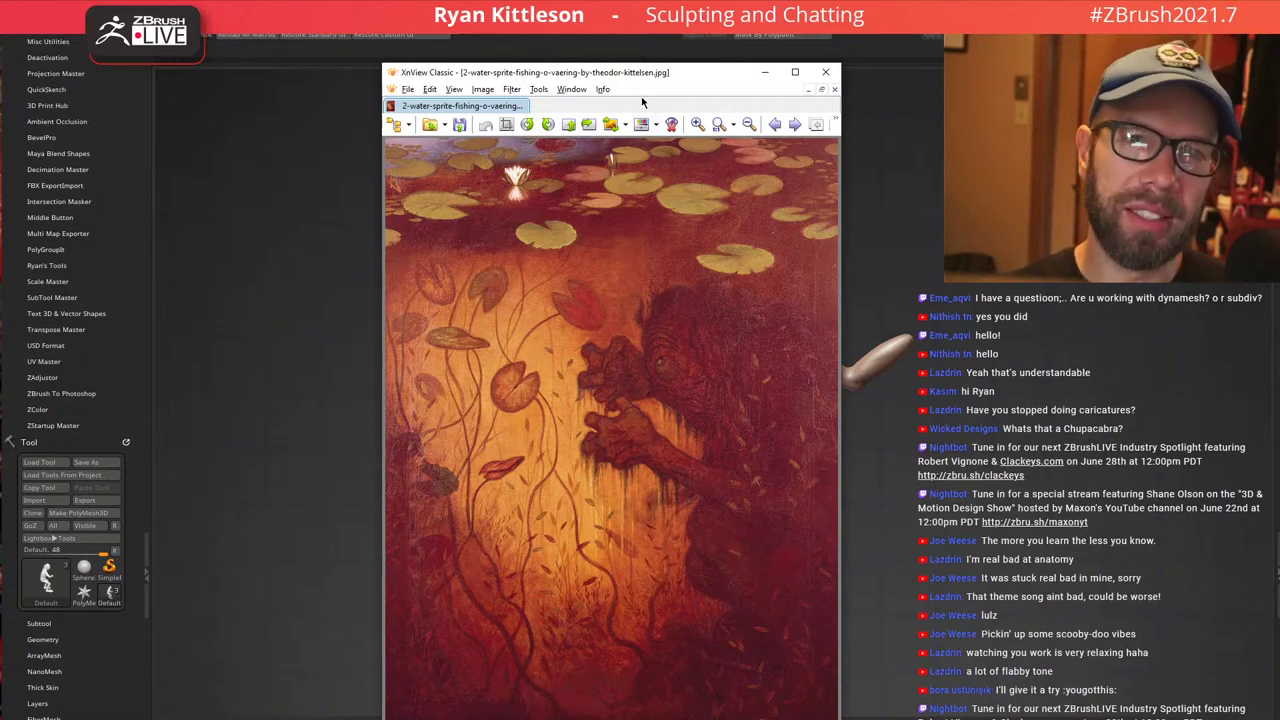
{"action": "left_click_drag", "start_coordinate": [657, 76], "coordinate": [587, 716]}
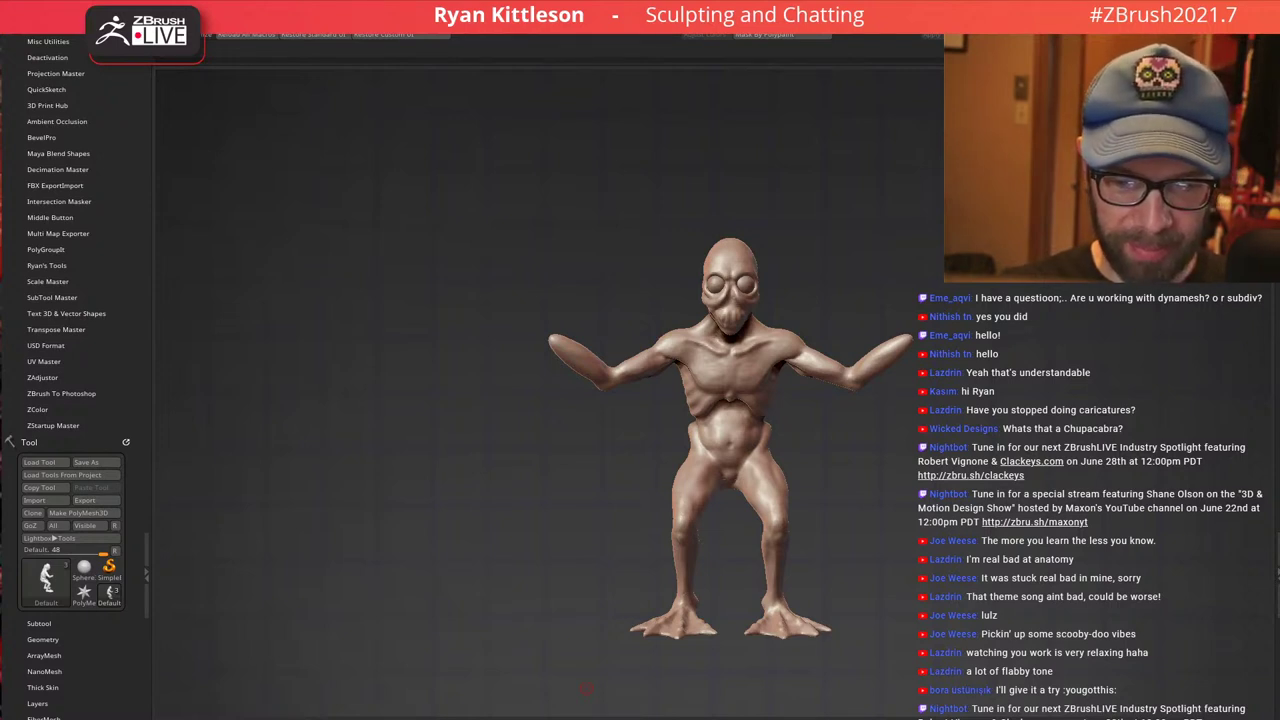
{"action": "right_click_drag", "start_coordinate": [817, 337], "coordinate": [802, 311]}
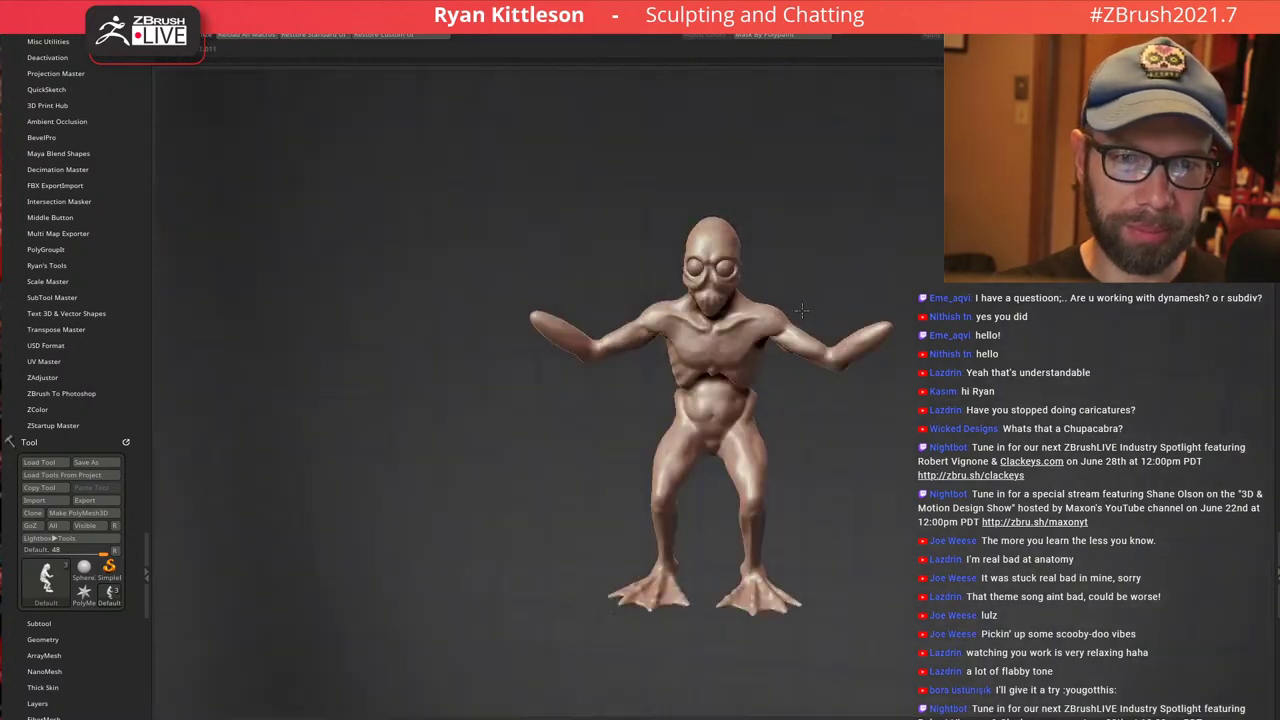
{"action": "left_click_drag", "start_coordinate": [802, 311], "coordinate": [777, 298]}
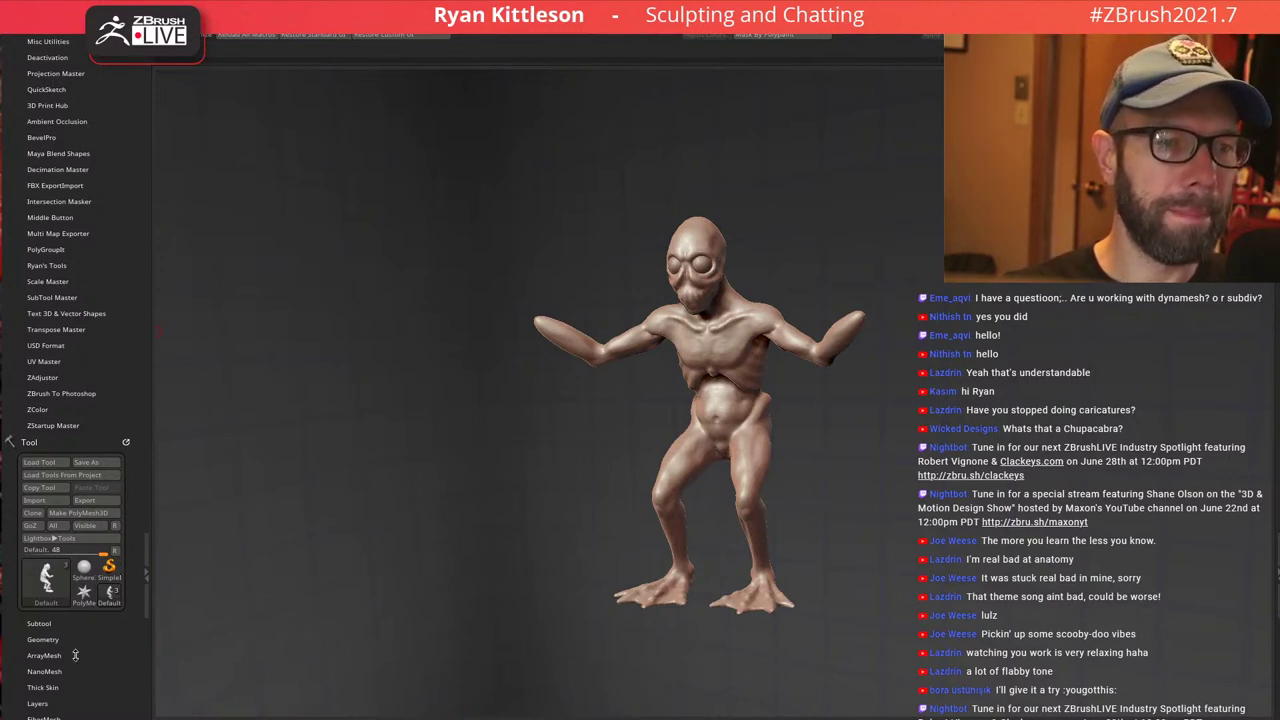
Add a cylinder as a separate subtool and narrow it into a long, thin rod for a finger
{"action": "left_click", "coordinate": [40, 623]}
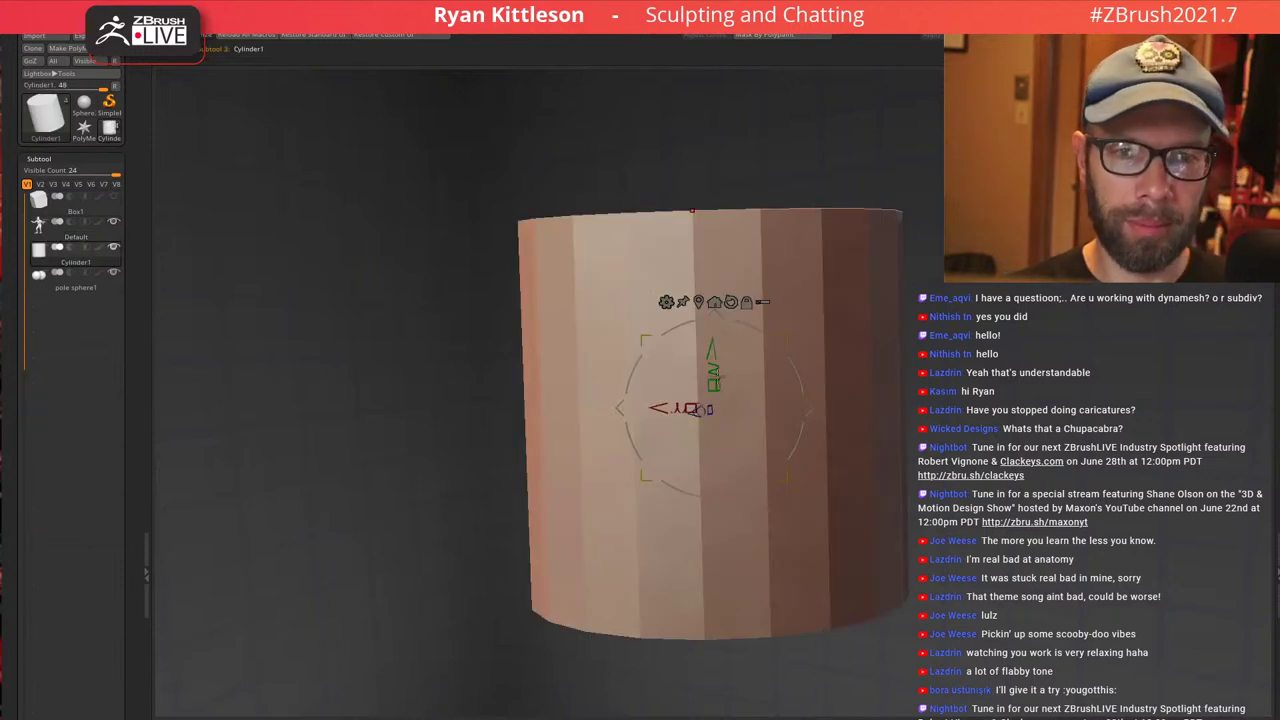
{"action": "left_click_drag", "start_coordinate": [717, 380], "coordinate": [733, 598], "text": "alt"}
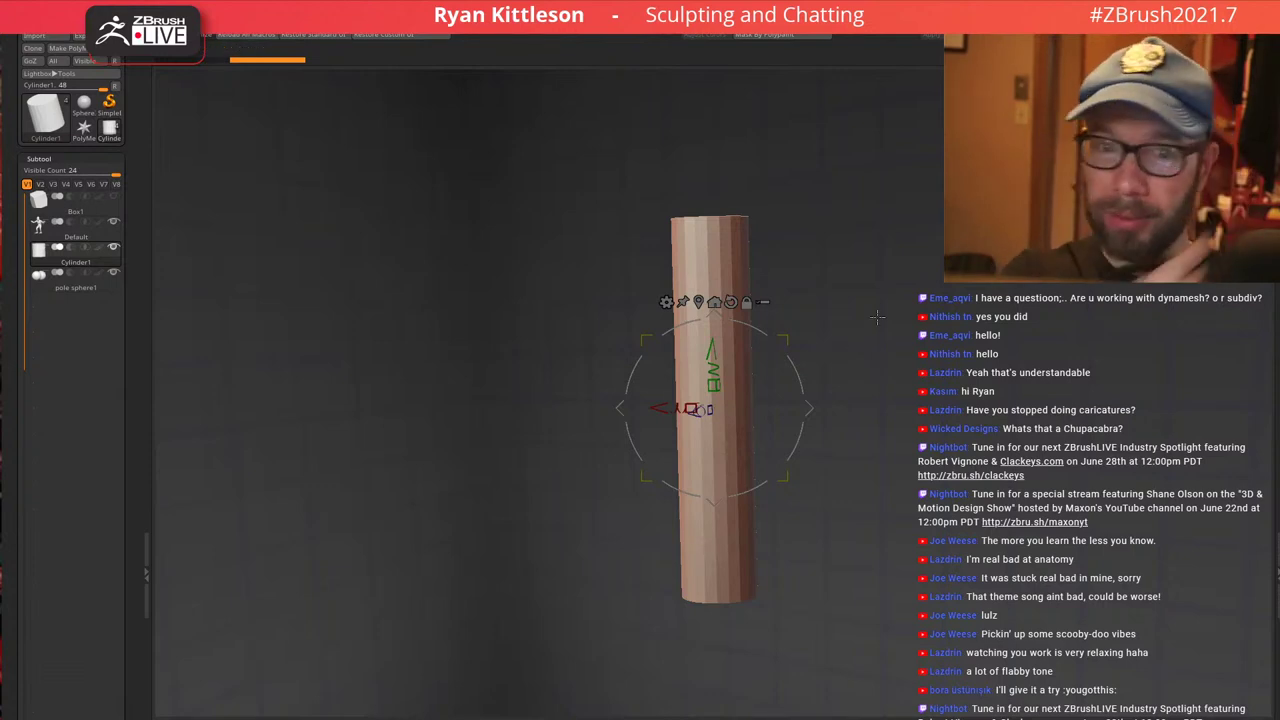
{"action": "left_click_drag", "start_coordinate": [850, 311], "coordinate": [845, 299]}
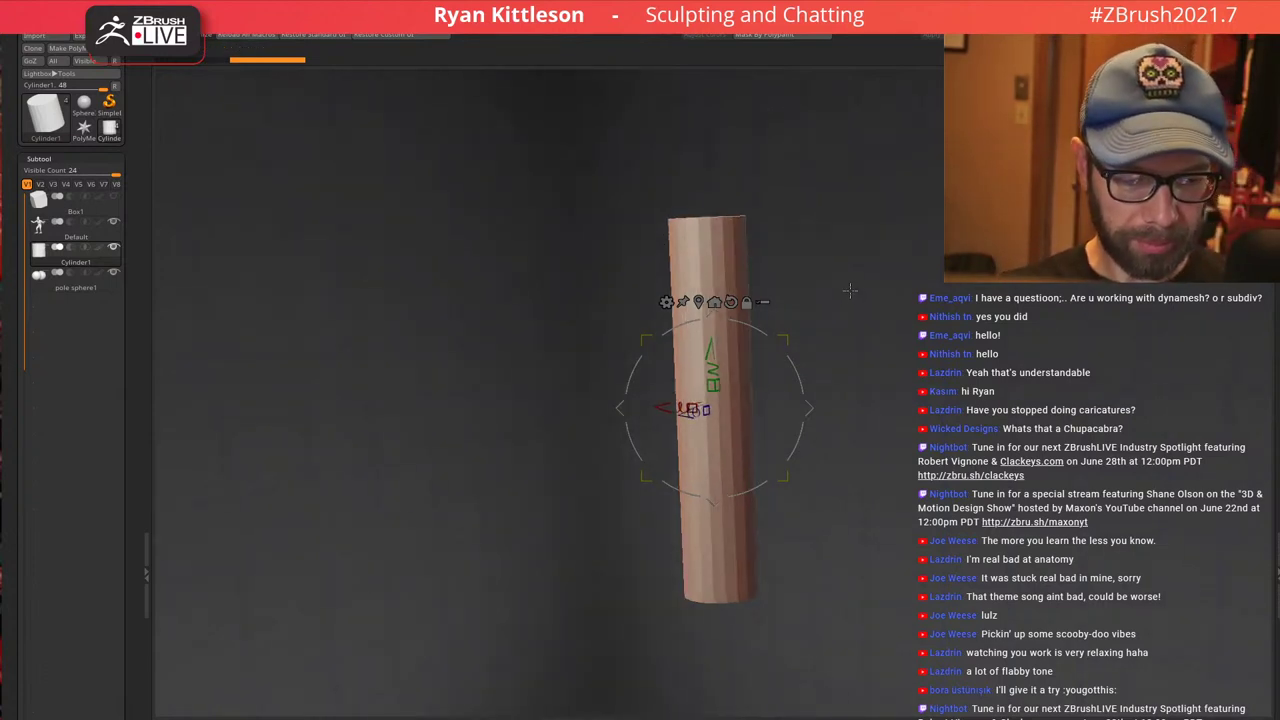
{"action": "key", "text": "q"}
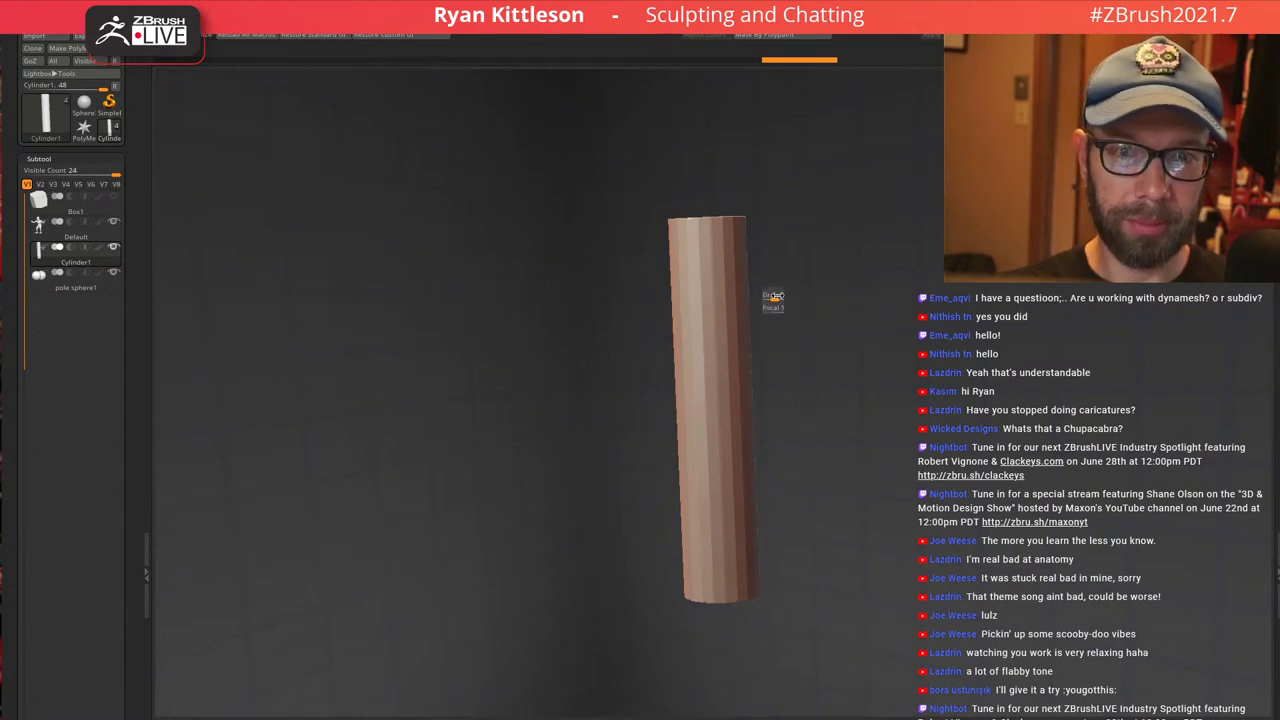
Smooth the rod's faceted sides and round off its ends
{"action": "key", "text": "space"}
{"action": "left_click_drag", "start_coordinate": [788, 299], "coordinate": [823, 299]}
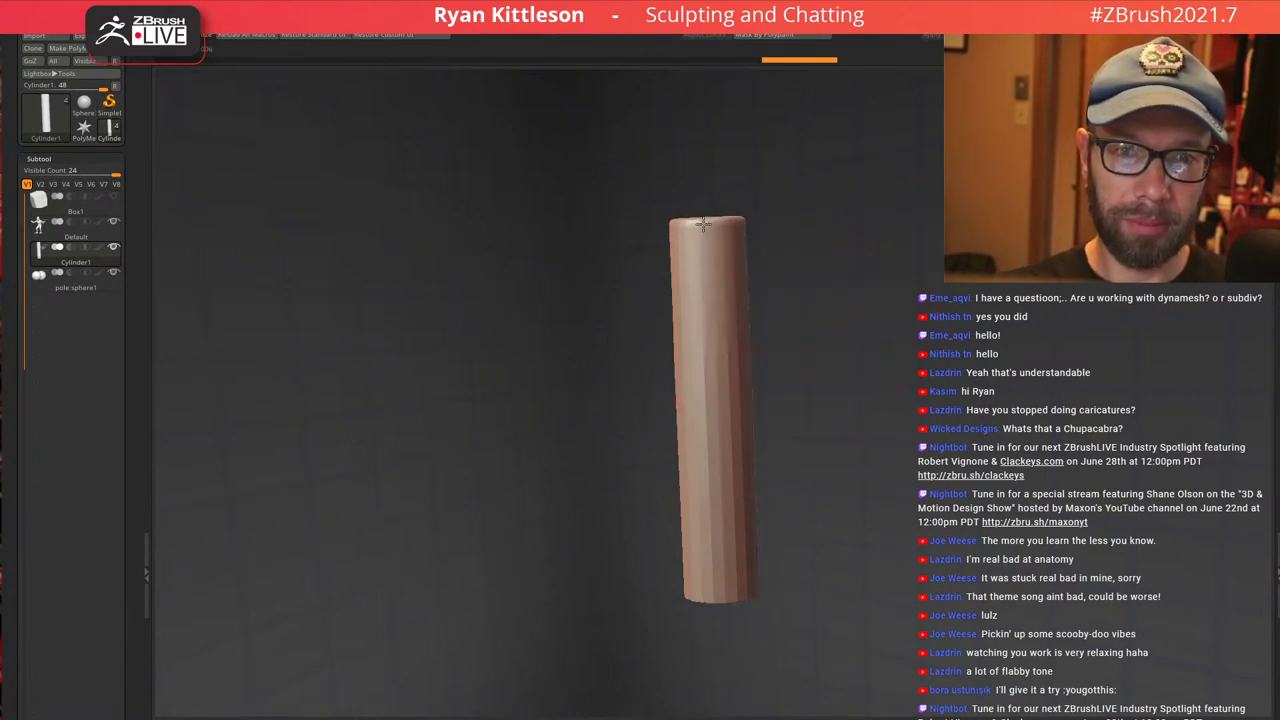
{"action": "left_click_drag", "start_coordinate": [673, 455], "coordinate": [716, 436], "text": "shift"}
{"action": "key", "text": "shift+f"}
{"action": "mouse_move", "coordinate": [704, 430]}
{"action": "right_mouse_down"}
{"action": "mouse_move", "coordinate": [746, 309]}
{"action": "mouse_move", "coordinate": [789, 523]}
{"action": "mouse_move", "coordinate": [765, 440]}
{"action": "right_mouse_up"}
{"action": "key", "text": "shift+f"}
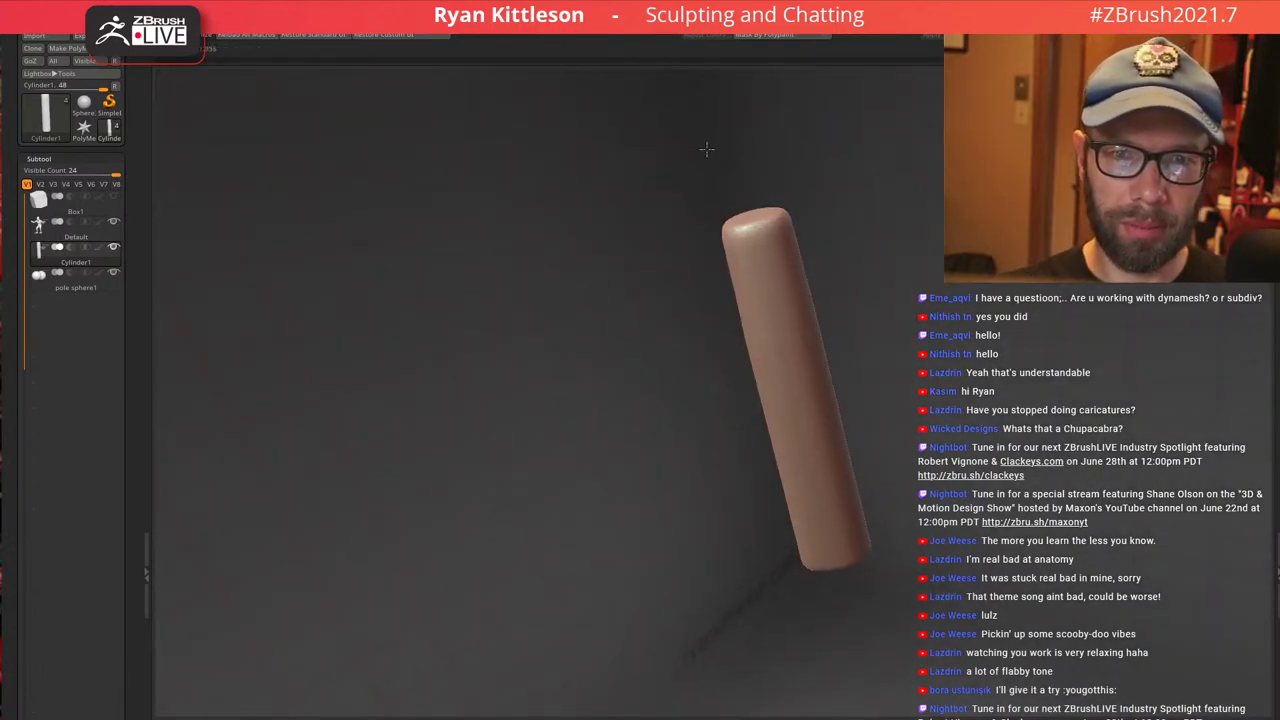
Swell the lower end of the rod into a rounded fingertip at draw size 921
{"action": "left_click_drag", "start_coordinate": [854, 390], "coordinate": [814, 502]}
{"action": "key", "text": "bracketleft"}
{"action": "key", "text": "bracketleft"}
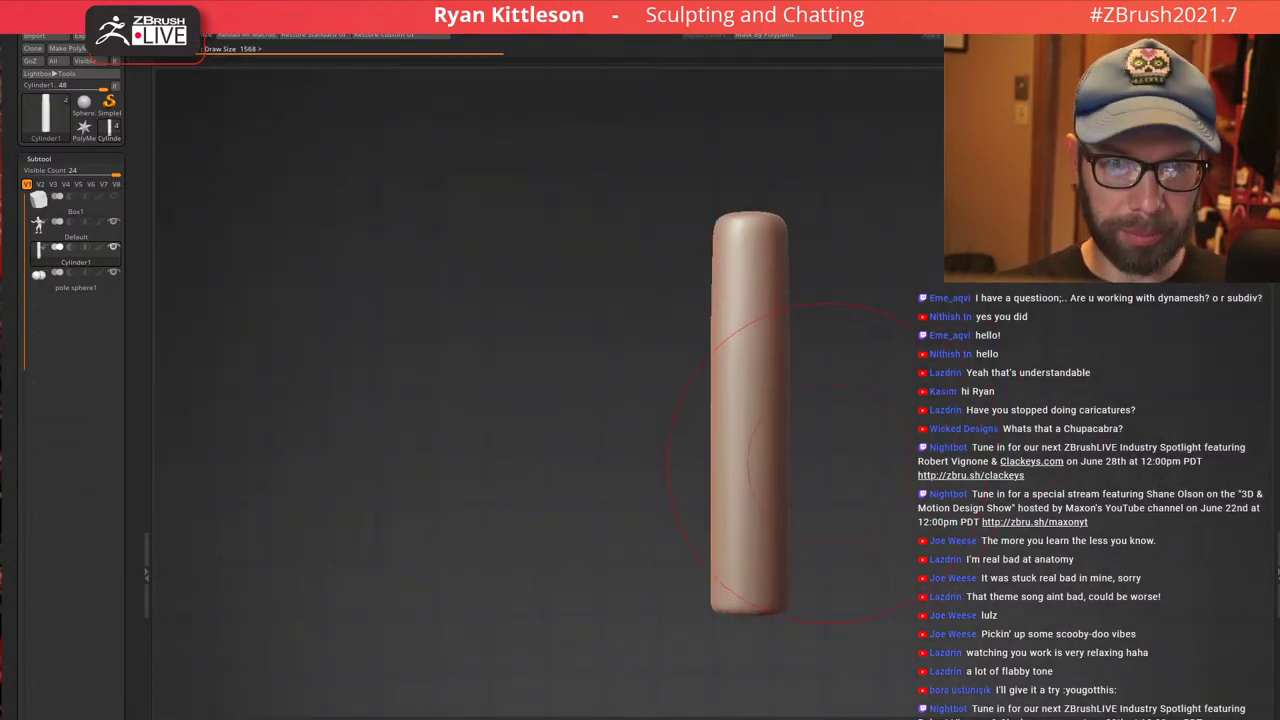
{"action": "mouse_move", "coordinate": [788, 465]}
{"action": "right_mouse_down"}
{"action": "mouse_move", "coordinate": [820, 549]}
{"action": "mouse_move", "coordinate": [831, 543]}
{"action": "right_mouse_up"}
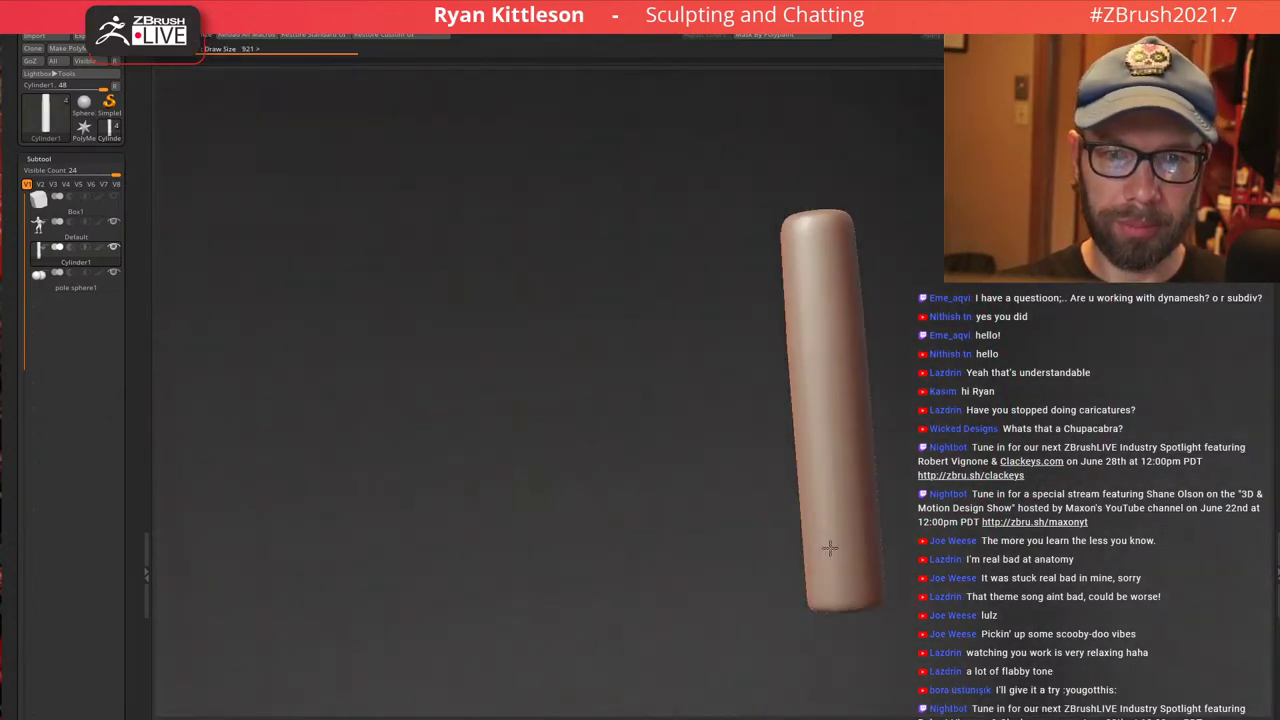
{"action": "mouse_move", "coordinate": [850, 598]}
{"action": "left_mouse_down"}
{"action": "mouse_move", "coordinate": [849, 615]}
{"action": "mouse_move", "coordinate": [863, 592]}
{"action": "mouse_move", "coordinate": [832, 580]}
{"action": "left_mouse_up"}
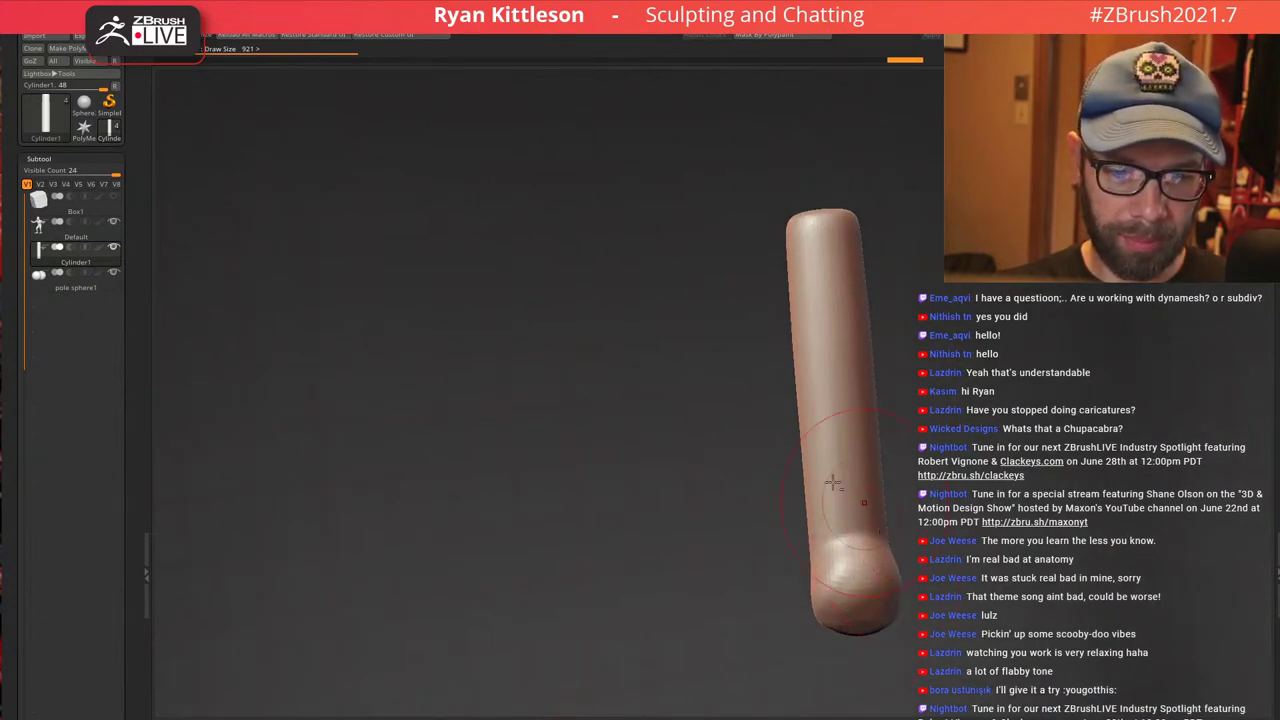
Slim the finger shaft just above the bulbous tip, undoing the first stroke and reshaping it more gently
{"action": "right_click_drag", "start_coordinate": [833, 482], "coordinate": [840, 491], "text": "alt"}
{"action": "mouse_move", "coordinate": [756, 520]}
{"action": "left_mouse_down"}
{"action": "mouse_move", "coordinate": [764, 555]}
{"action": "mouse_move", "coordinate": [752, 497]}
{"action": "mouse_move", "coordinate": [765, 527]}
{"action": "left_mouse_up"}
{"action": "left_click_drag", "start_coordinate": [706, 352], "coordinate": [808, 326]}
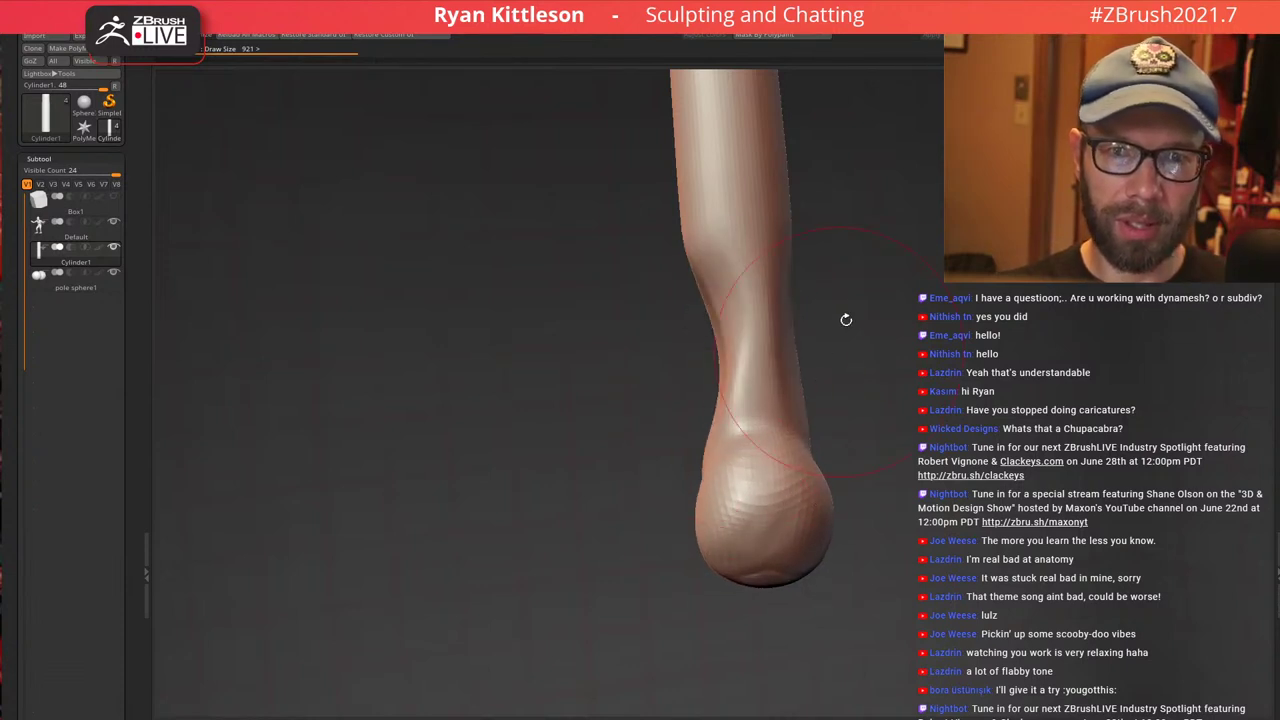
{"action": "key", "text": "ctrl+z"}
{"action": "mouse_move", "coordinate": [692, 348]}
{"action": "left_mouse_down"}
{"action": "mouse_move", "coordinate": [770, 335]}
{"action": "mouse_move", "coordinate": [806, 351]}
{"action": "left_mouse_up"}
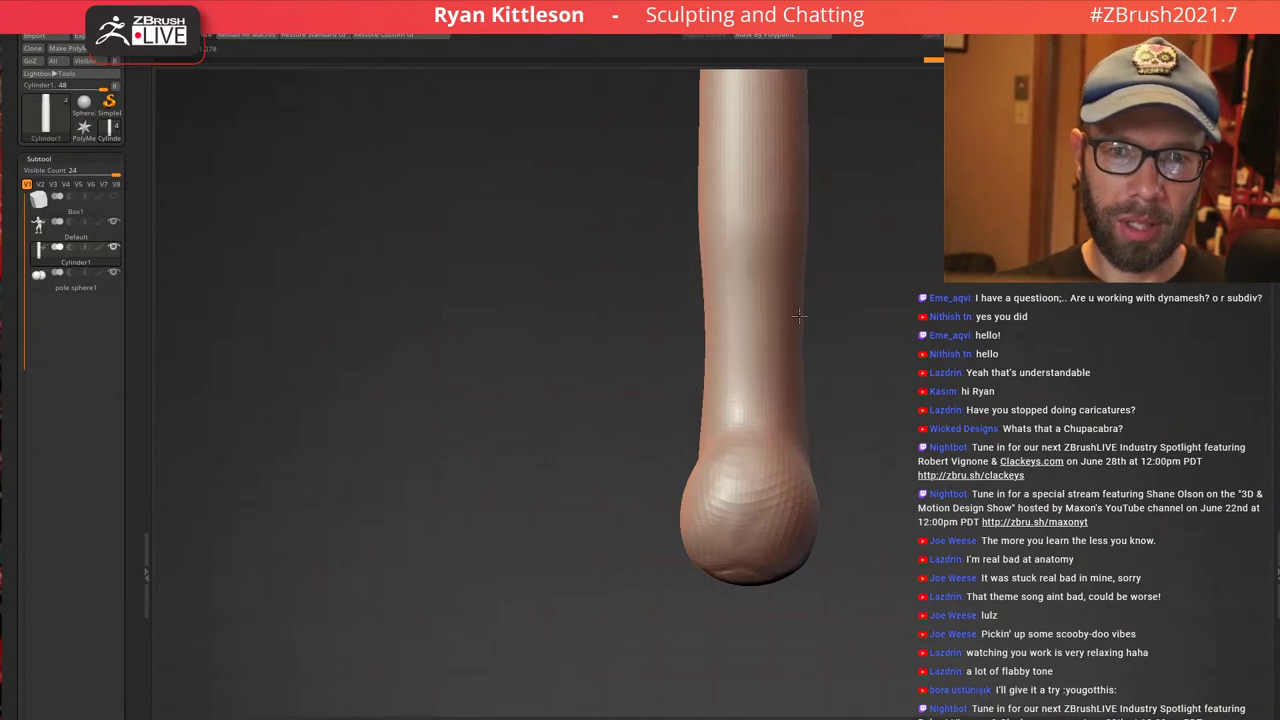
Make the finger symmetrical about its lengthwise centre line and remove the seam down the middle
{"action": "key", "text": "]"}
{"action": "right_click_drag", "start_coordinate": [745, 340], "coordinate": [760, 471], "text": "alt"}
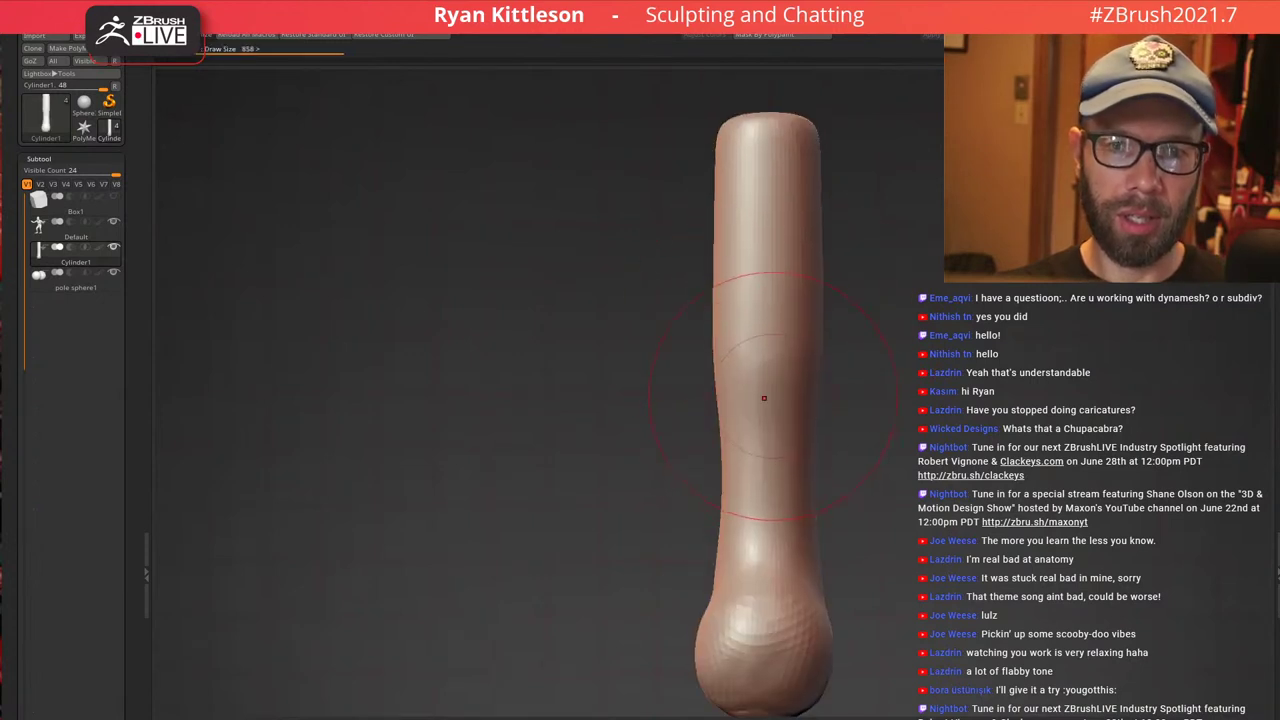
{"action": "left_click", "coordinate": [905, 716]}
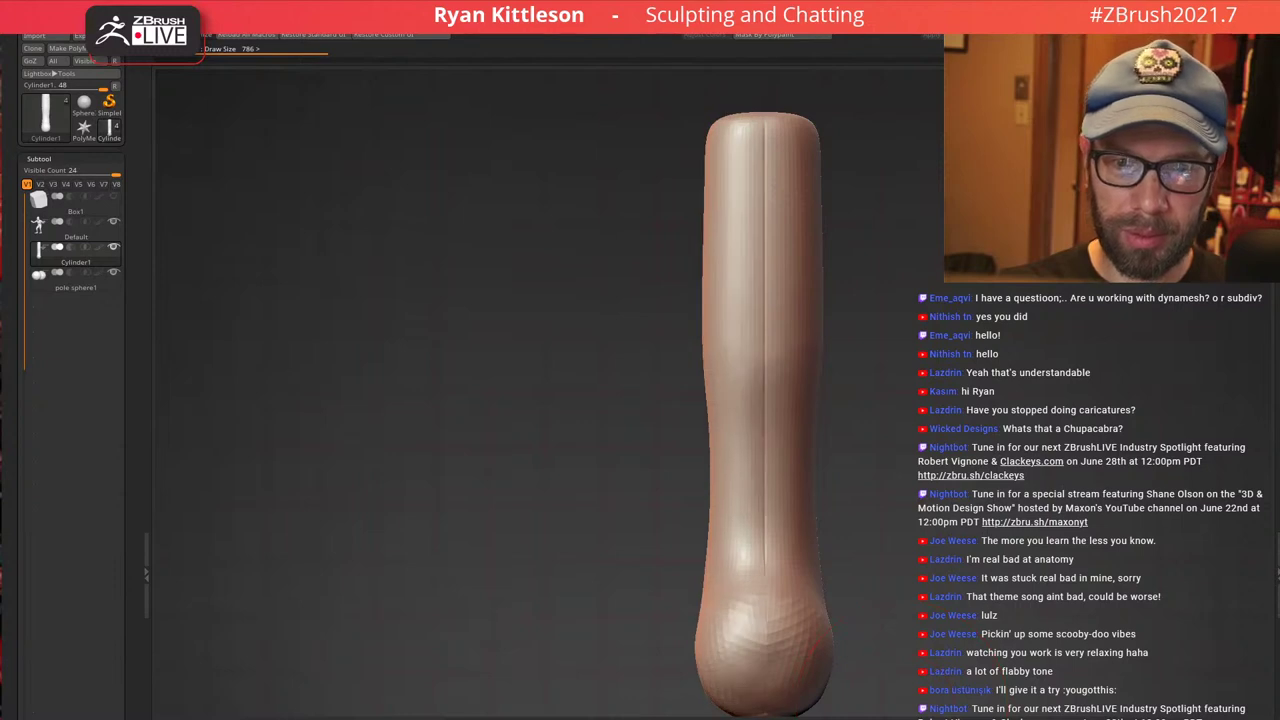
{"action": "left_click_drag", "start_coordinate": [858, 428], "coordinate": [885, 455], "text": "ctrl"}
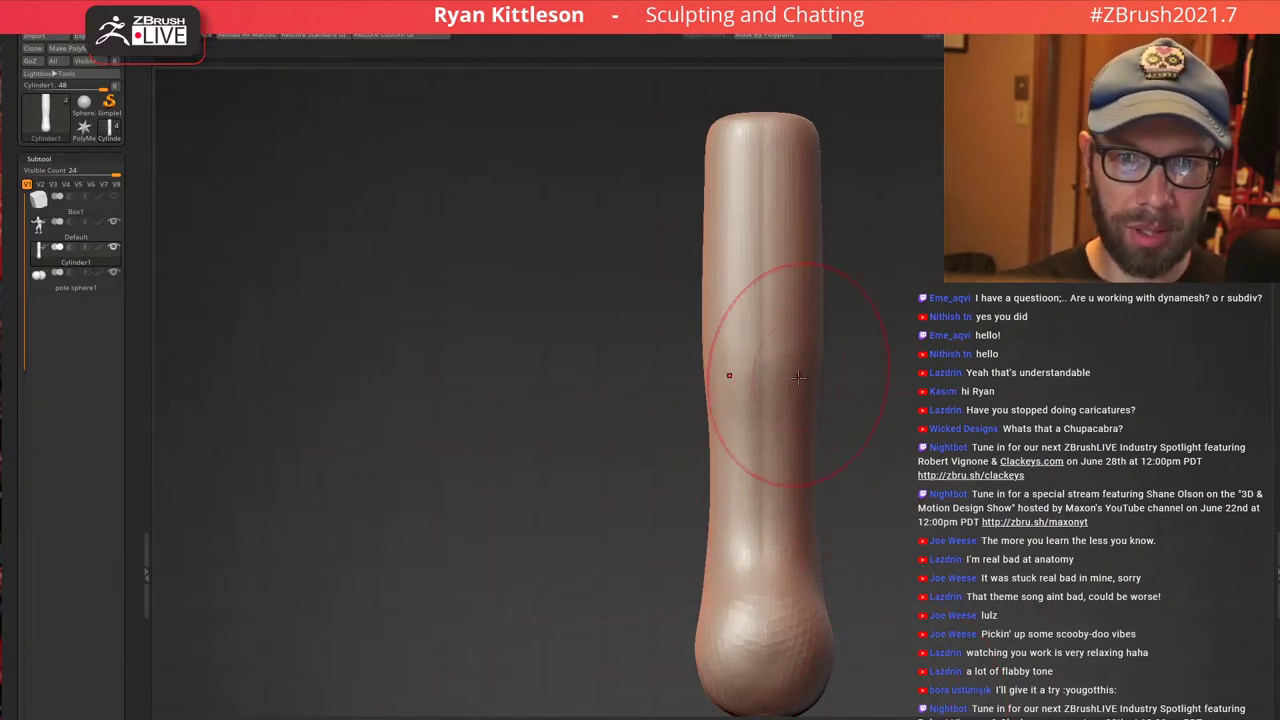
Build up the middle knuckle of the finger at draw size 514 and slim the segment above it
{"action": "key", "text": "["}
{"action": "key", "text": "["}
{"action": "key", "text": "["}
{"action": "key", "text": "["}
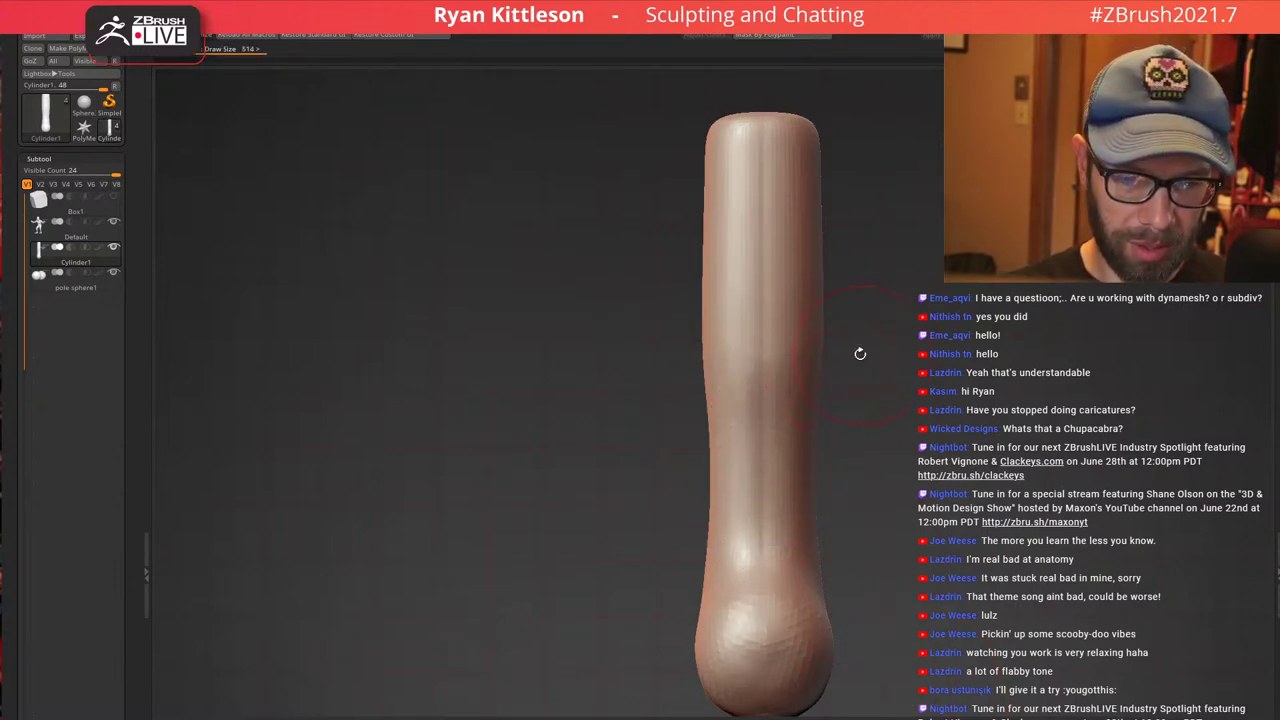
{"action": "mouse_move", "coordinate": [796, 429]}
{"action": "left_mouse_down"}
{"action": "mouse_move", "coordinate": [792, 400]}
{"action": "mouse_move", "coordinate": [812, 412]}
{"action": "mouse_move", "coordinate": [804, 360]}
{"action": "left_mouse_up"}
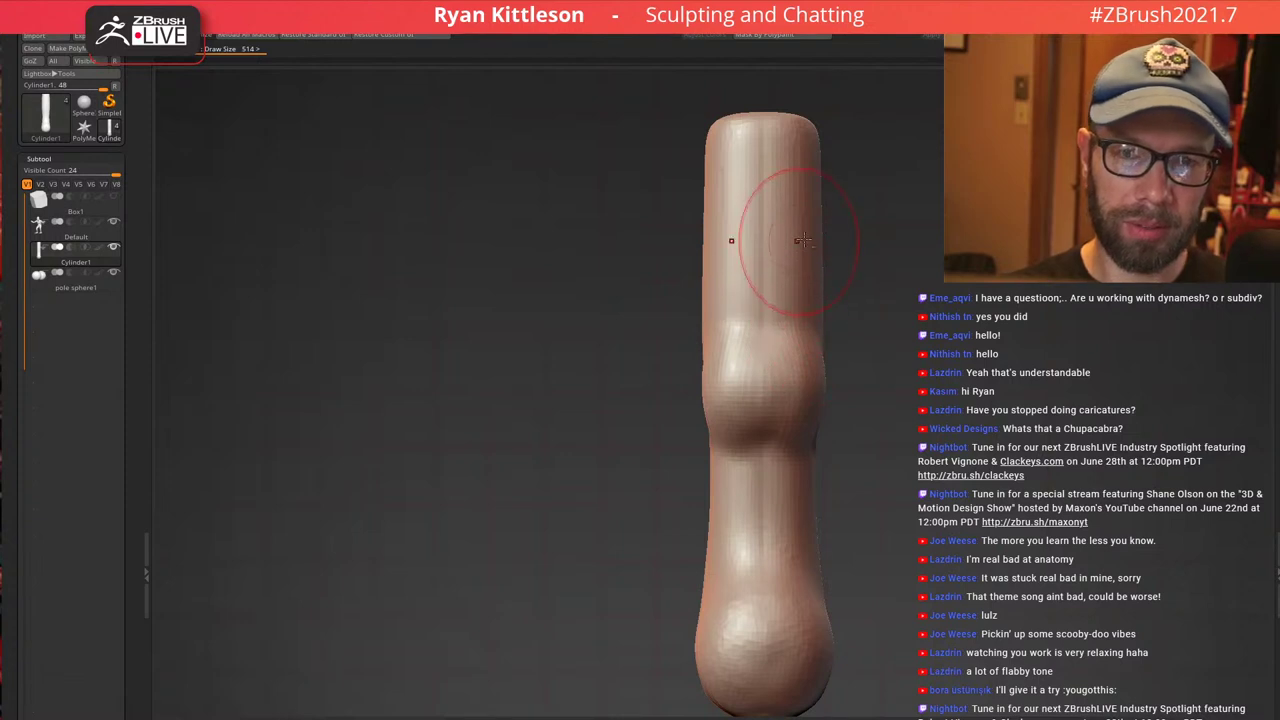
{"action": "left_click_drag", "start_coordinate": [816, 262], "coordinate": [826, 286]}
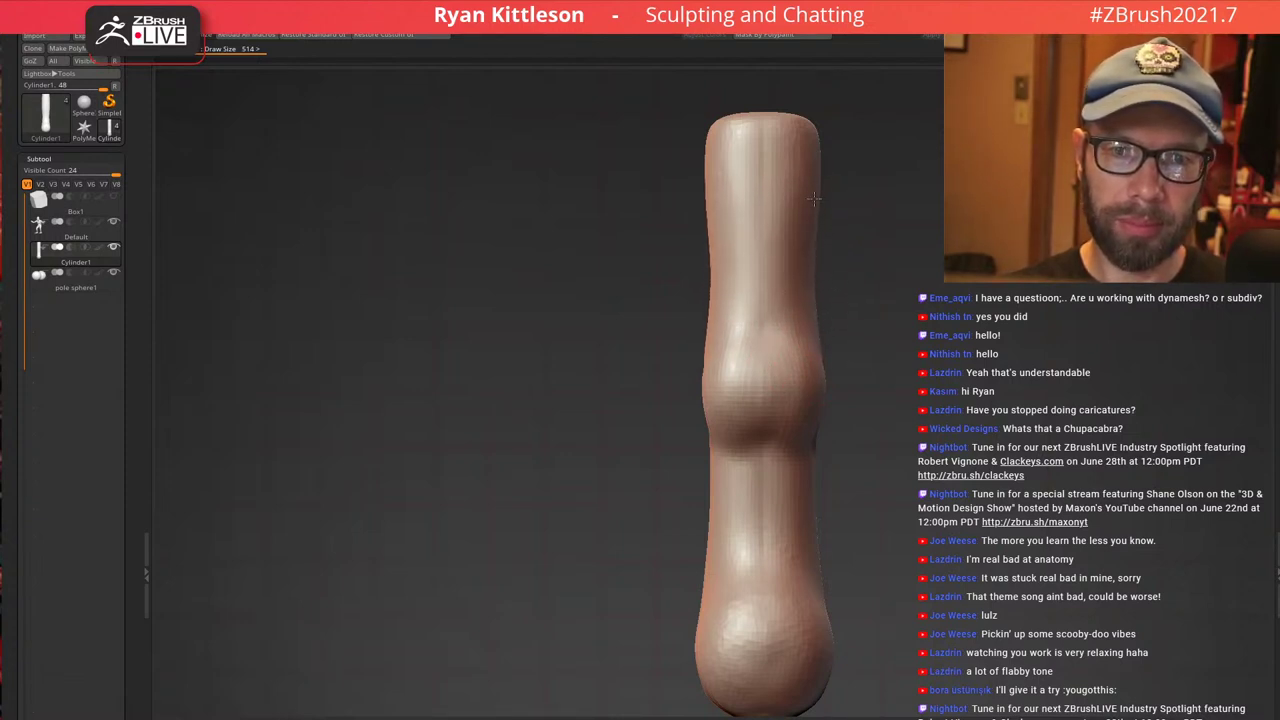
Build up a slight knuckle near the upper end of the finger and check its side profile
{"action": "right_click_drag", "start_coordinate": [818, 396], "coordinate": [830, 529], "text": "alt"}
{"action": "left_click_drag", "start_coordinate": [756, 285], "coordinate": [775, 325]}
{"action": "right_click_drag", "start_coordinate": [825, 354], "coordinate": [893, 217], "text": "alt"}
{"action": "right_click_drag", "start_coordinate": [852, 296], "coordinate": [883, 388]}
{"action": "right_click_drag", "start_coordinate": [883, 388], "coordinate": [903, 197], "text": "alt"}
Carve a crease across the underside of the finger's middle joint at draw size 1180
{"action": "key", "text": "bracketright"}
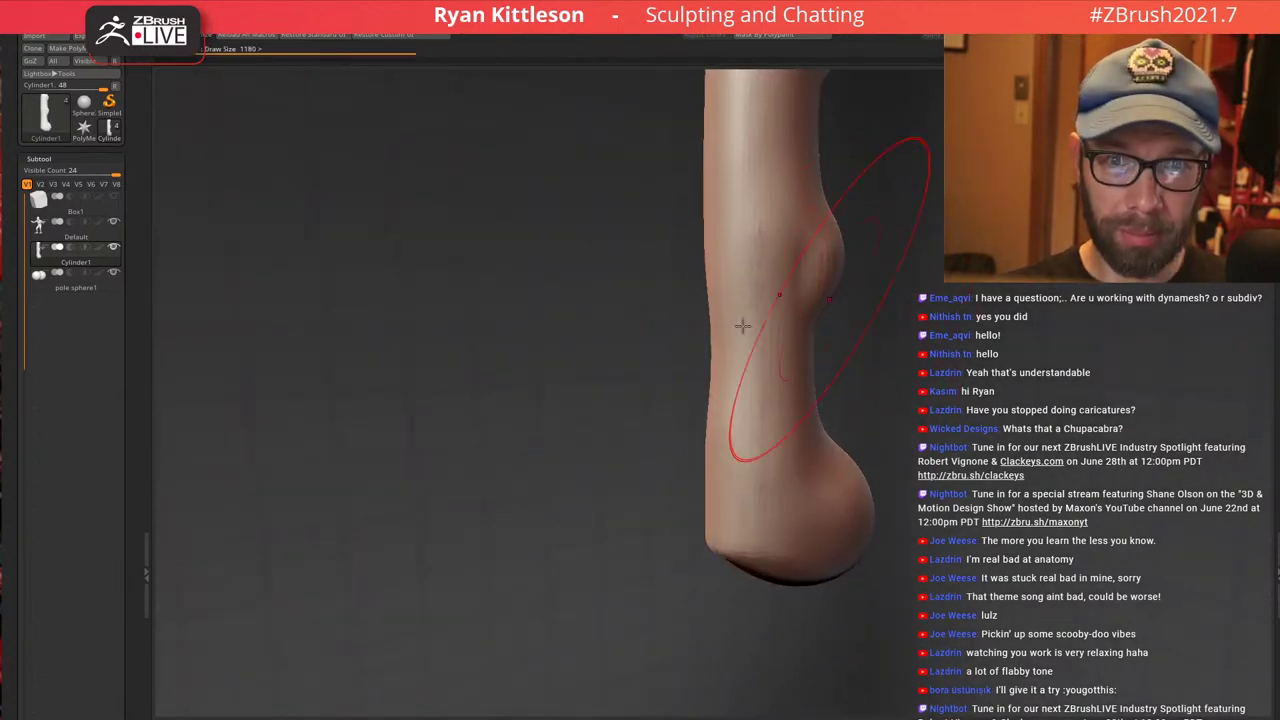
{"action": "mouse_move", "coordinate": [743, 326]}
{"action": "right_mouse_down"}
{"action": "mouse_move", "coordinate": [660, 290]}
{"action": "mouse_move", "coordinate": [732, 290]}
{"action": "right_mouse_up"}
{"action": "right_click_drag", "start_coordinate": [770, 364], "coordinate": [737, 584], "text": "alt"}
{"action": "right_click_drag", "start_coordinate": [683, 478], "coordinate": [661, 343], "text": "alt"}
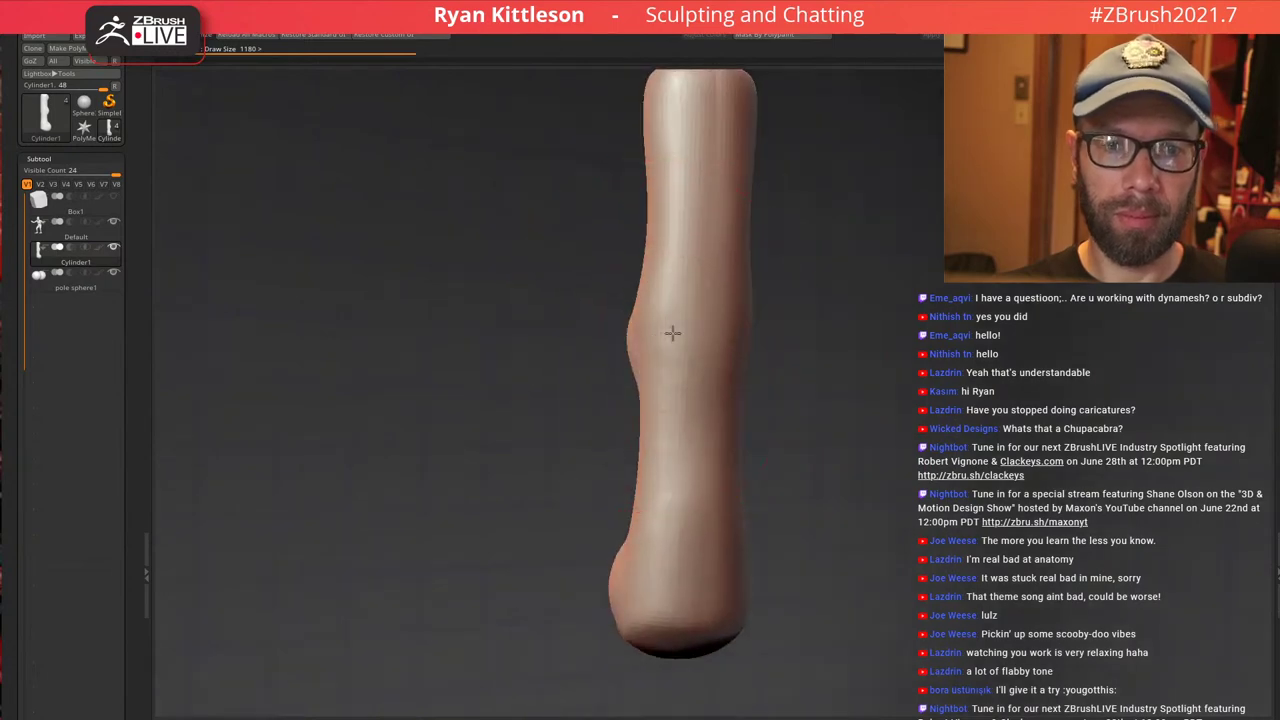
{"action": "mouse_move", "coordinate": [671, 331]}
{"action": "left_mouse_down"}
{"action": "mouse_move", "coordinate": [712, 336]}
{"action": "mouse_move", "coordinate": [653, 352]}
{"action": "left_mouse_up"}
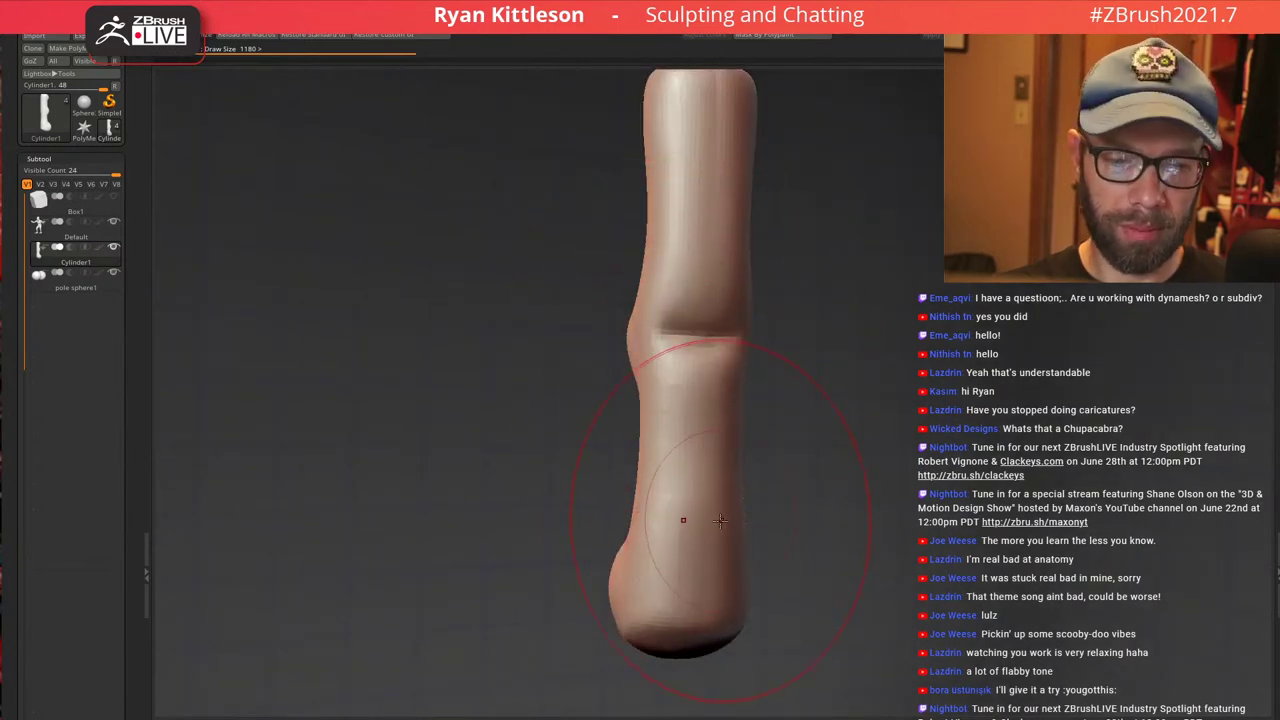
Try a stroke across the underside of the finger's upper end and undo it
{"action": "right_click_drag", "start_coordinate": [750, 265], "coordinate": [757, 413], "text": "alt"}
{"action": "mouse_move", "coordinate": [735, 306]}
{"action": "right_mouse_down"}
{"action": "mouse_move", "coordinate": [754, 306]}
{"action": "mouse_move", "coordinate": [720, 291]}
{"action": "right_mouse_up"}
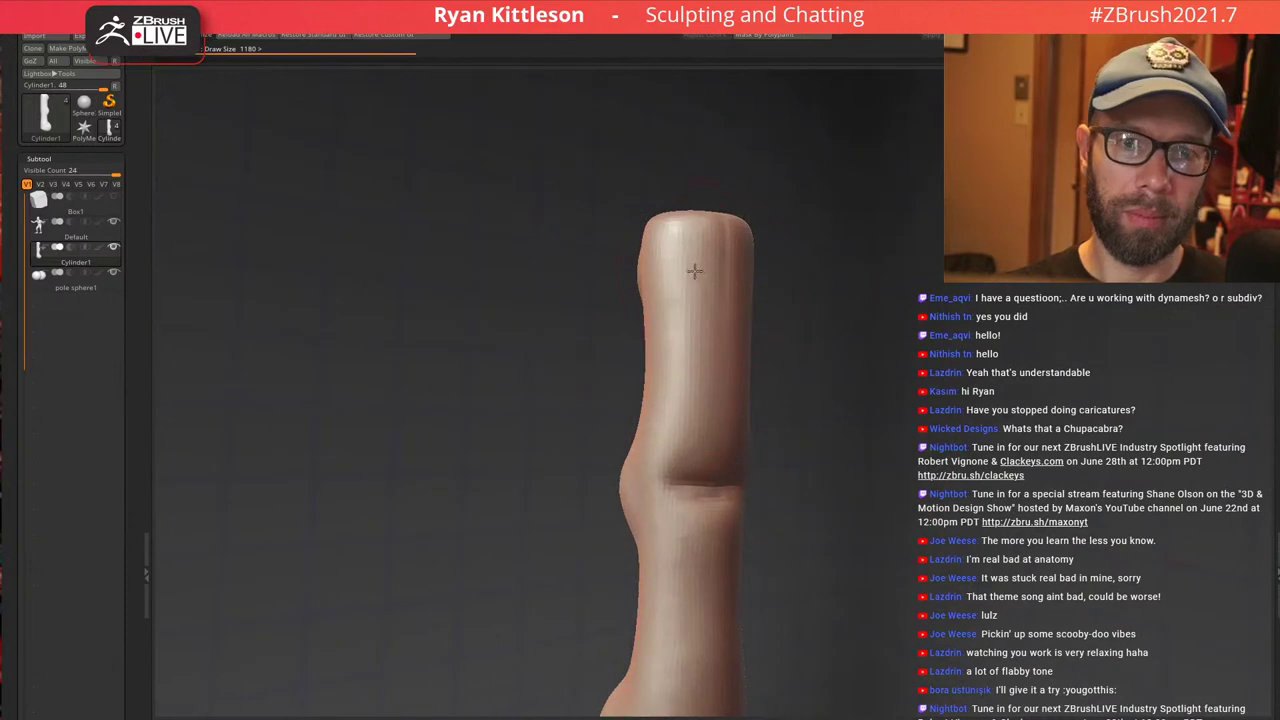
{"action": "left_click_drag", "start_coordinate": [740, 268], "coordinate": [682, 268]}
{"action": "right_click_drag", "start_coordinate": [733, 277], "coordinate": [692, 277]}
{"action": "right_click_drag", "start_coordinate": [692, 277], "coordinate": [706, 410], "text": "alt"}
{"action": "key", "text": "ctrl+z"}
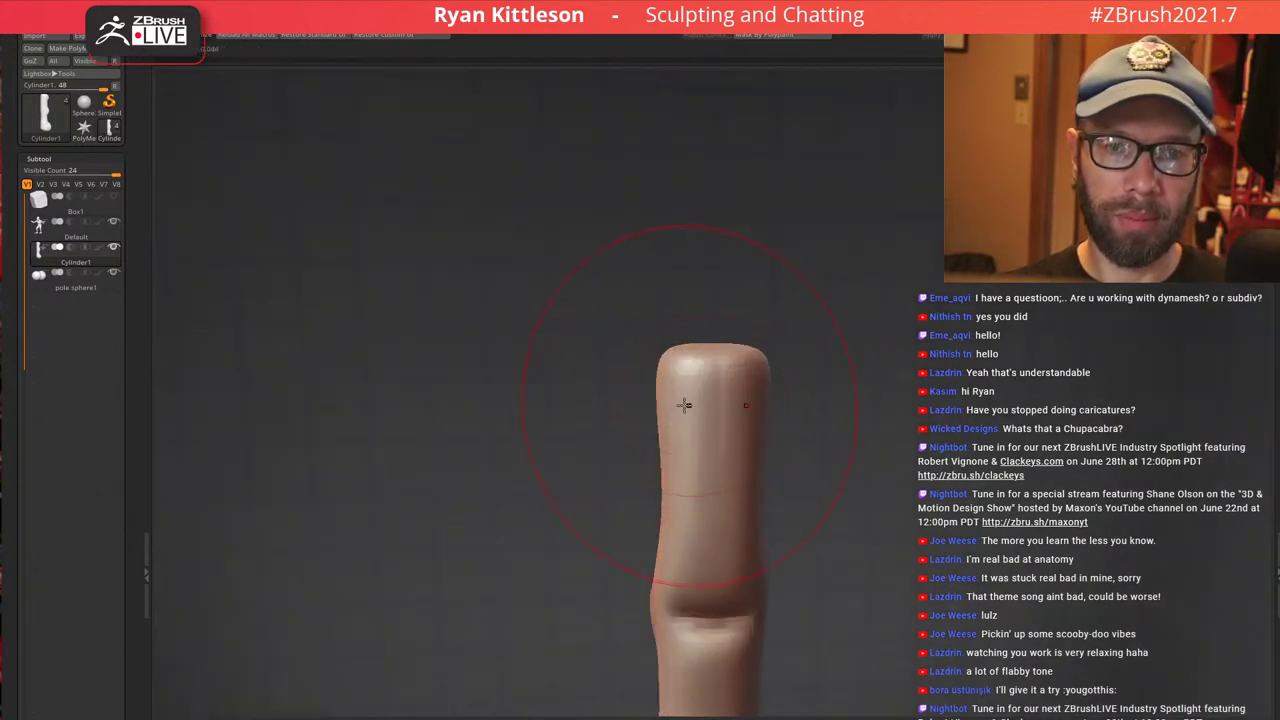
Rework the finger's blunt upper end into a rounder tip, with the brush at draw size 428
{"action": "left_click_drag", "start_coordinate": [686, 405], "coordinate": [767, 396]}
{"action": "right_click_drag", "start_coordinate": [734, 388], "coordinate": [742, 425], "text": "alt"}
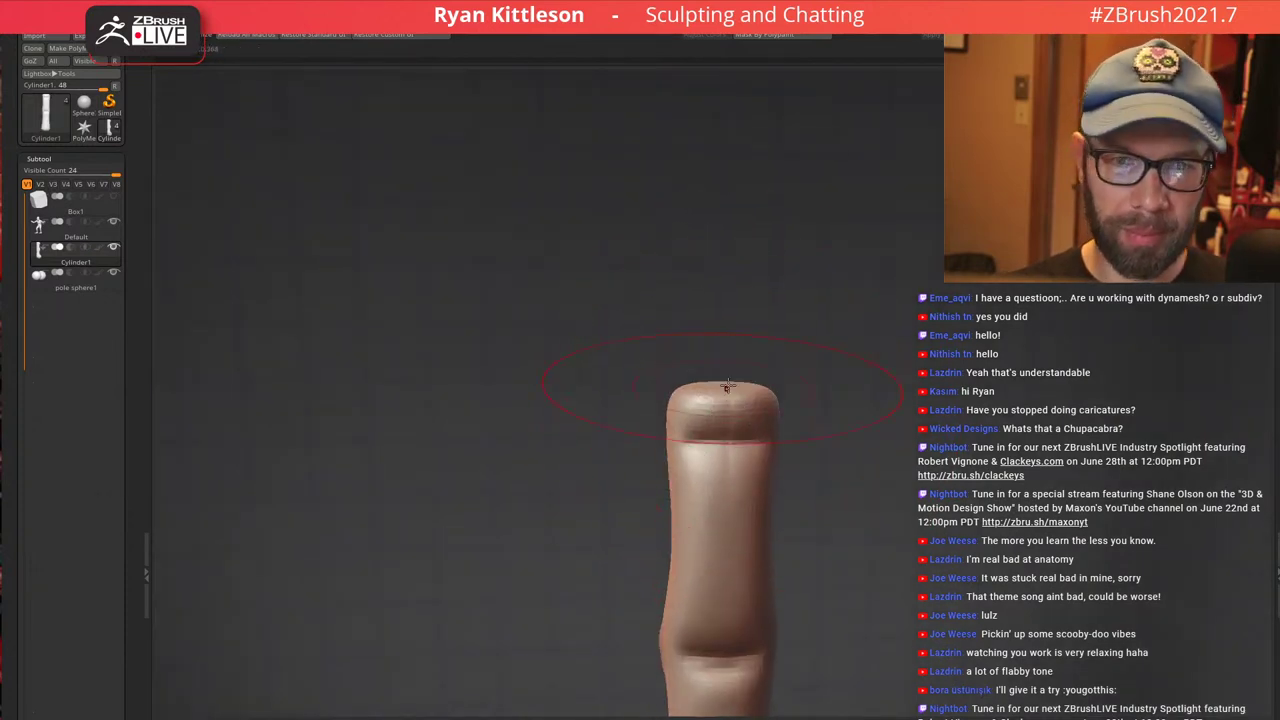
{"action": "key", "text": "bracketleft"}
{"action": "key", "text": "bracketleft"}
{"action": "key", "text": "bracketleft"}
{"action": "key", "text": "bracketleft"}
{"action": "right_click_drag", "start_coordinate": [554, 297], "coordinate": [570, 400]}
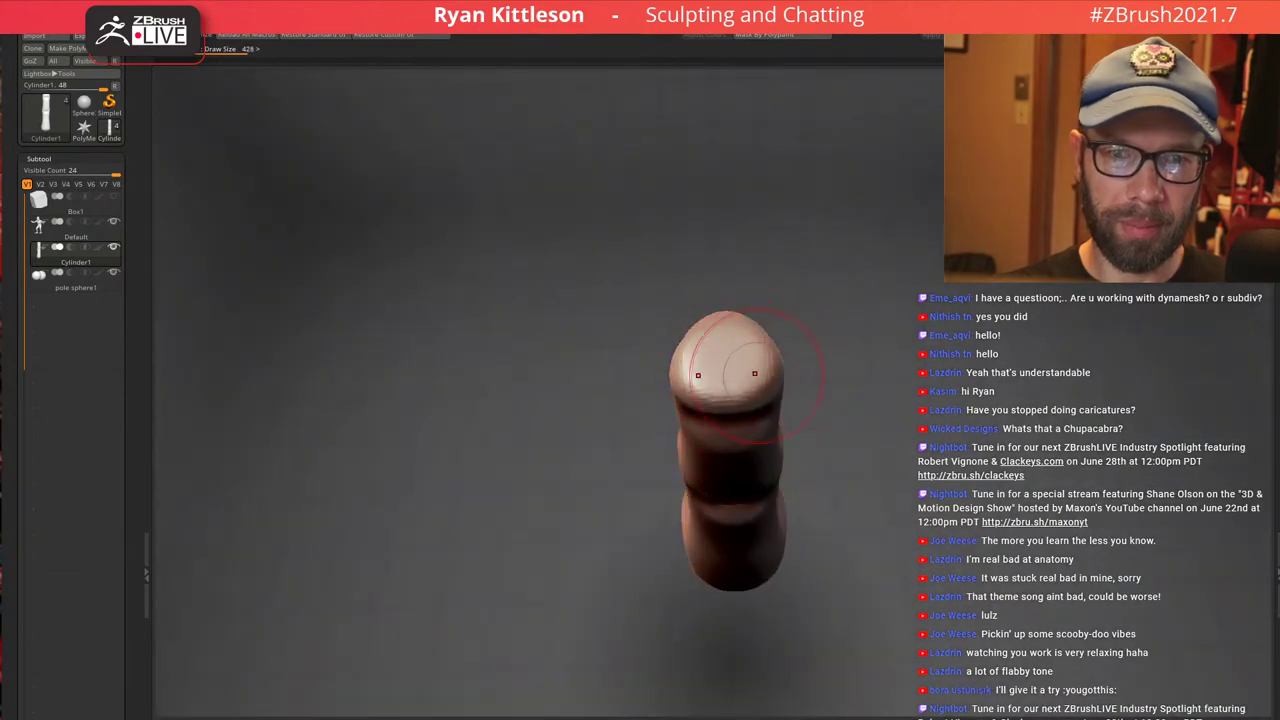
{"action": "mouse_move", "coordinate": [748, 342]}
{"action": "left_mouse_down"}
{"action": "mouse_move", "coordinate": [731, 338]}
{"action": "mouse_move", "coordinate": [729, 362]}
{"action": "mouse_move", "coordinate": [735, 350]}
{"action": "left_mouse_up"}
Pull the end of the finger outward from the side into a long tapered fingertip
{"action": "mouse_move", "coordinate": [752, 334]}
{"action": "right_mouse_down"}
{"action": "mouse_move", "coordinate": [658, 418]}
{"action": "mouse_move", "coordinate": [690, 388]}
{"action": "right_mouse_up"}
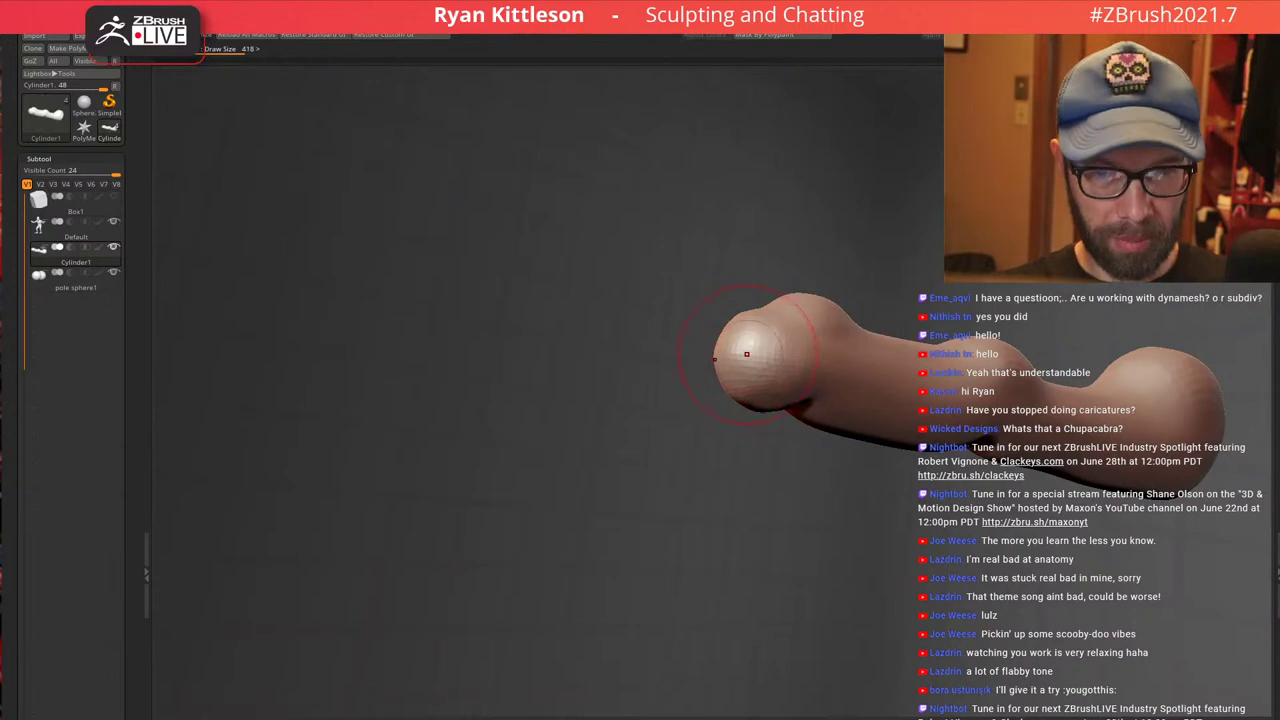
{"action": "right_click_drag", "start_coordinate": [780, 354], "coordinate": [746, 357], "text": "shift"}
{"action": "left_click_drag", "start_coordinate": [744, 357], "coordinate": [601, 378]}
{"action": "right_click_drag", "start_coordinate": [774, 334], "coordinate": [734, 240], "text": "ctrl"}
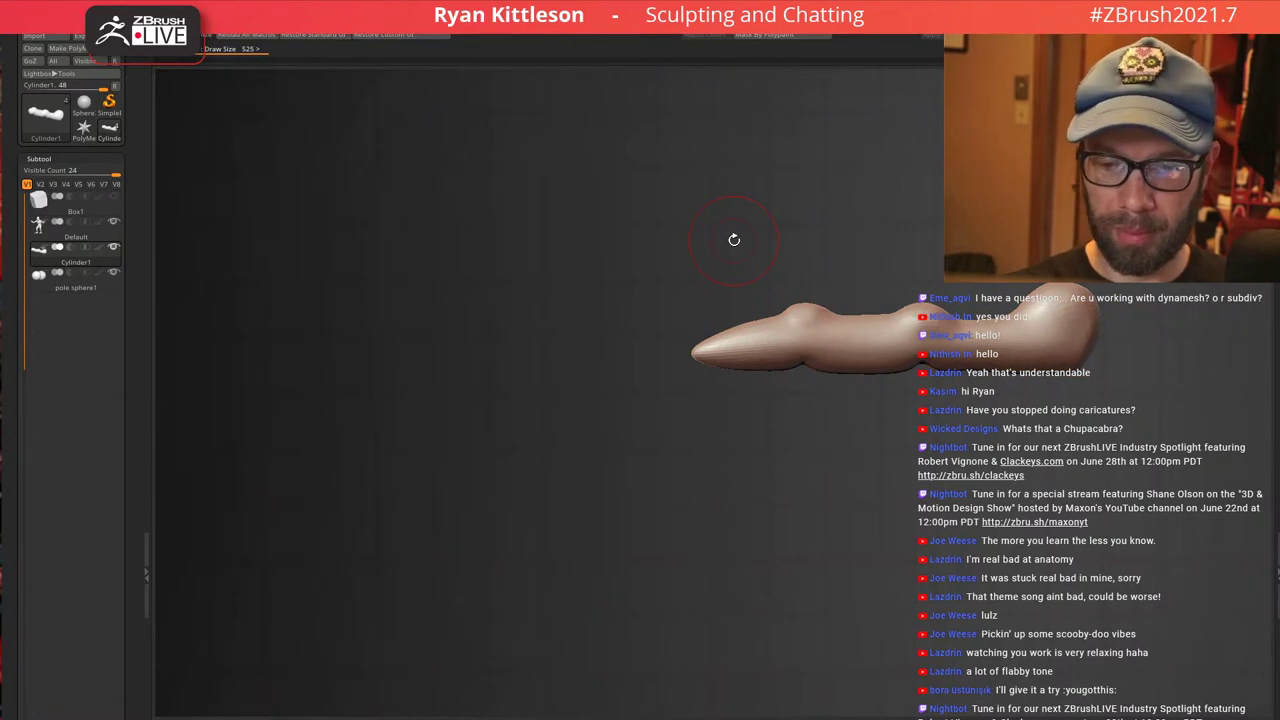
Hollow the sides of the finger between its knuckles at draw size 284
{"action": "right_click_drag", "start_coordinate": [1059, 299], "coordinate": [996, 381]}
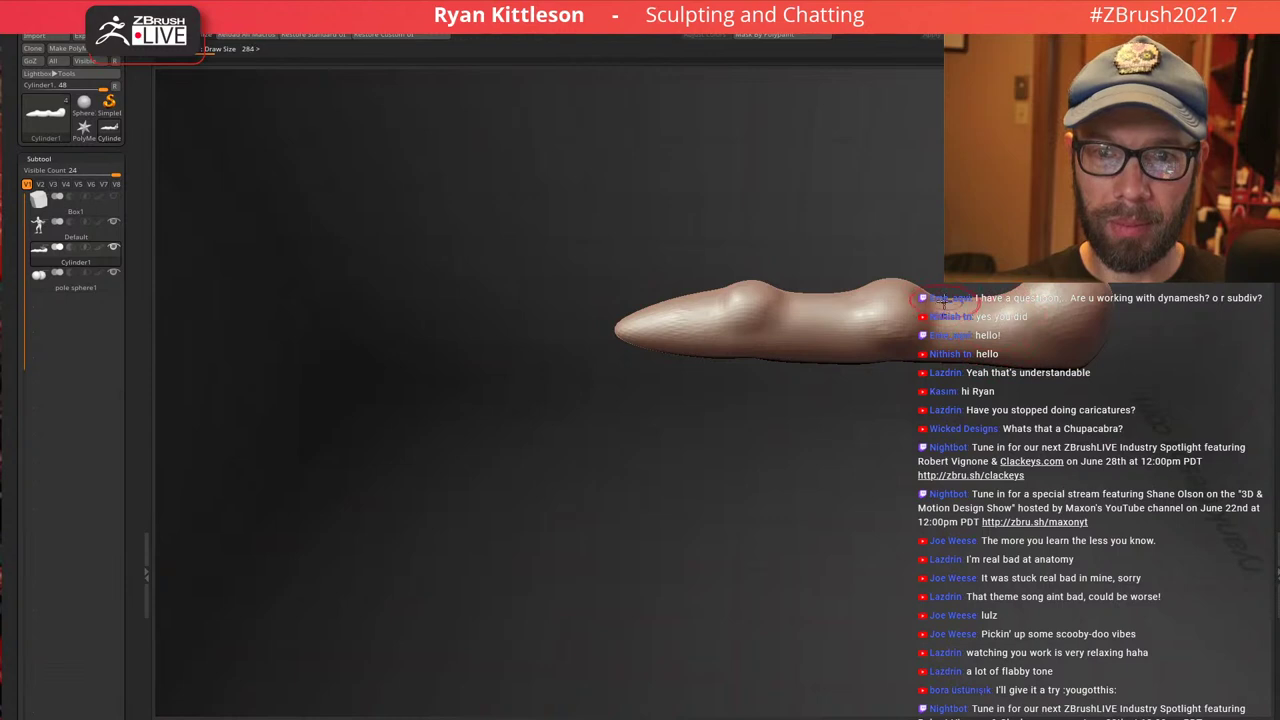
{"action": "right_click_drag", "start_coordinate": [944, 302], "coordinate": [952, 342]}
{"action": "left_click_drag", "start_coordinate": [1000, 305], "coordinate": [946, 295]}
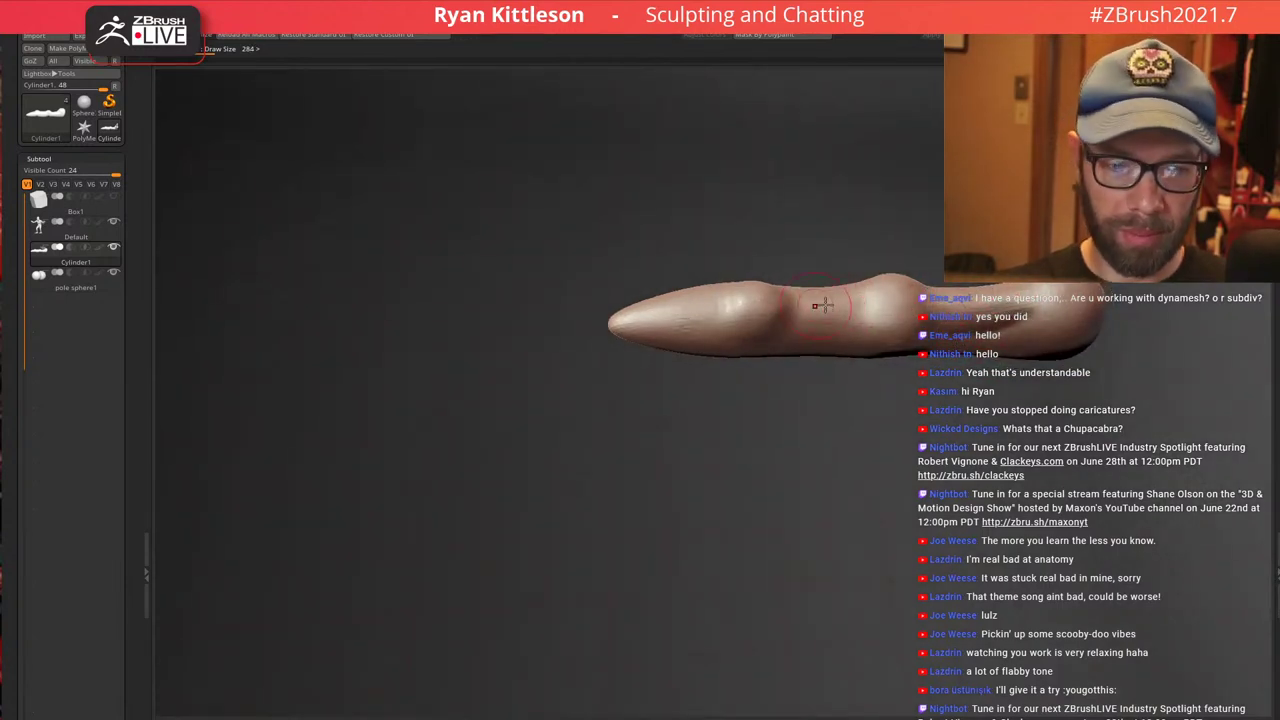
{"action": "right_click_drag", "start_coordinate": [822, 305], "coordinate": [839, 324]}
{"action": "left_click_drag", "start_coordinate": [832, 301], "coordinate": [809, 306]}
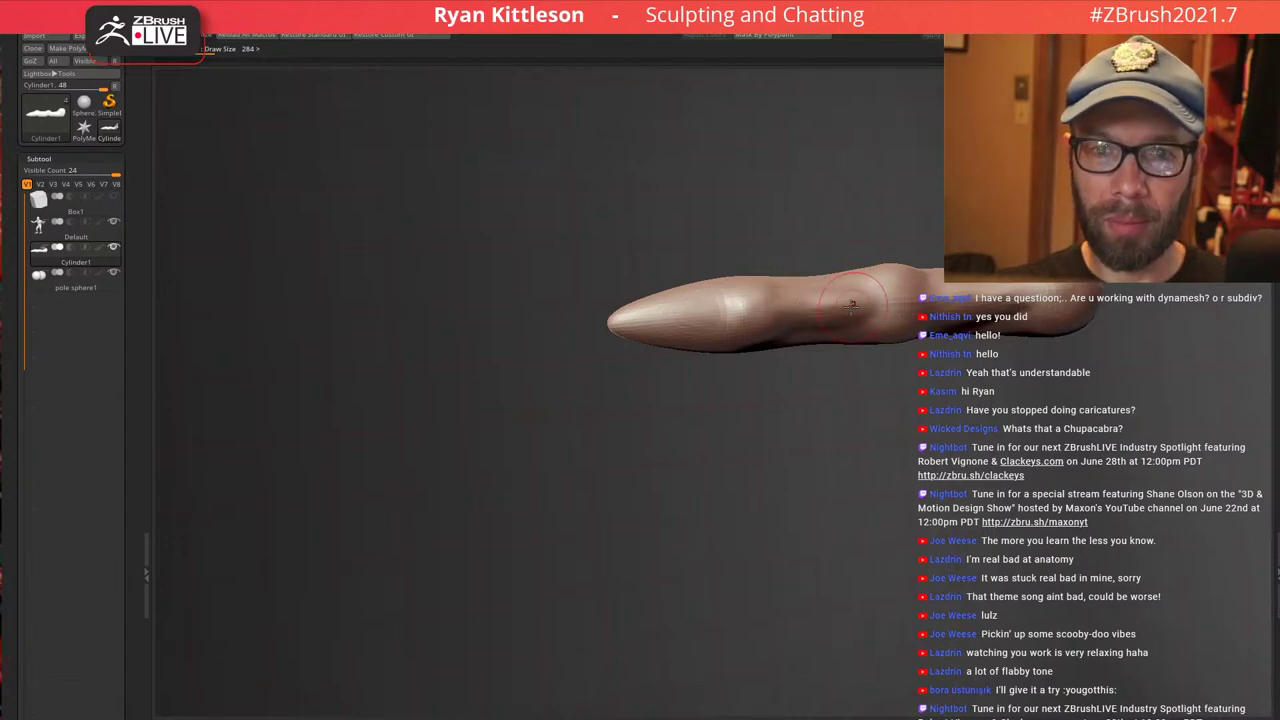
Define the crease under the finger's outermost joint at draw size 364 and check the surrounding forms
{"action": "mouse_move", "coordinate": [851, 306]}
{"action": "right_mouse_down"}
{"action": "mouse_move", "coordinate": [880, 310]}
{"action": "mouse_move", "coordinate": [894, 289]}
{"action": "mouse_move", "coordinate": [840, 370]}
{"action": "mouse_move", "coordinate": [814, 366]}
{"action": "right_mouse_up"}
{"action": "mouse_move", "coordinate": [812, 428]}
{"action": "left_mouse_down"}
{"action": "mouse_move", "coordinate": [733, 440]}
{"action": "mouse_move", "coordinate": [826, 437]}
{"action": "left_mouse_up"}
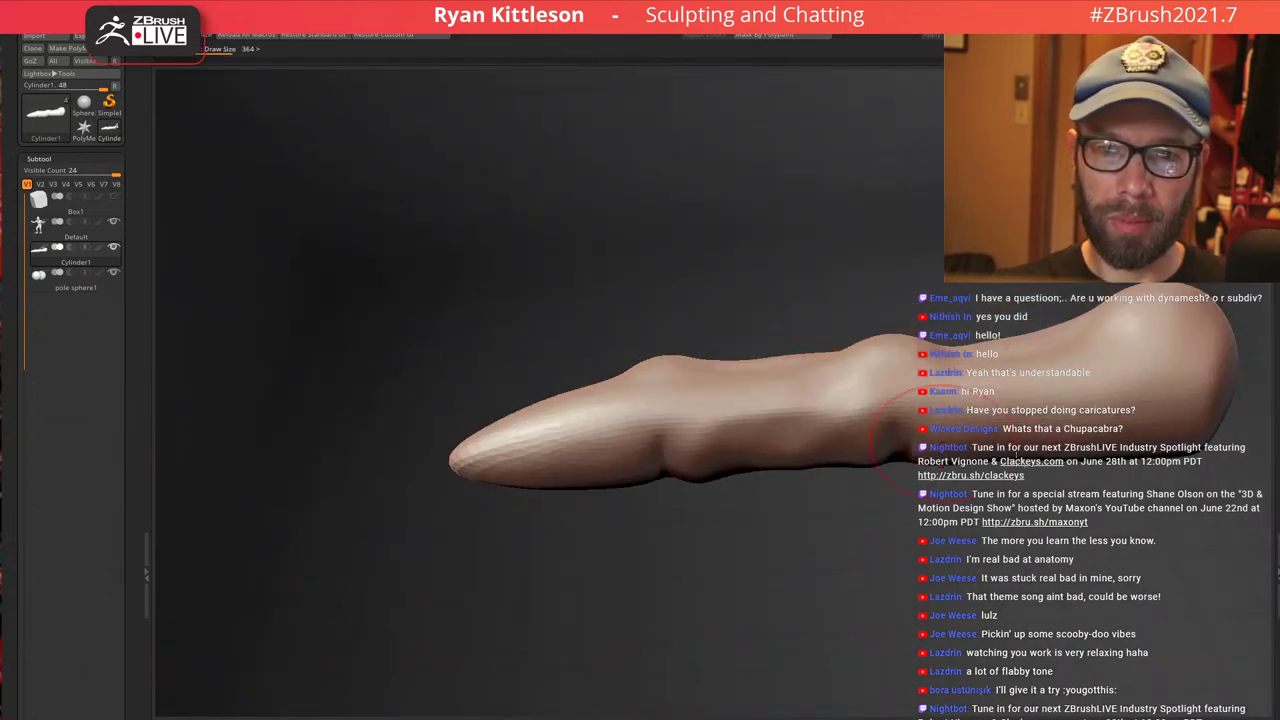
{"action": "right_click_drag", "start_coordinate": [1085, 400], "coordinate": [1046, 330]}
{"action": "right_click_drag", "start_coordinate": [896, 367], "coordinate": [855, 329]}
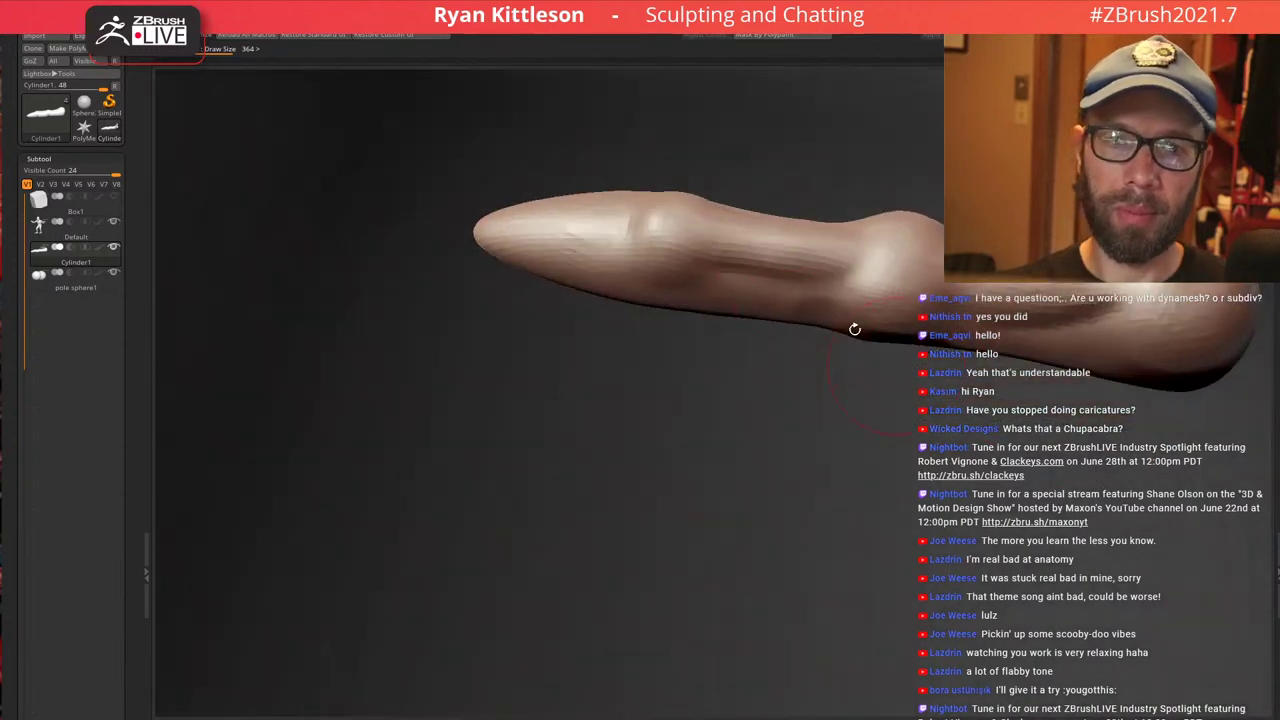
{"action": "mouse_move", "coordinate": [704, 224]}
{"action": "right_mouse_down"}
{"action": "mouse_move", "coordinate": [750, 323]}
{"action": "mouse_move", "coordinate": [793, 325]}
{"action": "right_mouse_up"}
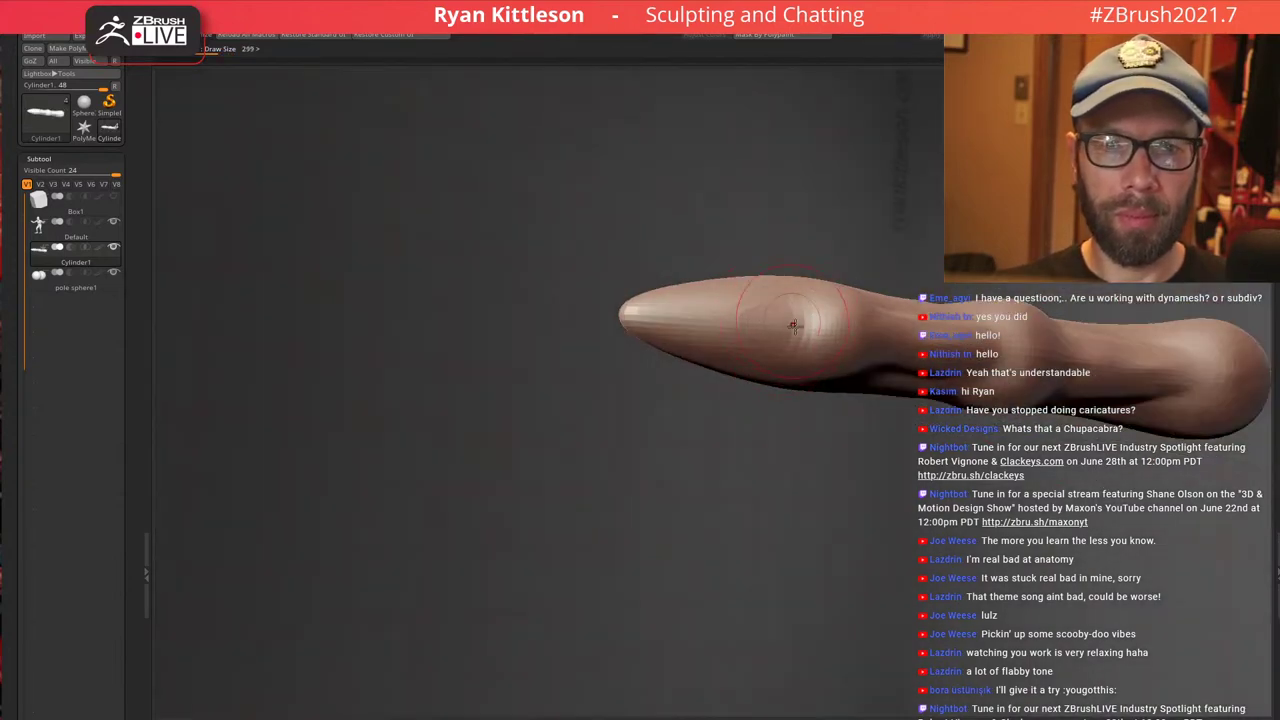
Flatten the top of the fingertip at draw size 299 and build up a pad on its underside
{"action": "left_click_drag", "start_coordinate": [793, 325], "coordinate": [768, 320]}
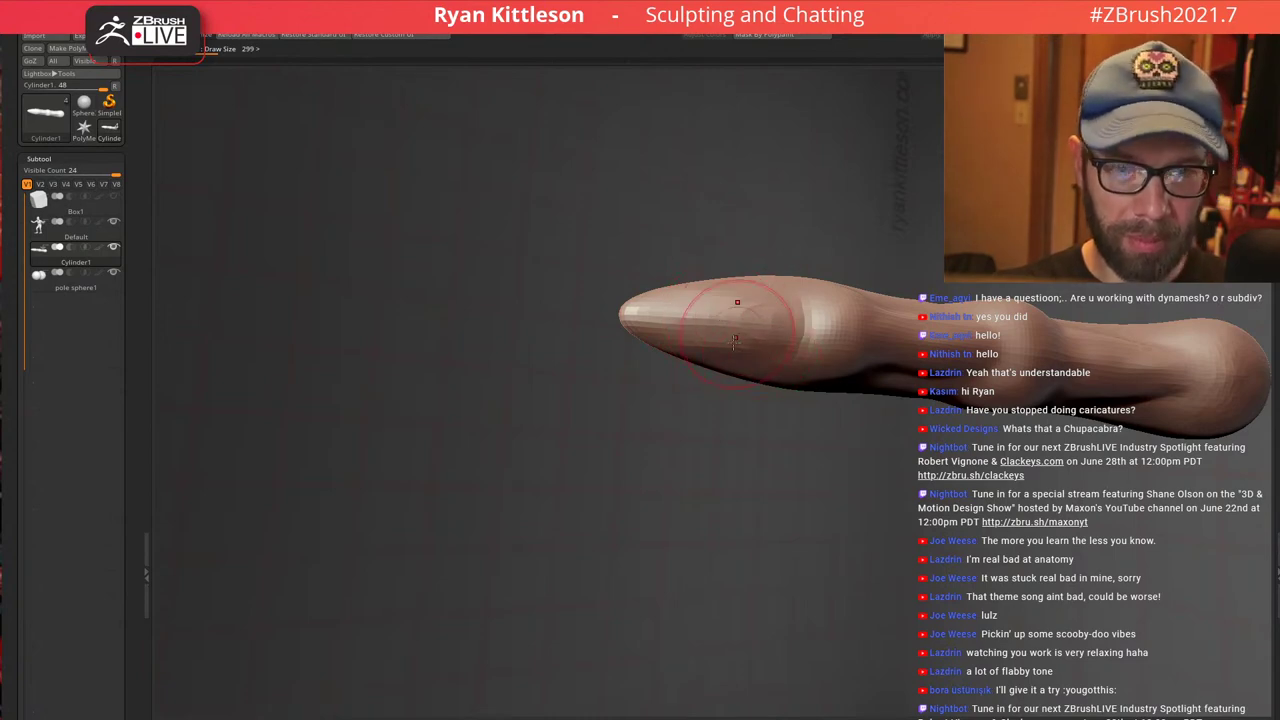
{"action": "mouse_move", "coordinate": [735, 342]}
{"action": "right_mouse_down"}
{"action": "mouse_move", "coordinate": [766, 374]}
{"action": "mouse_move", "coordinate": [760, 326]}
{"action": "right_mouse_up"}
{"action": "mouse_move", "coordinate": [746, 400]}
{"action": "right_mouse_down"}
{"action": "mouse_move", "coordinate": [707, 428]}
{"action": "mouse_move", "coordinate": [701, 481]}
{"action": "mouse_move", "coordinate": [700, 408]}
{"action": "right_mouse_up"}
{"action": "mouse_move", "coordinate": [657, 386]}
{"action": "left_mouse_down"}
{"action": "mouse_move", "coordinate": [669, 363]}
{"action": "mouse_move", "coordinate": [646, 404]}
{"action": "mouse_move", "coordinate": [674, 392]}
{"action": "left_mouse_up"}
{"action": "right_click_drag", "start_coordinate": [706, 405], "coordinate": [676, 281]}
{"action": "mouse_move", "coordinate": [712, 444]}
{"action": "left_mouse_down"}
{"action": "mouse_move", "coordinate": [728, 456]}
{"action": "mouse_move", "coordinate": [694, 444]}
{"action": "left_mouse_up"}
{"action": "mouse_move", "coordinate": [790, 437]}
{"action": "left_mouse_down"}
{"action": "mouse_move", "coordinate": [789, 474]}
{"action": "mouse_move", "coordinate": [943, 428]}
{"action": "mouse_move", "coordinate": [860, 462]}
{"action": "left_mouse_up"}
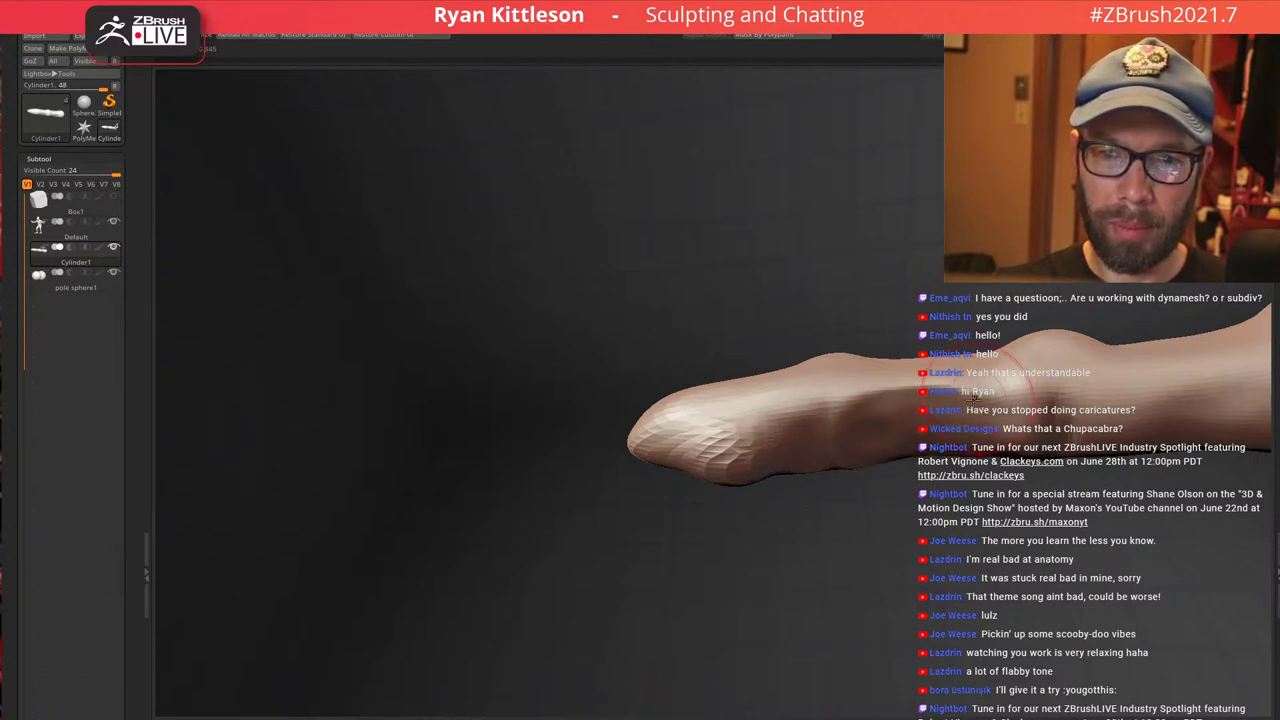
Smooth the rough fingertip pad and blend it into the segment behind it
{"action": "right_click_drag", "start_coordinate": [990, 398], "coordinate": [982, 413]}
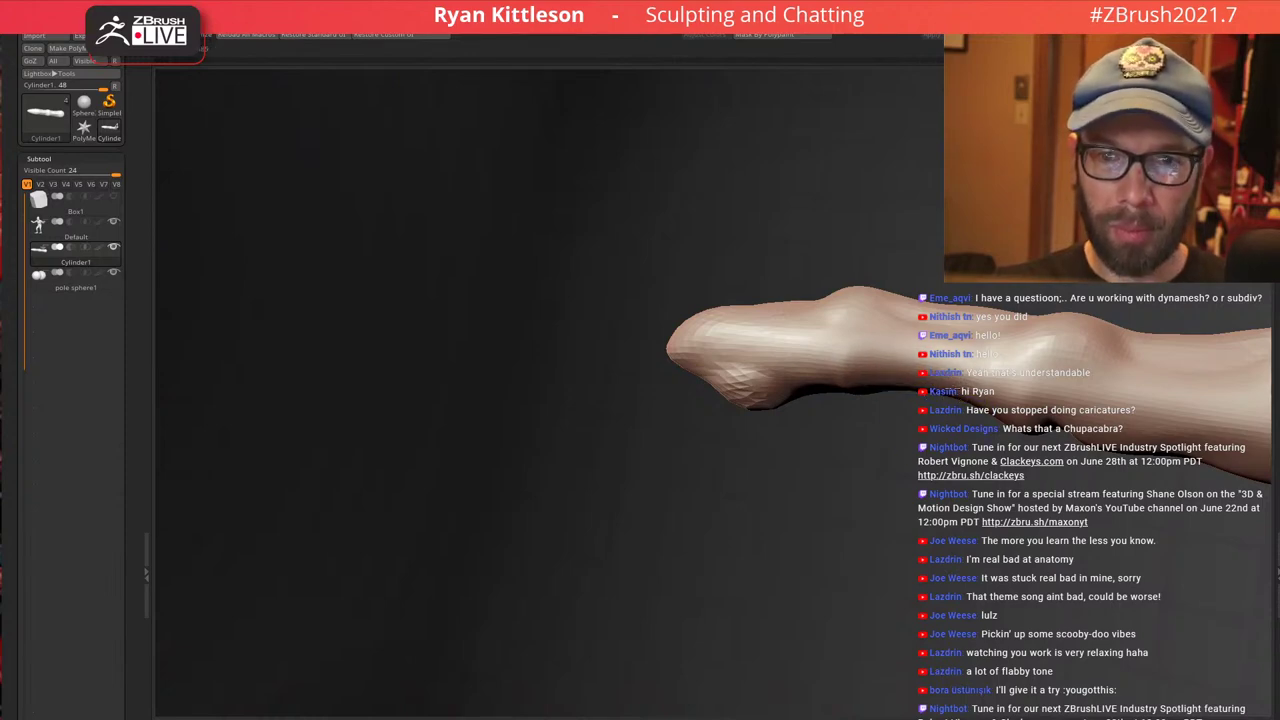
{"action": "right_click_drag", "start_coordinate": [963, 406], "coordinate": [930, 362]}
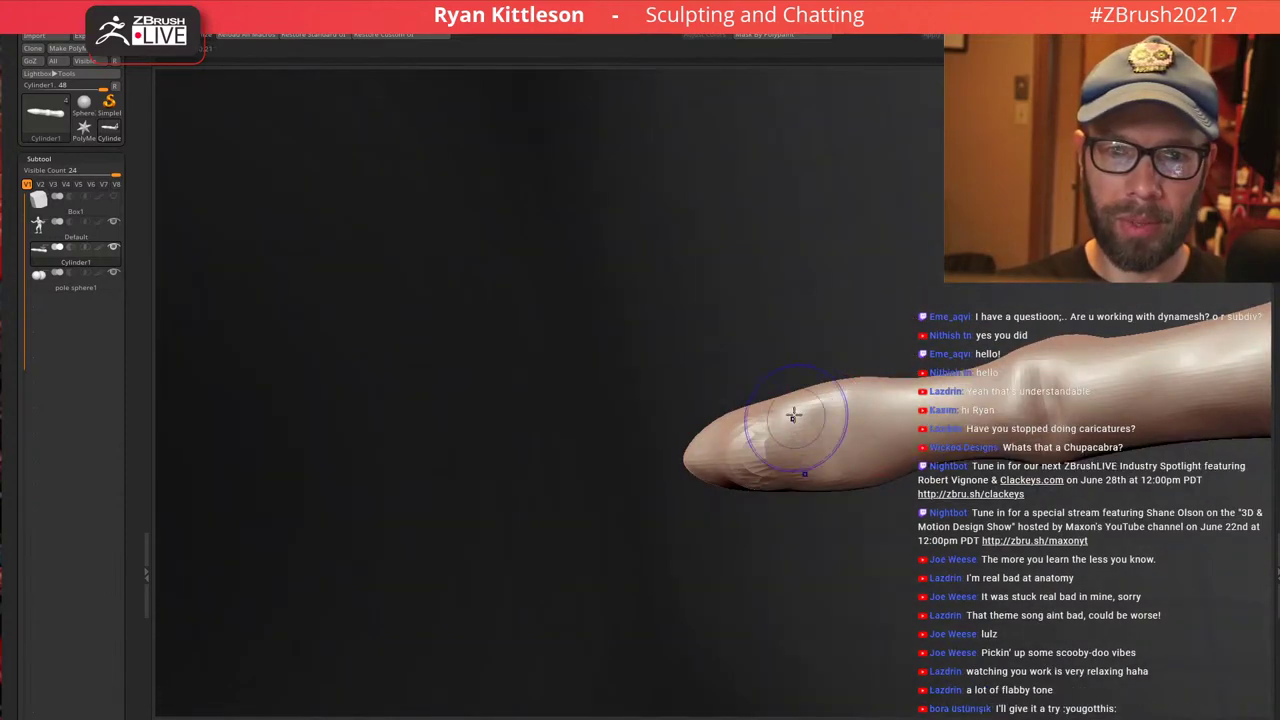
{"action": "mouse_move", "coordinate": [795, 412]}
{"action": "right_mouse_down"}
{"action": "mouse_move", "coordinate": [798, 432]}
{"action": "mouse_move", "coordinate": [800, 420]}
{"action": "right_mouse_up"}
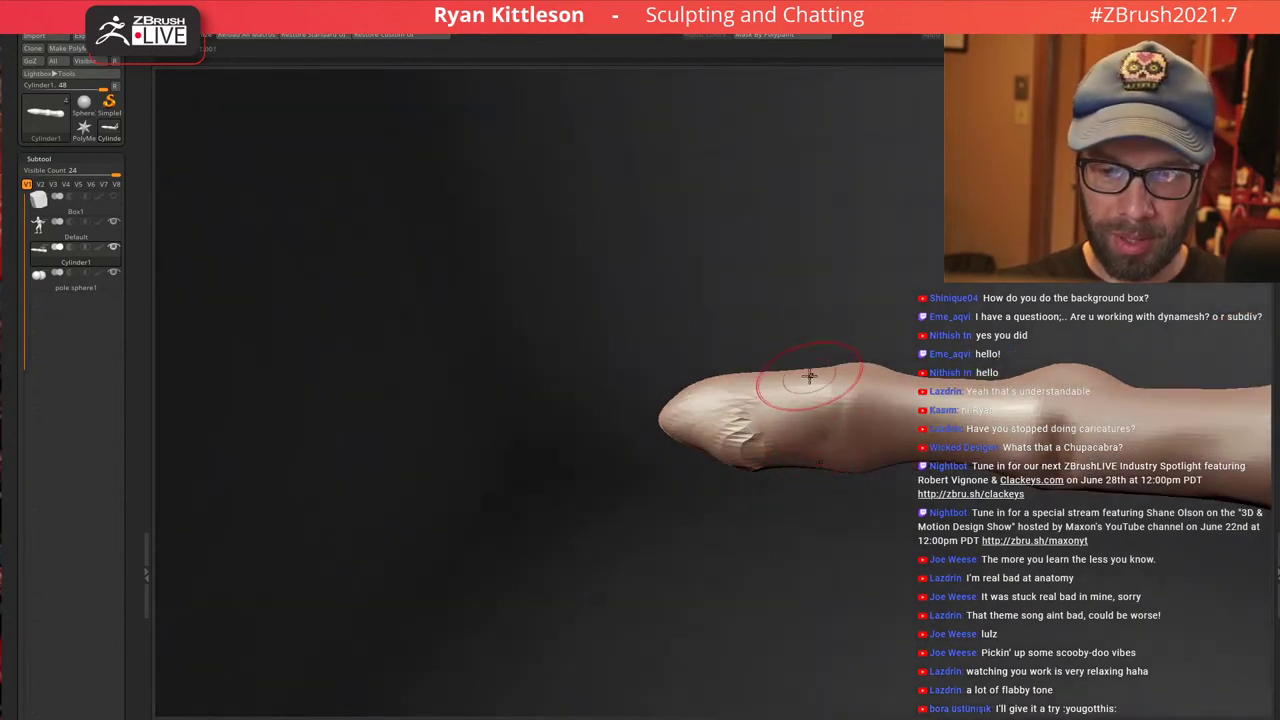
{"action": "right_click_drag", "start_coordinate": [809, 374], "coordinate": [808, 410]}
{"action": "left_click_drag", "start_coordinate": [767, 418], "coordinate": [767, 408], "text": "shift"}
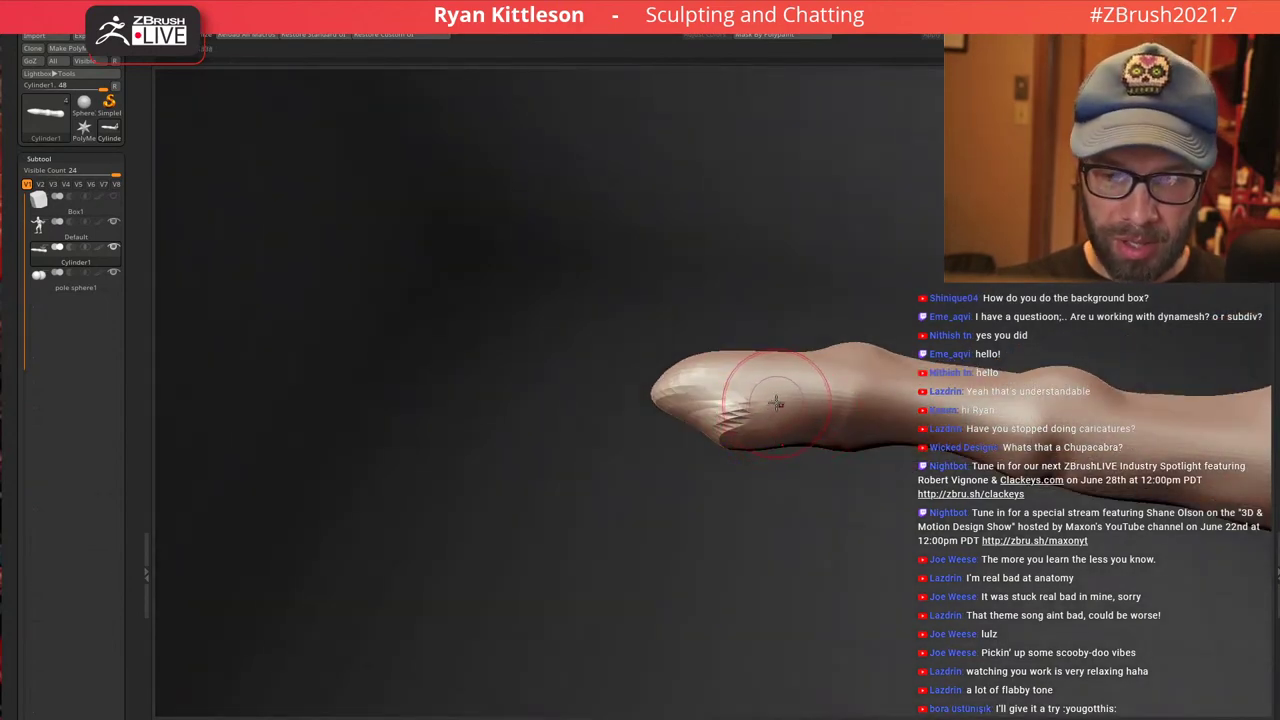
{"action": "right_click_drag", "start_coordinate": [777, 398], "coordinate": [753, 412]}
{"action": "left_click_drag", "start_coordinate": [753, 412], "coordinate": [764, 388], "text": "shift"}
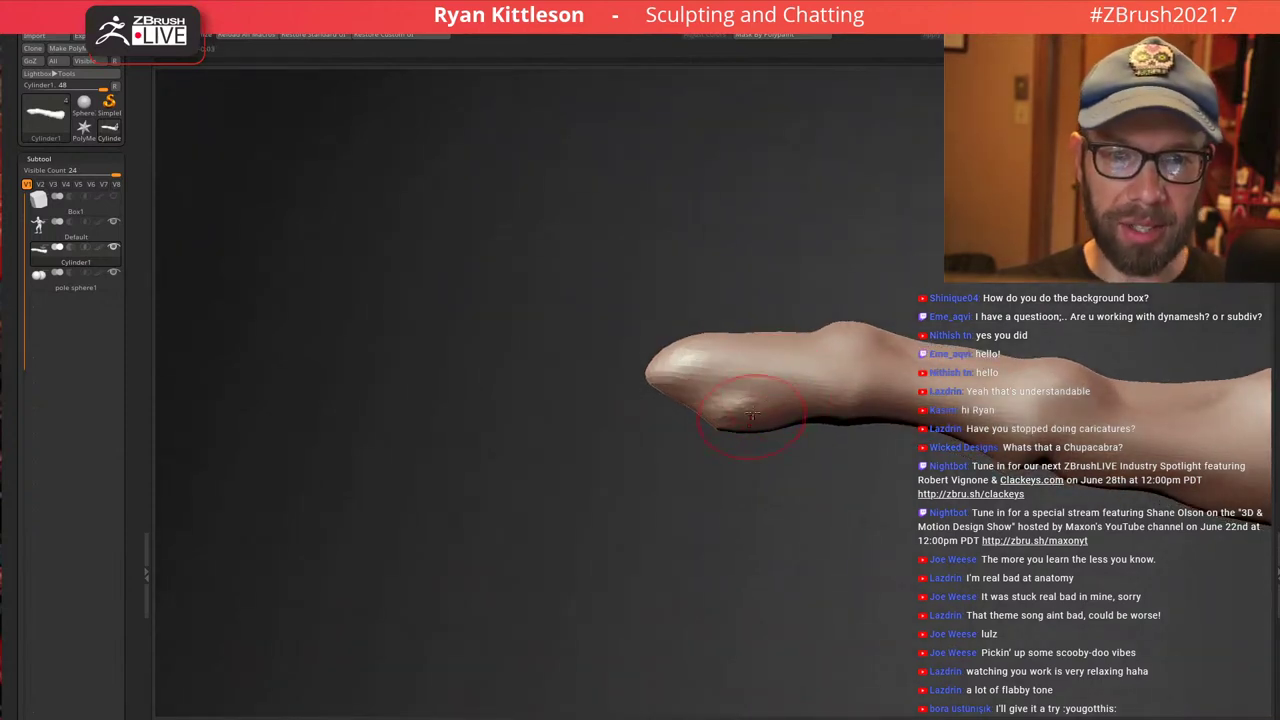
{"action": "left_click_drag", "start_coordinate": [699, 357], "coordinate": [697, 292]}
{"action": "left_click_drag", "start_coordinate": [790, 384], "coordinate": [730, 460]}
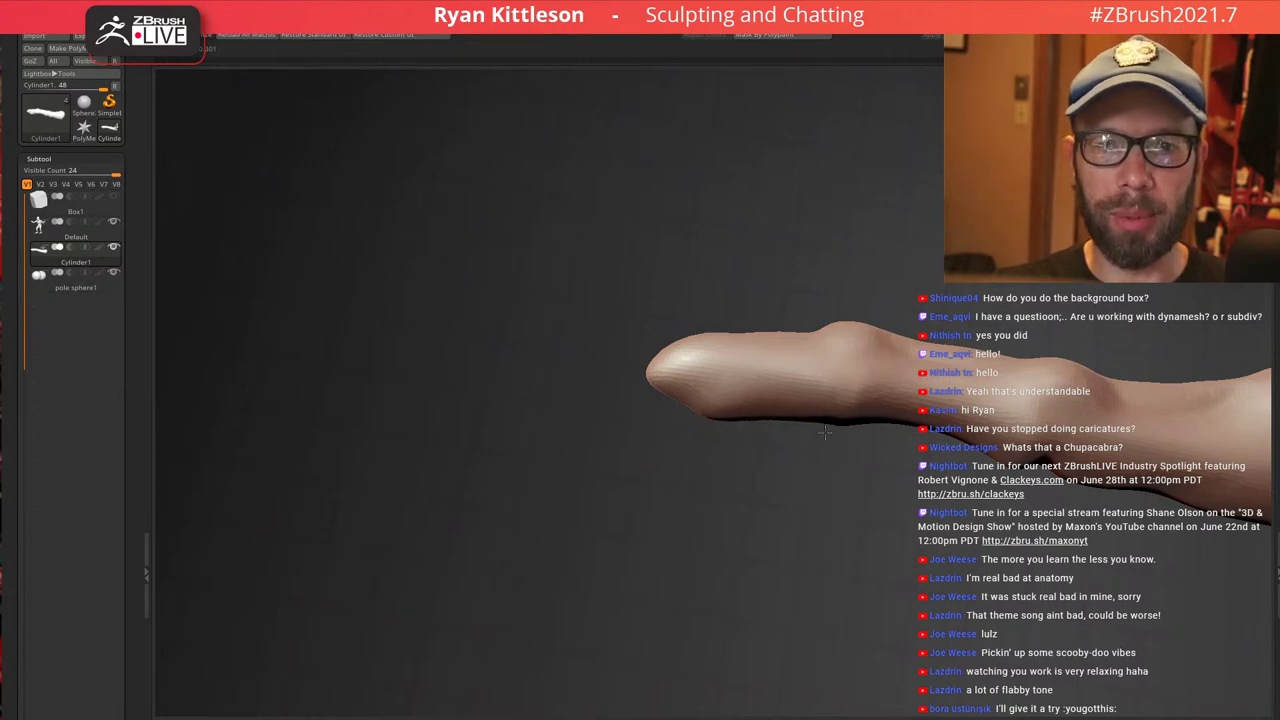
Refine the sides of the finger around the middle joint and along the base segment
{"action": "right_click_drag", "start_coordinate": [914, 413], "coordinate": [1031, 409]}
{"action": "left_click_drag", "start_coordinate": [1031, 409], "coordinate": [1018, 428]}
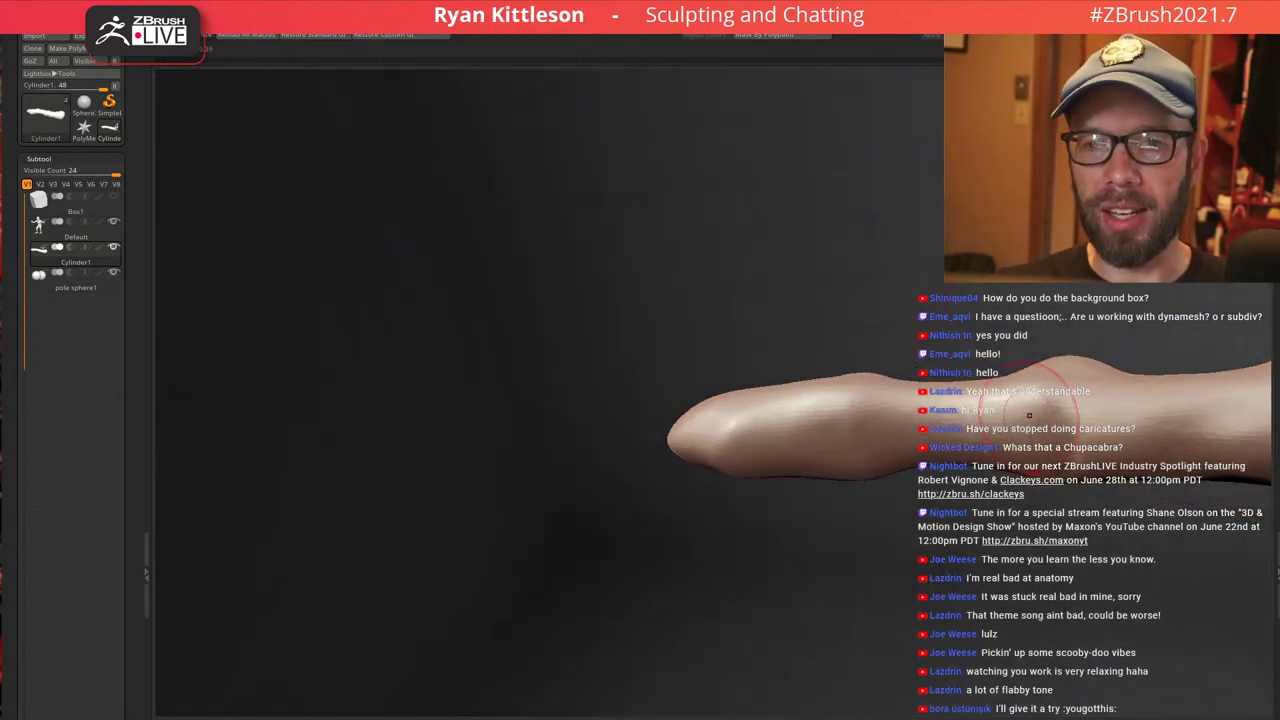
{"action": "right_click_drag", "start_coordinate": [1029, 415], "coordinate": [785, 386], "text": "alt"}
{"action": "left_click_drag", "start_coordinate": [846, 377], "coordinate": [851, 433]}
{"action": "left_click_drag", "start_coordinate": [940, 418], "coordinate": [975, 390]}
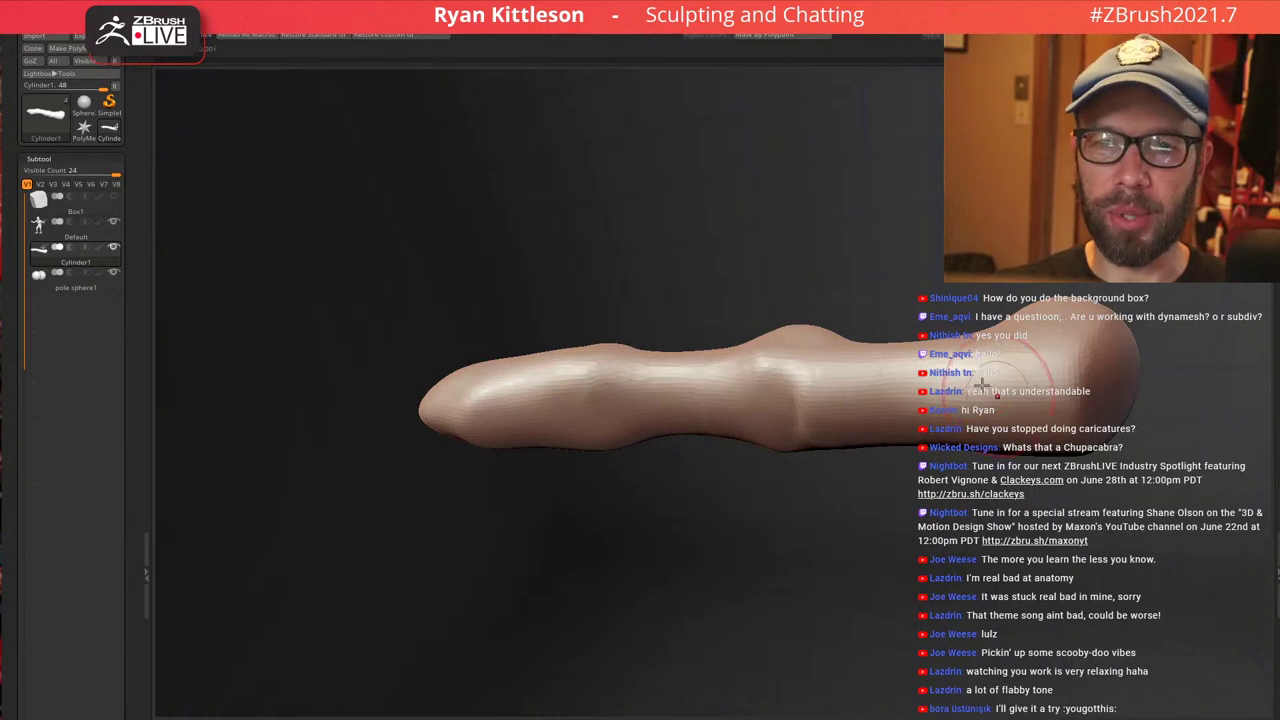
Sculpt ridges and grooves along the back of the finger across its knuckles at draw size 454
{"action": "mouse_move", "coordinate": [1035, 363]}
{"action": "right_mouse_down"}
{"action": "mouse_move", "coordinate": [986, 397]}
{"action": "mouse_move", "coordinate": [883, 318]}
{"action": "mouse_move", "coordinate": [893, 278]}
{"action": "right_mouse_up"}
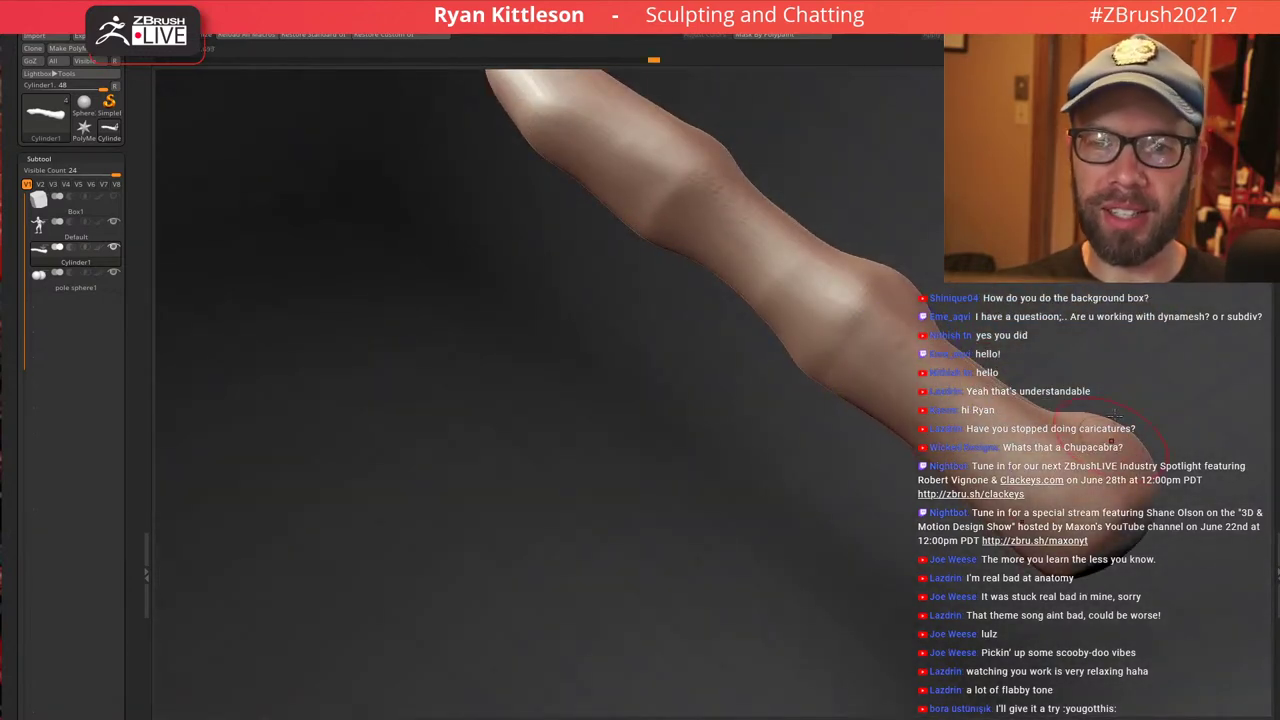
{"action": "right_click_drag", "start_coordinate": [1115, 415], "coordinate": [984, 350]}
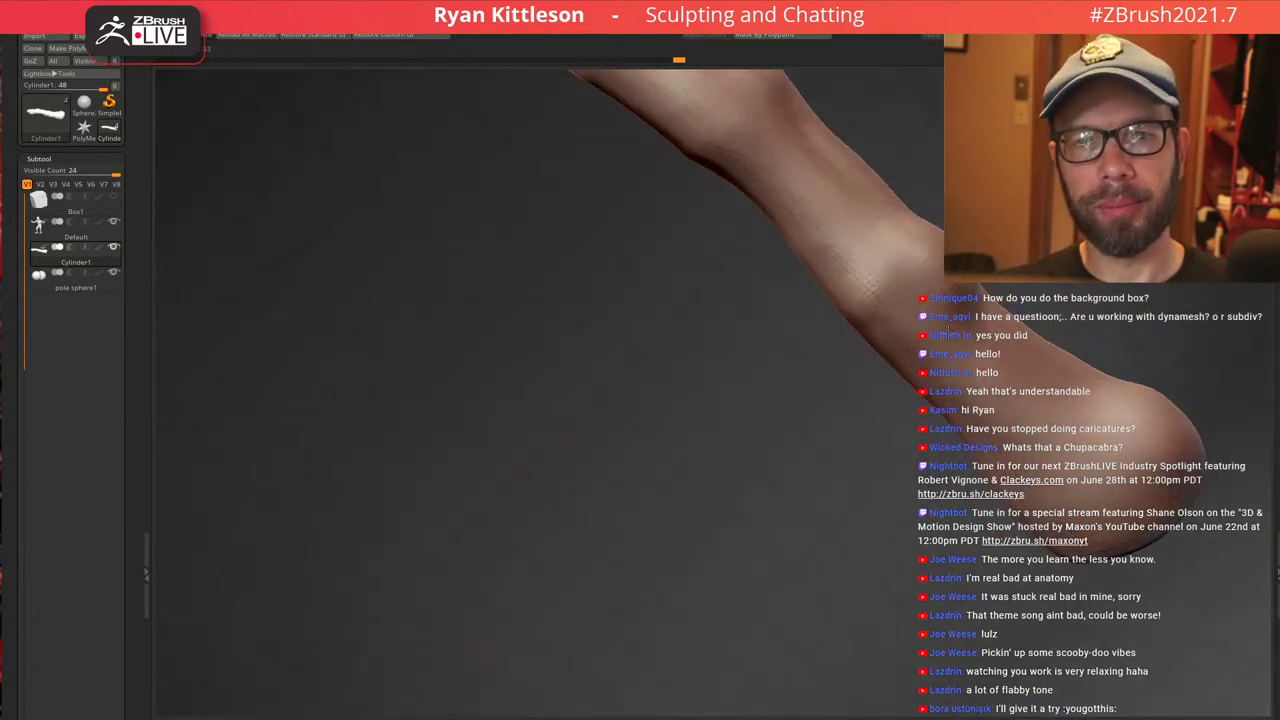
{"action": "mouse_move", "coordinate": [900, 308]}
{"action": "right_mouse_down"}
{"action": "mouse_move", "coordinate": [782, 275]}
{"action": "mouse_move", "coordinate": [849, 316]}
{"action": "mouse_move", "coordinate": [838, 312]}
{"action": "right_mouse_up"}
{"action": "key", "text": "bracketright"}
{"action": "key", "text": "bracketright"}
{"action": "key", "text": "bracketright"}
{"action": "key", "text": "bracketright"}
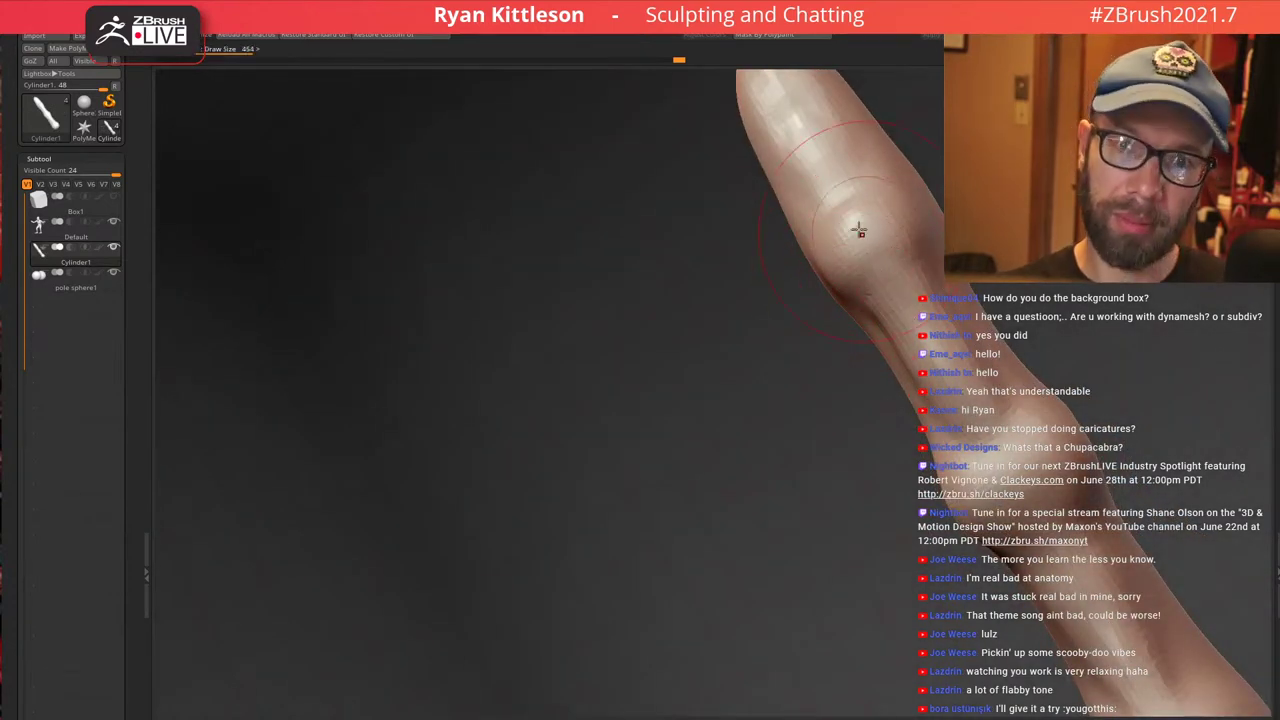
{"action": "left_click_drag", "start_coordinate": [855, 231], "coordinate": [893, 284]}
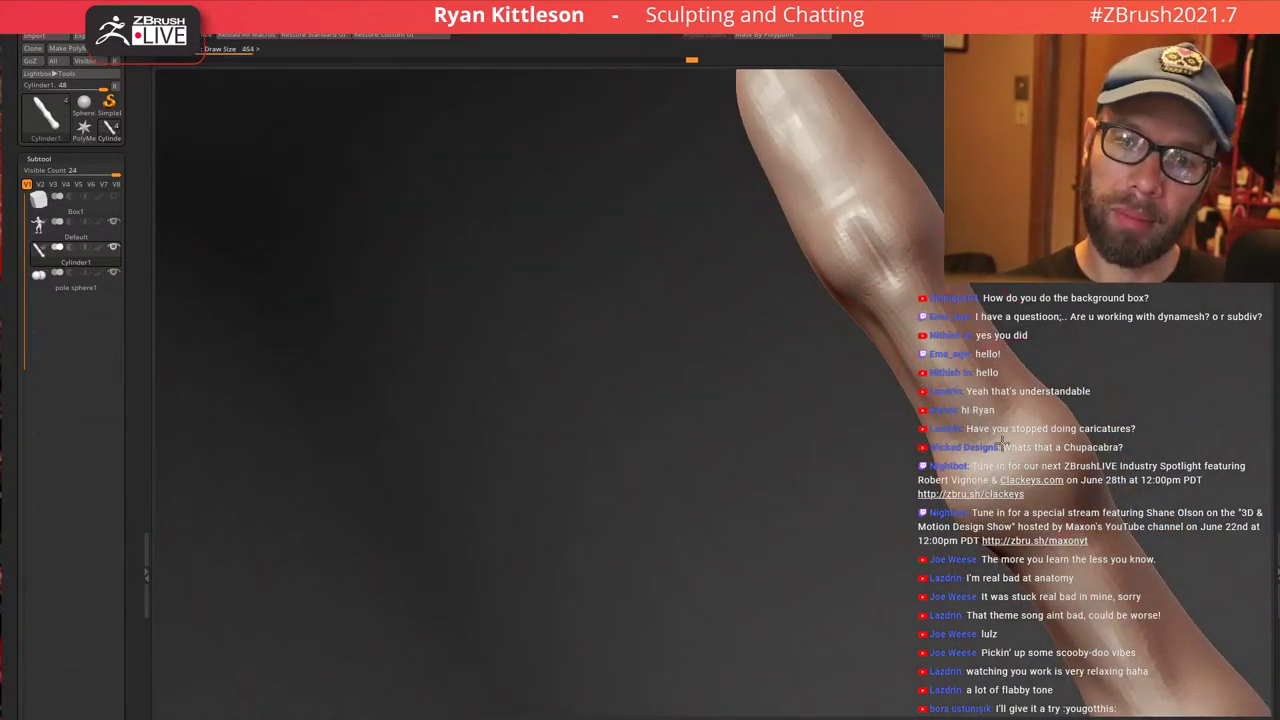
{"action": "left_click_drag", "start_coordinate": [1002, 443], "coordinate": [1024, 488]}
{"action": "right_click_drag", "start_coordinate": [1024, 488], "coordinate": [952, 360]}
{"action": "left_click_drag", "start_coordinate": [882, 206], "coordinate": [950, 293]}
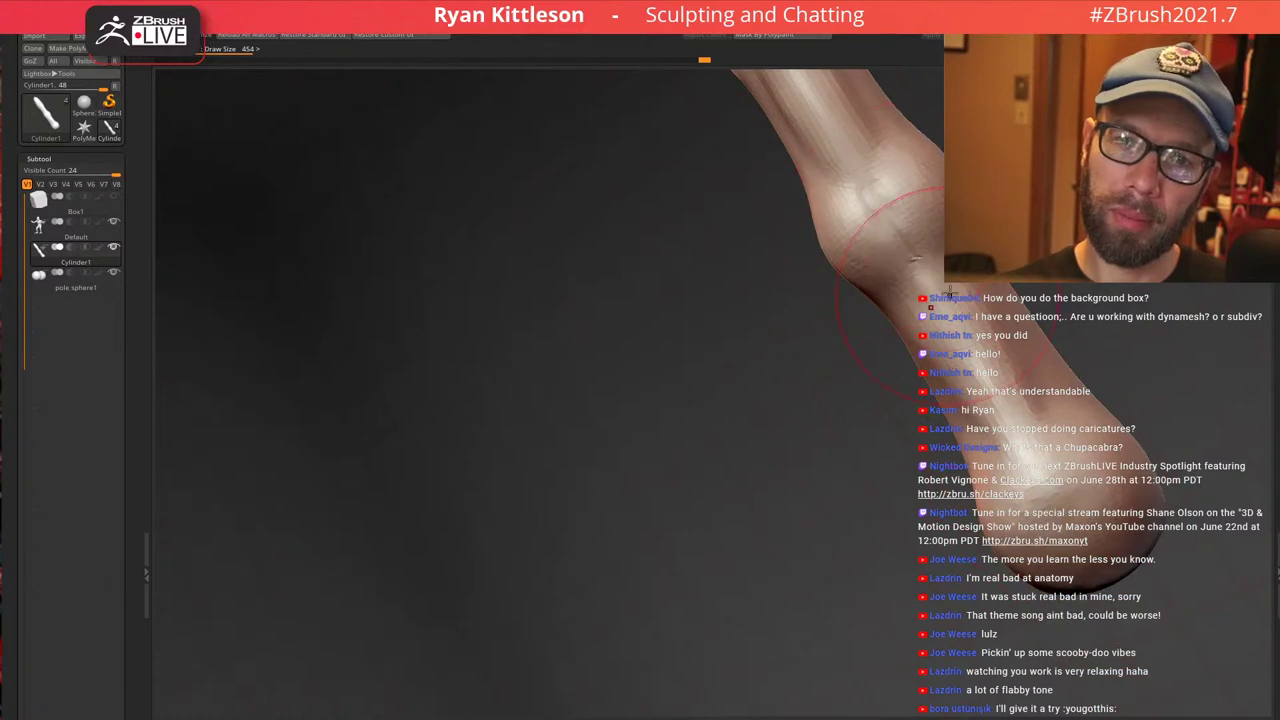
Soften the base segment and refine the bony knuckle forms at draw size 204
{"action": "left_click_drag", "start_coordinate": [1058, 491], "coordinate": [992, 370], "text": "shift"}
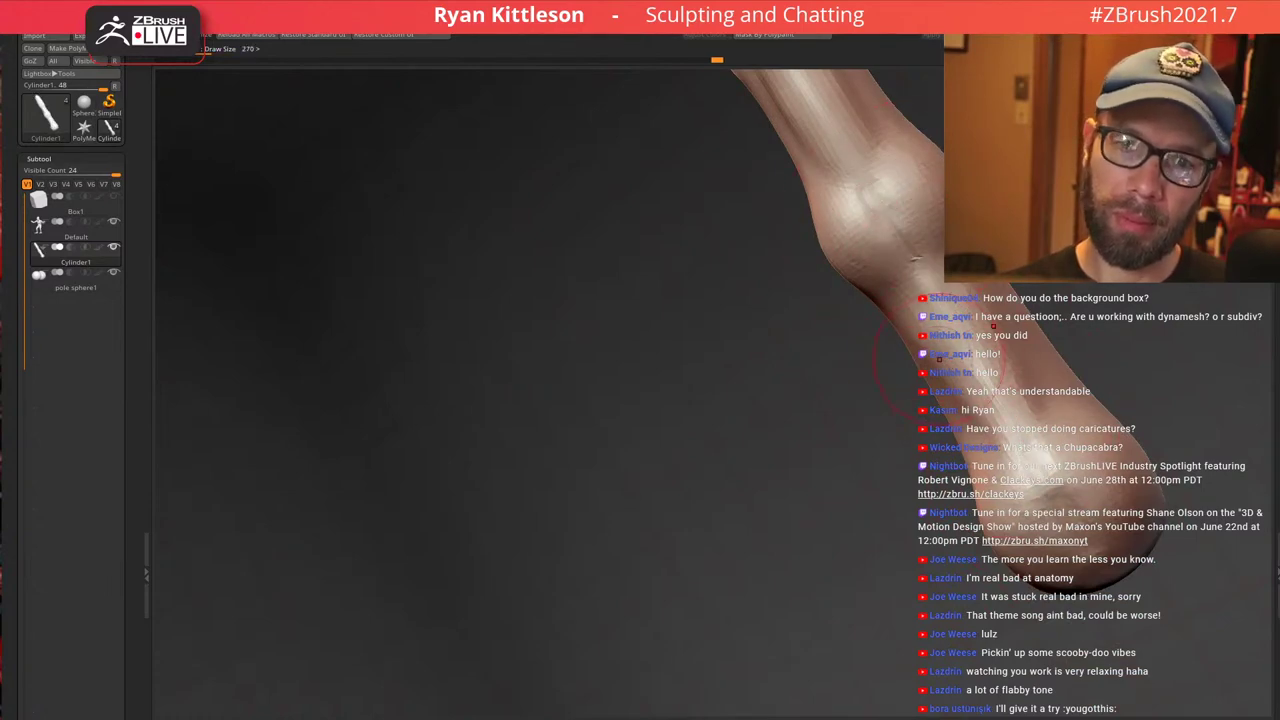
{"action": "mouse_move", "coordinate": [920, 335]}
{"action": "right_mouse_down"}
{"action": "mouse_move", "coordinate": [888, 227]}
{"action": "mouse_move", "coordinate": [854, 226]}
{"action": "right_mouse_up"}
{"action": "left_click_drag", "start_coordinate": [826, 197], "coordinate": [870, 278]}
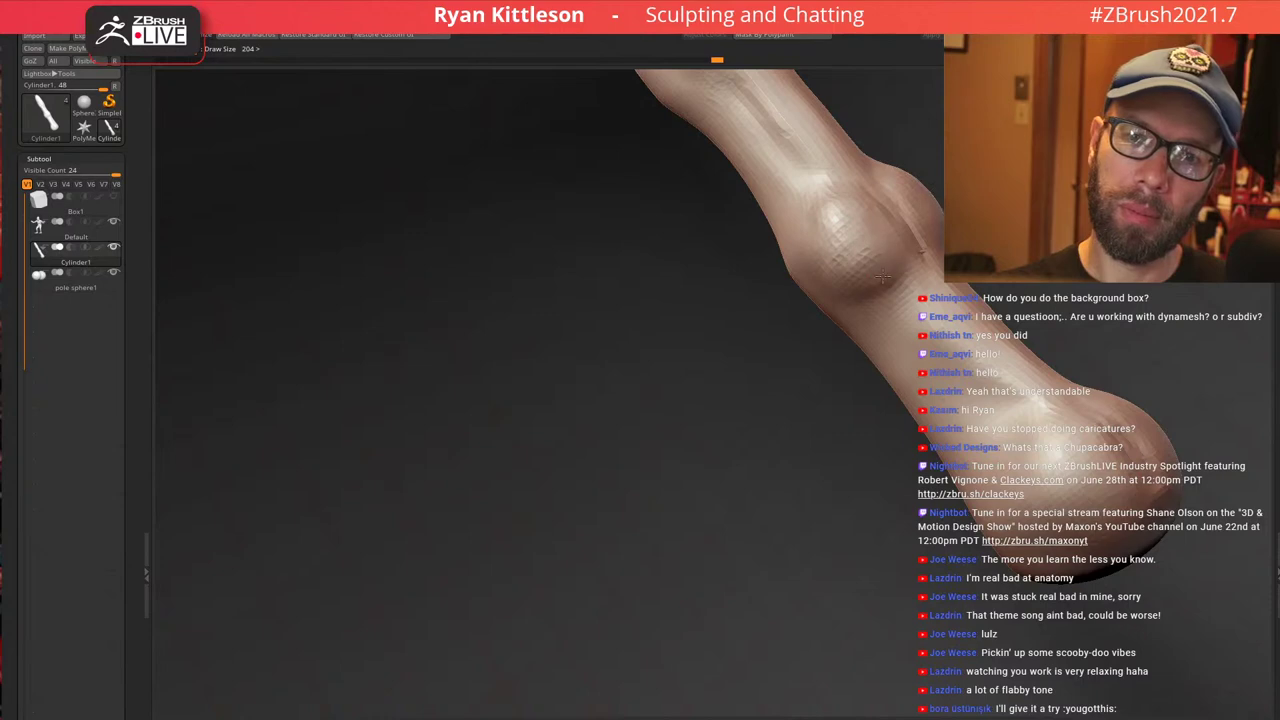
{"action": "right_click_drag", "start_coordinate": [1056, 430], "coordinate": [1098, 460]}
{"action": "left_click_drag", "start_coordinate": [1104, 464], "coordinate": [1062, 392]}
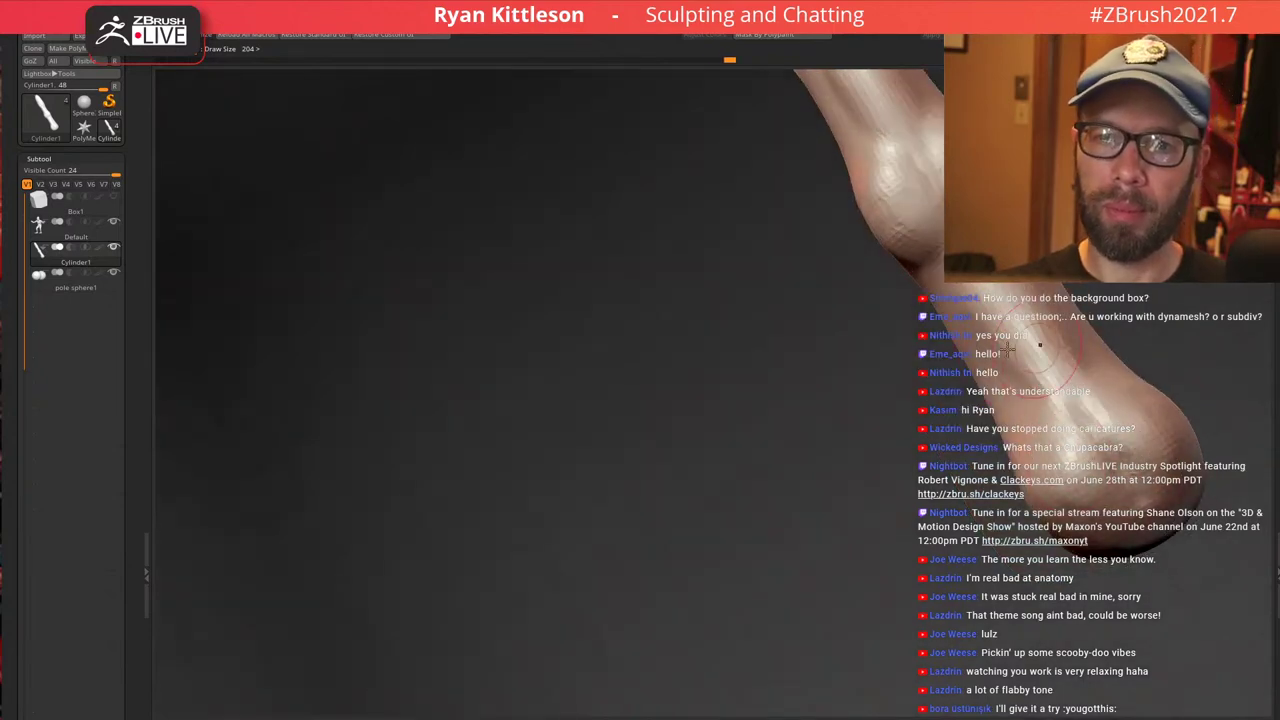
Refine the sides and planes of the fingertip and its neighbouring joint at draw size 248
{"action": "mouse_move", "coordinate": [990, 340]}
{"action": "right_mouse_down"}
{"action": "mouse_move", "coordinate": [931, 278]}
{"action": "mouse_move", "coordinate": [891, 338]}
{"action": "right_mouse_up"}
{"action": "mouse_move", "coordinate": [790, 345]}
{"action": "right_mouse_down", "text": "alt"}
{"action": "mouse_move", "coordinate": [860, 223]}
{"action": "mouse_move", "coordinate": [838, 318]}
{"action": "right_mouse_up", "text": "alt"}
{"action": "key", "text": "bracketright"}
{"action": "key", "text": "bracketright"}
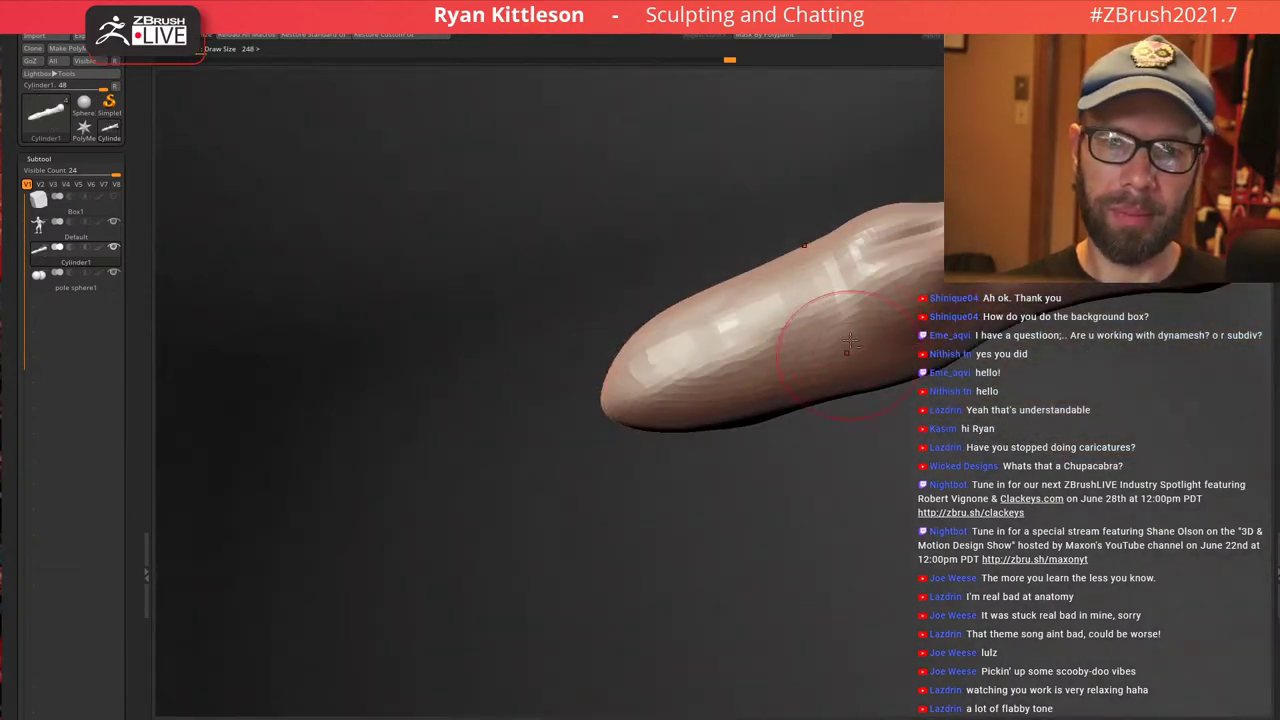
{"action": "mouse_move", "coordinate": [832, 332]}
{"action": "left_mouse_down"}
{"action": "mouse_move", "coordinate": [838, 365]}
{"action": "mouse_move", "coordinate": [806, 397]}
{"action": "mouse_move", "coordinate": [729, 405]}
{"action": "mouse_move", "coordinate": [757, 304]}
{"action": "mouse_move", "coordinate": [784, 322]}
{"action": "mouse_move", "coordinate": [754, 398]}
{"action": "left_mouse_up"}
{"action": "mouse_move", "coordinate": [881, 356]}
{"action": "right_mouse_down"}
{"action": "mouse_move", "coordinate": [840, 330]}
{"action": "mouse_move", "coordinate": [860, 294]}
{"action": "mouse_move", "coordinate": [880, 312]}
{"action": "right_mouse_up"}
{"action": "mouse_move", "coordinate": [884, 315]}
{"action": "left_mouse_down"}
{"action": "mouse_move", "coordinate": [882, 372]}
{"action": "mouse_move", "coordinate": [870, 374]}
{"action": "left_mouse_up"}
{"action": "mouse_move", "coordinate": [888, 340]}
{"action": "right_mouse_down"}
{"action": "mouse_move", "coordinate": [896, 245]}
{"action": "mouse_move", "coordinate": [880, 246]}
{"action": "right_mouse_up"}
{"action": "mouse_move", "coordinate": [876, 450]}
{"action": "left_mouse_down"}
{"action": "mouse_move", "coordinate": [880, 482]}
{"action": "mouse_move", "coordinate": [856, 457]}
{"action": "mouse_move", "coordinate": [938, 448]}
{"action": "mouse_move", "coordinate": [945, 385]}
{"action": "left_mouse_up"}
{"action": "mouse_move", "coordinate": [1028, 310]}
{"action": "left_mouse_down"}
{"action": "mouse_move", "coordinate": [1090, 378]}
{"action": "mouse_move", "coordinate": [1112, 362]}
{"action": "left_mouse_up"}
Define the nail area at the fingertip at draw size 172 and isolate it with a mask
{"action": "mouse_move", "coordinate": [1105, 420]}
{"action": "right_mouse_down"}
{"action": "mouse_move", "coordinate": [1077, 360]}
{"action": "mouse_move", "coordinate": [1050, 375]}
{"action": "mouse_move", "coordinate": [910, 240]}
{"action": "mouse_move", "coordinate": [1034, 318]}
{"action": "mouse_move", "coordinate": [960, 270]}
{"action": "right_mouse_up"}
{"action": "mouse_move", "coordinate": [1000, 330]}
{"action": "right_mouse_down"}
{"action": "mouse_move", "coordinate": [1060, 310]}
{"action": "mouse_move", "coordinate": [935, 270]}
{"action": "mouse_move", "coordinate": [891, 286]}
{"action": "mouse_move", "coordinate": [975, 320]}
{"action": "mouse_move", "coordinate": [922, 324]}
{"action": "right_mouse_up"}
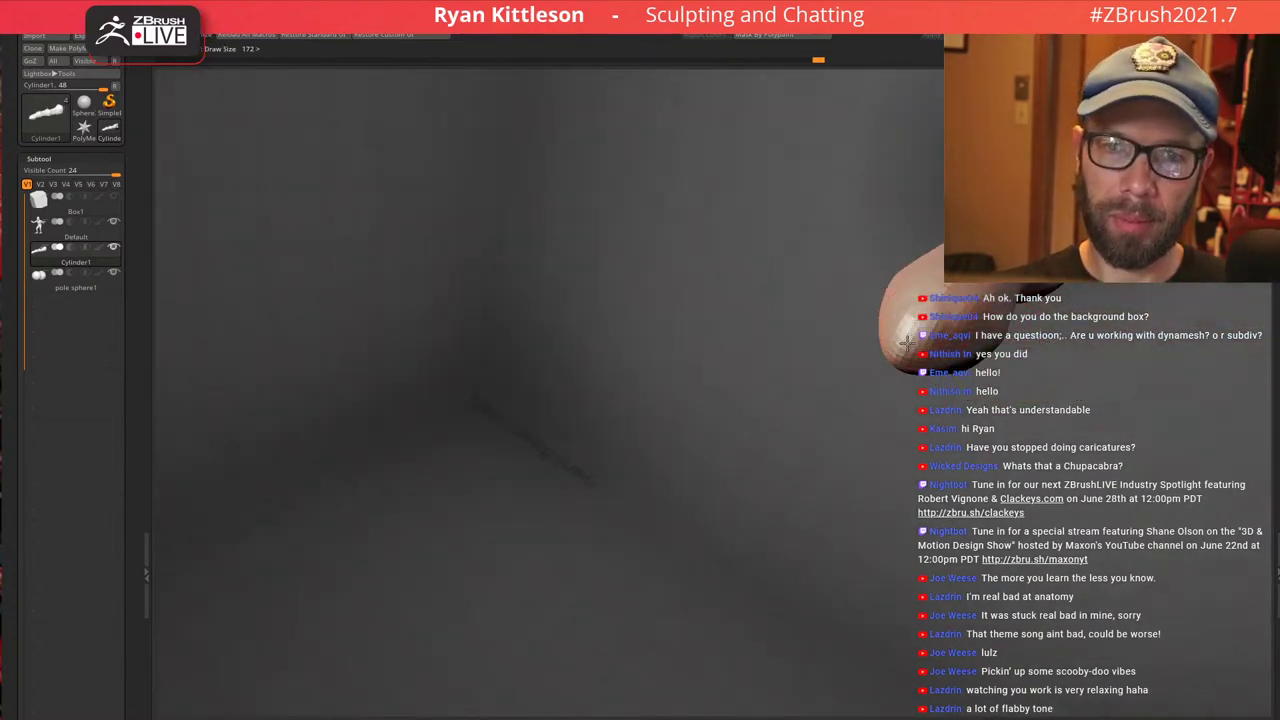
{"action": "left_click_drag", "start_coordinate": [914, 299], "coordinate": [892, 274]}
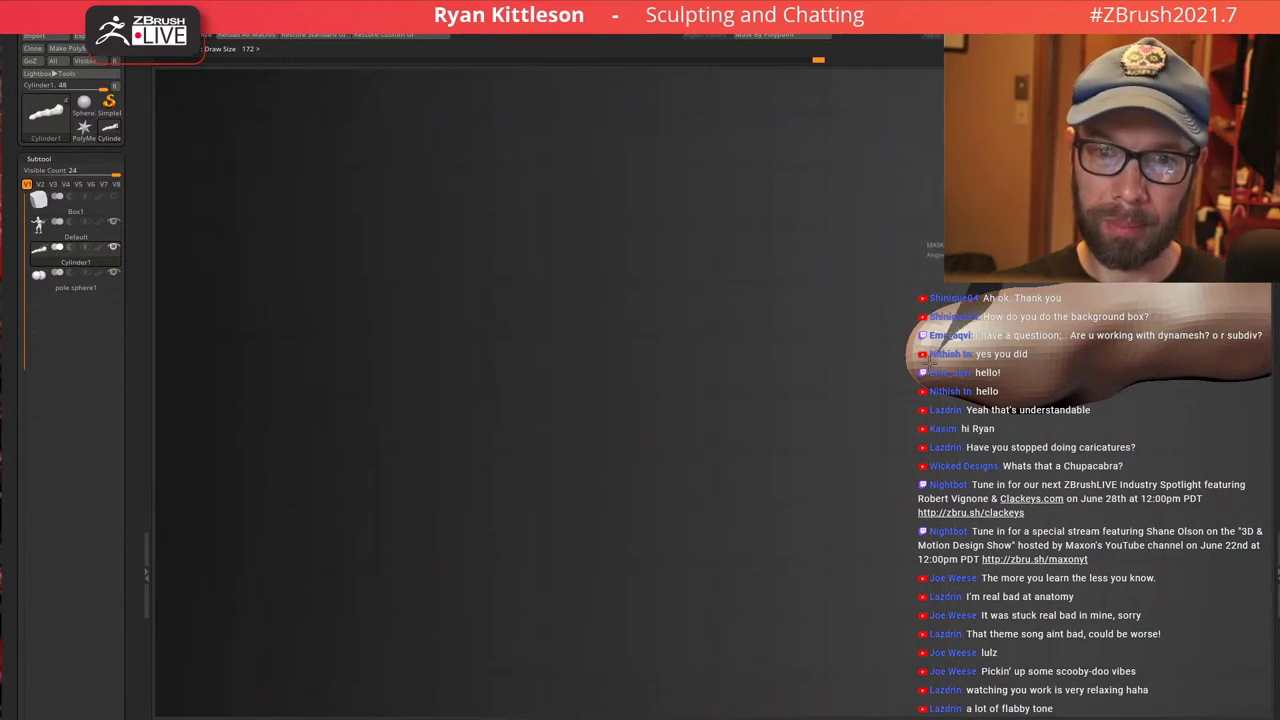
{"action": "left_click_drag", "start_coordinate": [930, 362], "coordinate": [780, 364], "text": "ctrl"}
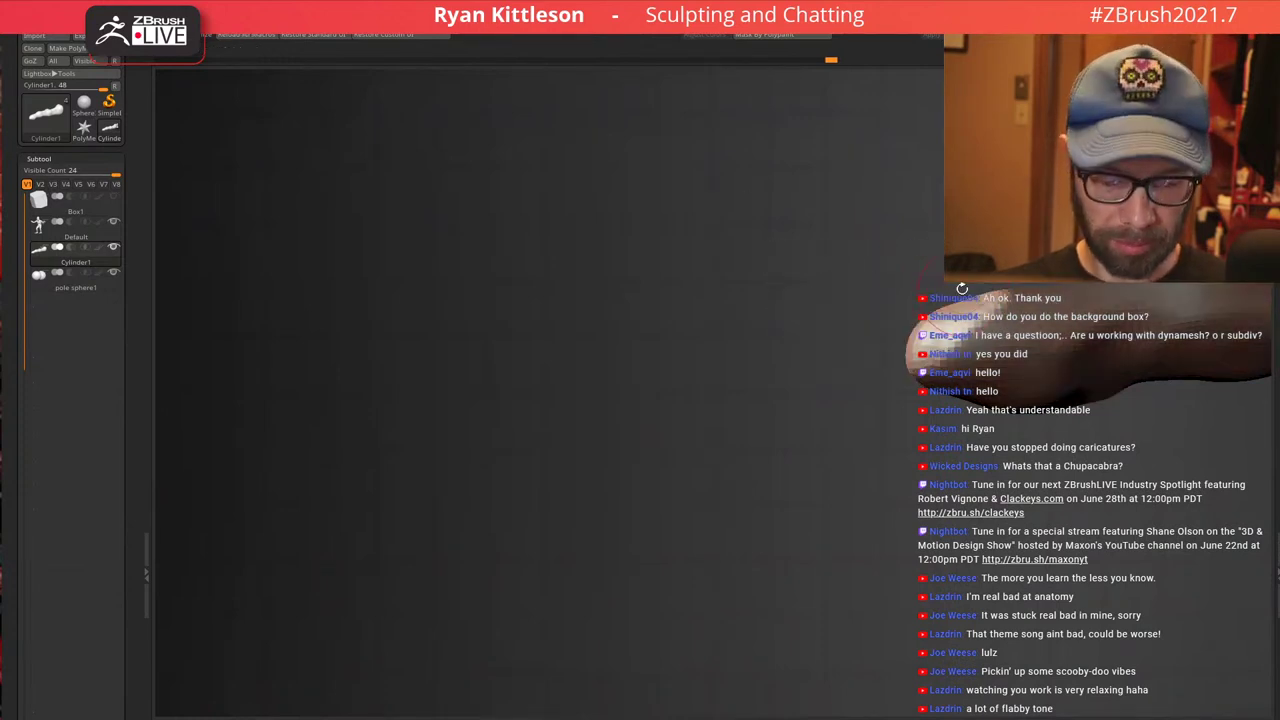
{"action": "left_click_drag", "start_coordinate": [955, 294], "coordinate": [961, 296]}
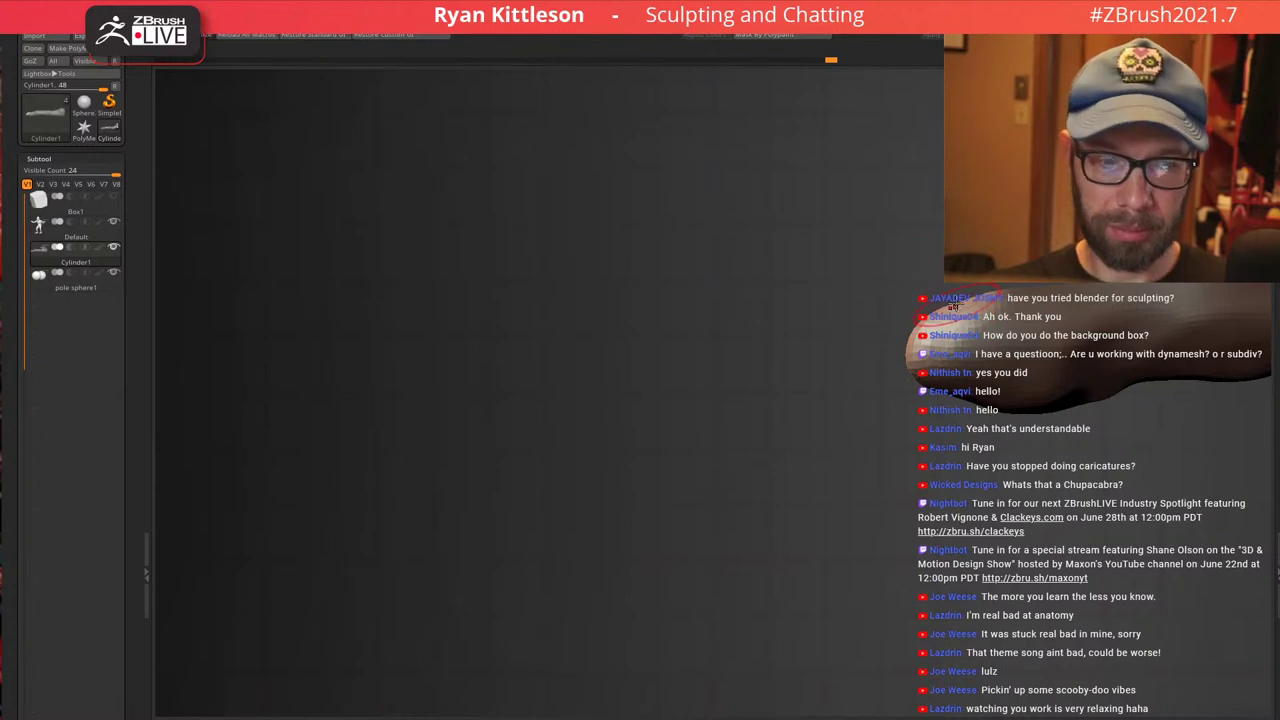
Pull the nail area out of the fingertip into a long, downward-curving claw
{"action": "key", "text": "space"}
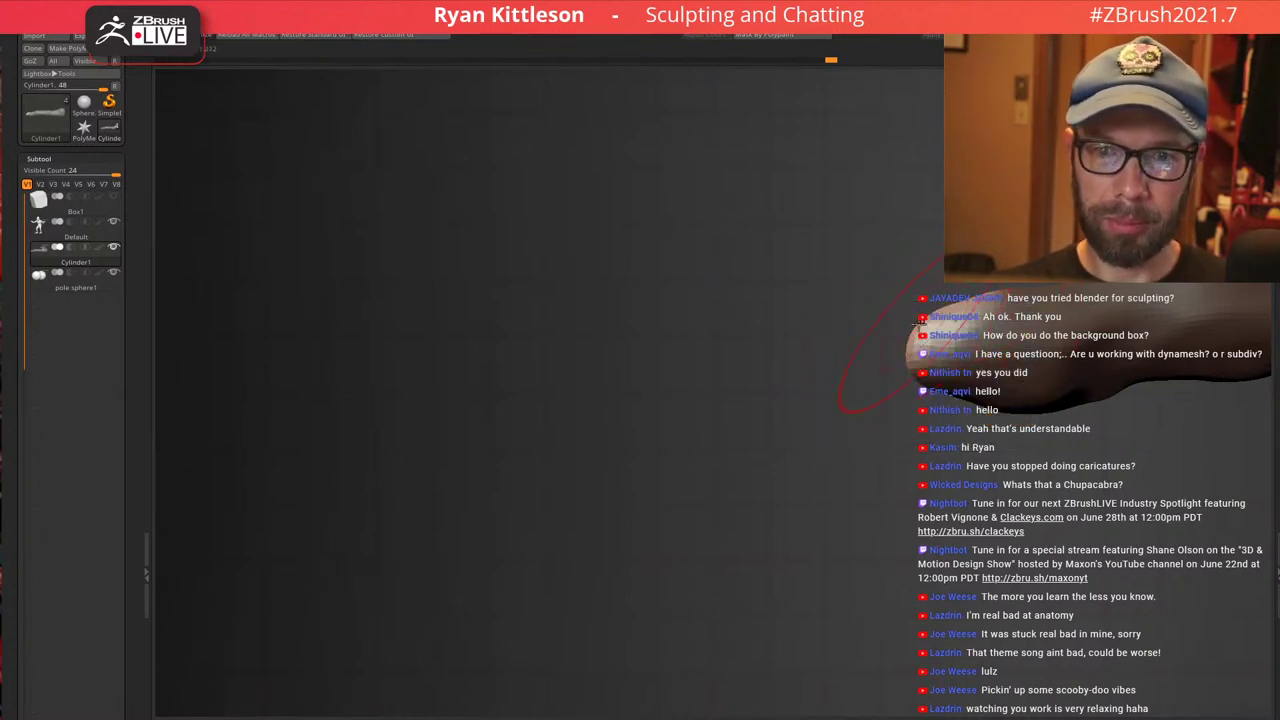
{"action": "left_click_drag", "start_coordinate": [851, 298], "coordinate": [731, 364]}
{"action": "left_click_drag", "start_coordinate": [873, 331], "coordinate": [862, 302]}
{"action": "left_click_drag", "start_coordinate": [804, 346], "coordinate": [756, 374]}
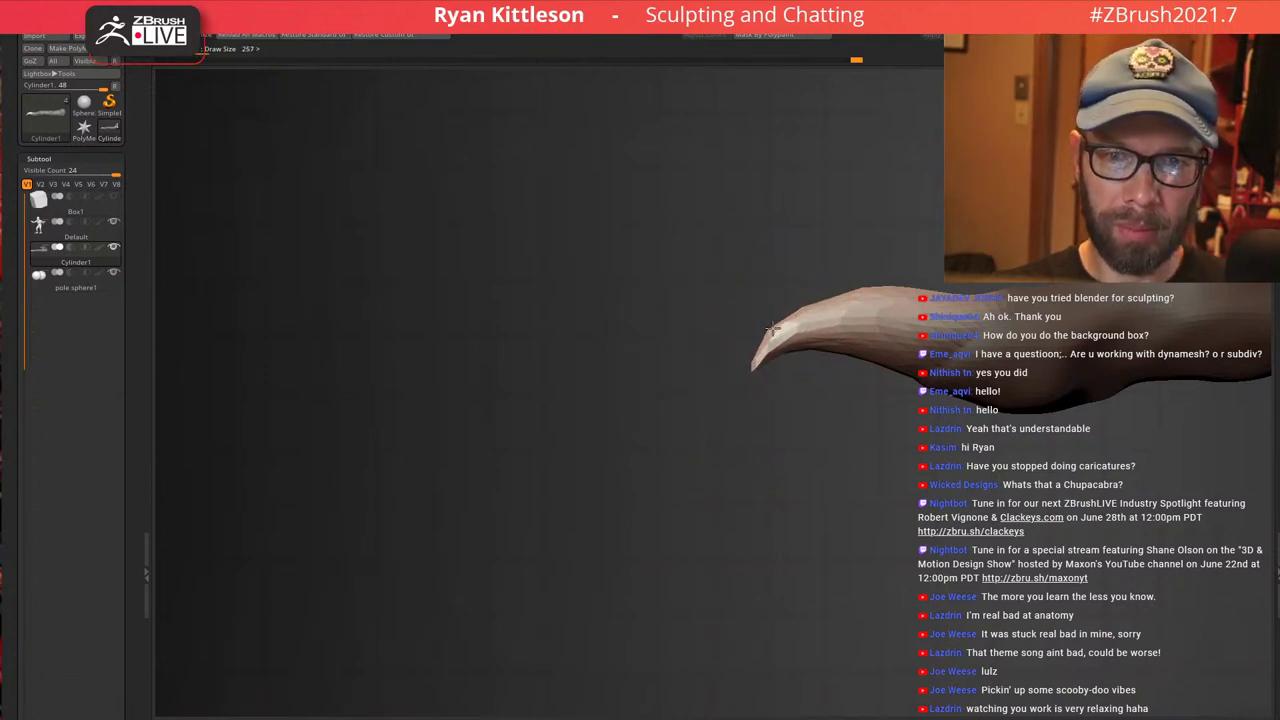
Sculpt a crease separating the claw's base from the fleshy fingertip at draw size 493
{"action": "mouse_move", "coordinate": [957, 319]}
{"action": "right_mouse_down"}
{"action": "mouse_move", "coordinate": [960, 430]}
{"action": "mouse_move", "coordinate": [980, 326]}
{"action": "mouse_move", "coordinate": [852, 348]}
{"action": "mouse_move", "coordinate": [882, 320]}
{"action": "right_mouse_up"}
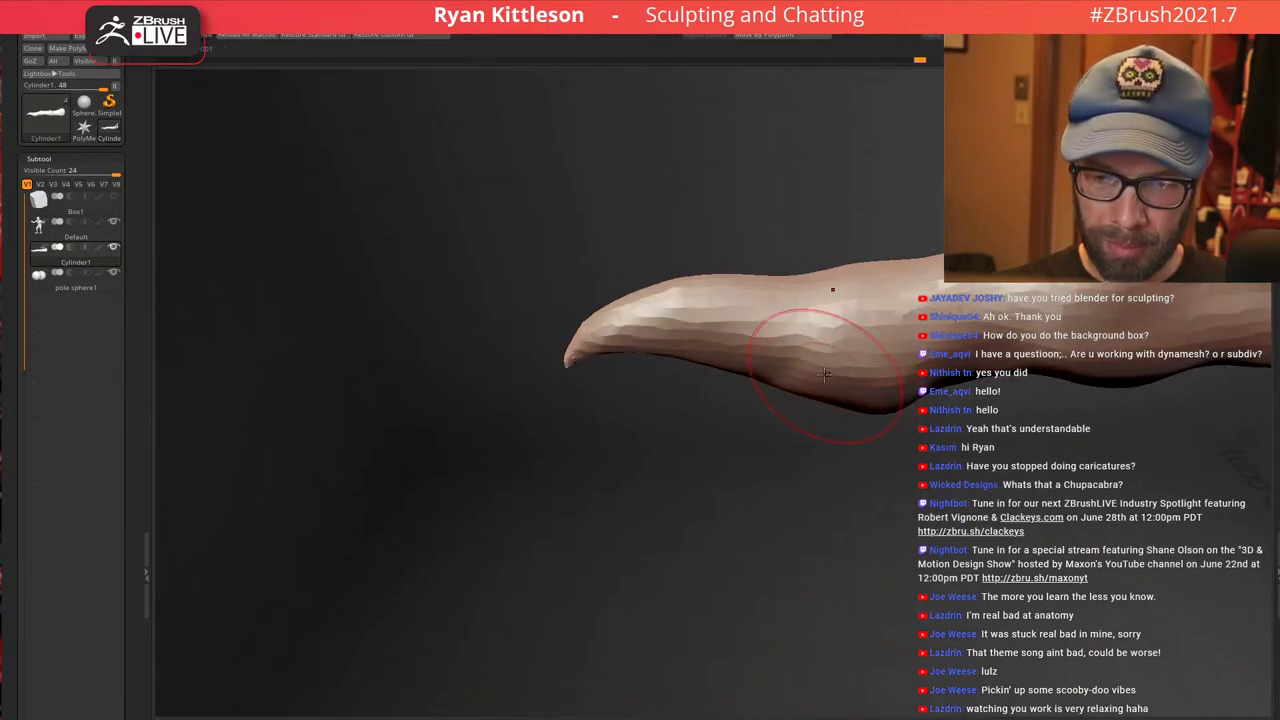
{"action": "mouse_move", "coordinate": [824, 375]}
{"action": "right_mouse_down"}
{"action": "mouse_move", "coordinate": [844, 342]}
{"action": "mouse_move", "coordinate": [800, 370]}
{"action": "mouse_move", "coordinate": [766, 369]}
{"action": "right_mouse_up"}
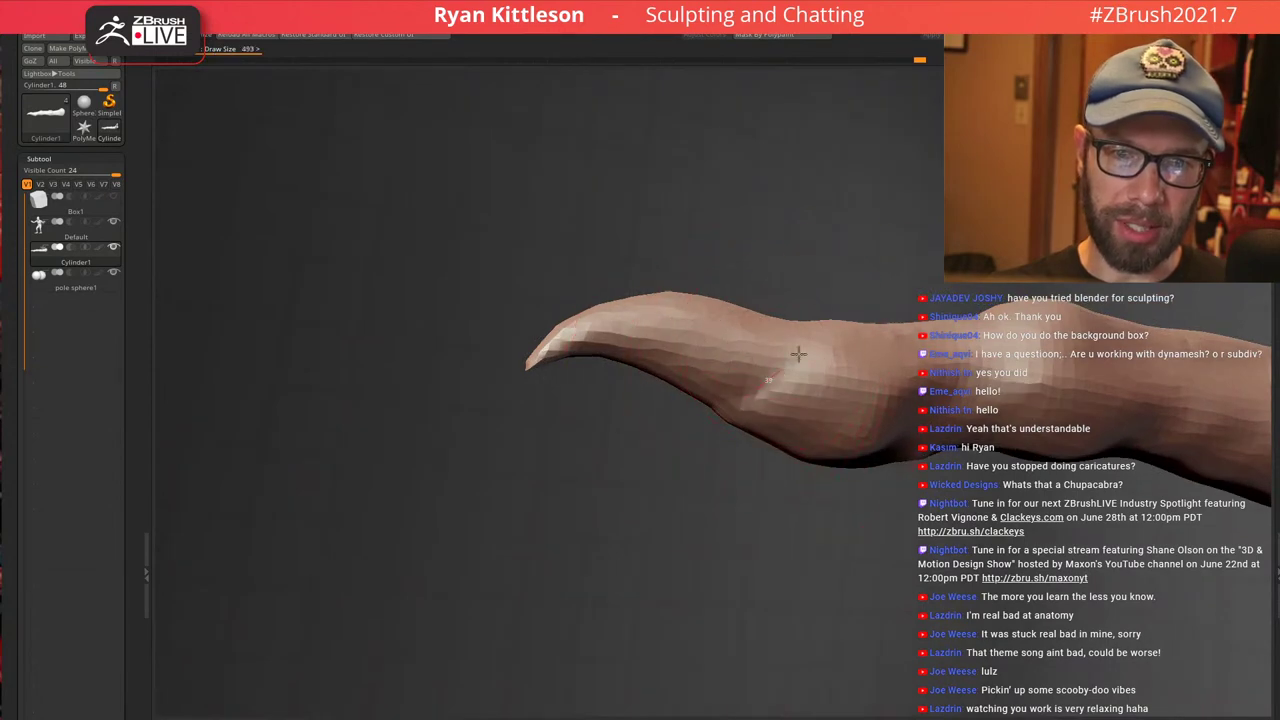
{"action": "right_click_drag", "start_coordinate": [838, 293], "coordinate": [766, 454]}
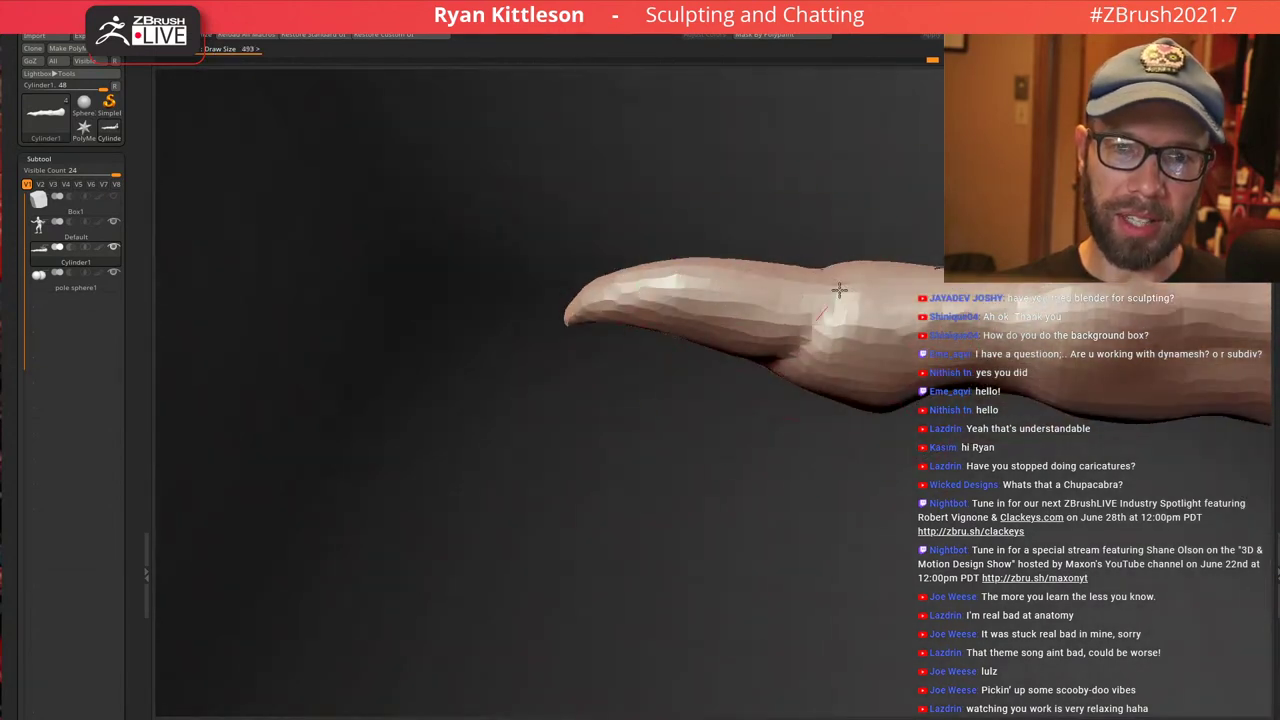
{"action": "right_click_drag", "start_coordinate": [798, 340], "coordinate": [807, 333]}
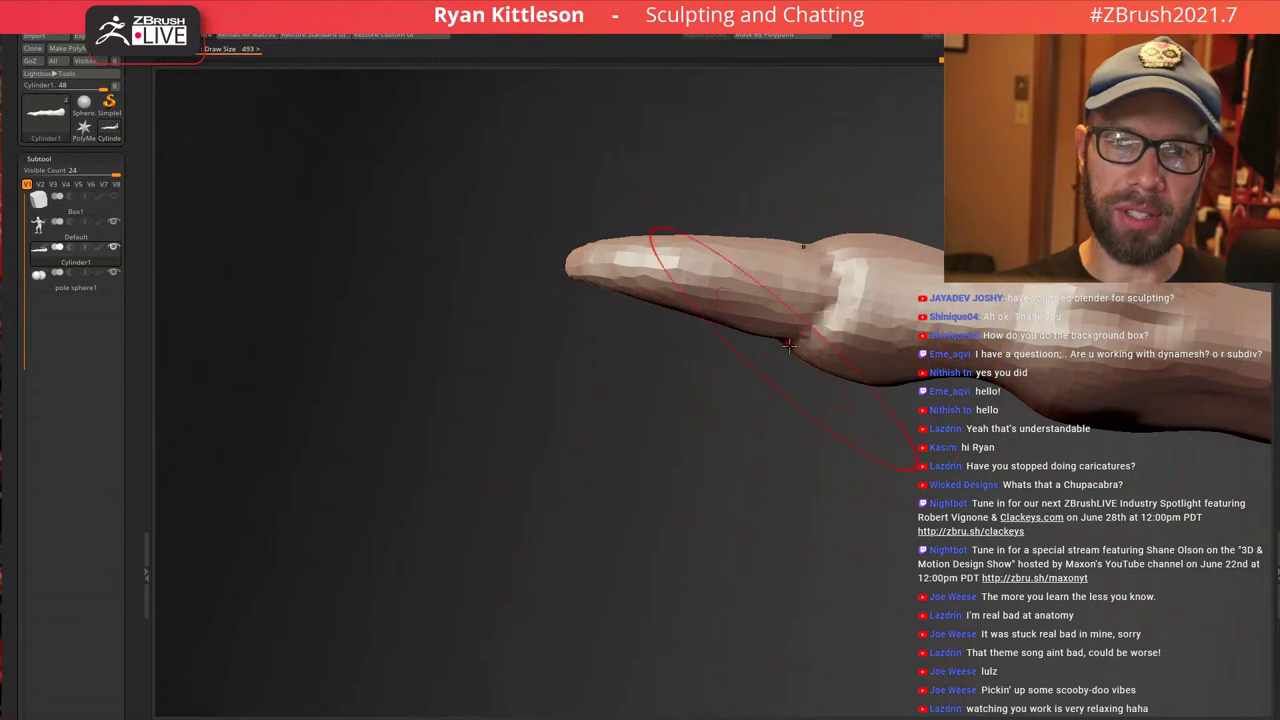
{"action": "left_click_drag", "start_coordinate": [789, 345], "coordinate": [831, 258]}
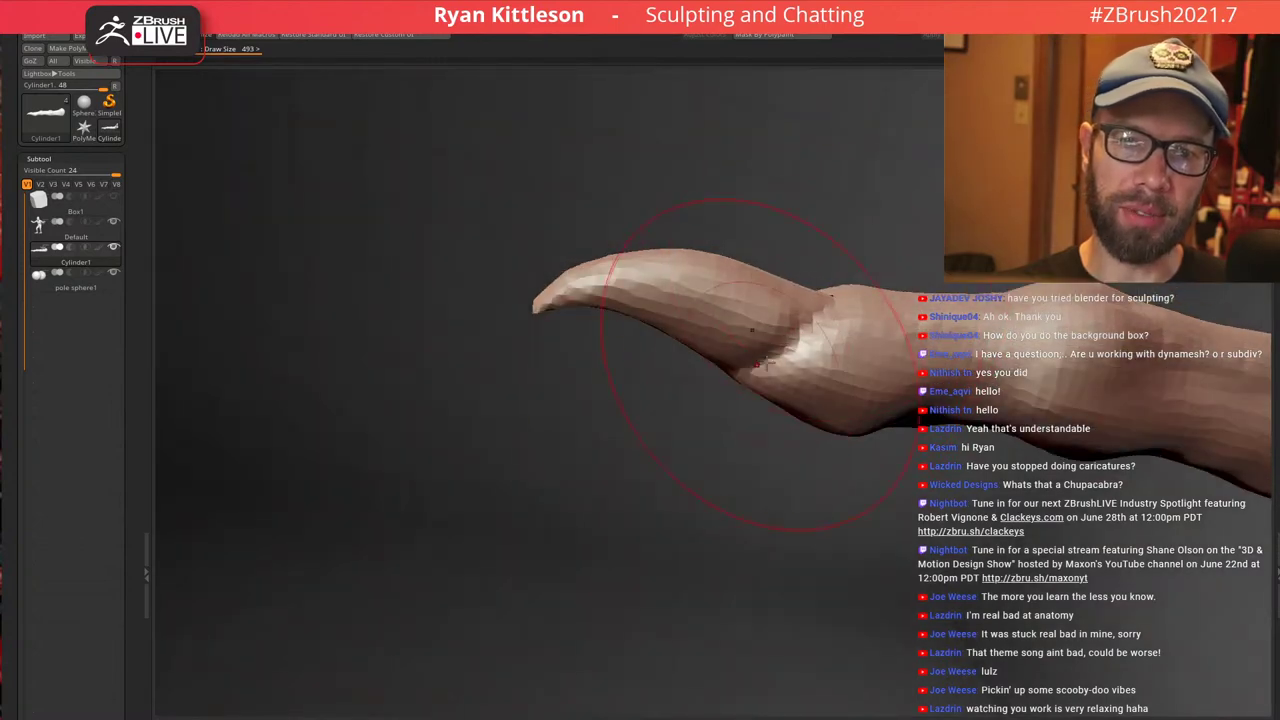
{"action": "mouse_move", "coordinate": [767, 364]}
{"action": "right_mouse_down"}
{"action": "mouse_move", "coordinate": [762, 382]}
{"action": "mouse_move", "coordinate": [743, 383]}
{"action": "right_mouse_up"}
Push up the claw's underside and raise its upper contour near the base at draw size 291
{"action": "key", "text": "bracketleft"}
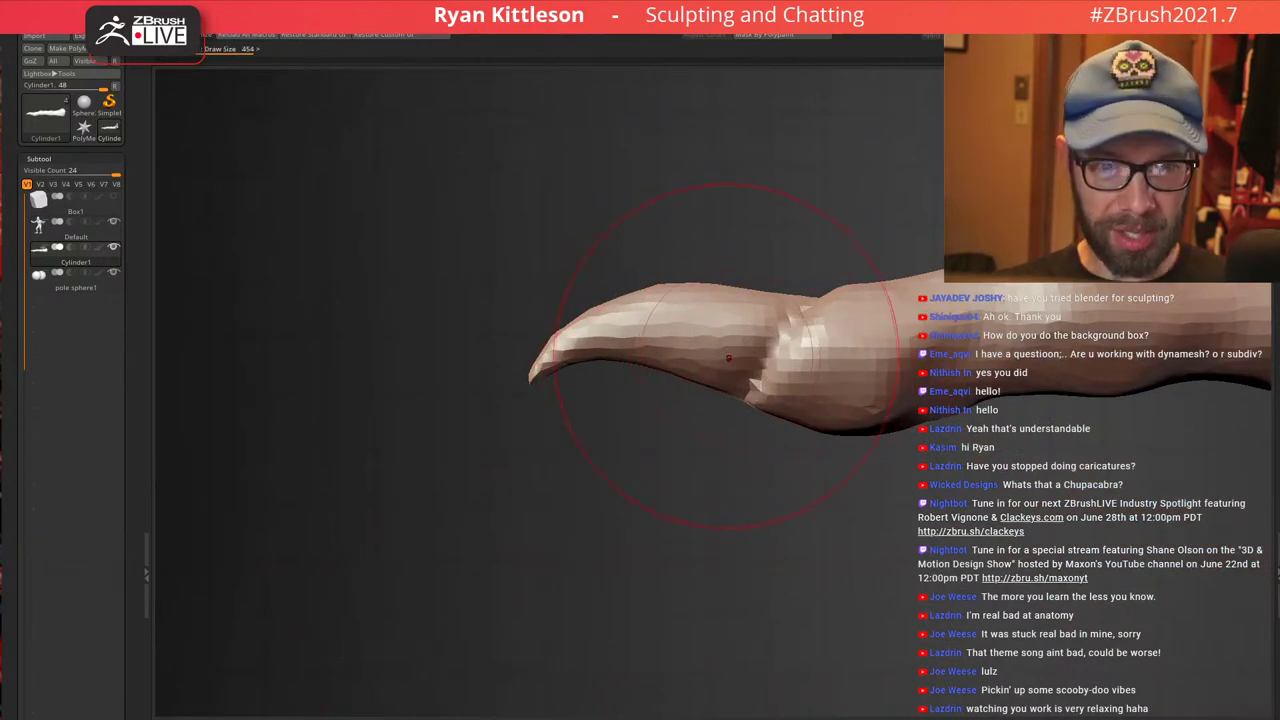
{"action": "left_click_drag", "start_coordinate": [734, 368], "coordinate": [713, 366]}
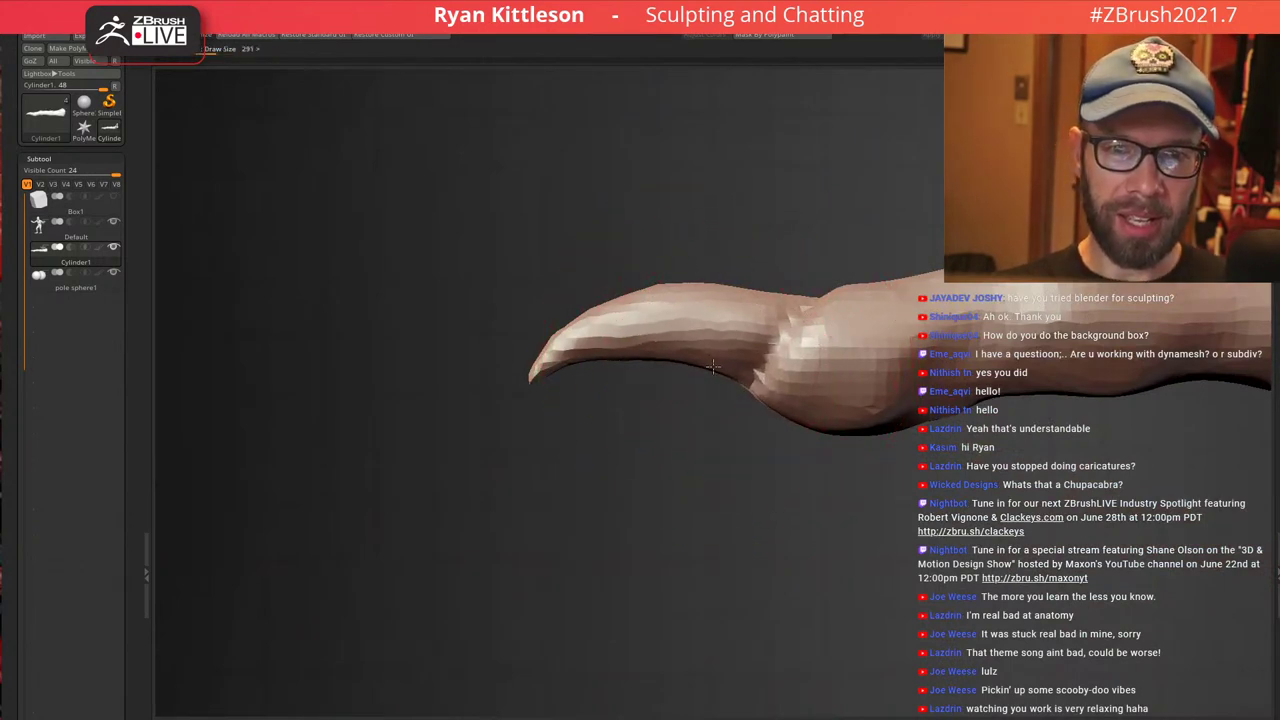
{"action": "left_click_drag", "start_coordinate": [769, 299], "coordinate": [757, 282]}
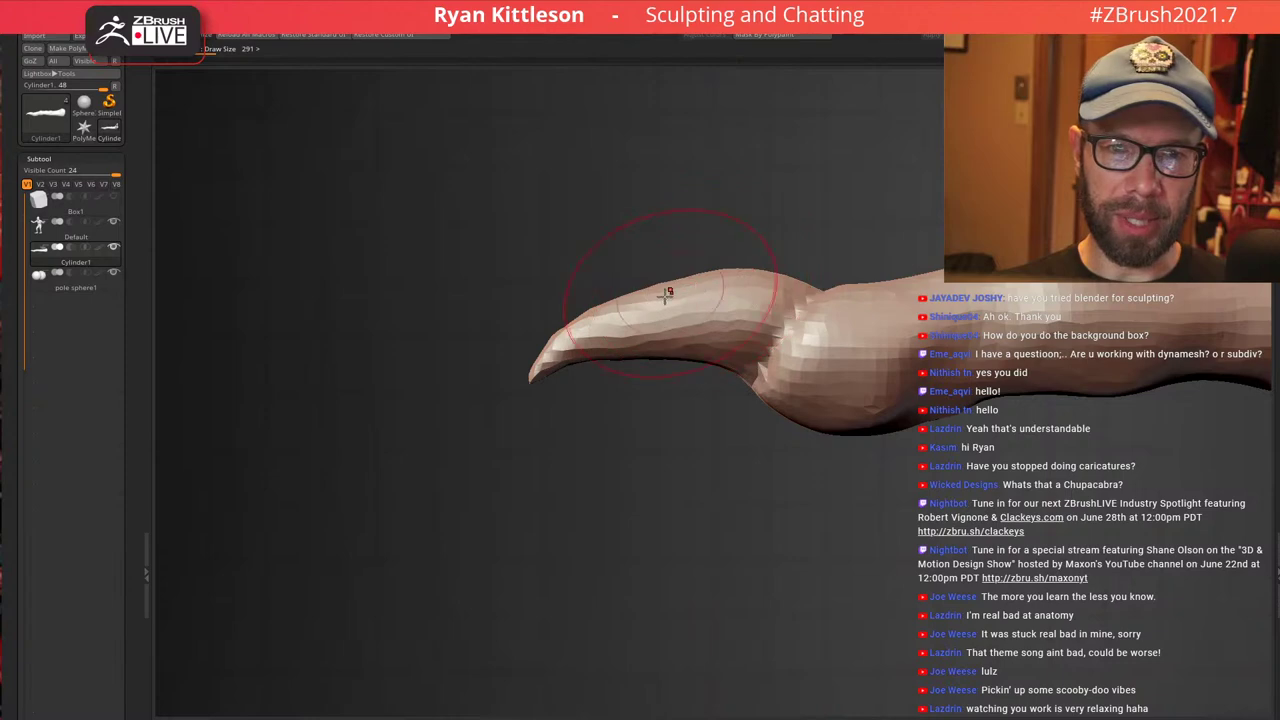
{"action": "left_click_drag", "start_coordinate": [665, 296], "coordinate": [672, 285]}
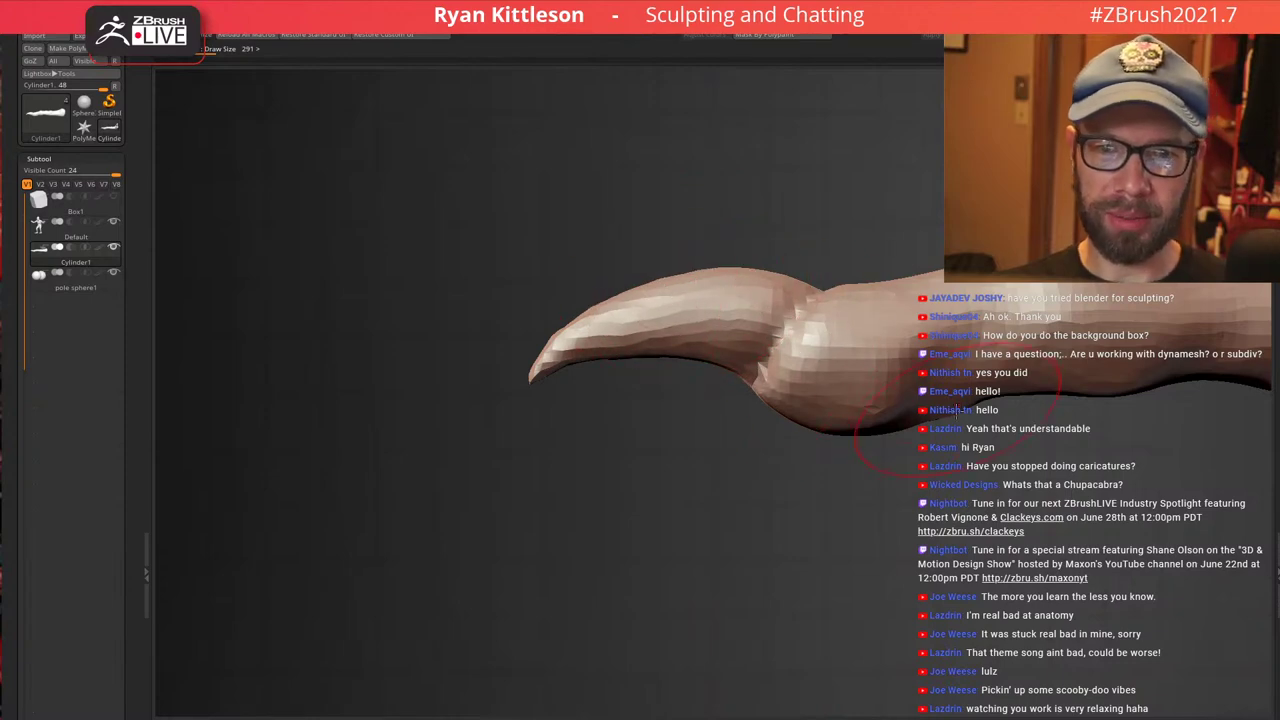
Refine and smooth the rounded fingertip flesh behind the claw, reducing the draw size to 173
{"action": "mouse_move", "coordinate": [934, 368]}
{"action": "right_mouse_down", "text": "ctrl"}
{"action": "mouse_move", "coordinate": [908, 298]}
{"action": "mouse_move", "coordinate": [888, 371]}
{"action": "right_mouse_up", "text": "ctrl"}
{"action": "mouse_move", "coordinate": [888, 371]}
{"action": "left_mouse_down", "text": "shift"}
{"action": "mouse_move", "coordinate": [868, 392]}
{"action": "mouse_move", "coordinate": [884, 350]}
{"action": "left_mouse_up", "text": "shift"}
{"action": "right_click_drag", "start_coordinate": [862, 315], "coordinate": [871, 331]}
{"action": "right_click_drag", "start_coordinate": [826, 383], "coordinate": [836, 350]}
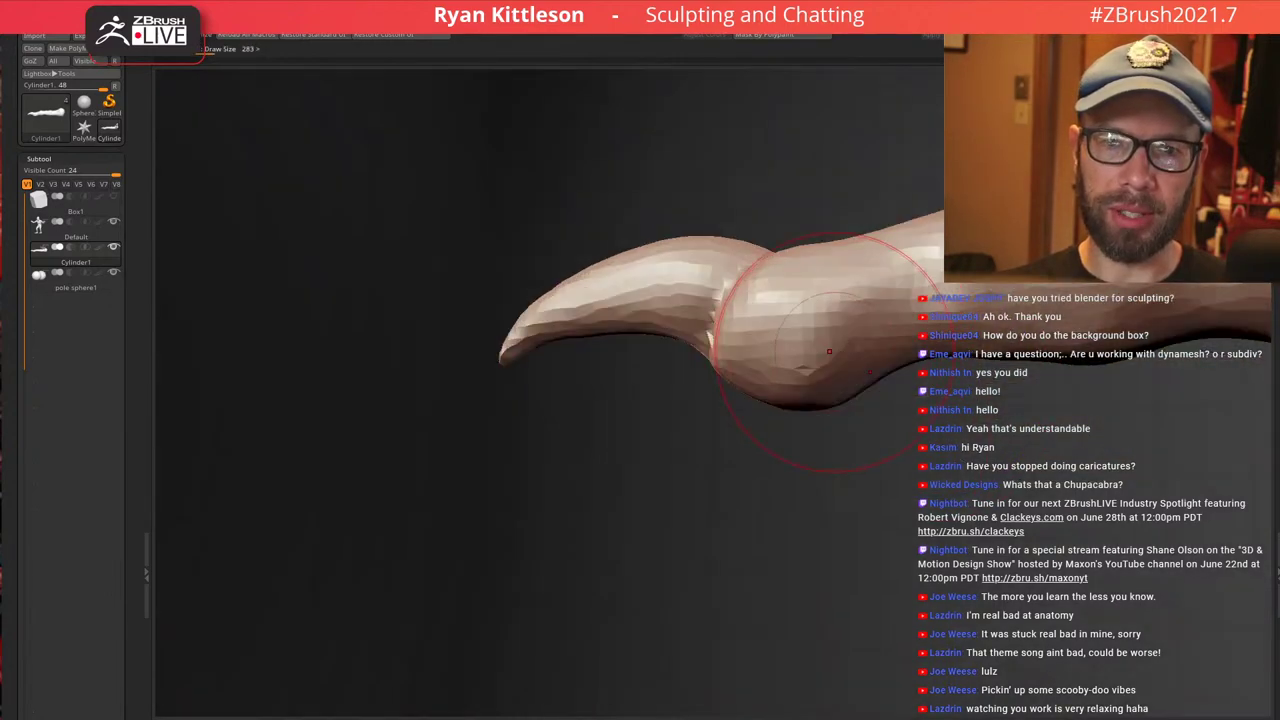
{"action": "key", "text": "bracketleft"}
{"action": "key", "text": "bracketleft"}
{"action": "key", "text": "bracketleft"}
{"action": "key", "text": "bracketleft"}
{"action": "key", "text": "bracketleft"}
{"action": "key", "text": "bracketleft"}
{"action": "key", "text": "bracketleft"}
{"action": "key", "text": "bracketleft"}
{"action": "key", "text": "bracketleft"}
{"action": "key", "text": "bracketleft"}
{"action": "key", "text": "bracketleft"}
{"action": "key", "text": "bracketleft"}
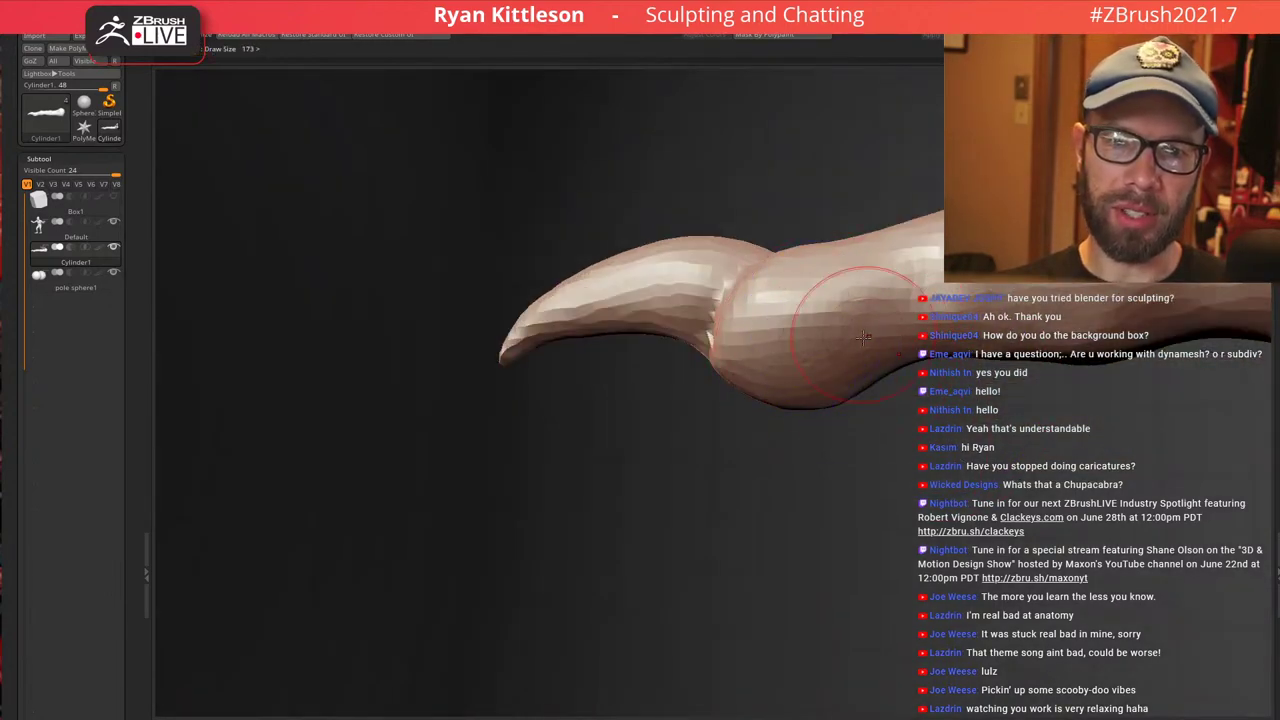
{"action": "right_click_drag", "start_coordinate": [834, 384], "coordinate": [745, 386]}
{"action": "left_click_drag", "start_coordinate": [745, 386], "coordinate": [734, 386], "text": "shift"}
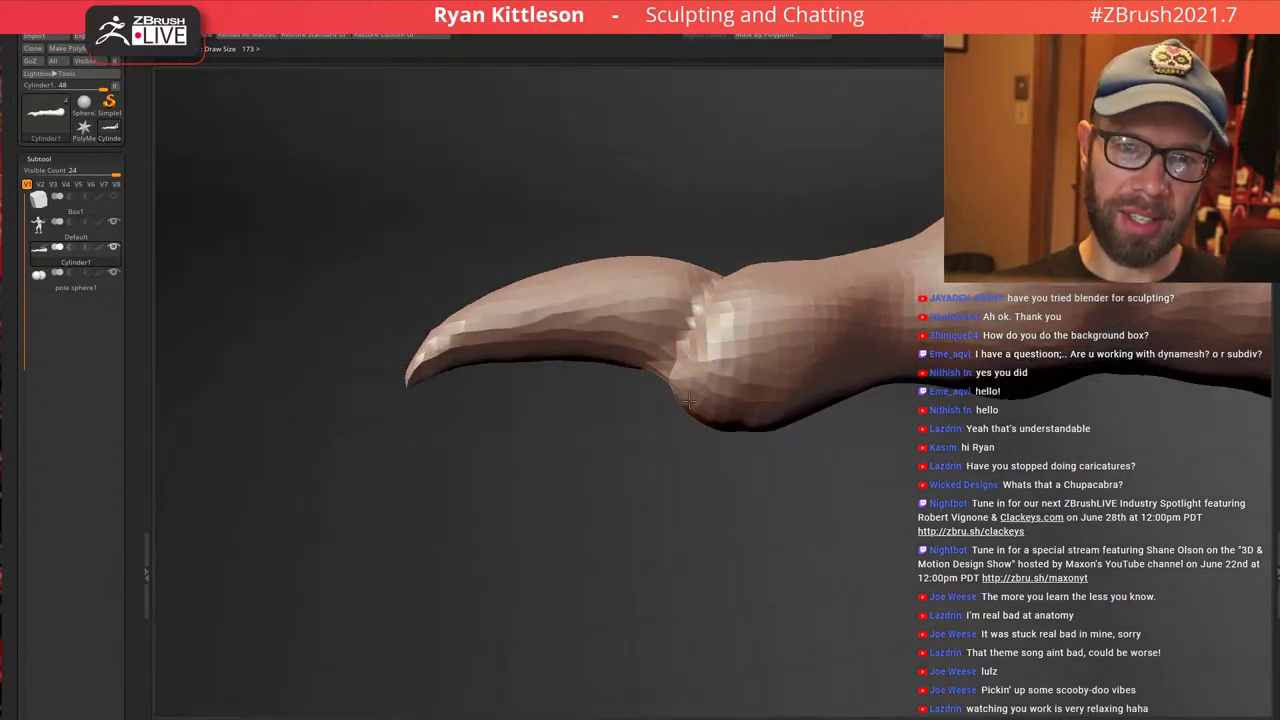
Adjust the claw's top contour and pointed tip from base to end at draw size 263
{"action": "mouse_move", "coordinate": [775, 347]}
{"action": "right_mouse_down"}
{"action": "mouse_move", "coordinate": [728, 385]}
{"action": "mouse_move", "coordinate": [681, 300]}
{"action": "right_mouse_up"}
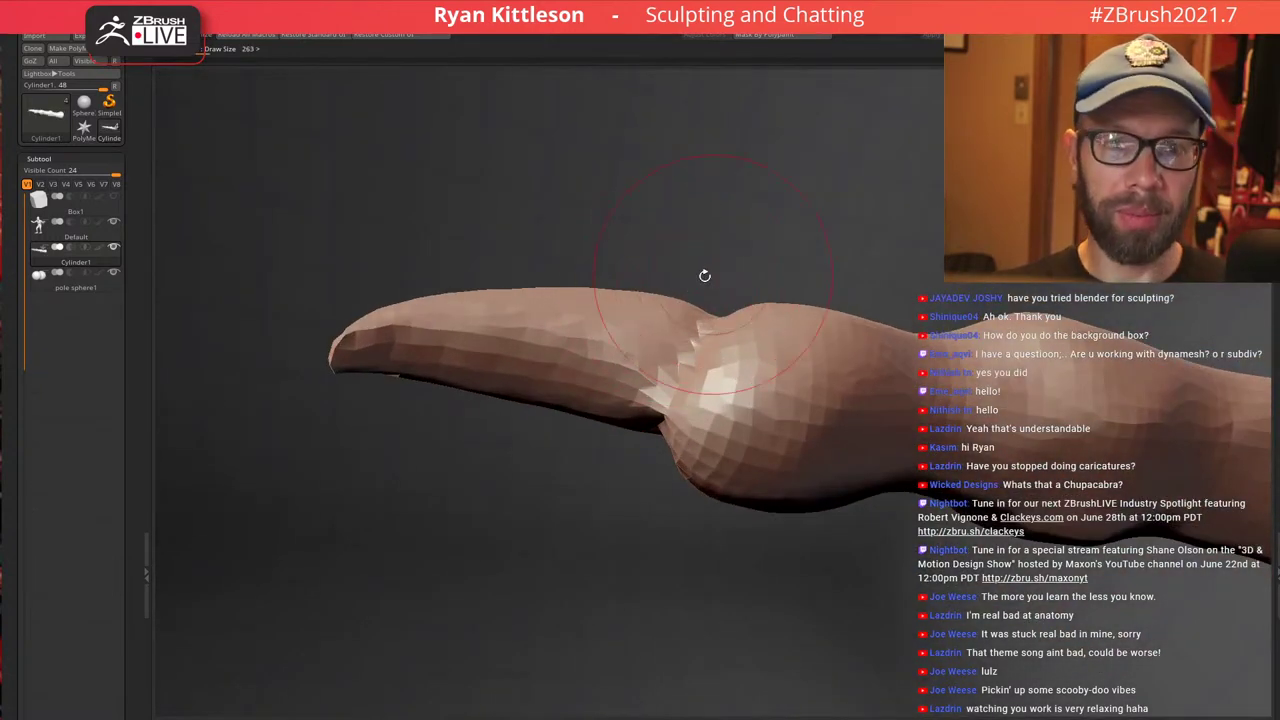
{"action": "left_click_drag", "start_coordinate": [666, 295], "coordinate": [654, 308]}
{"action": "mouse_move", "coordinate": [581, 292]}
{"action": "left_mouse_down"}
{"action": "mouse_move", "coordinate": [571, 311]}
{"action": "mouse_move", "coordinate": [515, 310]}
{"action": "left_mouse_up"}
{"action": "right_click_drag", "start_coordinate": [448, 330], "coordinate": [438, 292]}
{"action": "left_click_drag", "start_coordinate": [460, 316], "coordinate": [446, 336]}
{"action": "left_click_drag", "start_coordinate": [361, 342], "coordinate": [334, 352]}
Build a raised cuticle fold around the top and side of the claw's base at draw size 132
{"action": "mouse_move", "coordinate": [666, 300]}
{"action": "right_mouse_down"}
{"action": "mouse_move", "coordinate": [680, 556]}
{"action": "mouse_move", "coordinate": [835, 327]}
{"action": "right_mouse_up"}
{"action": "right_click_drag", "start_coordinate": [818, 213], "coordinate": [800, 330], "text": "ctrl"}
{"action": "key", "text": "bracketleft"}
{"action": "key", "text": "bracketleft"}
{"action": "key", "text": "bracketleft"}
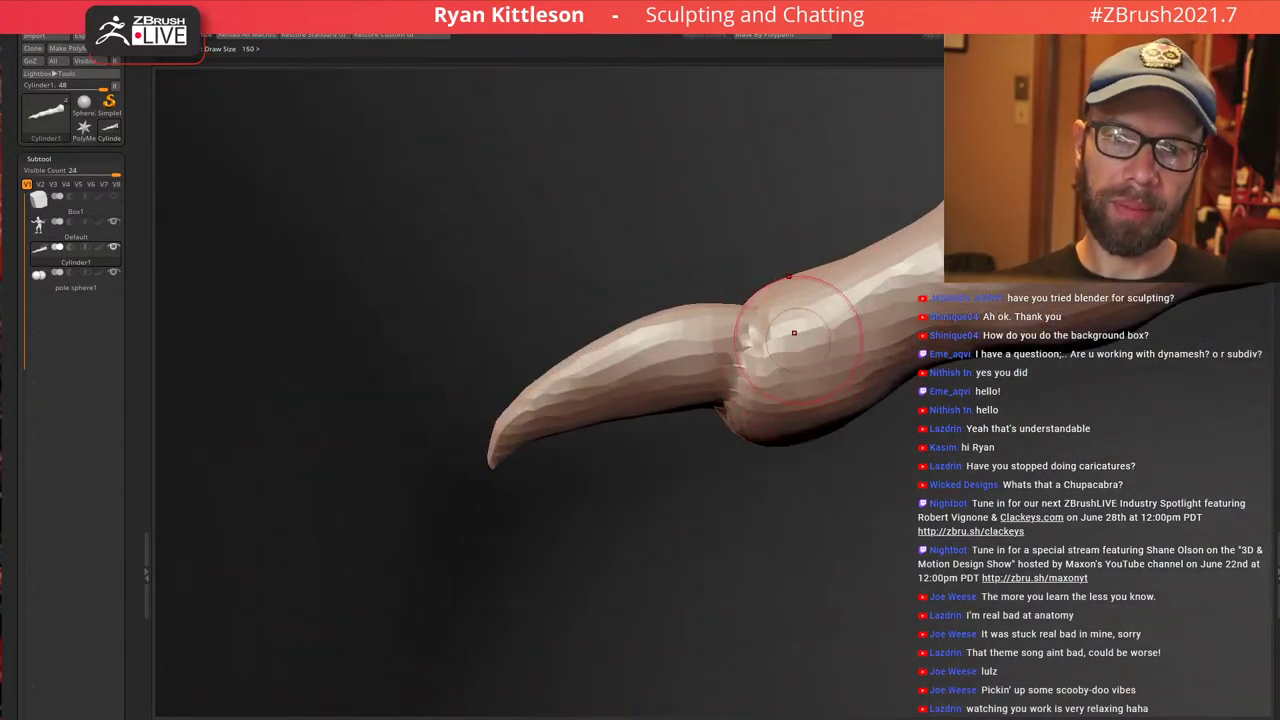
{"action": "mouse_move", "coordinate": [776, 328]}
{"action": "left_mouse_down"}
{"action": "mouse_move", "coordinate": [760, 346]}
{"action": "mouse_move", "coordinate": [783, 320]}
{"action": "mouse_move", "coordinate": [770, 367]}
{"action": "mouse_move", "coordinate": [790, 352]}
{"action": "left_mouse_up"}
{"action": "right_click_drag", "start_coordinate": [800, 350], "coordinate": [755, 335]}
{"action": "left_click_drag", "start_coordinate": [764, 328], "coordinate": [716, 434]}
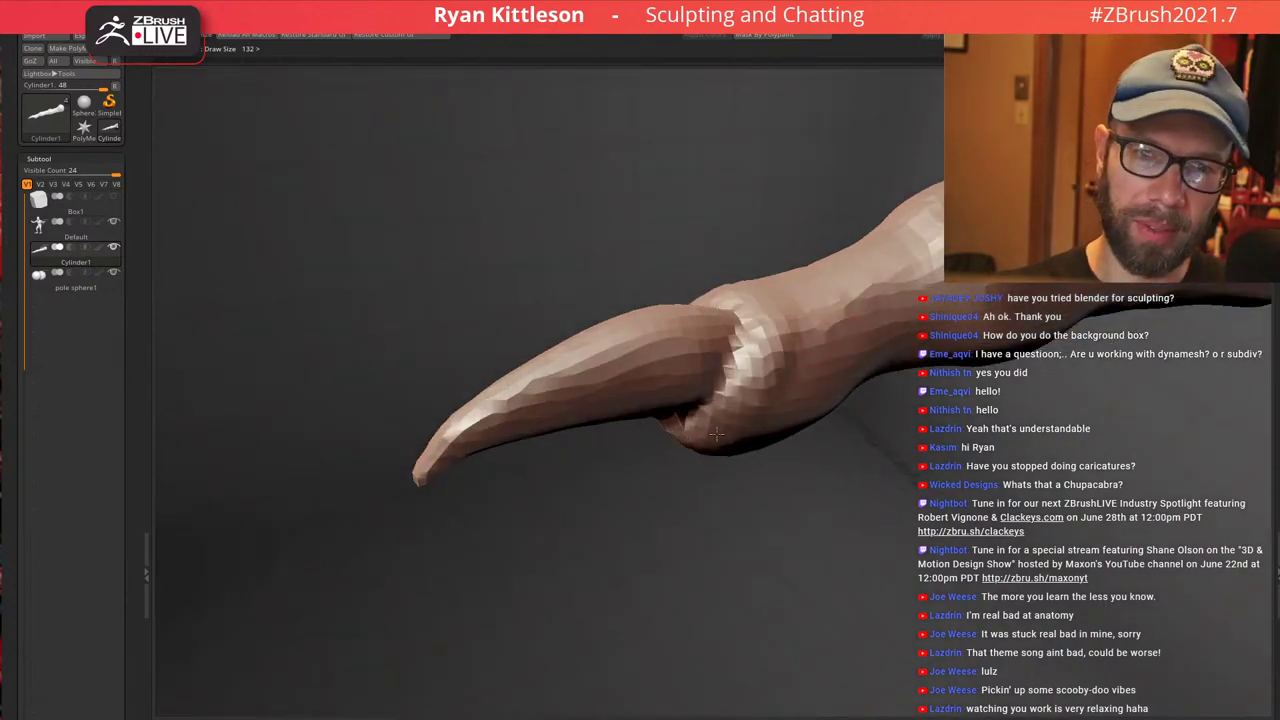
Extend the cuticle fold down the fingertip's side and under the claw at draw size 132
{"action": "right_click_drag", "start_coordinate": [777, 394], "coordinate": [784, 338]}
{"action": "mouse_move", "coordinate": [830, 407]}
{"action": "left_mouse_down"}
{"action": "mouse_move", "coordinate": [843, 392]}
{"action": "mouse_move", "coordinate": [870, 407]}
{"action": "mouse_move", "coordinate": [780, 424]}
{"action": "mouse_move", "coordinate": [765, 408]}
{"action": "left_mouse_up"}
{"action": "mouse_move", "coordinate": [838, 368]}
{"action": "right_mouse_down"}
{"action": "mouse_move", "coordinate": [861, 377]}
{"action": "mouse_move", "coordinate": [790, 345]}
{"action": "right_mouse_up"}
{"action": "left_click_drag", "start_coordinate": [784, 347], "coordinate": [762, 415]}
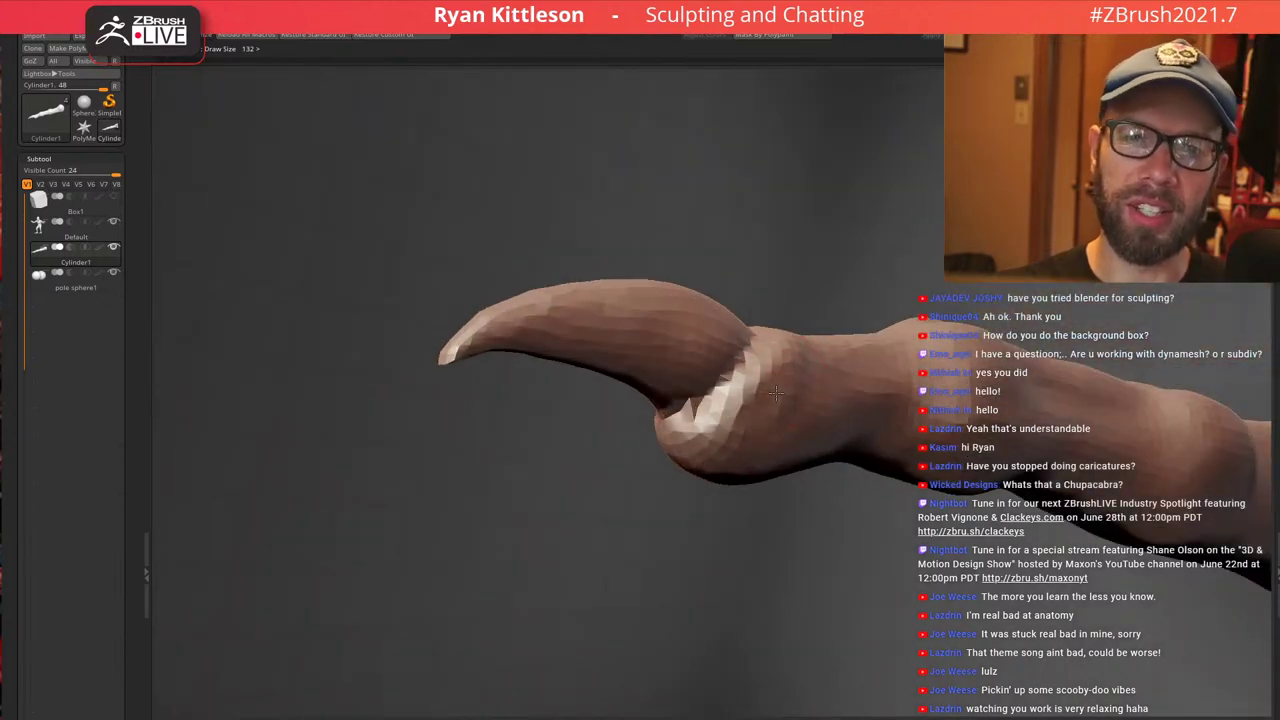
{"action": "right_click_drag", "start_coordinate": [787, 409], "coordinate": [751, 424]}
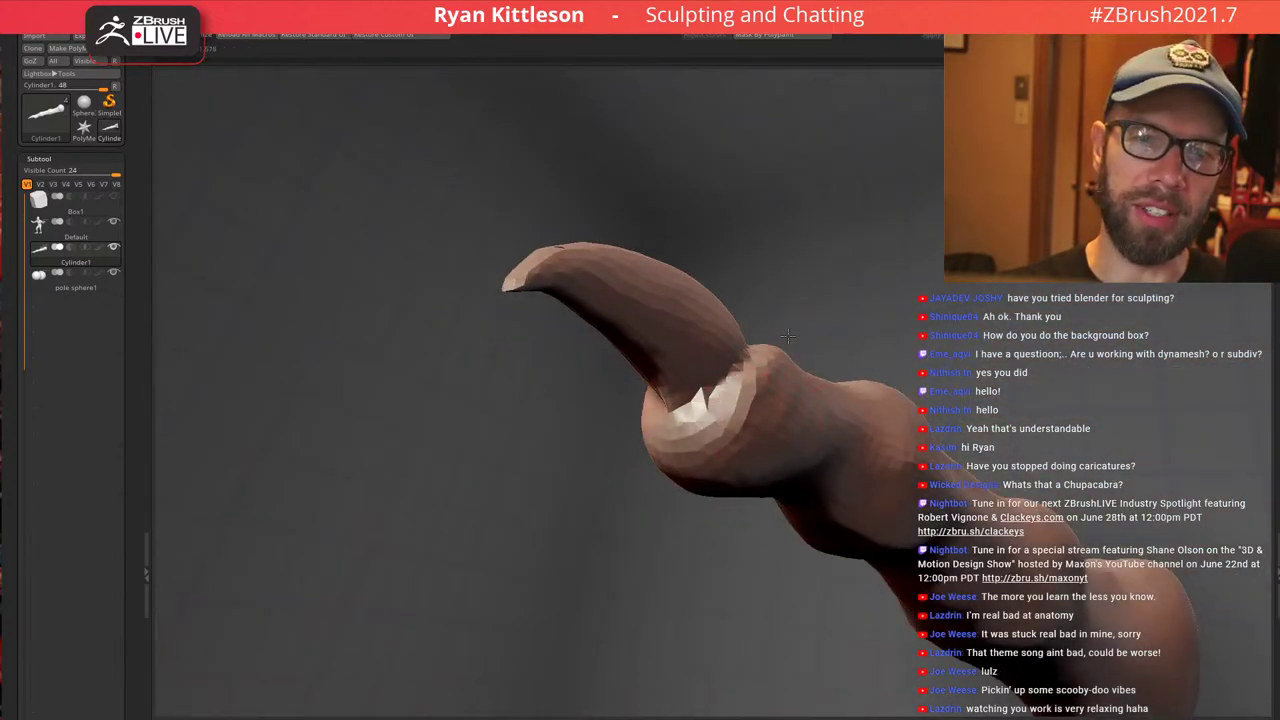
Refine the rounded top of the fingertip just behind the claw
{"action": "right_click_drag", "start_coordinate": [788, 336], "coordinate": [827, 380]}
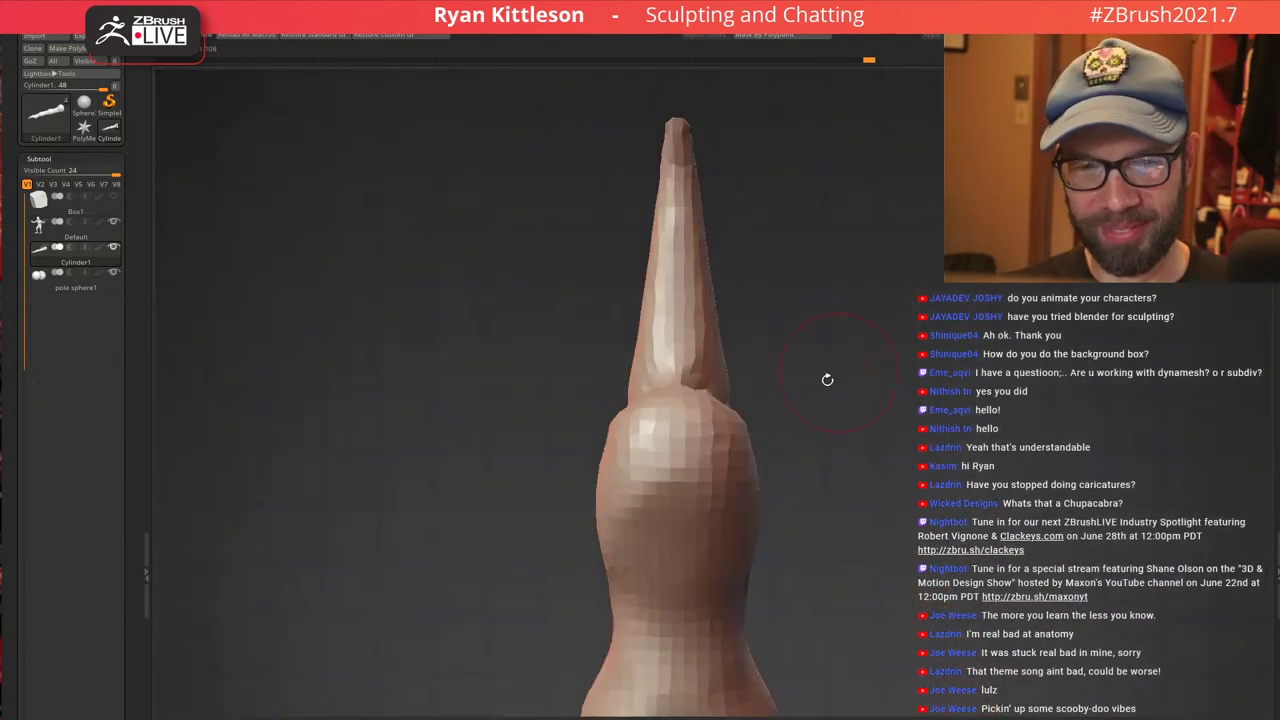
{"action": "mouse_move", "coordinate": [790, 440]}
{"action": "left_mouse_down"}
{"action": "mouse_move", "coordinate": [654, 409]}
{"action": "mouse_move", "coordinate": [799, 446]}
{"action": "left_mouse_up"}
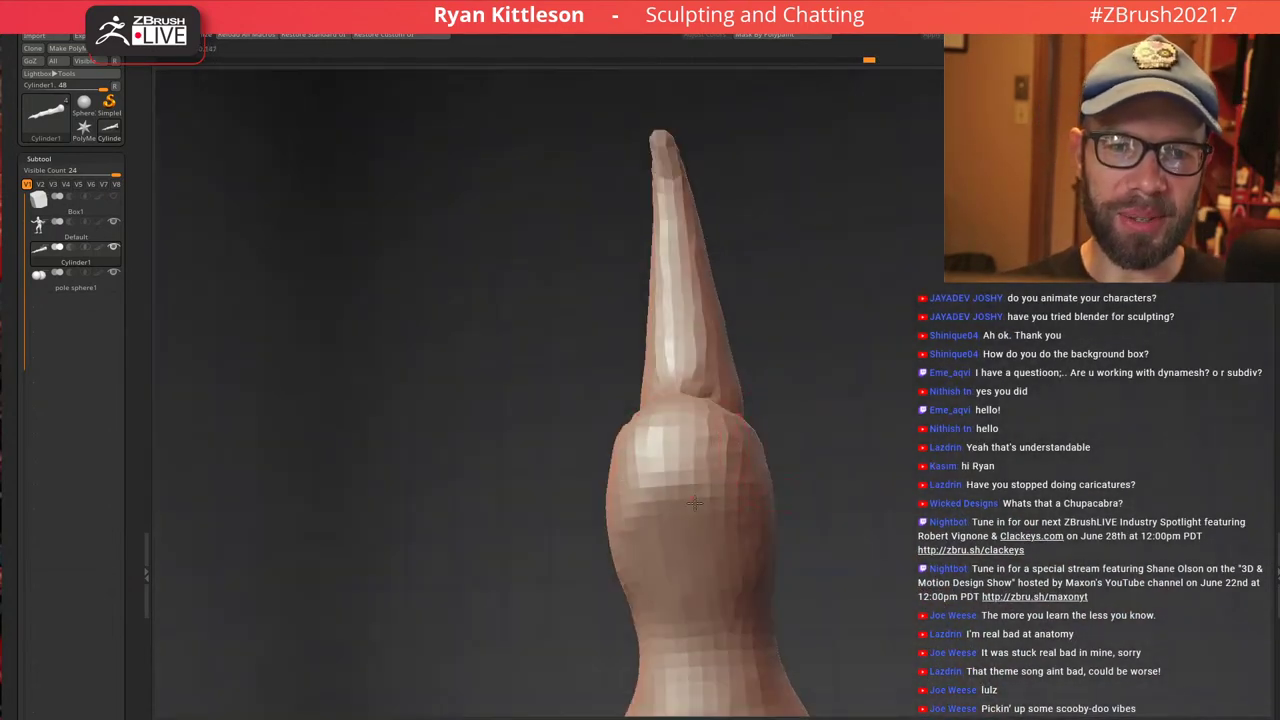
{"action": "mouse_move", "coordinate": [699, 496]}
{"action": "left_mouse_down"}
{"action": "mouse_move", "coordinate": [680, 565]}
{"action": "mouse_move", "coordinate": [696, 455]}
{"action": "left_mouse_up"}
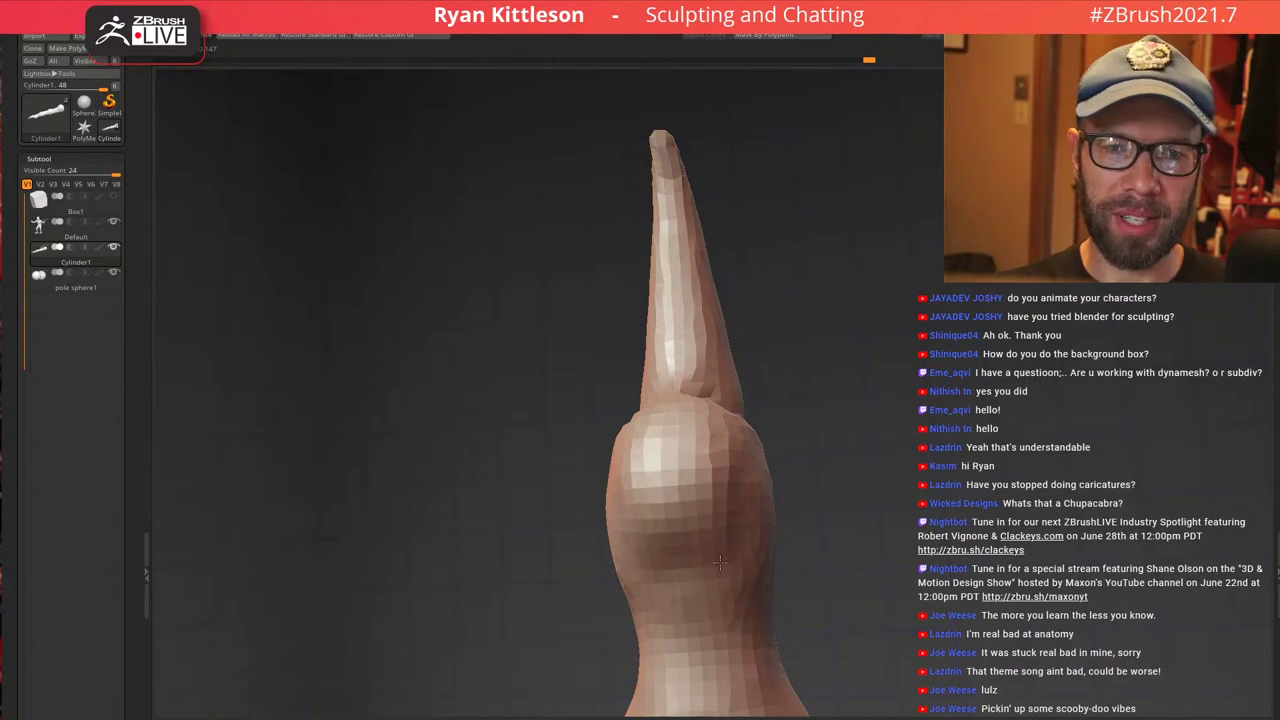
Reshape the silhouette of the fingertip and its pad at draw size 362
{"action": "mouse_move", "coordinate": [770, 515]}
{"action": "right_mouse_down"}
{"action": "mouse_move", "coordinate": [891, 406]}
{"action": "mouse_move", "coordinate": [820, 330]}
{"action": "mouse_move", "coordinate": [860, 378]}
{"action": "mouse_move", "coordinate": [894, 361]}
{"action": "mouse_move", "coordinate": [806, 295]}
{"action": "mouse_move", "coordinate": [818, 329]}
{"action": "mouse_move", "coordinate": [797, 380]}
{"action": "right_mouse_up"}
{"action": "key", "text": "]"}
{"action": "key", "text": "]"}
{"action": "key", "text": "]"}
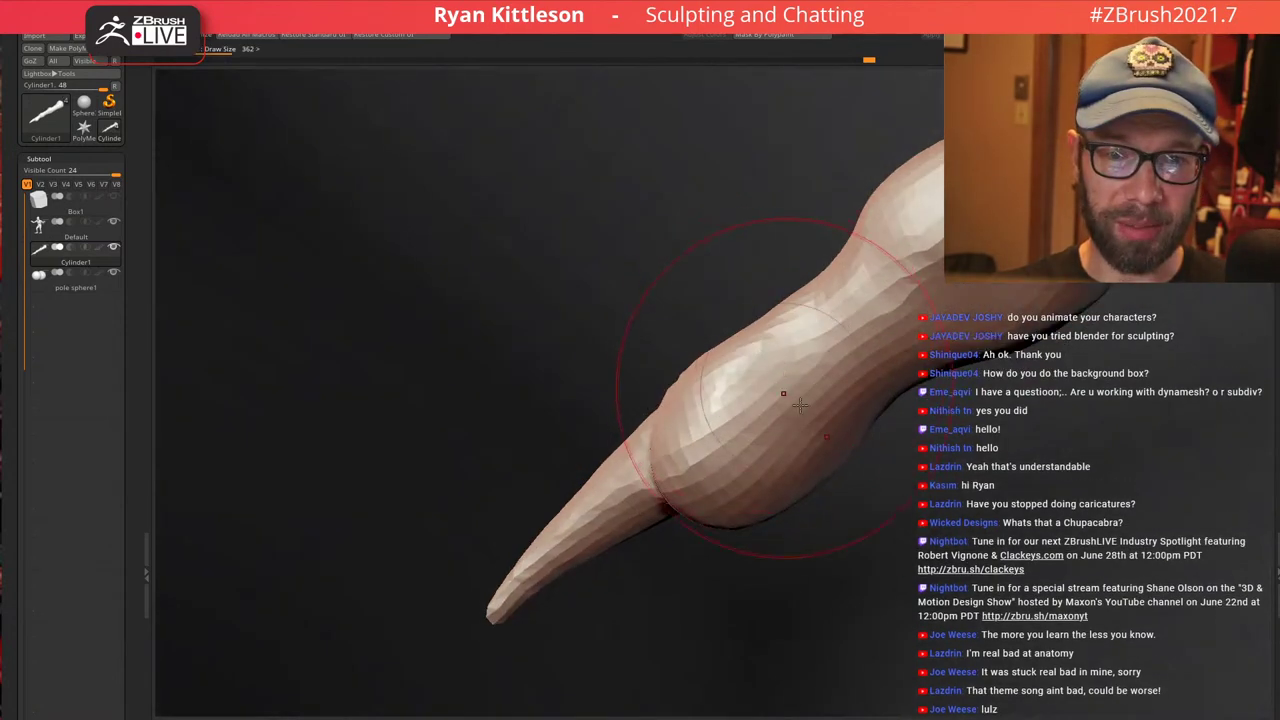
{"action": "left_click_drag", "start_coordinate": [822, 438], "coordinate": [688, 390]}
{"action": "right_click_drag", "start_coordinate": [760, 360], "coordinate": [810, 418]}
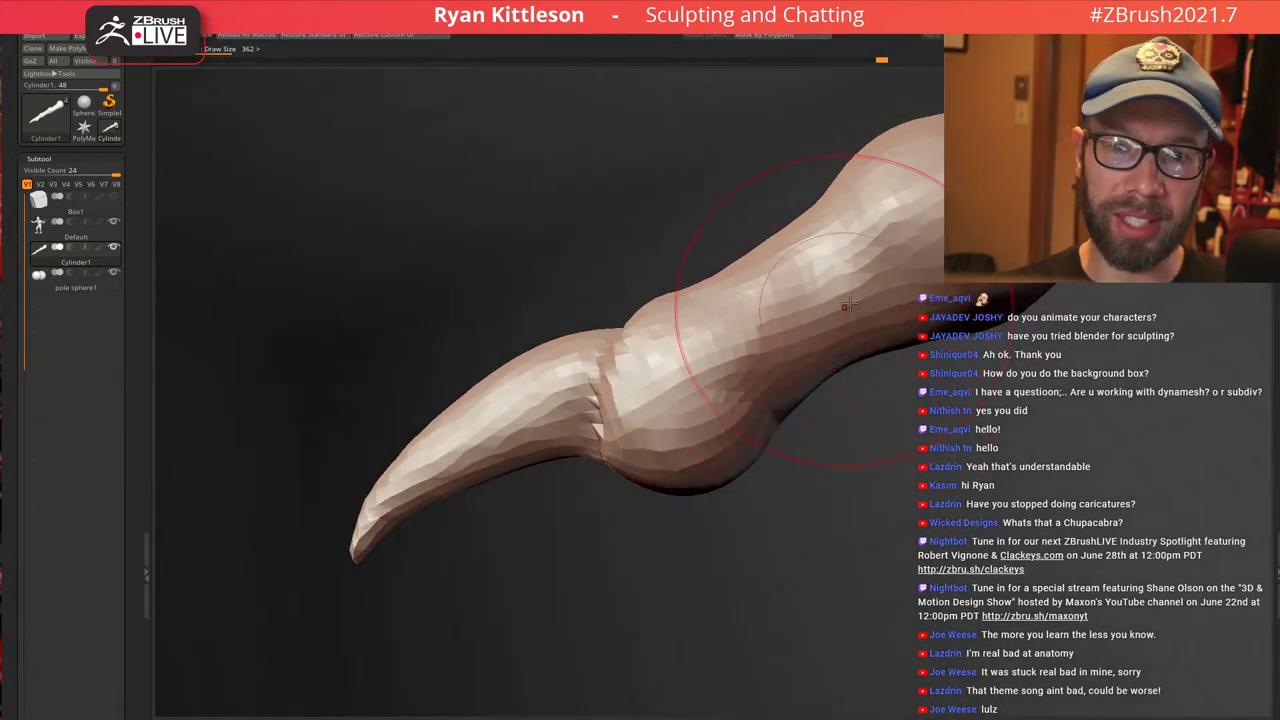
Adjust the overall proportions of the finger's segments and knuckles at draw size 748
{"action": "mouse_move", "coordinate": [832, 314]}
{"action": "right_mouse_down", "text": "ctrl"}
{"action": "mouse_move", "coordinate": [874, 224]}
{"action": "mouse_move", "coordinate": [791, 337]}
{"action": "mouse_move", "coordinate": [778, 378]}
{"action": "mouse_move", "coordinate": [806, 334]}
{"action": "mouse_move", "coordinate": [890, 280]}
{"action": "mouse_move", "coordinate": [906, 277]}
{"action": "mouse_move", "coordinate": [930, 312]}
{"action": "mouse_move", "coordinate": [811, 369]}
{"action": "right_mouse_up", "text": "ctrl"}
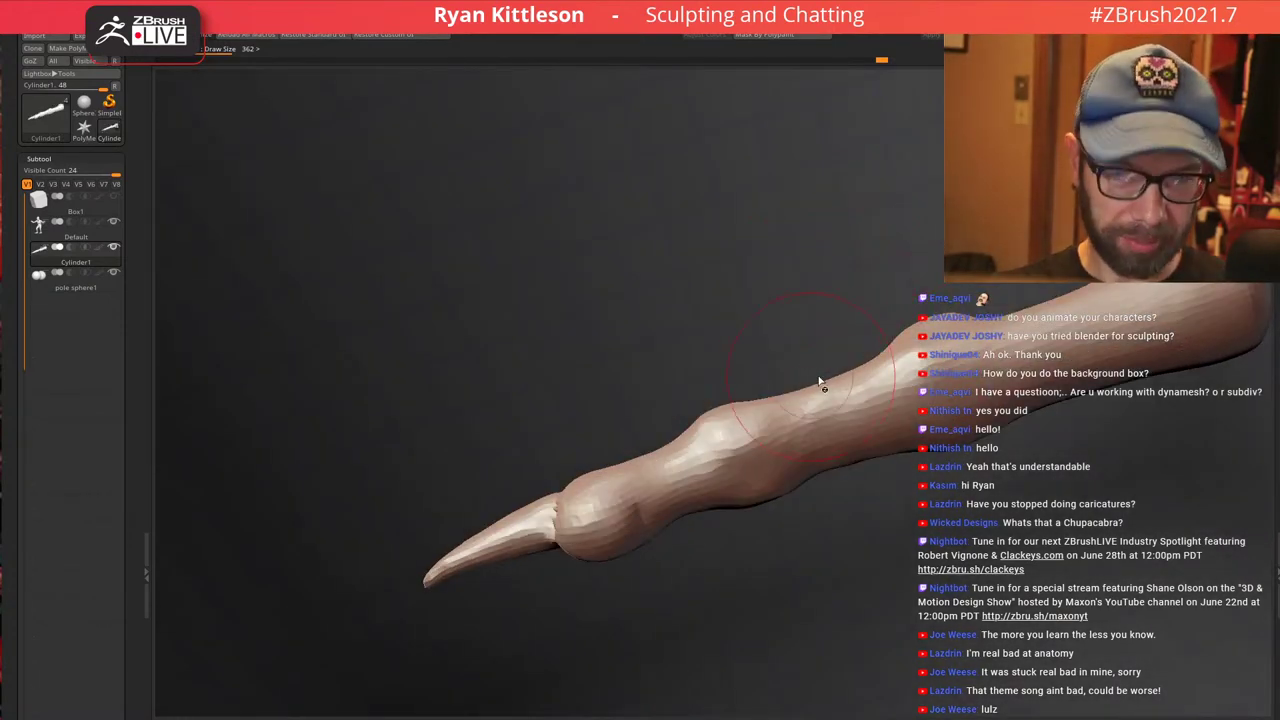
{"action": "key", "text": "bracketright"}
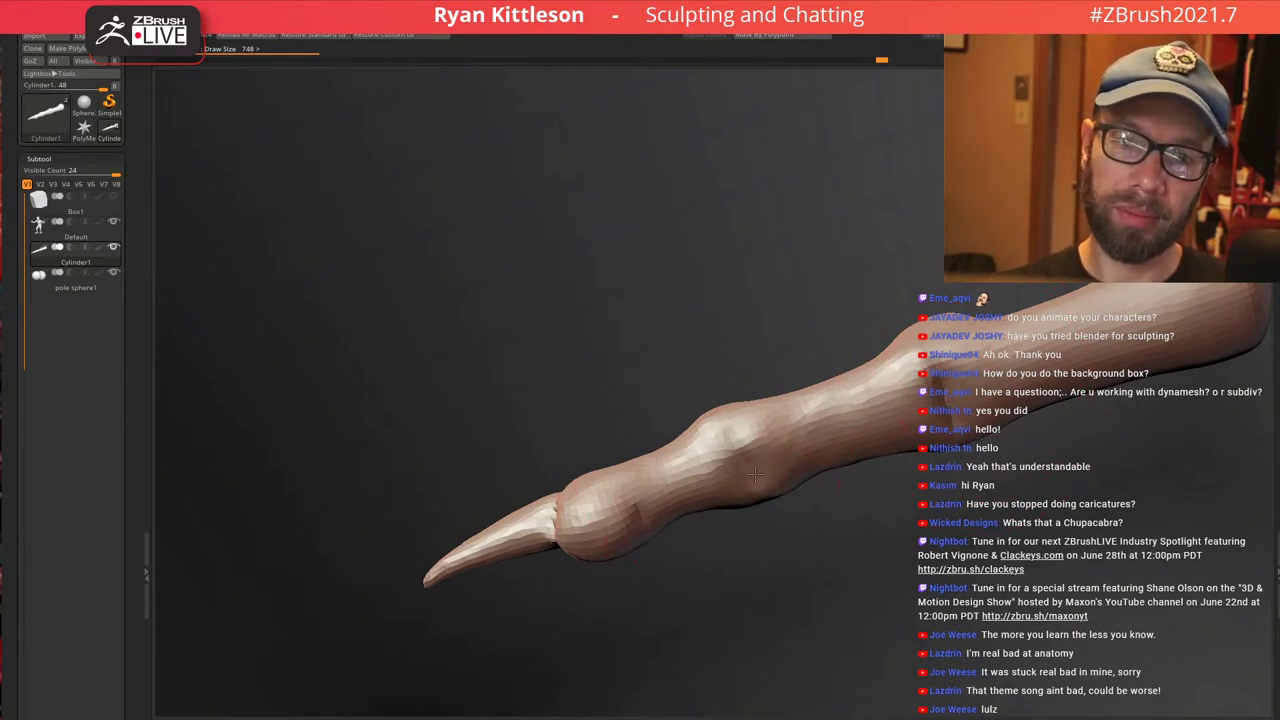
{"action": "right_click_drag", "start_coordinate": [850, 400], "coordinate": [795, 332]}
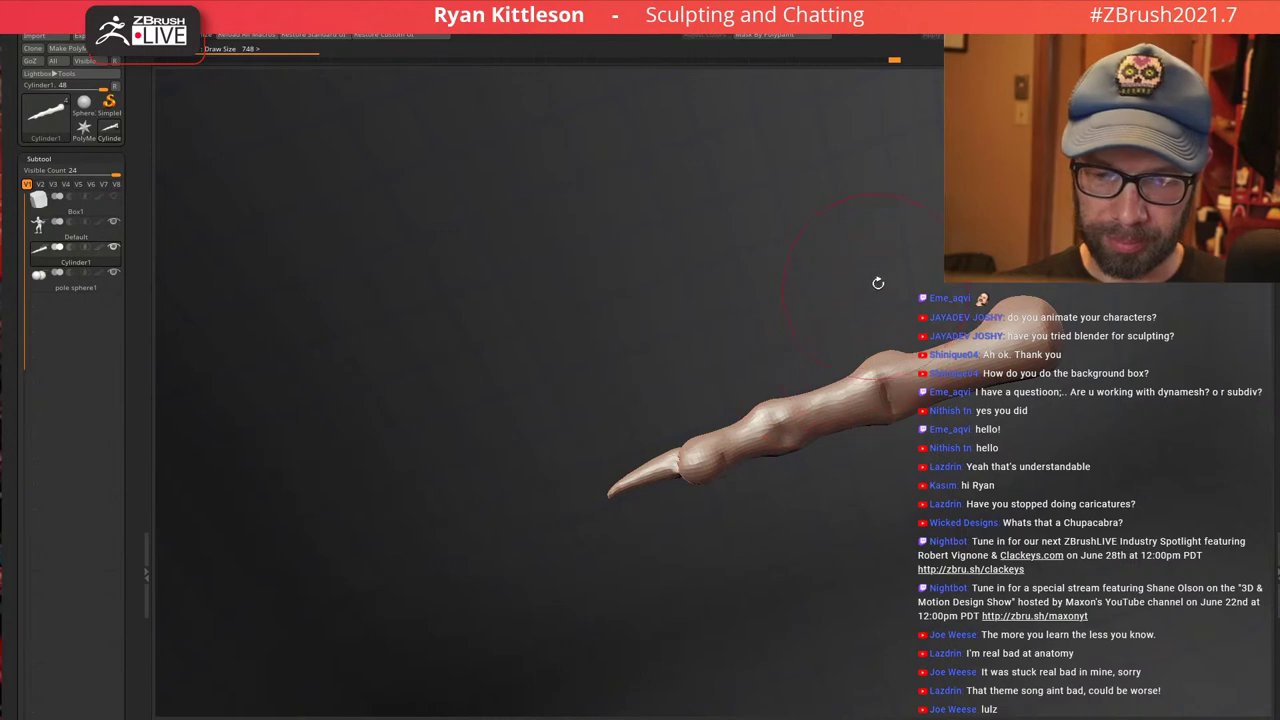
{"action": "left_click_drag", "start_coordinate": [901, 247], "coordinate": [912, 394]}
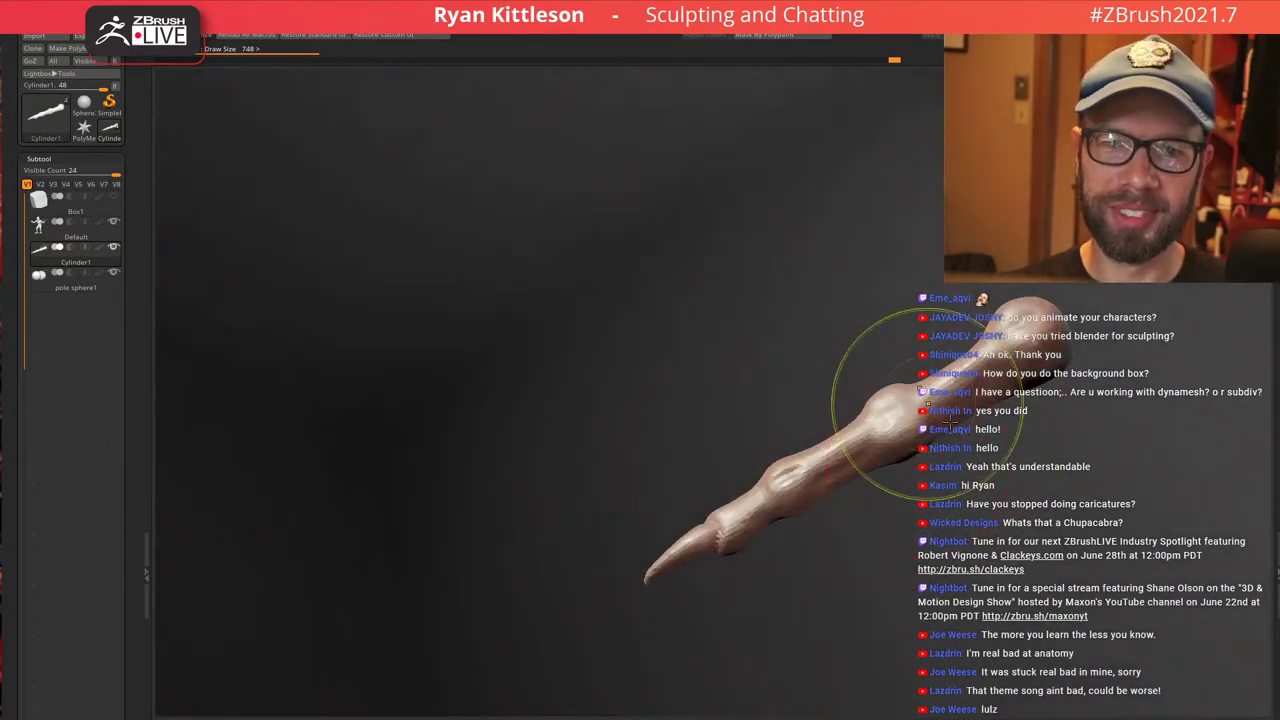
Refine the bony forms of the large knuckle nearest the finger's base, reducing the draw size to 128
{"action": "right_click_drag", "start_coordinate": [928, 403], "coordinate": [905, 425], "text": "ctrl"}
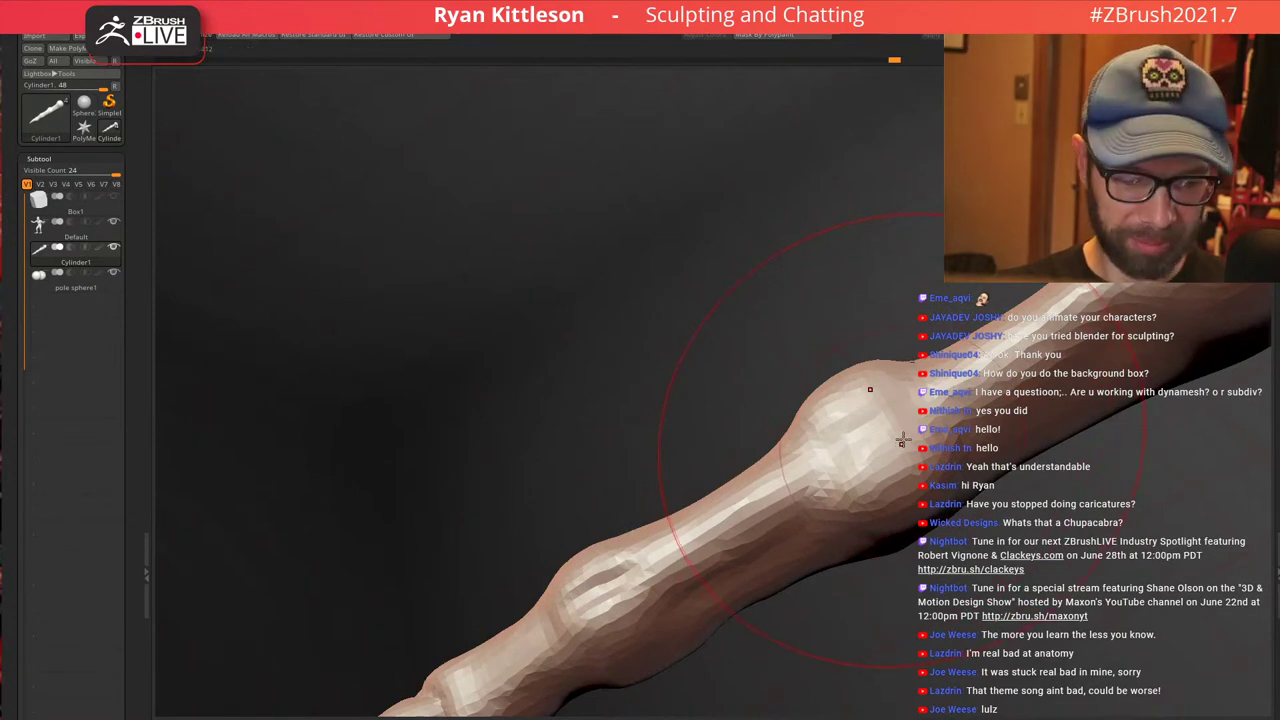
{"action": "key", "text": "["}
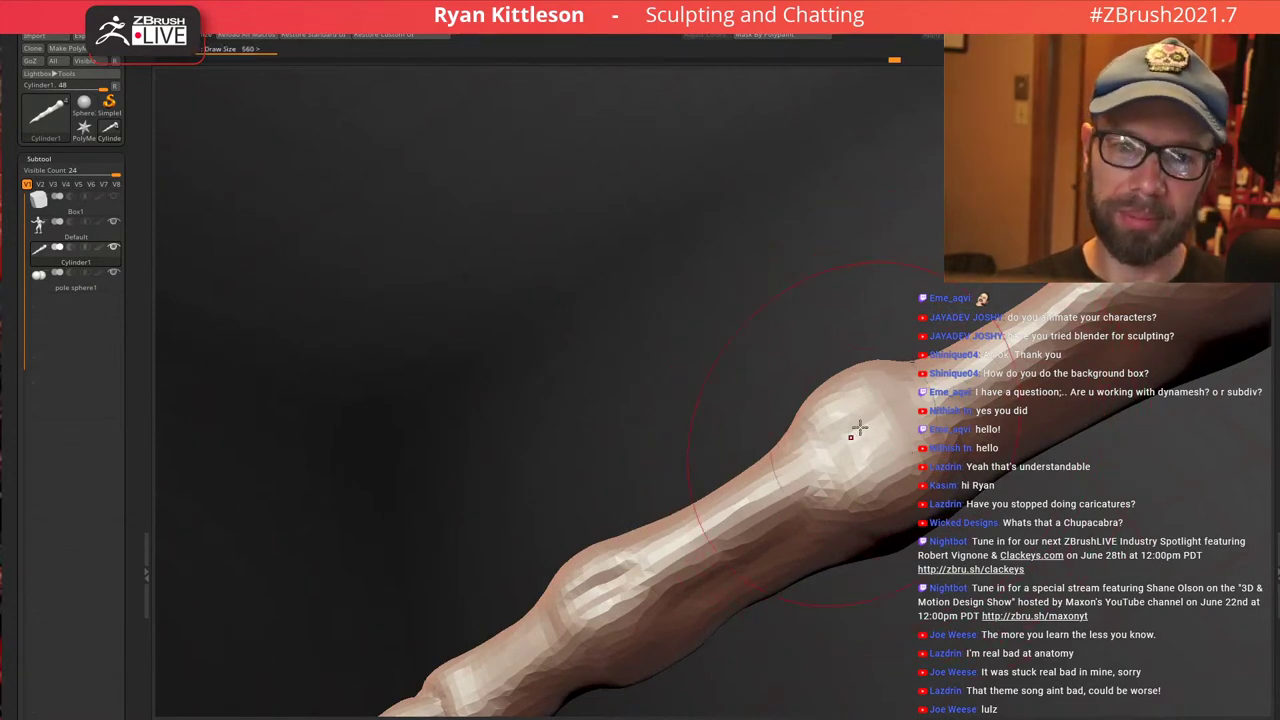
{"action": "right_click_drag", "start_coordinate": [860, 427], "coordinate": [886, 466]}
{"action": "key", "text": "["}
{"action": "key", "text": "["}
{"action": "key", "text": "["}
{"action": "key", "text": "["}
{"action": "key", "text": "["}
{"action": "key", "text": "["}
{"action": "key", "text": "["}
{"action": "key", "text": "["}
{"action": "key", "text": "["}
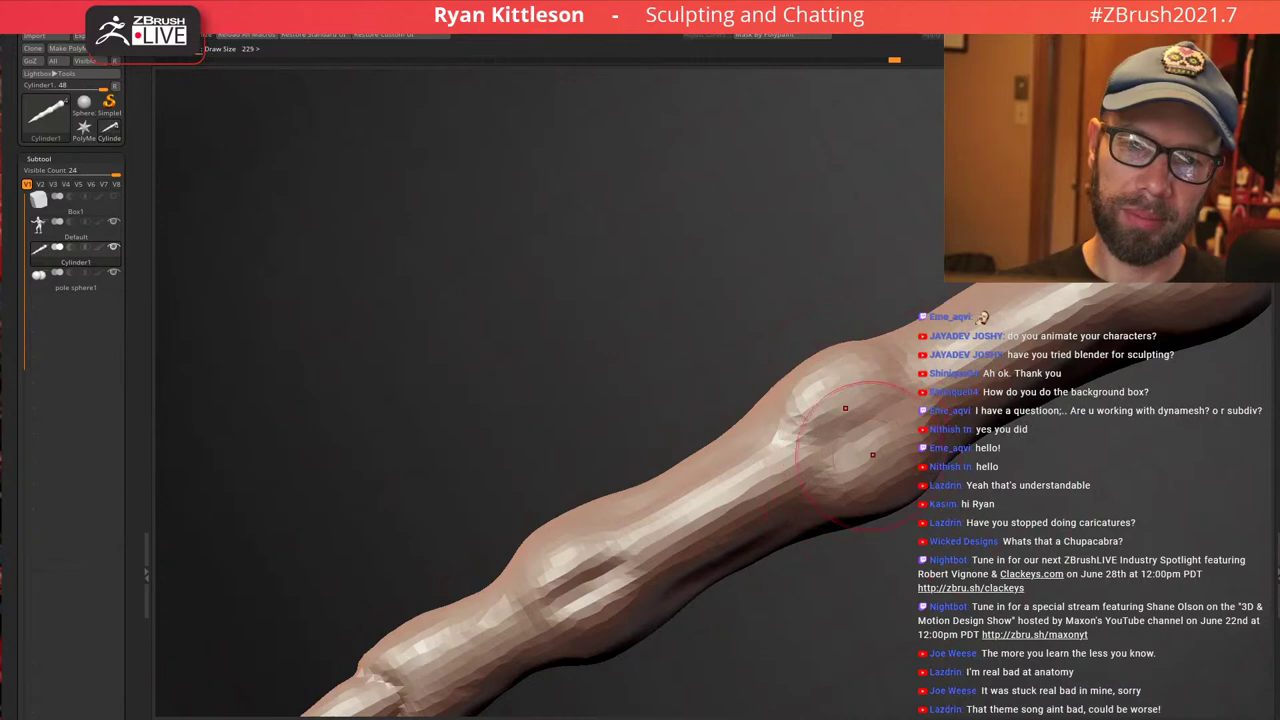
{"action": "key", "text": "["}
{"action": "key", "text": "["}
{"action": "key", "text": "["}
{"action": "key", "text": "["}
{"action": "key", "text": "["}
{"action": "key", "text": "["}
{"action": "mouse_move", "coordinate": [760, 436]}
{"action": "right_mouse_down", "text": "ctrl"}
{"action": "mouse_move", "coordinate": [729, 343]}
{"action": "mouse_move", "coordinate": [768, 300]}
{"action": "mouse_move", "coordinate": [940, 432]}
{"action": "right_mouse_up", "text": "ctrl"}
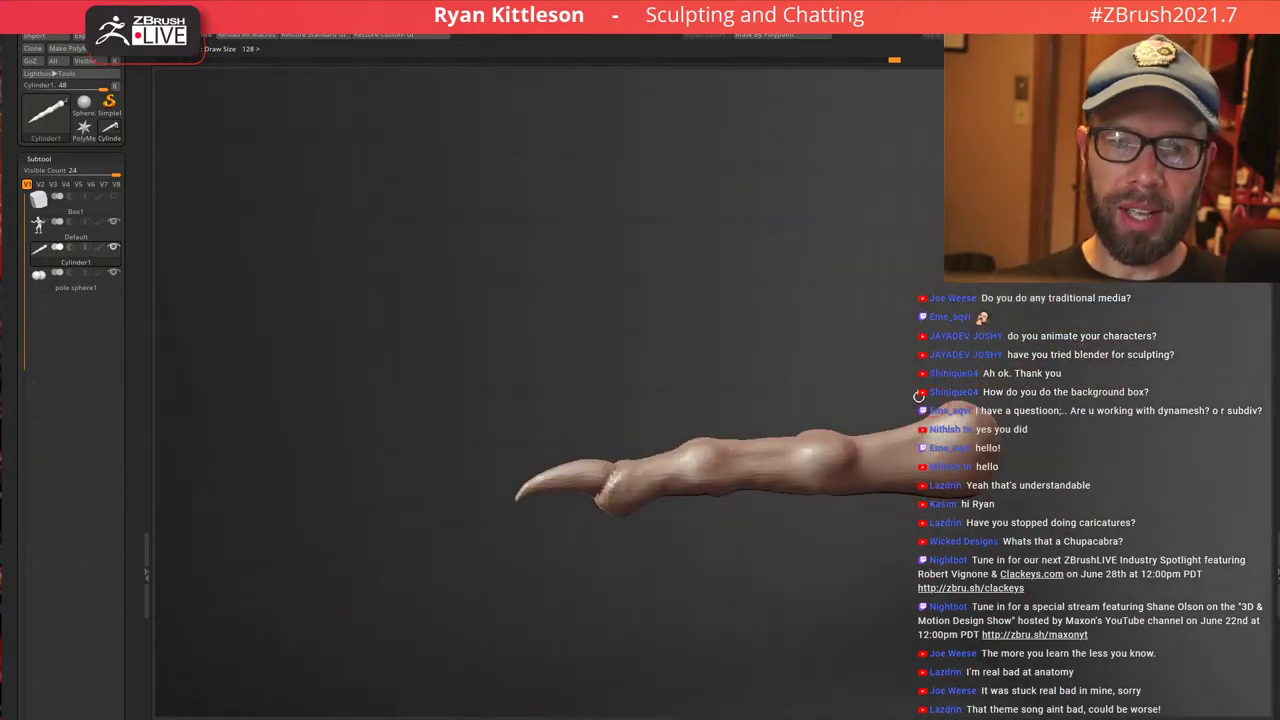
Refine the edge where the claw's base meets the cuticle fold at draw size 128, then enlarge the brush to 155
{"action": "right_click_drag", "start_coordinate": [676, 463], "coordinate": [660, 514]}
{"action": "right_click_drag", "start_coordinate": [612, 474], "coordinate": [730, 320], "text": "ctrl"}
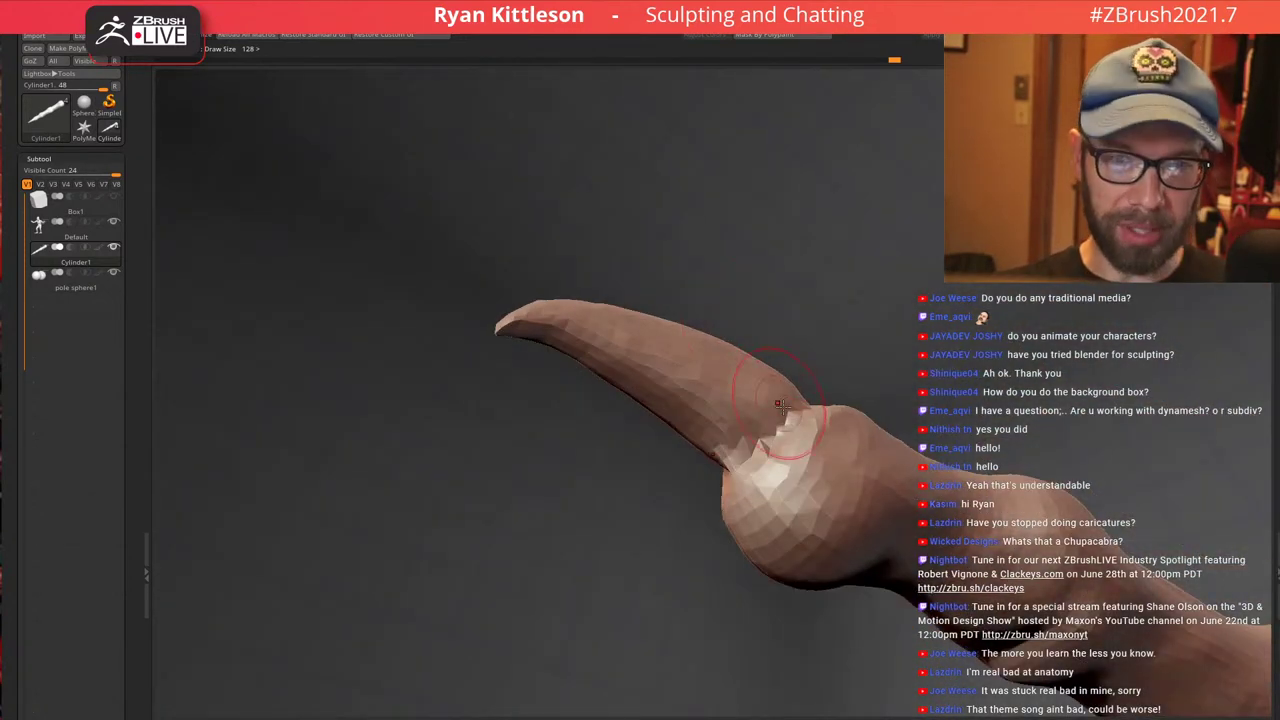
{"action": "left_click_drag", "start_coordinate": [773, 428], "coordinate": [790, 400]}
{"action": "right_click_drag", "start_coordinate": [780, 365], "coordinate": [788, 435]}
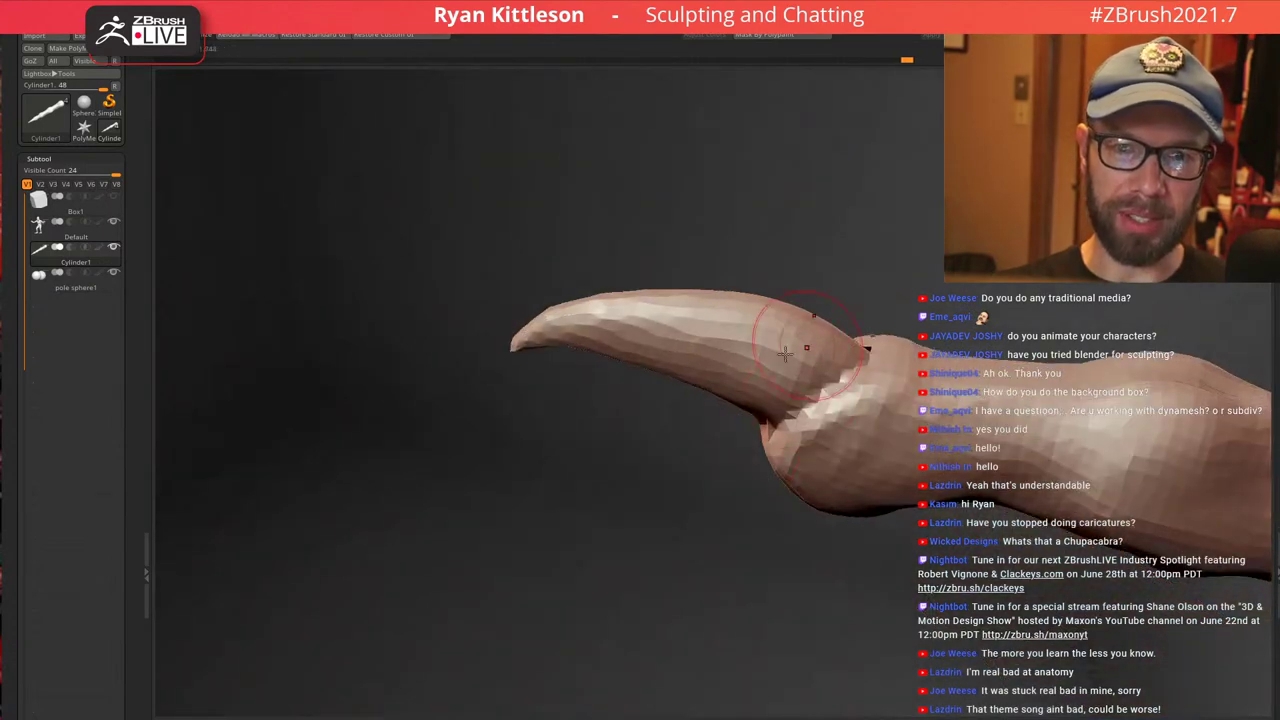
{"action": "right_click_drag", "start_coordinate": [718, 269], "coordinate": [717, 309]}
{"action": "right_click_drag", "start_coordinate": [723, 377], "coordinate": [711, 358]}
{"action": "key", "text": "bracketright"}
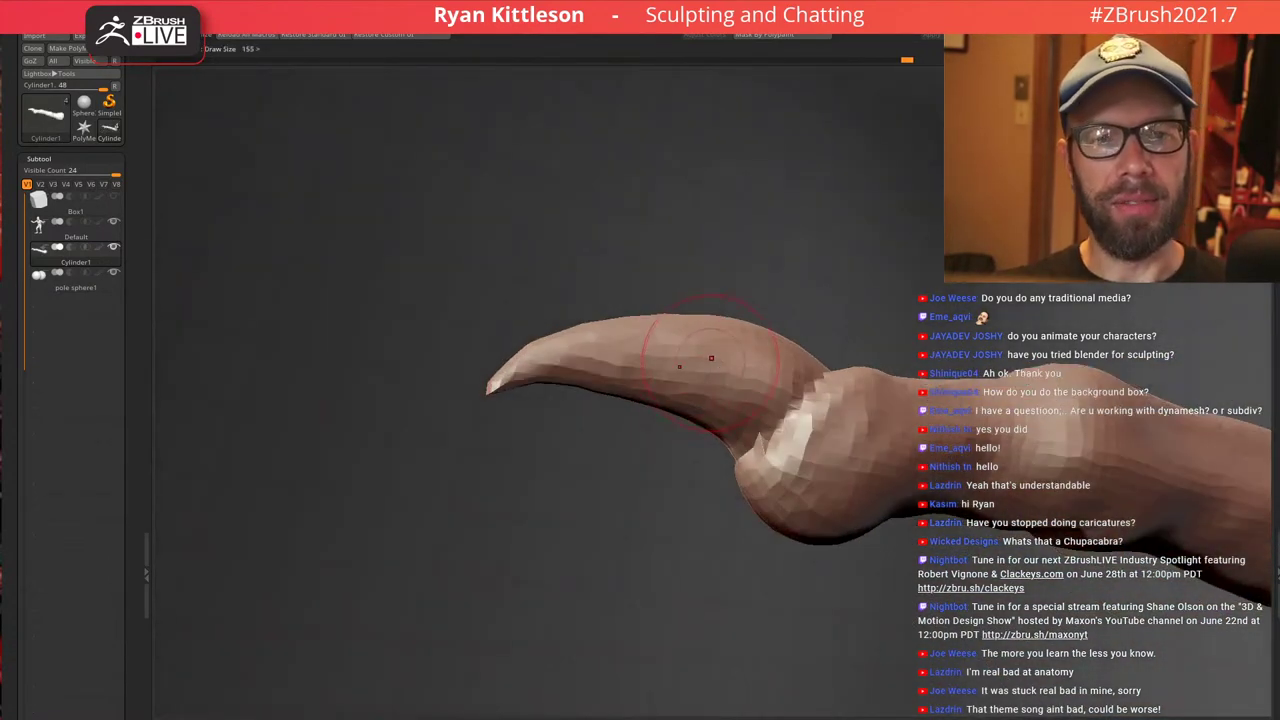
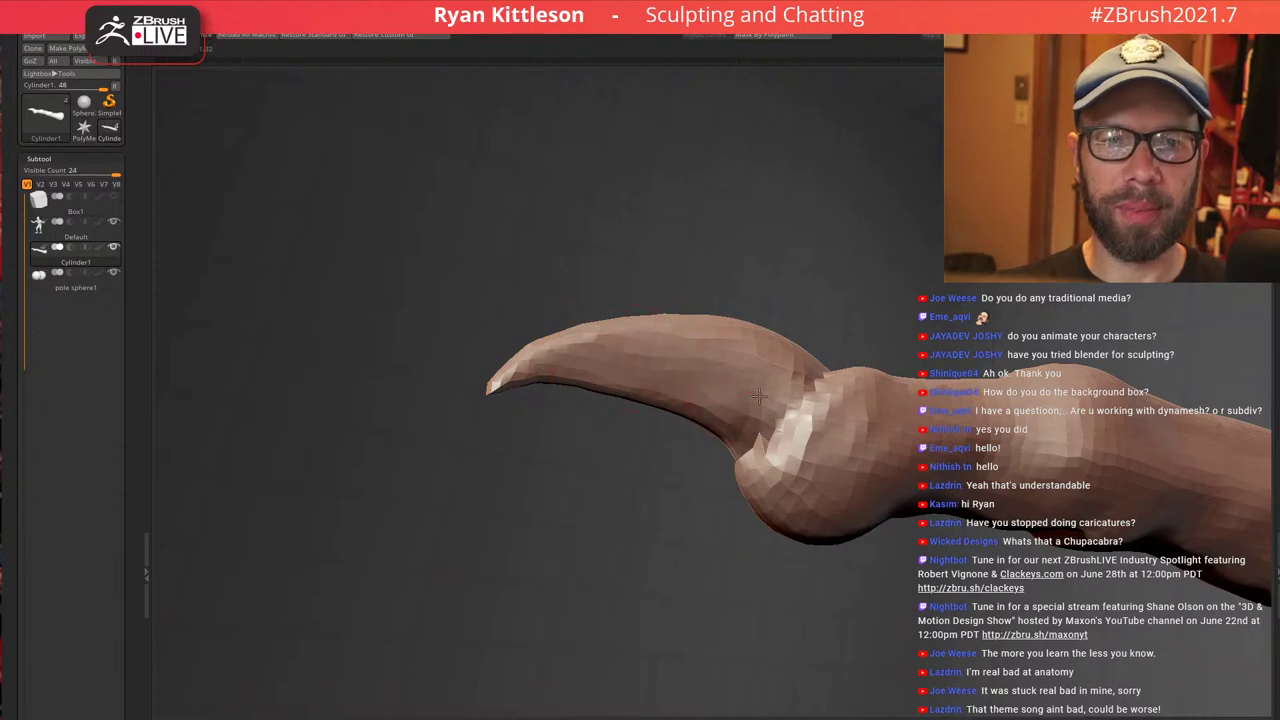
Sculpt the underside of the finger's middle joint, deepening the form at the lower edge of its pad
{"action": "mouse_move", "coordinate": [737, 398]}
{"action": "right_mouse_down"}
{"action": "mouse_move", "coordinate": [757, 220]}
{"action": "mouse_move", "coordinate": [729, 317]}
{"action": "mouse_move", "coordinate": [724, 411]}
{"action": "right_mouse_up"}
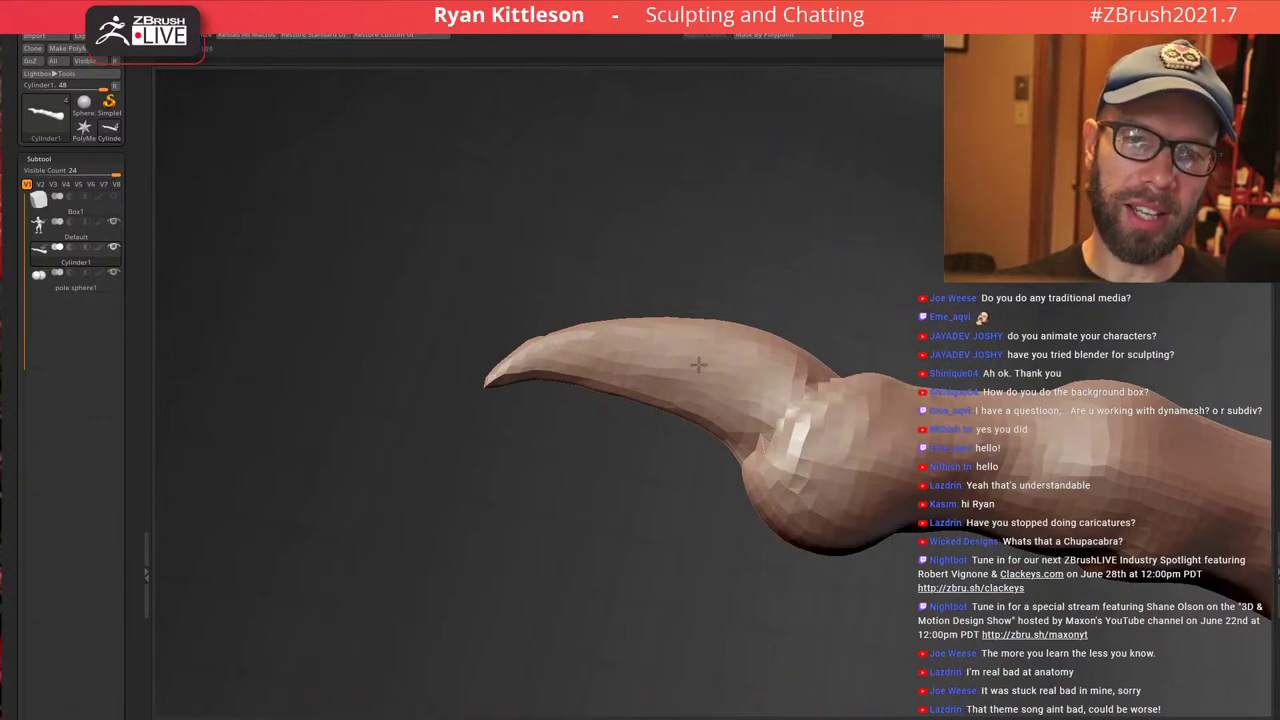
{"action": "mouse_move", "coordinate": [726, 344]}
{"action": "right_mouse_down"}
{"action": "mouse_move", "coordinate": [748, 506]}
{"action": "mouse_move", "coordinate": [757, 280]}
{"action": "mouse_move", "coordinate": [740, 210]}
{"action": "mouse_move", "coordinate": [691, 525]}
{"action": "mouse_move", "coordinate": [740, 335]}
{"action": "right_mouse_up"}
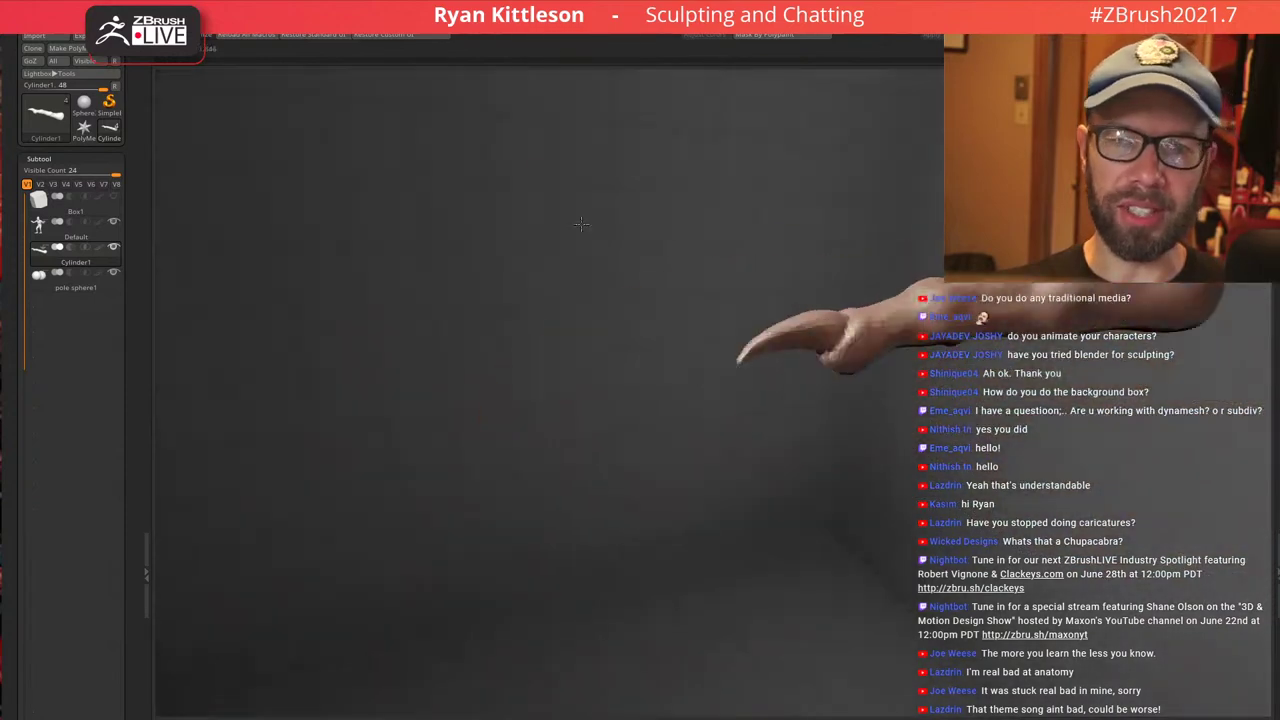
{"action": "right_click_drag", "start_coordinate": [845, 268], "coordinate": [757, 225], "text": "alt"}
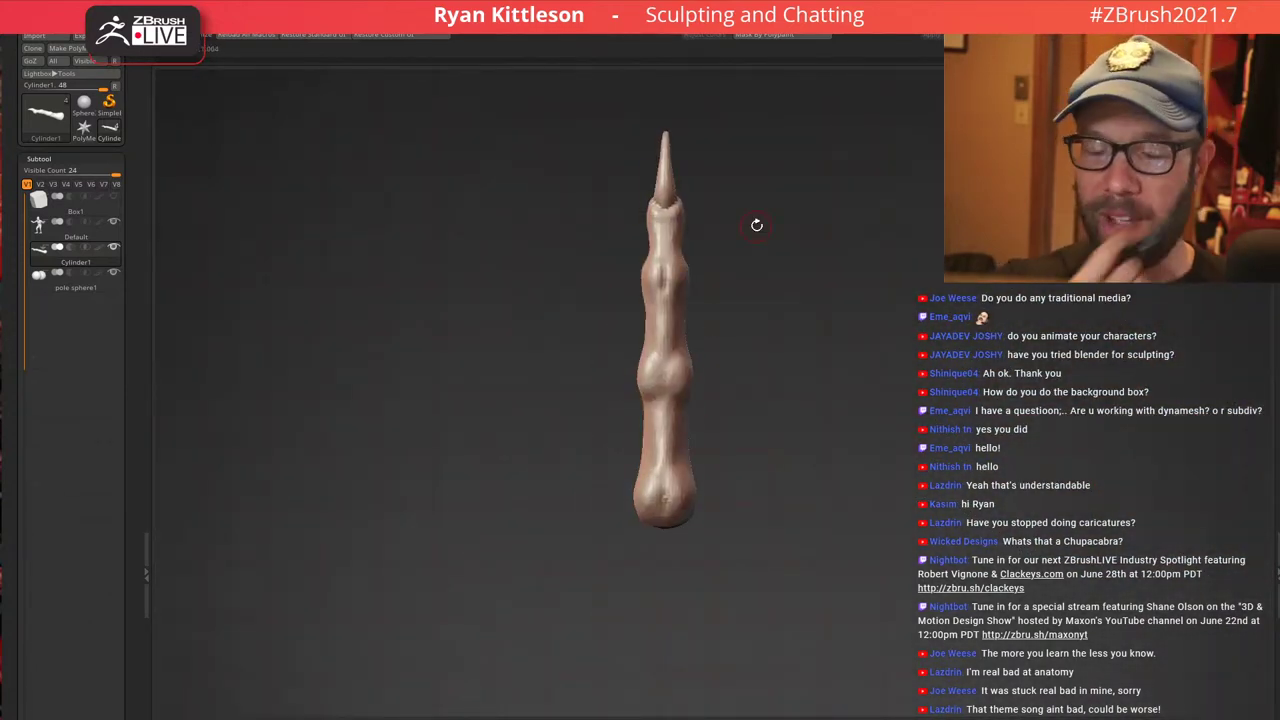
{"action": "right_click_drag", "start_coordinate": [675, 330], "coordinate": [680, 425]}
{"action": "right_click_drag", "start_coordinate": [680, 425], "coordinate": [745, 424]}
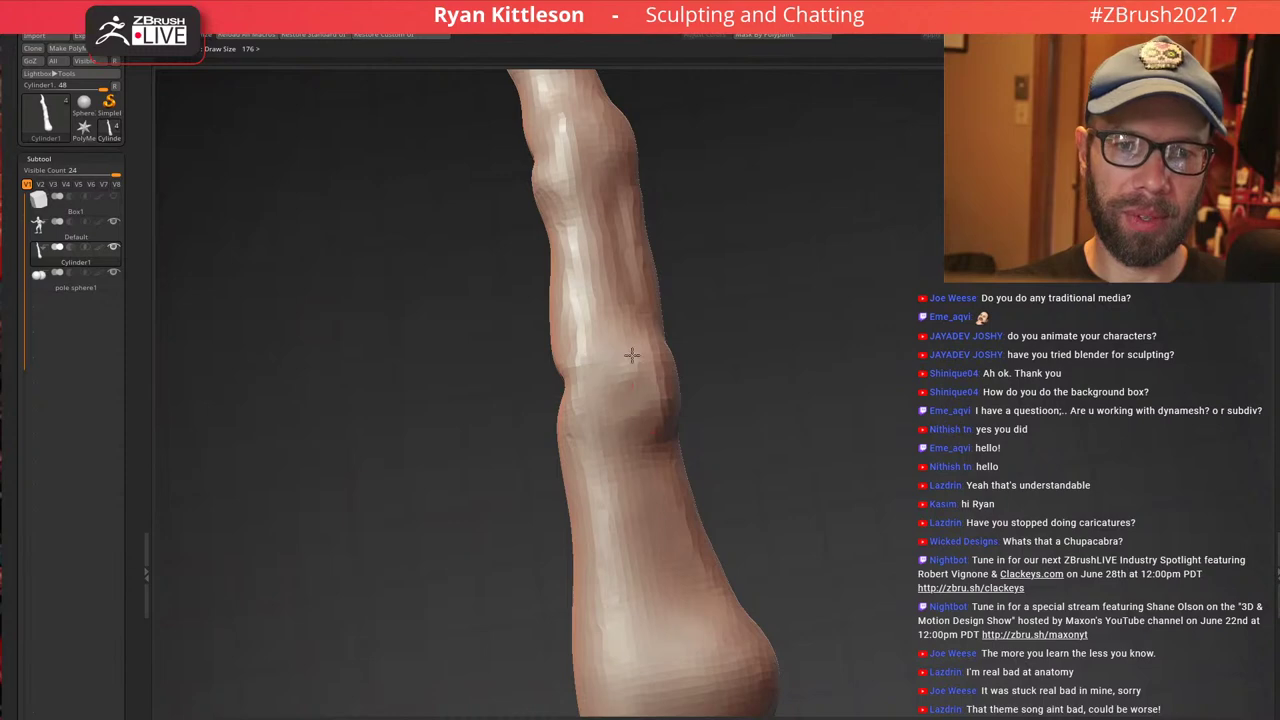
{"action": "right_click_drag", "start_coordinate": [678, 402], "coordinate": [614, 398]}
{"action": "right_click_drag", "start_coordinate": [743, 363], "coordinate": [704, 338]}
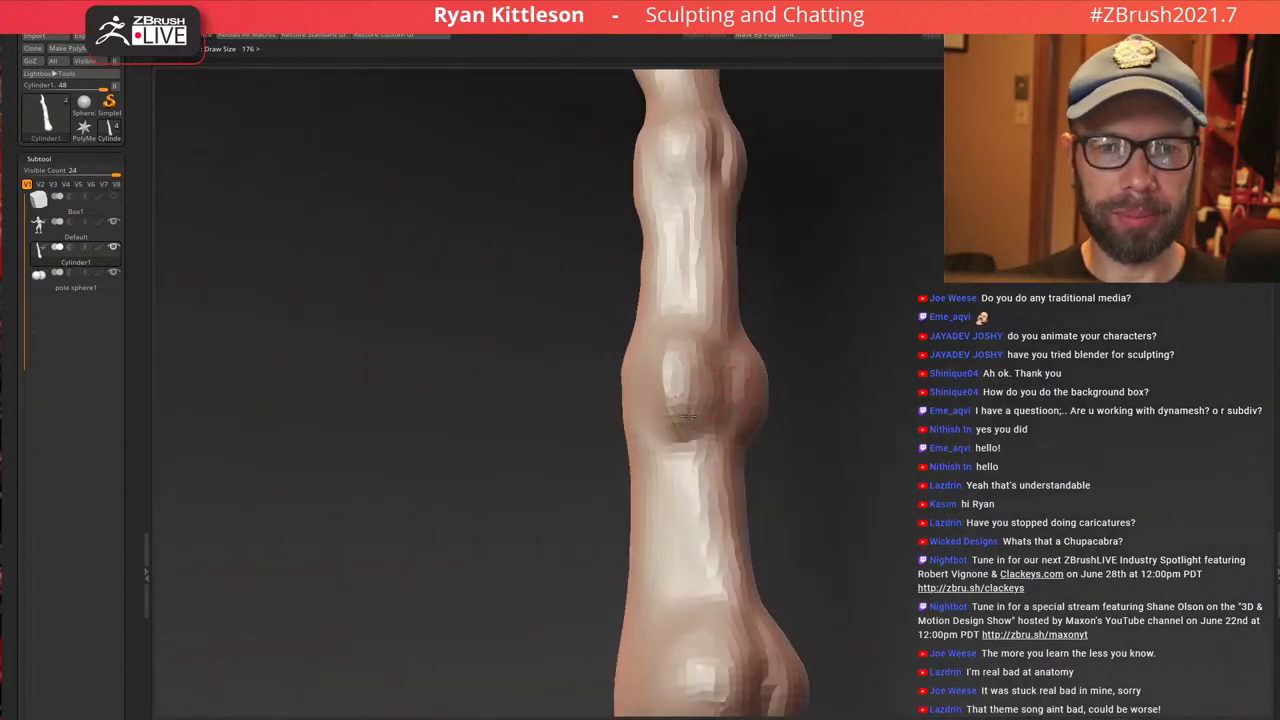
{"action": "left_click_drag", "start_coordinate": [673, 390], "coordinate": [673, 422]}
{"action": "right_click_drag", "start_coordinate": [730, 401], "coordinate": [682, 440]}
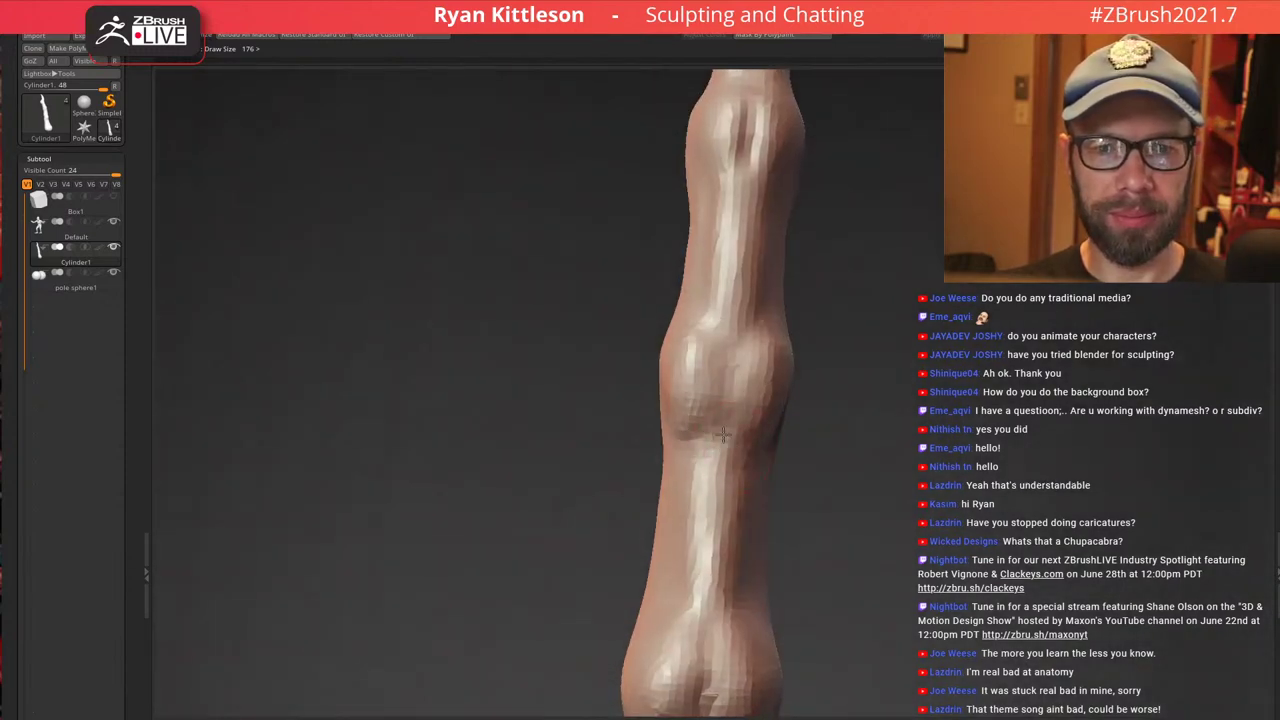
{"action": "right_click_drag", "start_coordinate": [700, 526], "coordinate": [681, 390], "text": "alt"}
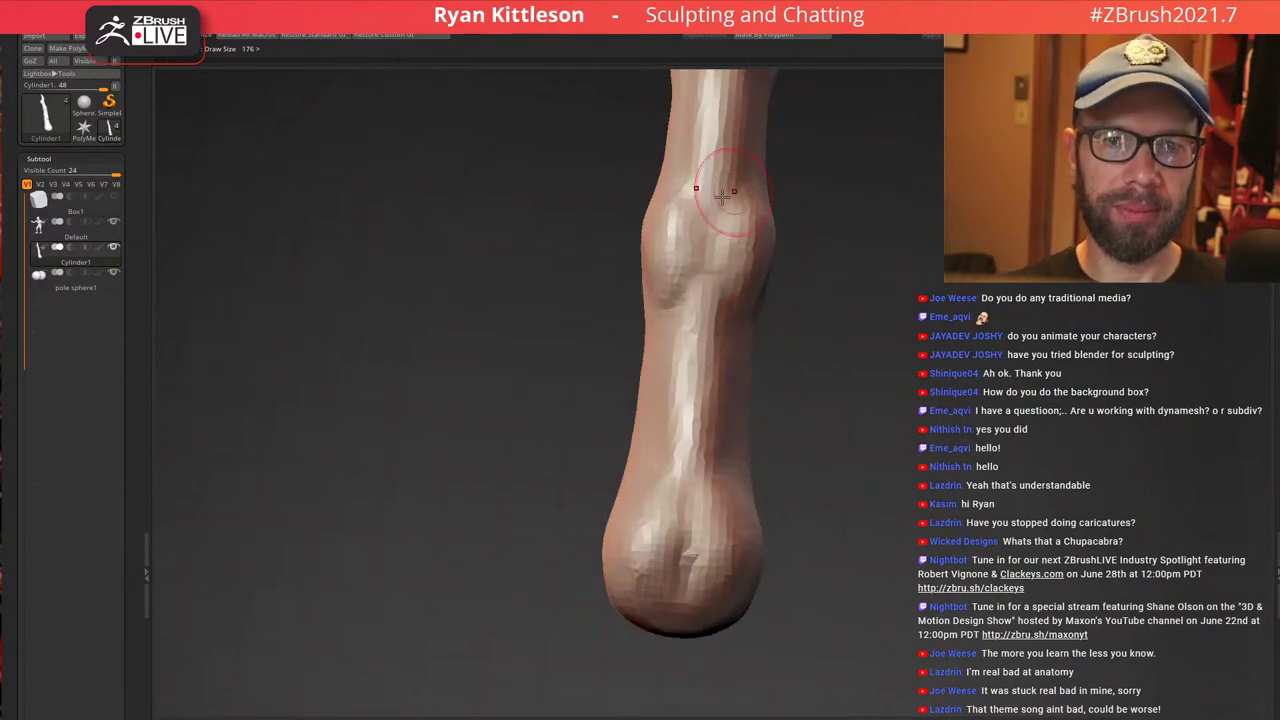
{"action": "right_click_drag", "start_coordinate": [754, 166], "coordinate": [732, 381], "text": "alt"}
{"action": "right_click_drag", "start_coordinate": [688, 330], "coordinate": [751, 264]}
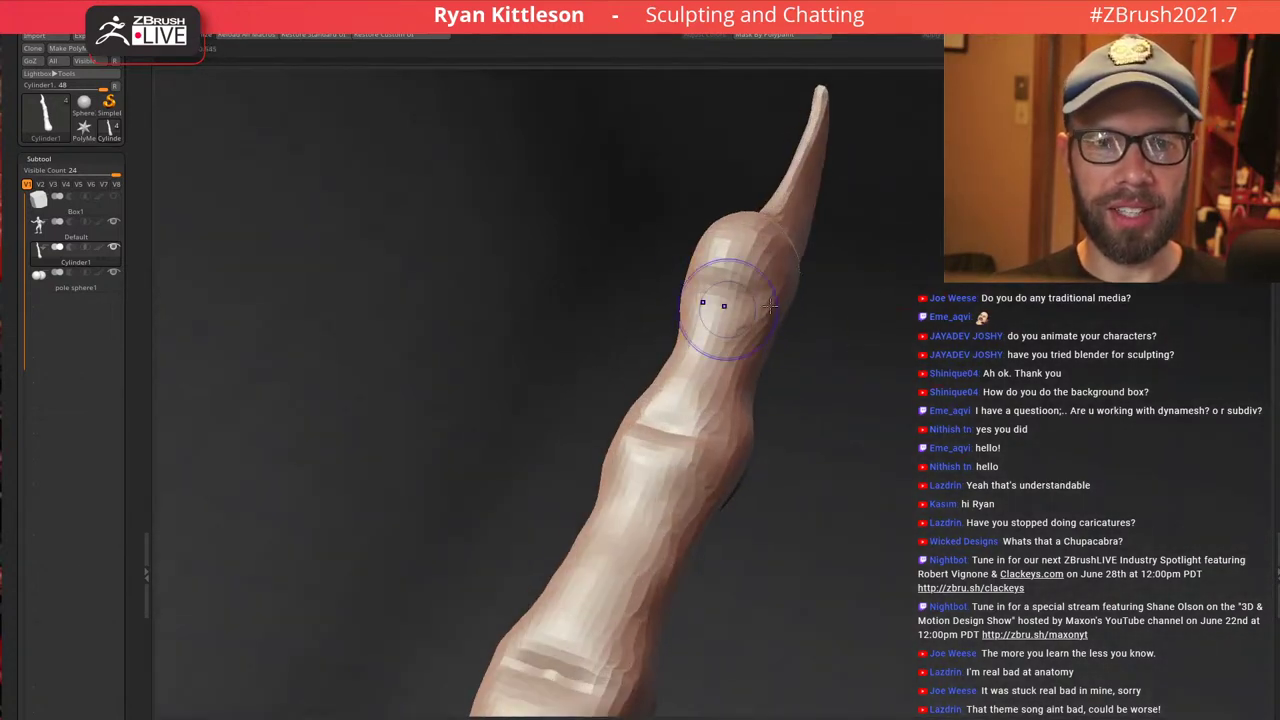
{"action": "right_click_drag", "start_coordinate": [548, 172], "coordinate": [885, 330], "text": "ctrl"}
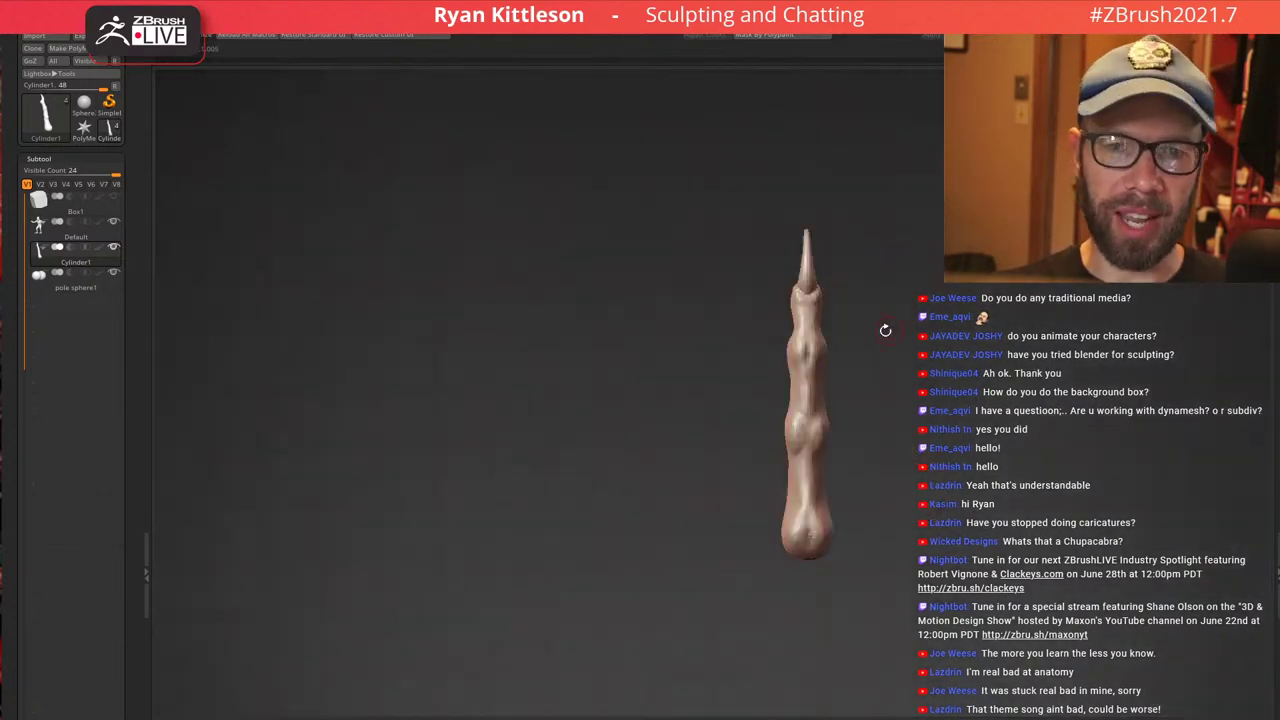
Add a sphere subtool at the finger's base and hide the Default figure subtool
{"action": "left_click_drag", "start_coordinate": [790, 325], "coordinate": [812, 246]}
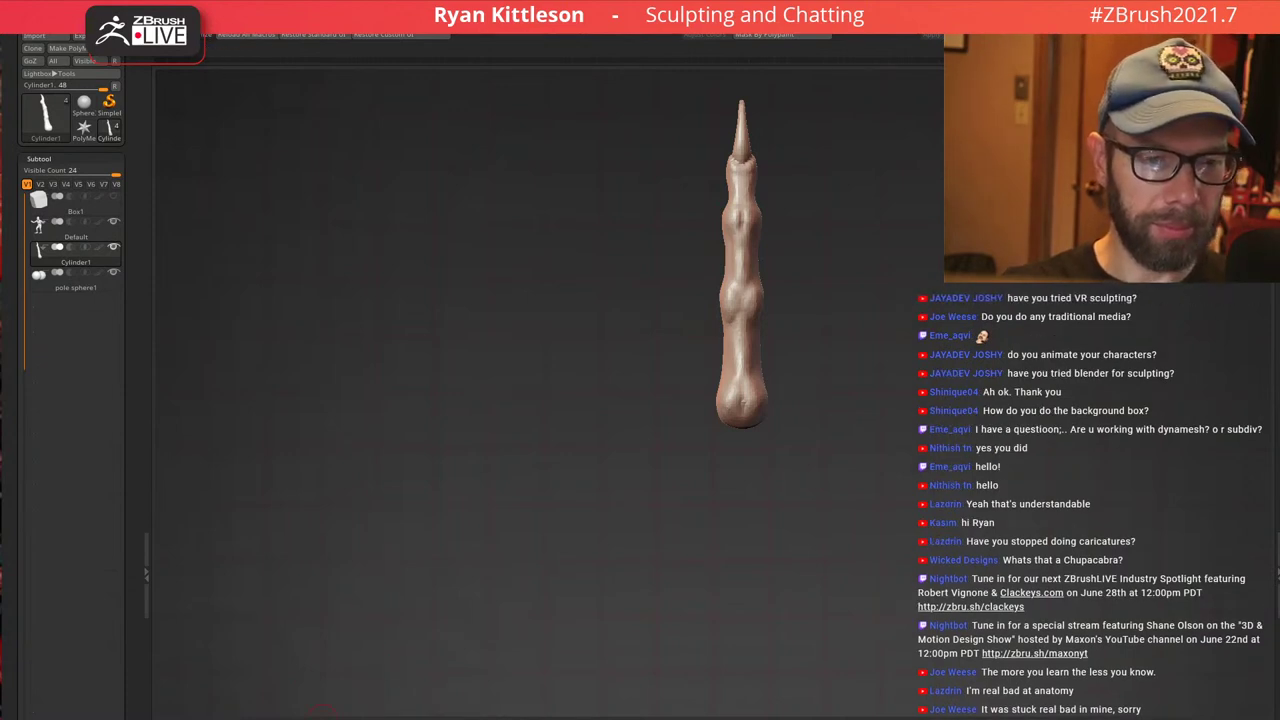
{"action": "left_click", "coordinate": [191, 716]}
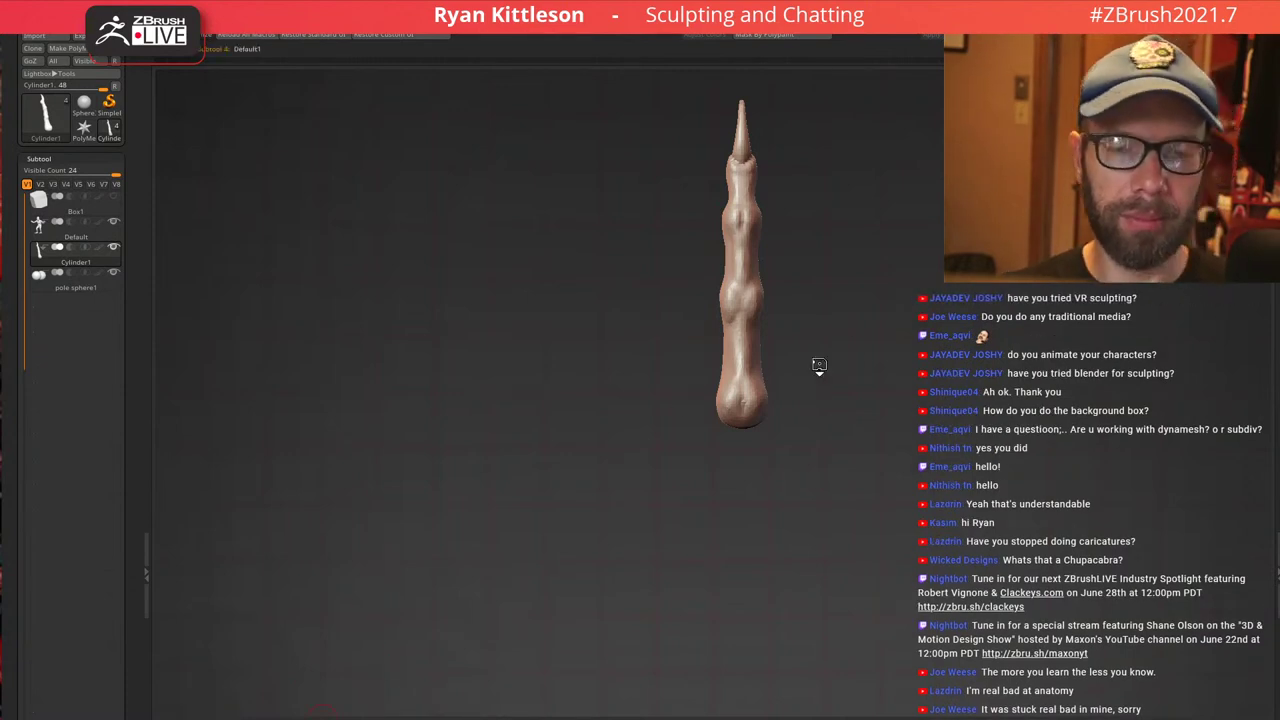
{"action": "left_click_drag", "start_coordinate": [836, 262], "coordinate": [789, 495]}
{"action": "left_click", "coordinate": [113, 222]}
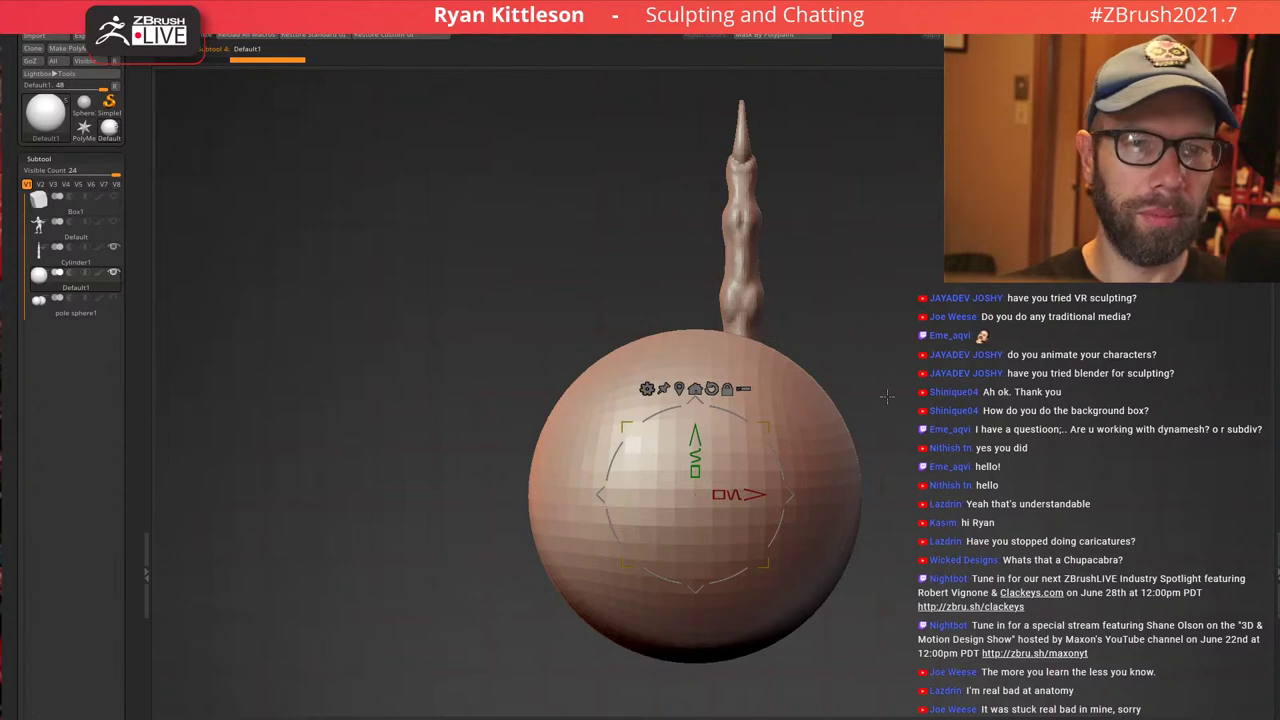
Scale down and flatten the new sphere, placing it at the finger's base as the start of the palm
{"action": "left_click_drag", "start_coordinate": [764, 424], "coordinate": [735, 438]}
{"action": "left_click_drag", "start_coordinate": [790, 500], "coordinate": [935, 540]}
{"action": "left_click_drag", "start_coordinate": [505, 532], "coordinate": [697, 533]}
{"action": "left_click_drag", "start_coordinate": [764, 504], "coordinate": [770, 392], "text": "alt"}
{"action": "mouse_move", "coordinate": [804, 445]}
{"action": "left_mouse_down", "text": "alt"}
{"action": "mouse_move", "coordinate": [804, 385]}
{"action": "mouse_move", "coordinate": [770, 392]}
{"action": "left_mouse_up", "text": "alt"}
{"action": "key", "text": "q"}
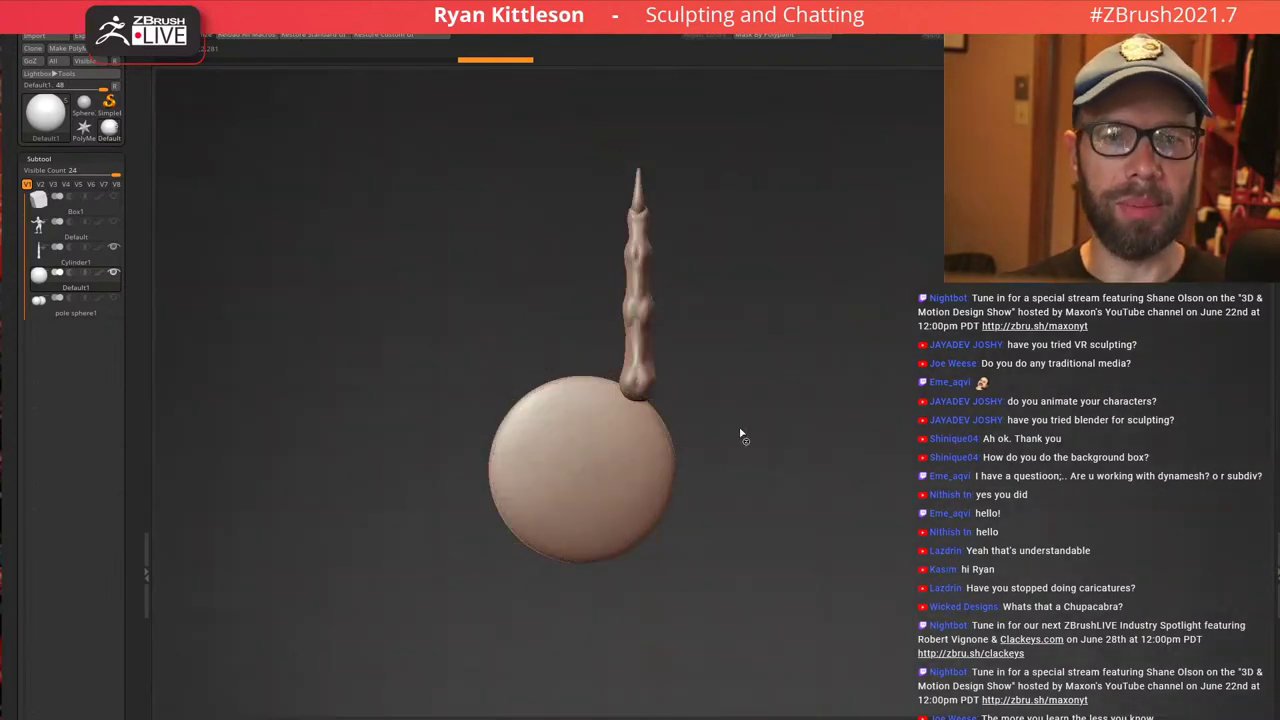
Pull out the four corners of the flattened sphere to shape it into a rounded square palm
{"action": "left_click_drag", "start_coordinate": [743, 437], "coordinate": [742, 498], "text": "alt"}
{"action": "key", "text": "space"}
{"action": "left_click_drag", "start_coordinate": [635, 398], "coordinate": [667, 399]}
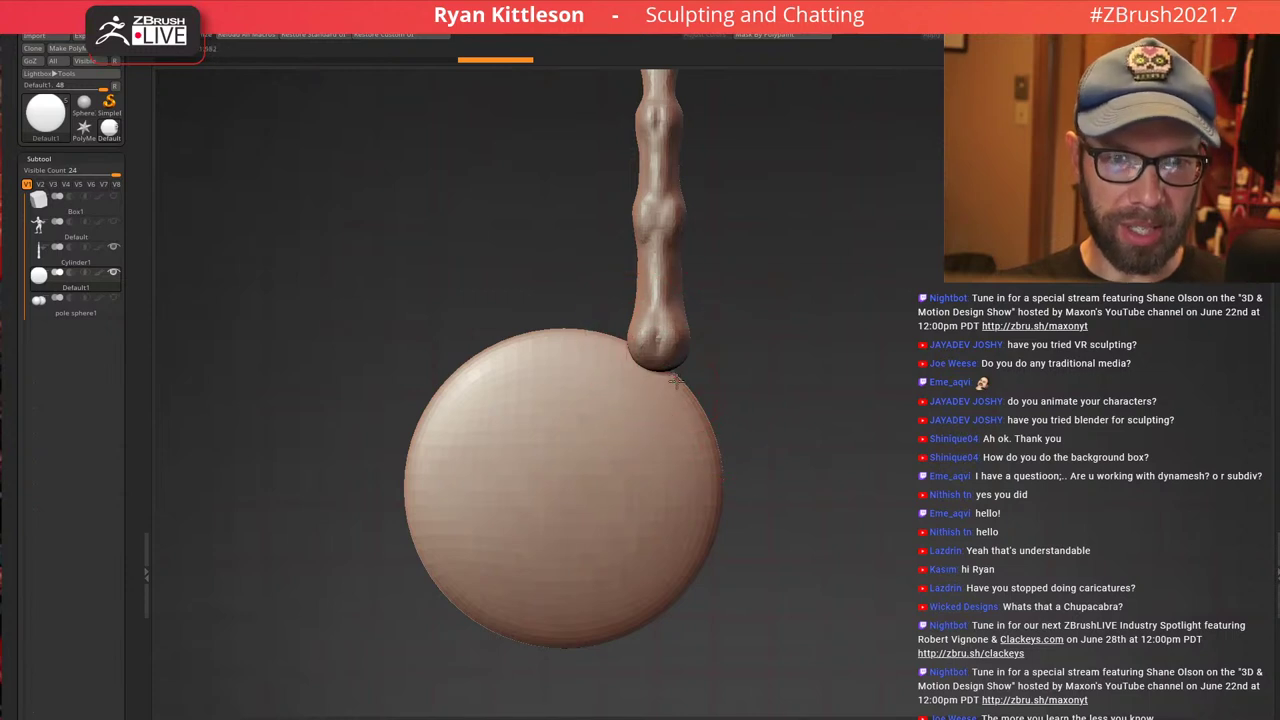
{"action": "left_click_drag", "start_coordinate": [677, 380], "coordinate": [734, 320]}
{"action": "left_click_drag", "start_coordinate": [405, 343], "coordinate": [400, 337]}
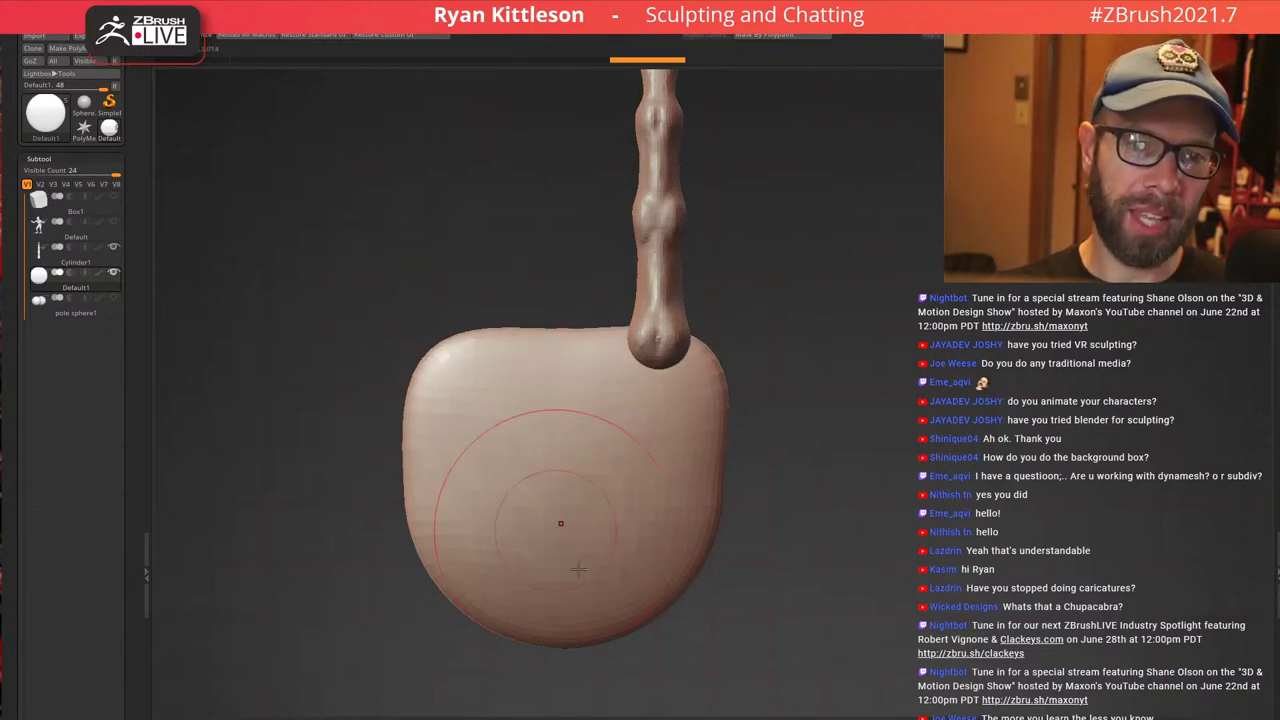
{"action": "left_click_drag", "start_coordinate": [471, 601], "coordinate": [432, 636]}
{"action": "left_click_drag", "start_coordinate": [669, 594], "coordinate": [683, 651]}
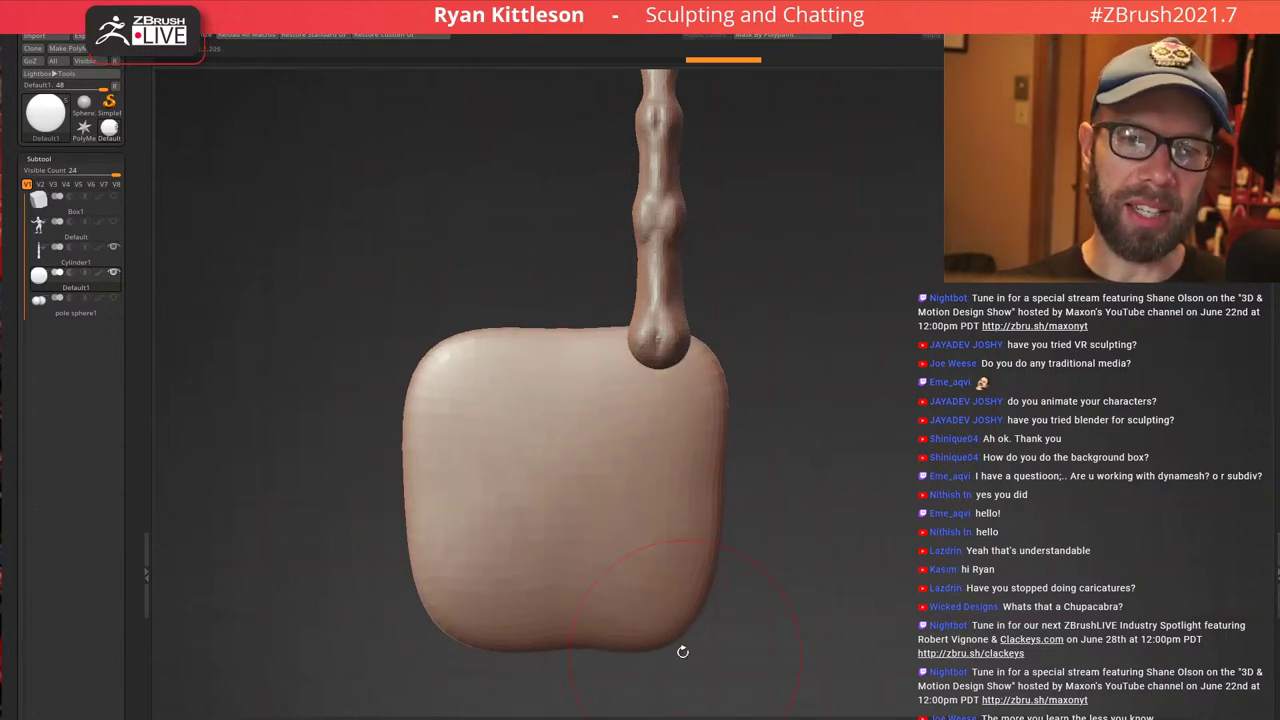
Adjust the palm block with the gizmo so that it fits directly beneath the finger's base
{"action": "key", "text": "w"}
{"action": "left_click_drag", "start_coordinate": [637, 420], "coordinate": [605, 423]}
{"action": "left_click_drag", "start_coordinate": [788, 375], "coordinate": [779, 322], "text": "alt"}
{"action": "key", "text": "q"}
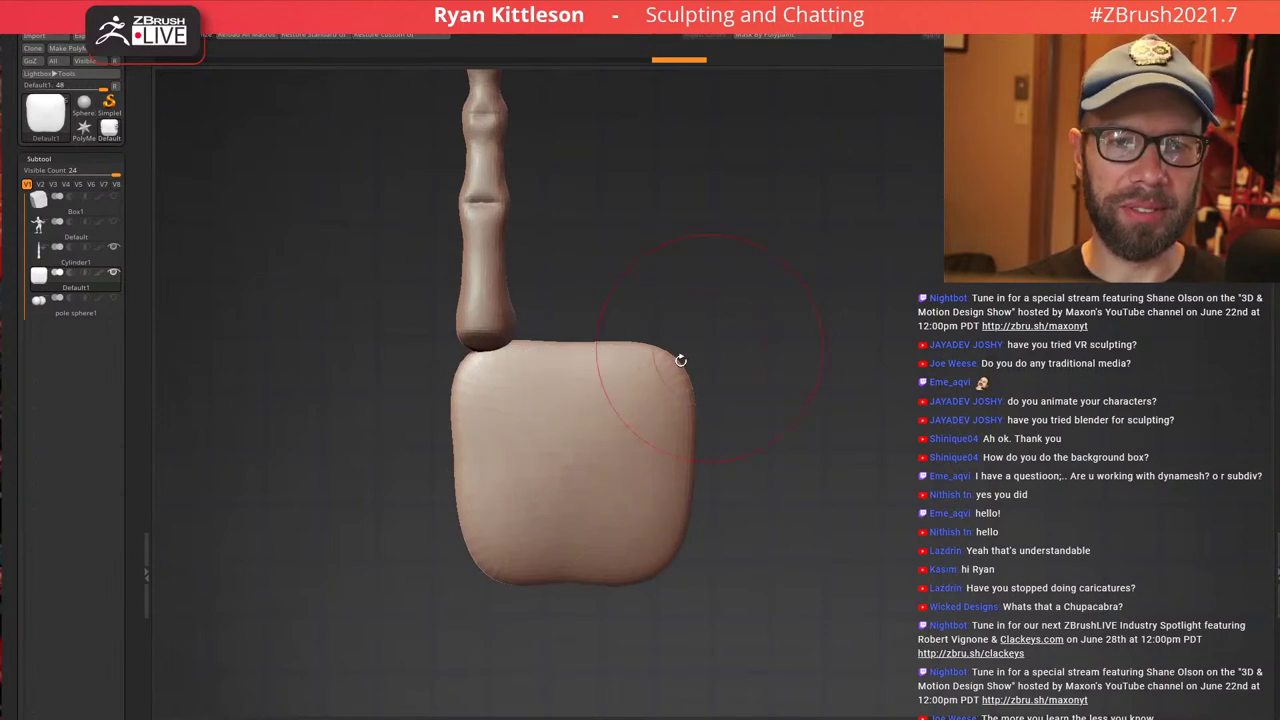
Reduce the draw size to 947 and build up a fleshy pad on the palm just below the finger's base
{"action": "right_click_drag", "start_coordinate": [594, 391], "coordinate": [662, 383], "text": "alt"}
{"action": "key", "text": "bracketleft"}
{"action": "key", "text": "bracketleft"}
{"action": "key", "text": "bracketleft"}
{"action": "key", "text": "bracketleft"}
{"action": "key", "text": "bracketleft"}
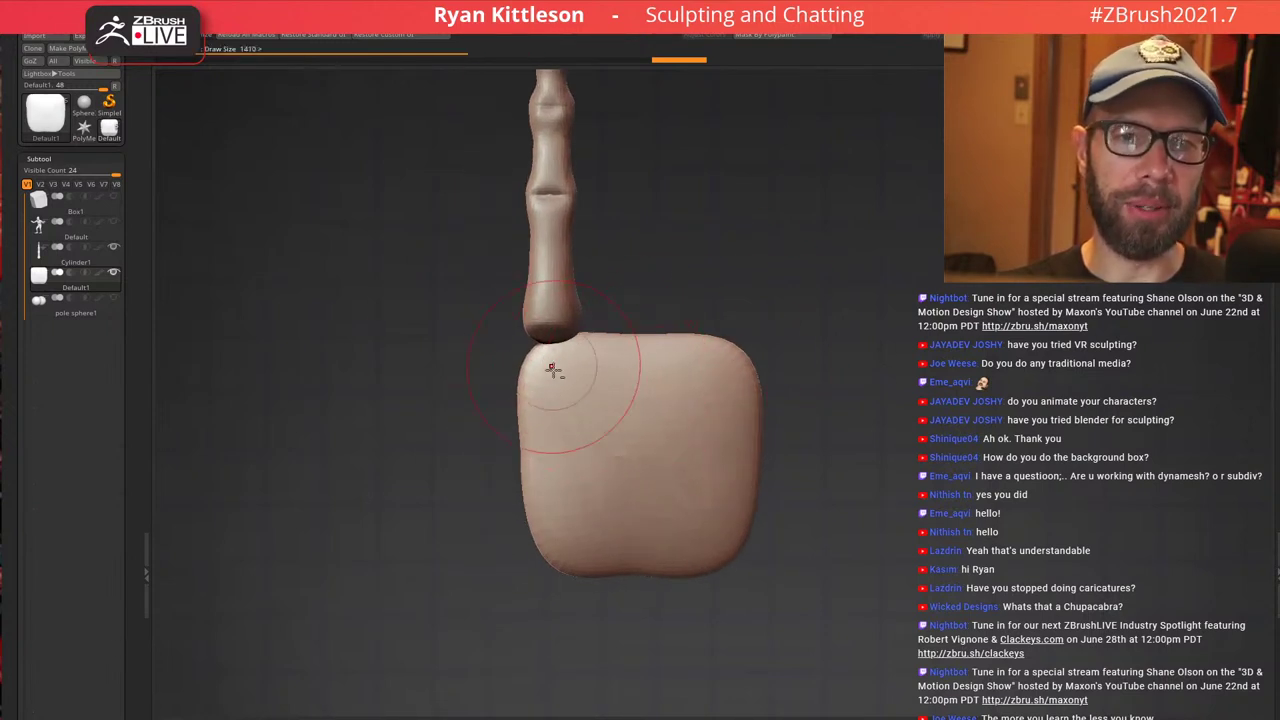
{"action": "mouse_move", "coordinate": [554, 366]}
{"action": "right_mouse_down", "text": "ctrl"}
{"action": "mouse_move", "coordinate": [569, 386]}
{"action": "mouse_move", "coordinate": [565, 360]}
{"action": "right_mouse_up", "text": "ctrl"}
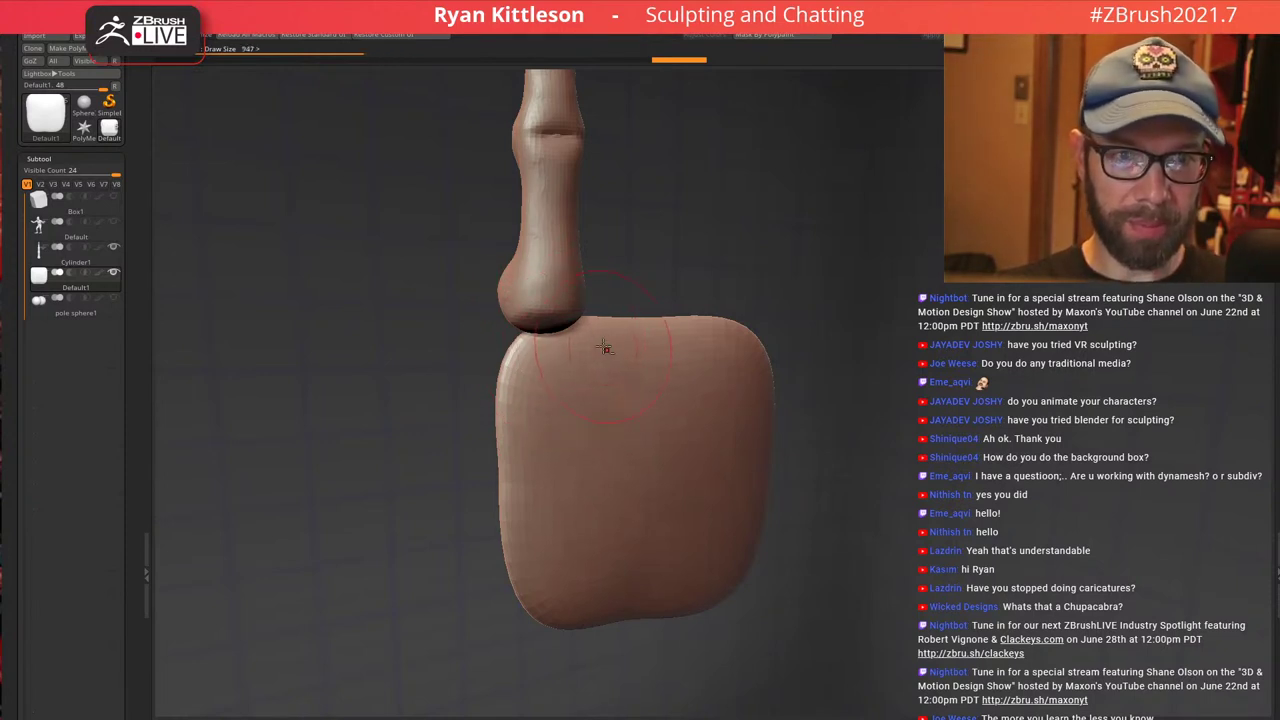
{"action": "right_click_drag", "start_coordinate": [605, 347], "coordinate": [581, 361], "text": "ctrl"}
{"action": "left_click_drag", "start_coordinate": [548, 392], "coordinate": [580, 388]}
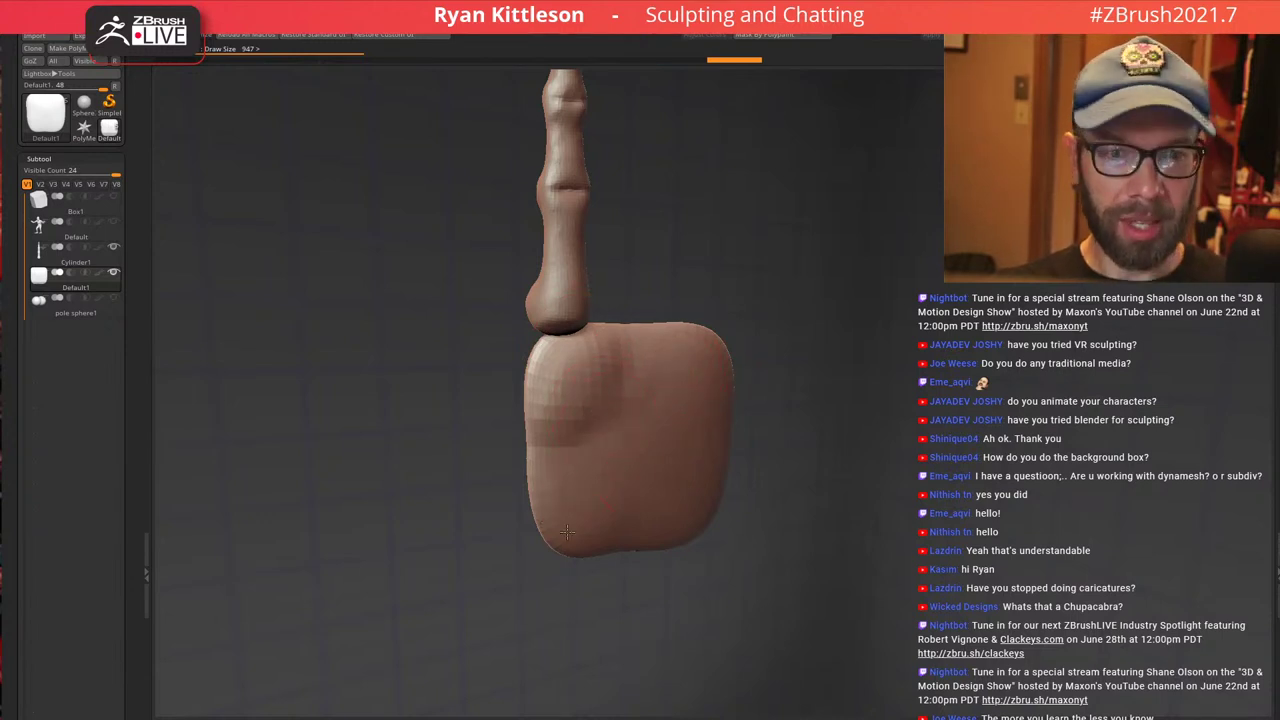
Build up two separate heel pads on the lower half of the palm, leaving a groove between them
{"action": "left_click_drag", "start_coordinate": [567, 532], "coordinate": [582, 495]}
{"action": "right_click_drag", "start_coordinate": [602, 441], "coordinate": [630, 446]}
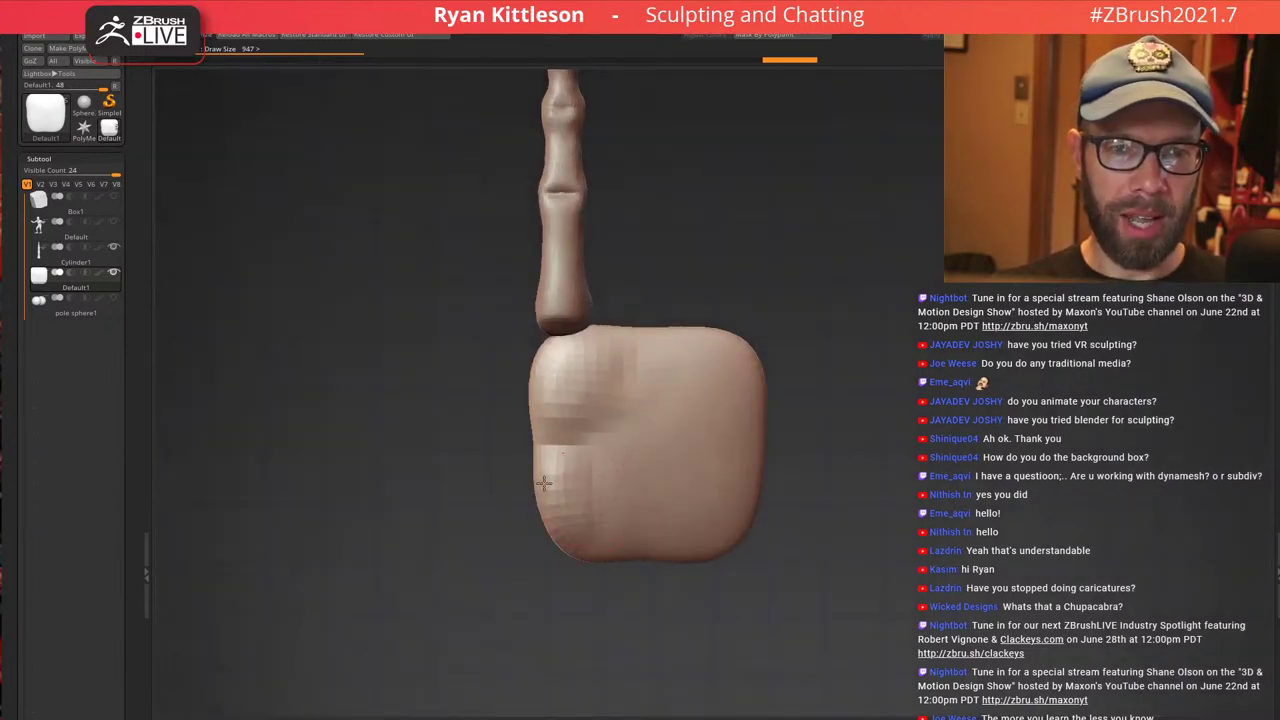
{"action": "mouse_move", "coordinate": [543, 483]}
{"action": "left_mouse_down"}
{"action": "mouse_move", "coordinate": [616, 512]}
{"action": "mouse_move", "coordinate": [542, 482]}
{"action": "mouse_move", "coordinate": [598, 490]}
{"action": "left_mouse_up"}
{"action": "right_click_drag", "start_coordinate": [638, 472], "coordinate": [651, 411]}
{"action": "mouse_move", "coordinate": [716, 489]}
{"action": "left_mouse_down"}
{"action": "mouse_move", "coordinate": [698, 516]}
{"action": "mouse_move", "coordinate": [716, 510]}
{"action": "mouse_move", "coordinate": [660, 508]}
{"action": "mouse_move", "coordinate": [698, 512]}
{"action": "left_mouse_up"}
{"action": "right_click_drag", "start_coordinate": [729, 443], "coordinate": [719, 436]}
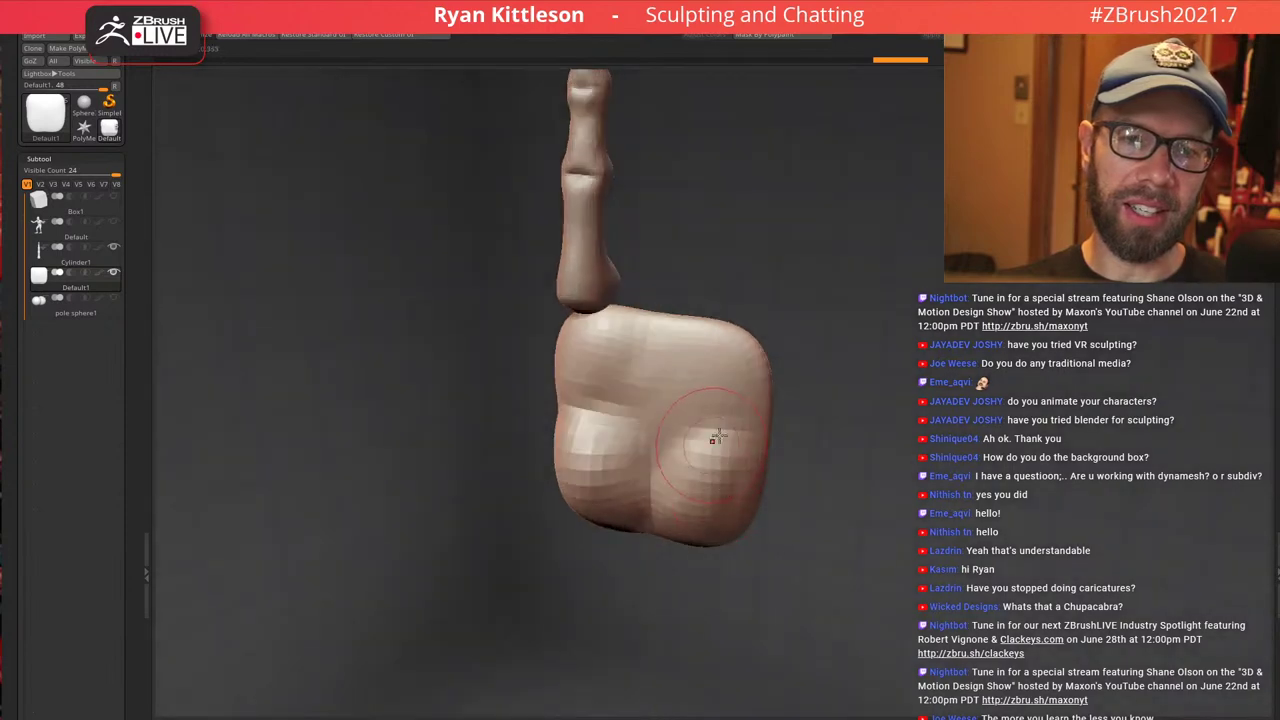
Fill out the outer heel pad and extend the knuckle pad across the top of the palm
{"action": "mouse_move", "coordinate": [717, 436]}
{"action": "left_mouse_down"}
{"action": "mouse_move", "coordinate": [686, 417]}
{"action": "mouse_move", "coordinate": [693, 400]}
{"action": "left_mouse_up"}
{"action": "right_click_drag", "start_coordinate": [716, 393], "coordinate": [720, 346]}
{"action": "mouse_move", "coordinate": [720, 346]}
{"action": "left_mouse_down"}
{"action": "mouse_move", "coordinate": [680, 341]}
{"action": "mouse_move", "coordinate": [695, 367]}
{"action": "mouse_move", "coordinate": [675, 330]}
{"action": "mouse_move", "coordinate": [610, 376]}
{"action": "left_mouse_up"}
{"action": "mouse_move", "coordinate": [726, 423]}
{"action": "right_mouse_down"}
{"action": "mouse_move", "coordinate": [630, 413]}
{"action": "mouse_move", "coordinate": [651, 409]}
{"action": "right_mouse_up"}
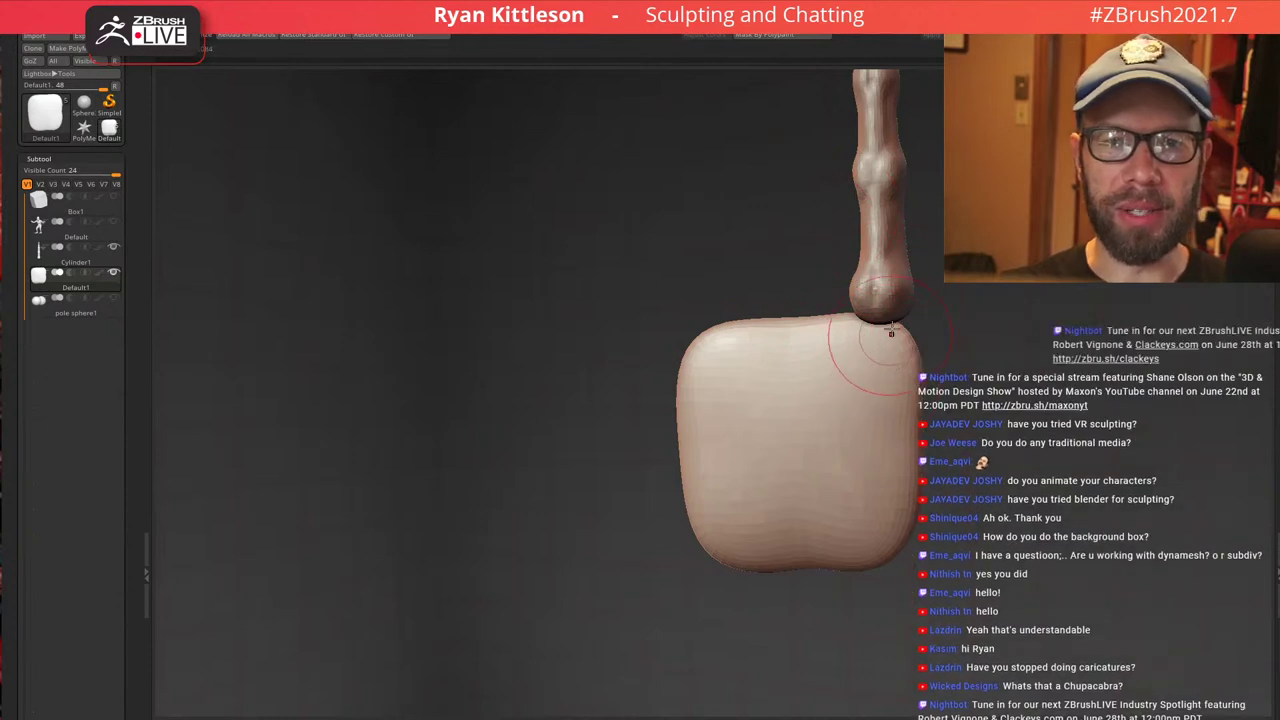
Sculpt broad planes across the back of the hand, from the knuckle edge down to the wrist corners
{"action": "mouse_move", "coordinate": [888, 345]}
{"action": "left_mouse_down"}
{"action": "mouse_move", "coordinate": [829, 383]}
{"action": "mouse_move", "coordinate": [714, 391]}
{"action": "mouse_move", "coordinate": [876, 366]}
{"action": "mouse_move", "coordinate": [720, 384]}
{"action": "mouse_move", "coordinate": [803, 440]}
{"action": "left_mouse_up"}
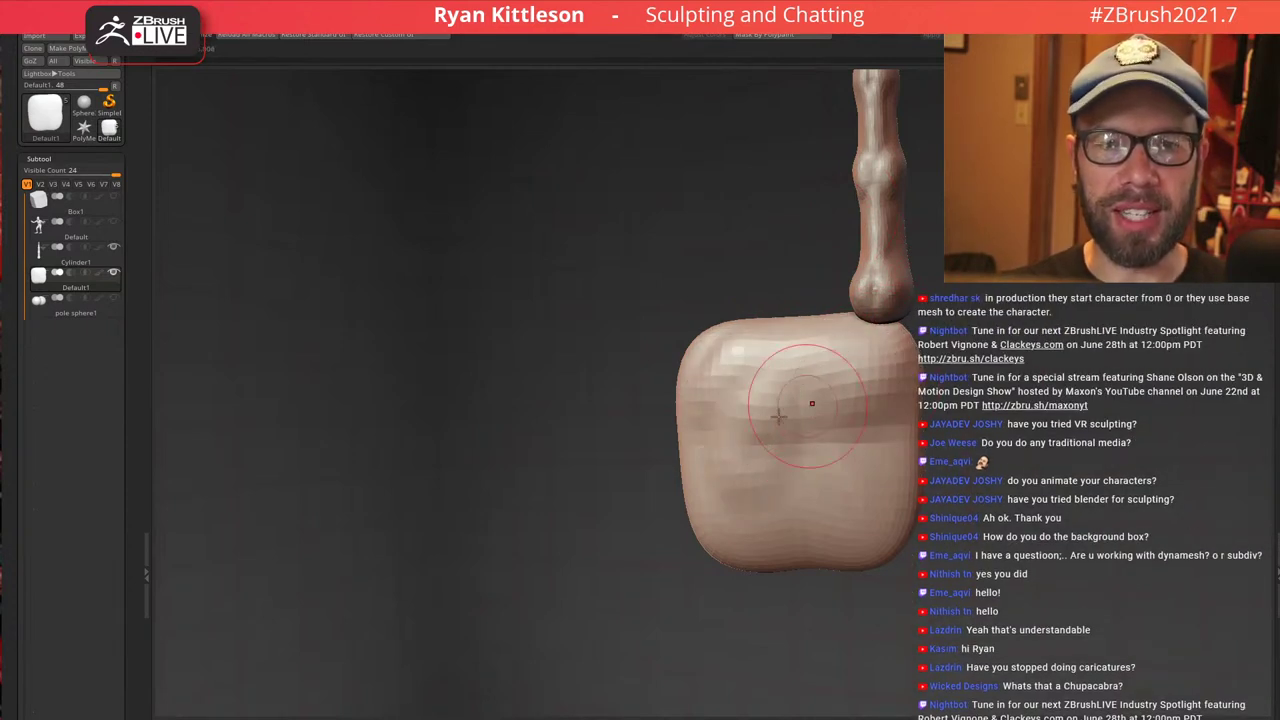
{"action": "mouse_move", "coordinate": [742, 380]}
{"action": "left_mouse_down"}
{"action": "mouse_move", "coordinate": [735, 532]}
{"action": "mouse_move", "coordinate": [786, 434]}
{"action": "mouse_move", "coordinate": [816, 462]}
{"action": "mouse_move", "coordinate": [858, 440]}
{"action": "mouse_move", "coordinate": [876, 400]}
{"action": "left_mouse_up"}
{"action": "right_click_drag", "start_coordinate": [790, 375], "coordinate": [822, 368]}
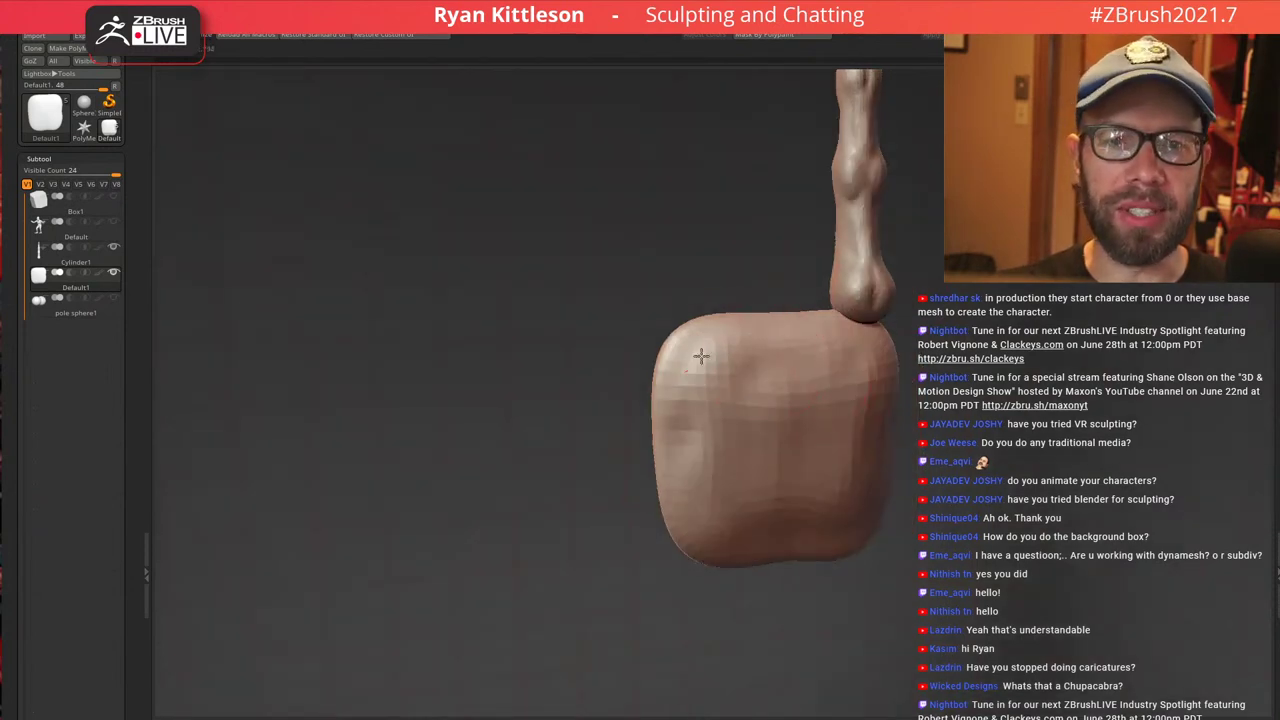
{"action": "left_click_drag", "start_coordinate": [703, 357], "coordinate": [777, 354]}
{"action": "left_click_drag", "start_coordinate": [710, 511], "coordinate": [703, 463]}
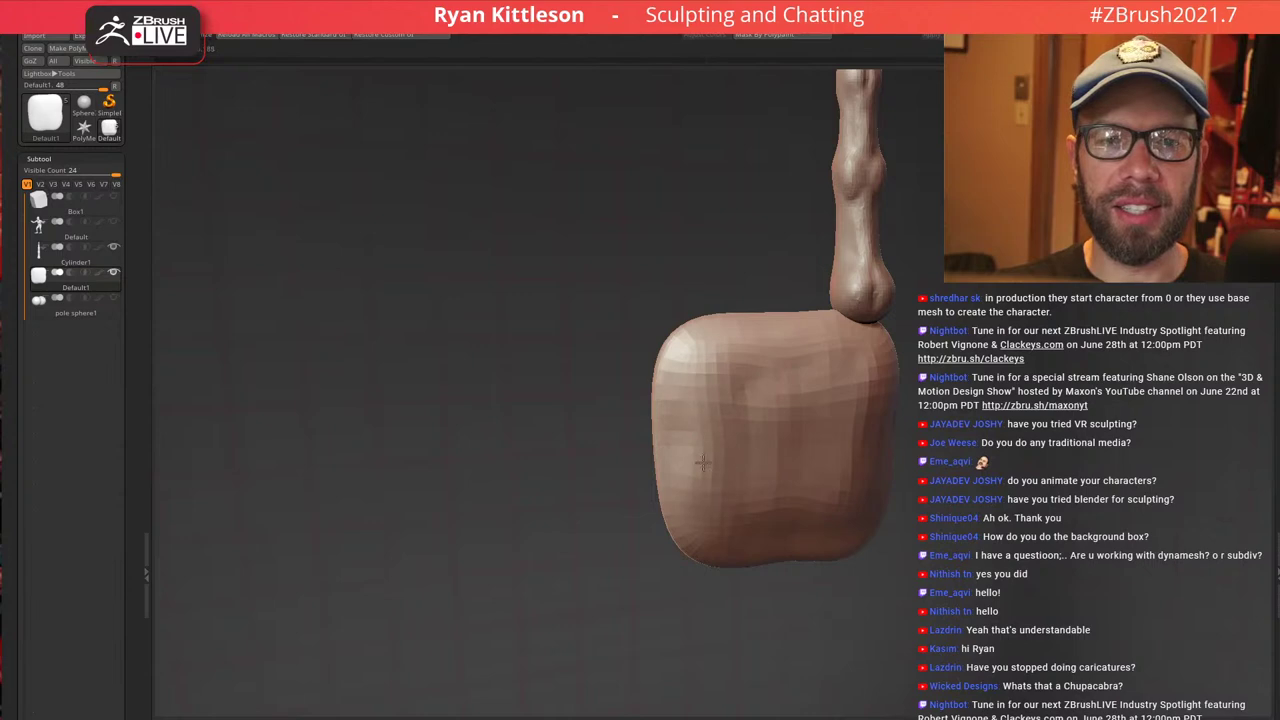
{"action": "mouse_move", "coordinate": [747, 380]}
{"action": "left_mouse_down"}
{"action": "mouse_move", "coordinate": [794, 450]}
{"action": "mouse_move", "coordinate": [846, 400]}
{"action": "mouse_move", "coordinate": [866, 470]}
{"action": "left_mouse_up"}
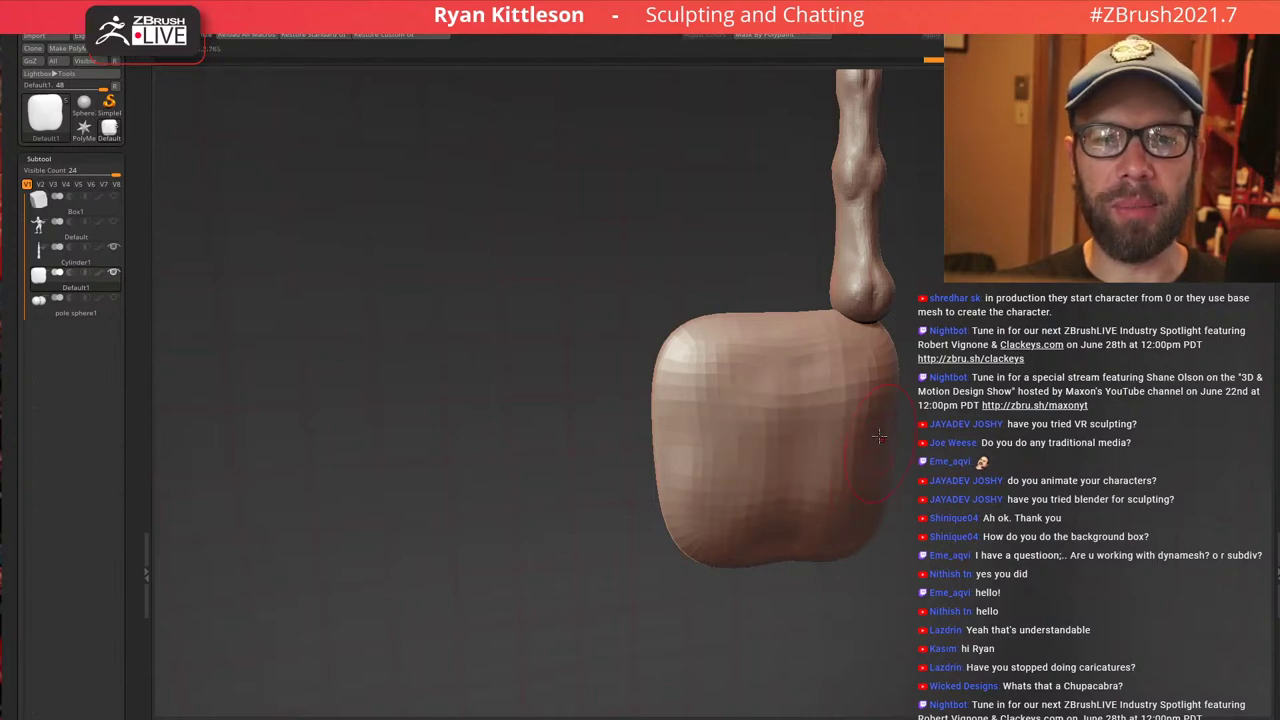
Refine the side edge and the middle of the back of the hand with additional strokes
{"action": "right_click_drag", "start_coordinate": [830, 425], "coordinate": [896, 428]}
{"action": "mouse_move", "coordinate": [890, 459]}
{"action": "left_mouse_down"}
{"action": "mouse_move", "coordinate": [894, 490]}
{"action": "mouse_move", "coordinate": [892, 420]}
{"action": "left_mouse_up"}
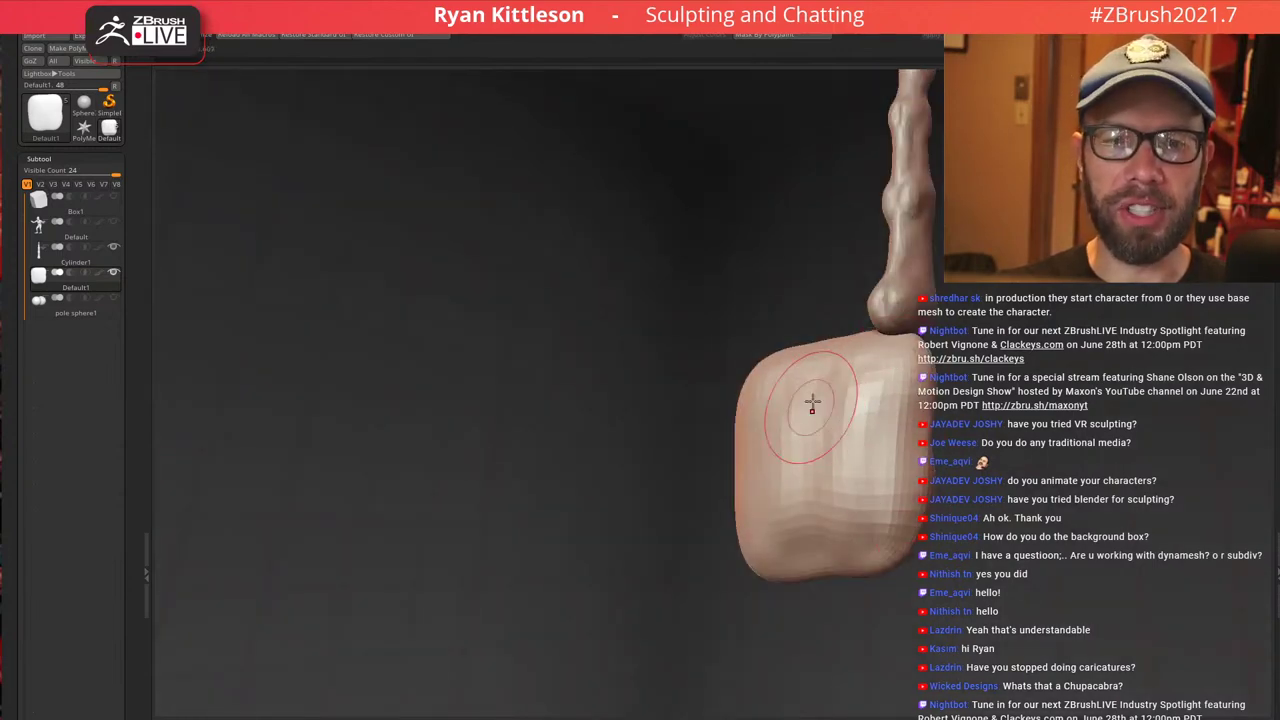
{"action": "right_click_drag", "start_coordinate": [880, 430], "coordinate": [839, 438]}
{"action": "left_click_drag", "start_coordinate": [736, 460], "coordinate": [839, 456]}
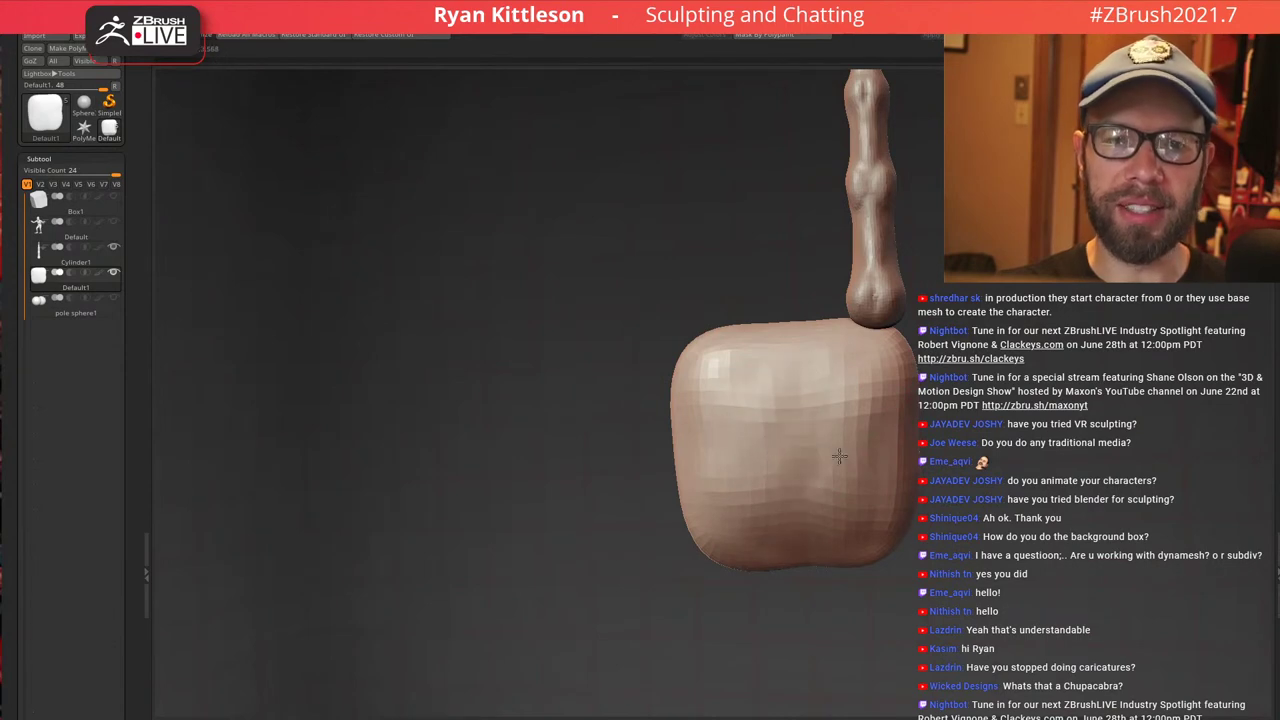
Reduce the draw size to 663 and reshape the palm's knuckle edge beneath the finger's base
{"action": "right_click_drag", "start_coordinate": [826, 409], "coordinate": [800, 400]}
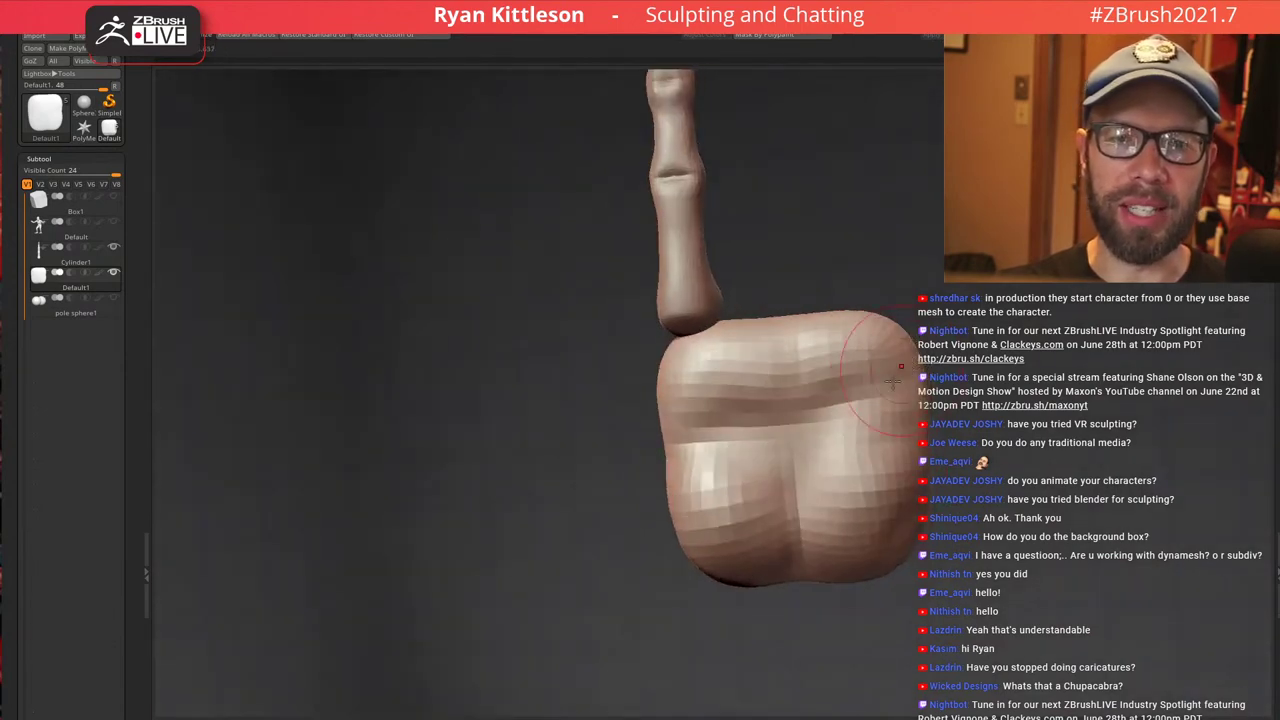
{"action": "right_click_drag", "start_coordinate": [745, 360], "coordinate": [780, 366]}
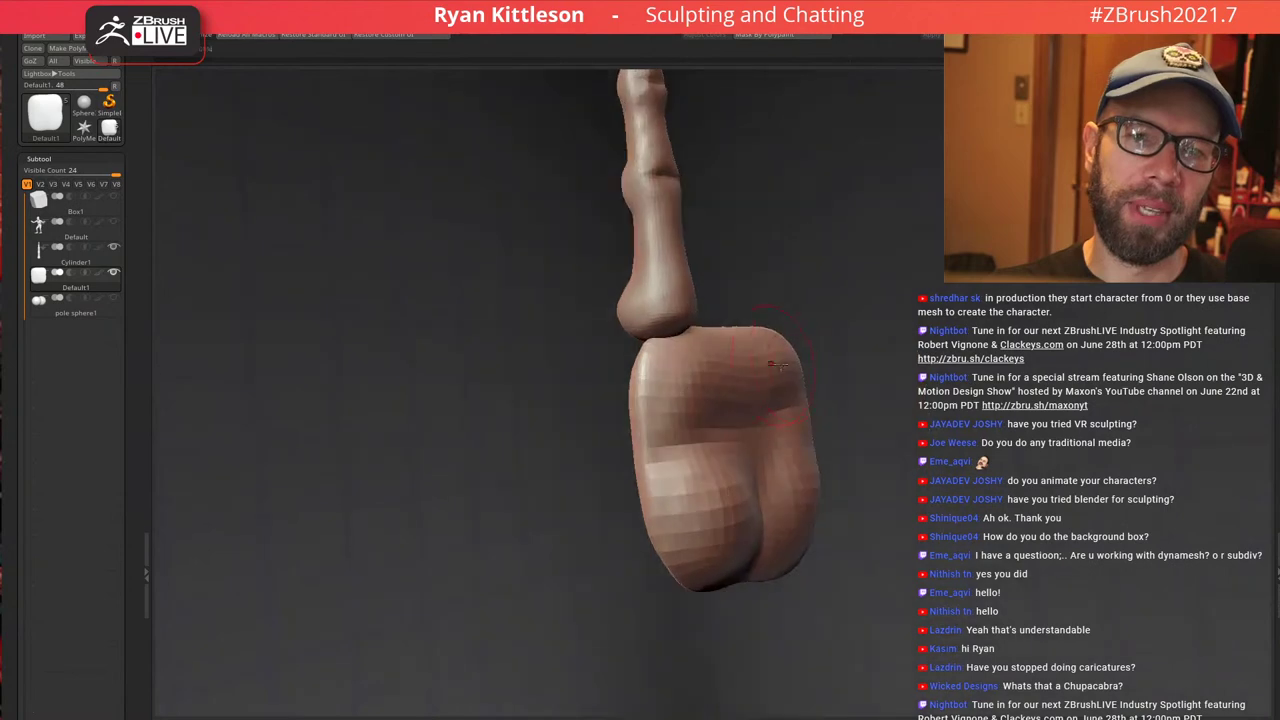
{"action": "right_click_drag", "start_coordinate": [688, 366], "coordinate": [686, 363]}
{"action": "key", "text": "bracketleft"}
{"action": "key", "text": "bracketleft"}
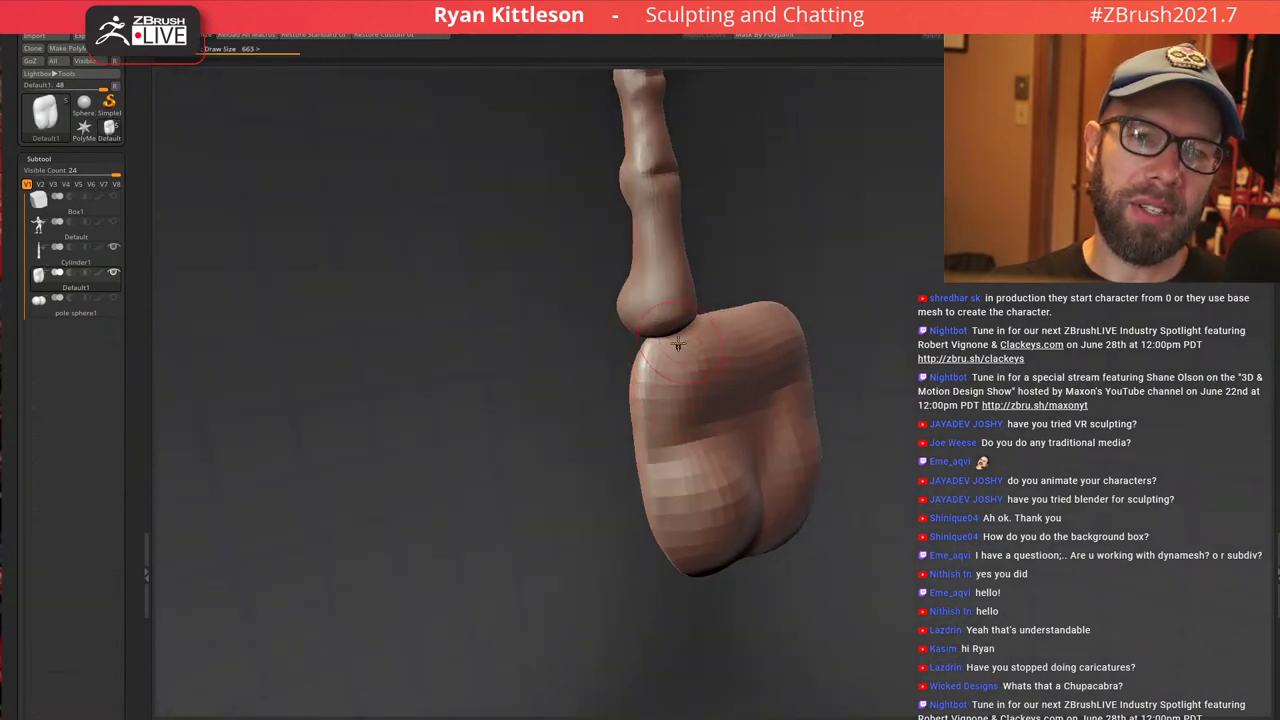
{"action": "mouse_move", "coordinate": [678, 343]}
{"action": "left_mouse_down"}
{"action": "mouse_move", "coordinate": [664, 384]}
{"action": "mouse_move", "coordinate": [707, 348]}
{"action": "left_mouse_up"}
{"action": "right_click_drag", "start_coordinate": [760, 351], "coordinate": [762, 312]}
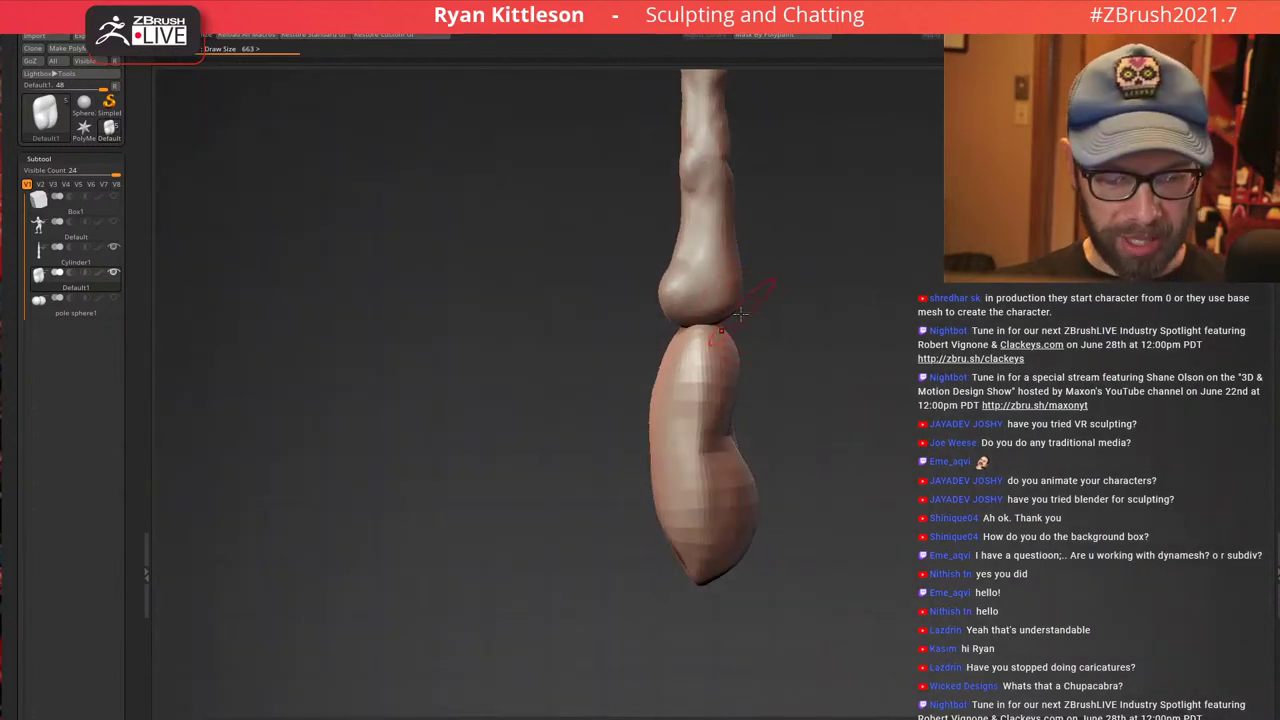
{"action": "right_click_drag", "start_coordinate": [740, 537], "coordinate": [714, 257]}
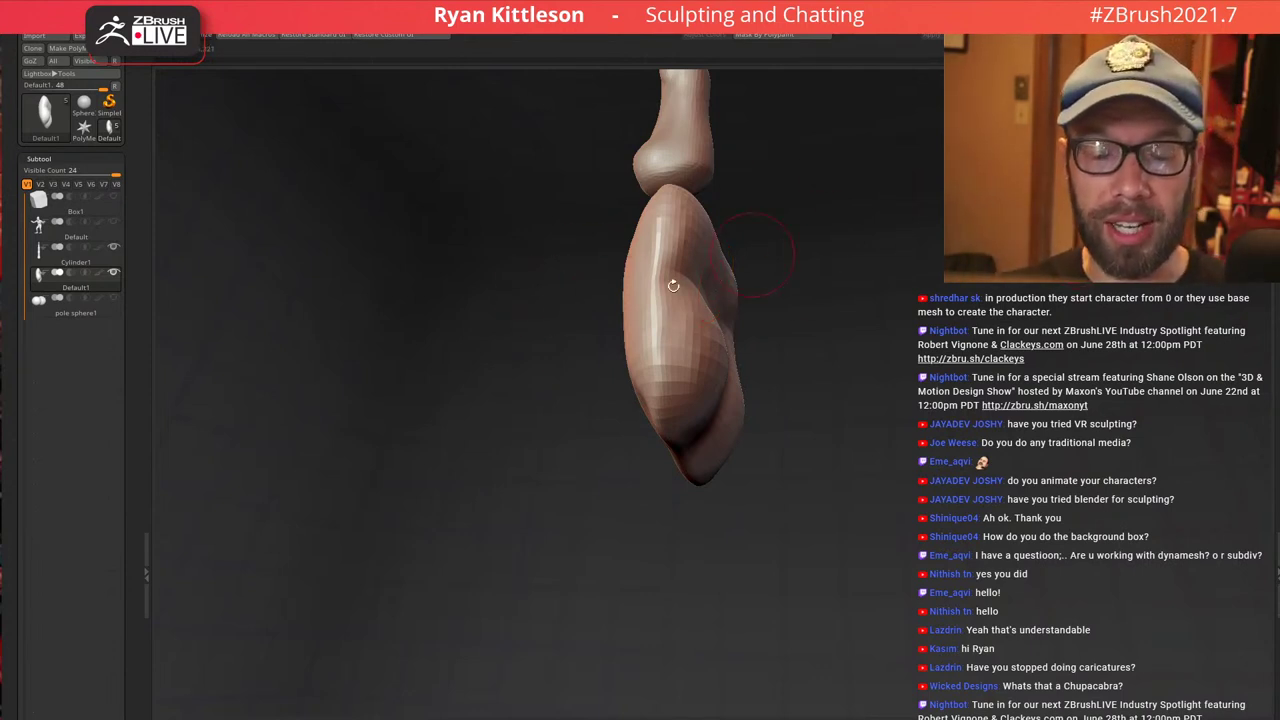
Raise the draw size to 1003 and smooth the planes across the middle of the back of the hand
{"action": "left_click_drag", "start_coordinate": [767, 259], "coordinate": [663, 327]}
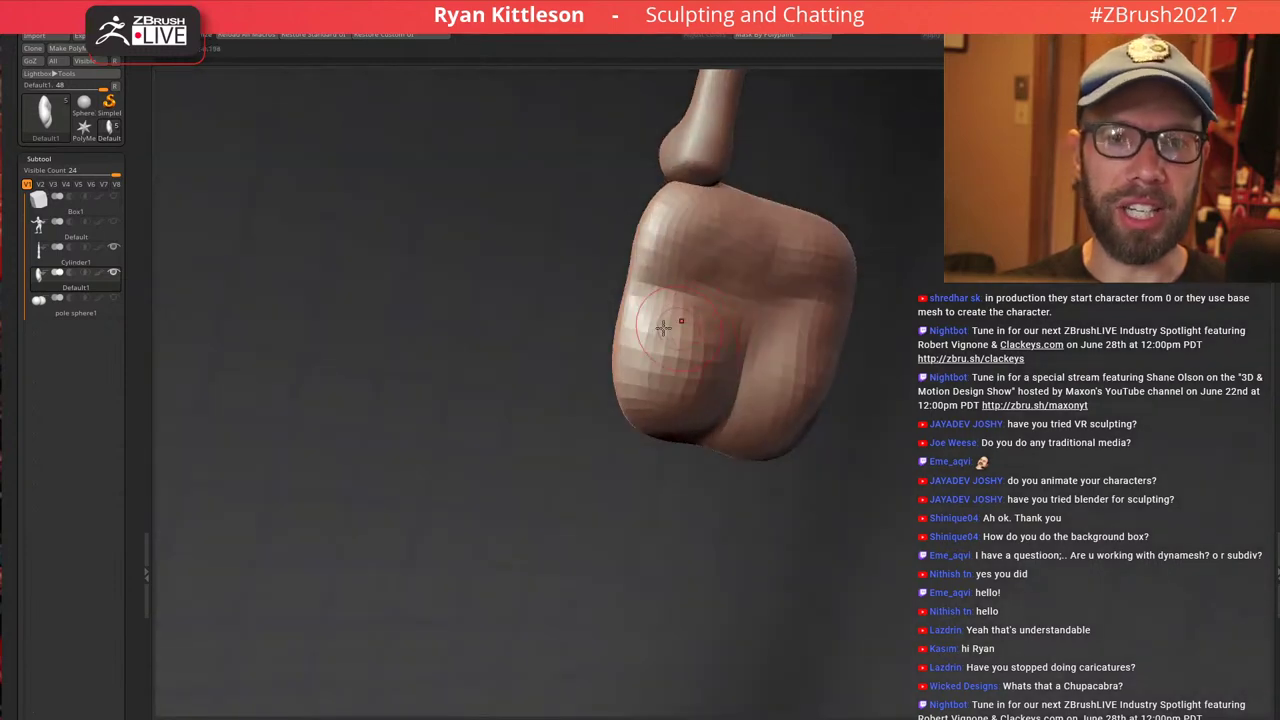
{"action": "right_click_drag", "start_coordinate": [700, 348], "coordinate": [702, 310]}
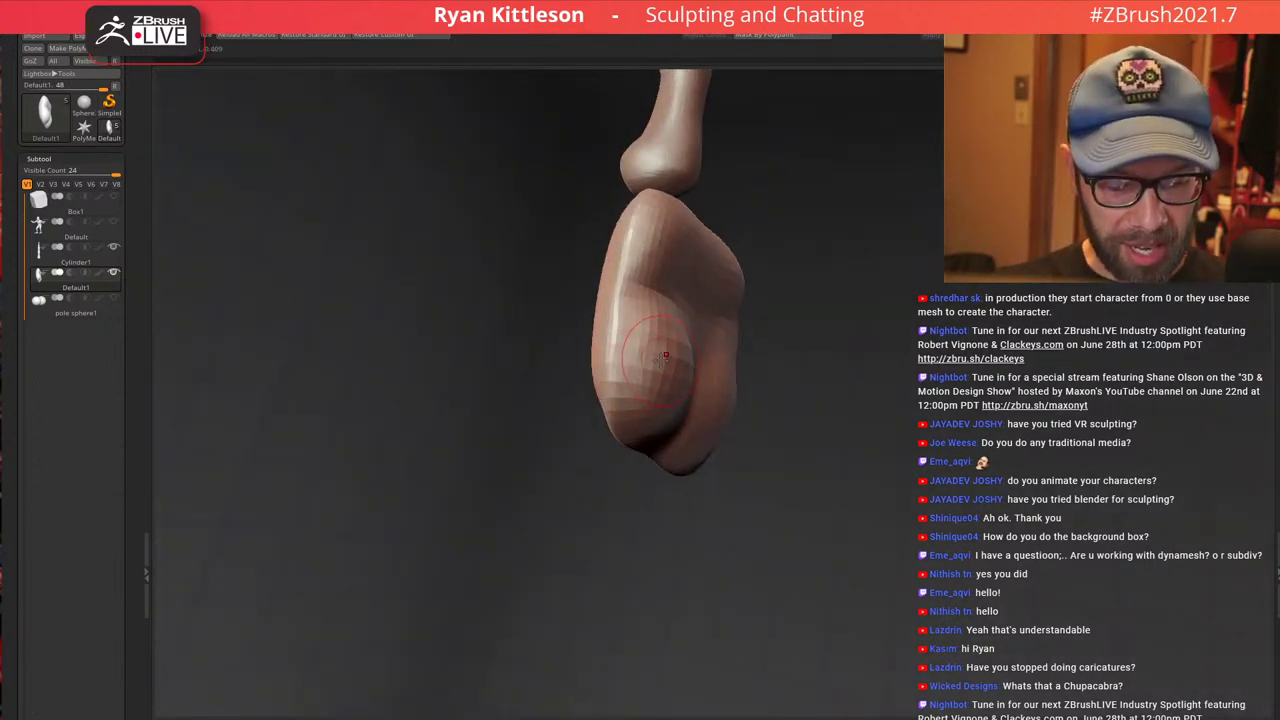
{"action": "key", "text": "bracketright"}
{"action": "key", "text": "bracketright"}
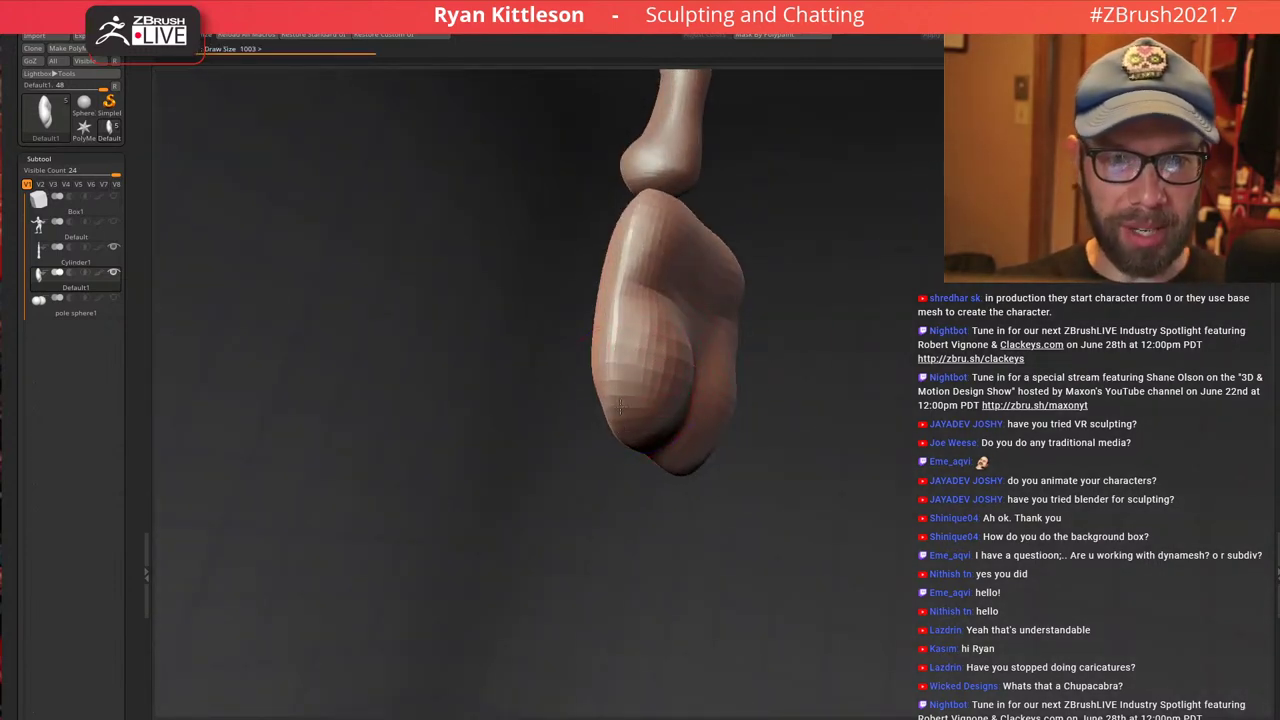
{"action": "right_click_drag", "start_coordinate": [679, 345], "coordinate": [577, 354]}
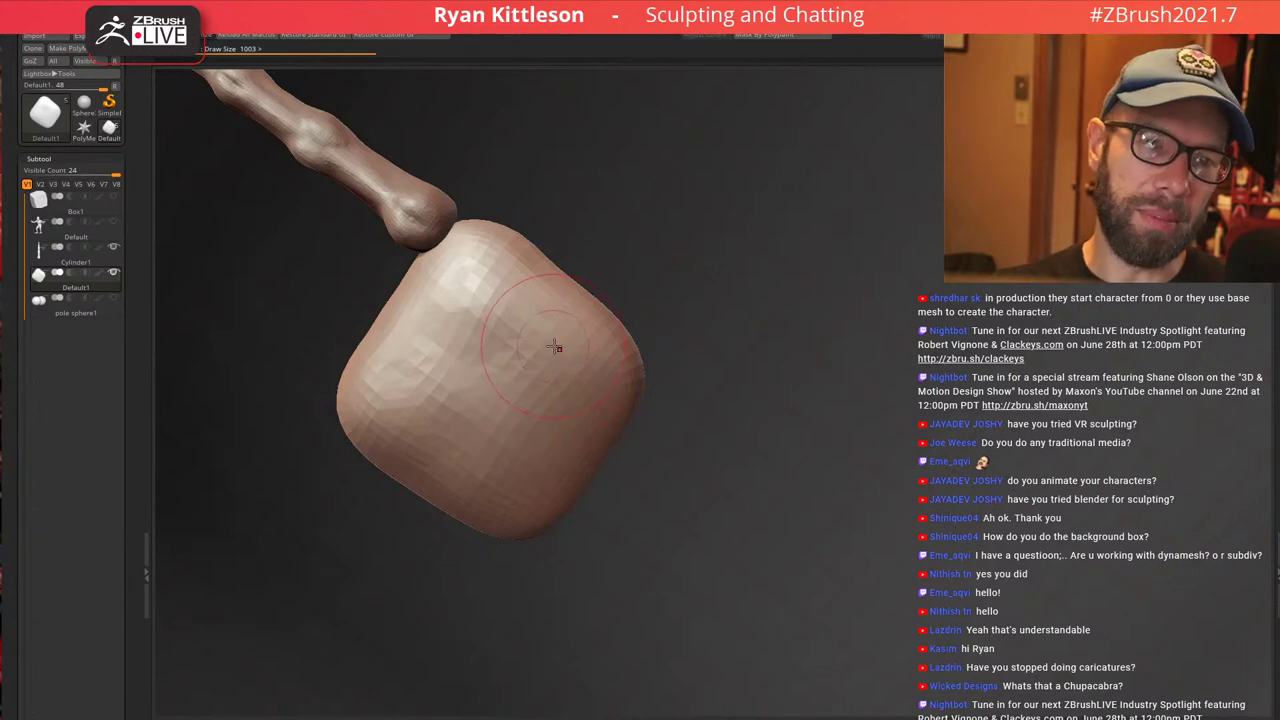
{"action": "mouse_move", "coordinate": [508, 347]}
{"action": "left_mouse_down", "text": "shift"}
{"action": "mouse_move", "coordinate": [479, 417]}
{"action": "mouse_move", "coordinate": [512, 471]}
{"action": "left_mouse_up", "text": "shift"}
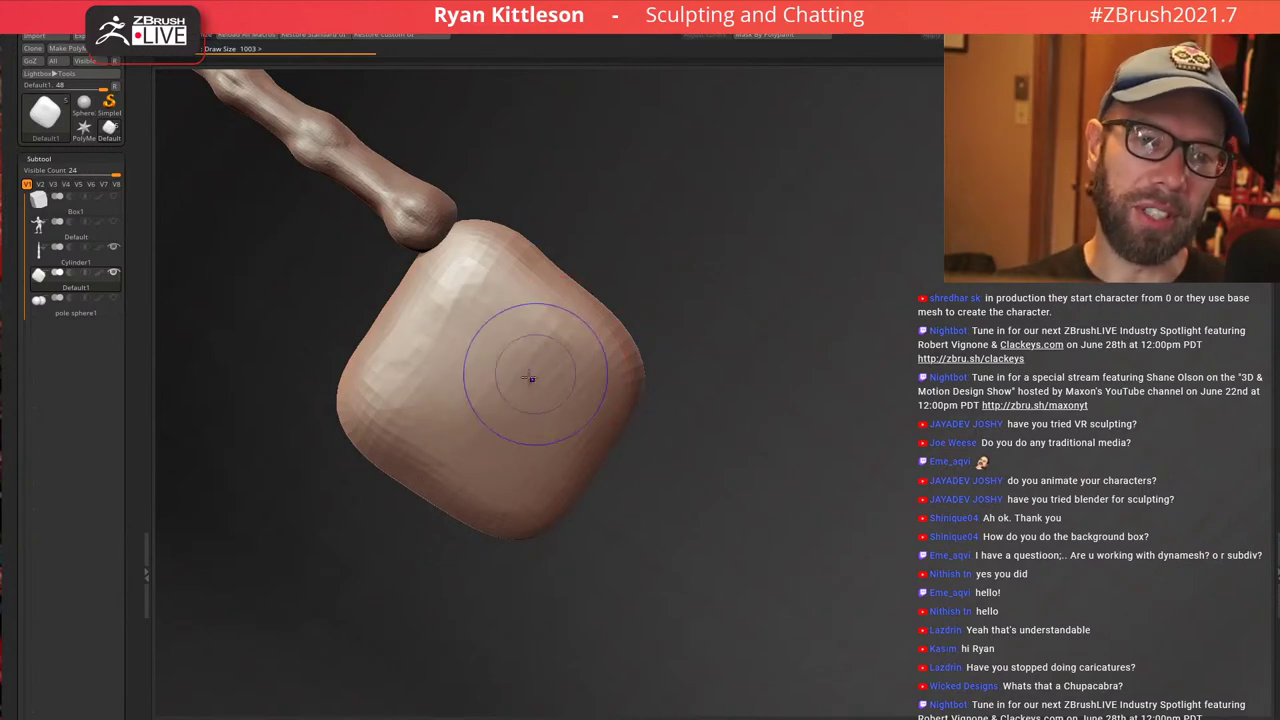
{"action": "mouse_move", "coordinate": [531, 378]}
{"action": "right_mouse_down"}
{"action": "mouse_move", "coordinate": [454, 506]}
{"action": "mouse_move", "coordinate": [510, 480]}
{"action": "right_mouse_up"}
Raise the draw size to 1299 and smooth the back of the hand along the side opposite the finger
{"action": "mouse_move", "coordinate": [694, 341]}
{"action": "right_mouse_down"}
{"action": "mouse_move", "coordinate": [632, 337]}
{"action": "mouse_move", "coordinate": [679, 342]}
{"action": "right_mouse_up"}
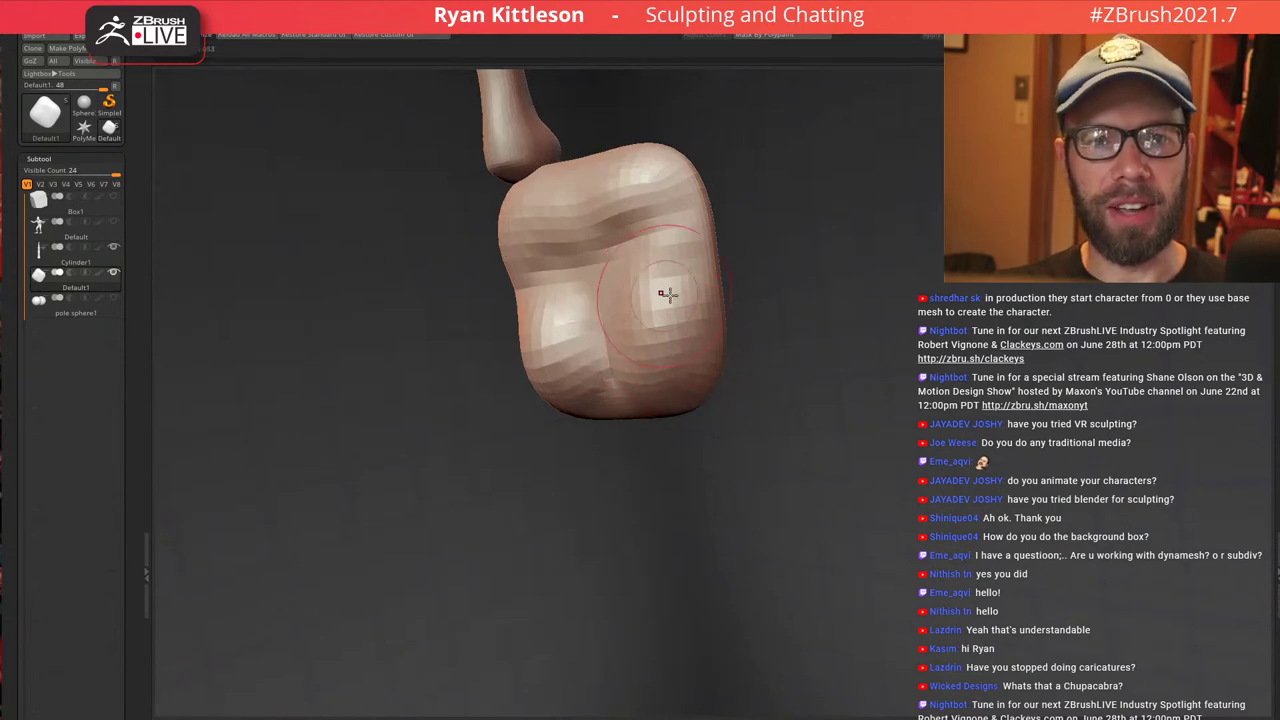
{"action": "right_click_drag", "start_coordinate": [669, 295], "coordinate": [653, 164]}
{"action": "mouse_move", "coordinate": [638, 288]}
{"action": "right_mouse_down"}
{"action": "mouse_move", "coordinate": [642, 302]}
{"action": "mouse_move", "coordinate": [590, 250]}
{"action": "mouse_move", "coordinate": [649, 314]}
{"action": "mouse_move", "coordinate": [525, 337]}
{"action": "mouse_move", "coordinate": [557, 317]}
{"action": "mouse_move", "coordinate": [691, 397]}
{"action": "mouse_move", "coordinate": [663, 414]}
{"action": "mouse_move", "coordinate": [687, 493]}
{"action": "mouse_move", "coordinate": [711, 353]}
{"action": "right_mouse_up"}
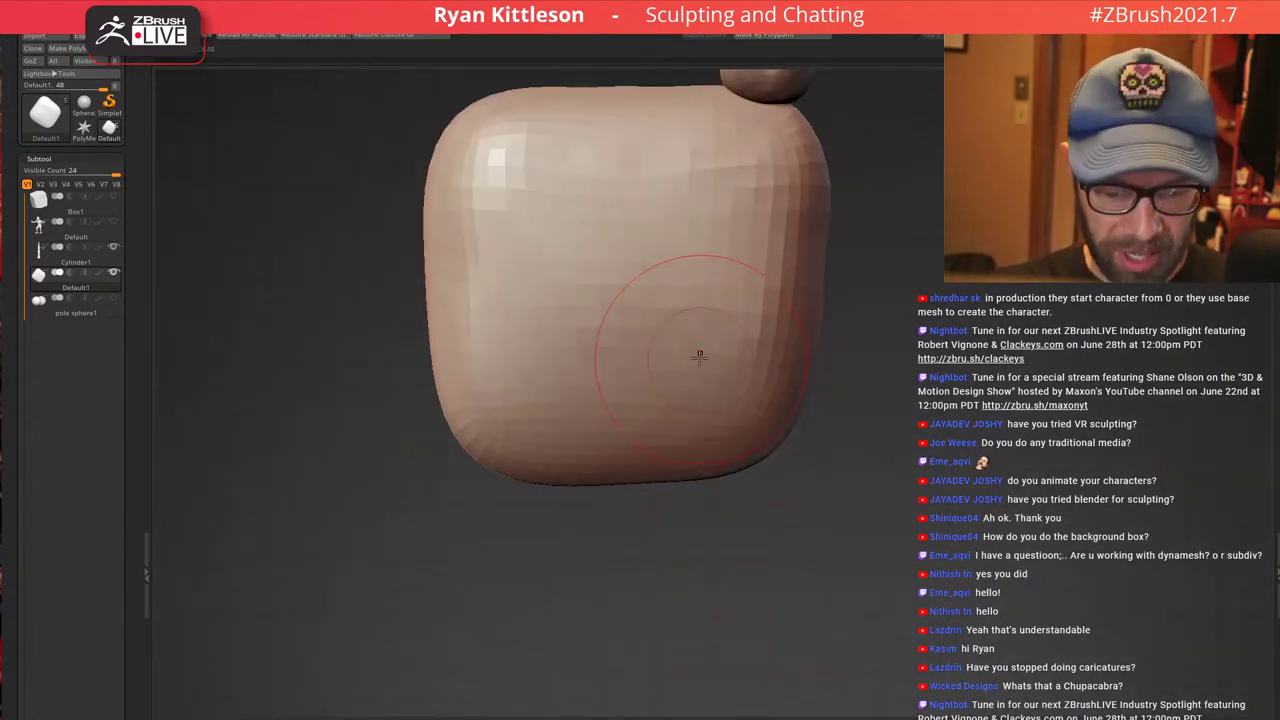
{"action": "key", "text": "bracketright"}
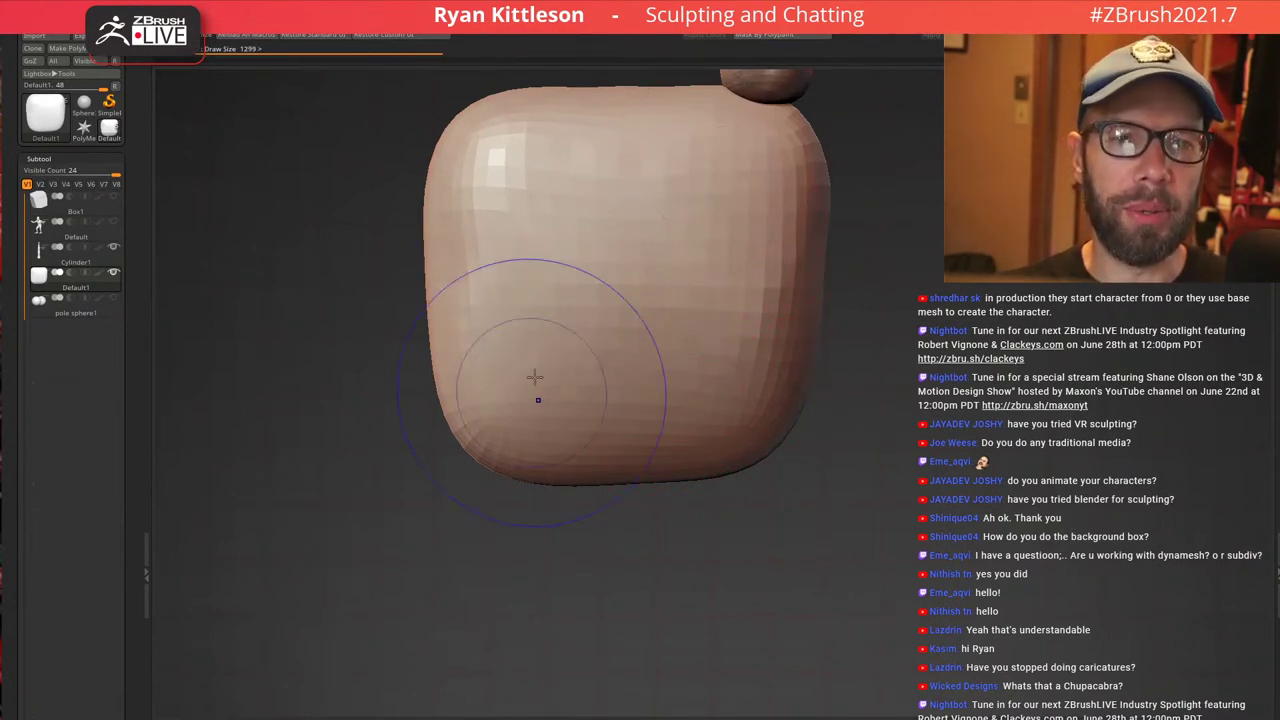
{"action": "left_click_drag", "start_coordinate": [534, 378], "coordinate": [502, 268], "text": "shift"}
Reduce the draw size to 835 and reshape the outer heel pad from the wrist groove up toward the knuckle pad
{"action": "mouse_move", "coordinate": [630, 332]}
{"action": "right_mouse_down"}
{"action": "mouse_move", "coordinate": [758, 318]}
{"action": "mouse_move", "coordinate": [650, 320]}
{"action": "mouse_move", "coordinate": [729, 324]}
{"action": "right_mouse_up"}
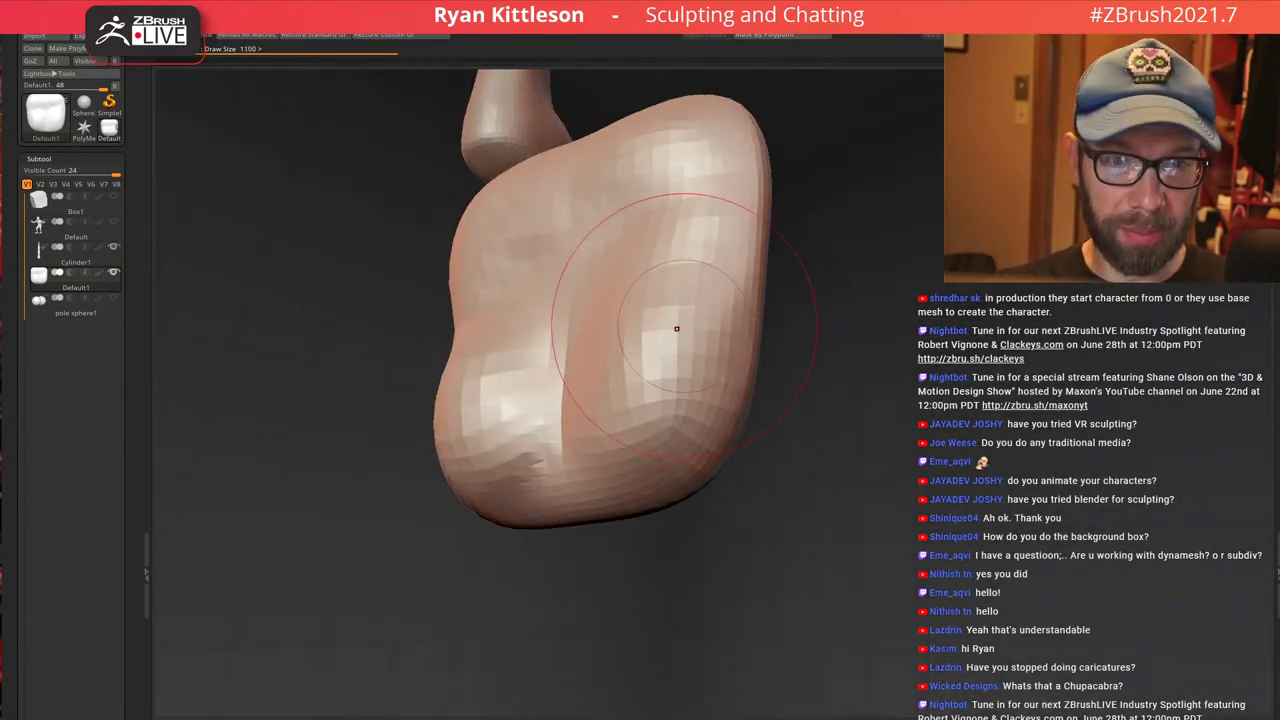
{"action": "key", "text": "bracketleft"}
{"action": "key", "text": "bracketleft"}
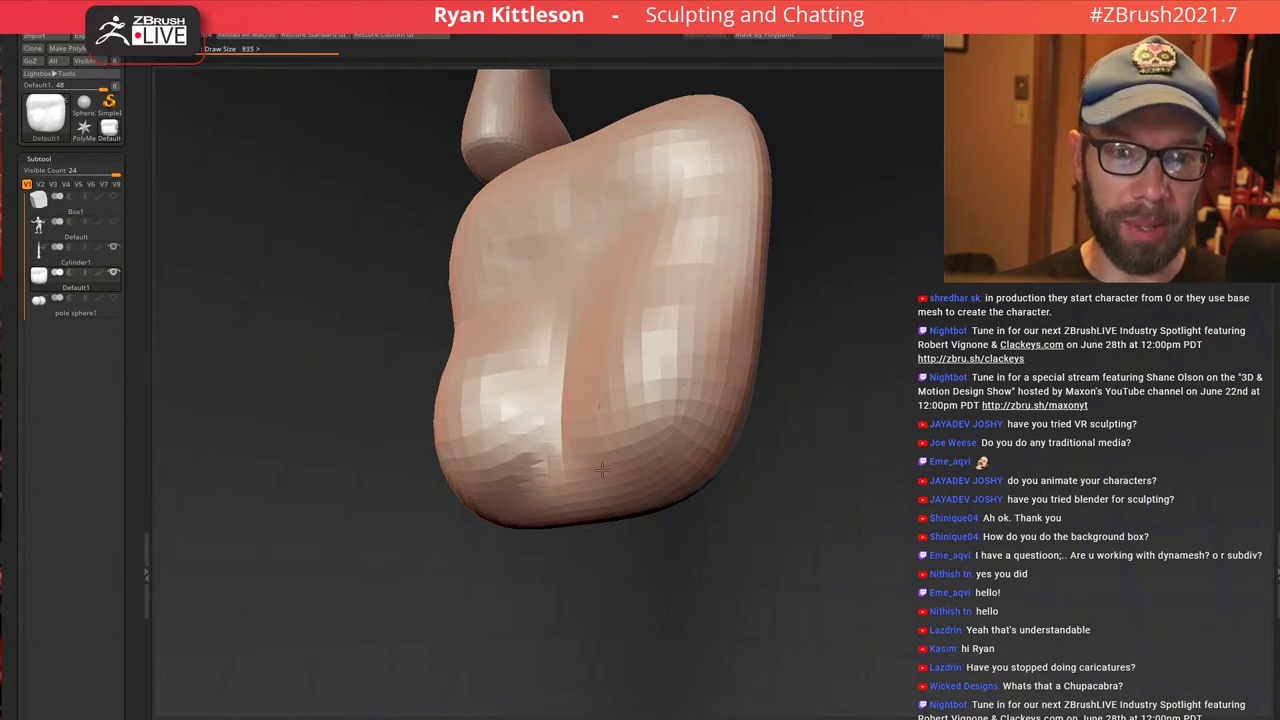
{"action": "mouse_move", "coordinate": [602, 470]}
{"action": "left_mouse_down"}
{"action": "mouse_move", "coordinate": [637, 386]}
{"action": "mouse_move", "coordinate": [724, 258]}
{"action": "left_mouse_up"}
{"action": "mouse_move", "coordinate": [689, 345]}
{"action": "right_mouse_down"}
{"action": "mouse_move", "coordinate": [480, 310]}
{"action": "mouse_move", "coordinate": [485, 337]}
{"action": "mouse_move", "coordinate": [490, 312]}
{"action": "right_mouse_up"}
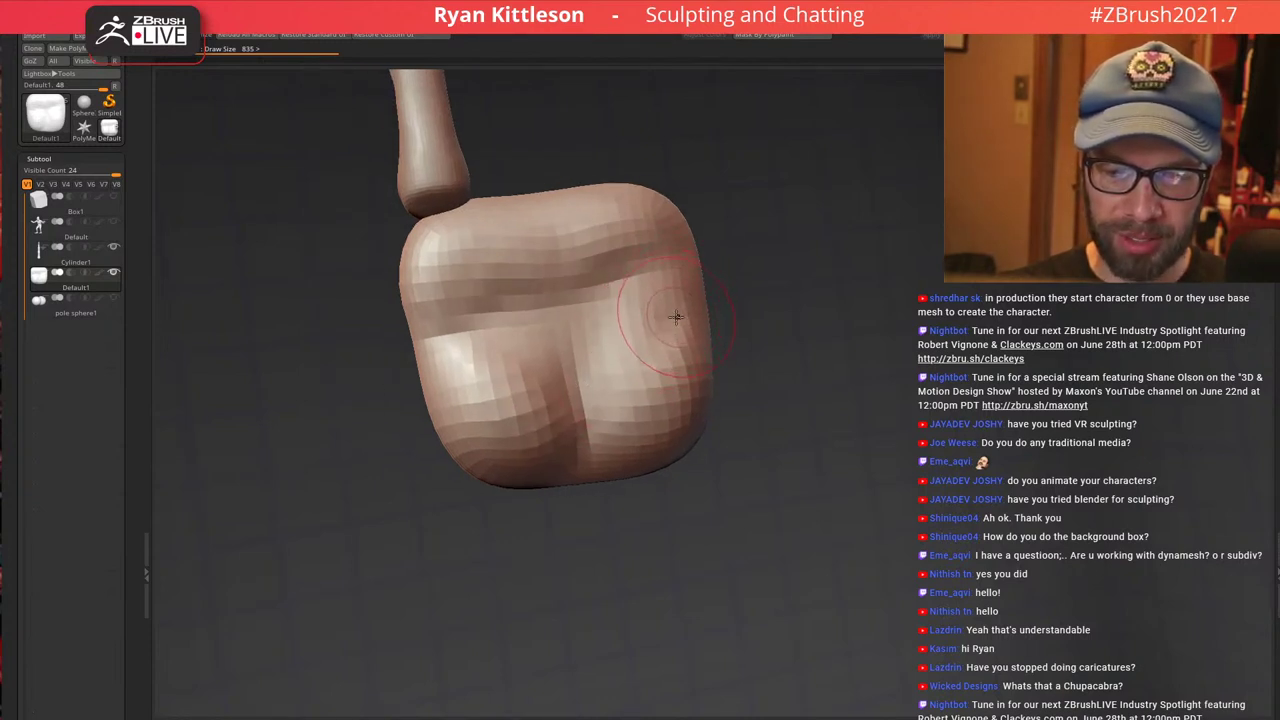
Sculpt the heel pad beneath the finger and shape the palm's opposite side edge up to the knuckle corner
{"action": "right_click_drag", "start_coordinate": [615, 328], "coordinate": [698, 310]}
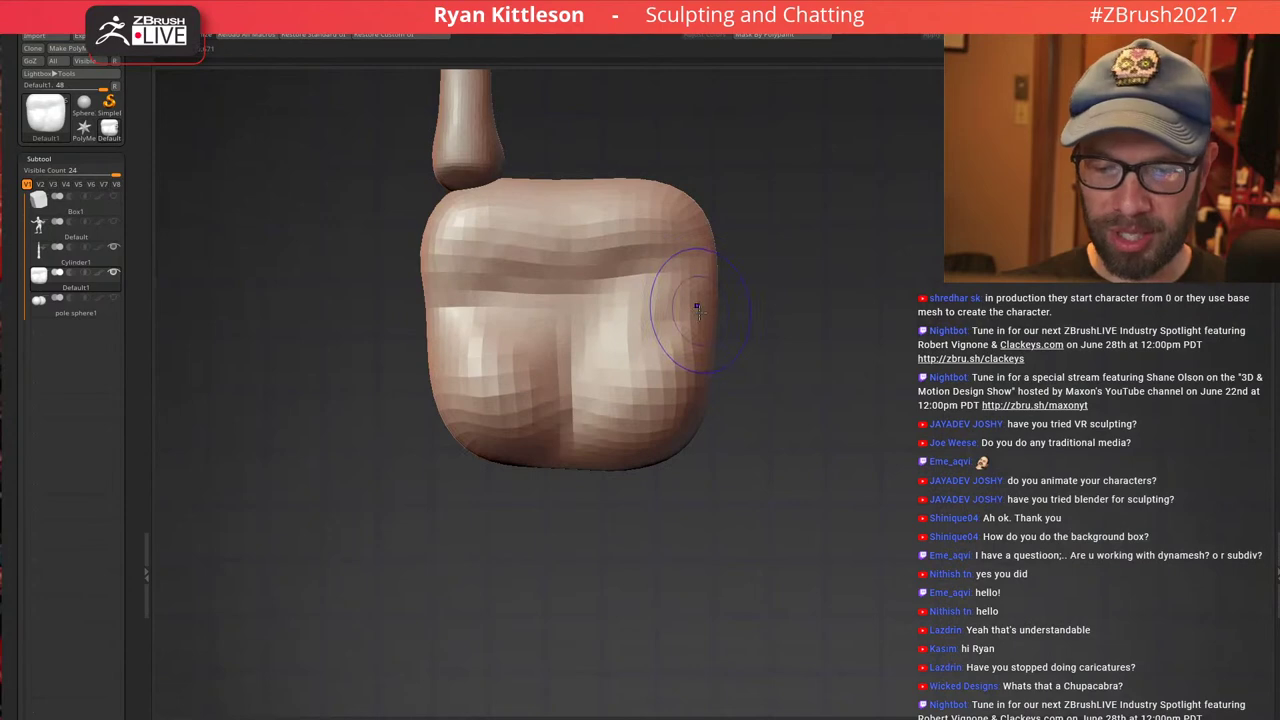
{"action": "right_click_drag", "start_coordinate": [634, 402], "coordinate": [568, 472]}
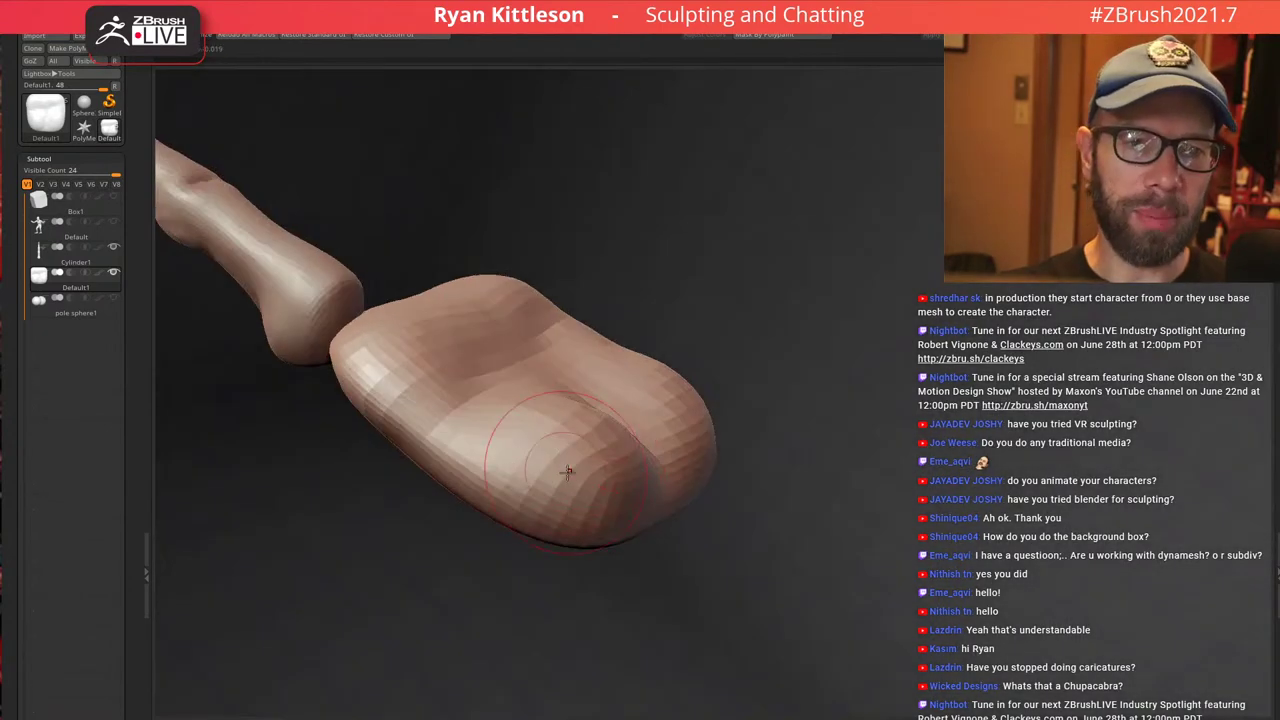
{"action": "left_click_drag", "start_coordinate": [468, 457], "coordinate": [598, 484]}
{"action": "mouse_move", "coordinate": [670, 430]}
{"action": "right_mouse_down"}
{"action": "mouse_move", "coordinate": [626, 366]}
{"action": "mouse_move", "coordinate": [678, 332]}
{"action": "mouse_move", "coordinate": [634, 317]}
{"action": "mouse_move", "coordinate": [645, 316]}
{"action": "right_mouse_up"}
{"action": "left_click_drag", "start_coordinate": [700, 300], "coordinate": [708, 410]}
{"action": "right_click_drag", "start_coordinate": [690, 350], "coordinate": [732, 350]}
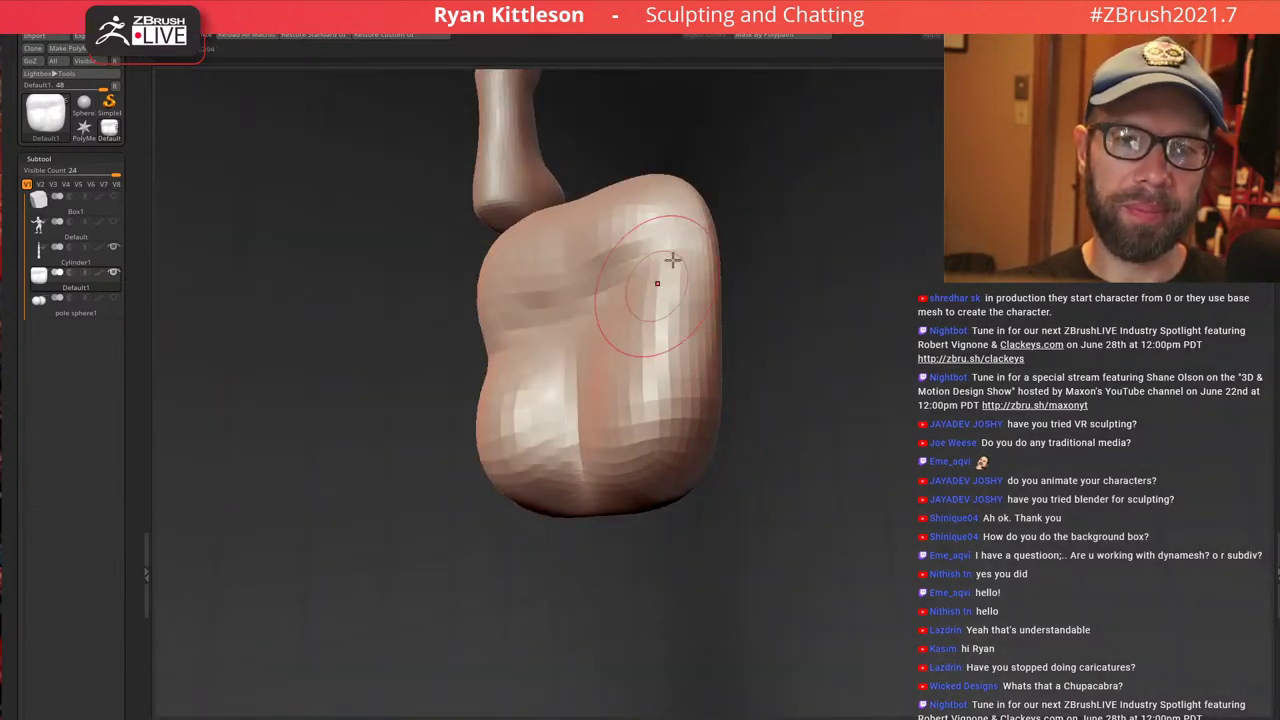
{"action": "mouse_move", "coordinate": [652, 247]}
{"action": "right_mouse_down"}
{"action": "mouse_move", "coordinate": [671, 251]}
{"action": "mouse_move", "coordinate": [643, 266]}
{"action": "right_mouse_up"}
{"action": "mouse_move", "coordinate": [606, 340]}
{"action": "right_mouse_down"}
{"action": "mouse_move", "coordinate": [572, 339]}
{"action": "mouse_move", "coordinate": [606, 338]}
{"action": "right_mouse_up"}
{"action": "mouse_move", "coordinate": [660, 280]}
{"action": "left_mouse_down"}
{"action": "mouse_move", "coordinate": [670, 330]}
{"action": "mouse_move", "coordinate": [696, 219]}
{"action": "left_mouse_up"}
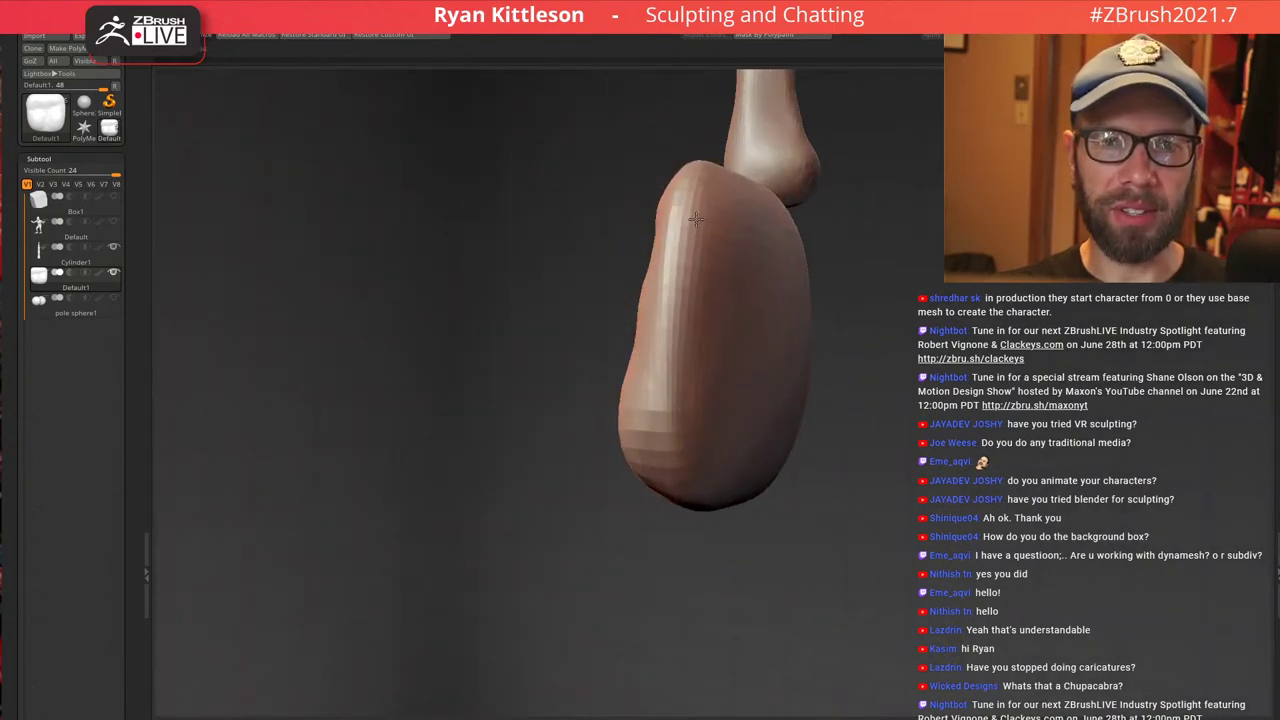
Enlarge the Move brush and pull the palm's knuckle edge upward into an arch beside the finger's base
{"action": "right_click_drag", "start_coordinate": [680, 325], "coordinate": [563, 303]}
{"action": "right_click_drag", "start_coordinate": [556, 250], "coordinate": [545, 428], "text": "alt"}
{"action": "right_click_drag", "start_coordinate": [509, 320], "coordinate": [623, 263]}
{"action": "right_click_drag", "start_coordinate": [672, 372], "coordinate": [706, 268], "text": "alt"}
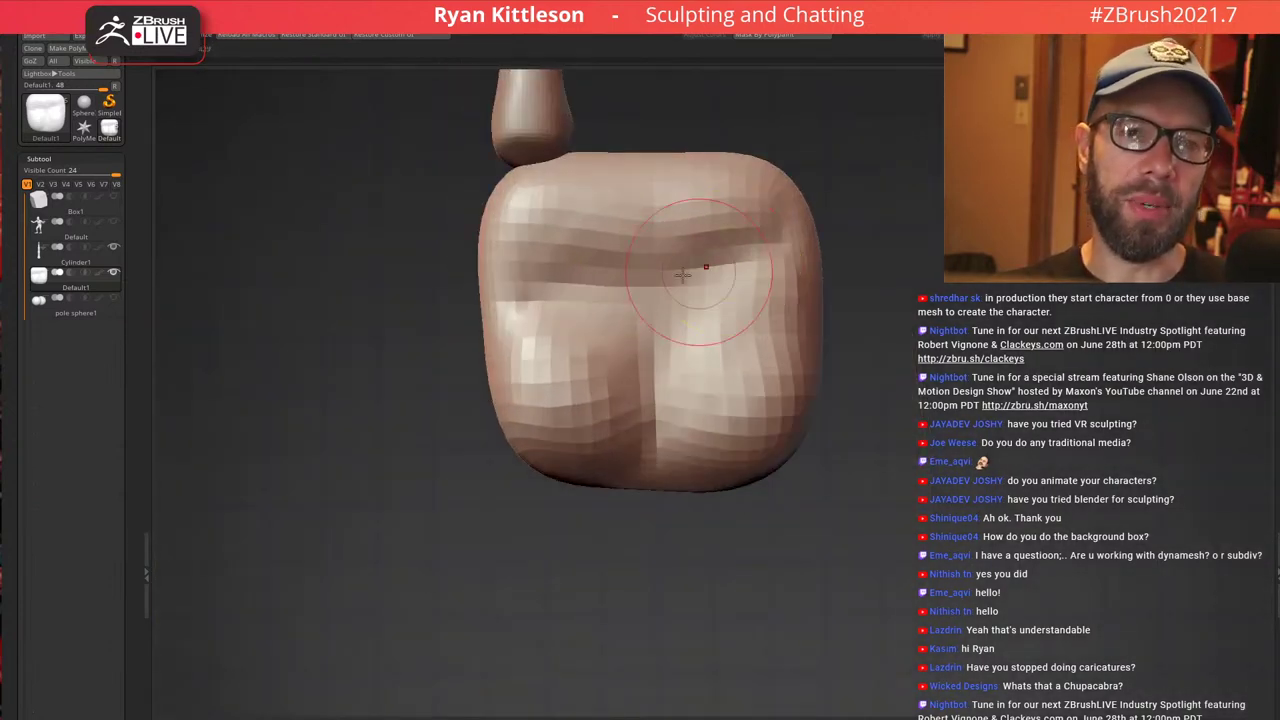
{"action": "right_click_drag", "start_coordinate": [627, 233], "coordinate": [690, 394], "text": "alt"}
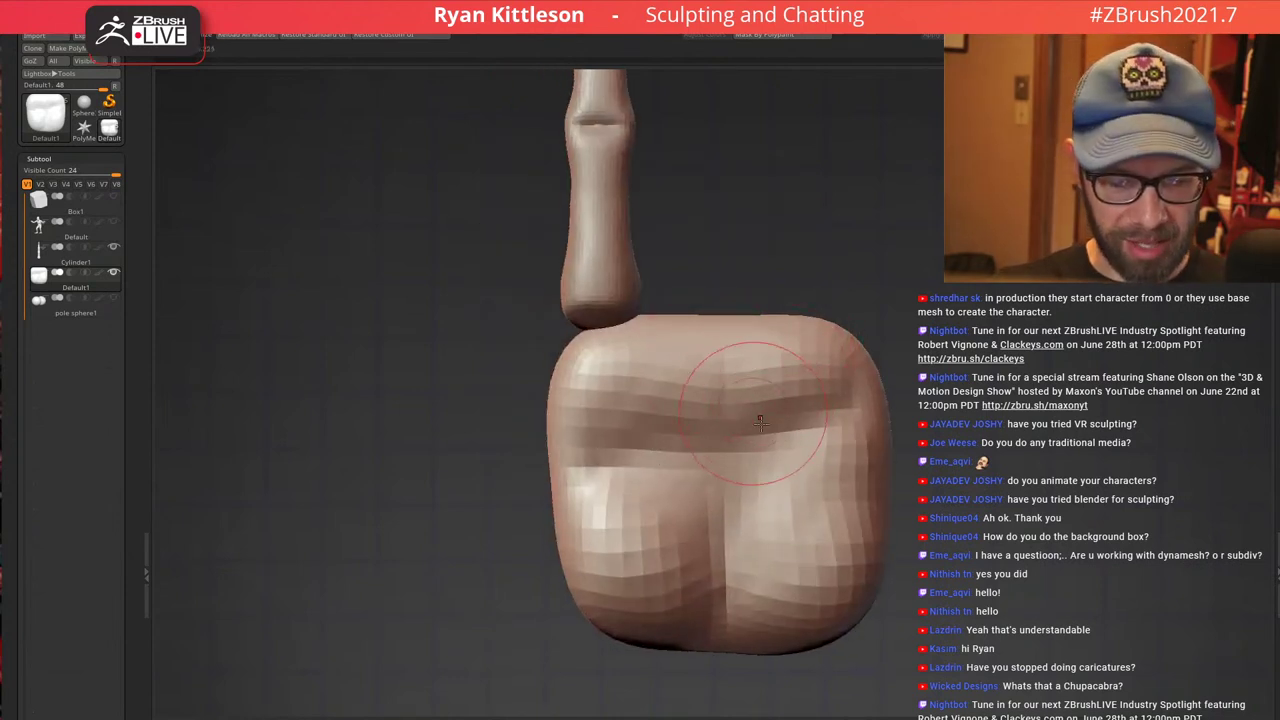
{"action": "key", "text": "space"}
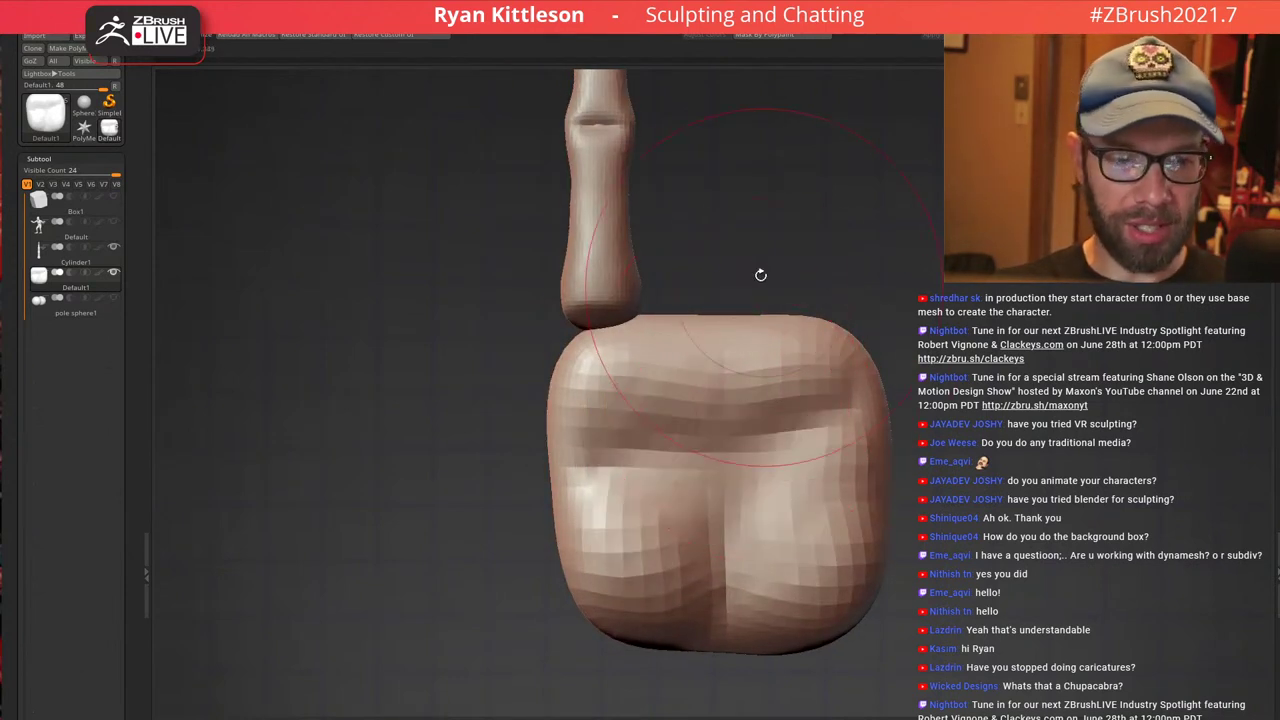
{"action": "left_click_drag", "start_coordinate": [708, 321], "coordinate": [713, 284]}
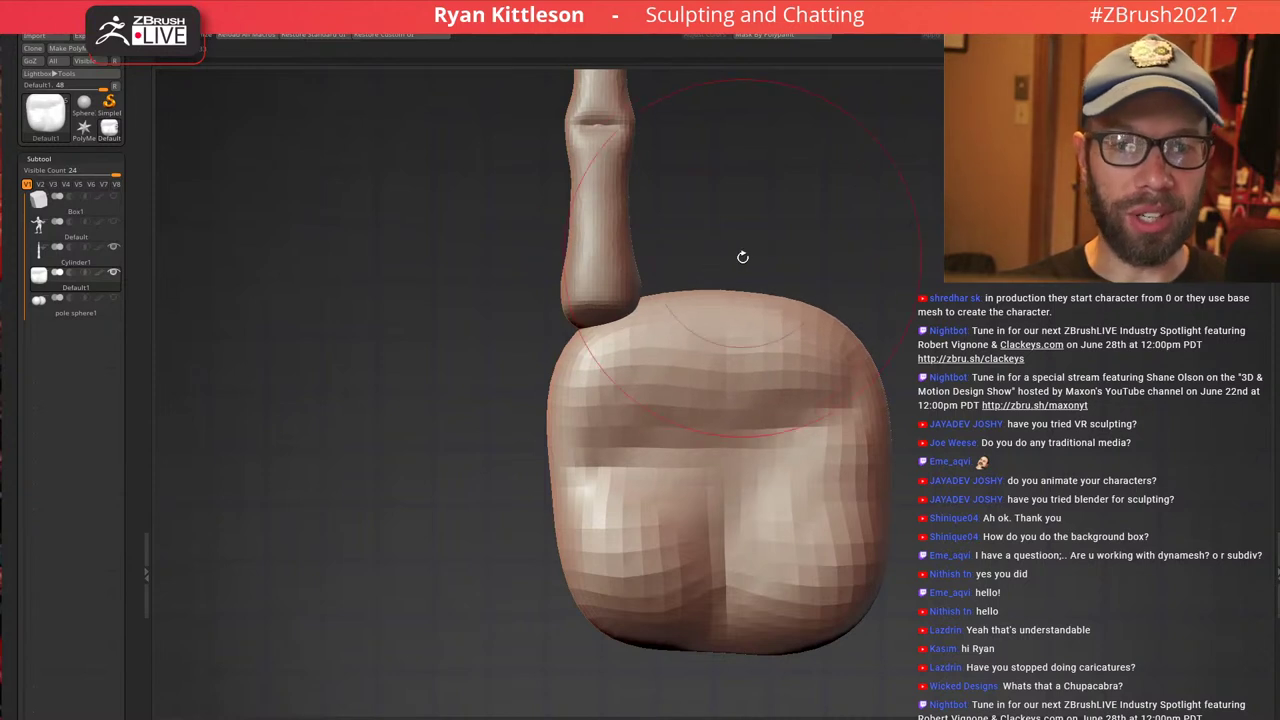
{"action": "key", "text": "bracketright"}
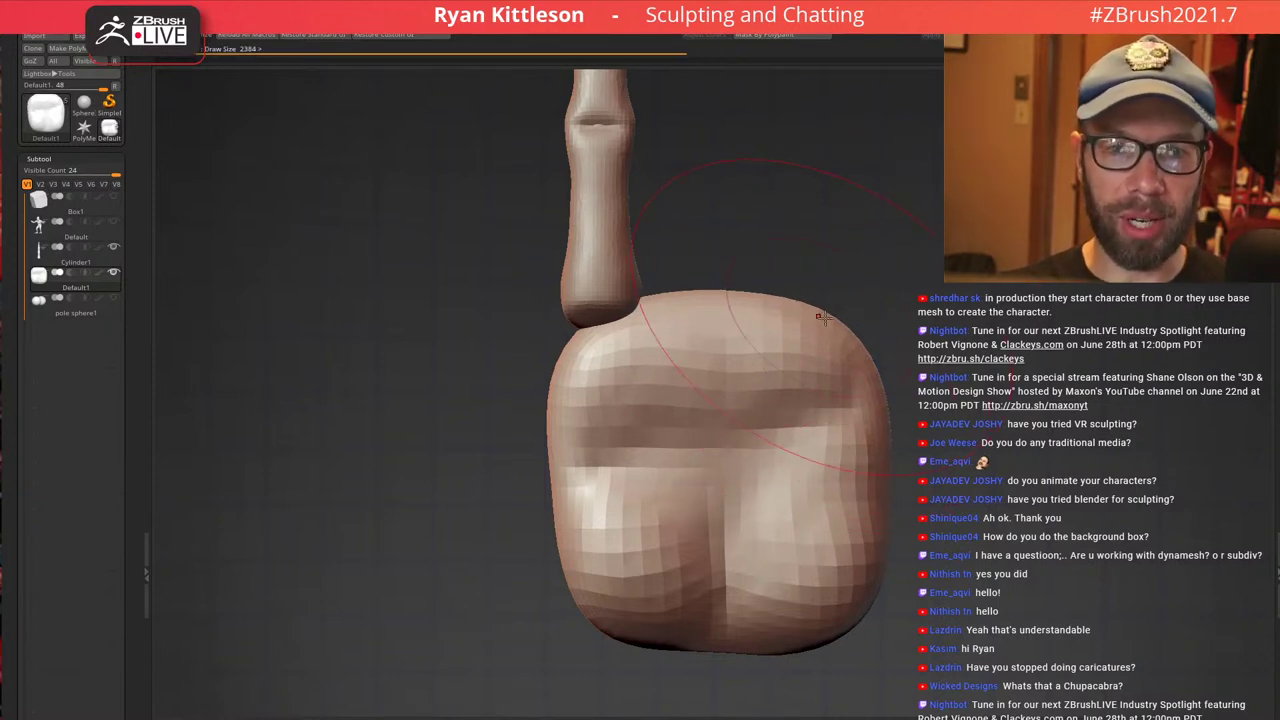
{"action": "key", "text": "space"}
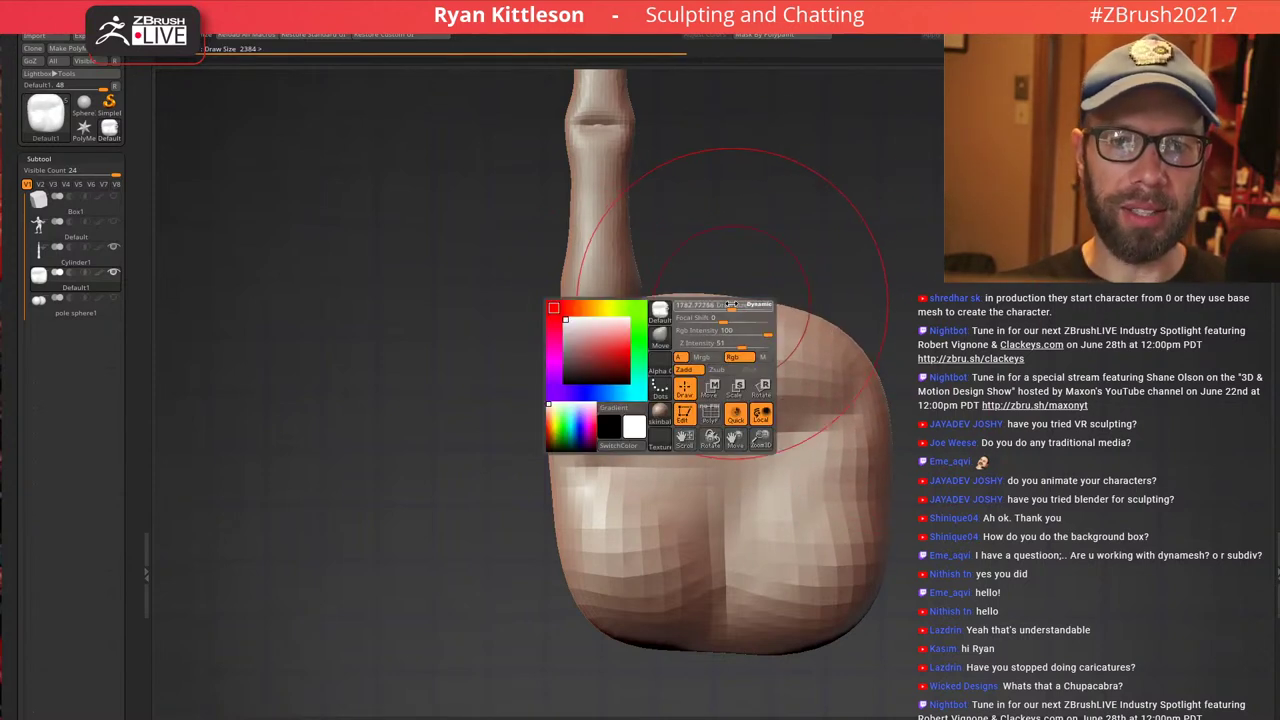
{"action": "mouse_move", "coordinate": [814, 394]}
{"action": "right_mouse_down", "text": "ctrl"}
{"action": "mouse_move", "coordinate": [749, 346]}
{"action": "mouse_move", "coordinate": [692, 364]}
{"action": "mouse_move", "coordinate": [794, 417]}
{"action": "mouse_move", "coordinate": [773, 448]}
{"action": "mouse_move", "coordinate": [721, 364]}
{"action": "right_mouse_up", "text": "ctrl"}
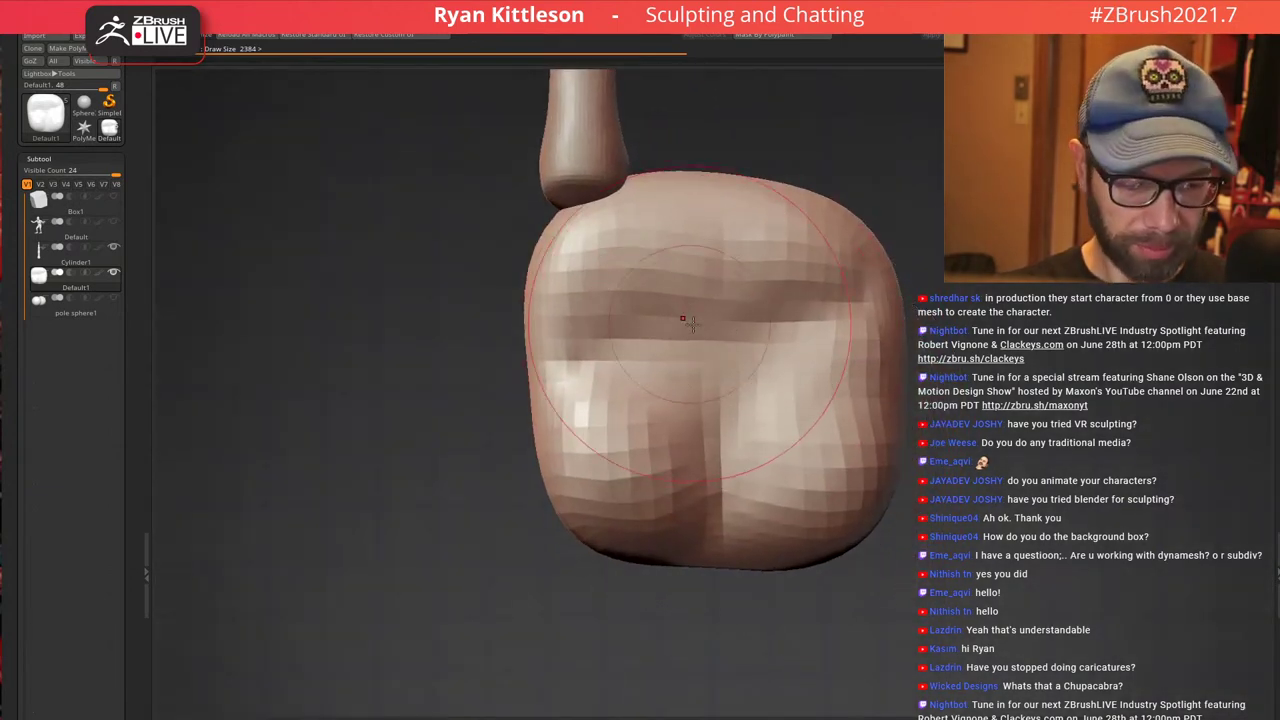
Raise the draw size to 1734 and smooth the back of the hand and the palm pads
{"action": "mouse_move", "coordinate": [738, 320]}
{"action": "right_mouse_down"}
{"action": "mouse_move", "coordinate": [762, 322]}
{"action": "mouse_move", "coordinate": [710, 305]}
{"action": "mouse_move", "coordinate": [863, 341]}
{"action": "right_mouse_up"}
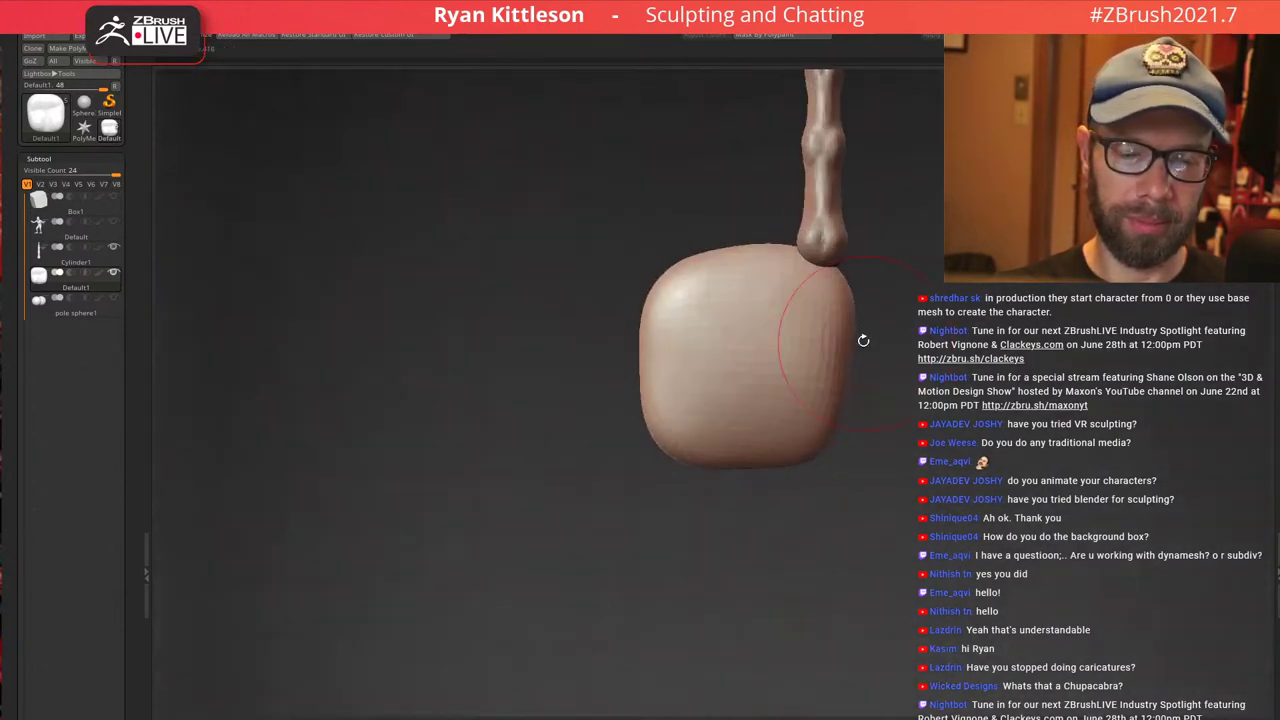
{"action": "mouse_move", "coordinate": [772, 407]}
{"action": "right_mouse_down", "text": "ctrl"}
{"action": "mouse_move", "coordinate": [790, 415]}
{"action": "mouse_move", "coordinate": [777, 361]}
{"action": "right_mouse_up", "text": "ctrl"}
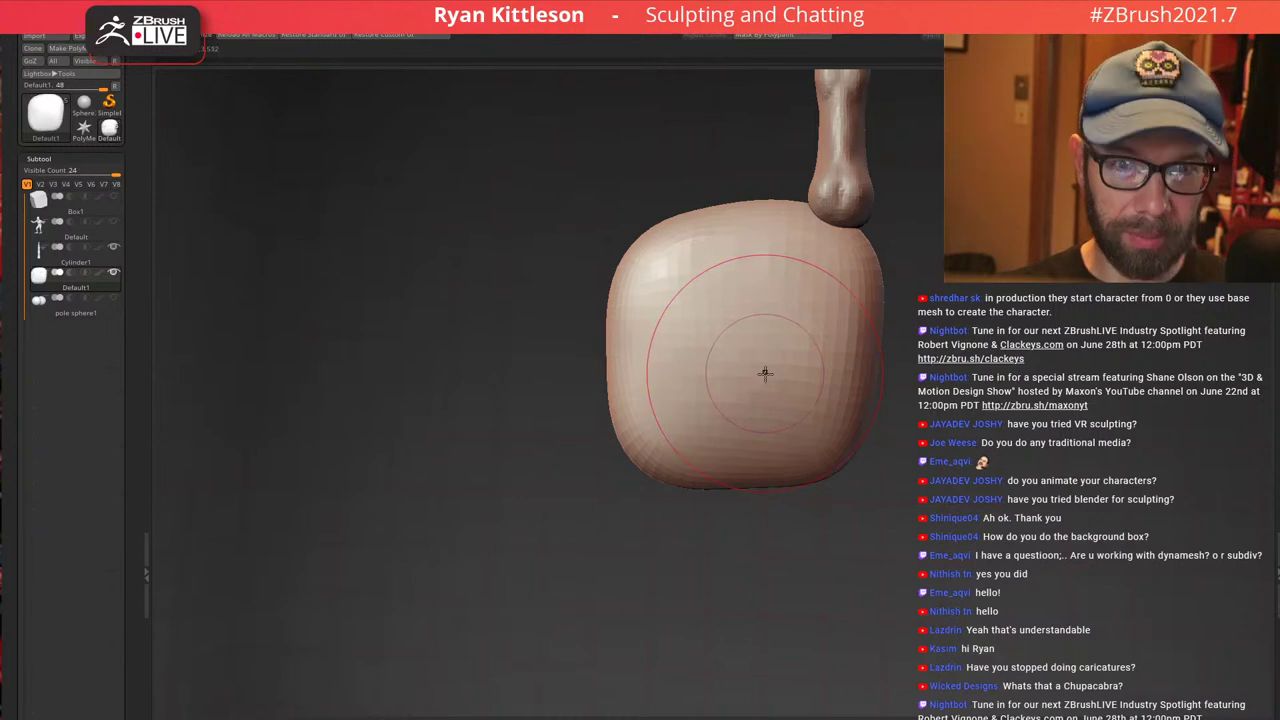
{"action": "key", "text": "]"}
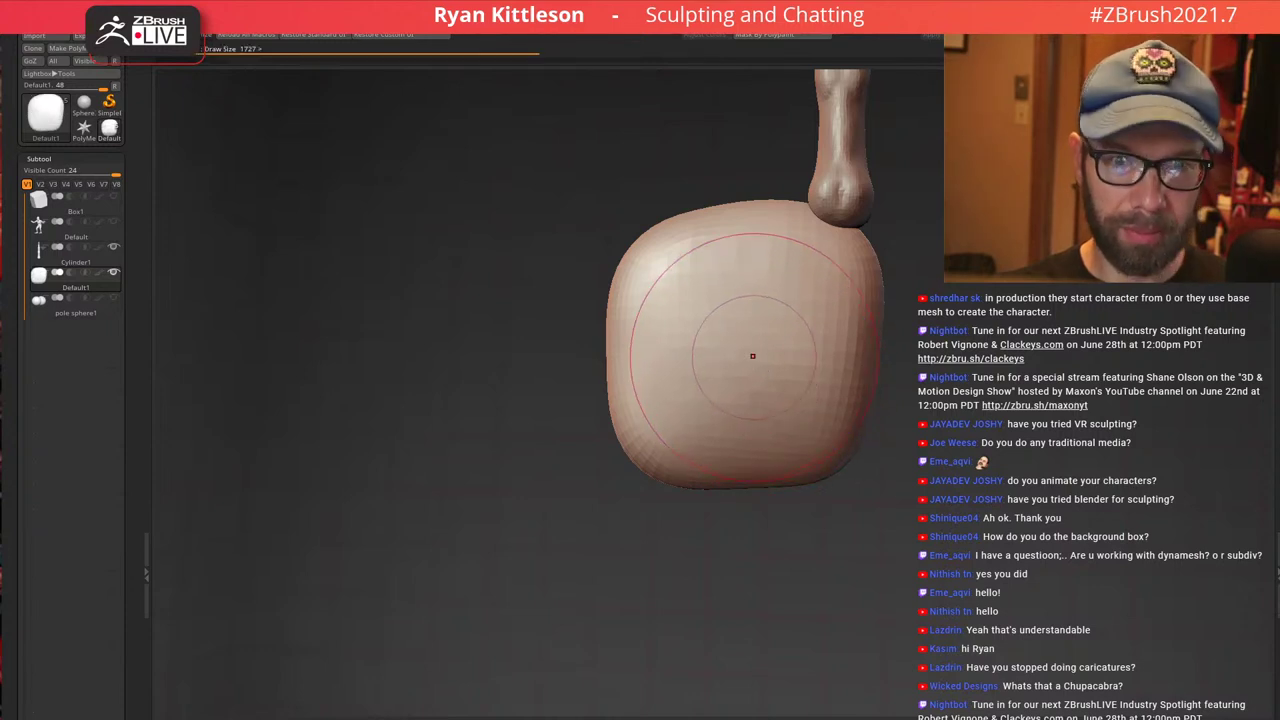
{"action": "left_click_drag", "start_coordinate": [787, 354], "coordinate": [719, 401], "text": "shift"}
{"action": "right_click_drag", "start_coordinate": [758, 318], "coordinate": [797, 349]}
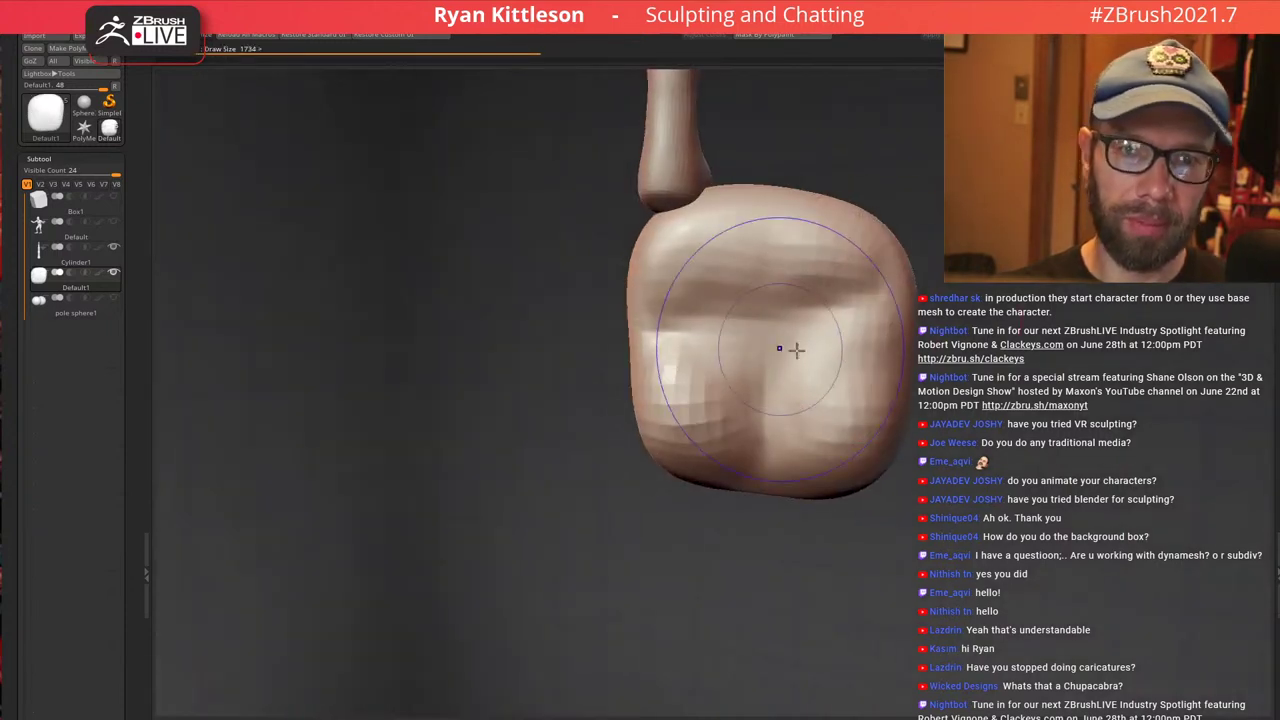
{"action": "left_click_drag", "start_coordinate": [797, 349], "coordinate": [783, 468], "text": "shift"}
Reduce the draw size to 473 and sculpt tendon ridges fanning across the back of the hand, converging toward the wrist
{"action": "right_click_drag", "start_coordinate": [754, 306], "coordinate": [820, 306]}
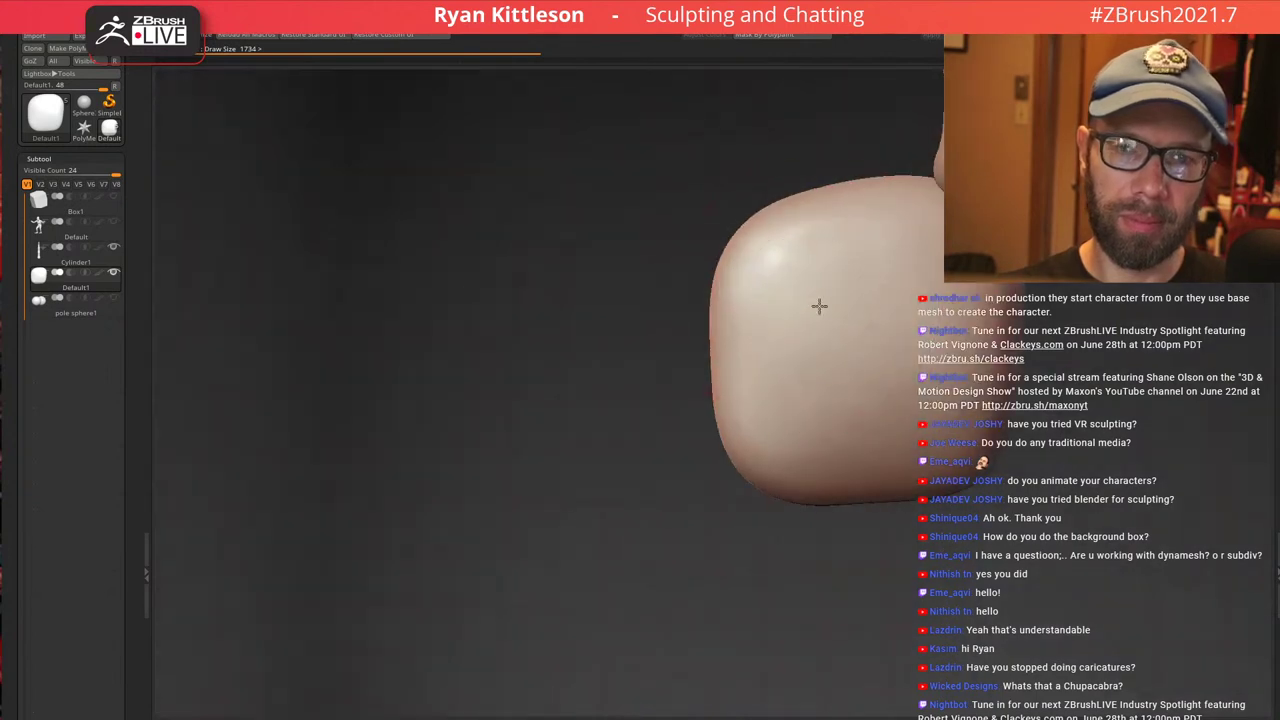
{"action": "key", "text": "["}
{"action": "key", "text": "["}
{"action": "key", "text": "["}
{"action": "key", "text": "["}
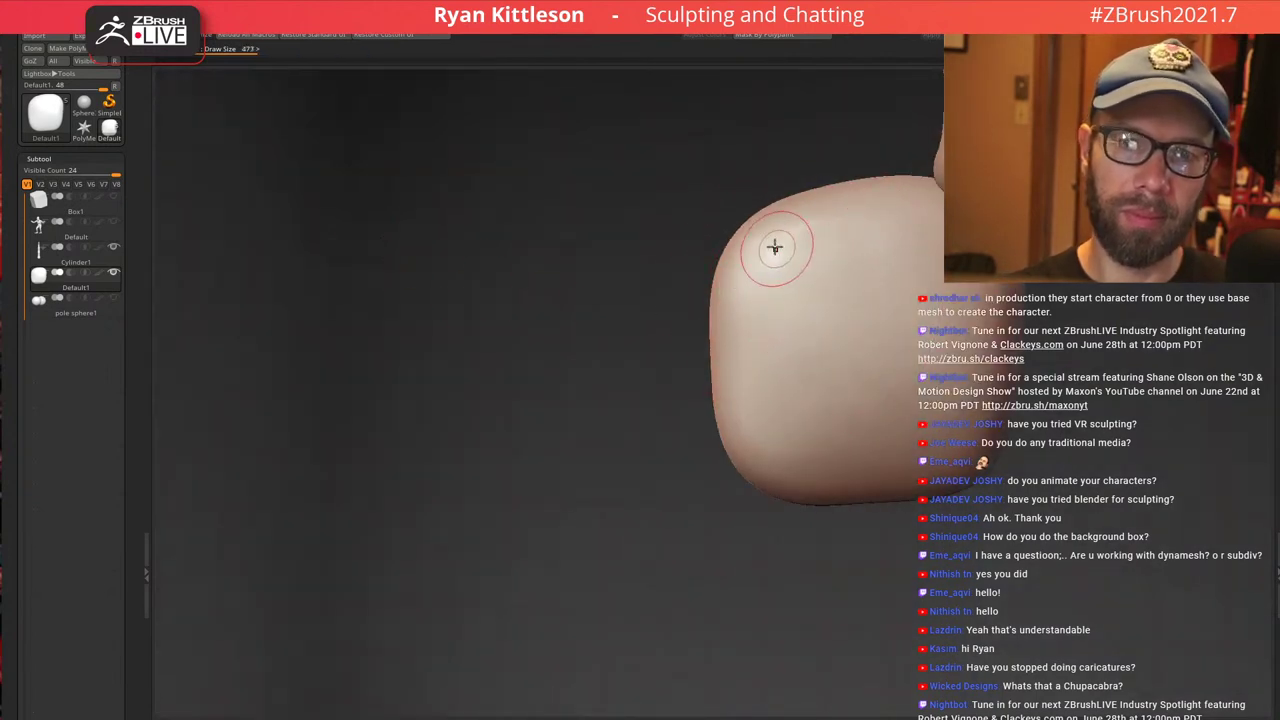
{"action": "left_click_drag", "start_coordinate": [776, 242], "coordinate": [783, 456]}
{"action": "left_click_drag", "start_coordinate": [873, 241], "coordinate": [811, 446]}
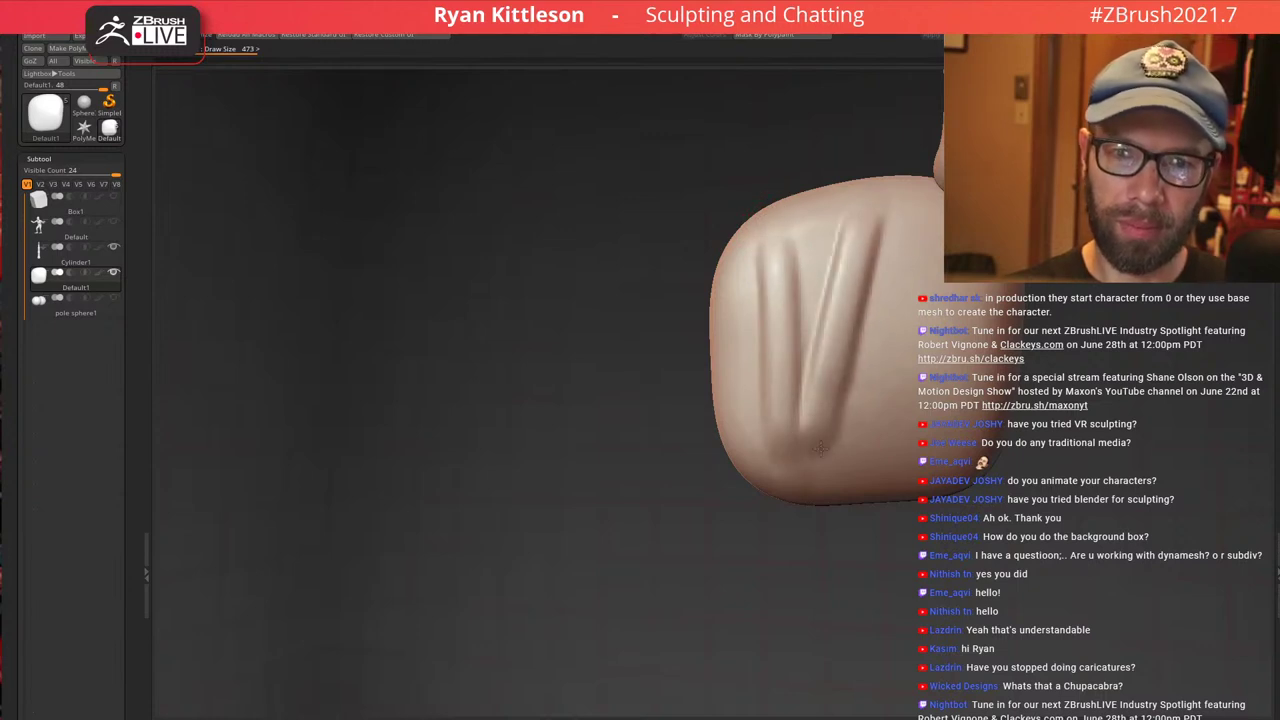
{"action": "left_click_drag", "start_coordinate": [910, 265], "coordinate": [847, 448]}
{"action": "mouse_move", "coordinate": [932, 232]}
{"action": "left_mouse_down"}
{"action": "mouse_move", "coordinate": [891, 300]}
{"action": "mouse_move", "coordinate": [850, 455]}
{"action": "left_mouse_up"}
{"action": "left_click_drag", "start_coordinate": [938, 336], "coordinate": [892, 446]}
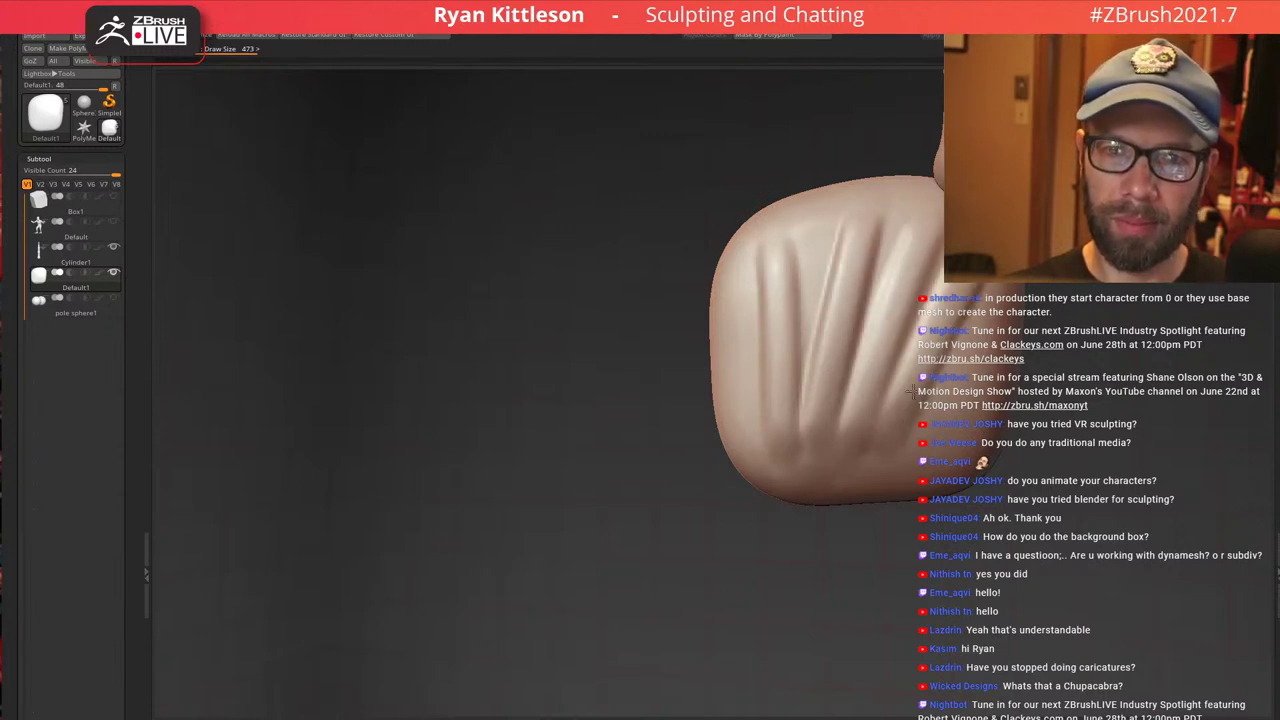
{"action": "left_click_drag", "start_coordinate": [952, 300], "coordinate": [896, 446]}
Add a tendon ridge near the outer side of the back of the hand and reinforce the relief between the other tendons
{"action": "left_click_drag", "start_coordinate": [742, 264], "coordinate": [750, 437]}
{"action": "left_click_drag", "start_coordinate": [744, 262], "coordinate": [743, 326]}
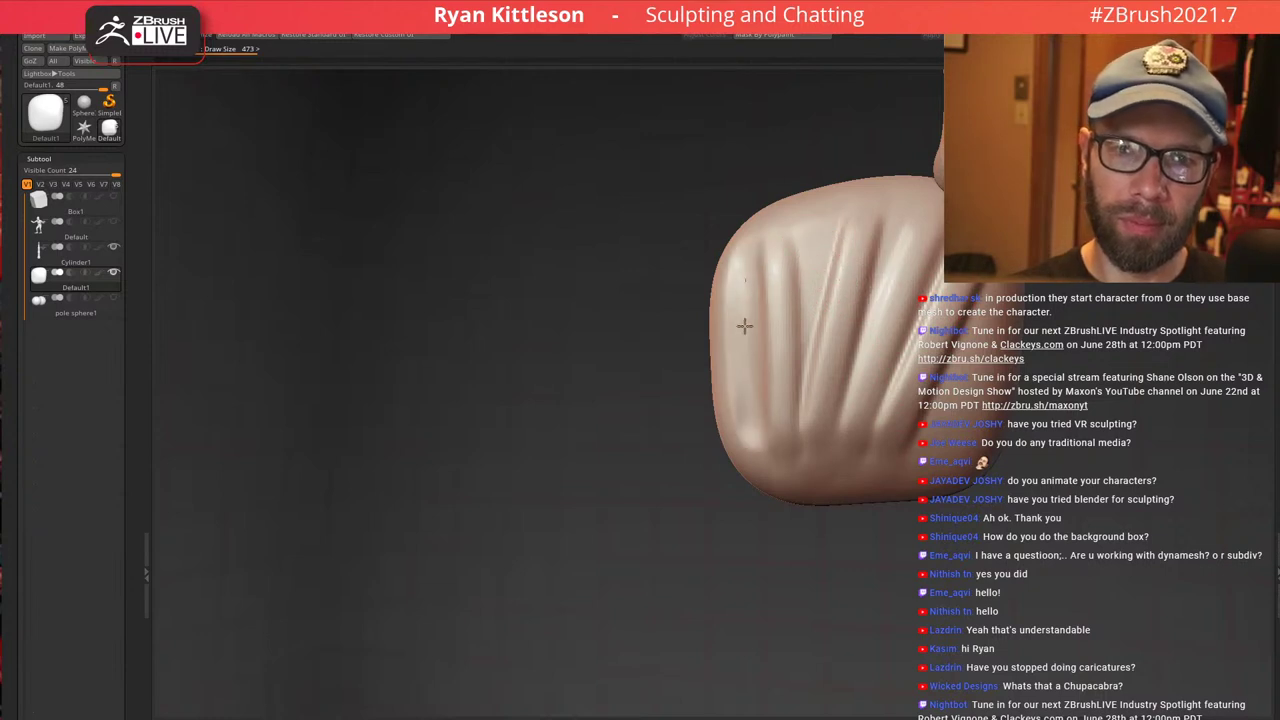
{"action": "left_click_drag", "start_coordinate": [812, 226], "coordinate": [796, 395]}
{"action": "left_click_drag", "start_coordinate": [883, 237], "coordinate": [842, 400]}
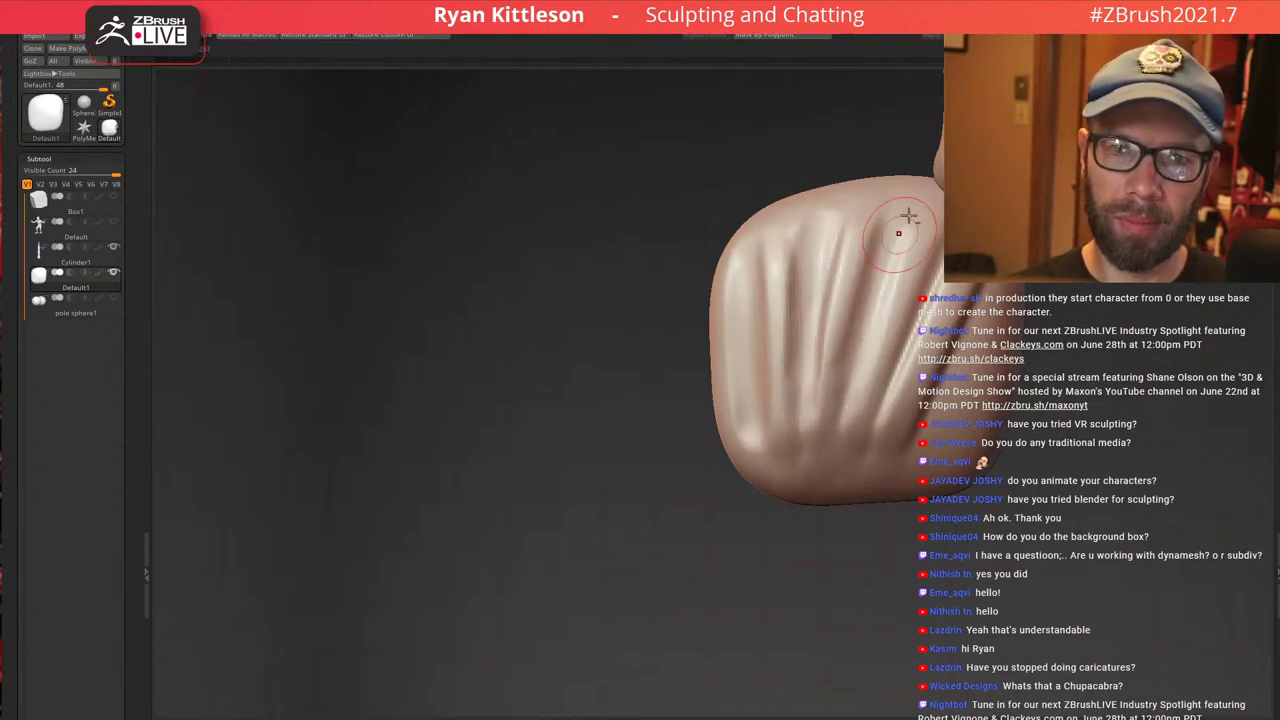
{"action": "left_click_drag", "start_coordinate": [909, 216], "coordinate": [853, 430]}
{"action": "left_click_drag", "start_coordinate": [931, 284], "coordinate": [884, 422]}
{"action": "left_click_drag", "start_coordinate": [938, 250], "coordinate": [895, 412]}
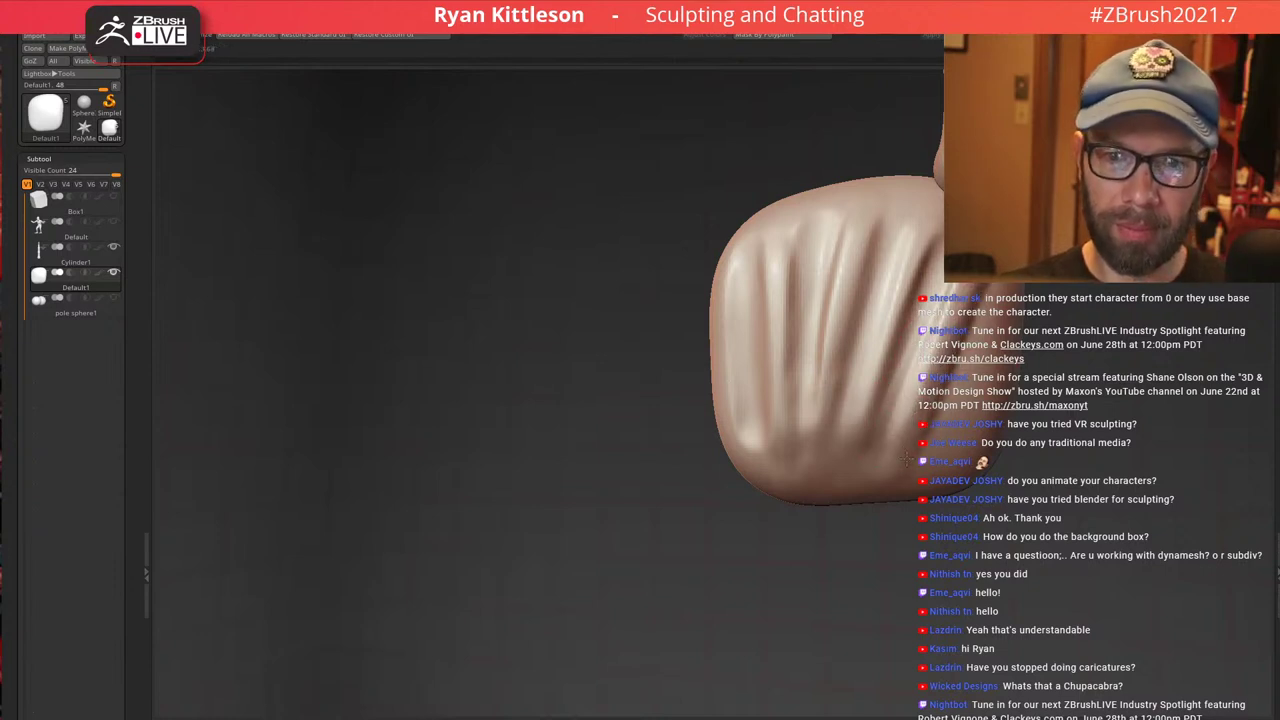
Raise the draw size to 587 and build up the heel pad on the side of the palm away from the finger
{"action": "mouse_move", "coordinate": [984, 366]}
{"action": "right_mouse_down", "text": "ctrl"}
{"action": "mouse_move", "coordinate": [990, 380]}
{"action": "mouse_move", "coordinate": [1004, 362]}
{"action": "mouse_move", "coordinate": [950, 355]}
{"action": "mouse_move", "coordinate": [897, 323]}
{"action": "right_mouse_up", "text": "ctrl"}
{"action": "key", "text": "]"}
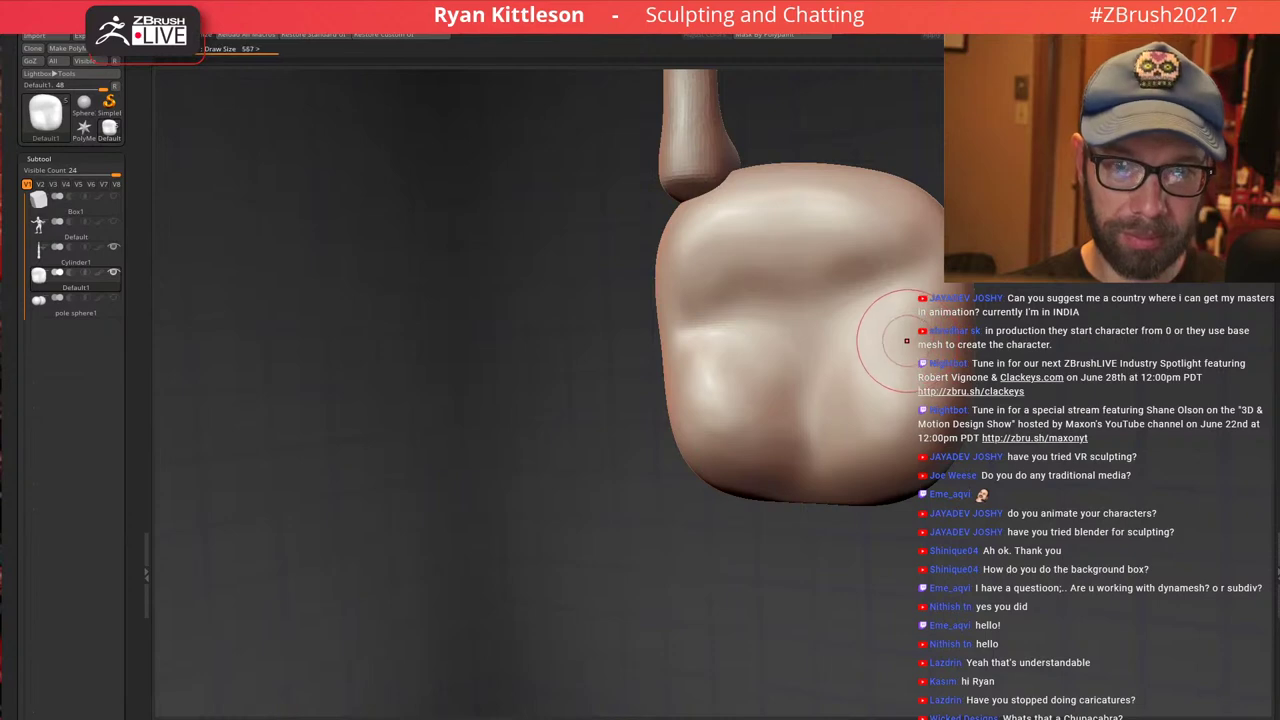
{"action": "right_click_drag", "start_coordinate": [883, 380], "coordinate": [891, 376]}
{"action": "right_click_drag", "start_coordinate": [797, 423], "coordinate": [798, 451]}
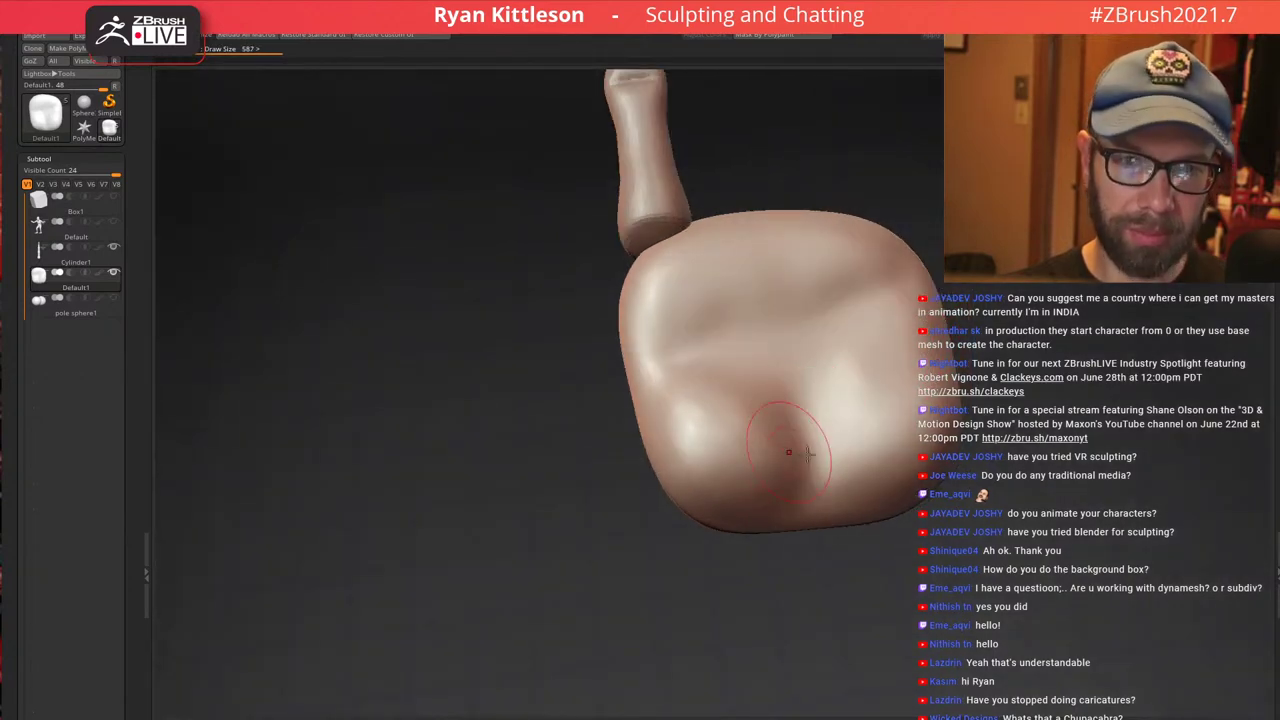
{"action": "right_click_drag", "start_coordinate": [808, 406], "coordinate": [796, 425]}
{"action": "mouse_move", "coordinate": [834, 354]}
{"action": "left_mouse_down"}
{"action": "mouse_move", "coordinate": [834, 451]}
{"action": "mouse_move", "coordinate": [894, 351]}
{"action": "mouse_move", "coordinate": [914, 341]}
{"action": "mouse_move", "coordinate": [903, 326]}
{"action": "mouse_move", "coordinate": [870, 478]}
{"action": "left_mouse_up"}
{"action": "mouse_move", "coordinate": [917, 428]}
{"action": "left_mouse_down"}
{"action": "mouse_move", "coordinate": [840, 449]}
{"action": "mouse_move", "coordinate": [873, 451]}
{"action": "mouse_move", "coordinate": [886, 406]}
{"action": "mouse_move", "coordinate": [920, 393]}
{"action": "mouse_move", "coordinate": [893, 350]}
{"action": "left_mouse_up"}
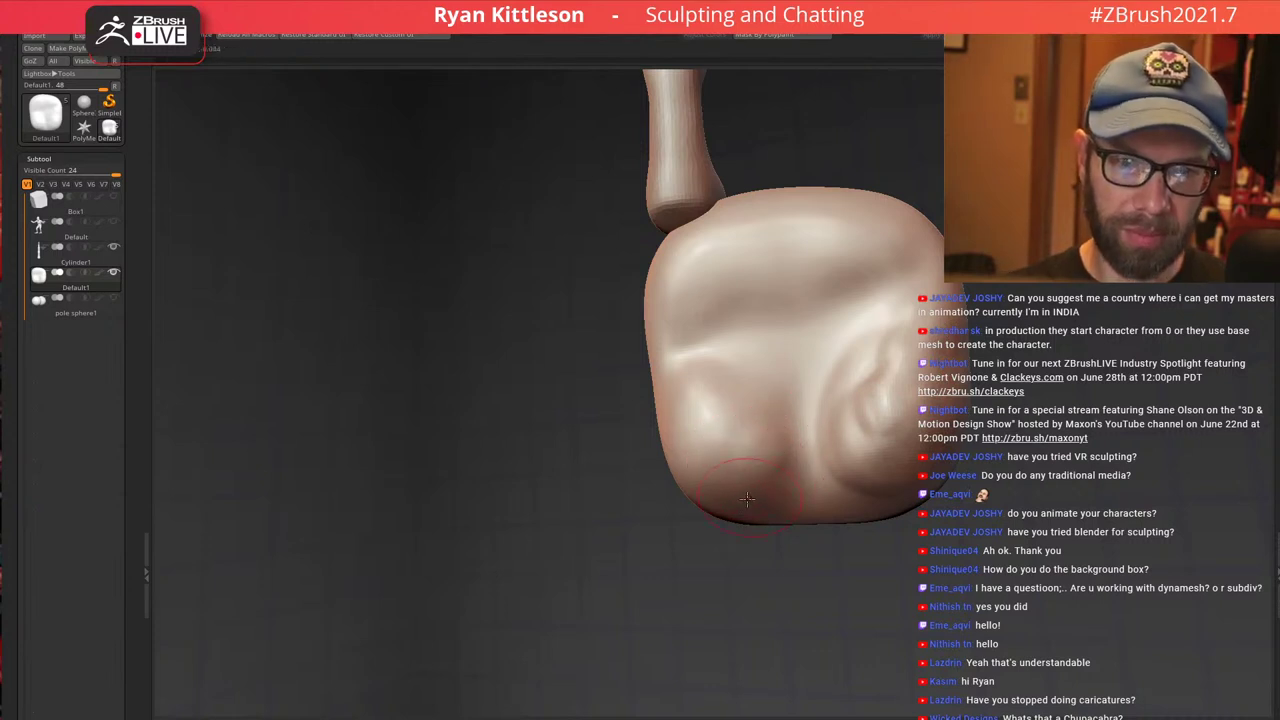
Raise the draw size to 1079 and bulk up the heel pad on the finger's side of the palm
{"action": "key", "text": "]"}
{"action": "key", "text": "]"}
{"action": "key", "text": "]"}
{"action": "right_click_drag", "start_coordinate": [753, 474], "coordinate": [746, 424]}
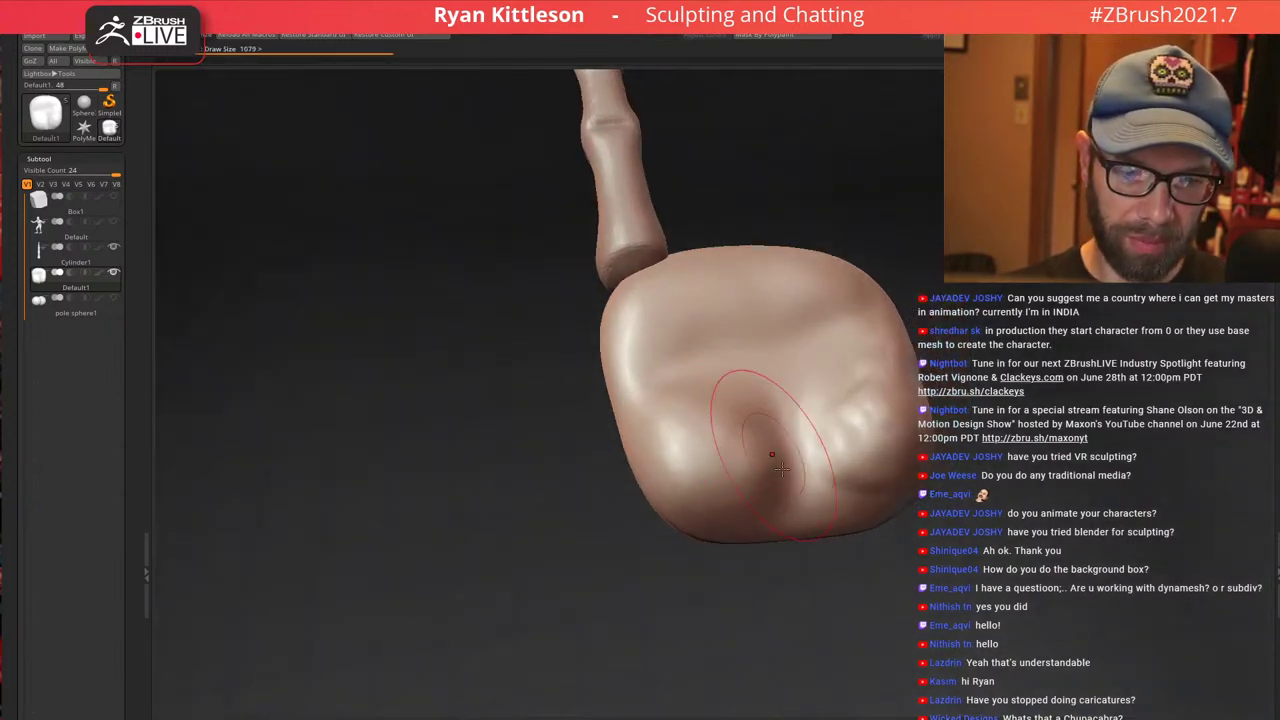
{"action": "mouse_move", "coordinate": [746, 424]}
{"action": "left_mouse_down"}
{"action": "mouse_move", "coordinate": [746, 518]}
{"action": "mouse_move", "coordinate": [682, 488]}
{"action": "mouse_move", "coordinate": [635, 396]}
{"action": "mouse_move", "coordinate": [754, 505]}
{"action": "left_mouse_up"}
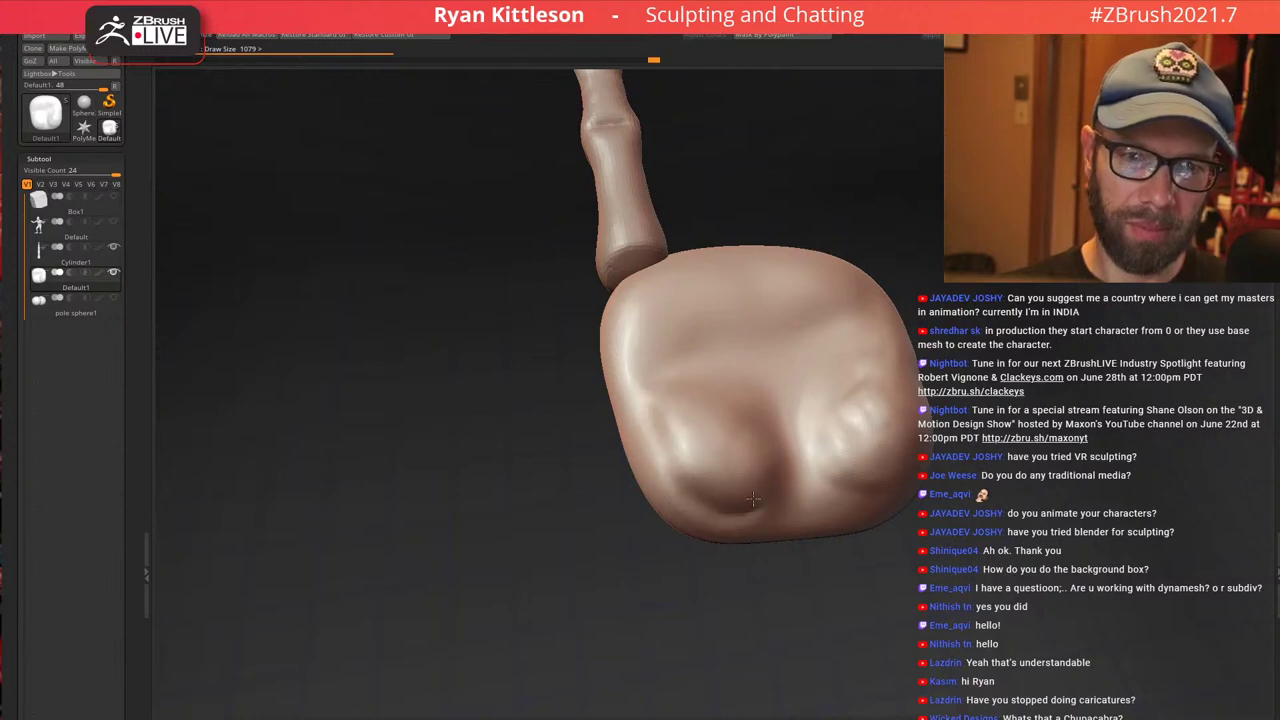
Reduce the draw size to about 470-518 and refine the finger-side heel pad and the hollow above it
{"action": "key", "text": "["}
{"action": "key", "text": "["}
{"action": "key", "text": "["}
{"action": "mouse_move", "coordinate": [690, 415]}
{"action": "left_mouse_down"}
{"action": "mouse_move", "coordinate": [726, 463]}
{"action": "mouse_move", "coordinate": [738, 425]}
{"action": "left_mouse_up"}
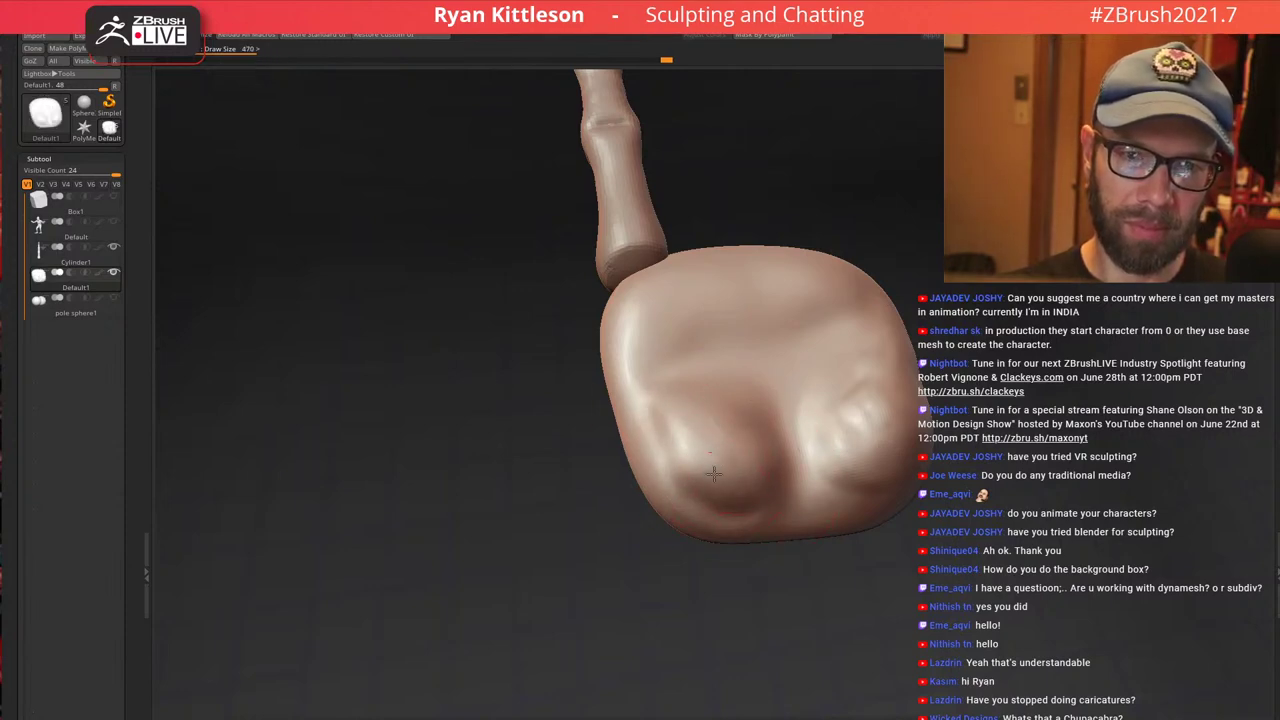
{"action": "right_click_drag", "start_coordinate": [750, 420], "coordinate": [747, 424]}
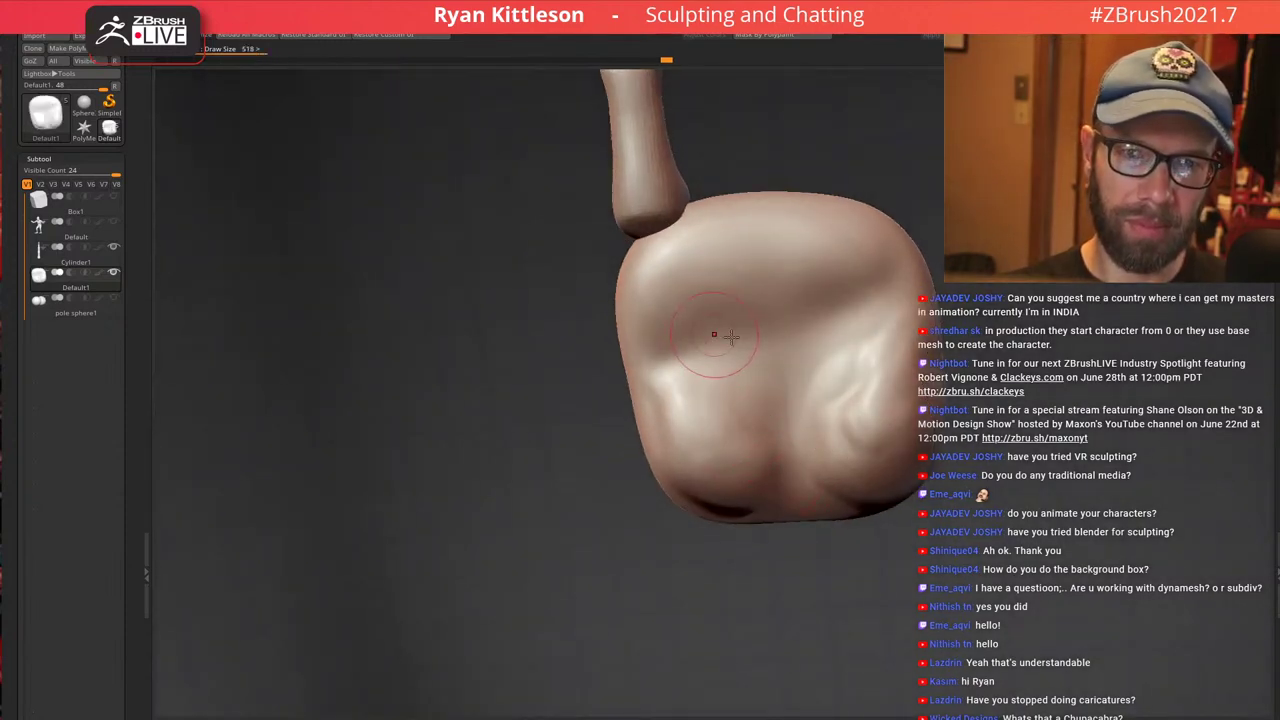
{"action": "right_click_drag", "start_coordinate": [690, 306], "coordinate": [694, 311]}
{"action": "left_click_drag", "start_coordinate": [694, 311], "coordinate": [705, 305]}
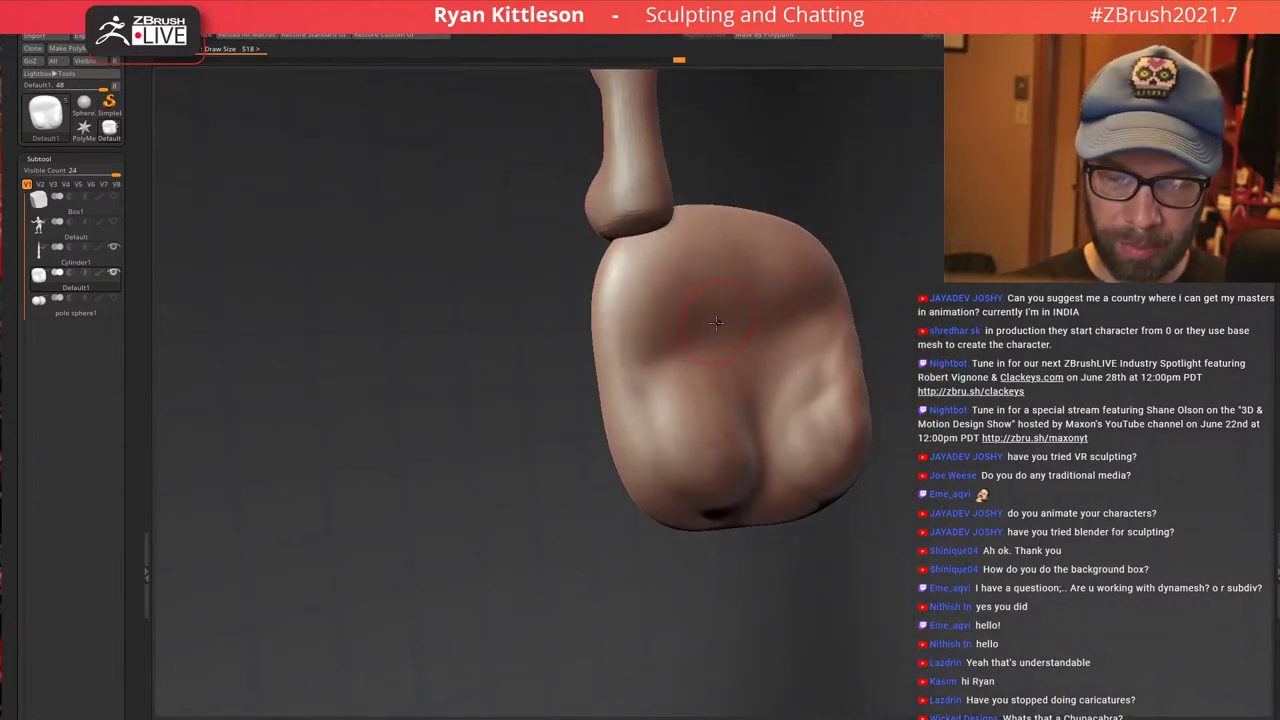
Raise the draw size to 702 and build a padded ridge across the palm just below the knuckle edge
{"action": "right_click_drag", "start_coordinate": [716, 323], "coordinate": [704, 325]}
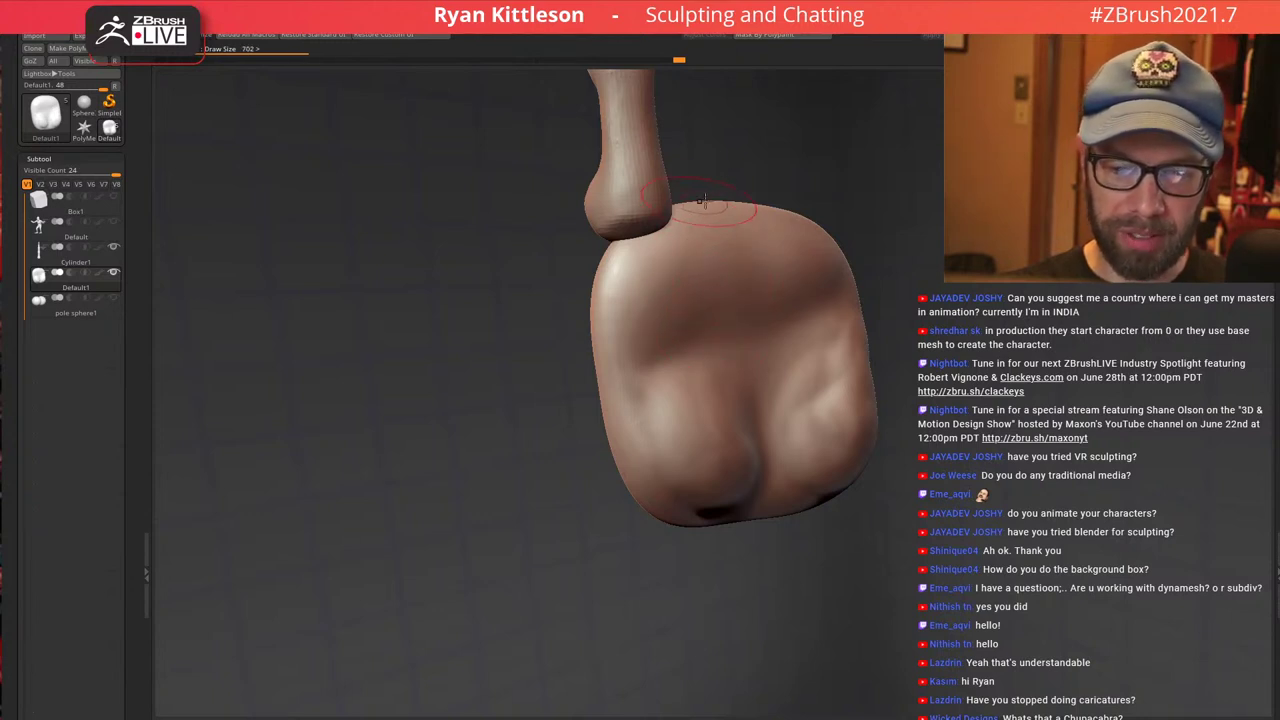
{"action": "right_click_drag", "start_coordinate": [704, 201], "coordinate": [667, 235]}
{"action": "mouse_move", "coordinate": [637, 257]}
{"action": "left_mouse_down"}
{"action": "mouse_move", "coordinate": [619, 296]}
{"action": "mouse_move", "coordinate": [631, 241]}
{"action": "mouse_move", "coordinate": [640, 246]}
{"action": "left_mouse_up"}
{"action": "right_click_drag", "start_coordinate": [640, 246], "coordinate": [630, 250]}
{"action": "mouse_move", "coordinate": [637, 246]}
{"action": "left_mouse_down"}
{"action": "mouse_move", "coordinate": [618, 279]}
{"action": "mouse_move", "coordinate": [720, 220]}
{"action": "mouse_move", "coordinate": [786, 226]}
{"action": "mouse_move", "coordinate": [866, 266]}
{"action": "left_mouse_up"}
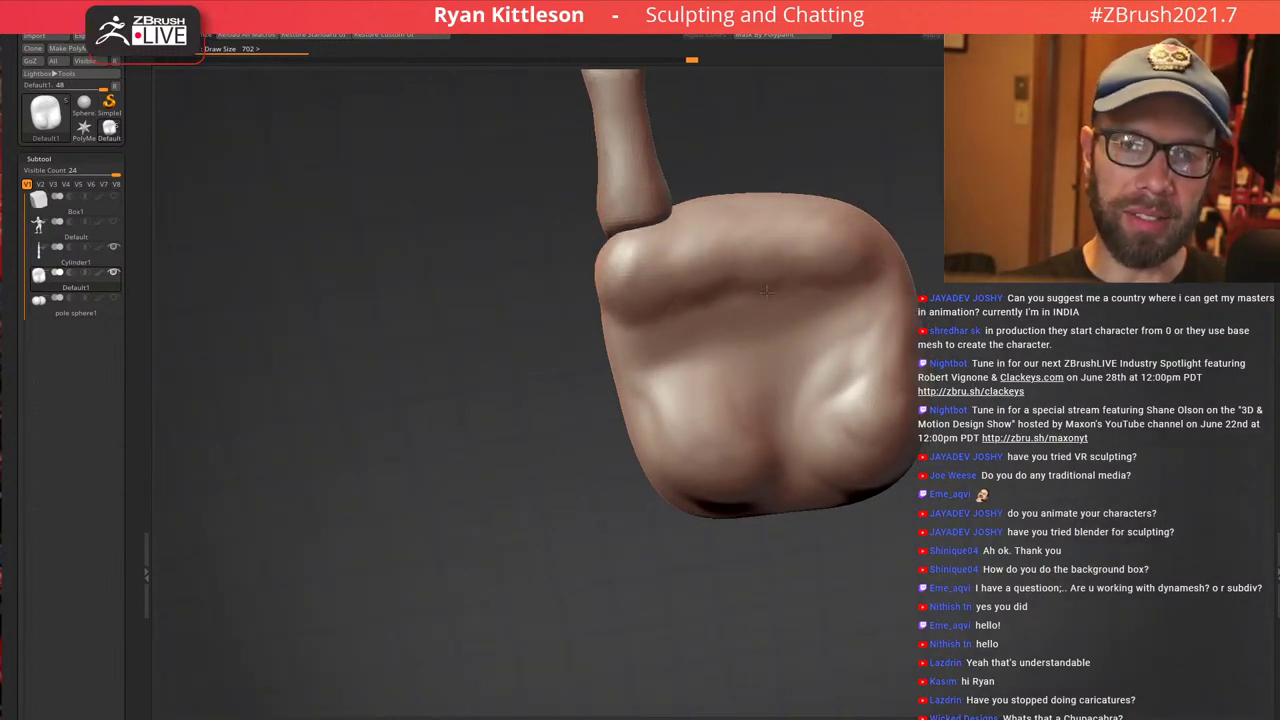
{"action": "mouse_move", "coordinate": [766, 291]}
{"action": "left_mouse_down"}
{"action": "mouse_move", "coordinate": [690, 296]}
{"action": "mouse_move", "coordinate": [749, 243]}
{"action": "mouse_move", "coordinate": [806, 270]}
{"action": "mouse_move", "coordinate": [856, 268]}
{"action": "left_mouse_up"}
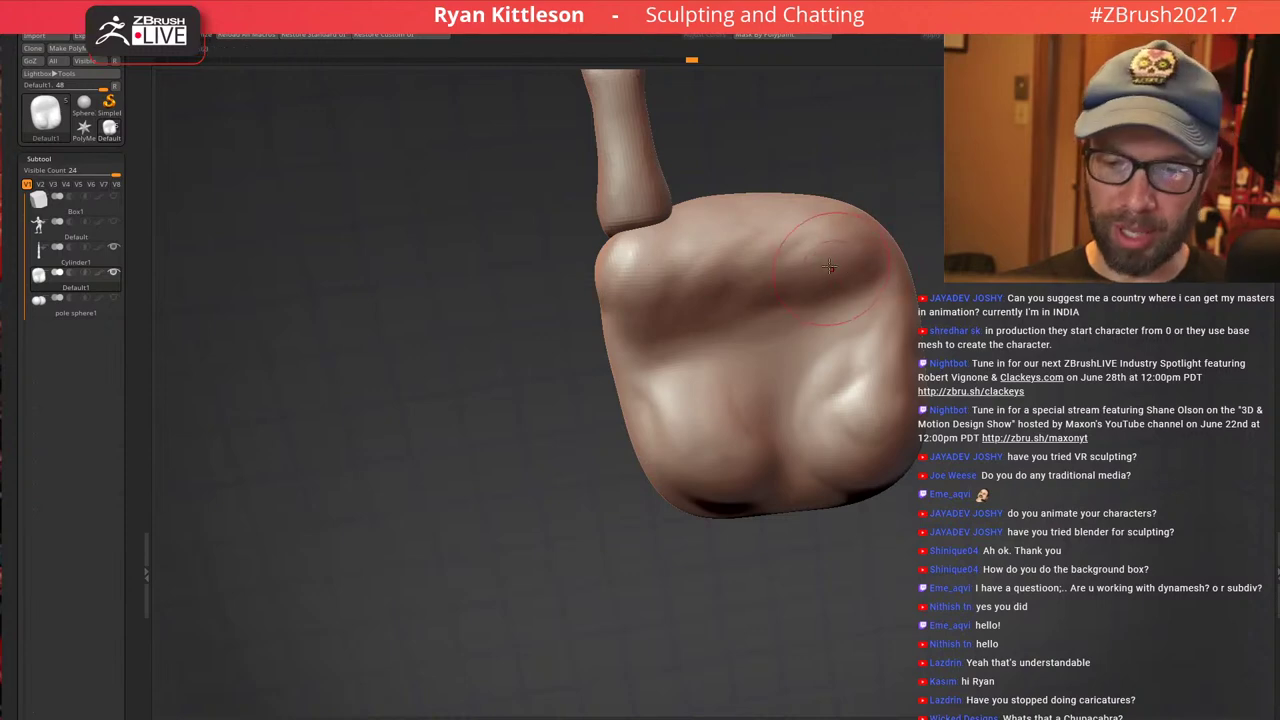
{"action": "mouse_move", "coordinate": [816, 233]}
{"action": "right_mouse_down"}
{"action": "mouse_move", "coordinate": [880, 251]}
{"action": "mouse_move", "coordinate": [813, 246]}
{"action": "right_mouse_up"}
{"action": "right_click_drag", "start_coordinate": [838, 313], "coordinate": [810, 306]}
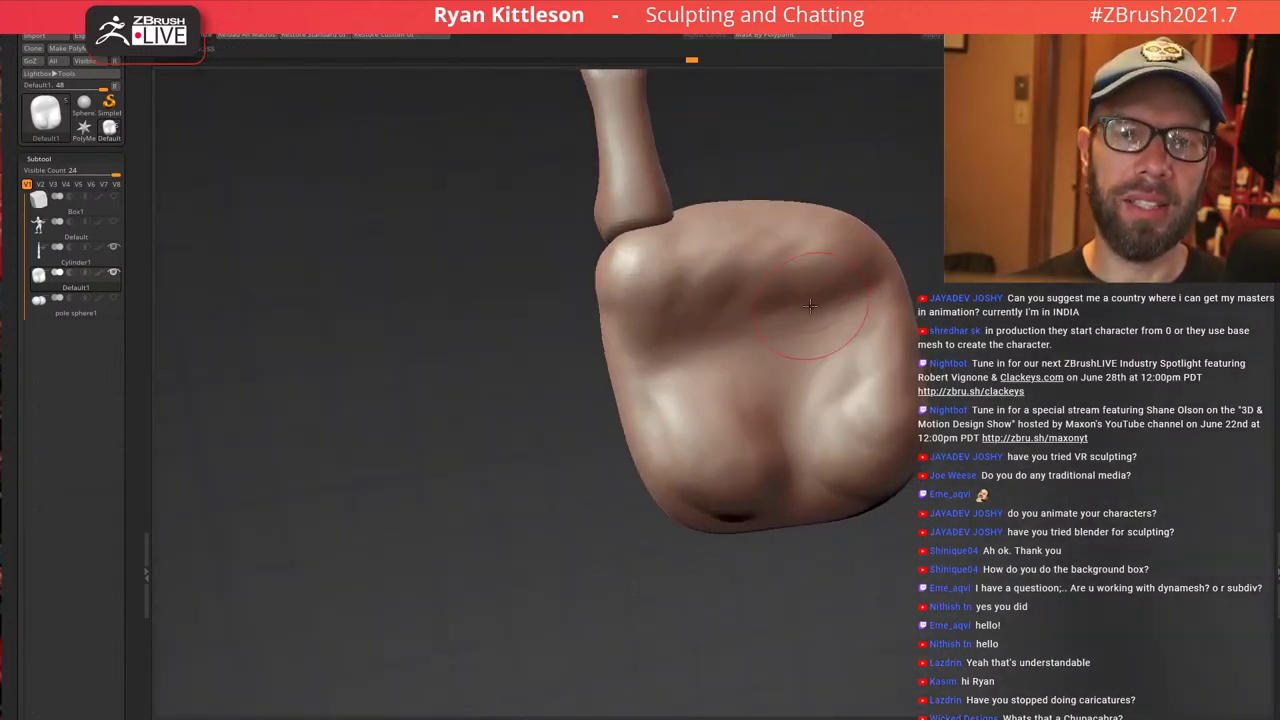
Raise the draw size to 795 and smooth the padded ridge across the top of the palm
{"action": "key", "text": "]"}
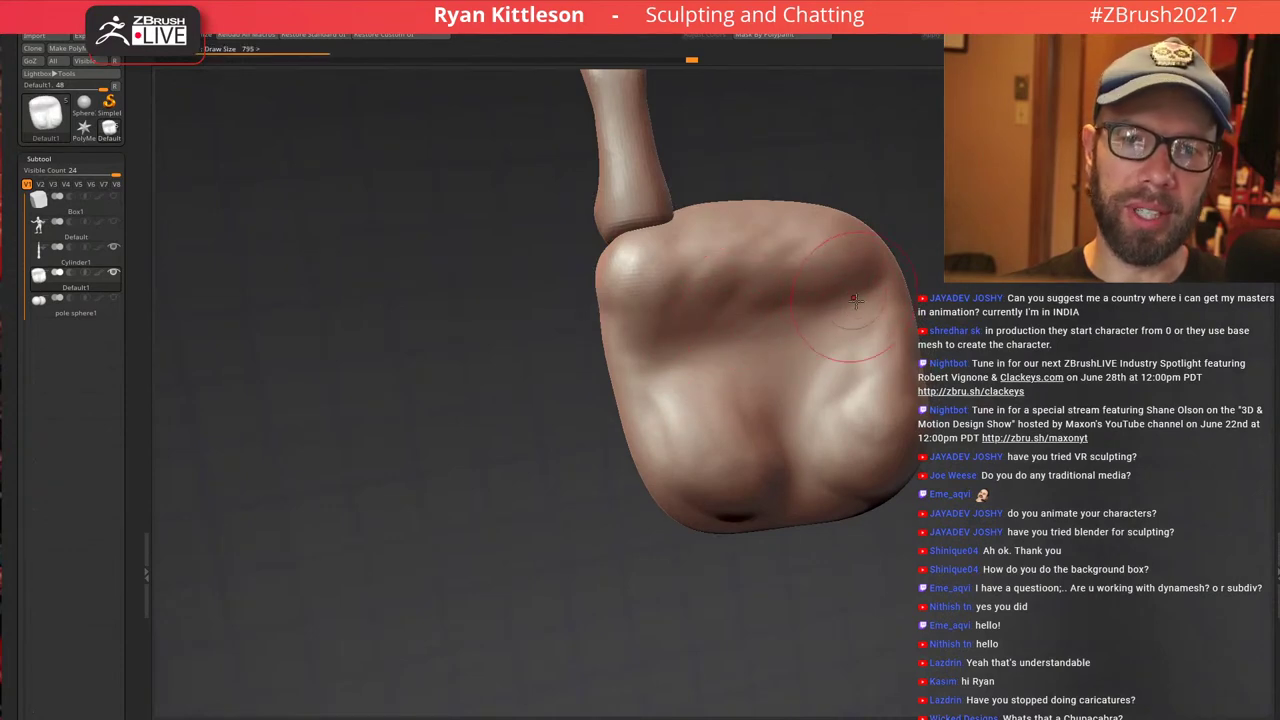
{"action": "mouse_move", "coordinate": [811, 334]}
{"action": "right_mouse_down"}
{"action": "mouse_move", "coordinate": [737, 345]}
{"action": "mouse_move", "coordinate": [797, 336]}
{"action": "right_mouse_up"}
{"action": "left_click_drag", "start_coordinate": [728, 268], "coordinate": [668, 278]}
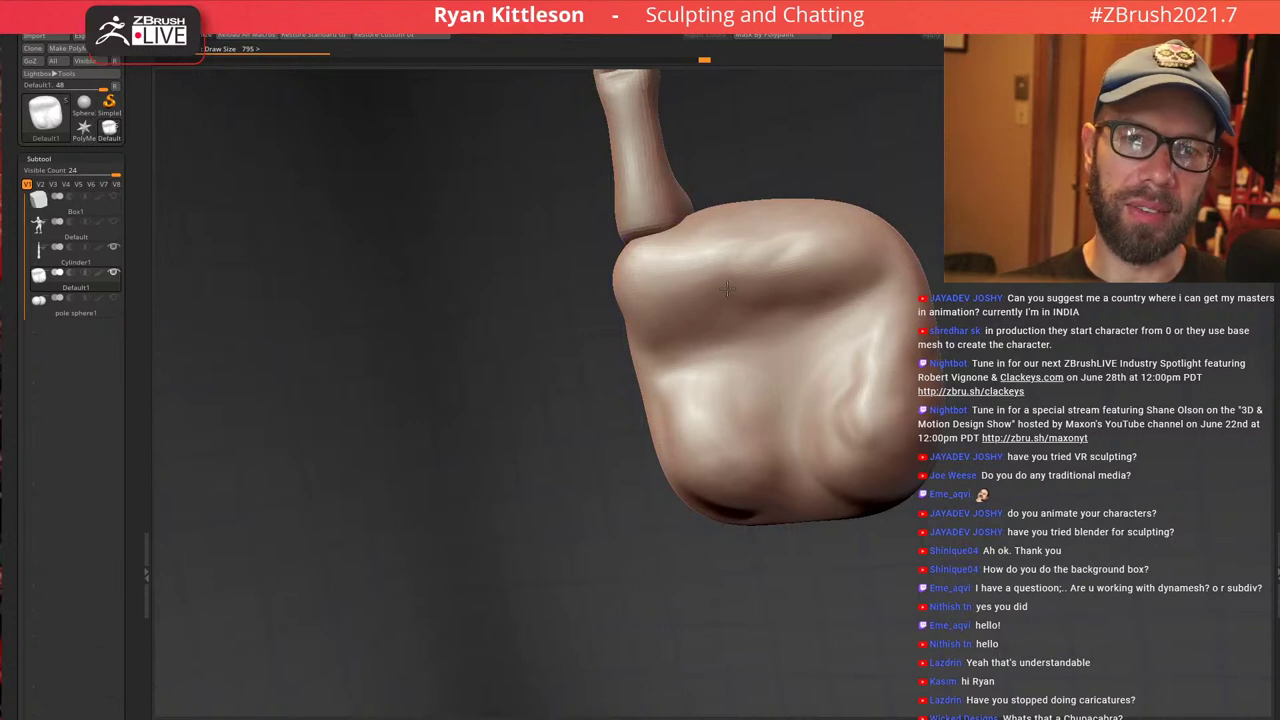
{"action": "right_click_drag", "start_coordinate": [734, 318], "coordinate": [756, 322]}
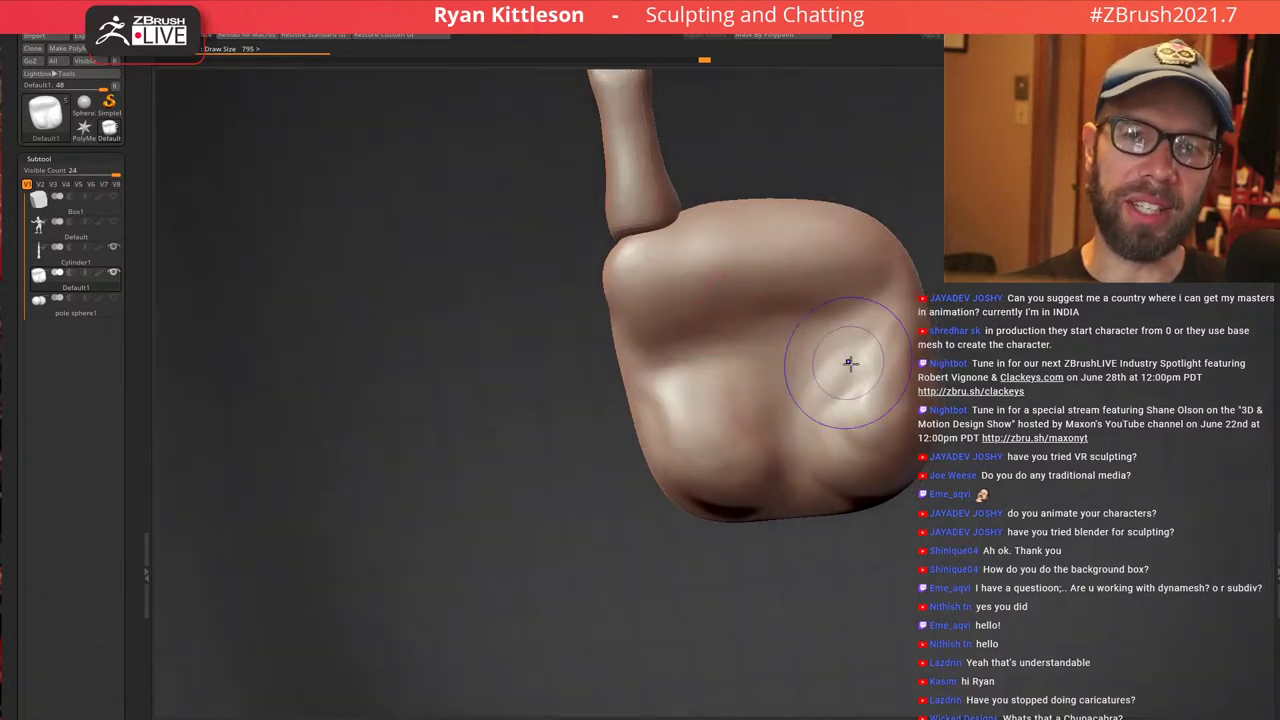
Smooth the far heel pad and reshape the palm's side profile with a draw size of up to 1148
{"action": "mouse_move", "coordinate": [864, 394]}
{"action": "right_mouse_down"}
{"action": "mouse_move", "coordinate": [753, 300]}
{"action": "mouse_move", "coordinate": [818, 263]}
{"action": "mouse_move", "coordinate": [869, 254]}
{"action": "mouse_move", "coordinate": [776, 299]}
{"action": "mouse_move", "coordinate": [842, 321]}
{"action": "right_mouse_up"}
{"action": "right_click", "coordinate": [850, 331]}
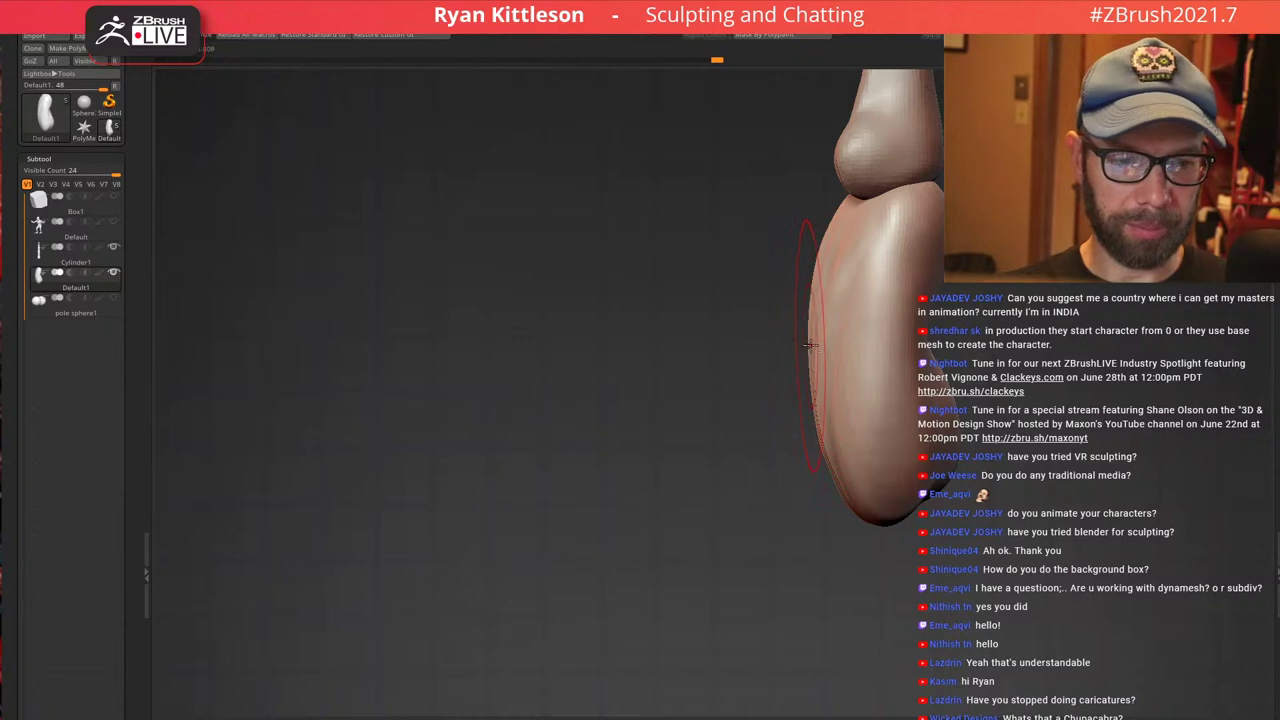
{"action": "mouse_move", "coordinate": [815, 346]}
{"action": "left_mouse_down"}
{"action": "mouse_move", "coordinate": [855, 345]}
{"action": "mouse_move", "coordinate": [660, 372]}
{"action": "left_mouse_up"}
{"action": "right_click_drag", "start_coordinate": [743, 399], "coordinate": [820, 384]}
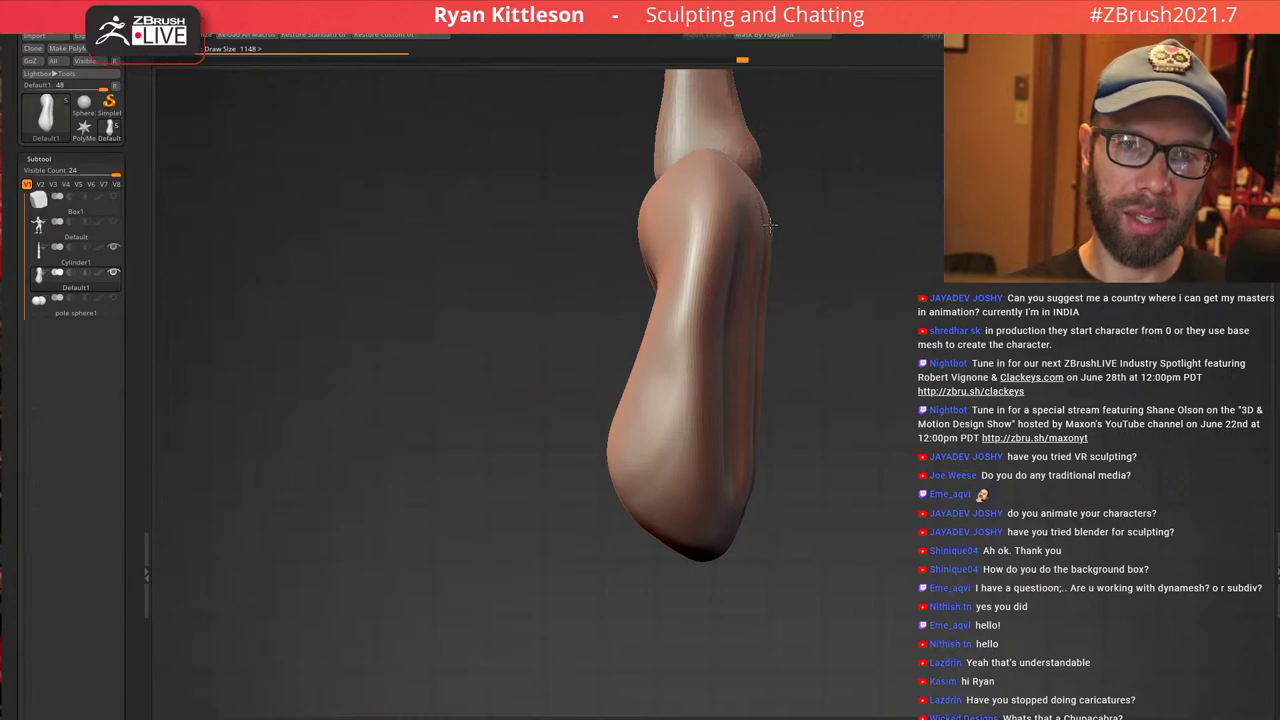
{"action": "mouse_move", "coordinate": [755, 243]}
{"action": "right_mouse_down"}
{"action": "mouse_move", "coordinate": [737, 243]}
{"action": "mouse_move", "coordinate": [951, 160]}
{"action": "mouse_move", "coordinate": [903, 255]}
{"action": "right_mouse_up"}
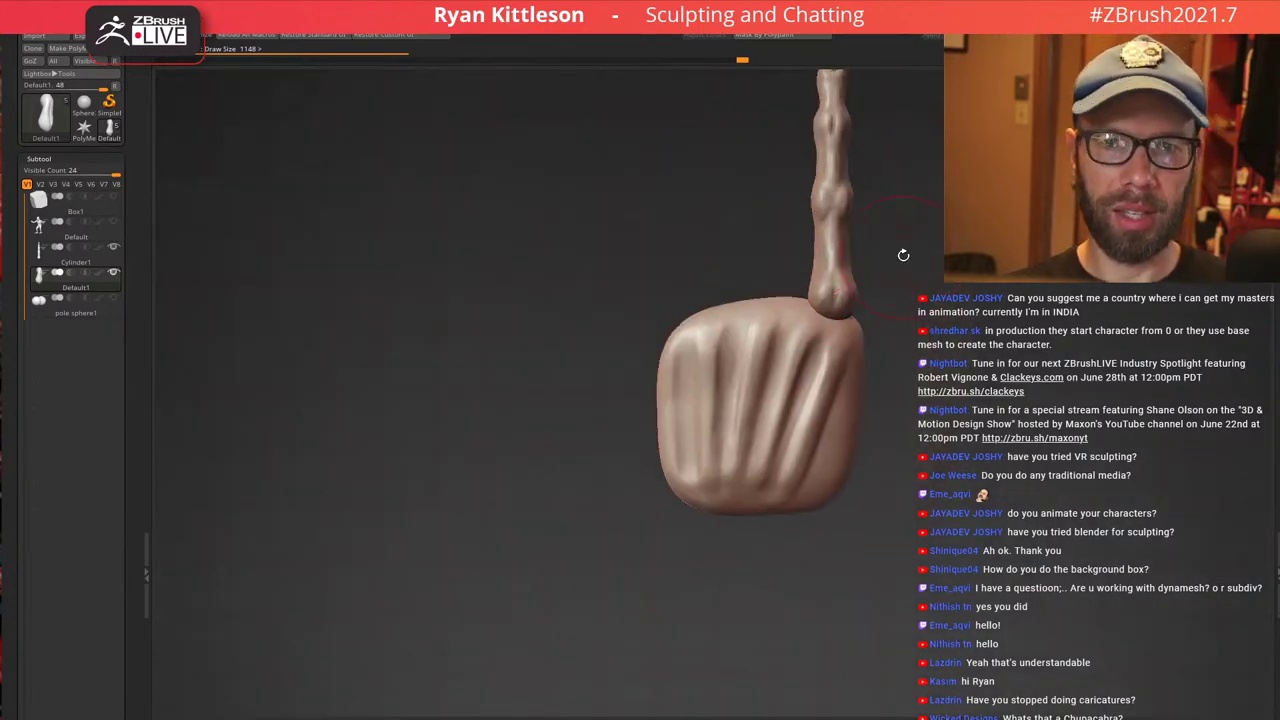
Select the finger, set the transform pivot at its base, and seat it on the palm's corner with an outward tilt
{"action": "left_click", "coordinate": [838, 266], "text": "alt"}
{"action": "key", "text": "w"}
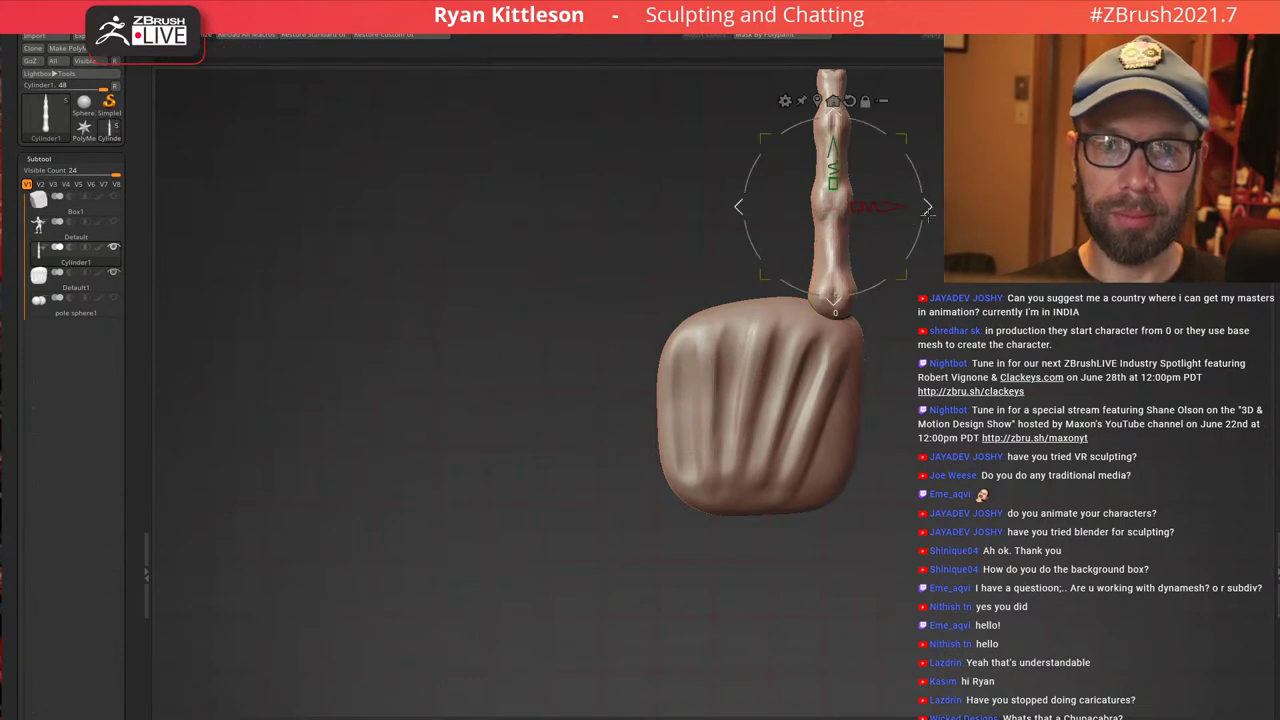
{"action": "left_click_drag", "start_coordinate": [928, 216], "coordinate": [940, 231]}
{"action": "key", "text": "ctrl+z"}
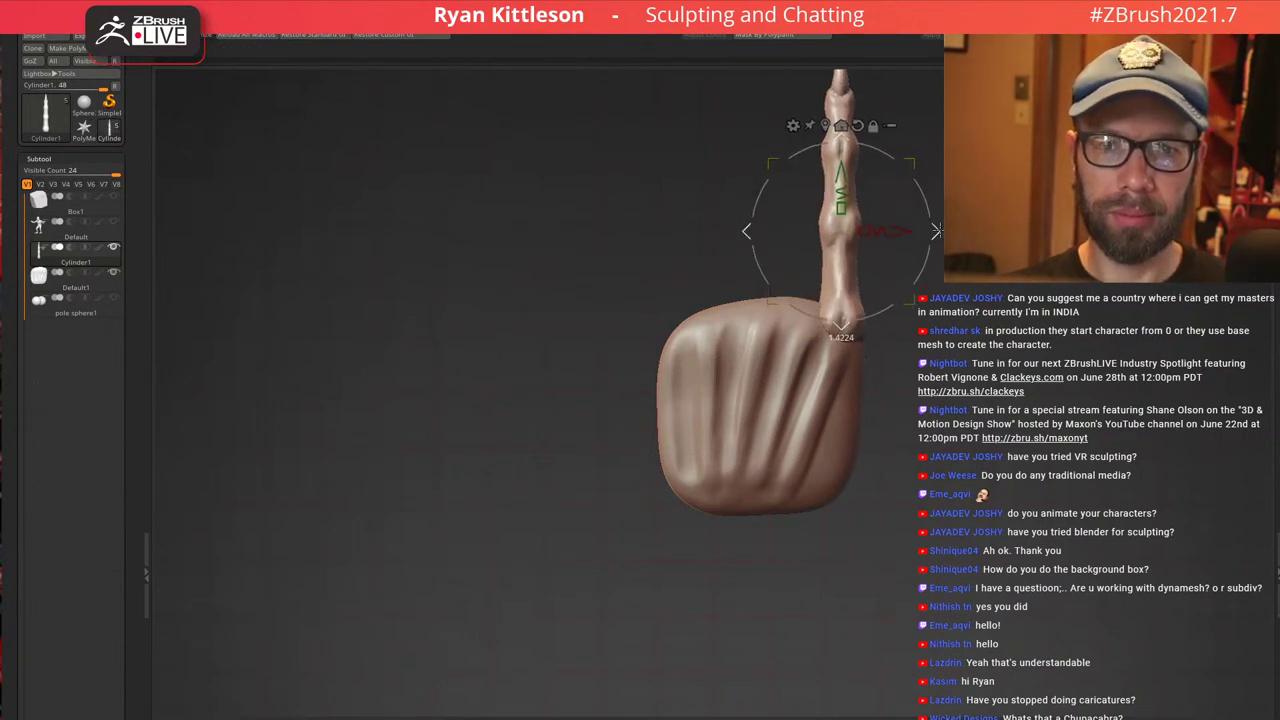
{"action": "left_click_drag", "start_coordinate": [845, 175], "coordinate": [939, 328], "text": "alt"}
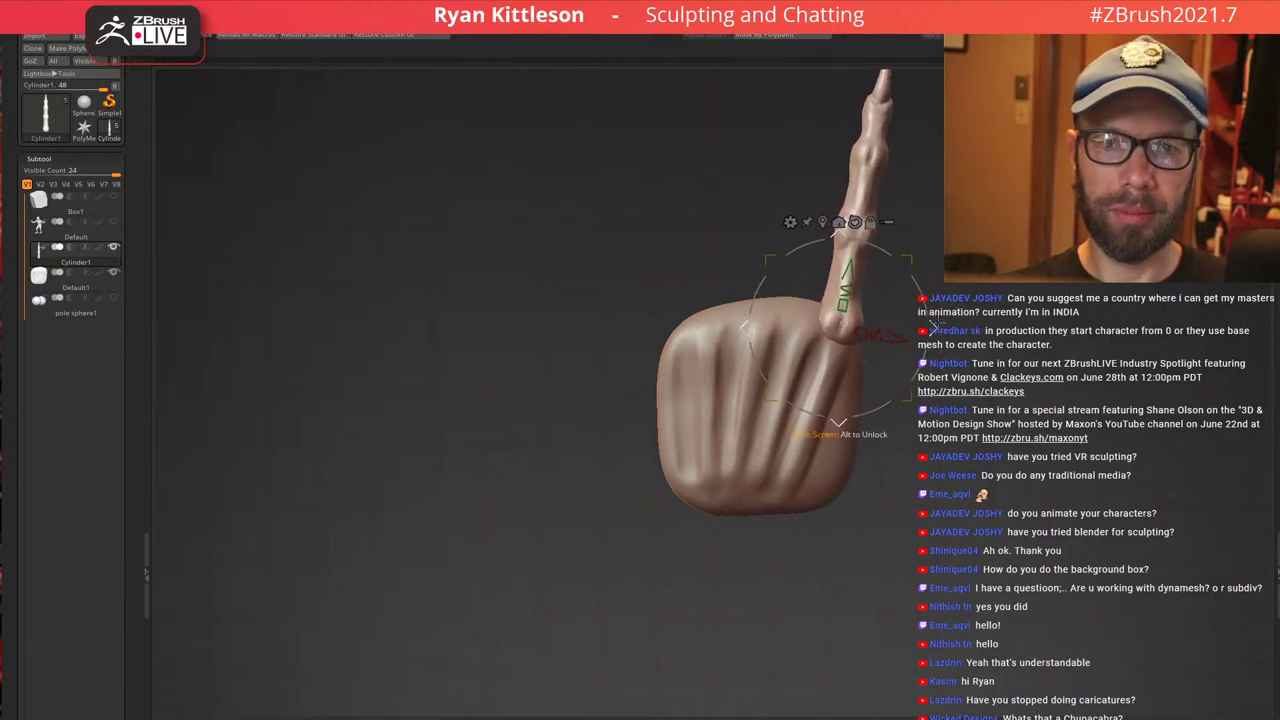
{"action": "left_click_drag", "start_coordinate": [900, 560], "coordinate": [1140, 560], "text": "shift"}
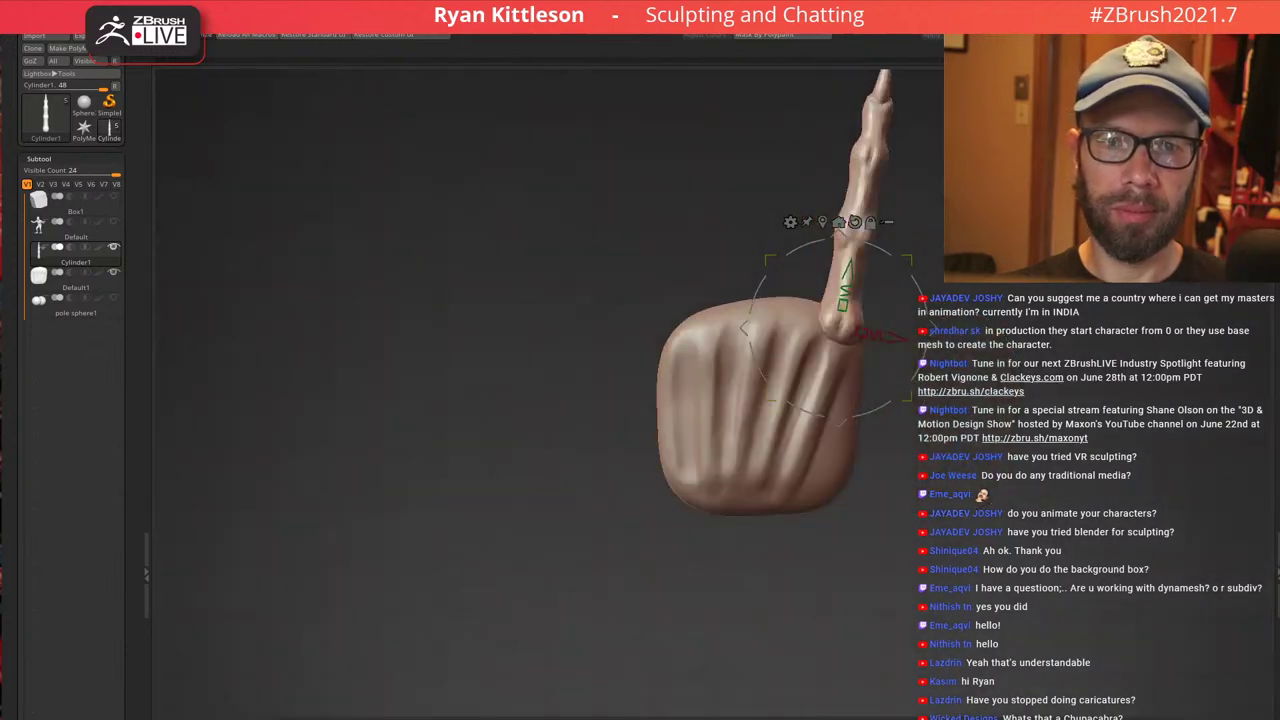
Duplicate the finger three times and spread the copies along the palm's knuckle edge, tilting them into a fan
{"action": "left_click_drag", "start_coordinate": [933, 327], "coordinate": [881, 283]}
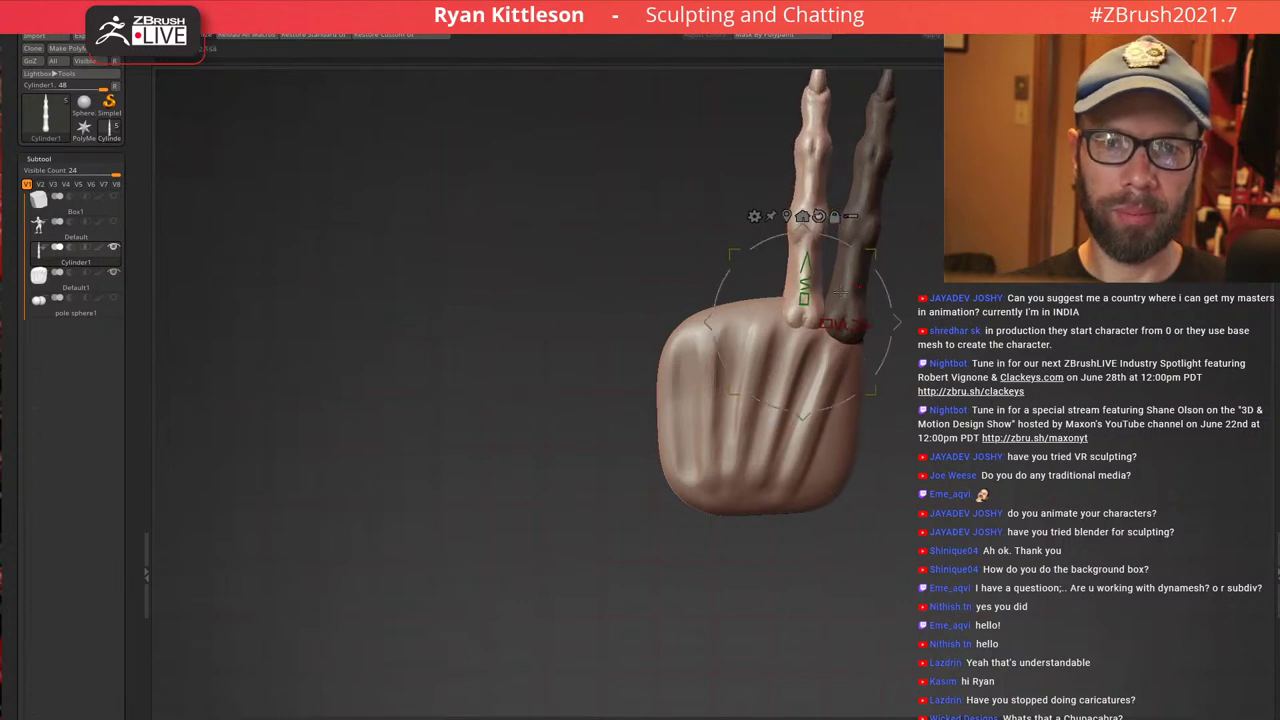
{"action": "left_click_drag", "start_coordinate": [804, 301], "coordinate": [803, 297]}
{"action": "left_click_drag", "start_coordinate": [953, 230], "coordinate": [985, 284], "text": "alt"}
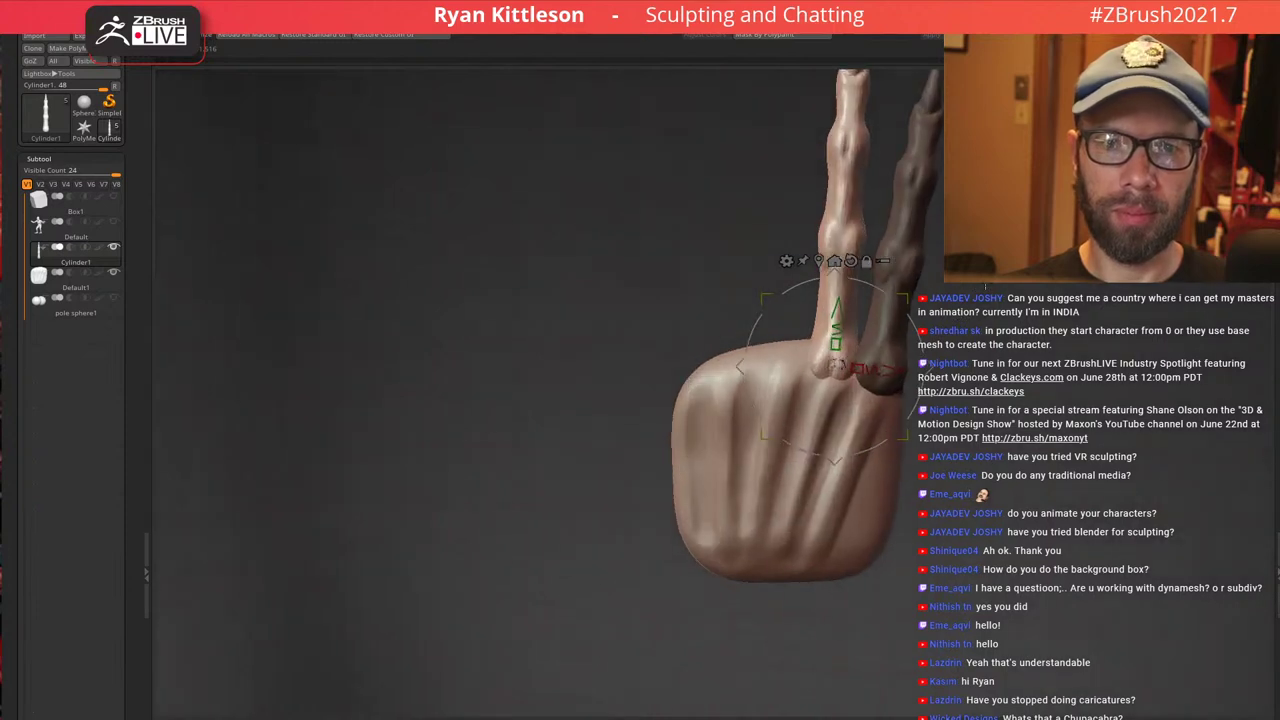
{"action": "left_click_drag", "start_coordinate": [932, 370], "coordinate": [785, 353], "text": "ctrl"}
{"action": "left_click_drag", "start_coordinate": [879, 366], "coordinate": [795, 327]}
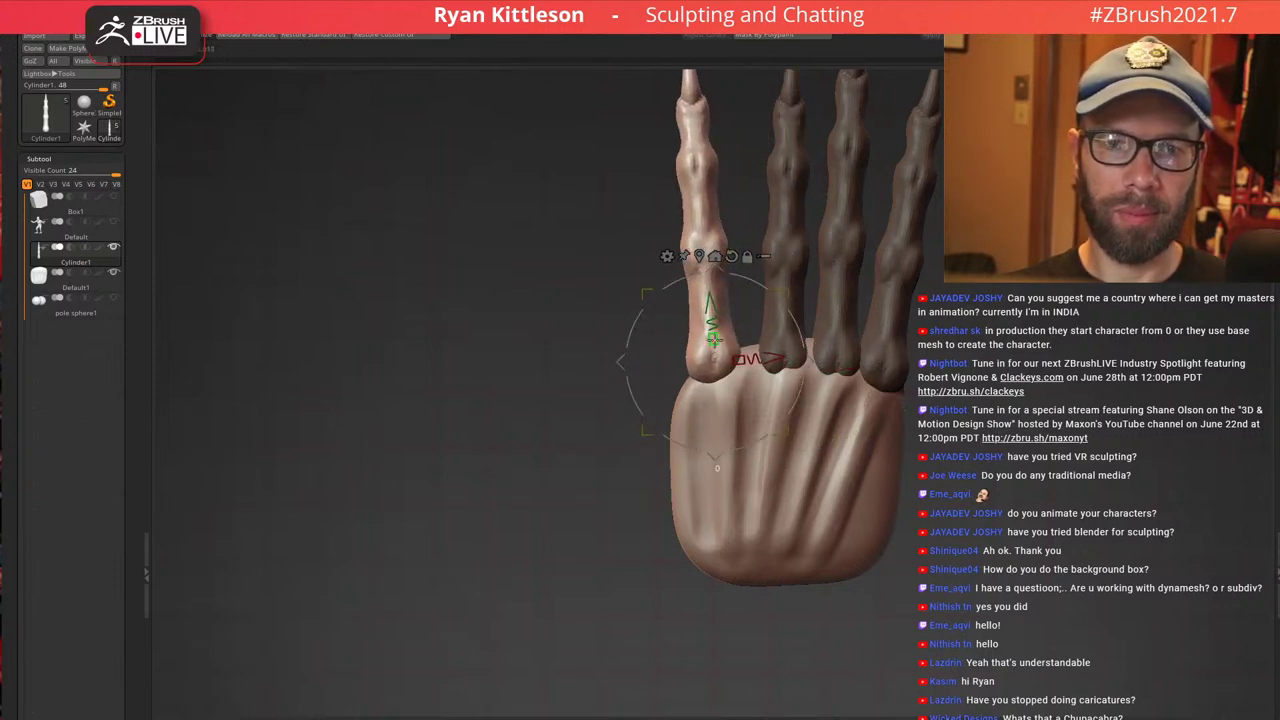
Shorten the outermost copied finger along its length and shift it slightly toward the palm's outer edge
{"action": "left_click_drag", "start_coordinate": [714, 341], "coordinate": [721, 355]}
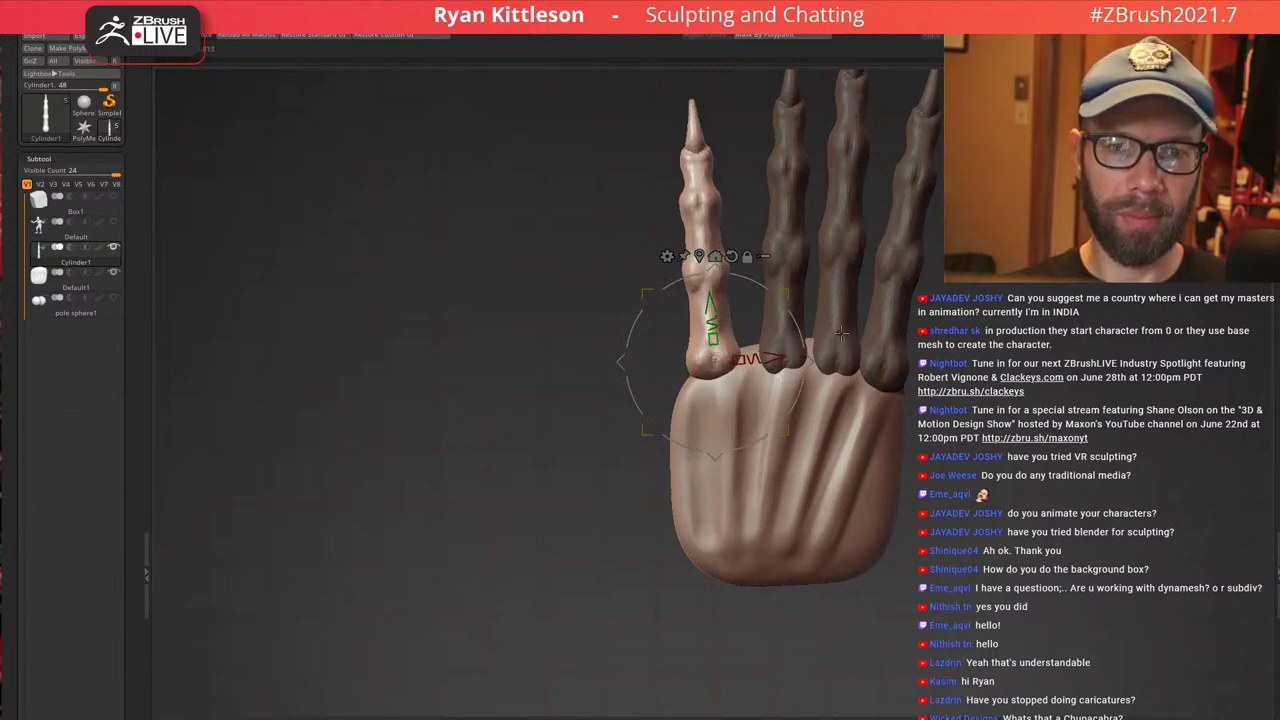
{"action": "mouse_move", "coordinate": [913, 285]}
{"action": "left_mouse_down"}
{"action": "mouse_move", "coordinate": [620, 290]}
{"action": "mouse_move", "coordinate": [890, 288]}
{"action": "left_mouse_up"}
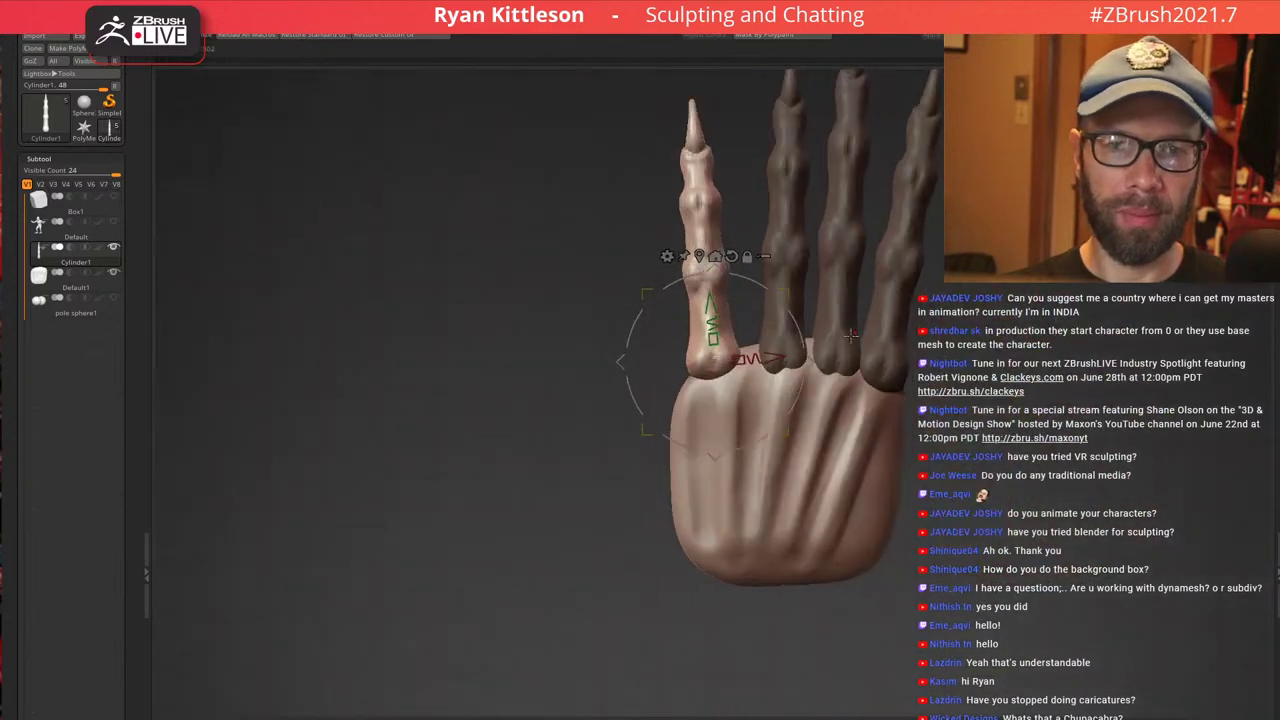
{"action": "left_click_drag", "start_coordinate": [808, 362], "coordinate": [801, 360]}
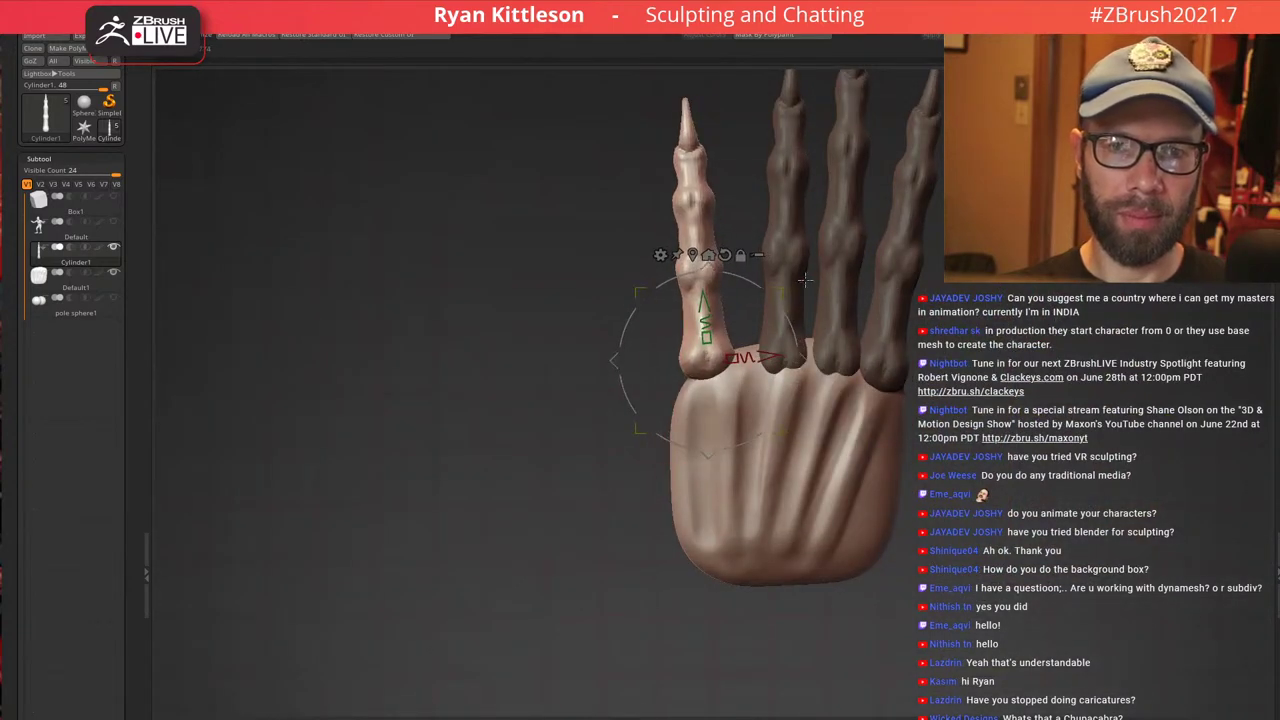
Clear the mask, isolate the finger beside the shortened one, and shift it toward the outer edge
{"action": "left_click_drag", "start_coordinate": [806, 278], "coordinate": [803, 267], "text": "ctrl"}
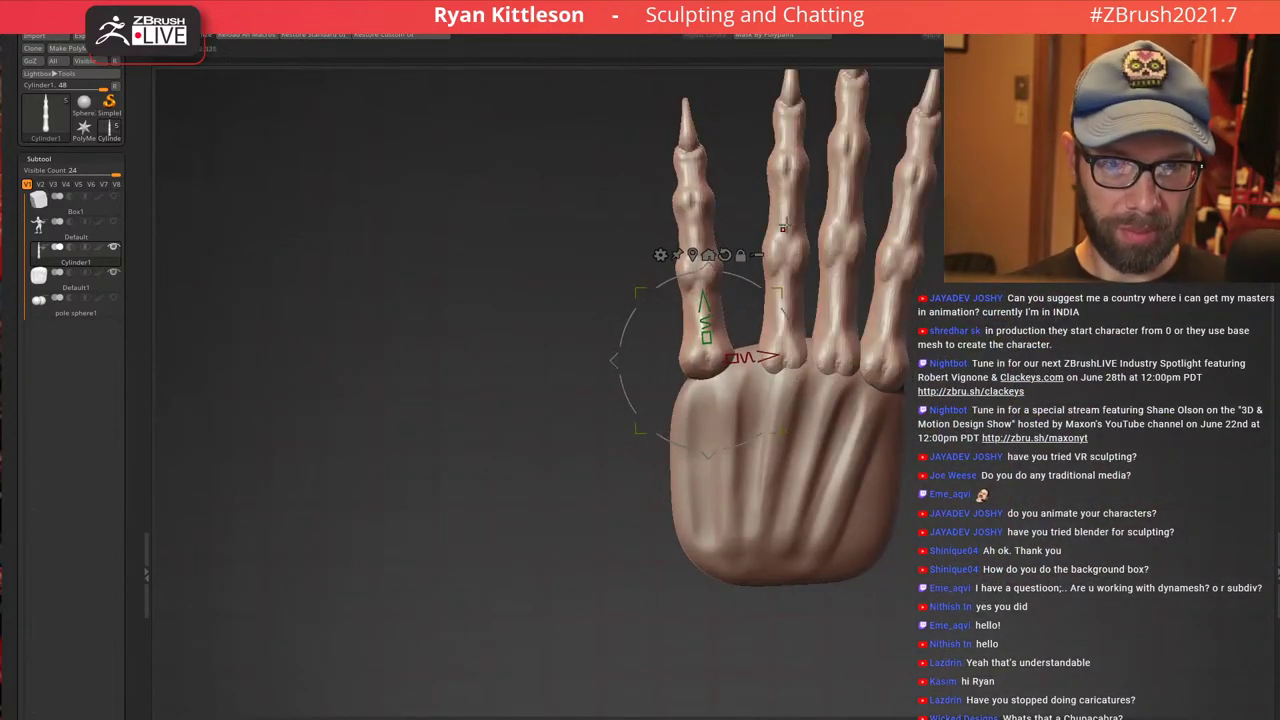
{"action": "left_click", "coordinate": [784, 228], "text": "ctrl"}
{"action": "left_click_drag", "start_coordinate": [885, 225], "coordinate": [873, 220]}
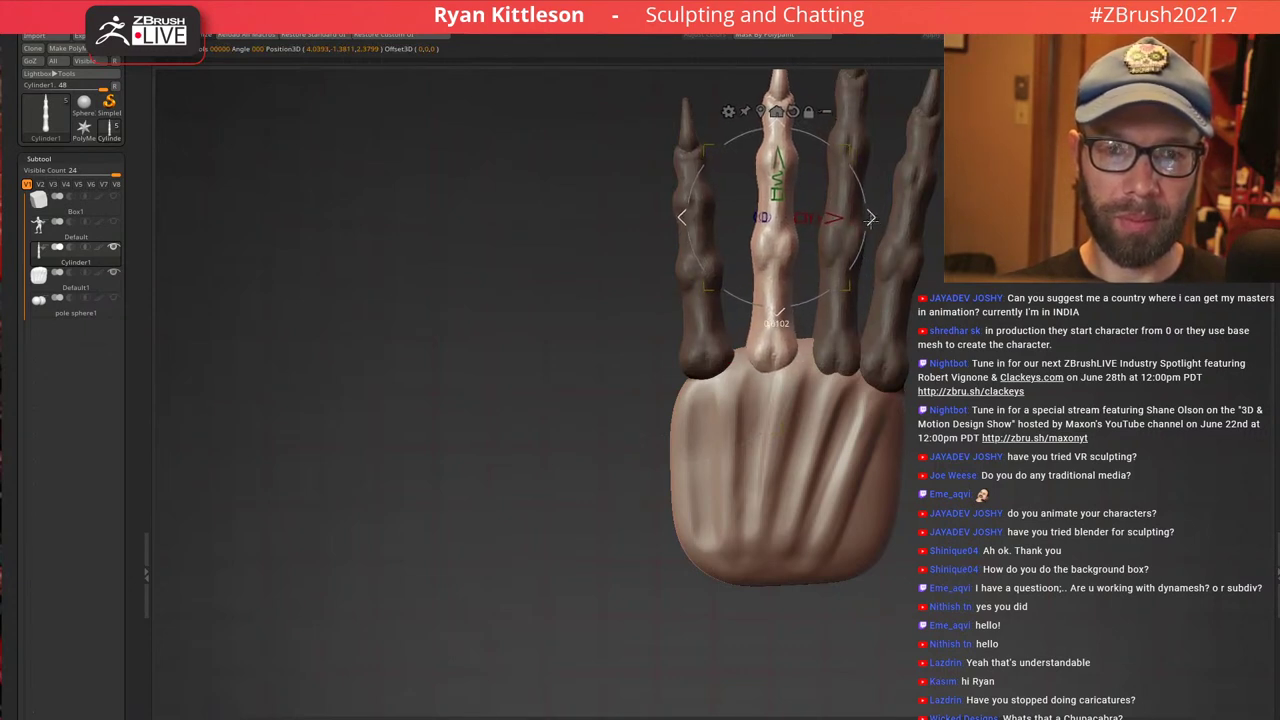
Isolate the original finger and its neighbour in turn and adjust their positions on the knuckle edge
{"action": "left_click", "coordinate": [899, 371]}
{"action": "left_click", "coordinate": [890, 328], "text": "ctrl"}
{"action": "left_click", "coordinate": [890, 328], "text": "ctrl"}
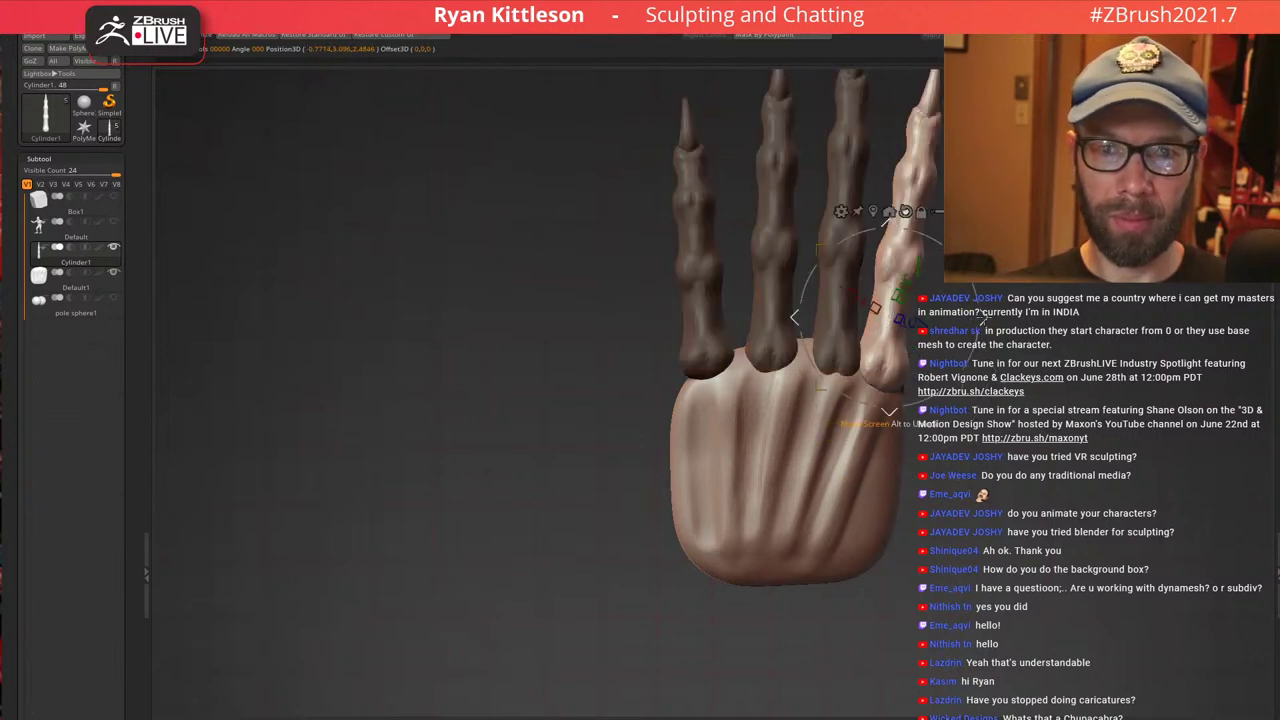
{"action": "left_click_drag", "start_coordinate": [983, 317], "coordinate": [926, 306]}
{"action": "left_click", "coordinate": [837, 320], "text": "ctrl"}
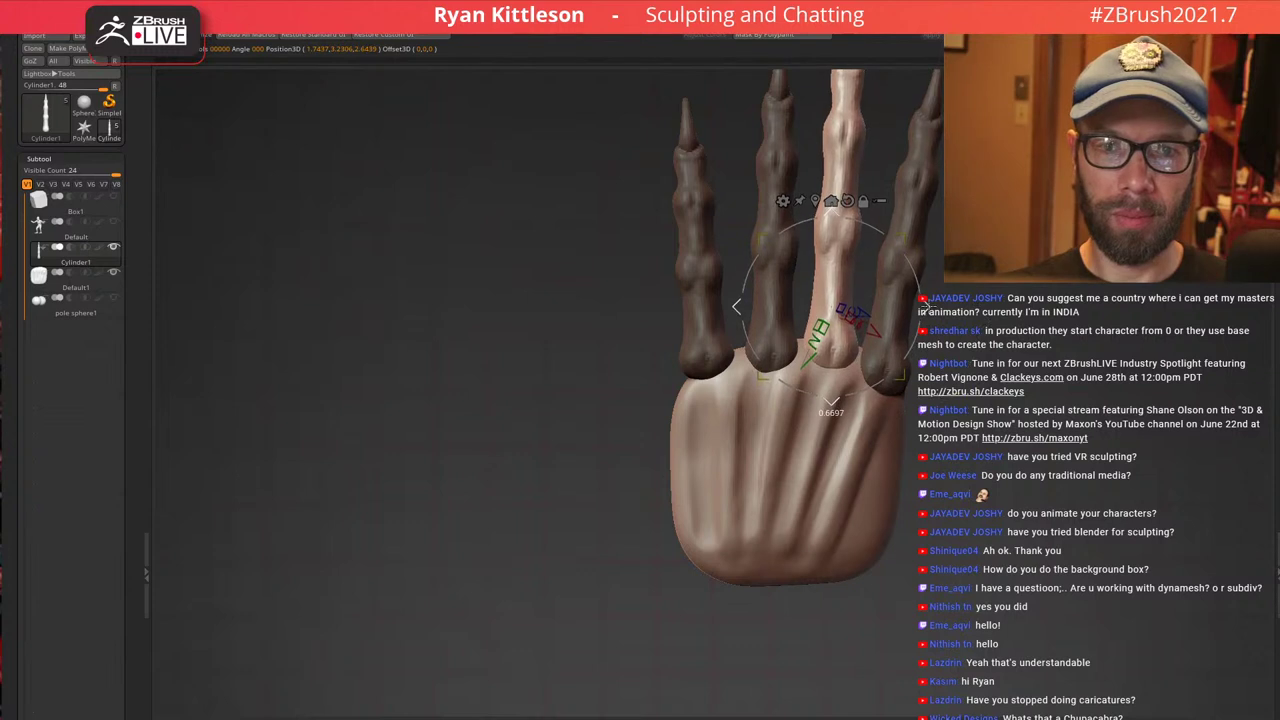
Lower the shortened finger on the palm, shift the finger beside it slightly outward, and check the hand from the palm side
{"action": "left_click", "coordinate": [702, 357], "text": "ctrl"}
{"action": "left_click_drag", "start_coordinate": [798, 357], "coordinate": [798, 373]}
{"action": "left_click", "coordinate": [779, 270], "text": "ctrl"}
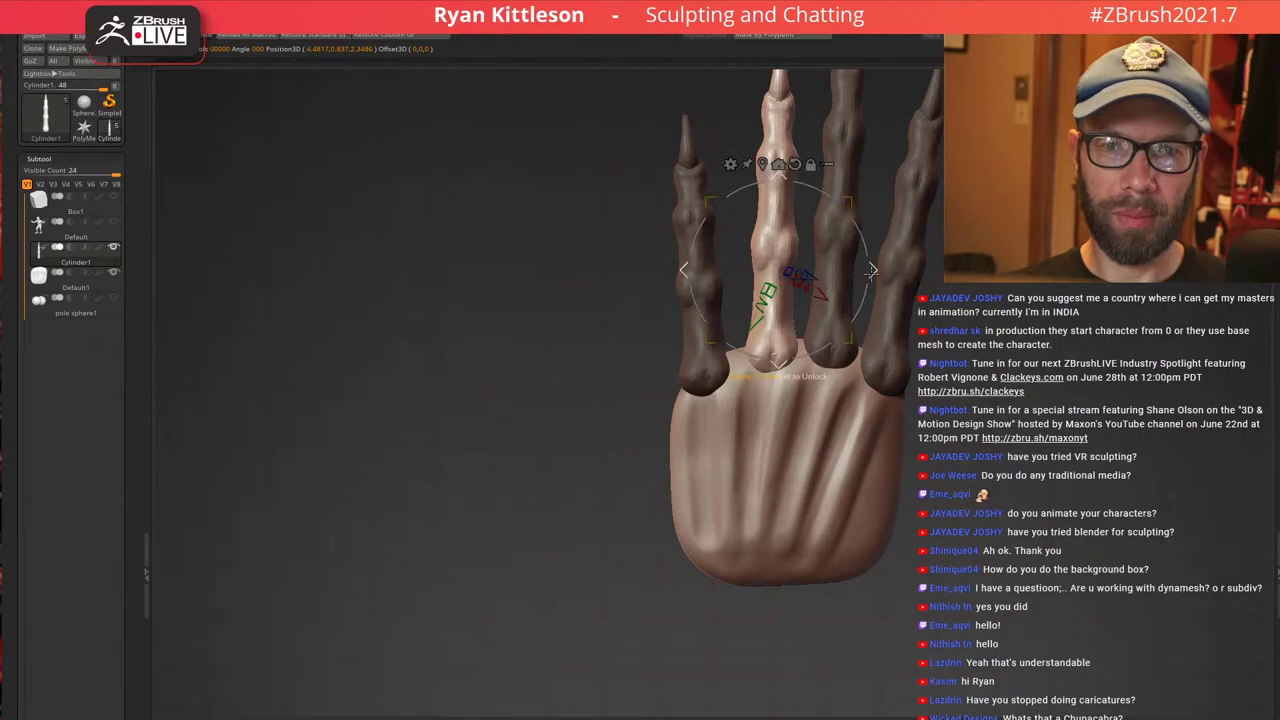
{"action": "left_click_drag", "start_coordinate": [872, 274], "coordinate": [867, 276]}
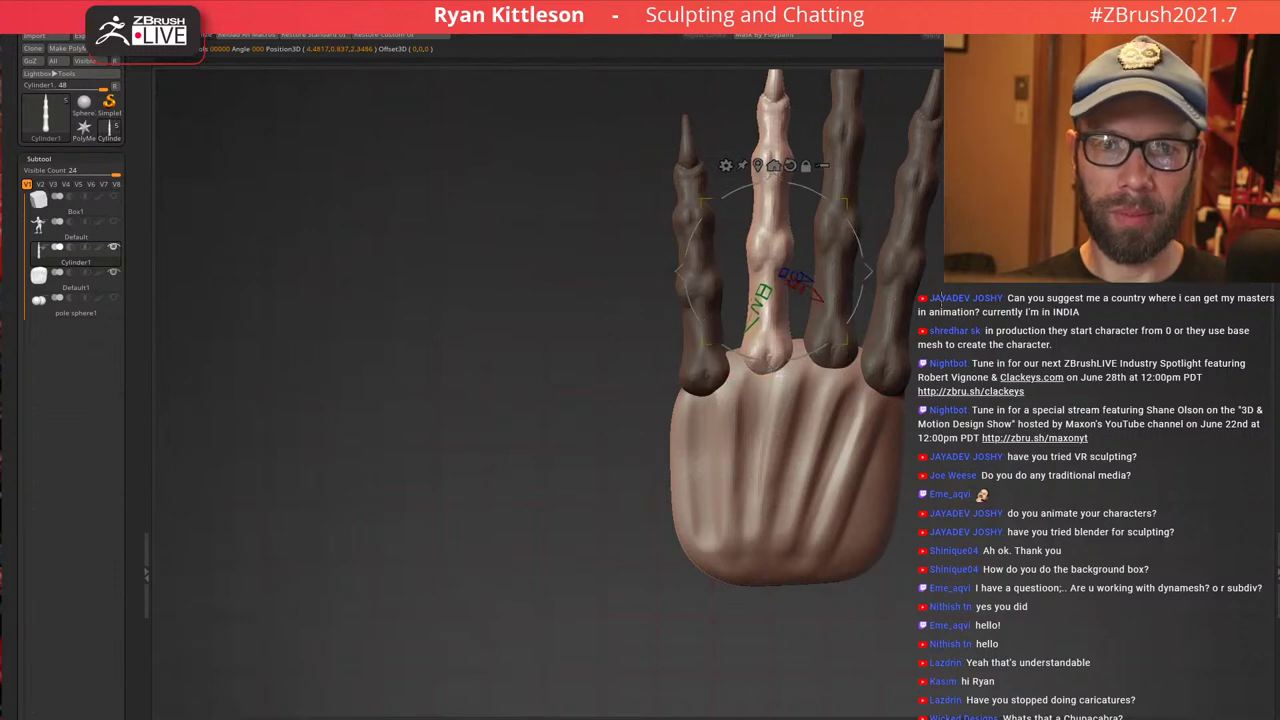
{"action": "left_click_drag", "start_coordinate": [941, 298], "coordinate": [940, 180], "text": "alt"}
{"action": "left_click_drag", "start_coordinate": [1150, 200], "coordinate": [948, 272]}
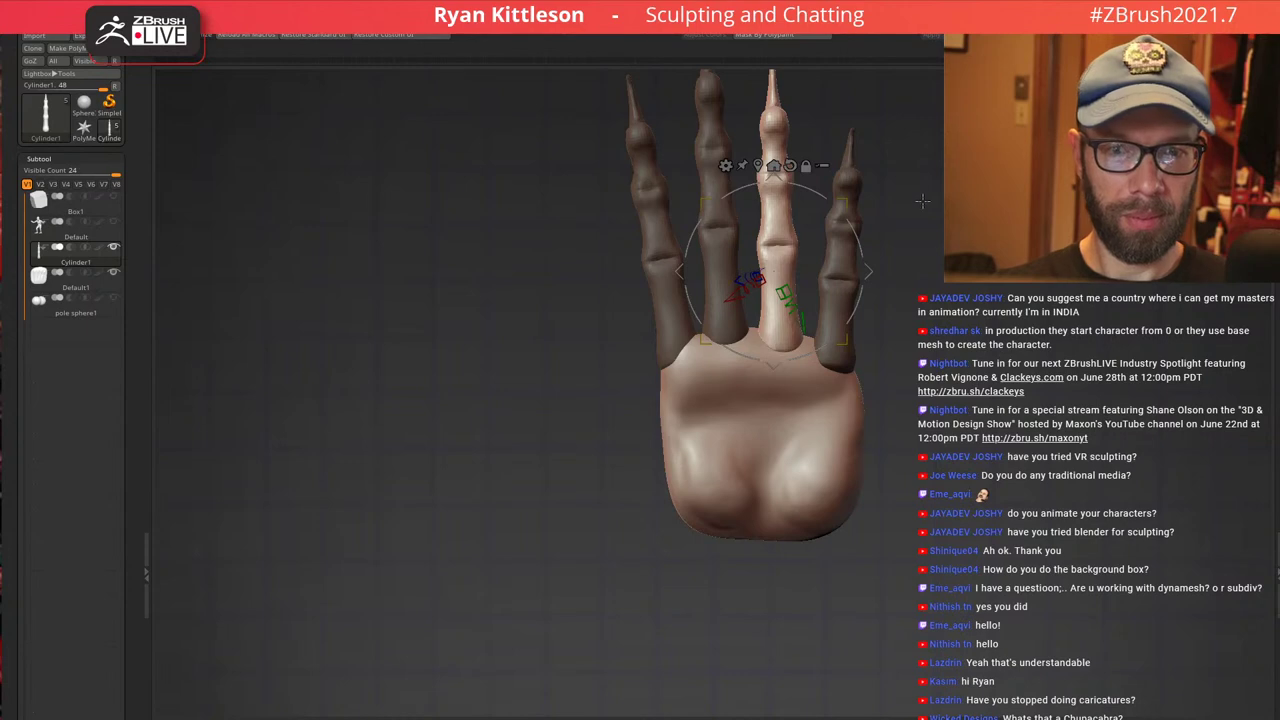
Select the palm and carve deeper grooves between the tendons on the back of the hand, running down from the knuckles
{"action": "left_click_drag", "start_coordinate": [936, 251], "coordinate": [1158, 250]}
{"action": "key", "text": "q"}
{"action": "right_click_drag", "start_coordinate": [781, 418], "coordinate": [795, 508], "text": "ctrl"}
{"action": "left_click", "coordinate": [795, 508], "text": "alt"}
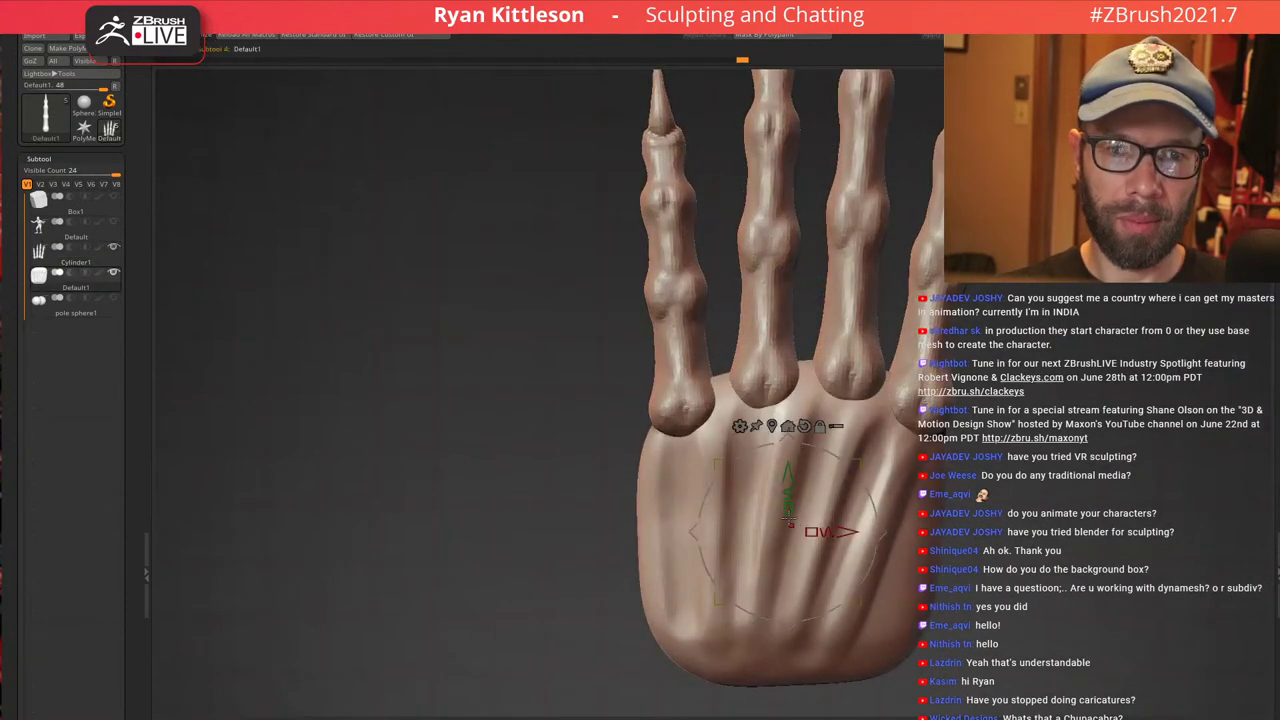
{"action": "key", "text": "q"}
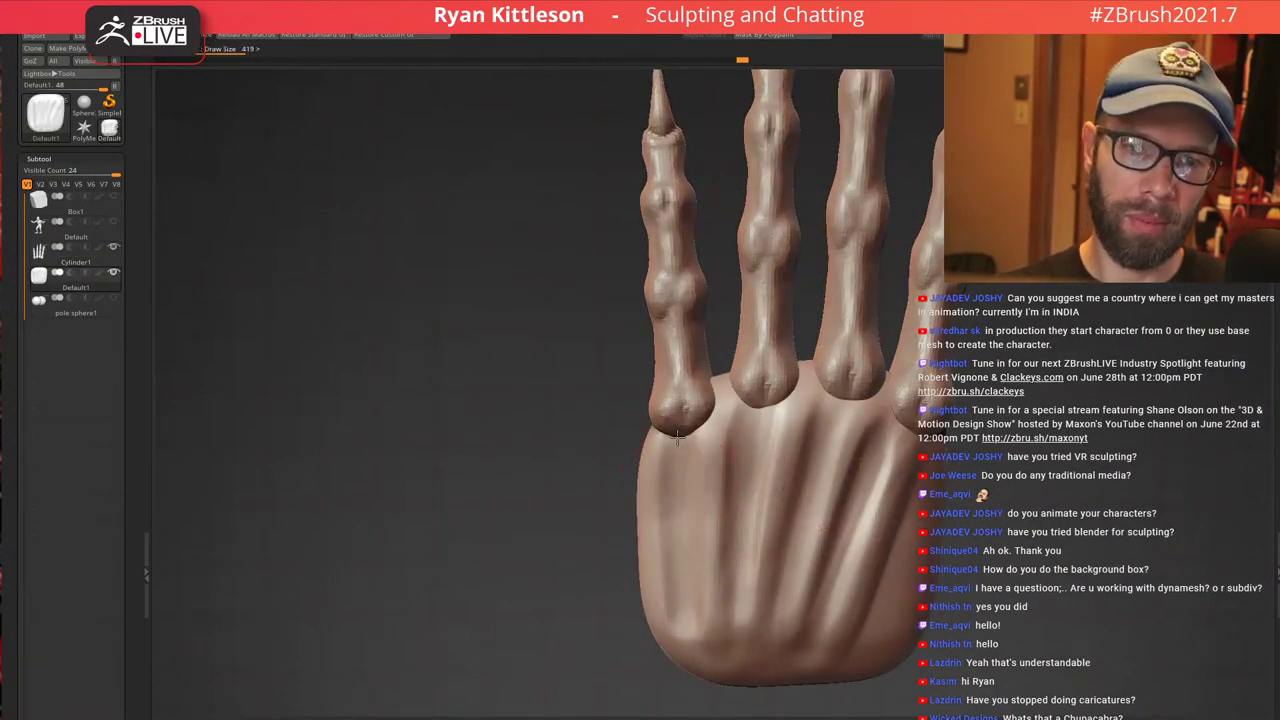
{"action": "left_click_drag", "start_coordinate": [677, 437], "coordinate": [709, 572]}
{"action": "mouse_move", "coordinate": [722, 436]}
{"action": "left_mouse_down"}
{"action": "mouse_move", "coordinate": [730, 530]}
{"action": "mouse_move", "coordinate": [734, 406]}
{"action": "mouse_move", "coordinate": [738, 520]}
{"action": "left_mouse_up"}
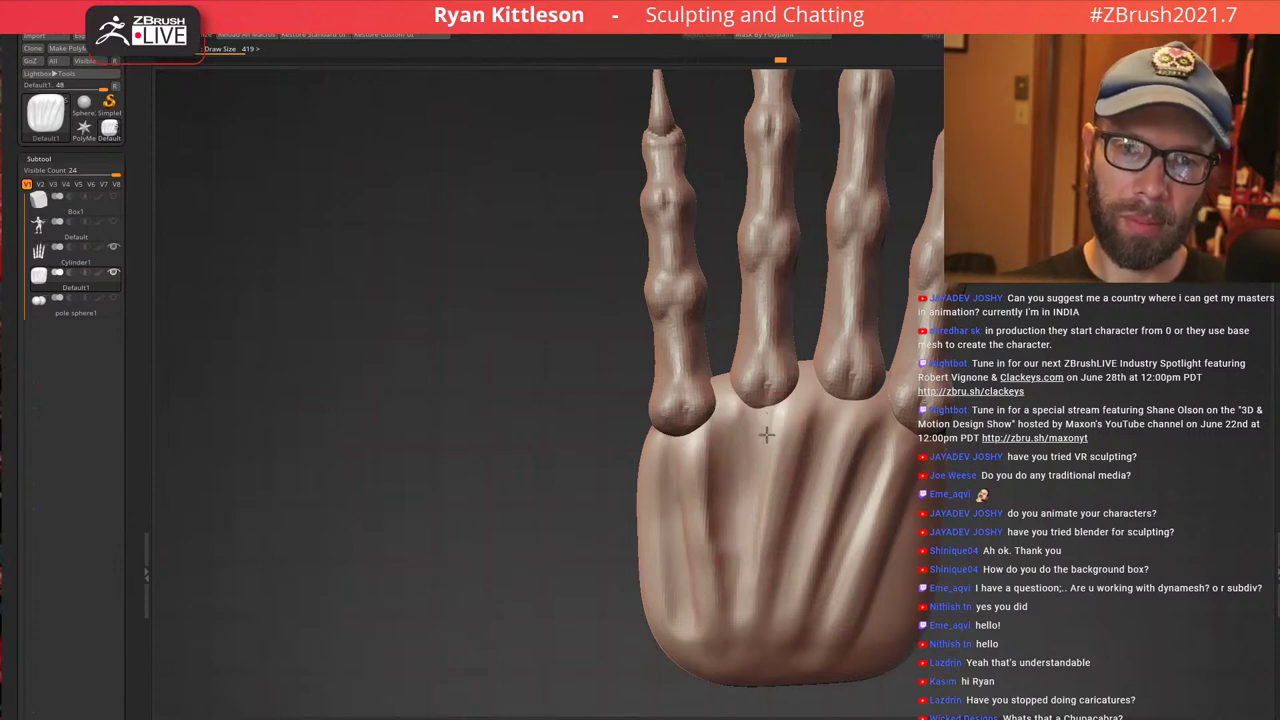
{"action": "left_click_drag", "start_coordinate": [767, 435], "coordinate": [765, 540]}
{"action": "mouse_move", "coordinate": [810, 427]}
{"action": "left_mouse_down"}
{"action": "mouse_move", "coordinate": [816, 396]}
{"action": "mouse_move", "coordinate": [823, 530]}
{"action": "mouse_move", "coordinate": [810, 582]}
{"action": "left_mouse_up"}
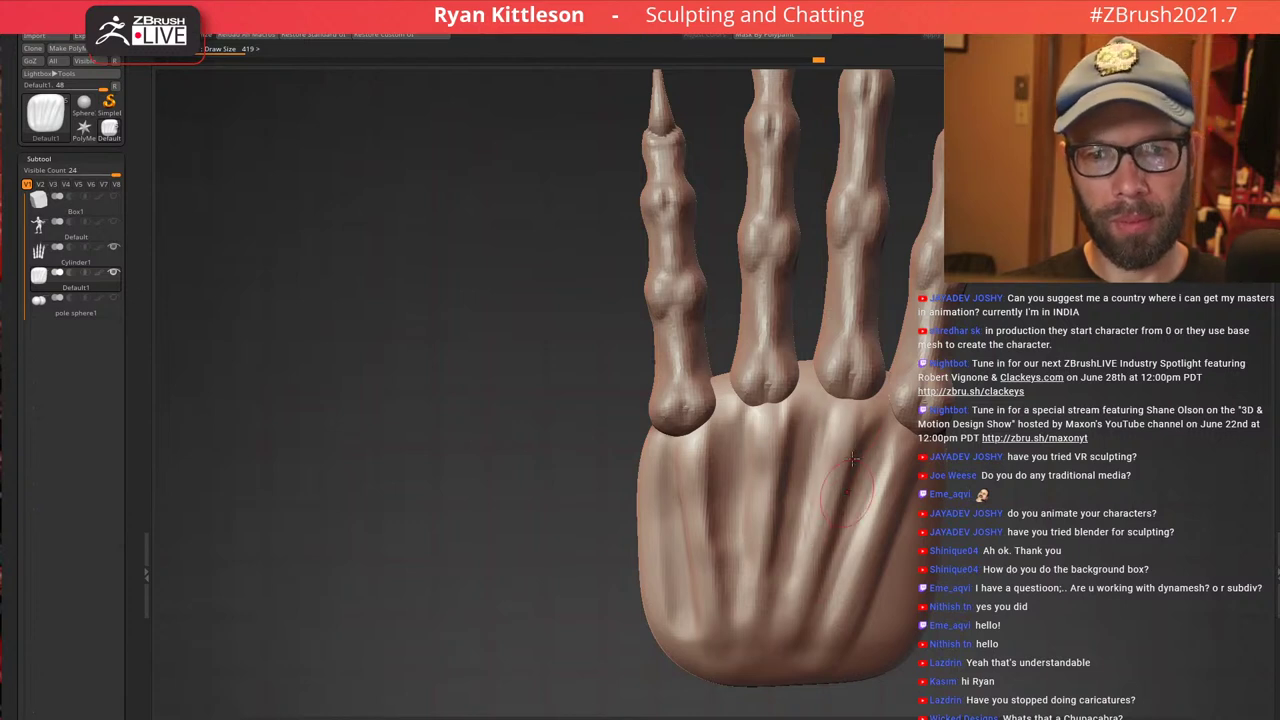
{"action": "left_click_drag", "start_coordinate": [894, 456], "coordinate": [861, 471]}
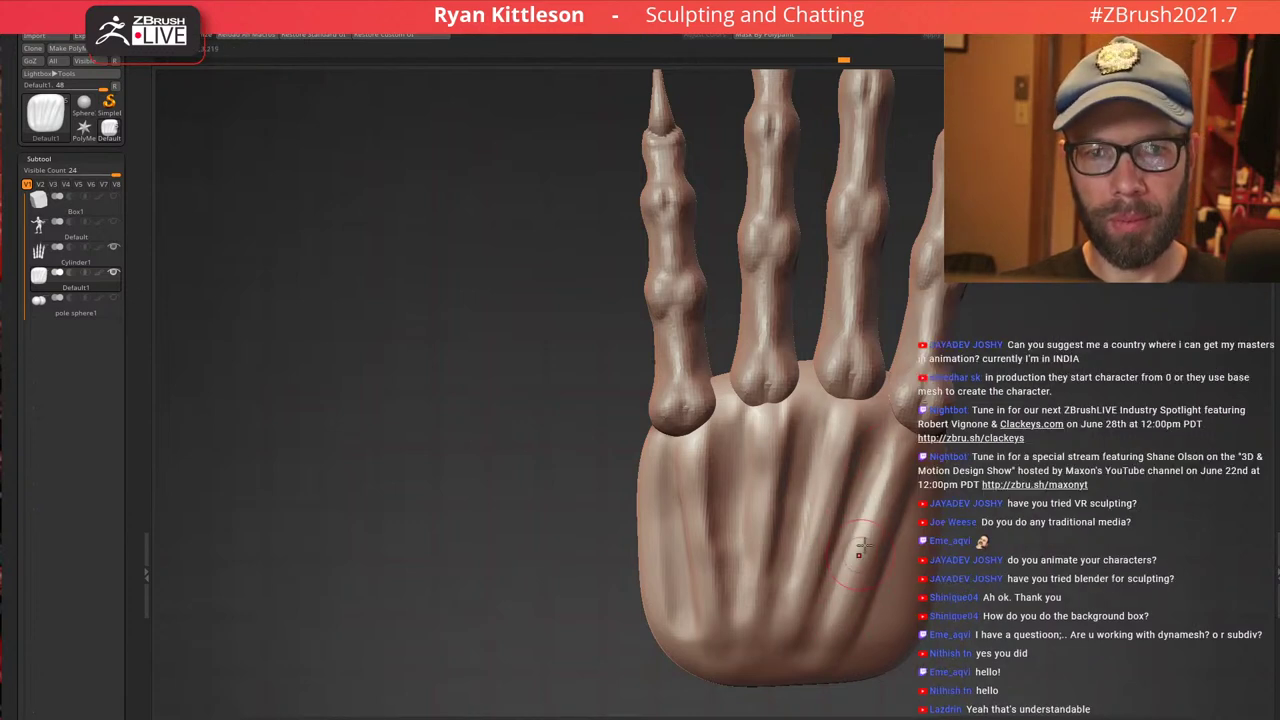
Examine the back and side of the hand, comparing the finger bases with the palm's knuckles and tendons
{"action": "left_click_drag", "start_coordinate": [952, 482], "coordinate": [885, 398], "text": "alt"}
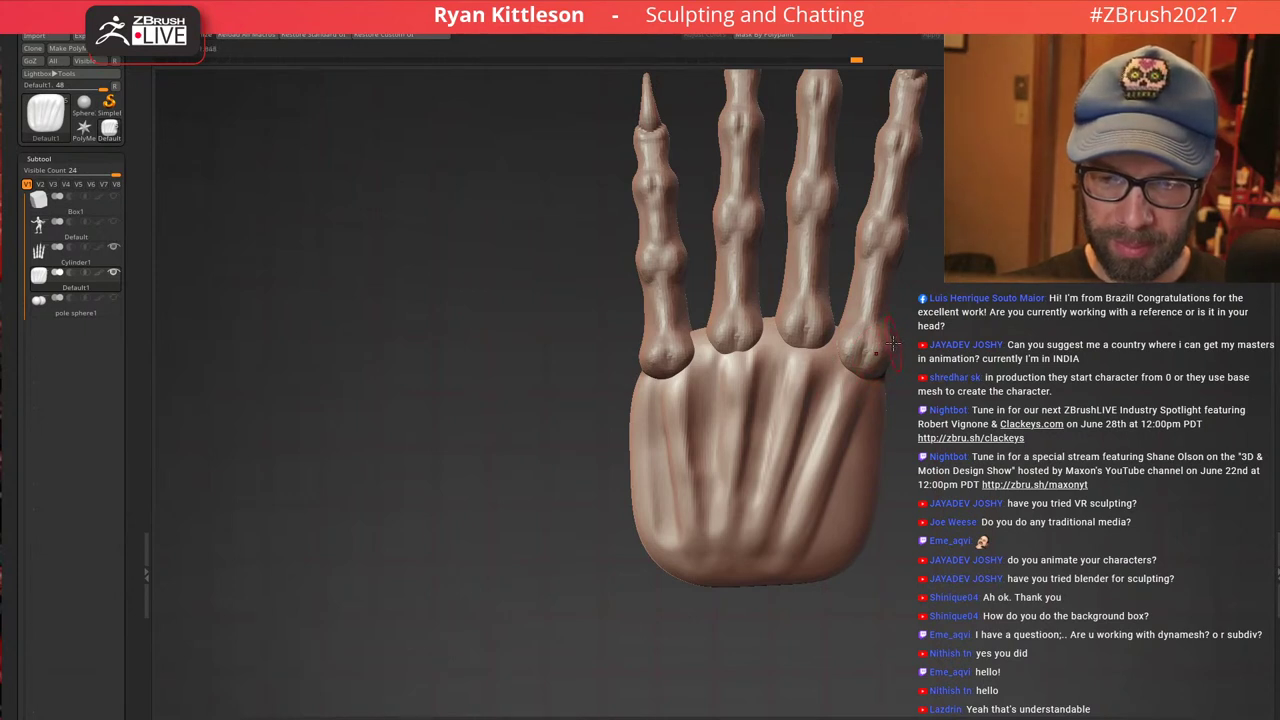
{"action": "left_click_drag", "start_coordinate": [901, 346], "coordinate": [881, 323]}
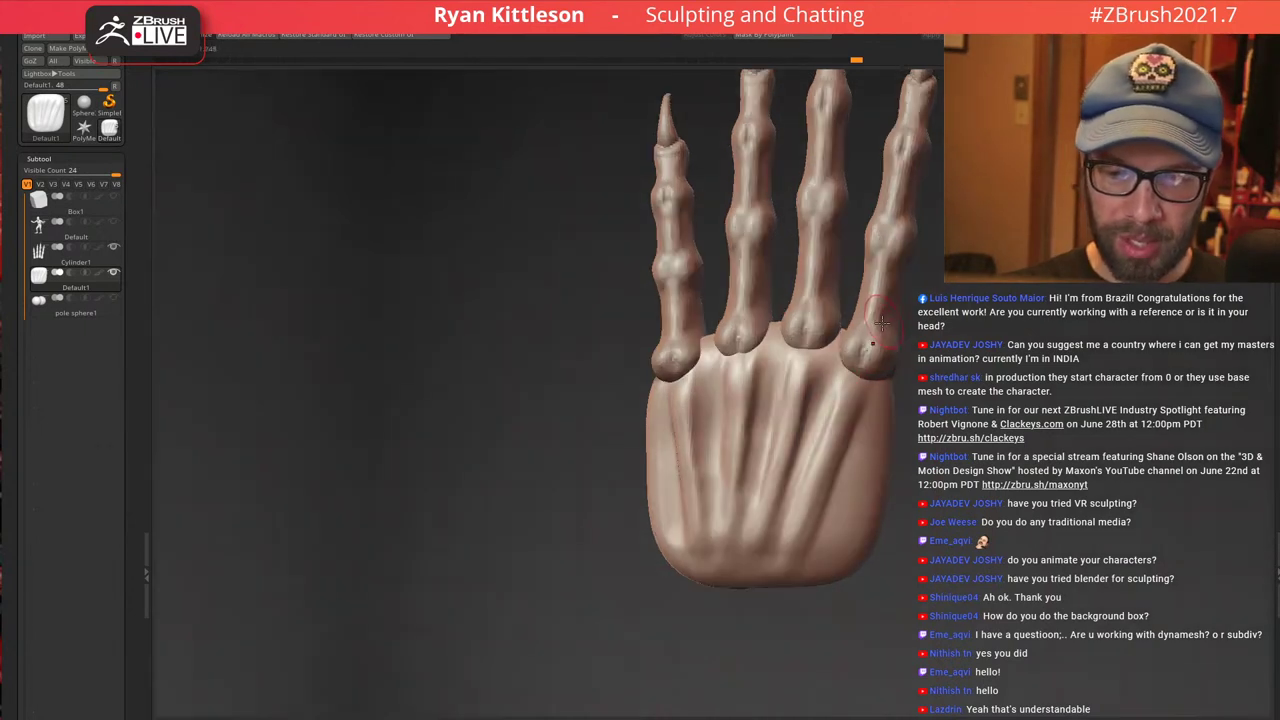
{"action": "mouse_move", "coordinate": [872, 333]}
{"action": "right_mouse_down"}
{"action": "mouse_move", "coordinate": [835, 338]}
{"action": "mouse_move", "coordinate": [874, 342]}
{"action": "right_mouse_up"}
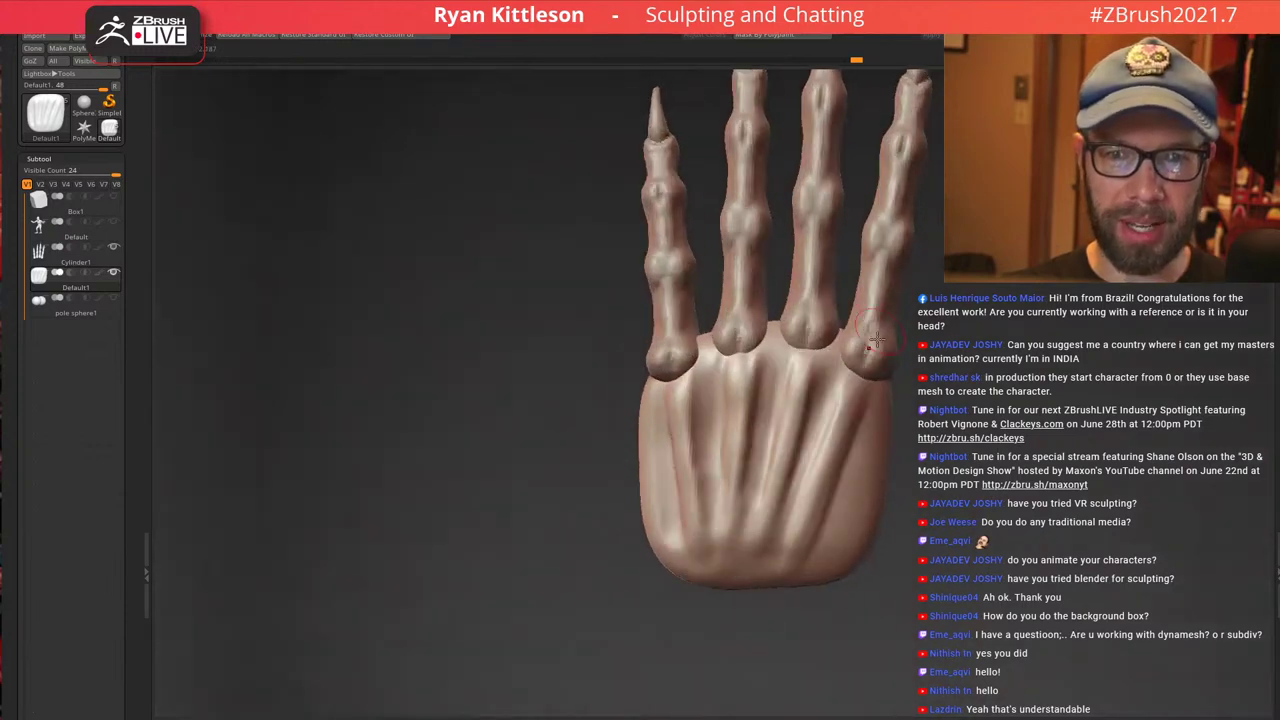
{"action": "right_click_drag", "start_coordinate": [834, 393], "coordinate": [748, 337], "text": "ctrl"}
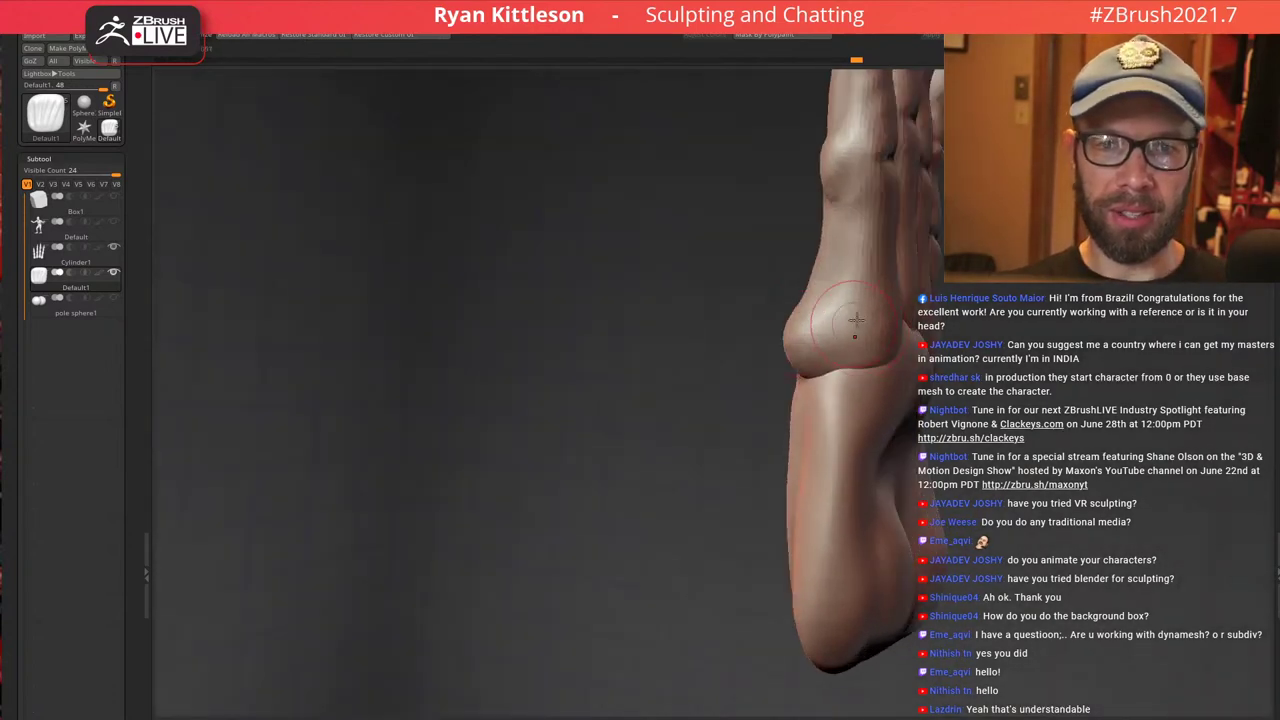
{"action": "right_click_drag", "start_coordinate": [857, 328], "coordinate": [776, 342]}
{"action": "left_click", "coordinate": [776, 342], "text": "alt"}
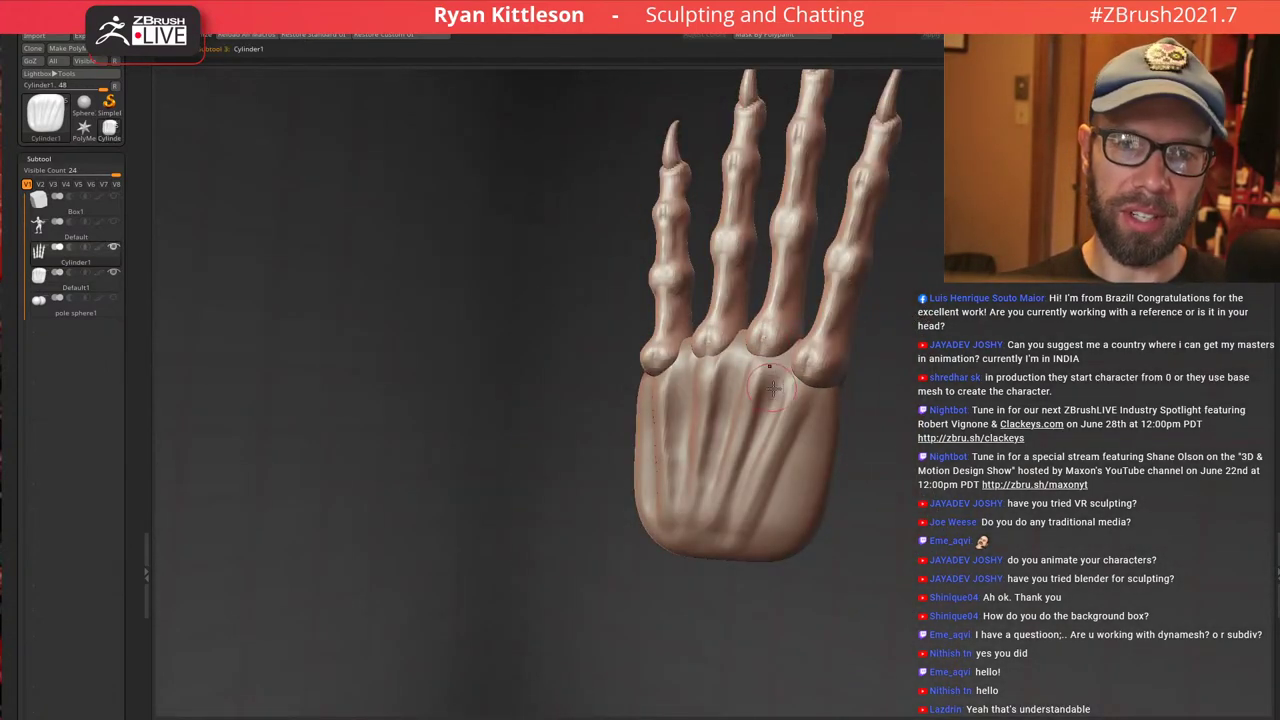
{"action": "left_click", "coordinate": [775, 391], "text": "alt"}
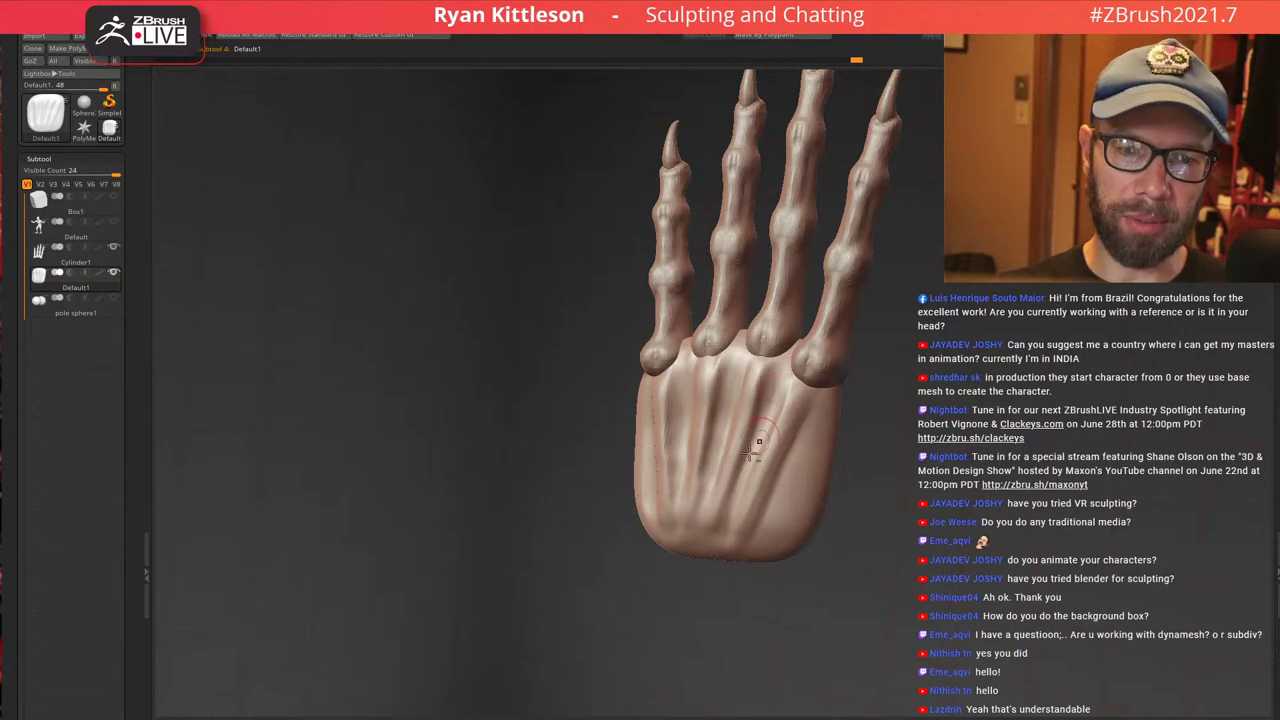
{"action": "mouse_move", "coordinate": [550, 715]}
{"action": "left_mouse_down"}
{"action": "mouse_move", "coordinate": [583, 80]}
{"action": "mouse_move", "coordinate": [617, 717]}
{"action": "left_mouse_up"}
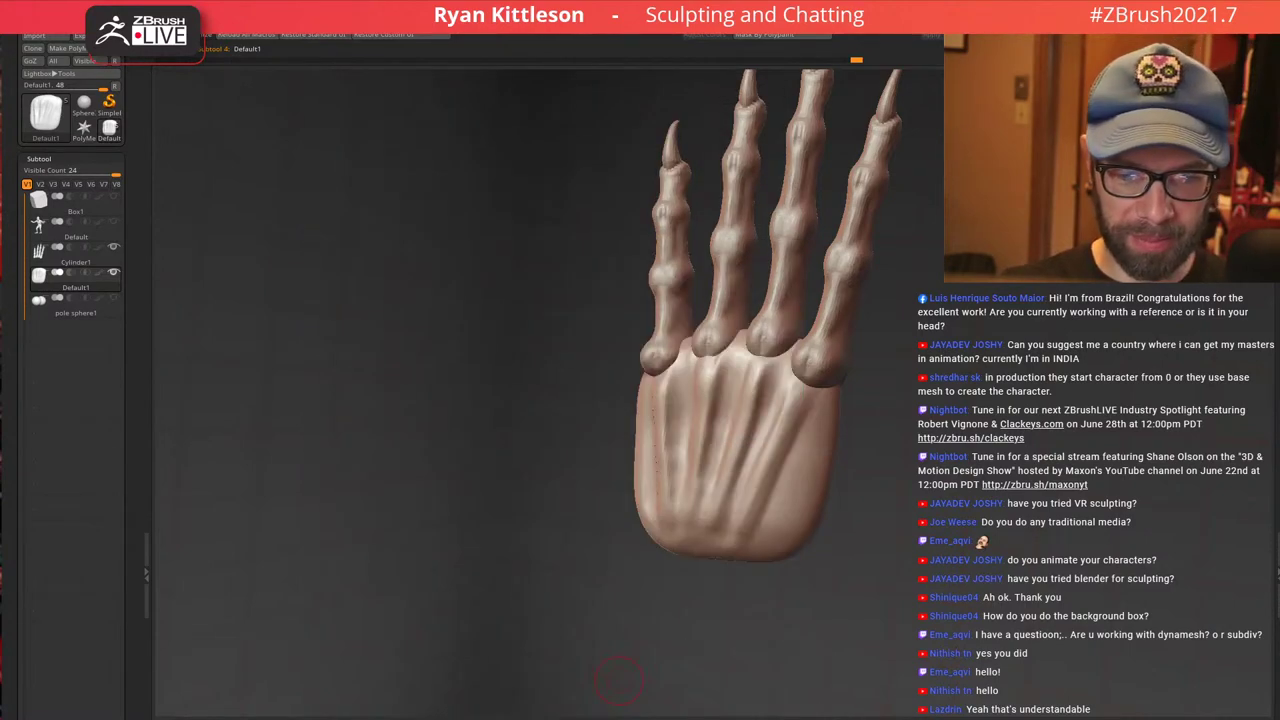
Build up the thumb-side pad at the heel of the palm with a larger brush of about 921 draw size
{"action": "mouse_move", "coordinate": [867, 358]}
{"action": "right_mouse_down"}
{"action": "mouse_move", "coordinate": [808, 428]}
{"action": "mouse_move", "coordinate": [811, 405]}
{"action": "mouse_move", "coordinate": [808, 450]}
{"action": "mouse_move", "coordinate": [686, 420]}
{"action": "mouse_move", "coordinate": [677, 392]}
{"action": "mouse_move", "coordinate": [737, 447]}
{"action": "right_mouse_up"}
{"action": "right_click_drag", "start_coordinate": [822, 431], "coordinate": [809, 453]}
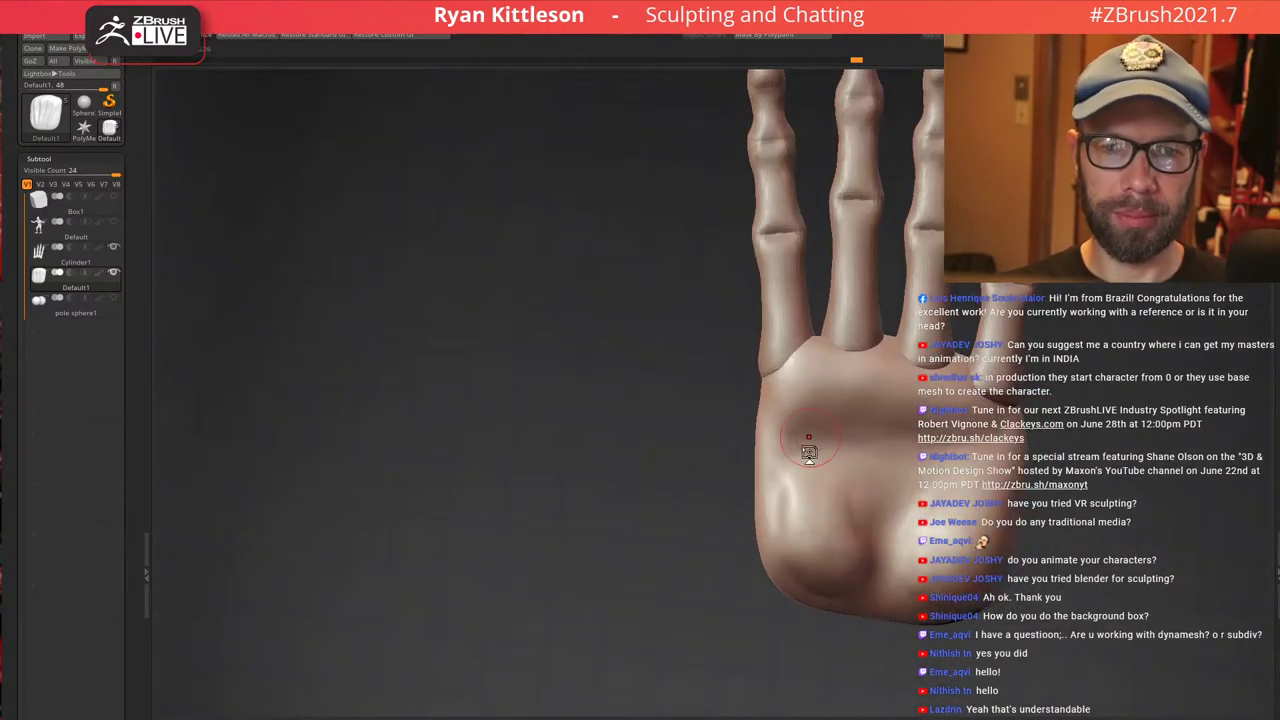
{"action": "key", "text": "bracketright"}
{"action": "mouse_move", "coordinate": [811, 488]}
{"action": "left_mouse_down"}
{"action": "mouse_move", "coordinate": [791, 489]}
{"action": "mouse_move", "coordinate": [807, 540]}
{"action": "left_mouse_up"}
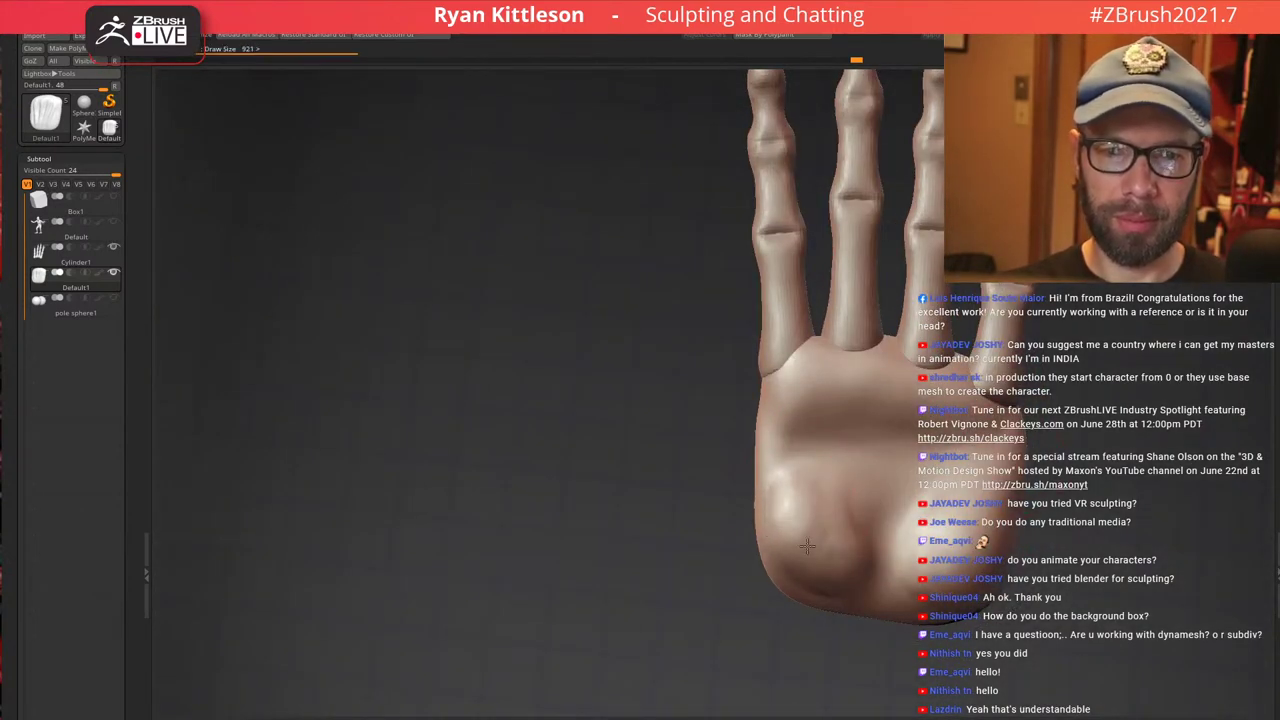
{"action": "mouse_move", "coordinate": [838, 519]}
{"action": "right_mouse_down"}
{"action": "mouse_move", "coordinate": [926, 510]}
{"action": "mouse_move", "coordinate": [858, 480]}
{"action": "mouse_move", "coordinate": [791, 397]}
{"action": "mouse_move", "coordinate": [818, 528]}
{"action": "mouse_move", "coordinate": [802, 540]}
{"action": "right_mouse_up"}
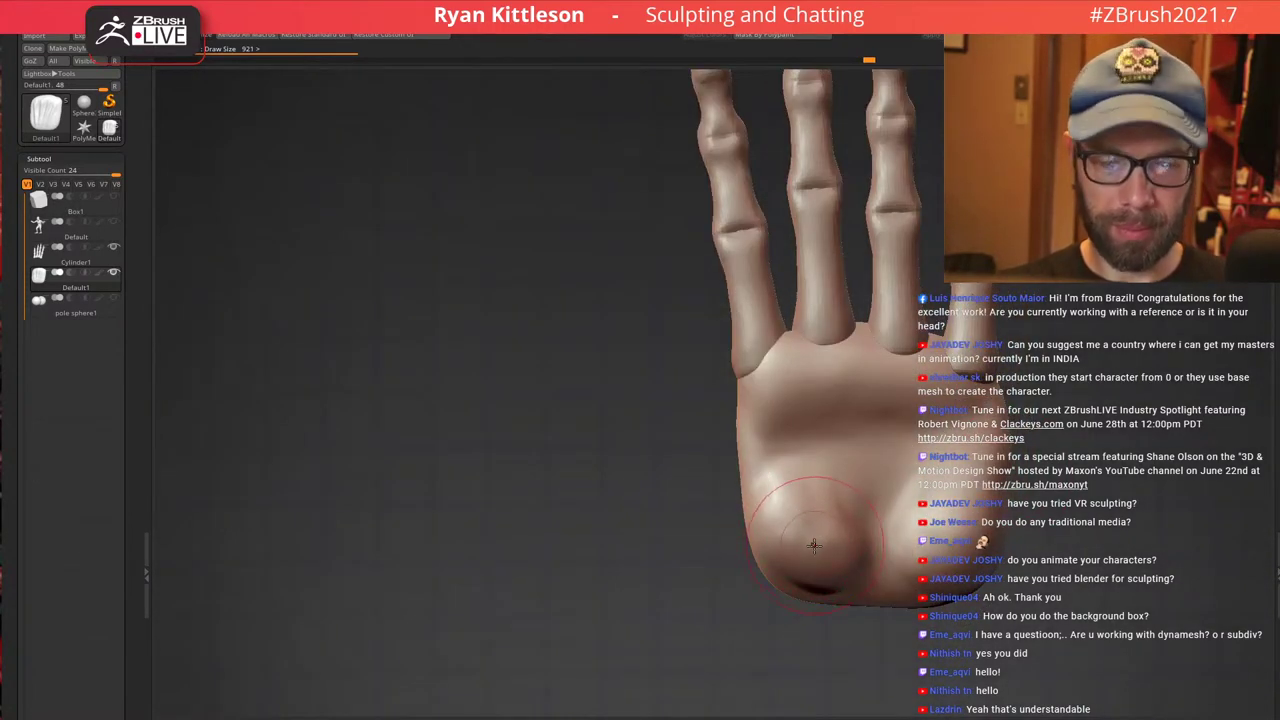
{"action": "key", "text": "bracketright"}
{"action": "key", "text": "bracketright"}
Mask the thumb-side pad at the heel of the palm and invert the mask so only the pad can be moved
{"action": "left_click_drag", "start_coordinate": [797, 540], "coordinate": [754, 529]}
{"action": "mouse_move", "coordinate": [771, 537]}
{"action": "right_mouse_down"}
{"action": "mouse_move", "coordinate": [767, 450]}
{"action": "mouse_move", "coordinate": [791, 507]}
{"action": "mouse_move", "coordinate": [786, 531]}
{"action": "right_mouse_up"}
{"action": "mouse_move", "coordinate": [780, 524]}
{"action": "left_mouse_down", "text": "shift"}
{"action": "mouse_move", "coordinate": [764, 507]}
{"action": "mouse_move", "coordinate": [781, 529]}
{"action": "mouse_move", "coordinate": [749, 520]}
{"action": "mouse_move", "coordinate": [796, 558]}
{"action": "mouse_move", "coordinate": [812, 540]}
{"action": "left_mouse_up", "text": "shift"}
{"action": "right_click_drag", "start_coordinate": [832, 535], "coordinate": [790, 522]}
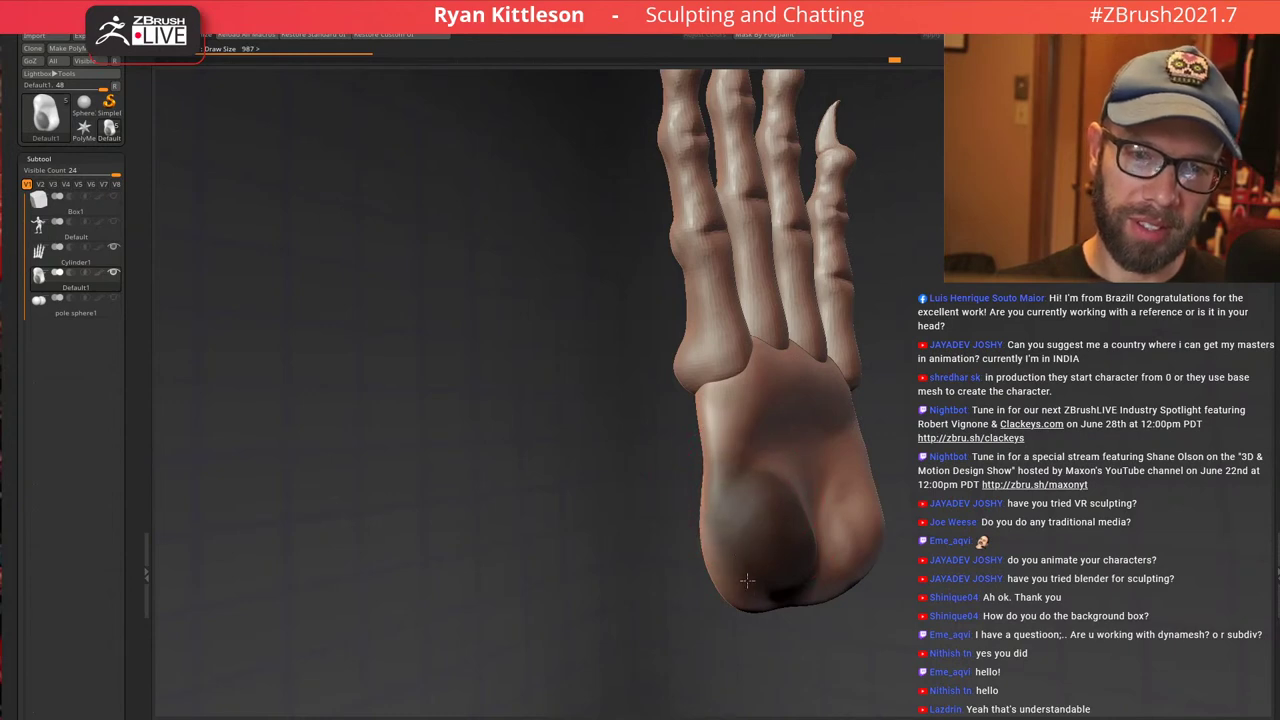
{"action": "mouse_move", "coordinate": [783, 542]}
{"action": "right_mouse_down"}
{"action": "mouse_move", "coordinate": [720, 489]}
{"action": "mouse_move", "coordinate": [750, 504]}
{"action": "right_mouse_up"}
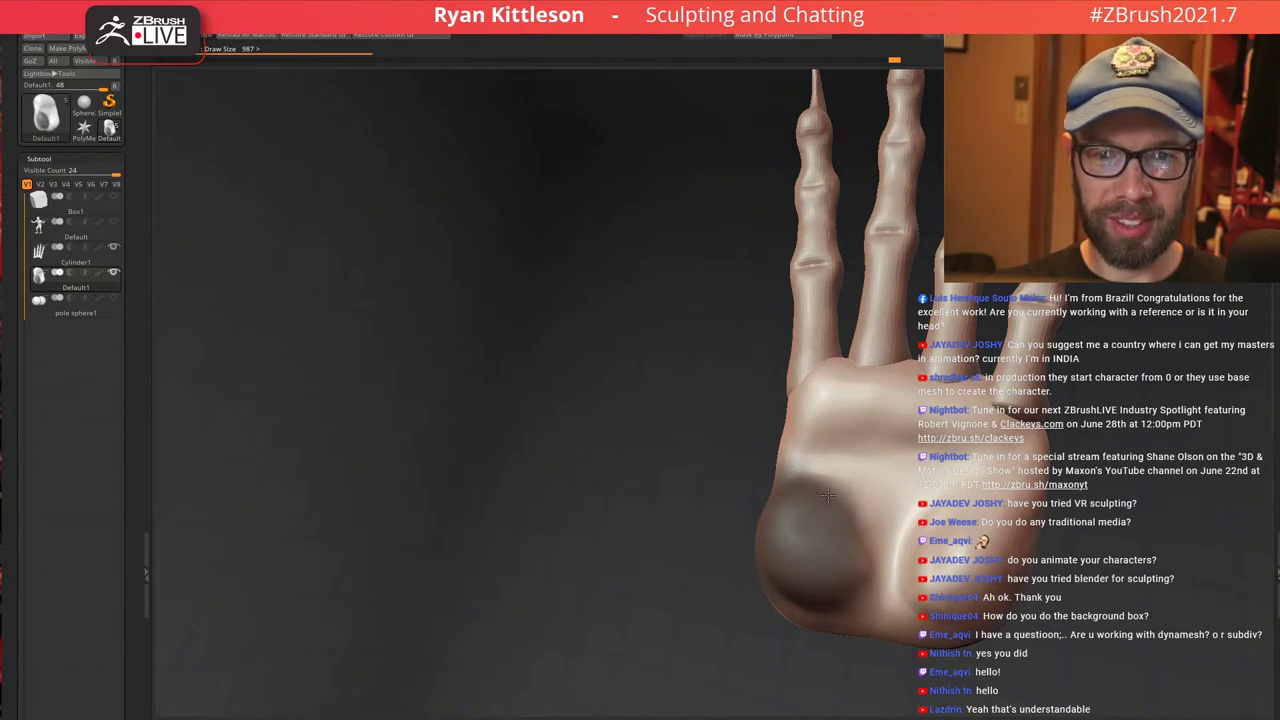
{"action": "left_click", "coordinate": [642, 563], "text": "ctrl"}
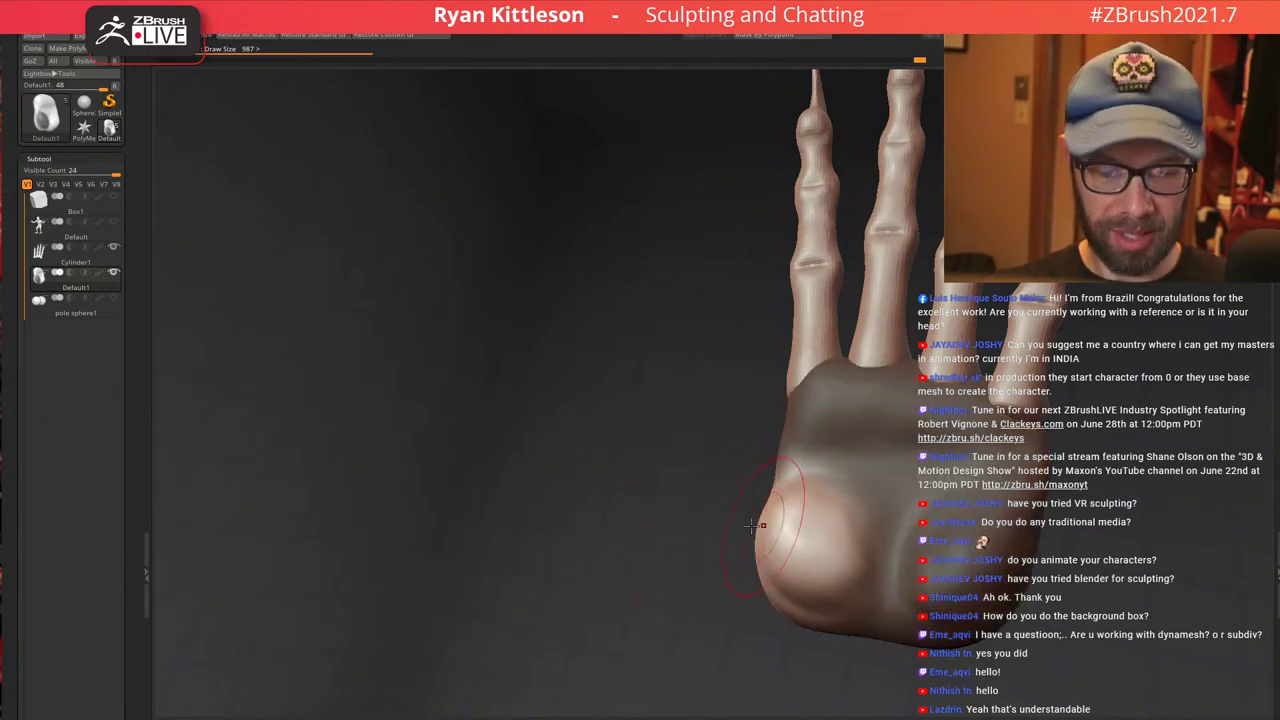
Pull the unmasked pad outward into a thumb base using a draw size of about 1523
{"action": "key", "text": "space"}
{"action": "right_click_drag", "start_coordinate": [794, 506], "coordinate": [777, 523]}
{"action": "left_click_drag", "start_coordinate": [777, 523], "coordinate": [685, 420]}
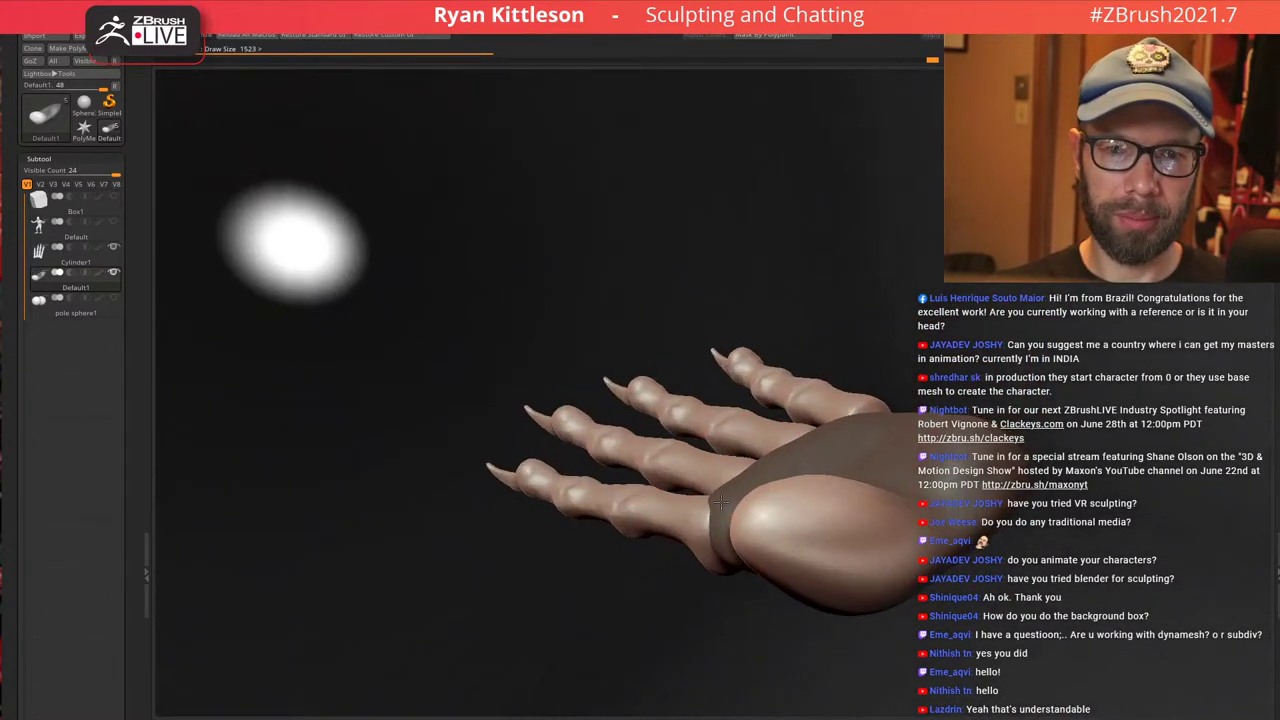
{"action": "right_click_drag", "start_coordinate": [721, 501], "coordinate": [704, 524]}
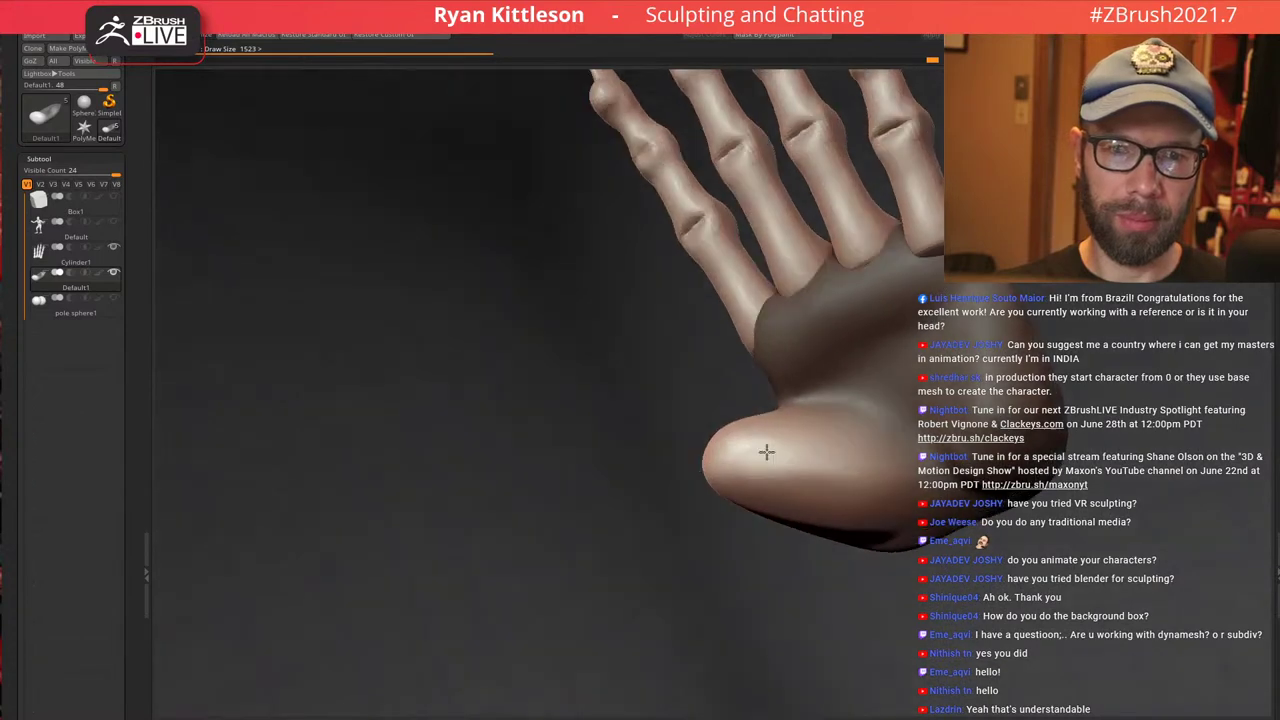
{"action": "mouse_move", "coordinate": [766, 529]}
{"action": "right_mouse_down"}
{"action": "mouse_move", "coordinate": [742, 508]}
{"action": "mouse_move", "coordinate": [777, 480]}
{"action": "right_mouse_up"}
Reshape the thumb base into a rounded stub angled away from the palm, and clear the mask
{"action": "left_click_drag", "start_coordinate": [851, 520], "coordinate": [844, 520]}
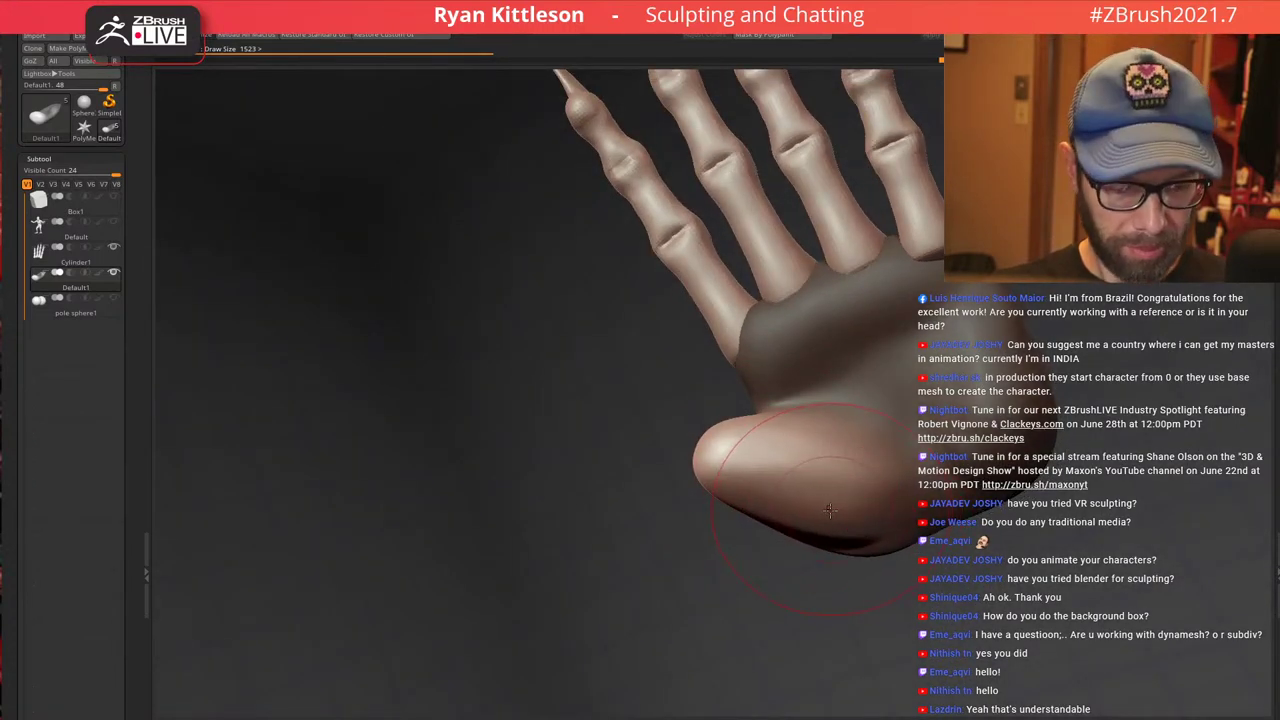
{"action": "left_click_drag", "start_coordinate": [738, 502], "coordinate": [709, 537]}
{"action": "mouse_move", "coordinate": [786, 424]}
{"action": "left_mouse_down"}
{"action": "mouse_move", "coordinate": [796, 456]}
{"action": "mouse_move", "coordinate": [748, 436]}
{"action": "mouse_move", "coordinate": [744, 448]}
{"action": "left_mouse_up"}
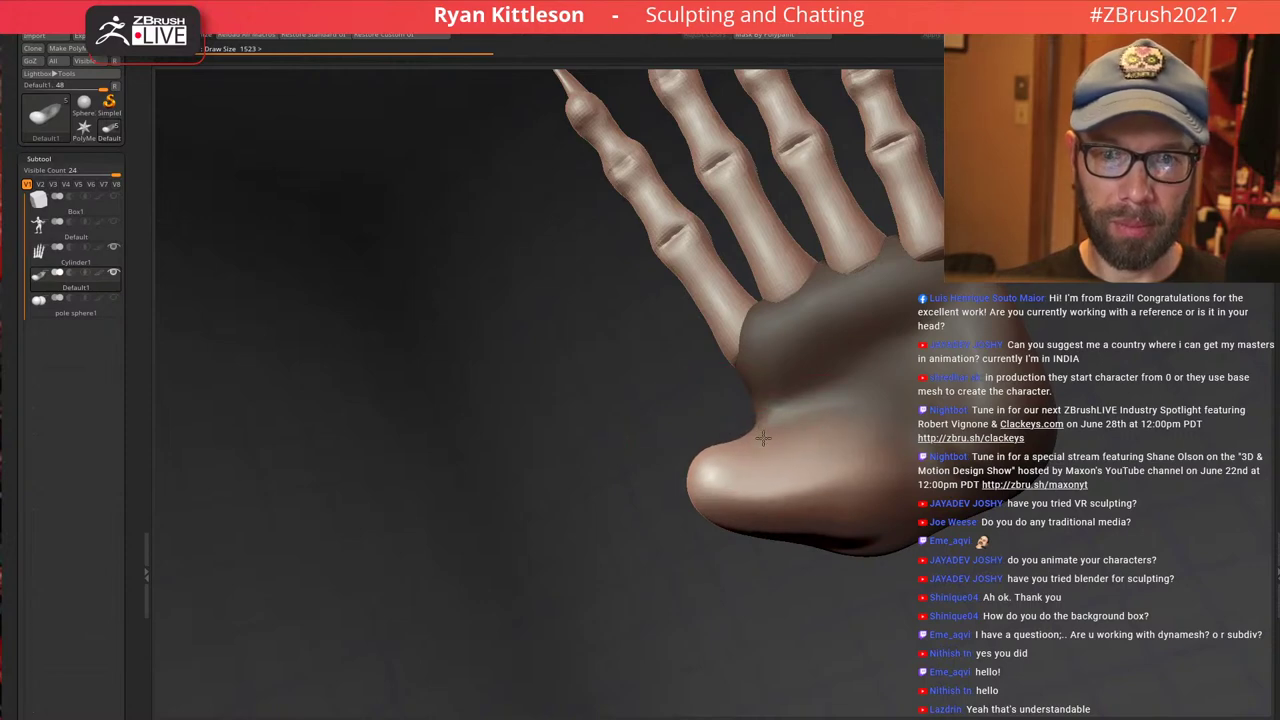
{"action": "mouse_move", "coordinate": [733, 528]}
{"action": "left_mouse_down"}
{"action": "mouse_move", "coordinate": [720, 514]}
{"action": "mouse_move", "coordinate": [877, 374]}
{"action": "mouse_move", "coordinate": [833, 402]}
{"action": "mouse_move", "coordinate": [827, 389]}
{"action": "mouse_move", "coordinate": [809, 489]}
{"action": "left_mouse_up"}
{"action": "mouse_move", "coordinate": [715, 575]}
{"action": "left_mouse_down", "text": "ctrl"}
{"action": "mouse_move", "coordinate": [740, 600]}
{"action": "mouse_move", "coordinate": [1000, 333]}
{"action": "left_mouse_up", "text": "ctrl"}
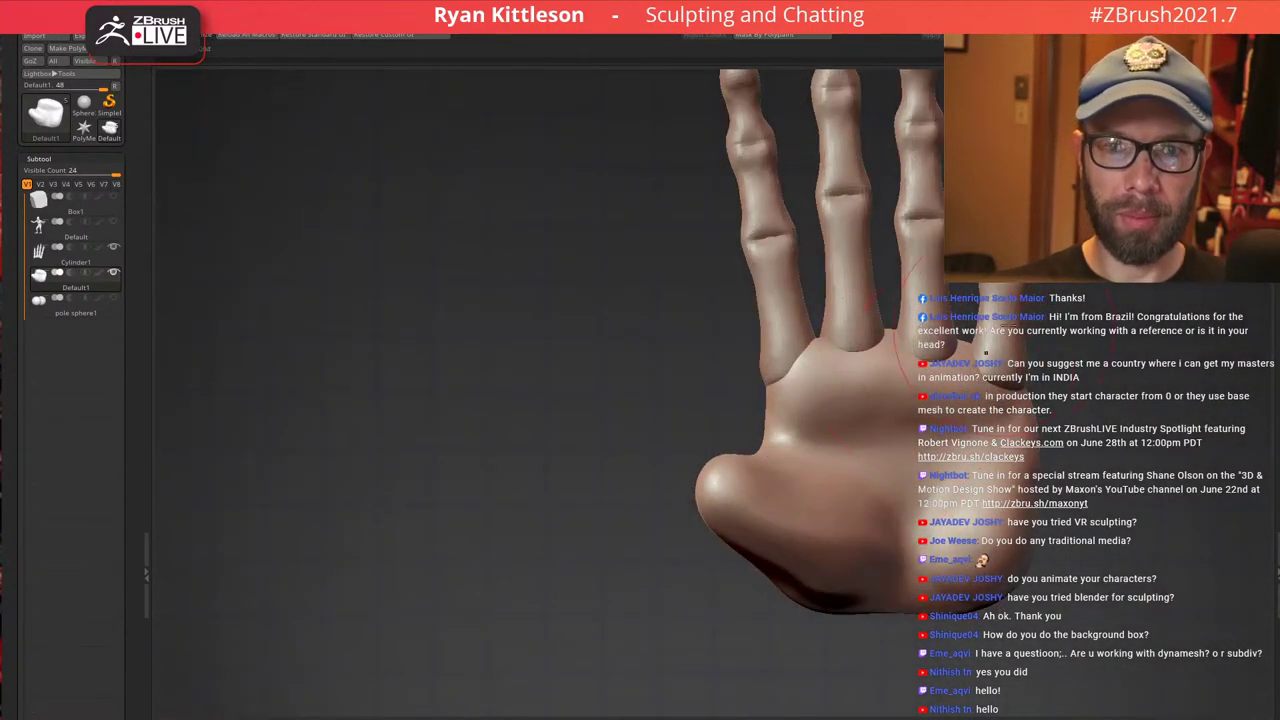
Select the fingers, isolate the shortest one, and duplicate it to the thumb side of the palm
{"action": "left_click", "coordinate": [1011, 324], "text": "alt"}
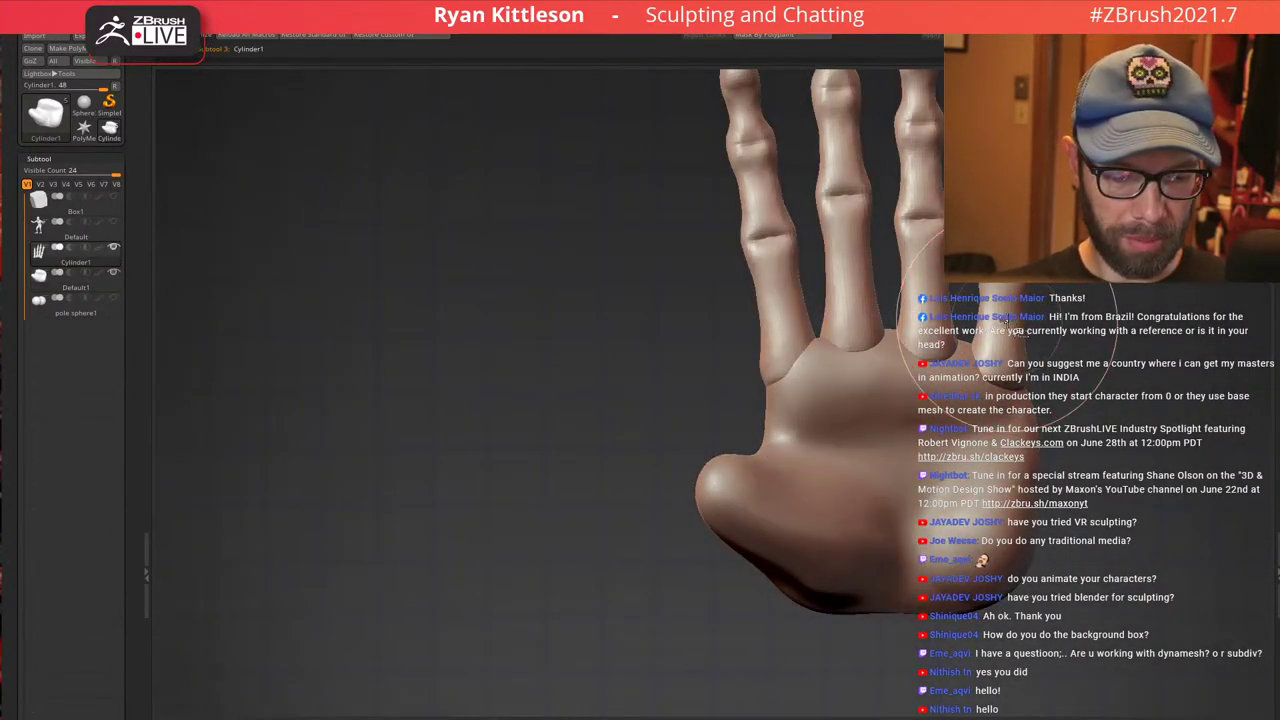
{"action": "key", "text": "w"}
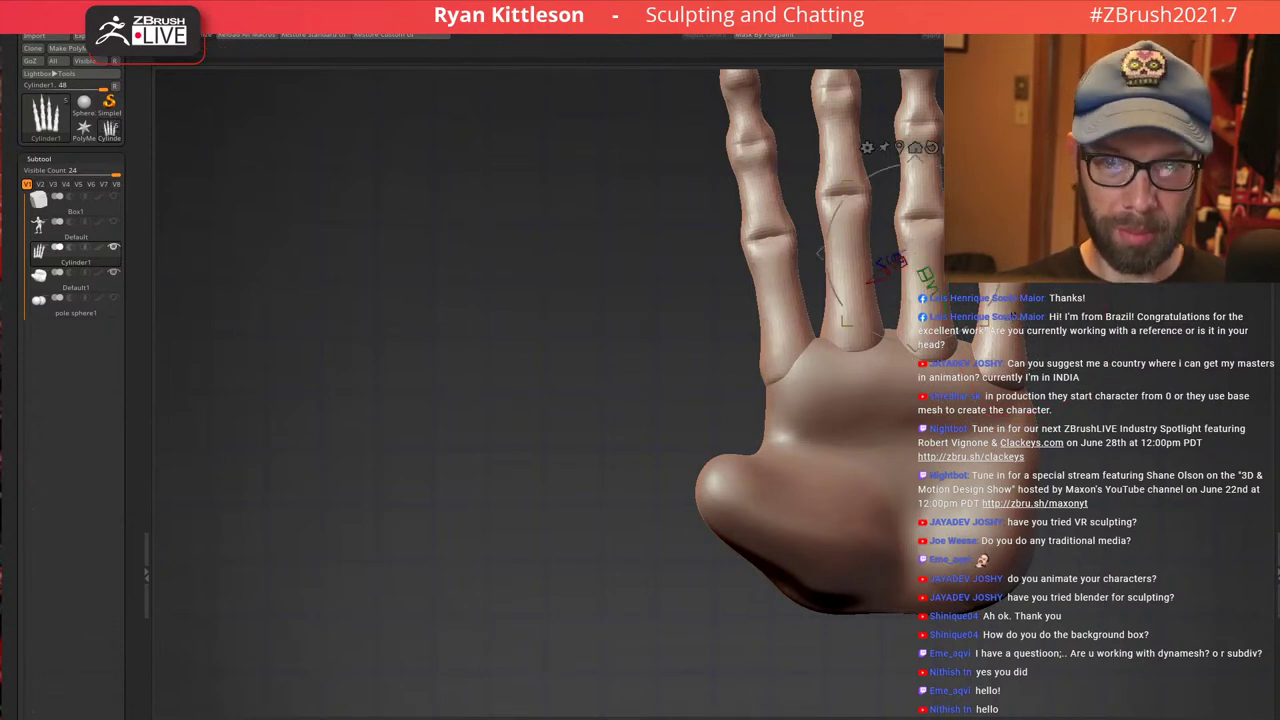
{"action": "left_click", "coordinate": [1013, 318], "text": "ctrl"}
{"action": "left_click_drag", "start_coordinate": [1108, 330], "coordinate": [701, 396], "text": "ctrl"}
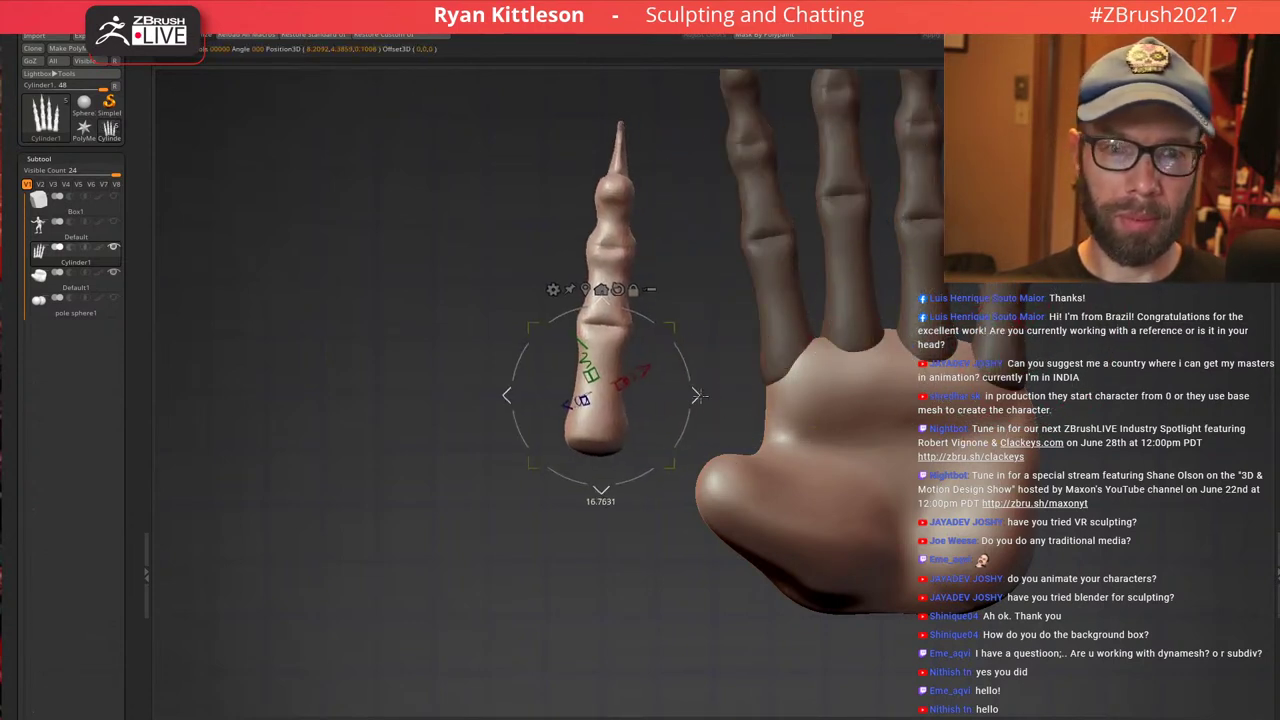
{"action": "left_click_drag", "start_coordinate": [640, 272], "coordinate": [880, 275]}
{"action": "left_click_drag", "start_coordinate": [694, 394], "coordinate": [811, 408]}
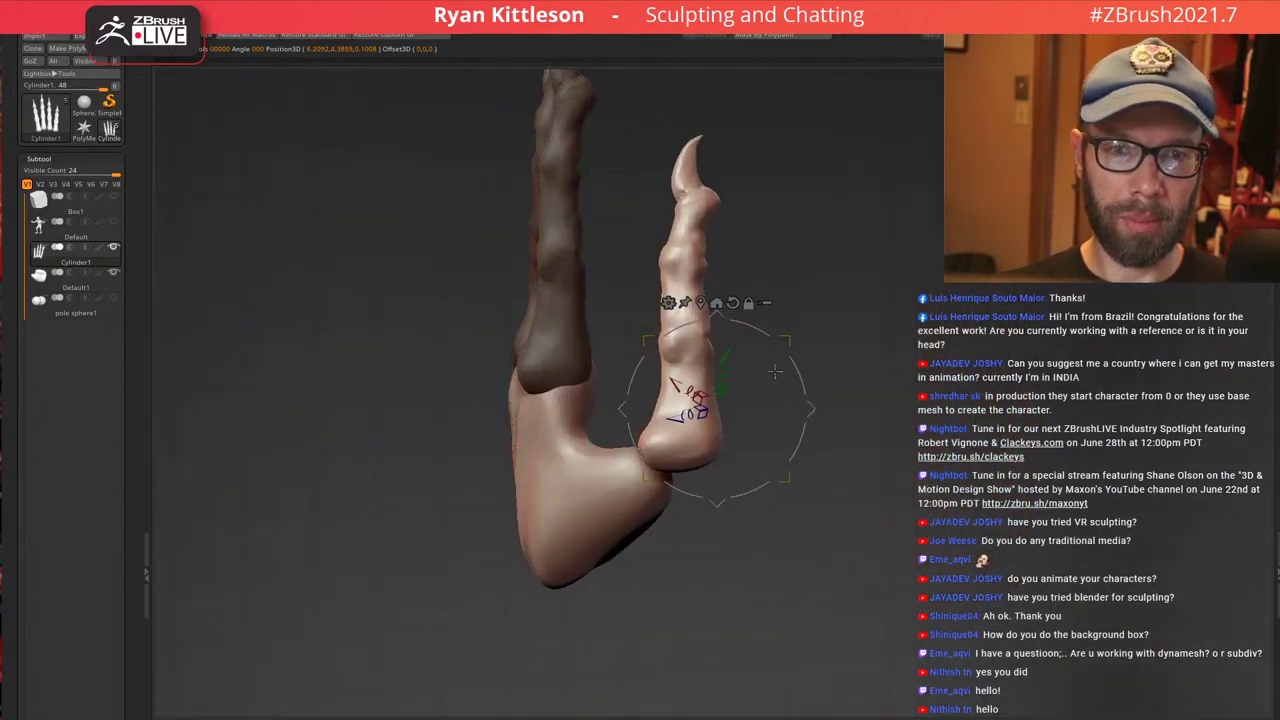
Rotate the copied finger outward and move it onto the thumb base
{"action": "left_click_drag", "start_coordinate": [752, 325], "coordinate": [796, 361]}
{"action": "left_click_drag", "start_coordinate": [900, 352], "coordinate": [782, 374]}
{"action": "left_click_drag", "start_coordinate": [714, 440], "coordinate": [725, 216], "text": "alt"}
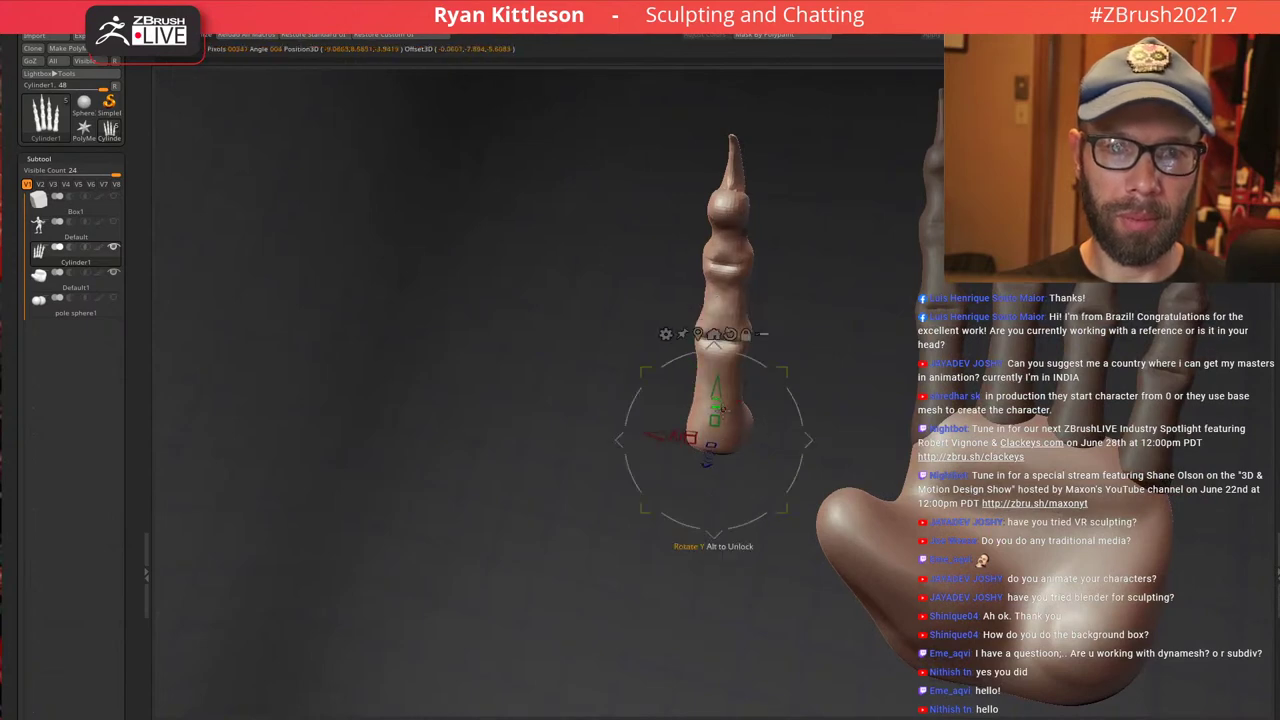
{"action": "left_click_drag", "start_coordinate": [725, 407], "coordinate": [960, 514]}
{"action": "left_click_drag", "start_coordinate": [760, 410], "coordinate": [728, 388]}
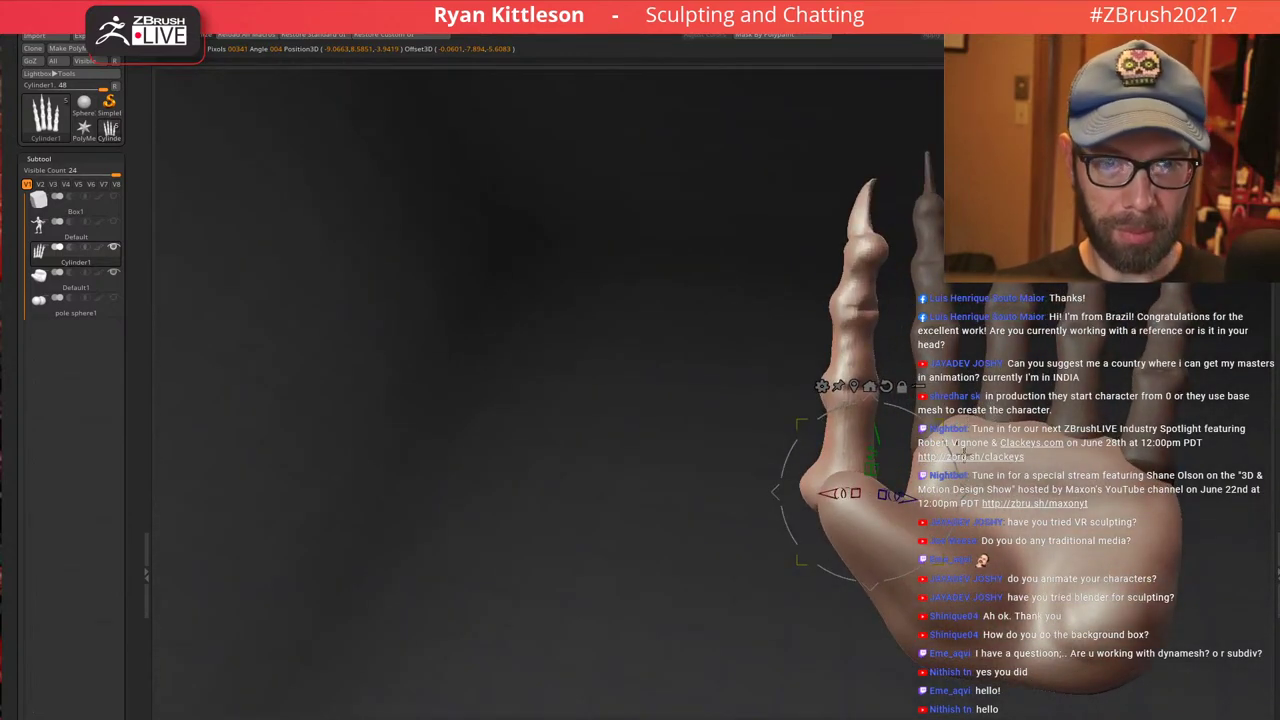
{"action": "left_click_drag", "start_coordinate": [965, 496], "coordinate": [1043, 532]}
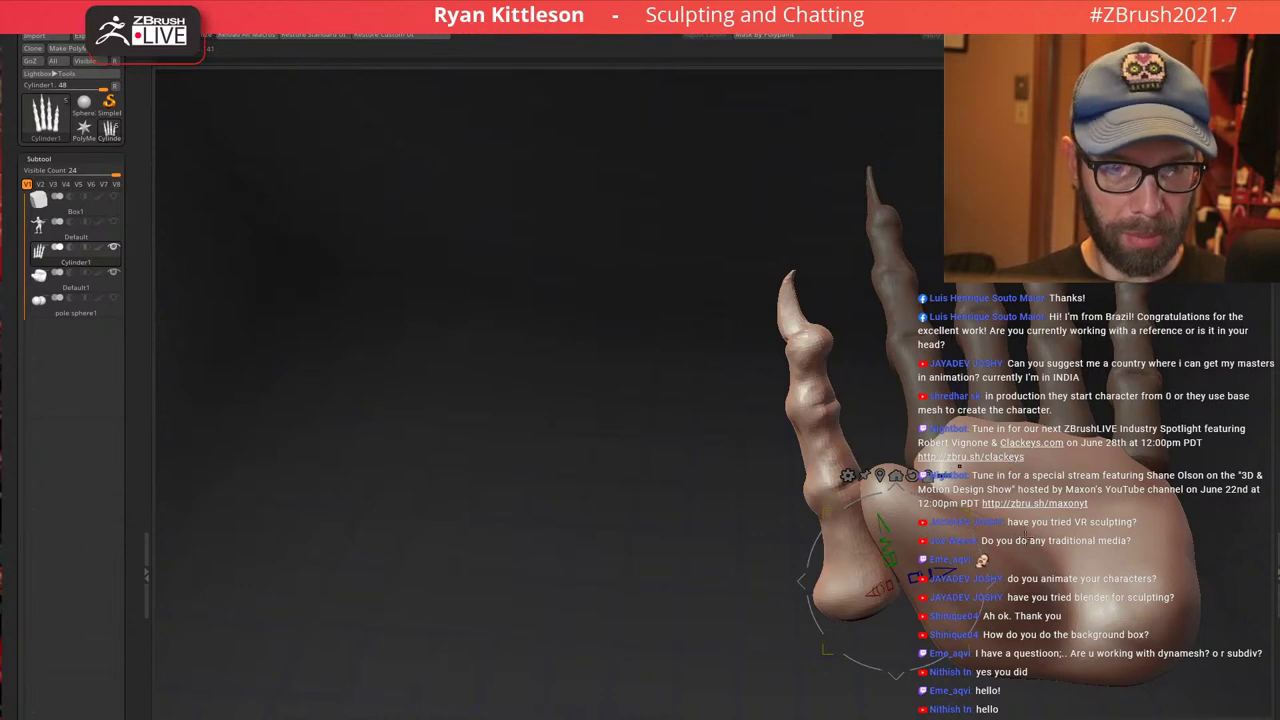
{"action": "left_click_drag", "start_coordinate": [993, 585], "coordinate": [1036, 573]}
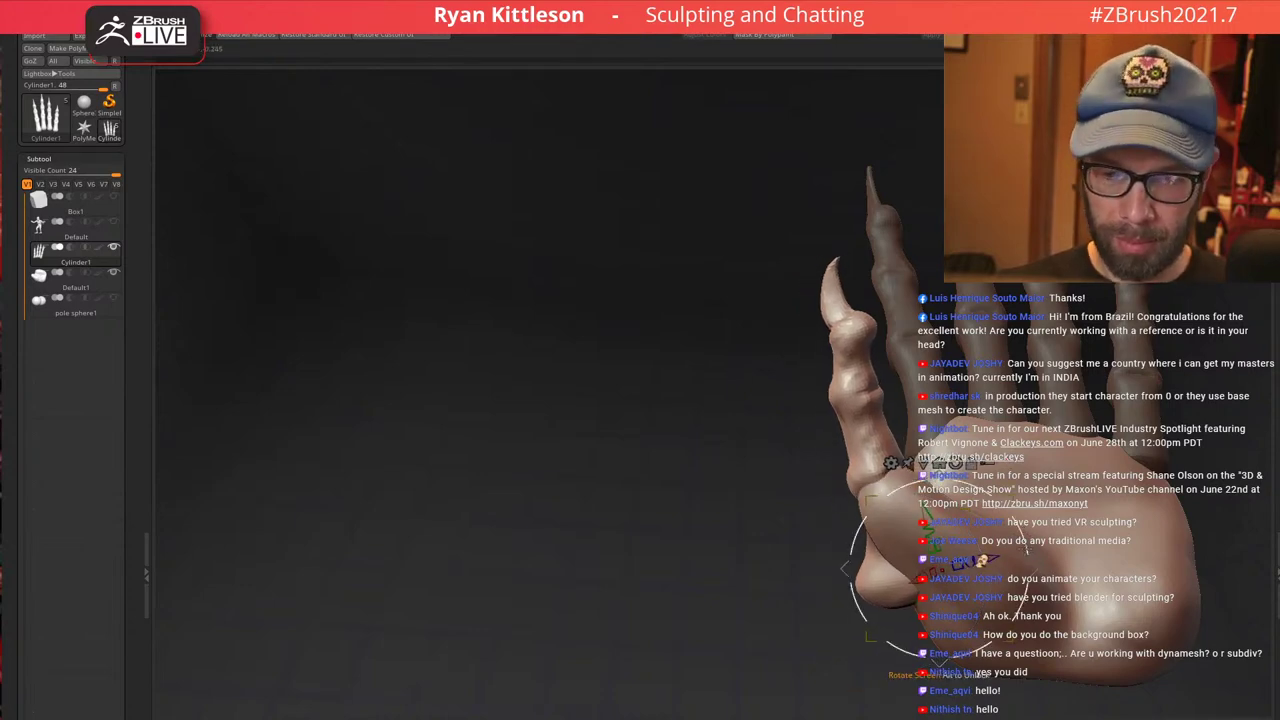
{"action": "right_click_drag", "start_coordinate": [1029, 533], "coordinate": [925, 503], "text": "alt"}
{"action": "left_click_drag", "start_coordinate": [925, 503], "coordinate": [928, 497]}
Isolate the fingers, mask and hide the base segment of the copied thumb finger, and show the palm again
{"action": "right_click_drag", "start_coordinate": [928, 497], "coordinate": [730, 524]}
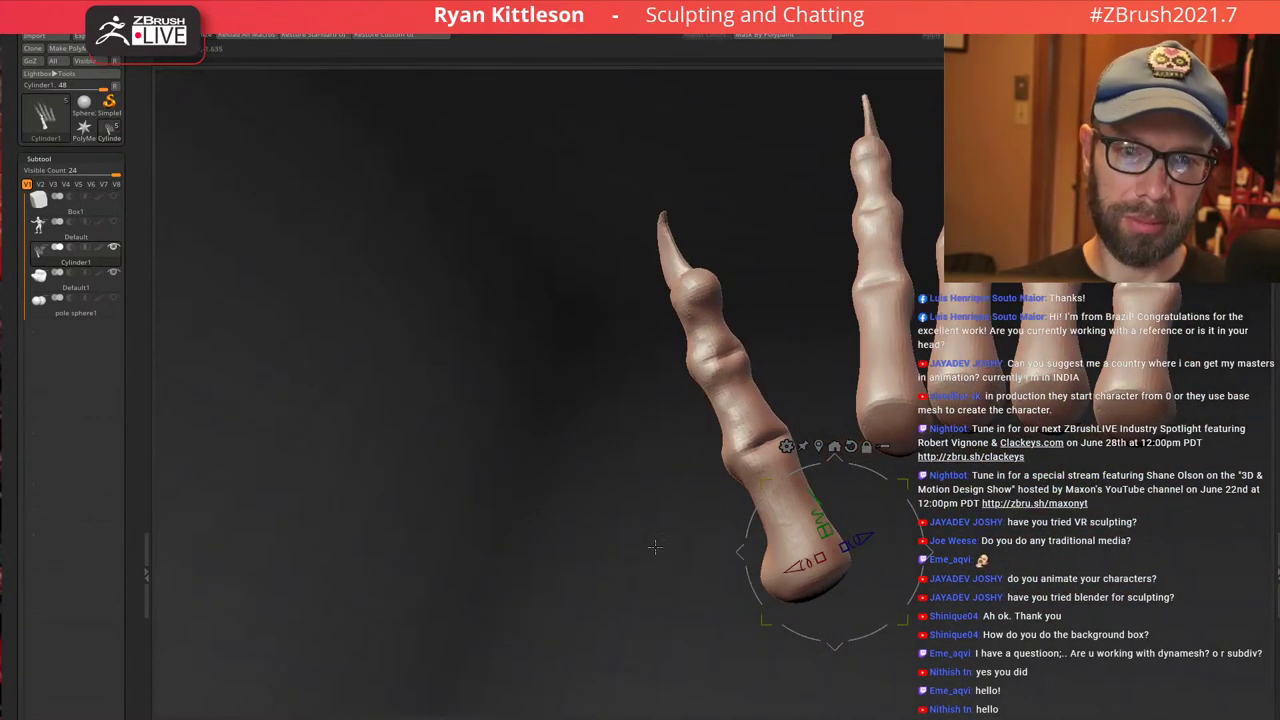
{"action": "mouse_move", "coordinate": [797, 457]}
{"action": "left_mouse_down", "text": "ctrl"}
{"action": "mouse_move", "coordinate": [725, 714]}
{"action": "mouse_move", "coordinate": [705, 708]}
{"action": "left_mouse_up", "text": "ctrl"}
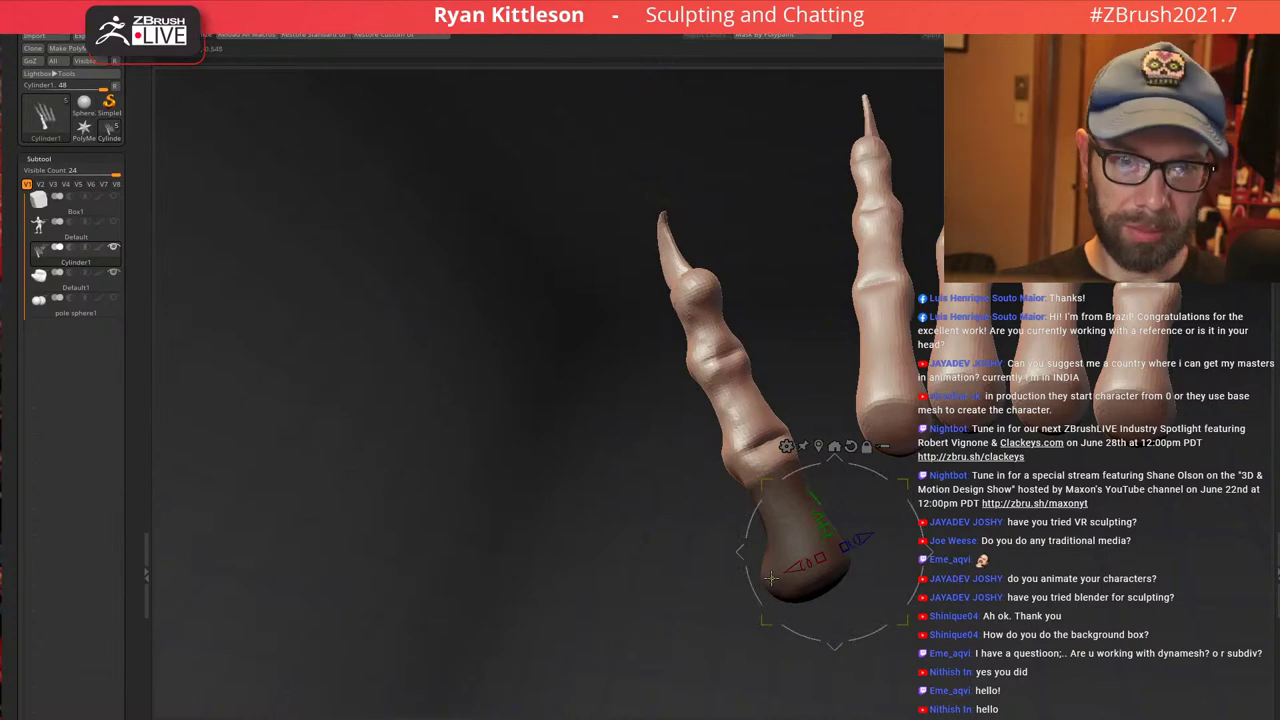
{"action": "key", "text": "ctrl+h"}
{"action": "right_click_drag", "start_coordinate": [850, 408], "coordinate": [888, 404]}
{"action": "key", "text": "alt+s"}
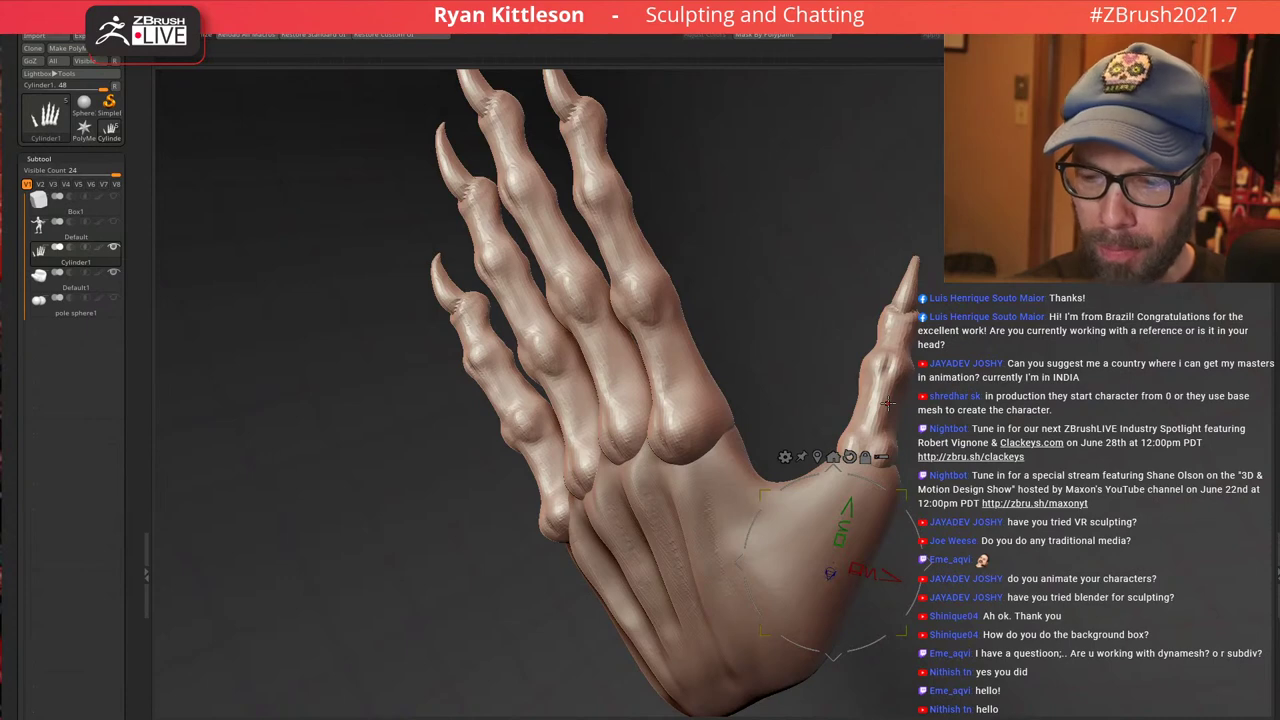
Mask the four long fingers so only the thumb copy stays editable, and slightly scale the thumb
{"action": "mouse_move", "coordinate": [980, 436]}
{"action": "right_mouse_down"}
{"action": "mouse_move", "coordinate": [932, 438]}
{"action": "mouse_move", "coordinate": [994, 432]}
{"action": "right_mouse_up"}
{"action": "left_click", "coordinate": [892, 392], "text": "ctrl"}
{"action": "left_click_drag", "start_coordinate": [913, 383], "coordinate": [1004, 378], "text": "ctrl"}
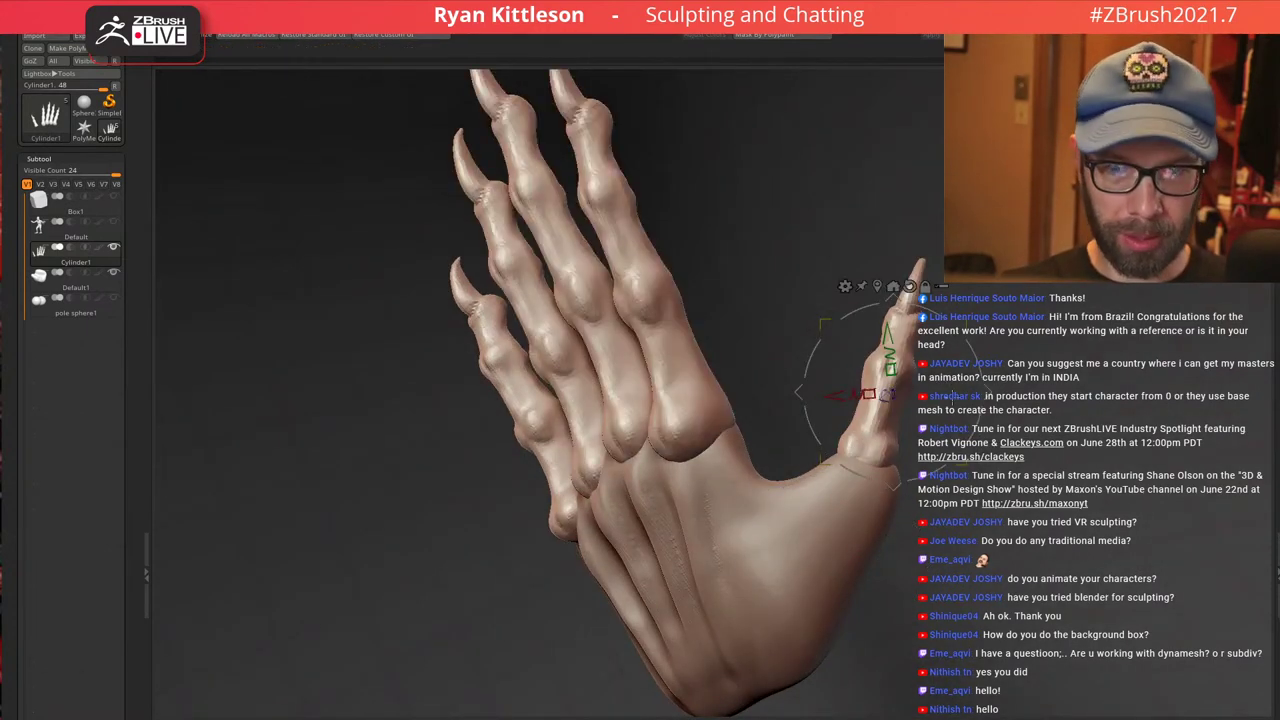
{"action": "left_click", "coordinate": [884, 432], "text": "ctrl"}
{"action": "left_click_drag", "start_coordinate": [976, 430], "coordinate": [985, 431]}
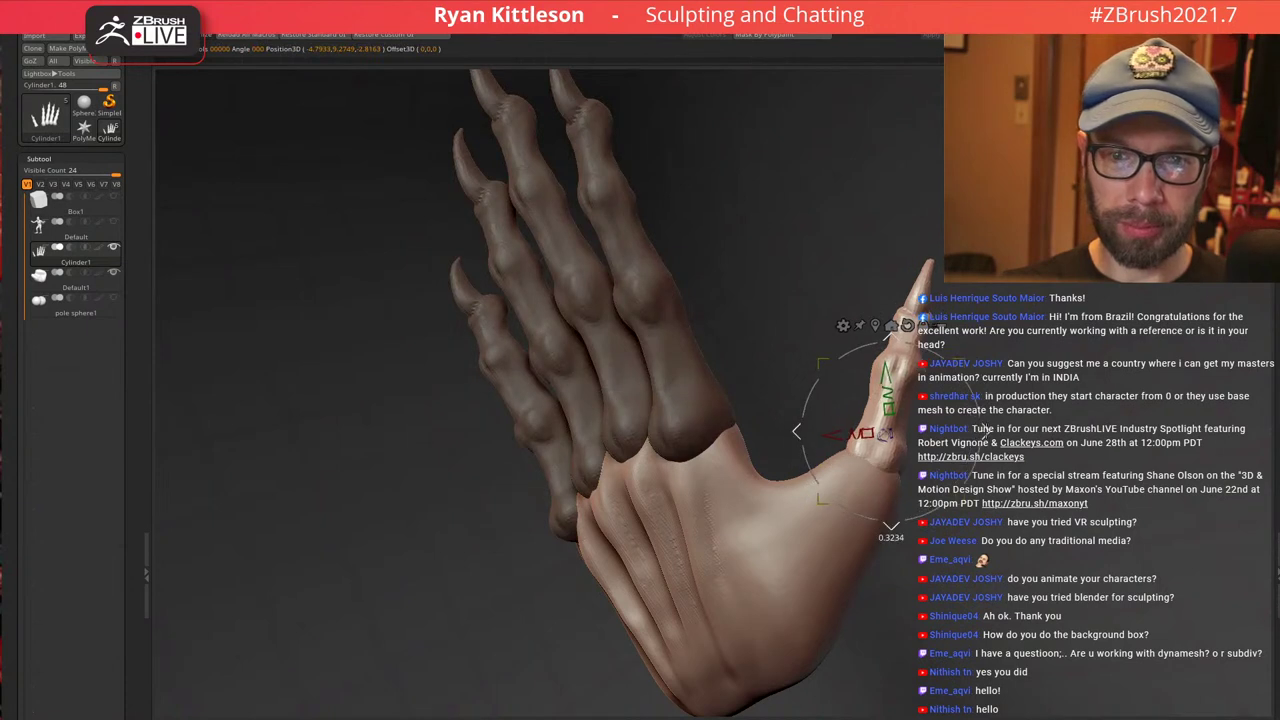
Rotate the thumb copy about its base joint so it angles naturally out of the palm's thumb stub
{"action": "left_click", "coordinate": [880, 455], "text": "alt"}
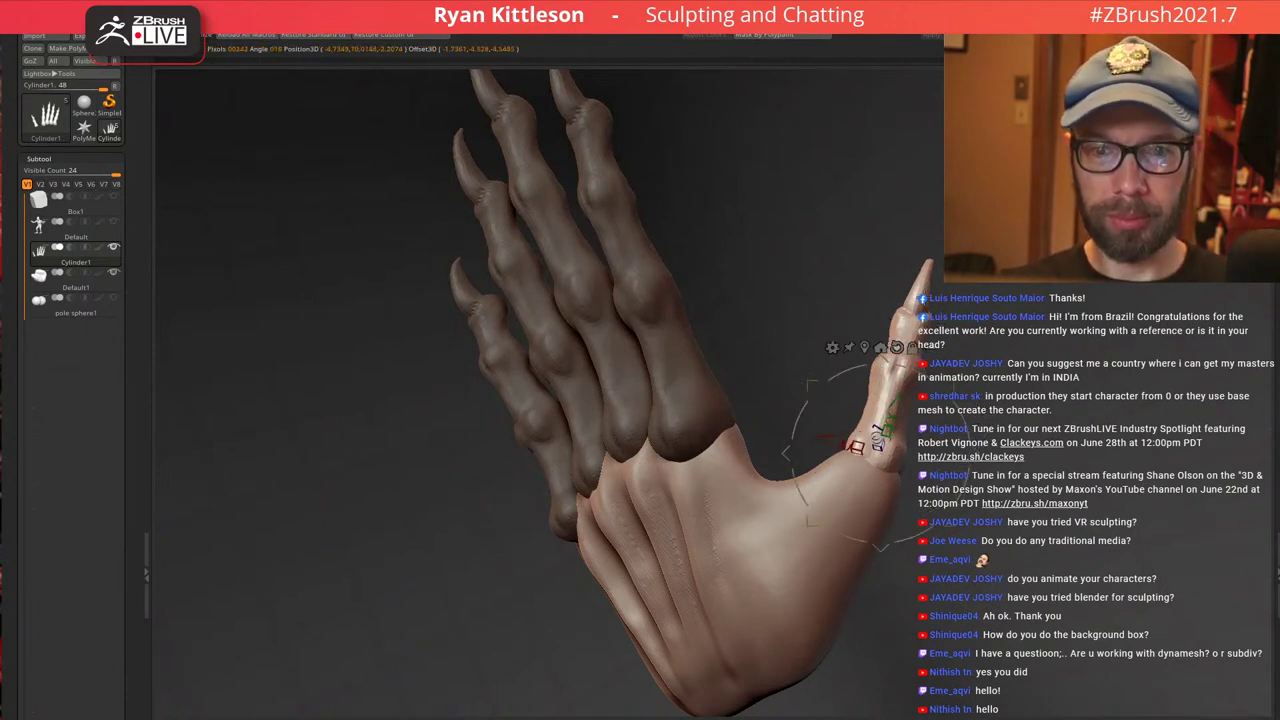
{"action": "left_click_drag", "start_coordinate": [897, 409], "coordinate": [912, 416]}
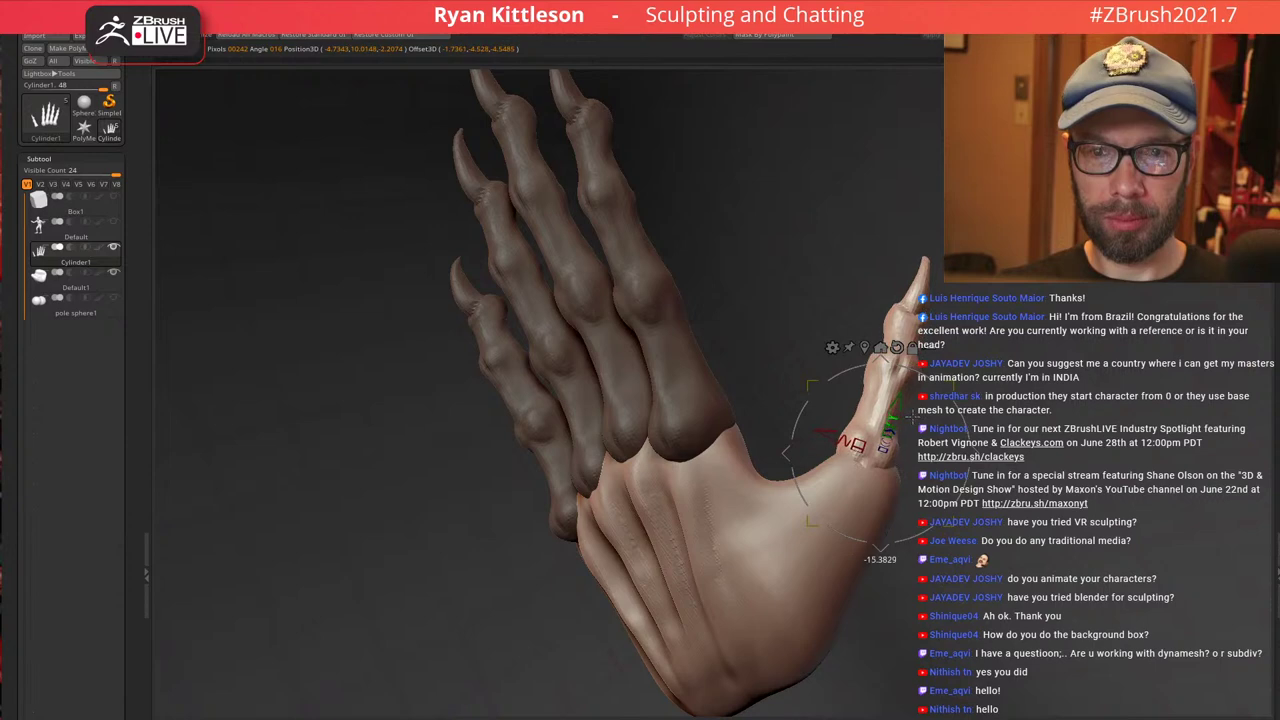
{"action": "left_click_drag", "start_coordinate": [1012, 437], "coordinate": [948, 401]}
{"action": "left_click_drag", "start_coordinate": [865, 412], "coordinate": [869, 412]}
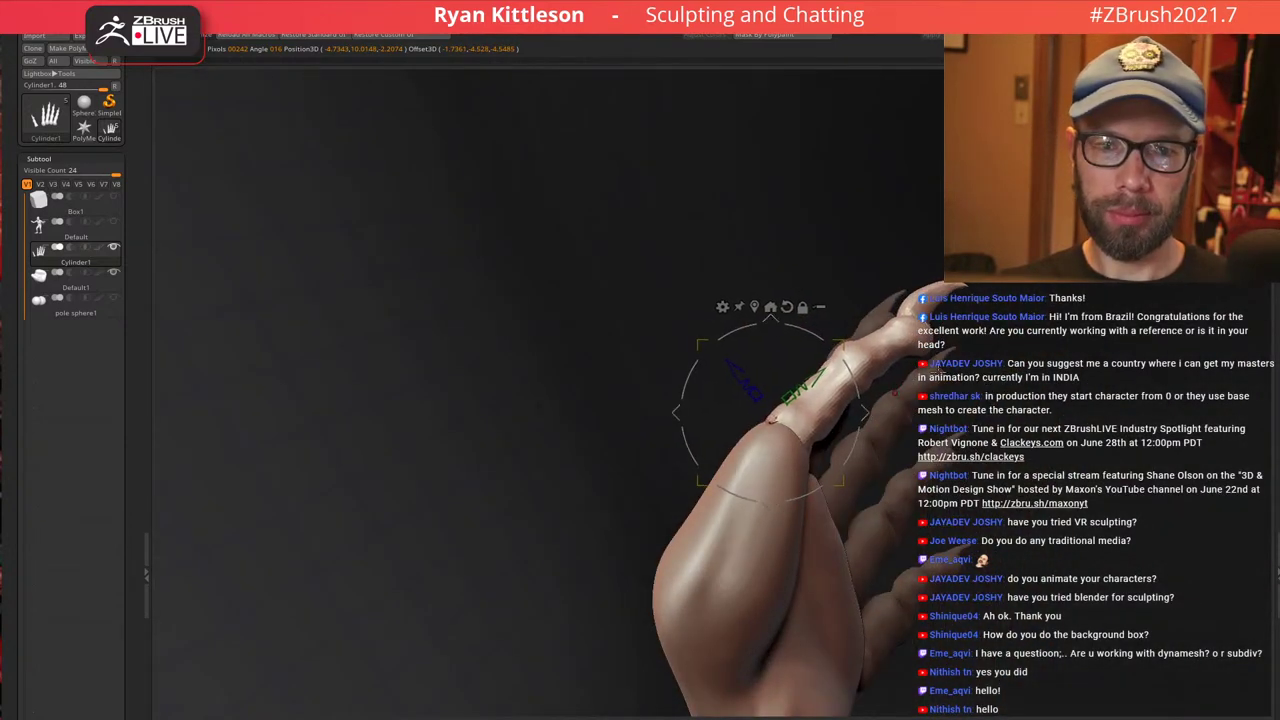
{"action": "left_click_drag", "start_coordinate": [970, 415], "coordinate": [968, 309]}
{"action": "key", "text": "q"}
{"action": "left_click_drag", "start_coordinate": [872, 290], "coordinate": [780, 405]}
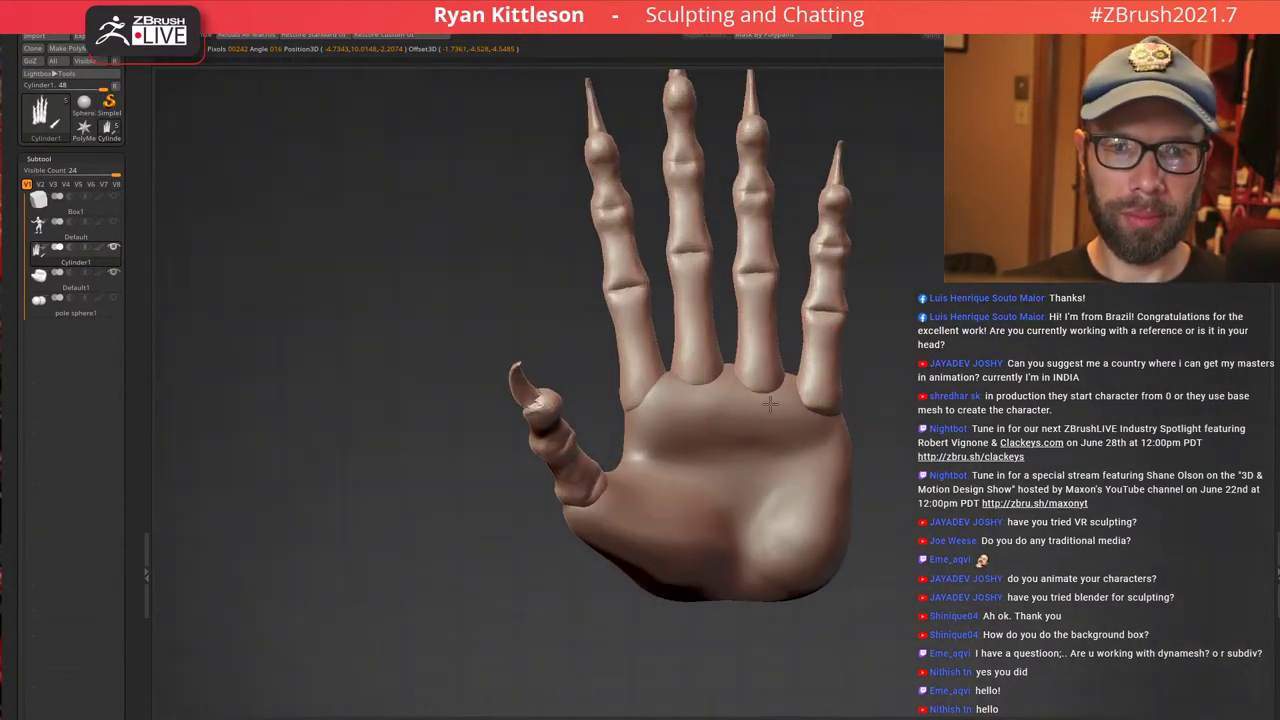
Select the palm, make the fingers transparent, and shape the palm's knuckle edge around the embedded finger bases
{"action": "left_click", "coordinate": [748, 445], "text": "alt"}
{"action": "right_click_drag", "start_coordinate": [748, 445], "coordinate": [689, 417], "text": "ctrl"}
{"action": "key", "text": "bracketleft"}
{"action": "key", "text": "bracketleft"}
{"action": "key", "text": "bracketleft"}
{"action": "key", "text": "bracketleft"}
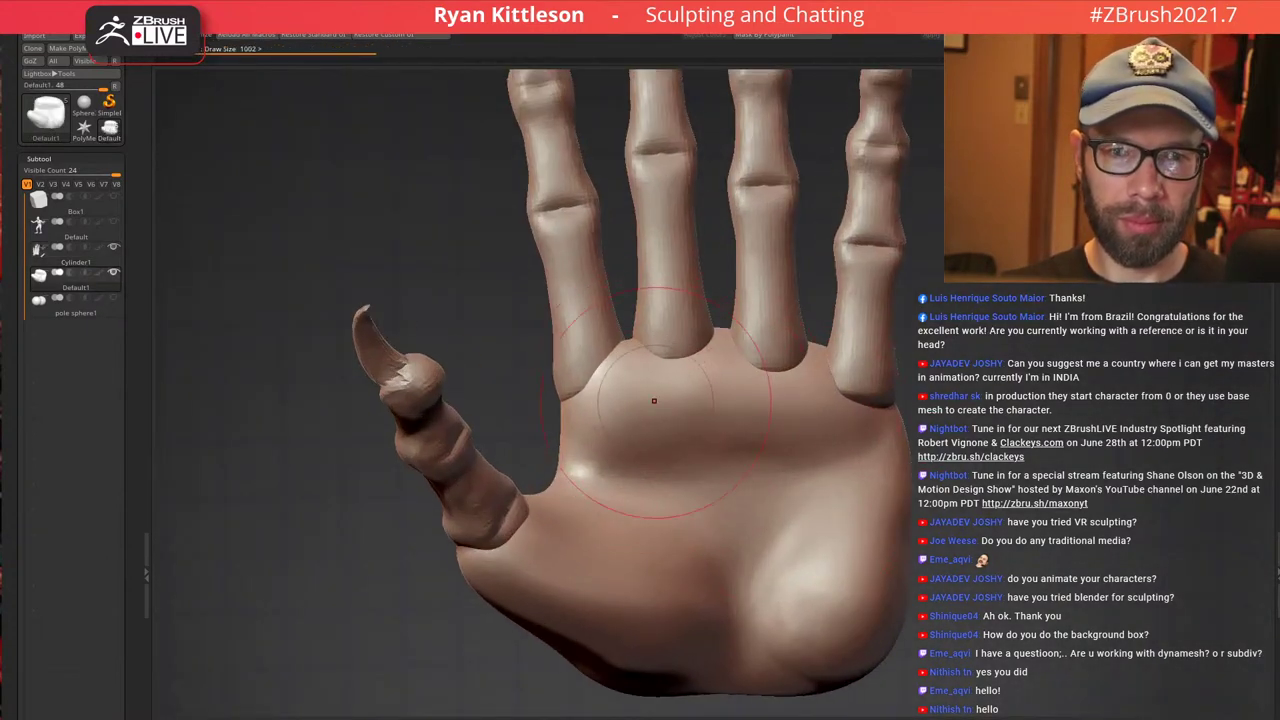
{"action": "key", "text": "bracketleft"}
{"action": "key", "text": "bracketleft"}
{"action": "key", "text": "bracketleft"}
{"action": "key", "text": "bracketleft"}
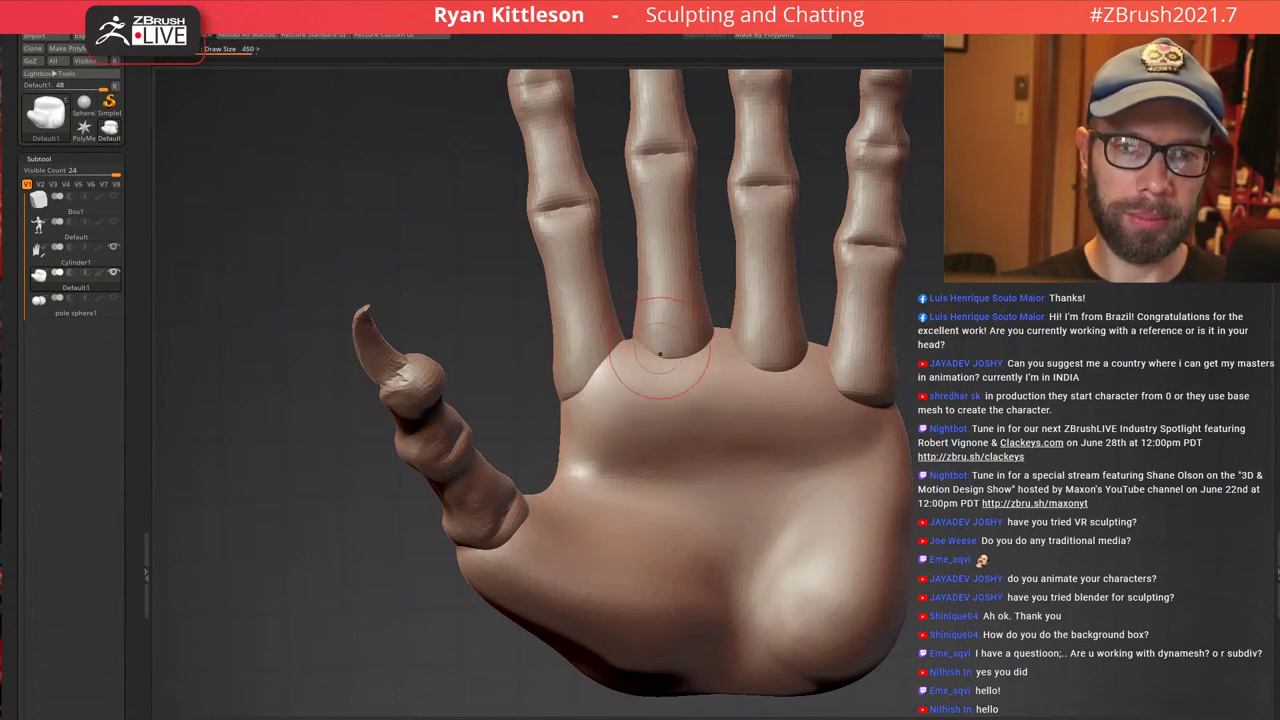
{"action": "right_click_drag", "start_coordinate": [648, 355], "coordinate": [673, 364]}
{"action": "key", "text": "shift+t"}
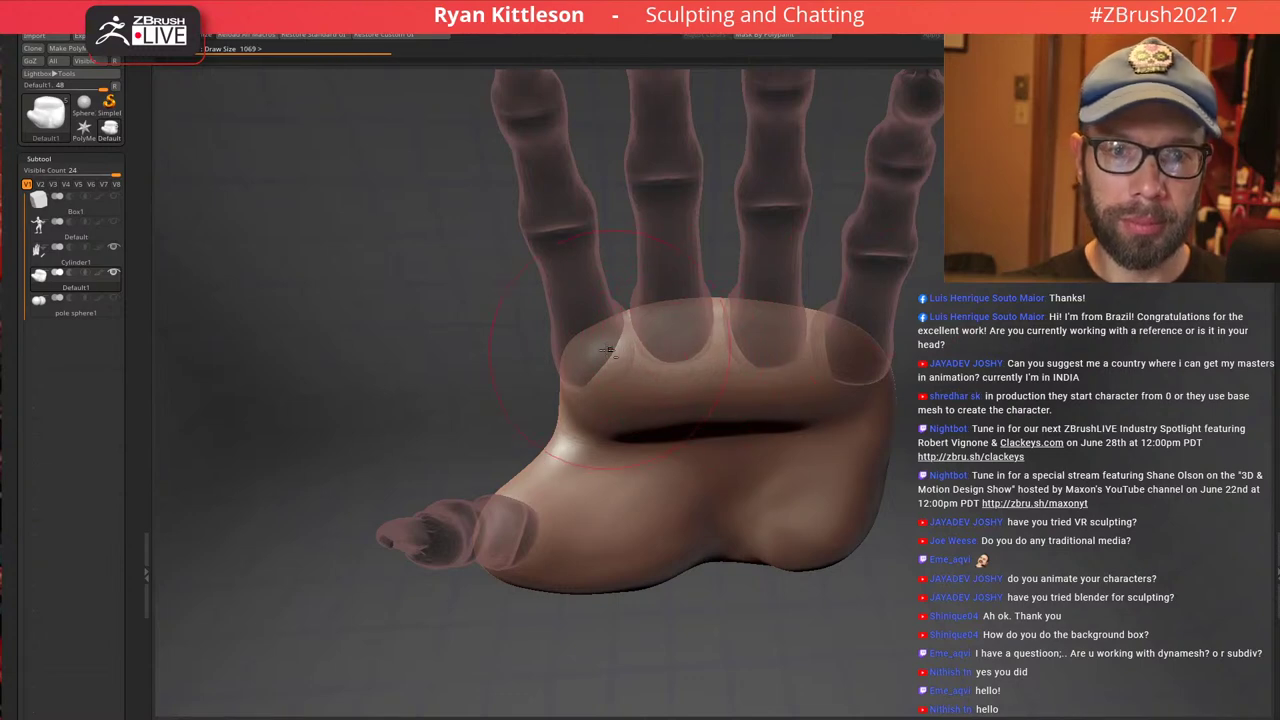
{"action": "right_click_drag", "start_coordinate": [852, 340], "coordinate": [623, 377]}
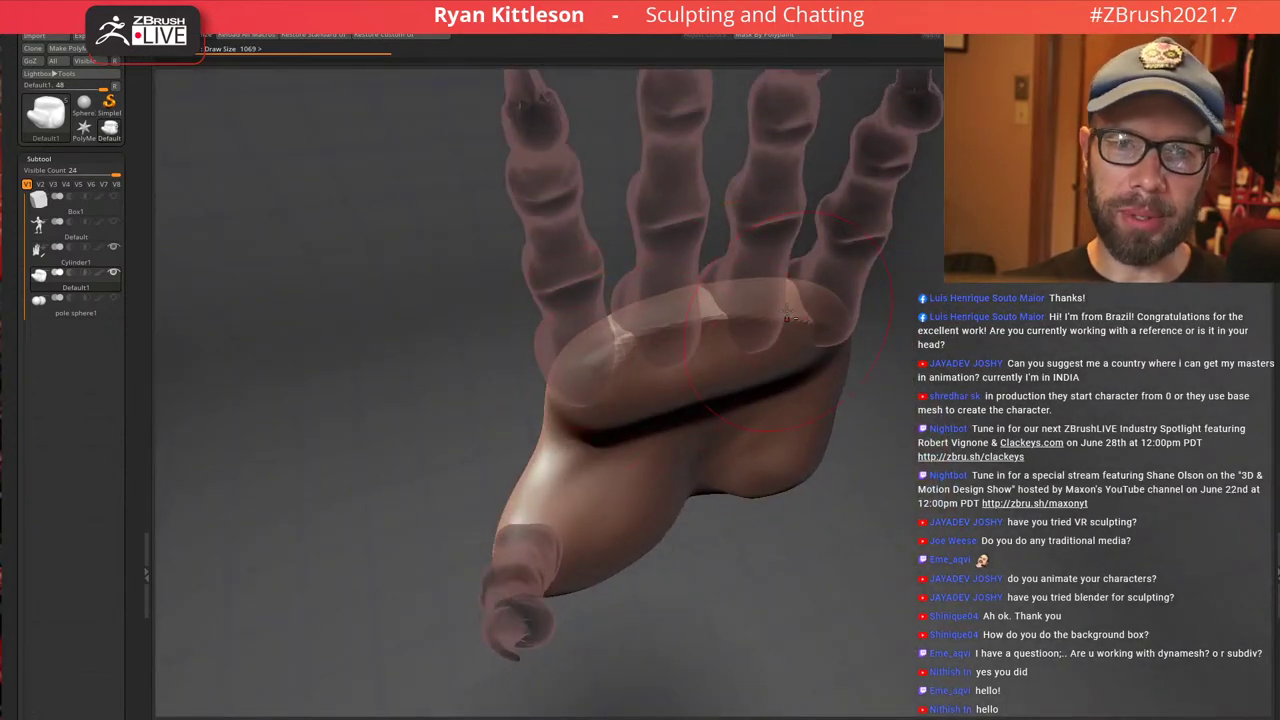
{"action": "right_click_drag", "start_coordinate": [787, 312], "coordinate": [859, 327]}
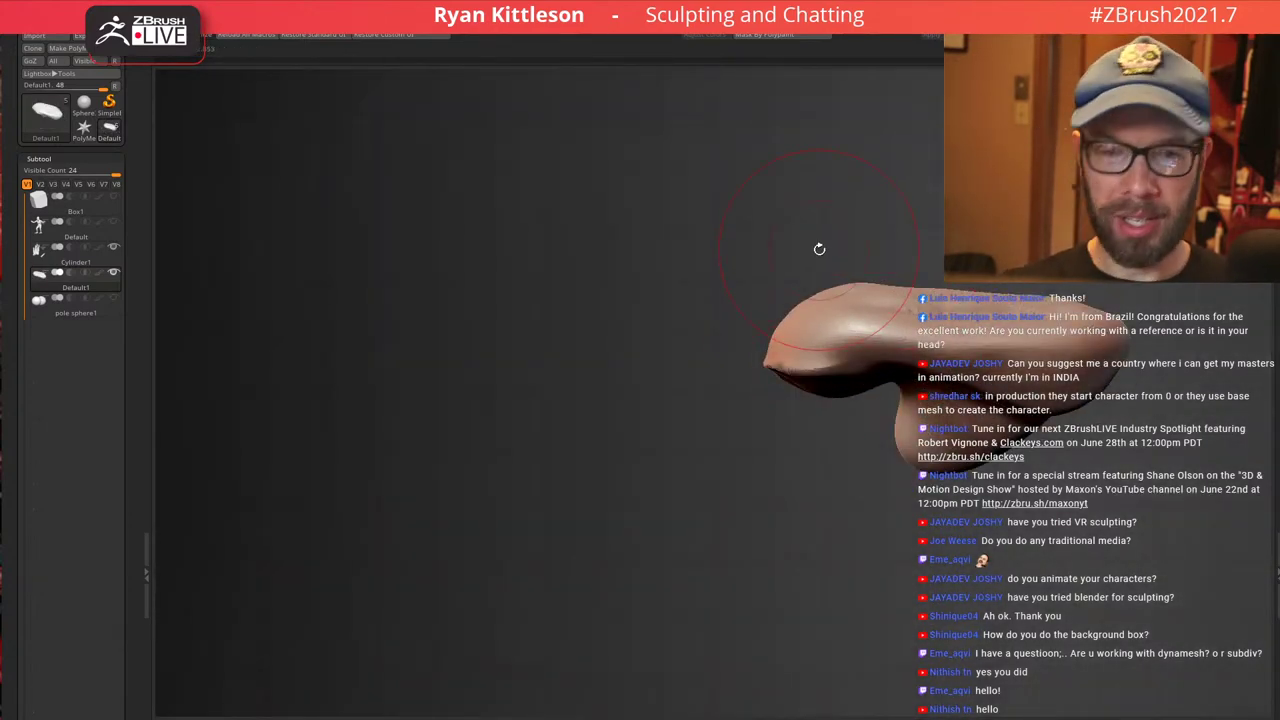
Isolate the palm, refine its front knuckle edge, and bring the fingers back into view
{"action": "mouse_move", "coordinate": [858, 375]}
{"action": "right_mouse_down"}
{"action": "mouse_move", "coordinate": [806, 366]}
{"action": "mouse_move", "coordinate": [837, 281]}
{"action": "mouse_move", "coordinate": [808, 340]}
{"action": "mouse_move", "coordinate": [790, 462]}
{"action": "mouse_move", "coordinate": [803, 426]}
{"action": "mouse_move", "coordinate": [777, 411]}
{"action": "mouse_move", "coordinate": [826, 367]}
{"action": "mouse_move", "coordinate": [800, 374]}
{"action": "right_mouse_up"}
{"action": "key", "text": "bracketleft"}
{"action": "key", "text": "bracketleft"}
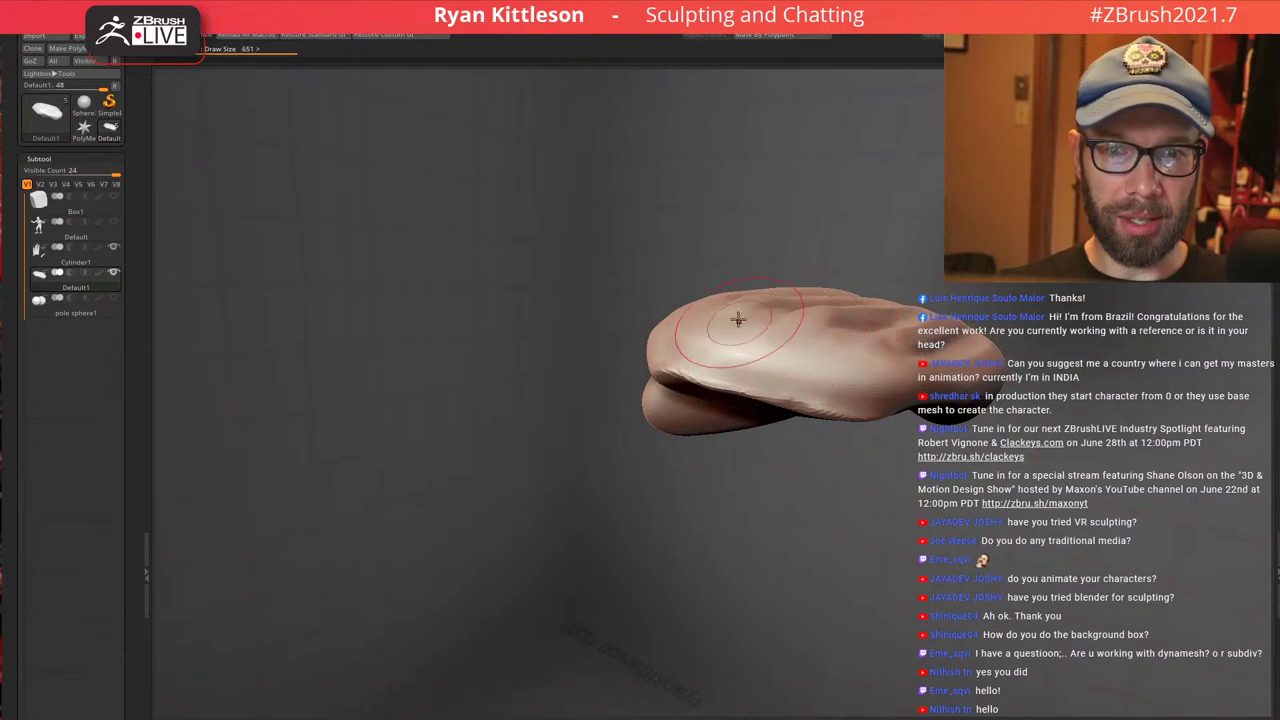
{"action": "right_click_drag", "start_coordinate": [742, 343], "coordinate": [726, 330]}
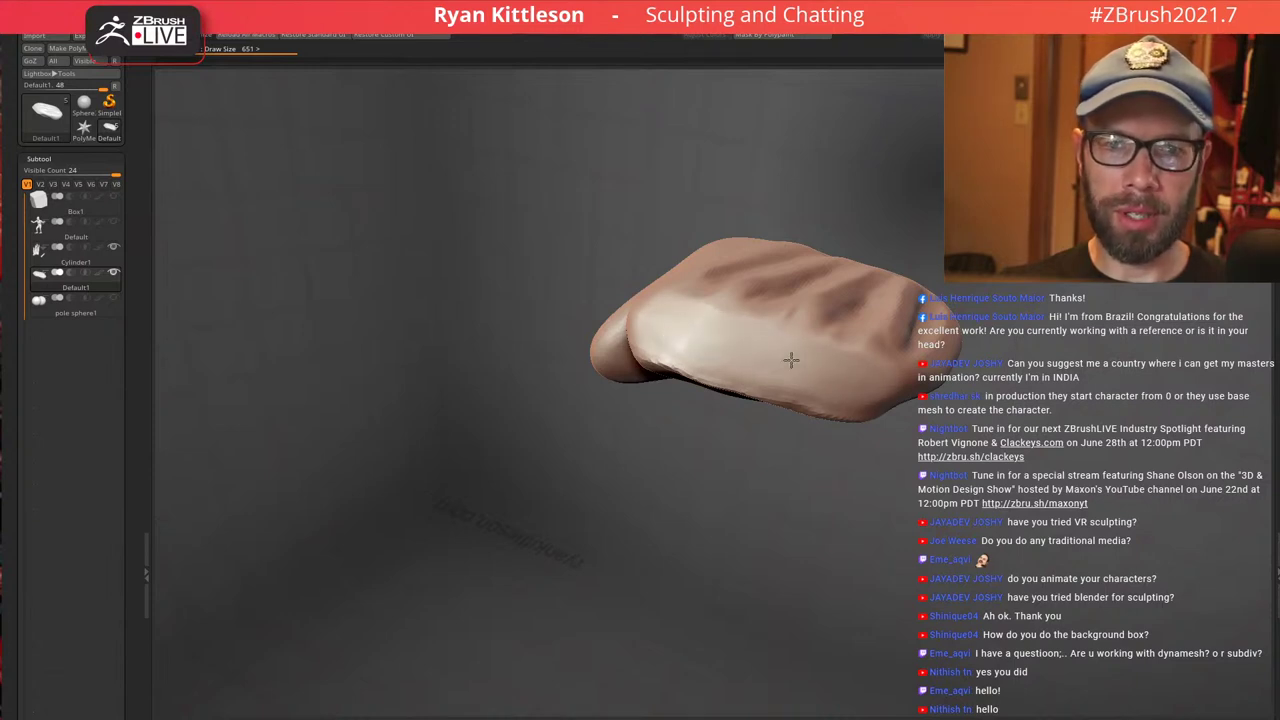
{"action": "right_click_drag", "start_coordinate": [876, 376], "coordinate": [849, 298]}
{"action": "key", "text": "alt+s"}
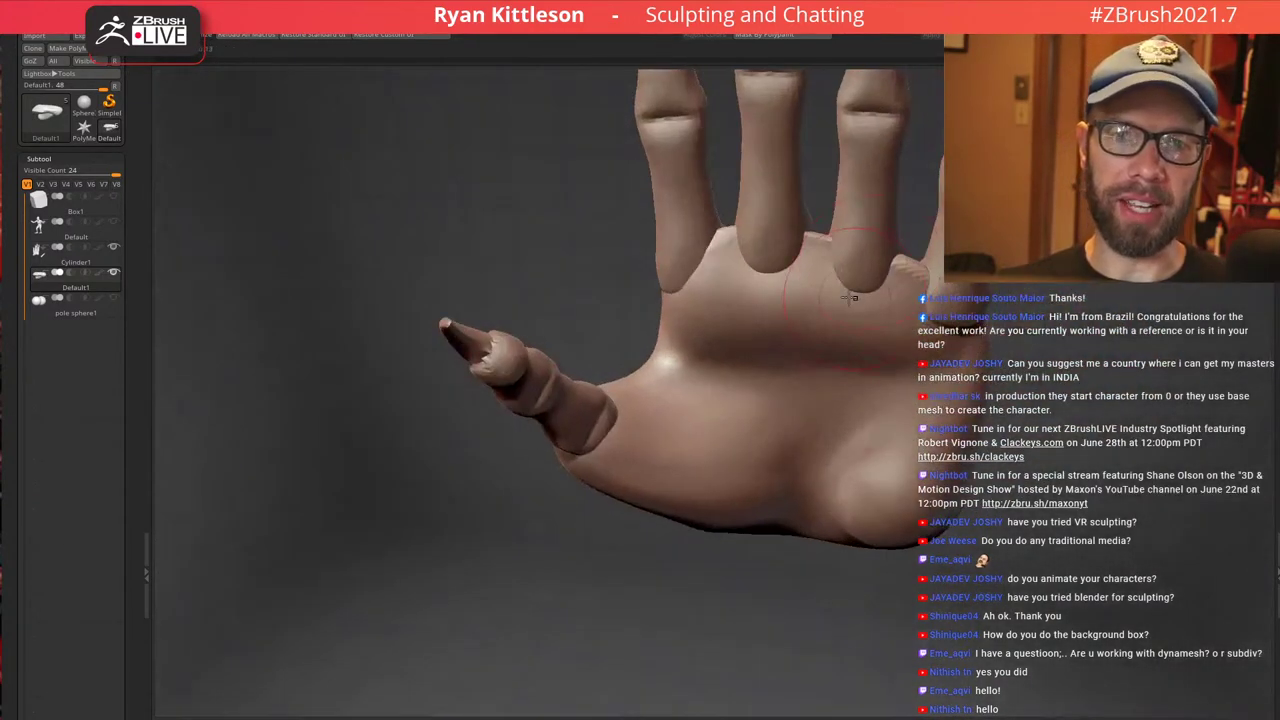
Try adjusting the palm's knuckle edge between the fingers, undo the last stroke, and make the fingers transparent
{"action": "mouse_move", "coordinate": [850, 297]}
{"action": "left_mouse_down"}
{"action": "mouse_move", "coordinate": [901, 416]}
{"action": "mouse_move", "coordinate": [831, 294]}
{"action": "mouse_move", "coordinate": [889, 283]}
{"action": "mouse_move", "coordinate": [803, 251]}
{"action": "mouse_move", "coordinate": [808, 242]}
{"action": "left_mouse_up"}
{"action": "mouse_move", "coordinate": [838, 243]}
{"action": "right_mouse_down"}
{"action": "mouse_move", "coordinate": [822, 265]}
{"action": "mouse_move", "coordinate": [826, 311]}
{"action": "right_mouse_up"}
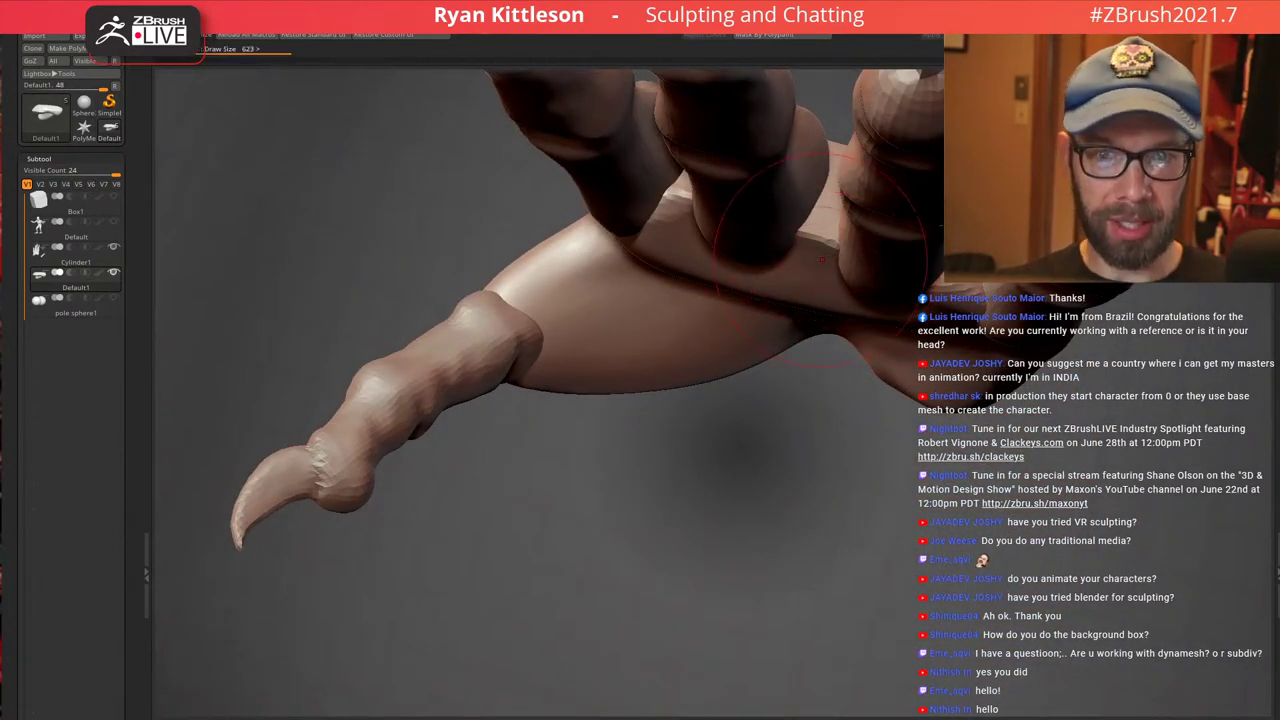
{"action": "mouse_move", "coordinate": [815, 267]}
{"action": "right_mouse_down"}
{"action": "mouse_move", "coordinate": [846, 258]}
{"action": "mouse_move", "coordinate": [822, 228]}
{"action": "mouse_move", "coordinate": [748, 222]}
{"action": "right_mouse_up"}
{"action": "key", "text": "shift+t"}
{"action": "key", "text": "ctrl+z"}
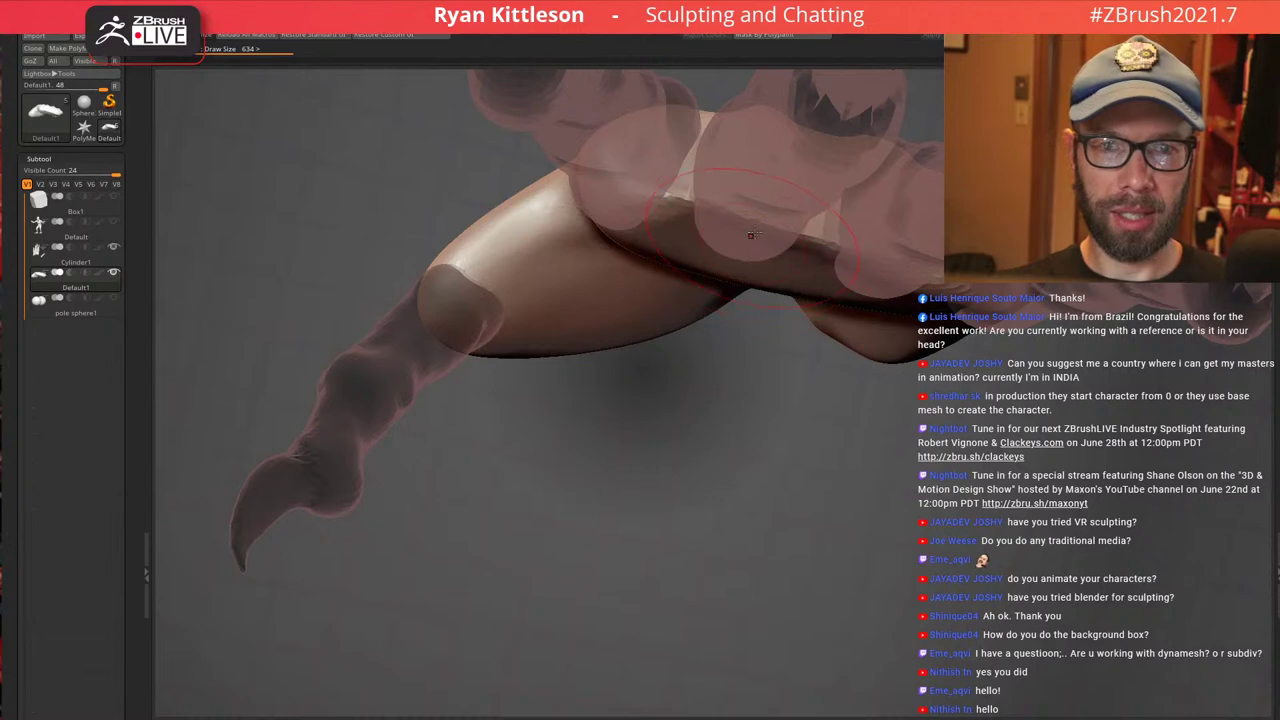
Push the palm's front edge into shape beneath and between the transparent finger bases, ending at the index finger side
{"action": "left_click_drag", "start_coordinate": [750, 209], "coordinate": [740, 247]}
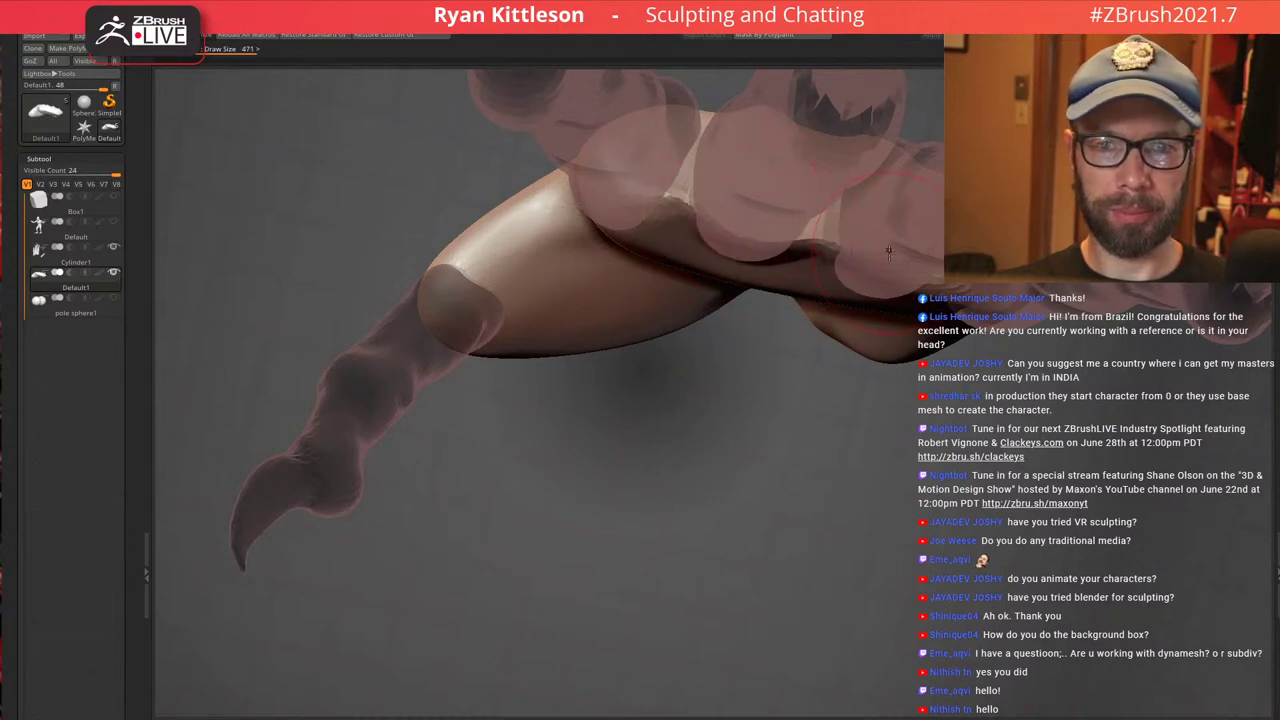
{"action": "right_click_drag", "start_coordinate": [915, 268], "coordinate": [1006, 325]}
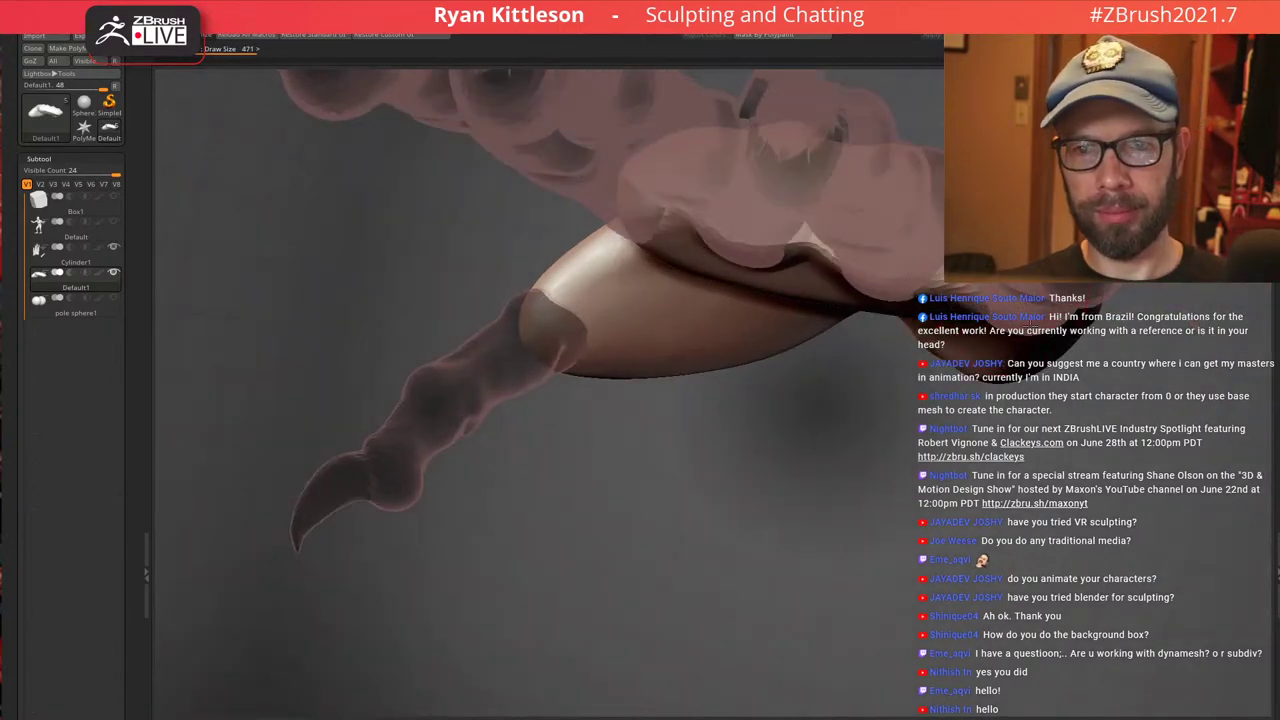
{"action": "right_click_drag", "start_coordinate": [870, 273], "coordinate": [815, 243]}
{"action": "left_click_drag", "start_coordinate": [815, 240], "coordinate": [811, 250]}
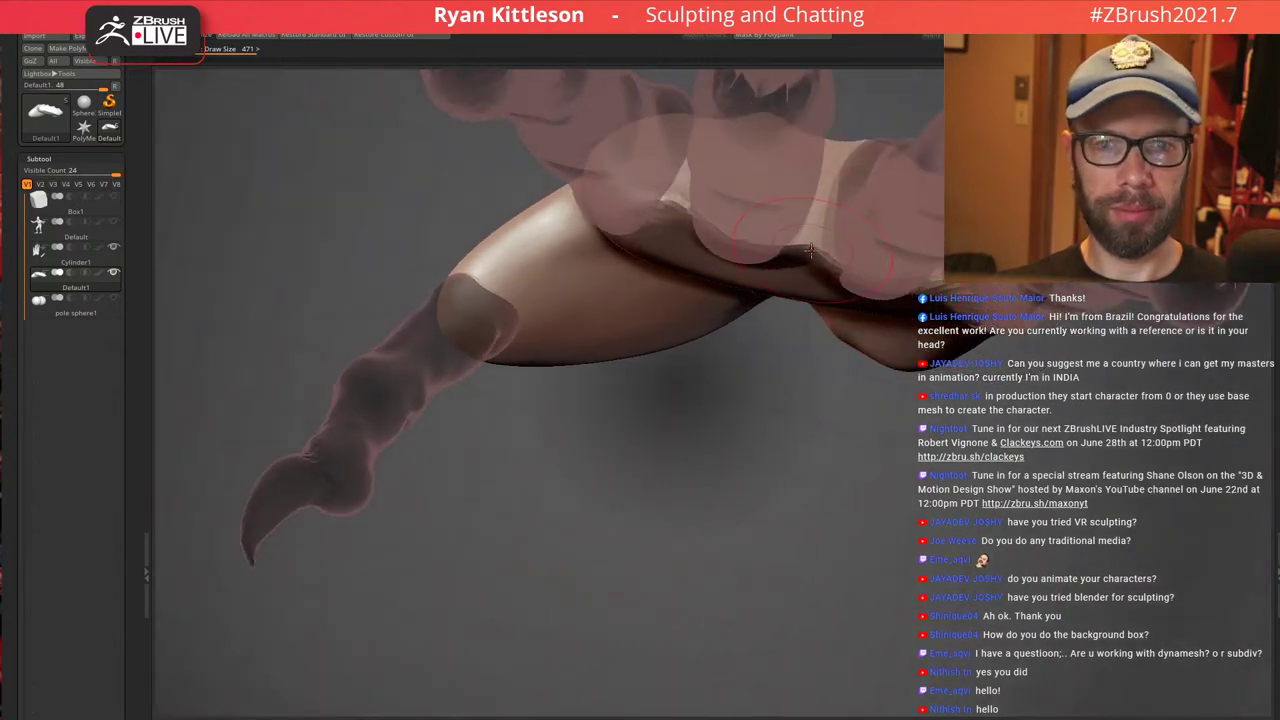
{"action": "mouse_move", "coordinate": [661, 198]}
{"action": "left_mouse_down"}
{"action": "mouse_move", "coordinate": [634, 189]}
{"action": "mouse_move", "coordinate": [607, 202]}
{"action": "left_mouse_up"}
{"action": "mouse_move", "coordinate": [577, 211]}
{"action": "right_mouse_down"}
{"action": "mouse_move", "coordinate": [643, 166]}
{"action": "mouse_move", "coordinate": [615, 262]}
{"action": "mouse_move", "coordinate": [664, 265]}
{"action": "right_mouse_up"}
{"action": "left_click_drag", "start_coordinate": [622, 183], "coordinate": [598, 194]}
{"action": "mouse_move", "coordinate": [672, 236]}
{"action": "right_mouse_down"}
{"action": "mouse_move", "coordinate": [690, 145]}
{"action": "mouse_move", "coordinate": [704, 155]}
{"action": "right_mouse_up"}
{"action": "right_click_drag", "start_coordinate": [728, 208], "coordinate": [690, 264]}
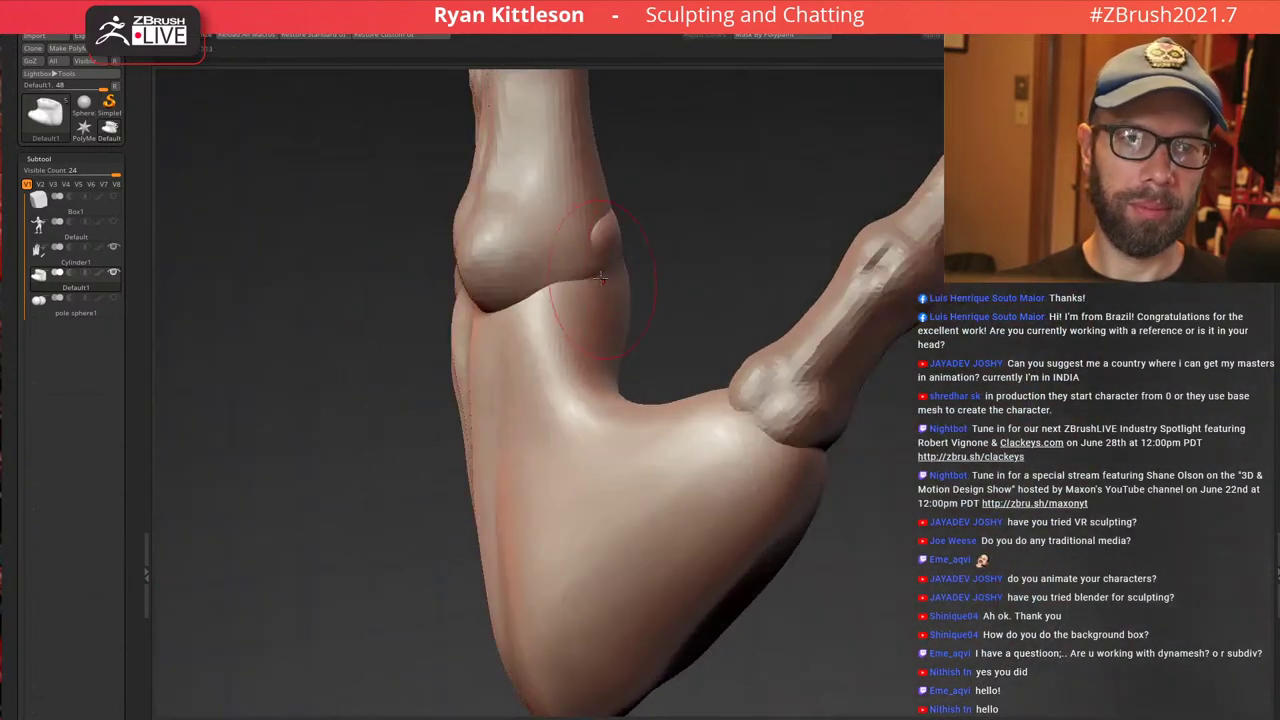
Refine the palm beside the index knuckle and build up the tendon ends beneath the index and little finger knuckles
{"action": "mouse_move", "coordinate": [589, 256]}
{"action": "left_mouse_down"}
{"action": "mouse_move", "coordinate": [558, 272]}
{"action": "mouse_move", "coordinate": [514, 251]}
{"action": "left_mouse_up"}
{"action": "right_click_drag", "start_coordinate": [530, 246], "coordinate": [646, 256]}
{"action": "mouse_move", "coordinate": [510, 280]}
{"action": "left_mouse_down"}
{"action": "mouse_move", "coordinate": [477, 317]}
{"action": "mouse_move", "coordinate": [490, 250]}
{"action": "mouse_move", "coordinate": [457, 373]}
{"action": "left_mouse_up"}
{"action": "key", "text": "bracketright"}
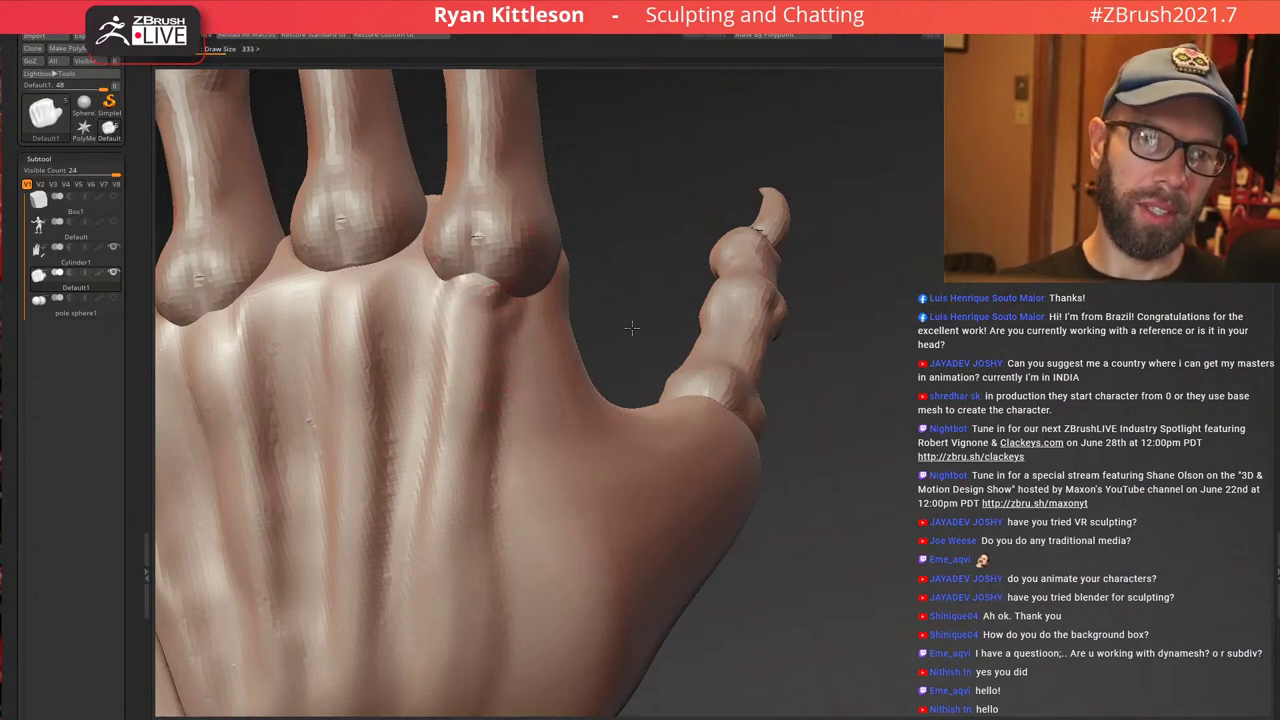
{"action": "right_click_drag", "start_coordinate": [496, 366], "coordinate": [632, 328], "text": "alt"}
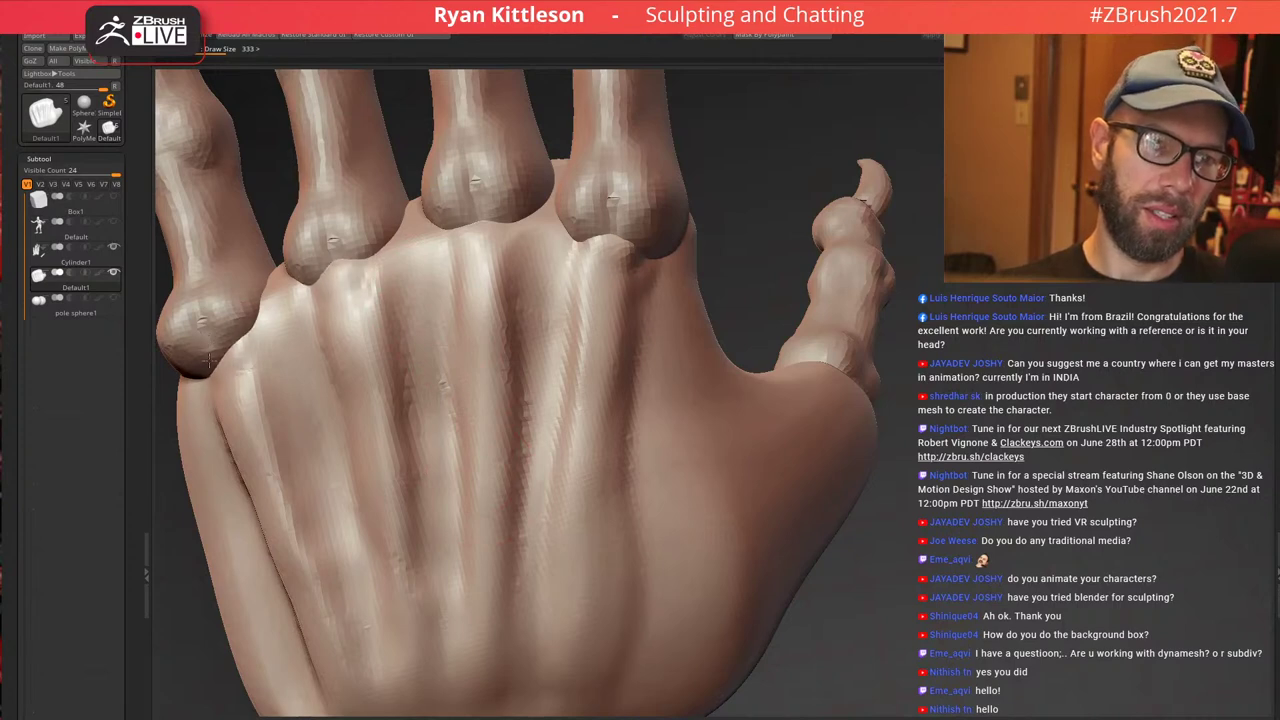
{"action": "left_click_drag", "start_coordinate": [209, 360], "coordinate": [203, 372]}
Enlarge the brush to 725 and push the little finger side of the palm inward to narrow the hand
{"action": "right_click_drag", "start_coordinate": [573, 333], "coordinate": [465, 420], "text": "ctrl"}
{"action": "key", "text": "s"}
{"action": "left_click_drag", "start_coordinate": [383, 347], "coordinate": [466, 334]}
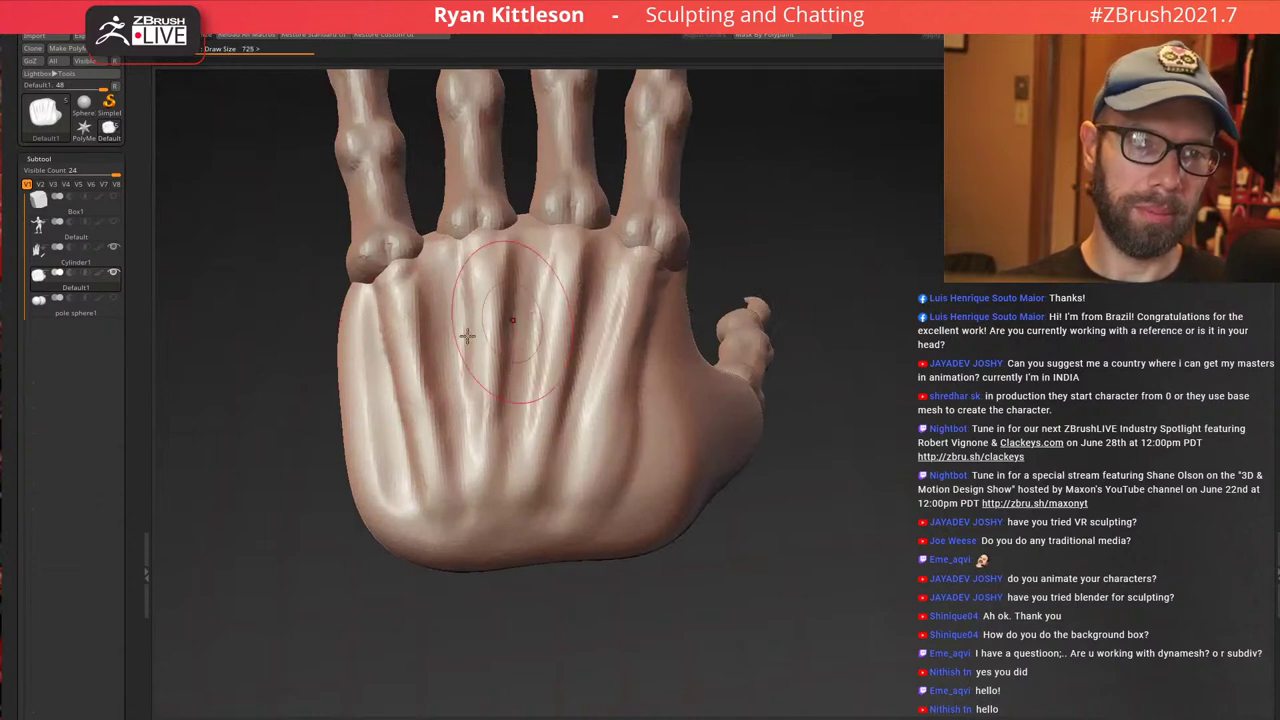
{"action": "left_click_drag", "start_coordinate": [339, 364], "coordinate": [342, 336]}
{"action": "mouse_move", "coordinate": [337, 470]}
{"action": "left_mouse_down"}
{"action": "mouse_move", "coordinate": [350, 473]}
{"action": "mouse_move", "coordinate": [352, 432]}
{"action": "left_mouse_up"}
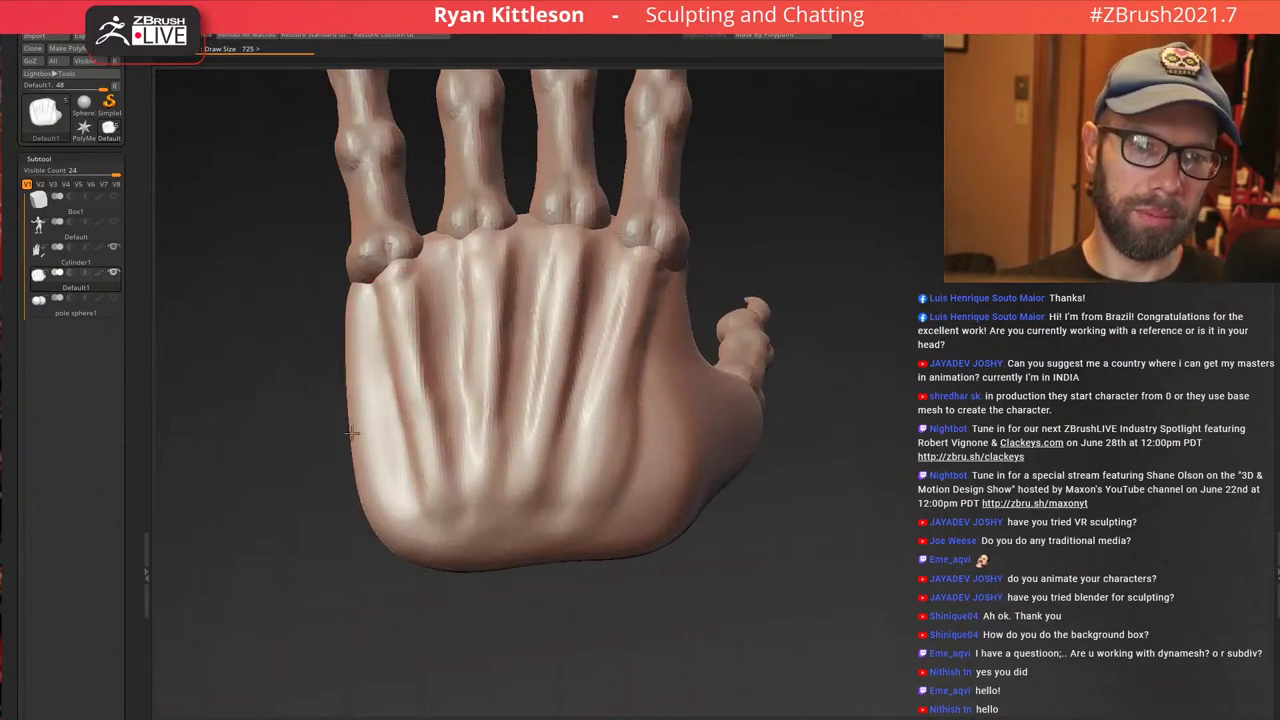
{"action": "left_click_drag", "start_coordinate": [336, 323], "coordinate": [345, 326]}
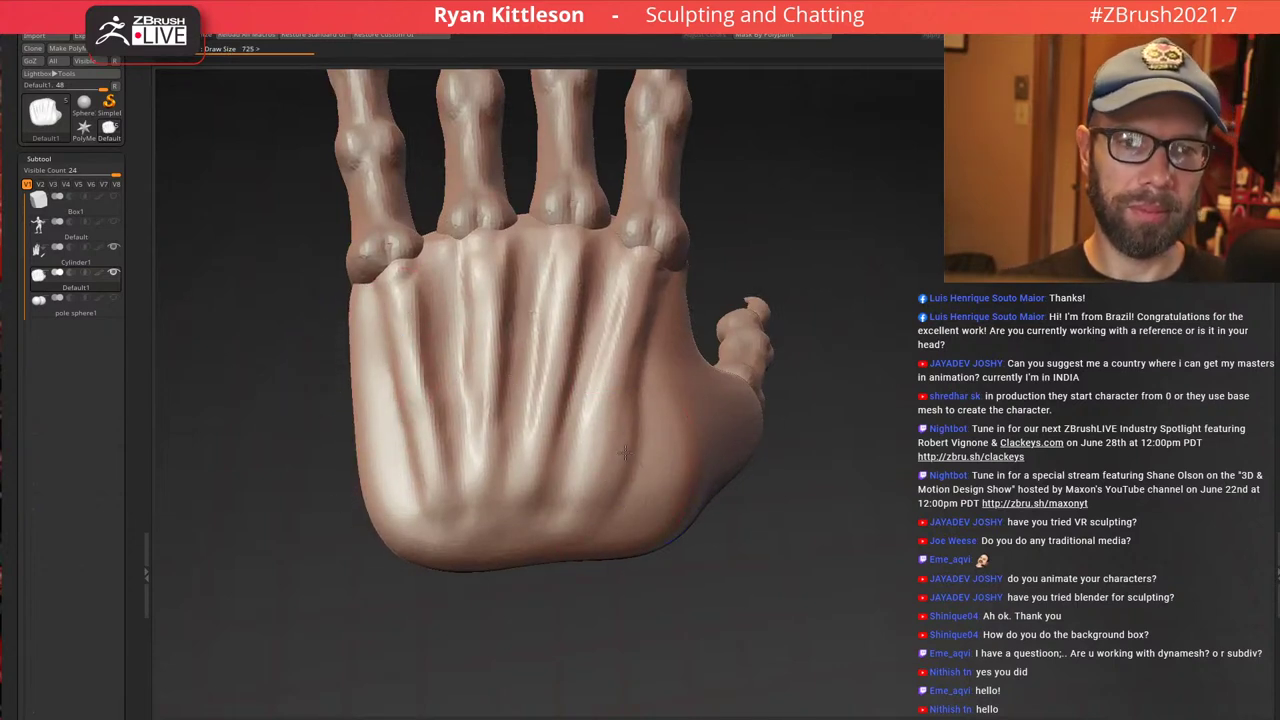
Sculpt a bony bump at the wrist end of the thumb base and a ridge running toward the thumb
{"action": "mouse_move", "coordinate": [690, 440]}
{"action": "right_mouse_down"}
{"action": "mouse_move", "coordinate": [637, 471]}
{"action": "mouse_move", "coordinate": [709, 465]}
{"action": "right_mouse_up"}
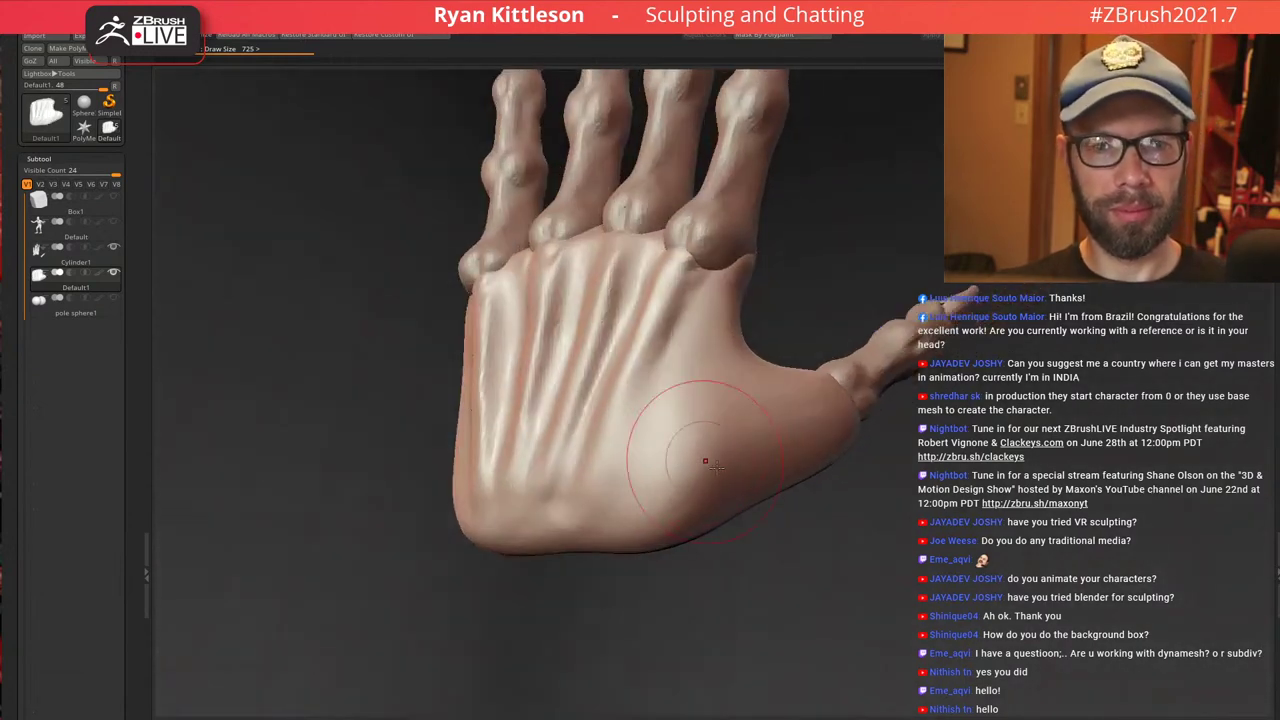
{"action": "mouse_move", "coordinate": [714, 428]}
{"action": "left_mouse_down"}
{"action": "mouse_move", "coordinate": [692, 444]}
{"action": "mouse_move", "coordinate": [722, 468]}
{"action": "mouse_move", "coordinate": [712, 483]}
{"action": "mouse_move", "coordinate": [727, 518]}
{"action": "mouse_move", "coordinate": [700, 470]}
{"action": "left_mouse_up"}
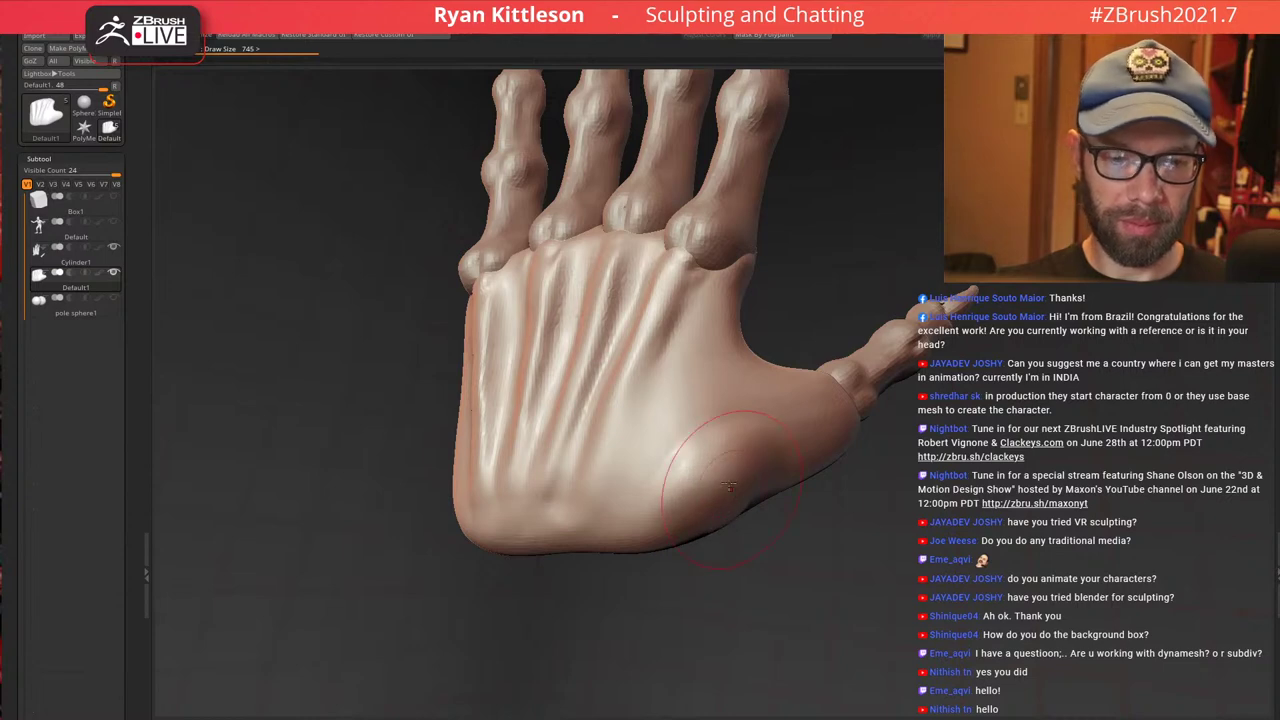
{"action": "right_click_drag", "start_coordinate": [752, 425], "coordinate": [722, 463]}
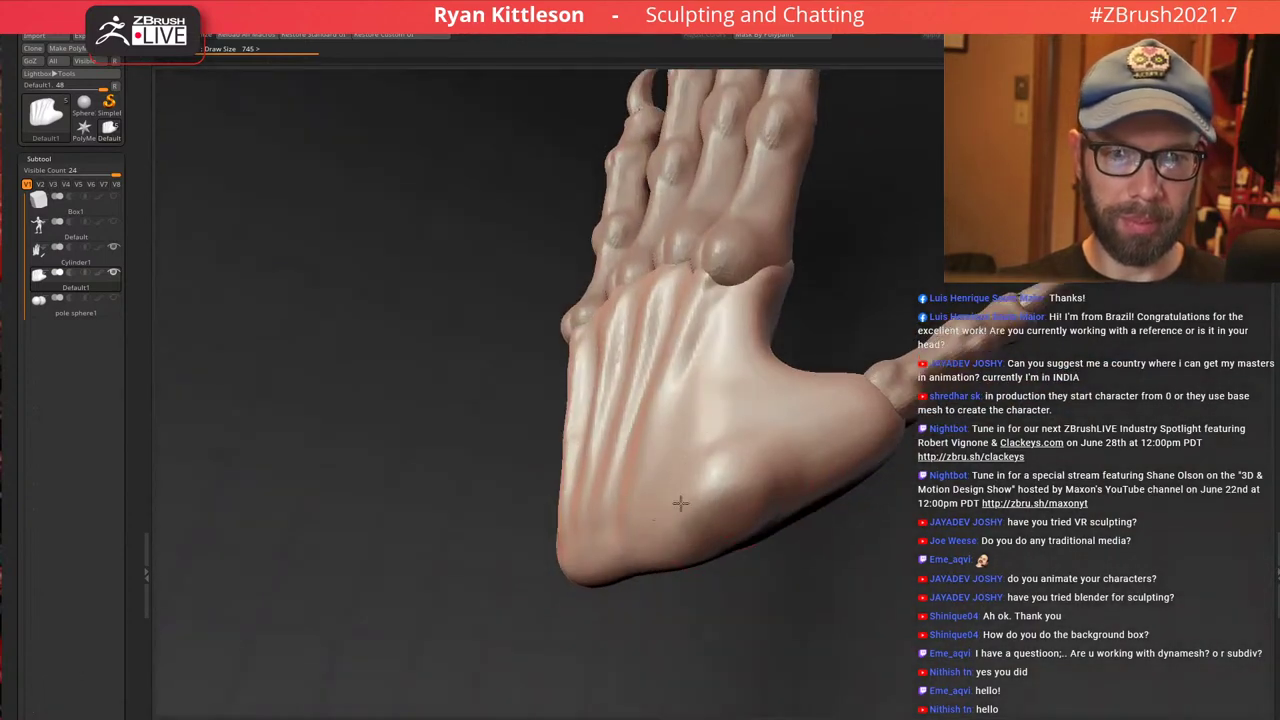
{"action": "right_click_drag", "start_coordinate": [743, 403], "coordinate": [798, 460]}
{"action": "key", "text": "bracketleft"}
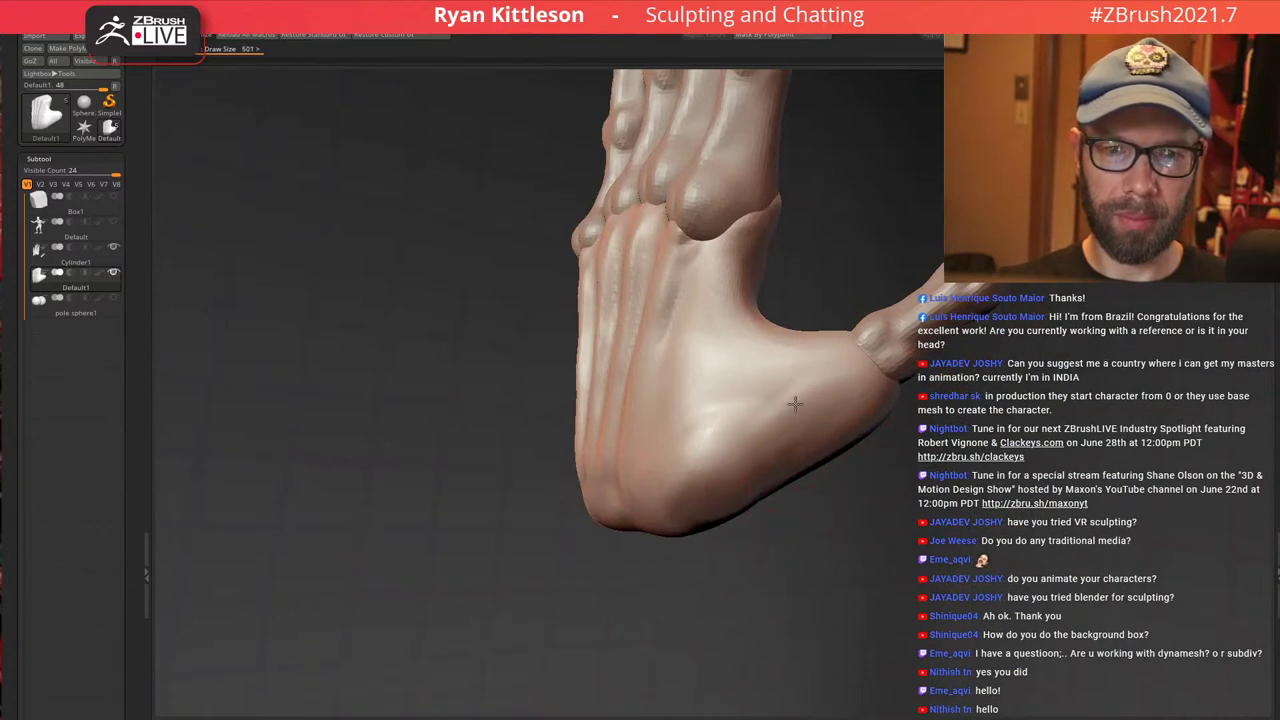
{"action": "left_click_drag", "start_coordinate": [802, 409], "coordinate": [770, 437]}
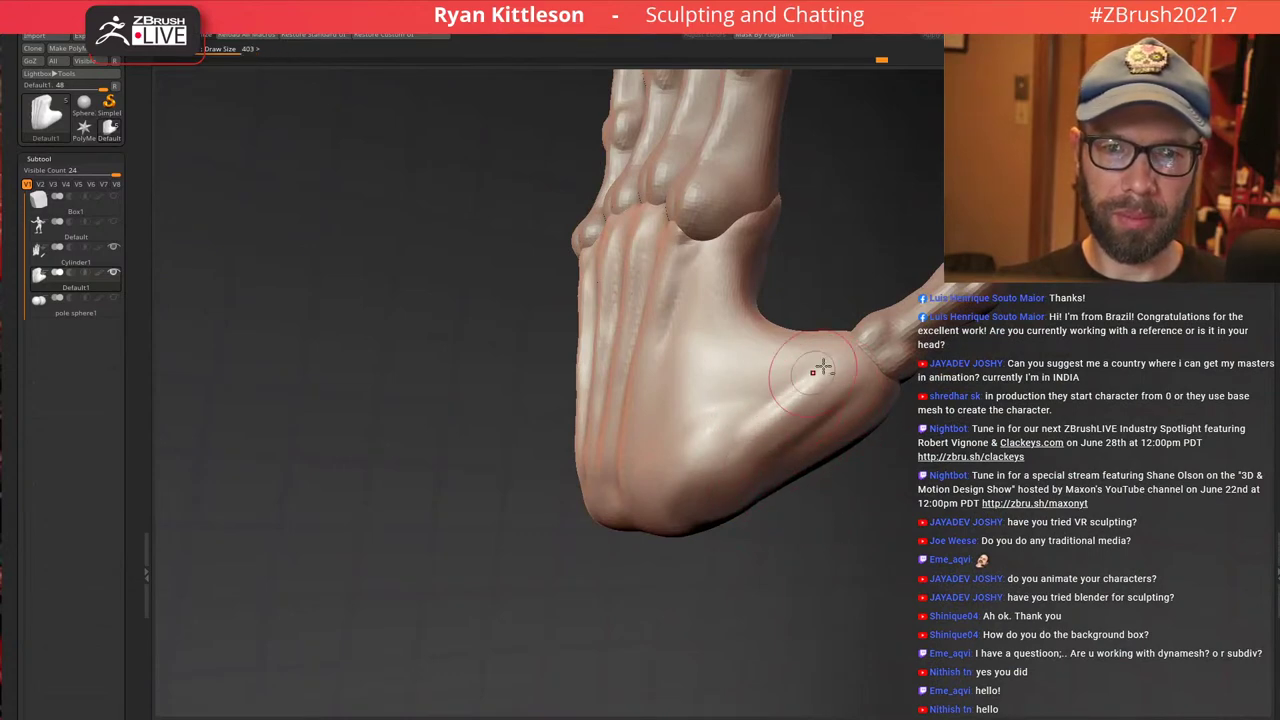
Carve the skin web between the thumb and index finger, and refine the hollows on the back of the thumb base
{"action": "right_click_drag", "start_coordinate": [712, 314], "coordinate": [650, 360]}
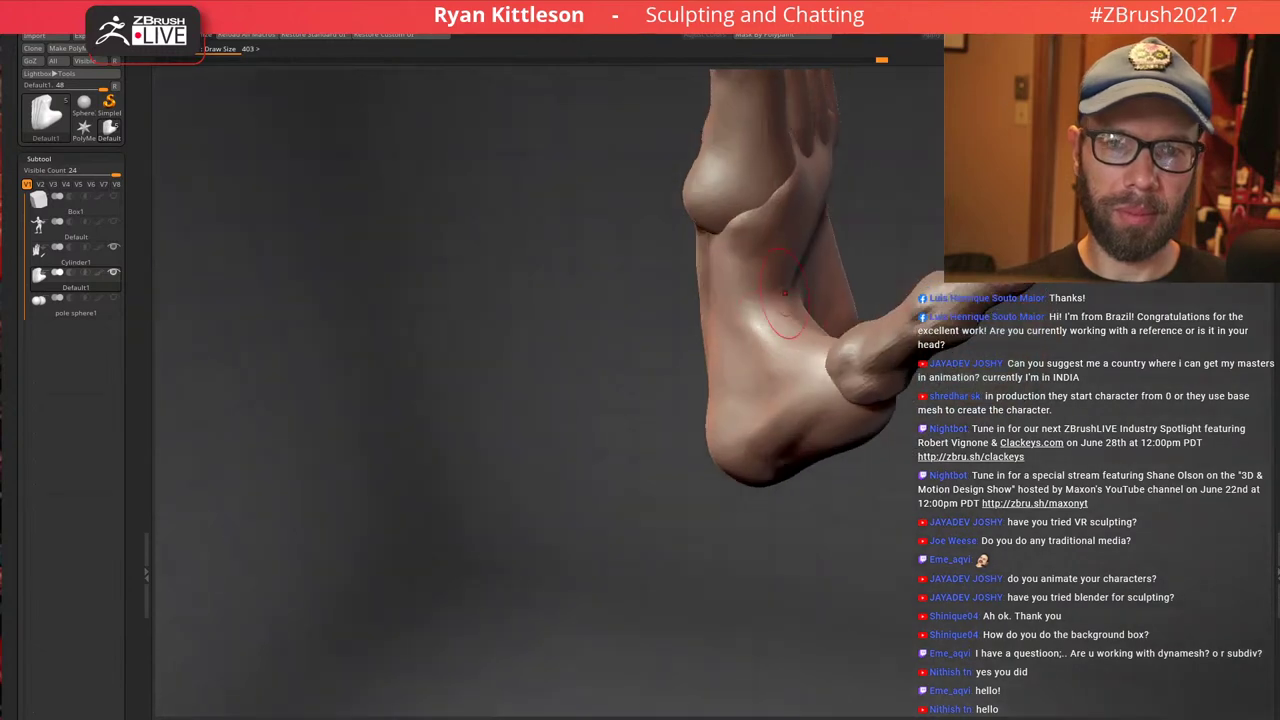
{"action": "right_click_drag", "start_coordinate": [785, 293], "coordinate": [748, 320], "text": "ctrl"}
{"action": "mouse_move", "coordinate": [735, 308]}
{"action": "left_mouse_down"}
{"action": "mouse_move", "coordinate": [700, 280]}
{"action": "mouse_move", "coordinate": [735, 267]}
{"action": "mouse_move", "coordinate": [722, 312]}
{"action": "left_mouse_up"}
{"action": "mouse_move", "coordinate": [752, 318]}
{"action": "right_mouse_down"}
{"action": "mouse_move", "coordinate": [798, 340]}
{"action": "mouse_move", "coordinate": [808, 383]}
{"action": "right_mouse_up"}
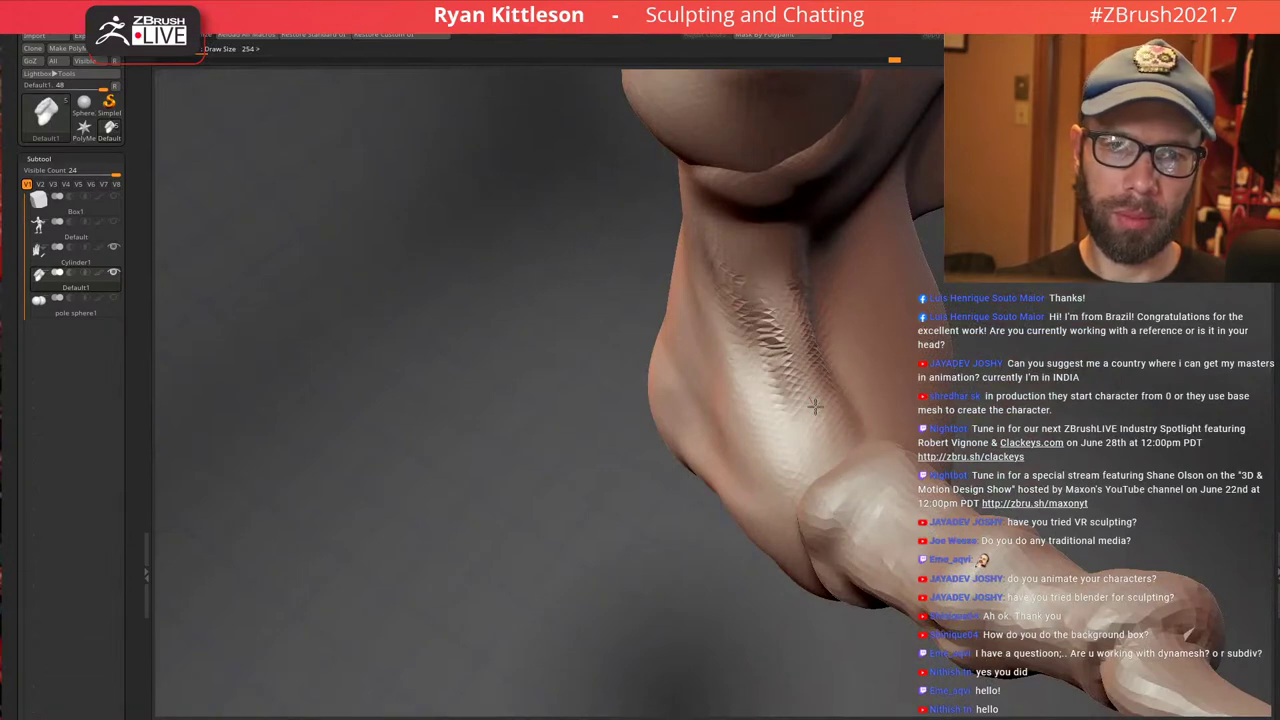
{"action": "left_click_drag", "start_coordinate": [815, 407], "coordinate": [806, 226]}
{"action": "mouse_move", "coordinate": [806, 240]}
{"action": "right_mouse_down"}
{"action": "mouse_move", "coordinate": [880, 331]}
{"action": "mouse_move", "coordinate": [845, 325]}
{"action": "right_mouse_up"}
{"action": "mouse_move", "coordinate": [842, 312]}
{"action": "left_mouse_down"}
{"action": "mouse_move", "coordinate": [825, 207]}
{"action": "mouse_move", "coordinate": [810, 278]}
{"action": "mouse_move", "coordinate": [801, 239]}
{"action": "left_mouse_up"}
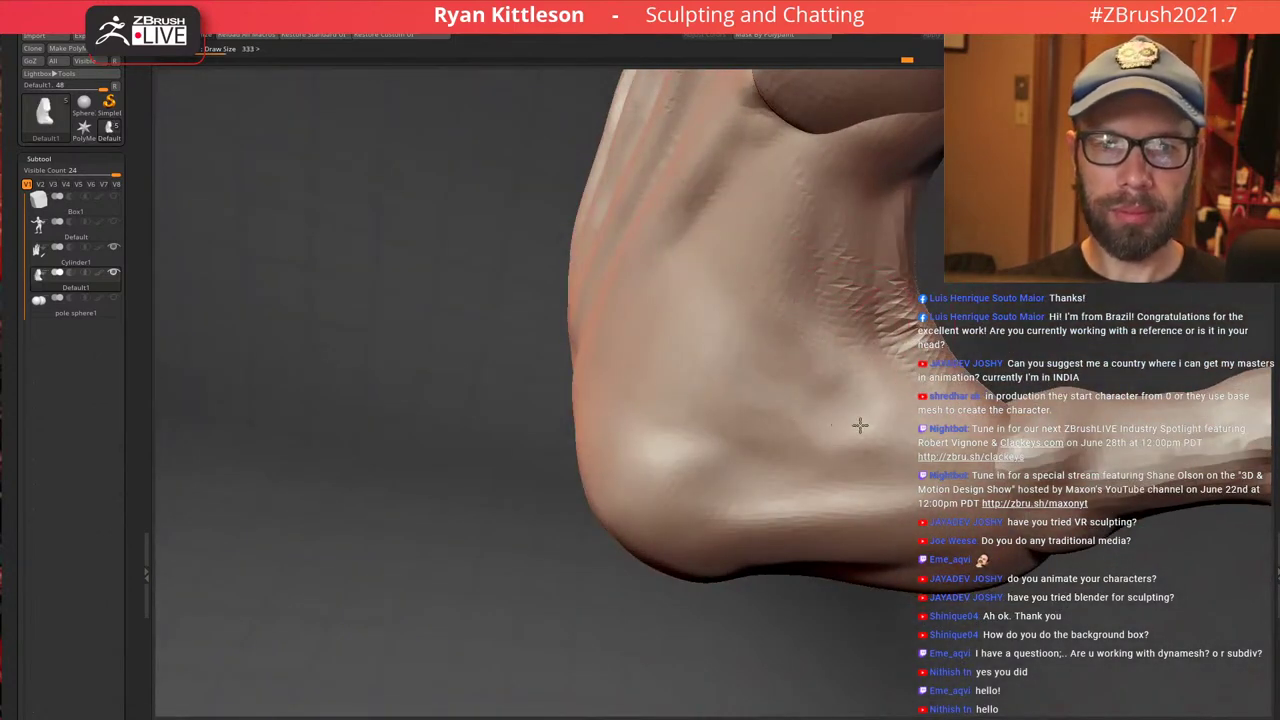
{"action": "mouse_move", "coordinate": [860, 425]}
{"action": "left_mouse_down"}
{"action": "mouse_move", "coordinate": [915, 443]}
{"action": "mouse_move", "coordinate": [810, 443]}
{"action": "left_mouse_up"}
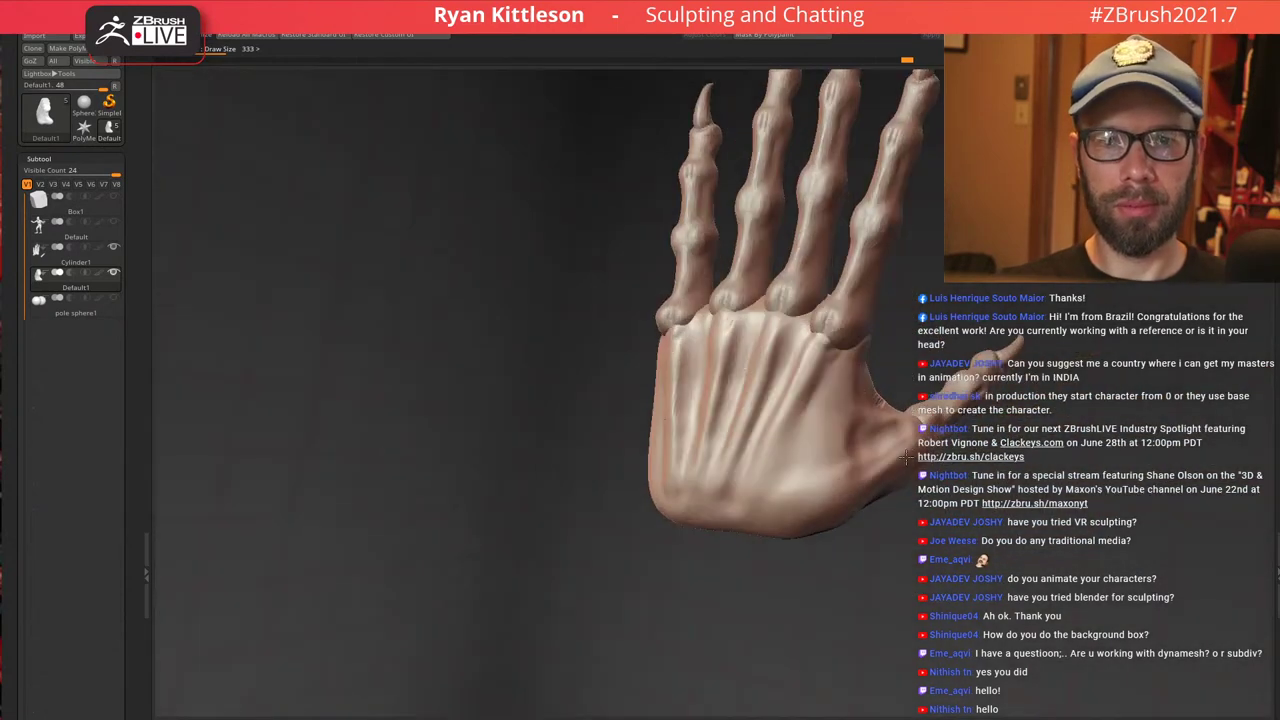
{"action": "mouse_move", "coordinate": [906, 457]}
{"action": "right_mouse_down"}
{"action": "mouse_move", "coordinate": [838, 370]}
{"action": "mouse_move", "coordinate": [838, 393]}
{"action": "right_mouse_up"}
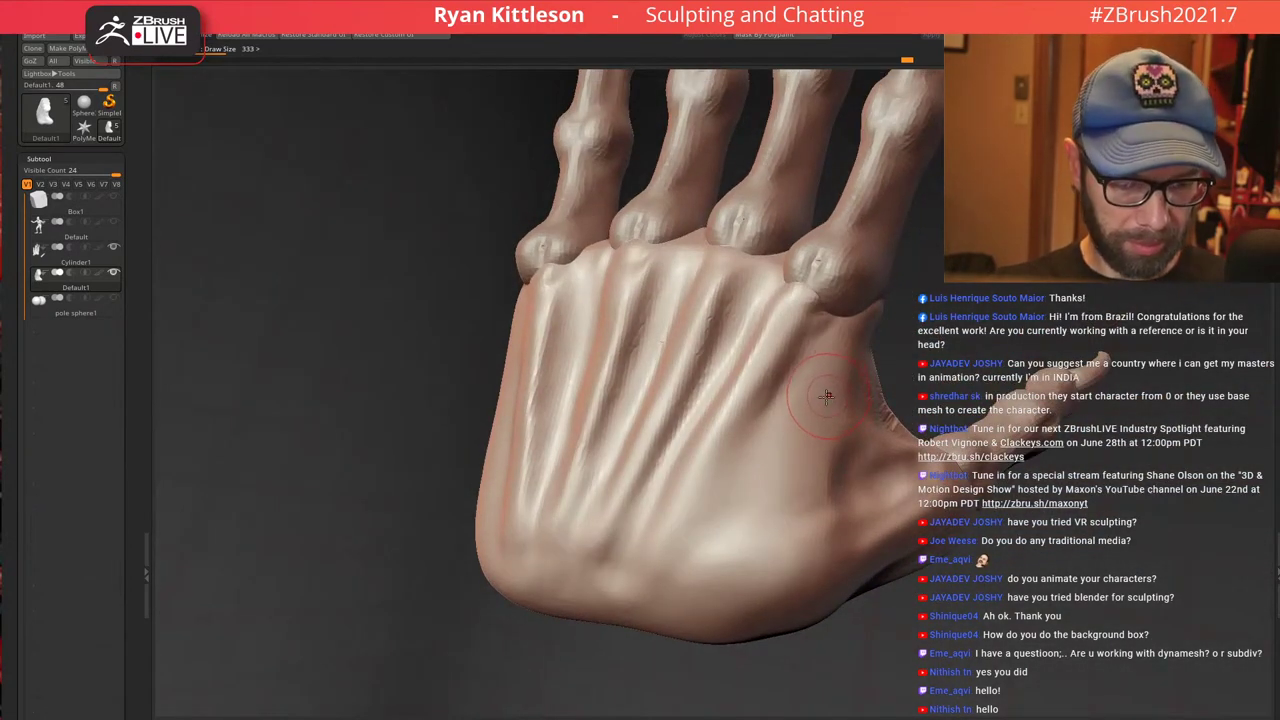
Refine the back of the thumb base, round out the thumb pad, and deepen the hollow between it and the heel of the palm
{"action": "mouse_move", "coordinate": [790, 446]}
{"action": "left_mouse_down"}
{"action": "mouse_move", "coordinate": [831, 411]}
{"action": "mouse_move", "coordinate": [791, 457]}
{"action": "mouse_move", "coordinate": [794, 486]}
{"action": "mouse_move", "coordinate": [832, 510]}
{"action": "left_mouse_up"}
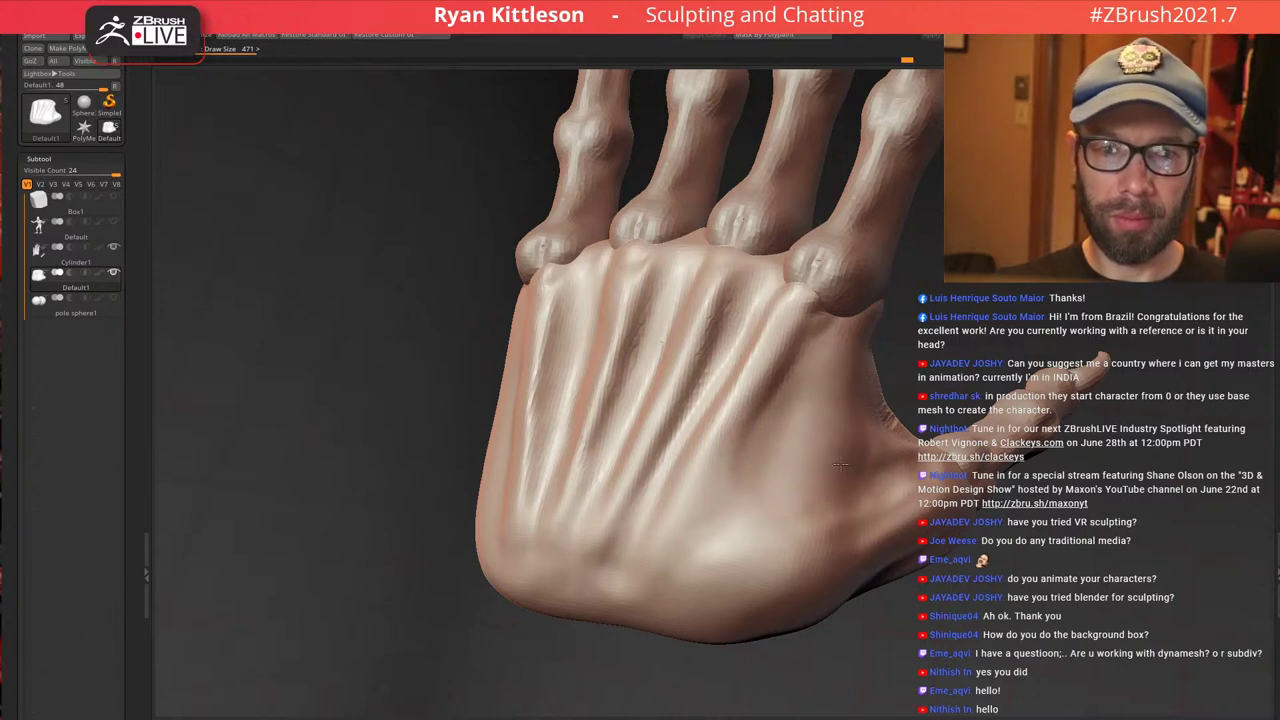
{"action": "mouse_move", "coordinate": [792, 528]}
{"action": "right_mouse_down"}
{"action": "mouse_move", "coordinate": [820, 517]}
{"action": "mouse_move", "coordinate": [829, 486]}
{"action": "mouse_move", "coordinate": [868, 534]}
{"action": "mouse_move", "coordinate": [806, 386]}
{"action": "mouse_move", "coordinate": [830, 475]}
{"action": "mouse_move", "coordinate": [739, 473]}
{"action": "right_mouse_up"}
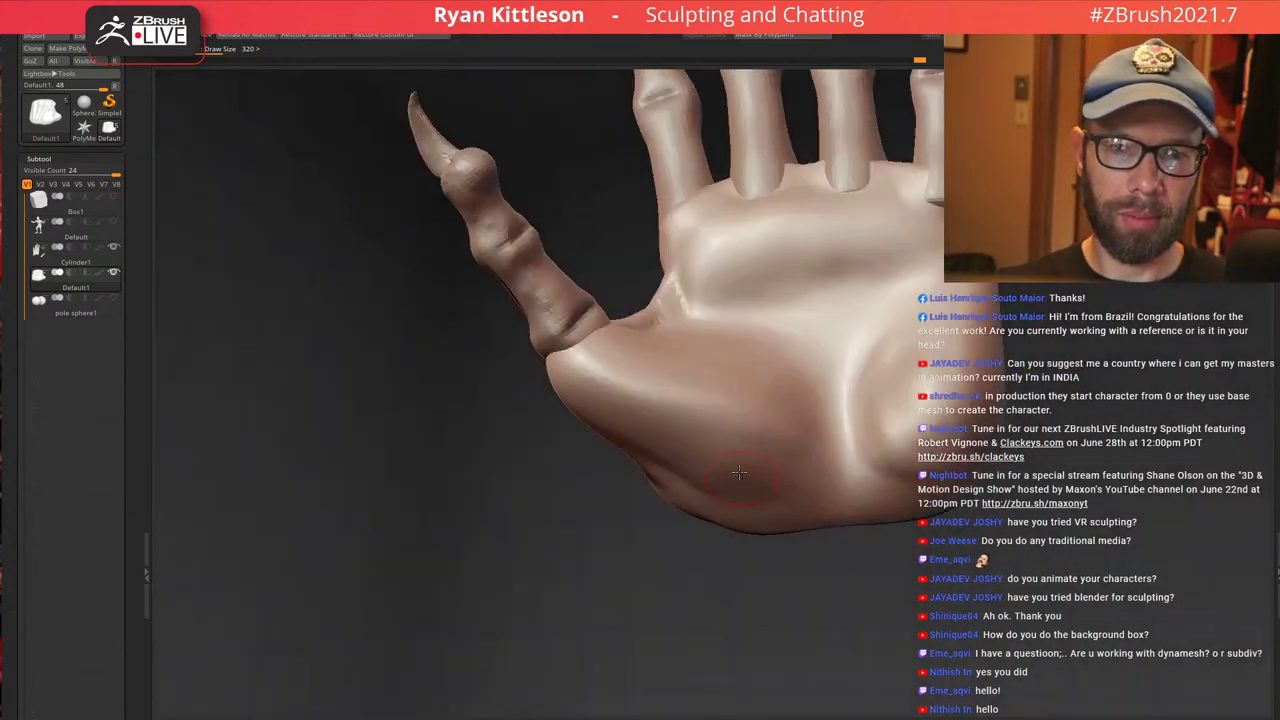
{"action": "right_click_drag", "start_coordinate": [800, 443], "coordinate": [792, 475]}
{"action": "mouse_move", "coordinate": [738, 462]}
{"action": "left_mouse_down"}
{"action": "mouse_move", "coordinate": [665, 428]}
{"action": "mouse_move", "coordinate": [745, 497]}
{"action": "mouse_move", "coordinate": [785, 497]}
{"action": "left_mouse_up"}
{"action": "mouse_move", "coordinate": [803, 480]}
{"action": "right_mouse_down"}
{"action": "mouse_move", "coordinate": [798, 408]}
{"action": "mouse_move", "coordinate": [826, 402]}
{"action": "right_mouse_up"}
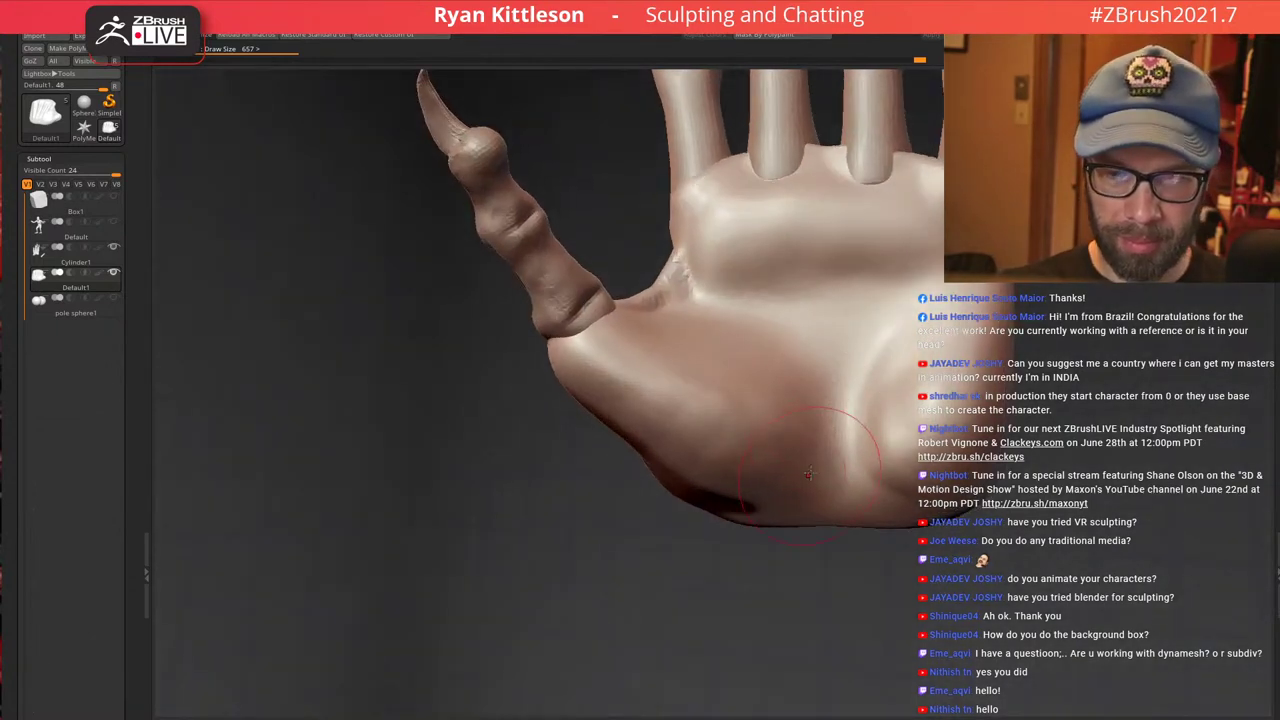
{"action": "mouse_move", "coordinate": [824, 402]}
{"action": "left_mouse_down"}
{"action": "mouse_move", "coordinate": [814, 462]}
{"action": "mouse_move", "coordinate": [783, 363]}
{"action": "mouse_move", "coordinate": [774, 368]}
{"action": "left_mouse_up"}
{"action": "right_click_drag", "start_coordinate": [826, 378], "coordinate": [883, 434]}
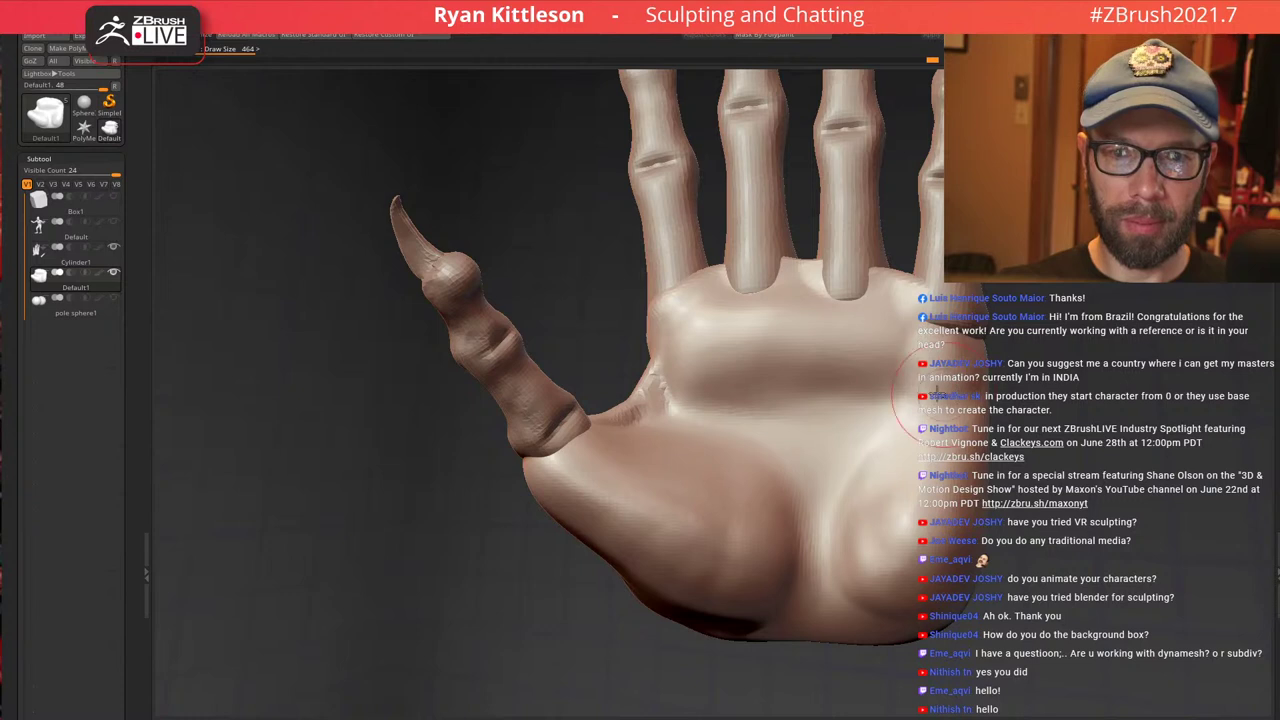
Carve creases across the palm beneath the finger pads and model small fleshy lumps in the palm's centre
{"action": "mouse_move", "coordinate": [745, 379]}
{"action": "left_mouse_down"}
{"action": "mouse_move", "coordinate": [704, 376]}
{"action": "mouse_move", "coordinate": [808, 394]}
{"action": "mouse_move", "coordinate": [866, 422]}
{"action": "left_mouse_up"}
{"action": "mouse_move", "coordinate": [712, 394]}
{"action": "left_mouse_down"}
{"action": "mouse_move", "coordinate": [806, 426]}
{"action": "mouse_move", "coordinate": [915, 435]}
{"action": "left_mouse_up"}
{"action": "right_click_drag", "start_coordinate": [840, 440], "coordinate": [930, 468]}
{"action": "mouse_move", "coordinate": [800, 492]}
{"action": "right_mouse_down"}
{"action": "mouse_move", "coordinate": [921, 513]}
{"action": "mouse_move", "coordinate": [990, 470]}
{"action": "right_mouse_up"}
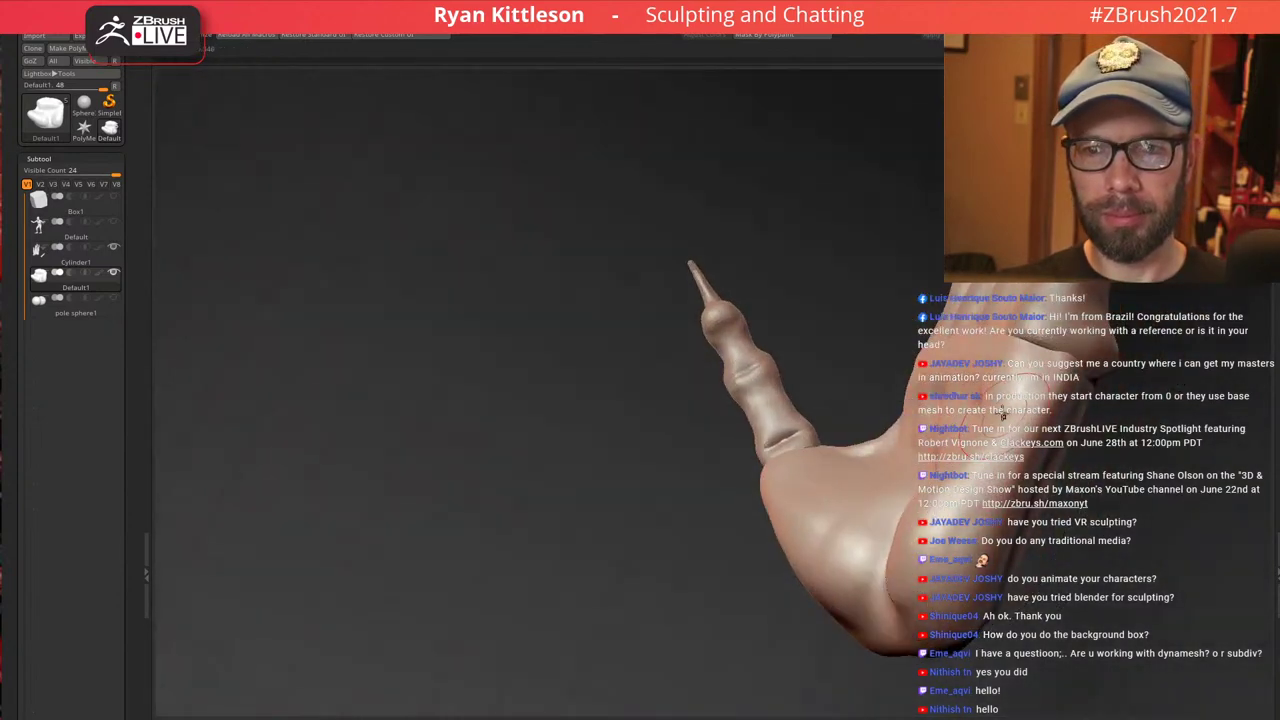
Shape the fleshy pad along the little finger side of the palm, down toward the heel
{"action": "left_click_drag", "start_coordinate": [1032, 451], "coordinate": [1039, 380]}
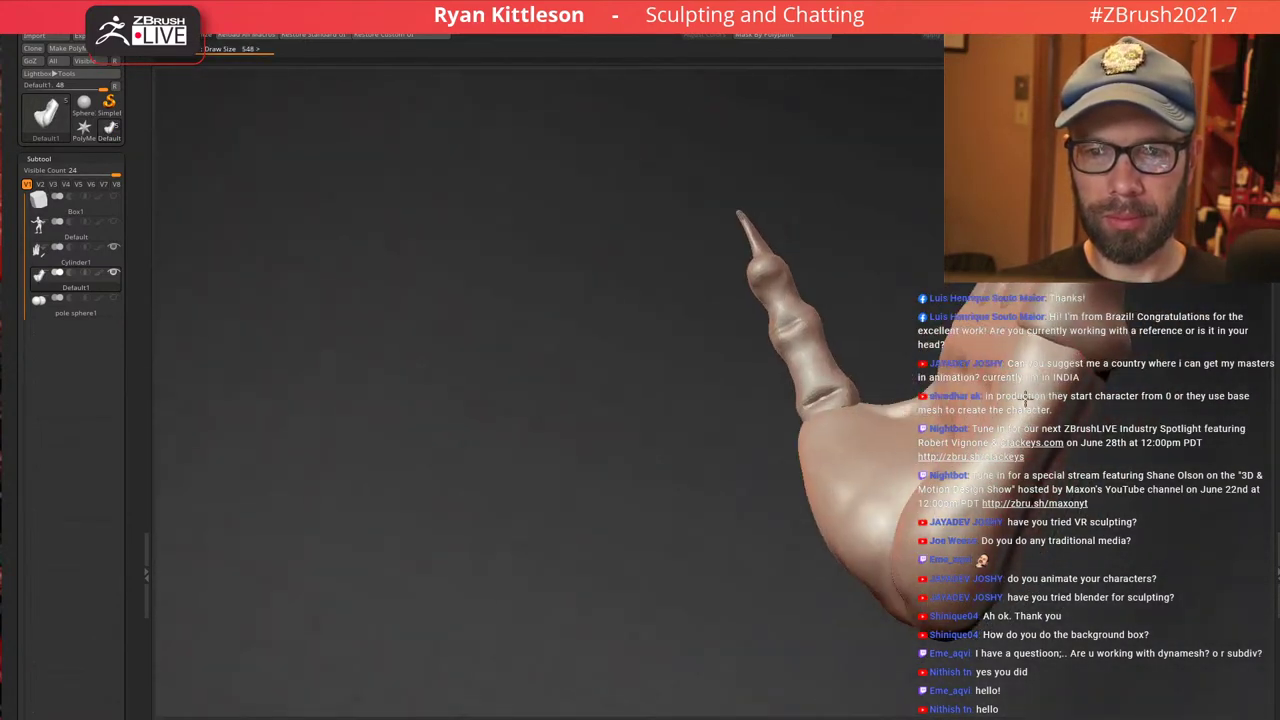
{"action": "right_click_drag", "start_coordinate": [993, 473], "coordinate": [965, 470]}
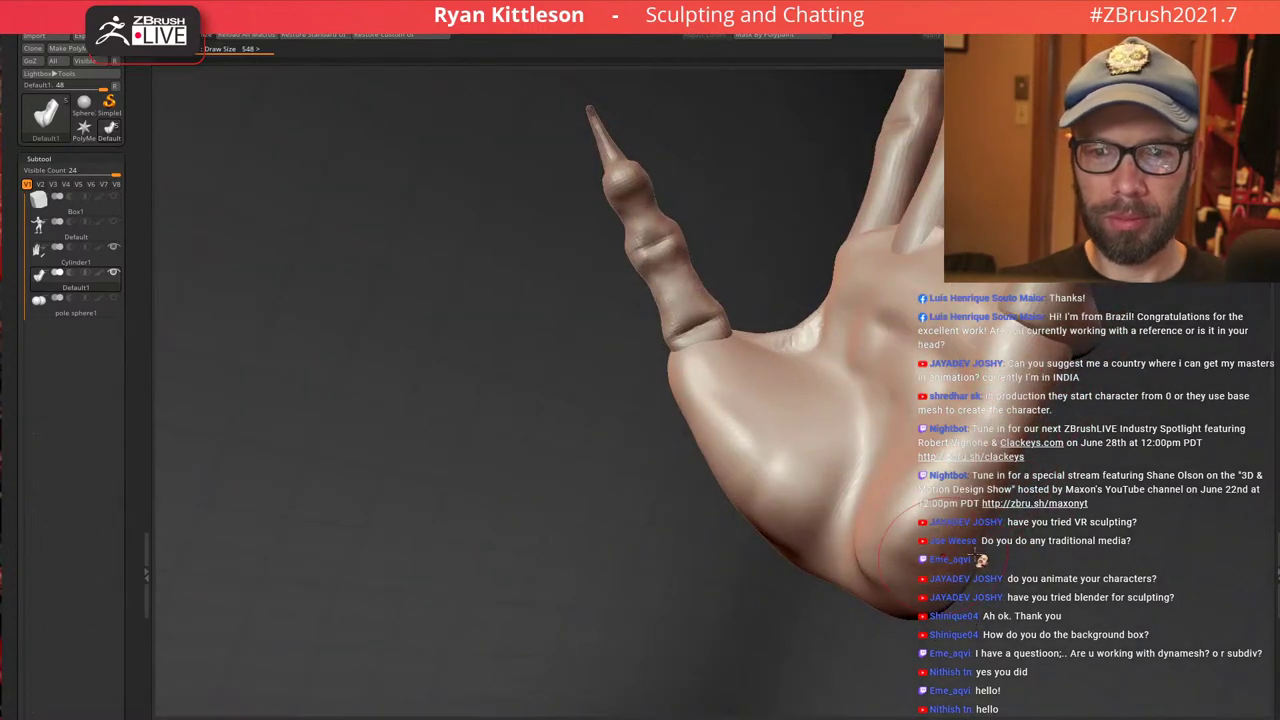
{"action": "right_click_drag", "start_coordinate": [912, 537], "coordinate": [1068, 497]}
{"action": "right_click_drag", "start_coordinate": [1022, 600], "coordinate": [978, 550]}
{"action": "left_click_drag", "start_coordinate": [1058, 480], "coordinate": [1035, 597]}
{"action": "right_click_drag", "start_coordinate": [1035, 575], "coordinate": [995, 518]}
{"action": "right_click_drag", "start_coordinate": [977, 585], "coordinate": [944, 632]}
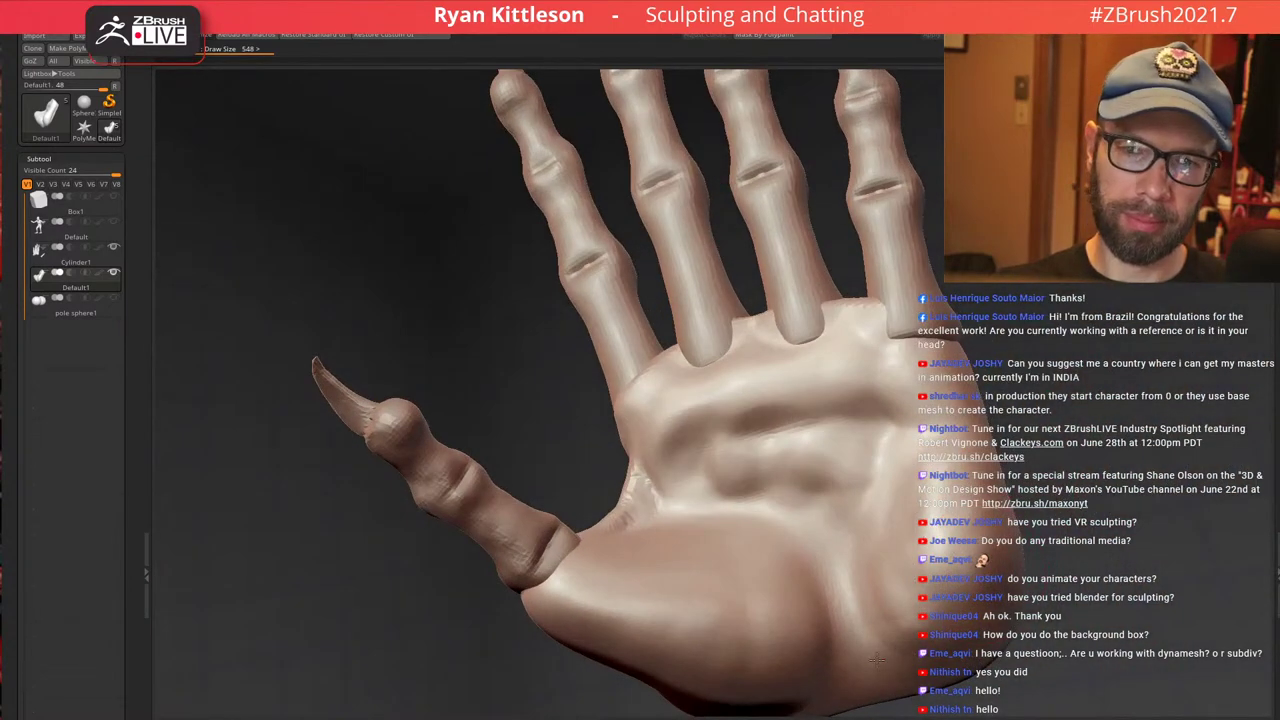
{"action": "mouse_move", "coordinate": [920, 558]}
{"action": "right_mouse_down", "text": "alt"}
{"action": "mouse_move", "coordinate": [930, 448]}
{"action": "mouse_move", "coordinate": [916, 524]}
{"action": "right_mouse_up", "text": "alt"}
{"action": "right_click_drag", "start_coordinate": [936, 440], "coordinate": [918, 534]}
{"action": "mouse_move", "coordinate": [868, 374]}
{"action": "left_mouse_down"}
{"action": "mouse_move", "coordinate": [869, 454]}
{"action": "mouse_move", "coordinate": [899, 550]}
{"action": "left_mouse_up"}
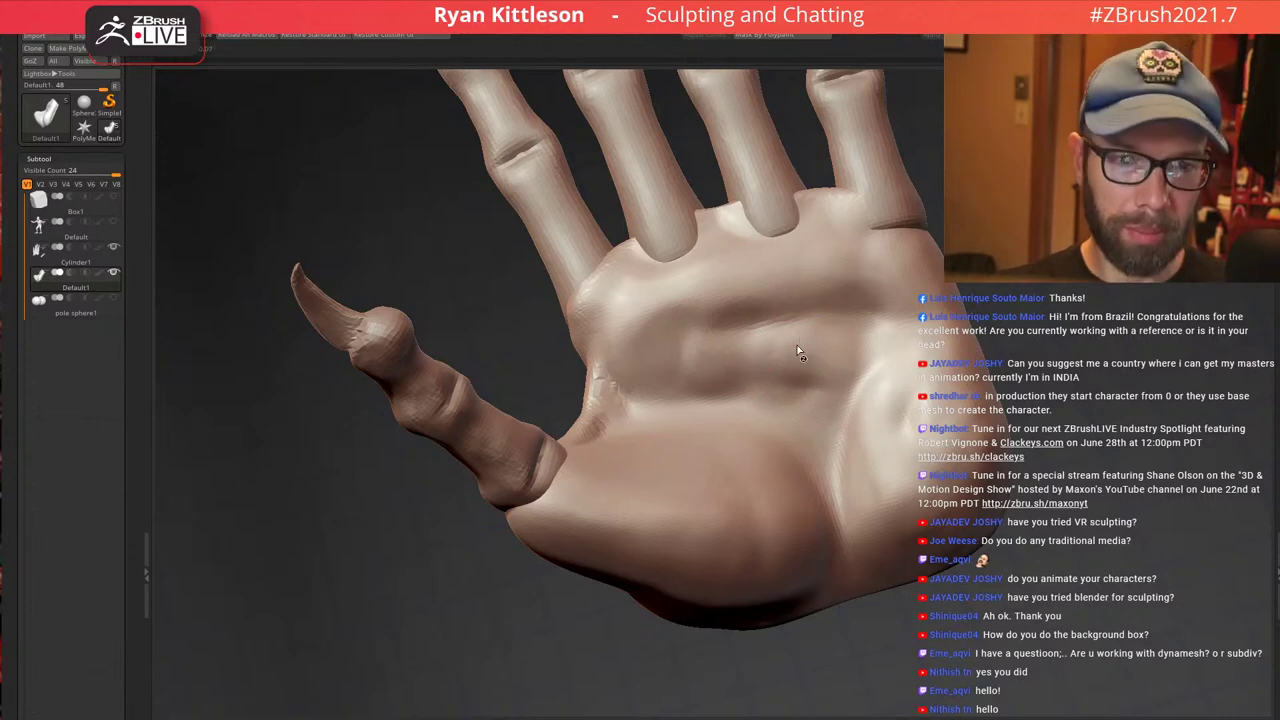
Enlarge the brush to 1126 and pull the heel of the palm outward at the wrist end
{"action": "right_click_drag", "start_coordinate": [782, 346], "coordinate": [721, 311], "text": "ctrl"}
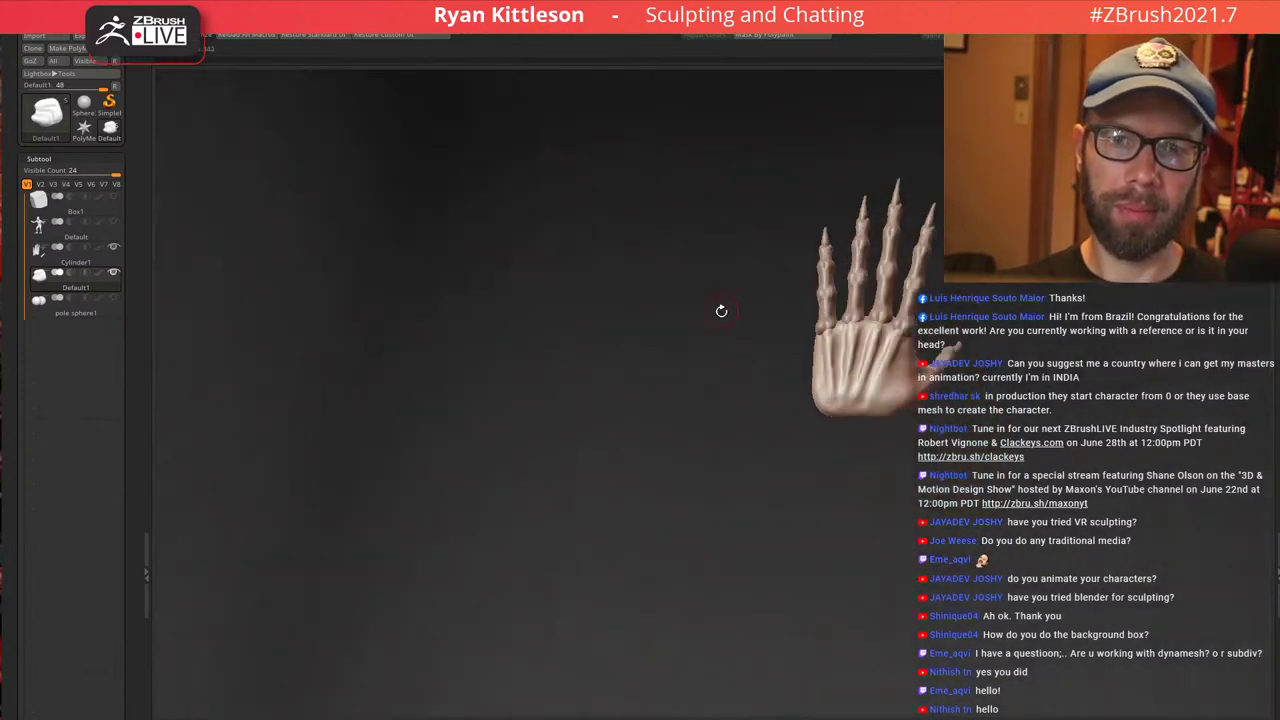
{"action": "right_click_drag", "start_coordinate": [835, 306], "coordinate": [970, 321]}
{"action": "right_click_drag", "start_coordinate": [853, 353], "coordinate": [798, 229], "text": "ctrl"}
{"action": "right_click_drag", "start_coordinate": [952, 394], "coordinate": [950, 435]}
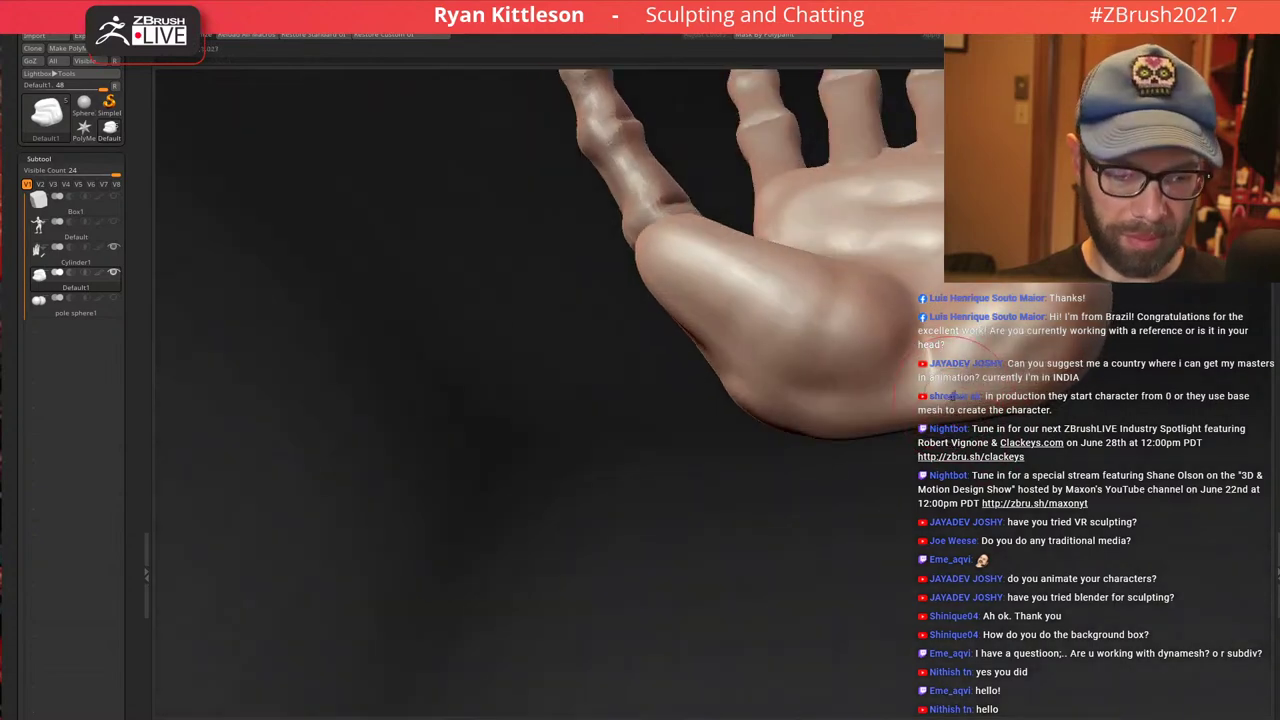
{"action": "mouse_move", "coordinate": [972, 386]}
{"action": "right_mouse_down"}
{"action": "mouse_move", "coordinate": [984, 425]}
{"action": "mouse_move", "coordinate": [1032, 400]}
{"action": "right_mouse_up"}
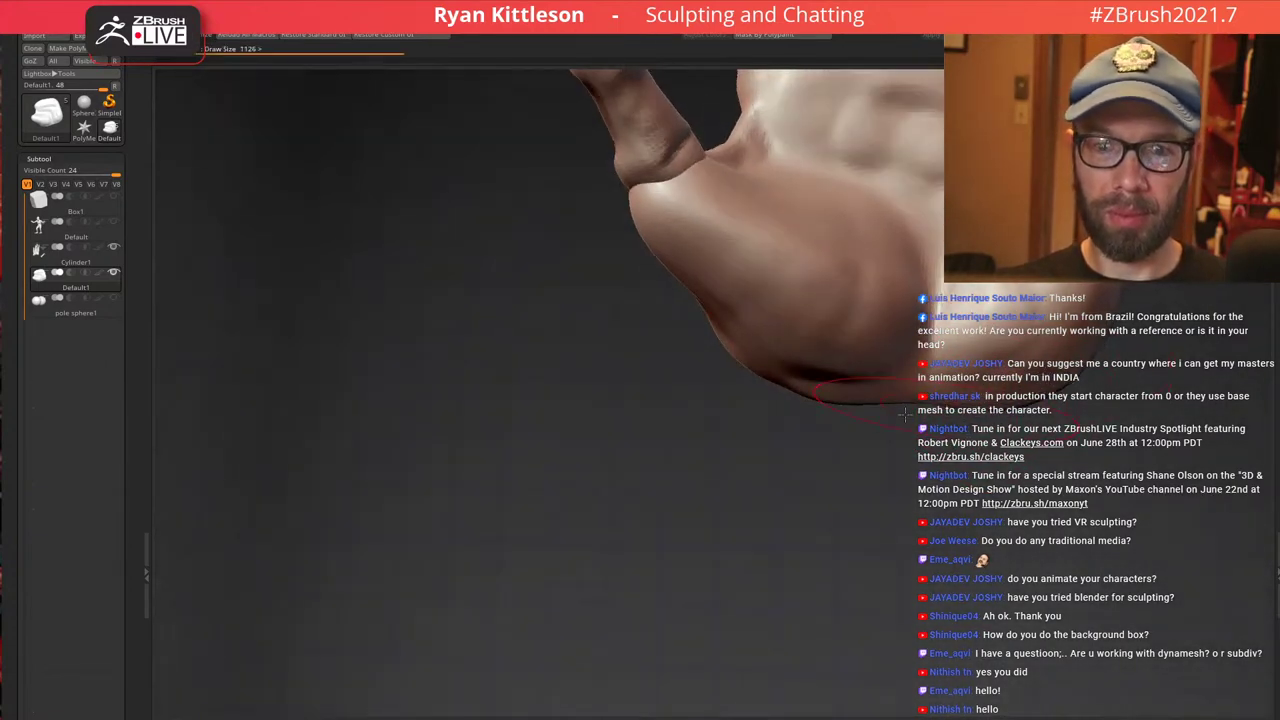
{"action": "left_click_drag", "start_coordinate": [844, 401], "coordinate": [848, 423]}
{"action": "right_click_drag", "start_coordinate": [912, 408], "coordinate": [863, 403]}
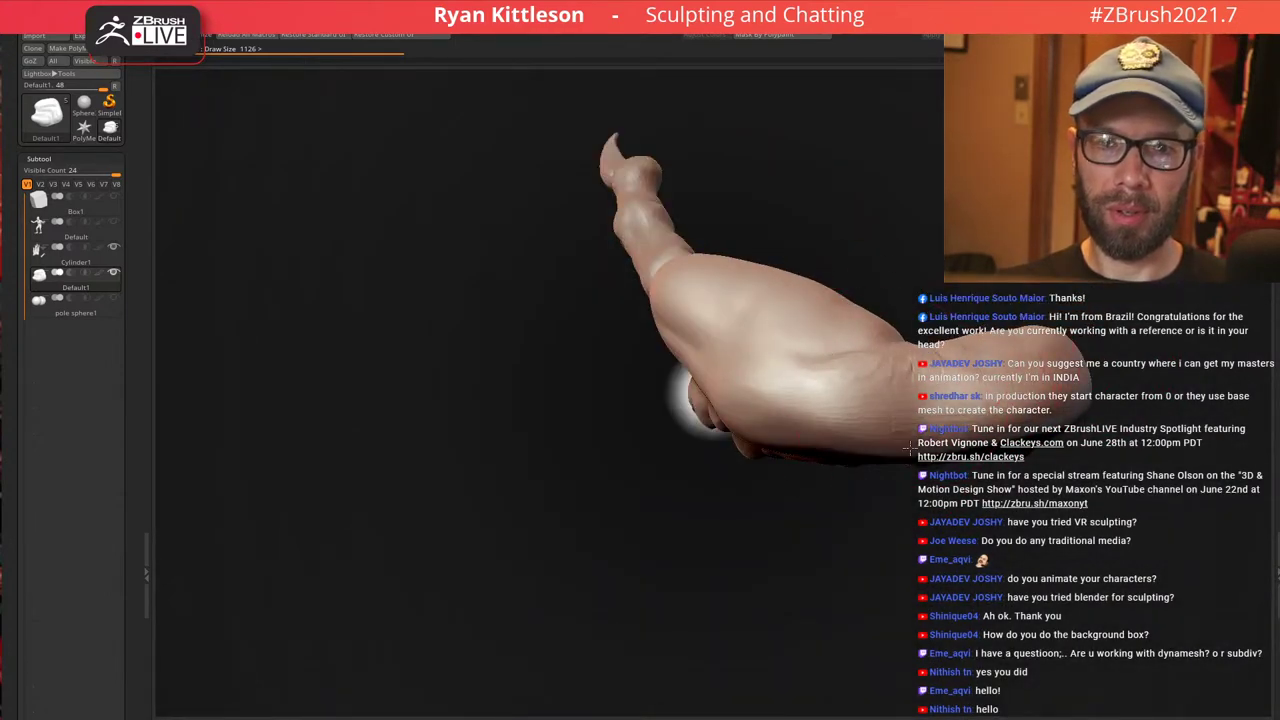
{"action": "mouse_move", "coordinate": [910, 448]}
{"action": "left_mouse_down"}
{"action": "mouse_move", "coordinate": [906, 459]}
{"action": "mouse_move", "coordinate": [938, 462]}
{"action": "left_mouse_up"}
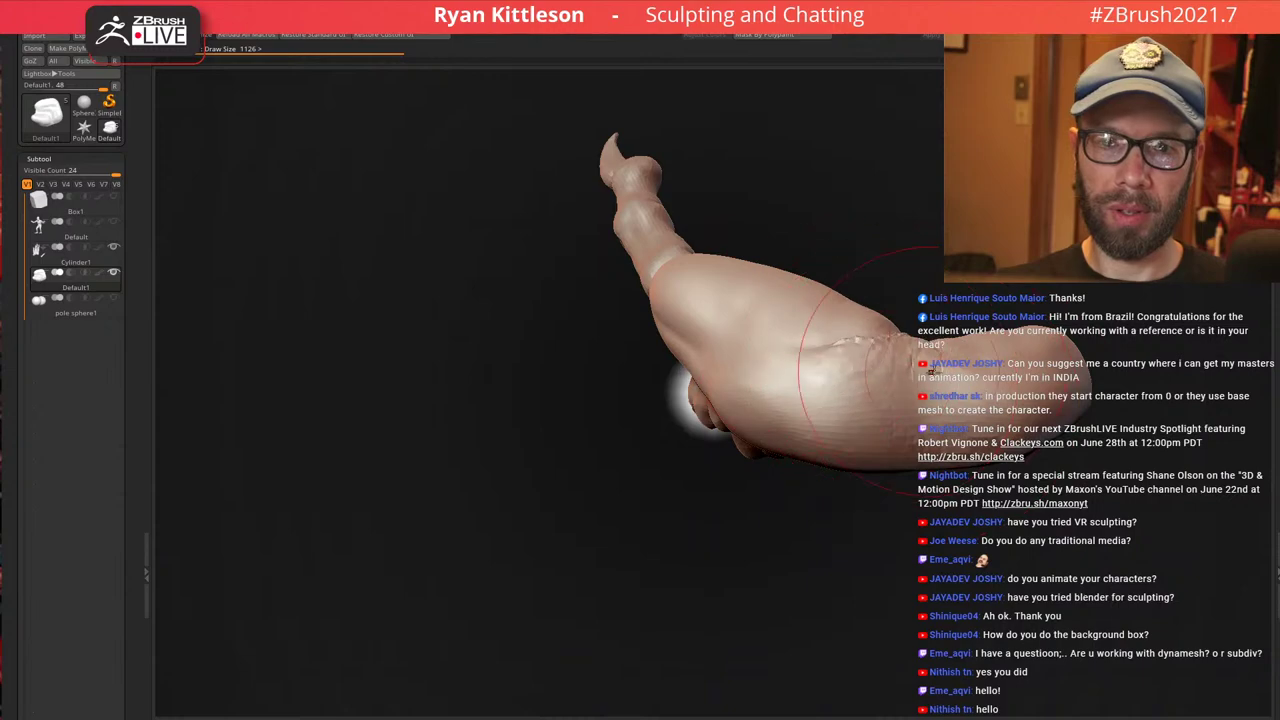
{"action": "mouse_move", "coordinate": [932, 371]}
{"action": "right_mouse_down"}
{"action": "mouse_move", "coordinate": [968, 450]}
{"action": "mouse_move", "coordinate": [990, 462]}
{"action": "mouse_move", "coordinate": [1009, 420]}
{"action": "mouse_move", "coordinate": [971, 303]}
{"action": "mouse_move", "coordinate": [916, 401]}
{"action": "right_mouse_up"}
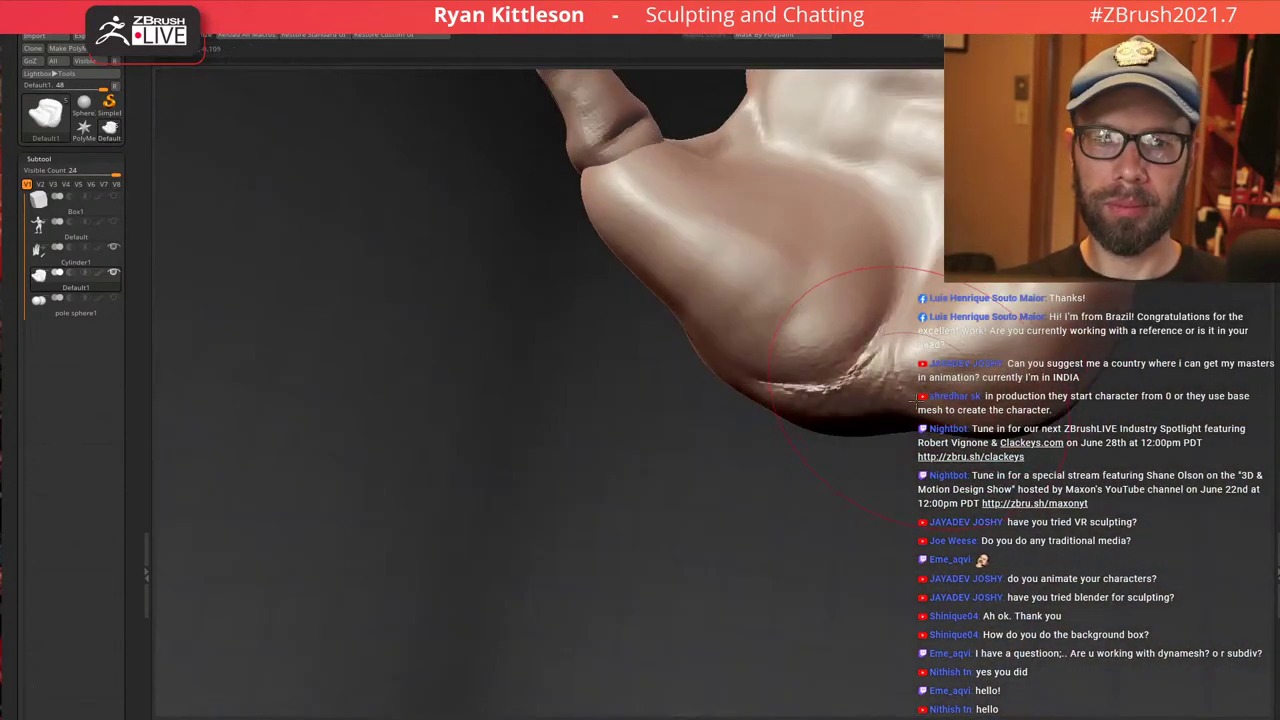
Reduce the brush to 570 and rework the rough fold between the thumb pad and the wrist end of the palm
{"action": "key", "text": "bracketleft"}
{"action": "key", "text": "bracketleft"}
{"action": "key", "text": "ctrl+z"}
{"action": "key", "text": "ctrl+z"}
{"action": "key", "text": "ctrl+z"}
{"action": "key", "text": "ctrl+z"}
{"action": "key", "text": "ctrl+z"}
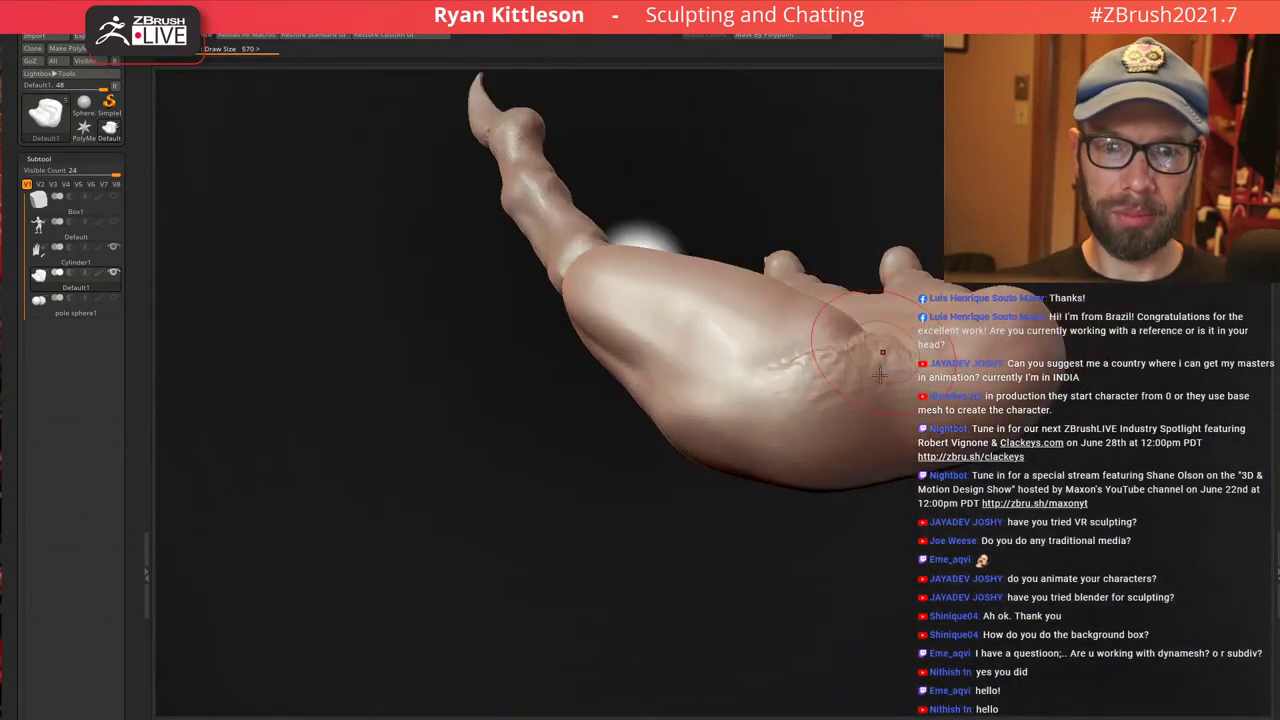
{"action": "left_click_drag", "start_coordinate": [905, 401], "coordinate": [874, 461]}
{"action": "right_click_drag", "start_coordinate": [976, 405], "coordinate": [958, 430]}
{"action": "left_click_drag", "start_coordinate": [958, 430], "coordinate": [990, 462]}
{"action": "mouse_move", "coordinate": [990, 462]}
{"action": "right_mouse_down"}
{"action": "mouse_move", "coordinate": [1011, 466]}
{"action": "mouse_move", "coordinate": [1089, 359]}
{"action": "mouse_move", "coordinate": [1142, 358]}
{"action": "right_mouse_up"}
{"action": "left_click_drag", "start_coordinate": [1143, 355], "coordinate": [995, 368]}
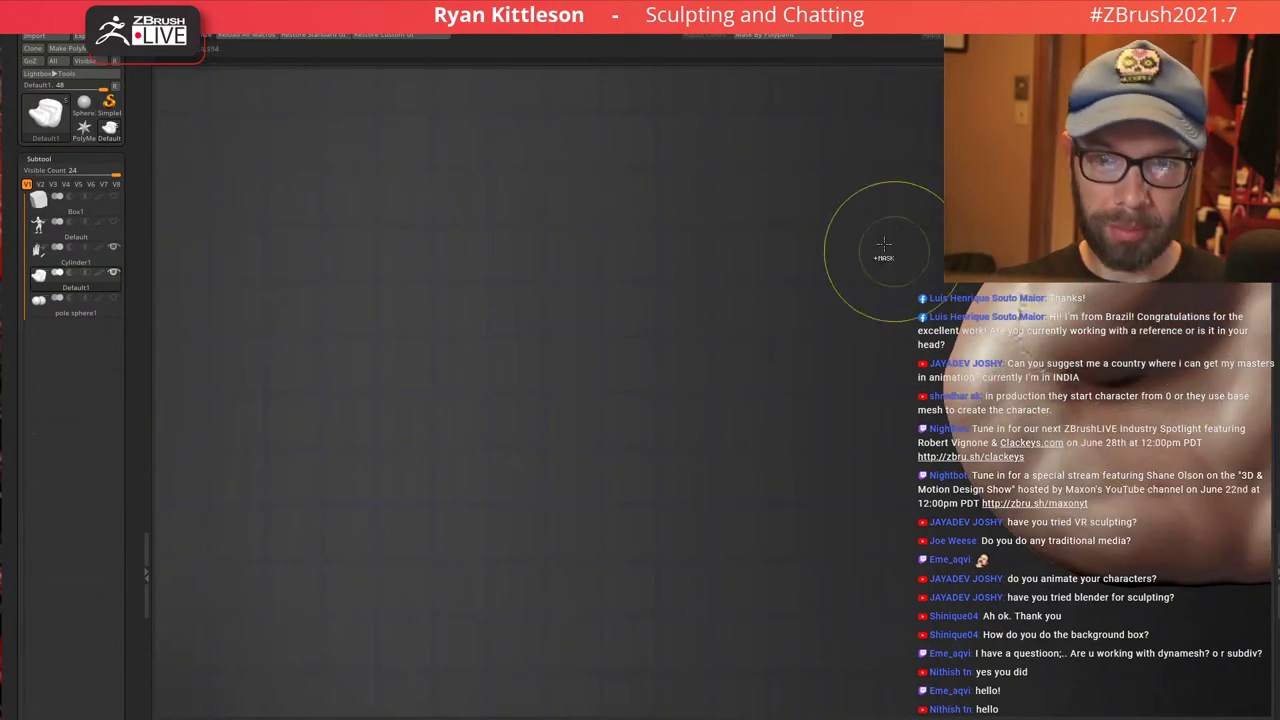
Mask the hand except for its wrist end and pull the unmasked part outward into a wrist stub
{"action": "mouse_move", "coordinate": [1018, 288]}
{"action": "left_mouse_down", "text": "ctrl"}
{"action": "mouse_move", "coordinate": [1014, 474]}
{"action": "mouse_move", "coordinate": [922, 548]}
{"action": "left_mouse_up", "text": "ctrl"}
{"action": "mouse_move", "coordinate": [914, 436]}
{"action": "left_mouse_down"}
{"action": "mouse_move", "coordinate": [742, 511]}
{"action": "mouse_move", "coordinate": [846, 400]}
{"action": "mouse_move", "coordinate": [876, 274]}
{"action": "left_mouse_up"}
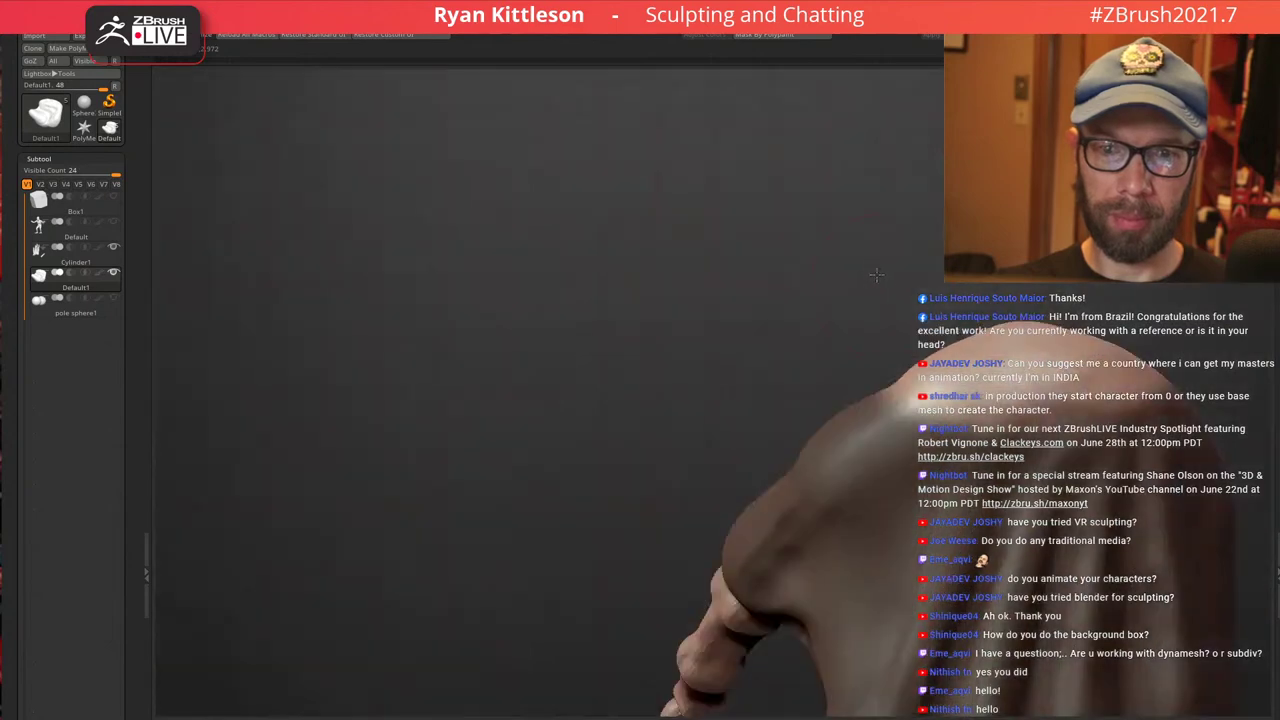
{"action": "key", "text": "space"}
{"action": "mouse_move", "coordinate": [1000, 338]}
{"action": "left_mouse_down"}
{"action": "mouse_move", "coordinate": [1065, 338]}
{"action": "mouse_move", "coordinate": [1025, 150]}
{"action": "left_mouse_up"}
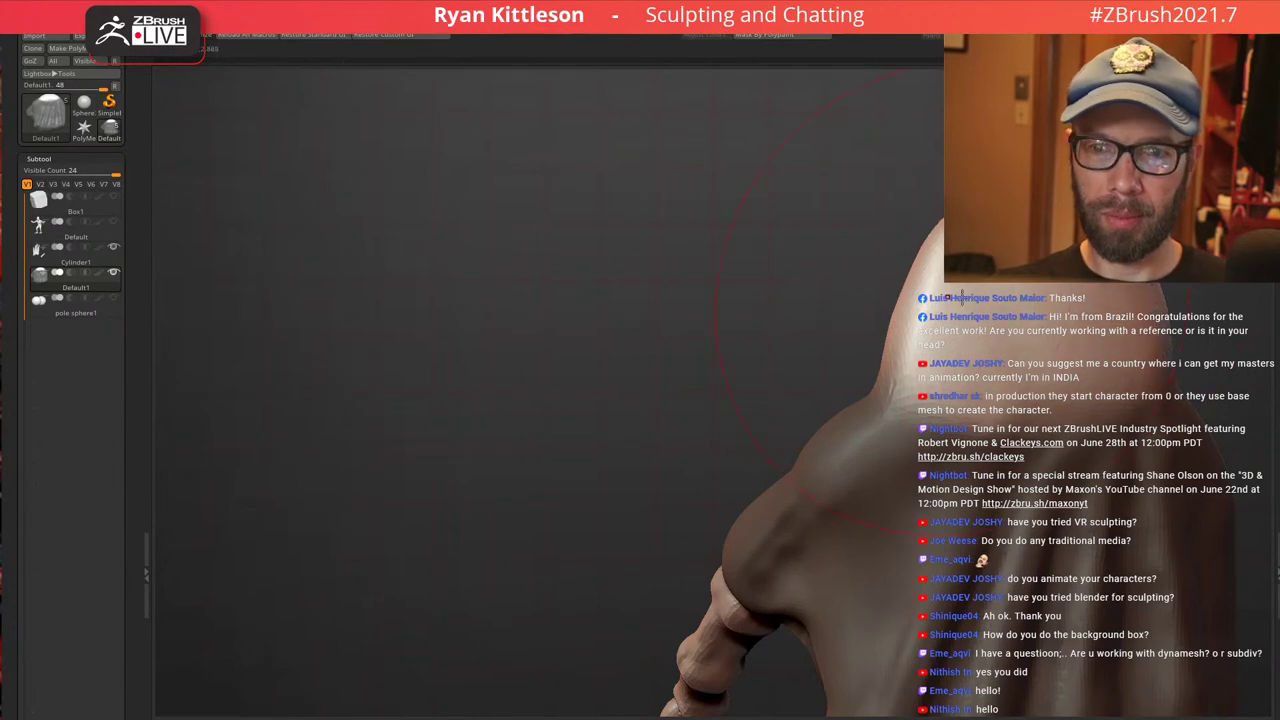
{"action": "right_click_drag", "start_coordinate": [962, 297], "coordinate": [902, 330]}
{"action": "mouse_move", "coordinate": [922, 266]}
{"action": "right_mouse_down"}
{"action": "mouse_move", "coordinate": [880, 377]}
{"action": "mouse_move", "coordinate": [900, 430]}
{"action": "mouse_move", "coordinate": [938, 280]}
{"action": "right_mouse_up"}
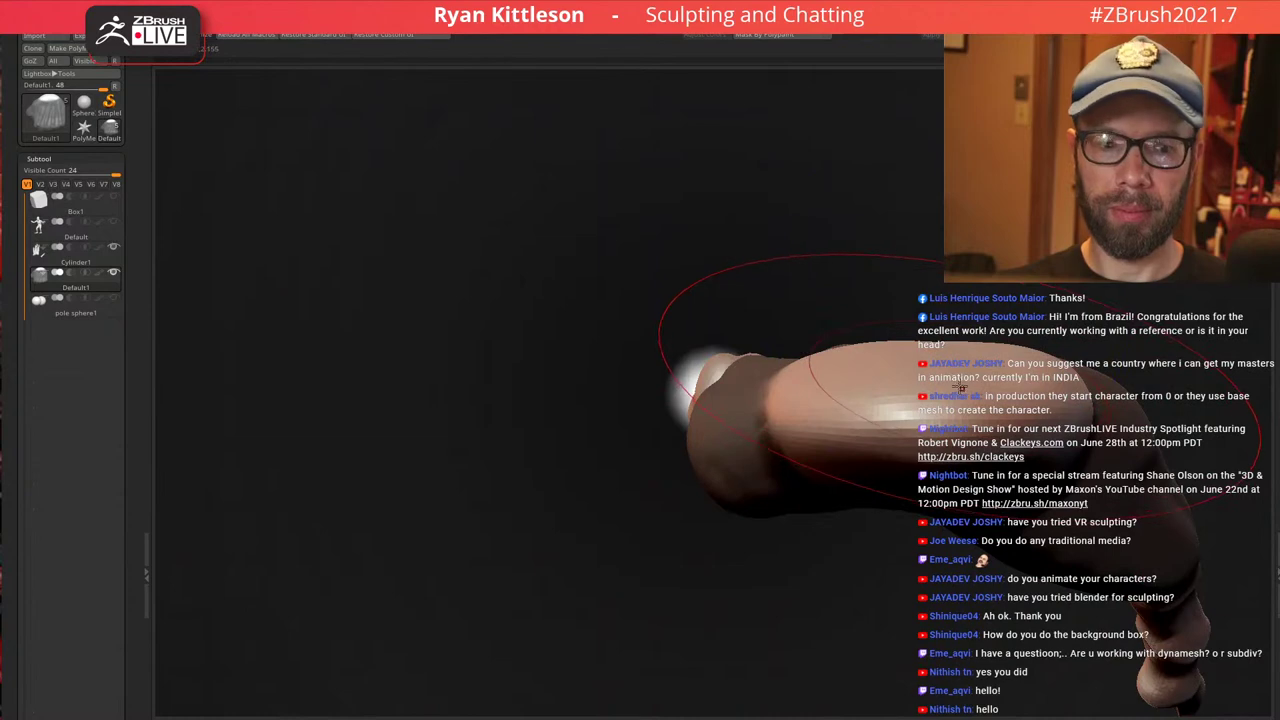
Adjust the thickness of the wrist stub and smooth its transition into the heel of the palm
{"action": "left_click_drag", "start_coordinate": [956, 374], "coordinate": [955, 342]}
{"action": "left_click_drag", "start_coordinate": [940, 462], "coordinate": [930, 532]}
{"action": "left_click_drag", "start_coordinate": [928, 350], "coordinate": [928, 316]}
{"action": "left_click_drag", "start_coordinate": [868, 408], "coordinate": [872, 370]}
{"action": "mouse_move", "coordinate": [872, 370]}
{"action": "right_mouse_down"}
{"action": "mouse_move", "coordinate": [910, 330]}
{"action": "mouse_move", "coordinate": [960, 340]}
{"action": "mouse_move", "coordinate": [978, 371]}
{"action": "right_mouse_up"}
{"action": "mouse_move", "coordinate": [1021, 318]}
{"action": "right_mouse_down"}
{"action": "mouse_move", "coordinate": [1099, 342]}
{"action": "mouse_move", "coordinate": [924, 348]}
{"action": "right_mouse_up"}
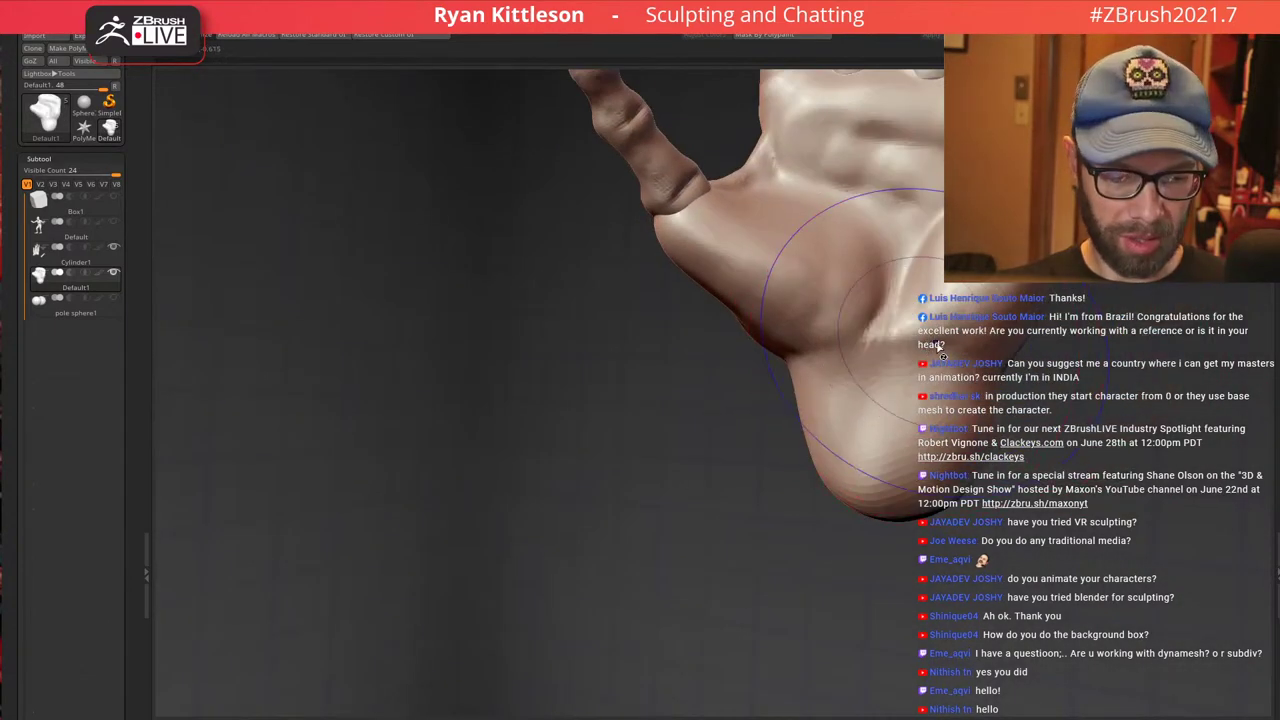
{"action": "left_click_drag", "start_coordinate": [937, 350], "coordinate": [937, 386], "text": "shift"}
Reduce the brush size and carve lengthwise grooves down the inner wrist, starting just below the heel of the palm
{"action": "key", "text": "bracketleft"}
{"action": "key", "text": "bracketleft"}
{"action": "key", "text": "bracketleft"}
{"action": "key", "text": "bracketleft"}
{"action": "key", "text": "bracketleft"}
{"action": "key", "text": "bracketleft"}
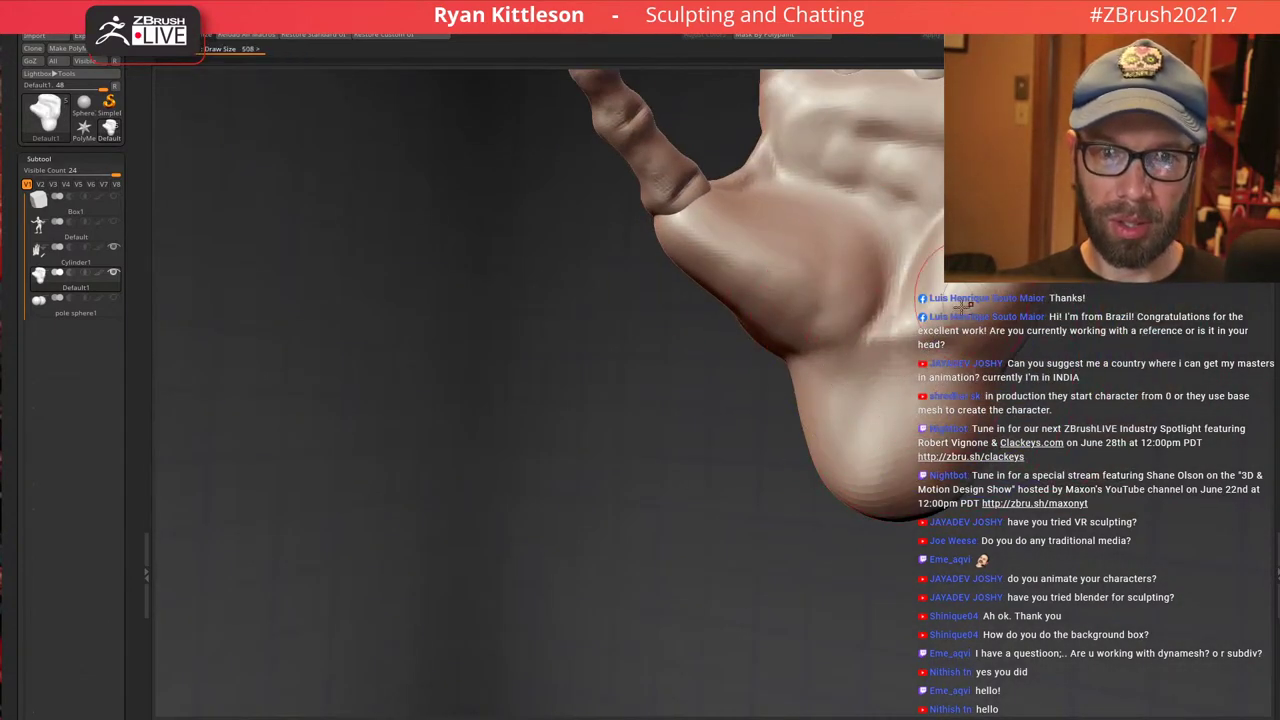
{"action": "right_click_drag", "start_coordinate": [962, 308], "coordinate": [920, 409], "text": "alt"}
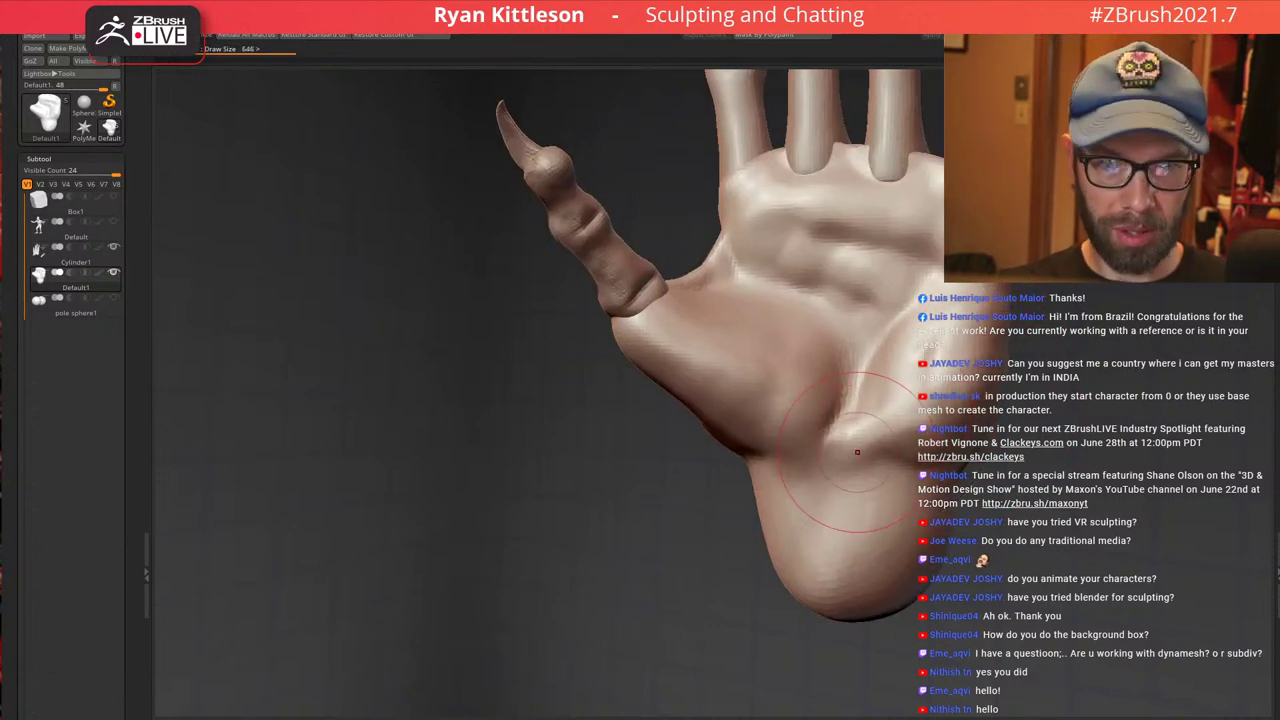
{"action": "mouse_move", "coordinate": [766, 463]}
{"action": "left_mouse_down"}
{"action": "mouse_move", "coordinate": [910, 462]}
{"action": "mouse_move", "coordinate": [832, 578]}
{"action": "left_mouse_up"}
{"action": "left_click_drag", "start_coordinate": [873, 460], "coordinate": [866, 574]}
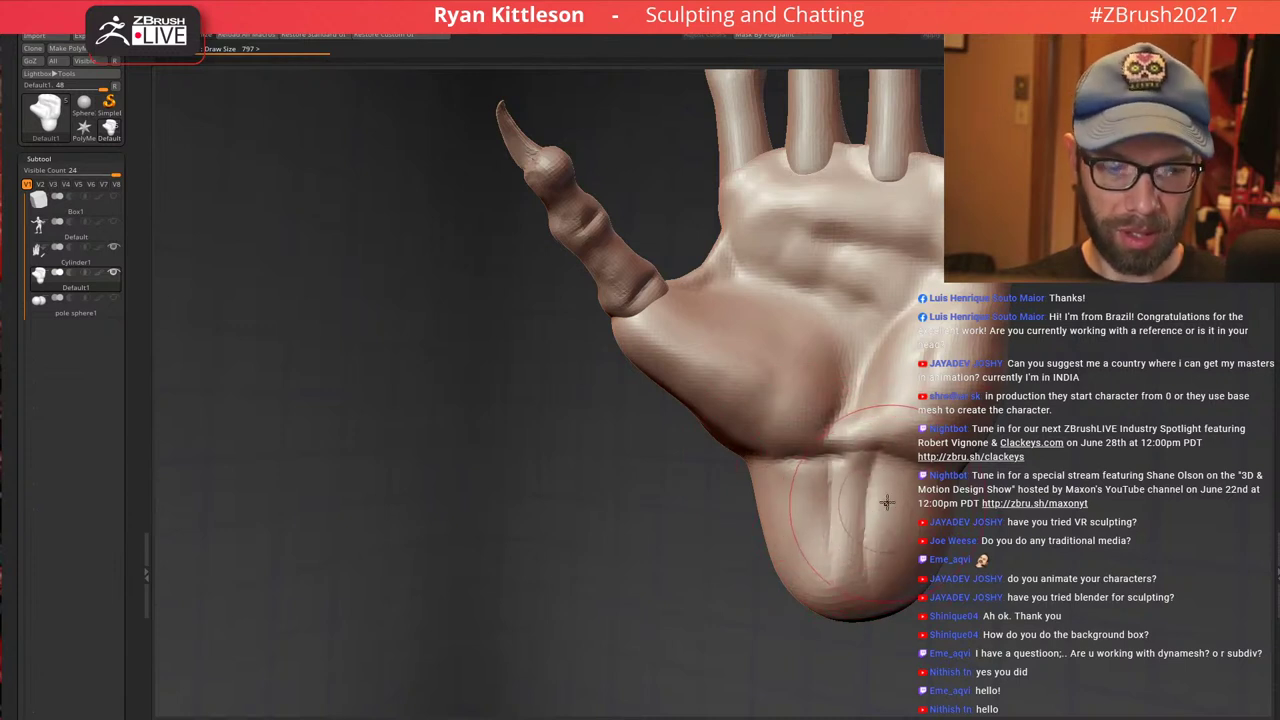
Define the tendon ridges on the inner wrist and carve a hollow beside them on the thumb side with a brush size of 331
{"action": "left_click_drag", "start_coordinate": [812, 462], "coordinate": [824, 590]}
{"action": "mouse_move", "coordinate": [874, 464]}
{"action": "left_mouse_down"}
{"action": "mouse_move", "coordinate": [880, 540]}
{"action": "mouse_move", "coordinate": [860, 599]}
{"action": "left_mouse_up"}
{"action": "mouse_move", "coordinate": [908, 482]}
{"action": "left_mouse_down"}
{"action": "mouse_move", "coordinate": [898, 556]}
{"action": "mouse_move", "coordinate": [878, 566]}
{"action": "left_mouse_up"}
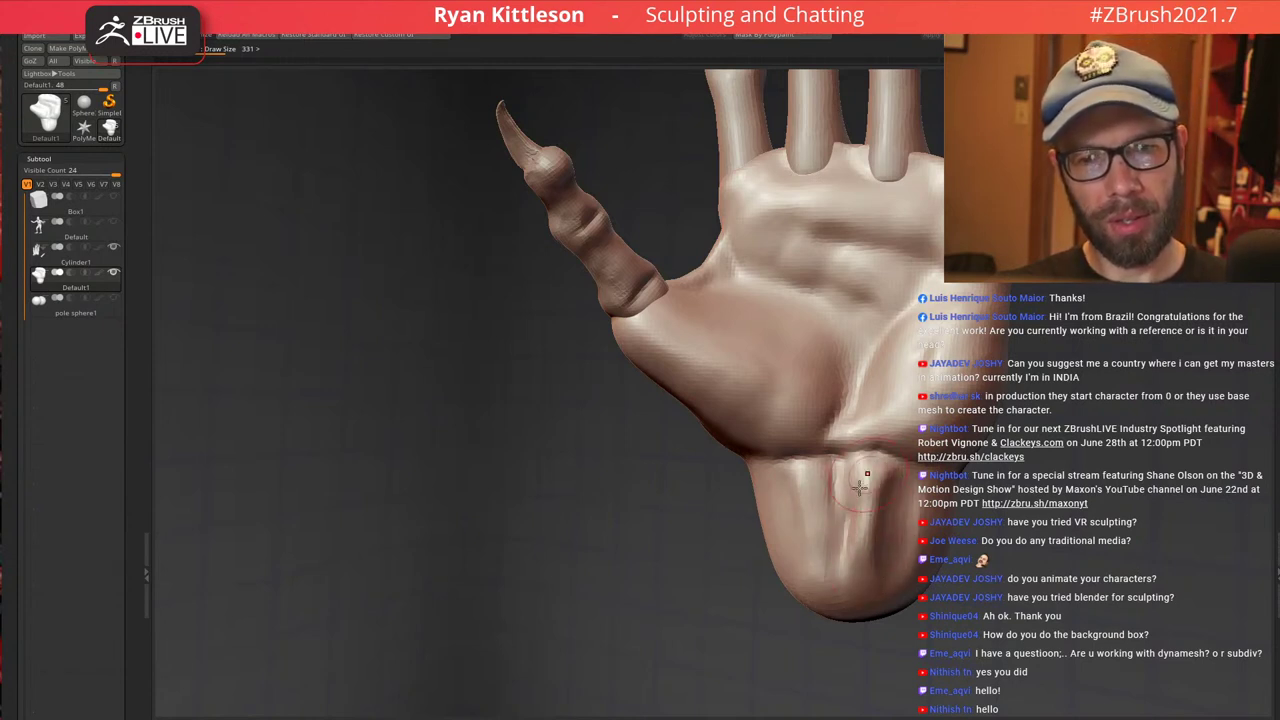
{"action": "mouse_move", "coordinate": [834, 478]}
{"action": "left_mouse_down"}
{"action": "mouse_move", "coordinate": [840, 564]}
{"action": "mouse_move", "coordinate": [808, 562]}
{"action": "left_mouse_up"}
{"action": "right_click_drag", "start_coordinate": [830, 515], "coordinate": [797, 531]}
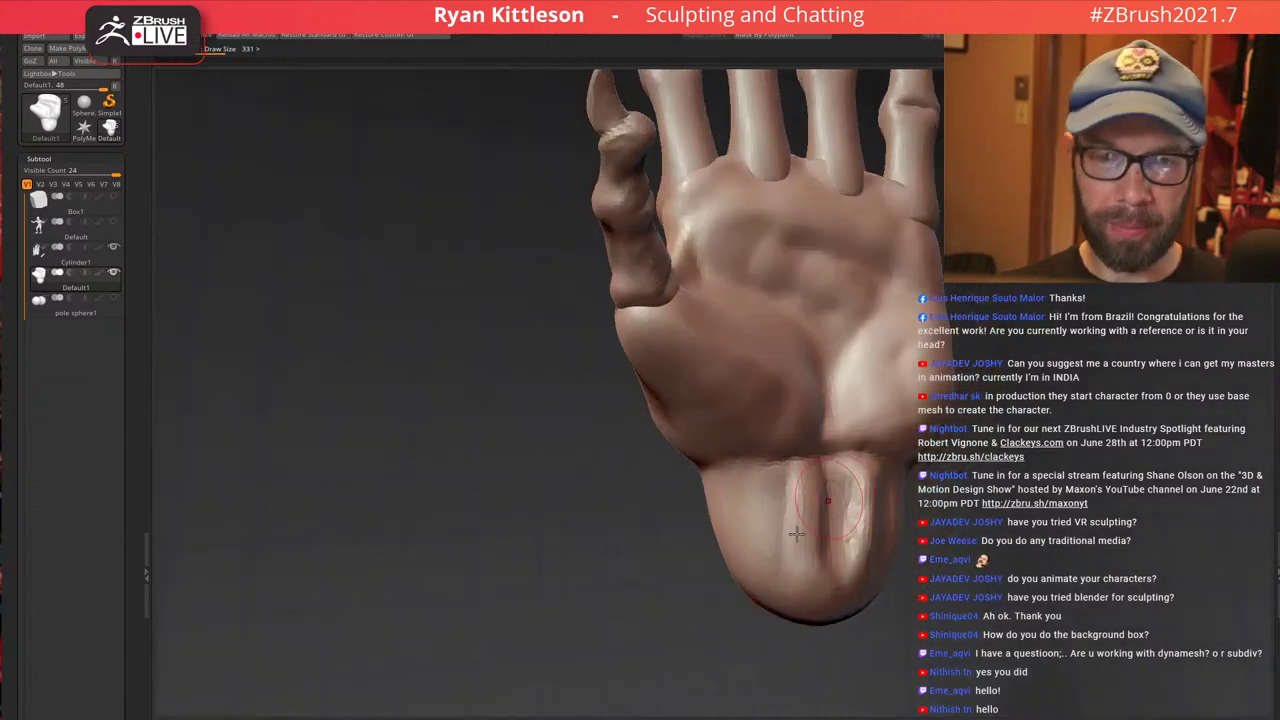
{"action": "left_click_drag", "start_coordinate": [771, 492], "coordinate": [780, 568]}
{"action": "left_click_drag", "start_coordinate": [778, 496], "coordinate": [775, 573]}
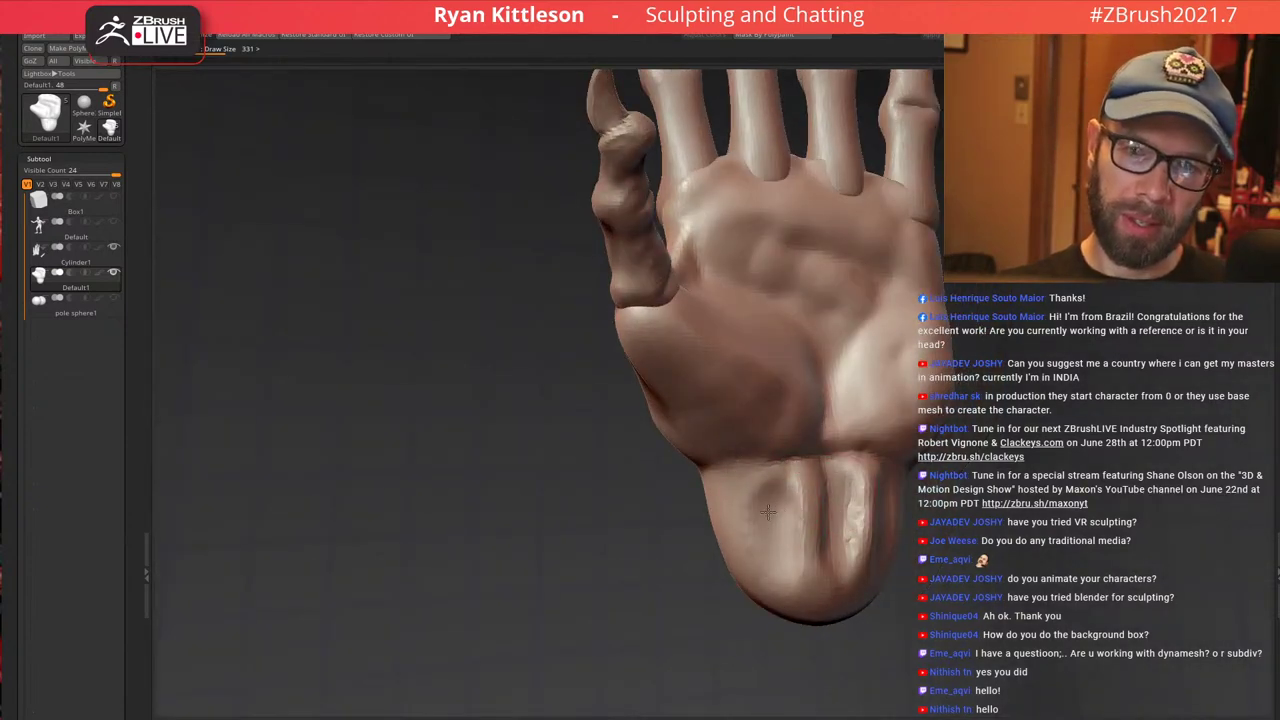
Smooth the inner wrist surface on the little finger side and reshape a narrow tendon down its middle
{"action": "right_click_drag", "start_coordinate": [838, 482], "coordinate": [850, 517]}
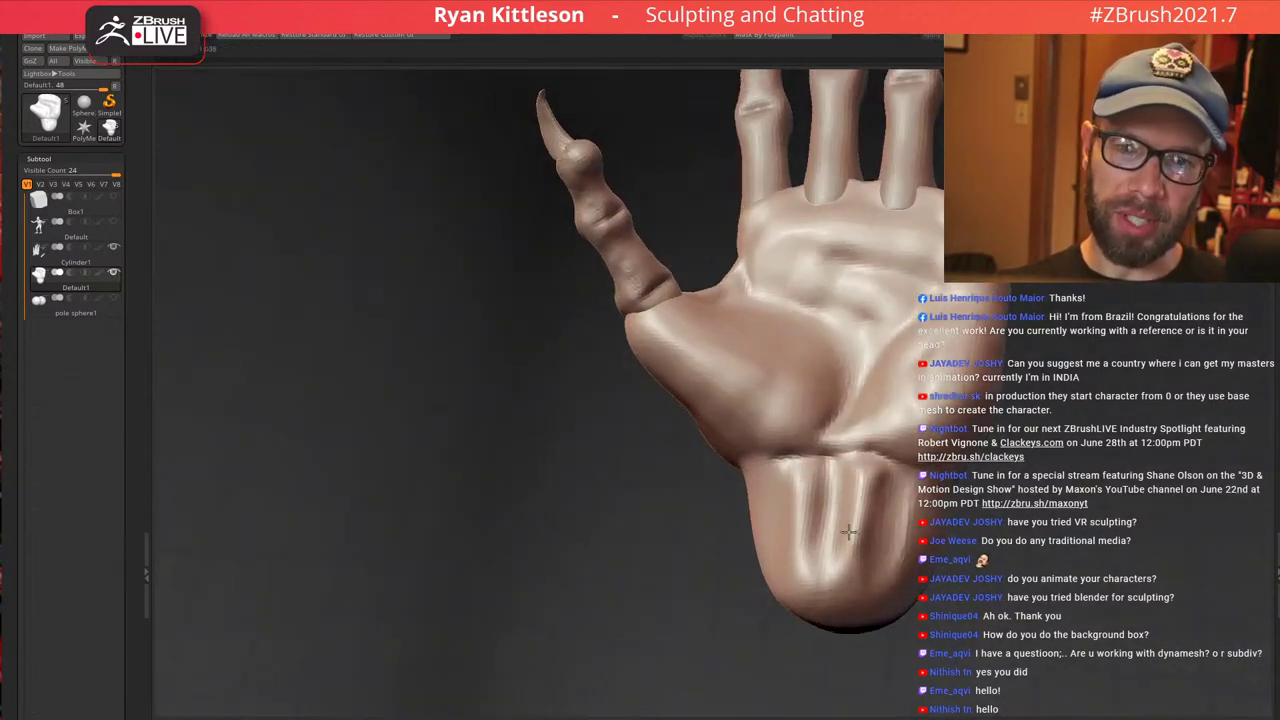
{"action": "mouse_move", "coordinate": [848, 532]}
{"action": "left_mouse_down", "text": "shift"}
{"action": "mouse_move", "coordinate": [860, 508]}
{"action": "mouse_move", "coordinate": [855, 550]}
{"action": "mouse_move", "coordinate": [886, 548]}
{"action": "left_mouse_up", "text": "shift"}
{"action": "mouse_move", "coordinate": [891, 545]}
{"action": "right_mouse_down"}
{"action": "mouse_move", "coordinate": [879, 504]}
{"action": "mouse_move", "coordinate": [890, 510]}
{"action": "right_mouse_up"}
{"action": "left_click_drag", "start_coordinate": [898, 504], "coordinate": [877, 563]}
{"action": "right_click_drag", "start_coordinate": [896, 492], "coordinate": [908, 518]}
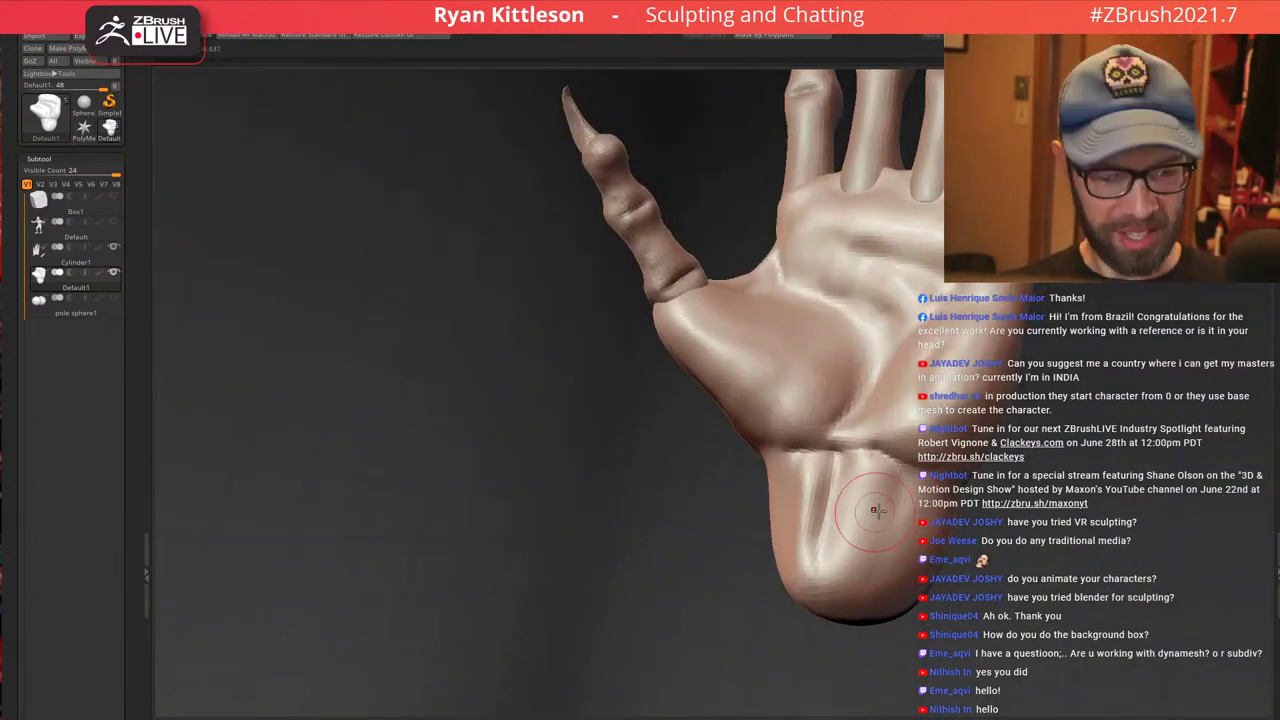
{"action": "left_click_drag", "start_coordinate": [884, 479], "coordinate": [860, 578]}
{"action": "left_click_drag", "start_coordinate": [847, 483], "coordinate": [836, 528]}
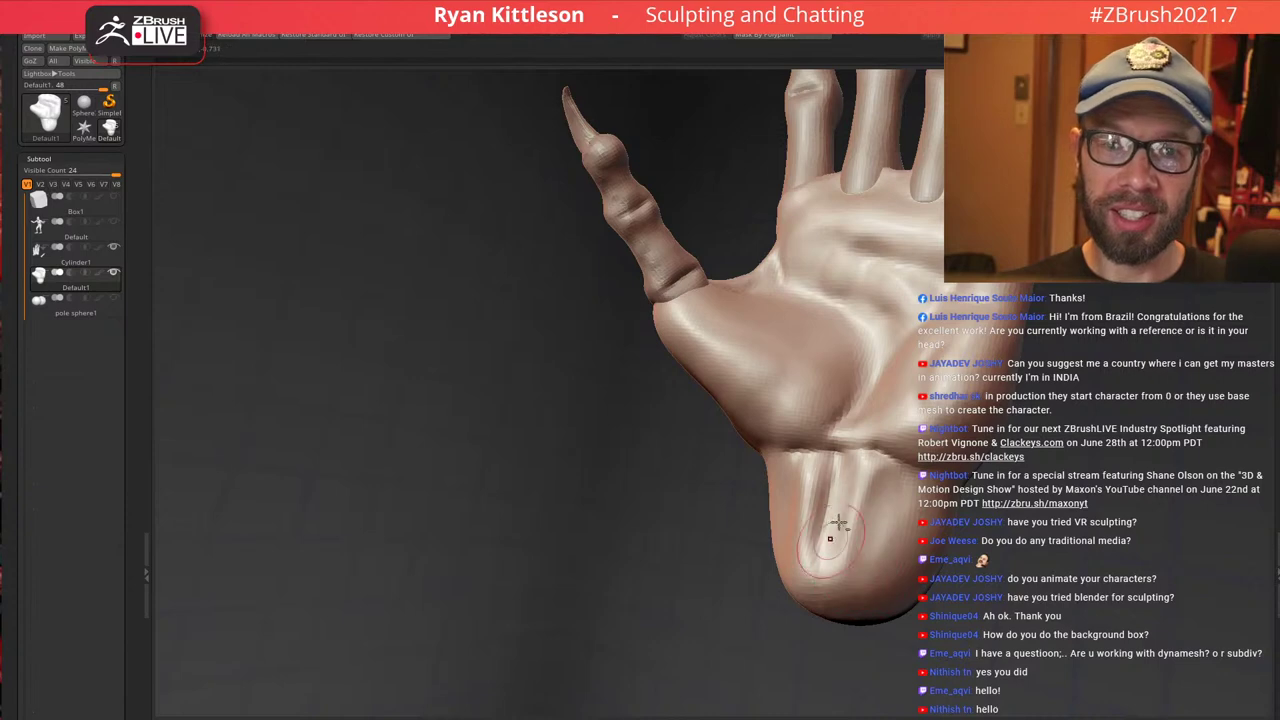
Enlarge the brush to 513, narrow the wrist, and form a bony knob at its little finger side on the back
{"action": "right_click_drag", "start_coordinate": [868, 463], "coordinate": [806, 508]}
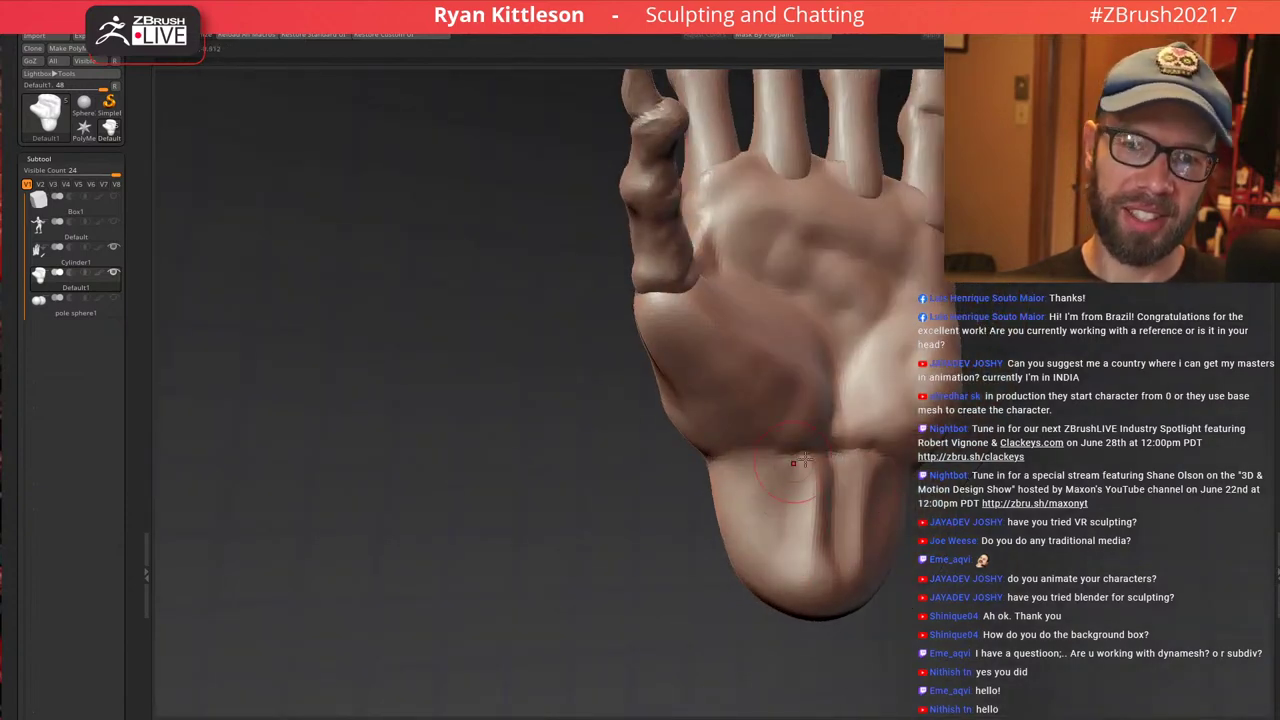
{"action": "mouse_move", "coordinate": [804, 460]}
{"action": "right_mouse_down"}
{"action": "mouse_move", "coordinate": [745, 492]}
{"action": "mouse_move", "coordinate": [711, 563]}
{"action": "right_mouse_up"}
{"action": "key", "text": "]"}
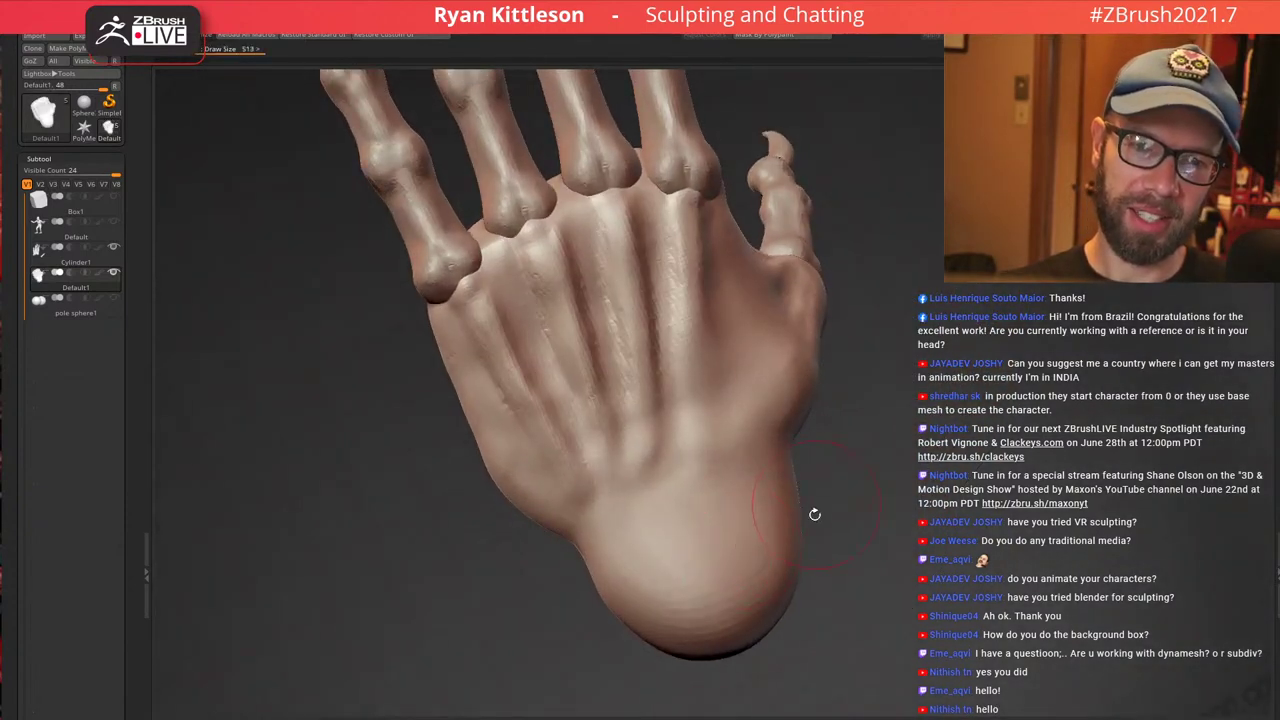
{"action": "right_click_drag", "start_coordinate": [815, 514], "coordinate": [865, 410]}
{"action": "mouse_move", "coordinate": [755, 505]}
{"action": "left_mouse_down"}
{"action": "mouse_move", "coordinate": [704, 485]}
{"action": "mouse_move", "coordinate": [714, 506]}
{"action": "left_mouse_up"}
{"action": "right_click_drag", "start_coordinate": [732, 450], "coordinate": [772, 526]}
{"action": "left_click_drag", "start_coordinate": [856, 510], "coordinate": [780, 434]}
Build up a small rounded bump on the little finger side of the wrist, between the bony knob and the palm
{"action": "right_click_drag", "start_coordinate": [838, 462], "coordinate": [817, 386]}
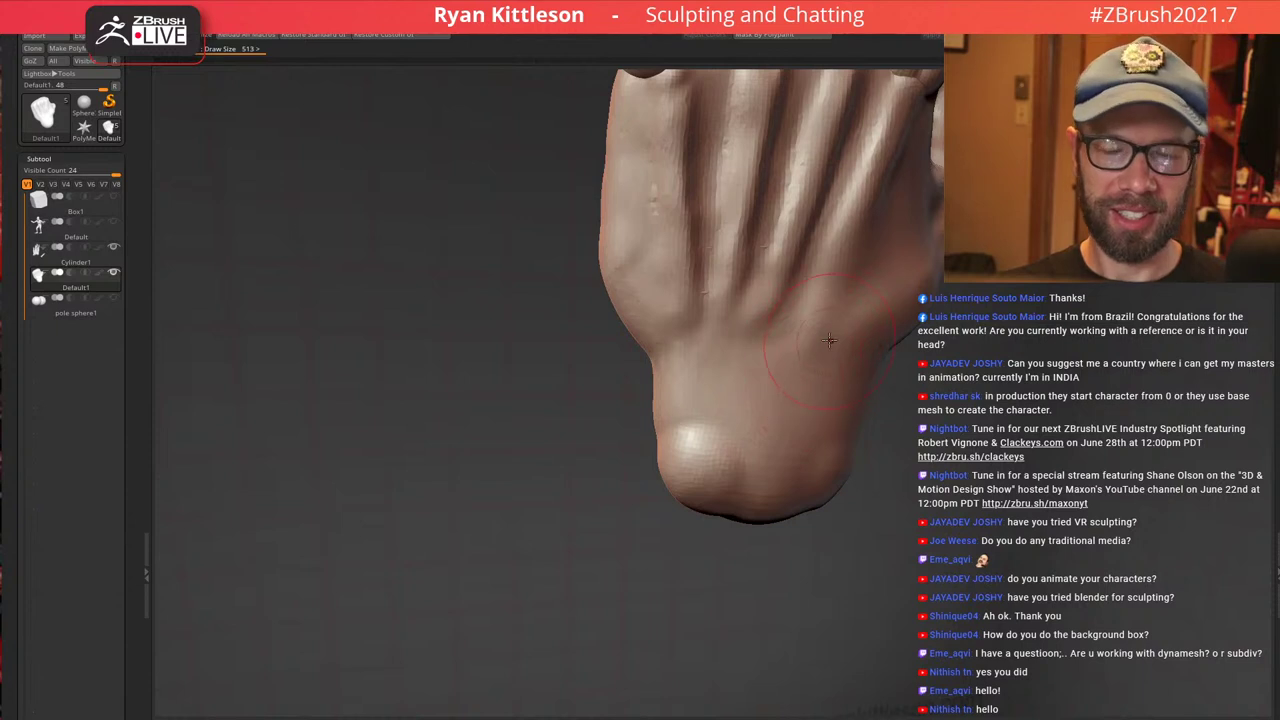
{"action": "right_click_drag", "start_coordinate": [821, 371], "coordinate": [729, 404]}
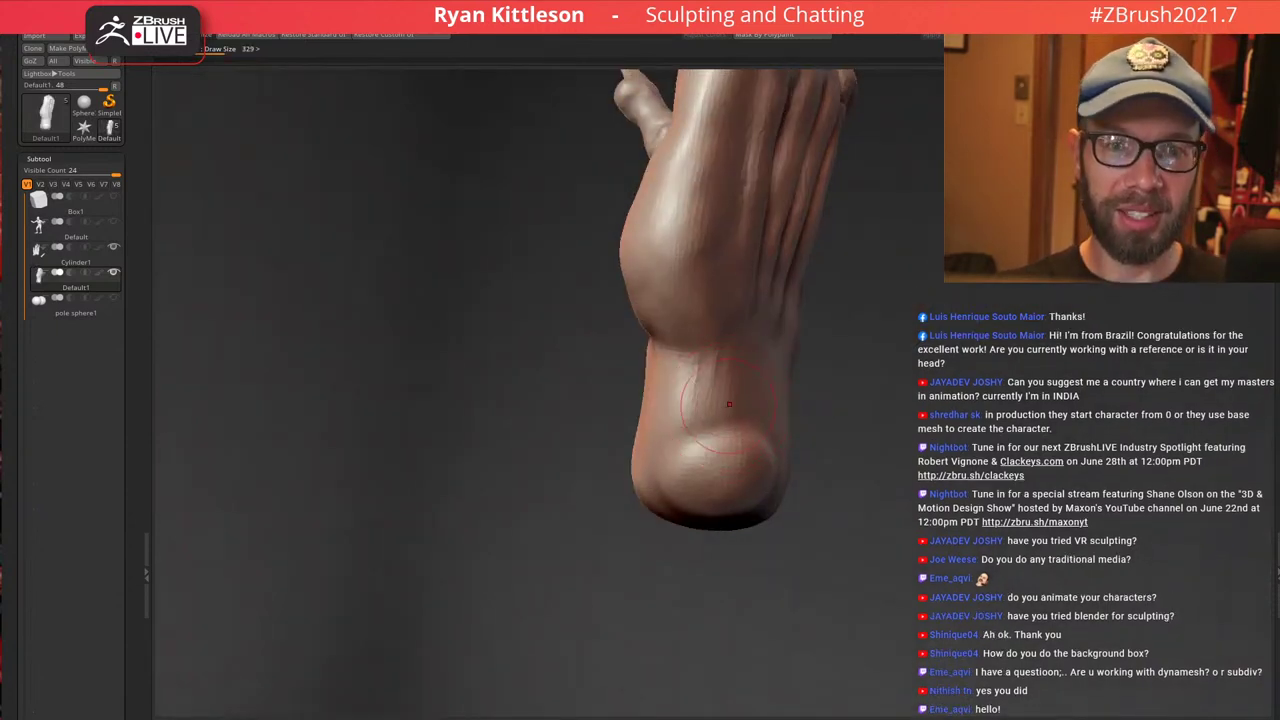
{"action": "left_click_drag", "start_coordinate": [736, 397], "coordinate": [724, 432]}
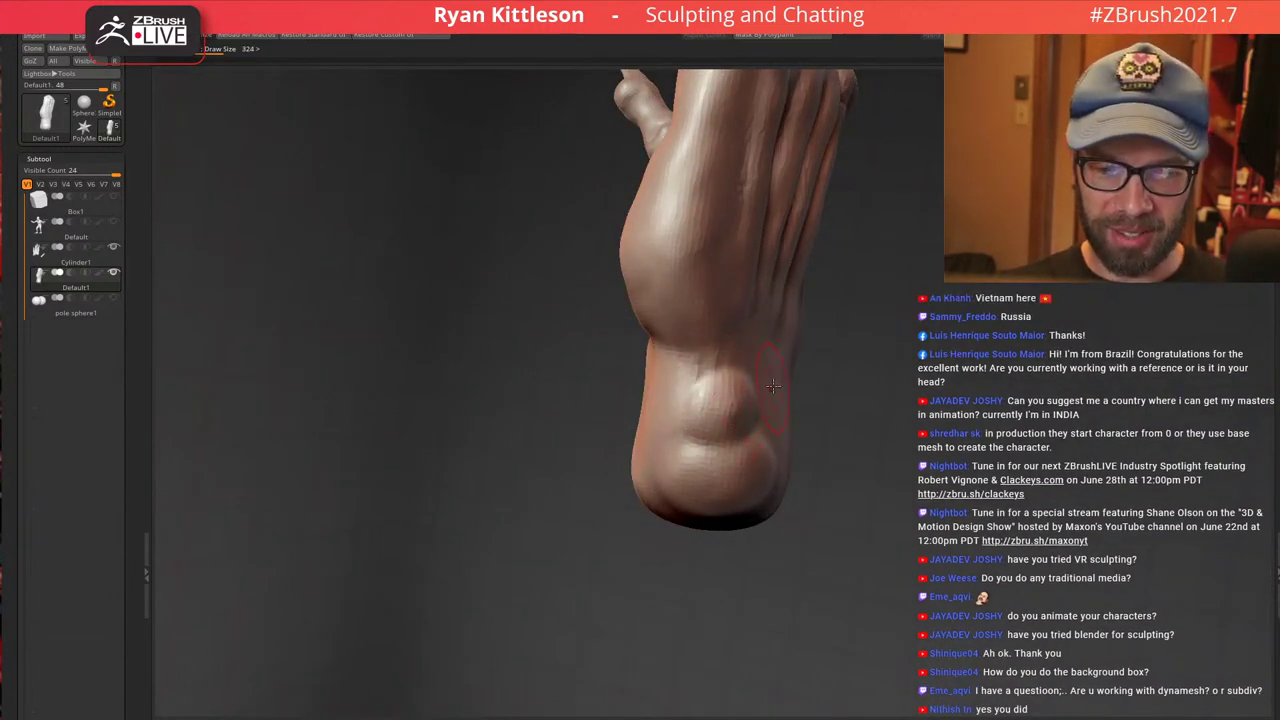
Reshape and smooth the small rounded bump above the bony knob on the little finger side of the wrist
{"action": "mouse_move", "coordinate": [820, 350]}
{"action": "right_mouse_down"}
{"action": "mouse_move", "coordinate": [752, 385]}
{"action": "mouse_move", "coordinate": [742, 406]}
{"action": "right_mouse_up"}
{"action": "mouse_move", "coordinate": [742, 406]}
{"action": "left_mouse_down"}
{"action": "mouse_move", "coordinate": [738, 378]}
{"action": "mouse_move", "coordinate": [769, 392]}
{"action": "left_mouse_up"}
{"action": "right_click_drag", "start_coordinate": [769, 392], "coordinate": [788, 387]}
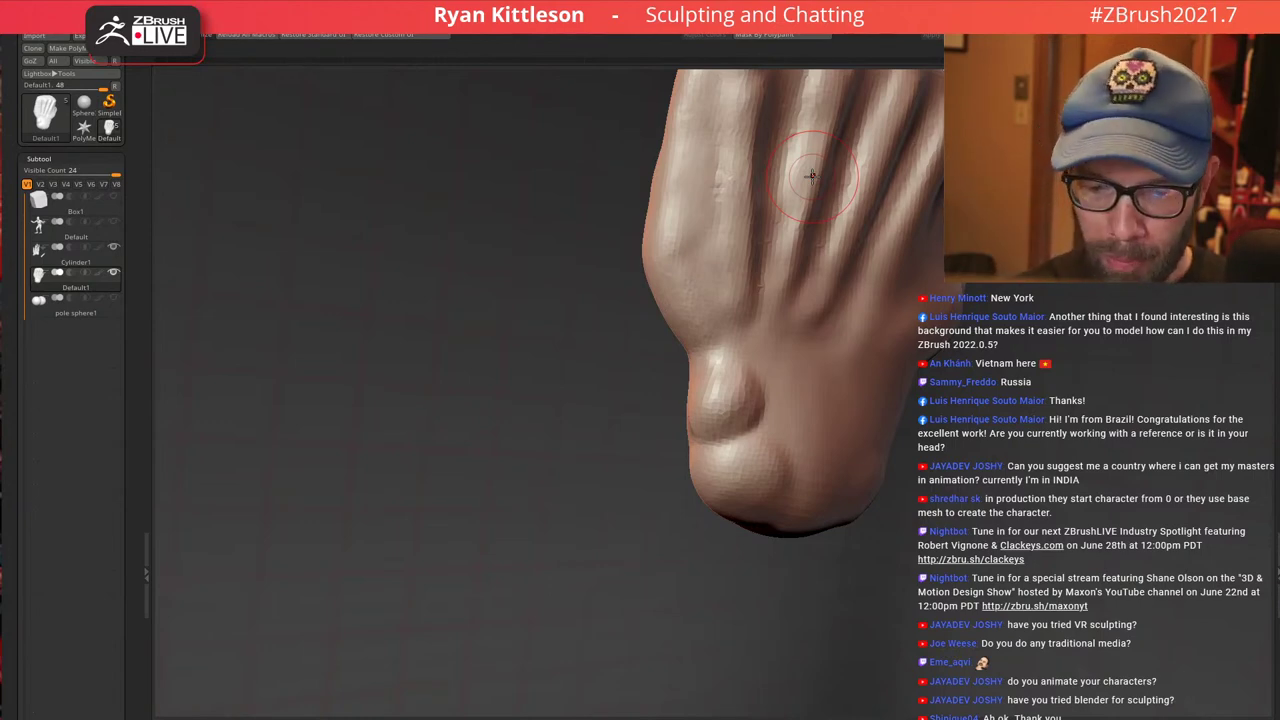
{"action": "mouse_move", "coordinate": [817, 384]}
{"action": "right_mouse_down"}
{"action": "mouse_move", "coordinate": [788, 350]}
{"action": "mouse_move", "coordinate": [848, 323]}
{"action": "mouse_move", "coordinate": [894, 337]}
{"action": "mouse_move", "coordinate": [811, 354]}
{"action": "mouse_move", "coordinate": [842, 354]}
{"action": "right_mouse_up"}
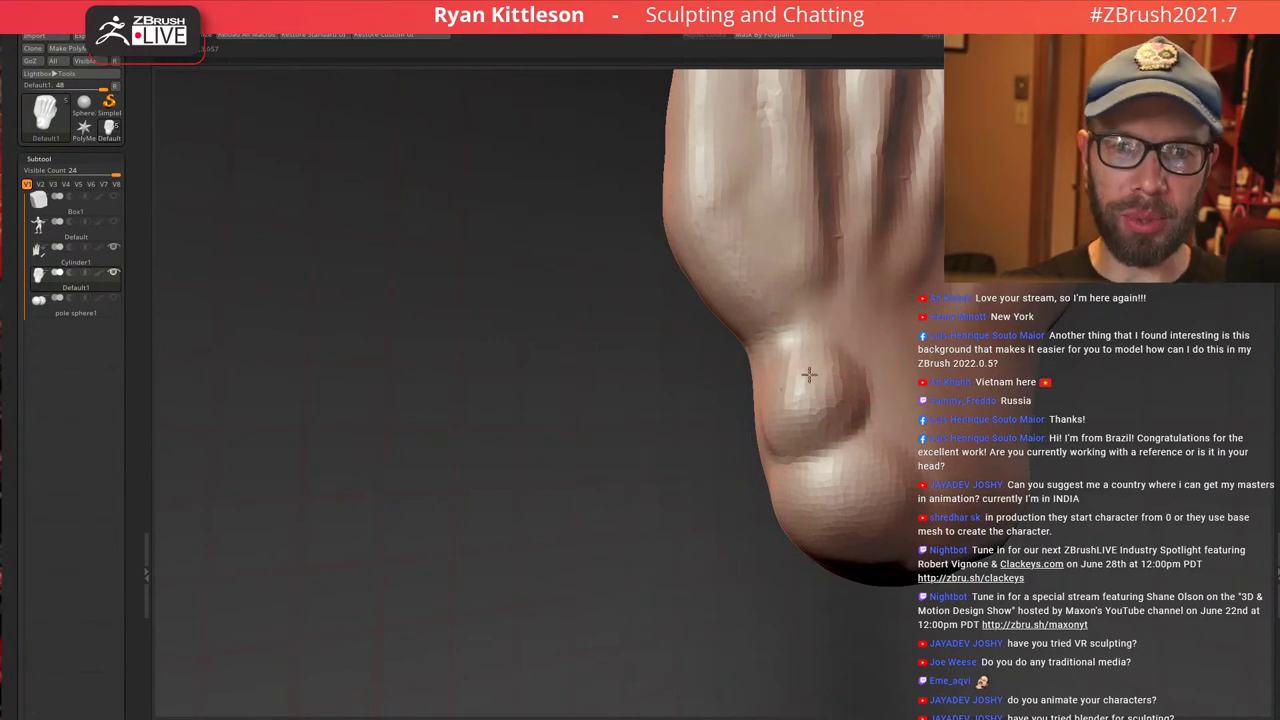
{"action": "left_click_drag", "start_coordinate": [809, 375], "coordinate": [776, 399]}
{"action": "mouse_move", "coordinate": [834, 432]}
{"action": "left_mouse_down"}
{"action": "mouse_move", "coordinate": [854, 398]}
{"action": "mouse_move", "coordinate": [778, 434]}
{"action": "left_mouse_up"}
{"action": "right_click_drag", "start_coordinate": [832, 428], "coordinate": [786, 424]}
{"action": "left_click_drag", "start_coordinate": [786, 424], "coordinate": [751, 410]}
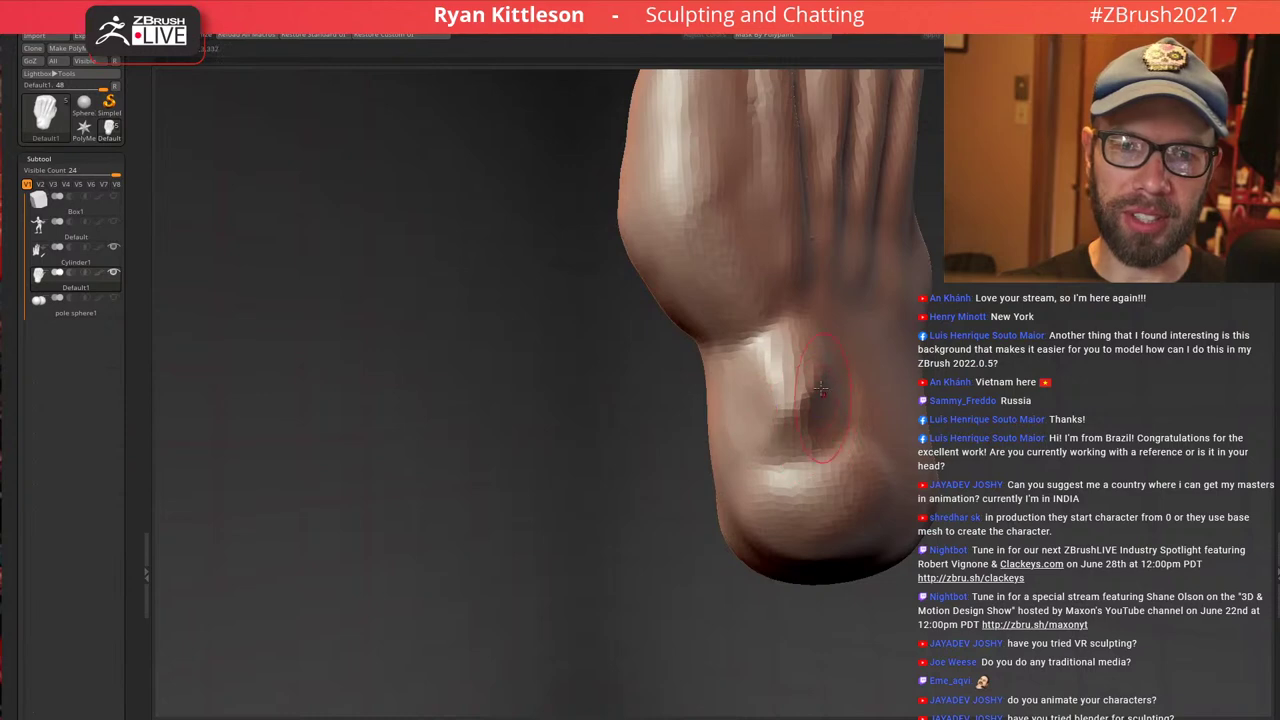
{"action": "left_click_drag", "start_coordinate": [820, 388], "coordinate": [771, 407]}
{"action": "mouse_move", "coordinate": [751, 360]}
{"action": "right_mouse_down"}
{"action": "mouse_move", "coordinate": [843, 363]}
{"action": "mouse_move", "coordinate": [803, 310]}
{"action": "mouse_move", "coordinate": [828, 333]}
{"action": "mouse_move", "coordinate": [836, 390]}
{"action": "mouse_move", "coordinate": [821, 400]}
{"action": "right_mouse_up"}
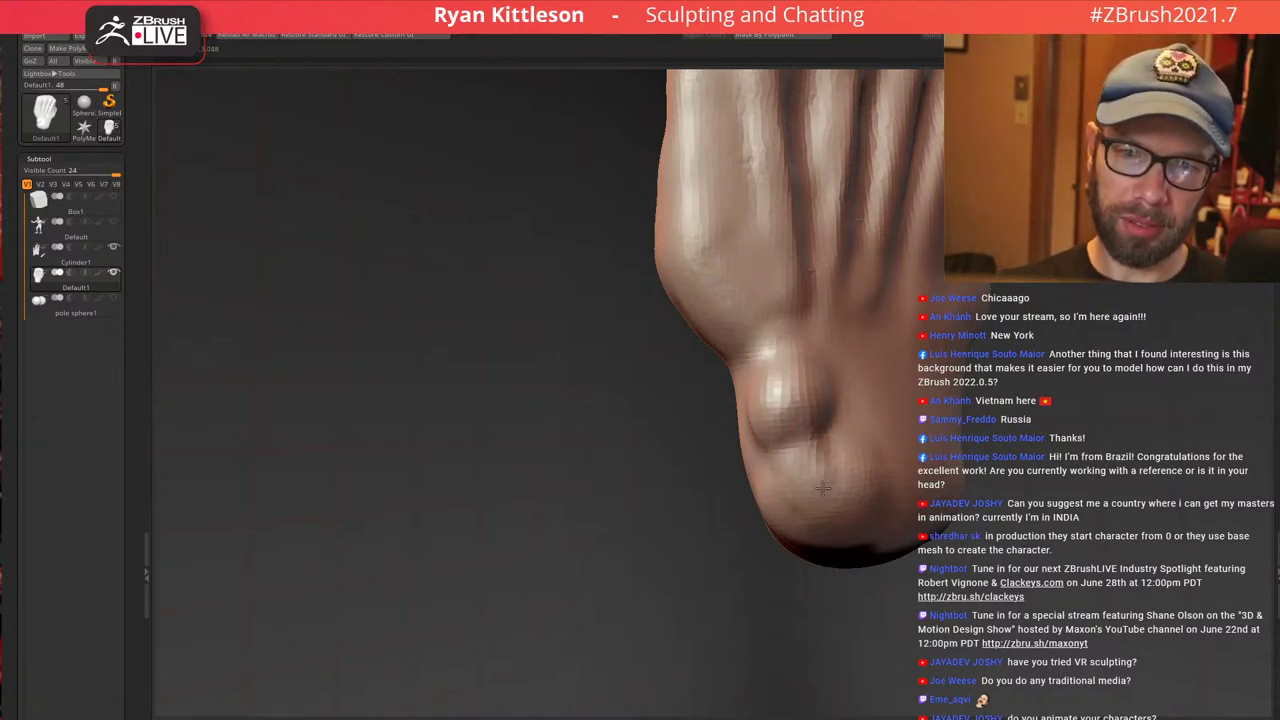
Pull the thumb side of the wrist's lower end outward with a brush size of 920
{"action": "right_click_drag", "start_coordinate": [870, 350], "coordinate": [940, 316], "text": "ctrl"}
{"action": "right_click_drag", "start_coordinate": [820, 314], "coordinate": [834, 350], "text": "ctrl"}
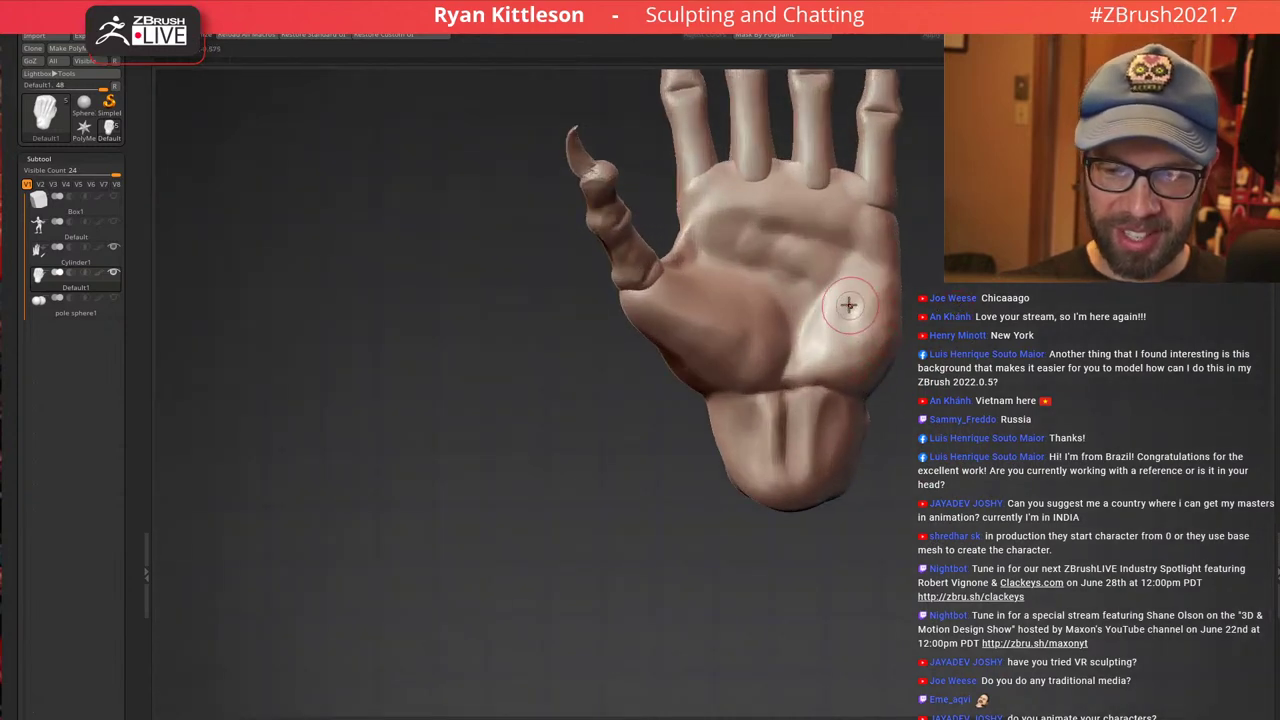
{"action": "right_click_drag", "start_coordinate": [809, 279], "coordinate": [790, 346]}
{"action": "right_click_drag", "start_coordinate": [830, 390], "coordinate": [875, 452], "text": "ctrl"}
{"action": "right_click_drag", "start_coordinate": [784, 384], "coordinate": [785, 437]}
{"action": "mouse_move", "coordinate": [766, 492]}
{"action": "right_mouse_down"}
{"action": "mouse_move", "coordinate": [865, 477]}
{"action": "mouse_move", "coordinate": [797, 466]}
{"action": "right_mouse_up"}
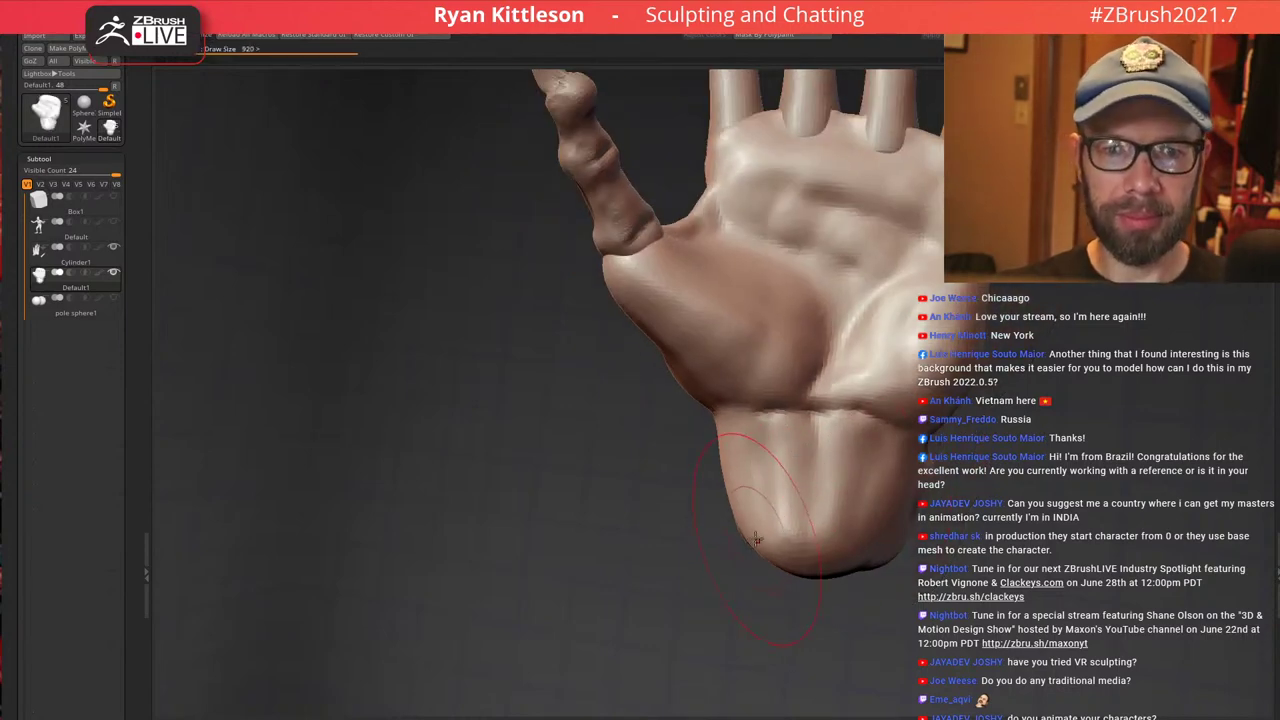
{"action": "left_click_drag", "start_coordinate": [756, 540], "coordinate": [717, 549]}
{"action": "right_click_drag", "start_coordinate": [709, 549], "coordinate": [787, 509]}
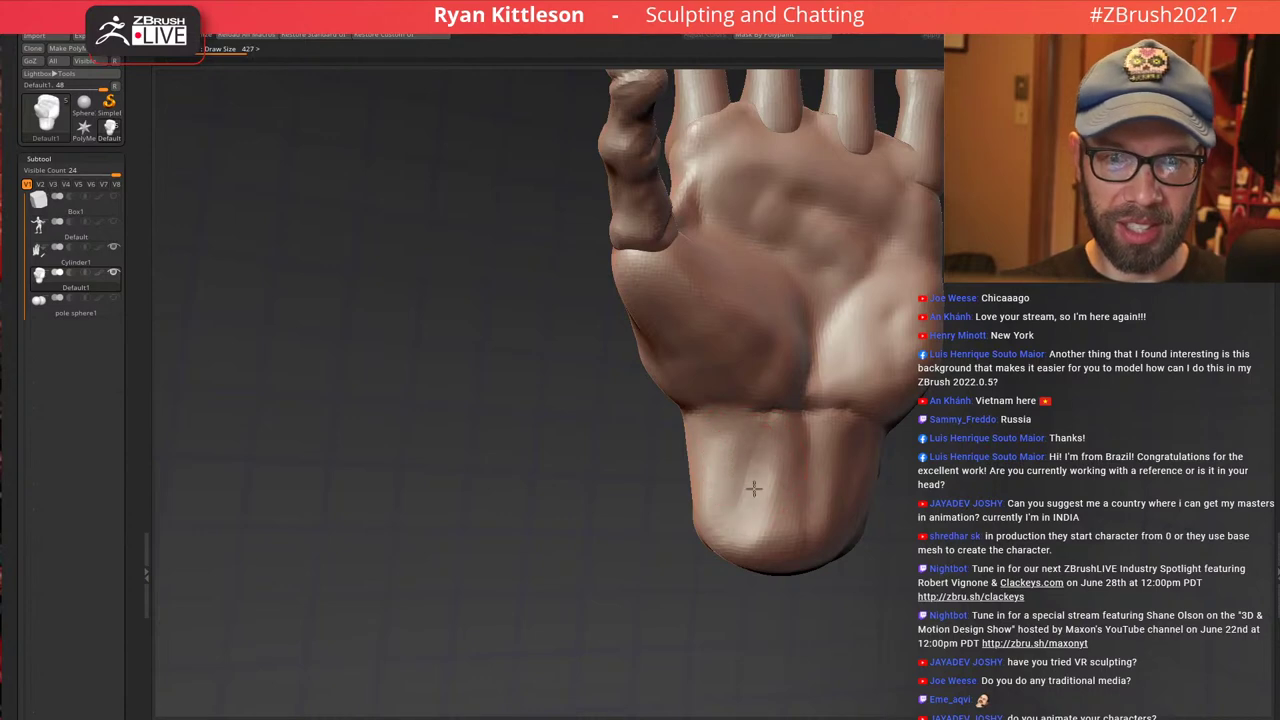
Refine the surface of the inner wrist beside the tendons with a brush size of 427
{"action": "mouse_move", "coordinate": [810, 490]}
{"action": "right_mouse_down"}
{"action": "mouse_move", "coordinate": [835, 460]}
{"action": "mouse_move", "coordinate": [880, 472]}
{"action": "right_mouse_up"}
{"action": "left_click_drag", "start_coordinate": [880, 472], "coordinate": [862, 498]}
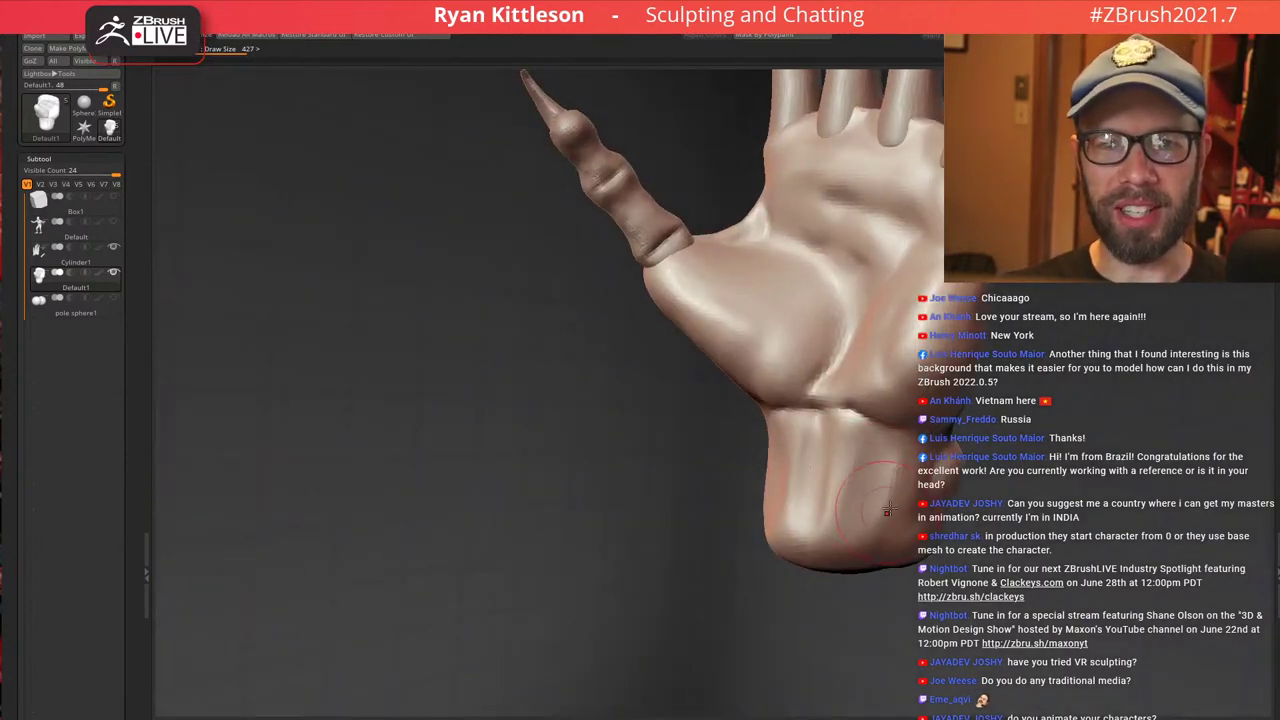
{"action": "right_click_drag", "start_coordinate": [889, 510], "coordinate": [860, 490]}
{"action": "mouse_move", "coordinate": [851, 414]}
{"action": "right_mouse_down", "text": "ctrl"}
{"action": "mouse_move", "coordinate": [838, 394]}
{"action": "mouse_move", "coordinate": [856, 440]}
{"action": "mouse_move", "coordinate": [838, 356]}
{"action": "mouse_move", "coordinate": [815, 420]}
{"action": "mouse_move", "coordinate": [839, 394]}
{"action": "right_mouse_up", "text": "ctrl"}
{"action": "left_click_drag", "start_coordinate": [826, 450], "coordinate": [778, 470]}
{"action": "right_click_drag", "start_coordinate": [786, 452], "coordinate": [794, 451]}
{"action": "left_click_drag", "start_coordinate": [794, 451], "coordinate": [748, 484]}
Carve an elongated hollow between the tendons at the thumb base with a brush size of 337 and soften its edges
{"action": "mouse_move", "coordinate": [748, 474]}
{"action": "right_mouse_down"}
{"action": "mouse_move", "coordinate": [750, 440]}
{"action": "mouse_move", "coordinate": [814, 463]}
{"action": "mouse_move", "coordinate": [700, 532]}
{"action": "mouse_move", "coordinate": [714, 440]}
{"action": "mouse_move", "coordinate": [727, 497]}
{"action": "mouse_move", "coordinate": [763, 484]}
{"action": "mouse_move", "coordinate": [678, 508]}
{"action": "right_mouse_up"}
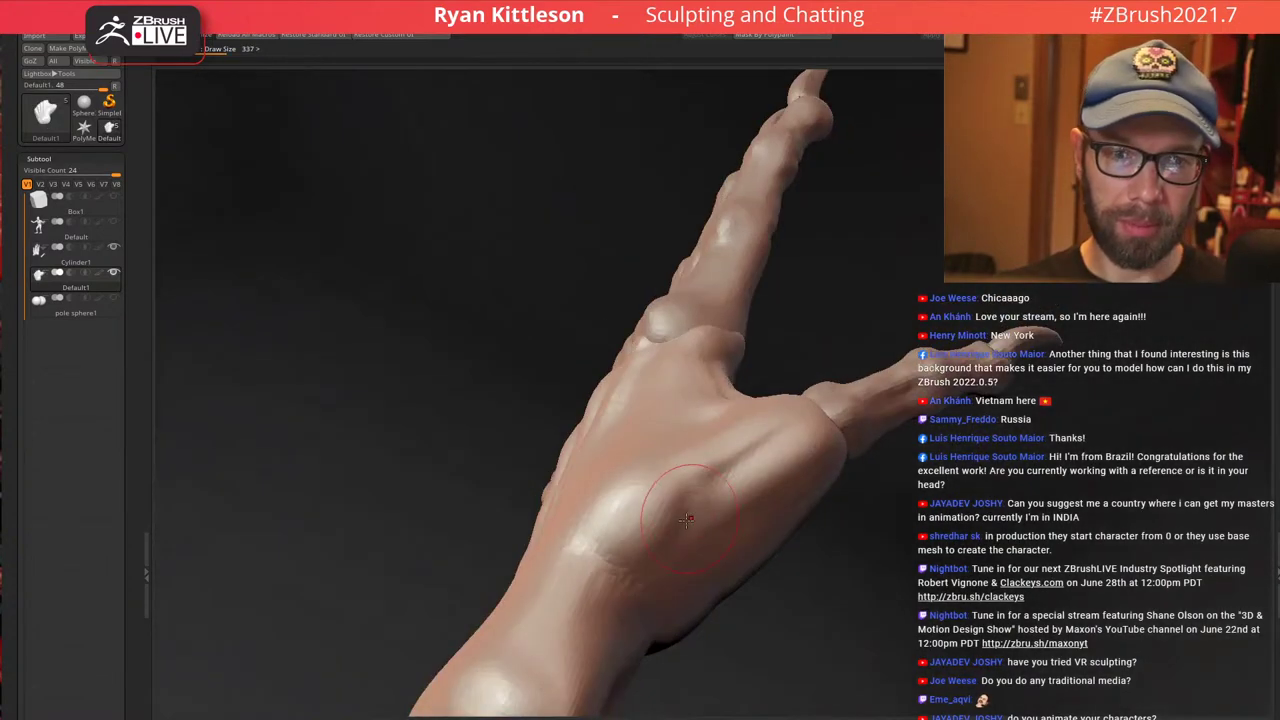
{"action": "mouse_move", "coordinate": [664, 518]}
{"action": "left_mouse_down"}
{"action": "mouse_move", "coordinate": [704, 495]}
{"action": "mouse_move", "coordinate": [664, 519]}
{"action": "mouse_move", "coordinate": [672, 540]}
{"action": "mouse_move", "coordinate": [715, 515]}
{"action": "mouse_move", "coordinate": [645, 578]}
{"action": "left_mouse_up"}
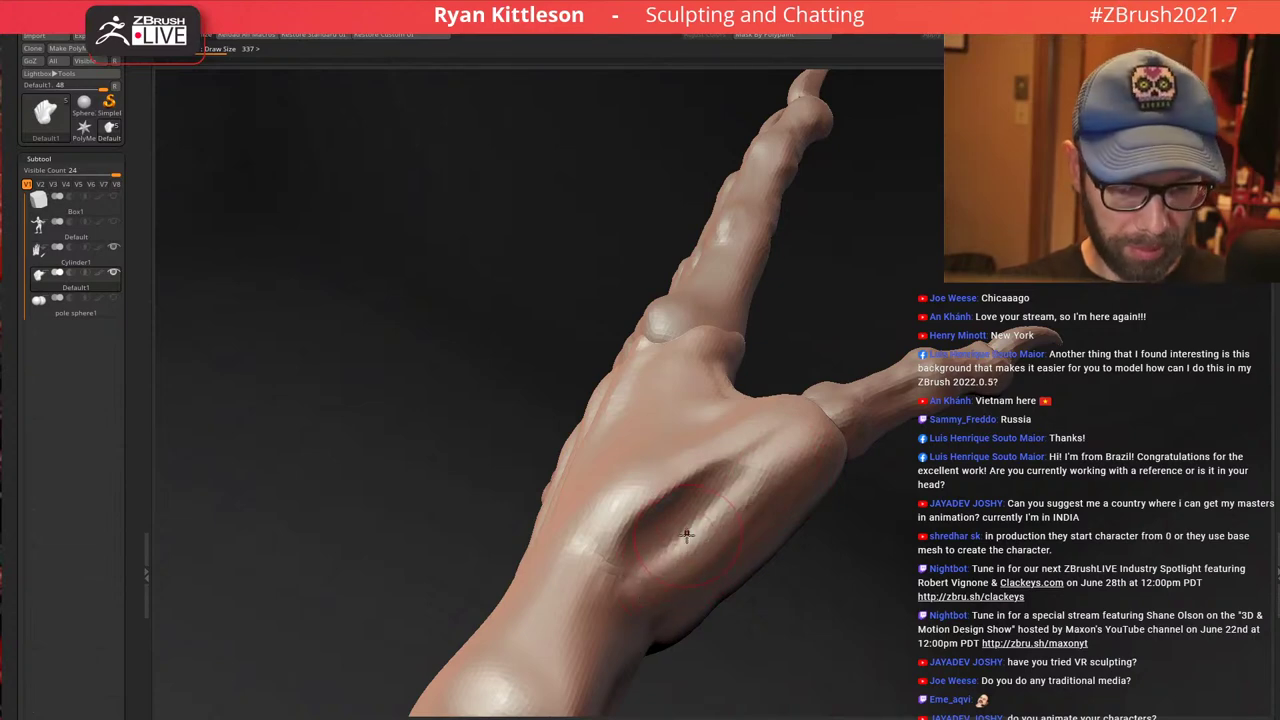
{"action": "mouse_move", "coordinate": [685, 545]}
{"action": "right_mouse_down"}
{"action": "mouse_move", "coordinate": [752, 530]}
{"action": "mouse_move", "coordinate": [660, 524]}
{"action": "right_mouse_up"}
{"action": "mouse_move", "coordinate": [648, 522]}
{"action": "left_mouse_down"}
{"action": "mouse_move", "coordinate": [612, 548]}
{"action": "mouse_move", "coordinate": [718, 485]}
{"action": "left_mouse_up"}
{"action": "mouse_move", "coordinate": [718, 485]}
{"action": "right_mouse_down"}
{"action": "mouse_move", "coordinate": [689, 414]}
{"action": "mouse_move", "coordinate": [706, 443]}
{"action": "mouse_move", "coordinate": [700, 485]}
{"action": "right_mouse_up"}
{"action": "left_click_drag", "start_coordinate": [592, 524], "coordinate": [566, 532]}
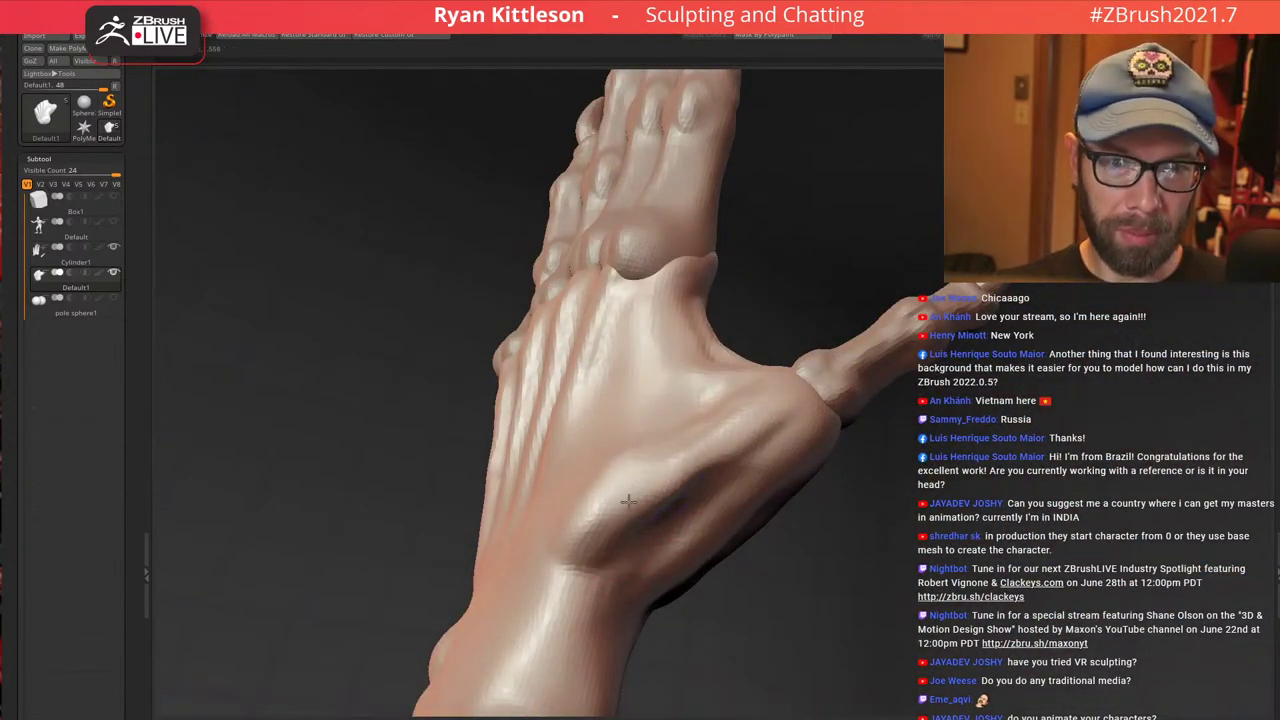
{"action": "left_click_drag", "start_coordinate": [667, 460], "coordinate": [709, 437]}
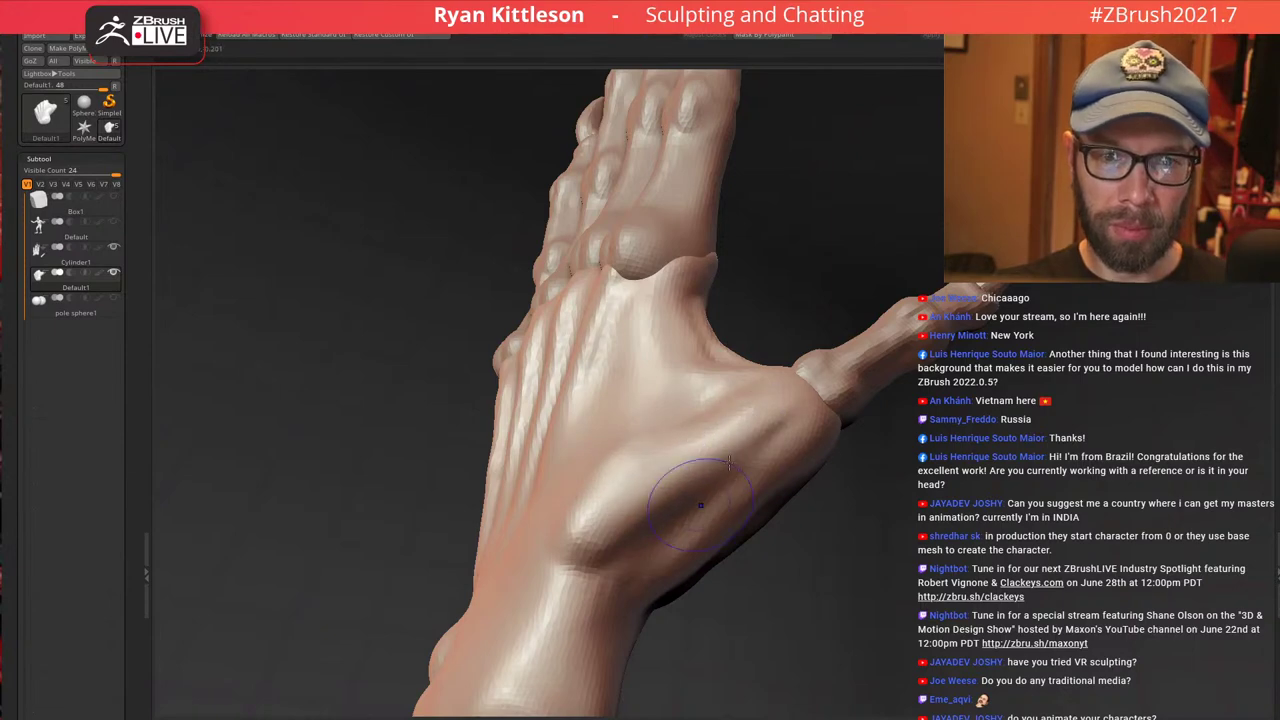
Shape the thumb side of the wrist just below the thumb pad
{"action": "mouse_move", "coordinate": [598, 526]}
{"action": "right_mouse_down"}
{"action": "mouse_move", "coordinate": [589, 569]}
{"action": "mouse_move", "coordinate": [602, 609]}
{"action": "right_mouse_up"}
{"action": "mouse_move", "coordinate": [564, 606]}
{"action": "left_mouse_down"}
{"action": "mouse_move", "coordinate": [566, 628]}
{"action": "mouse_move", "coordinate": [530, 620]}
{"action": "mouse_move", "coordinate": [558, 660]}
{"action": "mouse_move", "coordinate": [602, 659]}
{"action": "left_mouse_up"}
{"action": "mouse_move", "coordinate": [645, 563]}
{"action": "right_mouse_down"}
{"action": "mouse_move", "coordinate": [680, 469]}
{"action": "mouse_move", "coordinate": [676, 407]}
{"action": "mouse_move", "coordinate": [694, 437]}
{"action": "mouse_move", "coordinate": [737, 446]}
{"action": "mouse_move", "coordinate": [707, 470]}
{"action": "right_mouse_up"}
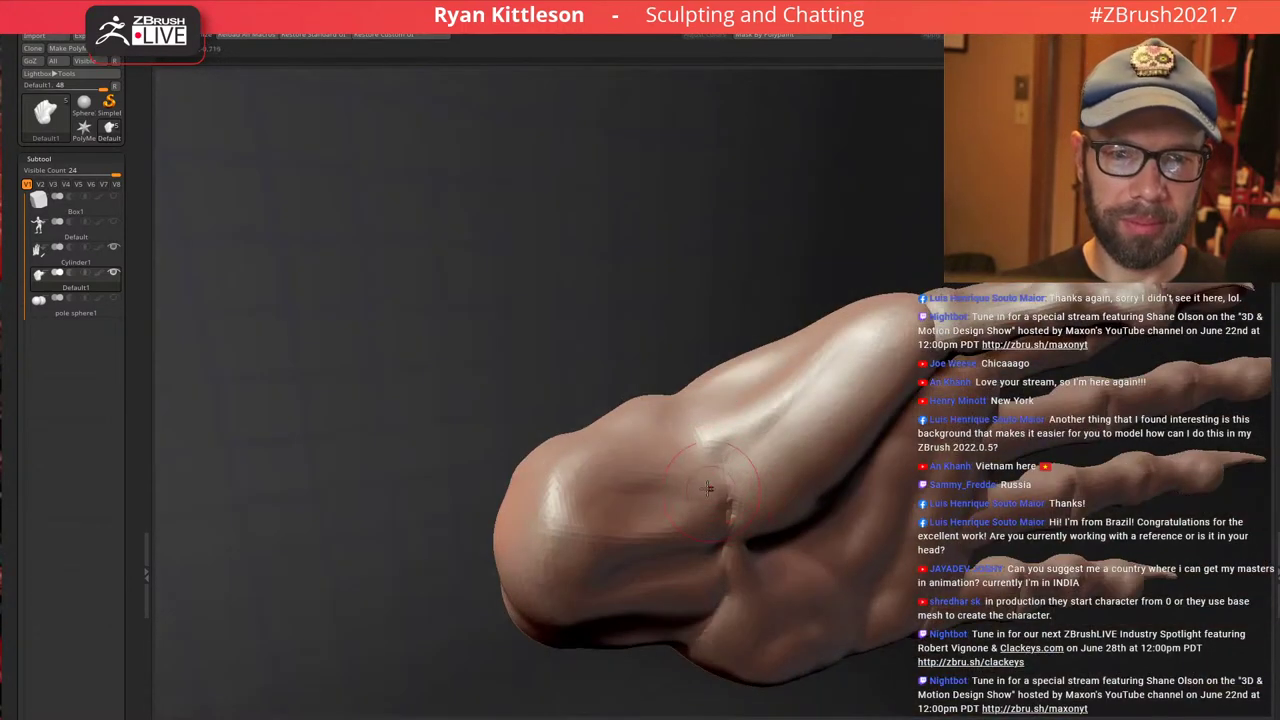
{"action": "left_click_drag", "start_coordinate": [707, 488], "coordinate": [625, 474]}
{"action": "right_click_drag", "start_coordinate": [724, 410], "coordinate": [731, 457]}
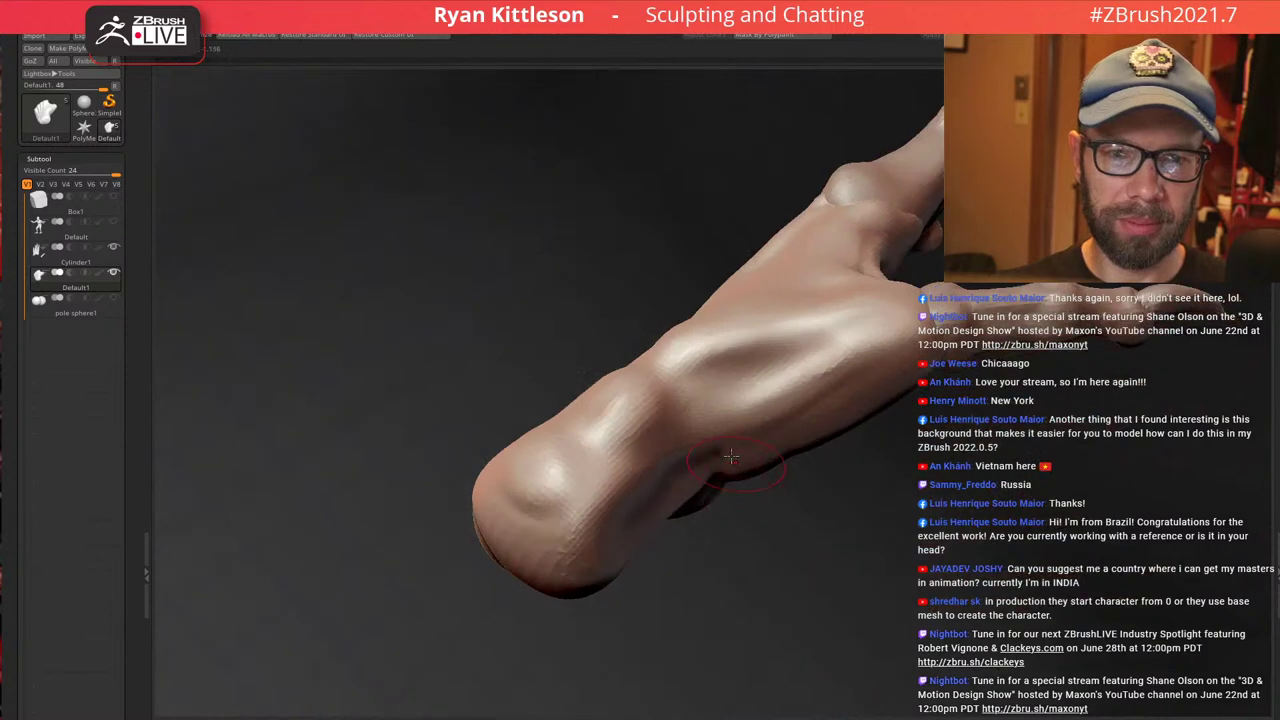
Define narrow tendon ridges along the side of the thumb base with a brush size of 203
{"action": "mouse_move", "coordinate": [764, 385]}
{"action": "left_mouse_down"}
{"action": "mouse_move", "coordinate": [706, 383]}
{"action": "mouse_move", "coordinate": [734, 369]}
{"action": "mouse_move", "coordinate": [706, 376]}
{"action": "mouse_move", "coordinate": [782, 367]}
{"action": "mouse_move", "coordinate": [760, 398]}
{"action": "left_mouse_up"}
{"action": "right_click_drag", "start_coordinate": [772, 390], "coordinate": [806, 398]}
{"action": "mouse_move", "coordinate": [804, 394]}
{"action": "left_mouse_down"}
{"action": "mouse_move", "coordinate": [745, 408]}
{"action": "mouse_move", "coordinate": [764, 412]}
{"action": "mouse_move", "coordinate": [740, 402]}
{"action": "mouse_move", "coordinate": [783, 391]}
{"action": "mouse_move", "coordinate": [736, 379]}
{"action": "left_mouse_up"}
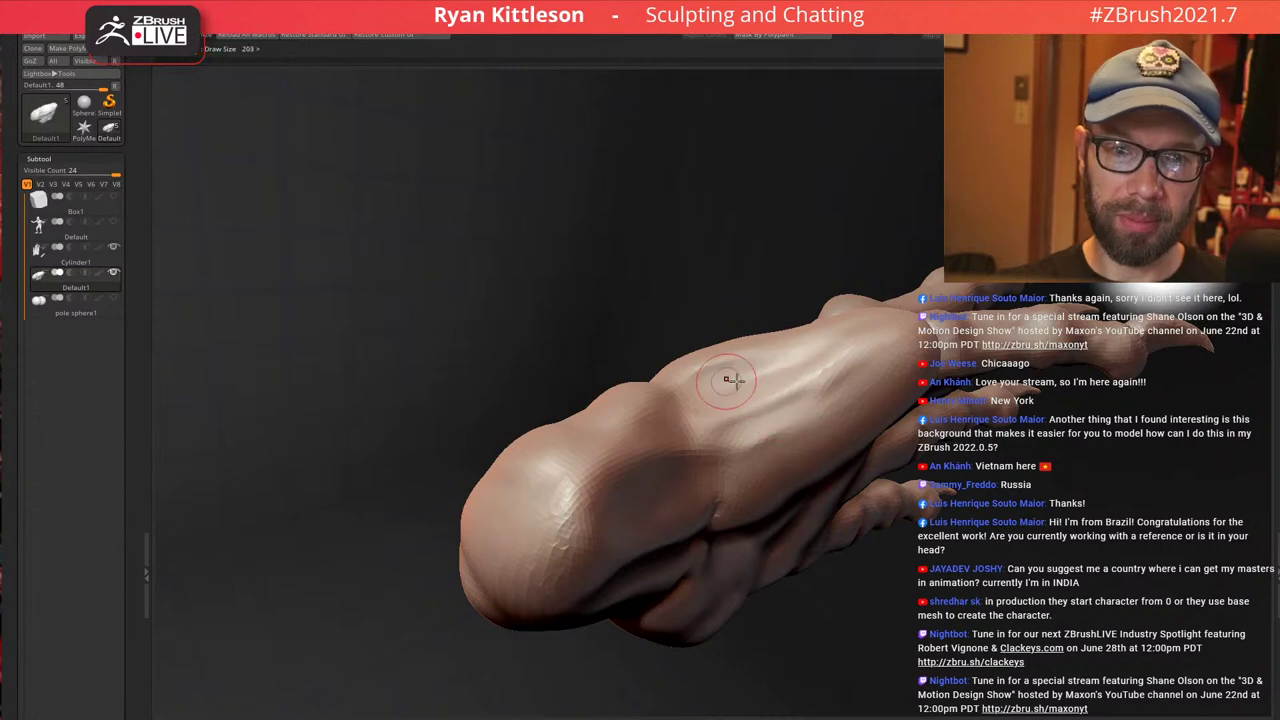
{"action": "right_click_drag", "start_coordinate": [734, 378], "coordinate": [815, 372]}
{"action": "left_click_drag", "start_coordinate": [812, 372], "coordinate": [748, 386]}
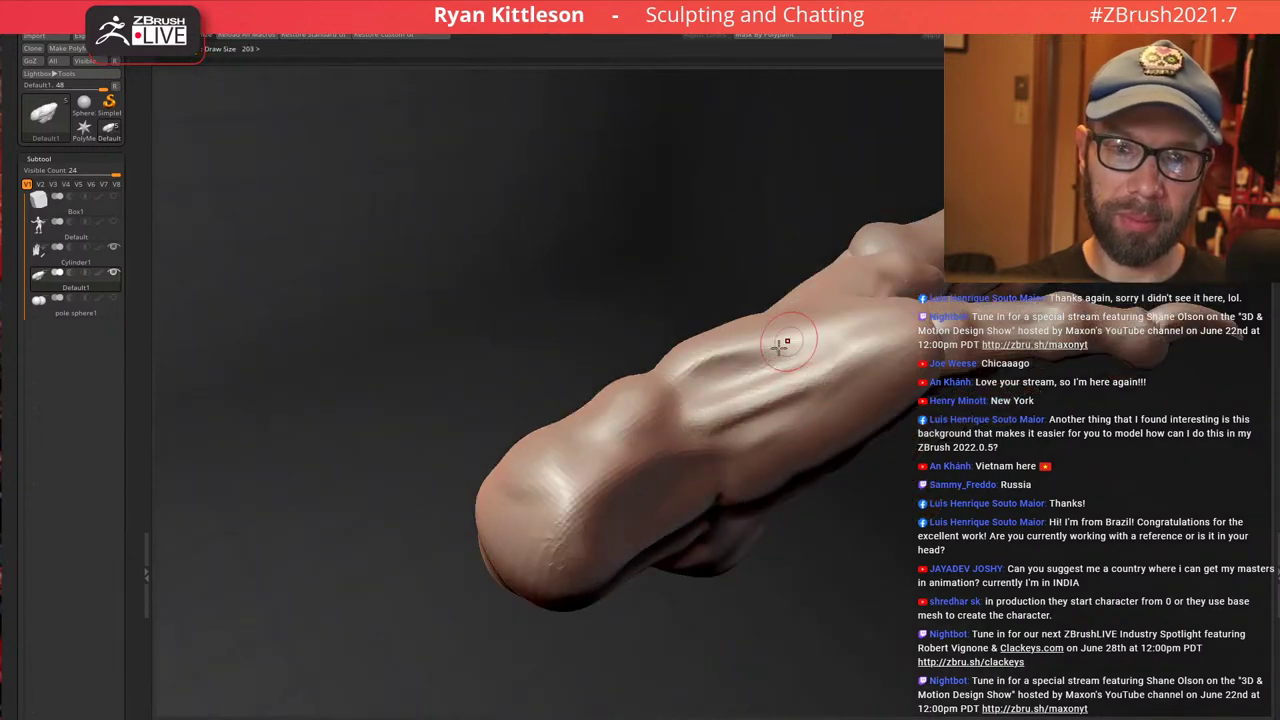
{"action": "mouse_move", "coordinate": [781, 344]}
{"action": "right_mouse_down"}
{"action": "mouse_move", "coordinate": [775, 335]}
{"action": "mouse_move", "coordinate": [718, 391]}
{"action": "right_mouse_up"}
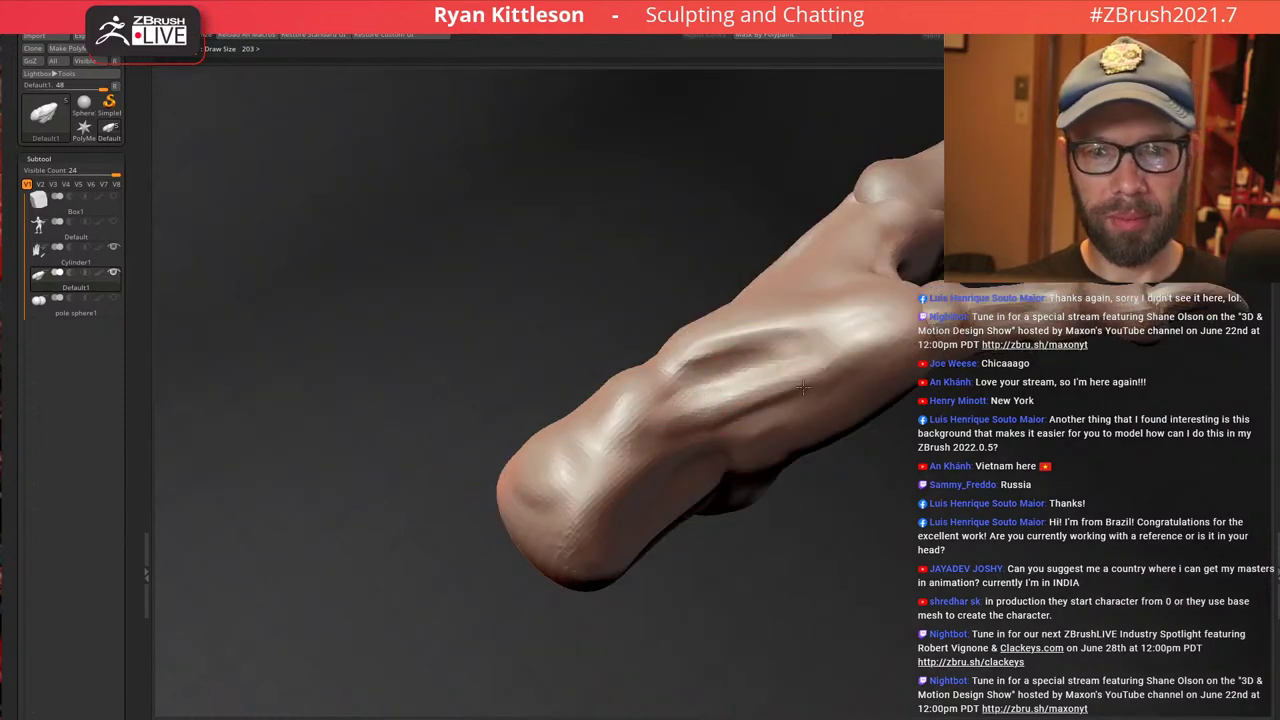
{"action": "mouse_move", "coordinate": [751, 443]}
{"action": "right_mouse_down"}
{"action": "mouse_move", "coordinate": [757, 391]}
{"action": "mouse_move", "coordinate": [908, 366]}
{"action": "mouse_move", "coordinate": [910, 420]}
{"action": "mouse_move", "coordinate": [867, 474]}
{"action": "mouse_move", "coordinate": [814, 423]}
{"action": "right_mouse_up"}
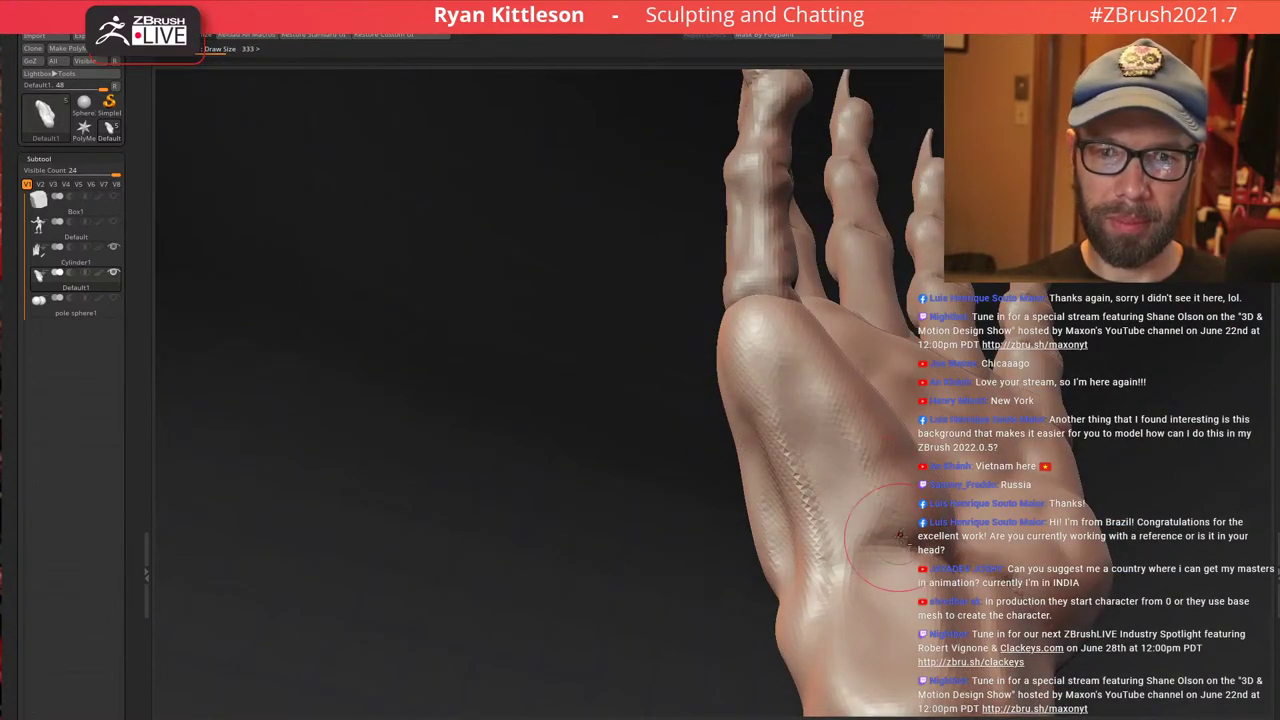
{"action": "right_click_drag", "start_coordinate": [900, 536], "coordinate": [888, 516]}
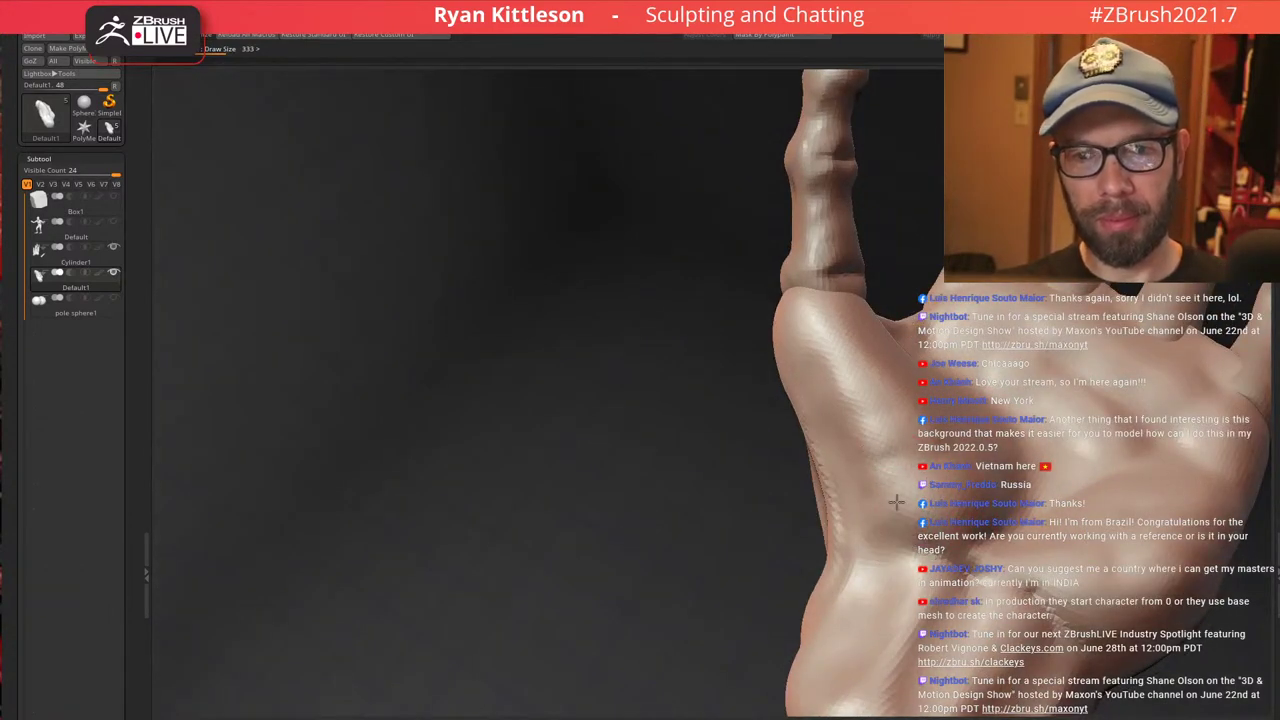
Select the Cylinder1 fingers subtool and merge the Default1 palm into it
{"action": "right_click_drag", "start_coordinate": [850, 631], "coordinate": [903, 340], "text": "ctrl"}
{"action": "right_click_drag", "start_coordinate": [807, 321], "coordinate": [757, 231]}
{"action": "right_click_drag", "start_coordinate": [832, 284], "coordinate": [896, 389]}
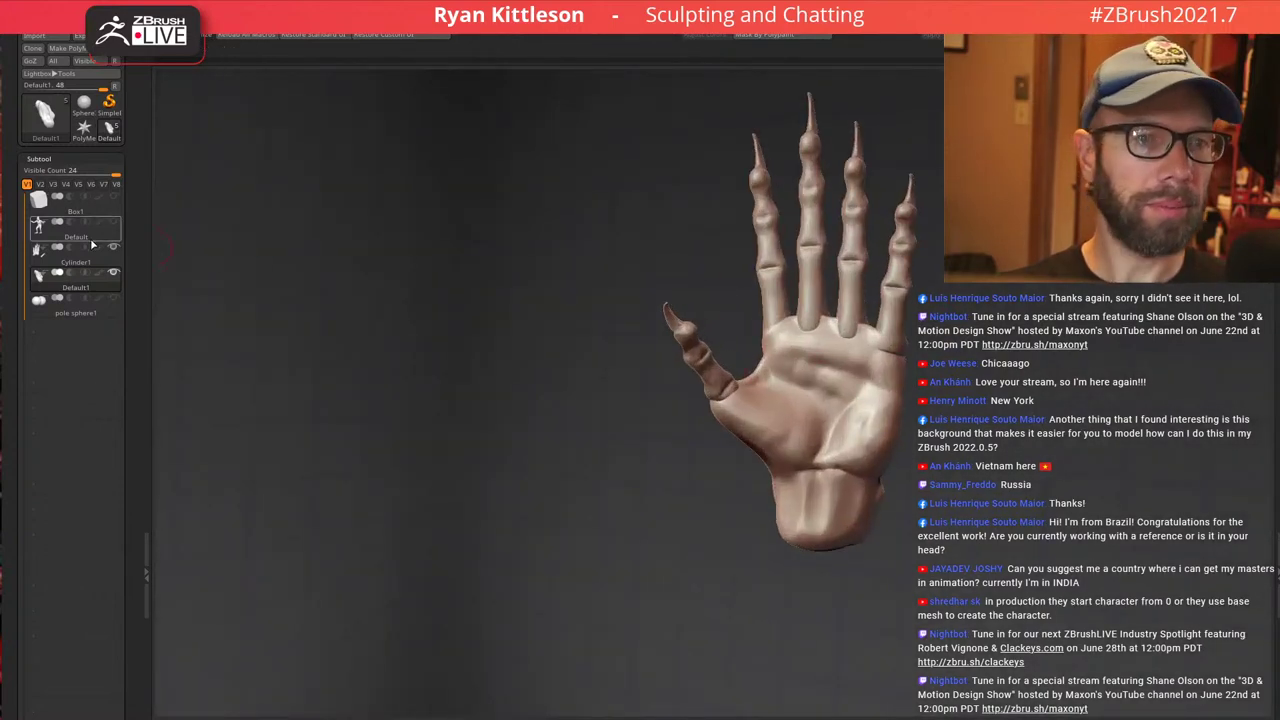
{"action": "left_click", "coordinate": [70, 263]}
{"action": "right_click_drag", "start_coordinate": [660, 351], "coordinate": [902, 432], "text": "ctrl"}
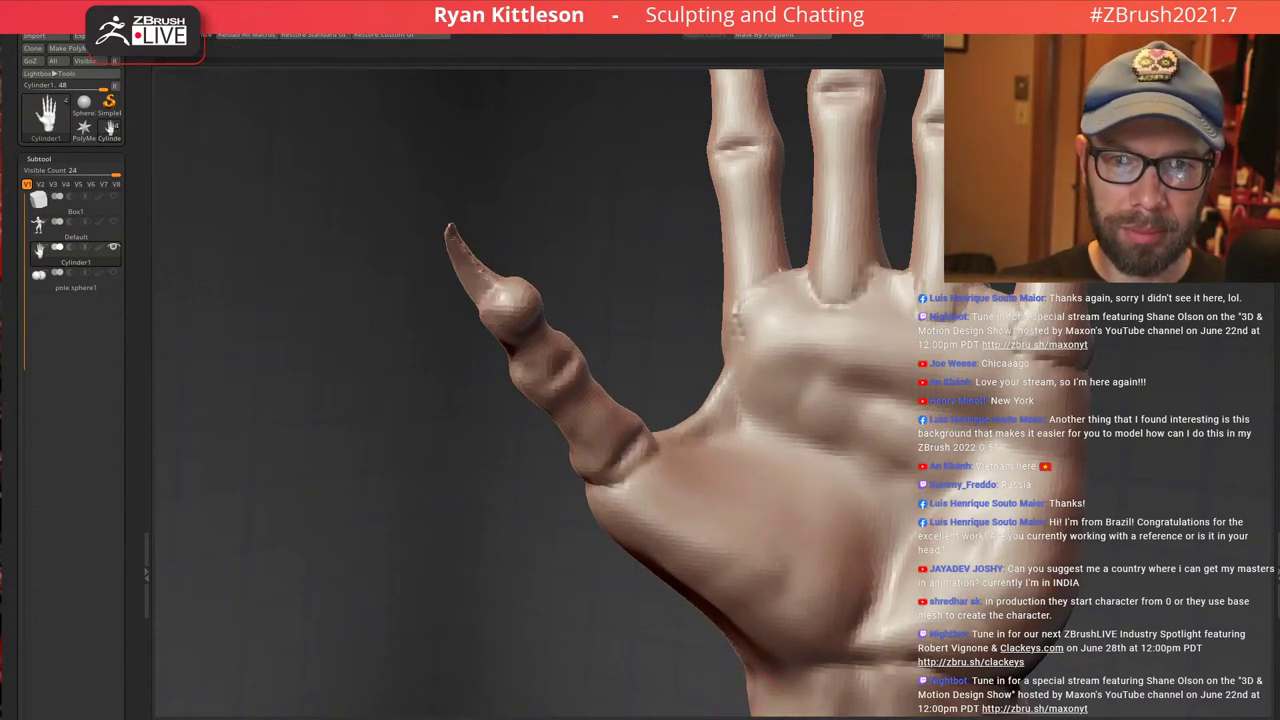
{"action": "mouse_move", "coordinate": [967, 325]}
{"action": "right_mouse_down", "text": "ctrl"}
{"action": "mouse_move", "coordinate": [942, 290]}
{"action": "mouse_move", "coordinate": [962, 370]}
{"action": "mouse_move", "coordinate": [918, 345]}
{"action": "mouse_move", "coordinate": [914, 380]}
{"action": "right_mouse_up", "text": "ctrl"}
Smooth the seams where the finger bases meet the palm and the knuckles of the merged hand
{"action": "mouse_move", "coordinate": [773, 415]}
{"action": "left_mouse_down", "text": "shift"}
{"action": "mouse_move", "coordinate": [812, 374]}
{"action": "mouse_move", "coordinate": [918, 350]}
{"action": "left_mouse_up", "text": "shift"}
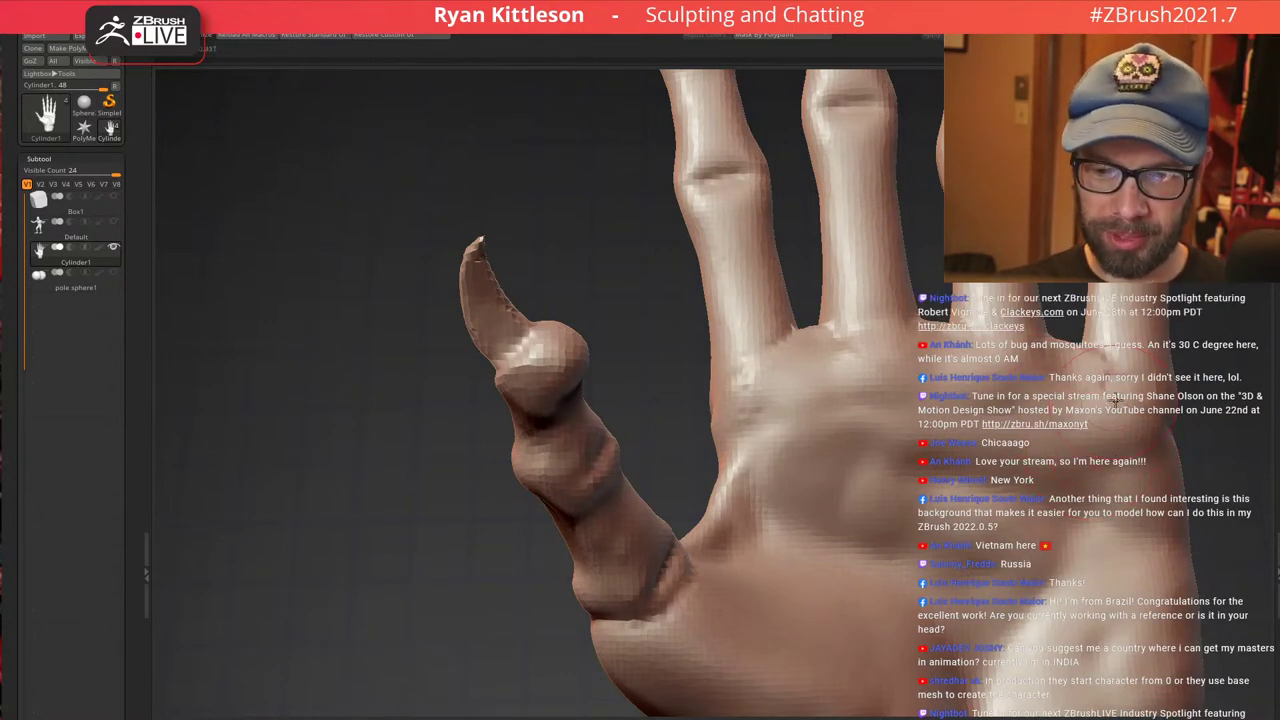
{"action": "right_click_drag", "start_coordinate": [1112, 361], "coordinate": [989, 403]}
{"action": "left_click_drag", "start_coordinate": [990, 404], "coordinate": [1112, 433]}
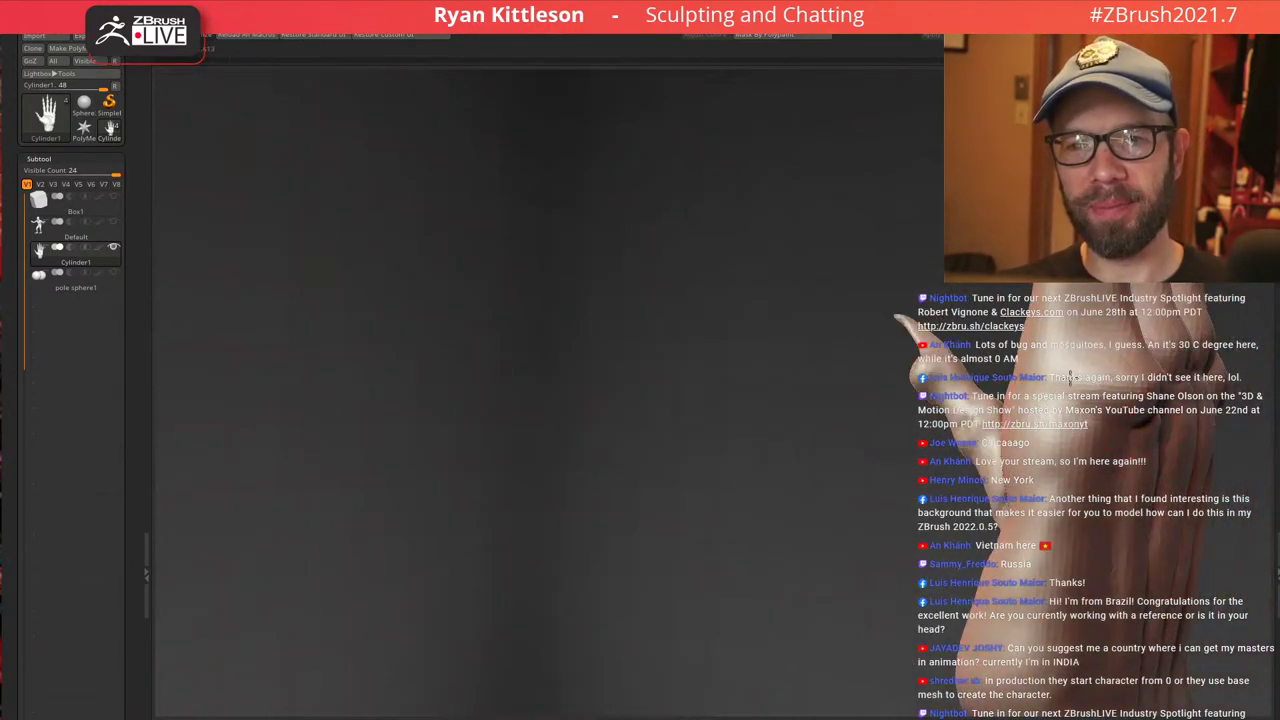
{"action": "mouse_move", "coordinate": [1070, 378]}
{"action": "right_mouse_down"}
{"action": "mouse_move", "coordinate": [1098, 392]}
{"action": "mouse_move", "coordinate": [1086, 408]}
{"action": "mouse_move", "coordinate": [1107, 404]}
{"action": "right_mouse_up"}
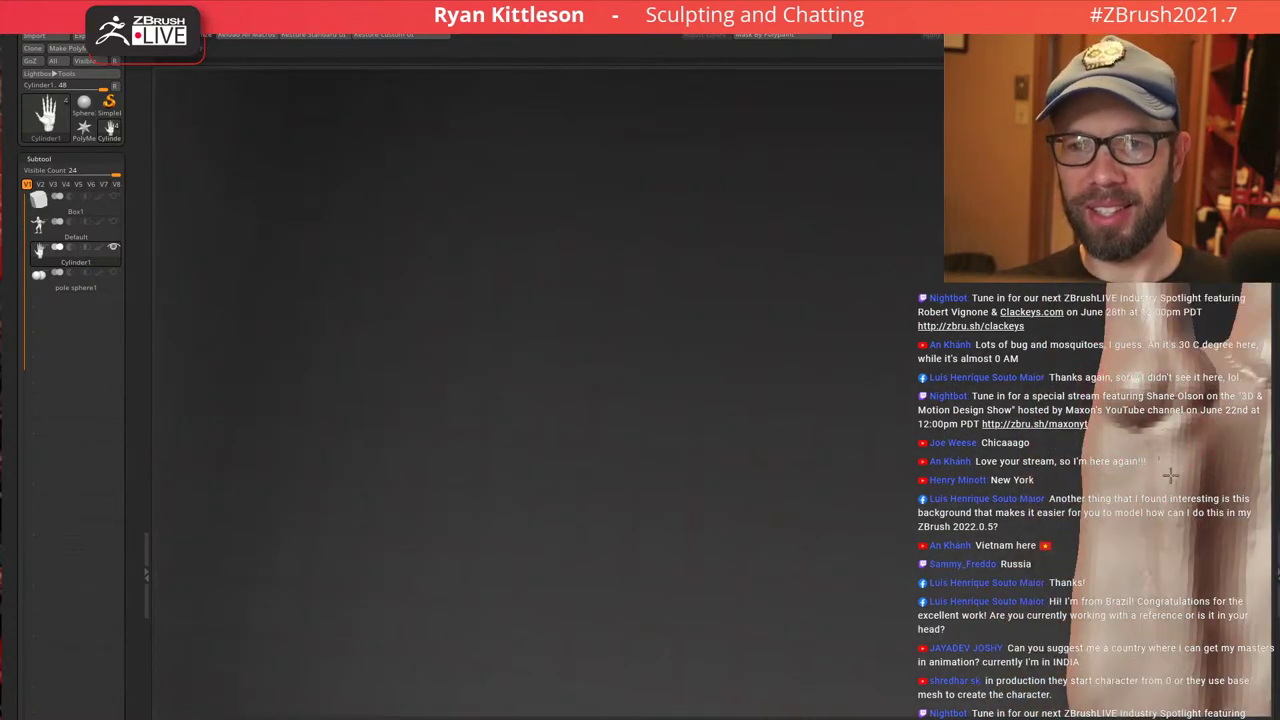
{"action": "left_click_drag", "start_coordinate": [1170, 476], "coordinate": [1138, 480]}
{"action": "right_click_drag", "start_coordinate": [1104, 384], "coordinate": [1044, 392]}
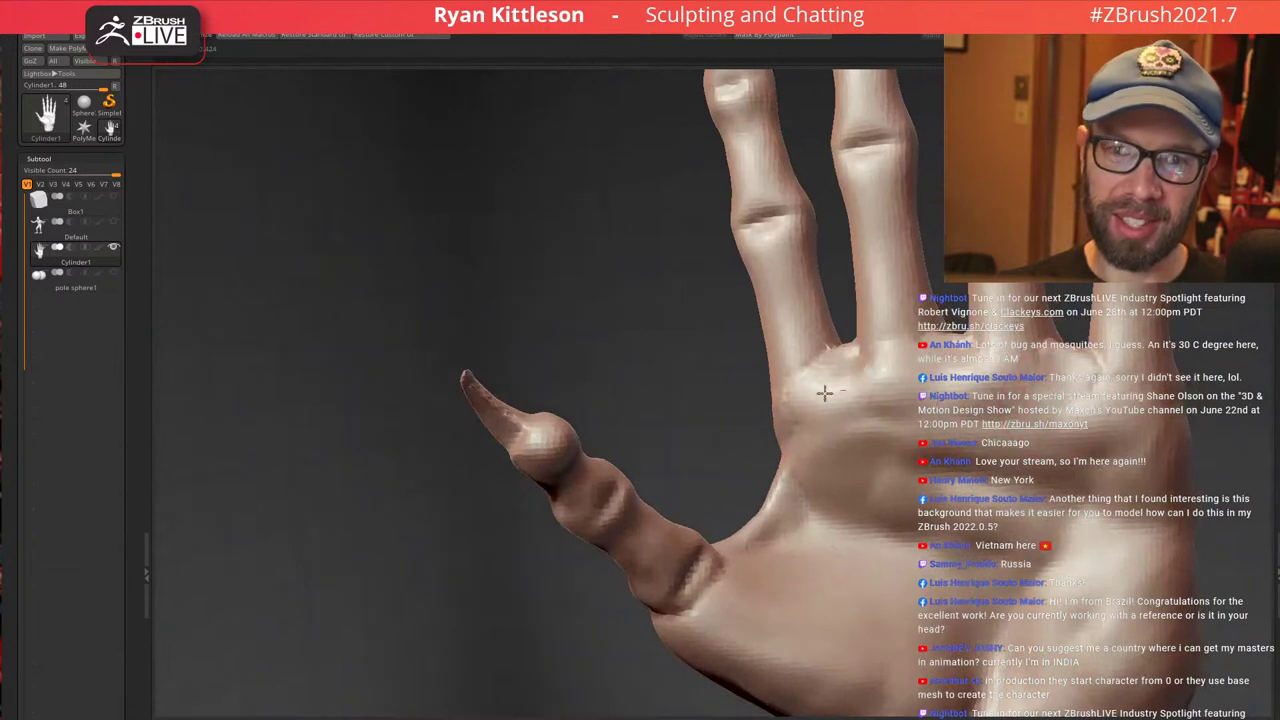
{"action": "left_click_drag", "start_coordinate": [819, 378], "coordinate": [834, 375]}
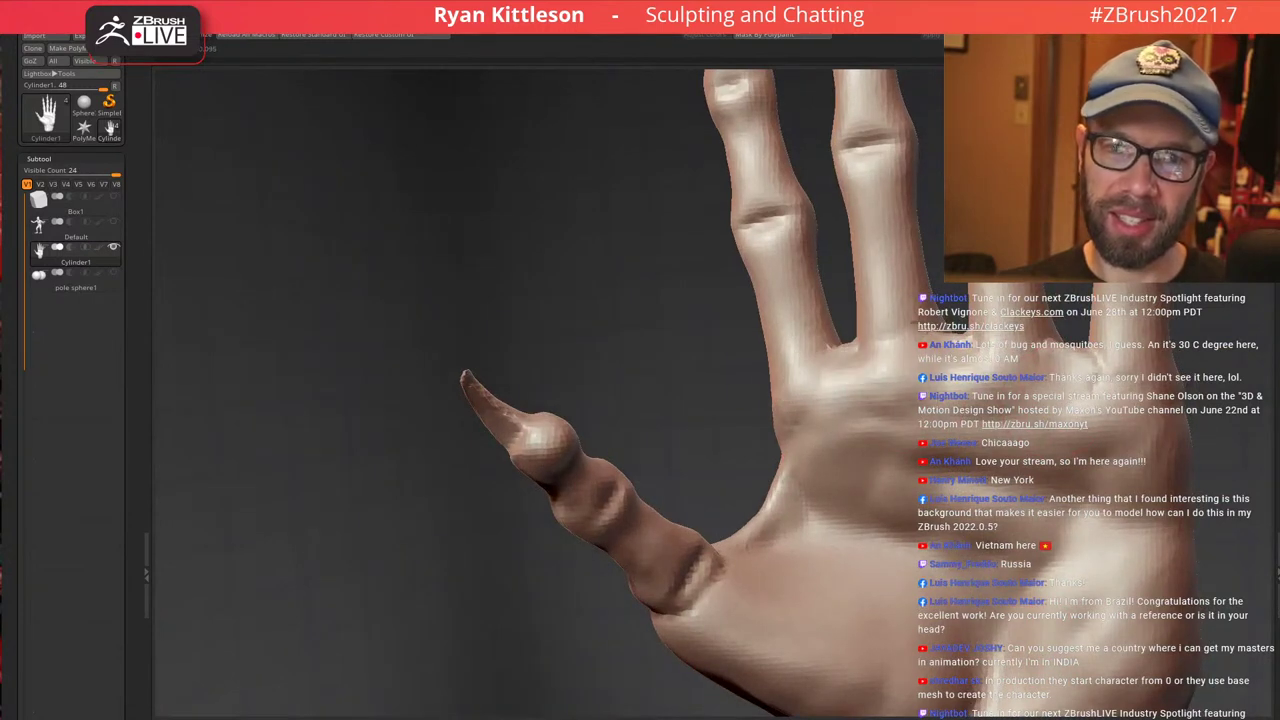
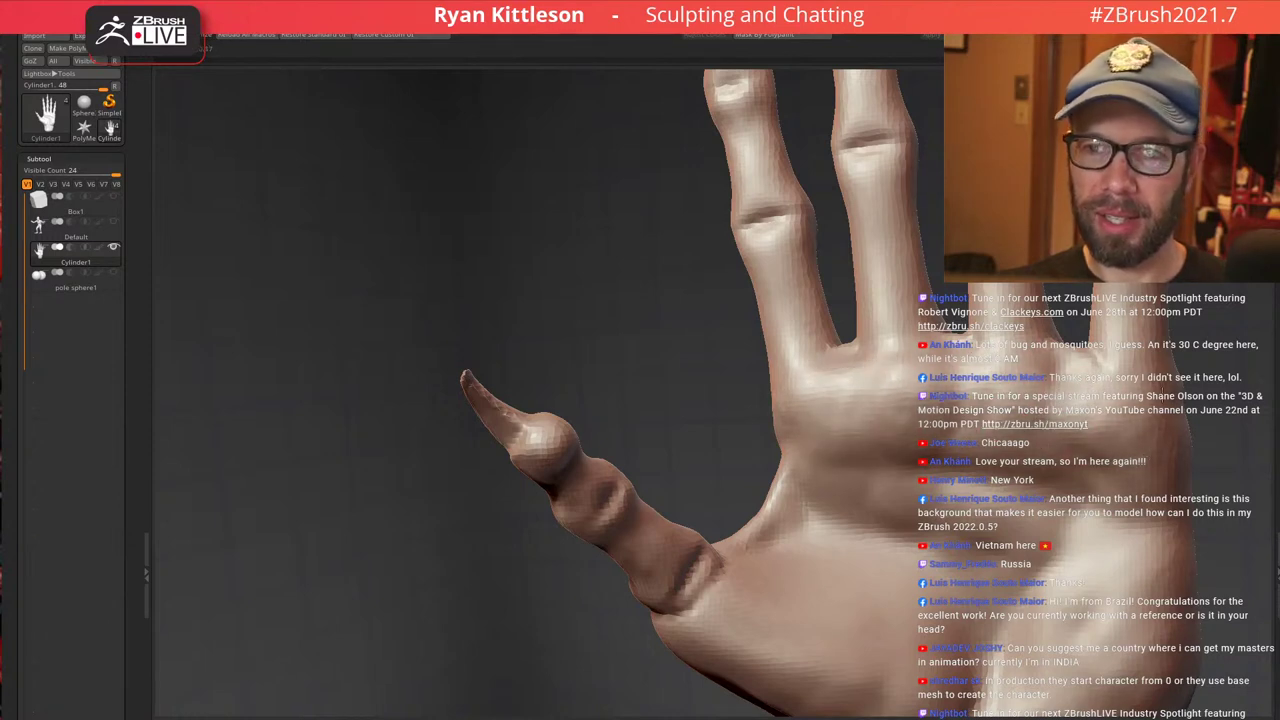
Blend the finger bases further into the upper palm, enlarging the brush to 698
{"action": "key", "text": "1"}
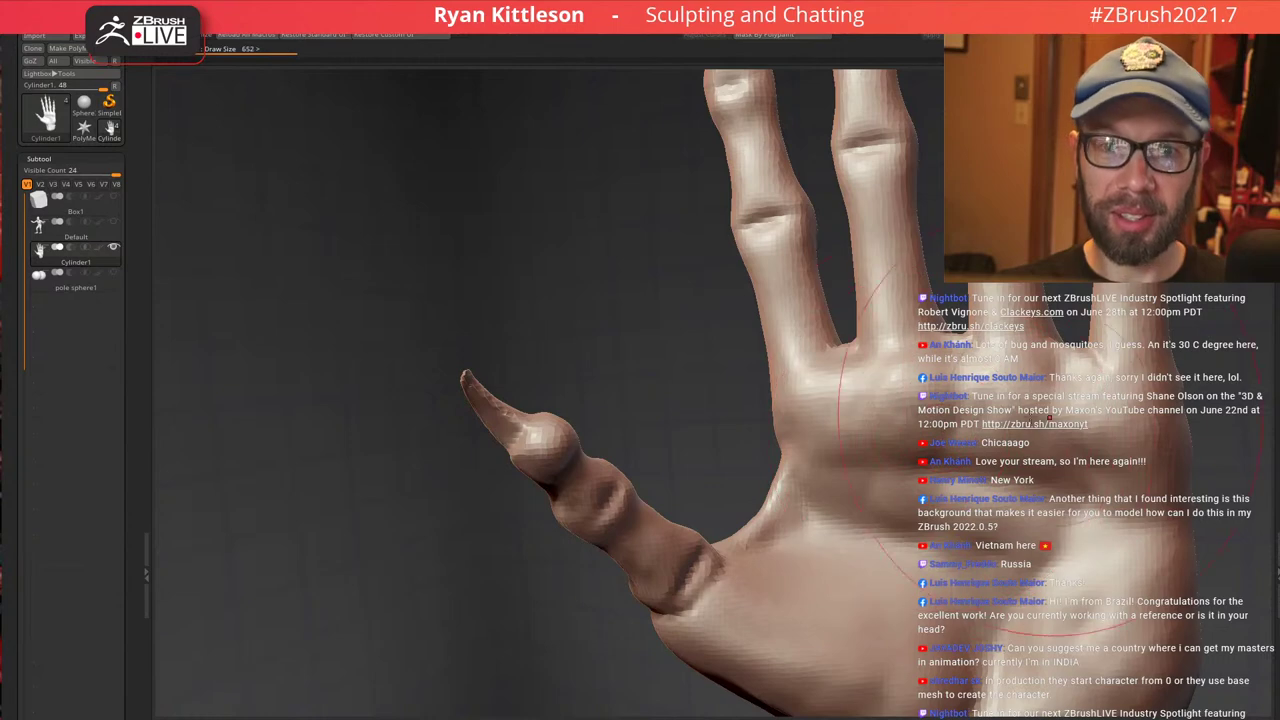
{"action": "right_click_drag", "start_coordinate": [1005, 450], "coordinate": [888, 453], "text": "ctrl"}
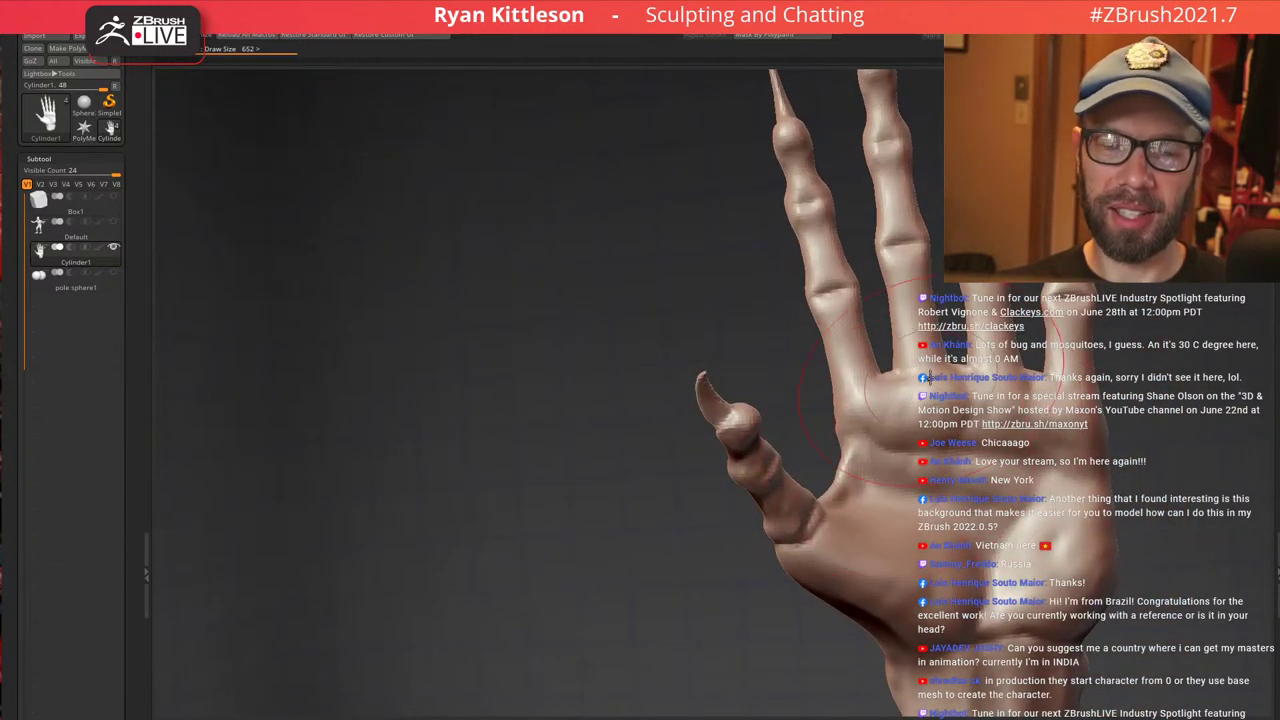
{"action": "right_click_drag", "start_coordinate": [911, 373], "coordinate": [952, 458]}
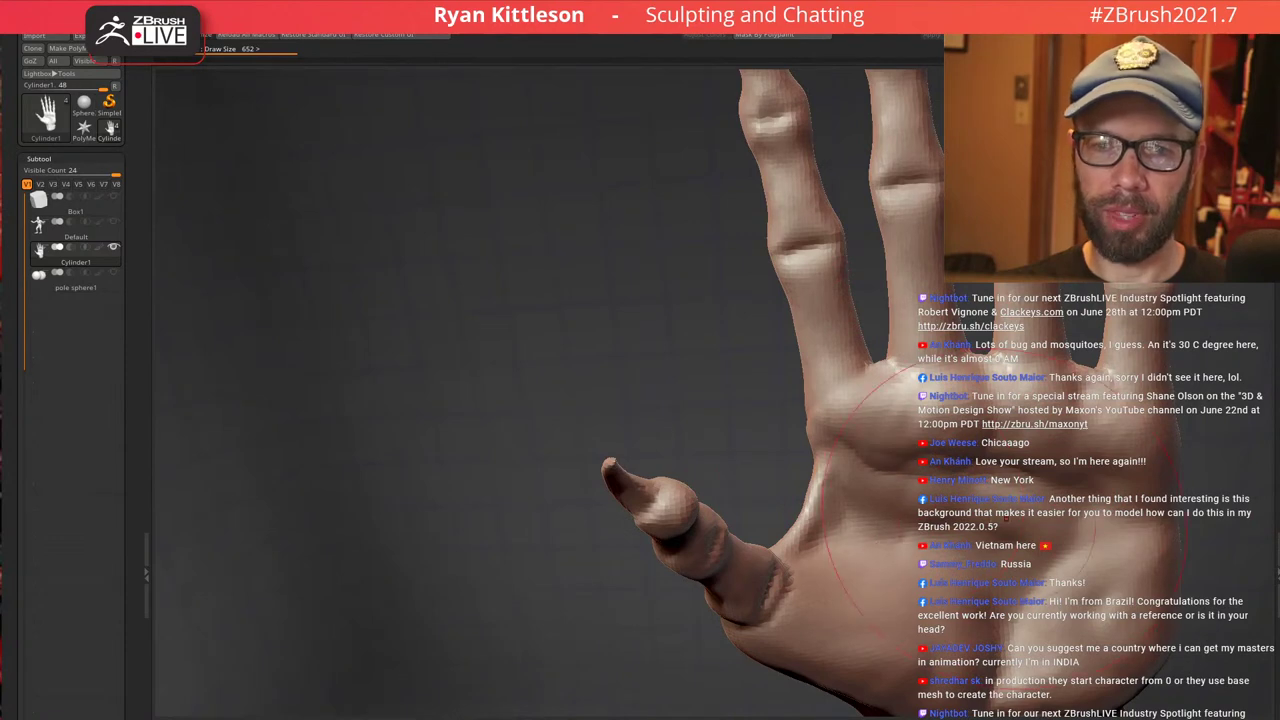
{"action": "right_click_drag", "start_coordinate": [911, 361], "coordinate": [970, 389]}
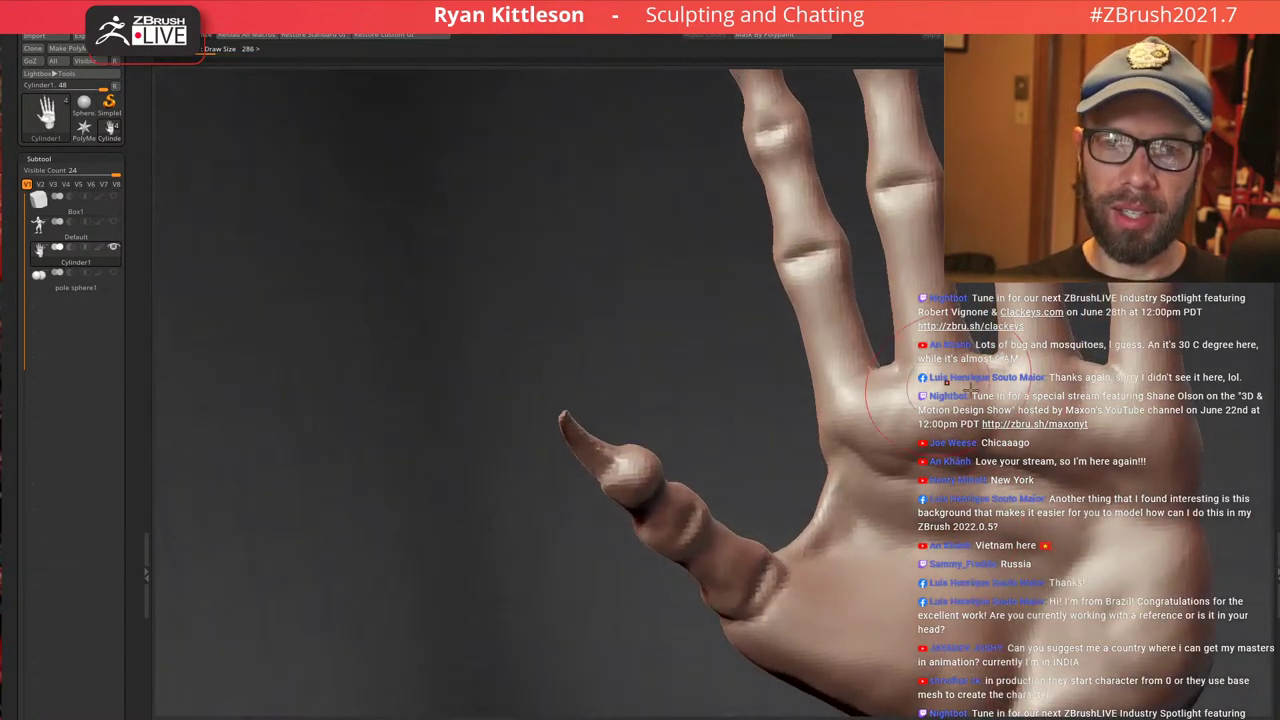
{"action": "key", "text": "bracketright"}
{"action": "key", "text": "bracketright"}
{"action": "key", "text": "bracketright"}
{"action": "key", "text": "bracketright"}
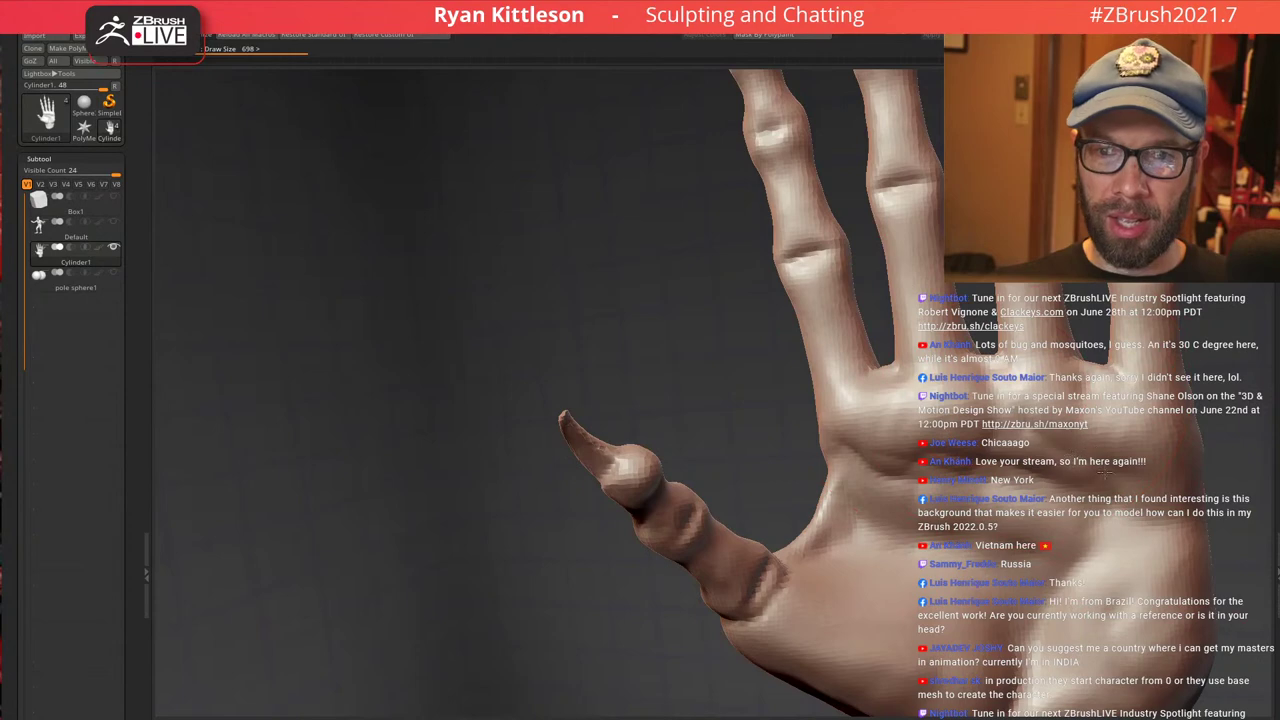
{"action": "mouse_move", "coordinate": [1047, 459]}
{"action": "right_mouse_down", "text": "ctrl"}
{"action": "mouse_move", "coordinate": [1050, 388]}
{"action": "mouse_move", "coordinate": [1129, 377]}
{"action": "mouse_move", "coordinate": [975, 385]}
{"action": "mouse_move", "coordinate": [950, 432]}
{"action": "right_mouse_up", "text": "ctrl"}
Mask narrow strips along the facing sides of the index and middle finger bases with a draw size of 46
{"action": "key", "text": "bracketleft"}
{"action": "key", "text": "bracketleft"}
{"action": "key", "text": "bracketleft"}
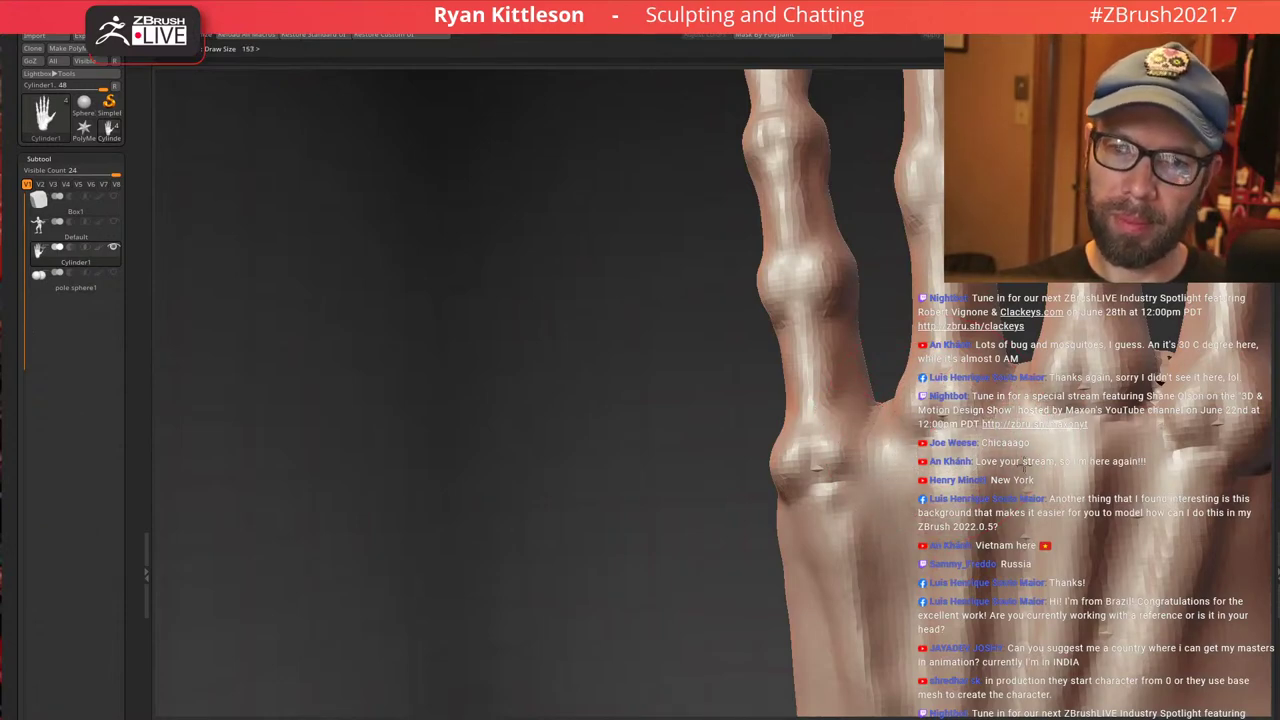
{"action": "right_click_drag", "start_coordinate": [1161, 460], "coordinate": [940, 412]}
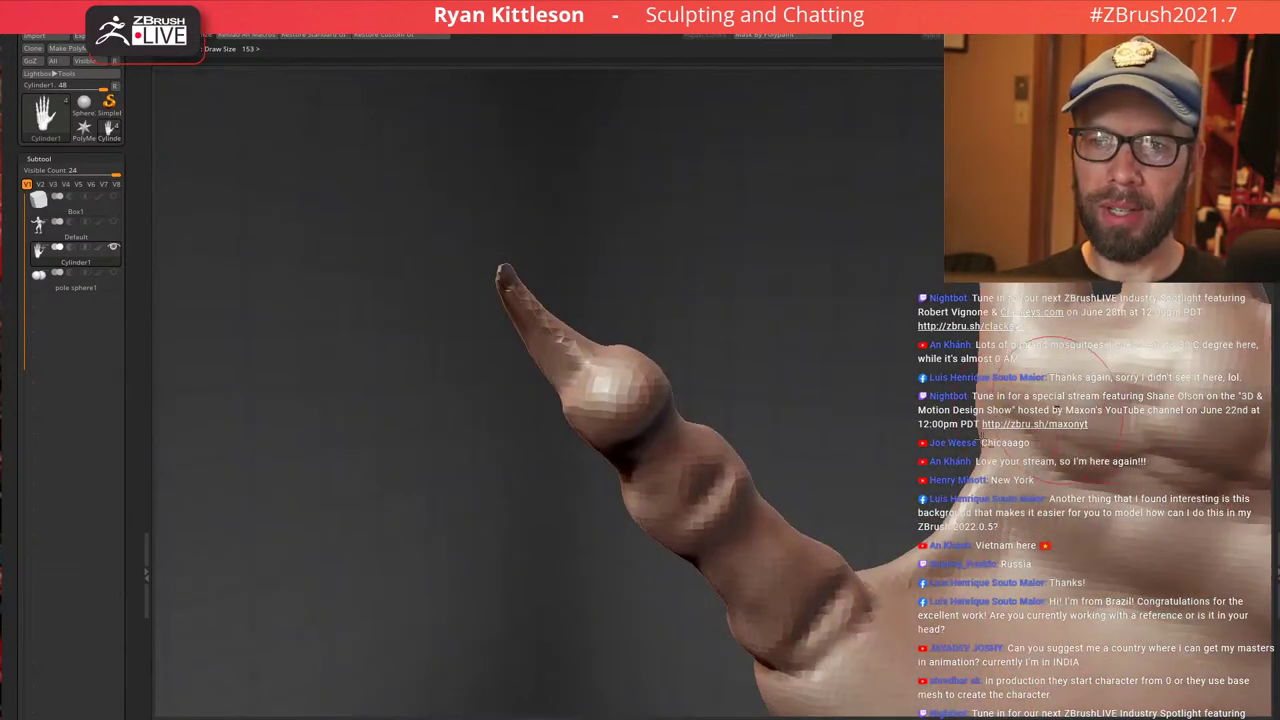
{"action": "mouse_move", "coordinate": [1050, 400]}
{"action": "right_mouse_down"}
{"action": "mouse_move", "coordinate": [959, 397]}
{"action": "mouse_move", "coordinate": [871, 471]}
{"action": "mouse_move", "coordinate": [837, 443]}
{"action": "mouse_move", "coordinate": [837, 403]}
{"action": "mouse_move", "coordinate": [852, 388]}
{"action": "right_mouse_up"}
{"action": "mouse_move", "coordinate": [880, 314]}
{"action": "right_mouse_down"}
{"action": "mouse_move", "coordinate": [840, 369]}
{"action": "mouse_move", "coordinate": [836, 412]}
{"action": "mouse_move", "coordinate": [806, 392]}
{"action": "mouse_move", "coordinate": [806, 409]}
{"action": "mouse_move", "coordinate": [848, 311]}
{"action": "right_mouse_up"}
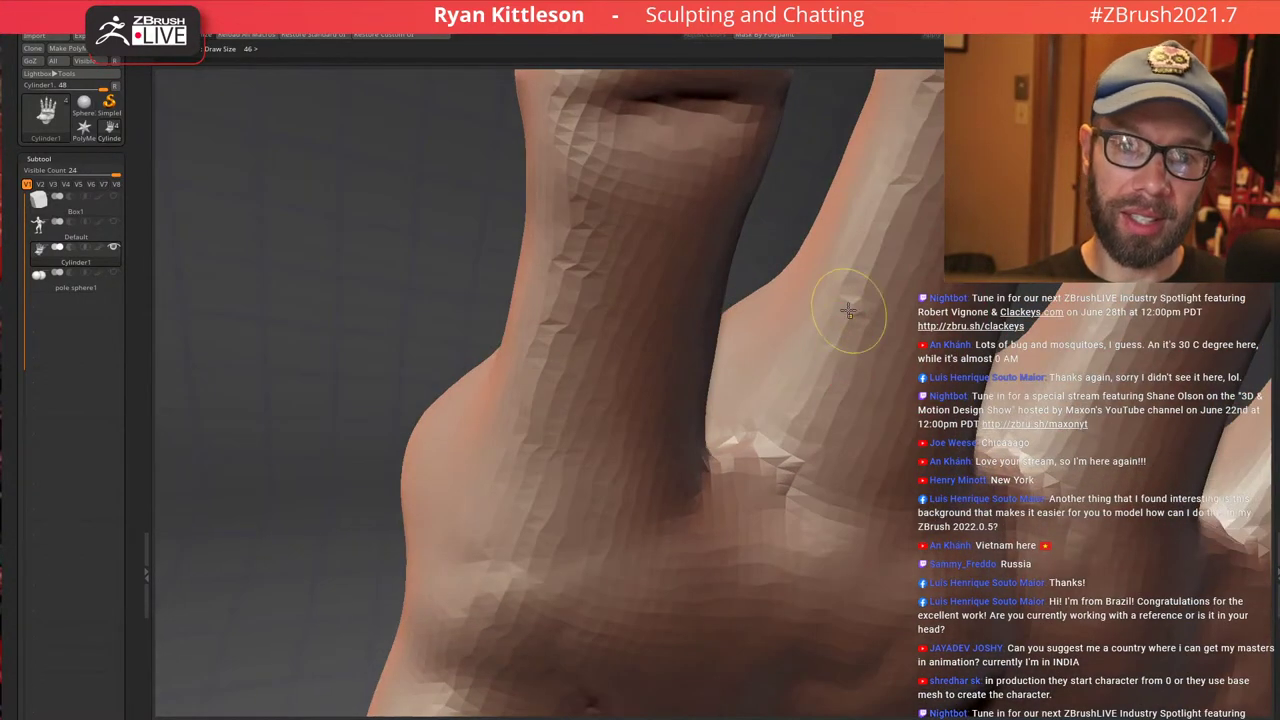
{"action": "left_click_drag", "start_coordinate": [784, 407], "coordinate": [779, 416], "text": "ctrl"}
{"action": "key", "text": "ctrl+z"}
{"action": "left_click_drag", "start_coordinate": [849, 303], "coordinate": [762, 442], "text": "ctrl"}
{"action": "mouse_move", "coordinate": [795, 398]}
{"action": "right_mouse_down"}
{"action": "mouse_move", "coordinate": [724, 418]}
{"action": "mouse_move", "coordinate": [739, 440]}
{"action": "right_mouse_up"}
{"action": "mouse_move", "coordinate": [737, 441]}
{"action": "left_mouse_down", "text": "ctrl"}
{"action": "mouse_move", "coordinate": [692, 428]}
{"action": "mouse_move", "coordinate": [603, 267]}
{"action": "left_mouse_up", "text": "ctrl"}
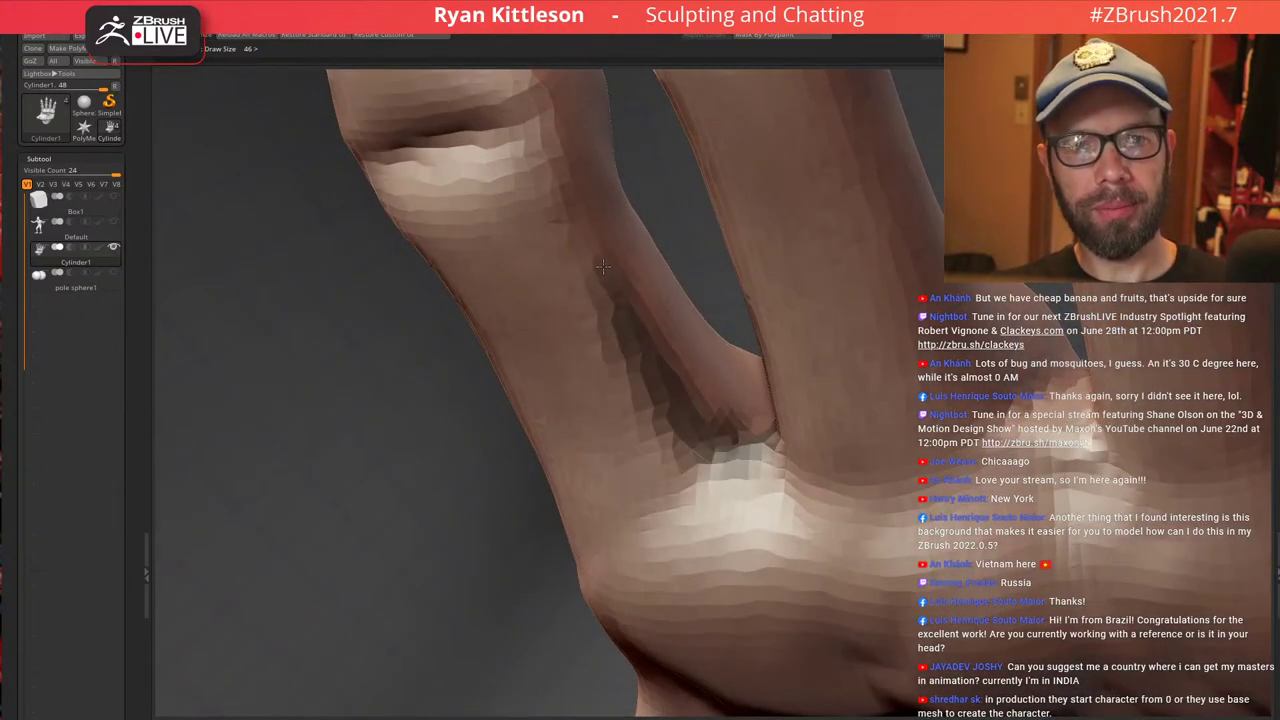
{"action": "right_click_drag", "start_coordinate": [693, 411], "coordinate": [788, 404]}
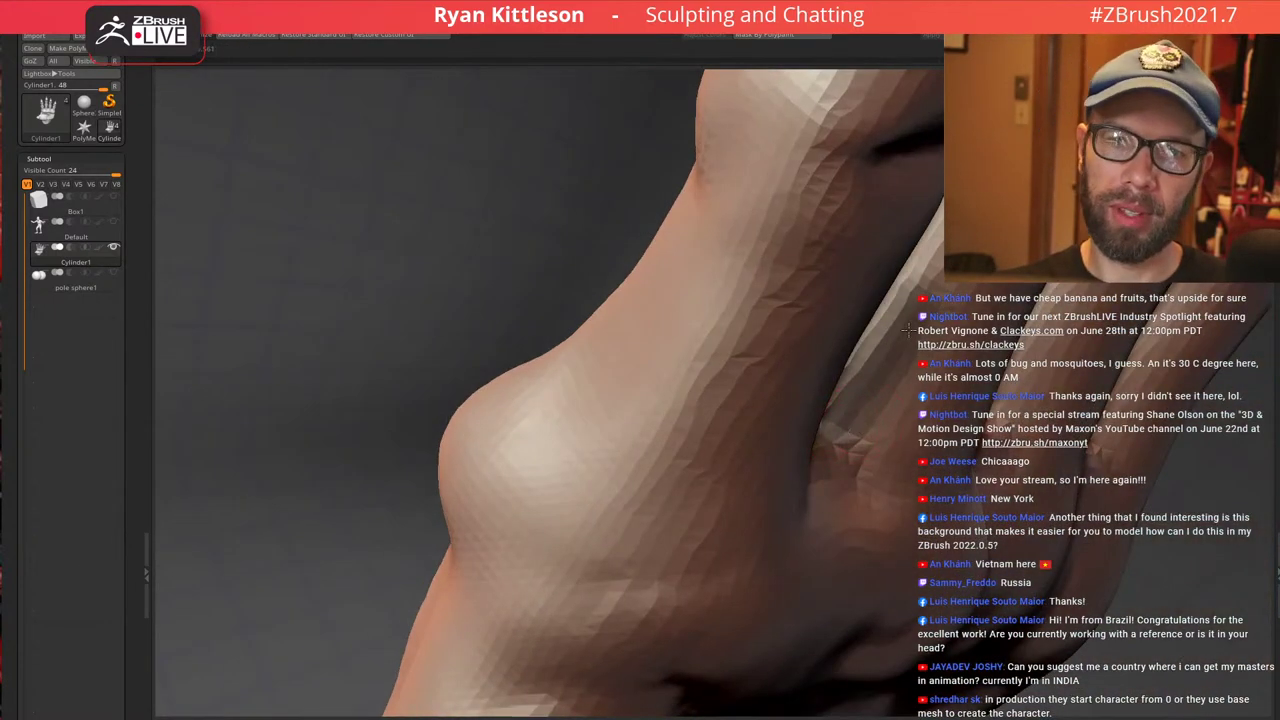
{"action": "right_click_drag", "start_coordinate": [885, 398], "coordinate": [806, 428]}
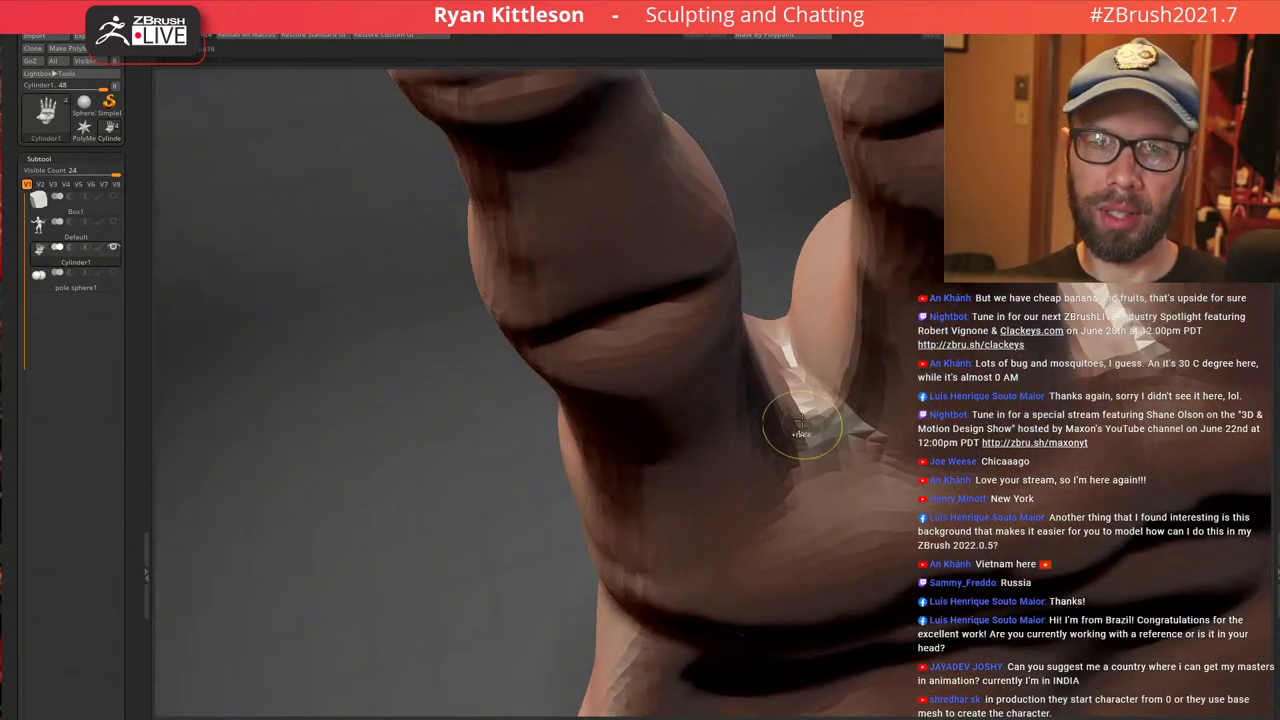
Cut away the masked strips and bridge the openings into a skin web between the index and middle fingers
{"action": "key", "text": "ctrl+z"}
{"action": "key", "text": "ctrl+z"}
{"action": "key", "text": "ctrl+z"}
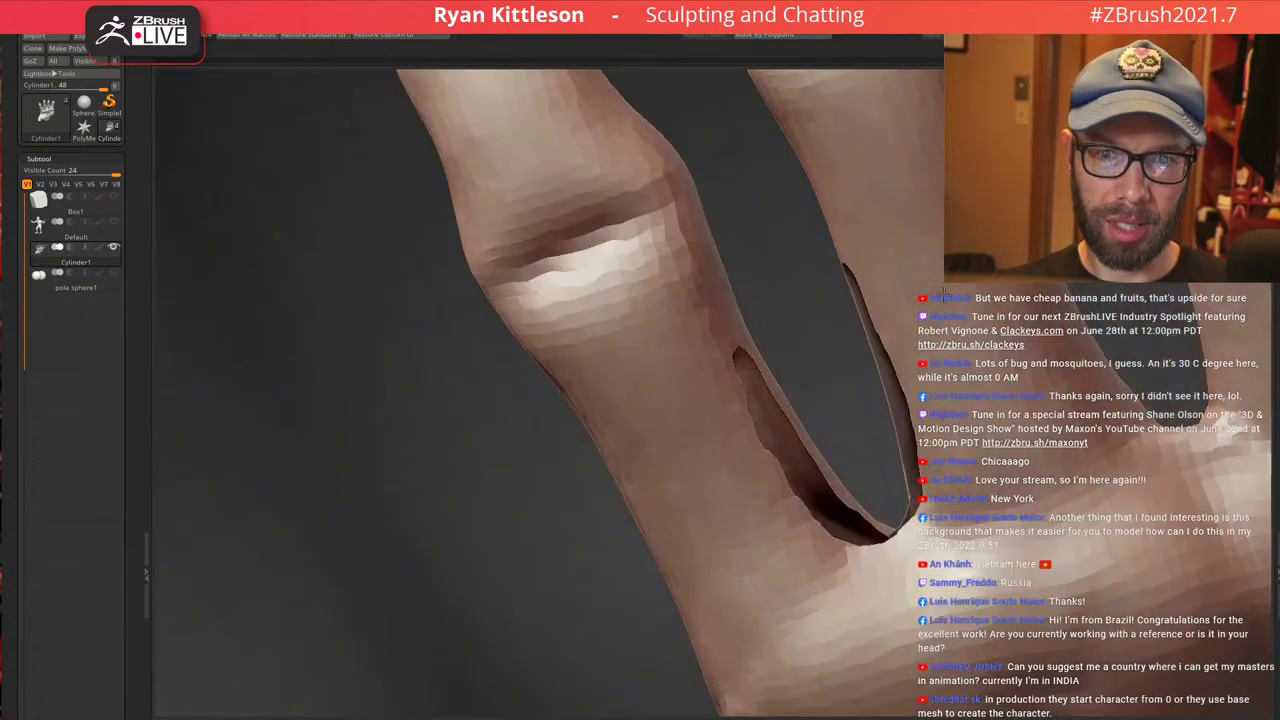
{"action": "key", "text": "ctrl+z"}
{"action": "key", "text": "ctrl+z"}
{"action": "key", "text": "ctrl+z"}
{"action": "key", "text": "ctrl+z"}
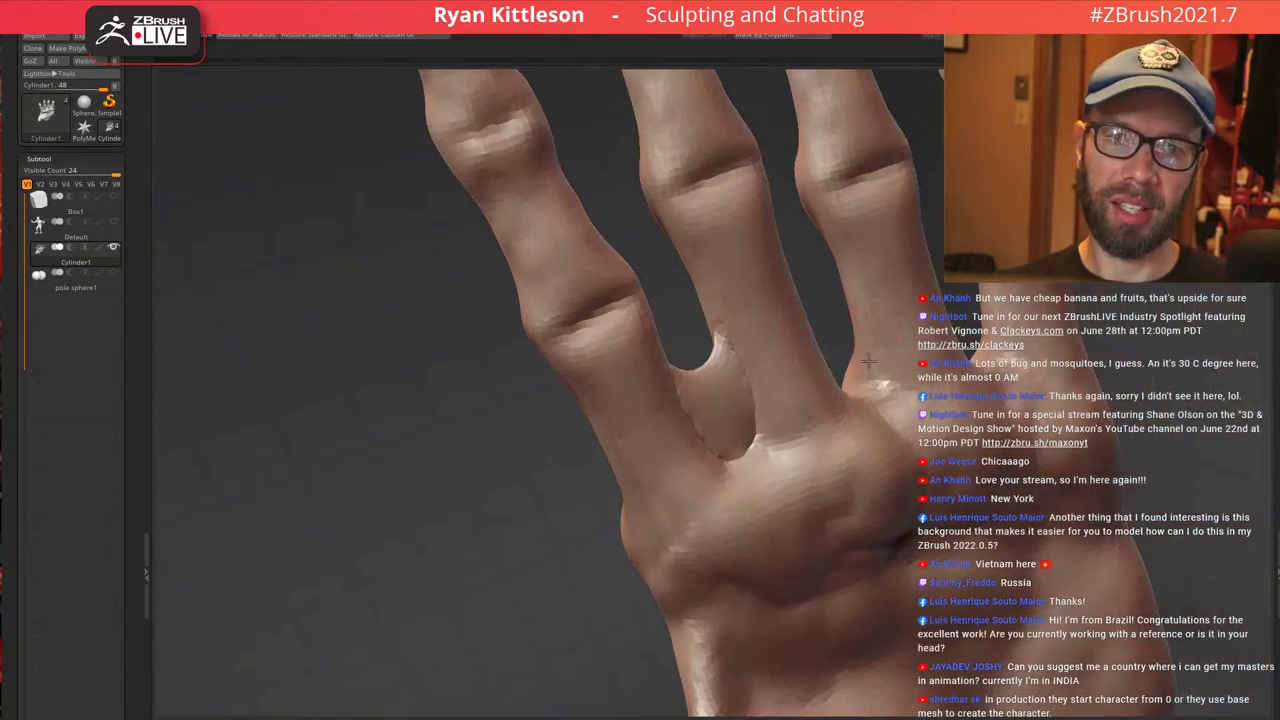
Mask narrow strips along the facing sides of the middle and ring finger bases
{"action": "mouse_move", "coordinate": [868, 361]}
{"action": "right_mouse_down"}
{"action": "mouse_move", "coordinate": [815, 470]}
{"action": "mouse_move", "coordinate": [830, 570]}
{"action": "mouse_move", "coordinate": [873, 388]}
{"action": "mouse_move", "coordinate": [890, 460]}
{"action": "mouse_move", "coordinate": [900, 361]}
{"action": "mouse_move", "coordinate": [843, 490]}
{"action": "mouse_move", "coordinate": [910, 377]}
{"action": "mouse_move", "coordinate": [896, 374]}
{"action": "mouse_move", "coordinate": [895, 343]}
{"action": "right_mouse_up"}
{"action": "mouse_move", "coordinate": [883, 318]}
{"action": "left_mouse_down", "text": "ctrl"}
{"action": "mouse_move", "coordinate": [891, 440]}
{"action": "mouse_move", "coordinate": [857, 246]}
{"action": "left_mouse_up", "text": "ctrl"}
{"action": "right_click_drag", "start_coordinate": [896, 430], "coordinate": [850, 485]}
{"action": "left_click_drag", "start_coordinate": [887, 478], "coordinate": [909, 469], "text": "ctrl"}
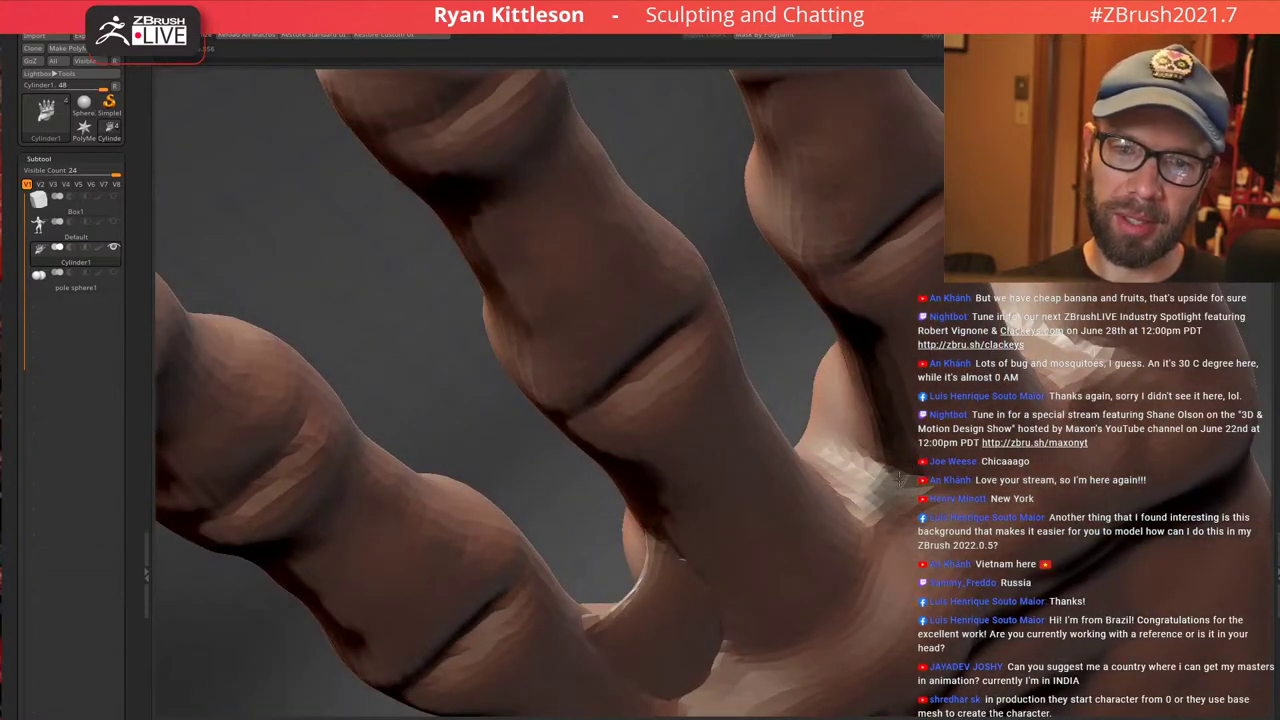
{"action": "right_click_drag", "start_coordinate": [880, 487], "coordinate": [893, 492]}
{"action": "mouse_move", "coordinate": [866, 507]}
{"action": "left_mouse_down", "text": "ctrl"}
{"action": "mouse_move", "coordinate": [840, 512]}
{"action": "mouse_move", "coordinate": [692, 470]}
{"action": "mouse_move", "coordinate": [603, 419]}
{"action": "mouse_move", "coordinate": [704, 454]}
{"action": "mouse_move", "coordinate": [628, 429]}
{"action": "left_mouse_up", "text": "ctrl"}
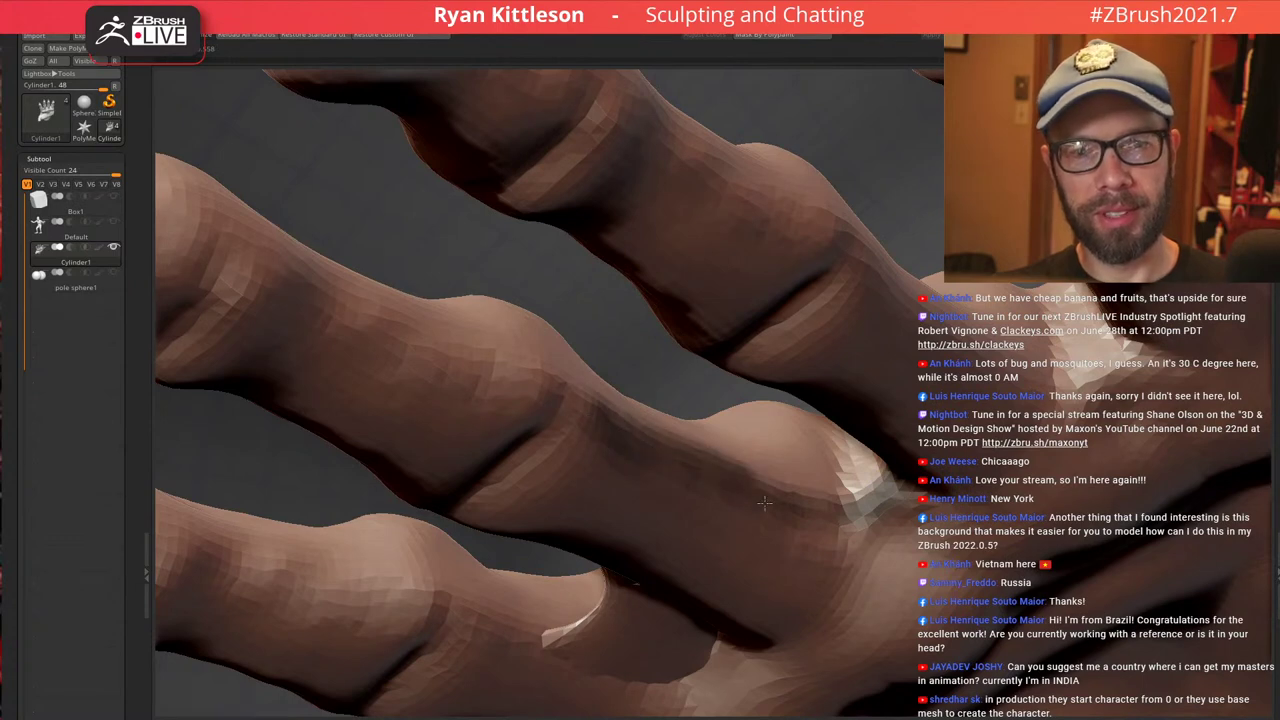
{"action": "left_click_drag", "start_coordinate": [839, 510], "coordinate": [873, 498], "text": "ctrl"}
{"action": "mouse_move", "coordinate": [911, 446]}
{"action": "right_mouse_down"}
{"action": "mouse_move", "coordinate": [753, 297]}
{"action": "mouse_move", "coordinate": [729, 320]}
{"action": "right_mouse_up"}
{"action": "left_click_drag", "start_coordinate": [692, 300], "coordinate": [684, 268], "text": "ctrl"}
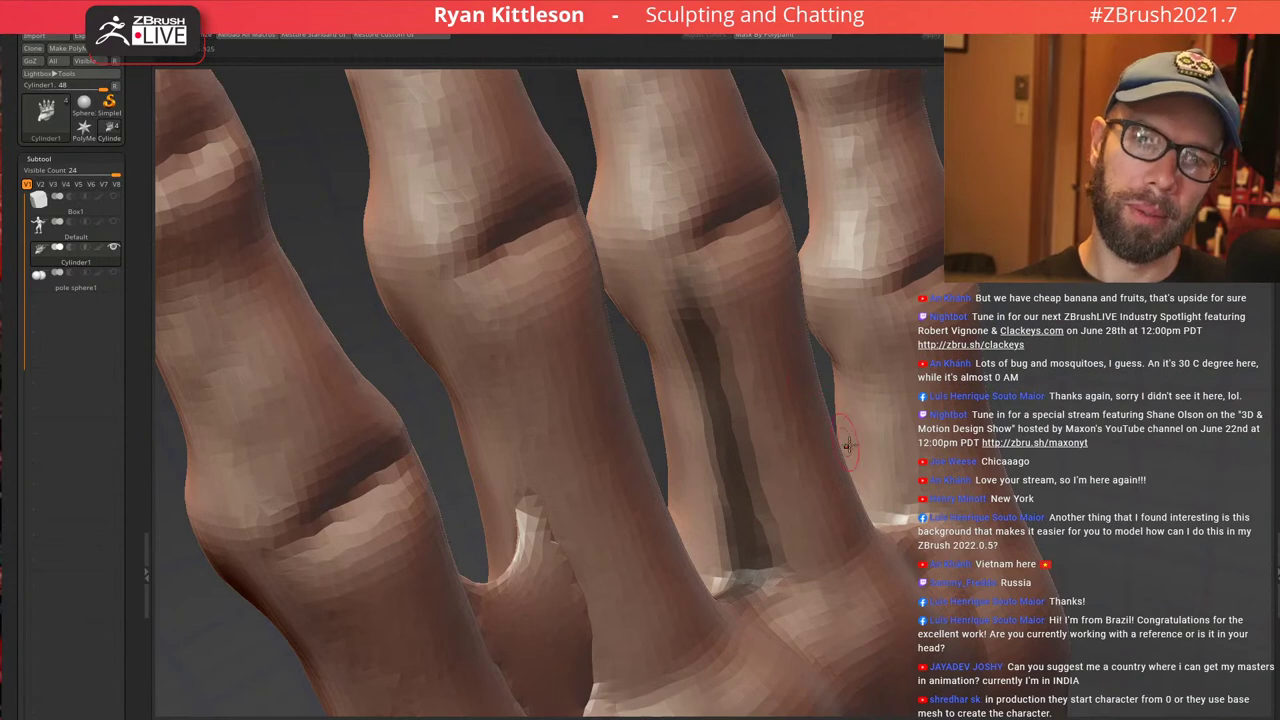
Mask matching strips along the facing sides of the ring and little finger bases
{"action": "mouse_move", "coordinate": [848, 449]}
{"action": "right_mouse_down"}
{"action": "mouse_move", "coordinate": [891, 471]}
{"action": "mouse_move", "coordinate": [868, 400]}
{"action": "right_mouse_up"}
{"action": "mouse_move", "coordinate": [871, 386]}
{"action": "left_mouse_down", "text": "ctrl"}
{"action": "mouse_move", "coordinate": [878, 520]}
{"action": "mouse_move", "coordinate": [876, 456]}
{"action": "left_mouse_up", "text": "ctrl"}
{"action": "right_click_drag", "start_coordinate": [908, 467], "coordinate": [886, 491]}
{"action": "left_click_drag", "start_coordinate": [887, 495], "coordinate": [872, 515], "text": "ctrl"}
{"action": "right_click_drag", "start_coordinate": [880, 532], "coordinate": [850, 550]}
{"action": "mouse_move", "coordinate": [850, 548]}
{"action": "left_mouse_down", "text": "ctrl"}
{"action": "mouse_move", "coordinate": [599, 495]}
{"action": "mouse_move", "coordinate": [660, 508]}
{"action": "left_mouse_up", "text": "ctrl"}
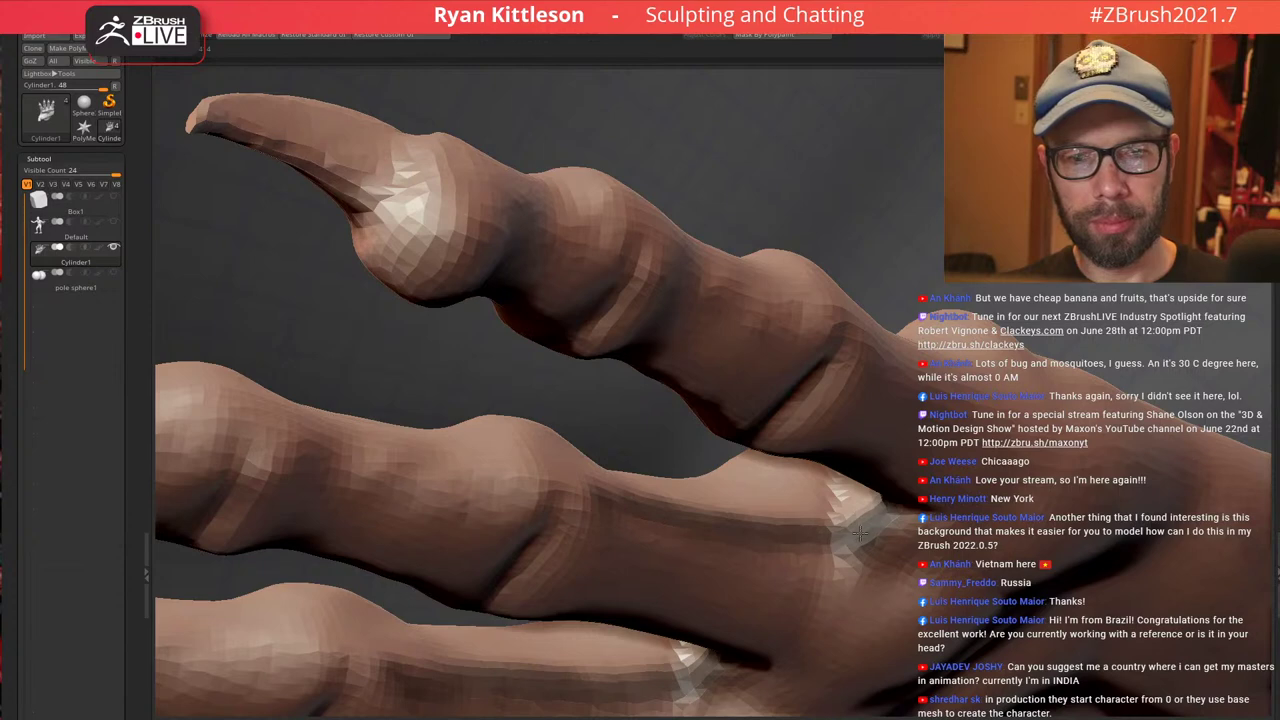
{"action": "mouse_move", "coordinate": [871, 523]}
{"action": "right_mouse_down"}
{"action": "mouse_move", "coordinate": [883, 490]}
{"action": "mouse_move", "coordinate": [856, 430]}
{"action": "mouse_move", "coordinate": [852, 322]}
{"action": "right_mouse_up"}
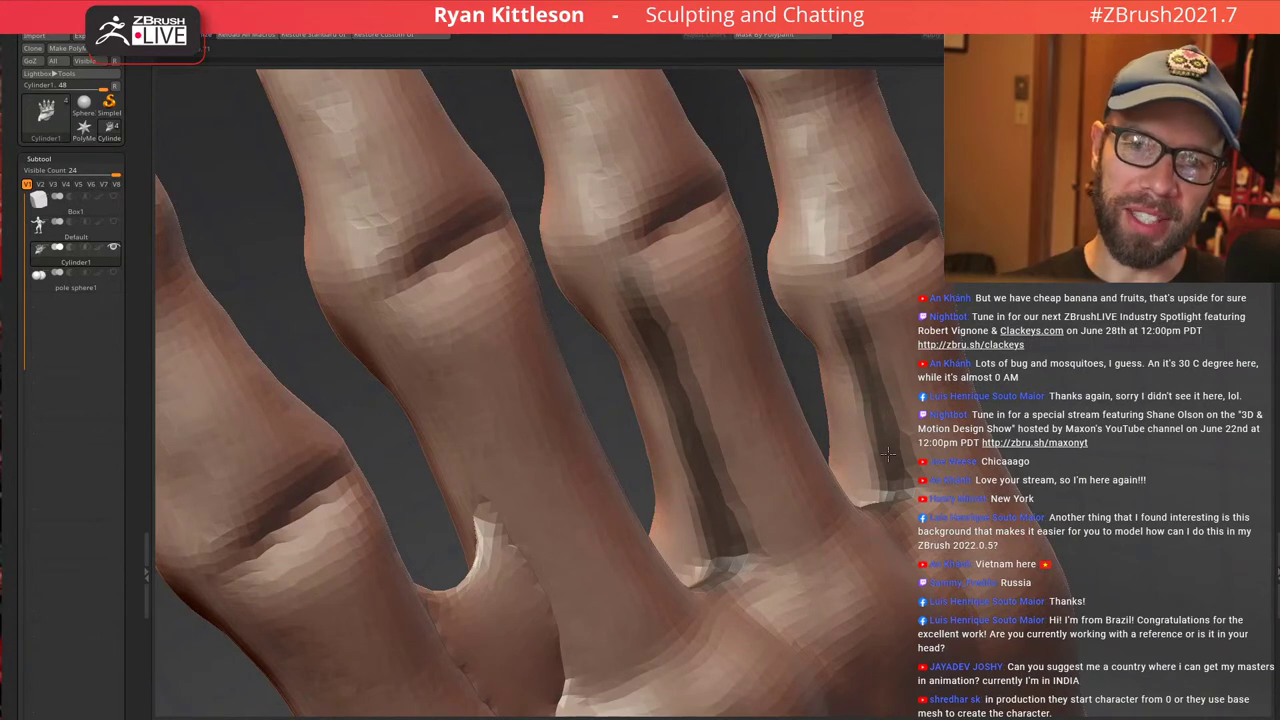
{"action": "right_click_drag", "start_coordinate": [882, 452], "coordinate": [842, 489]}
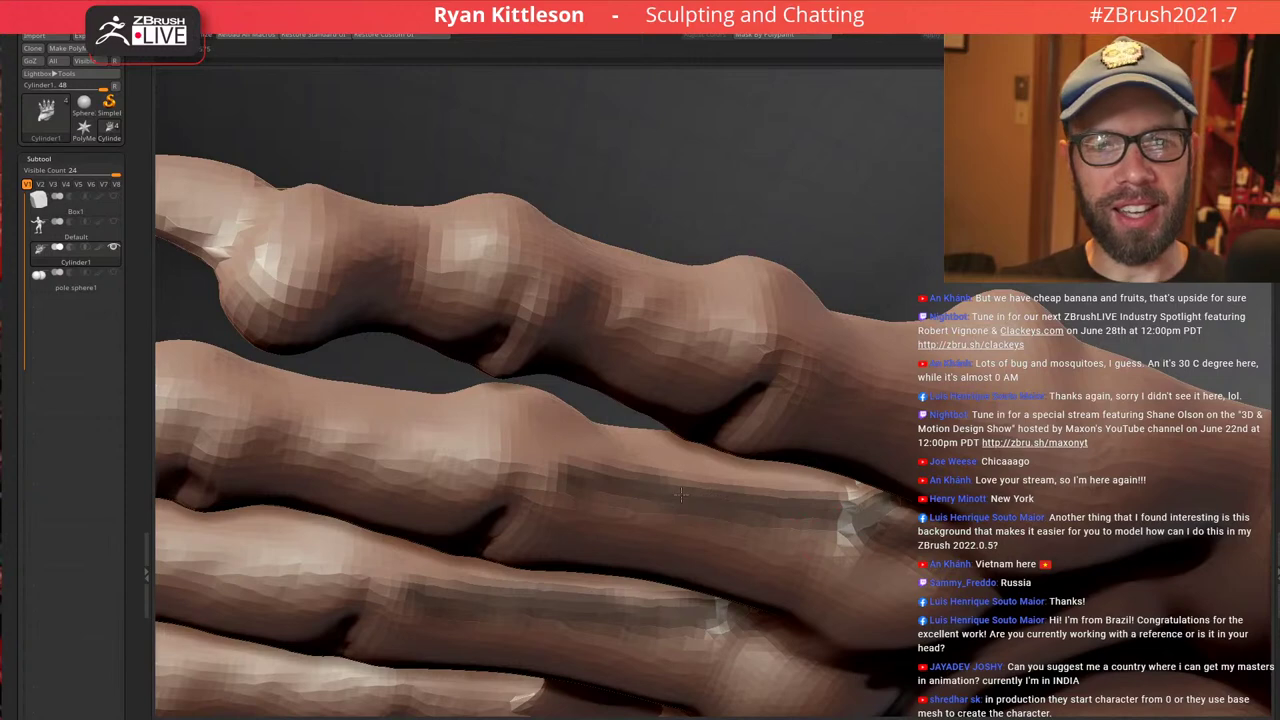
Open the masked strips and bridge them into webs between the middle, ring and little fingers
{"action": "key", "text": "ctrl+z"}
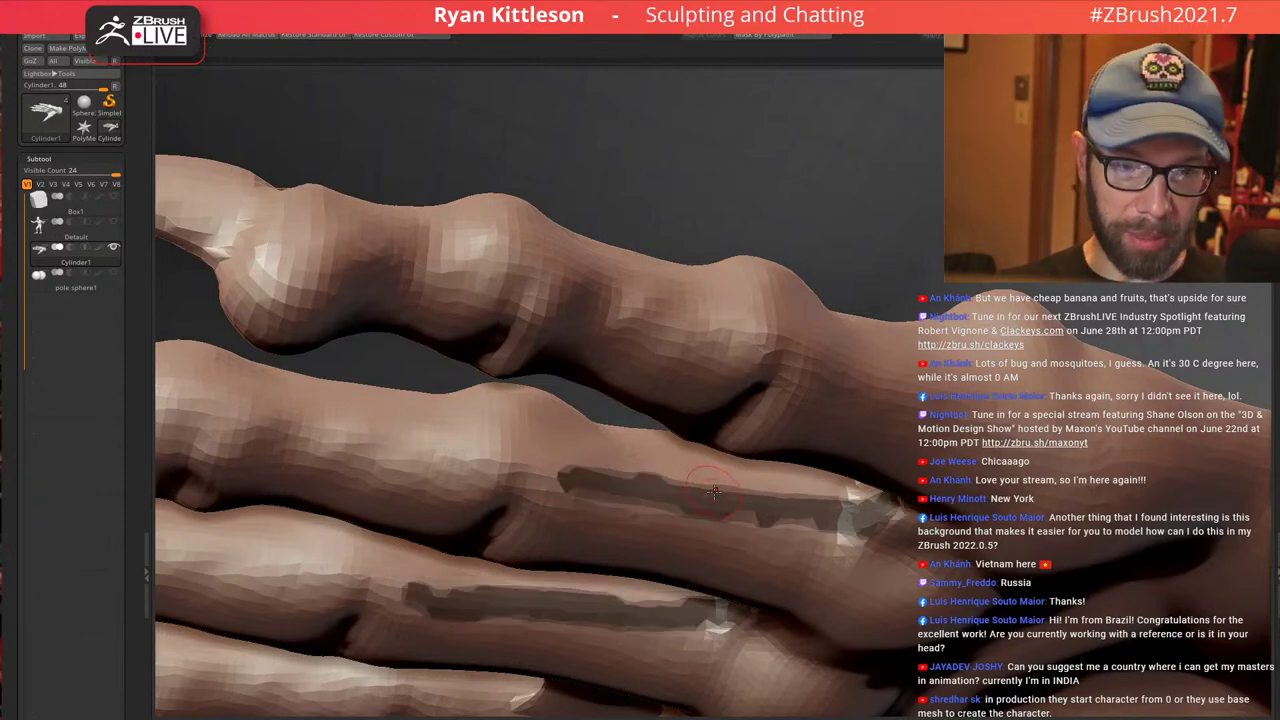
{"action": "key", "text": "ctrl+z"}
{"action": "mouse_move", "coordinate": [715, 573]}
{"action": "right_mouse_down", "text": "ctrl"}
{"action": "mouse_move", "coordinate": [722, 450]}
{"action": "mouse_move", "coordinate": [797, 415]}
{"action": "mouse_move", "coordinate": [736, 411]}
{"action": "mouse_move", "coordinate": [703, 430]}
{"action": "mouse_move", "coordinate": [726, 471]}
{"action": "mouse_move", "coordinate": [722, 381]}
{"action": "mouse_move", "coordinate": [684, 394]}
{"action": "right_mouse_up", "text": "ctrl"}
{"action": "key", "text": "ctrl+z"}
{"action": "key", "text": "shift+f"}
{"action": "key", "text": "shift+f"}
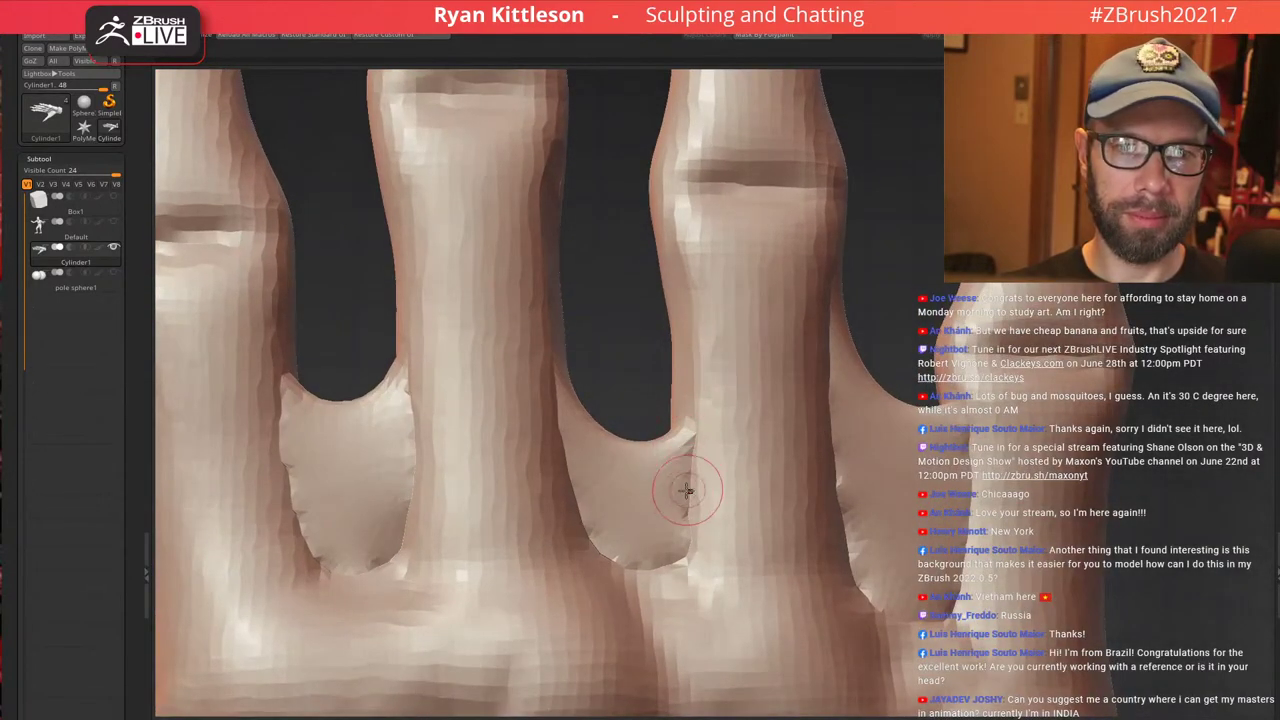
Isolate the two new finger webs, try masking them, resize the Move brush and undo the trial changes
{"action": "left_click", "coordinate": [662, 492], "text": "ctrl+shift"}
{"action": "key", "text": "ctrl+shift+x"}
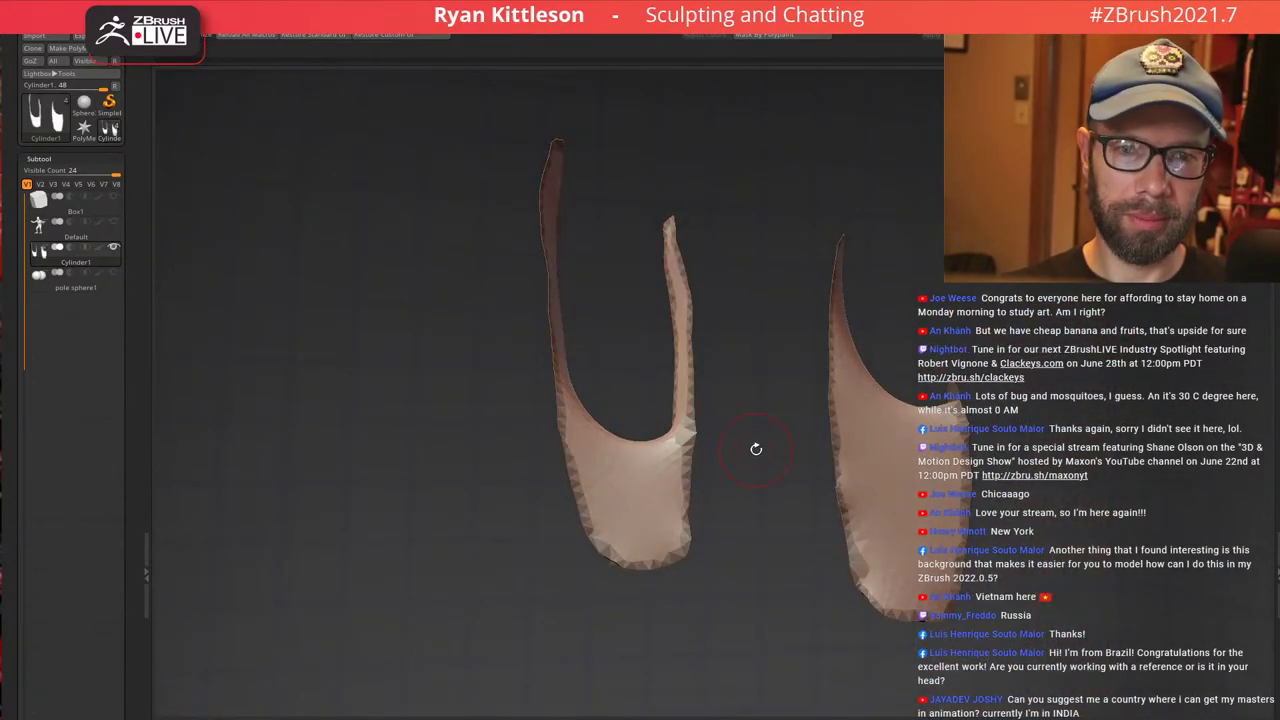
{"action": "left_click", "coordinate": [760, 444], "text": "ctrl"}
{"action": "left_click", "coordinate": [755, 416], "text": "ctrl"}
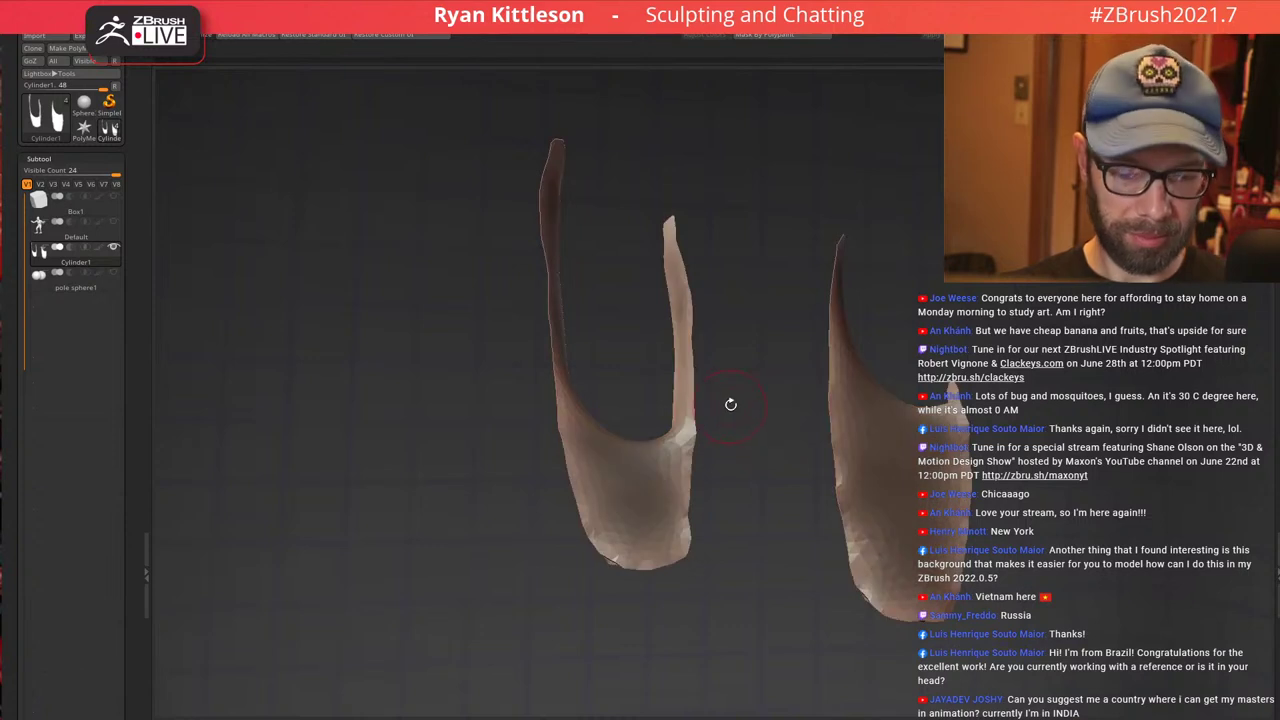
{"action": "left_click", "coordinate": [740, 398], "text": "ctrl"}
{"action": "key", "text": "space"}
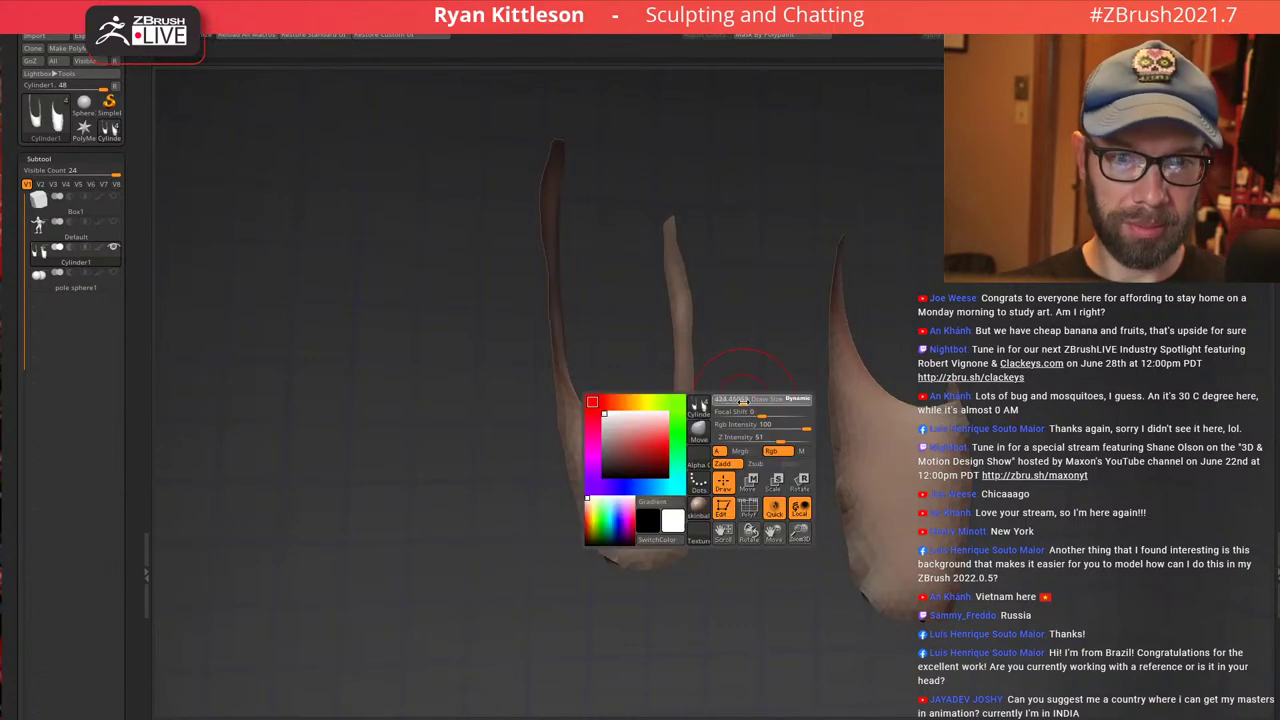
{"action": "left_click_drag", "start_coordinate": [741, 399], "coordinate": [752, 400]}
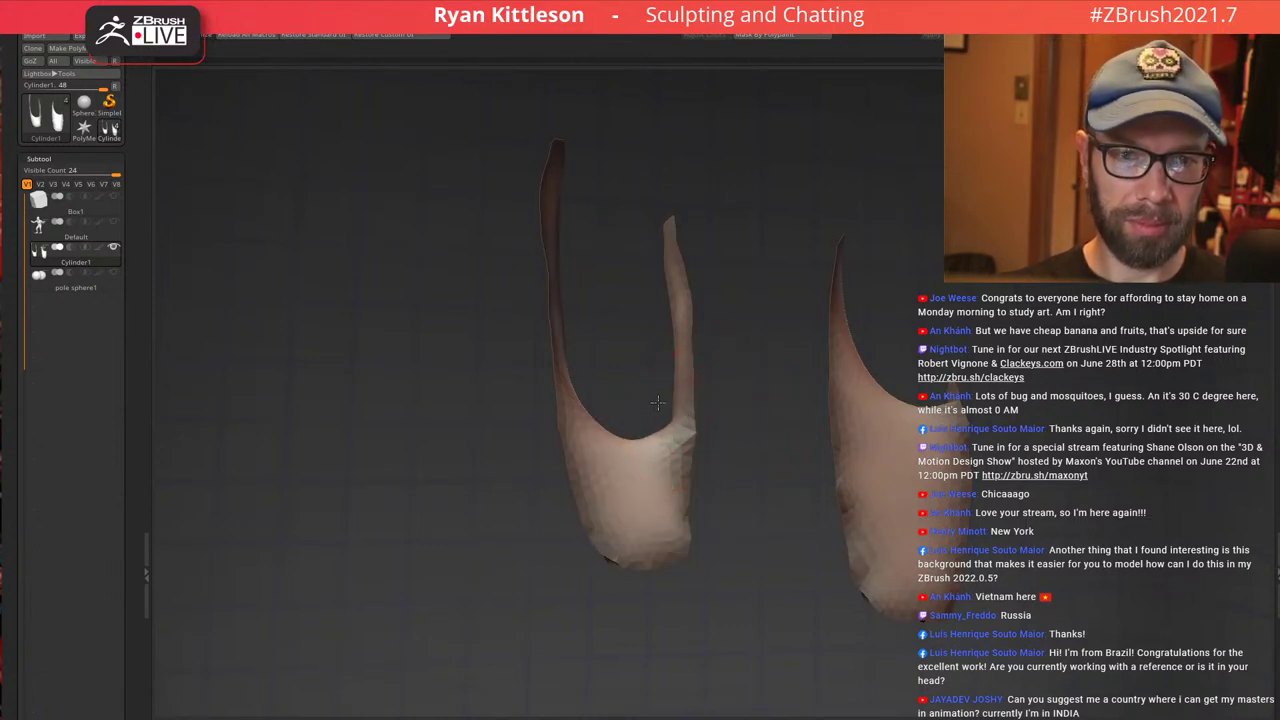
{"action": "key", "text": "ctrl+z"}
{"action": "key", "text": "ctrl+z"}
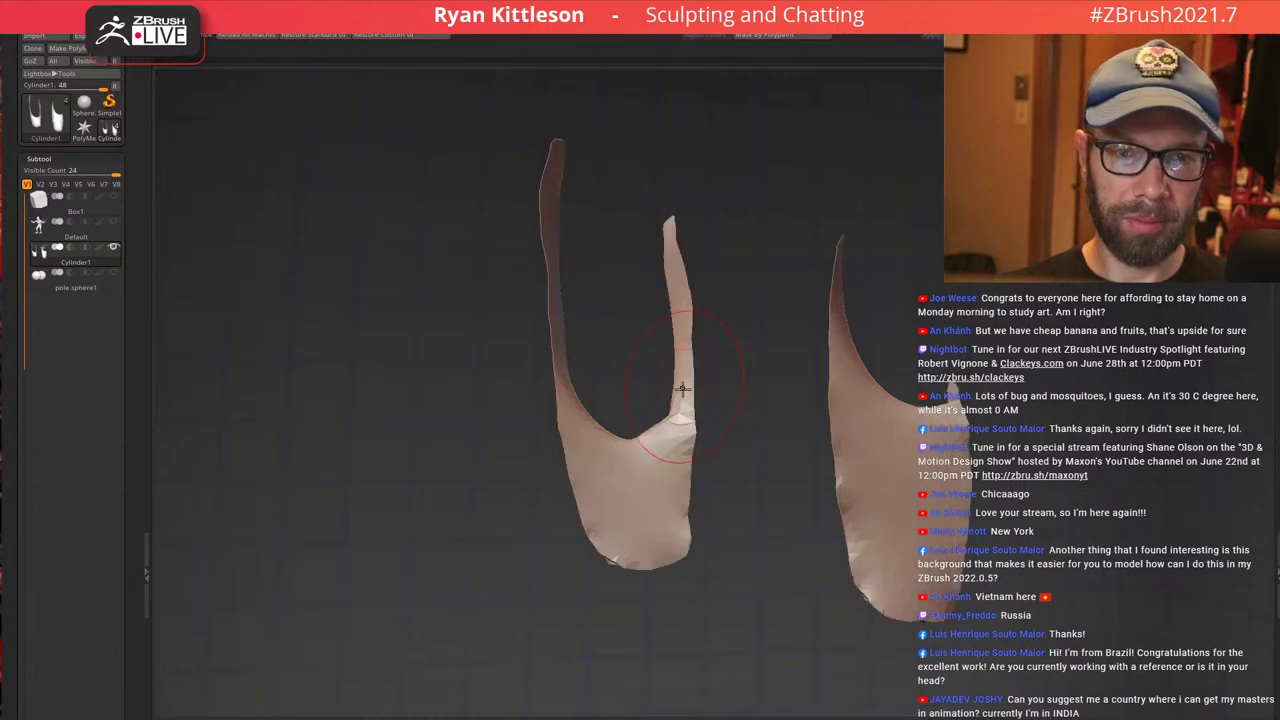
Widen the ring-finger side of the middle-ring web and raise its rim with the Move brush, and show the whole hand again
{"action": "left_click_drag", "start_coordinate": [673, 380], "coordinate": [666, 306]}
{"action": "key", "text": "space"}
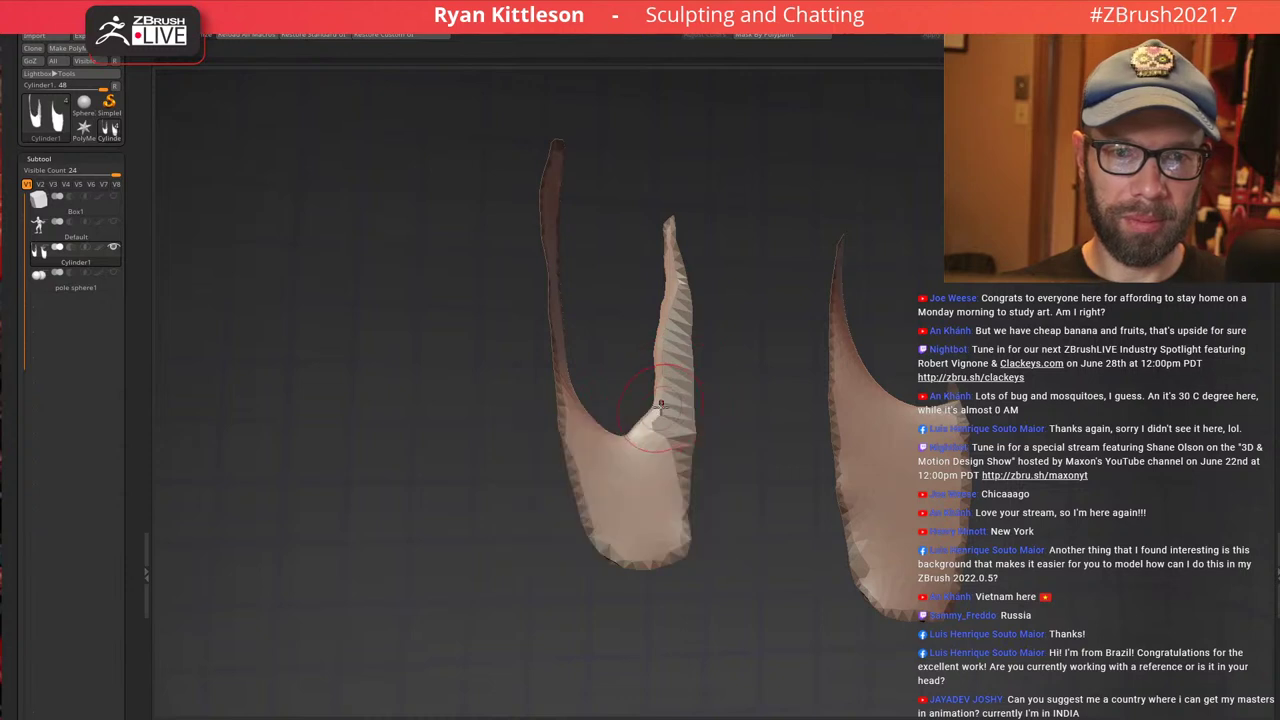
{"action": "left_click_drag", "start_coordinate": [656, 361], "coordinate": [665, 295]}
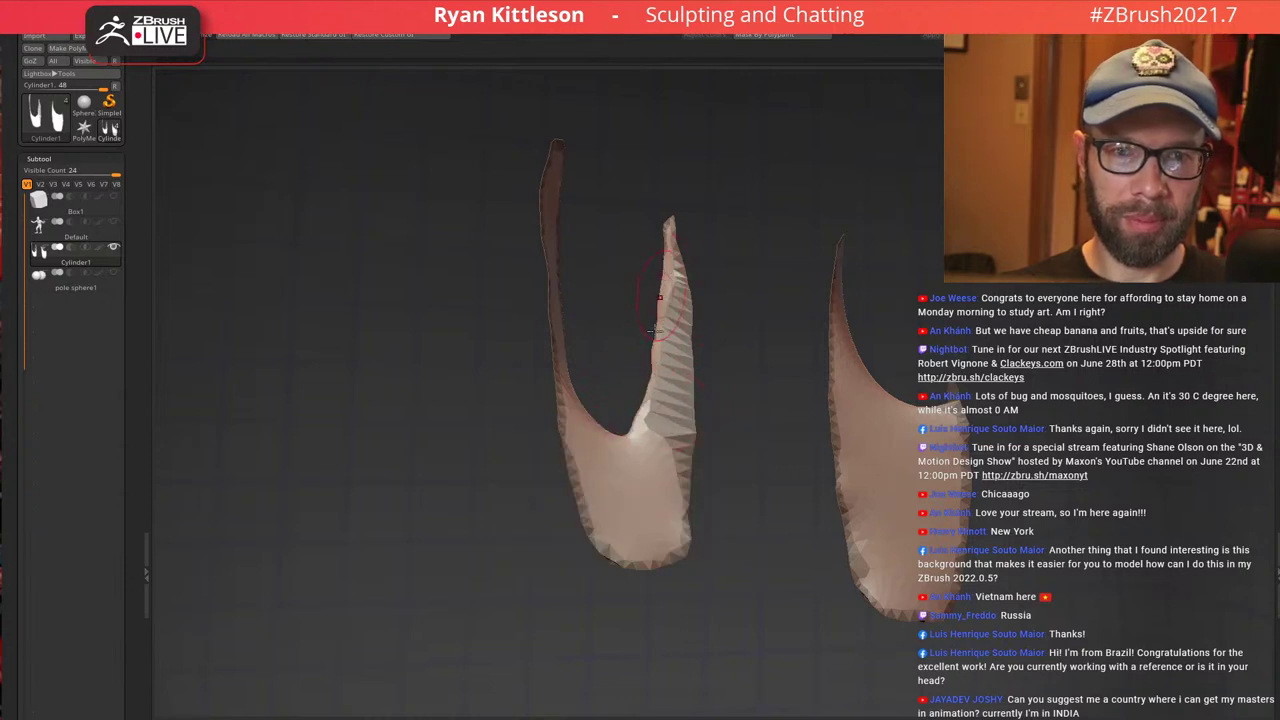
{"action": "left_click_drag", "start_coordinate": [623, 421], "coordinate": [613, 417]}
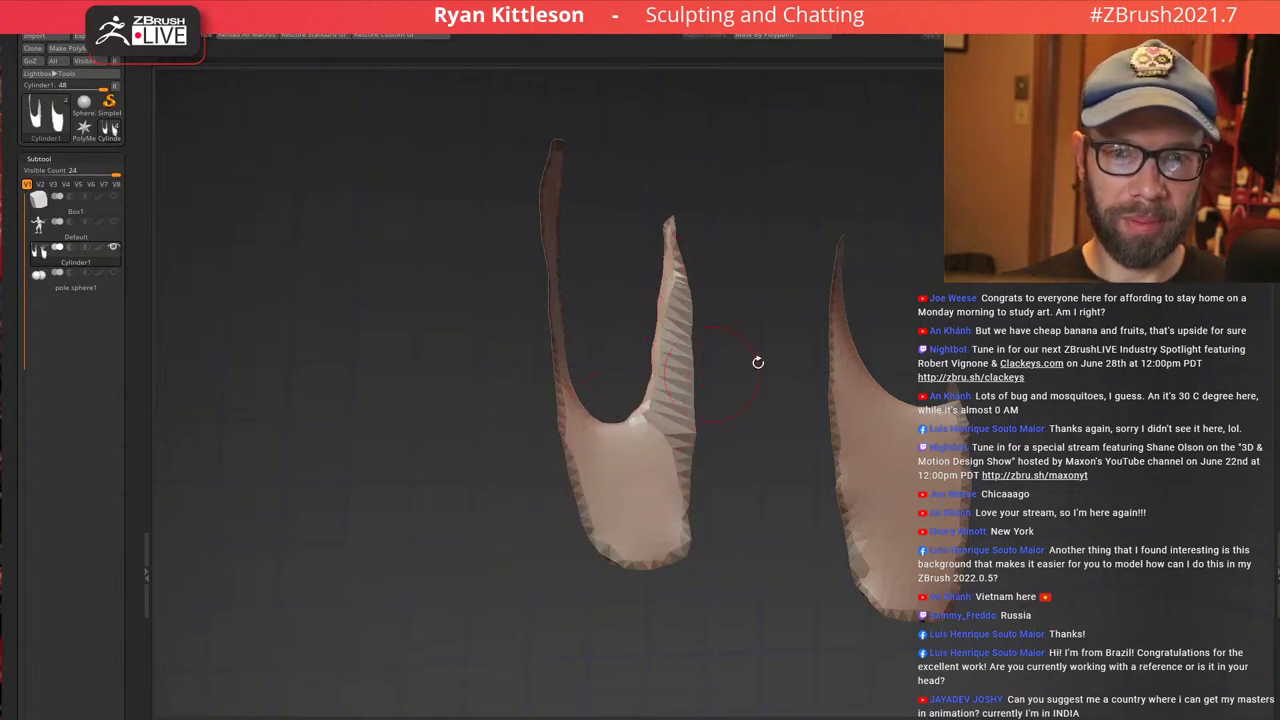
{"action": "key", "text": "d"}
{"action": "left_click_drag", "start_coordinate": [775, 345], "coordinate": [651, 314], "text": "alt"}
{"action": "key", "text": "alt+s"}
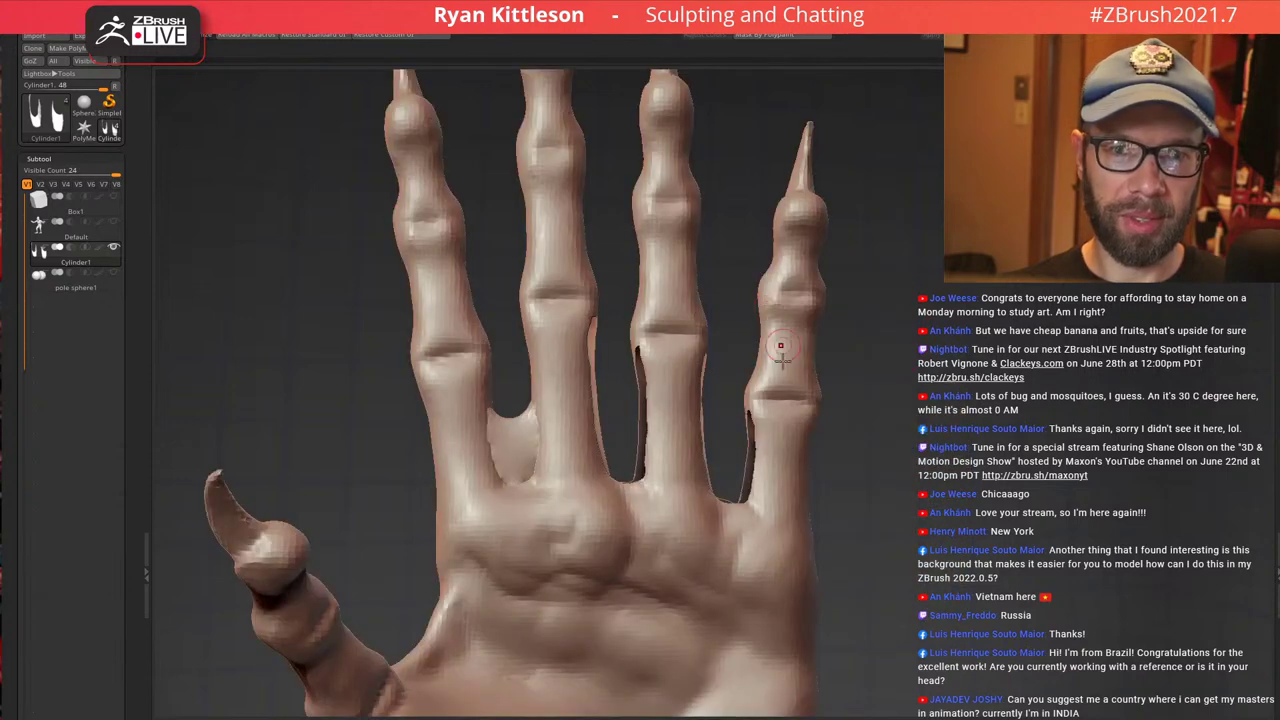
{"action": "left_click", "coordinate": [917, 380], "text": "ctrl+shift"}
Lower the rim of the ring-little finger web and pull its corner up the little finger with a draw size of 119
{"action": "right_click_drag", "start_coordinate": [757, 434], "coordinate": [737, 426], "text": "ctrl"}
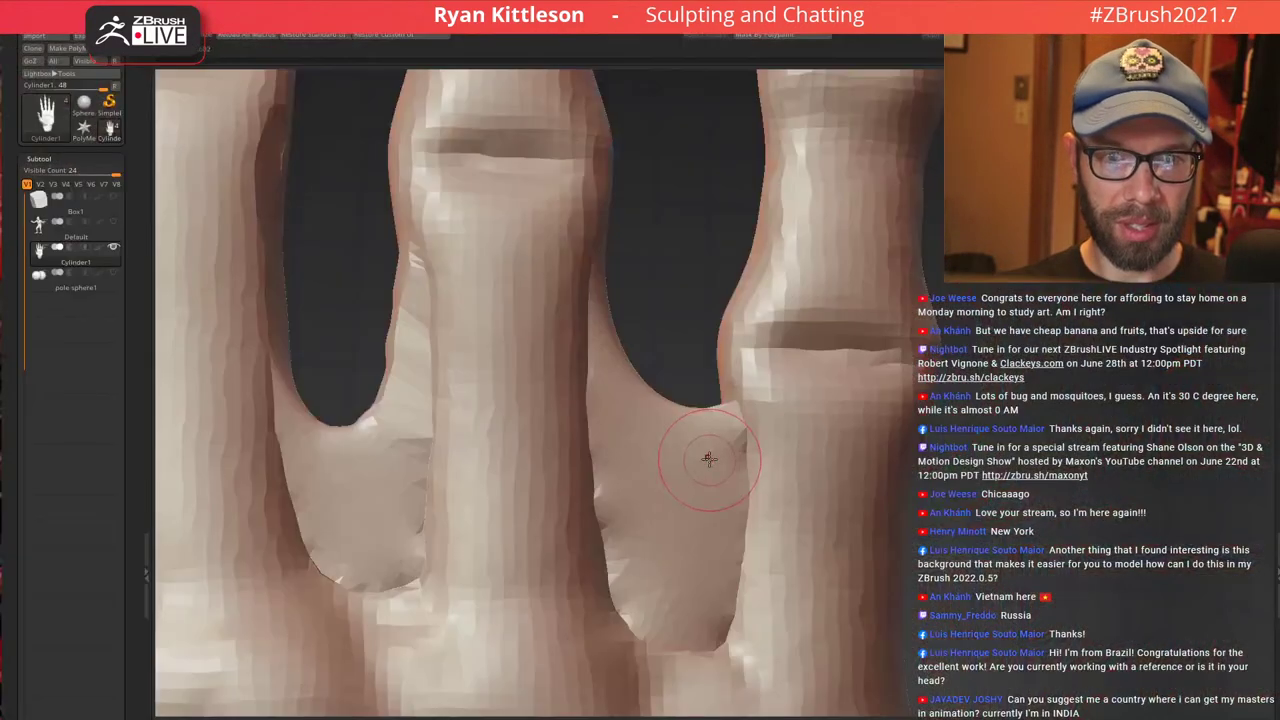
{"action": "key", "text": "bracketright"}
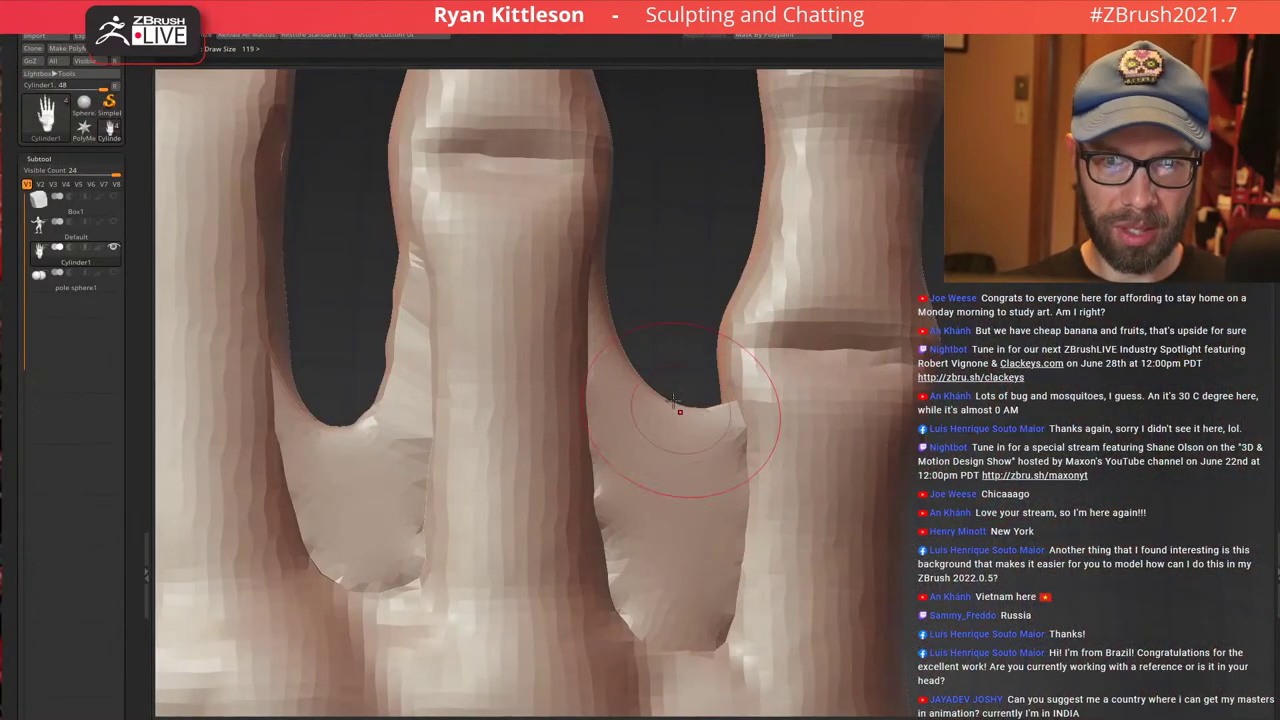
{"action": "mouse_move", "coordinate": [676, 411]}
{"action": "left_mouse_down"}
{"action": "mouse_move", "coordinate": [660, 503]}
{"action": "mouse_move", "coordinate": [649, 485]}
{"action": "left_mouse_up"}
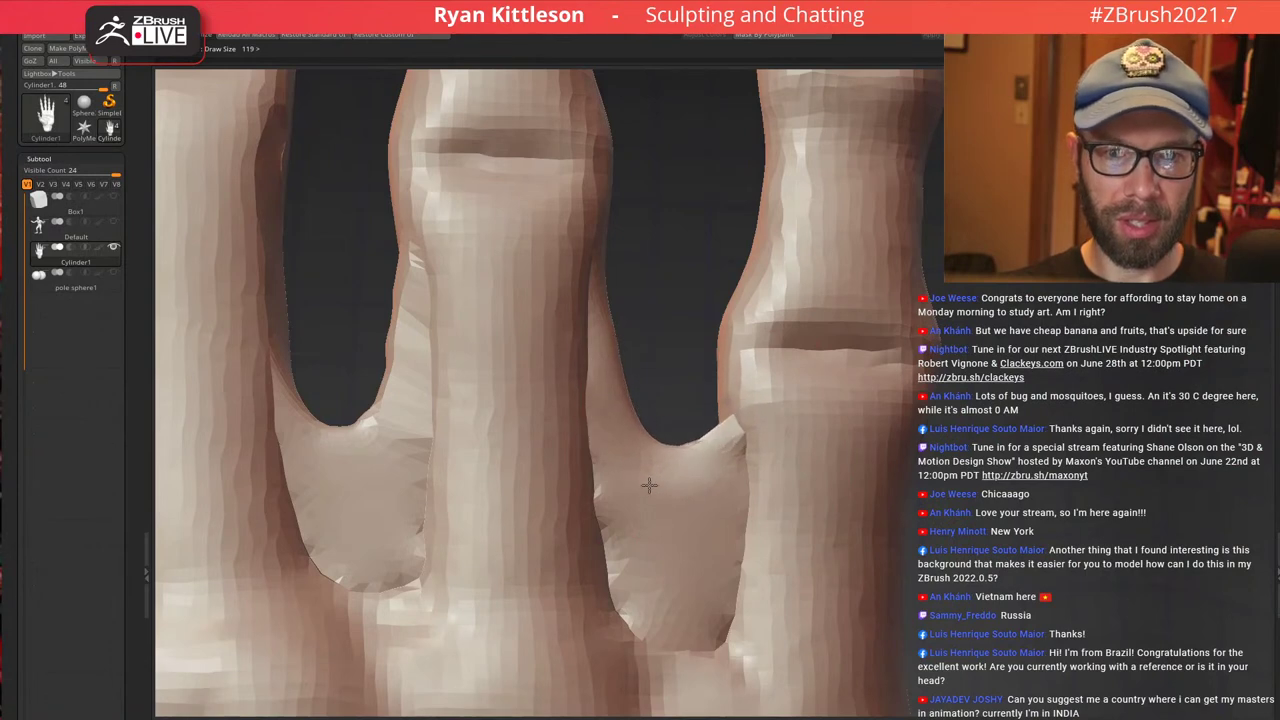
{"action": "mouse_move", "coordinate": [740, 420]}
{"action": "left_mouse_down"}
{"action": "mouse_move", "coordinate": [703, 384]}
{"action": "mouse_move", "coordinate": [708, 394]}
{"action": "left_mouse_up"}
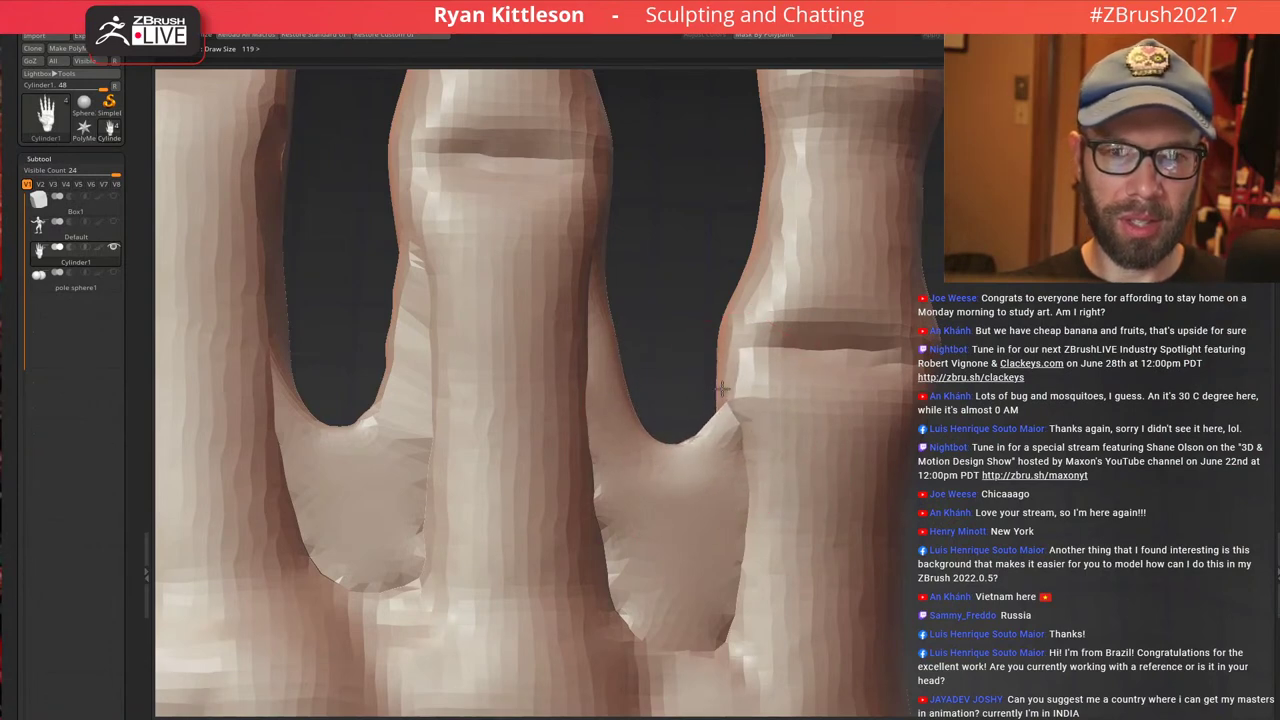
Isolate the webs again, widen the middle-finger side of the middle-ring web and raise its rim with a draw size of 807
{"action": "right_click_drag", "start_coordinate": [690, 430], "coordinate": [572, 292], "text": "ctrl"}
{"action": "right_click_drag", "start_coordinate": [678, 385], "coordinate": [673, 438], "text": "ctrl"}
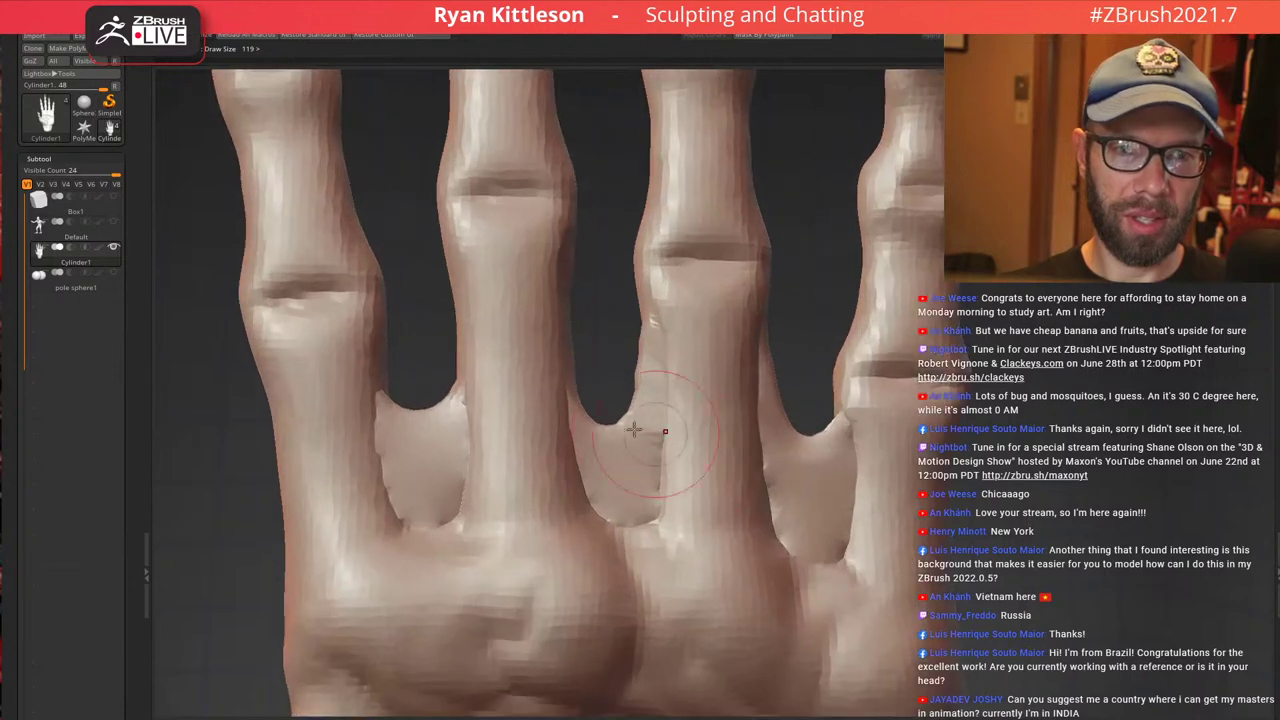
{"action": "key", "text": "bracketright"}
{"action": "left_click_drag", "start_coordinate": [618, 416], "coordinate": [610, 432]}
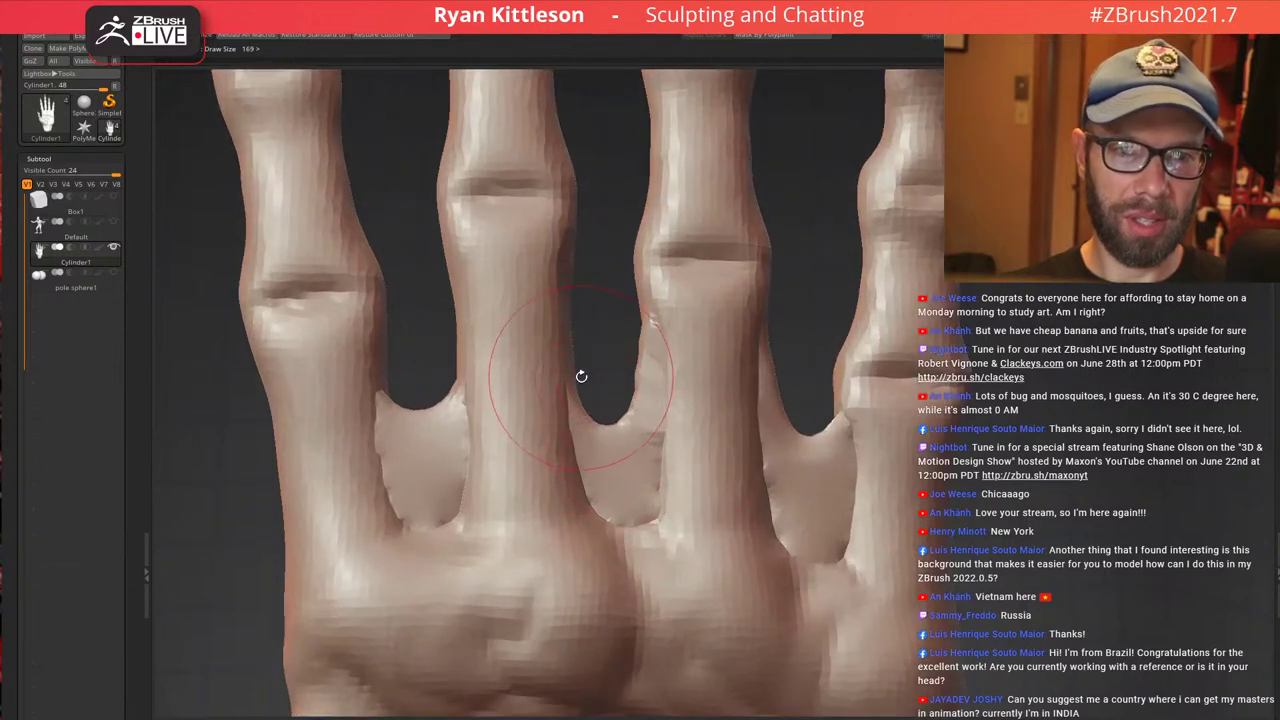
{"action": "right_click_drag", "start_coordinate": [610, 412], "coordinate": [604, 482], "text": "ctrl"}
{"action": "left_click", "coordinate": [603, 480], "text": "ctrl+shift"}
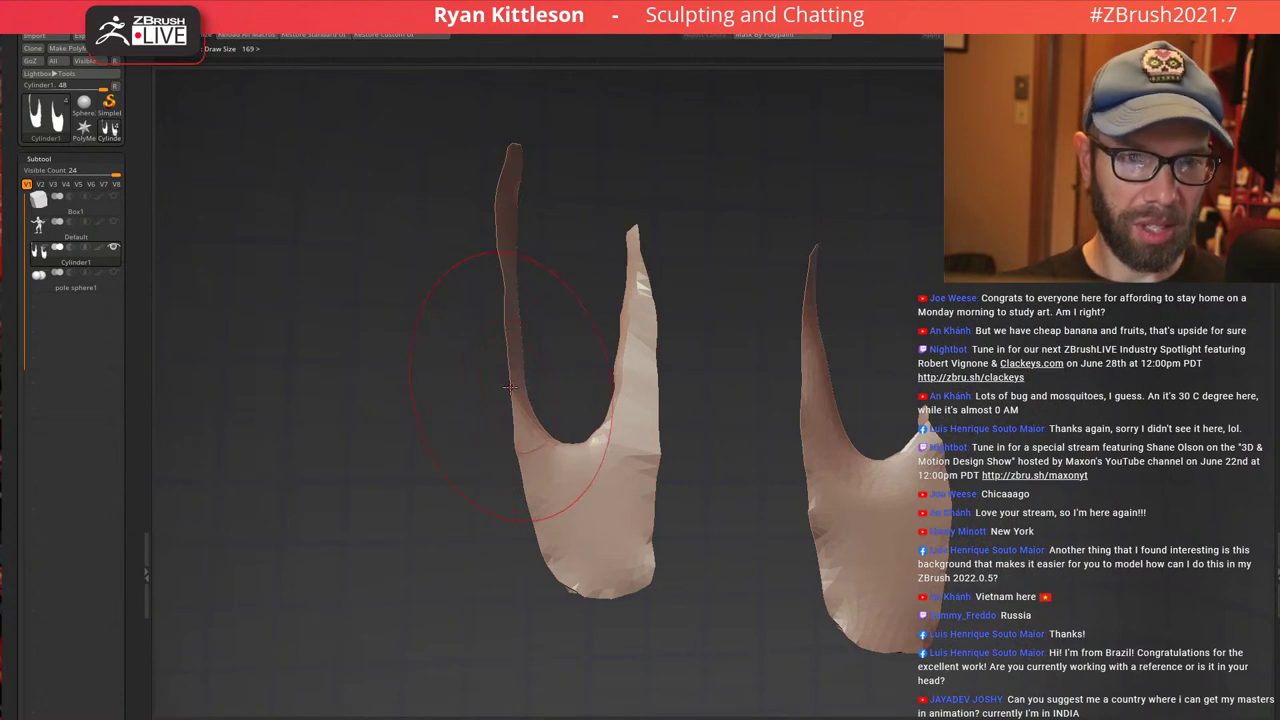
{"action": "key", "text": "ctrl+b"}
{"action": "key", "text": "bracketleft"}
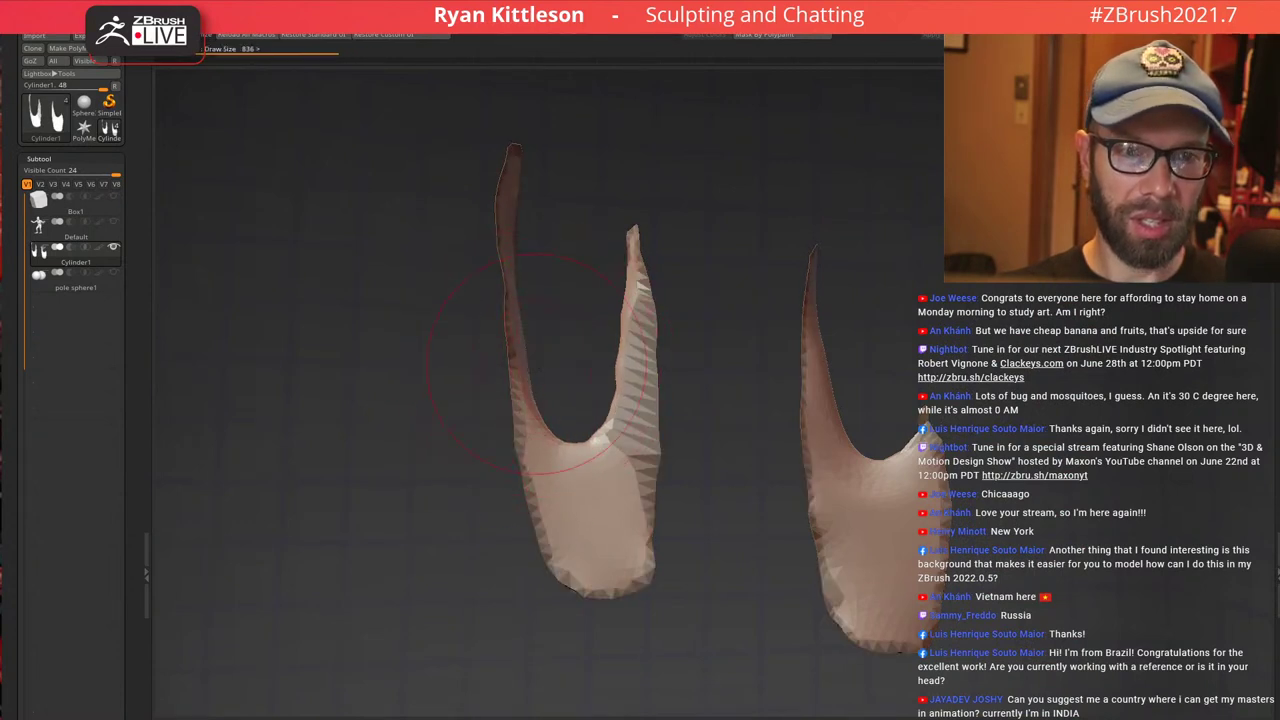
{"action": "mouse_move", "coordinate": [506, 298]}
{"action": "left_mouse_down"}
{"action": "mouse_move", "coordinate": [511, 285]}
{"action": "mouse_move", "coordinate": [520, 345]}
{"action": "mouse_move", "coordinate": [554, 415]}
{"action": "mouse_move", "coordinate": [590, 418]}
{"action": "mouse_move", "coordinate": [588, 402]}
{"action": "left_mouse_up"}
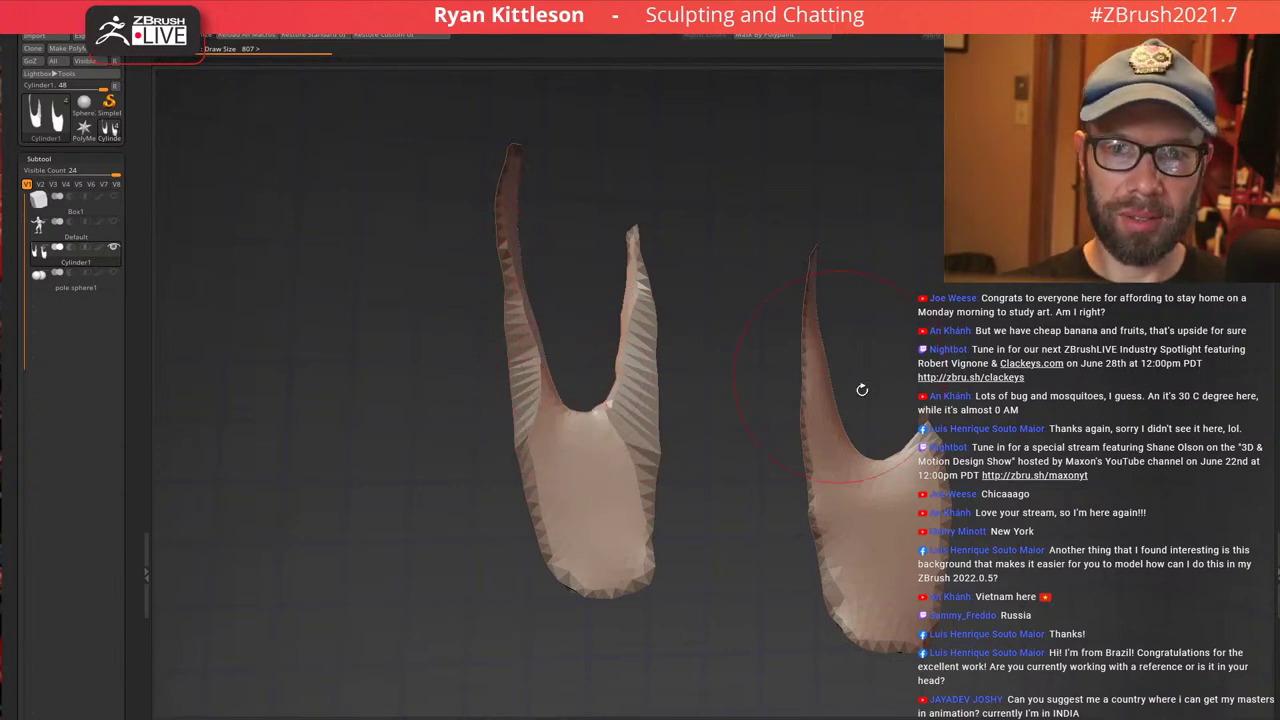
{"action": "right_click_drag", "start_coordinate": [799, 373], "coordinate": [777, 360], "text": "ctrl"}
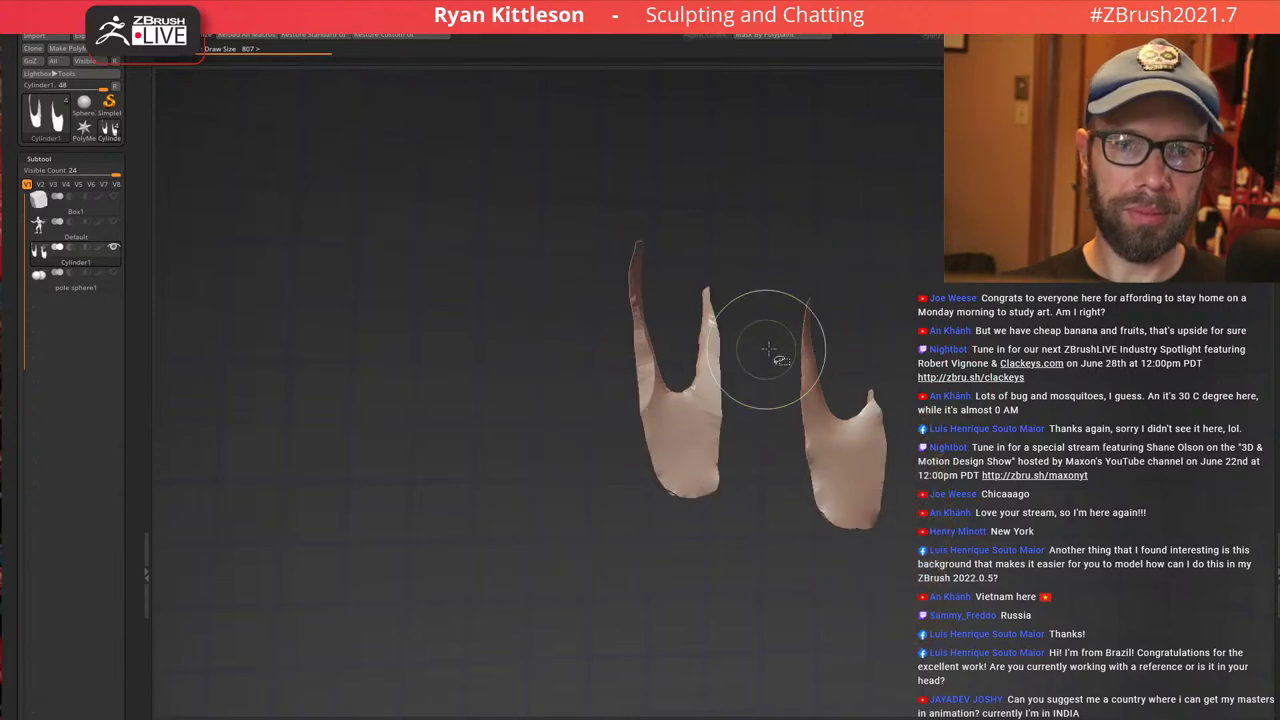
Show the whole hand again and smooth the seams of all three finger webs into the fingers on the palm side
{"action": "left_click", "coordinate": [959, 312]}
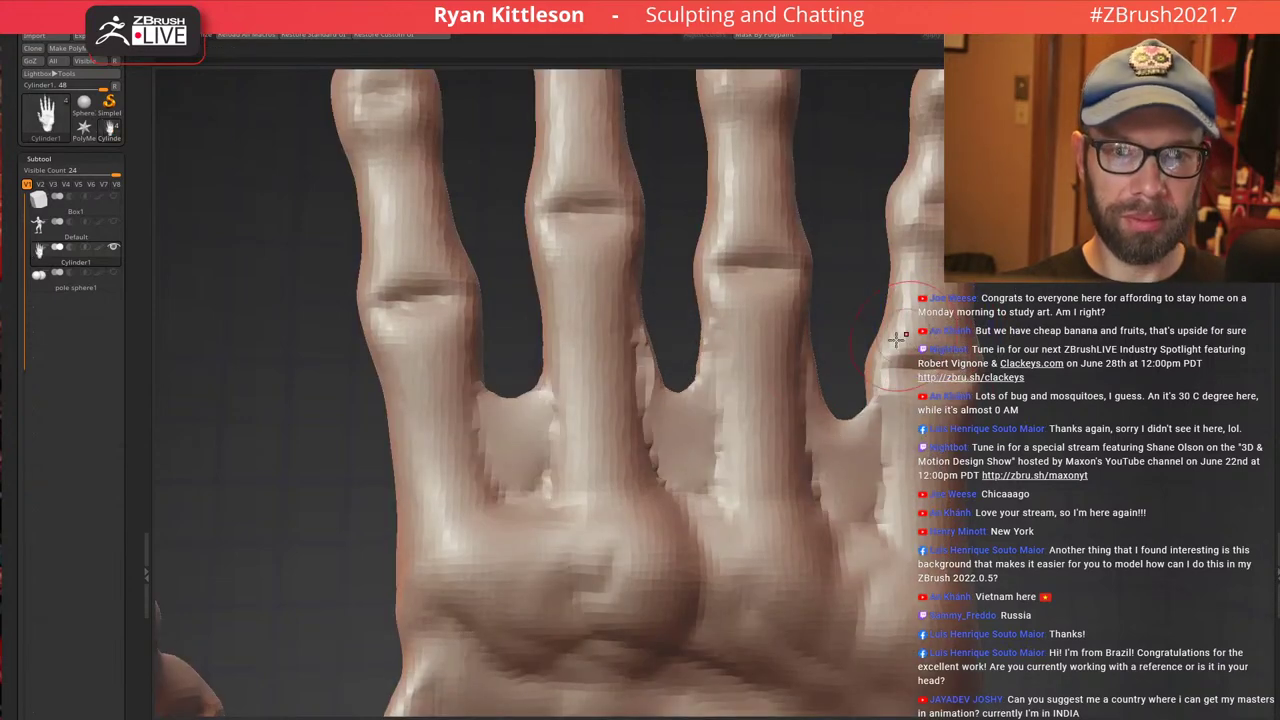
{"action": "mouse_move", "coordinate": [667, 401]}
{"action": "left_mouse_down", "text": "shift"}
{"action": "mouse_move", "coordinate": [642, 345]}
{"action": "mouse_move", "coordinate": [704, 466]}
{"action": "mouse_move", "coordinate": [687, 408]}
{"action": "left_mouse_up", "text": "shift"}
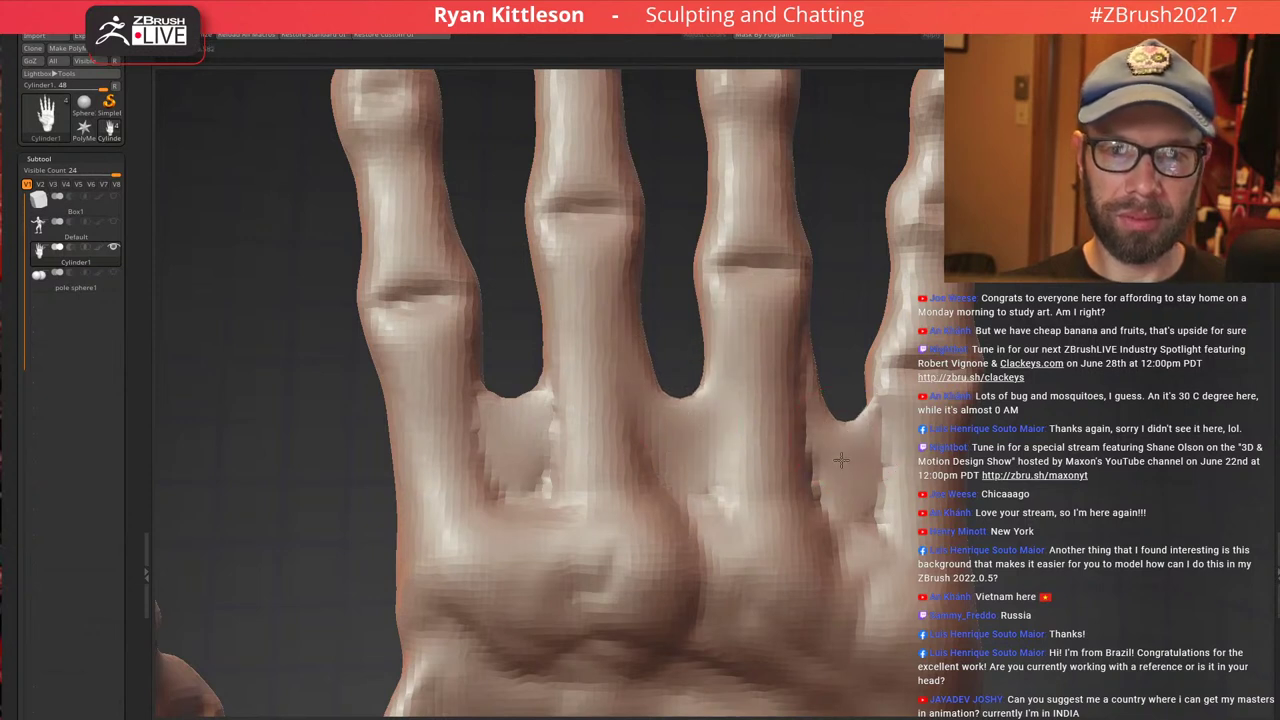
{"action": "mouse_move", "coordinate": [822, 474]}
{"action": "left_mouse_down", "text": "shift"}
{"action": "mouse_move", "coordinate": [808, 376]}
{"action": "mouse_move", "coordinate": [876, 474]}
{"action": "mouse_move", "coordinate": [868, 414]}
{"action": "left_mouse_up", "text": "shift"}
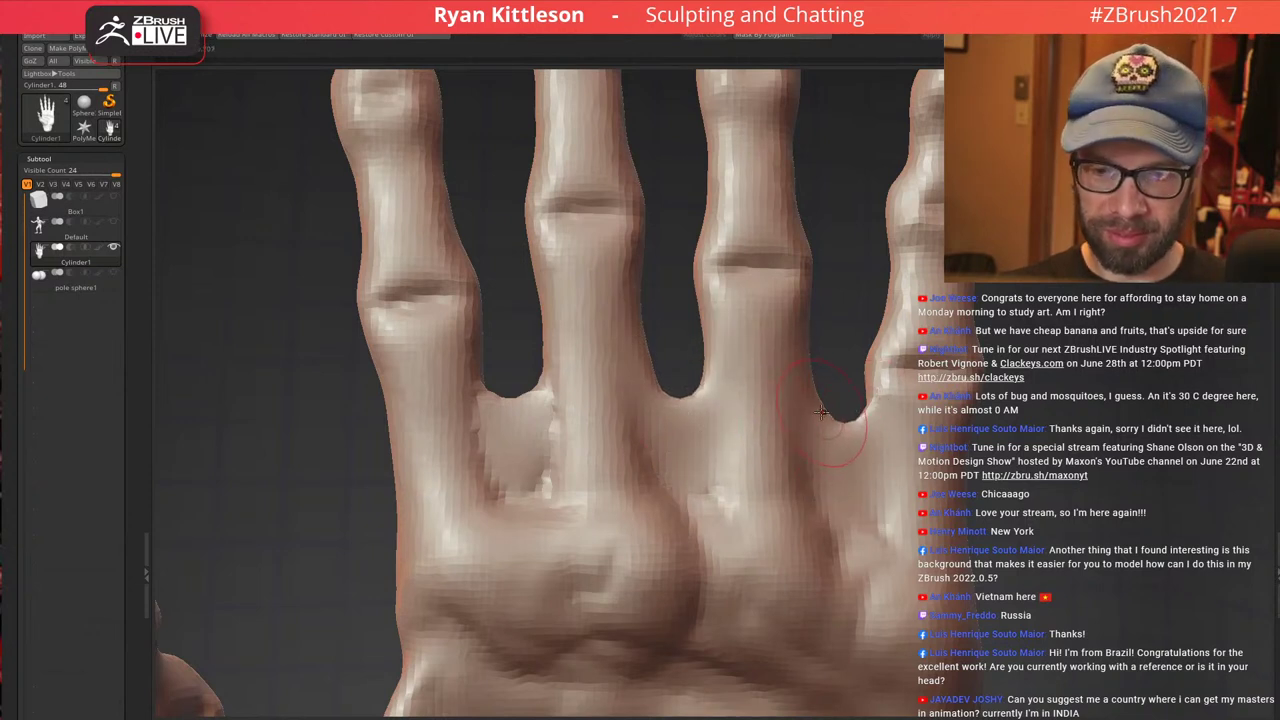
{"action": "right_click_drag", "start_coordinate": [798, 378], "coordinate": [728, 377]}
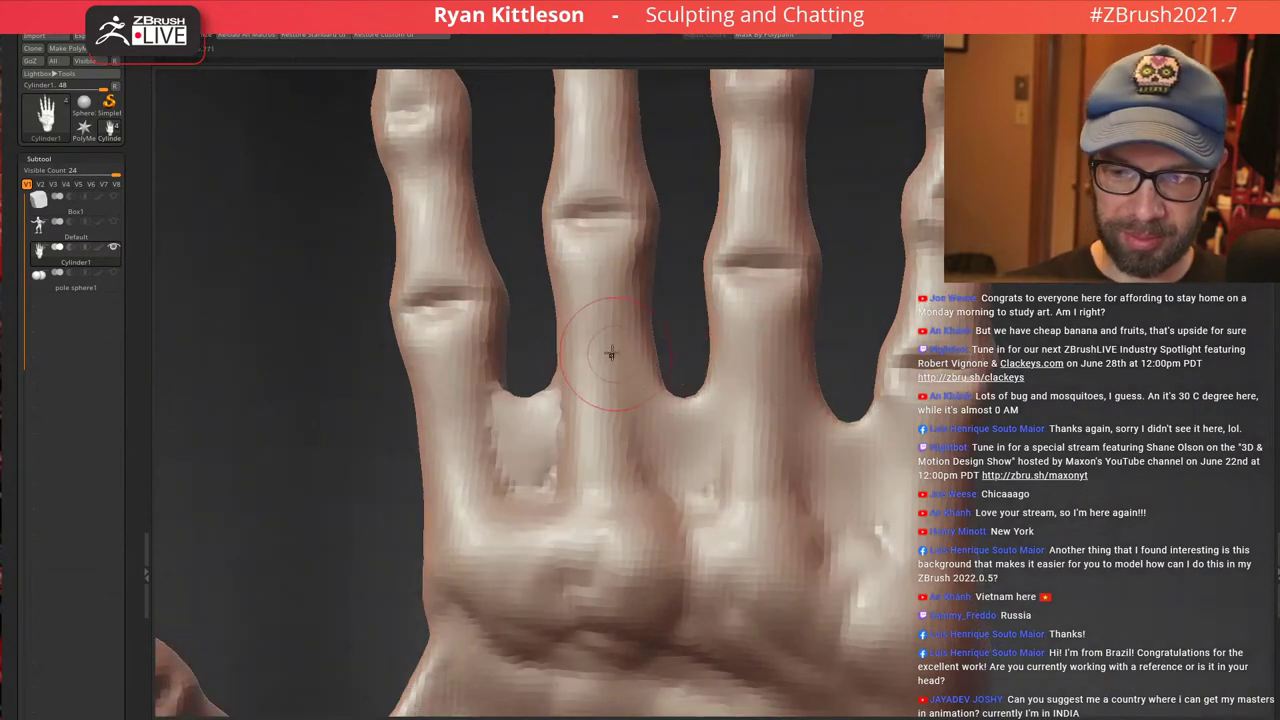
{"action": "right_click_drag", "start_coordinate": [633, 385], "coordinate": [631, 391]}
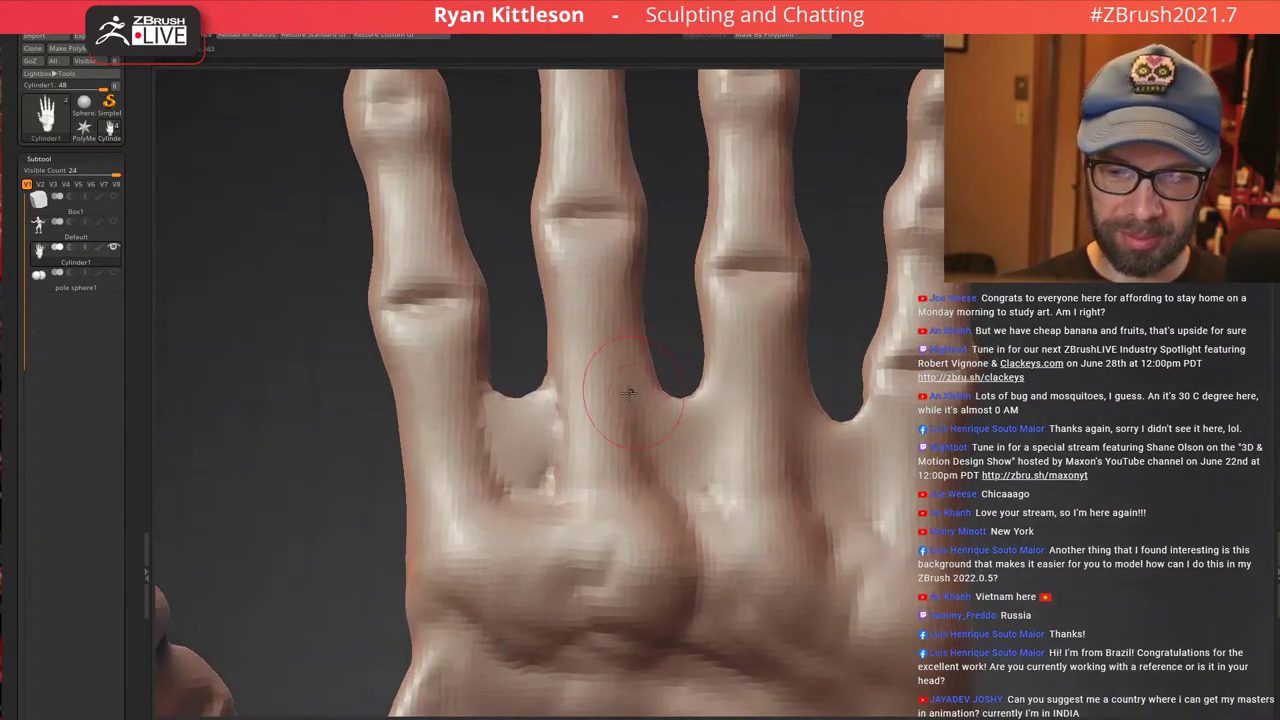
{"action": "right_click_drag", "start_coordinate": [560, 357], "coordinate": [550, 405], "text": "ctrl"}
{"action": "mouse_move", "coordinate": [487, 446]}
{"action": "left_mouse_down", "text": "shift"}
{"action": "mouse_move", "coordinate": [530, 429]}
{"action": "mouse_move", "coordinate": [507, 485]}
{"action": "left_mouse_up", "text": "shift"}
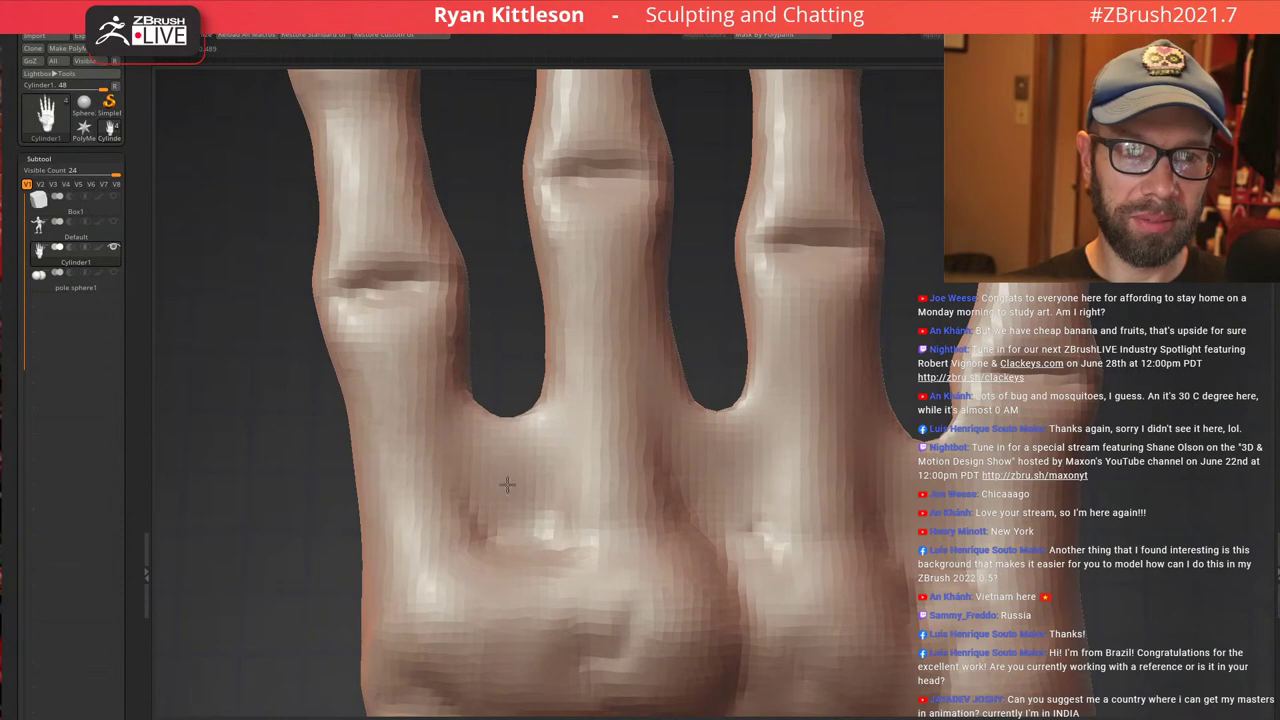
{"action": "left_click_drag", "start_coordinate": [731, 494], "coordinate": [741, 522], "text": "shift"}
{"action": "left_click_drag", "start_coordinate": [563, 506], "coordinate": [514, 440], "text": "shift"}
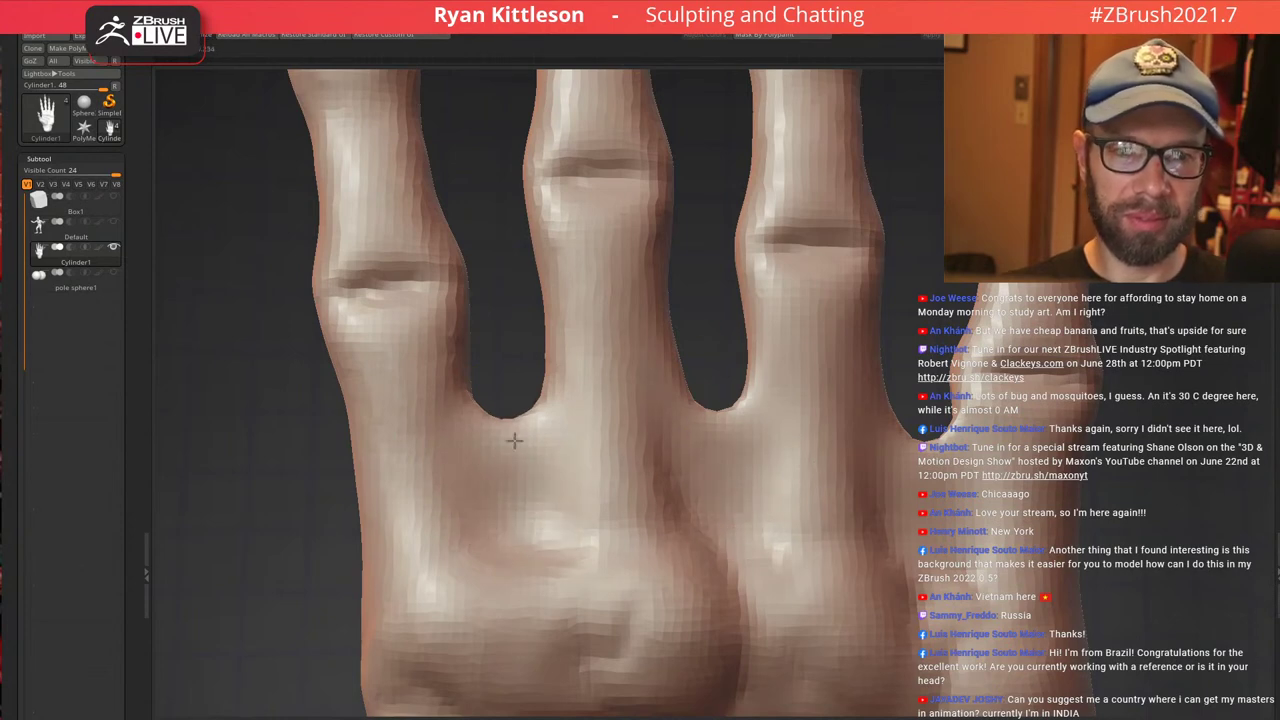
Smooth the seams between the finger webs and the finger bases on the back of the hand
{"action": "right_click_drag", "start_coordinate": [888, 433], "coordinate": [990, 454]}
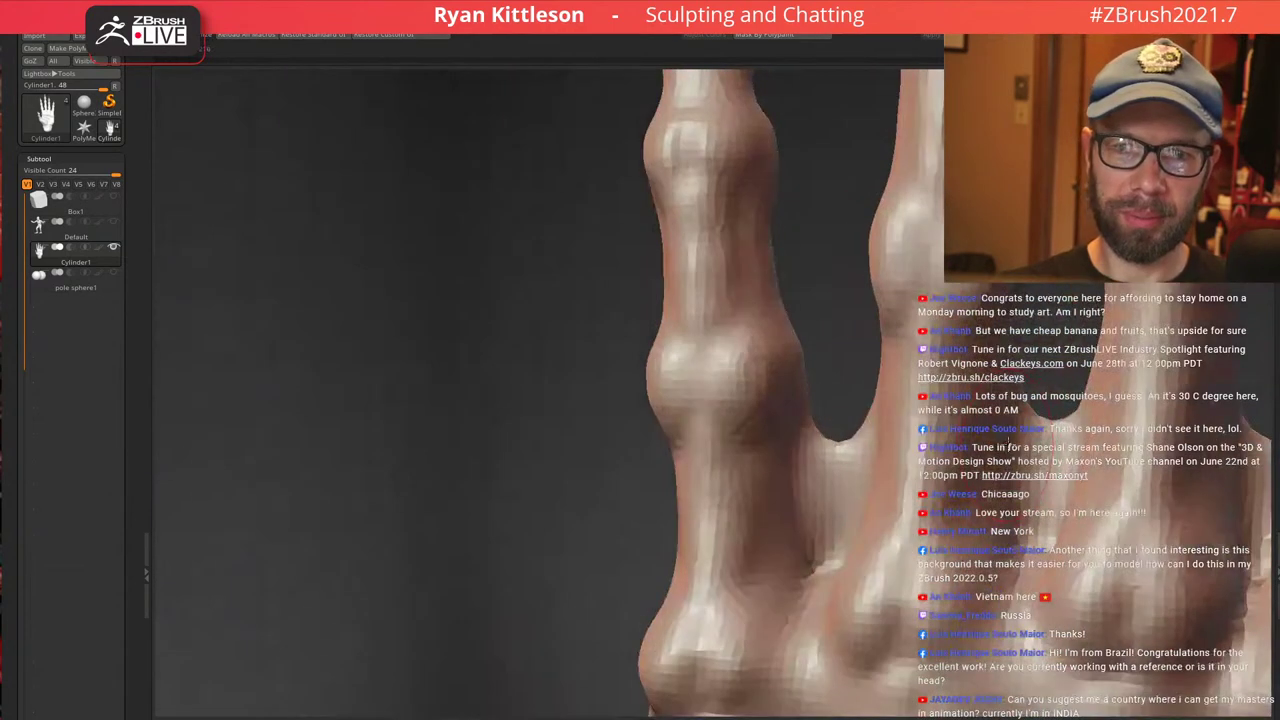
{"action": "mouse_move", "coordinate": [833, 521]}
{"action": "left_mouse_down", "text": "shift"}
{"action": "mouse_move", "coordinate": [814, 565]}
{"action": "mouse_move", "coordinate": [820, 543]}
{"action": "left_mouse_up", "text": "shift"}
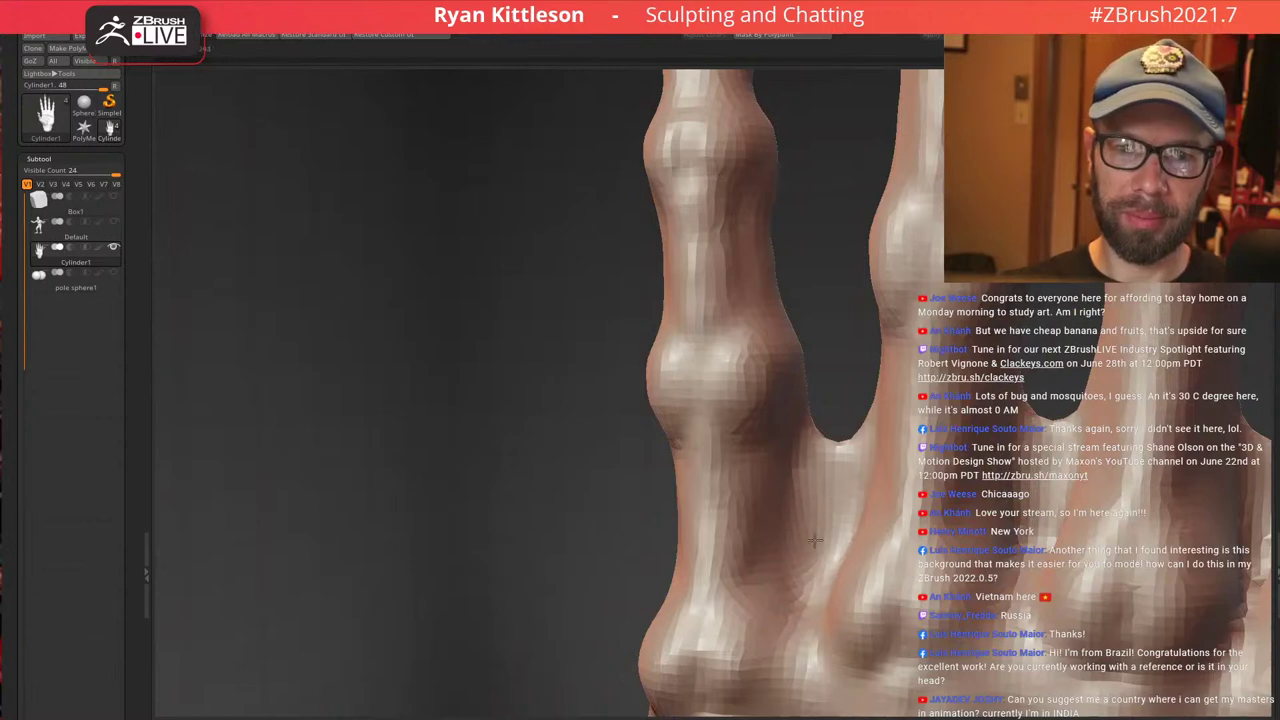
{"action": "right_click_drag", "start_coordinate": [922, 485], "coordinate": [825, 421], "text": "alt"}
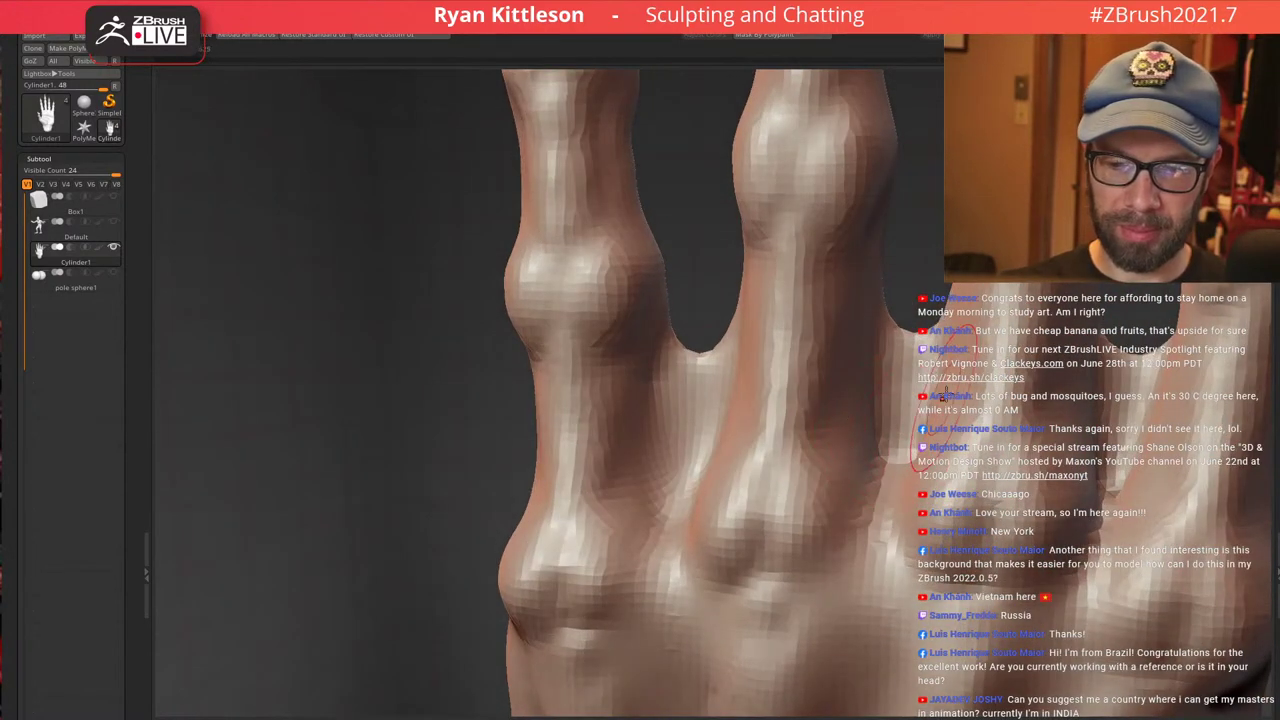
{"action": "right_click_drag", "start_coordinate": [946, 396], "coordinate": [950, 426]}
{"action": "left_click_drag", "start_coordinate": [900, 460], "coordinate": [905, 417], "text": "shift"}
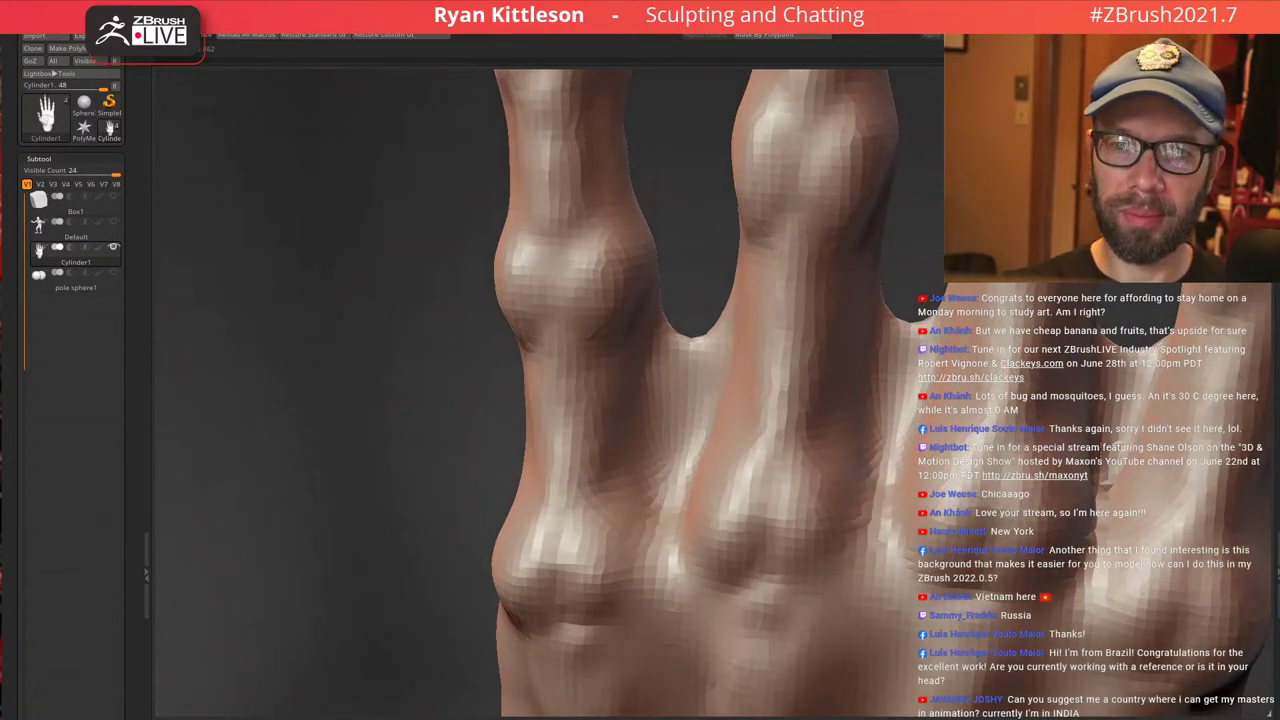
{"action": "right_click_drag", "start_coordinate": [1007, 382], "coordinate": [928, 369], "text": "ctrl"}
{"action": "mouse_move", "coordinate": [1060, 380]}
{"action": "right_mouse_down", "text": "alt"}
{"action": "mouse_move", "coordinate": [850, 294]}
{"action": "mouse_move", "coordinate": [882, 412]}
{"action": "mouse_move", "coordinate": [768, 382]}
{"action": "mouse_move", "coordinate": [738, 358]}
{"action": "right_mouse_up", "text": "alt"}
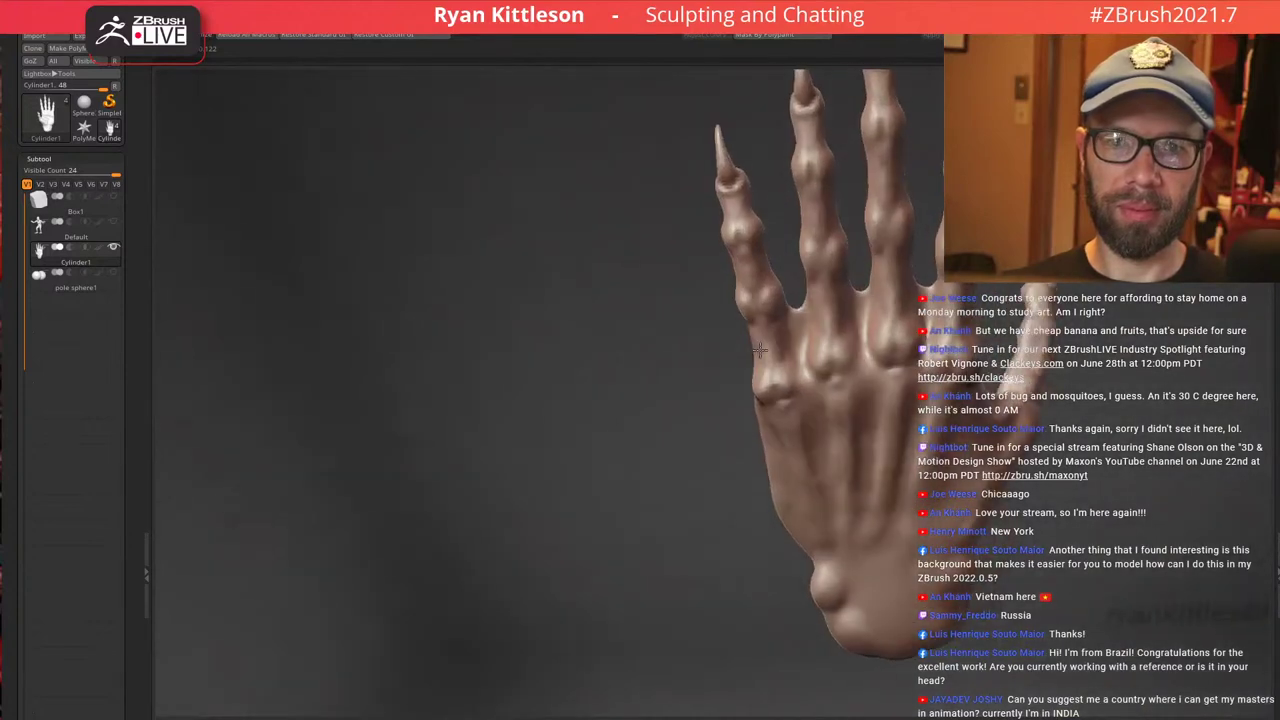
Reshape the little-finger side of the palm and its heel above the wrist crease with a draw size of 174
{"action": "right_click_drag", "start_coordinate": [897, 366], "coordinate": [700, 360]}
{"action": "right_click_drag", "start_coordinate": [991, 421], "coordinate": [1006, 456], "text": "ctrl"}
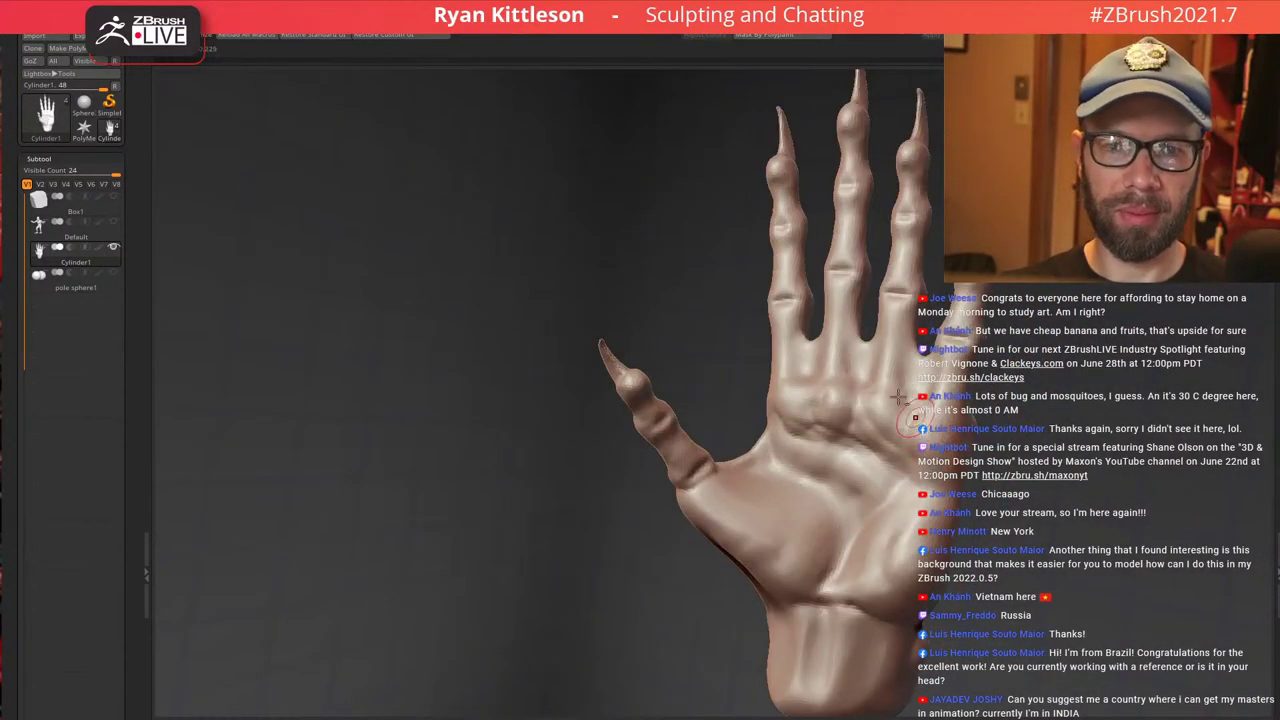
{"action": "right_click_drag", "start_coordinate": [898, 397], "coordinate": [860, 290], "text": "alt"}
{"action": "mouse_move", "coordinate": [868, 370]}
{"action": "right_mouse_down"}
{"action": "mouse_move", "coordinate": [837, 377]}
{"action": "mouse_move", "coordinate": [849, 509]}
{"action": "right_mouse_up"}
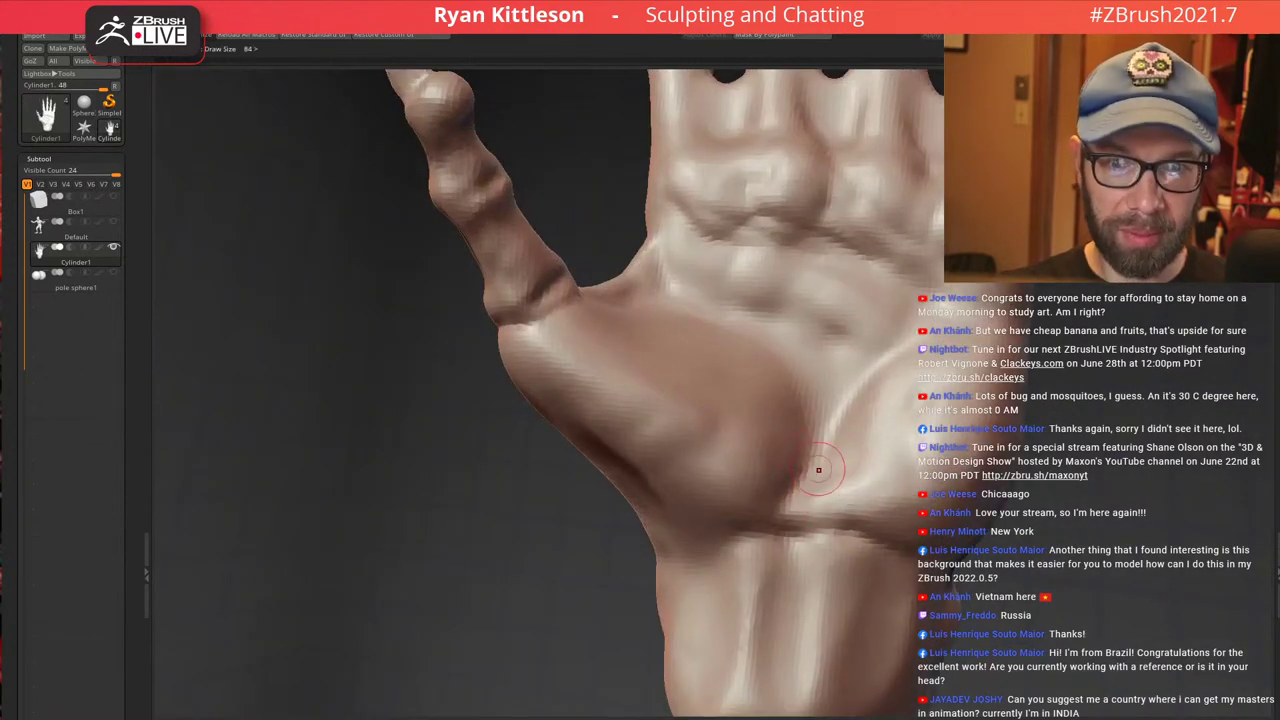
{"action": "key", "text": "bracketright"}
{"action": "key", "text": "bracketright"}
{"action": "key", "text": "bracketright"}
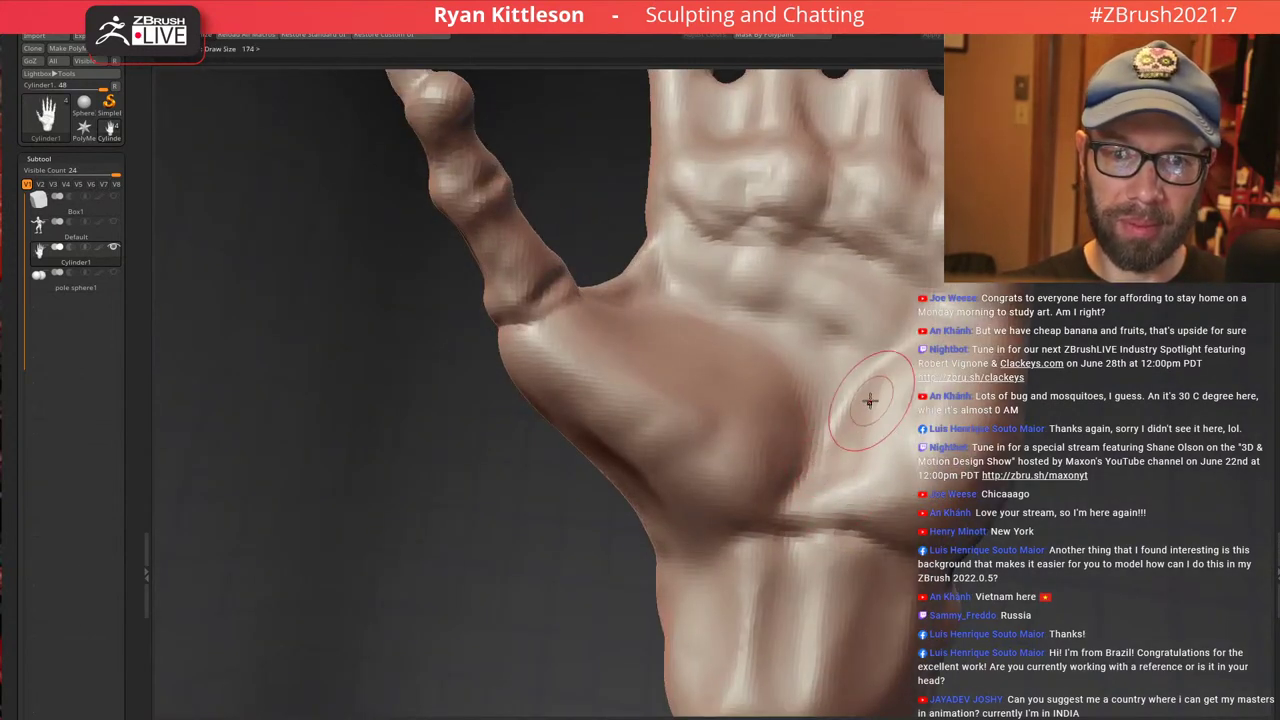
{"action": "mouse_move", "coordinate": [868, 402]}
{"action": "left_mouse_down"}
{"action": "mouse_move", "coordinate": [830, 469]}
{"action": "mouse_move", "coordinate": [877, 380]}
{"action": "left_mouse_up"}
{"action": "right_click_drag", "start_coordinate": [940, 432], "coordinate": [948, 446]}
{"action": "mouse_move", "coordinate": [946, 501]}
{"action": "right_mouse_down"}
{"action": "mouse_move", "coordinate": [1000, 492]}
{"action": "mouse_move", "coordinate": [976, 506]}
{"action": "right_mouse_up"}
{"action": "left_click_drag", "start_coordinate": [974, 518], "coordinate": [966, 562]}
{"action": "left_click_drag", "start_coordinate": [940, 512], "coordinate": [986, 510]}
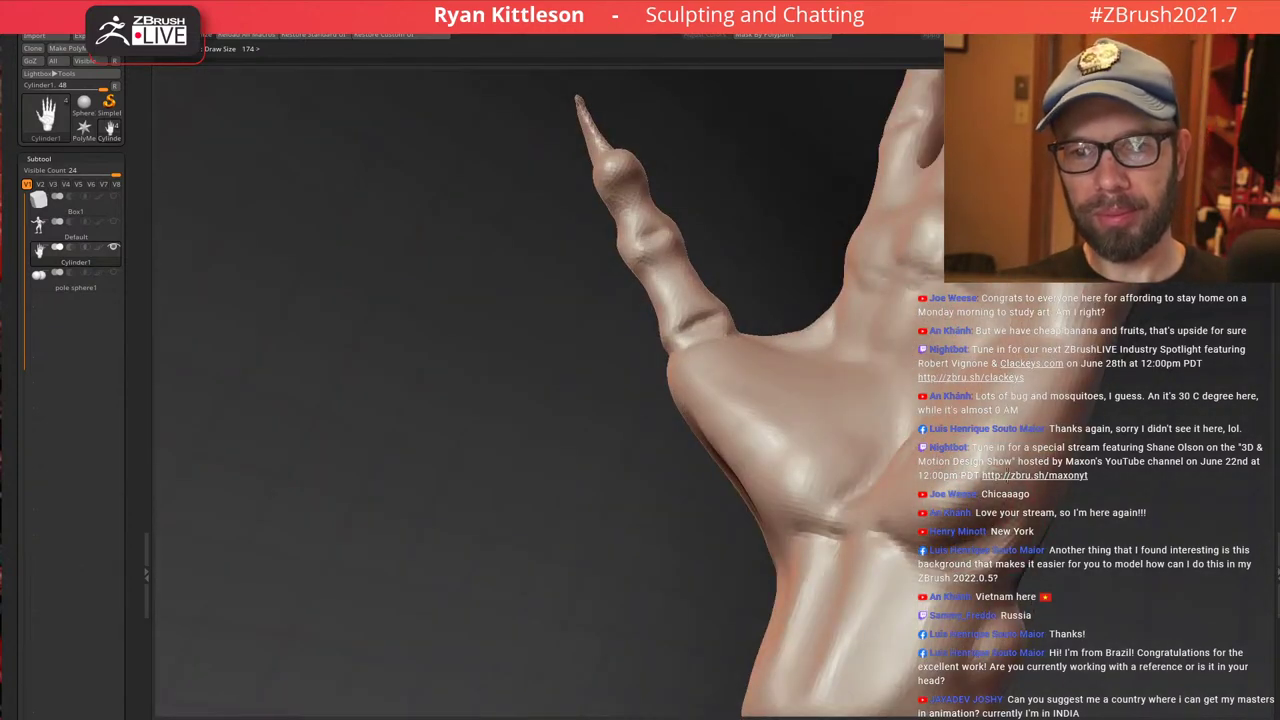
Soften the fleshy thumb pad of the palm below the thumb web
{"action": "mouse_move", "coordinate": [962, 498]}
{"action": "right_mouse_down"}
{"action": "mouse_move", "coordinate": [1034, 531]}
{"action": "mouse_move", "coordinate": [957, 494]}
{"action": "right_mouse_up"}
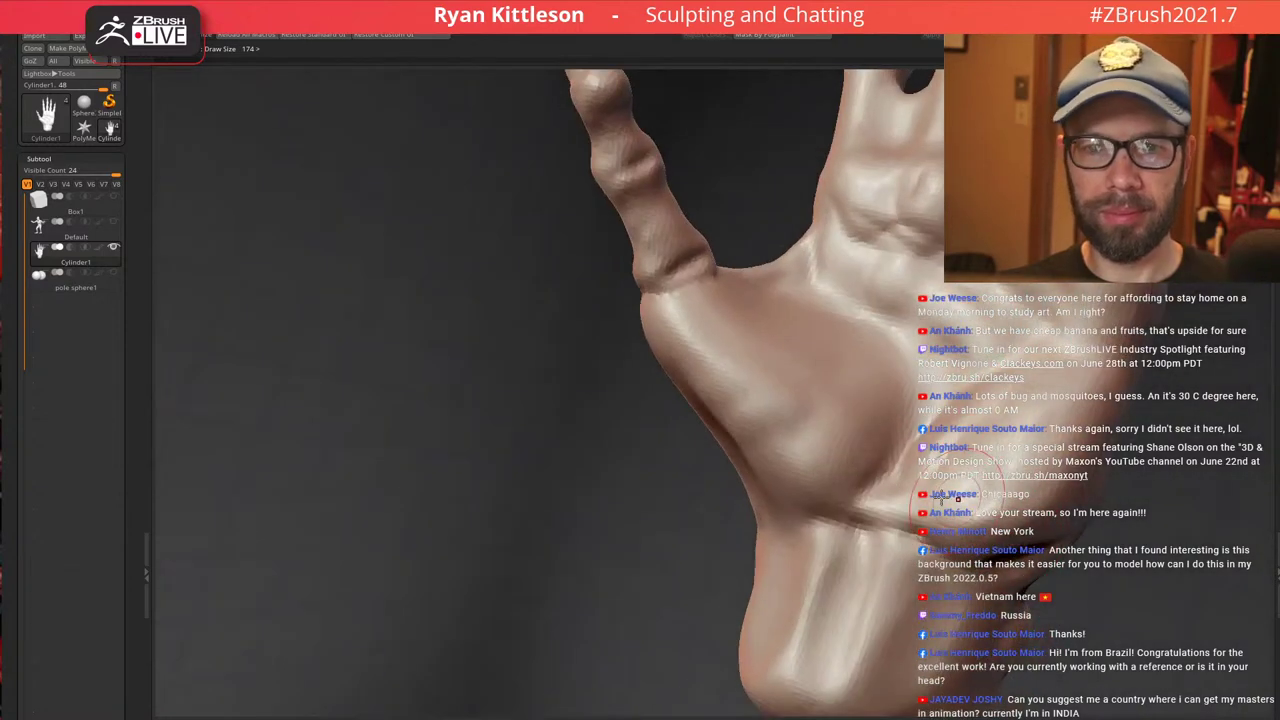
{"action": "right_click_drag", "start_coordinate": [848, 331], "coordinate": [834, 290]}
{"action": "mouse_move", "coordinate": [832, 280]}
{"action": "left_mouse_down"}
{"action": "mouse_move", "coordinate": [791, 295]}
{"action": "mouse_move", "coordinate": [829, 343]}
{"action": "left_mouse_up"}
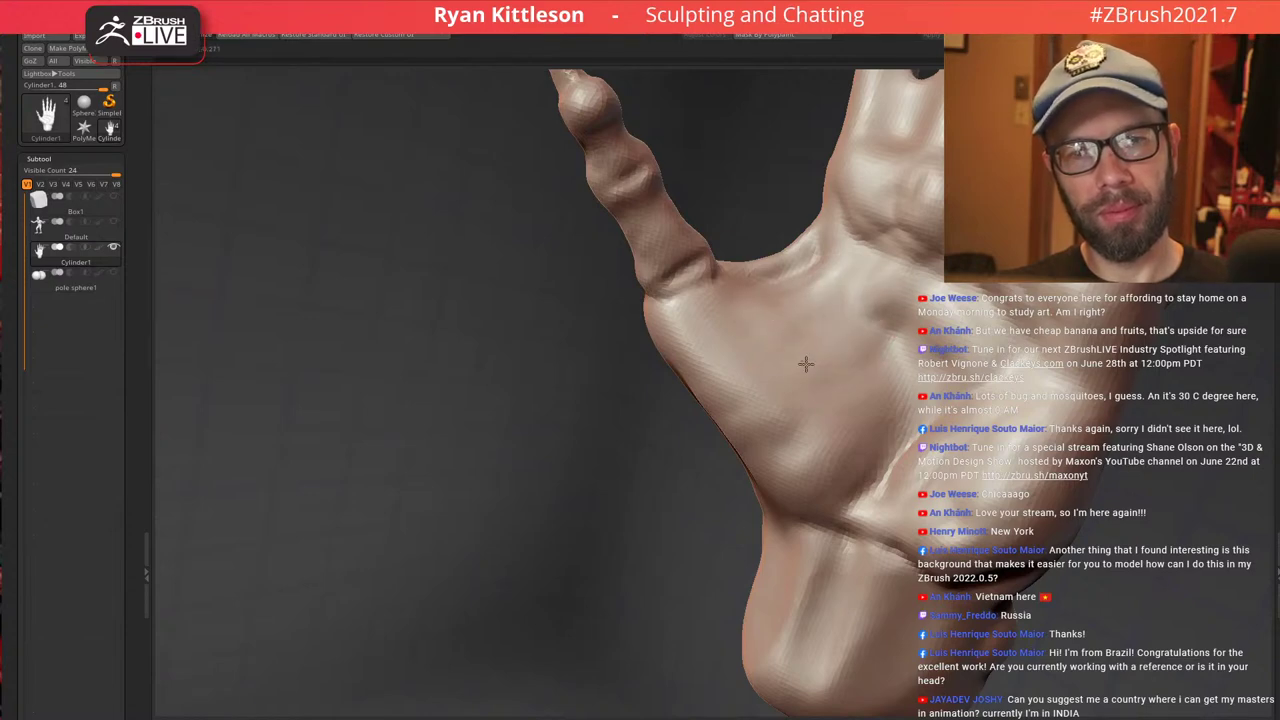
Smooth the transition from the hand's back tendons into the bony wrist
{"action": "right_click_drag", "start_coordinate": [886, 309], "coordinate": [868, 486]}
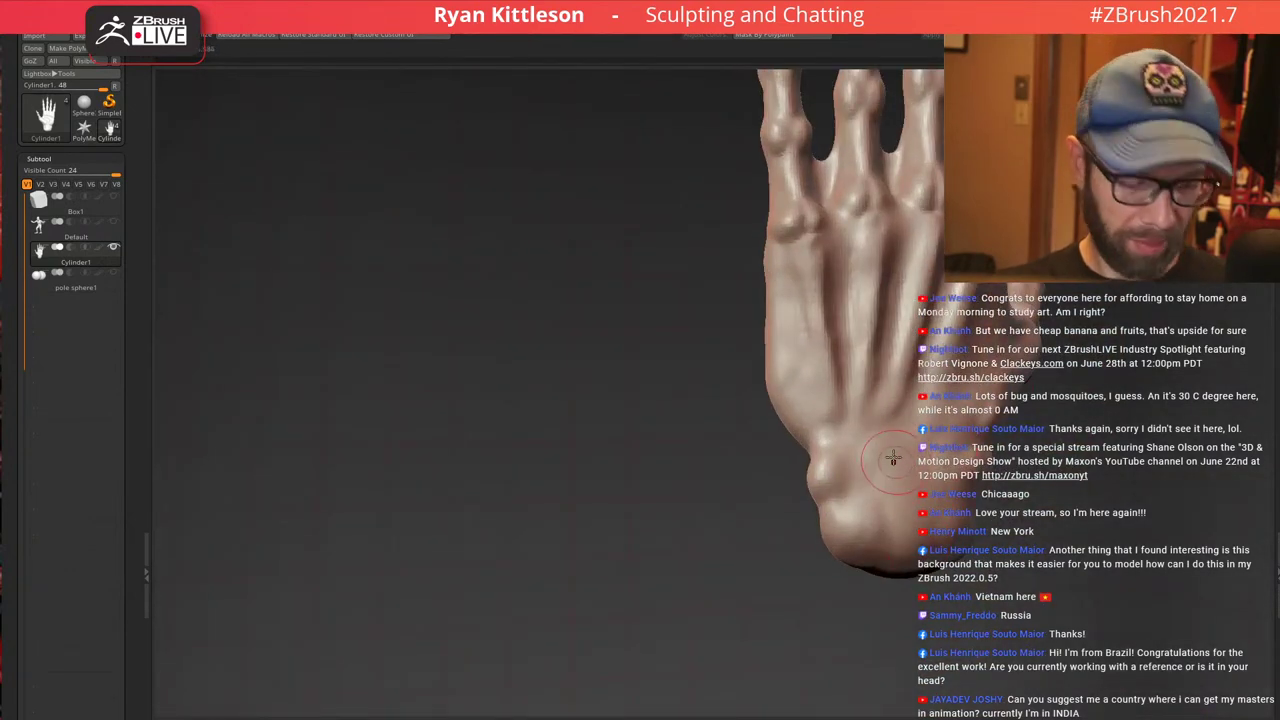
{"action": "right_click_drag", "start_coordinate": [903, 458], "coordinate": [1016, 292]}
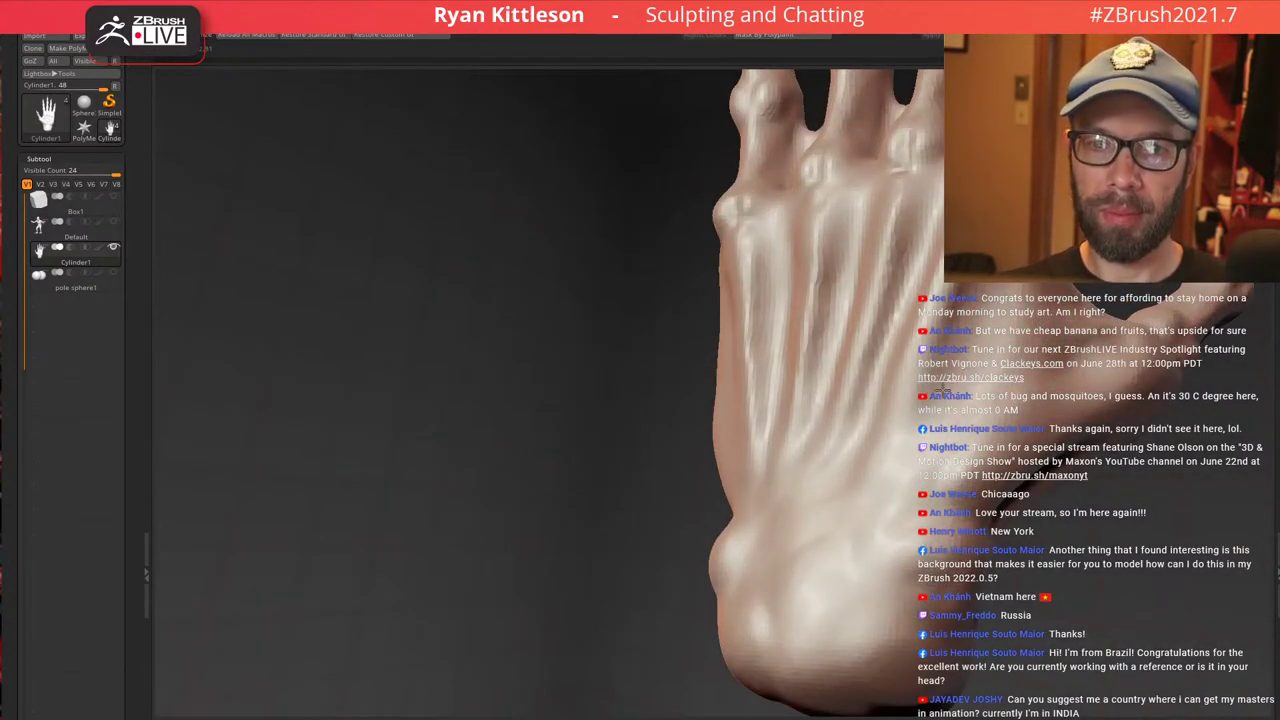
{"action": "right_click_drag", "start_coordinate": [987, 387], "coordinate": [1057, 536]}
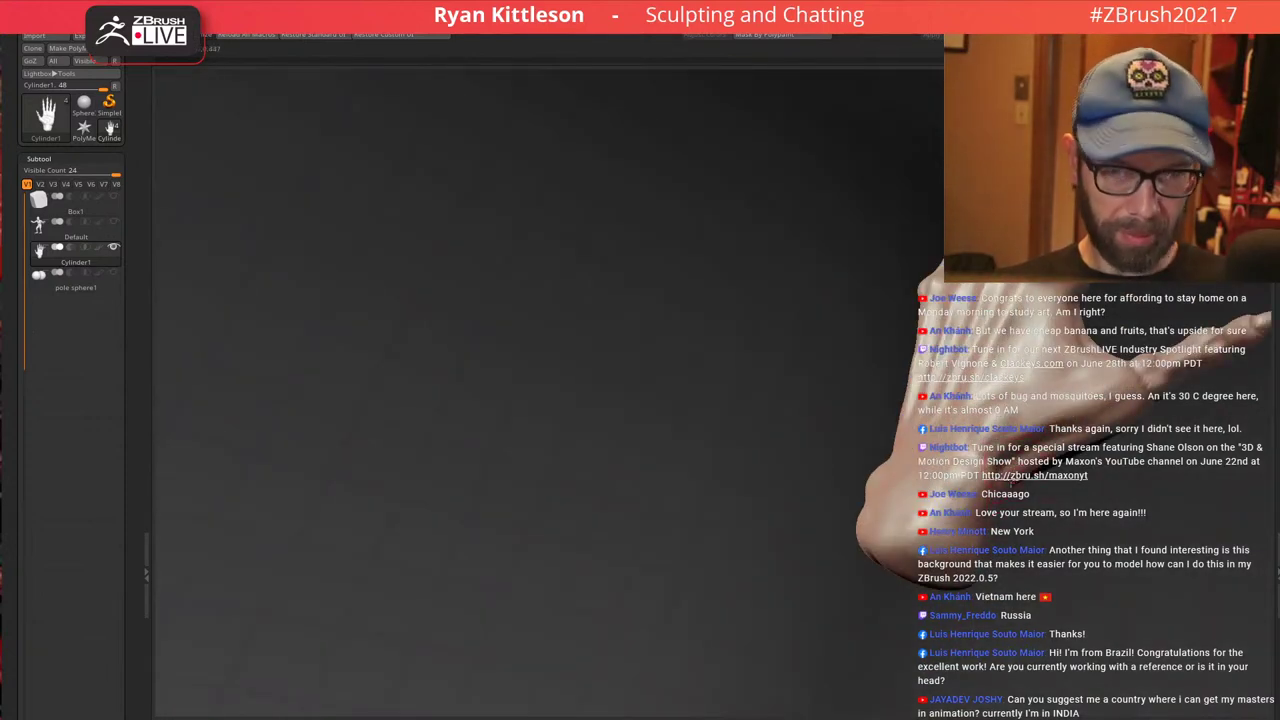
{"action": "mouse_move", "coordinate": [1011, 482]}
{"action": "right_mouse_down"}
{"action": "mouse_move", "coordinate": [1000, 452]}
{"action": "mouse_move", "coordinate": [1036, 496]}
{"action": "right_mouse_up"}
{"action": "mouse_move", "coordinate": [890, 443]}
{"action": "left_mouse_down"}
{"action": "mouse_move", "coordinate": [903, 474]}
{"action": "mouse_move", "coordinate": [886, 488]}
{"action": "mouse_move", "coordinate": [857, 423]}
{"action": "mouse_move", "coordinate": [895, 507]}
{"action": "left_mouse_up"}
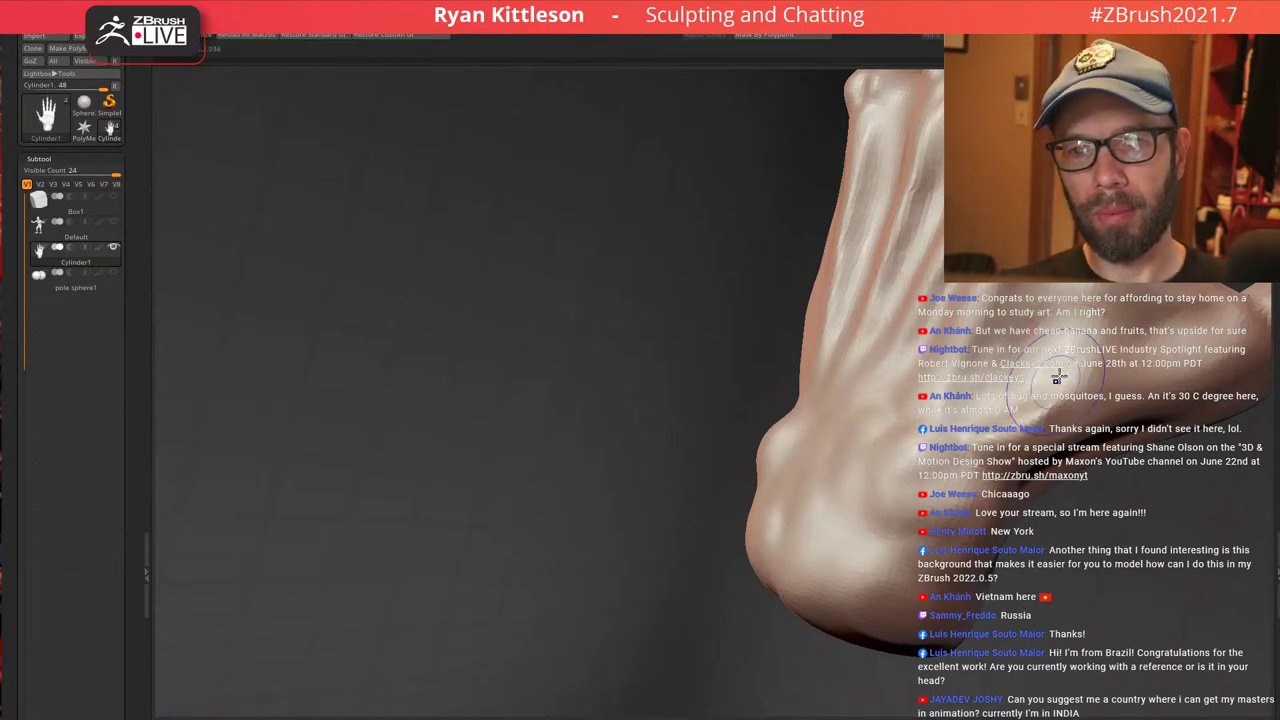
Adjust the outer contour around the thumb's base knuckle with an enlarged brush
{"action": "right_click_drag", "start_coordinate": [1060, 286], "coordinate": [1074, 342]}
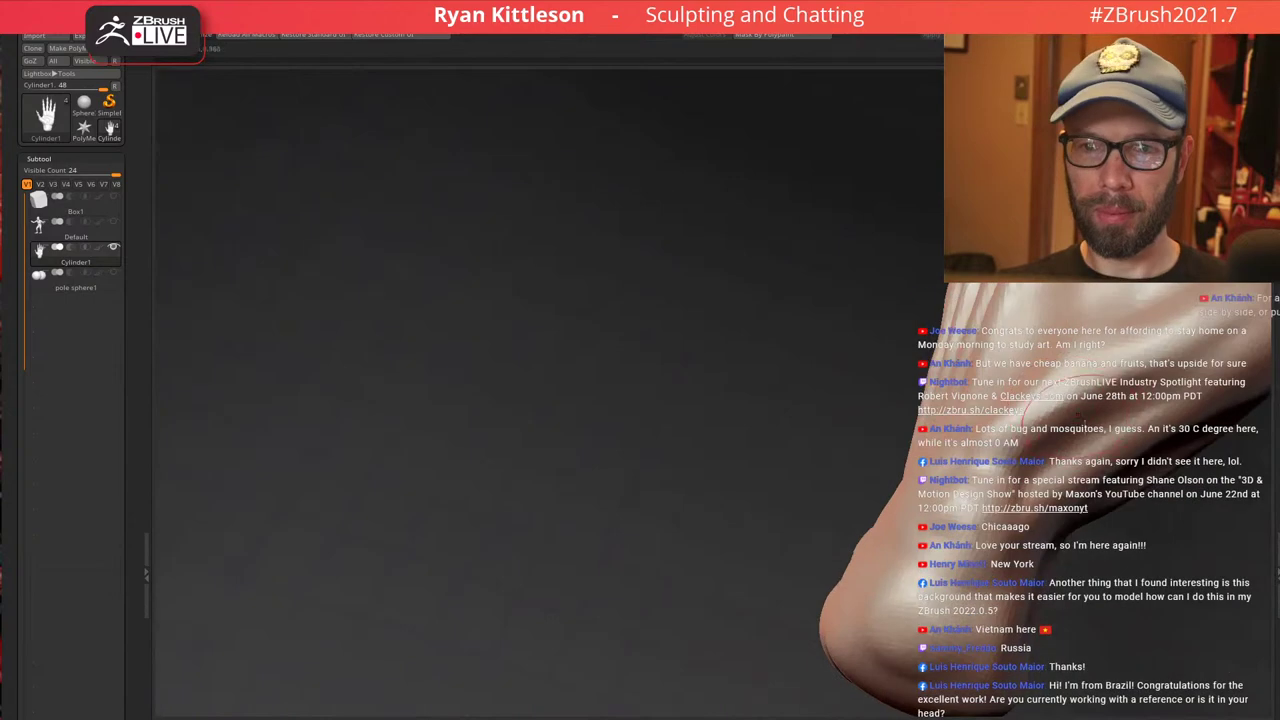
{"action": "mouse_move", "coordinate": [1112, 406]}
{"action": "right_mouse_down"}
{"action": "mouse_move", "coordinate": [1128, 353]}
{"action": "mouse_move", "coordinate": [1134, 406]}
{"action": "mouse_move", "coordinate": [940, 376]}
{"action": "mouse_move", "coordinate": [953, 419]}
{"action": "mouse_move", "coordinate": [855, 390]}
{"action": "right_mouse_up"}
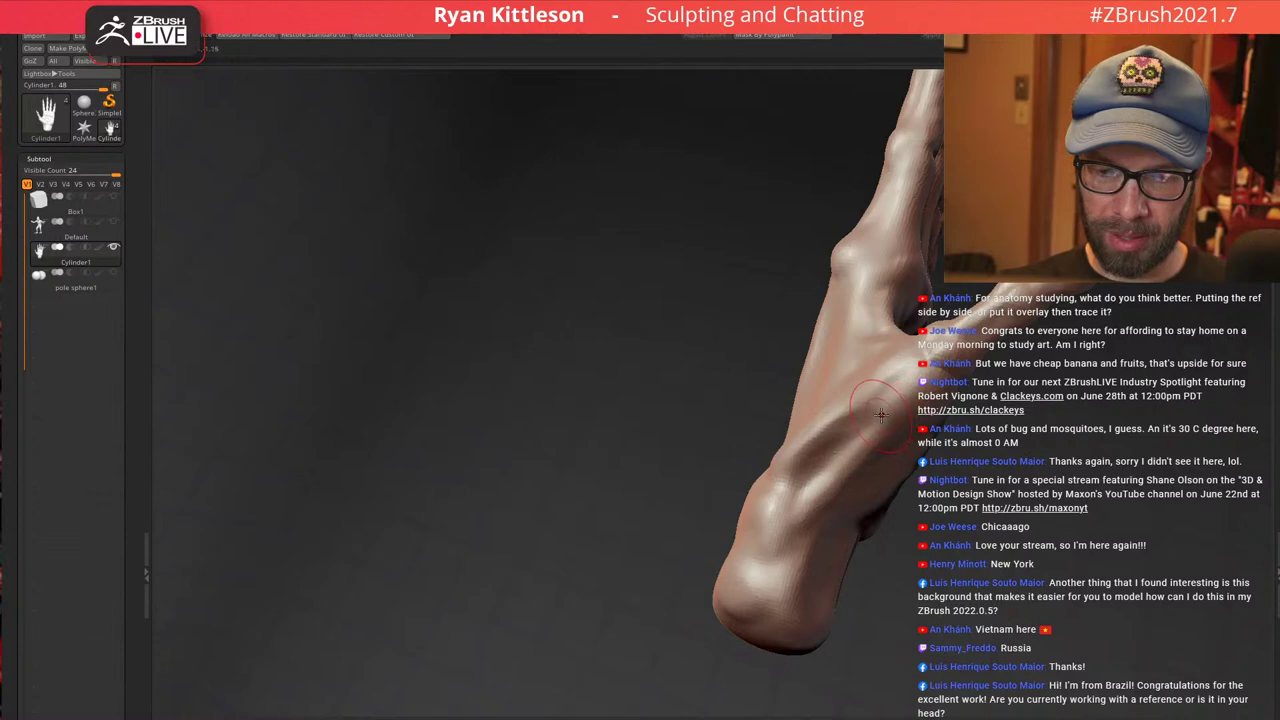
{"action": "right_click_drag", "start_coordinate": [884, 392], "coordinate": [932, 381]}
{"action": "right_click_drag", "start_coordinate": [898, 379], "coordinate": [909, 363]}
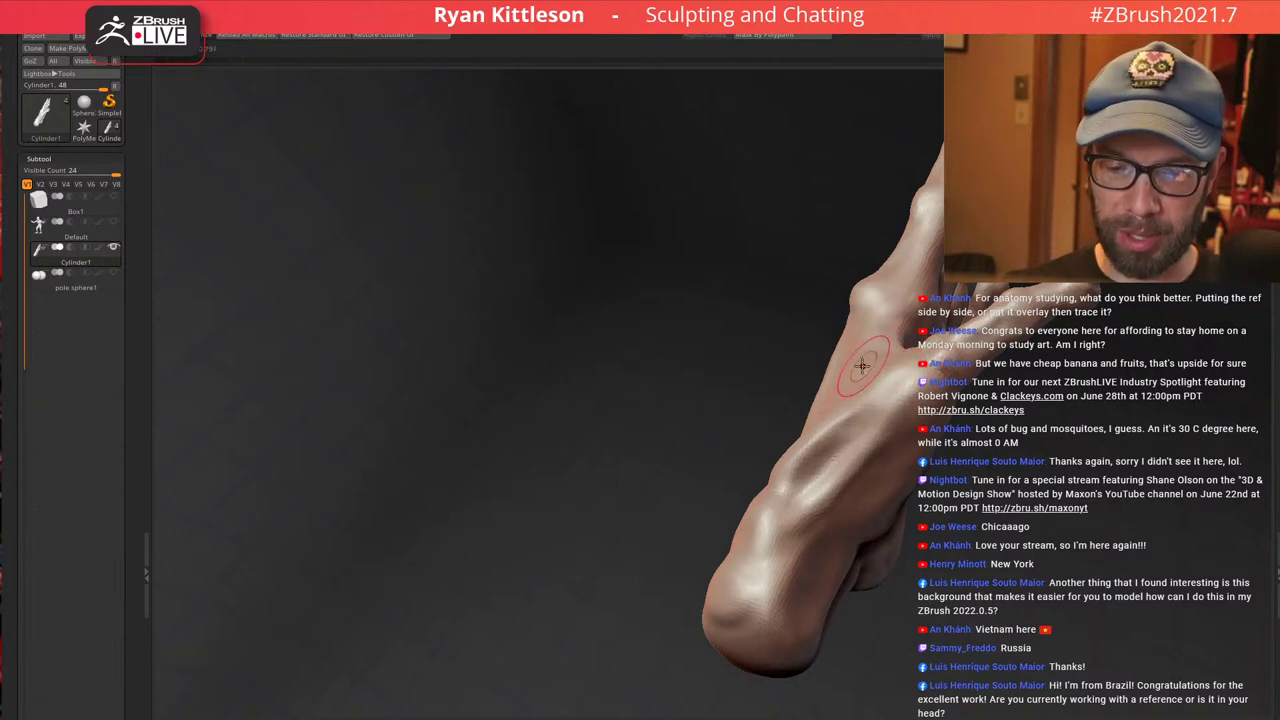
{"action": "mouse_move", "coordinate": [888, 398]}
{"action": "right_mouse_down"}
{"action": "mouse_move", "coordinate": [868, 405]}
{"action": "mouse_move", "coordinate": [866, 443]}
{"action": "mouse_move", "coordinate": [868, 422]}
{"action": "mouse_move", "coordinate": [839, 413]}
{"action": "mouse_move", "coordinate": [845, 386]}
{"action": "mouse_move", "coordinate": [857, 443]}
{"action": "mouse_move", "coordinate": [850, 408]}
{"action": "mouse_move", "coordinate": [808, 418]}
{"action": "mouse_move", "coordinate": [946, 375]}
{"action": "mouse_move", "coordinate": [905, 393]}
{"action": "mouse_move", "coordinate": [940, 397]}
{"action": "mouse_move", "coordinate": [857, 288]}
{"action": "mouse_move", "coordinate": [873, 265]}
{"action": "mouse_move", "coordinate": [881, 272]}
{"action": "right_mouse_up"}
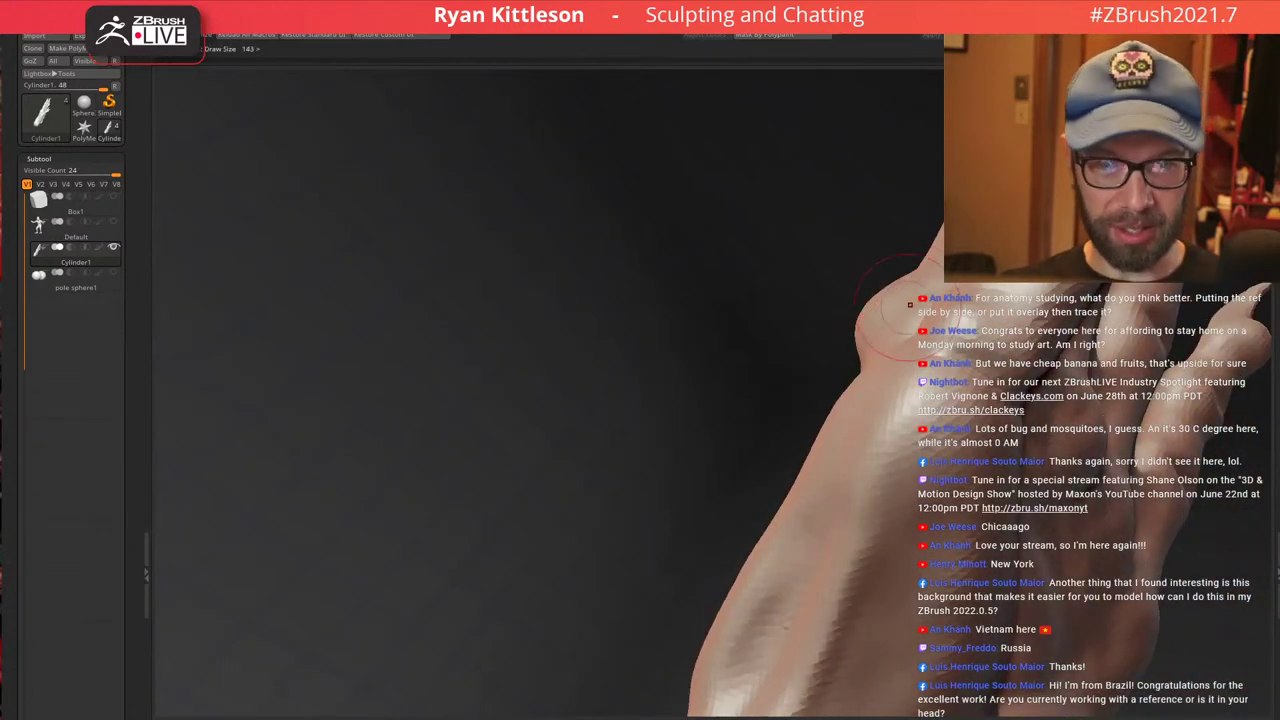
{"action": "right_click_drag", "start_coordinate": [964, 338], "coordinate": [937, 337]}
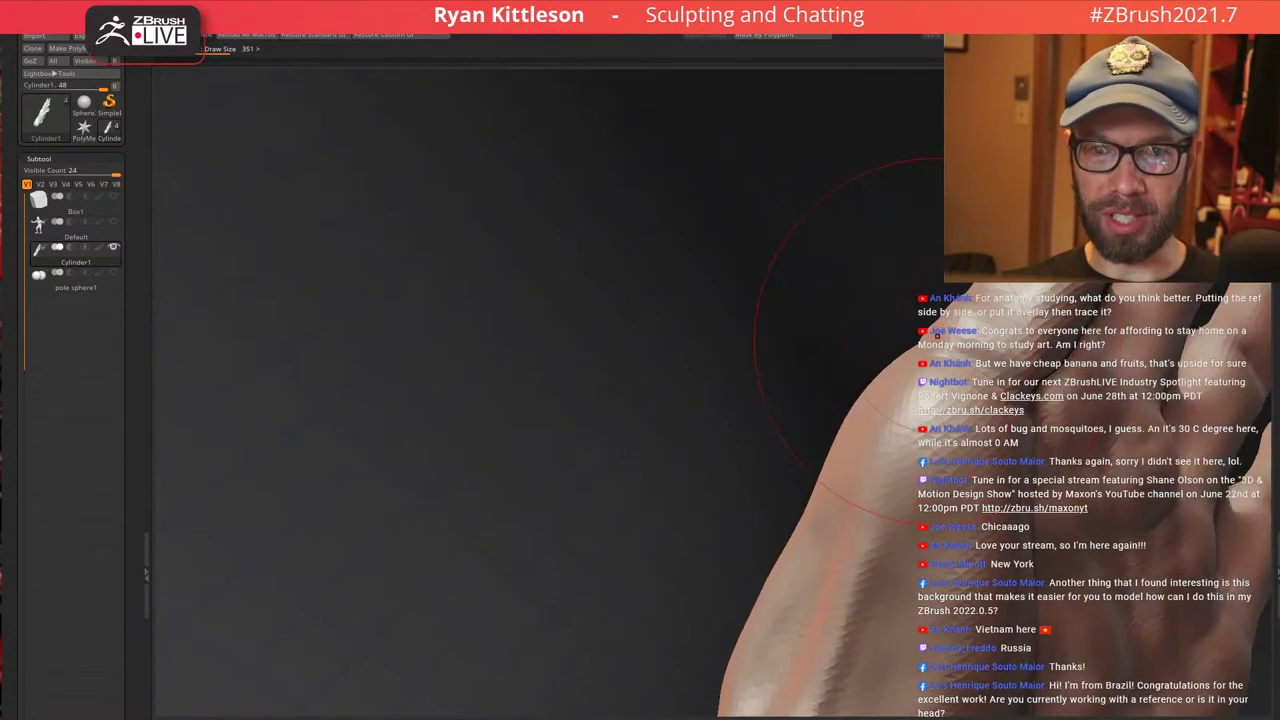
{"action": "left_click_drag", "start_coordinate": [915, 330], "coordinate": [916, 343]}
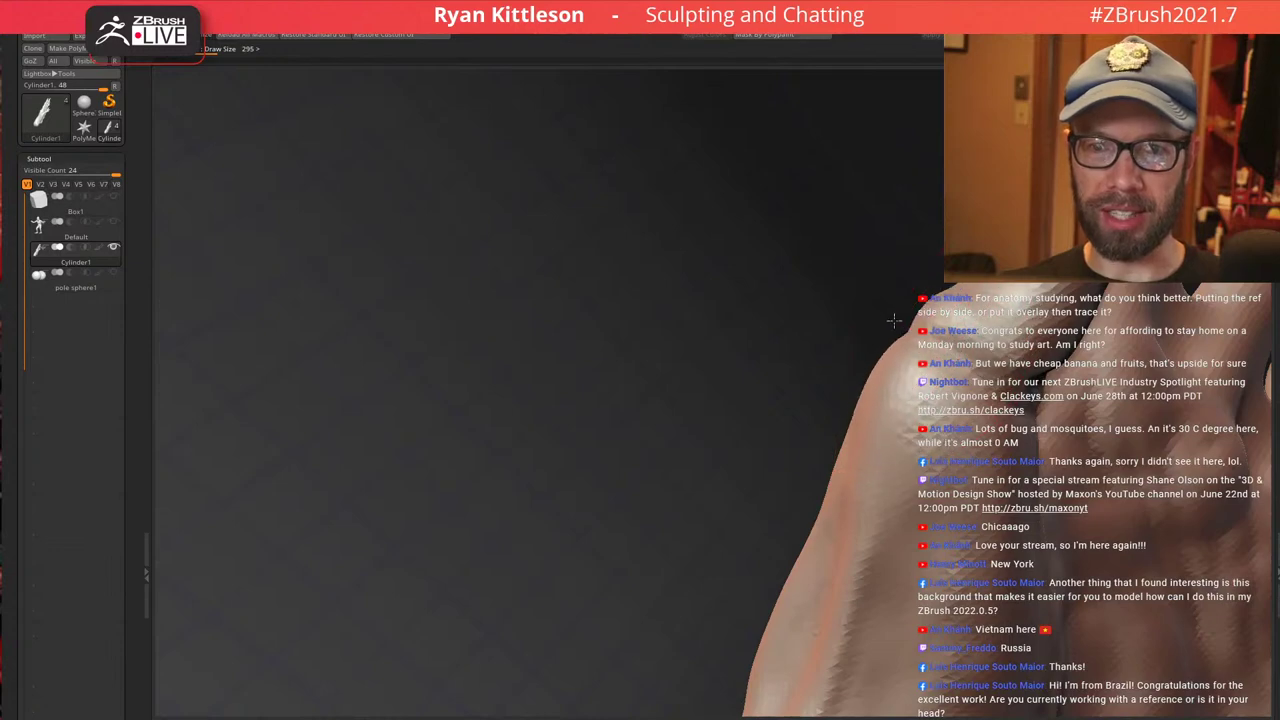
Reshape the ridge along the back of the thumb's metacarpal with a draw size of 168
{"action": "right_click_drag", "start_coordinate": [884, 312], "coordinate": [858, 462]}
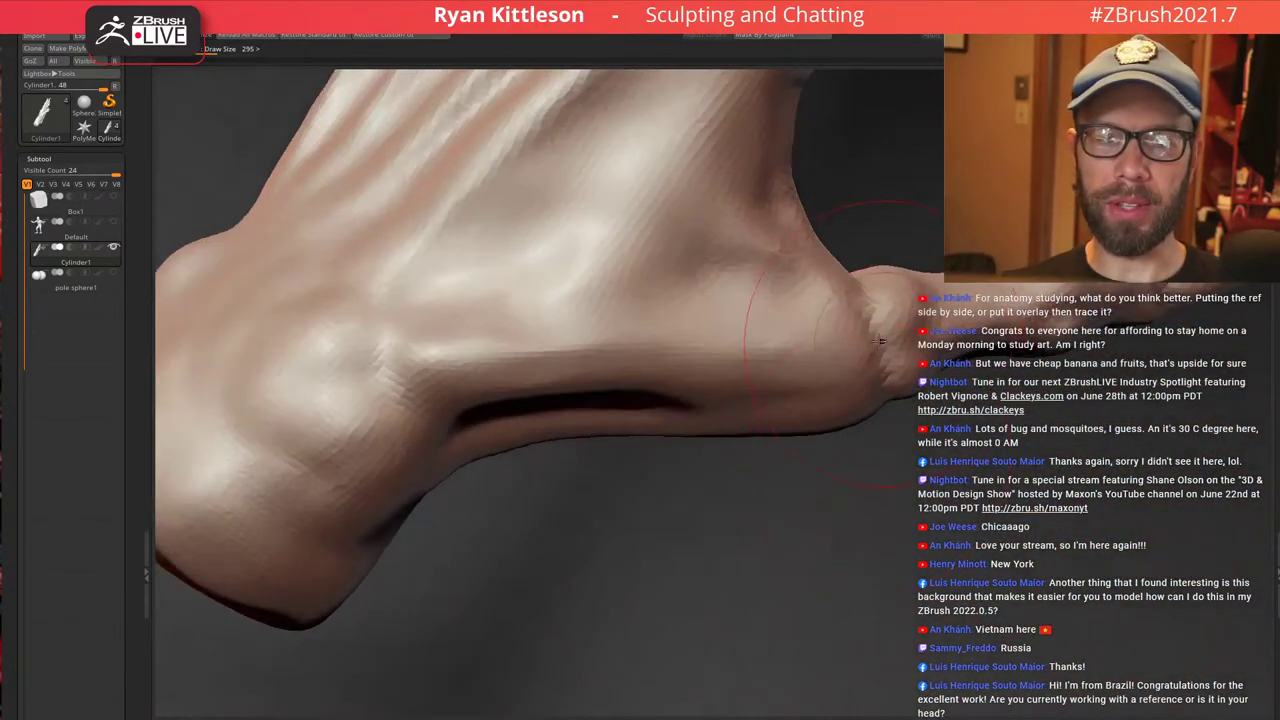
{"action": "right_click_drag", "start_coordinate": [790, 320], "coordinate": [872, 454]}
{"action": "right_click_drag", "start_coordinate": [892, 359], "coordinate": [887, 355]}
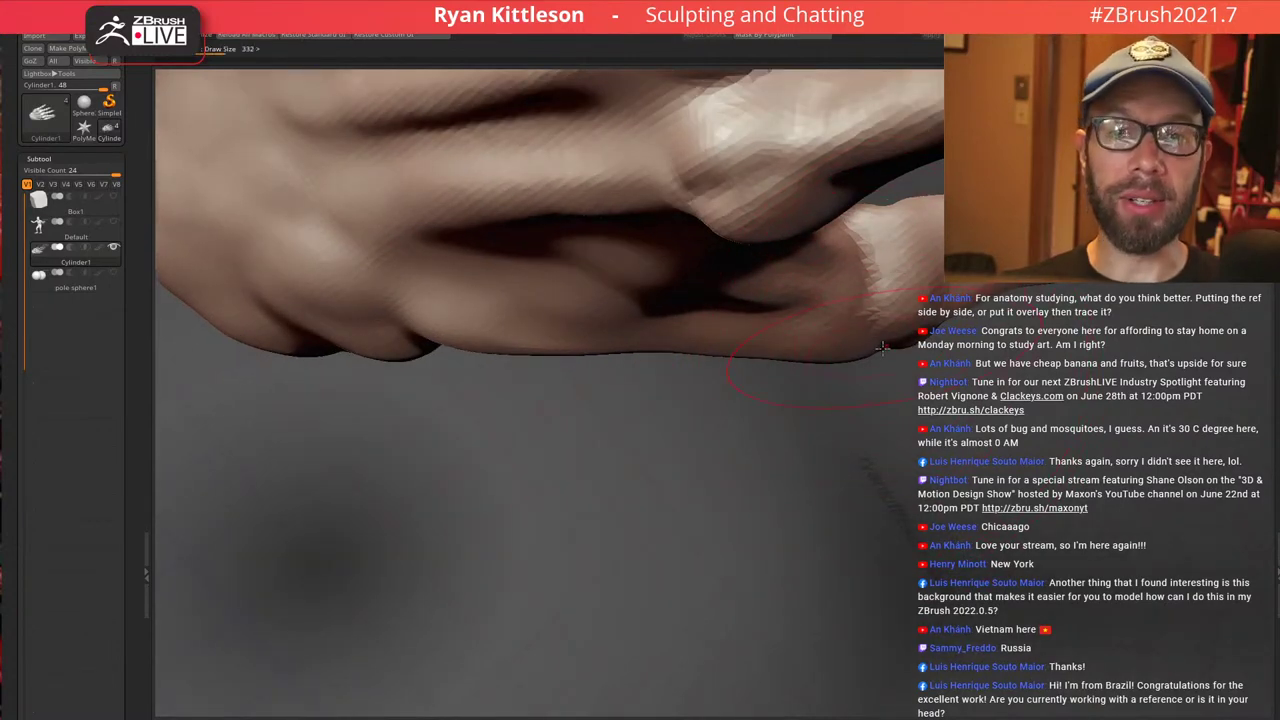
{"action": "mouse_move", "coordinate": [885, 395]}
{"action": "right_mouse_down"}
{"action": "mouse_move", "coordinate": [866, 178]}
{"action": "mouse_move", "coordinate": [869, 262]}
{"action": "mouse_move", "coordinate": [774, 286]}
{"action": "mouse_move", "coordinate": [778, 270]}
{"action": "mouse_move", "coordinate": [828, 372]}
{"action": "mouse_move", "coordinate": [866, 397]}
{"action": "right_mouse_up"}
{"action": "key", "text": "["}
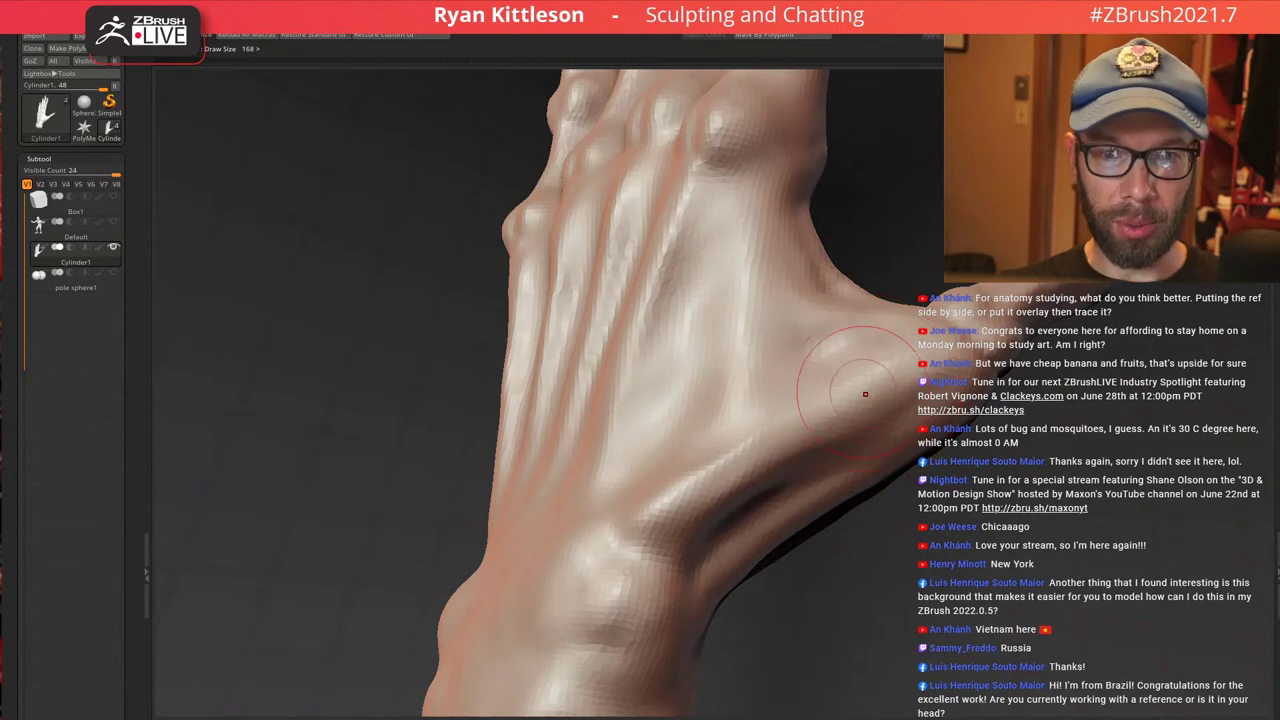
{"action": "left_click_drag", "start_coordinate": [857, 420], "coordinate": [845, 394]}
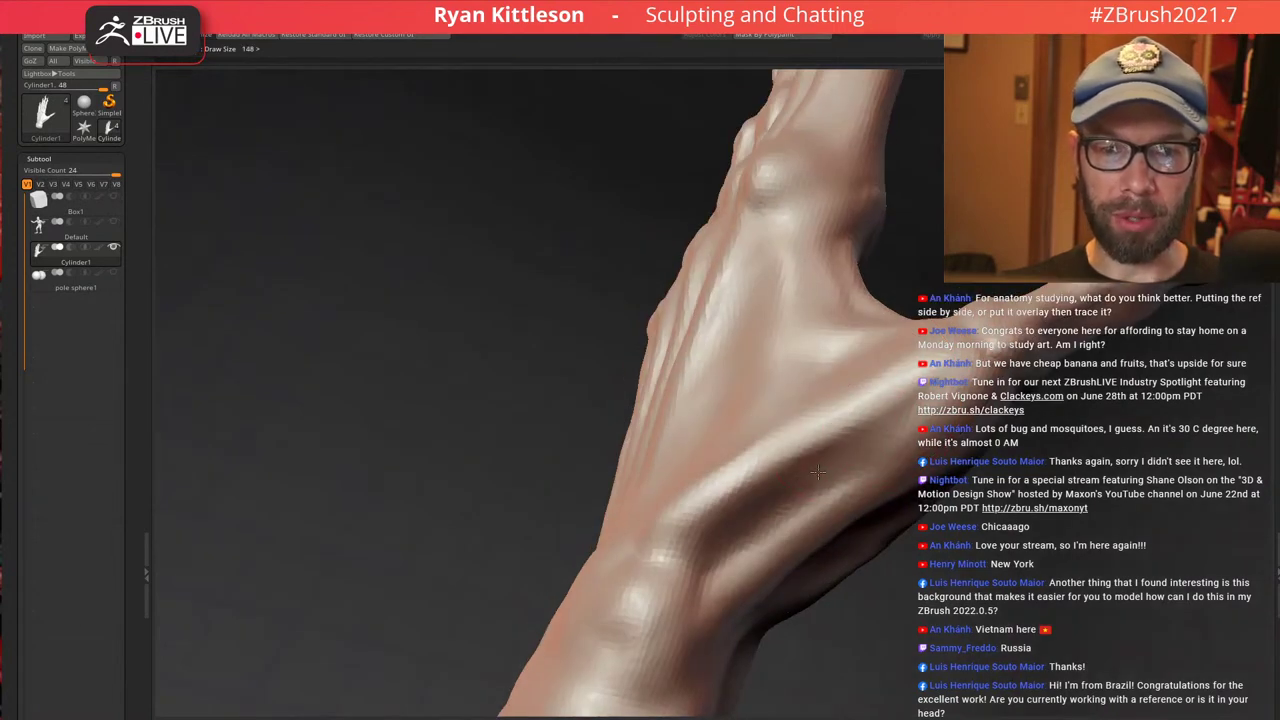
Smooth the area where the thumb web meets the thumb on the back of the hand
{"action": "mouse_move", "coordinate": [913, 386]}
{"action": "right_mouse_down"}
{"action": "mouse_move", "coordinate": [1020, 335]}
{"action": "mouse_move", "coordinate": [1018, 314]}
{"action": "mouse_move", "coordinate": [1050, 324]}
{"action": "right_mouse_up"}
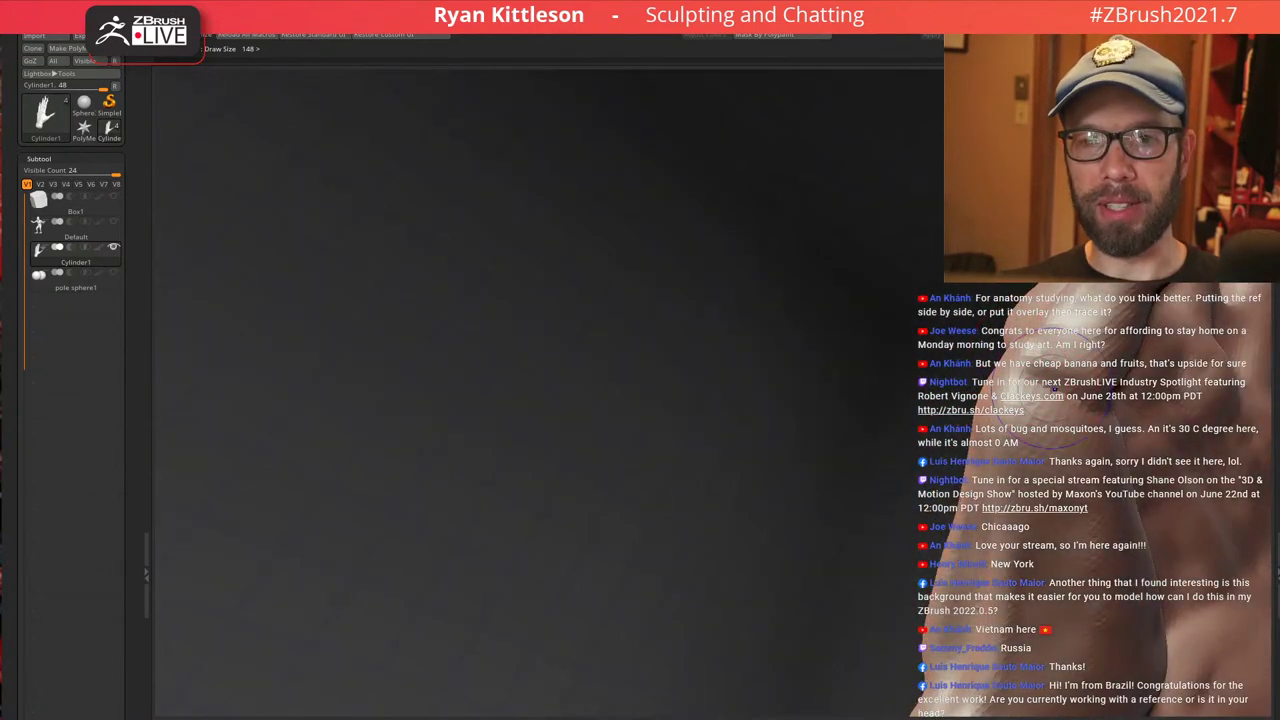
{"action": "right_click_drag", "start_coordinate": [1048, 406], "coordinate": [960, 342], "text": "ctrl"}
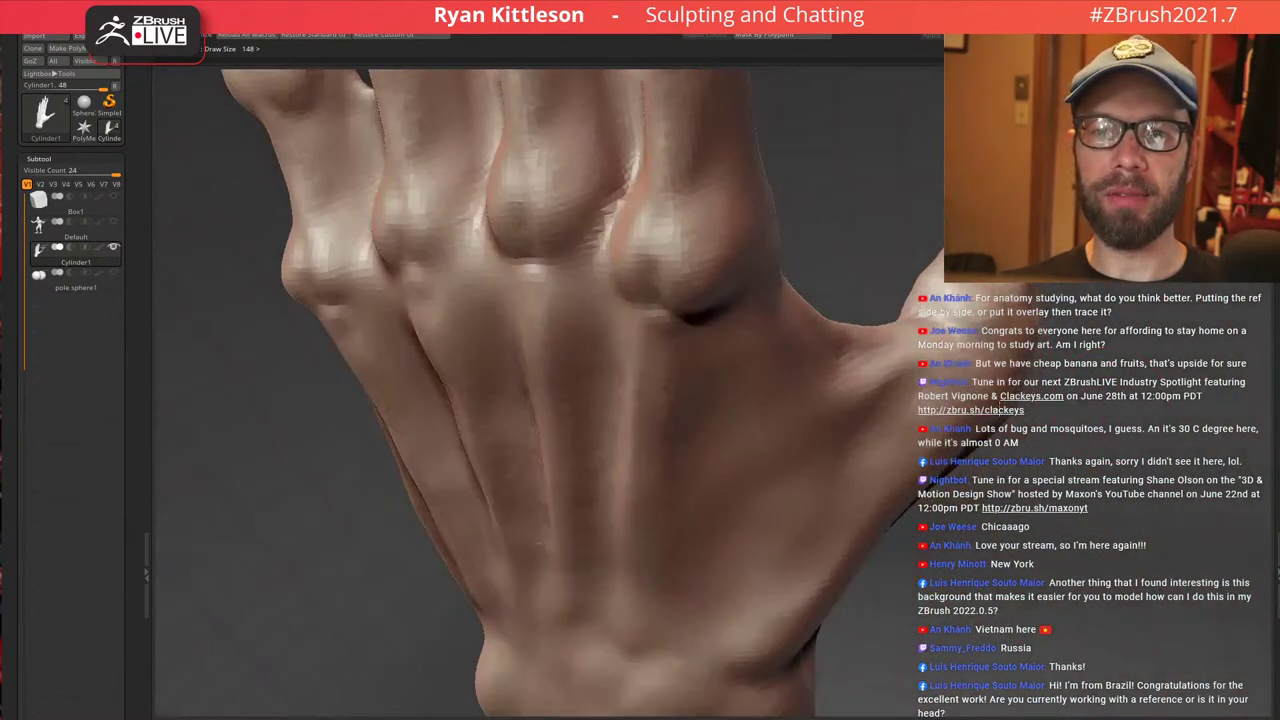
{"action": "left_click_drag", "start_coordinate": [912, 299], "coordinate": [899, 399]}
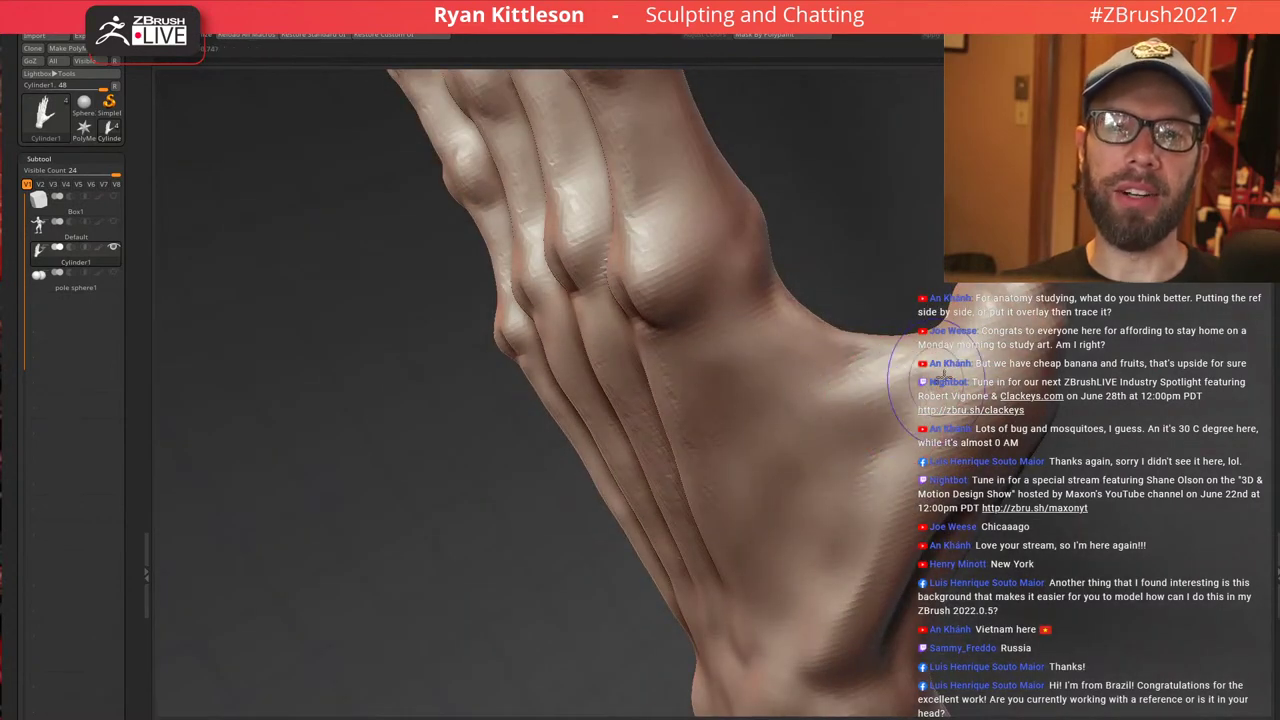
Refine the web between the index knuckle and the thumb on the back of the hand
{"action": "mouse_move", "coordinate": [1030, 362]}
{"action": "right_mouse_down"}
{"action": "mouse_move", "coordinate": [962, 352]}
{"action": "mouse_move", "coordinate": [1006, 351]}
{"action": "mouse_move", "coordinate": [1026, 330]}
{"action": "mouse_move", "coordinate": [1050, 388]}
{"action": "mouse_move", "coordinate": [1020, 402]}
{"action": "right_mouse_up"}
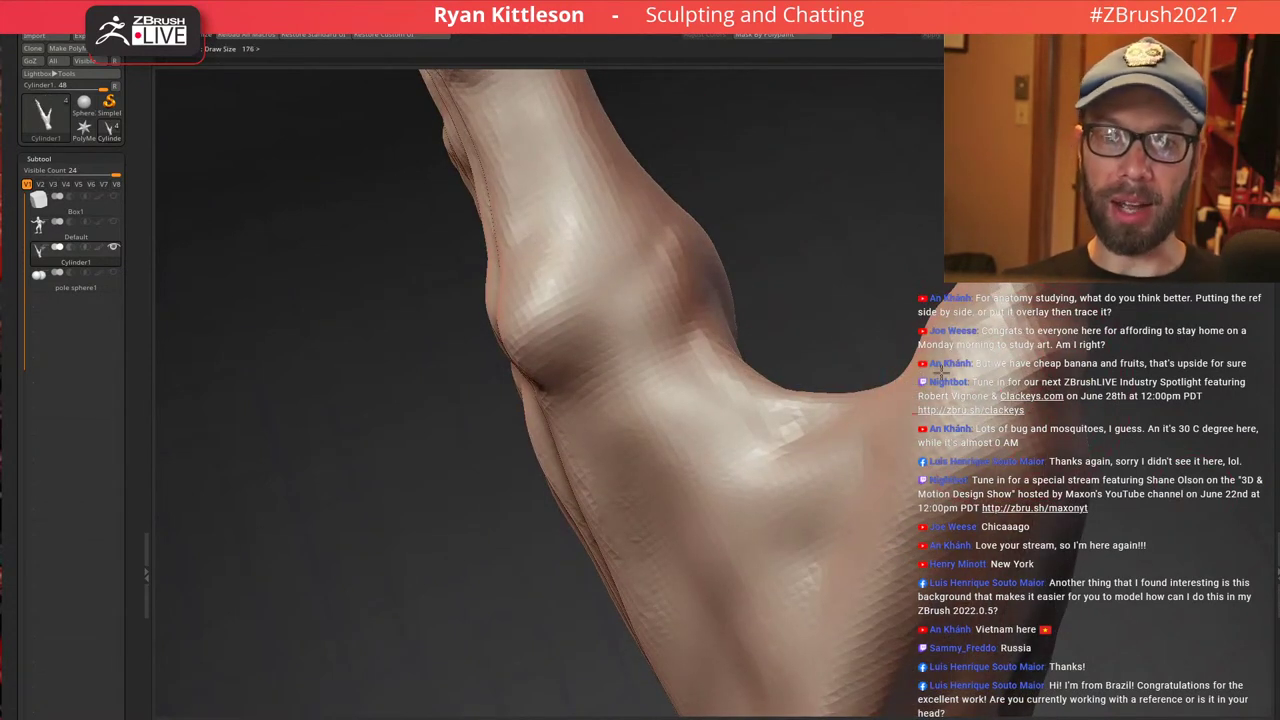
{"action": "right_click_drag", "start_coordinate": [1078, 407], "coordinate": [1144, 372]}
{"action": "right_click_drag", "start_coordinate": [1062, 420], "coordinate": [1000, 447]}
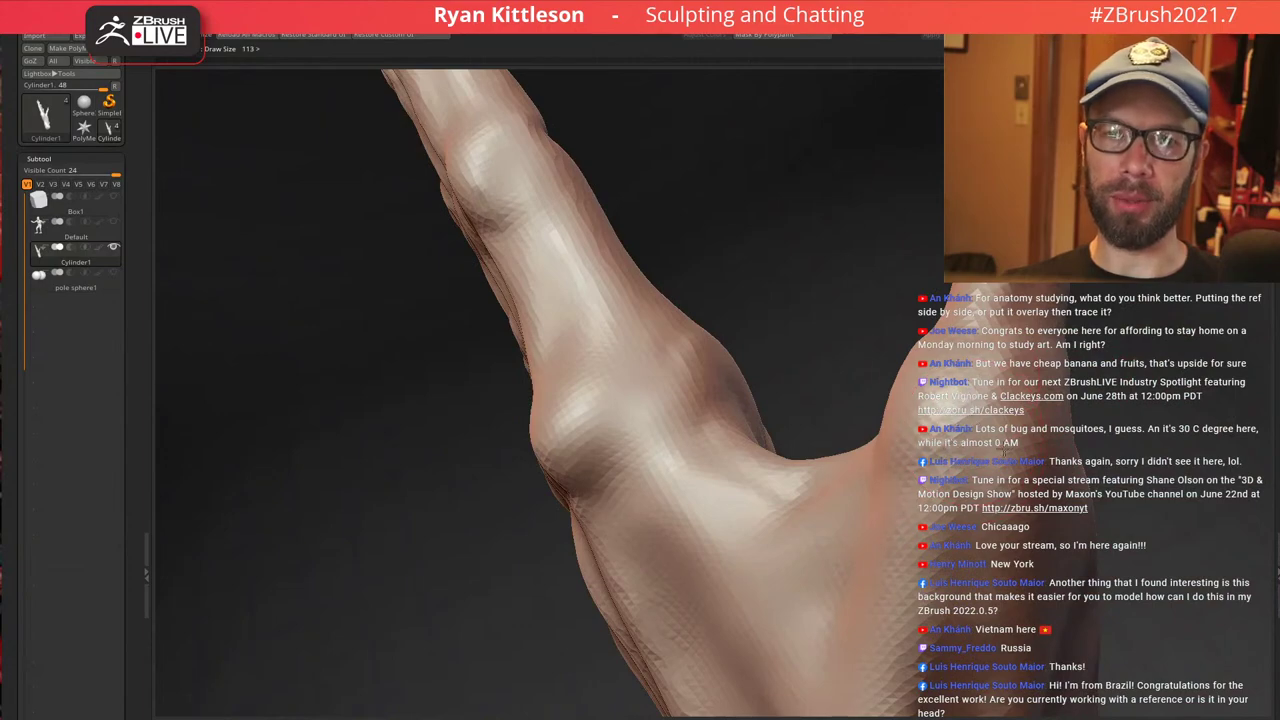
{"action": "right_click_drag", "start_coordinate": [1049, 453], "coordinate": [973, 433], "text": "ctrl"}
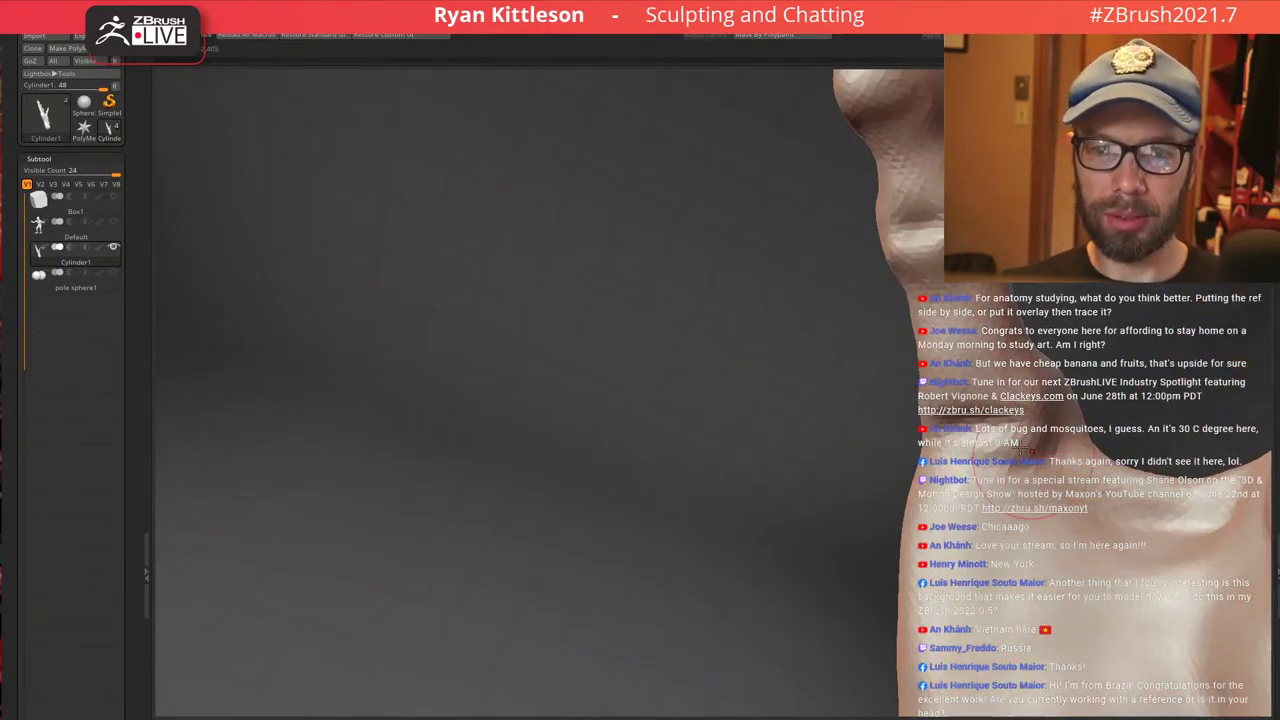
Adjust the thumb's contour above its base with an enlarged brush, raising the draw size to 218
{"action": "key", "text": "["}
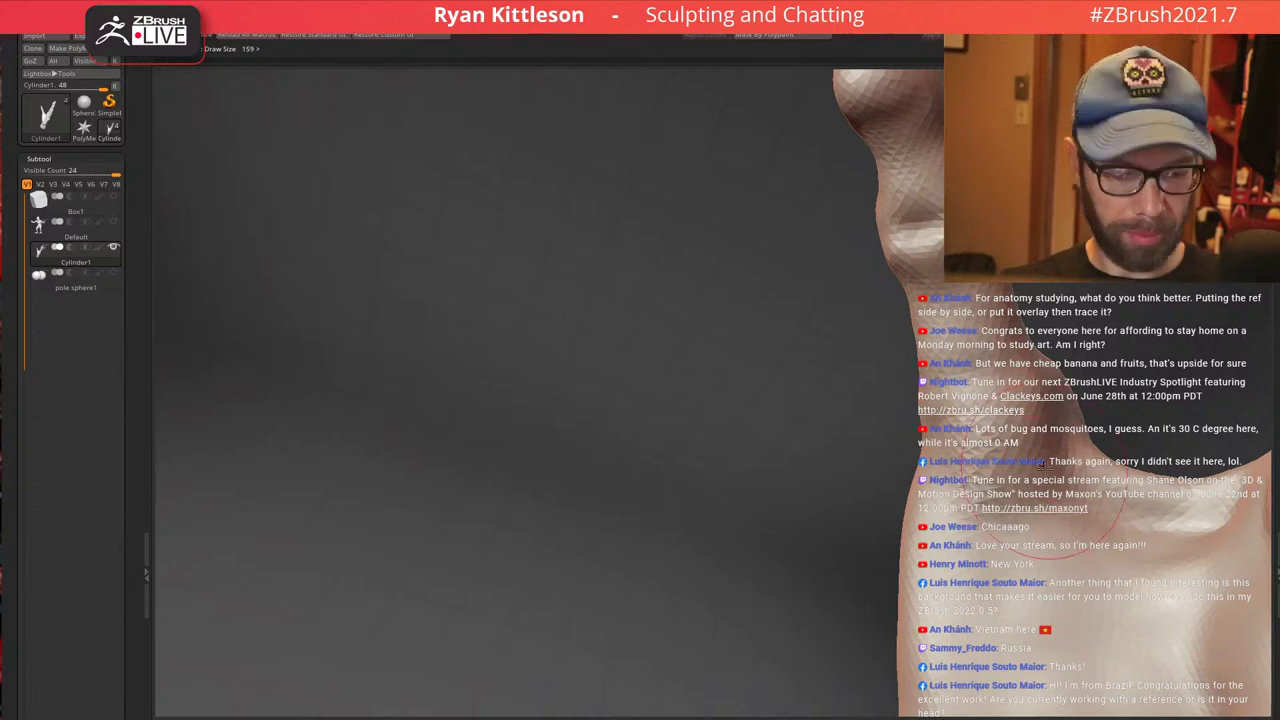
{"action": "right_click_drag", "start_coordinate": [1033, 441], "coordinate": [968, 432]}
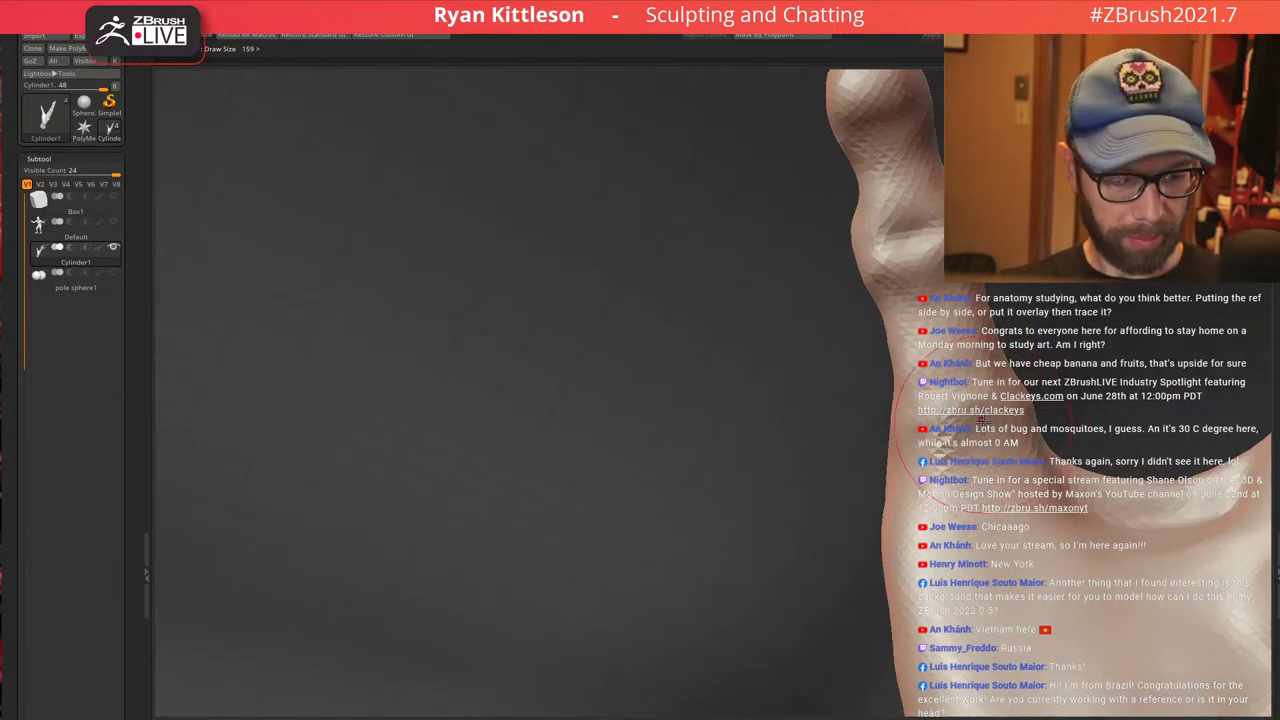
{"action": "mouse_move", "coordinate": [990, 410]}
{"action": "right_mouse_down"}
{"action": "mouse_move", "coordinate": [944, 446]}
{"action": "mouse_move", "coordinate": [854, 306]}
{"action": "mouse_move", "coordinate": [1034, 357]}
{"action": "right_mouse_up"}
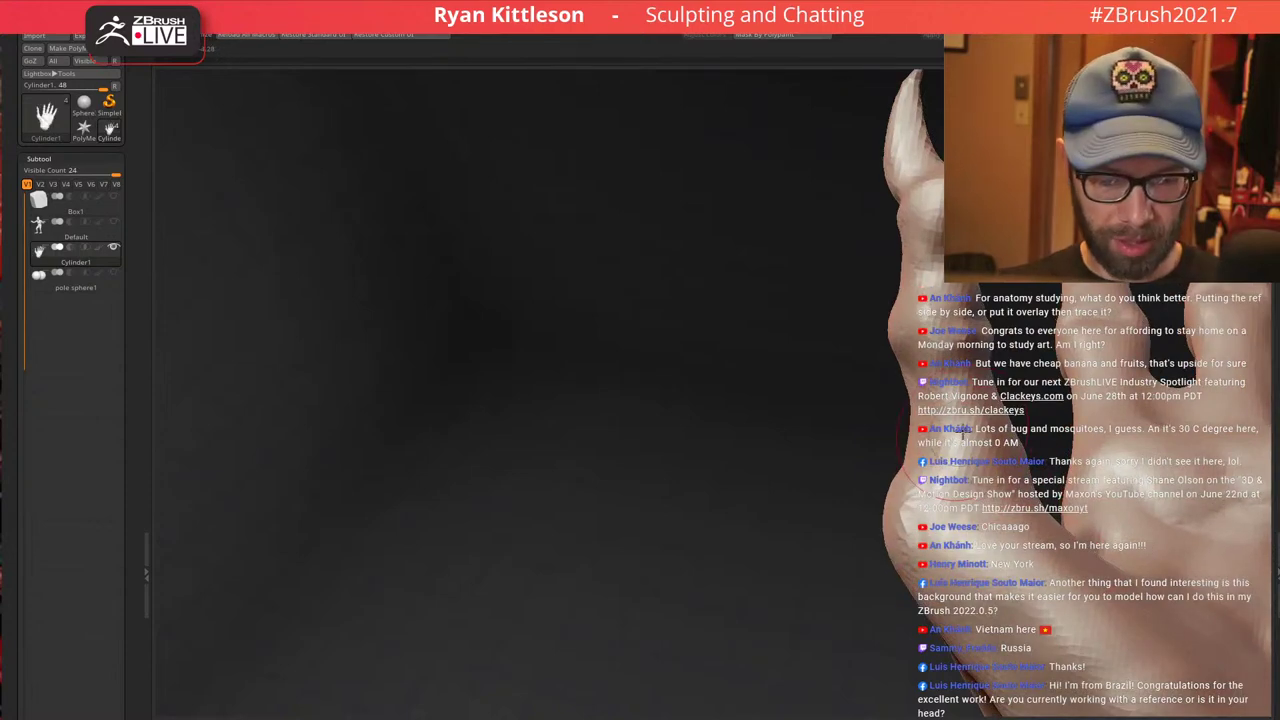
{"action": "right_click_drag", "start_coordinate": [967, 430], "coordinate": [904, 436]}
{"action": "mouse_move", "coordinate": [900, 475]}
{"action": "left_mouse_down"}
{"action": "mouse_move", "coordinate": [882, 437]}
{"action": "mouse_move", "coordinate": [888, 370]}
{"action": "left_mouse_up"}
{"action": "right_click_drag", "start_coordinate": [780, 400], "coordinate": [937, 407]}
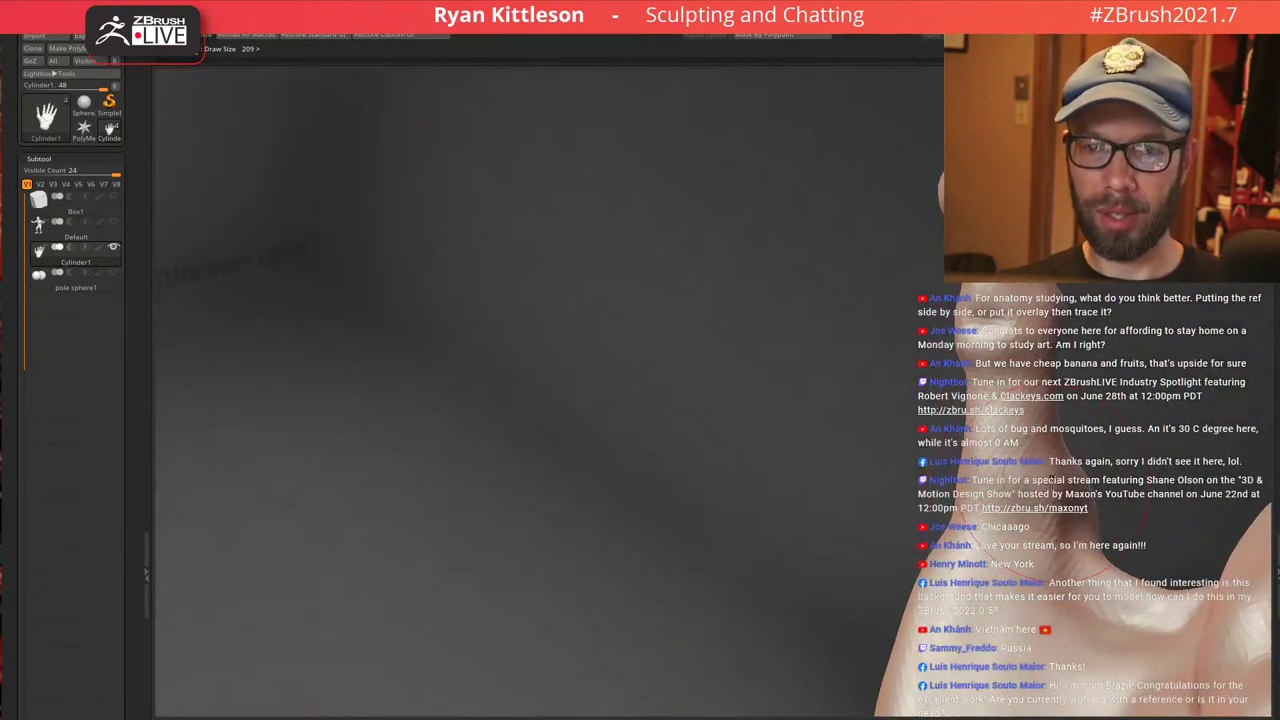
{"action": "mouse_move", "coordinate": [1050, 480]}
{"action": "right_mouse_down"}
{"action": "mouse_move", "coordinate": [1150, 486]}
{"action": "mouse_move", "coordinate": [1095, 507]}
{"action": "right_mouse_up"}
{"action": "mouse_move", "coordinate": [1010, 425]}
{"action": "right_mouse_down"}
{"action": "mouse_move", "coordinate": [1075, 415]}
{"action": "mouse_move", "coordinate": [1038, 382]}
{"action": "mouse_move", "coordinate": [1023, 428]}
{"action": "right_mouse_up"}
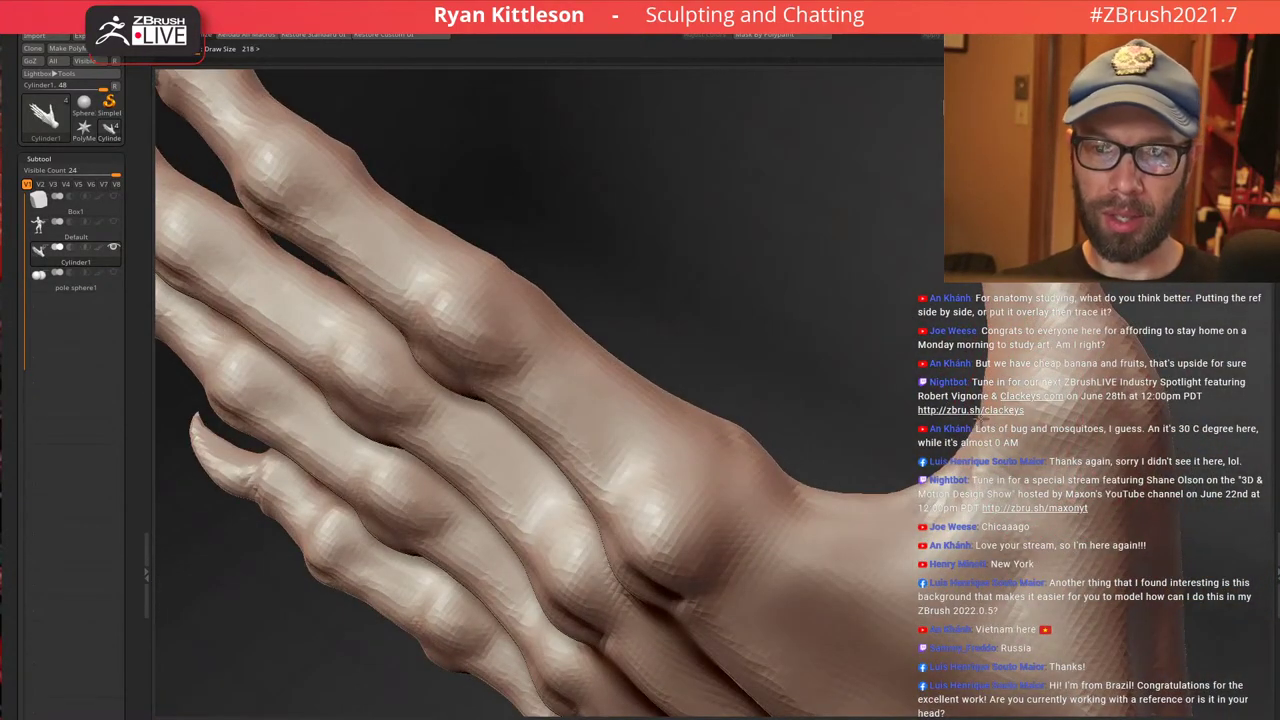
{"action": "mouse_move", "coordinate": [1007, 377]}
{"action": "right_mouse_down"}
{"action": "mouse_move", "coordinate": [1030, 400]}
{"action": "mouse_move", "coordinate": [1046, 382]}
{"action": "mouse_move", "coordinate": [990, 415]}
{"action": "mouse_move", "coordinate": [901, 438]}
{"action": "mouse_move", "coordinate": [846, 508]}
{"action": "mouse_move", "coordinate": [948, 397]}
{"action": "mouse_move", "coordinate": [985, 420]}
{"action": "mouse_move", "coordinate": [1008, 402]}
{"action": "right_mouse_up"}
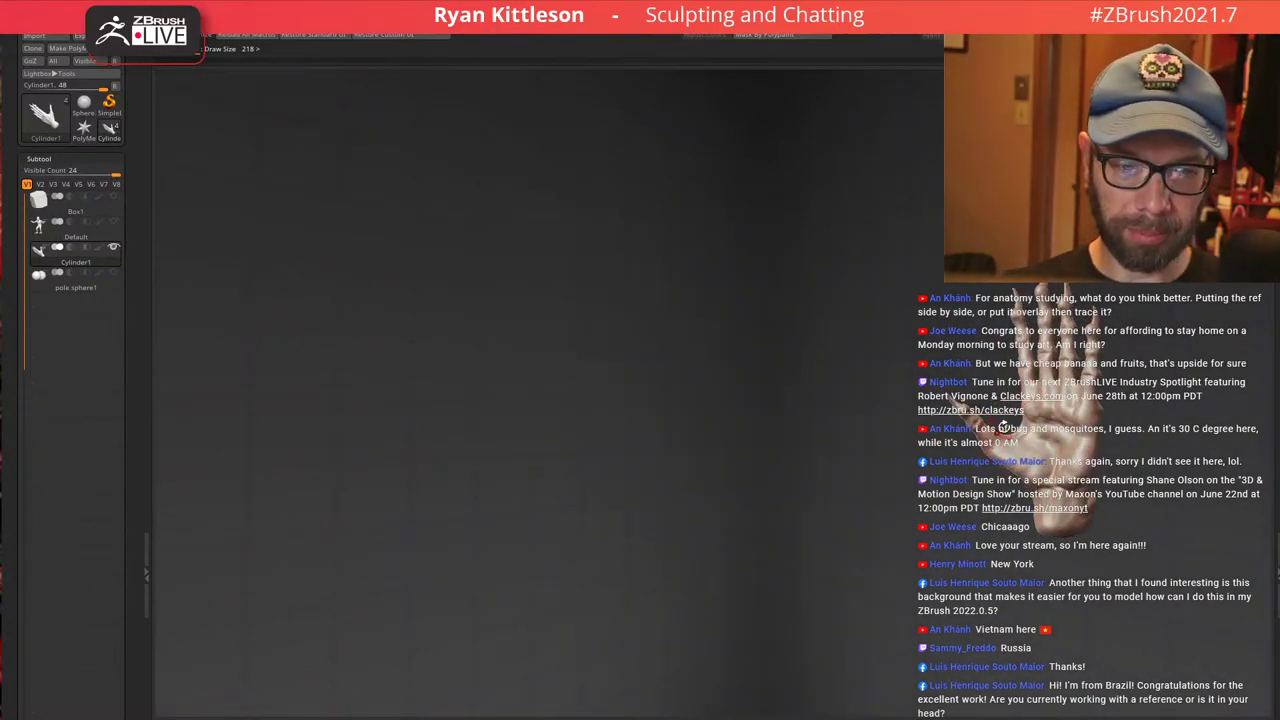
Mask the hand apart from the thumb, centre the gizmo on the thumb and adjust its shape with the transform
{"action": "mouse_move", "coordinate": [1003, 428]}
{"action": "right_mouse_down"}
{"action": "mouse_move", "coordinate": [1074, 364]}
{"action": "mouse_move", "coordinate": [1006, 382]}
{"action": "mouse_move", "coordinate": [1028, 415]}
{"action": "mouse_move", "coordinate": [894, 428]}
{"action": "right_mouse_up"}
{"action": "mouse_move", "coordinate": [1060, 411]}
{"action": "right_mouse_down", "text": "ctrl"}
{"action": "mouse_move", "coordinate": [974, 443]}
{"action": "mouse_move", "coordinate": [957, 412]}
{"action": "right_mouse_up", "text": "ctrl"}
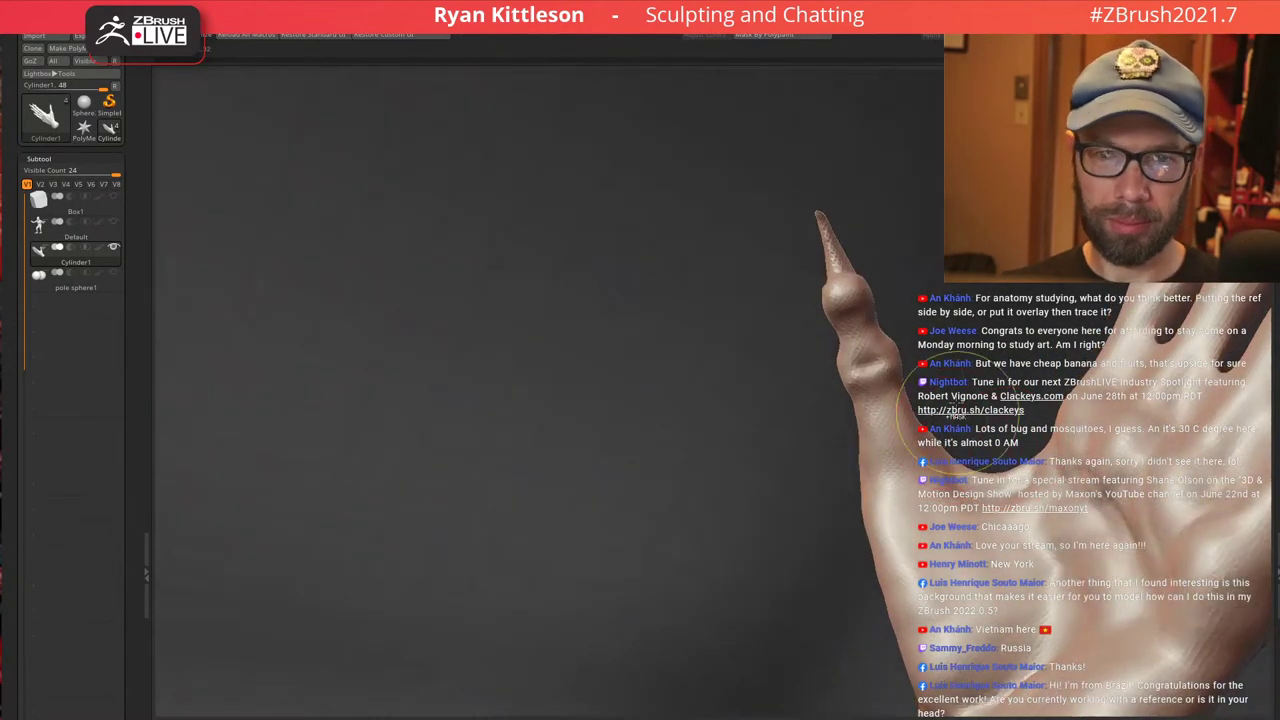
{"action": "mouse_move", "coordinate": [1008, 255]}
{"action": "left_mouse_down", "text": "ctrl"}
{"action": "mouse_move", "coordinate": [842, 480]}
{"action": "mouse_move", "coordinate": [805, 47]}
{"action": "mouse_move", "coordinate": [815, 54]}
{"action": "left_mouse_up", "text": "ctrl"}
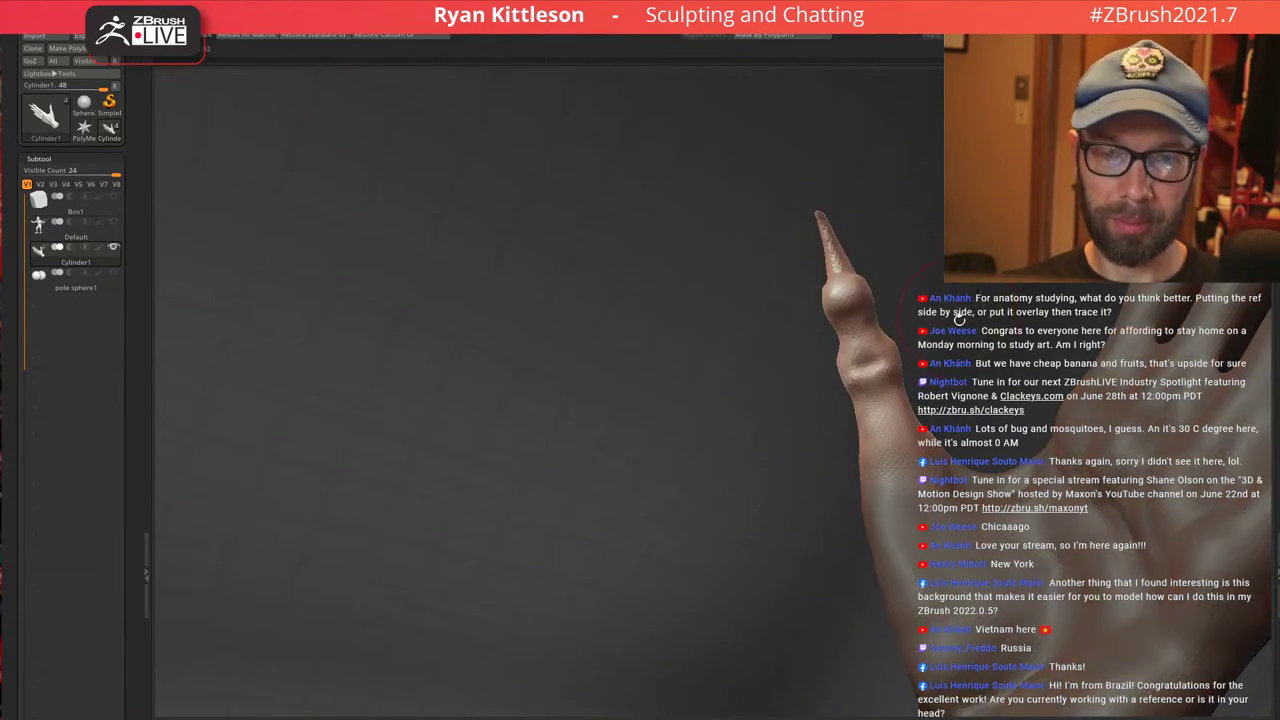
{"action": "key", "text": "w"}
{"action": "left_click_drag", "start_coordinate": [904, 491], "coordinate": [822, 237], "text": "alt"}
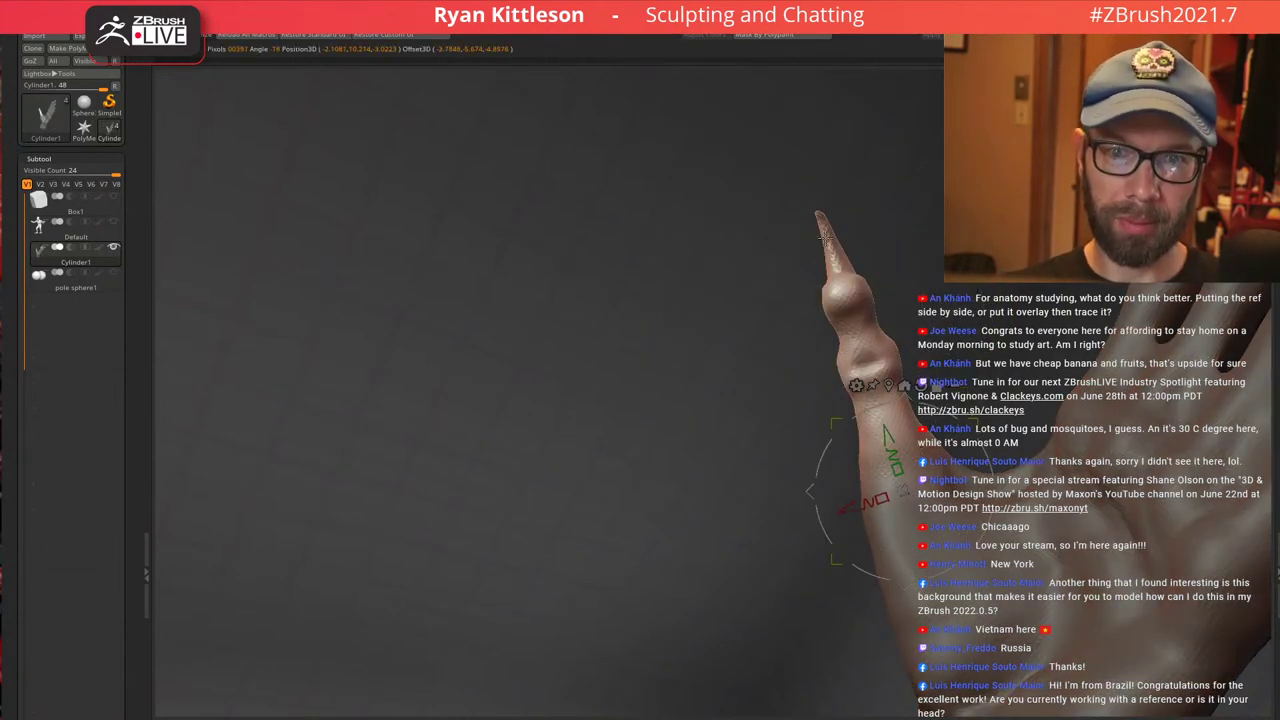
{"action": "left_click", "coordinate": [889, 385]}
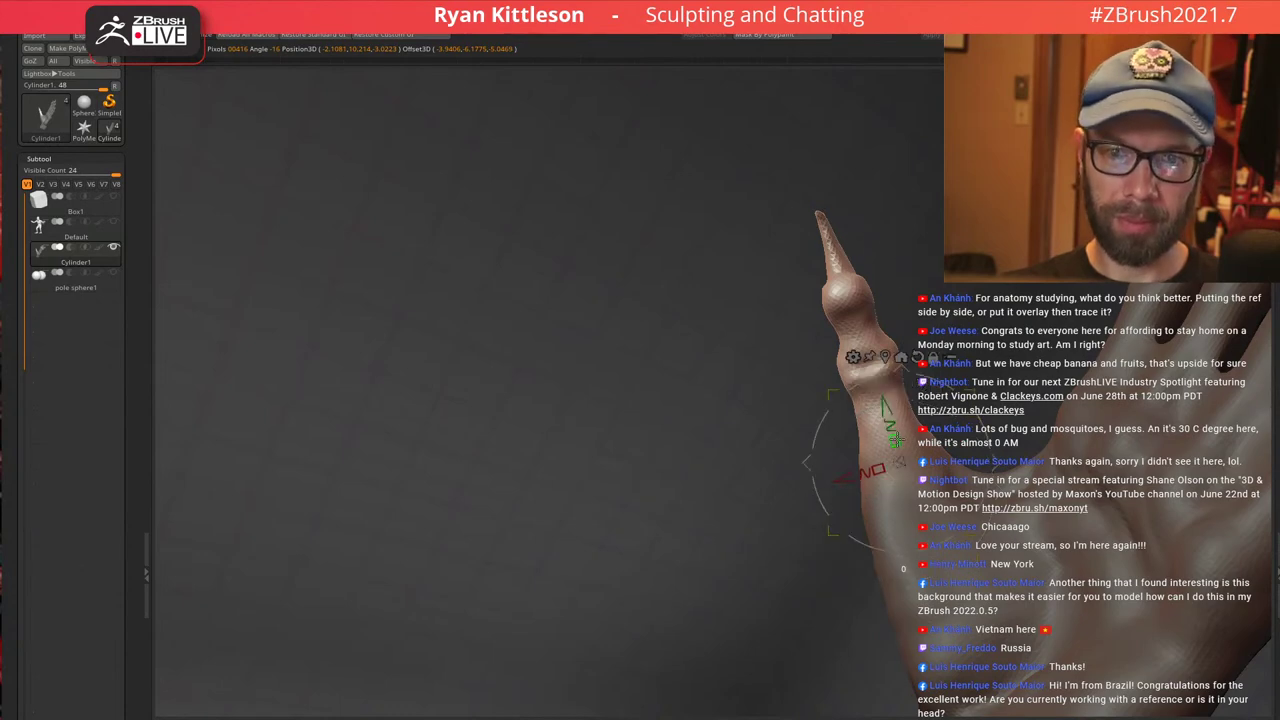
{"action": "left_click_drag", "start_coordinate": [894, 440], "coordinate": [891, 421], "text": "alt"}
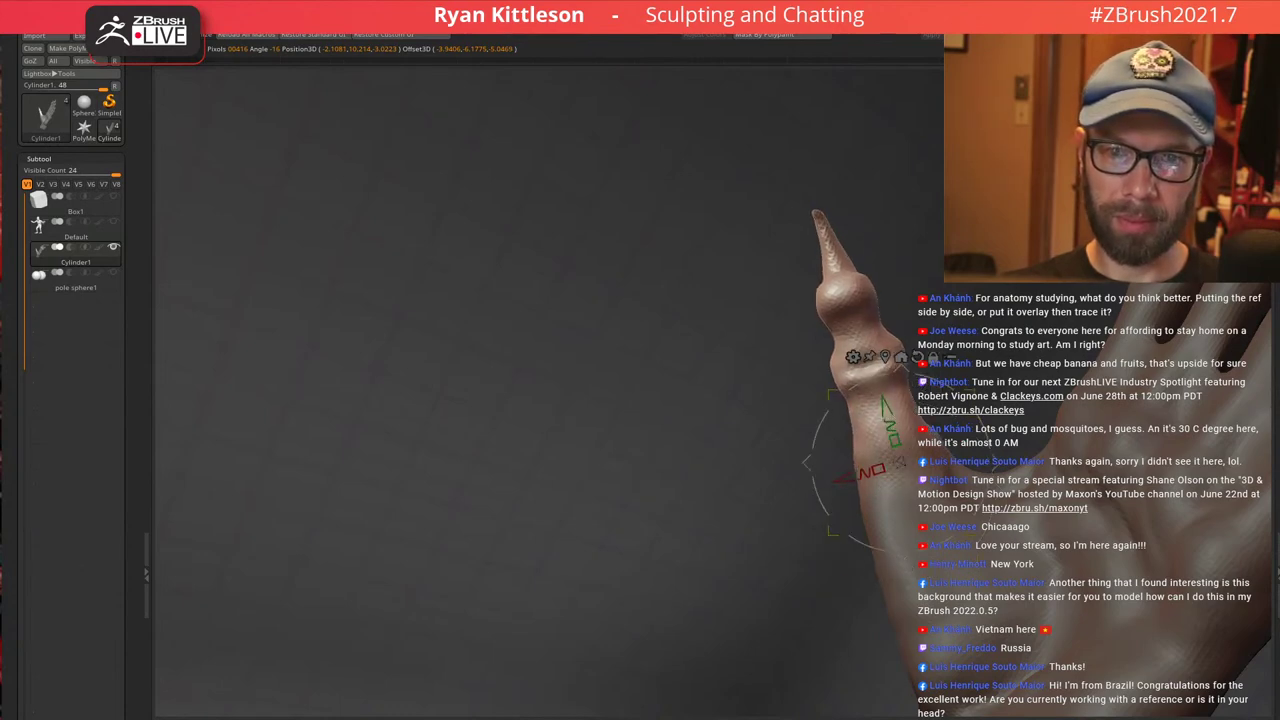
{"action": "left_click_drag", "start_coordinate": [700, 420], "coordinate": [700, 340], "text": "alt"}
{"action": "key", "text": "q"}
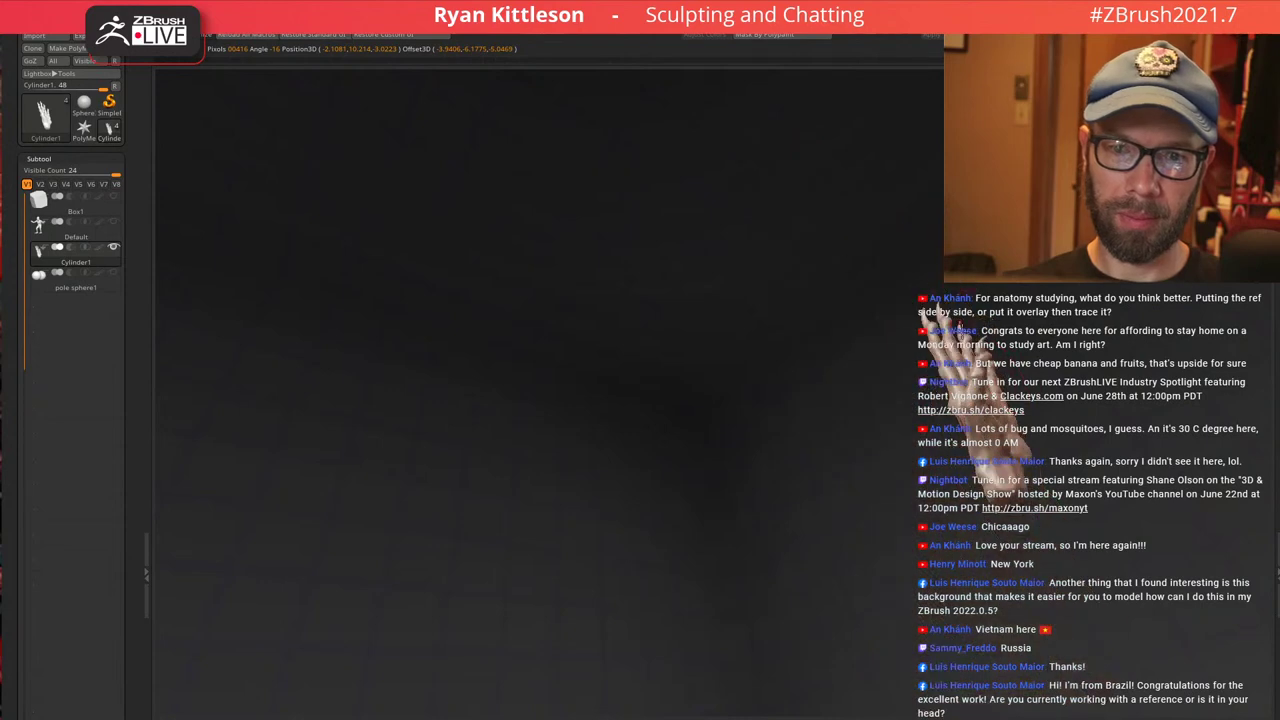
Show the Default body and pole sphere1 subtools with the hand, and place the transform pivot at the wrist
{"action": "left_click_drag", "start_coordinate": [960, 326], "coordinate": [967, 387]}
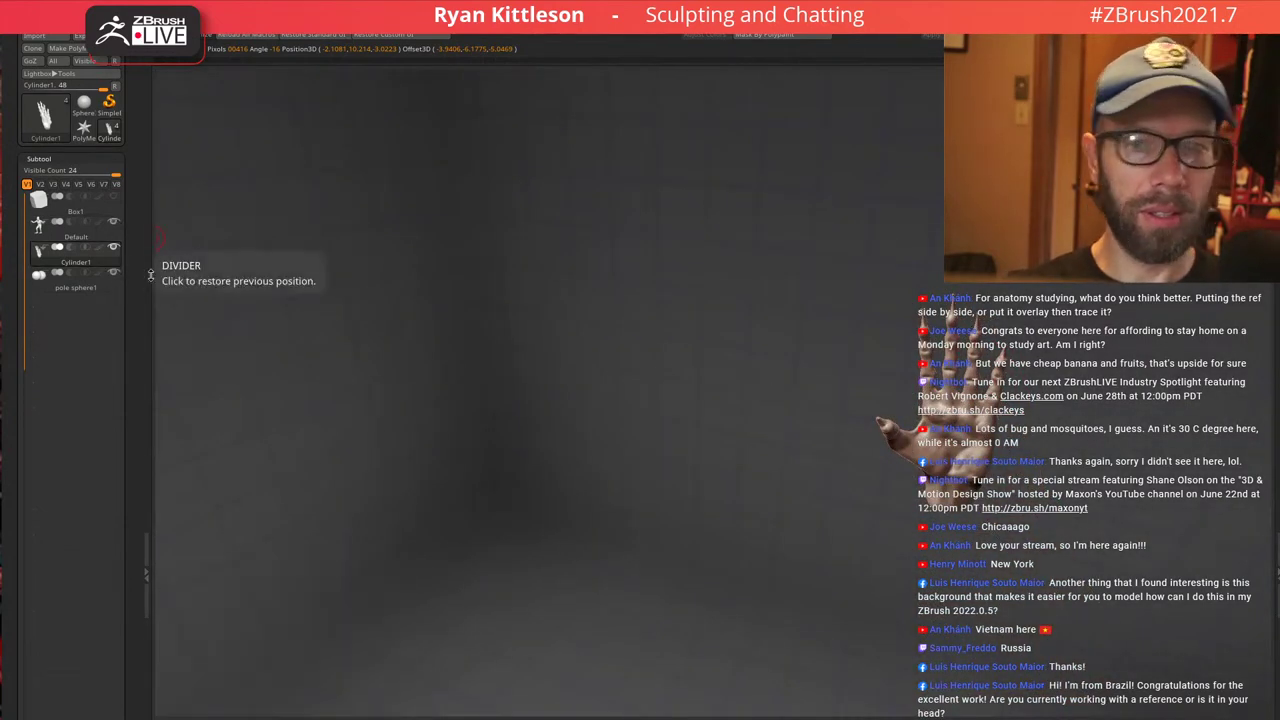
{"action": "left_click_drag", "start_coordinate": [910, 396], "coordinate": [952, 398]}
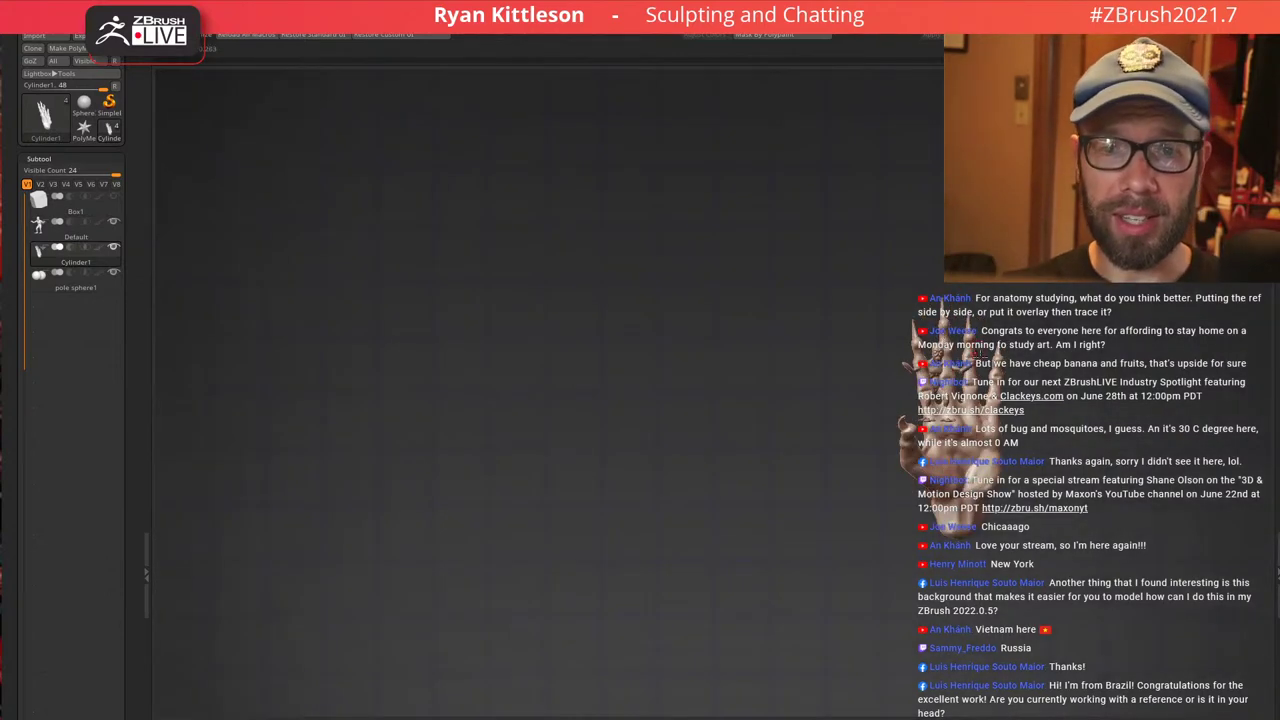
{"action": "key", "text": "w"}
{"action": "left_click", "coordinate": [960, 518], "text": "alt"}
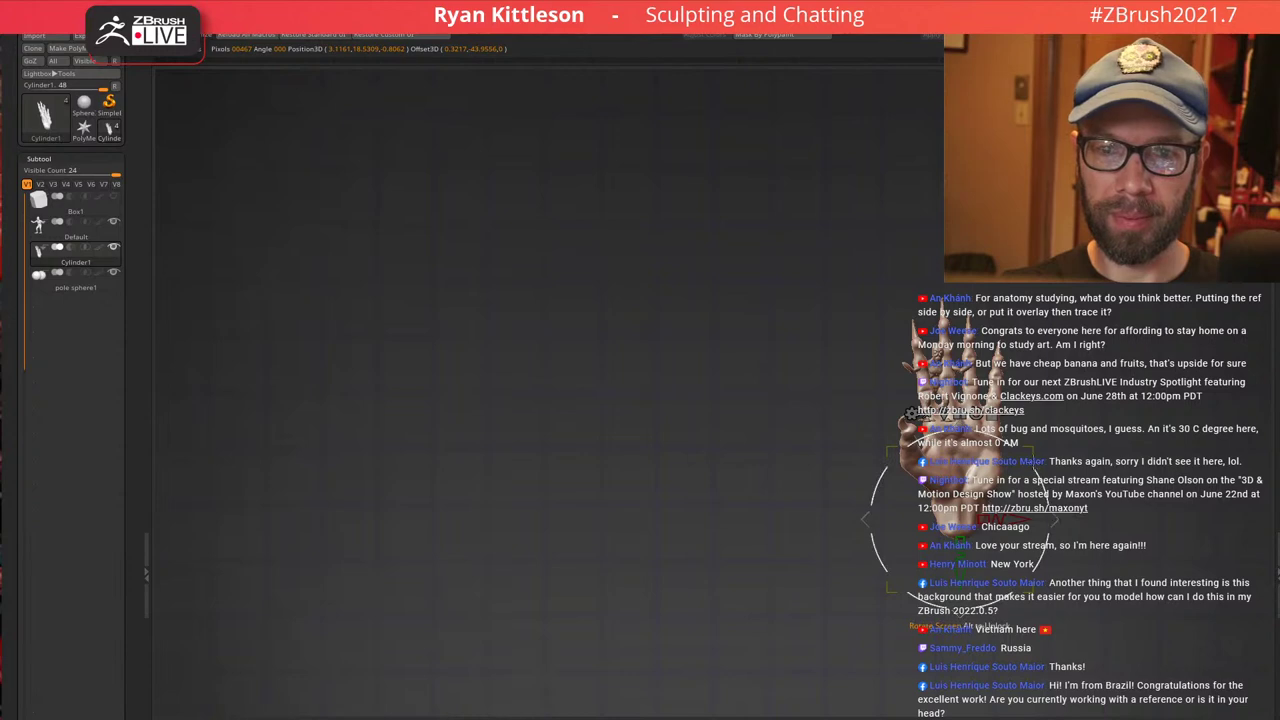
Move and scale the hand down to fit the end of the creature's forearm
{"action": "left_click_drag", "start_coordinate": [960, 519], "coordinate": [815, 540]}
{"action": "left_click_drag", "start_coordinate": [1067, 329], "coordinate": [753, 315], "text": "alt"}
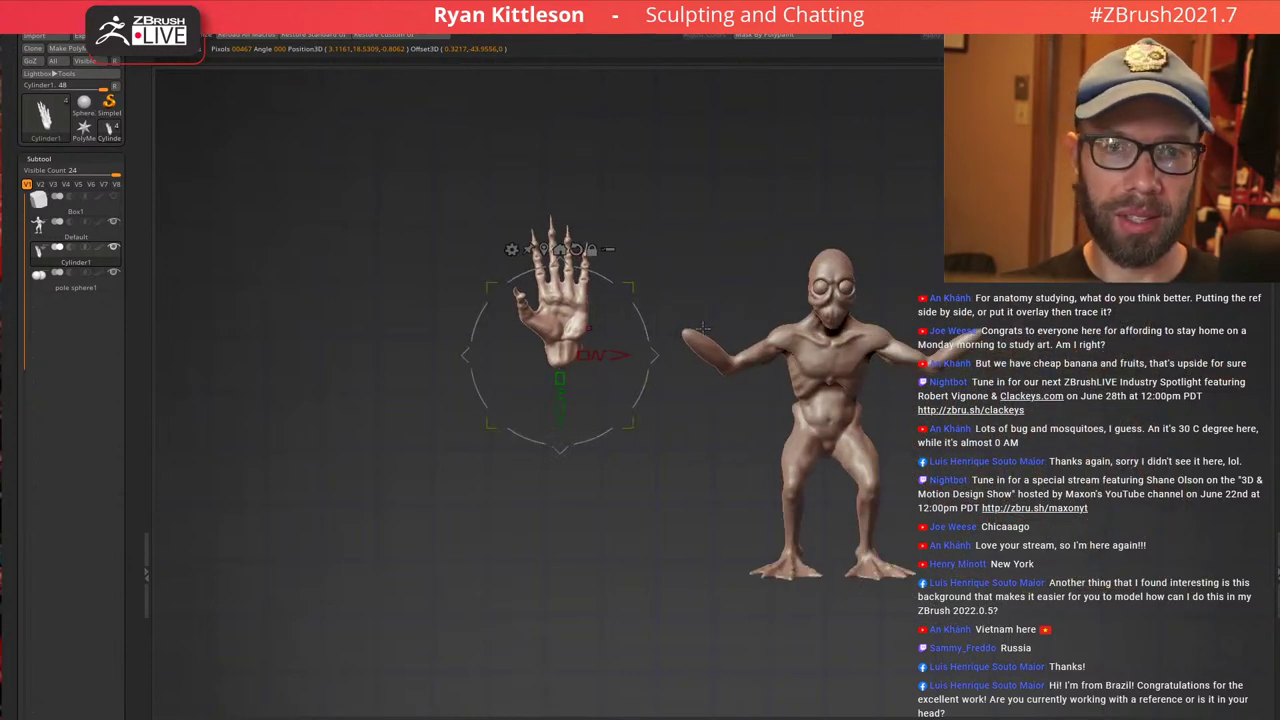
{"action": "left_click_drag", "start_coordinate": [631, 288], "coordinate": [609, 302]}
{"action": "left_click_drag", "start_coordinate": [656, 351], "coordinate": [1117, 520]}
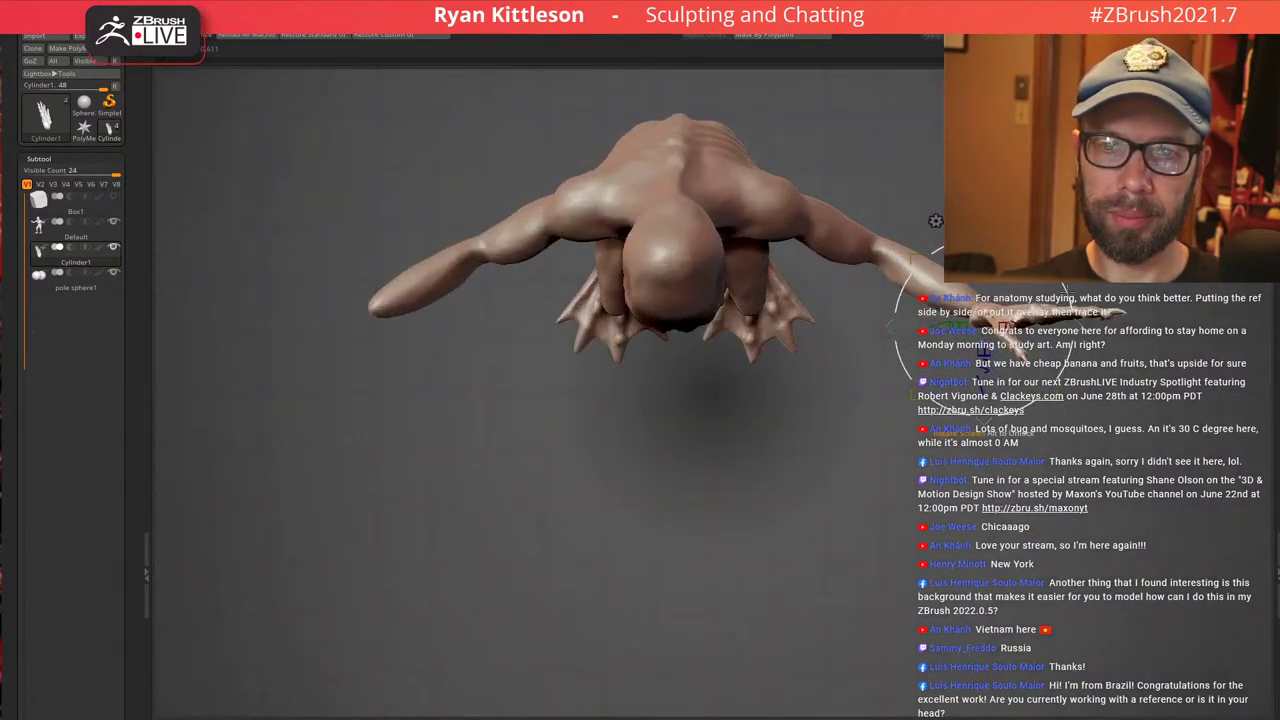
Rotate the hand from several viewpoints so its wrist lines up with the forearm
{"action": "left_click_drag", "start_coordinate": [1067, 298], "coordinate": [1066, 361]}
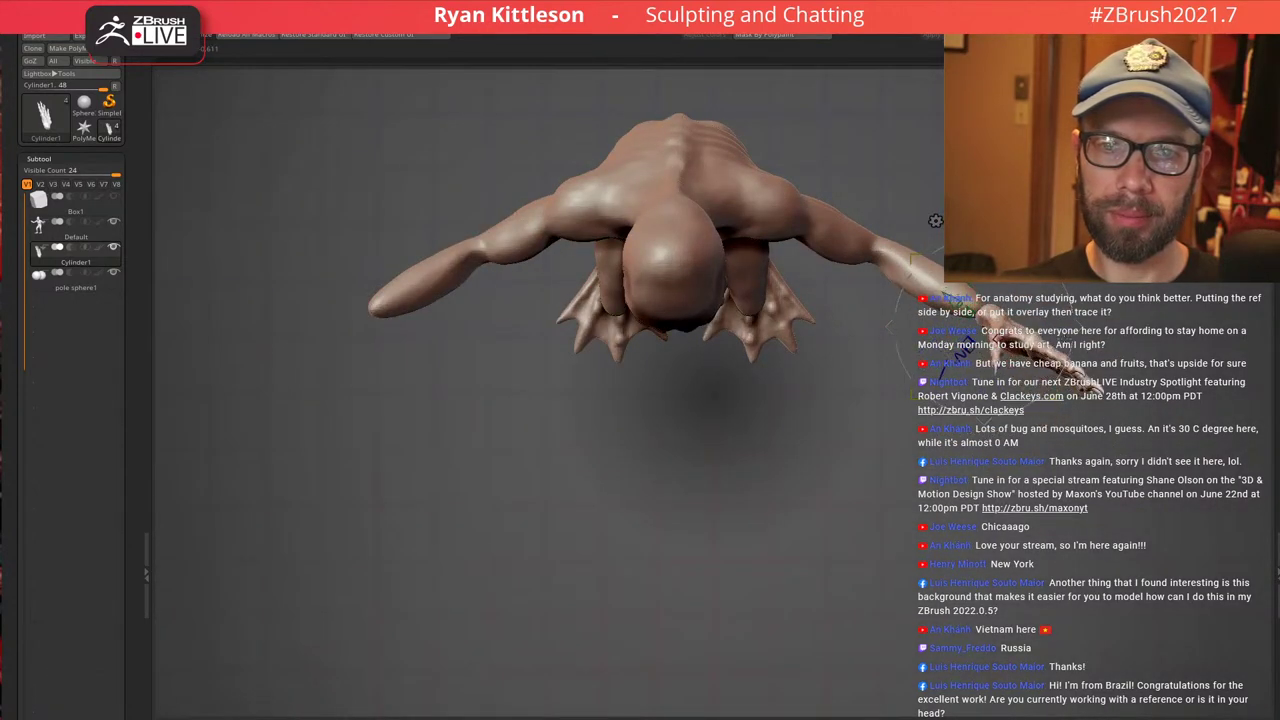
{"action": "left_click_drag", "start_coordinate": [1110, 450], "coordinate": [1104, 376]}
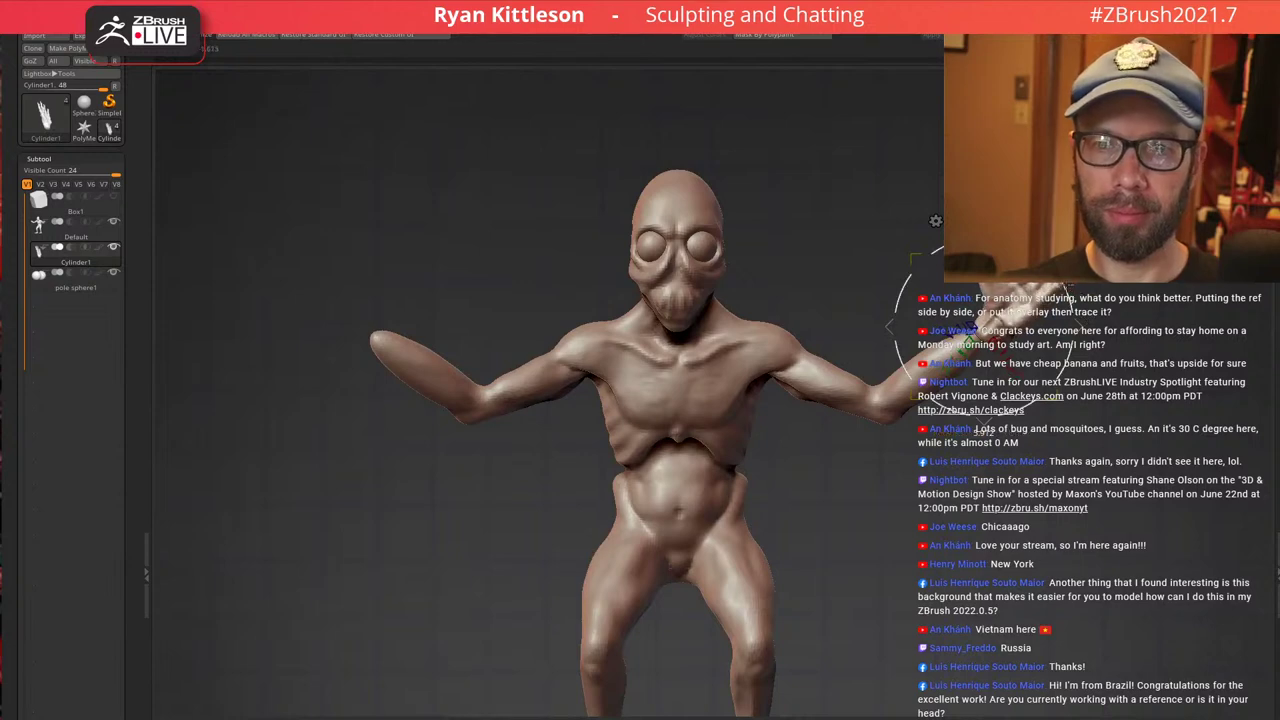
{"action": "left_click_drag", "start_coordinate": [1082, 327], "coordinate": [914, 270]}
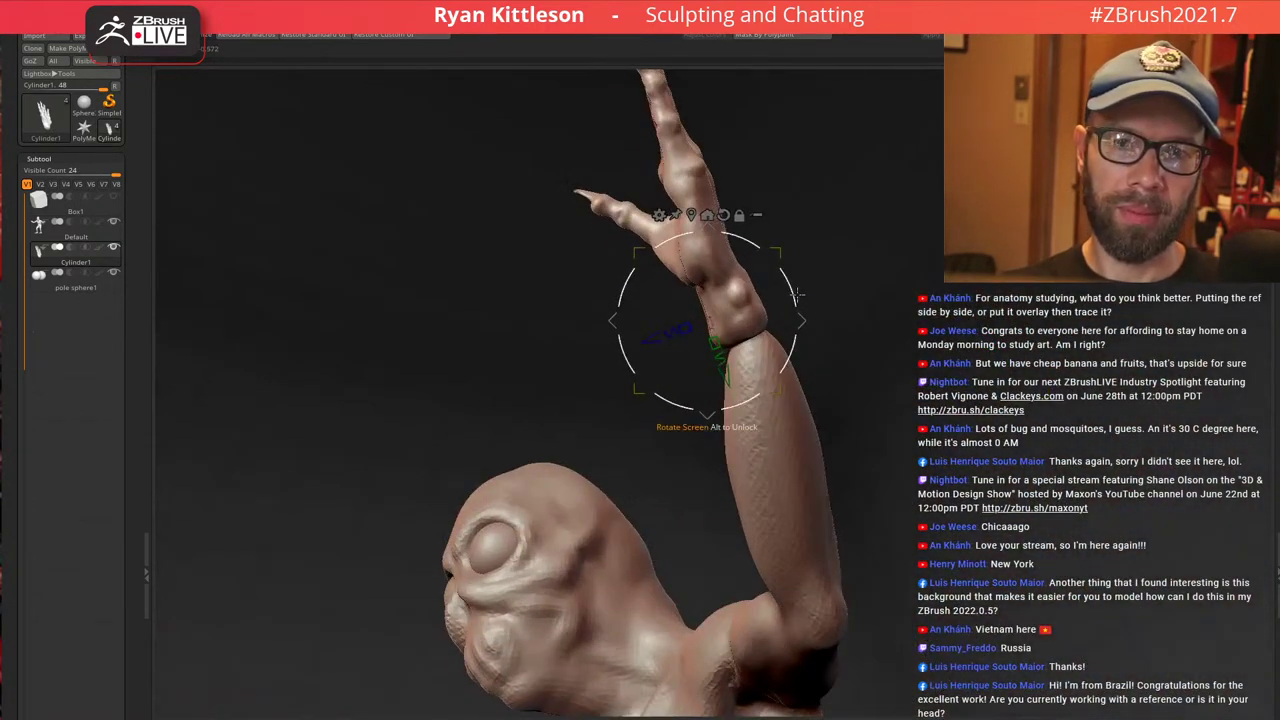
{"action": "left_click_drag", "start_coordinate": [797, 294], "coordinate": [975, 375]}
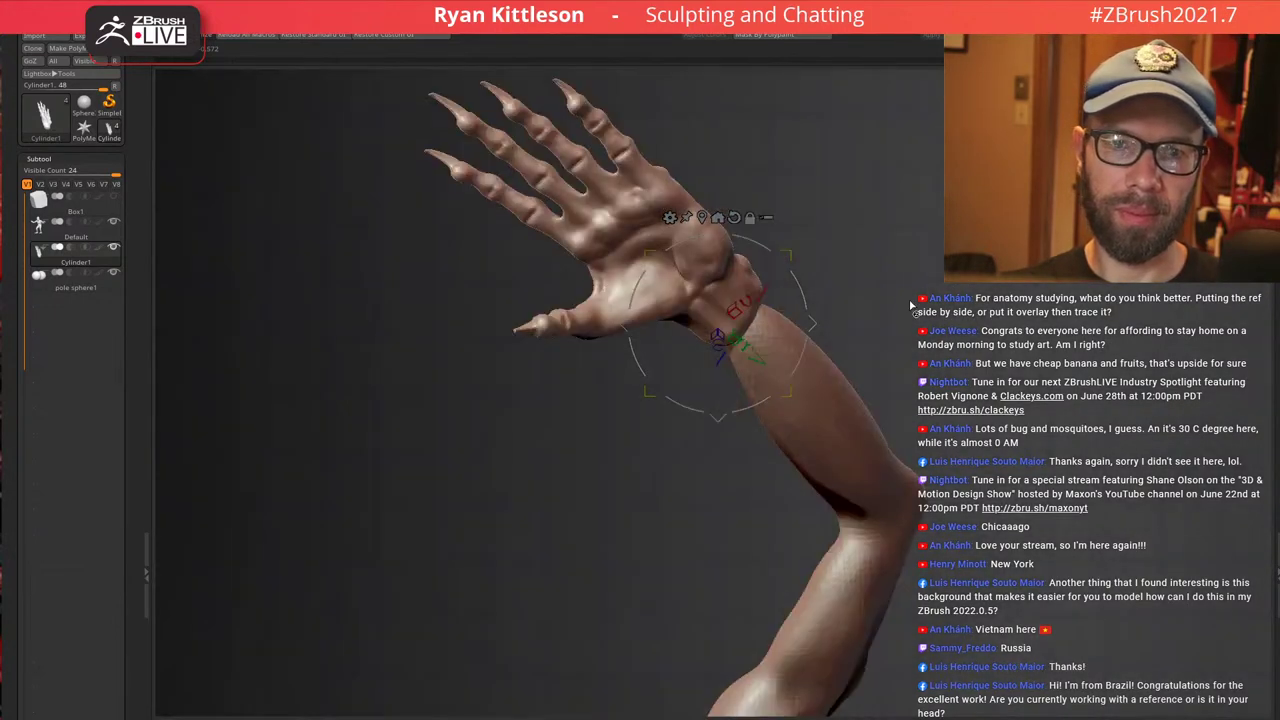
Mirror the hand onto the creature's opposite arm
{"action": "key", "text": "q"}
{"action": "mouse_move", "coordinate": [911, 335]}
{"action": "left_mouse_down", "text": "alt"}
{"action": "mouse_move", "coordinate": [743, 371]}
{"action": "mouse_move", "coordinate": [730, 310]}
{"action": "mouse_move", "coordinate": [820, 273]}
{"action": "mouse_move", "coordinate": [897, 343]}
{"action": "left_mouse_up", "text": "alt"}
{"action": "left_click", "coordinate": [948, 716]}
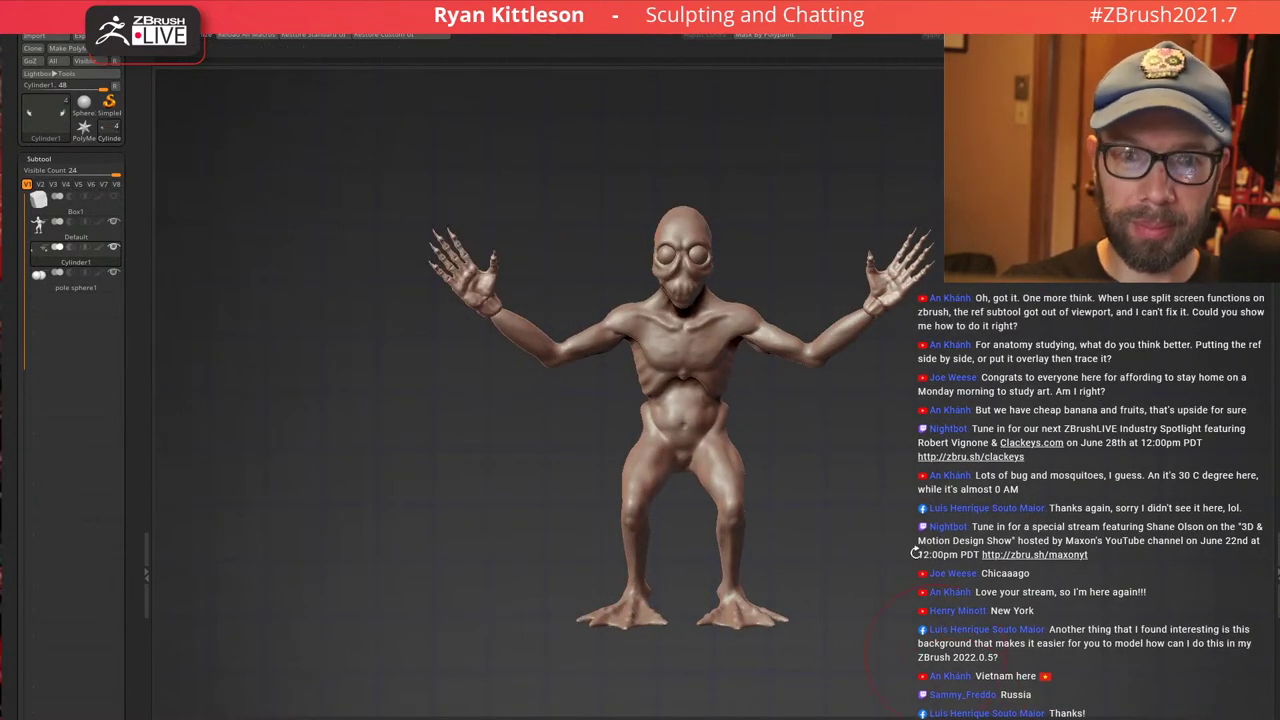
{"action": "left_click_drag", "start_coordinate": [752, 389], "coordinate": [818, 380], "text": "alt"}
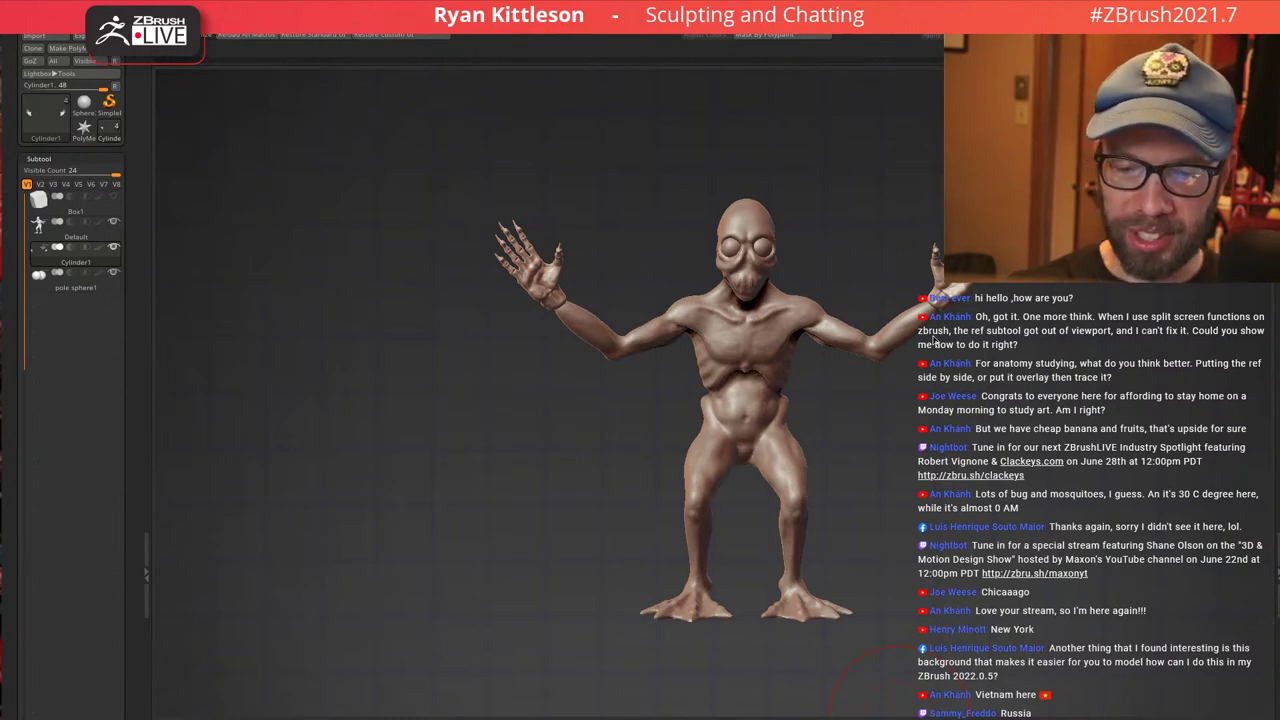
Select the Default body subtool and build out the forearm muscle near the elbow with a draw size of 167
{"action": "left_click_drag", "start_coordinate": [786, 308], "coordinate": [975, 414], "text": "alt"}
{"action": "left_click", "coordinate": [902, 355], "text": "alt"}
{"action": "key", "text": "f"}
{"action": "key", "text": "f"}
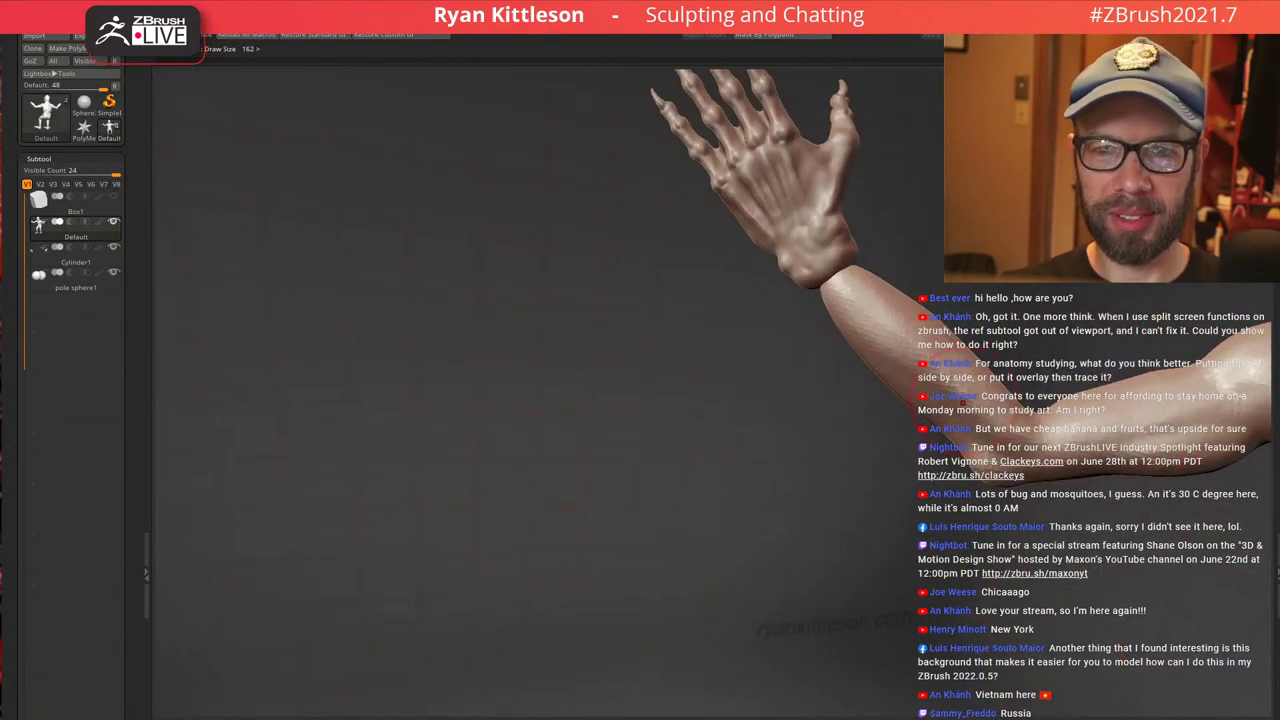
{"action": "left_click_drag", "start_coordinate": [860, 368], "coordinate": [961, 455]}
{"action": "left_click_drag", "start_coordinate": [872, 357], "coordinate": [840, 366]}
{"action": "right_click_drag", "start_coordinate": [838, 368], "coordinate": [866, 364]}
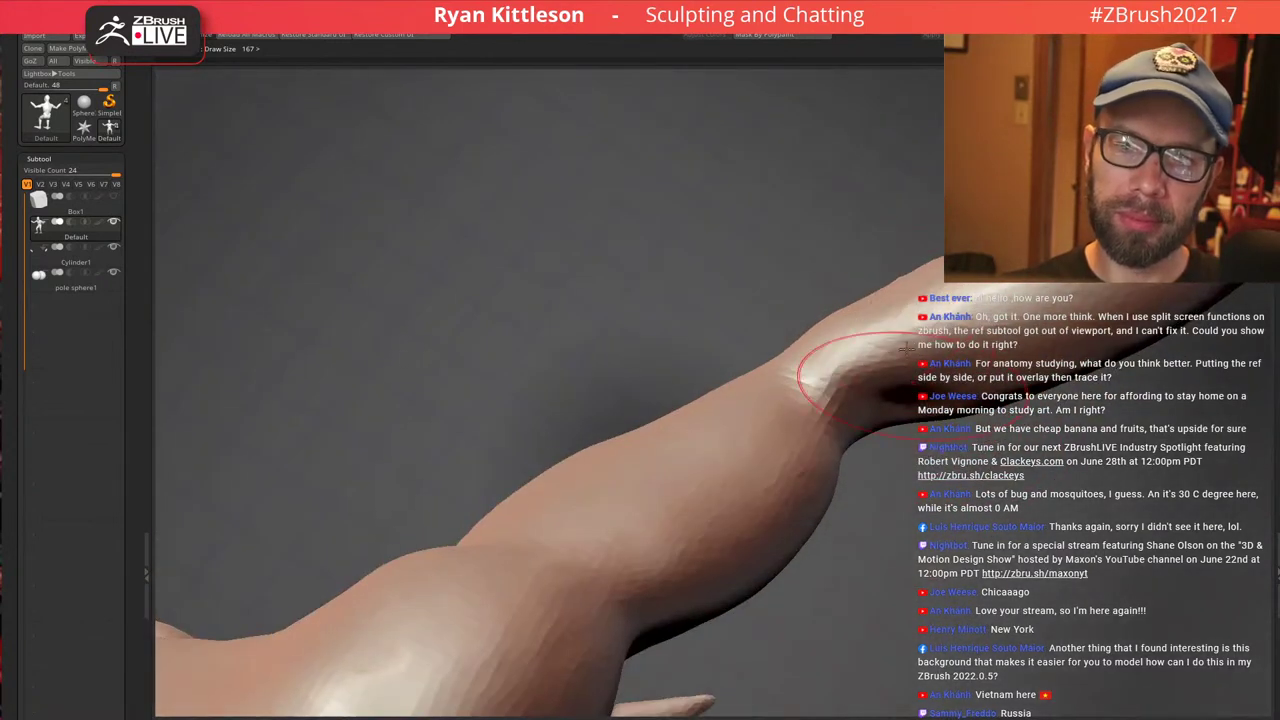
{"action": "mouse_move", "coordinate": [866, 364]}
{"action": "left_mouse_down"}
{"action": "mouse_move", "coordinate": [850, 320]}
{"action": "mouse_move", "coordinate": [810, 333]}
{"action": "left_mouse_up"}
{"action": "left_click_drag", "start_coordinate": [1020, 298], "coordinate": [900, 335]}
{"action": "left_click_drag", "start_coordinate": [1110, 355], "coordinate": [970, 382]}
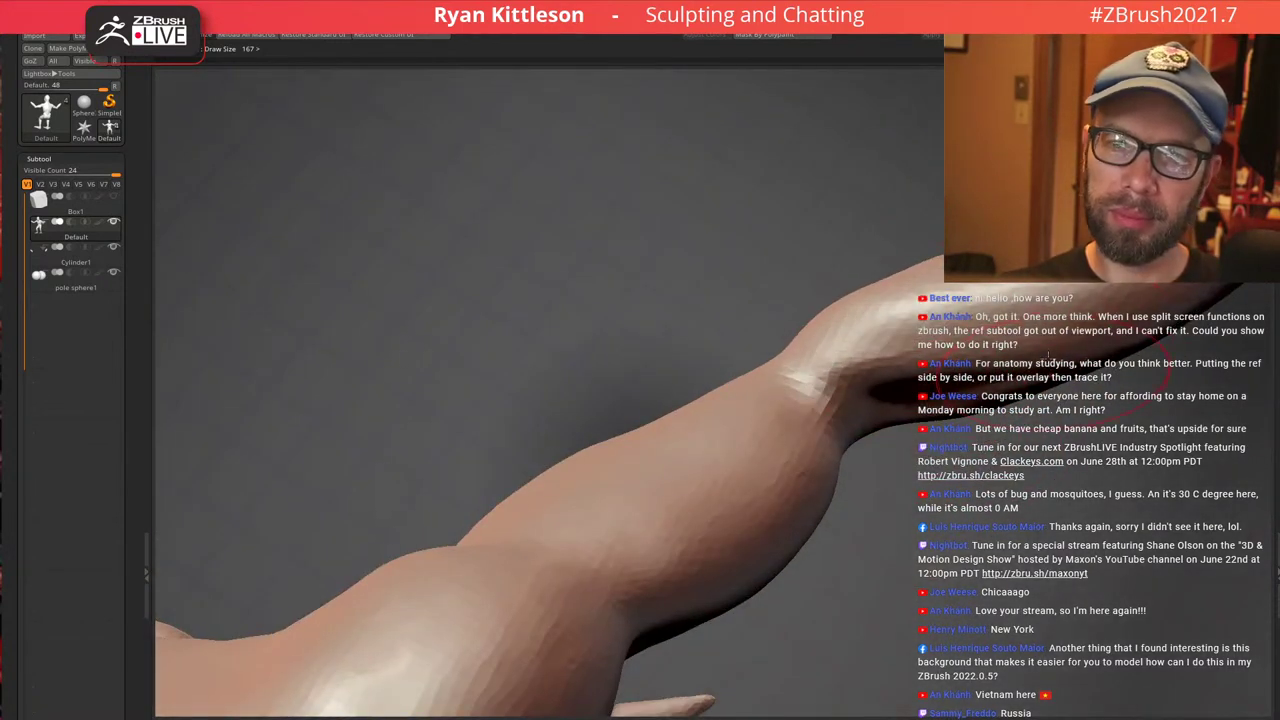
Reshape the forearm's contour from the elbow towards the wrist, working from the front of the body
{"action": "right_click_drag", "start_coordinate": [940, 385], "coordinate": [1010, 430]}
{"action": "mouse_move", "coordinate": [985, 485]}
{"action": "left_mouse_down"}
{"action": "mouse_move", "coordinate": [1131, 385]}
{"action": "mouse_move", "coordinate": [985, 485]}
{"action": "left_mouse_up"}
{"action": "left_click_drag", "start_coordinate": [1100, 435], "coordinate": [972, 500]}
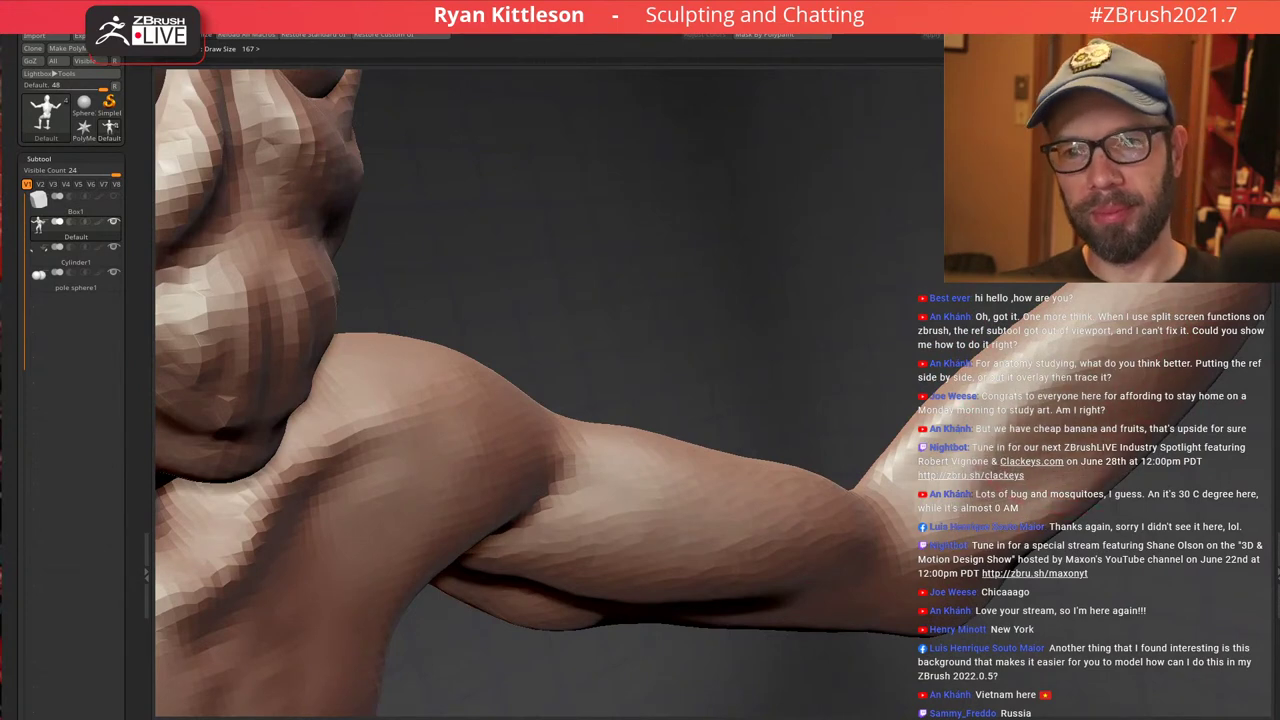
{"action": "left_click_drag", "start_coordinate": [980, 440], "coordinate": [1090, 365]}
{"action": "right_click_drag", "start_coordinate": [1038, 343], "coordinate": [1146, 316]}
{"action": "left_click_drag", "start_coordinate": [935, 448], "coordinate": [1128, 306]}
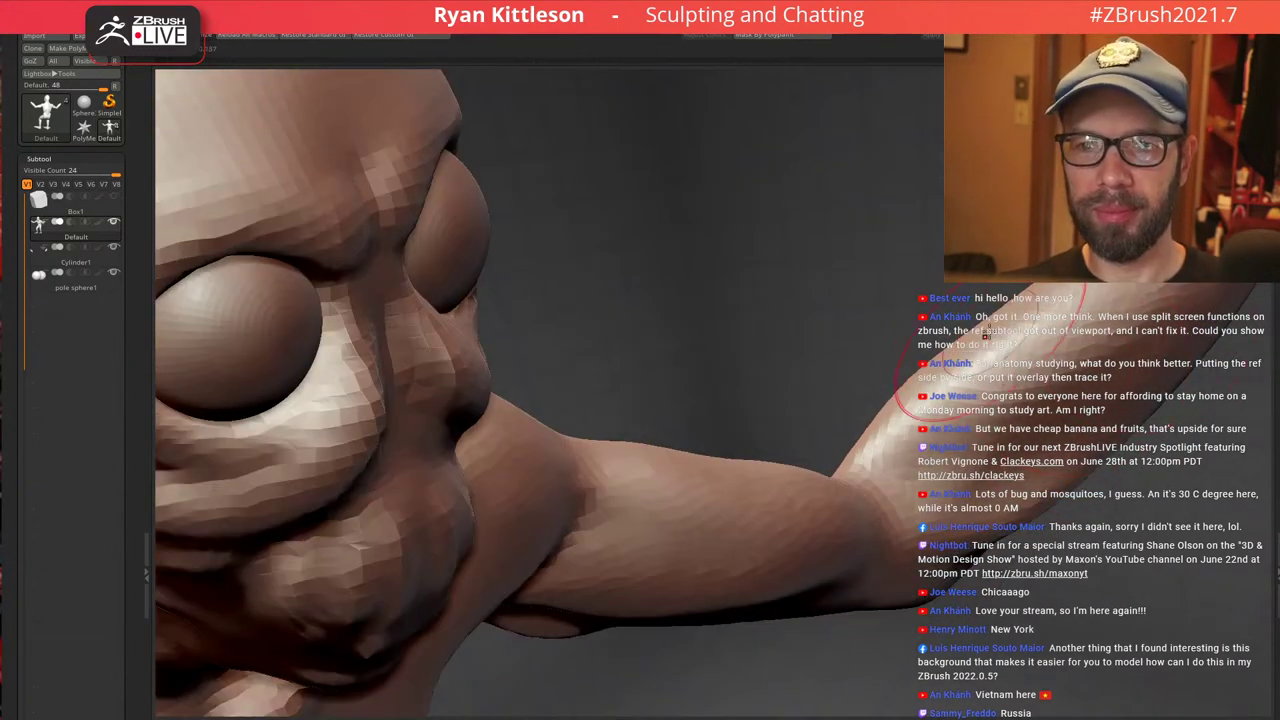
Refine the transition from the upper forearm into the elbow
{"action": "right_click_drag", "start_coordinate": [985, 335], "coordinate": [955, 295]}
{"action": "left_click_drag", "start_coordinate": [955, 295], "coordinate": [868, 309]}
{"action": "left_click_drag", "start_coordinate": [930, 260], "coordinate": [865, 345]}
{"action": "mouse_move", "coordinate": [915, 300]}
{"action": "right_mouse_down"}
{"action": "mouse_move", "coordinate": [1005, 325]}
{"action": "mouse_move", "coordinate": [908, 268]}
{"action": "mouse_move", "coordinate": [940, 240]}
{"action": "mouse_move", "coordinate": [1126, 369]}
{"action": "mouse_move", "coordinate": [466, 106]}
{"action": "right_mouse_up"}
{"action": "right_click_drag", "start_coordinate": [890, 380], "coordinate": [687, 149], "text": "alt"}
{"action": "left_click_drag", "start_coordinate": [687, 149], "coordinate": [812, 358]}
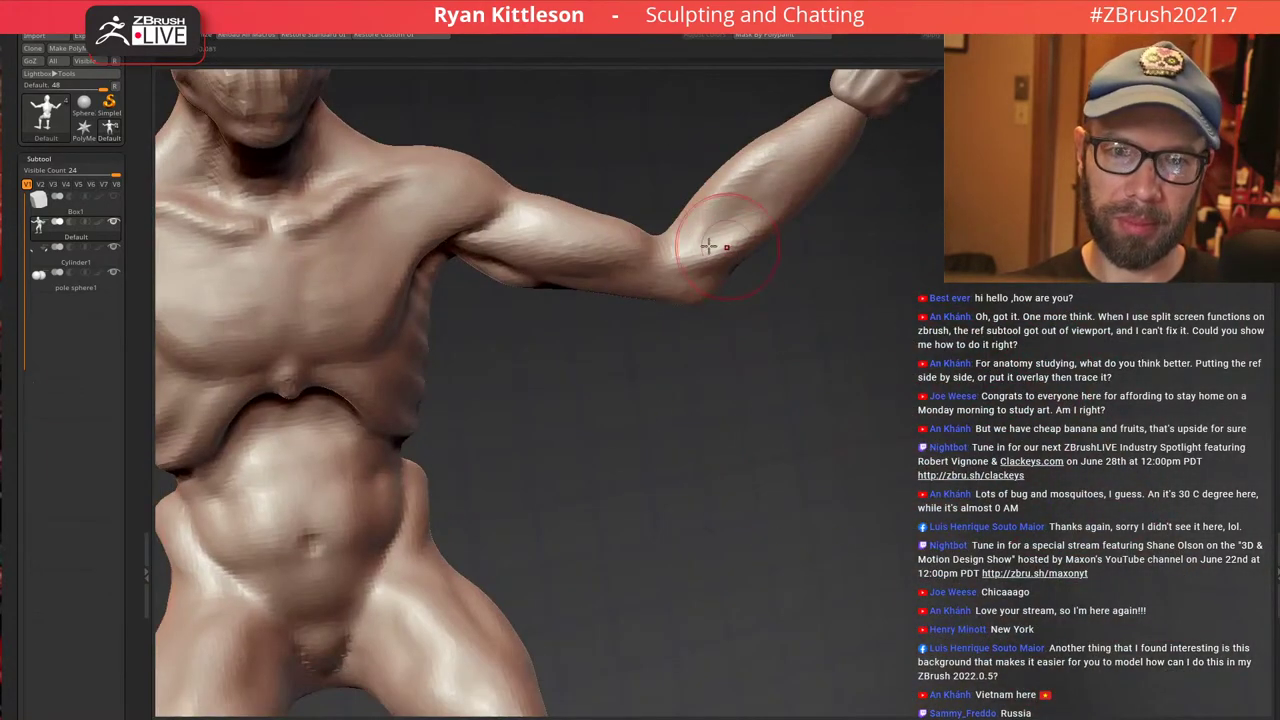
Soften and reshape the inner crease of the elbow with a draw size of 118
{"action": "mouse_move", "coordinate": [727, 247]}
{"action": "right_mouse_down"}
{"action": "mouse_move", "coordinate": [594, 397]}
{"action": "mouse_move", "coordinate": [823, 214]}
{"action": "mouse_move", "coordinate": [786, 311]}
{"action": "mouse_move", "coordinate": [768, 296]}
{"action": "right_mouse_up"}
{"action": "key", "text": "s"}
{"action": "left_click_drag", "start_coordinate": [768, 296], "coordinate": [808, 342]}
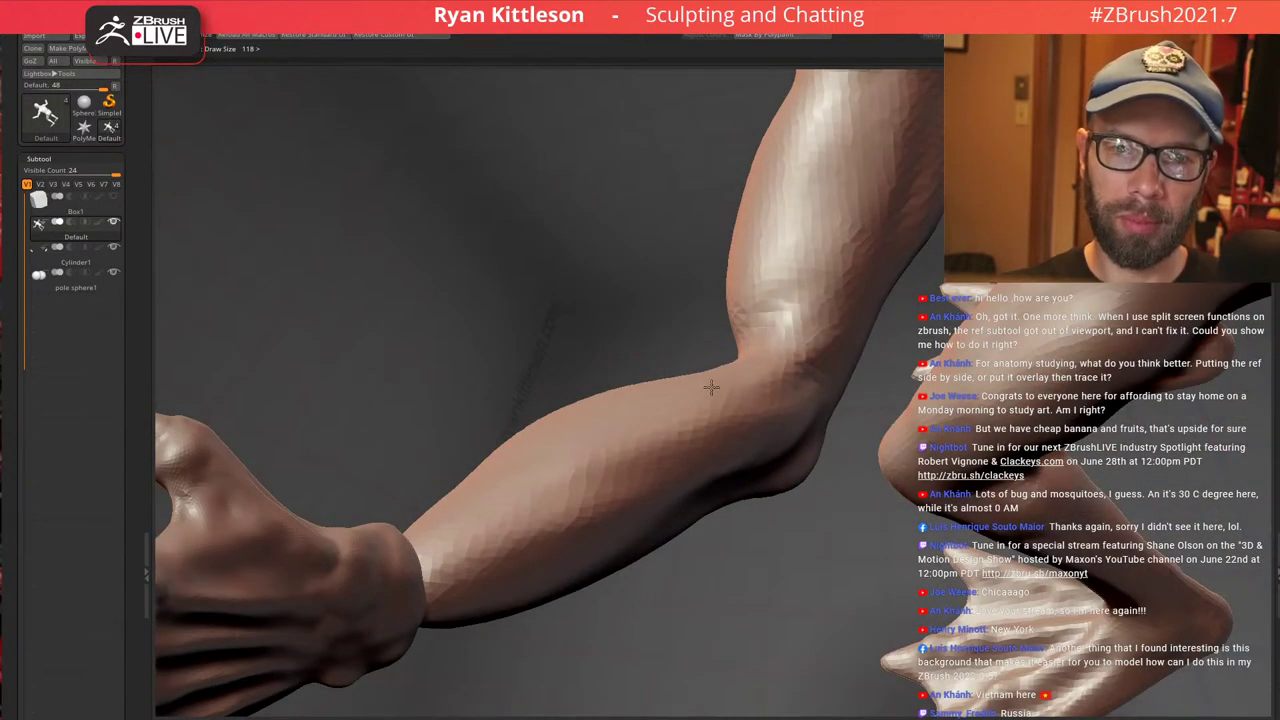
{"action": "right_click_drag", "start_coordinate": [802, 372], "coordinate": [831, 323]}
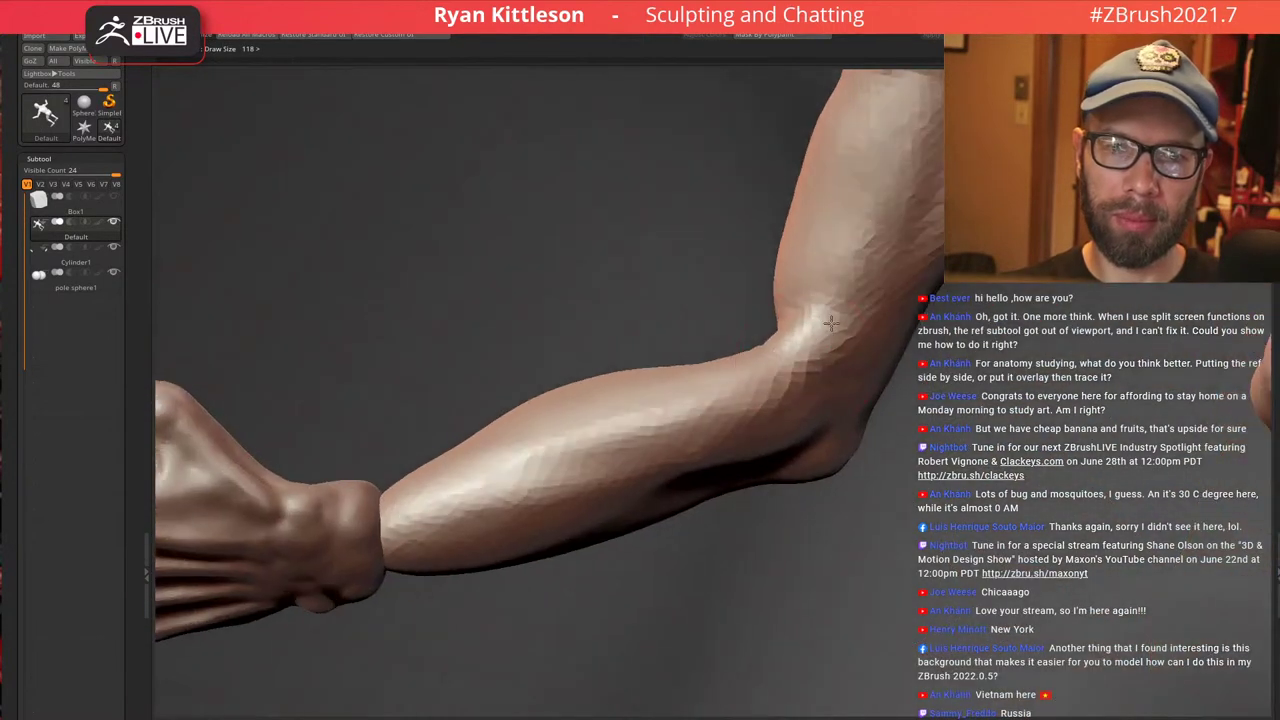
Smooth the forearm surface and refine its muscle form just below the elbow
{"action": "mouse_move", "coordinate": [710, 375]}
{"action": "right_mouse_down"}
{"action": "mouse_move", "coordinate": [790, 355]}
{"action": "mouse_move", "coordinate": [560, 366]}
{"action": "right_mouse_up"}
{"action": "mouse_move", "coordinate": [551, 366]}
{"action": "left_mouse_down", "text": "shift"}
{"action": "mouse_move", "coordinate": [440, 462]}
{"action": "mouse_move", "coordinate": [488, 431]}
{"action": "left_mouse_up", "text": "shift"}
{"action": "mouse_move", "coordinate": [608, 374]}
{"action": "right_mouse_down"}
{"action": "mouse_move", "coordinate": [770, 350]}
{"action": "mouse_move", "coordinate": [694, 354]}
{"action": "right_mouse_up"}
{"action": "mouse_move", "coordinate": [661, 363]}
{"action": "left_mouse_down"}
{"action": "mouse_move", "coordinate": [700, 351]}
{"action": "mouse_move", "coordinate": [655, 405]}
{"action": "mouse_move", "coordinate": [700, 395]}
{"action": "left_mouse_up"}
{"action": "mouse_move", "coordinate": [757, 343]}
{"action": "right_mouse_down"}
{"action": "mouse_move", "coordinate": [780, 366]}
{"action": "mouse_move", "coordinate": [766, 400]}
{"action": "mouse_move", "coordinate": [808, 377]}
{"action": "mouse_move", "coordinate": [749, 349]}
{"action": "right_mouse_up"}
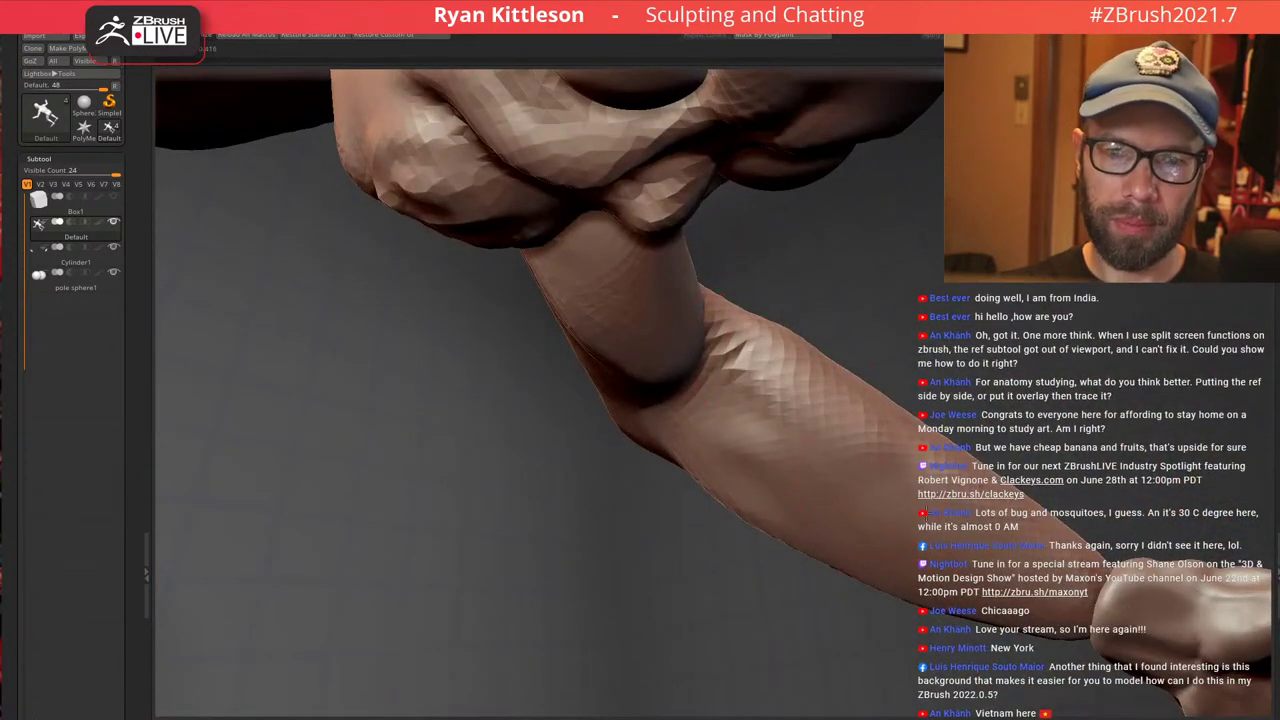
Refine the surface around the elbow and upper forearm, working from the underside, front and back of the arm
{"action": "right_click_drag", "start_coordinate": [886, 445], "coordinate": [780, 444]}
{"action": "mouse_move", "coordinate": [780, 444]}
{"action": "left_mouse_down"}
{"action": "mouse_move", "coordinate": [716, 480]}
{"action": "mouse_move", "coordinate": [858, 456]}
{"action": "left_mouse_up"}
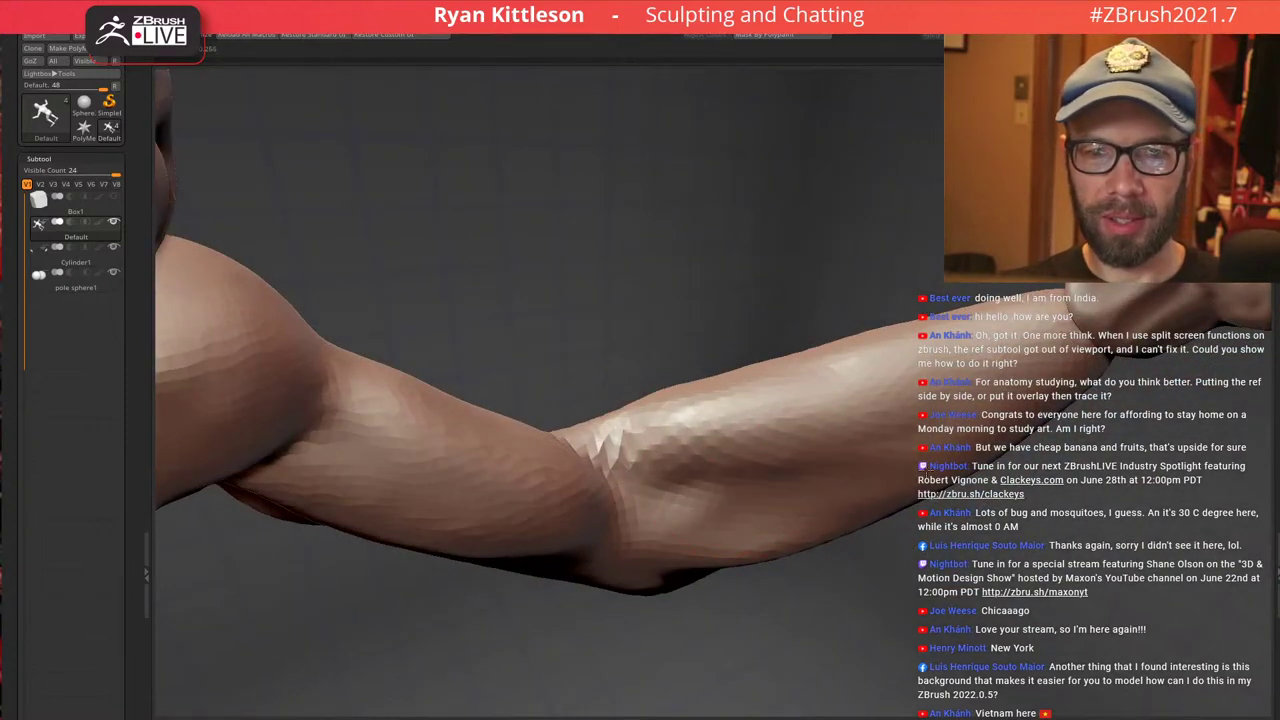
{"action": "right_click_drag", "start_coordinate": [888, 400], "coordinate": [600, 290]}
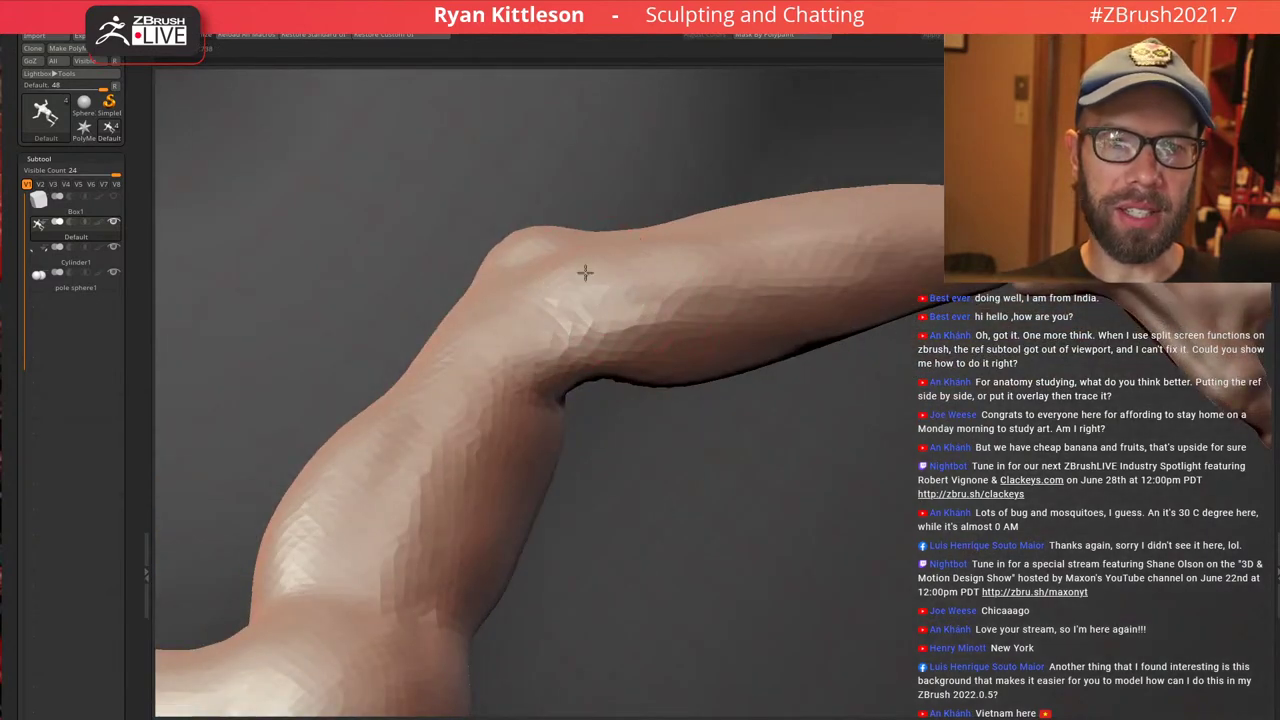
{"action": "mouse_move", "coordinate": [585, 272]}
{"action": "left_mouse_down"}
{"action": "mouse_move", "coordinate": [628, 314]}
{"action": "mouse_move", "coordinate": [668, 312]}
{"action": "left_mouse_up"}
{"action": "right_click_drag", "start_coordinate": [715, 325], "coordinate": [734, 377]}
{"action": "mouse_move", "coordinate": [632, 312]}
{"action": "right_mouse_down"}
{"action": "mouse_move", "coordinate": [588, 272]}
{"action": "mouse_move", "coordinate": [624, 284]}
{"action": "right_mouse_up"}
{"action": "right_click_drag", "start_coordinate": [657, 343], "coordinate": [580, 303]}
{"action": "mouse_move", "coordinate": [580, 303]}
{"action": "left_mouse_down"}
{"action": "mouse_move", "coordinate": [543, 391]}
{"action": "mouse_move", "coordinate": [638, 311]}
{"action": "left_mouse_up"}
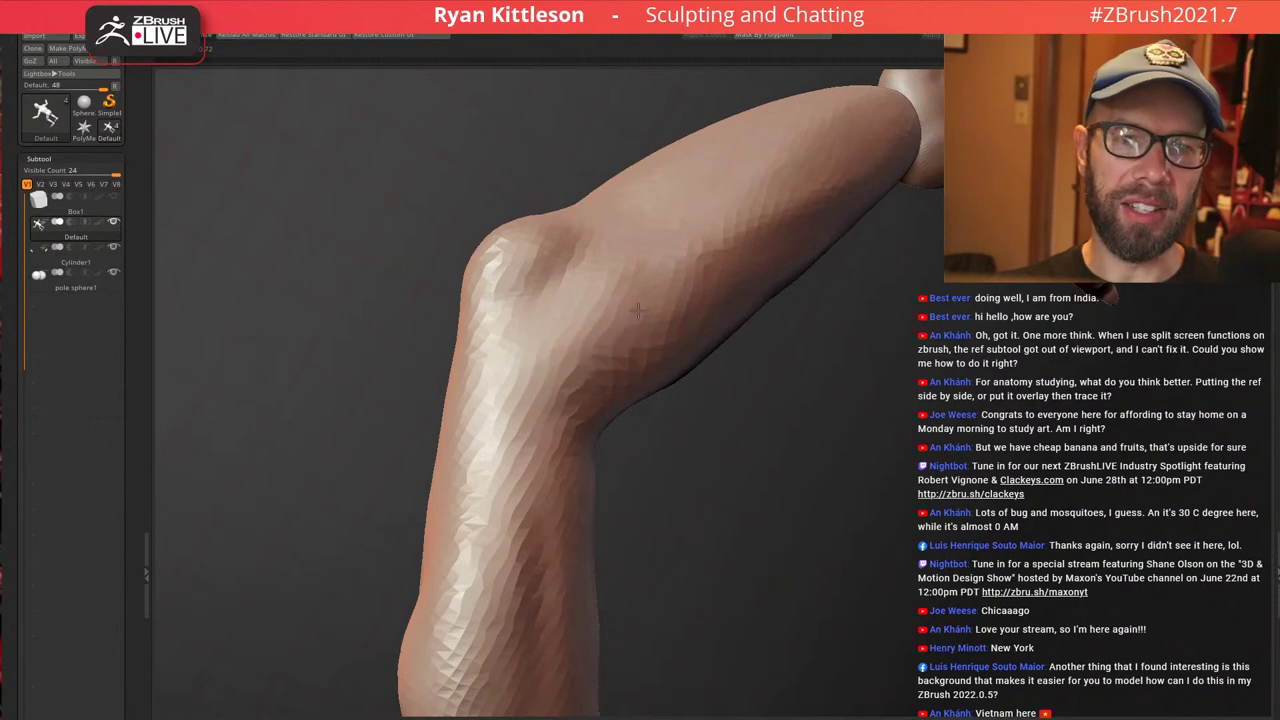
Shape the forearm muscle running from the inner elbow towards the wrist
{"action": "mouse_move", "coordinate": [783, 283]}
{"action": "right_mouse_down"}
{"action": "mouse_move", "coordinate": [734, 337]}
{"action": "mouse_move", "coordinate": [771, 334]}
{"action": "mouse_move", "coordinate": [834, 368]}
{"action": "mouse_move", "coordinate": [800, 391]}
{"action": "mouse_move", "coordinate": [769, 357]}
{"action": "mouse_move", "coordinate": [748, 360]}
{"action": "mouse_move", "coordinate": [768, 368]}
{"action": "right_mouse_up"}
{"action": "right_click_drag", "start_coordinate": [757, 303], "coordinate": [695, 308]}
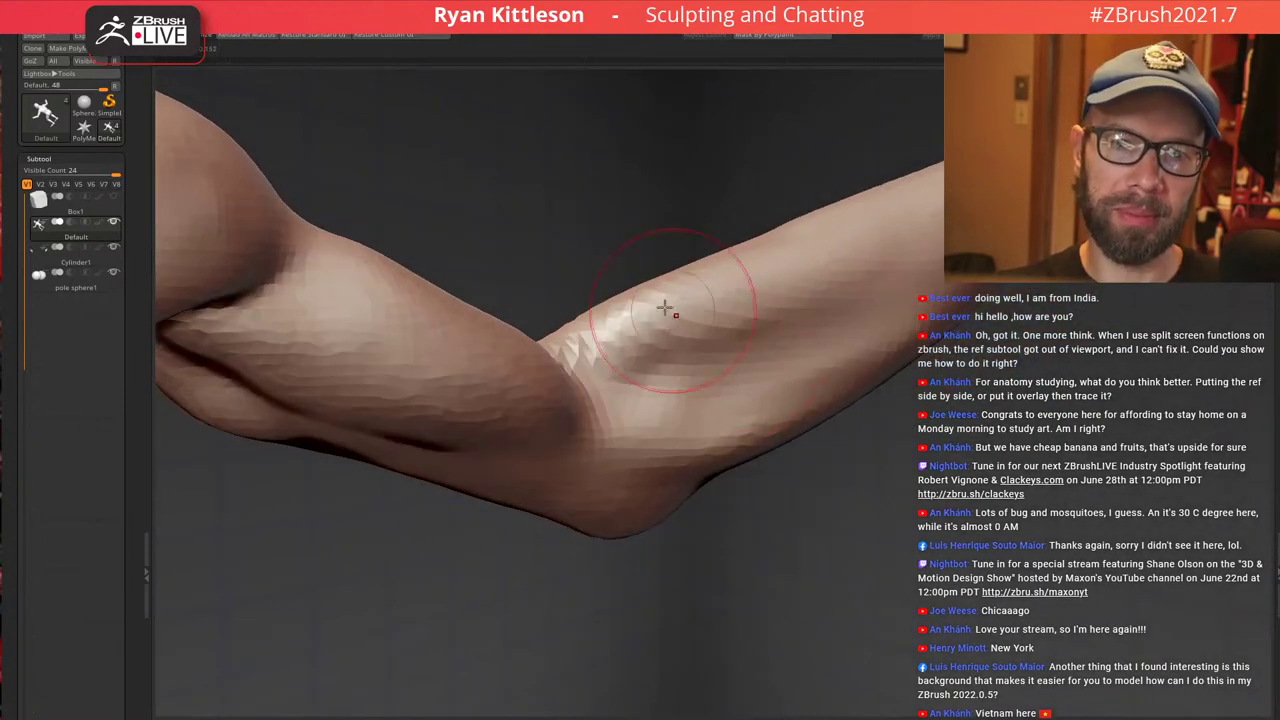
{"action": "left_click_drag", "start_coordinate": [655, 318], "coordinate": [905, 233]}
{"action": "mouse_move", "coordinate": [838, 318]}
{"action": "right_mouse_down"}
{"action": "mouse_move", "coordinate": [774, 395]}
{"action": "mouse_move", "coordinate": [784, 345]}
{"action": "right_mouse_up"}
{"action": "right_click_drag", "start_coordinate": [748, 302], "coordinate": [935, 302]}
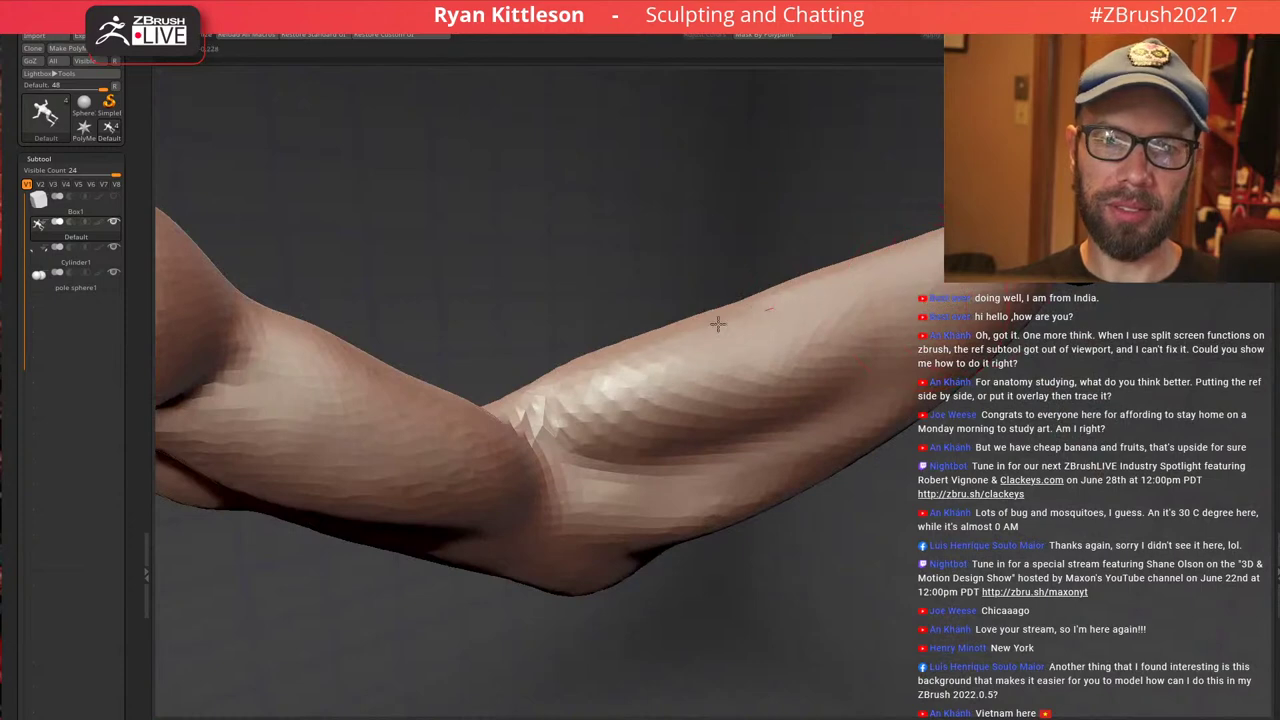
{"action": "right_click_drag", "start_coordinate": [817, 331], "coordinate": [905, 397]}
Fill out the forearm's underside contour just past the elbow with a draw size of 223
{"action": "key", "text": "bracketright"}
{"action": "key", "text": "bracketright"}
{"action": "key", "text": "bracketright"}
{"action": "key", "text": "bracketright"}
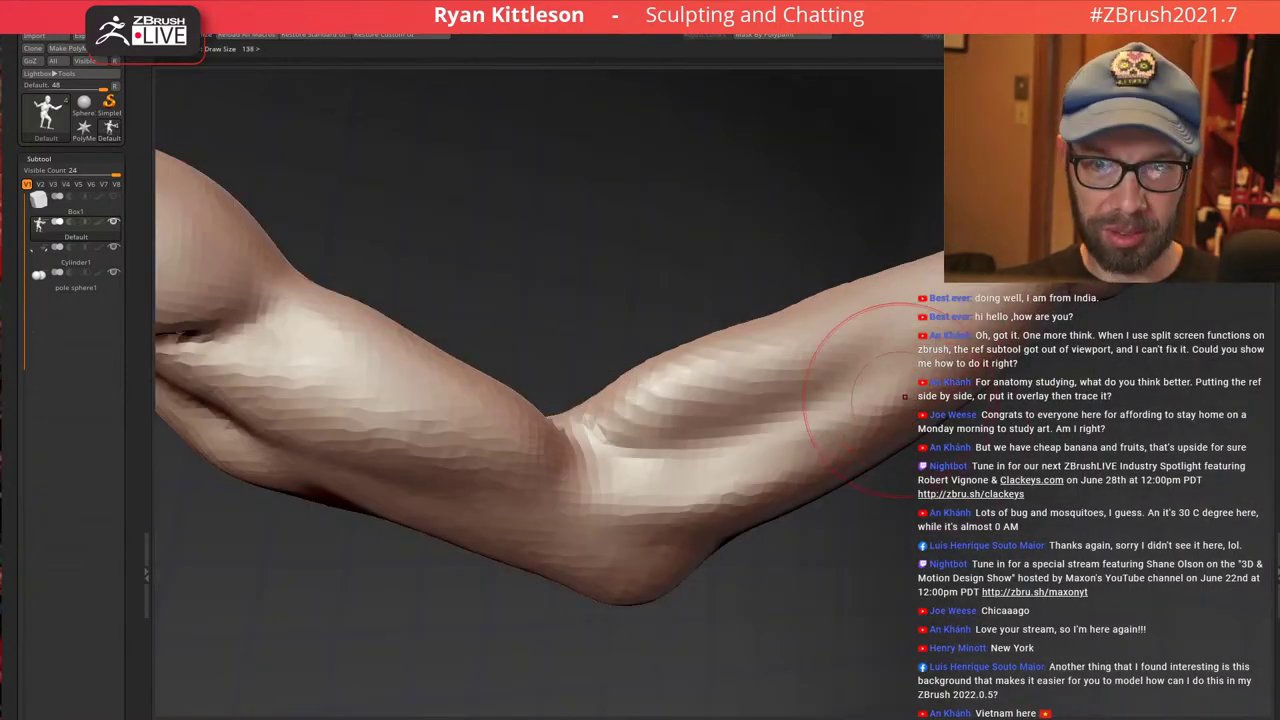
{"action": "key", "text": "bracketright"}
{"action": "key", "text": "bracketright"}
{"action": "key", "text": "bracketright"}
{"action": "key", "text": "bracketright"}
{"action": "left_click_drag", "start_coordinate": [948, 431], "coordinate": [930, 405]}
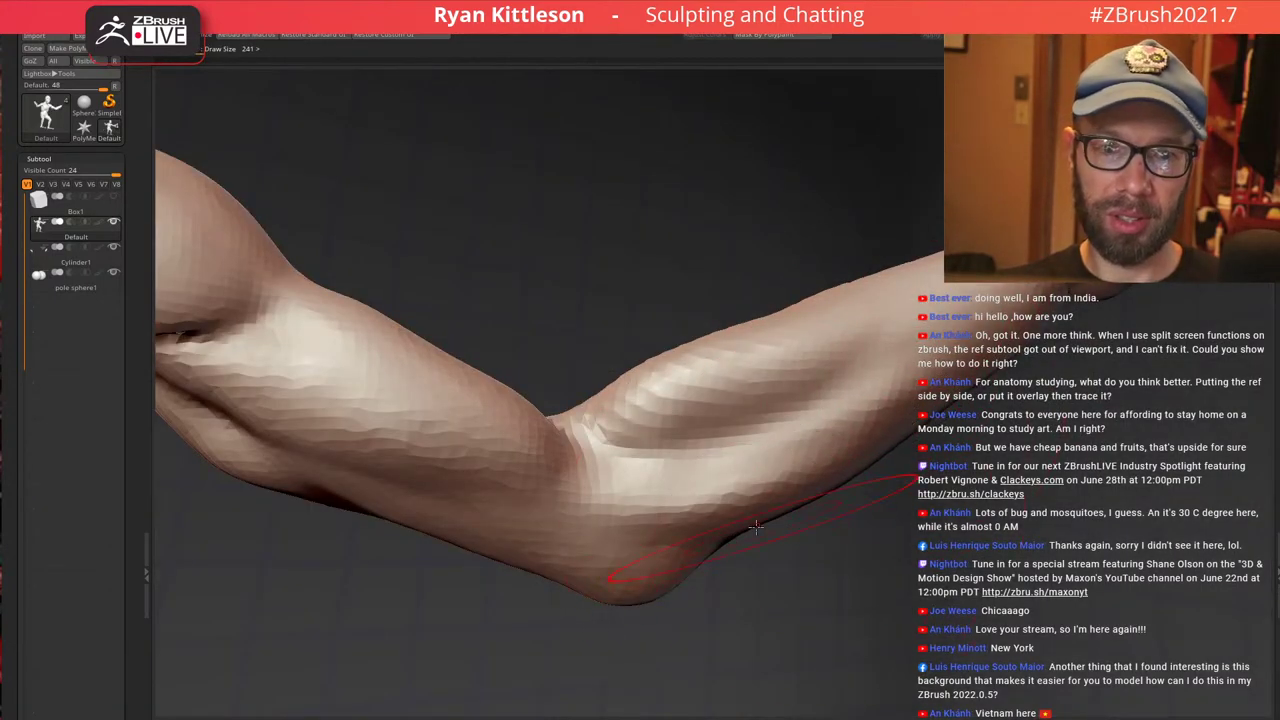
{"action": "key", "text": "bracketleft"}
{"action": "key", "text": "bracketleft"}
{"action": "key", "text": "bracketleft"}
{"action": "key", "text": "bracketleft"}
{"action": "left_click_drag", "start_coordinate": [712, 530], "coordinate": [724, 548]}
{"action": "left_click_drag", "start_coordinate": [784, 507], "coordinate": [796, 522]}
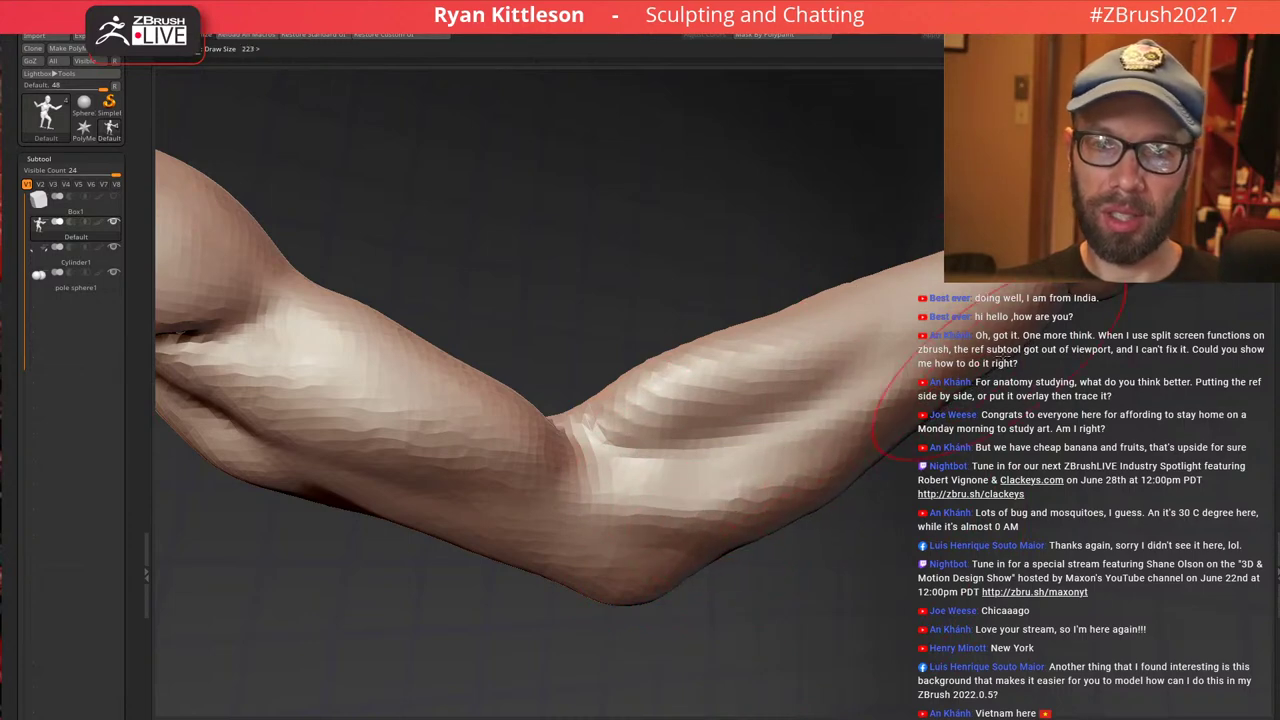
{"action": "right_click_drag", "start_coordinate": [848, 360], "coordinate": [945, 300]}
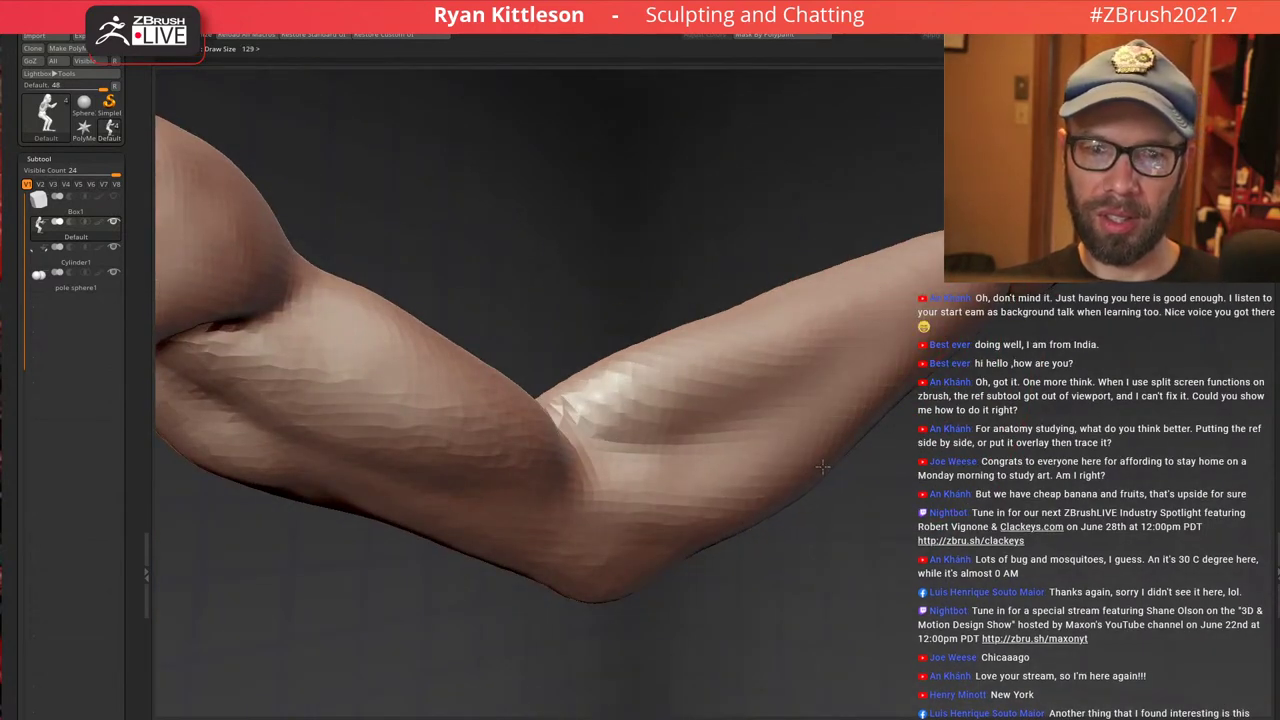
Smooth the underside of the forearm next to the inner elbow crease and refine the outer elbow
{"action": "right_click_drag", "start_coordinate": [840, 384], "coordinate": [812, 396]}
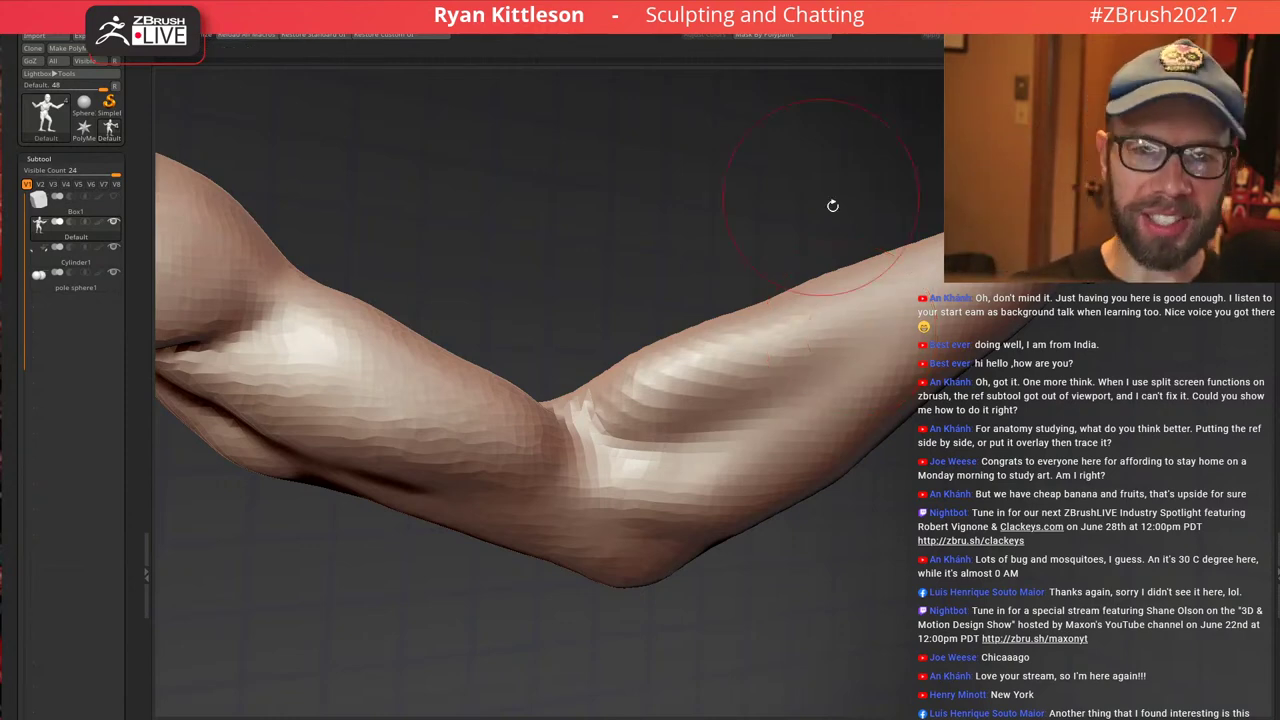
{"action": "mouse_move", "coordinate": [831, 206]}
{"action": "left_mouse_down"}
{"action": "mouse_move", "coordinate": [806, 236]}
{"action": "mouse_move", "coordinate": [740, 268]}
{"action": "left_mouse_up"}
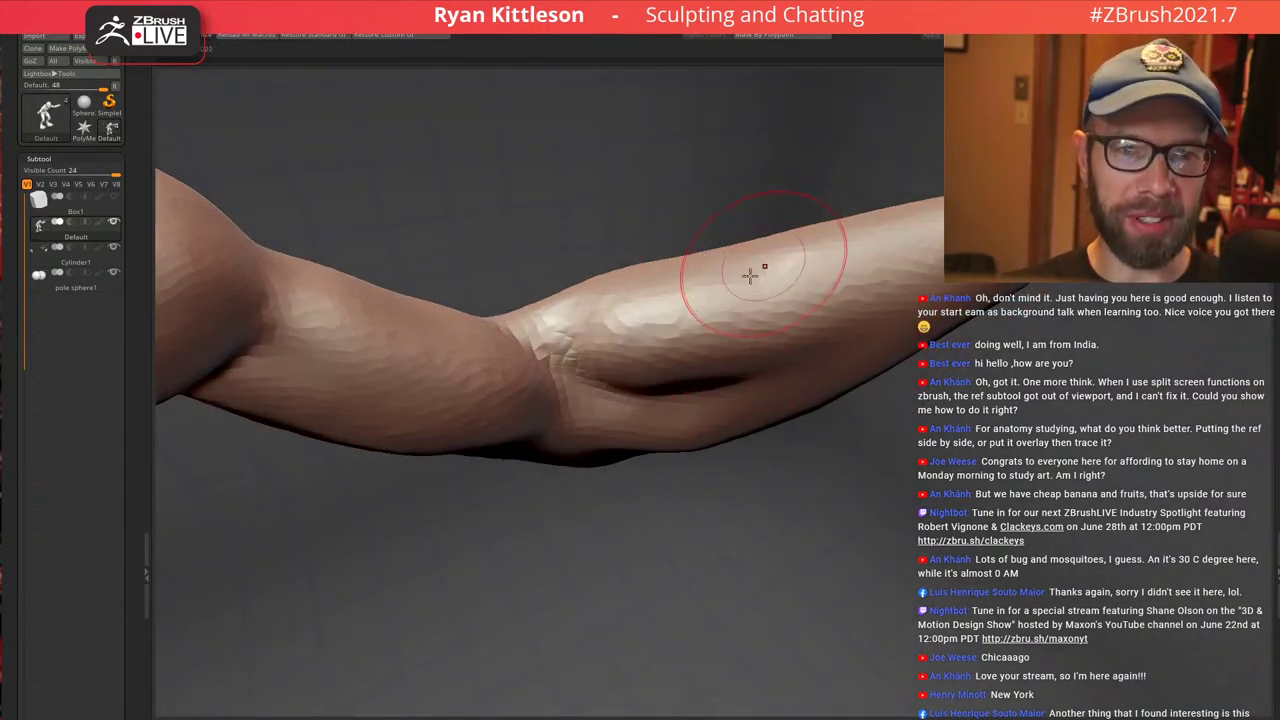
{"action": "mouse_move", "coordinate": [740, 272]}
{"action": "right_mouse_down"}
{"action": "mouse_move", "coordinate": [788, 264]}
{"action": "mouse_move", "coordinate": [768, 343]}
{"action": "mouse_move", "coordinate": [694, 332]}
{"action": "mouse_move", "coordinate": [735, 361]}
{"action": "mouse_move", "coordinate": [701, 408]}
{"action": "right_mouse_up"}
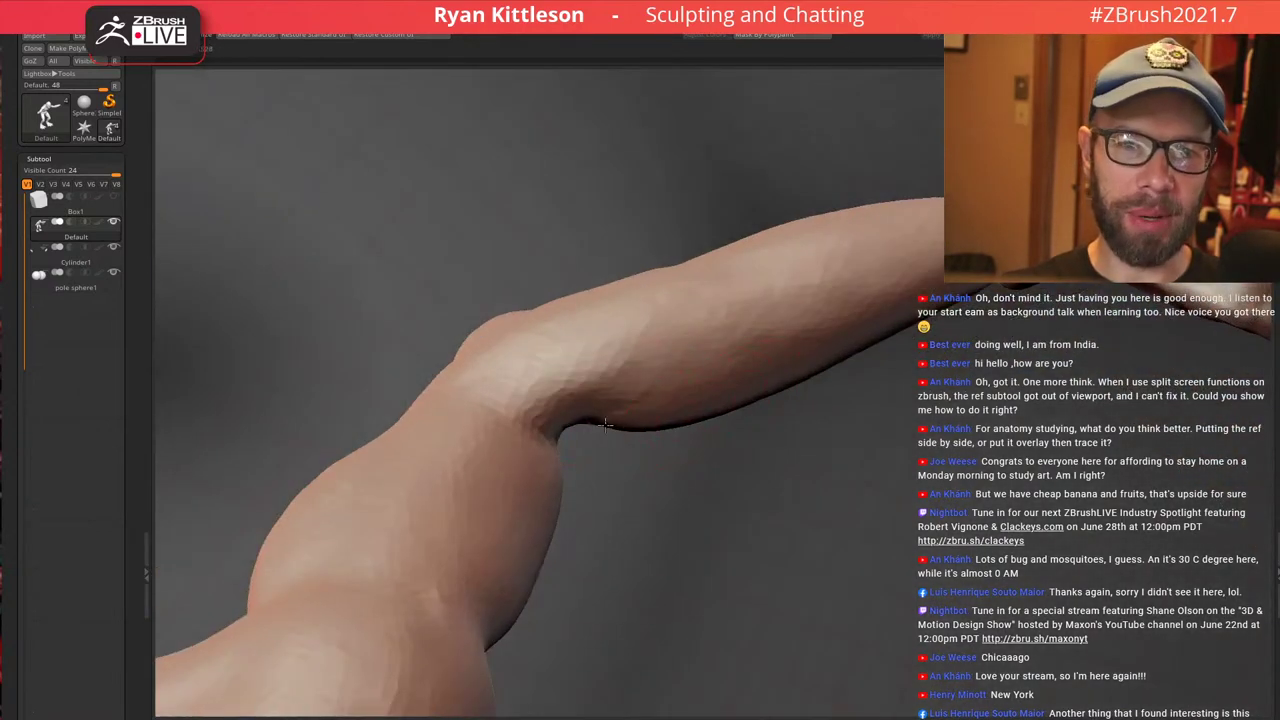
{"action": "right_click_drag", "start_coordinate": [651, 364], "coordinate": [641, 421]}
{"action": "mouse_move", "coordinate": [585, 417]}
{"action": "left_mouse_down", "text": "shift"}
{"action": "mouse_move", "coordinate": [564, 416]}
{"action": "mouse_move", "coordinate": [703, 423]}
{"action": "left_mouse_up", "text": "shift"}
{"action": "mouse_move", "coordinate": [703, 423]}
{"action": "right_mouse_down"}
{"action": "mouse_move", "coordinate": [671, 306]}
{"action": "mouse_move", "coordinate": [624, 446]}
{"action": "mouse_move", "coordinate": [627, 369]}
{"action": "right_mouse_up"}
{"action": "left_click_drag", "start_coordinate": [627, 368], "coordinate": [598, 310]}
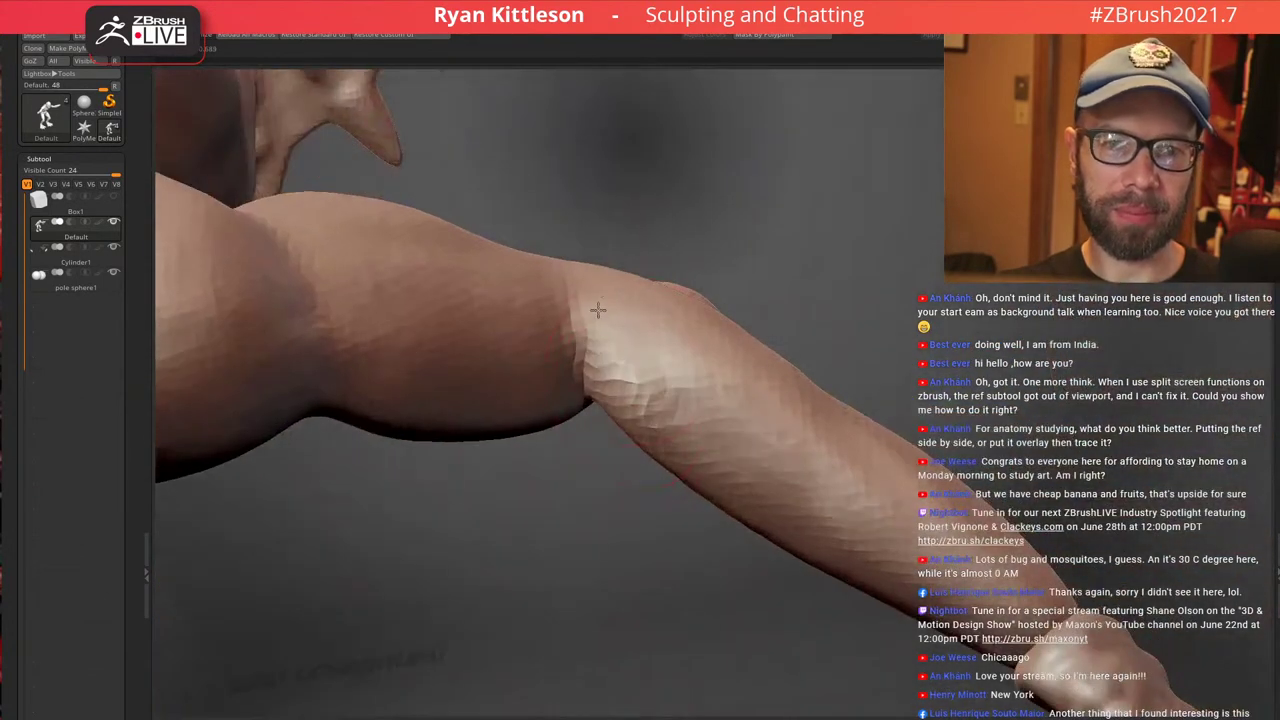
Blend the forearm surface from the outer elbow down towards the wrist
{"action": "right_click_drag", "start_coordinate": [641, 349], "coordinate": [631, 251]}
{"action": "mouse_move", "coordinate": [631, 251]}
{"action": "left_mouse_down"}
{"action": "mouse_move", "coordinate": [668, 304]}
{"action": "mouse_move", "coordinate": [765, 376]}
{"action": "left_mouse_up"}
{"action": "right_click_drag", "start_coordinate": [772, 392], "coordinate": [735, 388]}
{"action": "left_click_drag", "start_coordinate": [735, 388], "coordinate": [865, 453]}
{"action": "mouse_move", "coordinate": [865, 453]}
{"action": "right_mouse_down"}
{"action": "mouse_move", "coordinate": [820, 440]}
{"action": "mouse_move", "coordinate": [776, 452]}
{"action": "mouse_move", "coordinate": [754, 377]}
{"action": "mouse_move", "coordinate": [534, 300]}
{"action": "mouse_move", "coordinate": [766, 383]}
{"action": "right_mouse_up"}
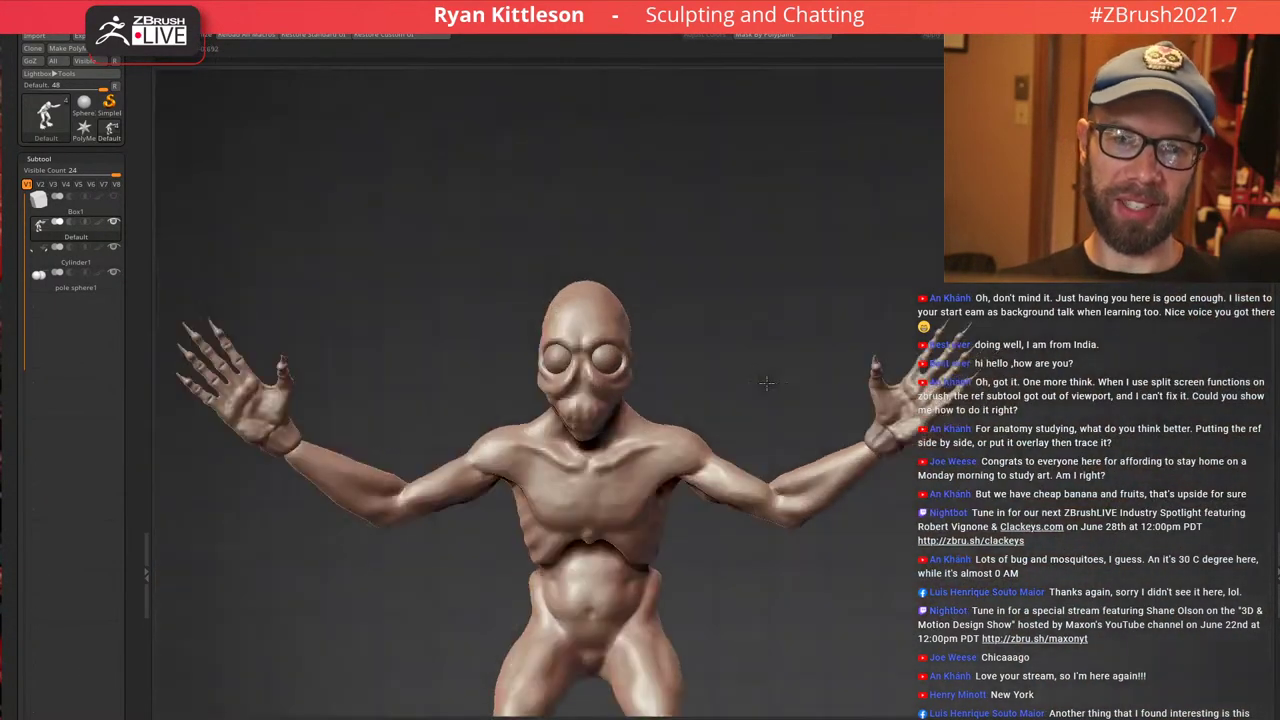
Refine the inner elbow crease and the bony point of the elbow with a draw size of 109
{"action": "mouse_move", "coordinate": [808, 424]}
{"action": "right_mouse_down", "text": "alt"}
{"action": "mouse_move", "coordinate": [826, 254]}
{"action": "mouse_move", "coordinate": [820, 400]}
{"action": "mouse_move", "coordinate": [757, 323]}
{"action": "mouse_move", "coordinate": [792, 366]}
{"action": "right_mouse_up", "text": "alt"}
{"action": "mouse_move", "coordinate": [738, 334]}
{"action": "right_mouse_down", "text": "ctrl"}
{"action": "mouse_move", "coordinate": [741, 377]}
{"action": "mouse_move", "coordinate": [824, 338]}
{"action": "right_mouse_up", "text": "ctrl"}
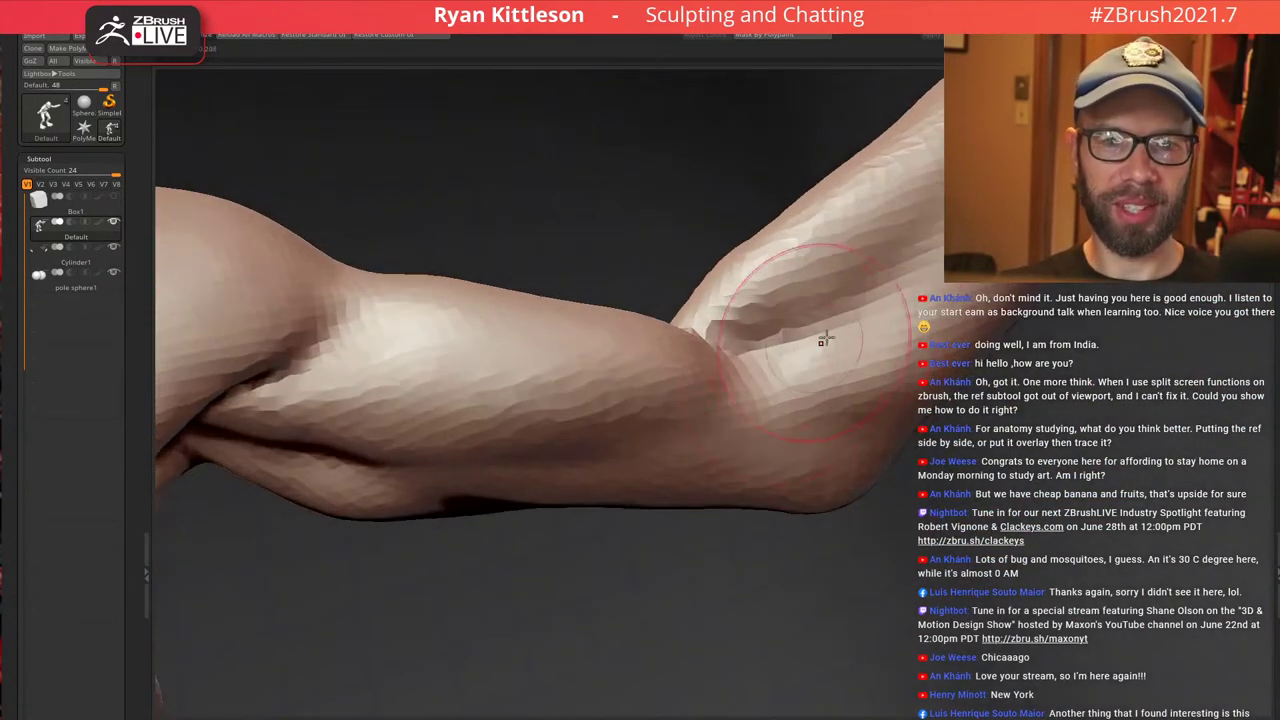
{"action": "key", "text": "bracketleft"}
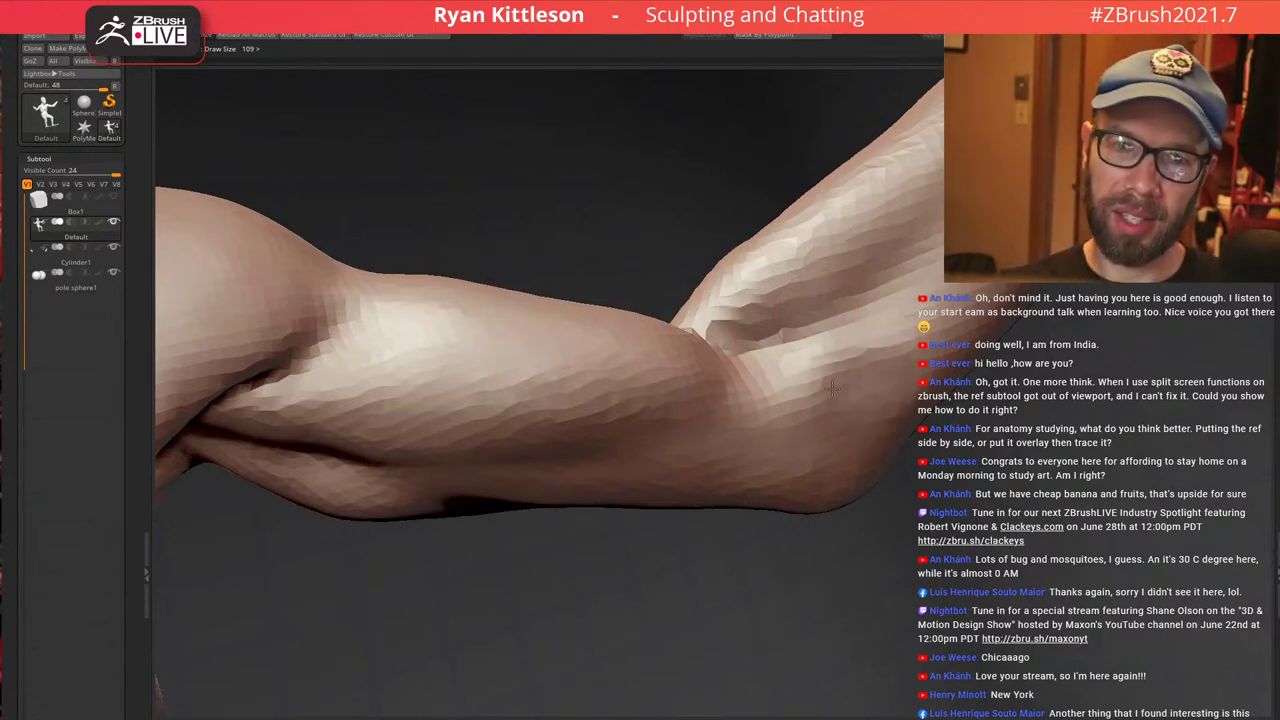
{"action": "right_click_drag", "start_coordinate": [828, 486], "coordinate": [828, 390]}
{"action": "right_click_drag", "start_coordinate": [905, 450], "coordinate": [930, 350]}
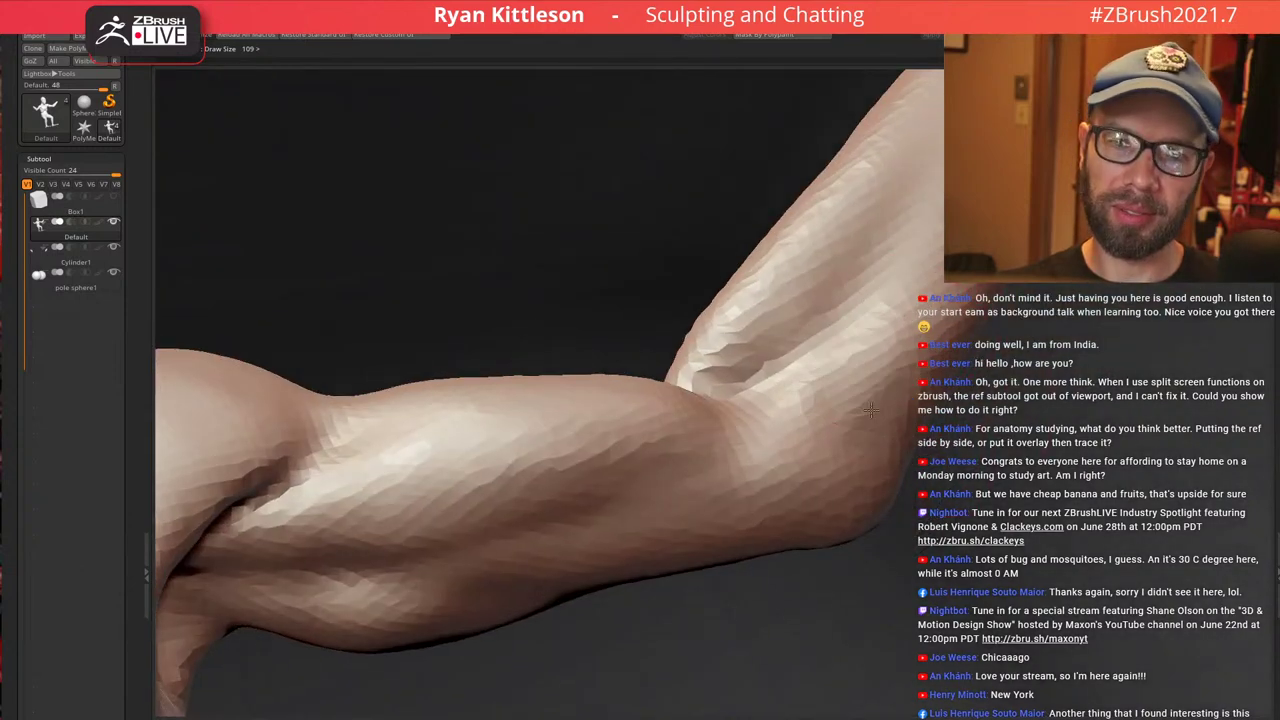
{"action": "mouse_move", "coordinate": [985, 312]}
{"action": "right_mouse_down"}
{"action": "mouse_move", "coordinate": [1050, 410]}
{"action": "mouse_move", "coordinate": [1000, 350]}
{"action": "mouse_move", "coordinate": [940, 390]}
{"action": "right_mouse_up"}
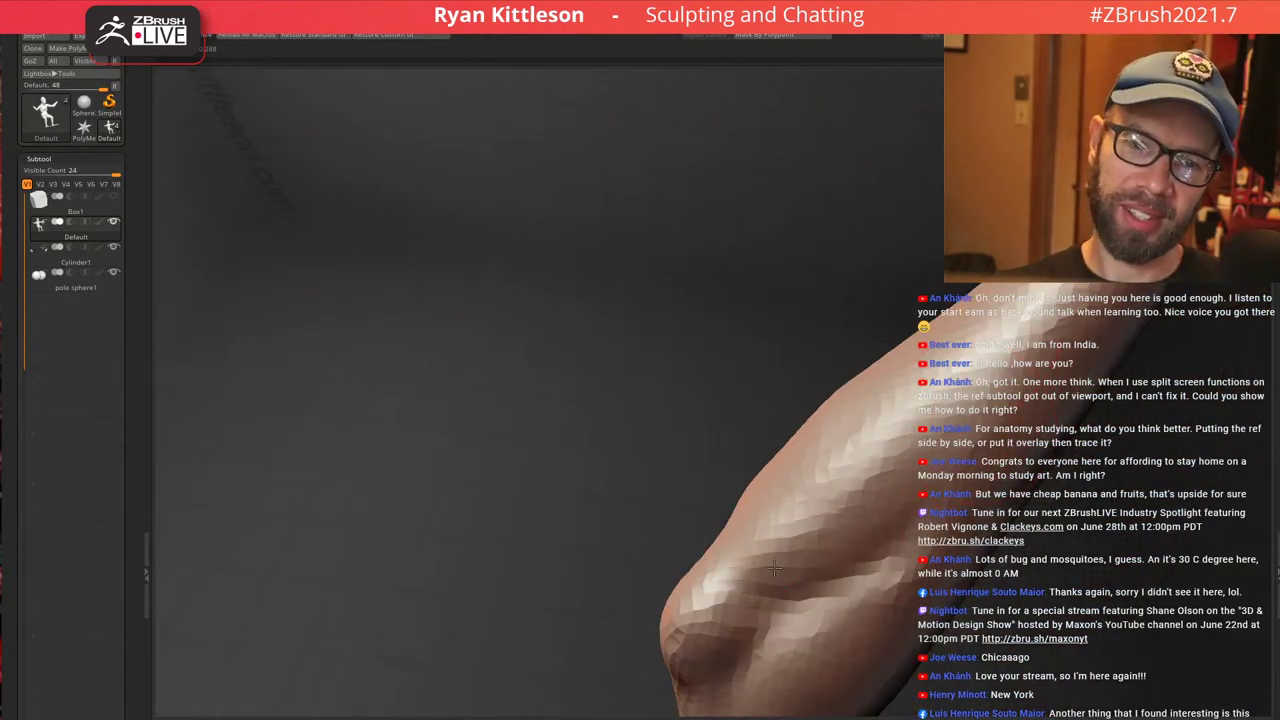
{"action": "right_click_drag", "start_coordinate": [868, 438], "coordinate": [949, 428]}
{"action": "mouse_move", "coordinate": [935, 350]}
{"action": "right_mouse_down"}
{"action": "mouse_move", "coordinate": [907, 360]}
{"action": "mouse_move", "coordinate": [978, 338]}
{"action": "mouse_move", "coordinate": [1000, 300]}
{"action": "mouse_move", "coordinate": [990, 292]}
{"action": "right_mouse_up"}
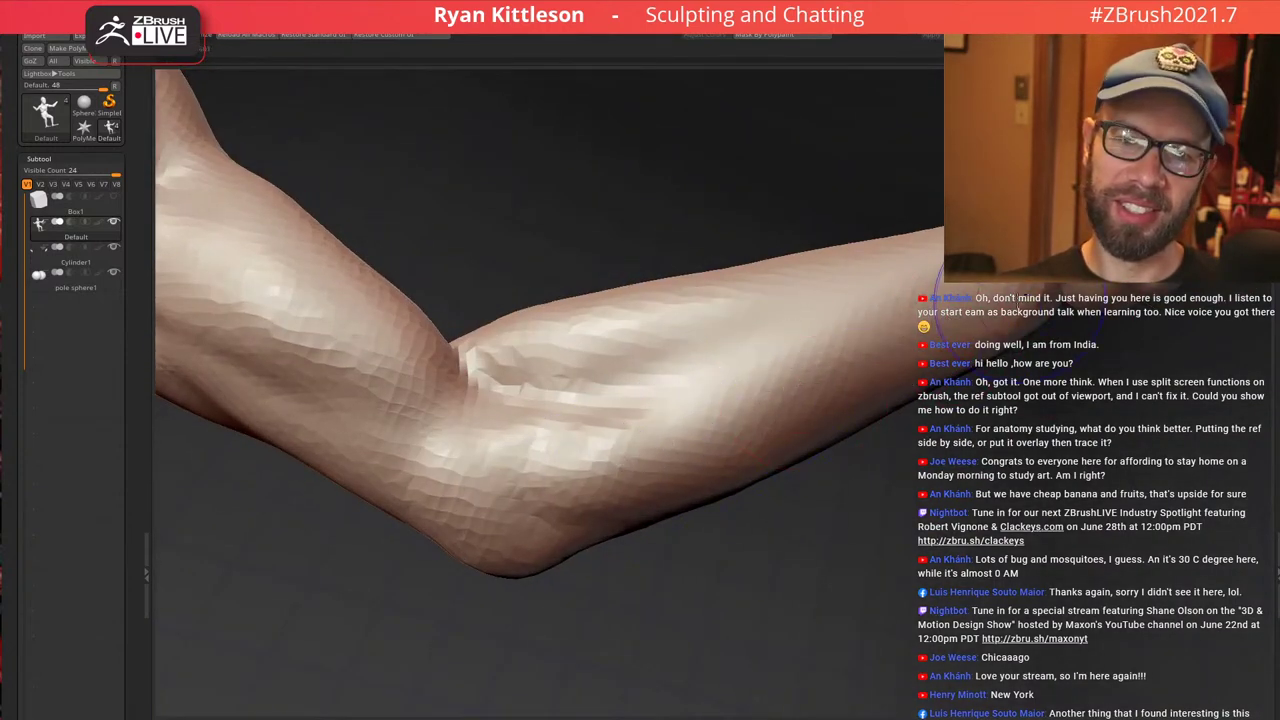
Adjust the broad form of the upper arm between shoulder and elbow with a draw size of 342
{"action": "right_click_drag", "start_coordinate": [940, 372], "coordinate": [830, 436], "text": "ctrl"}
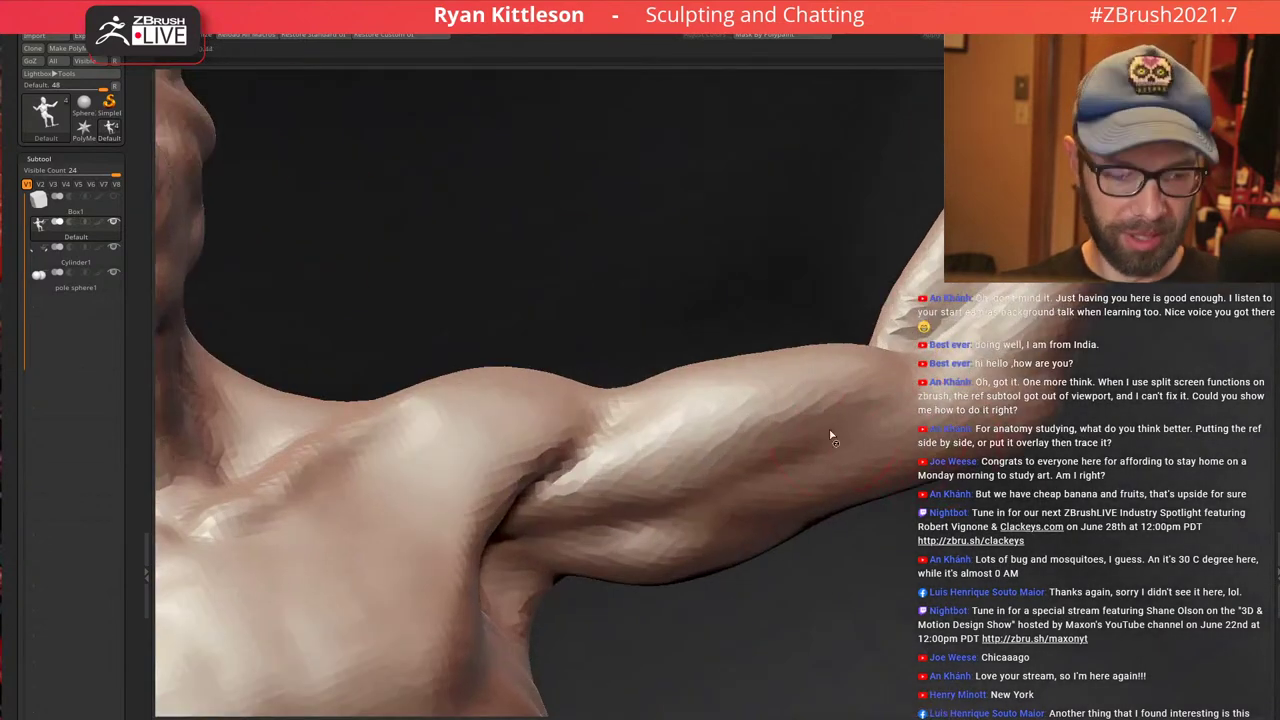
{"action": "key", "text": "bracketright"}
{"action": "key", "text": "bracketright"}
{"action": "key", "text": "bracketright"}
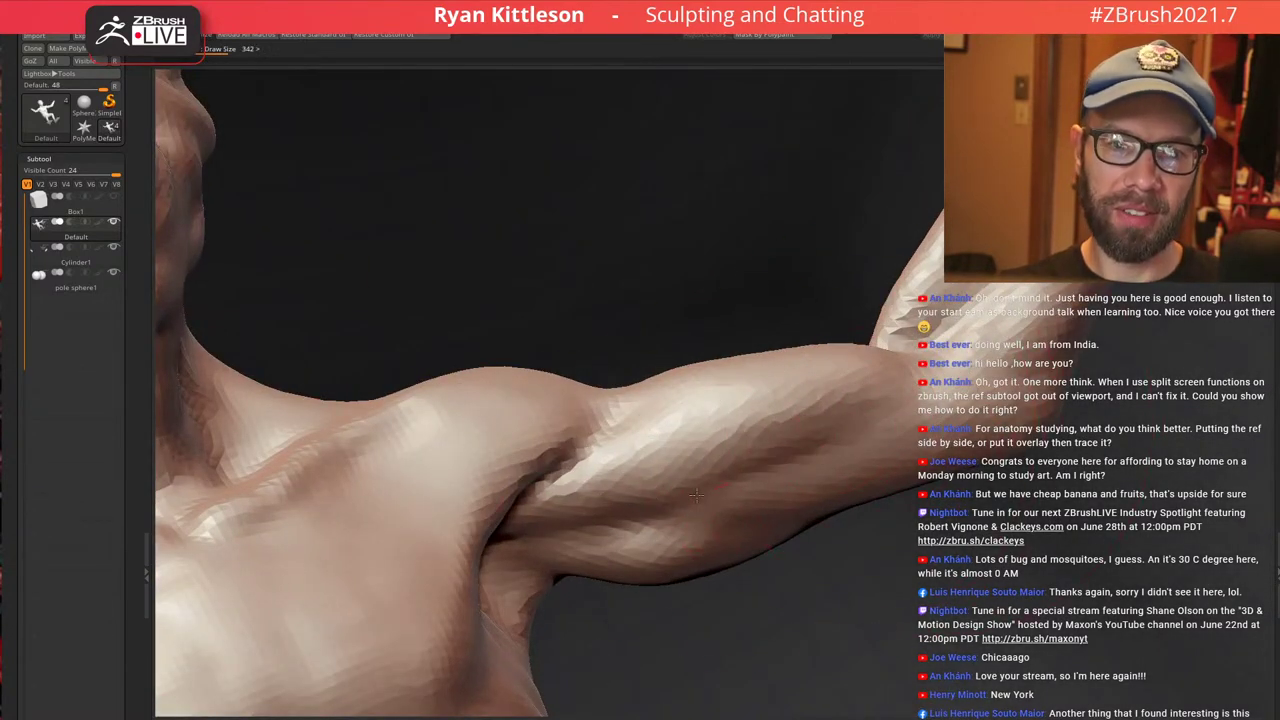
{"action": "mouse_move", "coordinate": [663, 435]}
{"action": "right_mouse_down"}
{"action": "mouse_move", "coordinate": [603, 450]}
{"action": "mouse_move", "coordinate": [729, 367]}
{"action": "mouse_move", "coordinate": [776, 448]}
{"action": "mouse_move", "coordinate": [780, 490]}
{"action": "mouse_move", "coordinate": [800, 380]}
{"action": "mouse_move", "coordinate": [845, 400]}
{"action": "mouse_move", "coordinate": [905, 480]}
{"action": "right_mouse_up"}
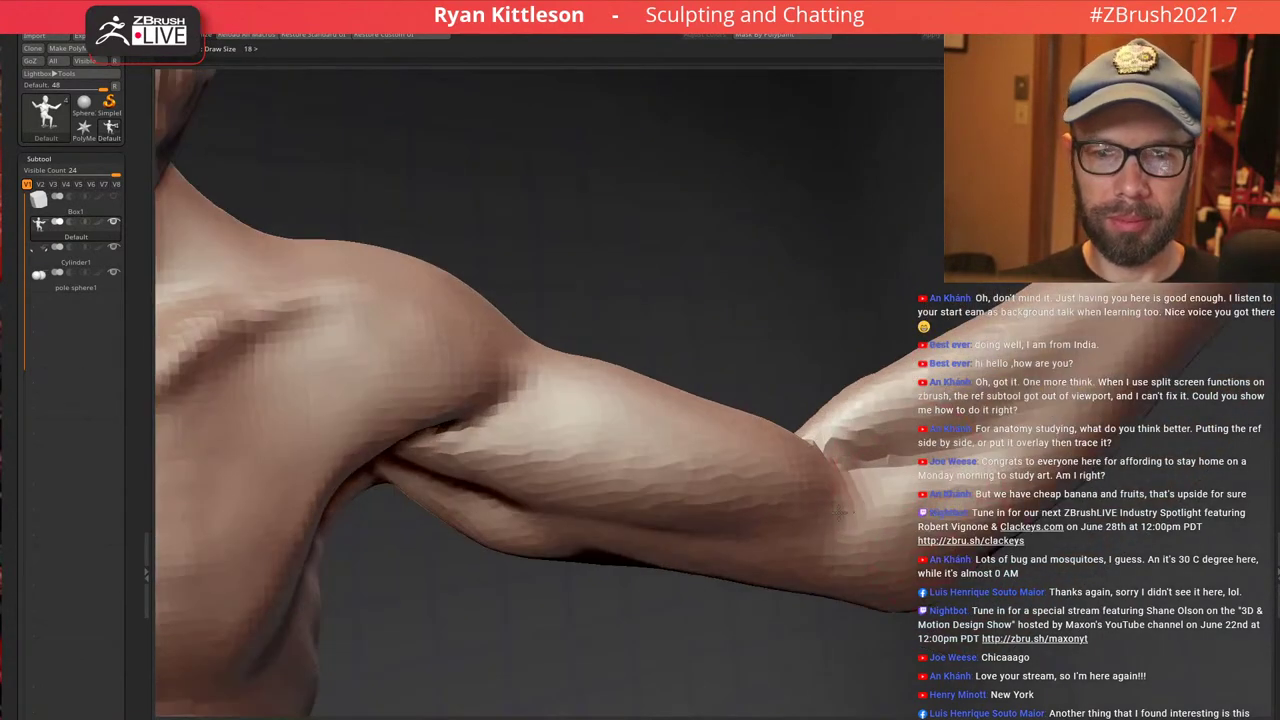
{"action": "mouse_move", "coordinate": [816, 585]}
{"action": "right_mouse_down"}
{"action": "mouse_move", "coordinate": [694, 620]}
{"action": "mouse_move", "coordinate": [792, 609]}
{"action": "right_mouse_up"}
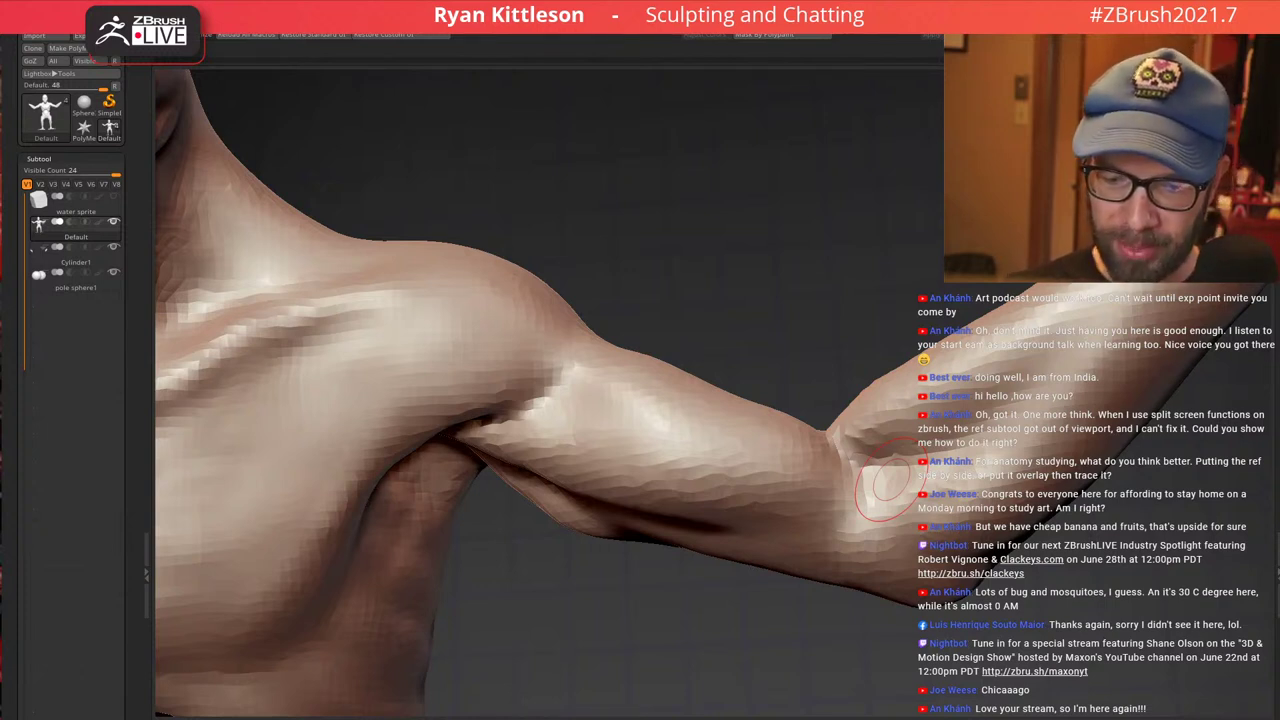
Define the lower edge of the pectoral muscles beside the sternum with a draw size of 234
{"action": "key", "text": "d"}
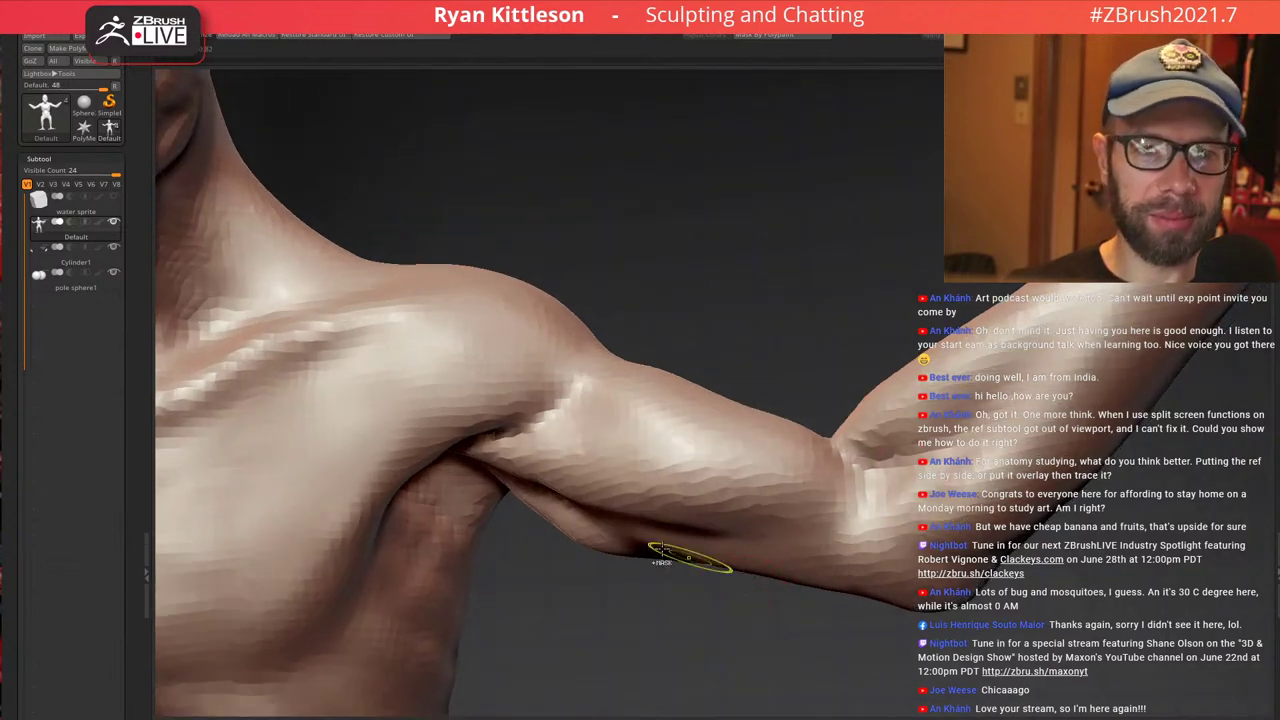
{"action": "right_click_drag", "start_coordinate": [691, 558], "coordinate": [715, 420], "text": "ctrl"}
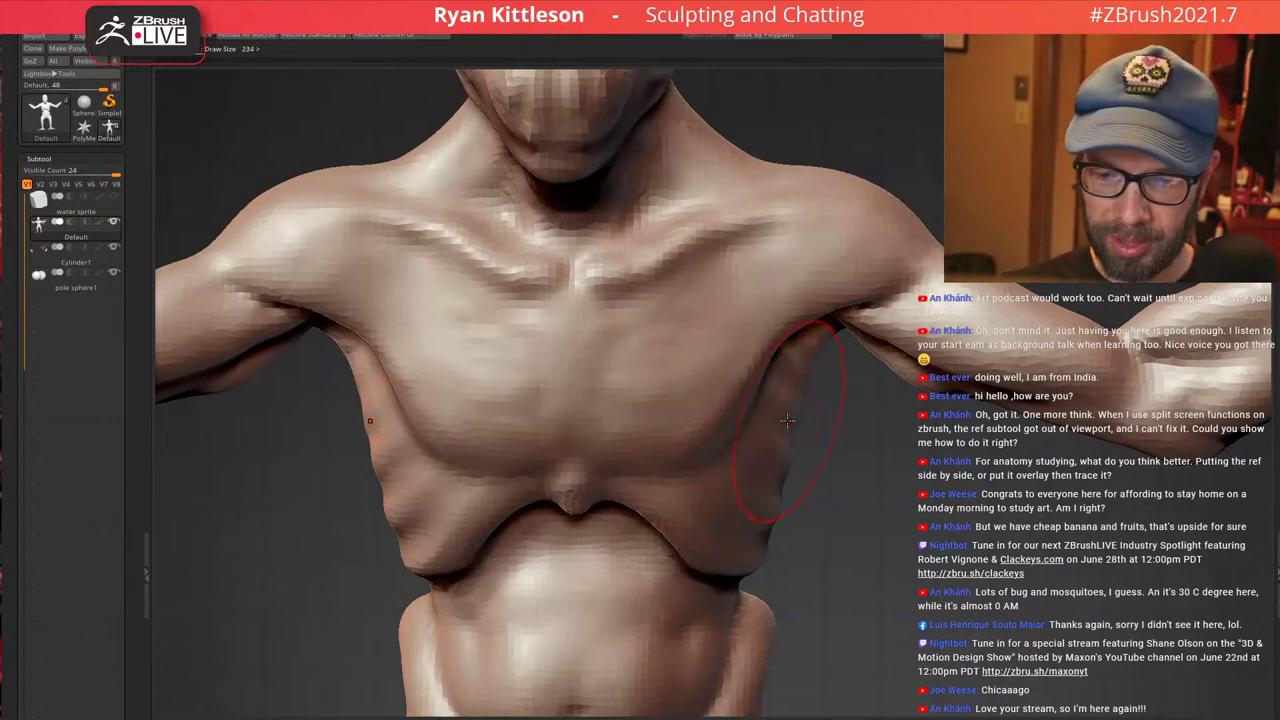
{"action": "right_click_drag", "start_coordinate": [787, 421], "coordinate": [745, 398]}
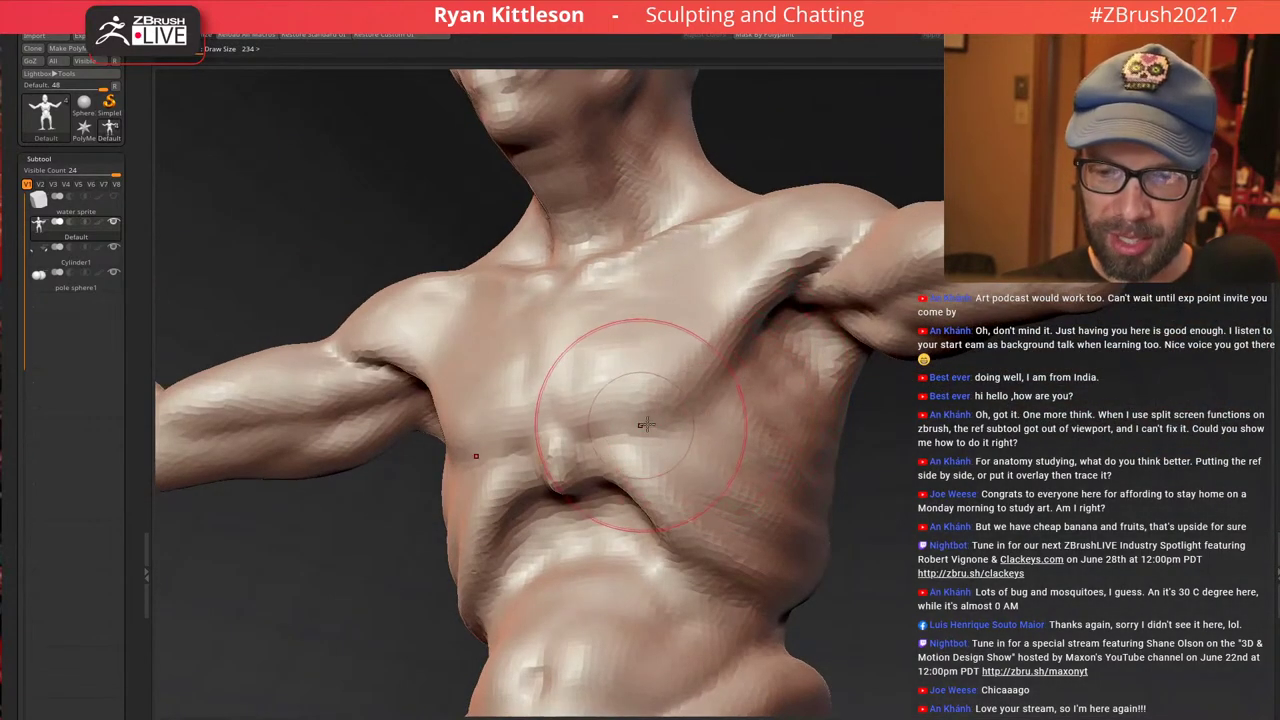
{"action": "mouse_move", "coordinate": [592, 443]}
{"action": "left_mouse_down"}
{"action": "mouse_move", "coordinate": [716, 413]}
{"action": "mouse_move", "coordinate": [665, 428]}
{"action": "mouse_move", "coordinate": [705, 416]}
{"action": "left_mouse_up"}
{"action": "mouse_move", "coordinate": [596, 444]}
{"action": "left_mouse_down"}
{"action": "mouse_move", "coordinate": [712, 411]}
{"action": "mouse_move", "coordinate": [679, 422]}
{"action": "left_mouse_up"}
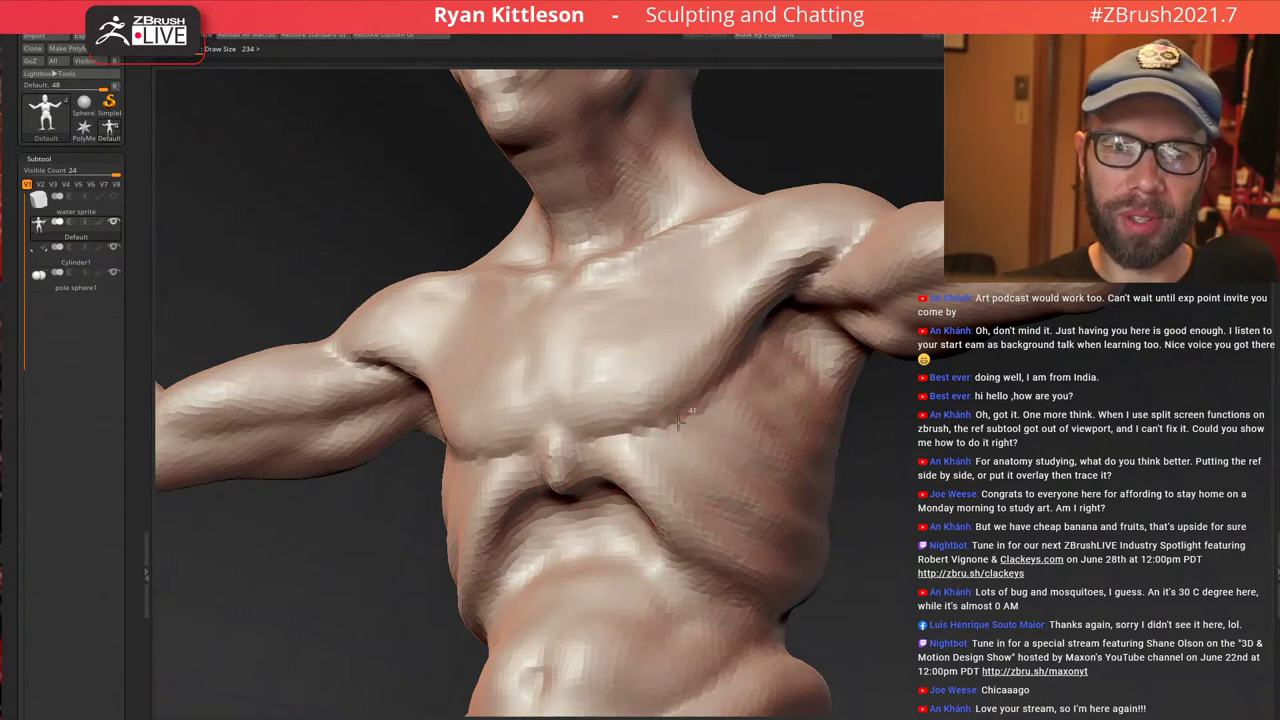
Refine the outer end of the collarbone where it meets the shoulder with a draw size of 58
{"action": "mouse_move", "coordinate": [737, 357]}
{"action": "right_mouse_down"}
{"action": "mouse_move", "coordinate": [817, 404]}
{"action": "mouse_move", "coordinate": [714, 307]}
{"action": "mouse_move", "coordinate": [781, 371]}
{"action": "right_mouse_up"}
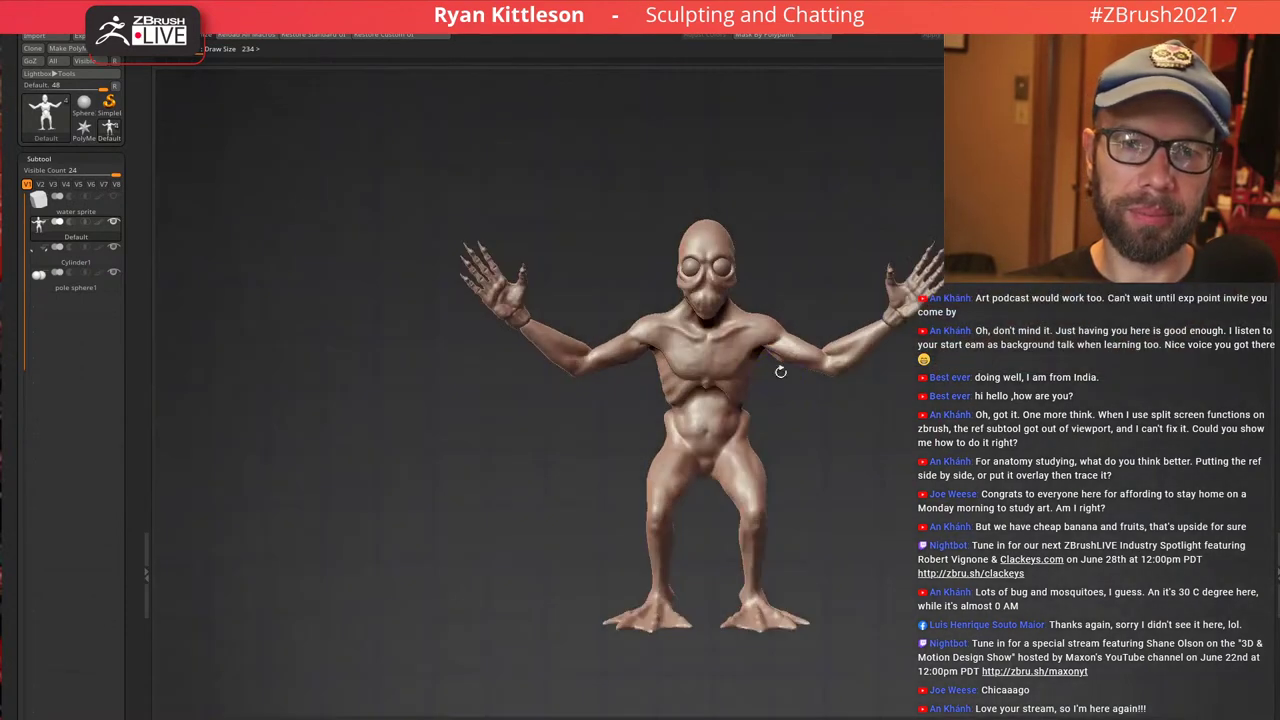
{"action": "right_click_drag", "start_coordinate": [730, 327], "coordinate": [848, 360], "text": "ctrl"}
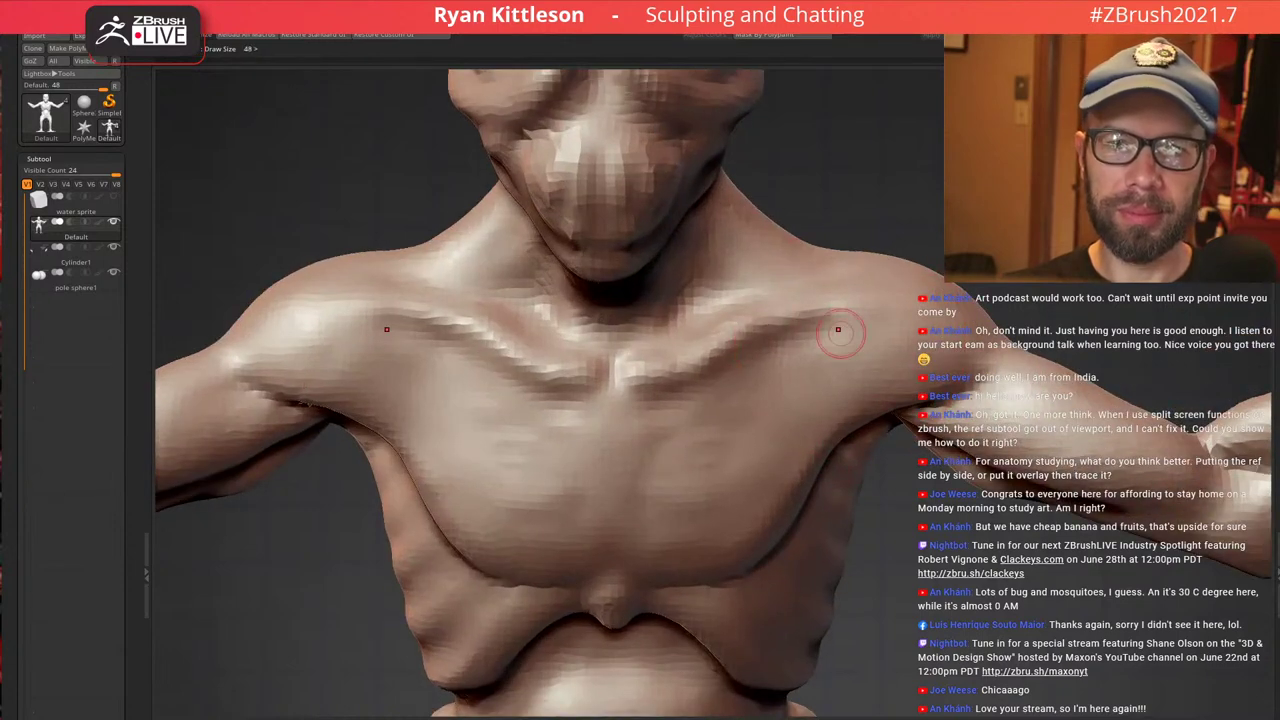
{"action": "mouse_move", "coordinate": [826, 286]}
{"action": "right_mouse_down"}
{"action": "mouse_move", "coordinate": [880, 306]}
{"action": "mouse_move", "coordinate": [860, 281]}
{"action": "right_mouse_up"}
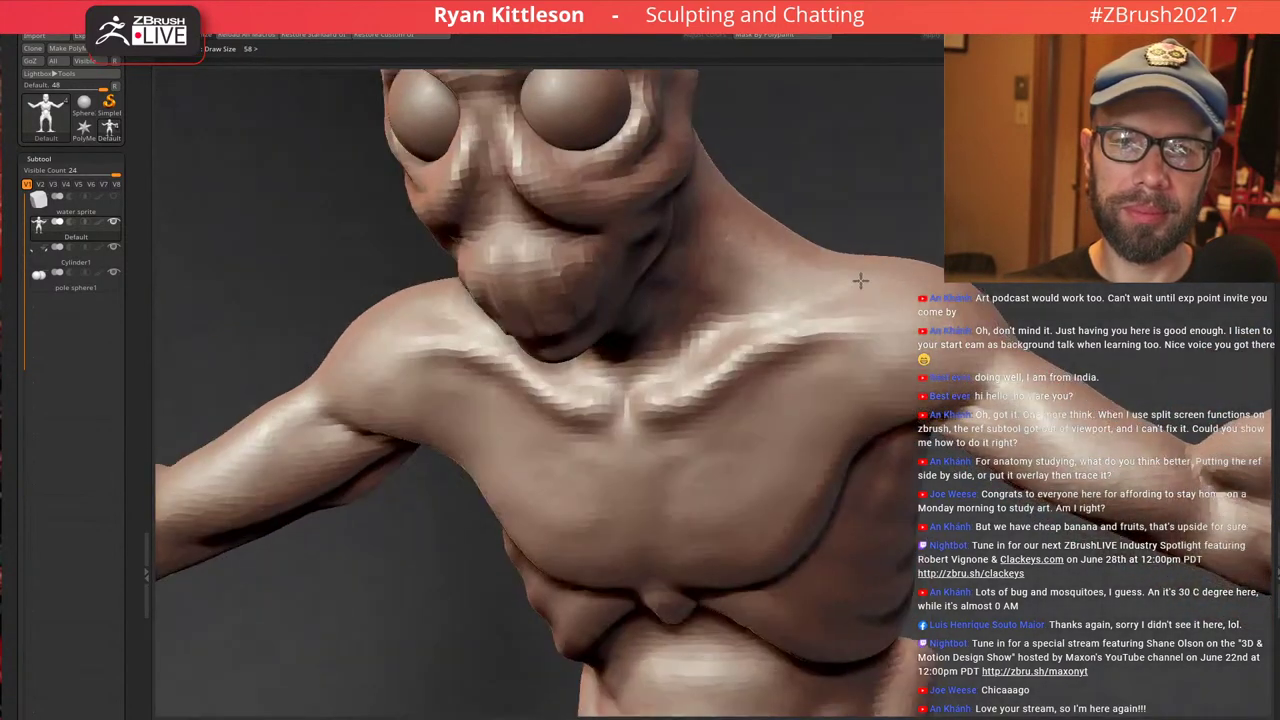
{"action": "left_click_drag", "start_coordinate": [860, 281], "coordinate": [877, 317]}
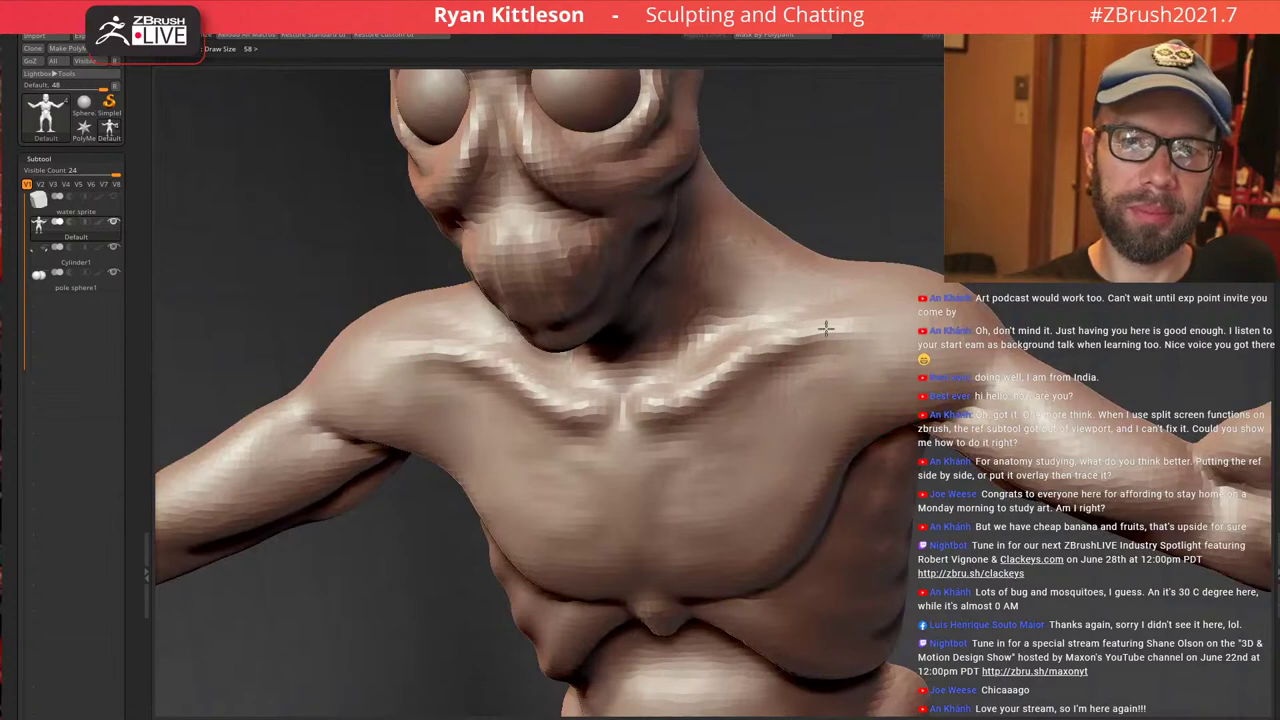
{"action": "mouse_move", "coordinate": [826, 328]}
{"action": "right_mouse_down", "text": "ctrl"}
{"action": "mouse_move", "coordinate": [877, 307]}
{"action": "mouse_move", "coordinate": [833, 346]}
{"action": "right_mouse_up", "text": "ctrl"}
Refine the top of the shoulder with a draw size of 94, then review the whole figure from back and front
{"action": "mouse_move", "coordinate": [719, 355]}
{"action": "right_mouse_down"}
{"action": "mouse_move", "coordinate": [757, 376]}
{"action": "mouse_move", "coordinate": [683, 370]}
{"action": "right_mouse_up"}
{"action": "mouse_move", "coordinate": [840, 310]}
{"action": "right_mouse_down", "text": "ctrl"}
{"action": "mouse_move", "coordinate": [877, 360]}
{"action": "mouse_move", "coordinate": [880, 306]}
{"action": "right_mouse_up", "text": "ctrl"}
{"action": "key", "text": "bracketright"}
{"action": "key", "text": "bracketright"}
{"action": "mouse_move", "coordinate": [880, 306]}
{"action": "left_mouse_down"}
{"action": "mouse_move", "coordinate": [868, 360]}
{"action": "mouse_move", "coordinate": [886, 350]}
{"action": "mouse_move", "coordinate": [872, 361]}
{"action": "left_mouse_up"}
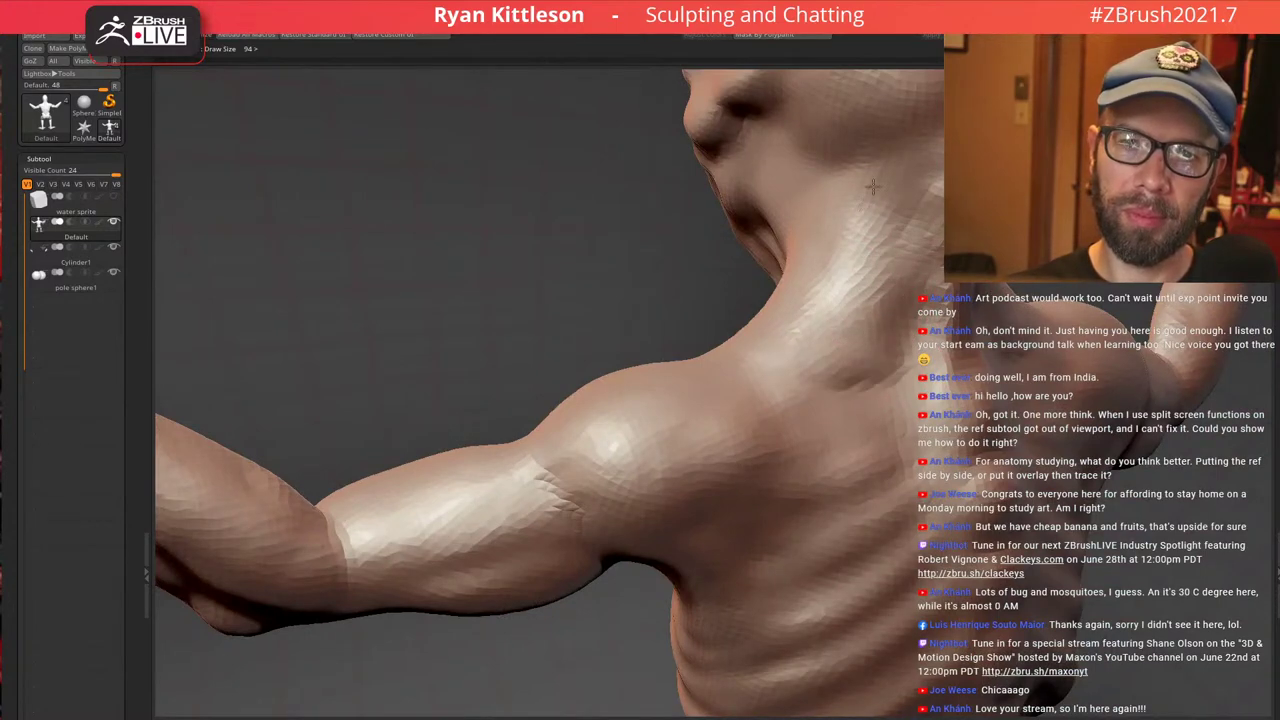
{"action": "key", "text": "f"}
{"action": "right_click_drag", "start_coordinate": [717, 163], "coordinate": [672, 135]}
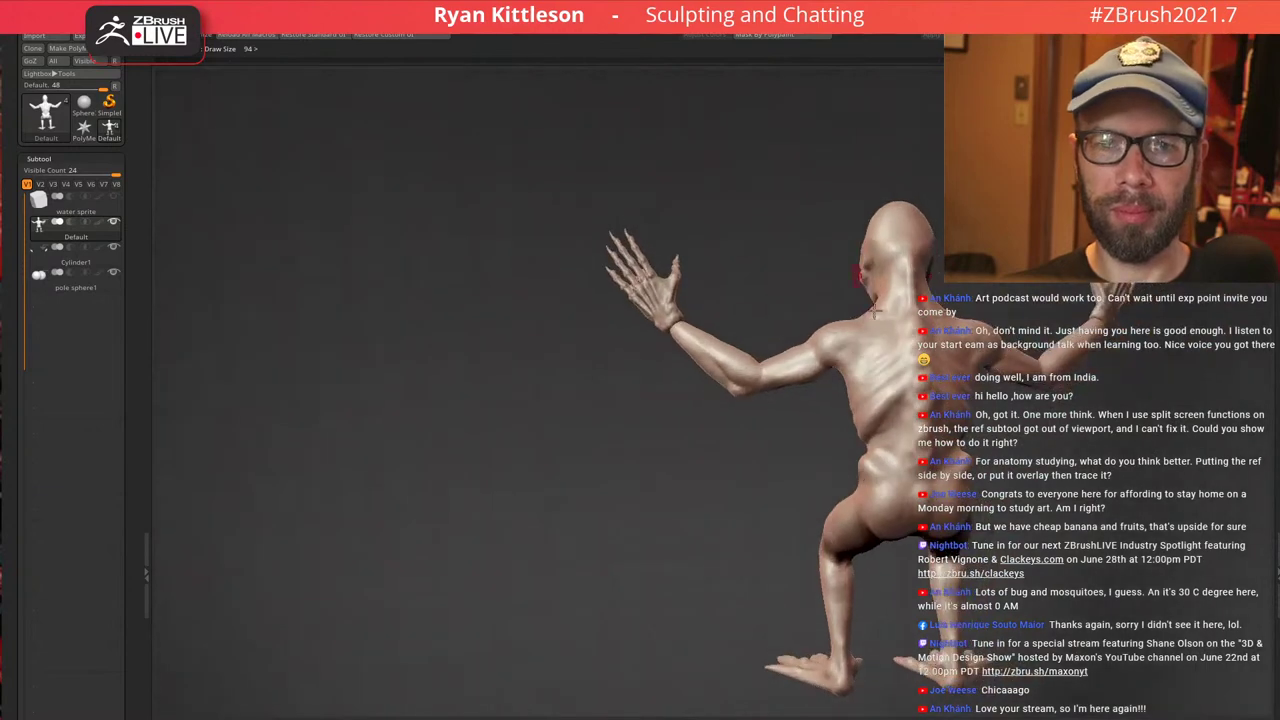
{"action": "right_click_drag", "start_coordinate": [901, 425], "coordinate": [871, 347]}
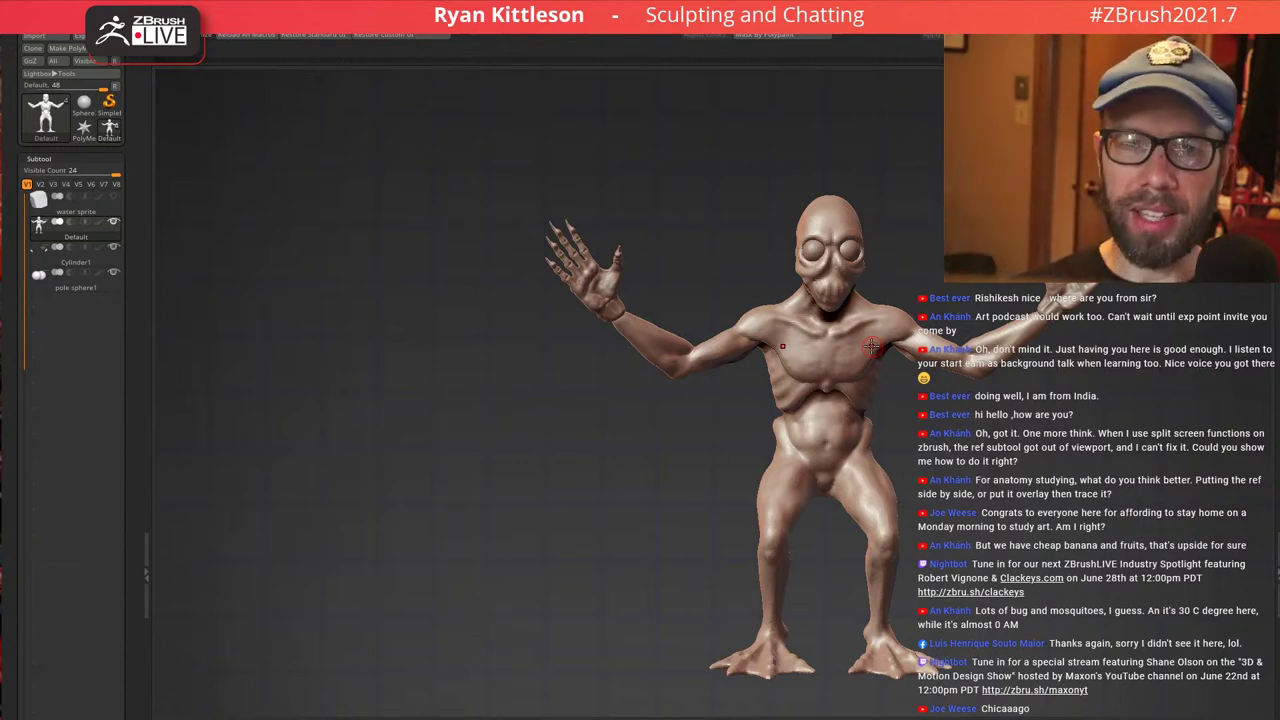
Inspect the creature's full figure, shoulder, arm and hand from several angles
{"action": "left_click_drag", "start_coordinate": [893, 417], "coordinate": [824, 361]}
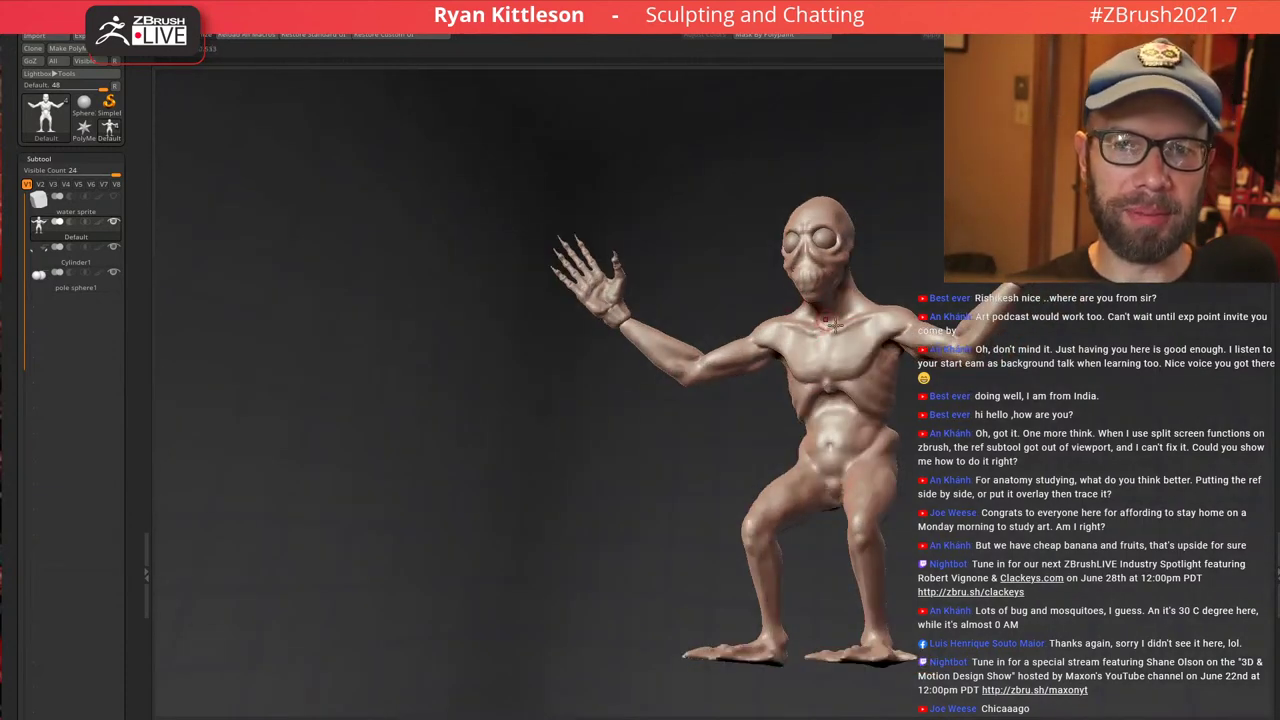
{"action": "right_click_drag", "start_coordinate": [847, 311], "coordinate": [868, 346]}
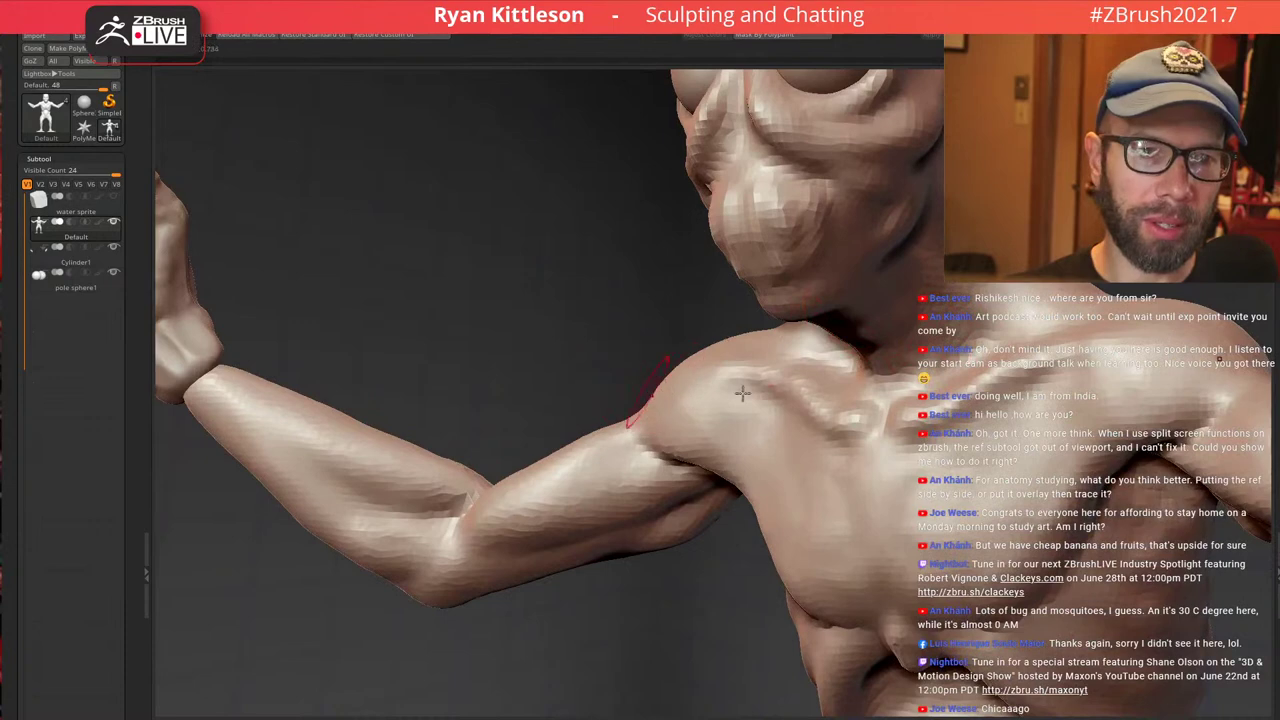
{"action": "right_click_drag", "start_coordinate": [743, 391], "coordinate": [988, 450], "text": "alt"}
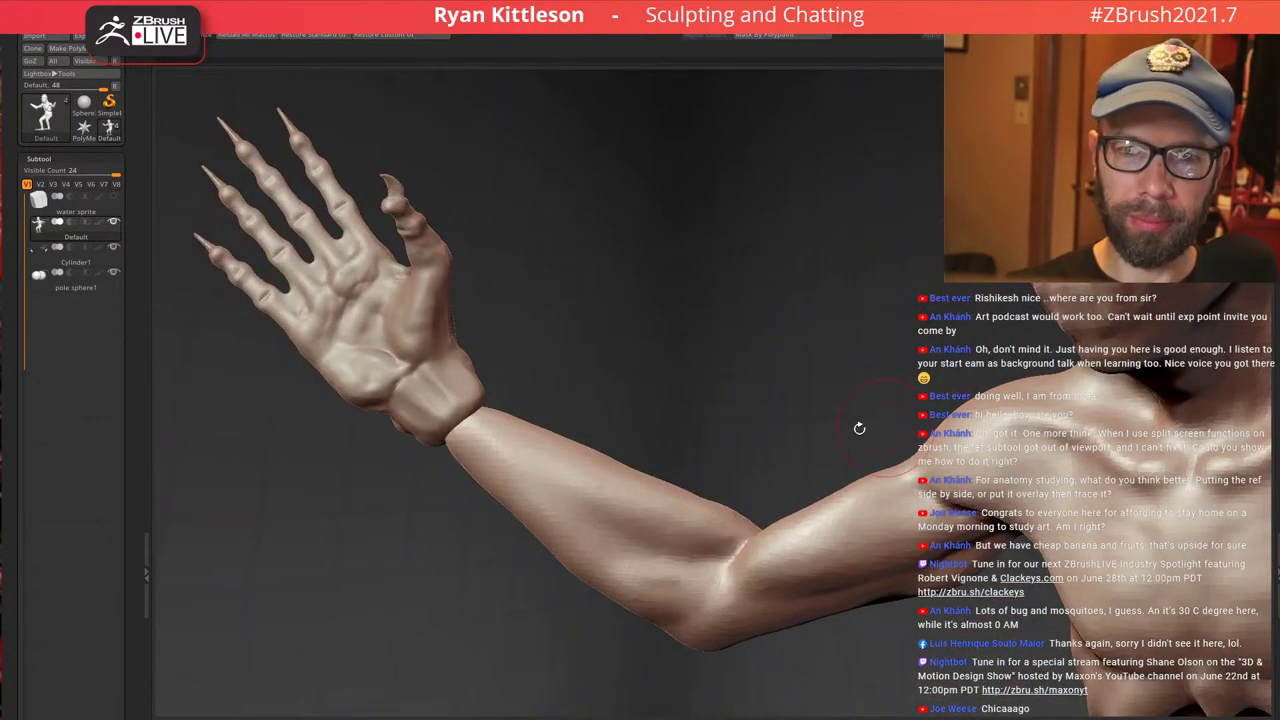
{"action": "right_click_drag", "start_coordinate": [376, 334], "coordinate": [480, 363], "text": "ctrl"}
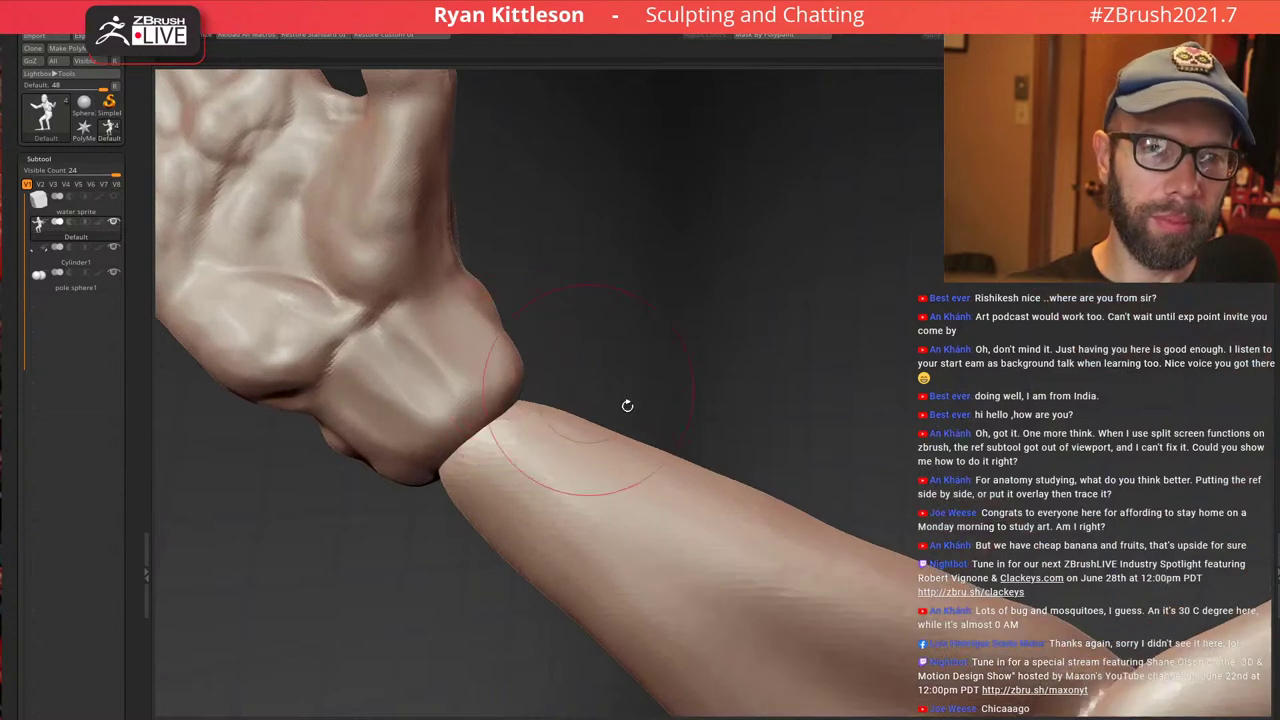
{"action": "right_click_drag", "start_coordinate": [627, 406], "coordinate": [651, 340], "text": "ctrl"}
{"action": "mouse_move", "coordinate": [741, 386]}
{"action": "right_mouse_down"}
{"action": "mouse_move", "coordinate": [813, 403]}
{"action": "mouse_move", "coordinate": [833, 498]}
{"action": "mouse_move", "coordinate": [741, 367]}
{"action": "right_mouse_up"}
{"action": "left_click_drag", "start_coordinate": [740, 367], "coordinate": [786, 362]}
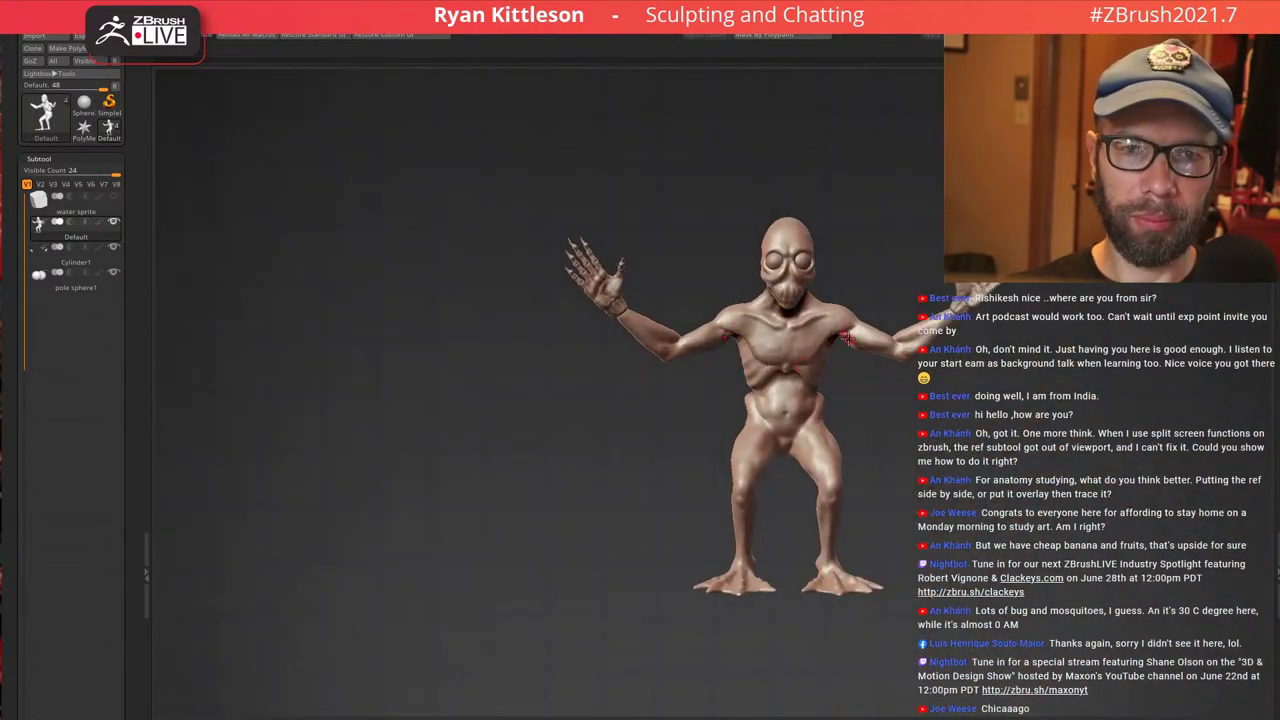
Carve vertical grooves down the creature's nose bridge between the eyes, using a brush draw size of 92
{"action": "right_click_drag", "start_coordinate": [808, 300], "coordinate": [911, 332], "text": "ctrl"}
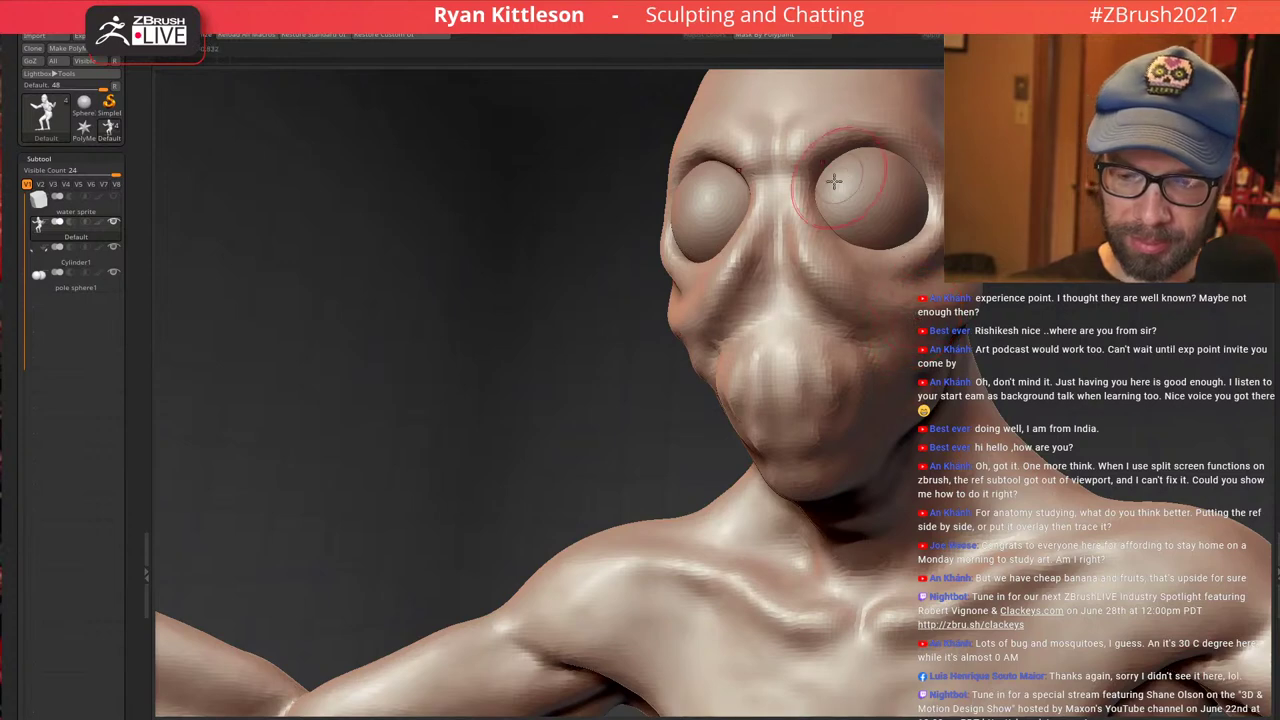
{"action": "right_click_drag", "start_coordinate": [889, 396], "coordinate": [828, 395], "text": "alt"}
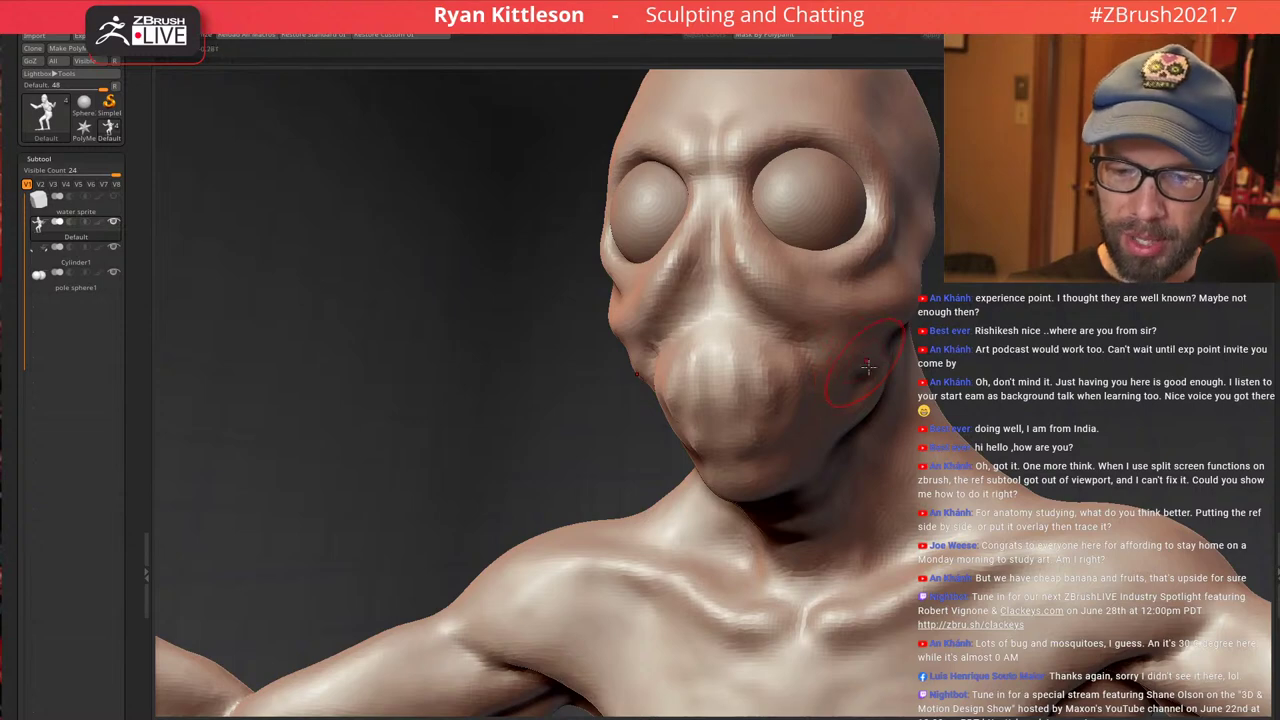
{"action": "mouse_move", "coordinate": [868, 367]}
{"action": "right_mouse_down"}
{"action": "mouse_move", "coordinate": [832, 376]}
{"action": "mouse_move", "coordinate": [915, 375]}
{"action": "right_mouse_up"}
{"action": "right_click_drag", "start_coordinate": [726, 334], "coordinate": [783, 339], "text": "ctrl"}
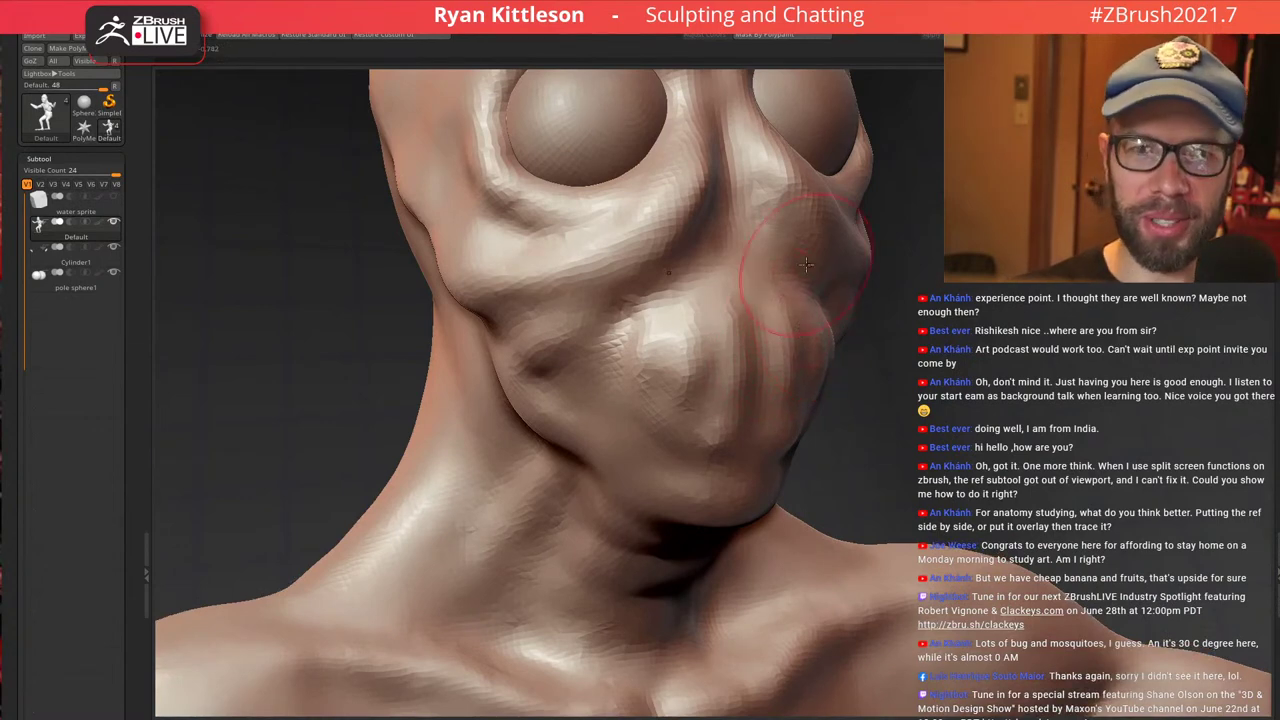
{"action": "right_click_drag", "start_coordinate": [736, 364], "coordinate": [735, 337]}
{"action": "mouse_move", "coordinate": [760, 286]}
{"action": "right_mouse_down"}
{"action": "mouse_move", "coordinate": [746, 214]}
{"action": "mouse_move", "coordinate": [766, 260]}
{"action": "mouse_move", "coordinate": [767, 369]}
{"action": "mouse_move", "coordinate": [808, 366]}
{"action": "right_mouse_up"}
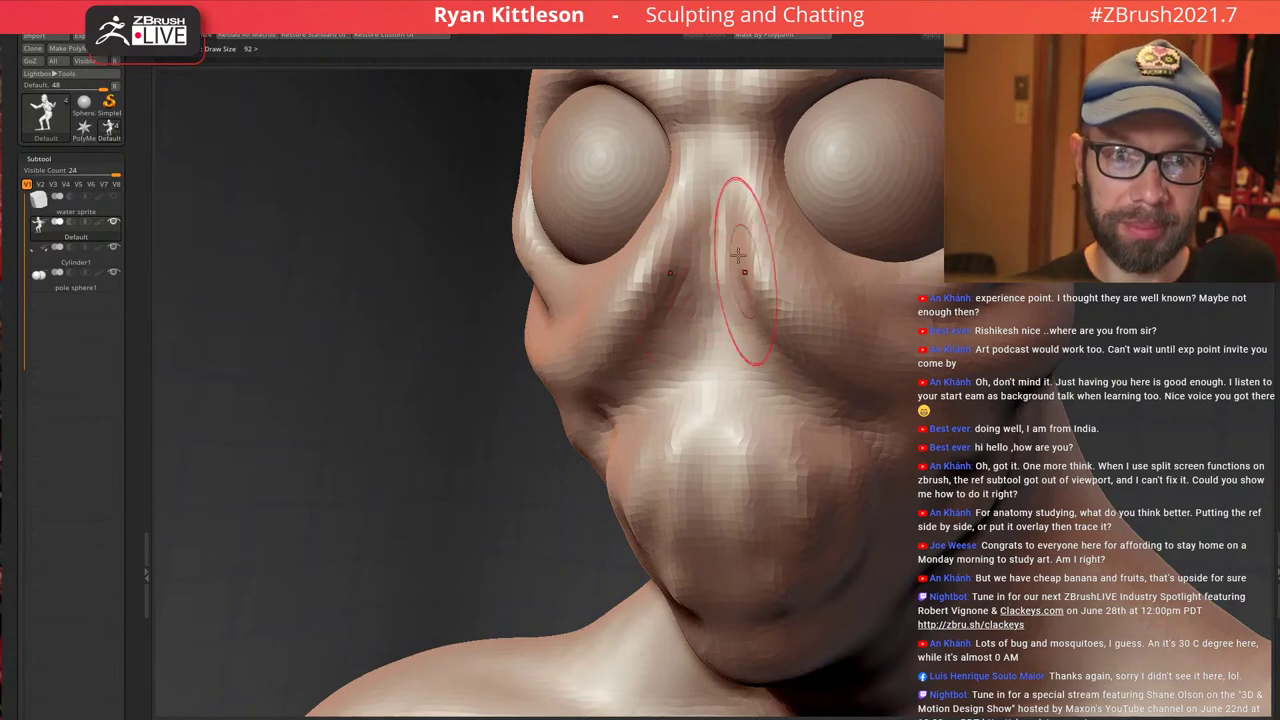
{"action": "right_click_drag", "start_coordinate": [737, 212], "coordinate": [709, 209]}
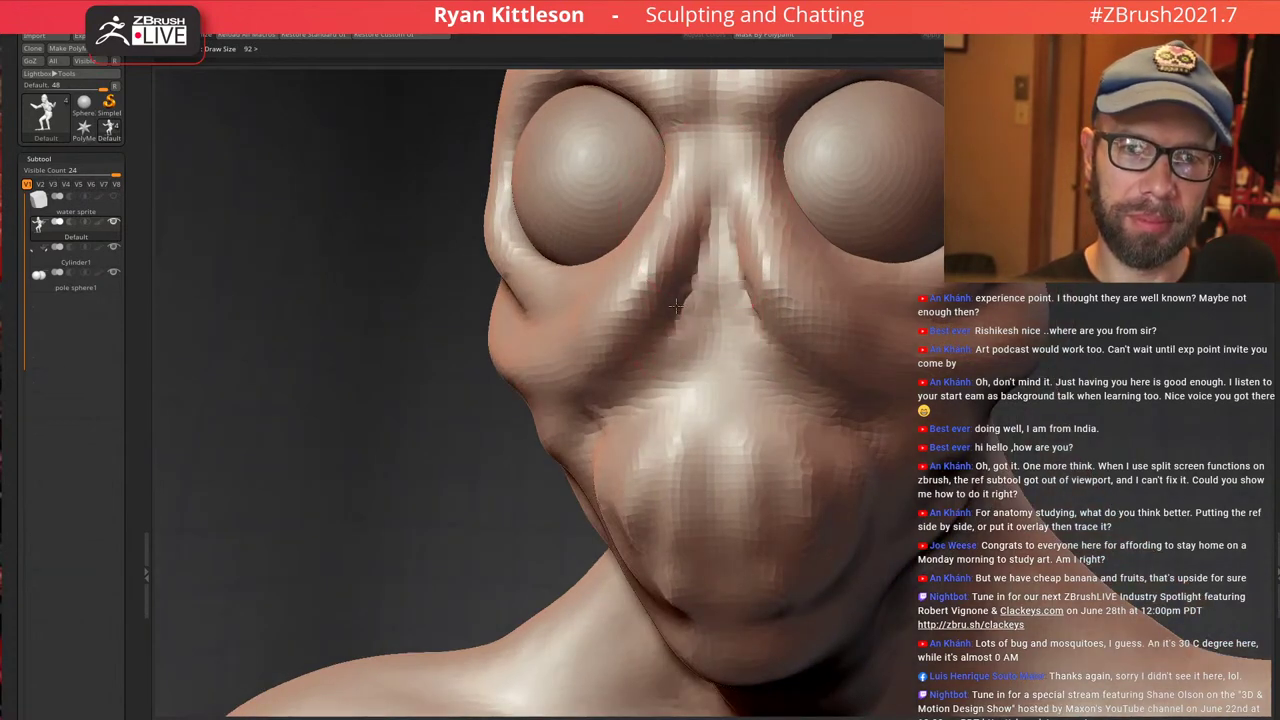
{"action": "left_click_drag", "start_coordinate": [676, 306], "coordinate": [656, 322]}
{"action": "mouse_move", "coordinate": [698, 278]}
{"action": "left_mouse_down"}
{"action": "mouse_move", "coordinate": [628, 366]}
{"action": "mouse_move", "coordinate": [696, 372]}
{"action": "left_mouse_up"}
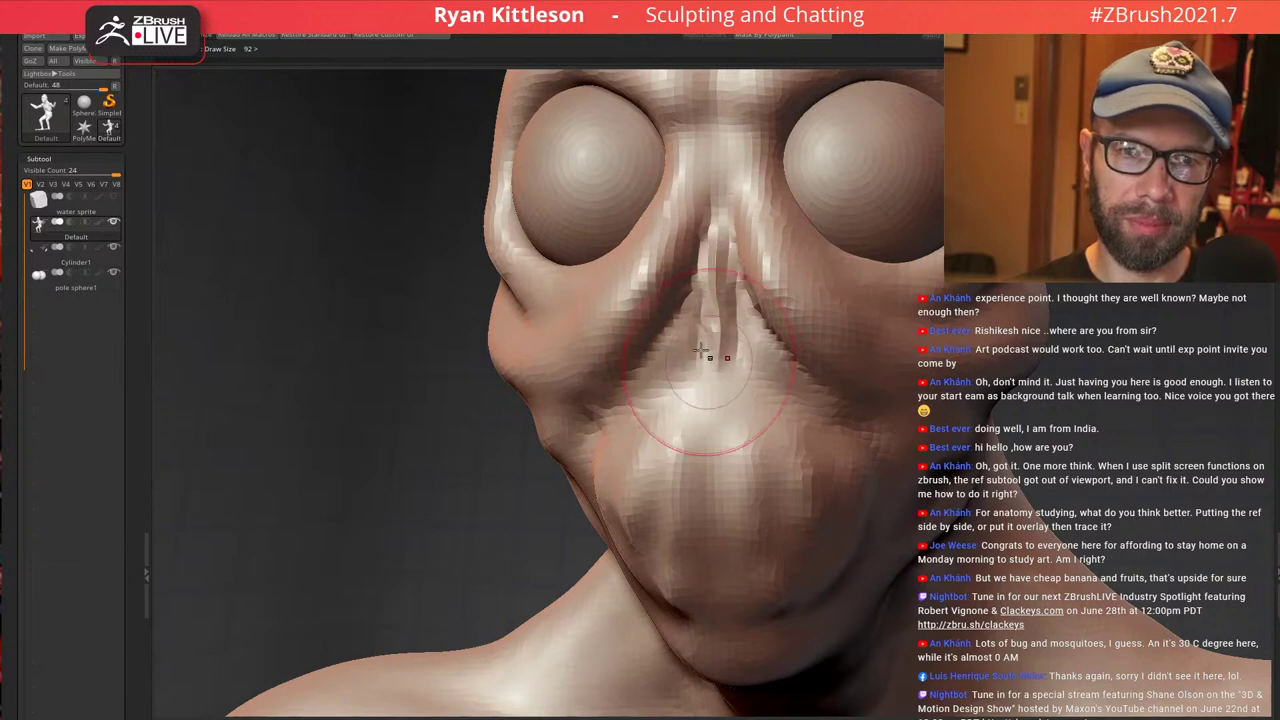
Sculpt fanning wrinkles at the base of the nose where it spreads into the top of the muzzle
{"action": "left_click_drag", "start_coordinate": [708, 312], "coordinate": [702, 362]}
{"action": "left_click_drag", "start_coordinate": [698, 284], "coordinate": [676, 358]}
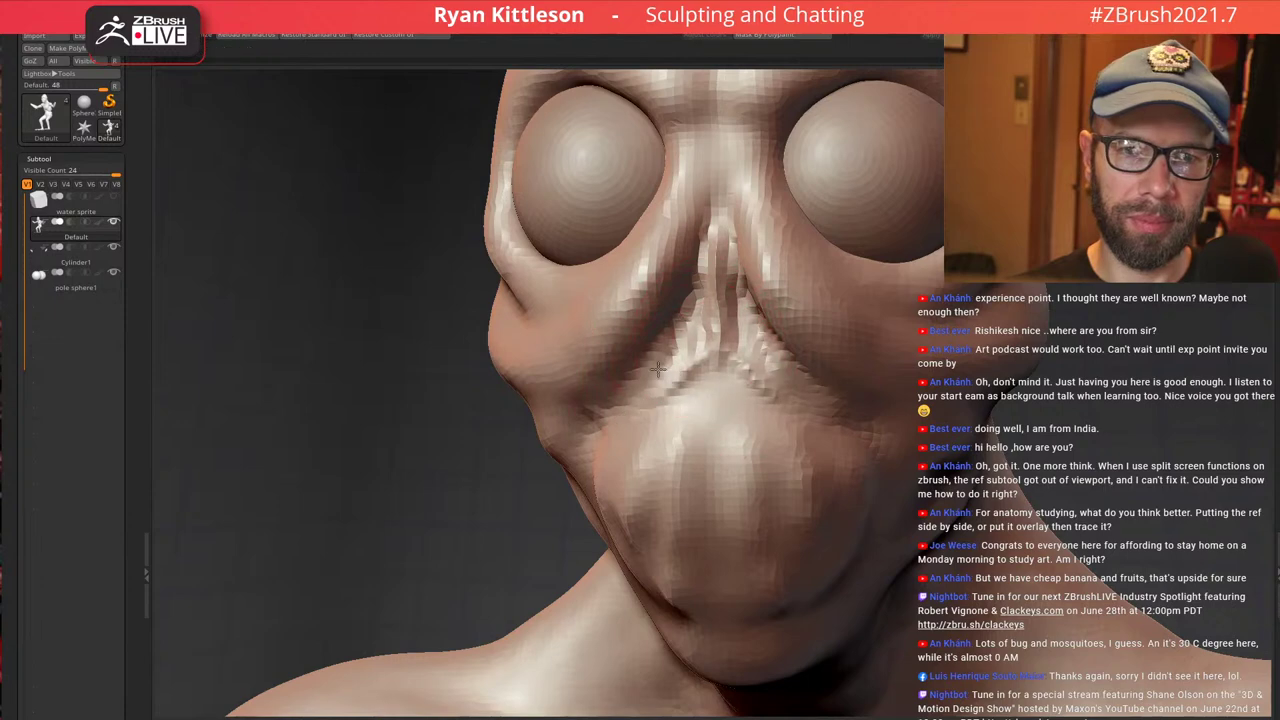
{"action": "left_click_drag", "start_coordinate": [697, 313], "coordinate": [690, 328]}
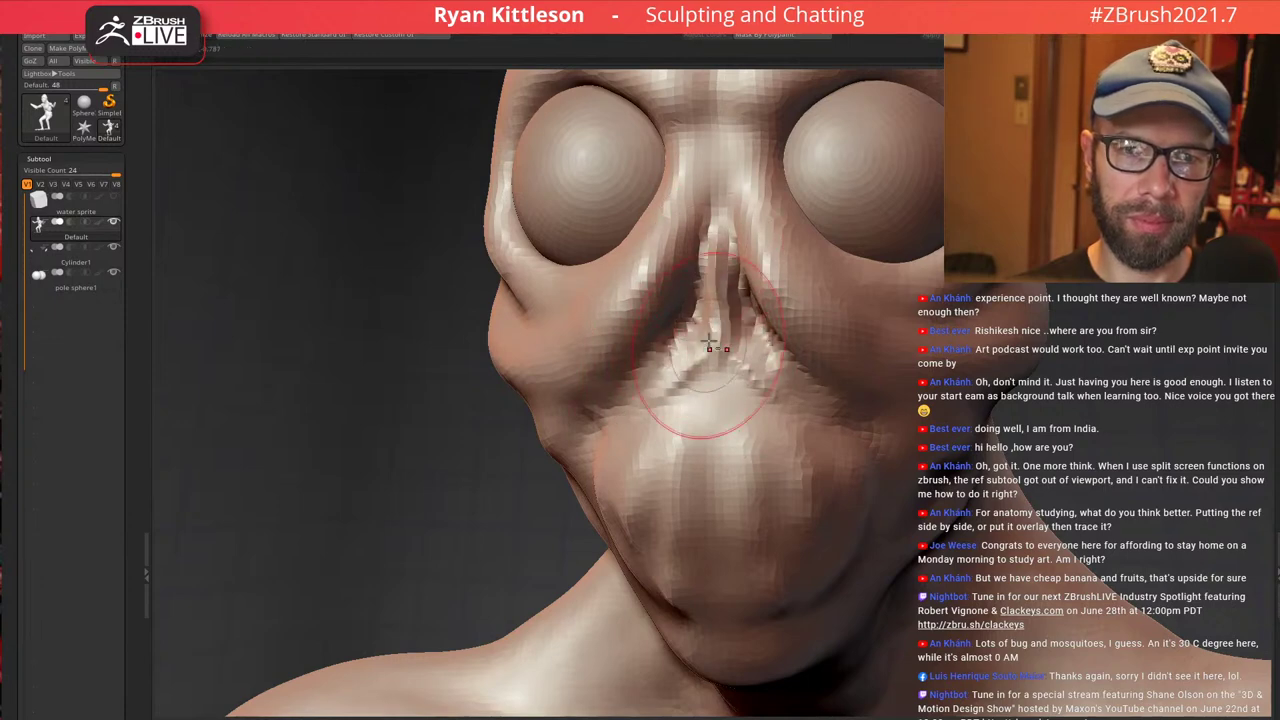
{"action": "mouse_move", "coordinate": [709, 342]}
{"action": "right_mouse_down"}
{"action": "mouse_move", "coordinate": [668, 240]}
{"action": "mouse_move", "coordinate": [687, 250]}
{"action": "right_mouse_up"}
{"action": "left_click_drag", "start_coordinate": [634, 352], "coordinate": [612, 382]}
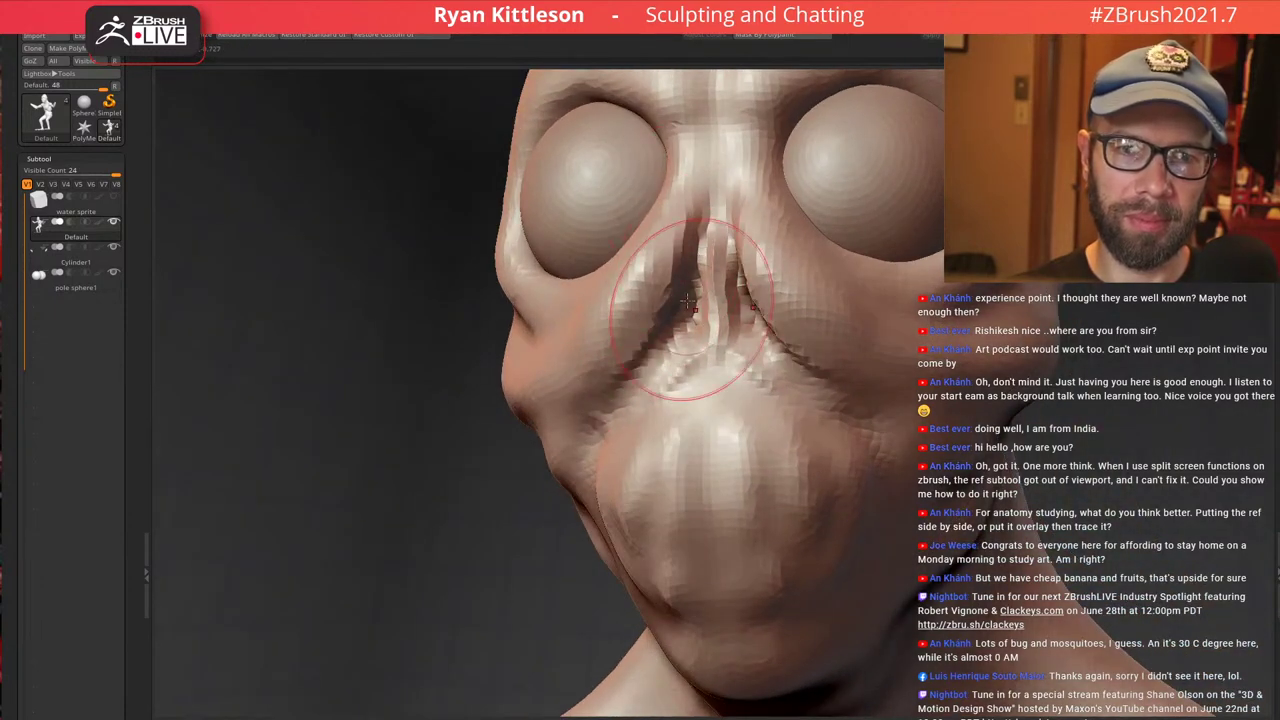
{"action": "right_click_drag", "start_coordinate": [680, 355], "coordinate": [615, 178]}
{"action": "right_click_drag", "start_coordinate": [786, 250], "coordinate": [822, 262]}
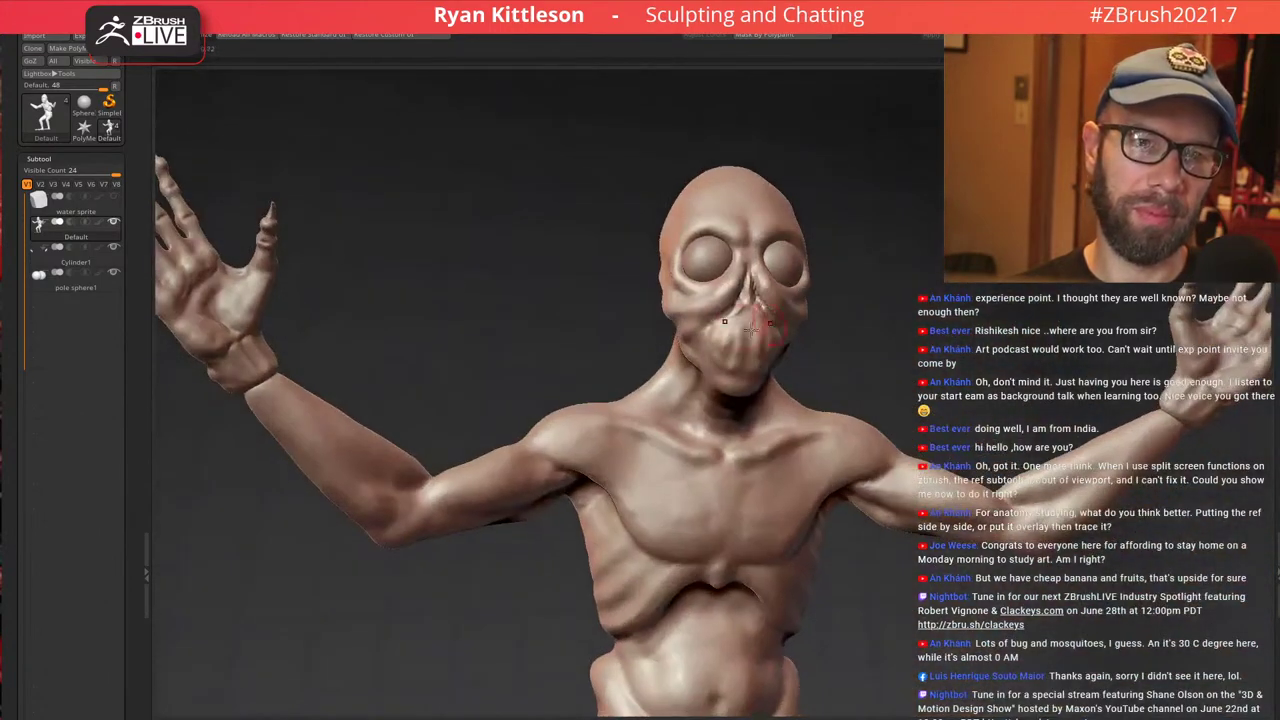
Carve creases across the top of the muzzle and deepen the fold running outward beneath the cheek
{"action": "right_click_drag", "start_coordinate": [766, 318], "coordinate": [800, 440], "text": "ctrl"}
{"action": "mouse_move", "coordinate": [822, 328]}
{"action": "right_mouse_down"}
{"action": "mouse_move", "coordinate": [855, 320]}
{"action": "mouse_move", "coordinate": [782, 318]}
{"action": "right_mouse_up"}
{"action": "left_click_drag", "start_coordinate": [737, 329], "coordinate": [730, 372]}
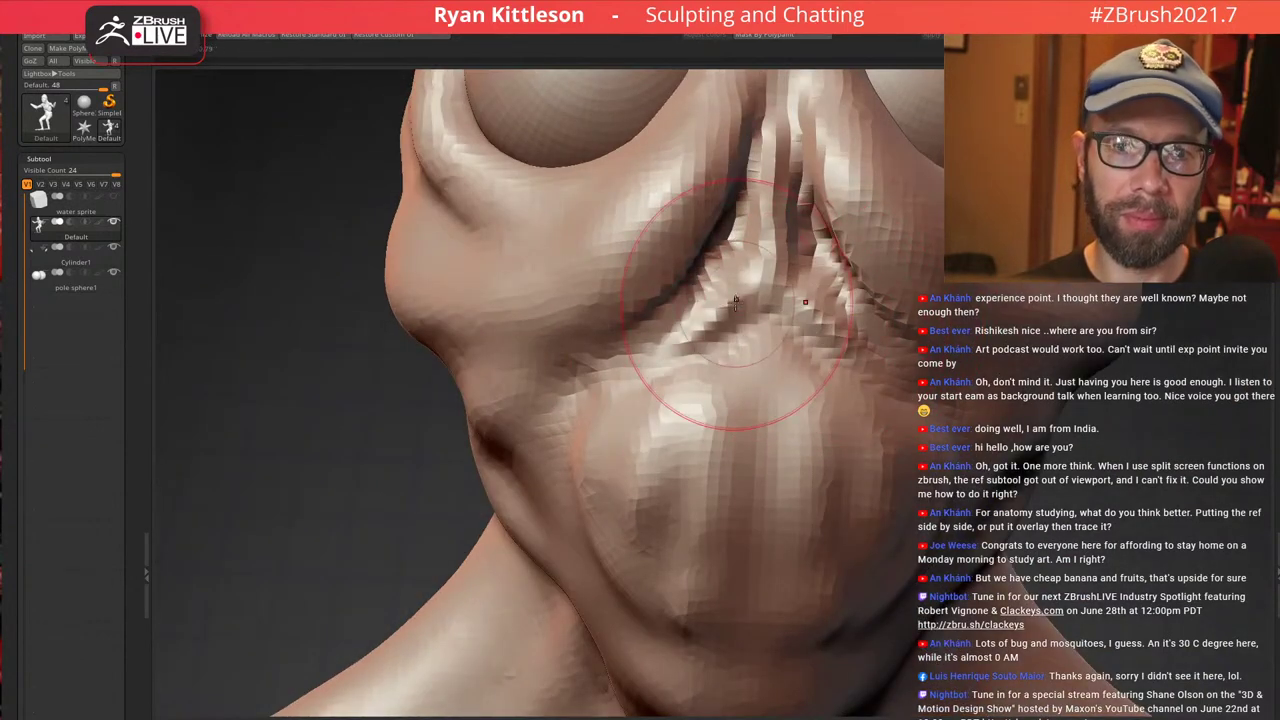
{"action": "mouse_move", "coordinate": [737, 306]}
{"action": "left_mouse_down"}
{"action": "mouse_move", "coordinate": [751, 277]}
{"action": "mouse_move", "coordinate": [738, 305]}
{"action": "mouse_move", "coordinate": [640, 326]}
{"action": "left_mouse_up"}
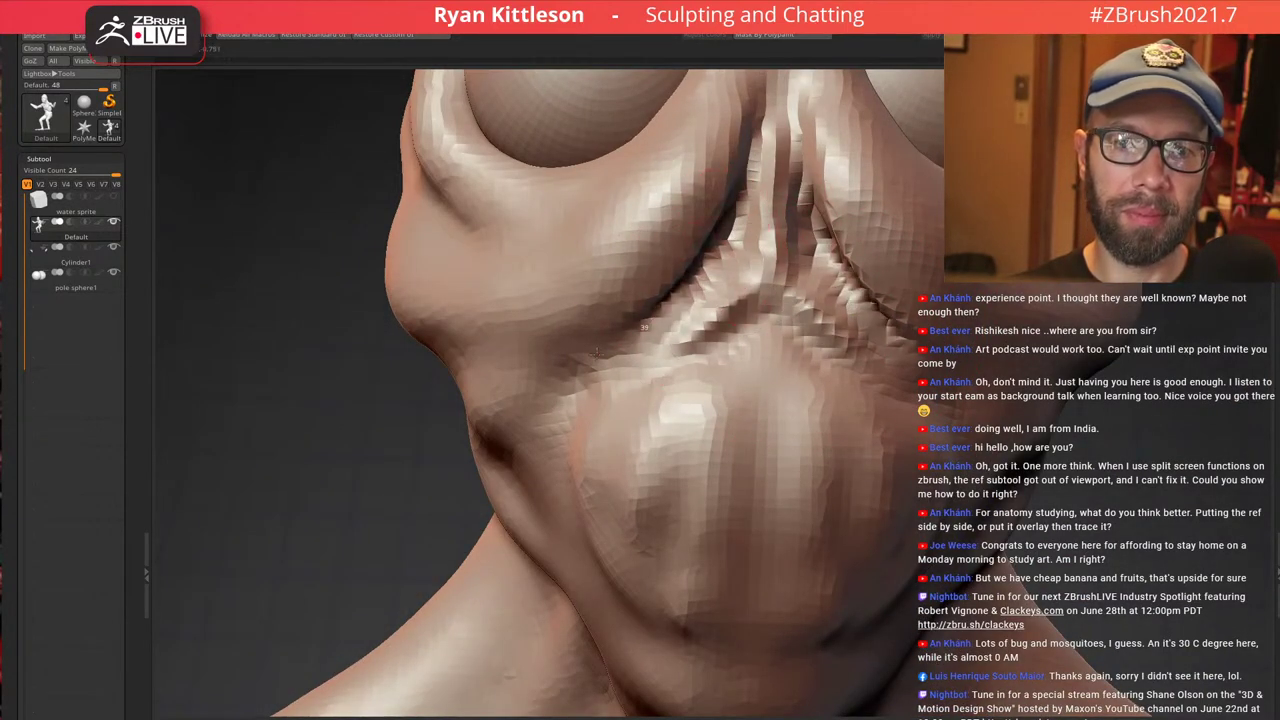
{"action": "right_click_drag", "start_coordinate": [632, 295], "coordinate": [590, 290]}
{"action": "mouse_move", "coordinate": [722, 195]}
{"action": "left_mouse_down"}
{"action": "mouse_move", "coordinate": [640, 298]}
{"action": "mouse_move", "coordinate": [672, 250]}
{"action": "mouse_move", "coordinate": [655, 280]}
{"action": "left_mouse_up"}
{"action": "right_click_drag", "start_coordinate": [612, 328], "coordinate": [671, 282]}
{"action": "mouse_move", "coordinate": [650, 315]}
{"action": "left_mouse_down"}
{"action": "mouse_move", "coordinate": [556, 355]}
{"action": "mouse_move", "coordinate": [460, 371]}
{"action": "left_mouse_up"}
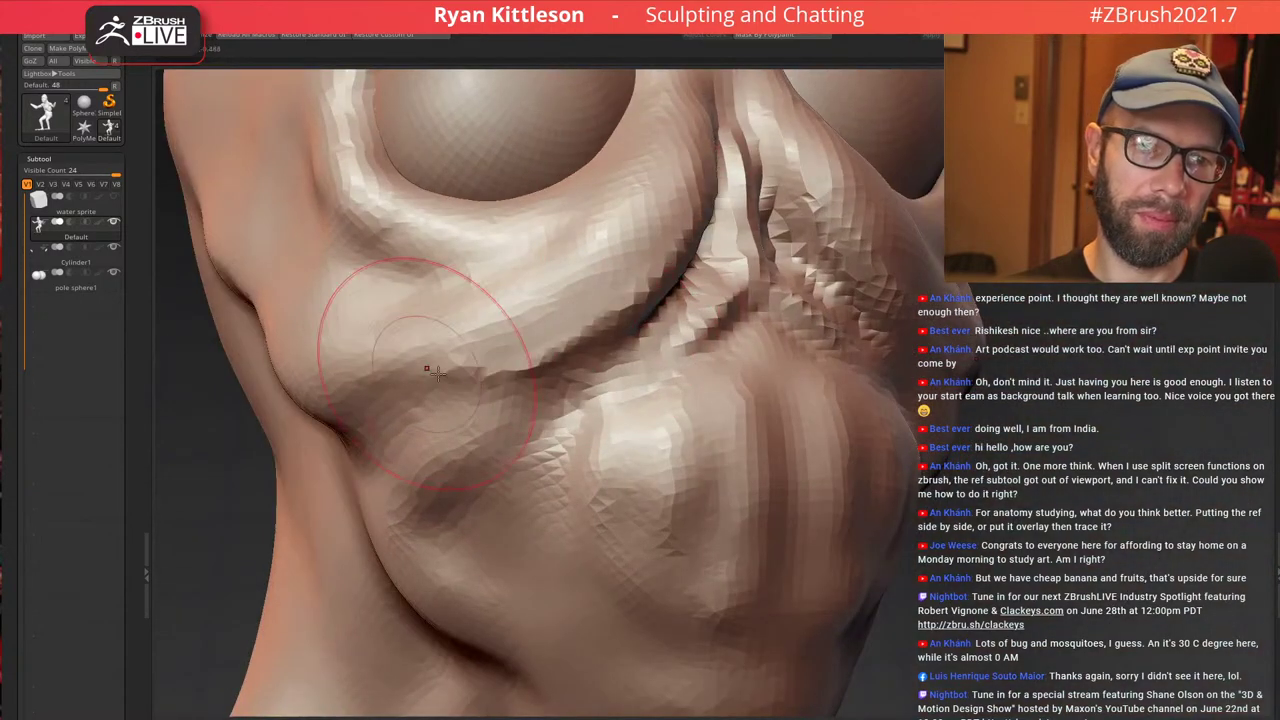
{"action": "mouse_move", "coordinate": [462, 340]}
{"action": "right_mouse_down"}
{"action": "mouse_move", "coordinate": [537, 223]}
{"action": "mouse_move", "coordinate": [808, 228]}
{"action": "right_mouse_up"}
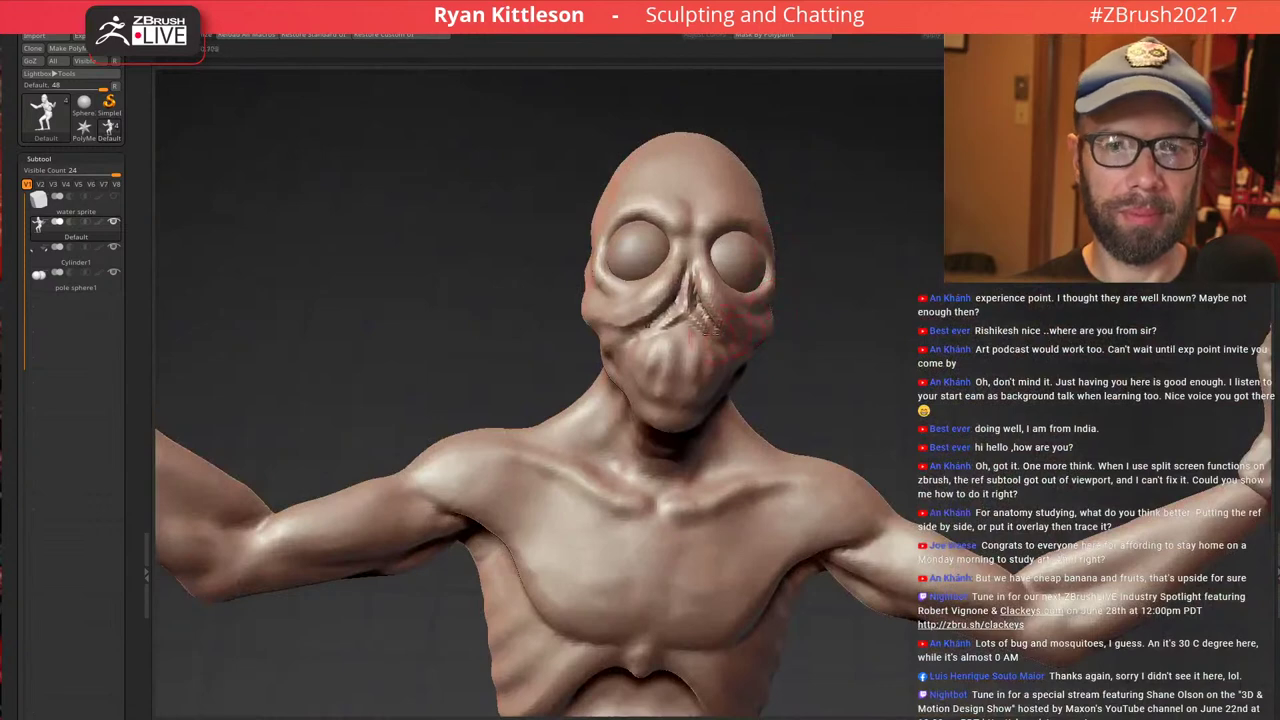
Carve a deep vertical groove down the centre of the muzzle toward the chin
{"action": "mouse_move", "coordinate": [742, 384]}
{"action": "right_mouse_down", "text": "ctrl"}
{"action": "mouse_move", "coordinate": [745, 434]}
{"action": "mouse_move", "coordinate": [731, 345]}
{"action": "right_mouse_up", "text": "ctrl"}
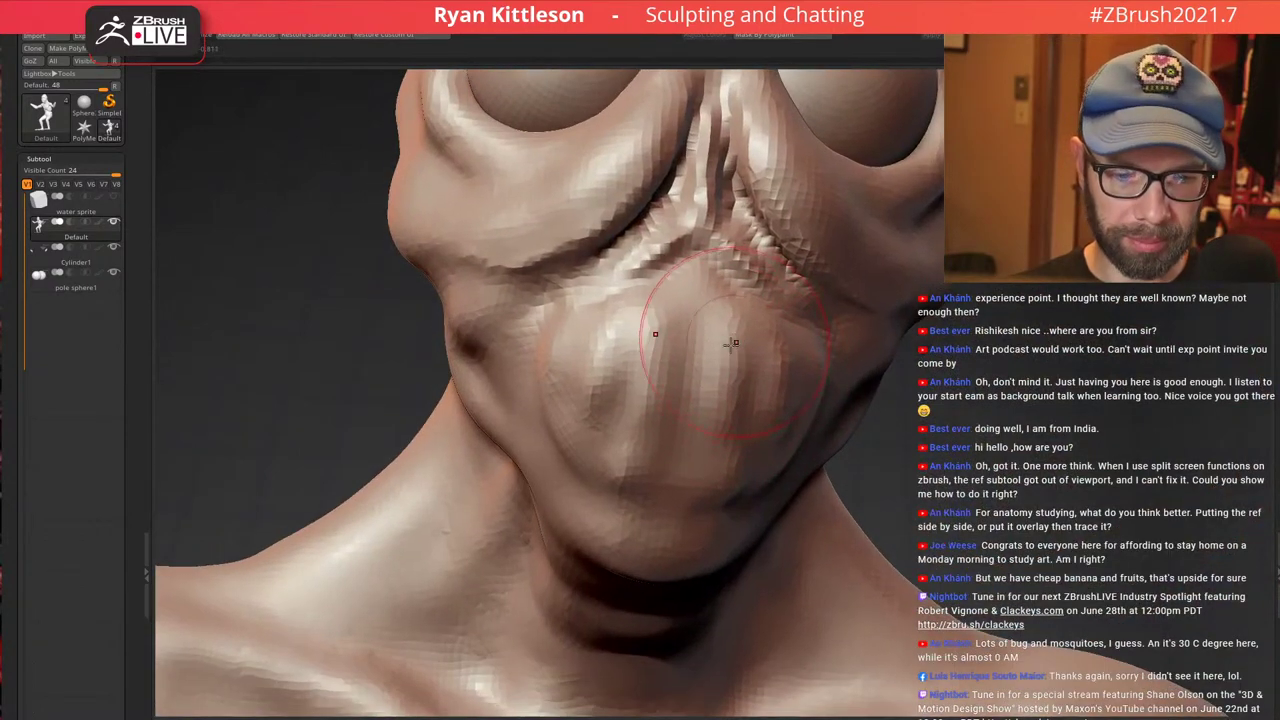
{"action": "right_click_drag", "start_coordinate": [732, 257], "coordinate": [700, 288]}
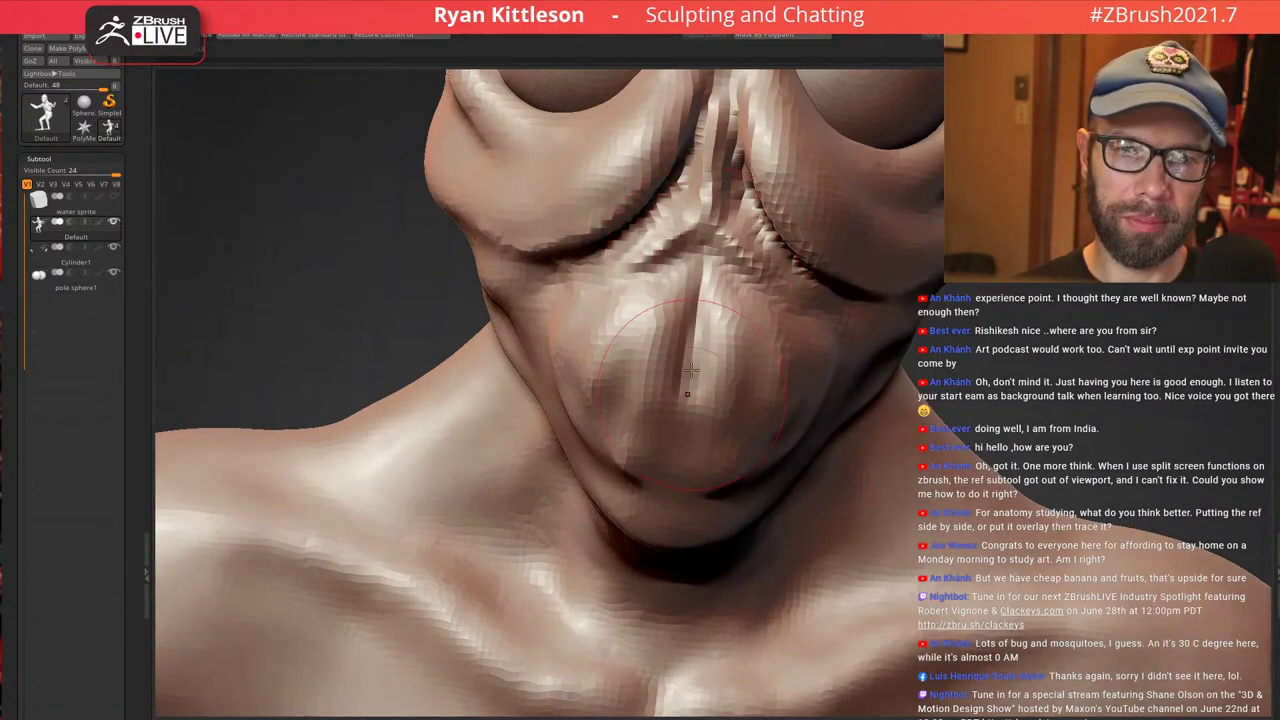
{"action": "left_click_drag", "start_coordinate": [692, 372], "coordinate": [680, 455]}
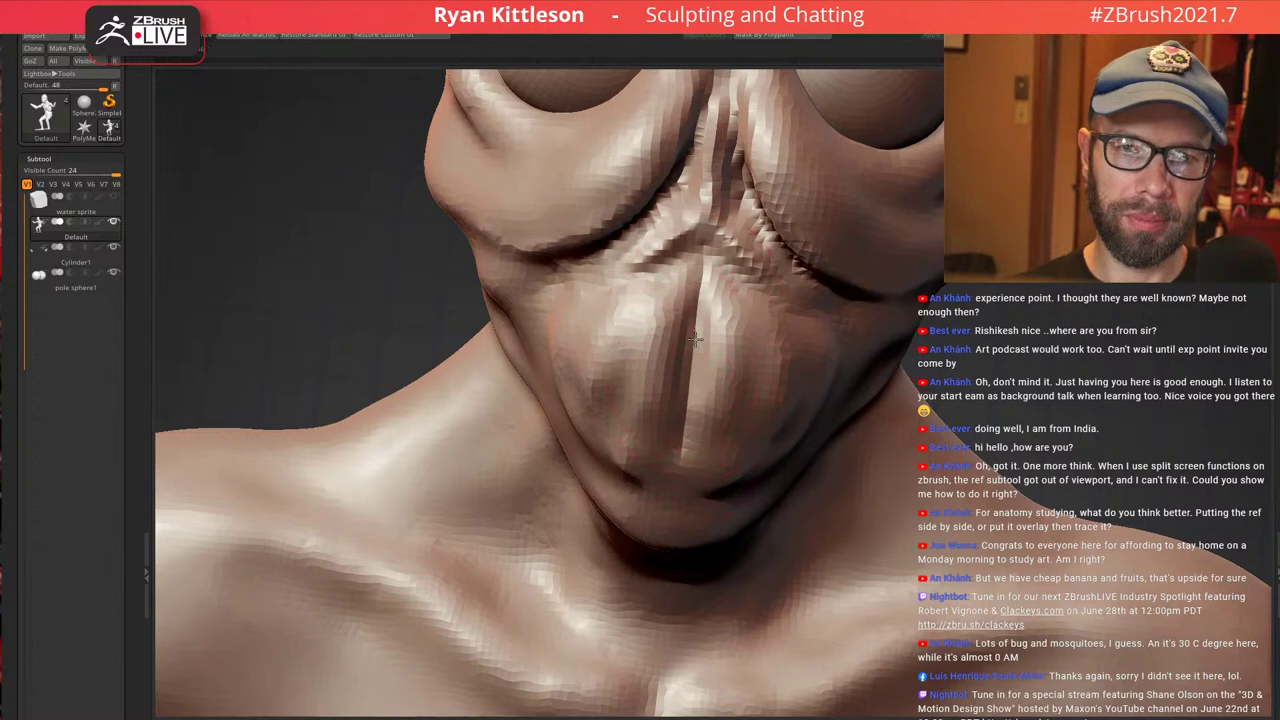
{"action": "right_click_drag", "start_coordinate": [695, 340], "coordinate": [695, 286]}
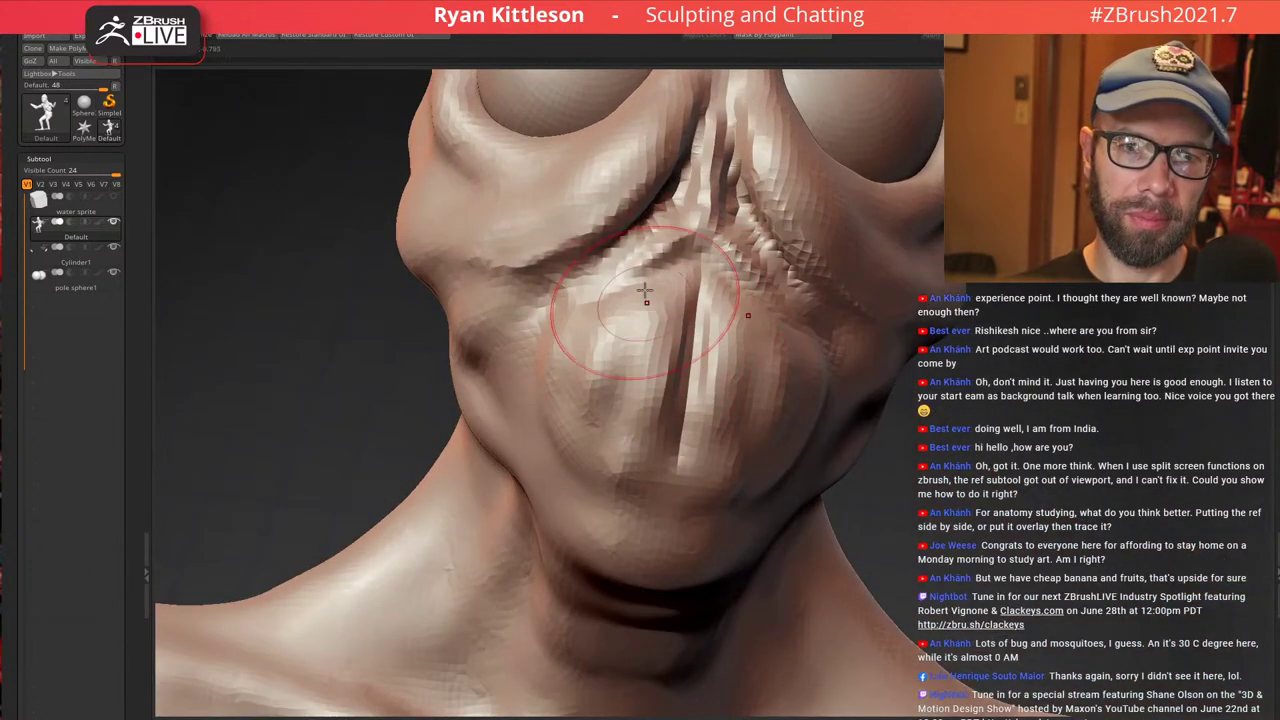
Sculpt parallel vertical ridges and grooves on the muzzle, working outward from the central groove to its sides
{"action": "left_click_drag", "start_coordinate": [646, 318], "coordinate": [659, 462]}
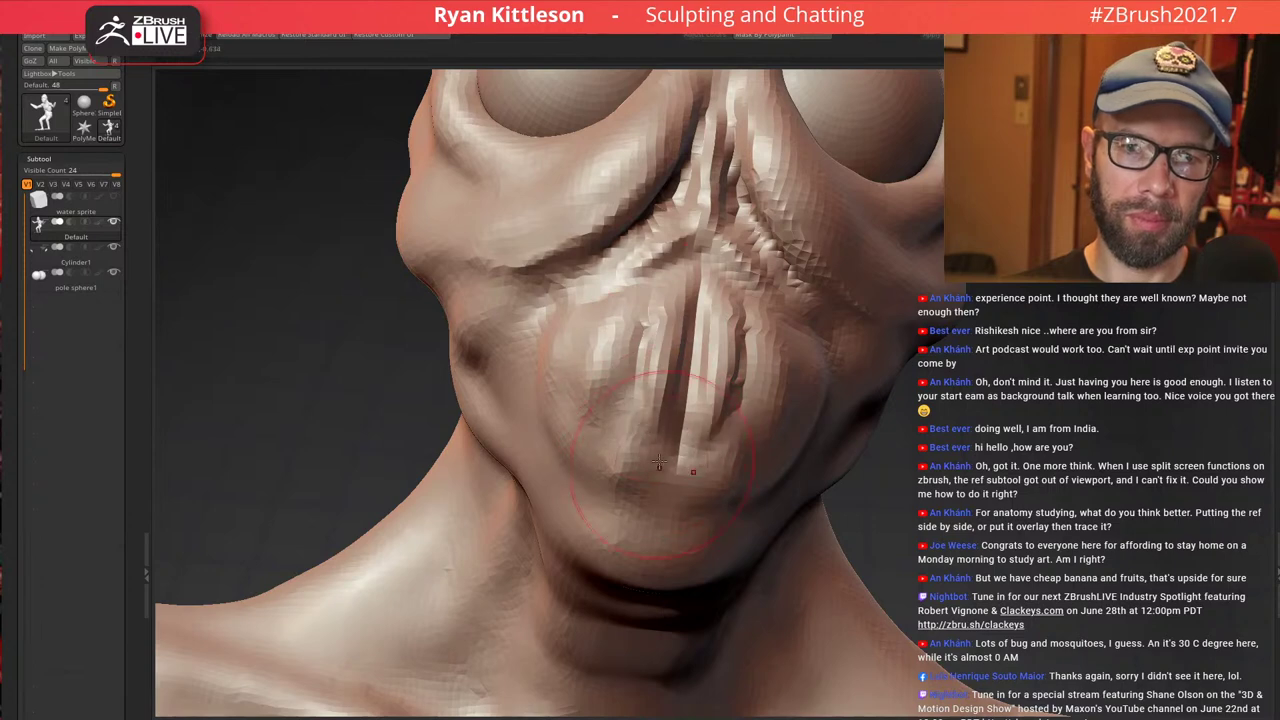
{"action": "right_click_drag", "start_coordinate": [663, 443], "coordinate": [639, 358]}
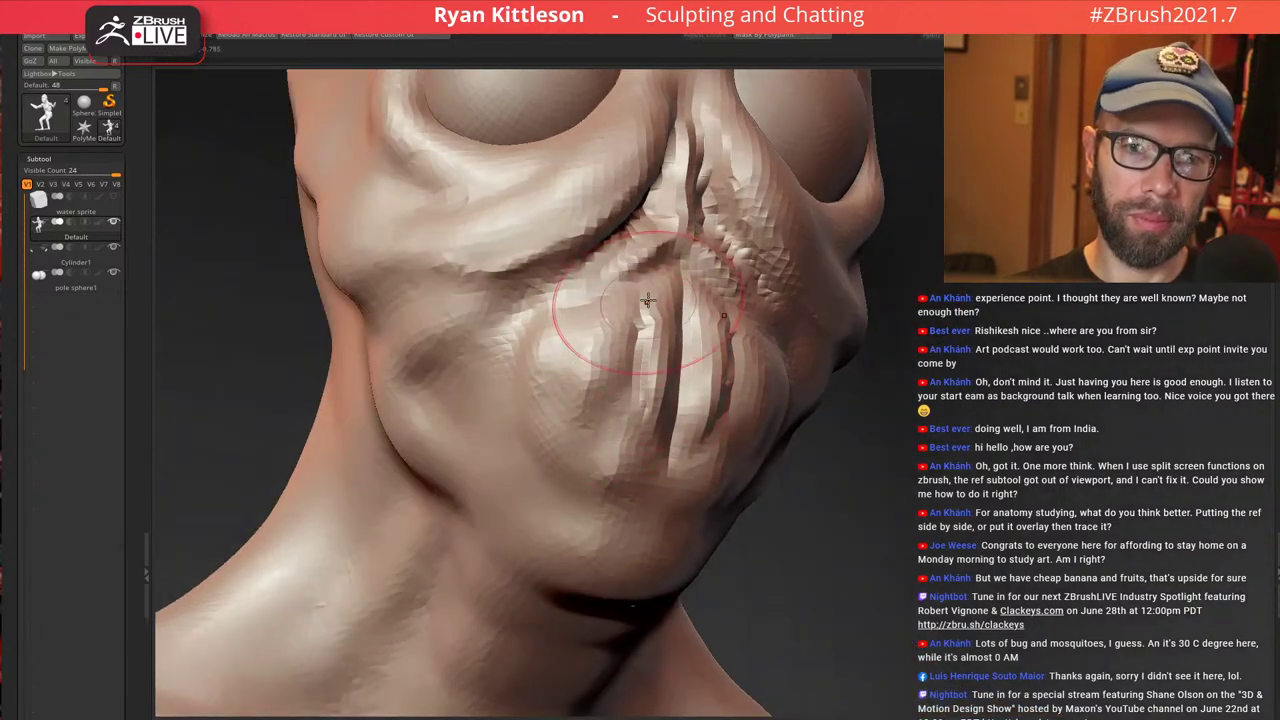
{"action": "mouse_move", "coordinate": [624, 306]}
{"action": "left_mouse_down"}
{"action": "mouse_move", "coordinate": [621, 425]}
{"action": "mouse_move", "coordinate": [616, 386]}
{"action": "mouse_move", "coordinate": [595, 408]}
{"action": "left_mouse_up"}
{"action": "left_click_drag", "start_coordinate": [592, 325], "coordinate": [584, 422]}
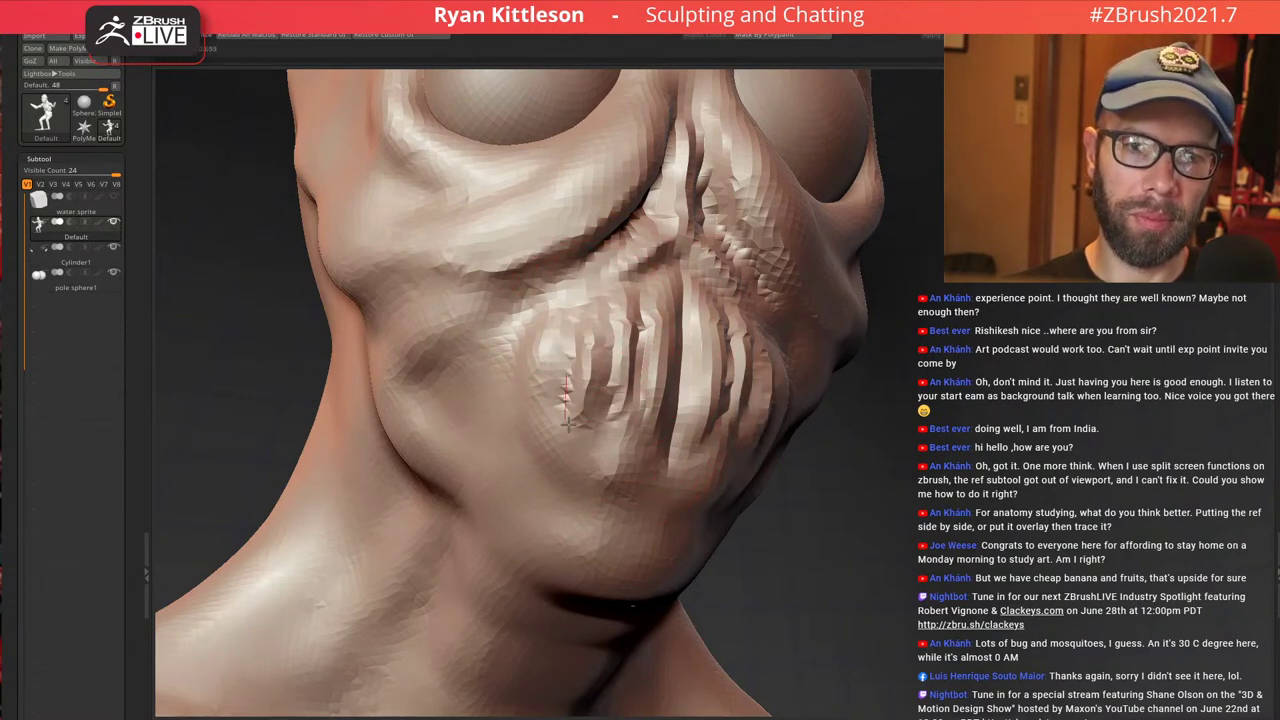
{"action": "right_click_drag", "start_coordinate": [579, 313], "coordinate": [557, 302]}
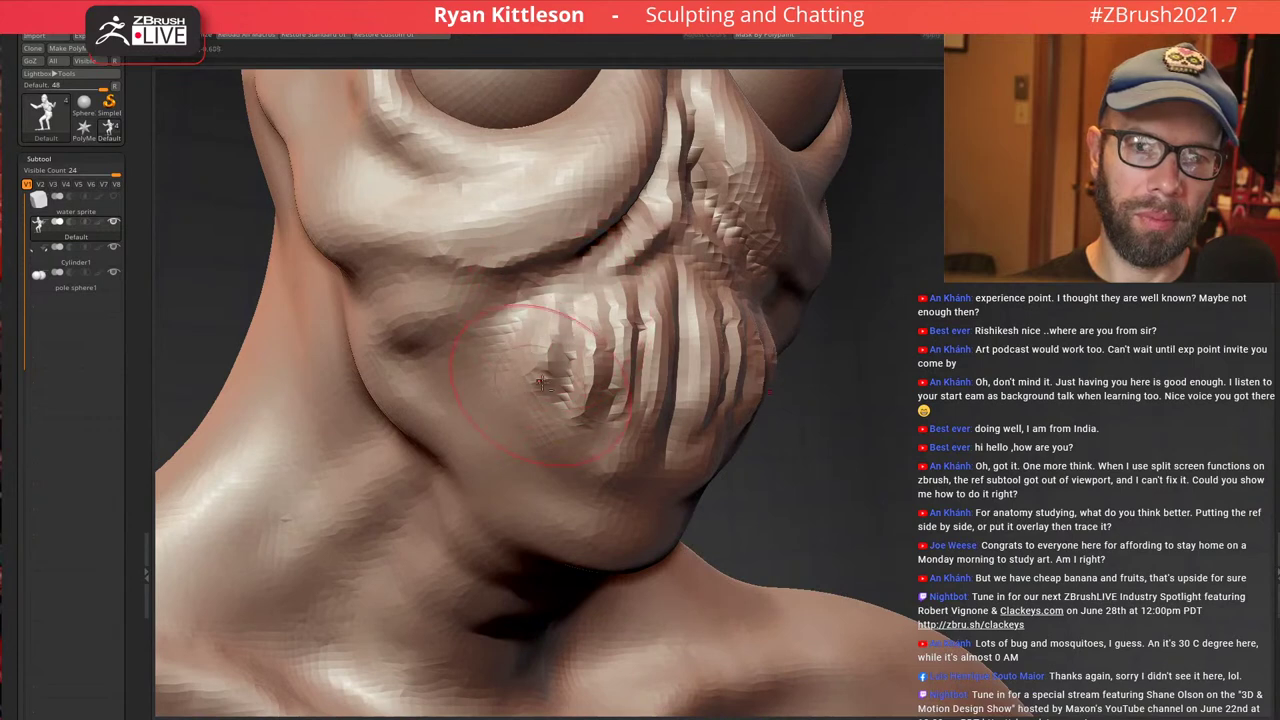
{"action": "right_click_drag", "start_coordinate": [545, 341], "coordinate": [568, 303]}
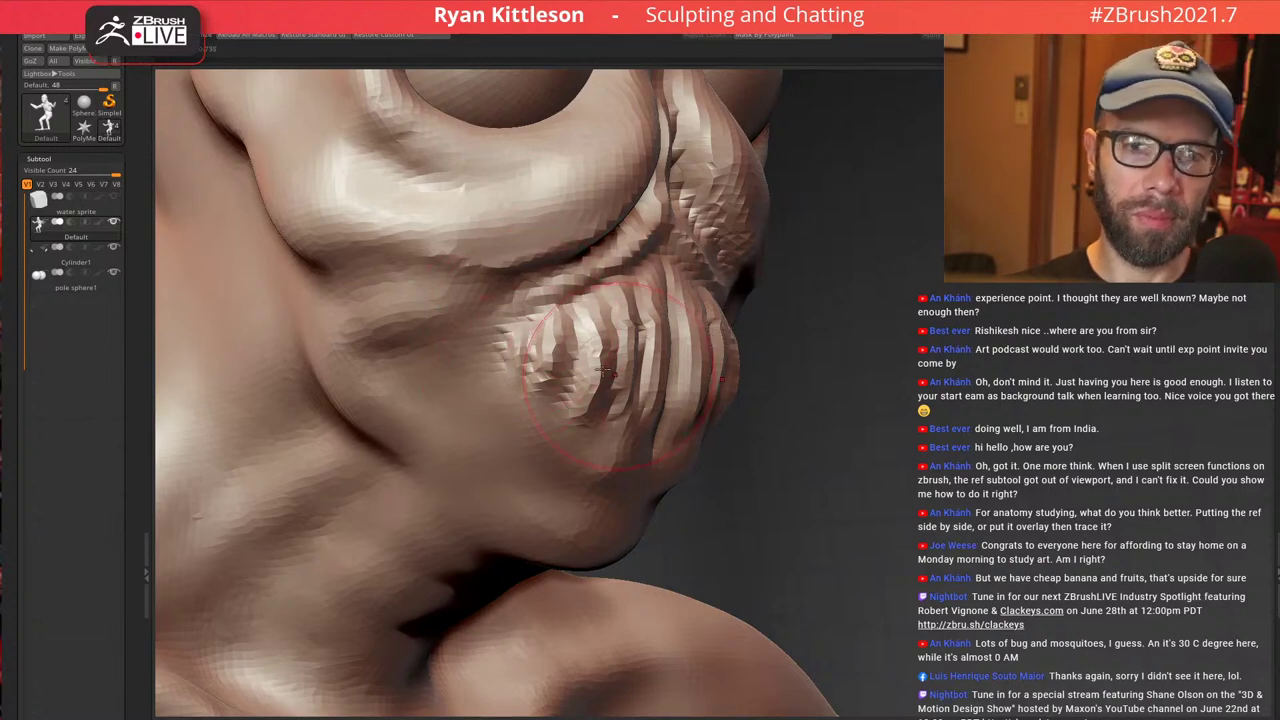
{"action": "right_click_drag", "start_coordinate": [603, 370], "coordinate": [530, 368]}
{"action": "mouse_move", "coordinate": [716, 376]}
{"action": "right_mouse_down"}
{"action": "mouse_move", "coordinate": [692, 374]}
{"action": "mouse_move", "coordinate": [677, 346]}
{"action": "mouse_move", "coordinate": [658, 410]}
{"action": "right_mouse_up"}
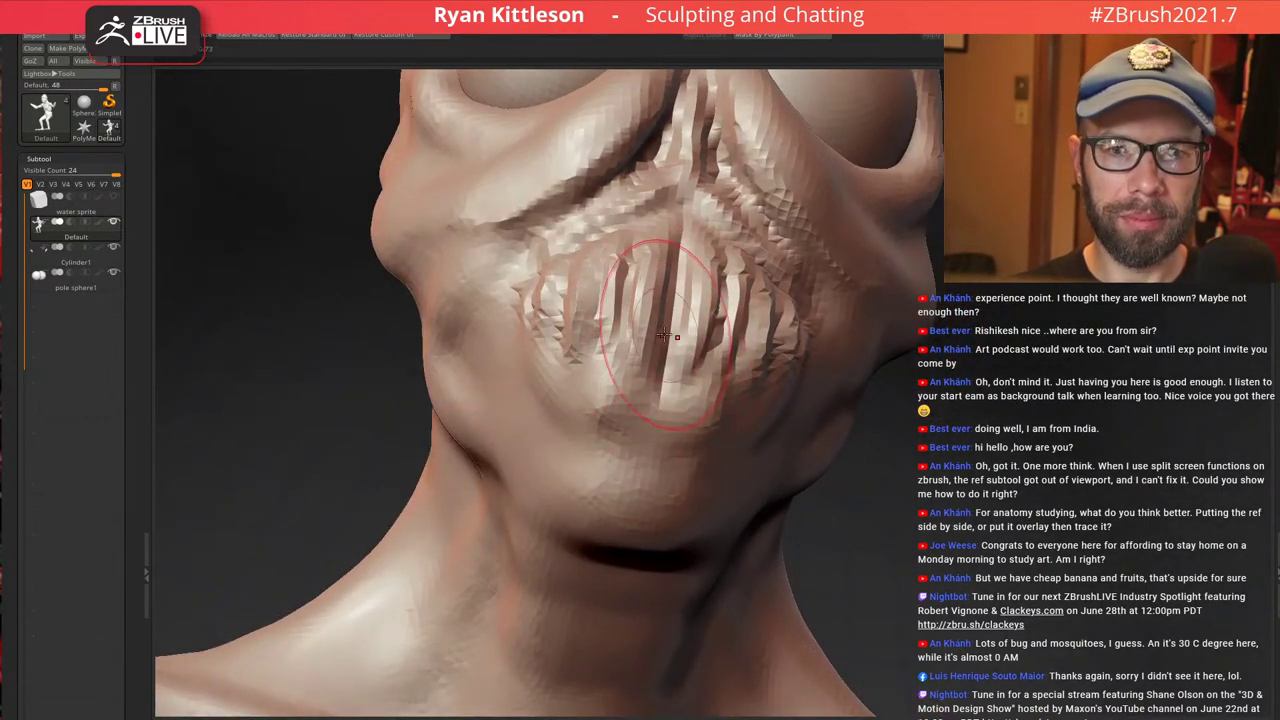
Extend the vertical grooves beside the muzzle's centre line down toward the chin, and undo the last stroke
{"action": "right_click_drag", "start_coordinate": [677, 337], "coordinate": [656, 362]}
{"action": "mouse_move", "coordinate": [684, 258]}
{"action": "left_mouse_down"}
{"action": "mouse_move", "coordinate": [660, 356]}
{"action": "mouse_move", "coordinate": [648, 345]}
{"action": "left_mouse_up"}
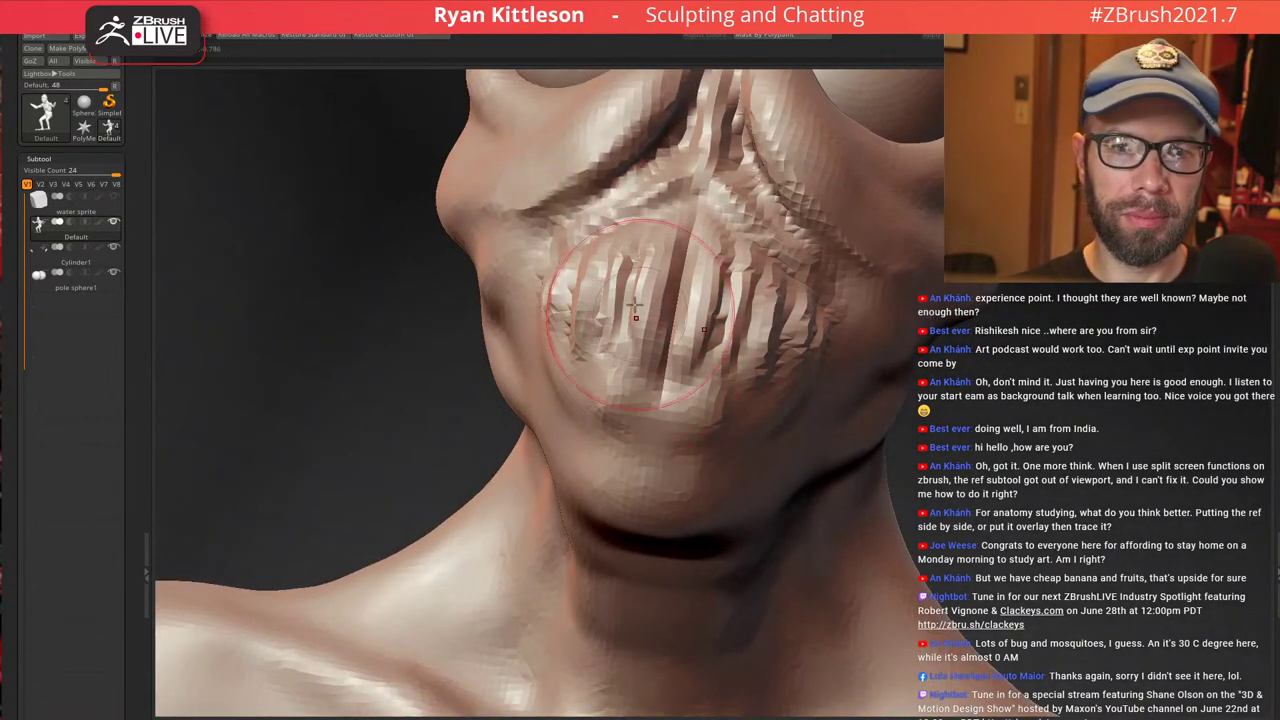
{"action": "left_click_drag", "start_coordinate": [654, 290], "coordinate": [622, 368]}
{"action": "left_click_drag", "start_coordinate": [631, 323], "coordinate": [634, 396]}
{"action": "left_click_drag", "start_coordinate": [644, 350], "coordinate": [634, 424]}
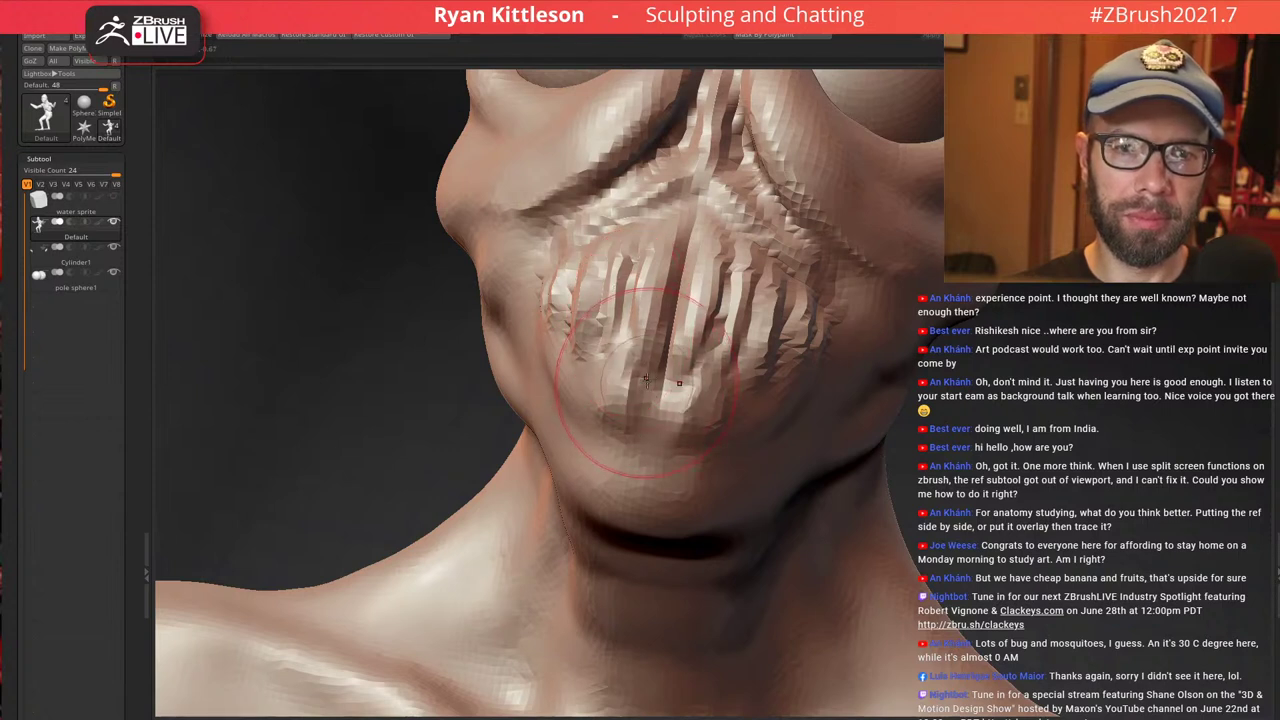
{"action": "key", "text": "ctrl+z"}
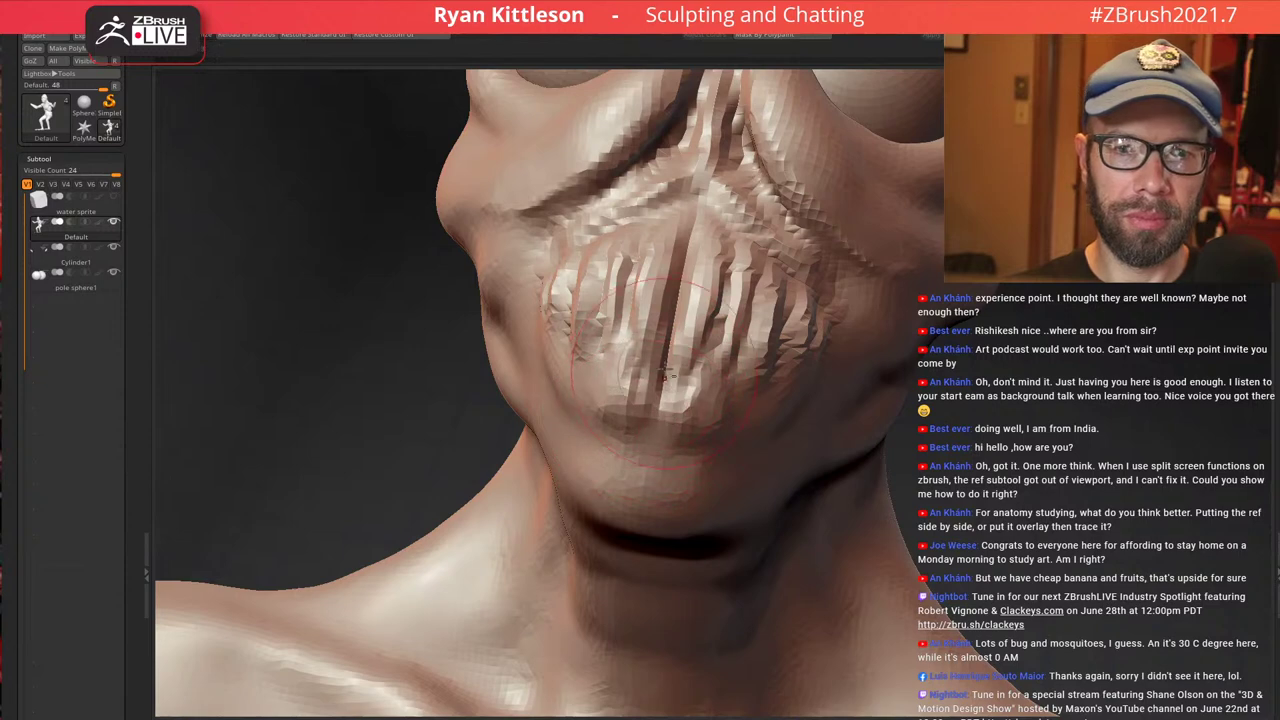
Add rough grooves around the outer corner of the muzzle, where it meets the cheek and lower jaw
{"action": "right_click_drag", "start_coordinate": [635, 370], "coordinate": [690, 372]}
{"action": "mouse_move", "coordinate": [618, 340]}
{"action": "left_mouse_down"}
{"action": "mouse_move", "coordinate": [622, 384]}
{"action": "mouse_move", "coordinate": [578, 408]}
{"action": "mouse_move", "coordinate": [549, 320]}
{"action": "mouse_move", "coordinate": [563, 388]}
{"action": "left_mouse_up"}
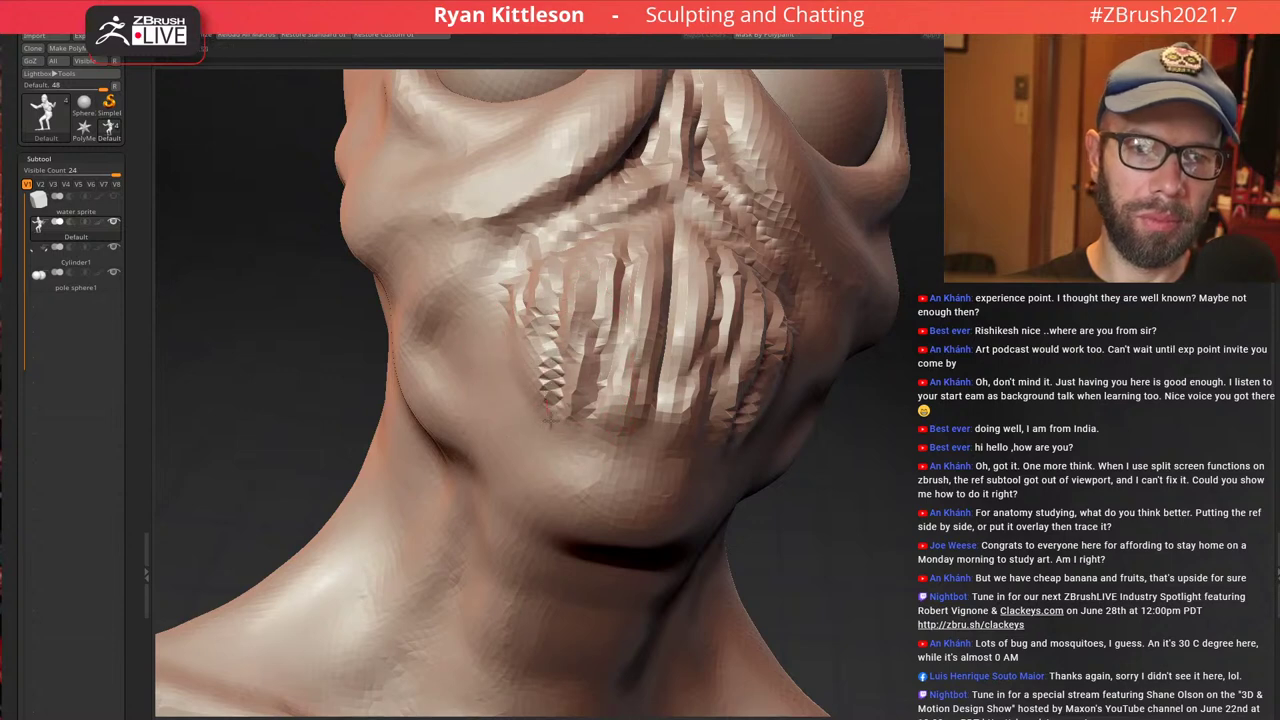
{"action": "right_click_drag", "start_coordinate": [505, 366], "coordinate": [557, 374]}
{"action": "left_click_drag", "start_coordinate": [557, 374], "coordinate": [531, 329]}
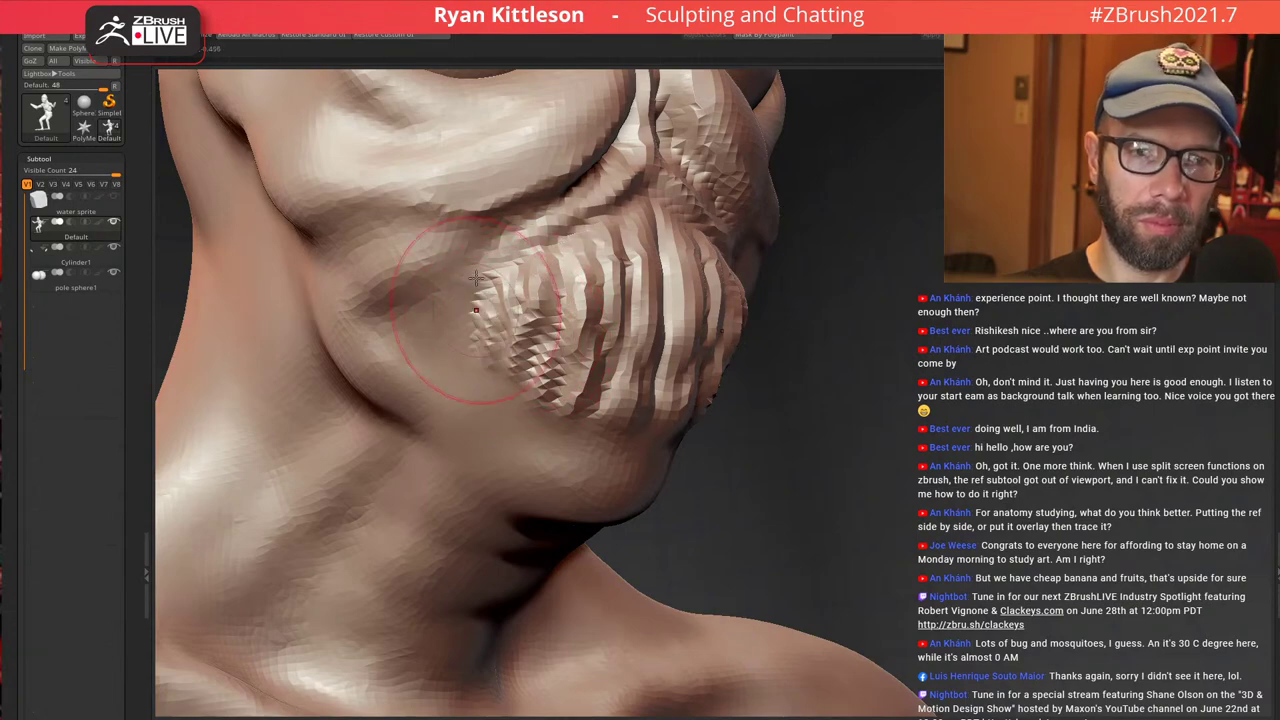
Rework the underside of the jaw just behind the chin
{"action": "right_click_drag", "start_coordinate": [612, 484], "coordinate": [612, 420], "text": "ctrl"}
{"action": "right_click_drag", "start_coordinate": [760, 404], "coordinate": [596, 207]}
{"action": "right_click_drag", "start_coordinate": [650, 345], "coordinate": [766, 351]}
{"action": "mouse_move", "coordinate": [817, 302]}
{"action": "right_mouse_down"}
{"action": "mouse_move", "coordinate": [789, 314]}
{"action": "mouse_move", "coordinate": [793, 304]}
{"action": "right_mouse_up"}
{"action": "right_click_drag", "start_coordinate": [751, 380], "coordinate": [892, 471], "text": "ctrl"}
{"action": "mouse_move", "coordinate": [797, 357]}
{"action": "right_mouse_down"}
{"action": "mouse_move", "coordinate": [740, 345]}
{"action": "mouse_move", "coordinate": [712, 432]}
{"action": "mouse_move", "coordinate": [673, 457]}
{"action": "right_mouse_up"}
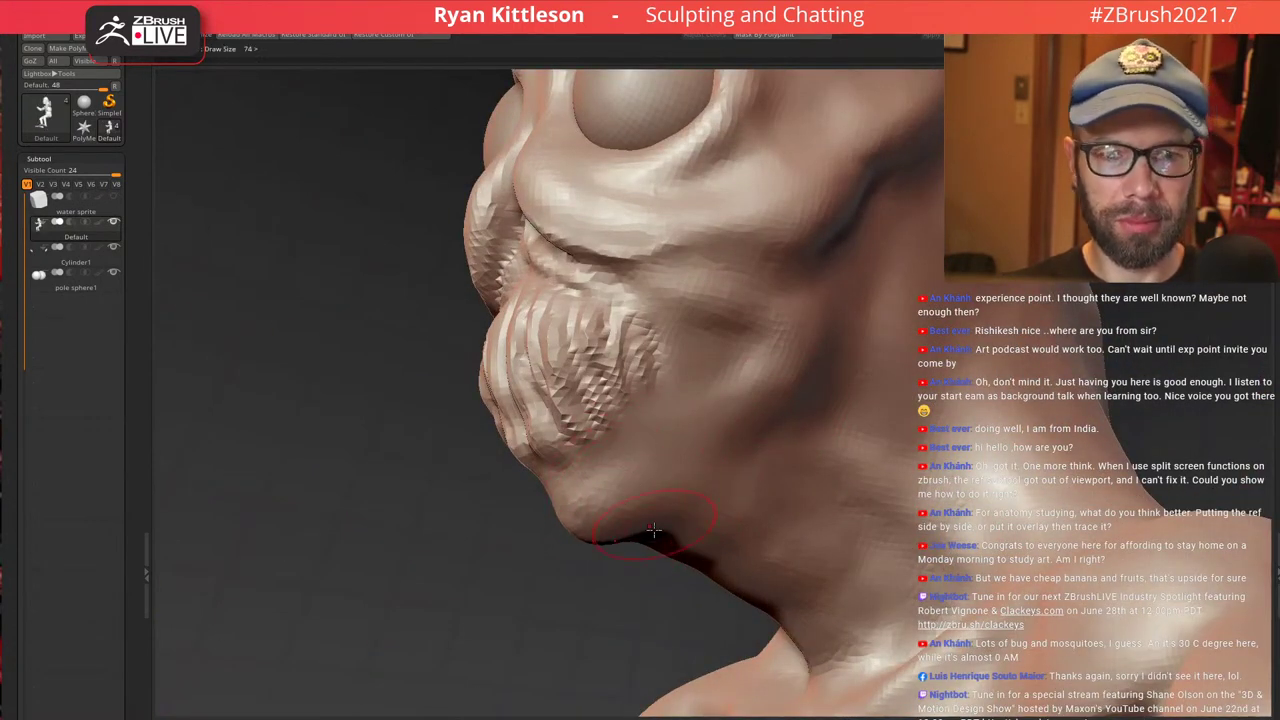
{"action": "right_click_drag", "start_coordinate": [682, 470], "coordinate": [650, 520]}
{"action": "left_click_drag", "start_coordinate": [646, 528], "coordinate": [586, 518]}
{"action": "mouse_move", "coordinate": [700, 465]}
{"action": "right_mouse_down"}
{"action": "mouse_move", "coordinate": [673, 531]}
{"action": "mouse_move", "coordinate": [586, 383]}
{"action": "mouse_move", "coordinate": [729, 397]}
{"action": "right_mouse_up"}
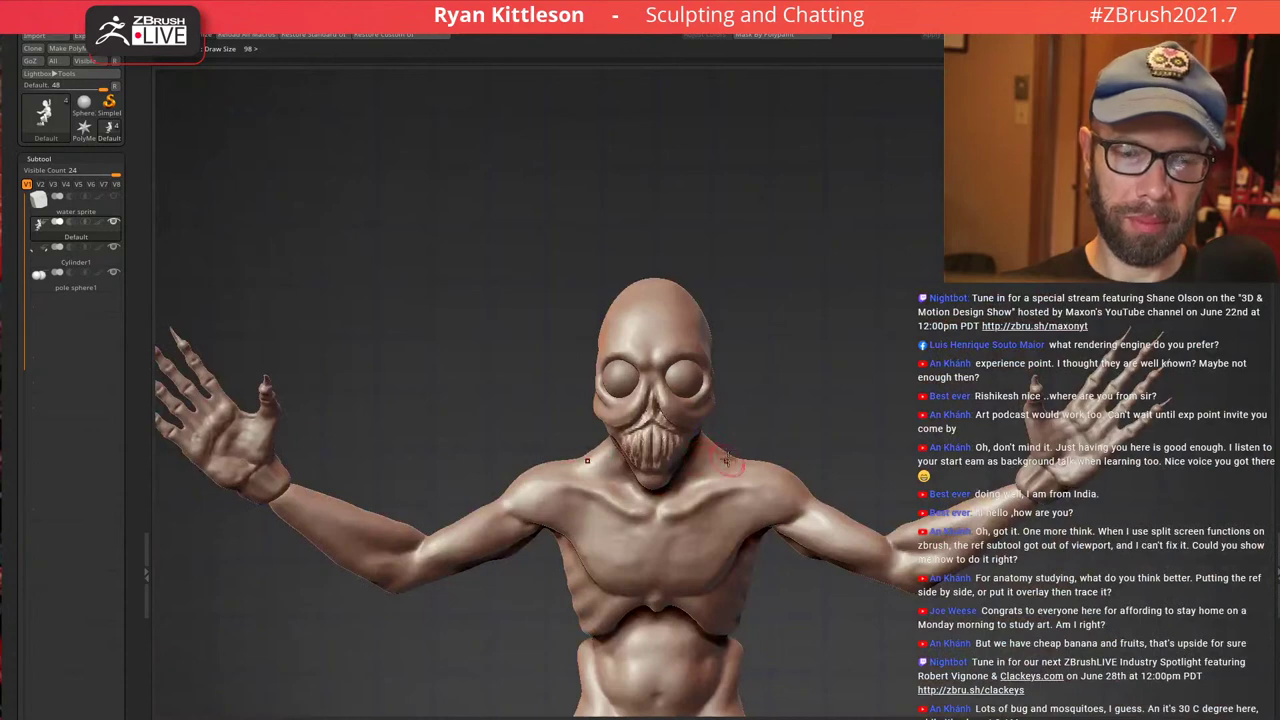
Fill out and smooth the hollow under the chin into a continuous slope down the front of the throat
{"action": "right_click_drag", "start_coordinate": [715, 463], "coordinate": [615, 335], "text": "alt"}
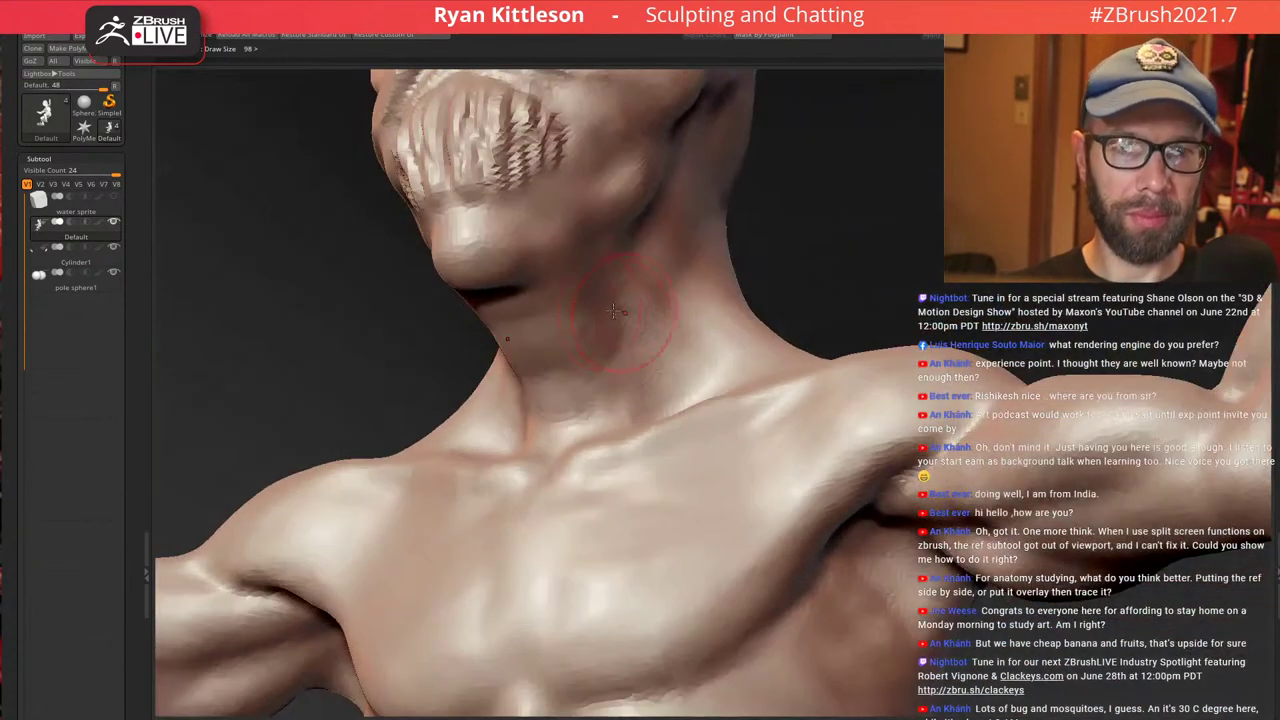
{"action": "left_click_drag", "start_coordinate": [470, 262], "coordinate": [488, 285]}
{"action": "mouse_move", "coordinate": [482, 258]}
{"action": "left_mouse_down", "text": "shift"}
{"action": "mouse_move", "coordinate": [489, 316]}
{"action": "mouse_move", "coordinate": [503, 345]}
{"action": "mouse_move", "coordinate": [548, 374]}
{"action": "mouse_move", "coordinate": [567, 442]}
{"action": "left_mouse_up", "text": "shift"}
{"action": "mouse_move", "coordinate": [567, 442]}
{"action": "right_mouse_down"}
{"action": "mouse_move", "coordinate": [532, 377]}
{"action": "mouse_move", "coordinate": [600, 395]}
{"action": "right_mouse_up"}
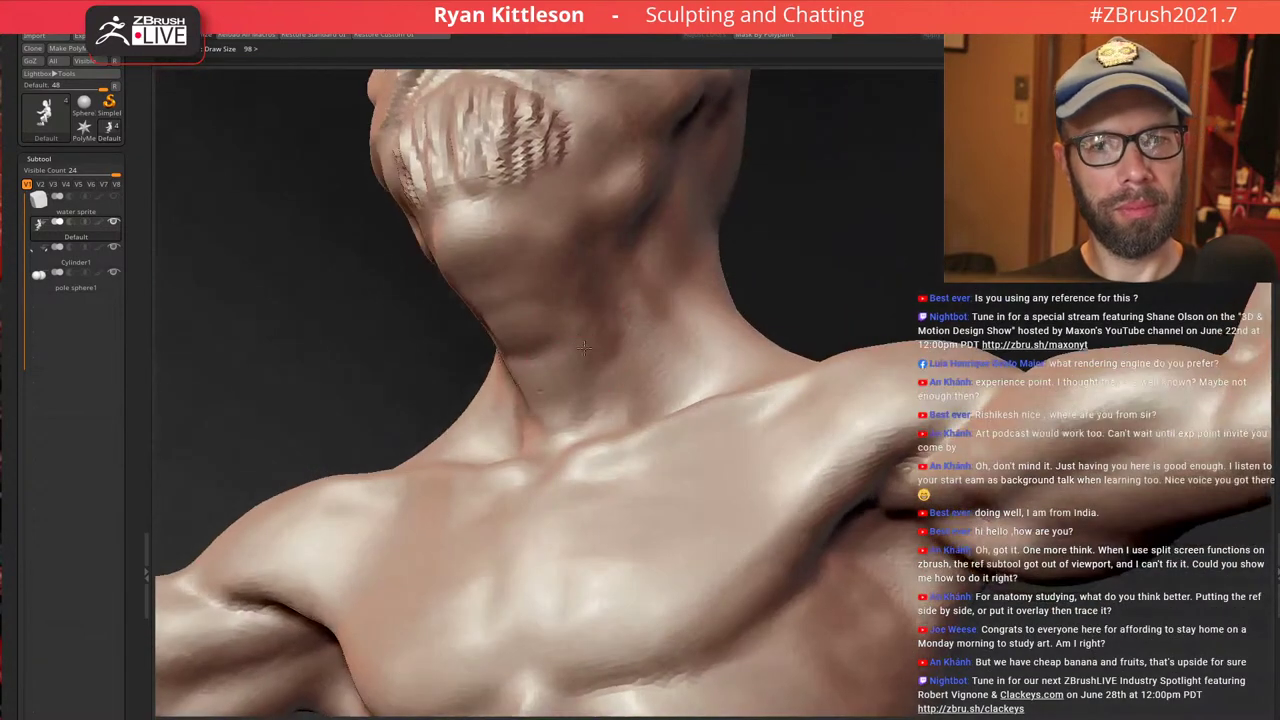
{"action": "left_click_drag", "start_coordinate": [558, 440], "coordinate": [510, 277]}
{"action": "mouse_move", "coordinate": [597, 210]}
{"action": "right_mouse_down"}
{"action": "mouse_move", "coordinate": [648, 226]}
{"action": "mouse_move", "coordinate": [714, 280]}
{"action": "mouse_move", "coordinate": [648, 333]}
{"action": "mouse_move", "coordinate": [700, 342]}
{"action": "right_mouse_up"}
{"action": "right_click_drag", "start_coordinate": [700, 342], "coordinate": [474, 402], "text": "alt"}
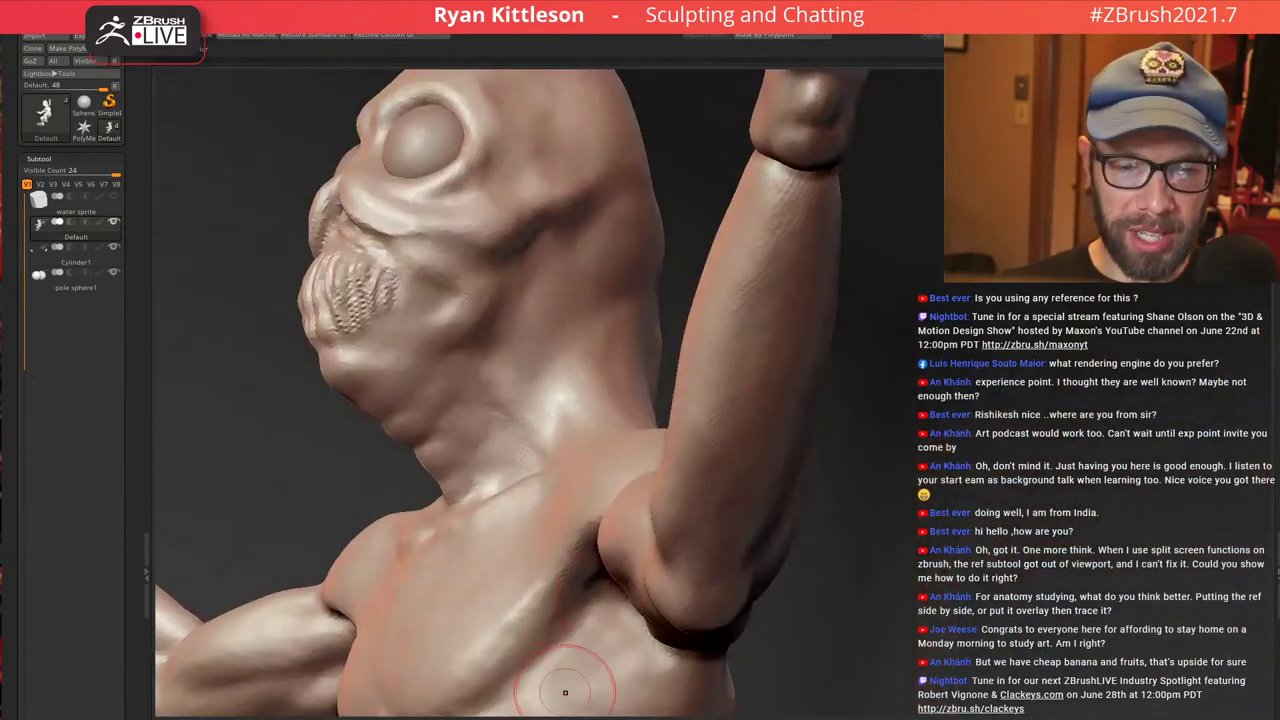
Bring up the water sprite reference painting in XnView, then return to the sculpt in ZBrush
{"action": "mouse_move", "coordinate": [620, 716]}
{"action": "left_mouse_down"}
{"action": "mouse_move", "coordinate": [953, 45]}
{"action": "mouse_move", "coordinate": [645, 51]}
{"action": "left_mouse_up"}
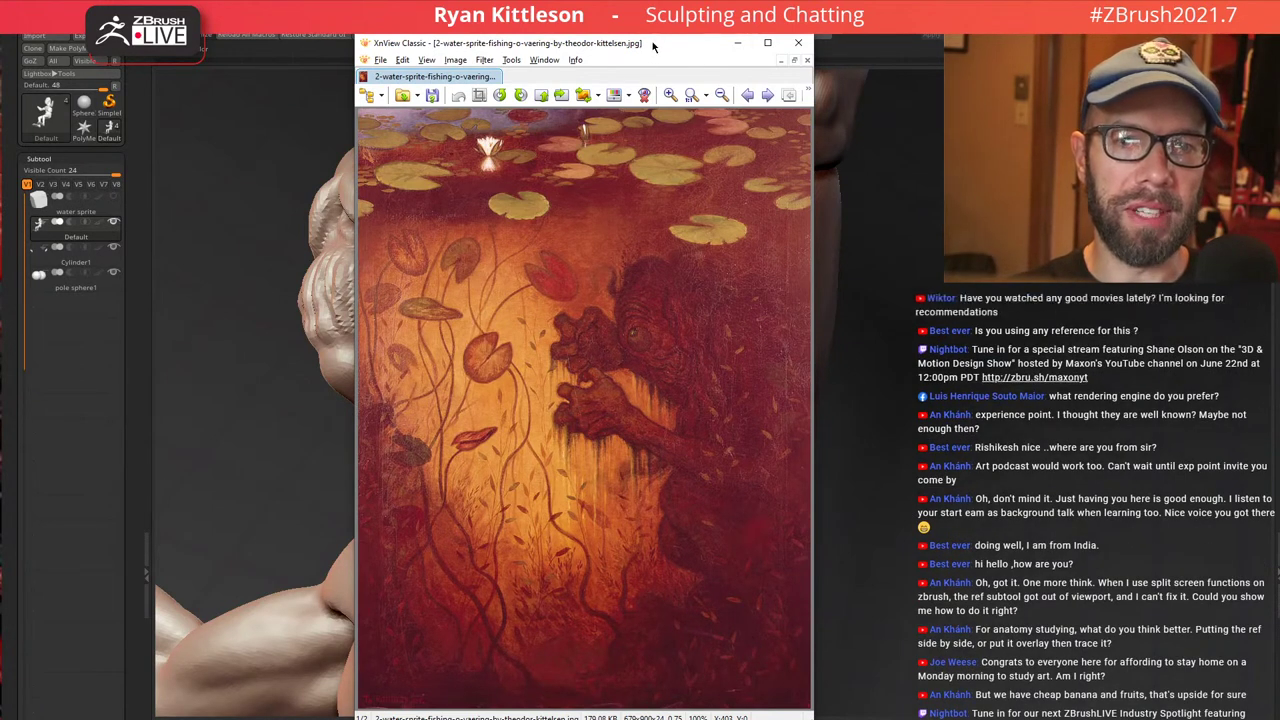
{"action": "left_click_drag", "start_coordinate": [653, 46], "coordinate": [633, 46]}
{"action": "key", "text": "alt+Tab"}
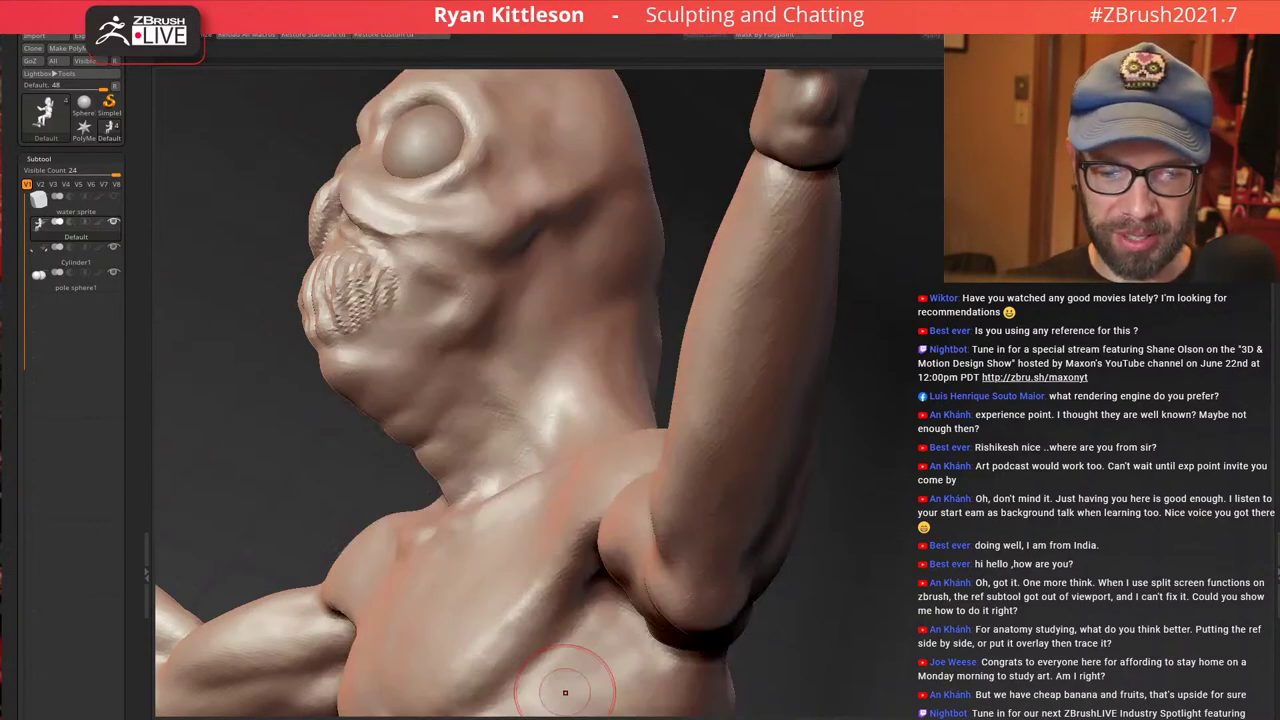
Examine the creature's head, neck and torso from the front and three-quarter angles
{"action": "mouse_move", "coordinate": [634, 264]}
{"action": "right_mouse_down"}
{"action": "mouse_move", "coordinate": [669, 292]}
{"action": "mouse_move", "coordinate": [662, 250]}
{"action": "right_mouse_up"}
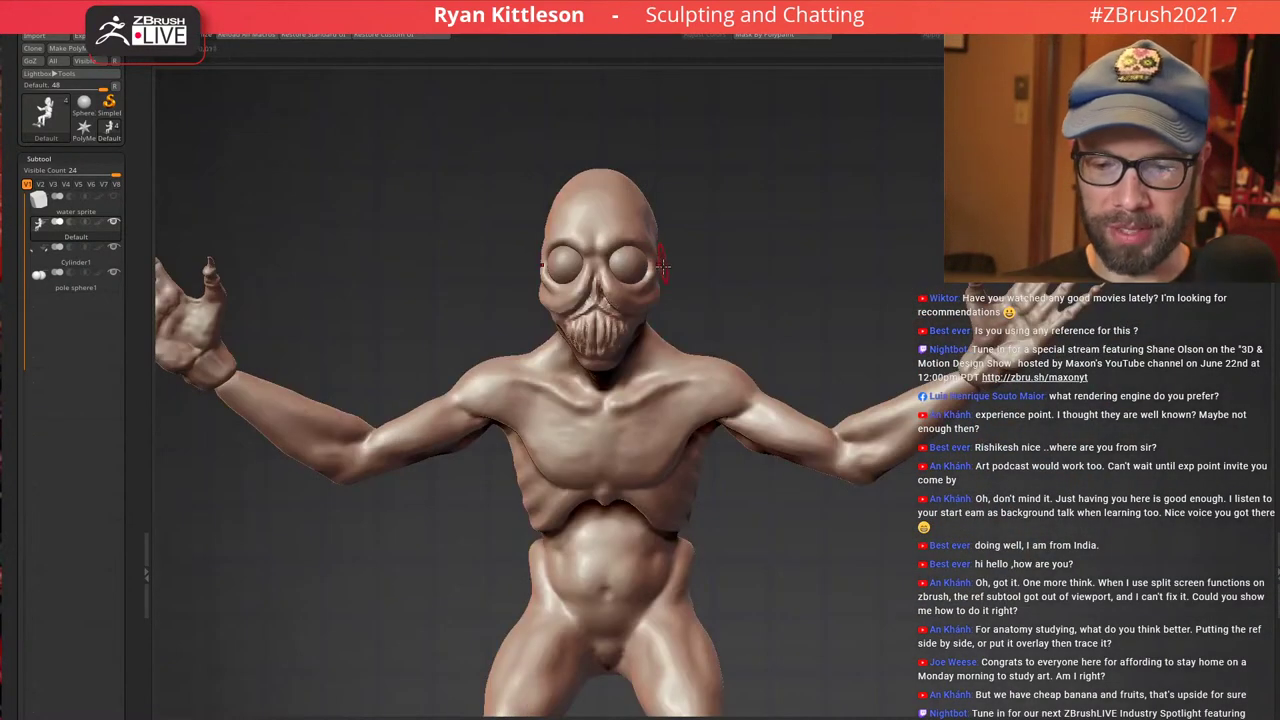
{"action": "mouse_move", "coordinate": [713, 288]}
{"action": "right_mouse_down"}
{"action": "mouse_move", "coordinate": [604, 328]}
{"action": "mouse_move", "coordinate": [674, 356]}
{"action": "mouse_move", "coordinate": [677, 251]}
{"action": "right_mouse_up"}
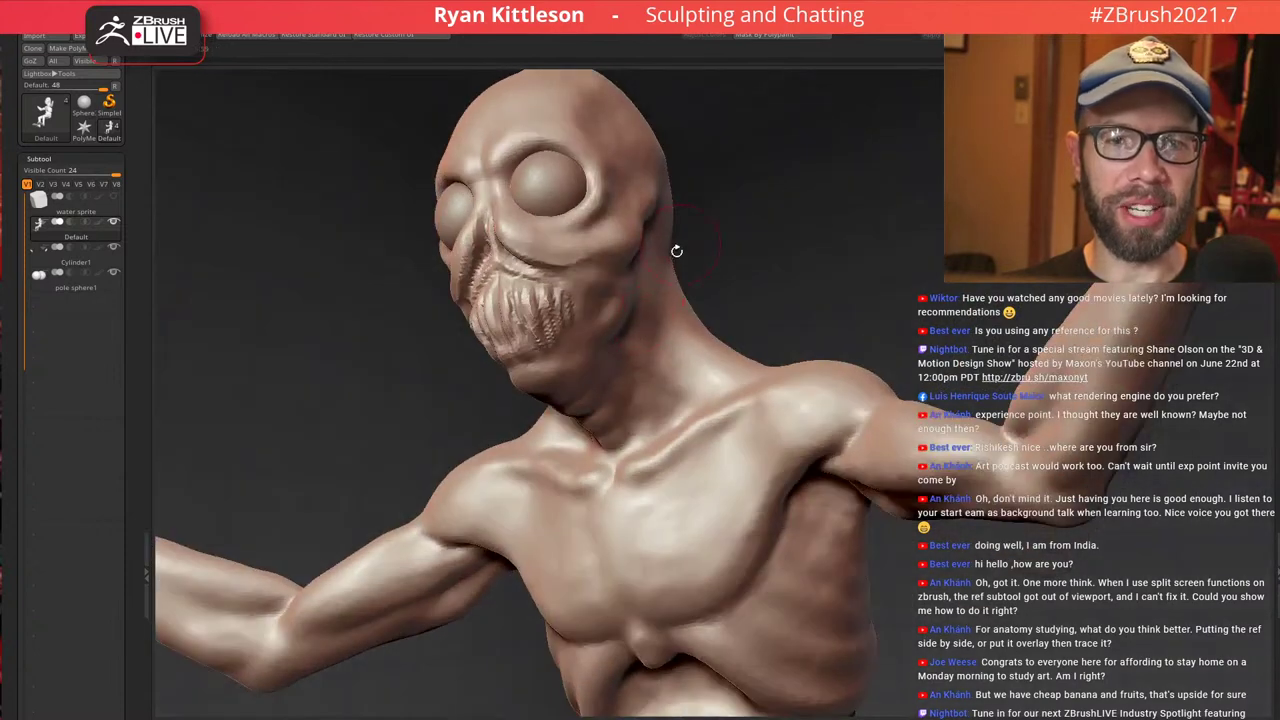
{"action": "mouse_move", "coordinate": [767, 196]}
{"action": "right_mouse_down"}
{"action": "mouse_move", "coordinate": [631, 263]}
{"action": "mouse_move", "coordinate": [679, 240]}
{"action": "right_mouse_up"}
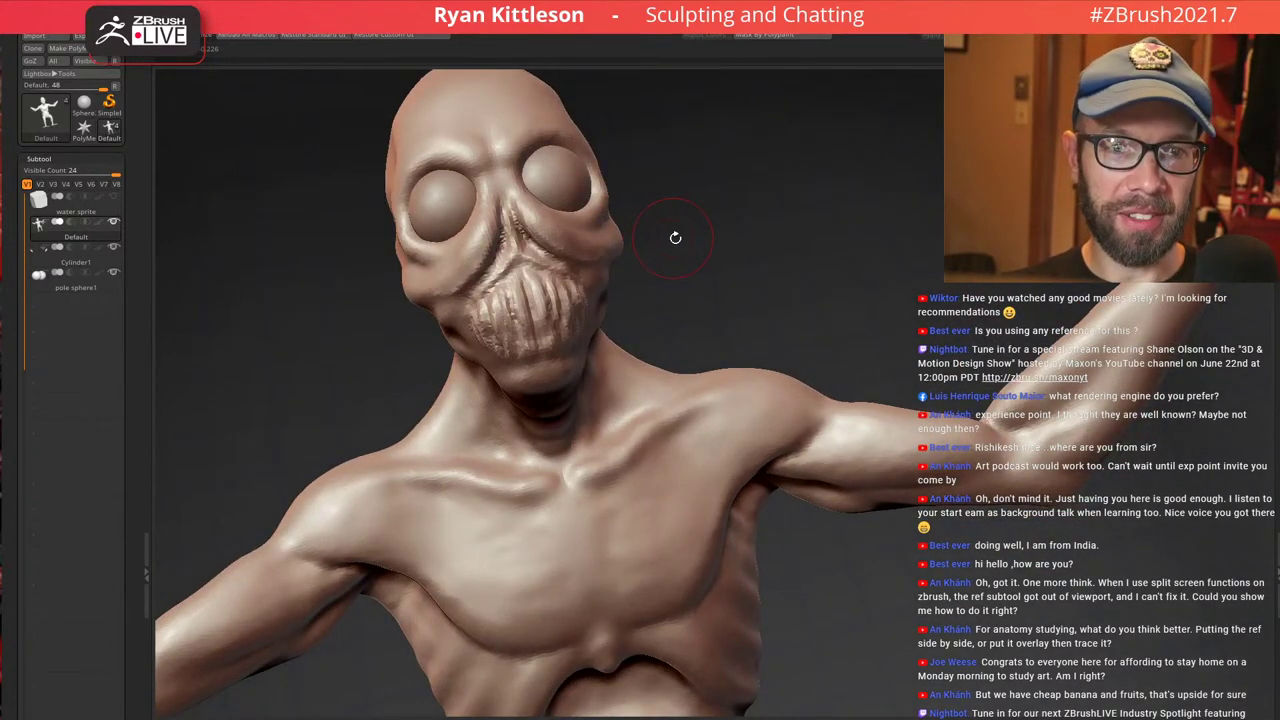
{"action": "right_click_drag", "start_coordinate": [657, 303], "coordinate": [640, 314]}
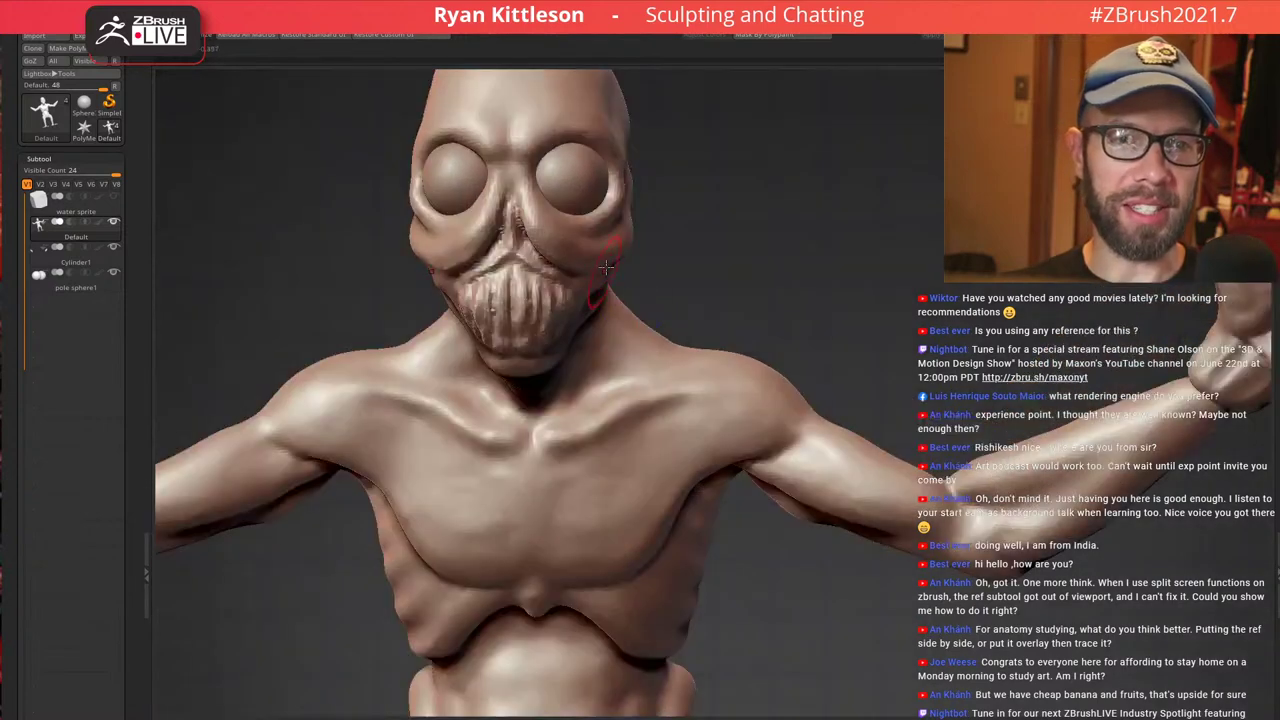
{"action": "right_click_drag", "start_coordinate": [632, 270], "coordinate": [602, 345]}
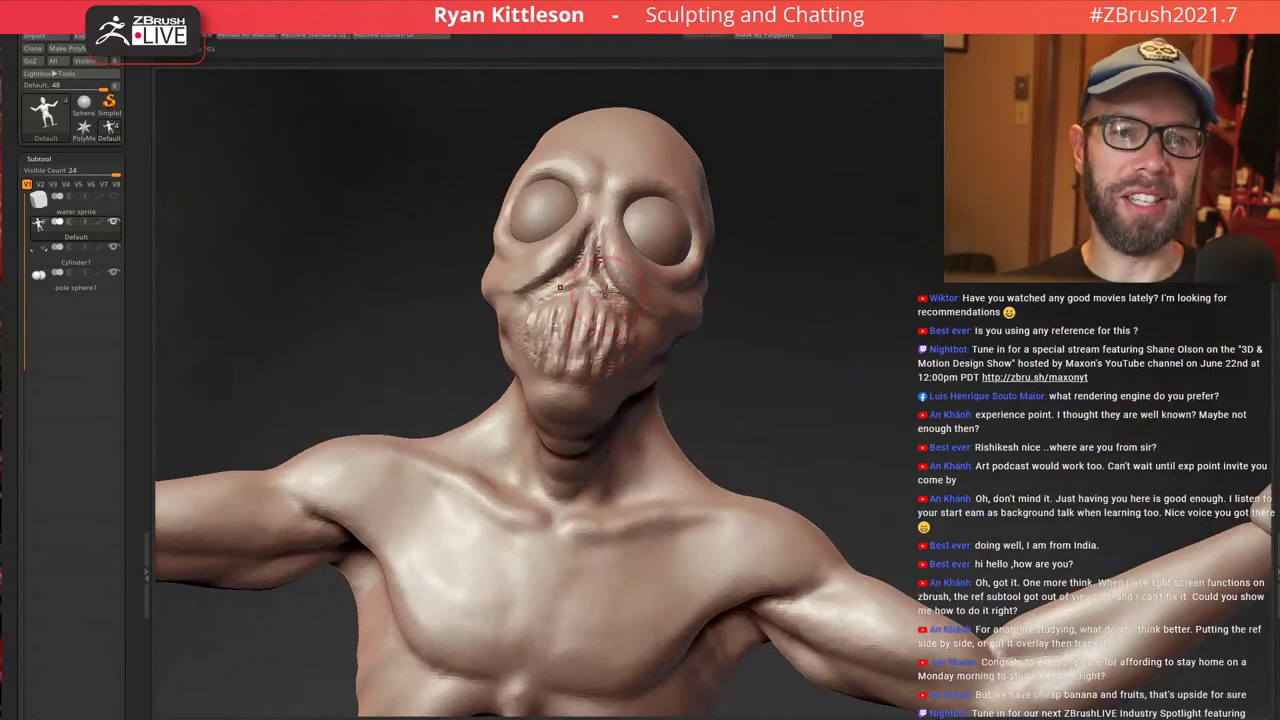
{"action": "right_click_drag", "start_coordinate": [598, 292], "coordinate": [650, 292]}
{"action": "right_click_drag", "start_coordinate": [662, 238], "coordinate": [625, 250]}
{"action": "right_click_drag", "start_coordinate": [645, 310], "coordinate": [680, 261], "text": "ctrl"}
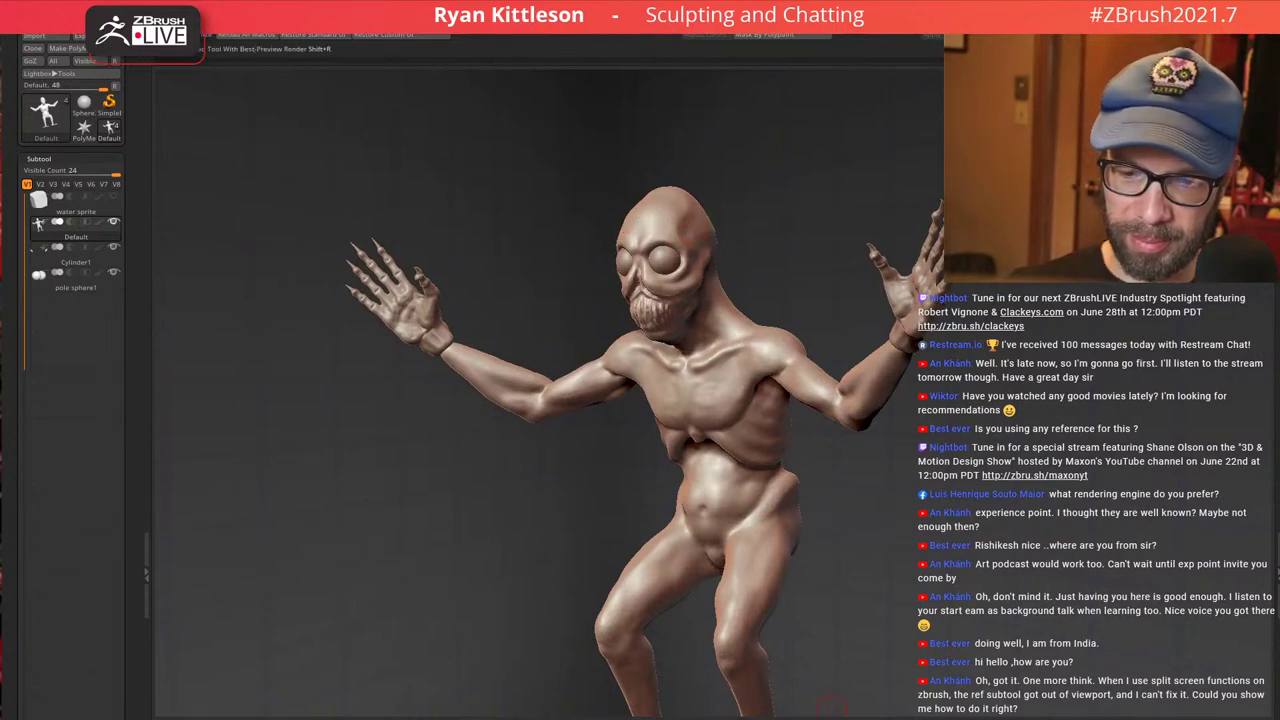
Sculpt the basic shape of the shoulder blade on the upper back, defining its inner and lower edges
{"action": "mouse_move", "coordinate": [736, 329]}
{"action": "right_mouse_down"}
{"action": "mouse_move", "coordinate": [692, 362]}
{"action": "mouse_move", "coordinate": [604, 357]}
{"action": "mouse_move", "coordinate": [737, 388]}
{"action": "right_mouse_up"}
{"action": "mouse_move", "coordinate": [684, 309]}
{"action": "right_mouse_down"}
{"action": "mouse_move", "coordinate": [674, 403]}
{"action": "mouse_move", "coordinate": [697, 418]}
{"action": "right_mouse_up"}
{"action": "right_click_drag", "start_coordinate": [688, 343], "coordinate": [692, 343]}
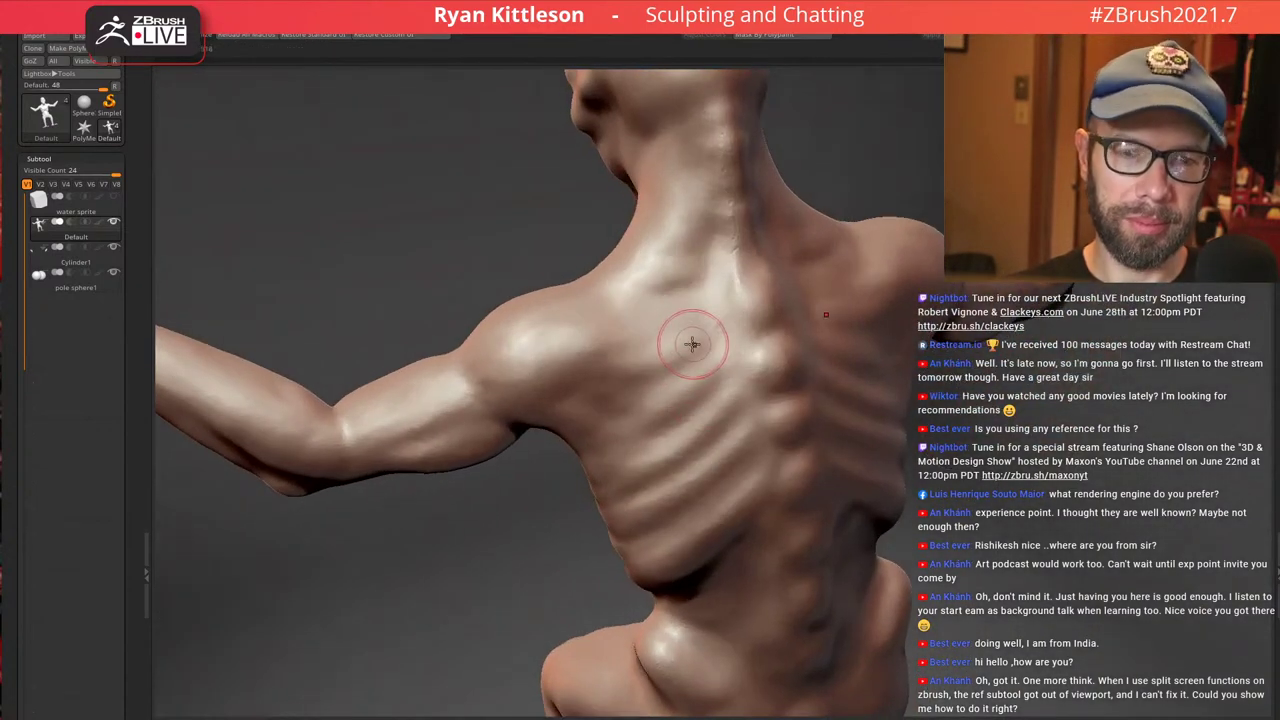
{"action": "key", "text": "bracketright"}
{"action": "key", "text": "bracketright"}
{"action": "key", "text": "bracketleft"}
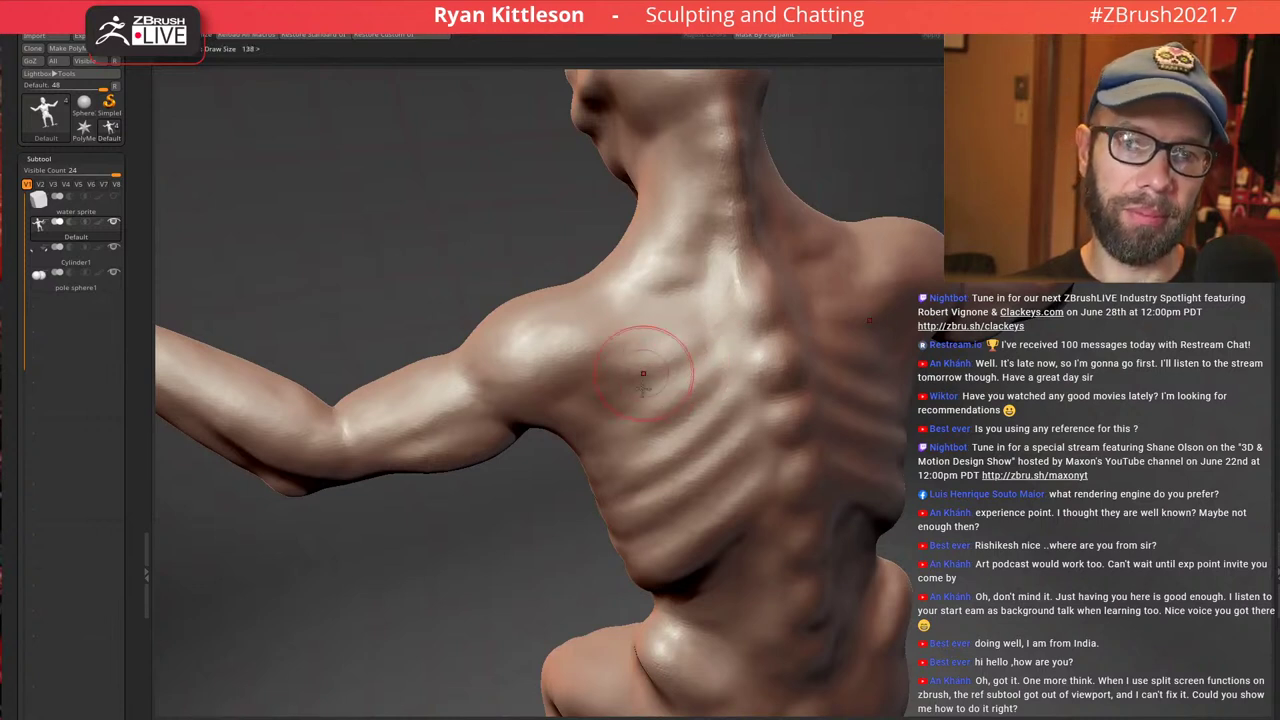
{"action": "mouse_move", "coordinate": [641, 340]}
{"action": "left_mouse_down"}
{"action": "mouse_move", "coordinate": [638, 385]}
{"action": "mouse_move", "coordinate": [662, 324]}
{"action": "mouse_move", "coordinate": [640, 425]}
{"action": "mouse_move", "coordinate": [676, 365]}
{"action": "mouse_move", "coordinate": [645, 348]}
{"action": "left_mouse_up"}
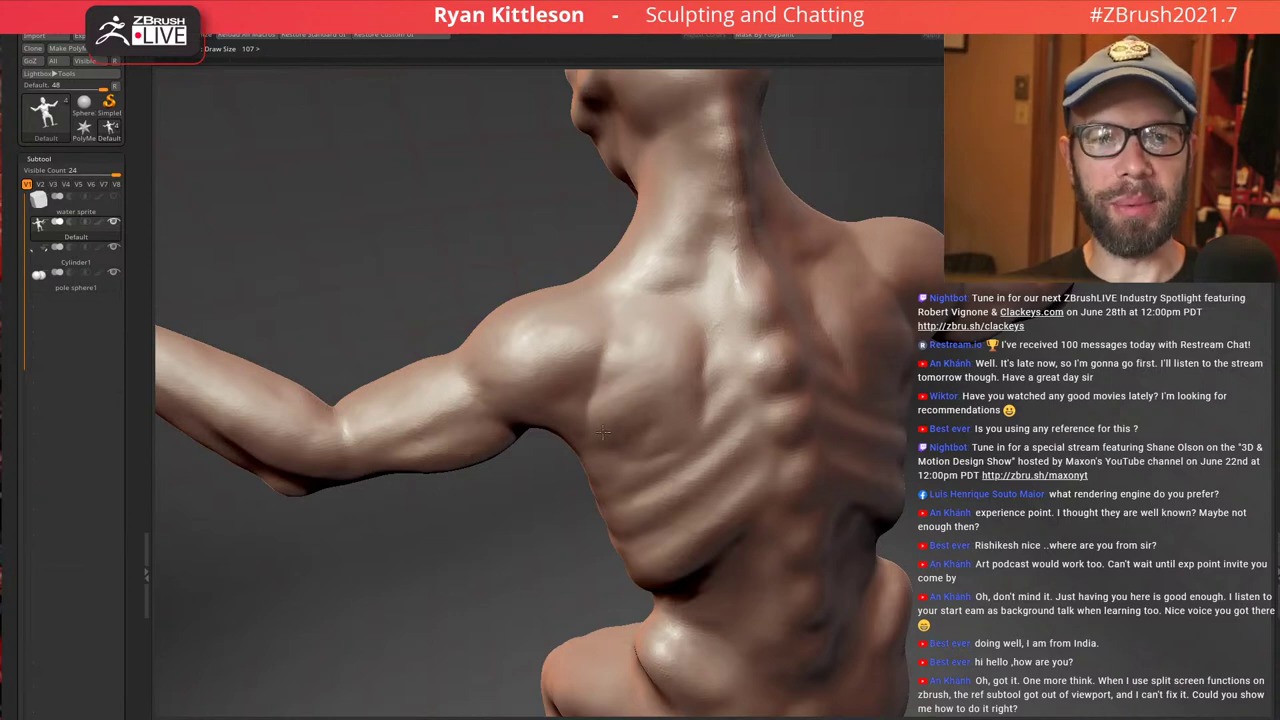
Strengthen the shoulder blade's raised rim along its inner and lower edges
{"action": "right_click_drag", "start_coordinate": [692, 417], "coordinate": [706, 353]}
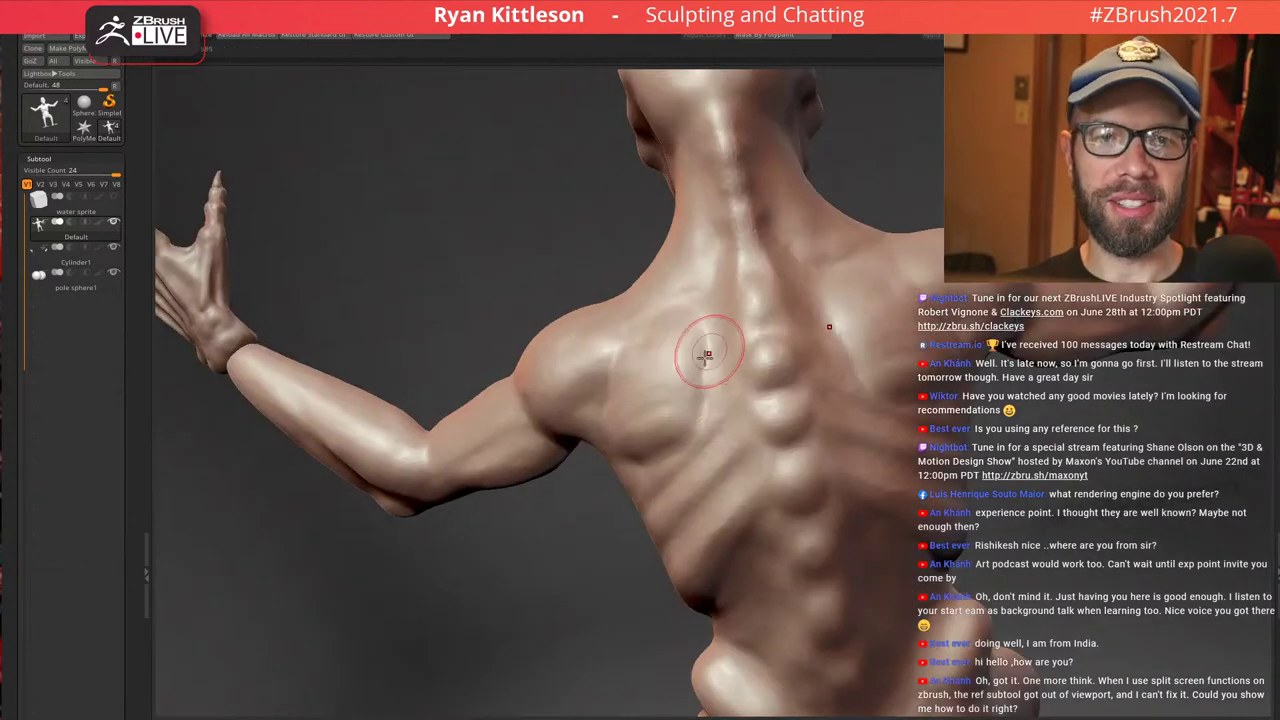
{"action": "mouse_move", "coordinate": [706, 353]}
{"action": "left_mouse_down"}
{"action": "mouse_move", "coordinate": [697, 394]}
{"action": "mouse_move", "coordinate": [690, 350]}
{"action": "left_mouse_up"}
{"action": "right_click_drag", "start_coordinate": [688, 339], "coordinate": [702, 337]}
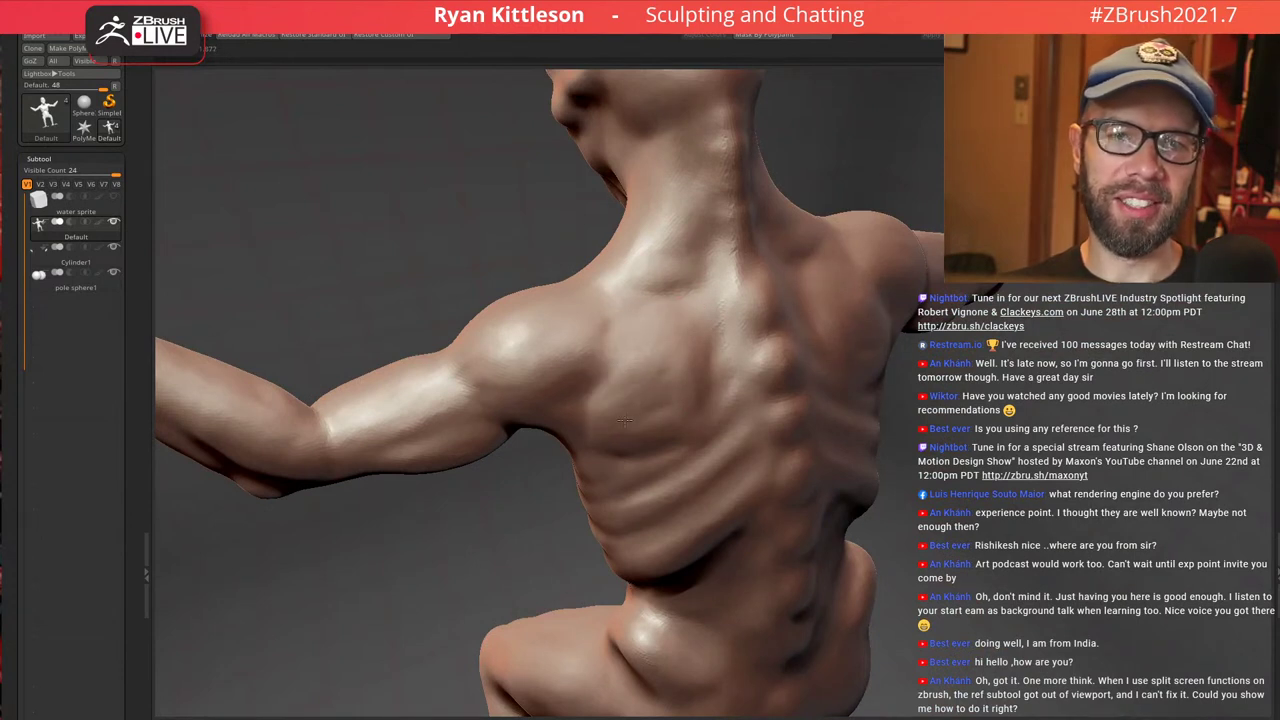
{"action": "mouse_move", "coordinate": [622, 433]}
{"action": "left_mouse_down"}
{"action": "mouse_move", "coordinate": [652, 358]}
{"action": "mouse_move", "coordinate": [640, 343]}
{"action": "mouse_move", "coordinate": [622, 396]}
{"action": "mouse_move", "coordinate": [632, 352]}
{"action": "left_mouse_up"}
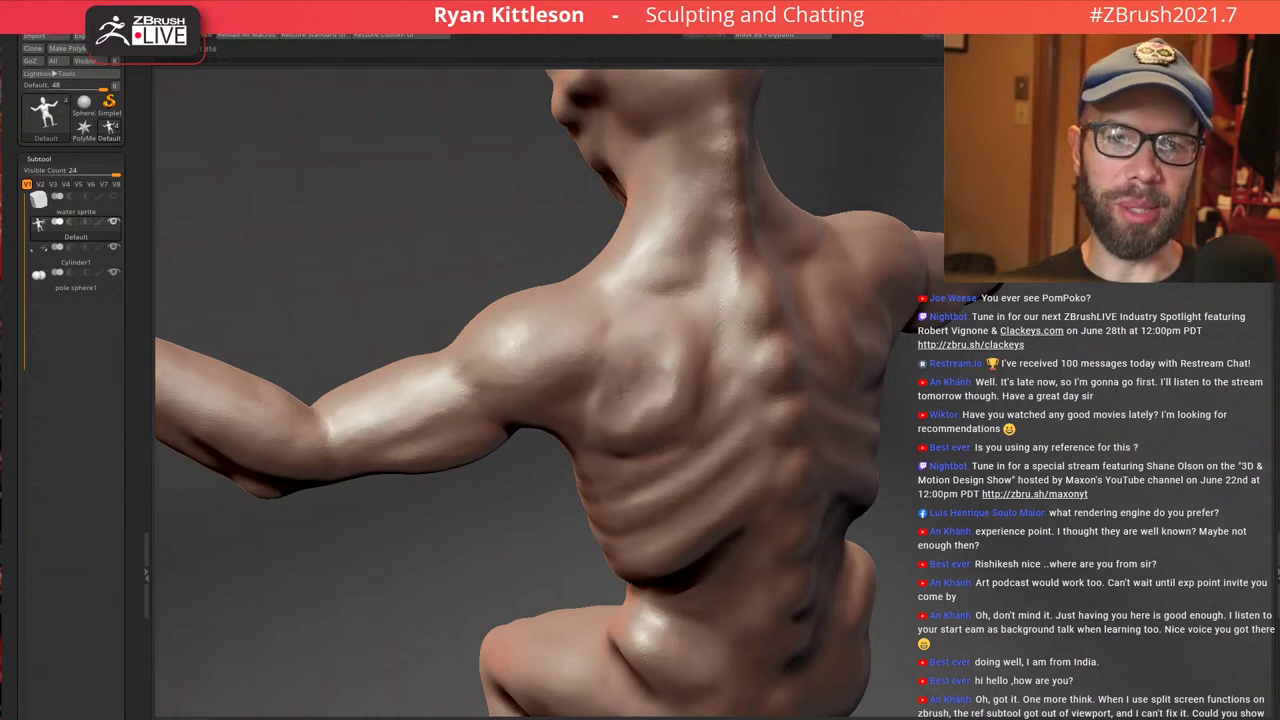
{"action": "right_click_drag", "start_coordinate": [682, 382], "coordinate": [674, 320]}
{"action": "right_click_drag", "start_coordinate": [691, 377], "coordinate": [700, 391]}
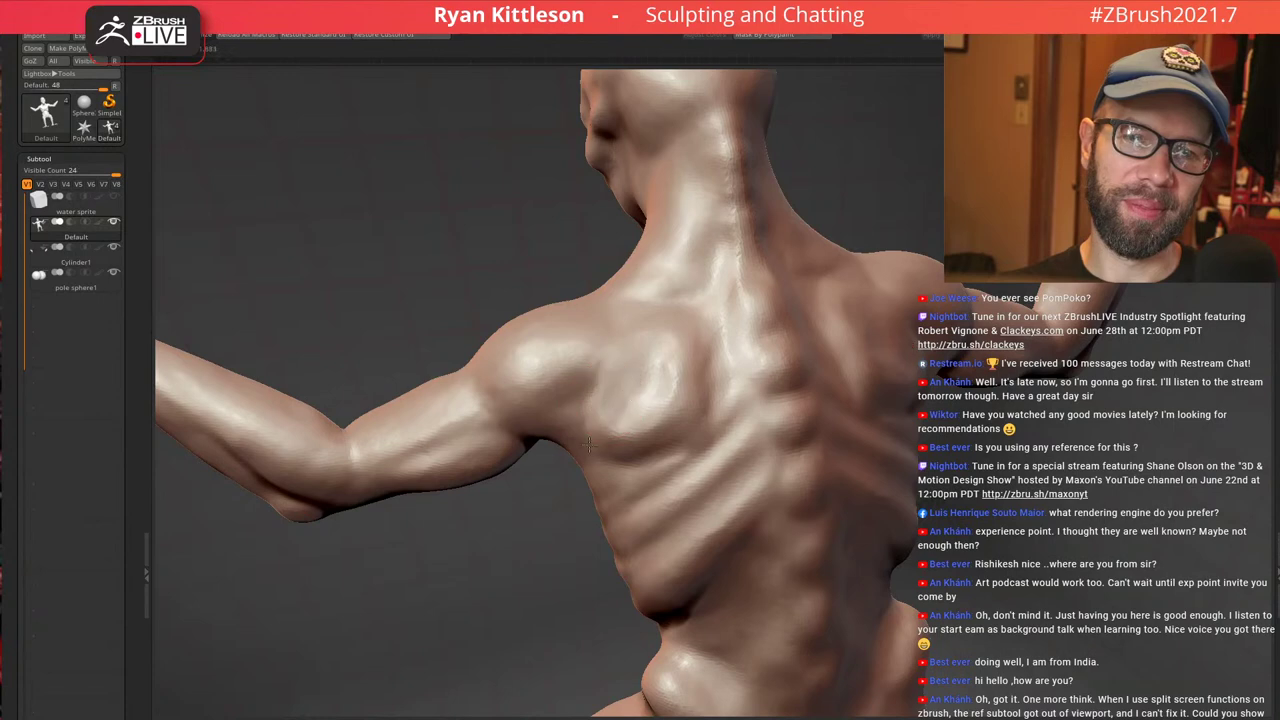
Build up the middle of the shoulder blade inside its raised rim
{"action": "mouse_move", "coordinate": [671, 393]}
{"action": "right_mouse_down"}
{"action": "mouse_move", "coordinate": [750, 390]}
{"action": "mouse_move", "coordinate": [655, 372]}
{"action": "right_mouse_up"}
{"action": "left_click_drag", "start_coordinate": [640, 354], "coordinate": [632, 408]}
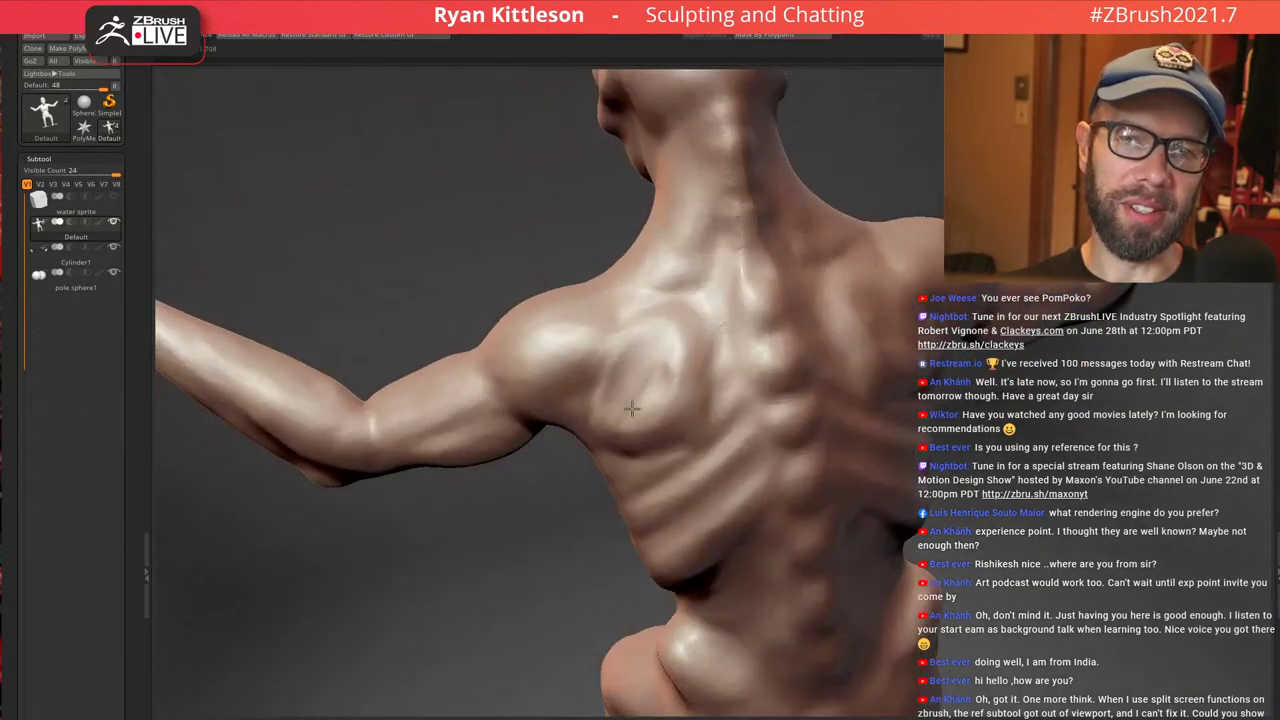
{"action": "mouse_move", "coordinate": [675, 308]}
{"action": "right_mouse_down"}
{"action": "mouse_move", "coordinate": [650, 341]}
{"action": "mouse_move", "coordinate": [704, 346]}
{"action": "right_mouse_up"}
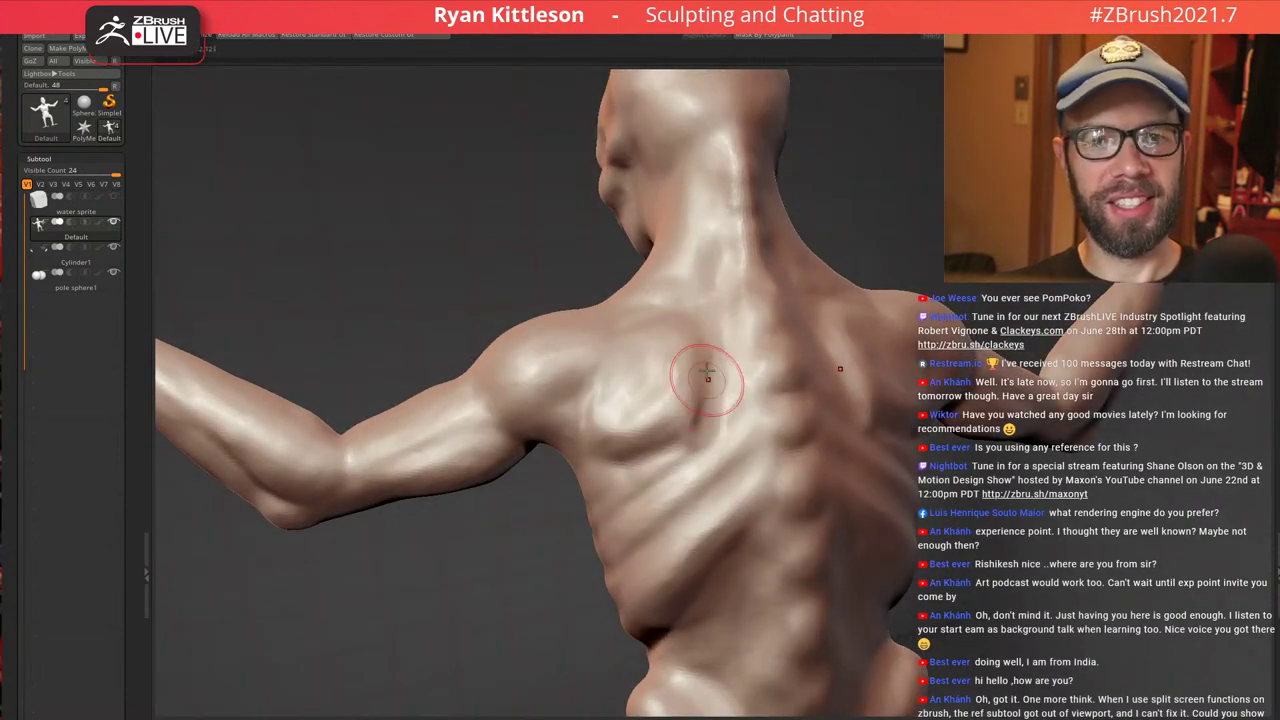
{"action": "right_click_drag", "start_coordinate": [617, 458], "coordinate": [684, 445]}
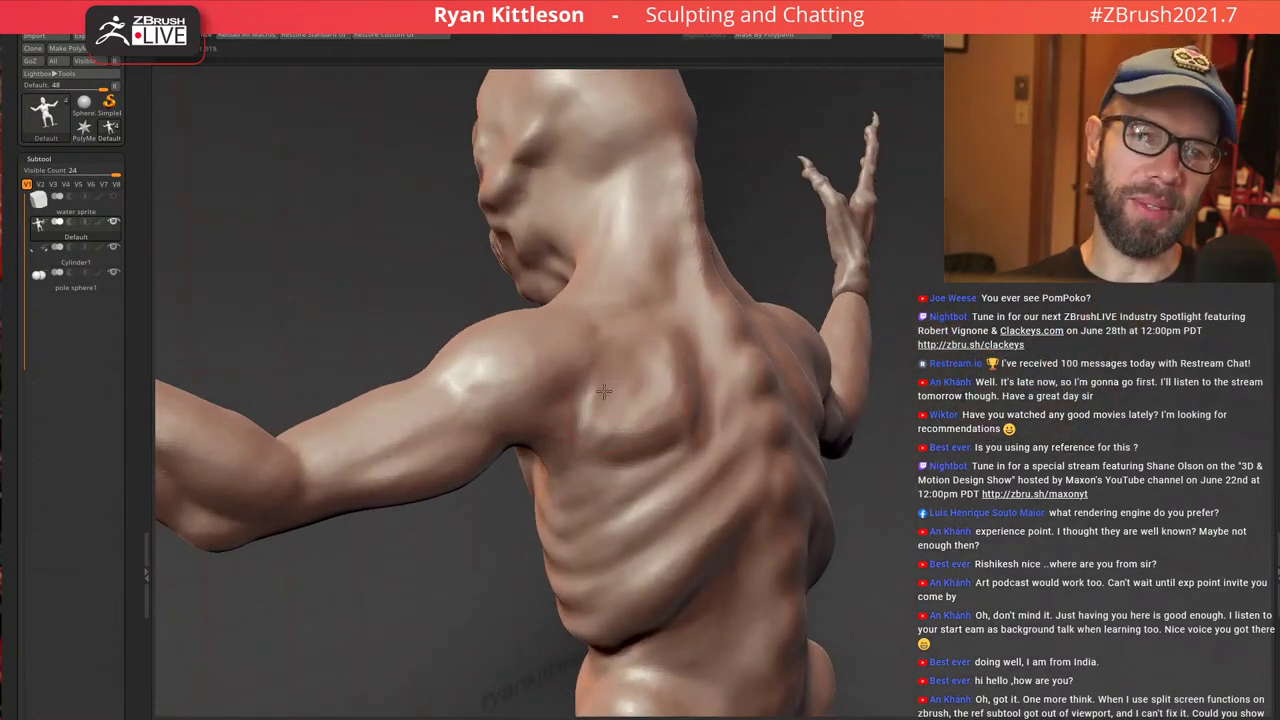
{"action": "mouse_move", "coordinate": [675, 390]}
{"action": "right_mouse_down", "text": "ctrl"}
{"action": "mouse_move", "coordinate": [723, 331]}
{"action": "mouse_move", "coordinate": [714, 374]}
{"action": "mouse_move", "coordinate": [745, 360]}
{"action": "mouse_move", "coordinate": [804, 428]}
{"action": "right_mouse_up", "text": "ctrl"}
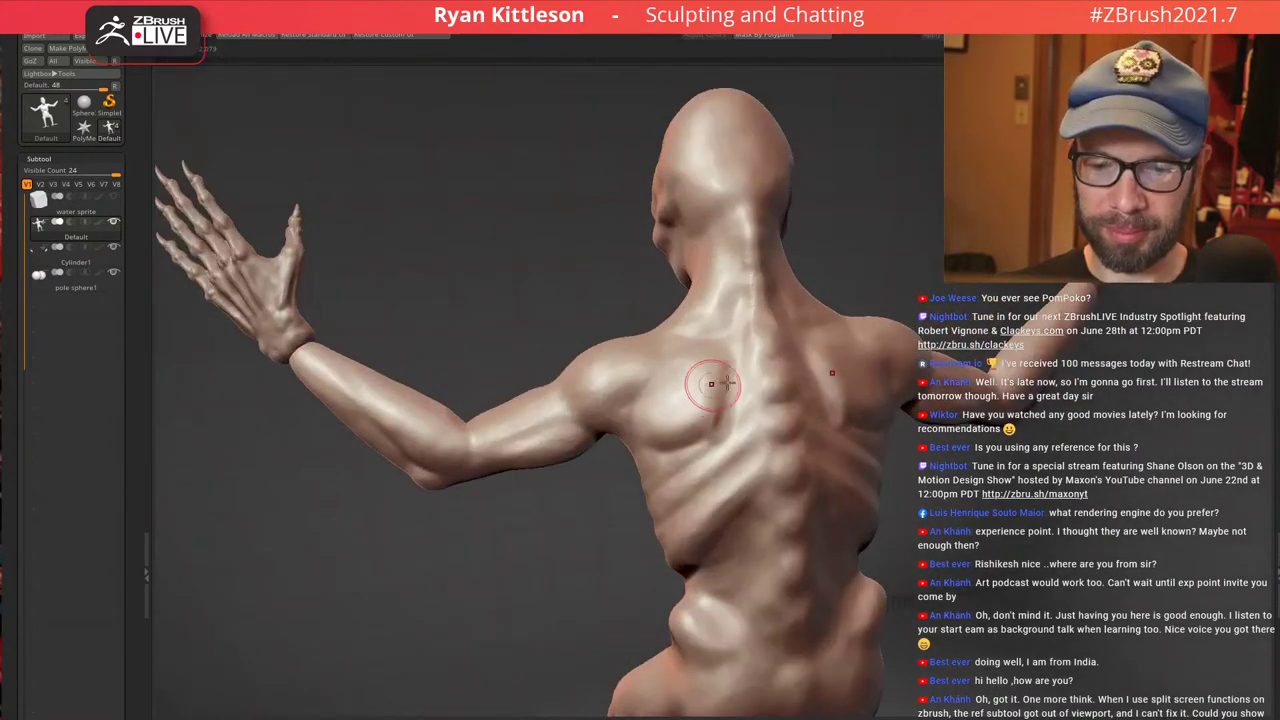
Deepen the crease along the shoulder blade's inner edge with a larger brush and smooth the blade's surface
{"action": "mouse_move", "coordinate": [714, 380]}
{"action": "right_mouse_down"}
{"action": "mouse_move", "coordinate": [737, 376]}
{"action": "mouse_move", "coordinate": [690, 343]}
{"action": "mouse_move", "coordinate": [785, 325]}
{"action": "mouse_move", "coordinate": [756, 313]}
{"action": "right_mouse_up"}
{"action": "mouse_move", "coordinate": [731, 383]}
{"action": "right_mouse_down"}
{"action": "mouse_move", "coordinate": [708, 358]}
{"action": "mouse_move", "coordinate": [742, 445]}
{"action": "mouse_move", "coordinate": [707, 381]}
{"action": "right_mouse_up"}
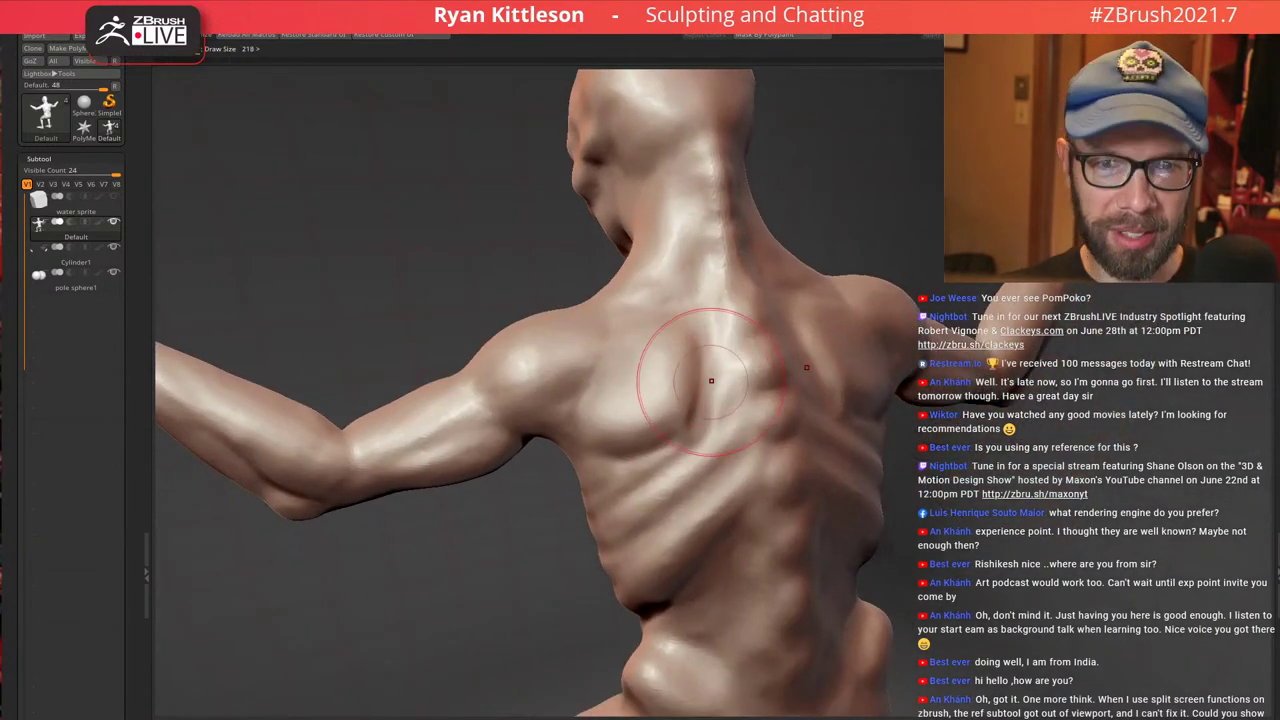
{"action": "mouse_move", "coordinate": [703, 444]}
{"action": "right_mouse_down"}
{"action": "mouse_move", "coordinate": [717, 341]}
{"action": "mouse_move", "coordinate": [691, 329]}
{"action": "right_mouse_up"}
{"action": "left_click_drag", "start_coordinate": [691, 329], "coordinate": [654, 371]}
{"action": "right_click_drag", "start_coordinate": [680, 290], "coordinate": [694, 336]}
{"action": "mouse_move", "coordinate": [694, 338]}
{"action": "left_mouse_down"}
{"action": "mouse_move", "coordinate": [684, 408]}
{"action": "mouse_move", "coordinate": [624, 459]}
{"action": "left_mouse_up"}
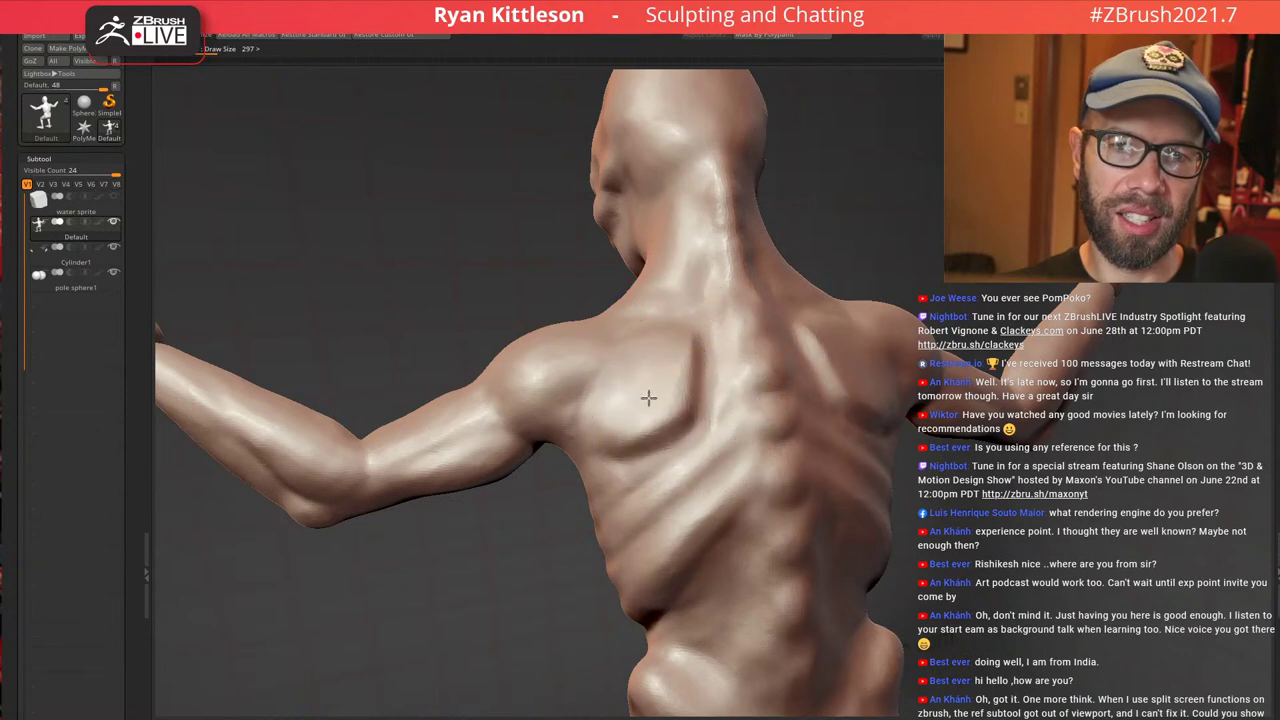
{"action": "left_click_drag", "start_coordinate": [649, 398], "coordinate": [677, 351], "text": "shift"}
{"action": "mouse_move", "coordinate": [677, 351]}
{"action": "right_mouse_down"}
{"action": "mouse_move", "coordinate": [671, 400]}
{"action": "mouse_move", "coordinate": [743, 366]}
{"action": "mouse_move", "coordinate": [629, 235]}
{"action": "mouse_move", "coordinate": [712, 362]}
{"action": "right_mouse_up"}
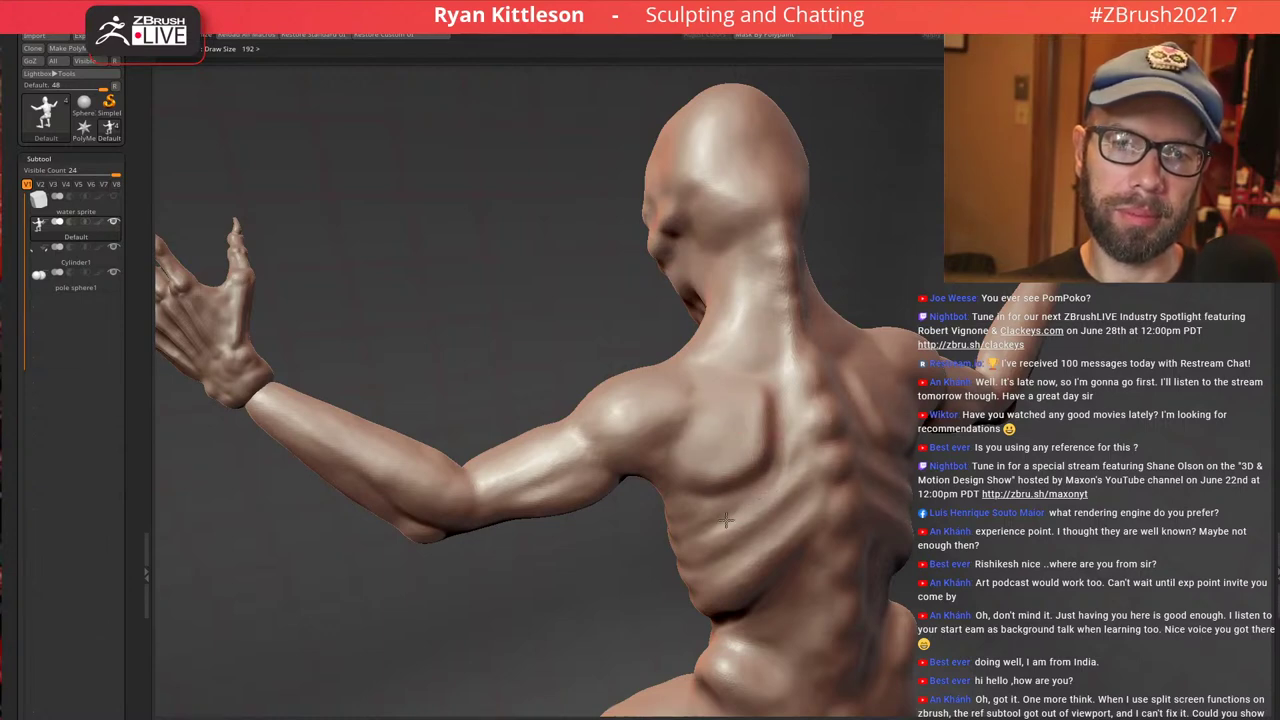
Carve curved, stacked wrinkles across both sides of the forehead above the brows with draw size 129
{"action": "right_click_drag", "start_coordinate": [784, 405], "coordinate": [699, 250]}
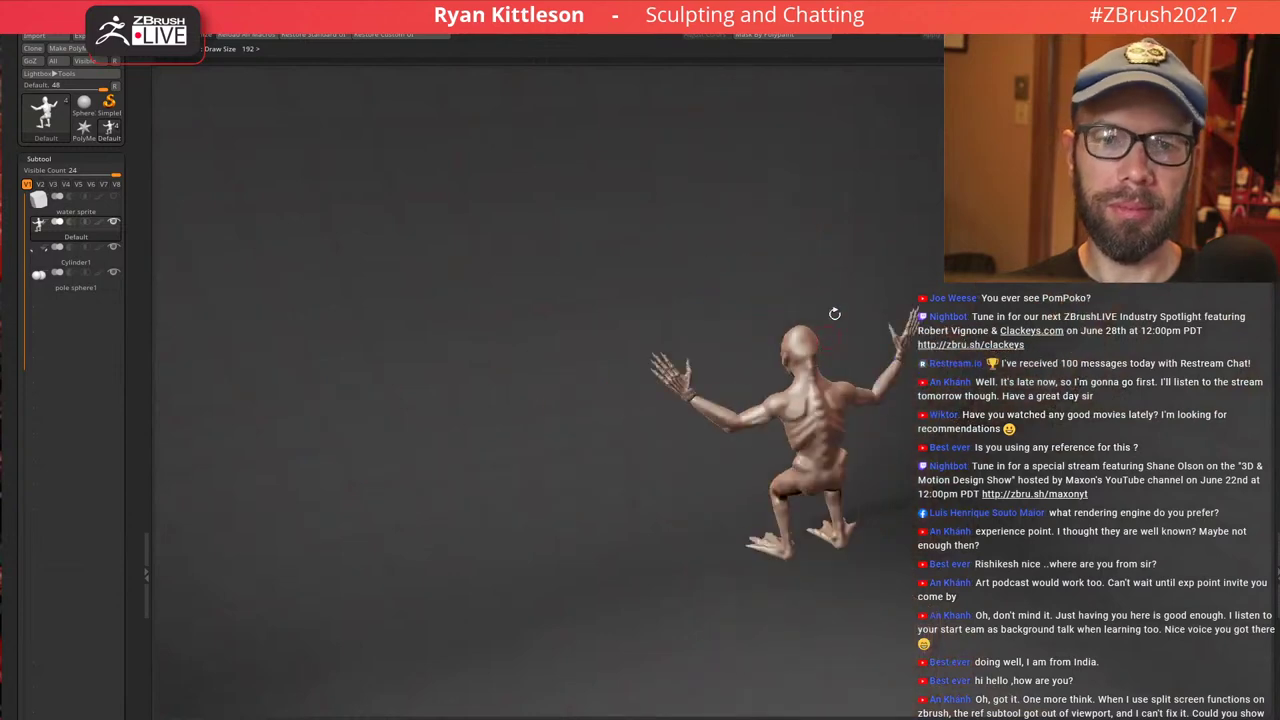
{"action": "right_click_drag", "start_coordinate": [834, 311], "coordinate": [835, 275]}
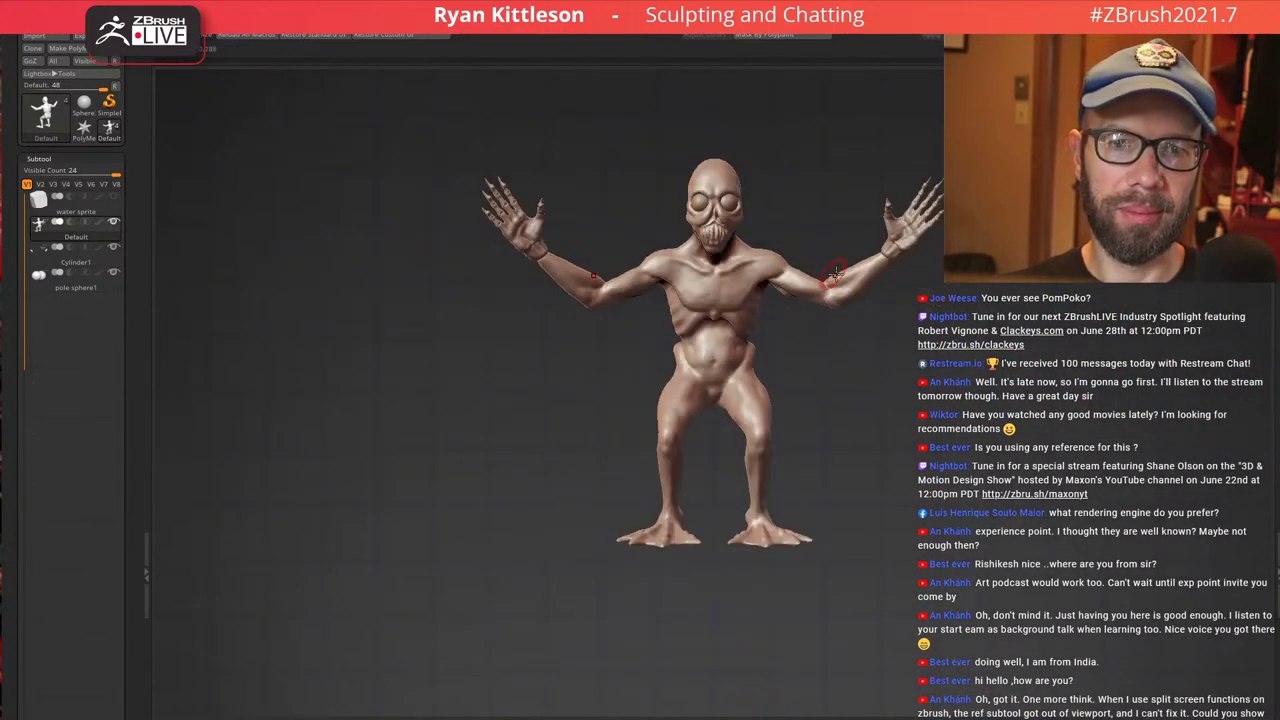
{"action": "mouse_move", "coordinate": [818, 341]}
{"action": "right_mouse_down"}
{"action": "mouse_move", "coordinate": [735, 337]}
{"action": "mouse_move", "coordinate": [903, 327]}
{"action": "mouse_move", "coordinate": [796, 332]}
{"action": "right_mouse_up"}
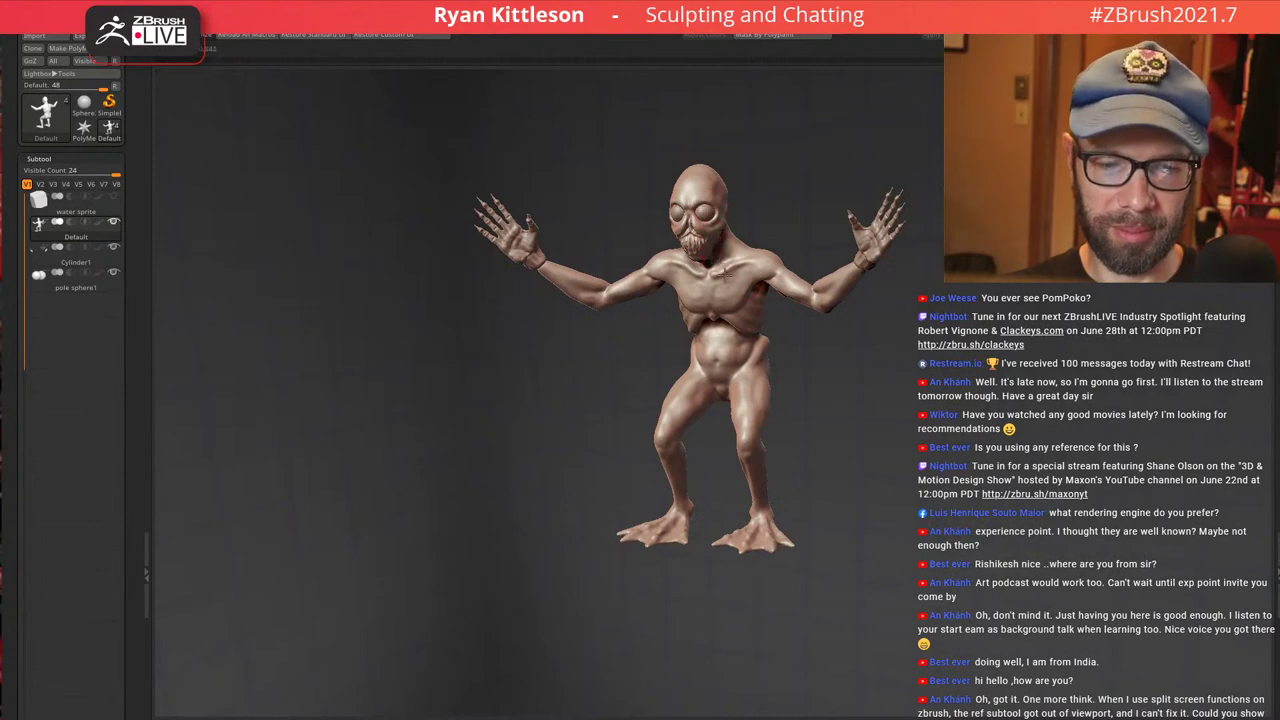
{"action": "right_click_drag", "start_coordinate": [724, 272], "coordinate": [903, 393]}
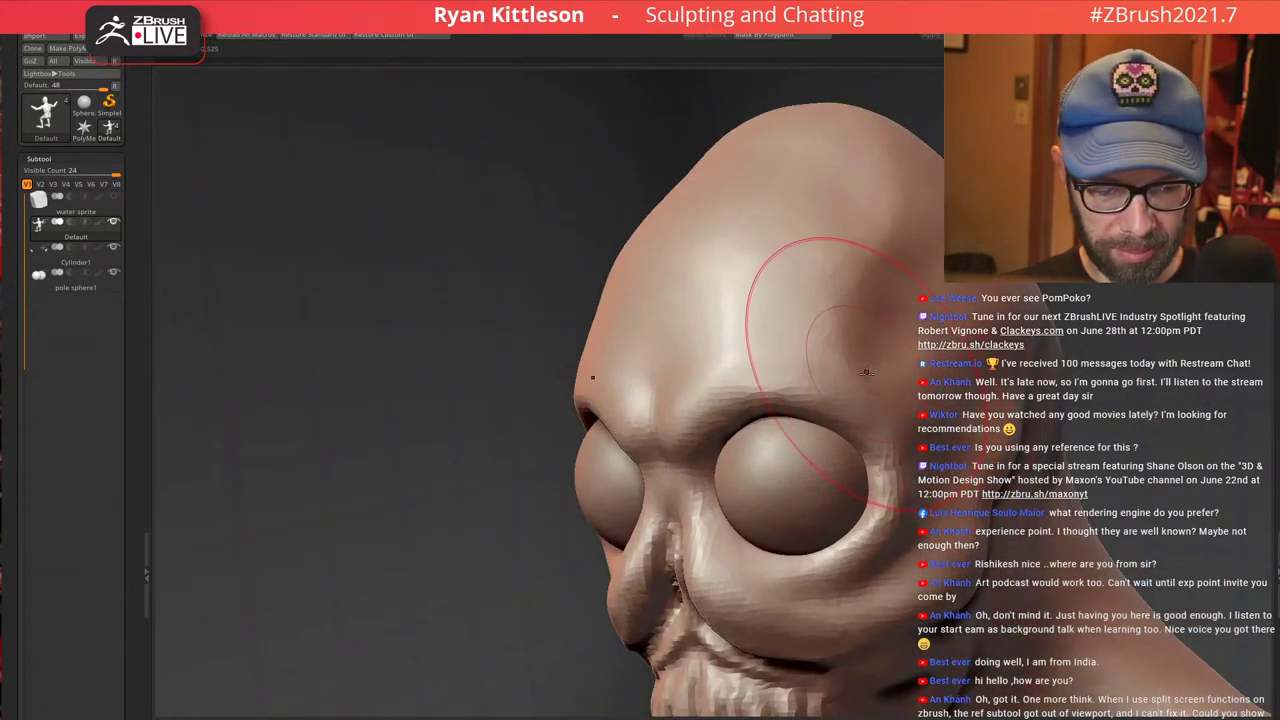
{"action": "key", "text": "bracketleft"}
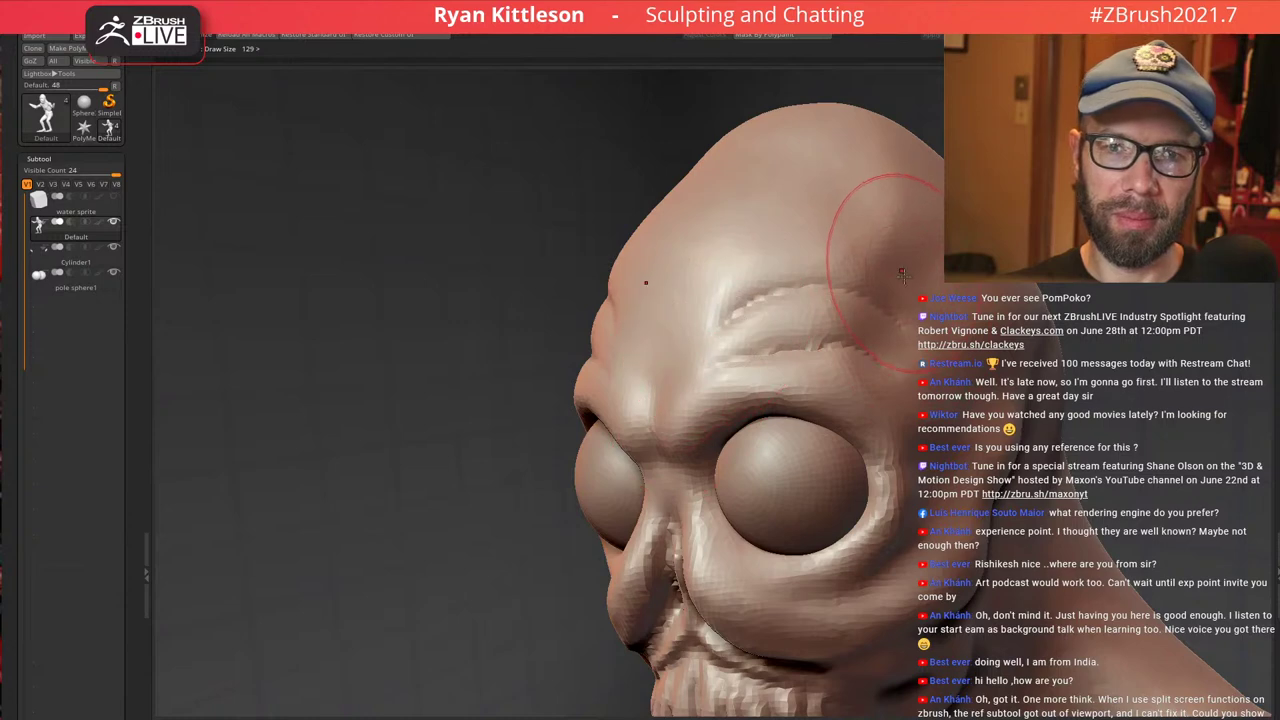
{"action": "mouse_move", "coordinate": [904, 276]}
{"action": "left_mouse_down"}
{"action": "mouse_move", "coordinate": [768, 251]}
{"action": "mouse_move", "coordinate": [708, 292]}
{"action": "left_mouse_up"}
{"action": "mouse_move", "coordinate": [878, 210]}
{"action": "left_mouse_down"}
{"action": "mouse_move", "coordinate": [823, 203]}
{"action": "mouse_move", "coordinate": [686, 243]}
{"action": "left_mouse_up"}
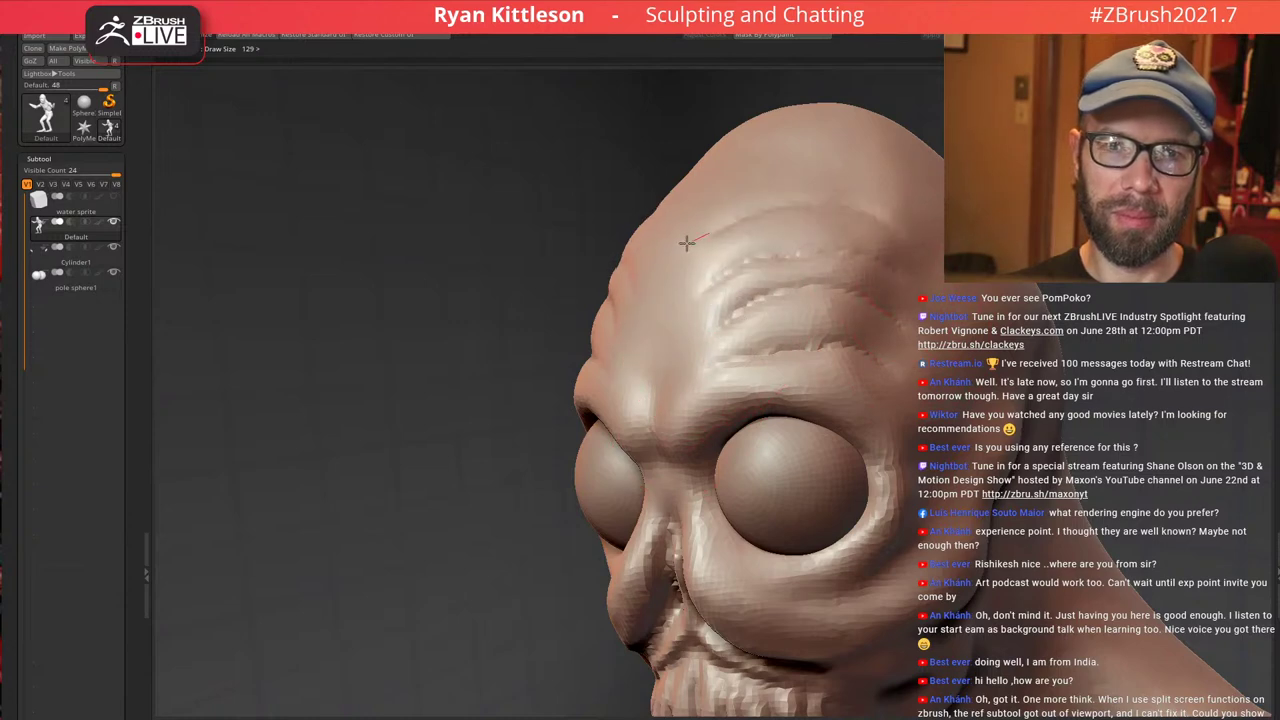
Refine the forehead wrinkles above the brows with draw size 65 and smooth their outer ends toward the temple
{"action": "mouse_move", "coordinate": [813, 211]}
{"action": "right_mouse_down"}
{"action": "mouse_move", "coordinate": [909, 249]}
{"action": "mouse_move", "coordinate": [687, 178]}
{"action": "mouse_move", "coordinate": [851, 277]}
{"action": "mouse_move", "coordinate": [866, 371]}
{"action": "mouse_move", "coordinate": [838, 380]}
{"action": "right_mouse_up"}
{"action": "key", "text": "bracketleft"}
{"action": "key", "text": "bracketleft"}
{"action": "key", "text": "bracketleft"}
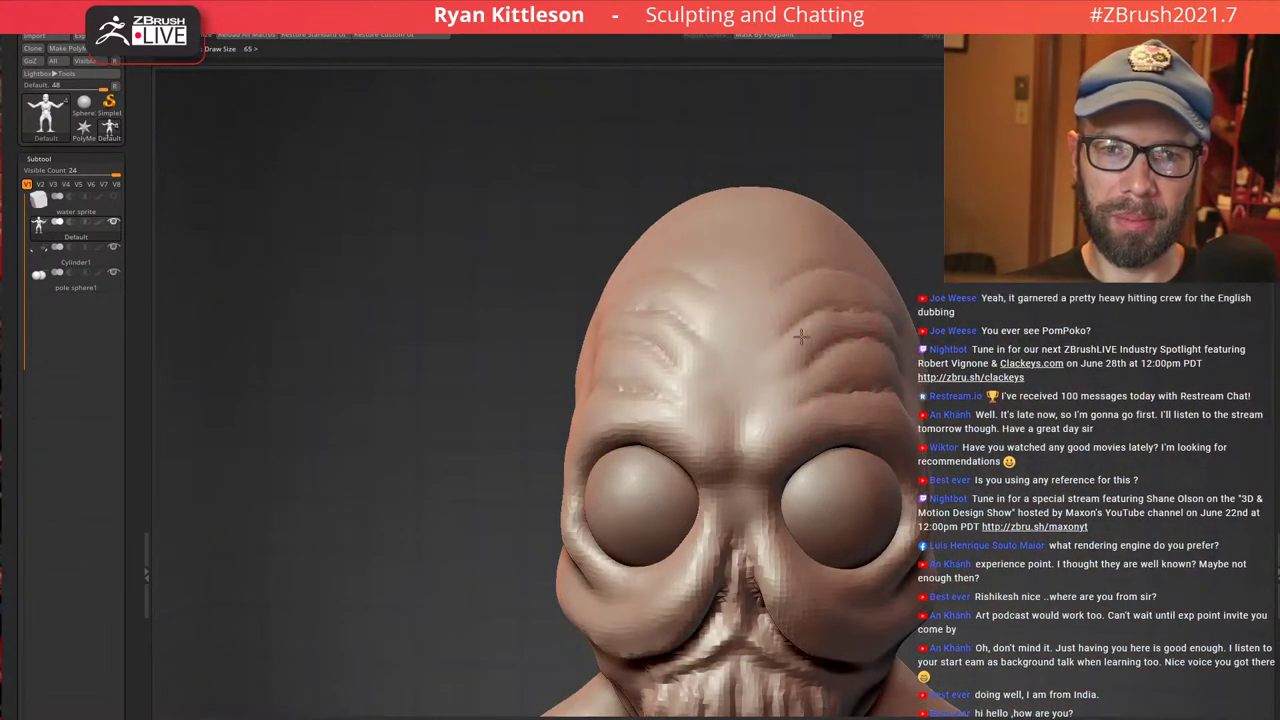
{"action": "right_click_drag", "start_coordinate": [808, 300], "coordinate": [775, 326]}
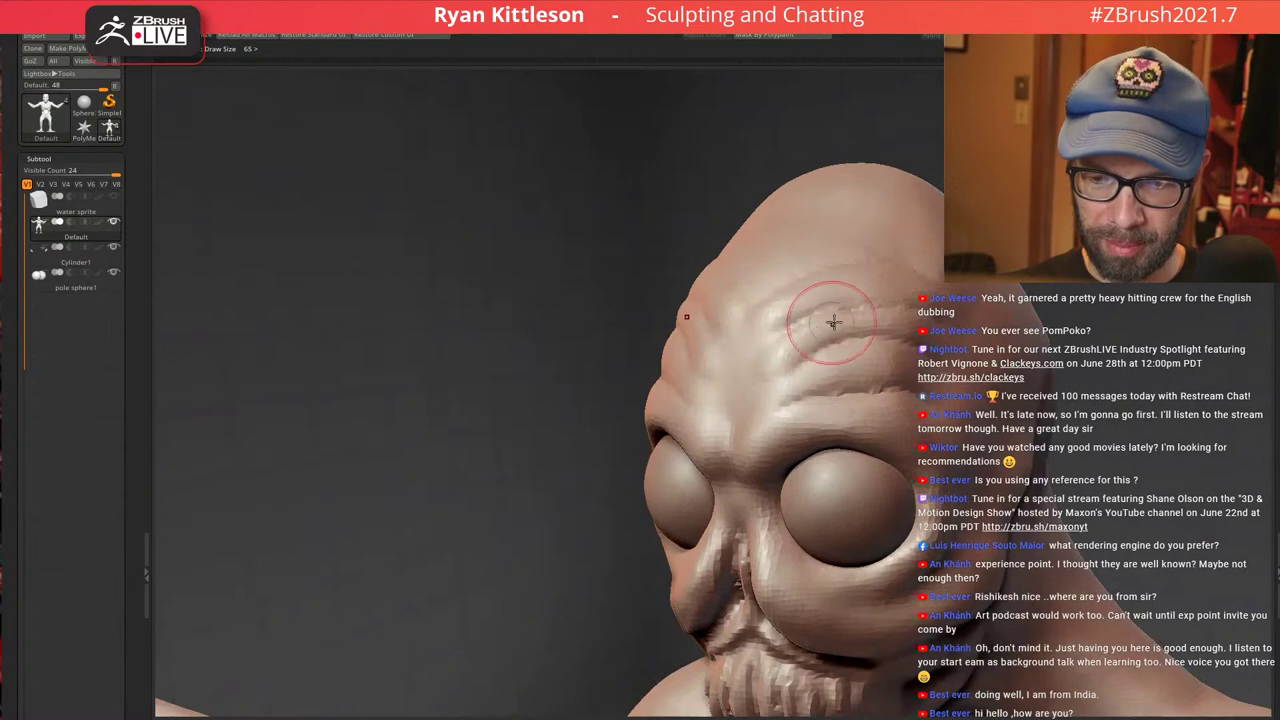
{"action": "mouse_move", "coordinate": [851, 350]}
{"action": "right_mouse_down", "text": "alt"}
{"action": "mouse_move", "coordinate": [800, 285]}
{"action": "mouse_move", "coordinate": [832, 280]}
{"action": "right_mouse_up", "text": "alt"}
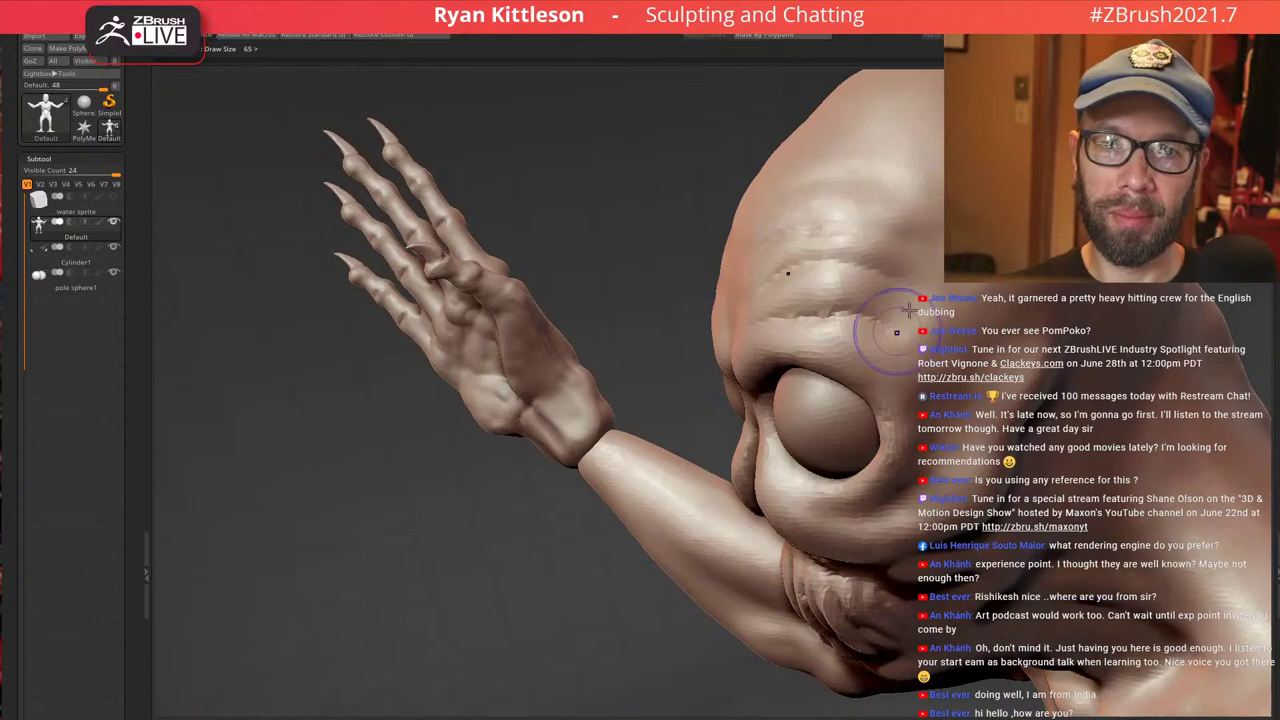
{"action": "left_click_drag", "start_coordinate": [909, 311], "coordinate": [785, 303], "text": "shift"}
{"action": "mouse_move", "coordinate": [848, 281]}
{"action": "right_mouse_down"}
{"action": "mouse_move", "coordinate": [741, 314]}
{"action": "mouse_move", "coordinate": [756, 252]}
{"action": "right_mouse_up"}
{"action": "mouse_move", "coordinate": [704, 284]}
{"action": "left_mouse_down"}
{"action": "mouse_move", "coordinate": [686, 318]}
{"action": "mouse_move", "coordinate": [702, 254]}
{"action": "left_mouse_up"}
{"action": "right_click_drag", "start_coordinate": [752, 338], "coordinate": [786, 337]}
Examine the whole figure from the side and front, including the webbed feet up close
{"action": "mouse_move", "coordinate": [787, 388]}
{"action": "right_mouse_down", "text": "alt"}
{"action": "mouse_move", "coordinate": [763, 277]}
{"action": "mouse_move", "coordinate": [843, 300]}
{"action": "mouse_move", "coordinate": [549, 206]}
{"action": "right_mouse_up", "text": "alt"}
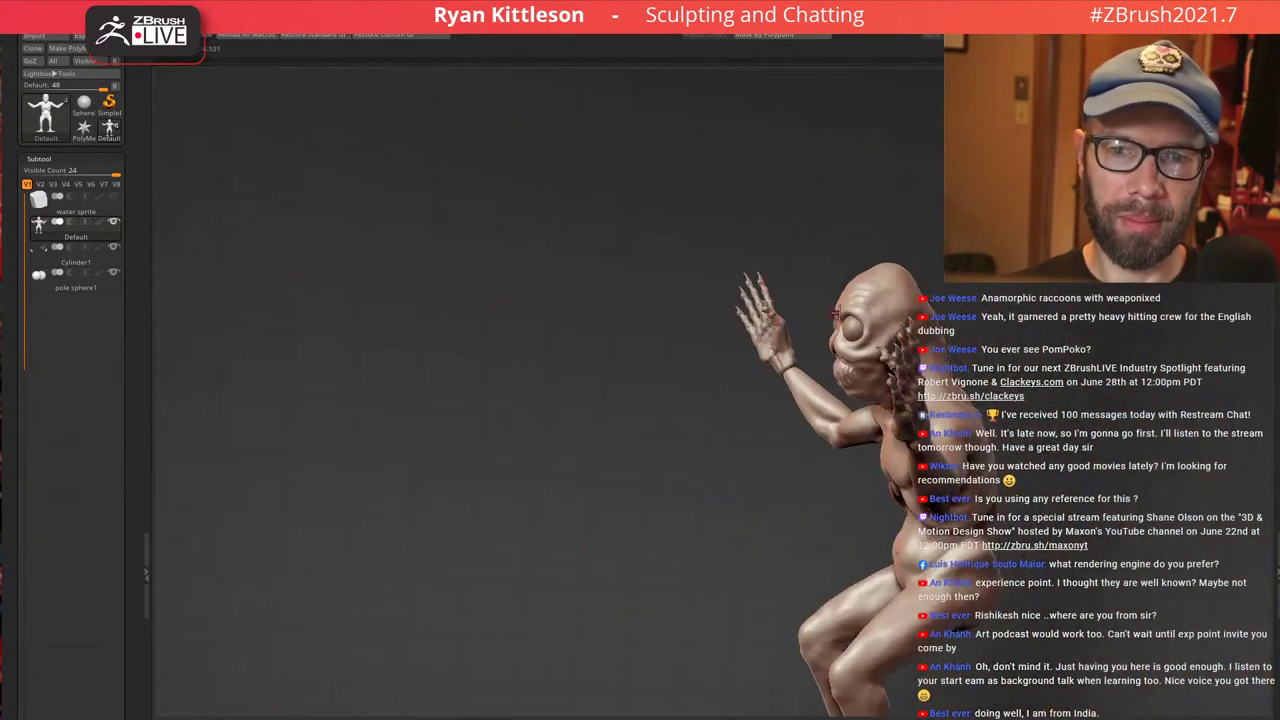
{"action": "right_click_drag", "start_coordinate": [847, 344], "coordinate": [889, 300]}
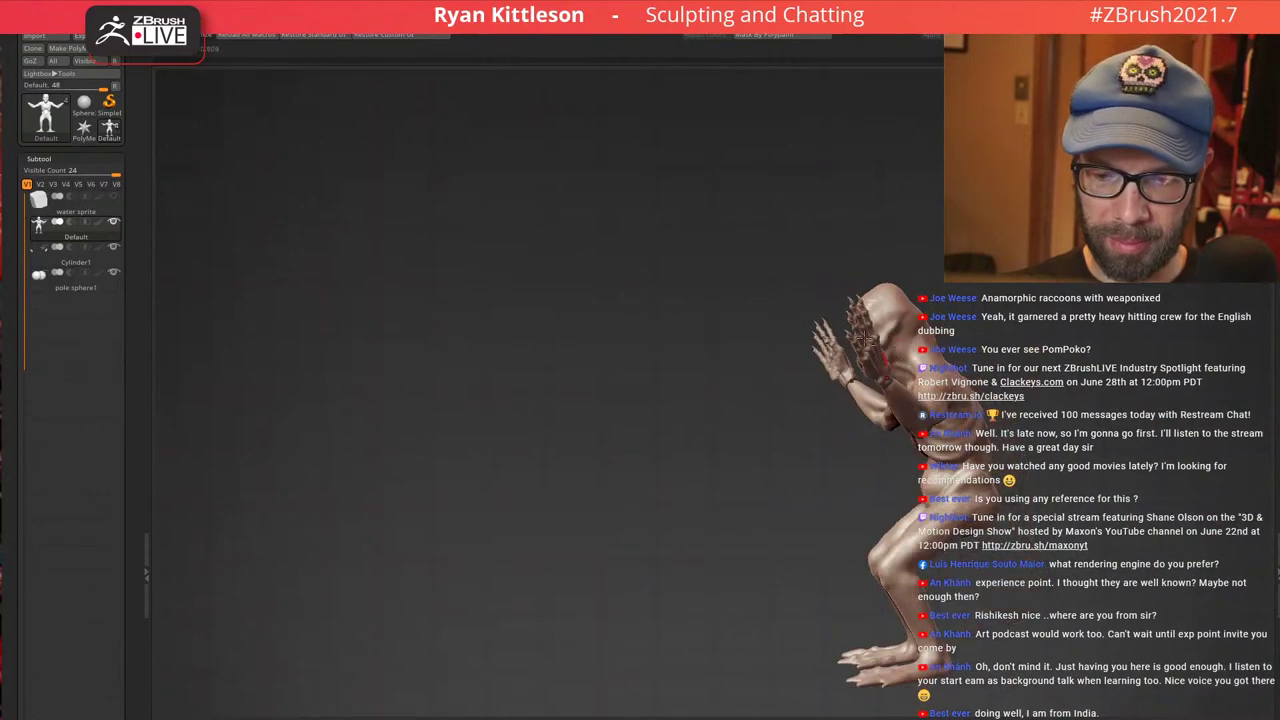
{"action": "right_click_drag", "start_coordinate": [890, 344], "coordinate": [790, 240], "text": "alt"}
{"action": "mouse_move", "coordinate": [800, 300]}
{"action": "right_mouse_down"}
{"action": "mouse_move", "coordinate": [910, 305]}
{"action": "mouse_move", "coordinate": [811, 316]}
{"action": "mouse_move", "coordinate": [980, 320]}
{"action": "right_mouse_up"}
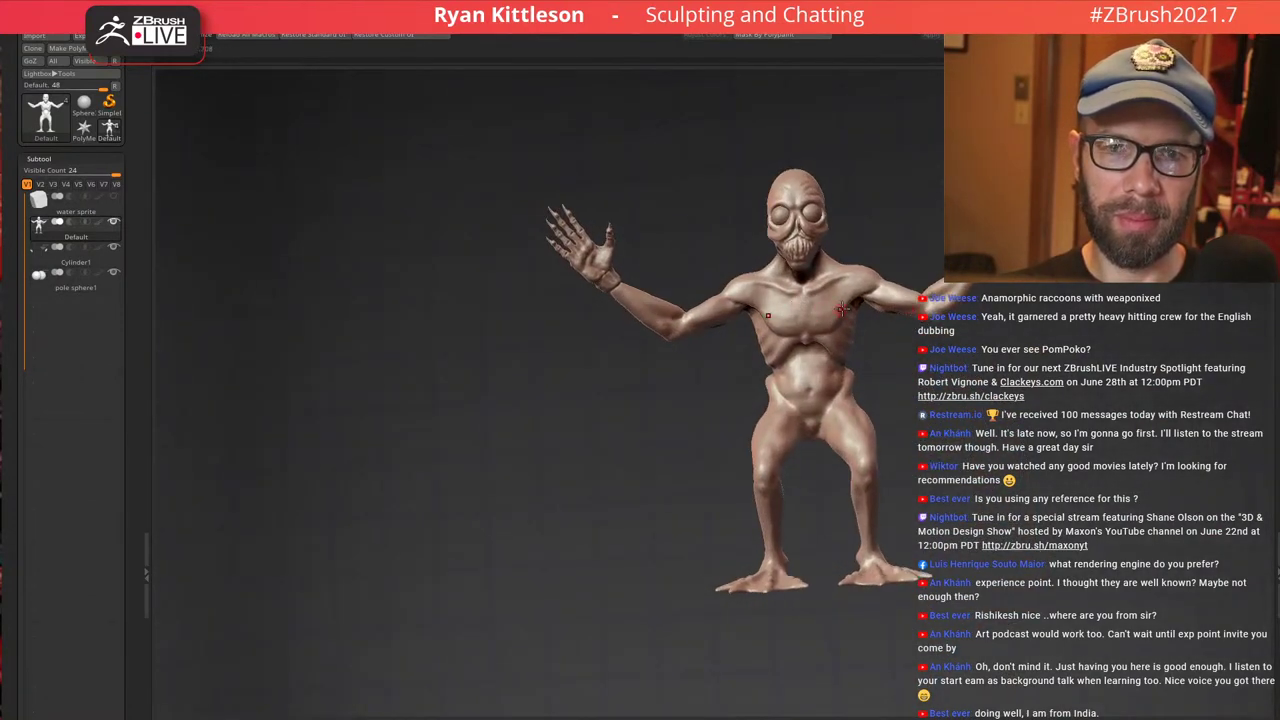
{"action": "right_click_drag", "start_coordinate": [825, 340], "coordinate": [796, 157]}
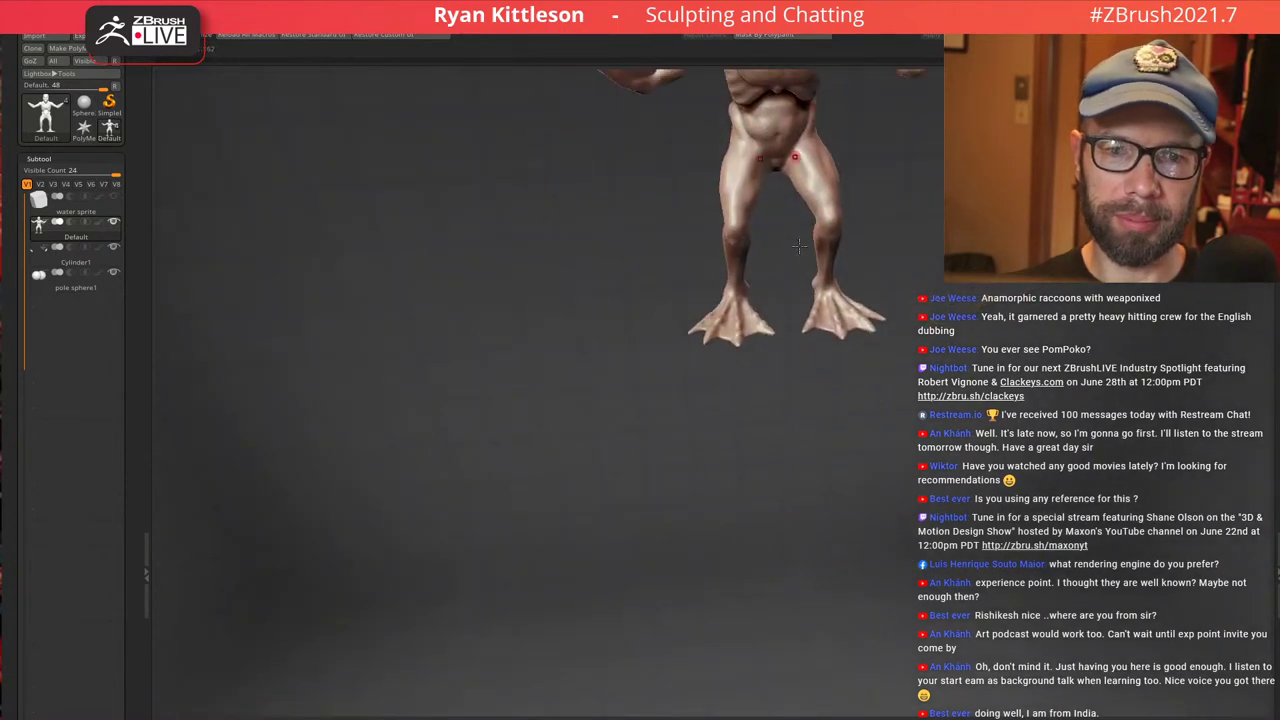
{"action": "right_click_drag", "start_coordinate": [749, 332], "coordinate": [1060, 430], "text": "ctrl"}
{"action": "mouse_move", "coordinate": [663, 350]}
{"action": "right_mouse_down"}
{"action": "mouse_move", "coordinate": [657, 400]}
{"action": "mouse_move", "coordinate": [661, 377]}
{"action": "right_mouse_up"}
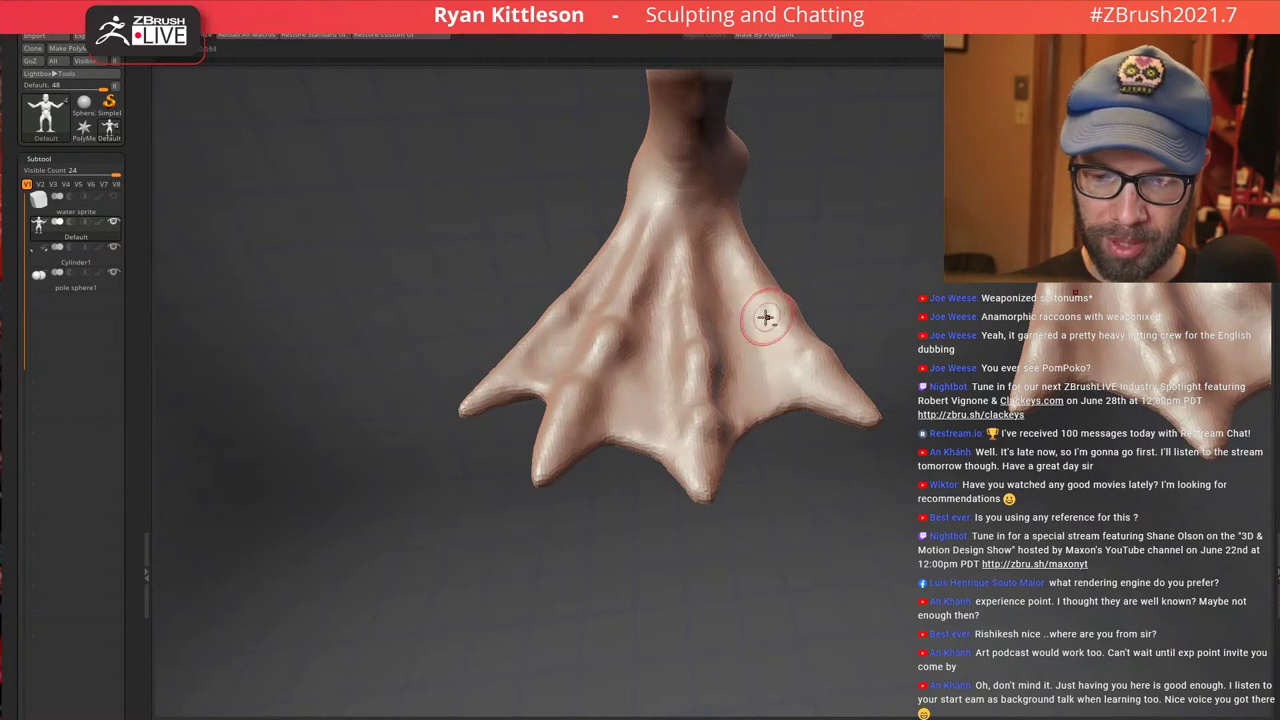
{"action": "right_click_drag", "start_coordinate": [766, 317], "coordinate": [672, 279], "text": "ctrl"}
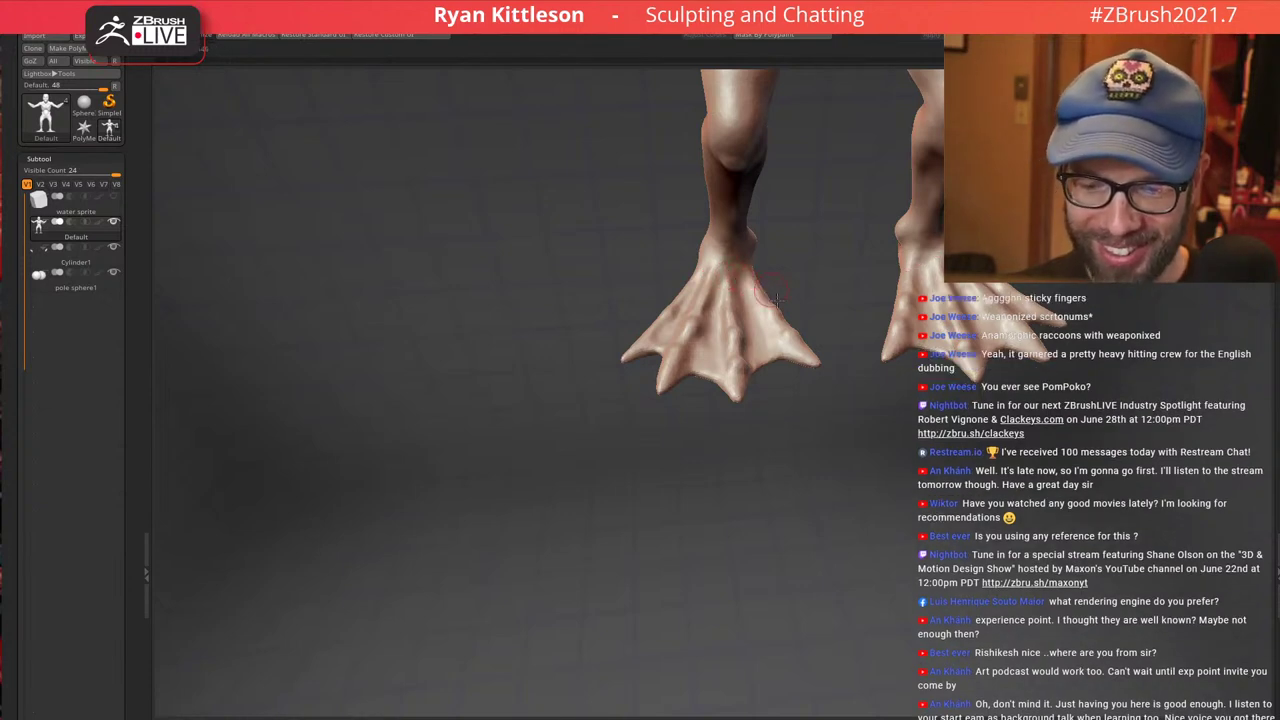
Carve the groove between the upper arm muscles with draw size 229 and refine the front armpit crease with size 61
{"action": "right_click_drag", "start_coordinate": [777, 299], "coordinate": [785, 265]}
{"action": "mouse_move", "coordinate": [785, 265]}
{"action": "right_mouse_down", "text": "alt"}
{"action": "mouse_move", "coordinate": [799, 346]}
{"action": "mouse_move", "coordinate": [860, 290]}
{"action": "mouse_move", "coordinate": [852, 252]}
{"action": "mouse_move", "coordinate": [877, 227]}
{"action": "mouse_move", "coordinate": [875, 246]}
{"action": "mouse_move", "coordinate": [803, 268]}
{"action": "right_mouse_up", "text": "alt"}
{"action": "mouse_move", "coordinate": [905, 262]}
{"action": "right_mouse_down", "text": "ctrl"}
{"action": "mouse_move", "coordinate": [910, 318]}
{"action": "mouse_move", "coordinate": [974, 290]}
{"action": "mouse_move", "coordinate": [866, 300]}
{"action": "mouse_move", "coordinate": [880, 337]}
{"action": "mouse_move", "coordinate": [969, 382]}
{"action": "mouse_move", "coordinate": [946, 355]}
{"action": "mouse_move", "coordinate": [868, 377]}
{"action": "right_mouse_up", "text": "ctrl"}
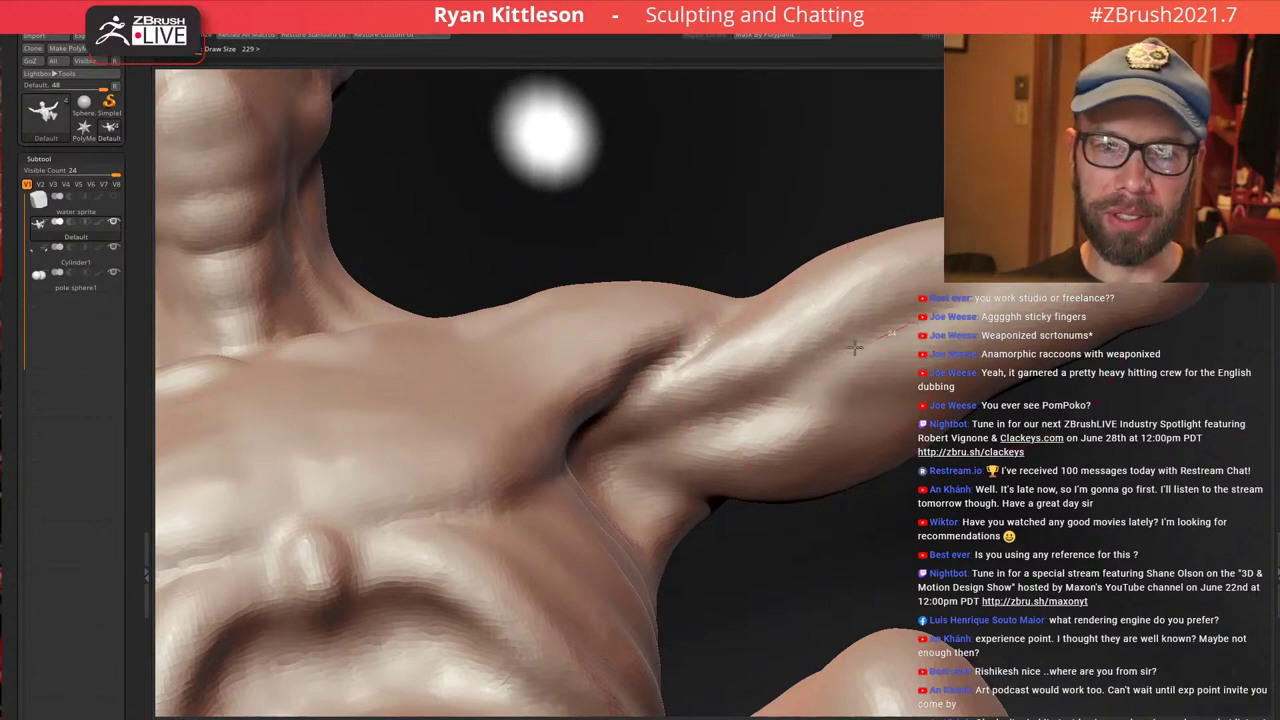
{"action": "mouse_move", "coordinate": [855, 347]}
{"action": "left_mouse_down"}
{"action": "mouse_move", "coordinate": [740, 389]}
{"action": "mouse_move", "coordinate": [748, 396]}
{"action": "mouse_move", "coordinate": [610, 433]}
{"action": "left_mouse_up"}
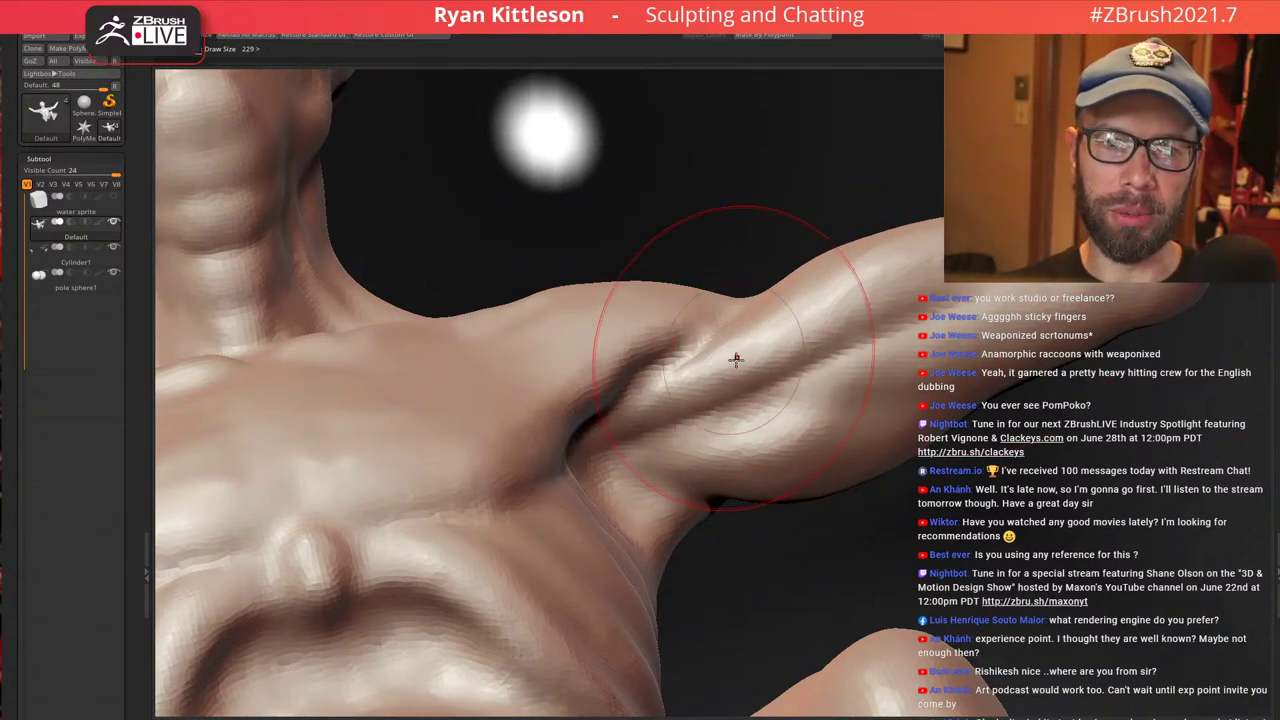
{"action": "right_click_drag", "start_coordinate": [746, 393], "coordinate": [680, 362]}
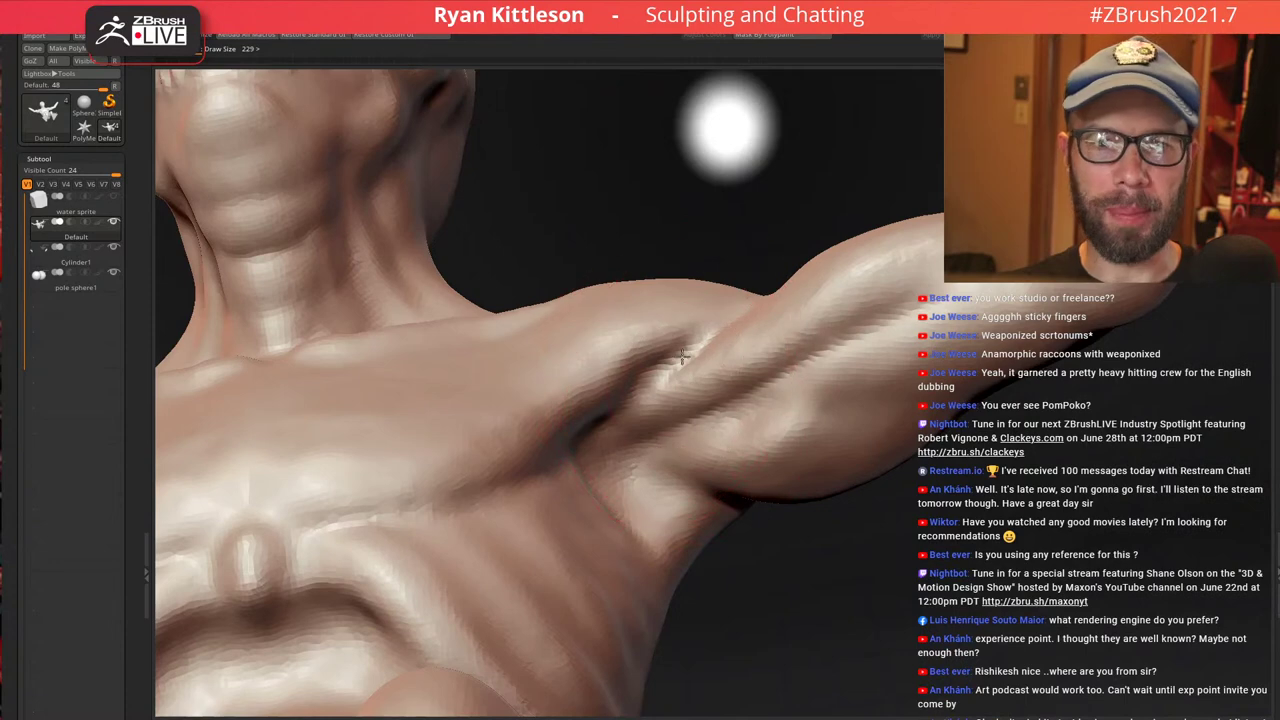
{"action": "left_click_drag", "start_coordinate": [682, 356], "coordinate": [615, 416]}
{"action": "mouse_move", "coordinate": [618, 388]}
{"action": "right_mouse_down"}
{"action": "mouse_move", "coordinate": [652, 392]}
{"action": "mouse_move", "coordinate": [665, 371]}
{"action": "right_mouse_up"}
{"action": "left_click_drag", "start_coordinate": [665, 370], "coordinate": [600, 365]}
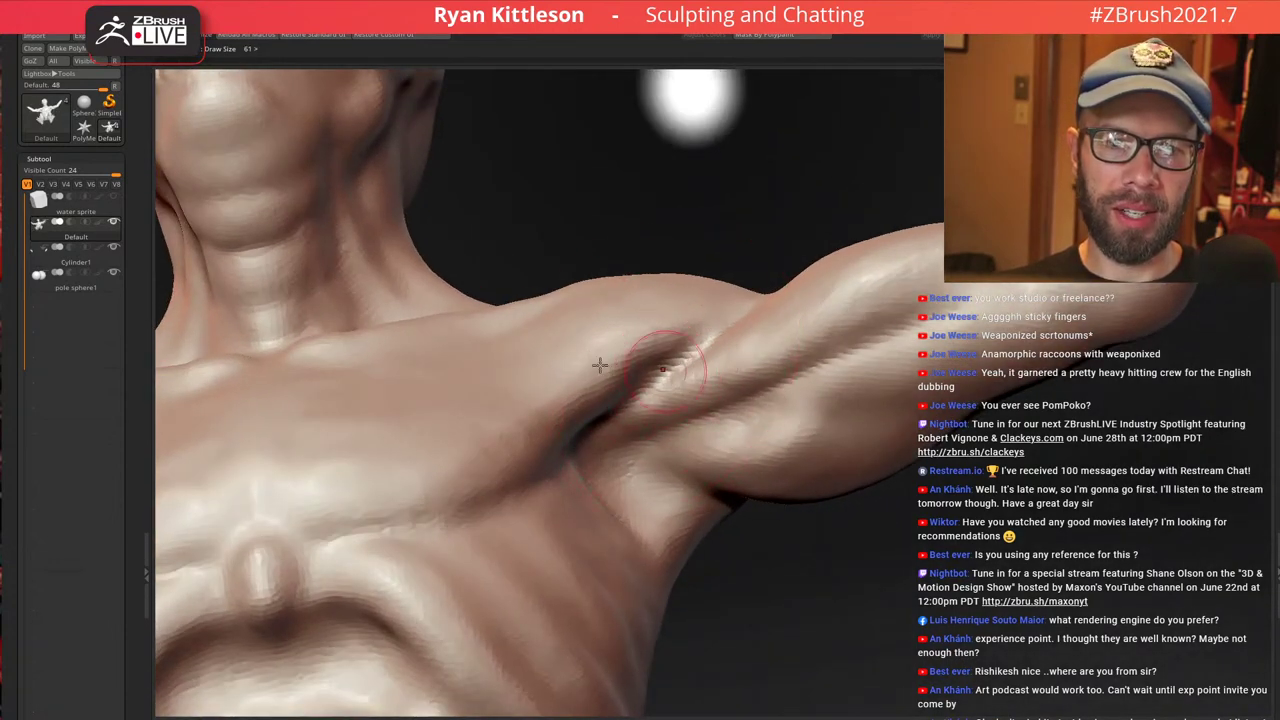
{"action": "mouse_move", "coordinate": [662, 369]}
{"action": "right_mouse_down"}
{"action": "mouse_move", "coordinate": [643, 358]}
{"action": "mouse_move", "coordinate": [657, 348]}
{"action": "mouse_move", "coordinate": [657, 306]}
{"action": "mouse_move", "coordinate": [640, 335]}
{"action": "right_mouse_up"}
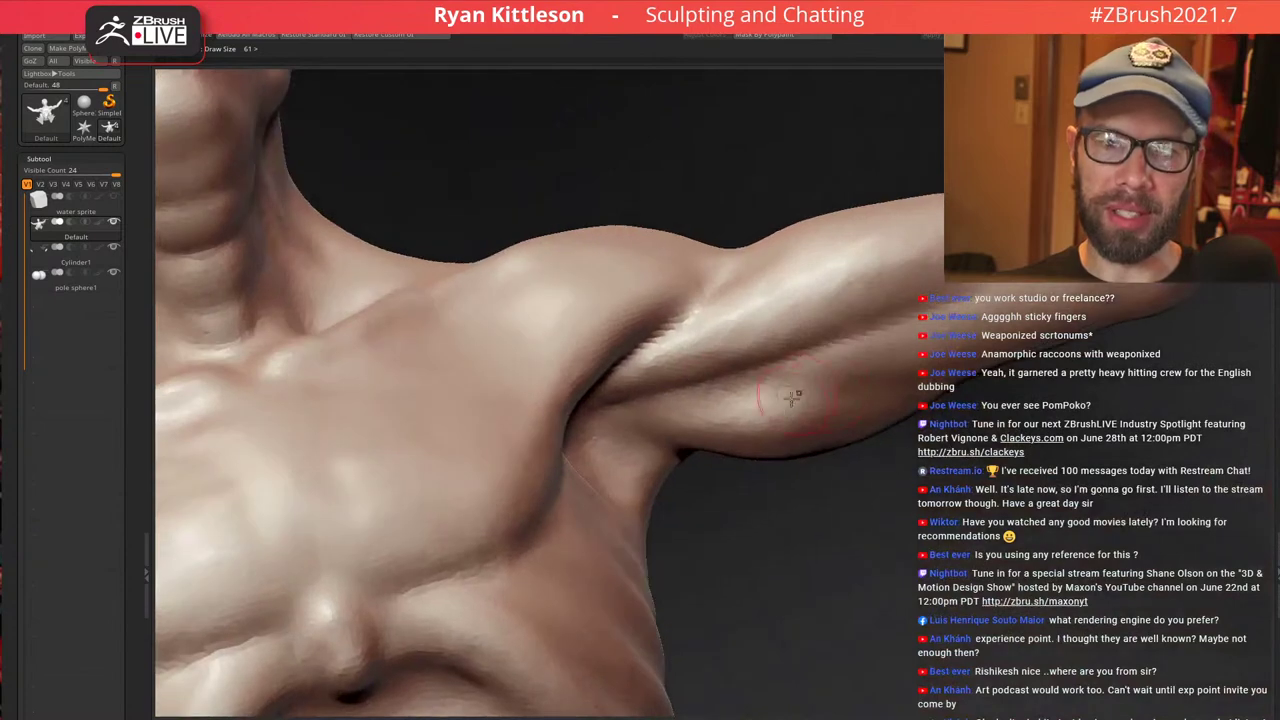
Shape the muscle on the underside of the upper arm with draw size 135
{"action": "key", "text": "bracketright"}
{"action": "key", "text": "bracketright"}
{"action": "key", "text": "bracketright"}
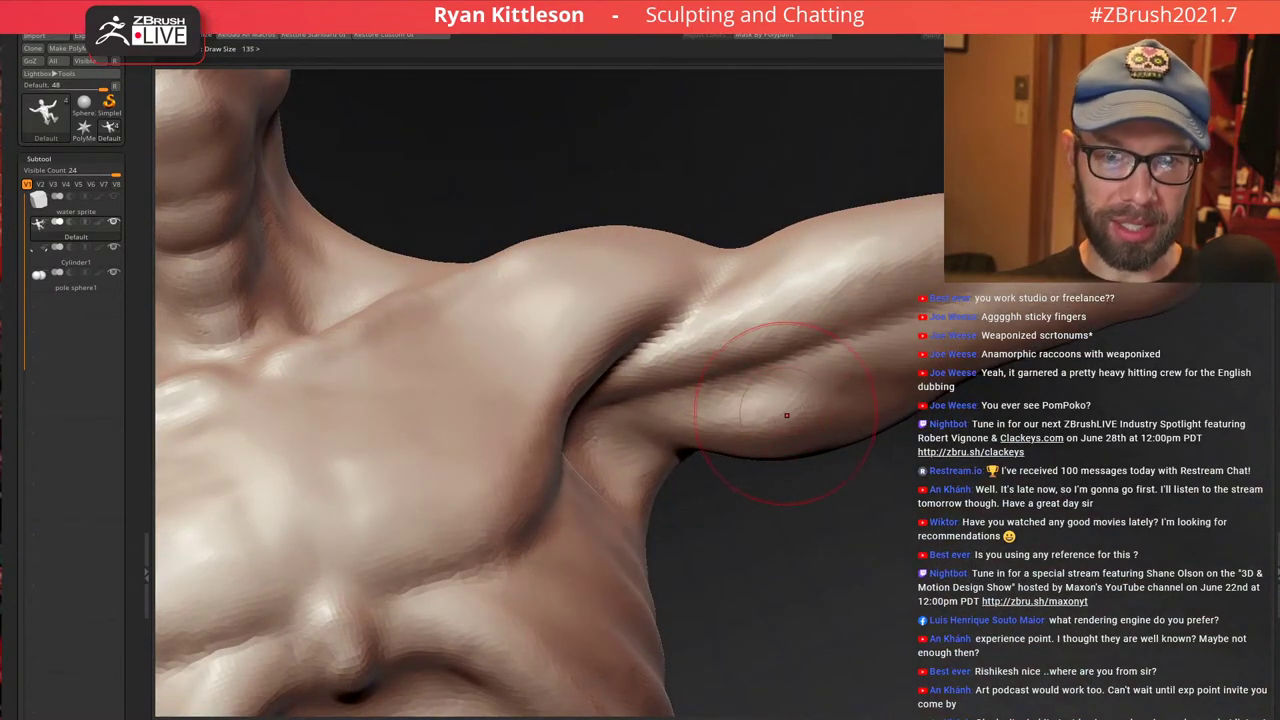
{"action": "mouse_move", "coordinate": [785, 417]}
{"action": "right_mouse_down"}
{"action": "mouse_move", "coordinate": [788, 435]}
{"action": "mouse_move", "coordinate": [731, 408]}
{"action": "mouse_move", "coordinate": [768, 466]}
{"action": "mouse_move", "coordinate": [831, 484]}
{"action": "mouse_move", "coordinate": [853, 413]}
{"action": "right_mouse_up"}
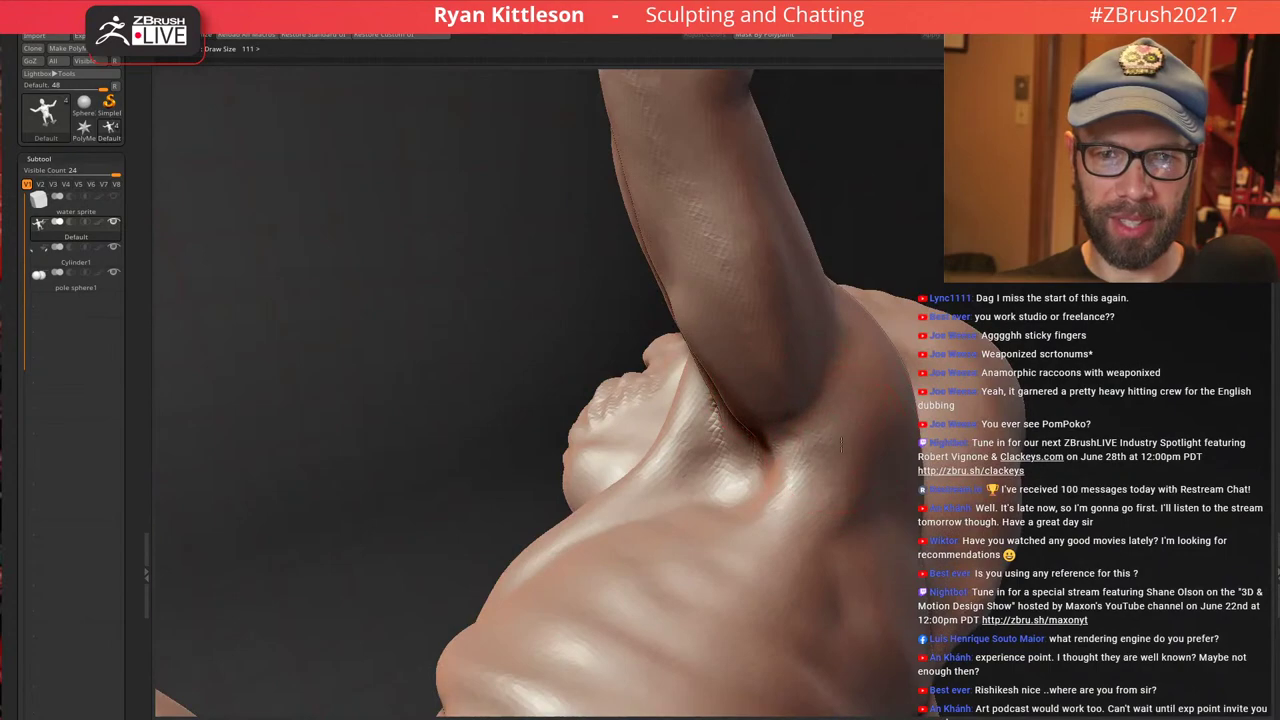
Define the back muscle running from behind the armpit down over the side of the ribs
{"action": "right_click_drag", "start_coordinate": [810, 456], "coordinate": [831, 462]}
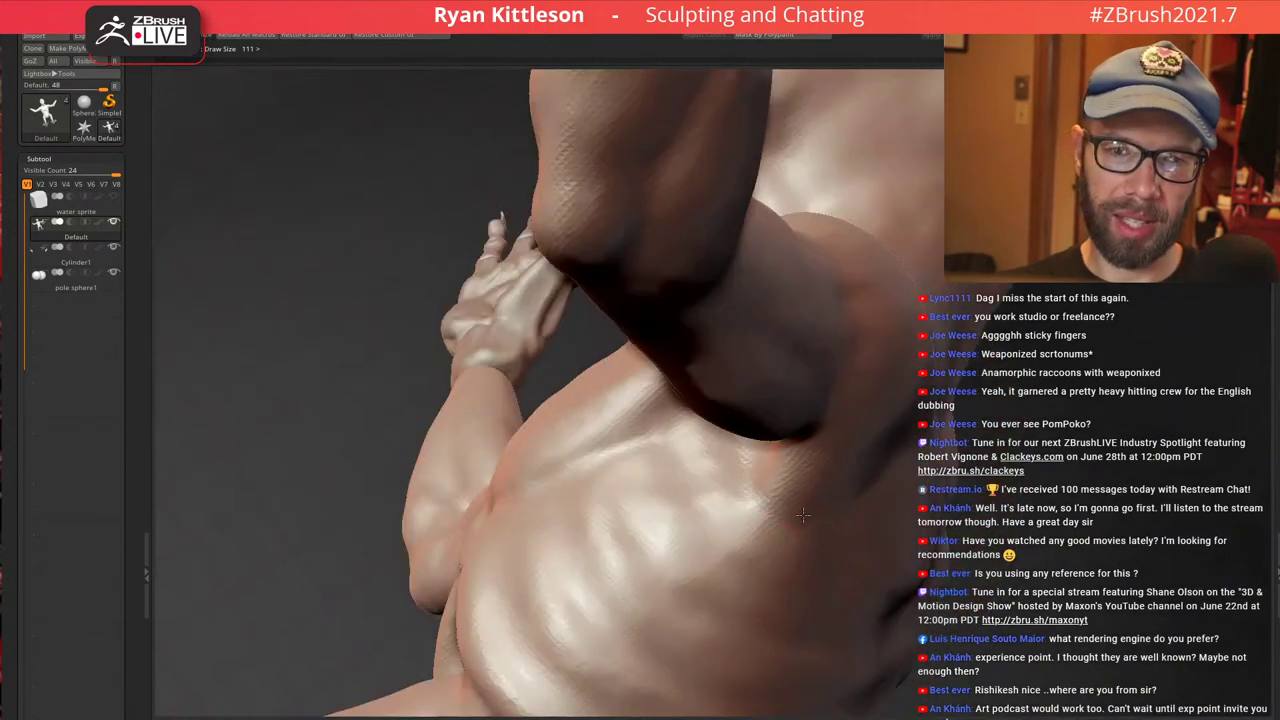
{"action": "left_click_drag", "start_coordinate": [784, 553], "coordinate": [764, 530]}
{"action": "mouse_move", "coordinate": [772, 512]}
{"action": "right_mouse_down"}
{"action": "mouse_move", "coordinate": [846, 423]}
{"action": "mouse_move", "coordinate": [780, 466]}
{"action": "mouse_move", "coordinate": [837, 466]}
{"action": "mouse_move", "coordinate": [800, 440]}
{"action": "mouse_move", "coordinate": [855, 475]}
{"action": "mouse_move", "coordinate": [788, 343]}
{"action": "right_mouse_up"}
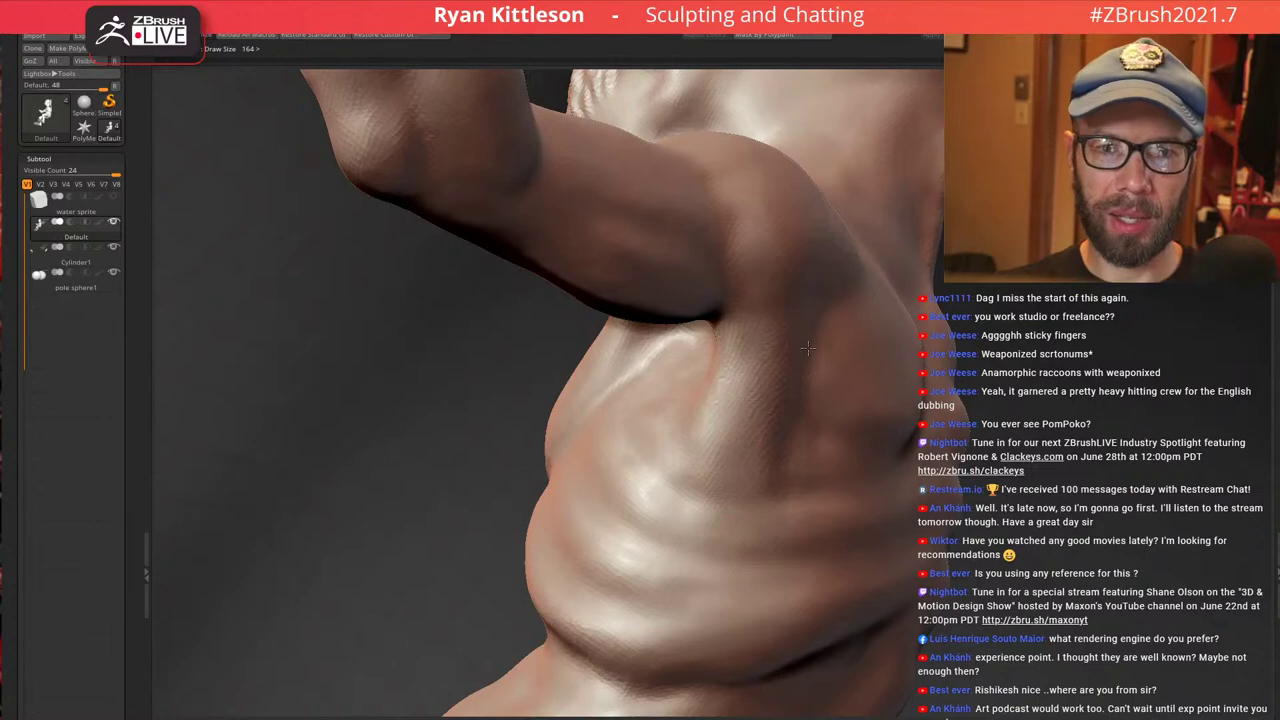
{"action": "mouse_move", "coordinate": [708, 391]}
{"action": "right_mouse_down"}
{"action": "mouse_move", "coordinate": [851, 354]}
{"action": "mouse_move", "coordinate": [857, 391]}
{"action": "mouse_move", "coordinate": [775, 398]}
{"action": "mouse_move", "coordinate": [694, 331]}
{"action": "mouse_move", "coordinate": [765, 331]}
{"action": "mouse_move", "coordinate": [744, 366]}
{"action": "mouse_move", "coordinate": [715, 304]}
{"action": "mouse_move", "coordinate": [737, 319]}
{"action": "mouse_move", "coordinate": [675, 316]}
{"action": "mouse_move", "coordinate": [677, 281]}
{"action": "mouse_move", "coordinate": [723, 251]}
{"action": "mouse_move", "coordinate": [838, 344]}
{"action": "right_mouse_up"}
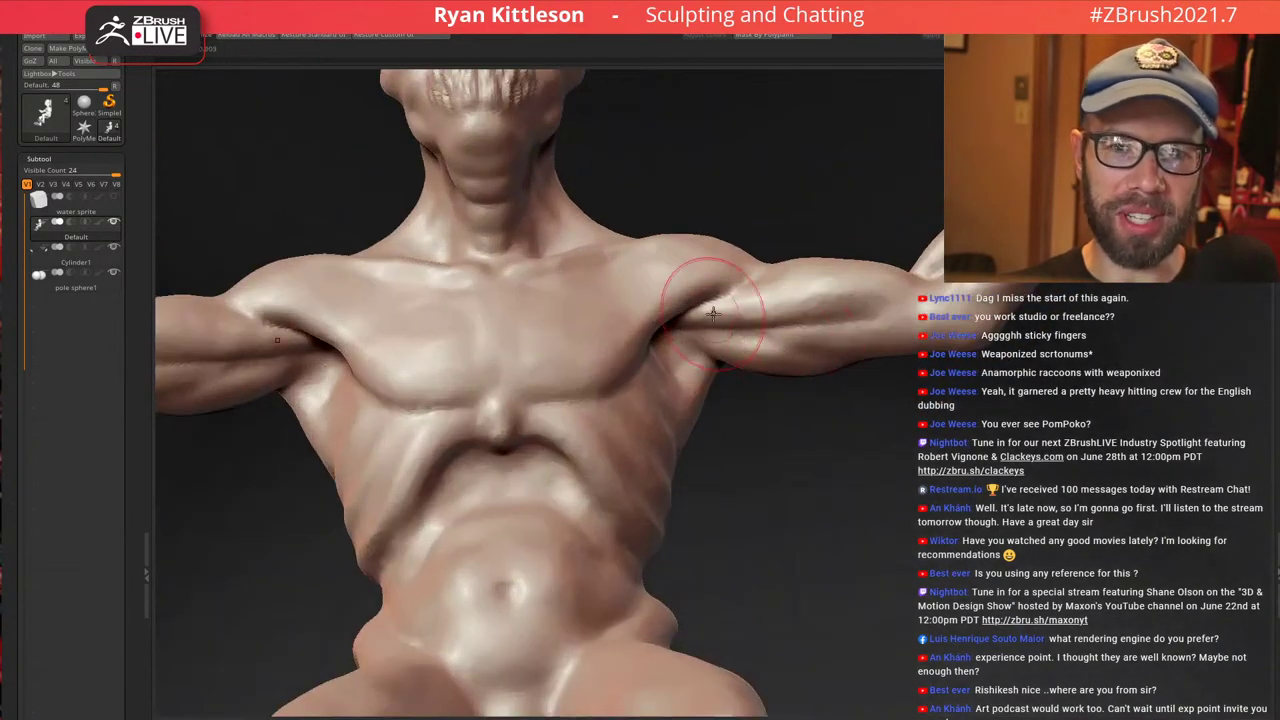
Deepen the hollows beneath both collarbones out toward the shoulders with draw size 199
{"action": "mouse_move", "coordinate": [755, 288]}
{"action": "right_mouse_down"}
{"action": "mouse_move", "coordinate": [715, 393]}
{"action": "mouse_move", "coordinate": [701, 312]}
{"action": "mouse_move", "coordinate": [752, 330]}
{"action": "mouse_move", "coordinate": [722, 262]}
{"action": "mouse_move", "coordinate": [756, 328]}
{"action": "right_mouse_up"}
{"action": "key", "text": "]"}
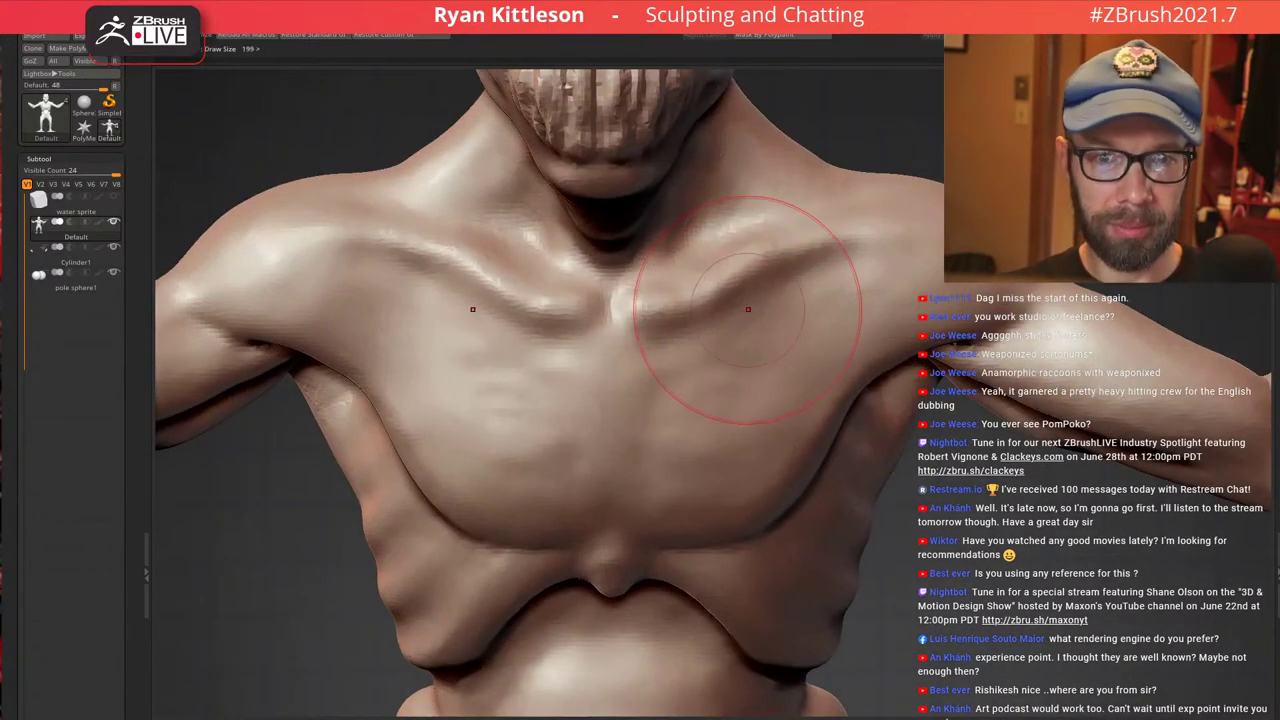
{"action": "left_click_drag", "start_coordinate": [702, 320], "coordinate": [775, 283]}
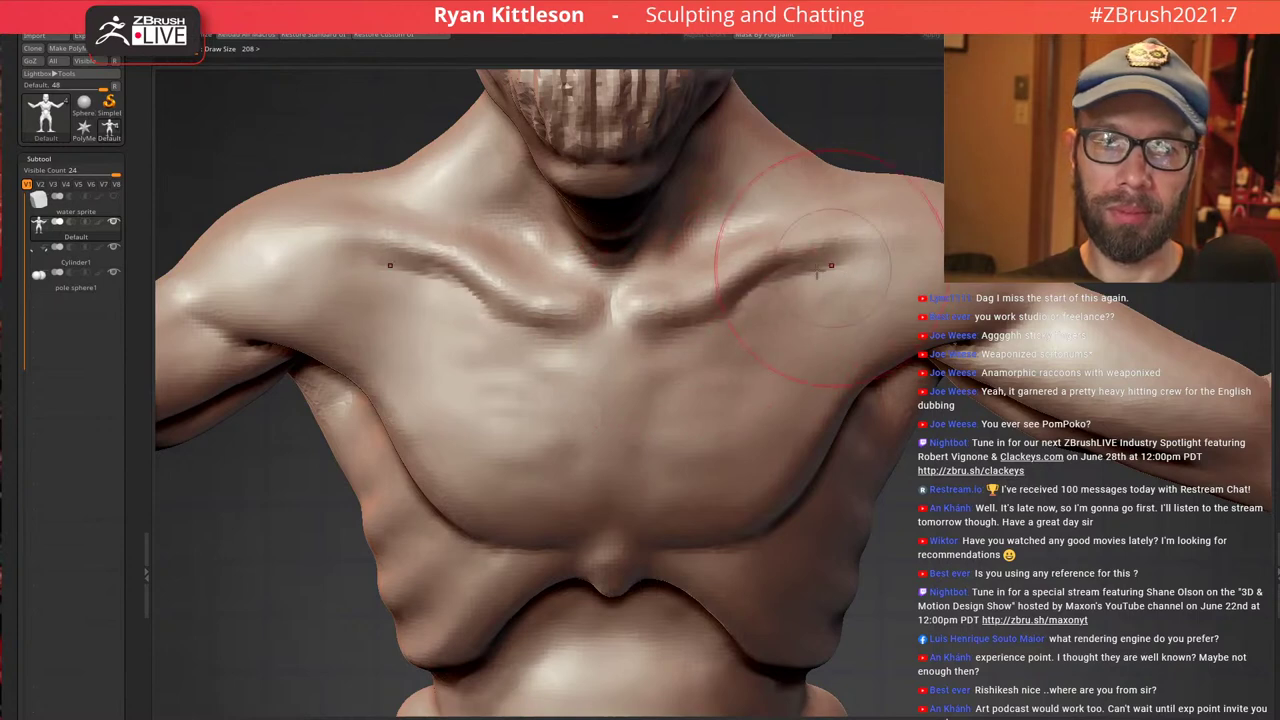
{"action": "right_click_drag", "start_coordinate": [694, 258], "coordinate": [654, 286]}
Define the neck muscles and the hollow between them above the collarbone with draw size 83
{"action": "left_click_drag", "start_coordinate": [675, 215], "coordinate": [626, 188]}
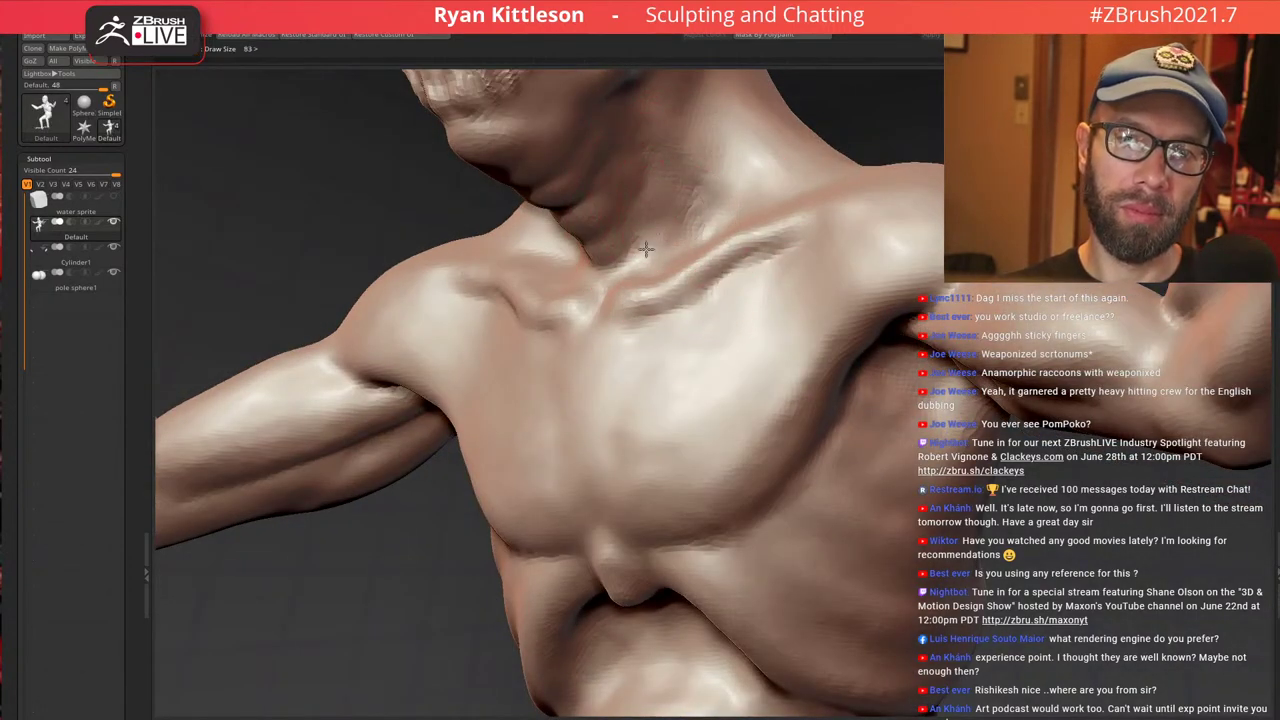
{"action": "mouse_move", "coordinate": [676, 145]}
{"action": "left_mouse_down"}
{"action": "mouse_move", "coordinate": [686, 212]}
{"action": "mouse_move", "coordinate": [704, 208]}
{"action": "left_mouse_up"}
{"action": "mouse_move", "coordinate": [706, 206]}
{"action": "right_mouse_down", "text": "alt"}
{"action": "mouse_move", "coordinate": [686, 326]}
{"action": "mouse_move", "coordinate": [648, 371]}
{"action": "right_mouse_up", "text": "alt"}
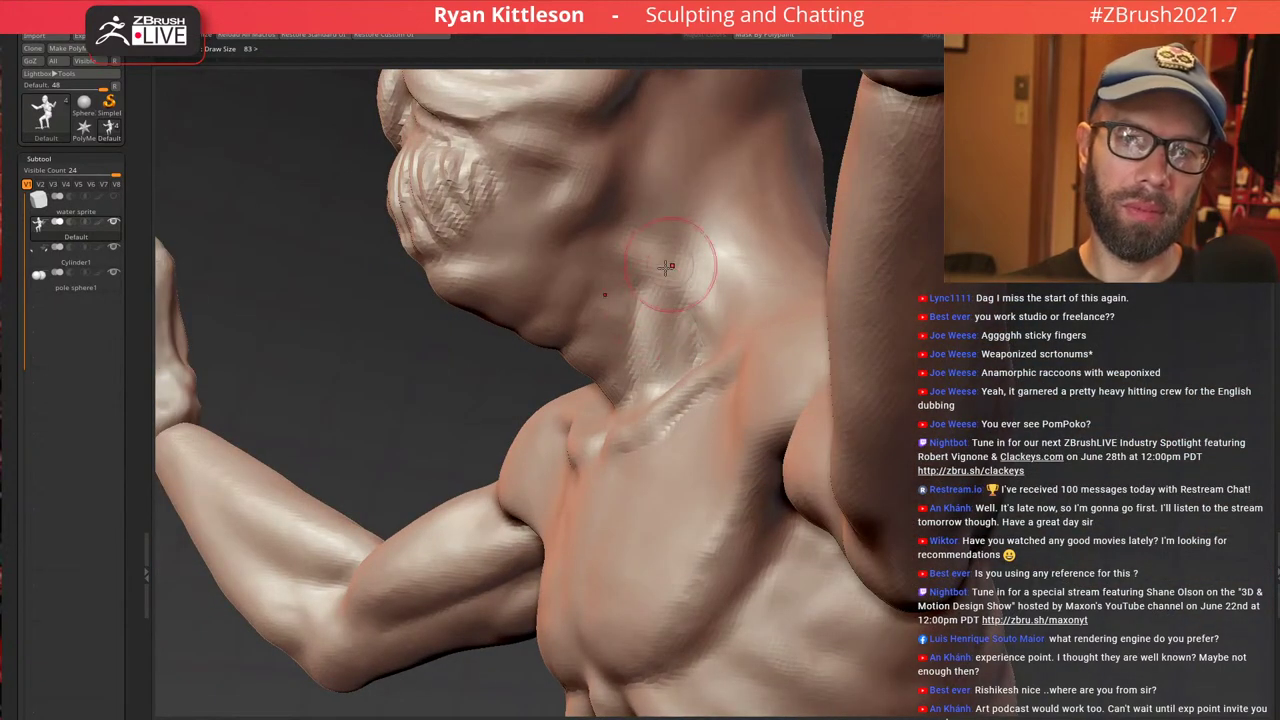
{"action": "right_click_drag", "start_coordinate": [667, 266], "coordinate": [691, 258]}
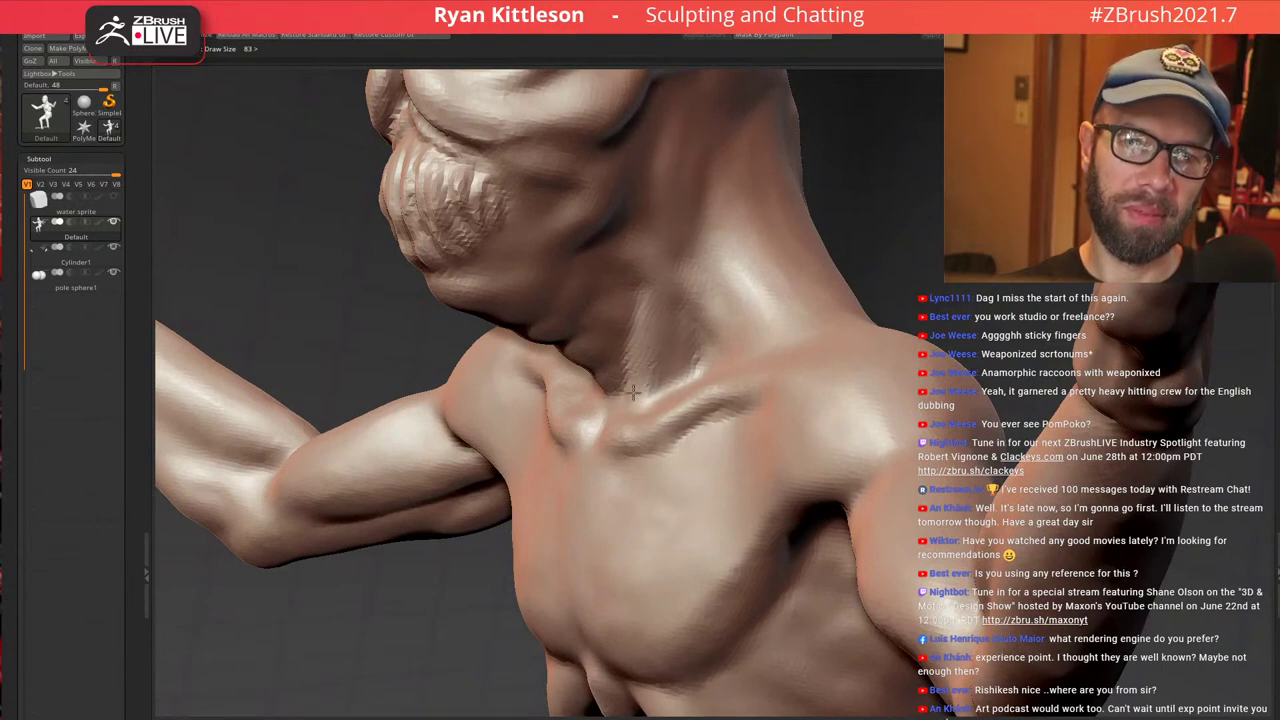
{"action": "mouse_move", "coordinate": [642, 376]}
{"action": "right_mouse_down"}
{"action": "mouse_move", "coordinate": [690, 385]}
{"action": "mouse_move", "coordinate": [641, 397]}
{"action": "right_mouse_up"}
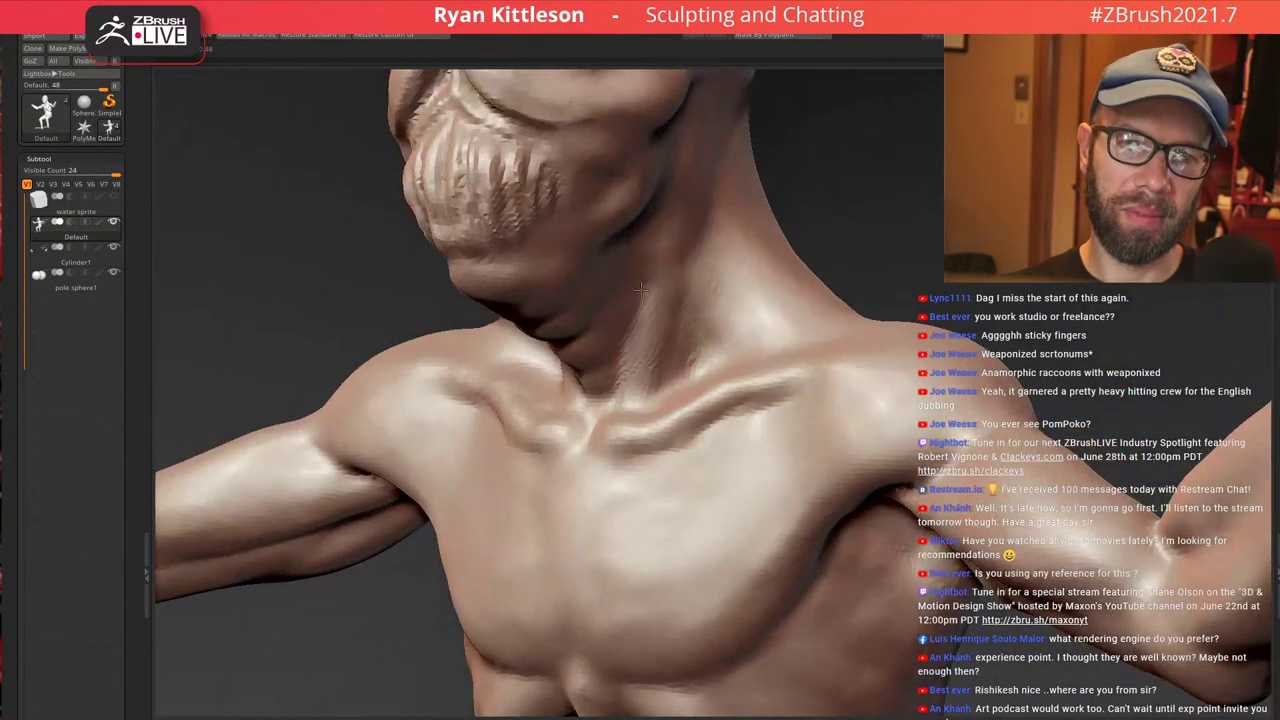
{"action": "right_click_drag", "start_coordinate": [683, 236], "coordinate": [640, 209]}
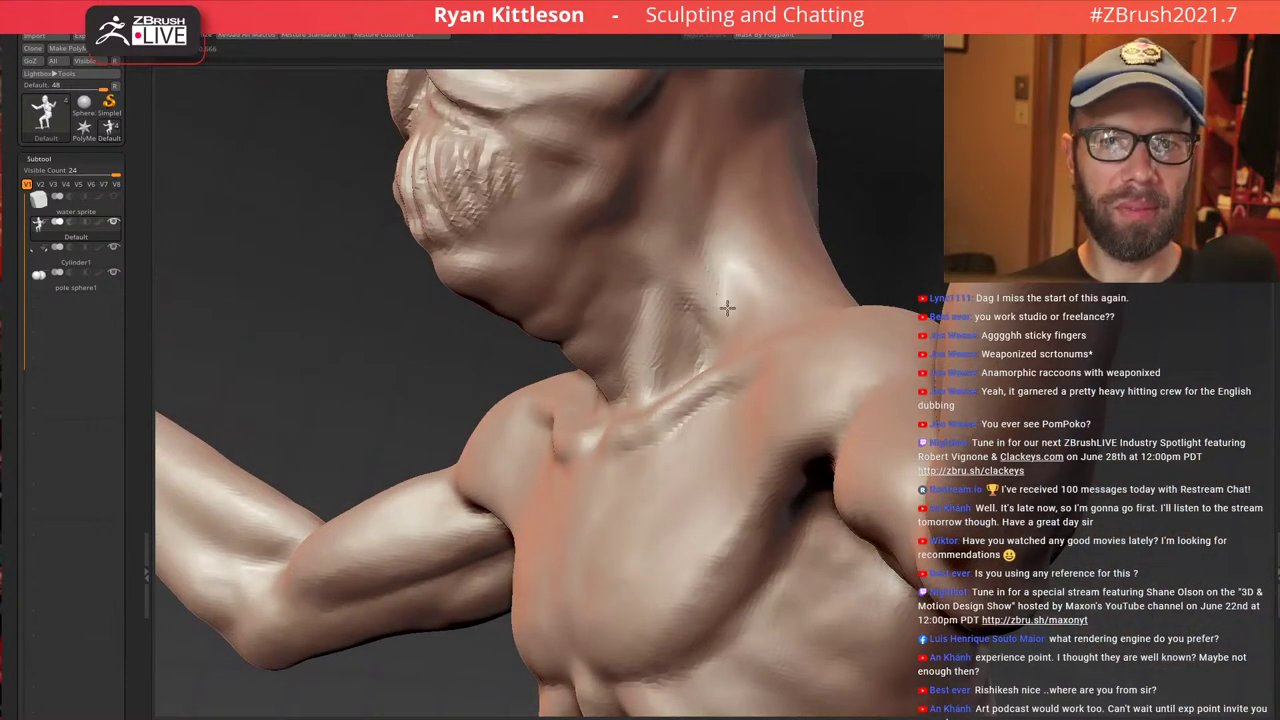
{"action": "right_click_drag", "start_coordinate": [701, 268], "coordinate": [712, 283]}
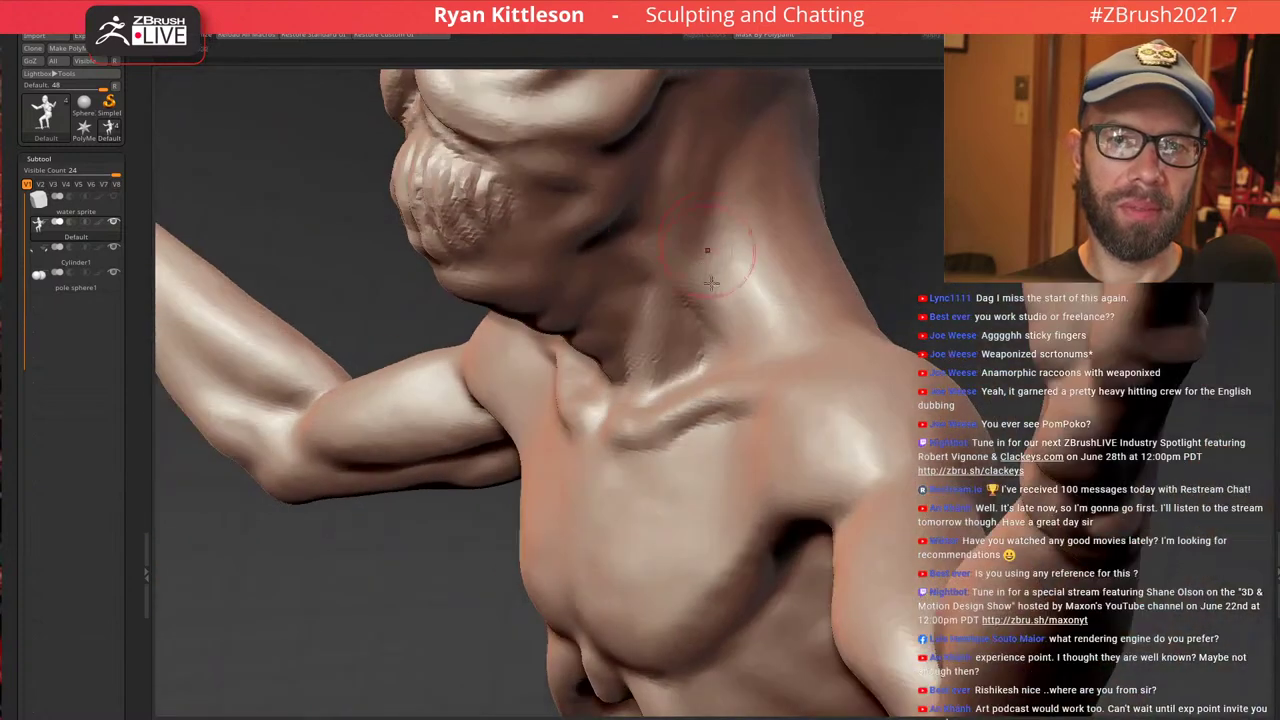
Shape the muscle running down the side and back of the neck with draw size 116
{"action": "mouse_move", "coordinate": [762, 159]}
{"action": "right_mouse_down"}
{"action": "mouse_move", "coordinate": [764, 284]}
{"action": "mouse_move", "coordinate": [761, 244]}
{"action": "right_mouse_up"}
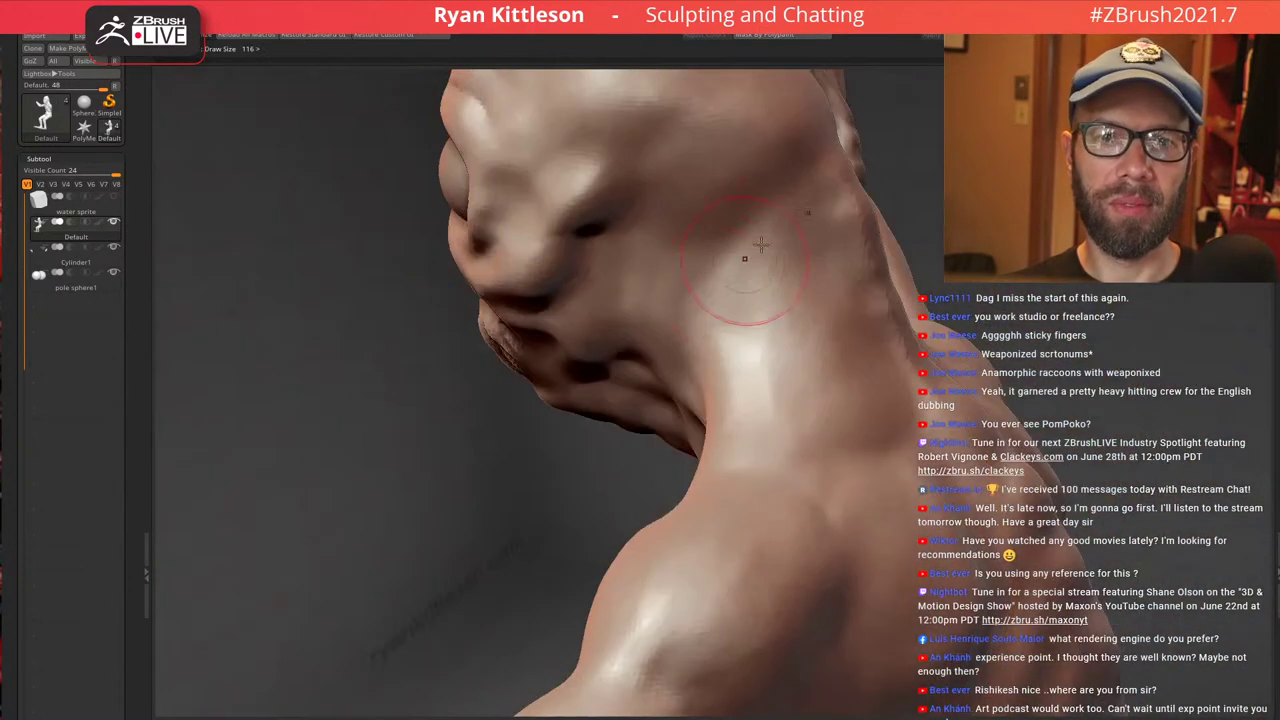
{"action": "left_click_drag", "start_coordinate": [714, 240], "coordinate": [757, 366]}
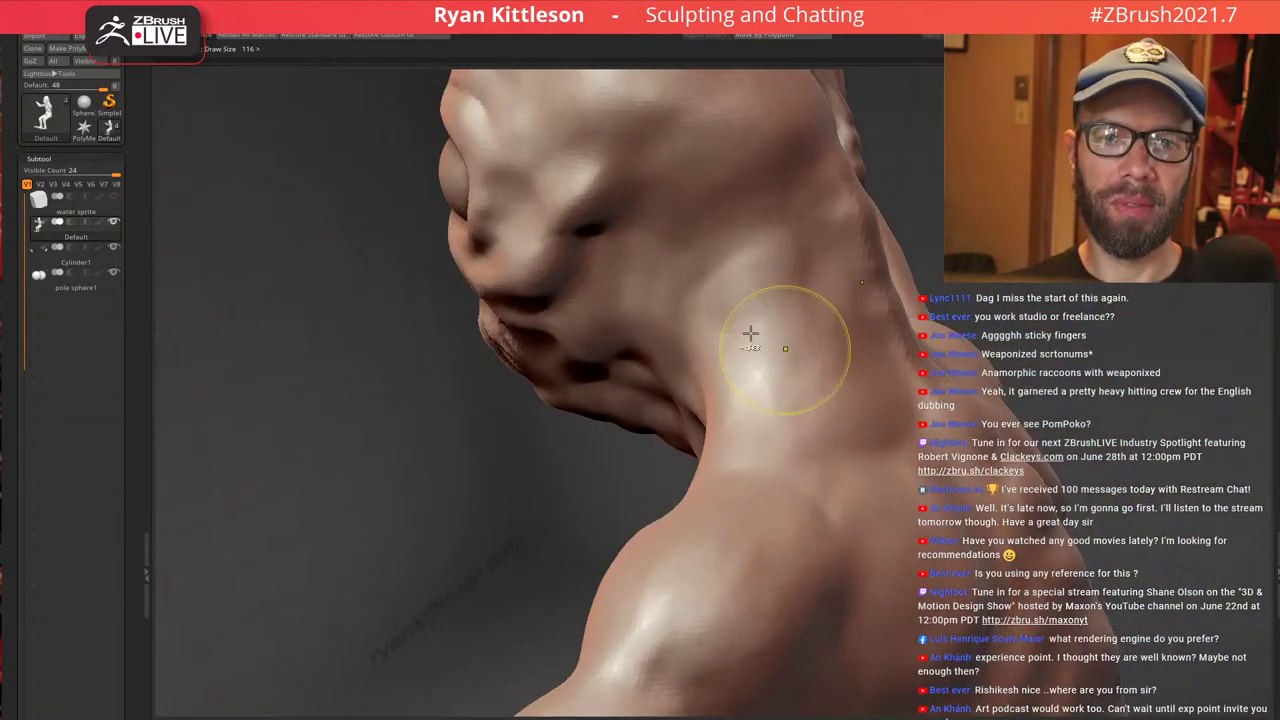
{"action": "mouse_move", "coordinate": [750, 334]}
{"action": "right_mouse_down", "text": "ctrl"}
{"action": "mouse_move", "coordinate": [838, 257]}
{"action": "mouse_move", "coordinate": [840, 309]}
{"action": "mouse_move", "coordinate": [720, 320]}
{"action": "mouse_move", "coordinate": [800, 290]}
{"action": "mouse_move", "coordinate": [757, 314]}
{"action": "mouse_move", "coordinate": [820, 314]}
{"action": "mouse_move", "coordinate": [768, 276]}
{"action": "right_mouse_up", "text": "ctrl"}
Carve a crease beneath the base of the skull where it meets the neck
{"action": "mouse_move", "coordinate": [785, 222]}
{"action": "right_mouse_down", "text": "ctrl"}
{"action": "mouse_move", "coordinate": [803, 263]}
{"action": "mouse_move", "coordinate": [776, 317]}
{"action": "mouse_move", "coordinate": [785, 270]}
{"action": "mouse_move", "coordinate": [799, 313]}
{"action": "right_mouse_up", "text": "ctrl"}
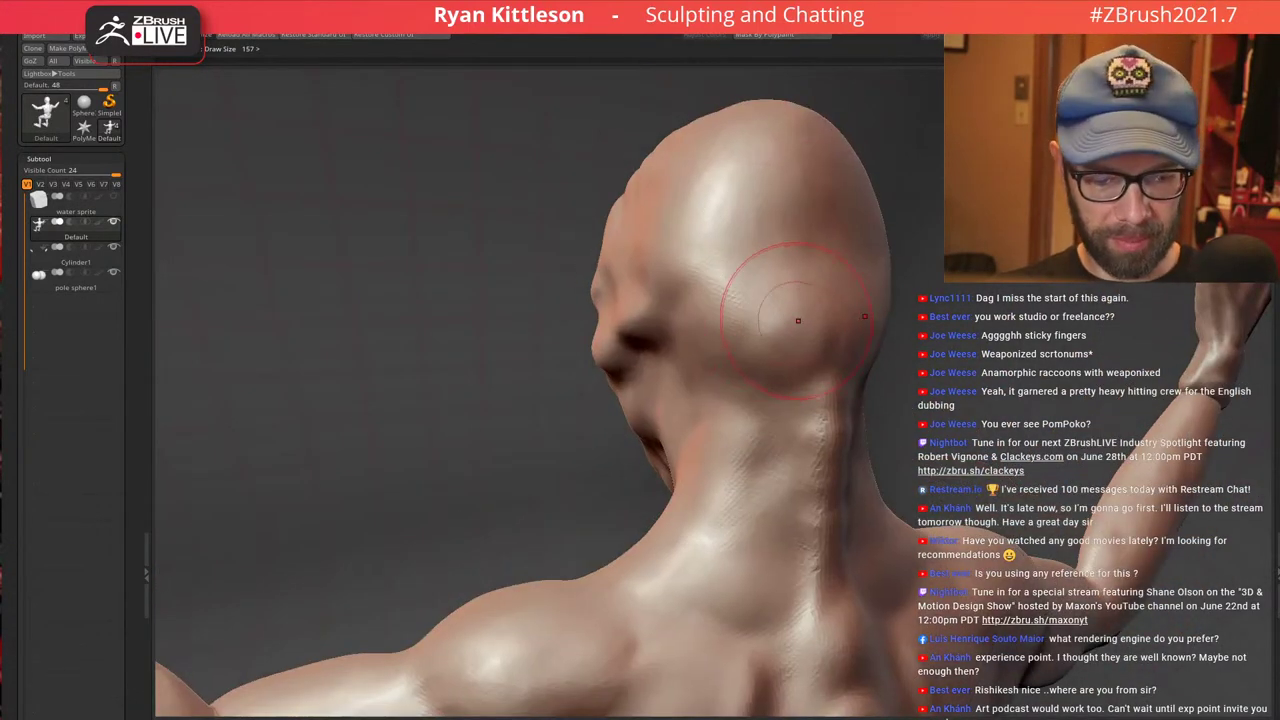
{"action": "left_click_drag", "start_coordinate": [806, 380], "coordinate": [744, 383]}
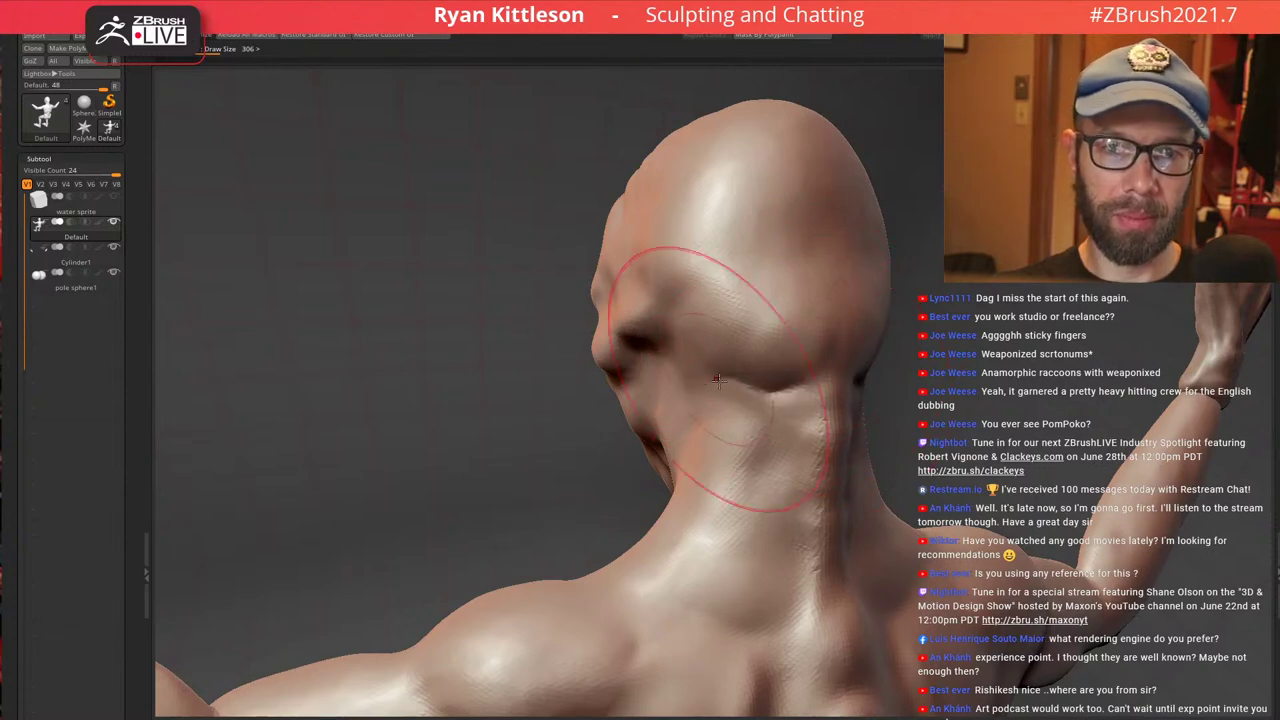
{"action": "mouse_move", "coordinate": [752, 318]}
{"action": "right_mouse_down"}
{"action": "mouse_move", "coordinate": [814, 306]}
{"action": "mouse_move", "coordinate": [786, 328]}
{"action": "right_mouse_up"}
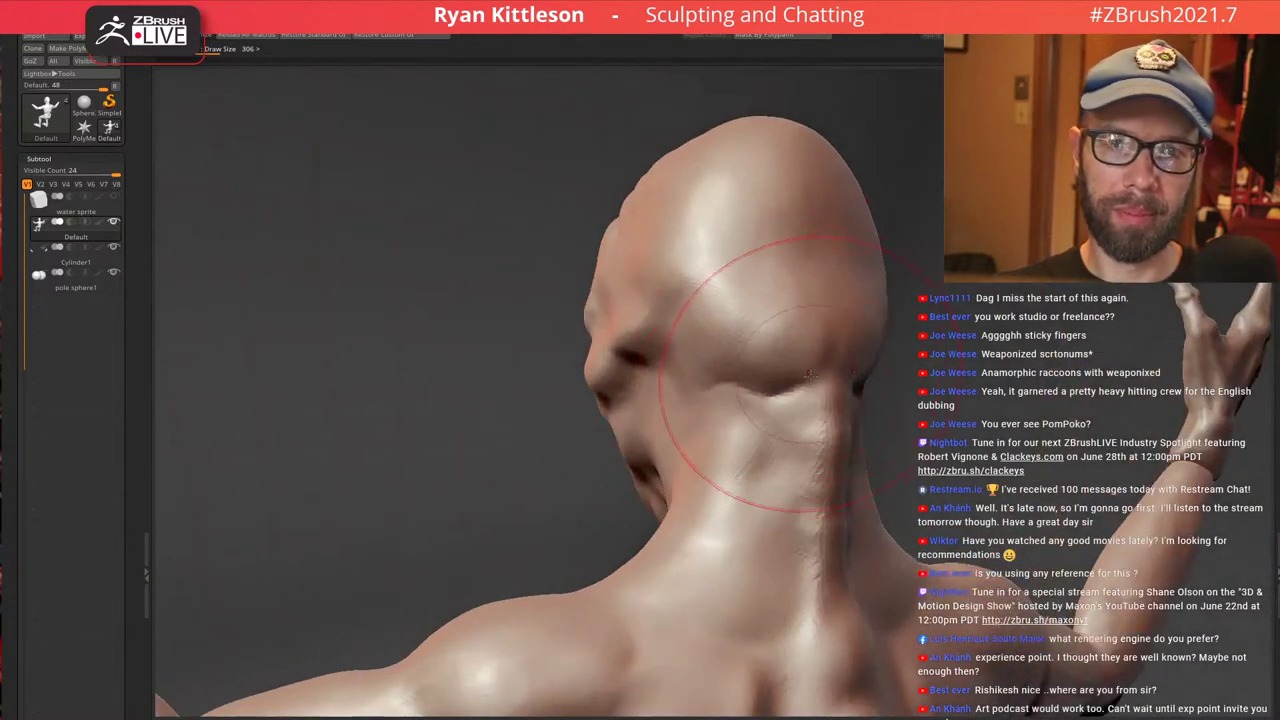
Undo the trial stroke on the back of the skull and carve a vertical groove down its midline with draw size 306
{"action": "left_click_drag", "start_coordinate": [844, 321], "coordinate": [842, 338]}
{"action": "key", "text": "ctrl+z"}
{"action": "right_click_drag", "start_coordinate": [860, 302], "coordinate": [826, 300]}
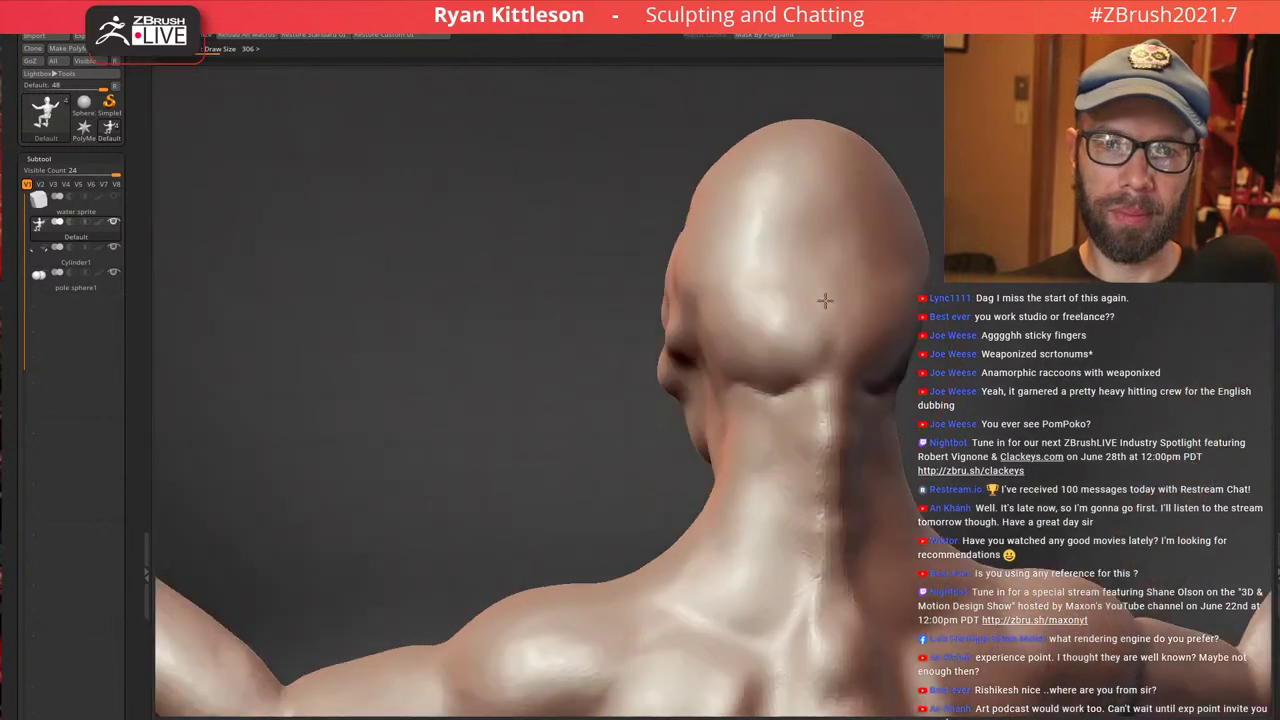
{"action": "left_click_drag", "start_coordinate": [828, 282], "coordinate": [833, 377]}
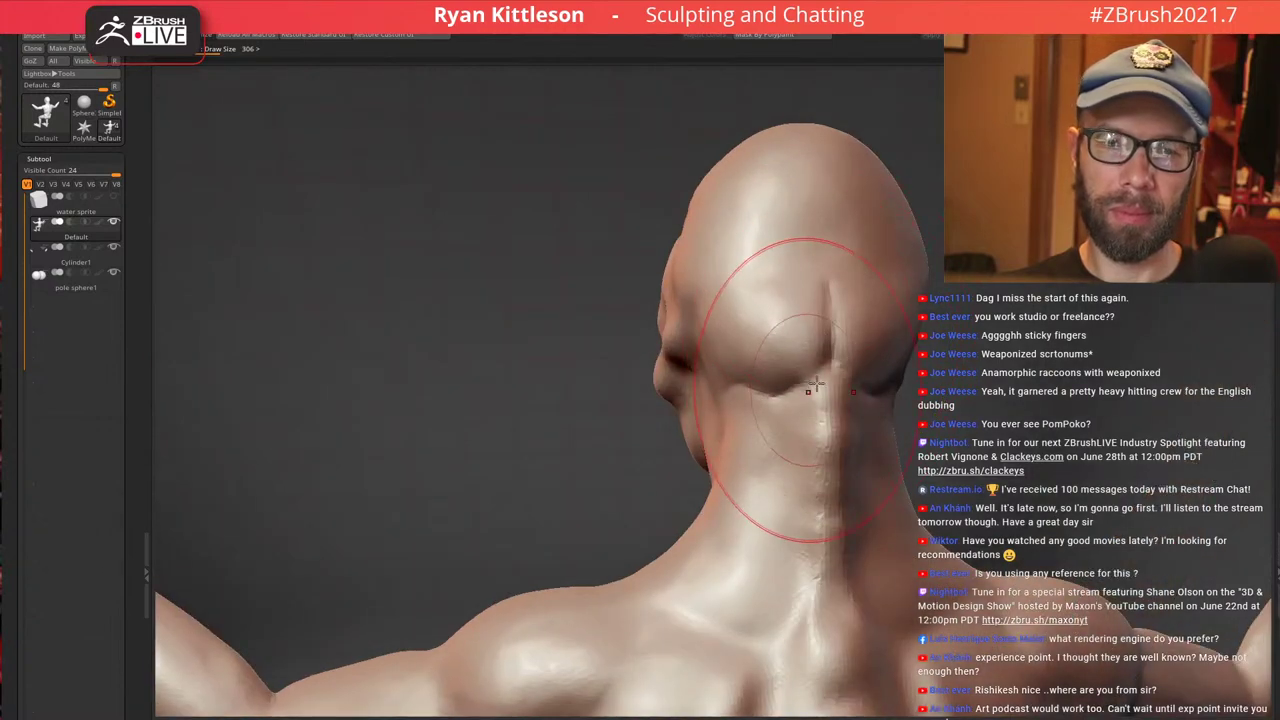
{"action": "right_click_drag", "start_coordinate": [808, 335], "coordinate": [868, 311]}
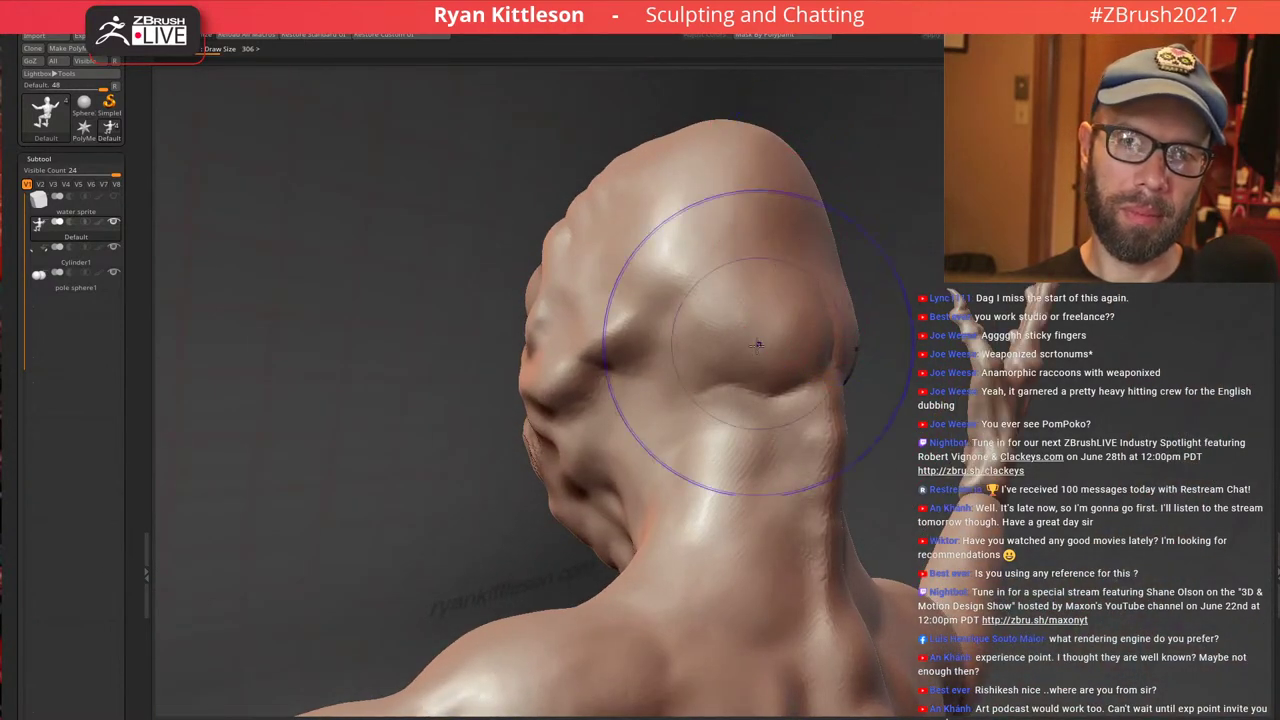
Deepen the crease running from behind the eye socket down along the cheek and jaw with draw size 203
{"action": "mouse_move", "coordinate": [708, 370]}
{"action": "right_mouse_down"}
{"action": "mouse_move", "coordinate": [757, 354]}
{"action": "mouse_move", "coordinate": [637, 350]}
{"action": "mouse_move", "coordinate": [656, 352]}
{"action": "right_mouse_up"}
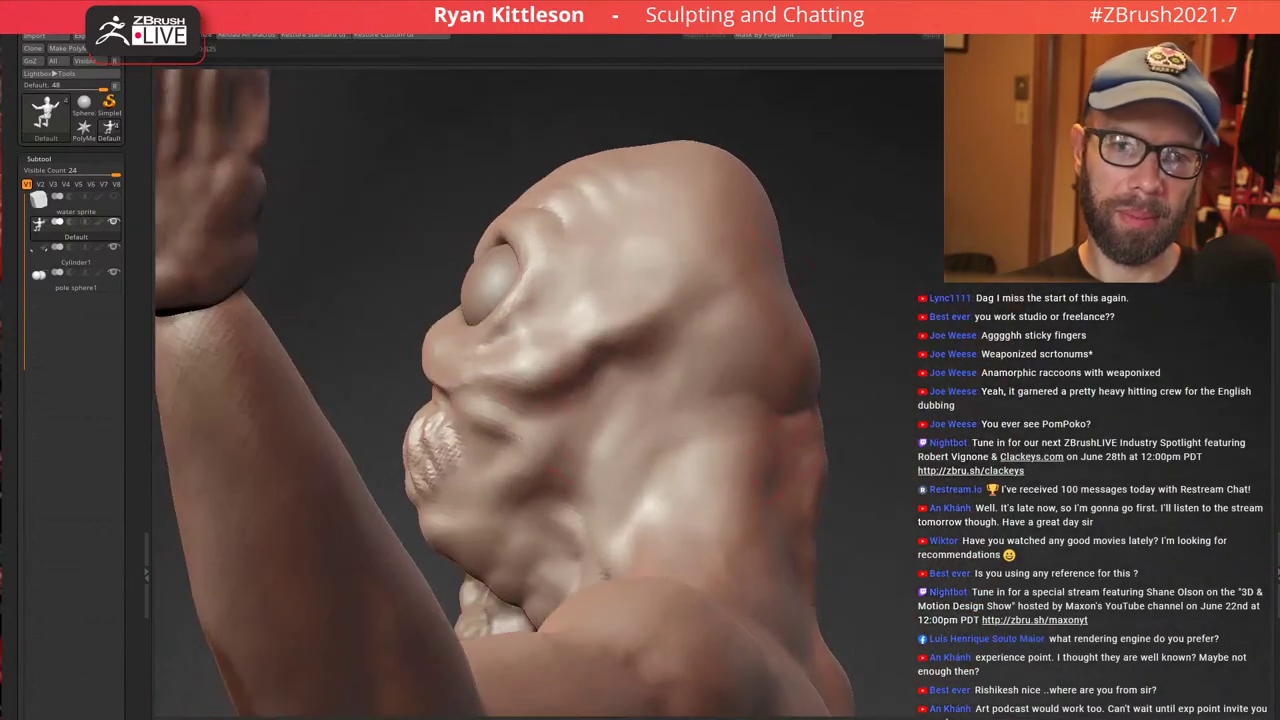
{"action": "key", "text": "bracketleft"}
{"action": "left_click_drag", "start_coordinate": [593, 383], "coordinate": [526, 412]}
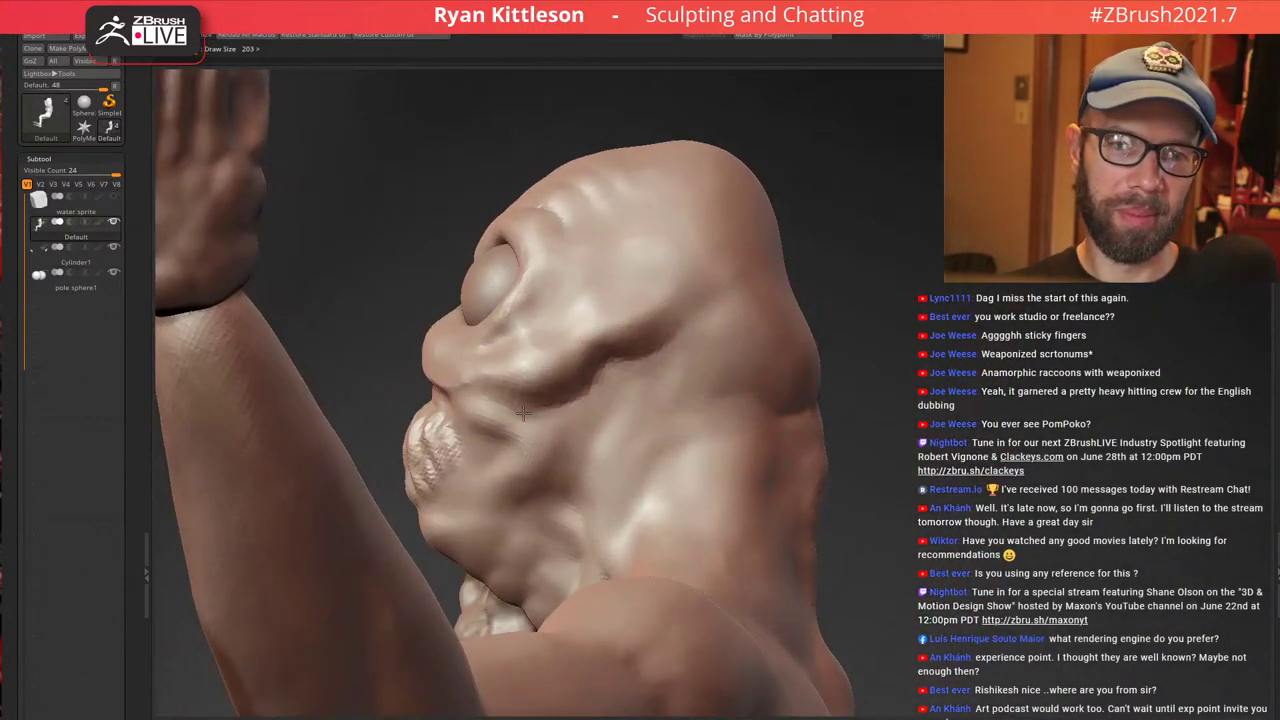
{"action": "mouse_move", "coordinate": [556, 413]}
{"action": "right_mouse_down"}
{"action": "mouse_move", "coordinate": [648, 417]}
{"action": "mouse_move", "coordinate": [603, 427]}
{"action": "mouse_move", "coordinate": [566, 463]}
{"action": "right_mouse_up"}
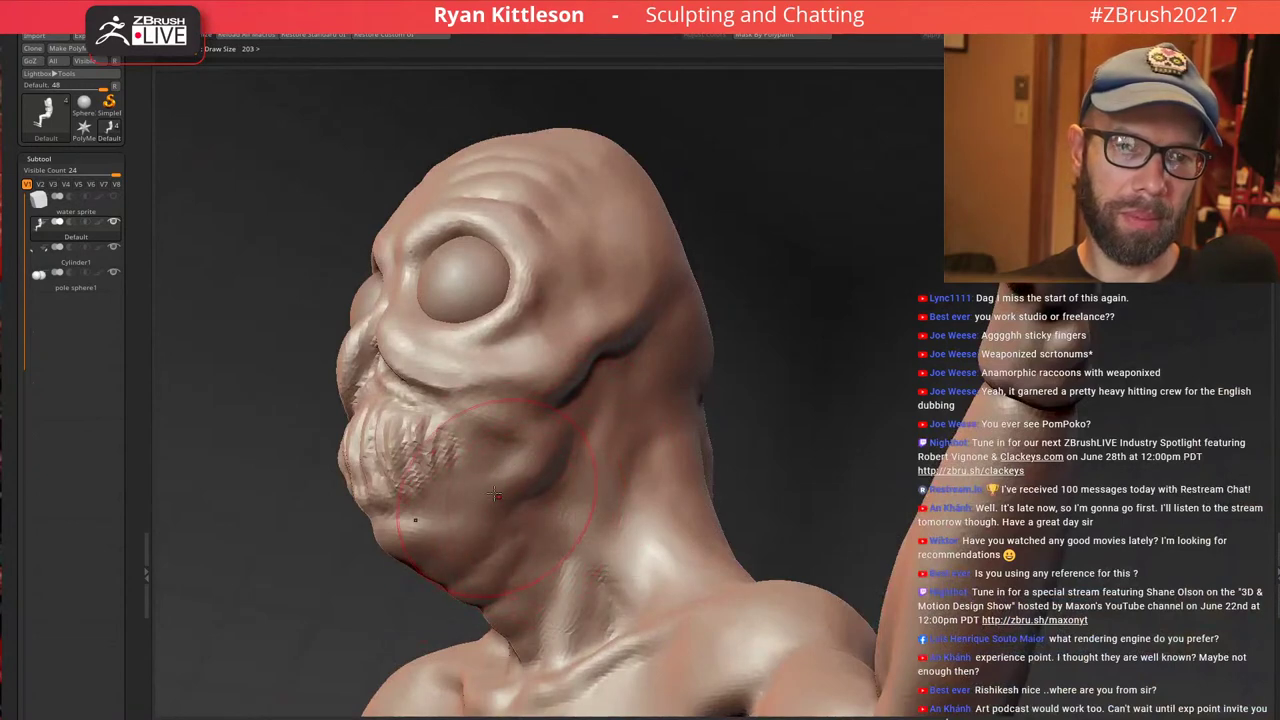
{"action": "right_click_drag", "start_coordinate": [487, 470], "coordinate": [555, 480]}
{"action": "right_click_drag", "start_coordinate": [555, 480], "coordinate": [540, 520], "text": "ctrl"}
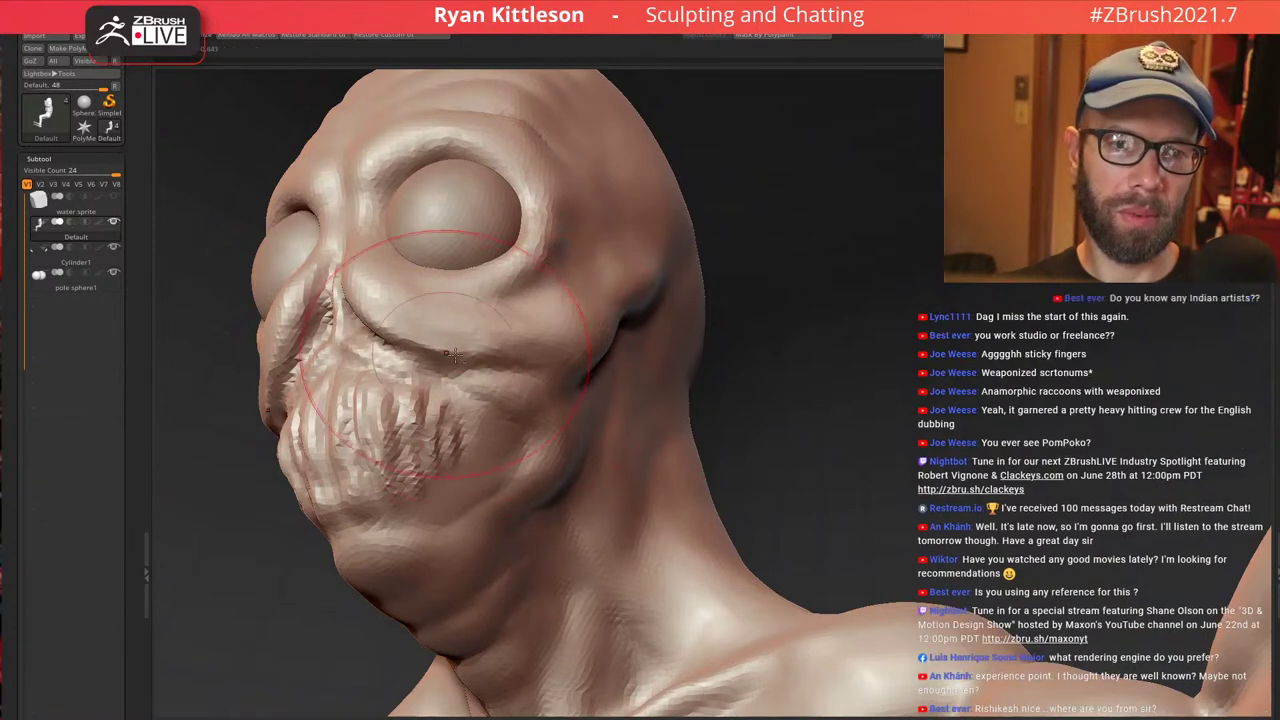
Sculpt the kneecap and the bony bump beneath it with draw size 124, carving a crease between them
{"action": "mouse_move", "coordinate": [545, 419]}
{"action": "right_mouse_down"}
{"action": "mouse_move", "coordinate": [495, 452]}
{"action": "mouse_move", "coordinate": [530, 380]}
{"action": "mouse_move", "coordinate": [648, 396]}
{"action": "mouse_move", "coordinate": [653, 376]}
{"action": "right_mouse_up"}
{"action": "right_click_drag", "start_coordinate": [653, 376], "coordinate": [742, 236], "text": "alt"}
{"action": "mouse_move", "coordinate": [634, 270]}
{"action": "right_mouse_down", "text": "ctrl"}
{"action": "mouse_move", "coordinate": [632, 302]}
{"action": "mouse_move", "coordinate": [662, 288]}
{"action": "mouse_move", "coordinate": [655, 335]}
{"action": "right_mouse_up", "text": "ctrl"}
{"action": "mouse_move", "coordinate": [580, 325]}
{"action": "right_mouse_down"}
{"action": "mouse_move", "coordinate": [662, 326]}
{"action": "mouse_move", "coordinate": [508, 342]}
{"action": "right_mouse_up"}
{"action": "mouse_move", "coordinate": [680, 330]}
{"action": "right_mouse_down"}
{"action": "mouse_move", "coordinate": [754, 343]}
{"action": "mouse_move", "coordinate": [756, 280]}
{"action": "right_mouse_up"}
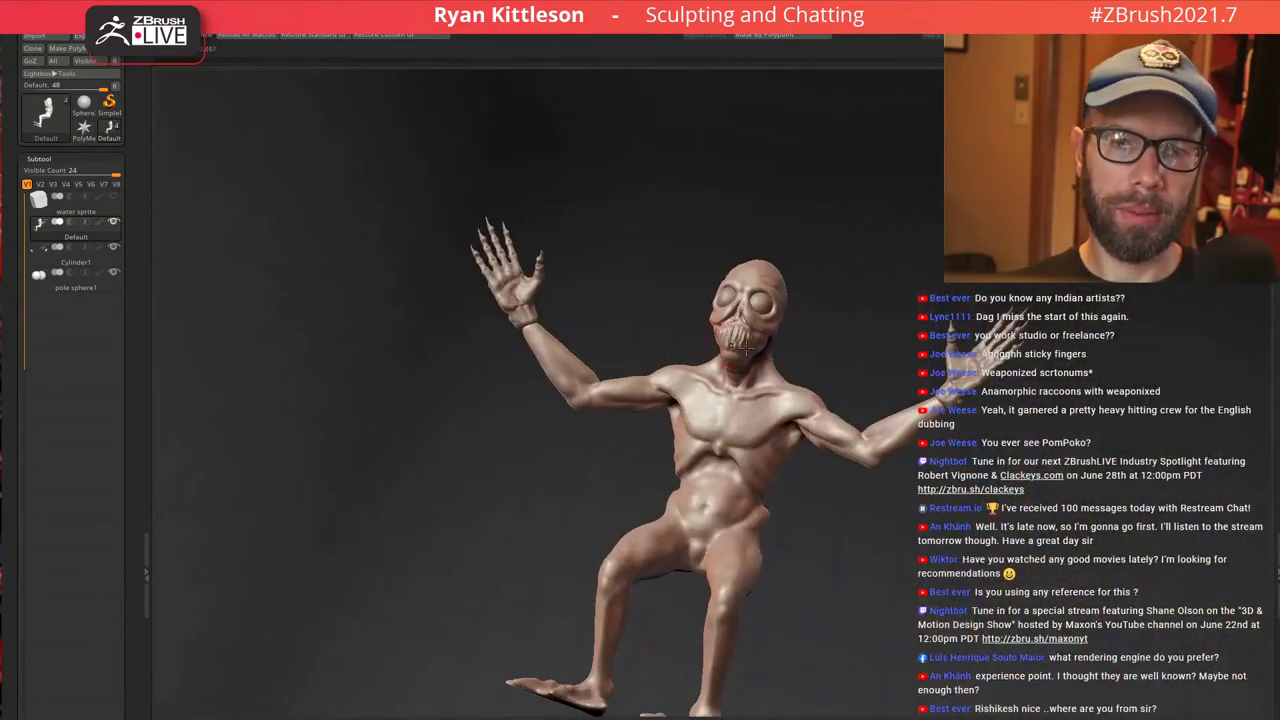
{"action": "mouse_move", "coordinate": [762, 405]}
{"action": "right_mouse_down", "text": "alt"}
{"action": "mouse_move", "coordinate": [688, 230]}
{"action": "mouse_move", "coordinate": [755, 313]}
{"action": "mouse_move", "coordinate": [674, 328]}
{"action": "mouse_move", "coordinate": [700, 332]}
{"action": "right_mouse_up", "text": "alt"}
{"action": "mouse_move", "coordinate": [674, 449]}
{"action": "right_mouse_down", "text": "alt"}
{"action": "mouse_move", "coordinate": [720, 290]}
{"action": "mouse_move", "coordinate": [676, 345]}
{"action": "right_mouse_up", "text": "alt"}
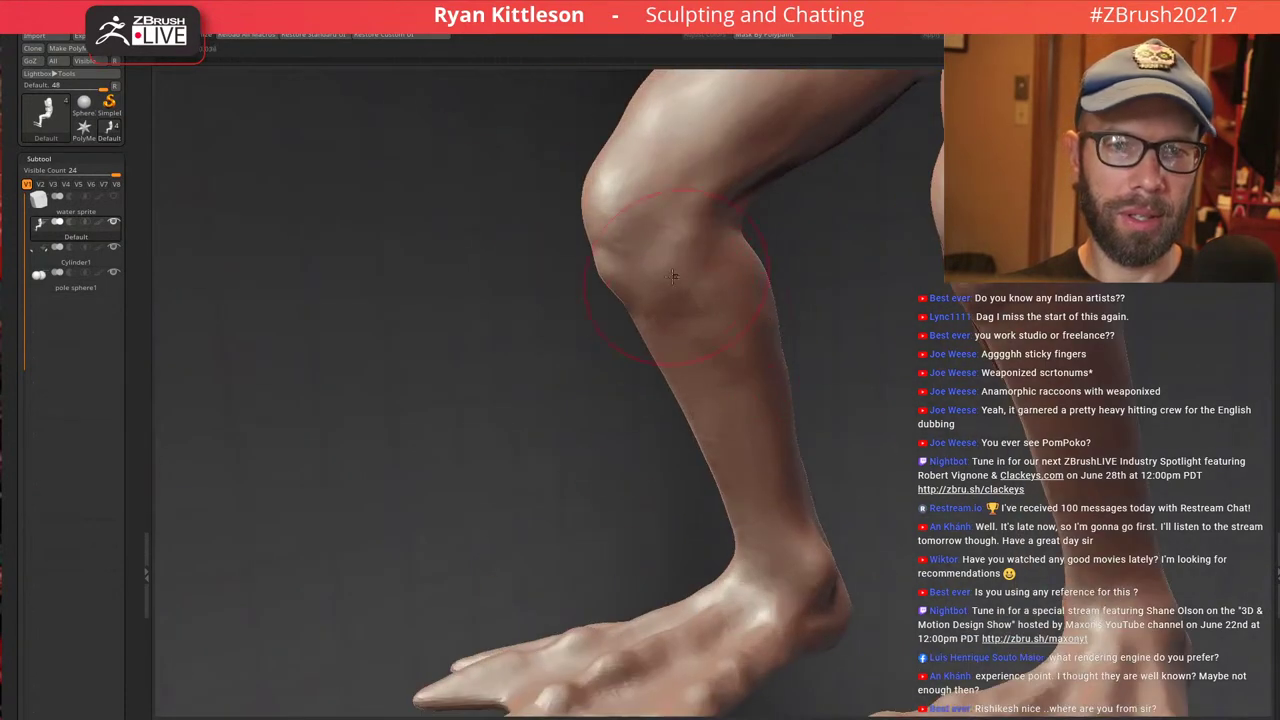
{"action": "mouse_move", "coordinate": [670, 250]}
{"action": "right_mouse_down", "text": "alt"}
{"action": "mouse_move", "coordinate": [715, 308]}
{"action": "mouse_move", "coordinate": [661, 265]}
{"action": "right_mouse_up", "text": "alt"}
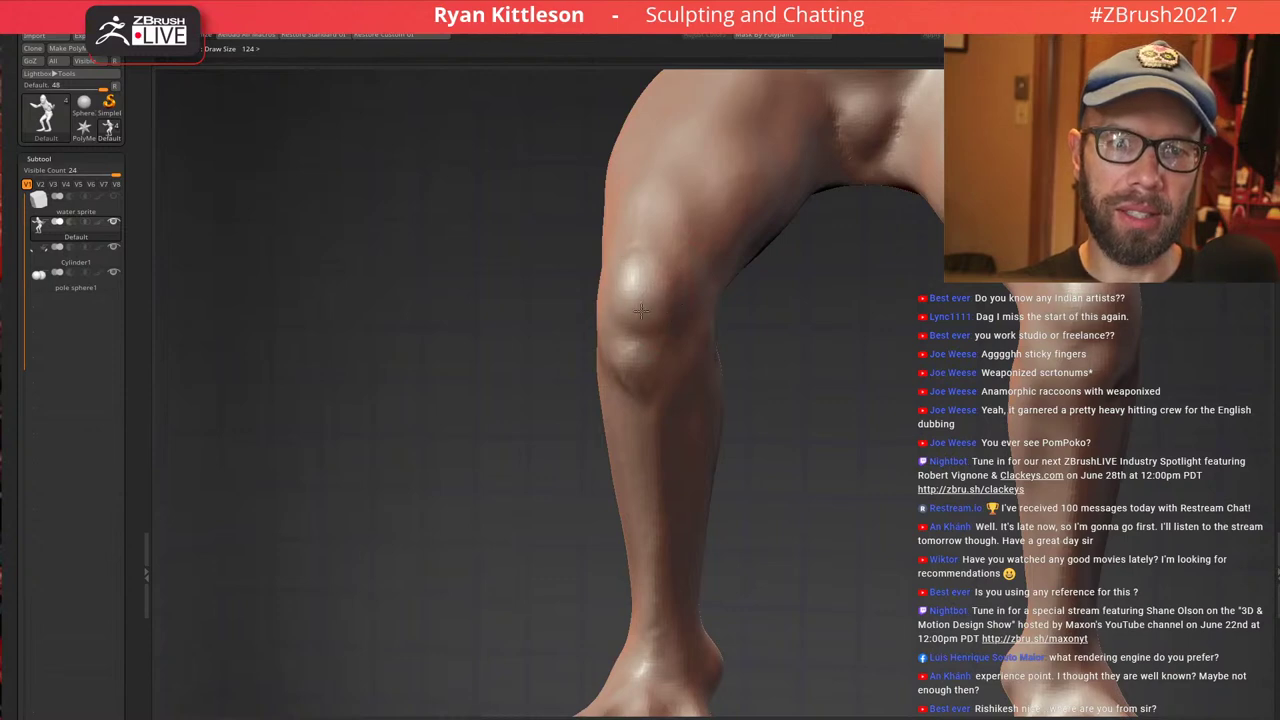
{"action": "mouse_move", "coordinate": [641, 311]}
{"action": "right_mouse_down"}
{"action": "mouse_move", "coordinate": [701, 306]}
{"action": "mouse_move", "coordinate": [701, 345]}
{"action": "mouse_move", "coordinate": [652, 350]}
{"action": "right_mouse_up"}
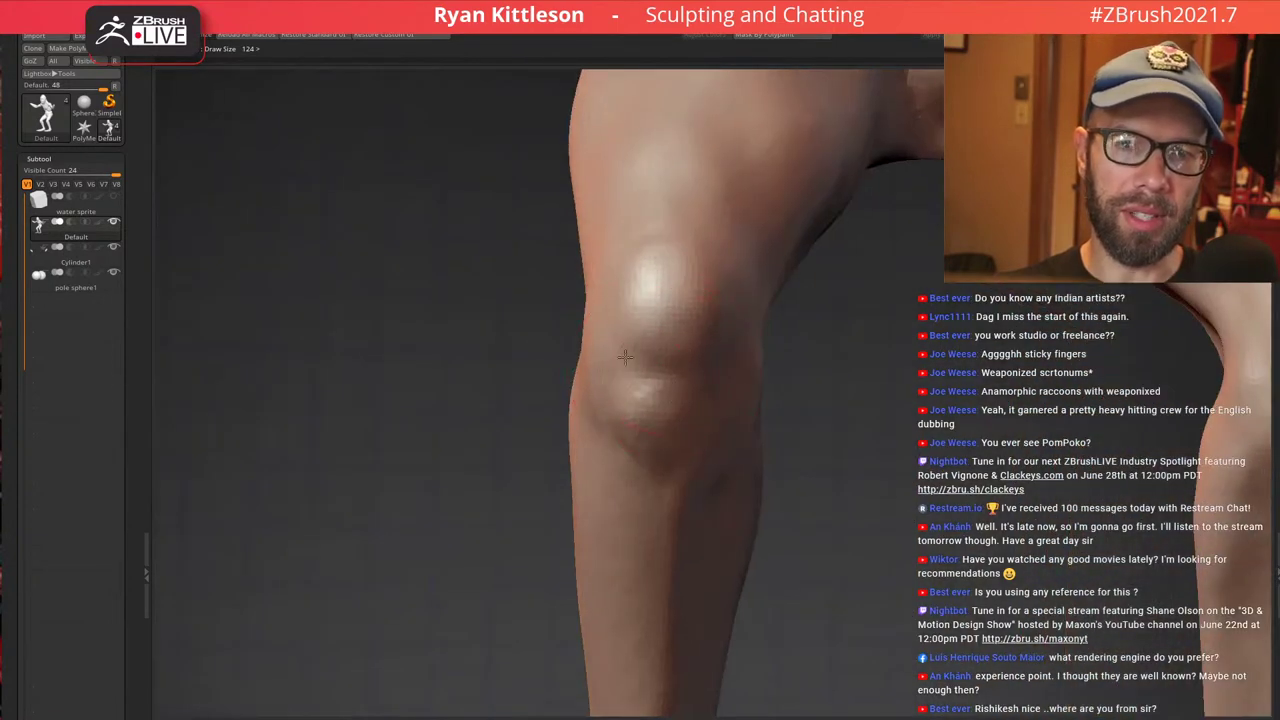
{"action": "mouse_move", "coordinate": [698, 281]}
{"action": "right_mouse_down"}
{"action": "mouse_move", "coordinate": [663, 280]}
{"action": "mouse_move", "coordinate": [711, 249]}
{"action": "mouse_move", "coordinate": [720, 274]}
{"action": "right_mouse_up"}
{"action": "mouse_move", "coordinate": [708, 318]}
{"action": "right_mouse_down"}
{"action": "mouse_move", "coordinate": [709, 407]}
{"action": "mouse_move", "coordinate": [660, 370]}
{"action": "right_mouse_up"}
{"action": "left_click_drag", "start_coordinate": [676, 376], "coordinate": [634, 378]}
Shape the bony forms on the side of the knee next to the kneecap
{"action": "mouse_move", "coordinate": [668, 318]}
{"action": "right_mouse_down"}
{"action": "mouse_move", "coordinate": [636, 311]}
{"action": "mouse_move", "coordinate": [671, 303]}
{"action": "mouse_move", "coordinate": [677, 265]}
{"action": "mouse_move", "coordinate": [726, 225]}
{"action": "mouse_move", "coordinate": [692, 312]}
{"action": "mouse_move", "coordinate": [786, 325]}
{"action": "mouse_move", "coordinate": [774, 306]}
{"action": "mouse_move", "coordinate": [793, 354]}
{"action": "right_mouse_up"}
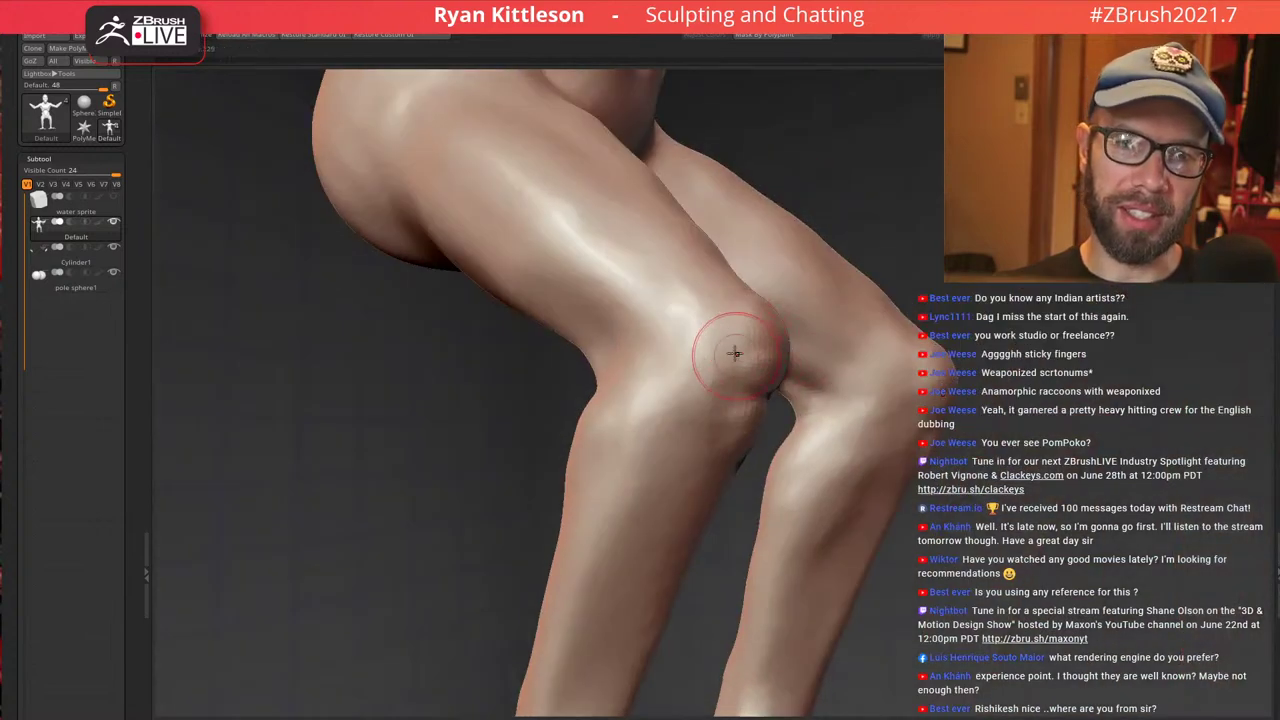
{"action": "mouse_move", "coordinate": [717, 383]}
{"action": "right_mouse_down"}
{"action": "mouse_move", "coordinate": [740, 403]}
{"action": "mouse_move", "coordinate": [750, 365]}
{"action": "mouse_move", "coordinate": [731, 369]}
{"action": "mouse_move", "coordinate": [742, 376]}
{"action": "right_mouse_up"}
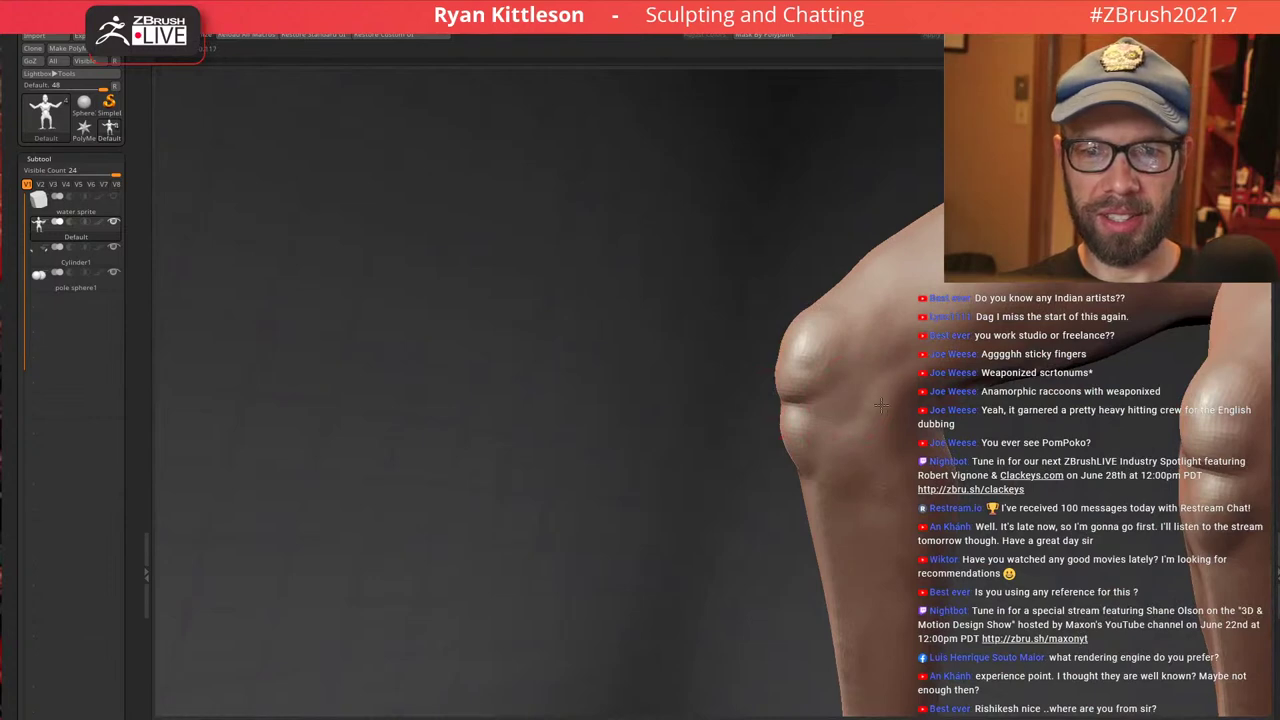
{"action": "mouse_move", "coordinate": [868, 332]}
{"action": "right_mouse_down"}
{"action": "mouse_move", "coordinate": [863, 320]}
{"action": "mouse_move", "coordinate": [866, 376]}
{"action": "mouse_move", "coordinate": [831, 397]}
{"action": "right_mouse_up"}
{"action": "left_click_drag", "start_coordinate": [831, 397], "coordinate": [837, 436]}
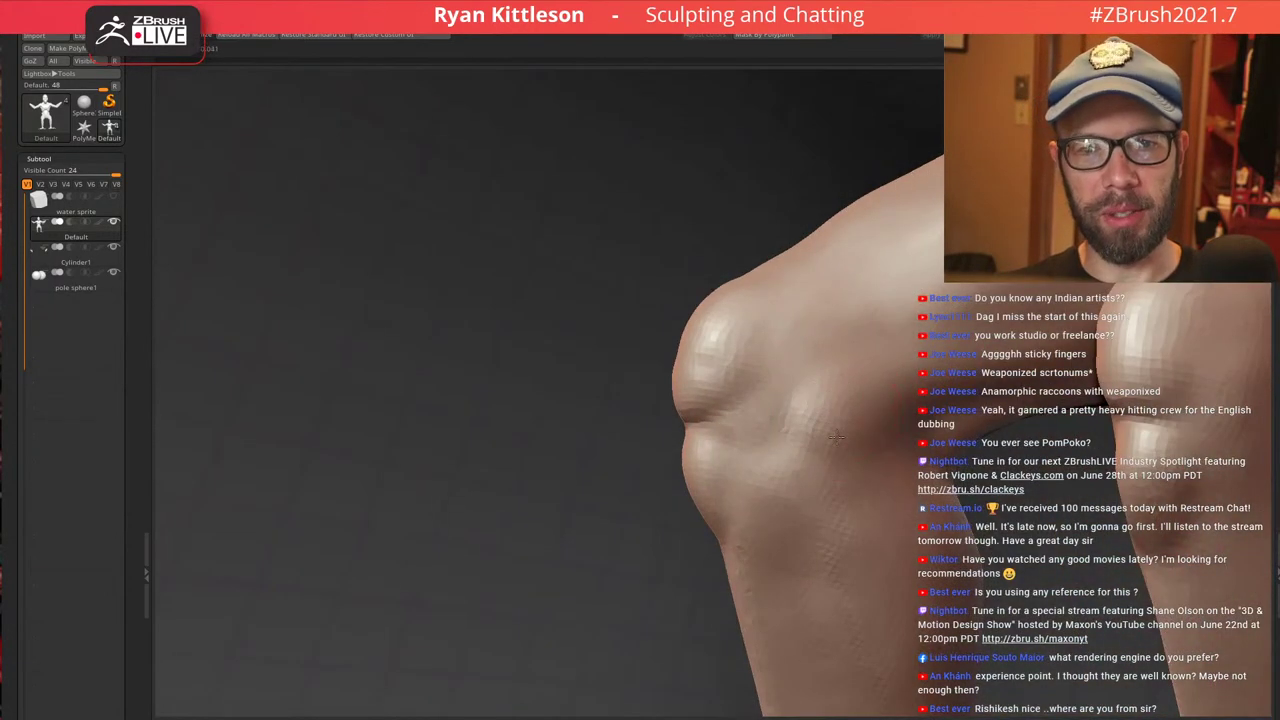
{"action": "mouse_move", "coordinate": [848, 362]}
{"action": "right_mouse_down"}
{"action": "mouse_move", "coordinate": [878, 354]}
{"action": "mouse_move", "coordinate": [864, 332]}
{"action": "mouse_move", "coordinate": [874, 337]}
{"action": "mouse_move", "coordinate": [794, 329]}
{"action": "mouse_move", "coordinate": [828, 343]}
{"action": "mouse_move", "coordinate": [833, 368]}
{"action": "right_mouse_up"}
{"action": "left_click_drag", "start_coordinate": [822, 312], "coordinate": [836, 352]}
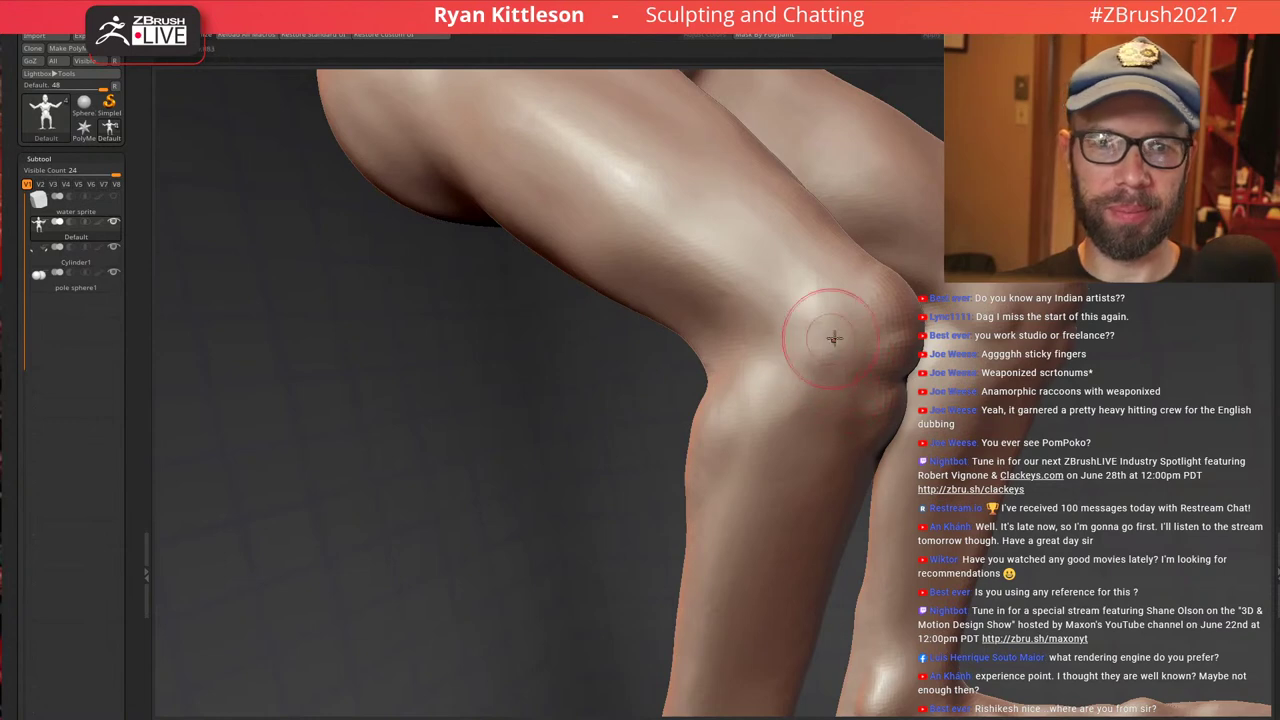
Define the tendons and hollow at the back of the knee, enlarging the brush to draw size 161
{"action": "mouse_move", "coordinate": [834, 337]}
{"action": "right_mouse_down"}
{"action": "mouse_move", "coordinate": [787, 321]}
{"action": "mouse_move", "coordinate": [708, 359]}
{"action": "right_mouse_up"}
{"action": "left_click_drag", "start_coordinate": [647, 294], "coordinate": [700, 349]}
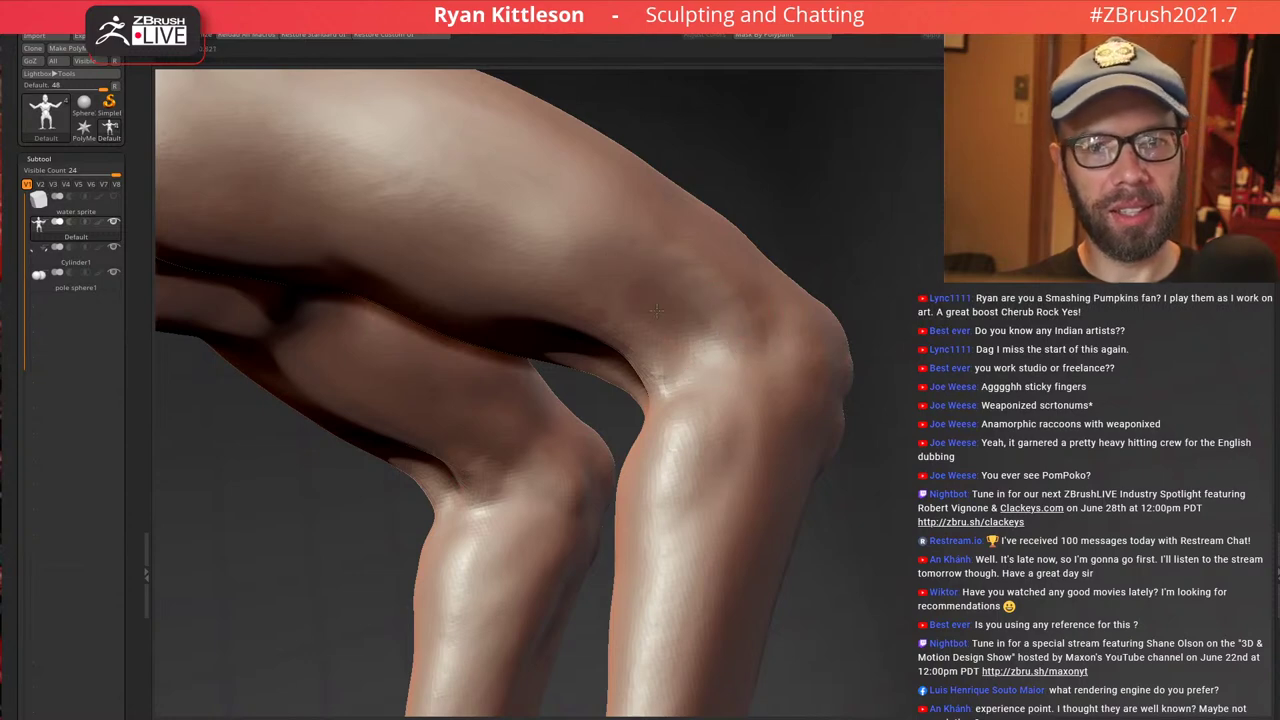
{"action": "mouse_move", "coordinate": [718, 329]}
{"action": "right_mouse_down"}
{"action": "mouse_move", "coordinate": [766, 291]}
{"action": "mouse_move", "coordinate": [690, 368]}
{"action": "right_mouse_up"}
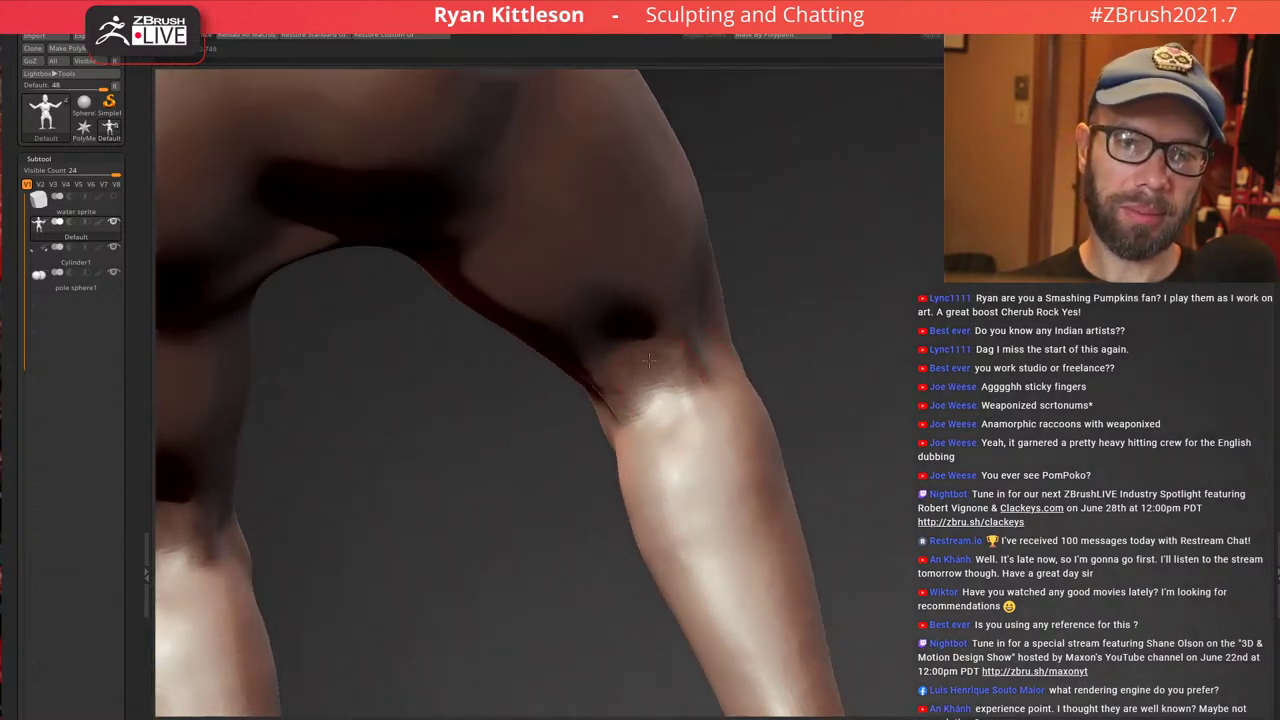
{"action": "left_click_drag", "start_coordinate": [671, 368], "coordinate": [677, 381]}
{"action": "key", "text": "bracketright"}
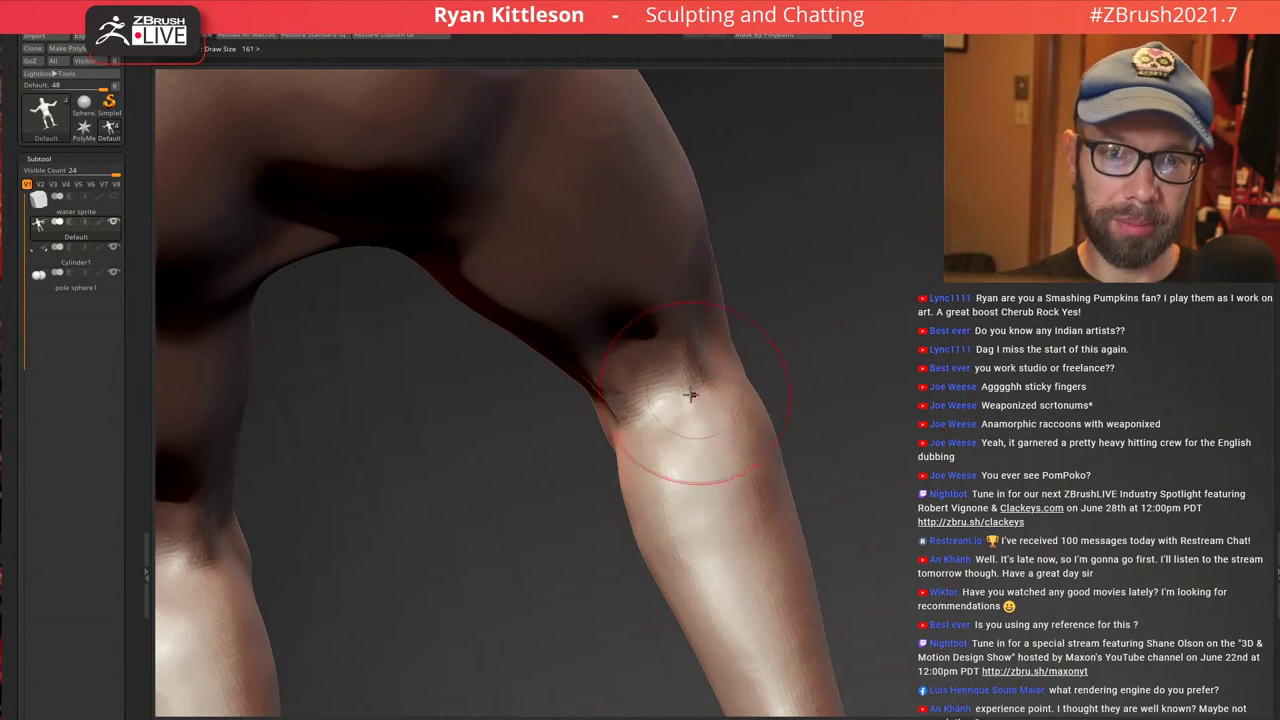
{"action": "mouse_move", "coordinate": [700, 429]}
{"action": "right_mouse_down"}
{"action": "mouse_move", "coordinate": [663, 426]}
{"action": "mouse_move", "coordinate": [706, 416]}
{"action": "right_mouse_up"}
Carve the outer and lower edge of the chest muscle from the armpit toward the ribs with draw size 179
{"action": "right_click_drag", "start_coordinate": [813, 344], "coordinate": [600, 206], "text": "ctrl"}
{"action": "right_click_drag", "start_coordinate": [843, 320], "coordinate": [641, 334]}
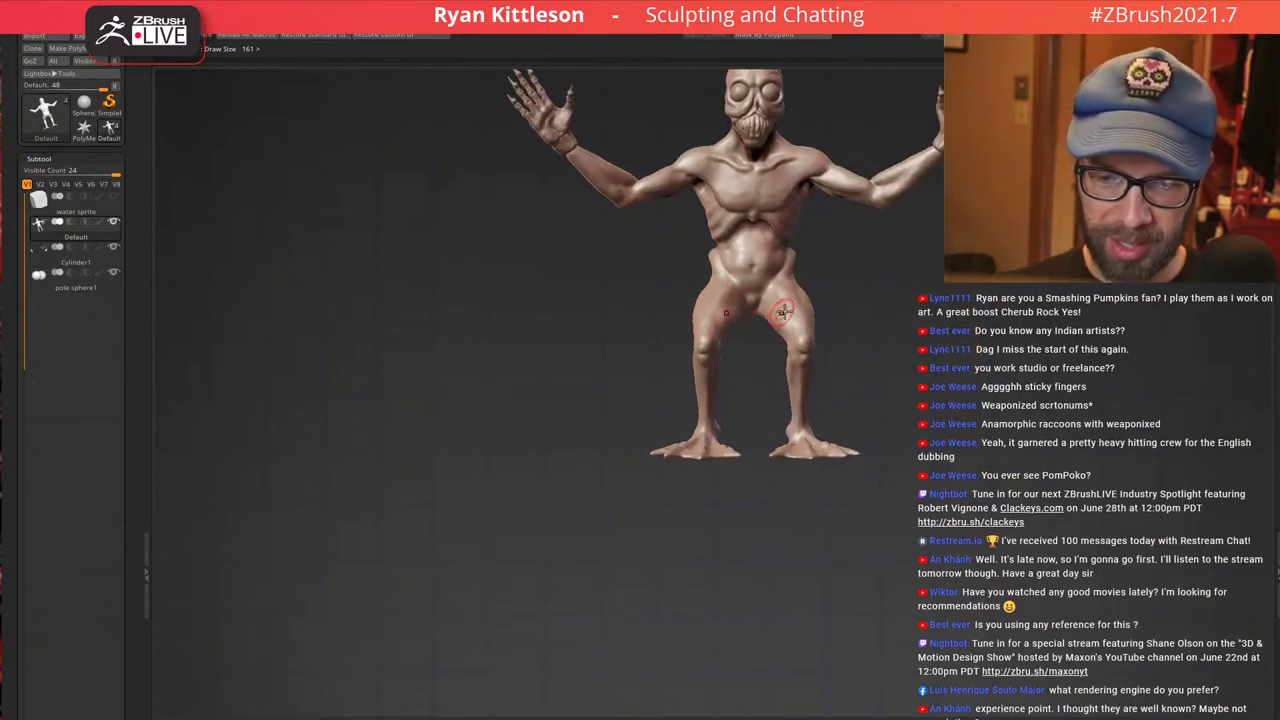
{"action": "right_click_drag", "start_coordinate": [803, 317], "coordinate": [791, 404], "text": "alt"}
{"action": "mouse_move", "coordinate": [757, 272]}
{"action": "right_mouse_down", "text": "ctrl"}
{"action": "mouse_move", "coordinate": [826, 296]}
{"action": "mouse_move", "coordinate": [778, 269]}
{"action": "mouse_move", "coordinate": [797, 275]}
{"action": "mouse_move", "coordinate": [780, 281]}
{"action": "mouse_move", "coordinate": [792, 270]}
{"action": "right_mouse_up", "text": "ctrl"}
{"action": "key", "text": "bracketright"}
{"action": "left_click_drag", "start_coordinate": [846, 240], "coordinate": [804, 314]}
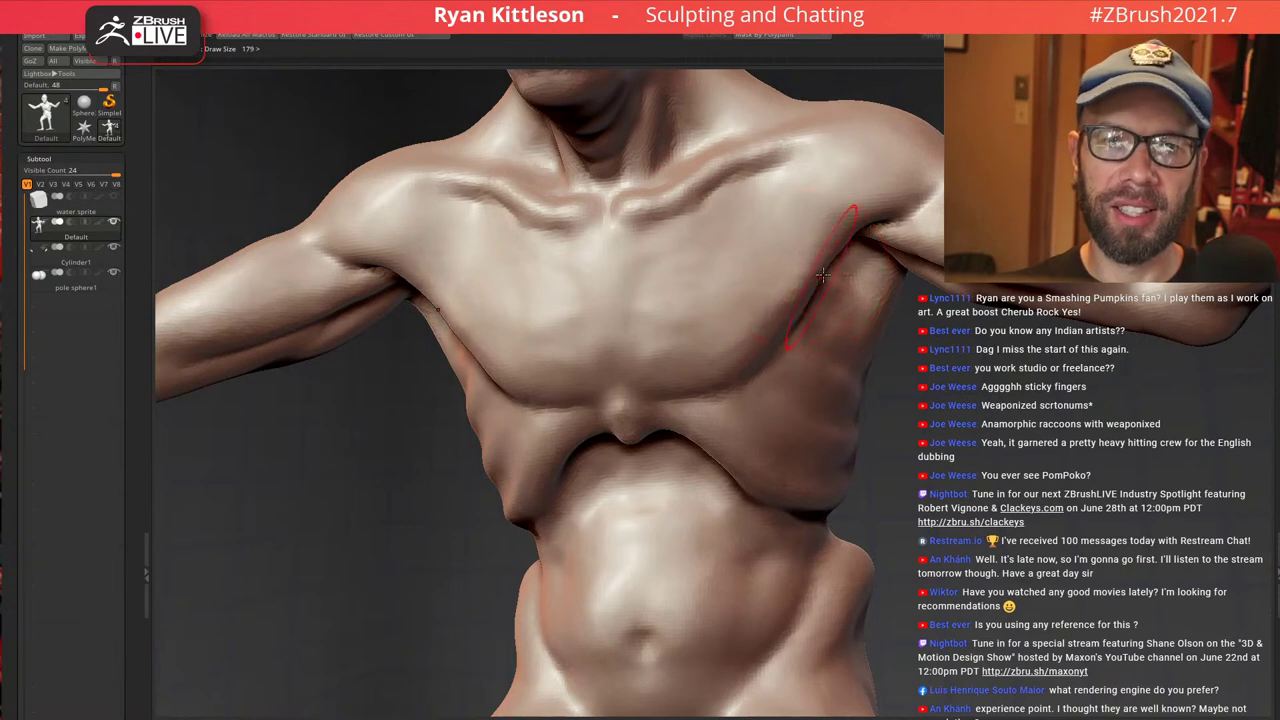
{"action": "right_click_drag", "start_coordinate": [800, 275], "coordinate": [832, 266]}
{"action": "mouse_move", "coordinate": [750, 378]}
{"action": "left_mouse_down"}
{"action": "mouse_move", "coordinate": [812, 300]}
{"action": "mouse_move", "coordinate": [804, 318]}
{"action": "left_mouse_up"}
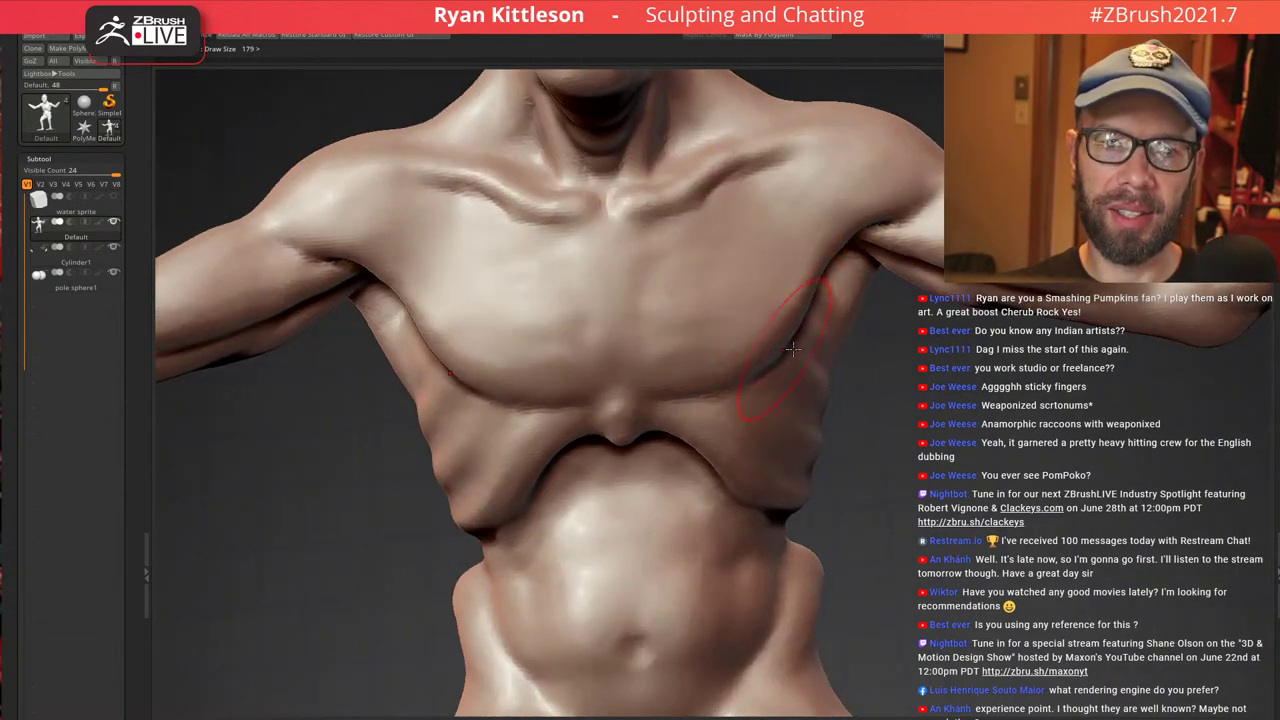
Sculpt a row of faint rib lines across the upper chest beside the breastbone with draw size 83, and soften them
{"action": "right_click_drag", "start_coordinate": [830, 234], "coordinate": [772, 263], "text": "ctrl"}
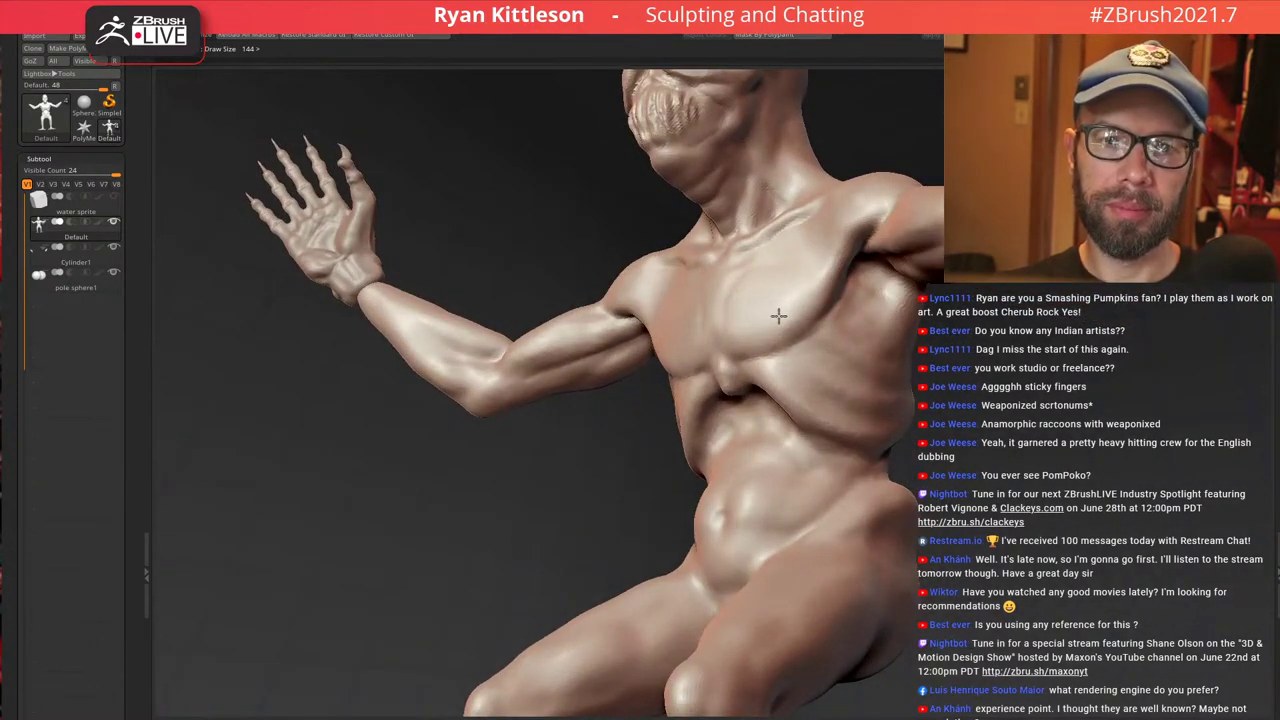
{"action": "mouse_move", "coordinate": [793, 289]}
{"action": "right_mouse_down", "text": "ctrl"}
{"action": "mouse_move", "coordinate": [811, 317]}
{"action": "mouse_move", "coordinate": [750, 316]}
{"action": "right_mouse_up", "text": "ctrl"}
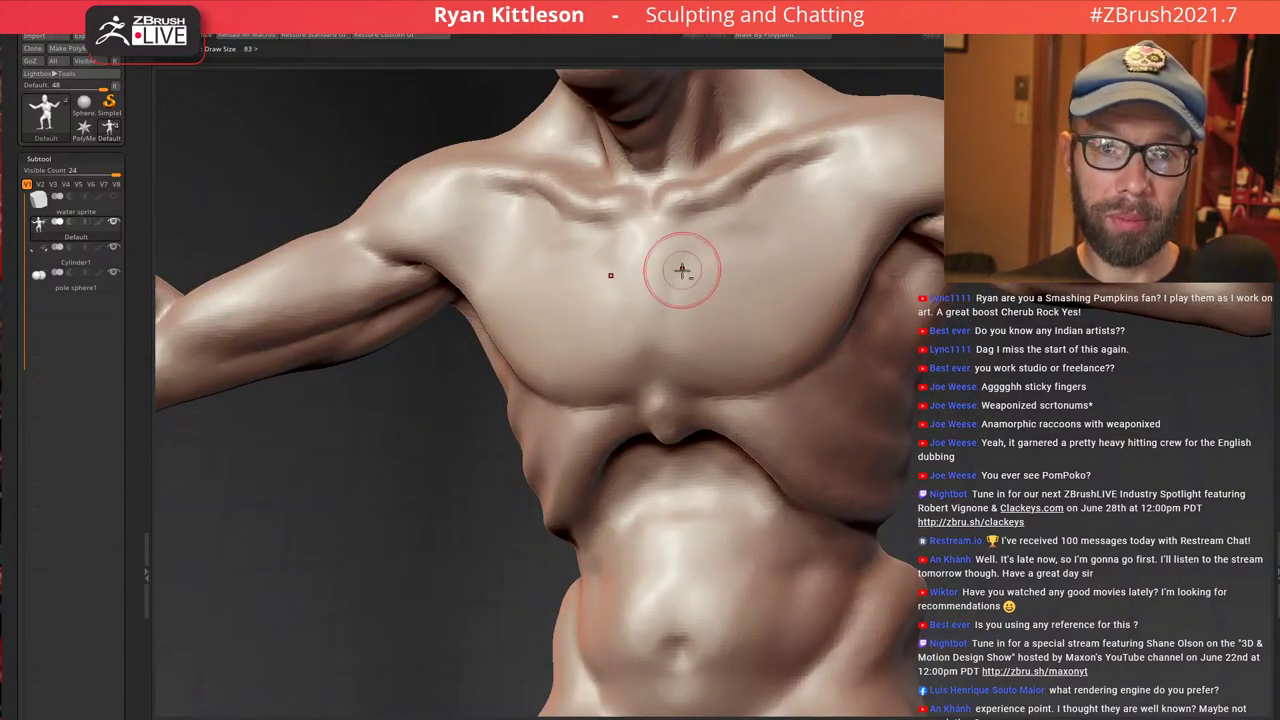
{"action": "left_click_drag", "start_coordinate": [676, 257], "coordinate": [777, 237]}
{"action": "left_click_drag", "start_coordinate": [675, 280], "coordinate": [775, 264]}
{"action": "left_click_drag", "start_coordinate": [680, 303], "coordinate": [775, 288]}
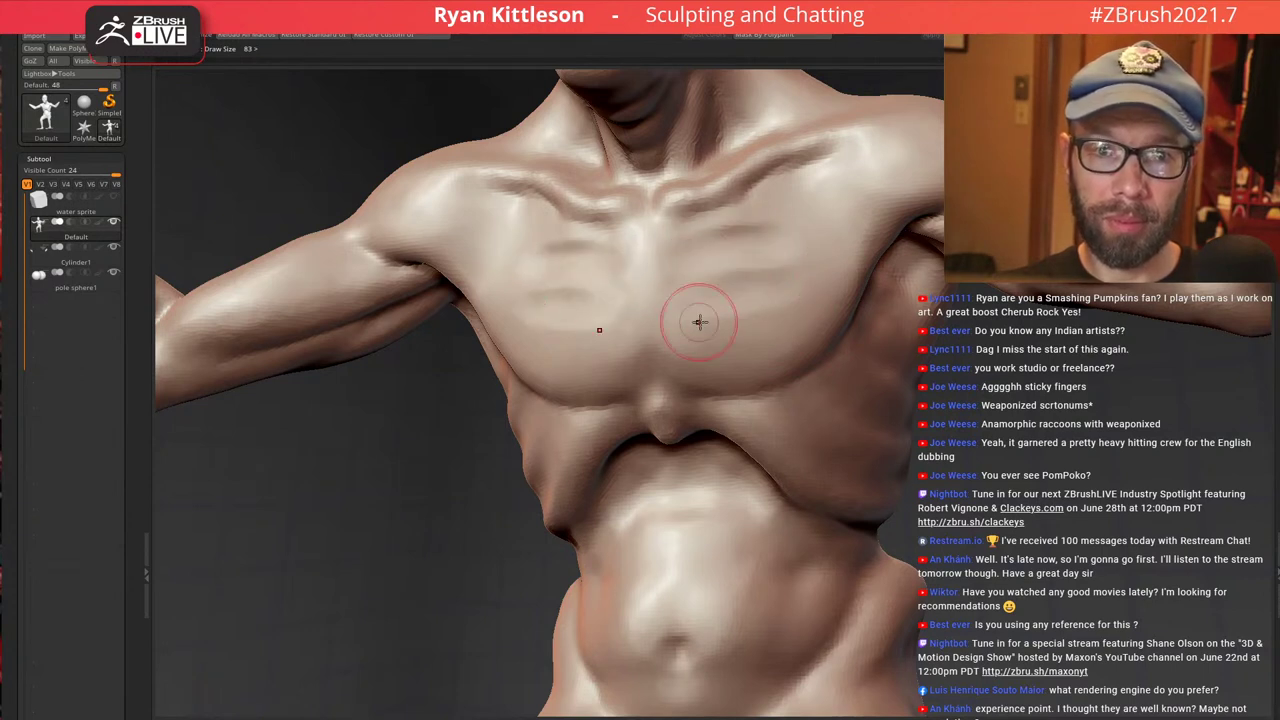
{"action": "left_click_drag", "start_coordinate": [700, 324], "coordinate": [770, 319]}
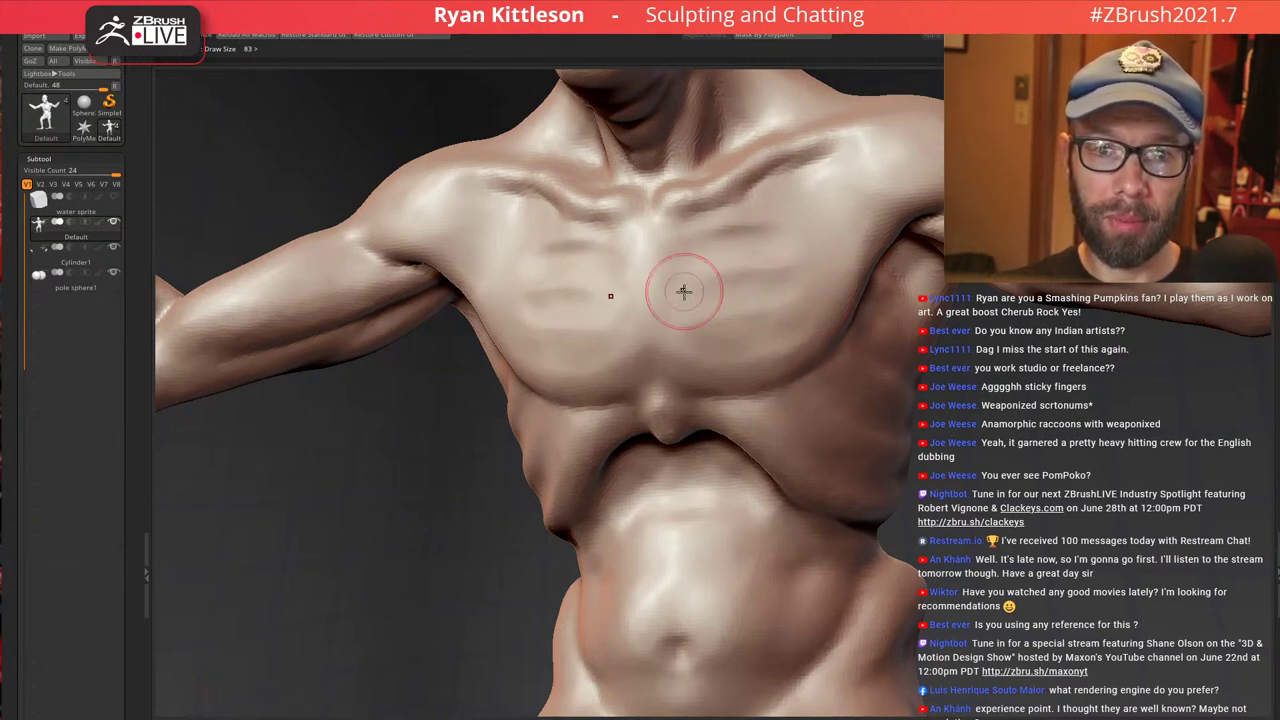
{"action": "mouse_move", "coordinate": [684, 292]}
{"action": "left_mouse_down"}
{"action": "mouse_move", "coordinate": [814, 275]}
{"action": "mouse_move", "coordinate": [770, 267]}
{"action": "mouse_move", "coordinate": [777, 217]}
{"action": "left_mouse_up"}
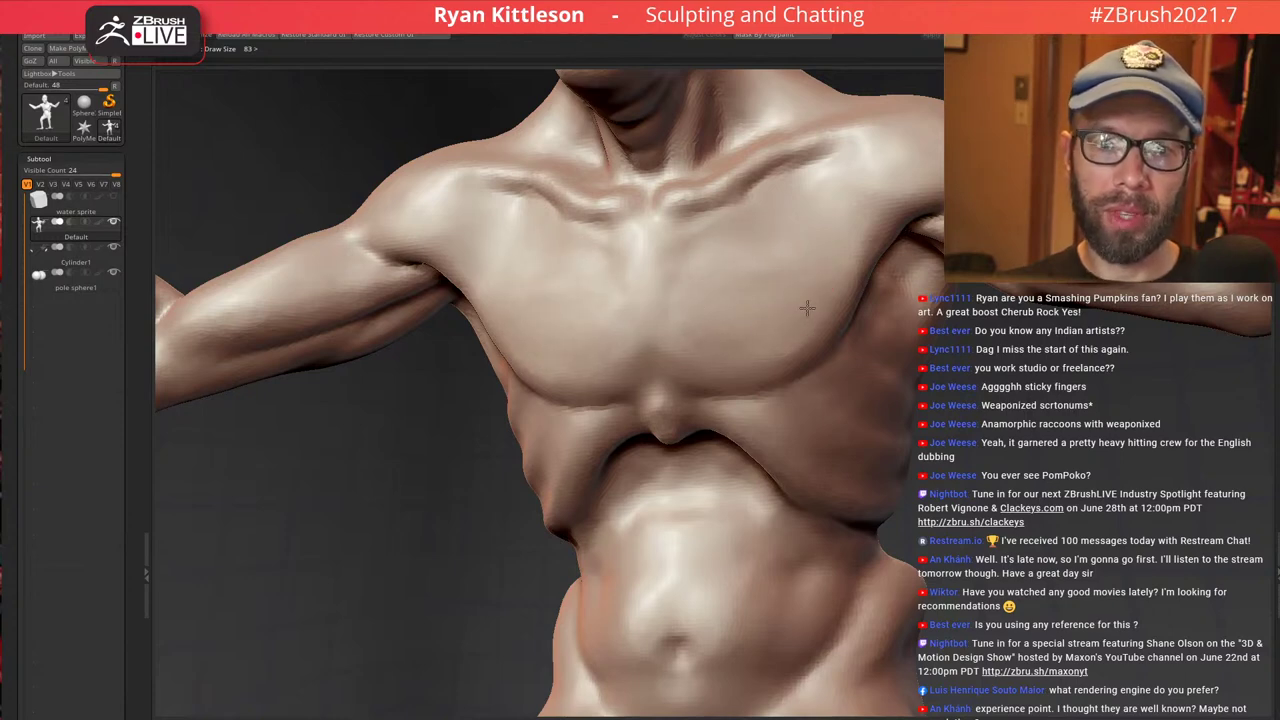
Smooth the lower outer edge of the chest muscle and the bump at the base of the breastbone
{"action": "mouse_move", "coordinate": [804, 297]}
{"action": "right_mouse_down"}
{"action": "mouse_move", "coordinate": [811, 277]}
{"action": "mouse_move", "coordinate": [718, 325]}
{"action": "right_mouse_up"}
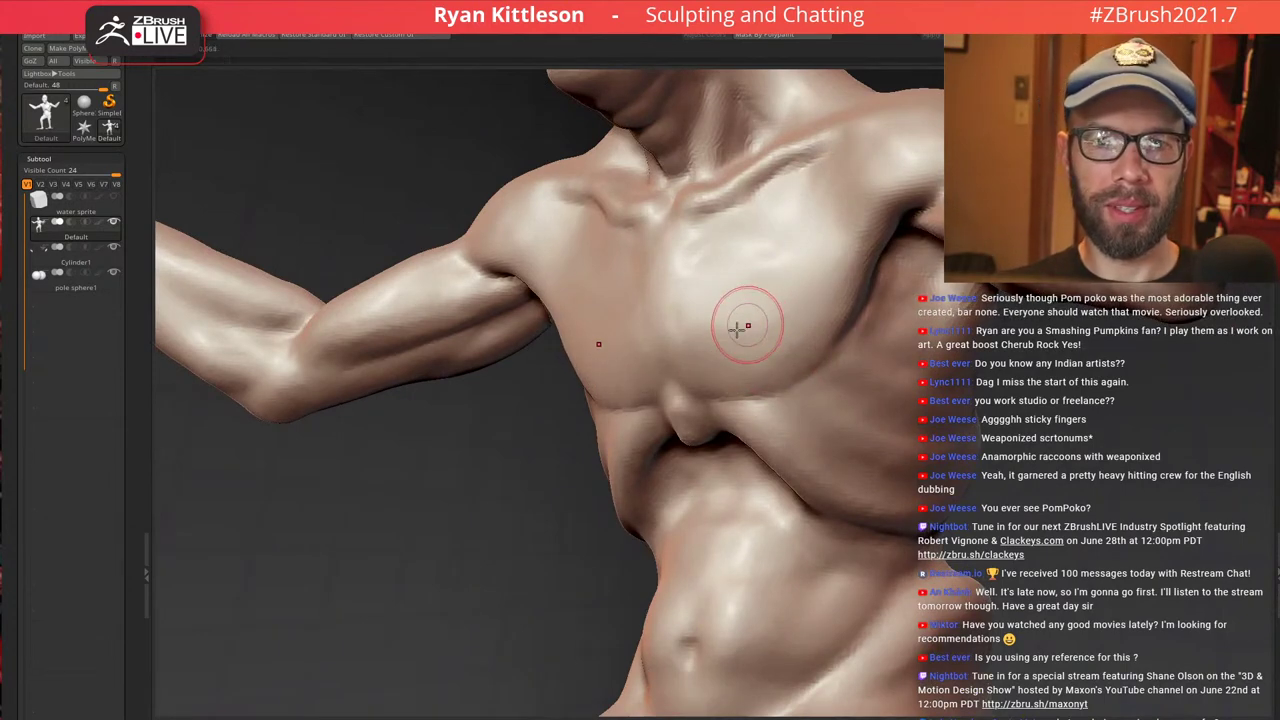
{"action": "right_click_drag", "start_coordinate": [738, 327], "coordinate": [785, 316]}
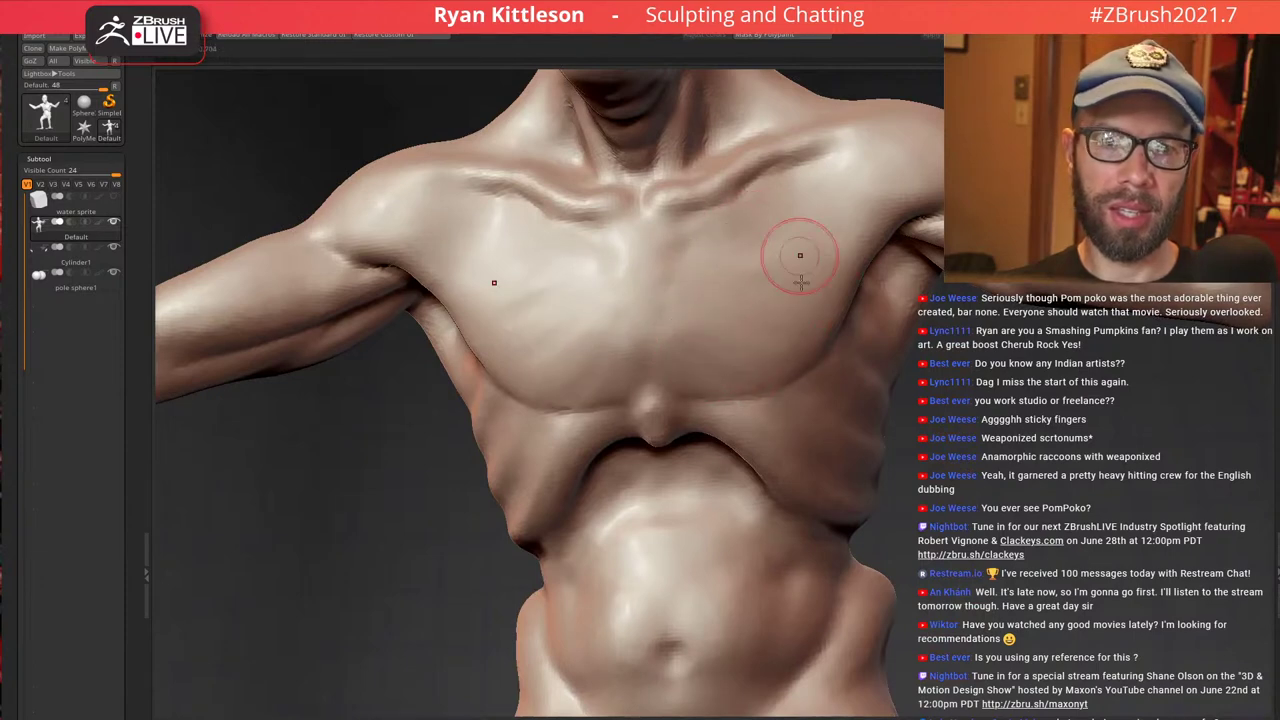
{"action": "key", "text": "f"}
{"action": "right_click_drag", "start_coordinate": [781, 274], "coordinate": [760, 323]}
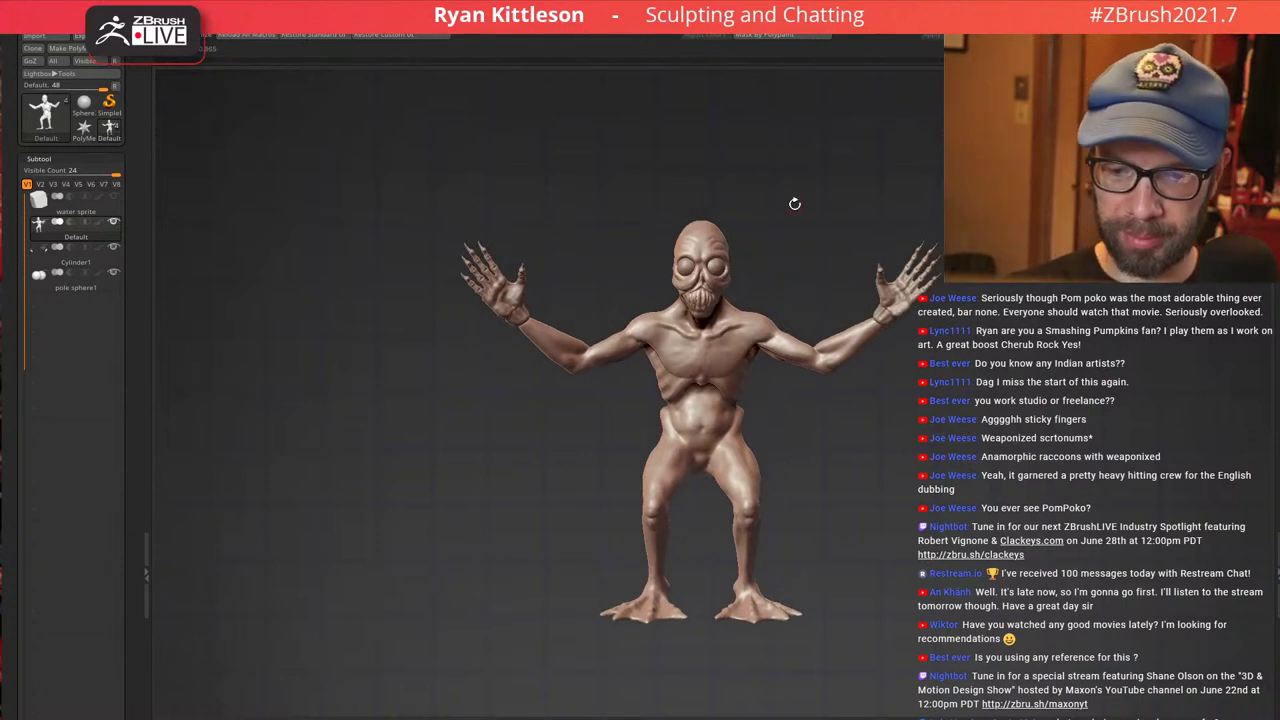
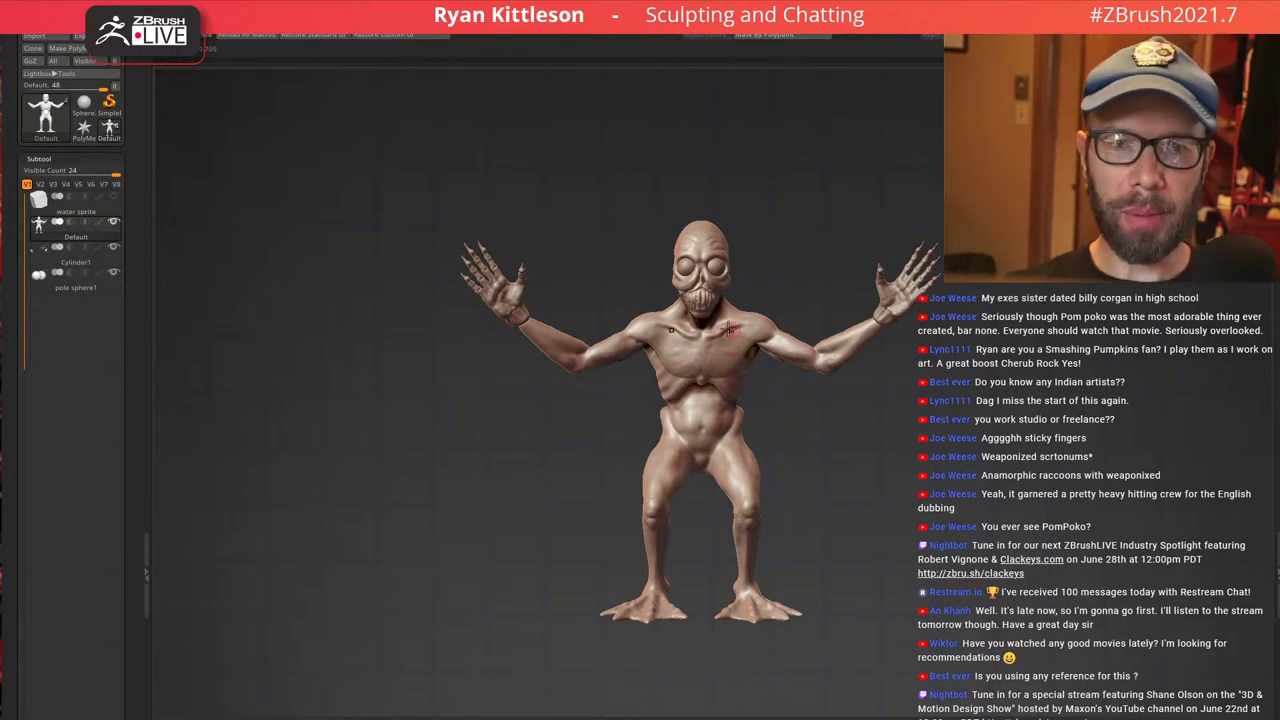
{"action": "right_click_drag", "start_coordinate": [728, 330], "coordinate": [744, 442]}
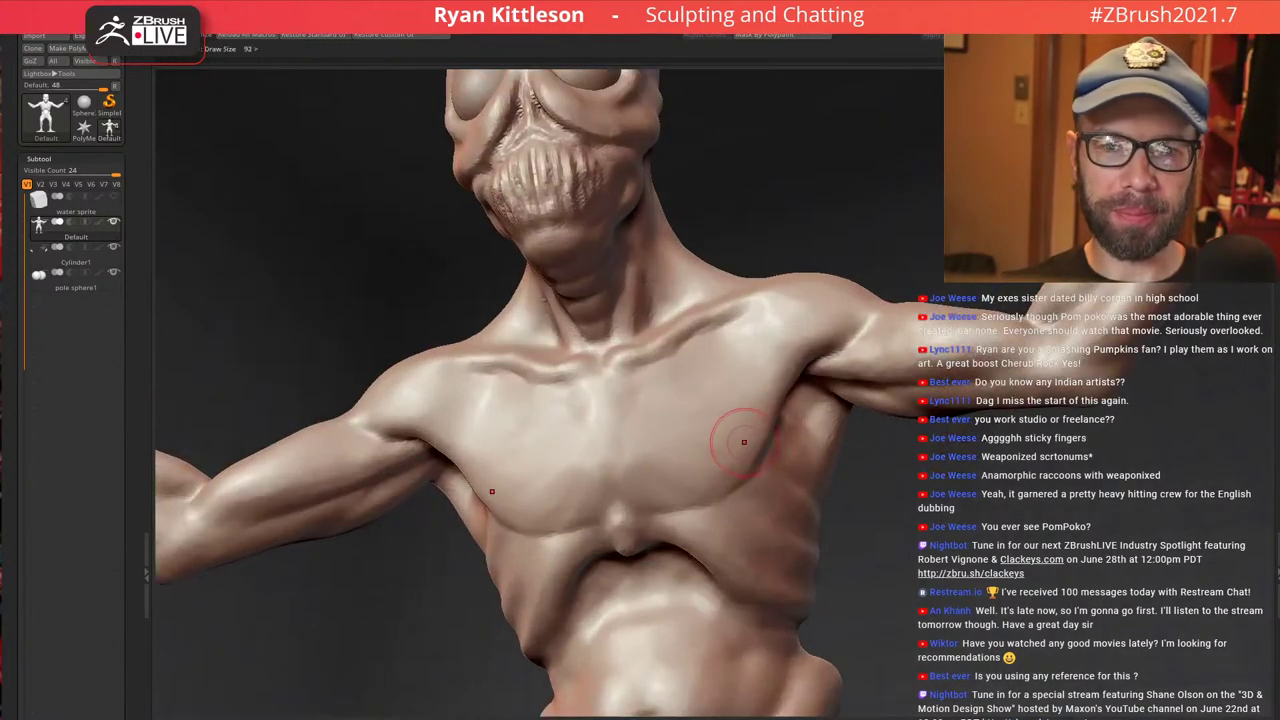
{"action": "mouse_move", "coordinate": [746, 434]}
{"action": "left_mouse_down", "text": "shift"}
{"action": "mouse_move", "coordinate": [660, 497]}
{"action": "mouse_move", "coordinate": [763, 471]}
{"action": "left_mouse_up", "text": "shift"}
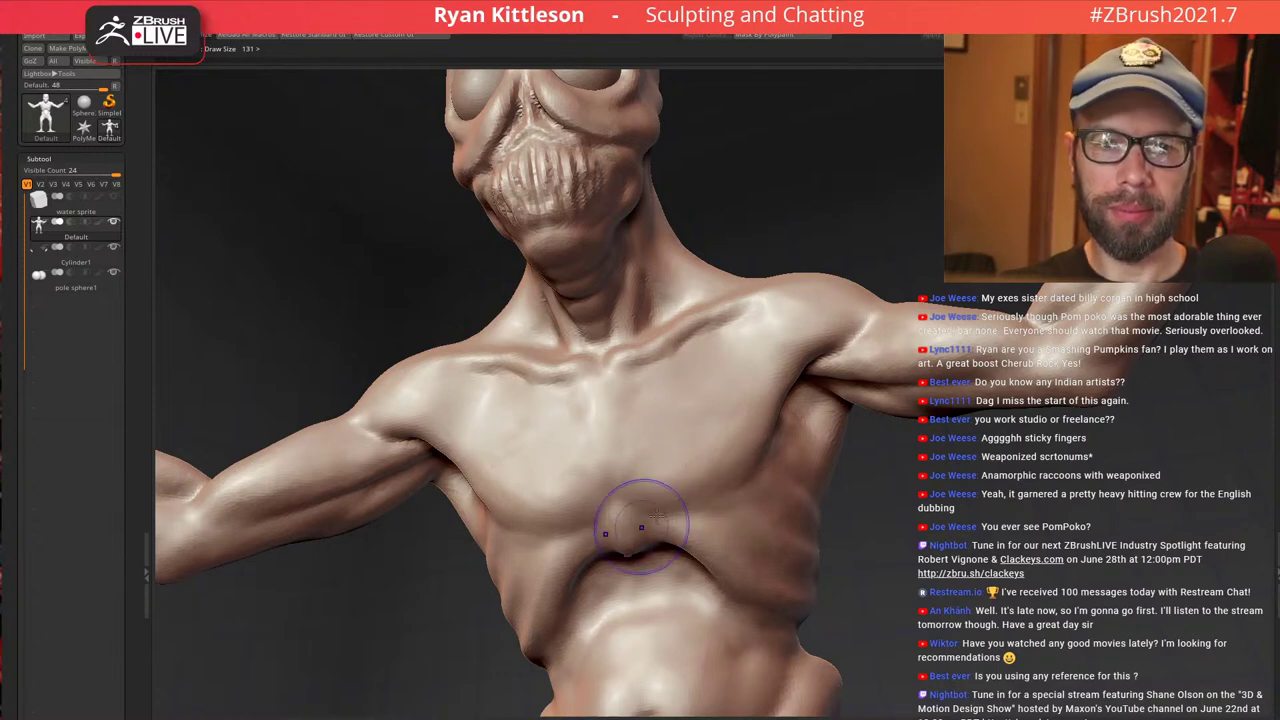
Sculpt a row of small vertebra bumps down the spine from the neck to the upper back with draw size 50
{"action": "mouse_move", "coordinate": [761, 390]}
{"action": "right_mouse_down"}
{"action": "mouse_move", "coordinate": [785, 300]}
{"action": "mouse_move", "coordinate": [786, 377]}
{"action": "mouse_move", "coordinate": [700, 418]}
{"action": "mouse_move", "coordinate": [648, 398]}
{"action": "mouse_move", "coordinate": [660, 385]}
{"action": "right_mouse_up"}
{"action": "right_click_drag", "start_coordinate": [869, 317], "coordinate": [953, 337]}
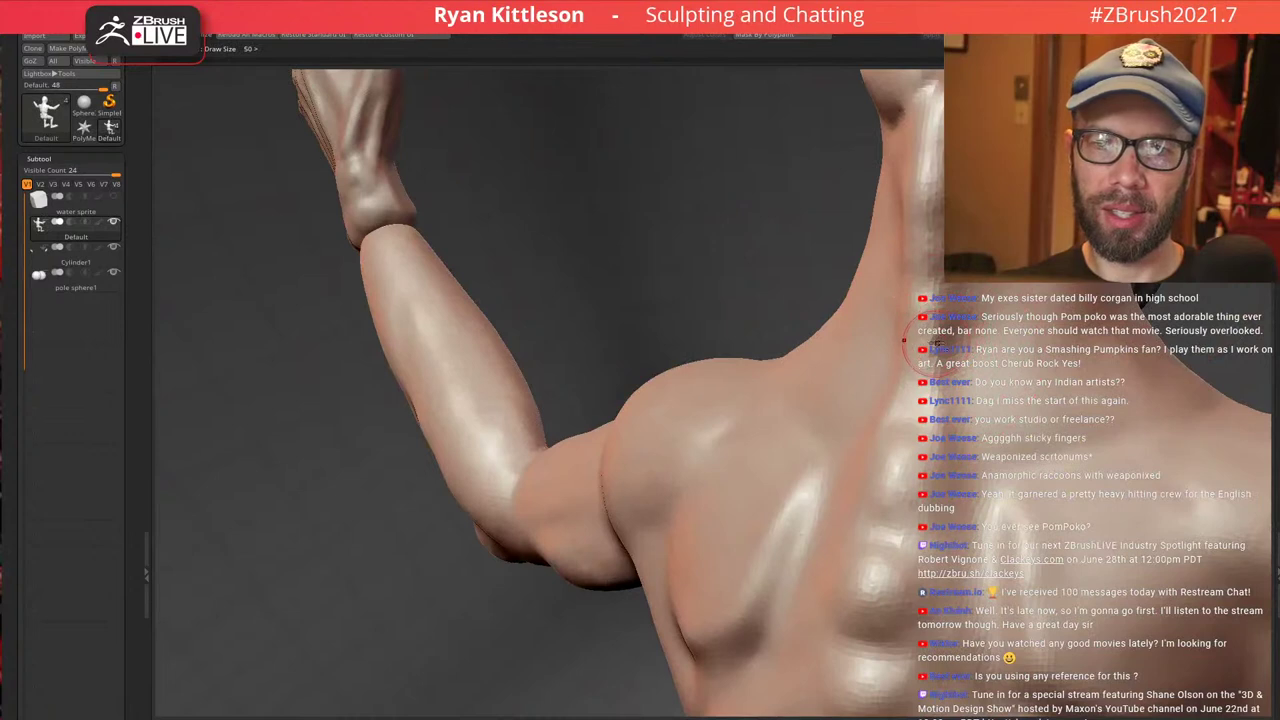
{"action": "left_click_drag", "start_coordinate": [928, 290], "coordinate": [903, 145]}
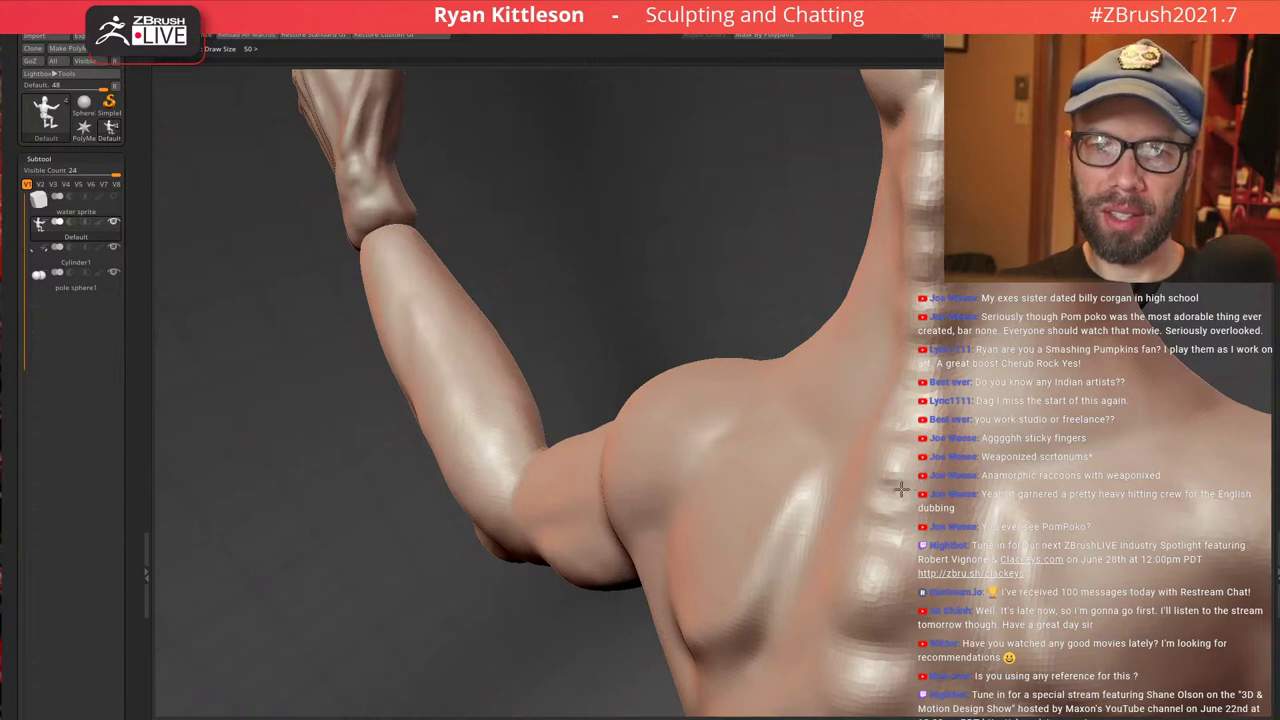
{"action": "right_click_drag", "start_coordinate": [906, 540], "coordinate": [861, 318], "text": "alt"}
{"action": "right_click_drag", "start_coordinate": [897, 426], "coordinate": [989, 321], "text": "ctrl"}
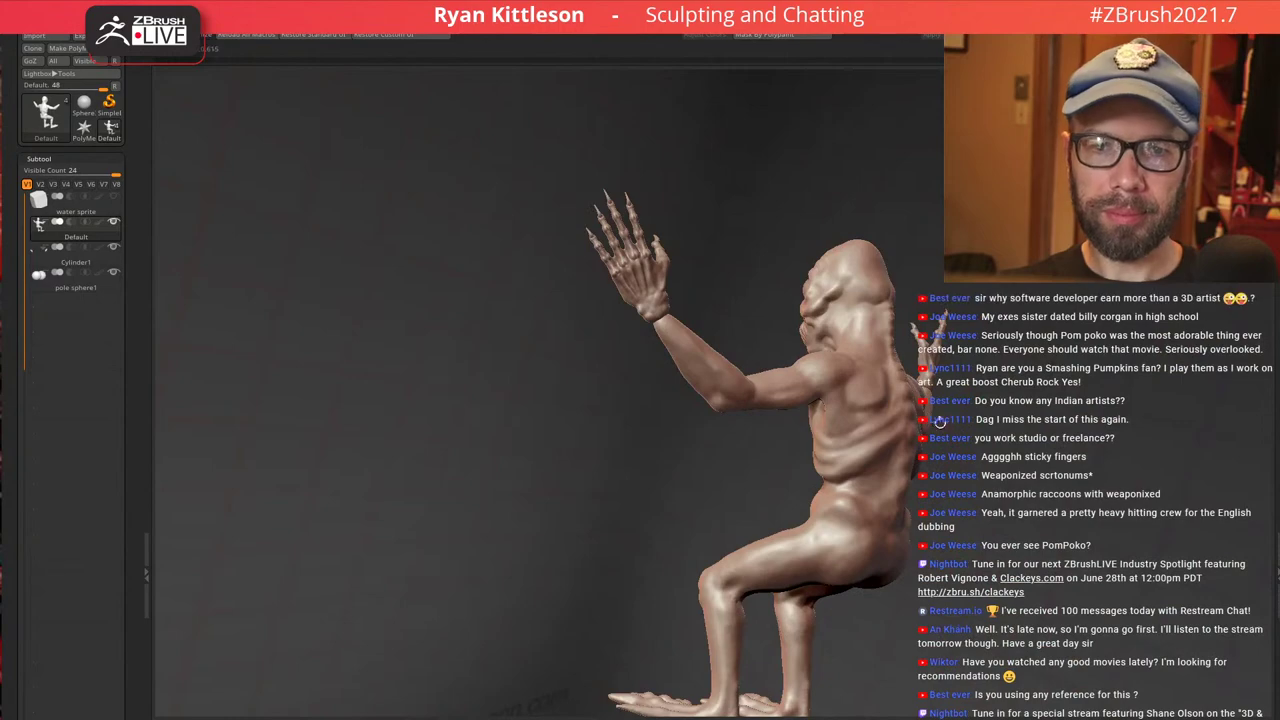
{"action": "mouse_move", "coordinate": [937, 421]}
{"action": "right_mouse_down", "text": "alt"}
{"action": "mouse_move", "coordinate": [876, 332]}
{"action": "mouse_move", "coordinate": [791, 324]}
{"action": "mouse_move", "coordinate": [950, 330]}
{"action": "mouse_move", "coordinate": [920, 354]}
{"action": "mouse_move", "coordinate": [824, 315]}
{"action": "mouse_move", "coordinate": [868, 314]}
{"action": "mouse_move", "coordinate": [816, 348]}
{"action": "right_mouse_up", "text": "alt"}
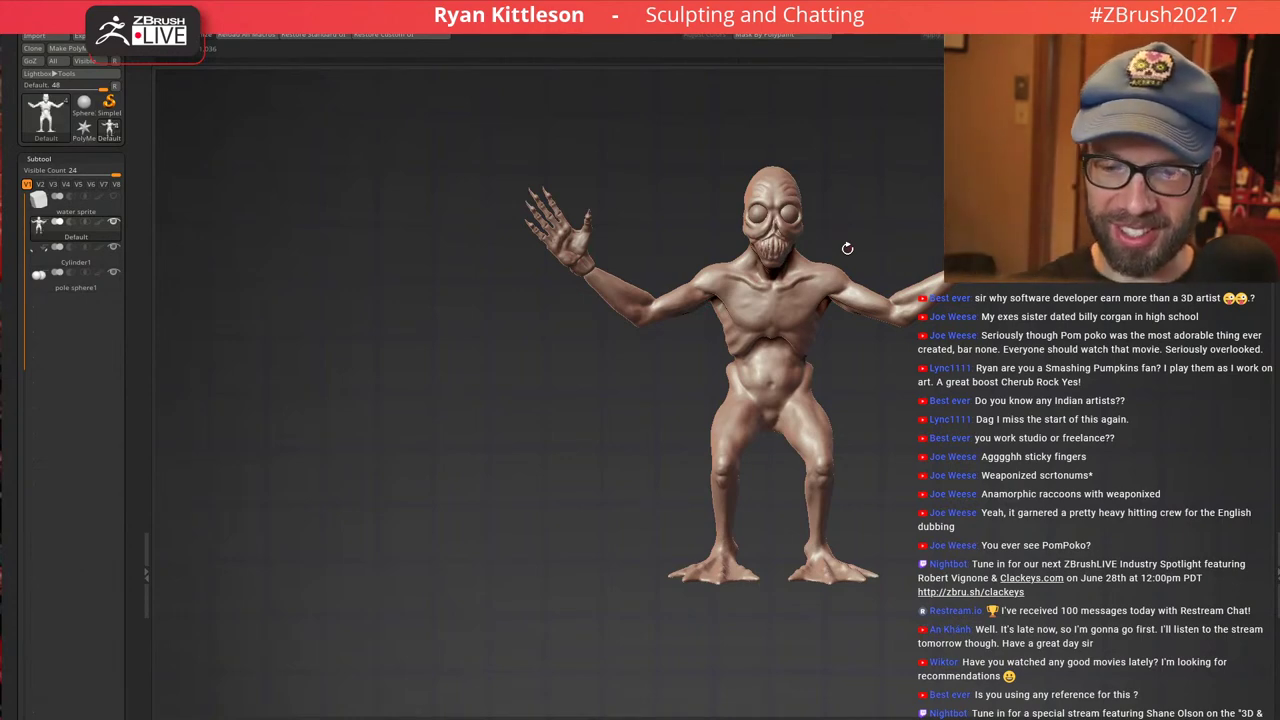
Examine the arm, shoulder and collarbone from several angles while trying different brush sizes
{"action": "right_click_drag", "start_coordinate": [858, 318], "coordinate": [684, 312]}
{"action": "mouse_move", "coordinate": [790, 256]}
{"action": "right_mouse_down", "text": "ctrl"}
{"action": "mouse_move", "coordinate": [823, 338]}
{"action": "mouse_move", "coordinate": [791, 354]}
{"action": "mouse_move", "coordinate": [732, 322]}
{"action": "mouse_move", "coordinate": [808, 272]}
{"action": "mouse_move", "coordinate": [807, 291]}
{"action": "mouse_move", "coordinate": [793, 244]}
{"action": "mouse_move", "coordinate": [796, 298]}
{"action": "mouse_move", "coordinate": [689, 303]}
{"action": "mouse_move", "coordinate": [817, 289]}
{"action": "mouse_move", "coordinate": [726, 317]}
{"action": "mouse_move", "coordinate": [657, 412]}
{"action": "mouse_move", "coordinate": [846, 292]}
{"action": "mouse_move", "coordinate": [877, 257]}
{"action": "mouse_move", "coordinate": [886, 271]}
{"action": "mouse_move", "coordinate": [853, 224]}
{"action": "mouse_move", "coordinate": [806, 256]}
{"action": "right_mouse_up", "text": "ctrl"}
{"action": "key", "text": "bracketright"}
{"action": "key", "text": "bracketright"}
{"action": "key", "text": "bracketright"}
{"action": "key", "text": "bracketleft"}
{"action": "key", "text": "bracketleft"}
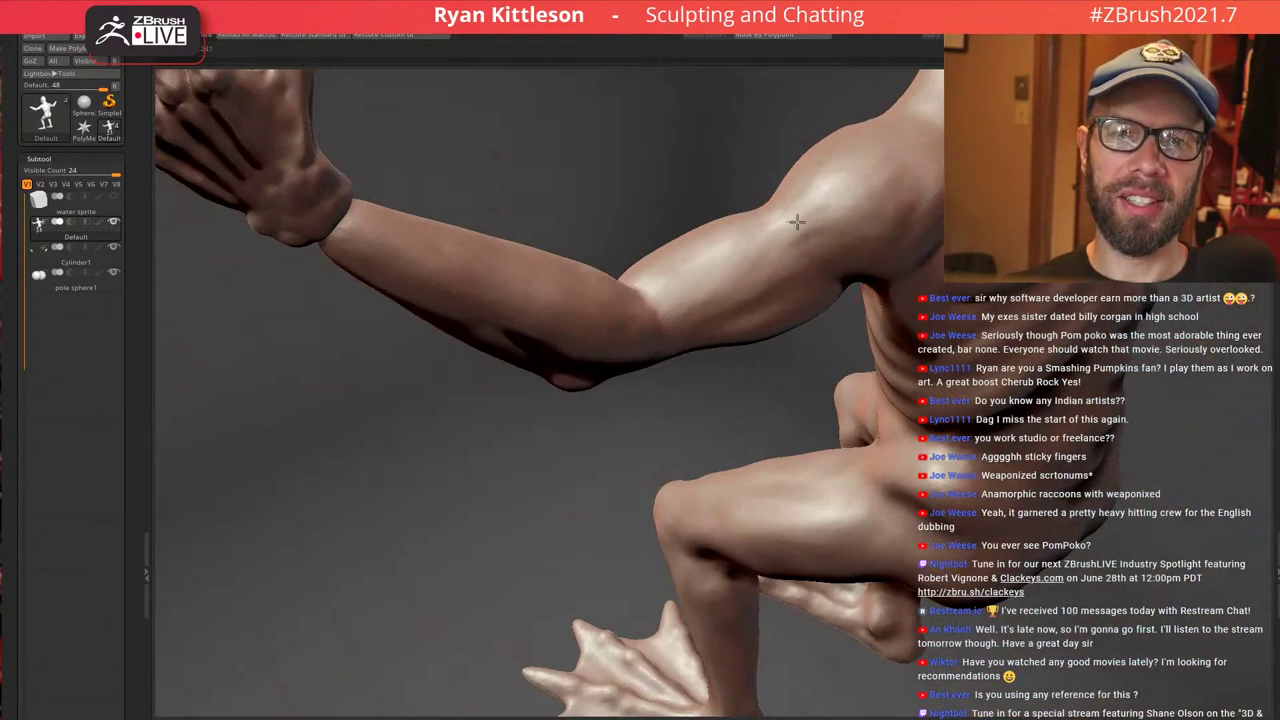
{"action": "right_click_drag", "start_coordinate": [916, 243], "coordinate": [873, 268]}
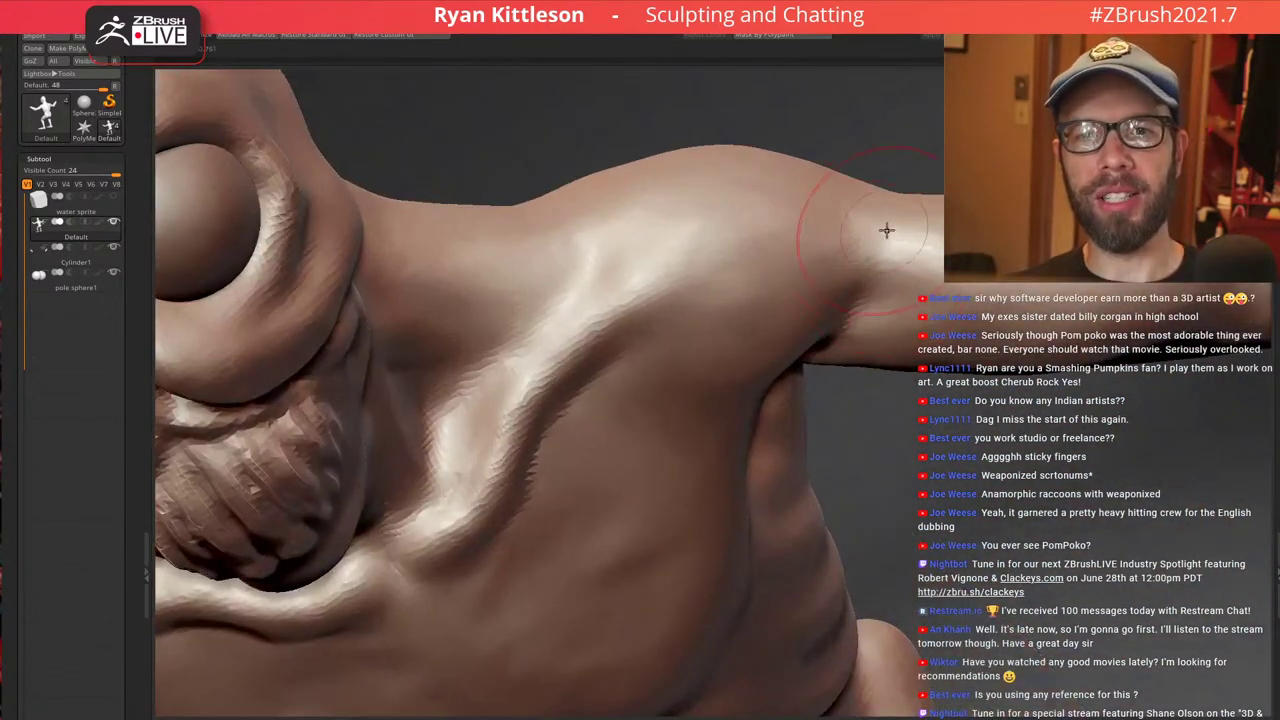
Sculpt the crease where the deltoid meets the upper arm, with draw size 72
{"action": "key", "text": "bracketleft"}
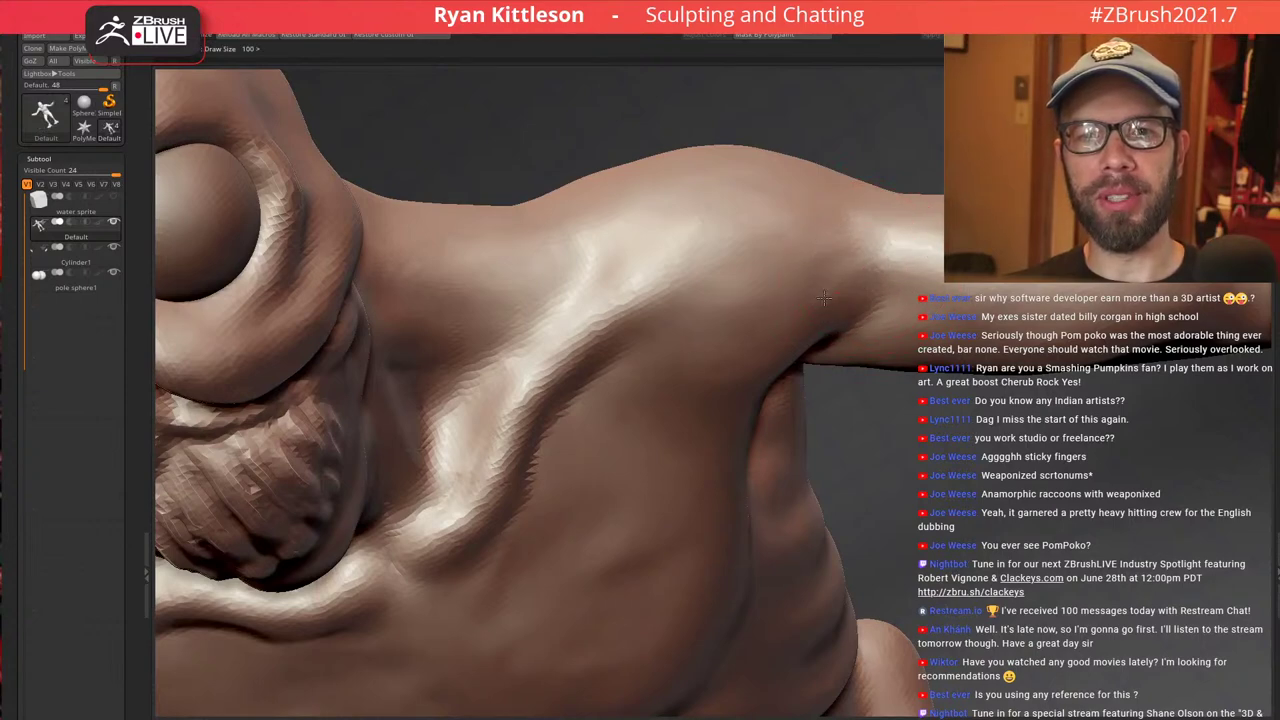
{"action": "right_click_drag", "start_coordinate": [912, 192], "coordinate": [873, 251]}
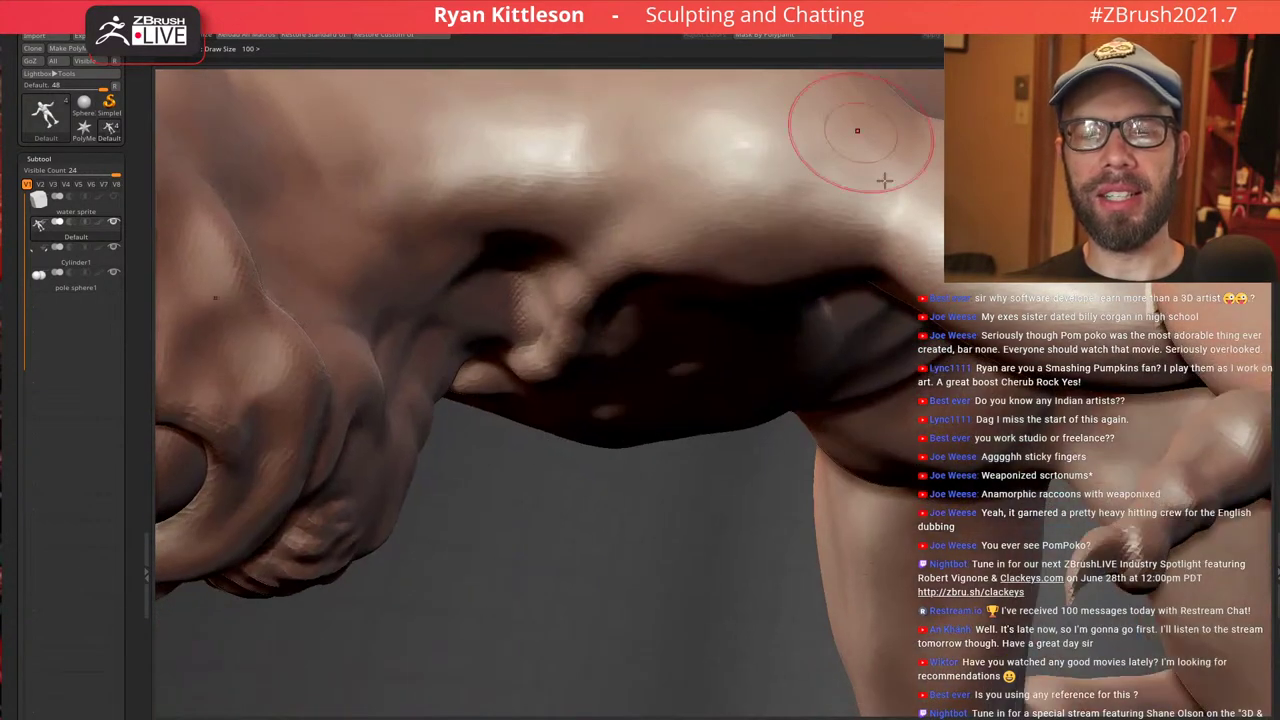
{"action": "right_click_drag", "start_coordinate": [900, 161], "coordinate": [917, 243]}
{"action": "mouse_move", "coordinate": [909, 306]}
{"action": "right_mouse_down"}
{"action": "mouse_move", "coordinate": [892, 318]}
{"action": "mouse_move", "coordinate": [900, 284]}
{"action": "mouse_move", "coordinate": [943, 306]}
{"action": "mouse_move", "coordinate": [940, 293]}
{"action": "right_mouse_up"}
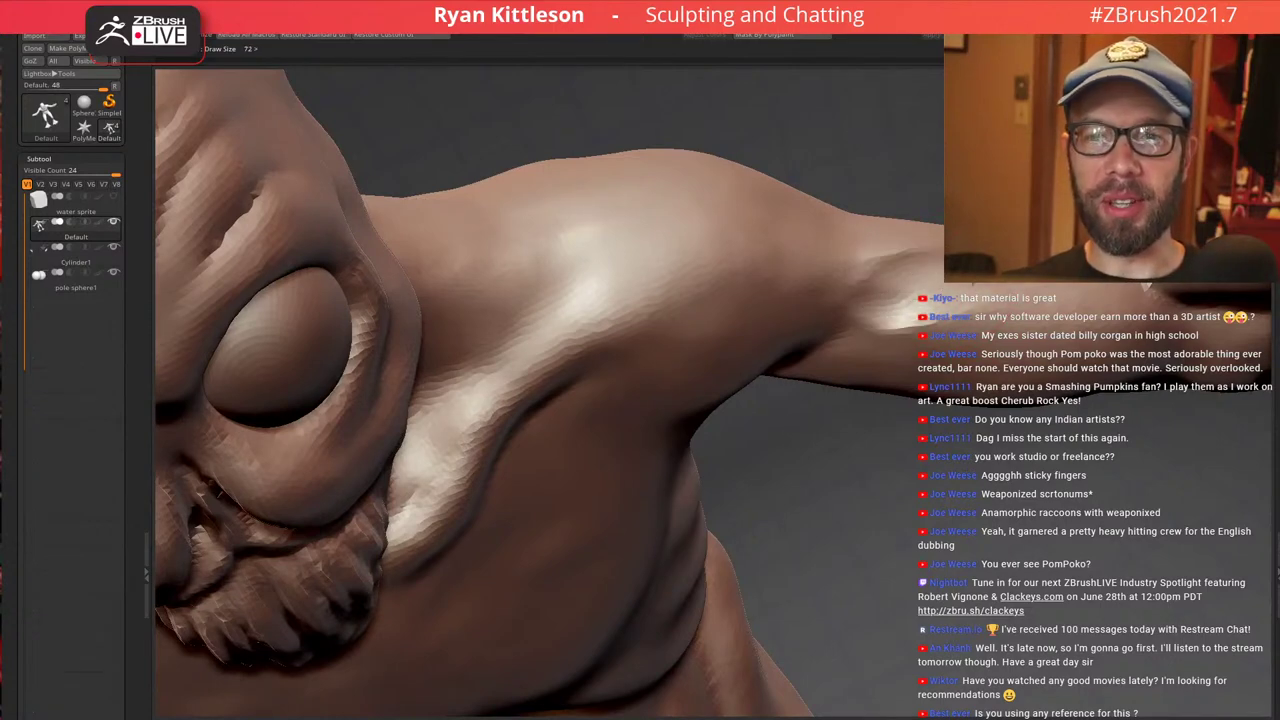
{"action": "right_click_drag", "start_coordinate": [940, 293], "coordinate": [950, 340]}
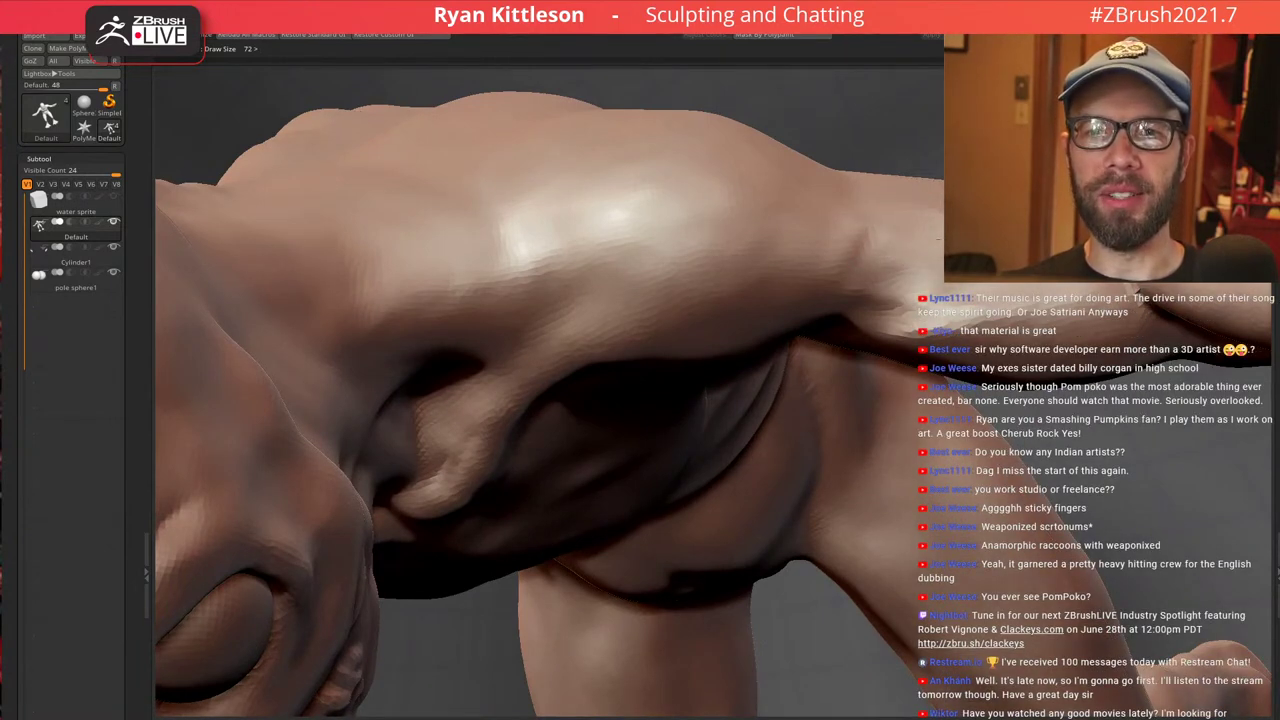
{"action": "mouse_move", "coordinate": [938, 239]}
{"action": "right_mouse_down"}
{"action": "mouse_move", "coordinate": [886, 221]}
{"action": "mouse_move", "coordinate": [918, 361]}
{"action": "mouse_move", "coordinate": [950, 285]}
{"action": "mouse_move", "coordinate": [990, 315]}
{"action": "mouse_move", "coordinate": [912, 248]}
{"action": "right_mouse_up"}
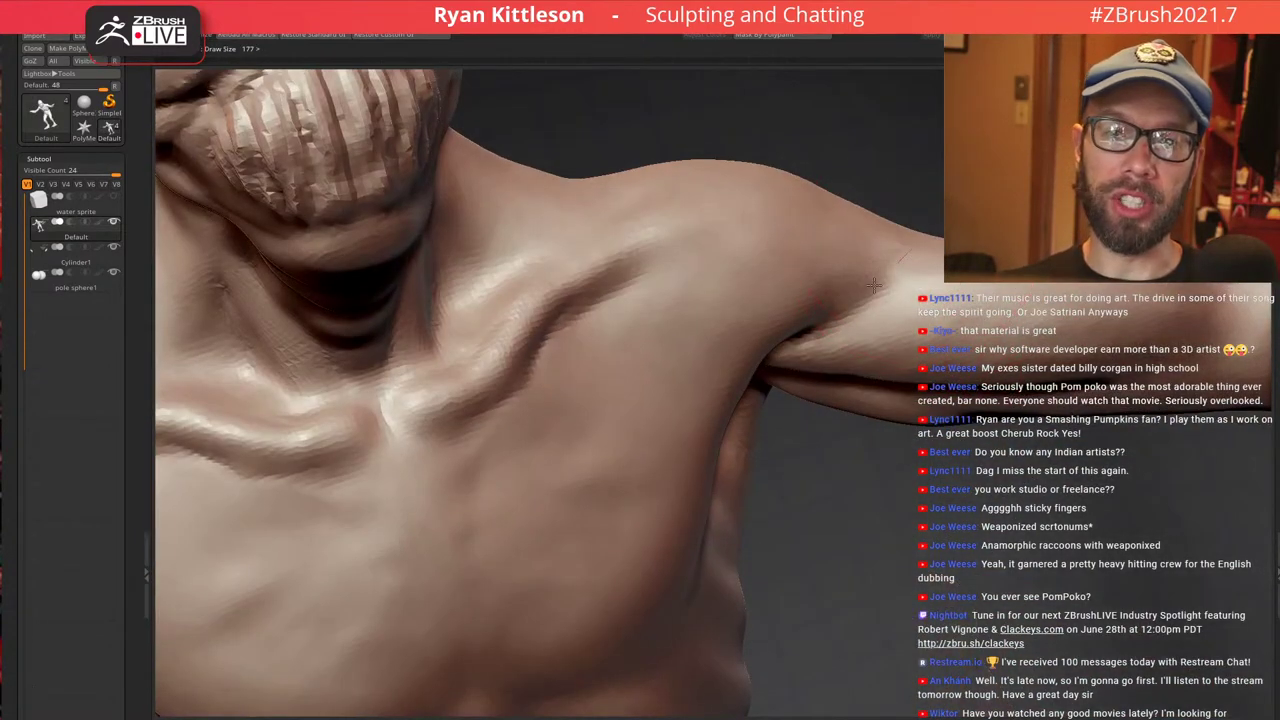
Soften the transition between the lower end of the deltoid and the upper arm, with draw size 177
{"action": "left_click_drag", "start_coordinate": [913, 258], "coordinate": [878, 284]}
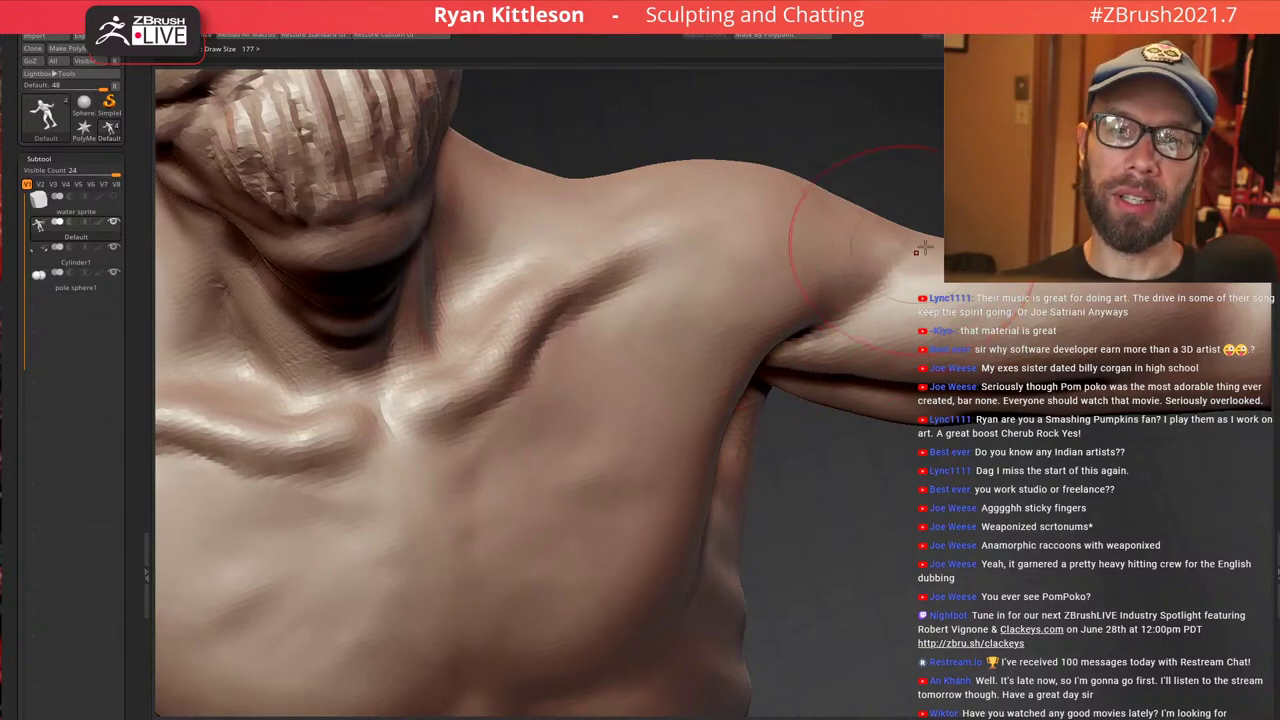
{"action": "mouse_move", "coordinate": [925, 248]}
{"action": "right_mouse_down"}
{"action": "mouse_move", "coordinate": [1000, 284]}
{"action": "mouse_move", "coordinate": [948, 272]}
{"action": "mouse_move", "coordinate": [898, 327]}
{"action": "mouse_move", "coordinate": [892, 366]}
{"action": "right_mouse_up"}
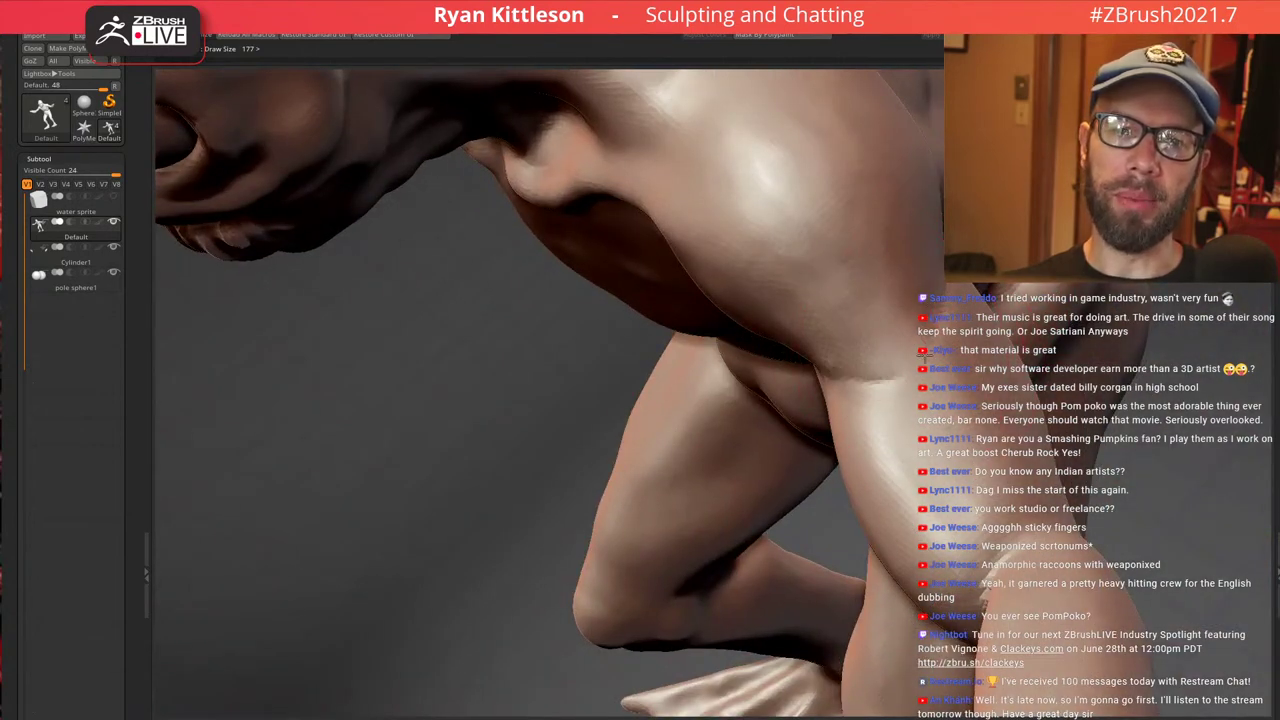
{"action": "key", "text": "["}
{"action": "key", "text": "["}
{"action": "key", "text": "["}
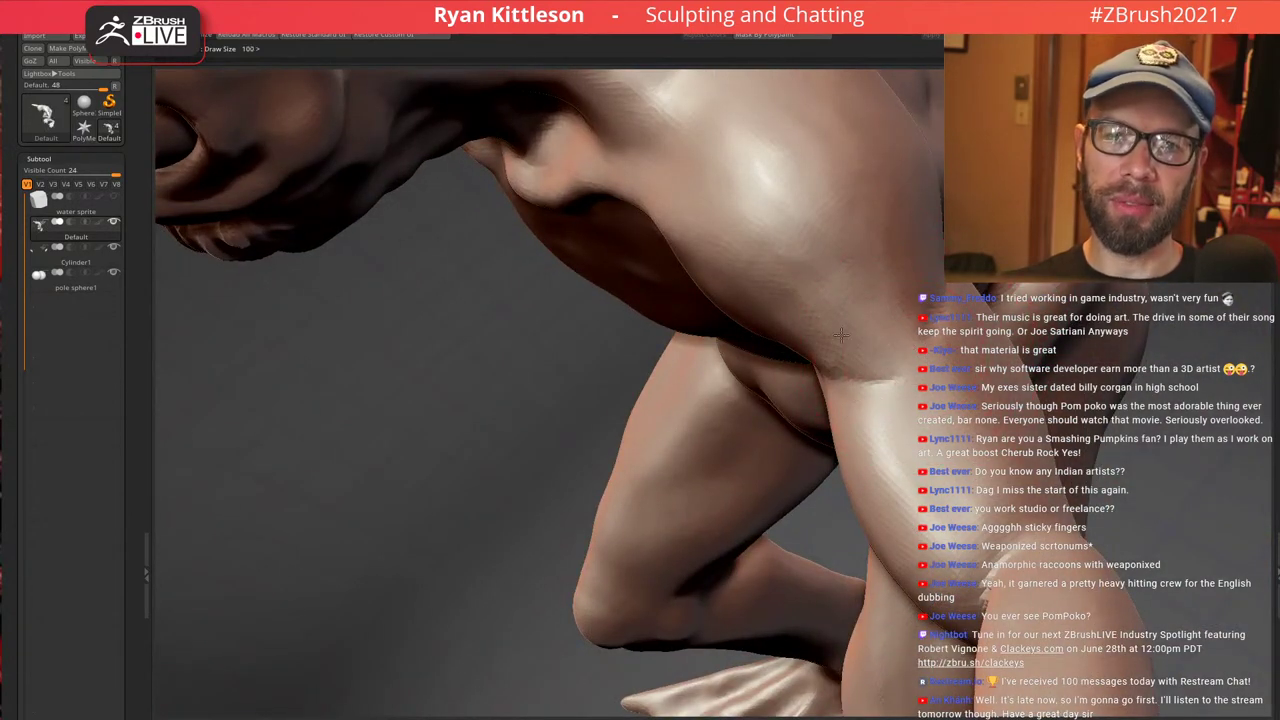
{"action": "right_click_drag", "start_coordinate": [923, 271], "coordinate": [718, 361]}
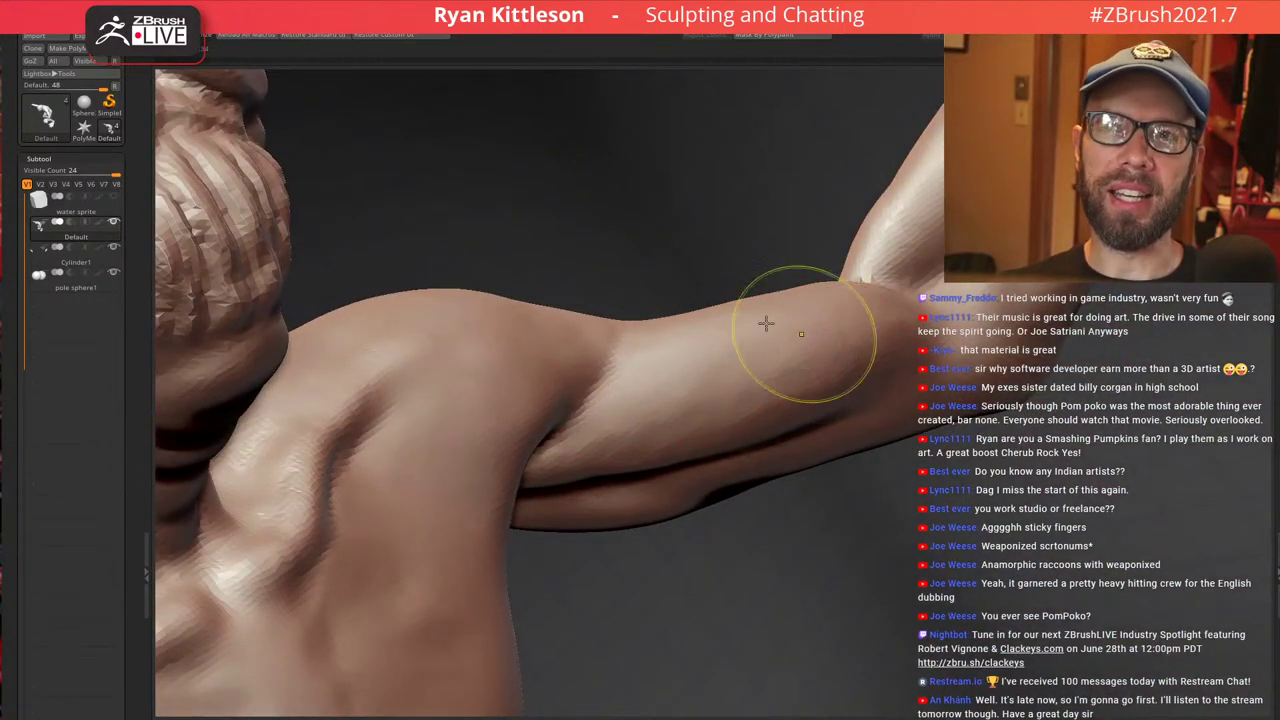
{"action": "right_click_drag", "start_coordinate": [766, 323], "coordinate": [818, 336], "text": "ctrl"}
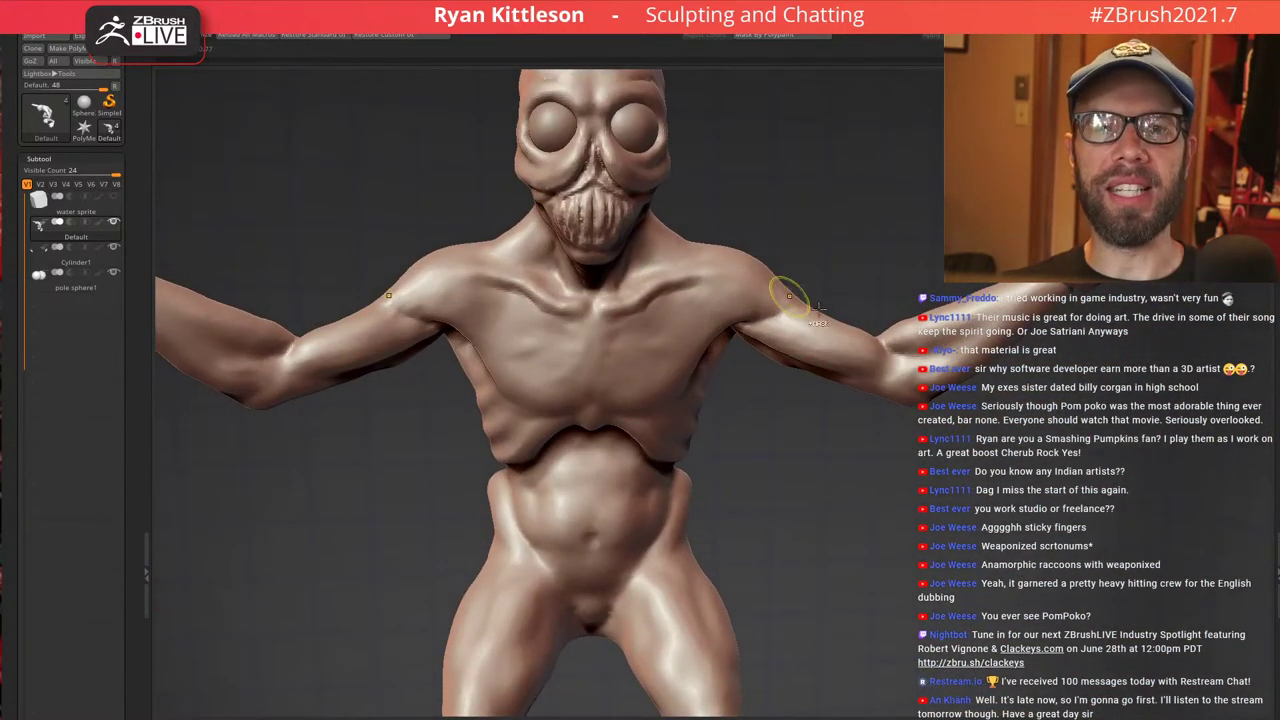
Carve the groove between biceps and triceps down the outer upper arm toward the elbow, with draw size 89
{"action": "mouse_move", "coordinate": [791, 294]}
{"action": "right_mouse_down", "text": "ctrl"}
{"action": "mouse_move", "coordinate": [791, 337]}
{"action": "mouse_move", "coordinate": [814, 280]}
{"action": "mouse_move", "coordinate": [932, 285]}
{"action": "mouse_move", "coordinate": [897, 352]}
{"action": "right_mouse_up", "text": "ctrl"}
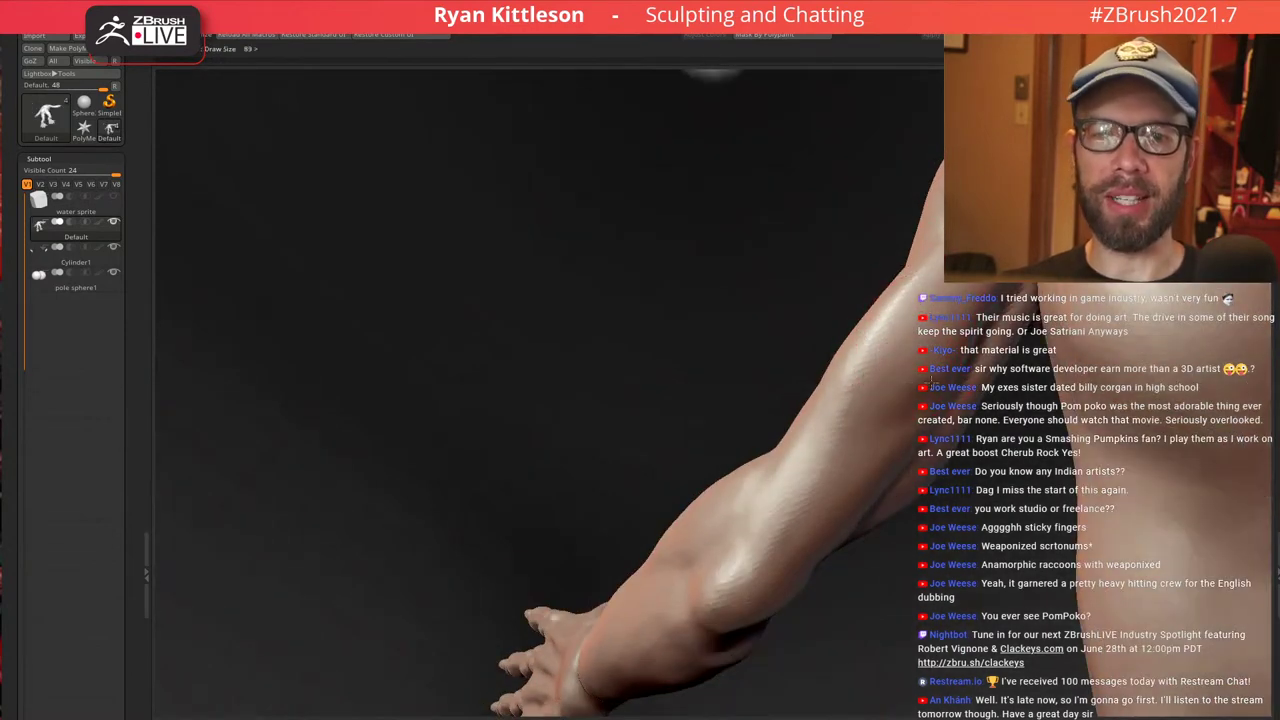
{"action": "mouse_move", "coordinate": [931, 381]}
{"action": "left_mouse_down"}
{"action": "mouse_move", "coordinate": [912, 364]}
{"action": "mouse_move", "coordinate": [922, 340]}
{"action": "mouse_move", "coordinate": [863, 366]}
{"action": "mouse_move", "coordinate": [873, 350]}
{"action": "left_mouse_up"}
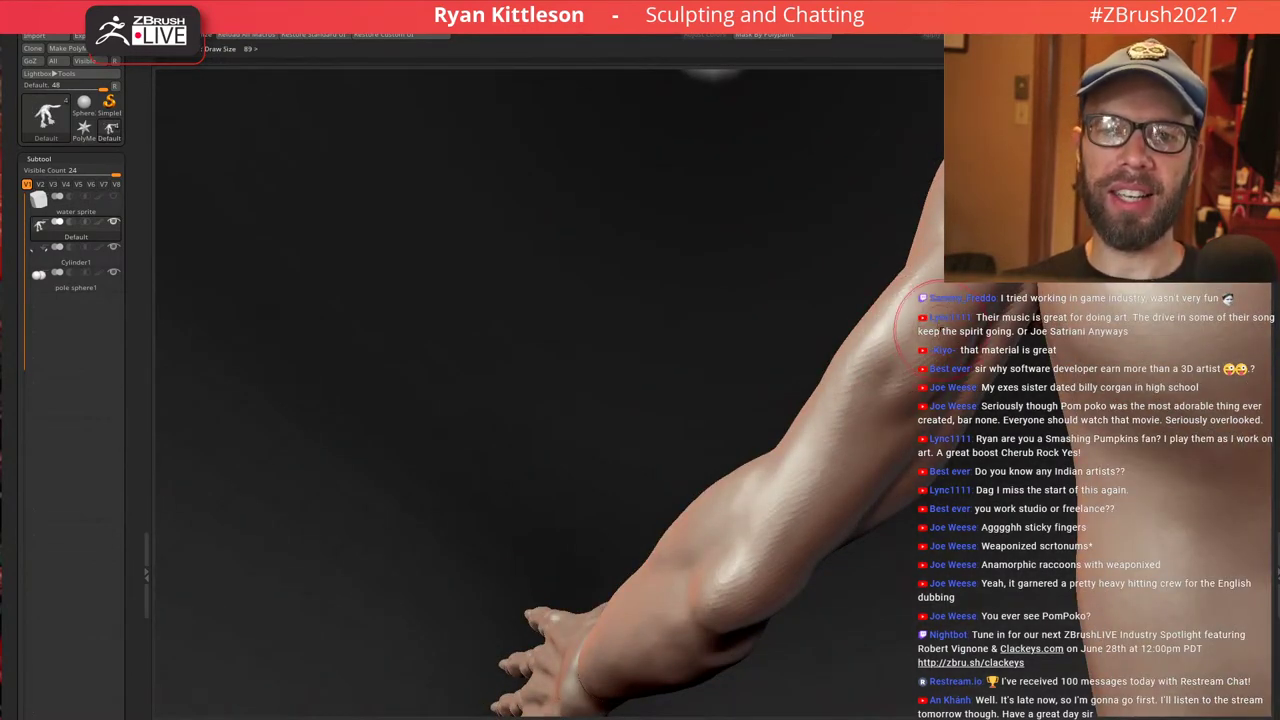
{"action": "right_click_drag", "start_coordinate": [929, 398], "coordinate": [877, 408]}
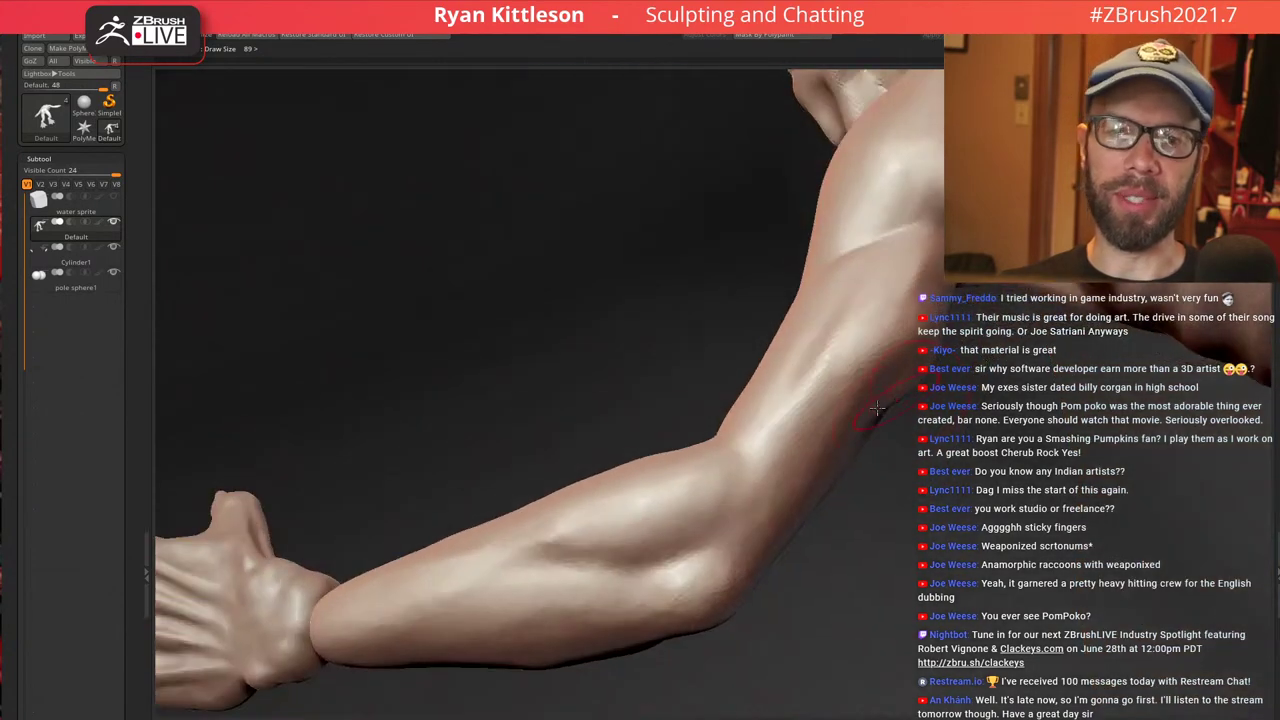
{"action": "mouse_move", "coordinate": [864, 397]}
{"action": "left_mouse_down"}
{"action": "mouse_move", "coordinate": [826, 436]}
{"action": "mouse_move", "coordinate": [796, 428]}
{"action": "left_mouse_up"}
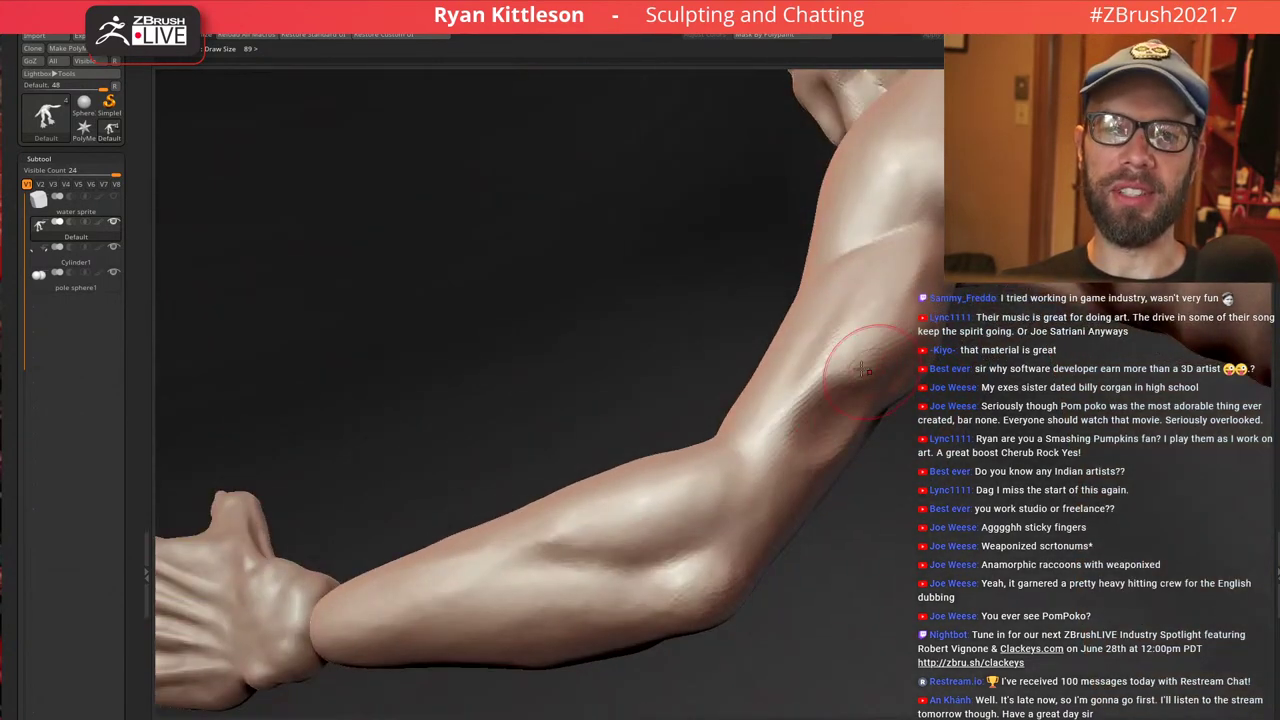
{"action": "right_click_drag", "start_coordinate": [858, 368], "coordinate": [842, 422]}
{"action": "left_click_drag", "start_coordinate": [842, 422], "coordinate": [868, 432]}
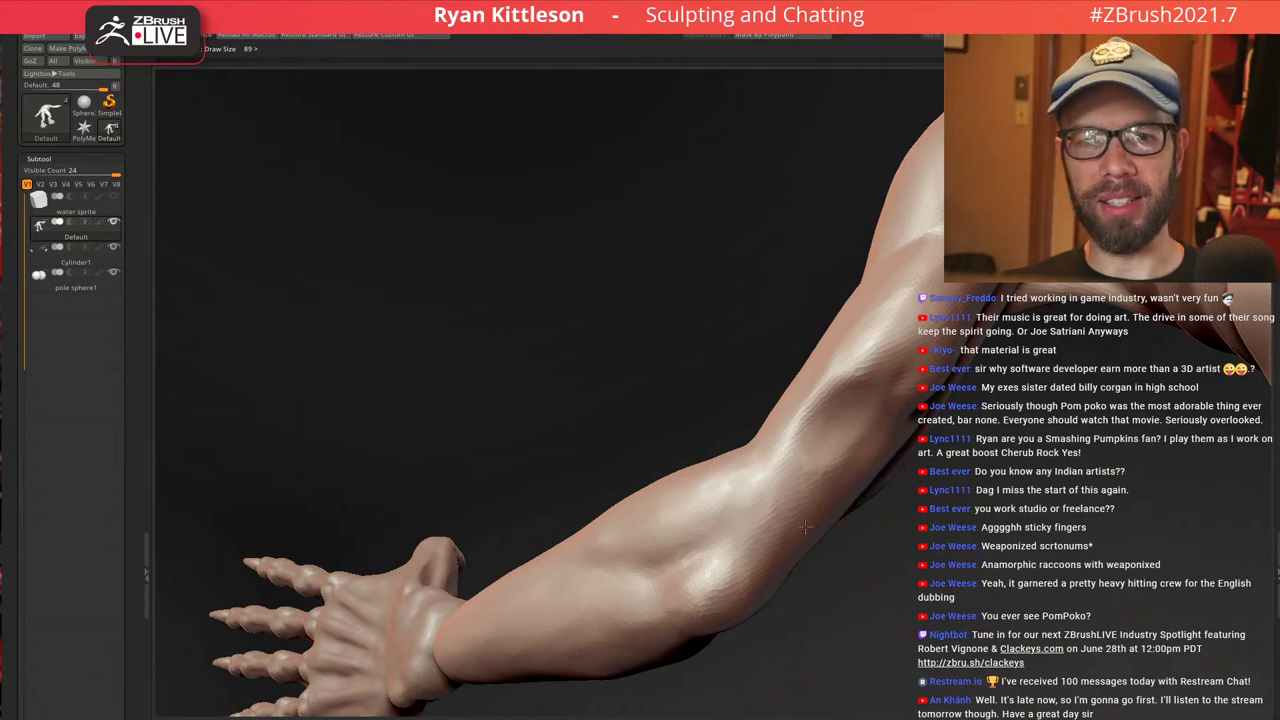
{"action": "mouse_move", "coordinate": [805, 527]}
{"action": "right_mouse_down"}
{"action": "mouse_move", "coordinate": [829, 440]}
{"action": "mouse_move", "coordinate": [835, 450]}
{"action": "right_mouse_up"}
{"action": "mouse_move", "coordinate": [792, 508]}
{"action": "left_mouse_down"}
{"action": "mouse_move", "coordinate": [806, 474]}
{"action": "mouse_move", "coordinate": [847, 486]}
{"action": "left_mouse_up"}
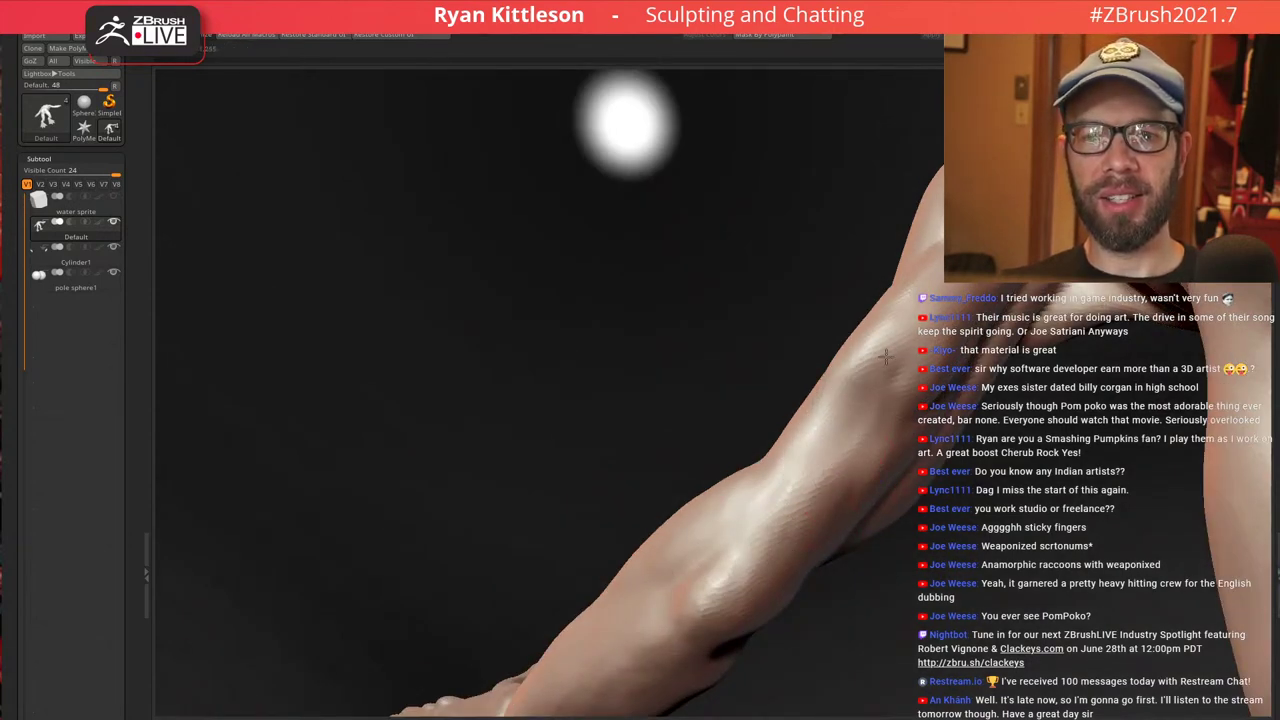
Examine the upper arm, elbow and shoulder from behind, the side and below
{"action": "right_click_drag", "start_coordinate": [870, 422], "coordinate": [981, 350]}
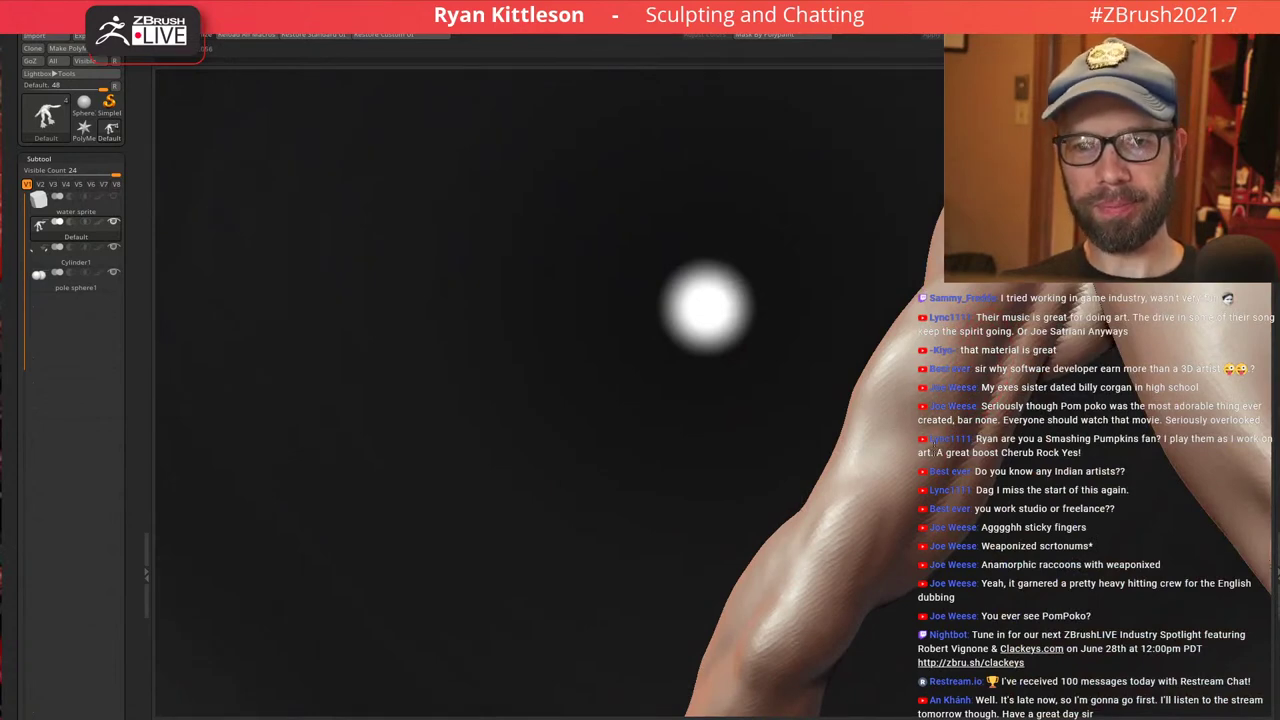
{"action": "mouse_move", "coordinate": [960, 352]}
{"action": "right_mouse_down"}
{"action": "mouse_move", "coordinate": [982, 332]}
{"action": "mouse_move", "coordinate": [971, 468]}
{"action": "mouse_move", "coordinate": [925, 500]}
{"action": "right_mouse_up"}
{"action": "mouse_move", "coordinate": [770, 452]}
{"action": "right_mouse_down"}
{"action": "mouse_move", "coordinate": [741, 323]}
{"action": "mouse_move", "coordinate": [765, 335]}
{"action": "right_mouse_up"}
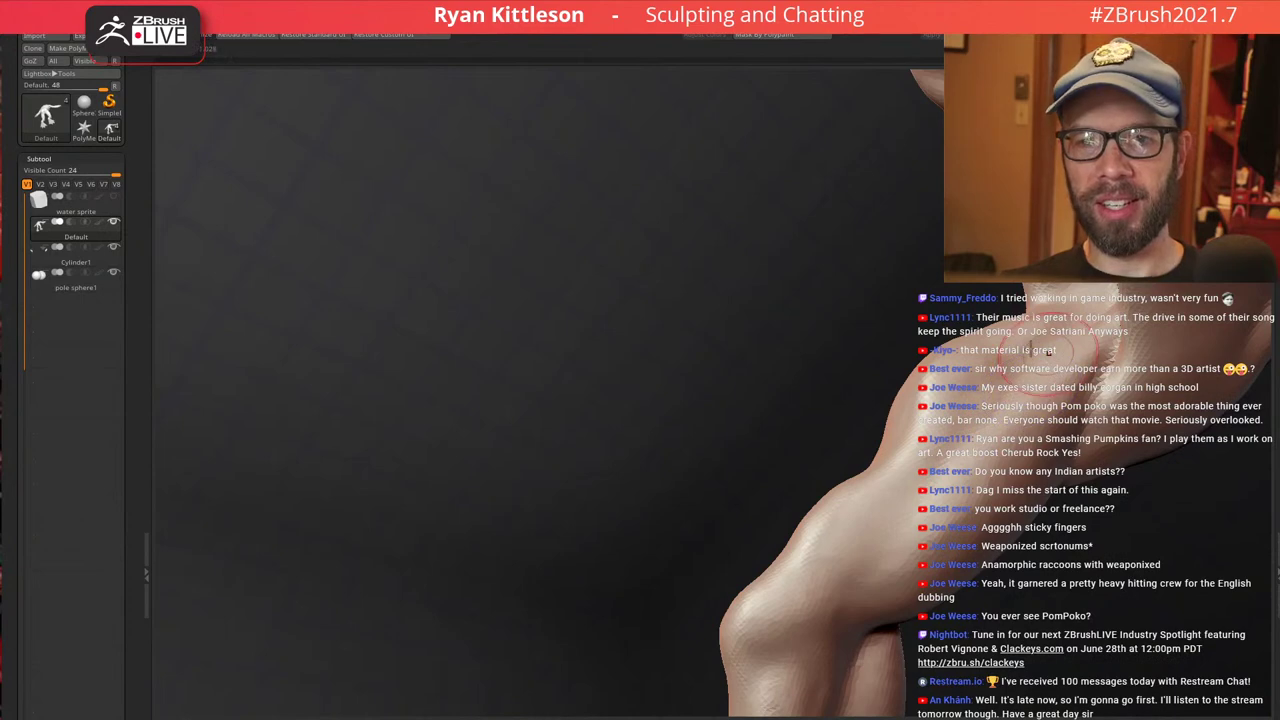
{"action": "right_click_drag", "start_coordinate": [1035, 391], "coordinate": [985, 448]}
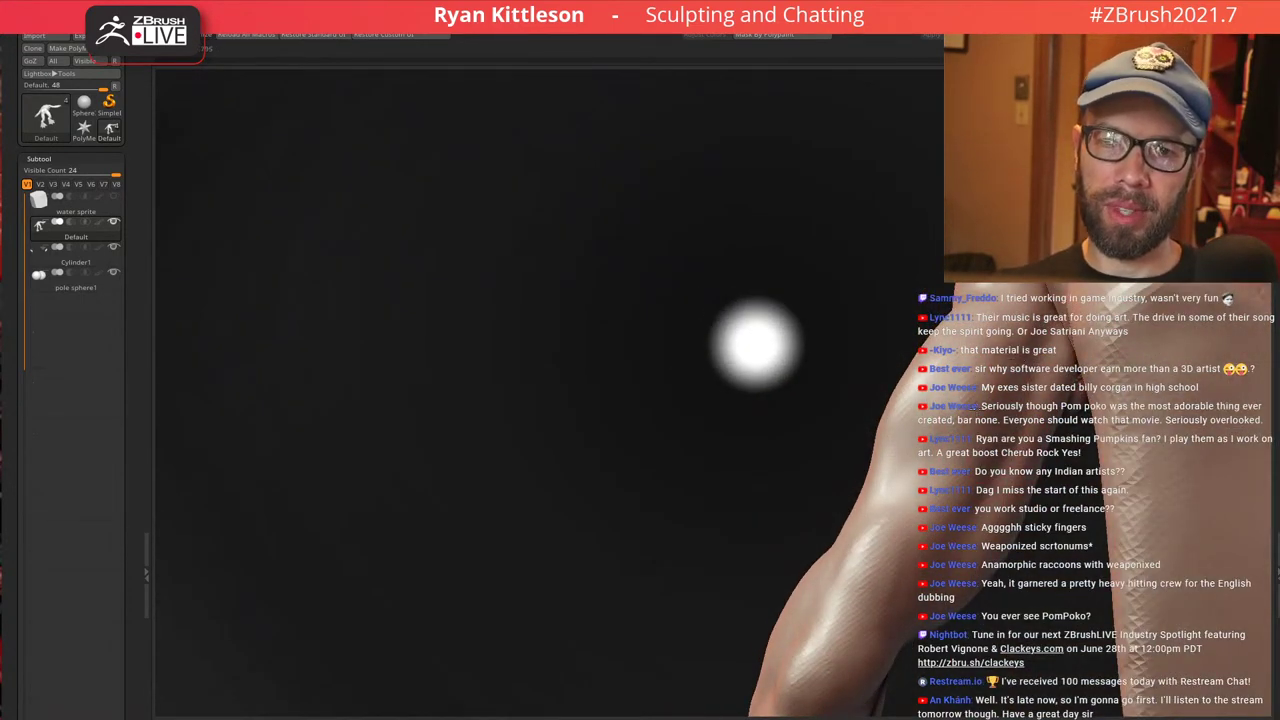
{"action": "right_click_drag", "start_coordinate": [940, 393], "coordinate": [921, 471]}
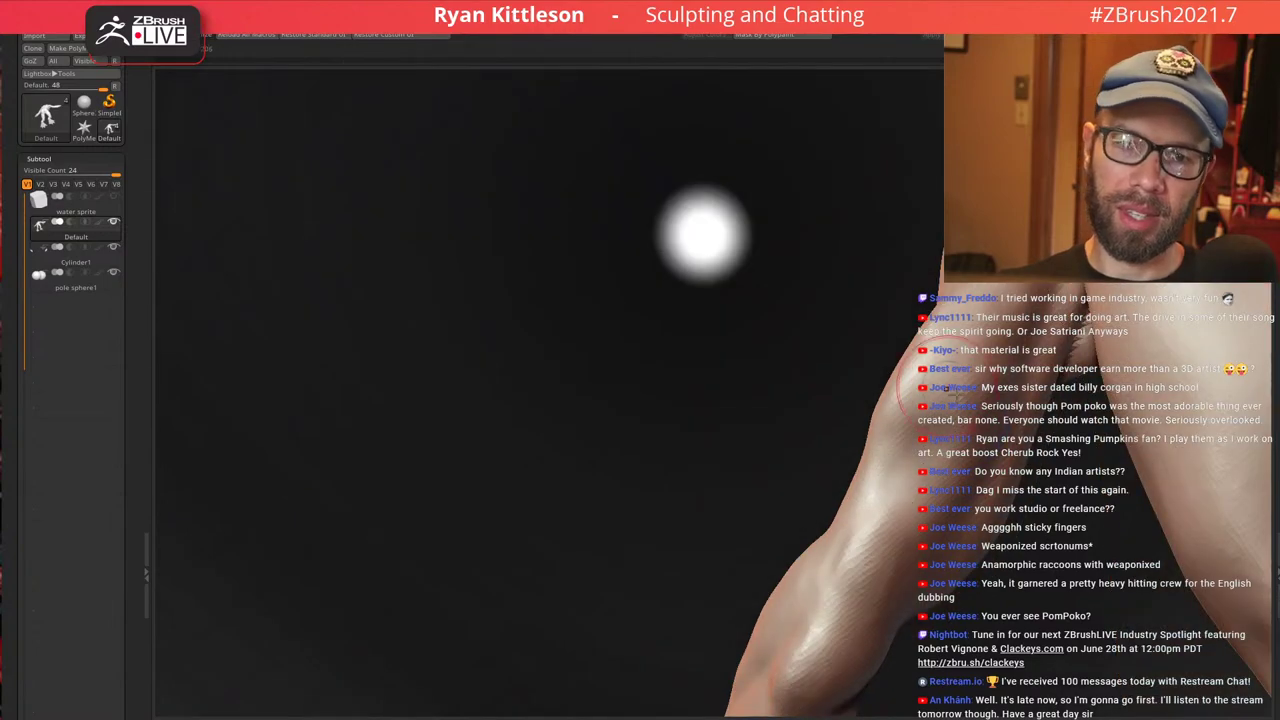
{"action": "right_click_drag", "start_coordinate": [957, 396], "coordinate": [875, 397]}
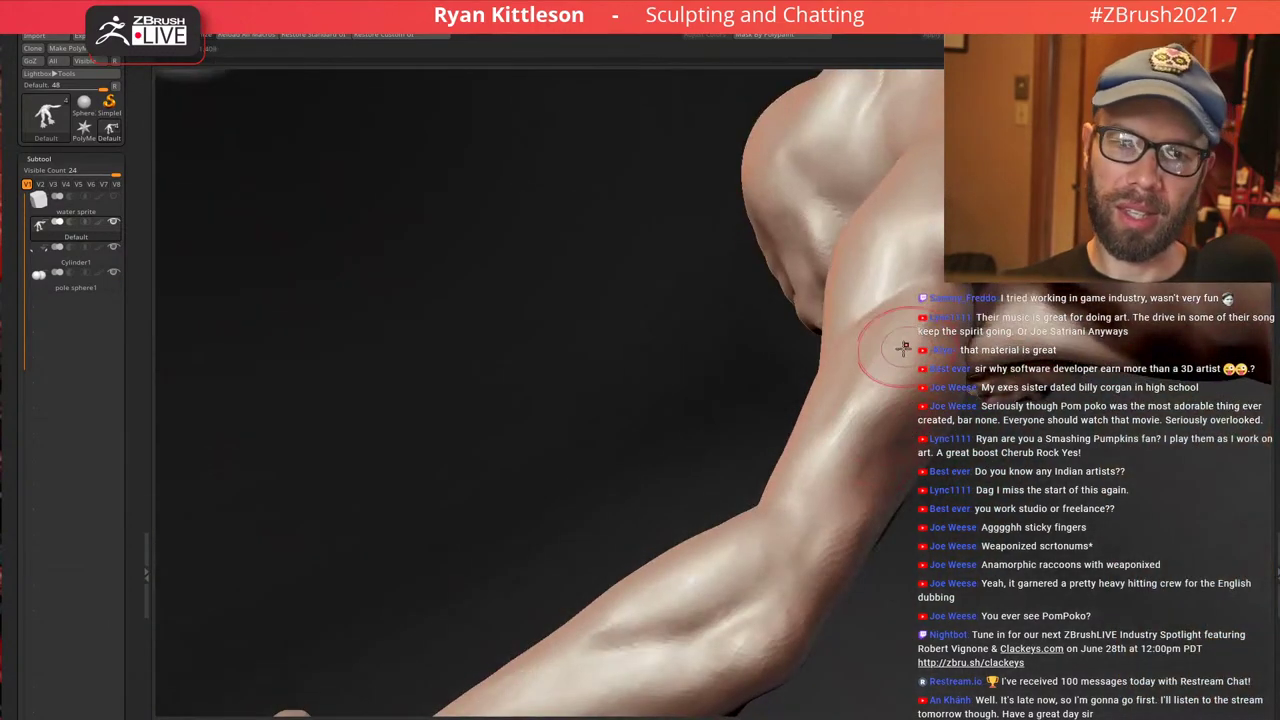
{"action": "mouse_move", "coordinate": [903, 348]}
{"action": "right_mouse_down"}
{"action": "mouse_move", "coordinate": [940, 365]}
{"action": "mouse_move", "coordinate": [920, 440]}
{"action": "mouse_move", "coordinate": [911, 339]}
{"action": "mouse_move", "coordinate": [984, 360]}
{"action": "mouse_move", "coordinate": [965, 365]}
{"action": "mouse_move", "coordinate": [956, 490]}
{"action": "right_mouse_up"}
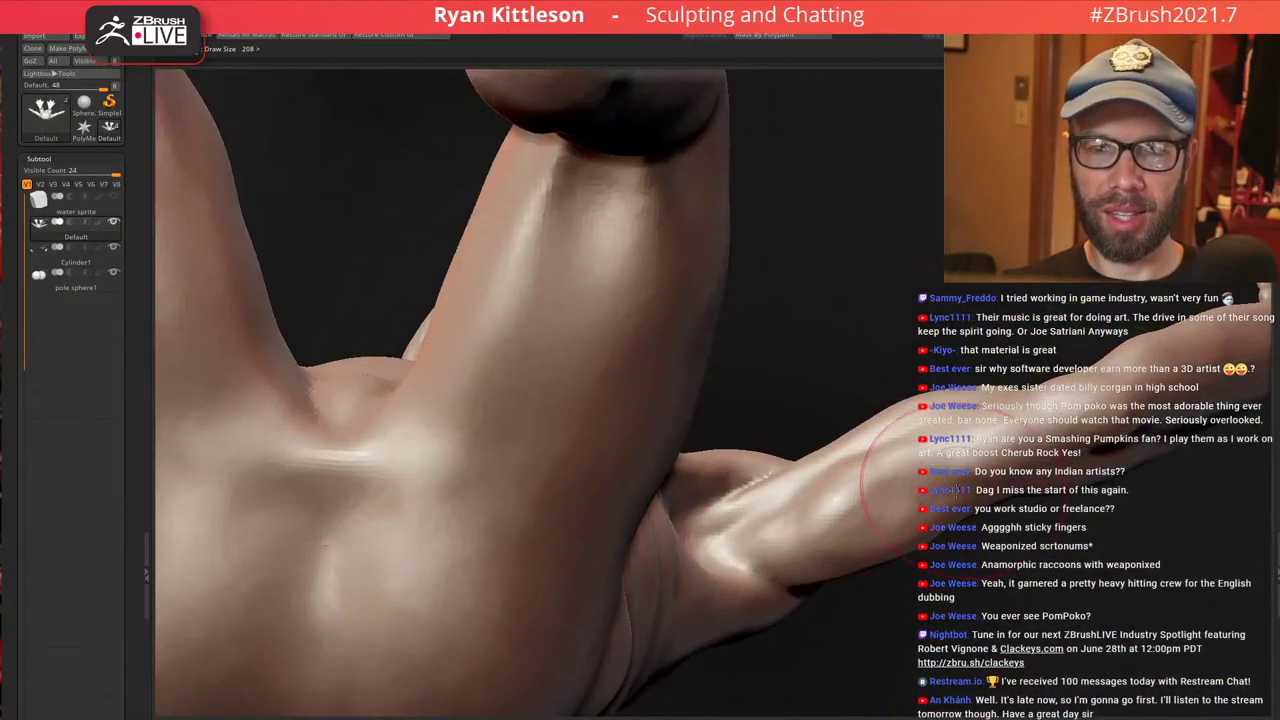
{"action": "right_click_drag", "start_coordinate": [870, 474], "coordinate": [873, 513]}
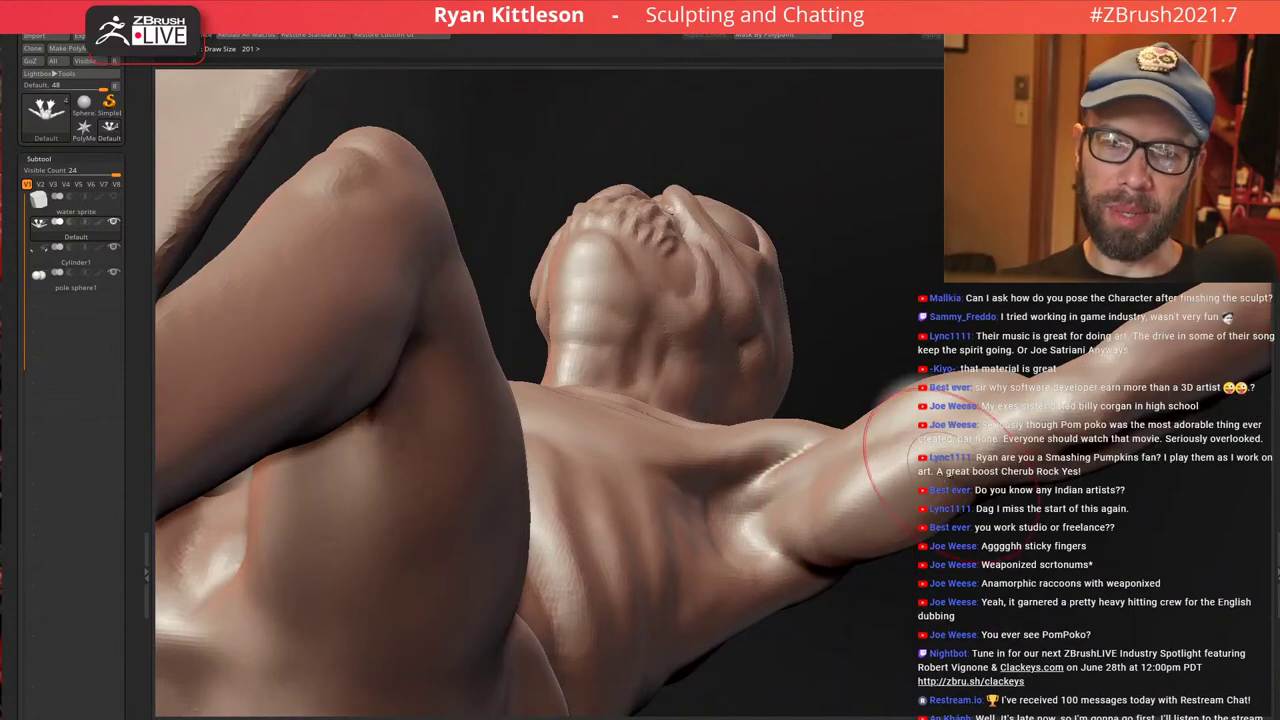
{"action": "mouse_move", "coordinate": [948, 454]}
{"action": "right_mouse_down"}
{"action": "mouse_move", "coordinate": [949, 571]}
{"action": "mouse_move", "coordinate": [951, 497]}
{"action": "mouse_move", "coordinate": [977, 570]}
{"action": "mouse_move", "coordinate": [860, 429]}
{"action": "mouse_move", "coordinate": [845, 390]}
{"action": "mouse_move", "coordinate": [818, 428]}
{"action": "mouse_move", "coordinate": [790, 270]}
{"action": "right_mouse_up"}
Shape the triceps along the underside of the upper arm near the armpit, with draw size 144
{"action": "mouse_move", "coordinate": [760, 505]}
{"action": "left_mouse_down"}
{"action": "mouse_move", "coordinate": [754, 537]}
{"action": "mouse_move", "coordinate": [838, 465]}
{"action": "left_mouse_up"}
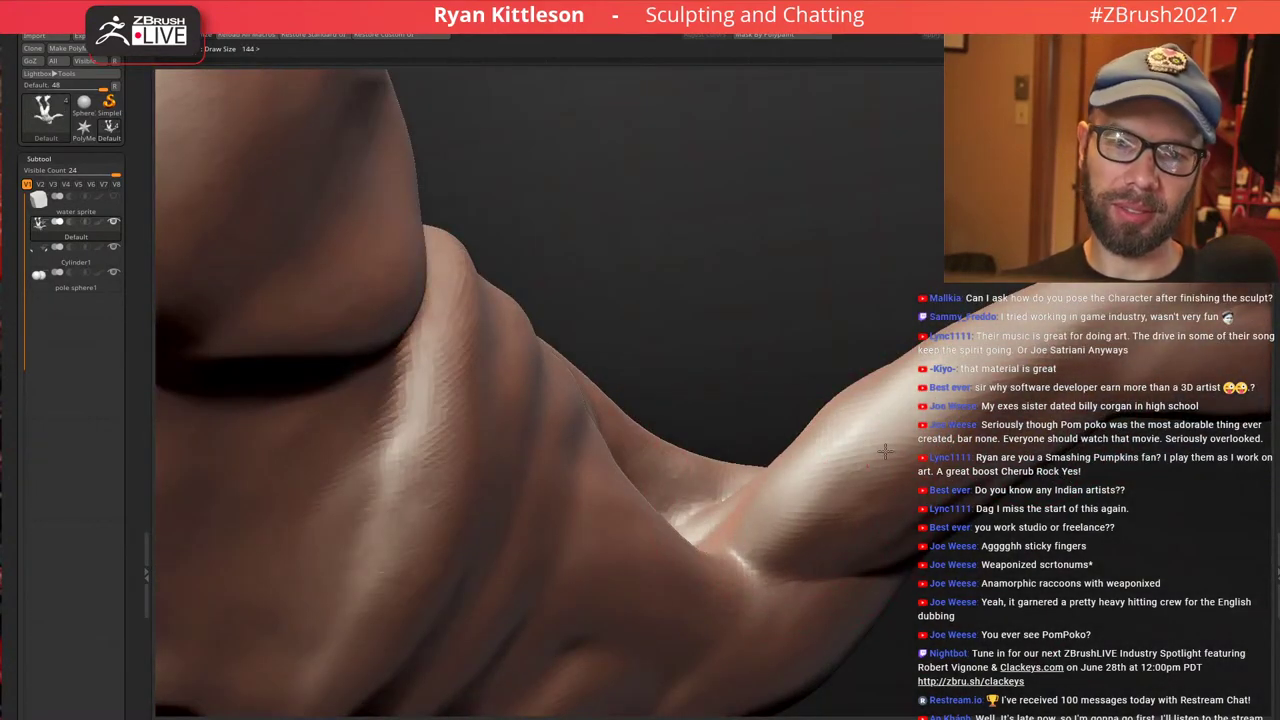
{"action": "mouse_move", "coordinate": [945, 396]}
{"action": "right_mouse_down"}
{"action": "mouse_move", "coordinate": [970, 335]}
{"action": "mouse_move", "coordinate": [1013, 300]}
{"action": "right_mouse_up"}
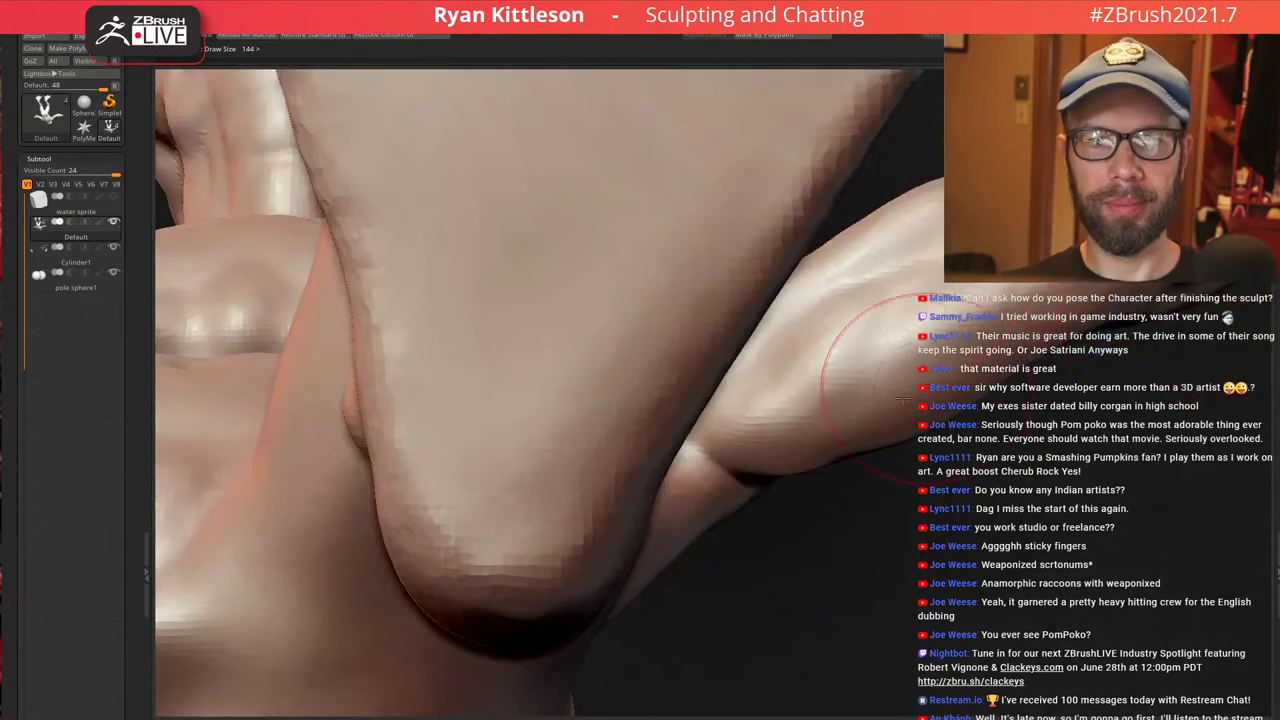
{"action": "mouse_move", "coordinate": [941, 351]}
{"action": "right_mouse_down"}
{"action": "mouse_move", "coordinate": [906, 317]}
{"action": "mouse_move", "coordinate": [838, 300]}
{"action": "right_mouse_up"}
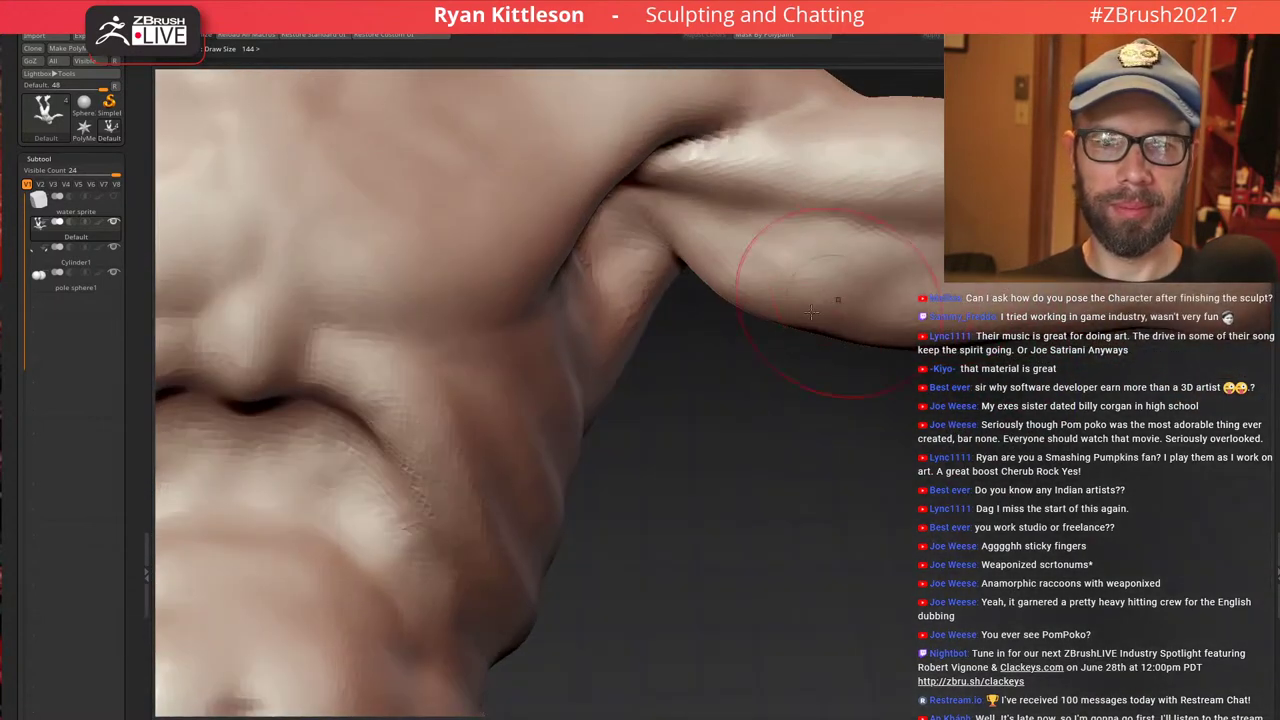
{"action": "right_click_drag", "start_coordinate": [884, 400], "coordinate": [884, 288]}
{"action": "mouse_move", "coordinate": [826, 368]}
{"action": "left_mouse_down"}
{"action": "mouse_move", "coordinate": [794, 416]}
{"action": "mouse_move", "coordinate": [795, 401]}
{"action": "mouse_move", "coordinate": [829, 405]}
{"action": "left_mouse_up"}
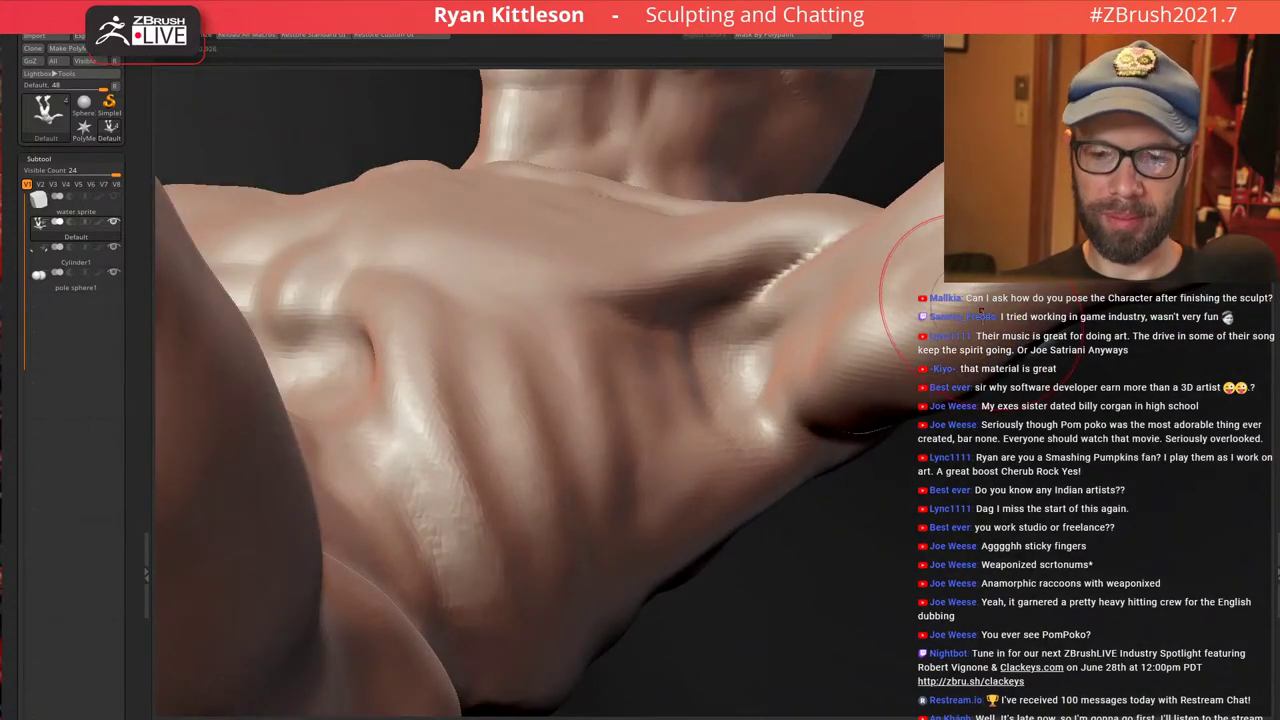
{"action": "mouse_move", "coordinate": [944, 275]}
{"action": "right_mouse_down"}
{"action": "mouse_move", "coordinate": [930, 304]}
{"action": "mouse_move", "coordinate": [932, 408]}
{"action": "mouse_move", "coordinate": [934, 343]}
{"action": "mouse_move", "coordinate": [914, 275]}
{"action": "mouse_move", "coordinate": [900, 330]}
{"action": "mouse_move", "coordinate": [829, 274]}
{"action": "mouse_move", "coordinate": [808, 469]}
{"action": "right_mouse_up"}
{"action": "mouse_move", "coordinate": [808, 469]}
{"action": "right_mouse_down"}
{"action": "mouse_move", "coordinate": [822, 376]}
{"action": "mouse_move", "coordinate": [797, 294]}
{"action": "right_mouse_up"}
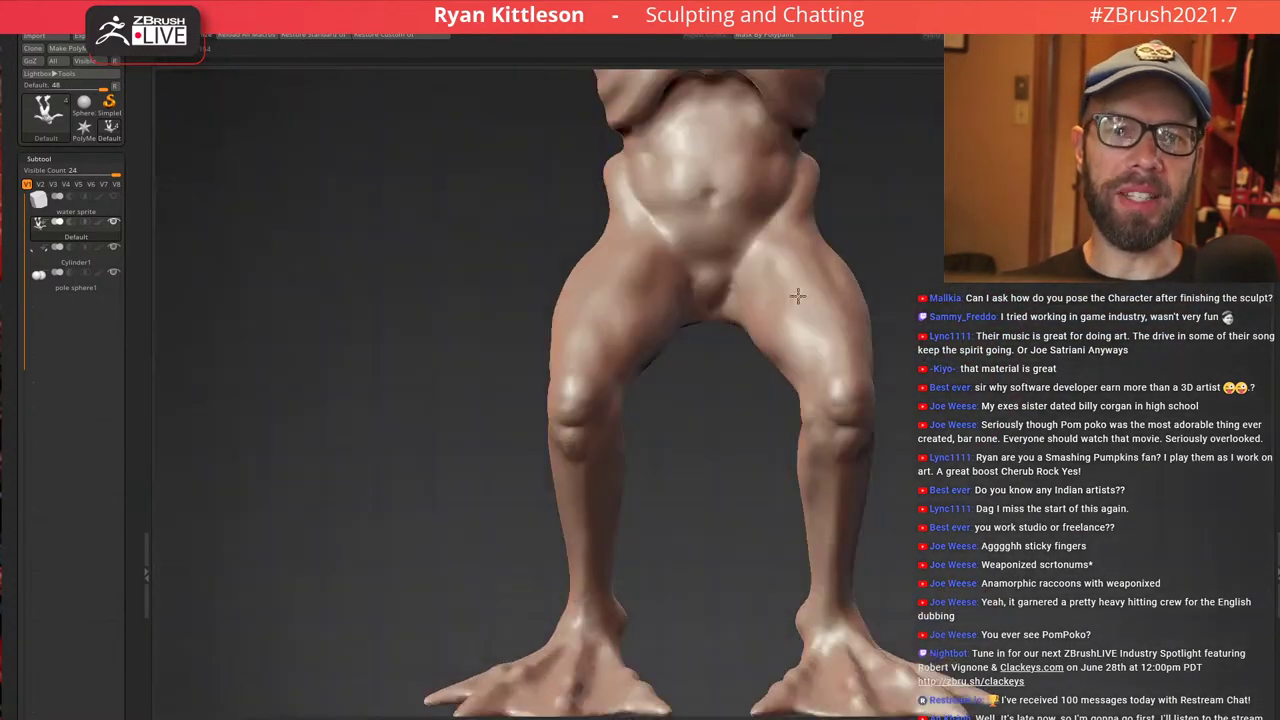
Fill out the flesh between the armpit and the underside of the upper arm, with draw size 113
{"action": "right_click_drag", "start_coordinate": [793, 242], "coordinate": [694, 554], "text": "alt"}
{"action": "mouse_move", "coordinate": [863, 340]}
{"action": "right_mouse_down"}
{"action": "mouse_move", "coordinate": [866, 287]}
{"action": "mouse_move", "coordinate": [791, 343]}
{"action": "mouse_move", "coordinate": [780, 329]}
{"action": "right_mouse_up"}
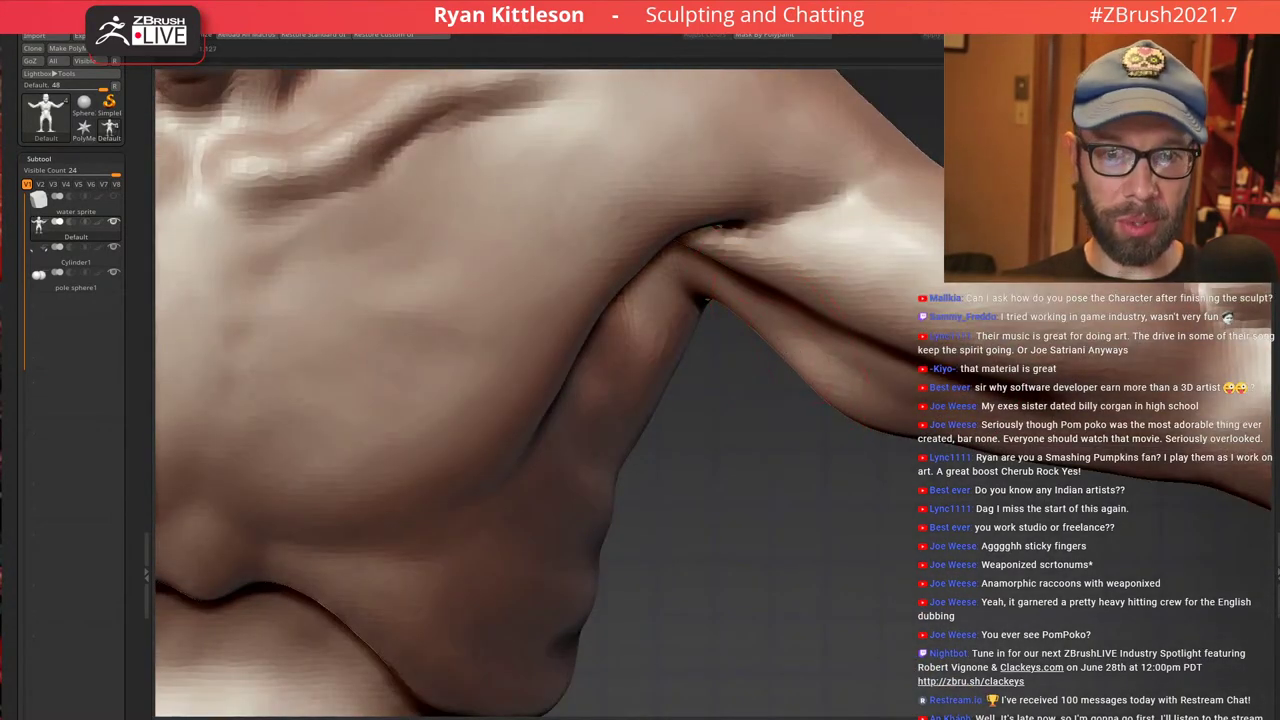
{"action": "left_click_drag", "start_coordinate": [761, 334], "coordinate": [754, 338]}
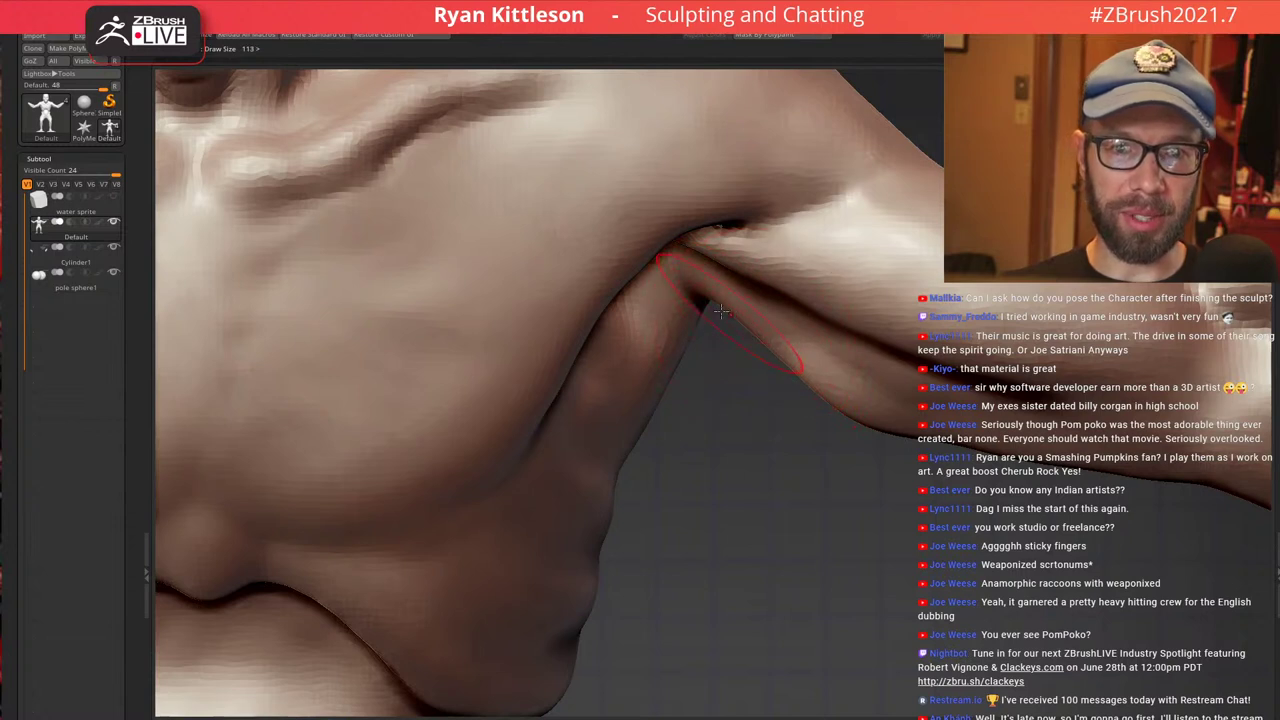
{"action": "mouse_move", "coordinate": [706, 304]}
{"action": "left_mouse_down"}
{"action": "mouse_move", "coordinate": [707, 343]}
{"action": "mouse_move", "coordinate": [742, 348]}
{"action": "mouse_move", "coordinate": [697, 346]}
{"action": "mouse_move", "coordinate": [699, 365]}
{"action": "left_mouse_up"}
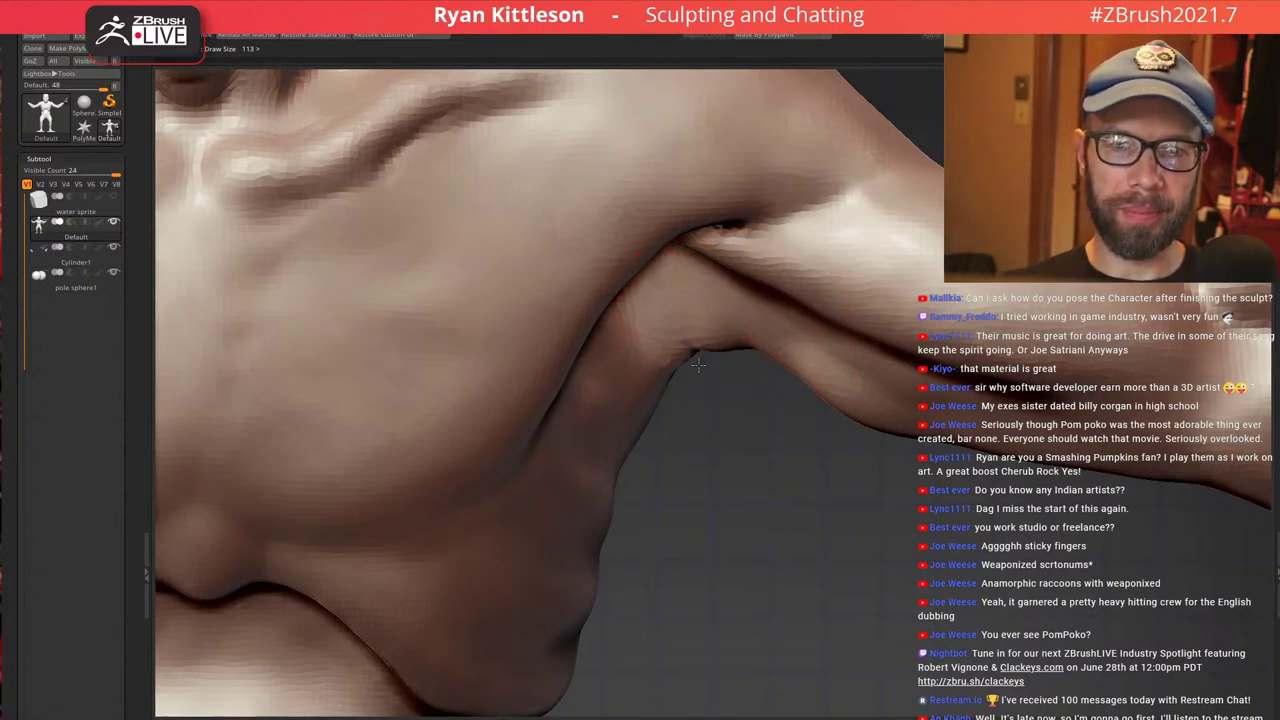
{"action": "right_click_drag", "start_coordinate": [820, 354], "coordinate": [770, 375]}
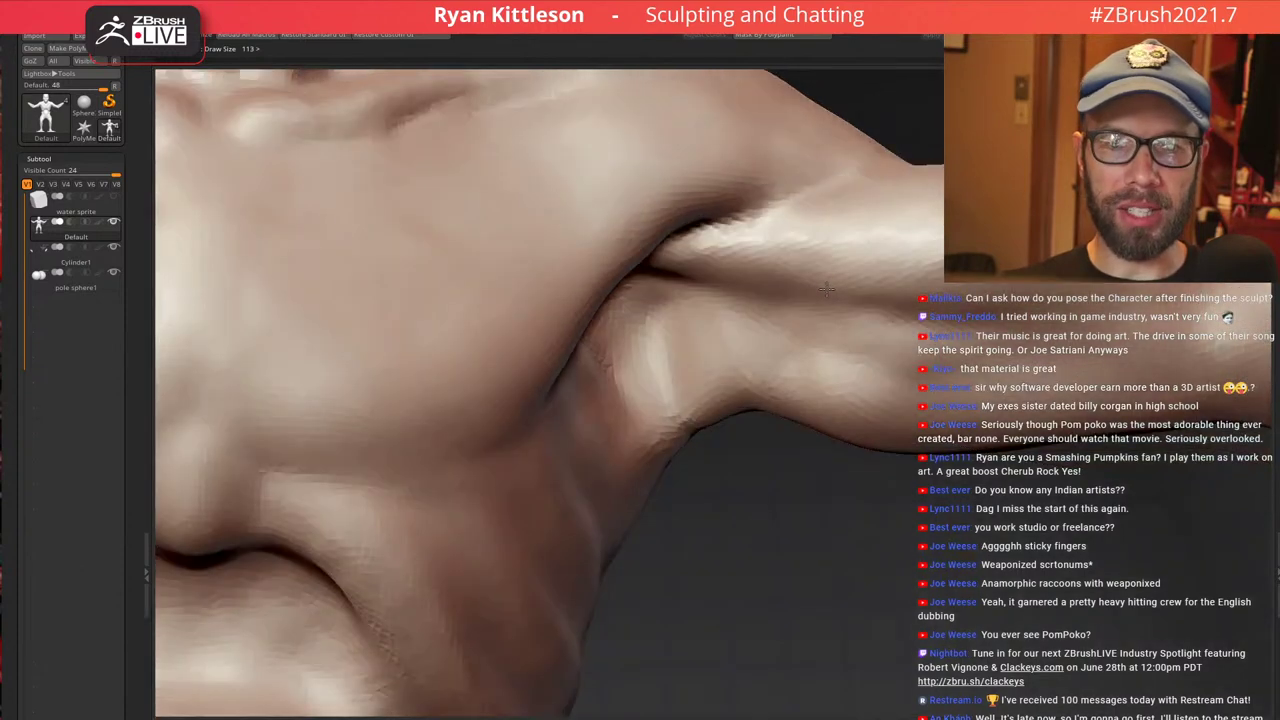
{"action": "mouse_move", "coordinate": [698, 428]}
{"action": "left_mouse_down"}
{"action": "mouse_move", "coordinate": [692, 416]}
{"action": "mouse_move", "coordinate": [755, 413]}
{"action": "mouse_move", "coordinate": [739, 418]}
{"action": "left_mouse_up"}
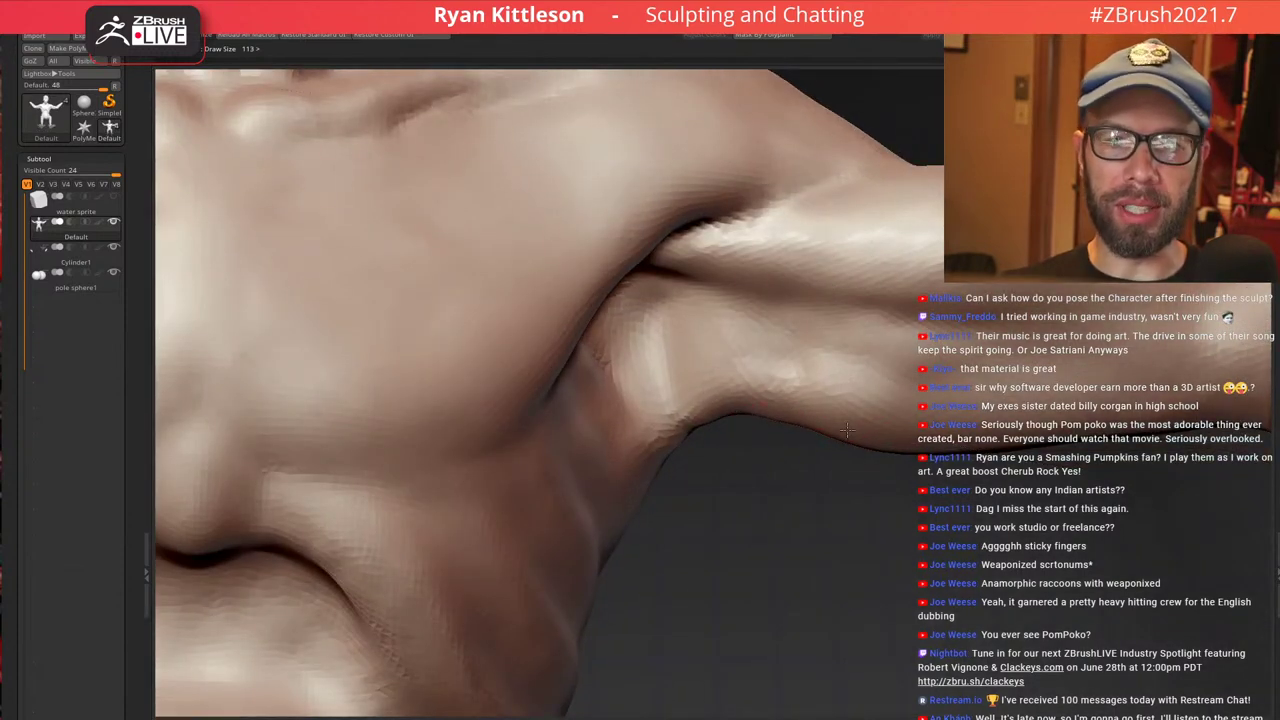
Refine the lower contour of the upper arm beside the armpit, with draw size 91
{"action": "right_click_drag", "start_coordinate": [1057, 399], "coordinate": [927, 271], "text": "ctrl"}
{"action": "mouse_move", "coordinate": [915, 315]}
{"action": "right_mouse_down", "text": "ctrl"}
{"action": "mouse_move", "coordinate": [1058, 375]}
{"action": "mouse_move", "coordinate": [840, 300]}
{"action": "mouse_move", "coordinate": [826, 334]}
{"action": "mouse_move", "coordinate": [824, 322]}
{"action": "right_mouse_up", "text": "ctrl"}
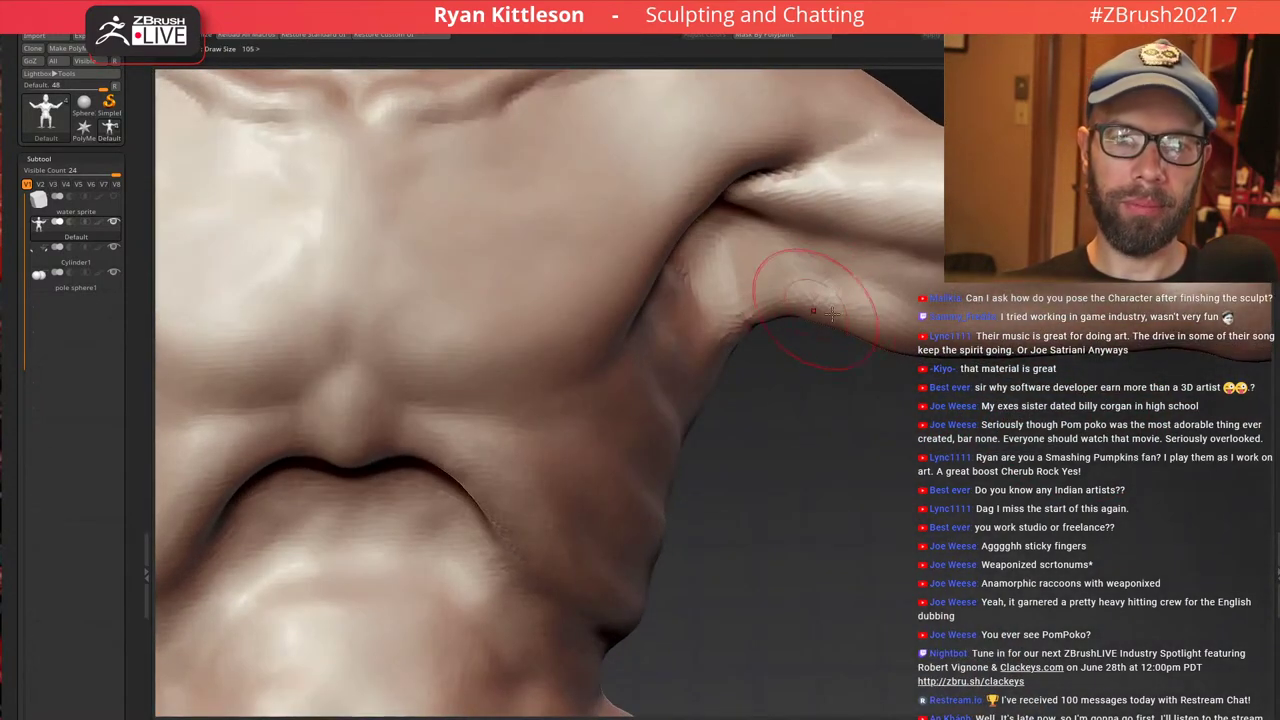
{"action": "key", "text": "bracketright"}
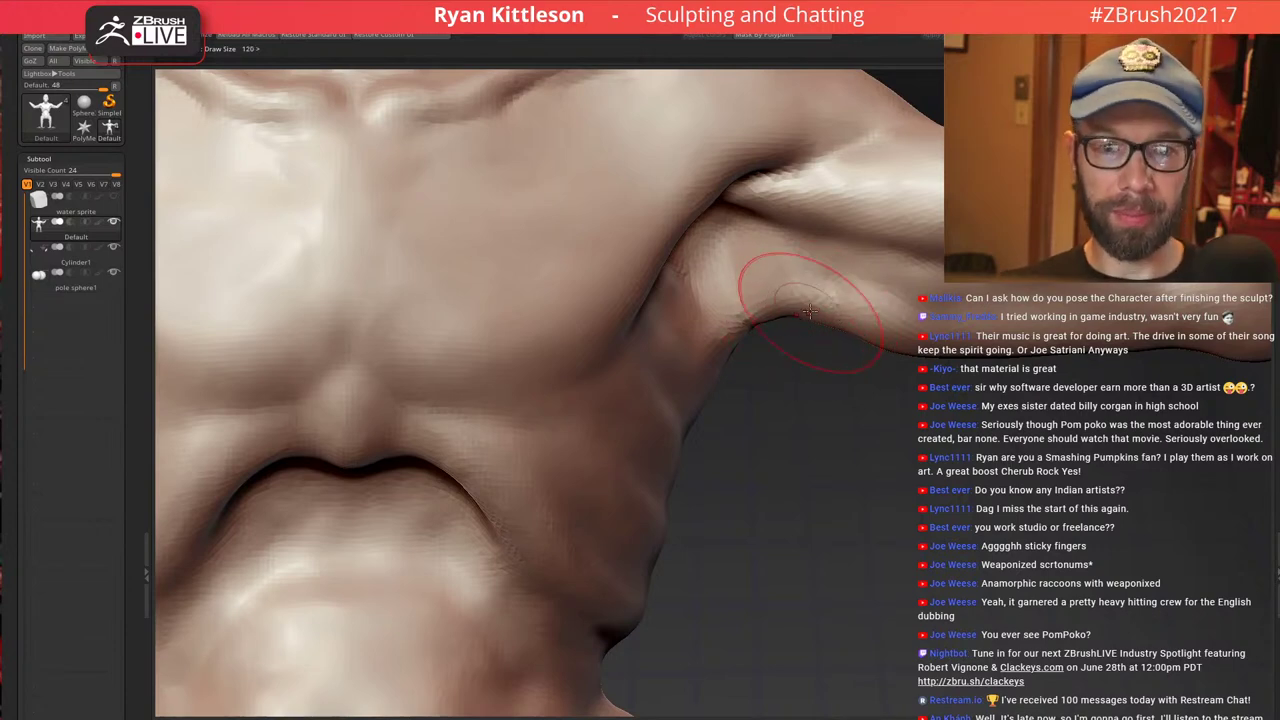
{"action": "right_click_drag", "start_coordinate": [806, 290], "coordinate": [805, 319]}
{"action": "left_click_drag", "start_coordinate": [765, 298], "coordinate": [816, 322]}
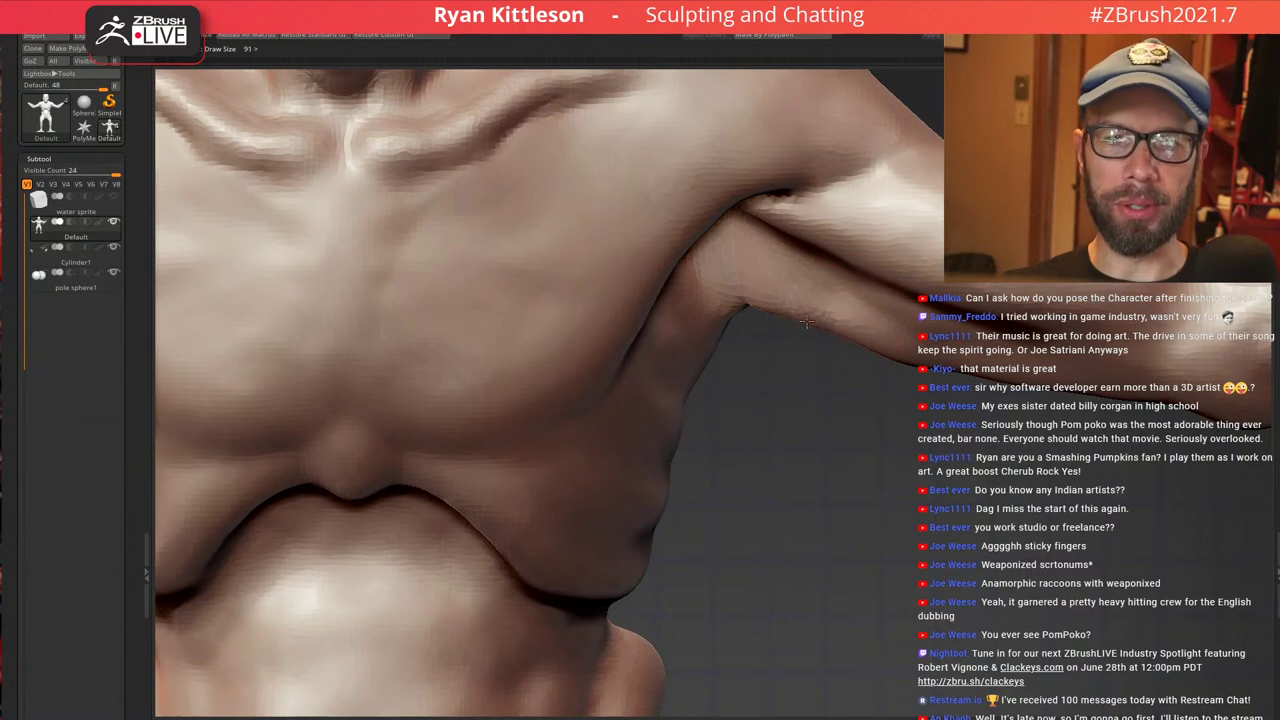
{"action": "left_click_drag", "start_coordinate": [738, 308], "coordinate": [818, 330]}
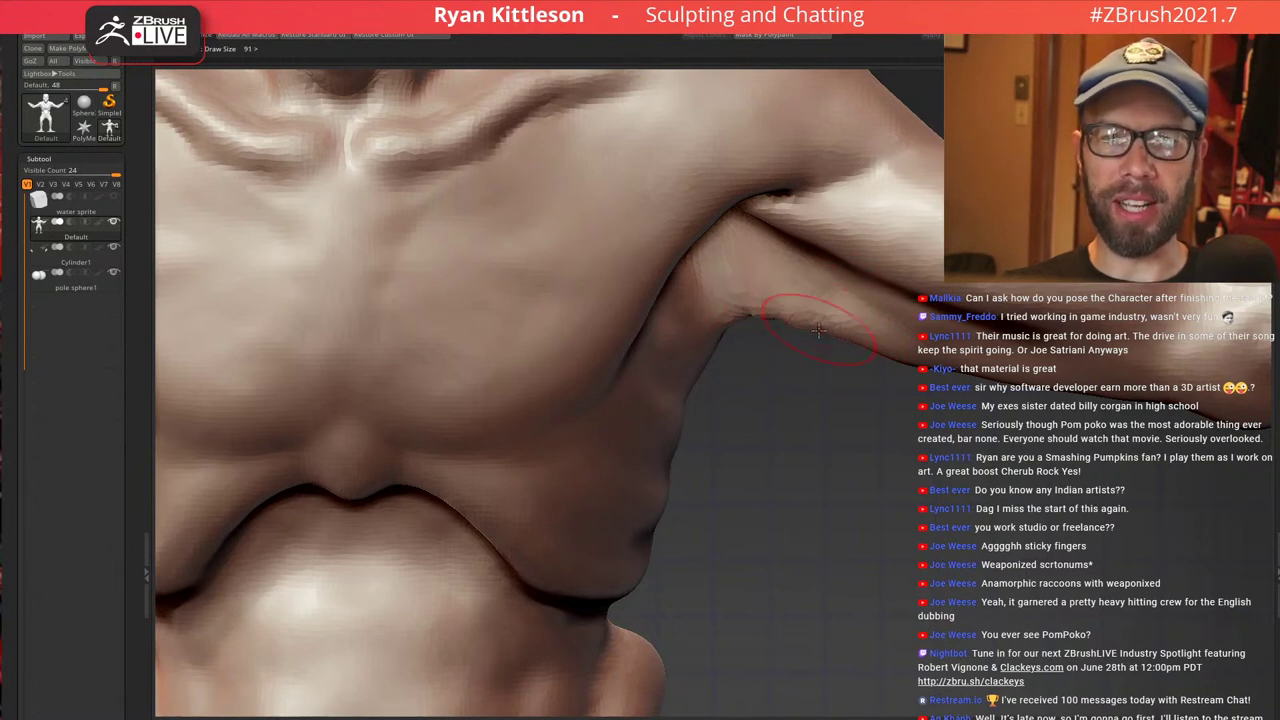
{"action": "left_click_drag", "start_coordinate": [966, 378], "coordinate": [946, 372]}
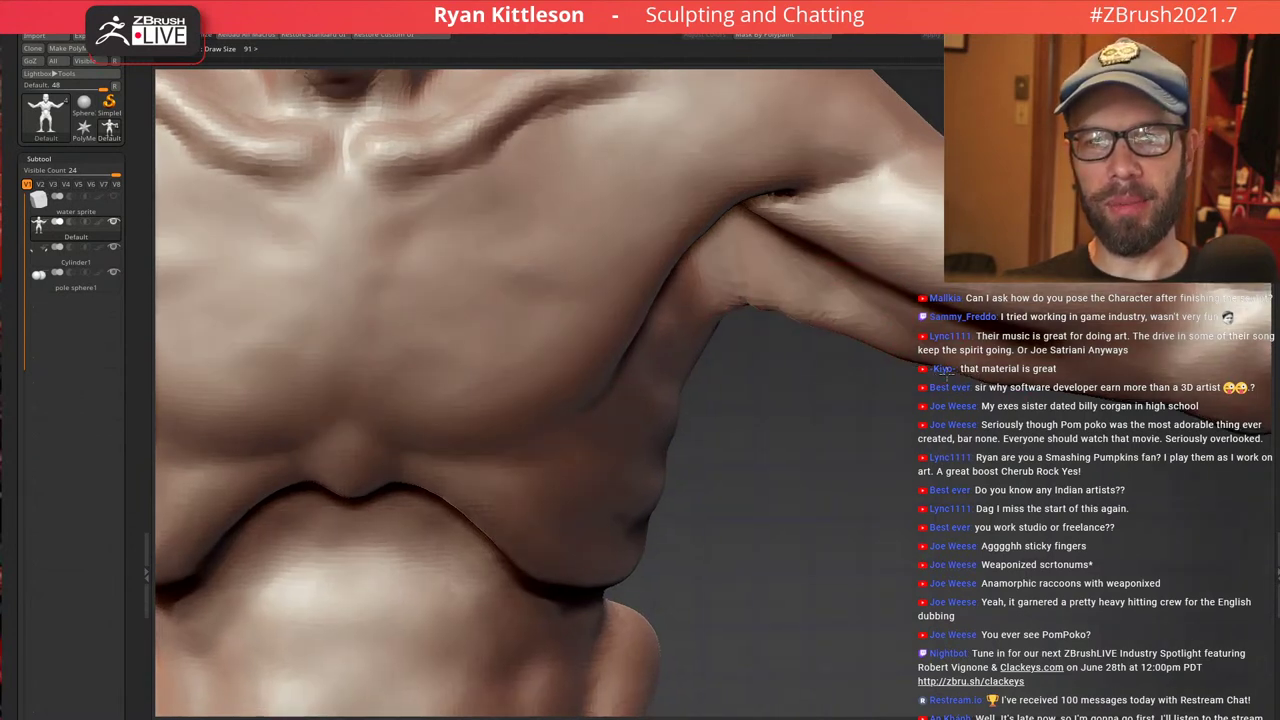
{"action": "left_click_drag", "start_coordinate": [967, 317], "coordinate": [948, 369]}
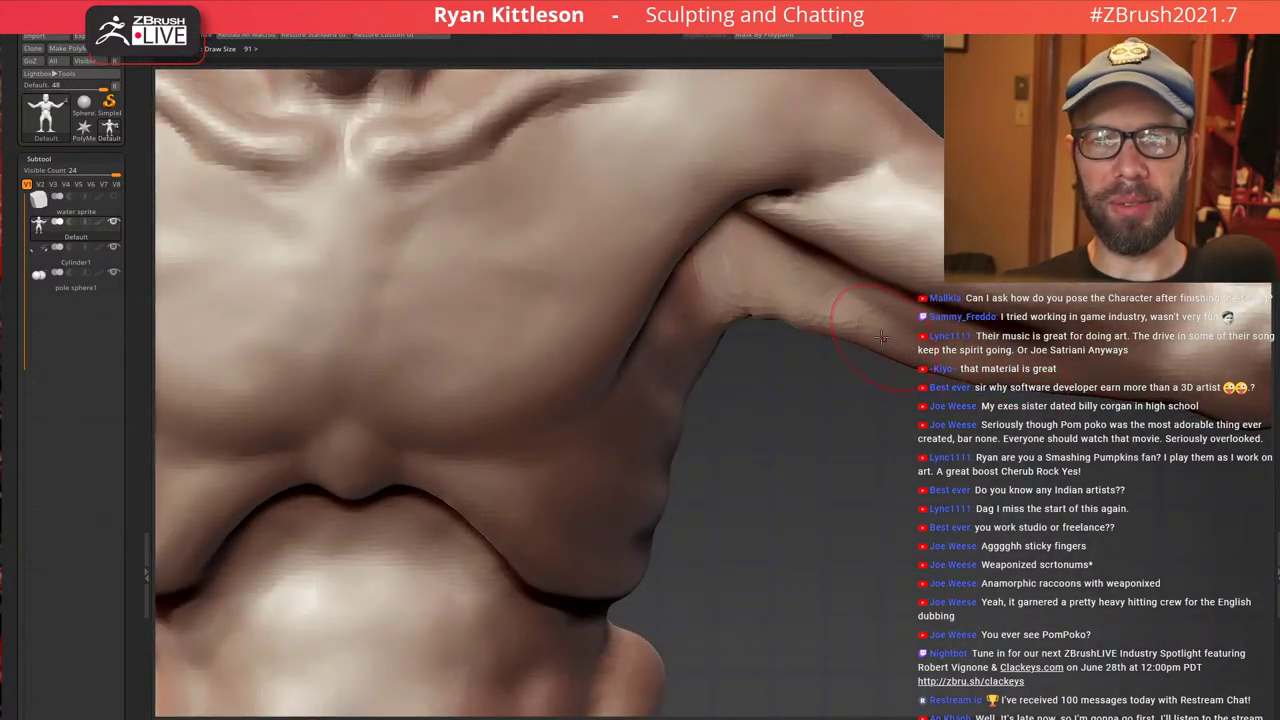
Shape and smooth the rear armpit fold where it joins the underside of the upper arm, with draw size 102
{"action": "mouse_move", "coordinate": [949, 308]}
{"action": "right_mouse_down"}
{"action": "mouse_move", "coordinate": [929, 206]}
{"action": "mouse_move", "coordinate": [1010, 328]}
{"action": "mouse_move", "coordinate": [1014, 303]}
{"action": "mouse_move", "coordinate": [905, 429]}
{"action": "mouse_move", "coordinate": [907, 446]}
{"action": "right_mouse_up"}
{"action": "key", "text": "bracketright"}
{"action": "left_click_drag", "start_coordinate": [852, 480], "coordinate": [857, 511]}
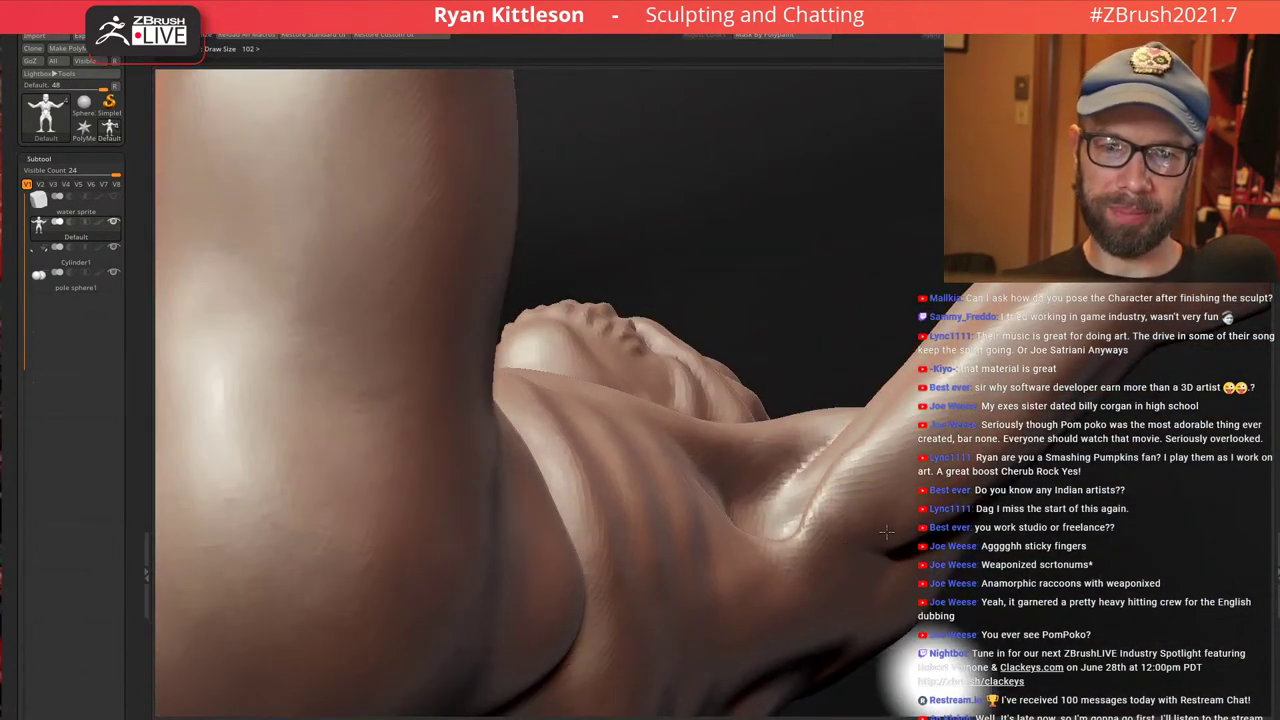
{"action": "right_click_drag", "start_coordinate": [891, 434], "coordinate": [999, 476]}
{"action": "left_click_drag", "start_coordinate": [833, 350], "coordinate": [795, 320], "text": "shift"}
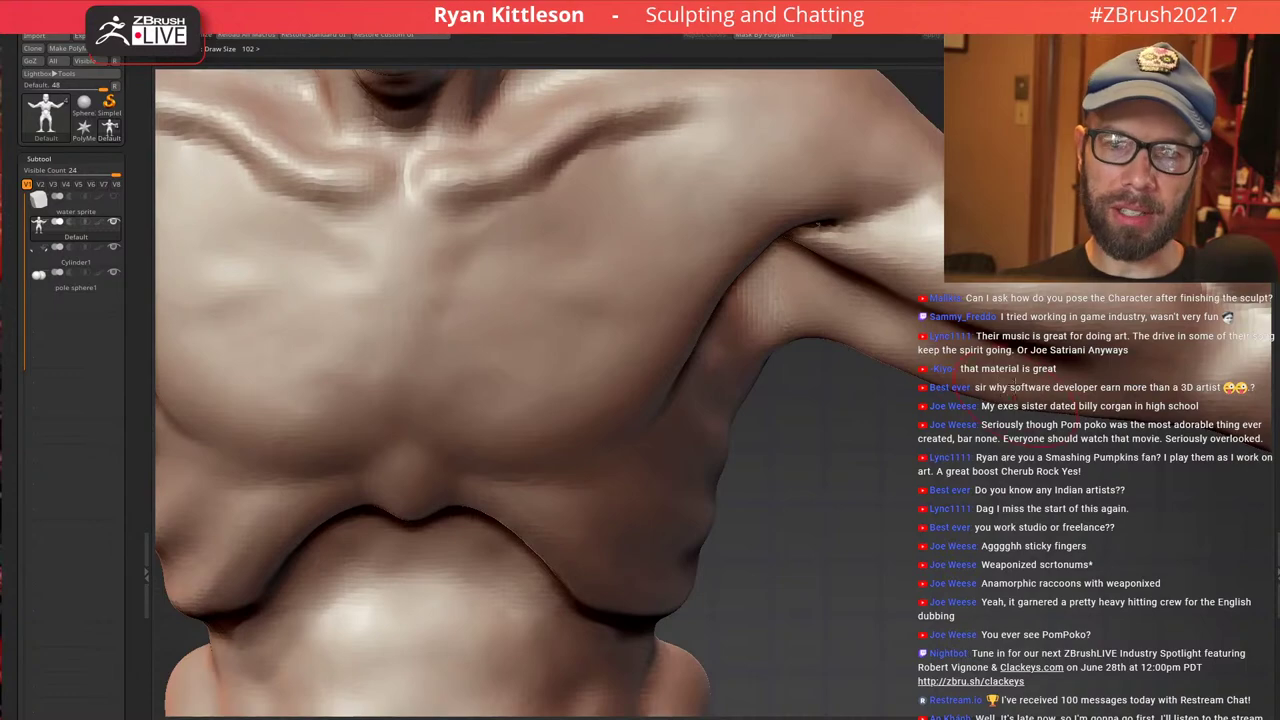
Reshape the bulge of the rear armpit fold and blend it into the side of the ribcage and the upper arm
{"action": "right_click_drag", "start_coordinate": [1004, 362], "coordinate": [956, 338], "text": "ctrl"}
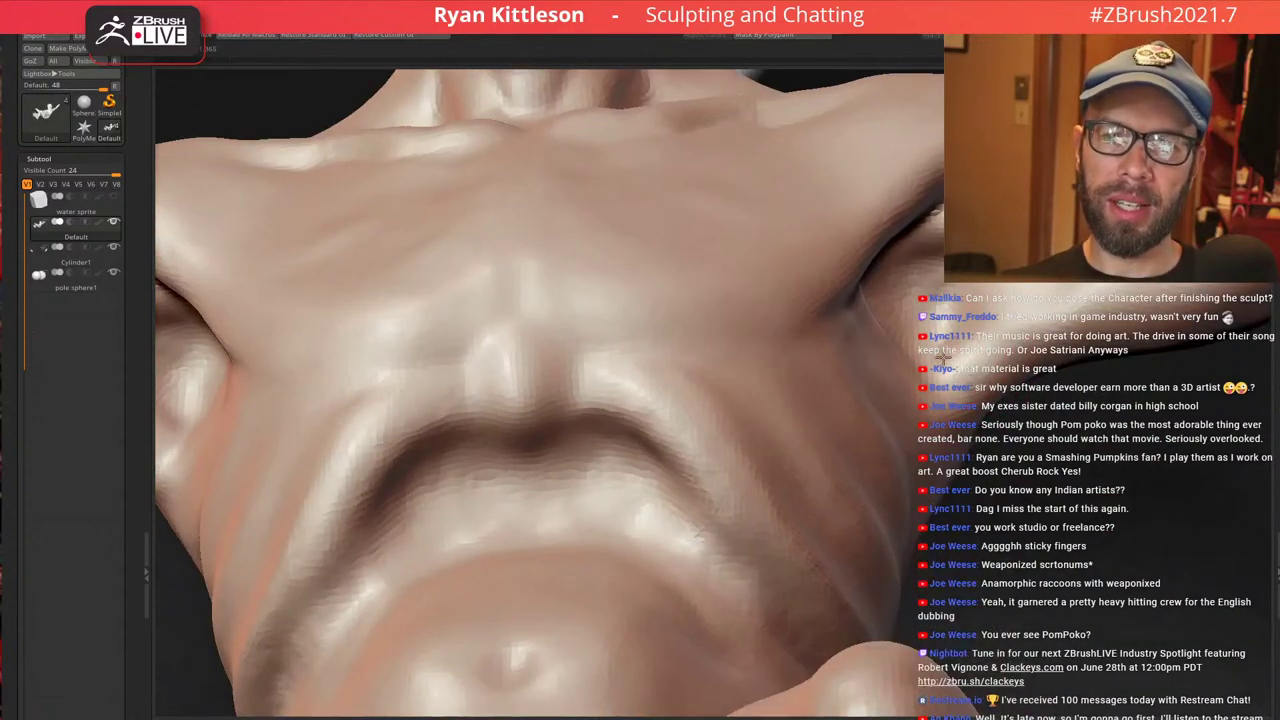
{"action": "right_click_drag", "start_coordinate": [938, 376], "coordinate": [927, 352]}
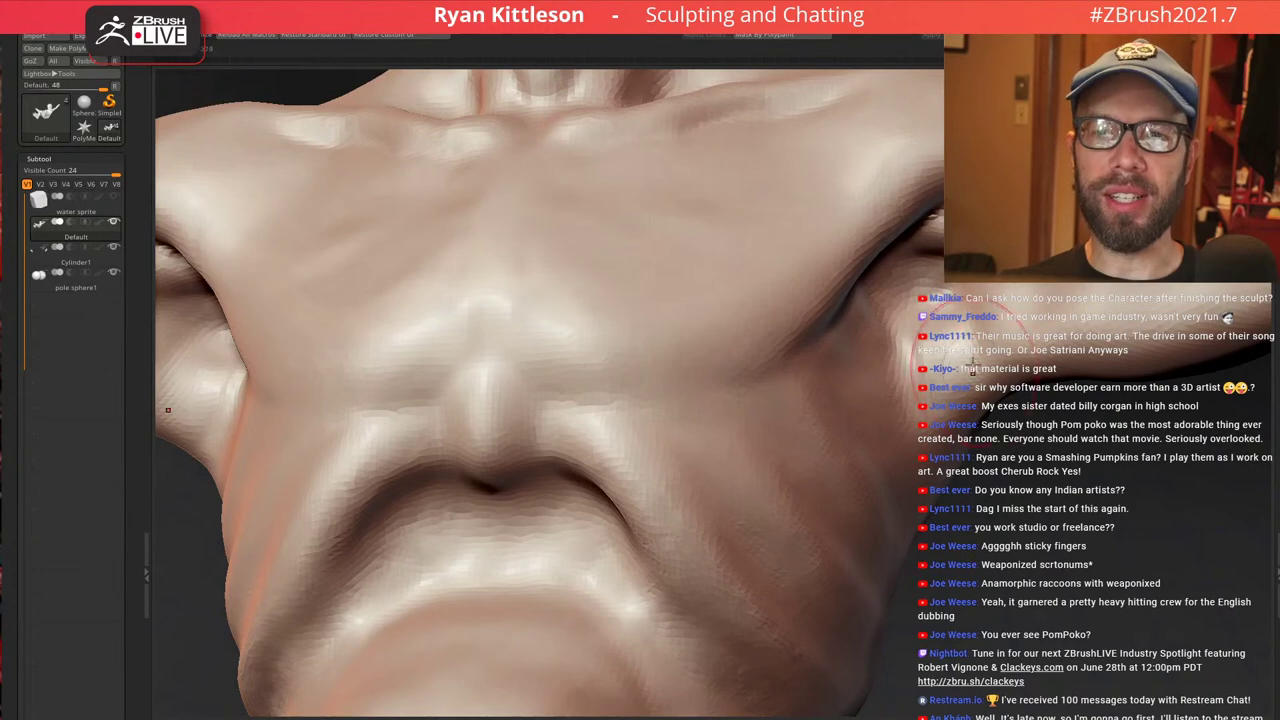
{"action": "right_click_drag", "start_coordinate": [1037, 328], "coordinate": [858, 349]}
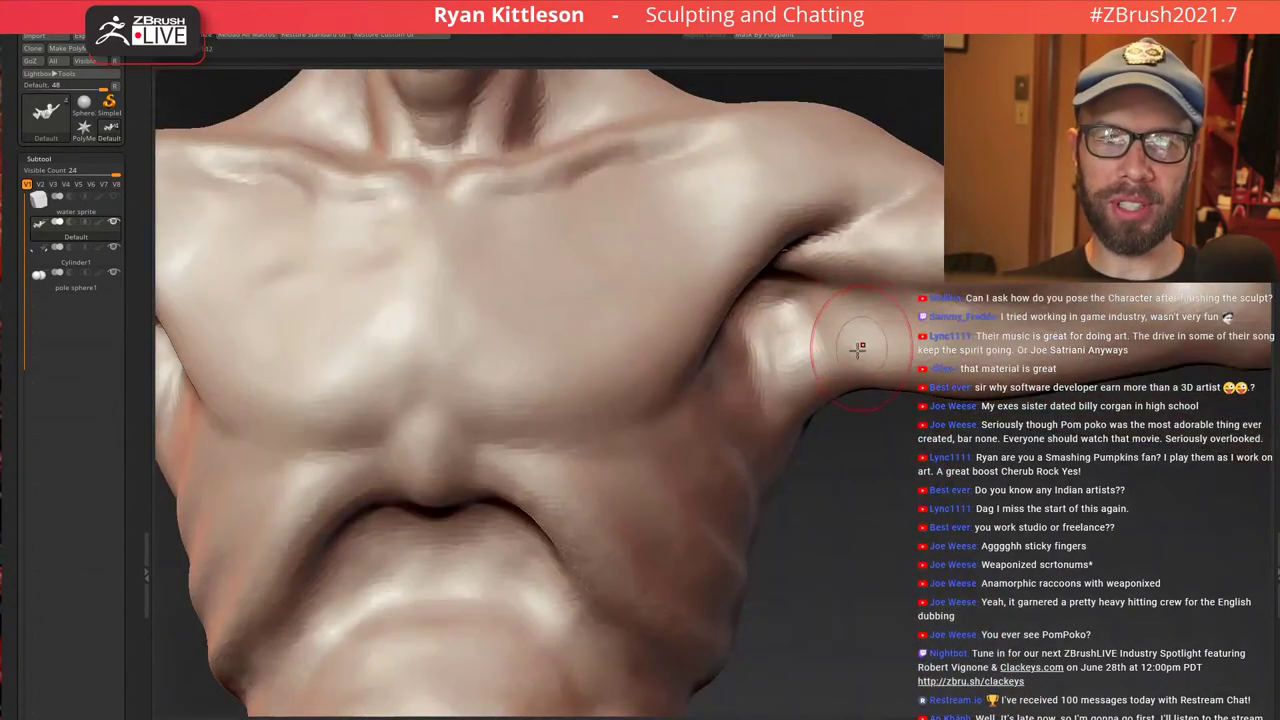
{"action": "mouse_move", "coordinate": [858, 347]}
{"action": "left_mouse_down"}
{"action": "mouse_move", "coordinate": [857, 314]}
{"action": "mouse_move", "coordinate": [864, 381]}
{"action": "left_mouse_up"}
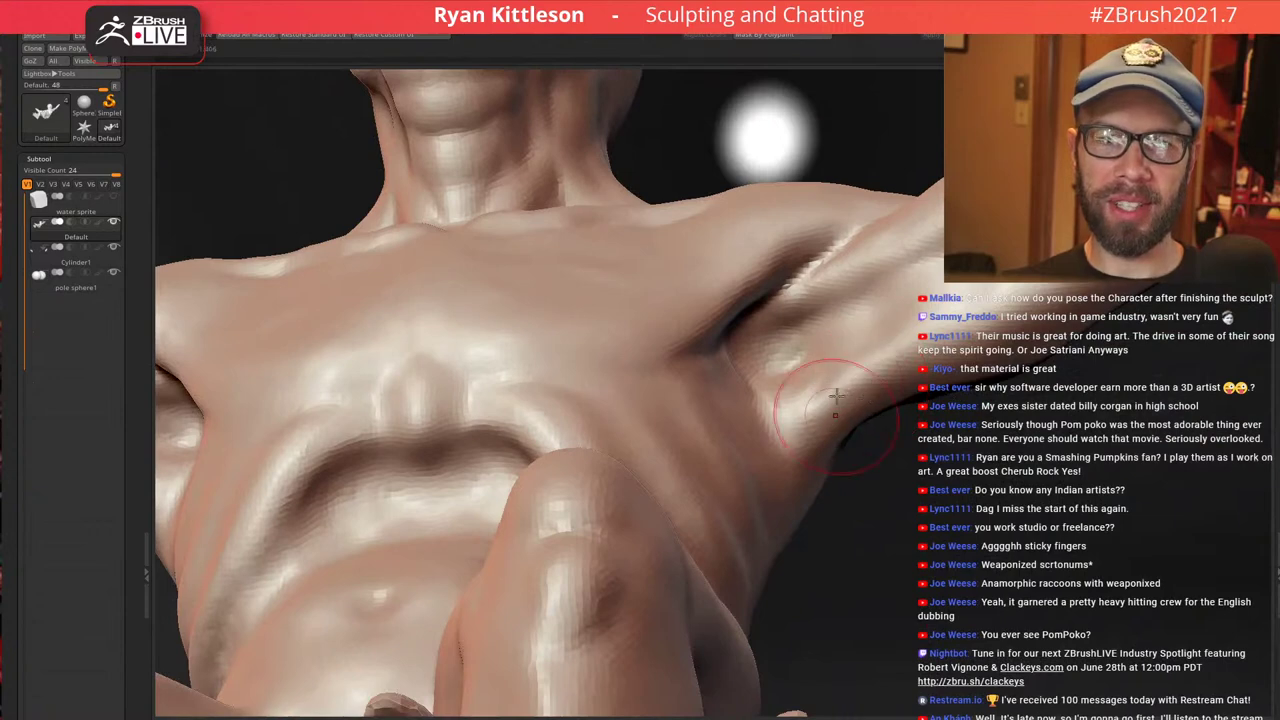
{"action": "right_click_drag", "start_coordinate": [882, 340], "coordinate": [638, 696]}
{"action": "right_click_drag", "start_coordinate": [650, 310], "coordinate": [722, 405], "text": "alt"}
{"action": "left_click_drag", "start_coordinate": [722, 405], "coordinate": [680, 398]}
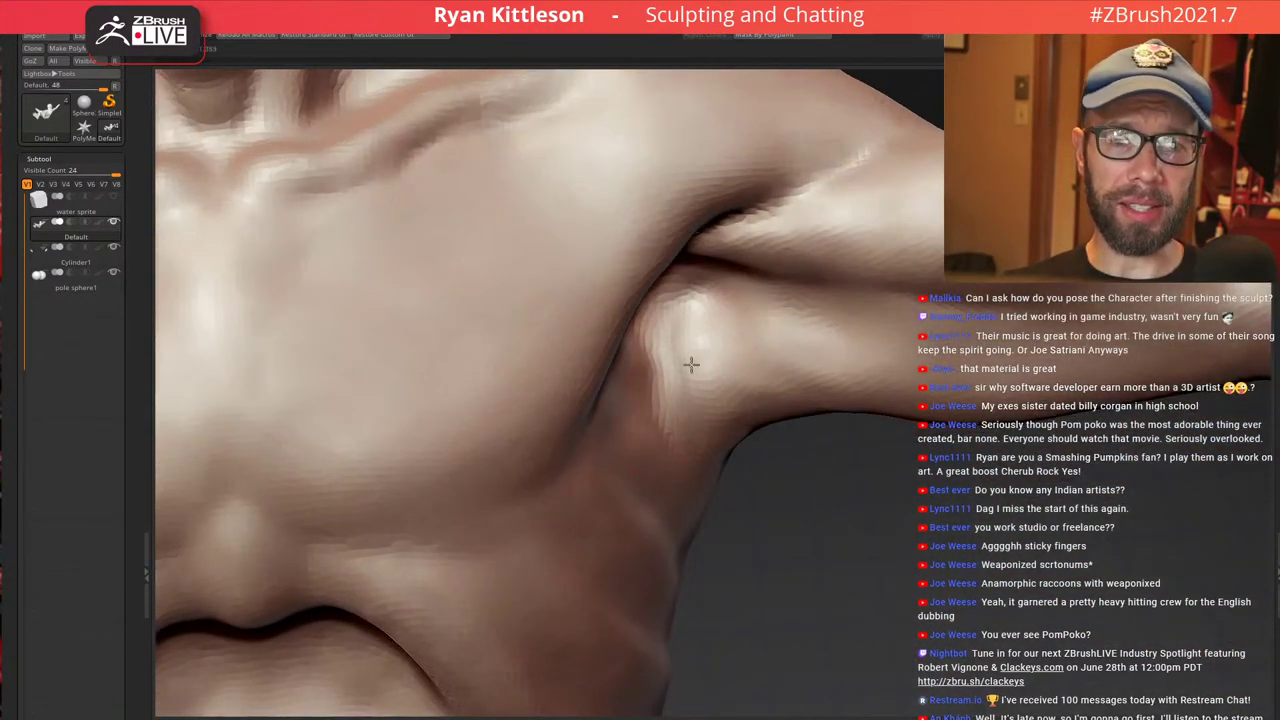
{"action": "right_click_drag", "start_coordinate": [721, 452], "coordinate": [710, 410]}
{"action": "left_click_drag", "start_coordinate": [710, 410], "coordinate": [683, 410]}
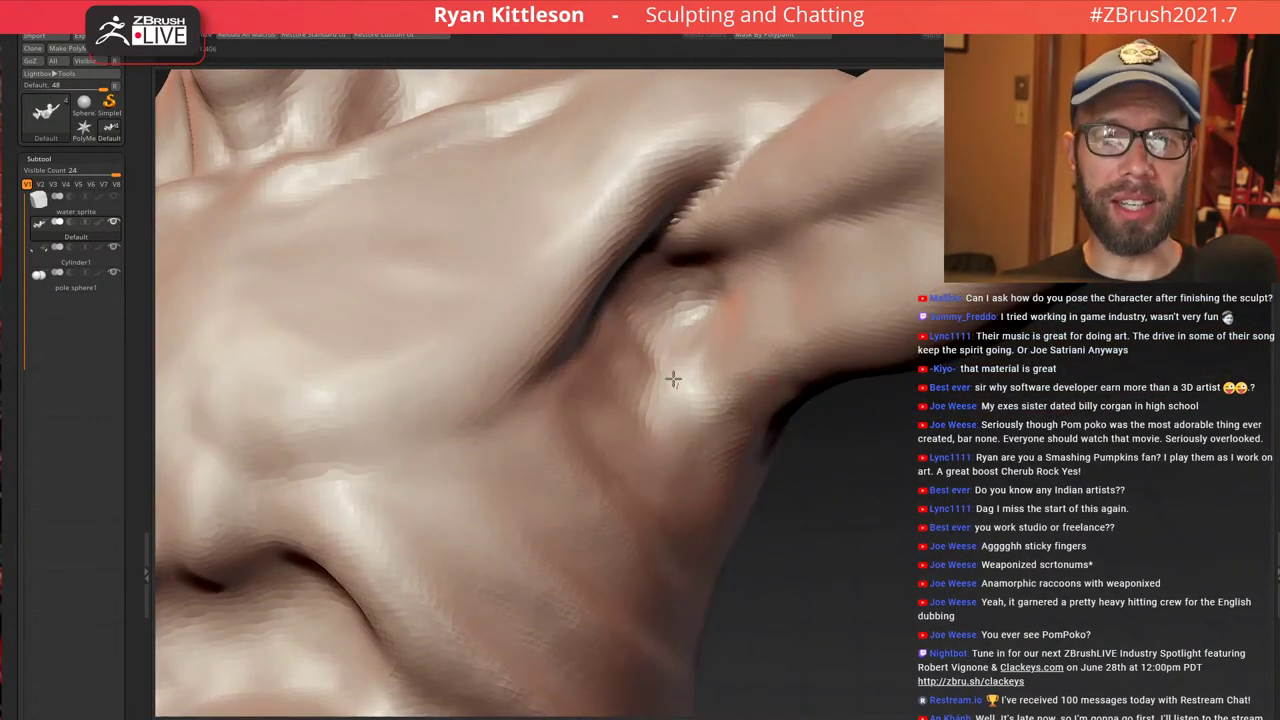
{"action": "left_click_drag", "start_coordinate": [746, 379], "coordinate": [785, 460]}
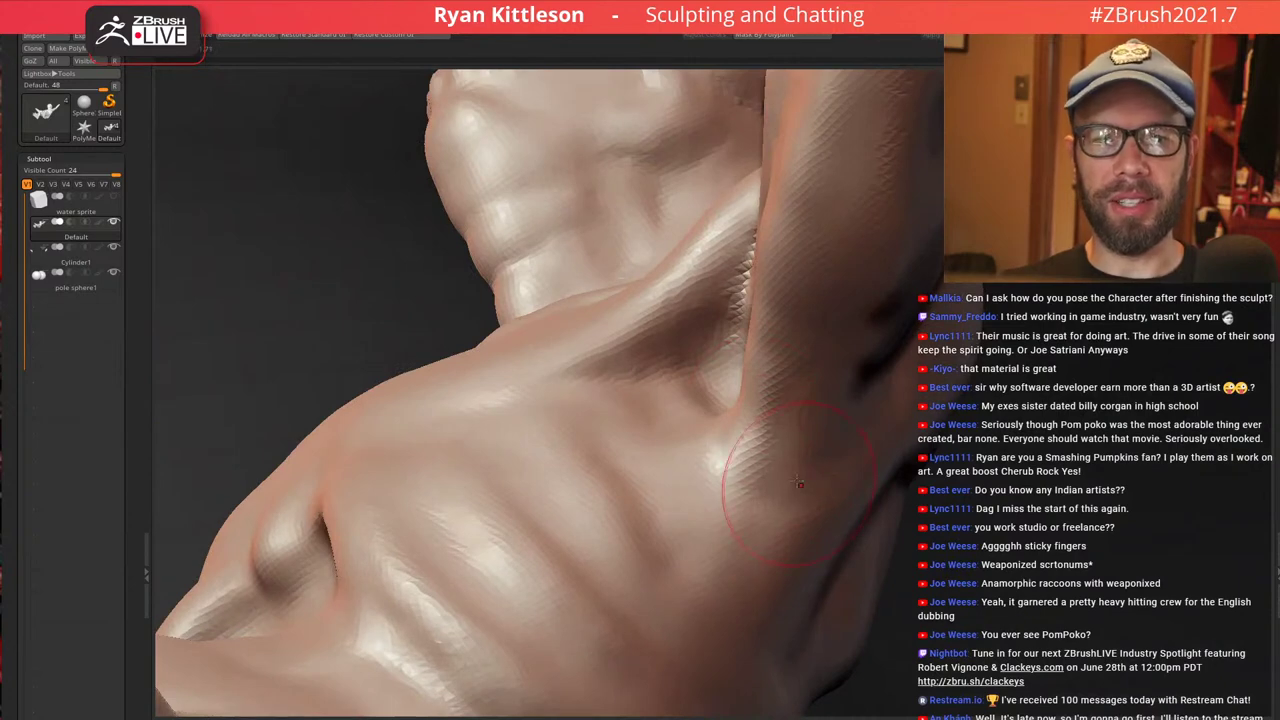
Sculpt the lengthwise muscle separation along the triceps on the inner upper arm, with draw sizes 137 and 153
{"action": "mouse_move", "coordinate": [751, 446]}
{"action": "right_mouse_down"}
{"action": "mouse_move", "coordinate": [786, 266]}
{"action": "mouse_move", "coordinate": [809, 397]}
{"action": "right_mouse_up"}
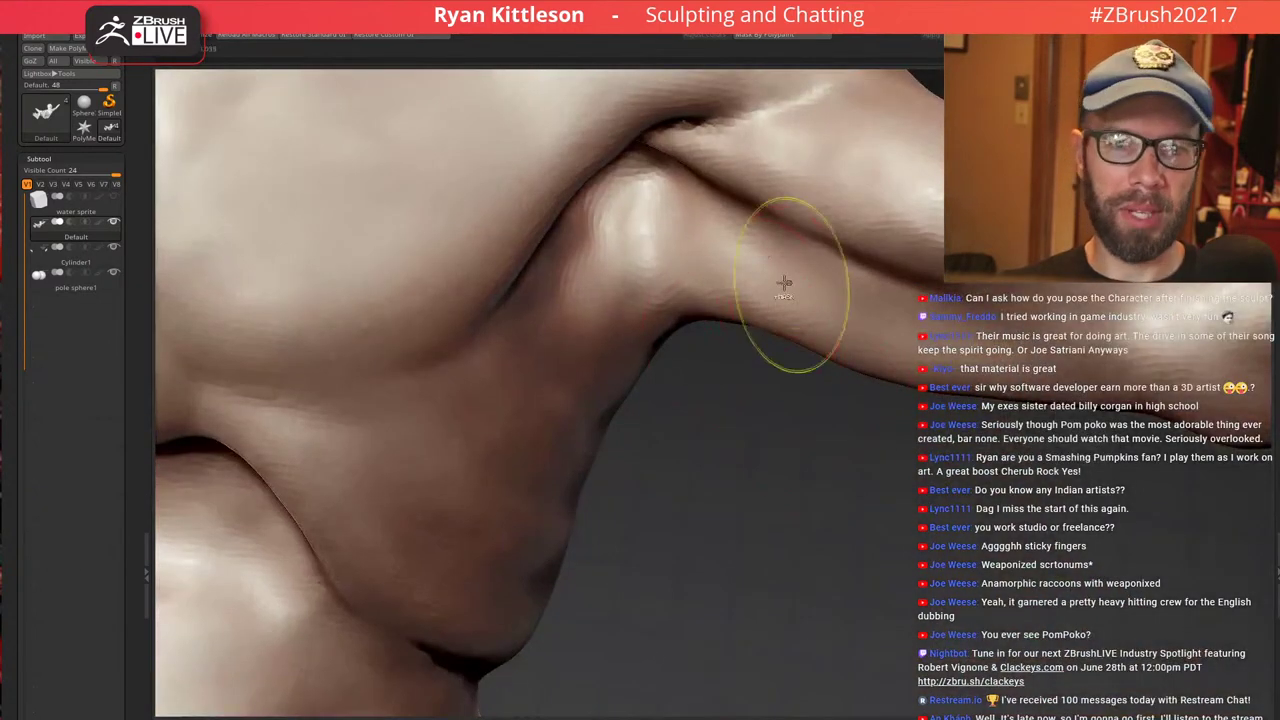
{"action": "right_click_drag", "start_coordinate": [784, 283], "coordinate": [777, 271], "text": "ctrl"}
{"action": "right_click_drag", "start_coordinate": [892, 359], "coordinate": [795, 319], "text": "ctrl"}
{"action": "right_click_drag", "start_coordinate": [955, 325], "coordinate": [1150, 560]}
{"action": "mouse_move", "coordinate": [917, 320]}
{"action": "right_mouse_down"}
{"action": "mouse_move", "coordinate": [861, 343]}
{"action": "mouse_move", "coordinate": [831, 337]}
{"action": "mouse_move", "coordinate": [840, 308]}
{"action": "mouse_move", "coordinate": [826, 297]}
{"action": "mouse_move", "coordinate": [795, 338]}
{"action": "mouse_move", "coordinate": [746, 352]}
{"action": "mouse_move", "coordinate": [814, 346]}
{"action": "mouse_move", "coordinate": [749, 334]}
{"action": "mouse_move", "coordinate": [846, 358]}
{"action": "mouse_move", "coordinate": [651, 246]}
{"action": "mouse_move", "coordinate": [862, 440]}
{"action": "right_mouse_up"}
{"action": "left_click_drag", "start_coordinate": [866, 440], "coordinate": [743, 449]}
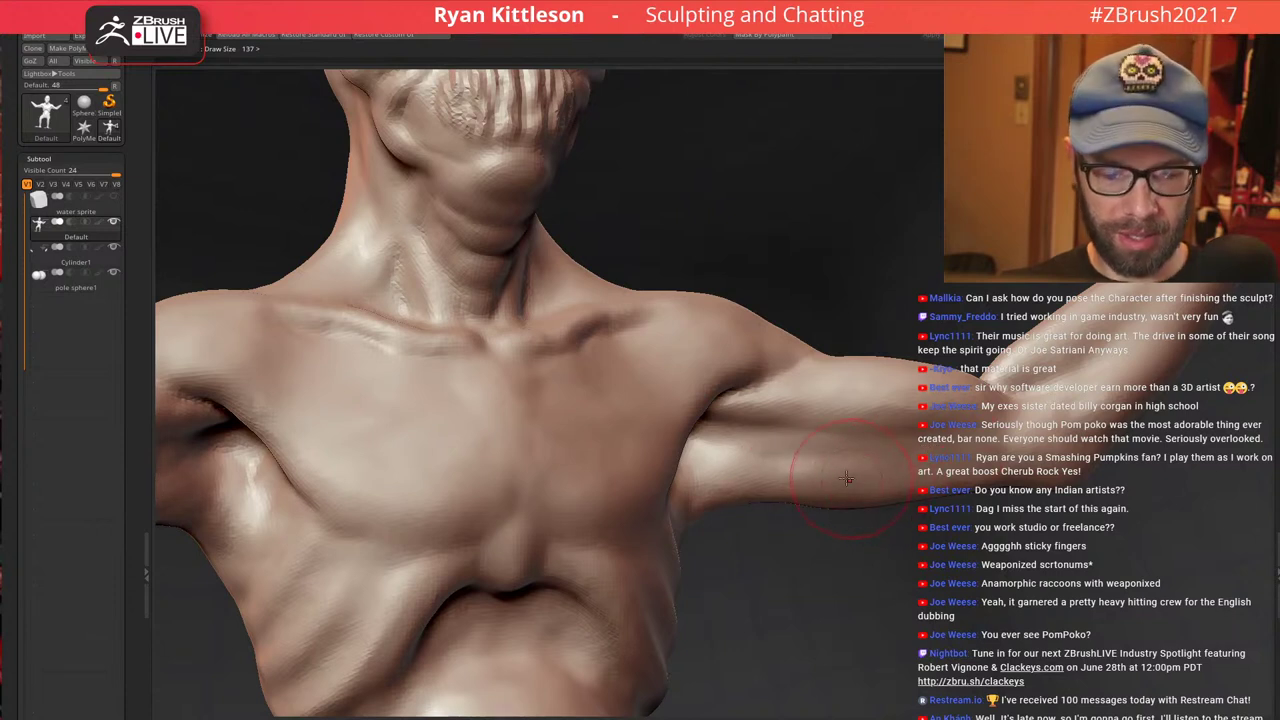
{"action": "key", "text": "]"}
{"action": "left_click_drag", "start_coordinate": [775, 463], "coordinate": [900, 468]}
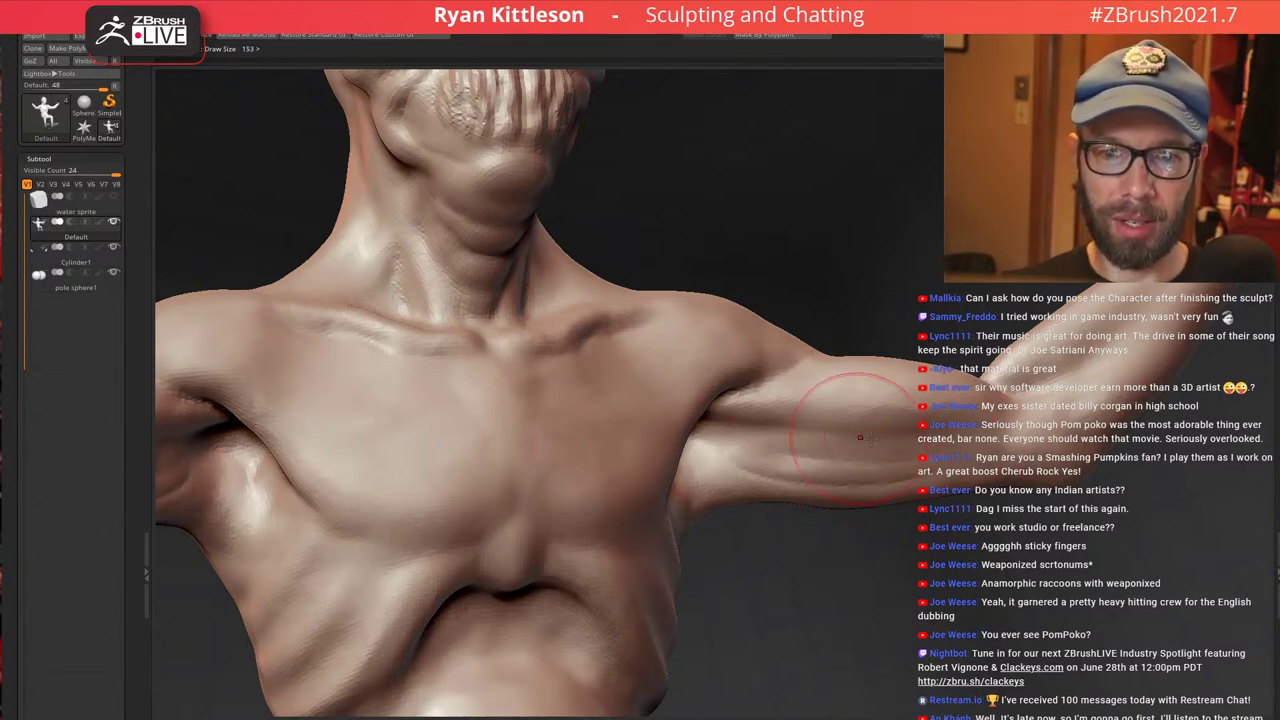
Smooth the hollow of the armpit where the upper arm meets the chest
{"action": "right_click_drag", "start_coordinate": [809, 347], "coordinate": [966, 461], "text": "ctrl"}
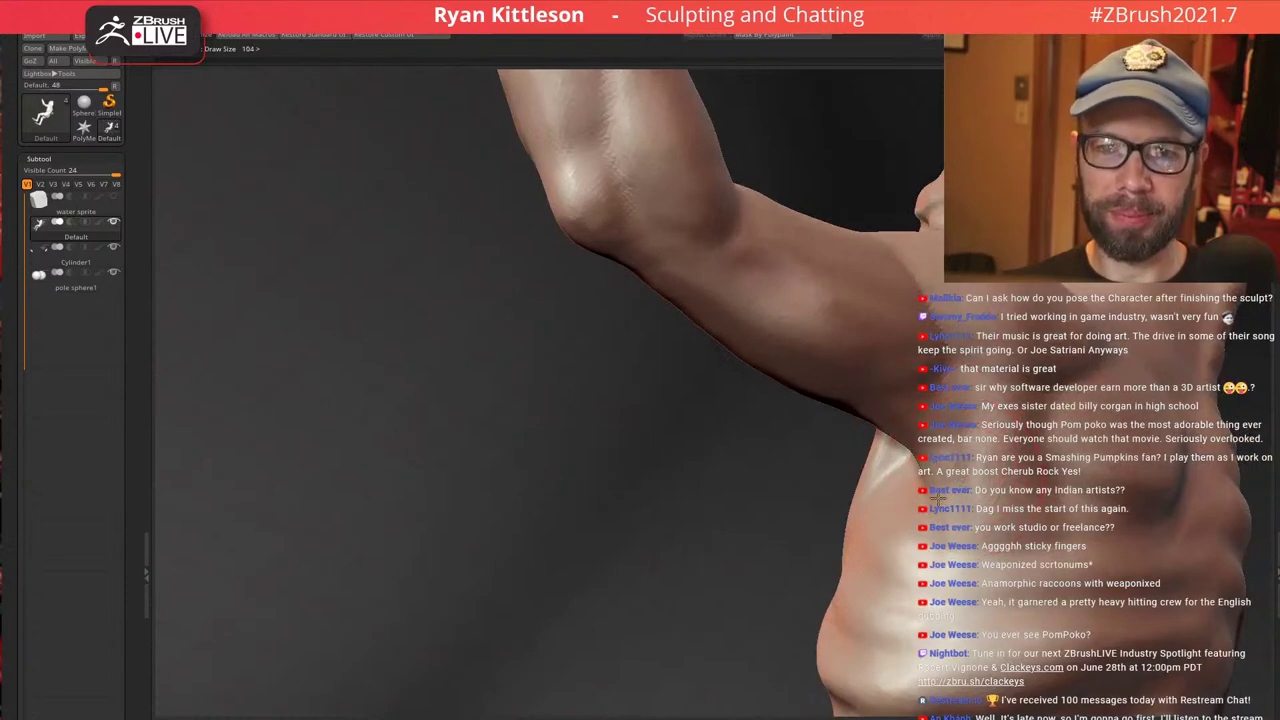
{"action": "right_click_drag", "start_coordinate": [942, 490], "coordinate": [913, 442]}
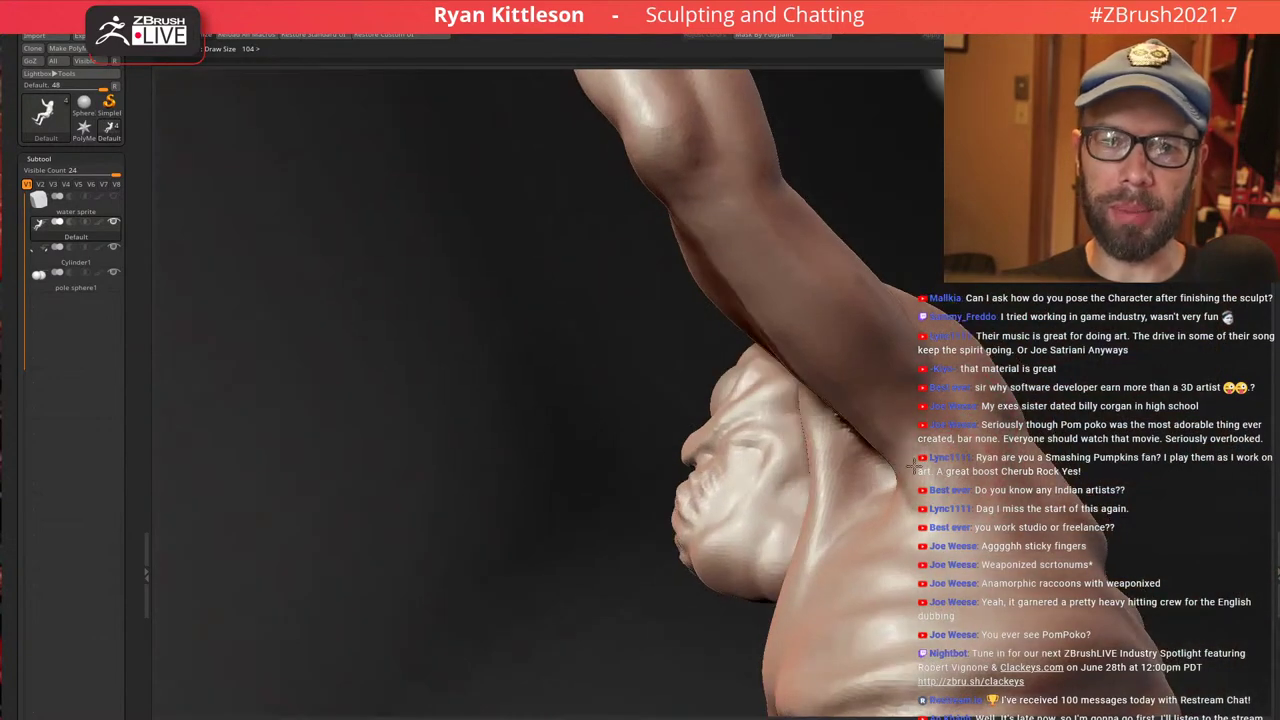
{"action": "right_click_drag", "start_coordinate": [888, 398], "coordinate": [889, 502]}
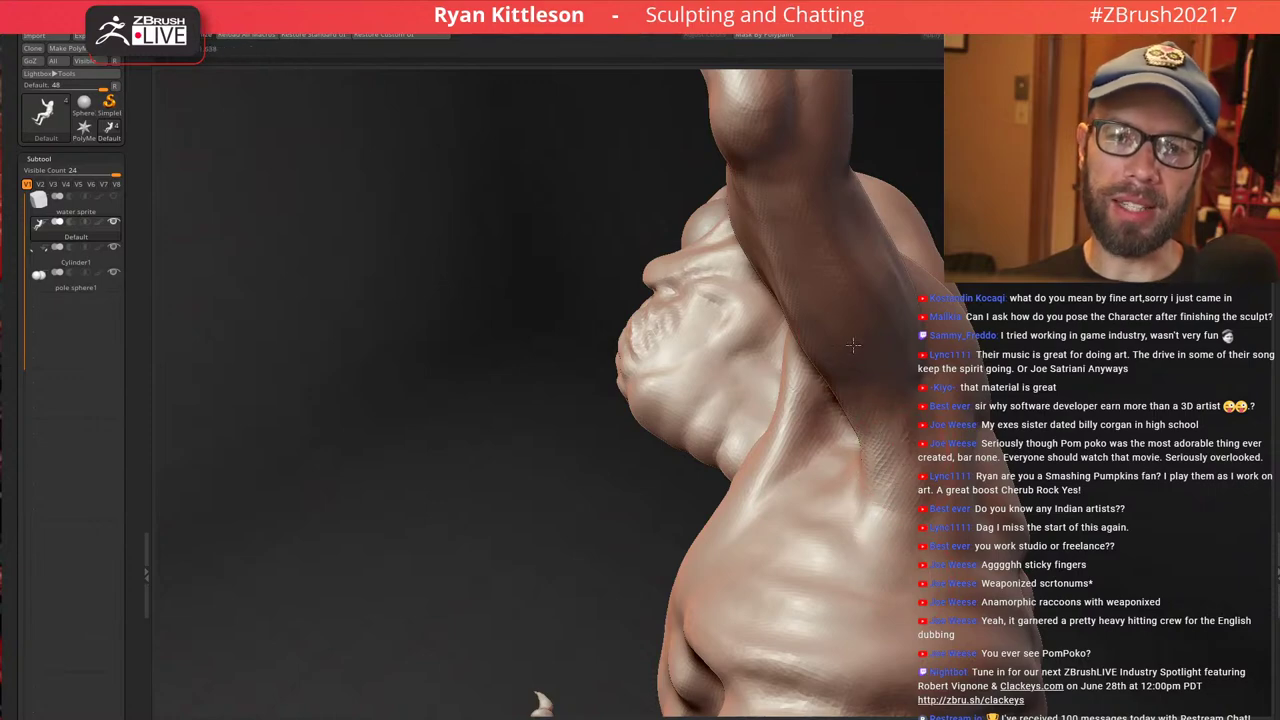
{"action": "mouse_move", "coordinate": [900, 382]}
{"action": "right_mouse_down"}
{"action": "mouse_move", "coordinate": [960, 388]}
{"action": "mouse_move", "coordinate": [911, 412]}
{"action": "mouse_move", "coordinate": [922, 478]}
{"action": "right_mouse_up"}
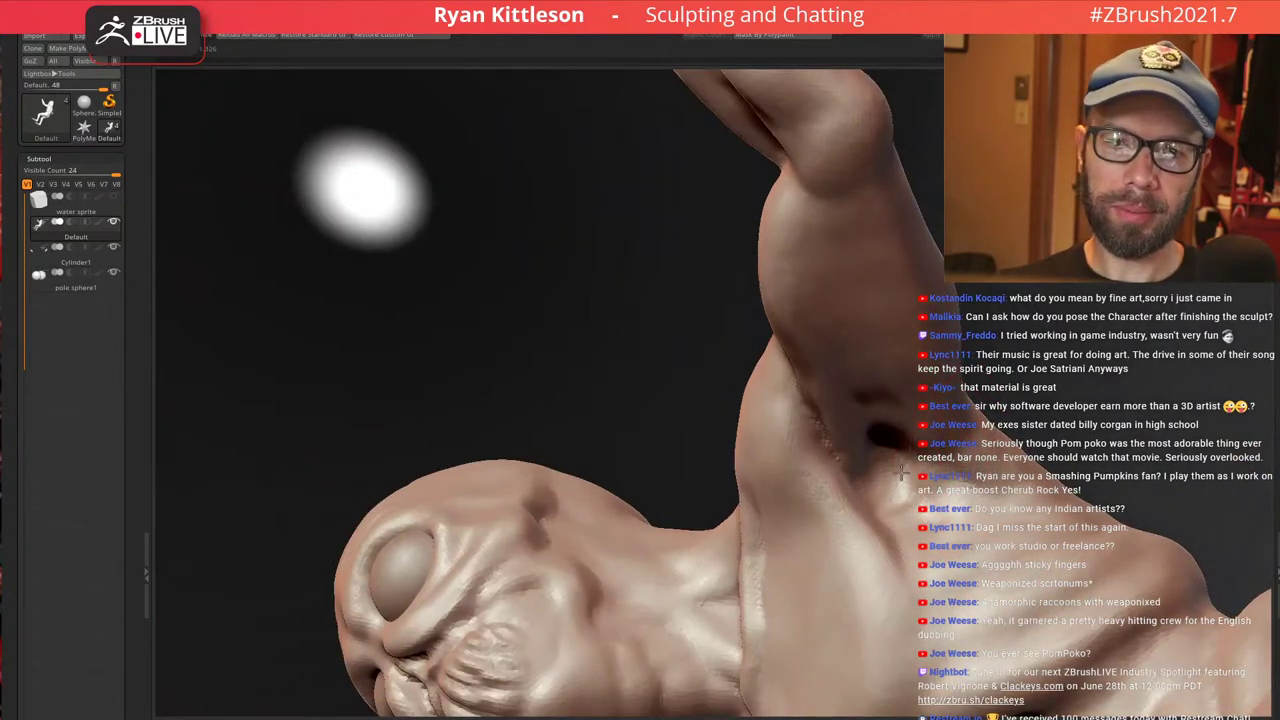
{"action": "mouse_move", "coordinate": [901, 473]}
{"action": "left_mouse_down", "text": "shift"}
{"action": "mouse_move", "coordinate": [904, 496]}
{"action": "mouse_move", "coordinate": [890, 436]}
{"action": "left_mouse_up", "text": "shift"}
{"action": "right_click_drag", "start_coordinate": [905, 443], "coordinate": [901, 461]}
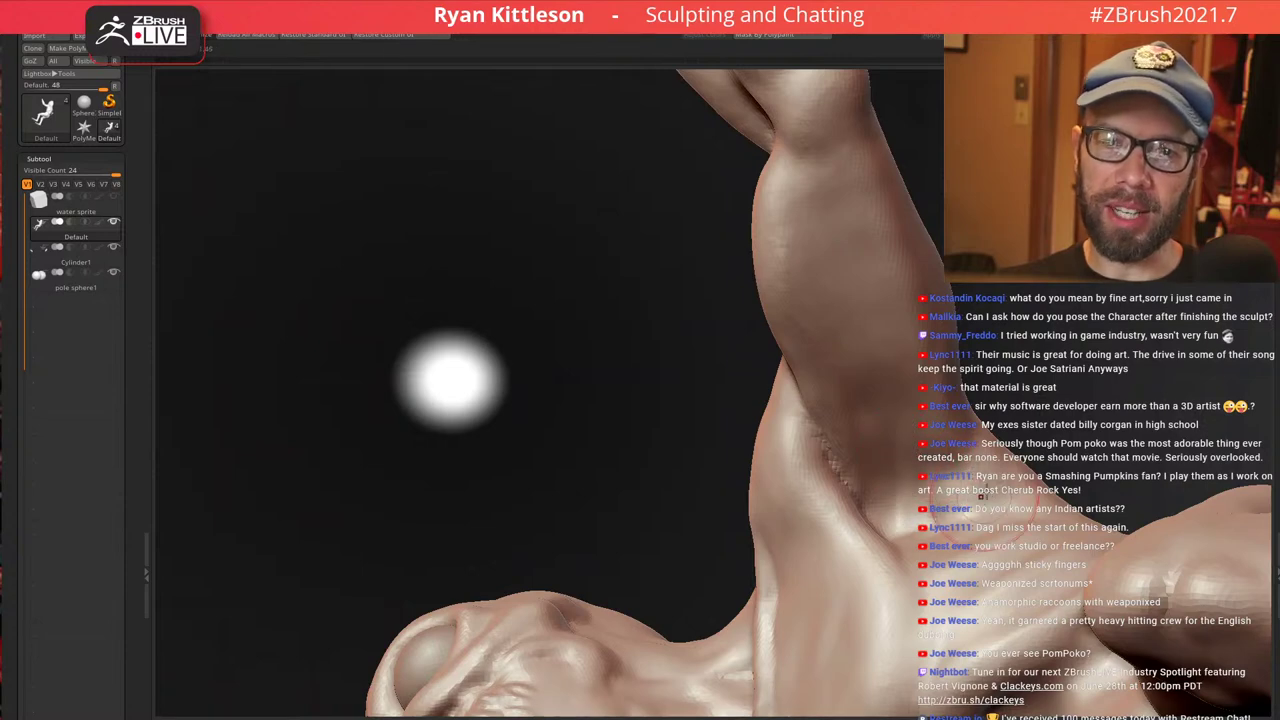
{"action": "mouse_move", "coordinate": [962, 497]}
{"action": "right_mouse_down"}
{"action": "mouse_move", "coordinate": [1030, 513]}
{"action": "mouse_move", "coordinate": [988, 460]}
{"action": "mouse_move", "coordinate": [1004, 455]}
{"action": "right_mouse_up"}
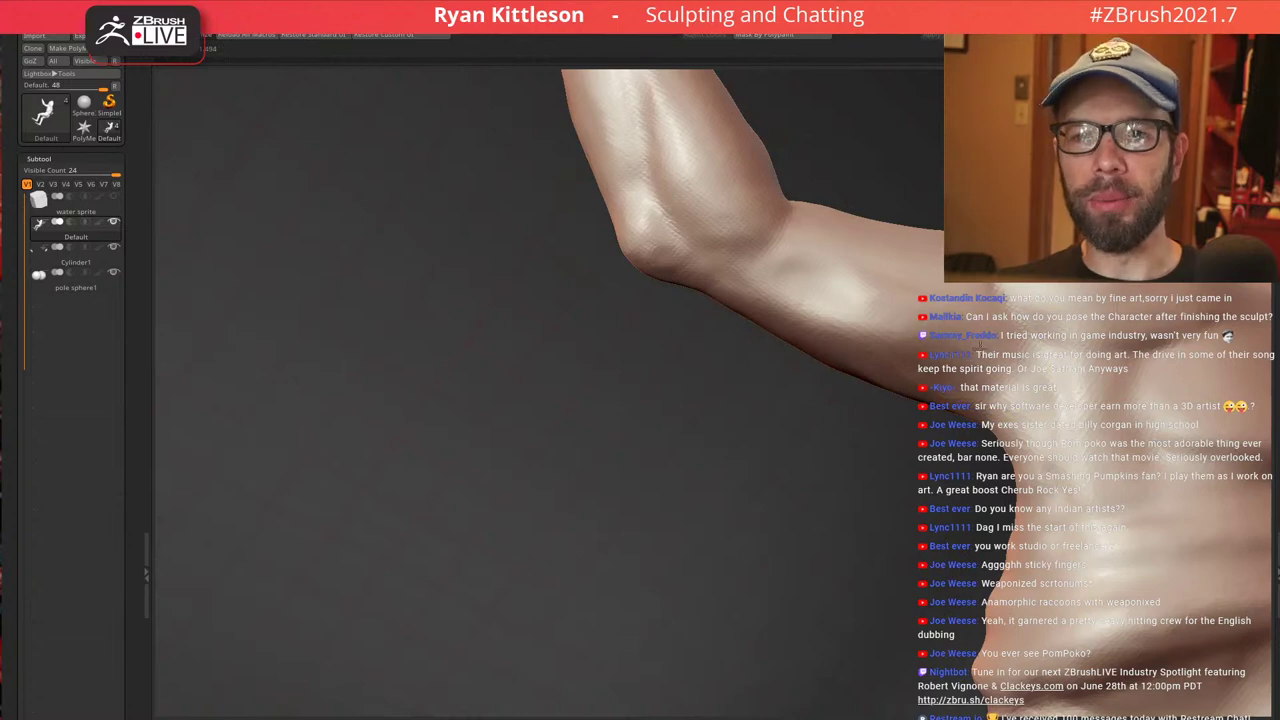
Touch up the muscle forms on the inner upper arm above the armpit and check them against the whole figure
{"action": "right_click_drag", "start_coordinate": [1082, 430], "coordinate": [700, 600]}
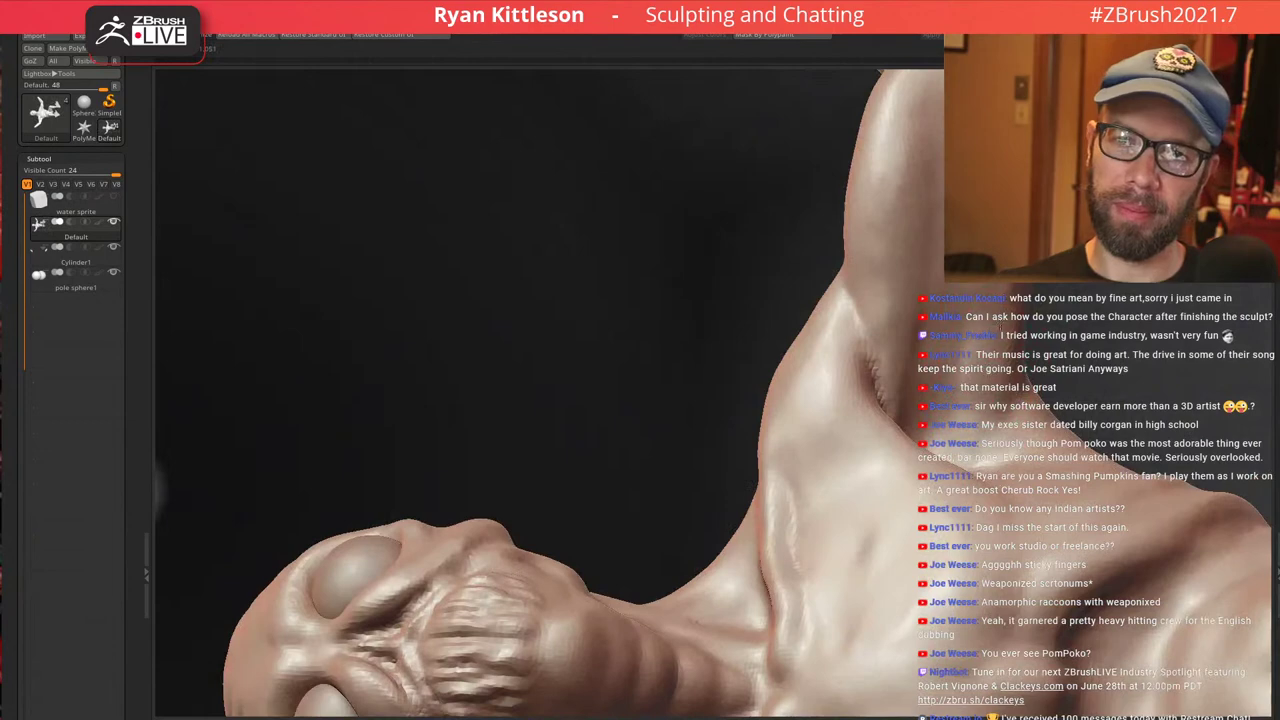
{"action": "mouse_move", "coordinate": [1005, 285]}
{"action": "right_mouse_down"}
{"action": "mouse_move", "coordinate": [868, 436]}
{"action": "mouse_move", "coordinate": [908, 371]}
{"action": "mouse_move", "coordinate": [866, 350]}
{"action": "right_mouse_up"}
{"action": "mouse_move", "coordinate": [876, 444]}
{"action": "left_mouse_down"}
{"action": "mouse_move", "coordinate": [881, 364]}
{"action": "mouse_move", "coordinate": [857, 446]}
{"action": "left_mouse_up"}
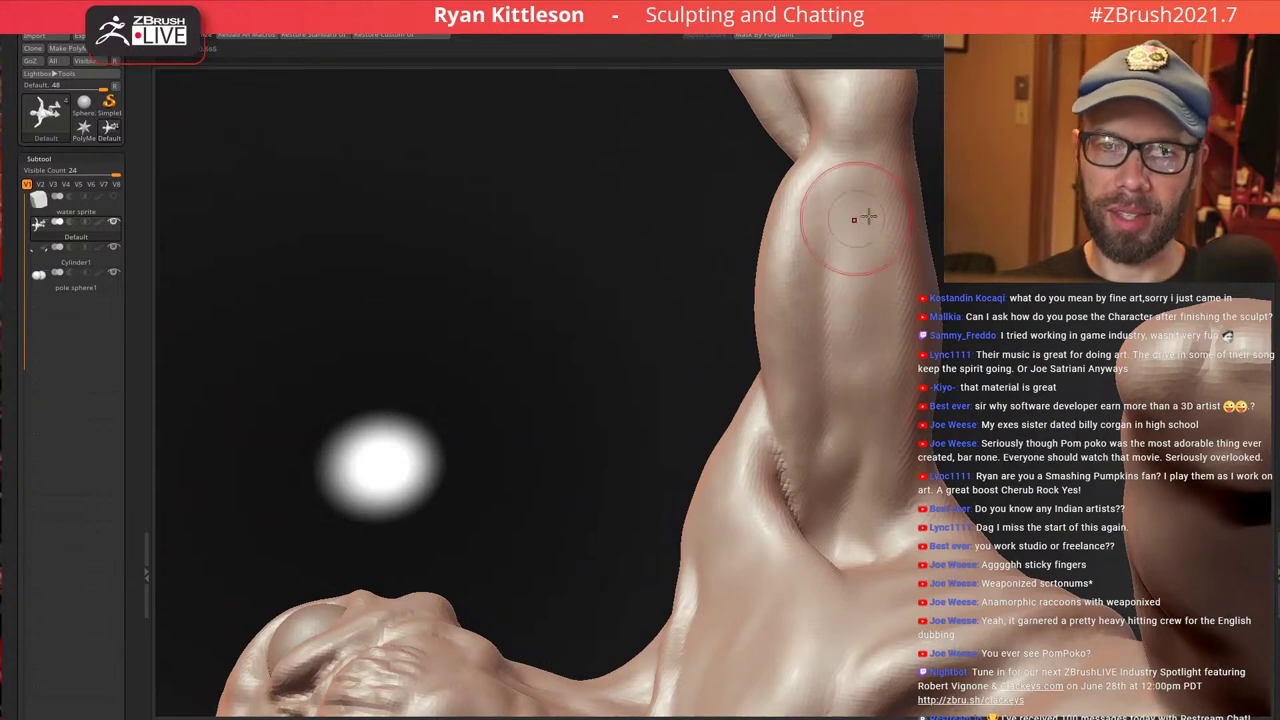
{"action": "right_click_drag", "start_coordinate": [880, 490], "coordinate": [880, 529]}
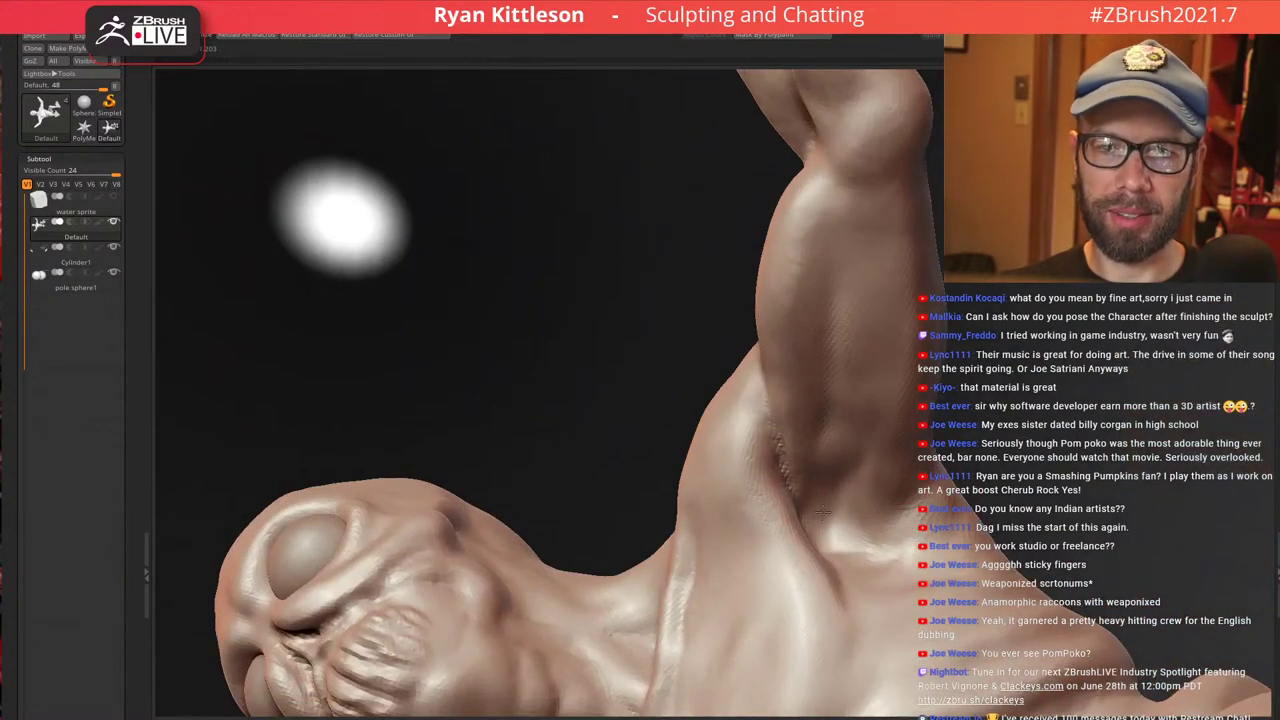
{"action": "mouse_move", "coordinate": [915, 339]}
{"action": "right_mouse_down"}
{"action": "mouse_move", "coordinate": [876, 322]}
{"action": "mouse_move", "coordinate": [960, 318]}
{"action": "mouse_move", "coordinate": [988, 301]}
{"action": "mouse_move", "coordinate": [954, 289]}
{"action": "mouse_move", "coordinate": [945, 360]}
{"action": "right_mouse_up"}
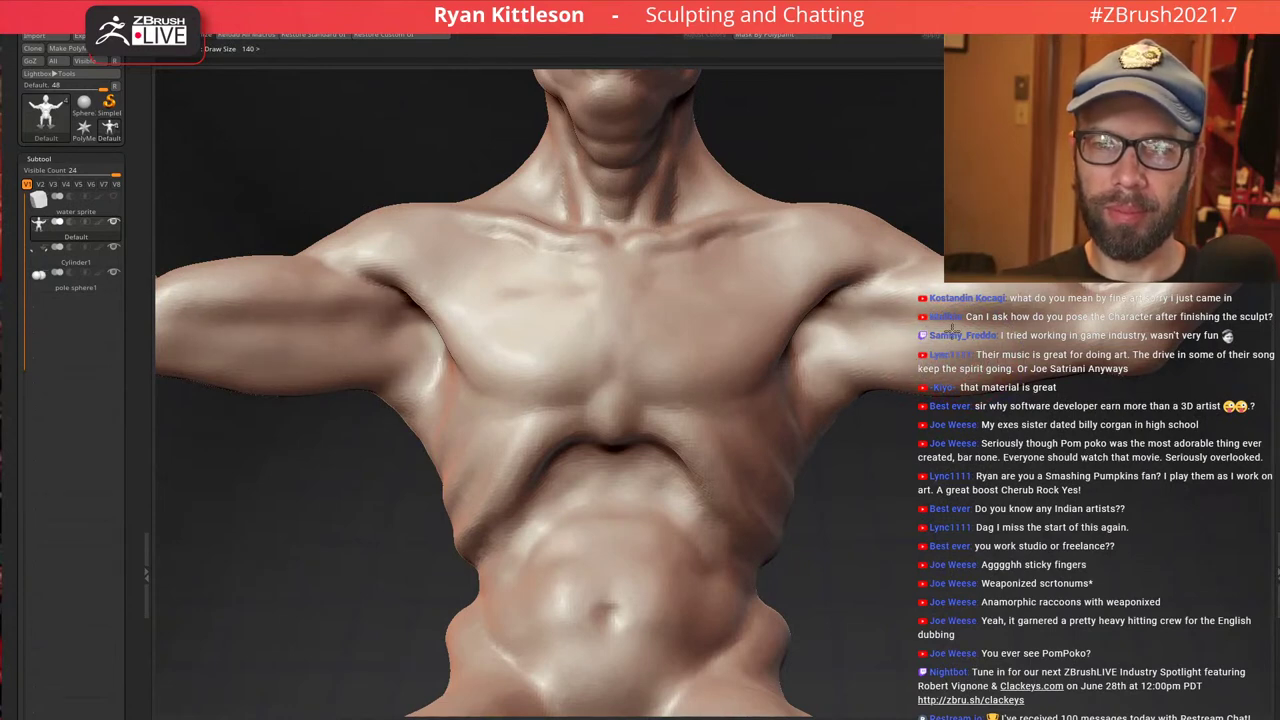
{"action": "right_click_drag", "start_coordinate": [955, 382], "coordinate": [944, 342], "text": "ctrl"}
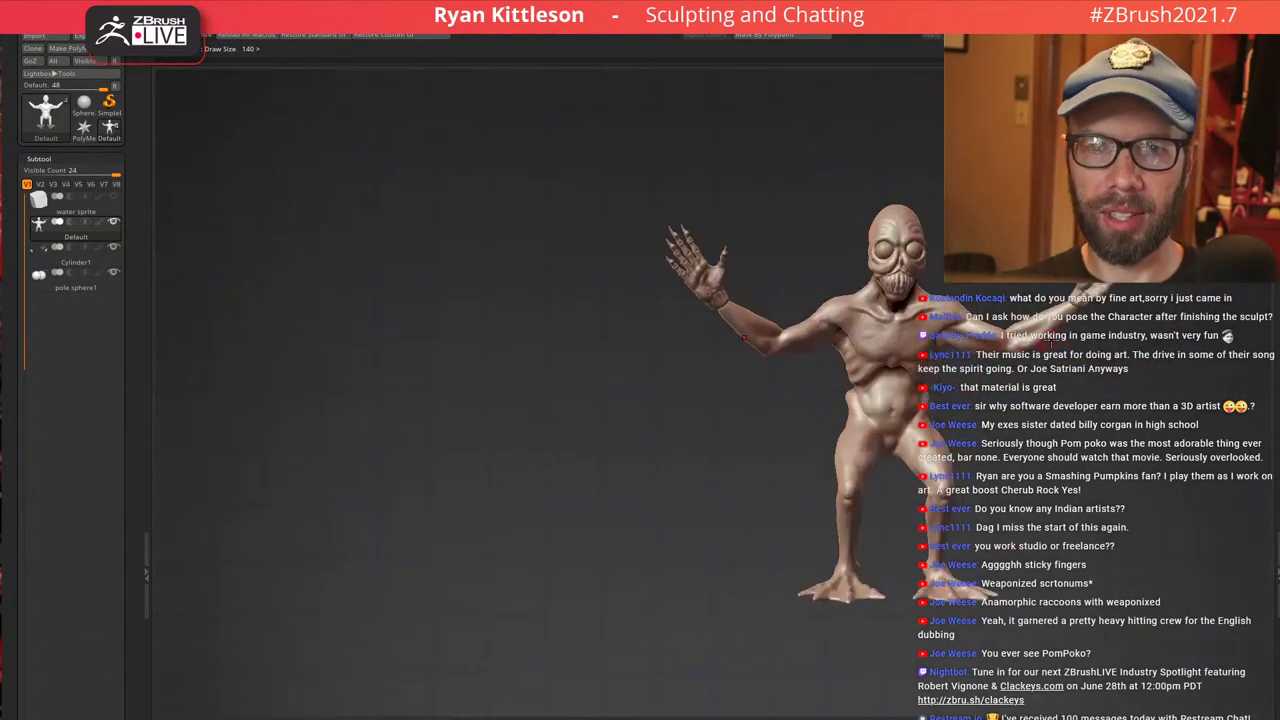
{"action": "right_click_drag", "start_coordinate": [1028, 346], "coordinate": [985, 332]}
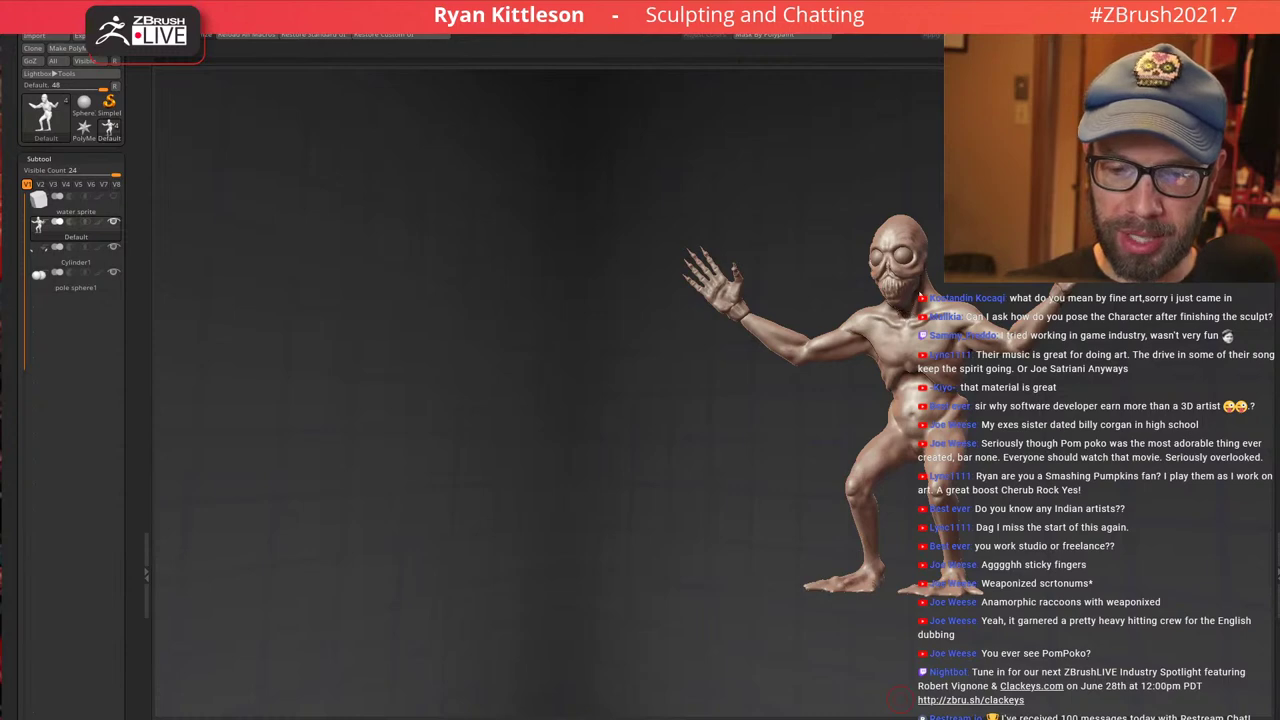
Examine the chest, ribcage and both armpits from several angles, close up and against the whole figure
{"action": "right_click_drag", "start_coordinate": [910, 345], "coordinate": [850, 370]}
{"action": "mouse_move", "coordinate": [940, 285]}
{"action": "right_mouse_down"}
{"action": "mouse_move", "coordinate": [866, 271]}
{"action": "mouse_move", "coordinate": [884, 276]}
{"action": "mouse_move", "coordinate": [888, 362]}
{"action": "mouse_move", "coordinate": [928, 300]}
{"action": "right_mouse_up"}
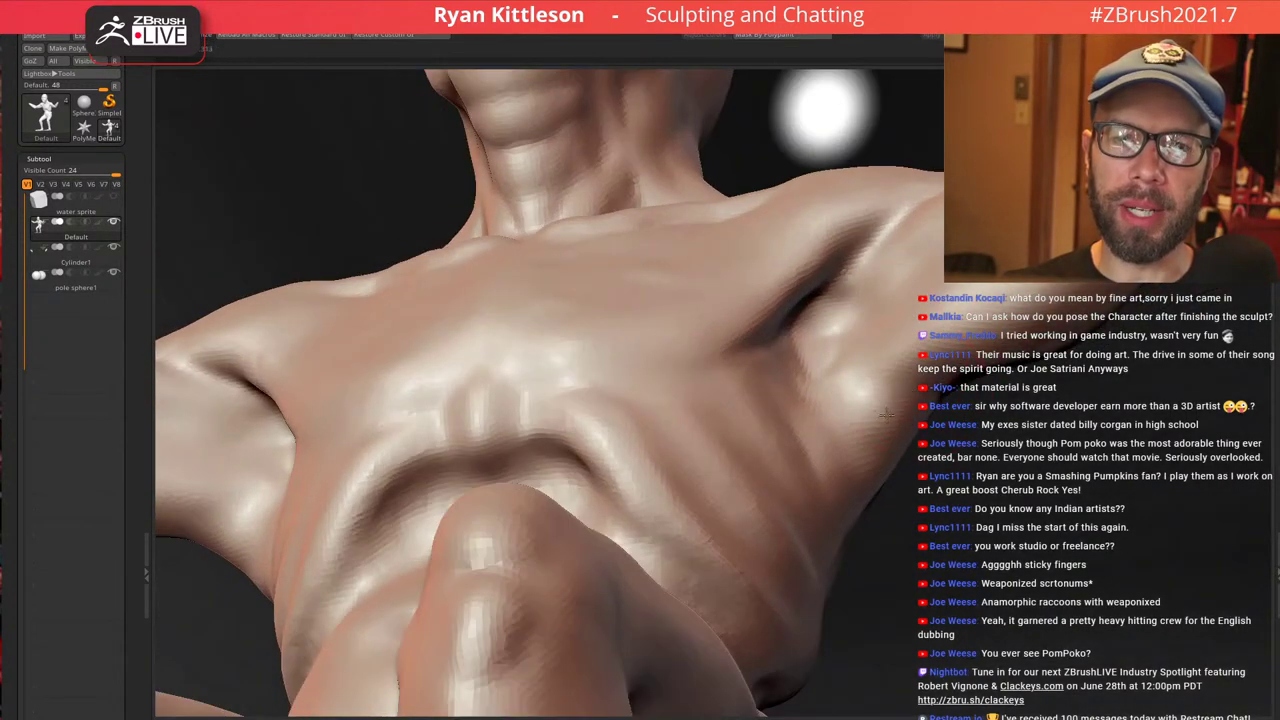
{"action": "right_click_drag", "start_coordinate": [928, 388], "coordinate": [970, 346]}
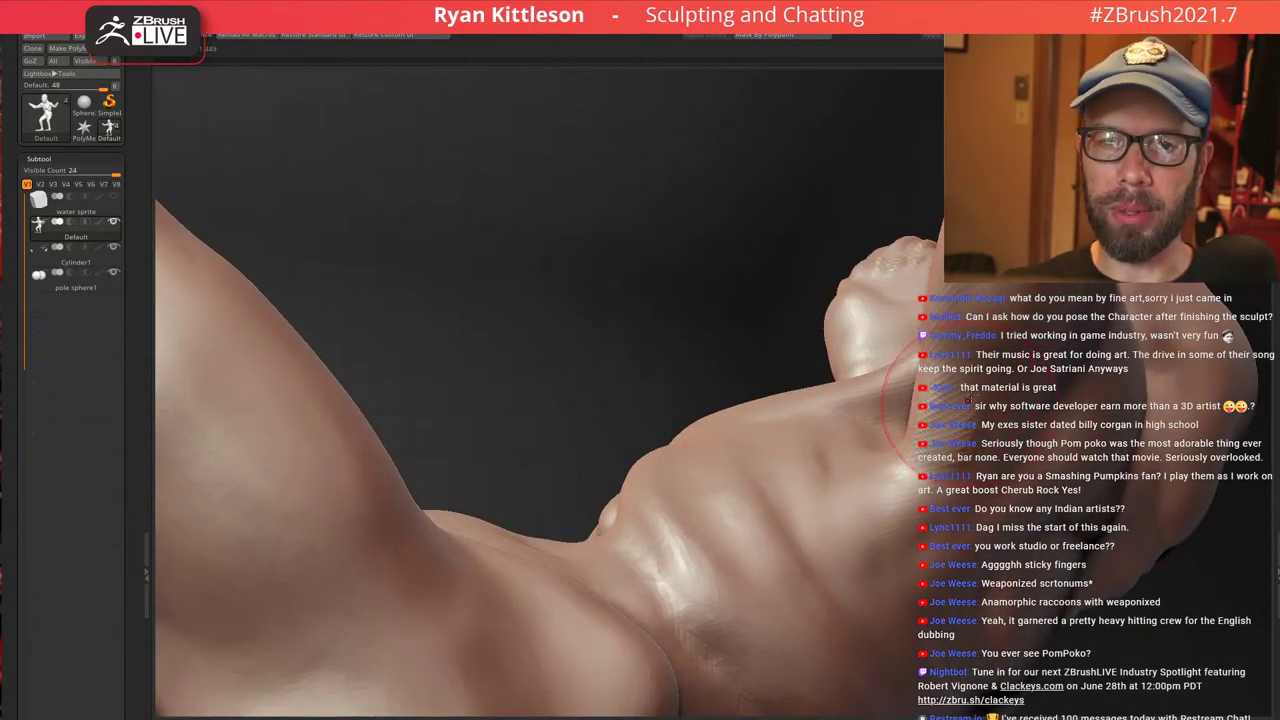
{"action": "right_click_drag", "start_coordinate": [968, 398], "coordinate": [912, 475]}
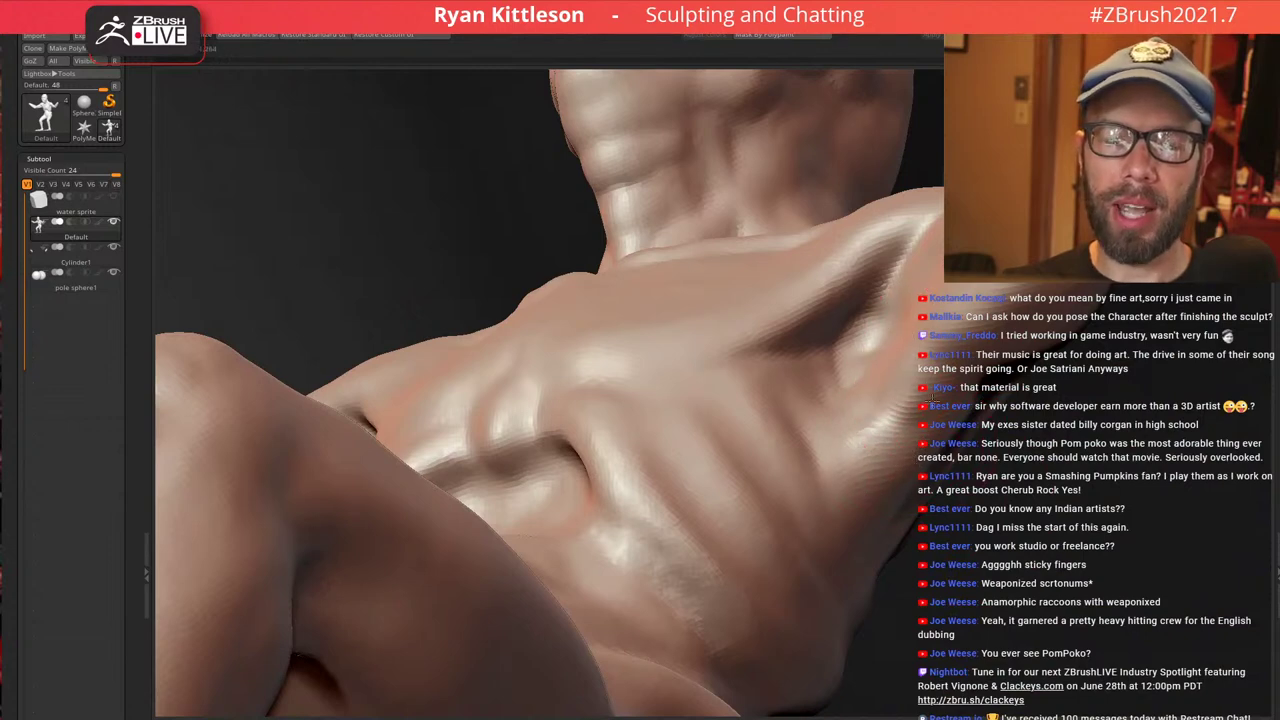
{"action": "left_click_drag", "start_coordinate": [931, 398], "coordinate": [937, 414]}
{"action": "right_click_drag", "start_coordinate": [995, 380], "coordinate": [836, 289], "text": "ctrl"}
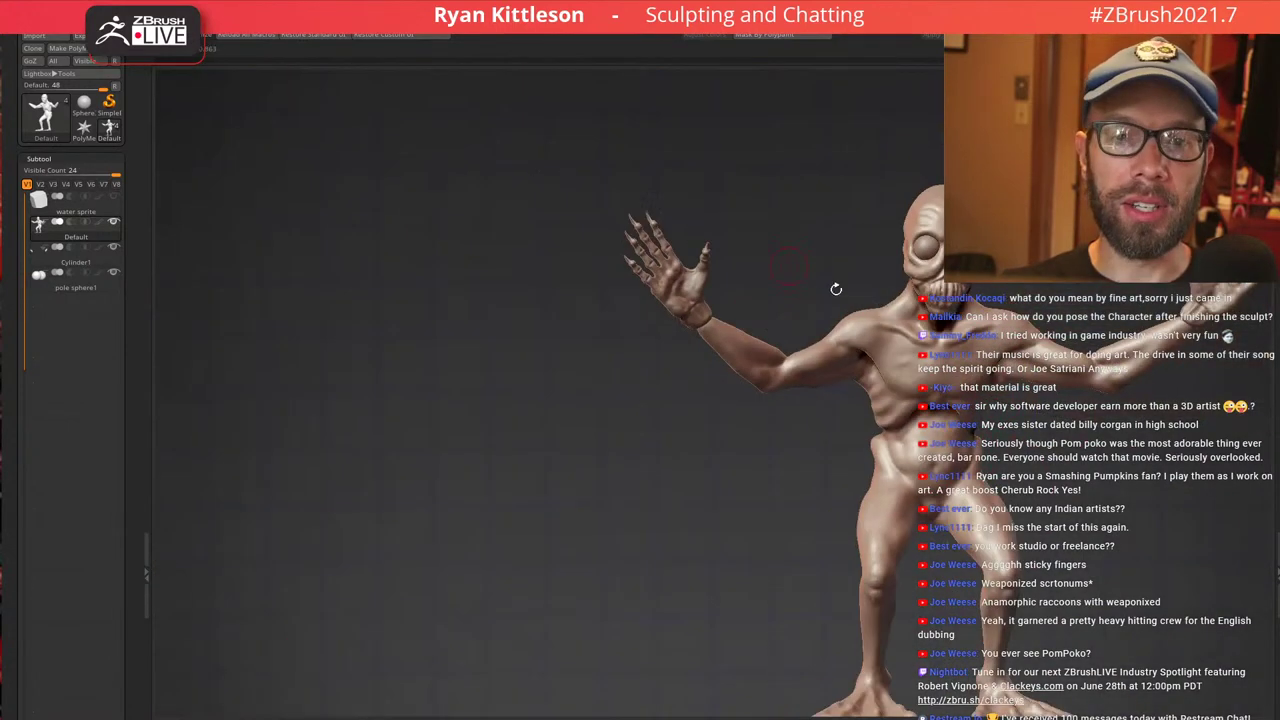
{"action": "mouse_move", "coordinate": [928, 330]}
{"action": "right_mouse_down"}
{"action": "mouse_move", "coordinate": [990, 310]}
{"action": "mouse_move", "coordinate": [1010, 430]}
{"action": "right_mouse_up"}
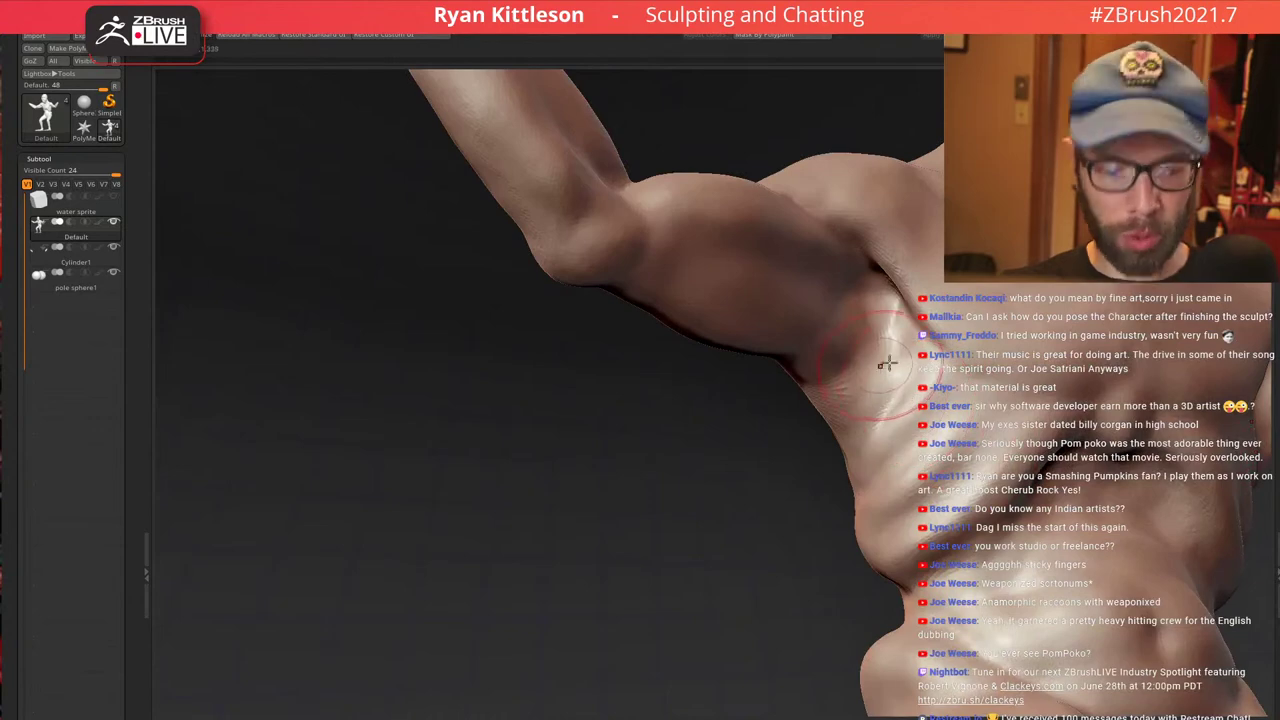
Sculpt the muscle forms running from the armpit hollow into the inner upper arm, with draw sizes 210 and 98
{"action": "right_click_drag", "start_coordinate": [892, 339], "coordinate": [866, 306]}
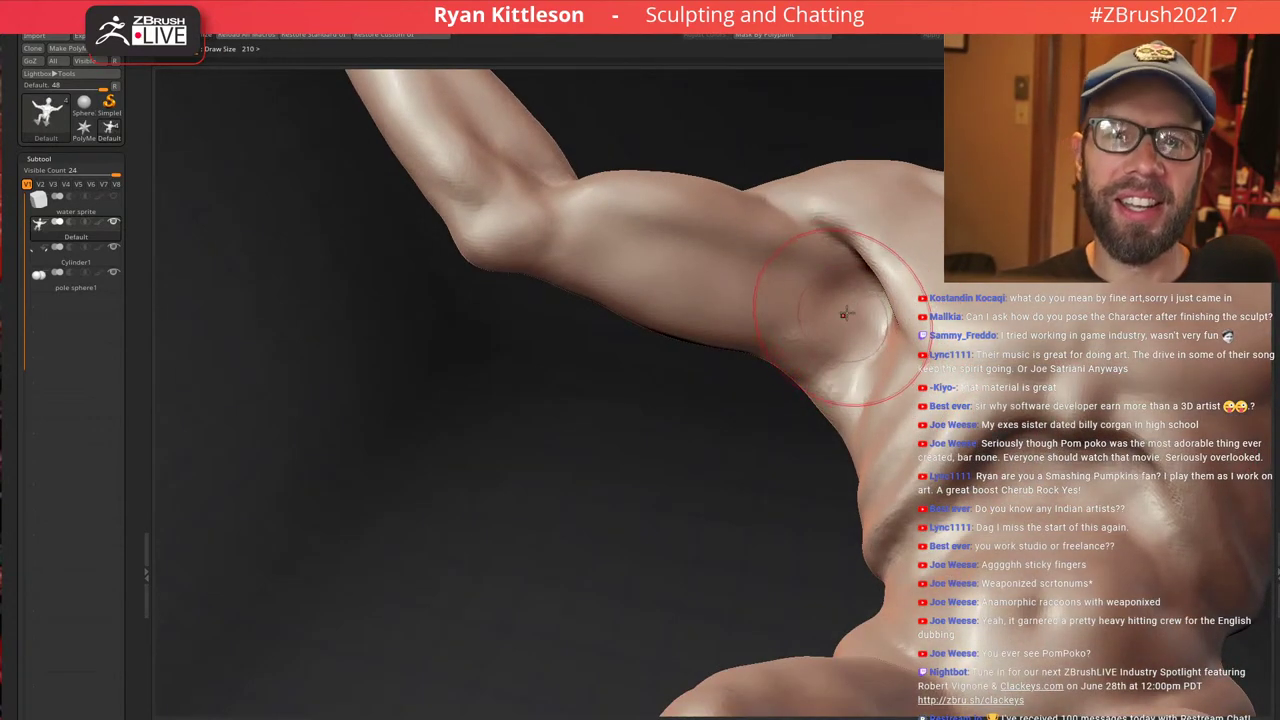
{"action": "mouse_move", "coordinate": [842, 303]}
{"action": "left_mouse_down"}
{"action": "mouse_move", "coordinate": [864, 298]}
{"action": "mouse_move", "coordinate": [760, 360]}
{"action": "left_mouse_up"}
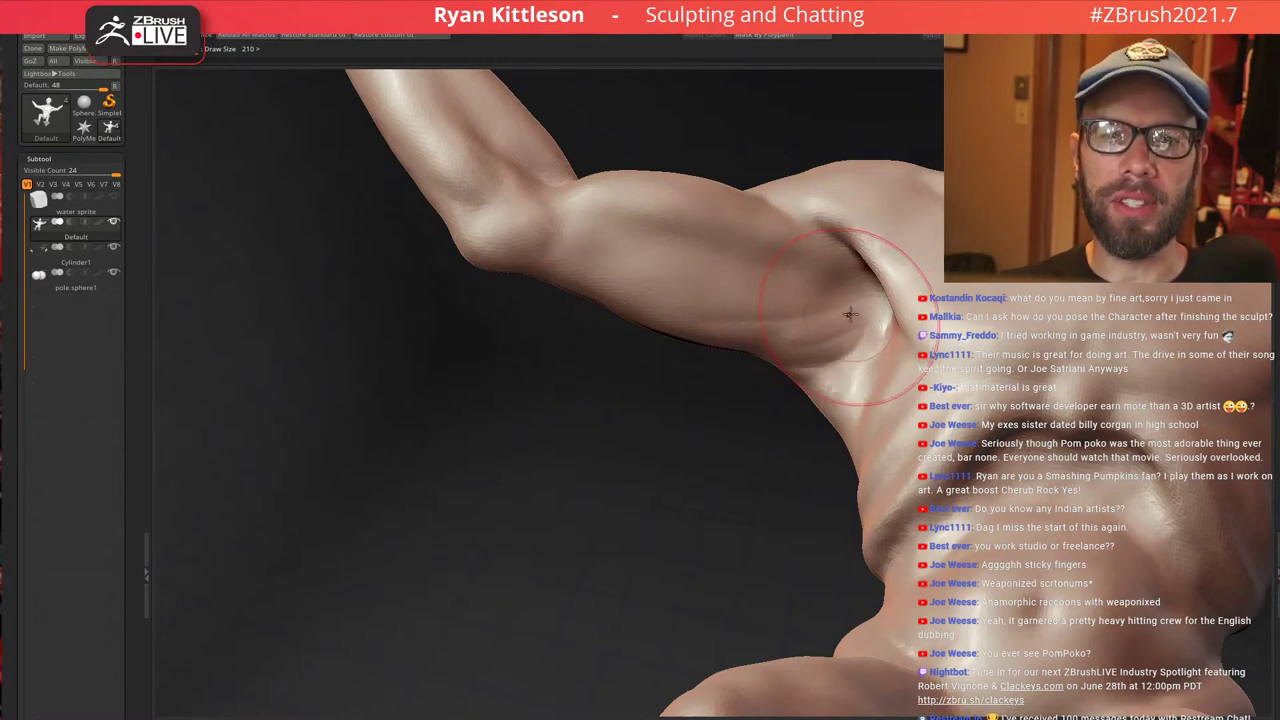
{"action": "mouse_move", "coordinate": [850, 315]}
{"action": "right_mouse_down"}
{"action": "mouse_move", "coordinate": [763, 266]}
{"action": "mouse_move", "coordinate": [800, 220]}
{"action": "mouse_move", "coordinate": [809, 171]}
{"action": "mouse_move", "coordinate": [781, 338]}
{"action": "mouse_move", "coordinate": [815, 308]}
{"action": "right_mouse_up"}
{"action": "key", "text": "s"}
{"action": "mouse_move", "coordinate": [810, 300]}
{"action": "left_mouse_down"}
{"action": "mouse_move", "coordinate": [603, 328]}
{"action": "mouse_move", "coordinate": [711, 349]}
{"action": "left_mouse_up"}
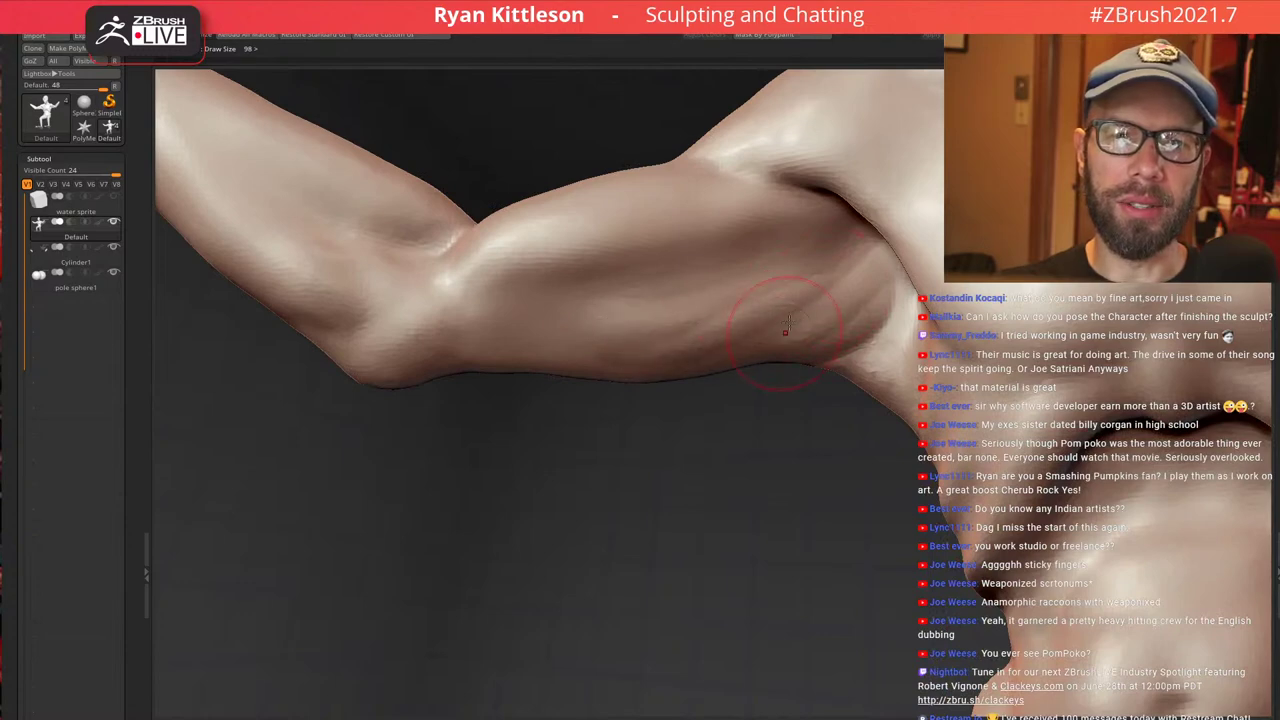
{"action": "right_click_drag", "start_coordinate": [787, 326], "coordinate": [832, 334]}
{"action": "mouse_move", "coordinate": [868, 345]}
{"action": "left_mouse_down"}
{"action": "mouse_move", "coordinate": [760, 376]}
{"action": "mouse_move", "coordinate": [720, 368]}
{"action": "left_mouse_up"}
{"action": "left_click_drag", "start_coordinate": [778, 338], "coordinate": [646, 381]}
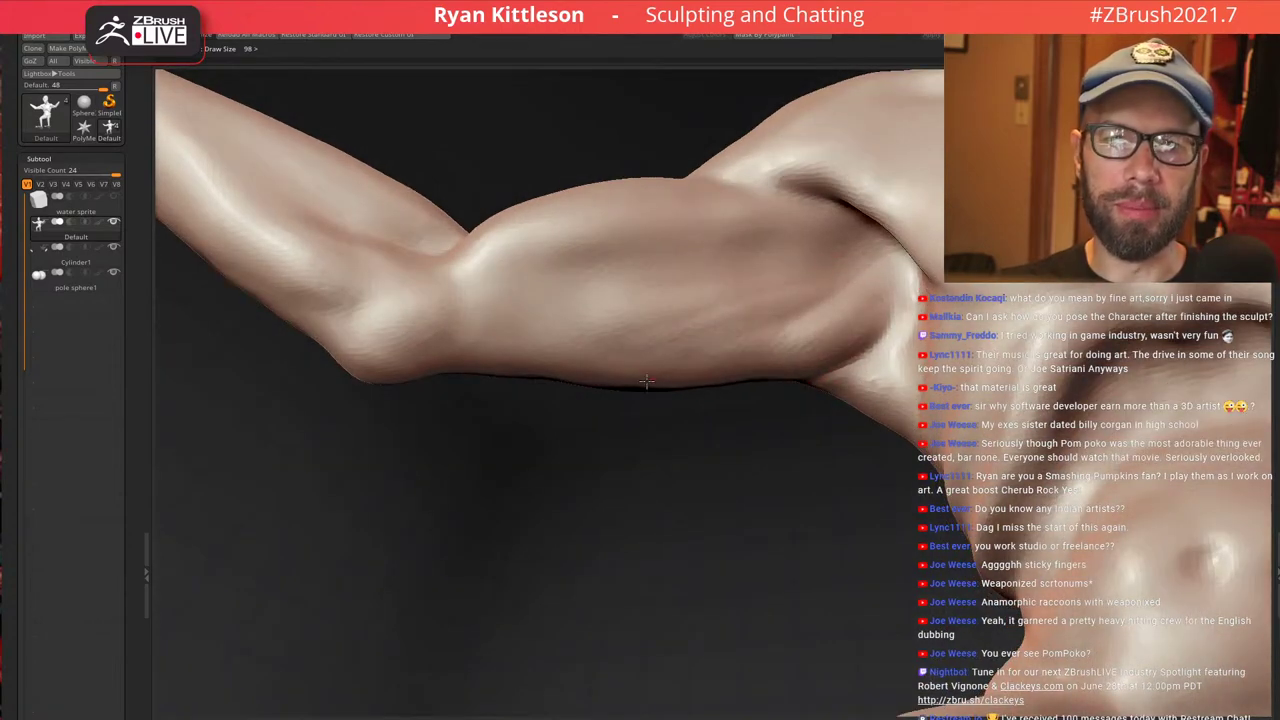
Refine the underside of the upper arm along the triceps, from the armpit towards the elbow
{"action": "mouse_move", "coordinate": [697, 309]}
{"action": "right_mouse_down"}
{"action": "mouse_move", "coordinate": [809, 265]}
{"action": "mouse_move", "coordinate": [798, 245]}
{"action": "right_mouse_up"}
{"action": "mouse_move", "coordinate": [768, 378]}
{"action": "left_mouse_down"}
{"action": "mouse_move", "coordinate": [683, 326]}
{"action": "mouse_move", "coordinate": [525, 318]}
{"action": "left_mouse_up"}
{"action": "left_click_drag", "start_coordinate": [745, 365], "coordinate": [645, 320]}
{"action": "left_click_drag", "start_coordinate": [840, 410], "coordinate": [770, 370]}
{"action": "mouse_move", "coordinate": [908, 368]}
{"action": "right_mouse_down"}
{"action": "mouse_move", "coordinate": [960, 355]}
{"action": "mouse_move", "coordinate": [912, 278]}
{"action": "mouse_move", "coordinate": [1003, 308]}
{"action": "mouse_move", "coordinate": [1000, 375]}
{"action": "right_mouse_up"}
{"action": "left_click_drag", "start_coordinate": [740, 325], "coordinate": [716, 337]}
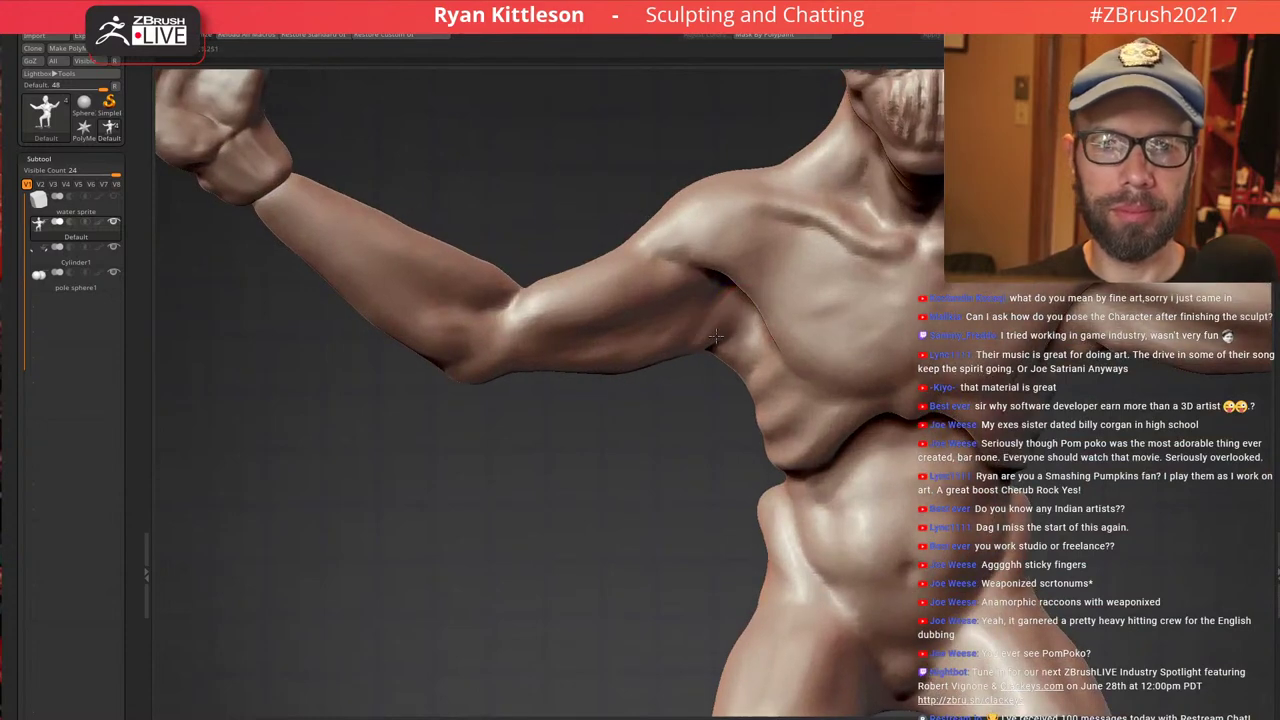
Define the lower abdomen around and below the navel with draw size 127
{"action": "key", "text": "s"}
{"action": "left_click_drag", "start_coordinate": [836, 304], "coordinate": [866, 304]}
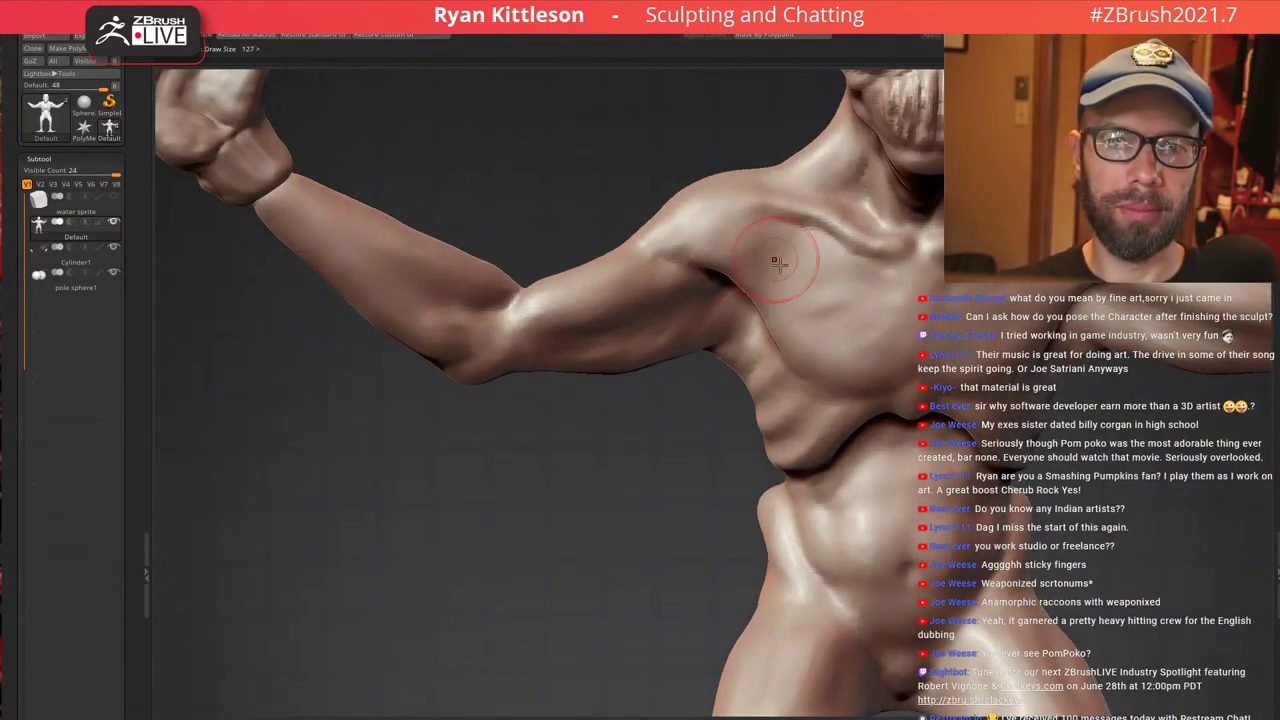
{"action": "key", "text": "s"}
{"action": "right_click_drag", "start_coordinate": [884, 385], "coordinate": [806, 236], "text": "alt"}
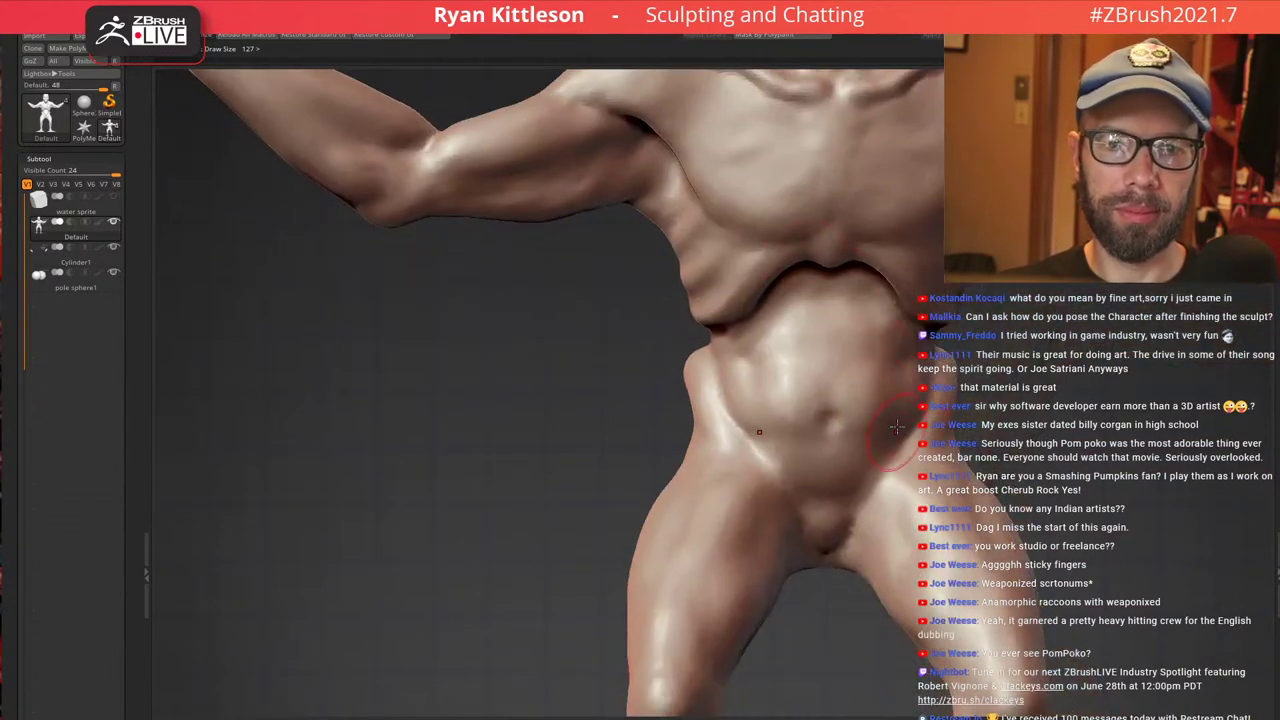
{"action": "mouse_move", "coordinate": [861, 453]}
{"action": "left_mouse_down"}
{"action": "mouse_move", "coordinate": [843, 458]}
{"action": "mouse_move", "coordinate": [908, 425]}
{"action": "mouse_move", "coordinate": [845, 436]}
{"action": "left_mouse_up"}
{"action": "mouse_move", "coordinate": [862, 491]}
{"action": "left_mouse_down"}
{"action": "mouse_move", "coordinate": [845, 506]}
{"action": "mouse_move", "coordinate": [850, 462]}
{"action": "mouse_move", "coordinate": [884, 452]}
{"action": "left_mouse_up"}
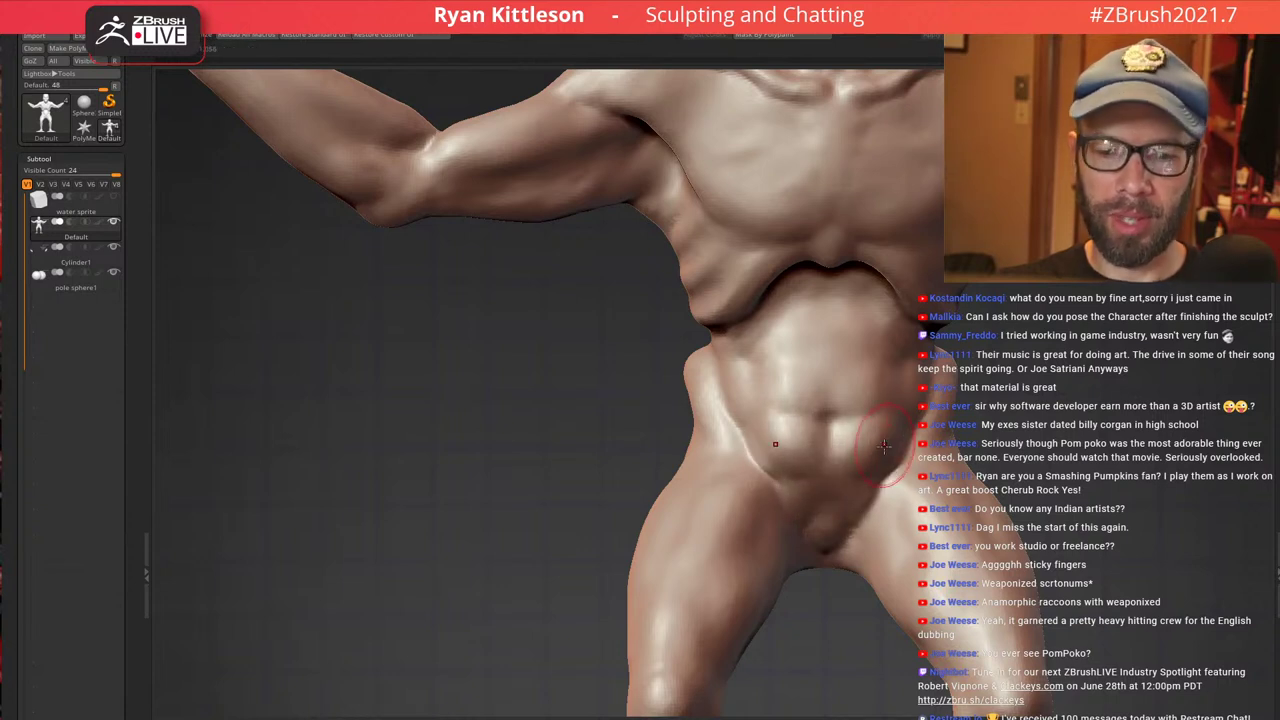
{"action": "mouse_move", "coordinate": [889, 405]}
{"action": "right_mouse_down"}
{"action": "mouse_move", "coordinate": [908, 398]}
{"action": "mouse_move", "coordinate": [860, 438]}
{"action": "right_mouse_up"}
{"action": "mouse_move", "coordinate": [880, 462]}
{"action": "left_mouse_down"}
{"action": "mouse_move", "coordinate": [880, 484]}
{"action": "mouse_move", "coordinate": [865, 483]}
{"action": "mouse_move", "coordinate": [842, 455]}
{"action": "left_mouse_up"}
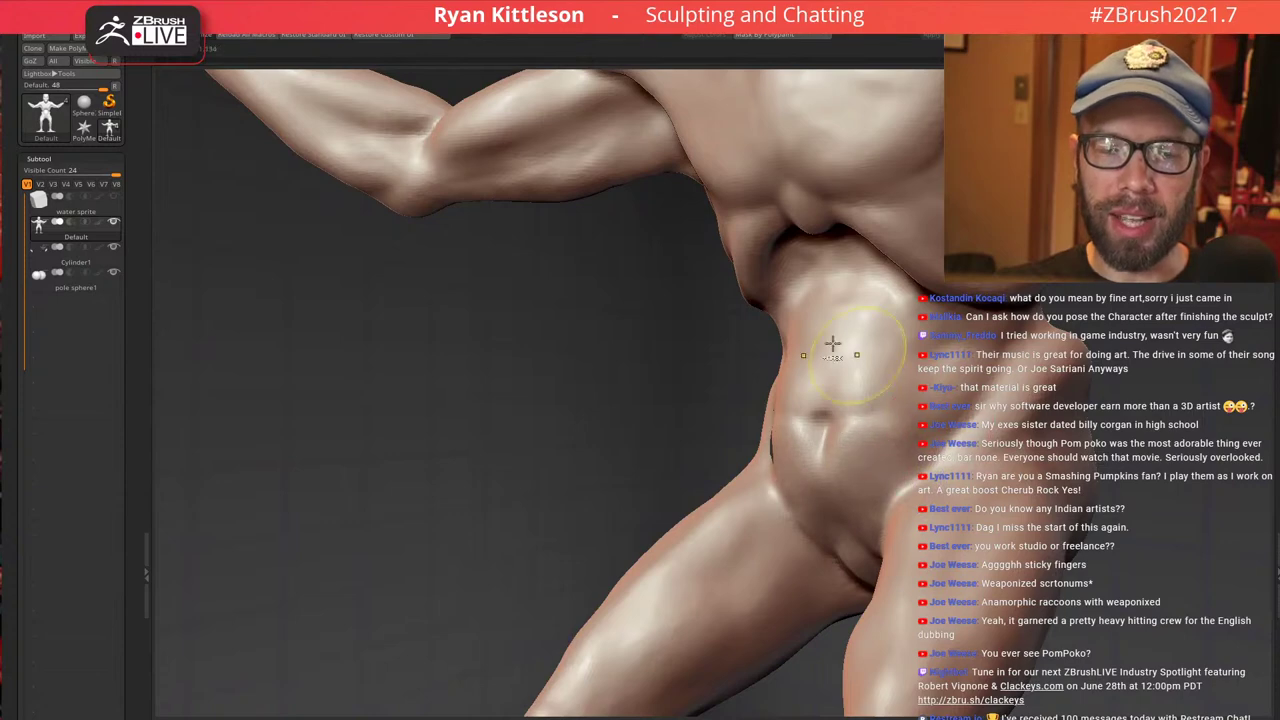
{"action": "mouse_move", "coordinate": [831, 346]}
{"action": "right_mouse_down", "text": "ctrl"}
{"action": "mouse_move", "coordinate": [829, 281]}
{"action": "mouse_move", "coordinate": [1001, 343]}
{"action": "mouse_move", "coordinate": [846, 323]}
{"action": "mouse_move", "coordinate": [855, 360]}
{"action": "right_mouse_up", "text": "ctrl"}
Mask the torso and thighs down to the knees and place the transform gizmo at the knee joint
{"action": "key", "text": "w"}
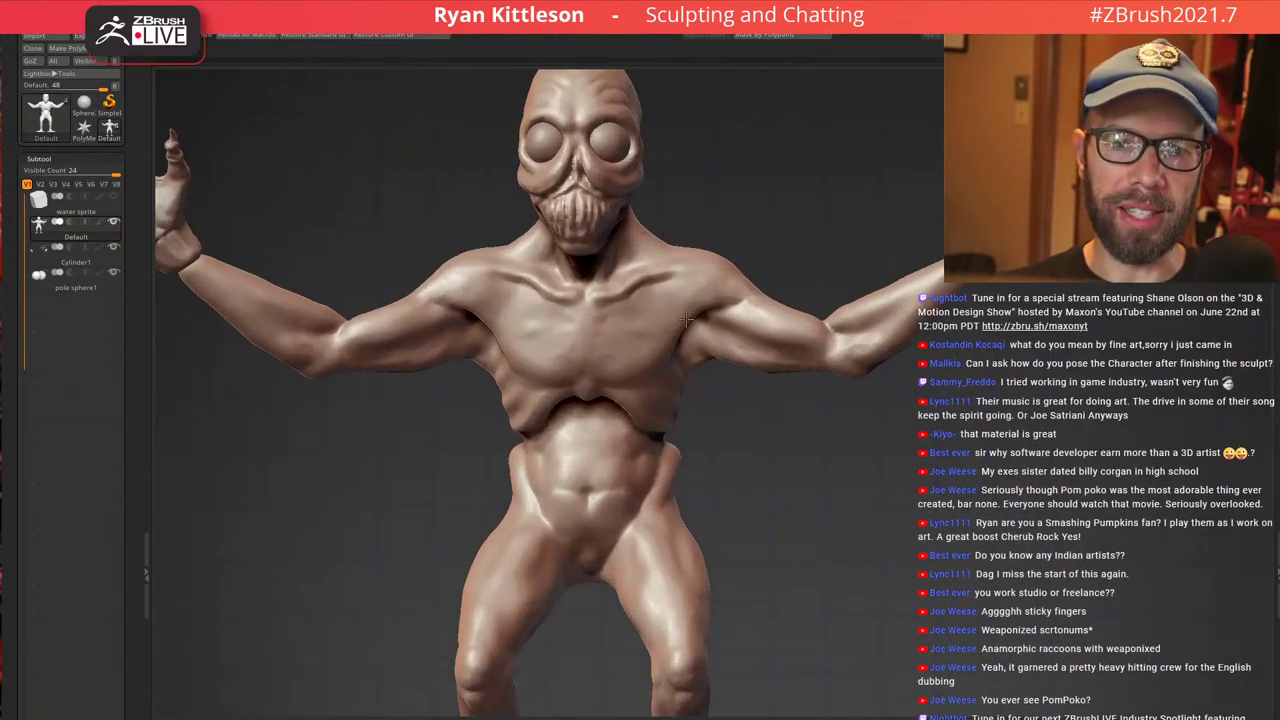
{"action": "right_click_drag", "start_coordinate": [686, 319], "coordinate": [777, 311], "text": "ctrl"}
{"action": "mouse_move", "coordinate": [585, 452]}
{"action": "left_mouse_down", "text": "ctrl+alt"}
{"action": "mouse_move", "coordinate": [566, 646]}
{"action": "mouse_move", "coordinate": [926, 490]}
{"action": "left_mouse_up", "text": "ctrl+alt"}
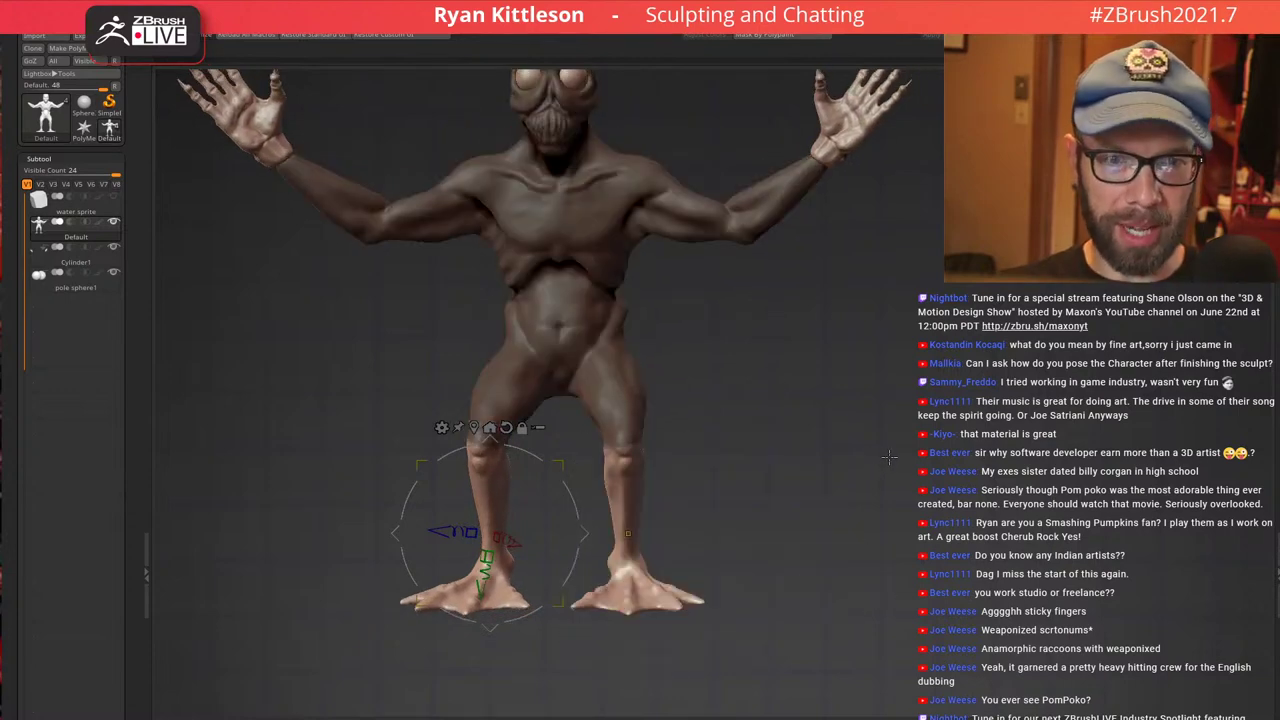
{"action": "right_click_drag", "start_coordinate": [812, 430], "coordinate": [903, 350]}
{"action": "left_click", "coordinate": [575, 325], "text": "alt"}
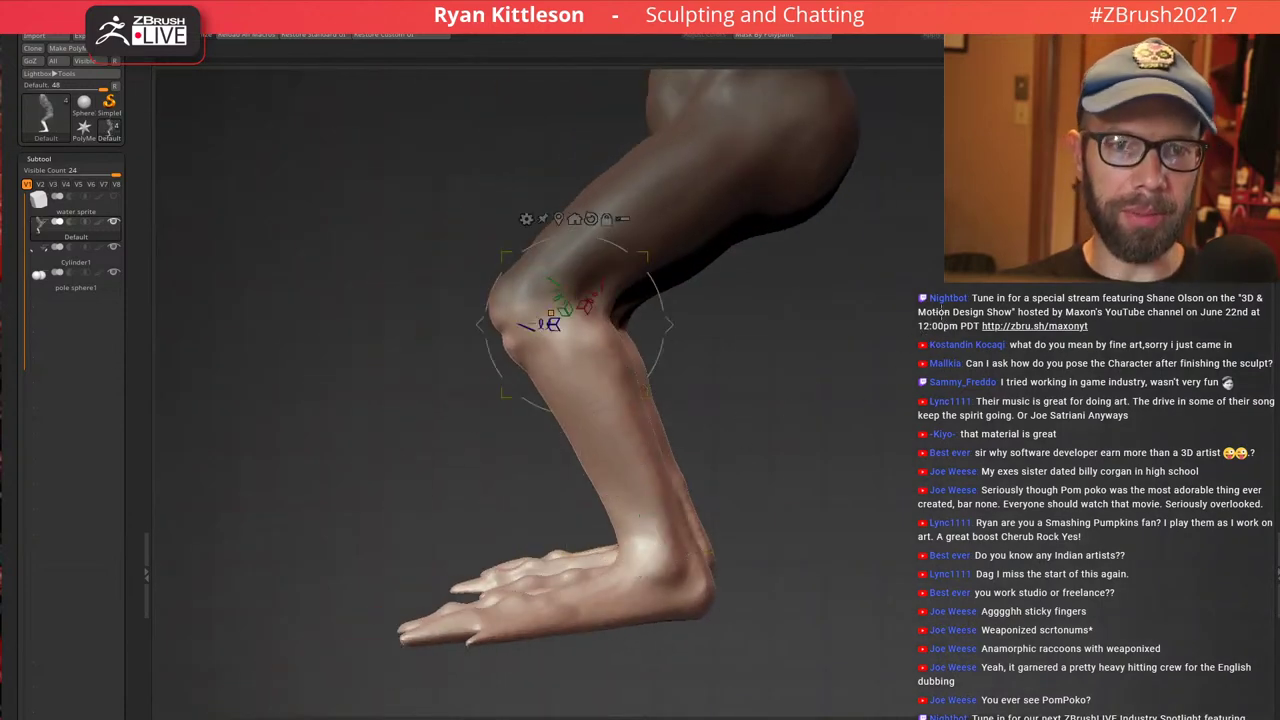
{"action": "right_click_drag", "start_coordinate": [806, 308], "coordinate": [830, 299]}
{"action": "left_click", "coordinate": [420, 320], "text": "alt"}
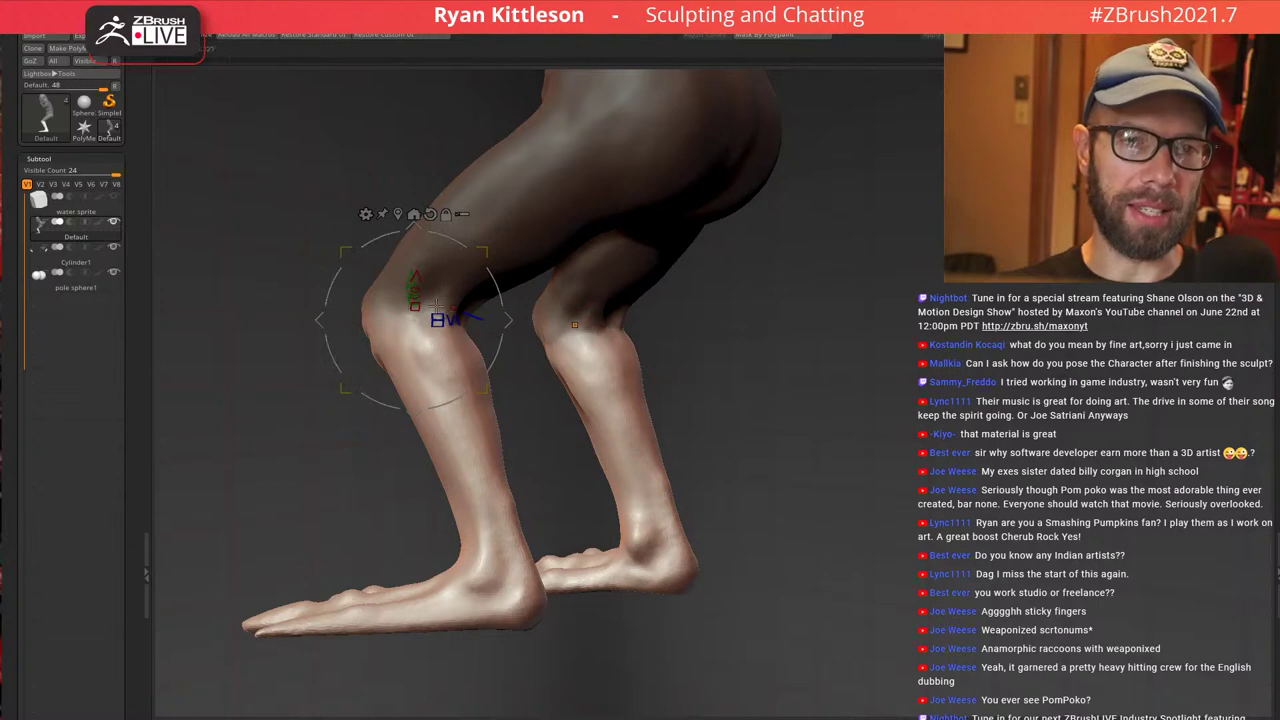
{"action": "right_click_drag", "start_coordinate": [492, 310], "coordinate": [668, 262]}
{"action": "left_click_drag", "start_coordinate": [565, 267], "coordinate": [492, 295]}
{"action": "right_click_drag", "start_coordinate": [492, 295], "coordinate": [522, 266]}
{"action": "left_click_drag", "start_coordinate": [456, 288], "coordinate": [640, 190]}
{"action": "key", "text": "ctrl+z"}
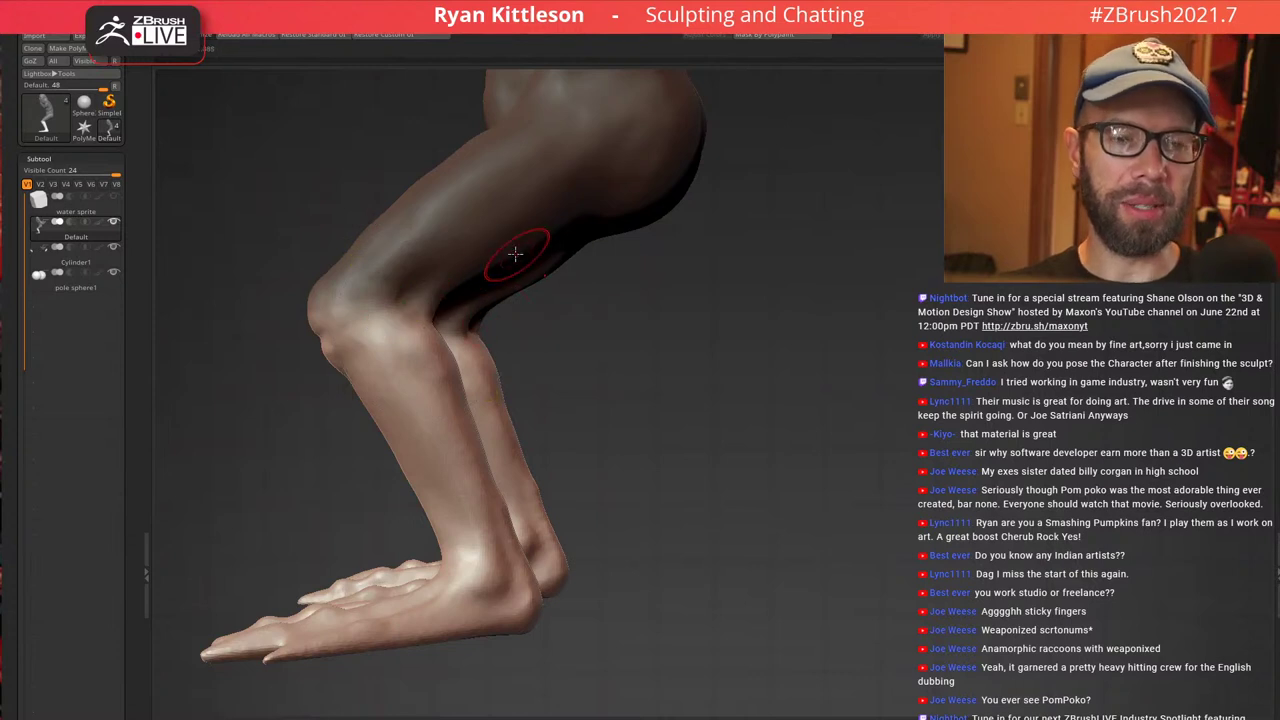
Try to bend the unmasked lower legs back about the knees with the transform gizmo
{"action": "key", "text": "w"}
{"action": "left_click", "coordinate": [372, 316], "text": "alt"}
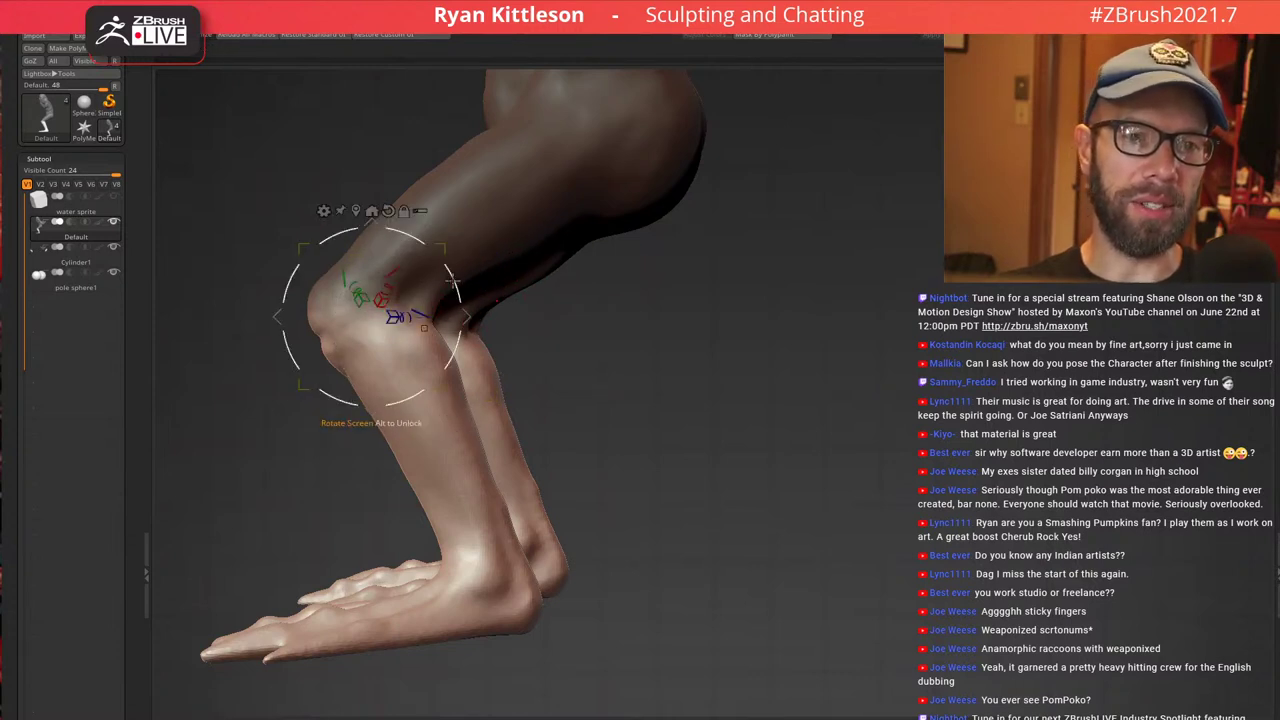
{"action": "left_click_drag", "start_coordinate": [452, 282], "coordinate": [384, 116]}
{"action": "left_click_drag", "start_coordinate": [390, 120], "coordinate": [611, 223]}
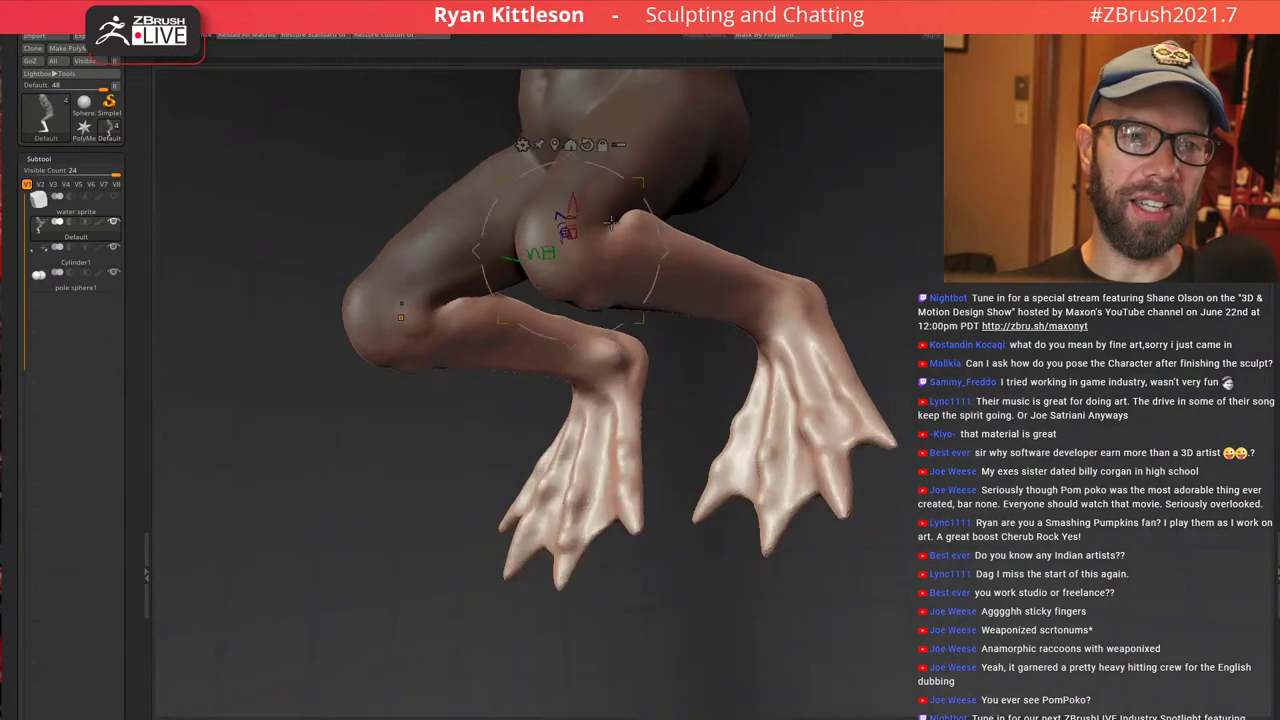
Return to sculpting, clear the mask and check the legs' pose from the side and front
{"action": "key", "text": "q"}
{"action": "mouse_move", "coordinate": [588, 250]}
{"action": "right_mouse_down"}
{"action": "mouse_move", "coordinate": [553, 230]}
{"action": "mouse_move", "coordinate": [735, 240]}
{"action": "mouse_move", "coordinate": [650, 240]}
{"action": "mouse_move", "coordinate": [583, 323]}
{"action": "mouse_move", "coordinate": [756, 244]}
{"action": "right_mouse_up"}
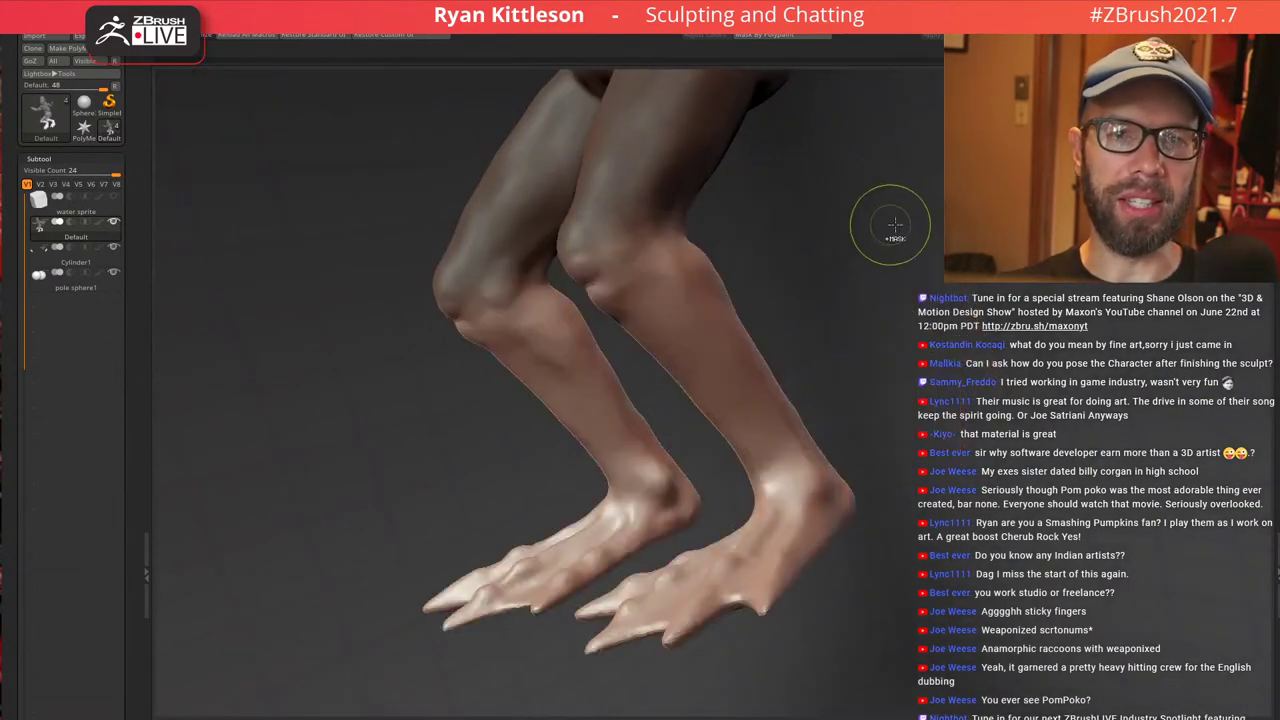
{"action": "left_click_drag", "start_coordinate": [903, 228], "coordinate": [918, 242], "text": "ctrl"}
{"action": "right_click_drag", "start_coordinate": [660, 250], "coordinate": [665, 341], "text": "ctrl"}
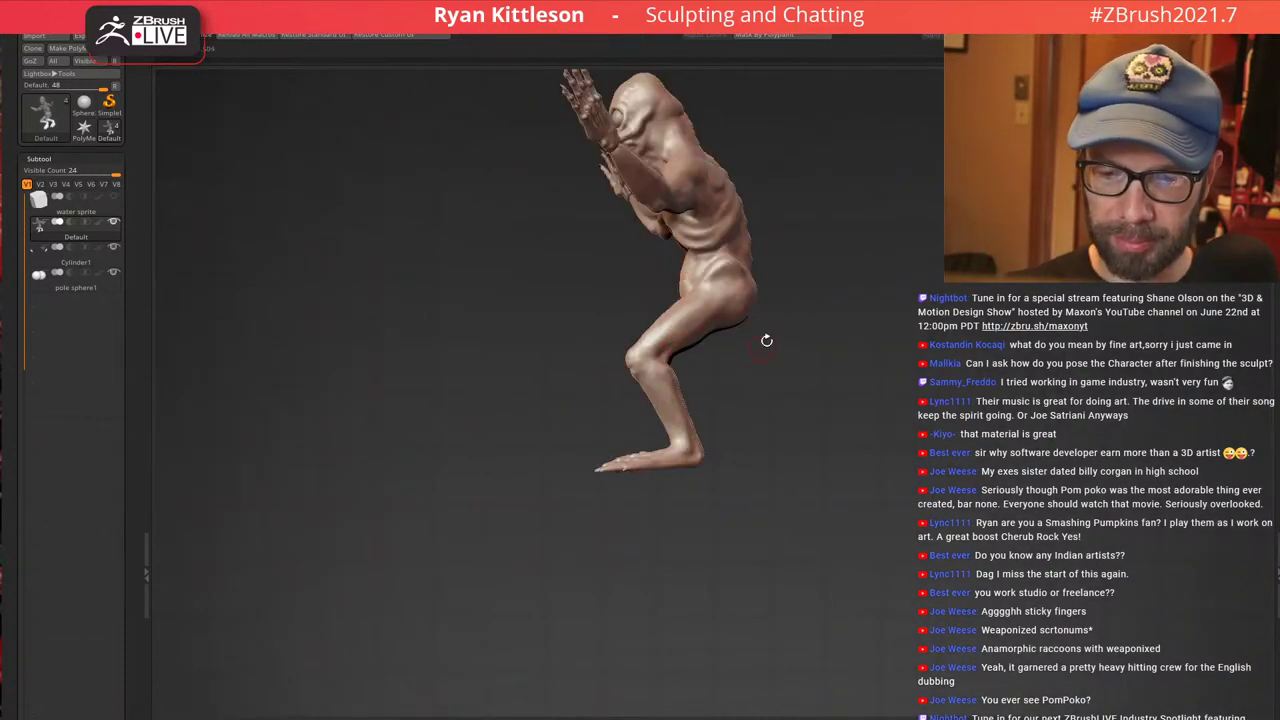
{"action": "right_click_drag", "start_coordinate": [731, 313], "coordinate": [743, 377], "text": "ctrl"}
{"action": "right_click_drag", "start_coordinate": [676, 353], "coordinate": [777, 363]}
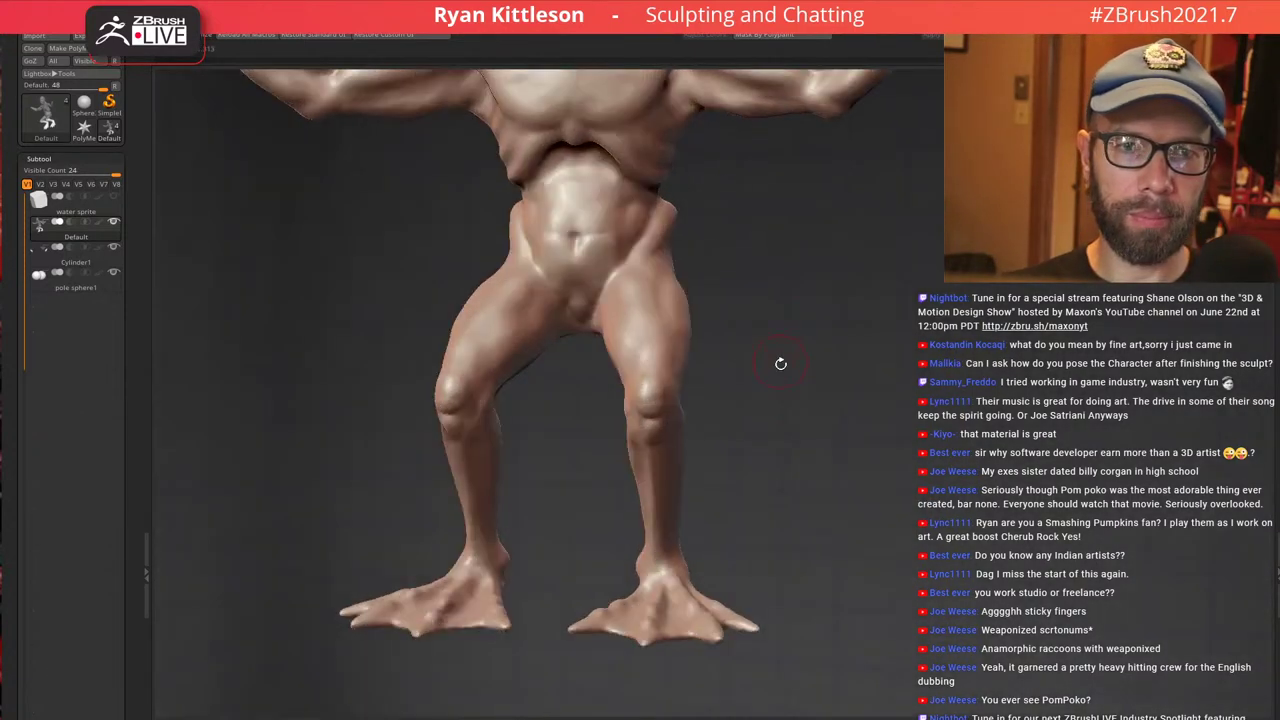
Shape the buttocks and their transition into the hips from behind, with draw sizes 154 and 159
{"action": "right_click_drag", "start_coordinate": [737, 317], "coordinate": [739, 373], "text": "ctrl"}
{"action": "right_click_drag", "start_coordinate": [694, 281], "coordinate": [704, 344], "text": "ctrl"}
{"action": "mouse_move", "coordinate": [704, 344]}
{"action": "right_mouse_down", "text": "alt"}
{"action": "mouse_move", "coordinate": [712, 272]}
{"action": "mouse_move", "coordinate": [818, 374]}
{"action": "mouse_move", "coordinate": [803, 316]}
{"action": "right_mouse_up", "text": "alt"}
{"action": "left_click_drag", "start_coordinate": [803, 312], "coordinate": [770, 335]}
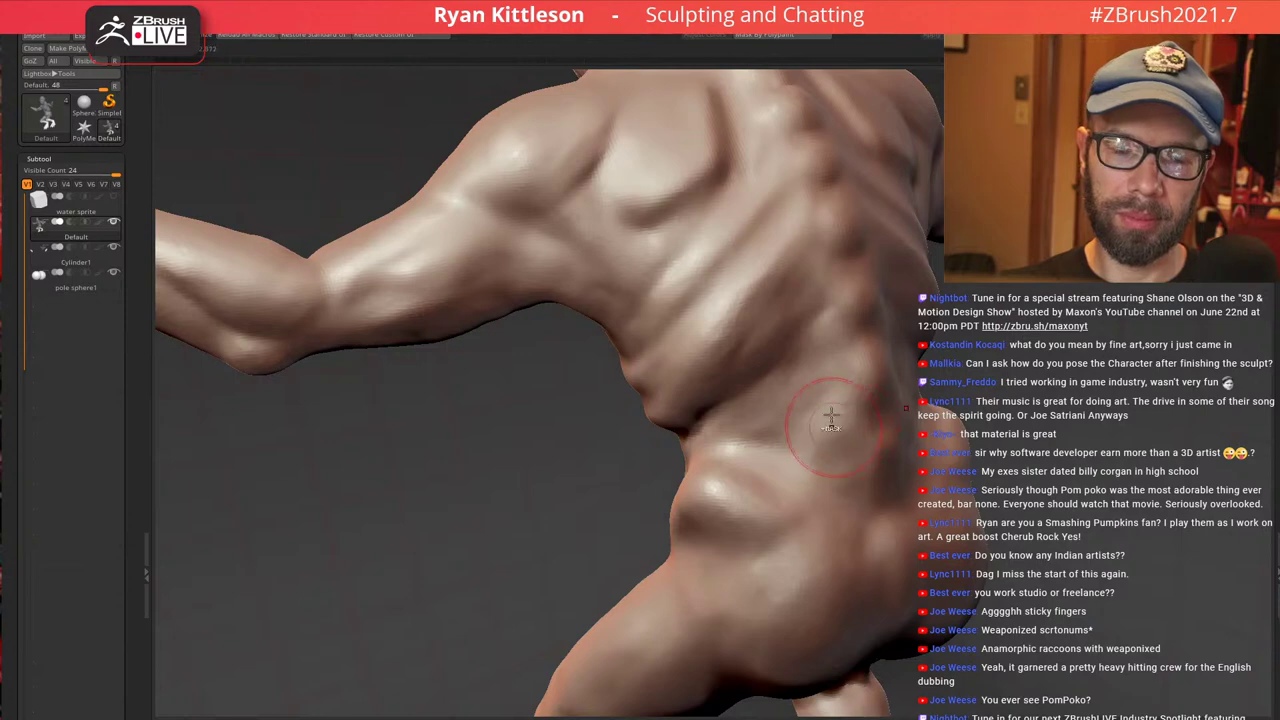
{"action": "right_click_drag", "start_coordinate": [831, 418], "coordinate": [774, 419], "text": "ctrl"}
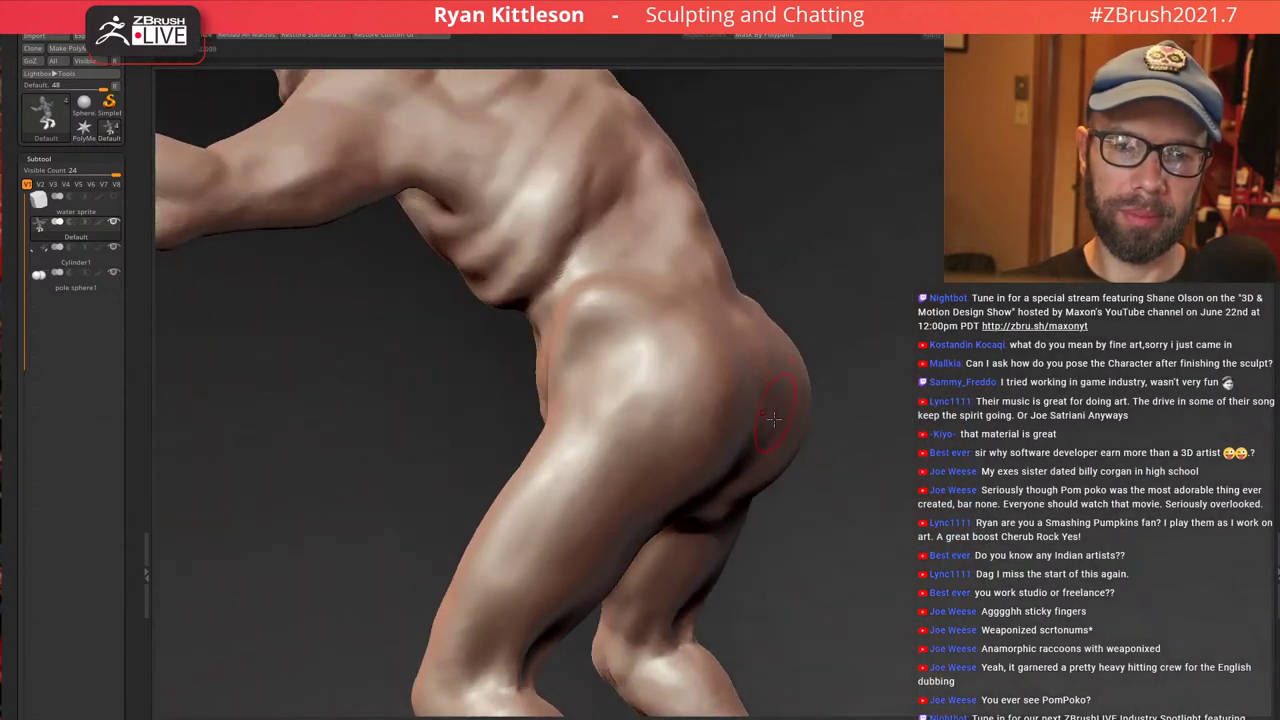
{"action": "mouse_move", "coordinate": [714, 362]}
{"action": "right_mouse_down"}
{"action": "mouse_move", "coordinate": [766, 345]}
{"action": "mouse_move", "coordinate": [694, 329]}
{"action": "mouse_move", "coordinate": [666, 345]}
{"action": "right_mouse_up"}
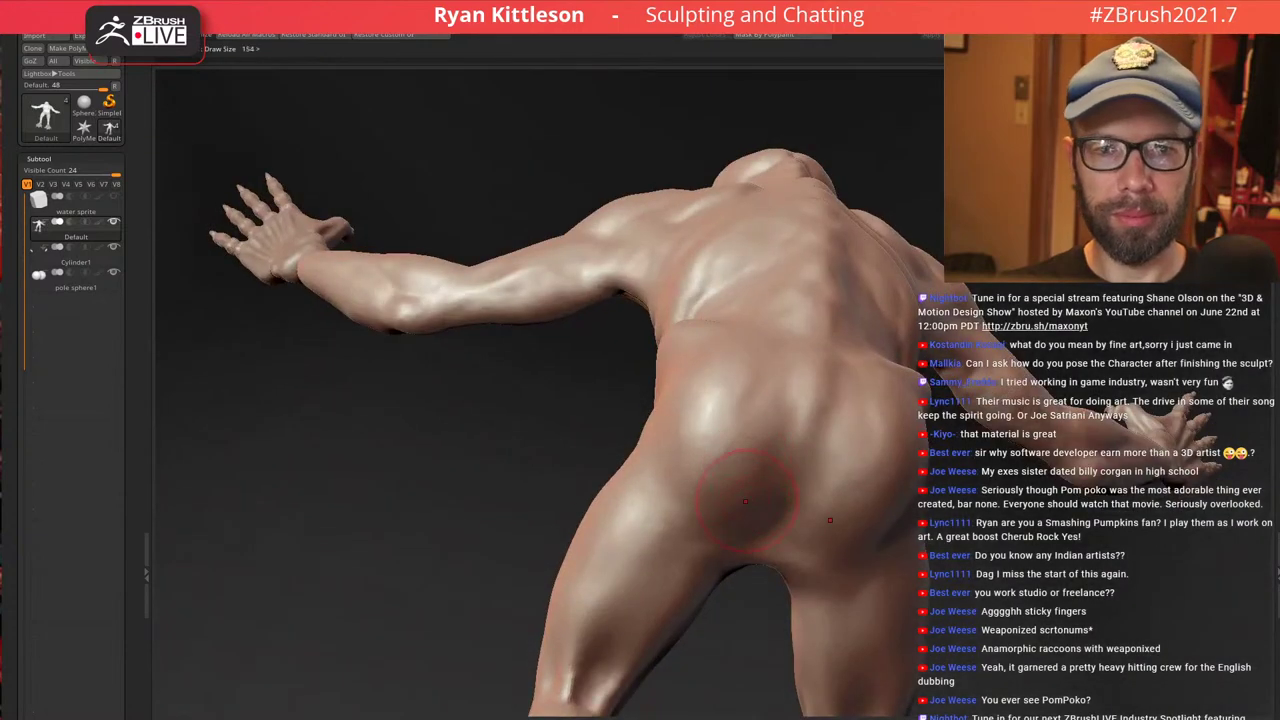
{"action": "mouse_move", "coordinate": [708, 430]}
{"action": "left_mouse_down"}
{"action": "mouse_move", "coordinate": [674, 446]}
{"action": "mouse_move", "coordinate": [710, 462]}
{"action": "mouse_move", "coordinate": [728, 428]}
{"action": "left_mouse_up"}
{"action": "right_click_drag", "start_coordinate": [740, 430], "coordinate": [730, 466]}
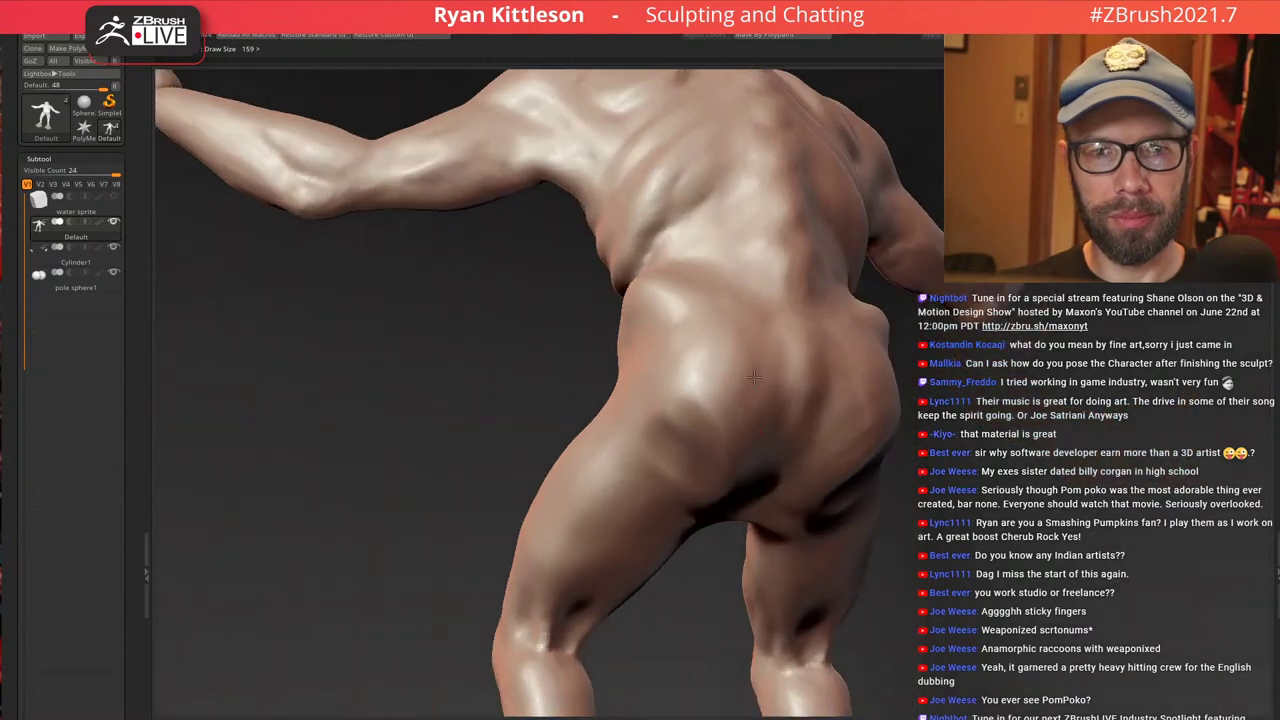
{"action": "left_click_drag", "start_coordinate": [728, 390], "coordinate": [726, 343]}
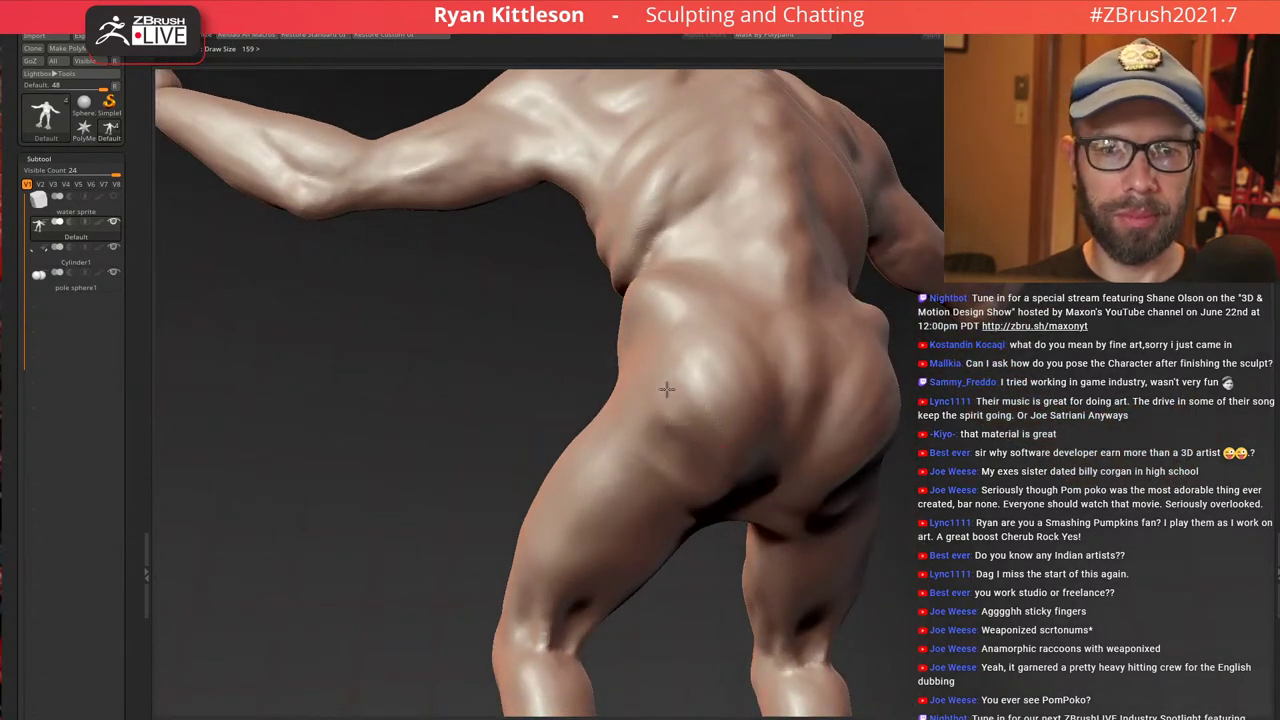
Examine the buttocks, hips, abdomen, arm and face from several angles to judge the overall forms
{"action": "mouse_move", "coordinate": [690, 499]}
{"action": "right_mouse_down"}
{"action": "mouse_move", "coordinate": [742, 487]}
{"action": "mouse_move", "coordinate": [731, 489]}
{"action": "right_mouse_up"}
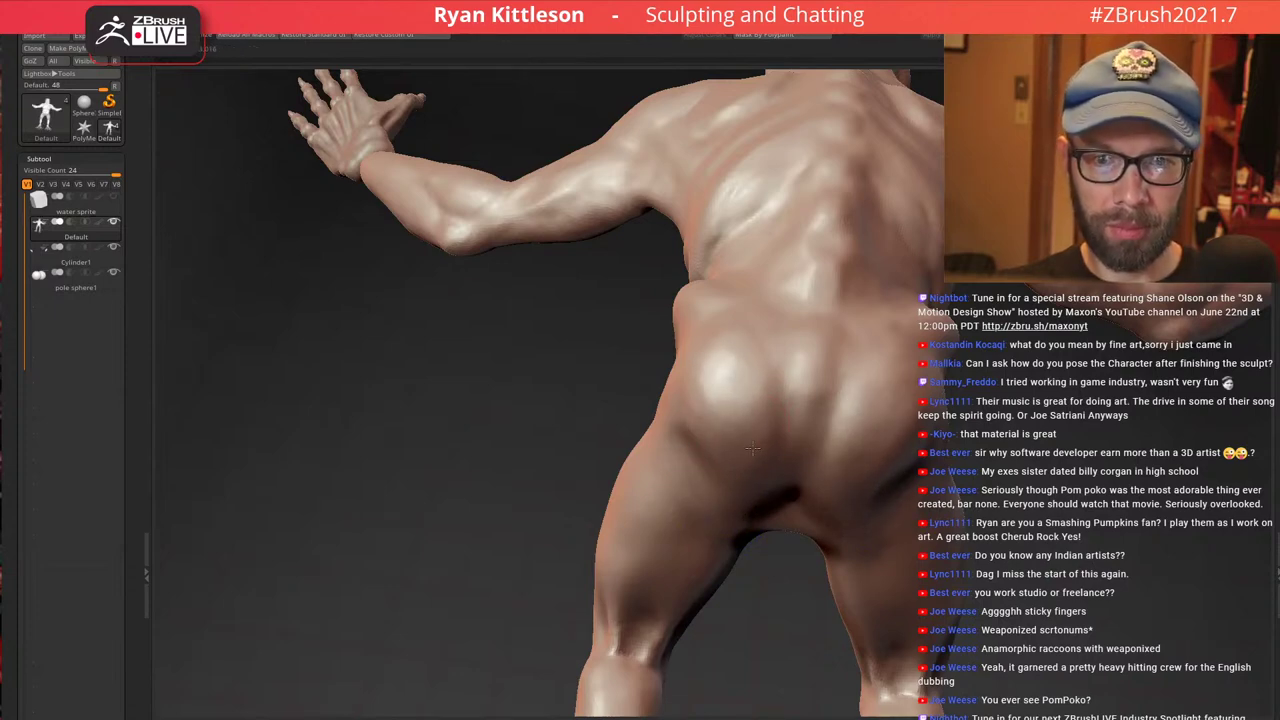
{"action": "right_click_drag", "start_coordinate": [781, 404], "coordinate": [723, 386]}
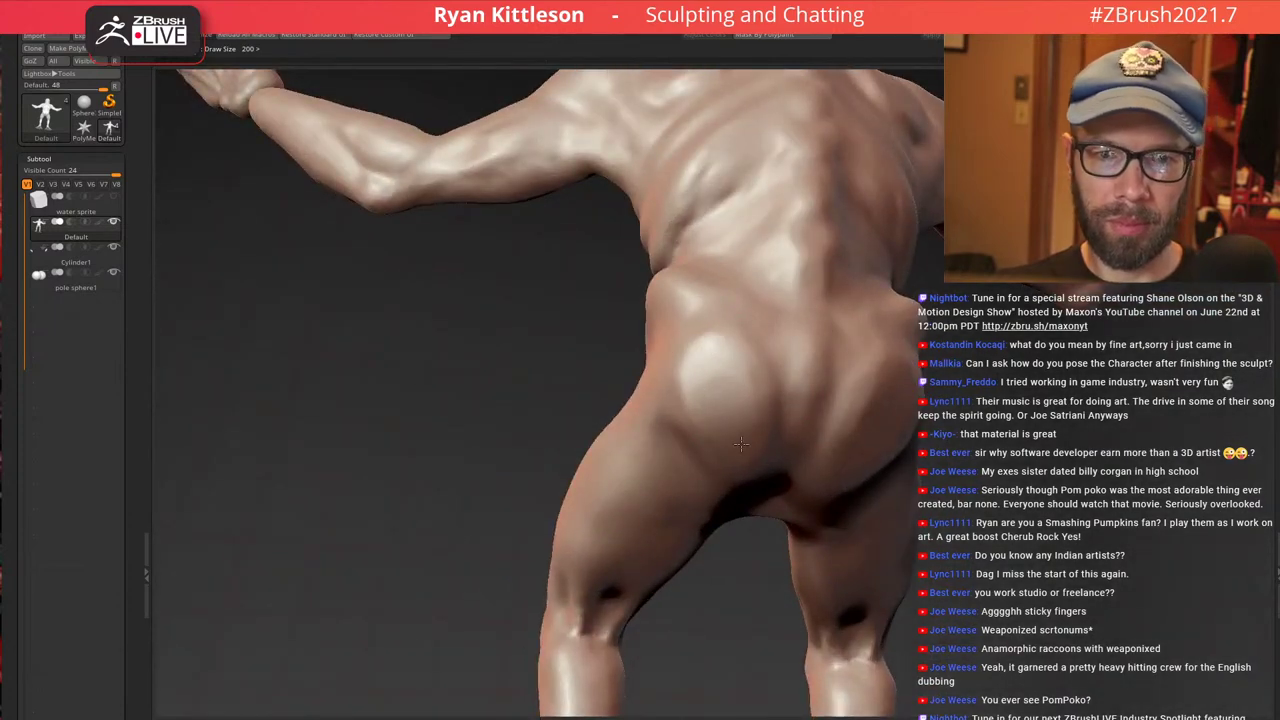
{"action": "mouse_move", "coordinate": [725, 373]}
{"action": "right_mouse_down"}
{"action": "mouse_move", "coordinate": [730, 309]}
{"action": "mouse_move", "coordinate": [761, 355]}
{"action": "mouse_move", "coordinate": [815, 231]}
{"action": "mouse_move", "coordinate": [863, 397]}
{"action": "mouse_move", "coordinate": [781, 327]}
{"action": "mouse_move", "coordinate": [738, 340]}
{"action": "mouse_move", "coordinate": [768, 500]}
{"action": "right_mouse_up"}
{"action": "key", "text": "f"}
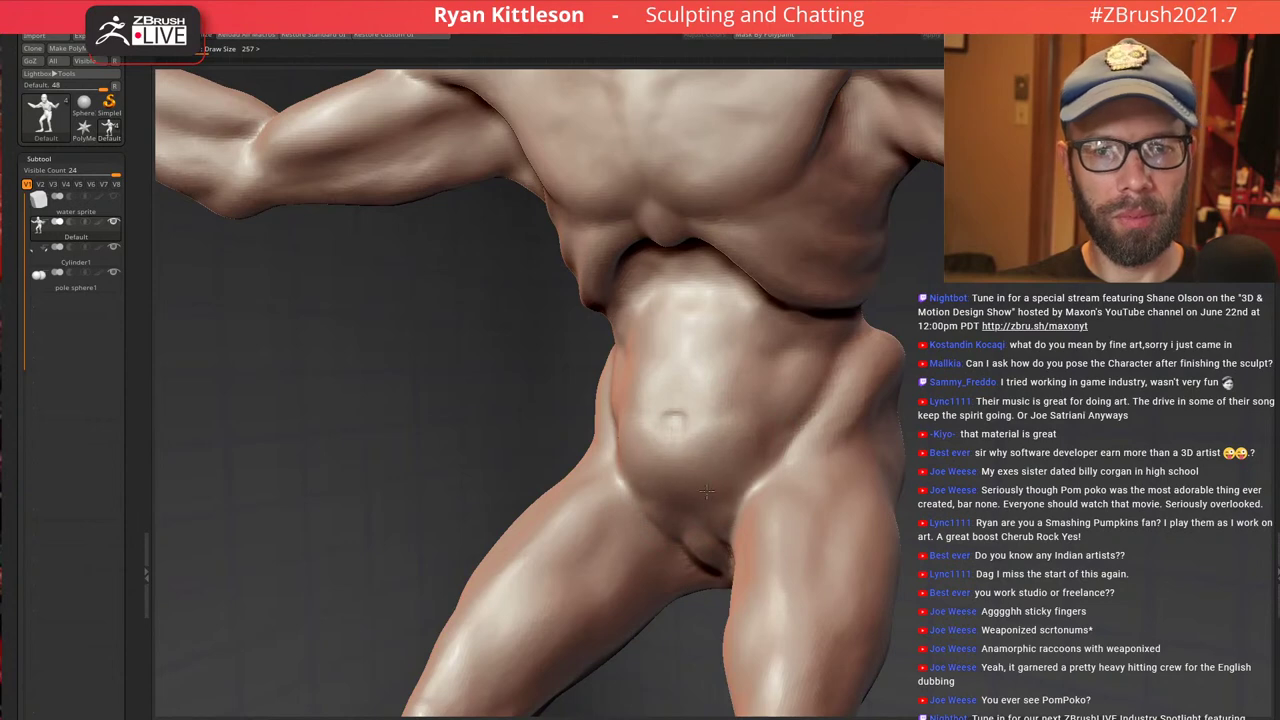
{"action": "right_click_drag", "start_coordinate": [758, 476], "coordinate": [820, 430]}
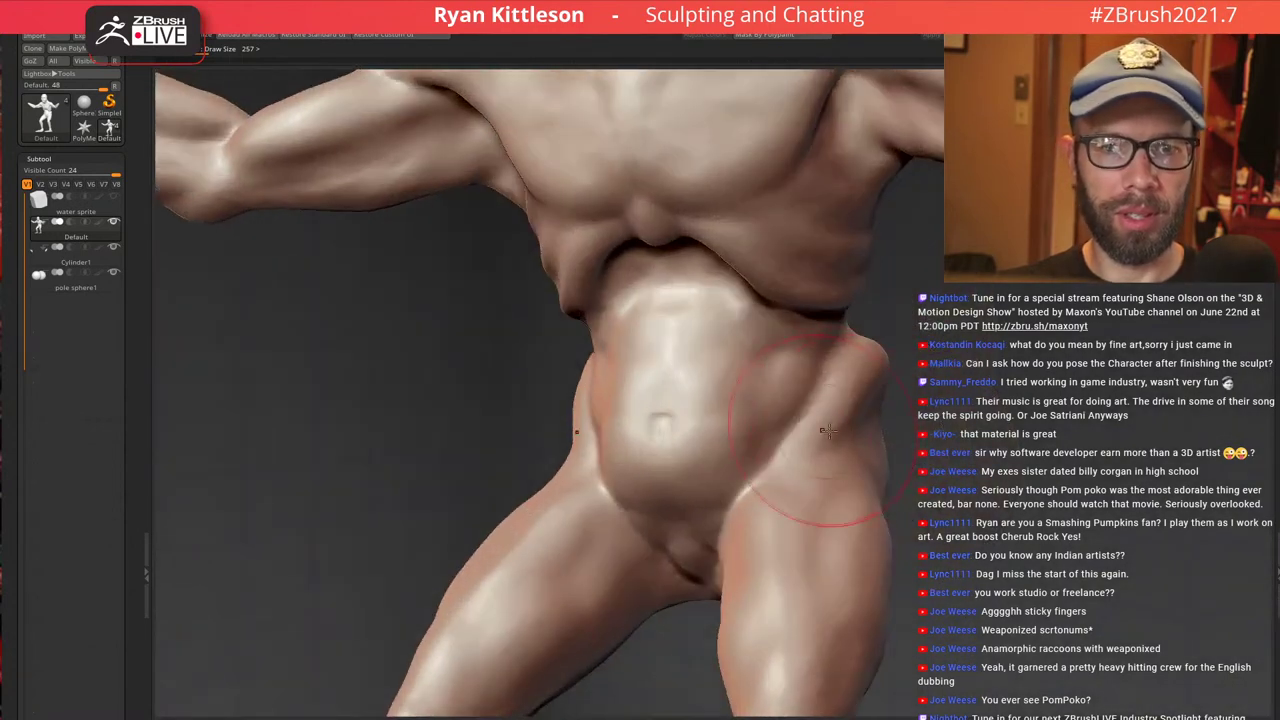
{"action": "key", "text": "f"}
{"action": "mouse_move", "coordinate": [785, 385]}
{"action": "right_mouse_down"}
{"action": "mouse_move", "coordinate": [854, 400]}
{"action": "mouse_move", "coordinate": [868, 490]}
{"action": "mouse_move", "coordinate": [803, 426]}
{"action": "mouse_move", "coordinate": [772, 321]}
{"action": "mouse_move", "coordinate": [737, 317]}
{"action": "right_mouse_up"}
{"action": "right_click_drag", "start_coordinate": [851, 358], "coordinate": [905, 375]}
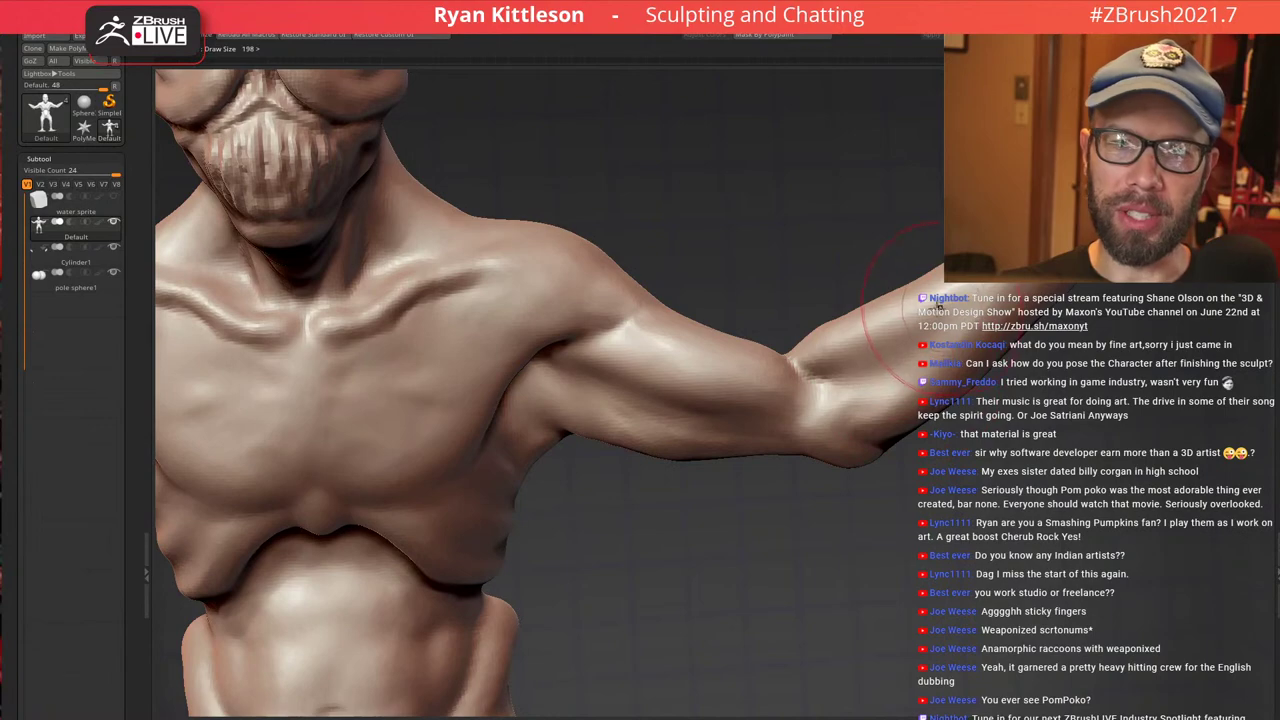
{"action": "mouse_move", "coordinate": [938, 305]}
{"action": "right_mouse_down"}
{"action": "mouse_move", "coordinate": [925, 299]}
{"action": "mouse_move", "coordinate": [907, 319]}
{"action": "mouse_move", "coordinate": [880, 300]}
{"action": "mouse_move", "coordinate": [893, 250]}
{"action": "mouse_move", "coordinate": [826, 306]}
{"action": "mouse_move", "coordinate": [763, 286]}
{"action": "mouse_move", "coordinate": [922, 284]}
{"action": "right_mouse_up"}
{"action": "mouse_move", "coordinate": [848, 331]}
{"action": "right_mouse_down"}
{"action": "mouse_move", "coordinate": [827, 298]}
{"action": "mouse_move", "coordinate": [846, 276]}
{"action": "mouse_move", "coordinate": [772, 280]}
{"action": "mouse_move", "coordinate": [850, 290]}
{"action": "mouse_move", "coordinate": [869, 343]}
{"action": "right_mouse_up"}
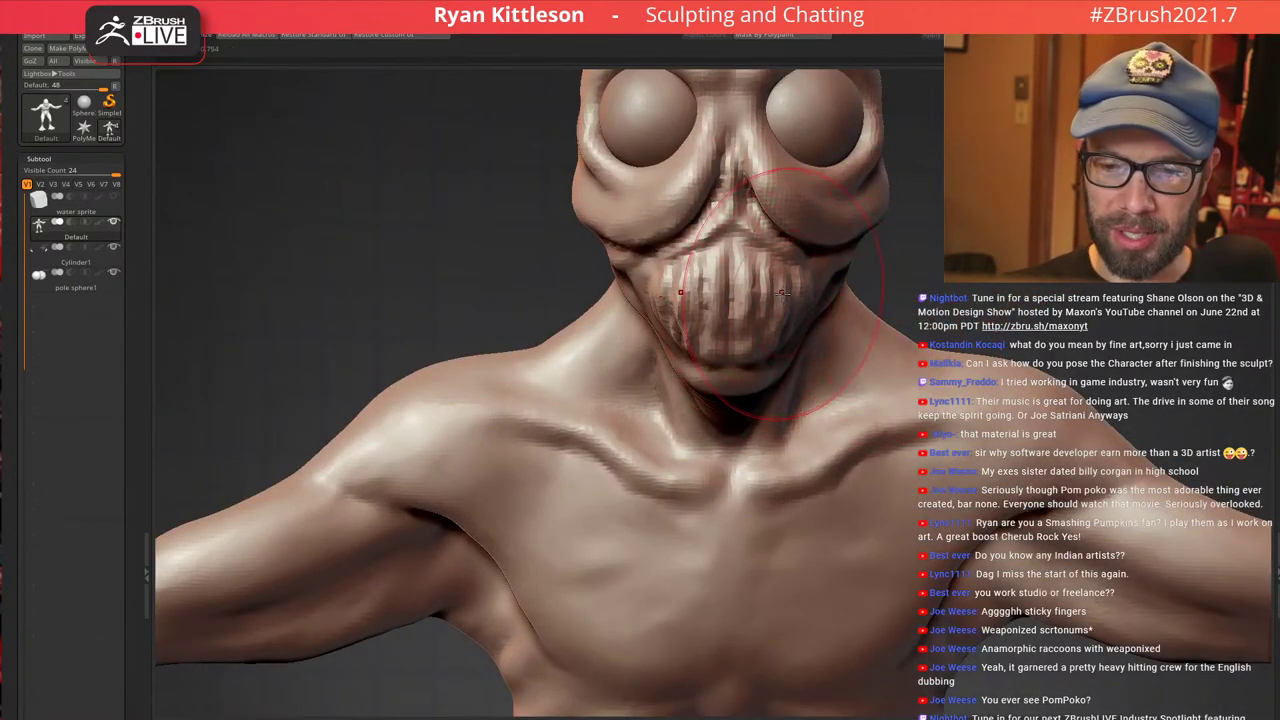
Examine the face, neck and whole figure from the front and three-quarter views to judge the forms
{"action": "mouse_move", "coordinate": [751, 322]}
{"action": "right_mouse_down"}
{"action": "mouse_move", "coordinate": [850, 345]}
{"action": "mouse_move", "coordinate": [896, 258]}
{"action": "mouse_move", "coordinate": [882, 290]}
{"action": "mouse_move", "coordinate": [895, 298]}
{"action": "right_mouse_up"}
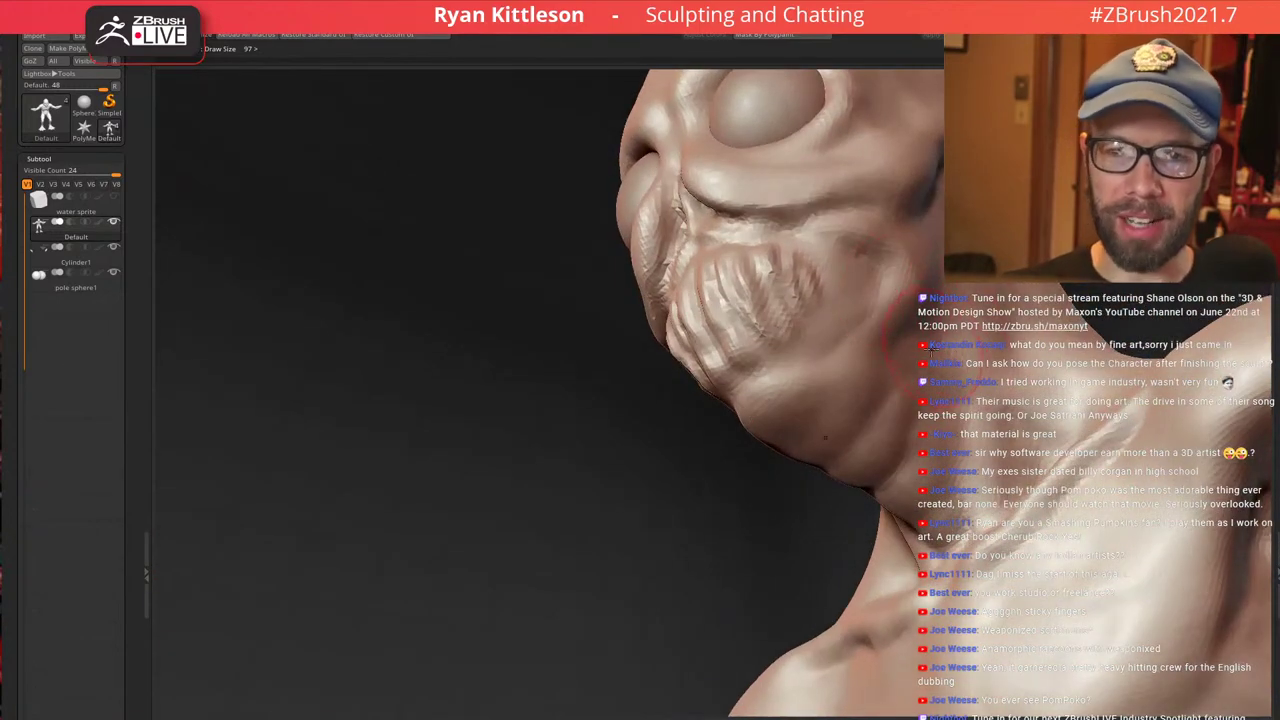
{"action": "mouse_move", "coordinate": [931, 349]}
{"action": "right_mouse_down", "text": "ctrl"}
{"action": "mouse_move", "coordinate": [915, 264]}
{"action": "mouse_move", "coordinate": [950, 282]}
{"action": "mouse_move", "coordinate": [925, 275]}
{"action": "mouse_move", "coordinate": [932, 325]}
{"action": "mouse_move", "coordinate": [900, 345]}
{"action": "mouse_move", "coordinate": [915, 400]}
{"action": "mouse_move", "coordinate": [945, 365]}
{"action": "mouse_move", "coordinate": [917, 410]}
{"action": "right_mouse_up", "text": "ctrl"}
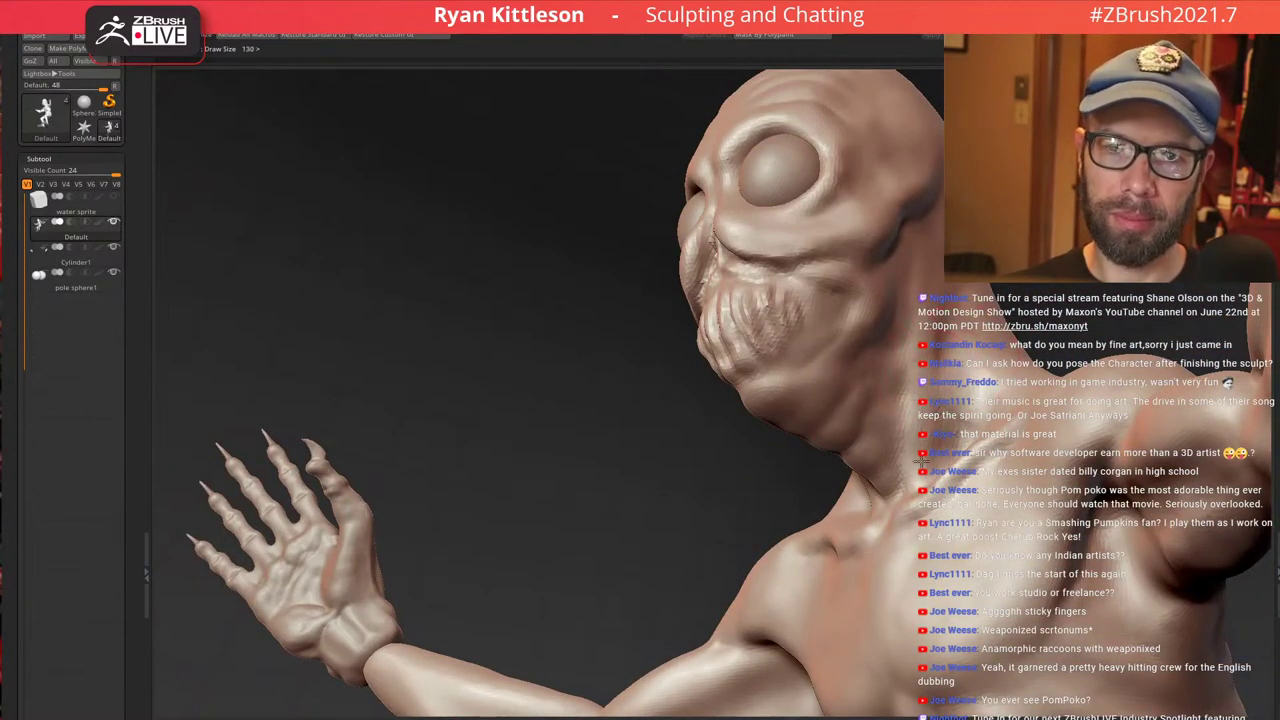
{"action": "right_click_drag", "start_coordinate": [937, 406], "coordinate": [900, 387]}
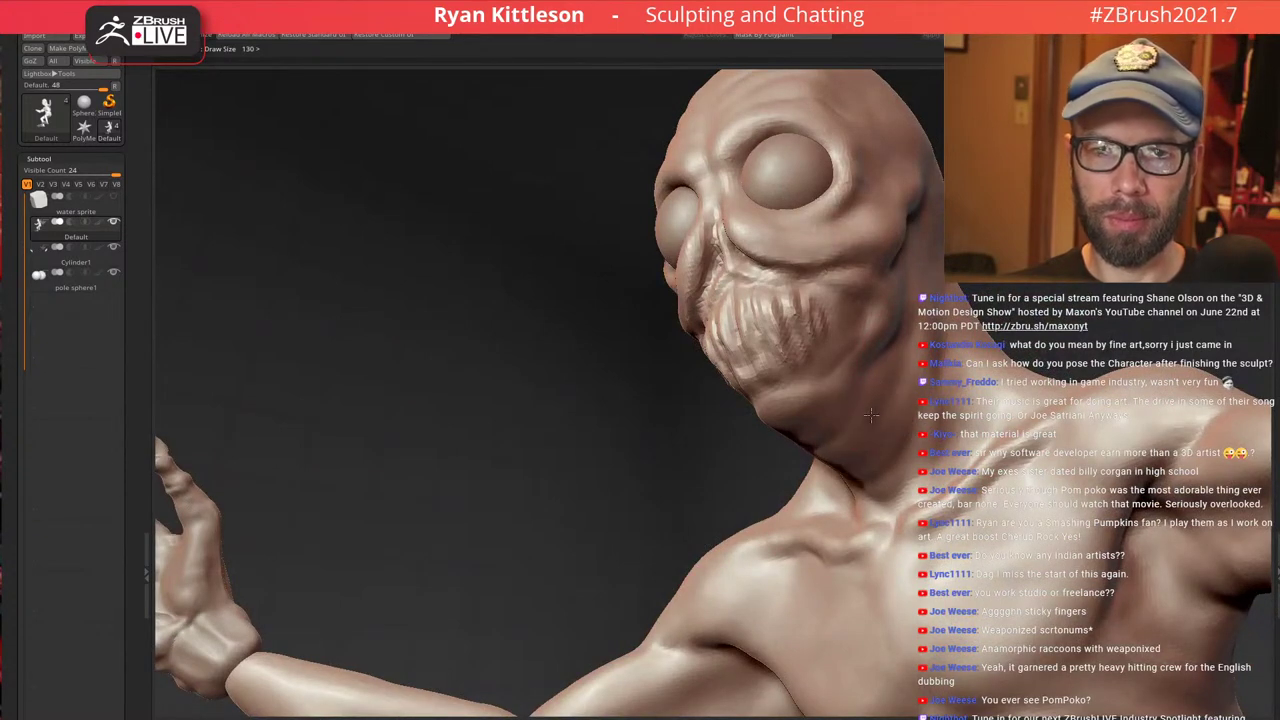
{"action": "mouse_move", "coordinate": [883, 464]}
{"action": "right_mouse_down"}
{"action": "mouse_move", "coordinate": [850, 452]}
{"action": "mouse_move", "coordinate": [920, 370]}
{"action": "mouse_move", "coordinate": [860, 400]}
{"action": "mouse_move", "coordinate": [835, 385]}
{"action": "mouse_move", "coordinate": [990, 368]}
{"action": "right_mouse_up"}
{"action": "right_click_drag", "start_coordinate": [990, 368], "coordinate": [719, 353], "text": "alt"}
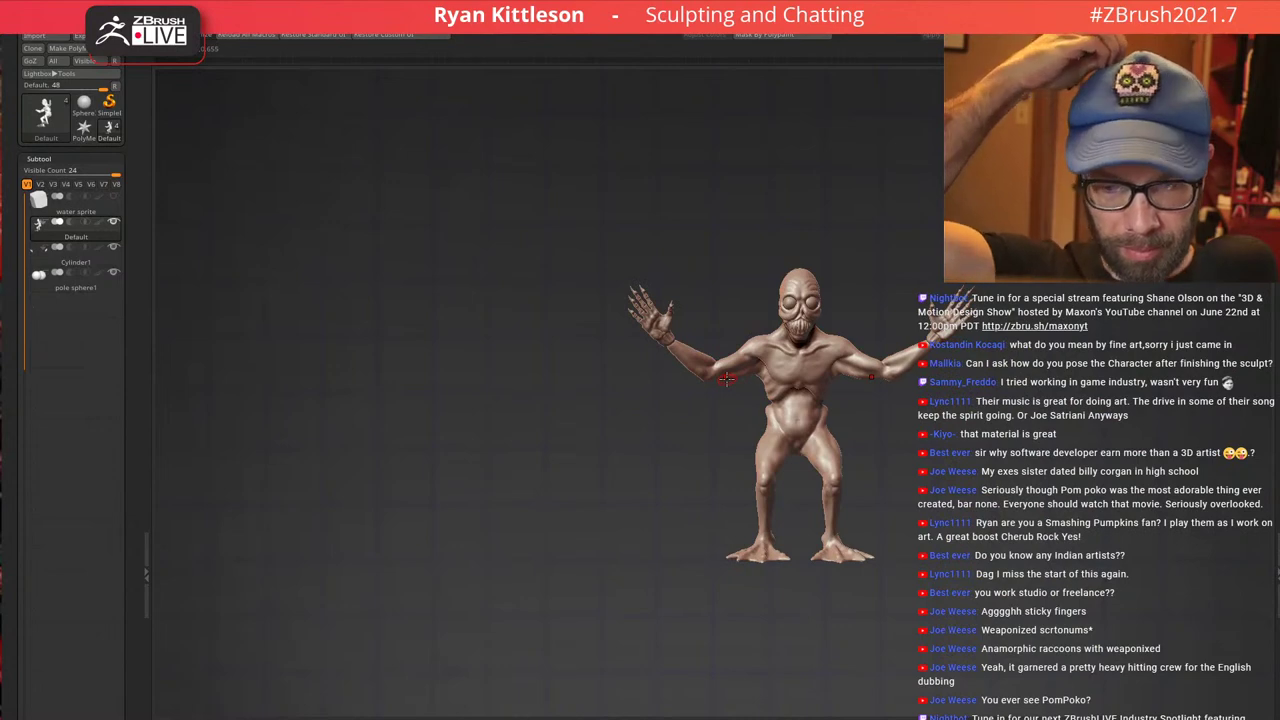
{"action": "right_click_drag", "start_coordinate": [802, 342], "coordinate": [800, 408], "text": "ctrl"}
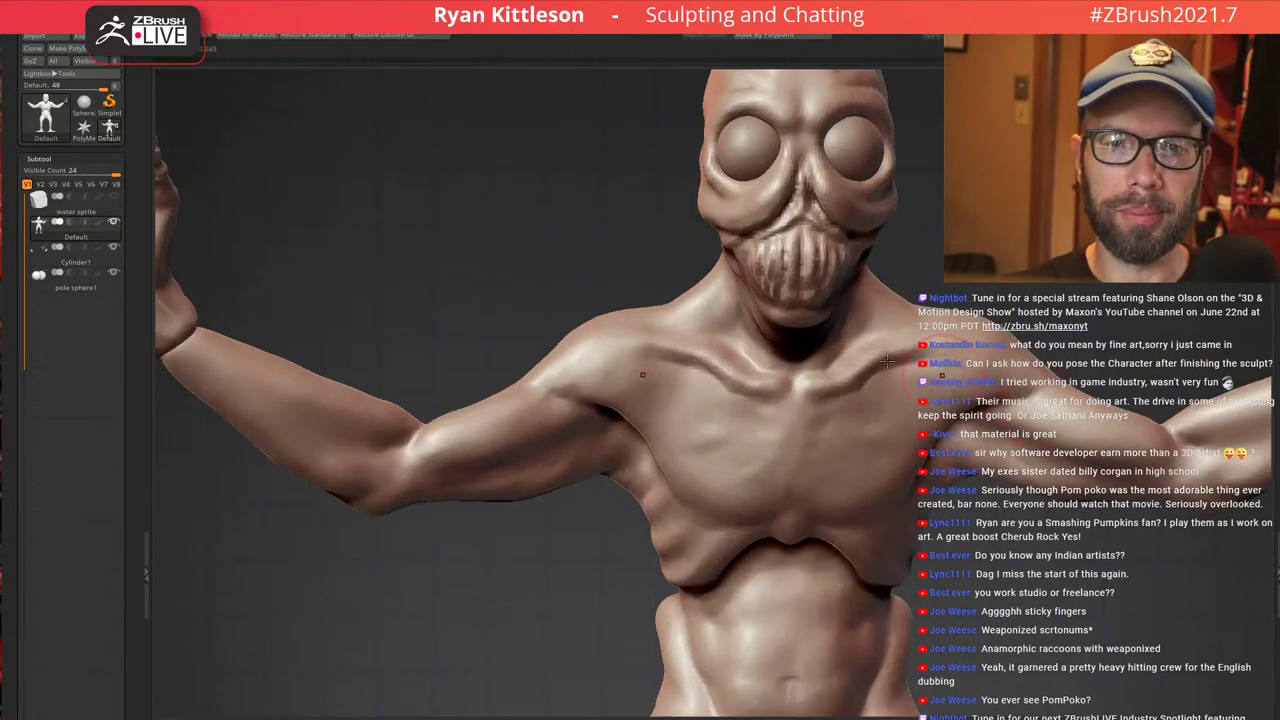
{"action": "mouse_move", "coordinate": [758, 344]}
{"action": "right_mouse_down"}
{"action": "mouse_move", "coordinate": [798, 353]}
{"action": "mouse_move", "coordinate": [780, 346]}
{"action": "right_mouse_up"}
{"action": "mouse_move", "coordinate": [652, 364]}
{"action": "right_mouse_down", "text": "ctrl"}
{"action": "mouse_move", "coordinate": [588, 386]}
{"action": "mouse_move", "coordinate": [637, 360]}
{"action": "right_mouse_up", "text": "ctrl"}
Refine the shoulder muscle and its transition into the upper arm from the front and from above
{"action": "left_click_drag", "start_coordinate": [461, 363], "coordinate": [505, 382]}
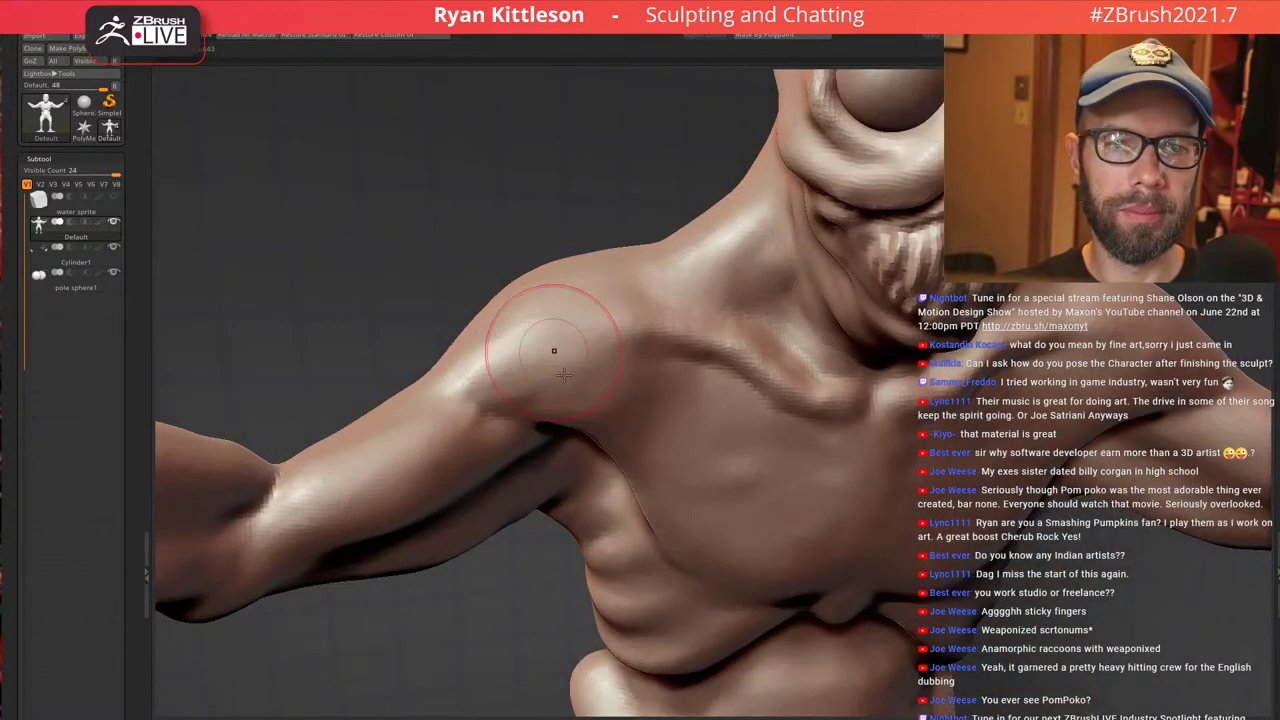
{"action": "right_click_drag", "start_coordinate": [564, 375], "coordinate": [484, 318]}
{"action": "left_click_drag", "start_coordinate": [484, 300], "coordinate": [431, 343]}
{"action": "right_click_drag", "start_coordinate": [450, 299], "coordinate": [452, 290]}
{"action": "left_click_drag", "start_coordinate": [452, 290], "coordinate": [374, 226]}
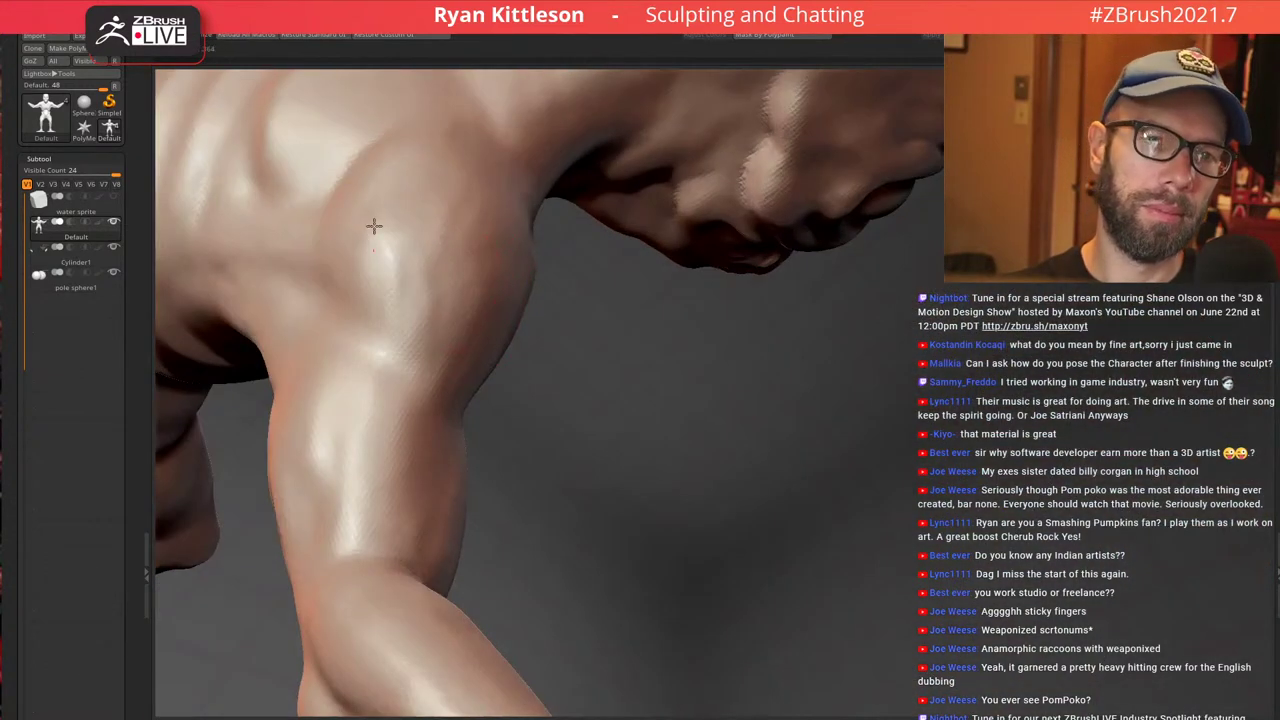
{"action": "right_click_drag", "start_coordinate": [374, 226], "coordinate": [409, 157]}
Examine the shoulders, arms and torso from the front, side and back to judge their muscle forms
{"action": "mouse_move", "coordinate": [603, 211]}
{"action": "right_mouse_down", "text": "ctrl"}
{"action": "mouse_move", "coordinate": [640, 185]}
{"action": "mouse_move", "coordinate": [706, 312]}
{"action": "mouse_move", "coordinate": [754, 337]}
{"action": "mouse_move", "coordinate": [755, 299]}
{"action": "mouse_move", "coordinate": [729, 263]}
{"action": "right_mouse_up", "text": "ctrl"}
{"action": "mouse_move", "coordinate": [689, 163]}
{"action": "right_mouse_down", "text": "ctrl"}
{"action": "mouse_move", "coordinate": [652, 118]}
{"action": "mouse_move", "coordinate": [752, 230]}
{"action": "mouse_move", "coordinate": [692, 203]}
{"action": "mouse_move", "coordinate": [684, 168]}
{"action": "right_mouse_up", "text": "ctrl"}
{"action": "mouse_move", "coordinate": [923, 283]}
{"action": "right_mouse_down", "text": "alt"}
{"action": "mouse_move", "coordinate": [811, 294]}
{"action": "mouse_move", "coordinate": [812, 240]}
{"action": "mouse_move", "coordinate": [924, 262]}
{"action": "right_mouse_up", "text": "alt"}
{"action": "key", "text": "]"}
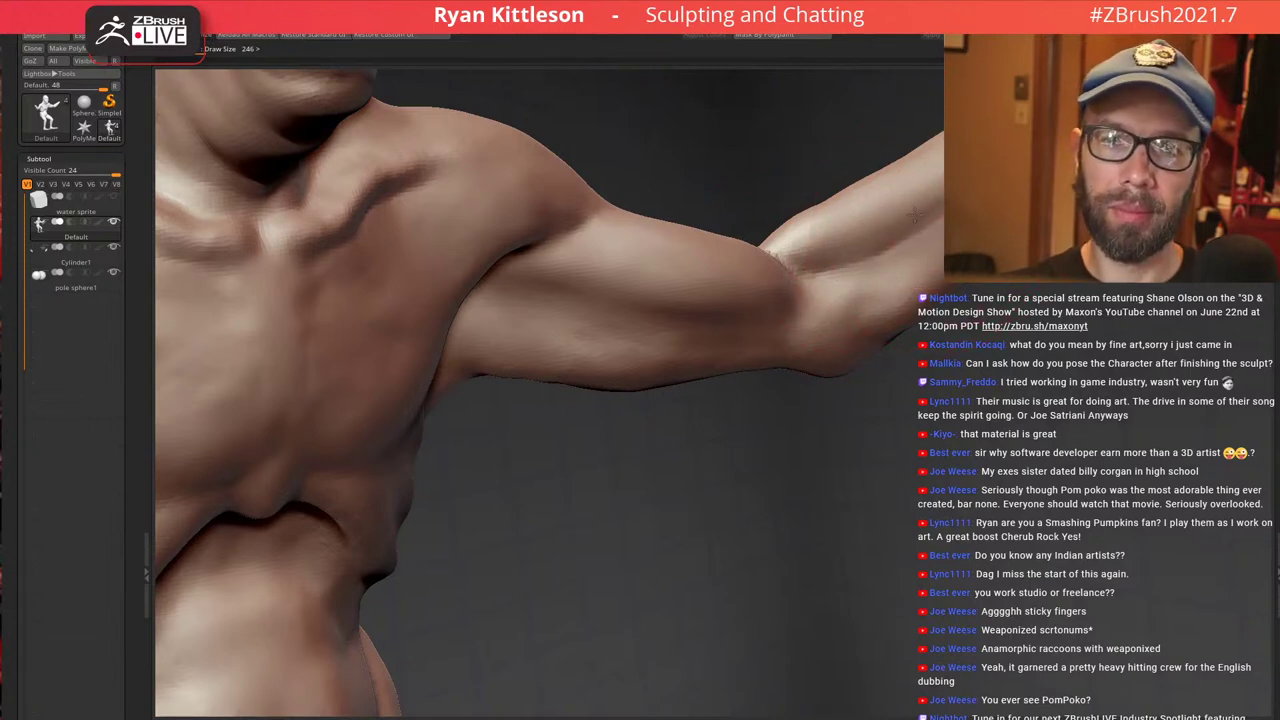
{"action": "right_click_drag", "start_coordinate": [966, 252], "coordinate": [964, 285]}
{"action": "key", "text": "["}
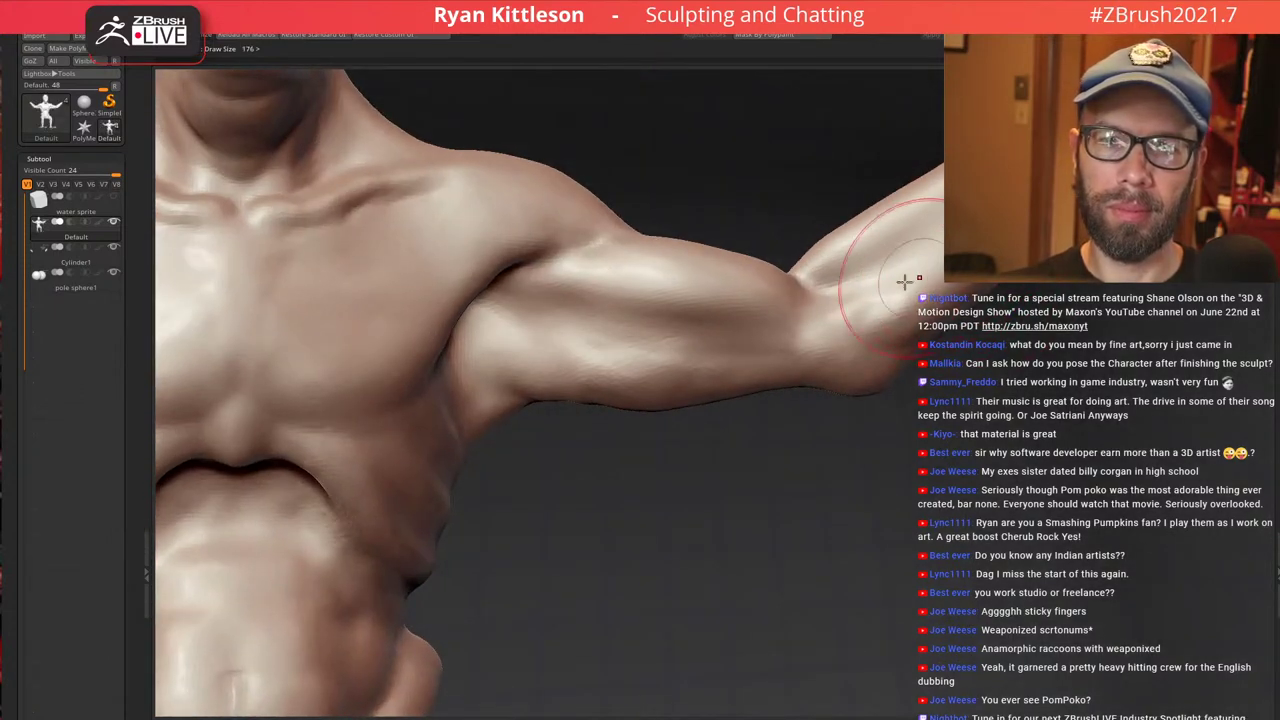
{"action": "mouse_move", "coordinate": [846, 317]}
{"action": "right_mouse_down", "text": "ctrl"}
{"action": "mouse_move", "coordinate": [830, 282]}
{"action": "mouse_move", "coordinate": [812, 302]}
{"action": "mouse_move", "coordinate": [870, 345]}
{"action": "right_mouse_up", "text": "ctrl"}
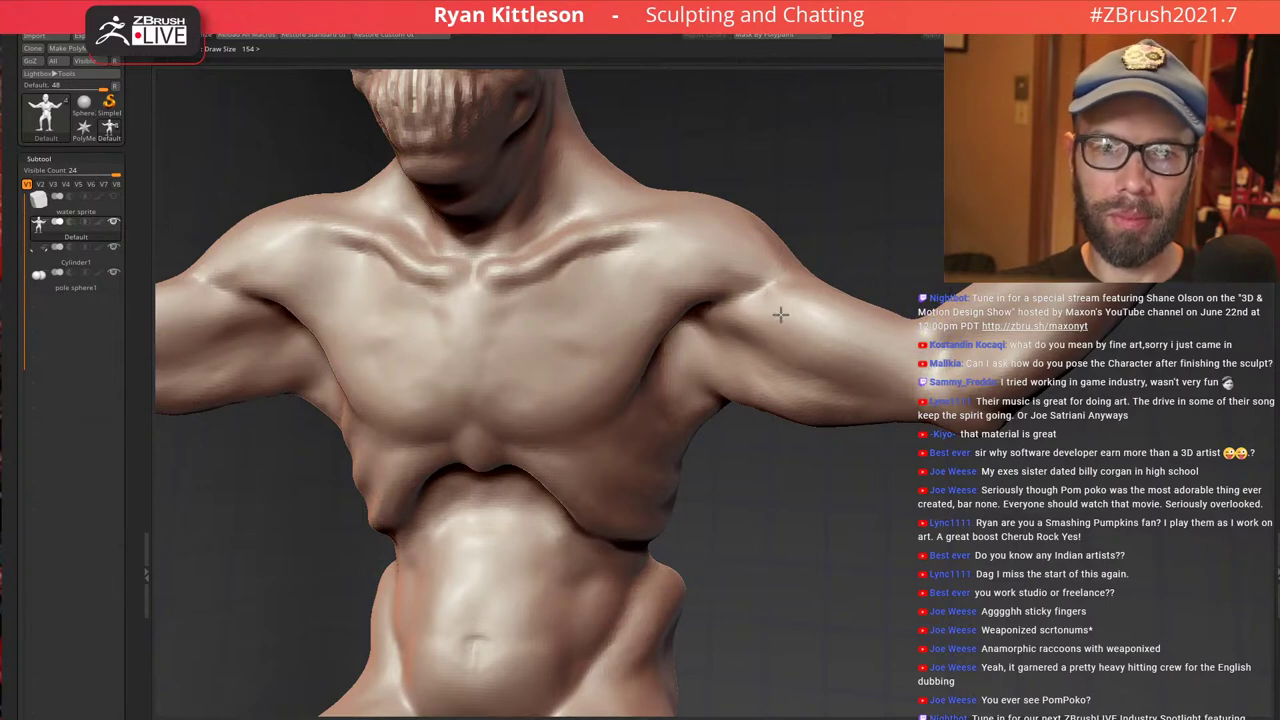
{"action": "right_click_drag", "start_coordinate": [836, 335], "coordinate": [620, 315], "text": "ctrl"}
{"action": "right_click_drag", "start_coordinate": [950, 360], "coordinate": [968, 418], "text": "ctrl"}
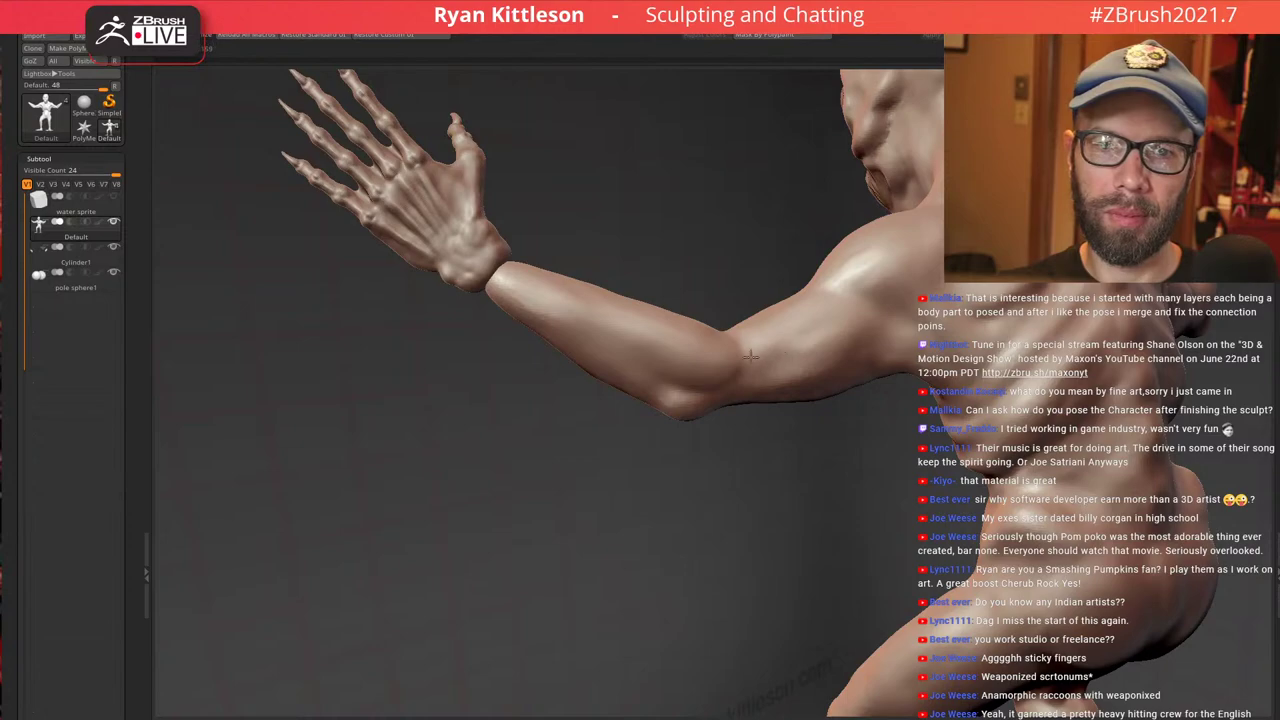
{"action": "right_click_drag", "start_coordinate": [750, 355], "coordinate": [783, 263]}
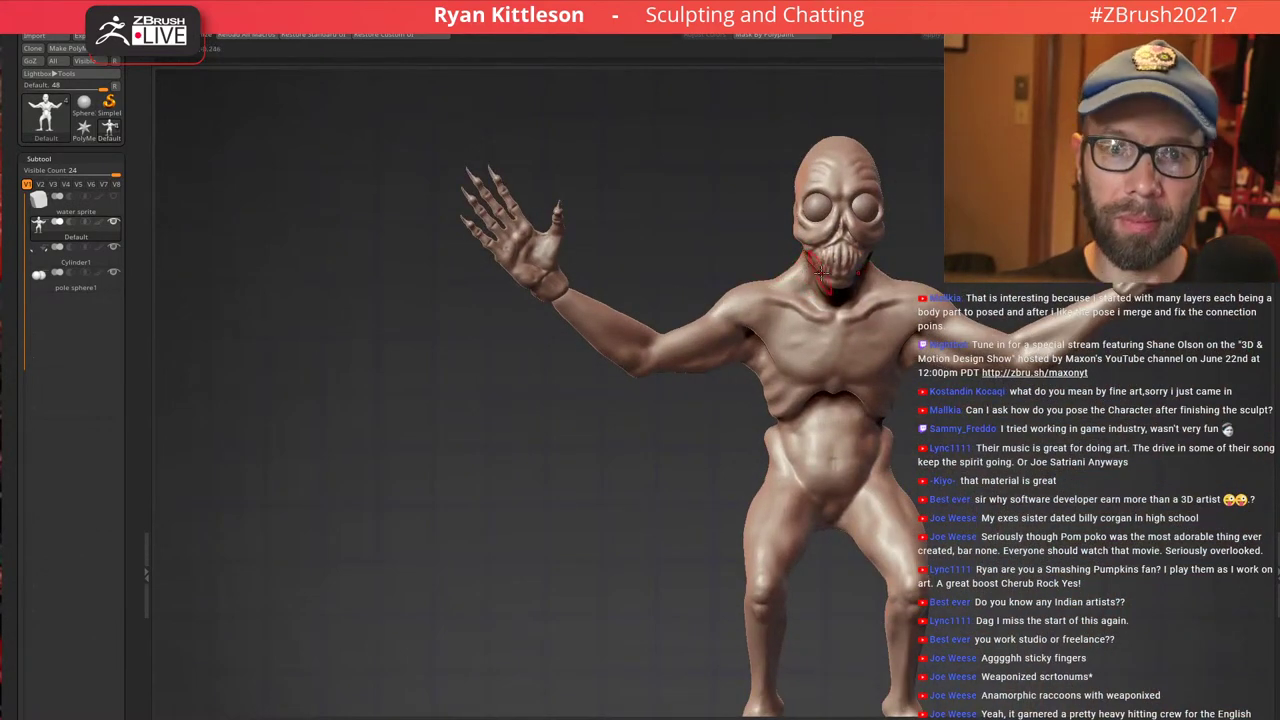
Refine the collarbones and upper chest from the front and check them against the whole figure
{"action": "mouse_move", "coordinate": [822, 273]}
{"action": "right_mouse_down"}
{"action": "mouse_move", "coordinate": [815, 265]}
{"action": "mouse_move", "coordinate": [812, 345]}
{"action": "right_mouse_up"}
{"action": "mouse_move", "coordinate": [930, 290]}
{"action": "left_mouse_down"}
{"action": "mouse_move", "coordinate": [885, 305]}
{"action": "mouse_move", "coordinate": [812, 362]}
{"action": "left_mouse_up"}
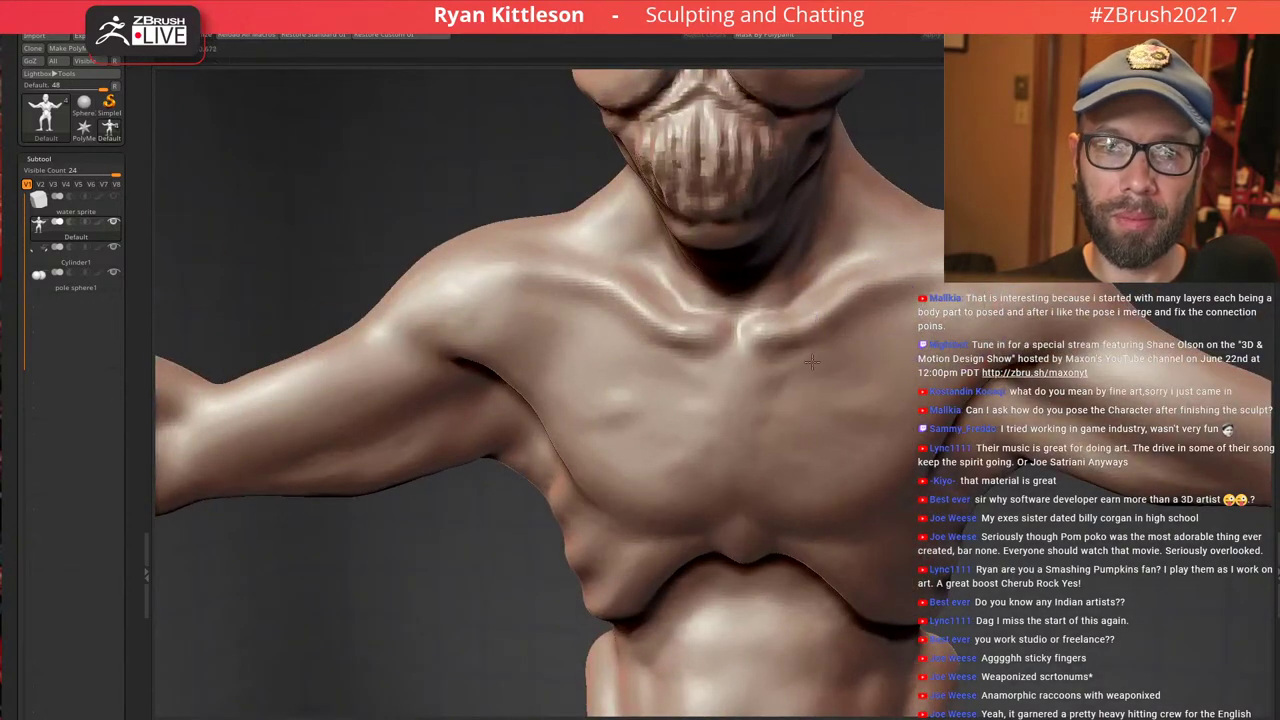
{"action": "mouse_move", "coordinate": [856, 312]}
{"action": "left_mouse_down"}
{"action": "mouse_move", "coordinate": [852, 274]}
{"action": "mouse_move", "coordinate": [890, 305]}
{"action": "left_mouse_up"}
{"action": "mouse_move", "coordinate": [914, 326]}
{"action": "right_mouse_down", "text": "ctrl"}
{"action": "mouse_move", "coordinate": [864, 328]}
{"action": "mouse_move", "coordinate": [820, 235]}
{"action": "right_mouse_up", "text": "ctrl"}
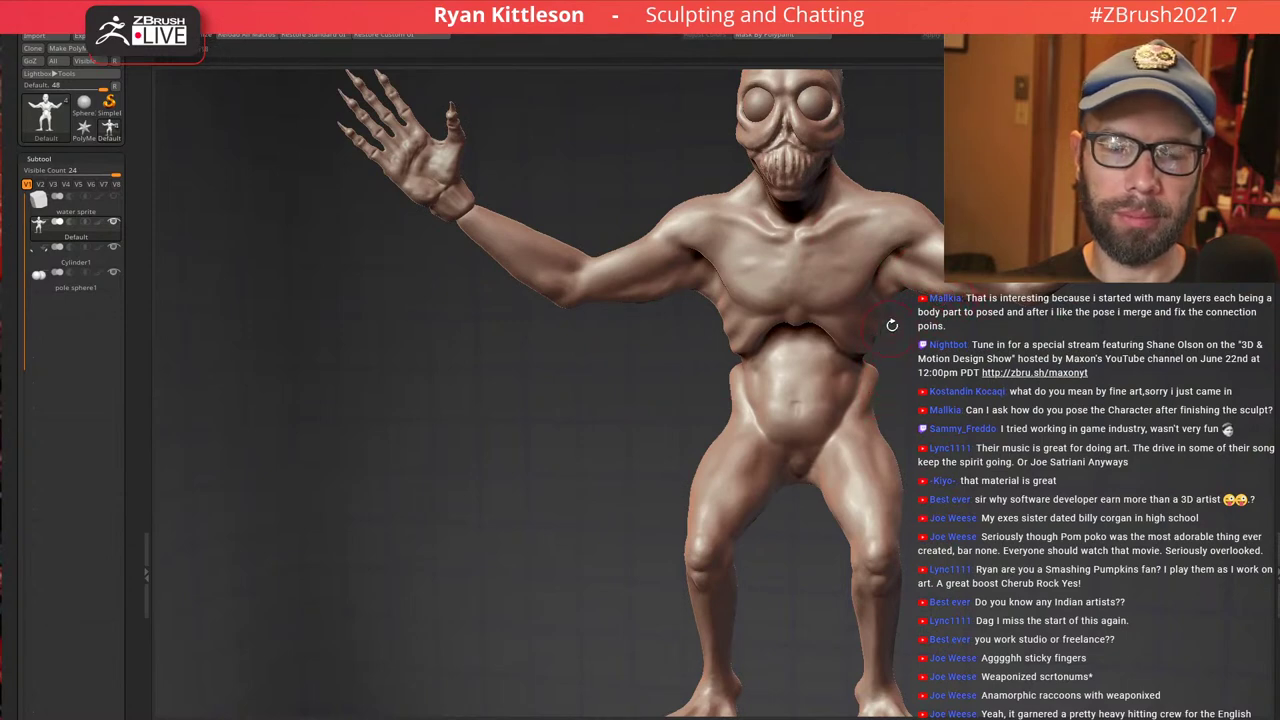
{"action": "right_click_drag", "start_coordinate": [892, 325], "coordinate": [811, 159], "text": "alt"}
Smooth and round the outer contour of the thighs with draw size 202
{"action": "mouse_move", "coordinate": [811, 159]}
{"action": "right_mouse_down"}
{"action": "mouse_move", "coordinate": [830, 200]}
{"action": "mouse_move", "coordinate": [837, 366]}
{"action": "right_mouse_up"}
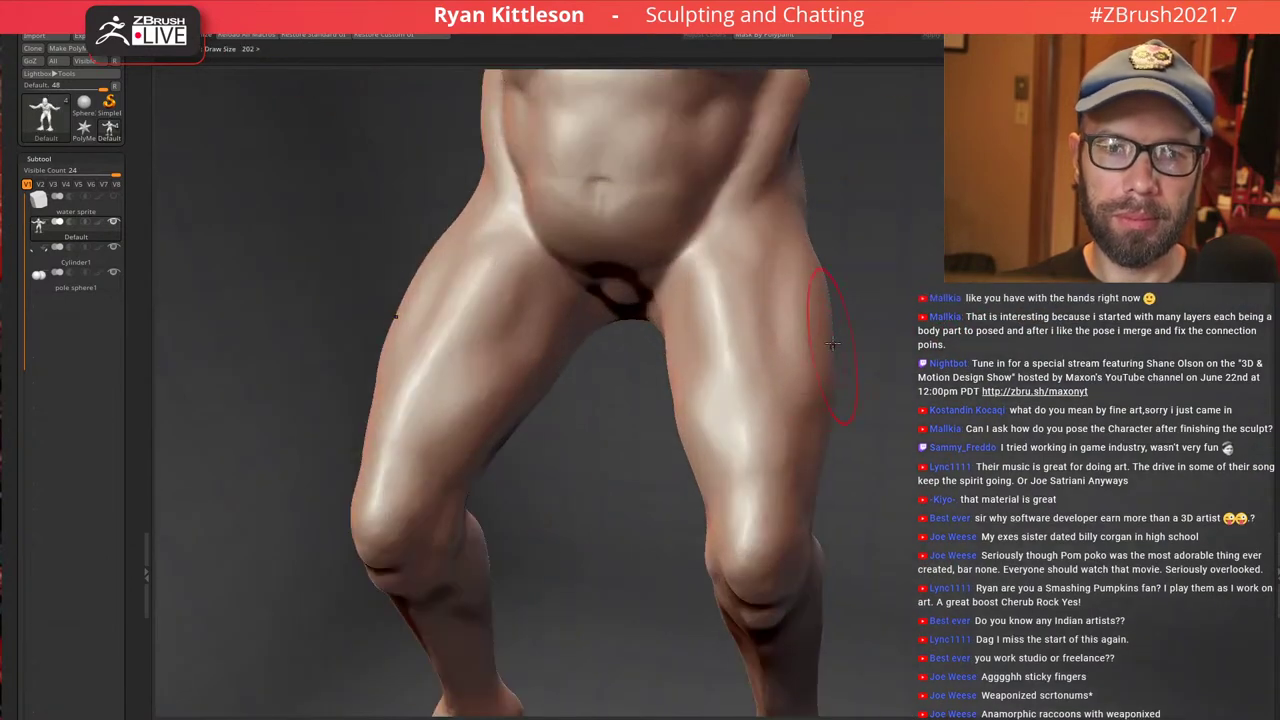
{"action": "left_click_drag", "start_coordinate": [832, 344], "coordinate": [828, 342], "text": "shift"}
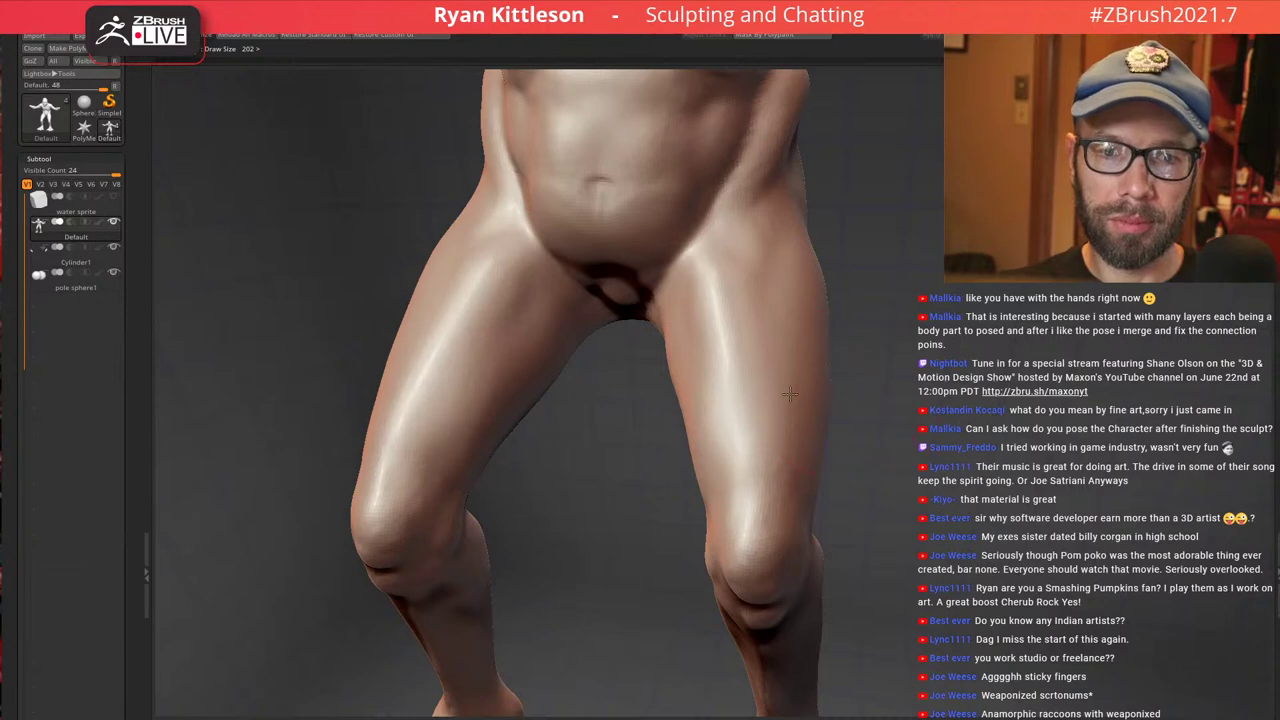
{"action": "right_click_drag", "start_coordinate": [790, 394], "coordinate": [820, 399]}
{"action": "mouse_move", "coordinate": [905, 393]}
{"action": "right_mouse_down"}
{"action": "mouse_move", "coordinate": [950, 369]}
{"action": "mouse_move", "coordinate": [885, 360]}
{"action": "mouse_move", "coordinate": [792, 385]}
{"action": "mouse_move", "coordinate": [791, 348]}
{"action": "mouse_move", "coordinate": [898, 350]}
{"action": "mouse_move", "coordinate": [925, 333]}
{"action": "right_mouse_up"}
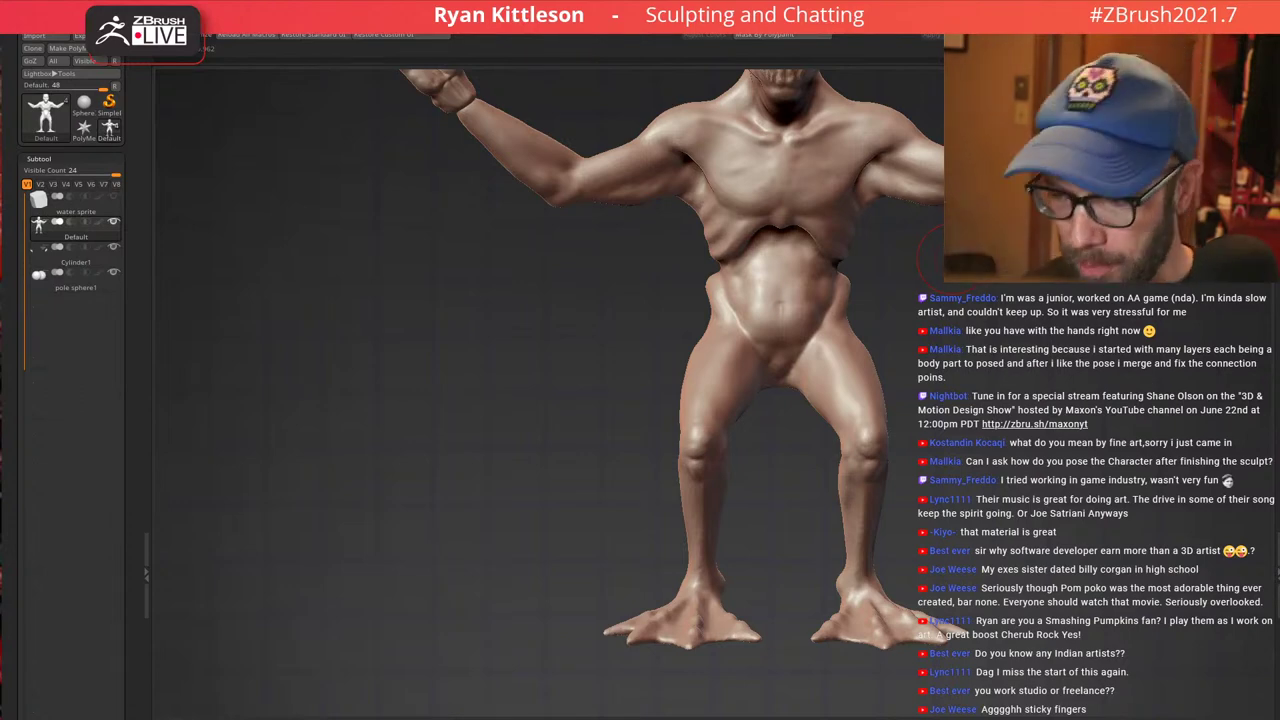
Carve the navel into a deeper hollow and shape its upper rim, with draw sizes 143 and 64
{"action": "right_click_drag", "start_coordinate": [822, 346], "coordinate": [790, 337]}
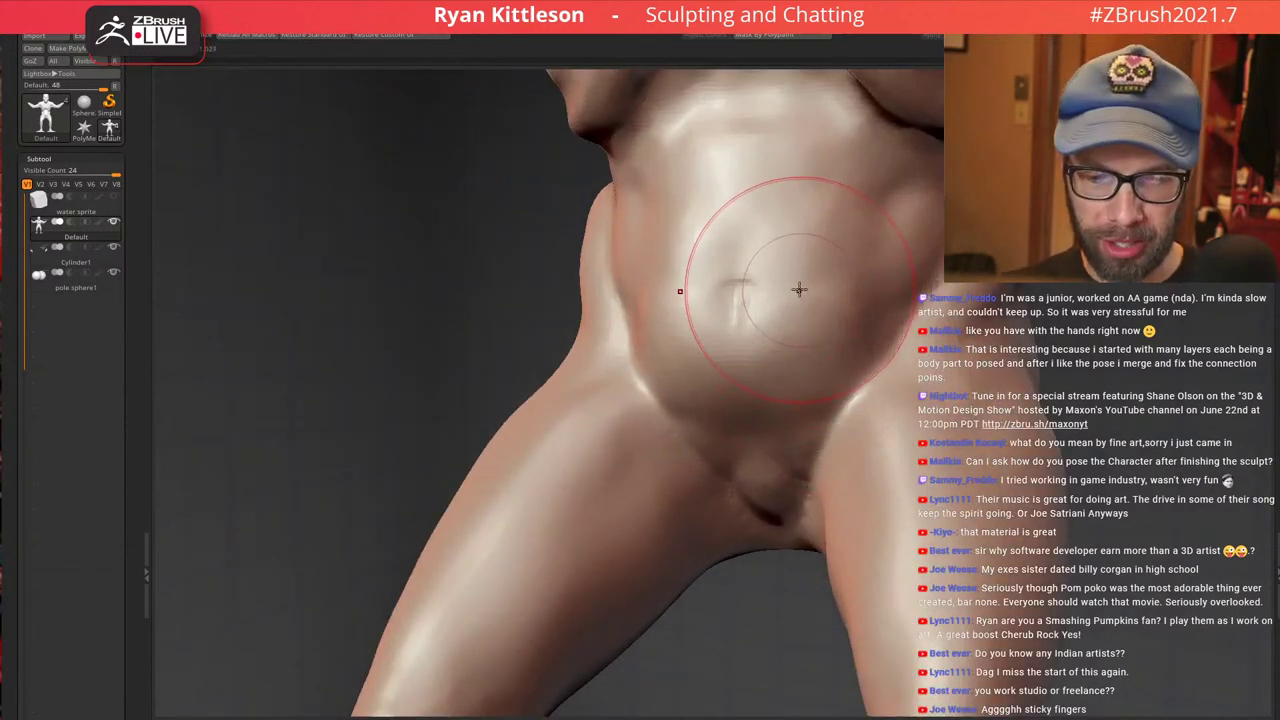
{"action": "key", "text": "bracketleft"}
{"action": "key", "text": "bracketleft"}
{"action": "left_click_drag", "start_coordinate": [739, 288], "coordinate": [718, 295]}
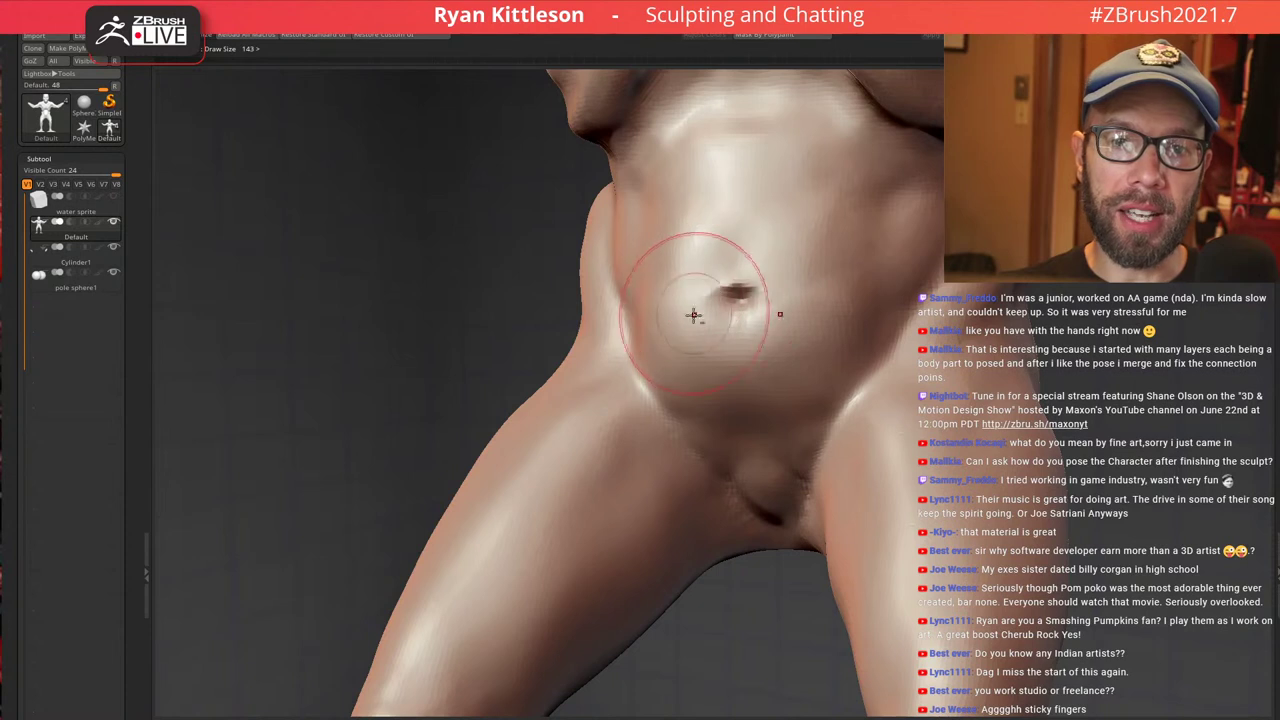
{"action": "key", "text": "bracketleft"}
{"action": "key", "text": "bracketleft"}
{"action": "key", "text": "bracketleft"}
{"action": "key", "text": "bracketleft"}
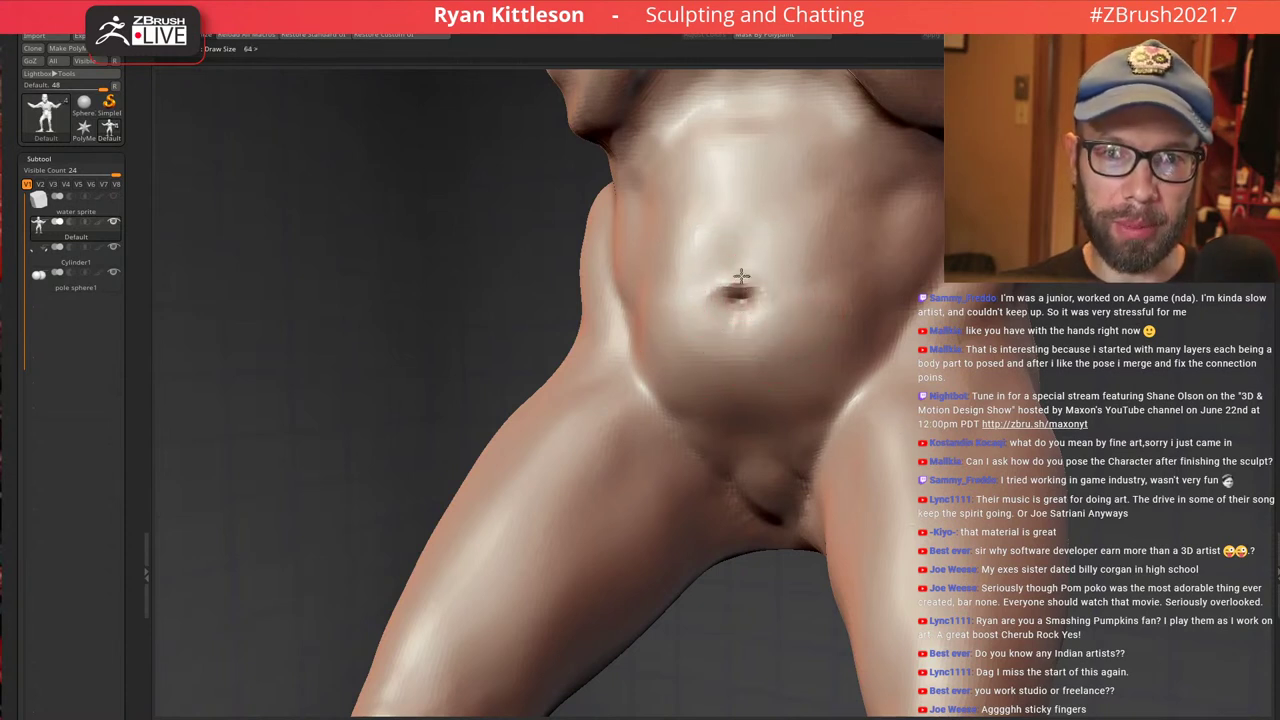
{"action": "left_click_drag", "start_coordinate": [735, 262], "coordinate": [684, 287]}
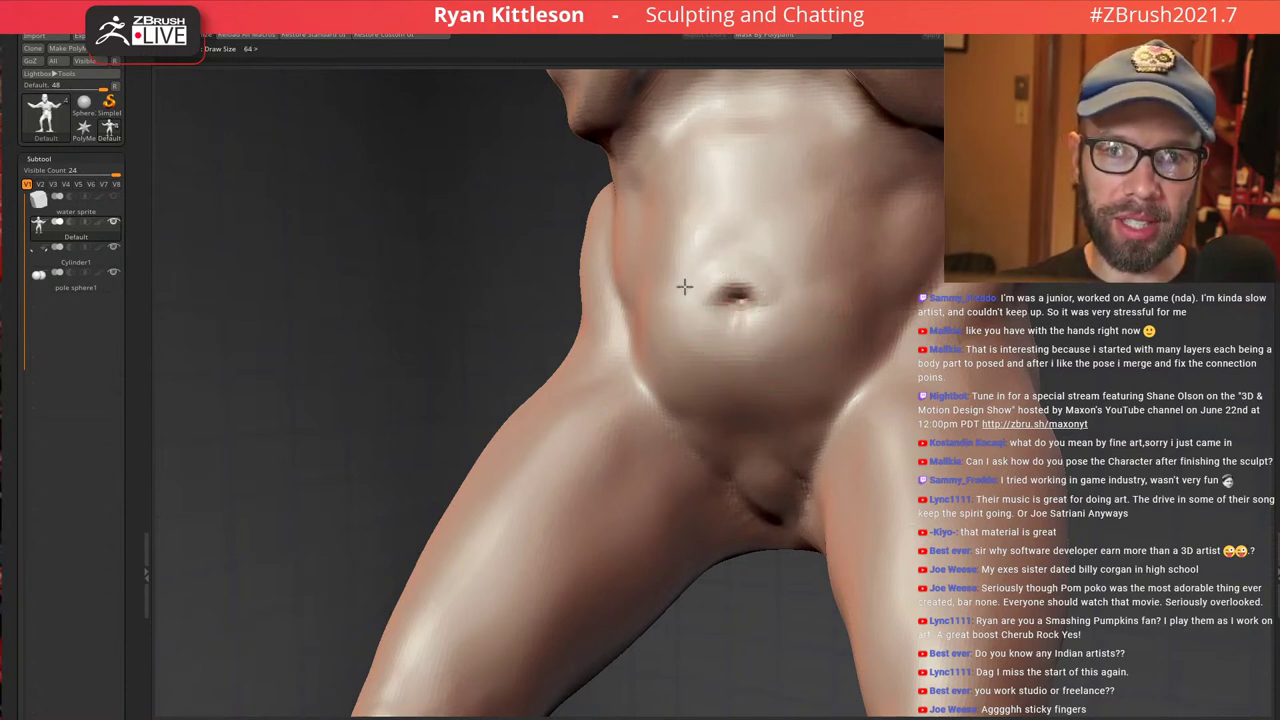
Refine the abdomen around and above the navel with draw sizes 114 and 152
{"action": "mouse_move", "coordinate": [835, 295]}
{"action": "right_mouse_down", "text": "ctrl"}
{"action": "mouse_move", "coordinate": [699, 138]}
{"action": "mouse_move", "coordinate": [881, 317]}
{"action": "mouse_move", "coordinate": [860, 190]}
{"action": "mouse_move", "coordinate": [1050, 405]}
{"action": "mouse_move", "coordinate": [857, 297]}
{"action": "right_mouse_up", "text": "ctrl"}
{"action": "key", "text": "bracketright"}
{"action": "key", "text": "bracketright"}
{"action": "key", "text": "bracketright"}
{"action": "key", "text": "bracketright"}
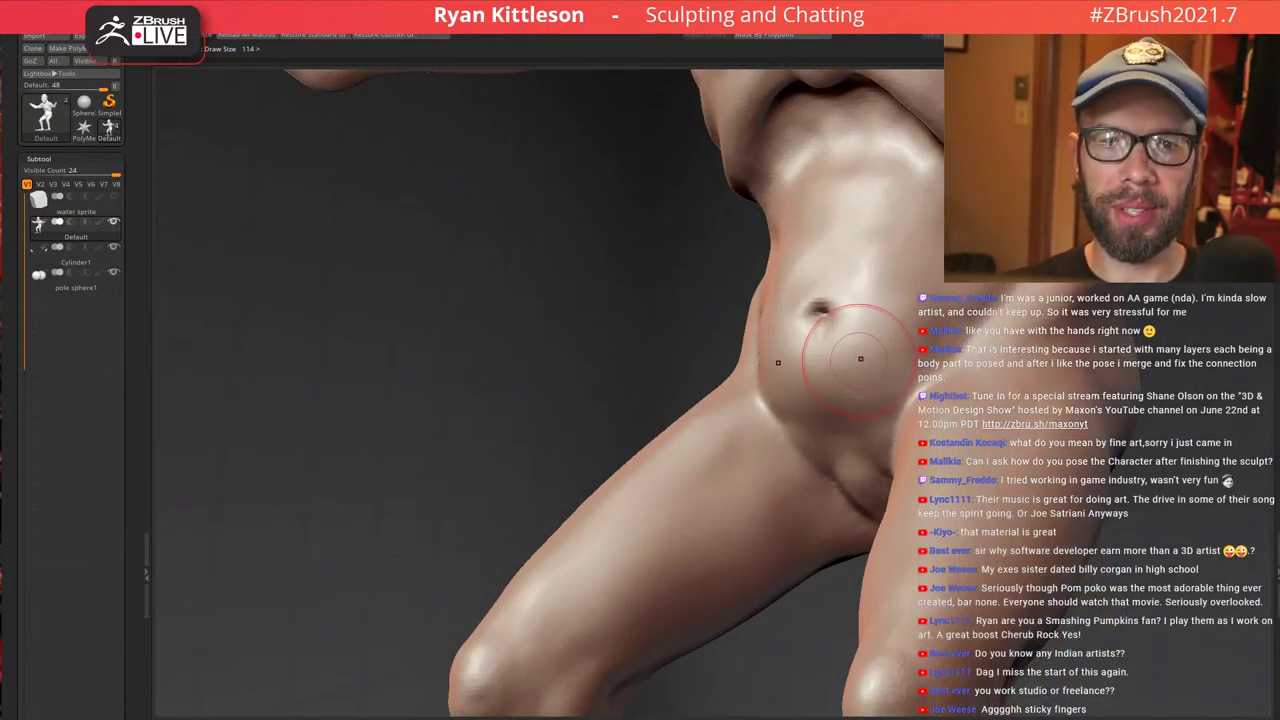
{"action": "right_click_drag", "start_coordinate": [884, 349], "coordinate": [890, 369]}
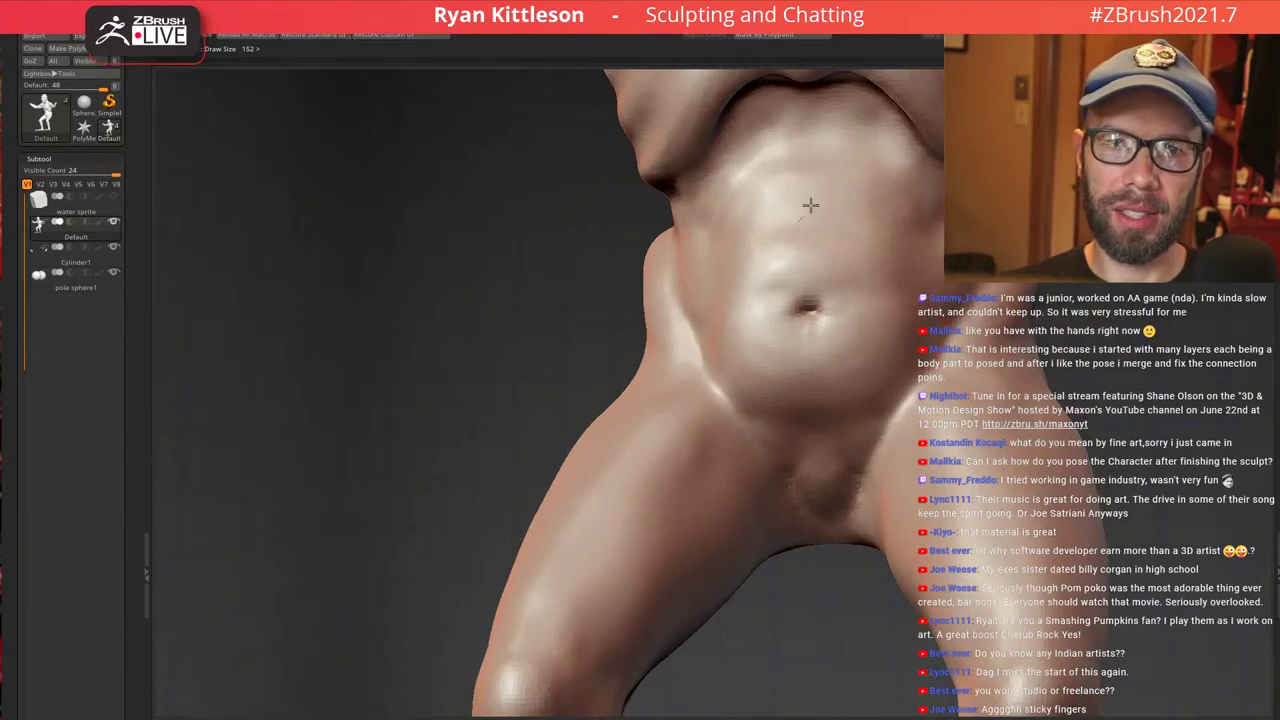
{"action": "mouse_move", "coordinate": [792, 261]}
{"action": "left_mouse_down"}
{"action": "mouse_move", "coordinate": [754, 297]}
{"action": "mouse_move", "coordinate": [772, 228]}
{"action": "mouse_move", "coordinate": [861, 234]}
{"action": "left_mouse_up"}
Carve the cleft between the buttocks and legs from below with draw size 209, redoing the first stroke
{"action": "right_click_drag", "start_coordinate": [861, 234], "coordinate": [890, 158]}
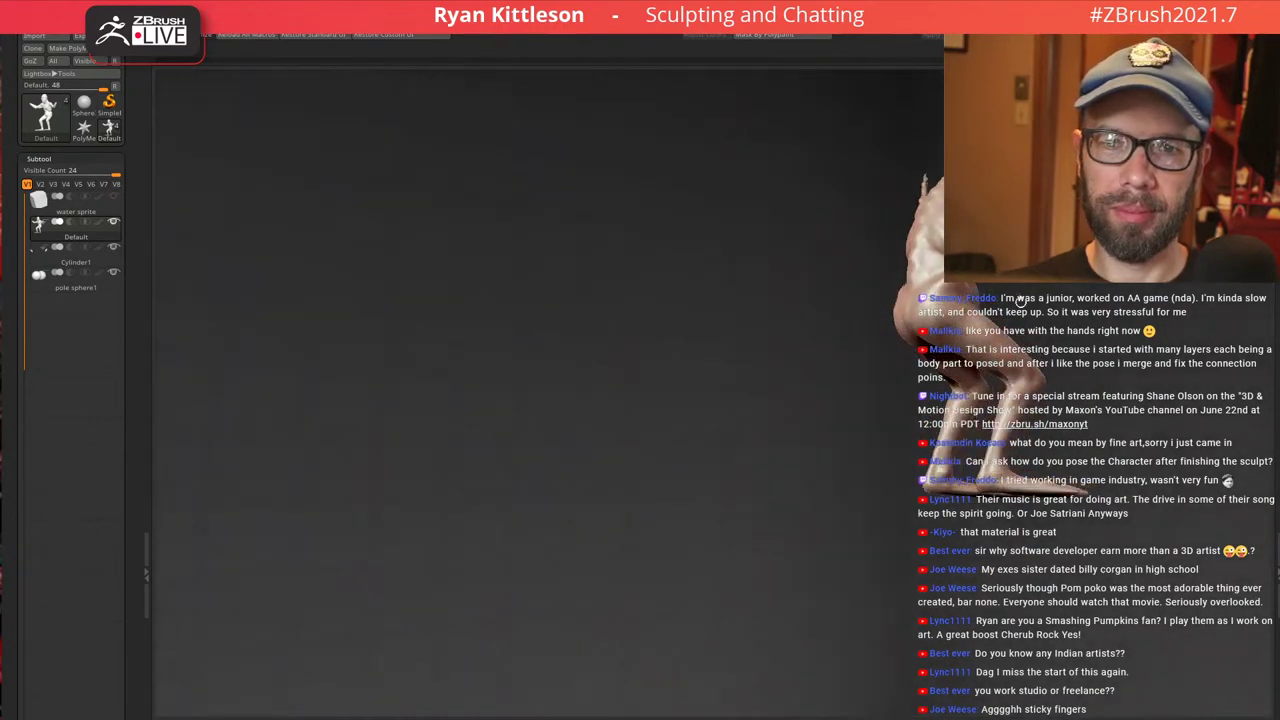
{"action": "right_click_drag", "start_coordinate": [1020, 301], "coordinate": [815, 225], "text": "alt"}
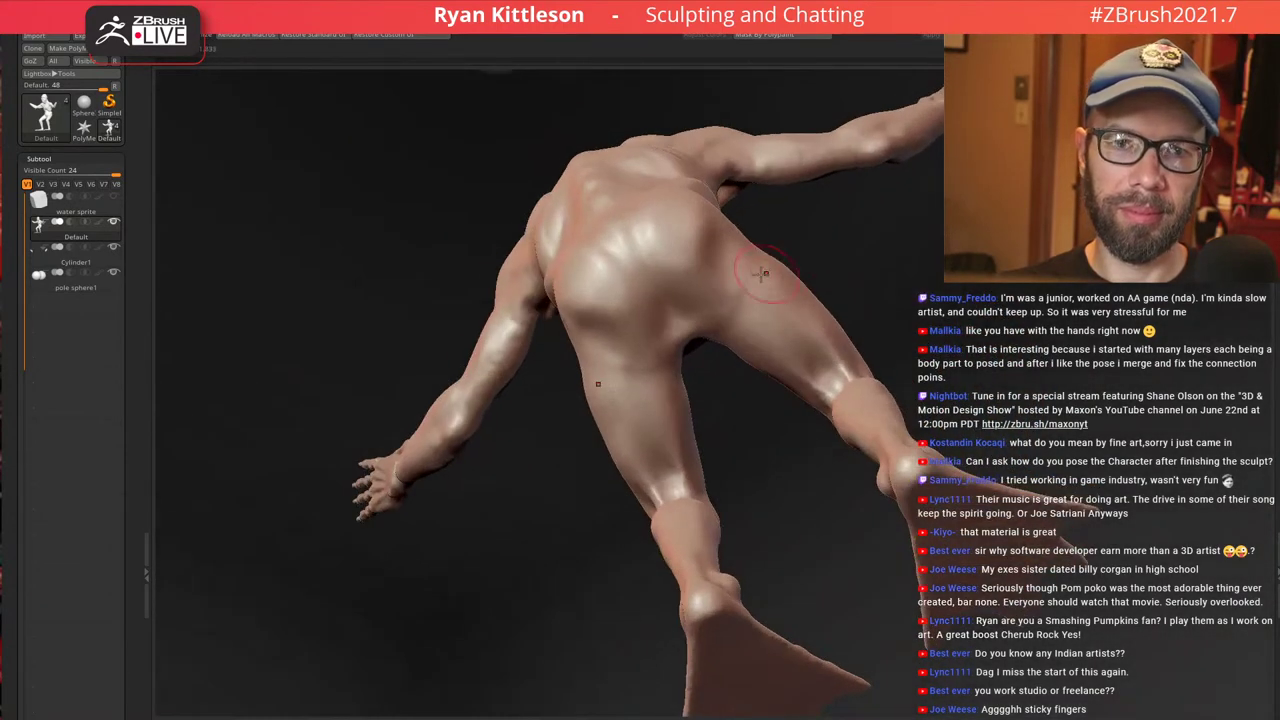
{"action": "right_click_drag", "start_coordinate": [752, 293], "coordinate": [672, 416], "text": "ctrl"}
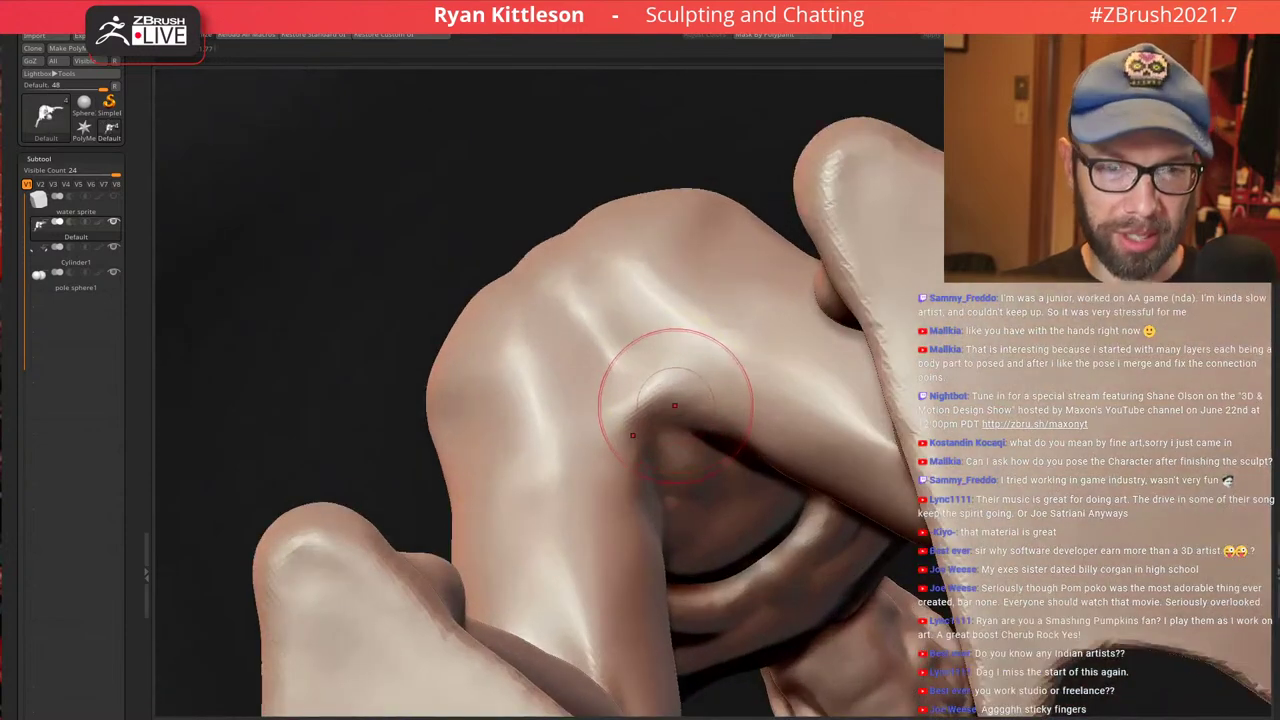
{"action": "key", "text": "bracketright"}
{"action": "key", "text": "bracketright"}
{"action": "key", "text": "bracketright"}
{"action": "mouse_move", "coordinate": [624, 394]}
{"action": "left_mouse_down"}
{"action": "mouse_move", "coordinate": [648, 398]}
{"action": "mouse_move", "coordinate": [638, 412]}
{"action": "left_mouse_up"}
{"action": "key", "text": "ctrl+z"}
{"action": "left_click_drag", "start_coordinate": [613, 360], "coordinate": [643, 428]}
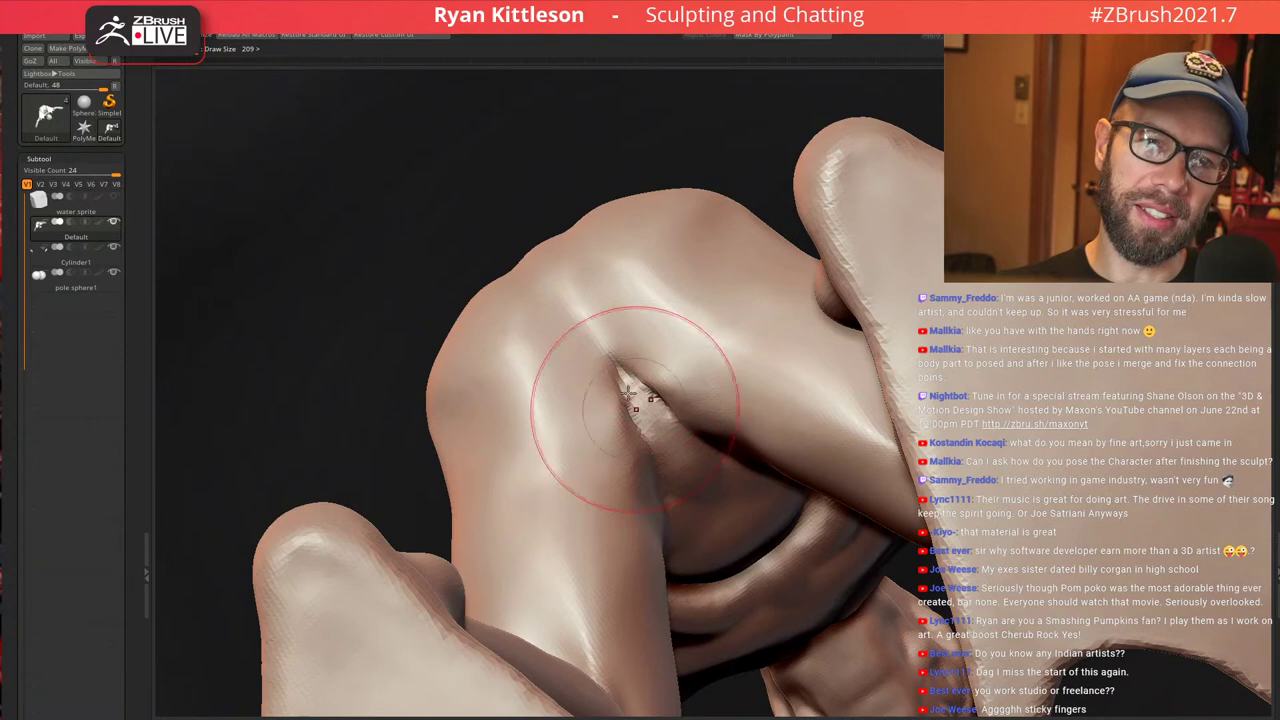
Shape the buttocks and the lower back between them from behind with draw size 209
{"action": "right_click_drag", "start_coordinate": [601, 322], "coordinate": [594, 263]}
{"action": "left_click_drag", "start_coordinate": [523, 224], "coordinate": [594, 337]}
{"action": "key", "text": "f"}
{"action": "mouse_move", "coordinate": [631, 206]}
{"action": "right_mouse_down"}
{"action": "mouse_move", "coordinate": [668, 225]}
{"action": "mouse_move", "coordinate": [654, 287]}
{"action": "mouse_move", "coordinate": [650, 215]}
{"action": "mouse_move", "coordinate": [596, 250]}
{"action": "mouse_move", "coordinate": [628, 253]}
{"action": "mouse_move", "coordinate": [664, 309]}
{"action": "right_mouse_up"}
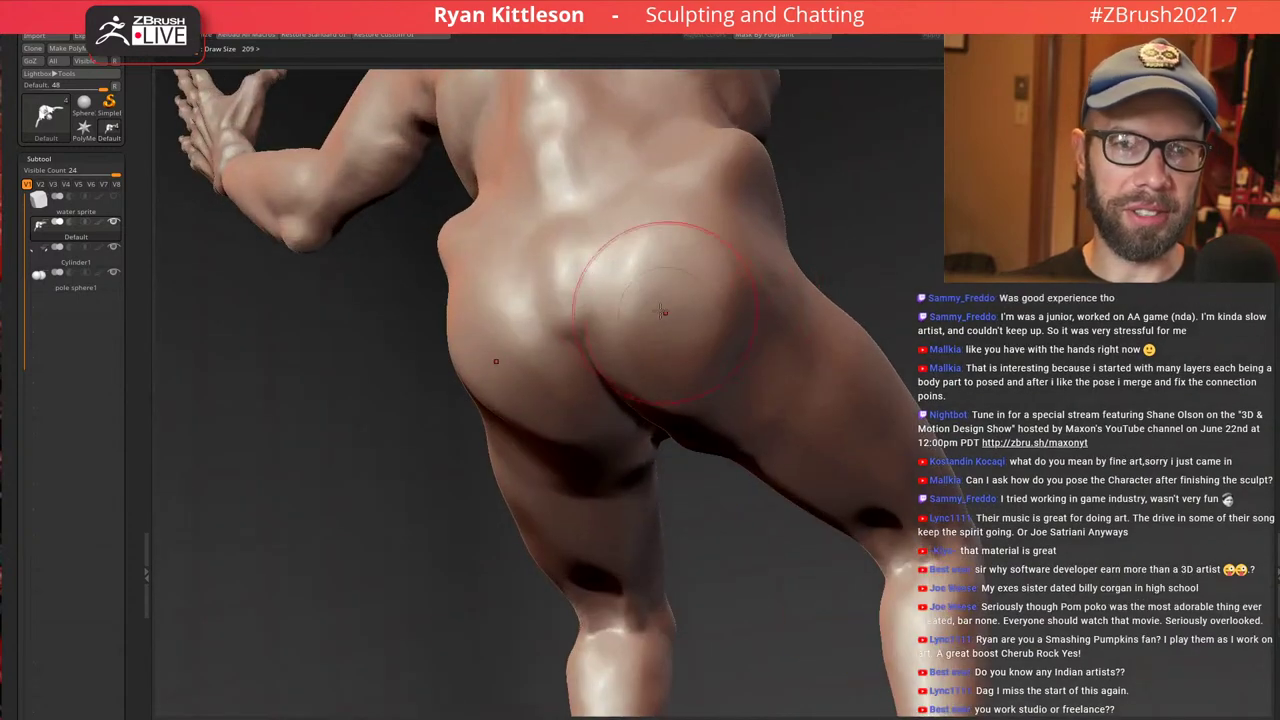
{"action": "mouse_move", "coordinate": [664, 309]}
{"action": "left_mouse_down"}
{"action": "mouse_move", "coordinate": [617, 263]}
{"action": "mouse_move", "coordinate": [568, 303]}
{"action": "left_mouse_up"}
Refine the tailbone area at the top of the buttock cleft with draw size 112
{"action": "key", "text": "["}
{"action": "key", "text": "["}
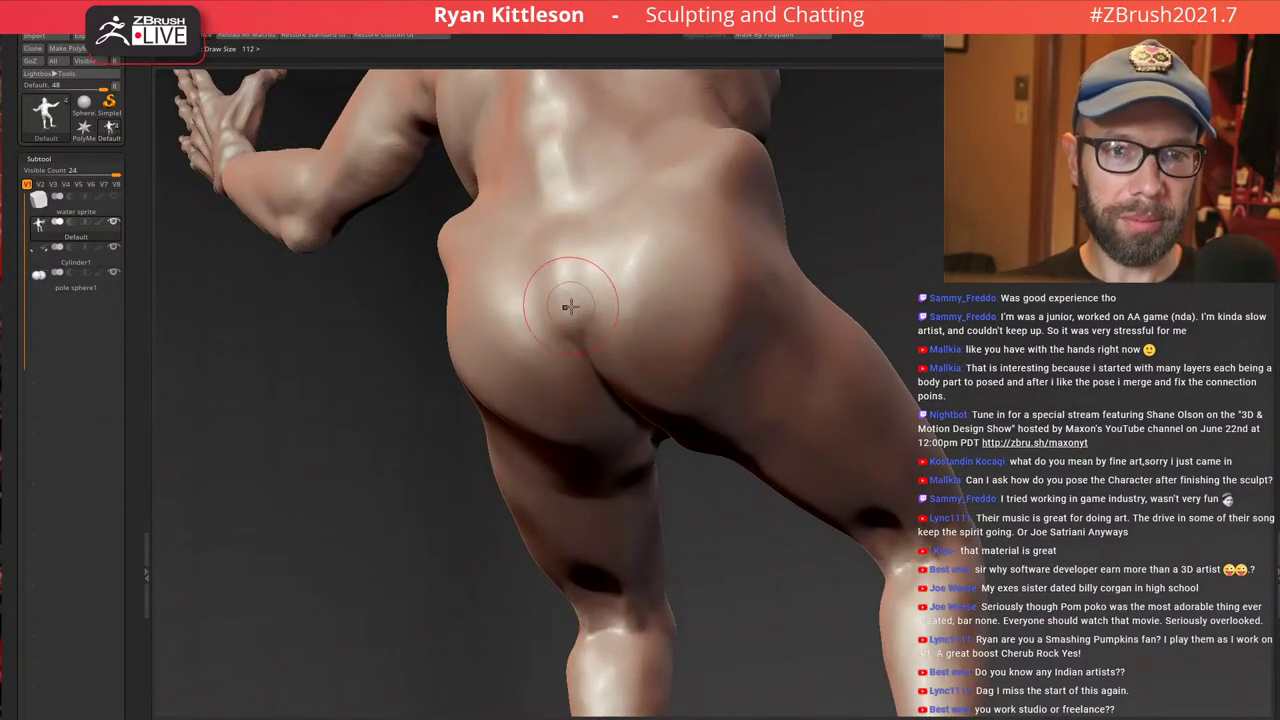
{"action": "right_click_drag", "start_coordinate": [568, 303], "coordinate": [563, 325], "text": "ctrl"}
{"action": "left_click_drag", "start_coordinate": [598, 311], "coordinate": [570, 316]}
{"action": "mouse_move", "coordinate": [584, 299]}
{"action": "right_mouse_down", "text": "shift"}
{"action": "mouse_move", "coordinate": [720, 274]}
{"action": "mouse_move", "coordinate": [697, 277]}
{"action": "right_mouse_up", "text": "shift"}
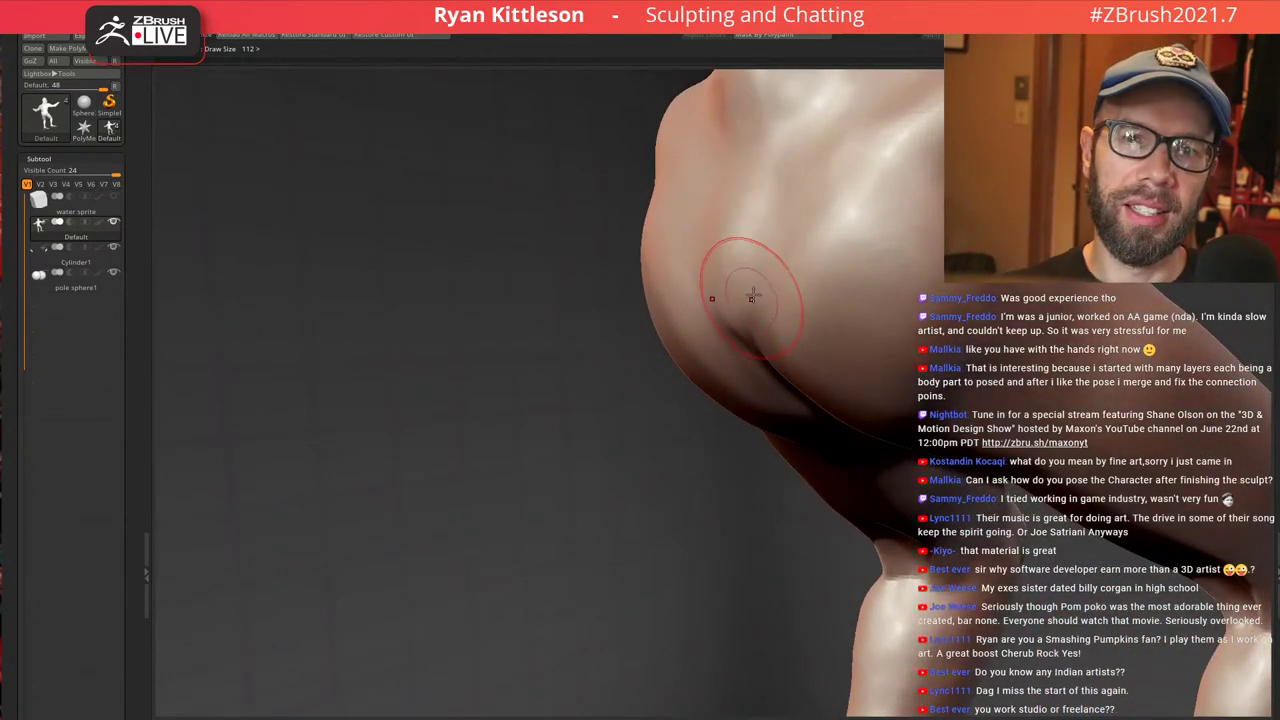
{"action": "right_click_drag", "start_coordinate": [753, 293], "coordinate": [737, 245], "text": "ctrl"}
{"action": "right_click_drag", "start_coordinate": [781, 284], "coordinate": [797, 306], "text": "ctrl"}
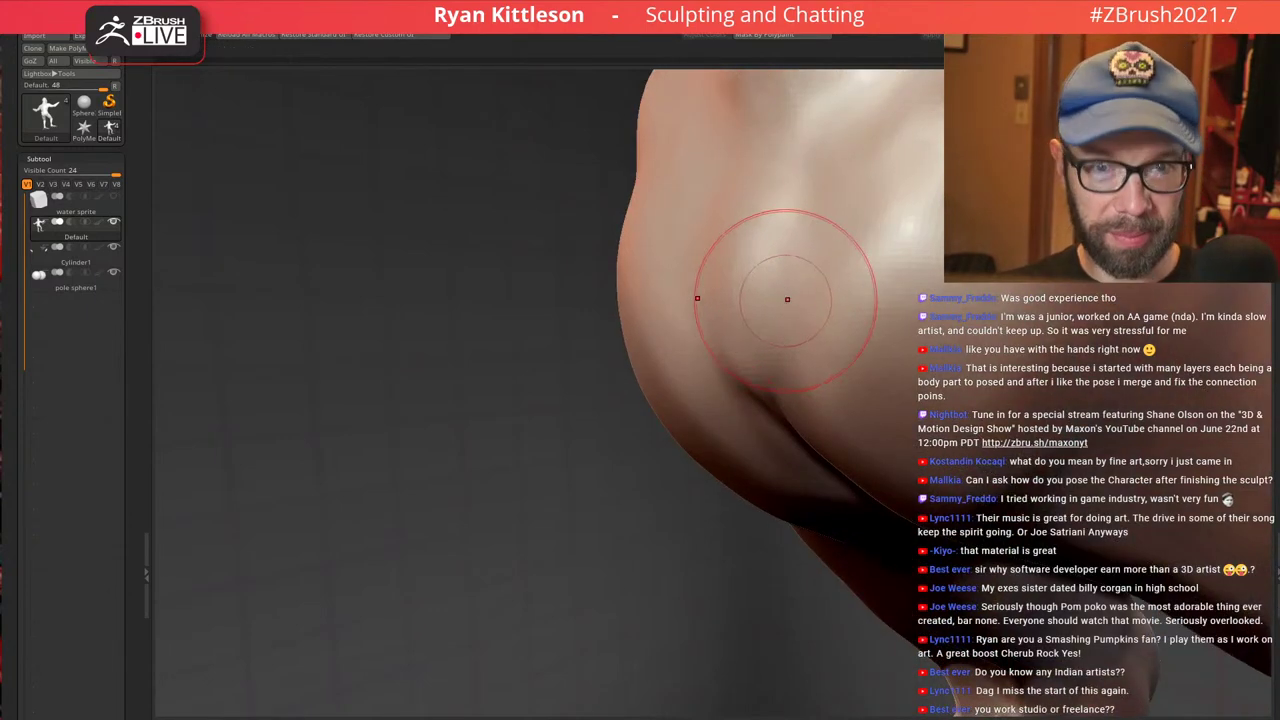
Pull a short pointed tail out and down from the top of the buttock cleft with draw size 92
{"action": "key", "text": "bracketright"}
{"action": "key", "text": "bracketright"}
{"action": "key", "text": "bracketright"}
{"action": "key", "text": "bracketright"}
{"action": "key", "text": "bracketleft"}
{"action": "key", "text": "bracketleft"}
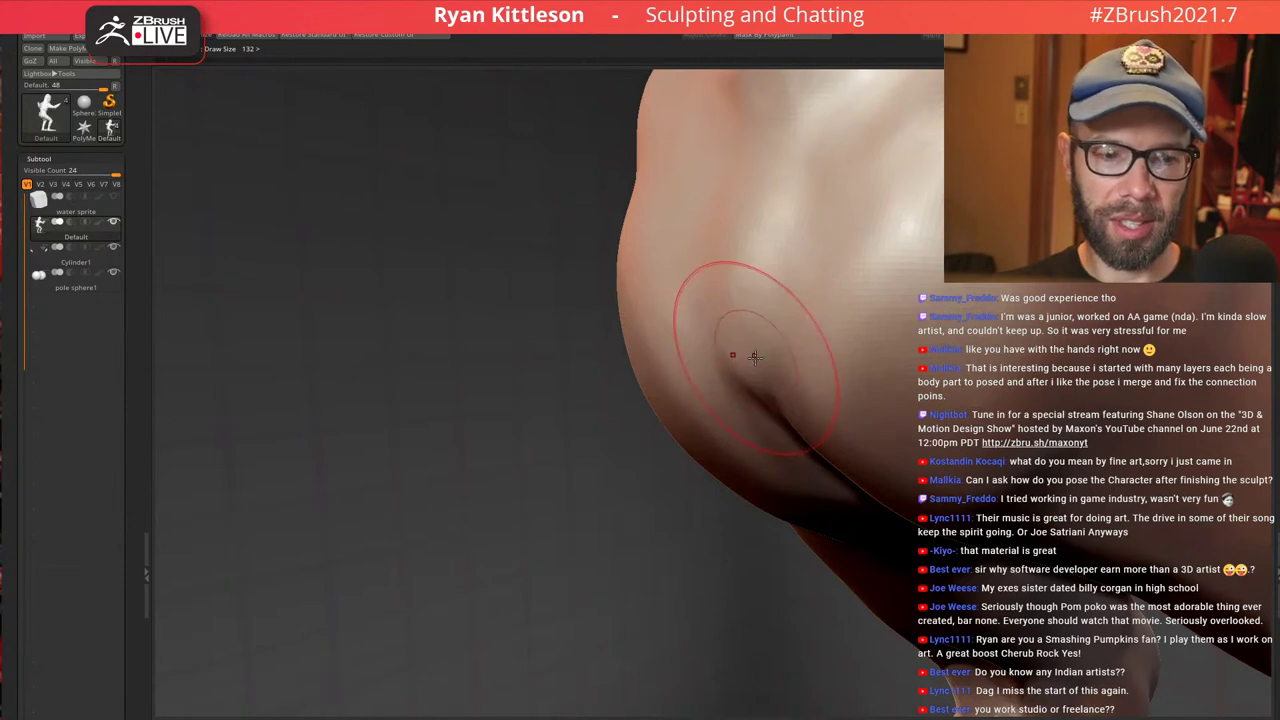
{"action": "mouse_move", "coordinate": [760, 347]}
{"action": "right_mouse_down"}
{"action": "mouse_move", "coordinate": [738, 357]}
{"action": "mouse_move", "coordinate": [748, 370]}
{"action": "right_mouse_up"}
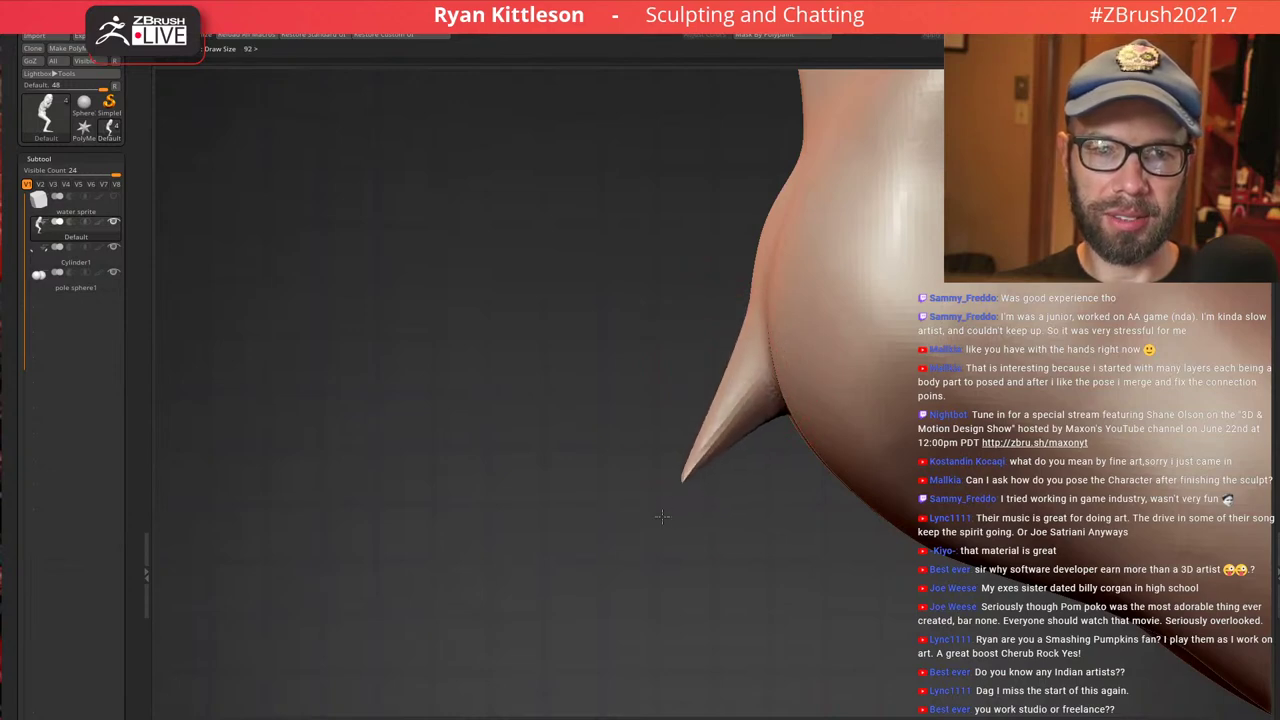
{"action": "right_click_drag", "start_coordinate": [702, 374], "coordinate": [804, 373]}
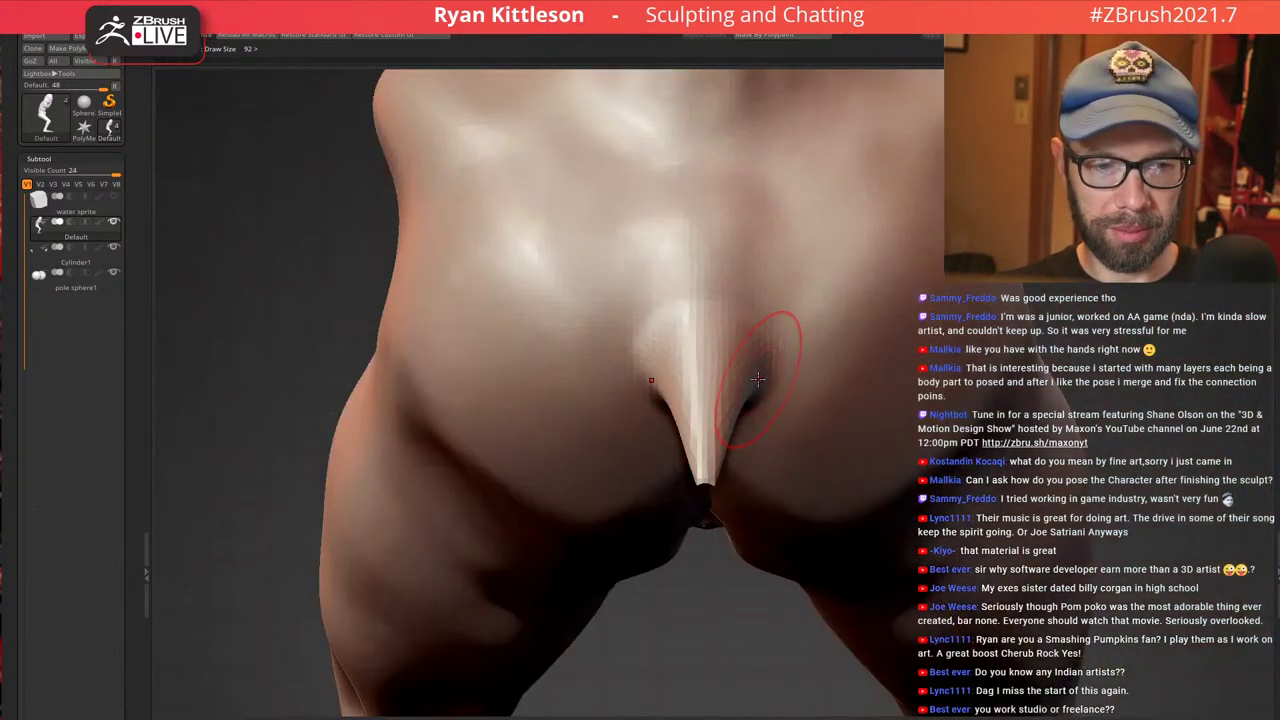
Blend the tail's base into the buttocks and lower back and shape its tip, using draw size 184
{"action": "mouse_move", "coordinate": [762, 375]}
{"action": "left_mouse_down"}
{"action": "mouse_move", "coordinate": [751, 376]}
{"action": "mouse_move", "coordinate": [750, 346]}
{"action": "left_mouse_up"}
{"action": "mouse_move", "coordinate": [756, 382]}
{"action": "right_mouse_down"}
{"action": "mouse_move", "coordinate": [698, 350]}
{"action": "mouse_move", "coordinate": [784, 330]}
{"action": "right_mouse_up"}
{"action": "key", "text": "bracketright"}
{"action": "left_click_drag", "start_coordinate": [710, 228], "coordinate": [705, 349]}
{"action": "left_click_drag", "start_coordinate": [693, 440], "coordinate": [690, 482]}
{"action": "mouse_move", "coordinate": [691, 352]}
{"action": "right_mouse_down"}
{"action": "mouse_move", "coordinate": [752, 426]}
{"action": "mouse_move", "coordinate": [762, 390]}
{"action": "right_mouse_up"}
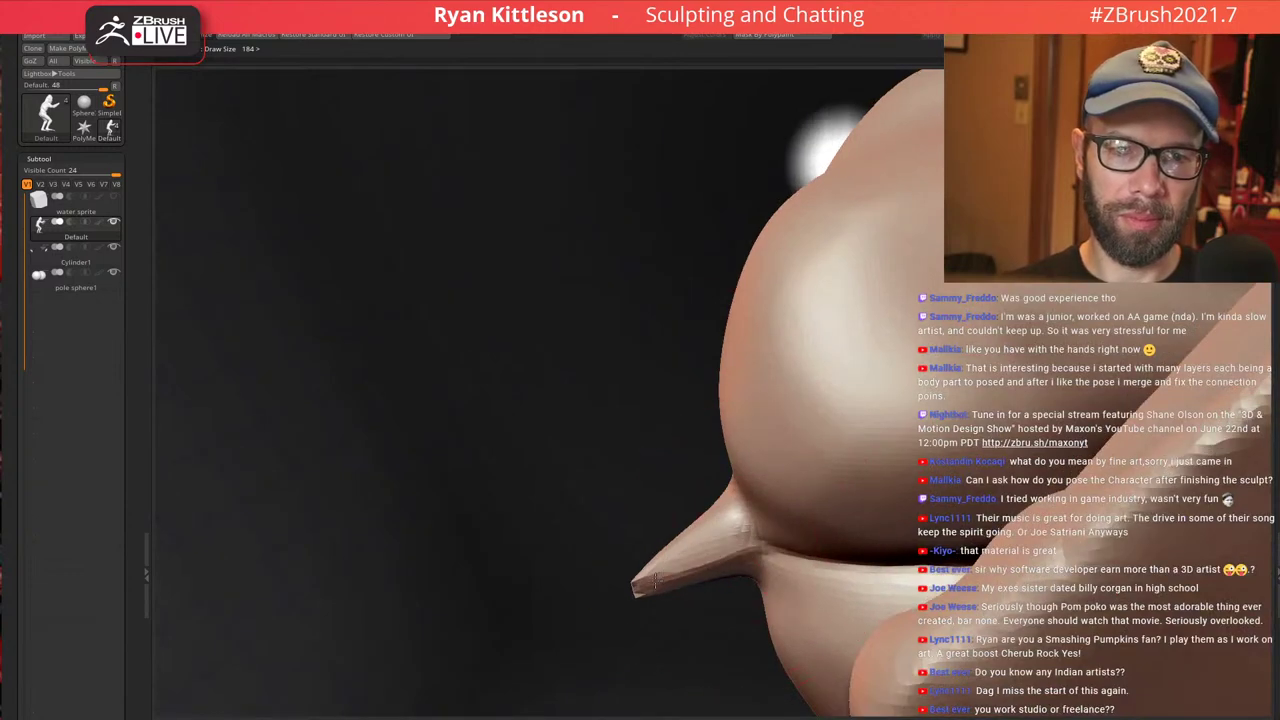
Mask the whole body except the tail, covering the stray unmasked areas on both sides of the tail's base
{"action": "right_click_drag", "start_coordinate": [655, 580], "coordinate": [748, 530]}
{"action": "right_click_drag", "start_coordinate": [748, 477], "coordinate": [755, 335], "text": "ctrl"}
{"action": "right_click_drag", "start_coordinate": [1040, 420], "coordinate": [1090, 552], "text": "ctrl"}
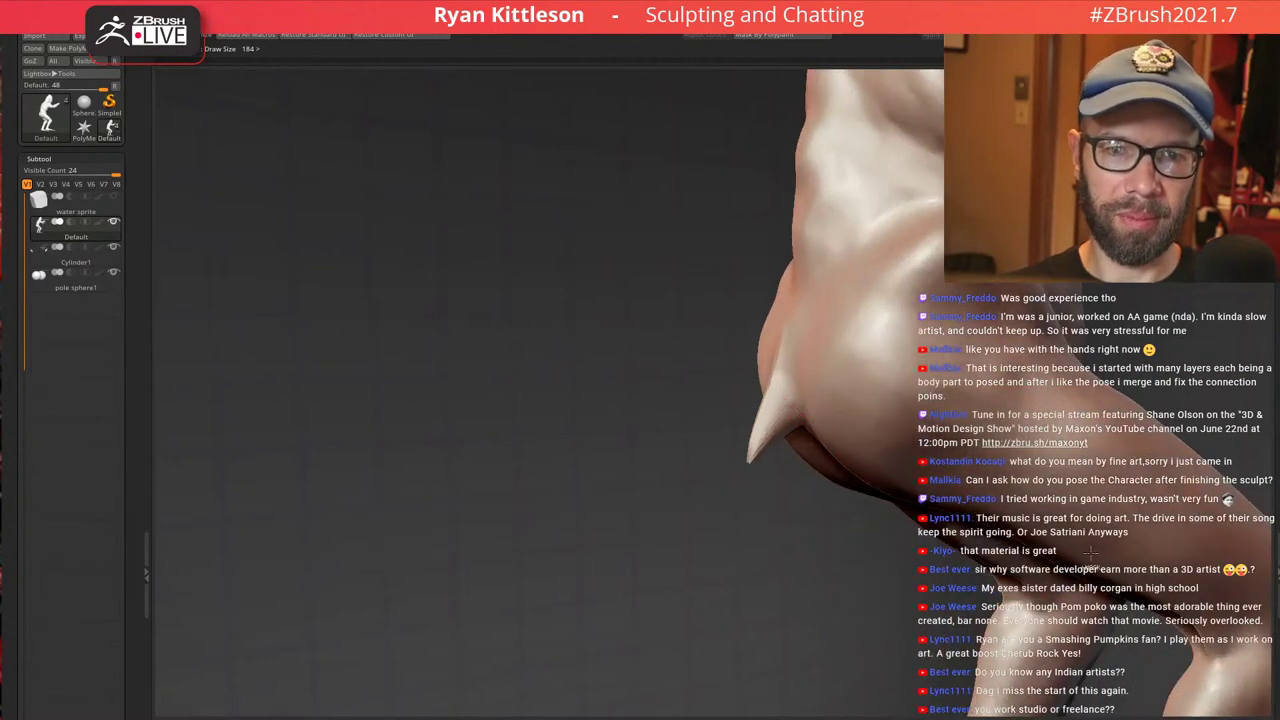
{"action": "mouse_move", "coordinate": [800, 350]}
{"action": "right_mouse_down"}
{"action": "mouse_move", "coordinate": [820, 386]}
{"action": "mouse_move", "coordinate": [789, 406]}
{"action": "right_mouse_up"}
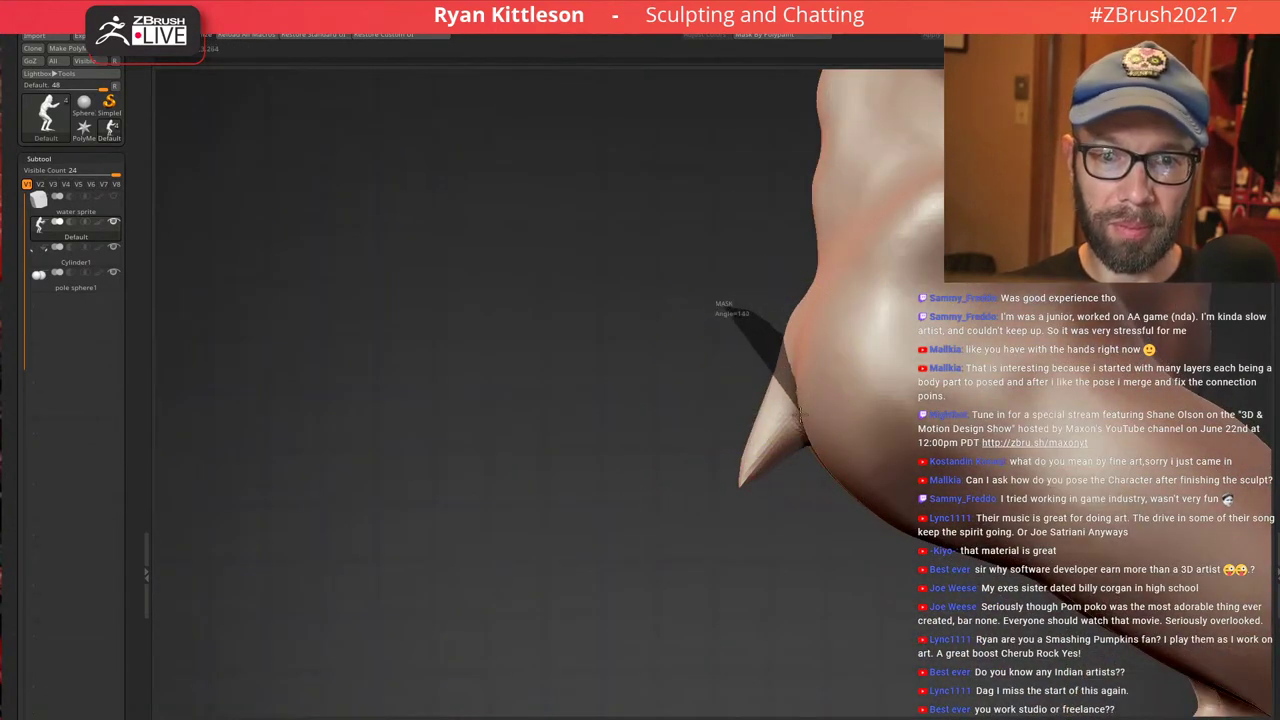
{"action": "left_click_drag", "start_coordinate": [805, 464], "coordinate": [634, 600], "text": "ctrl+alt"}
{"action": "mouse_move", "coordinate": [690, 420]}
{"action": "right_mouse_down"}
{"action": "mouse_move", "coordinate": [785, 375]}
{"action": "mouse_move", "coordinate": [856, 308]}
{"action": "right_mouse_up"}
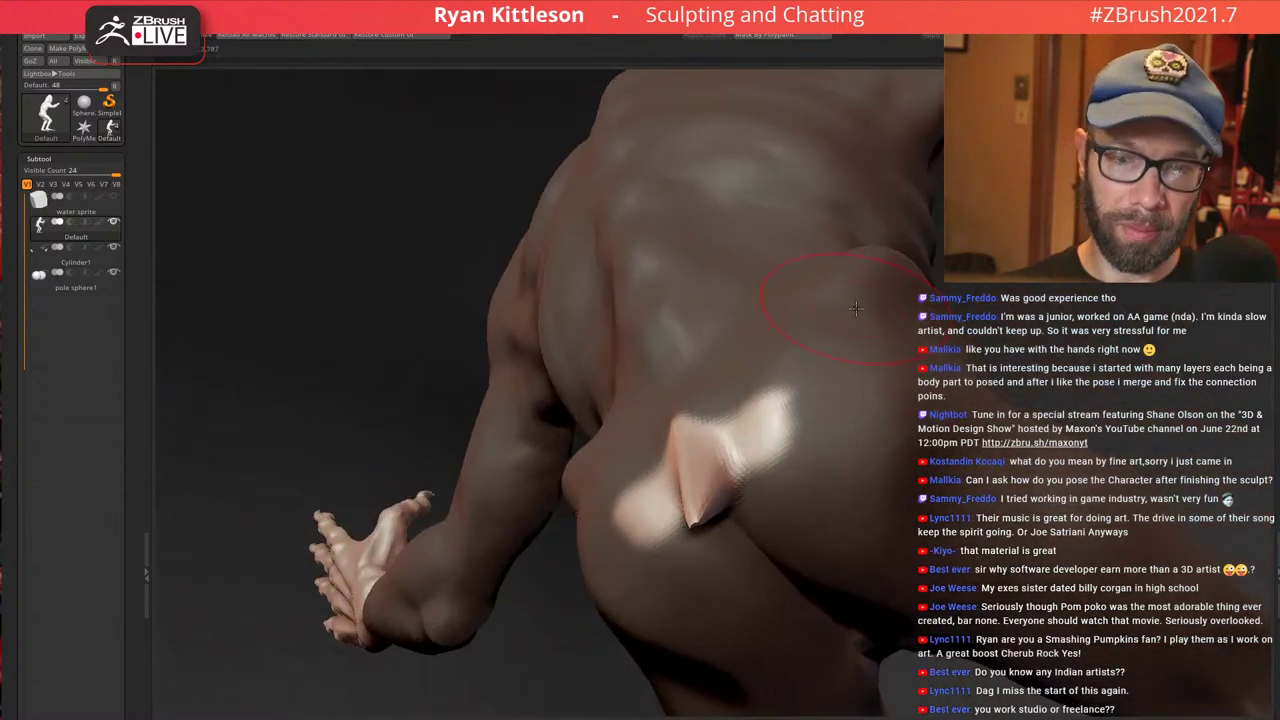
{"action": "mouse_move", "coordinate": [867, 232]}
{"action": "left_mouse_down", "text": "ctrl"}
{"action": "mouse_move", "coordinate": [738, 372]}
{"action": "mouse_move", "coordinate": [733, 445]}
{"action": "mouse_move", "coordinate": [1090, 475]}
{"action": "left_mouse_up", "text": "ctrl"}
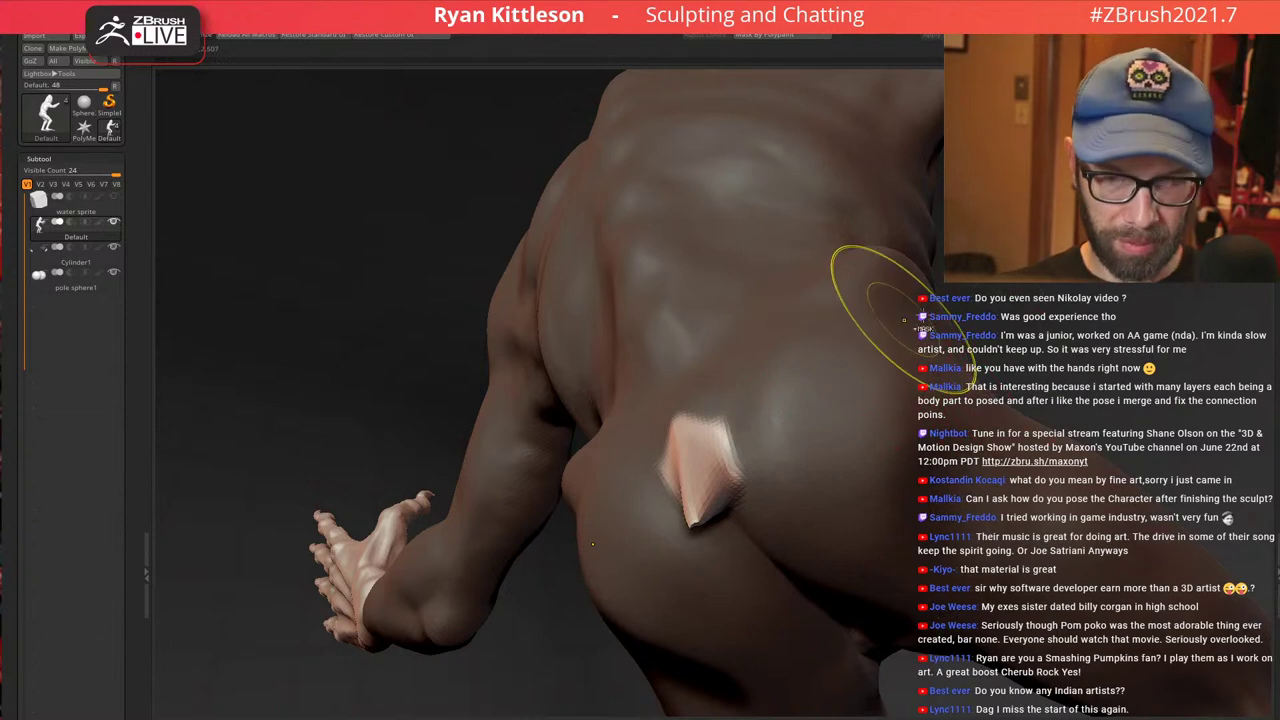
{"action": "left_click", "coordinate": [1089, 323], "text": "ctrl"}
{"action": "left_click_drag", "start_coordinate": [1089, 323], "coordinate": [590, 500]}
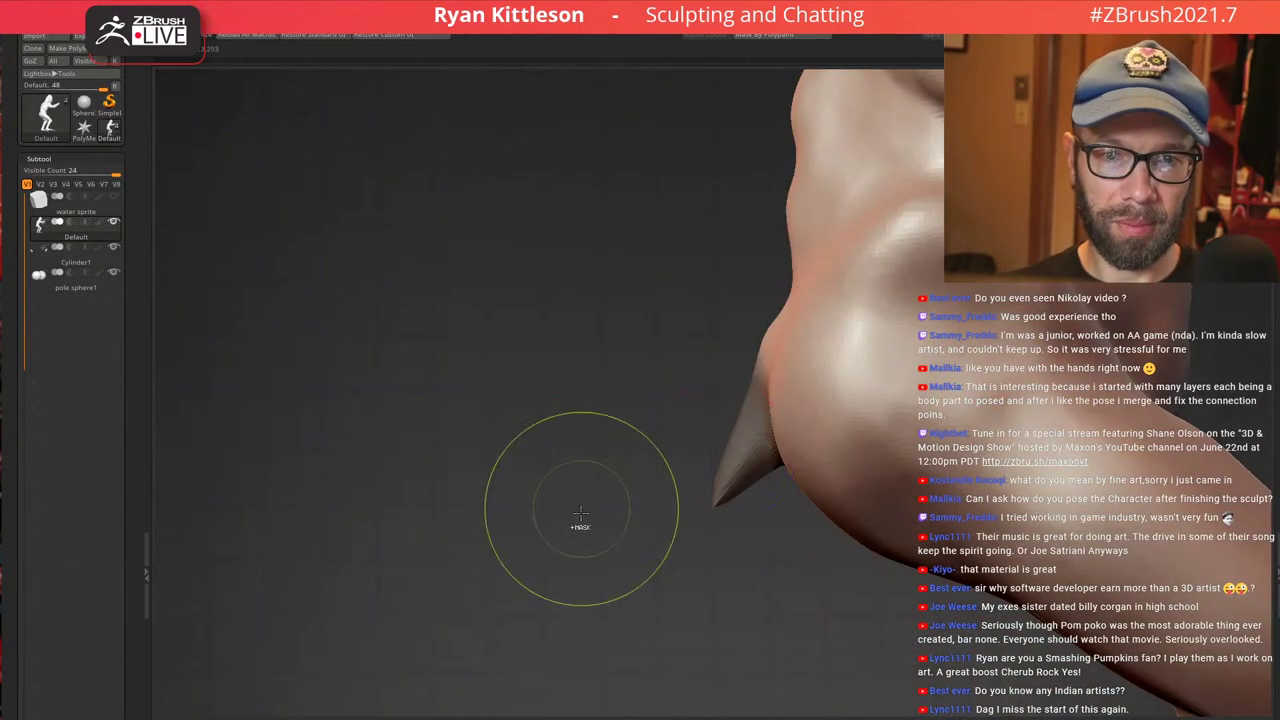
{"action": "left_click", "coordinate": [582, 510], "text": "ctrl"}
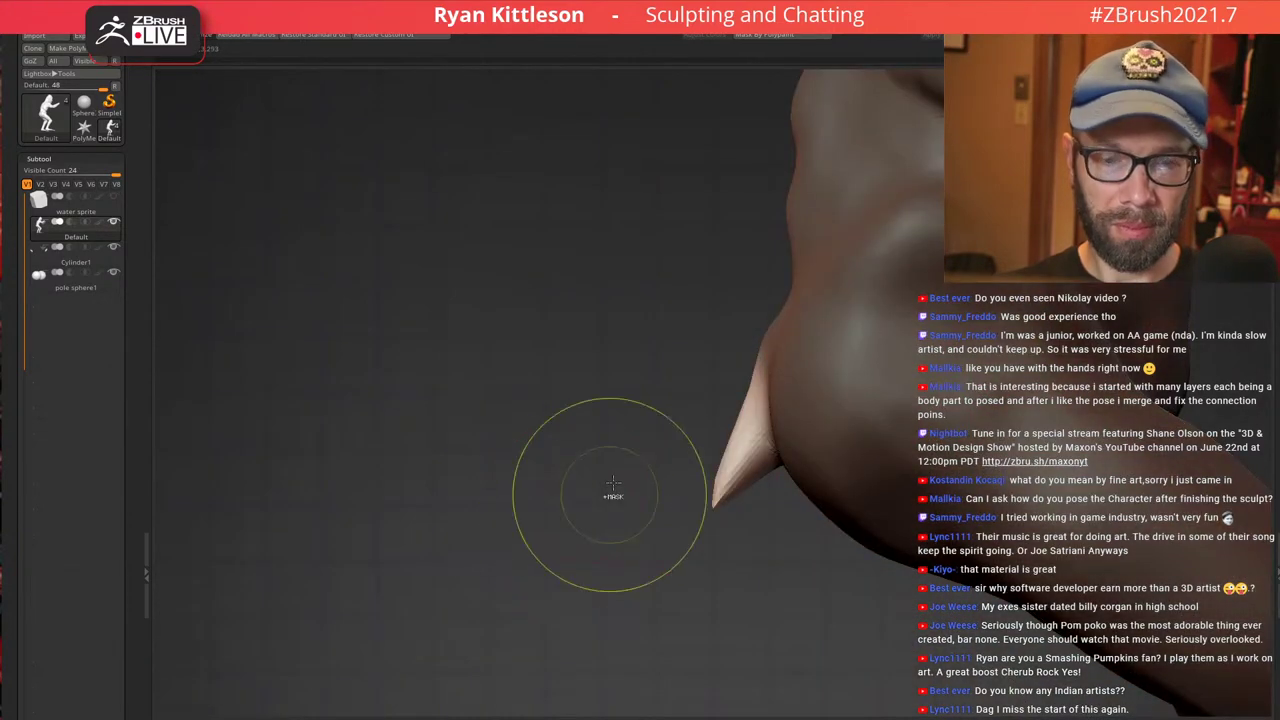
Lengthen the tail, curve it downward and flick its tip outward with the Move brush, and clear the mask
{"action": "left_click", "coordinate": [757, 429]}
{"action": "left_click_drag", "start_coordinate": [731, 487], "coordinate": [709, 539]}
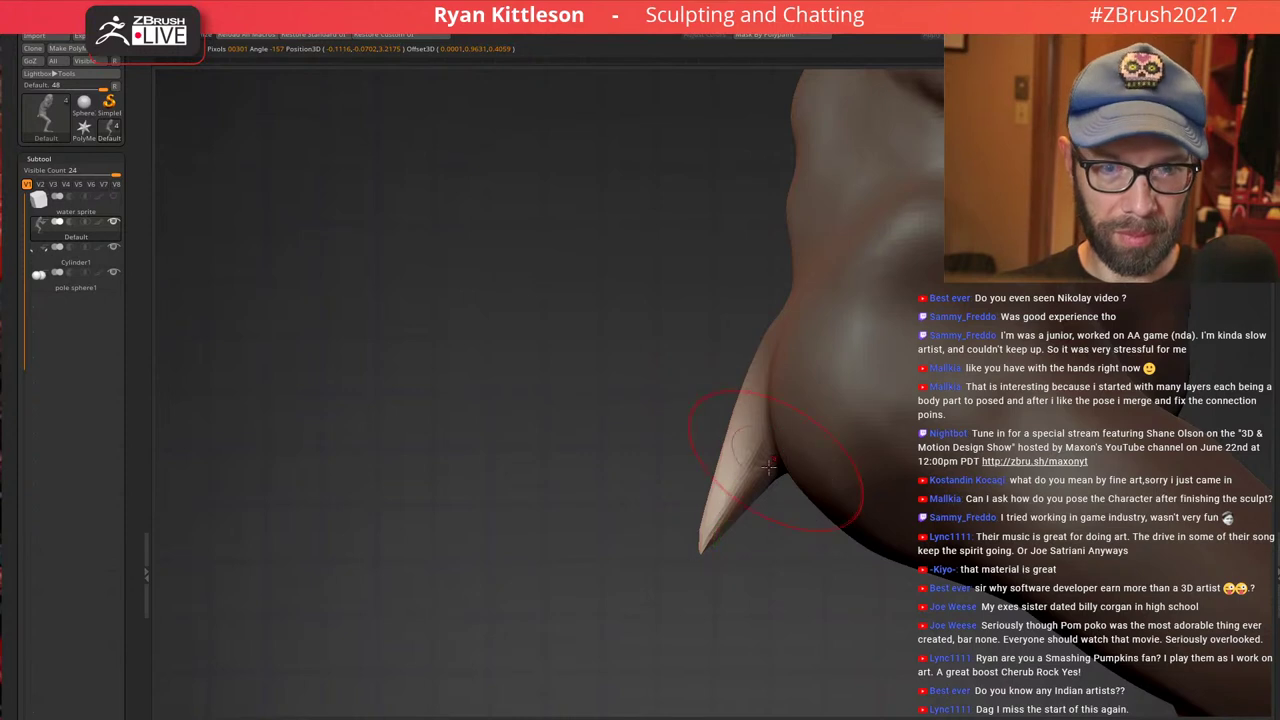
{"action": "key", "text": "space"}
{"action": "left_click_drag", "start_coordinate": [736, 467], "coordinate": [741, 468]}
{"action": "mouse_move", "coordinate": [678, 441]}
{"action": "left_mouse_down"}
{"action": "mouse_move", "coordinate": [728, 466]}
{"action": "mouse_move", "coordinate": [690, 457]}
{"action": "mouse_move", "coordinate": [753, 503]}
{"action": "mouse_move", "coordinate": [738, 500]}
{"action": "mouse_move", "coordinate": [774, 488]}
{"action": "left_mouse_up"}
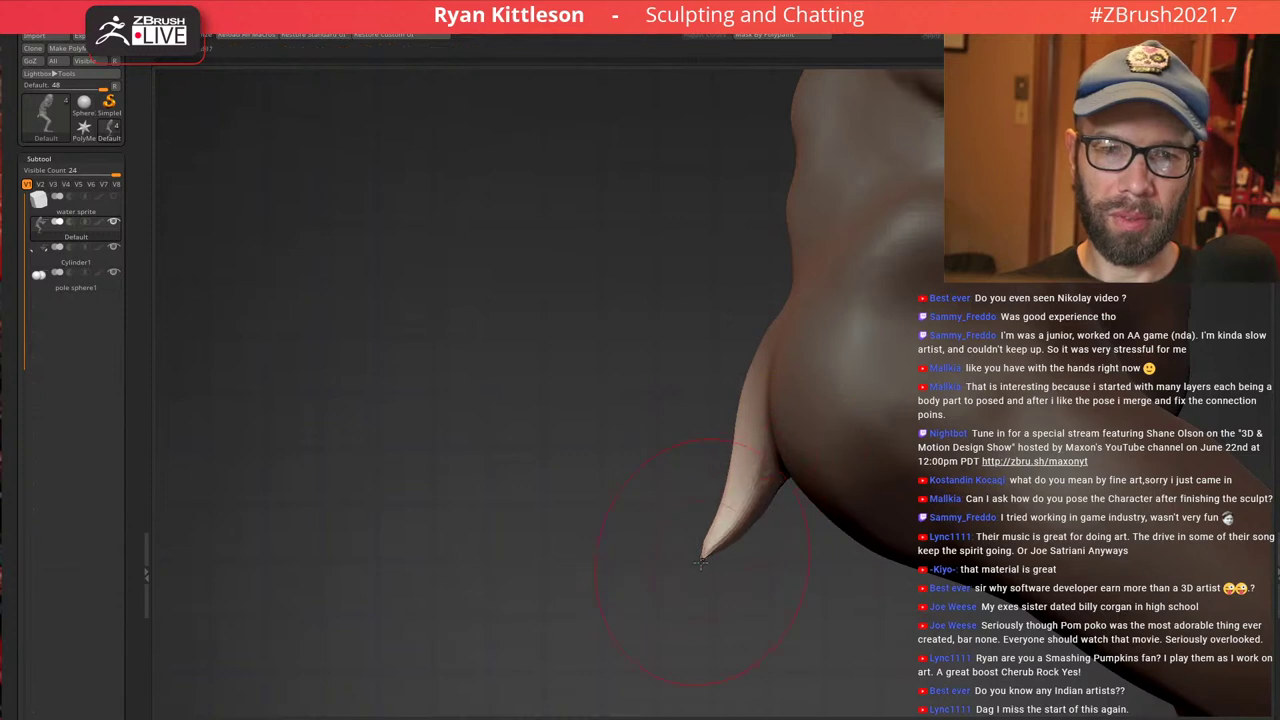
{"action": "left_click_drag", "start_coordinate": [680, 570], "coordinate": [662, 554]}
{"action": "key", "text": "space"}
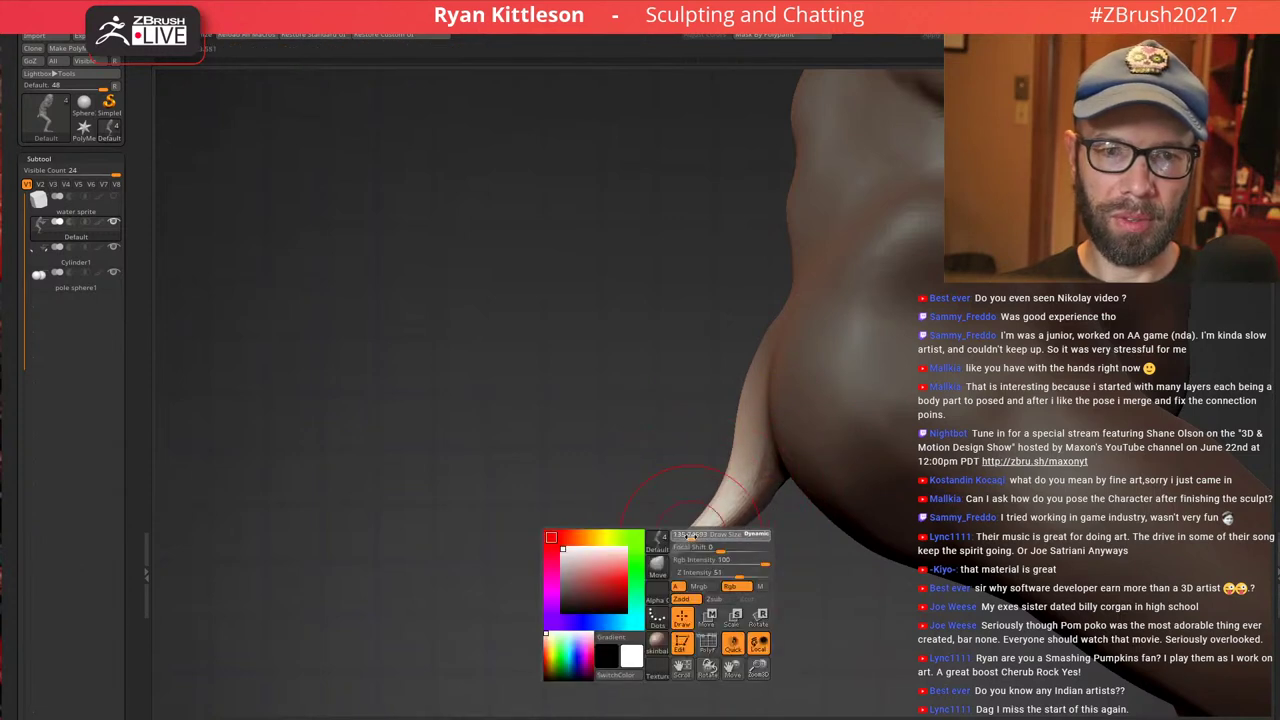
{"action": "left_click", "coordinate": [692, 537]}
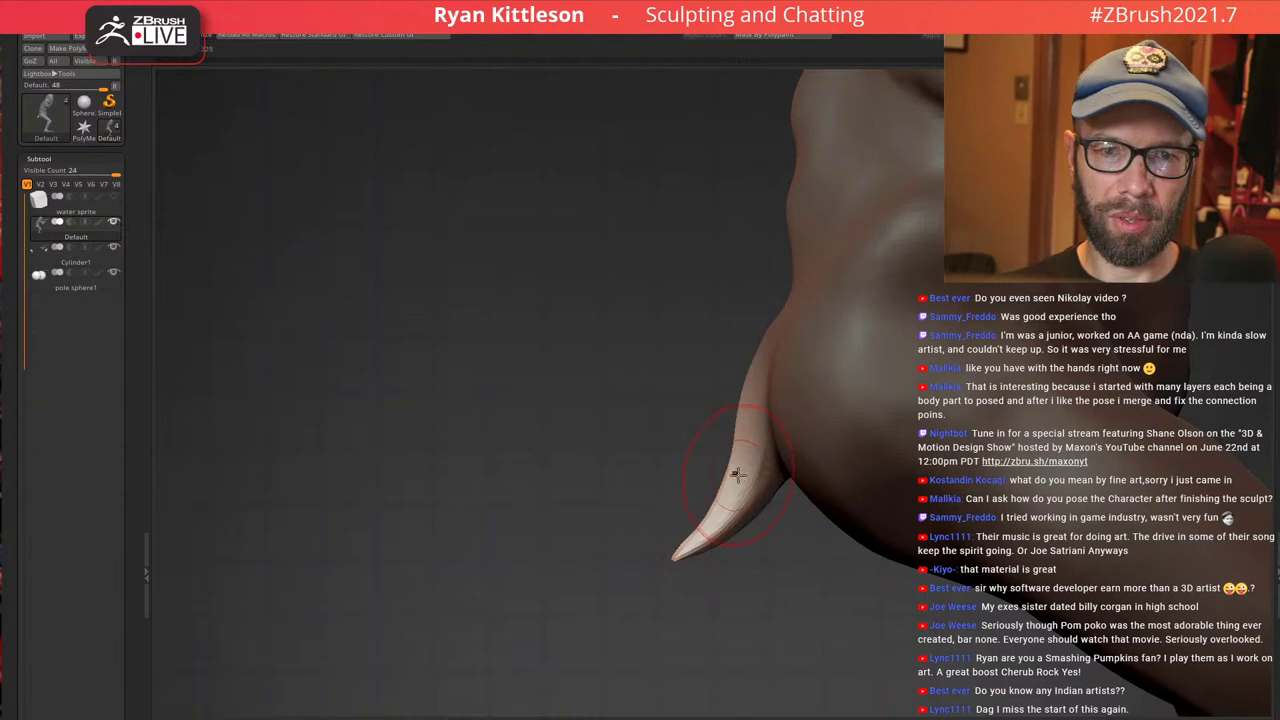
{"action": "left_click_drag", "start_coordinate": [640, 425], "coordinate": [889, 396], "text": "ctrl"}
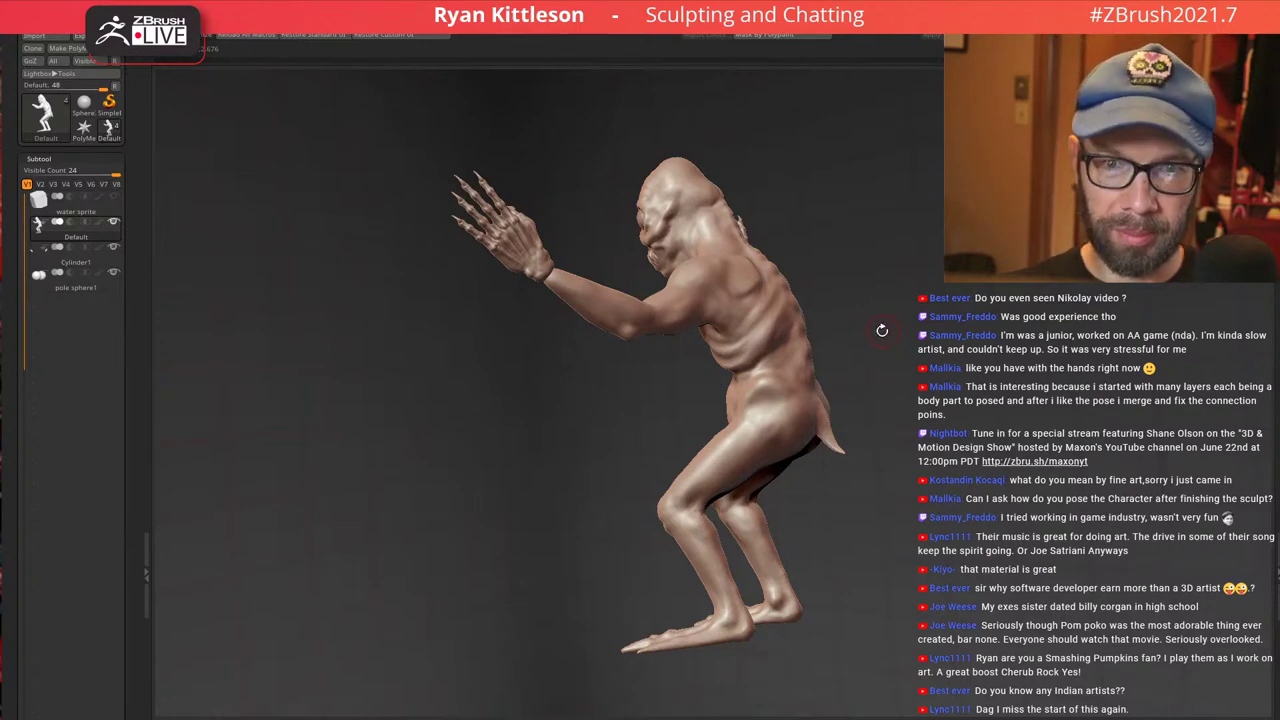
Sculpt a sharp raised ridge from the middle of the lower back down along the tail with draw size 218
{"action": "left_click_drag", "start_coordinate": [882, 330], "coordinate": [882, 514]}
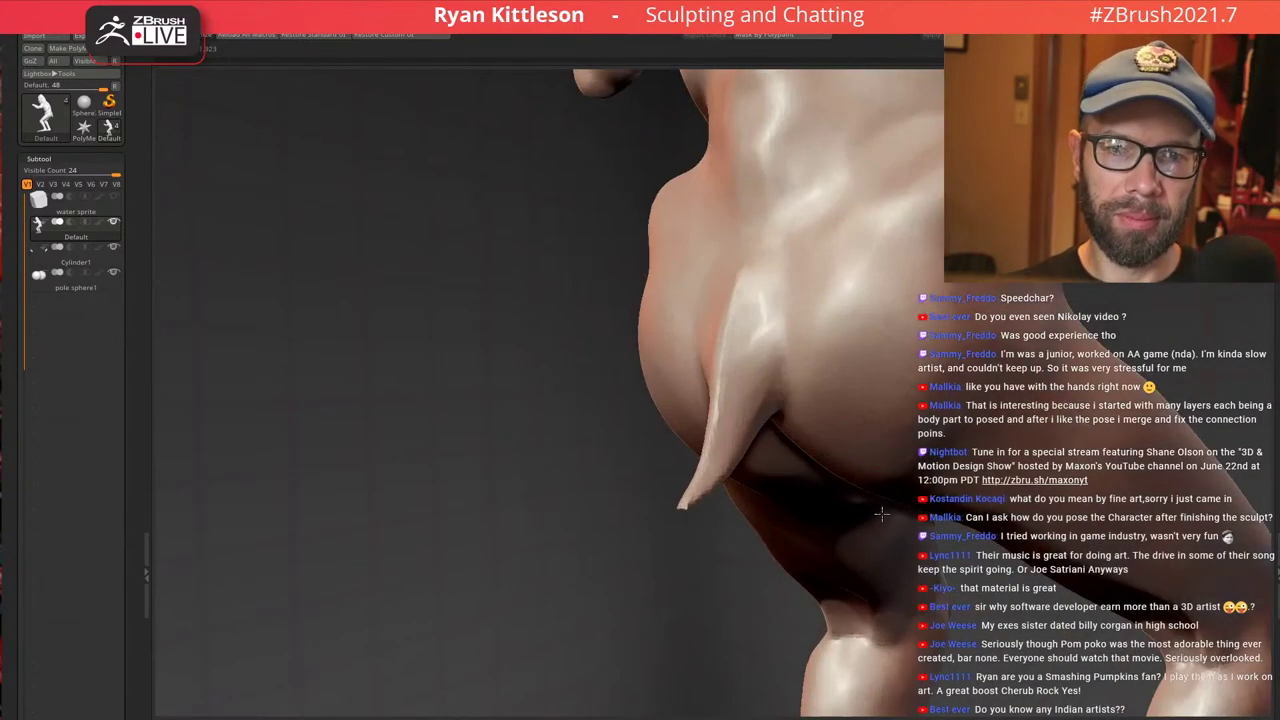
{"action": "right_click_drag", "start_coordinate": [882, 514], "coordinate": [880, 450]}
{"action": "right_click_drag", "start_coordinate": [763, 380], "coordinate": [788, 375]}
{"action": "key", "text": "bracketright"}
{"action": "left_click_drag", "start_coordinate": [813, 301], "coordinate": [787, 343]}
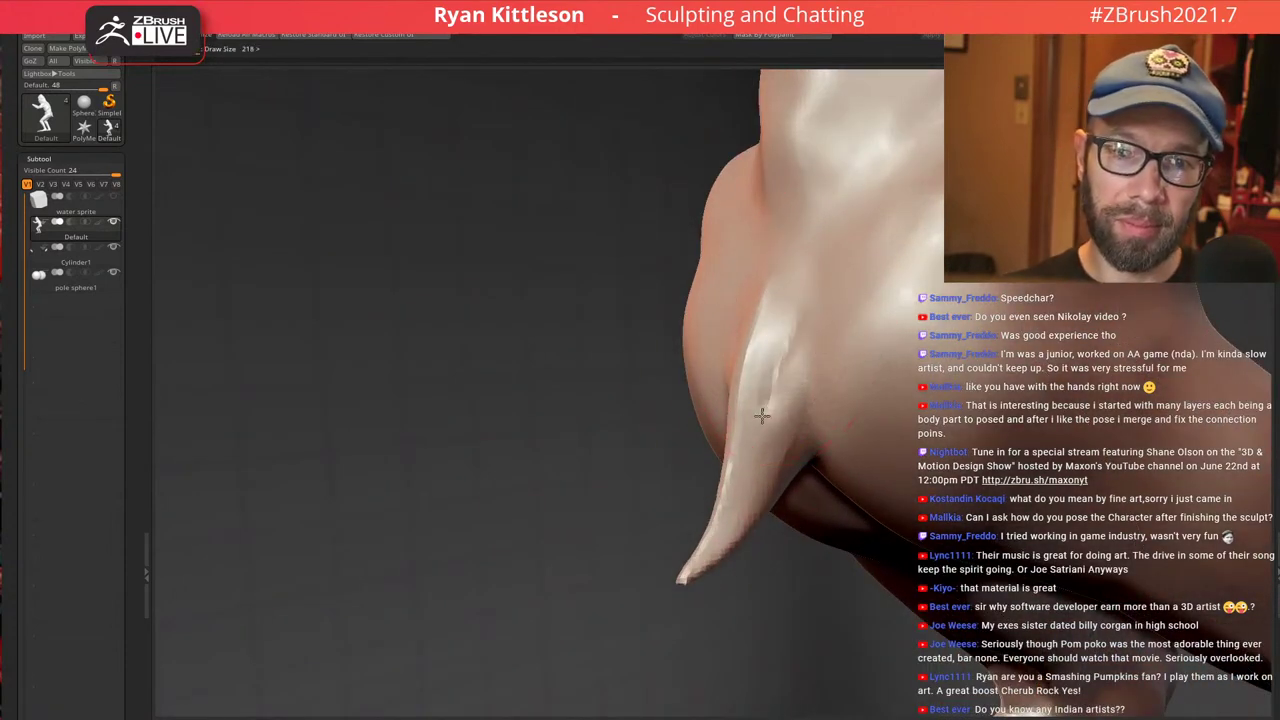
{"action": "left_click_drag", "start_coordinate": [762, 414], "coordinate": [731, 514]}
{"action": "mouse_move", "coordinate": [781, 432]}
{"action": "right_mouse_down"}
{"action": "mouse_move", "coordinate": [820, 371]}
{"action": "mouse_move", "coordinate": [765, 256]}
{"action": "mouse_move", "coordinate": [812, 217]}
{"action": "right_mouse_up"}
{"action": "key", "text": "ctrl+z"}
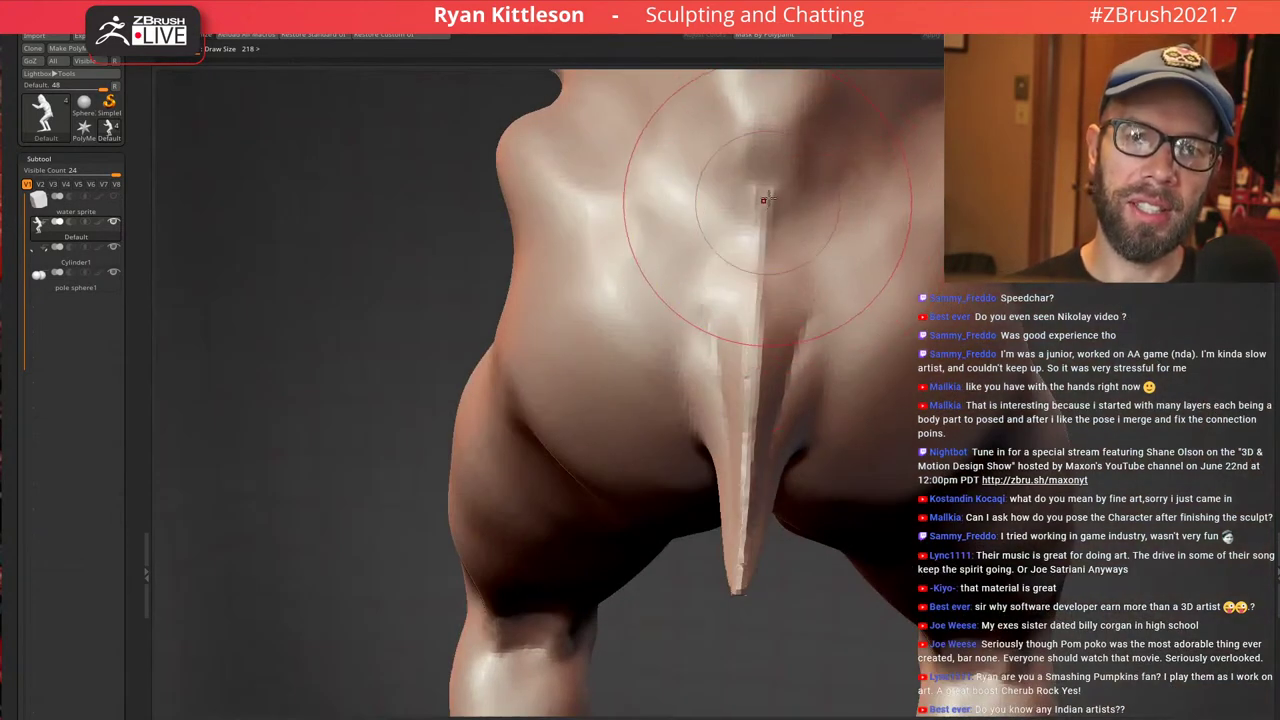
{"action": "left_click_drag", "start_coordinate": [766, 140], "coordinate": [758, 365]}
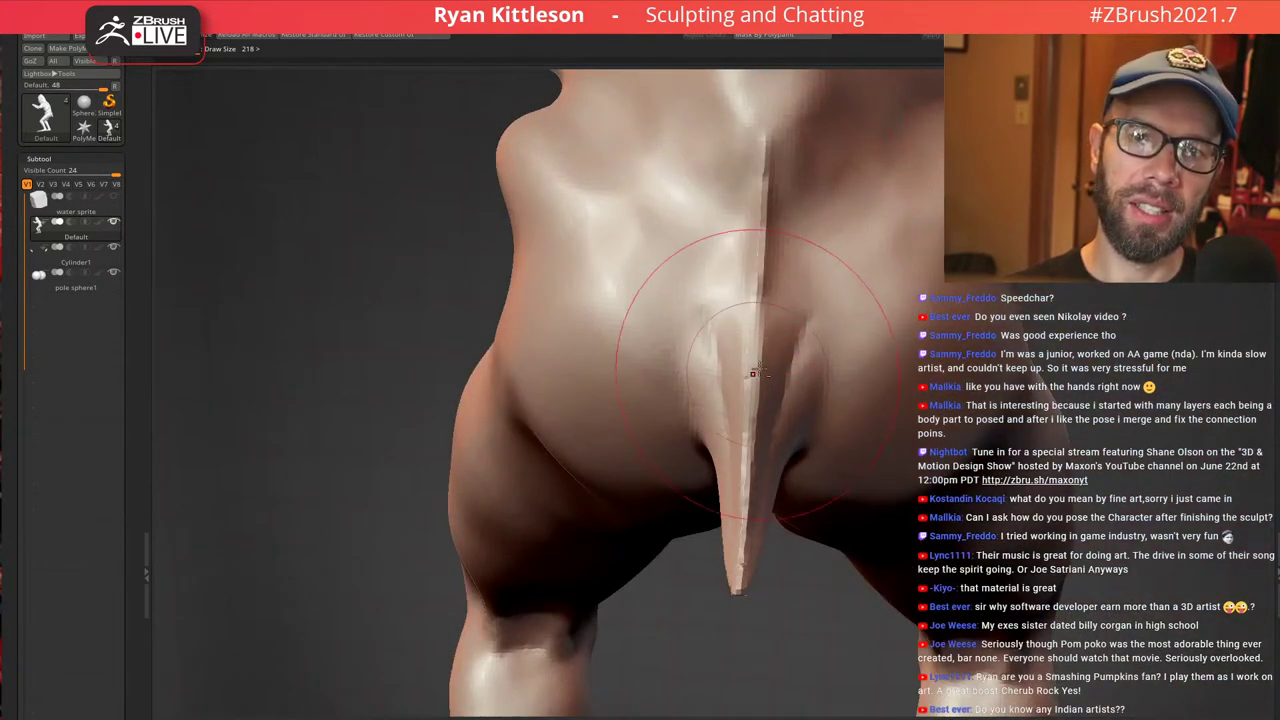
{"action": "mouse_move", "coordinate": [757, 355]}
{"action": "right_mouse_down", "text": "ctrl"}
{"action": "mouse_move", "coordinate": [743, 197]}
{"action": "mouse_move", "coordinate": [828, 187]}
{"action": "mouse_move", "coordinate": [743, 203]}
{"action": "mouse_move", "coordinate": [823, 208]}
{"action": "right_mouse_up", "text": "ctrl"}
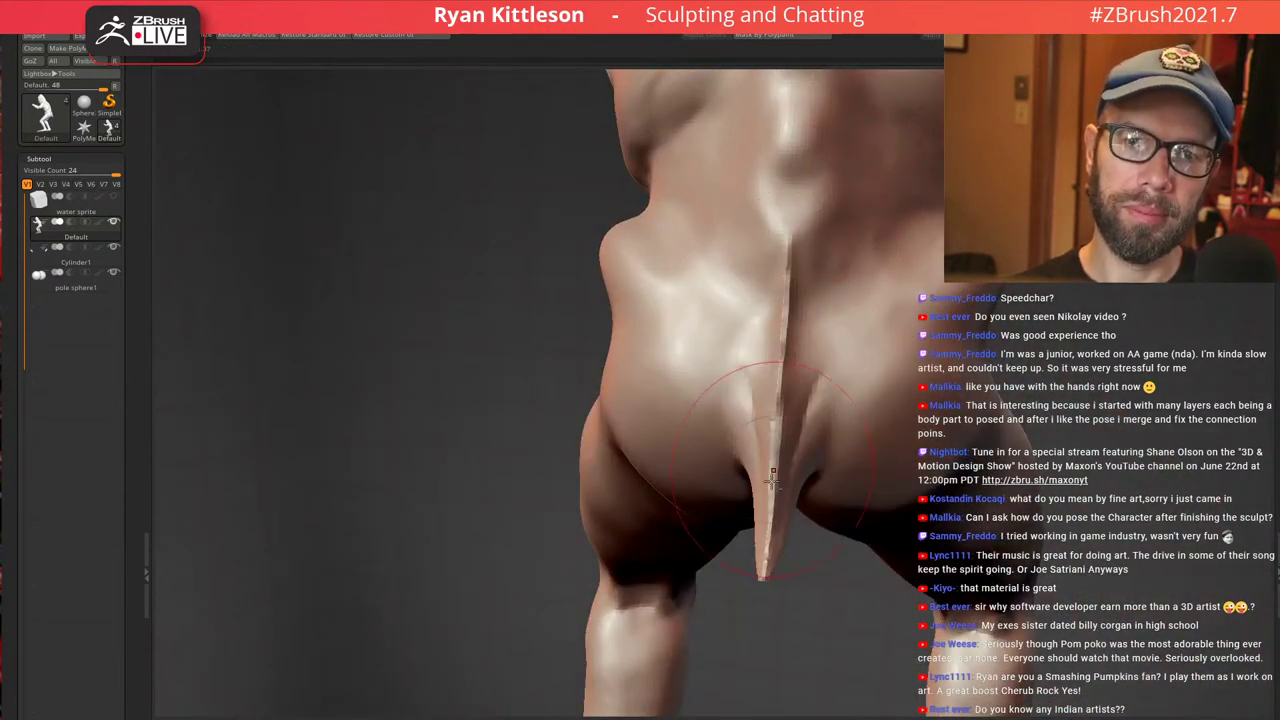
Refine the tail's ridge and carve furrows along both sides of it and its base with draw sizes 119 and 71
{"action": "mouse_move", "coordinate": [773, 480]}
{"action": "right_mouse_down"}
{"action": "mouse_move", "coordinate": [800, 420]}
{"action": "mouse_move", "coordinate": [840, 386]}
{"action": "mouse_move", "coordinate": [823, 377]}
{"action": "right_mouse_up"}
{"action": "key", "text": "["}
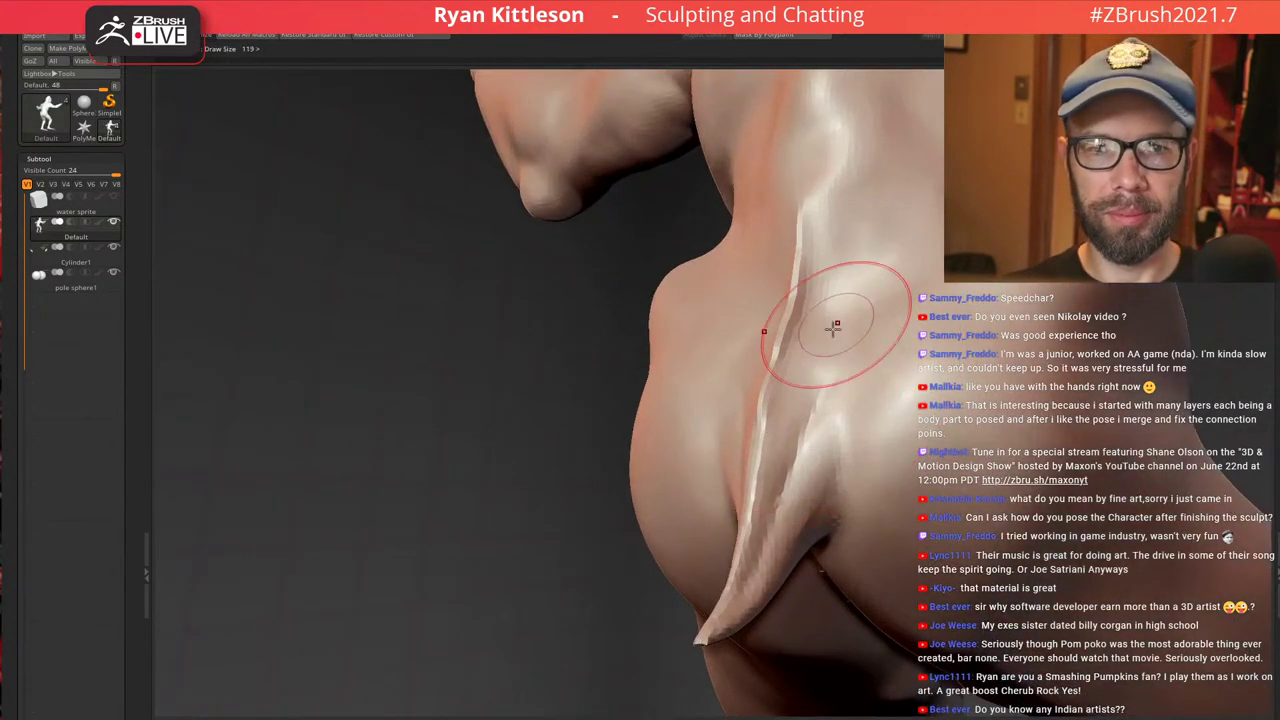
{"action": "right_click_drag", "start_coordinate": [833, 329], "coordinate": [843, 275]}
{"action": "left_click_drag", "start_coordinate": [797, 402], "coordinate": [755, 505]}
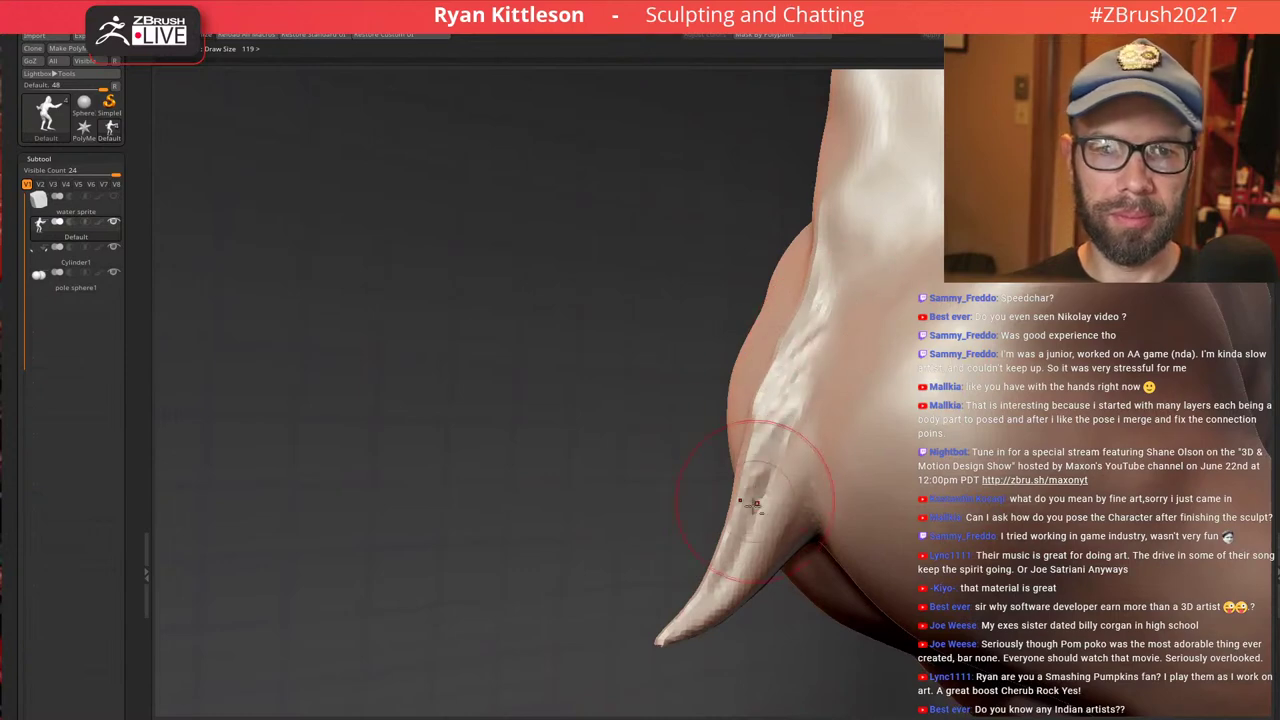
{"action": "mouse_move", "coordinate": [752, 560]}
{"action": "right_mouse_down"}
{"action": "mouse_move", "coordinate": [849, 403]}
{"action": "mouse_move", "coordinate": [800, 384]}
{"action": "right_mouse_up"}
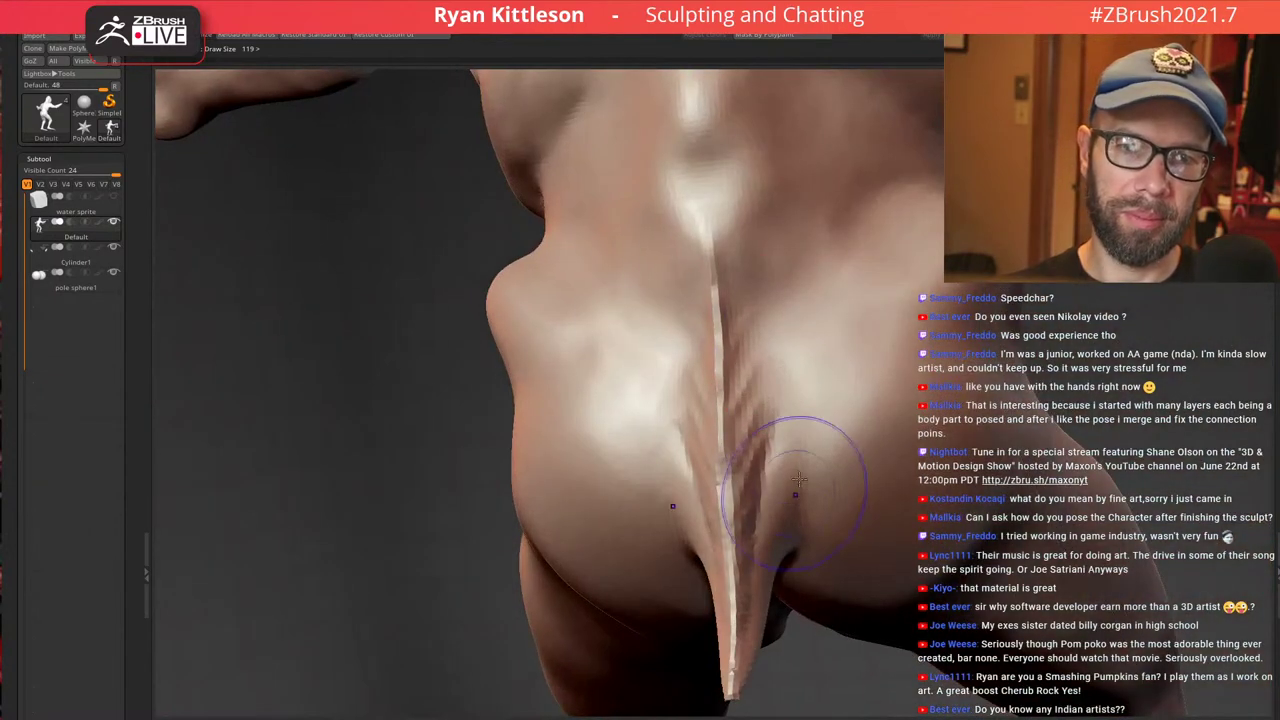
{"action": "right_click_drag", "start_coordinate": [829, 432], "coordinate": [801, 296]}
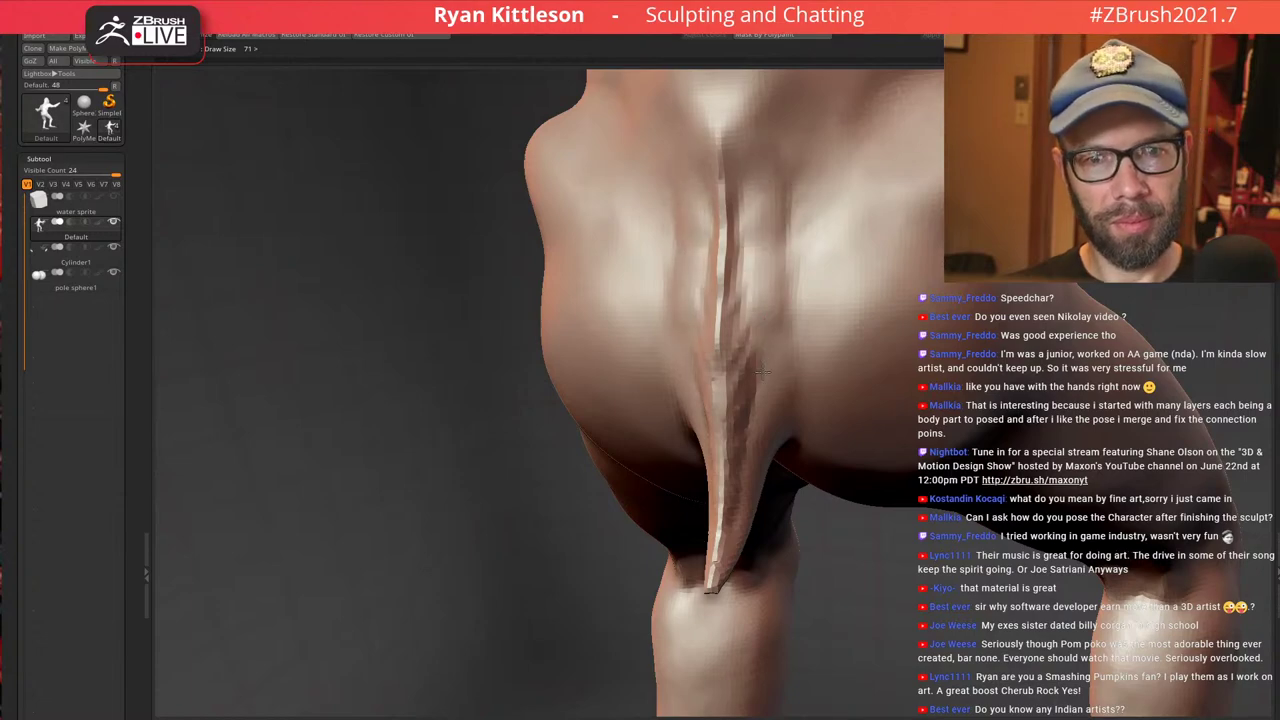
{"action": "right_click_drag", "start_coordinate": [788, 429], "coordinate": [763, 334]}
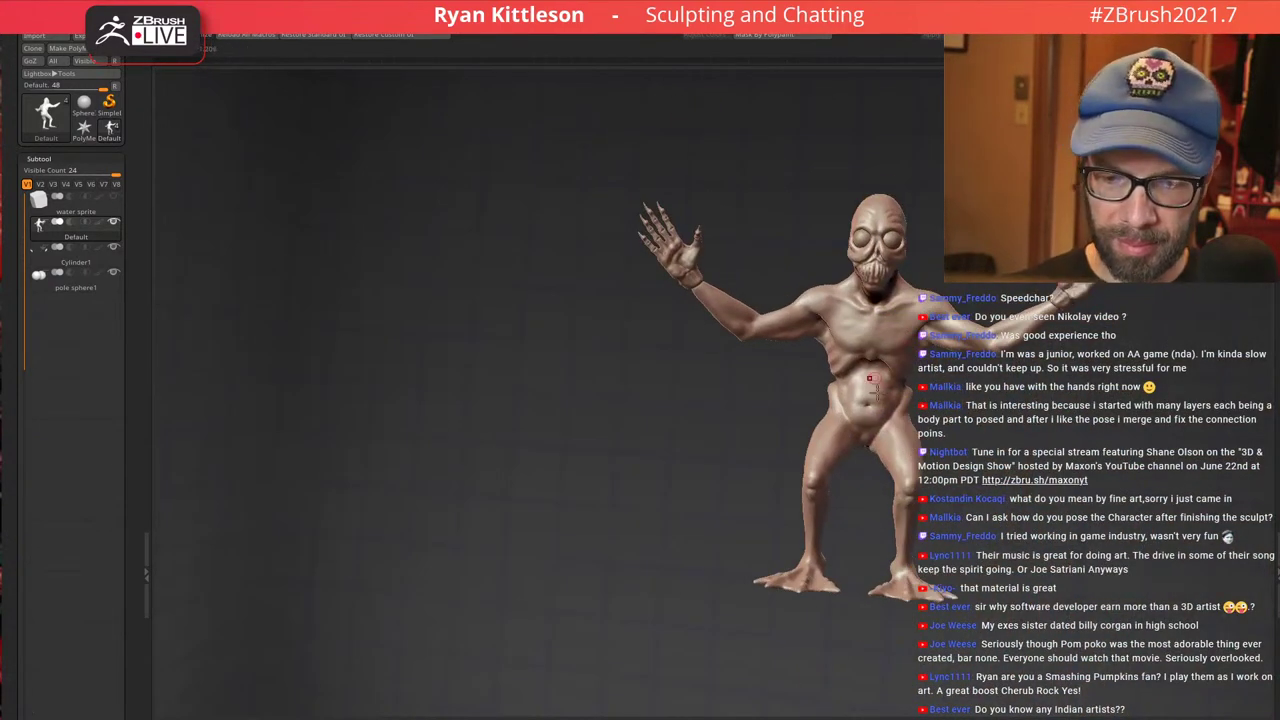
Refine the neck and the upper back between the neck and shoulder blade with draw size 161
{"action": "right_click_drag", "start_coordinate": [912, 404], "coordinate": [903, 367]}
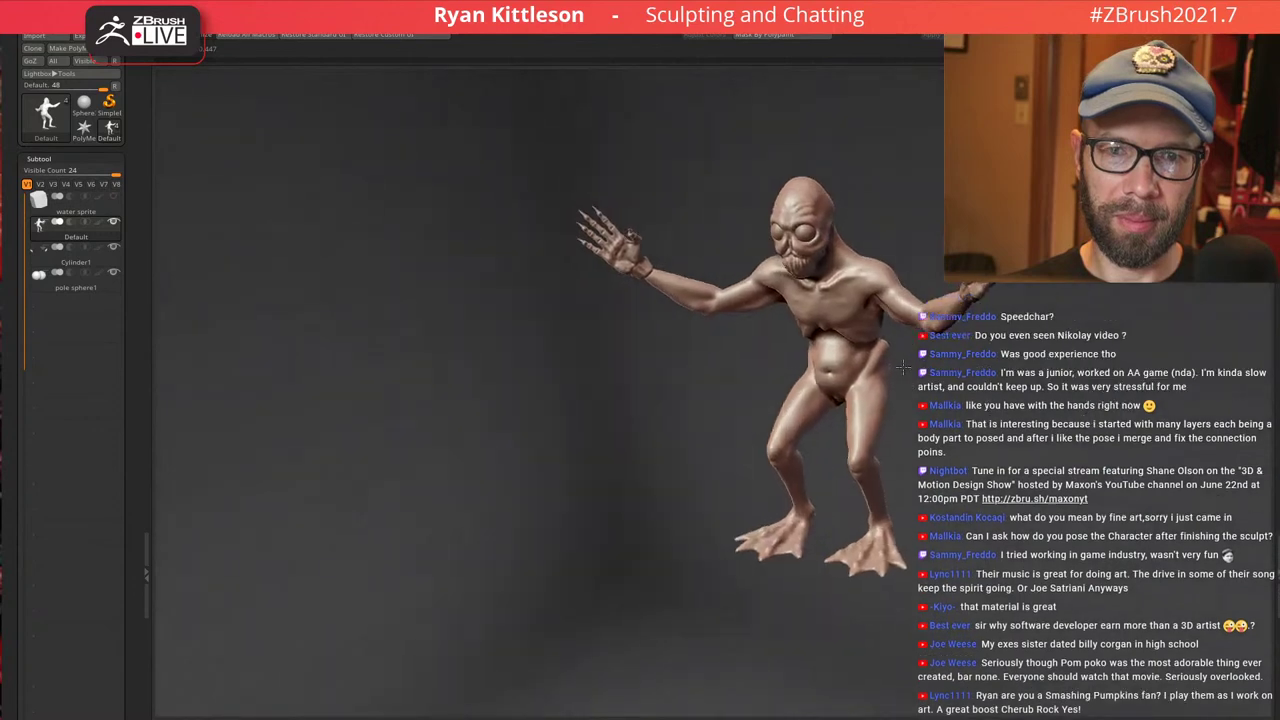
{"action": "left_click_drag", "start_coordinate": [903, 367], "coordinate": [910, 335]}
{"action": "right_click_drag", "start_coordinate": [900, 318], "coordinate": [680, 403], "text": "alt"}
{"action": "left_click_drag", "start_coordinate": [679, 403], "coordinate": [627, 283]}
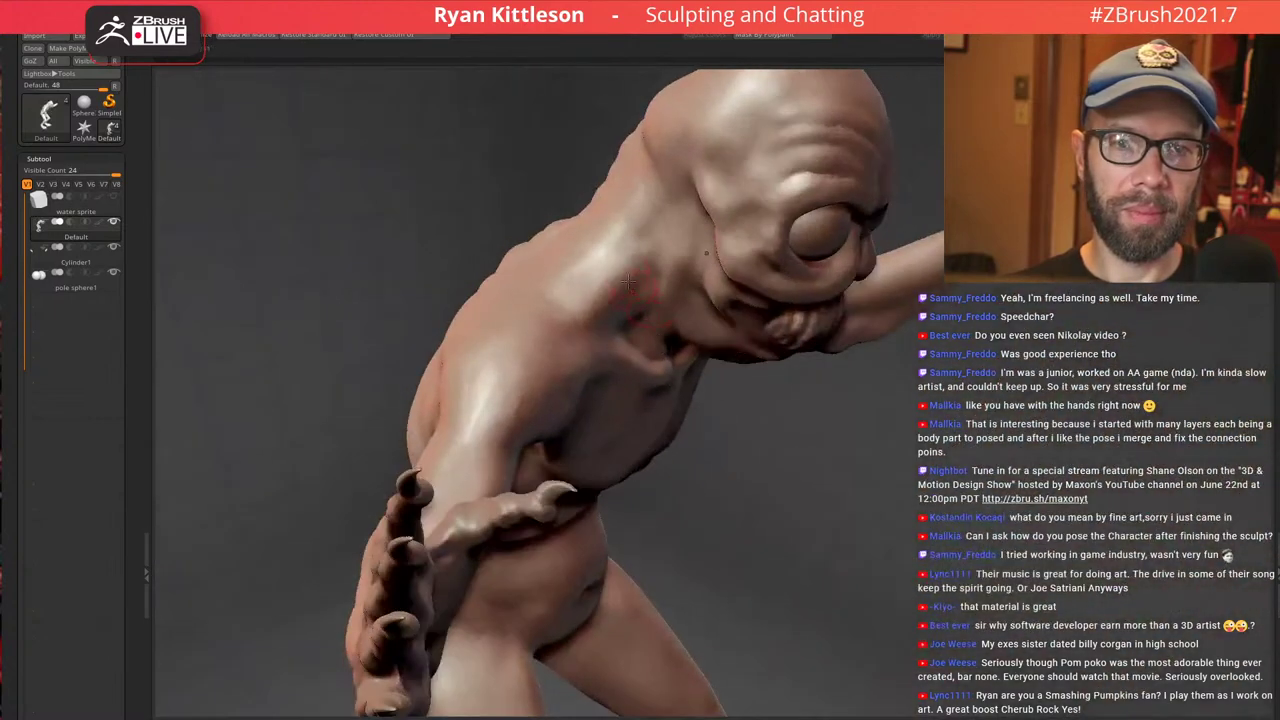
{"action": "mouse_move", "coordinate": [622, 248]}
{"action": "right_mouse_down"}
{"action": "mouse_move", "coordinate": [655, 252]}
{"action": "mouse_move", "coordinate": [634, 271]}
{"action": "right_mouse_up"}
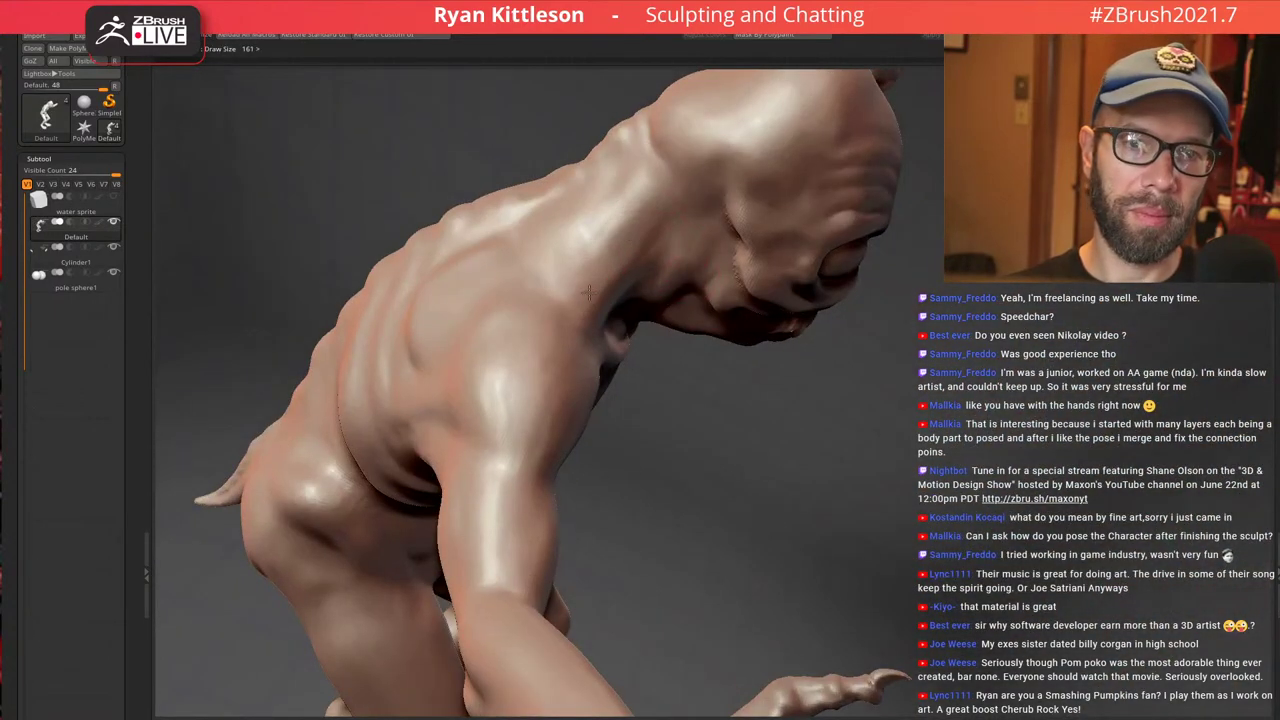
{"action": "mouse_move", "coordinate": [570, 133]}
{"action": "right_mouse_down"}
{"action": "mouse_move", "coordinate": [608, 175]}
{"action": "mouse_move", "coordinate": [612, 212]}
{"action": "mouse_move", "coordinate": [683, 340]}
{"action": "mouse_move", "coordinate": [686, 300]}
{"action": "right_mouse_up"}
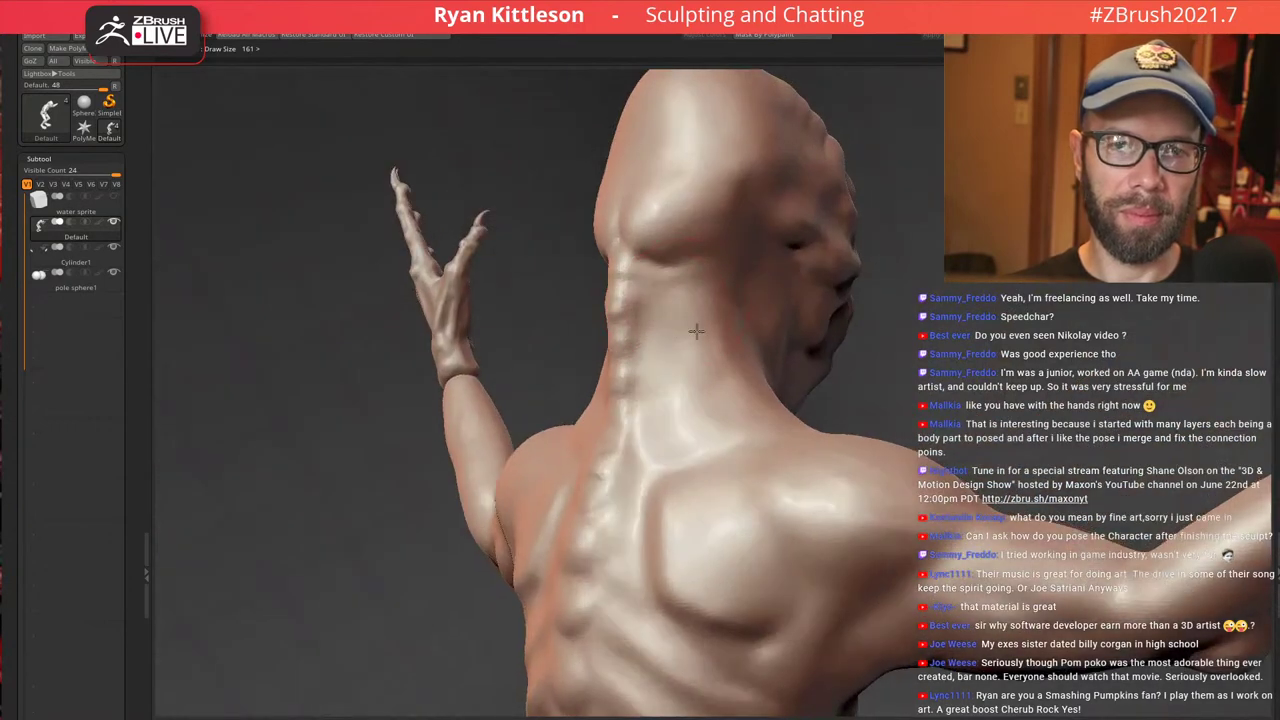
{"action": "left_click_drag", "start_coordinate": [695, 394], "coordinate": [714, 436]}
{"action": "right_click_drag", "start_coordinate": [682, 432], "coordinate": [697, 460]}
{"action": "mouse_move", "coordinate": [648, 428]}
{"action": "left_mouse_down"}
{"action": "mouse_move", "coordinate": [672, 458]}
{"action": "mouse_move", "coordinate": [706, 466]}
{"action": "mouse_move", "coordinate": [693, 477]}
{"action": "left_mouse_up"}
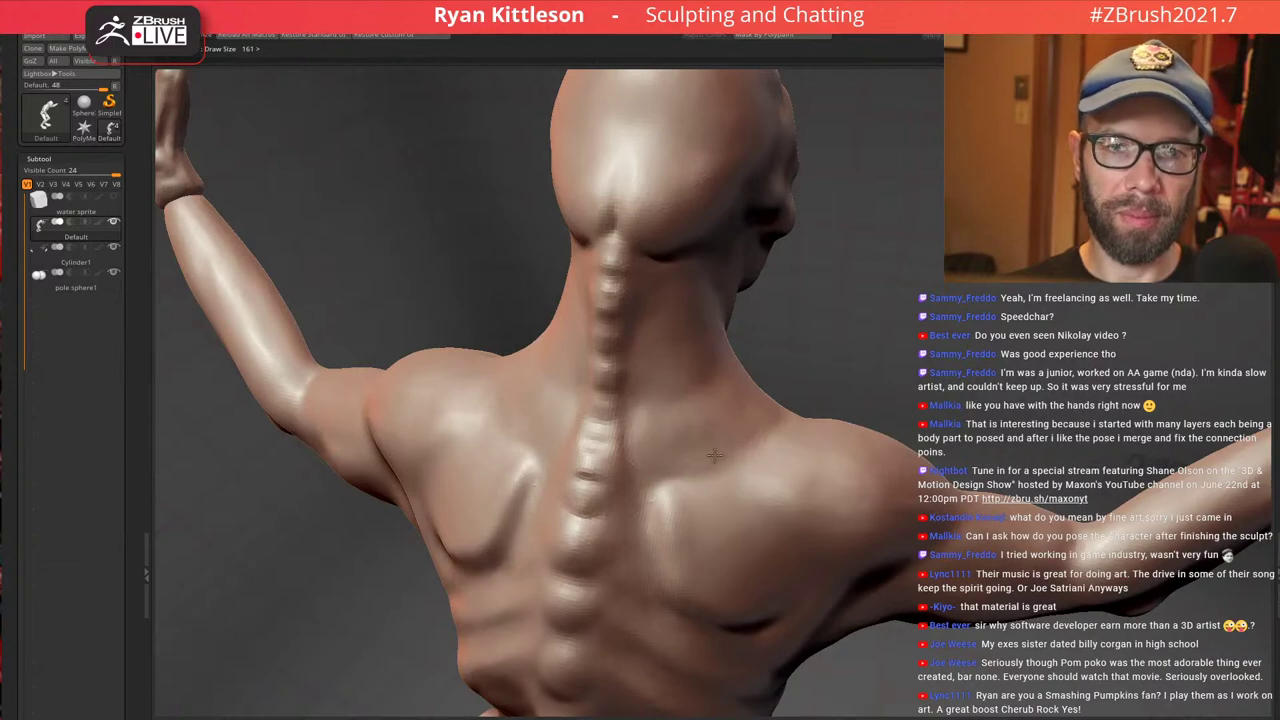
Inspect the upper arm and the whole figure from the front, down to the legs
{"action": "right_click_drag", "start_coordinate": [745, 458], "coordinate": [709, 423]}
{"action": "right_click_drag", "start_coordinate": [828, 348], "coordinate": [889, 322]}
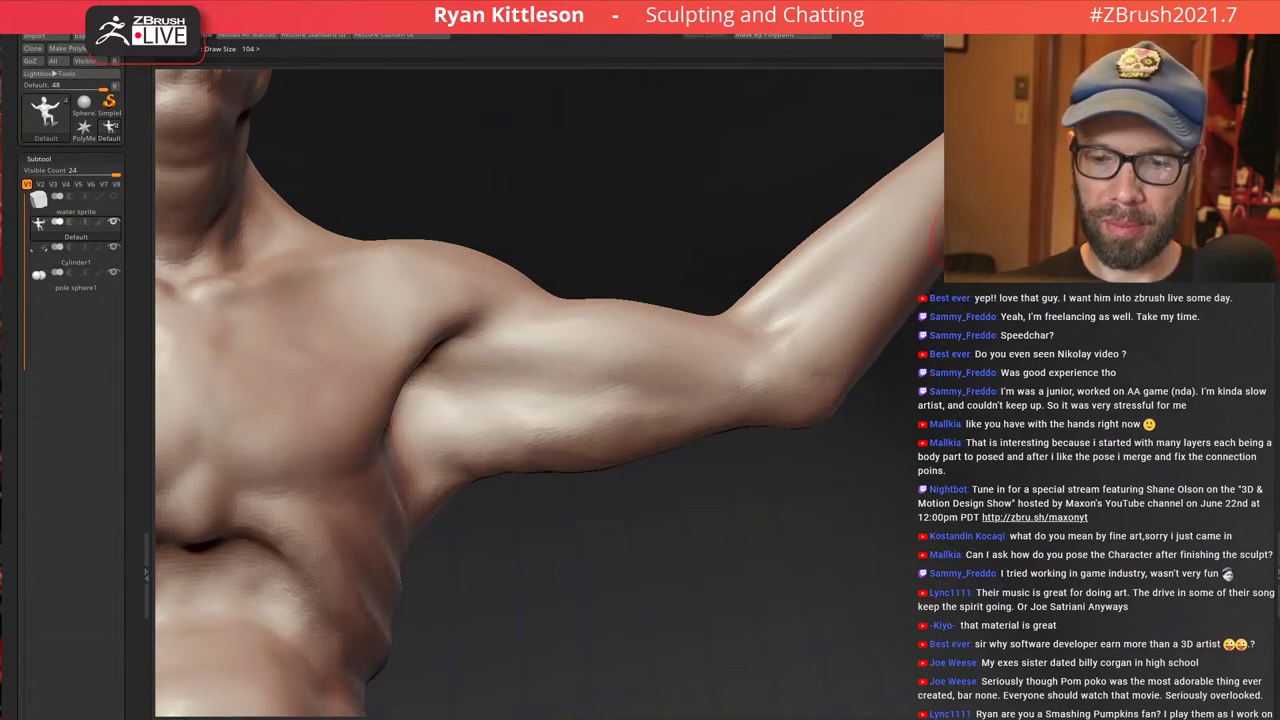
{"action": "right_click_drag", "start_coordinate": [943, 245], "coordinate": [923, 280], "text": "ctrl"}
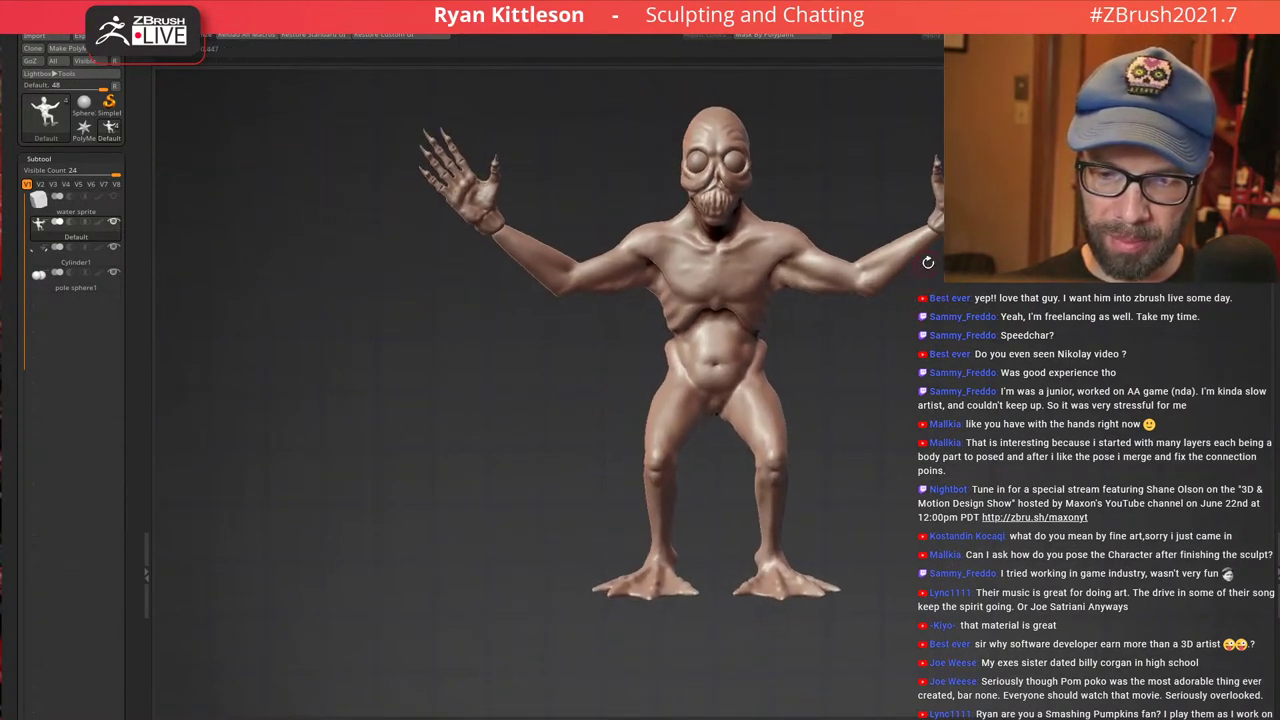
{"action": "left_click_drag", "start_coordinate": [924, 244], "coordinate": [776, 259]}
{"action": "right_click_drag", "start_coordinate": [776, 259], "coordinate": [592, 308], "text": "alt"}
{"action": "right_click_drag", "start_coordinate": [862, 281], "coordinate": [1010, 240]}
{"action": "mouse_move", "coordinate": [873, 420]}
{"action": "right_mouse_down", "text": "alt"}
{"action": "mouse_move", "coordinate": [847, 269]}
{"action": "mouse_move", "coordinate": [930, 268]}
{"action": "mouse_move", "coordinate": [884, 270]}
{"action": "right_mouse_up", "text": "alt"}
{"action": "right_click_drag", "start_coordinate": [884, 270], "coordinate": [812, 200], "text": "alt"}
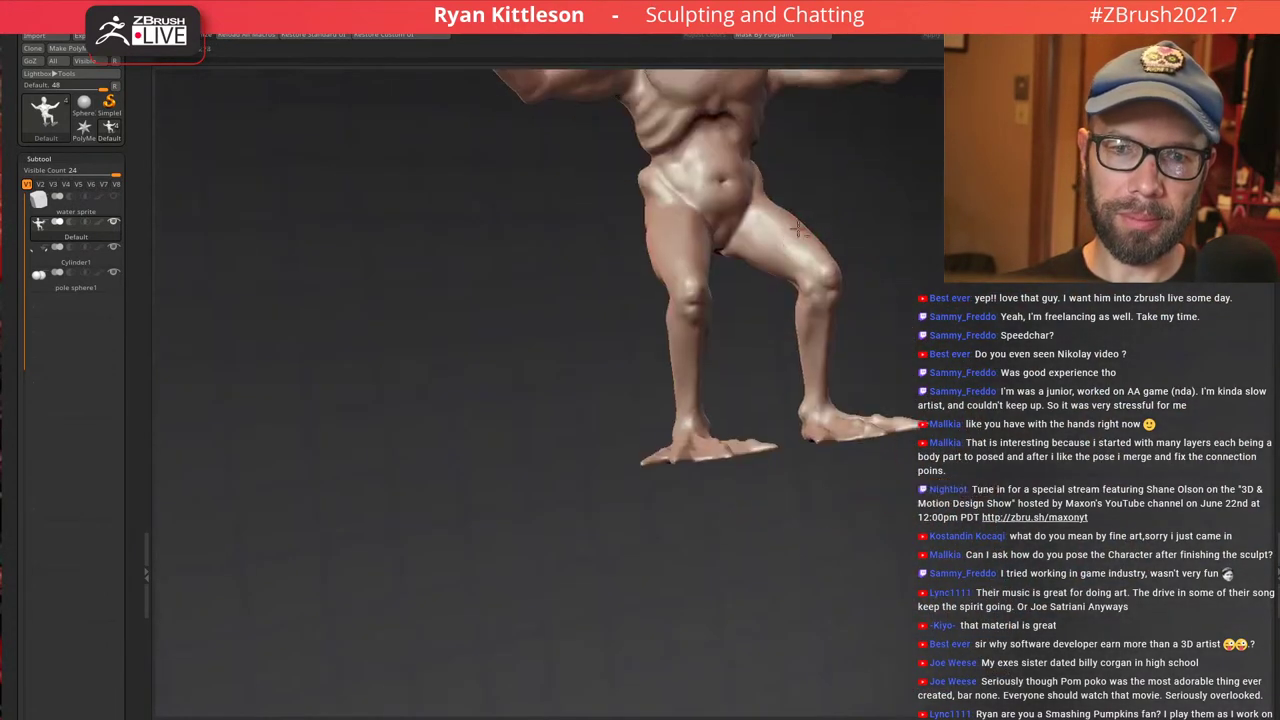
Carve the edge of the calf muscle and a groove toward the ankle on the inner lower leg with draw size 305
{"action": "mouse_move", "coordinate": [830, 260]}
{"action": "right_mouse_down", "text": "ctrl"}
{"action": "mouse_move", "coordinate": [846, 408]}
{"action": "mouse_move", "coordinate": [825, 258]}
{"action": "mouse_move", "coordinate": [858, 272]}
{"action": "right_mouse_up", "text": "ctrl"}
{"action": "key", "text": "bracketright"}
{"action": "left_click_drag", "start_coordinate": [797, 338], "coordinate": [738, 514]}
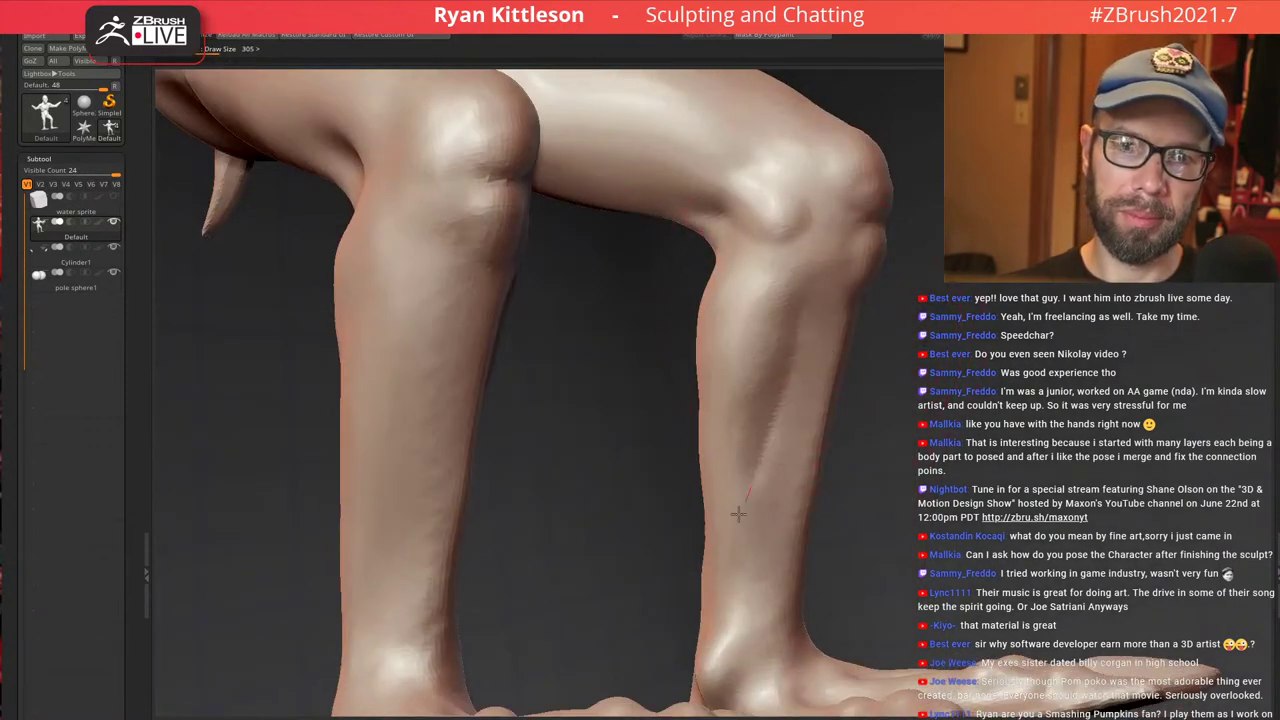
{"action": "left_click_drag", "start_coordinate": [743, 429], "coordinate": [722, 462]}
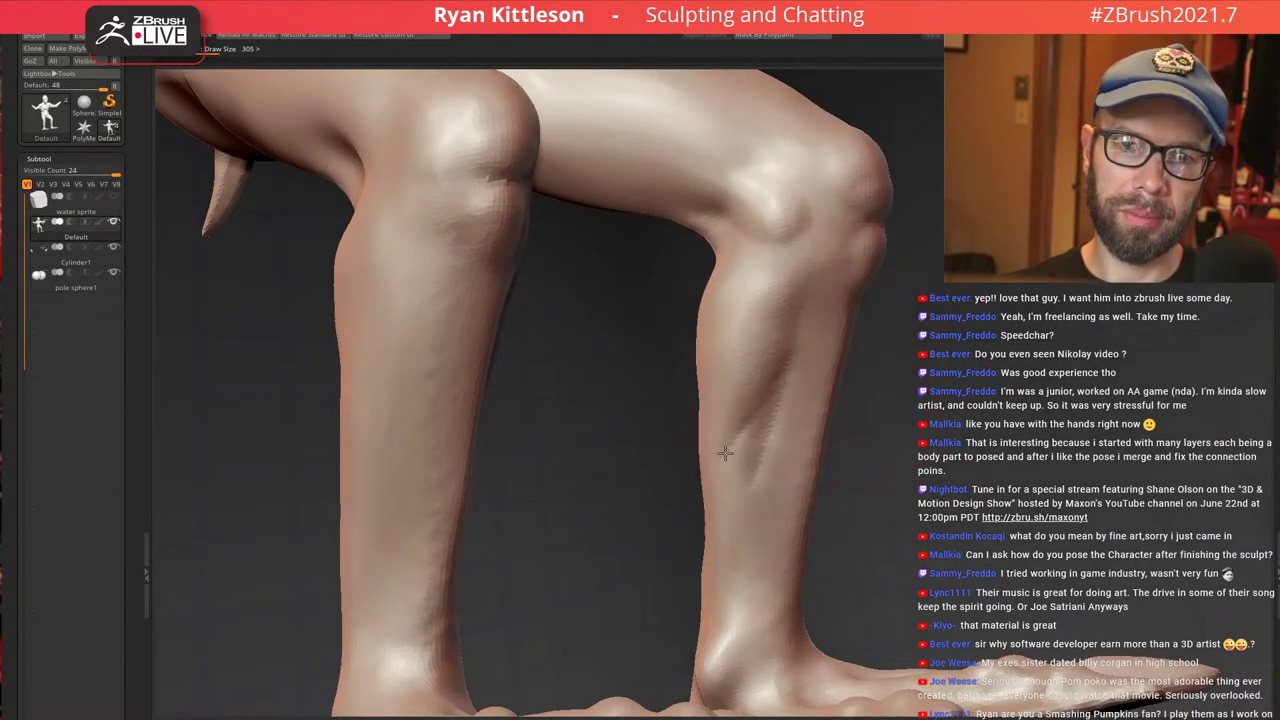
{"action": "left_click_drag", "start_coordinate": [788, 352], "coordinate": [724, 458]}
{"action": "left_click_drag", "start_coordinate": [780, 404], "coordinate": [751, 577]}
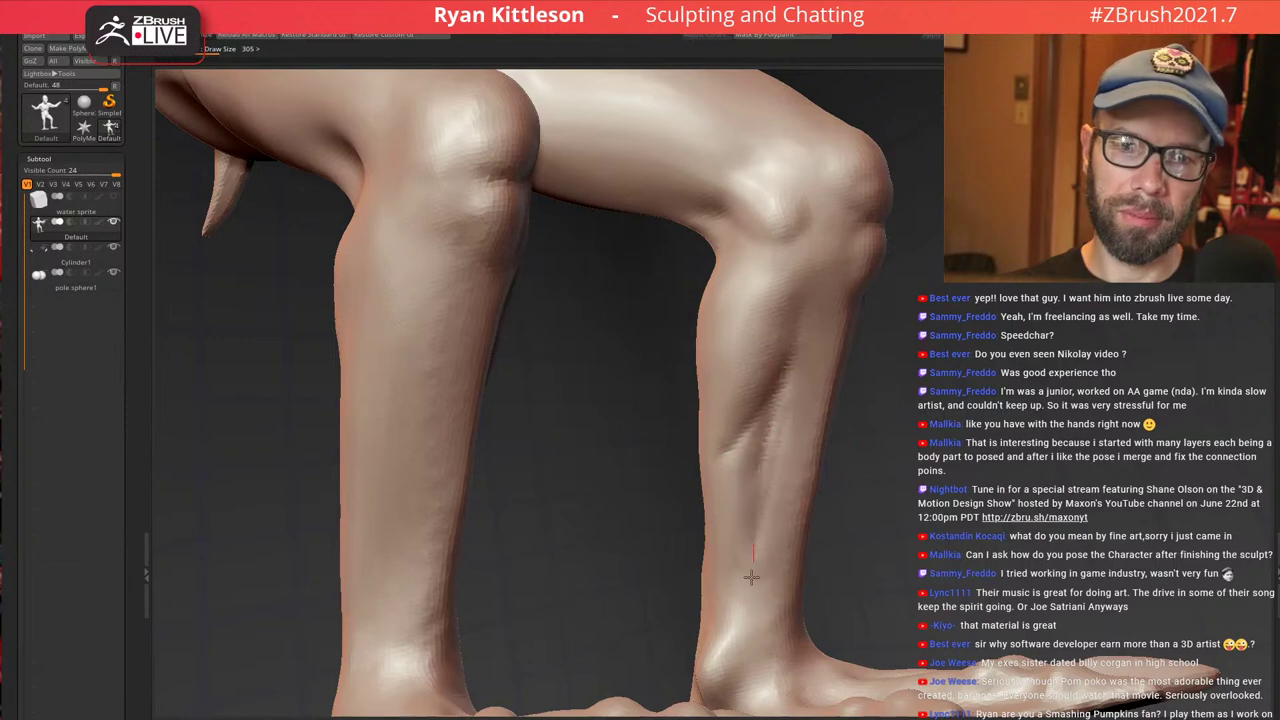
Continue the calf muscle's lower edge around the inner back of the leg and define the tendon toward the heel
{"action": "right_click_drag", "start_coordinate": [769, 447], "coordinate": [920, 456]}
{"action": "left_click_drag", "start_coordinate": [742, 458], "coordinate": [713, 489]}
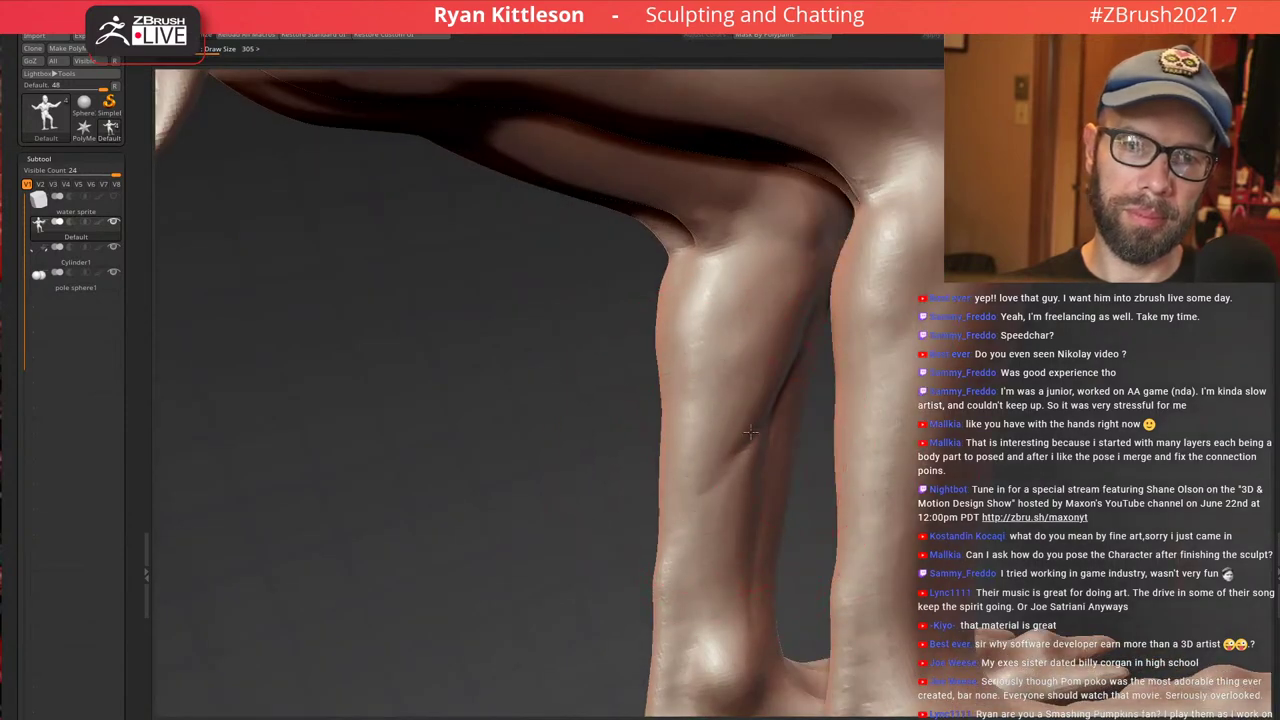
{"action": "right_click_drag", "start_coordinate": [750, 432], "coordinate": [690, 440]}
{"action": "left_click_drag", "start_coordinate": [720, 478], "coordinate": [691, 570]}
{"action": "left_click_drag", "start_coordinate": [716, 500], "coordinate": [692, 610]}
Sculpt the muscle line on the outer side of the lower leg from below the knee down toward the ankle
{"action": "right_click_drag", "start_coordinate": [645, 500], "coordinate": [709, 494]}
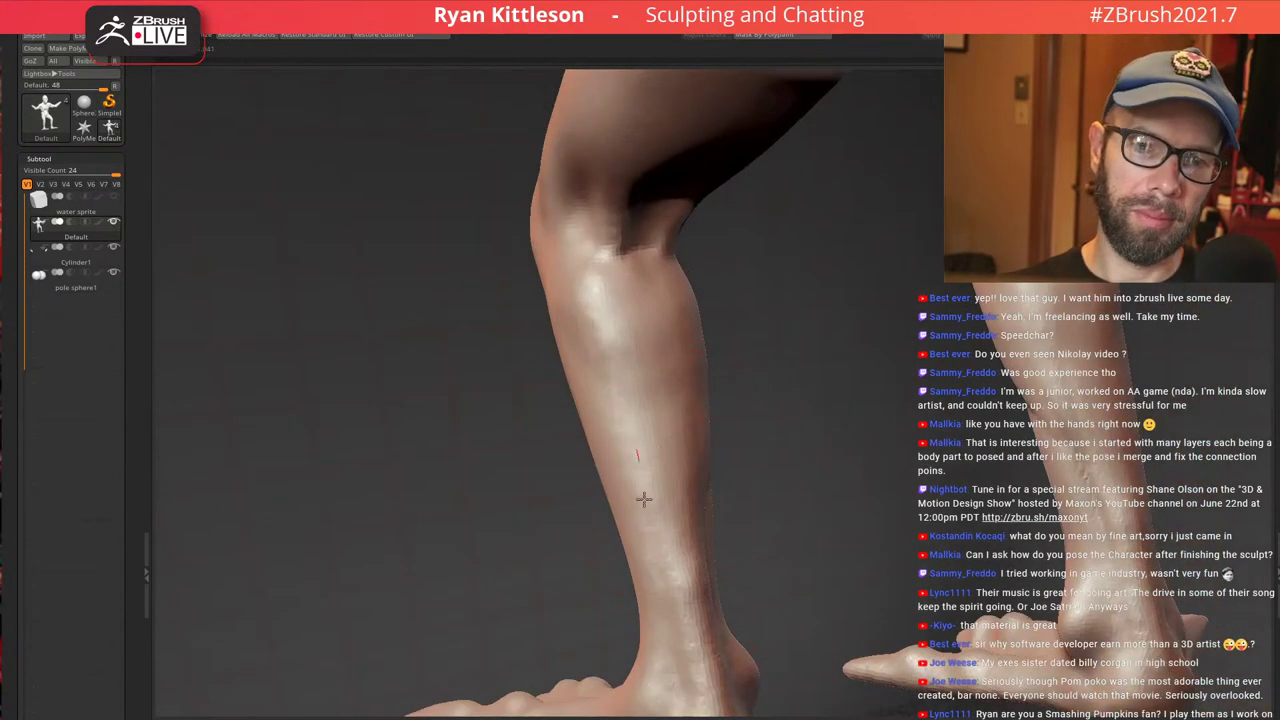
{"action": "left_click_drag", "start_coordinate": [644, 499], "coordinate": [652, 548]}
{"action": "right_click_drag", "start_coordinate": [645, 490], "coordinate": [725, 470]}
{"action": "mouse_move", "coordinate": [535, 345]}
{"action": "left_mouse_down"}
{"action": "mouse_move", "coordinate": [631, 454]}
{"action": "mouse_move", "coordinate": [668, 545]}
{"action": "left_mouse_up"}
{"action": "left_click_drag", "start_coordinate": [545, 355], "coordinate": [643, 460]}
Shape the upper calf and the division between its two heads at the back of the leg with draw size 126
{"action": "key", "text": "["}
{"action": "key", "text": "["}
{"action": "key", "text": "["}
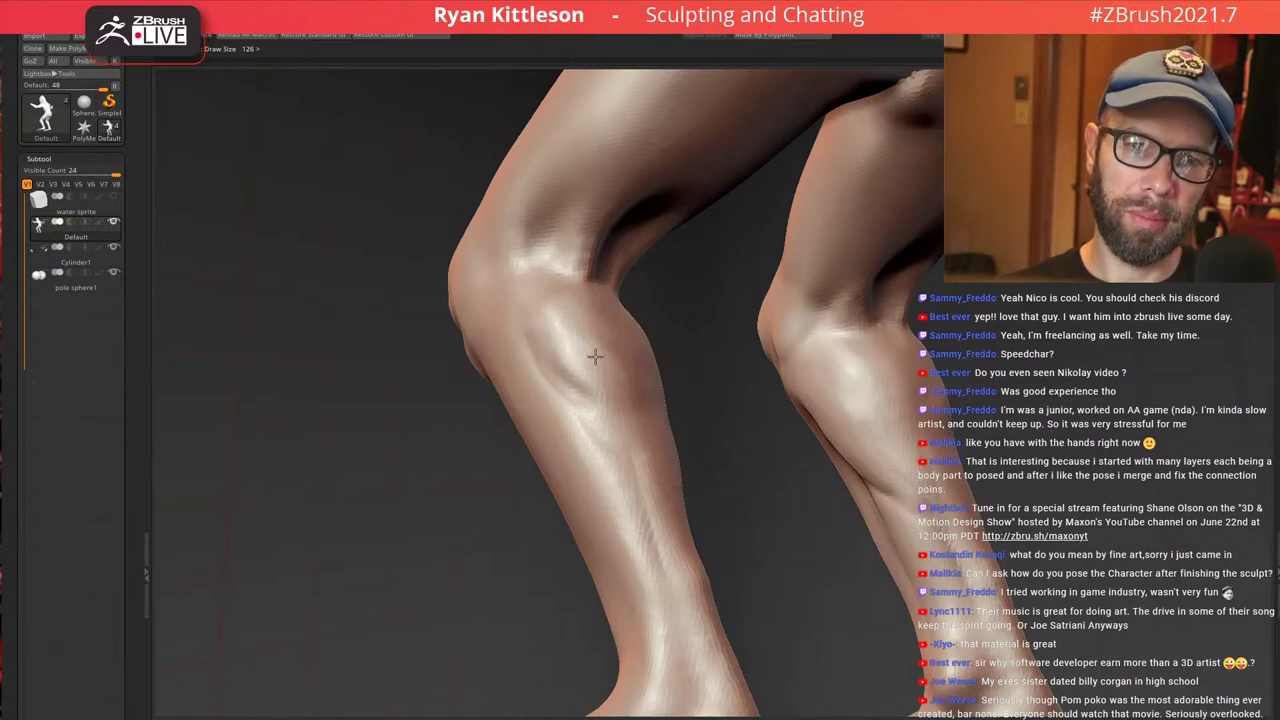
{"action": "mouse_move", "coordinate": [643, 383]}
{"action": "right_mouse_down"}
{"action": "mouse_move", "coordinate": [686, 406]}
{"action": "mouse_move", "coordinate": [716, 395]}
{"action": "right_mouse_up"}
{"action": "mouse_move", "coordinate": [711, 346]}
{"action": "left_mouse_down"}
{"action": "mouse_move", "coordinate": [747, 396]}
{"action": "mouse_move", "coordinate": [686, 427]}
{"action": "left_mouse_up"}
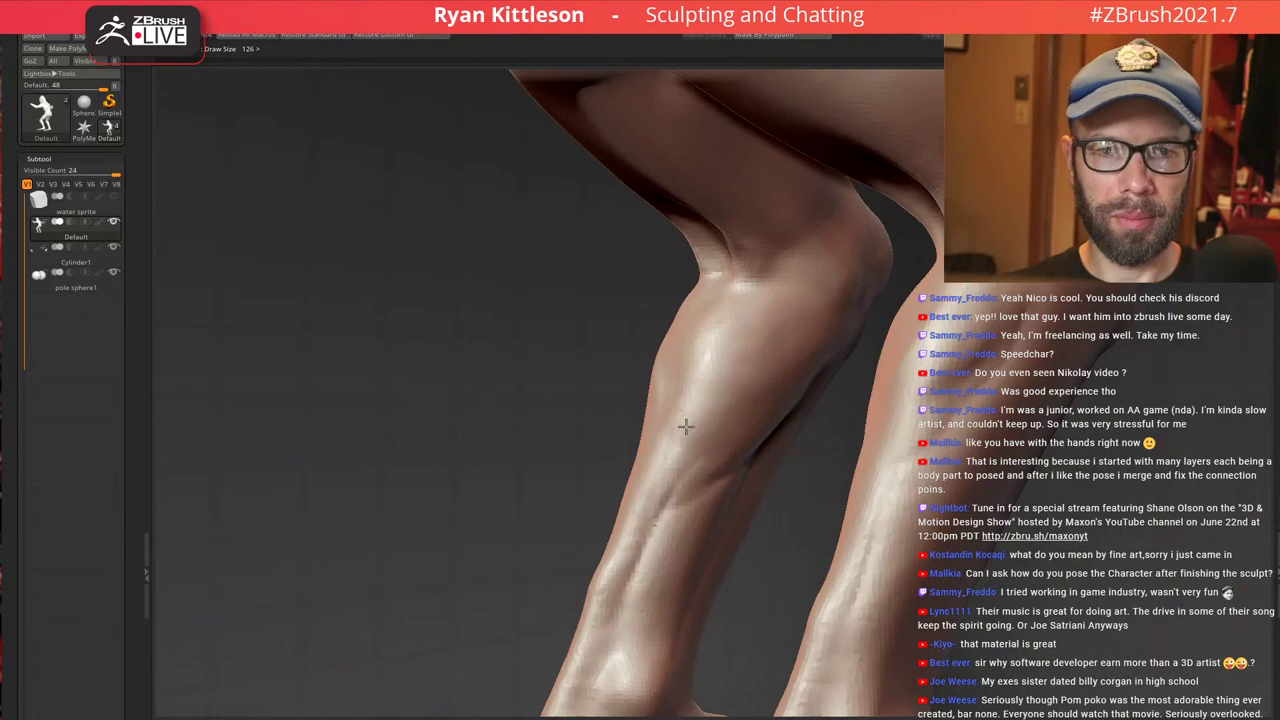
{"action": "left_click_drag", "start_coordinate": [710, 349], "coordinate": [802, 331]}
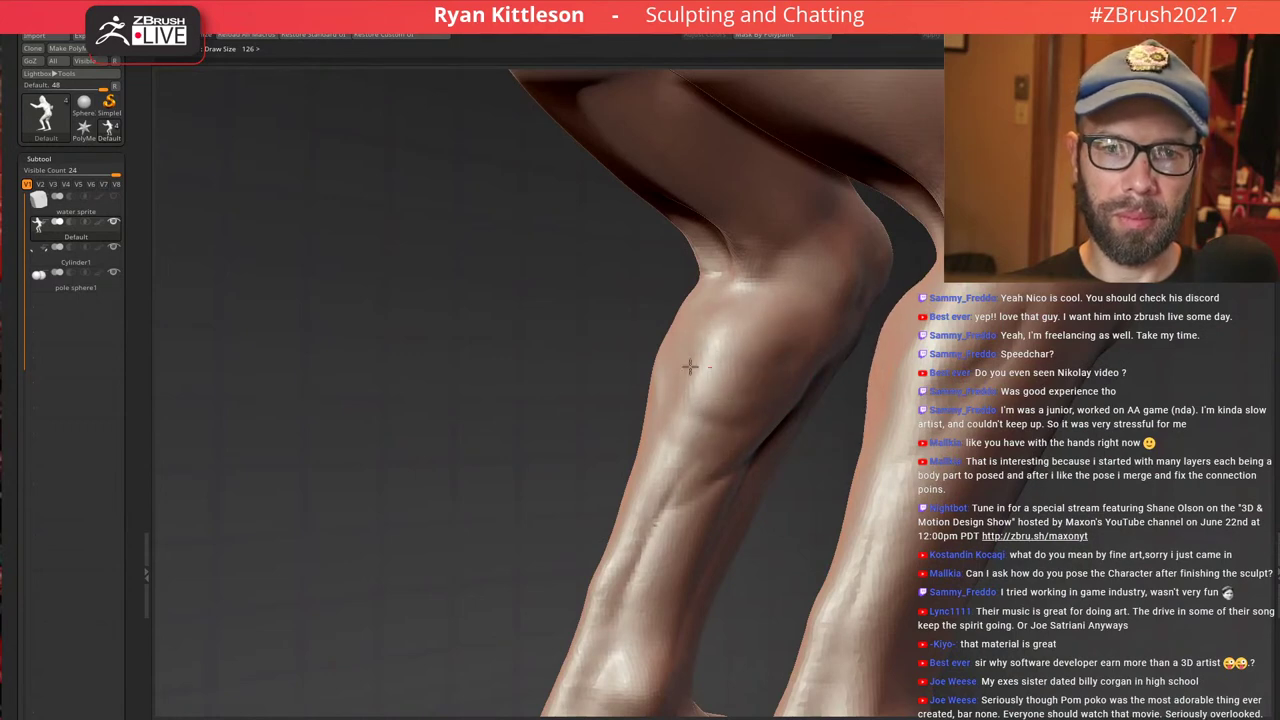
{"action": "right_click_drag", "start_coordinate": [689, 366], "coordinate": [794, 349]}
{"action": "left_click_drag", "start_coordinate": [666, 332], "coordinate": [678, 430]}
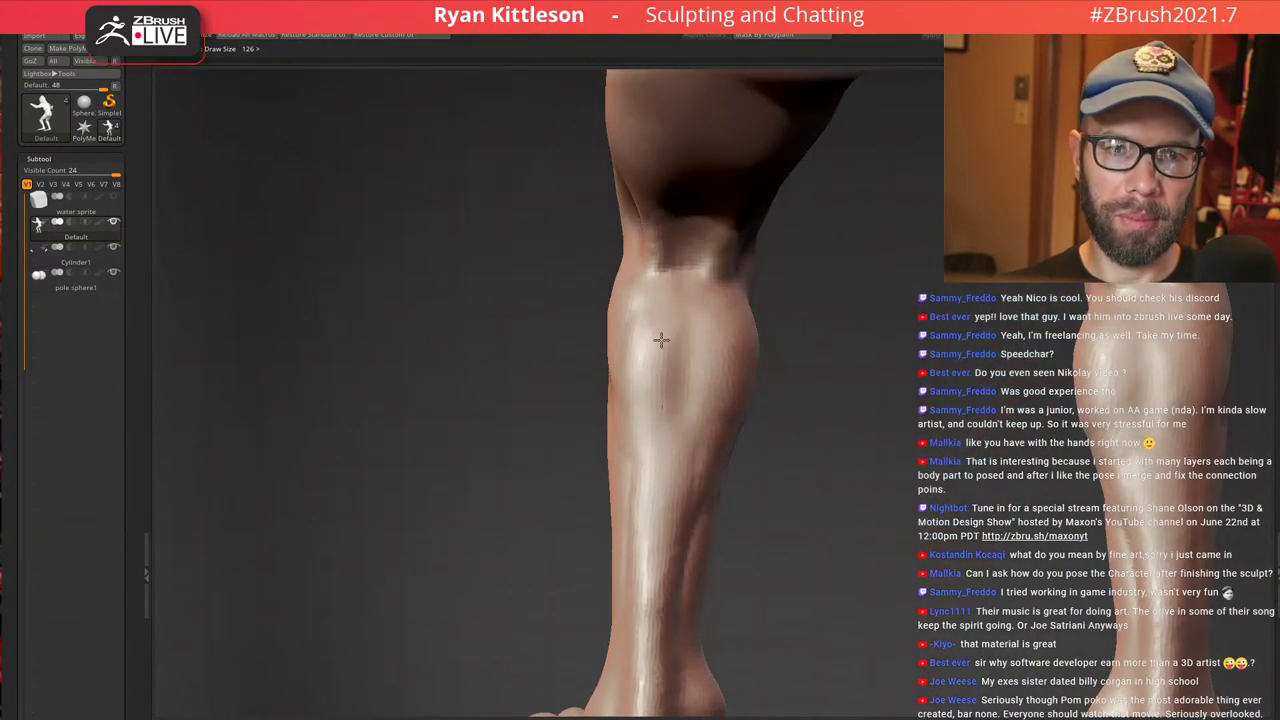
Shape and smooth the outer lower leg where the calf muscle narrows toward the ankle
{"action": "mouse_move", "coordinate": [655, 398]}
{"action": "right_mouse_down"}
{"action": "mouse_move", "coordinate": [705, 416]}
{"action": "mouse_move", "coordinate": [803, 413]}
{"action": "right_mouse_up"}
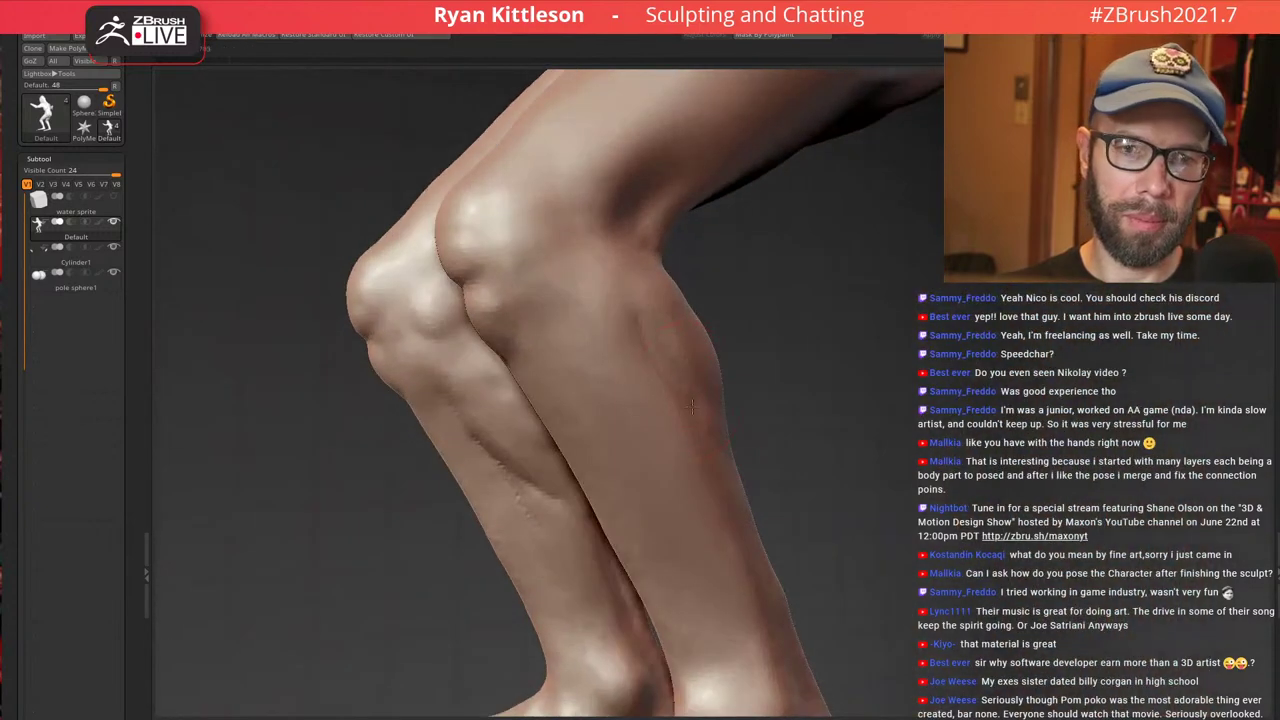
{"action": "right_click_drag", "start_coordinate": [707, 395], "coordinate": [716, 436]}
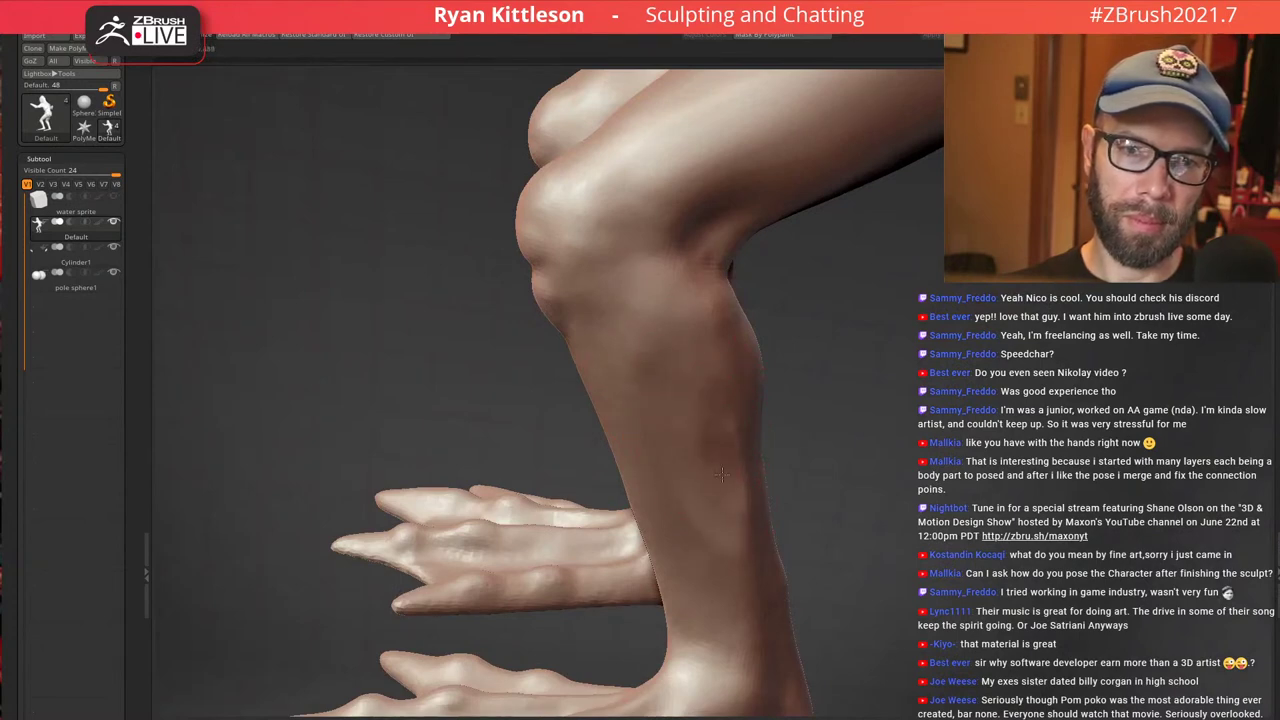
{"action": "right_click_drag", "start_coordinate": [755, 470], "coordinate": [750, 405]}
{"action": "mouse_move", "coordinate": [738, 478]}
{"action": "left_mouse_down"}
{"action": "mouse_move", "coordinate": [765, 502]}
{"action": "mouse_move", "coordinate": [723, 480]}
{"action": "left_mouse_up"}
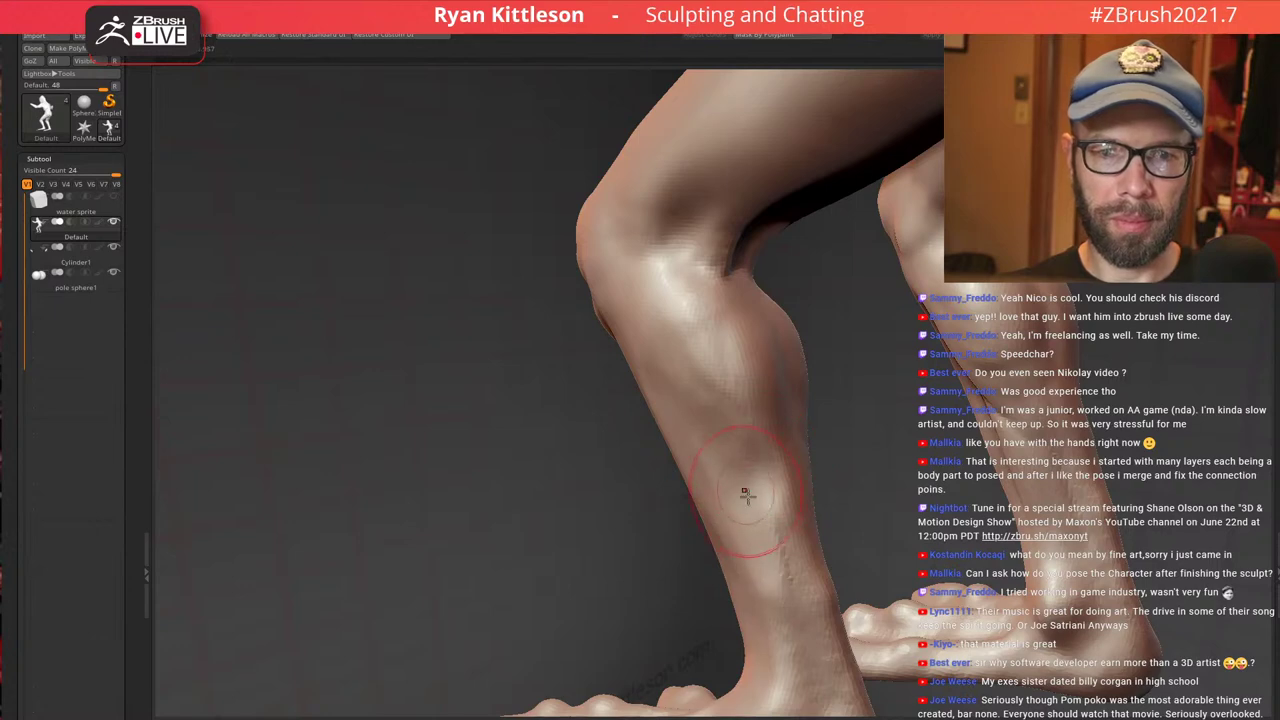
{"action": "mouse_move", "coordinate": [747, 497]}
{"action": "right_mouse_down"}
{"action": "mouse_move", "coordinate": [828, 460]}
{"action": "mouse_move", "coordinate": [745, 560]}
{"action": "mouse_move", "coordinate": [751, 575]}
{"action": "mouse_move", "coordinate": [760, 508]}
{"action": "right_mouse_up"}
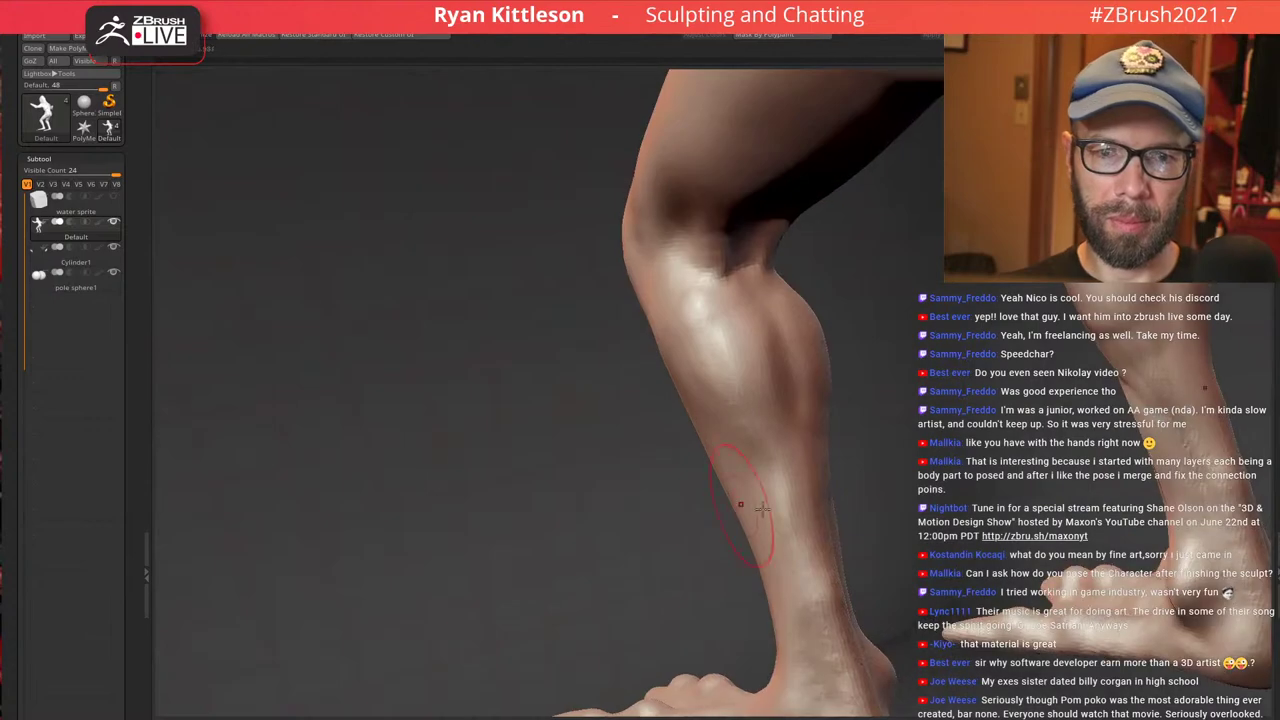
{"action": "left_click_drag", "start_coordinate": [762, 490], "coordinate": [794, 492], "text": "shift"}
{"action": "mouse_move", "coordinate": [794, 492]}
{"action": "right_mouse_down"}
{"action": "mouse_move", "coordinate": [820, 488]}
{"action": "mouse_move", "coordinate": [884, 364]}
{"action": "mouse_move", "coordinate": [846, 346]}
{"action": "mouse_move", "coordinate": [846, 440]}
{"action": "right_mouse_up"}
Refine the back of the lower leg above the ankle and heel with draw size 93
{"action": "left_click_drag", "start_coordinate": [804, 434], "coordinate": [809, 372]}
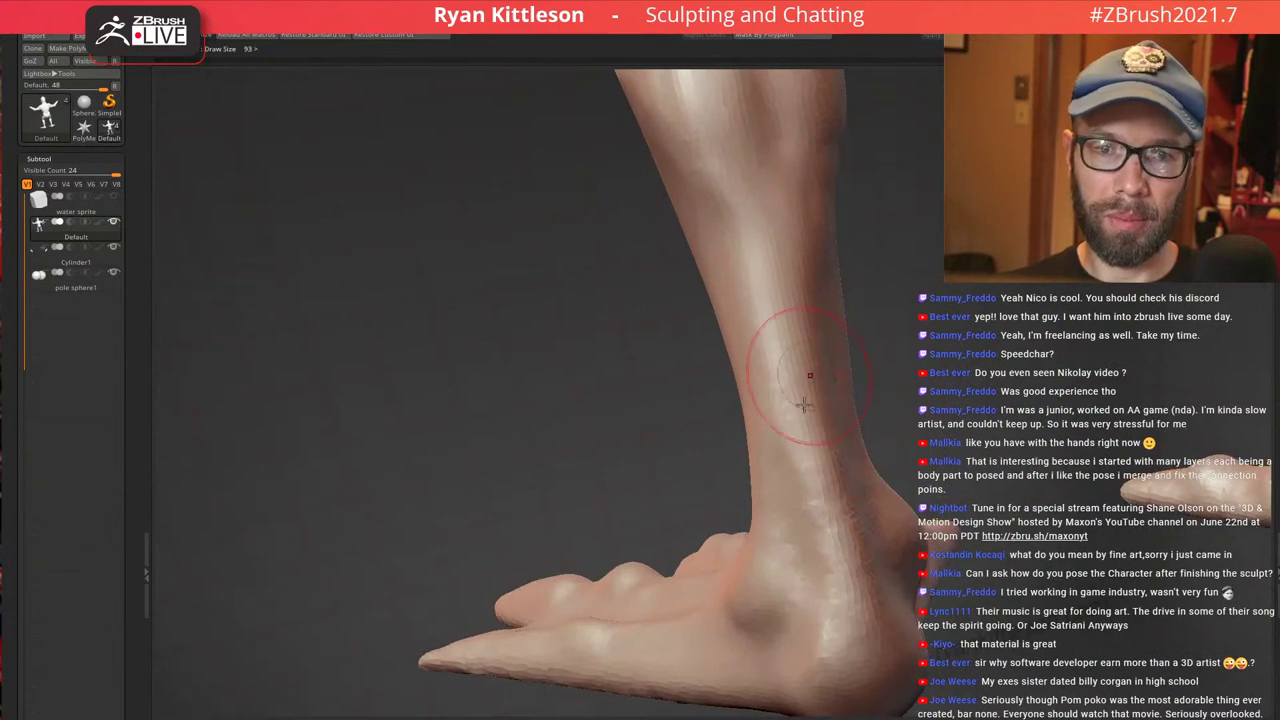
{"action": "right_click_drag", "start_coordinate": [809, 372], "coordinate": [771, 380]}
{"action": "right_click_drag", "start_coordinate": [855, 364], "coordinate": [848, 366]}
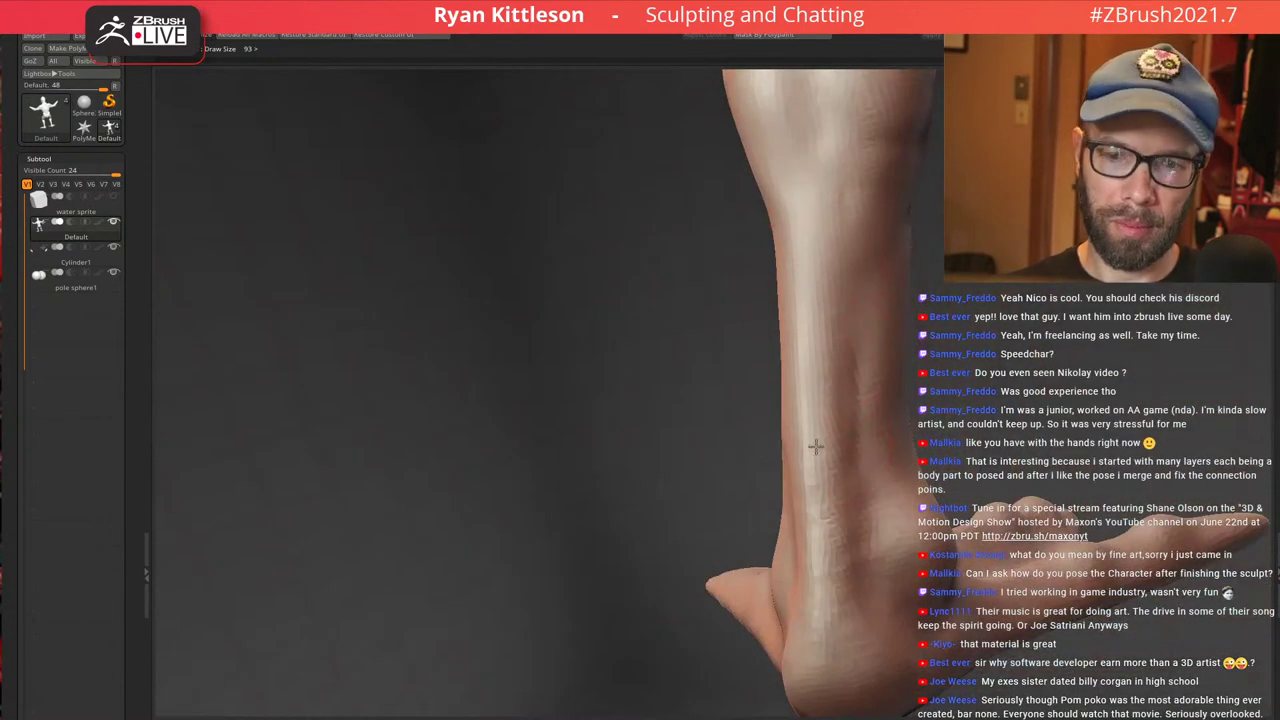
{"action": "right_click_drag", "start_coordinate": [838, 419], "coordinate": [791, 335]}
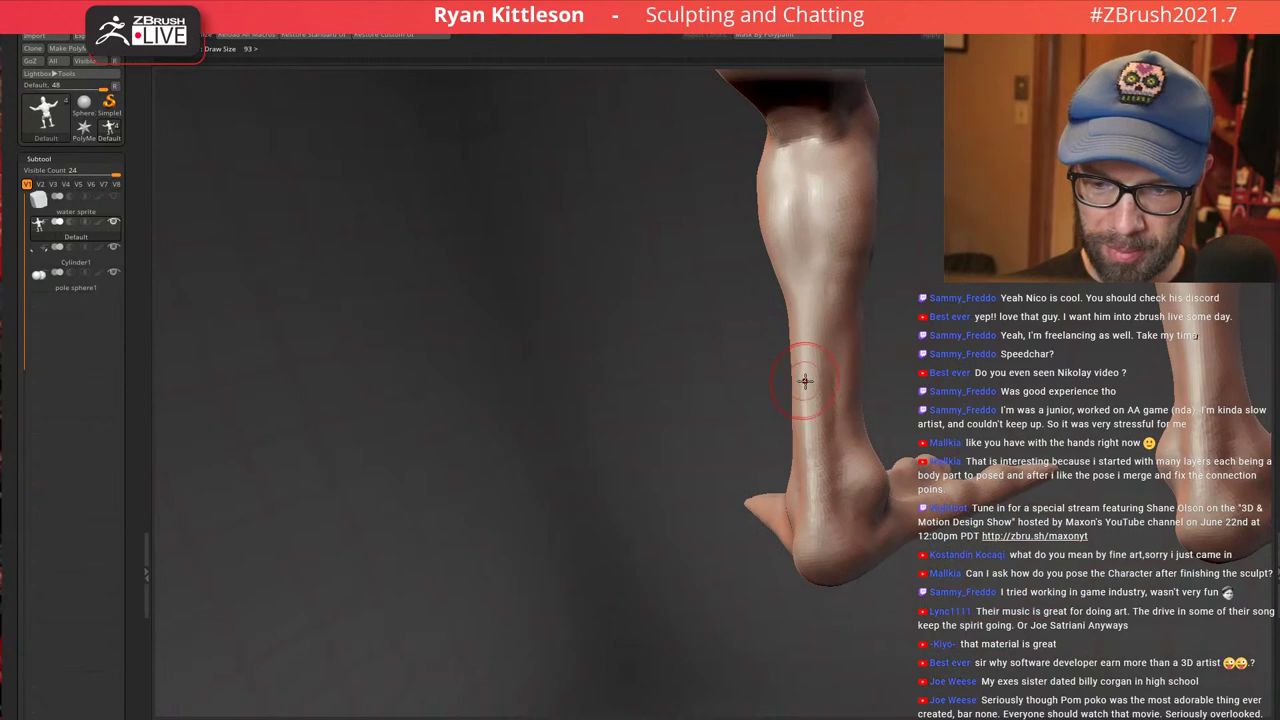
Refine the outer calf and the shin with draw size 124, and smooth the edge of the inner calf muscle
{"action": "right_click_drag", "start_coordinate": [805, 381], "coordinate": [729, 223]}
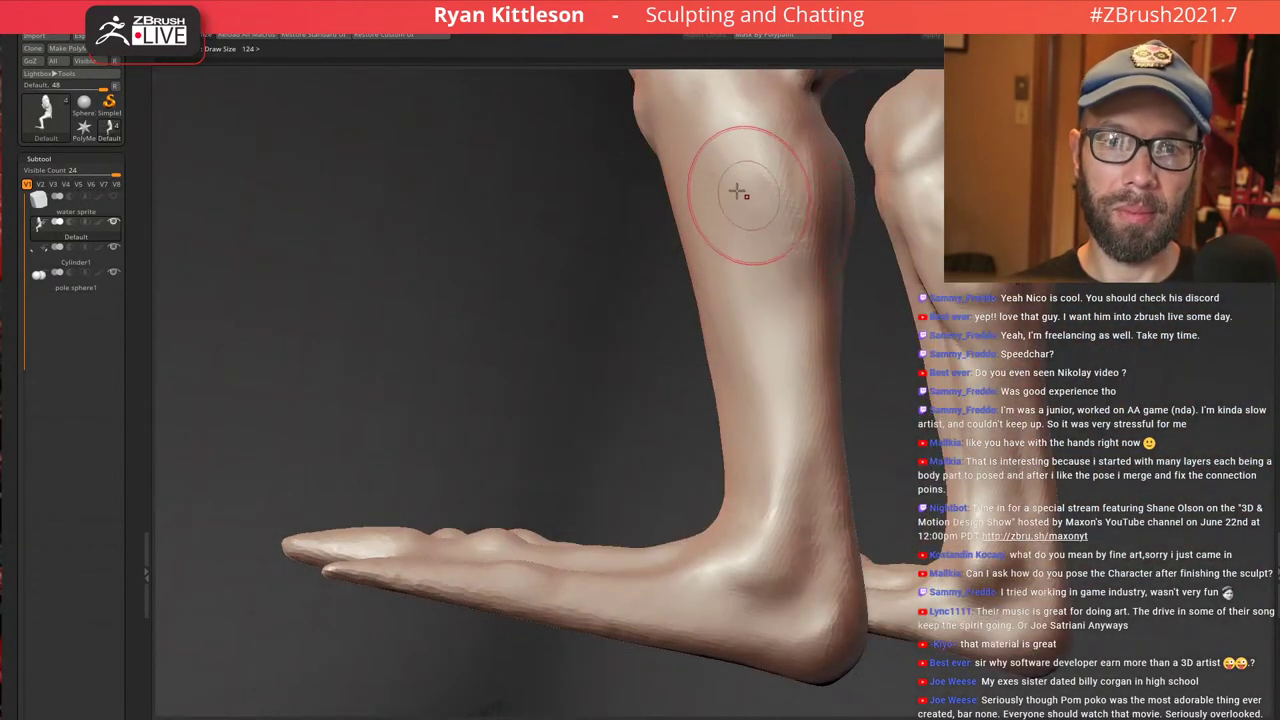
{"action": "left_click_drag", "start_coordinate": [737, 190], "coordinate": [787, 247]}
{"action": "right_click_drag", "start_coordinate": [759, 257], "coordinate": [791, 412]}
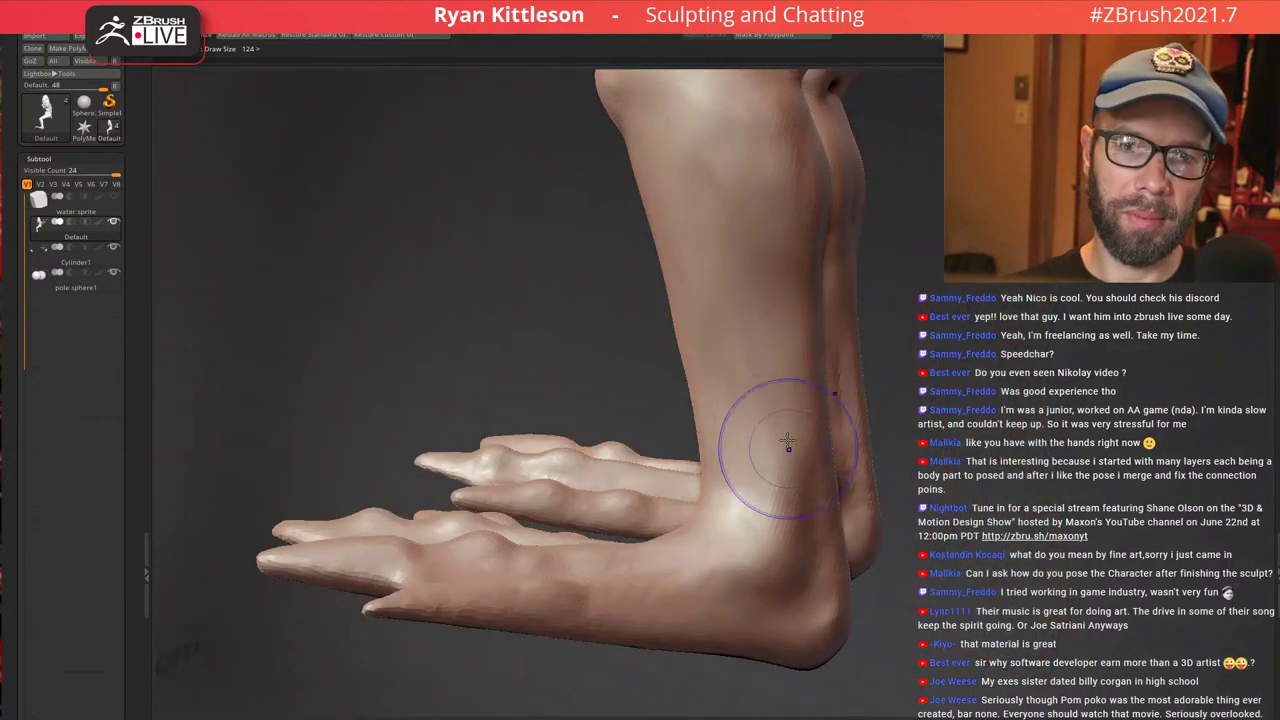
{"action": "mouse_move", "coordinate": [702, 260]}
{"action": "right_mouse_down"}
{"action": "mouse_move", "coordinate": [766, 272]}
{"action": "mouse_move", "coordinate": [758, 254]}
{"action": "right_mouse_up"}
{"action": "left_click_drag", "start_coordinate": [686, 163], "coordinate": [704, 259]}
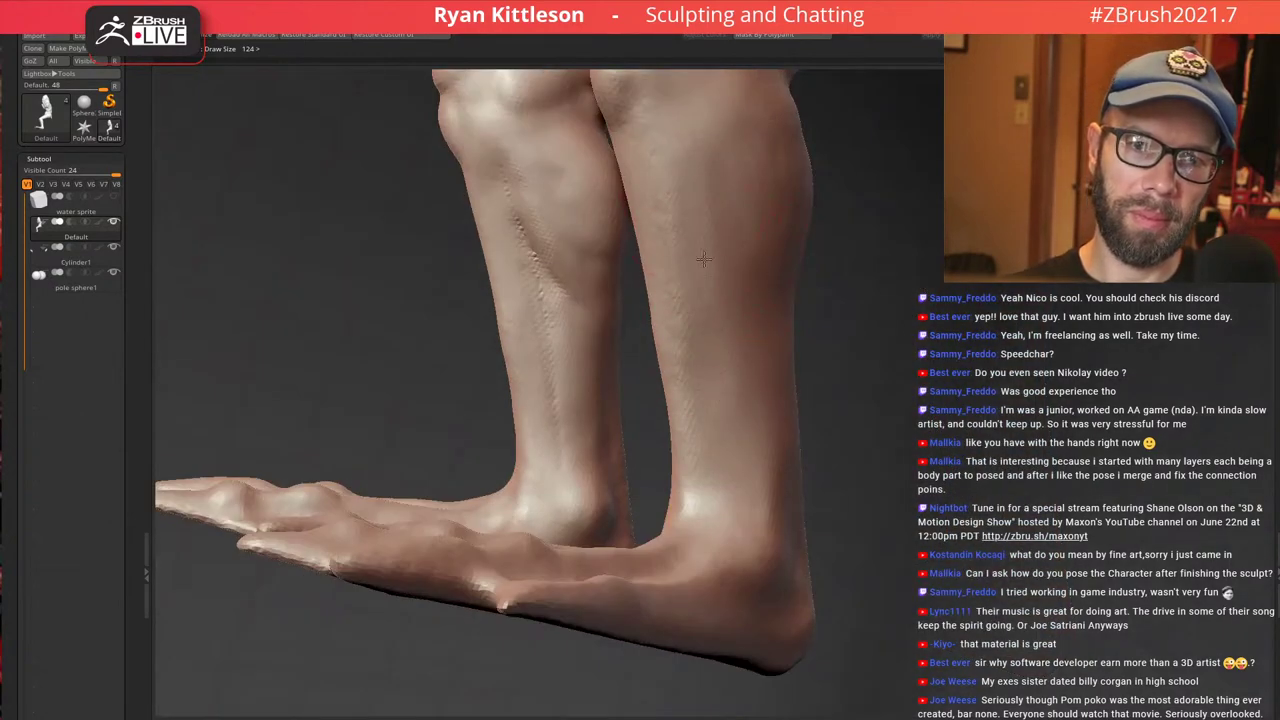
{"action": "mouse_move", "coordinate": [749, 434]}
{"action": "right_mouse_down"}
{"action": "mouse_move", "coordinate": [771, 287]}
{"action": "mouse_move", "coordinate": [808, 274]}
{"action": "right_mouse_up"}
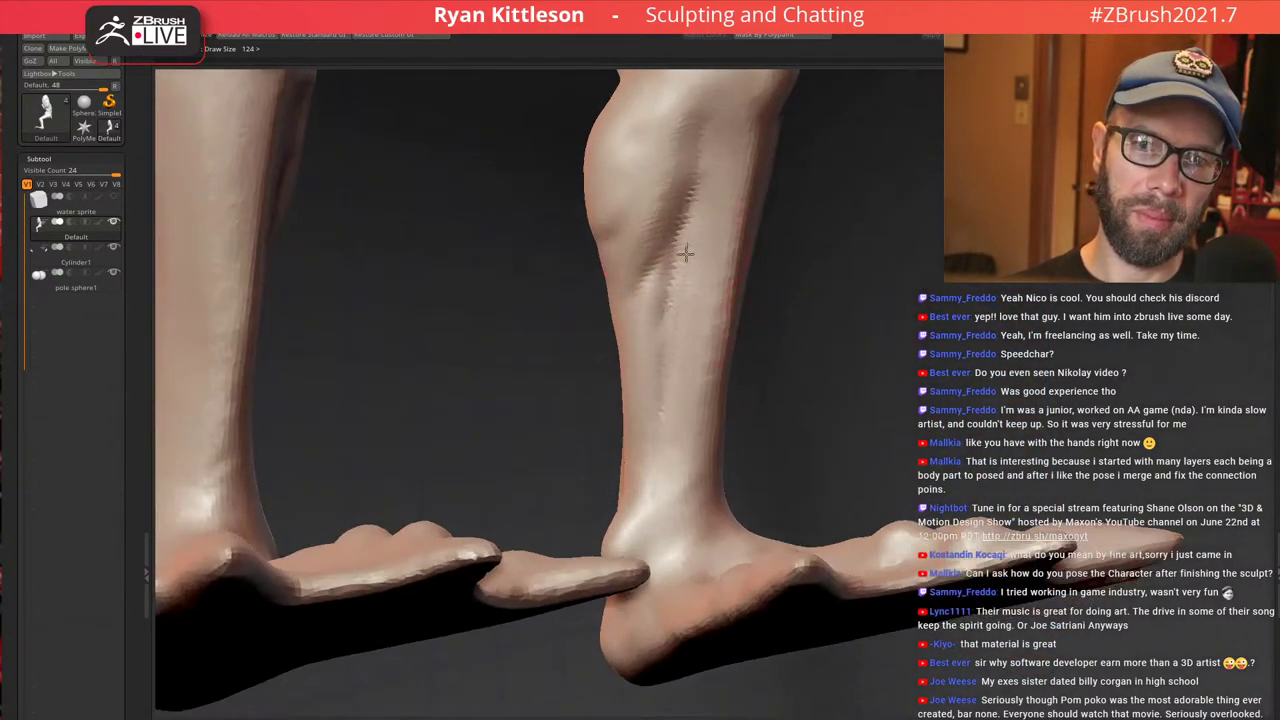
{"action": "mouse_move", "coordinate": [677, 251]}
{"action": "left_mouse_down", "text": "shift"}
{"action": "mouse_move", "coordinate": [686, 186]}
{"action": "mouse_move", "coordinate": [654, 271]}
{"action": "mouse_move", "coordinate": [662, 238]}
{"action": "left_mouse_up", "text": "shift"}
Define the inner side of the knee where it meets the top of the calf with draw size 225
{"action": "right_click_drag", "start_coordinate": [712, 202], "coordinate": [737, 437], "text": "alt"}
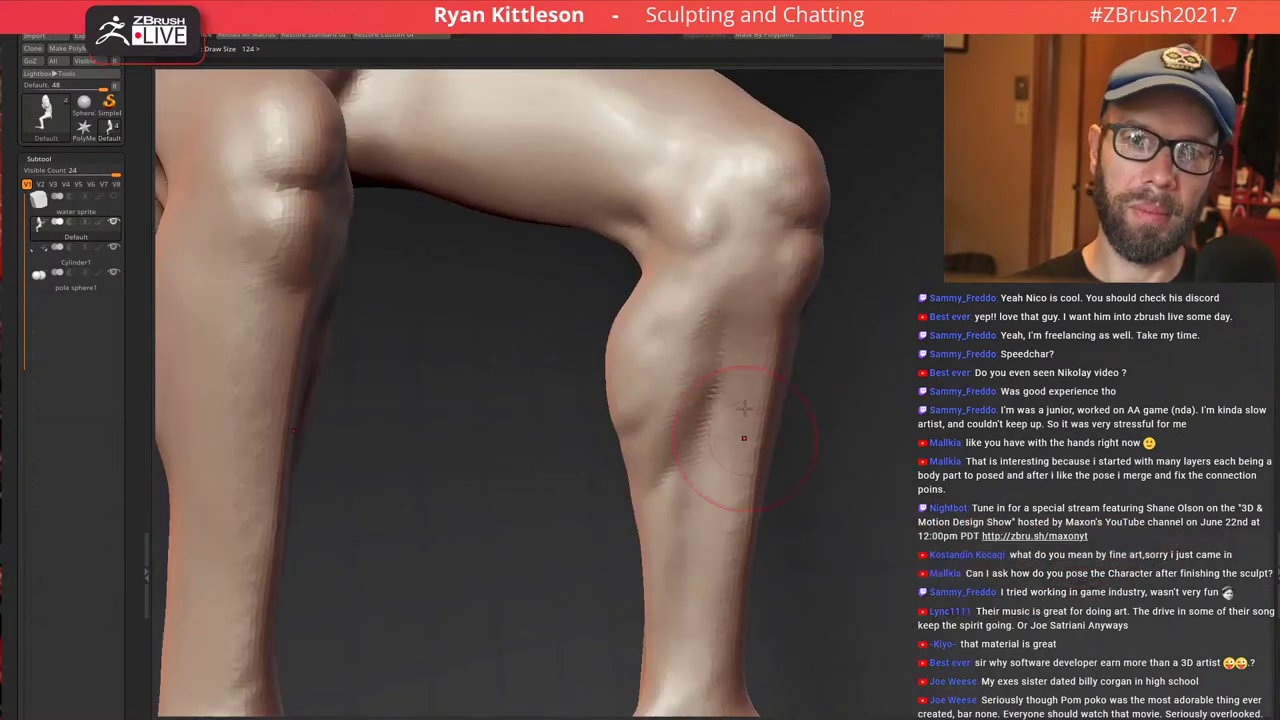
{"action": "mouse_move", "coordinate": [737, 357]}
{"action": "right_mouse_down", "text": "ctrl"}
{"action": "mouse_move", "coordinate": [729, 324]}
{"action": "mouse_move", "coordinate": [693, 347]}
{"action": "right_mouse_up", "text": "ctrl"}
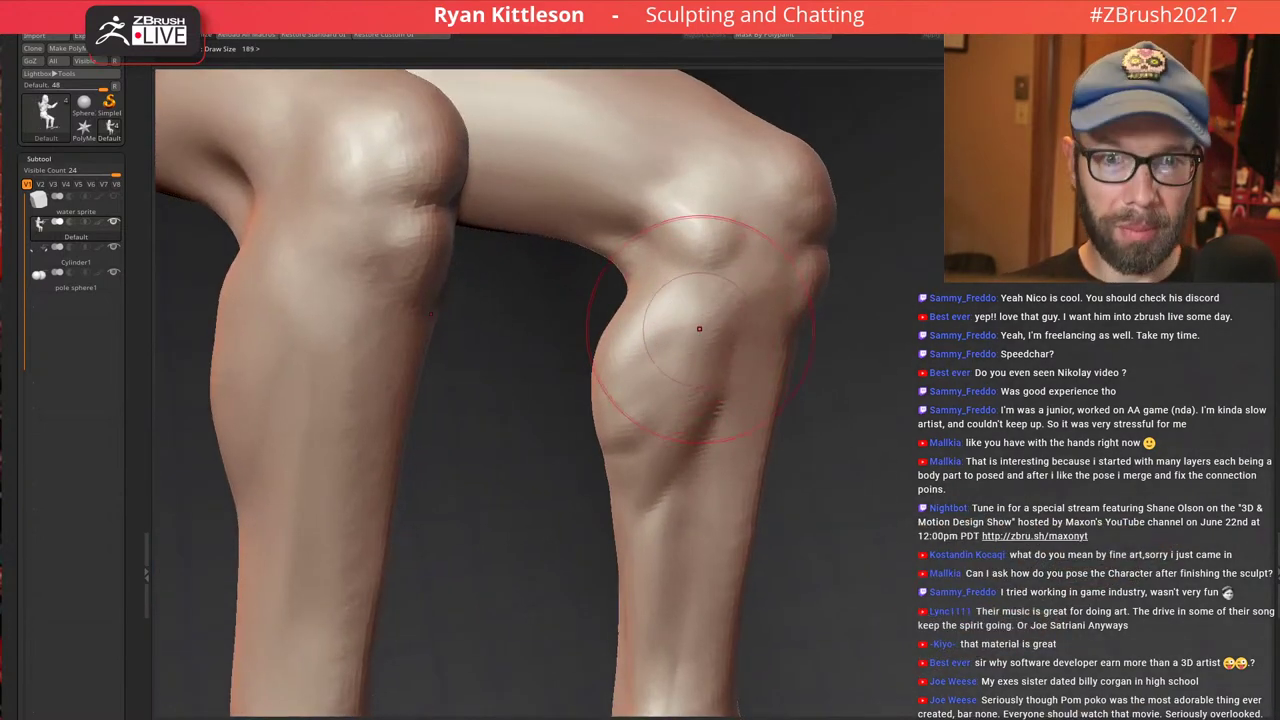
{"action": "left_click_drag", "start_coordinate": [650, 281], "coordinate": [721, 296]}
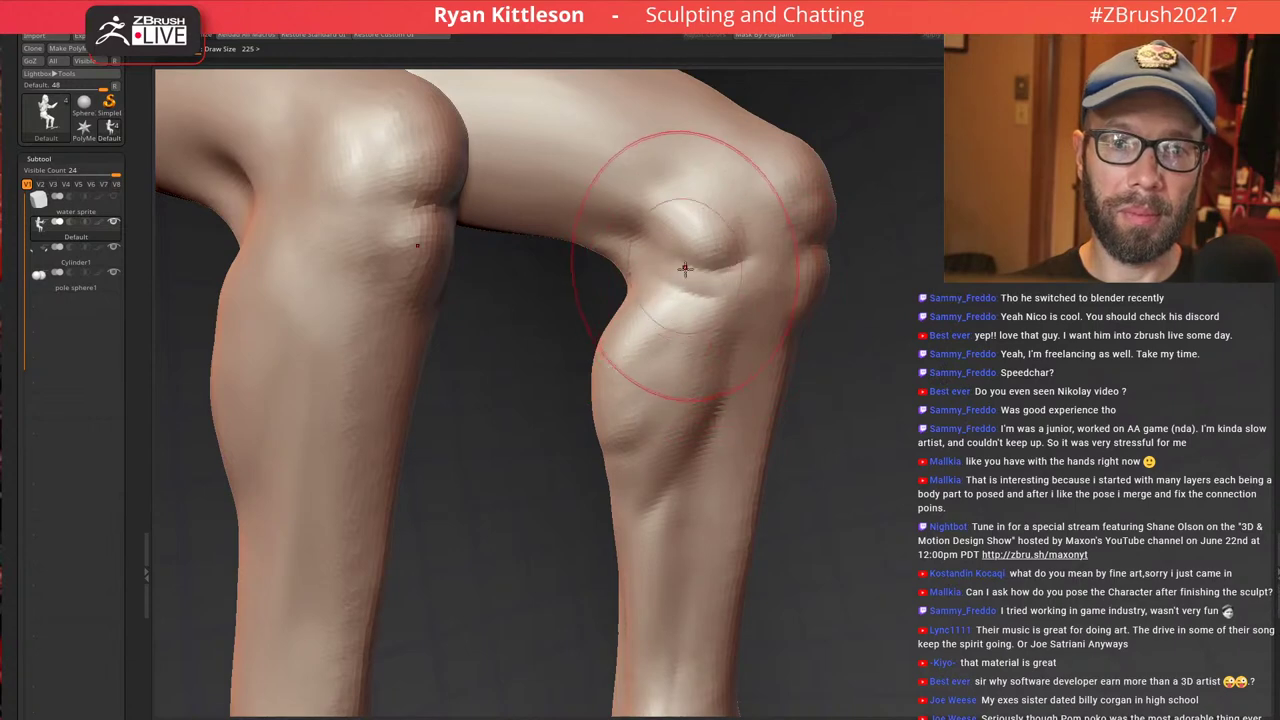
{"action": "right_click_drag", "start_coordinate": [685, 268], "coordinate": [734, 271]}
{"action": "left_click_drag", "start_coordinate": [685, 277], "coordinate": [631, 280]}
{"action": "right_click_drag", "start_coordinate": [631, 282], "coordinate": [705, 288]}
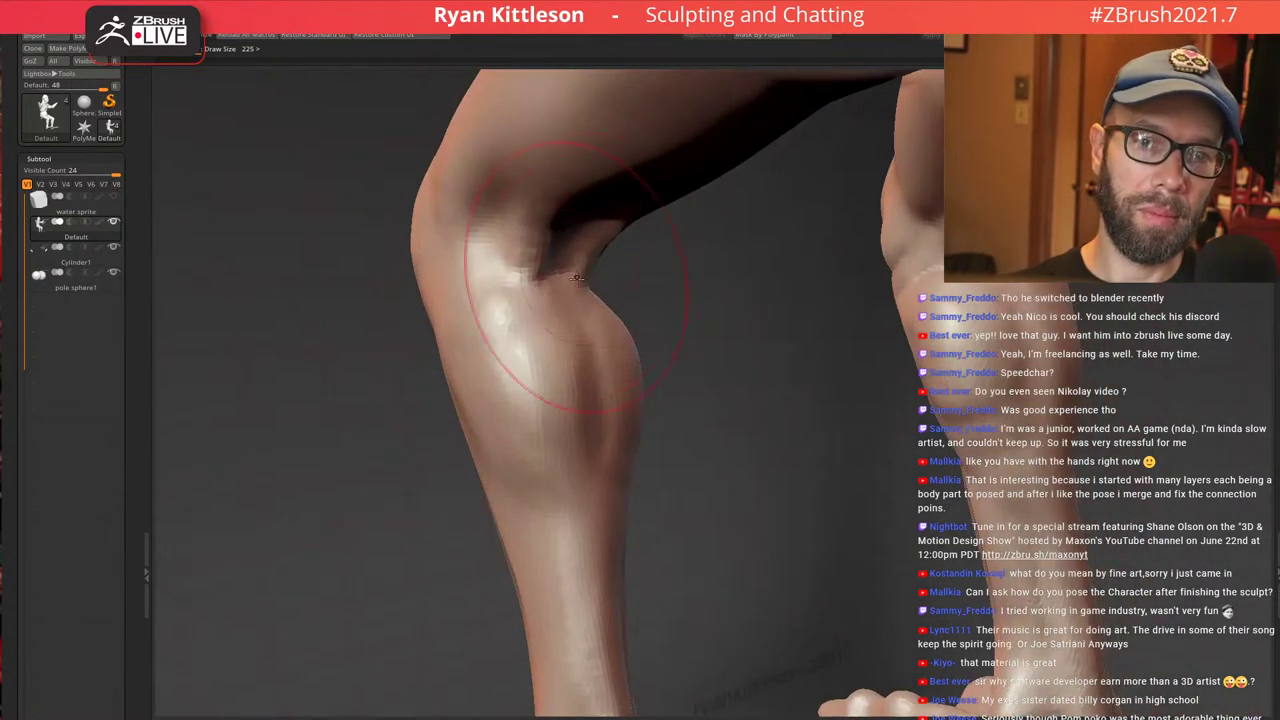
Refine the back of the knee and continue around to its outer side with draw size 225
{"action": "left_click_drag", "start_coordinate": [577, 279], "coordinate": [541, 287]}
{"action": "right_click_drag", "start_coordinate": [541, 290], "coordinate": [518, 272]}
{"action": "left_click_drag", "start_coordinate": [526, 268], "coordinate": [465, 257]}
{"action": "right_click_drag", "start_coordinate": [463, 257], "coordinate": [396, 253]}
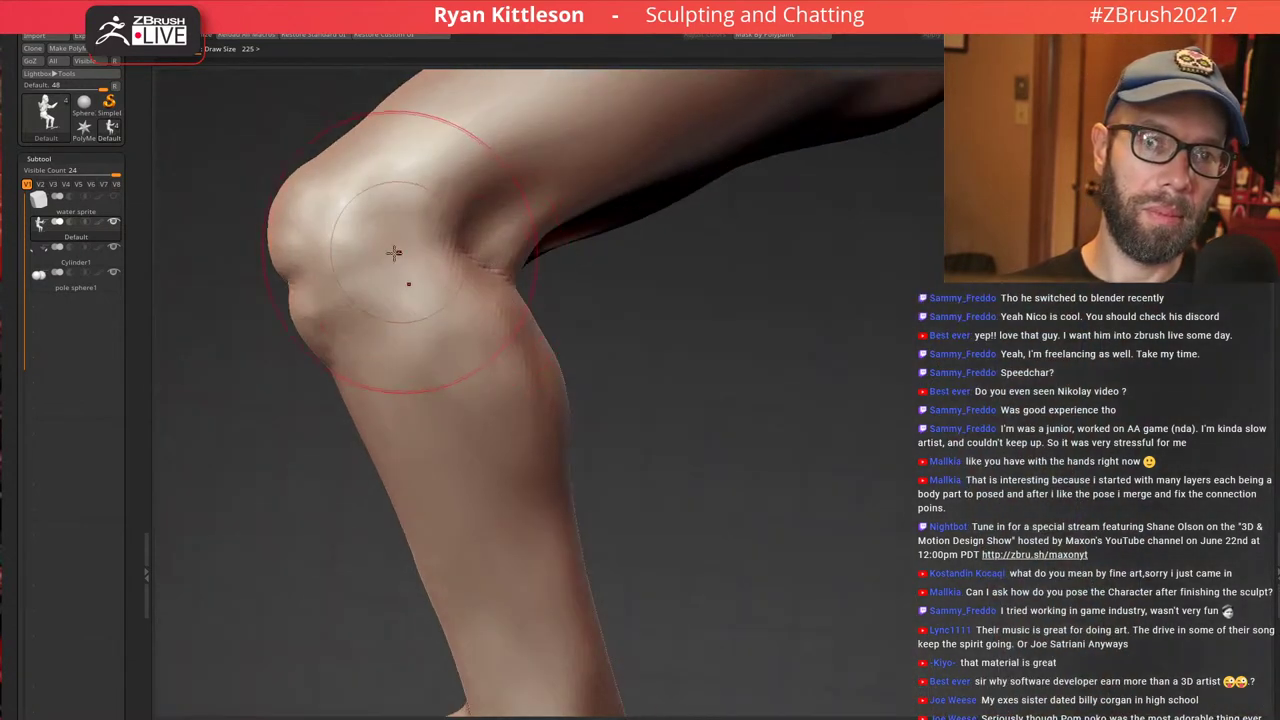
{"action": "left_click_drag", "start_coordinate": [394, 252], "coordinate": [477, 285]}
Carve the separation between biceps and triceps on the inner upper arm with draw size 117 and smooth the biceps above it
{"action": "right_click_drag", "start_coordinate": [614, 305], "coordinate": [394, 205], "text": "ctrl"}
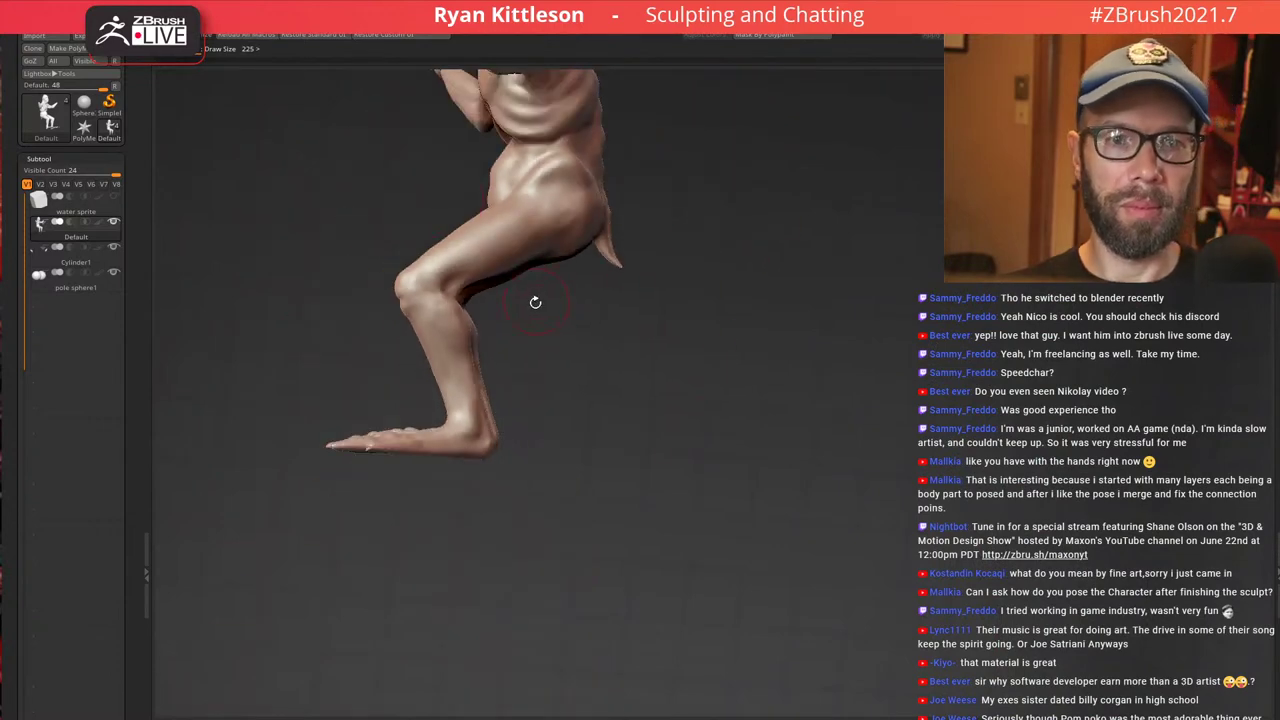
{"action": "right_click_drag", "start_coordinate": [491, 309], "coordinate": [826, 346]}
{"action": "right_click_drag", "start_coordinate": [676, 278], "coordinate": [715, 412], "text": "alt"}
{"action": "right_click_drag", "start_coordinate": [762, 374], "coordinate": [733, 315], "text": "alt"}
{"action": "right_click_drag", "start_coordinate": [715, 392], "coordinate": [699, 410]}
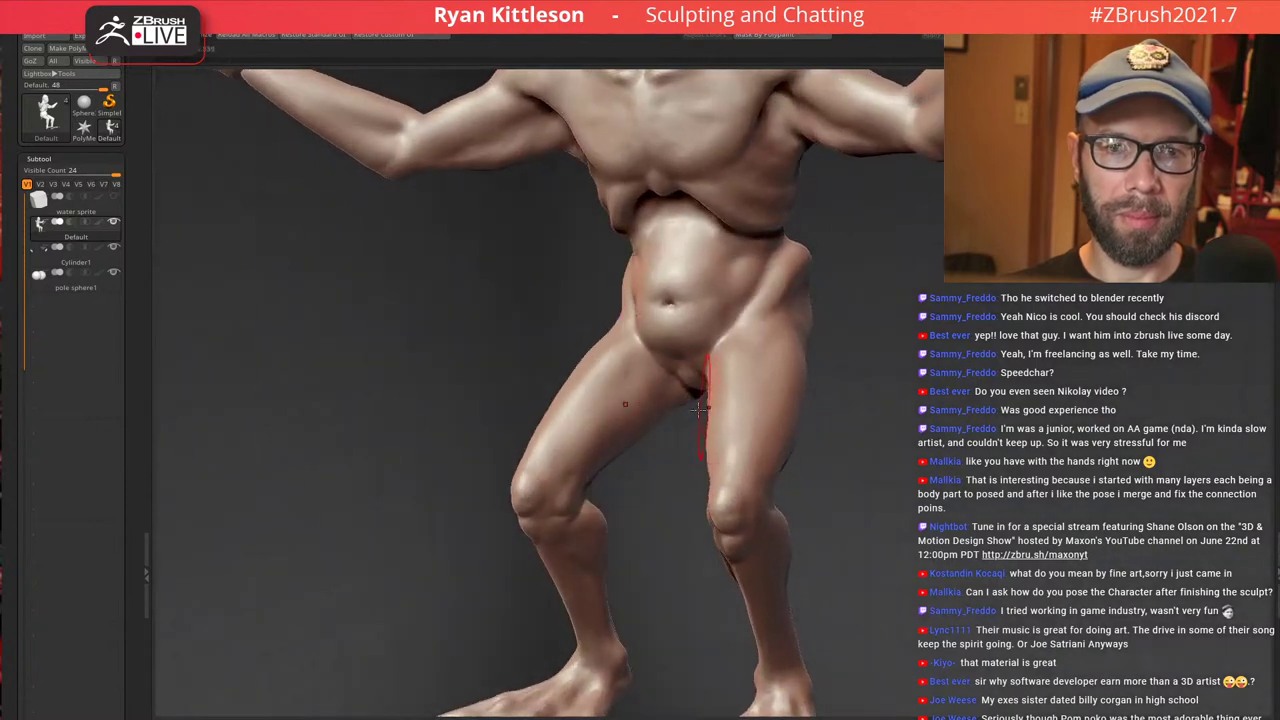
{"action": "mouse_move", "coordinate": [793, 382]}
{"action": "right_mouse_down", "text": "ctrl"}
{"action": "mouse_move", "coordinate": [783, 328]}
{"action": "mouse_move", "coordinate": [787, 363]}
{"action": "mouse_move", "coordinate": [844, 335]}
{"action": "mouse_move", "coordinate": [706, 324]}
{"action": "mouse_move", "coordinate": [738, 312]}
{"action": "mouse_move", "coordinate": [748, 345]}
{"action": "mouse_move", "coordinate": [763, 281]}
{"action": "mouse_move", "coordinate": [750, 285]}
{"action": "mouse_move", "coordinate": [788, 348]}
{"action": "mouse_move", "coordinate": [745, 328]}
{"action": "right_mouse_up", "text": "ctrl"}
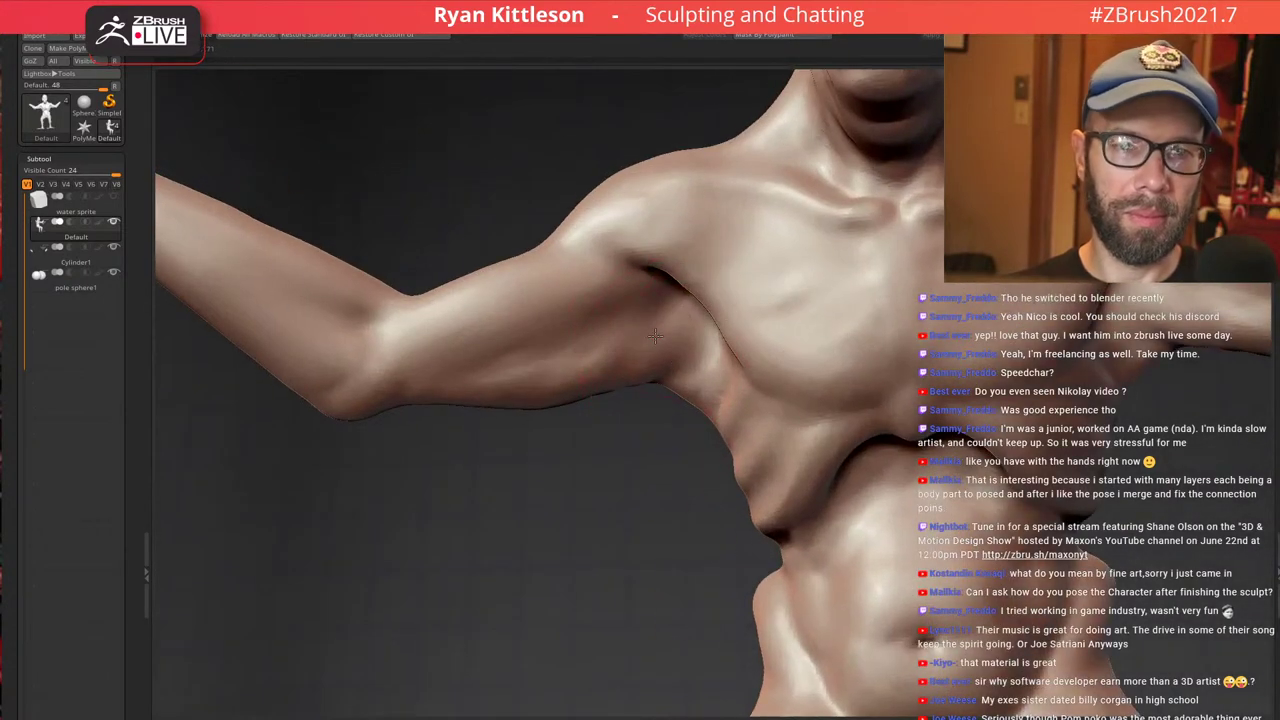
{"action": "key", "text": "["}
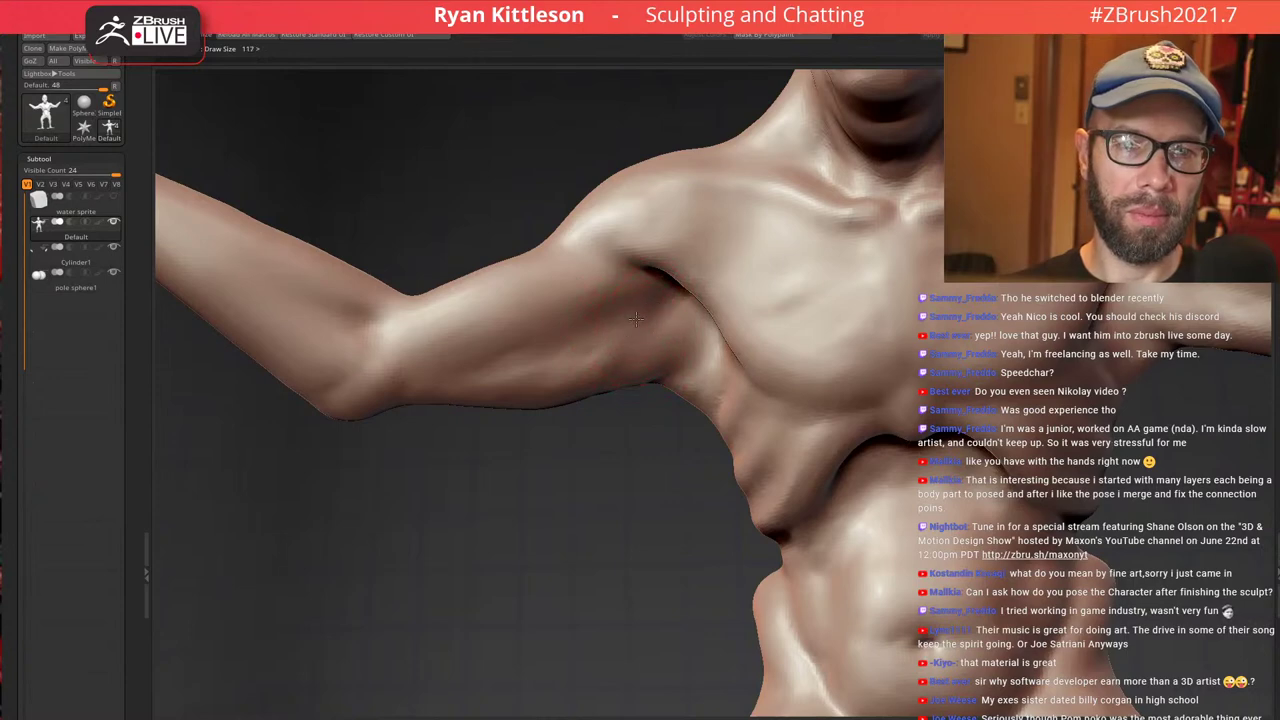
{"action": "left_click_drag", "start_coordinate": [643, 292], "coordinate": [499, 375]}
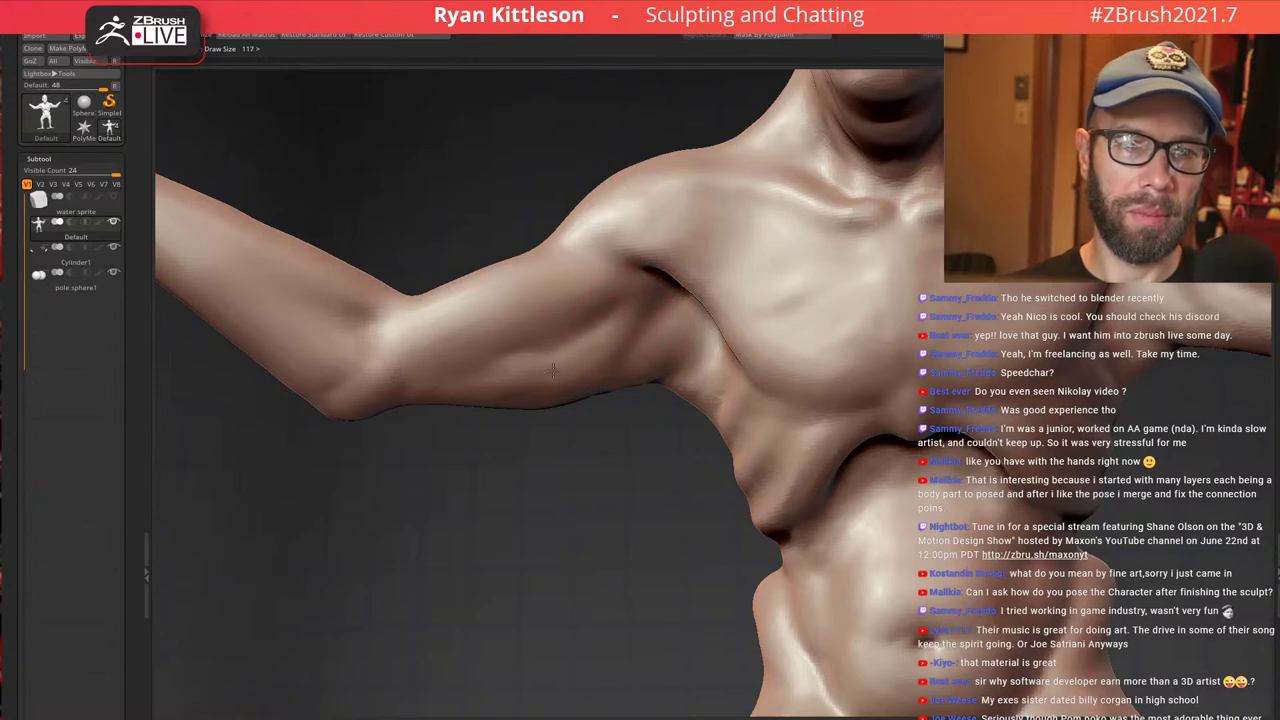
{"action": "left_click_drag", "start_coordinate": [565, 317], "coordinate": [504, 356]}
{"action": "left_click_drag", "start_coordinate": [595, 306], "coordinate": [476, 321], "text": "shift"}
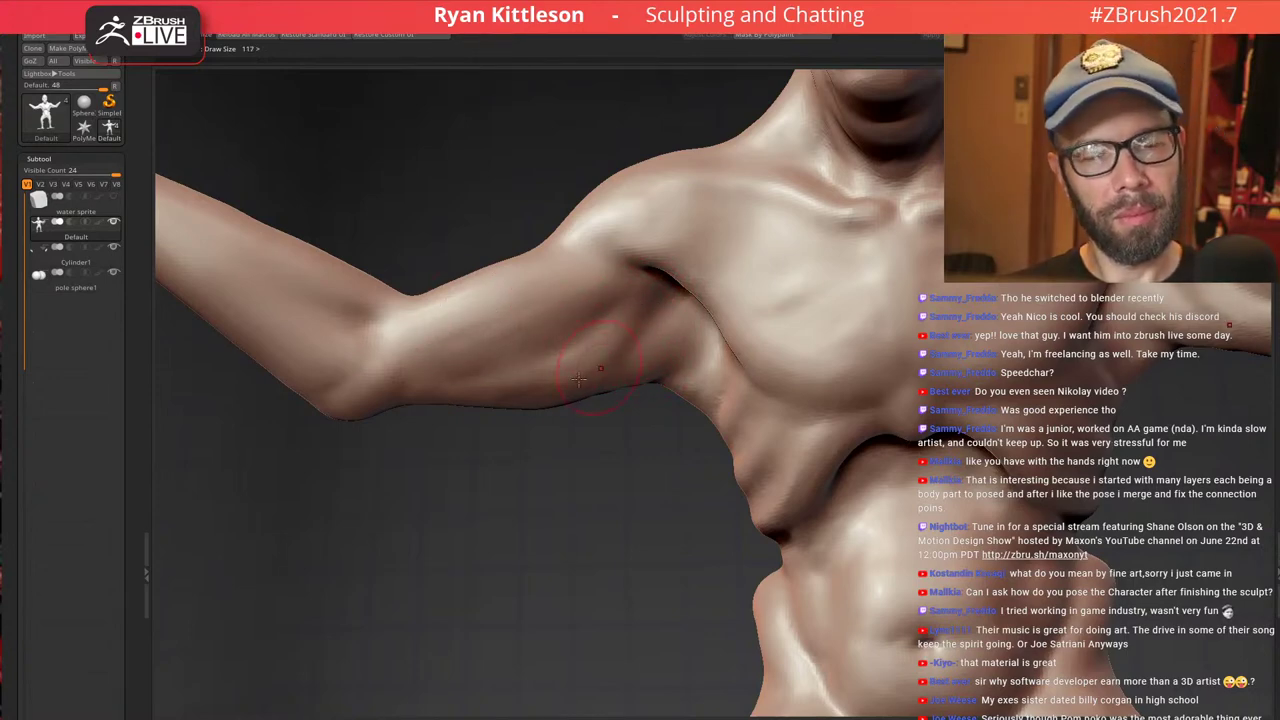
Mask the underside of the upper arm from the elbow through the armpit to the side of the torso, and invert the mask
{"action": "right_click_drag", "start_coordinate": [625, 357], "coordinate": [413, 428]}
{"action": "left_click", "coordinate": [408, 393], "text": "ctrl"}
{"action": "left_click", "coordinate": [408, 394], "text": "ctrl"}
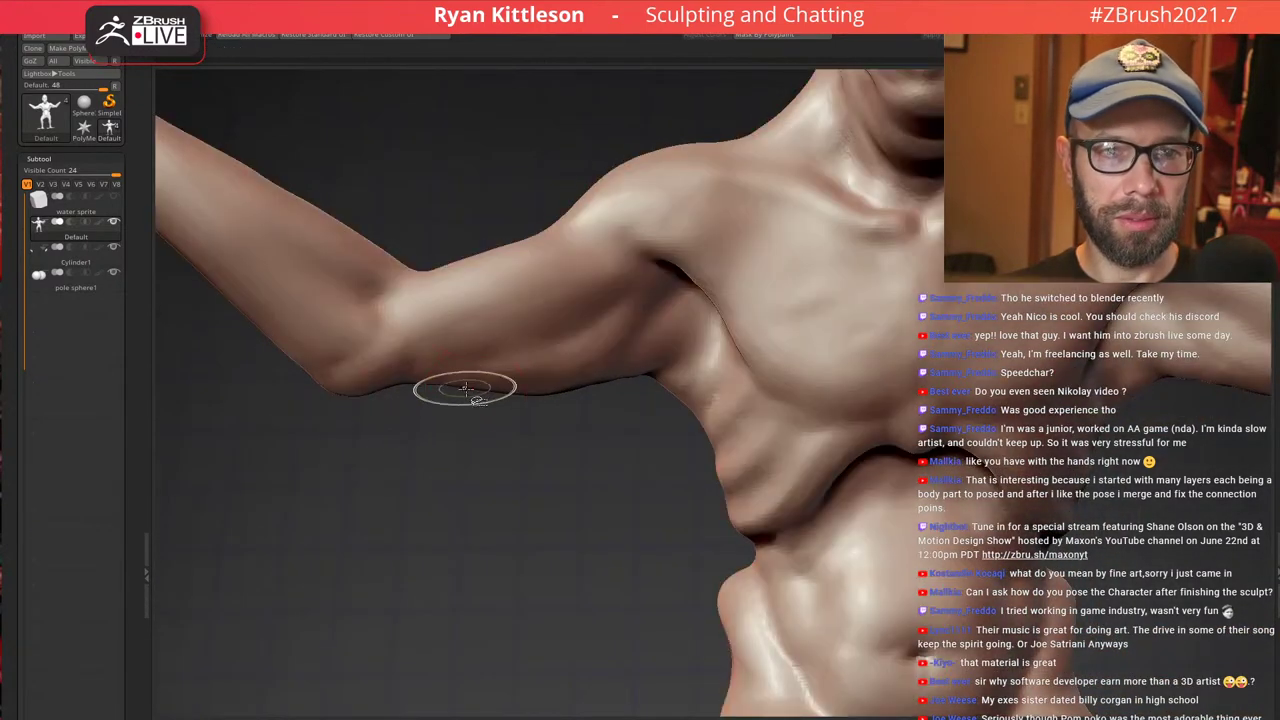
{"action": "mouse_move", "coordinate": [549, 397]}
{"action": "right_mouse_down"}
{"action": "mouse_move", "coordinate": [570, 296]}
{"action": "mouse_move", "coordinate": [614, 334]}
{"action": "mouse_move", "coordinate": [614, 323]}
{"action": "mouse_move", "coordinate": [603, 373]}
{"action": "right_mouse_up"}
{"action": "left_click_drag", "start_coordinate": [642, 434], "coordinate": [594, 423]}
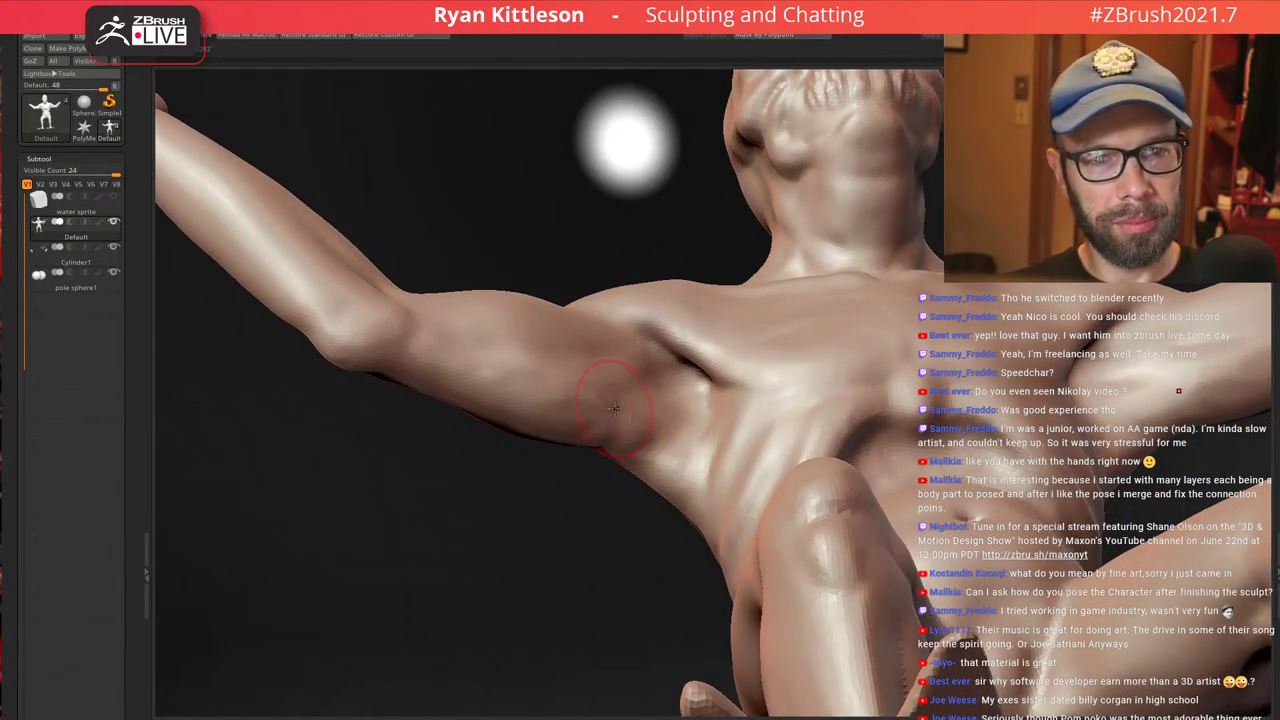
{"action": "mouse_move", "coordinate": [508, 375]}
{"action": "left_mouse_down", "text": "ctrl"}
{"action": "mouse_move", "coordinate": [602, 424]}
{"action": "mouse_move", "coordinate": [436, 372]}
{"action": "left_mouse_up", "text": "ctrl"}
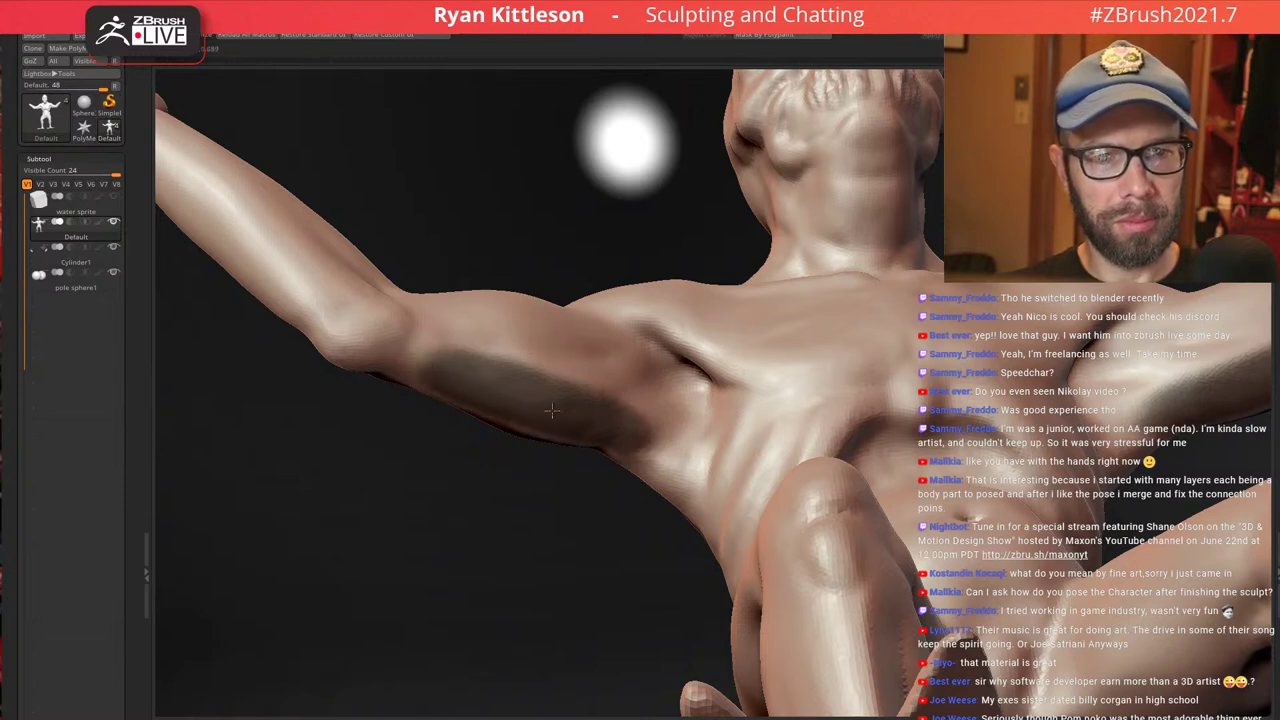
{"action": "left_click_drag", "start_coordinate": [640, 451], "coordinate": [694, 504]}
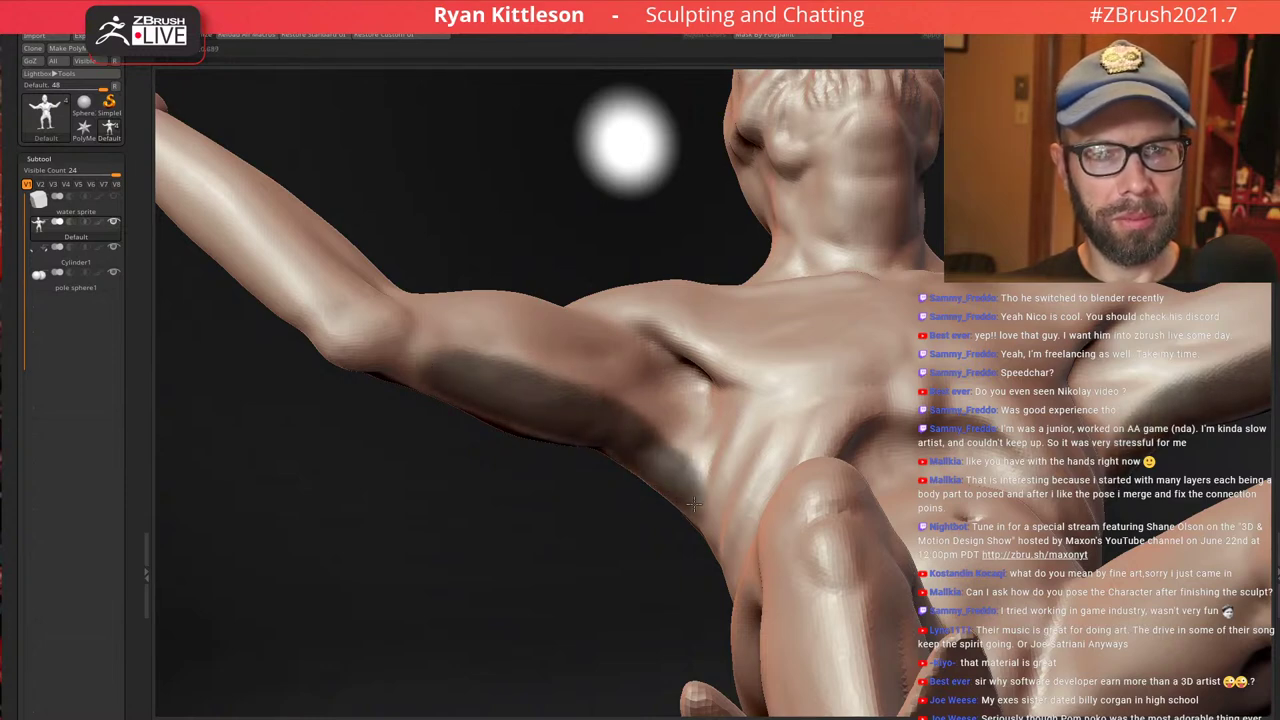
{"action": "left_click_drag", "start_coordinate": [509, 396], "coordinate": [412, 351], "text": "ctrl"}
{"action": "mouse_move", "coordinate": [511, 452]}
{"action": "left_mouse_down"}
{"action": "mouse_move", "coordinate": [554, 306]}
{"action": "mouse_move", "coordinate": [563, 397]}
{"action": "left_mouse_up"}
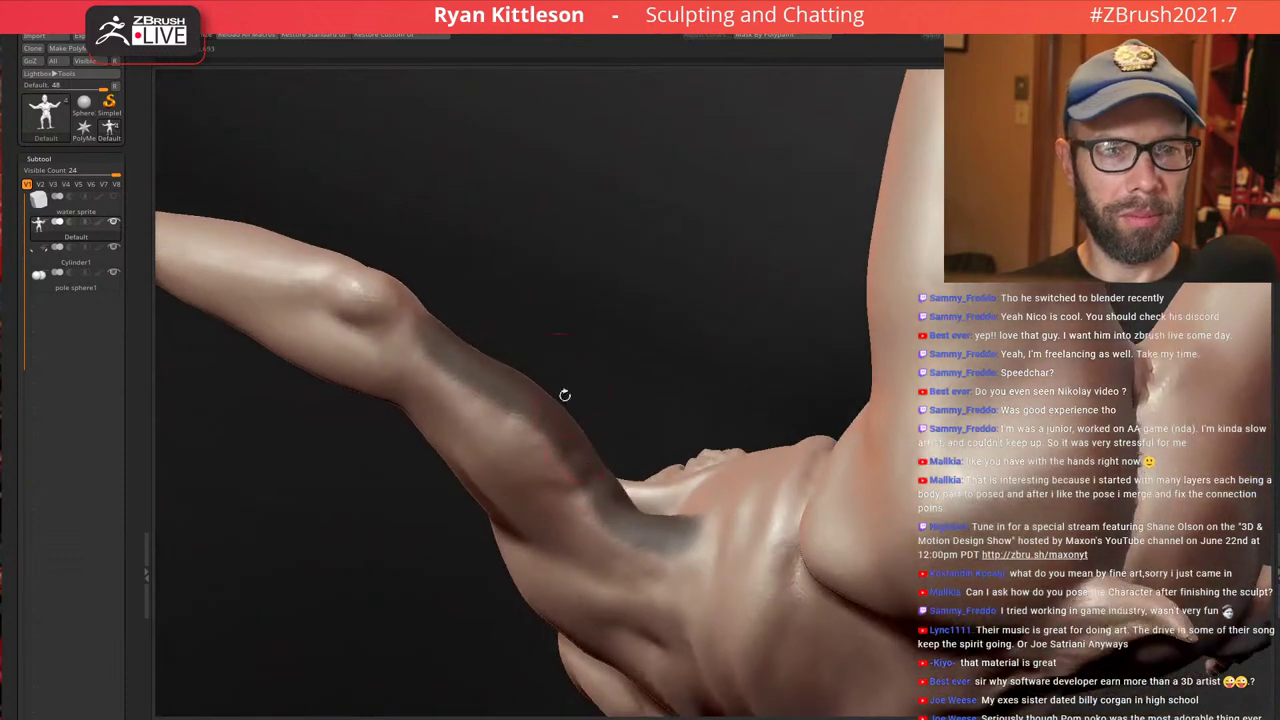
{"action": "mouse_move", "coordinate": [576, 464]}
{"action": "left_mouse_down", "text": "ctrl"}
{"action": "mouse_move", "coordinate": [474, 404]}
{"action": "mouse_move", "coordinate": [588, 518]}
{"action": "left_mouse_up", "text": "ctrl"}
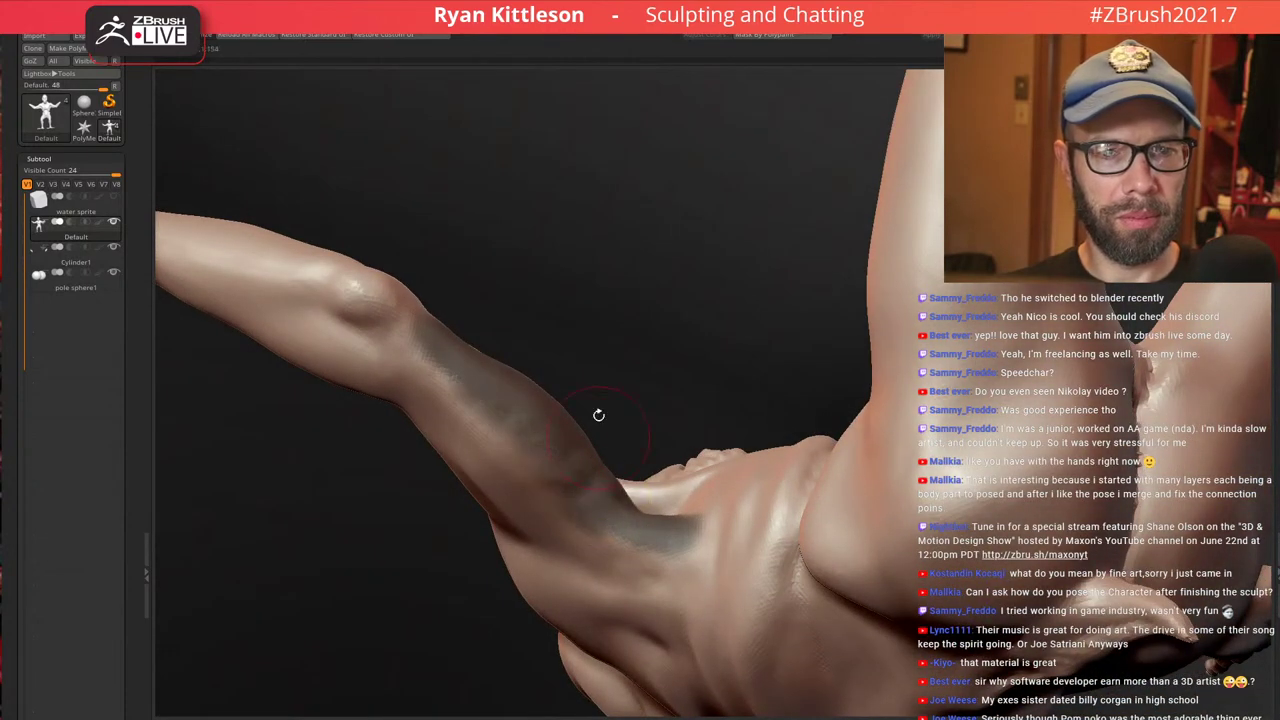
{"action": "left_click", "coordinate": [666, 284], "text": "ctrl"}
Pull the unmasked underside of the upper arm downward to make the triceps fuller, using draw size 413 and 356
{"action": "left_click_drag", "start_coordinate": [586, 340], "coordinate": [509, 518]}
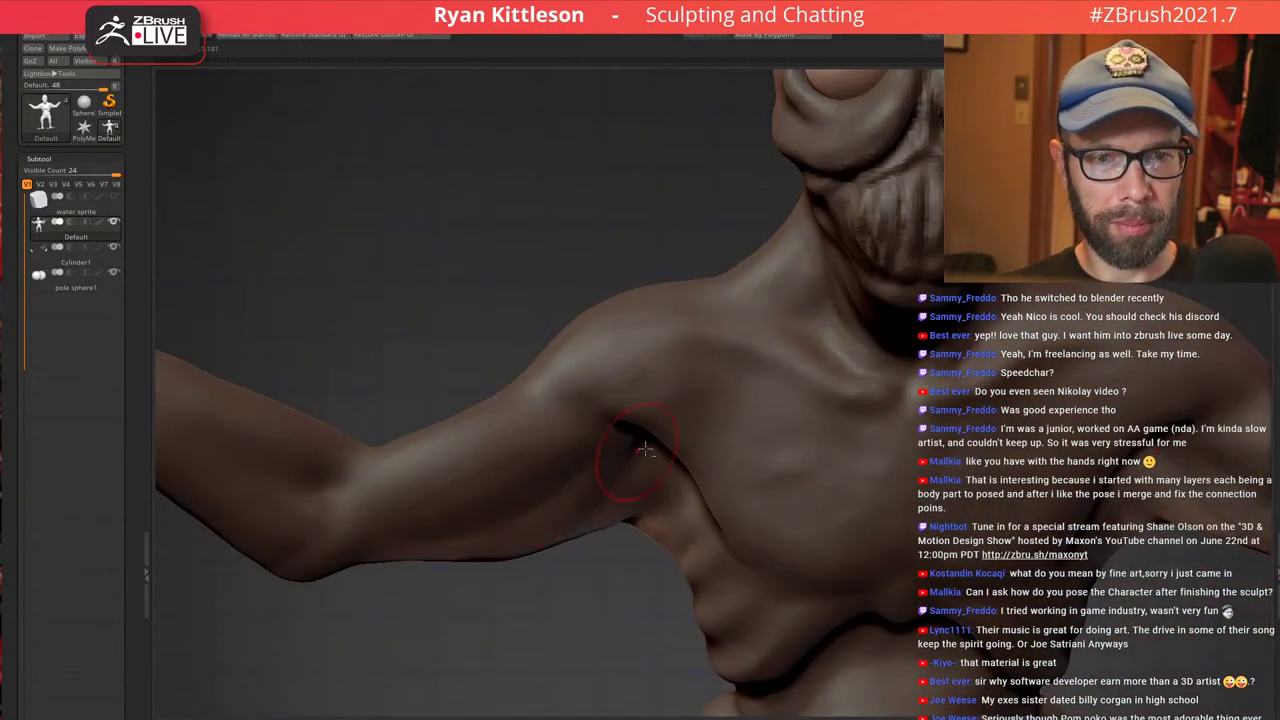
{"action": "left_click_drag", "start_coordinate": [640, 455], "coordinate": [772, 265], "text": "alt"}
{"action": "key", "text": "s"}
{"action": "left_click_drag", "start_coordinate": [702, 358], "coordinate": [694, 420]}
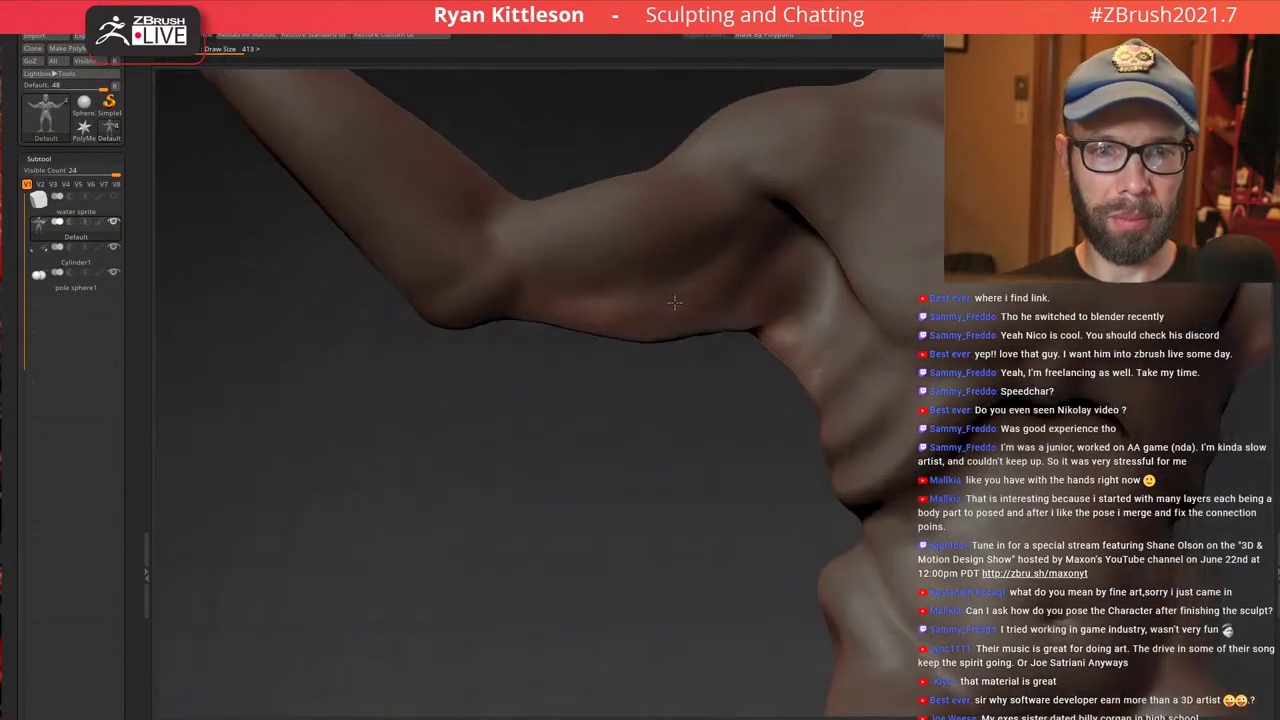
{"action": "left_click_drag", "start_coordinate": [640, 320], "coordinate": [654, 391]}
{"action": "mouse_move", "coordinate": [654, 391]}
{"action": "right_mouse_down", "text": "ctrl"}
{"action": "mouse_move", "coordinate": [662, 335]}
{"action": "mouse_move", "coordinate": [735, 320]}
{"action": "mouse_move", "coordinate": [770, 335]}
{"action": "right_mouse_up", "text": "ctrl"}
{"action": "key", "text": "ctrl+z"}
{"action": "left_click_drag", "start_coordinate": [767, 321], "coordinate": [762, 369]}
{"action": "left_click_drag", "start_coordinate": [645, 328], "coordinate": [647, 361]}
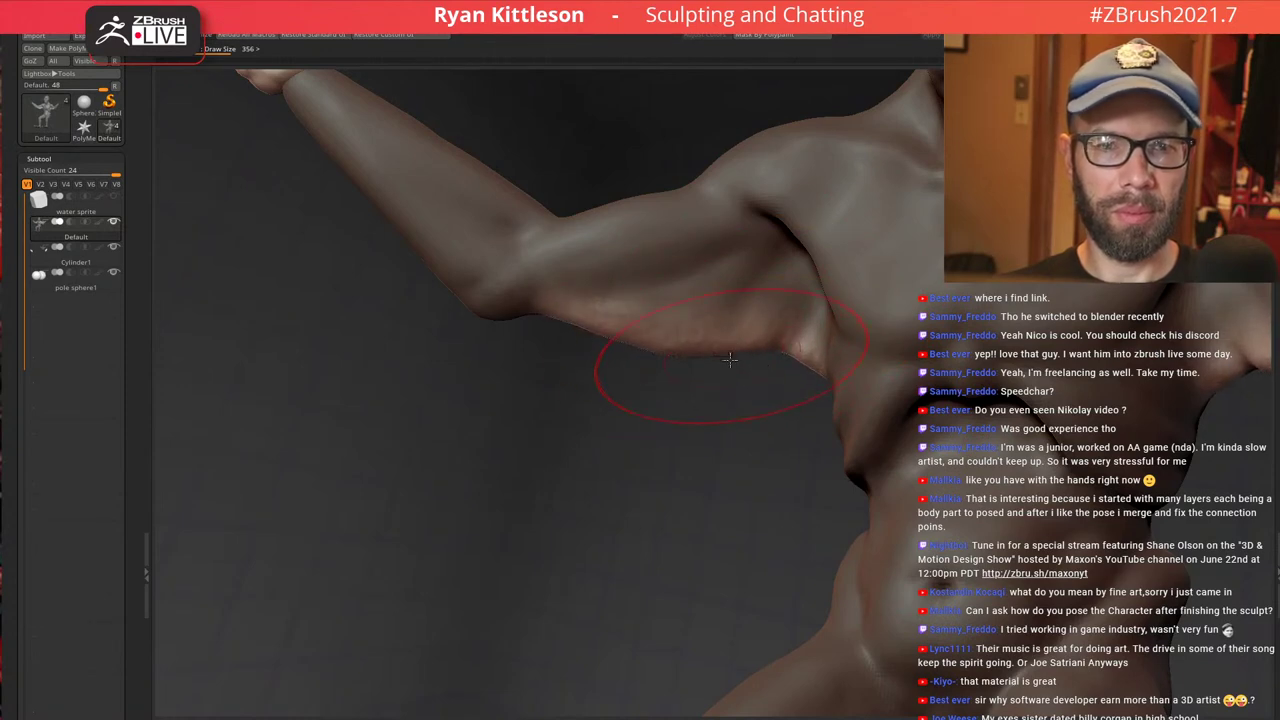
Refine the lower contour of the triceps toward the elbow with draw size 270 and clear the mask
{"action": "mouse_move", "coordinate": [730, 360]}
{"action": "right_mouse_down"}
{"action": "mouse_move", "coordinate": [800, 345]}
{"action": "mouse_move", "coordinate": [706, 350]}
{"action": "right_mouse_up"}
{"action": "left_click_drag", "start_coordinate": [706, 350], "coordinate": [708, 360]}
{"action": "left_click_drag", "start_coordinate": [620, 347], "coordinate": [615, 355]}
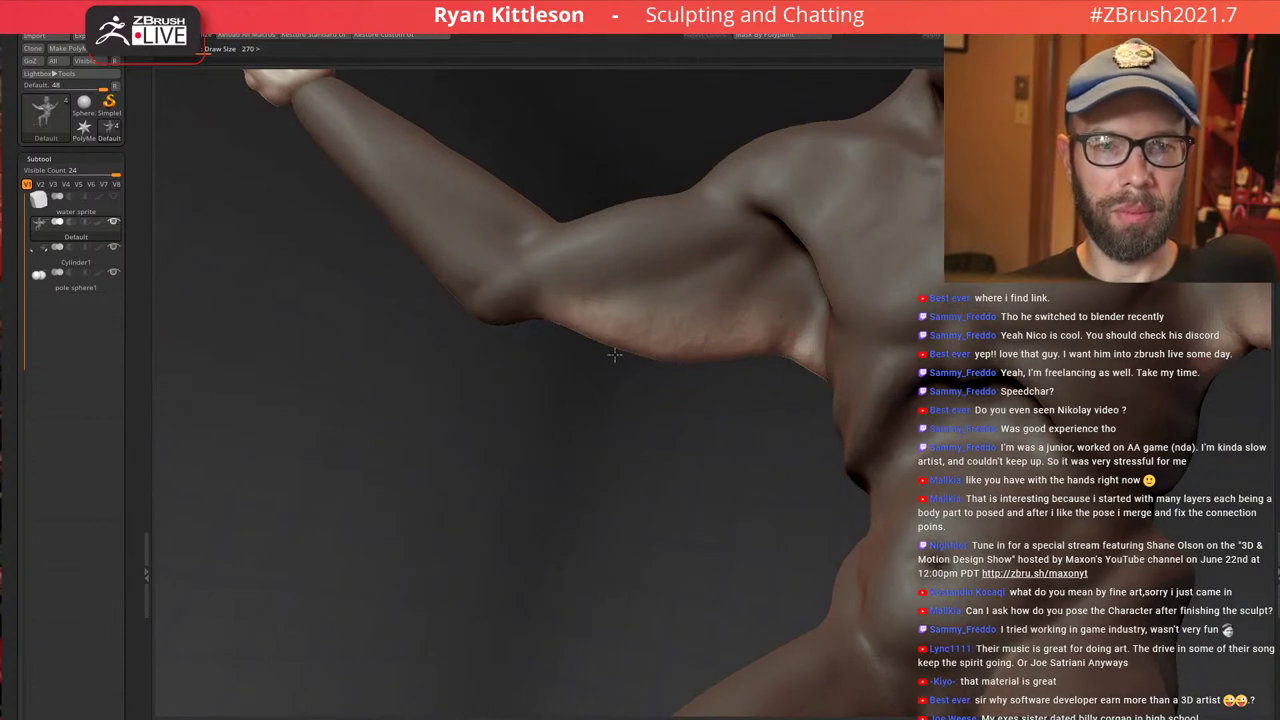
{"action": "left_click_drag", "start_coordinate": [553, 313], "coordinate": [549, 322], "text": "ctrl"}
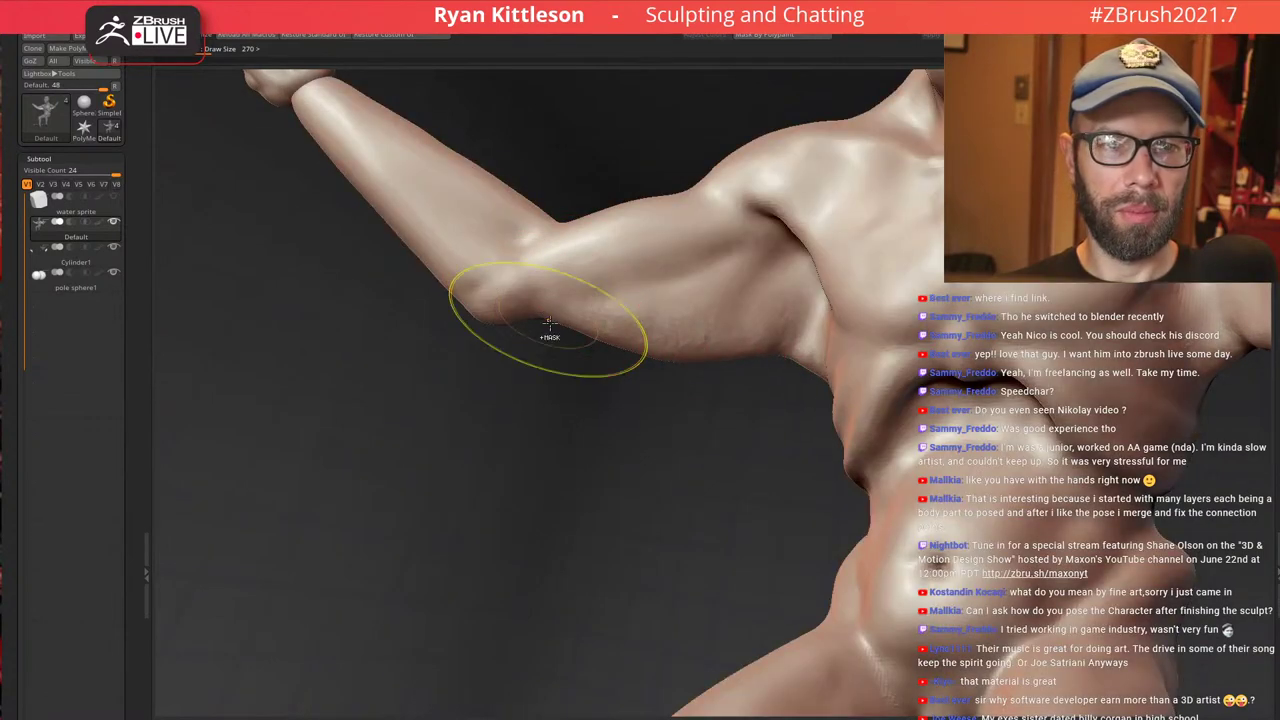
Sculpt the long muscle separations along the inner triceps with draw size 75, from the elbow to the armpit, and smooth them
{"action": "right_click_drag", "start_coordinate": [549, 335], "coordinate": [563, 328], "text": "ctrl"}
{"action": "key", "text": "bracketleft"}
{"action": "key", "text": "bracketleft"}
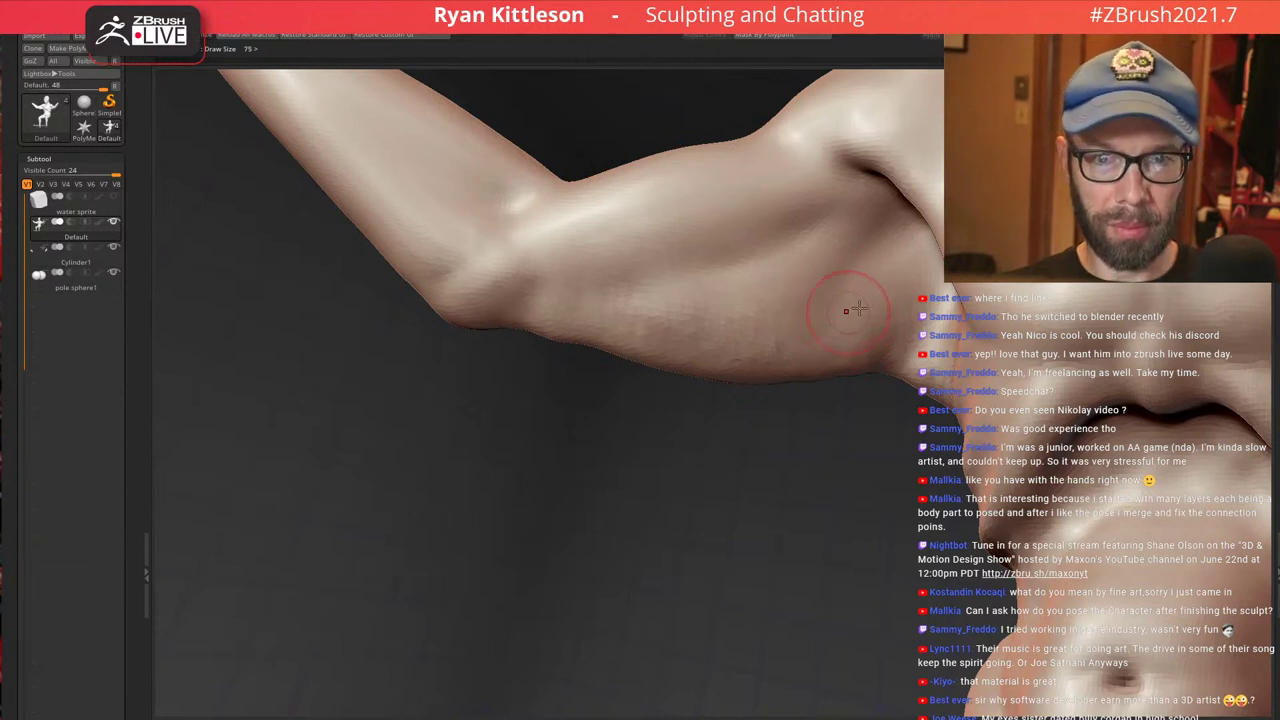
{"action": "mouse_move", "coordinate": [888, 270]}
{"action": "left_mouse_down"}
{"action": "mouse_move", "coordinate": [802, 322]}
{"action": "mouse_move", "coordinate": [702, 335]}
{"action": "mouse_move", "coordinate": [842, 295]}
{"action": "mouse_move", "coordinate": [640, 320]}
{"action": "left_mouse_up"}
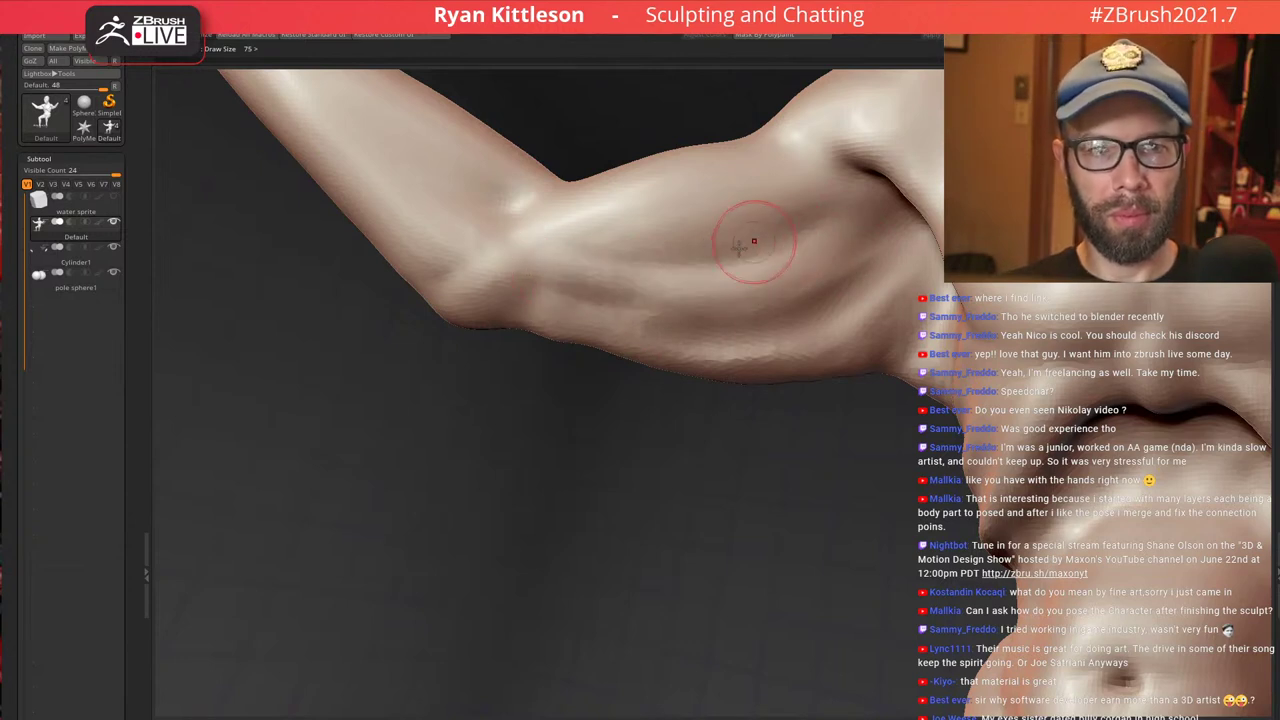
{"action": "mouse_move", "coordinate": [548, 318]}
{"action": "left_mouse_down"}
{"action": "mouse_move", "coordinate": [645, 337]}
{"action": "mouse_move", "coordinate": [828, 332]}
{"action": "left_mouse_up"}
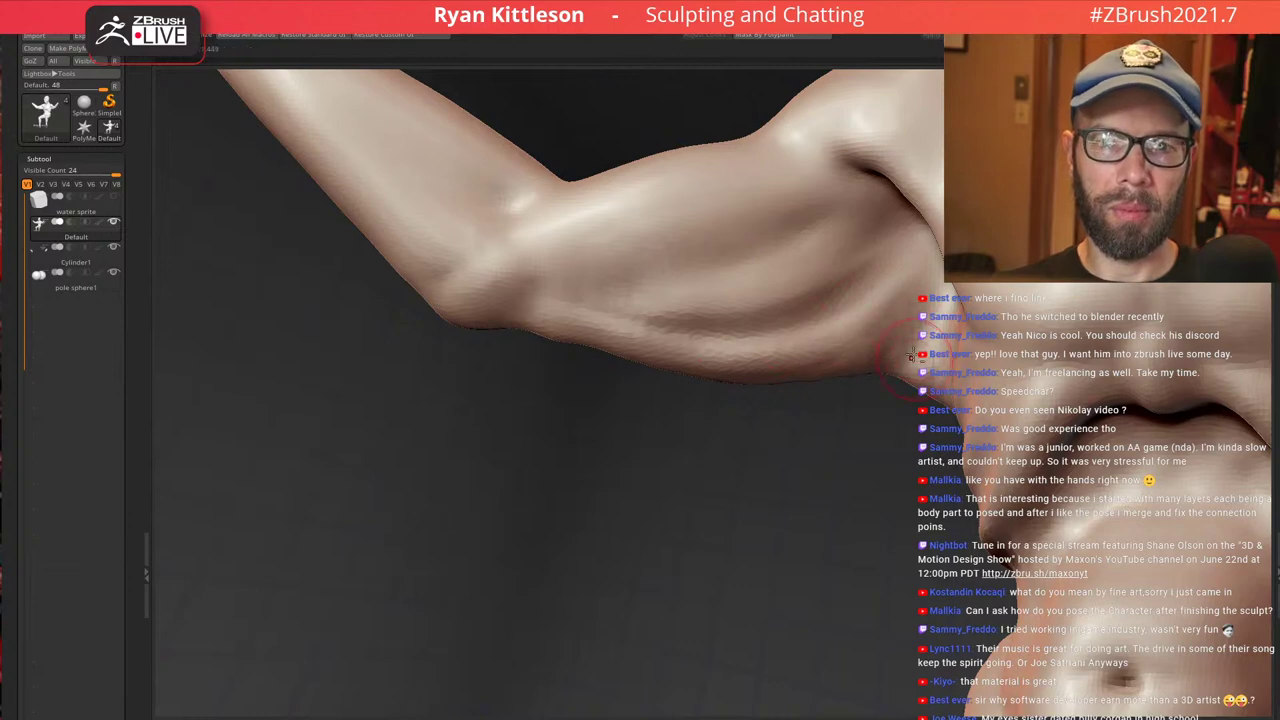
{"action": "left_click_drag", "start_coordinate": [668, 321], "coordinate": [862, 288]}
{"action": "left_click_drag", "start_coordinate": [723, 334], "coordinate": [879, 302], "text": "shift"}
Refine the triceps toward the armpit with draw size 93, smooth the back of the upper arm at 130, and shape the rear armpit at 122
{"action": "mouse_move", "coordinate": [793, 269]}
{"action": "right_mouse_down", "text": "ctrl"}
{"action": "mouse_move", "coordinate": [854, 237]}
{"action": "mouse_move", "coordinate": [919, 261]}
{"action": "mouse_move", "coordinate": [843, 226]}
{"action": "mouse_move", "coordinate": [912, 400]}
{"action": "right_mouse_up", "text": "ctrl"}
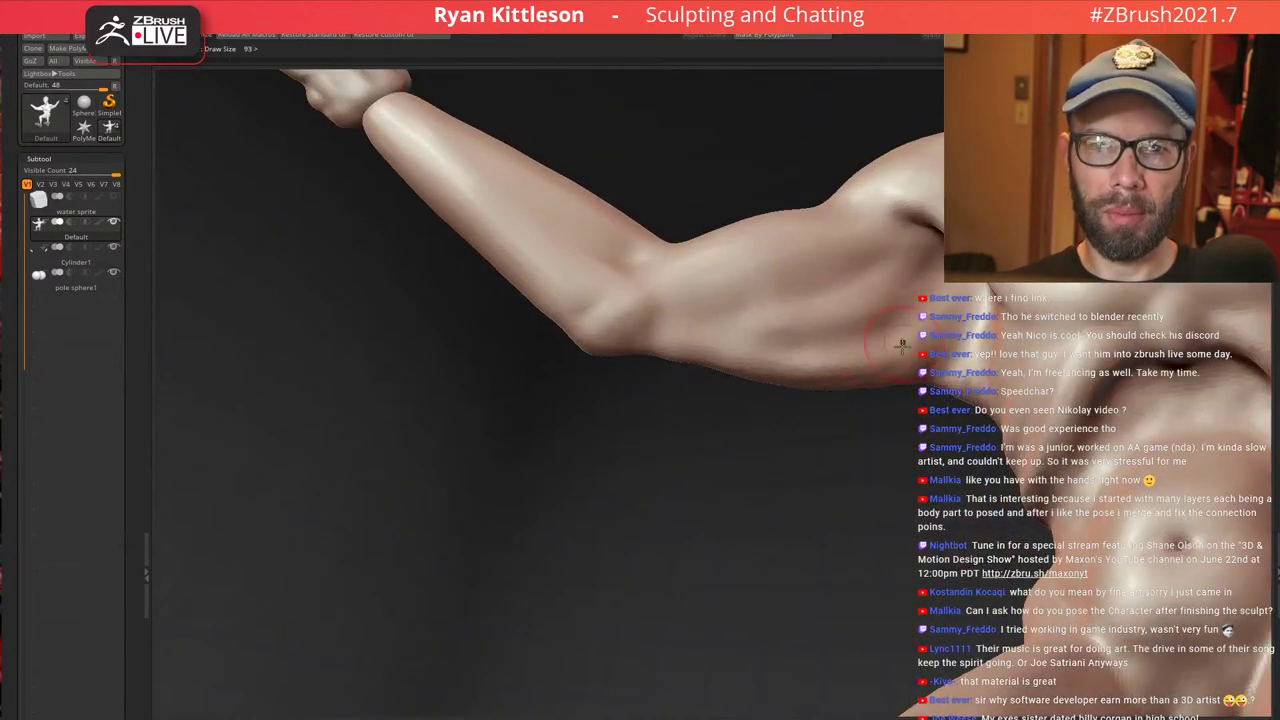
{"action": "mouse_move", "coordinate": [838, 302]}
{"action": "right_mouse_down"}
{"action": "mouse_move", "coordinate": [878, 304]}
{"action": "mouse_move", "coordinate": [886, 235]}
{"action": "mouse_move", "coordinate": [930, 240]}
{"action": "mouse_move", "coordinate": [930, 195]}
{"action": "mouse_move", "coordinate": [985, 200]}
{"action": "mouse_move", "coordinate": [871, 291]}
{"action": "mouse_move", "coordinate": [755, 275]}
{"action": "mouse_move", "coordinate": [763, 340]}
{"action": "right_mouse_up"}
{"action": "mouse_move", "coordinate": [813, 345]}
{"action": "left_mouse_down"}
{"action": "mouse_move", "coordinate": [724, 367]}
{"action": "mouse_move", "coordinate": [808, 374]}
{"action": "mouse_move", "coordinate": [754, 365]}
{"action": "mouse_move", "coordinate": [755, 378]}
{"action": "mouse_move", "coordinate": [838, 342]}
{"action": "mouse_move", "coordinate": [790, 334]}
{"action": "left_mouse_up"}
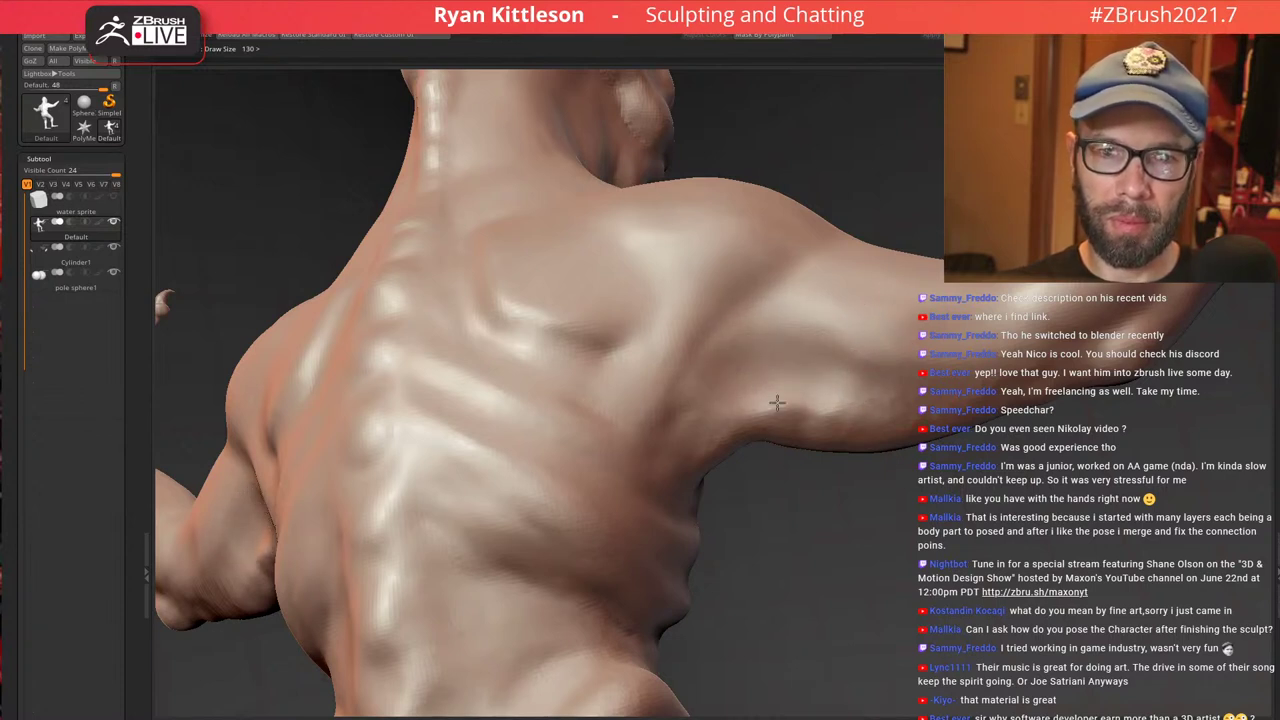
{"action": "left_click_drag", "start_coordinate": [777, 403], "coordinate": [888, 376], "text": "shift"}
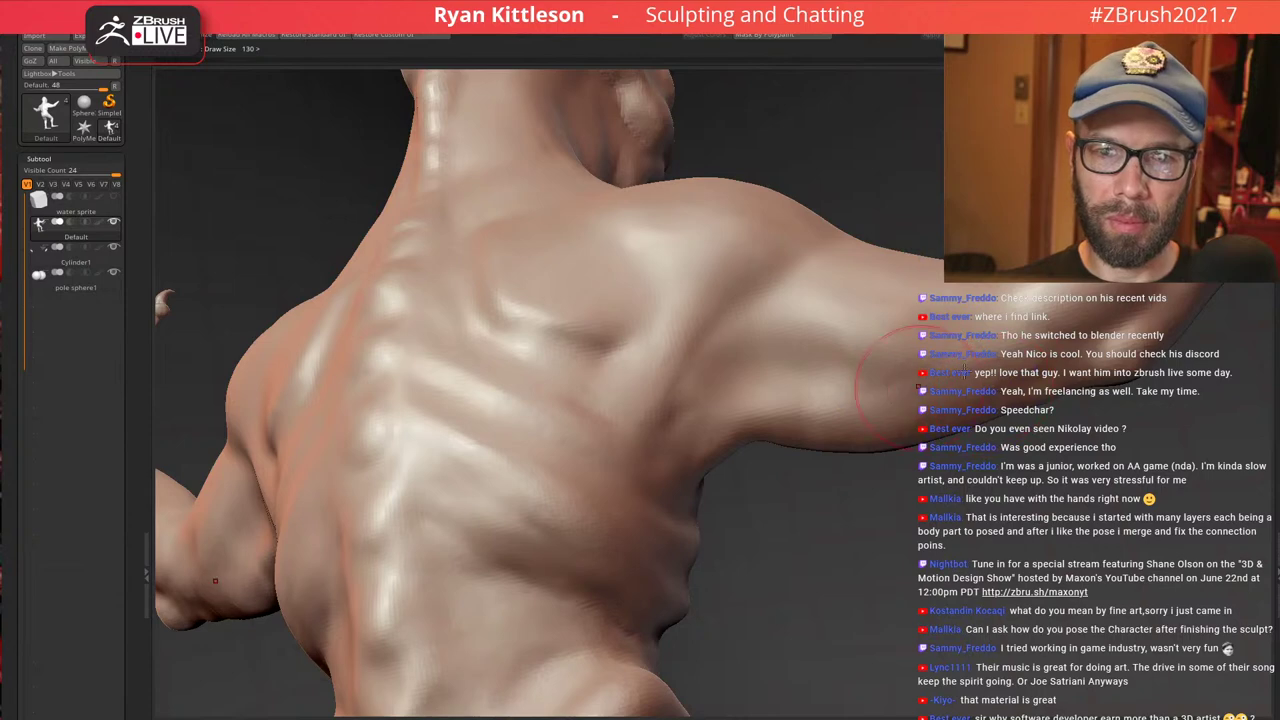
{"action": "mouse_move", "coordinate": [883, 370]}
{"action": "right_mouse_down", "text": "ctrl"}
{"action": "mouse_move", "coordinate": [862, 320]}
{"action": "mouse_move", "coordinate": [840, 394]}
{"action": "mouse_move", "coordinate": [731, 343]}
{"action": "right_mouse_up", "text": "ctrl"}
{"action": "mouse_move", "coordinate": [731, 343]}
{"action": "left_mouse_down"}
{"action": "mouse_move", "coordinate": [726, 382]}
{"action": "mouse_move", "coordinate": [750, 320]}
{"action": "mouse_move", "coordinate": [715, 385]}
{"action": "left_mouse_up"}
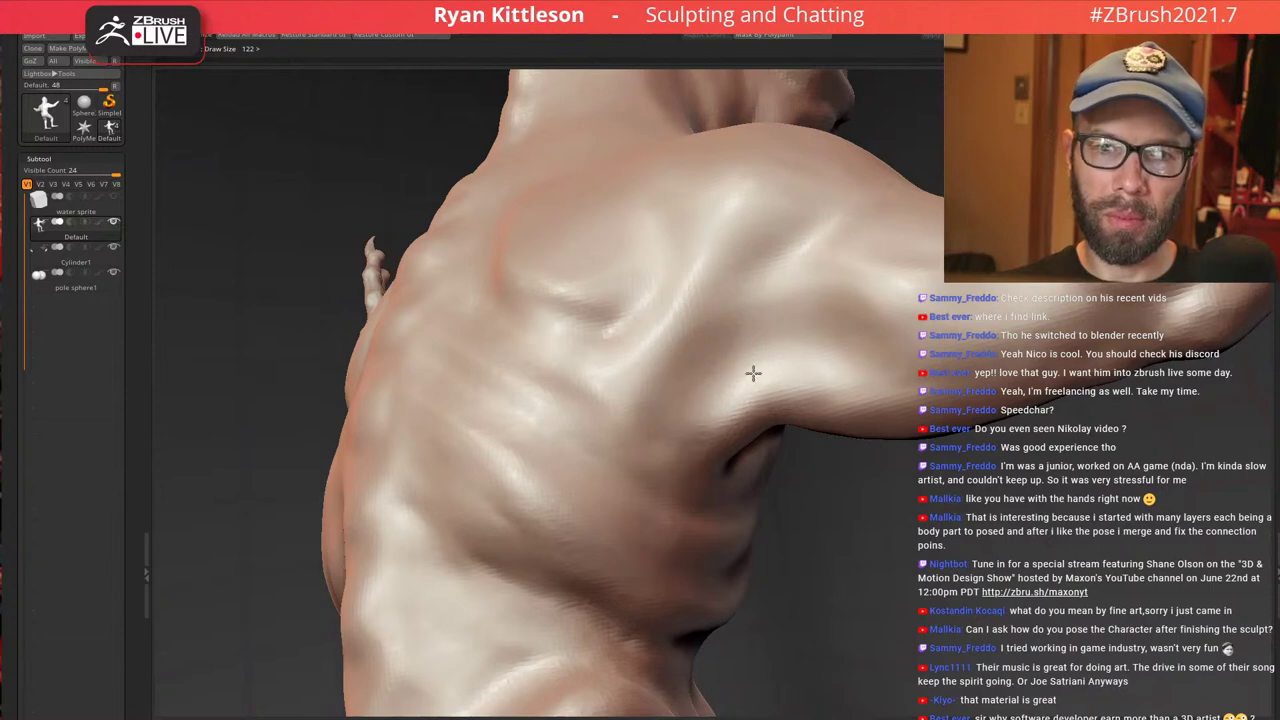
Examine the back, the mouth and face, and the overall proportions of the figure from several angles
{"action": "right_click_drag", "start_coordinate": [793, 282], "coordinate": [800, 235], "text": "ctrl"}
{"action": "right_click_drag", "start_coordinate": [800, 235], "coordinate": [855, 370]}
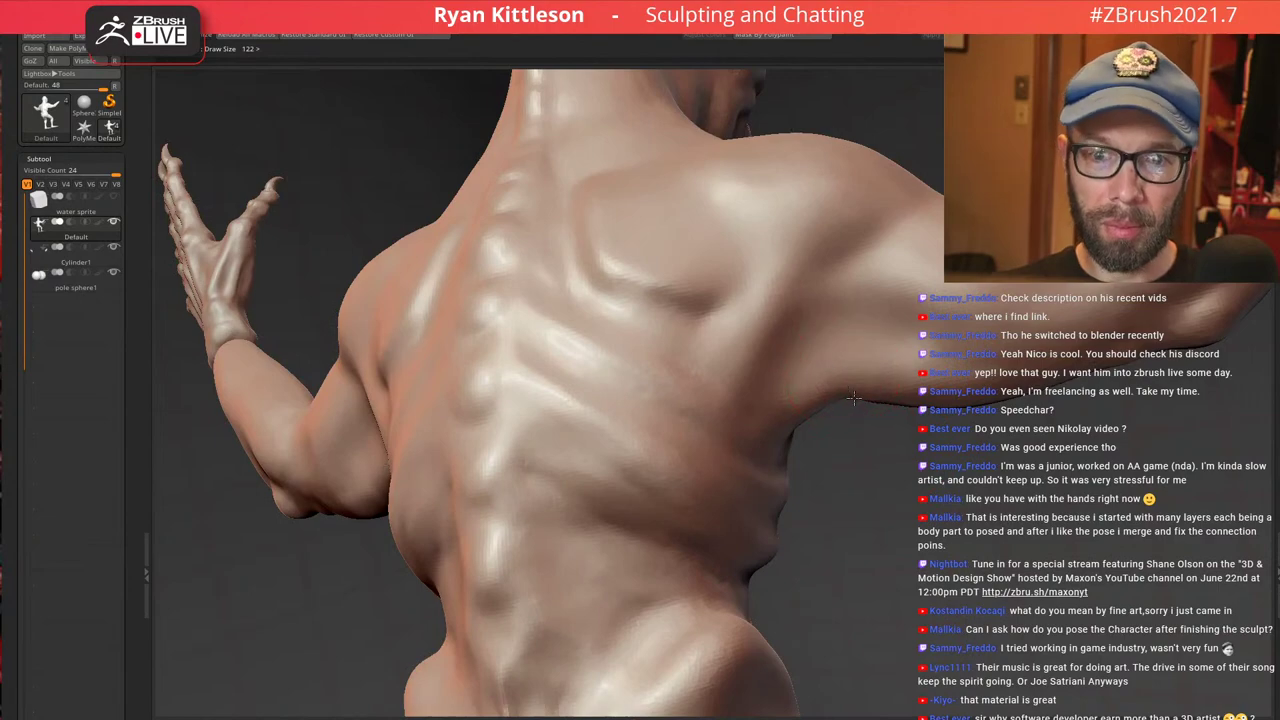
{"action": "right_click_drag", "start_coordinate": [910, 416], "coordinate": [885, 298]}
{"action": "mouse_move", "coordinate": [885, 298]}
{"action": "right_mouse_down"}
{"action": "mouse_move", "coordinate": [868, 293]}
{"action": "mouse_move", "coordinate": [904, 288]}
{"action": "right_mouse_up"}
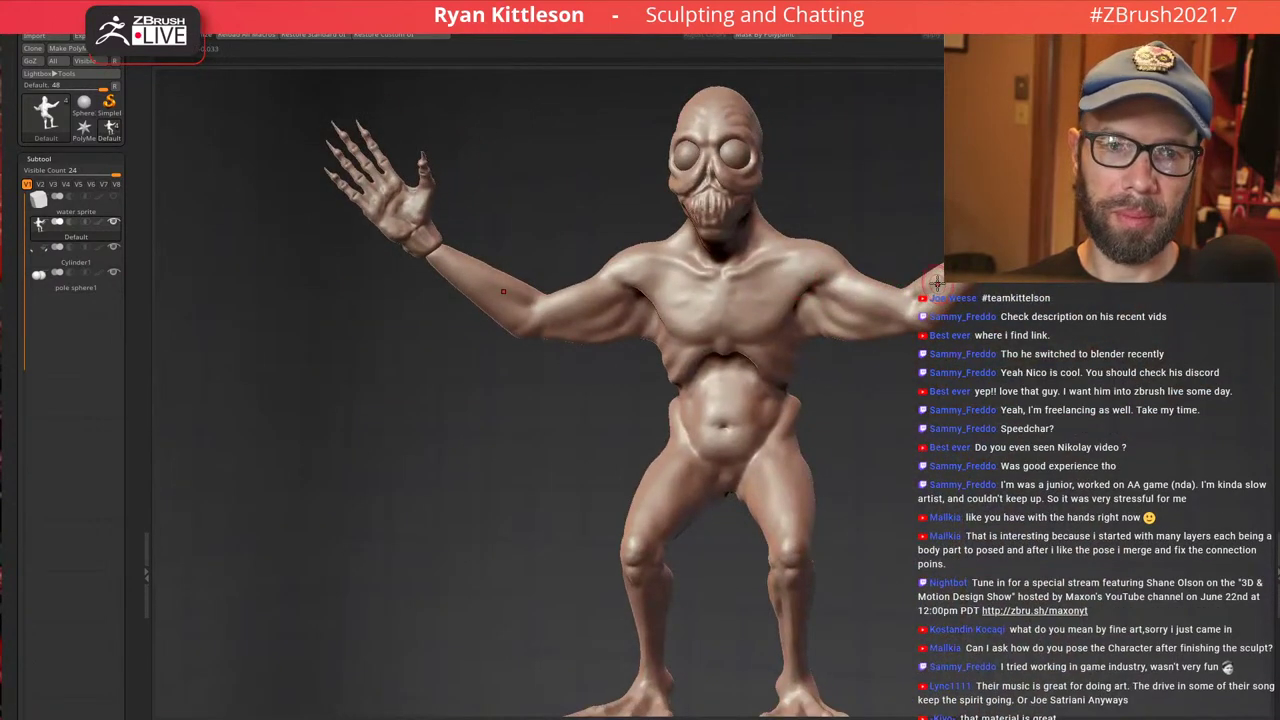
{"action": "right_click_drag", "start_coordinate": [842, 300], "coordinate": [707, 237]}
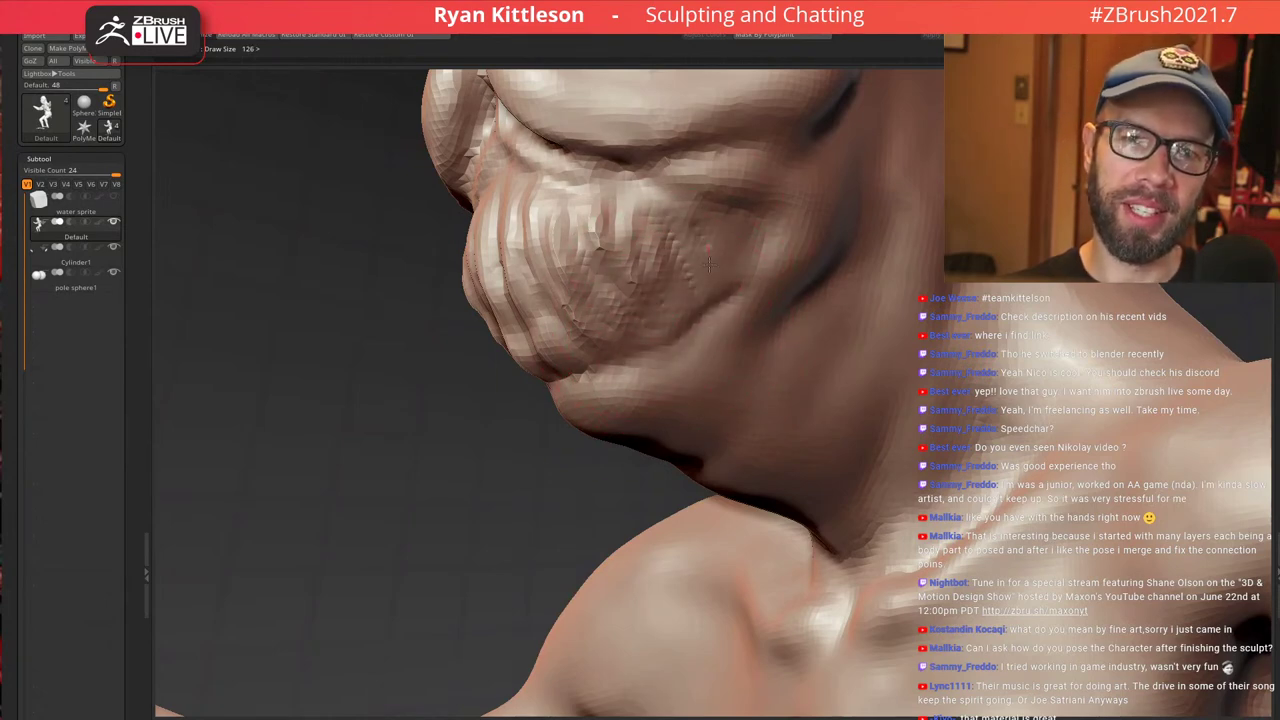
{"action": "mouse_move", "coordinate": [800, 310]}
{"action": "right_mouse_down", "text": "ctrl"}
{"action": "mouse_move", "coordinate": [537, 124]}
{"action": "mouse_move", "coordinate": [889, 195]}
{"action": "mouse_move", "coordinate": [908, 268]}
{"action": "mouse_move", "coordinate": [745, 275]}
{"action": "right_mouse_up", "text": "ctrl"}
{"action": "right_click_drag", "start_coordinate": [1240, 240], "coordinate": [872, 248], "text": "alt"}
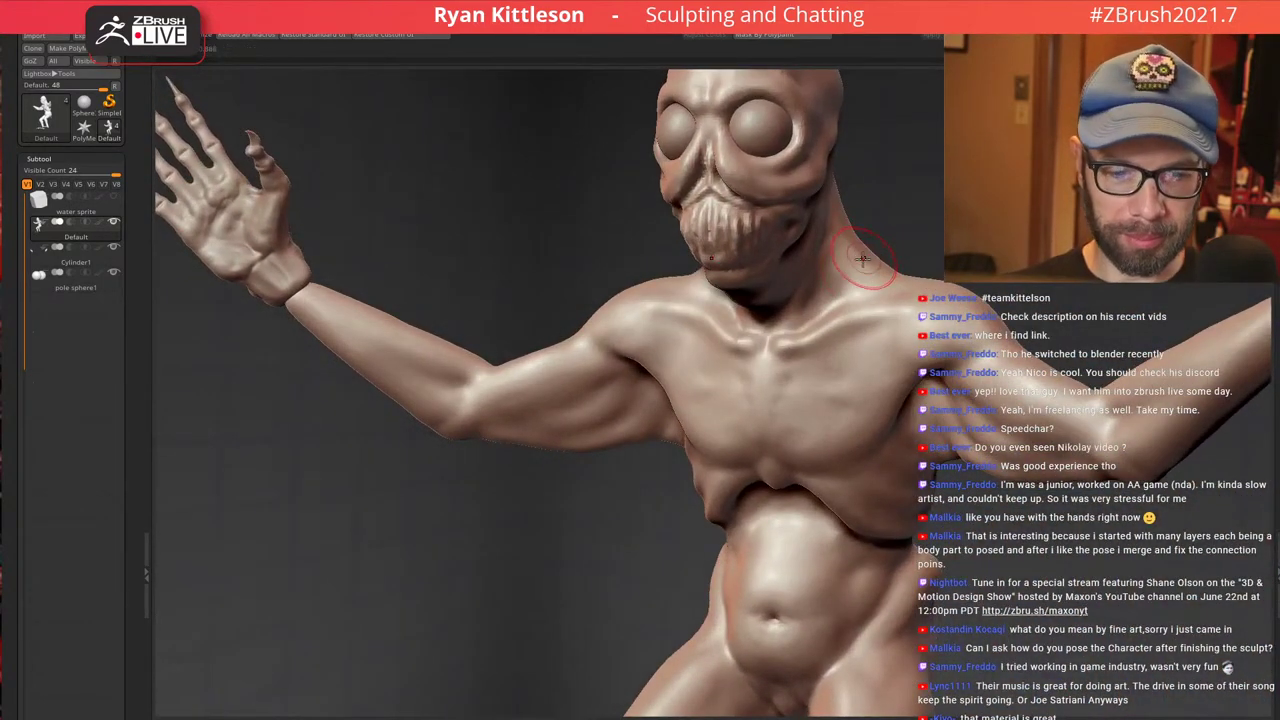
{"action": "mouse_move", "coordinate": [815, 288]}
{"action": "right_mouse_down", "text": "ctrl"}
{"action": "mouse_move", "coordinate": [720, 237]}
{"action": "mouse_move", "coordinate": [590, 250]}
{"action": "mouse_move", "coordinate": [858, 272]}
{"action": "right_mouse_up", "text": "ctrl"}
{"action": "mouse_move", "coordinate": [842, 185]}
{"action": "right_mouse_down", "text": "ctrl"}
{"action": "mouse_move", "coordinate": [876, 245]}
{"action": "mouse_move", "coordinate": [819, 337]}
{"action": "right_mouse_up", "text": "ctrl"}
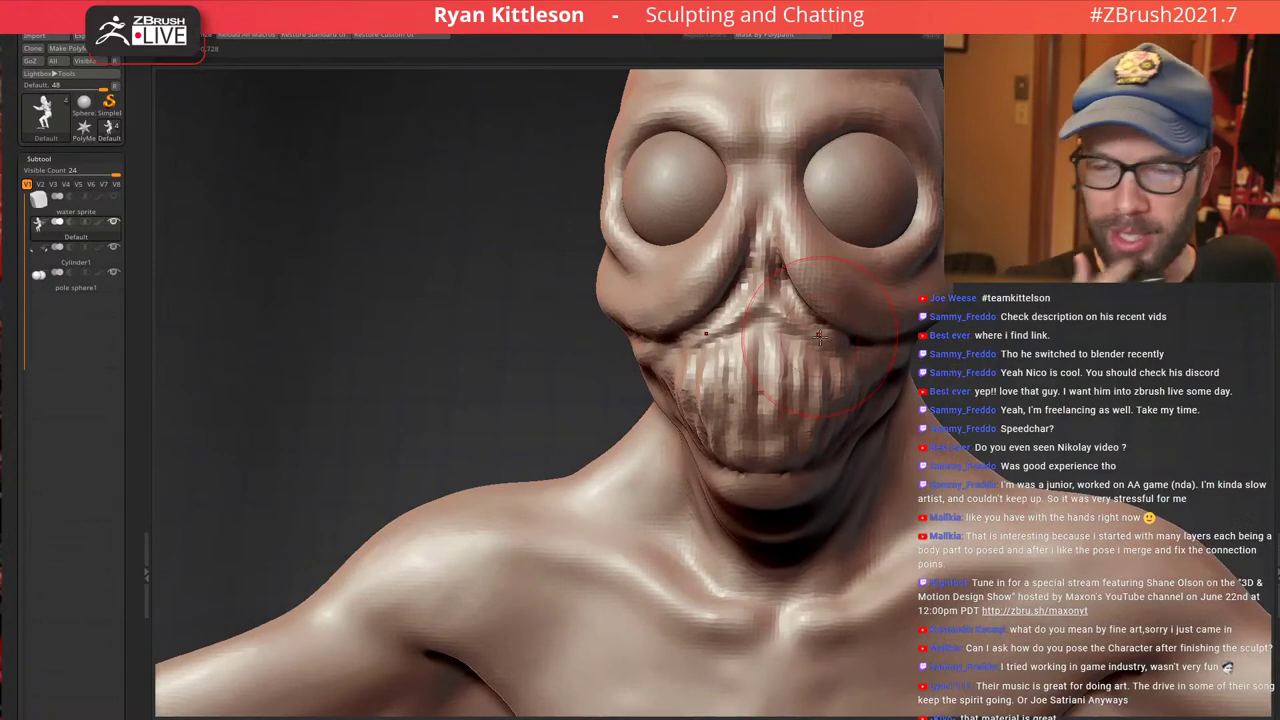
{"action": "mouse_move", "coordinate": [722, 300]}
{"action": "right_mouse_down"}
{"action": "mouse_move", "coordinate": [765, 305]}
{"action": "mouse_move", "coordinate": [705, 248]}
{"action": "mouse_move", "coordinate": [771, 268]}
{"action": "mouse_move", "coordinate": [768, 323]}
{"action": "mouse_move", "coordinate": [745, 290]}
{"action": "right_mouse_up"}
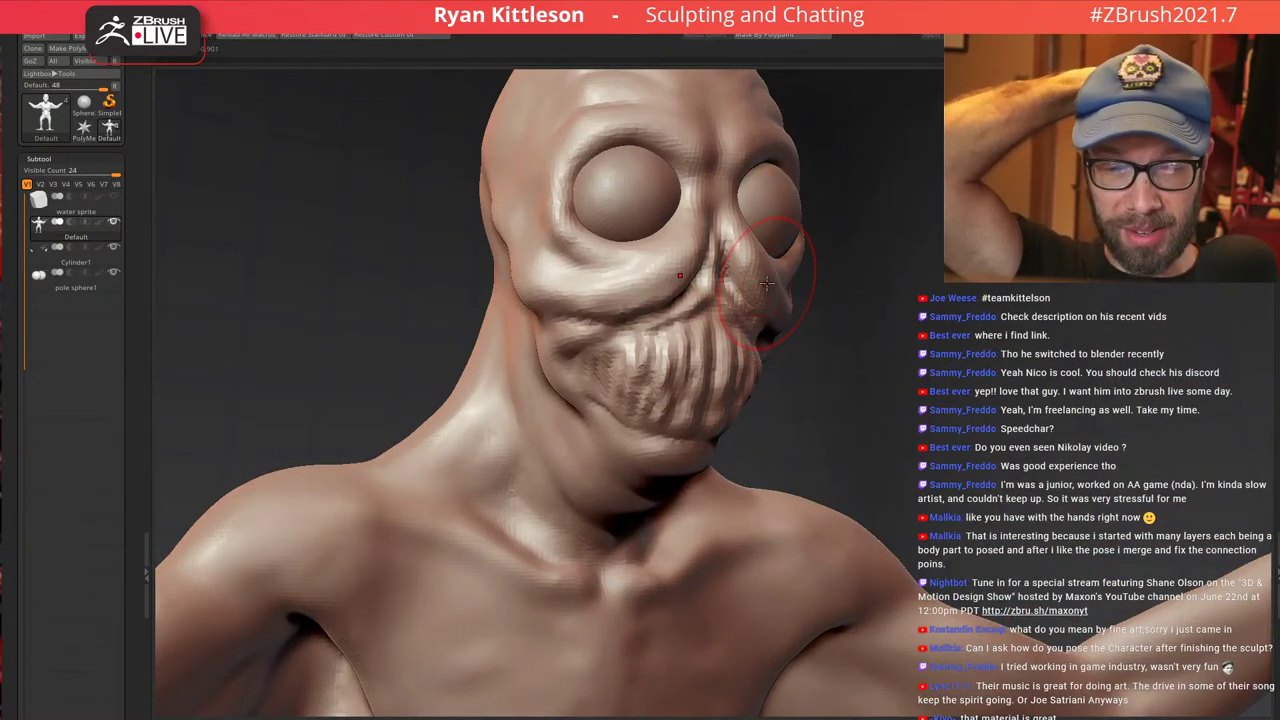
{"action": "right_click_drag", "start_coordinate": [728, 376], "coordinate": [700, 300], "text": "ctrl"}
{"action": "right_click_drag", "start_coordinate": [840, 360], "coordinate": [804, 374]}
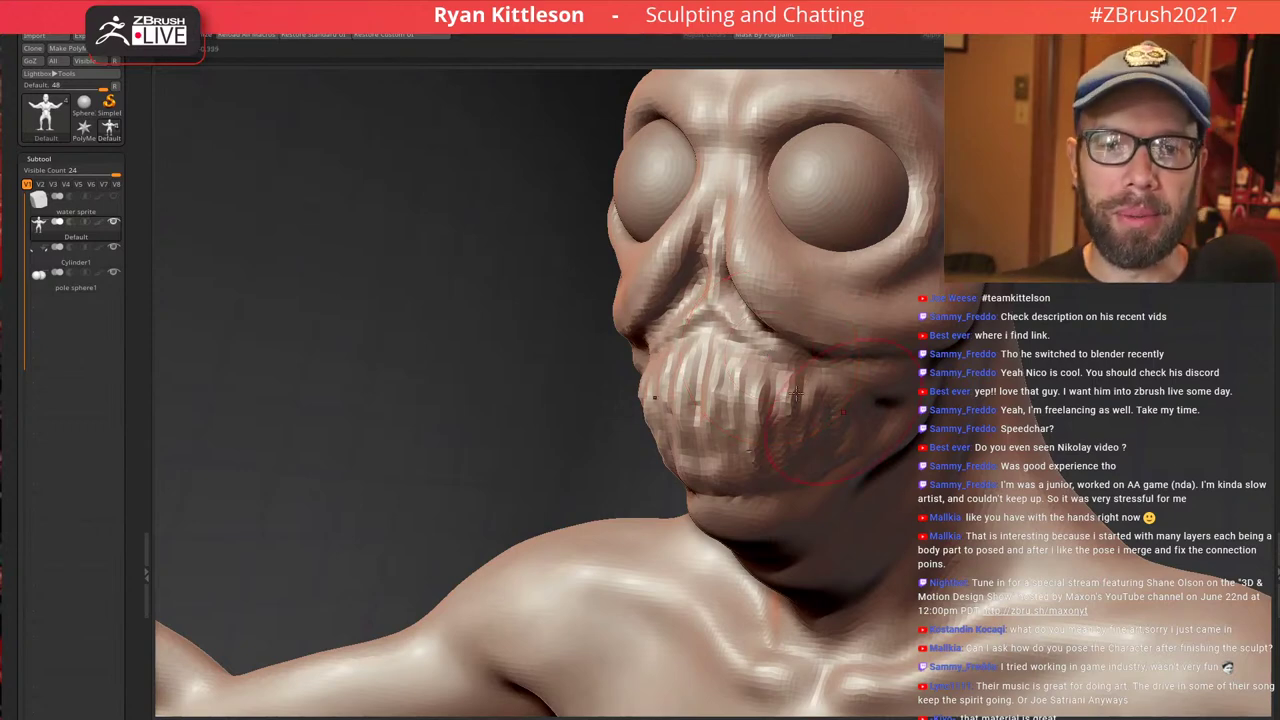
{"action": "right_click_drag", "start_coordinate": [899, 300], "coordinate": [843, 287], "text": "ctrl"}
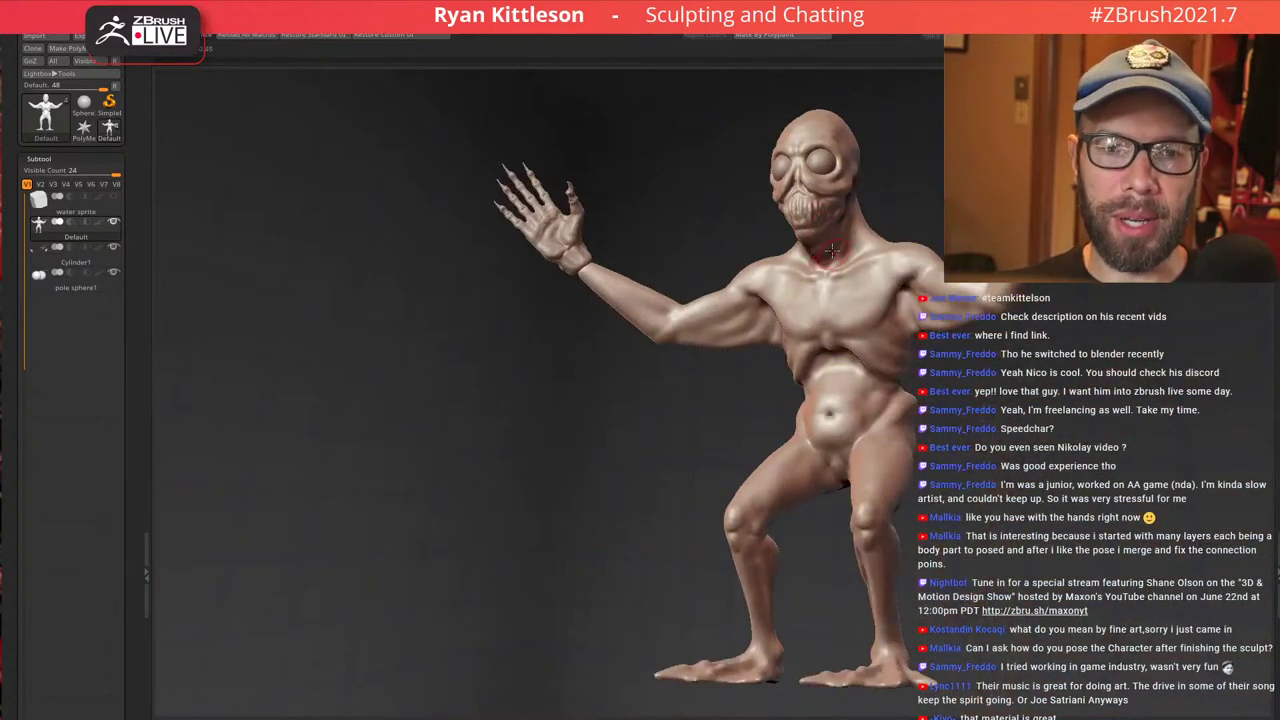
{"action": "right_click_drag", "start_coordinate": [832, 231], "coordinate": [840, 175], "text": "ctrl"}
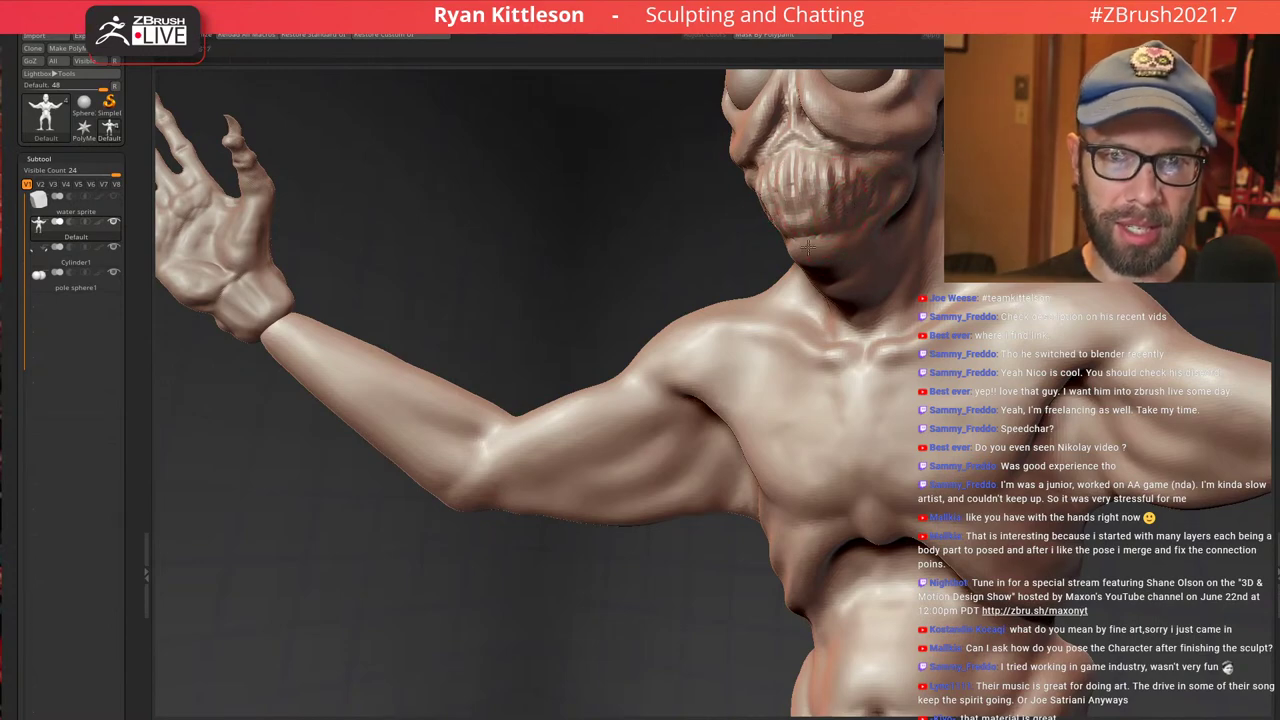
{"action": "right_click_drag", "start_coordinate": [808, 247], "coordinate": [766, 402], "text": "alt"}
{"action": "right_click_drag", "start_coordinate": [880, 240], "coordinate": [848, 324]}
{"action": "right_click_drag", "start_coordinate": [848, 324], "coordinate": [752, 236], "text": "alt"}
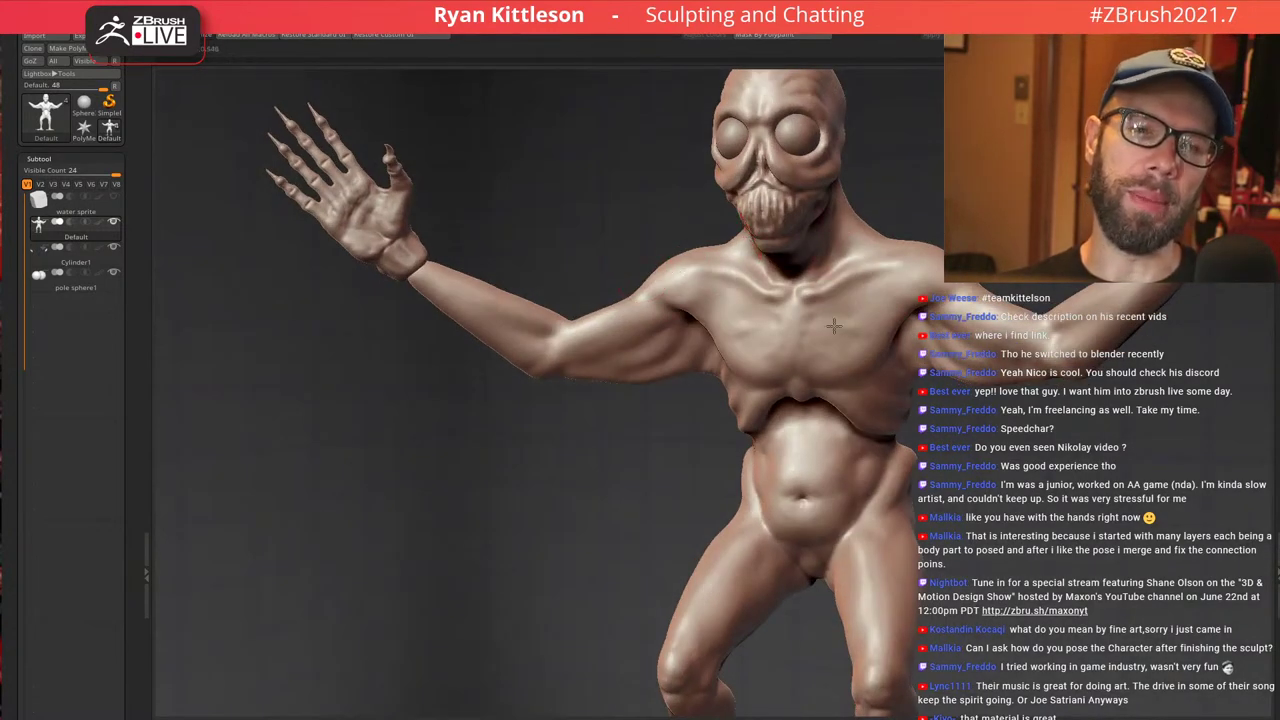
{"action": "right_click_drag", "start_coordinate": [833, 325], "coordinate": [634, 310]}
Make the Cylinder1 hands subtool active and isolate it, framed on the back of one hand
{"action": "left_click", "coordinate": [594, 313], "text": "alt"}
{"action": "key", "text": "f"}
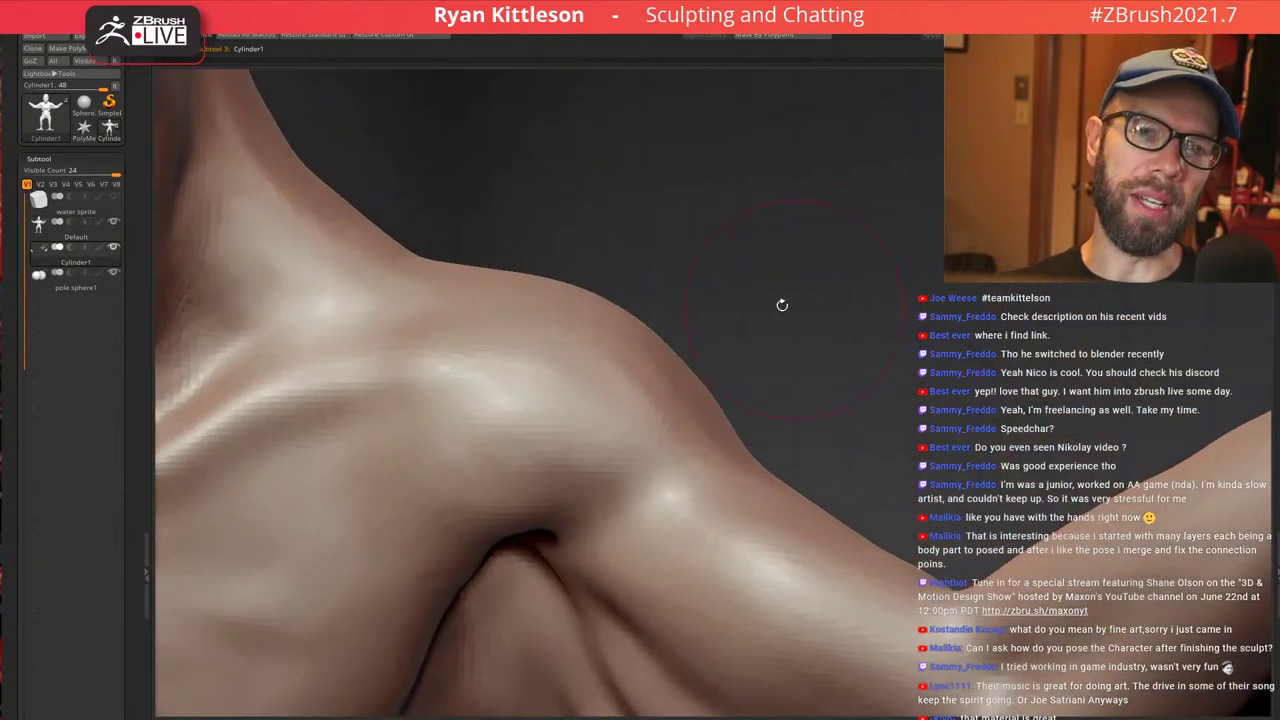
{"action": "right_click_drag", "start_coordinate": [426, 389], "coordinate": [782, 274]}
{"action": "key", "text": "f"}
{"action": "right_click_drag", "start_coordinate": [860, 289], "coordinate": [432, 337]}
{"action": "left_click", "coordinate": [826, 308], "text": "ctrl+shift"}
{"action": "mouse_move", "coordinate": [826, 308]}
{"action": "right_mouse_down"}
{"action": "mouse_move", "coordinate": [830, 295]}
{"action": "mouse_move", "coordinate": [798, 330]}
{"action": "mouse_move", "coordinate": [800, 278]}
{"action": "mouse_move", "coordinate": [777, 257]}
{"action": "mouse_move", "coordinate": [826, 256]}
{"action": "mouse_move", "coordinate": [903, 318]}
{"action": "mouse_move", "coordinate": [835, 355]}
{"action": "mouse_move", "coordinate": [815, 391]}
{"action": "right_mouse_up"}
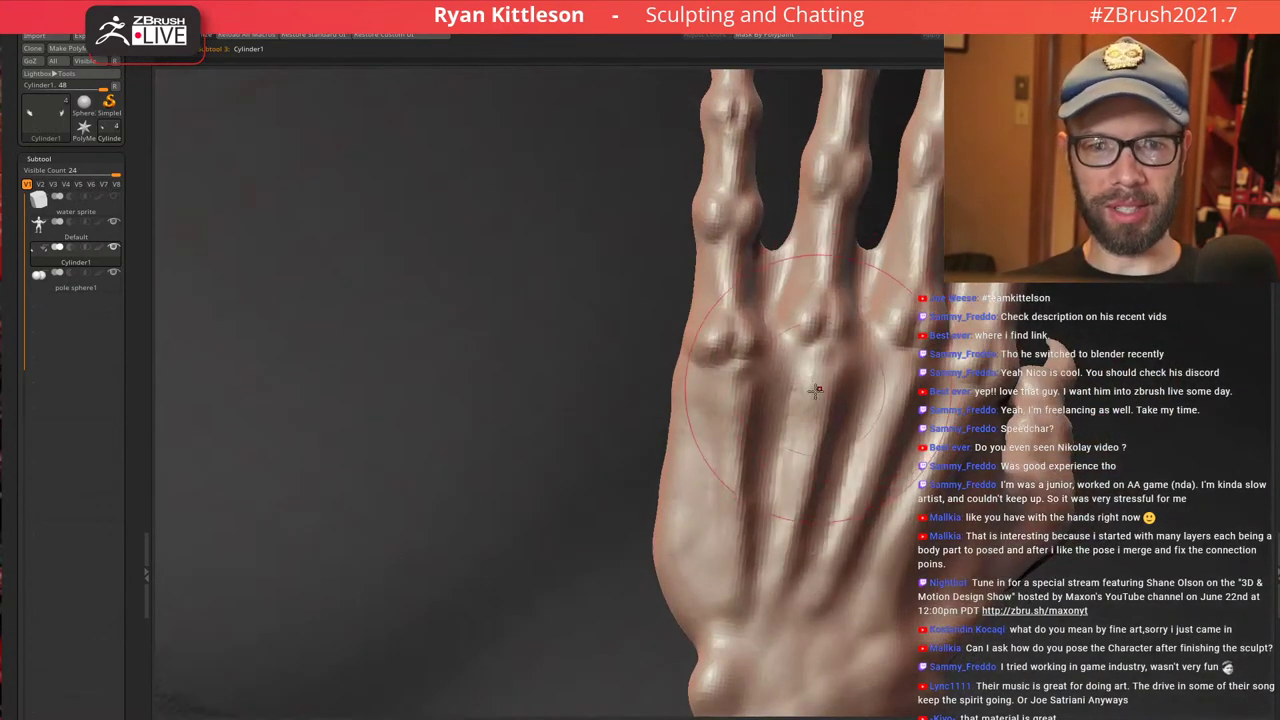
Refine the surface around the little finger's base knuckle and the neighbouring knuckle on the back of the hand with draw size 23
{"action": "mouse_move", "coordinate": [749, 365]}
{"action": "right_mouse_down", "text": "ctrl"}
{"action": "mouse_move", "coordinate": [782, 378]}
{"action": "mouse_move", "coordinate": [742, 369]}
{"action": "right_mouse_up", "text": "ctrl"}
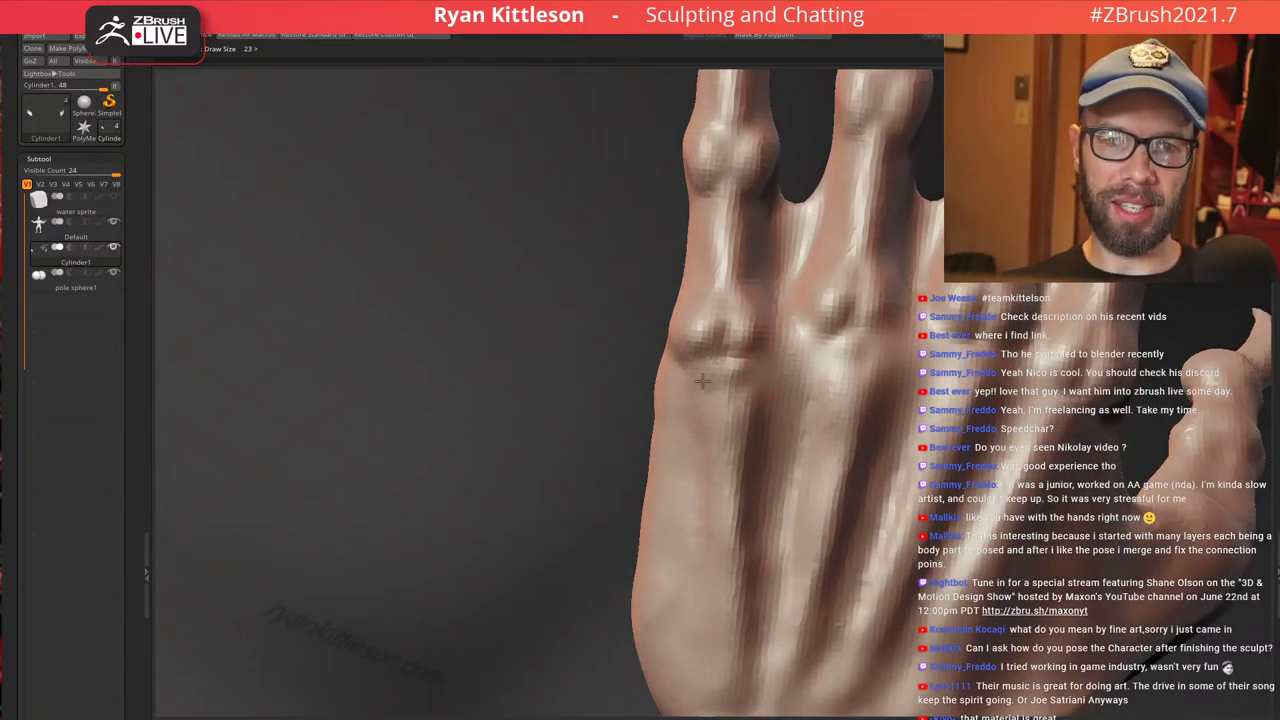
{"action": "mouse_move", "coordinate": [776, 380]}
{"action": "right_mouse_down", "text": "ctrl"}
{"action": "mouse_move", "coordinate": [850, 300]}
{"action": "mouse_move", "coordinate": [910, 305]}
{"action": "mouse_move", "coordinate": [860, 300]}
{"action": "mouse_move", "coordinate": [1065, 423]}
{"action": "right_mouse_up", "text": "ctrl"}
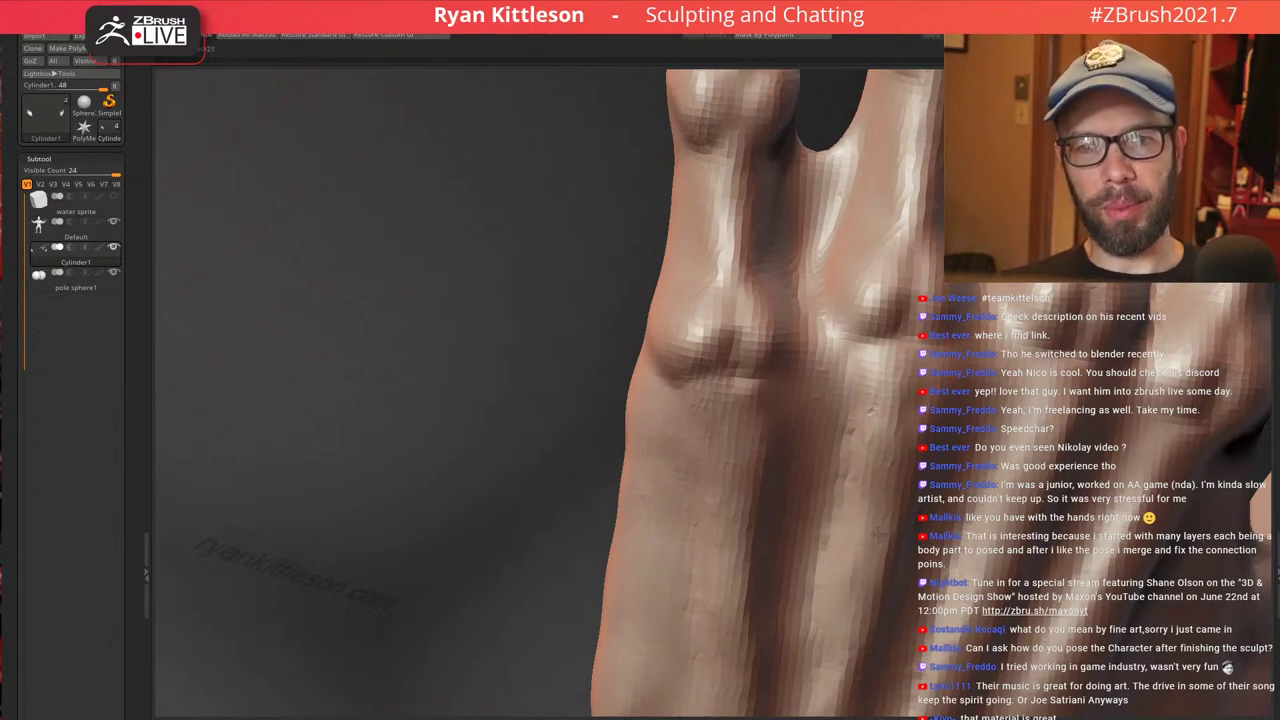
{"action": "right_click_drag", "start_coordinate": [1072, 362], "coordinate": [961, 311], "text": "alt"}
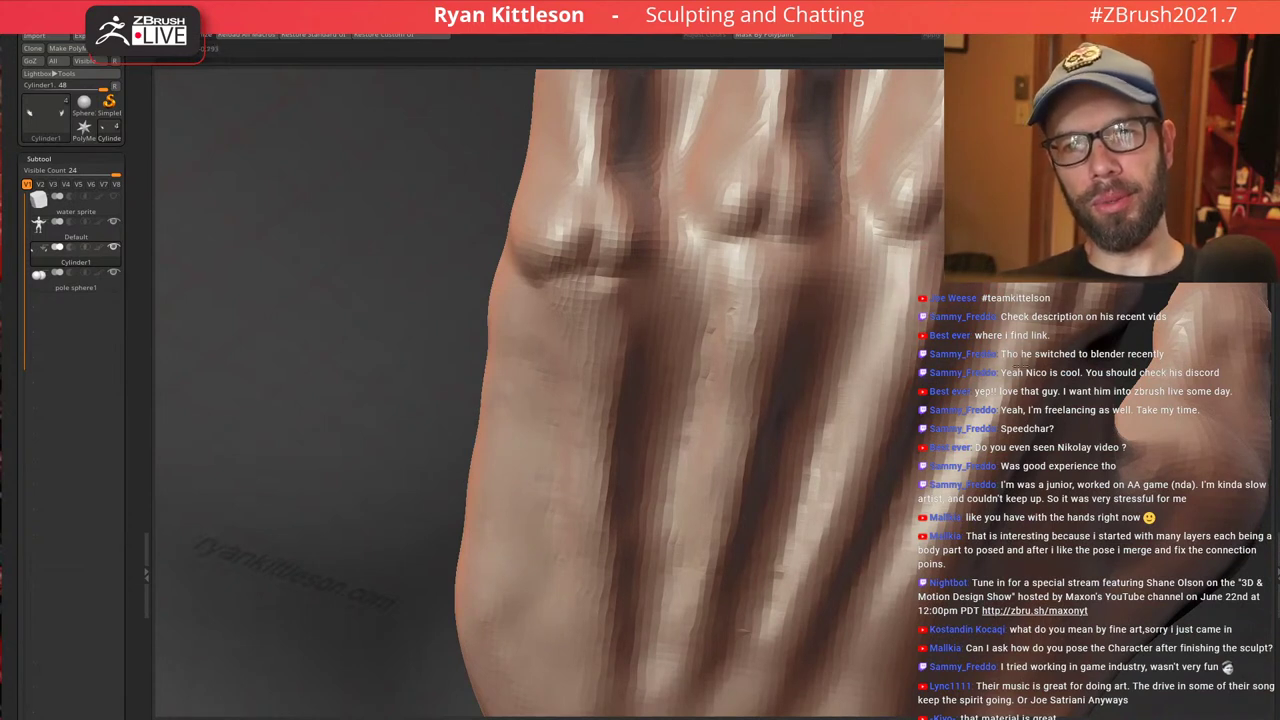
{"action": "left_click_drag", "start_coordinate": [762, 238], "coordinate": [750, 280]}
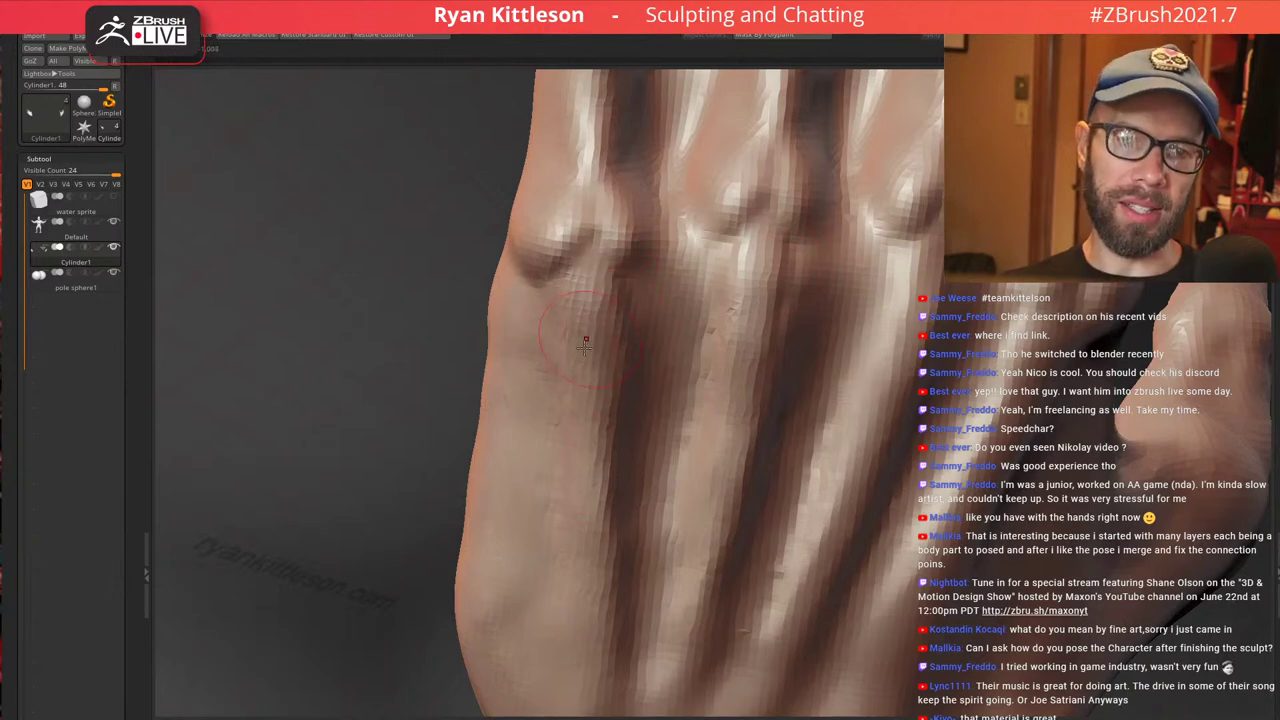
Sculpt thin tendon ridges along the back of the hand from the knuckles down to the wrist
{"action": "mouse_move", "coordinate": [658, 376]}
{"action": "right_mouse_down", "text": "ctrl"}
{"action": "mouse_move", "coordinate": [683, 269]}
{"action": "mouse_move", "coordinate": [676, 168]}
{"action": "mouse_move", "coordinate": [820, 200]}
{"action": "mouse_move", "coordinate": [772, 214]}
{"action": "mouse_move", "coordinate": [779, 362]}
{"action": "mouse_move", "coordinate": [764, 446]}
{"action": "right_mouse_up", "text": "ctrl"}
{"action": "left_click_drag", "start_coordinate": [731, 411], "coordinate": [695, 489]}
{"action": "left_click_drag", "start_coordinate": [706, 436], "coordinate": [693, 486]}
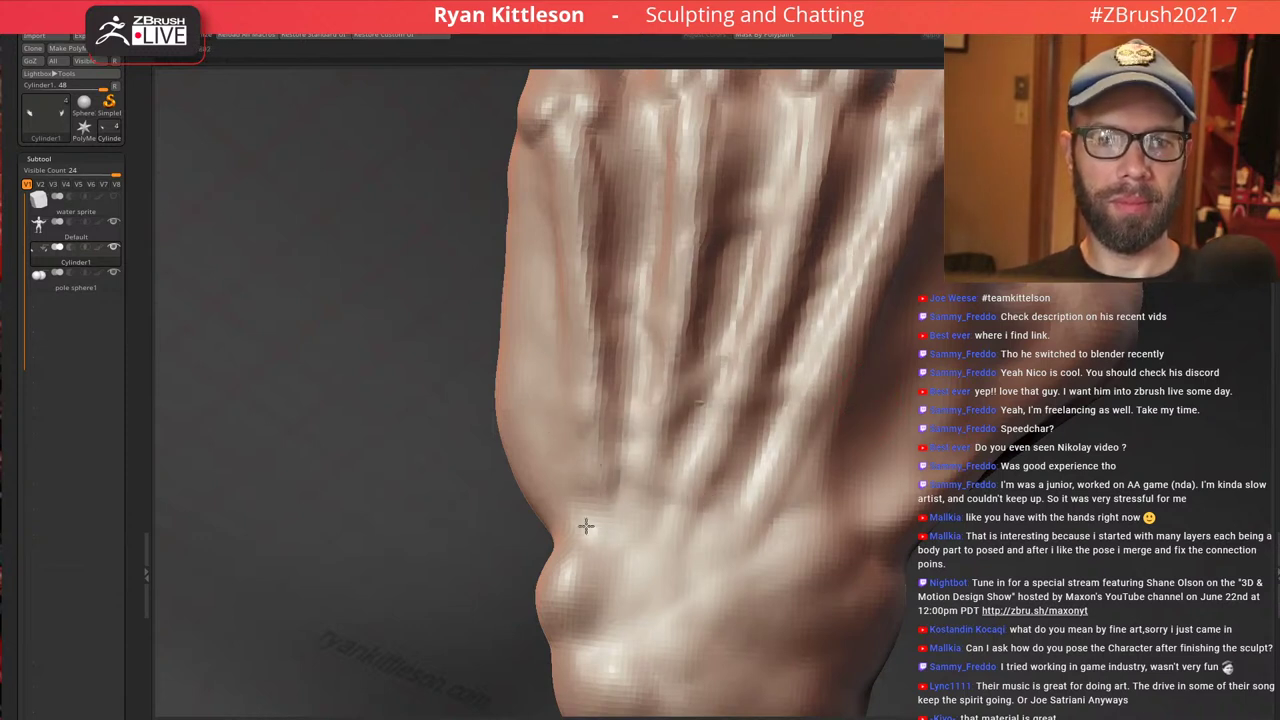
{"action": "left_click_drag", "start_coordinate": [600, 457], "coordinate": [597, 523]}
{"action": "left_click_drag", "start_coordinate": [597, 395], "coordinate": [594, 540]}
{"action": "mouse_move", "coordinate": [641, 490]}
{"action": "left_mouse_down"}
{"action": "mouse_move", "coordinate": [629, 566]}
{"action": "mouse_move", "coordinate": [625, 538]}
{"action": "left_mouse_up"}
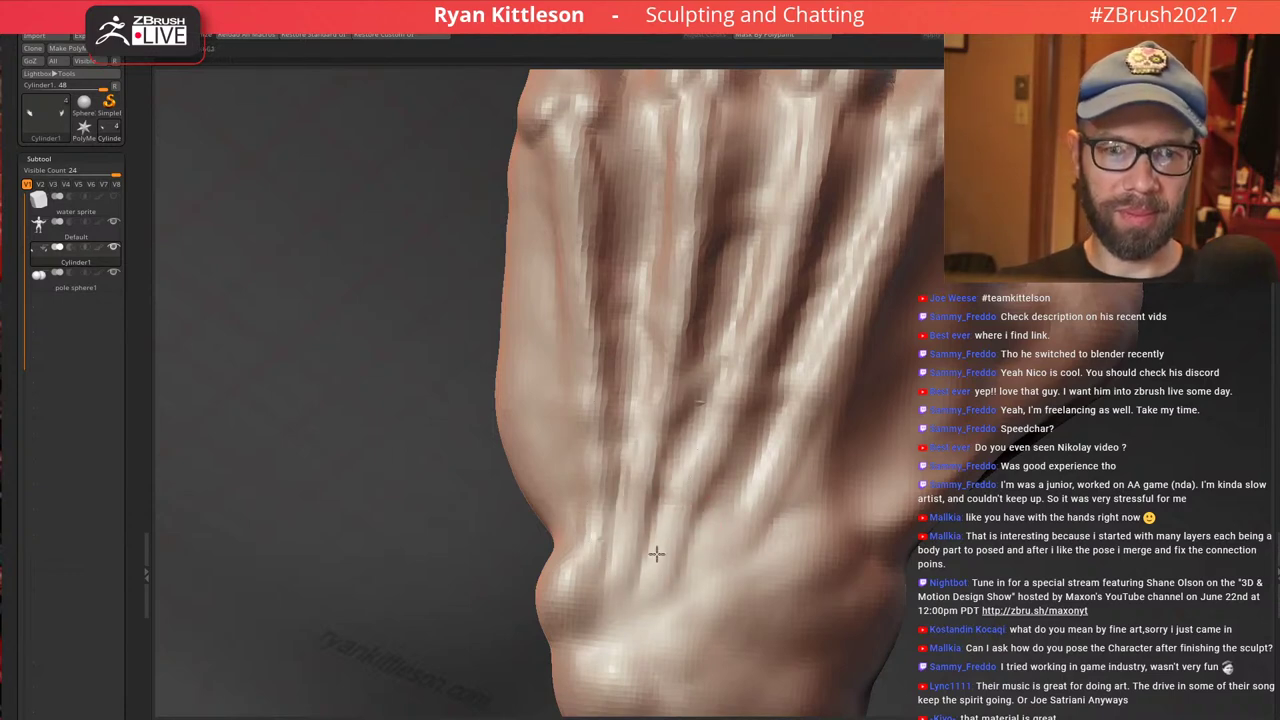
Blend the tendon ends into the wrist on the back of the hand with a larger brush
{"action": "right_click_drag", "start_coordinate": [723, 552], "coordinate": [701, 581], "text": "ctrl"}
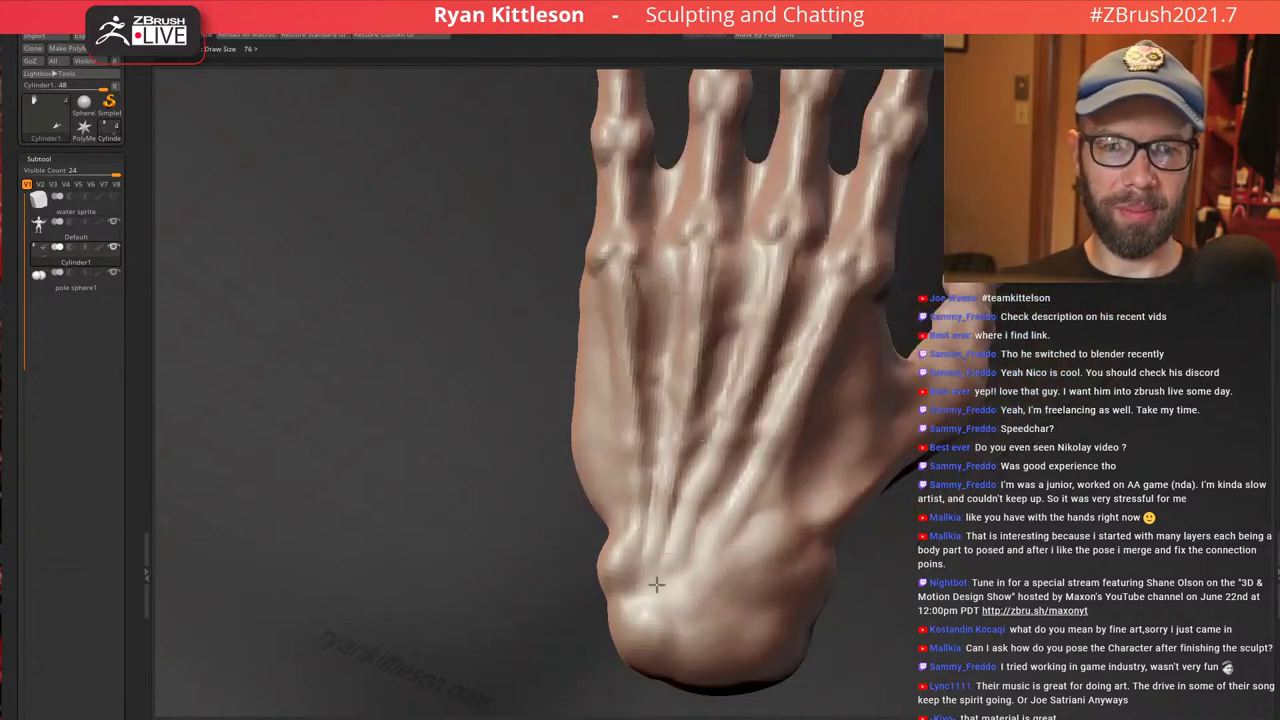
{"action": "key", "text": "]"}
{"action": "key", "text": "]"}
{"action": "key", "text": "]"}
{"action": "key", "text": "]"}
{"action": "mouse_move", "coordinate": [691, 563]}
{"action": "left_mouse_down"}
{"action": "mouse_move", "coordinate": [663, 568]}
{"action": "mouse_move", "coordinate": [669, 577]}
{"action": "left_mouse_up"}
Sculpt the fleshy pad on the little-finger side of the palm with draw size 34 and define the base of the thumb pad
{"action": "right_click_drag", "start_coordinate": [704, 485], "coordinate": [616, 462]}
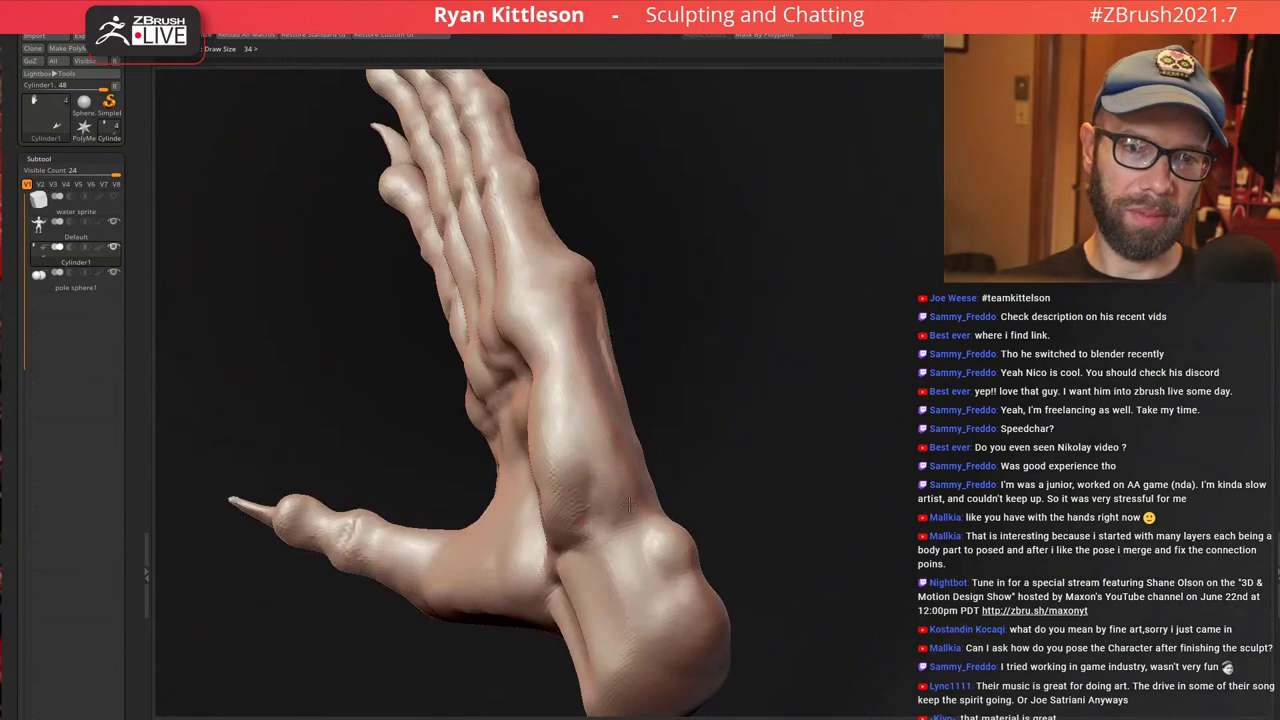
{"action": "right_click_drag", "start_coordinate": [572, 402], "coordinate": [620, 403]}
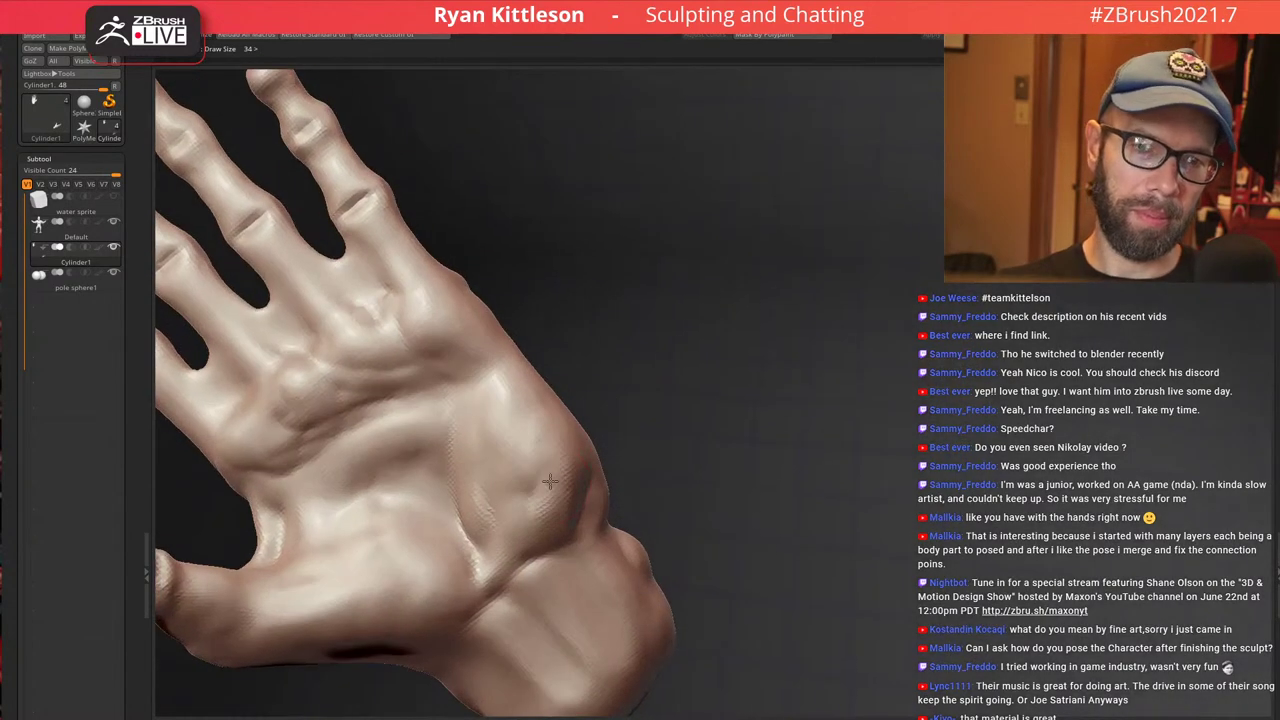
{"action": "mouse_move", "coordinate": [549, 481]}
{"action": "left_mouse_down"}
{"action": "mouse_move", "coordinate": [483, 500]}
{"action": "mouse_move", "coordinate": [470, 530]}
{"action": "mouse_move", "coordinate": [472, 464]}
{"action": "mouse_move", "coordinate": [490, 508]}
{"action": "mouse_move", "coordinate": [529, 479]}
{"action": "mouse_move", "coordinate": [534, 403]}
{"action": "mouse_move", "coordinate": [497, 400]}
{"action": "mouse_move", "coordinate": [495, 521]}
{"action": "left_mouse_up"}
{"action": "right_click_drag", "start_coordinate": [523, 513], "coordinate": [675, 408], "text": "alt"}
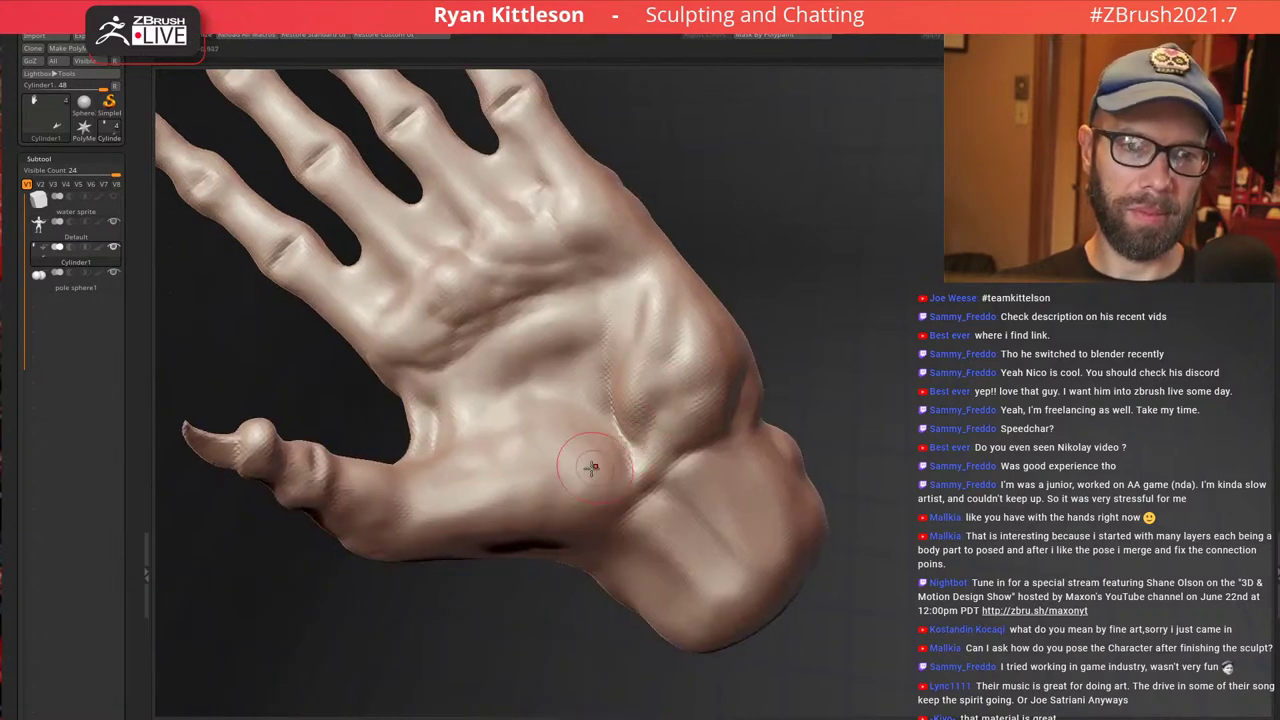
{"action": "right_click_drag", "start_coordinate": [591, 466], "coordinate": [625, 480]}
{"action": "mouse_move", "coordinate": [600, 485]}
{"action": "left_mouse_down"}
{"action": "mouse_move", "coordinate": [575, 505]}
{"action": "mouse_move", "coordinate": [578, 432]}
{"action": "mouse_move", "coordinate": [602, 442]}
{"action": "left_mouse_up"}
{"action": "right_click_drag", "start_coordinate": [603, 464], "coordinate": [558, 503]}
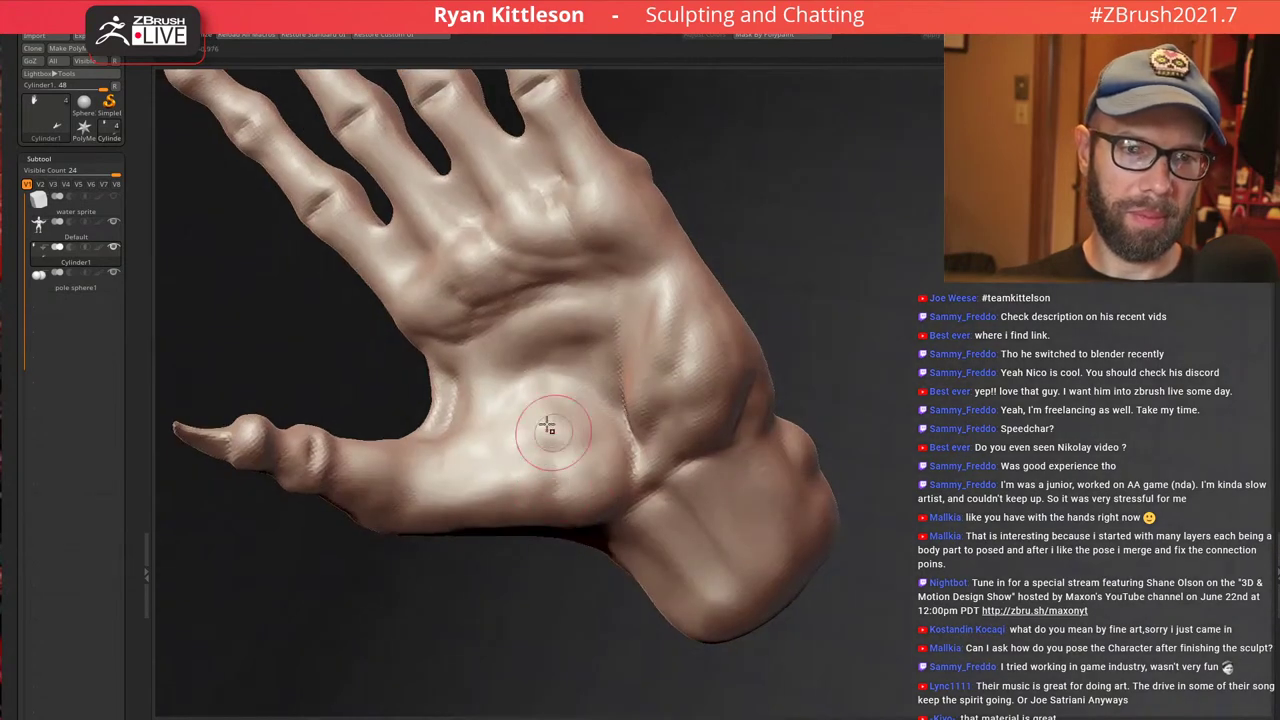
Set the brush draw size to 43 for refining the thumb pad and centre of the palm
{"action": "right_click_drag", "start_coordinate": [548, 428], "coordinate": [556, 525]}
{"action": "key", "text": "bracketright"}
{"action": "key", "text": "bracketright"}
{"action": "key", "text": "bracketleft"}
{"action": "key", "text": "bracketright"}
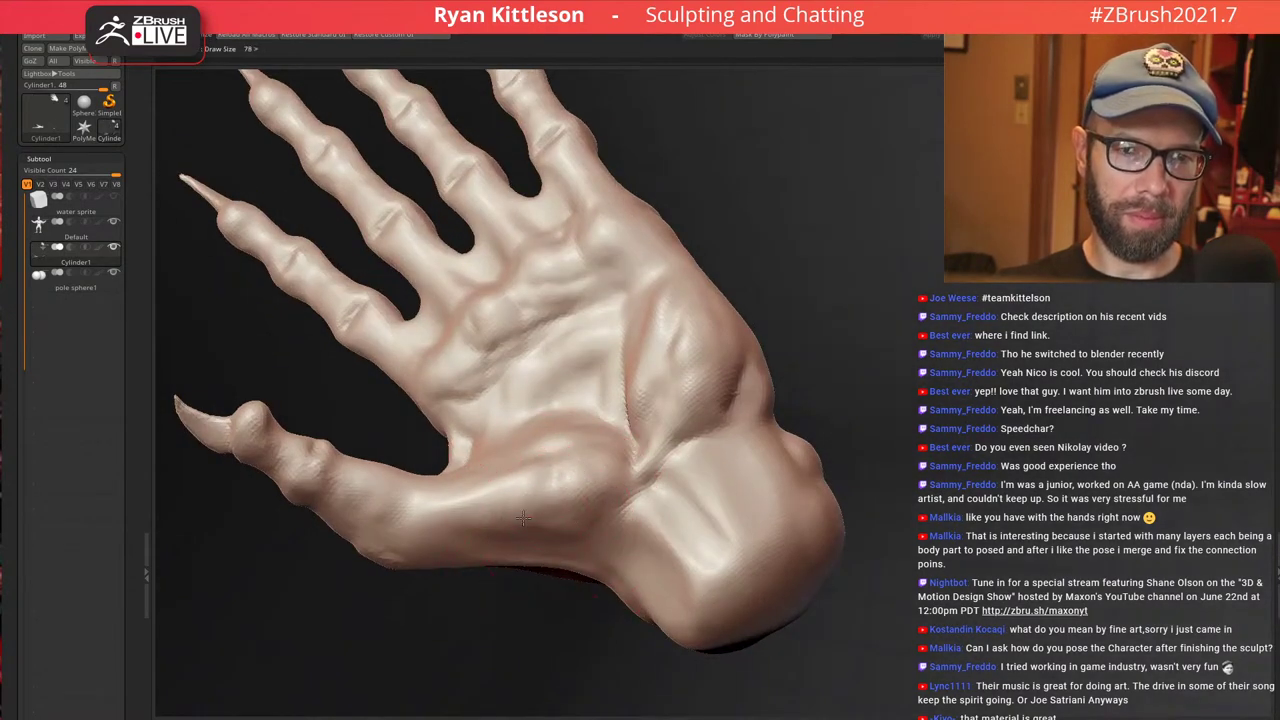
{"action": "right_click_drag", "start_coordinate": [533, 490], "coordinate": [537, 463]}
{"action": "key", "text": "bracketleft"}
{"action": "key", "text": "bracketleft"}
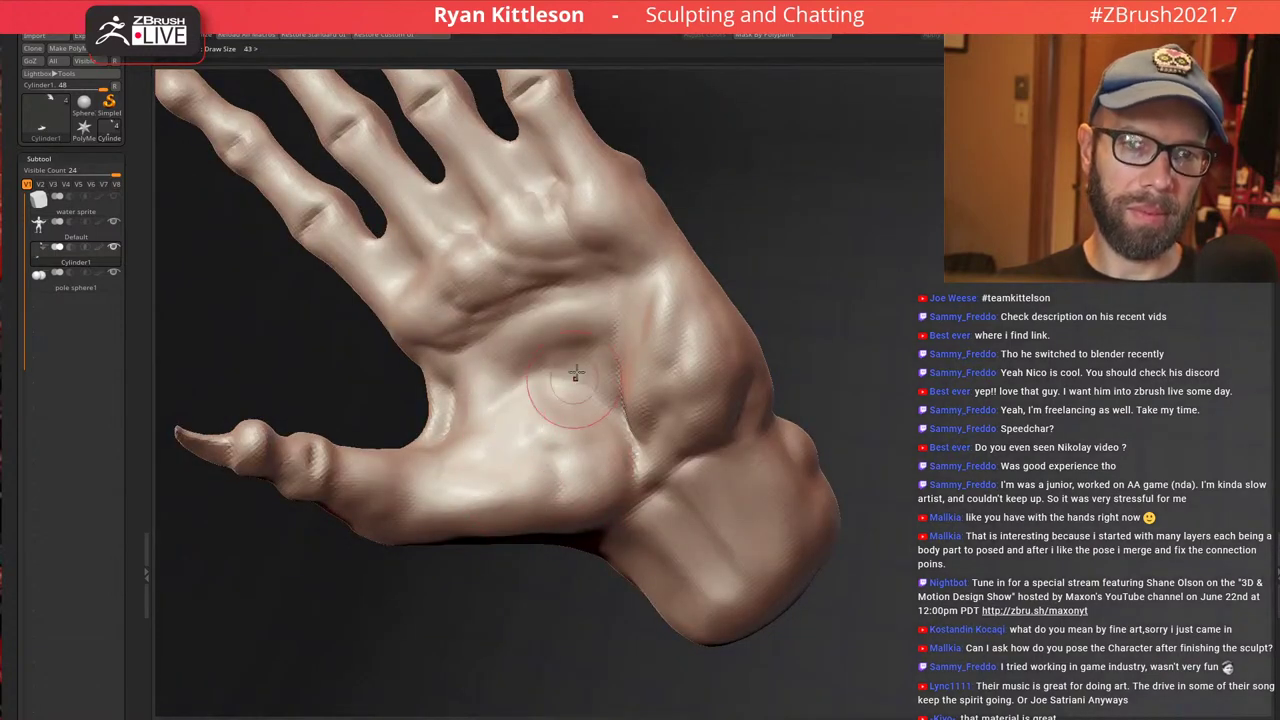
Examine the palm and finger bases up close, and compare the hands with the whole creature from the front
{"action": "right_click_drag", "start_coordinate": [514, 357], "coordinate": [546, 306]}
{"action": "right_click_drag", "start_coordinate": [550, 228], "coordinate": [899, 466], "text": "alt"}
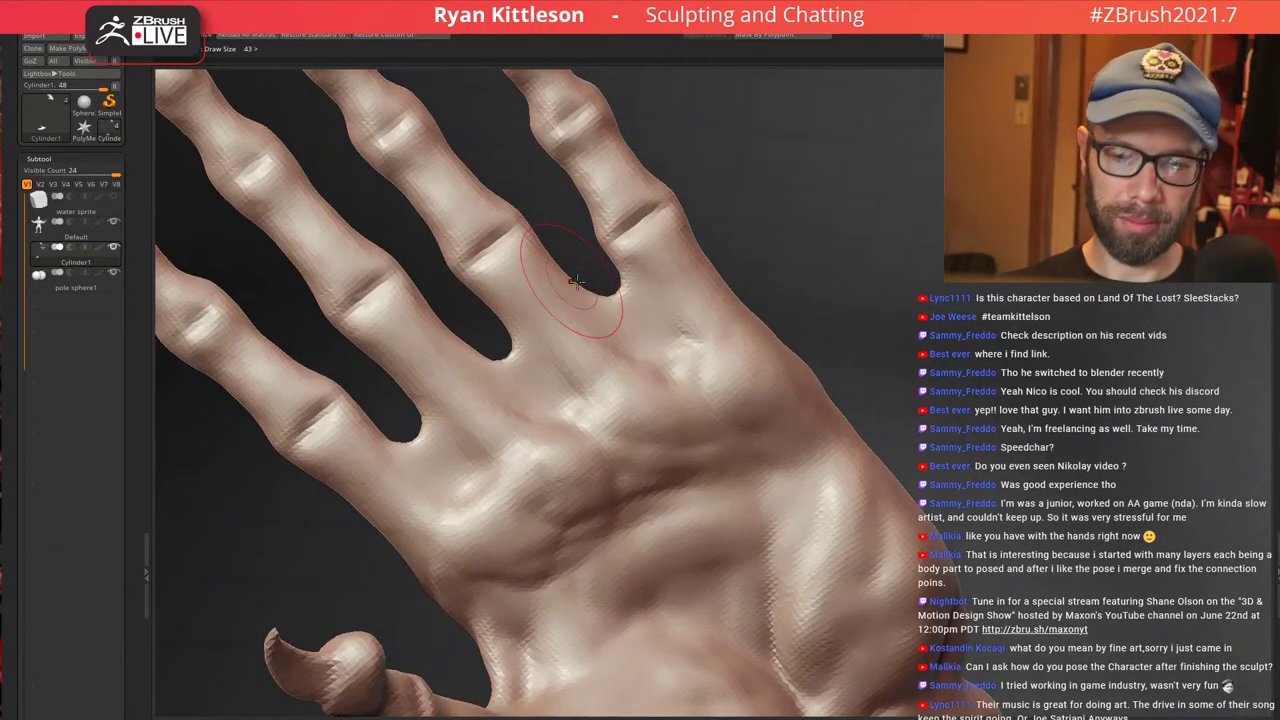
{"action": "right_click_drag", "start_coordinate": [591, 308], "coordinate": [574, 337]}
{"action": "right_click_drag", "start_coordinate": [652, 346], "coordinate": [607, 271], "text": "ctrl"}
{"action": "right_click_drag", "start_coordinate": [681, 293], "coordinate": [437, 188], "text": "ctrl"}
{"action": "right_click_drag", "start_coordinate": [663, 315], "coordinate": [703, 317]}
{"action": "mouse_move", "coordinate": [718, 266]}
{"action": "right_mouse_down", "text": "ctrl"}
{"action": "mouse_move", "coordinate": [626, 274]}
{"action": "mouse_move", "coordinate": [786, 314]}
{"action": "mouse_move", "coordinate": [711, 272]}
{"action": "right_mouse_up", "text": "ctrl"}
{"action": "right_click_drag", "start_coordinate": [652, 379], "coordinate": [785, 357], "text": "alt"}
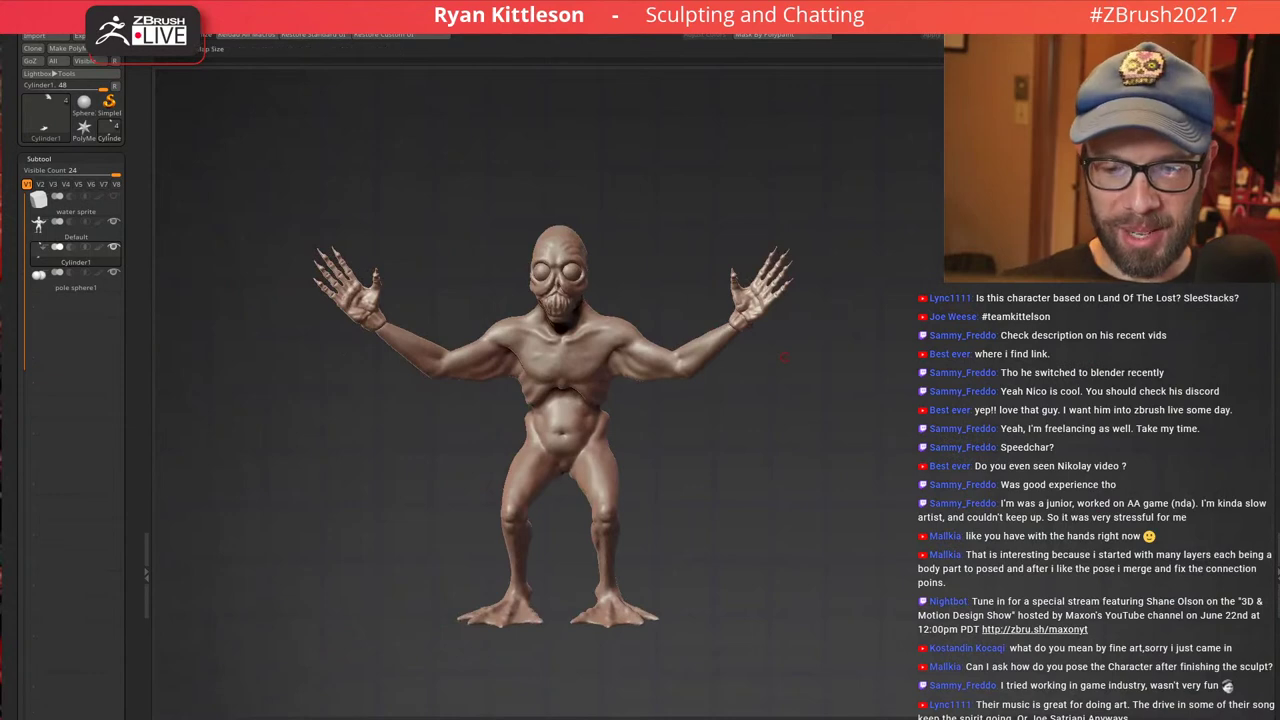
Consult the water sprite reference painting in XnView Classic and return to ZBrush to view the creature from a three-quarter side angle
{"action": "mouse_move", "coordinate": [690, 716]}
{"action": "left_mouse_down"}
{"action": "mouse_move", "coordinate": [843, 91]}
{"action": "mouse_move", "coordinate": [908, 41]}
{"action": "mouse_move", "coordinate": [860, 50]}
{"action": "mouse_move", "coordinate": [686, 207]}
{"action": "left_mouse_up"}
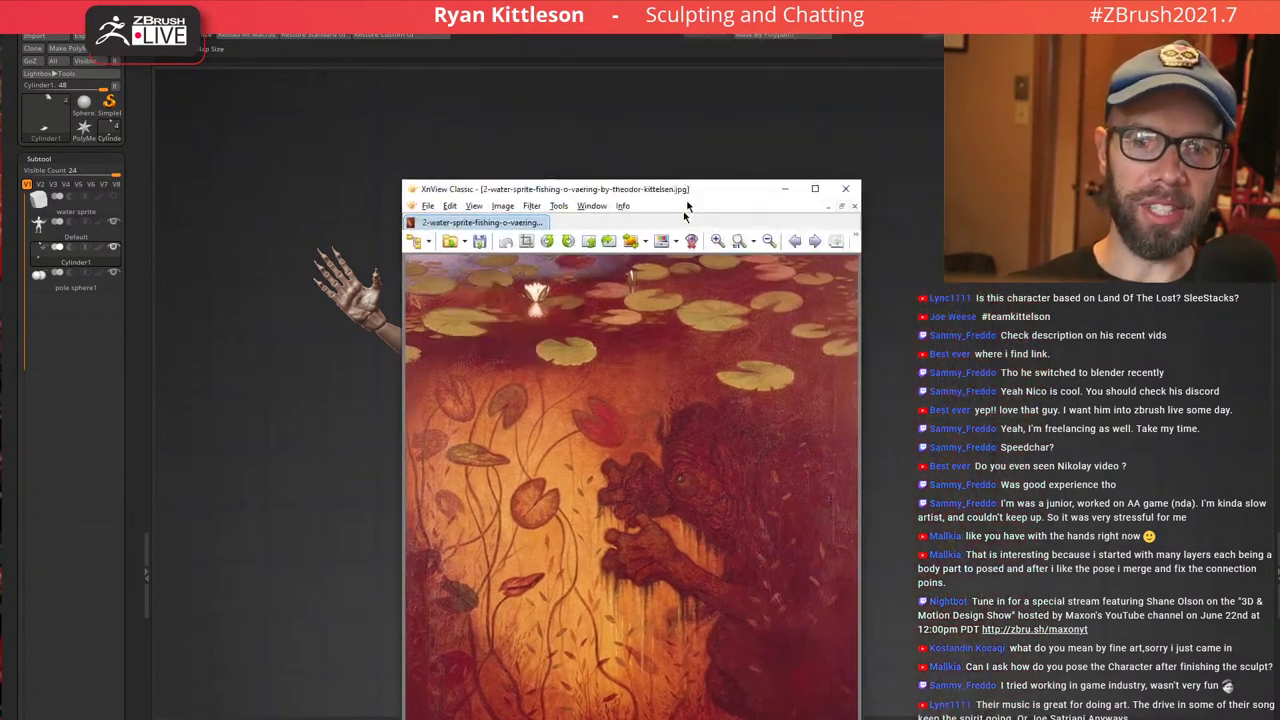
{"action": "left_click", "coordinate": [785, 189]}
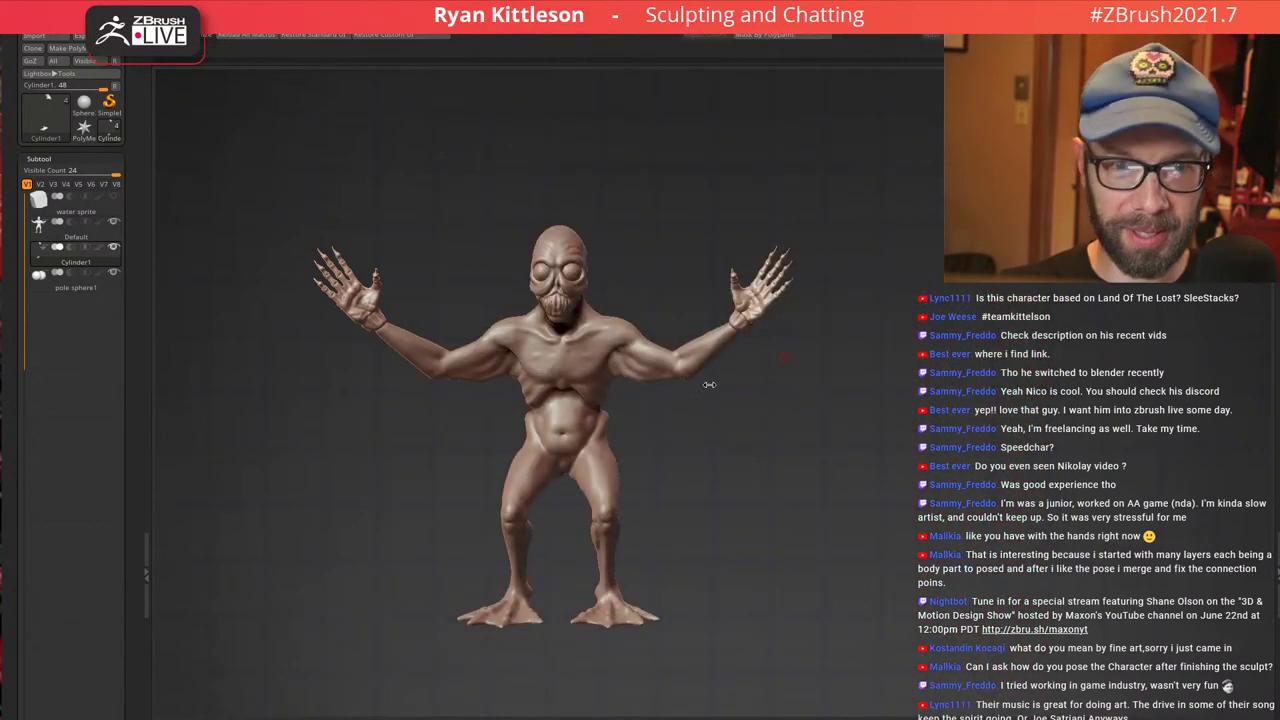
{"action": "left_click_drag", "start_coordinate": [716, 288], "coordinate": [632, 312]}
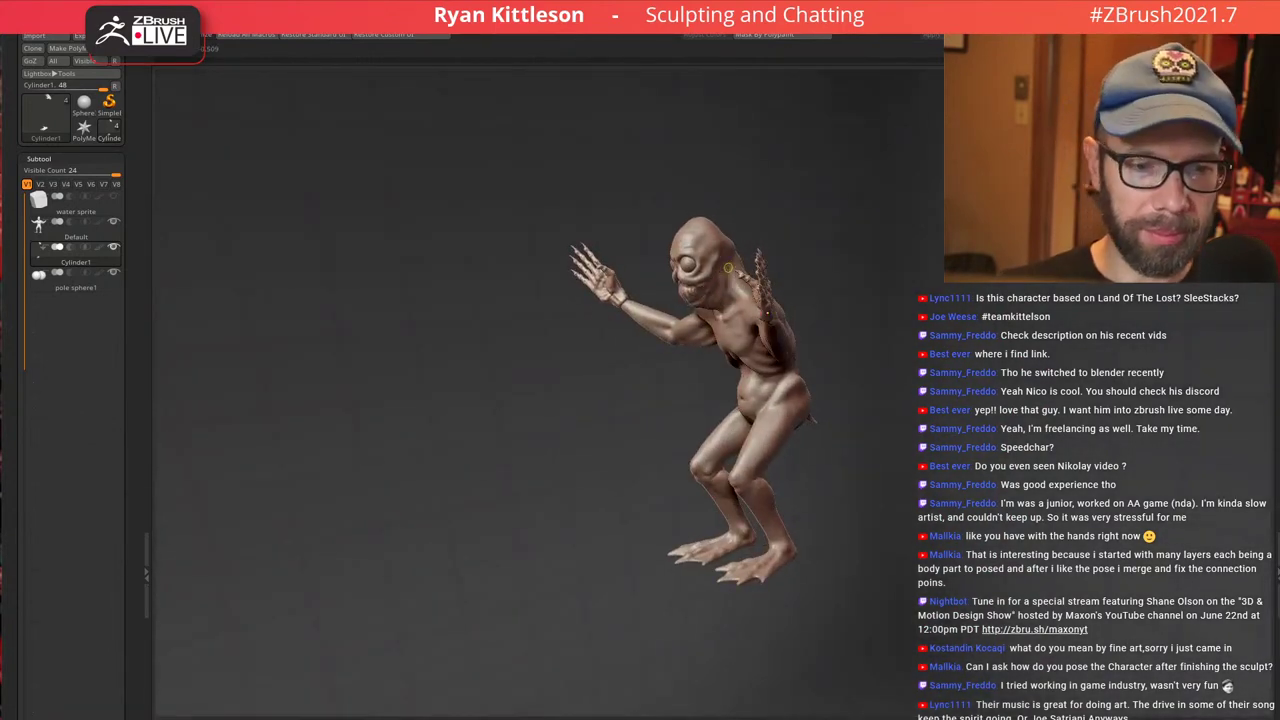